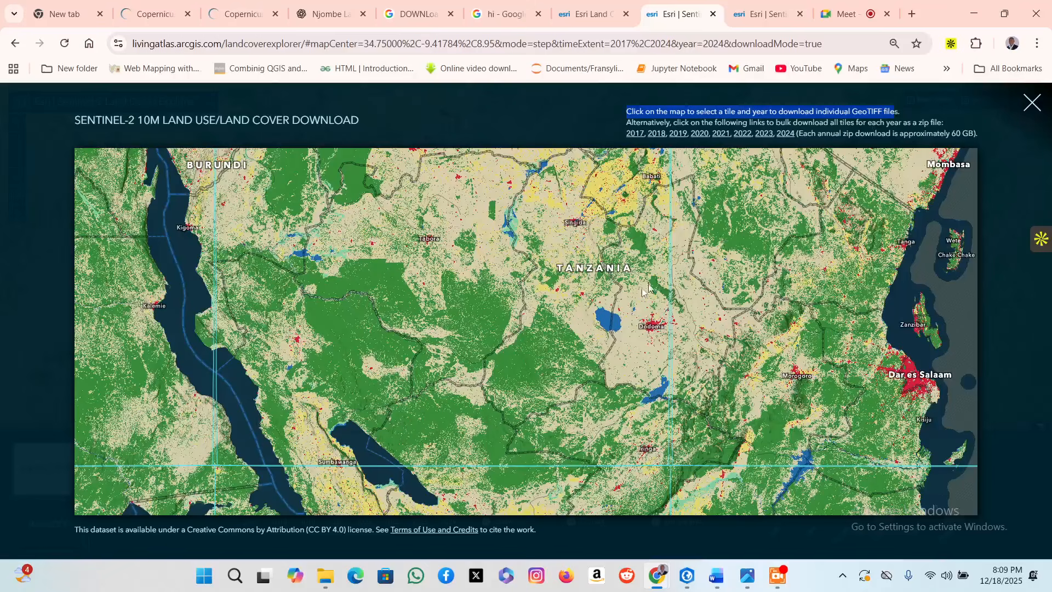
Download the 2024 land cover GeoTIFF for the Sentinel-2 tile covering Njombe, Tanzania.
scroll(437, 351, down, 2)
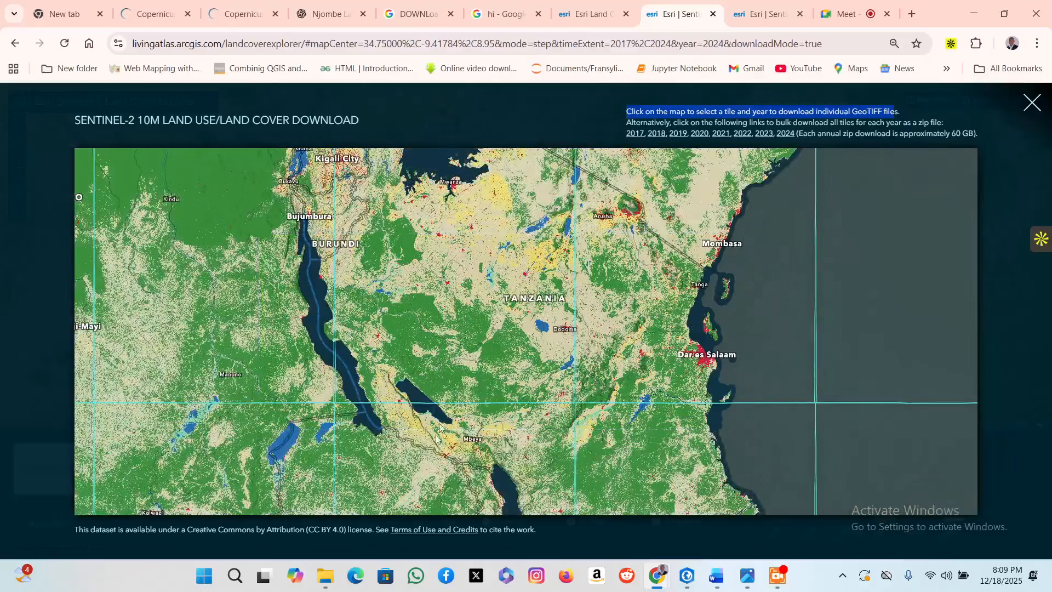
scroll(431, 477, up, 2)
scroll(432, 476, down, 2)
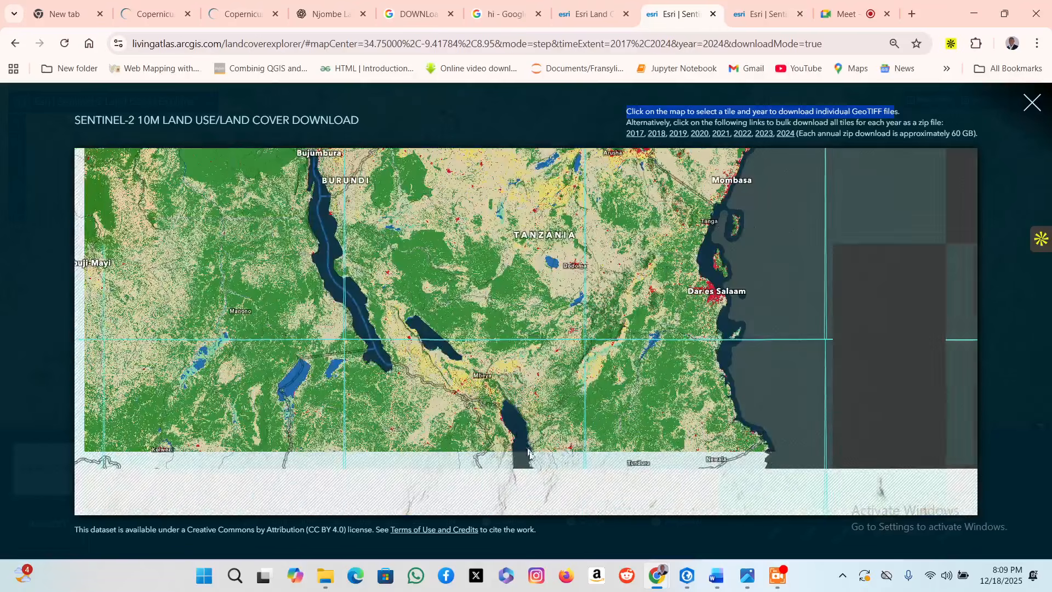
scroll(539, 487, up, 2)
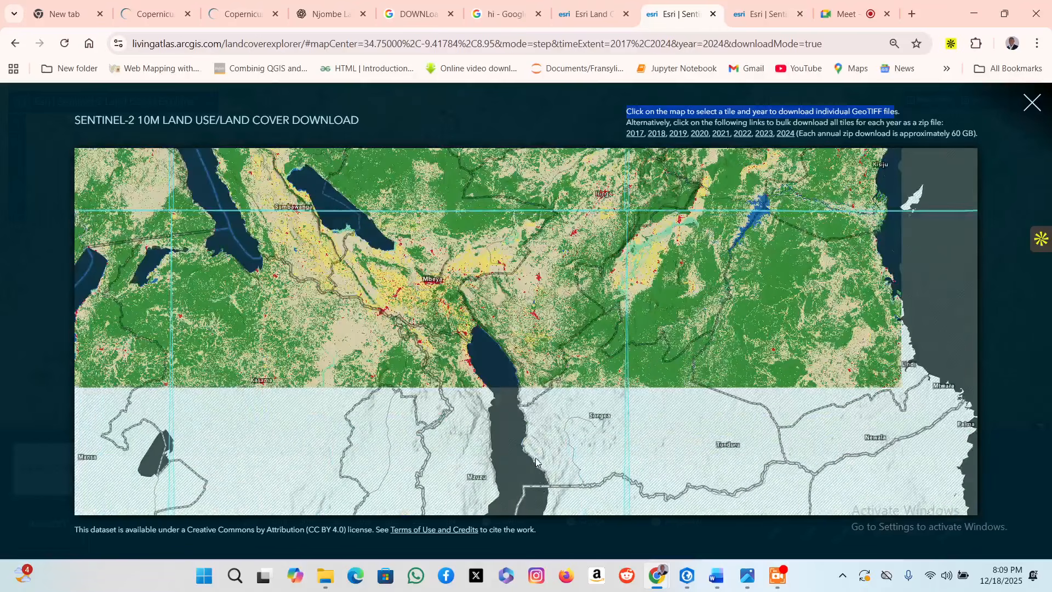
scroll(538, 330, up, 2)
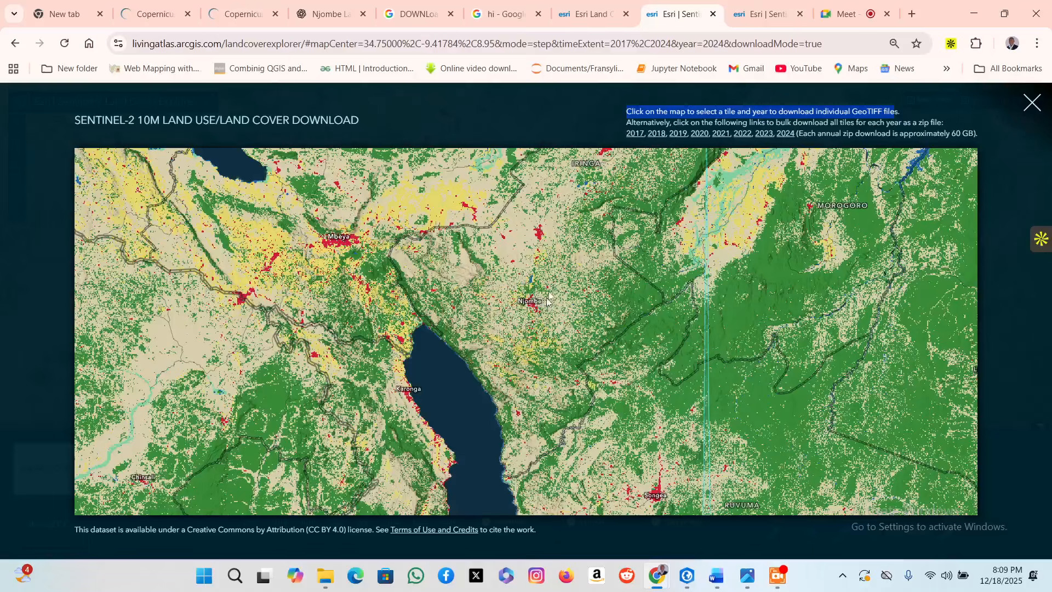
click(493, 318)
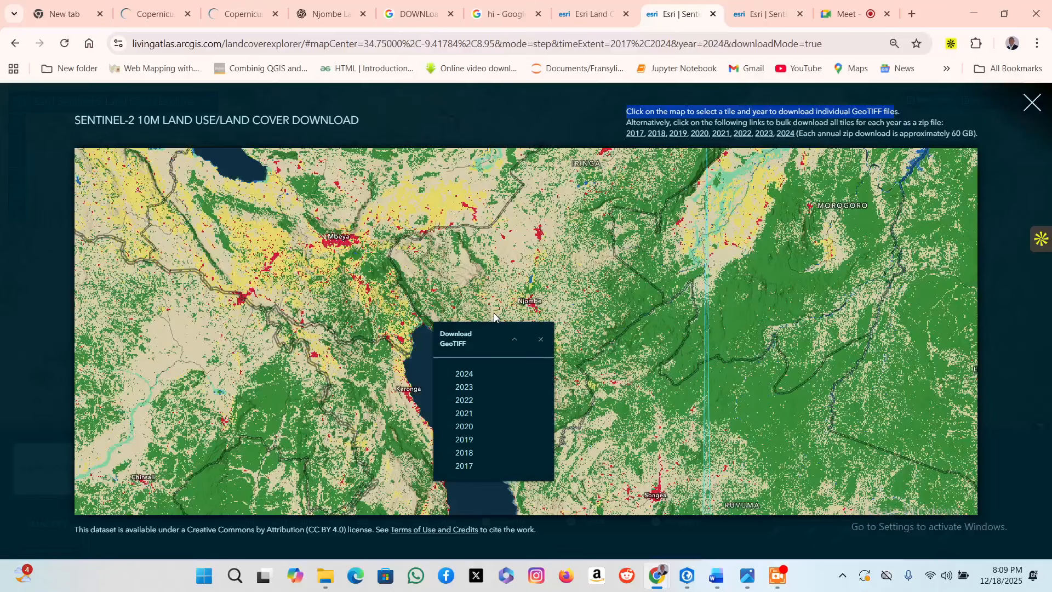
click(464, 375)
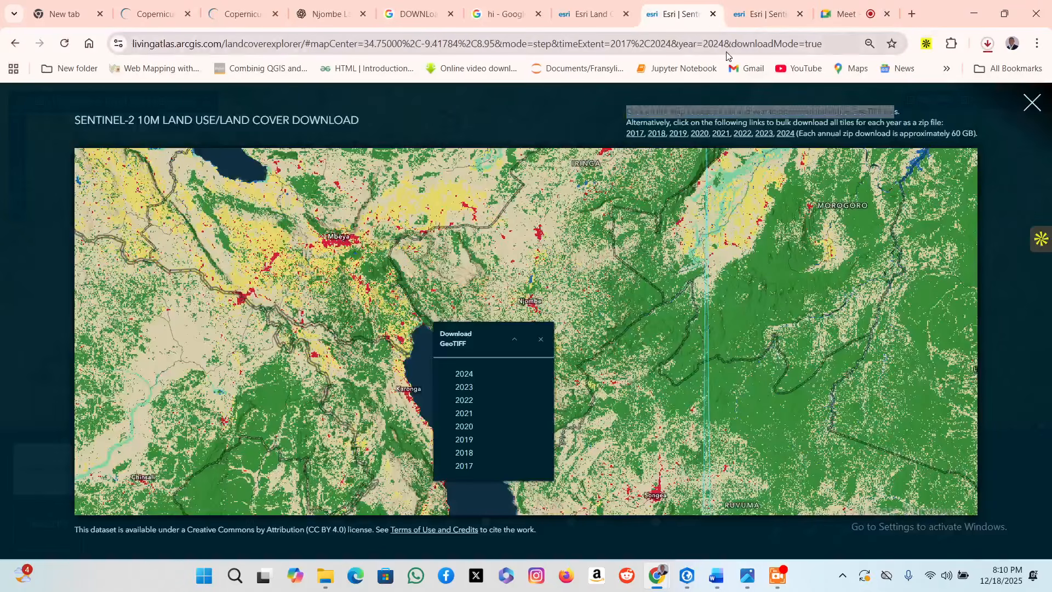
Open the browser's download history and pause the download of 36L_20240101-20241231.tif.
key(ctrl+j)
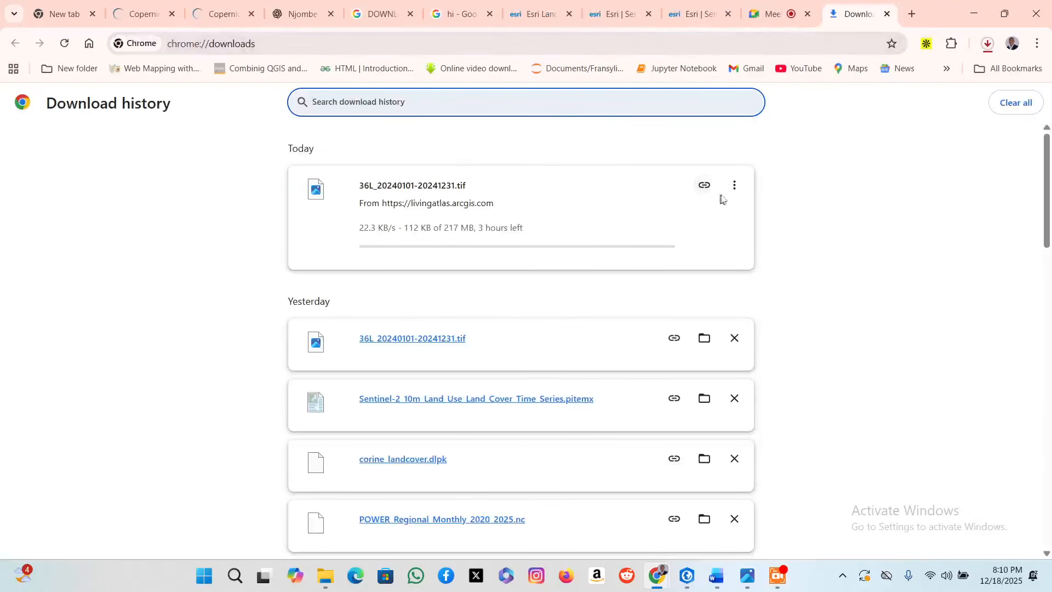
click(733, 187)
click(709, 198)
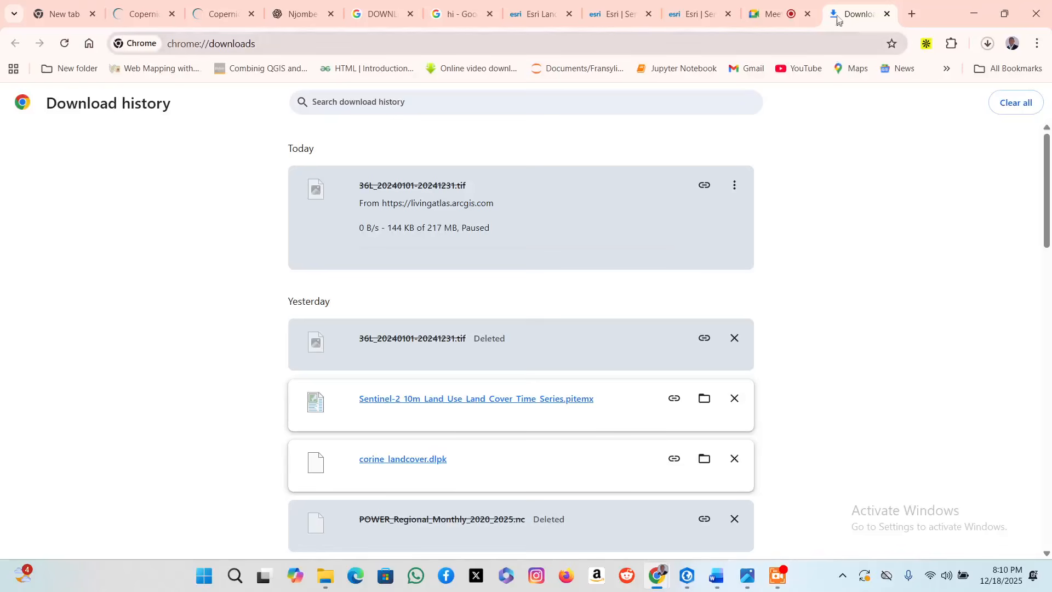
Switch to Photos and look back through the saved screenshots of the ArcGIS geoprocessing and Living Atlas catalog settings.
click(746, 18)
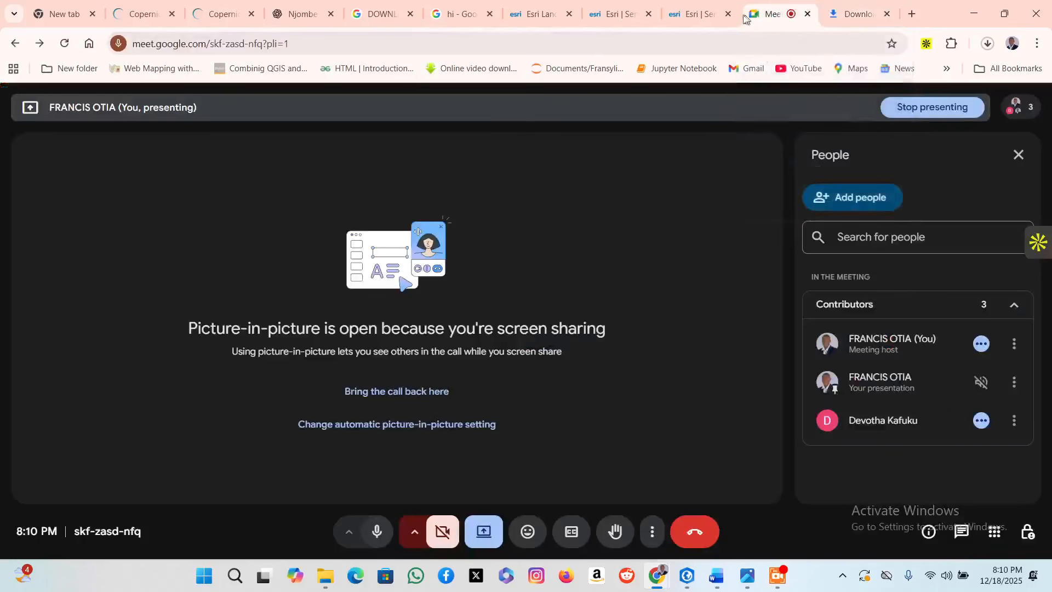
click(692, 14)
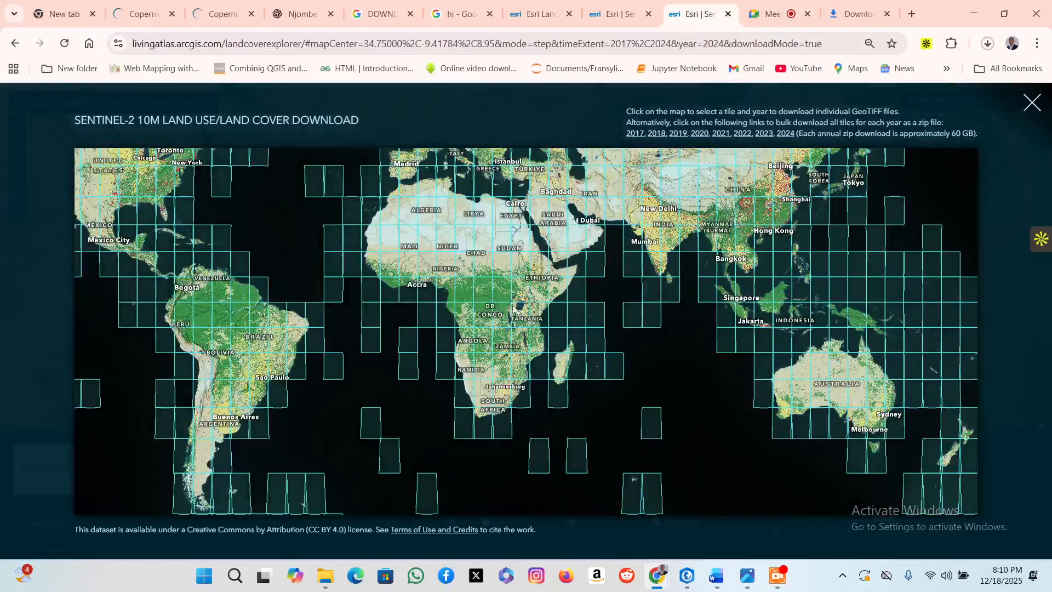
click(747, 576)
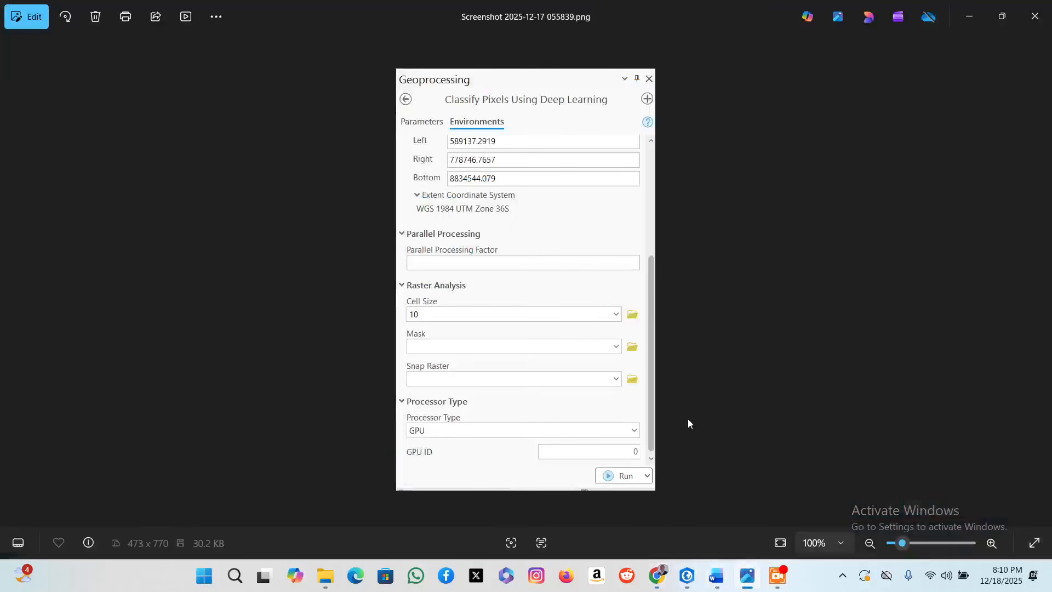
key(Left)
key(Left)
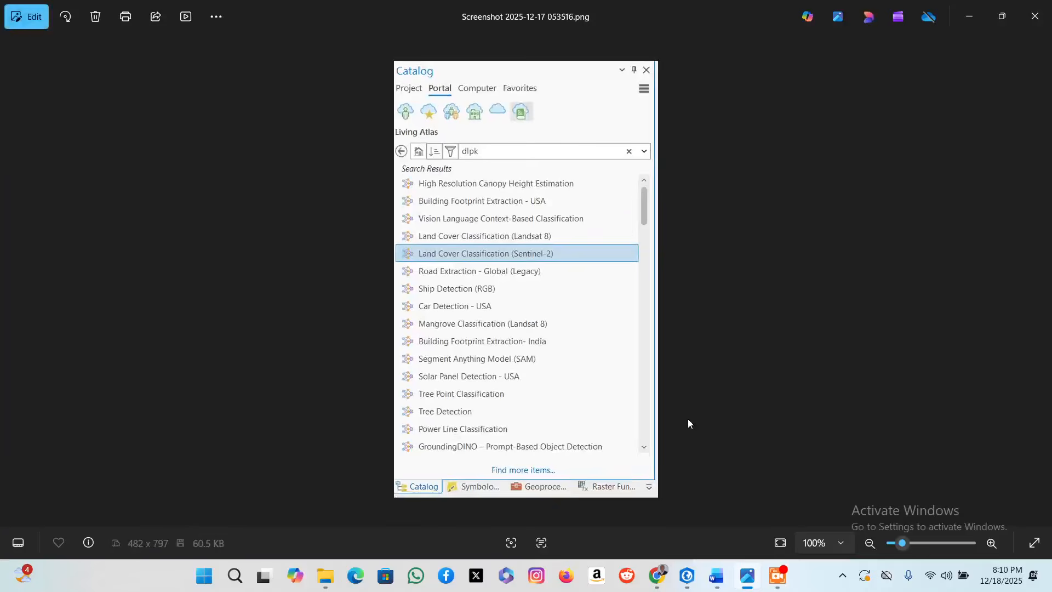
key(Left)
key(Left)
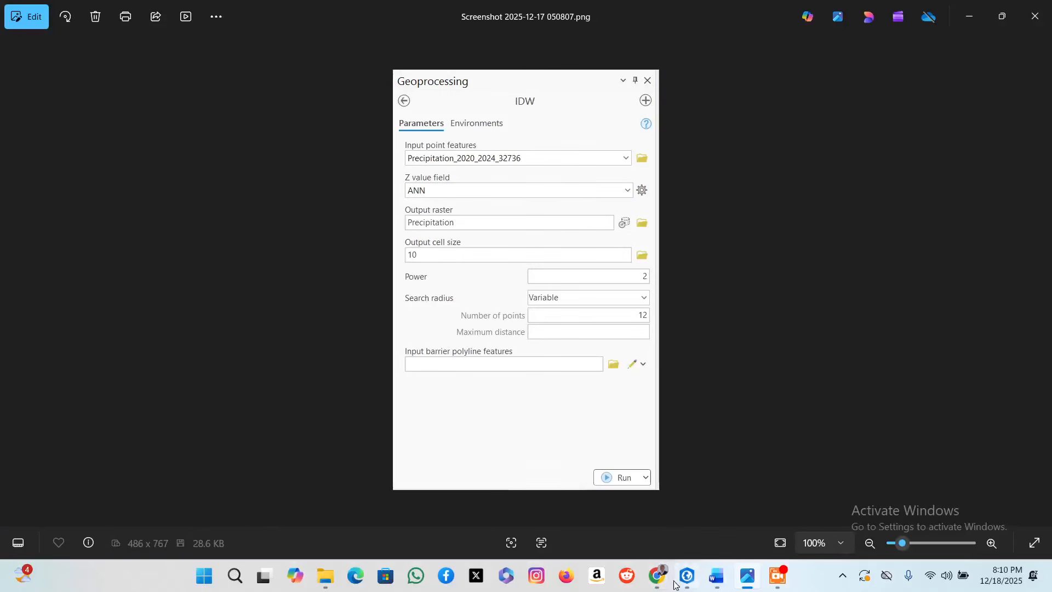
Return to Chrome and log in to the Copernicus Browser with the prefilled account credentials.
mouse_move(658, 575)
click(555, 470)
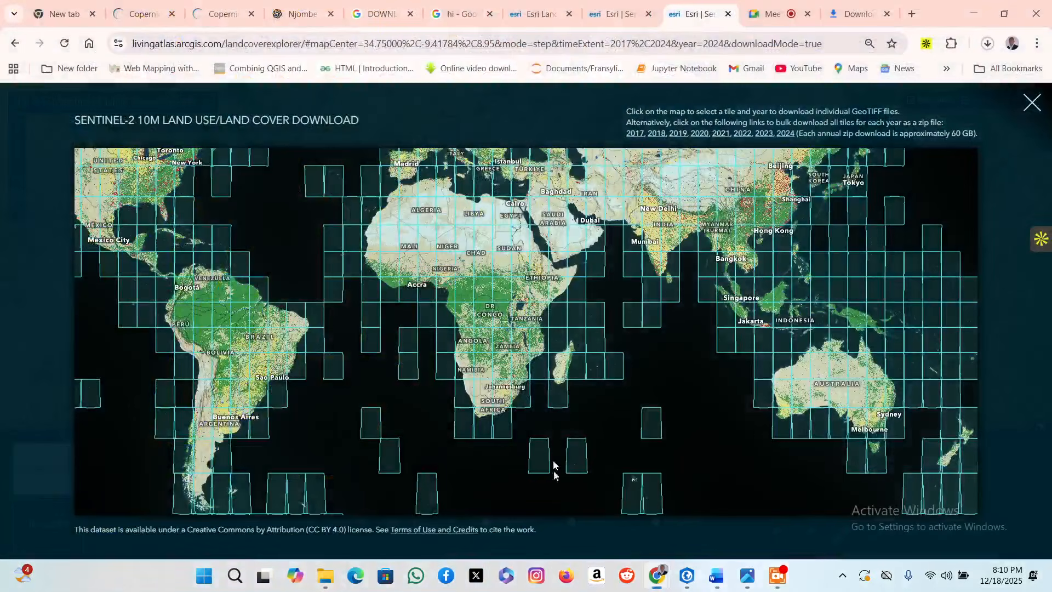
click(219, 13)
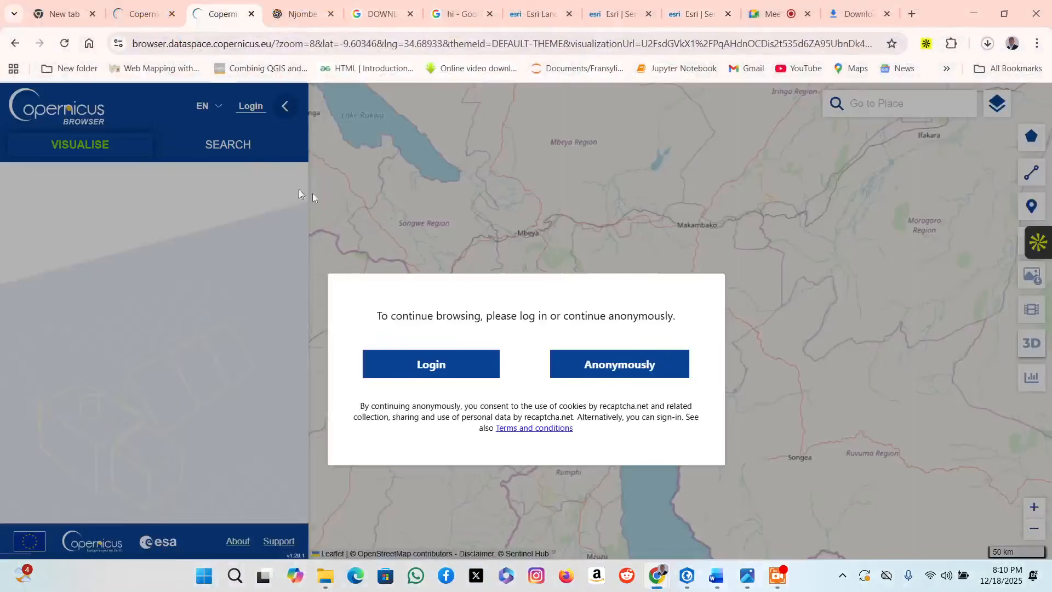
click(452, 364)
scroll(167, 509, down, 3)
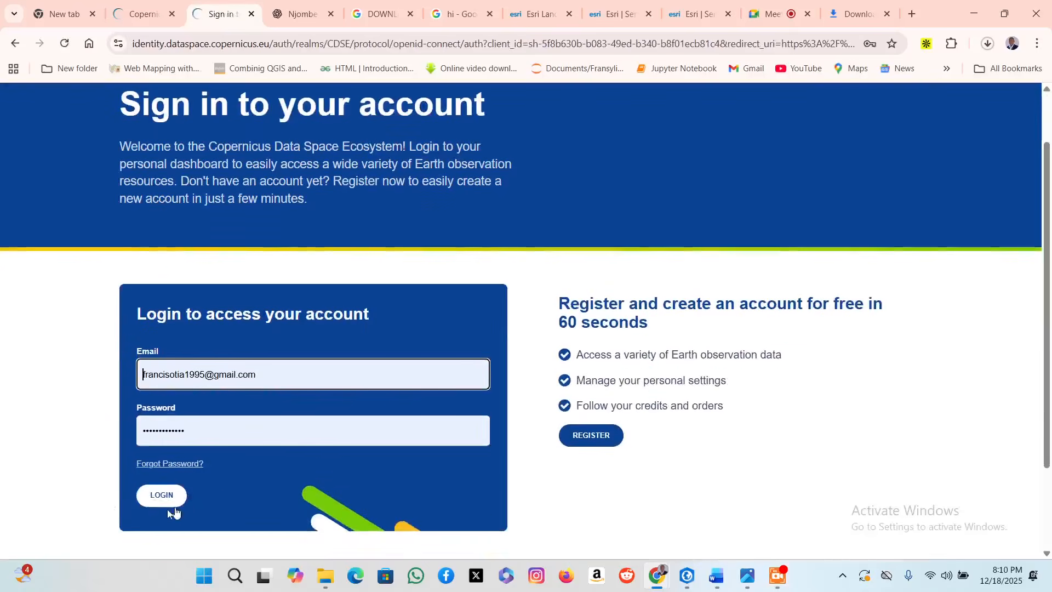
click(148, 500)
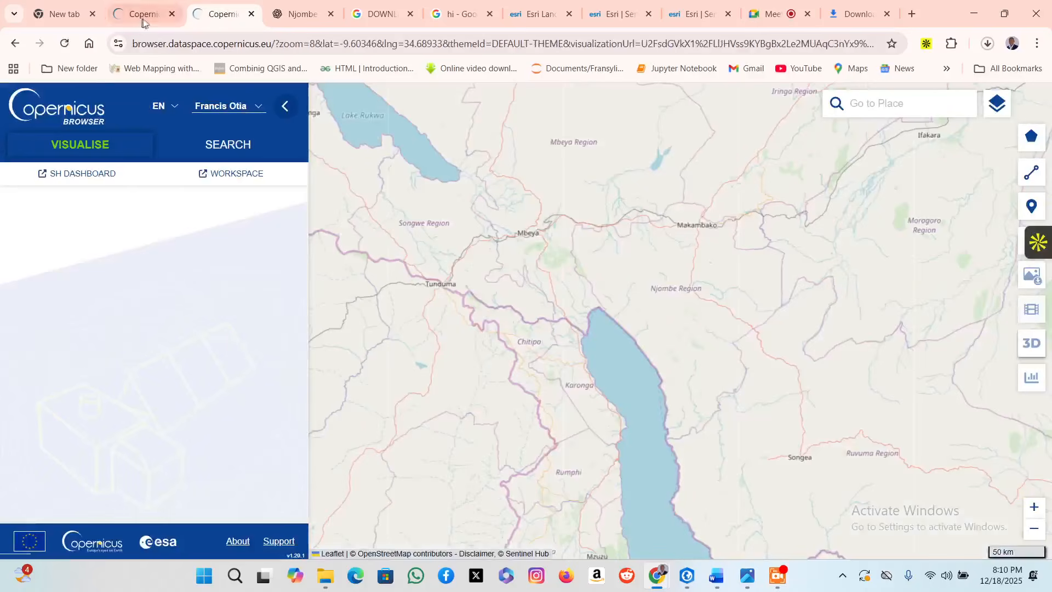
Go to the Copernicus Data Space Ecosystem home page and launch Explore Data from it.
click(142, 19)
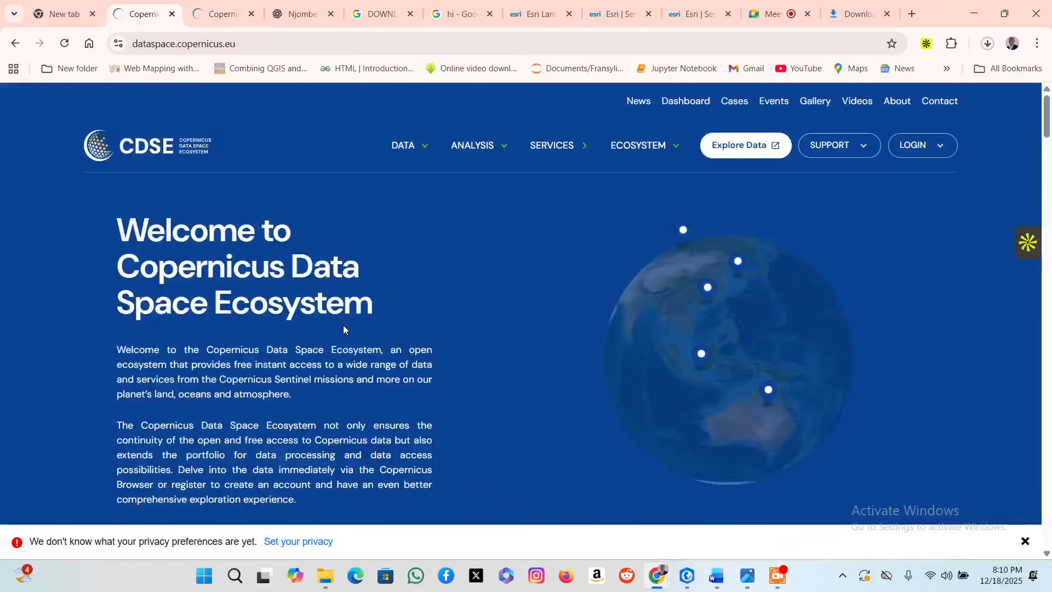
drag(344, 323, 190, 304)
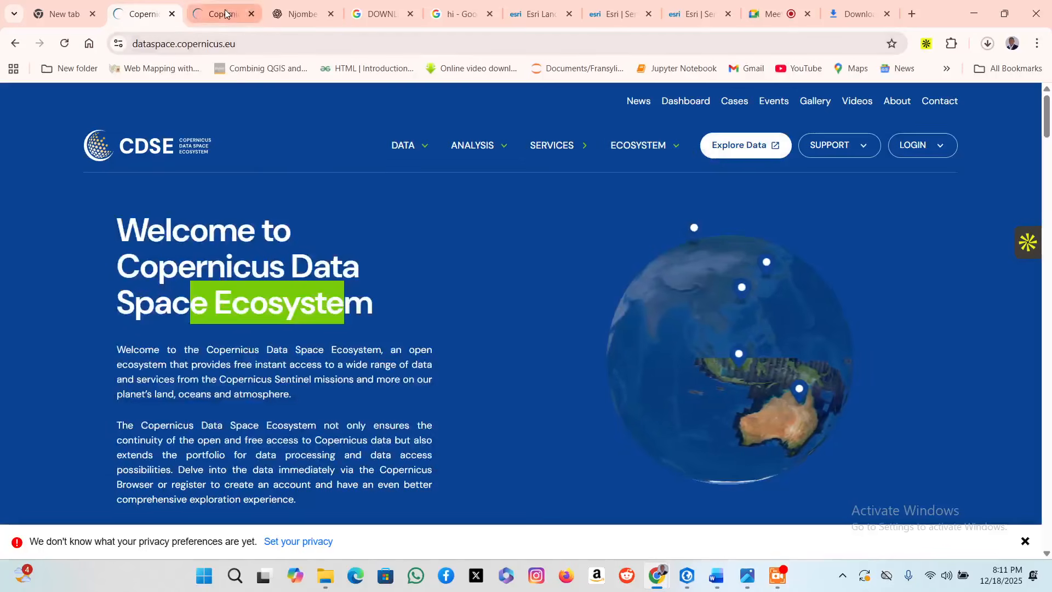
click(222, 14)
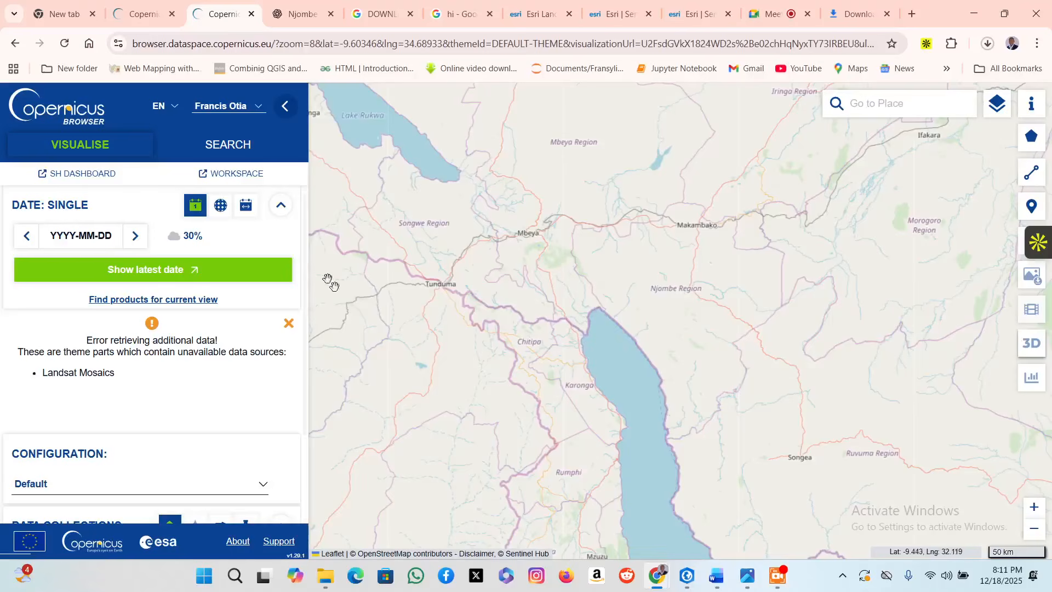
click(143, 14)
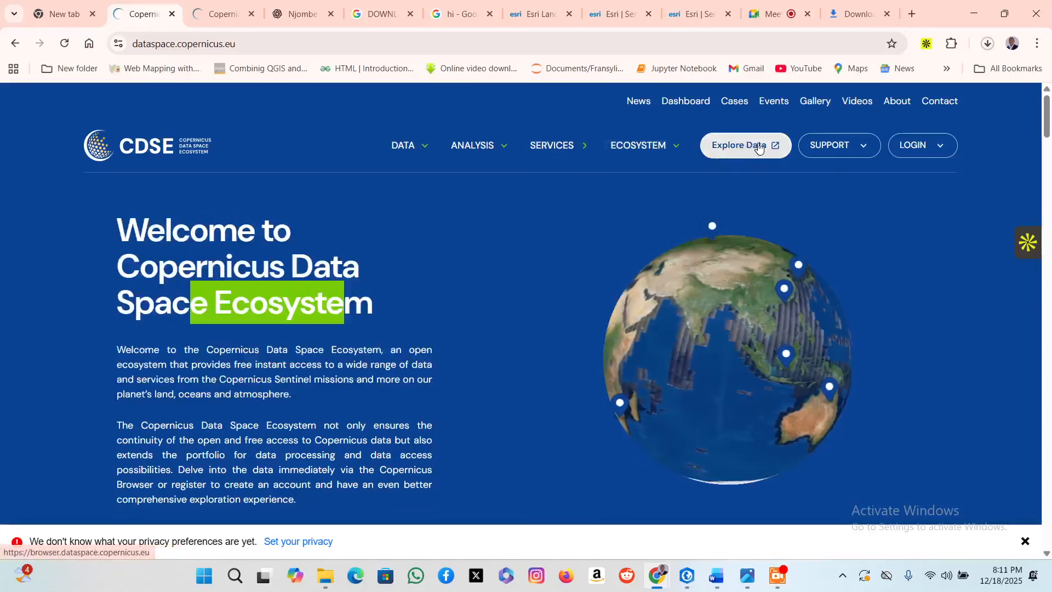
click(759, 146)
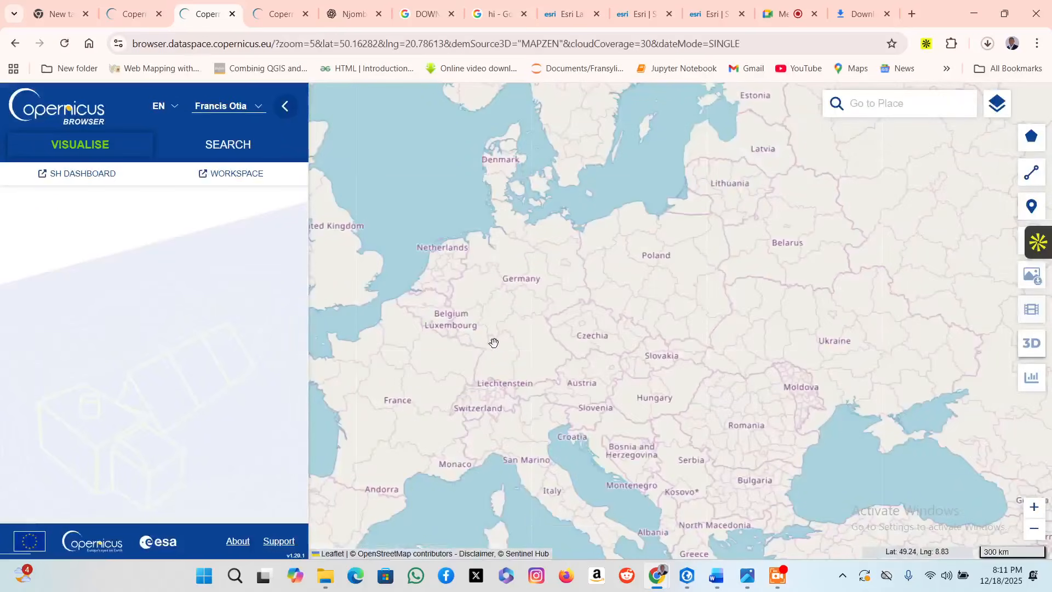
Compare the two open Copernicus Browser pages and close the older one centred on southern Tanzania.
click(298, 18)
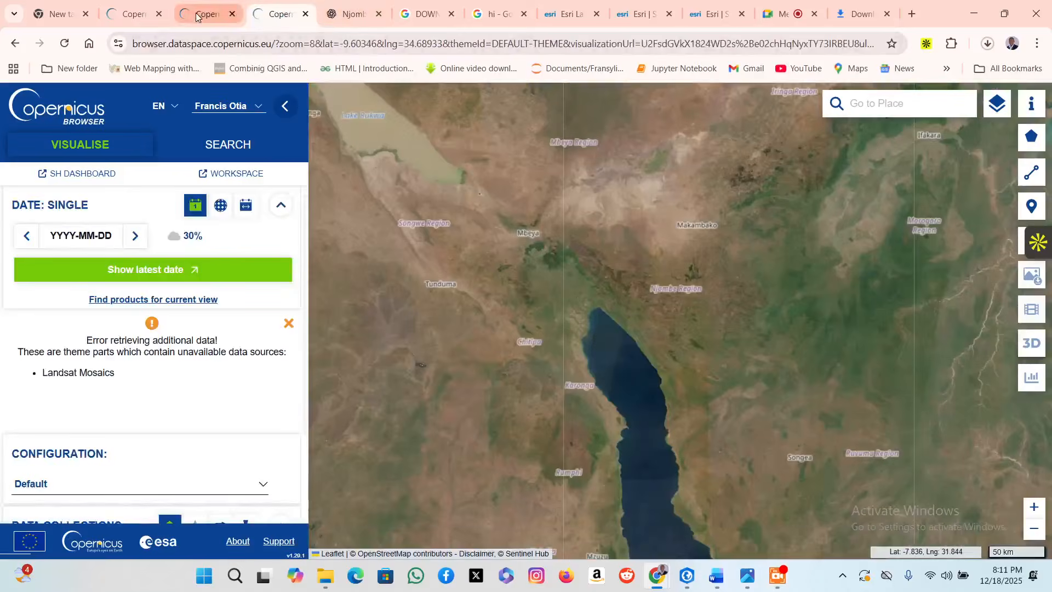
click(198, 17)
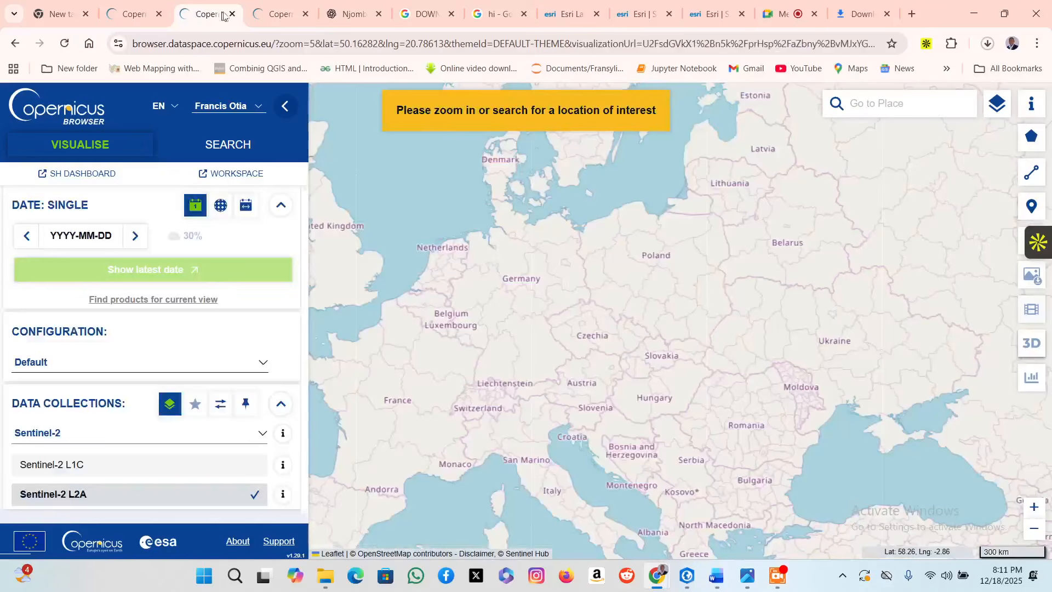
click(281, 17)
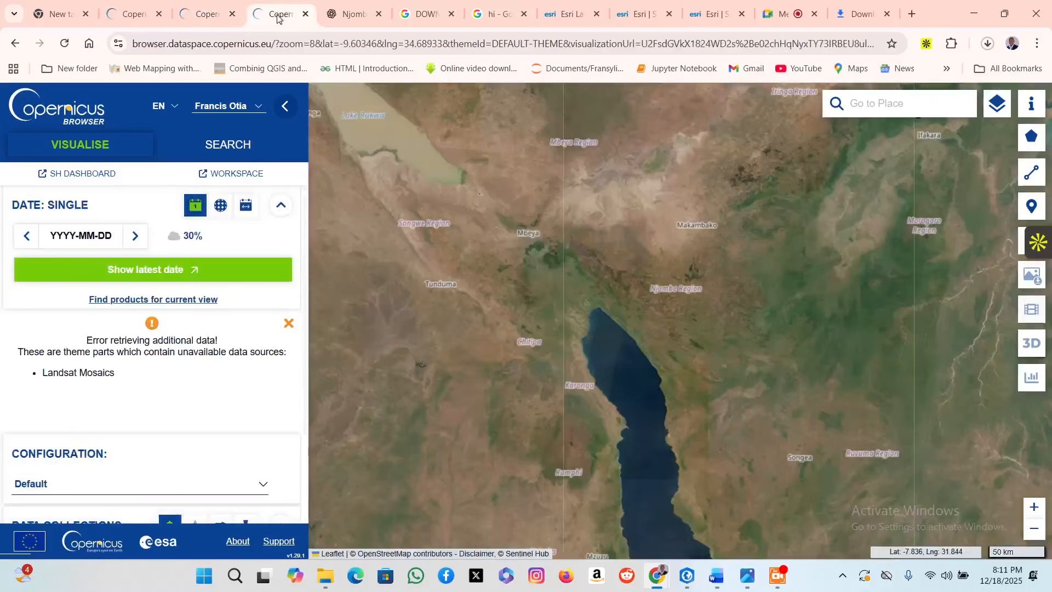
click(204, 15)
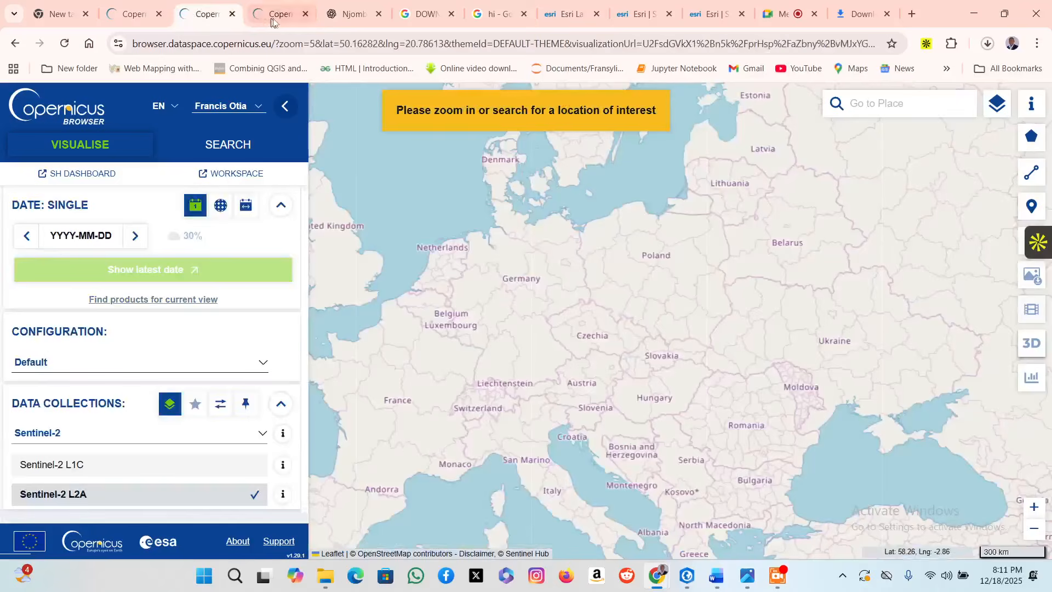
click(305, 15)
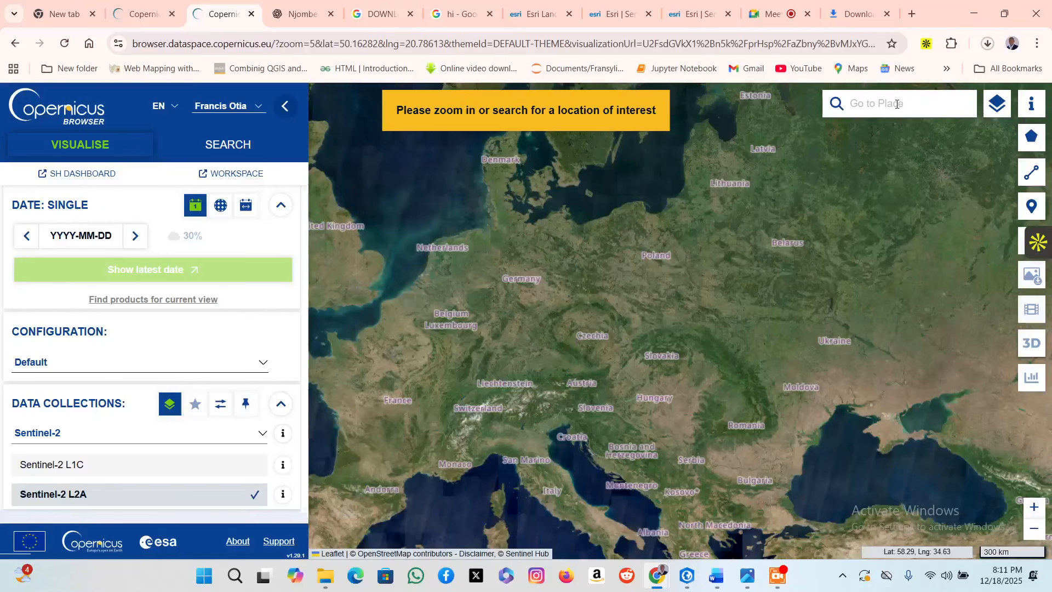
Open the file upload for creating an area of interest and read its zipped-file instructions.
click(1035, 144)
click(949, 137)
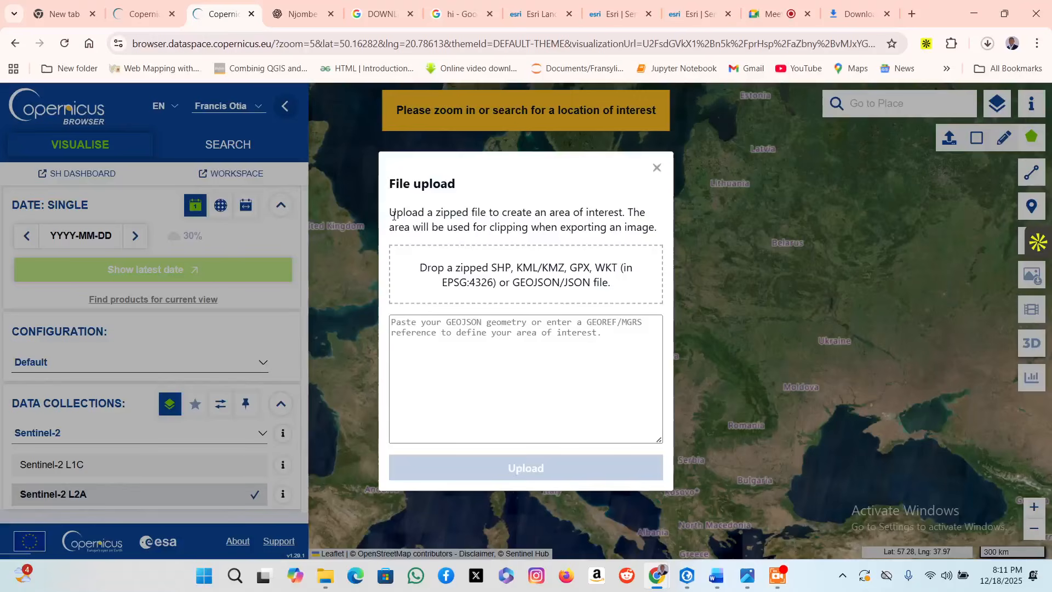
drag(398, 208, 625, 207)
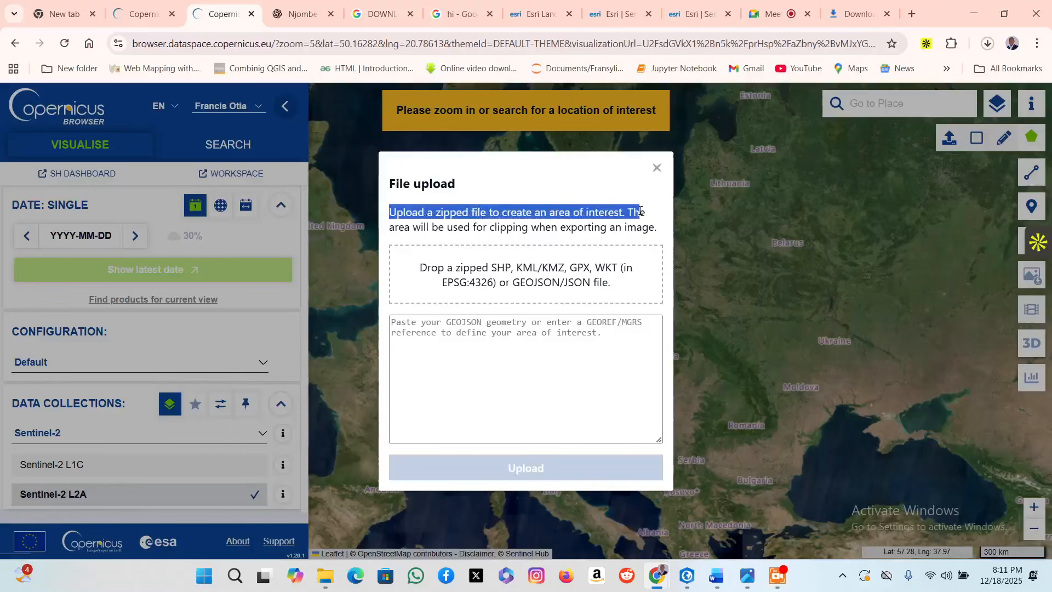
Browse for the area-of-interest file in the Data folder of GISProjects\Landslide_Map_Njombe on the C: drive.
click(481, 276)
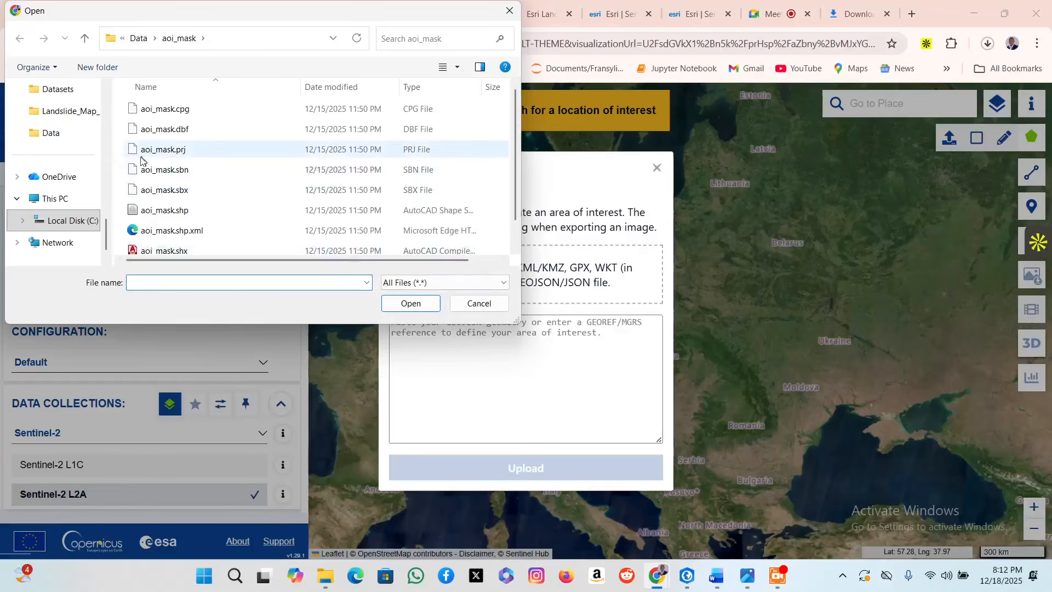
scroll(87, 211, down, 1)
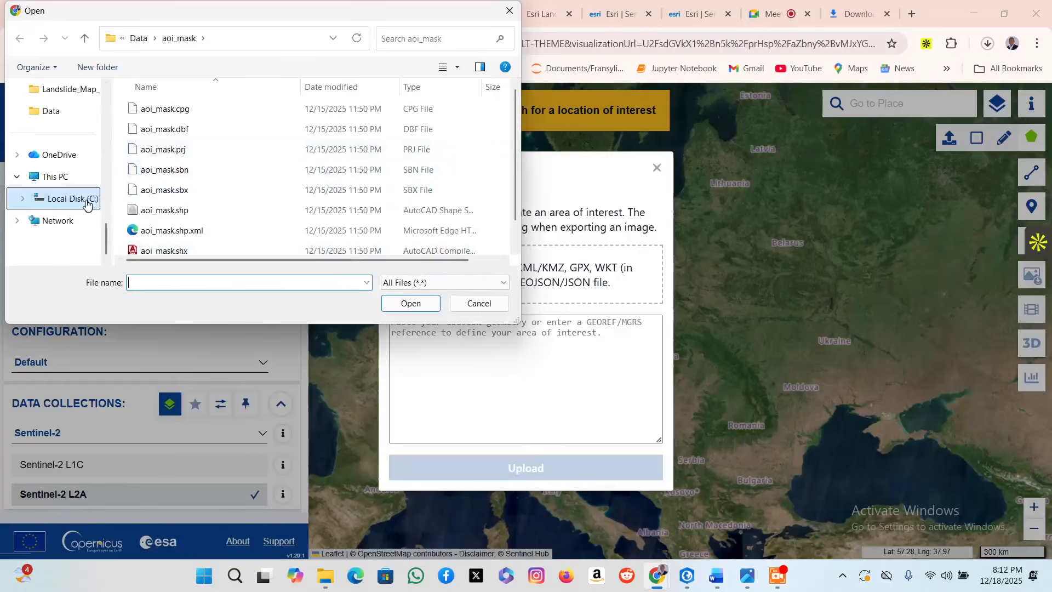
click(71, 198)
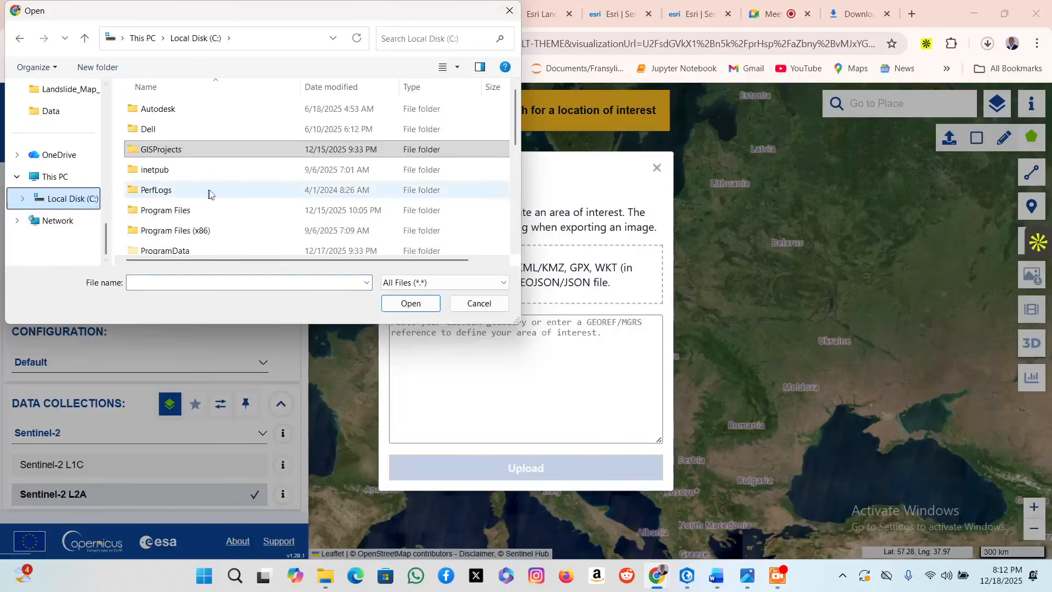
double_click(189, 154)
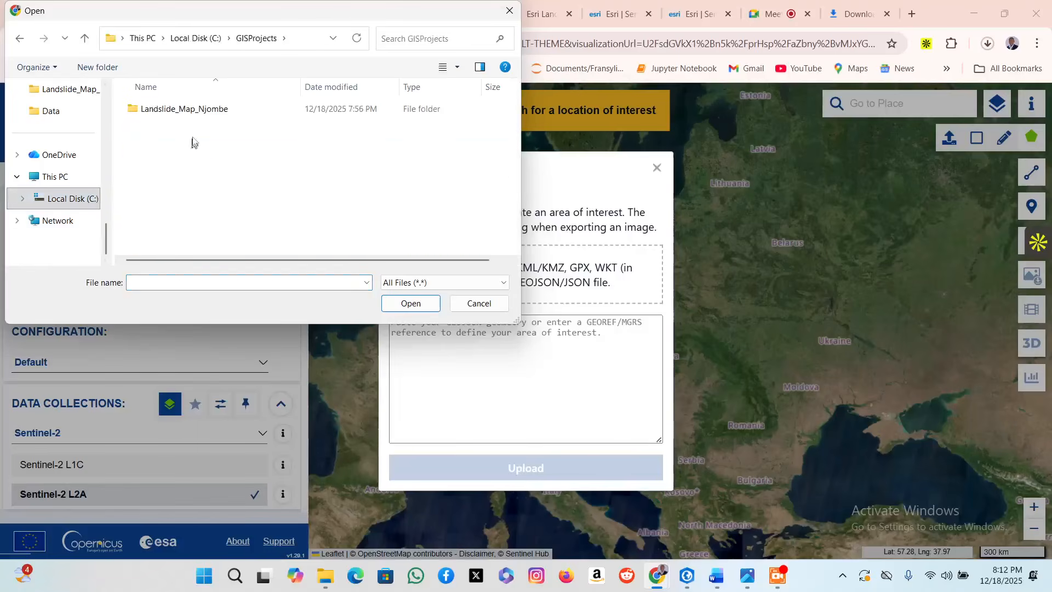
double_click(197, 111)
scroll(184, 161, down, 3)
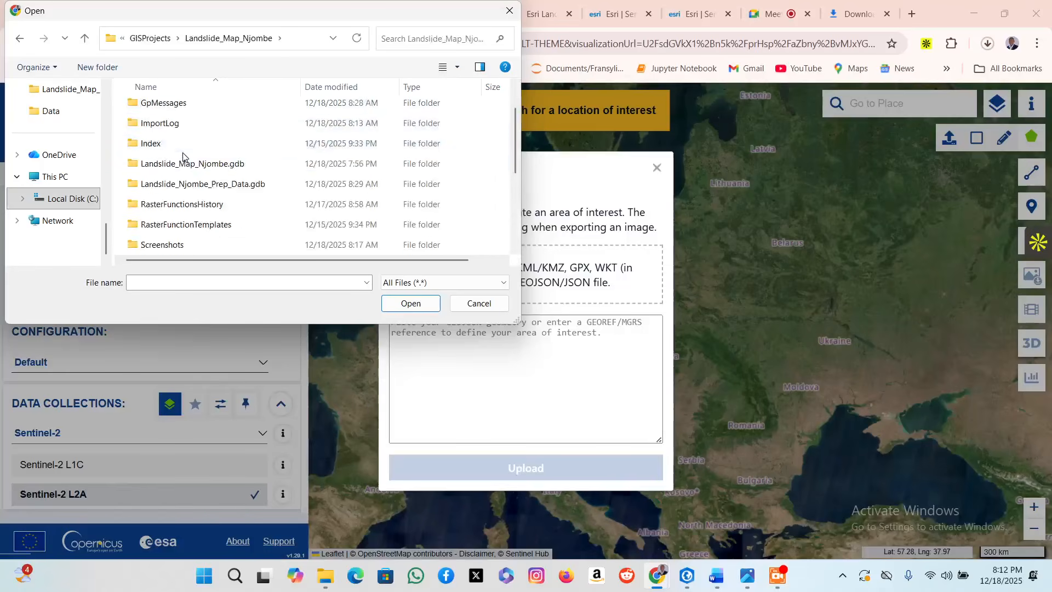
scroll(183, 167, up, 3)
double_click(172, 132)
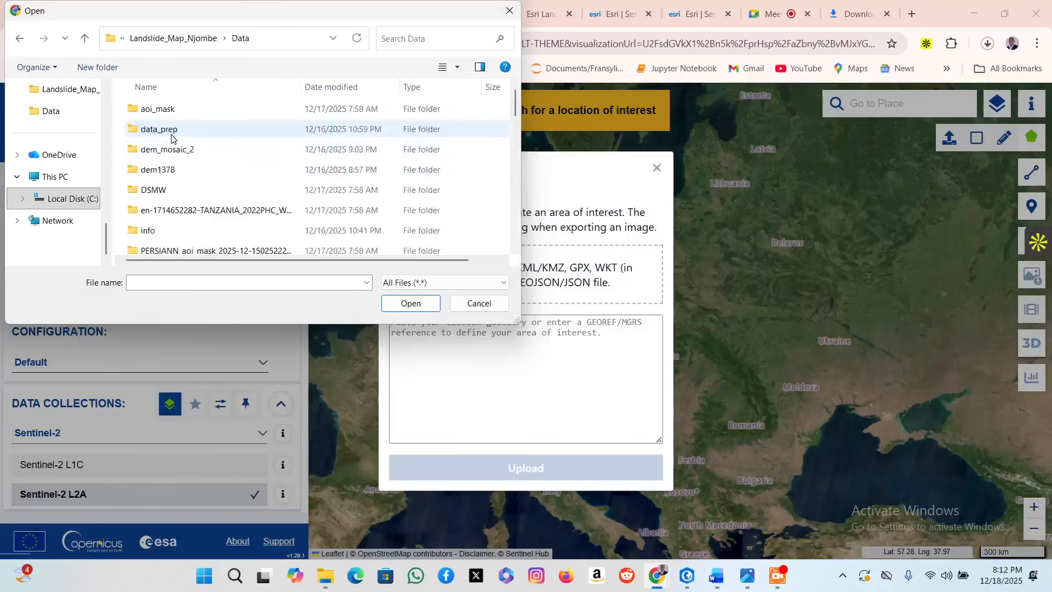
Upload aoi_mask.zip from the aoi_mask folder as the area of interest.
scroll(176, 143, down, 1)
scroll(178, 148, up, 1)
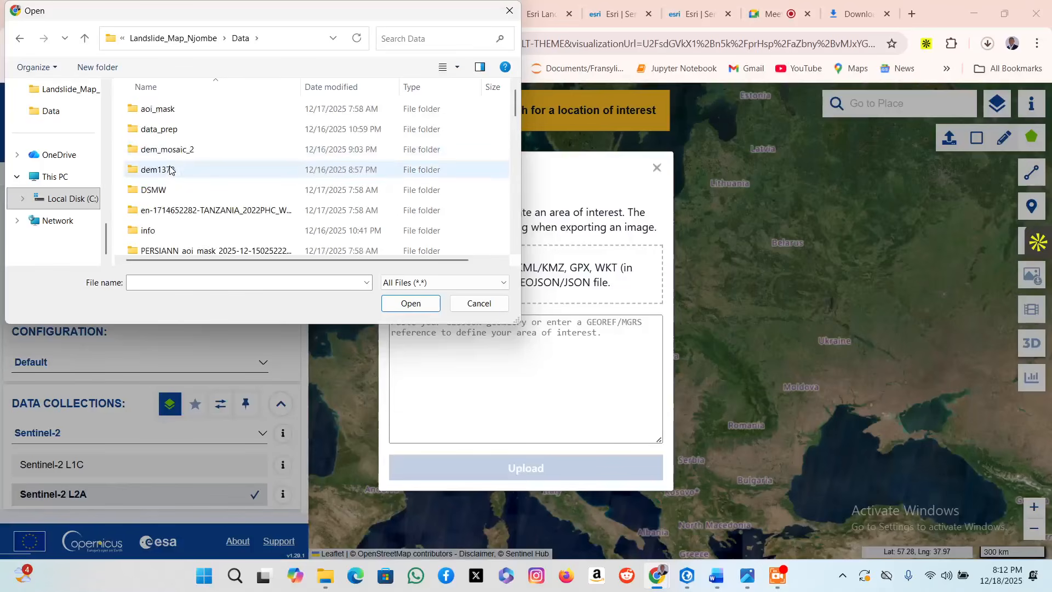
click(171, 115)
double_click(171, 112)
scroll(191, 207, down, 1)
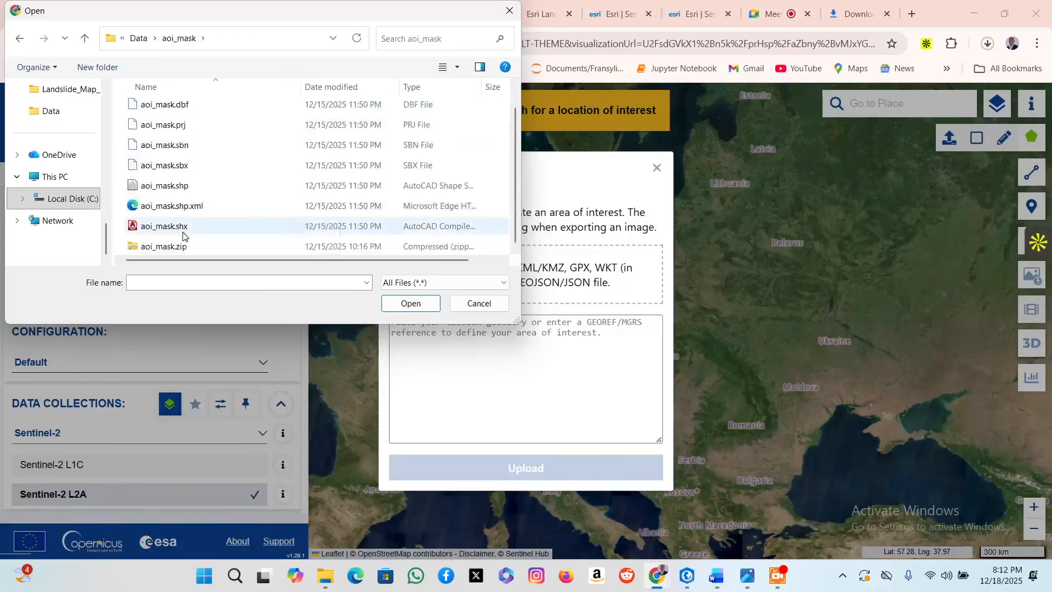
click(185, 233)
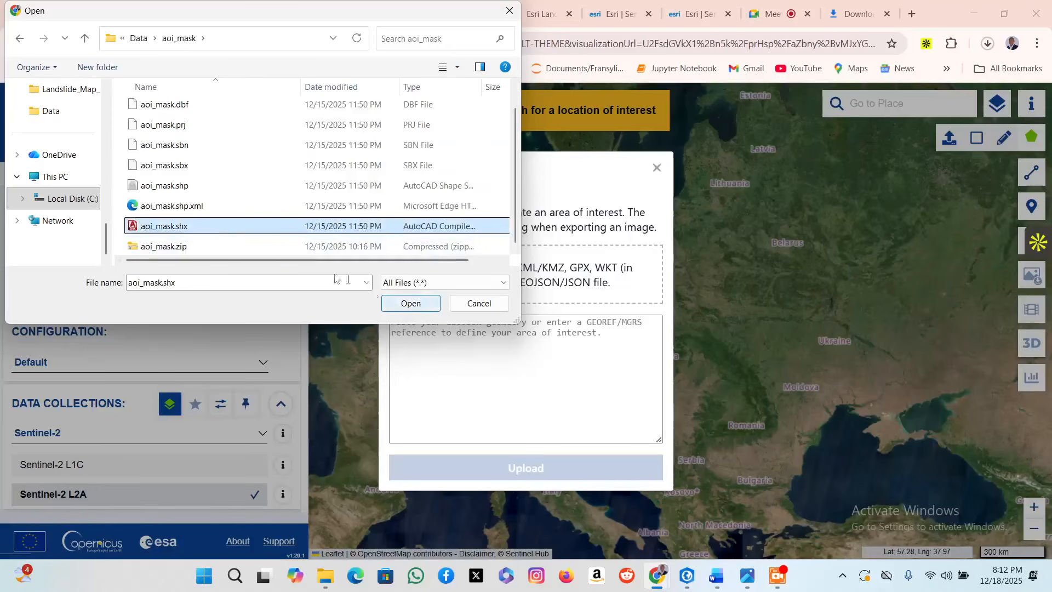
click(164, 246)
click(411, 303)
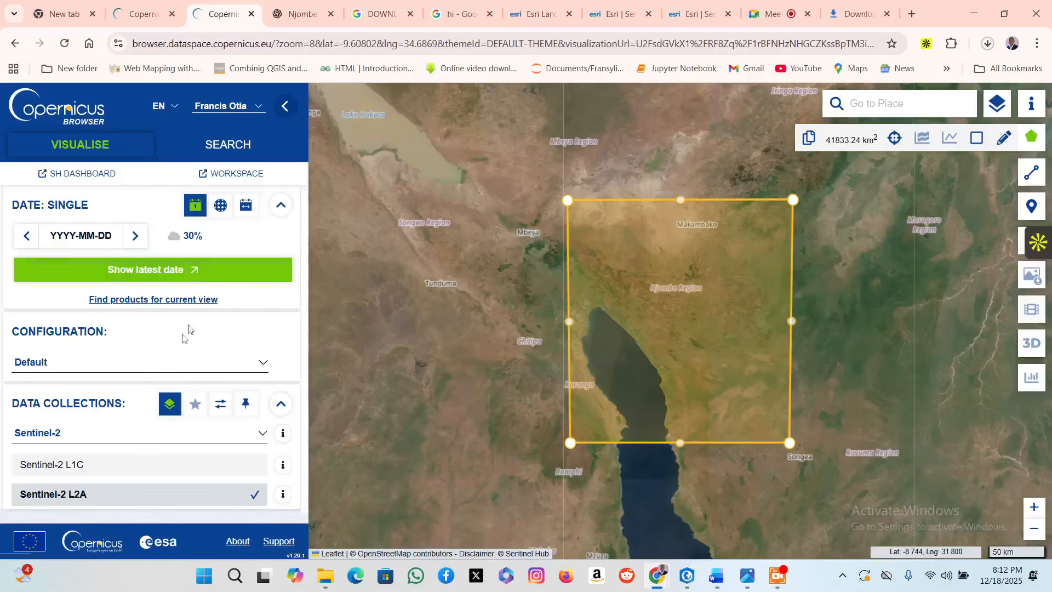
Switch to product search and select Sentinel-2 MSI L2A data with a maximum cloud cover of 20%.
click(209, 146)
scroll(174, 302, down, 2)
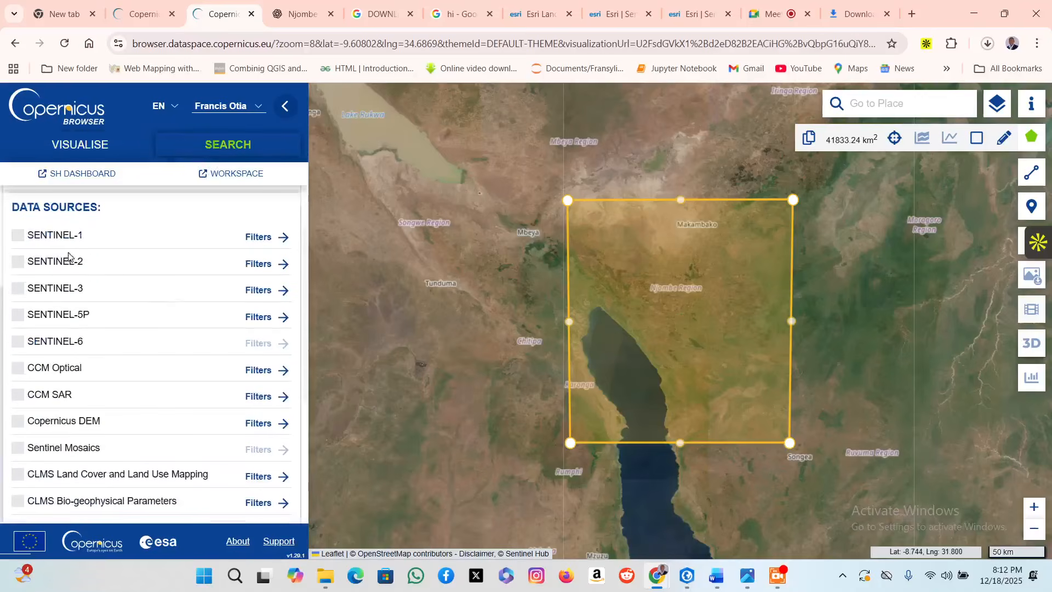
click(20, 263)
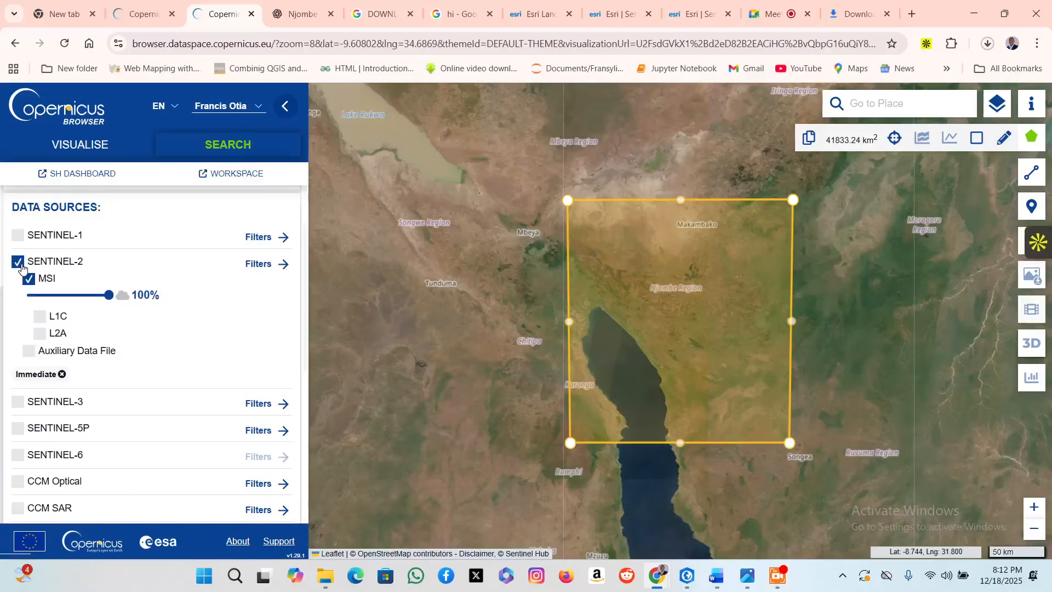
click(42, 336)
drag(109, 295, 44, 300)
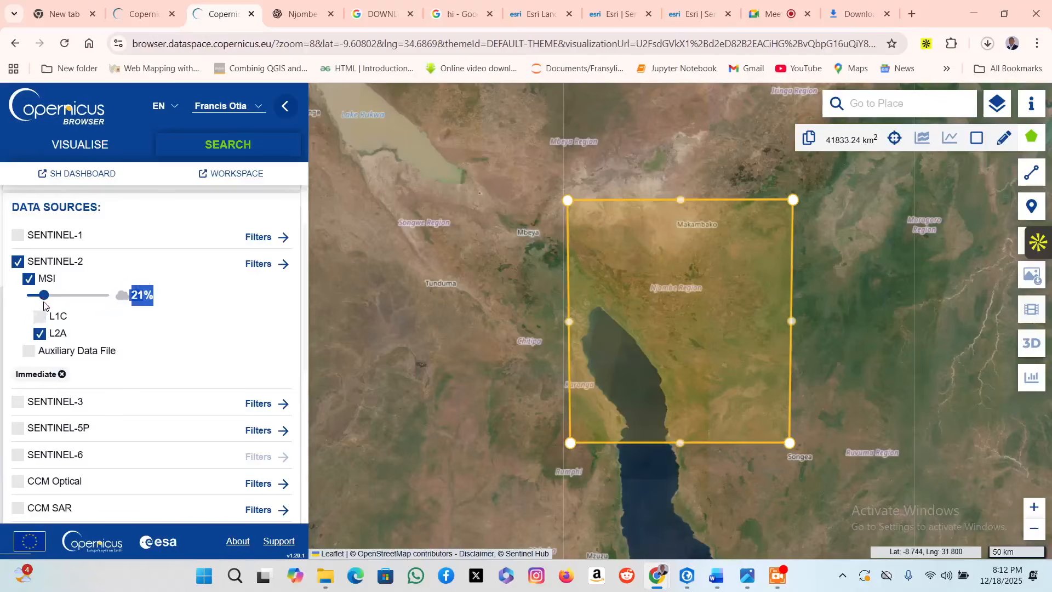
mouse_move(42, 296)
mouse_down()
mouse_move(101, 296)
mouse_move(43, 296)
mouse_up()
Set the search start date to 2020-01-01 and search for products up to 2025-12-18.
scroll(163, 348, down, 5)
scroll(163, 348, down, 1)
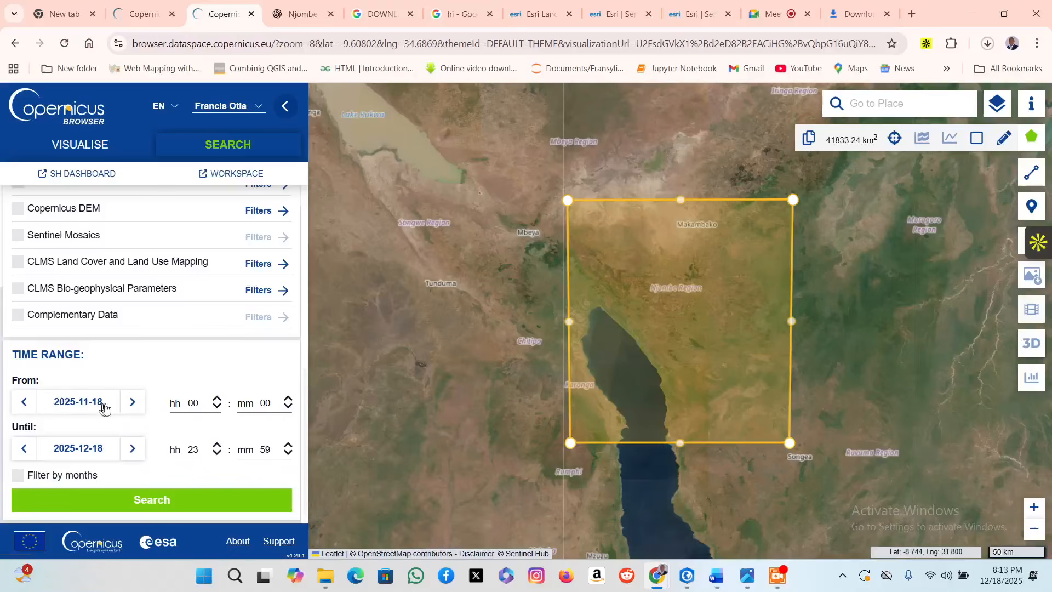
click(72, 404)
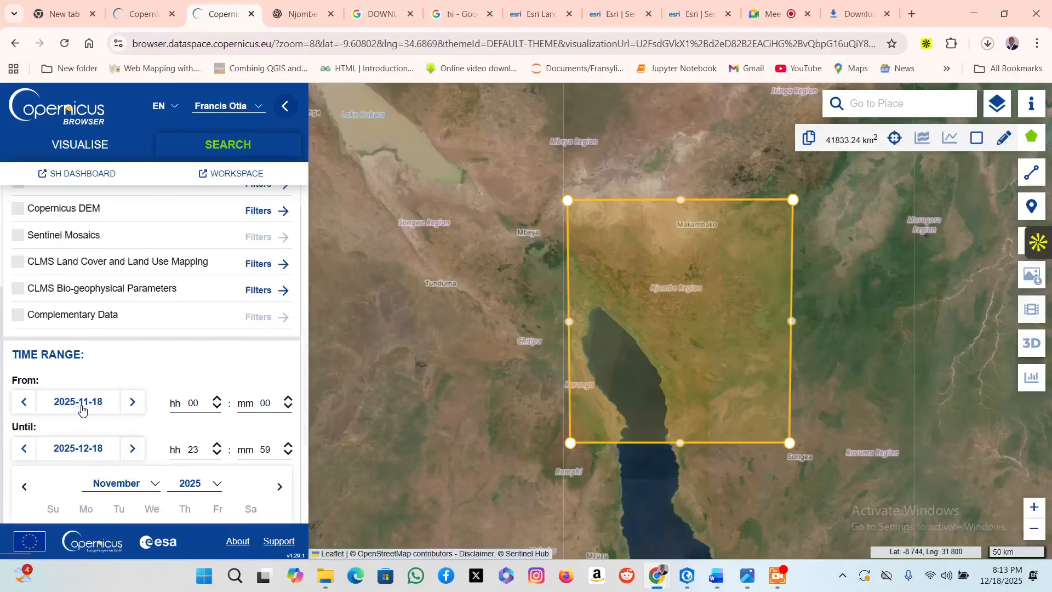
key(BackSpace)
text(0)
key(BackSpace)
key(BackSpace)
text(01)
key(BackSpace)
key(BackSpace)
text(01)
click(103, 449)
scroll(140, 432, down, 2)
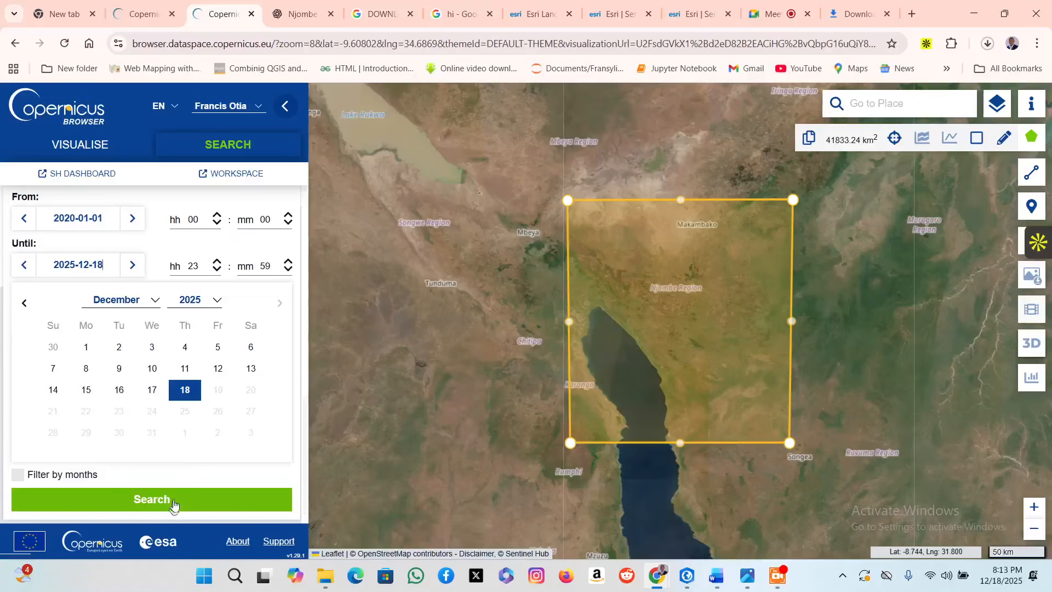
click(175, 501)
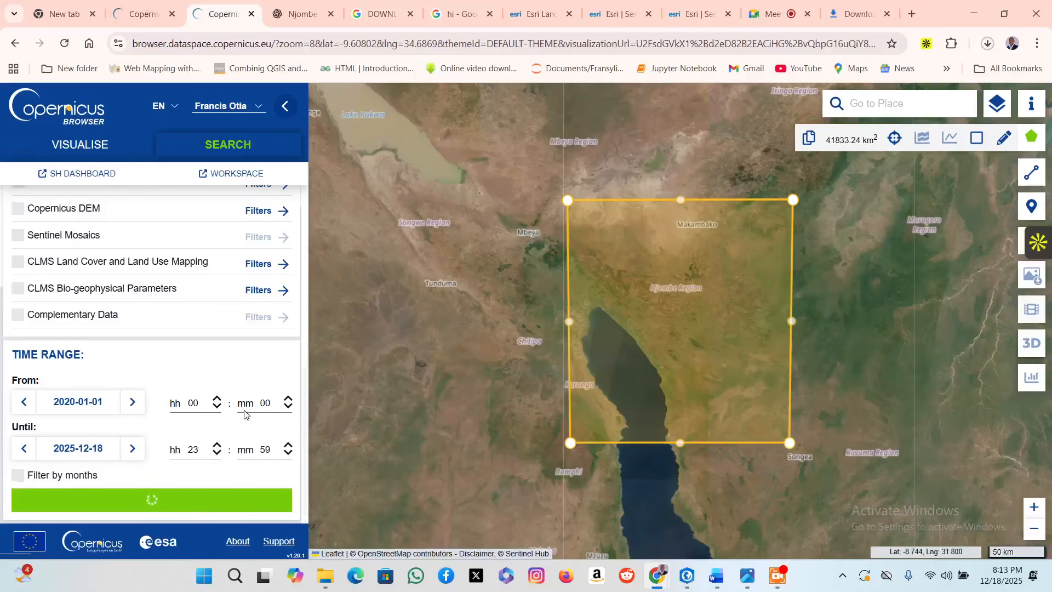
Review the chosen data source, cloud cover and time range while the search runs.
scroll(112, 329, up, 10)
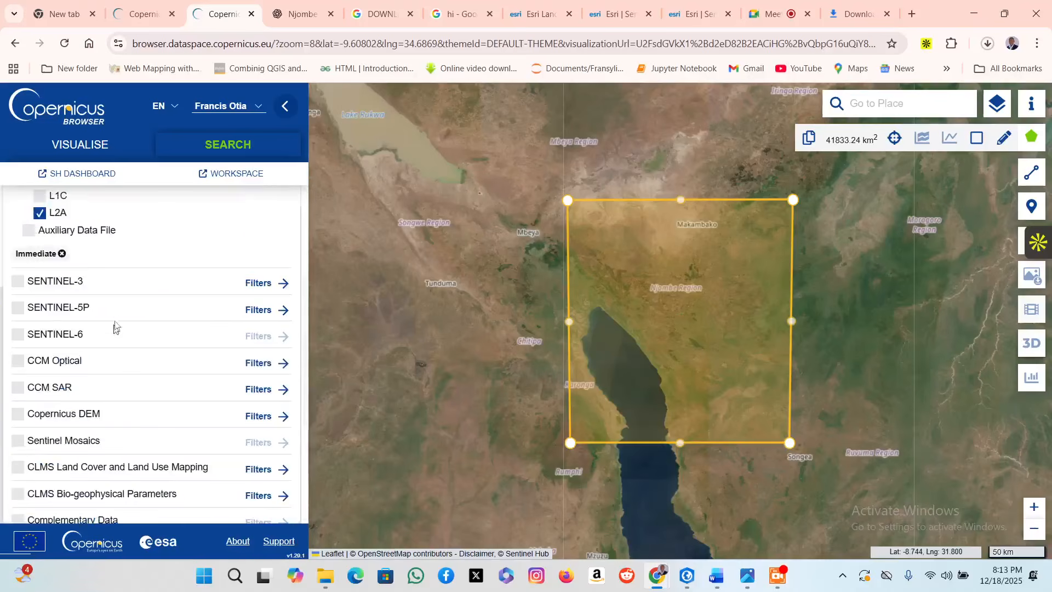
scroll(116, 318, down, 10)
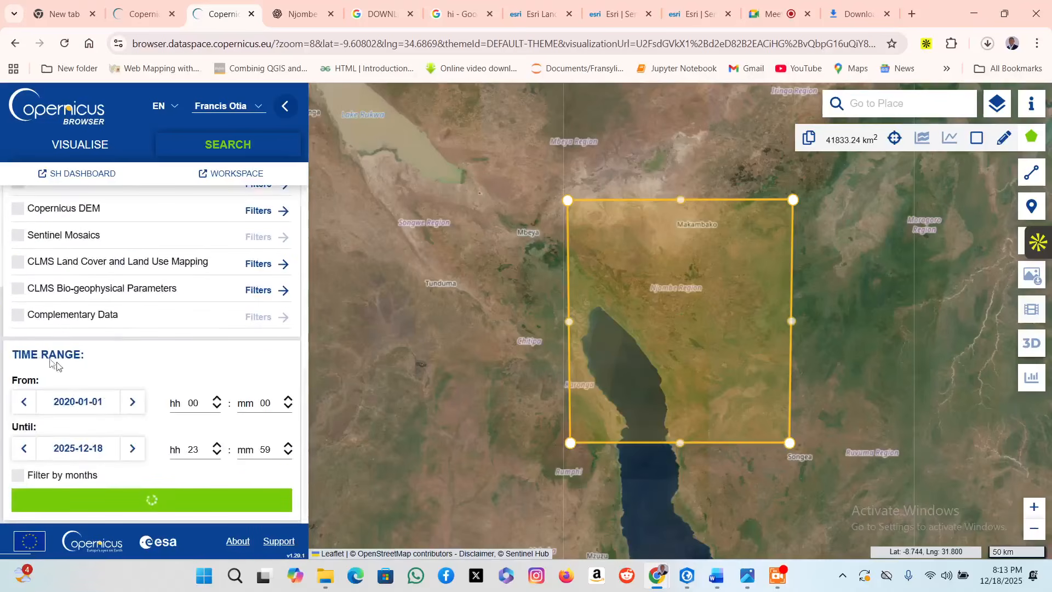
drag(20, 357, 91, 367)
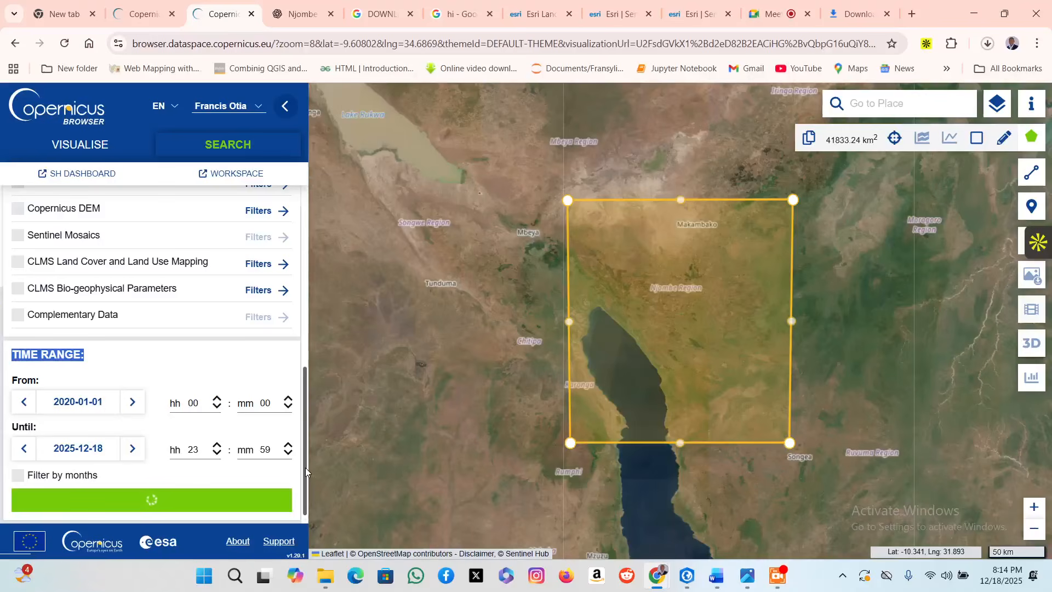
drag(304, 468, 290, 489)
click(195, 503)
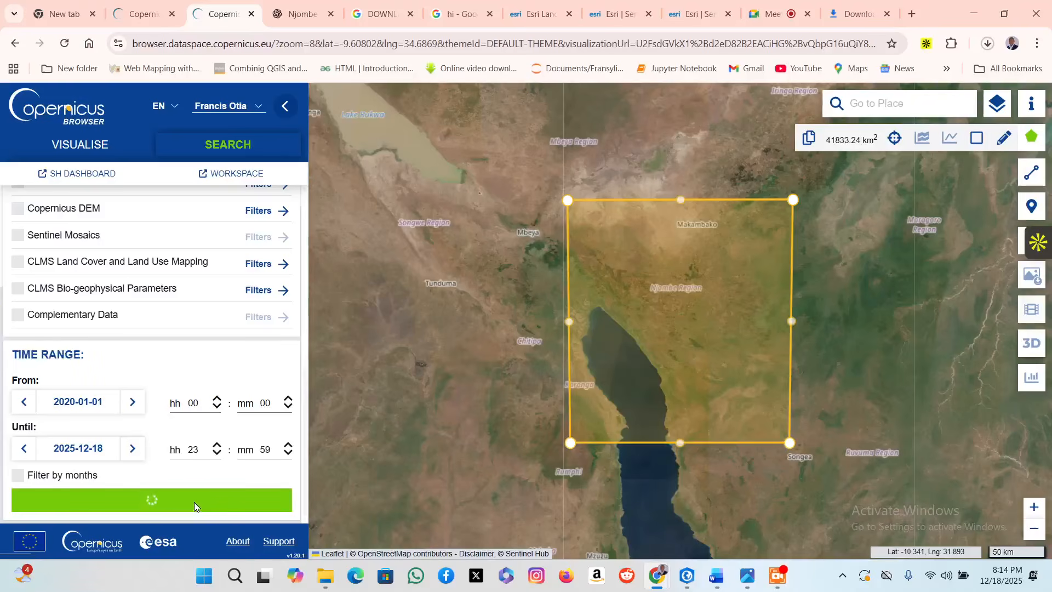
scroll(198, 501, up, 2)
scroll(199, 501, down, 2)
triple_click(75, 404)
double_click(73, 405)
scroll(193, 475, up, 5)
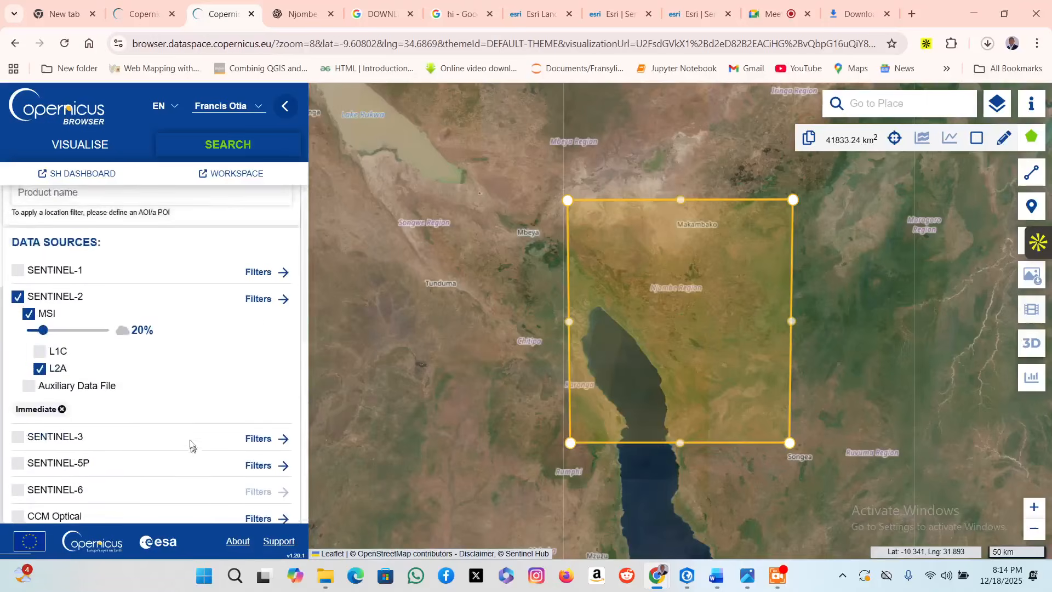
Look through the search results and compare the Sentinel-2 products for the northeastern footprint over the area of interest.
scroll(189, 443, down, 5)
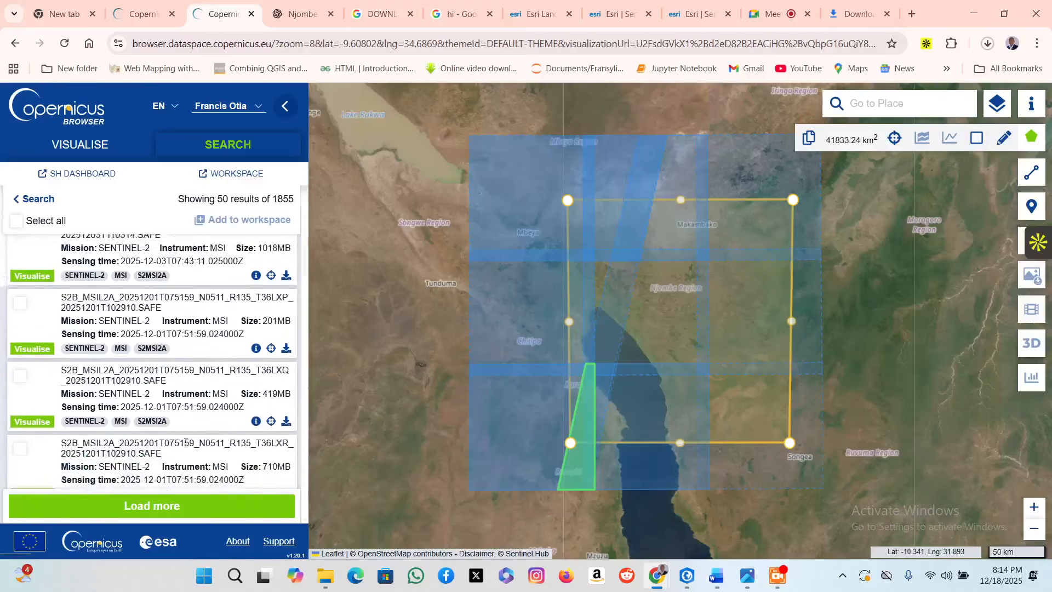
scroll(186, 443, up, 5)
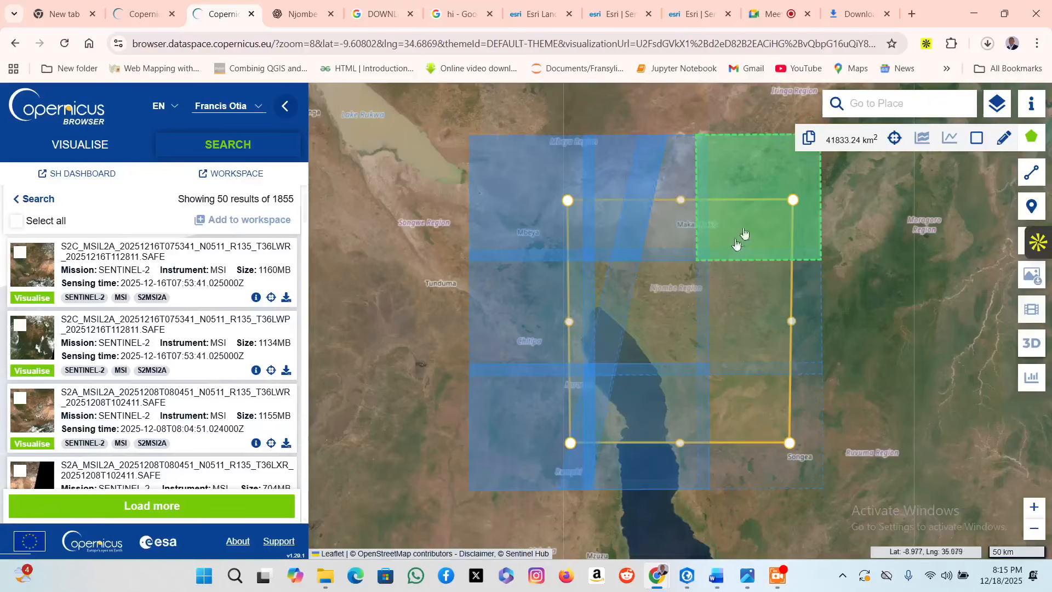
click(738, 178)
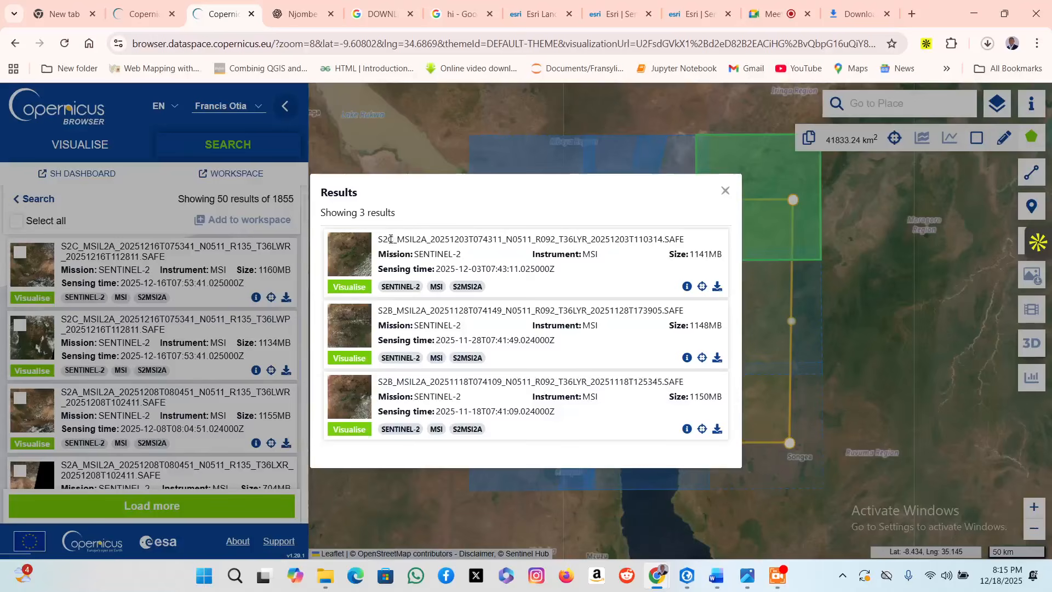
drag(393, 239, 378, 240)
drag(388, 310, 378, 311)
click(390, 382)
drag(383, 382, 460, 397)
drag(383, 384, 560, 418)
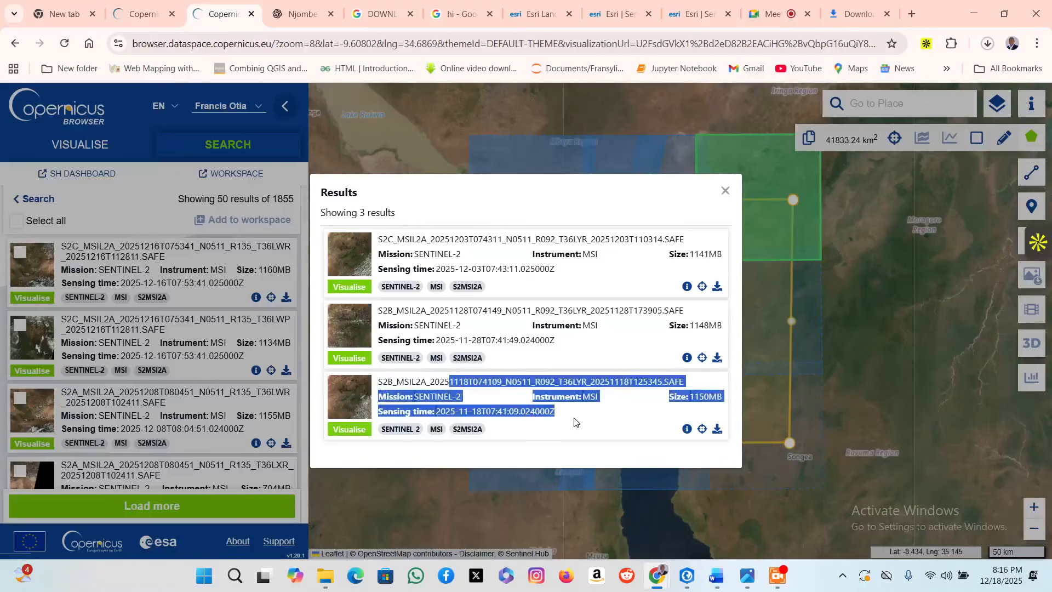
Try to download the product S2B_MSIL2A_20251118T074109_N0511_R092_T36LYR_20251118T125345.SAFE, then close the footprint's product list.
click(717, 429)
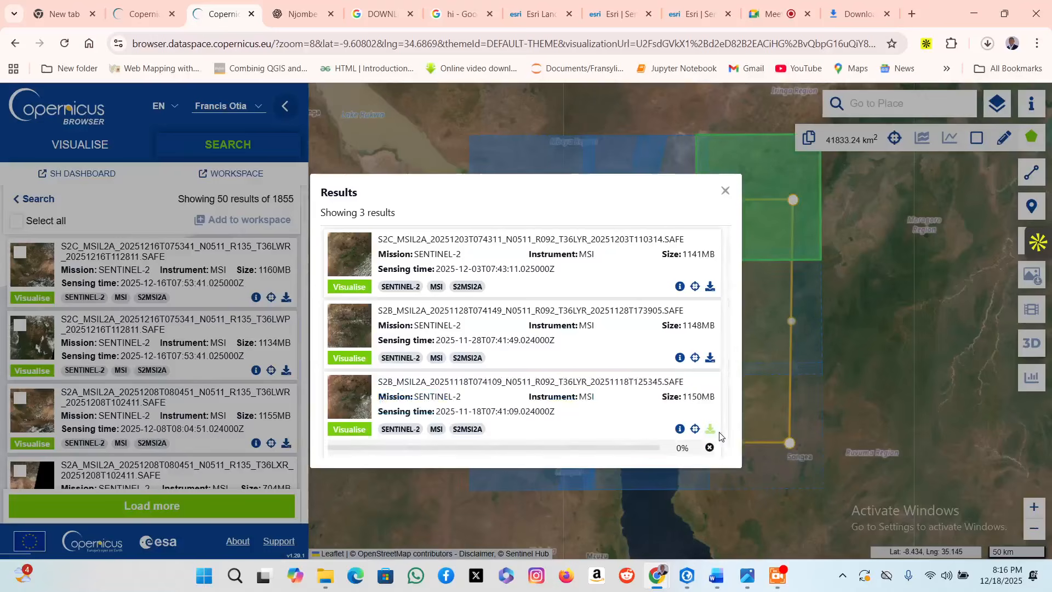
scroll(517, 438, down, 1)
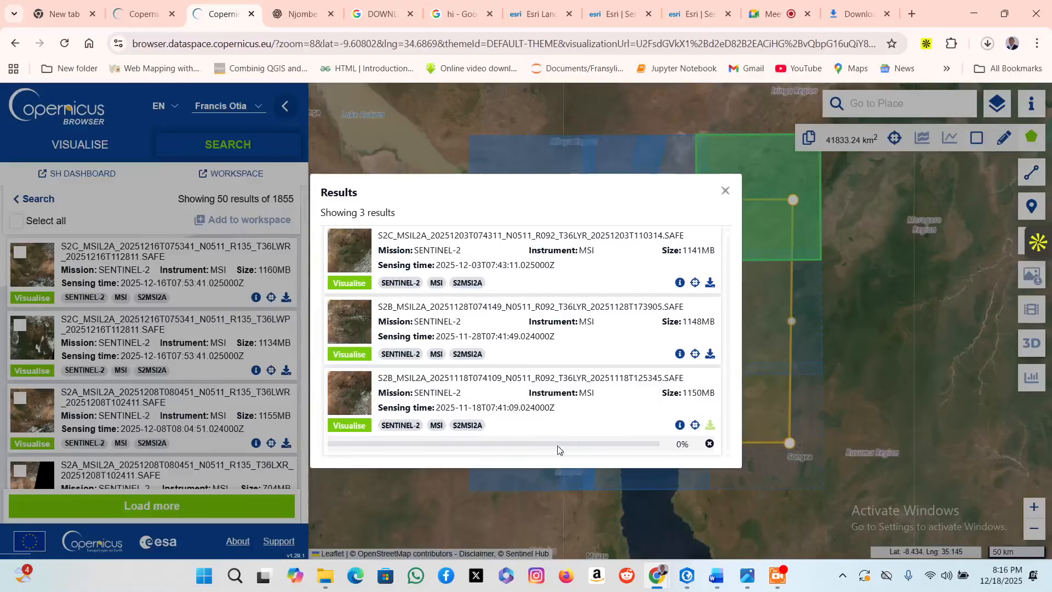
double_click(681, 446)
click(709, 445)
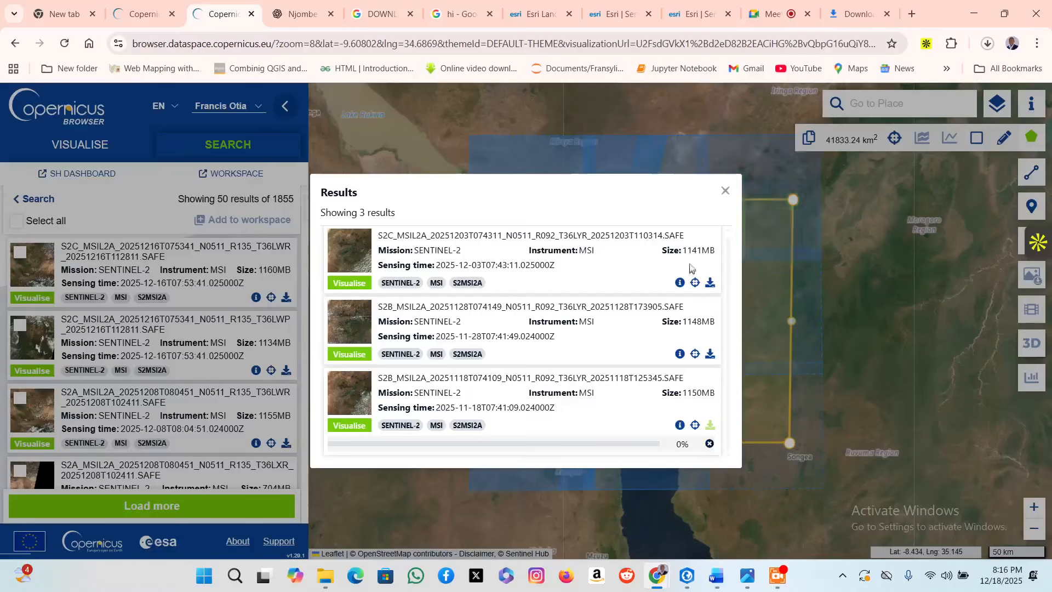
click(725, 191)
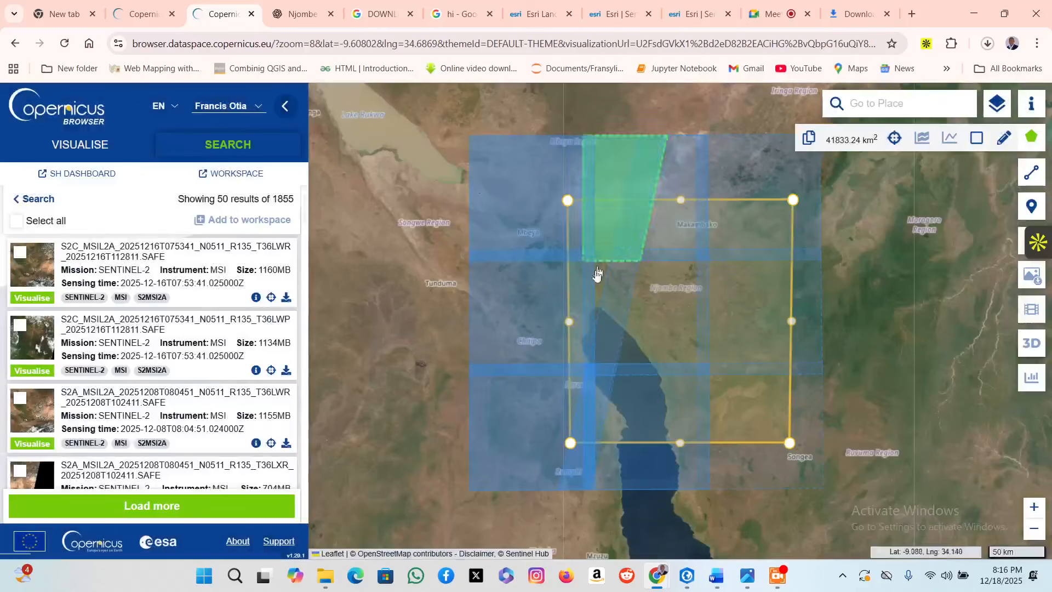
Close the current Copernicus Browser page and launch Explore Data again from the Data Space Ecosystem home page.
click(252, 14)
click(177, 14)
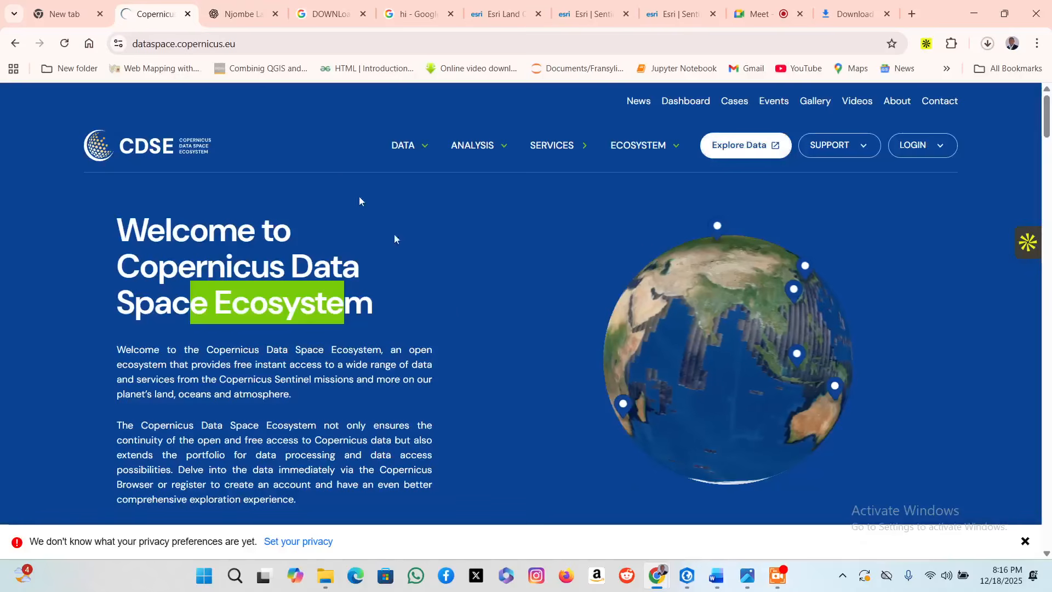
click(764, 151)
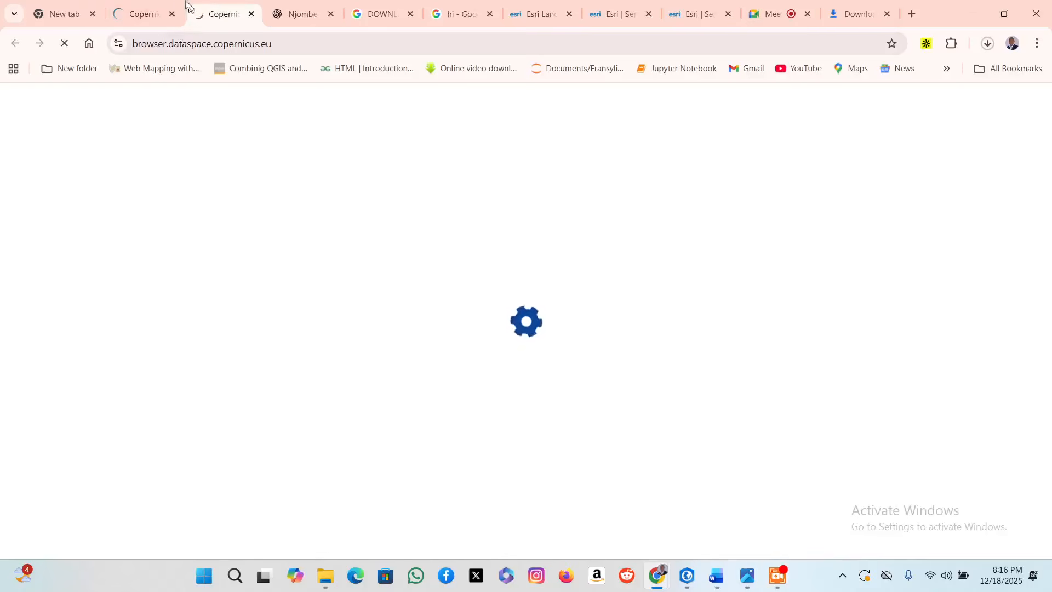
click(144, 14)
click(228, 15)
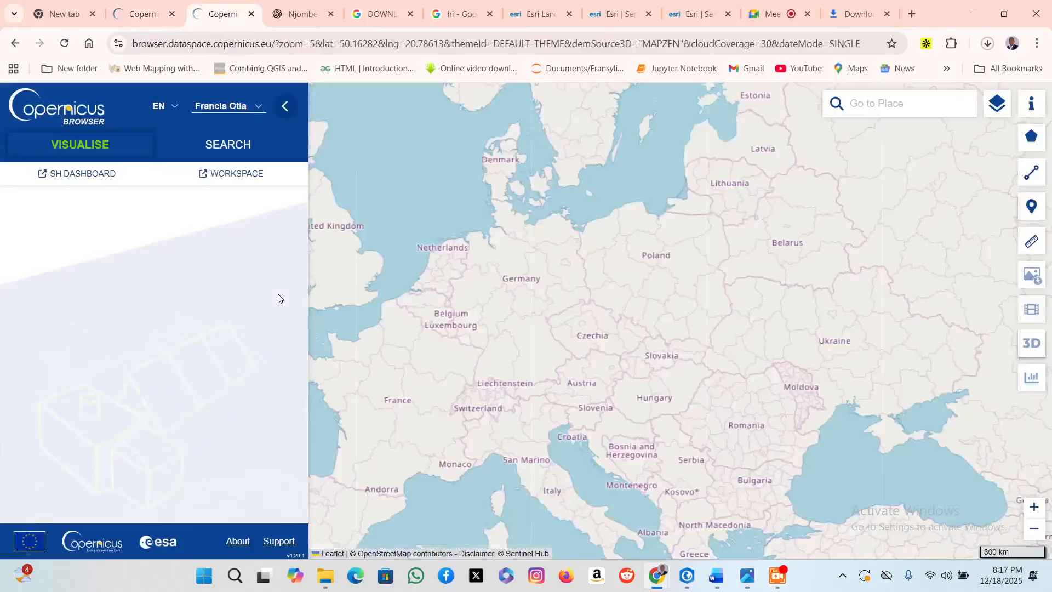
Switch to product search and upload the zipped area of interest from the aoi_mask folder.
click(224, 143)
click(1037, 143)
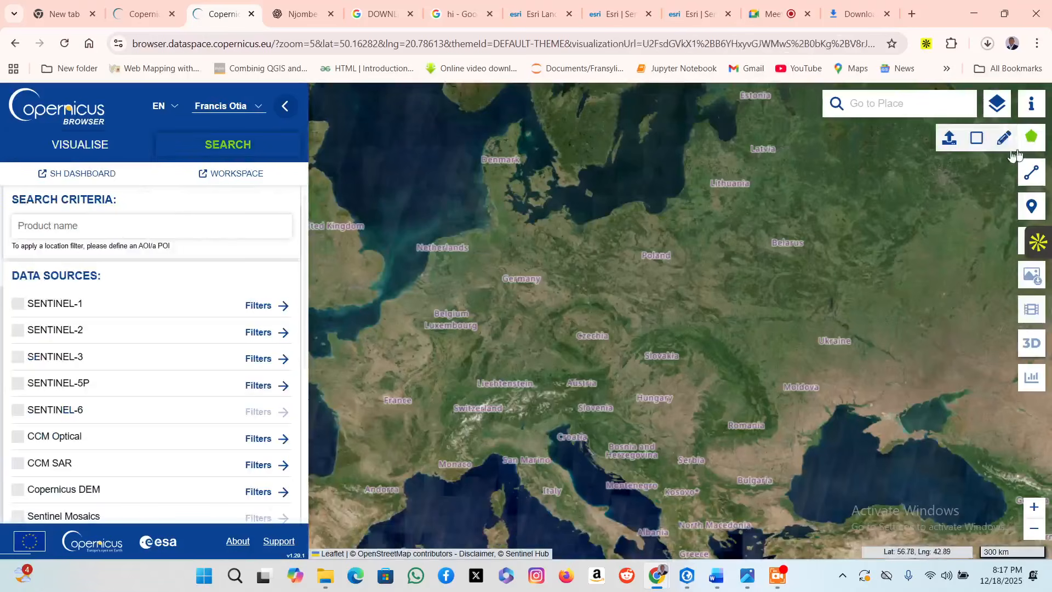
click(948, 138)
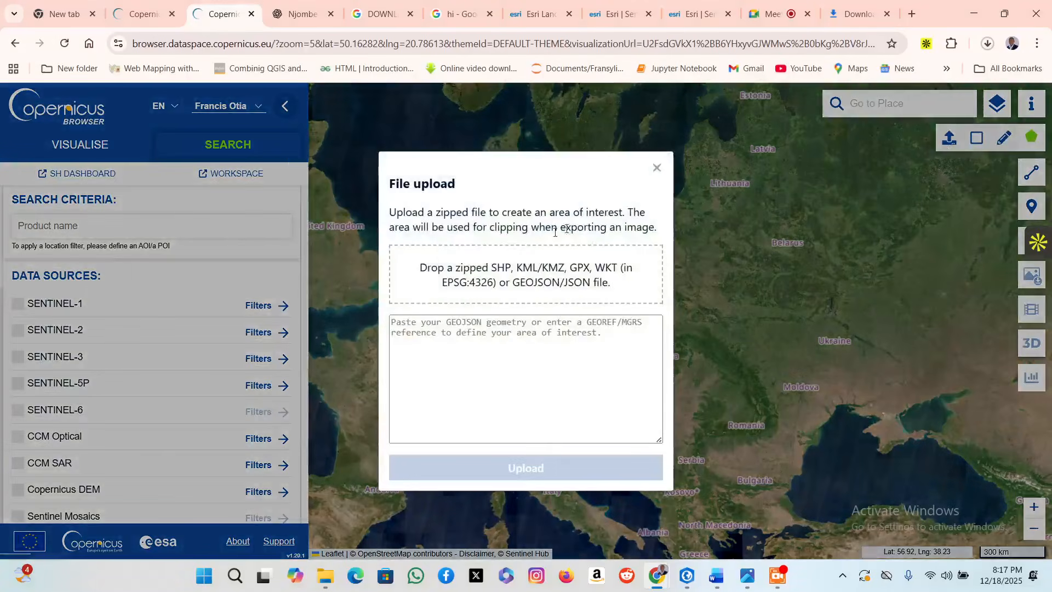
click(486, 279)
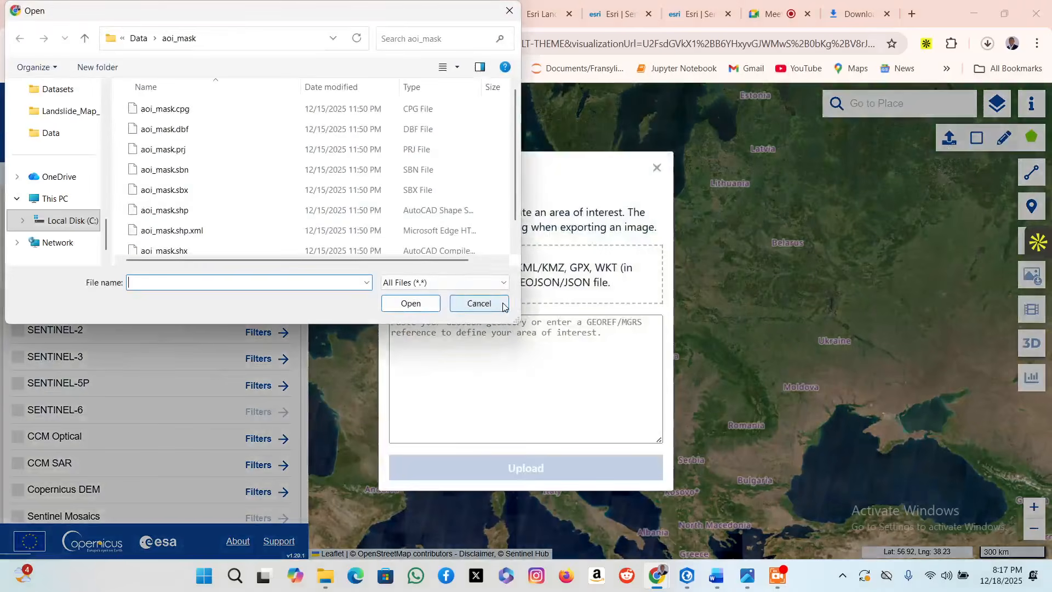
scroll(164, 233, down, 1)
click(164, 246)
click(411, 303)
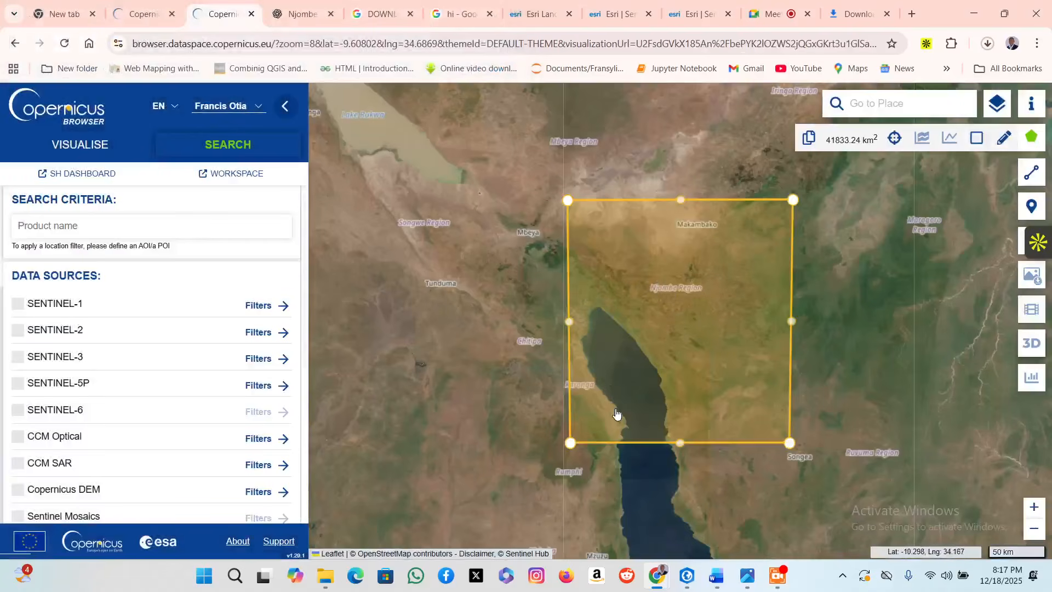
Choose Copernicus DEM as the data source with Global Coverage and the COP-DEM_GLO-30-DGED product.
scroll(144, 433, down, 5)
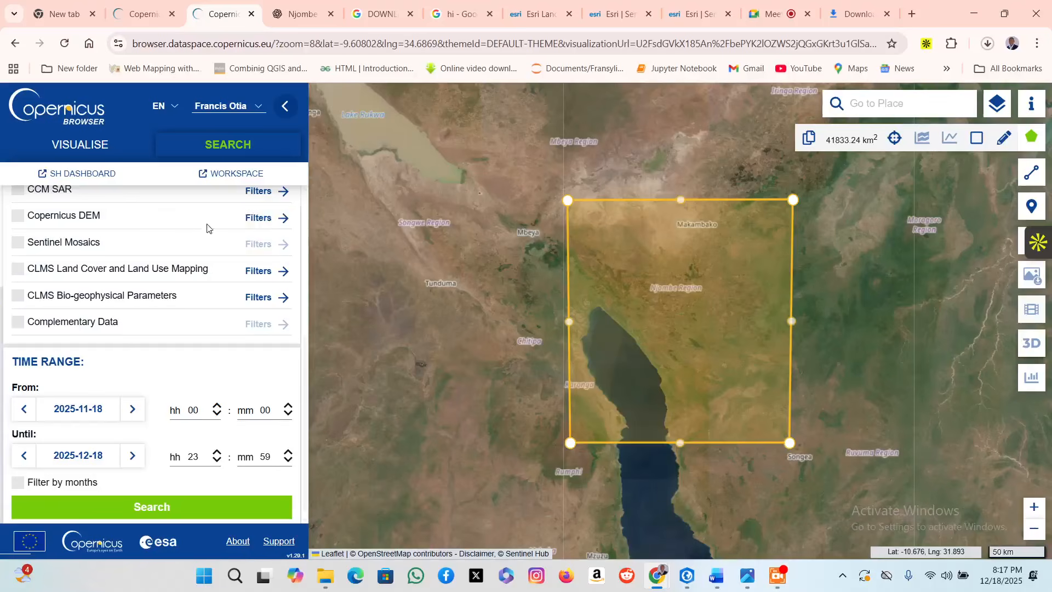
click(267, 222)
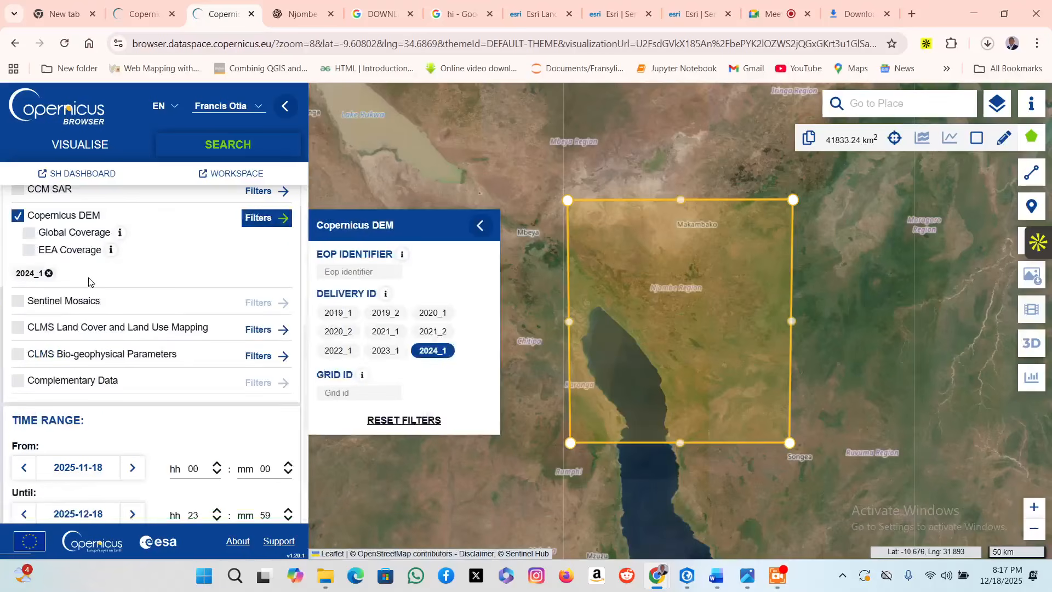
click(30, 234)
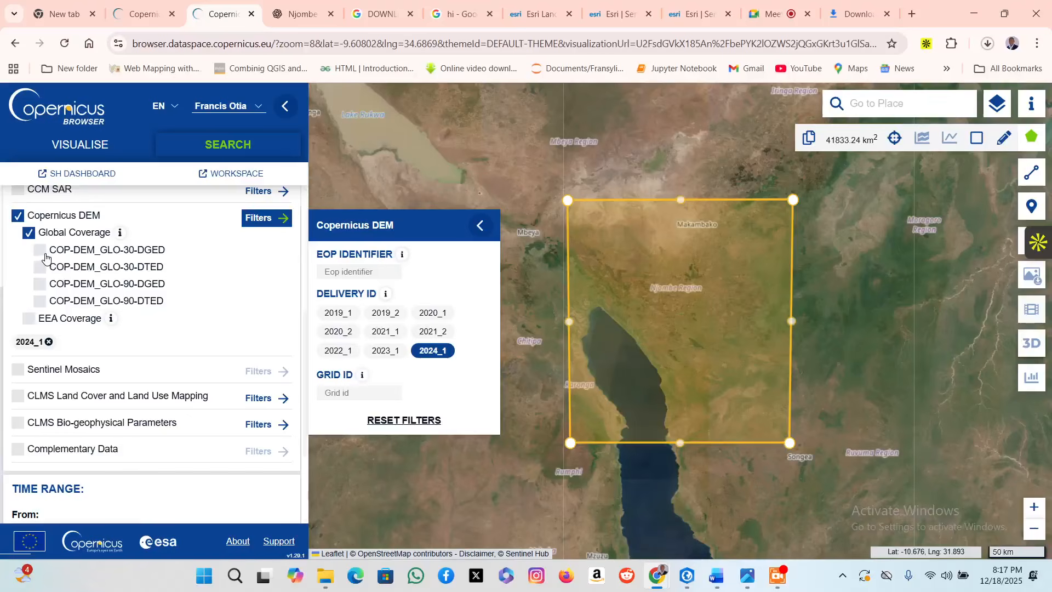
click(41, 252)
Set the start of the search time range to 2024-01-01.
scroll(145, 358, down, 3)
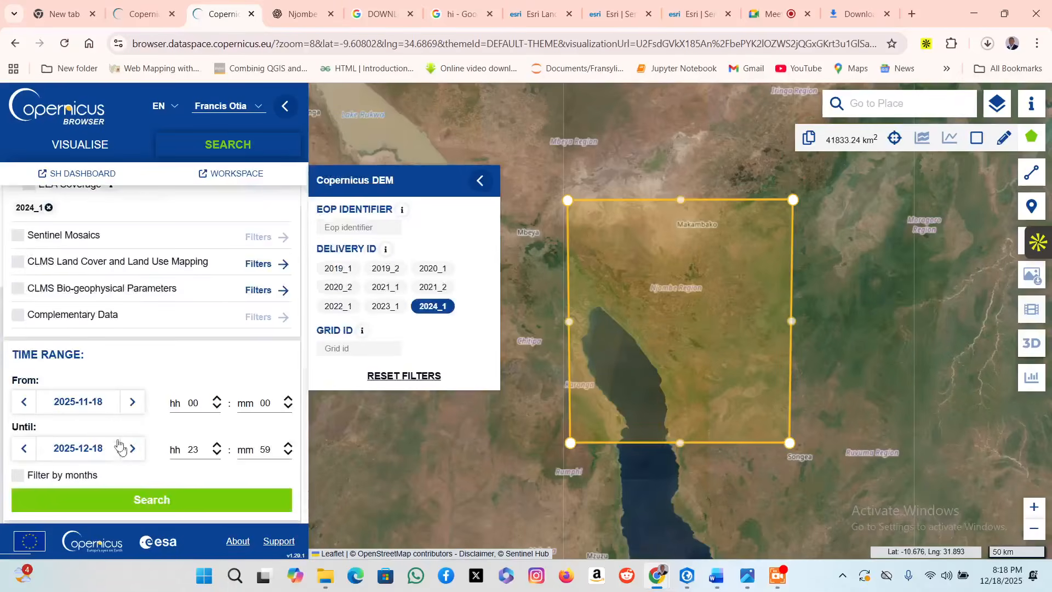
click(89, 411)
click(72, 404)
click(72, 407)
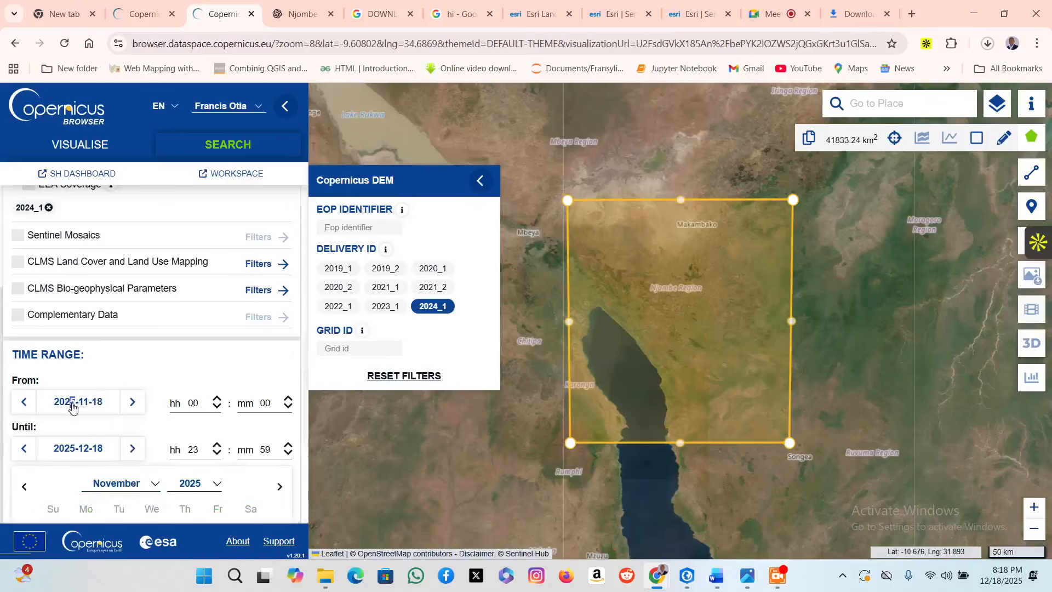
text(4)
click(85, 407)
click(86, 407)
text(01-01)
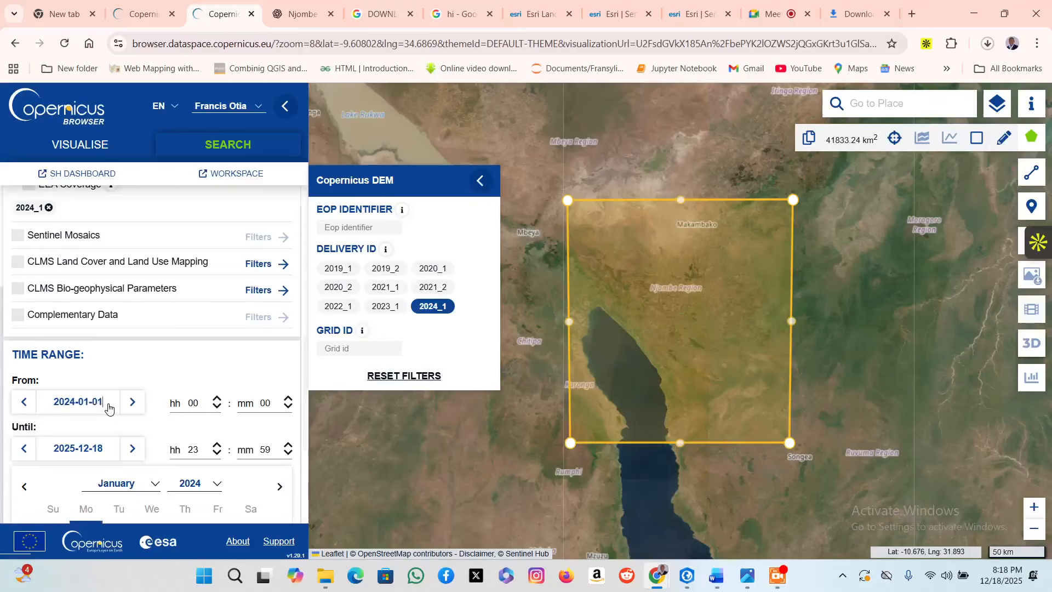
Check the end date of the time range and search for DEM products over the area of interest.
click(110, 448)
scroll(141, 448, down, 2)
scroll(141, 448, down, 2)
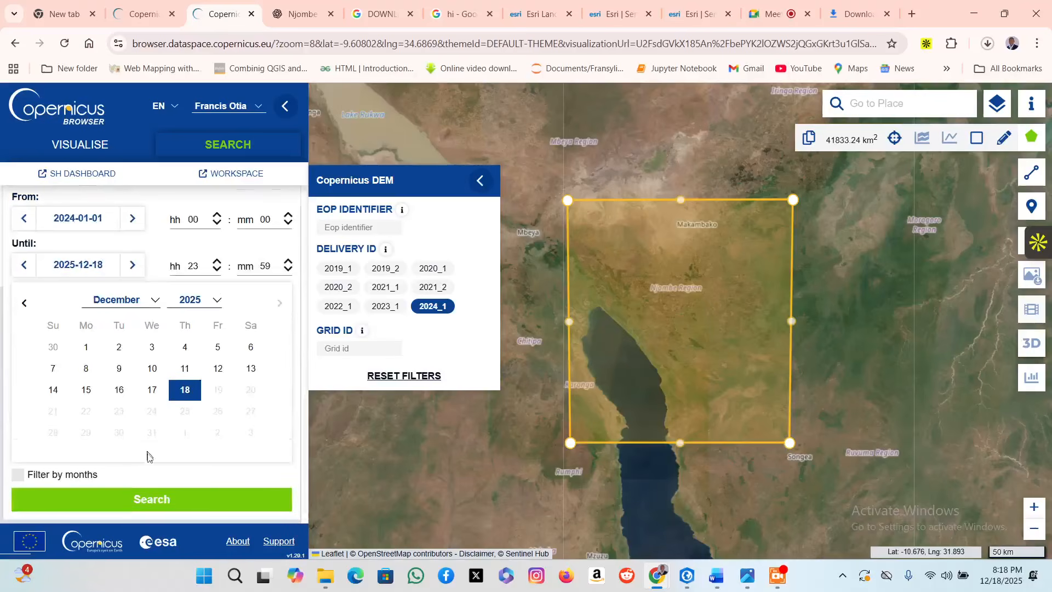
click(156, 503)
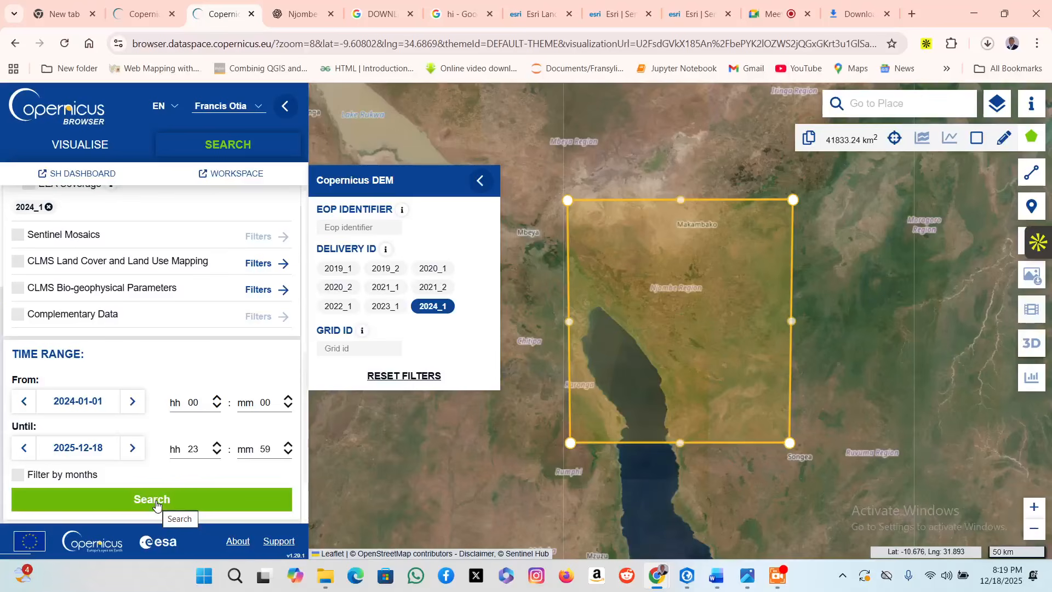
click(156, 500)
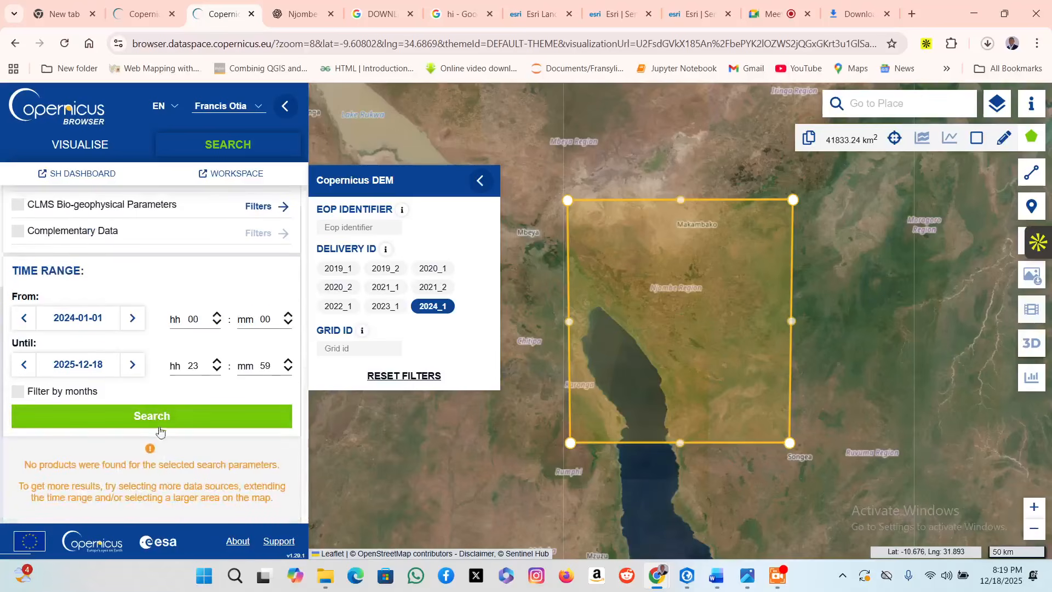
Change the start date to 2020-01-01 and repeat the DEM product search.
click(71, 323)
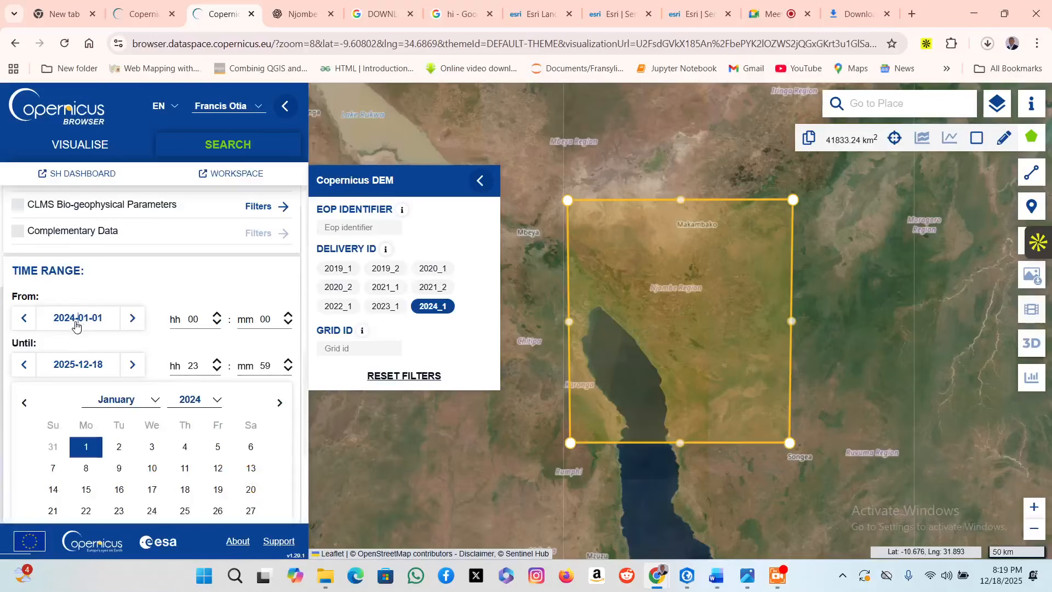
key(BackSpace)
text(0)
click(144, 295)
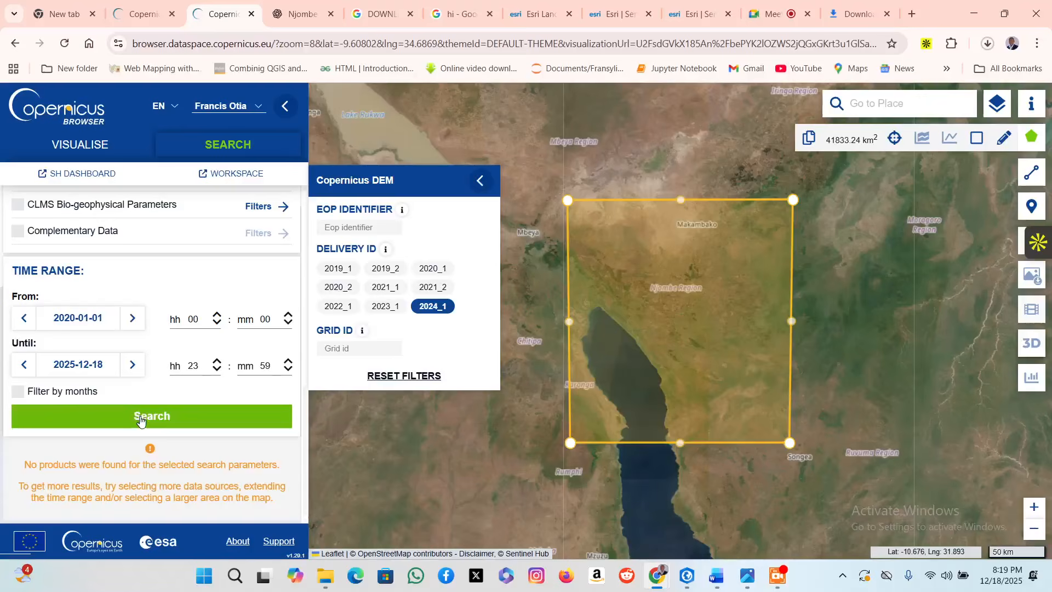
click(124, 419)
Add COP-DEM_GLO-30-DTED to the selected DEM products and search again.
scroll(131, 329, up, 3)
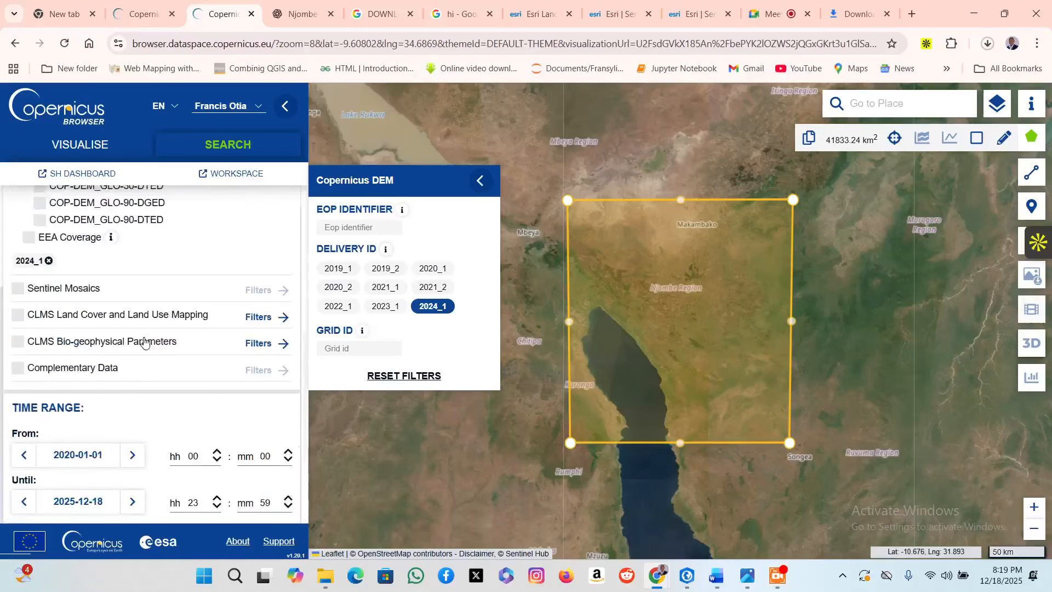
scroll(117, 344, up, 4)
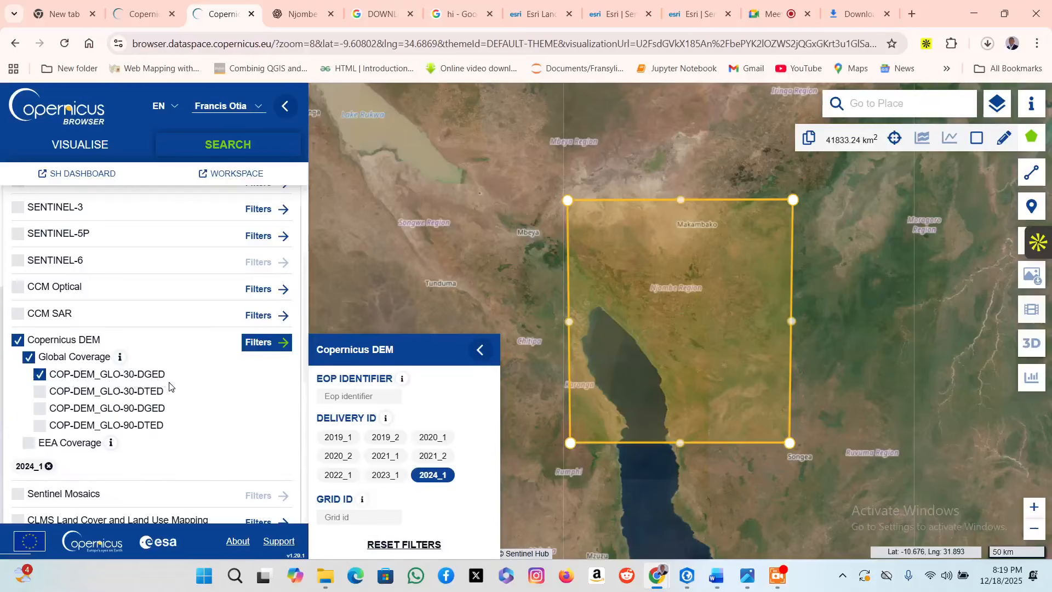
click(39, 391)
scroll(174, 363, down, 1)
scroll(174, 381, down, 4)
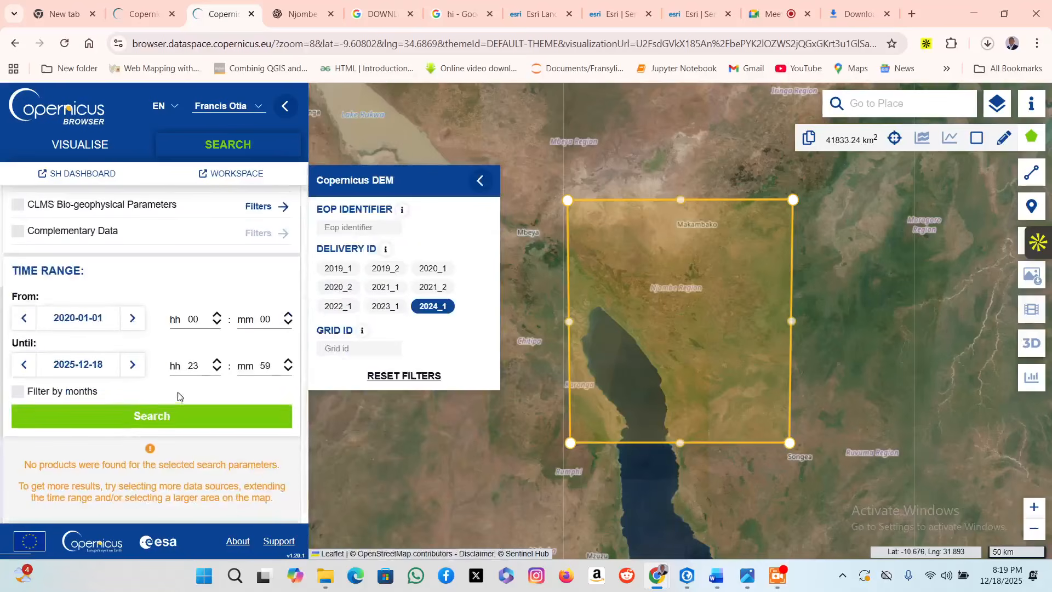
click(147, 418)
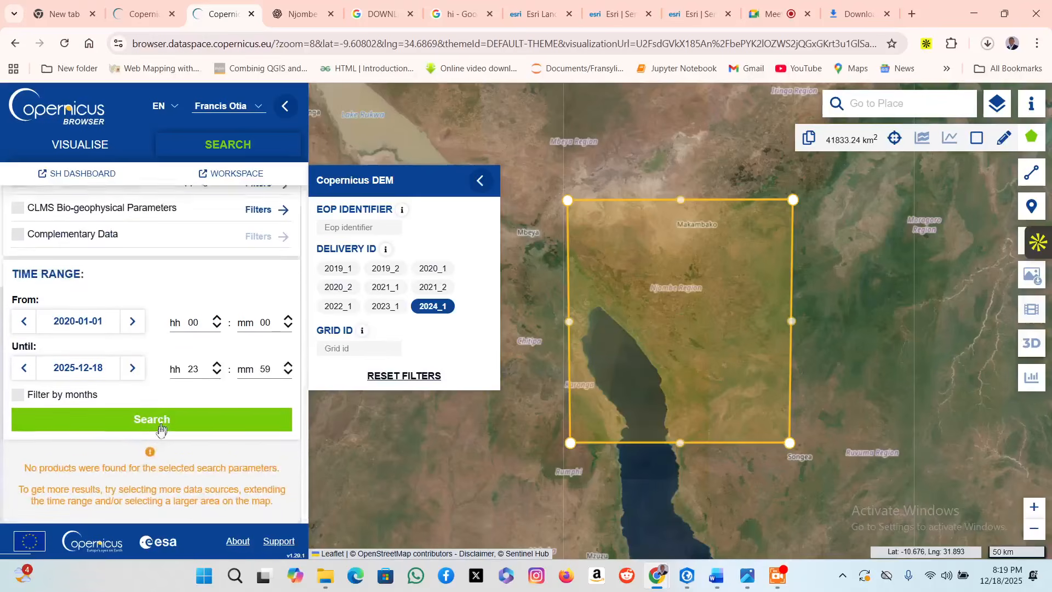
Remove COP-DEM_GLO-30-DTED from the selected DEM products.
scroll(153, 442, up, 2)
scroll(162, 415, up, 3)
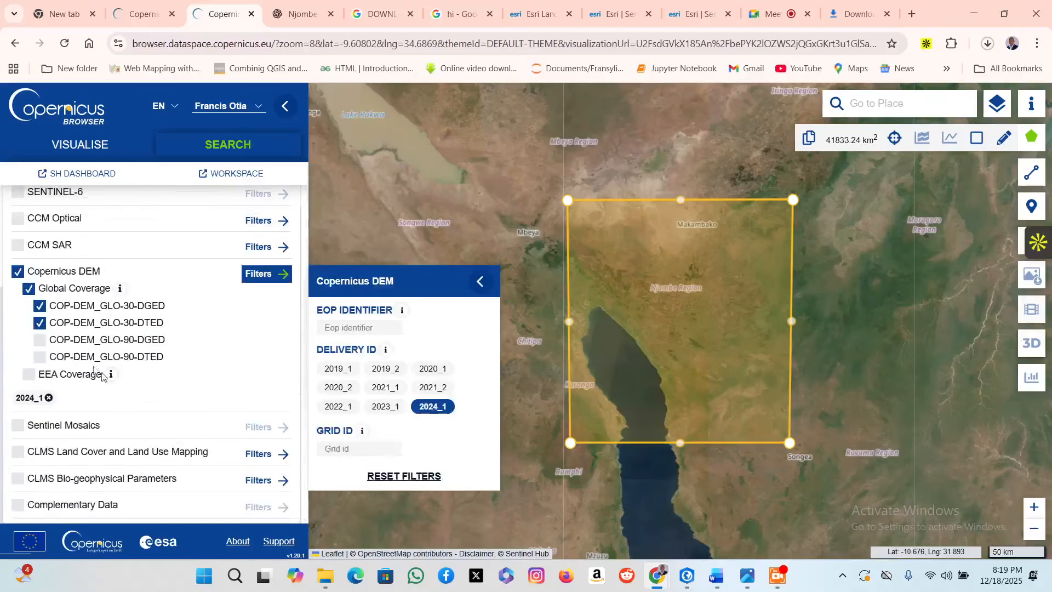
click(40, 323)
Set the start date to 2015-01-01 and rerun the product search.
scroll(151, 361, down, 5)
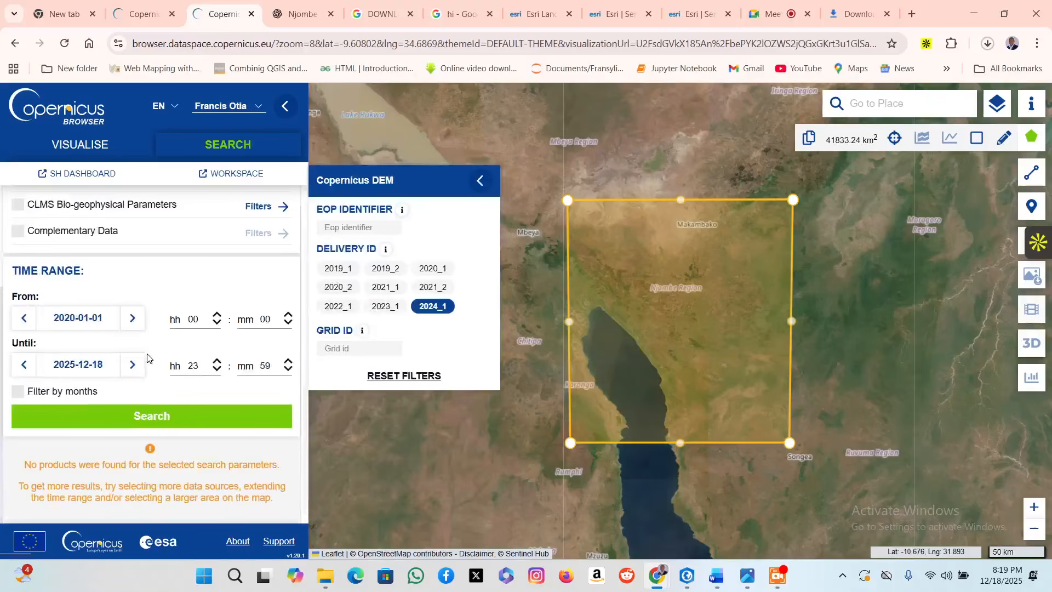
click(72, 323)
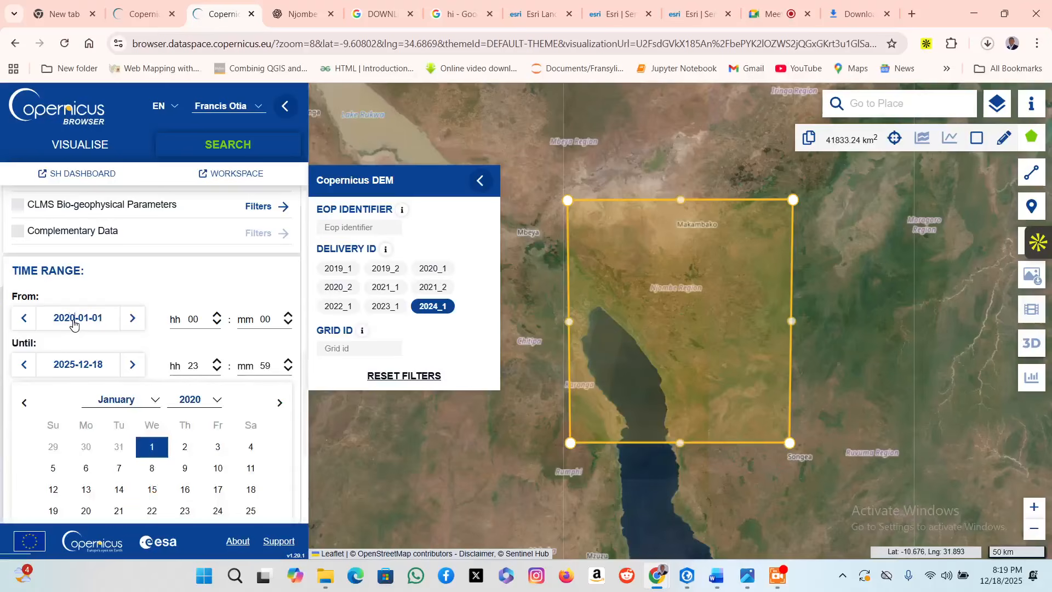
key(BackSpace)
key(BackSpace)
text(15)
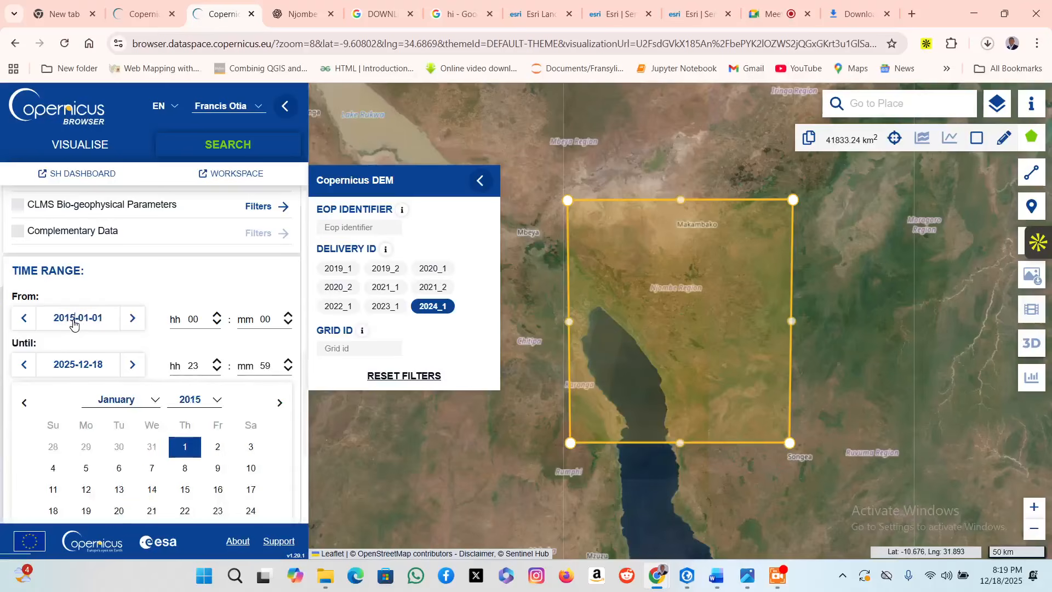
click(125, 291)
click(136, 416)
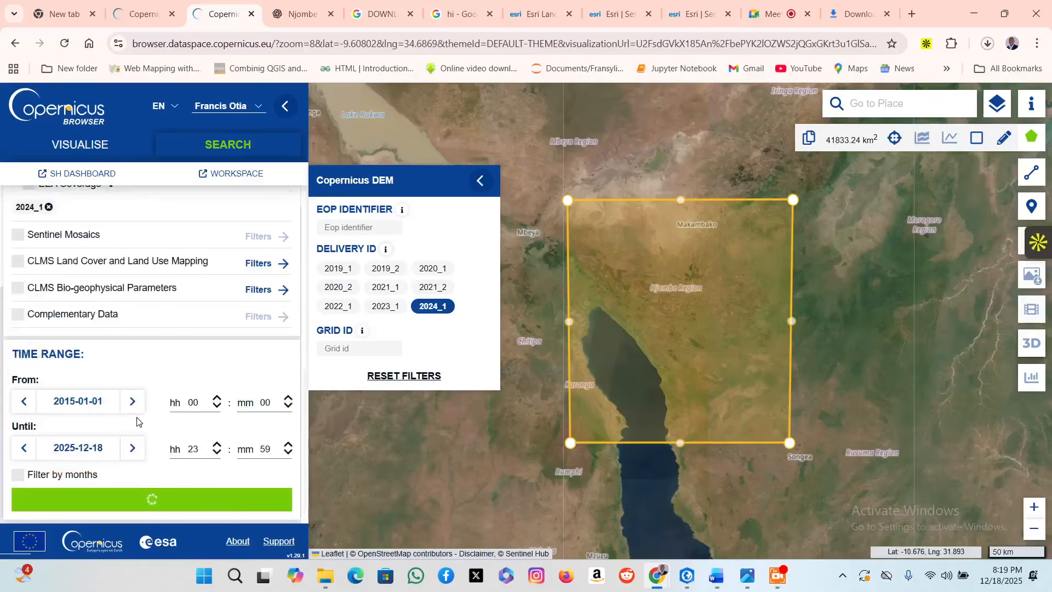
Read the search outcome, then review the visualisation options and the chosen data sources and DEM settings.
scroll(163, 388, down, 2)
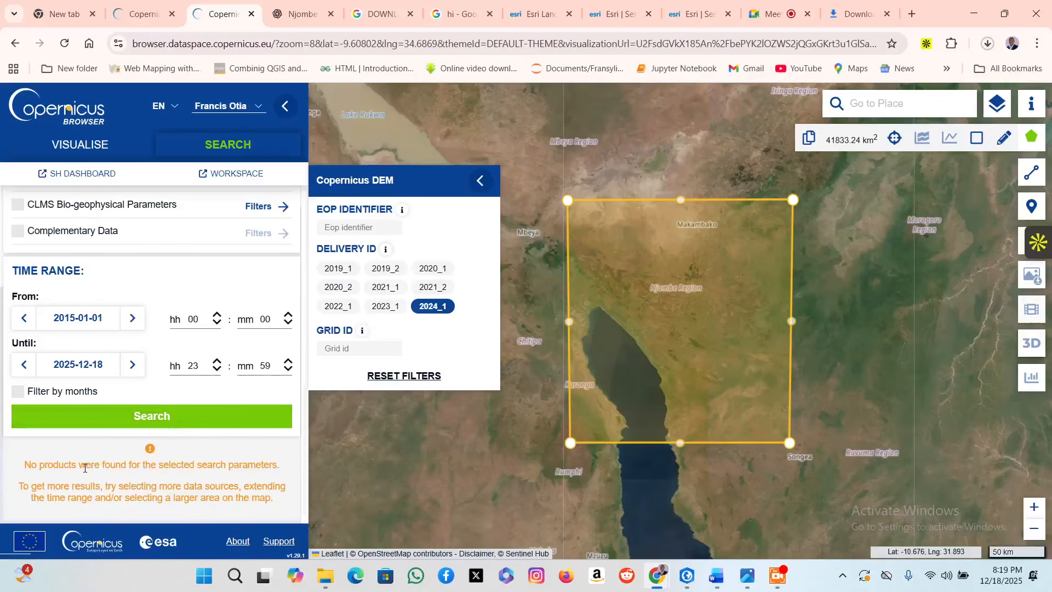
drag(59, 466, 166, 477)
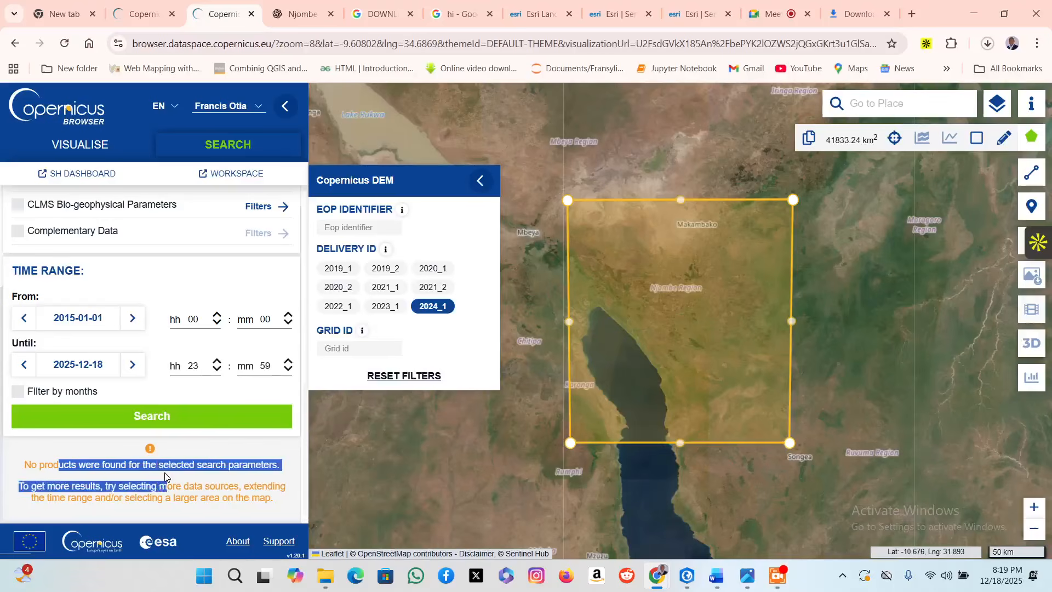
scroll(241, 480, up, 5)
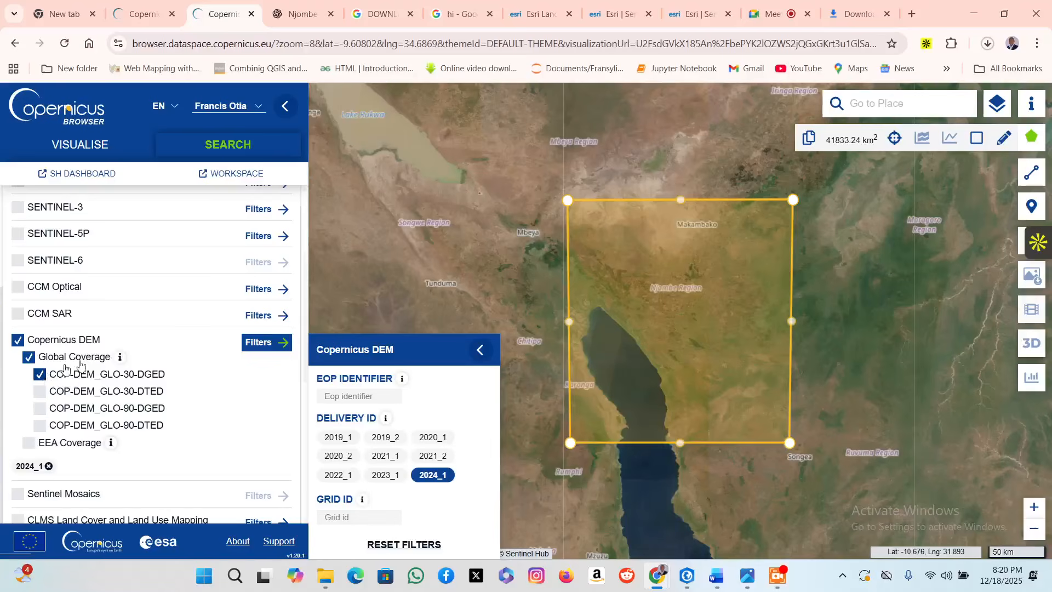
scroll(171, 347, up, 3)
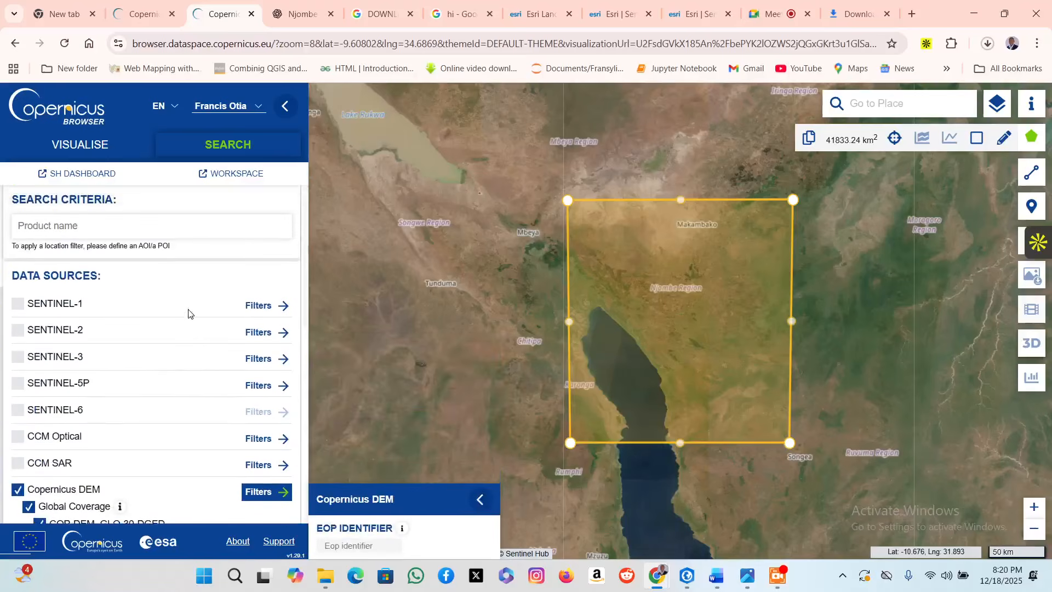
click(106, 153)
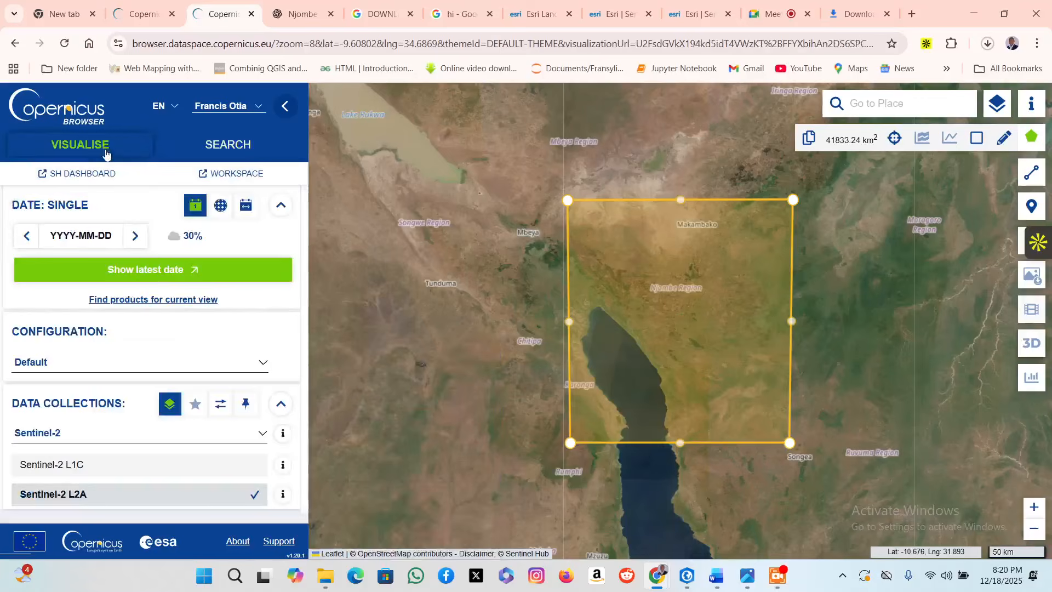
click(218, 148)
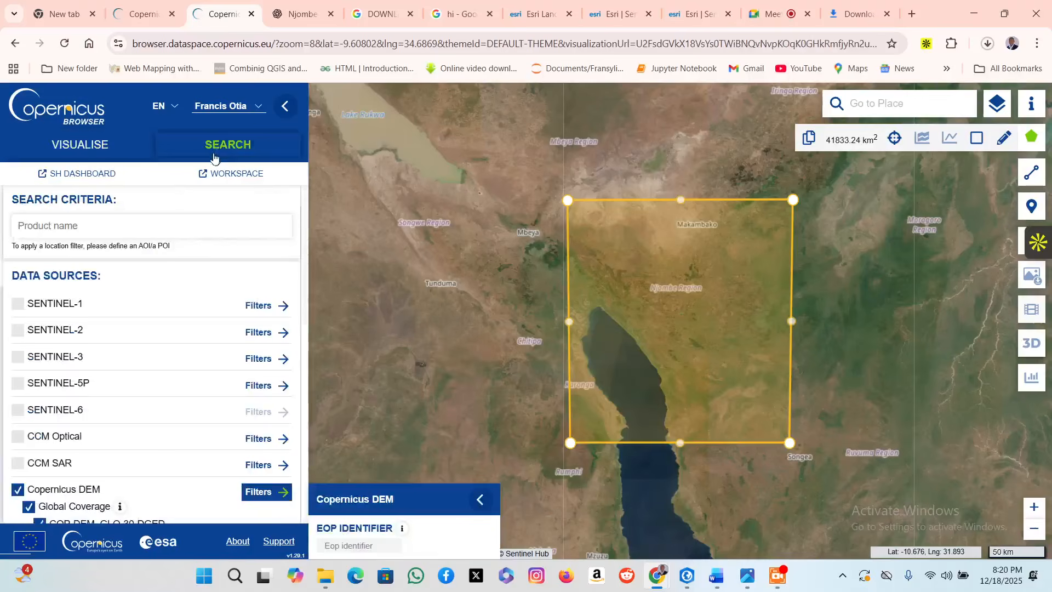
scroll(128, 344, down, 4)
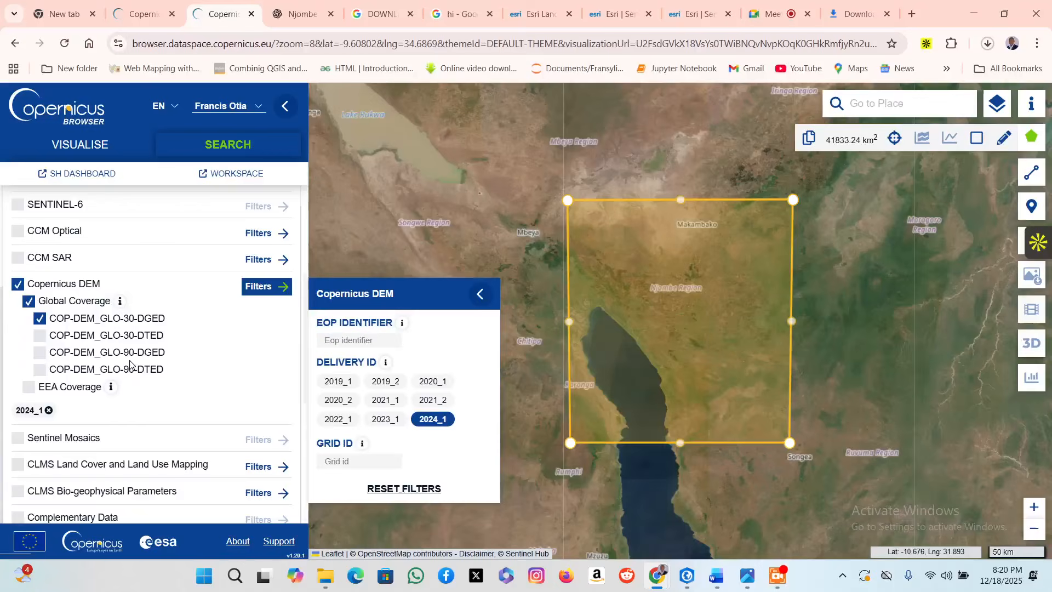
scroll(142, 351, up, 3)
scroll(152, 345, up, 1)
scroll(153, 384, down, 7)
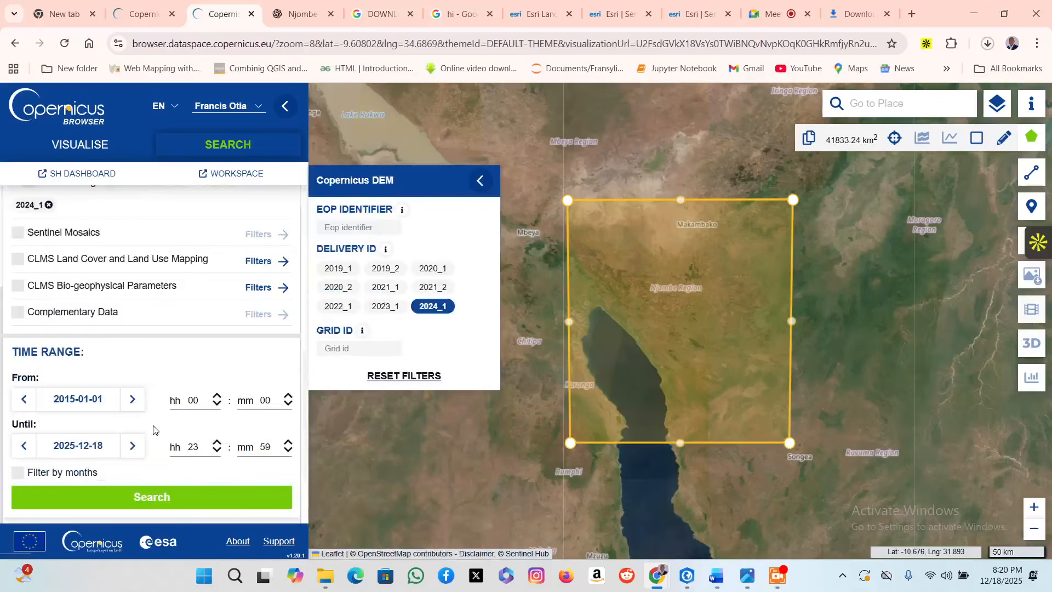
Move the start date to 2015-01-02, check the end date and run the search again.
click(75, 405)
click(88, 406)
click(89, 407)
click(128, 406)
click(78, 448)
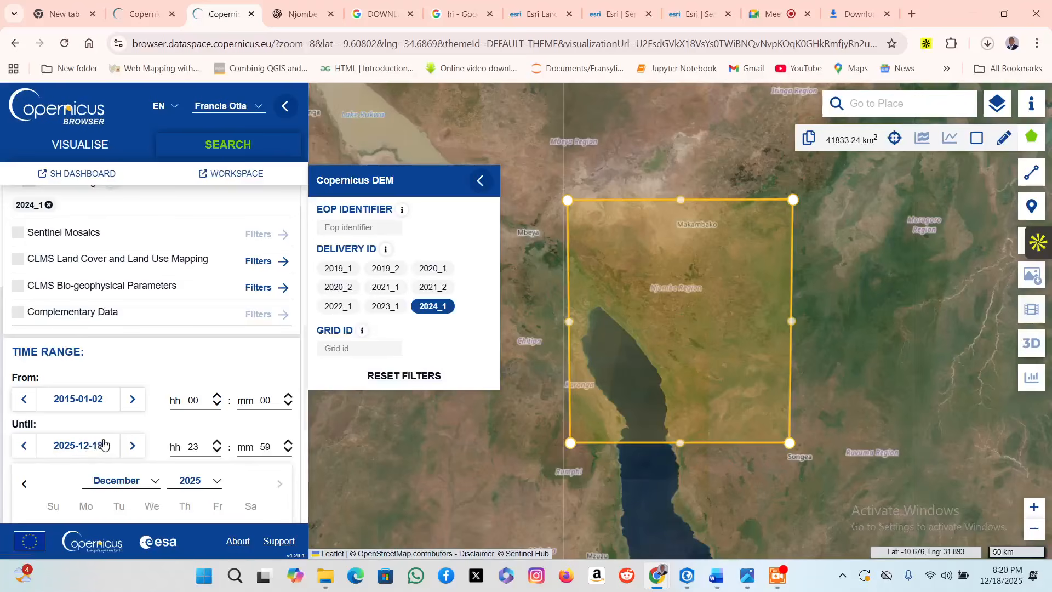
scroll(104, 444, down, 5)
click(134, 422)
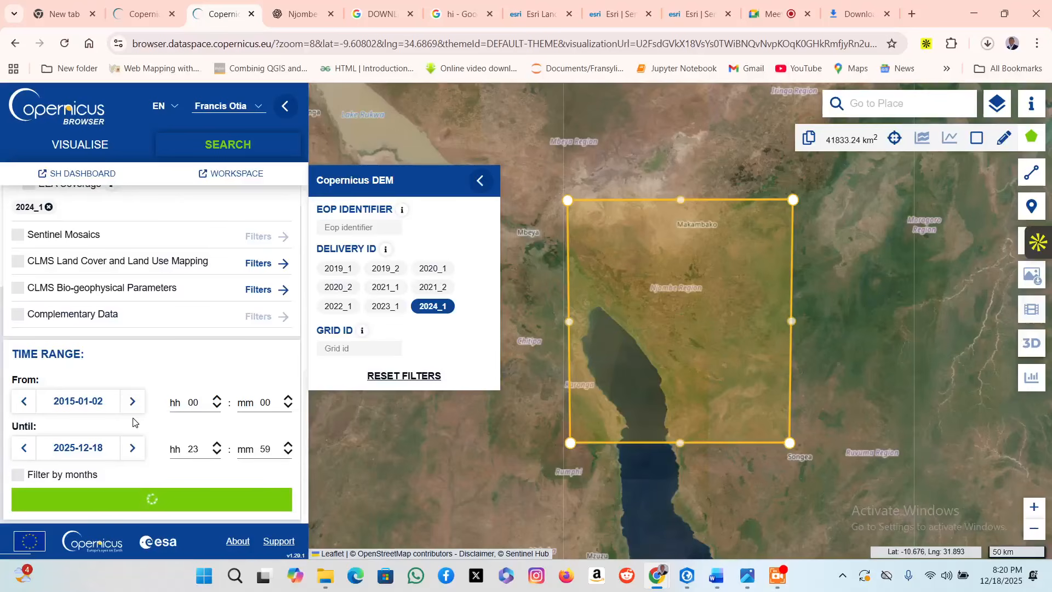
Set the start date to 2010-01-02 and run the Copernicus DEM product search again.
click(72, 323)
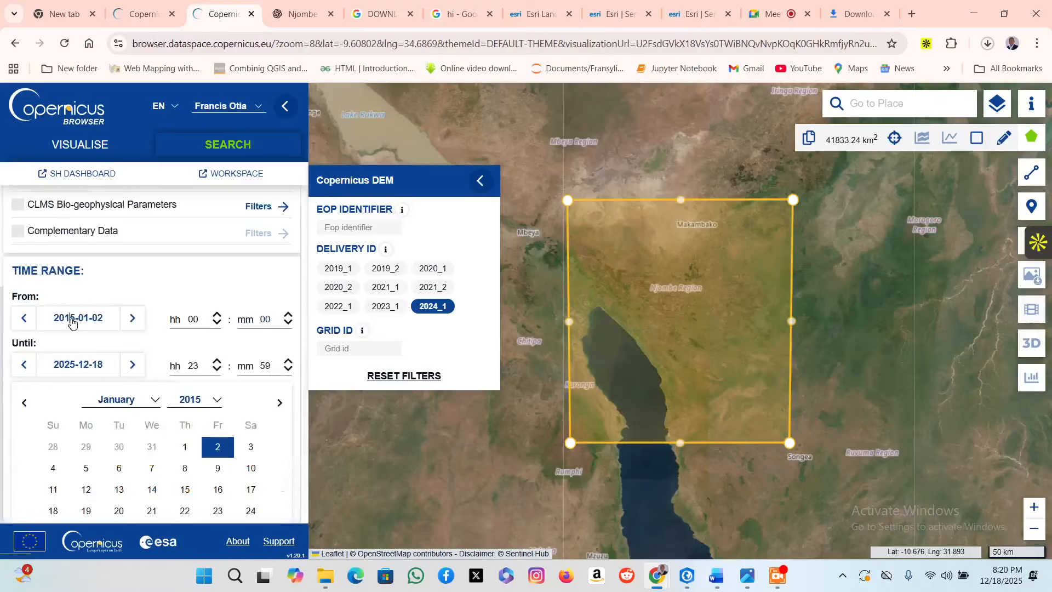
key(BackSpace)
text(0)
click(117, 274)
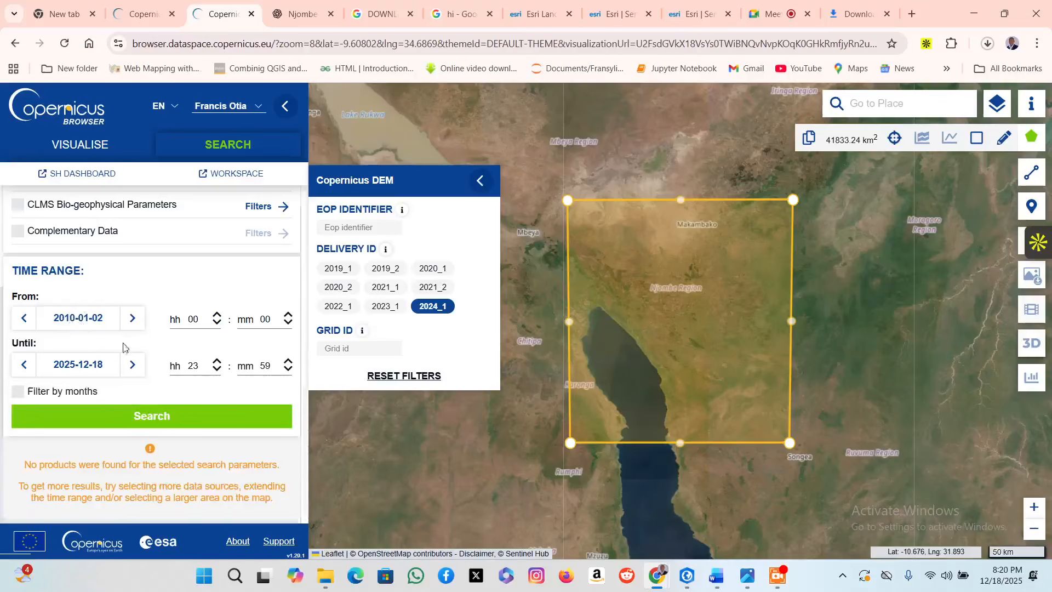
click(134, 424)
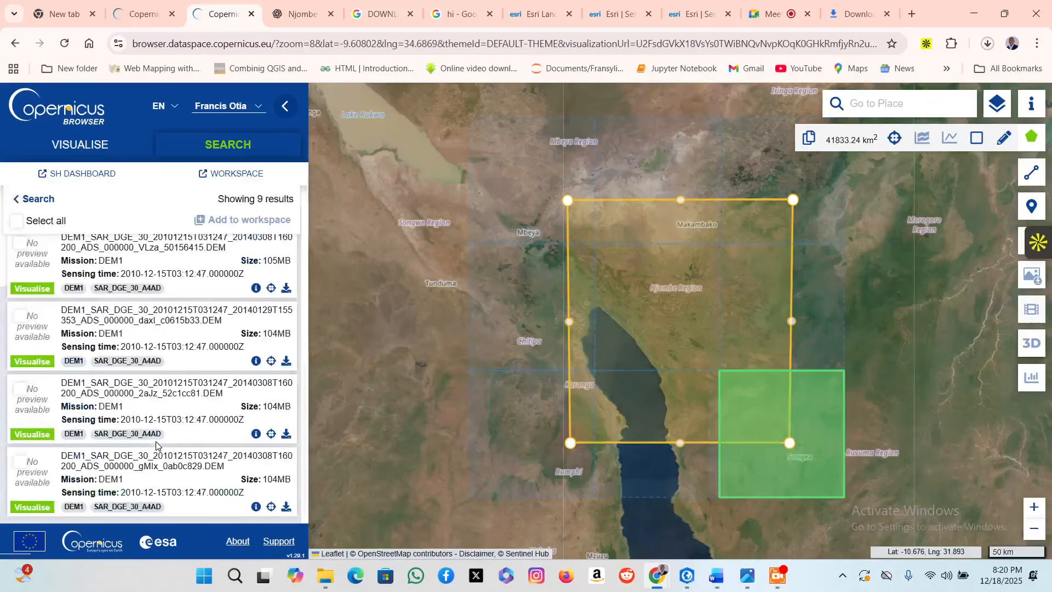
Review the listed DEM products and their map footprints, and inspect the result for the tile over central Njombe Region.
scroll(164, 411, up, 5)
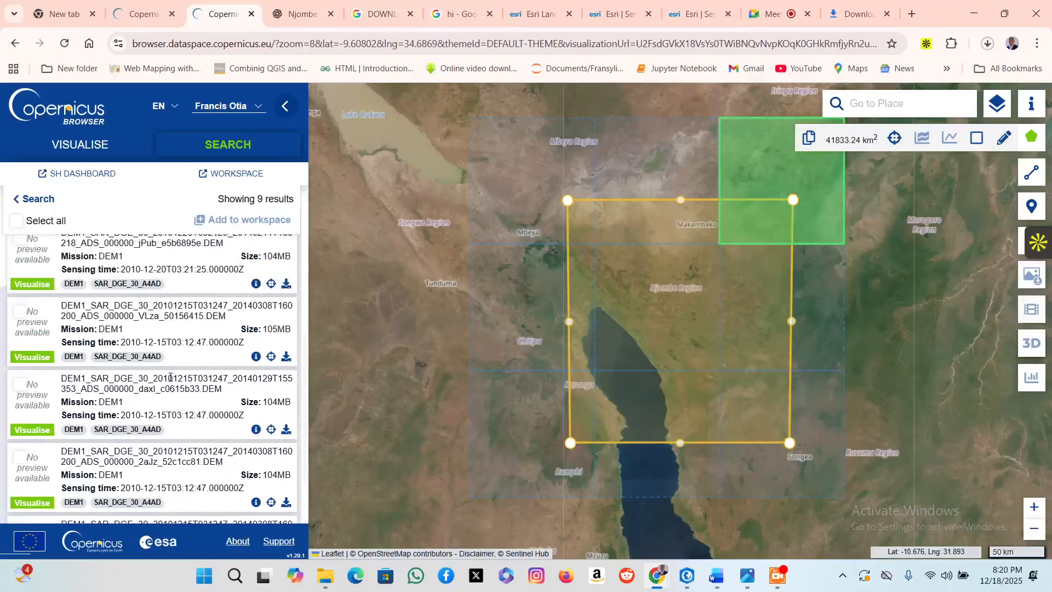
scroll(173, 356, up, 2)
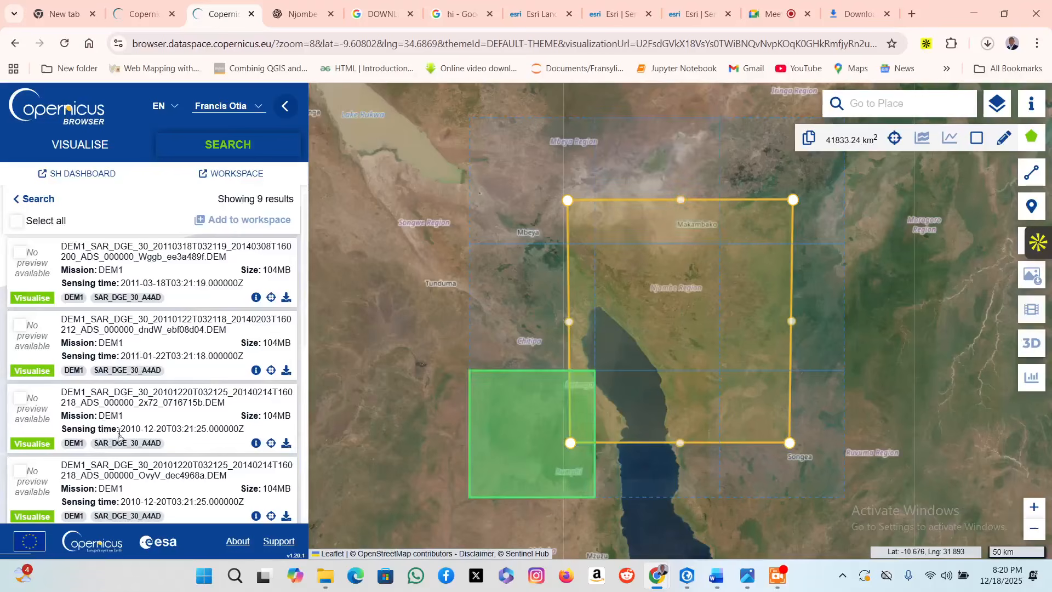
scroll(155, 433, down, 2)
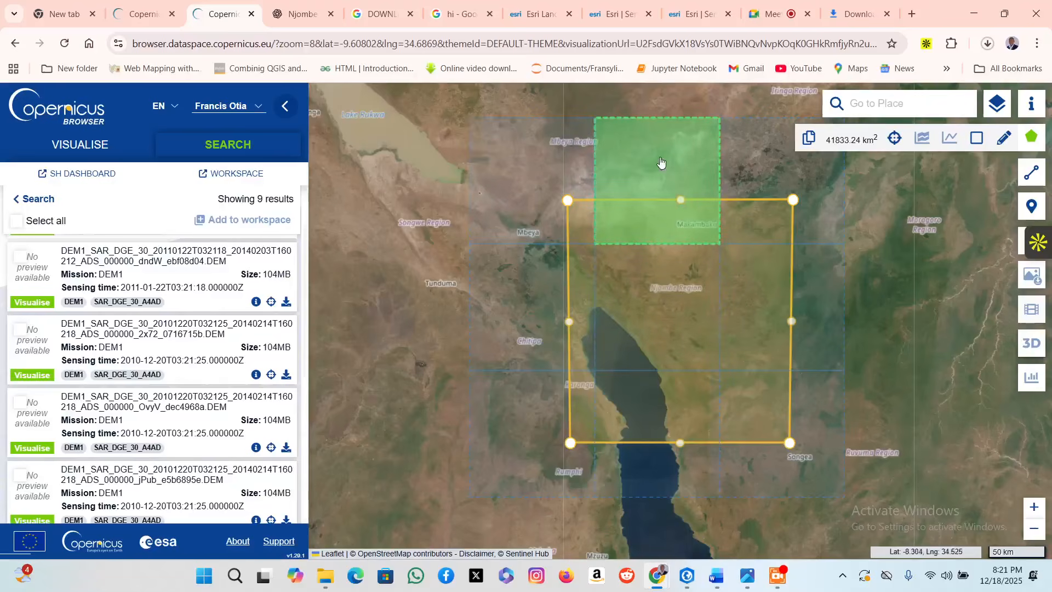
click(668, 319)
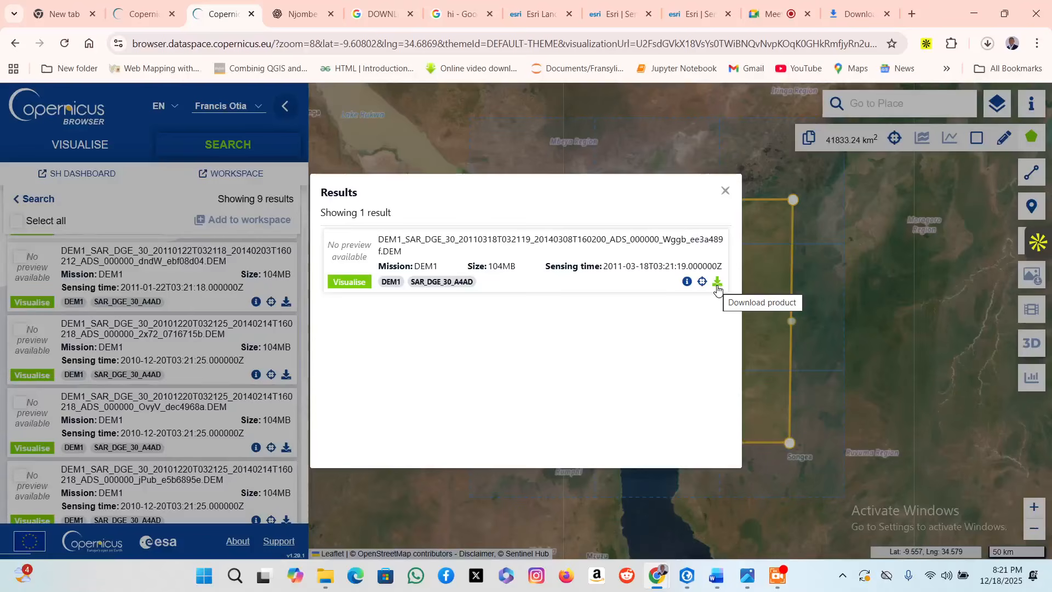
click(725, 192)
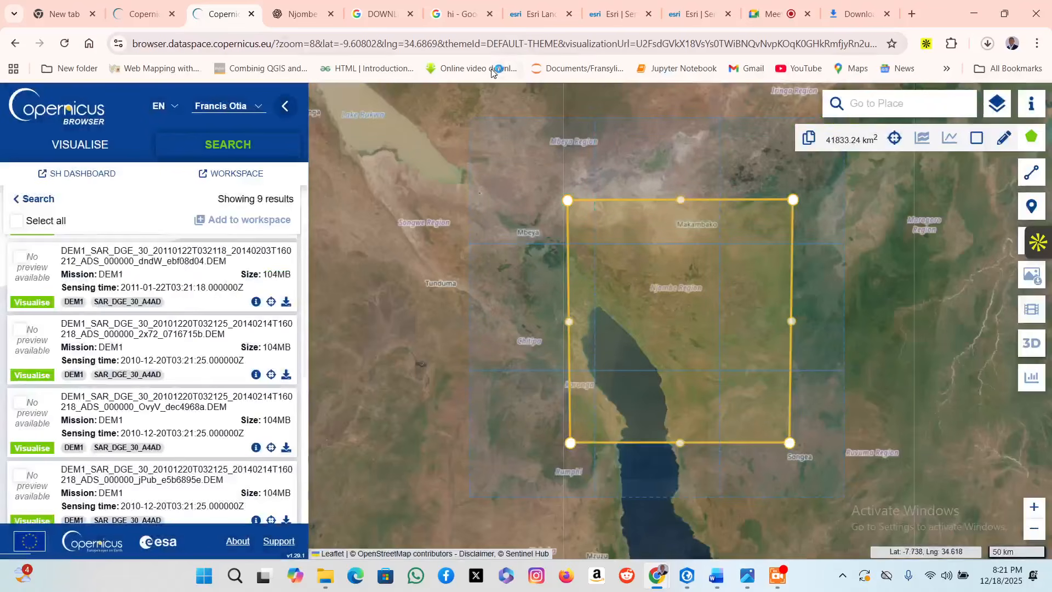
Close the Sentinel-2 land cover download page and place a new blank browser tab just before the Esri Land Cover tab.
click(305, 14)
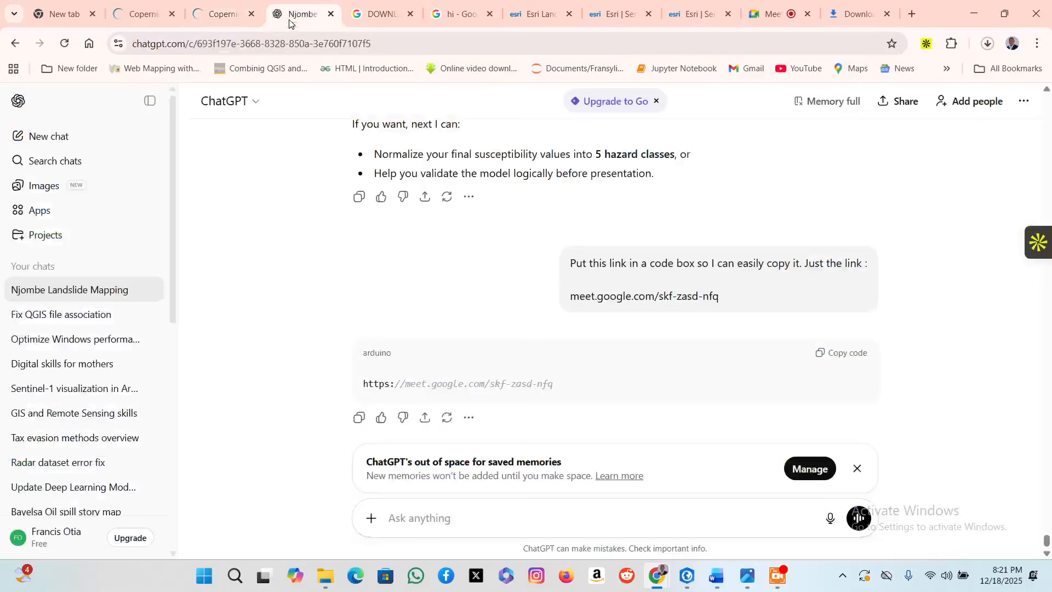
click(374, 17)
click(455, 14)
click(534, 14)
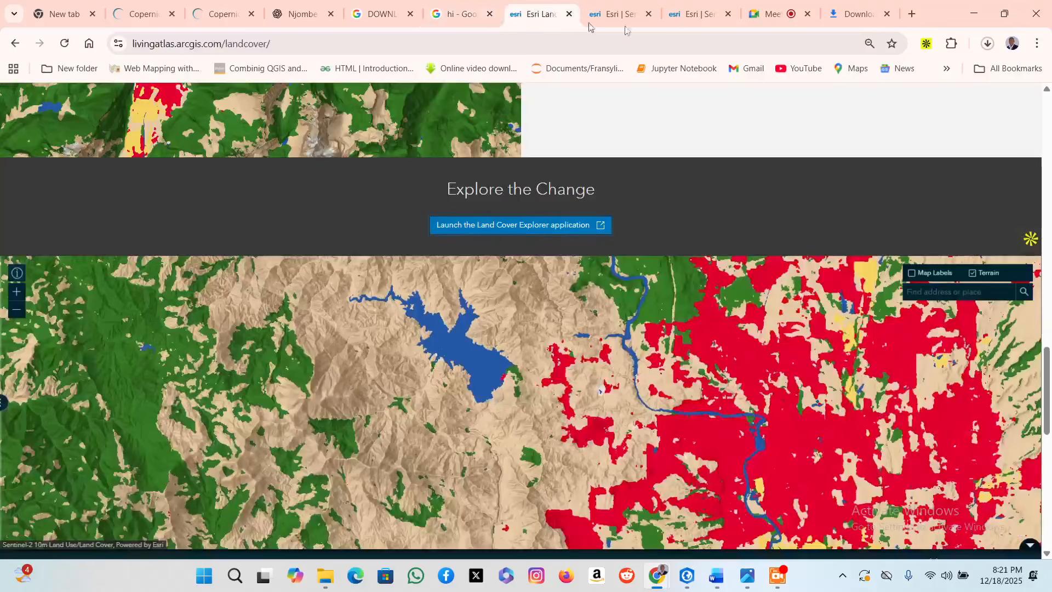
click(615, 16)
click(689, 14)
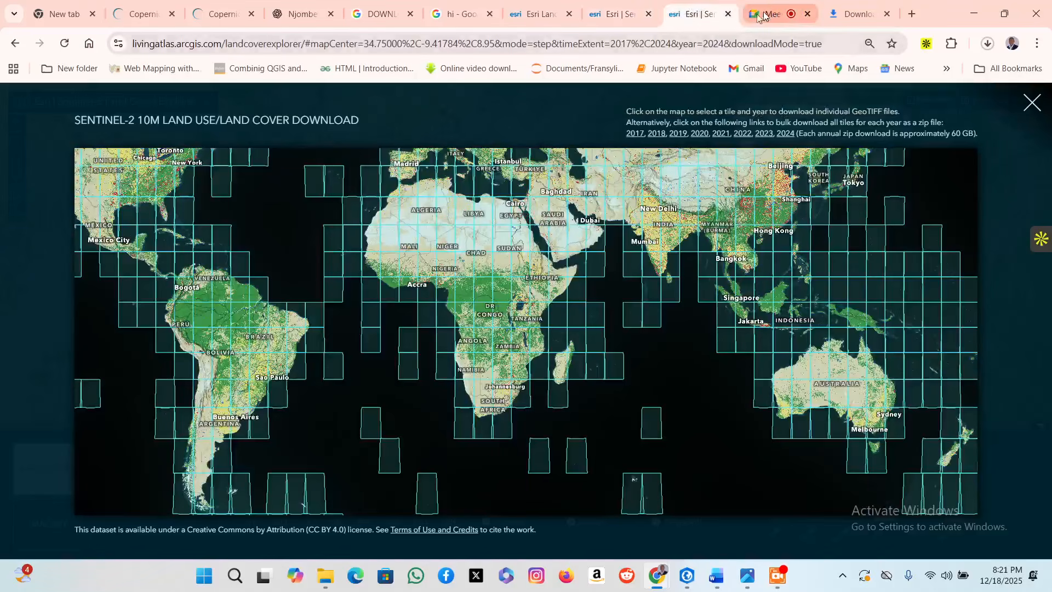
click(728, 15)
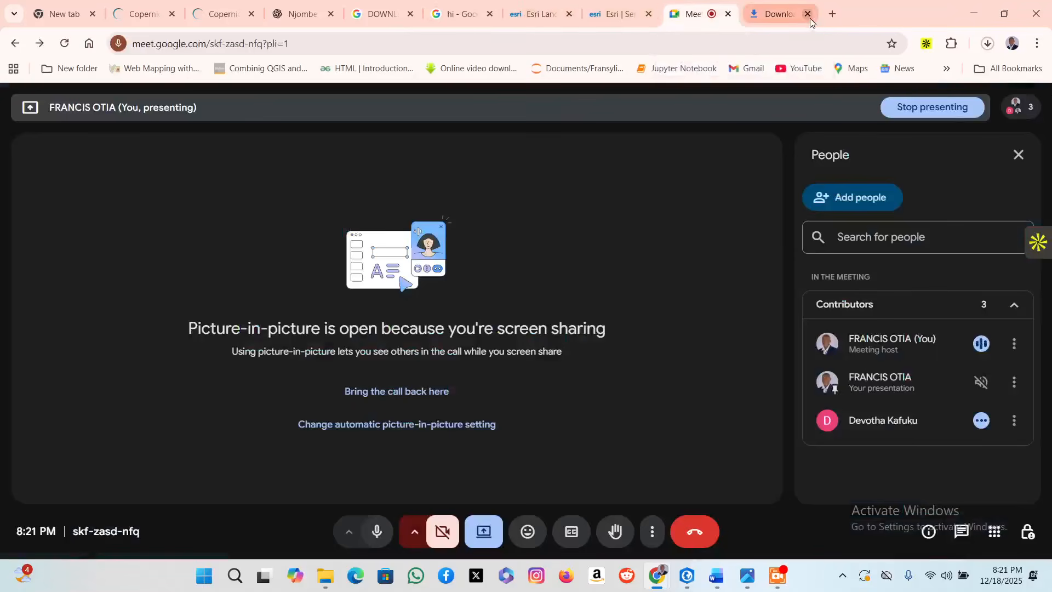
click(832, 13)
drag(844, 14, 529, 15)
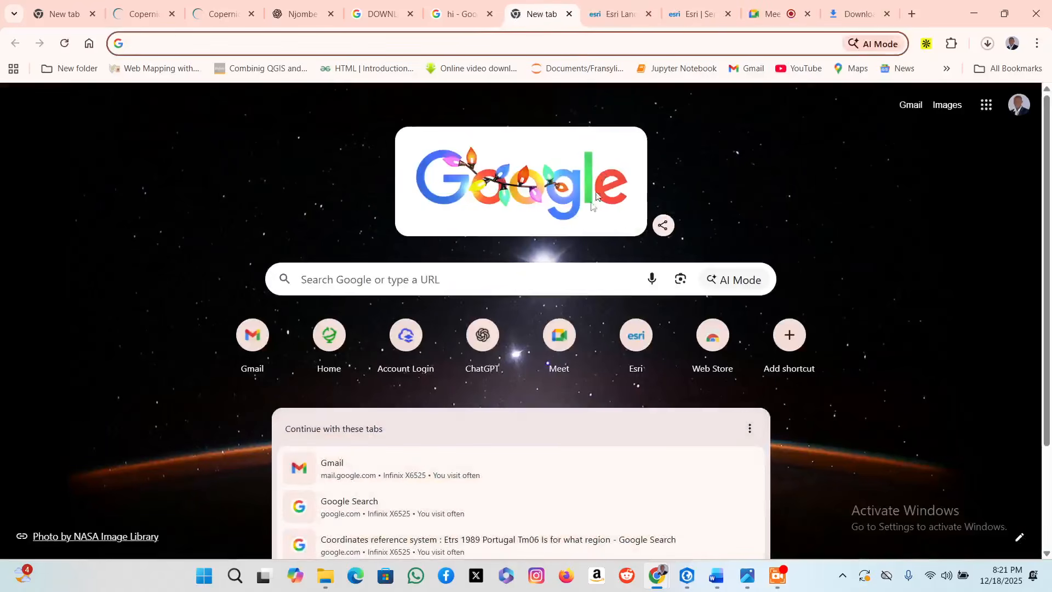
Switch to the Photos viewer and find the screenshot showing the NASA POWER data access viewer settings.
click(747, 576)
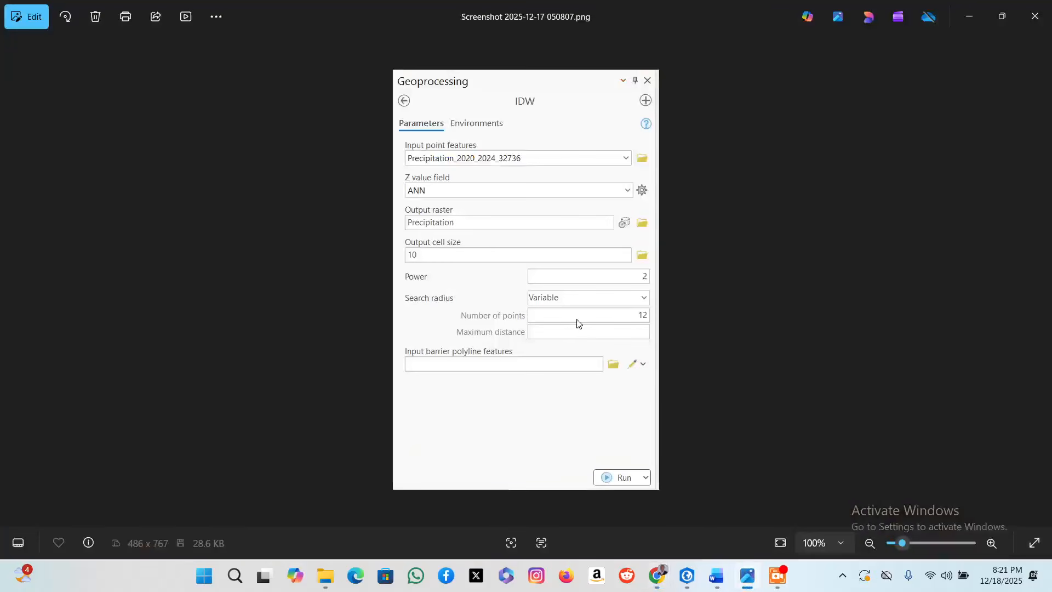
key(Left)
key(Left)
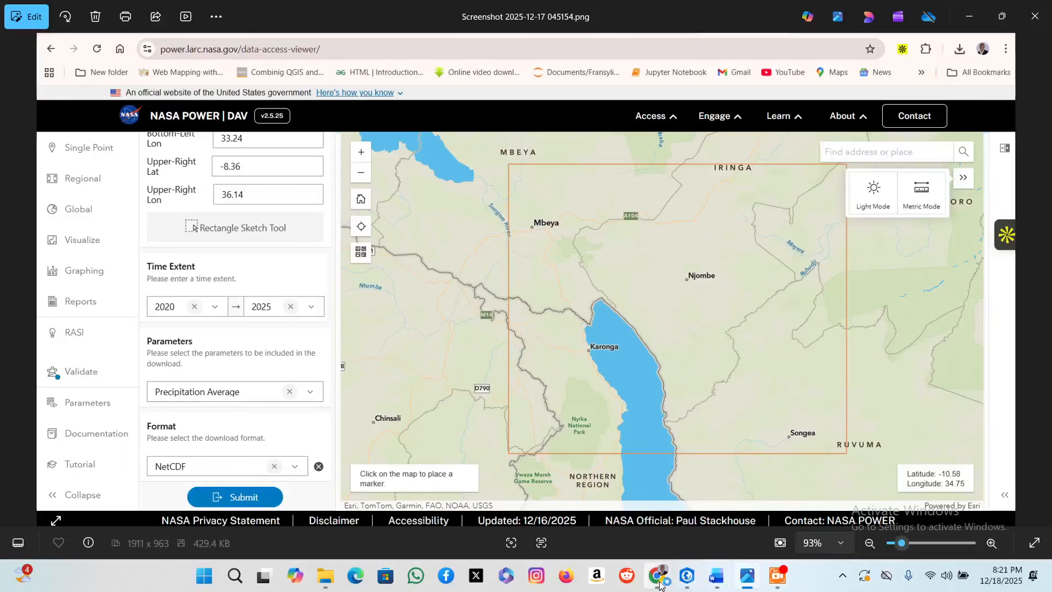
Return to the browser and load power.larc.nasa.gov in the new tab.
mouse_move(657, 580)
click(548, 507)
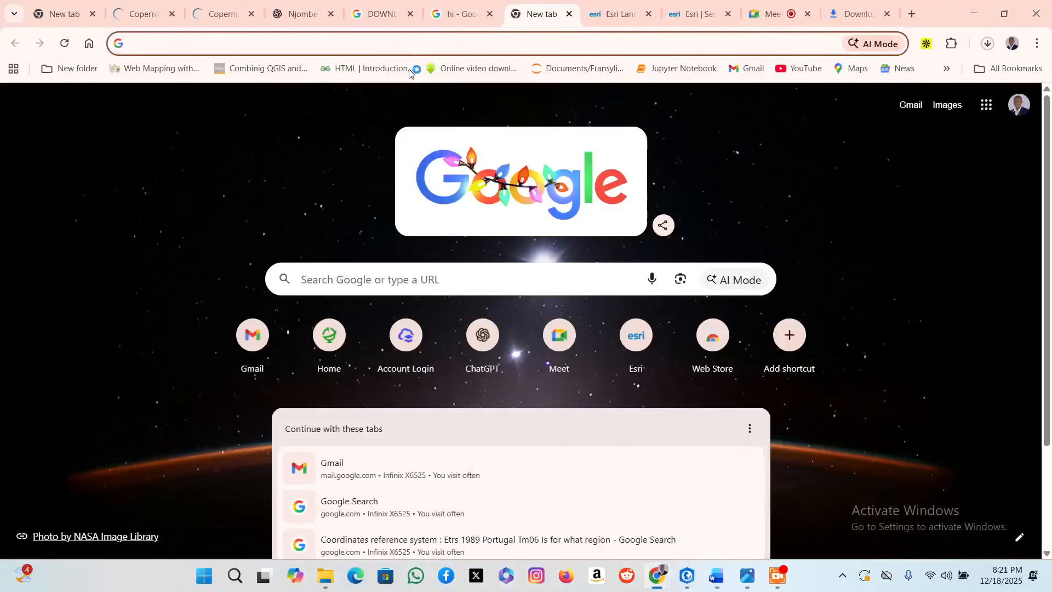
text(powe)
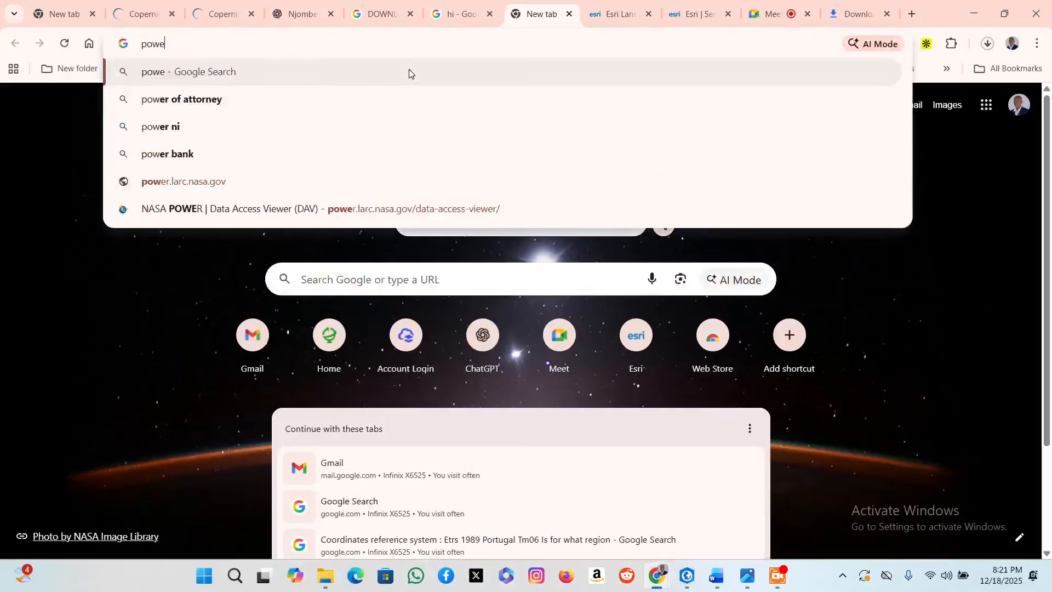
text(r.larc.n)
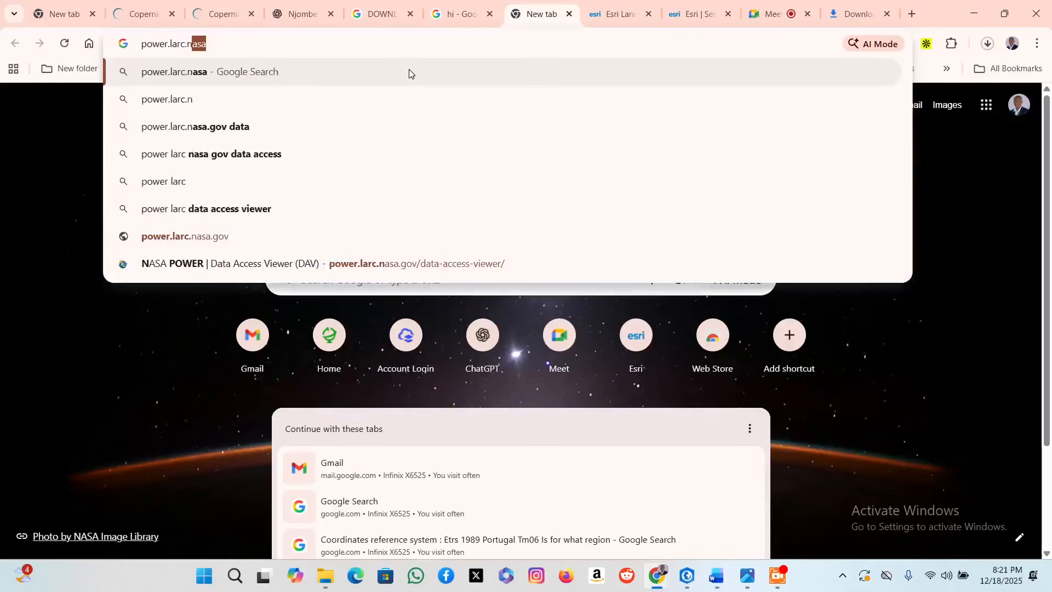
text(asa.gov)
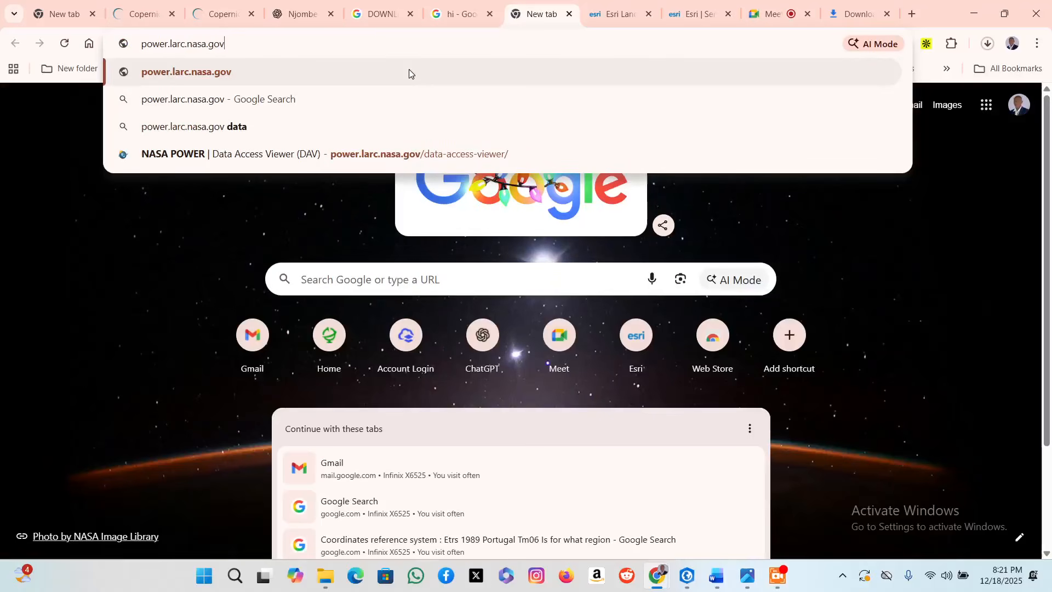
key(Return)
Look over the NASA POWER home page and check the reference screenshot in Photos for the data access viewer's full address.
click(747, 575)
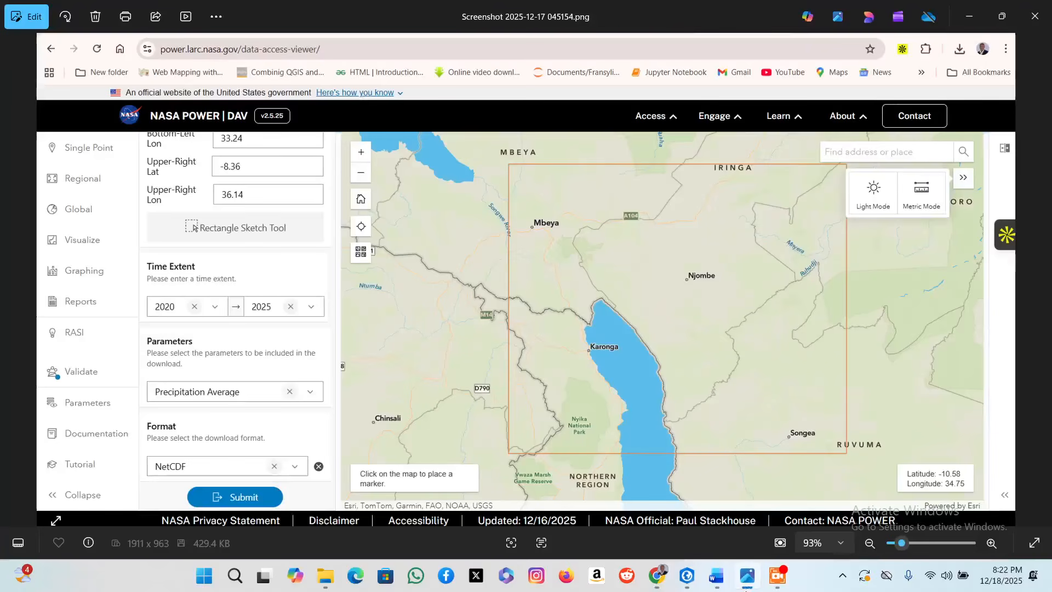
click(747, 576)
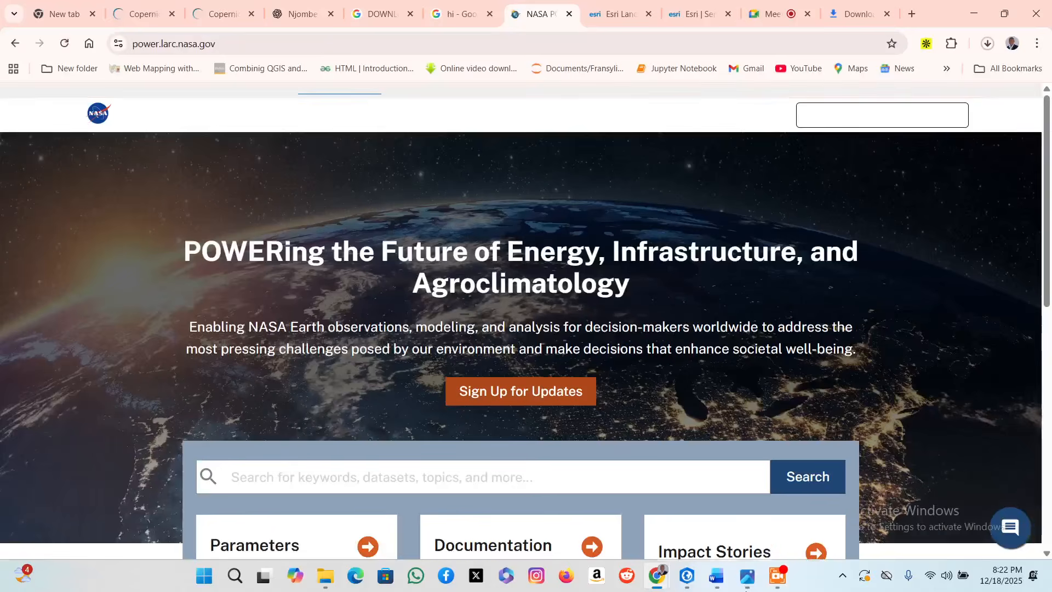
scroll(693, 384, down, 10)
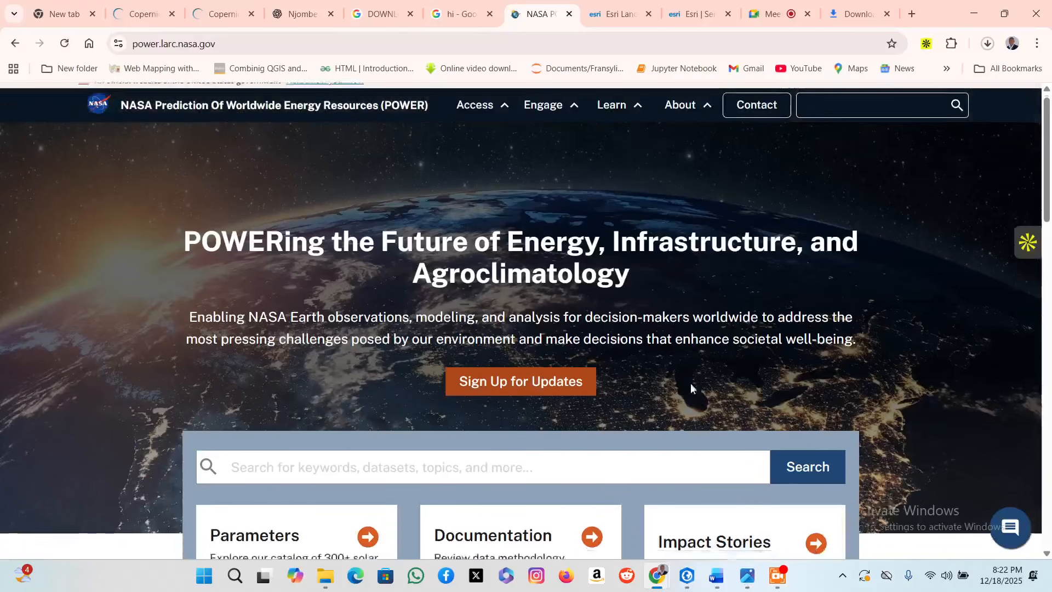
scroll(652, 439, down, 5)
scroll(652, 440, up, 15)
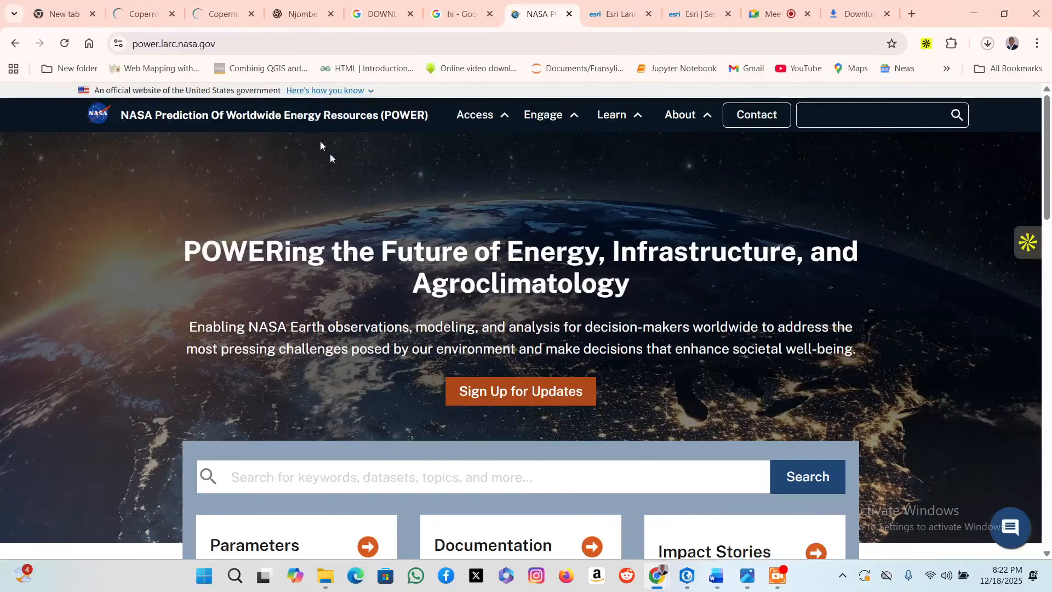
click(756, 582)
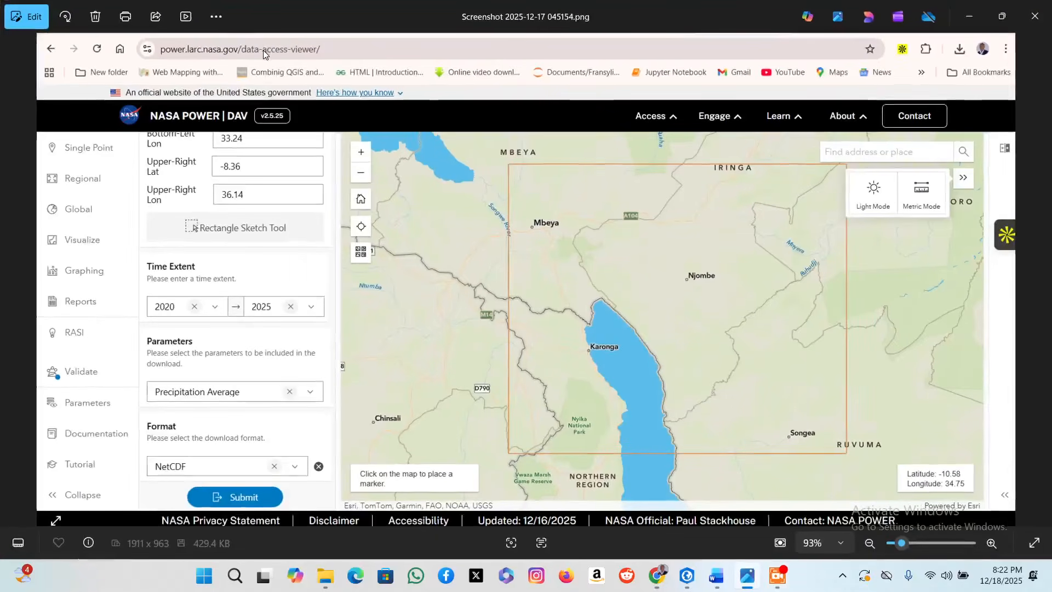
scroll(263, 51, up, 1)
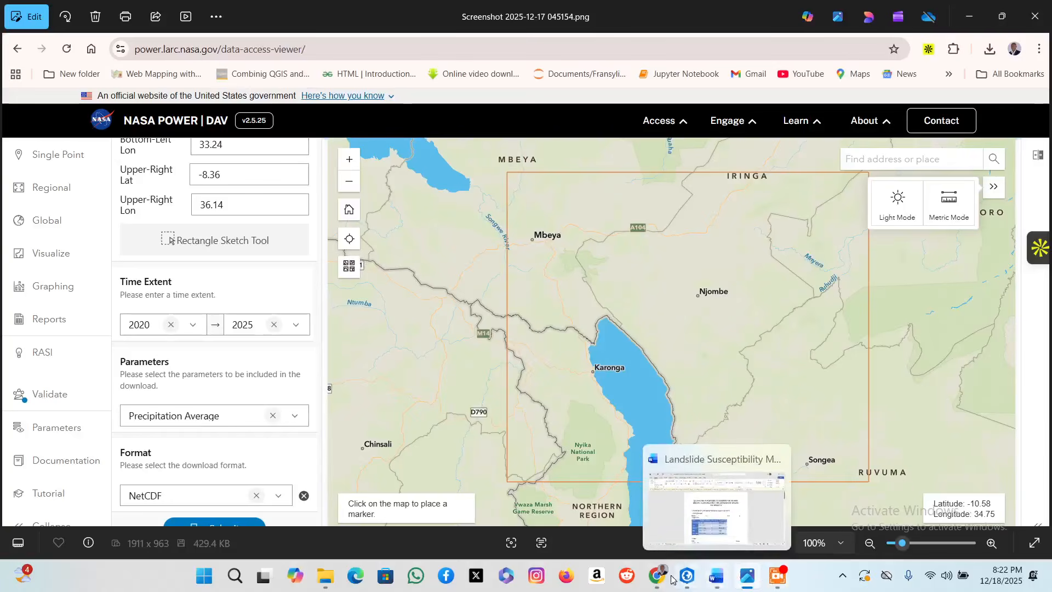
mouse_move(667, 579)
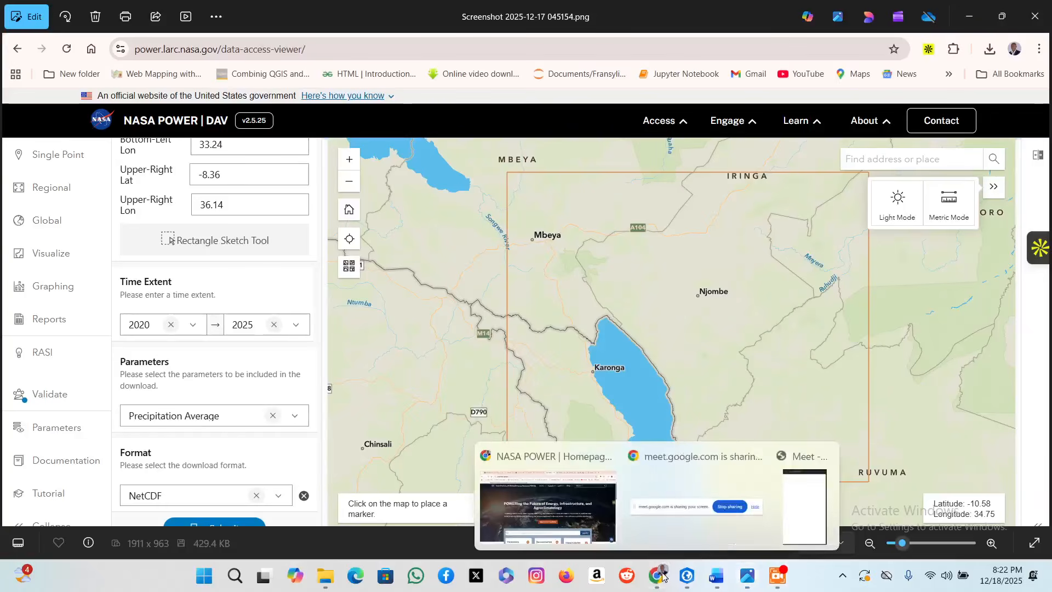
click(548, 504)
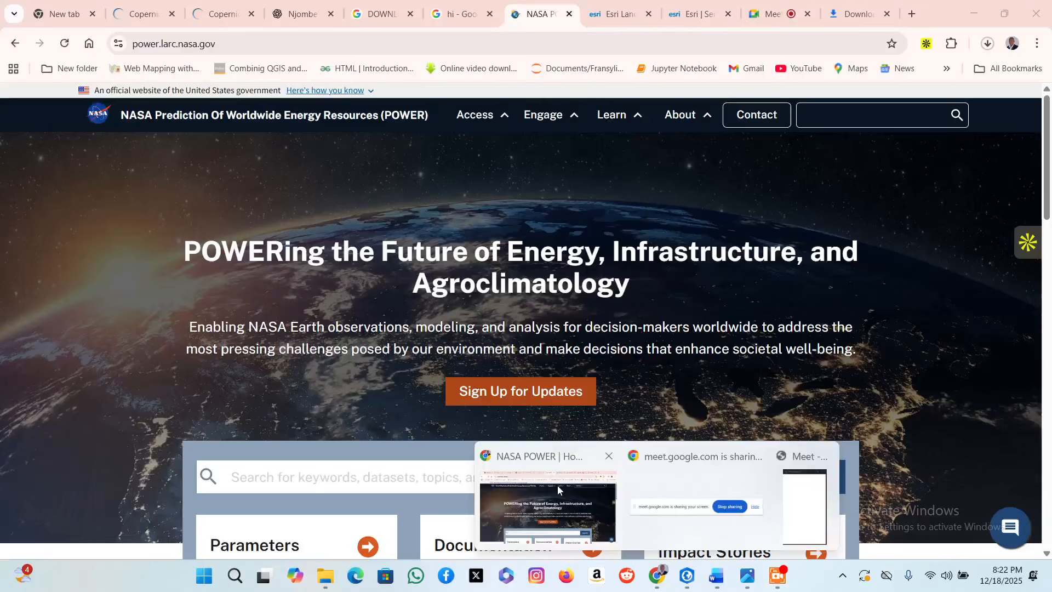
click(282, 43)
click(283, 43)
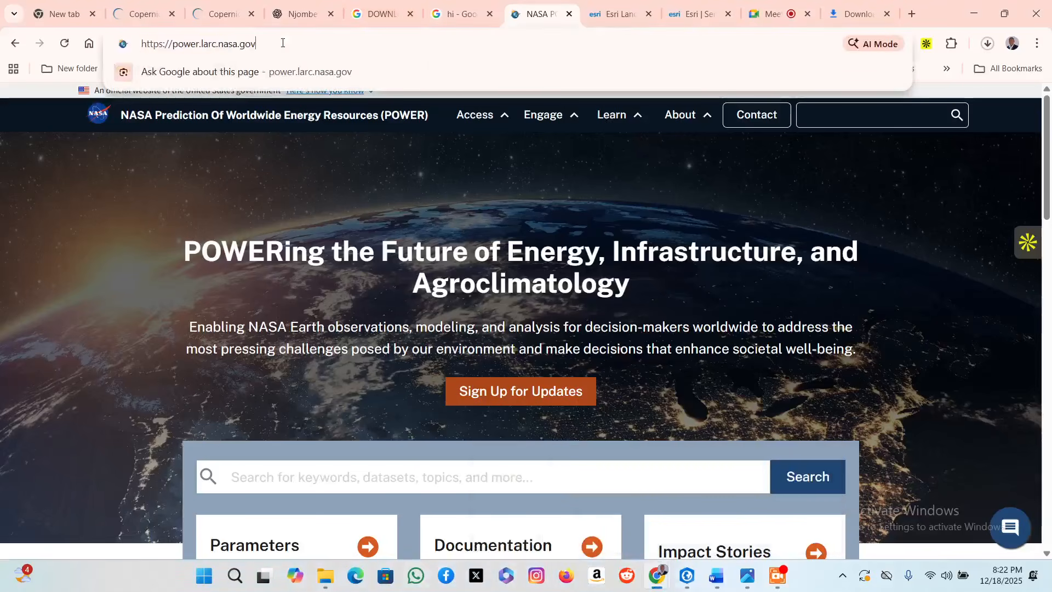
text(/d)
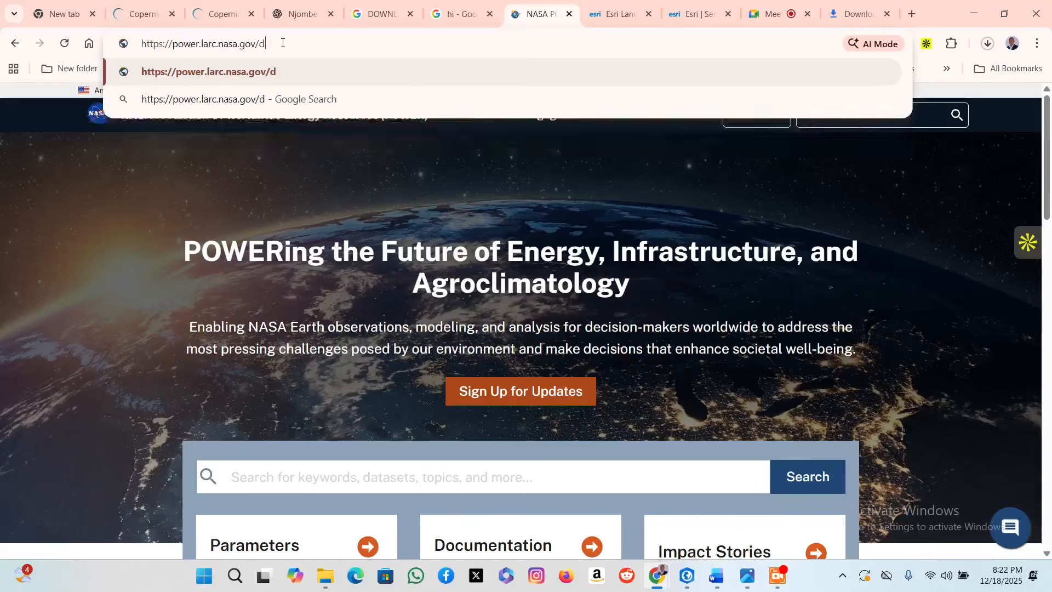
text(ata-acc)
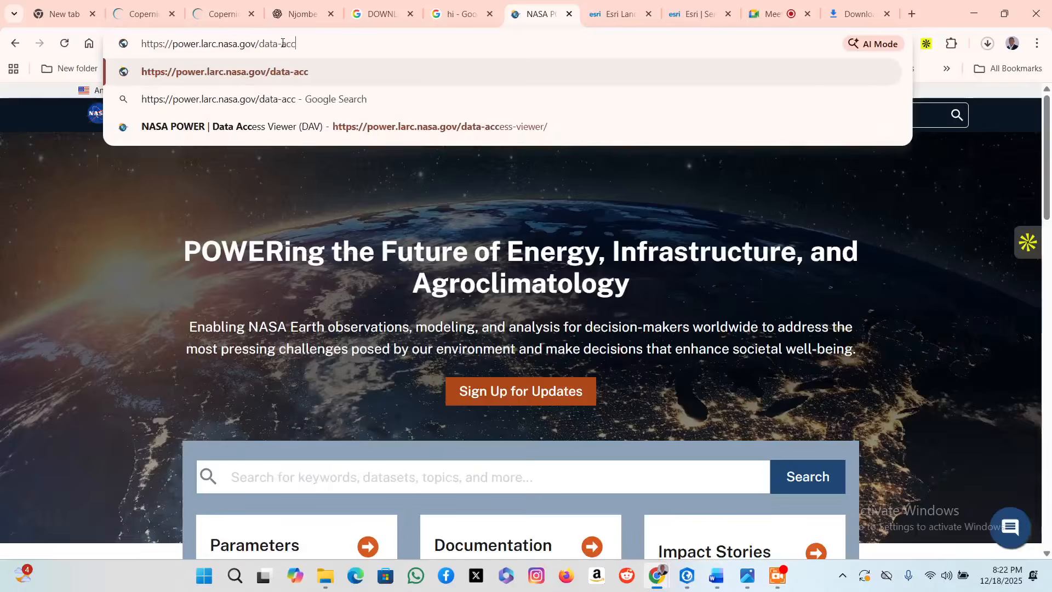
text(ess-vi)
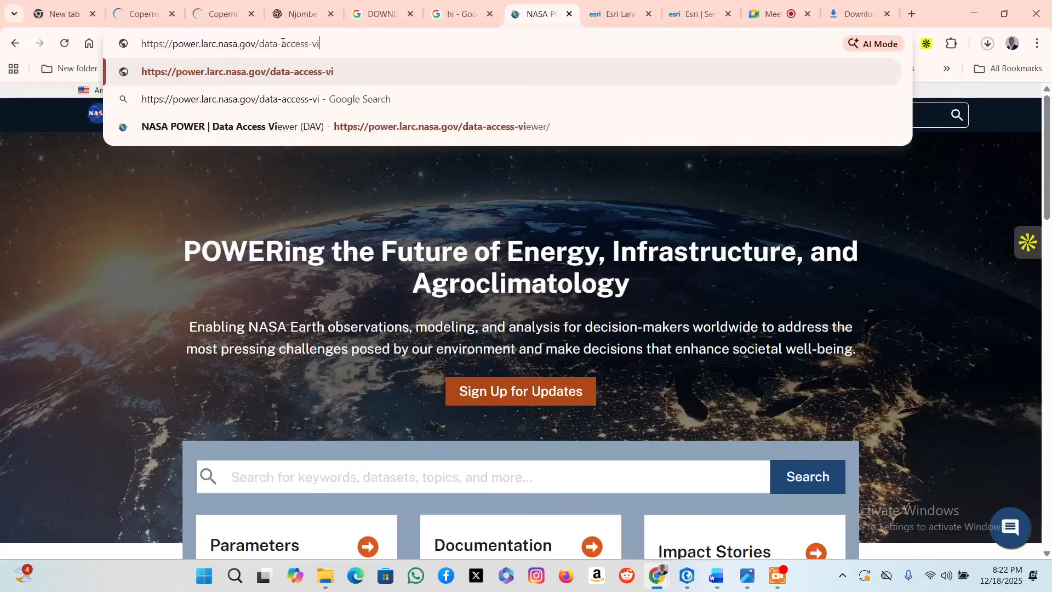
text(ewer/)
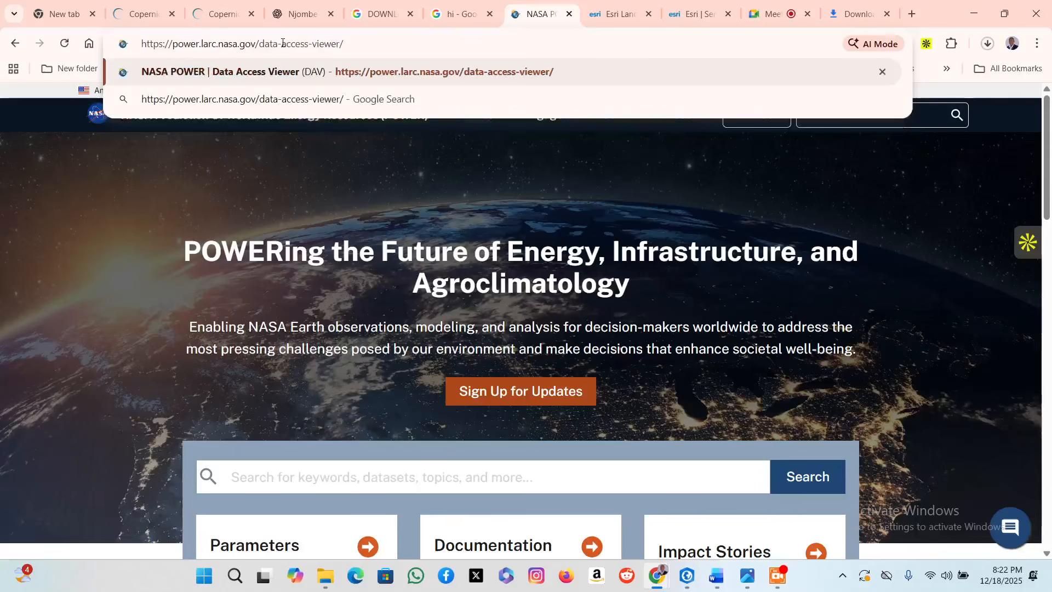
key(Return)
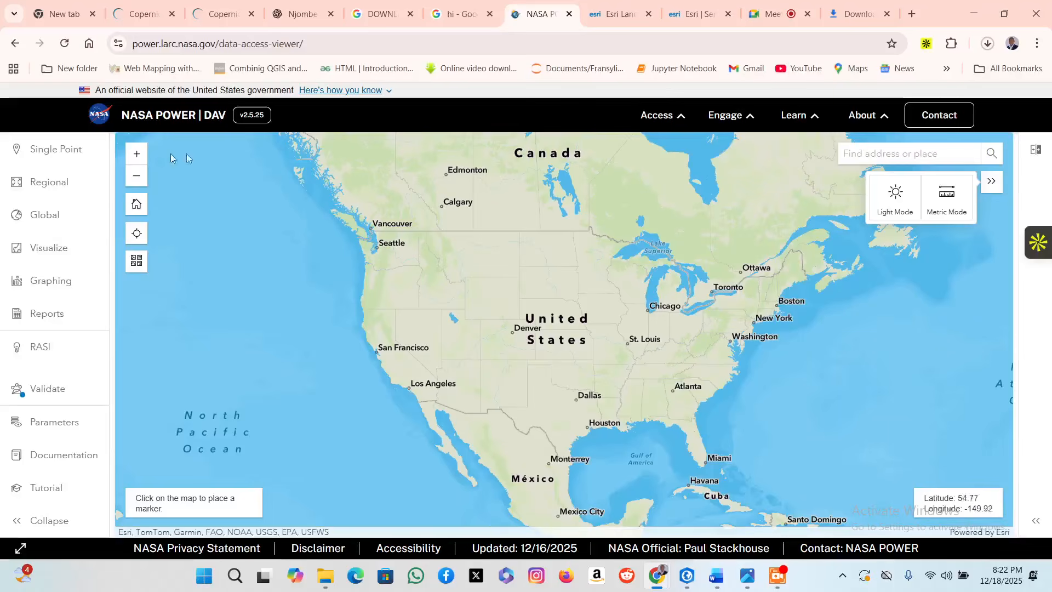
click(932, 156)
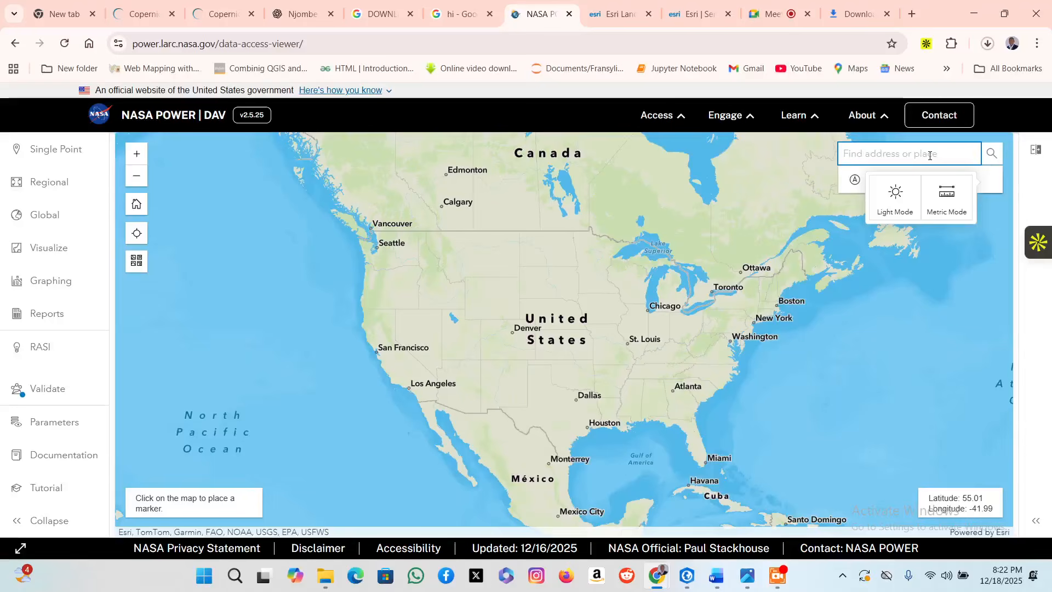
text(nzombe,)
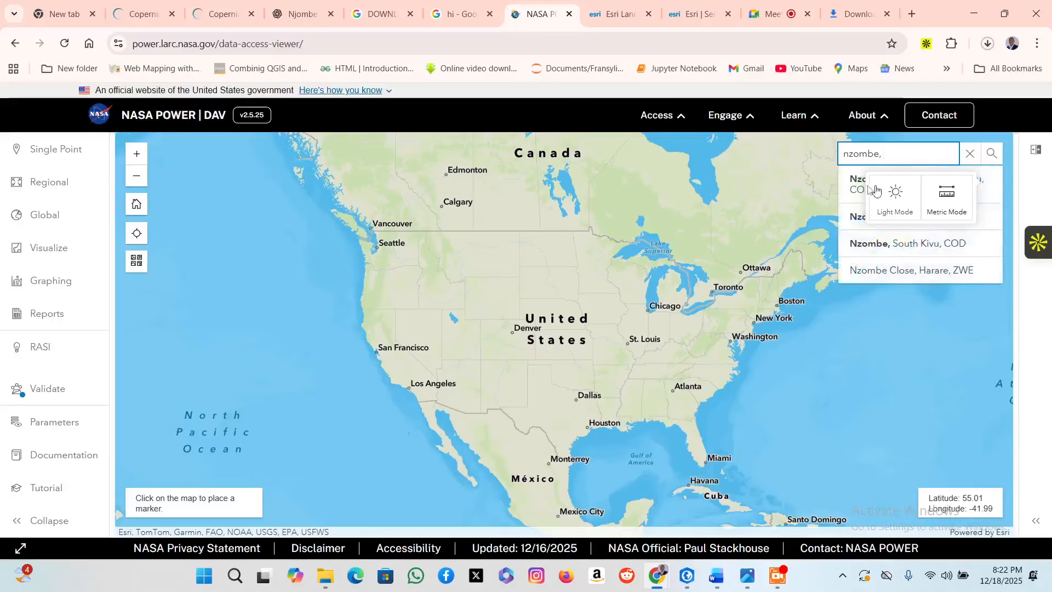
click(862, 190)
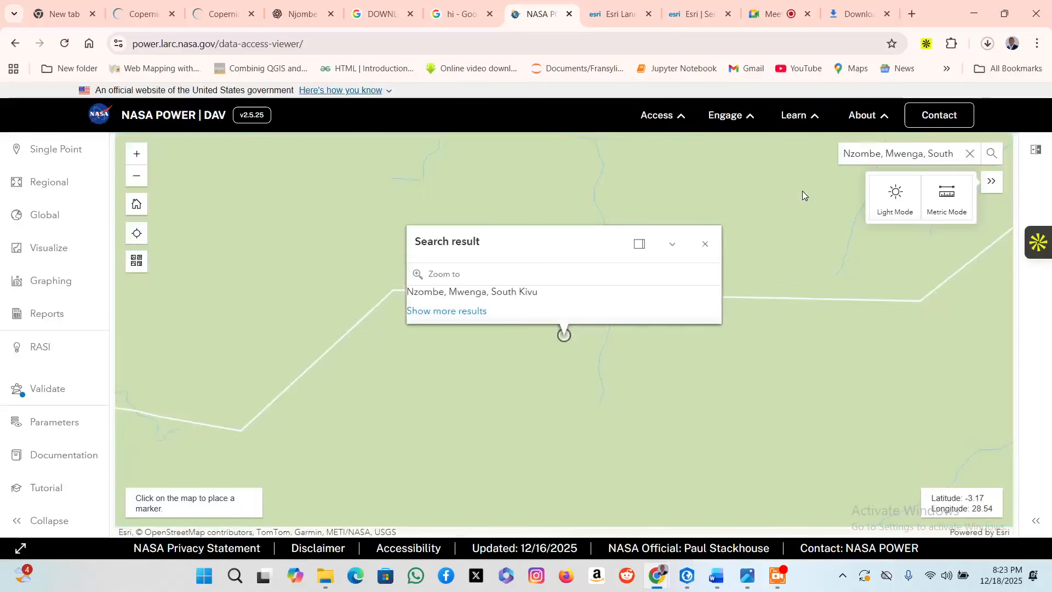
click(969, 153)
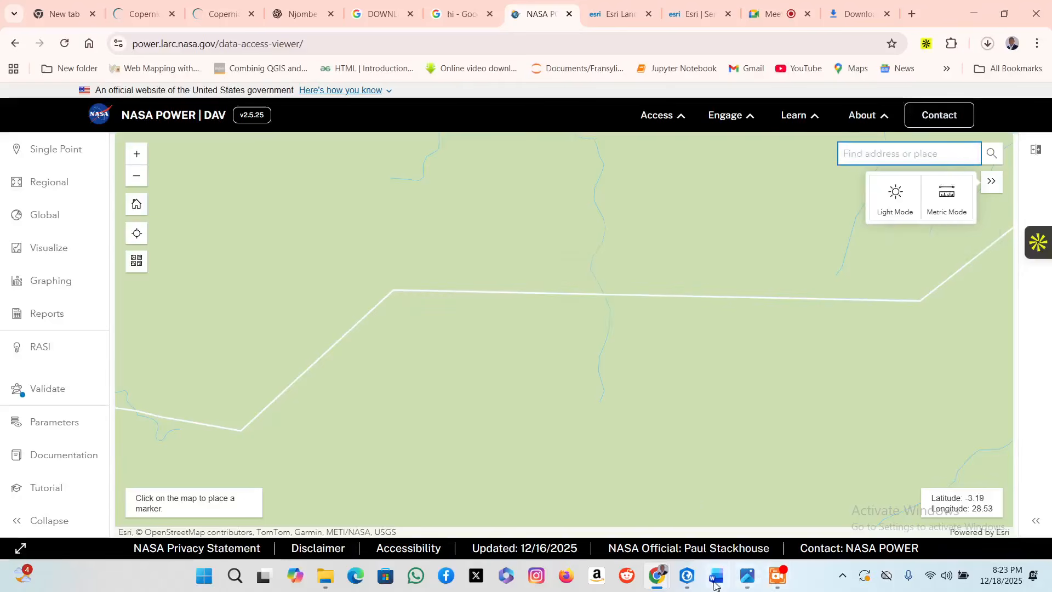
Check the place name Njombe in the ArcGIS Pro project and return to the NASA POWER viewer in the browser.
click(688, 577)
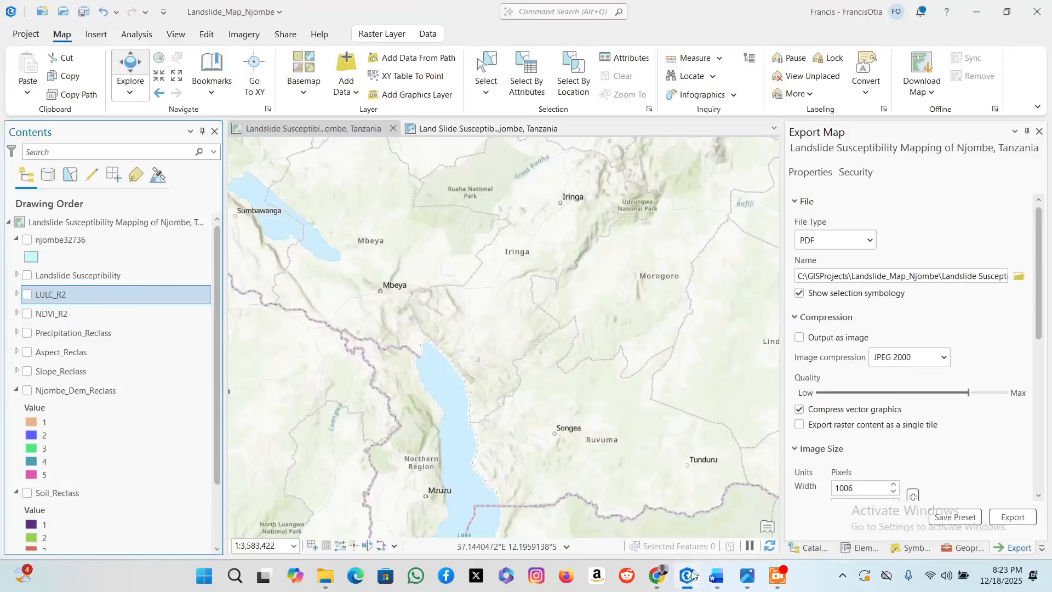
mouse_move(658, 575)
click(553, 512)
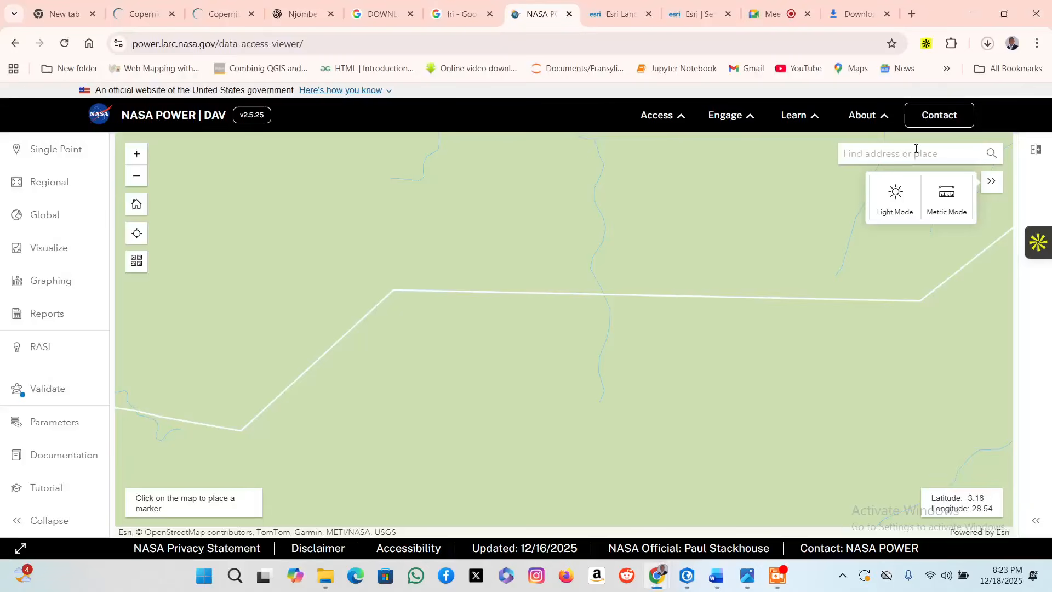
Search the map for njombe, locate the result Njombe, Njombe Town, and close the search result window.
click(915, 152)
text(njombe)
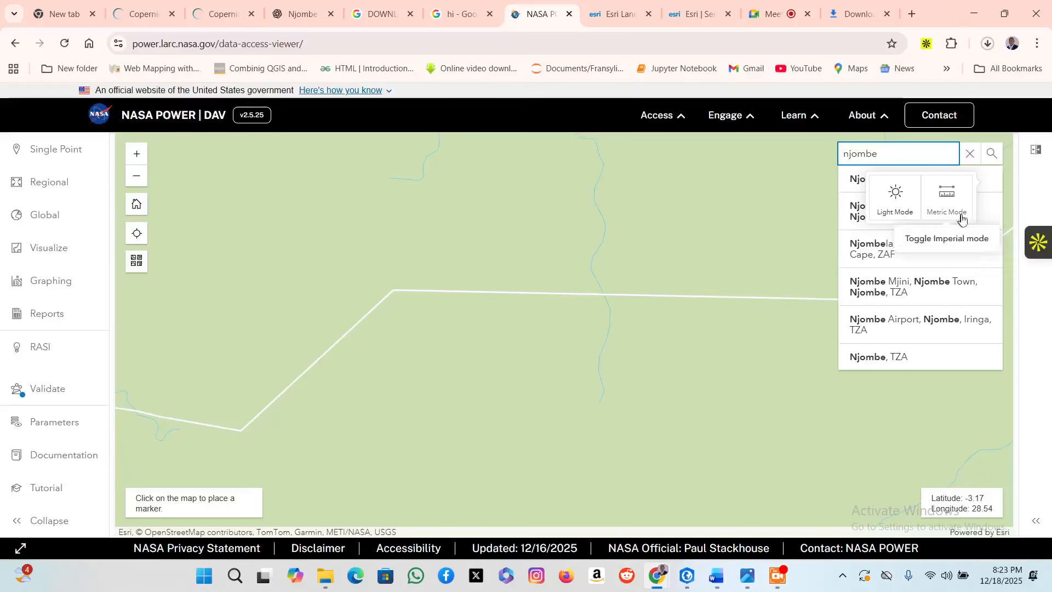
click(985, 215)
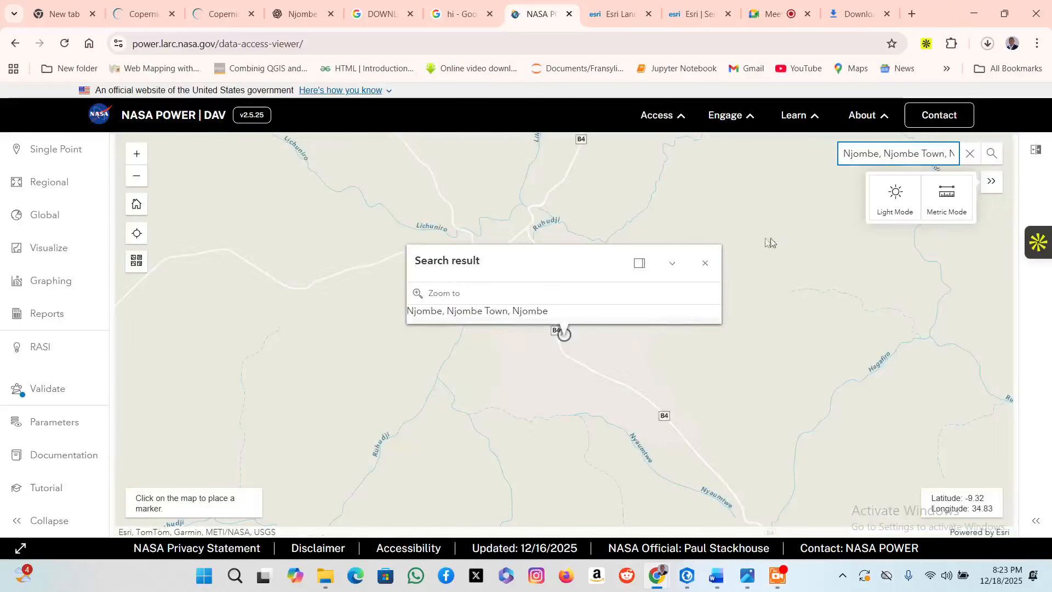
click(705, 263)
scroll(537, 285, down, 1)
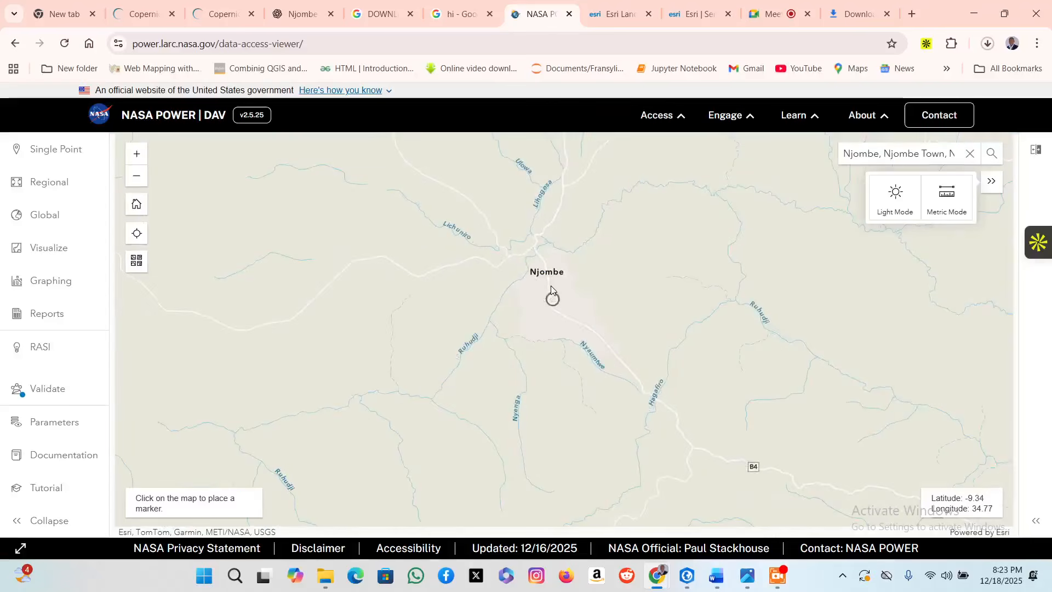
scroll(552, 290, down, 2)
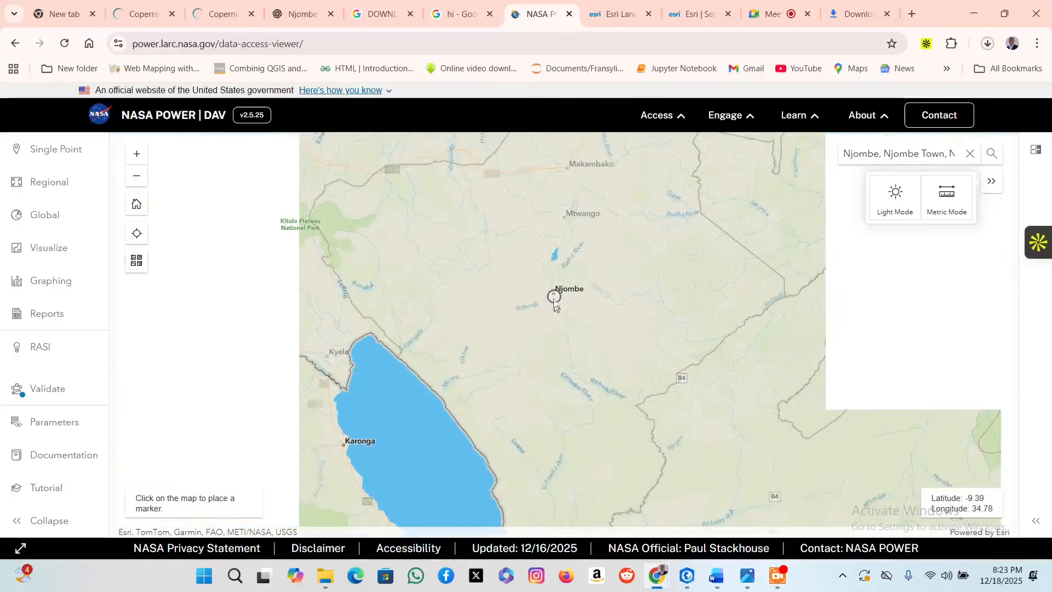
scroll(555, 308, down, 1)
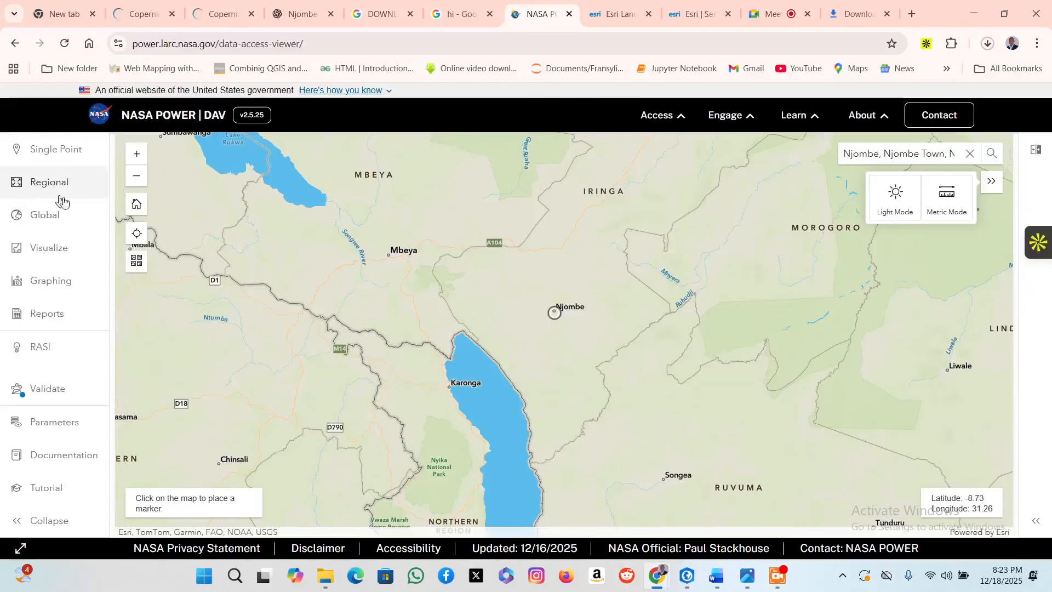
Look through the Parameters Dictionary for the available data parameters.
click(59, 423)
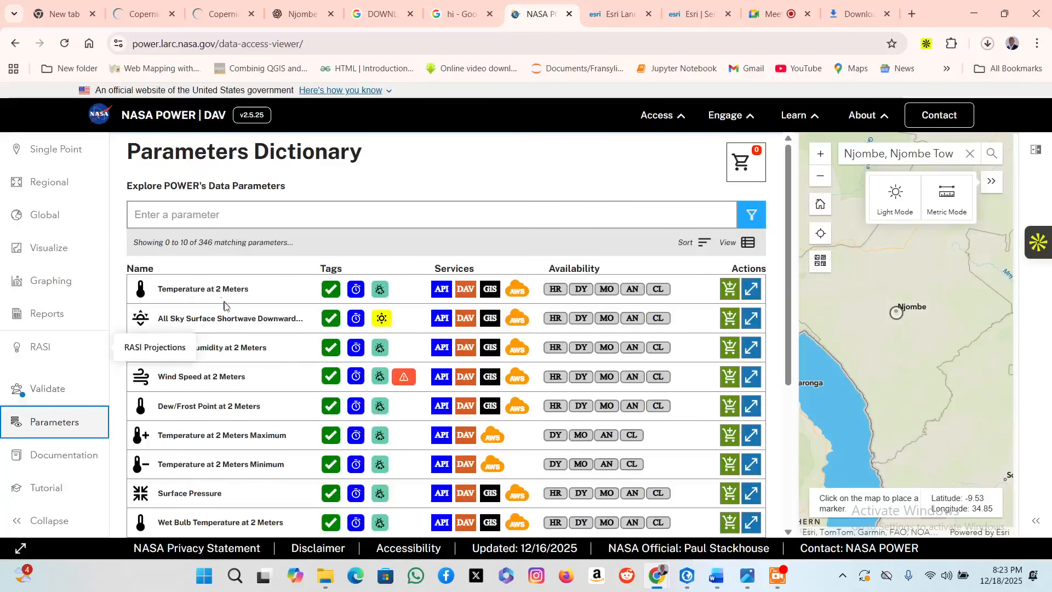
scroll(239, 379, down, 4)
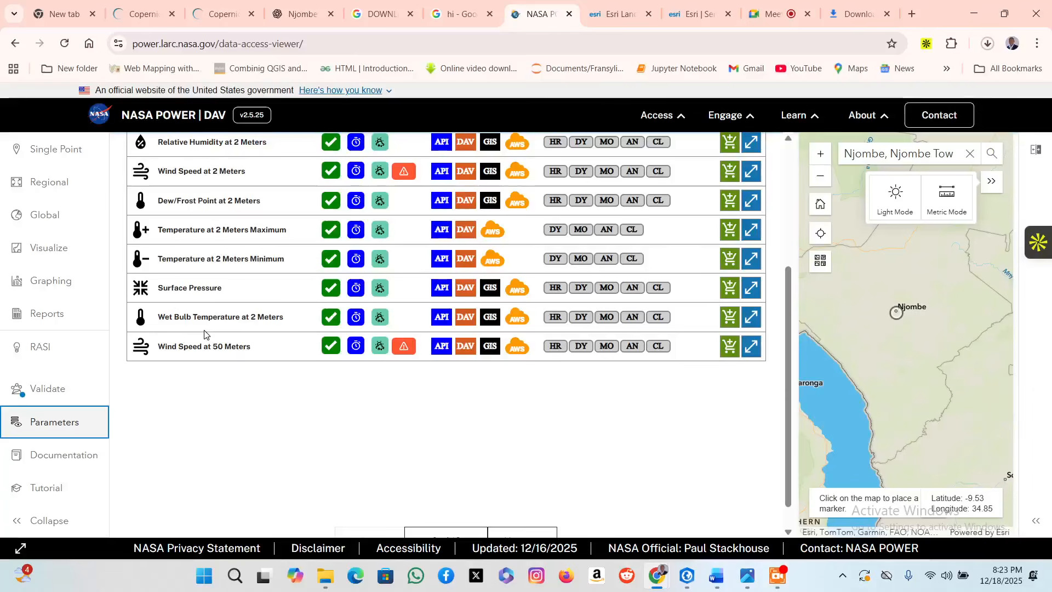
scroll(205, 326, up, 3)
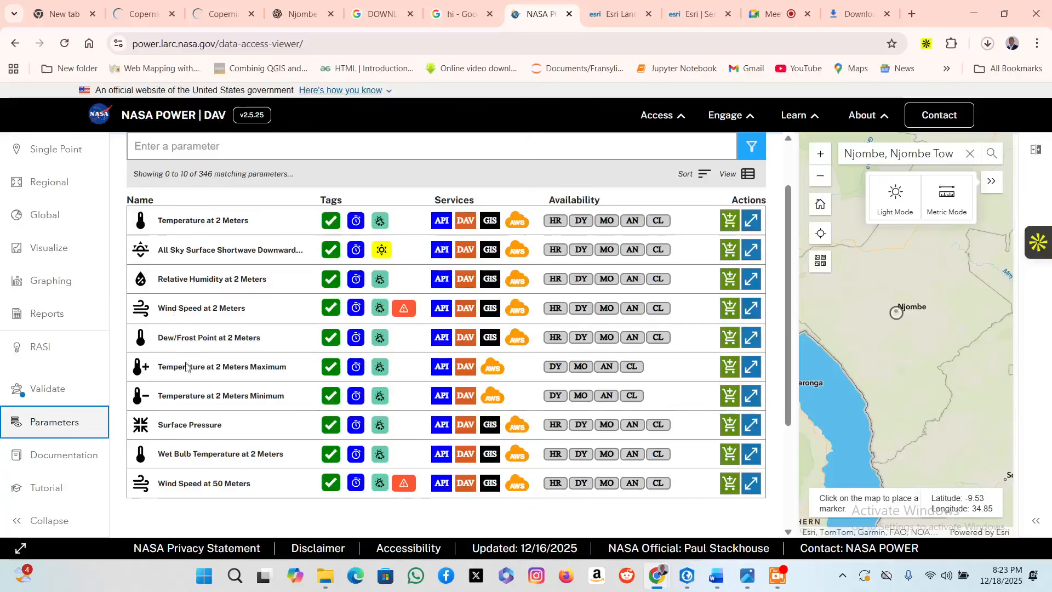
scroll(197, 383, down, 3)
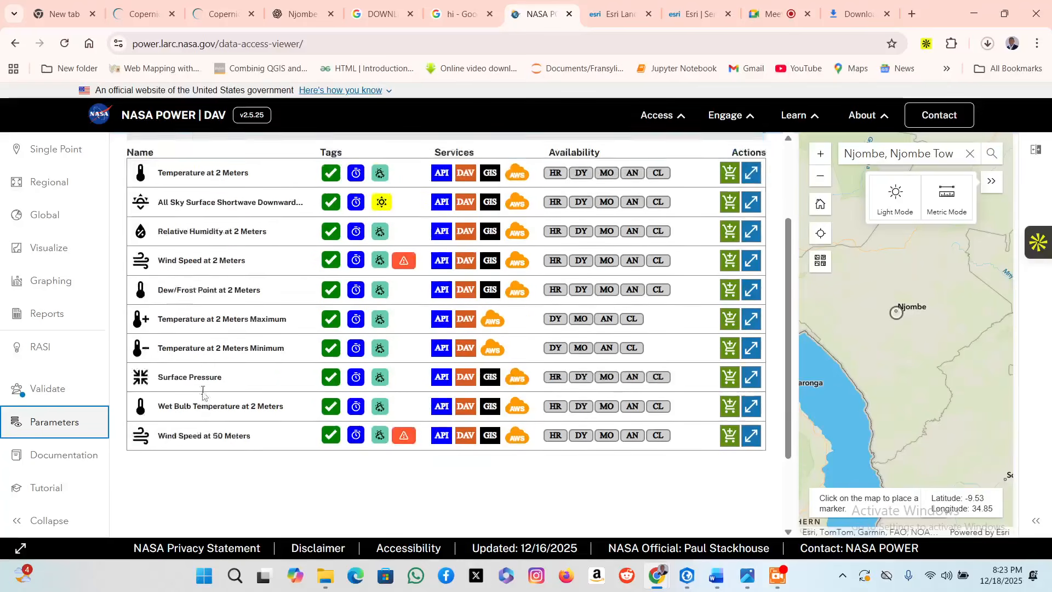
Close the Parameters Dictionary and place a location marker at Njombe on the map.
click(48, 431)
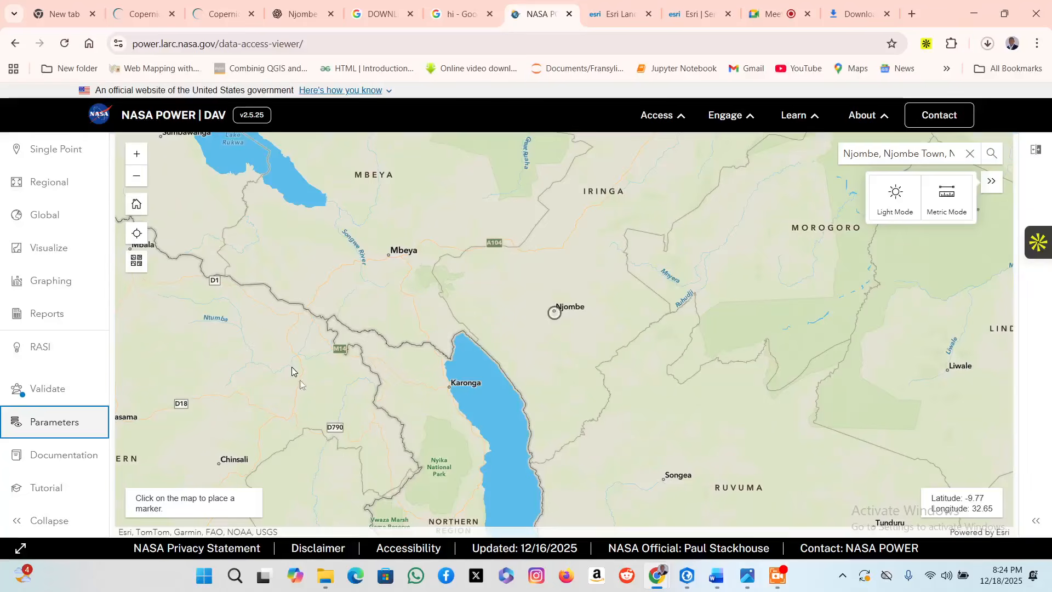
click(554, 340)
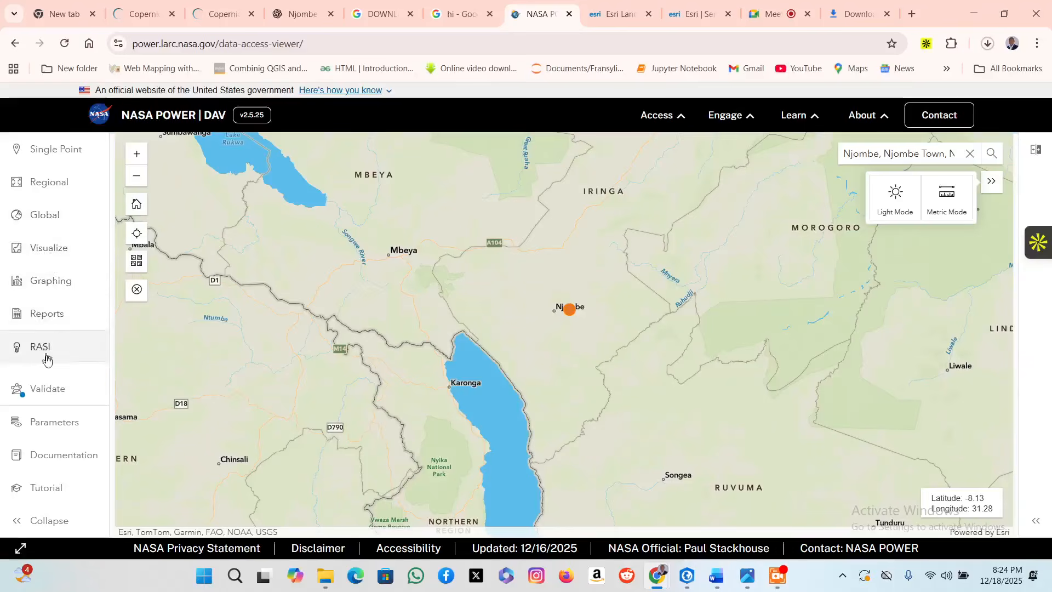
Check the reference screenshot in Photos for the region rectangle, time extent, parameter and format settings, and return to the browser.
click(750, 576)
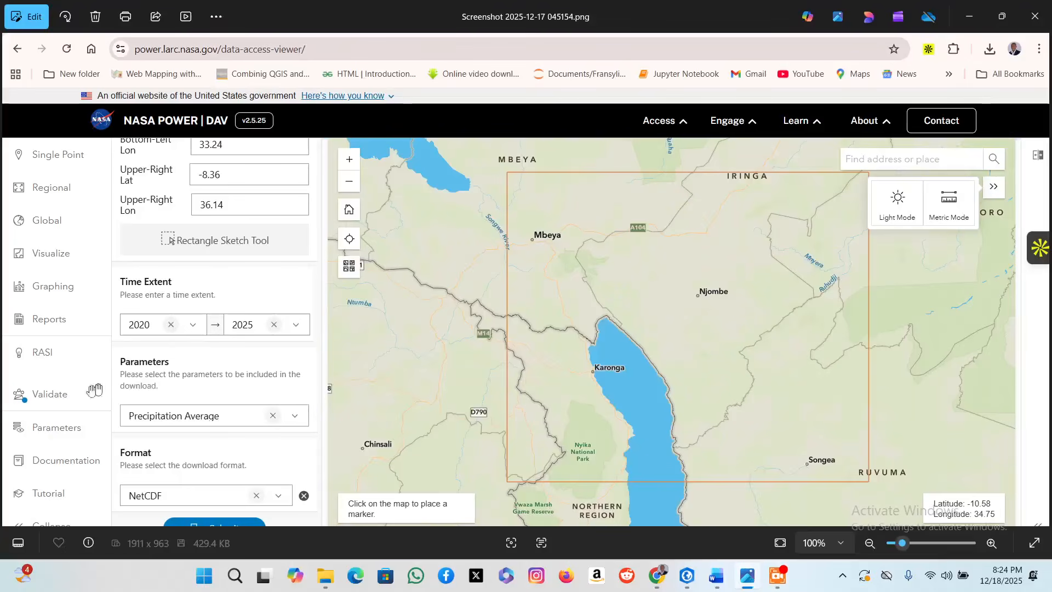
scroll(85, 224, up, 3)
scroll(225, 308, down, 4)
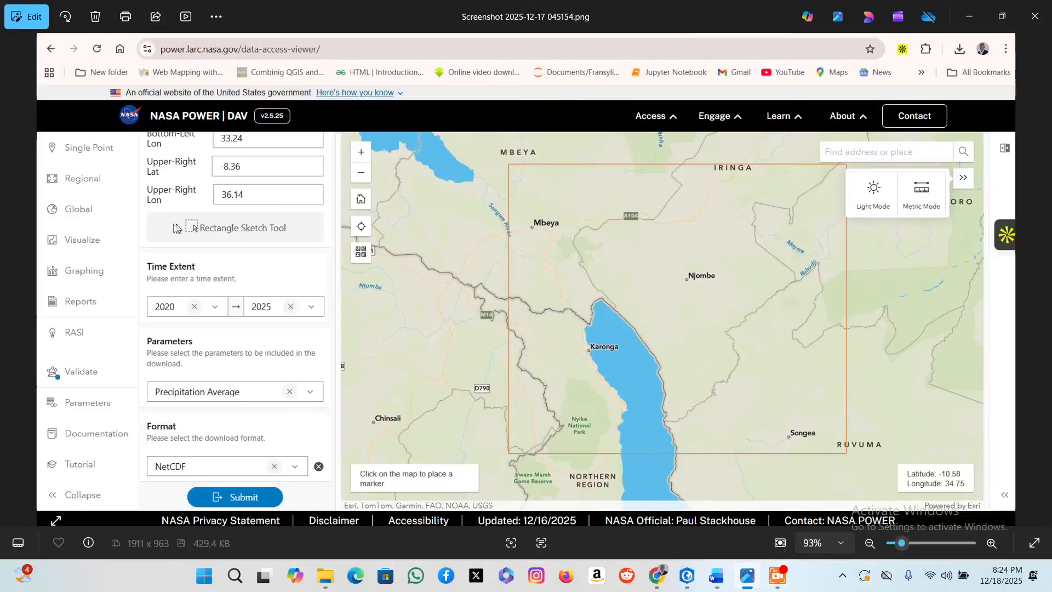
scroll(82, 373, up, 1)
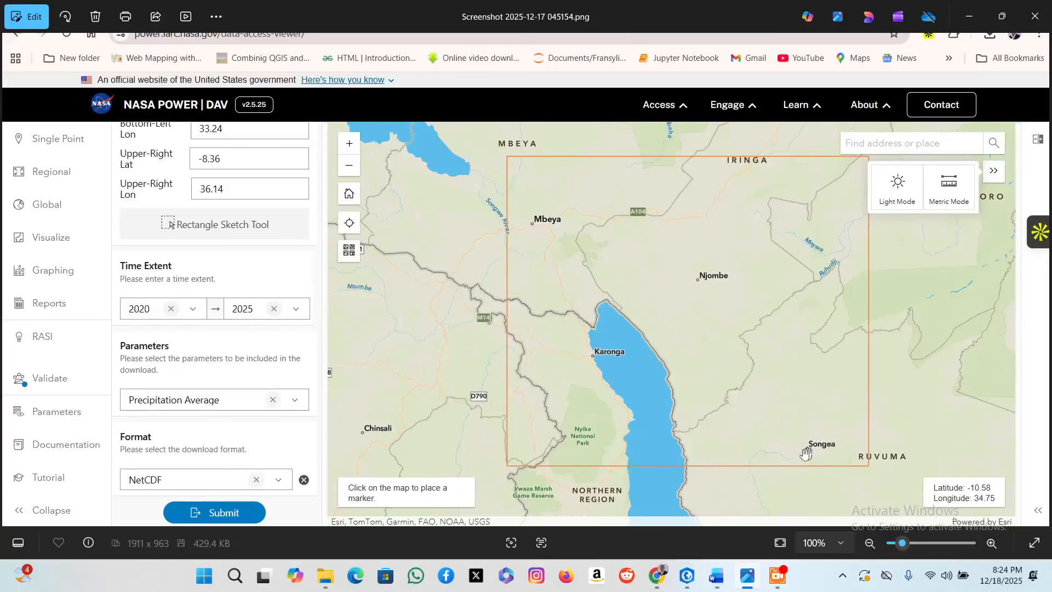
click(687, 576)
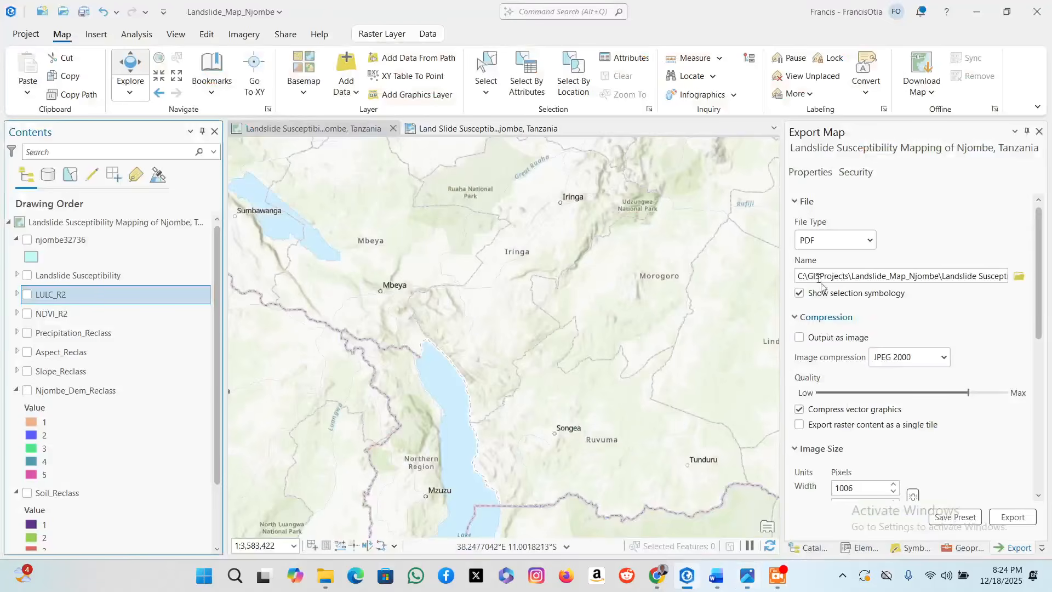
mouse_move(664, 558)
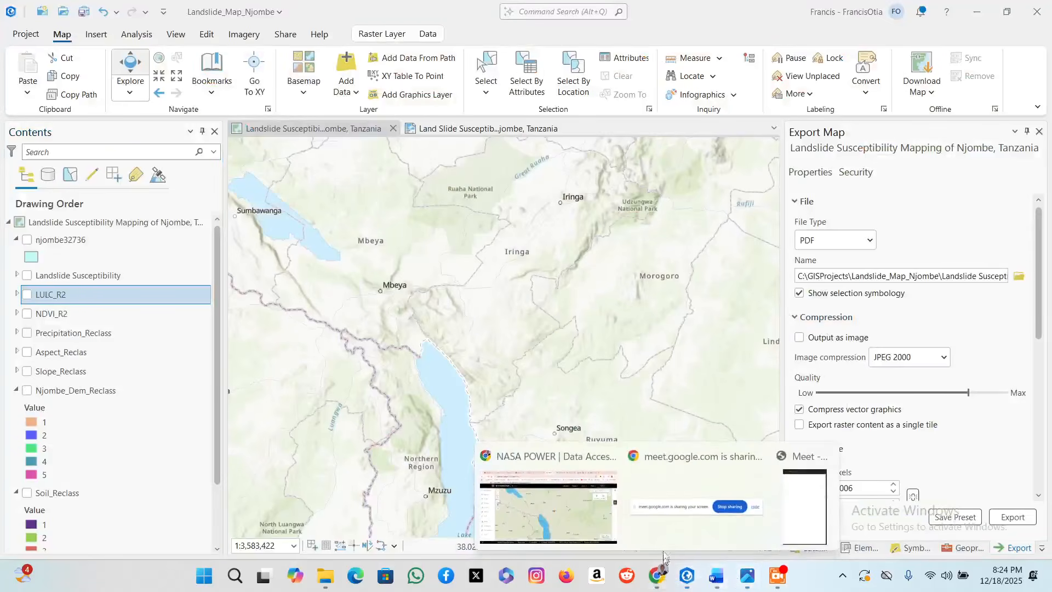
click(580, 499)
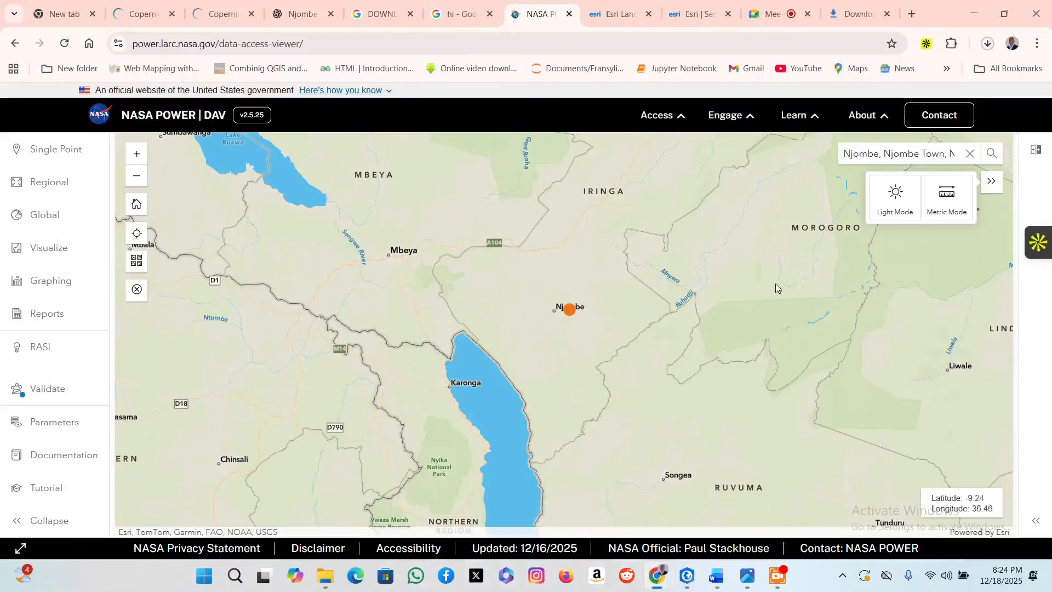
Clear the place search, search the Parameters Dictionary for precipitation and choose Precipitation Corrected (PRECTOTCORR).
click(967, 156)
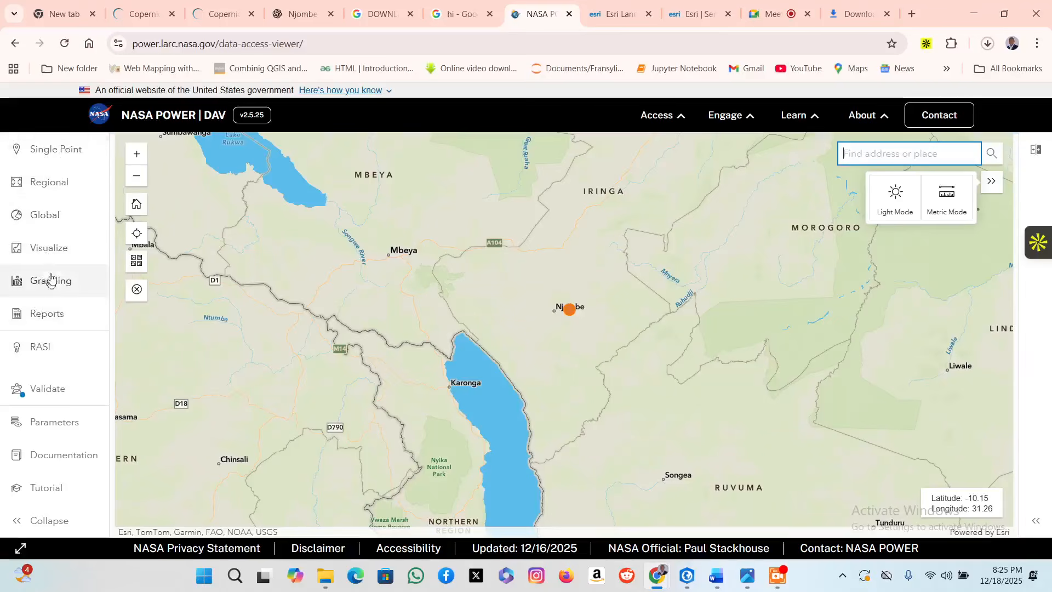
click(41, 428)
scroll(211, 406, down, 4)
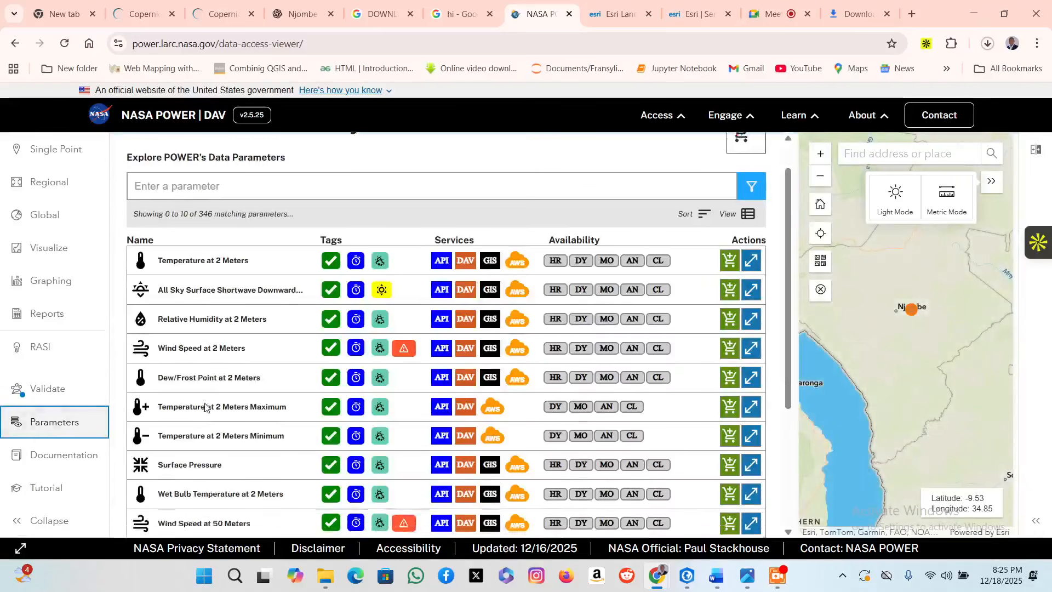
scroll(175, 295, up, 4)
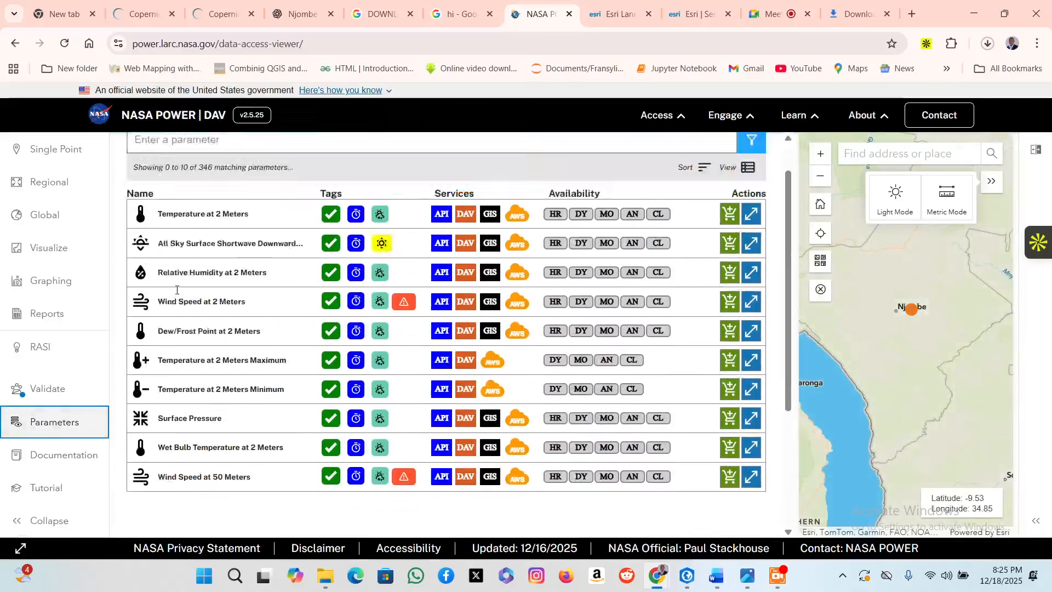
click(185, 213)
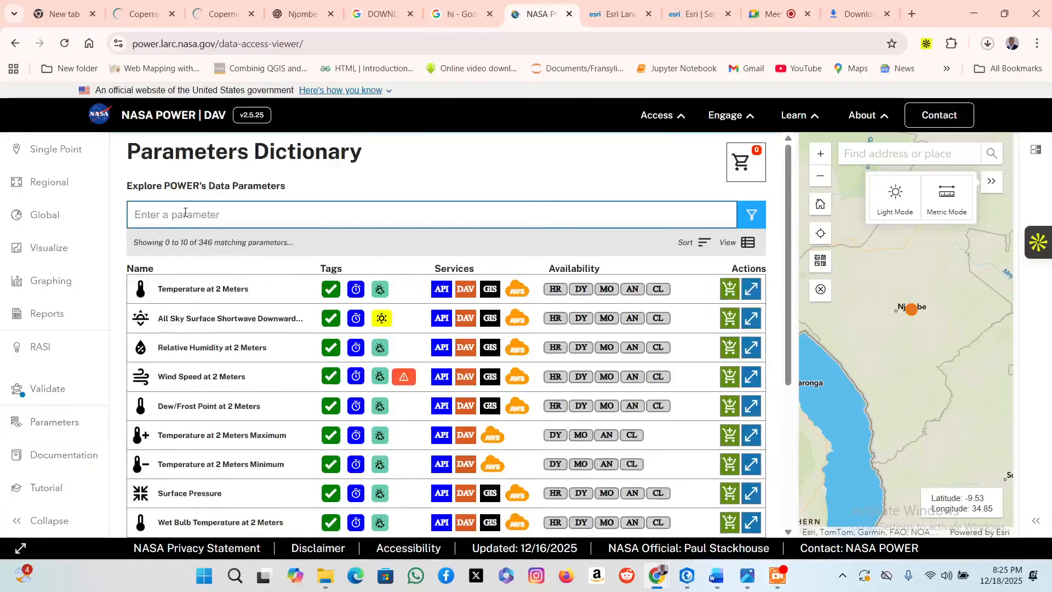
text(precipitation)
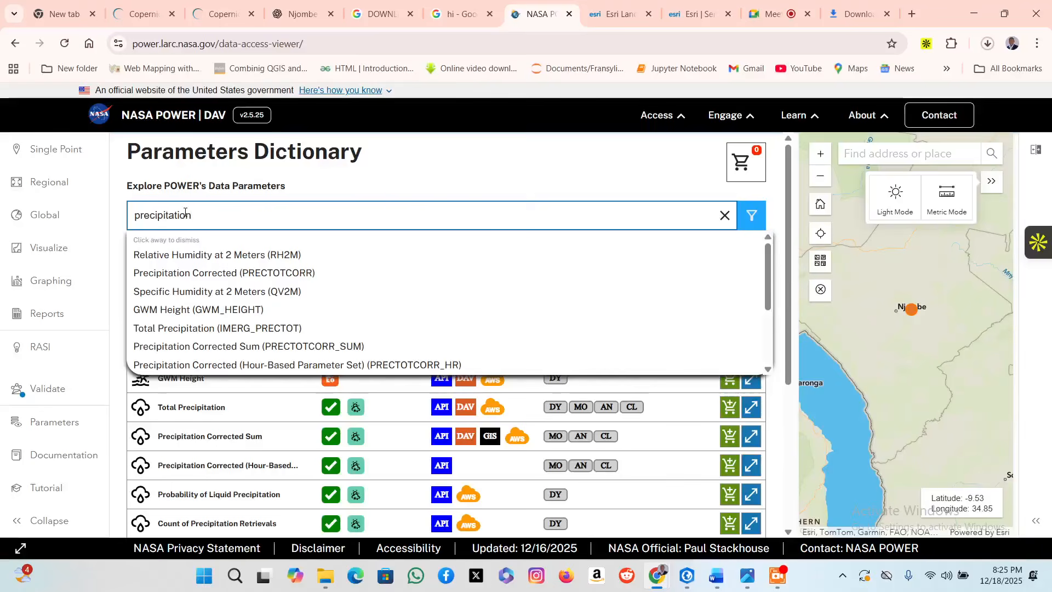
click(223, 272)
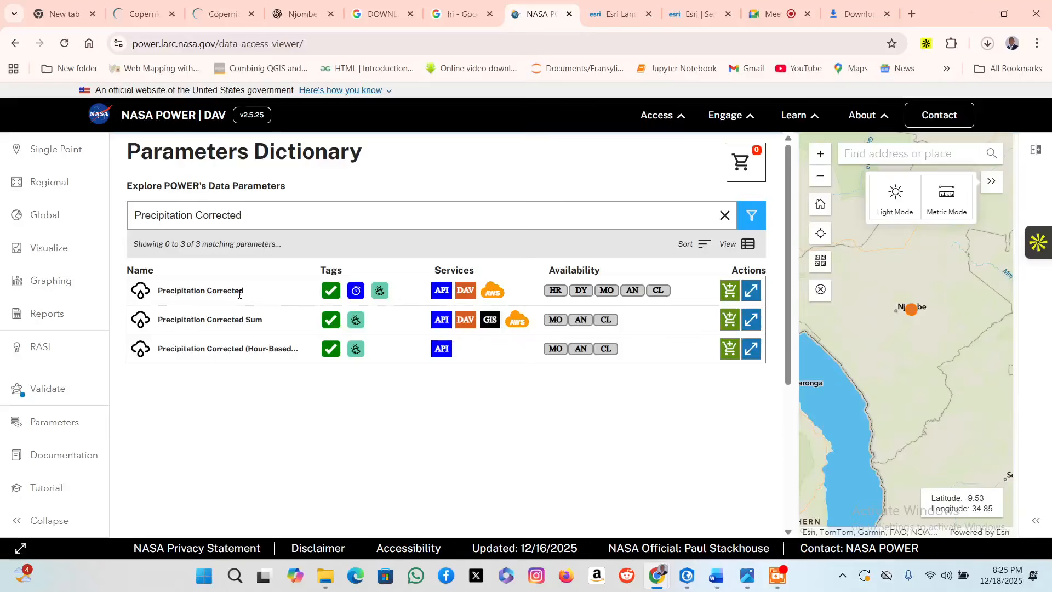
Review the details of the Precipitation Corrected parameter, including its hourly sources, and clear the parameter search.
click(751, 286)
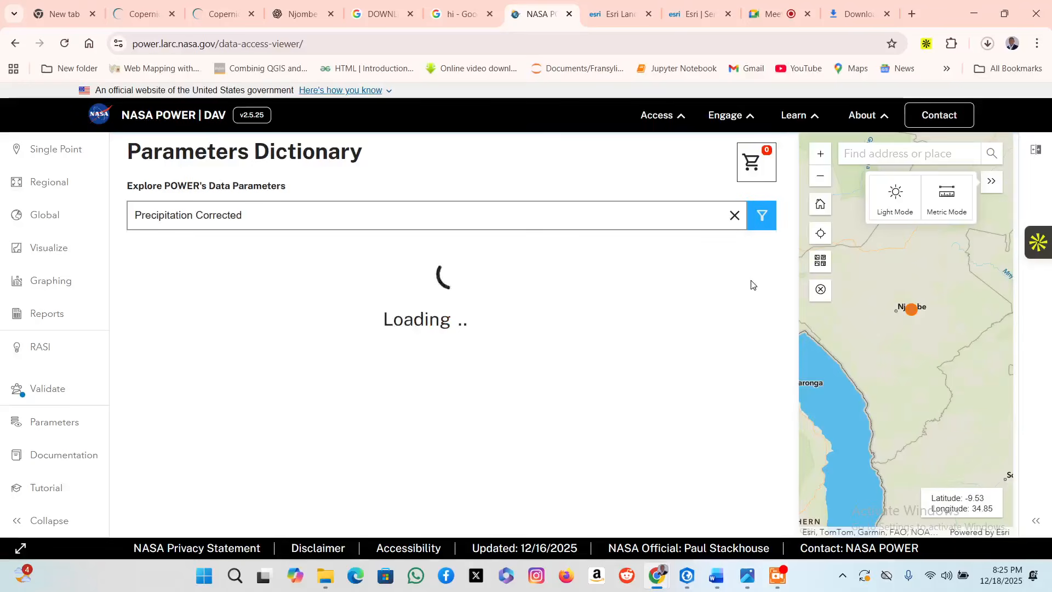
scroll(613, 328, down, 9)
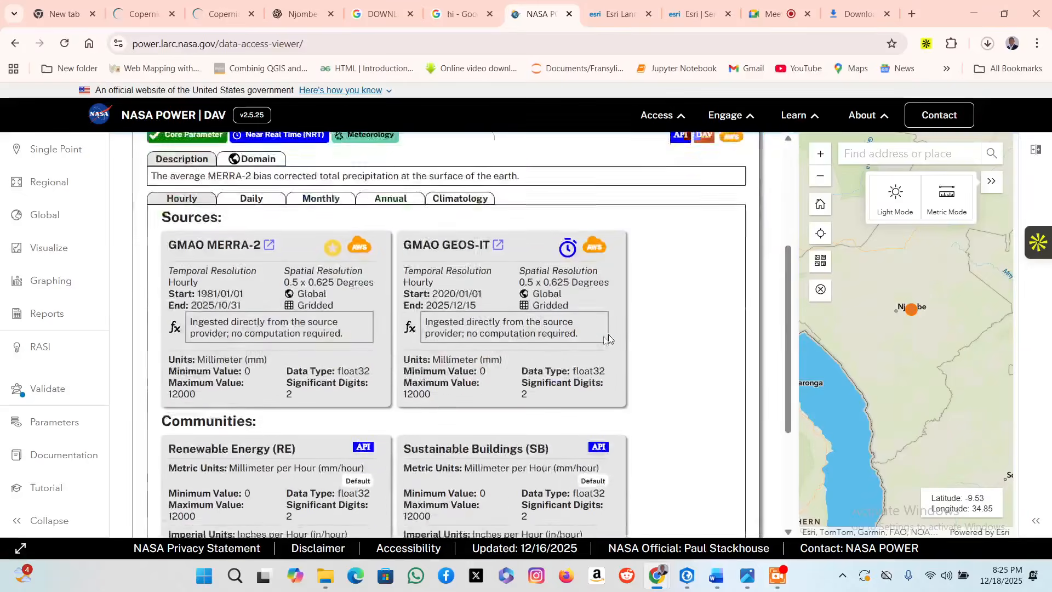
scroll(501, 374, up, 9)
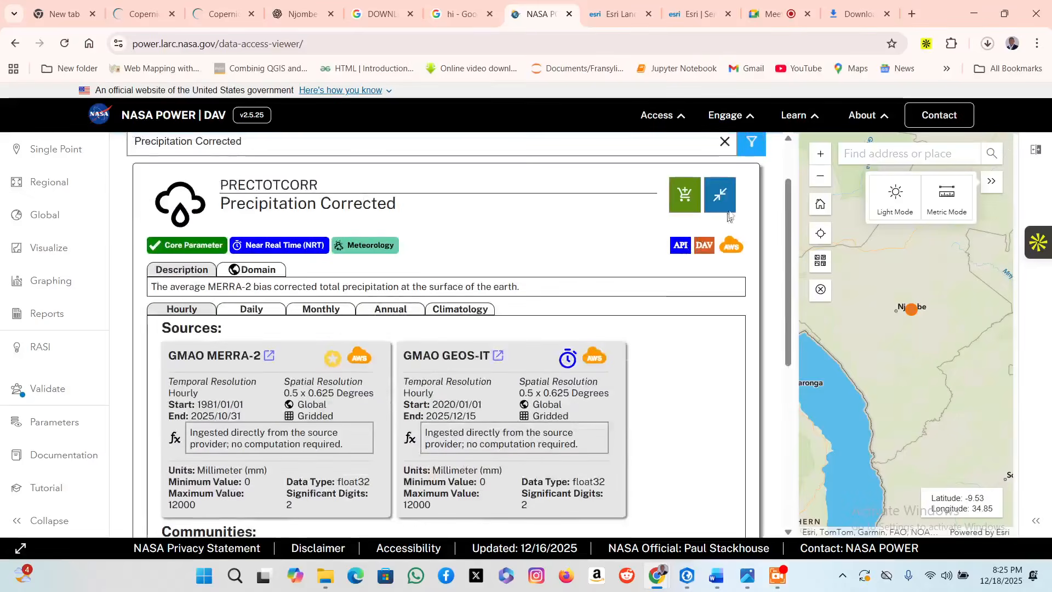
click(724, 142)
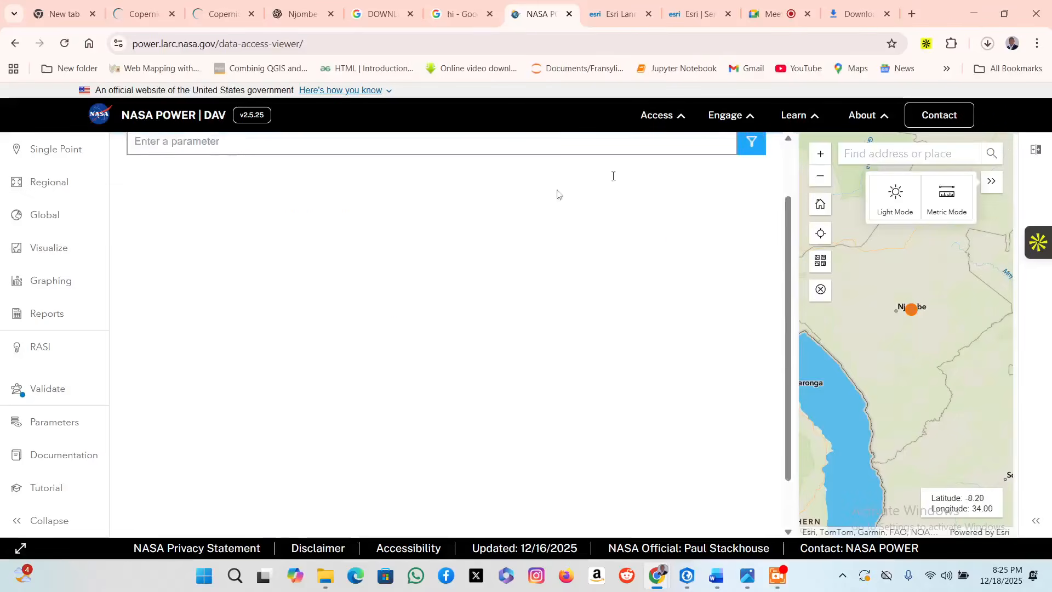
Review the Single Point request form, covering its community, temporal level, location and parameter settings.
click(39, 157)
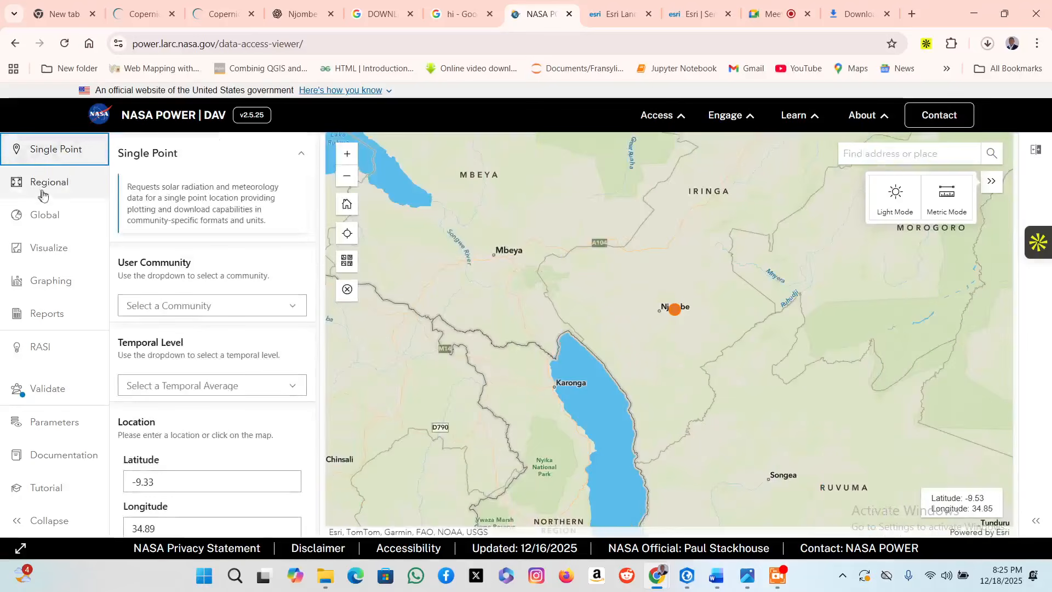
scroll(175, 297, down, 4)
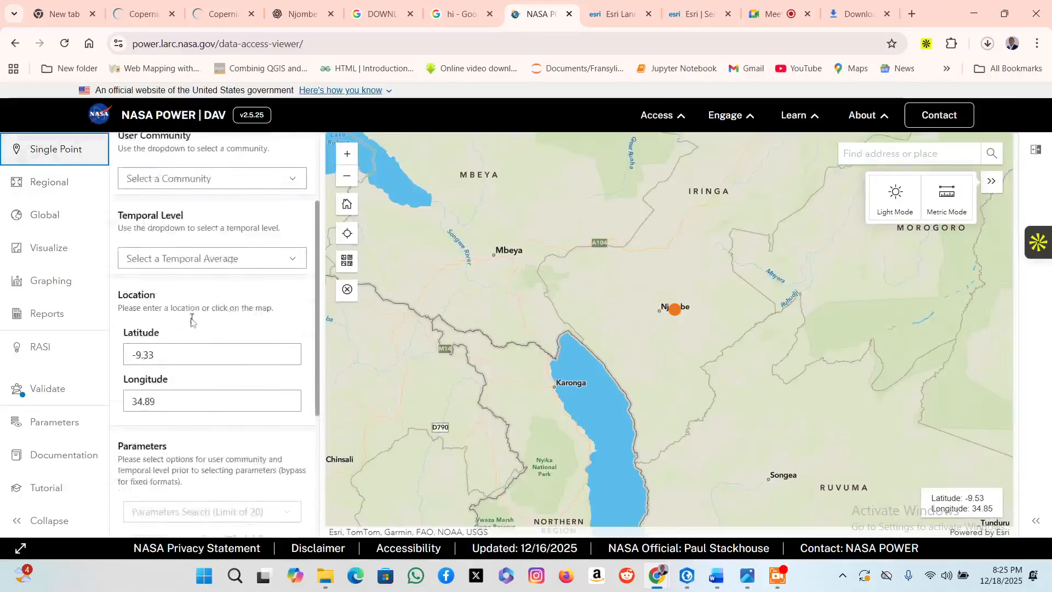
scroll(196, 286, up, 3)
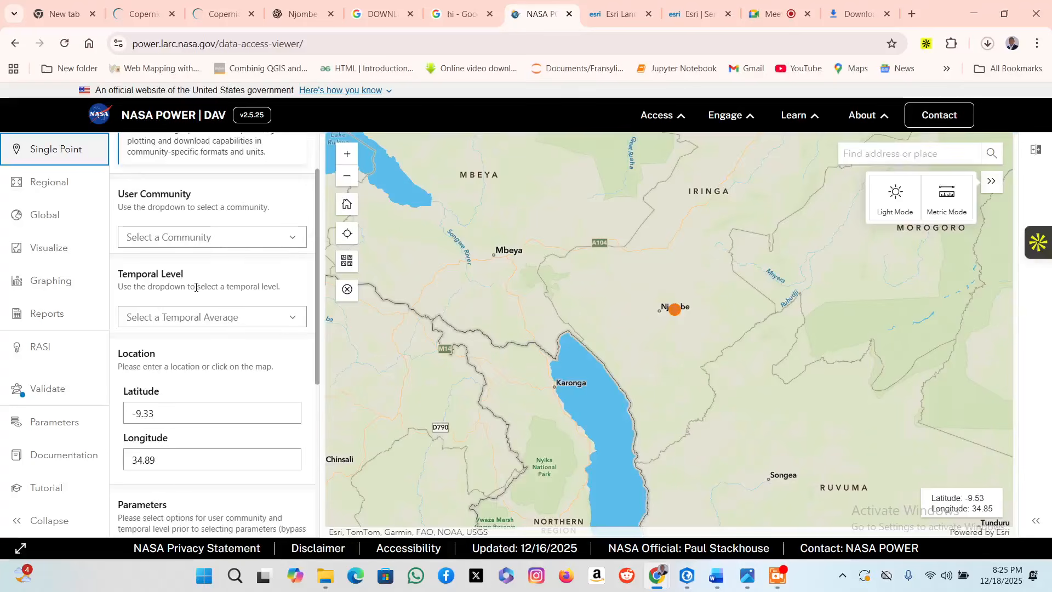
scroll(196, 286, up, 2)
scroll(183, 260, down, 3)
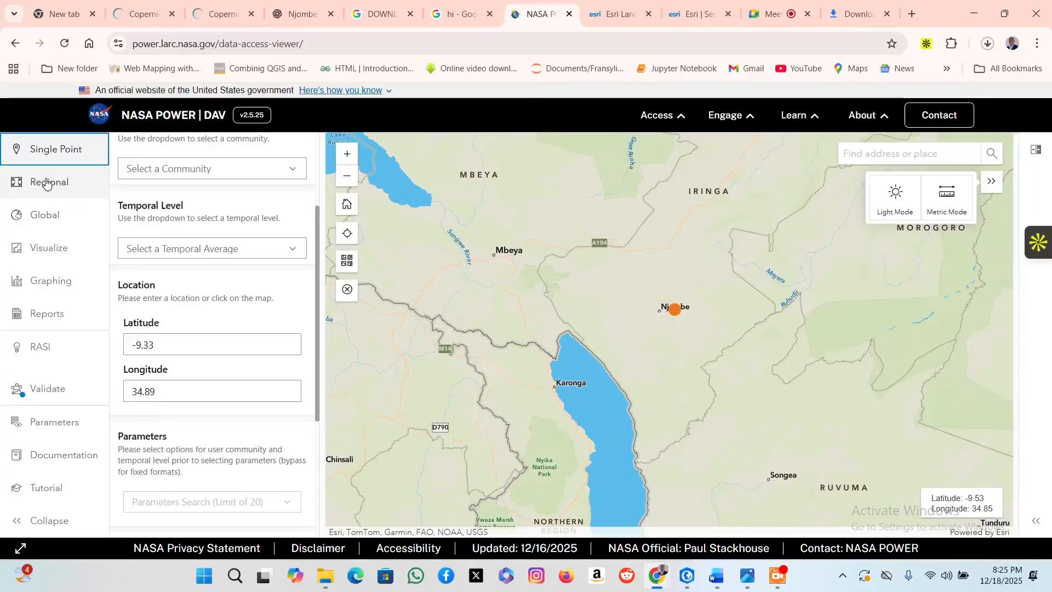
Glance at the Regional and Global forms, return to Single Point and place the location marker just west of Njombe, at about -9.35, 34.64.
click(46, 184)
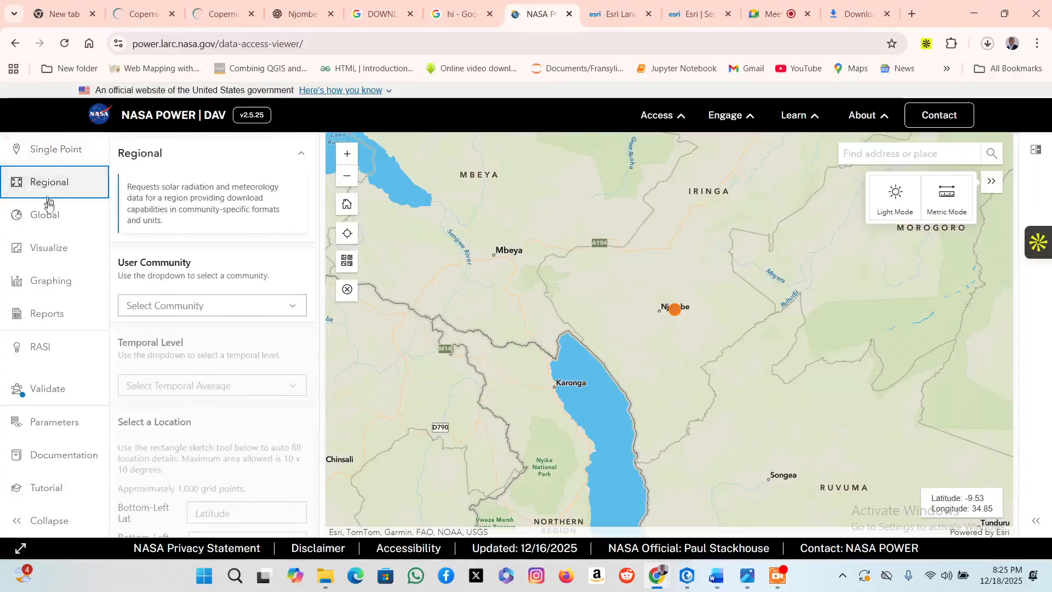
click(48, 212)
click(68, 159)
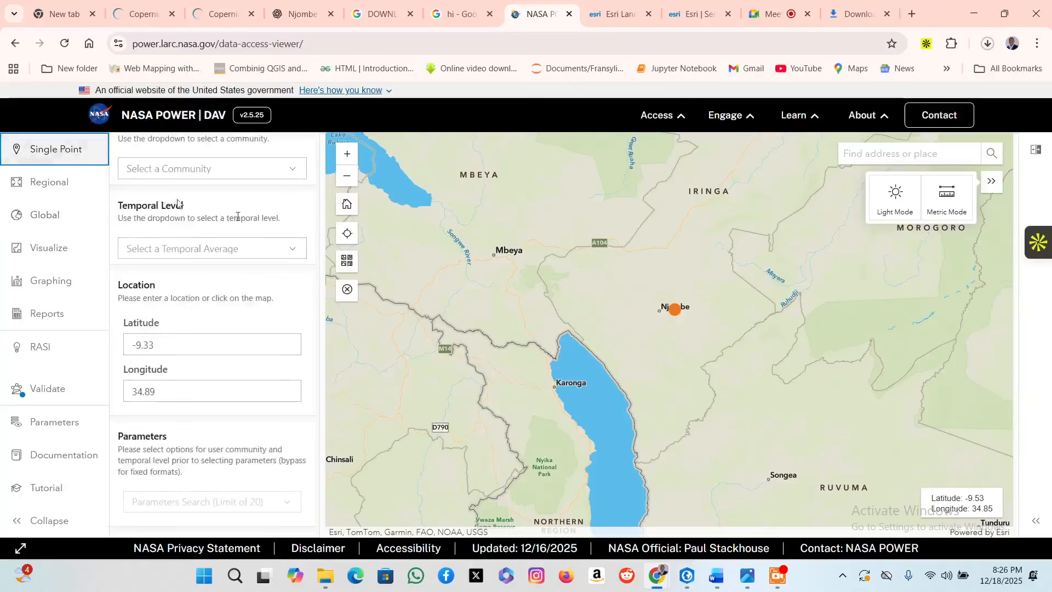
click(643, 312)
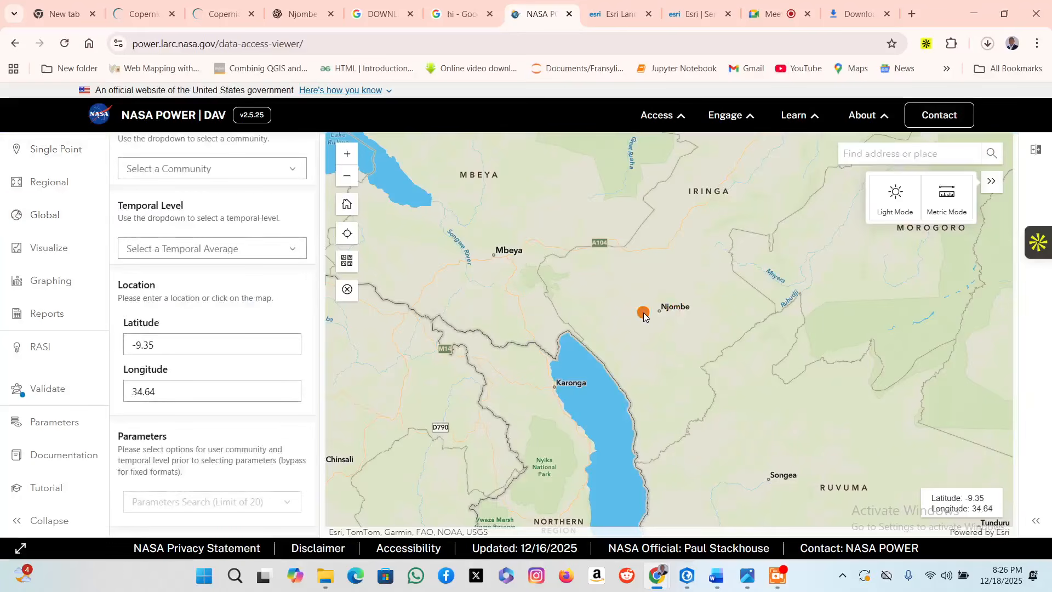
Reopen the Single Point form and review its settings from user community down to the data download format.
click(51, 151)
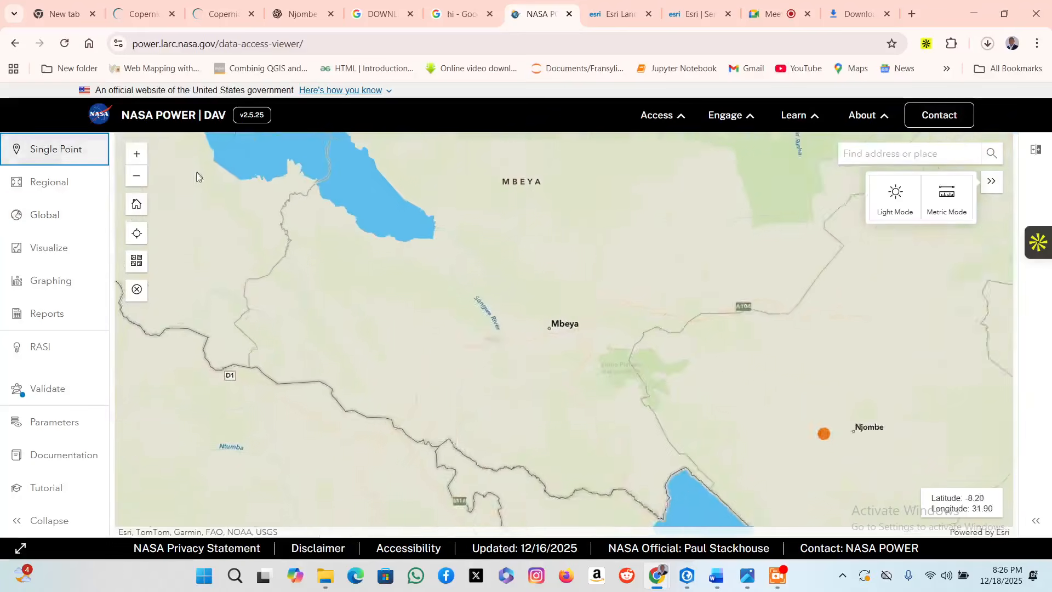
click(51, 151)
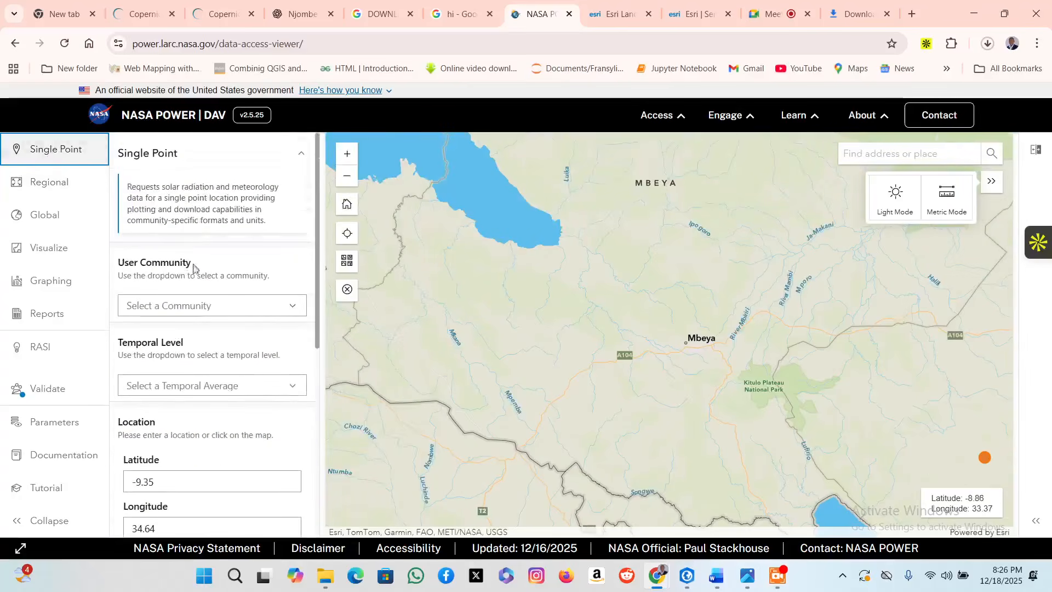
scroll(194, 285, down, 3)
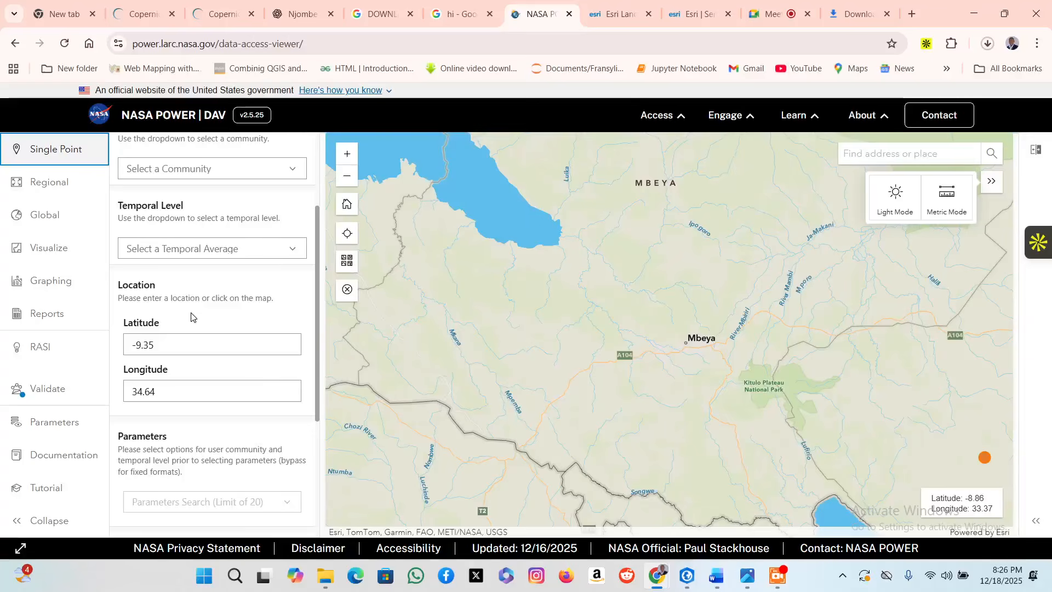
scroll(191, 316, down, 3)
scroll(191, 313, down, 2)
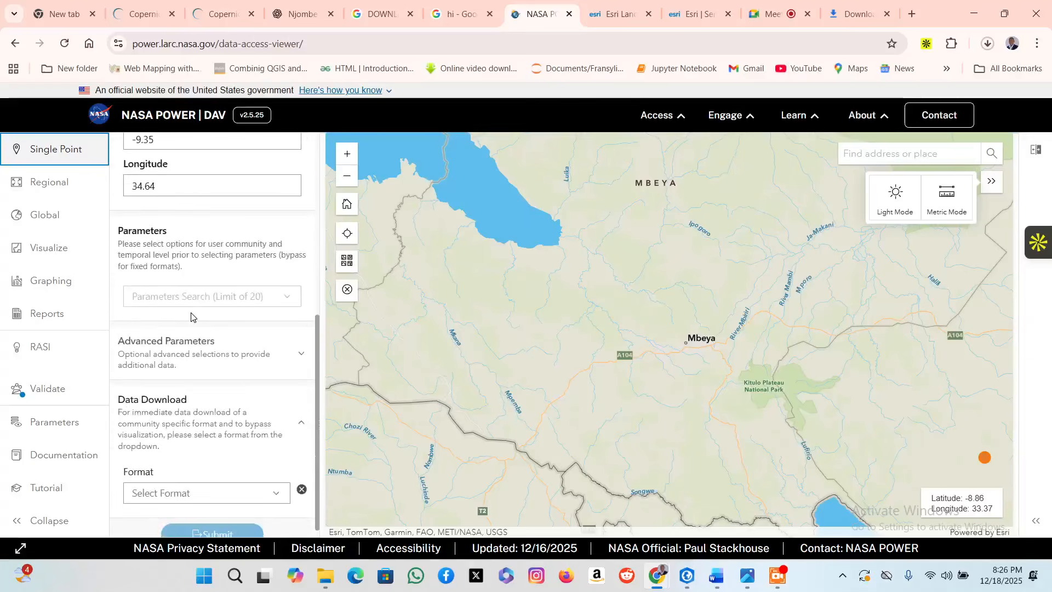
Examine the Regional form, including the bounding coordinates, rectangle sketch tool, parameters and the available user community options.
click(62, 192)
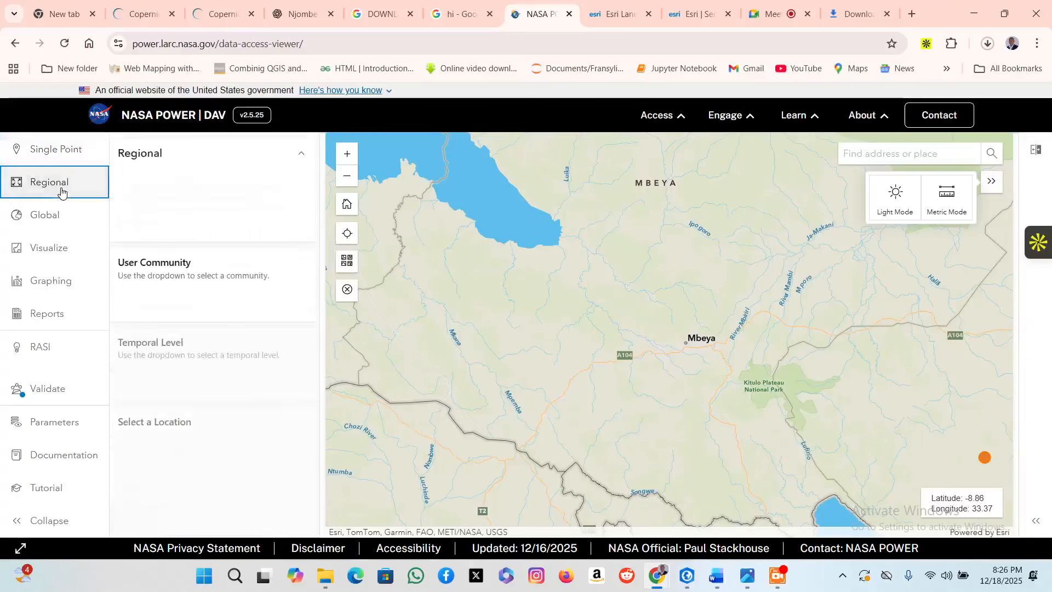
scroll(195, 247, down, 5)
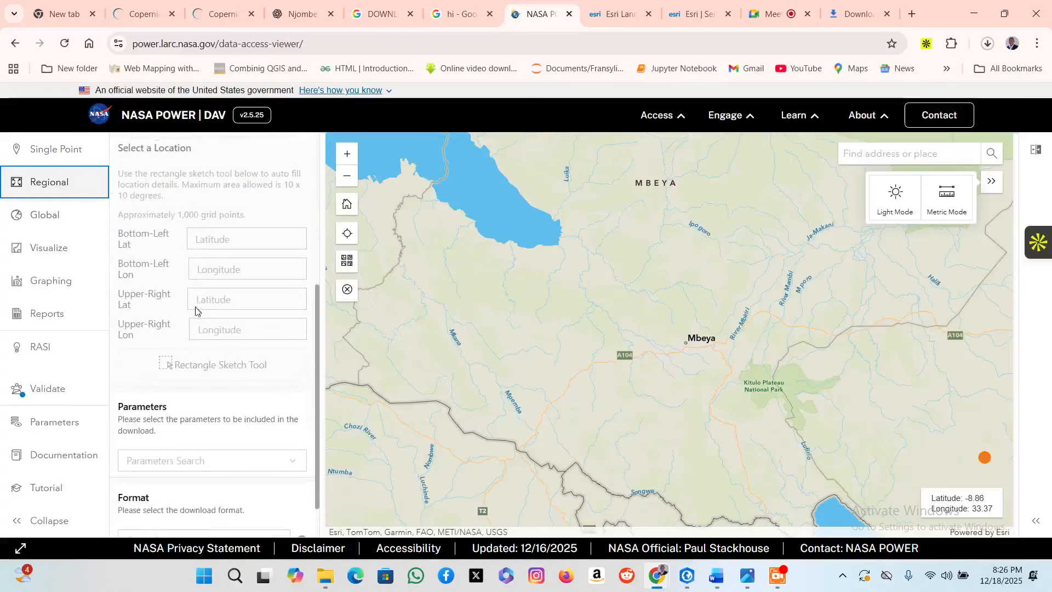
click(160, 409)
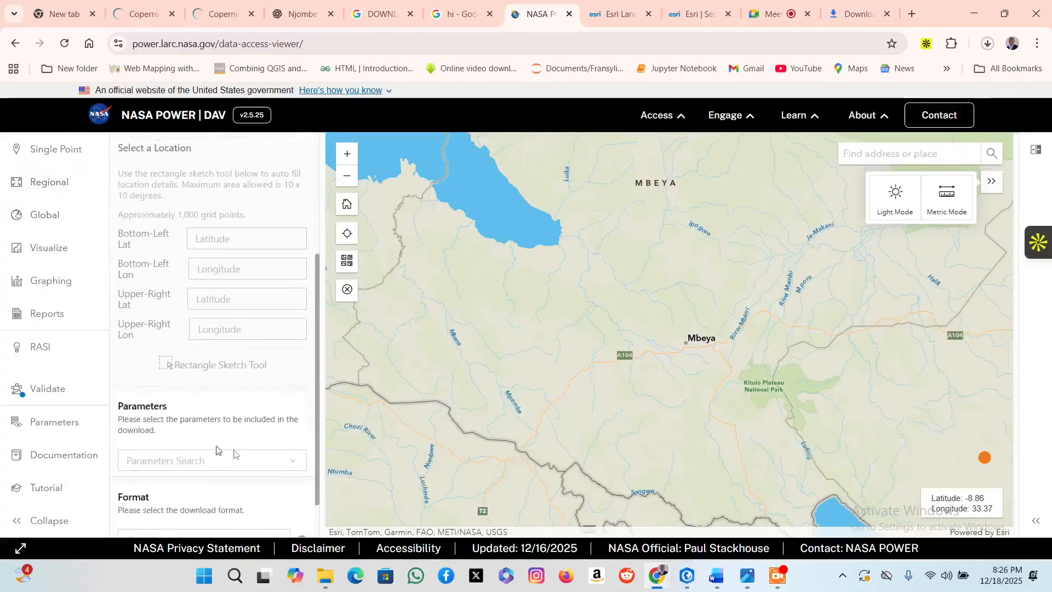
scroll(179, 361, up, 4)
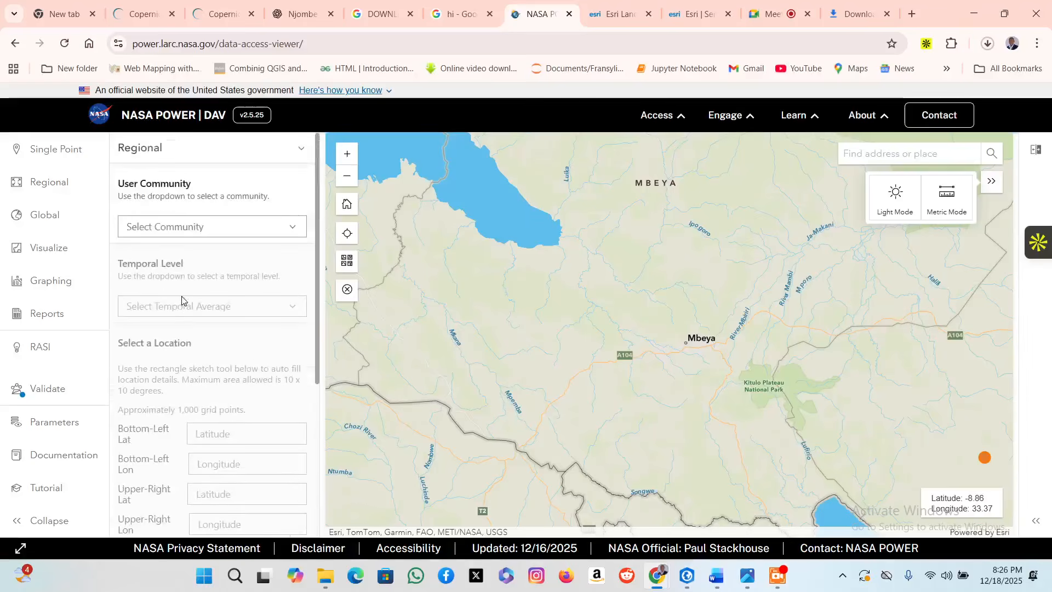
click(291, 230)
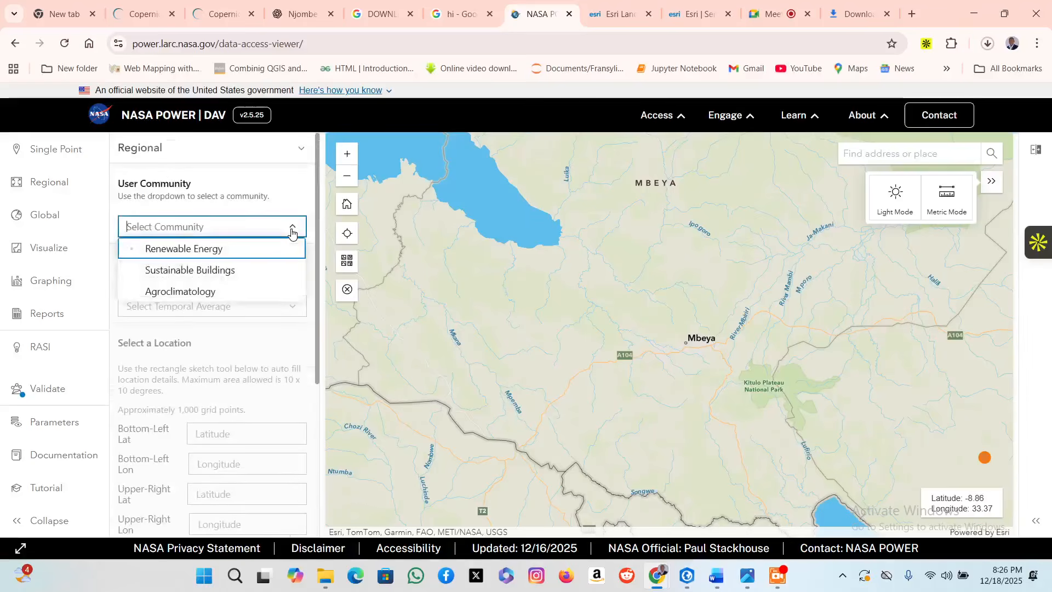
click(292, 230)
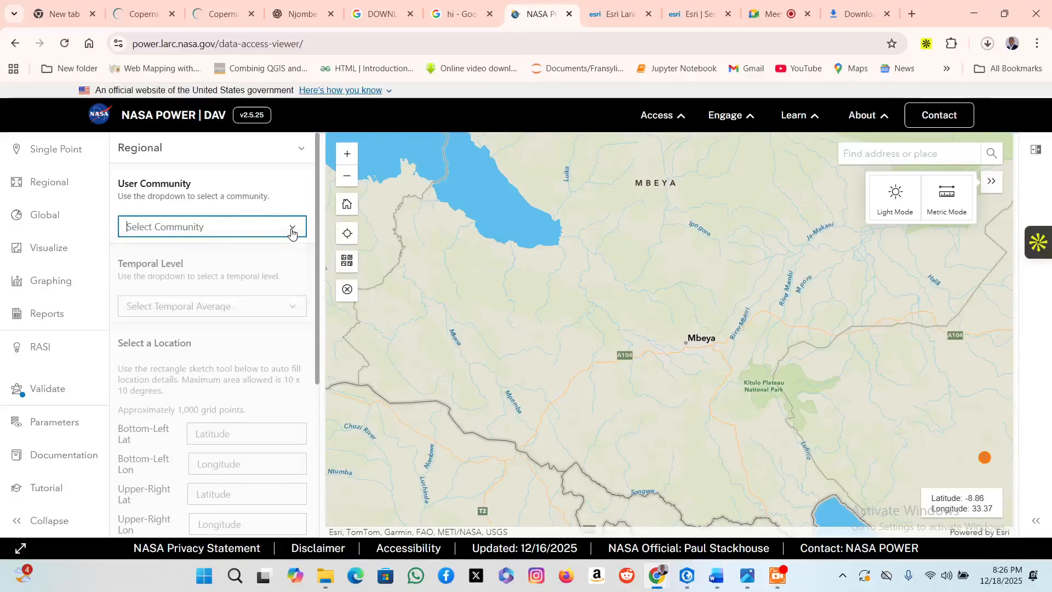
click(199, 157)
click(198, 157)
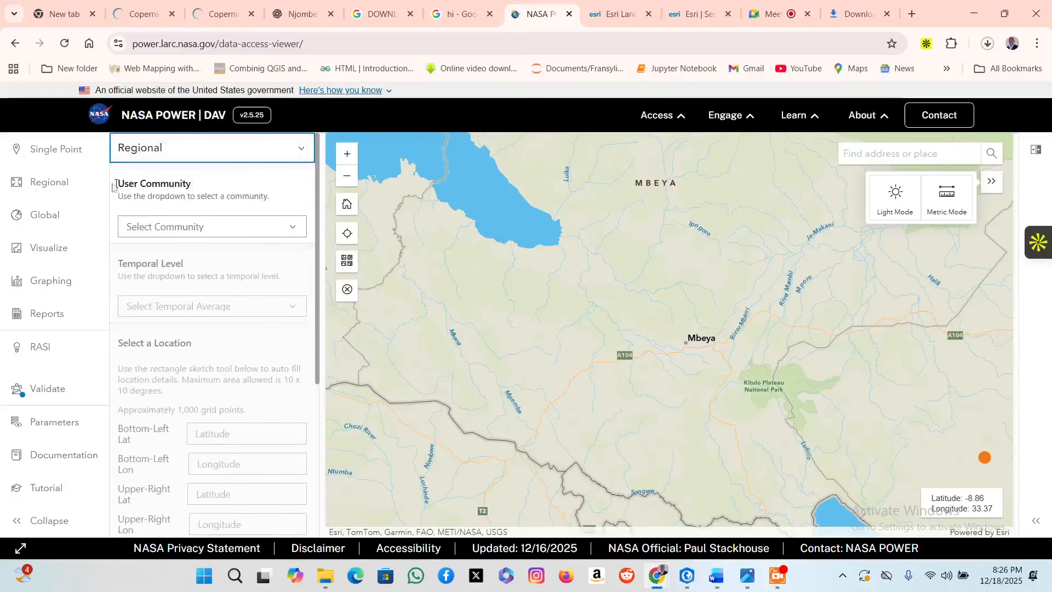
Look through the Global, Visualize, Graphing, Reports, RASI, Validate and Parameters tools, then open the documentation page and close it.
click(46, 217)
click(48, 252)
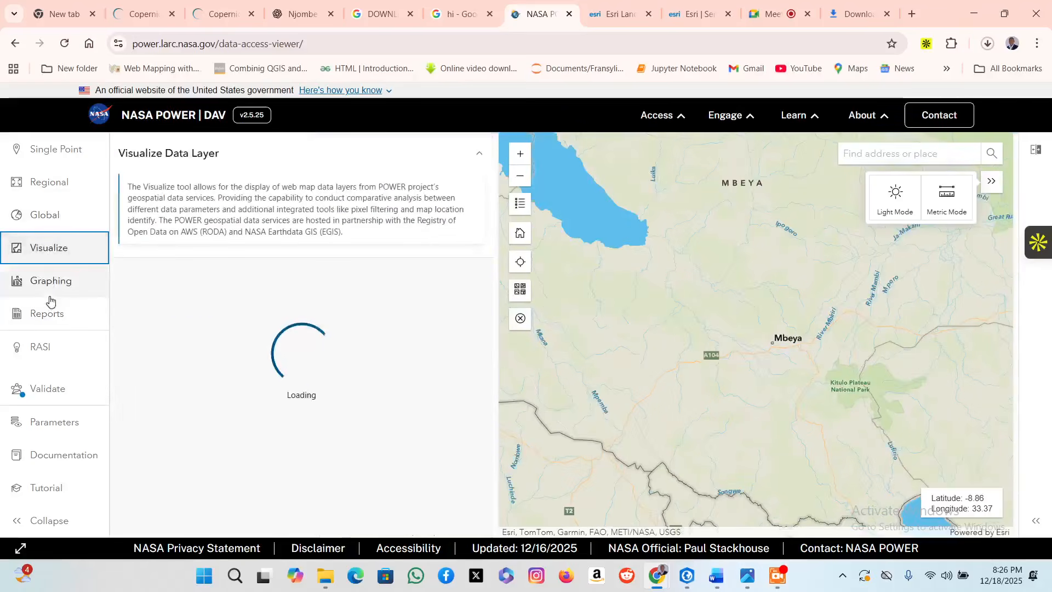
click(52, 289)
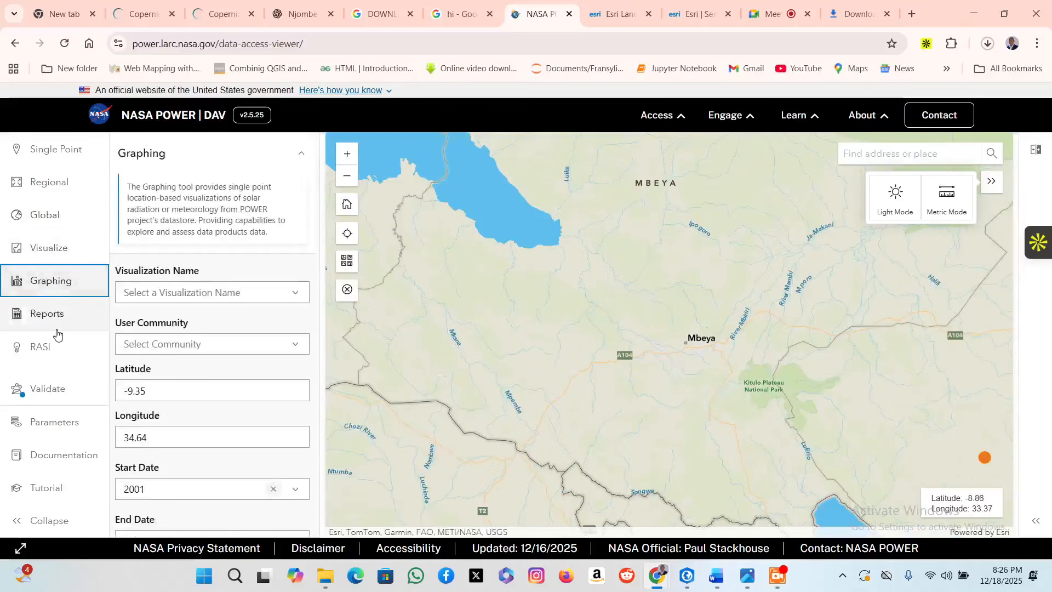
click(50, 317)
click(47, 348)
click(36, 391)
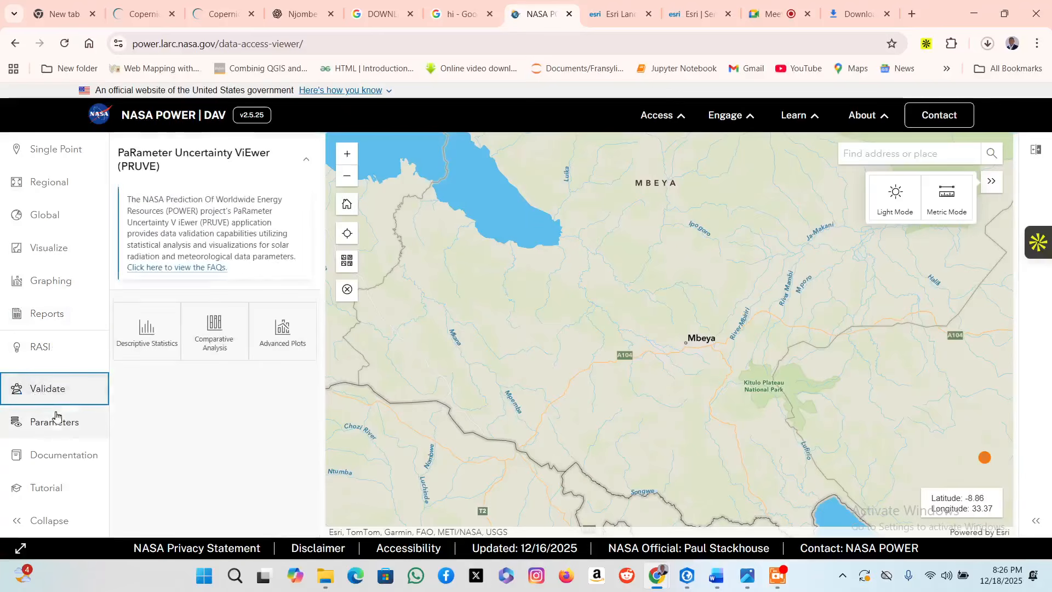
click(57, 422)
click(65, 457)
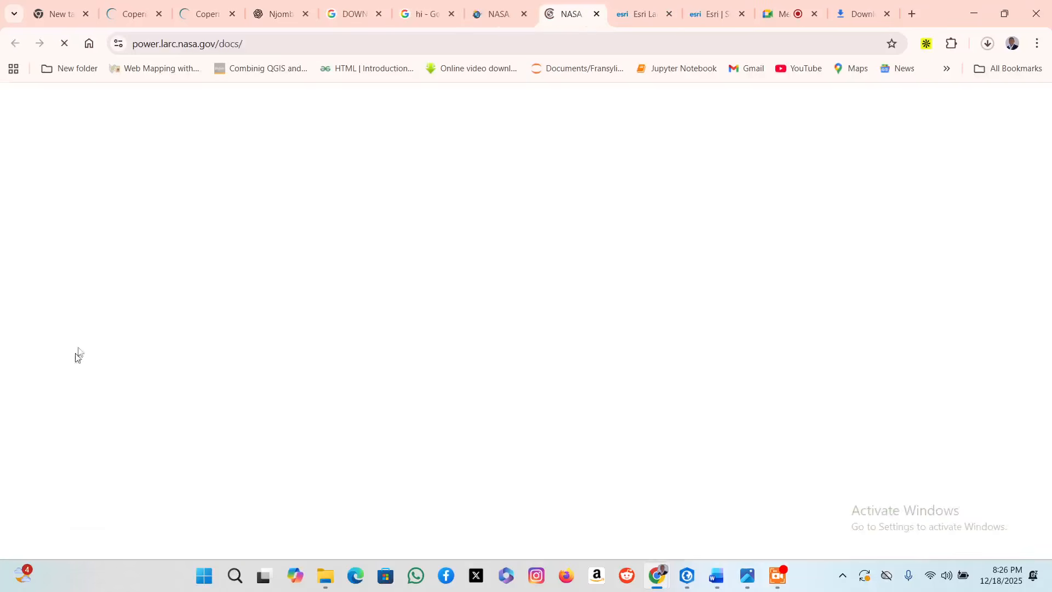
click(597, 14)
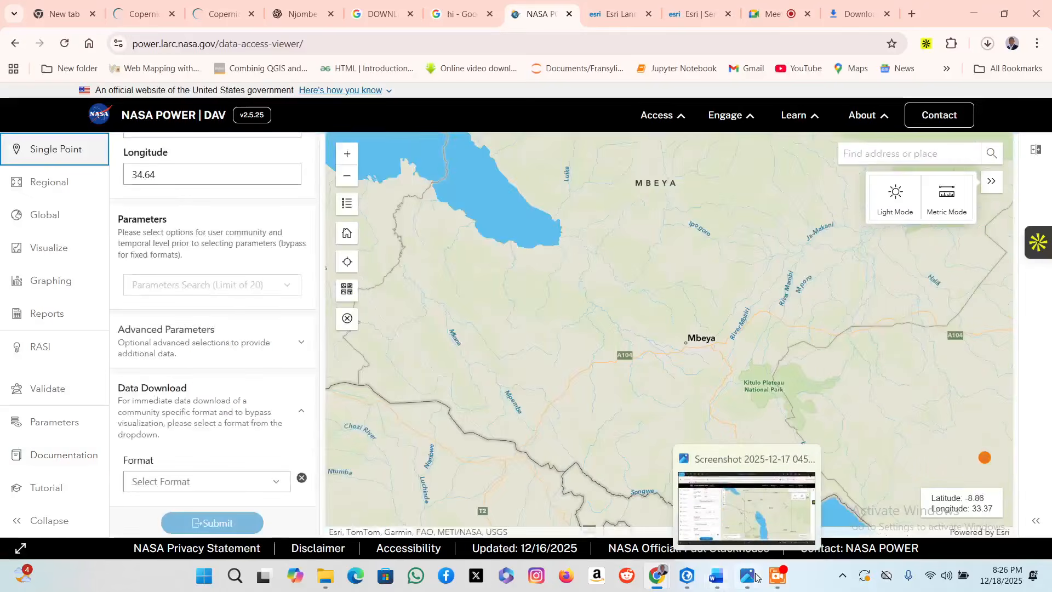
Check the reference screenshots in Photos for the regional request, Make NetCDF Raster Layer and Extract by Mask settings, and return to the browser.
click(754, 576)
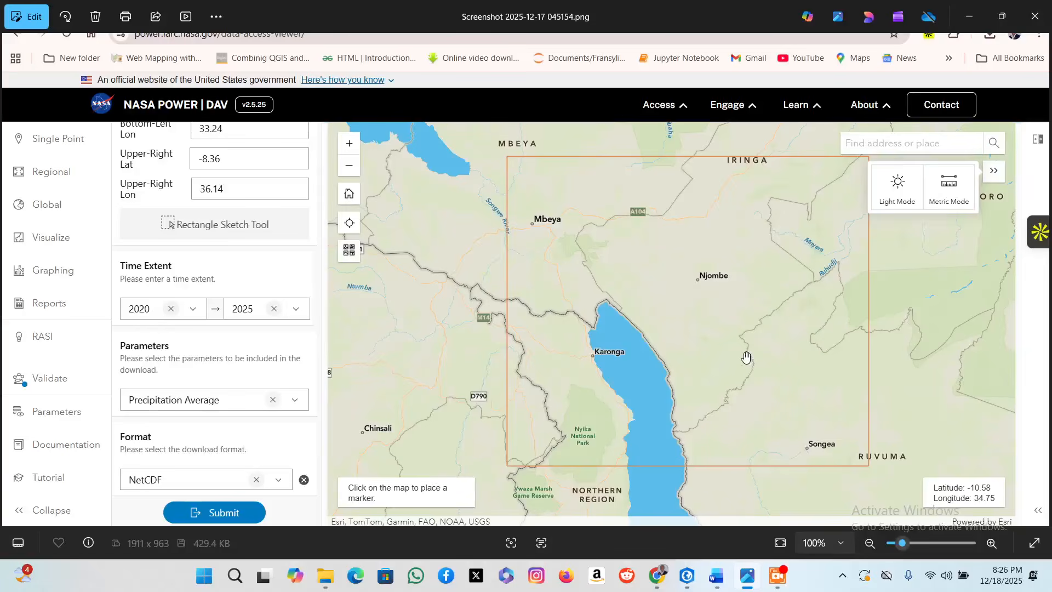
key(Right)
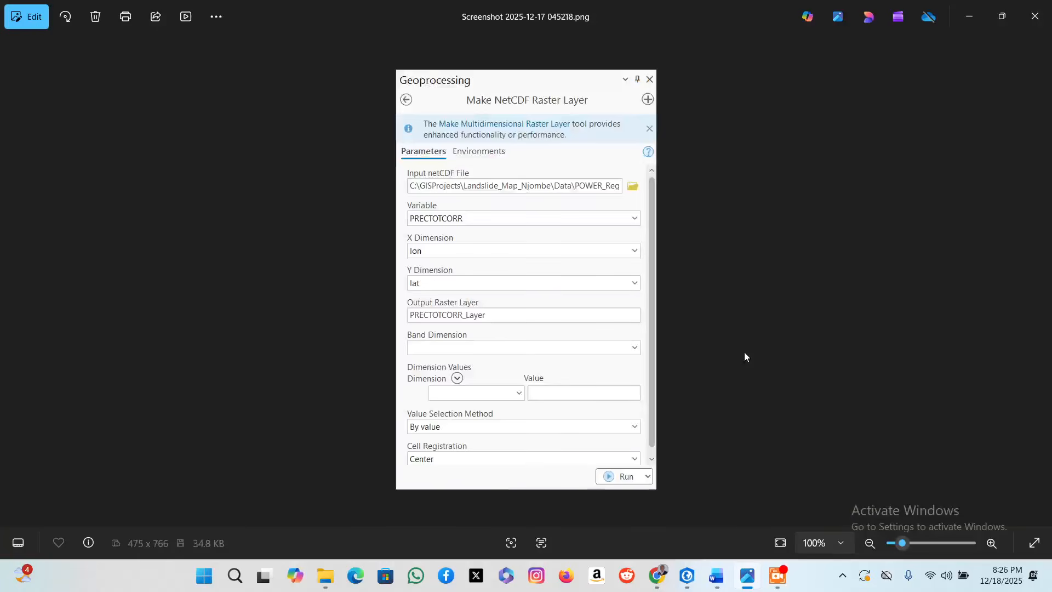
key(Left)
key(Left)
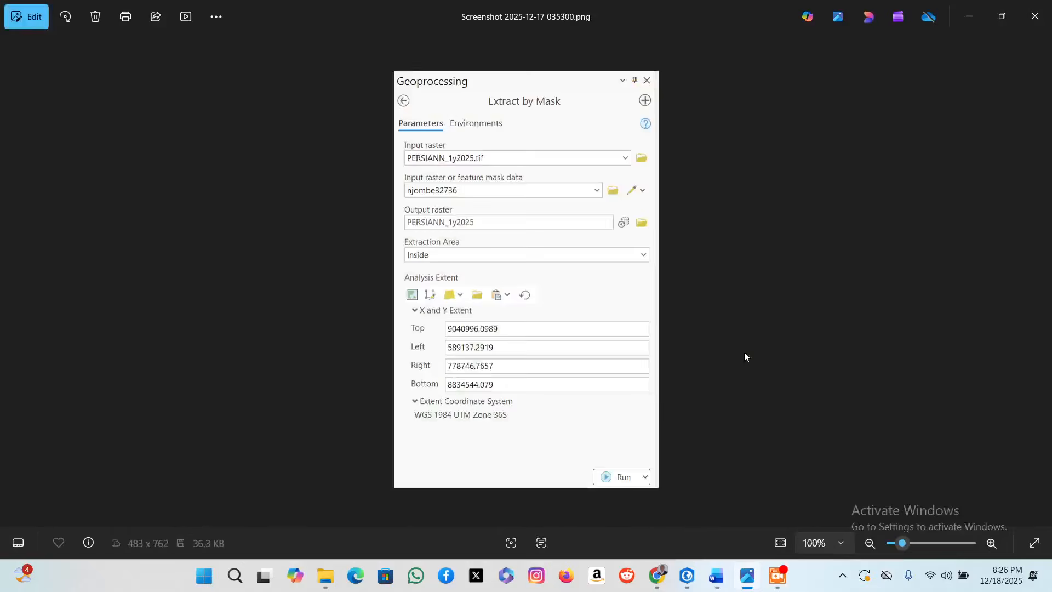
key(Right)
key(Right)
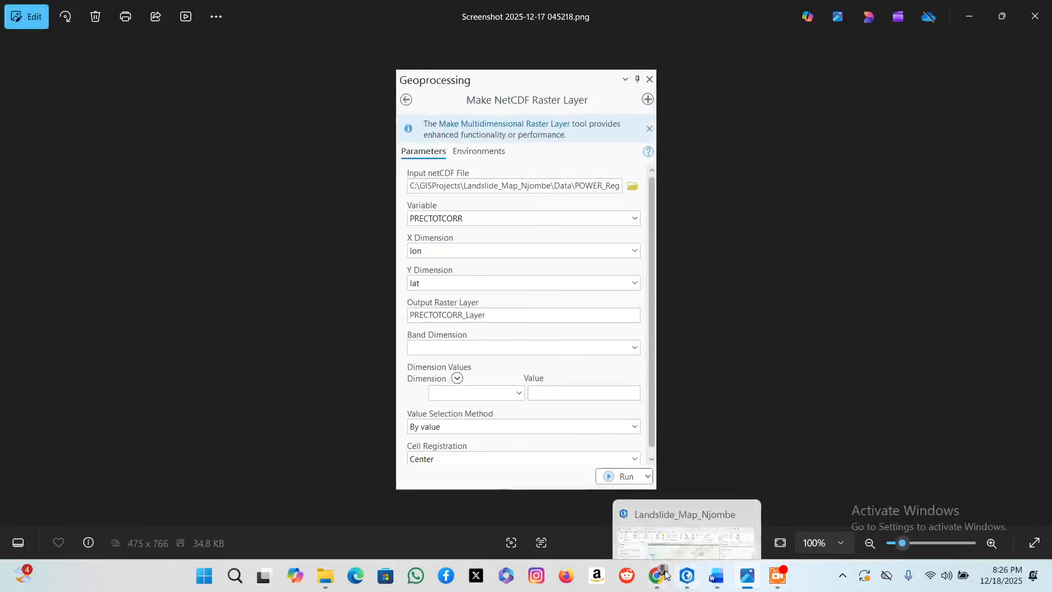
mouse_move(657, 575)
click(573, 498)
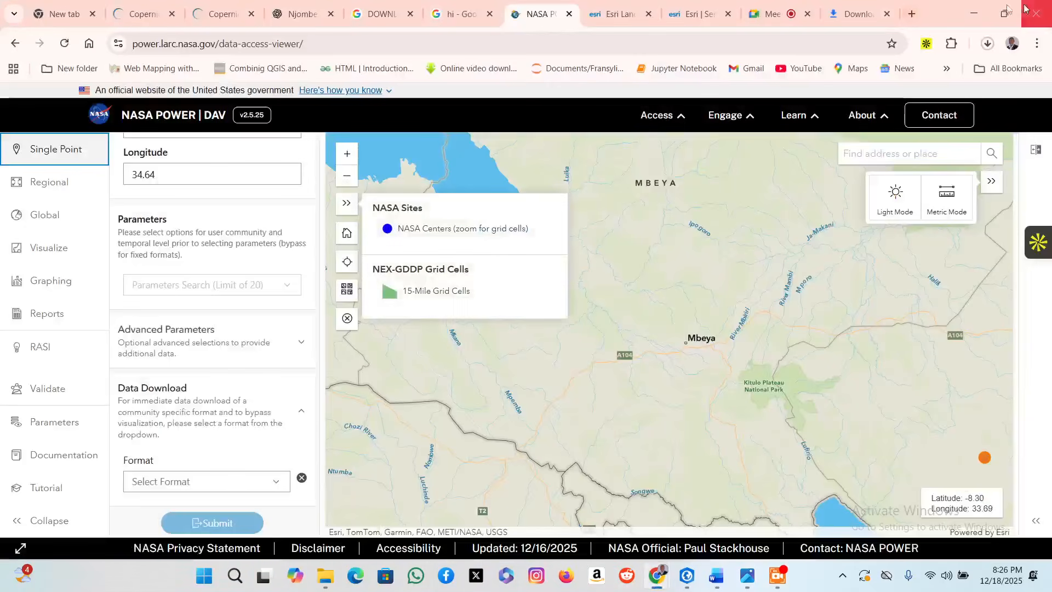
Search the web in a new tab for "digital soil map of the world" and open the FAO/UNESCO Soil Map of the World page.
click(912, 13)
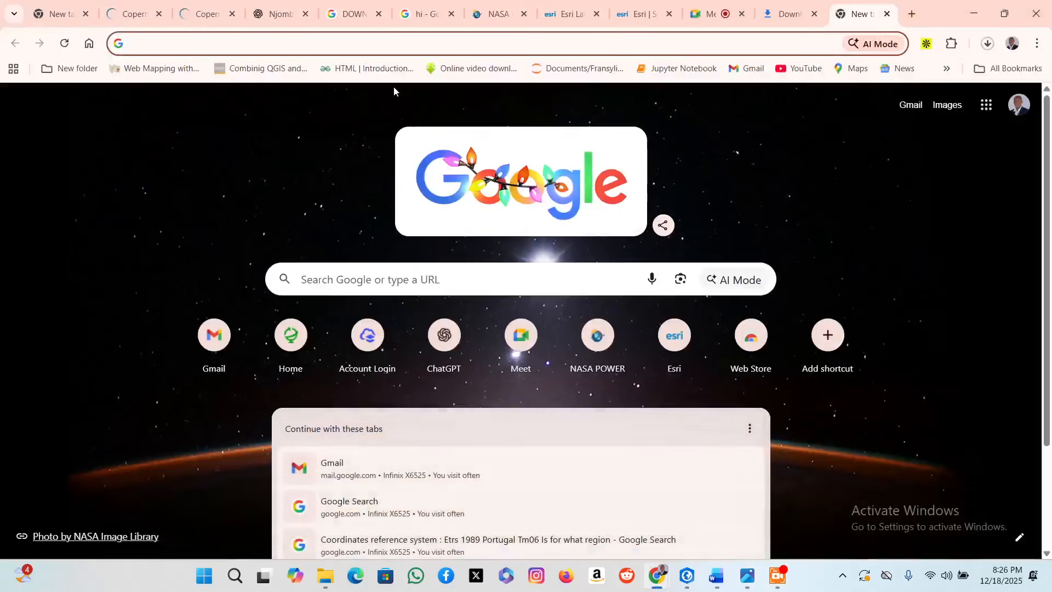
text(digital)
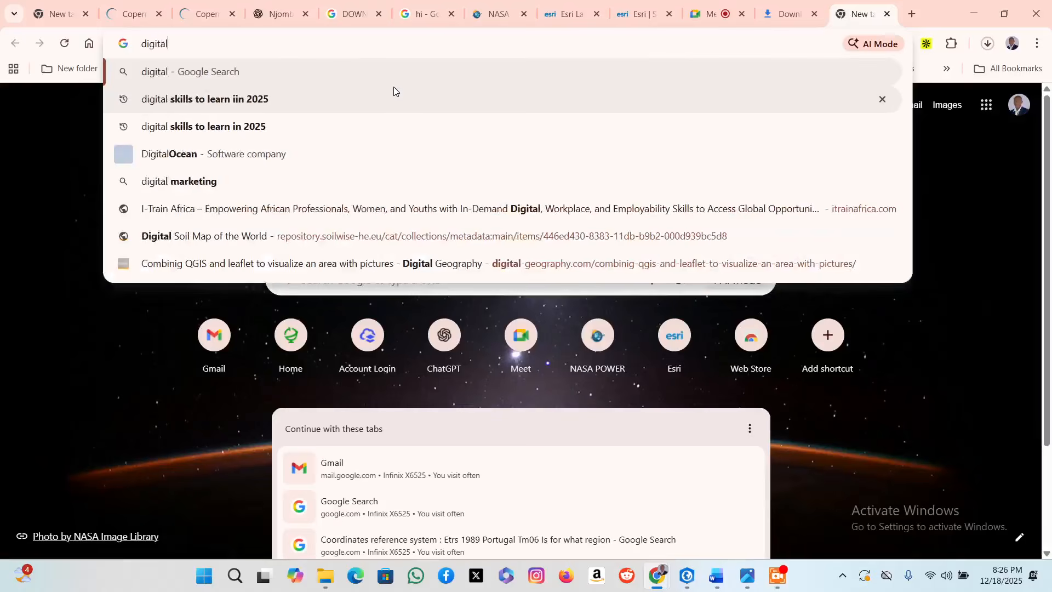
text( soil map of the wor)
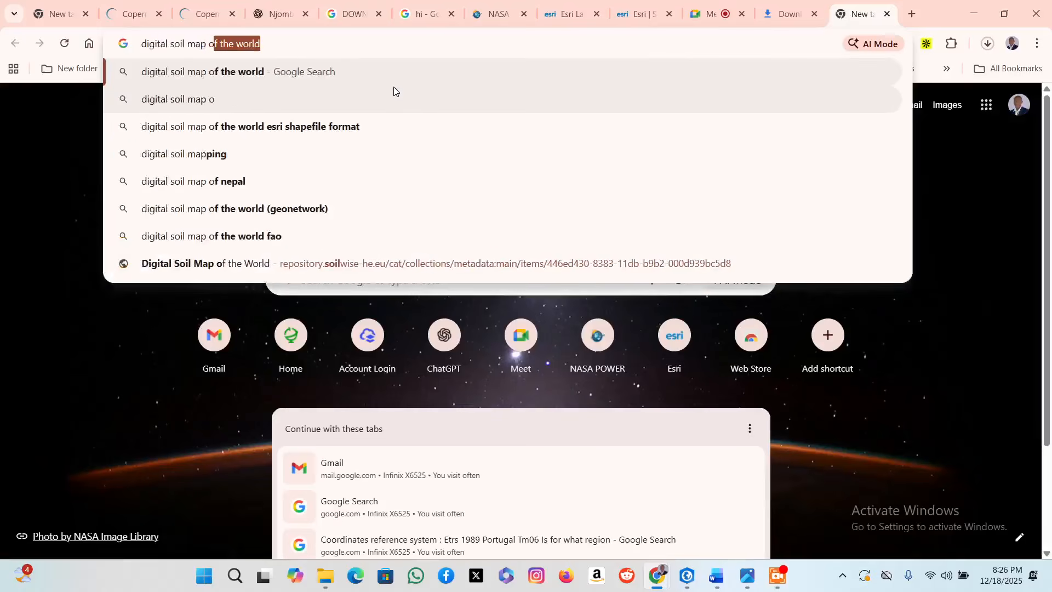
text(ld)
key(Return)
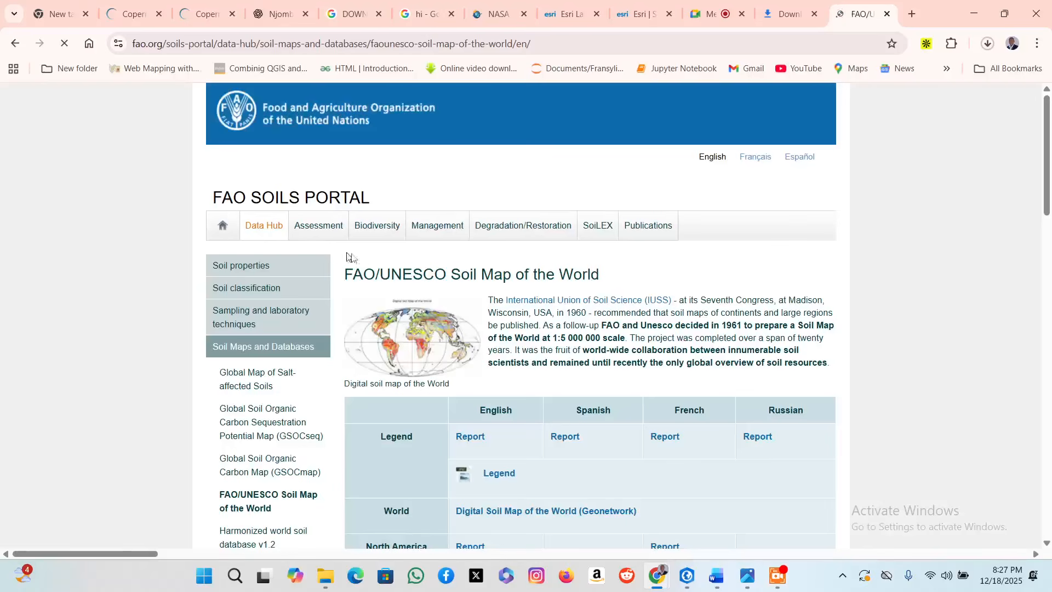
Find the World entry in the FAO soil map table and open its Digital Soil Map of the World (Geonetwork) link.
scroll(451, 328, down, 4)
scroll(469, 338, up, 4)
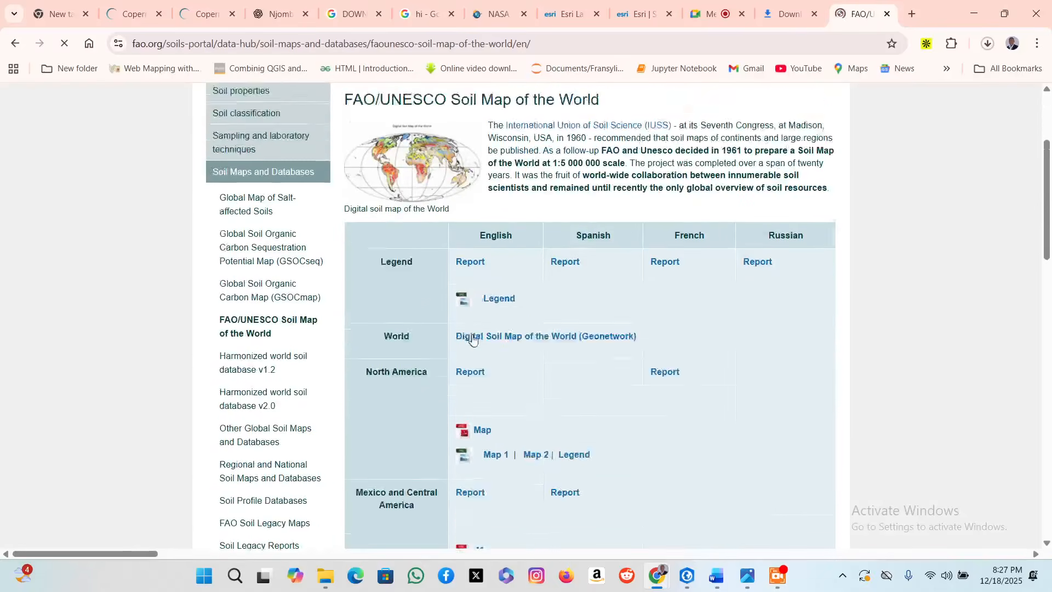
scroll(550, 412, down, 2)
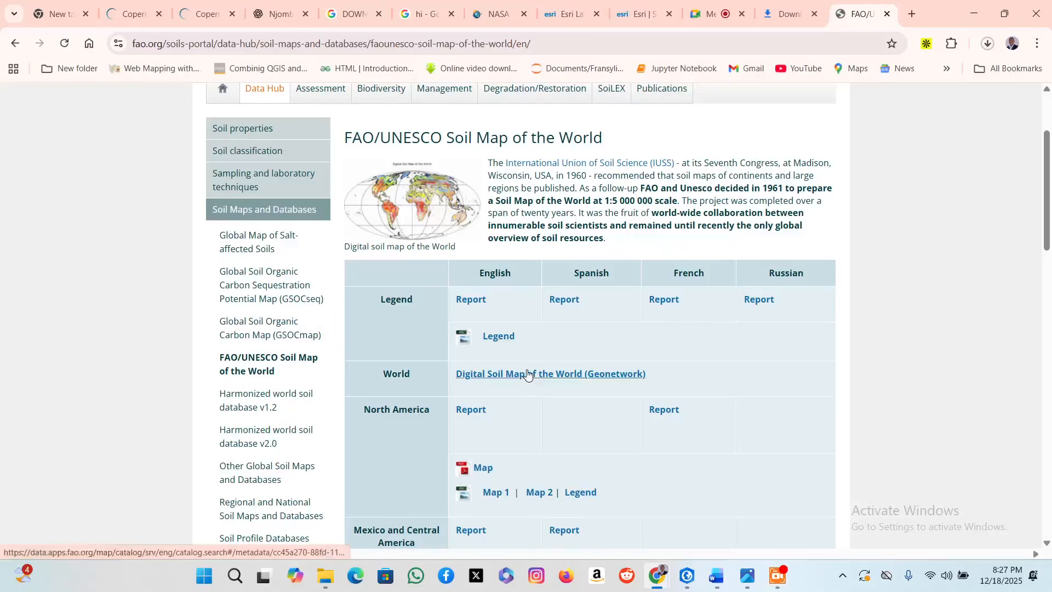
click(528, 374)
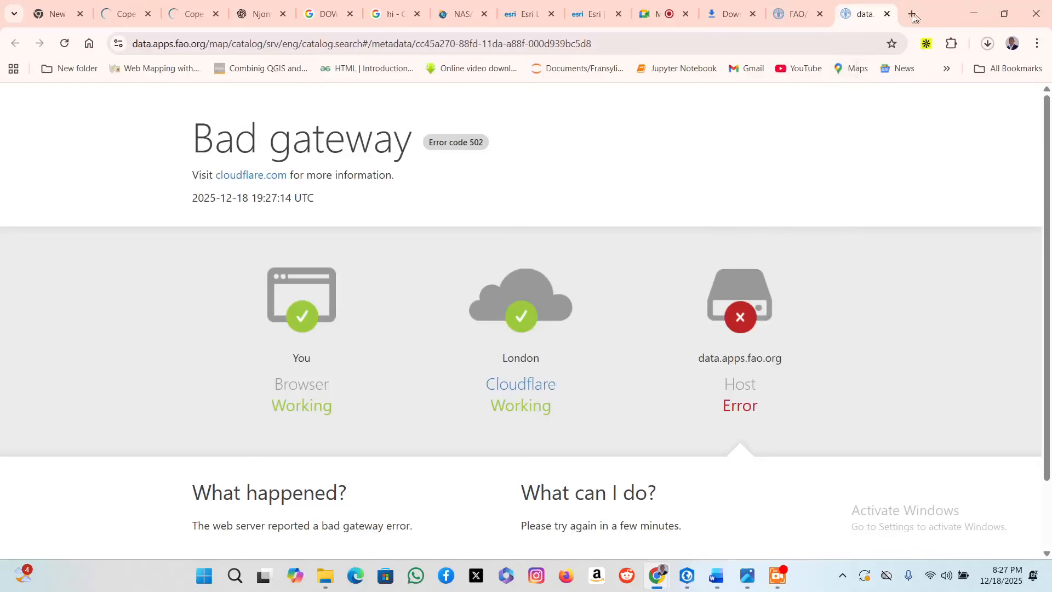
Close the Geonetwork page, go back to the "digital soil map of the world" search results and look through them for another source.
click(887, 14)
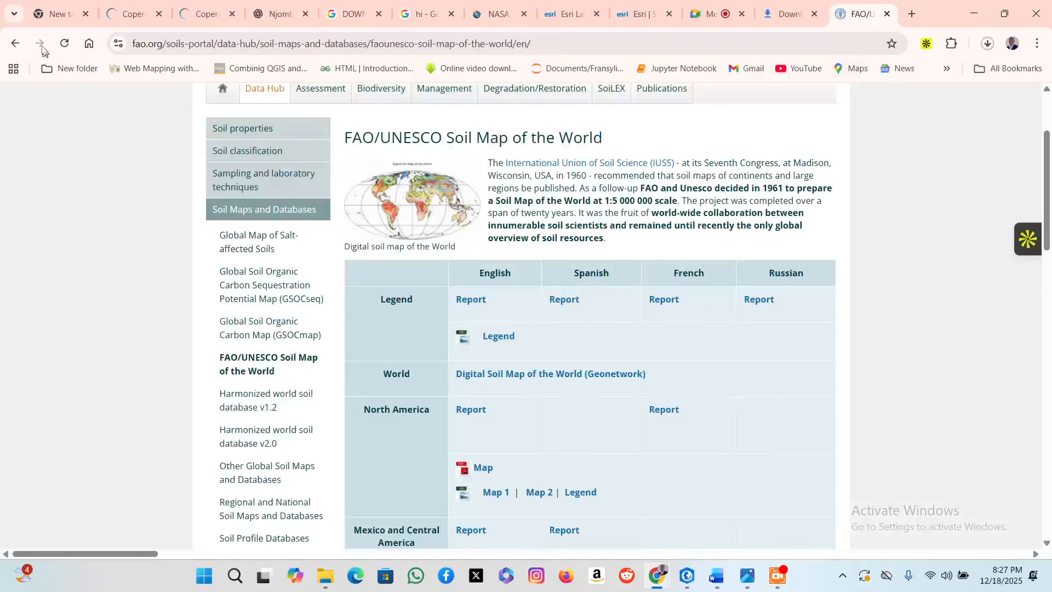
scroll(482, 356, down, 4)
scroll(470, 328, up, 4)
click(15, 44)
scroll(336, 341, down, 1)
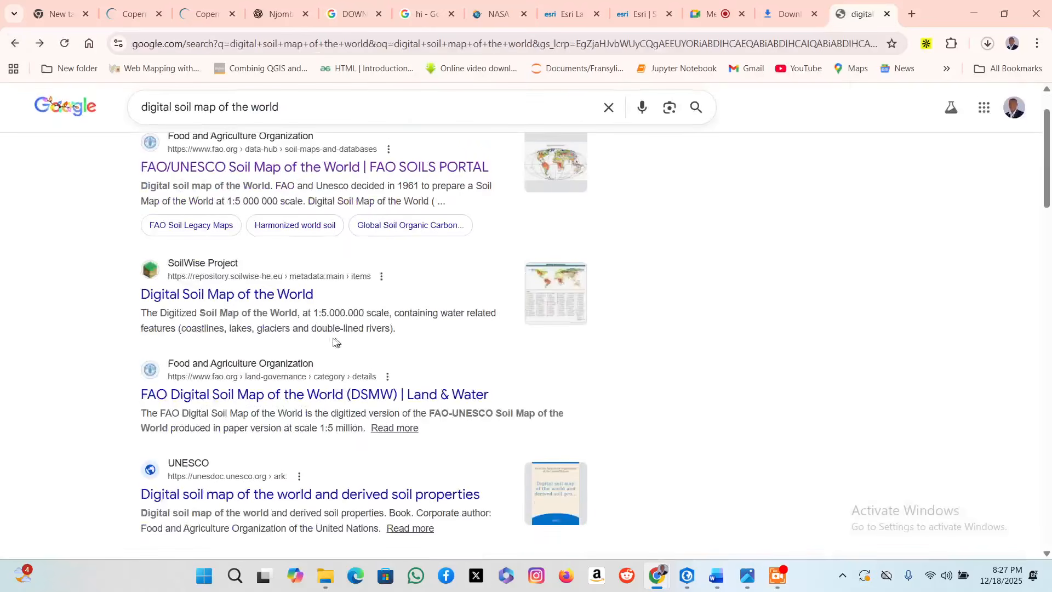
scroll(283, 339, down, 12)
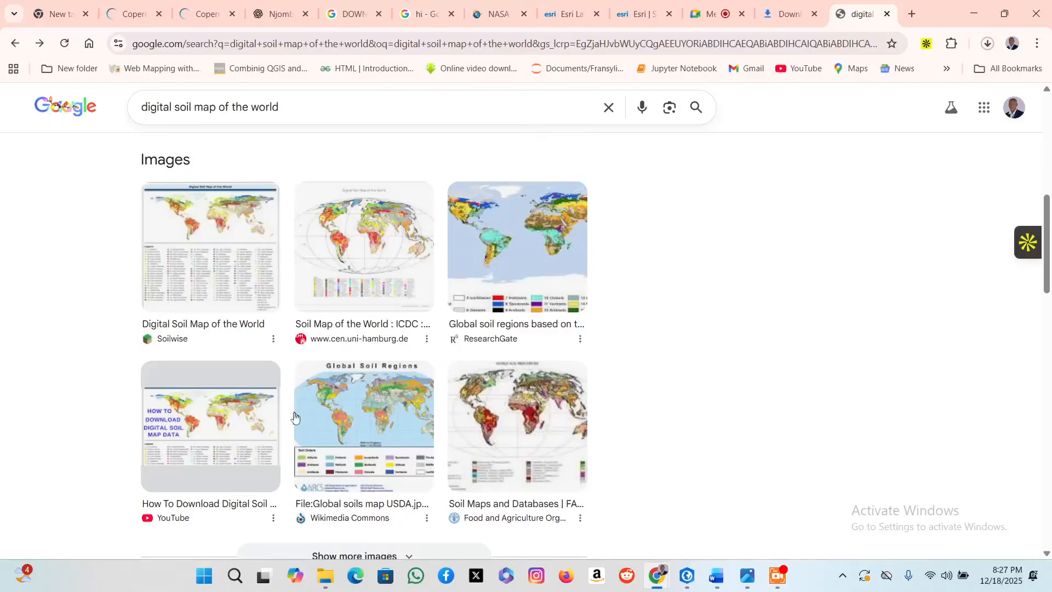
scroll(311, 445, down, 12)
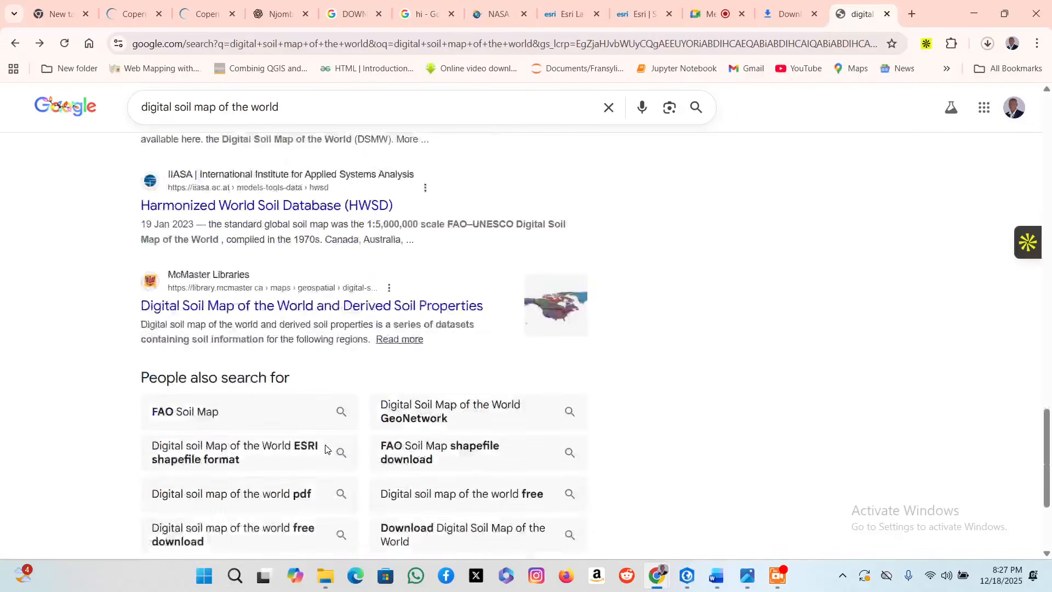
scroll(327, 449, up, 5)
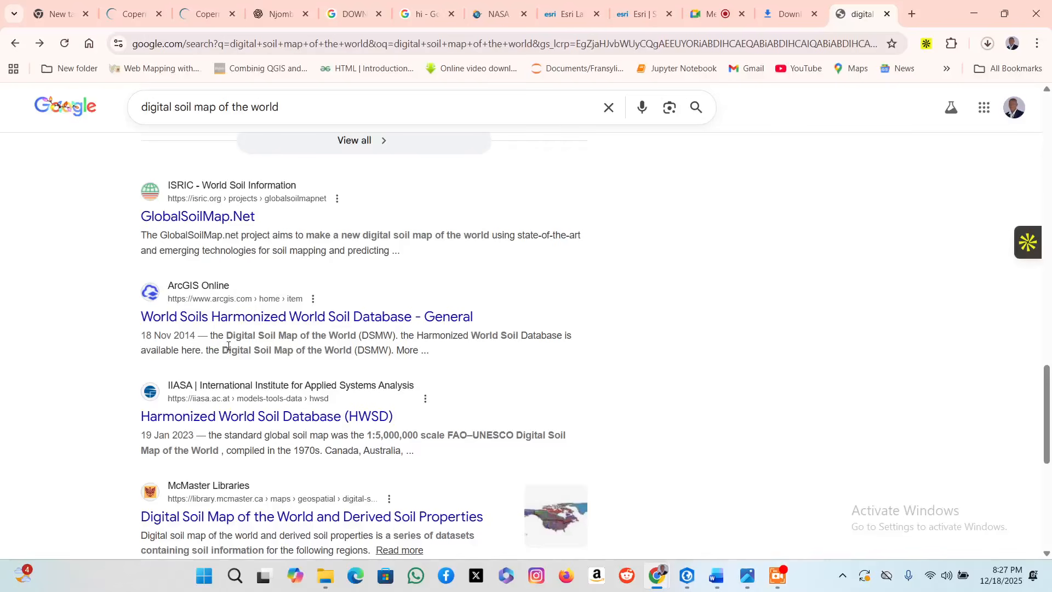
Look through the reference screenshots in Photos covering the geoprocessing settings and the NASA POWER, Copernicus and CHRS data downloads.
click(747, 576)
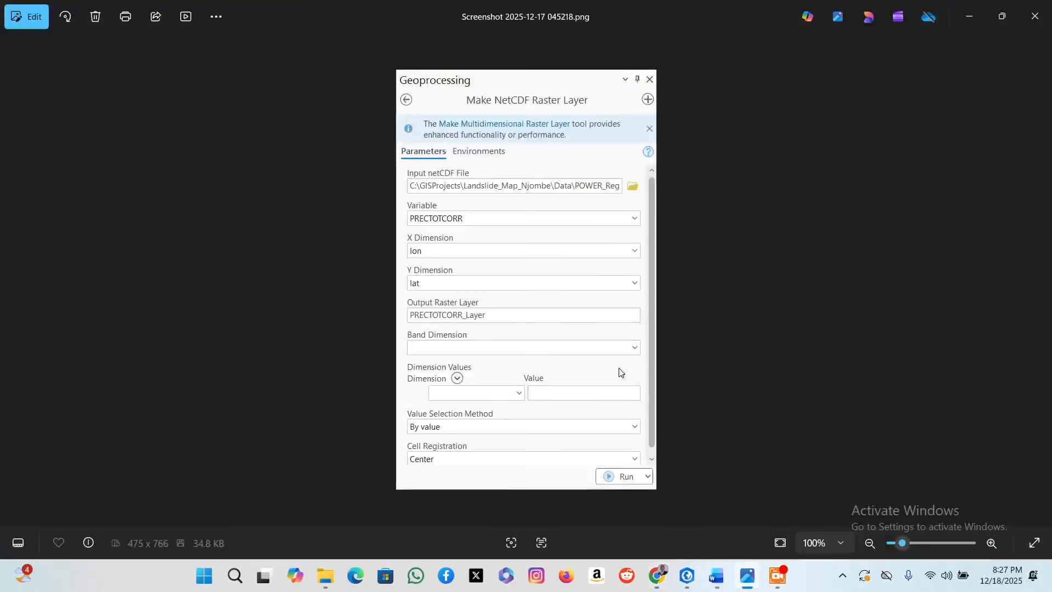
key(Right)
key(Right)
key(Right)
key(Right)
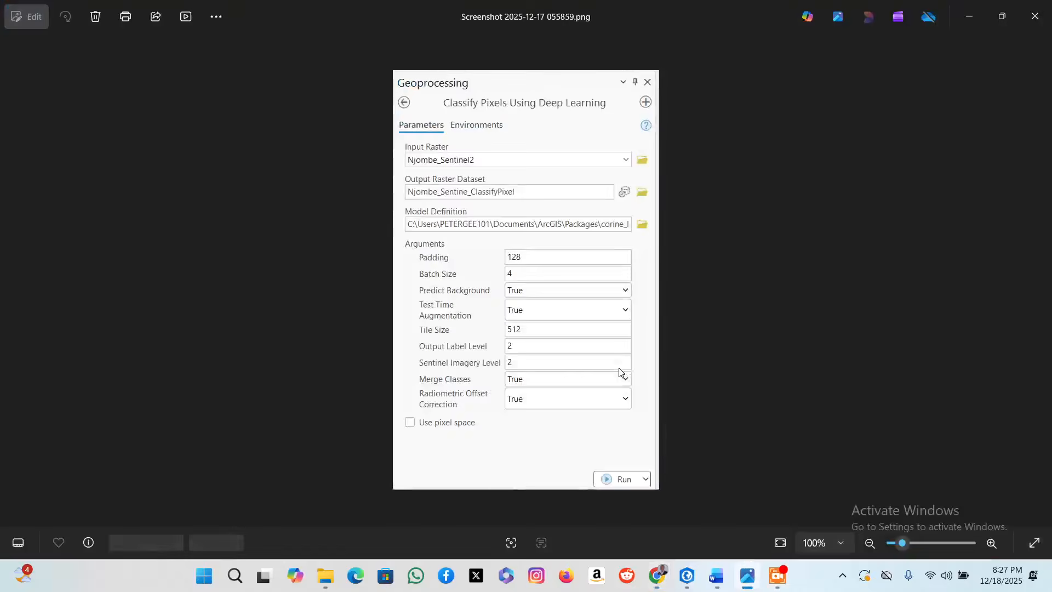
key(Right)
key(Right)
key(Right)
key(Right)
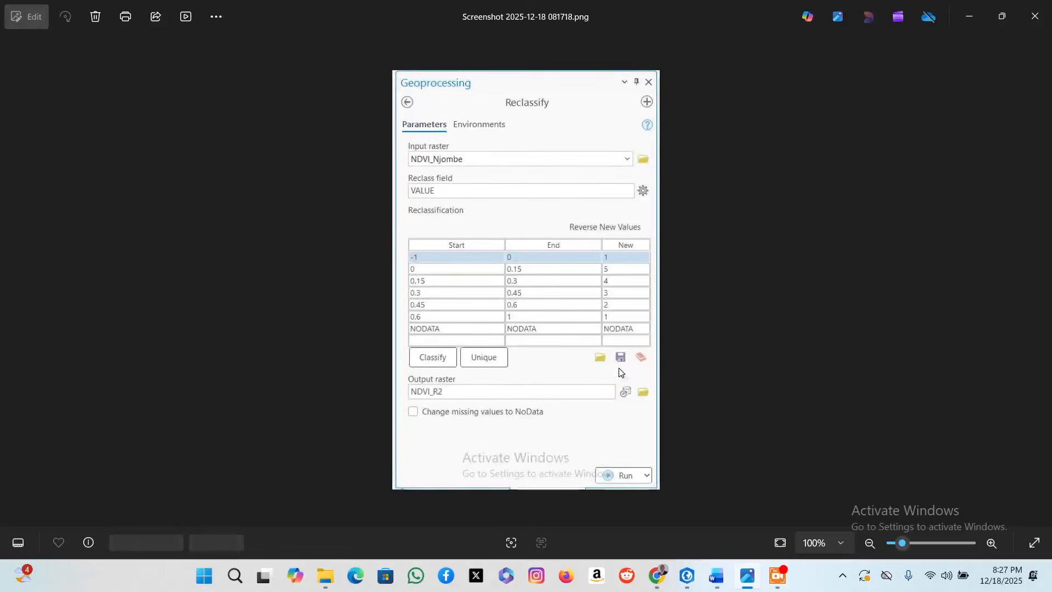
key(Right)
key(Right)
key(Right)
key(Right)
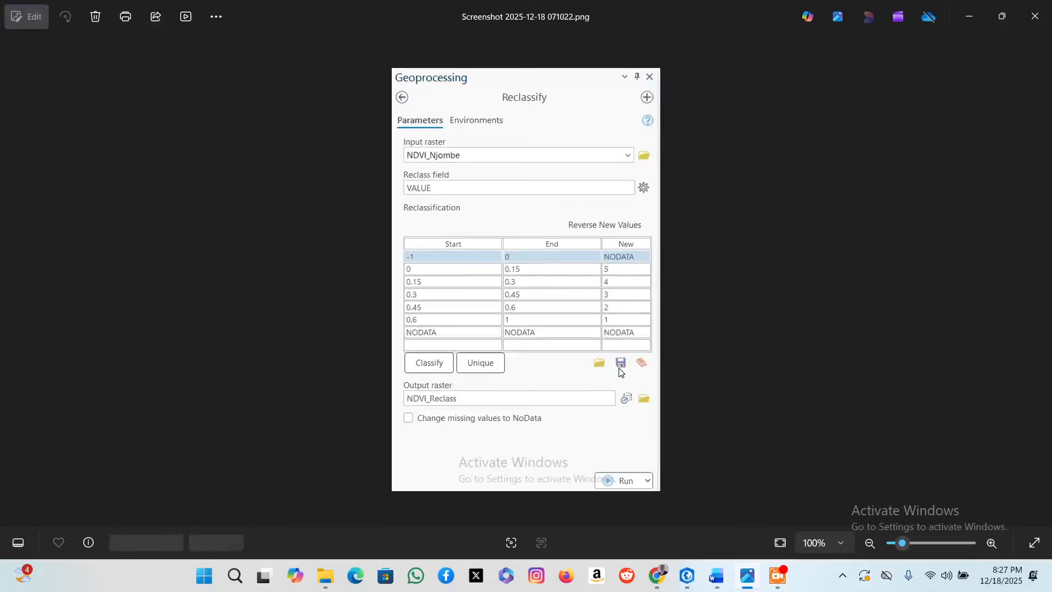
key(Right)
key(Right)
key(Right)
key(Right)
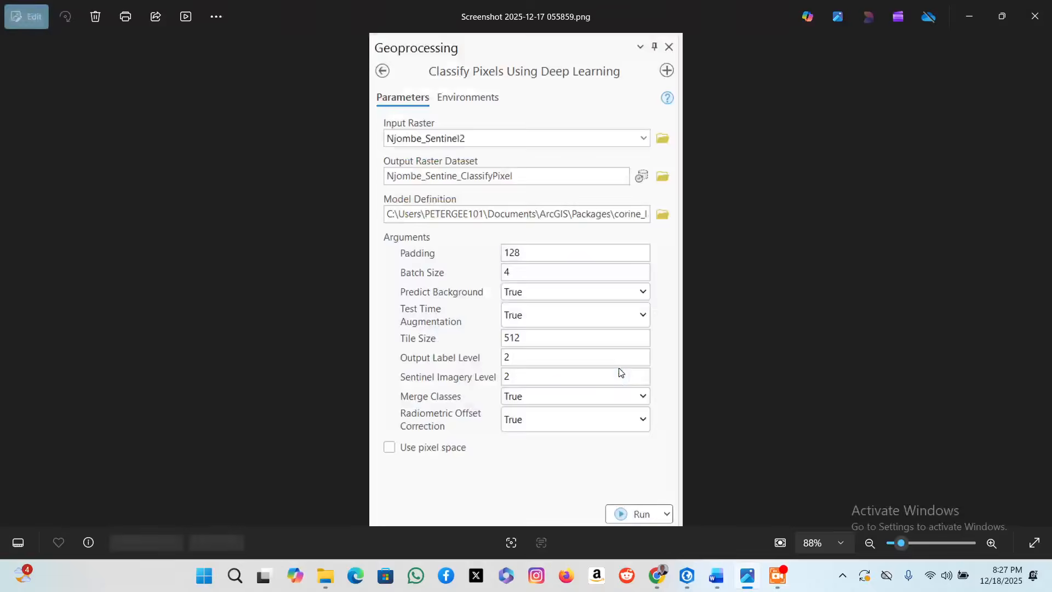
key(Right)
key(Right)
key(Right)
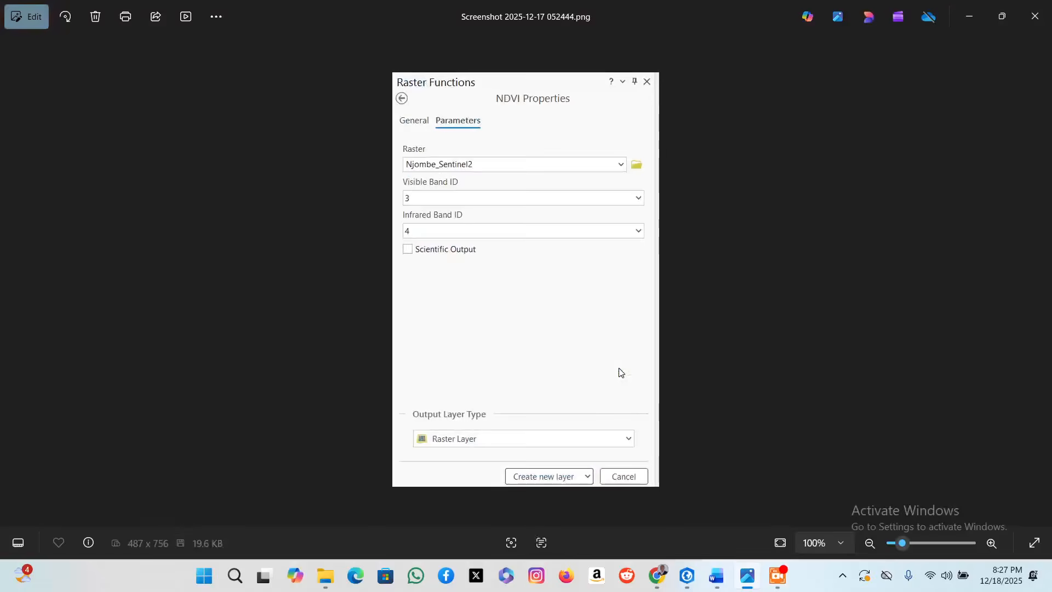
key(Right)
key(Right)
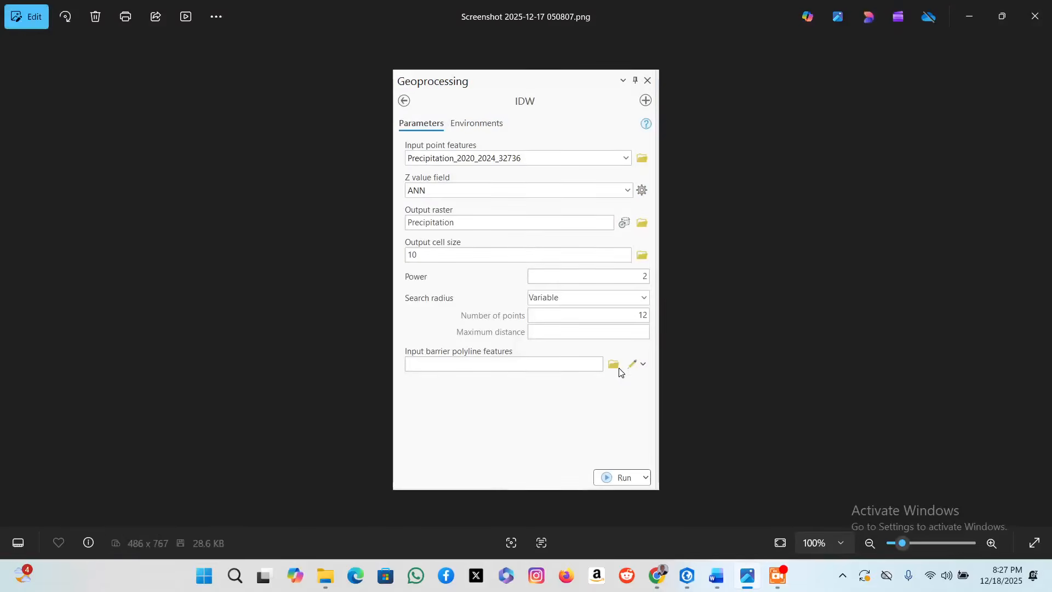
key(Right)
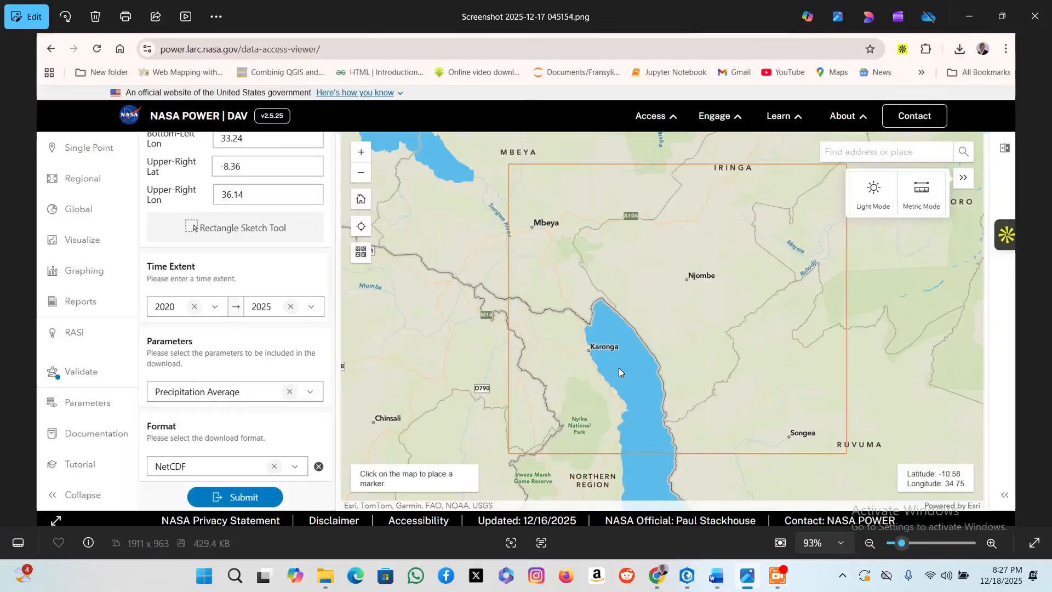
key(Right)
key(Right)
key(Right)
key(Right)
key(Right)
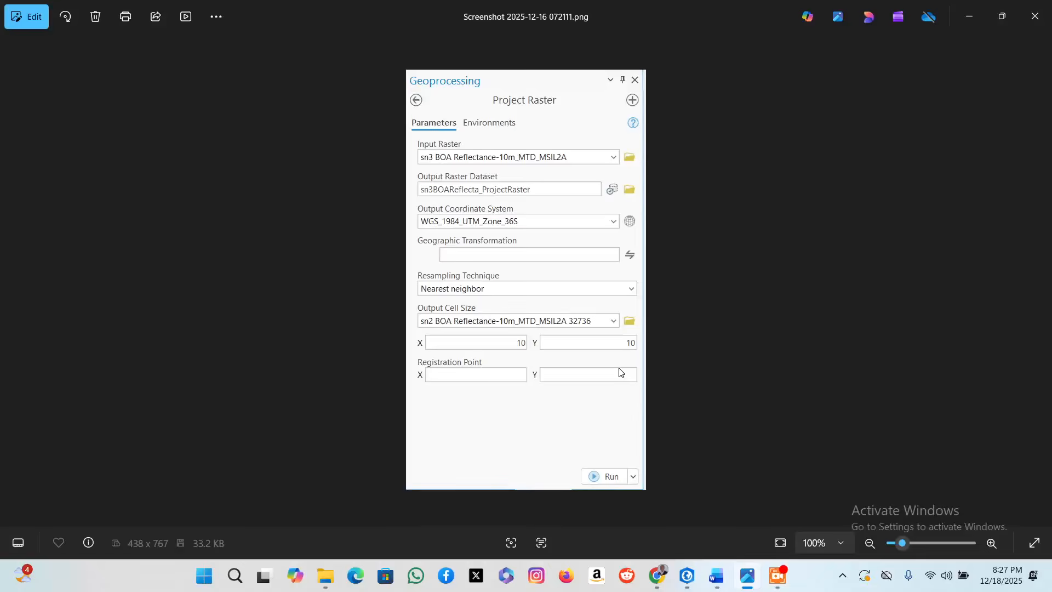
key(Right)
key(Right)
key(Right)
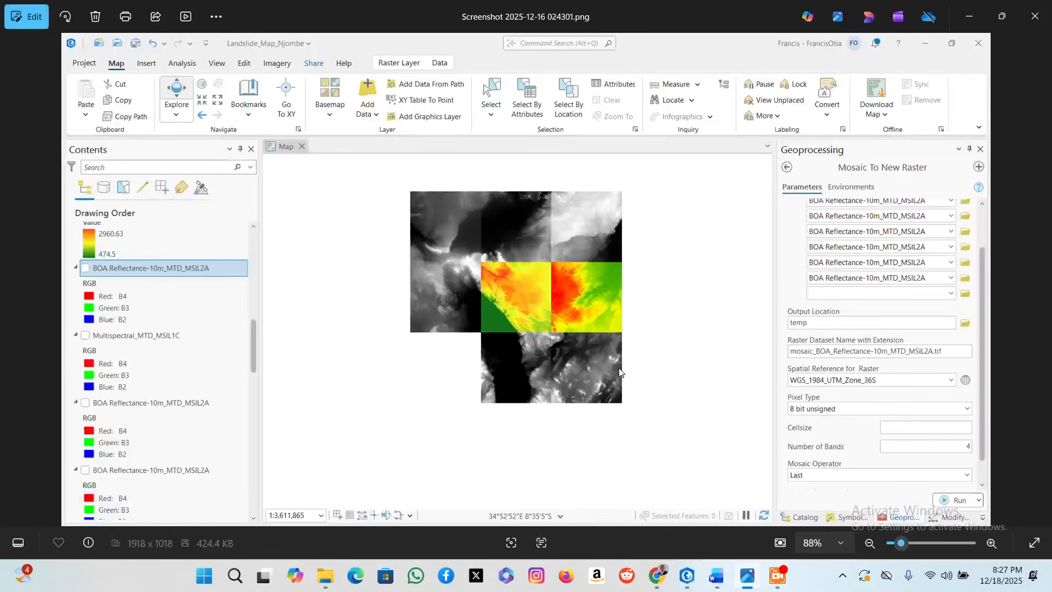
key(Right)
key(Right)
key(Right)
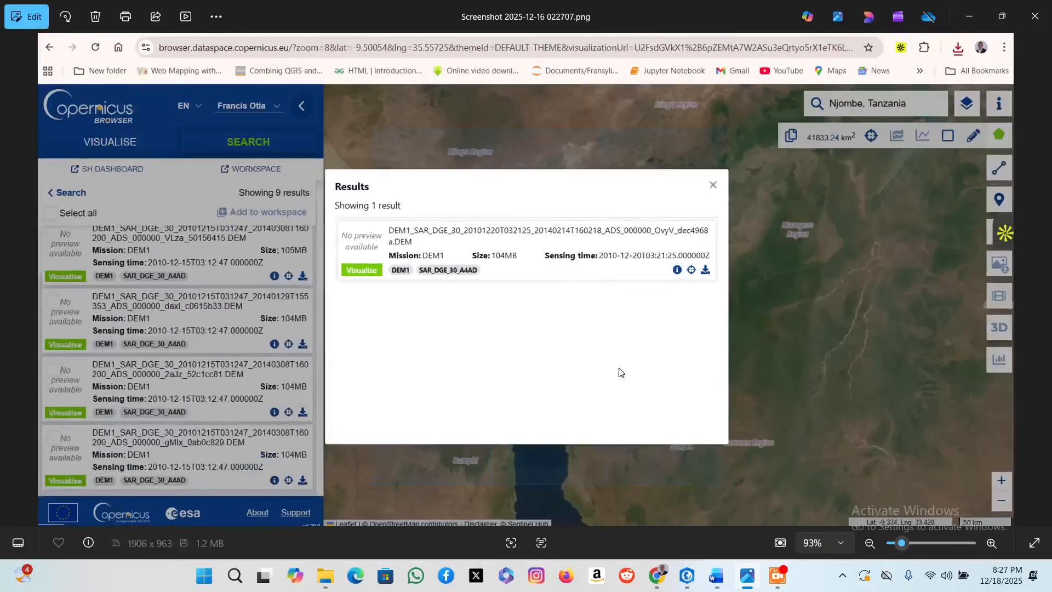
key(Right)
key(Right)
key(Right)
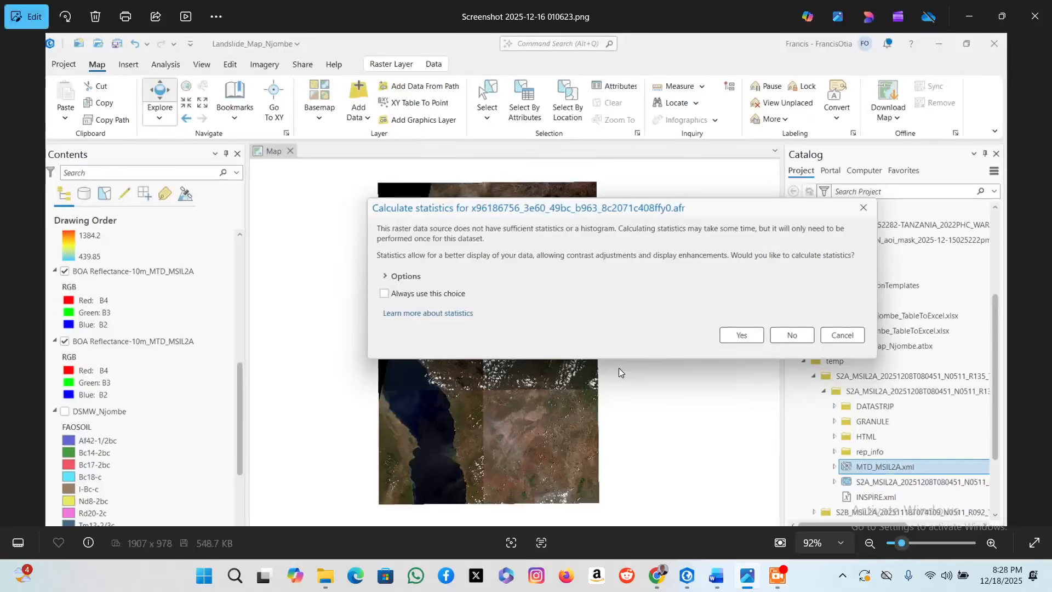
key(Right)
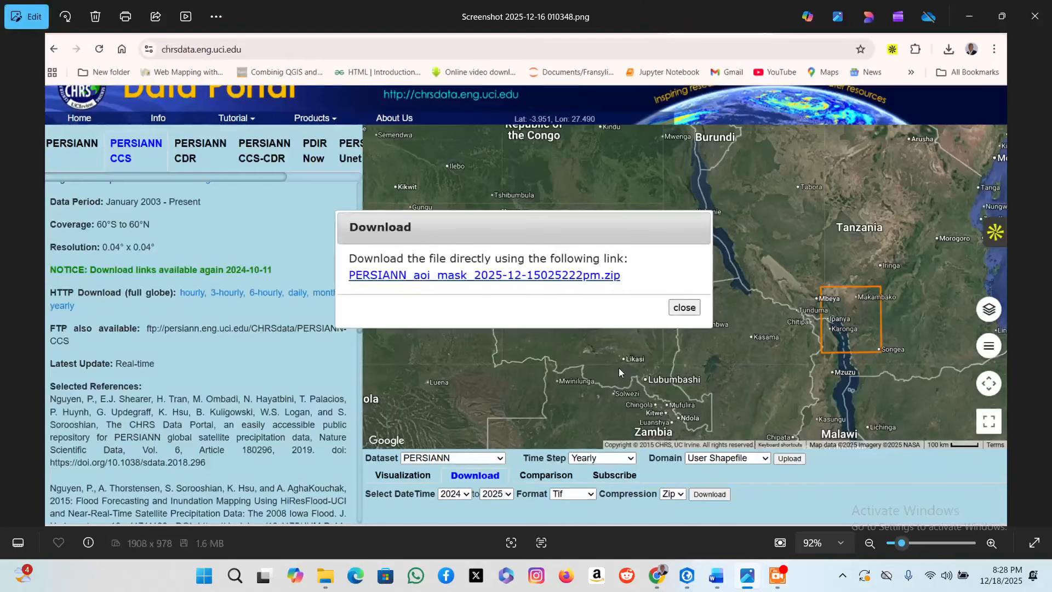
key(Right)
key(Right)
key(Right)
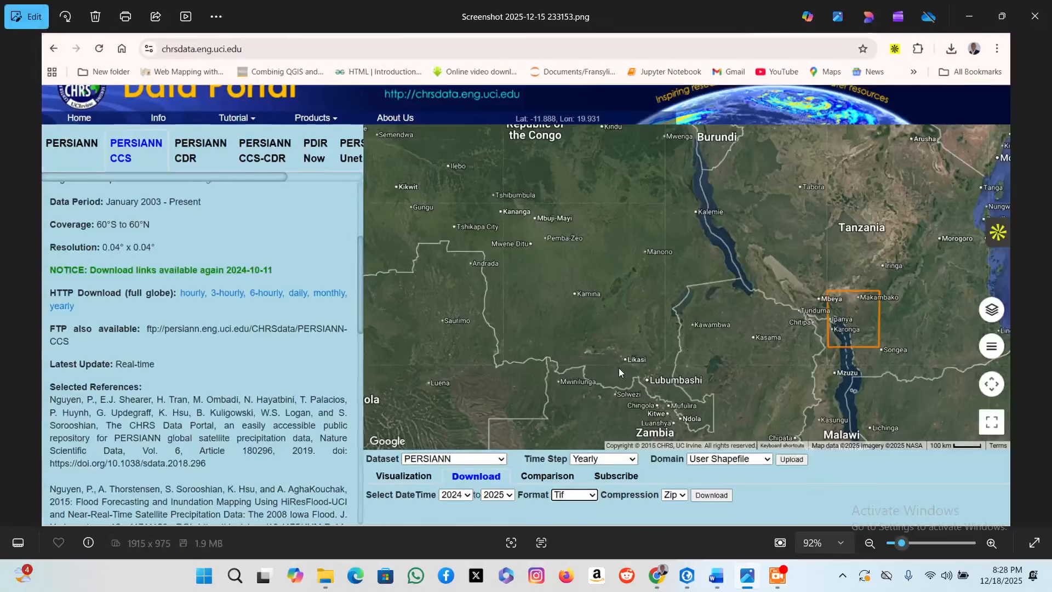
key(Right)
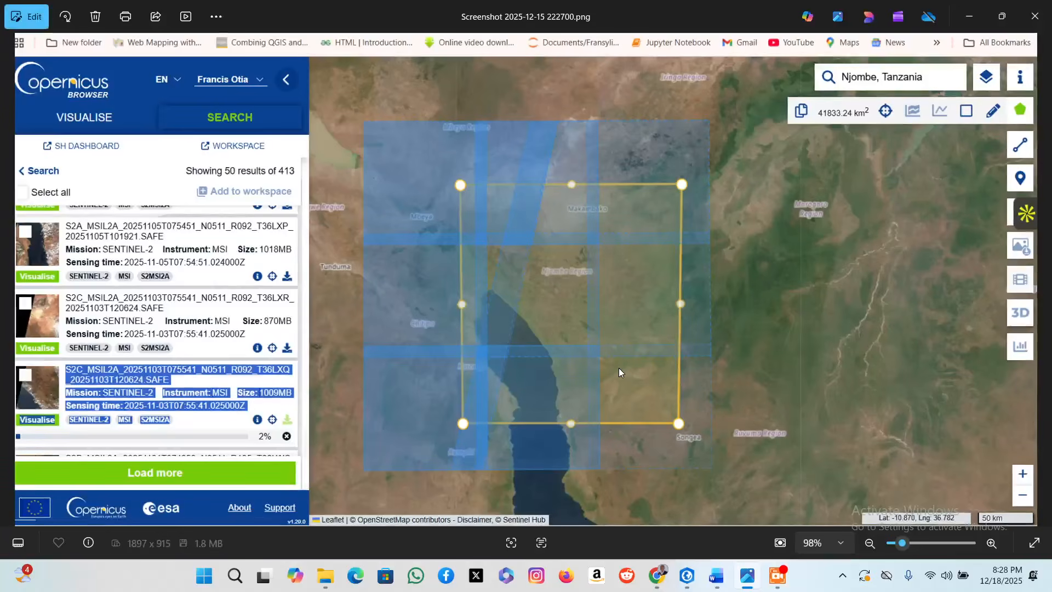
key(Right)
key(Right)
key(Right)
key(Right)
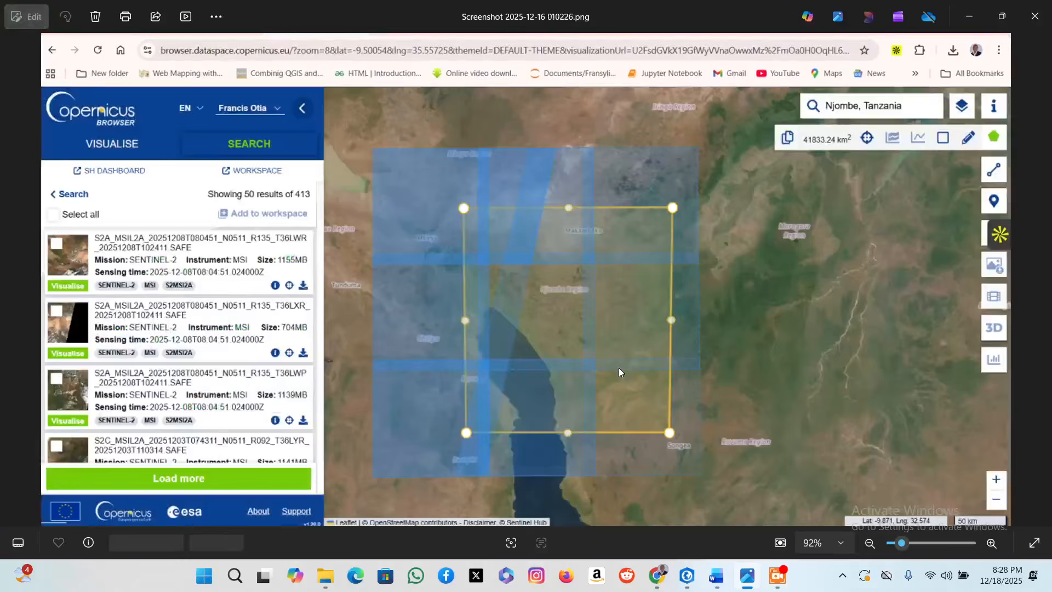
key(Right)
key(Right)
key(Right)
key(Right)
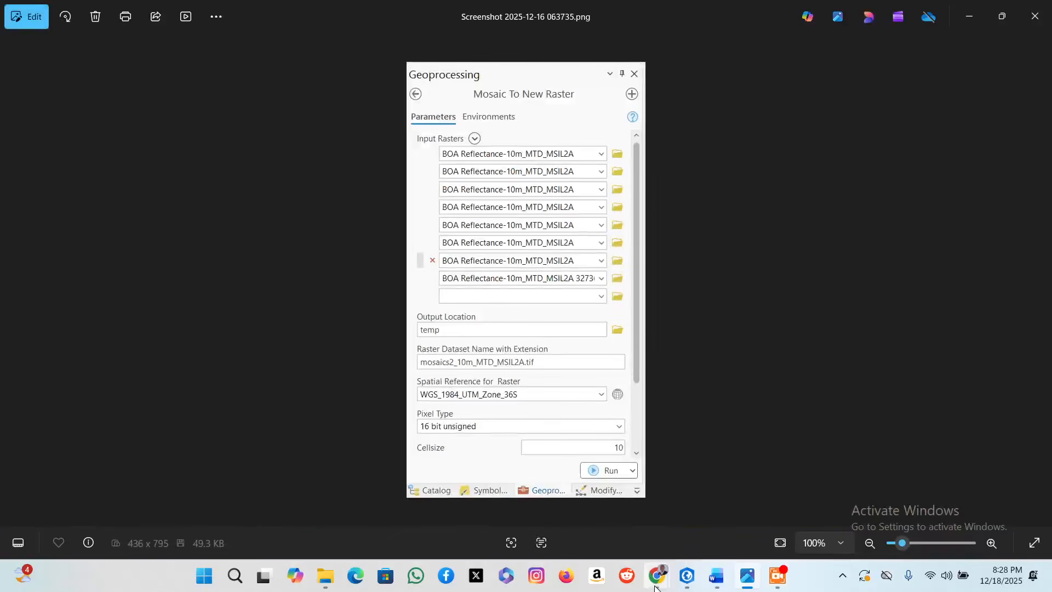
Switch to the browser, examine the McMaster Libraries "Digital Soil Map of the World and Derived Soil Properties" page, and return to the search results.
mouse_move(656, 588)
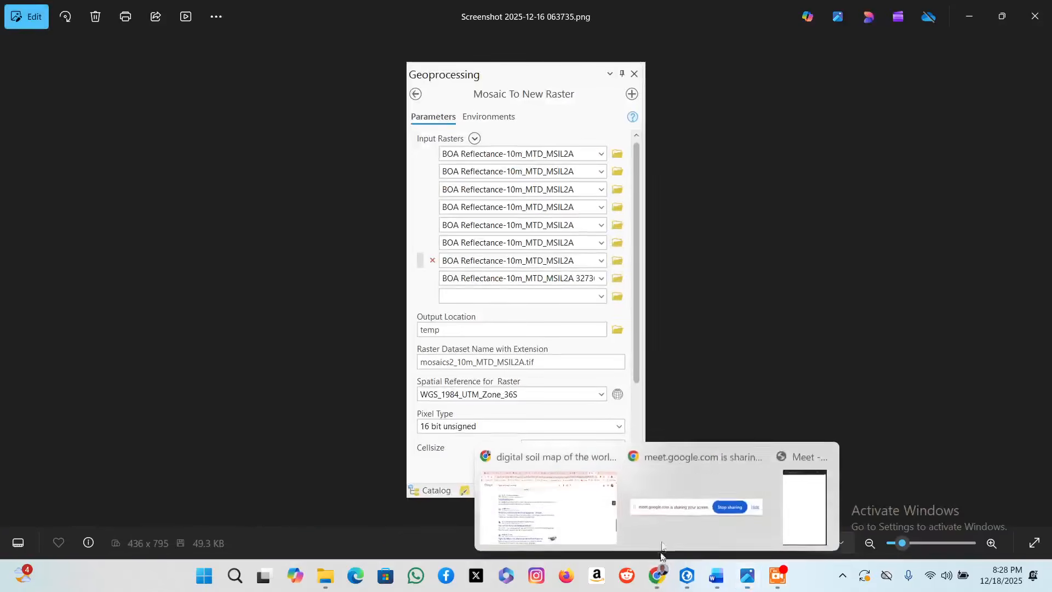
click(564, 505)
scroll(314, 341, down, 1)
scroll(314, 342, down, 3)
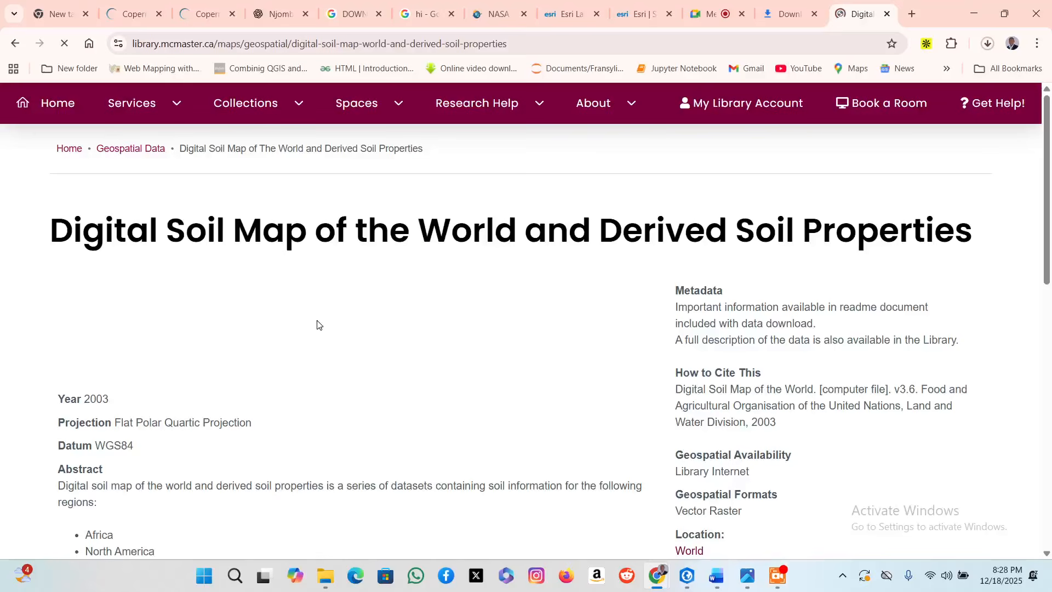
scroll(321, 330, down, 1)
scroll(304, 348, down, 12)
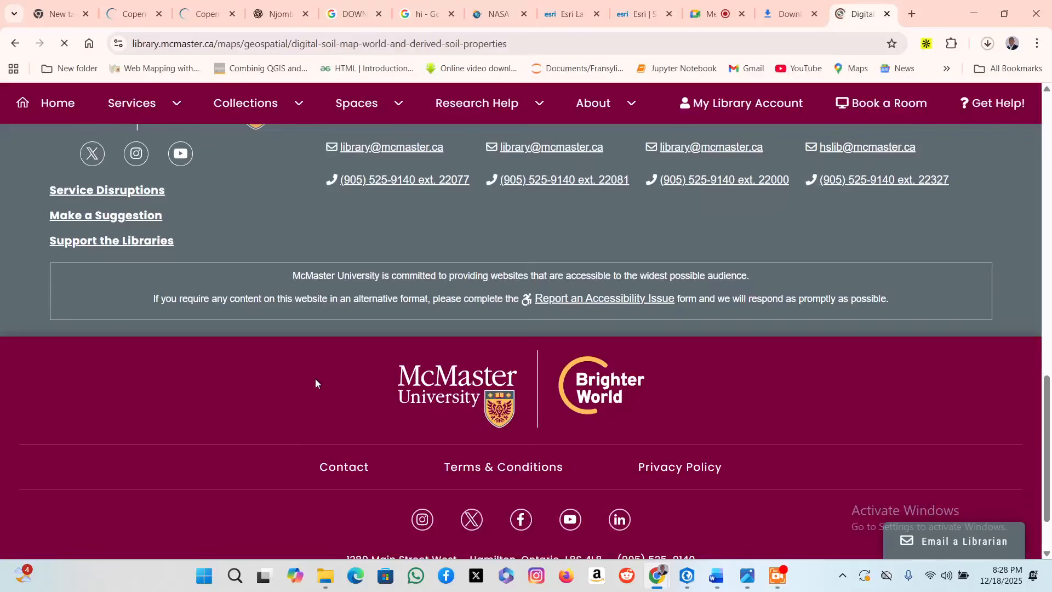
scroll(329, 378, up, 15)
scroll(343, 383, up, 3)
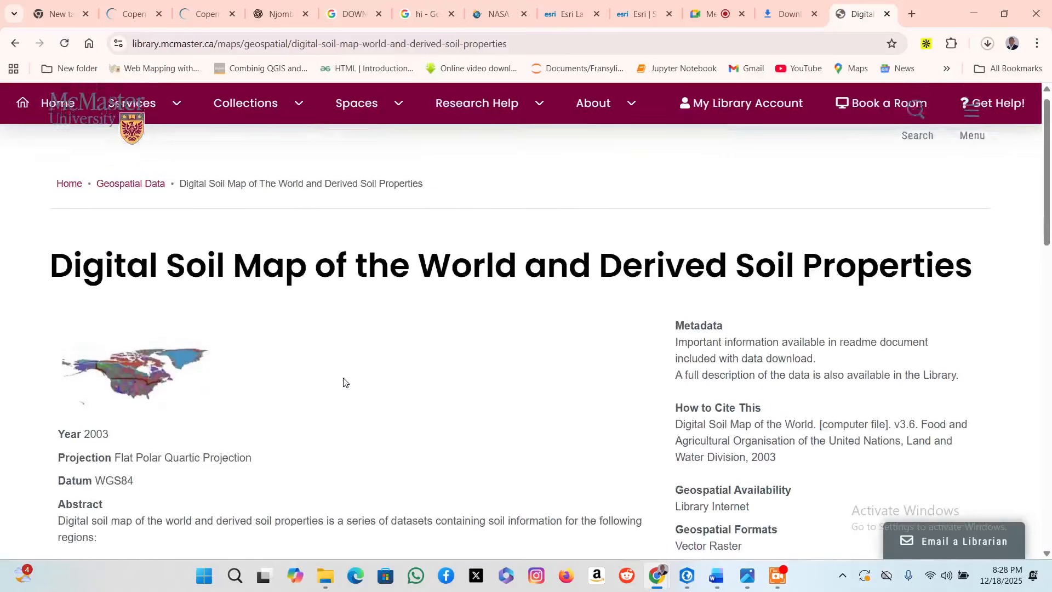
click(15, 43)
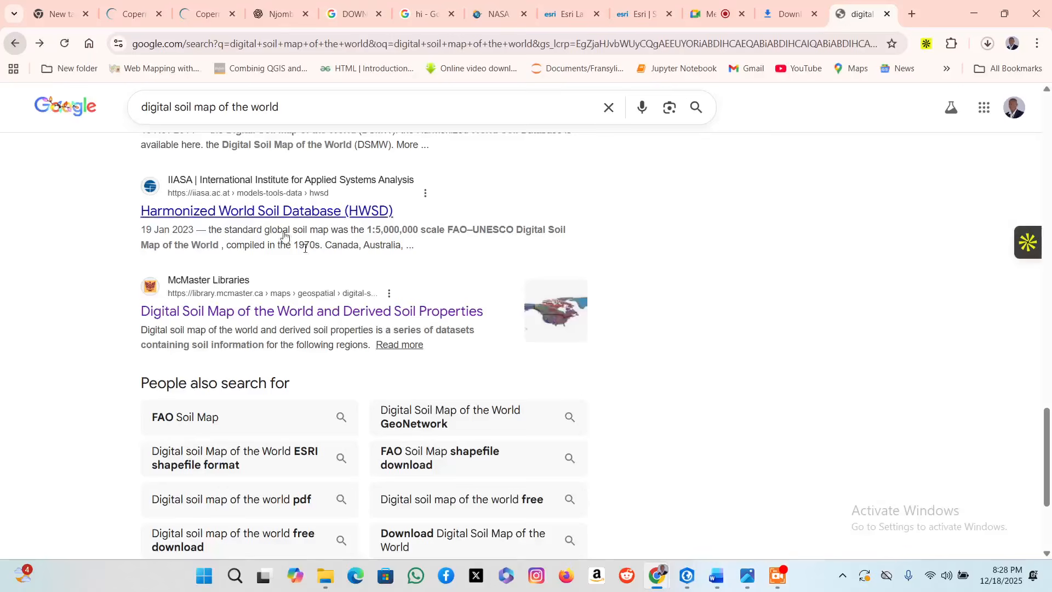
Reopen the FAO/UNESCO Soil Map of the World page and try its Digital Soil Map of the World (Geonetwork) link again.
scroll(348, 301, up, 15)
scroll(348, 298, up, 2)
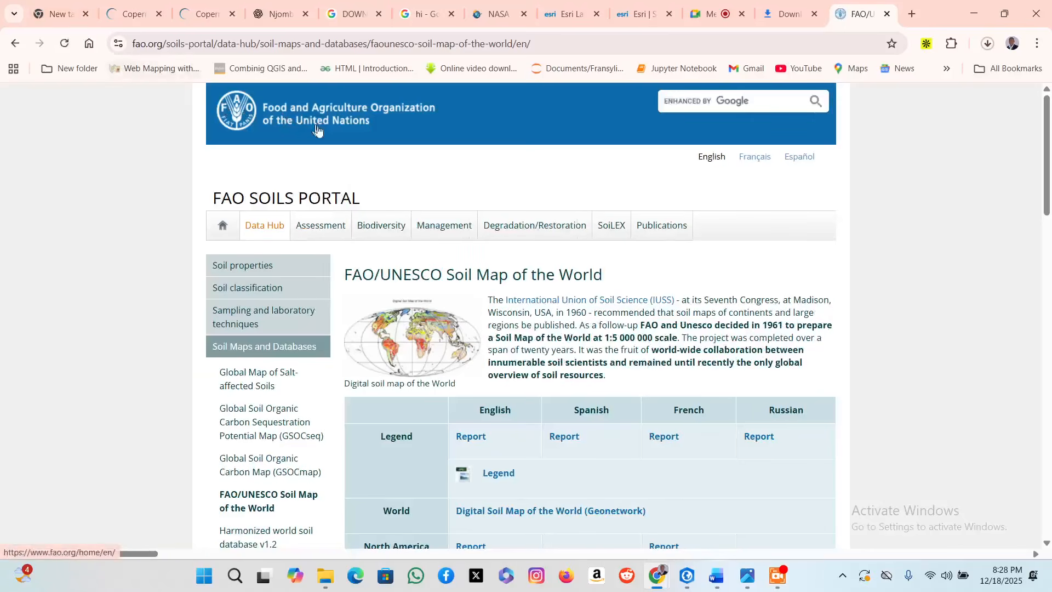
scroll(511, 417, down, 1)
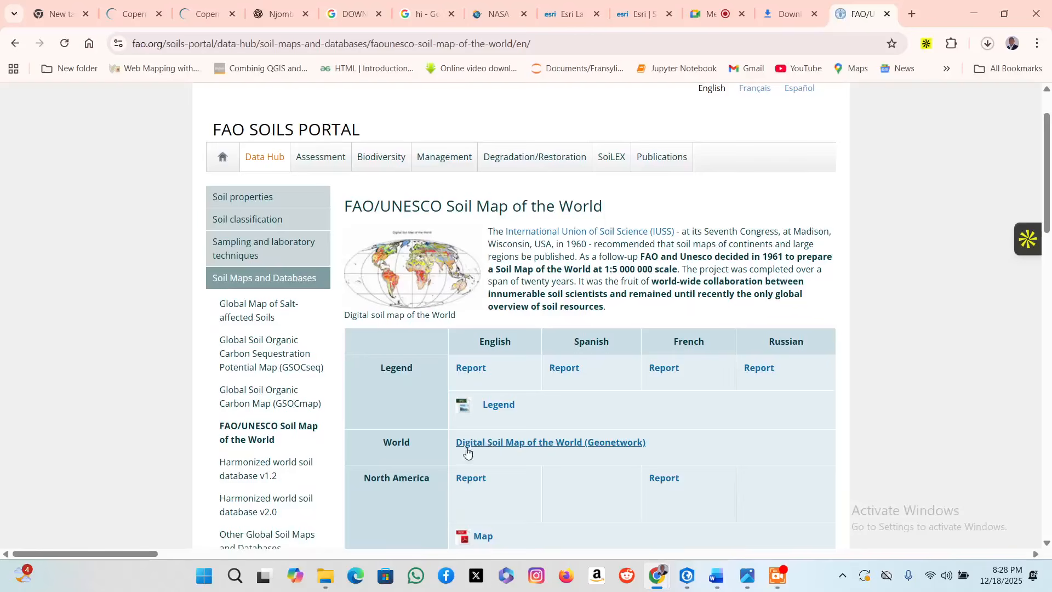
click(532, 446)
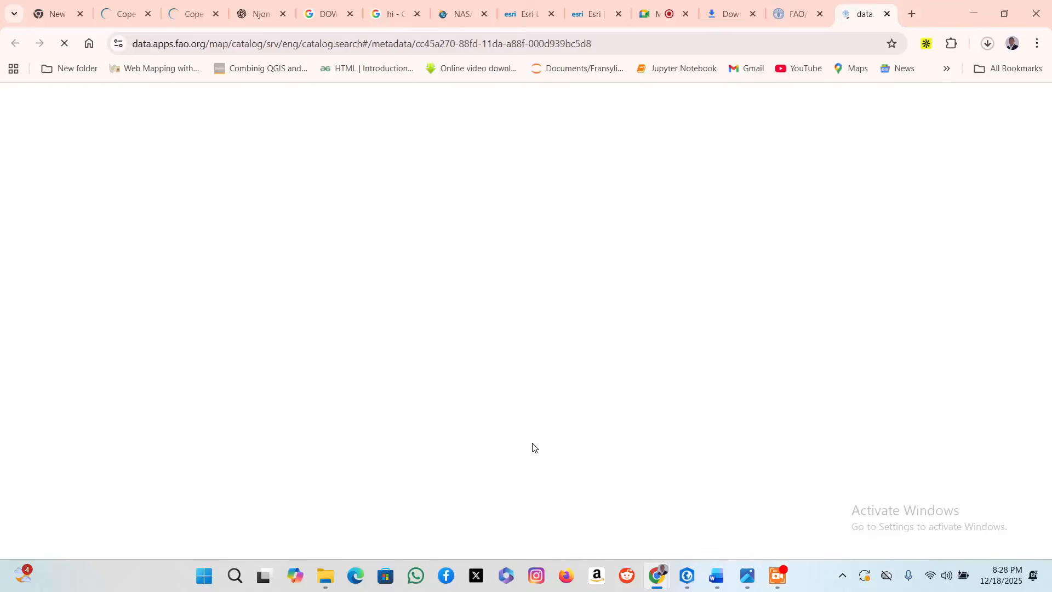
scroll(488, 417, down, 2)
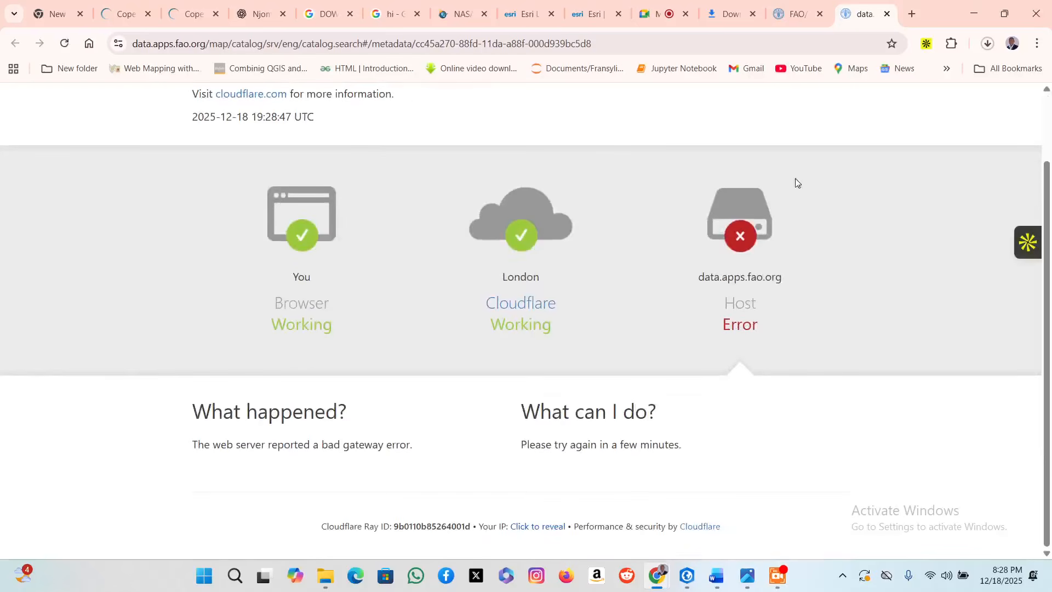
Open the browser's download history and cancel the paused 36L_20240101-20241231.tif download.
click(912, 14)
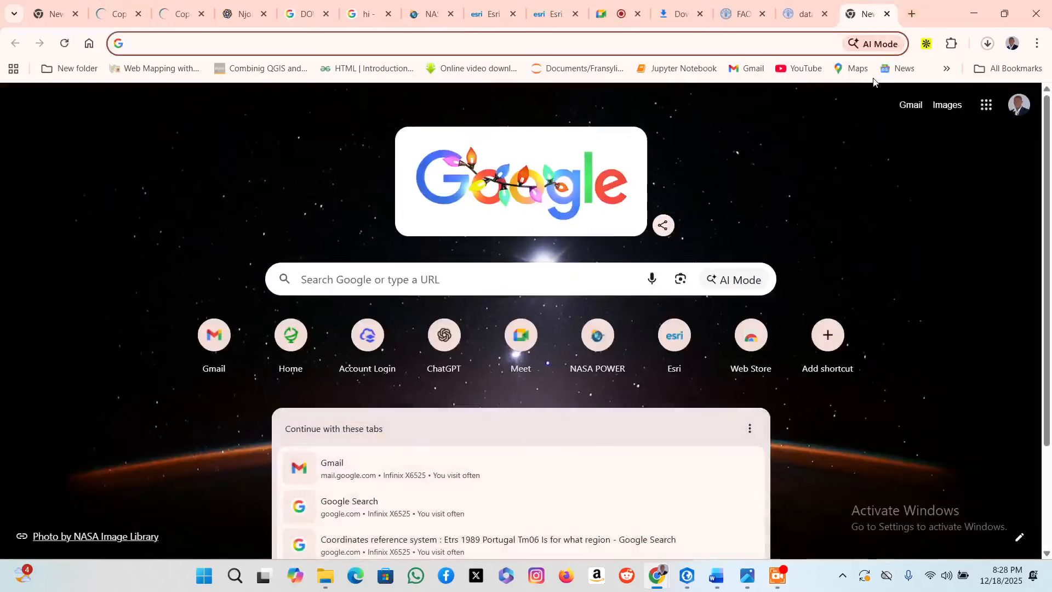
key(ctrl+j)
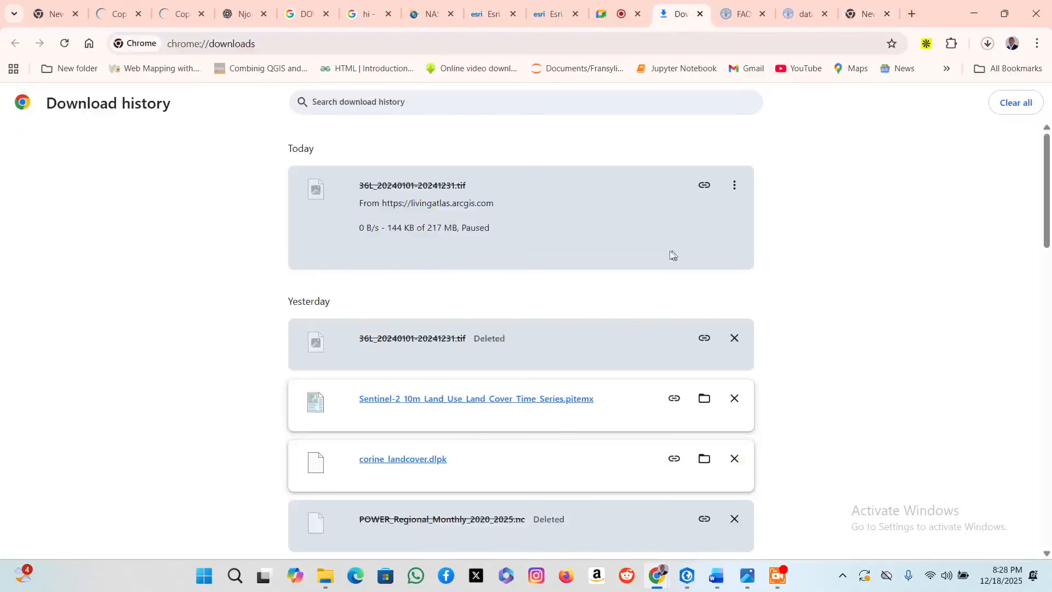
click(735, 186)
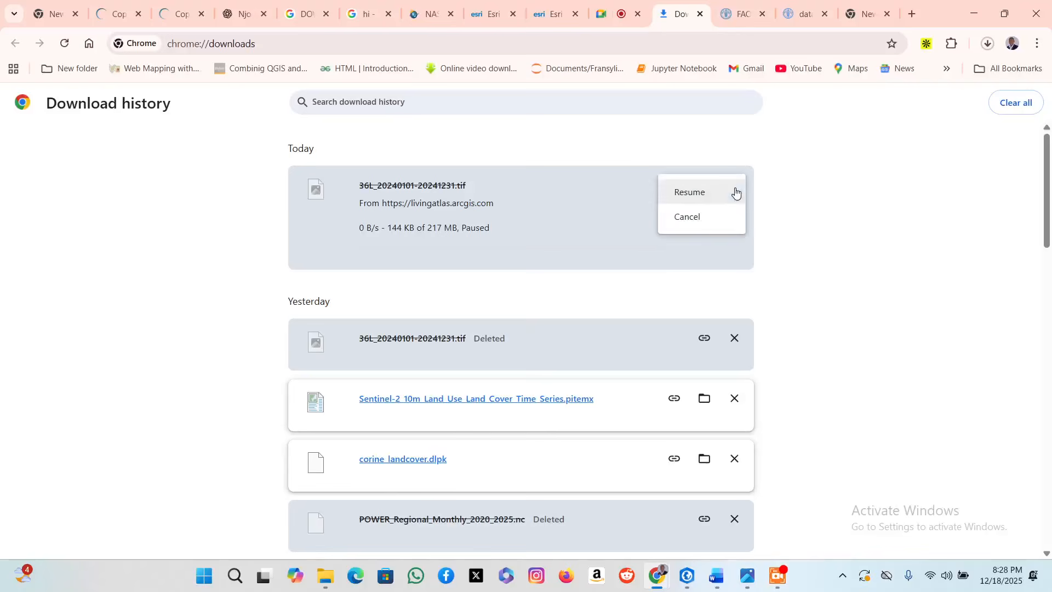
click(717, 214)
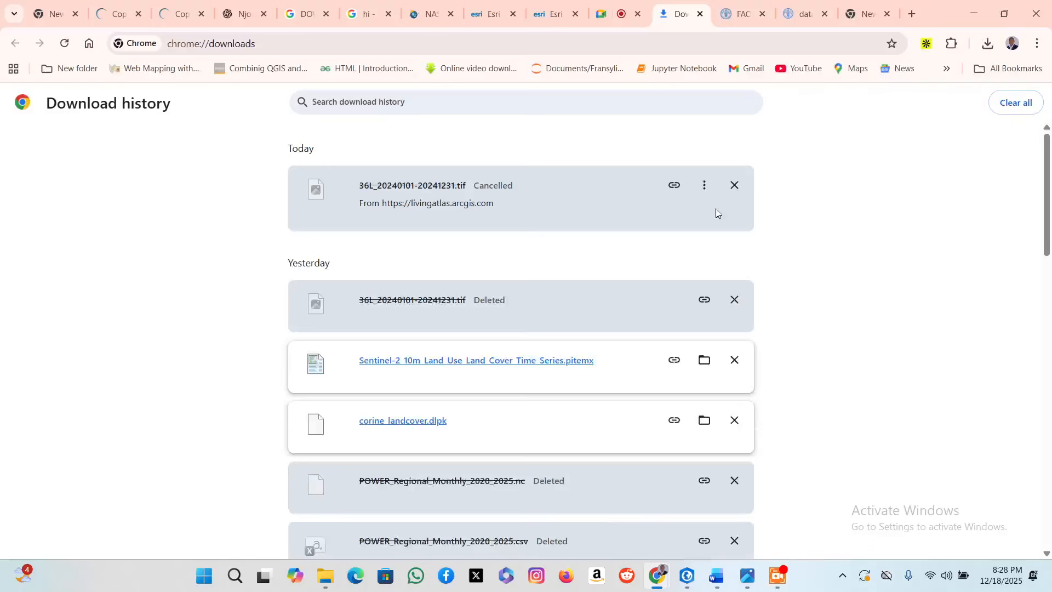
Remove both 36L_20240101-20241231.tif entries from the download history and close the failed FAO data catalogue tab.
click(744, 193)
click(734, 184)
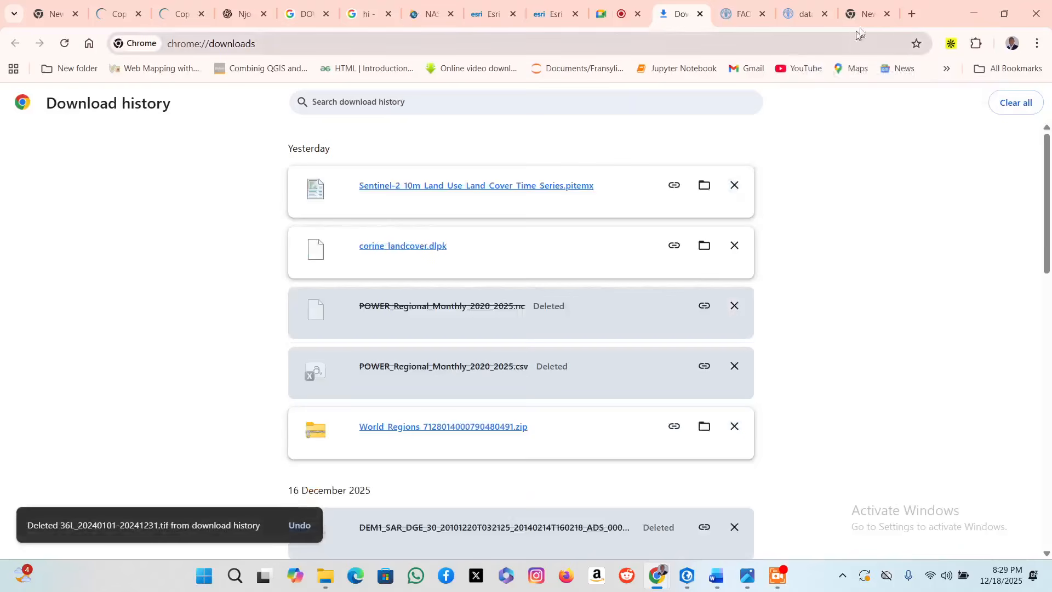
click(802, 14)
scroll(383, 260, up, 2)
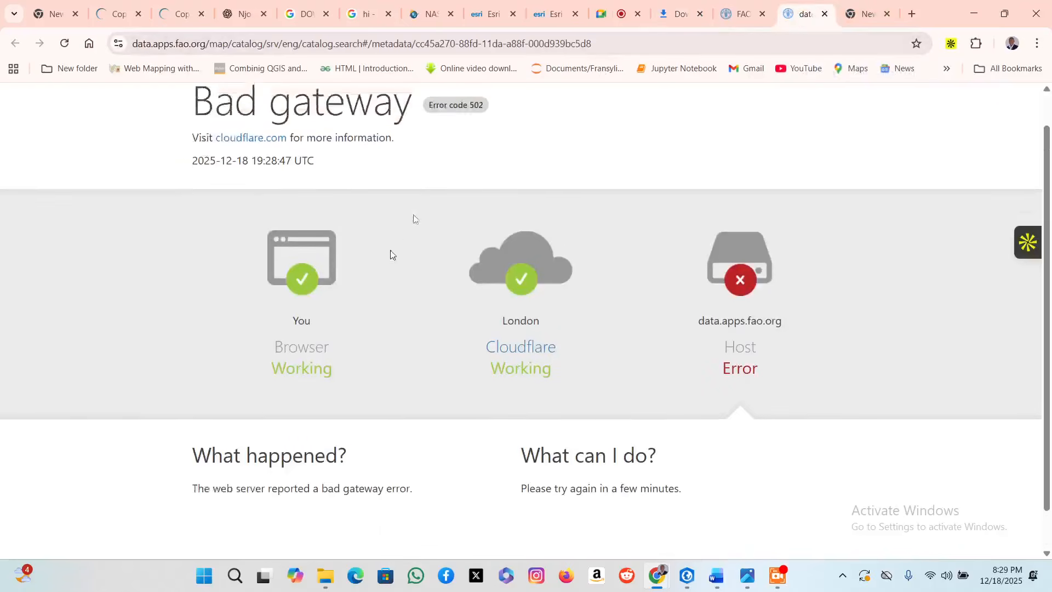
click(825, 15)
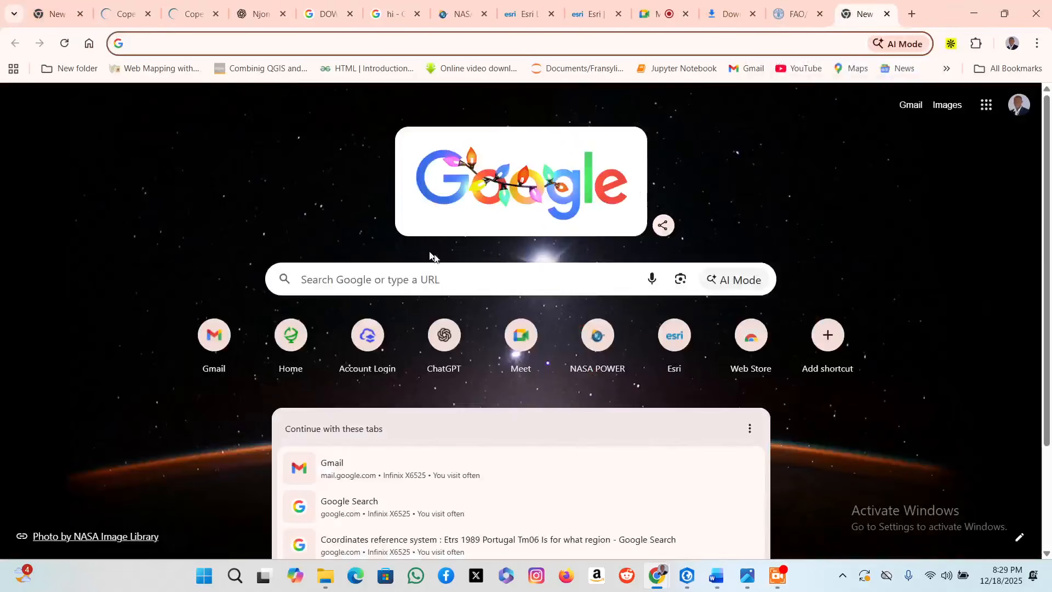
Search for "digital soil map of the world" and examine the FAO Digital Soil Map of the World (DSMW) Land & Water page for a data source.
click(250, 46)
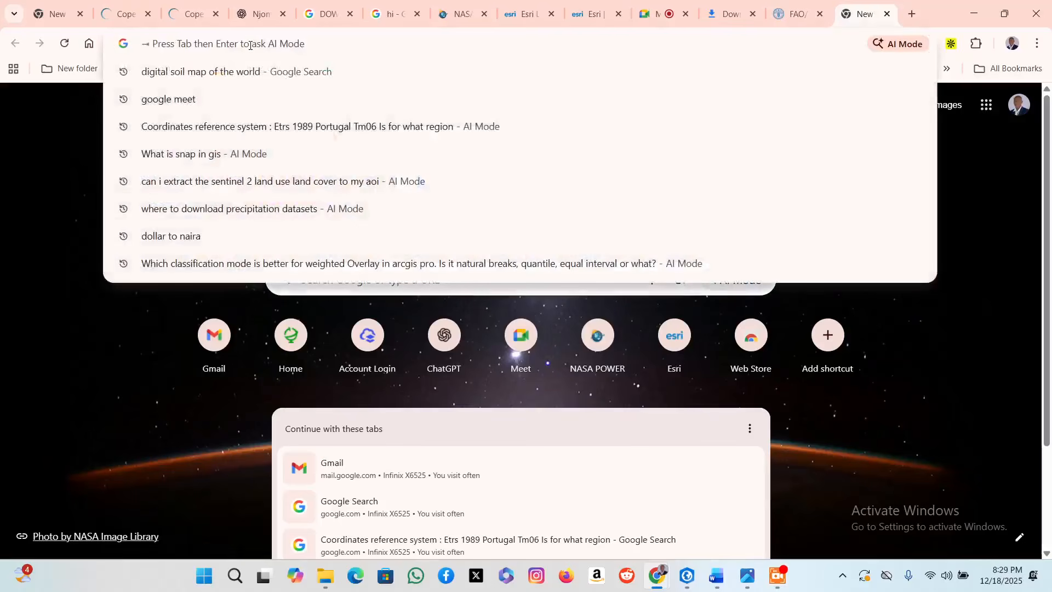
click(253, 75)
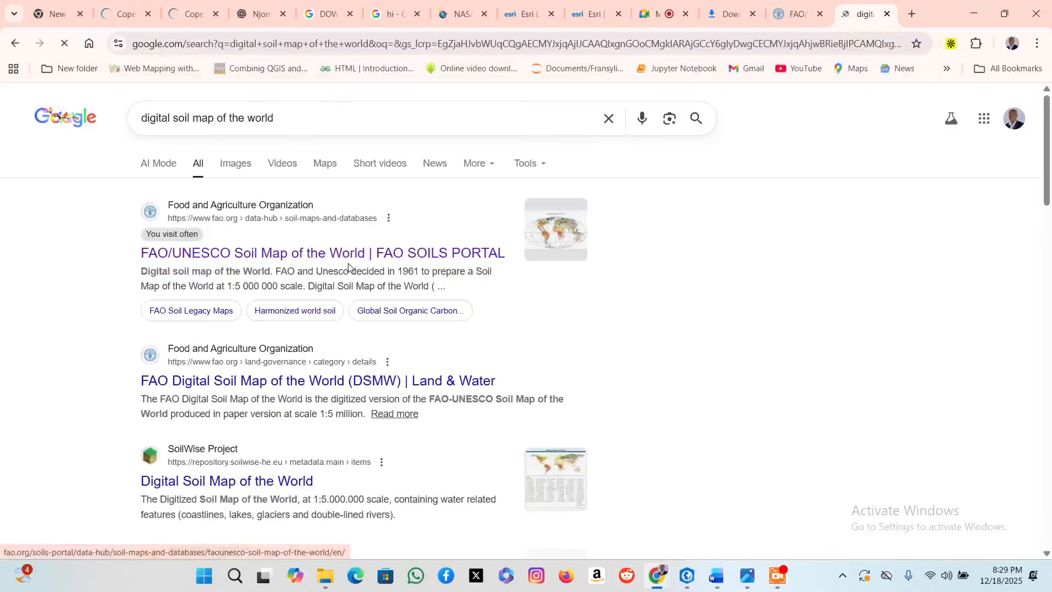
click(331, 382)
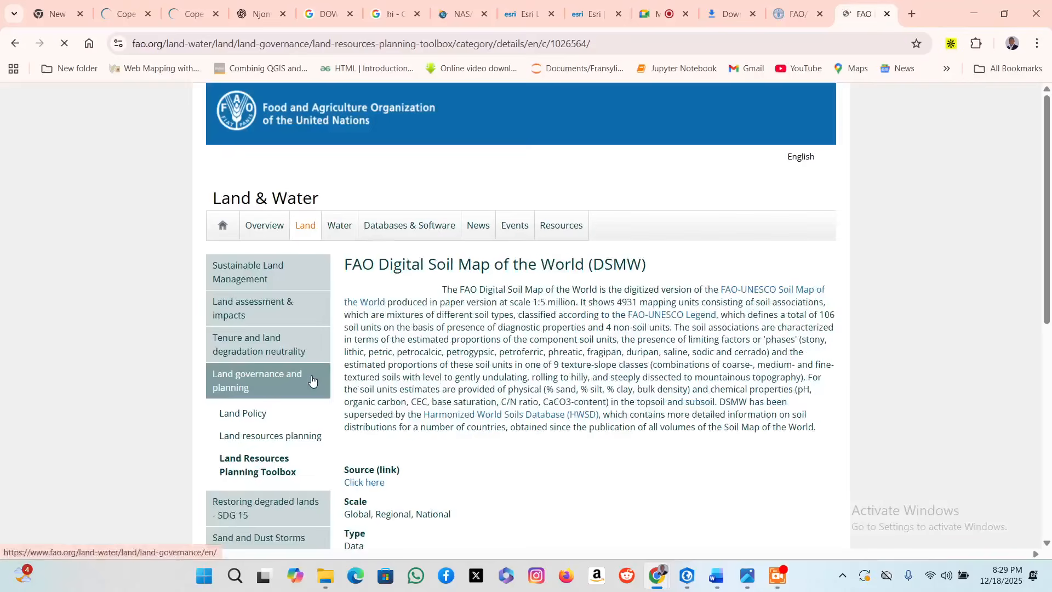
scroll(394, 316, down, 1)
scroll(403, 318, down, 7)
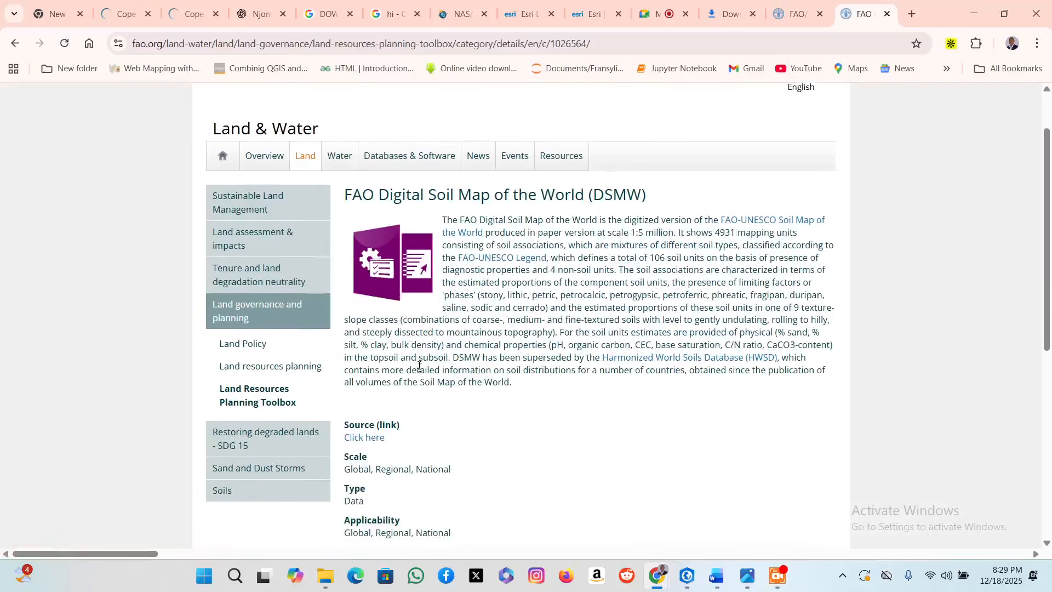
scroll(433, 340, up, 7)
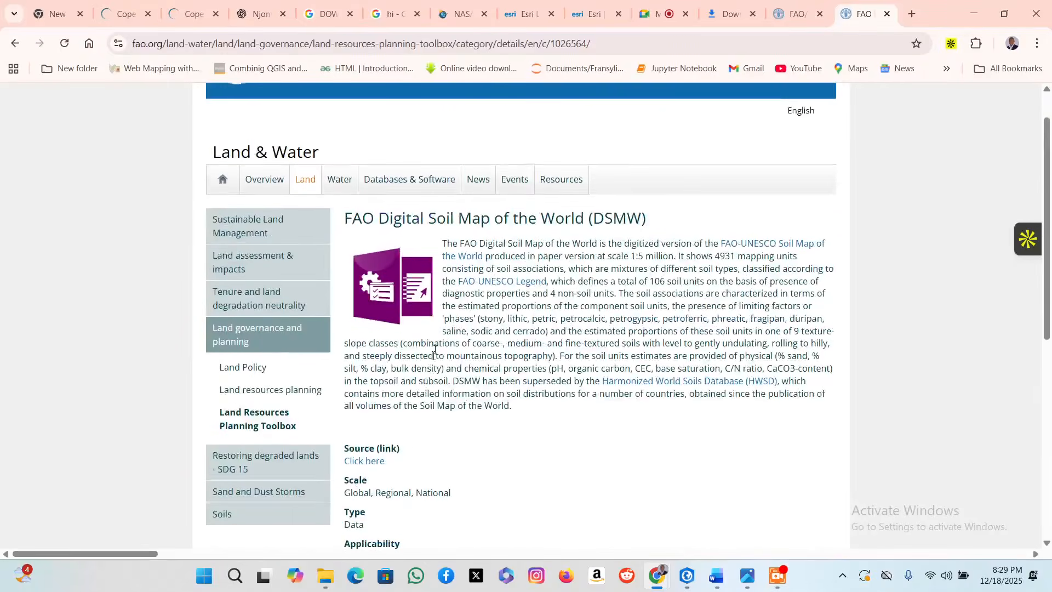
scroll(449, 301, up, 2)
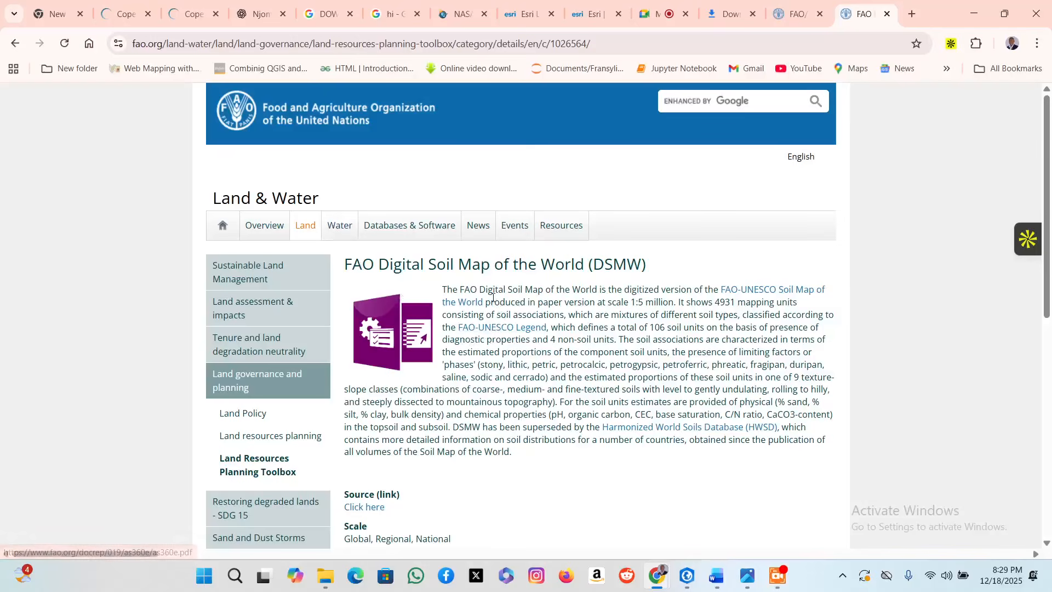
scroll(493, 297, down, 8)
scroll(491, 329, up, 4)
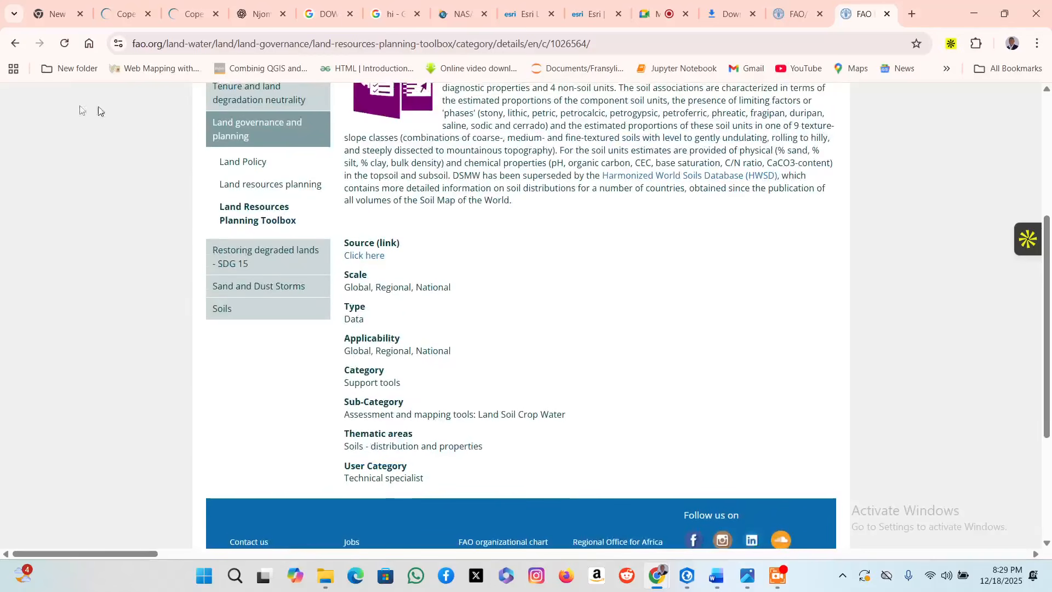
Return to the search results, try the UNESCO "Digital soil map of the world and derived soil properties" result, and close its tab.
click(15, 45)
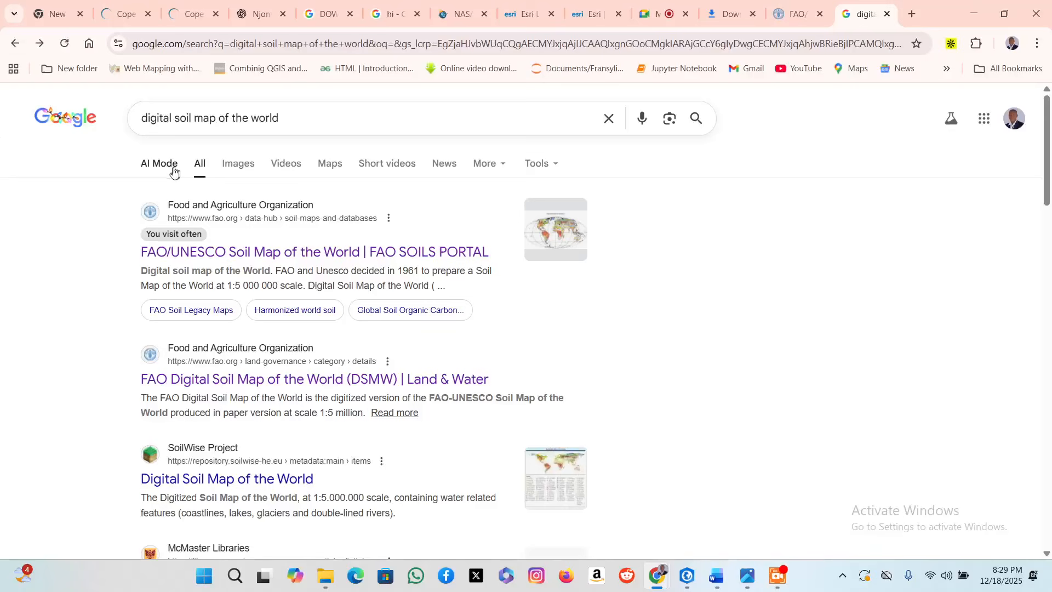
scroll(267, 195, down, 5)
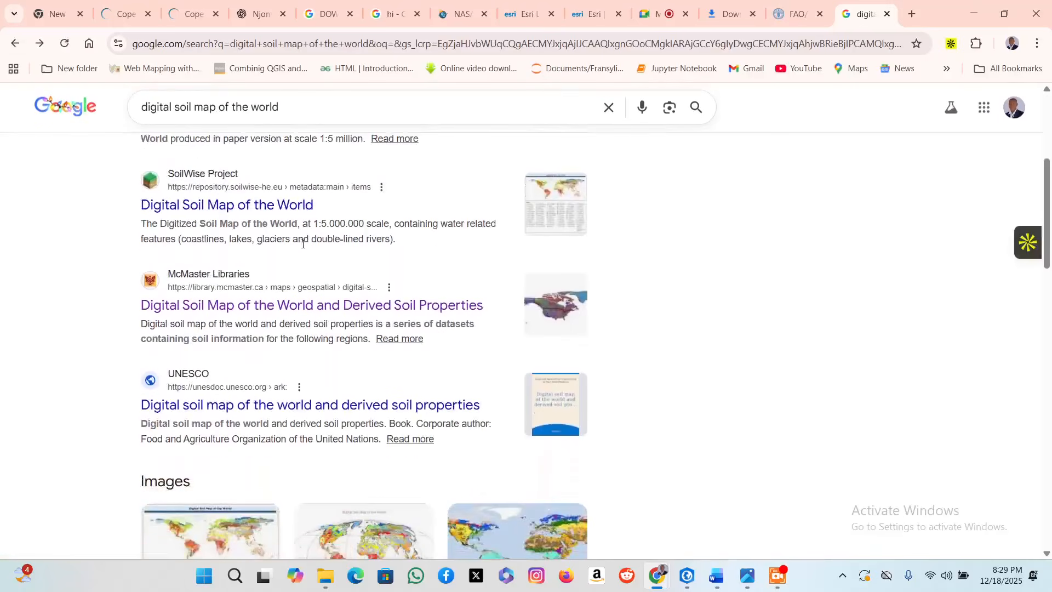
scroll(305, 252, down, 2)
click(313, 269)
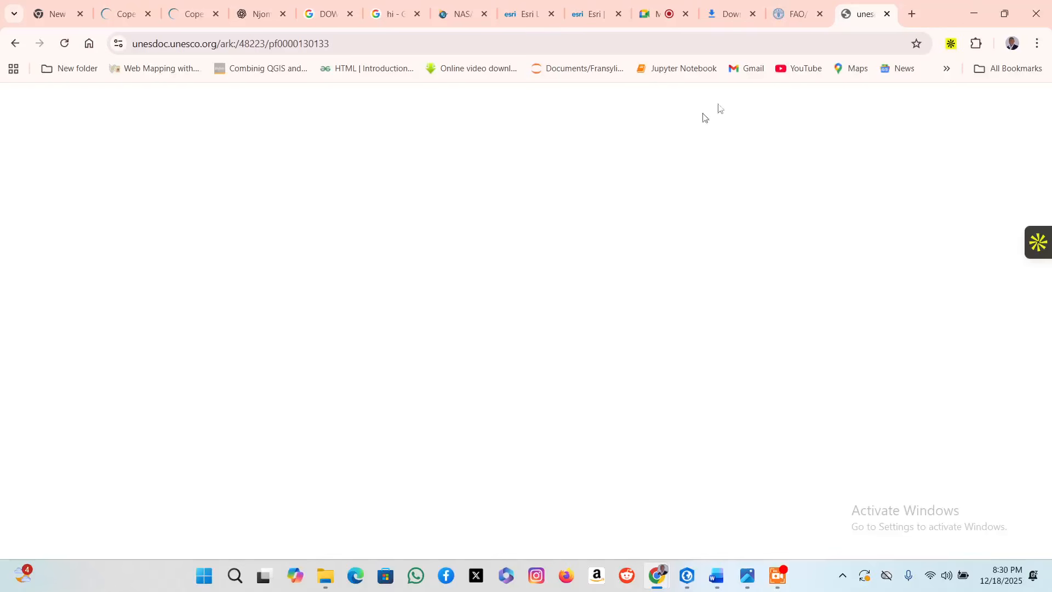
click(888, 15)
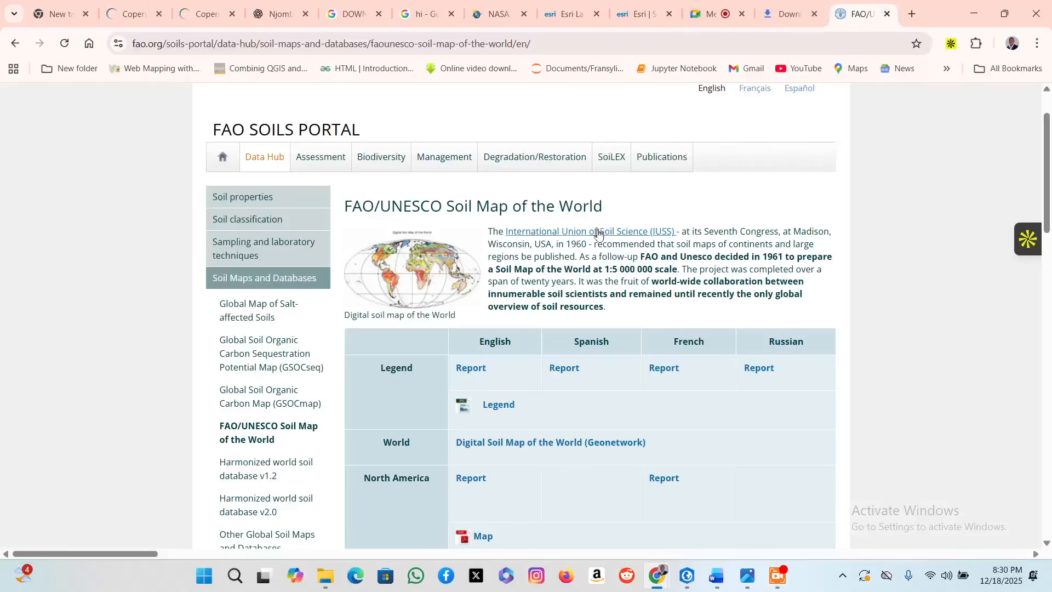
Retry the Digital Soil Map of the World (Geonetwork) link on the FAO Soils Portal, read the response page, and close its tab.
click(539, 451)
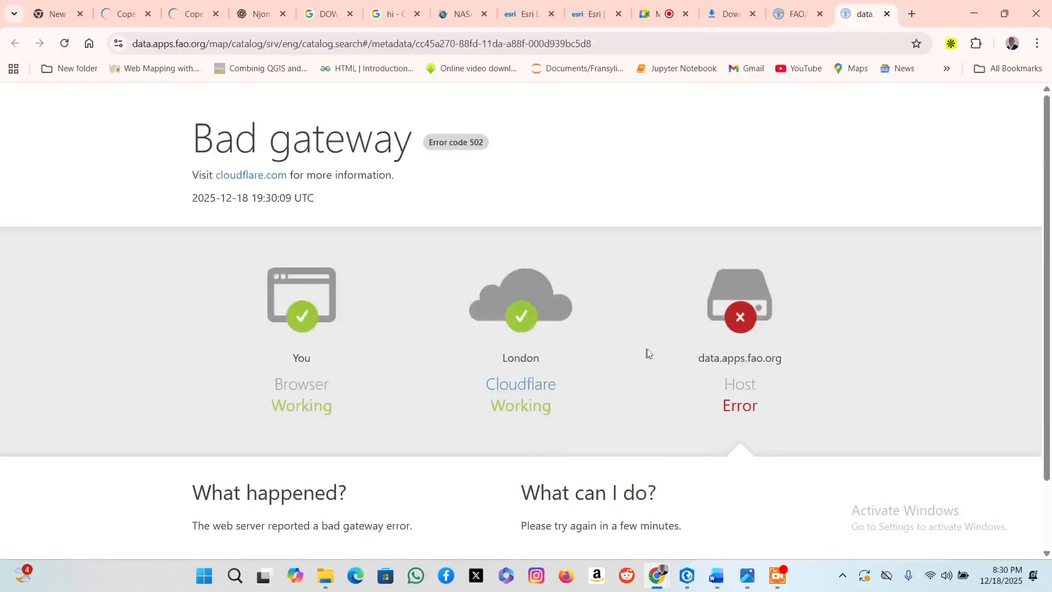
drag(649, 353, 744, 384)
scroll(583, 405, down, 2)
drag(426, 425, 697, 444)
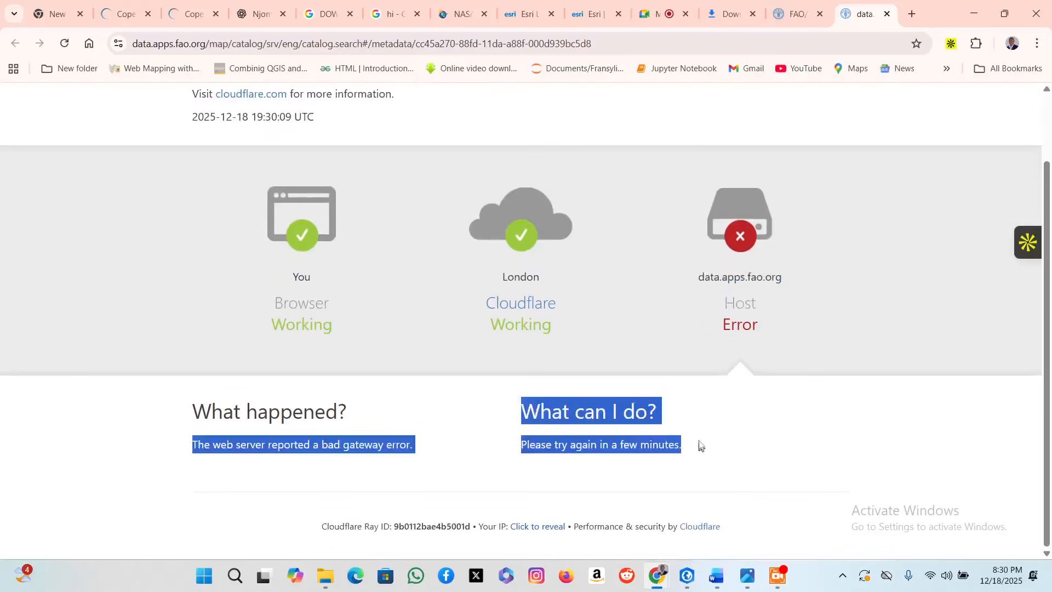
click(887, 14)
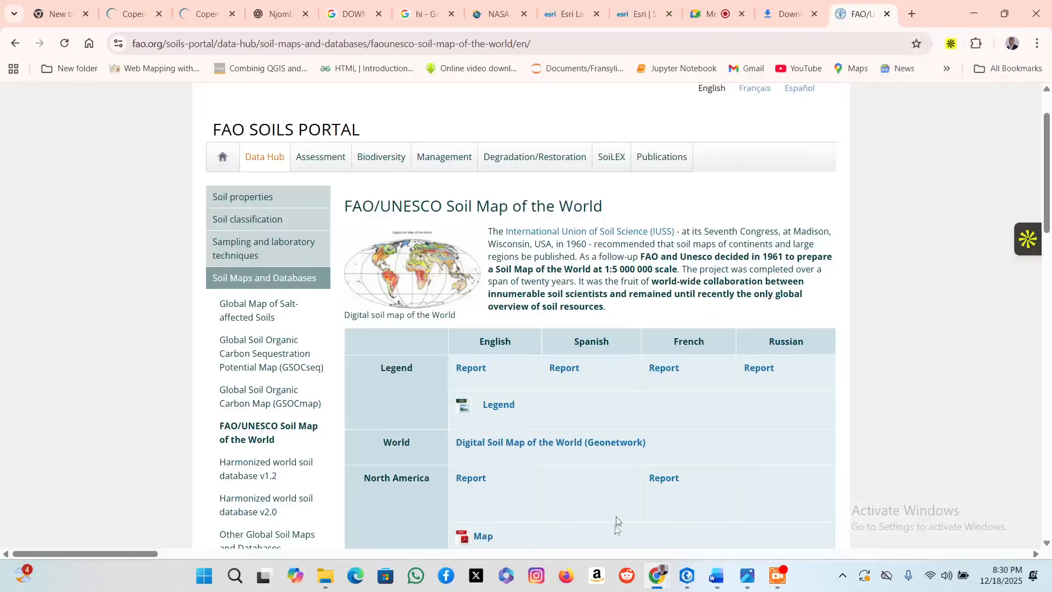
Switch to the Landslide Susceptibility Mapping document in Word and review its reclassification tables, weight summary and Raster Calculator formula.
click(686, 578)
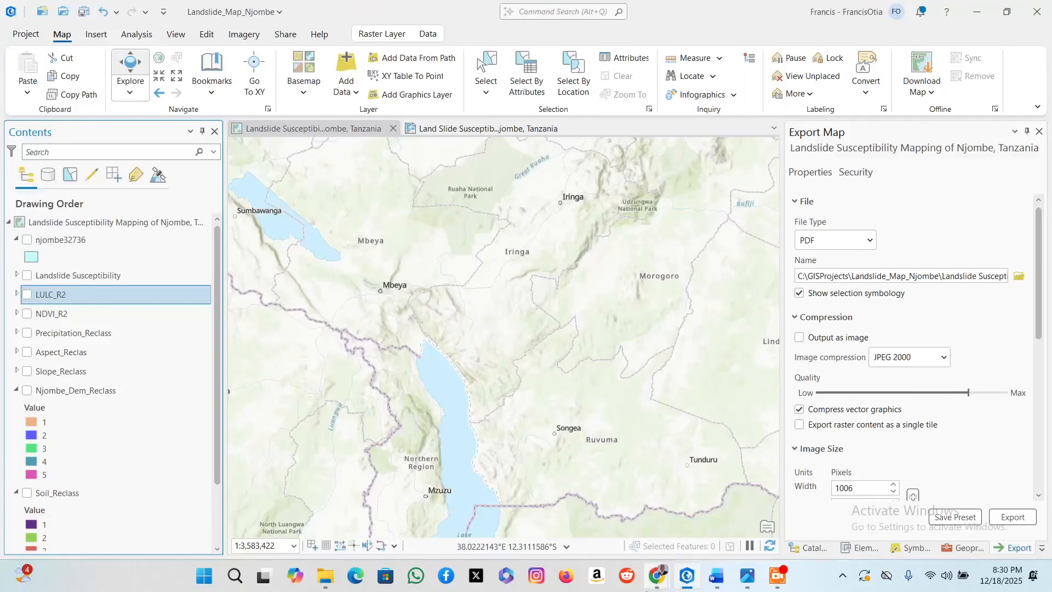
click(326, 576)
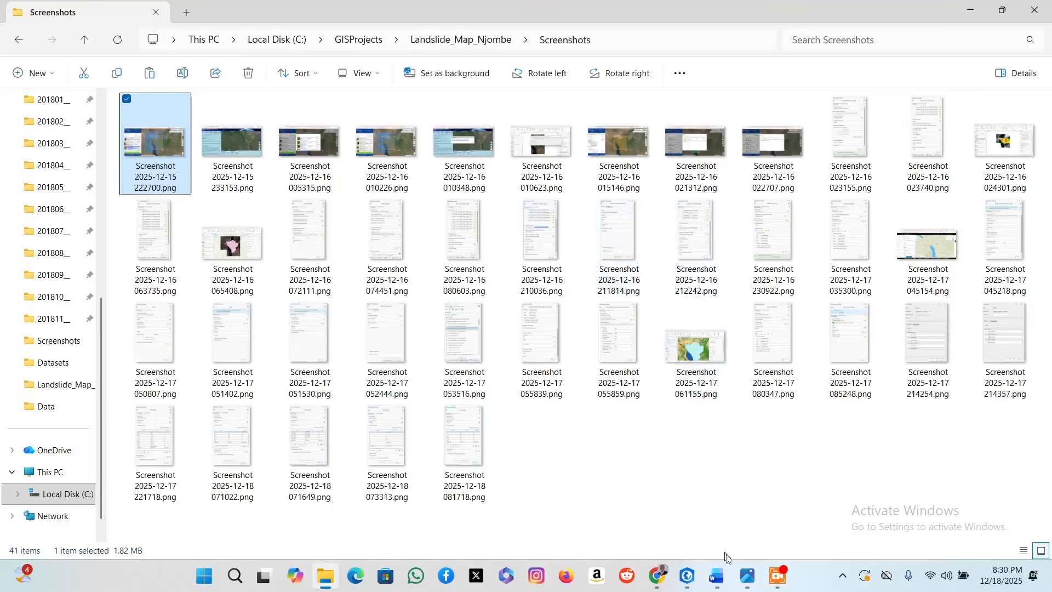
click(717, 576)
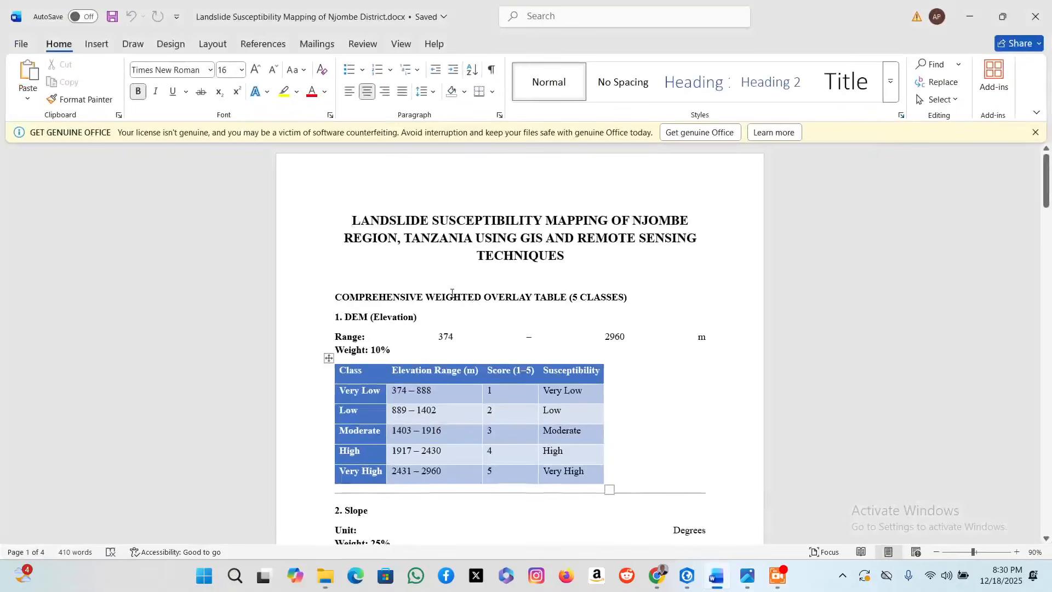
scroll(506, 421, down, 15)
scroll(505, 421, down, 18)
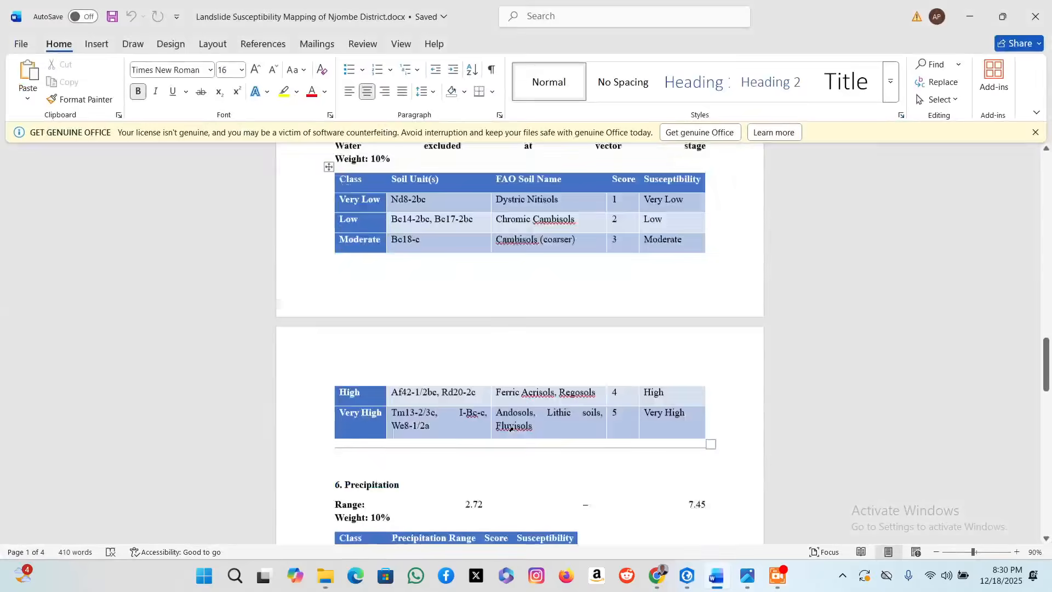
scroll(510, 433, down, 4)
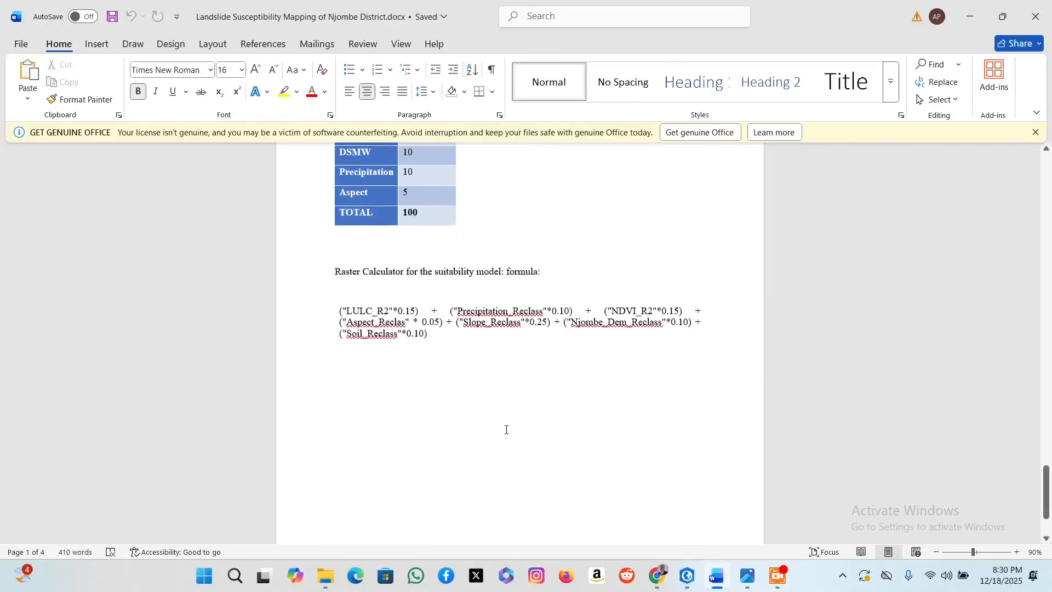
scroll(505, 427, up, 10)
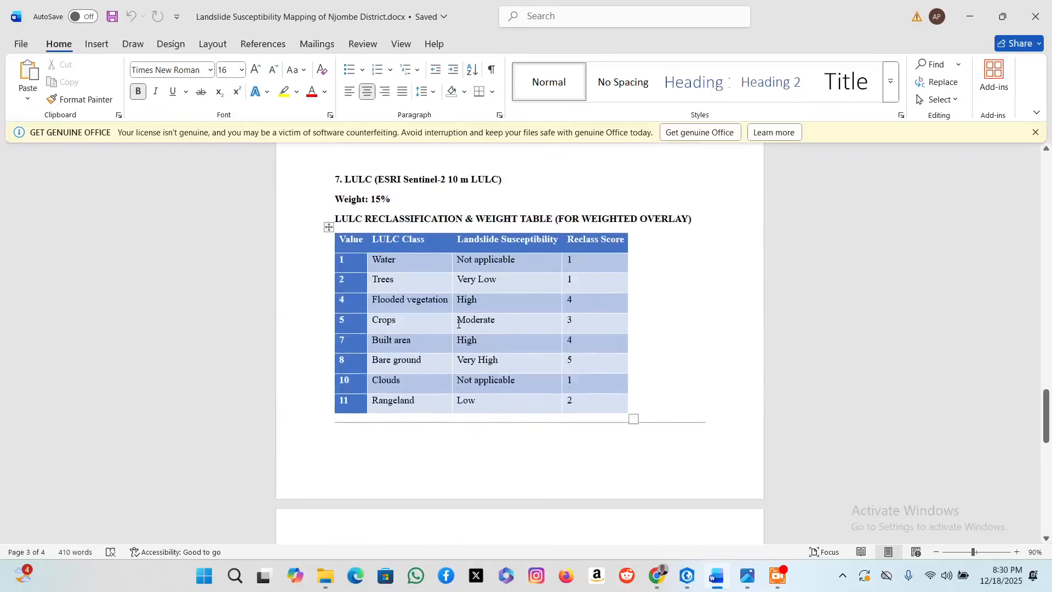
scroll(460, 314, down, 3)
scroll(460, 315, down, 9)
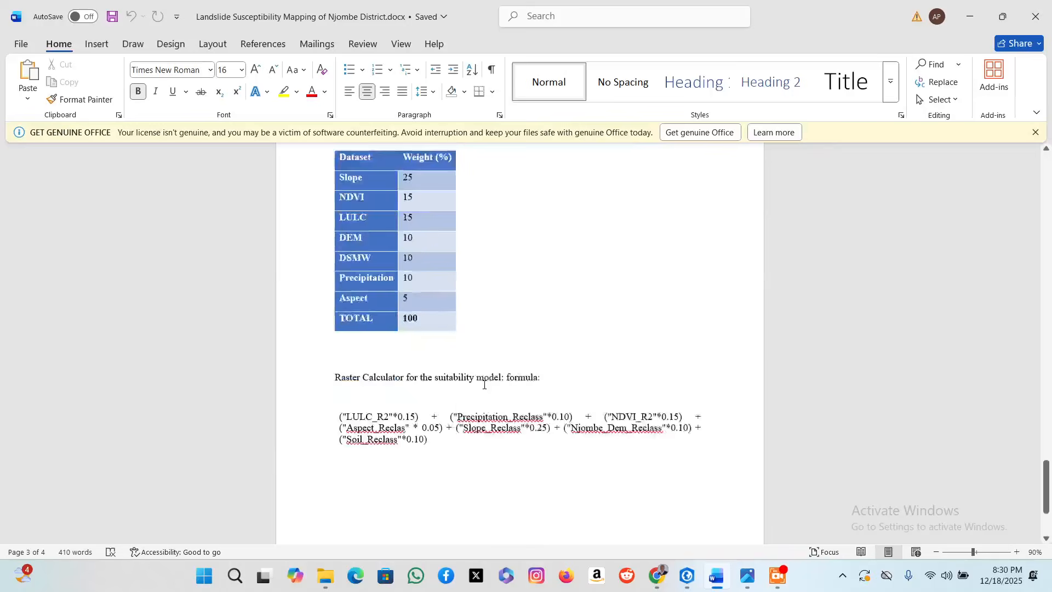
scroll(398, 266, up, 2)
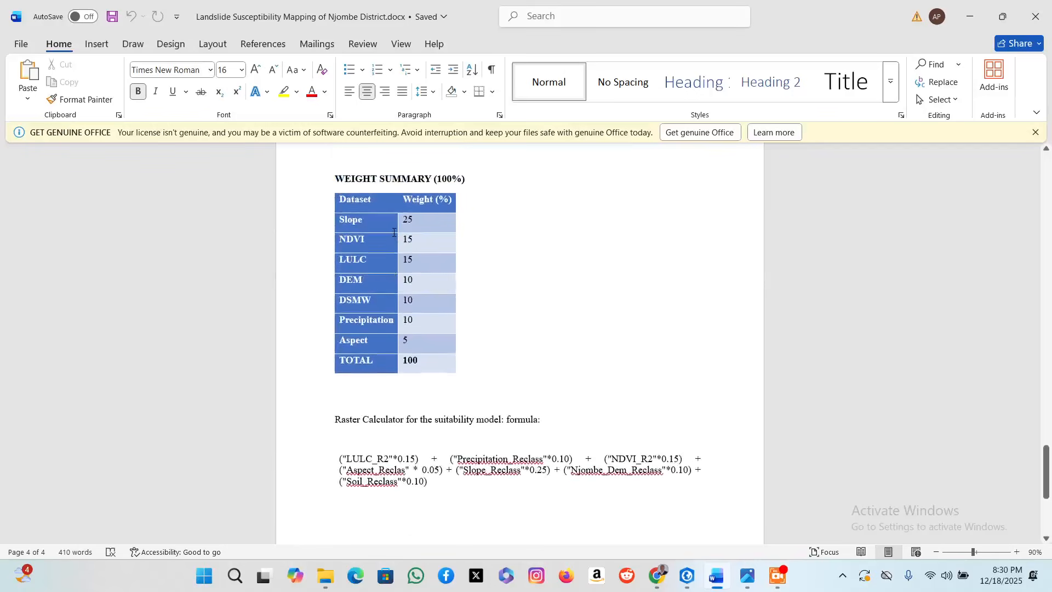
Go through the datasets in the Weight Summary table, highlighting the DSMW, Precipitation, LULC and NDVI entries.
click(351, 223)
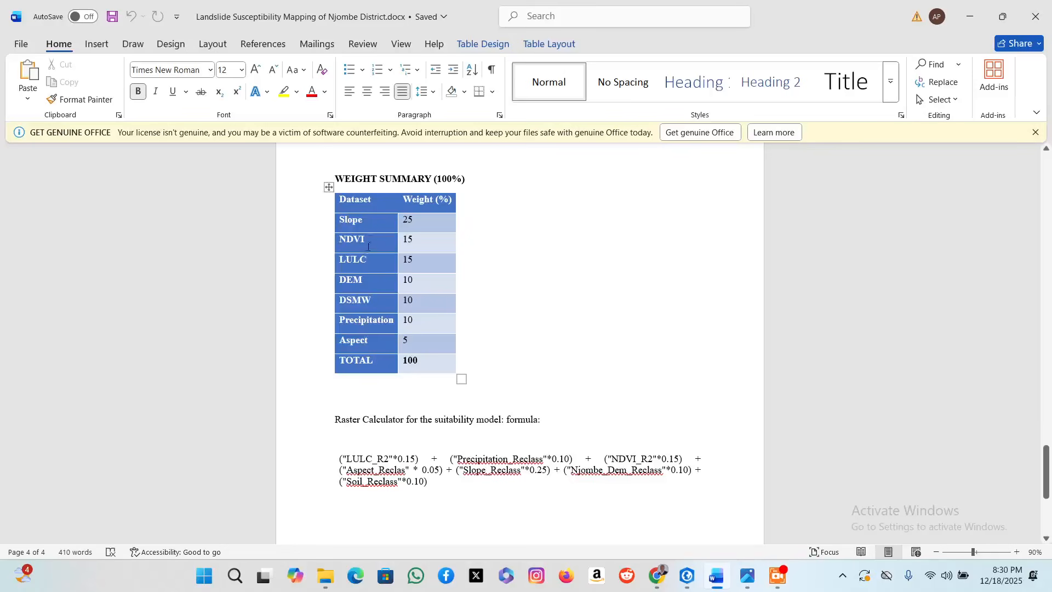
drag(371, 283, 334, 300)
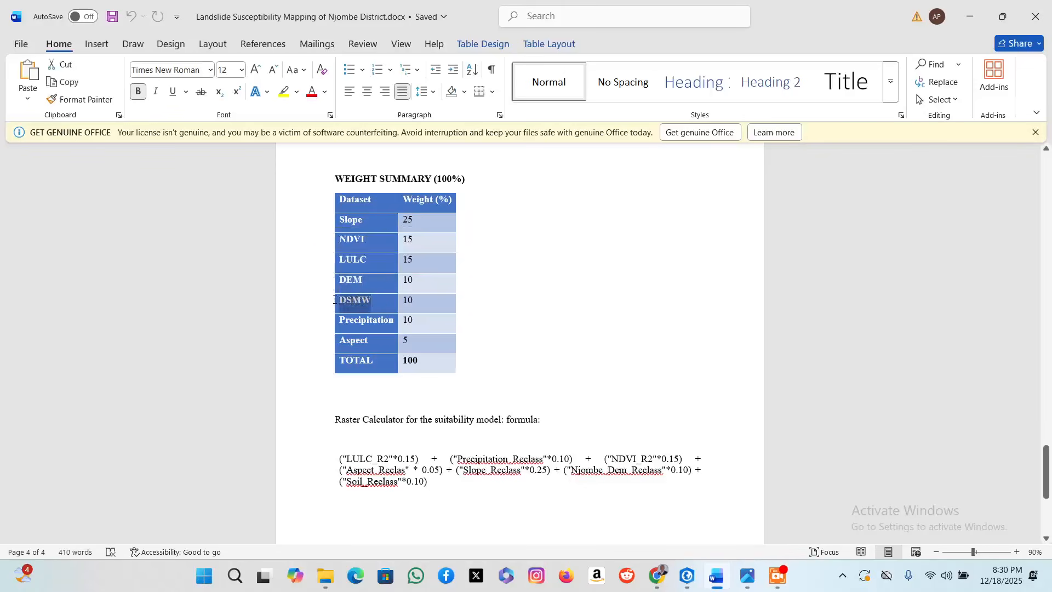
drag(395, 322, 347, 323)
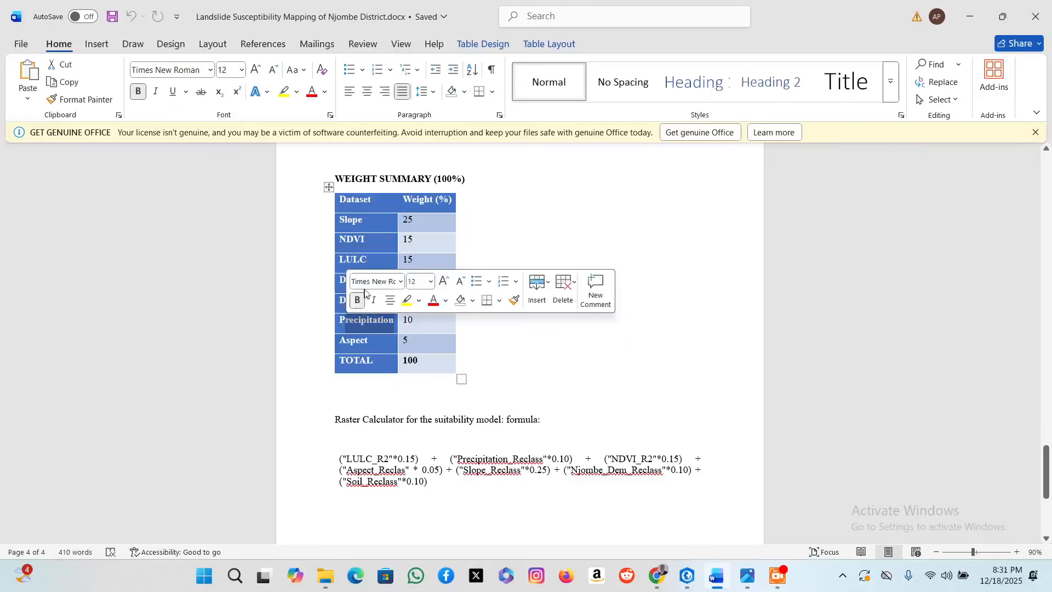
drag(367, 263, 327, 247)
click(483, 319)
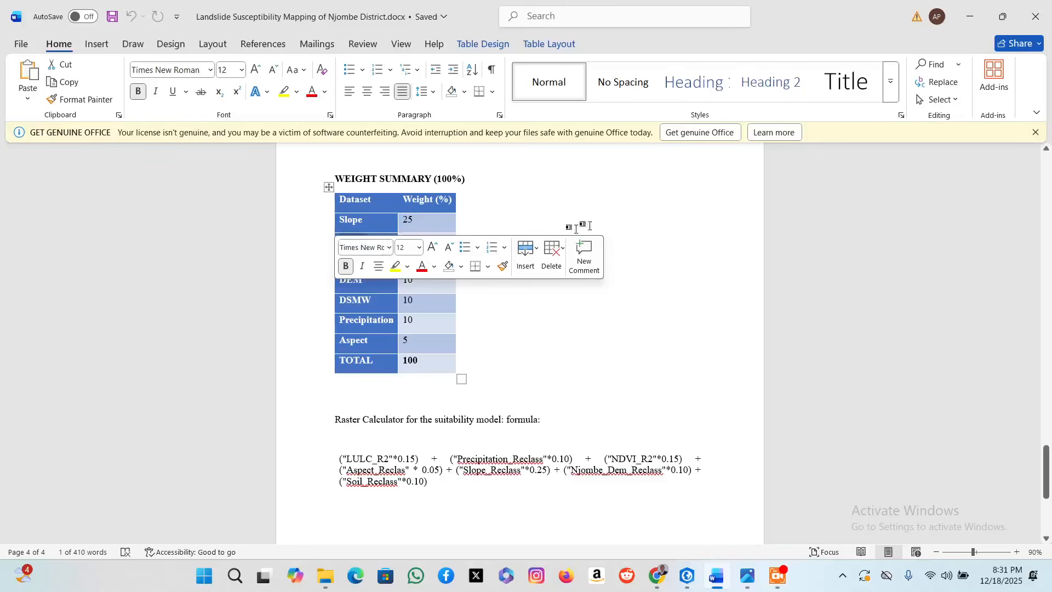
click(630, 214)
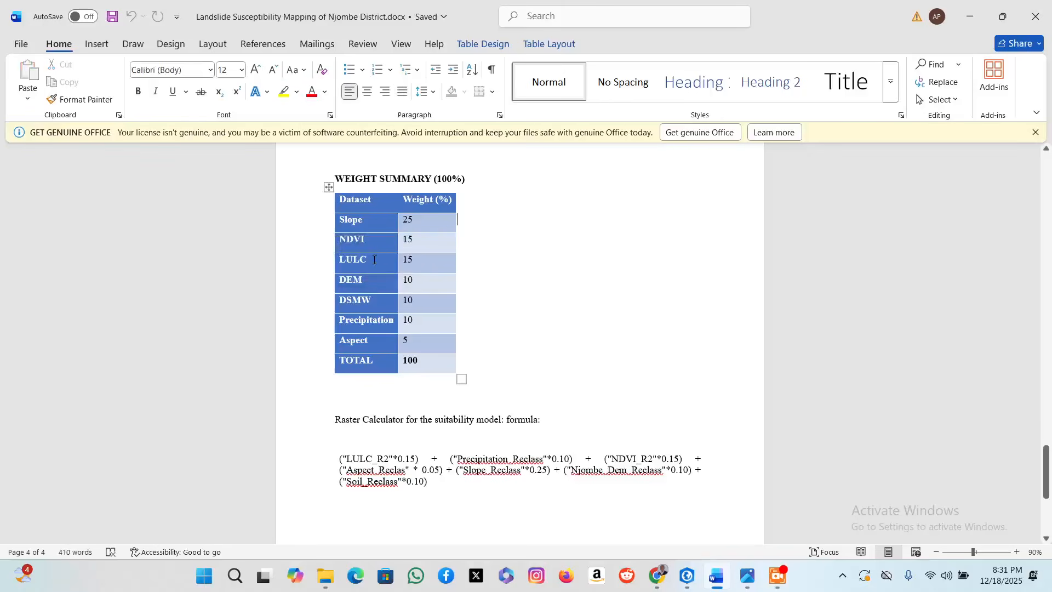
double_click(362, 239)
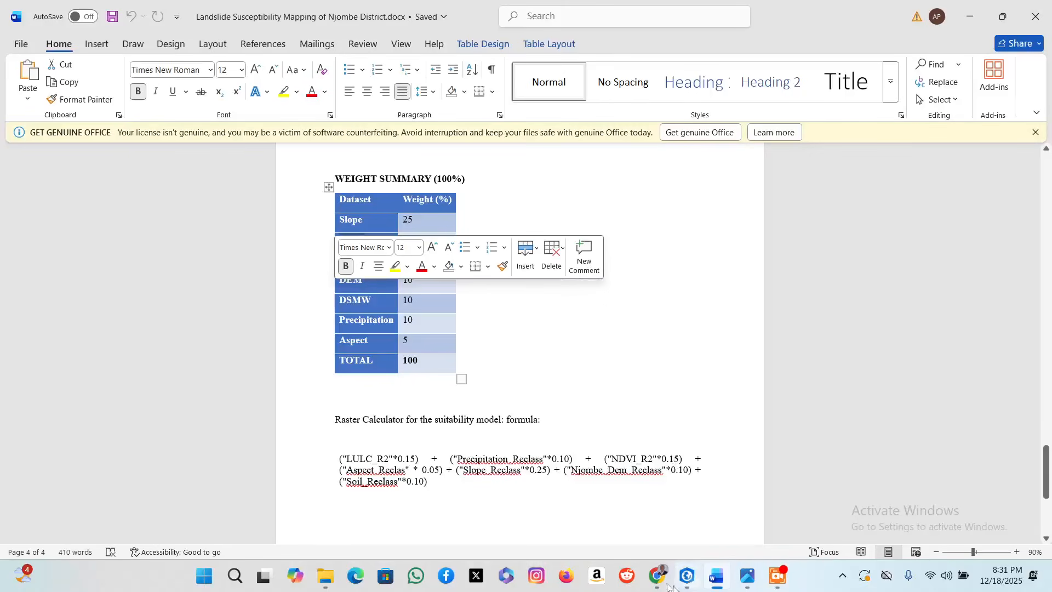
Switch back to the browser and search for "usgs earth explorer" in a new tab.
mouse_move(658, 557)
click(551, 510)
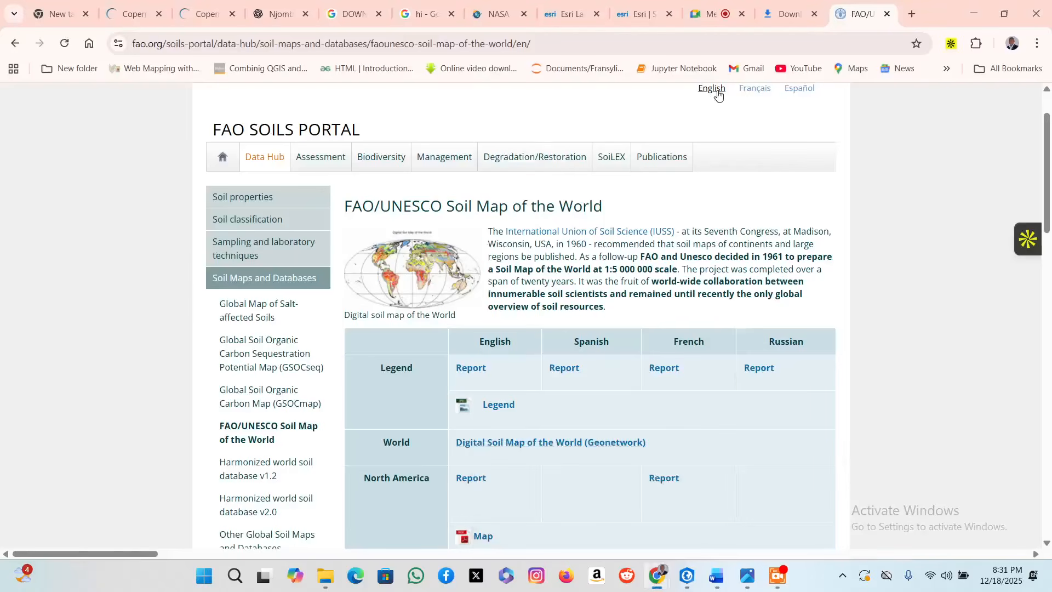
click(913, 15)
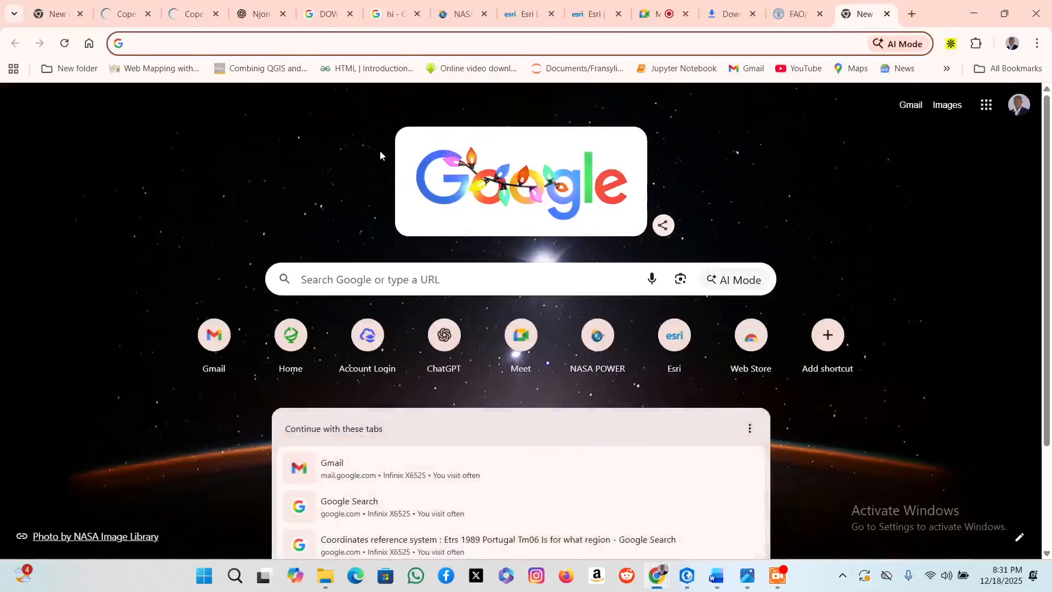
text(usgs)
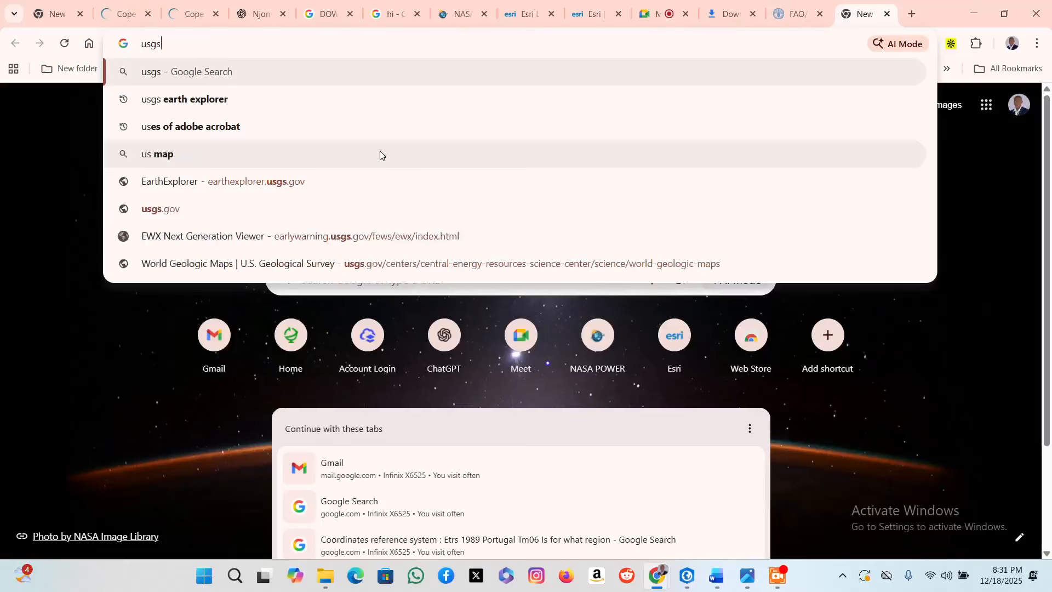
click(237, 102)
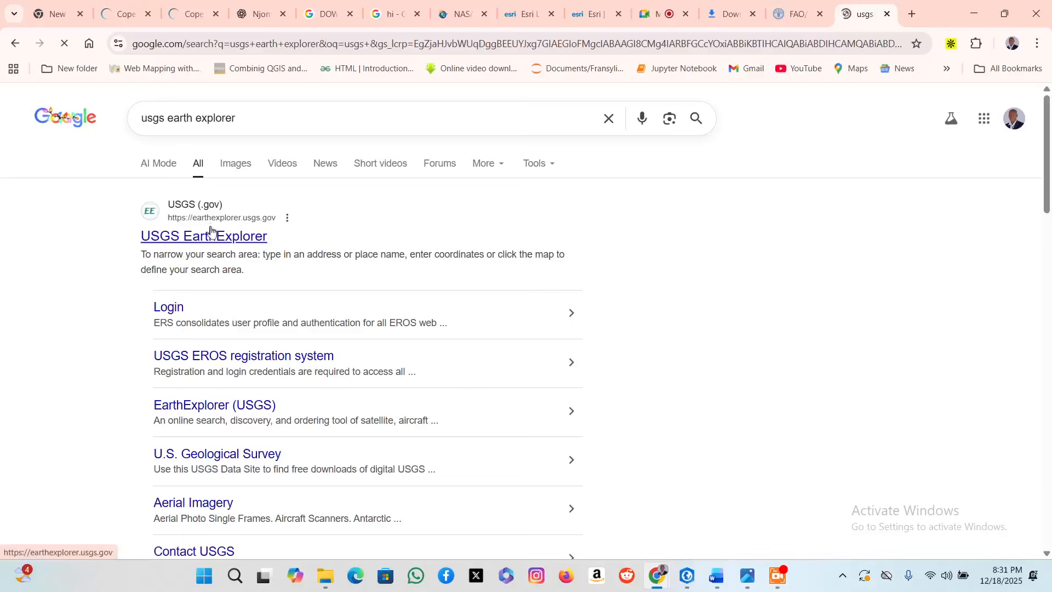
Open the USGS EarthExplorer result and sign in with the saved USGS username and password.
click(218, 243)
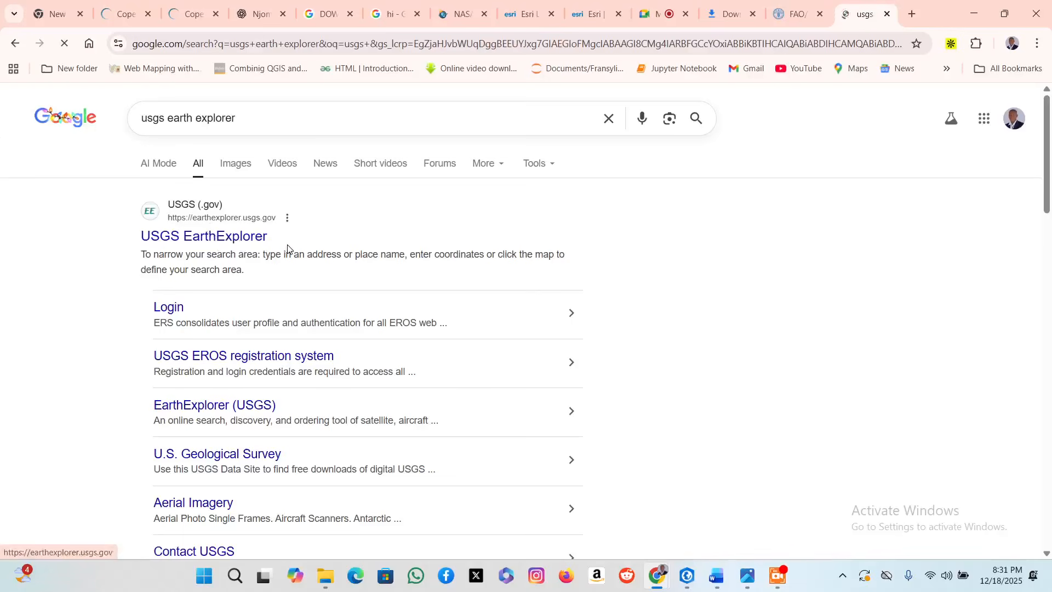
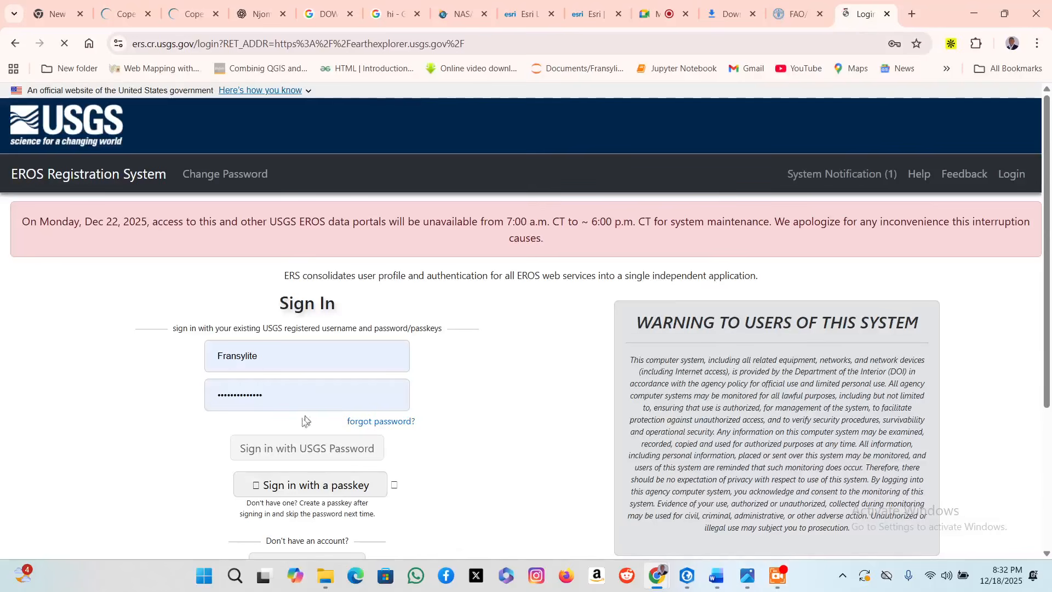
scroll(335, 432, down, 2)
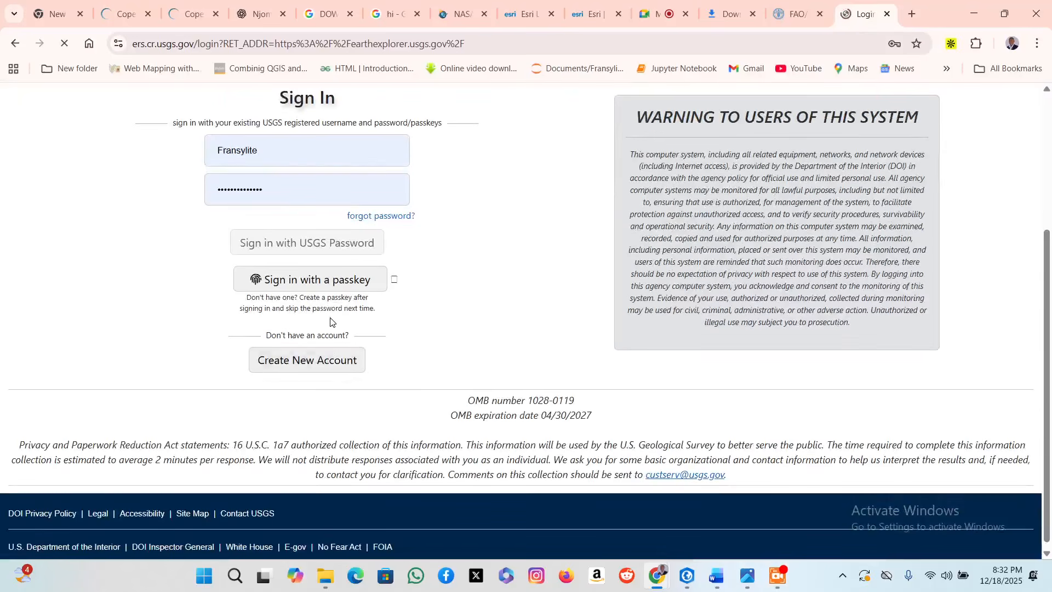
scroll(336, 339, up, 1)
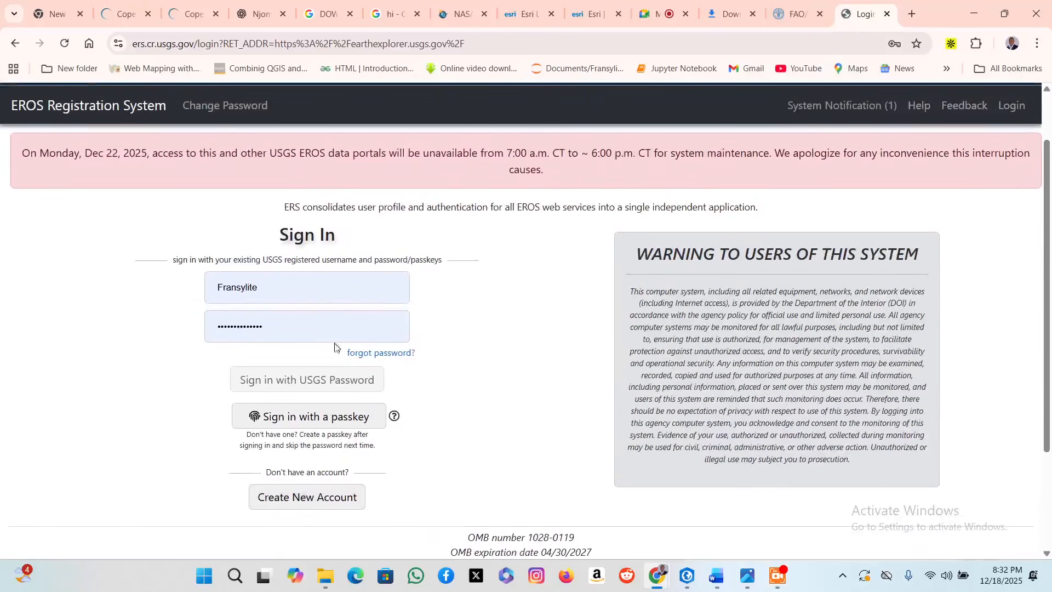
click(477, 359)
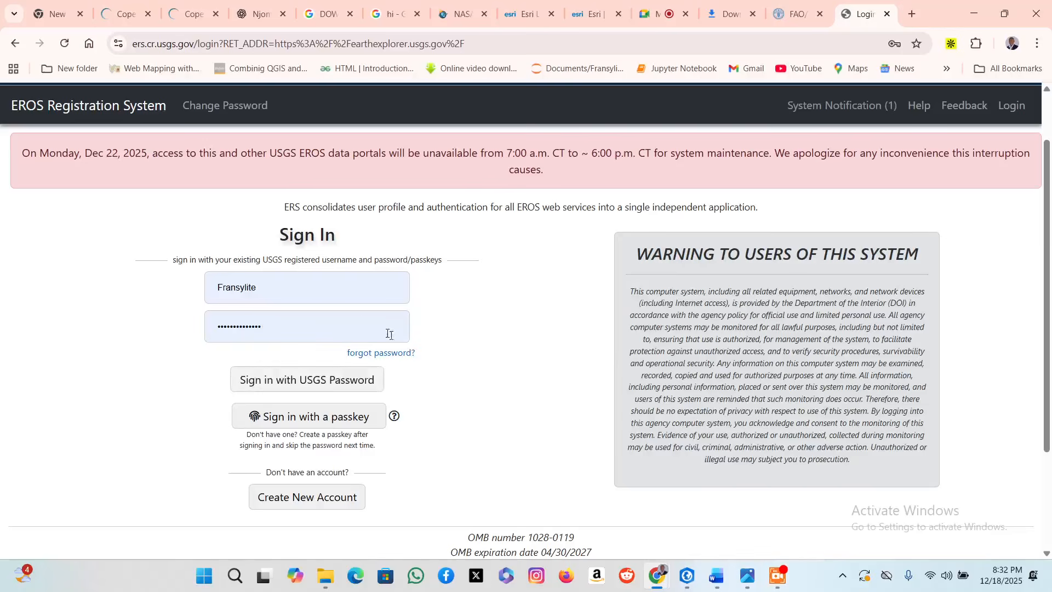
click(70, 44)
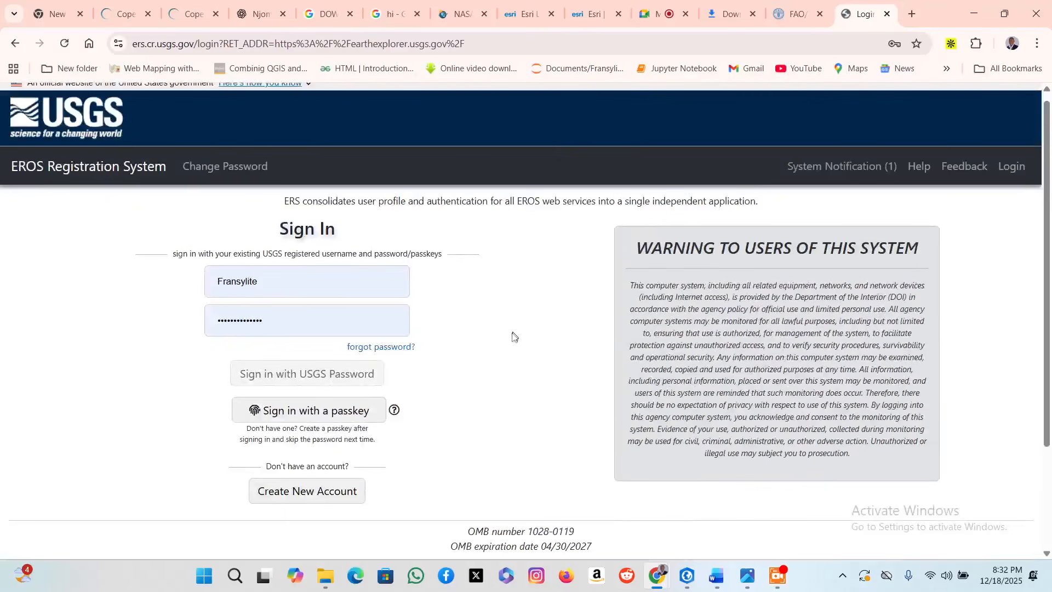
click(321, 288)
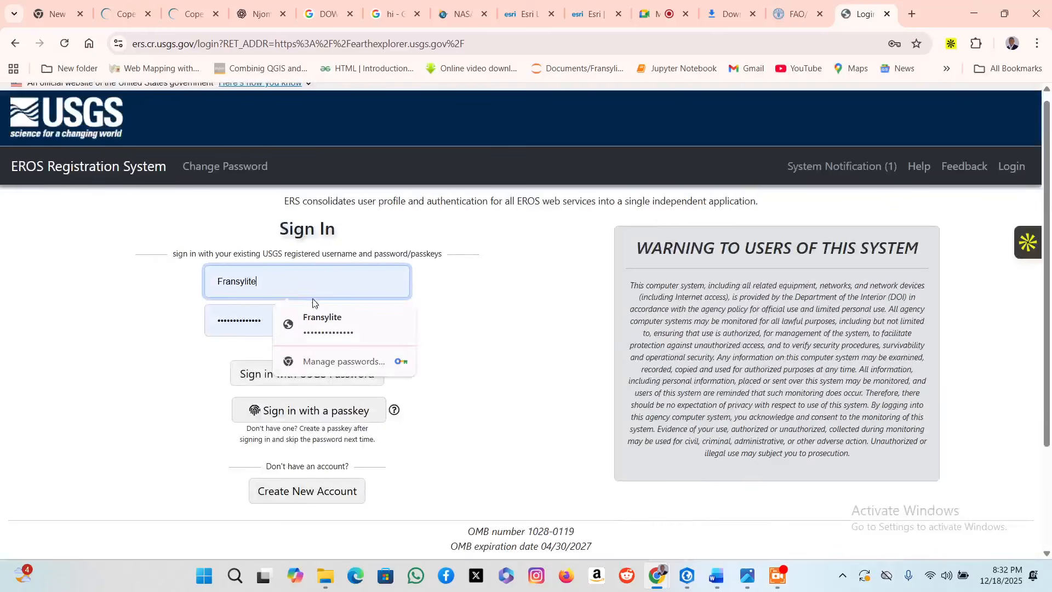
click(266, 316)
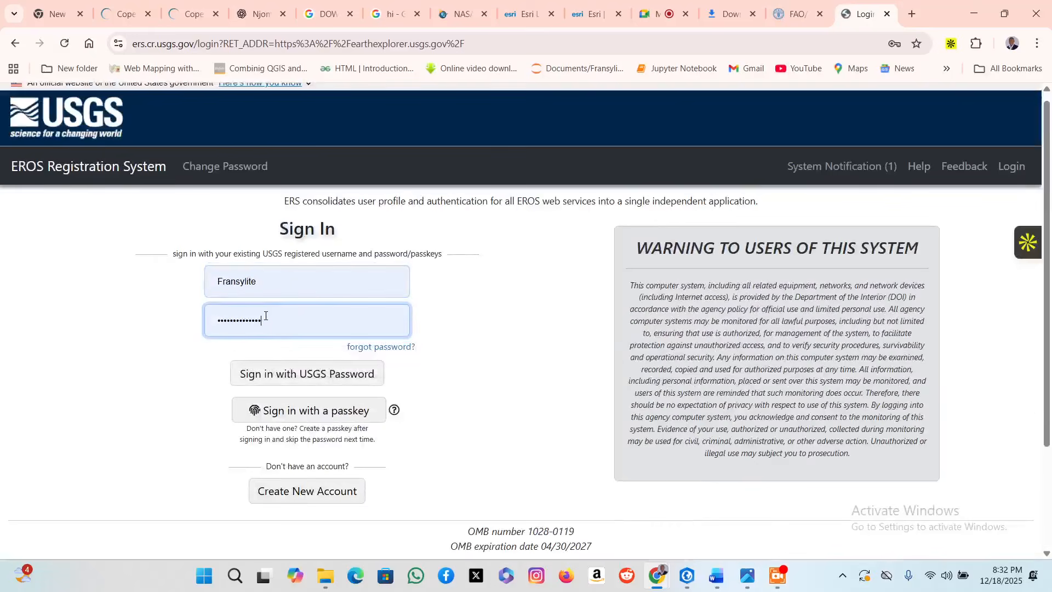
click(307, 382)
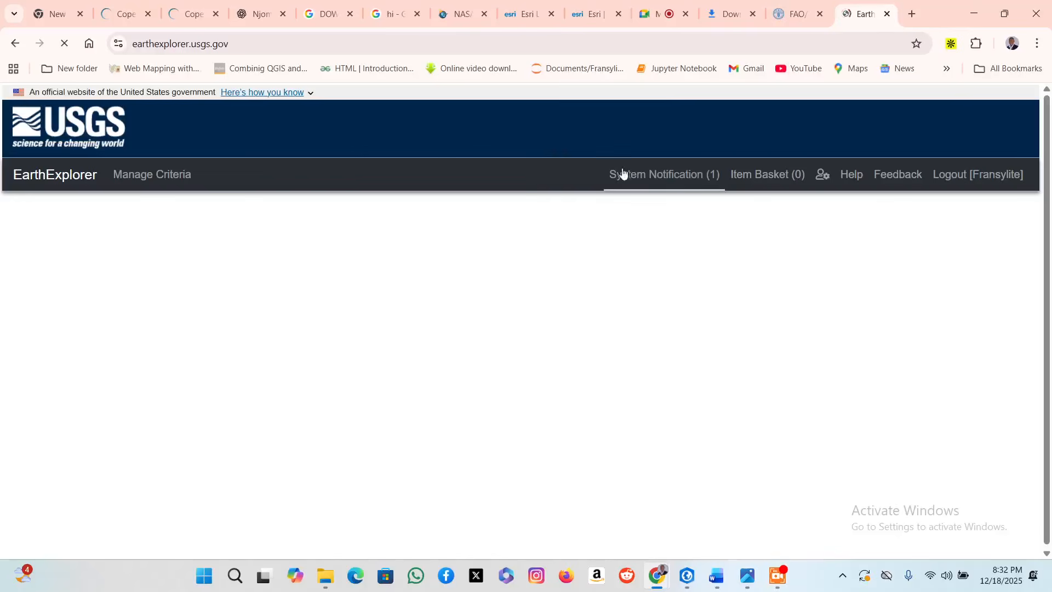
Look through EarthExplorer's item basket, system notification and saved criteria, and return to its home page.
click(757, 175)
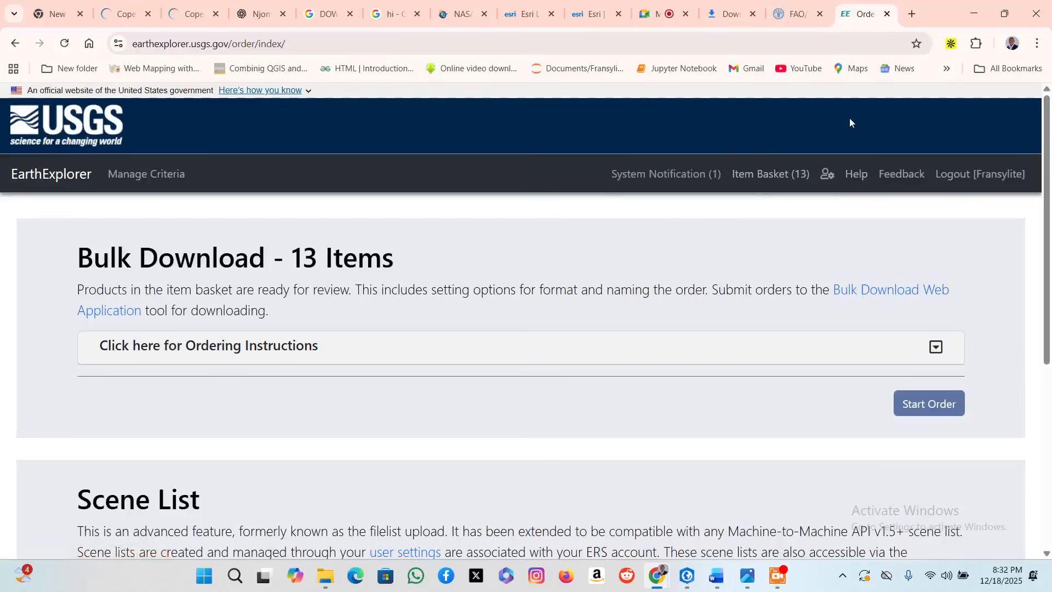
click(678, 174)
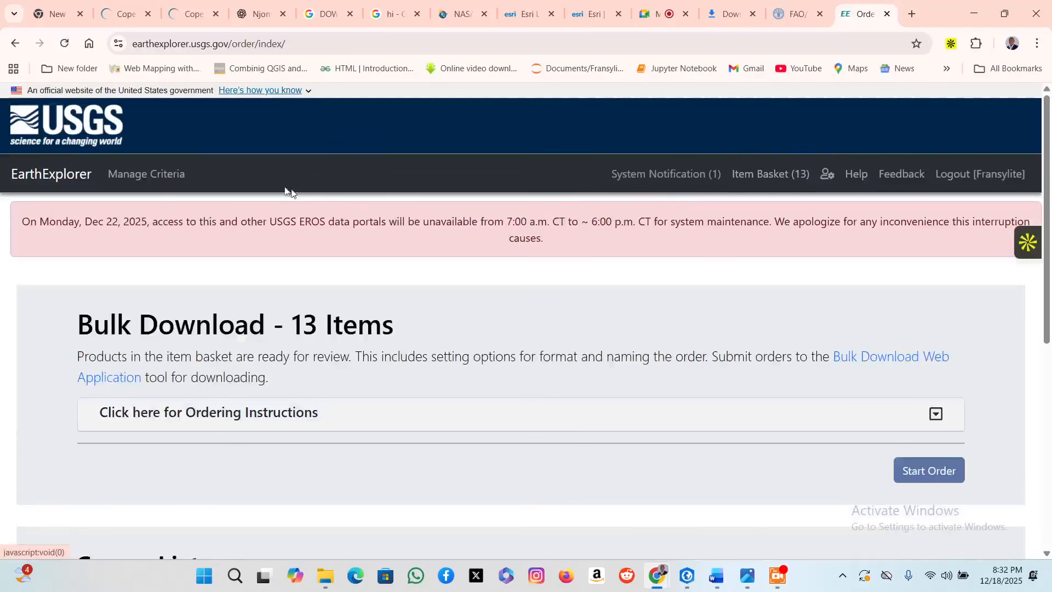
click(57, 174)
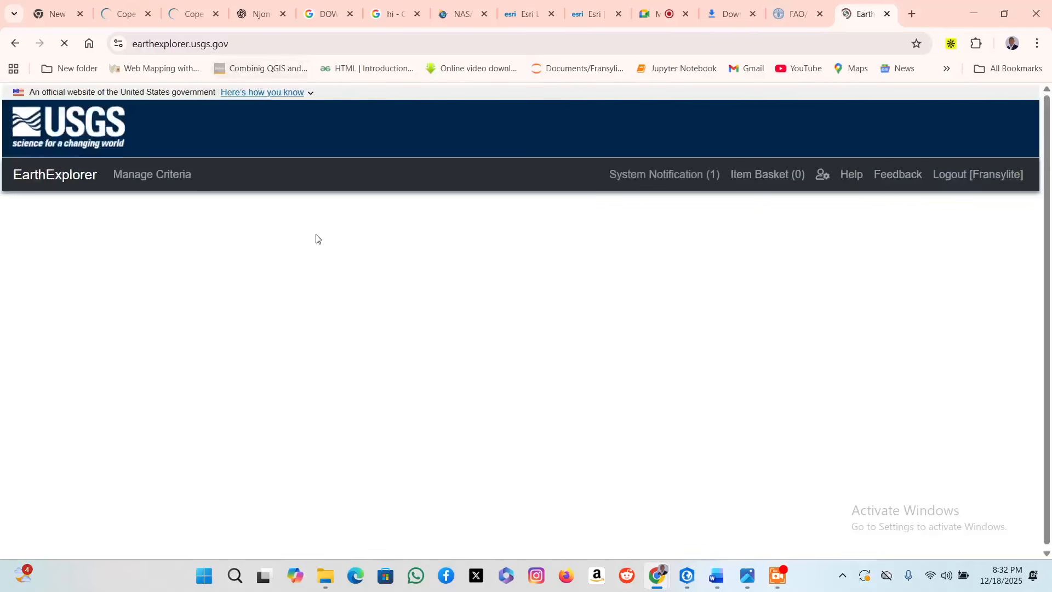
click(172, 176)
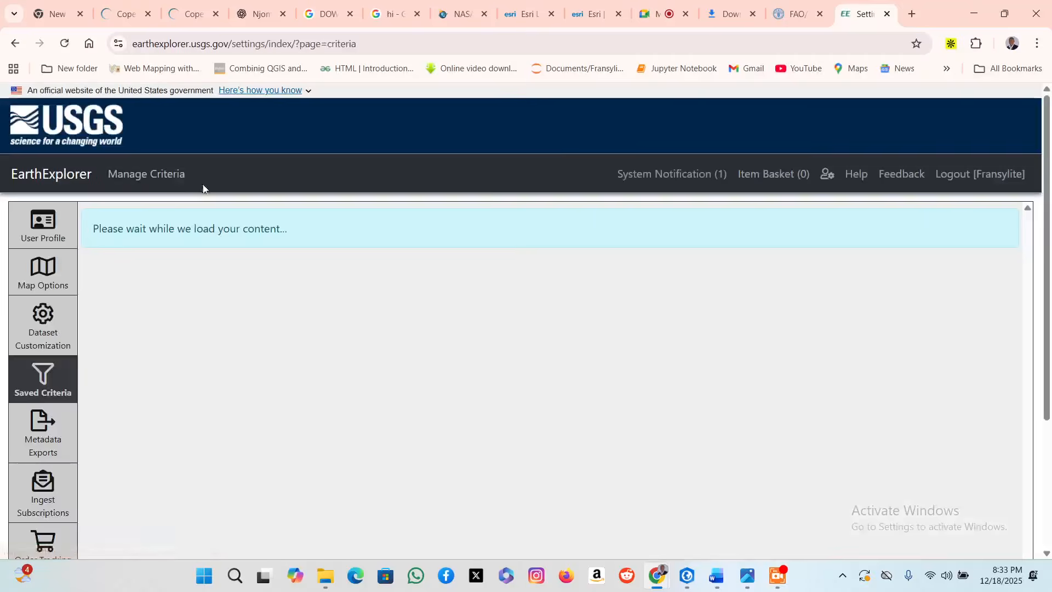
scroll(465, 345, down, 4)
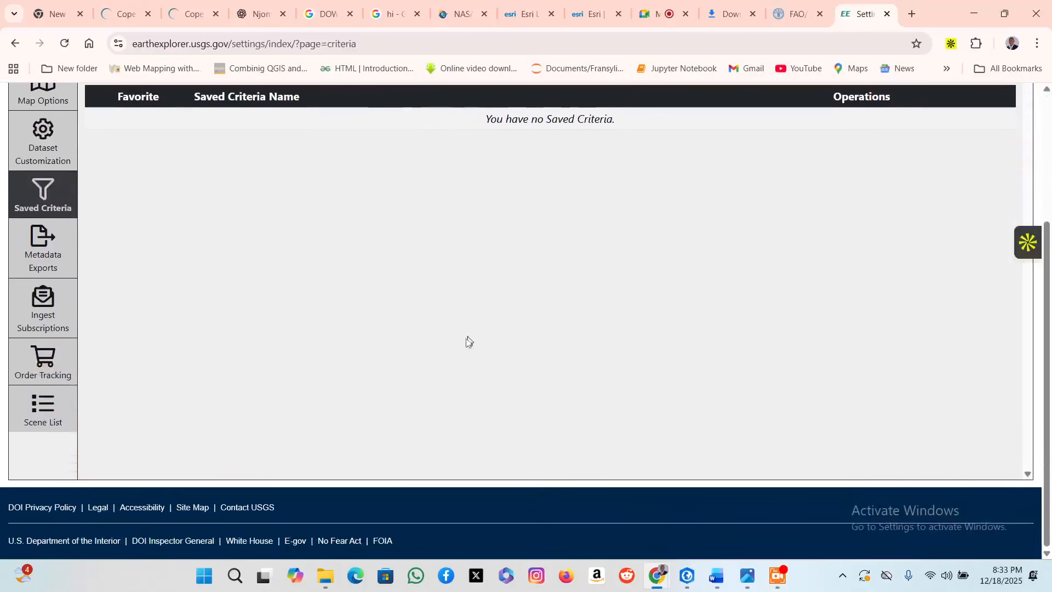
scroll(465, 346, up, 4)
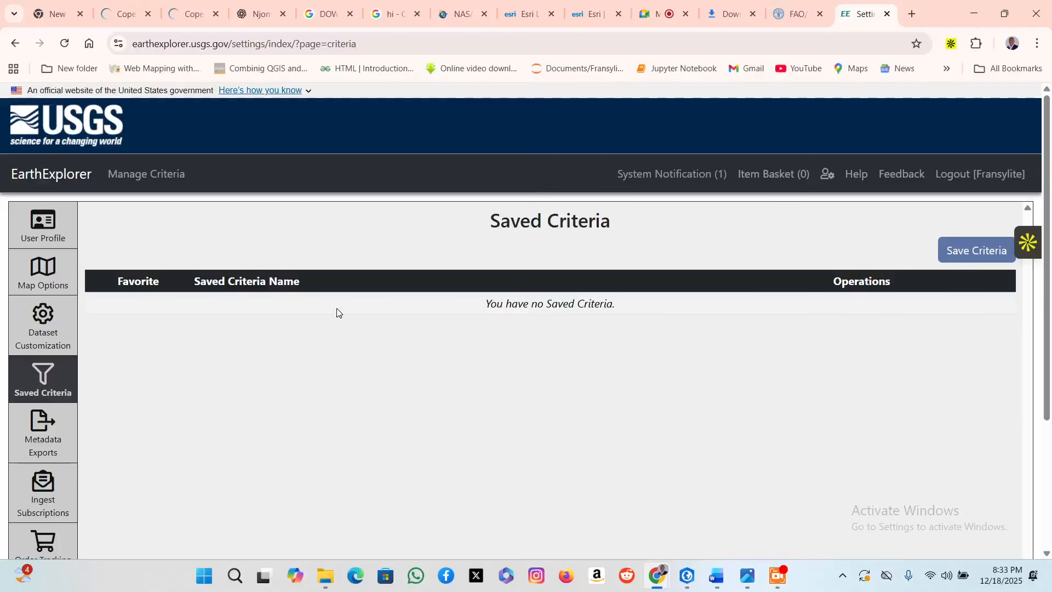
click(63, 172)
scroll(240, 258, down, 1)
scroll(240, 261, down, 3)
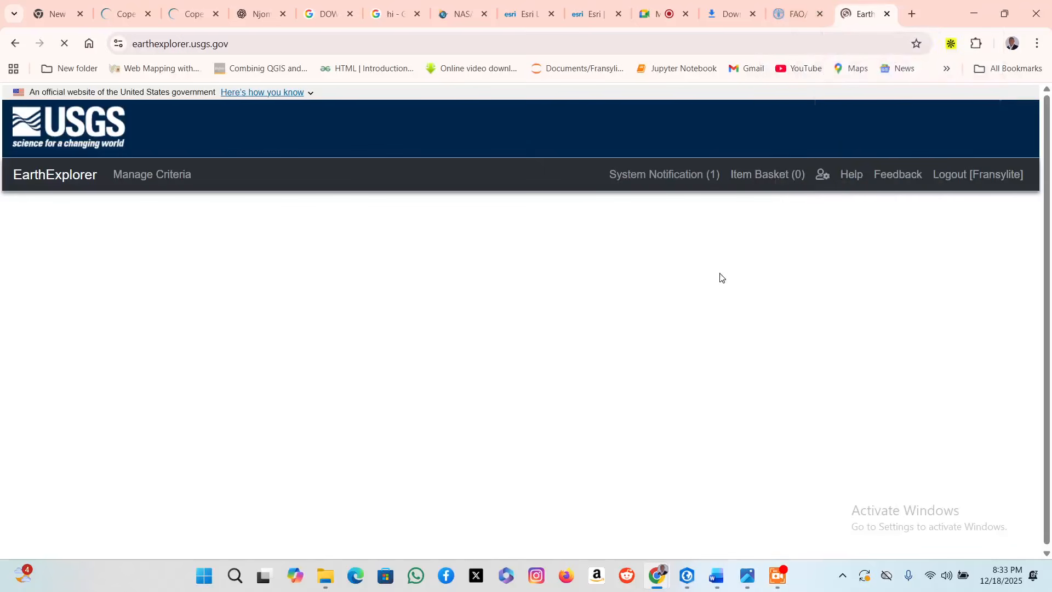
Close the EarthExplorer tab and reopen the site through a new search for "usgs earth explorer".
click(887, 14)
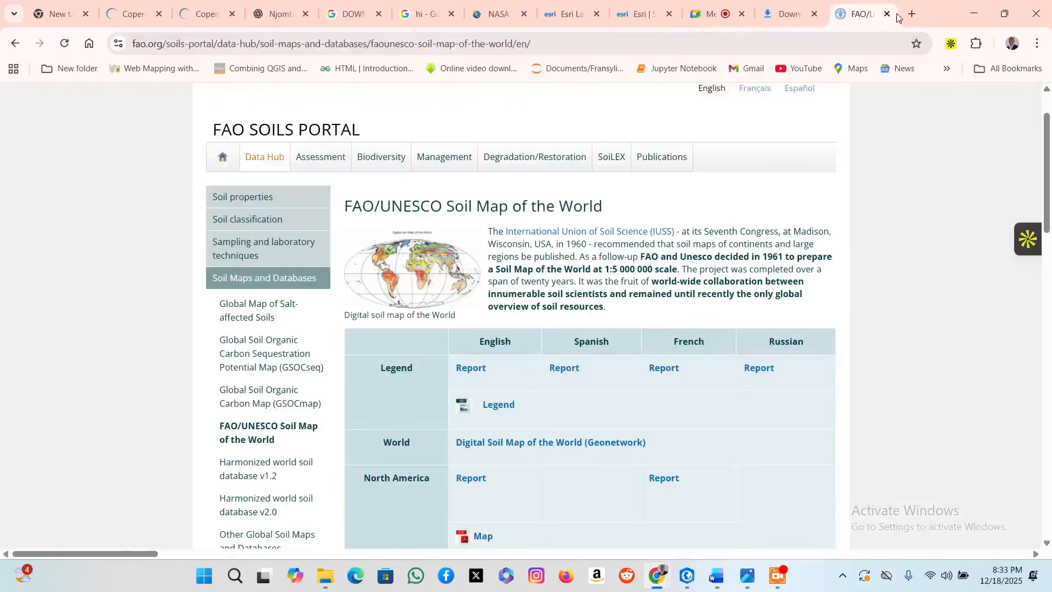
click(912, 14)
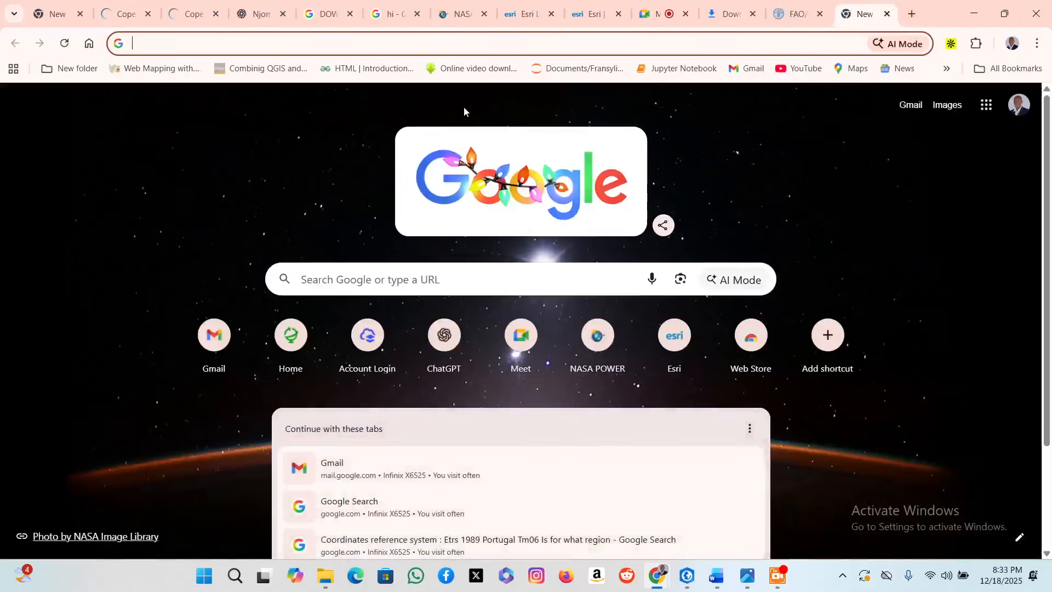
text(ug)
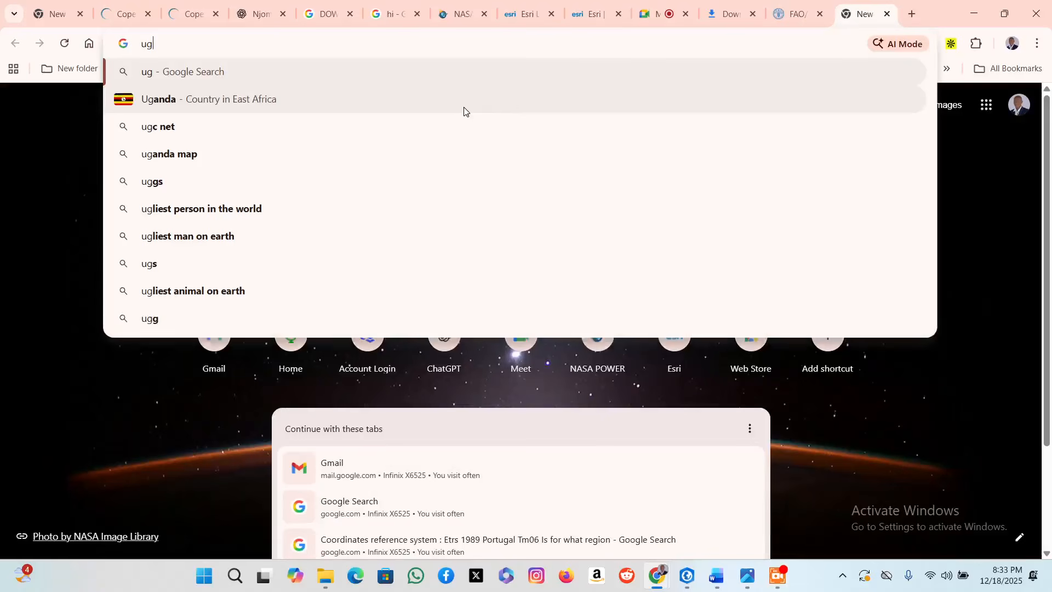
key(BackSpace)
text(sgs )
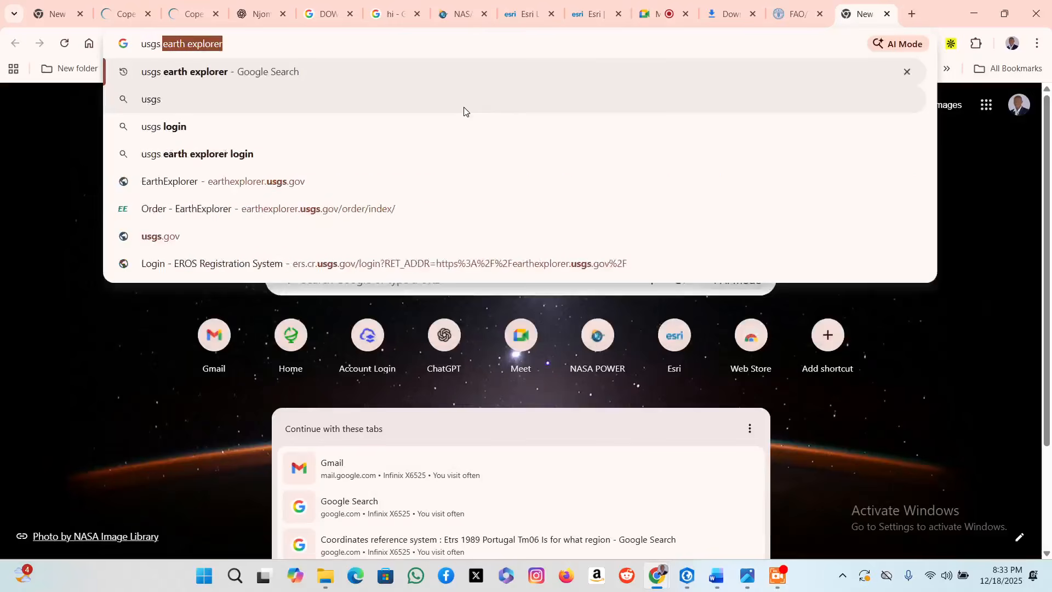
text(earth explorer)
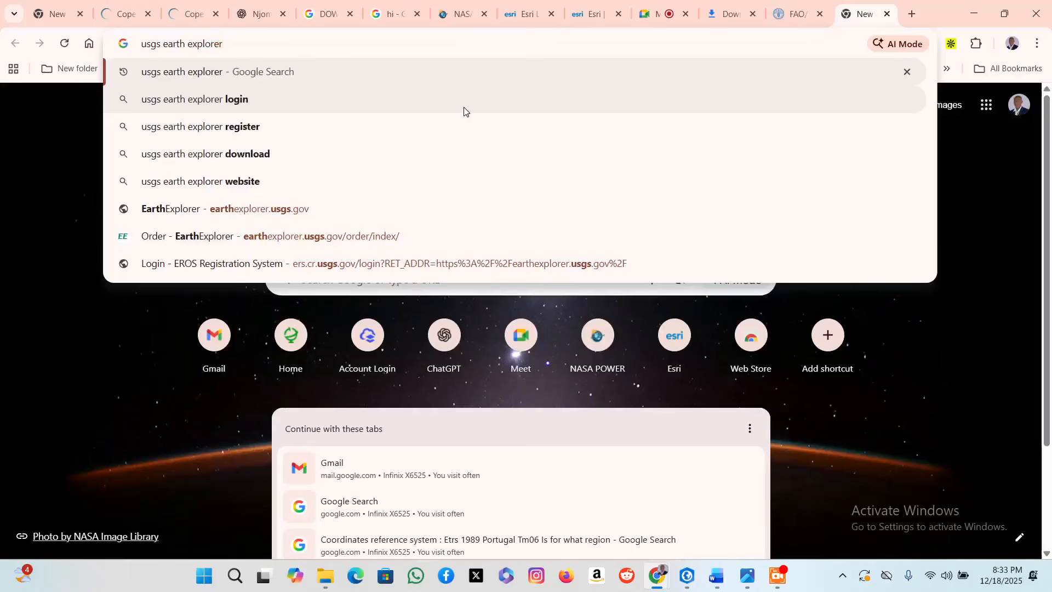
key(Return)
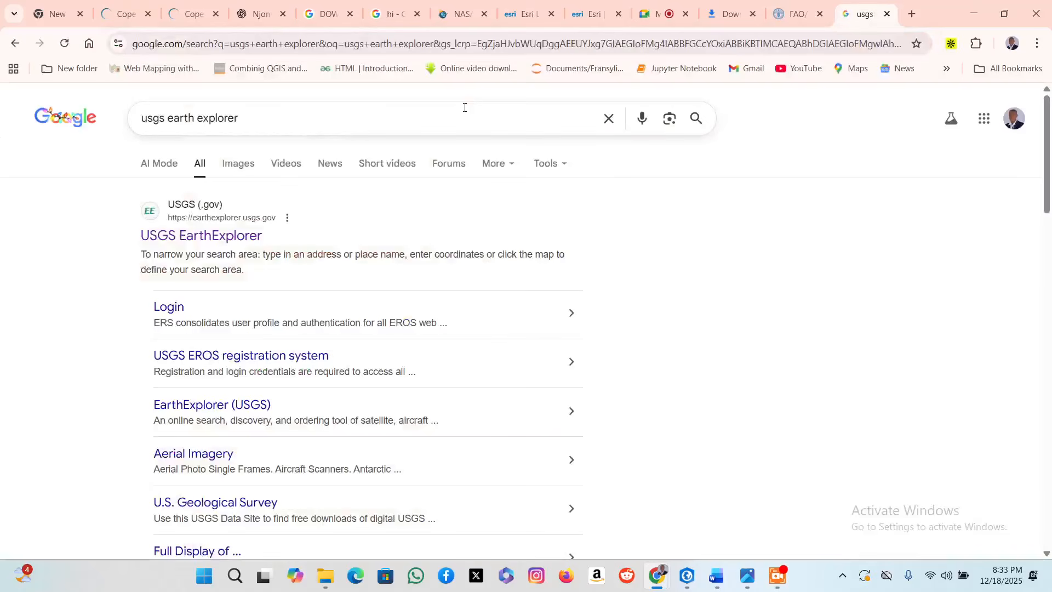
click(174, 237)
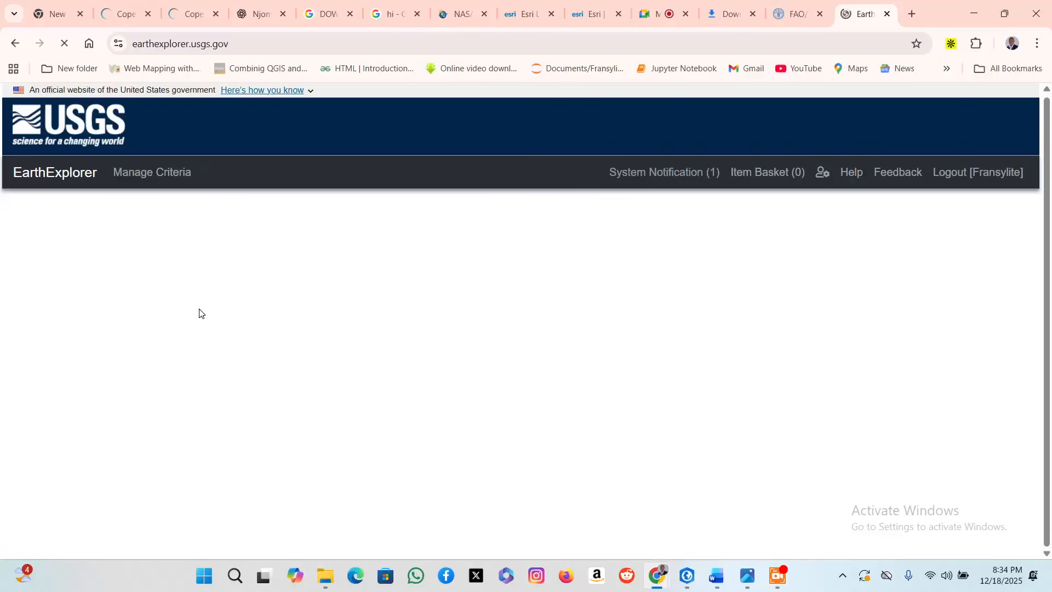
Close the Njombe ChatGPT, empty new-tab and downloads browser tabs, keeping EarthExplorer open.
click(283, 14)
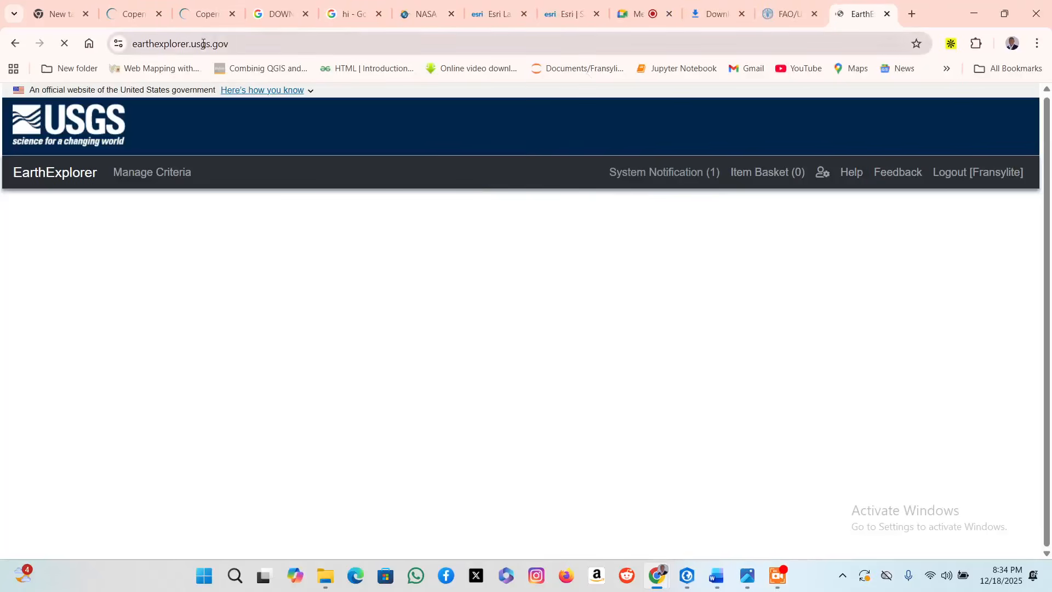
click(86, 14)
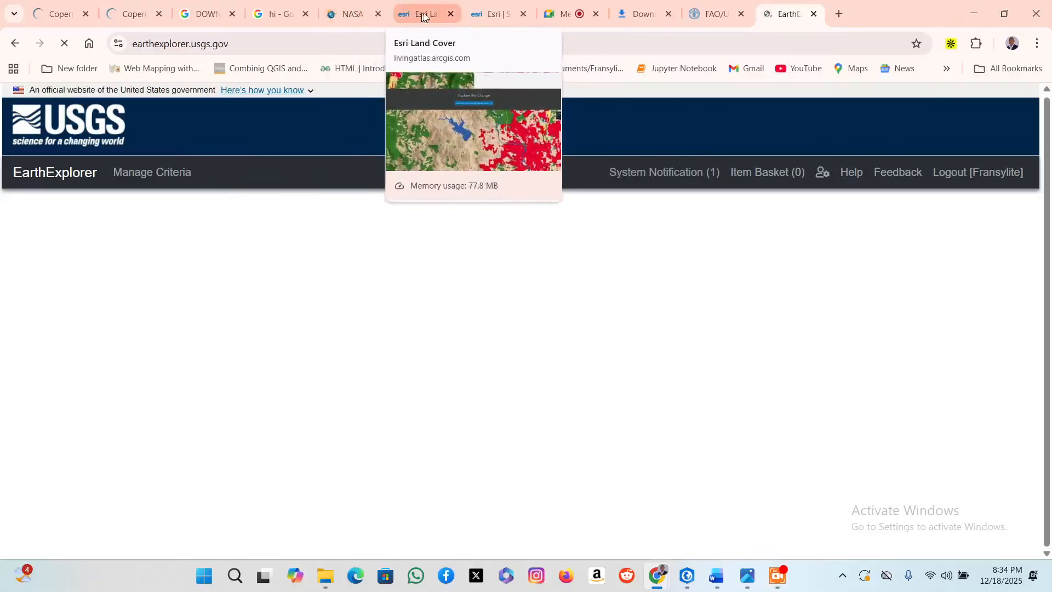
click(668, 17)
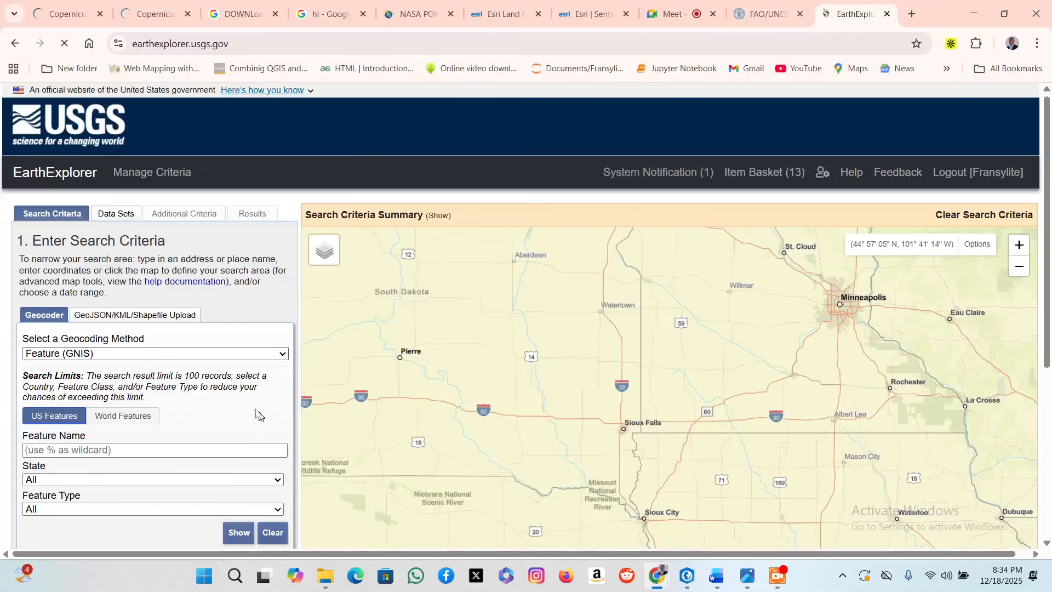
Define the EarthExplorer search area by uploading aoi_mask.zip as a shapefile, and review the resulting polygon and its coordinates.
click(160, 320)
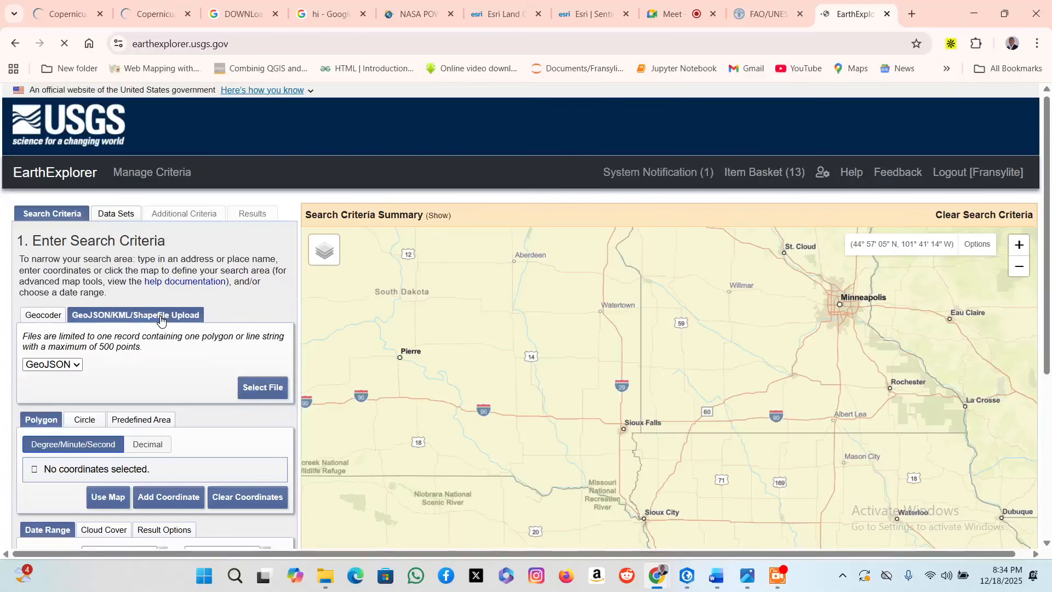
click(76, 365)
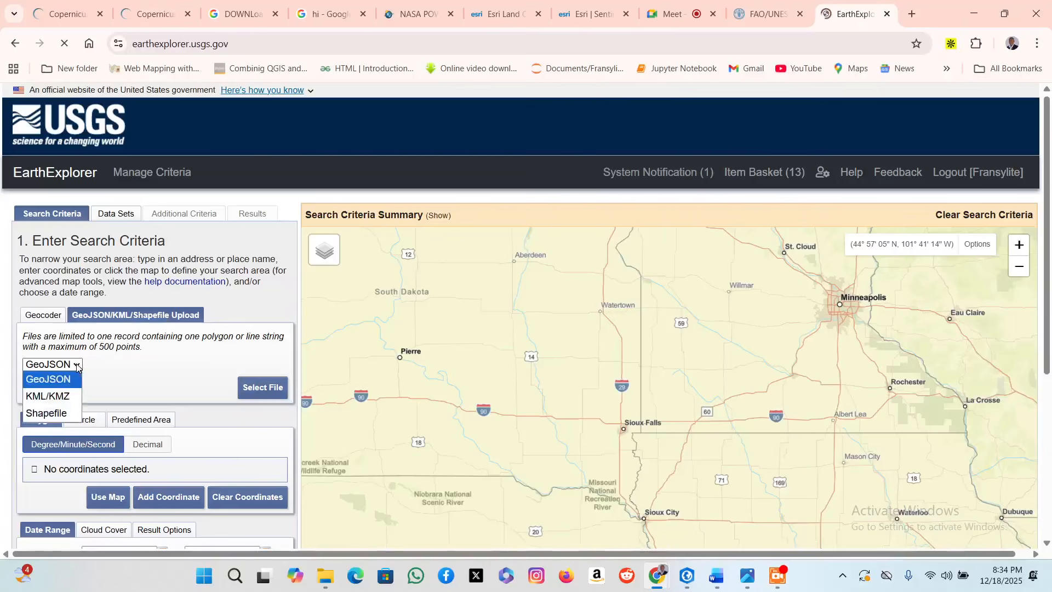
click(48, 413)
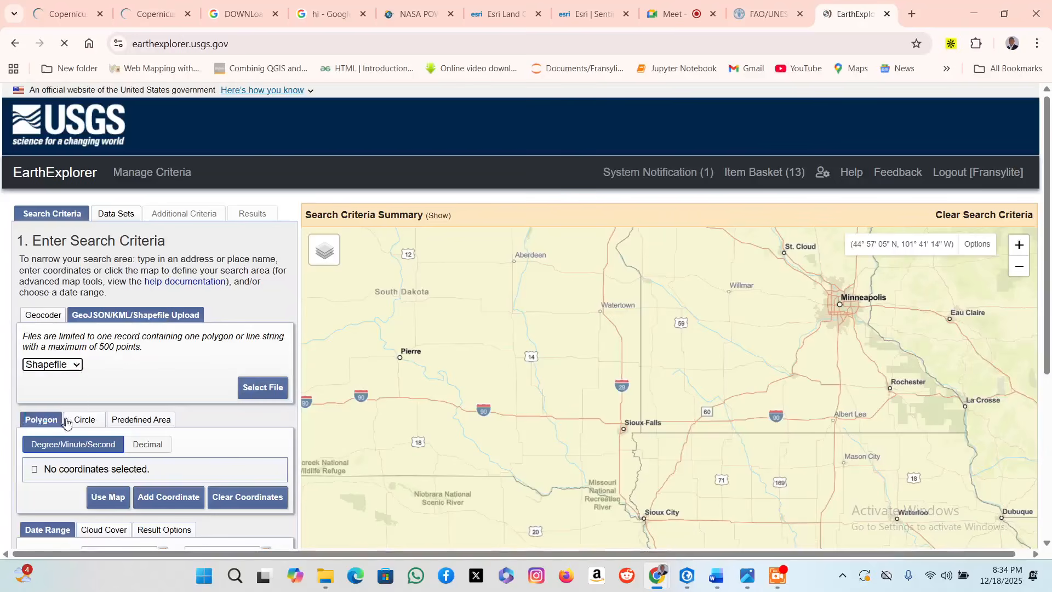
click(263, 394)
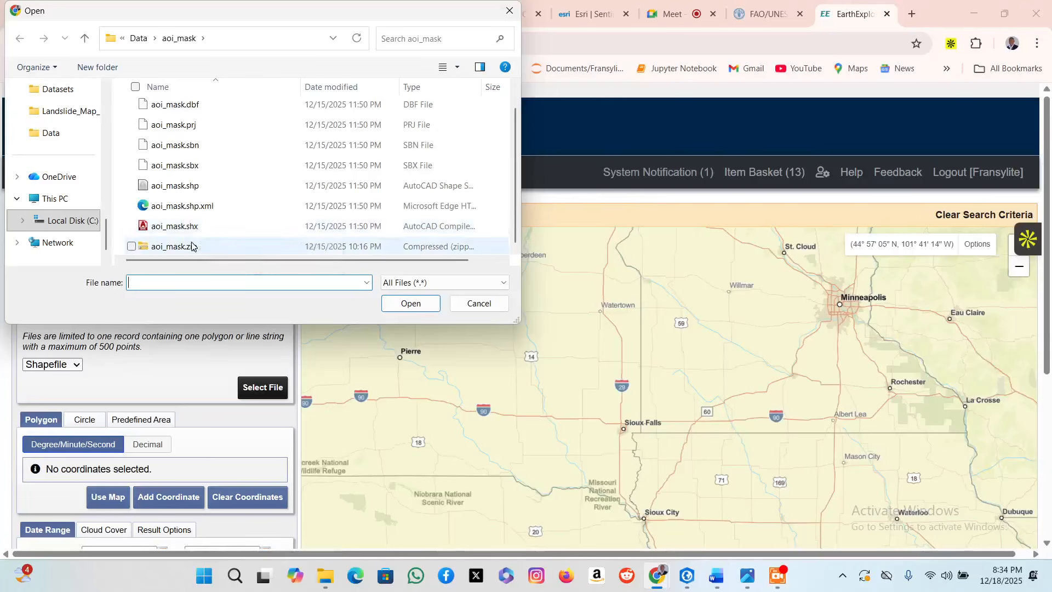
click(191, 246)
click(410, 303)
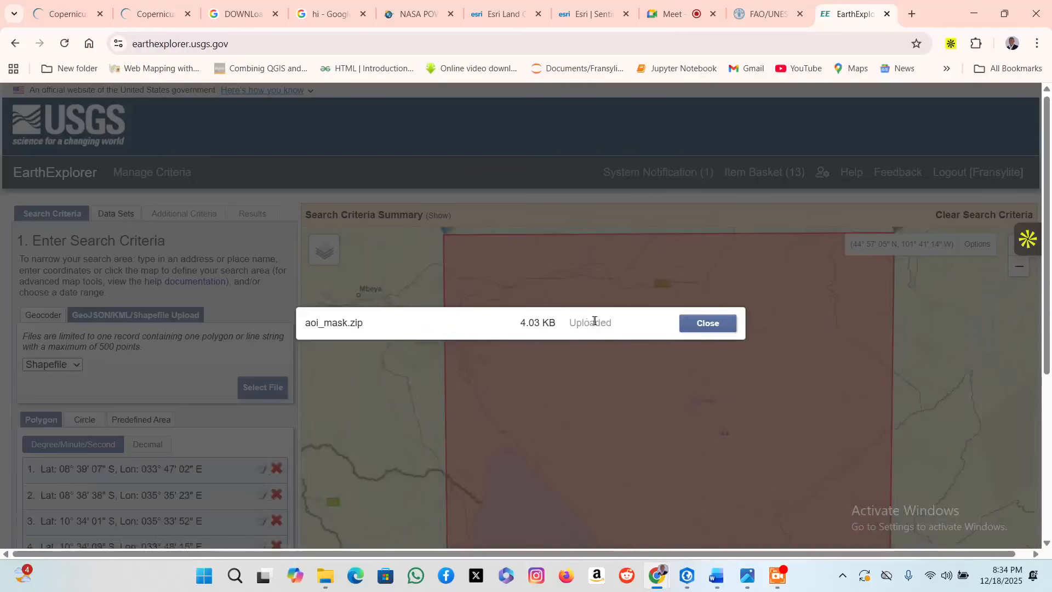
scroll(603, 326, down, 1)
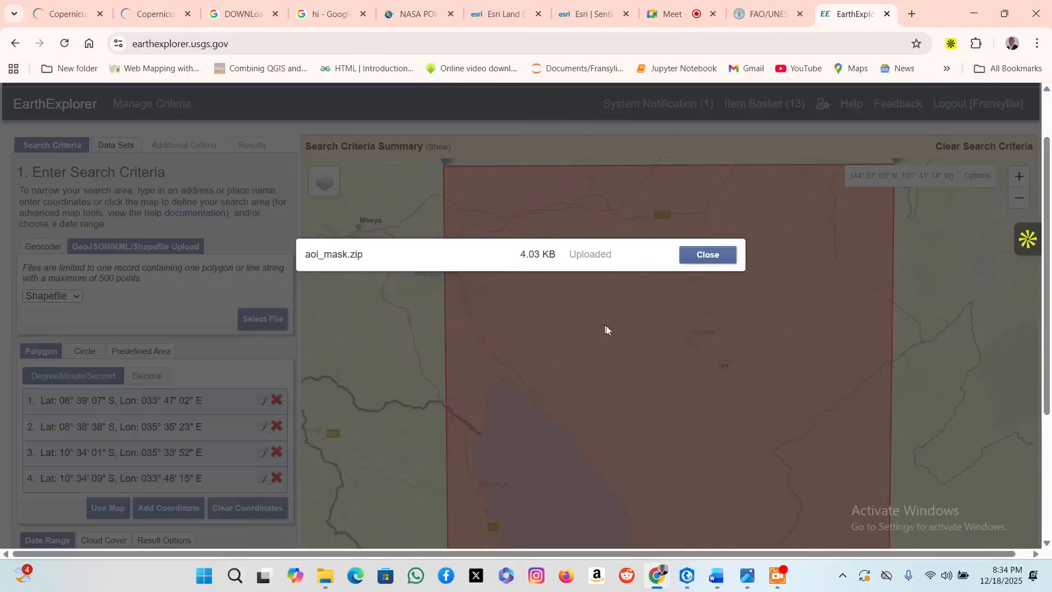
click(708, 256)
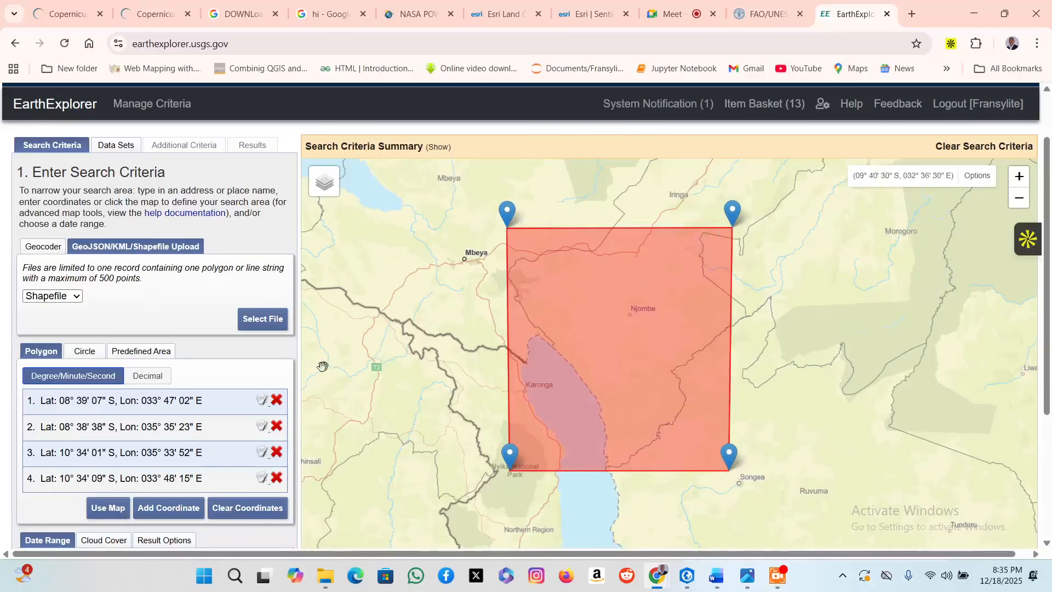
scroll(197, 410, down, 4)
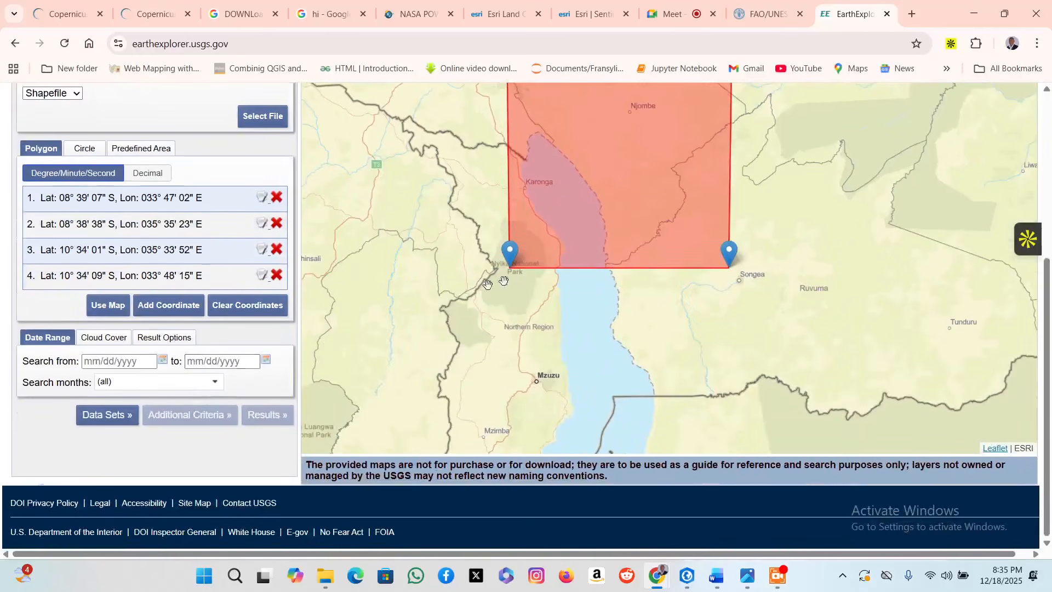
scroll(148, 378, up, 3)
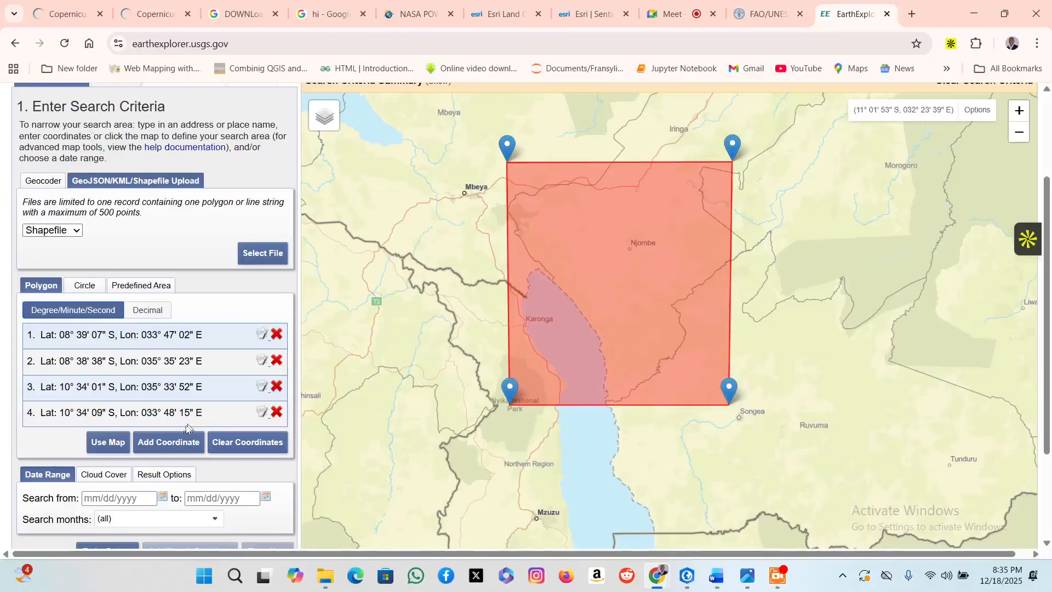
Set the search date range from 01/01/2013 to 01/12/2025.
scroll(203, 372, down, 3)
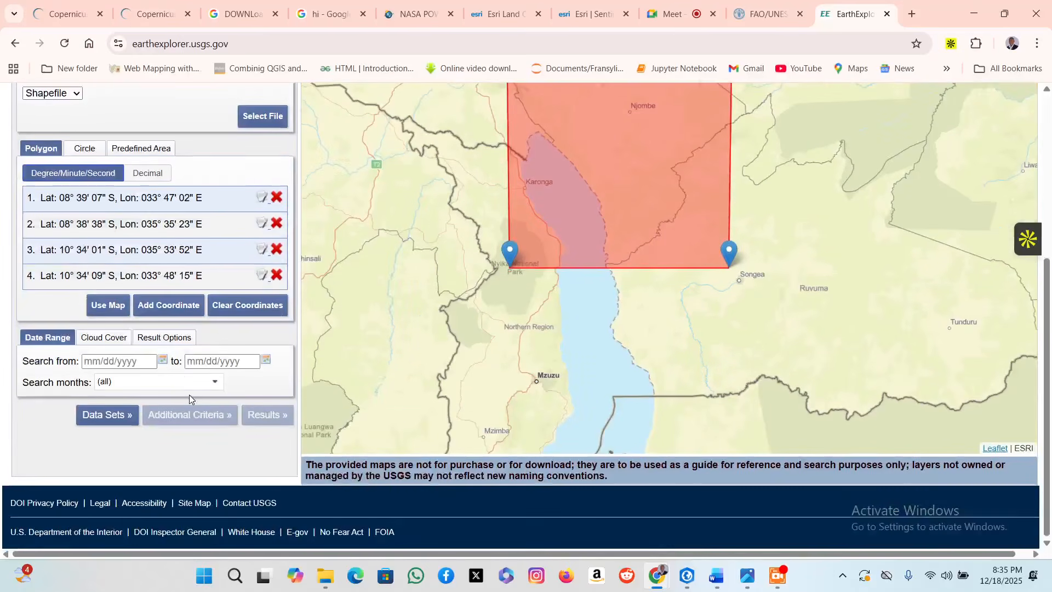
click(144, 364)
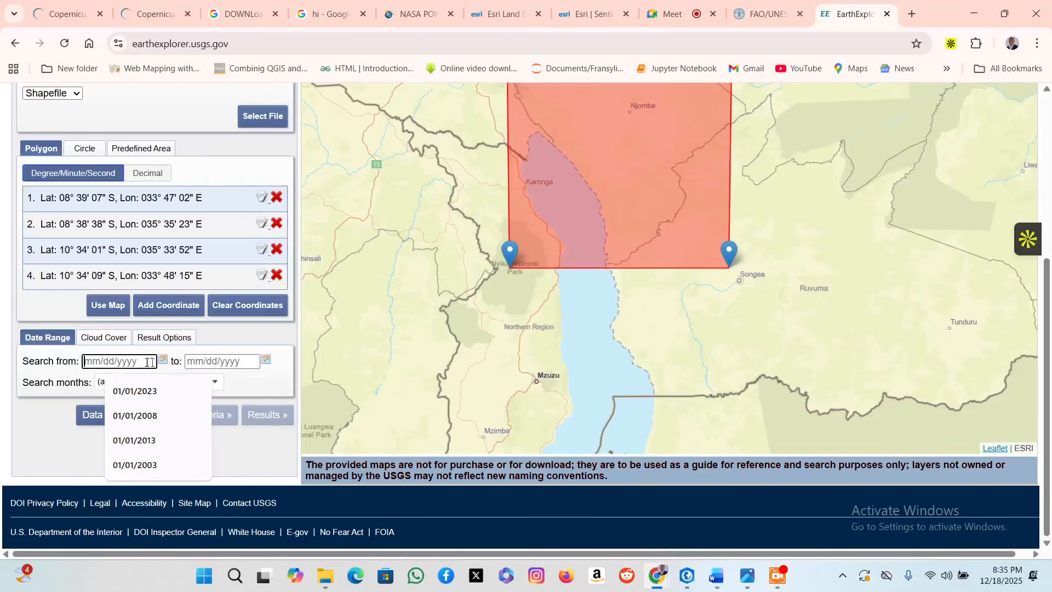
click(252, 449)
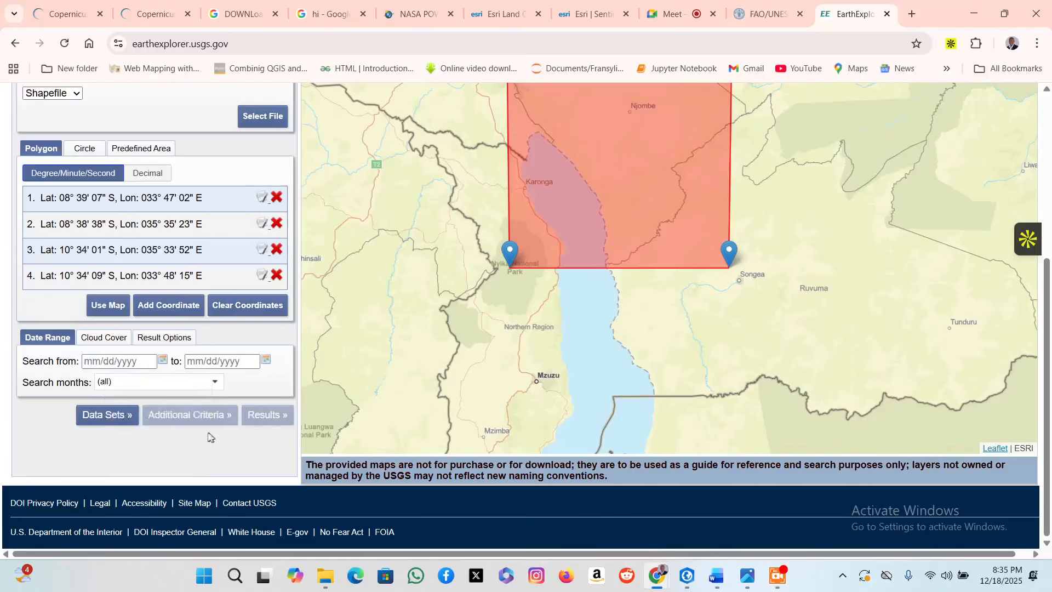
click(129, 363)
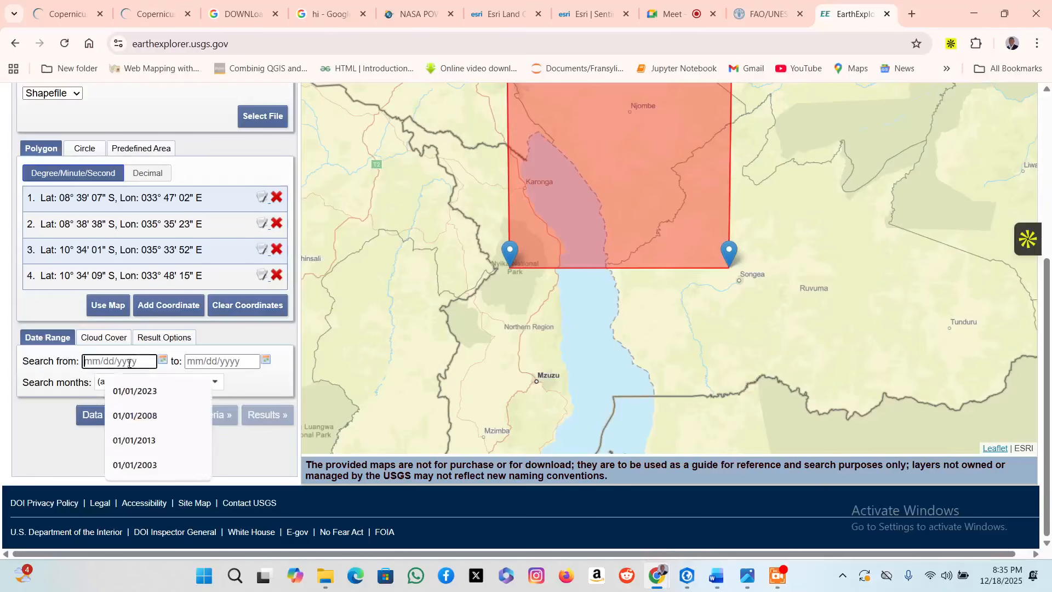
click(150, 442)
click(221, 361)
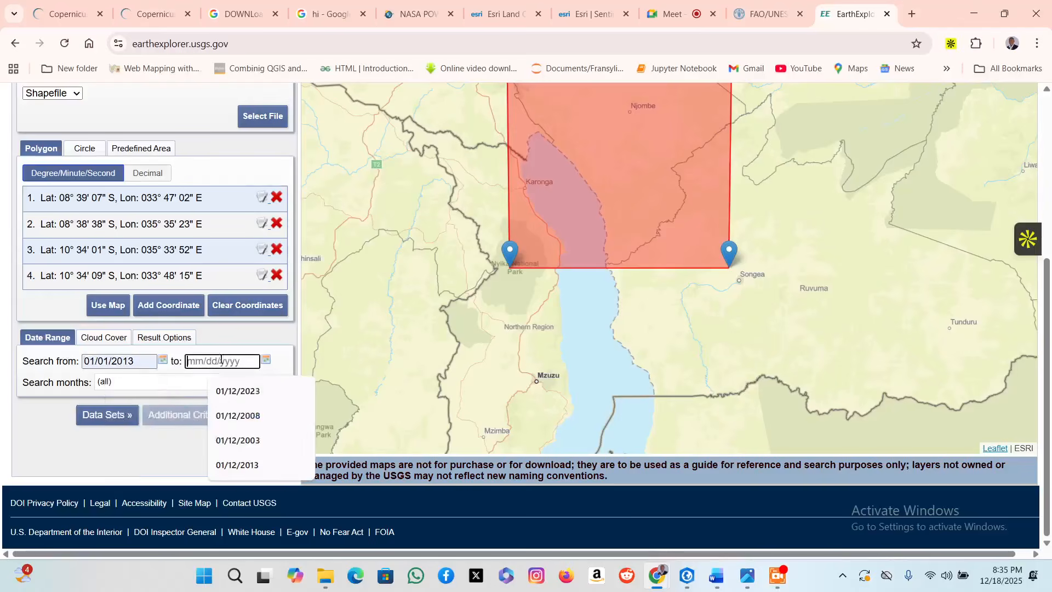
click(242, 392)
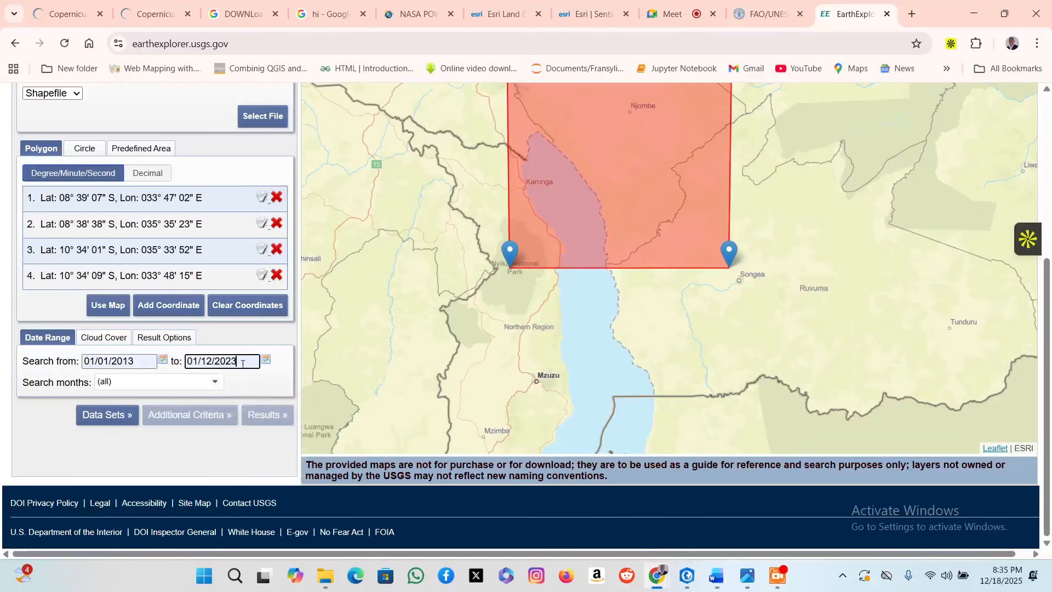
key(BackSpace)
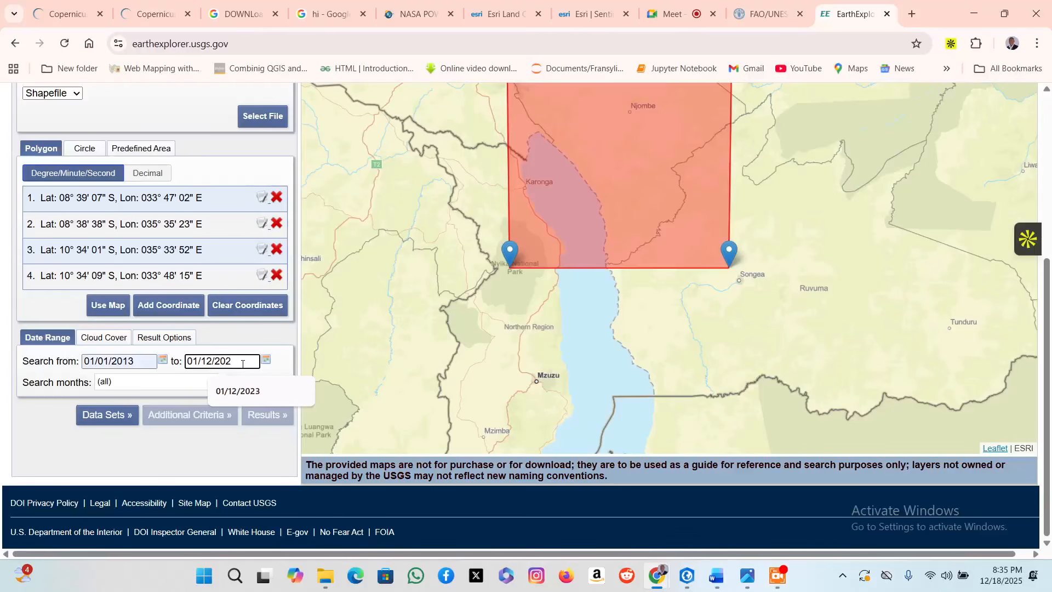
text(5)
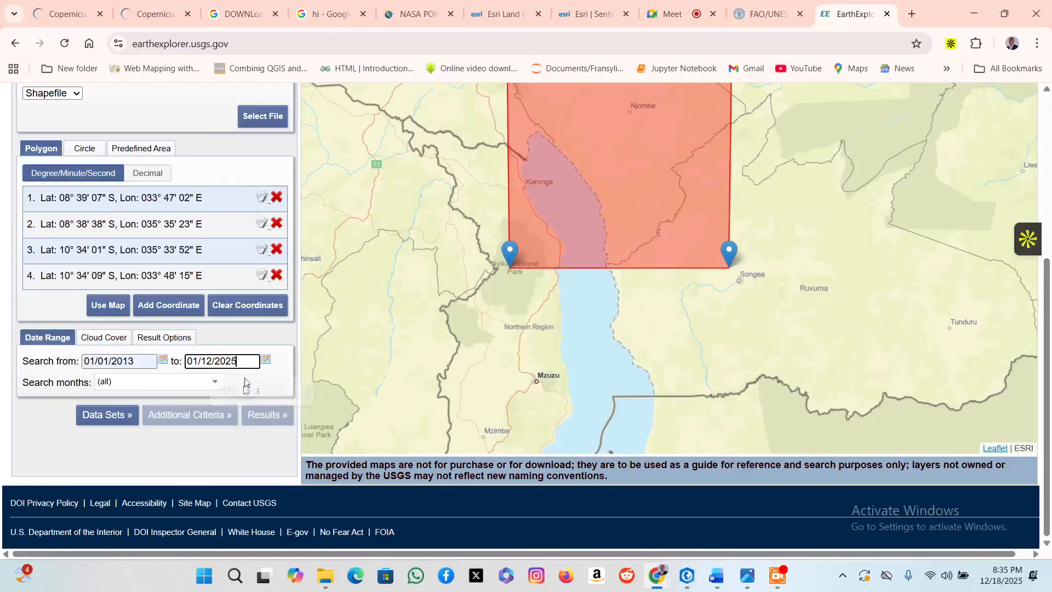
scroll(169, 317, up, 2)
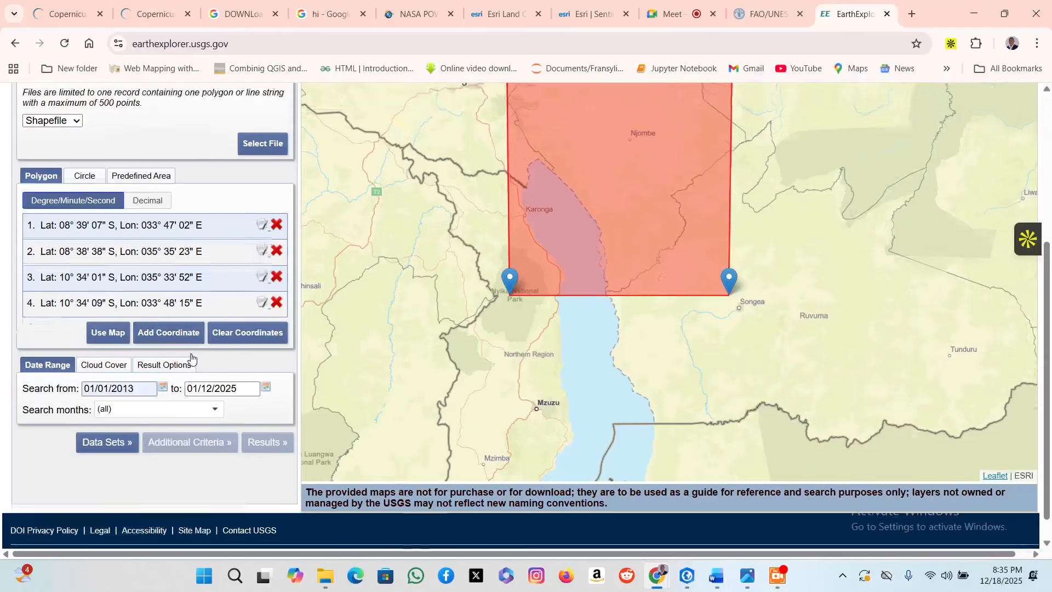
scroll(202, 344, down, 1)
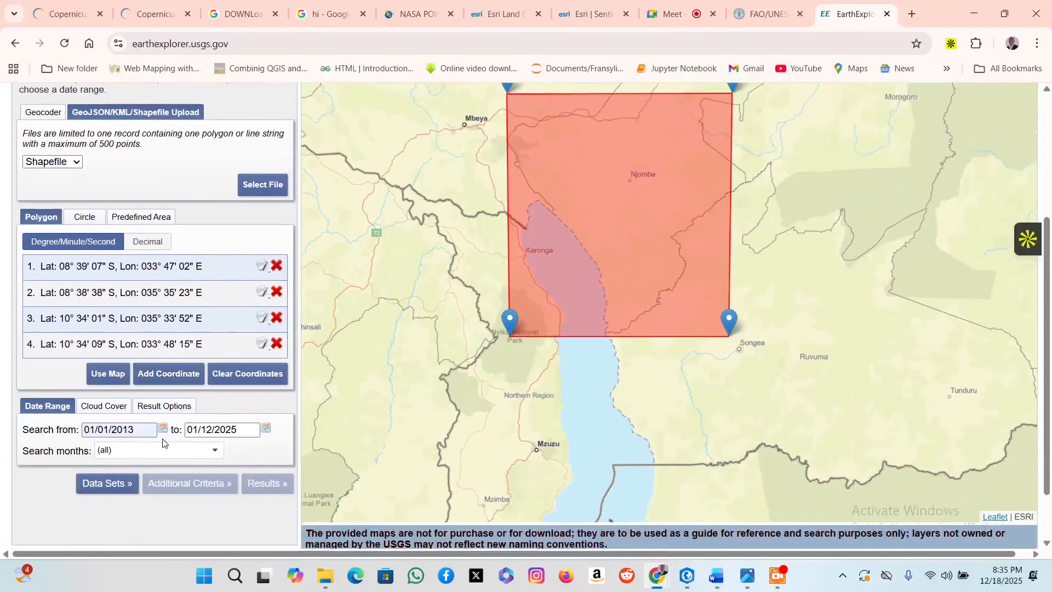
Check the cloud cover and result options of the search, and return to the date range.
click(111, 412)
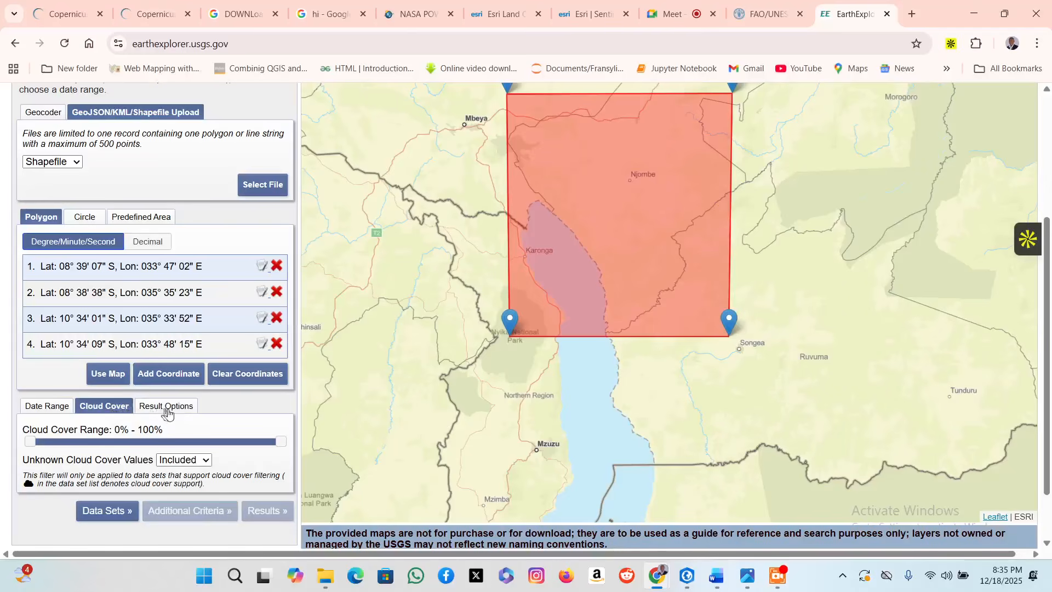
click(165, 411)
click(55, 413)
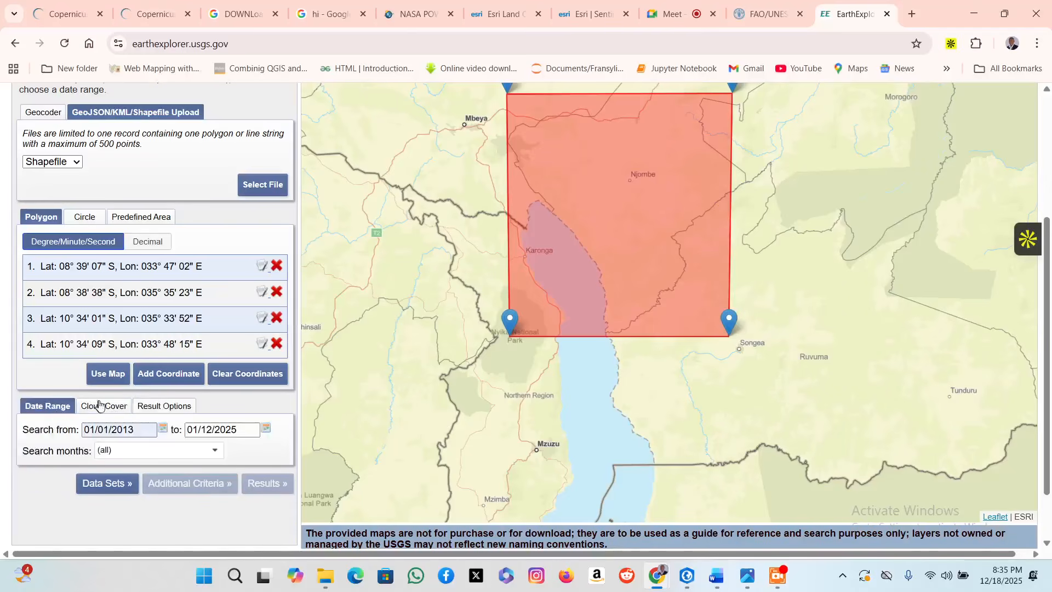
Proceed to the data set selection for the defined search area and dates.
click(123, 486)
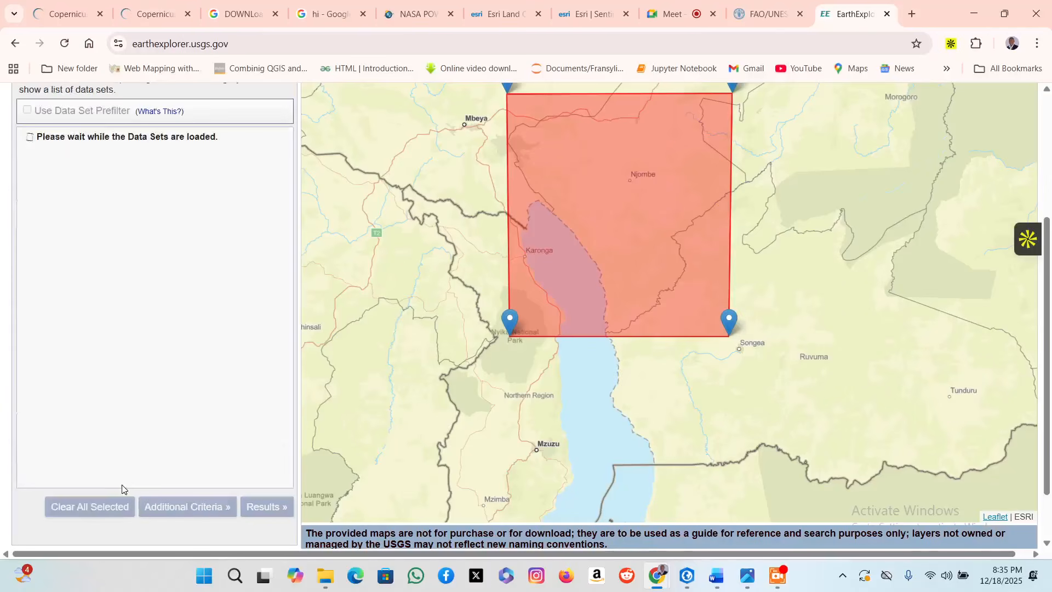
scroll(146, 394, up, 4)
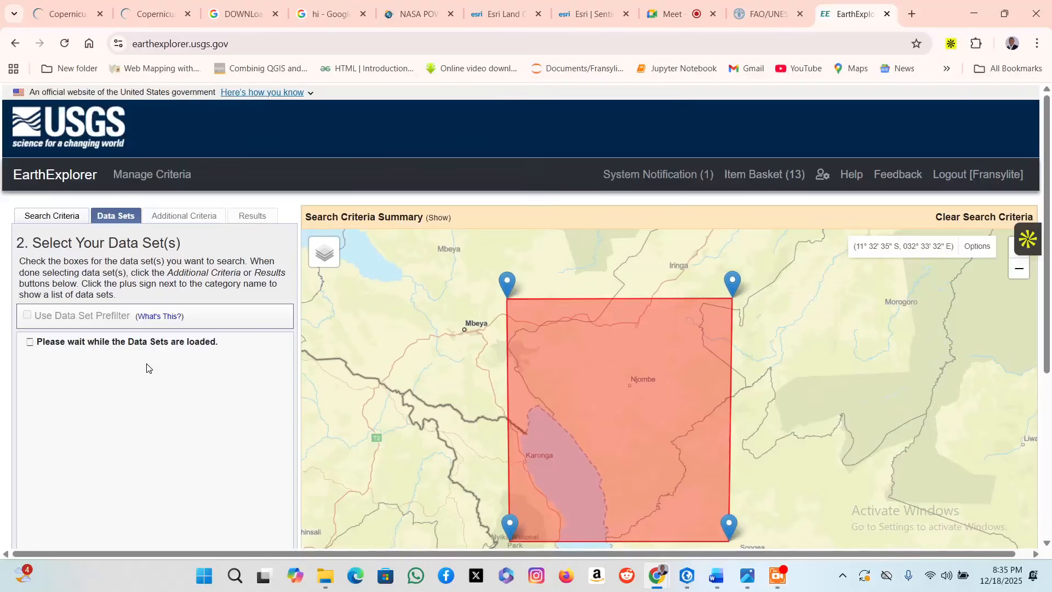
scroll(153, 362, down, 5)
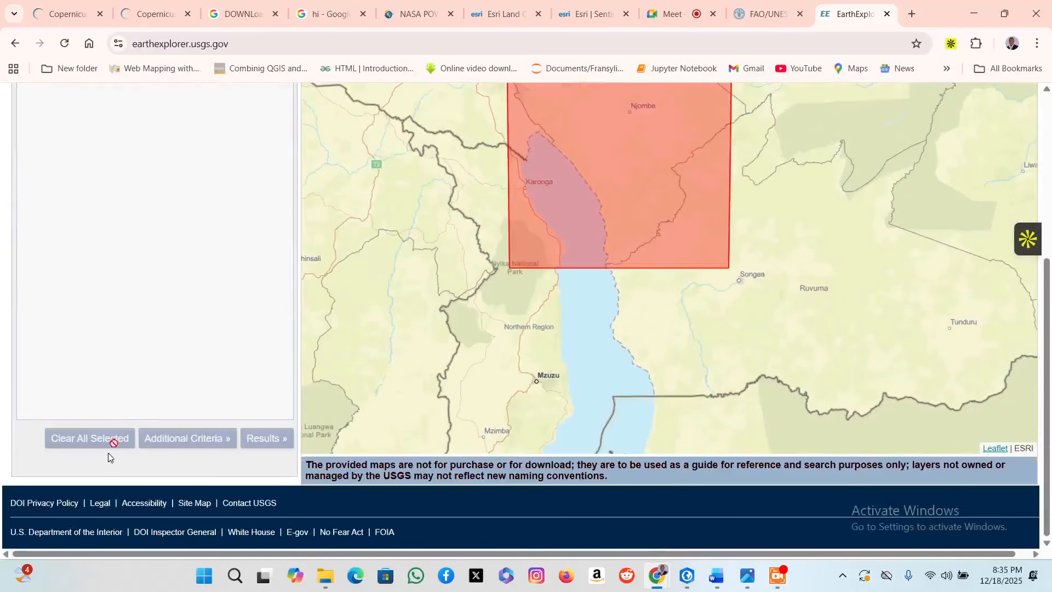
scroll(141, 381, up, 5)
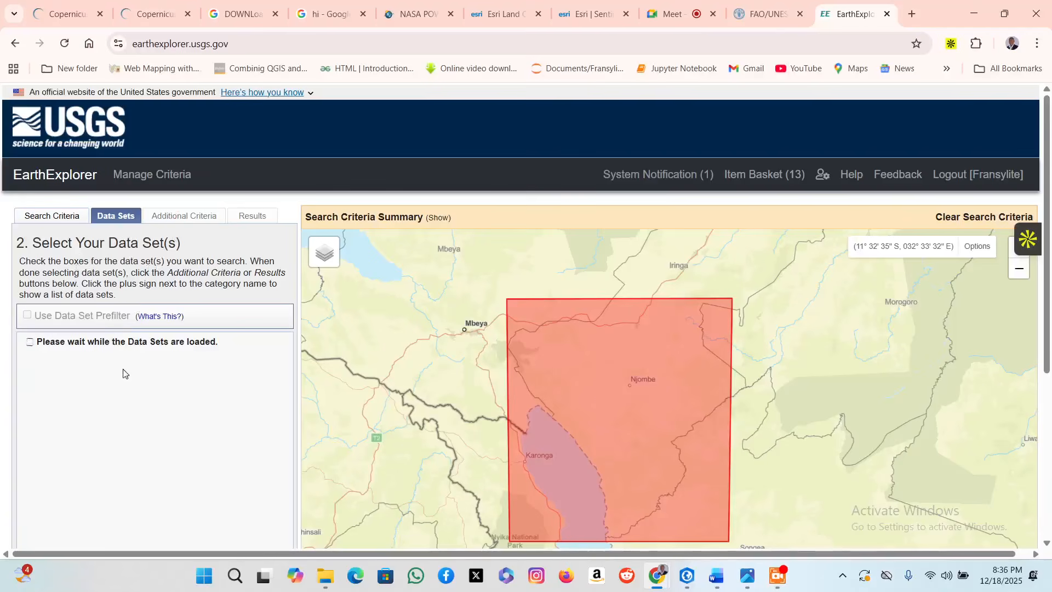
scroll(130, 378, down, 4)
scroll(152, 382, up, 4)
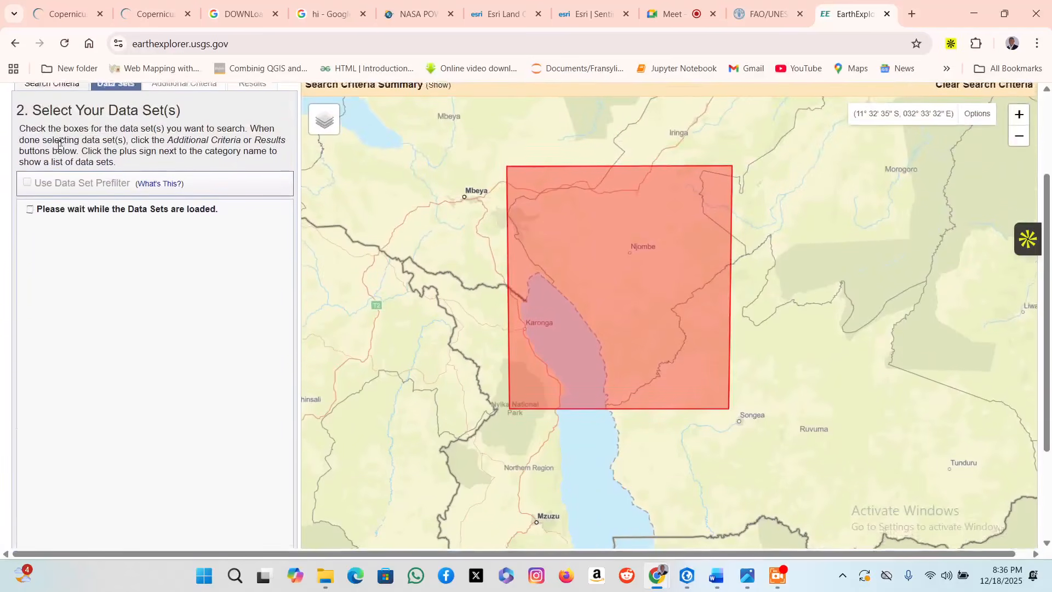
Go back to the search criteria and recheck the polygon coordinates and date range.
click(57, 217)
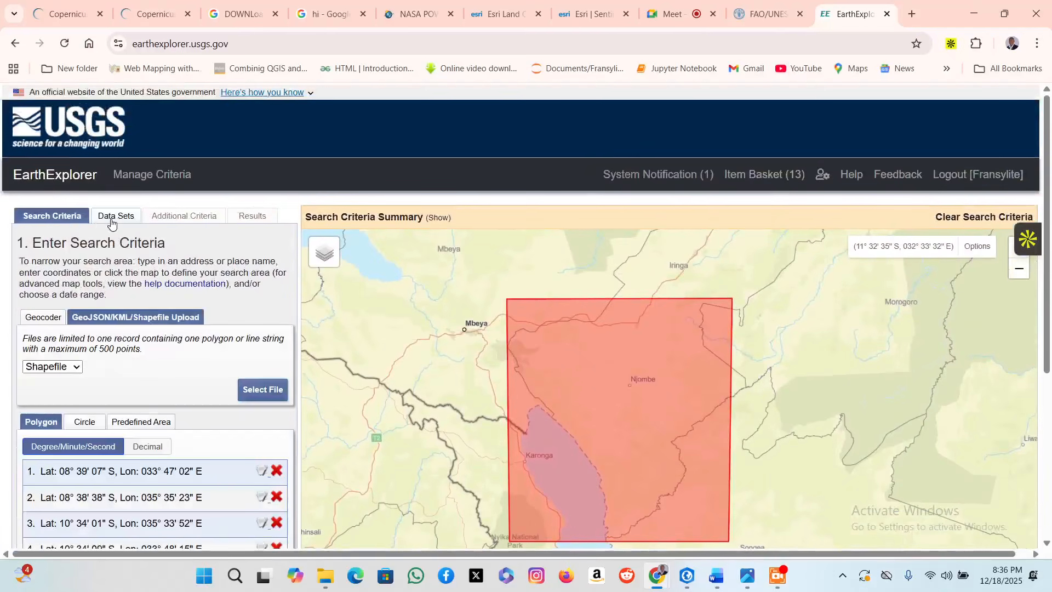
click(115, 219)
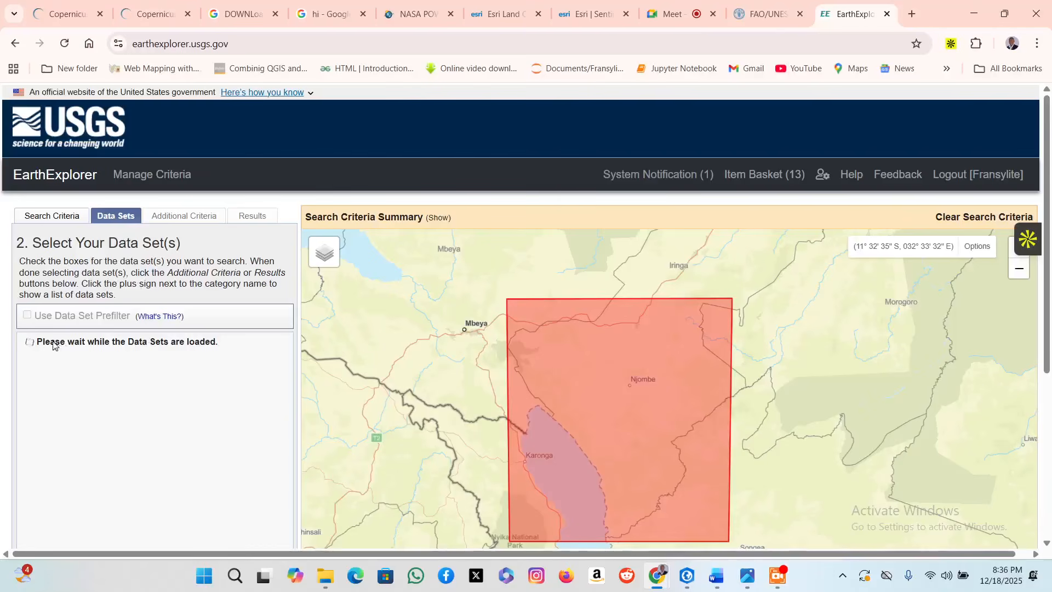
click(59, 215)
scroll(146, 439, down, 5)
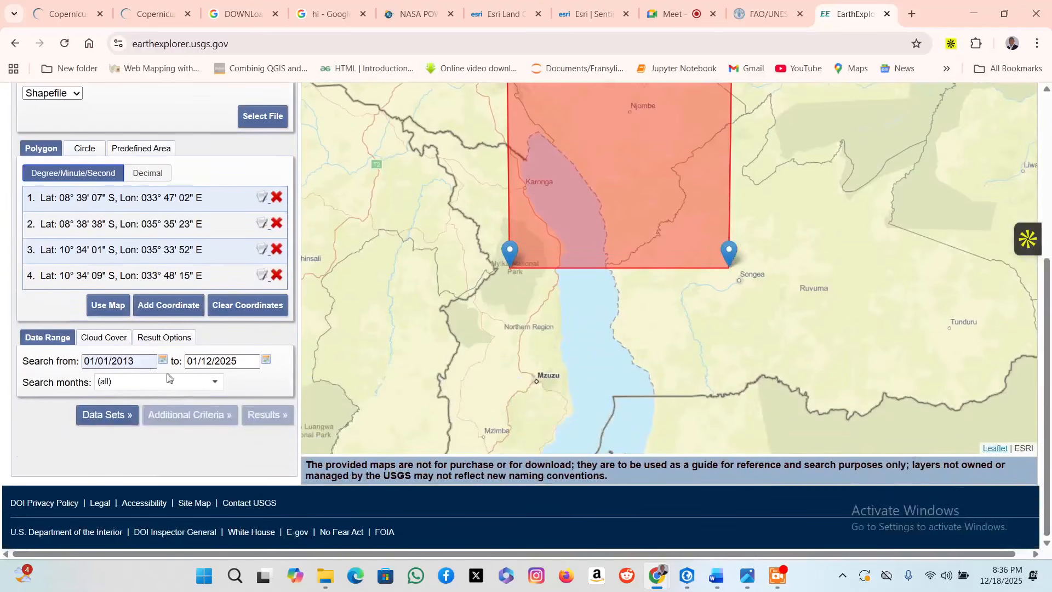
scroll(147, 410, up, 2)
scroll(147, 410, up, 2)
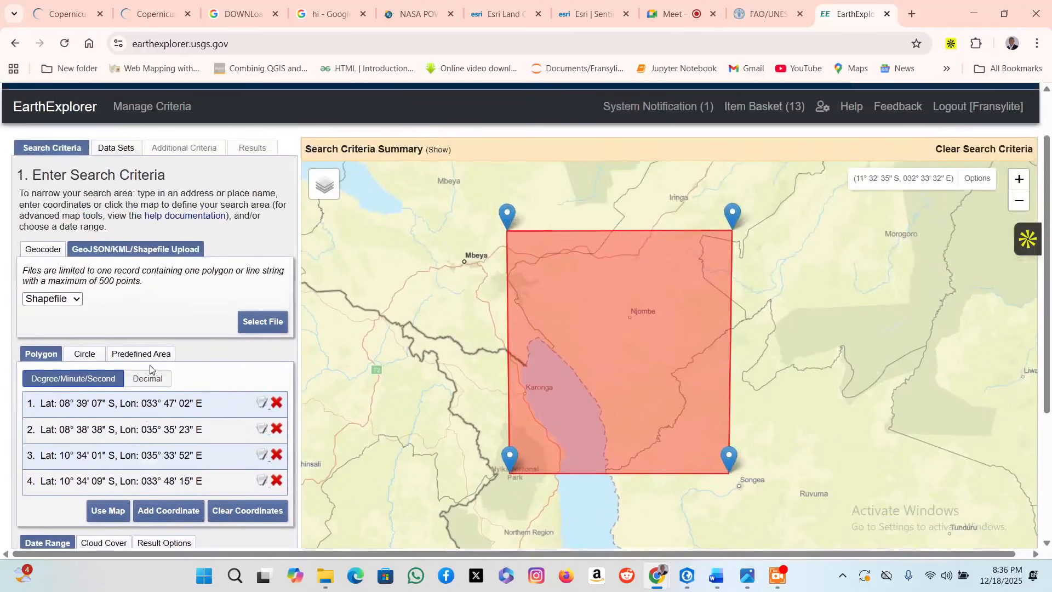
Select the Landsat 8-9 OLI/TIRS C2 L2 data set under Landsat Collection 2 Level-2.
click(106, 146)
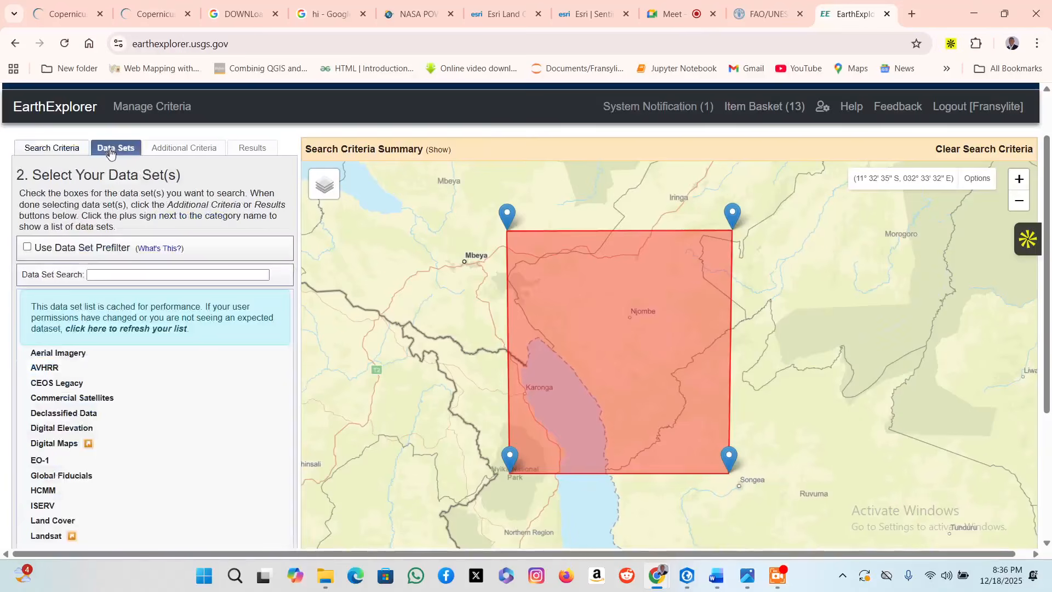
scroll(100, 377, down, 2)
scroll(93, 386, down, 1)
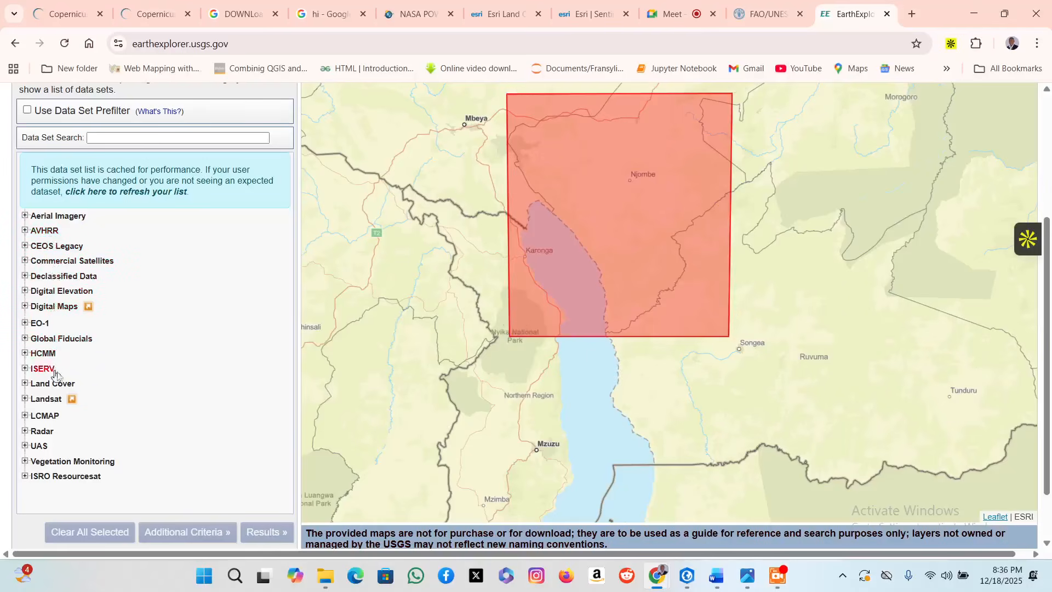
click(26, 399)
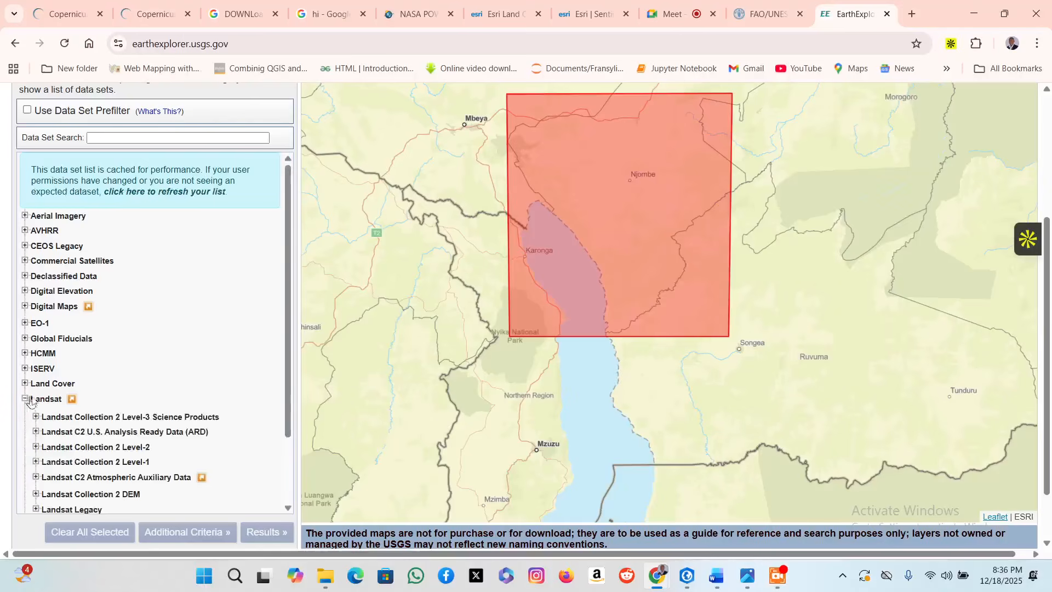
scroll(98, 376, down, 1)
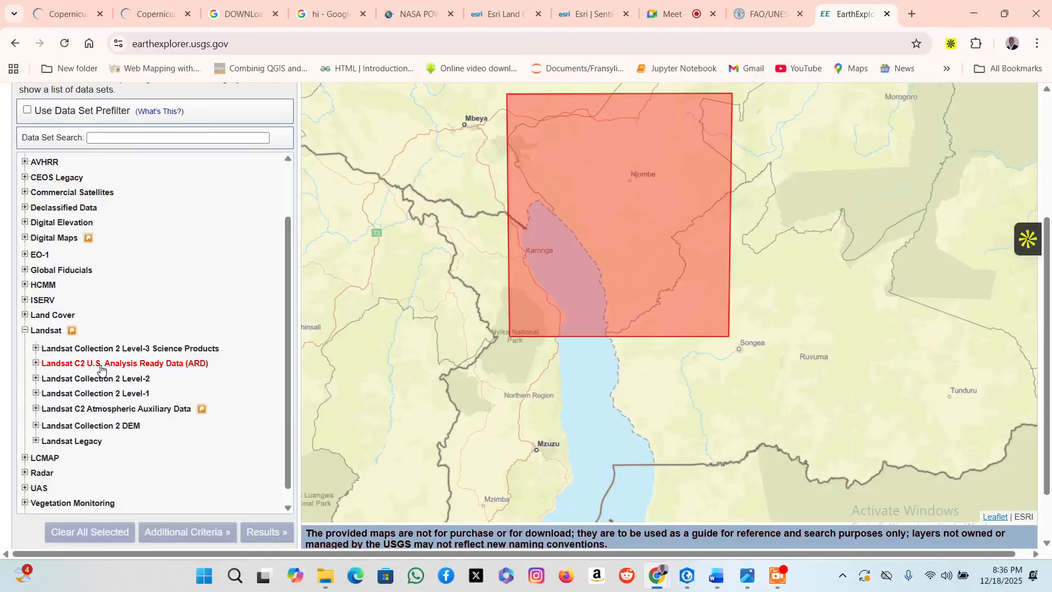
click(37, 379)
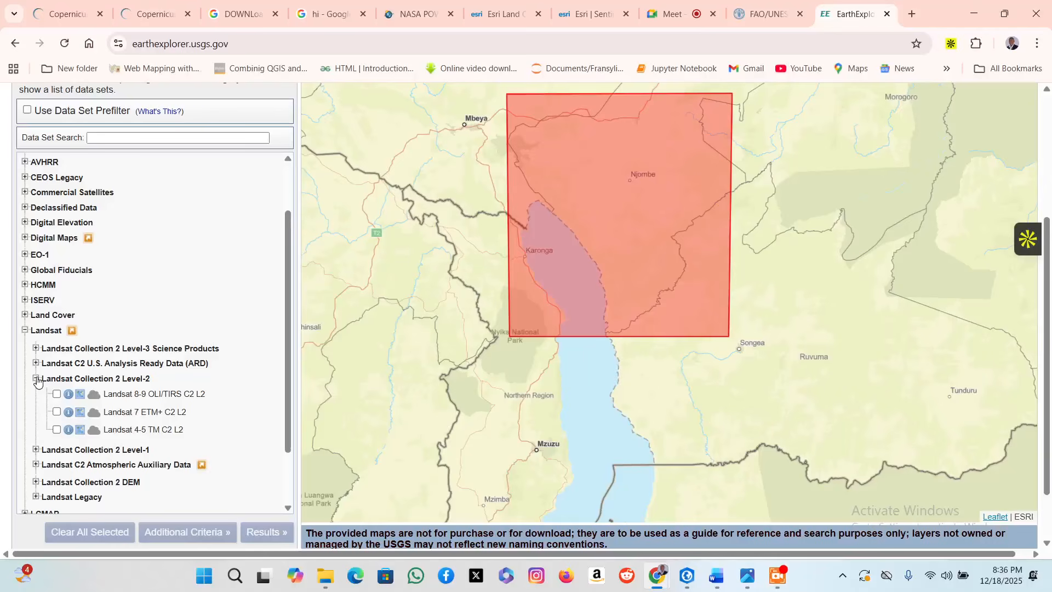
scroll(110, 389, down, 1)
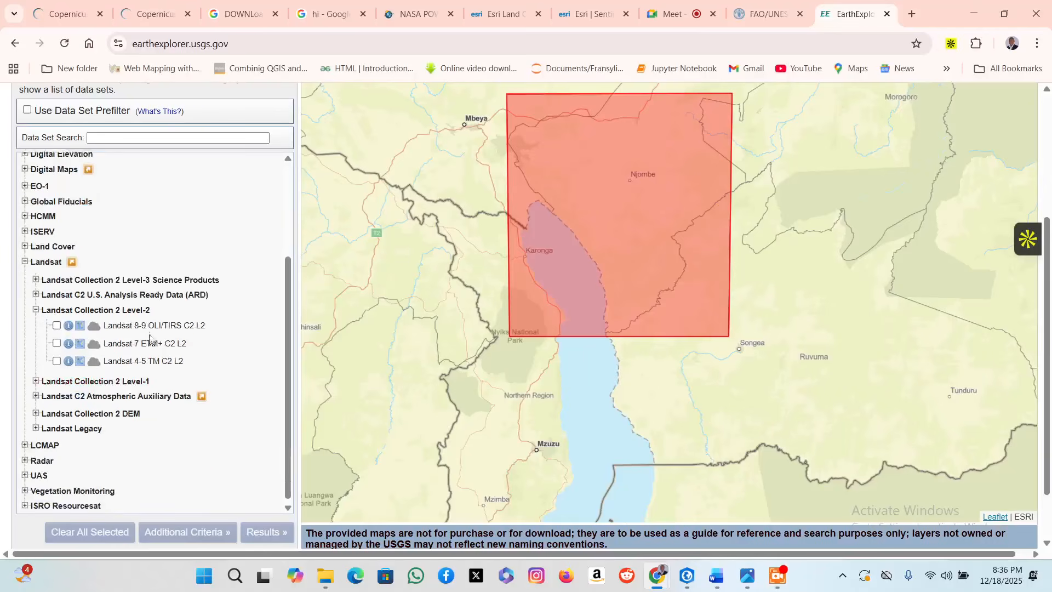
click(57, 326)
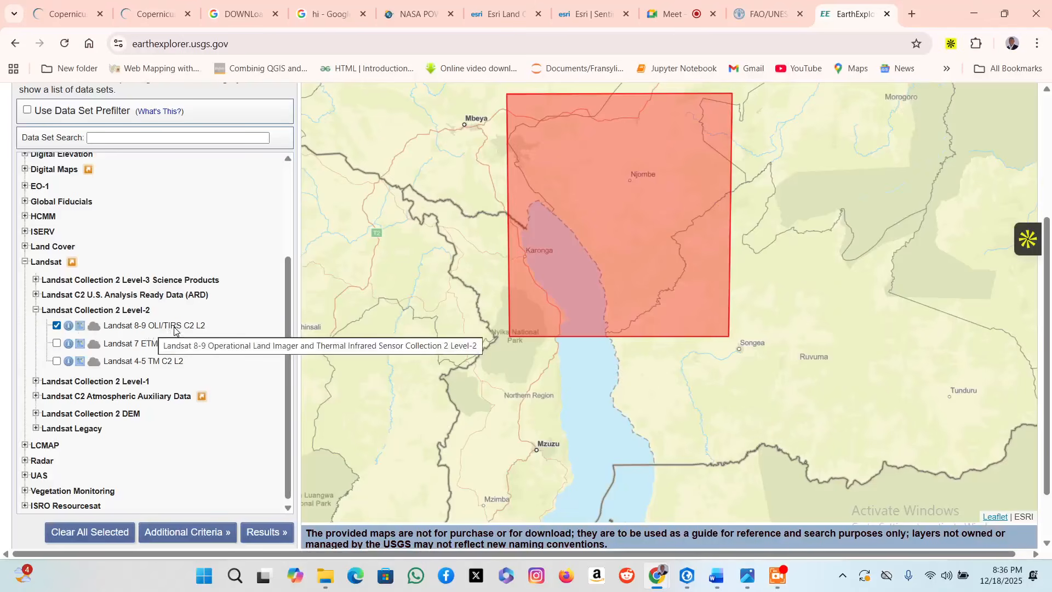
scroll(172, 397, down, 1)
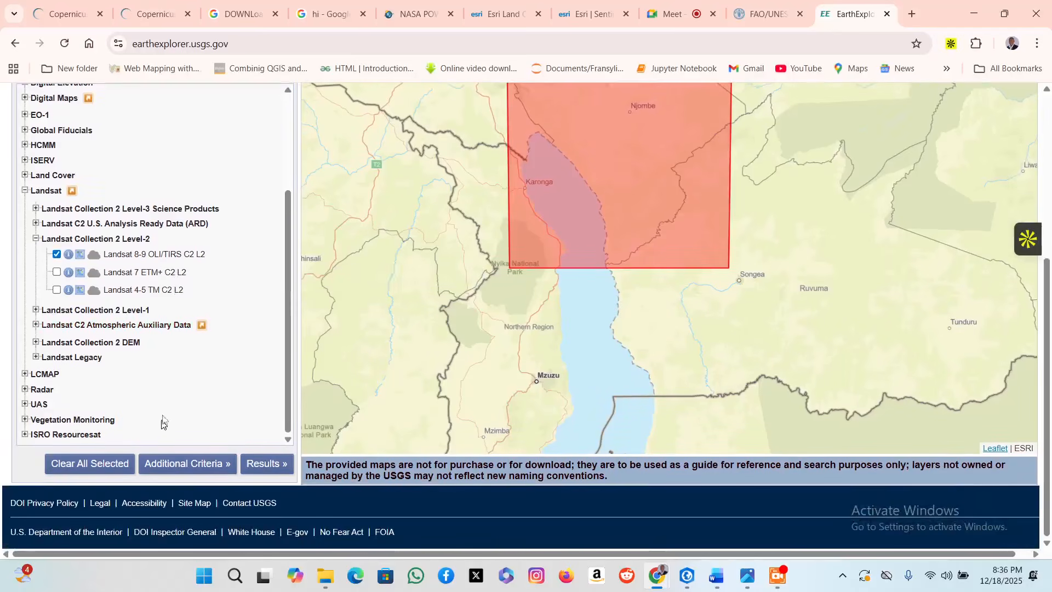
scroll(172, 397, up, 6)
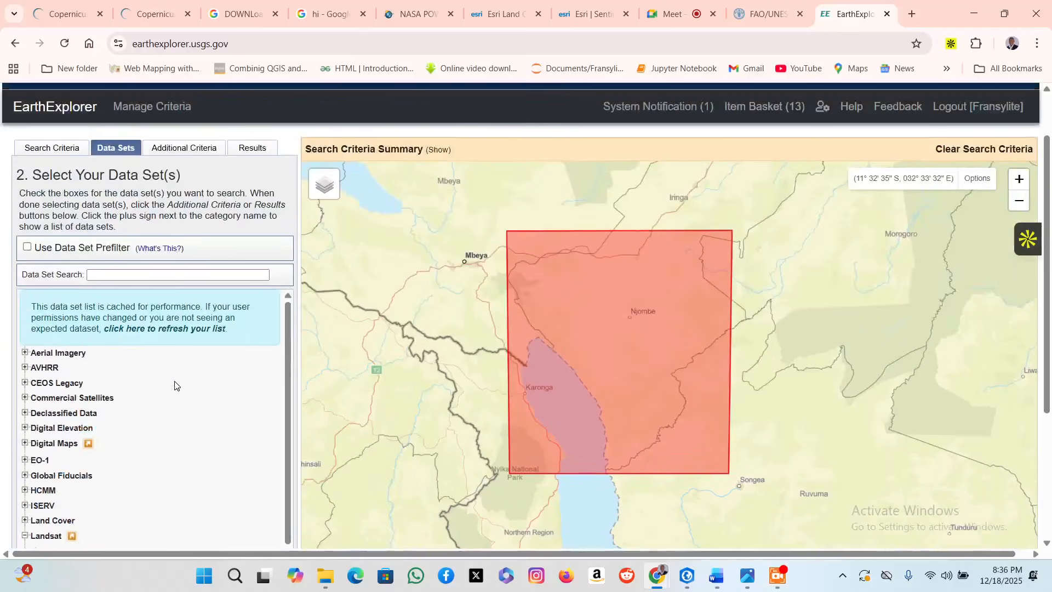
Open the additional criteria for the selected Landsat 8-9 data set and look over the available filters.
click(184, 148)
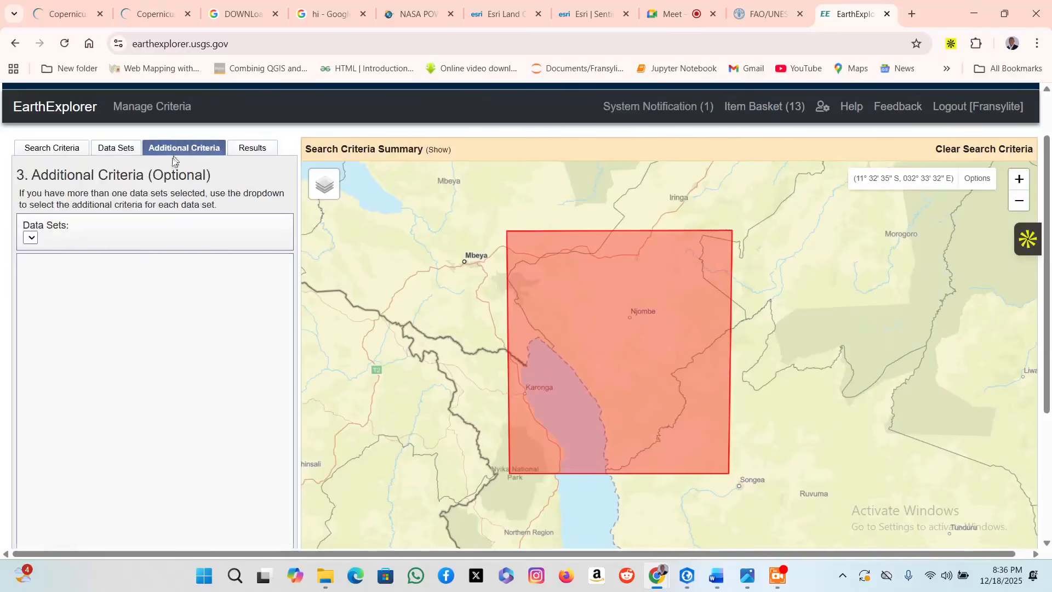
scroll(153, 328, down, 3)
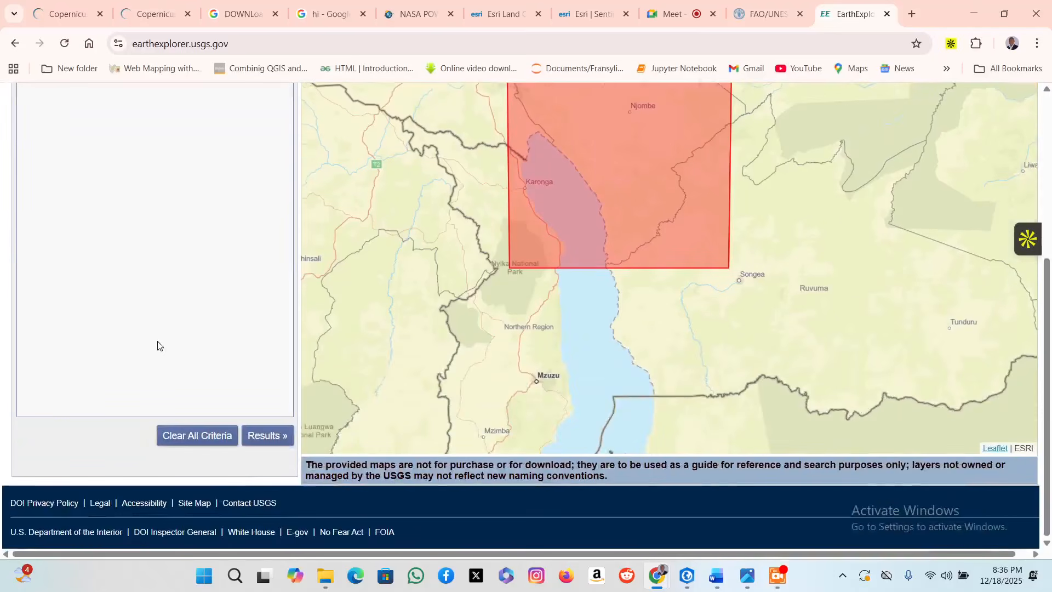
scroll(160, 355, up, 4)
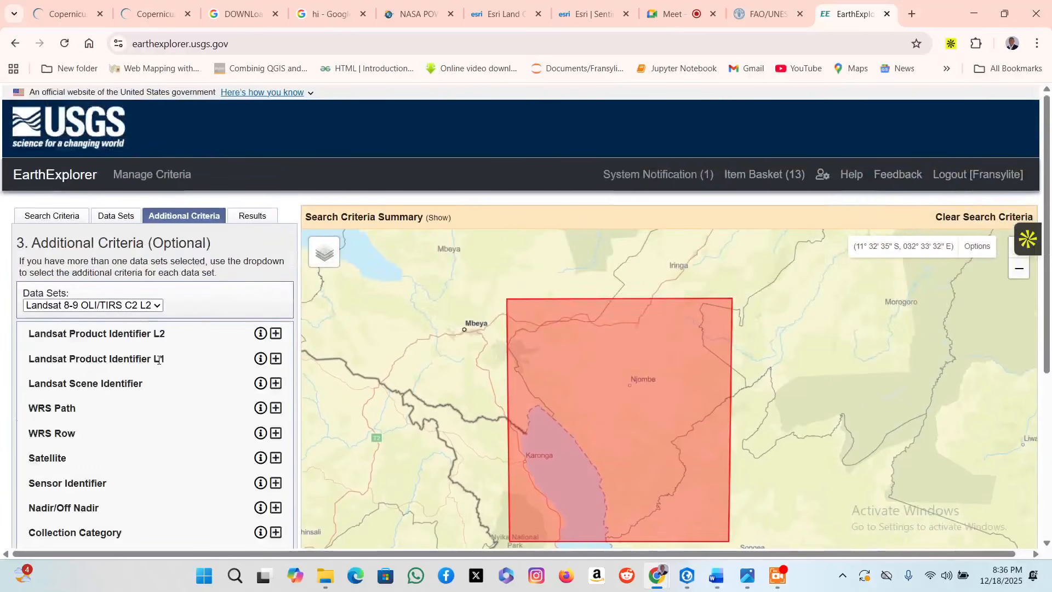
Leave the additional criteria unset and run the Landsat 8-9 OLI/TIRS C2 L2 search over the drawn area.
scroll(159, 372, down, 3)
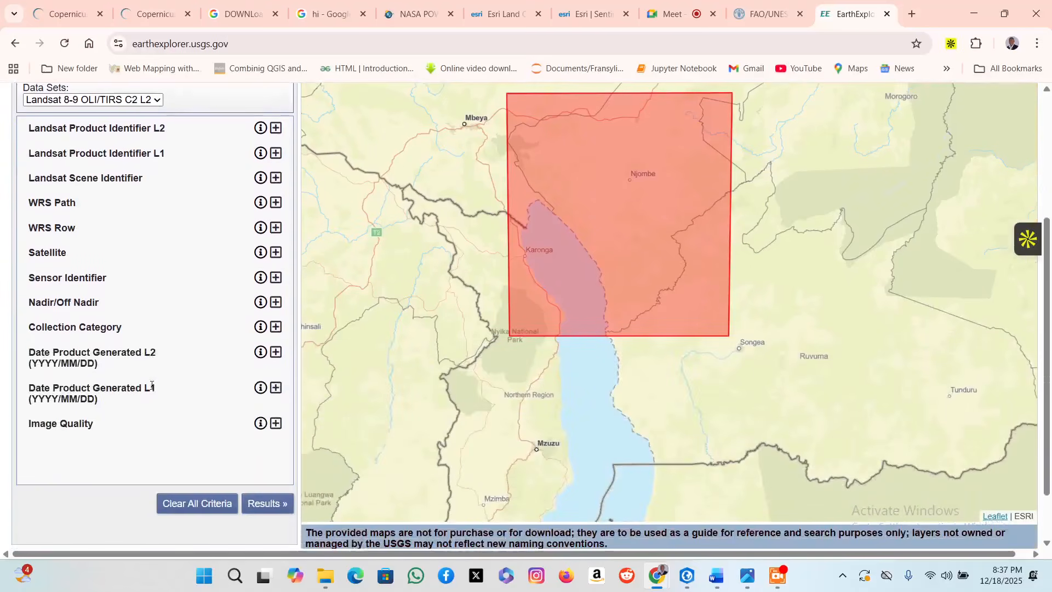
scroll(152, 387, up, 3)
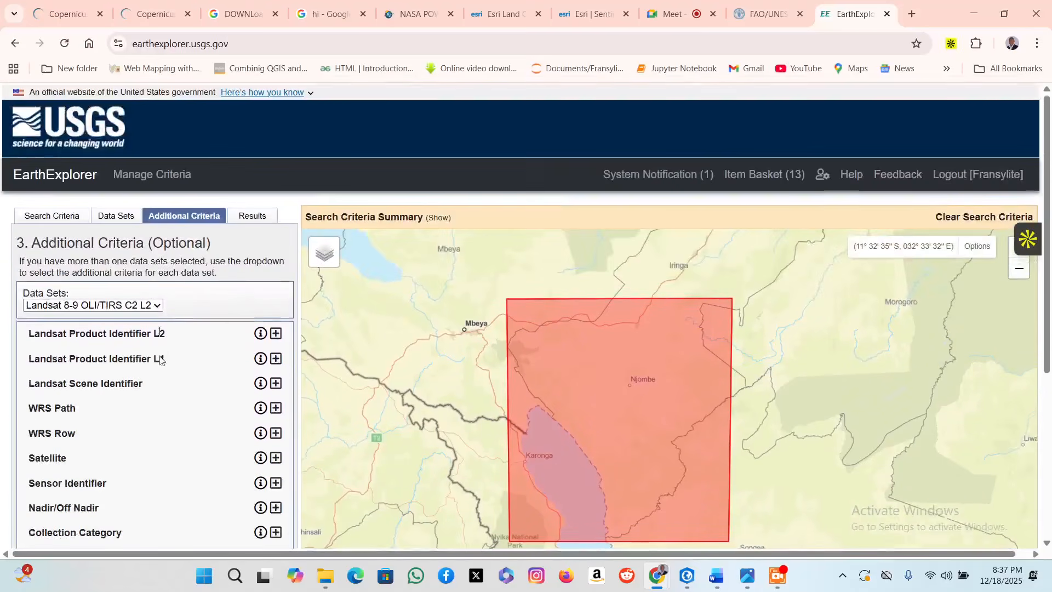
click(253, 216)
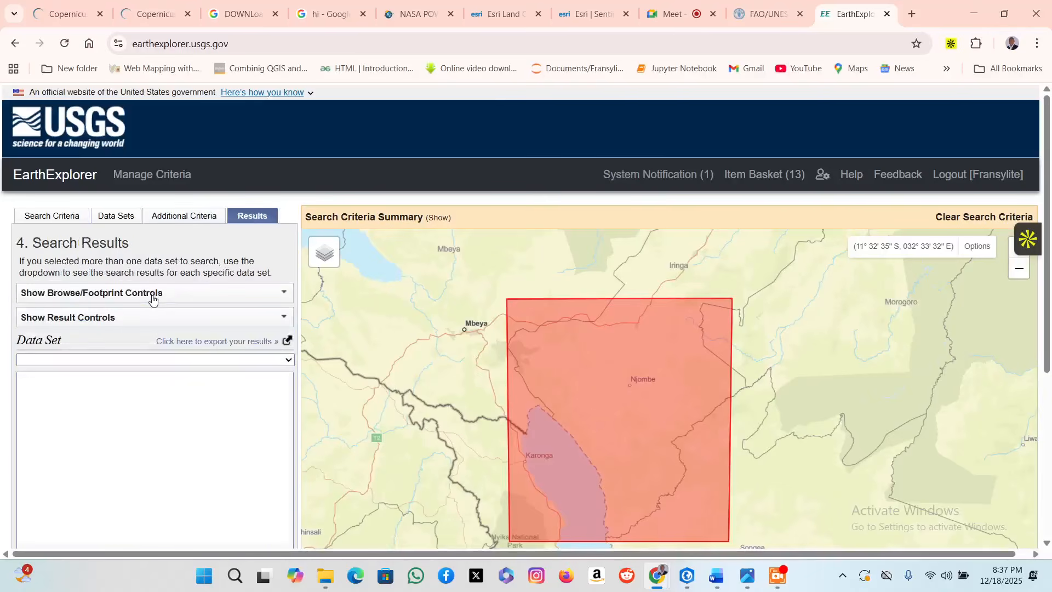
scroll(167, 323, down, 2)
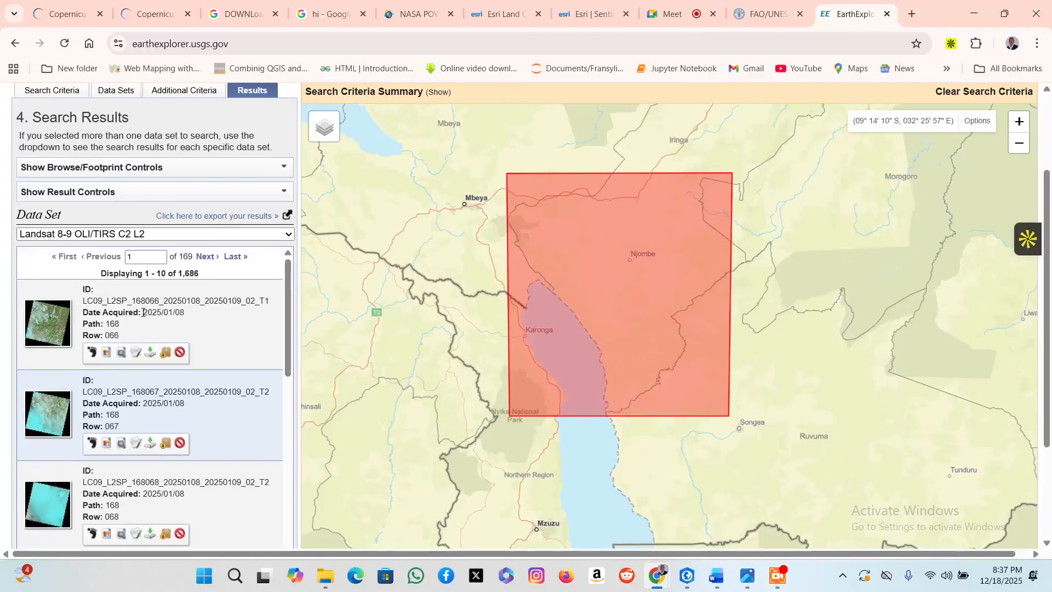
Examine the first scene's product ID and acquisition date in the search results.
drag(142, 312, 178, 314)
scroll(136, 400, down, 1)
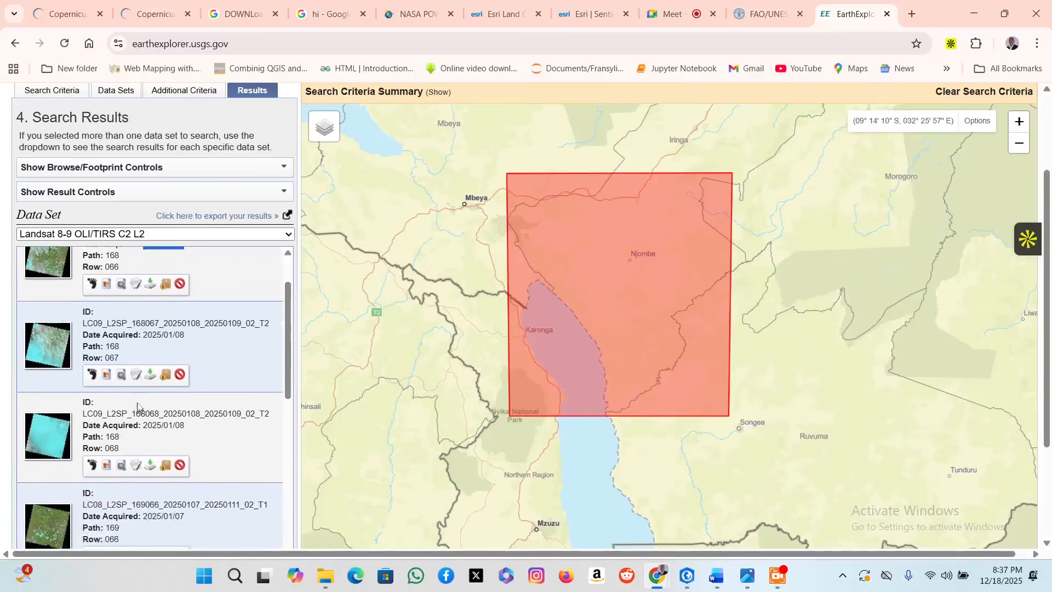
scroll(133, 359, up, 1)
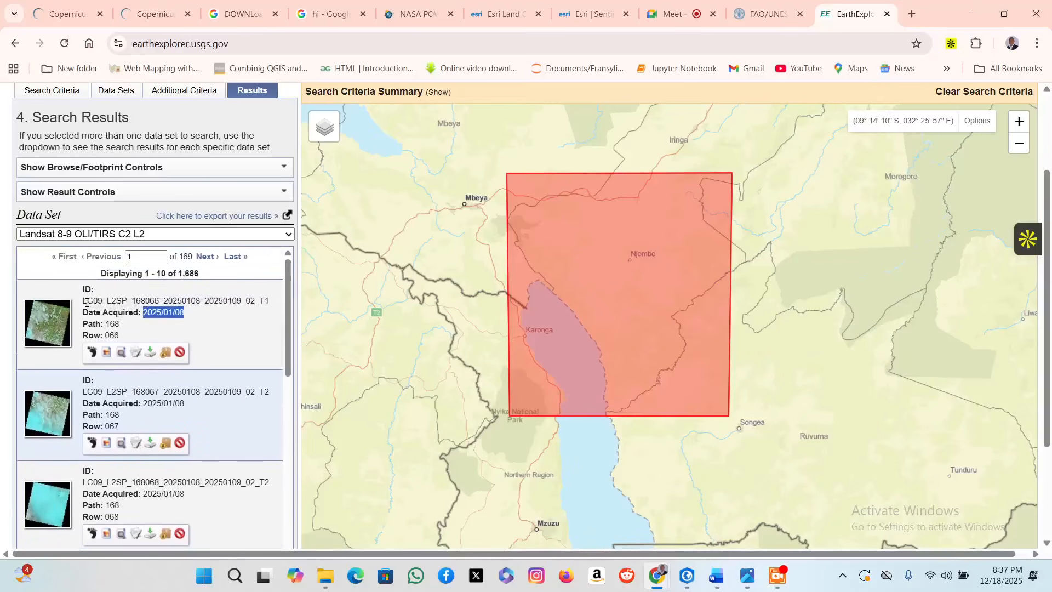
click(85, 302)
drag(85, 302, 208, 321)
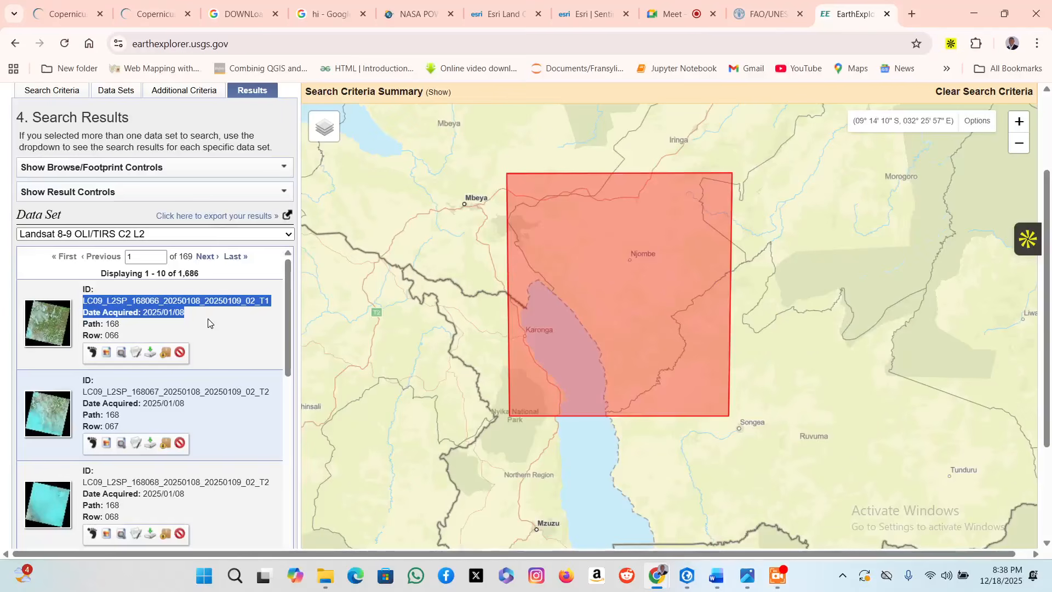
drag(143, 313, 189, 317)
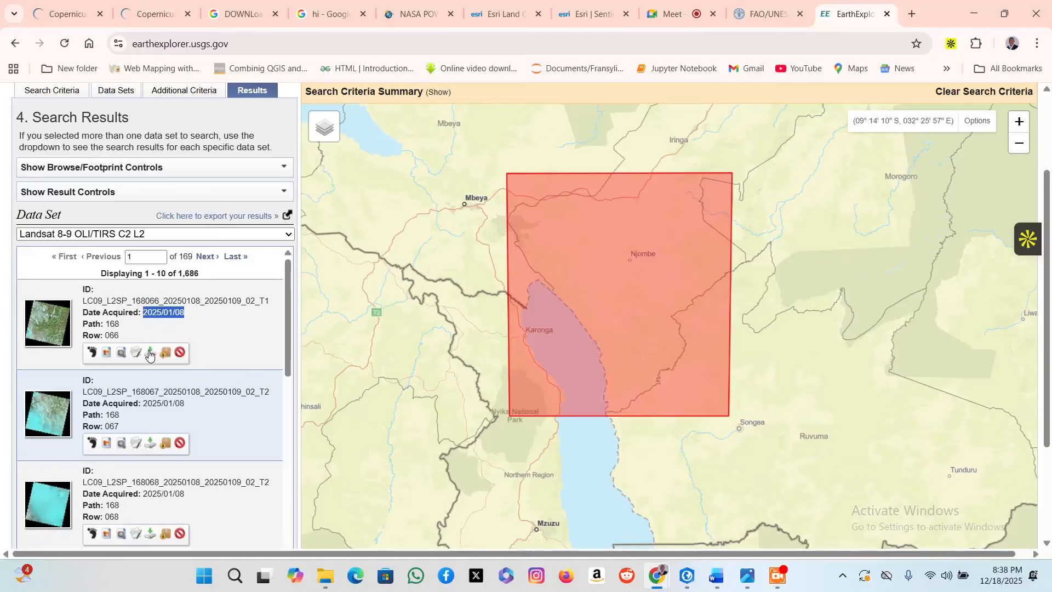
click(146, 308)
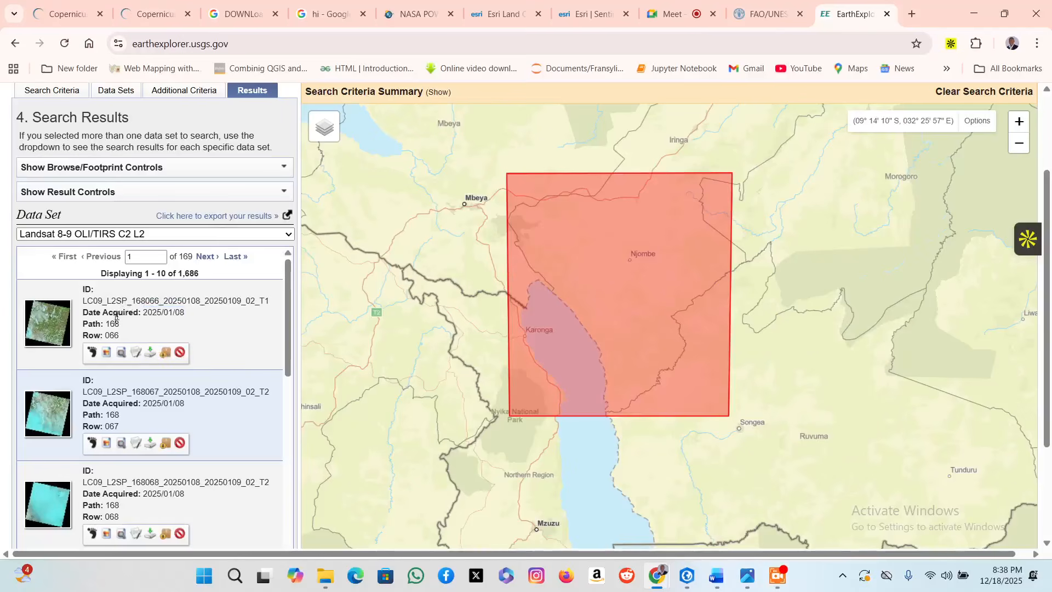
Show the map footprints of the three 2025/01/08 scenes at path 168, rows 066, 067 and 068.
click(92, 352)
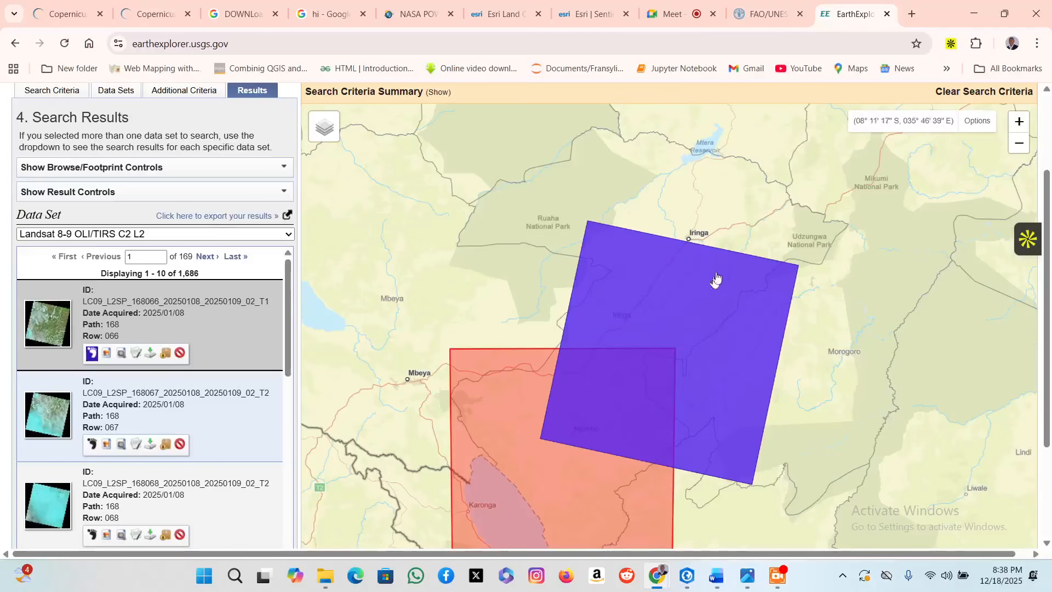
scroll(716, 280, down, 2)
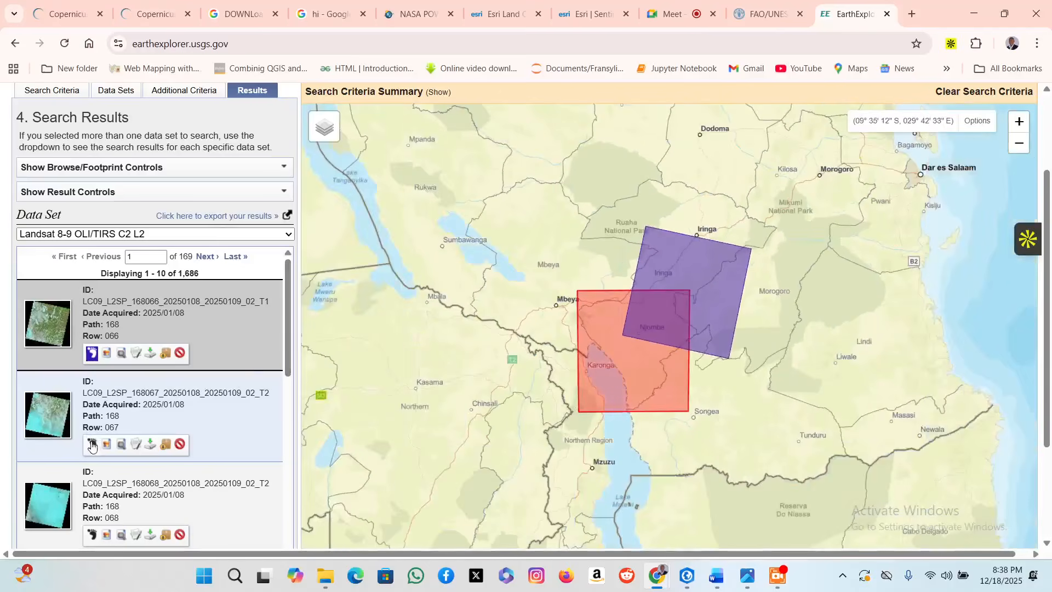
click(92, 445)
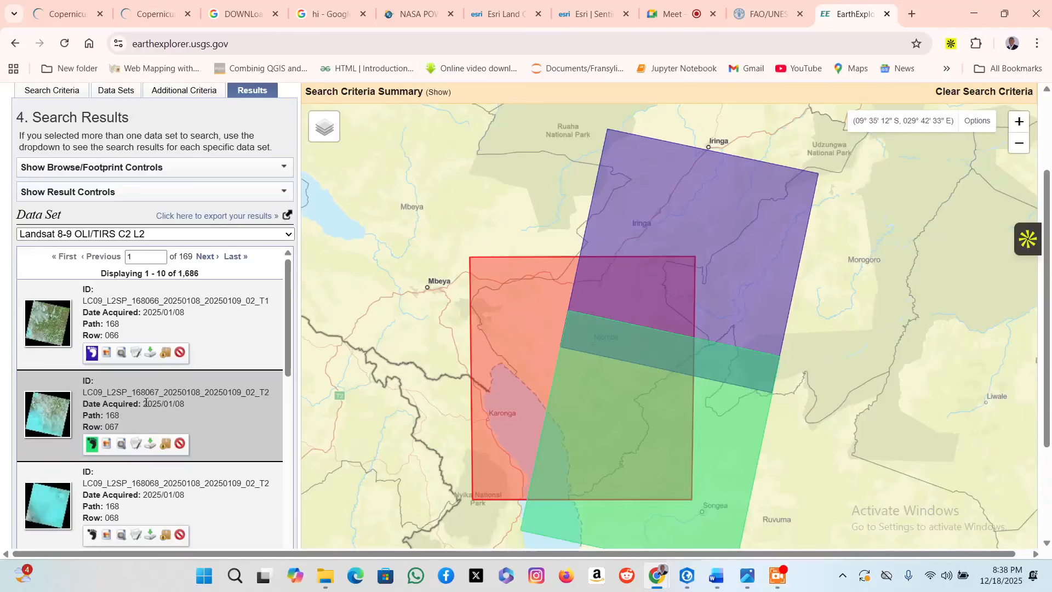
scroll(93, 455, down, 1)
click(92, 466)
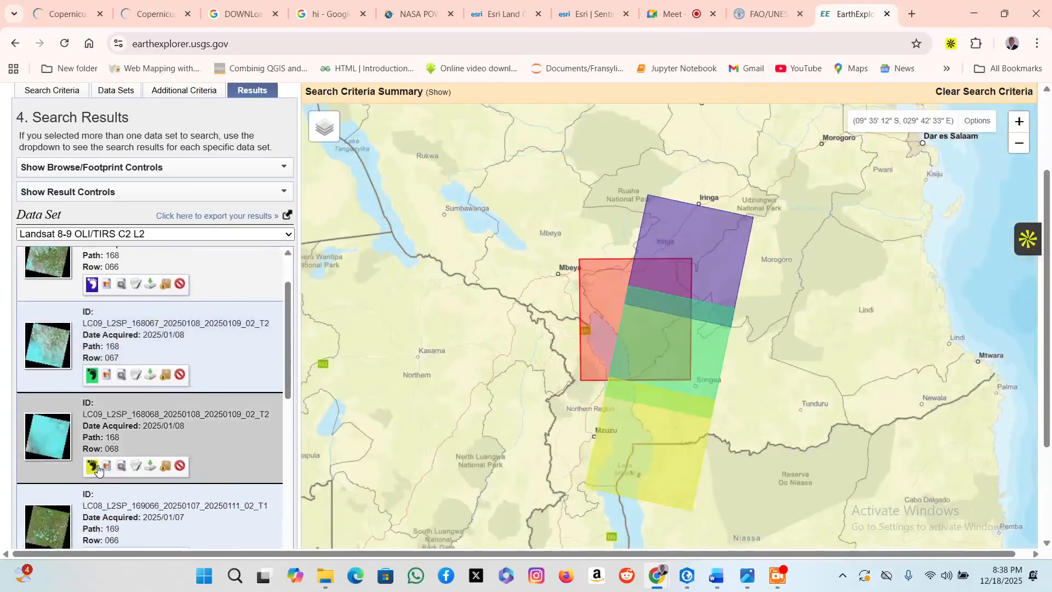
Show the footprints of the 2025/01/07 scenes at path 169, rows 066 and 067, toggling row 066 to identify its tile.
scroll(142, 421, down, 1)
scroll(143, 421, down, 2)
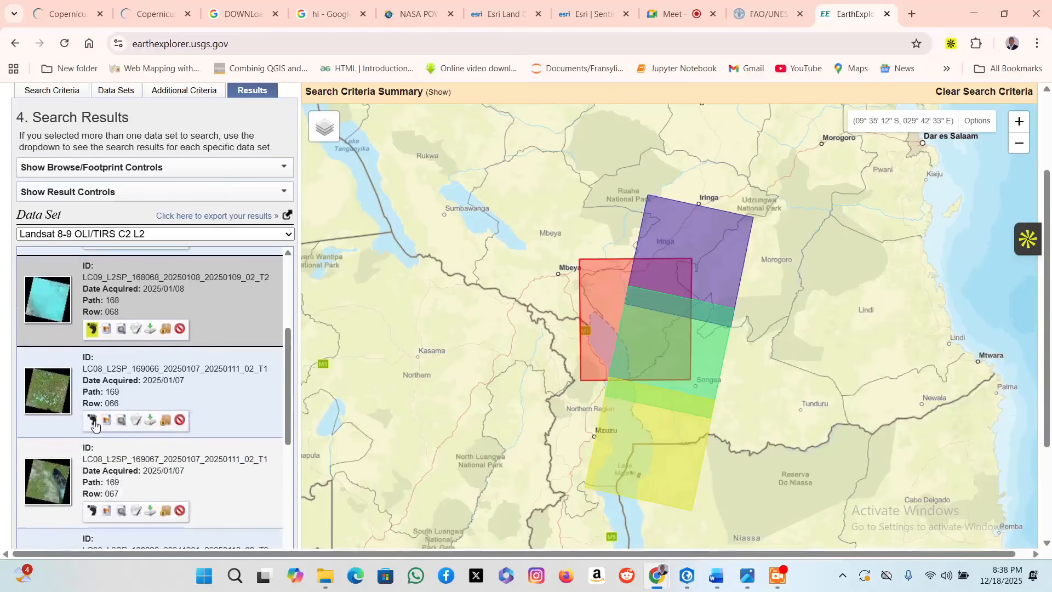
click(92, 420)
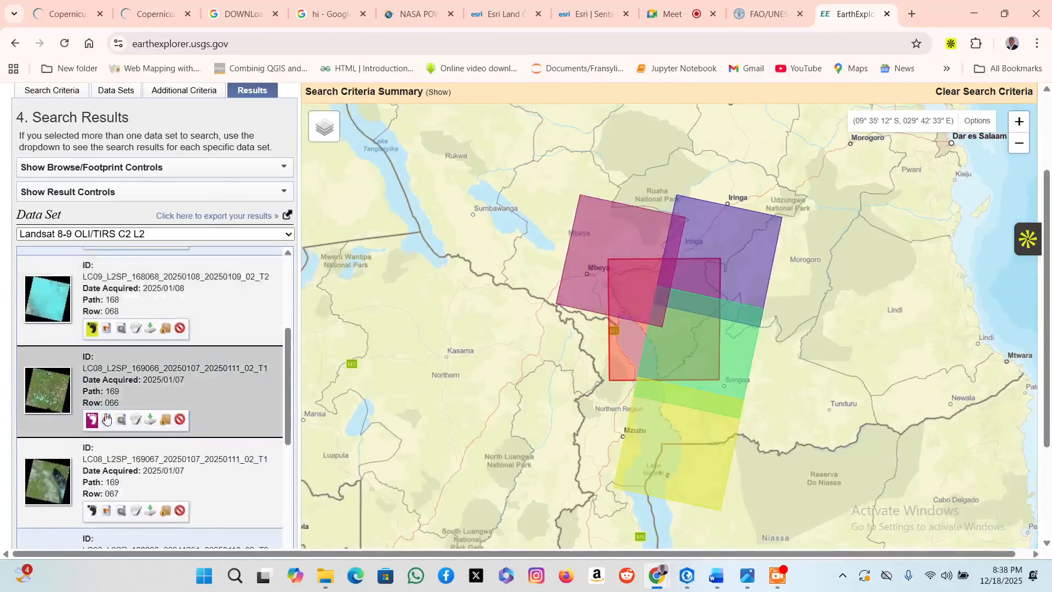
scroll(94, 424, down, 1)
click(93, 443)
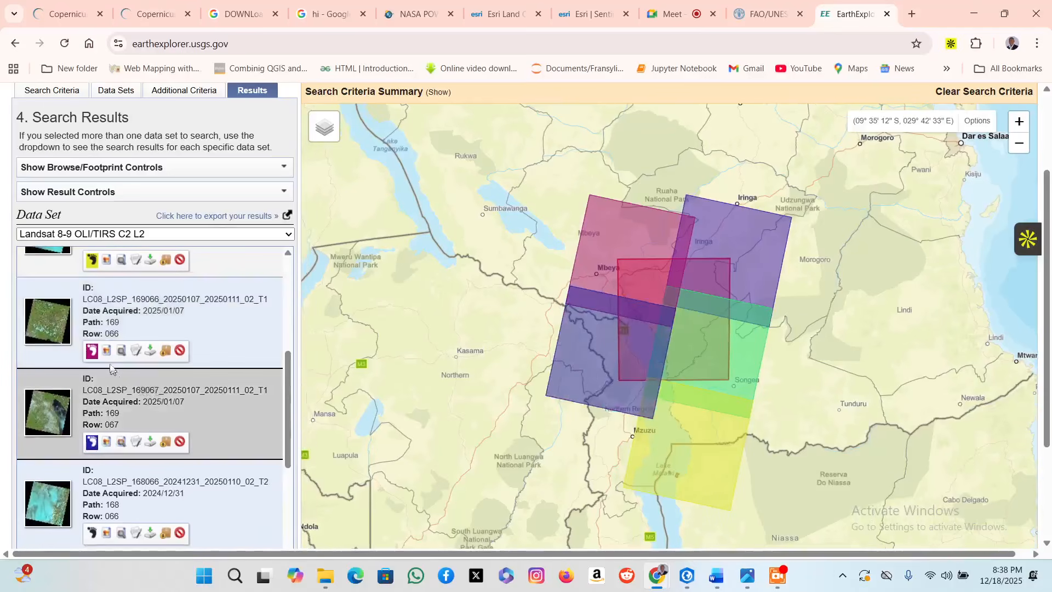
click(91, 353)
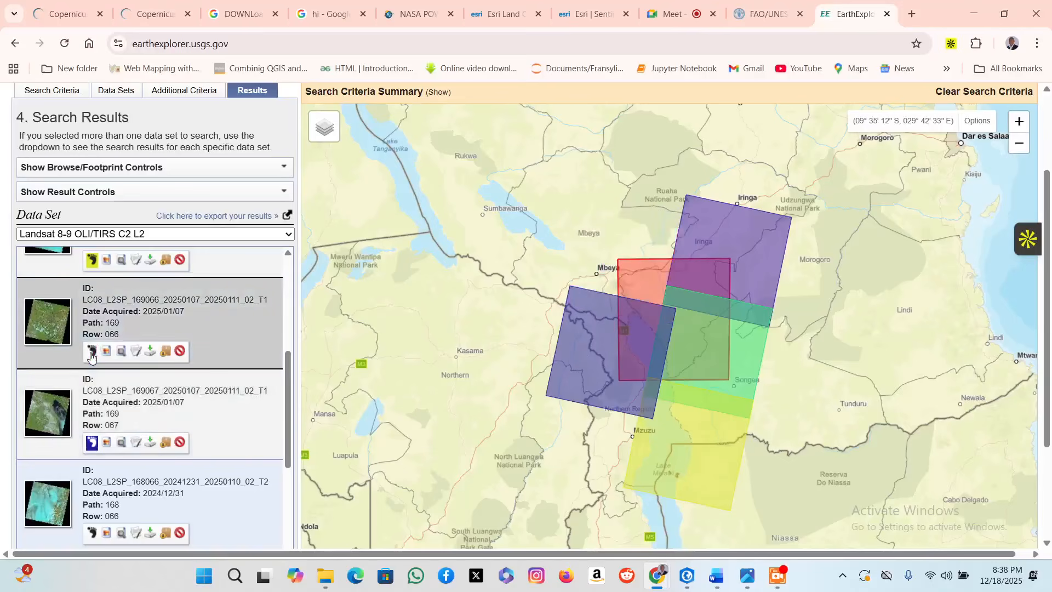
click(92, 354)
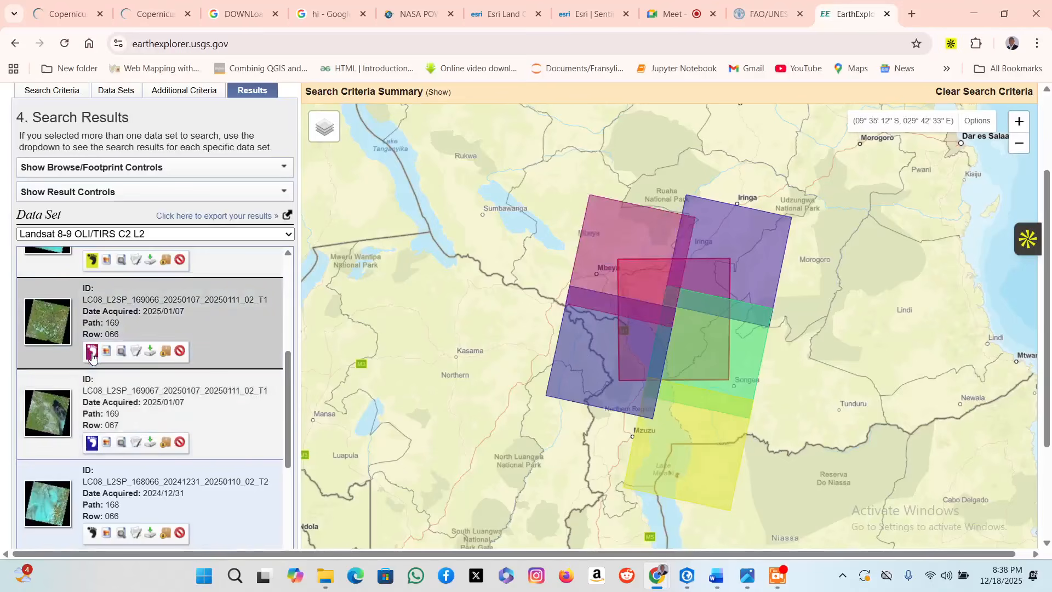
Hide the 2025/01/08 footprint at path 168, row 068, and examine how the remaining footprints cover the search area.
scroll(95, 343, up, 1)
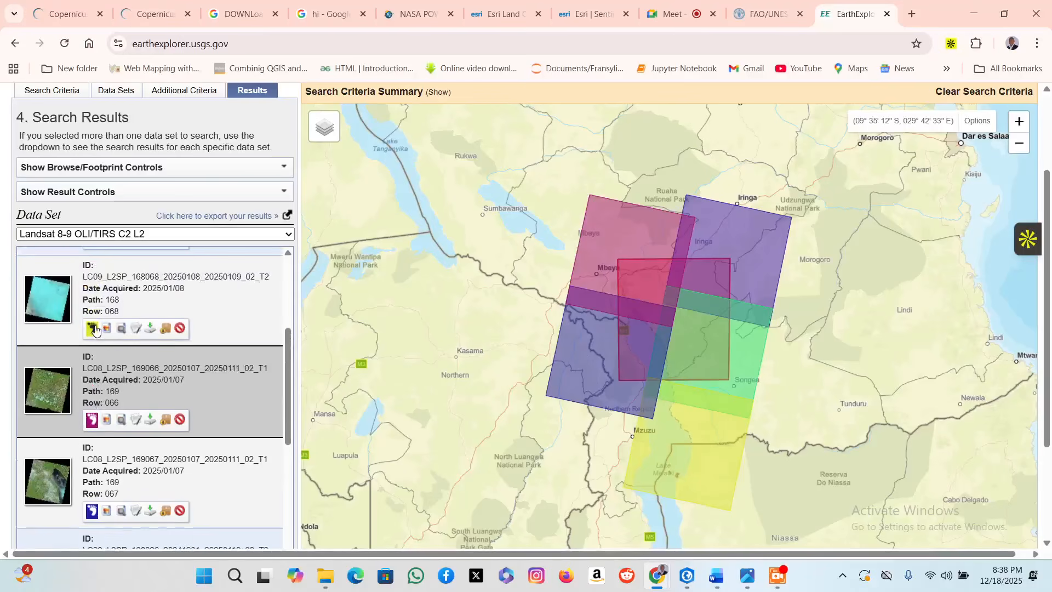
click(92, 328)
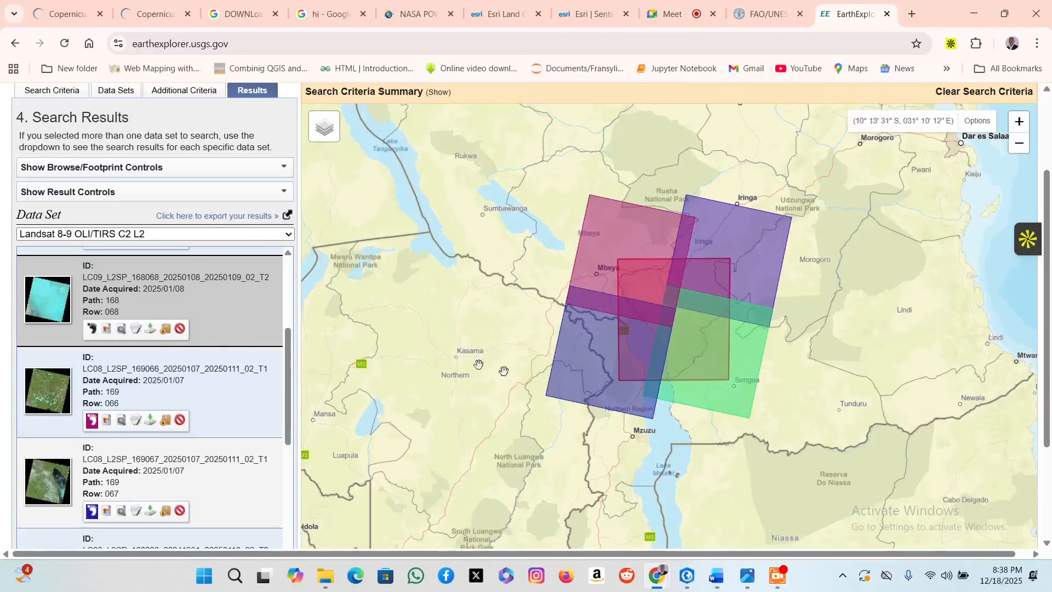
scroll(765, 295, up, 1)
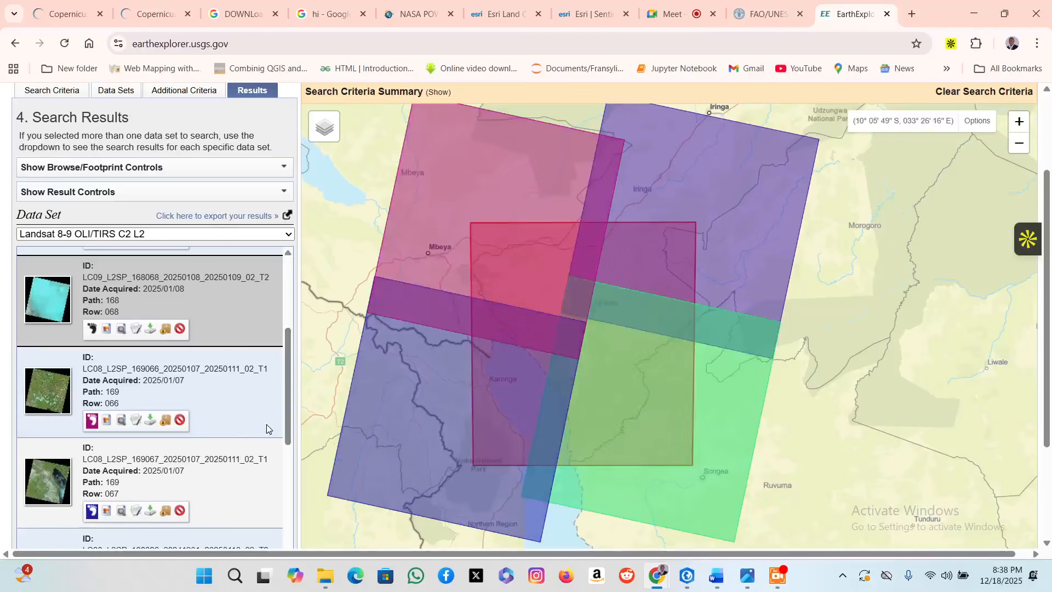
scroll(86, 482, down, 1)
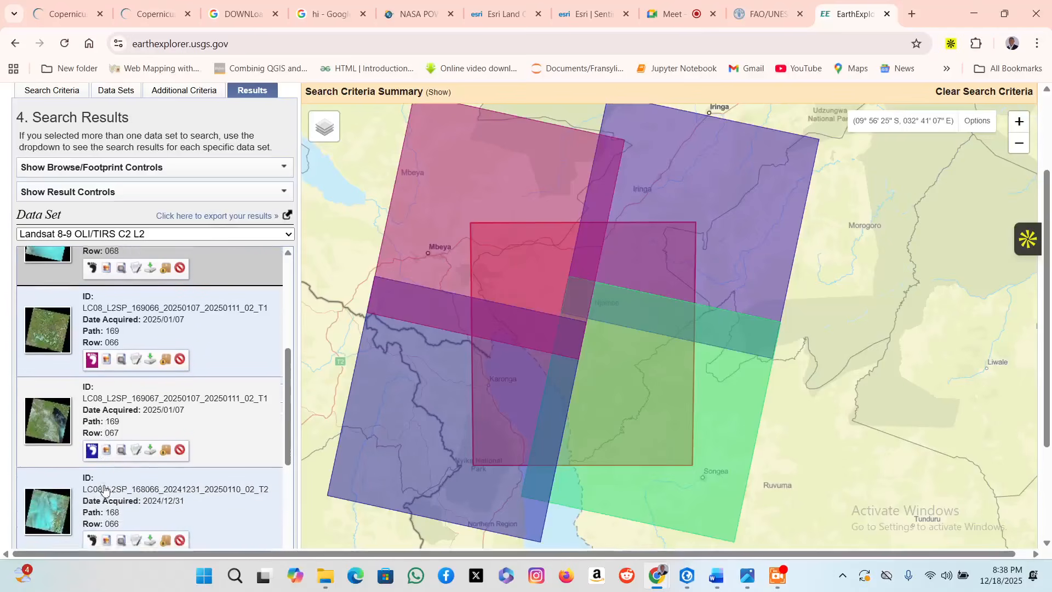
Hide the remaining January 2025 footprints, rows 066 and 067 of paths 168 and 169, clearing the map.
click(91, 442)
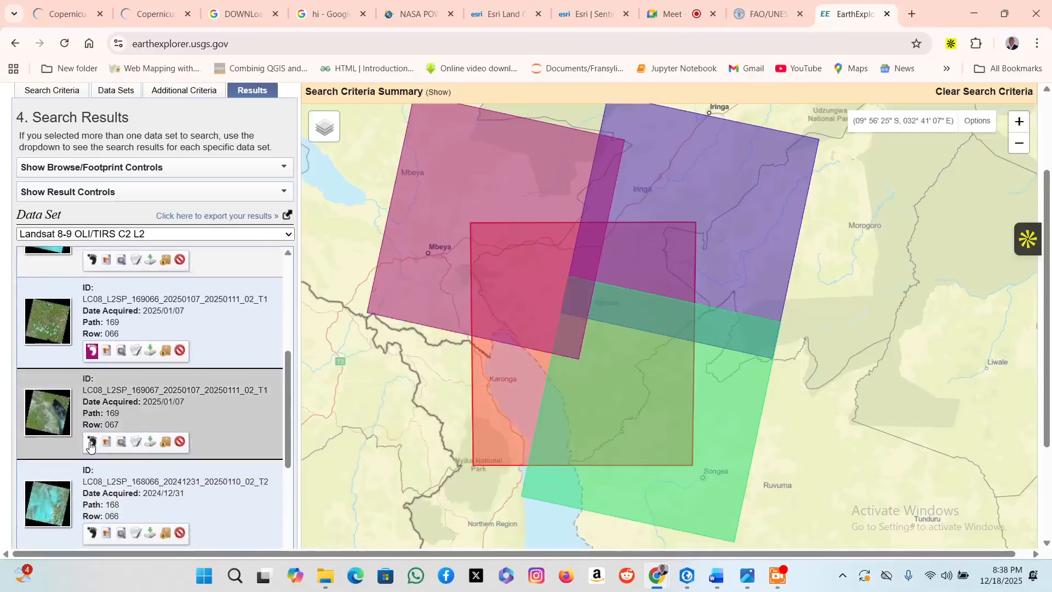
scroll(94, 410, up, 2)
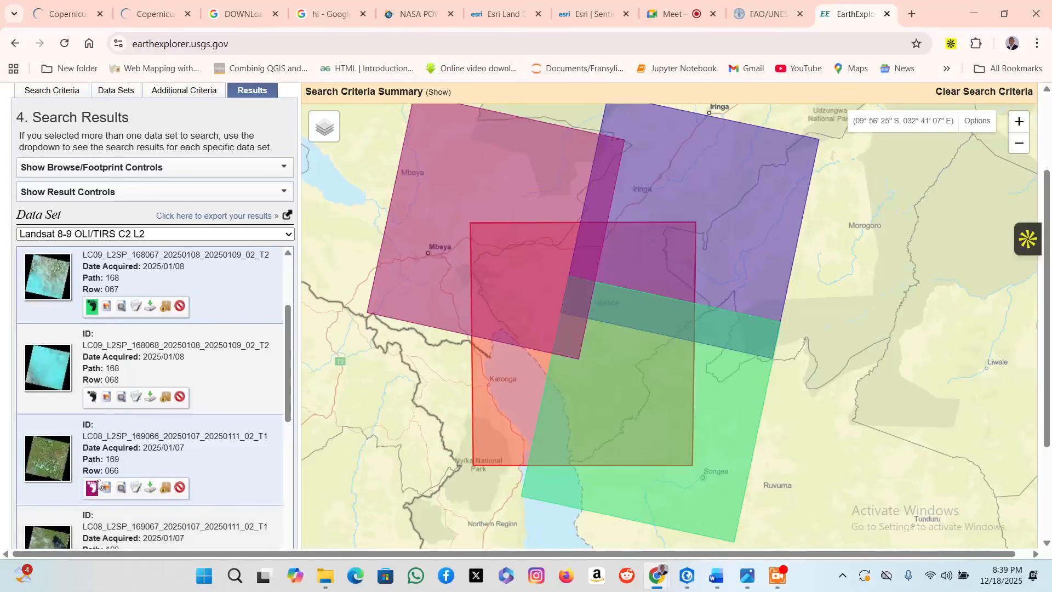
scroll(91, 394, up, 1)
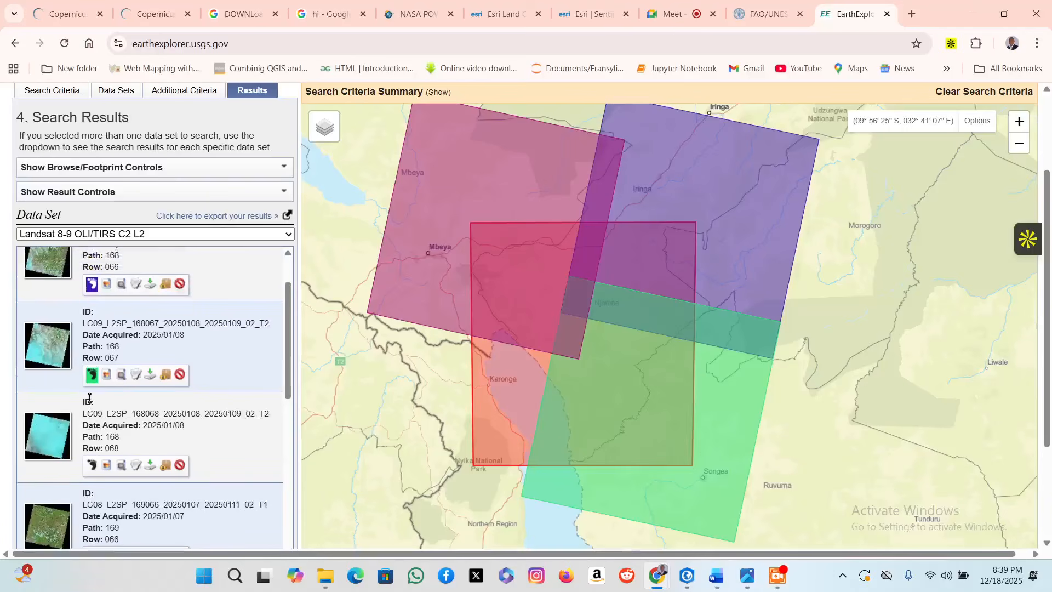
click(93, 377)
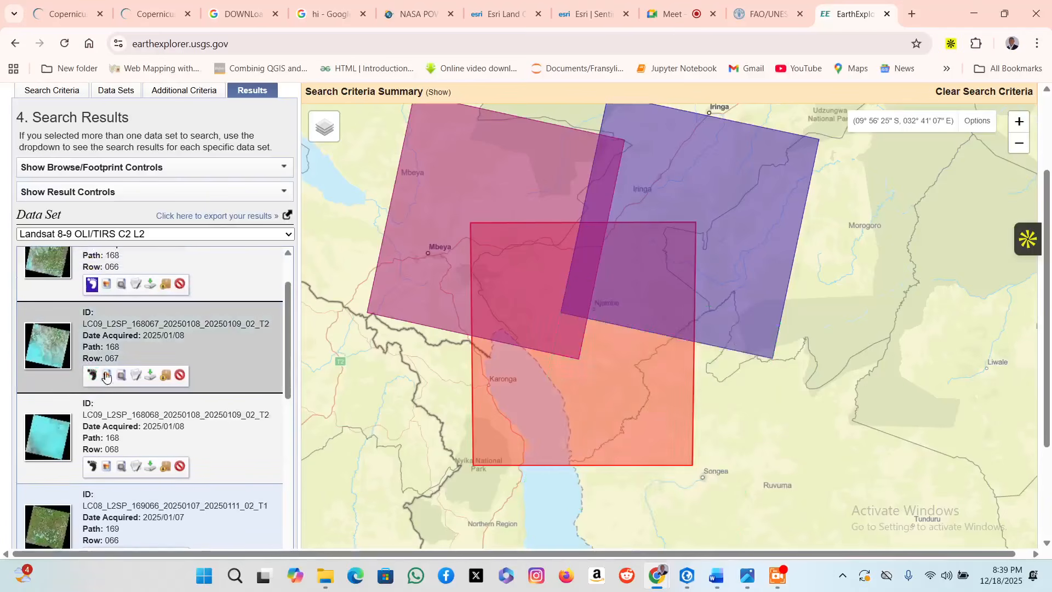
scroll(93, 379, up, 1)
click(93, 354)
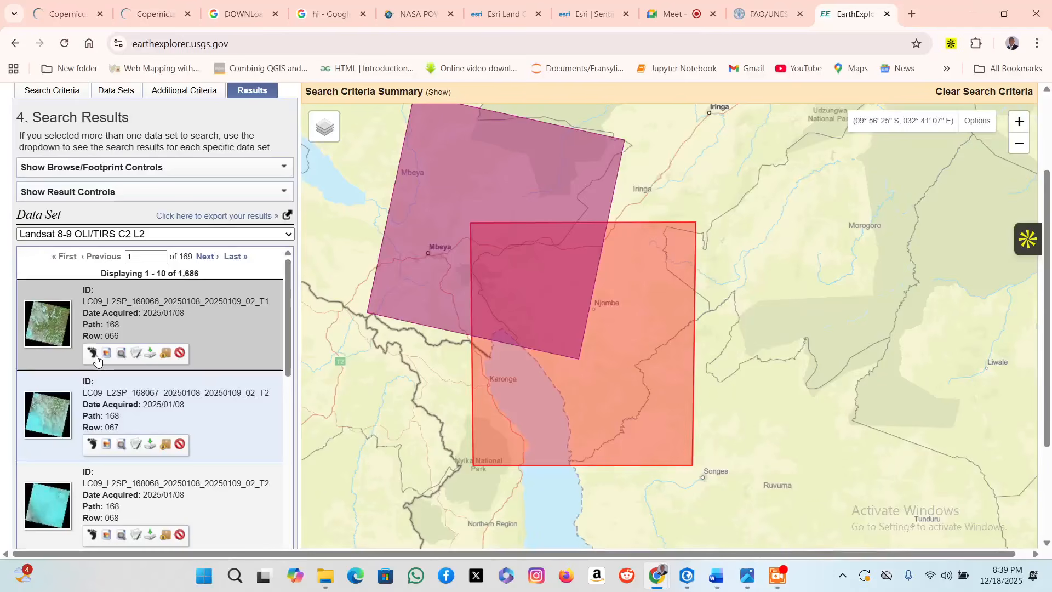
scroll(97, 359, up, 1)
scroll(101, 426, down, 4)
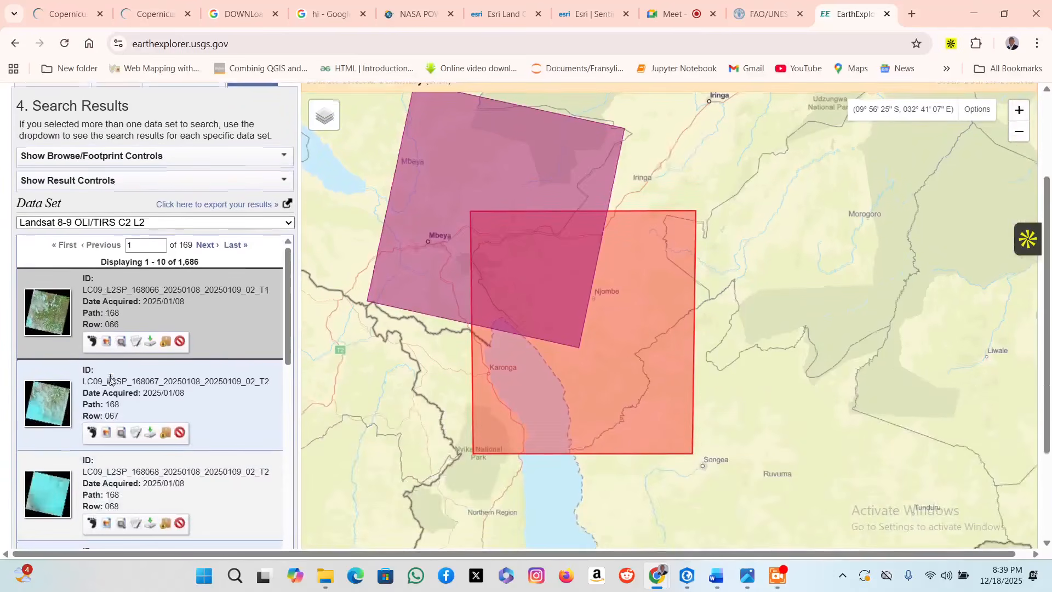
scroll(100, 426, down, 2)
click(92, 408)
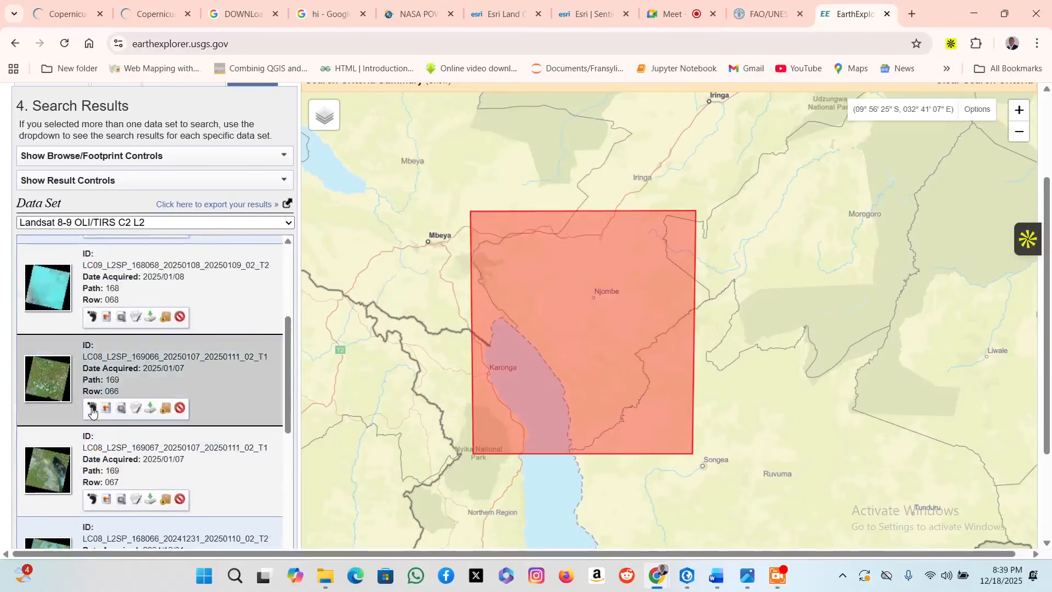
Show the footprints of the 2024/12/31 scenes at path 168, rows 067 and 068.
scroll(126, 421, down, 3)
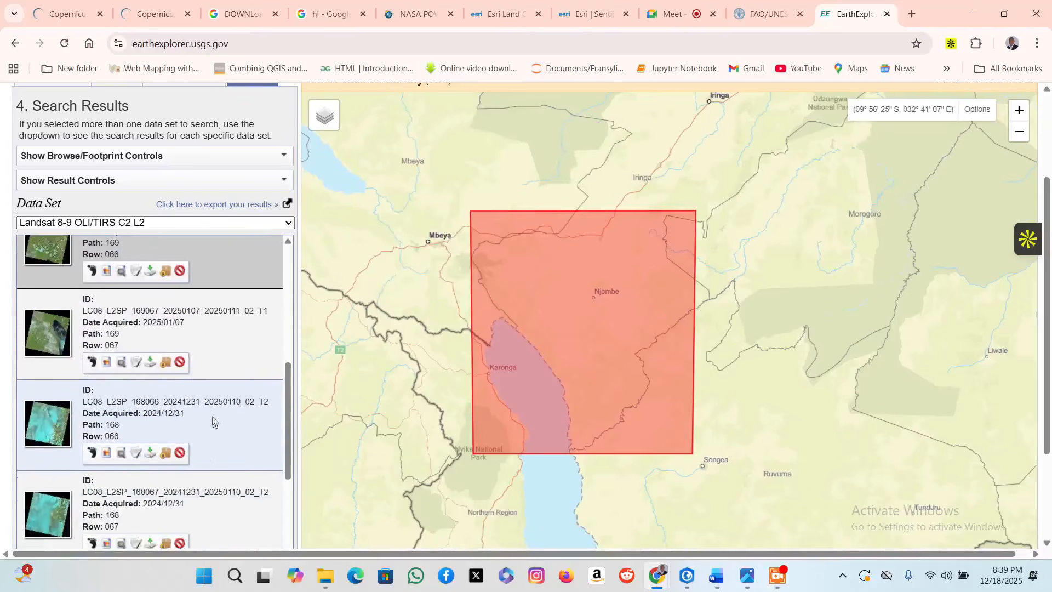
scroll(202, 430, down, 3)
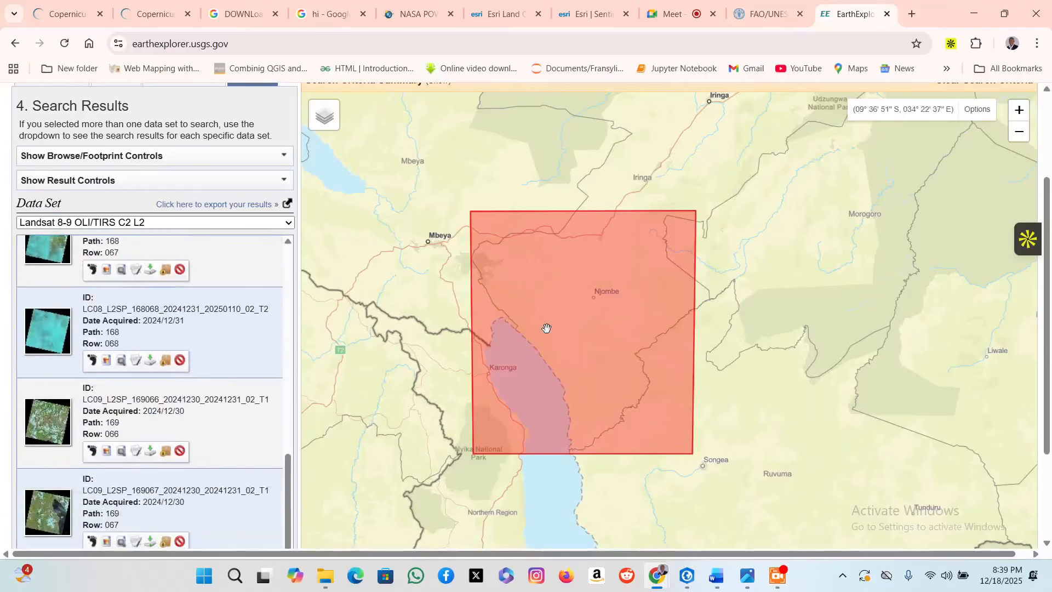
scroll(551, 331, down, 1)
scroll(556, 339, up, 1)
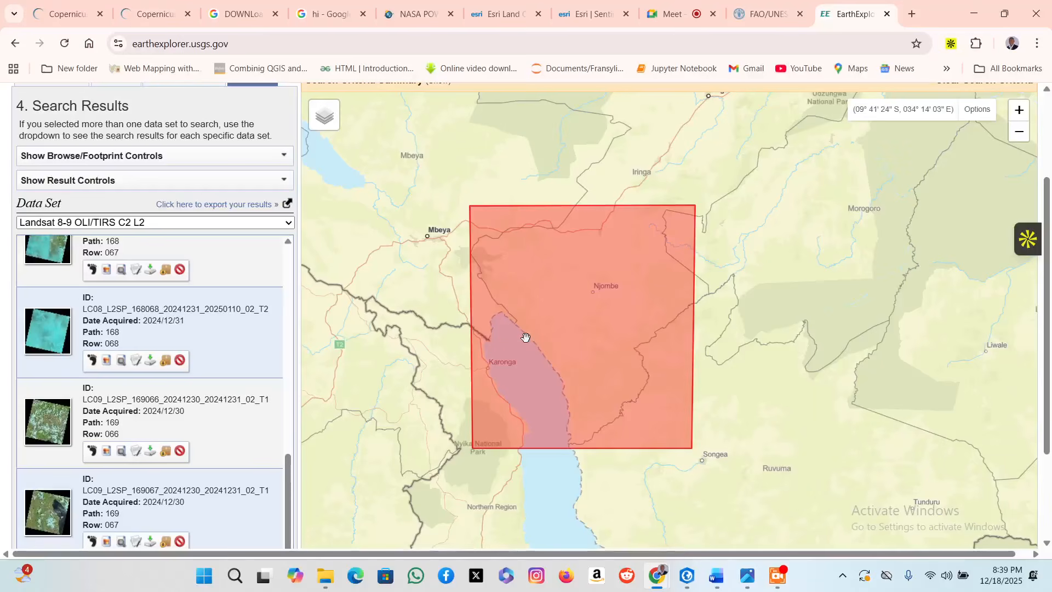
scroll(60, 337, up, 1)
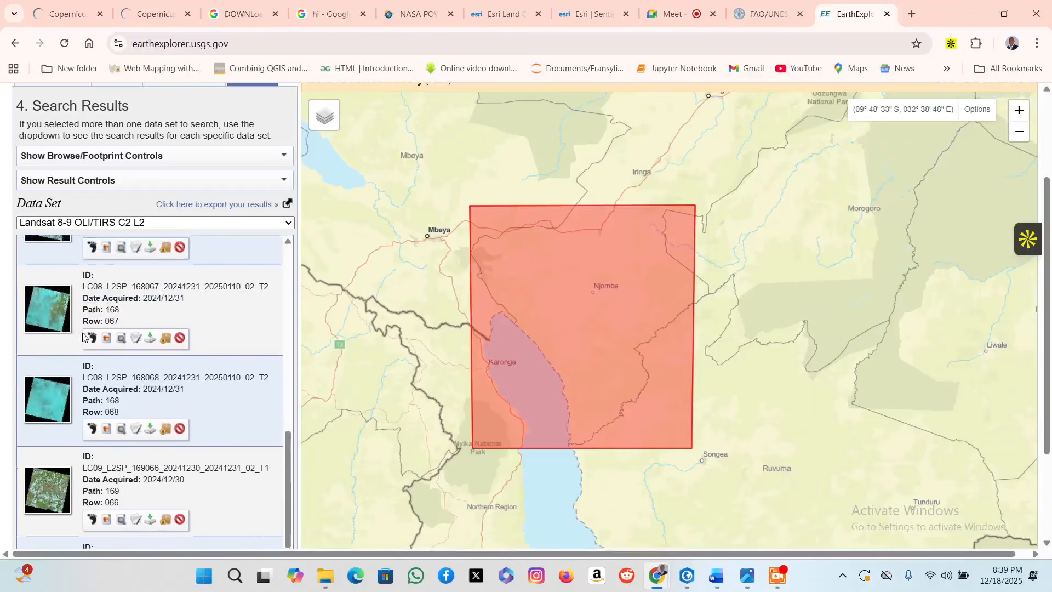
click(91, 338)
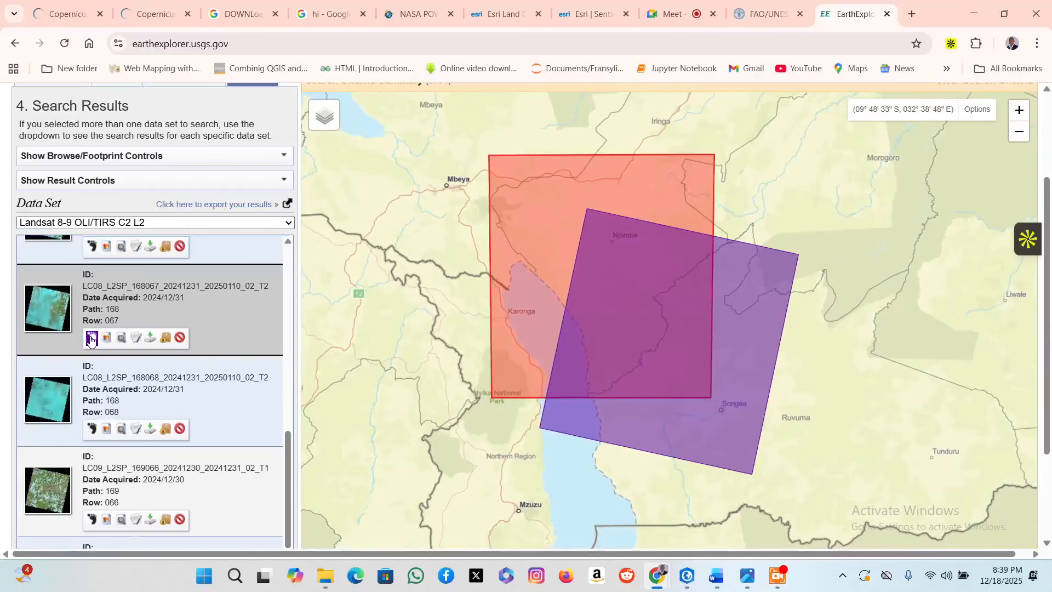
click(92, 429)
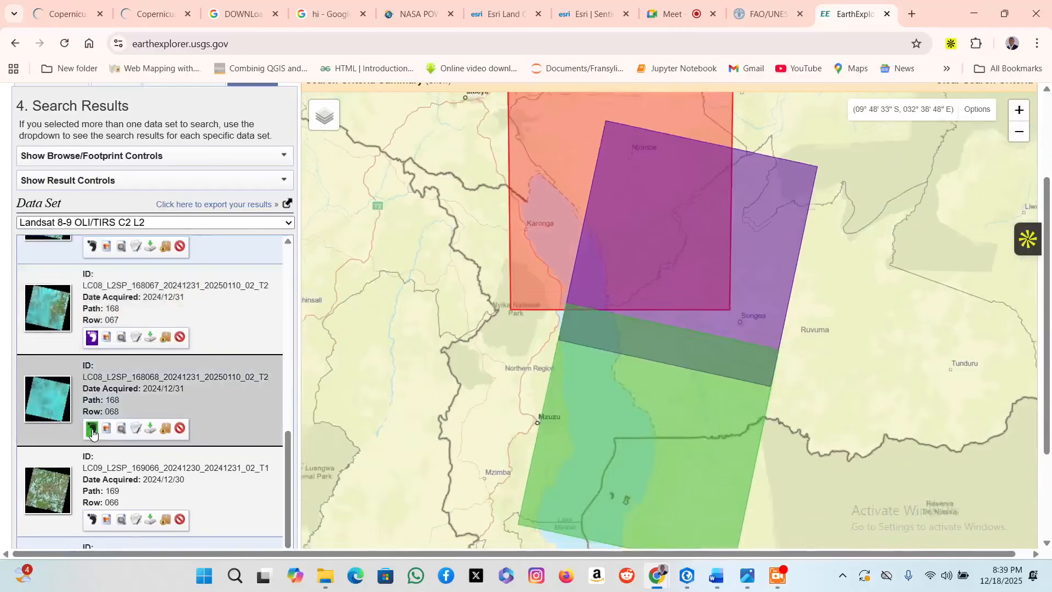
Hide the 2024/12/31 footprint at path 168, row 068, and show the 2024/12/30 footprints at path 169, rows 066 and 067.
click(92, 430)
scroll(97, 472, down, 1)
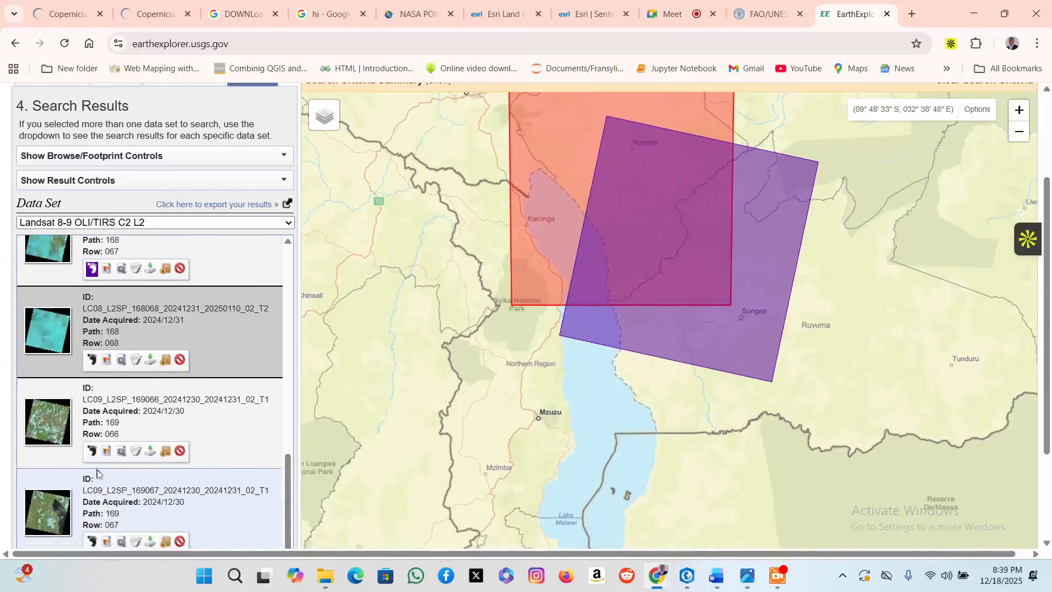
click(91, 452)
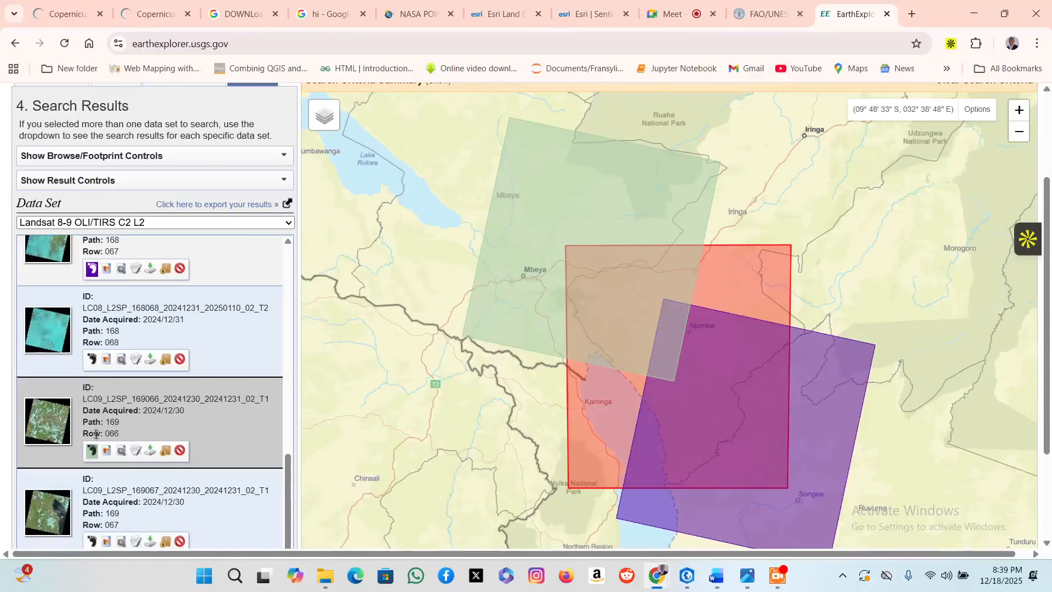
scroll(138, 450, down, 1)
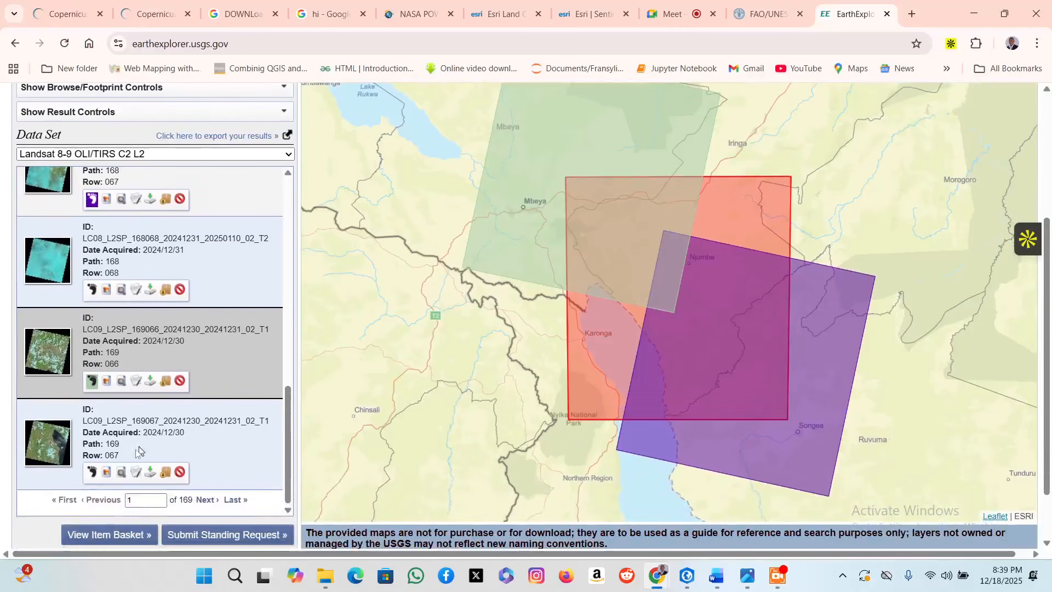
click(92, 472)
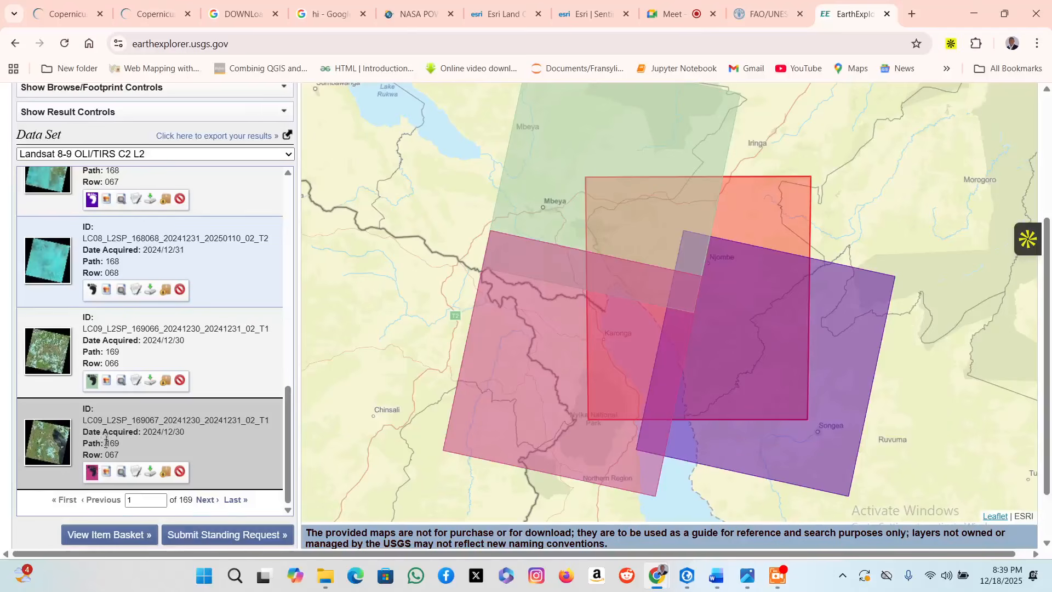
Toggle the 2025/01/07 footprints at path 169, rows 067 and 066, and check the 2025/01/08 scene at path 168, row 067, to compare coverage.
scroll(106, 441, down, 1)
scroll(137, 394, up, 5)
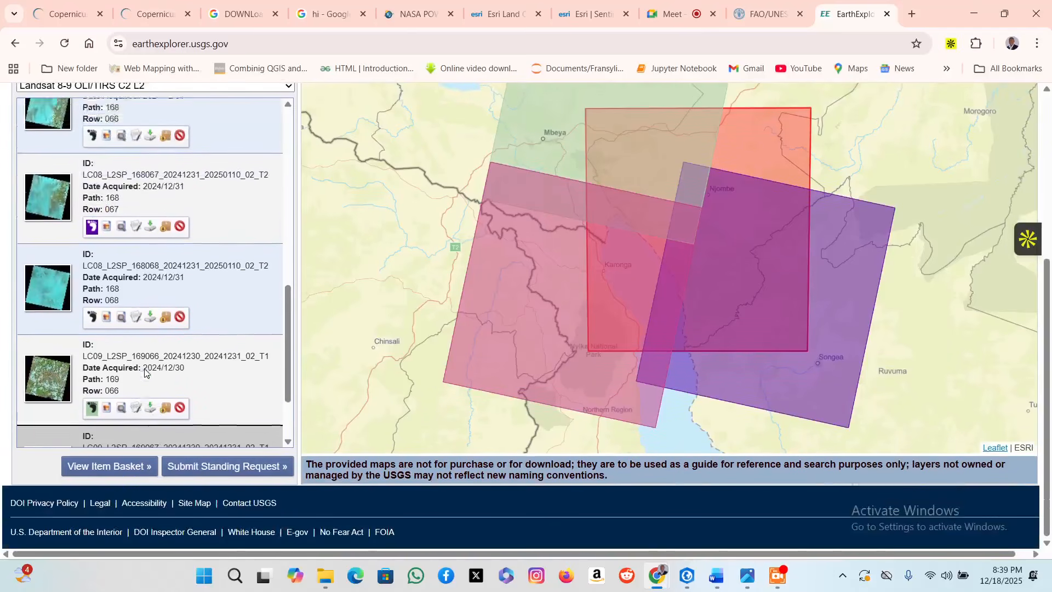
scroll(143, 377, up, 2)
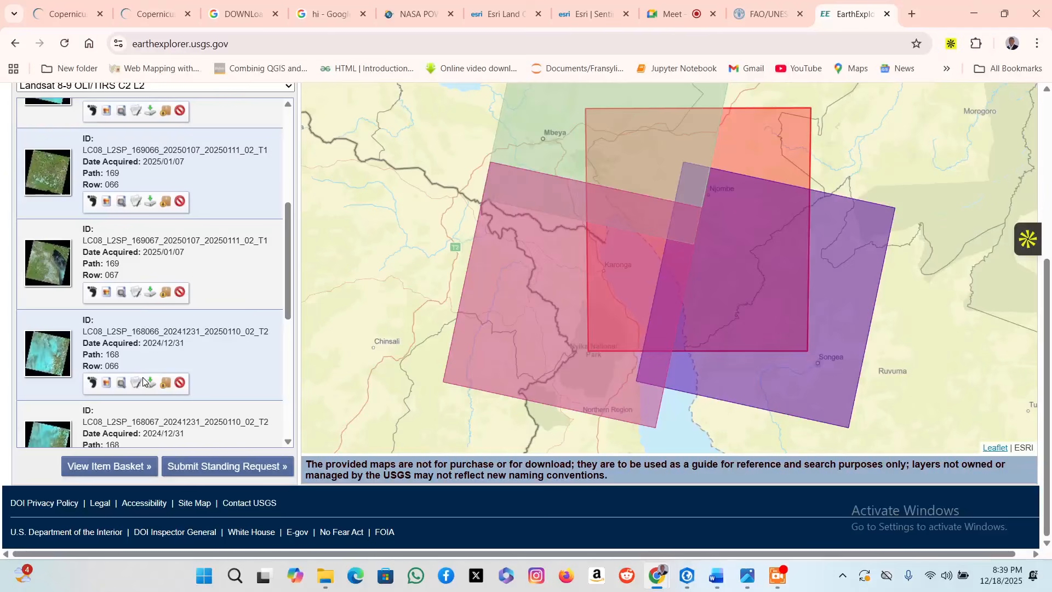
click(92, 360)
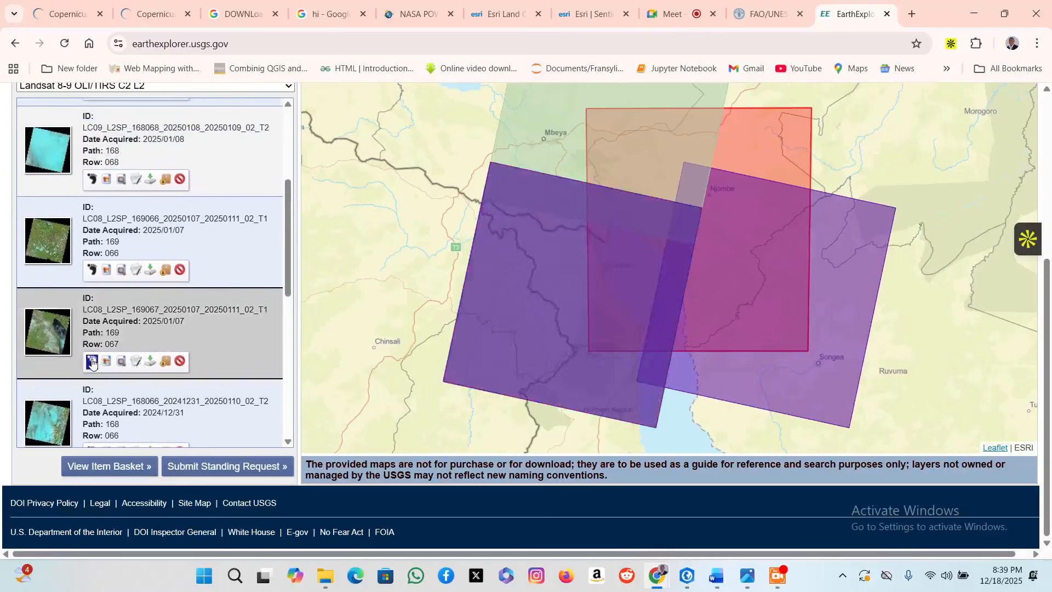
click(92, 360)
scroll(94, 383, up, 2)
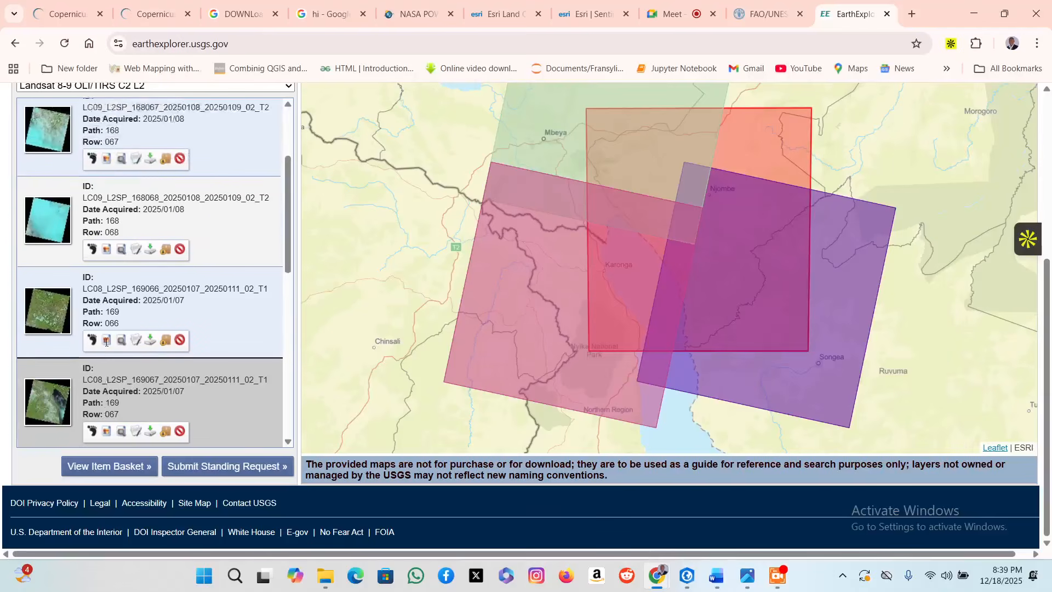
click(92, 407)
click(92, 408)
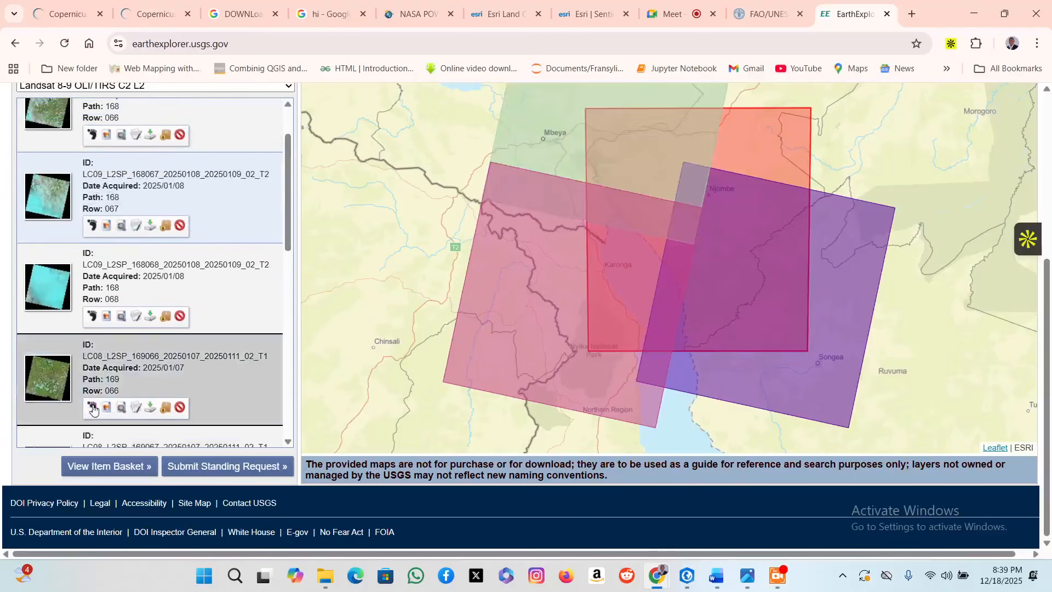
click(92, 407)
click(92, 407)
scroll(97, 407, up, 1)
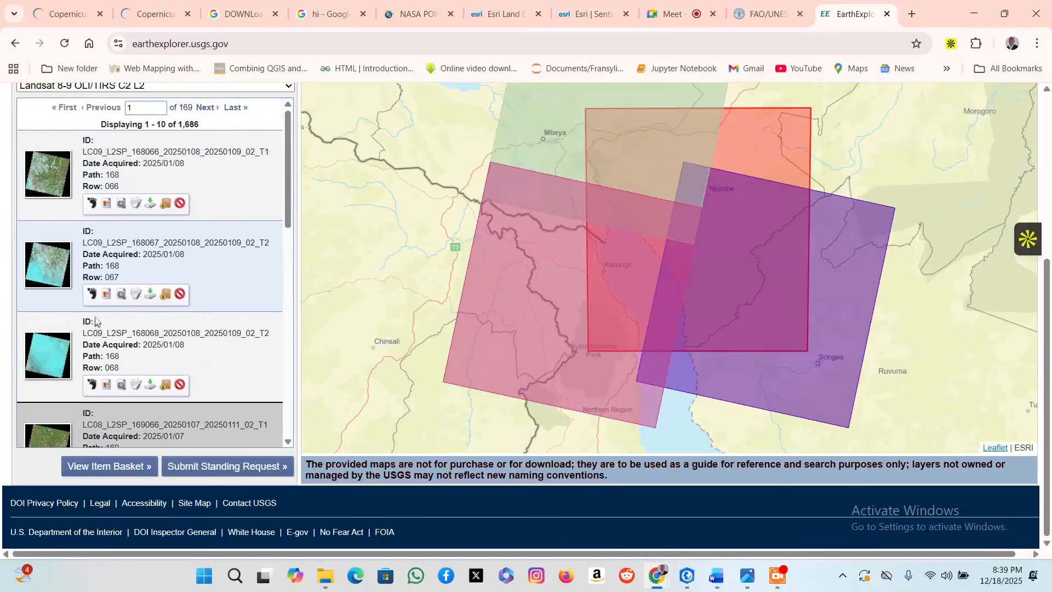
click(92, 296)
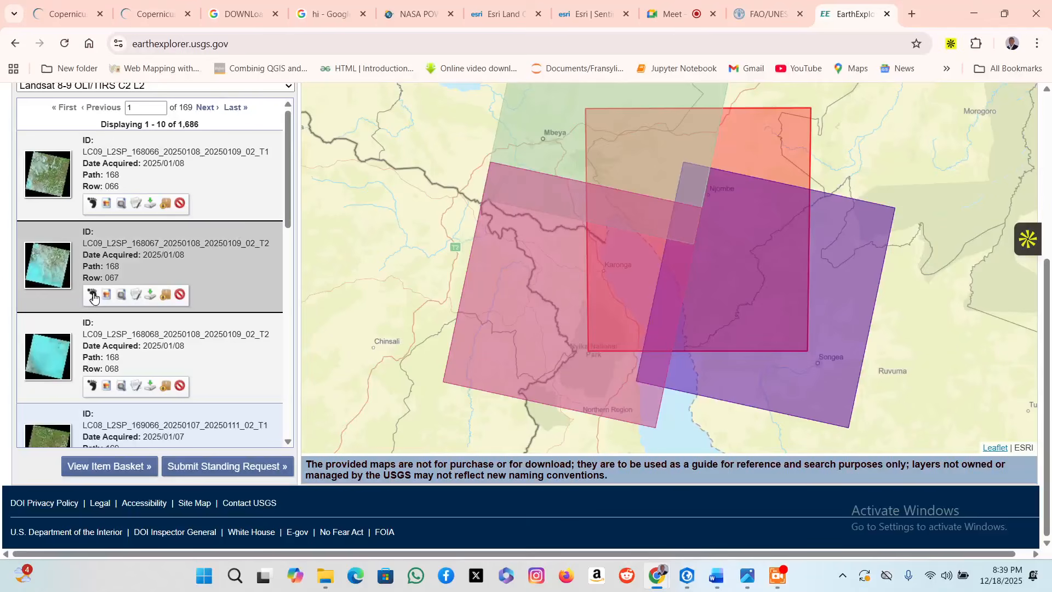
Show the footprint of the 2025/01/08 scene at path 168, row 066, toggling it to check which part of the search area it covers.
click(92, 204)
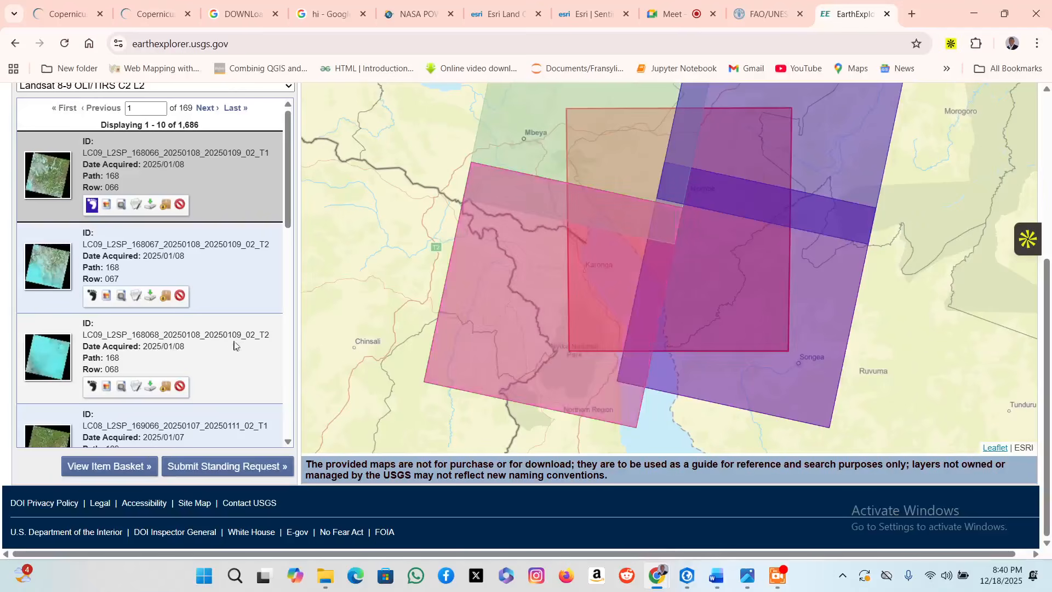
scroll(127, 376, down, 3)
scroll(127, 378, down, 5)
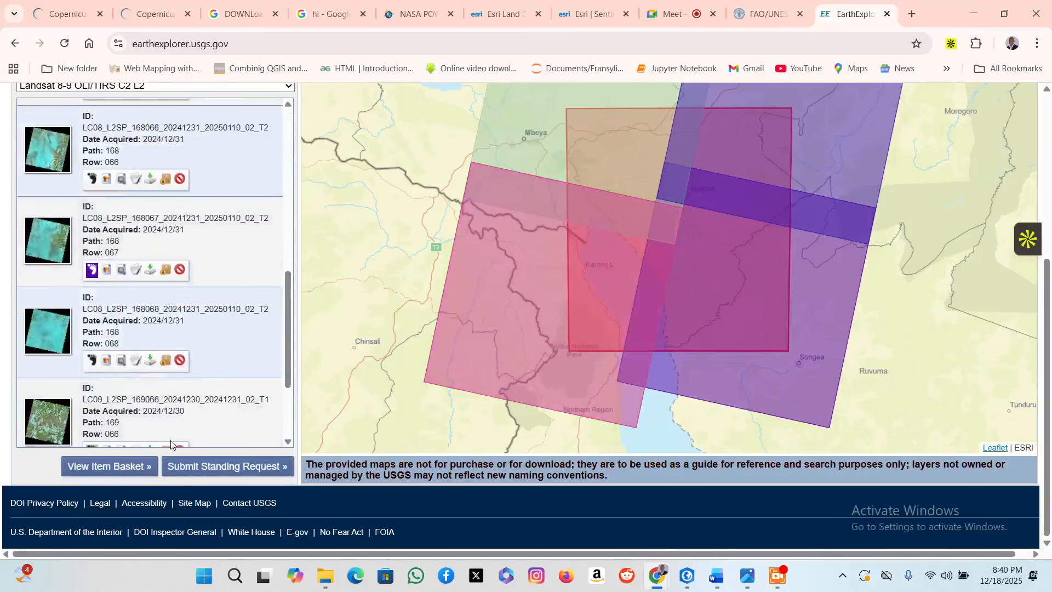
scroll(145, 383, down, 1)
scroll(145, 384, up, 10)
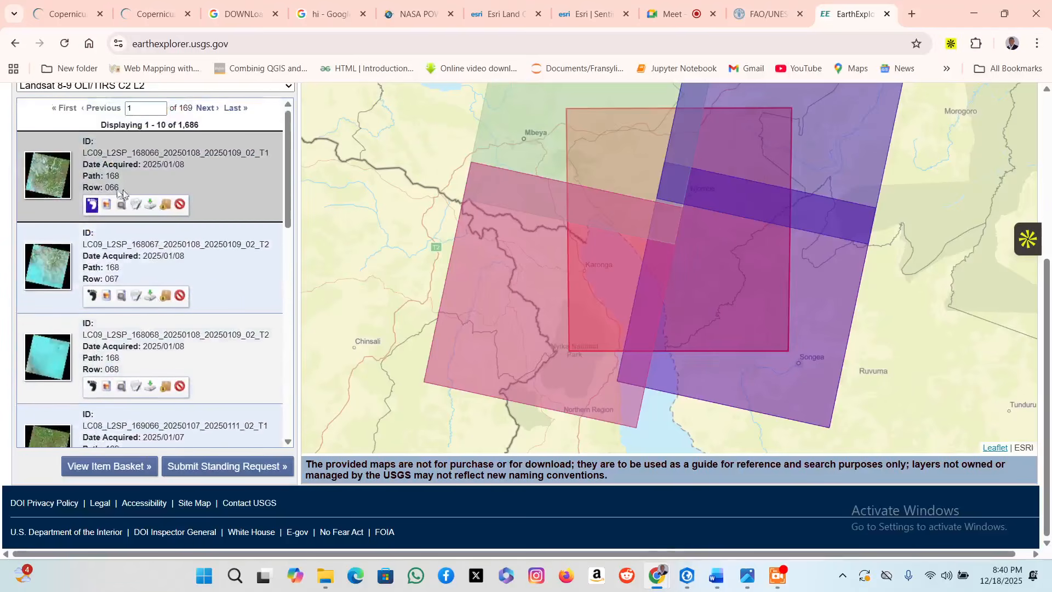
click(92, 205)
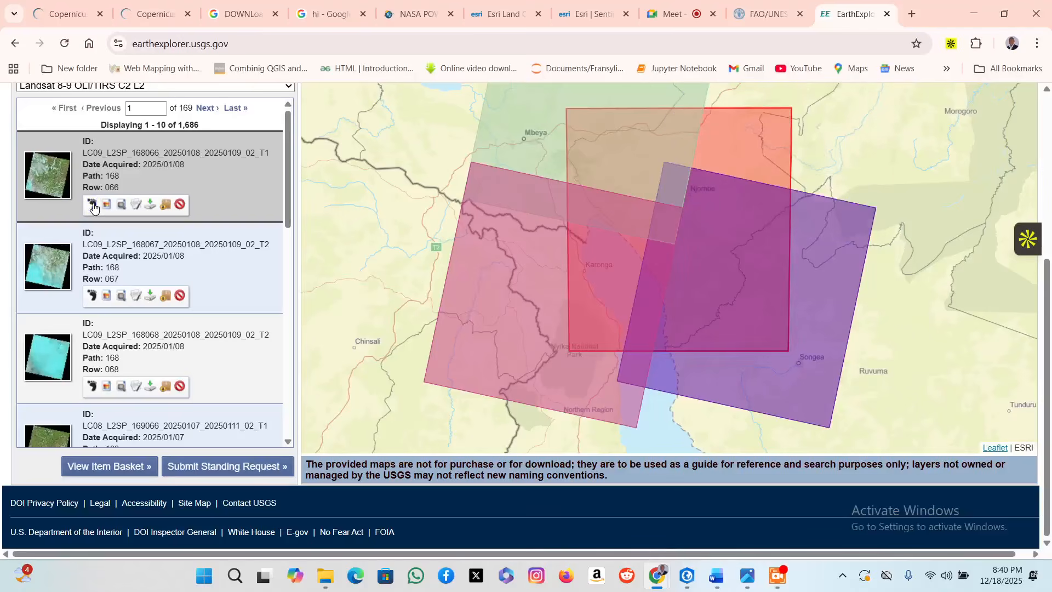
click(92, 205)
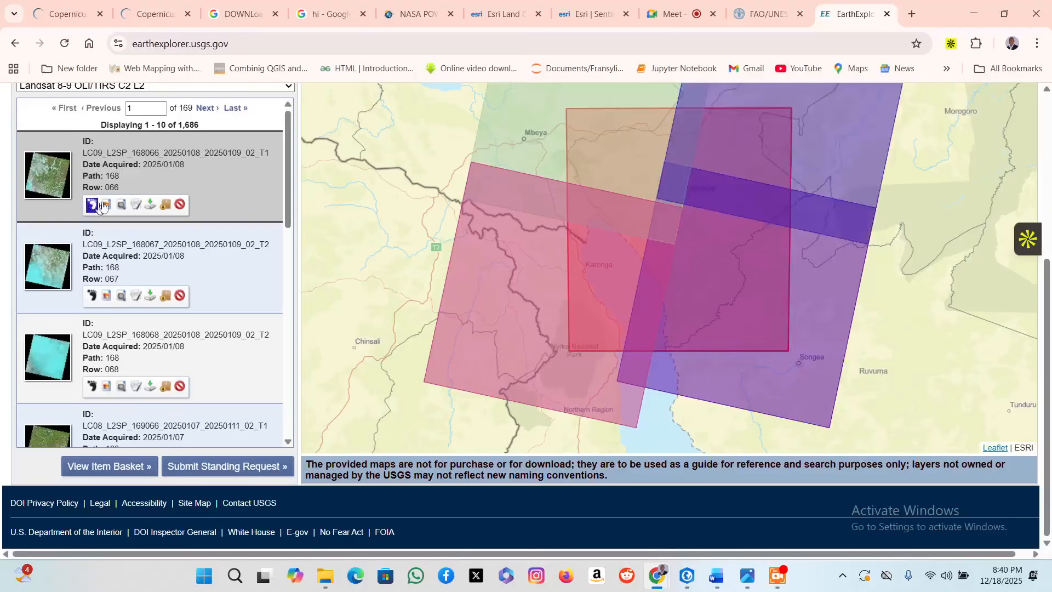
Review the download options of the 2025/01/08 scene at path 168, row 066, and download all Level-2 Surface Reflectance Bands files.
click(150, 206)
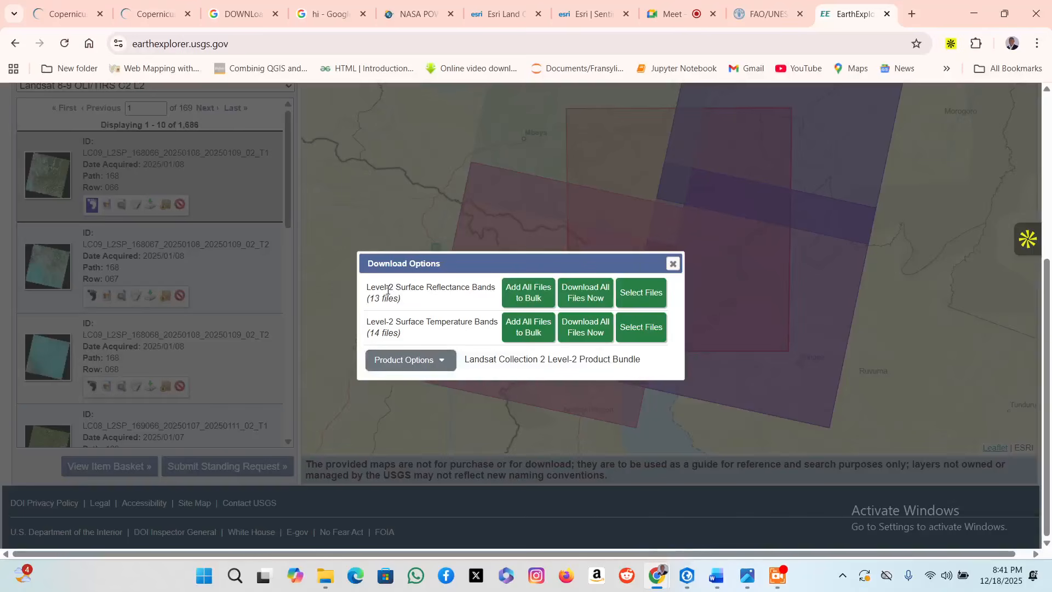
drag(387, 288, 470, 298)
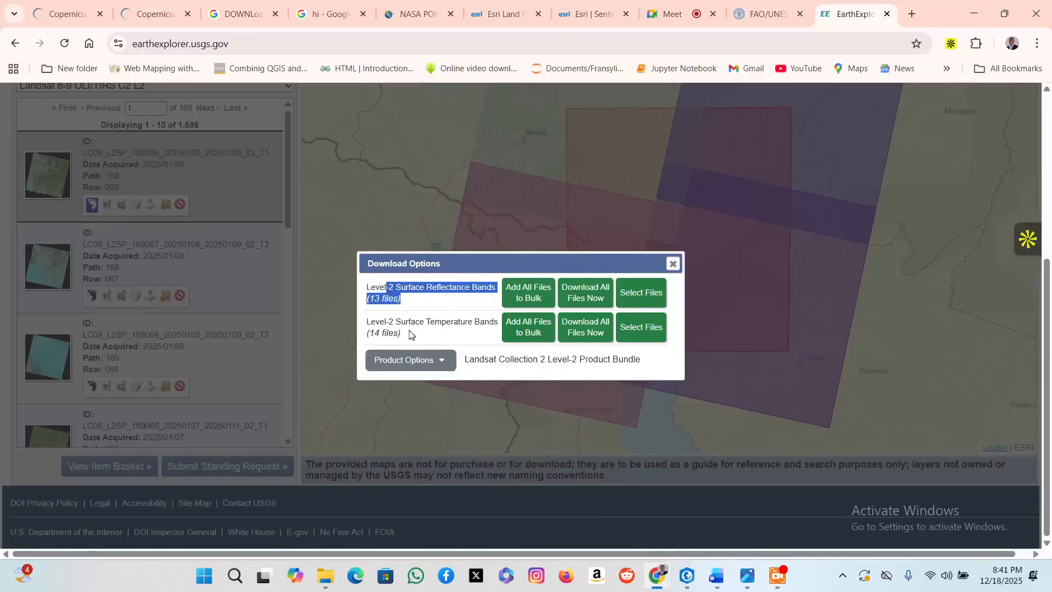
drag(406, 322, 476, 335)
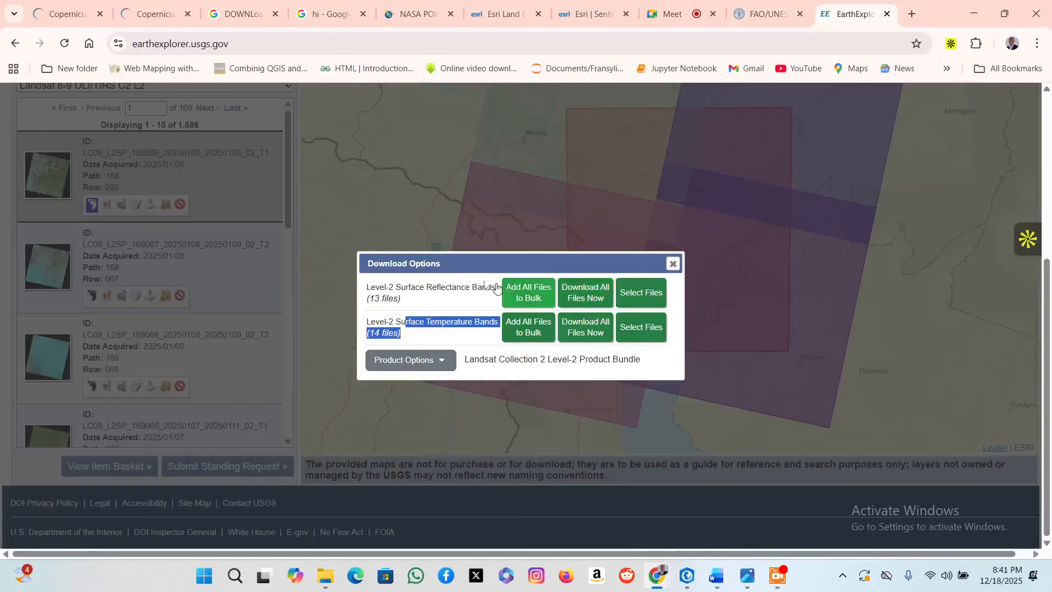
drag(446, 286, 371, 296)
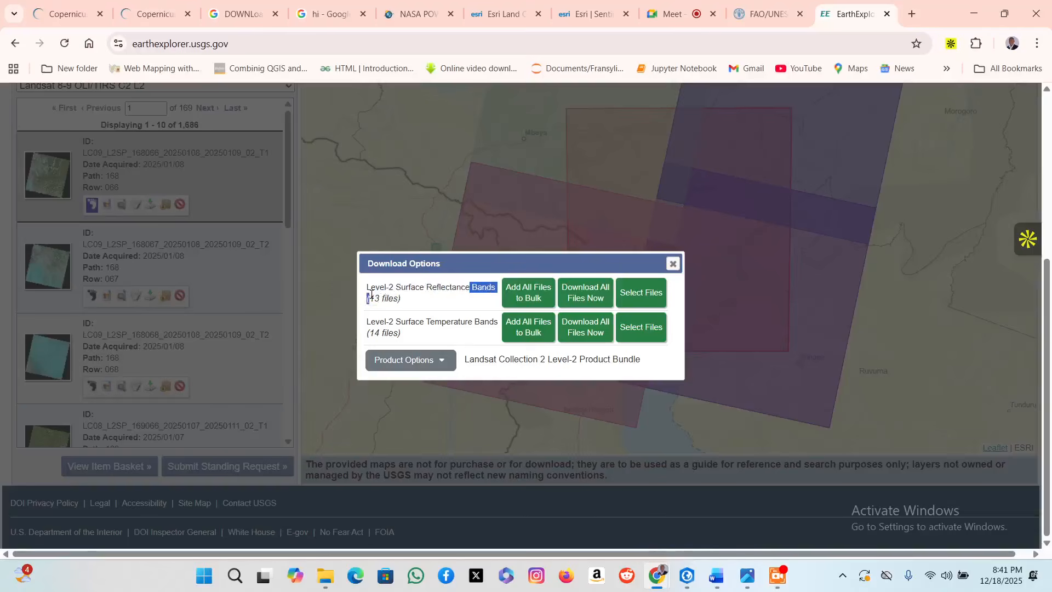
click(582, 296)
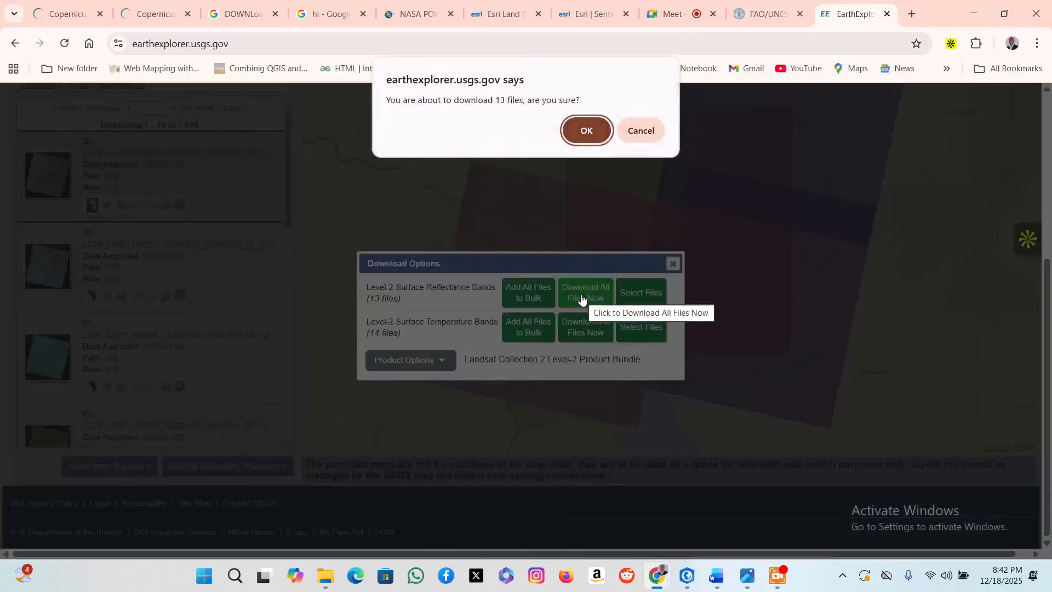
click(580, 131)
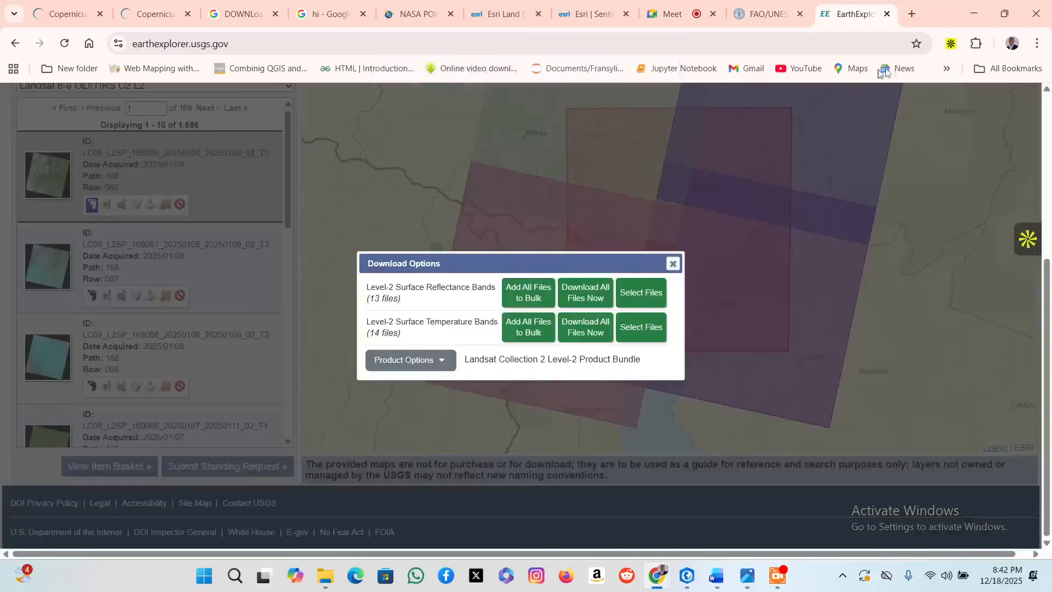
Open the browser's download history, cancel the SR_QA_AEROSOL.TIF download and remove its entry.
click(913, 21)
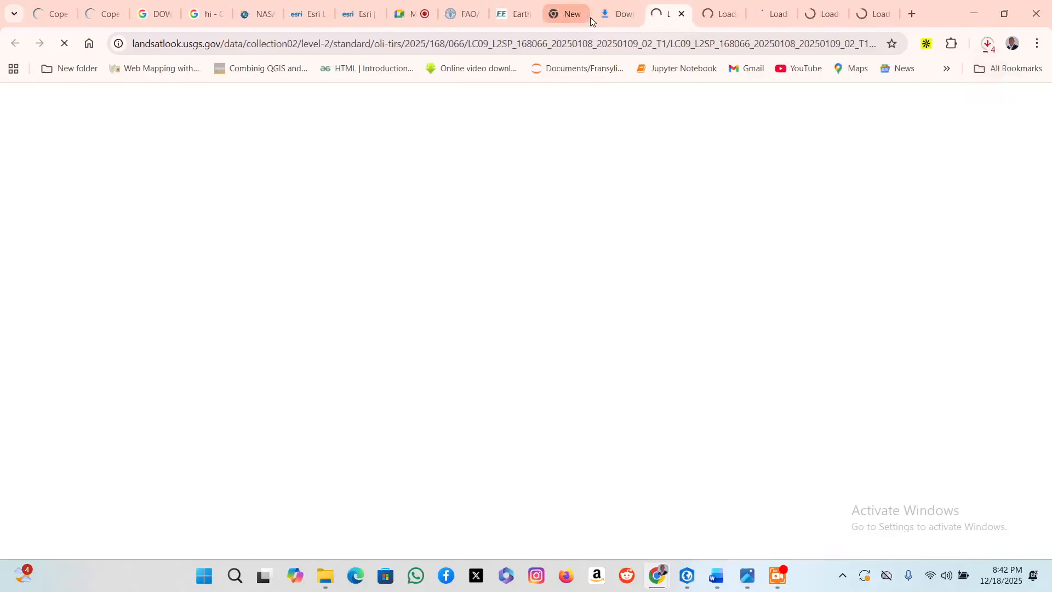
click(613, 15)
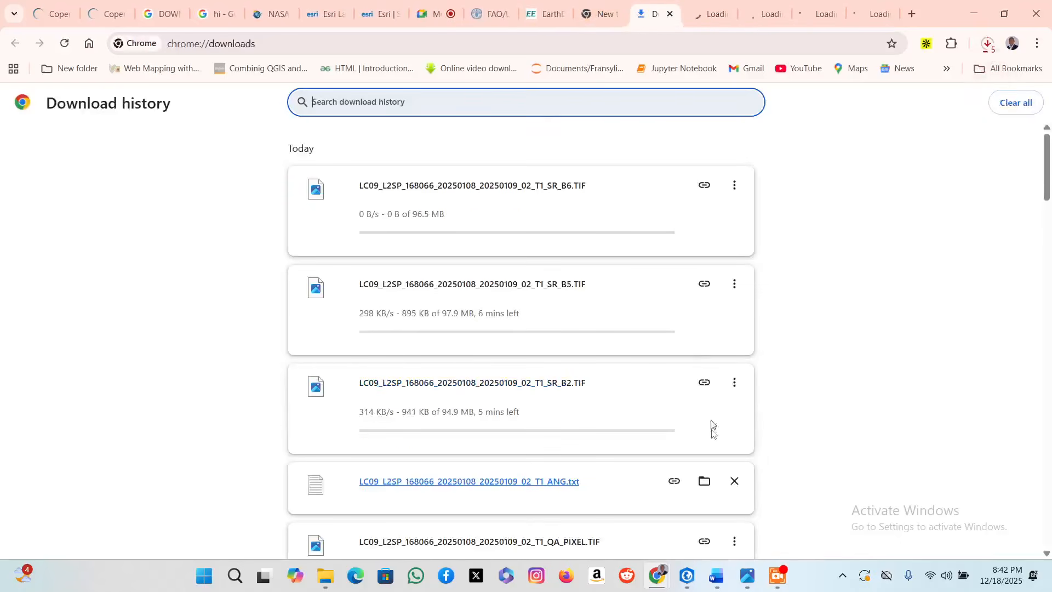
click(734, 382)
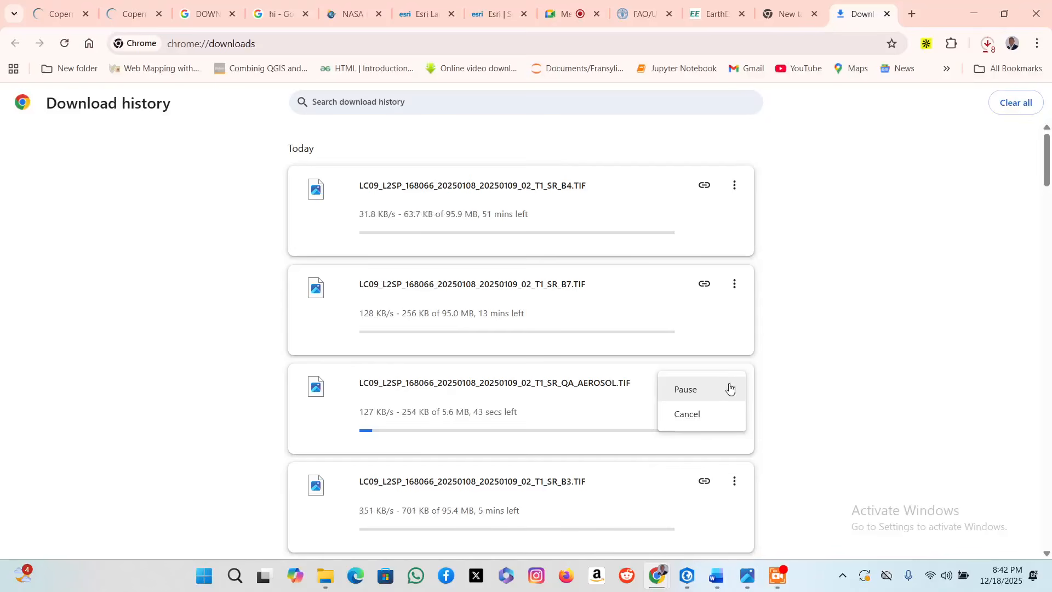
click(705, 414)
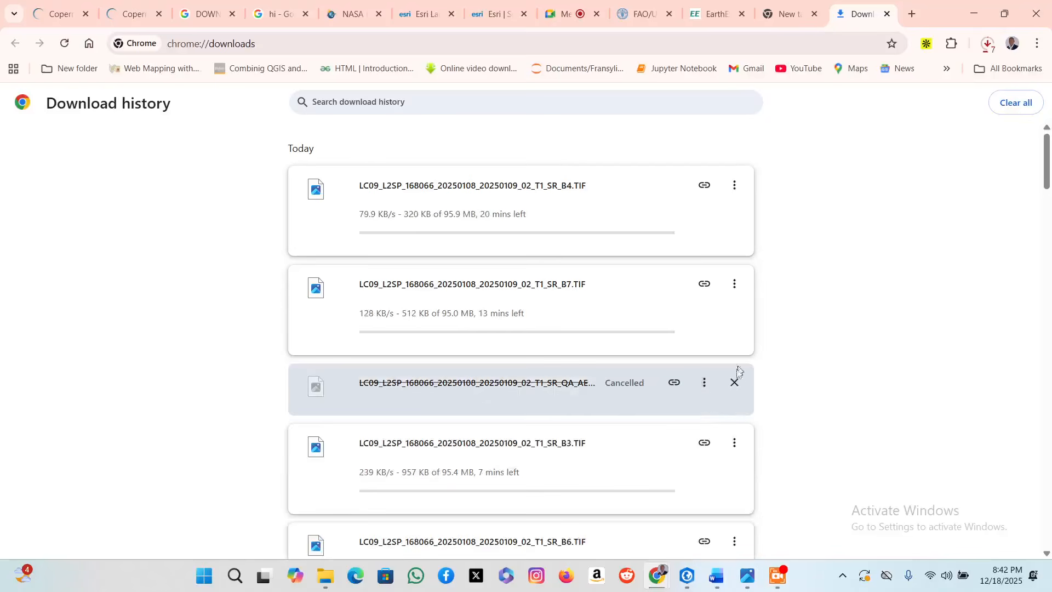
click(734, 381)
Cancel the running downloads of the surface reflectance bands B7, B4, B3, B6, B5 and B2.
click(734, 283)
click(708, 315)
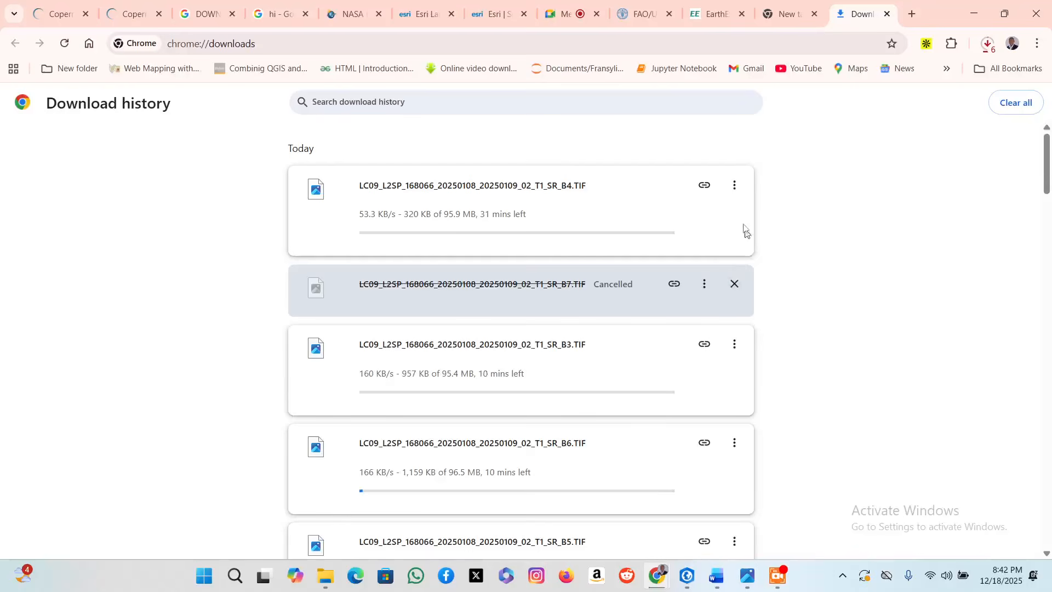
click(735, 187)
click(715, 216)
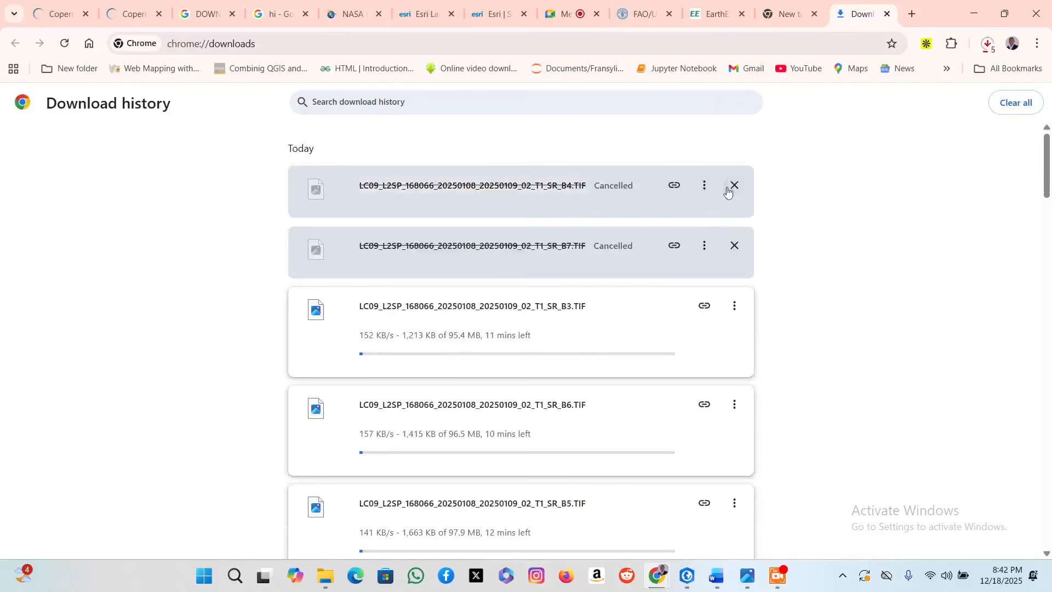
click(733, 306)
click(713, 339)
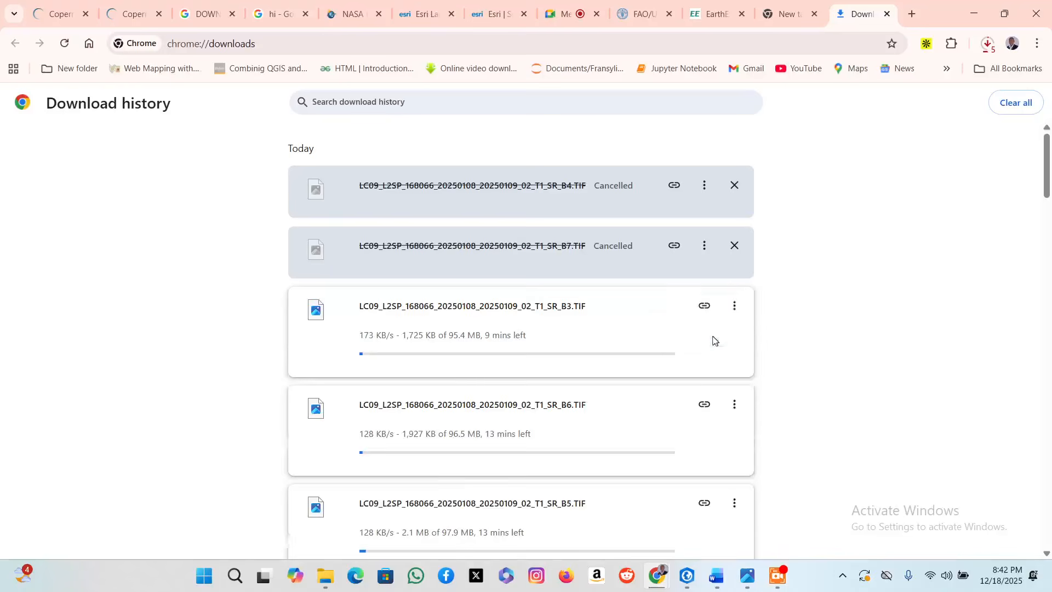
click(734, 362)
click(714, 402)
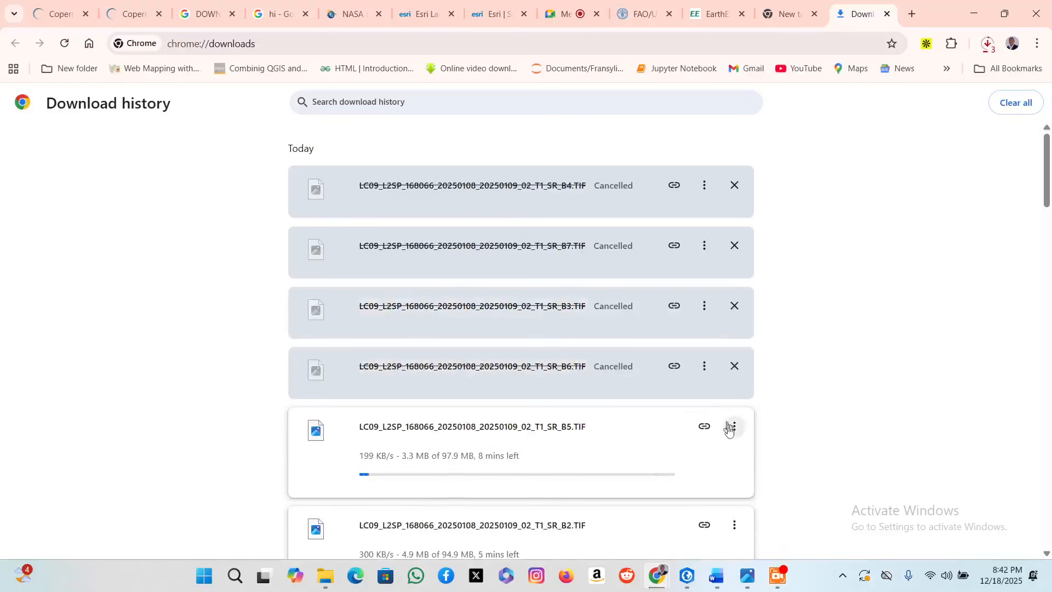
click(729, 429)
click(698, 459)
scroll(712, 419, down, 1)
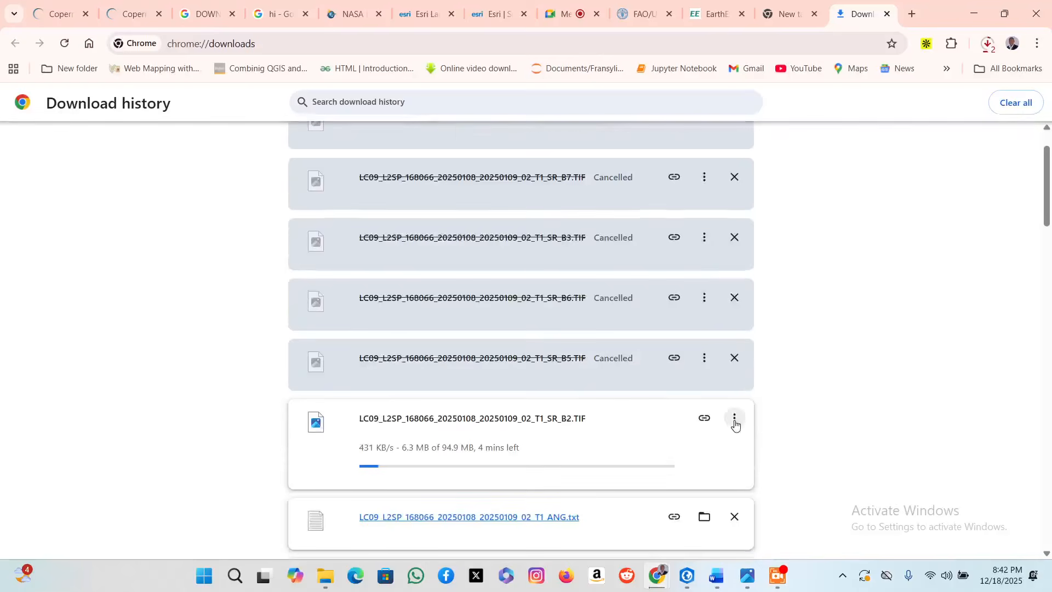
click(734, 424)
click(712, 445)
scroll(728, 312, up, 1)
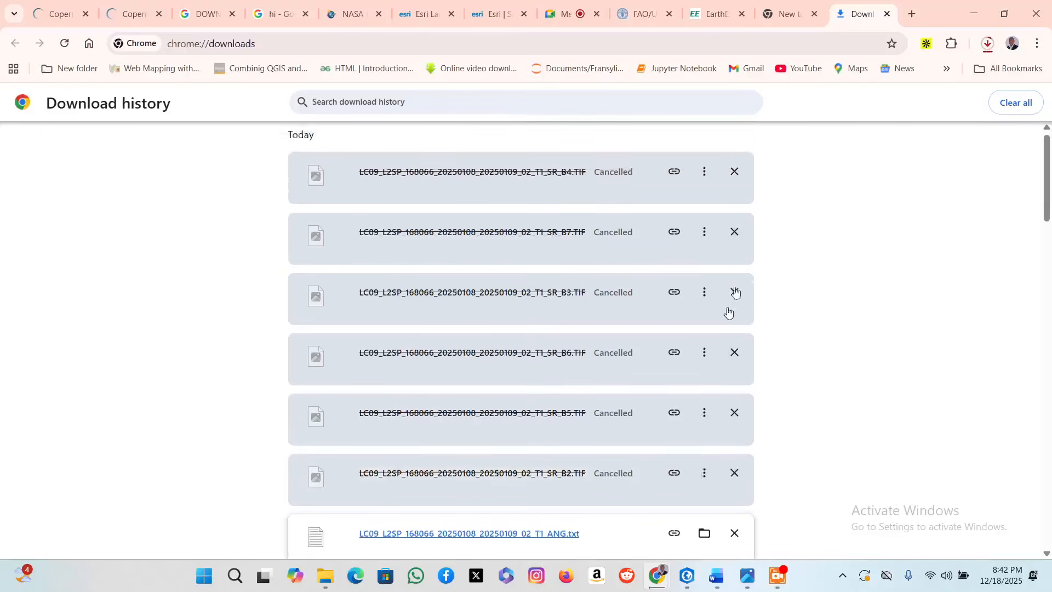
Remove the cancelled entries for bands B4, B3, B7, B5, B6 and B2 from the download history.
click(735, 184)
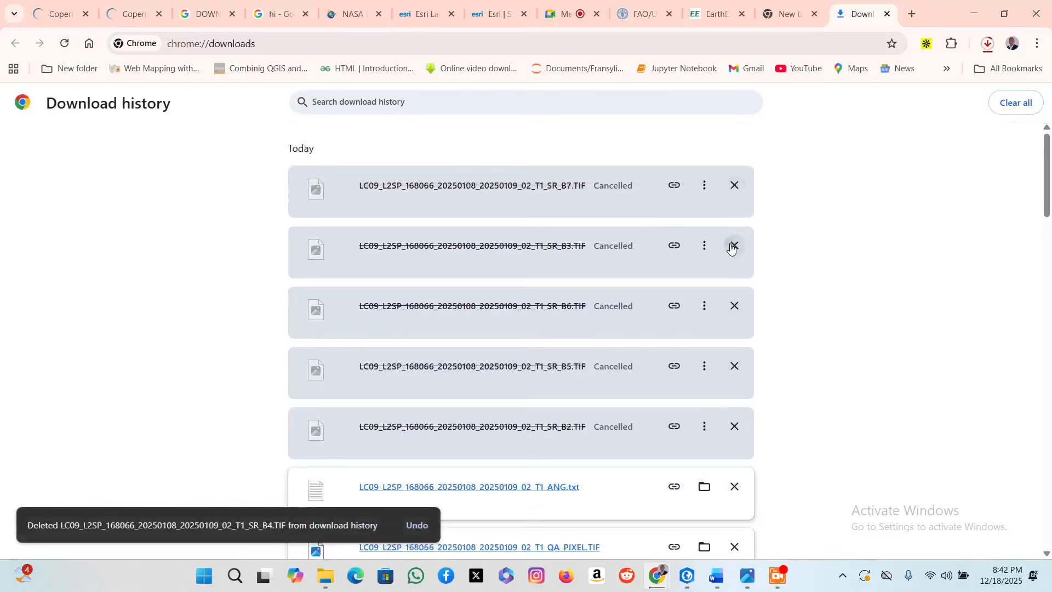
click(733, 246)
click(734, 186)
click(734, 245)
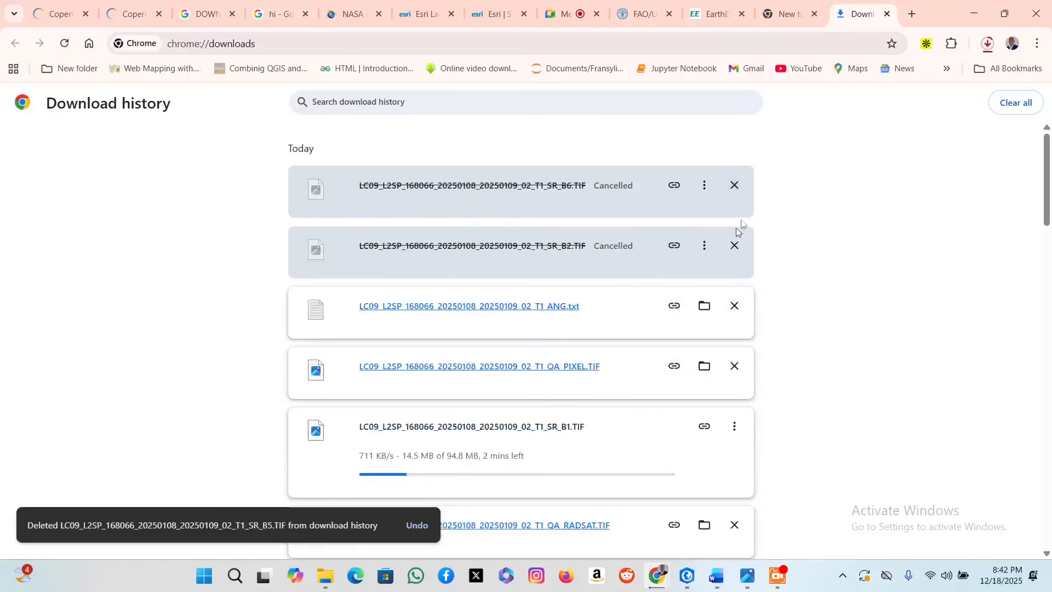
click(735, 189)
click(735, 190)
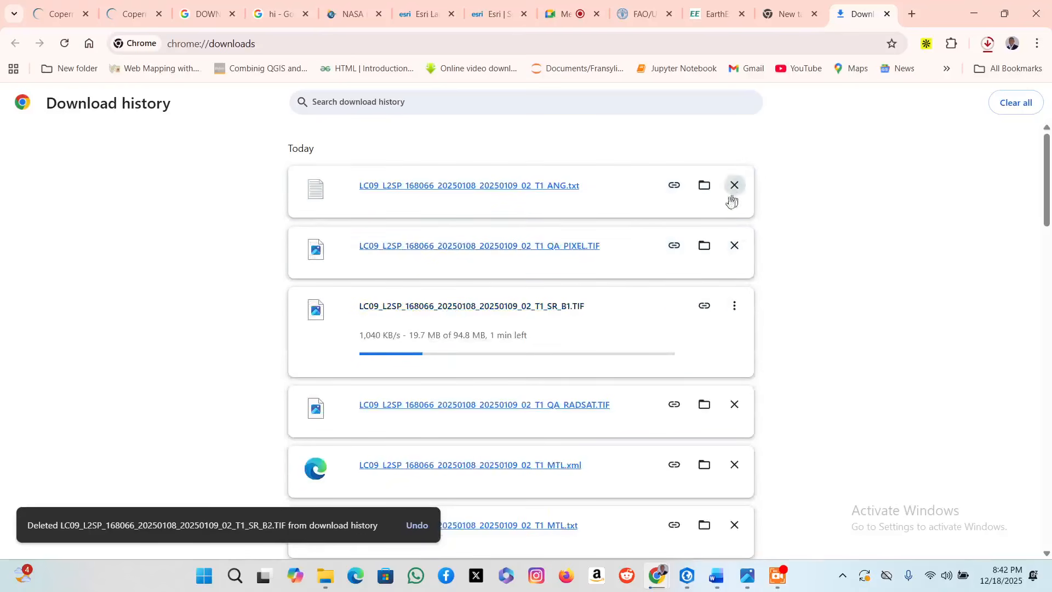
Cancel the running SR_B1.TIF download and remove its entry from the download history.
click(734, 306)
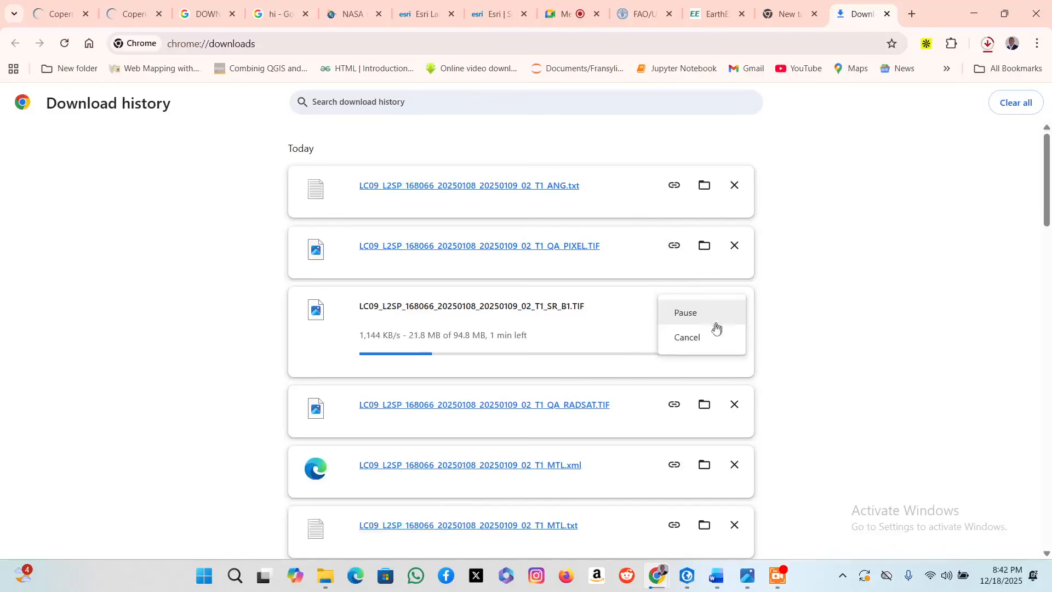
click(711, 336)
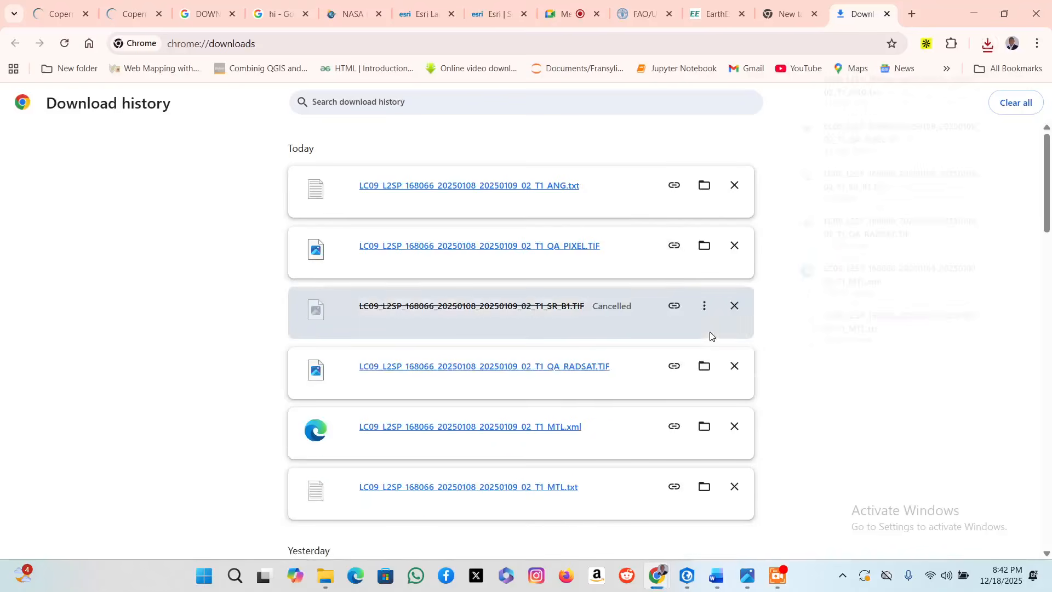
click(733, 307)
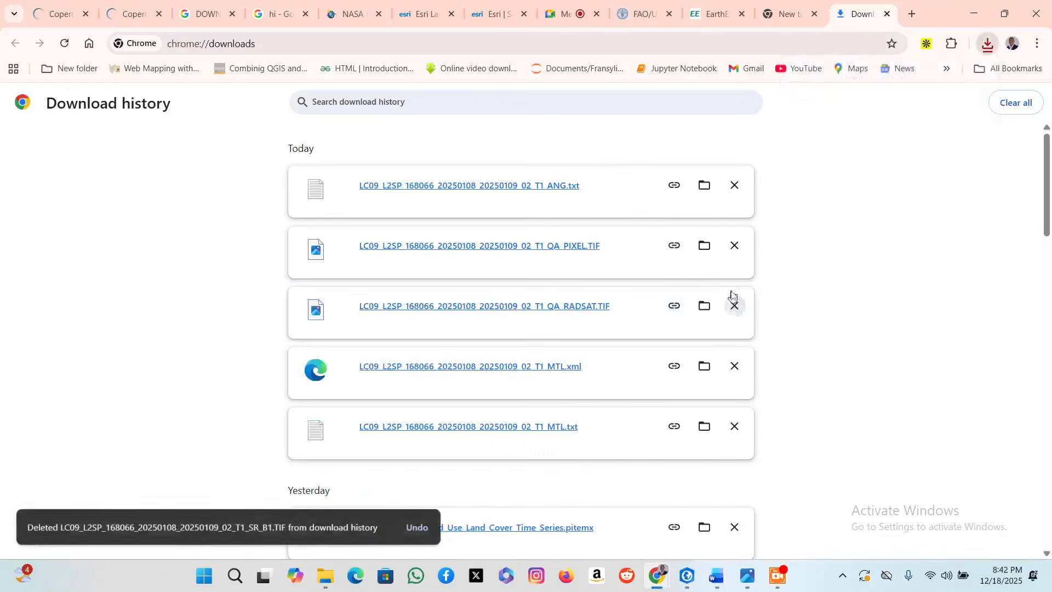
Remove the completed ANG.txt, QA_PIXEL.TIF, QA_RADSAT.TIF and MTL.txt entries from the download history.
click(737, 187)
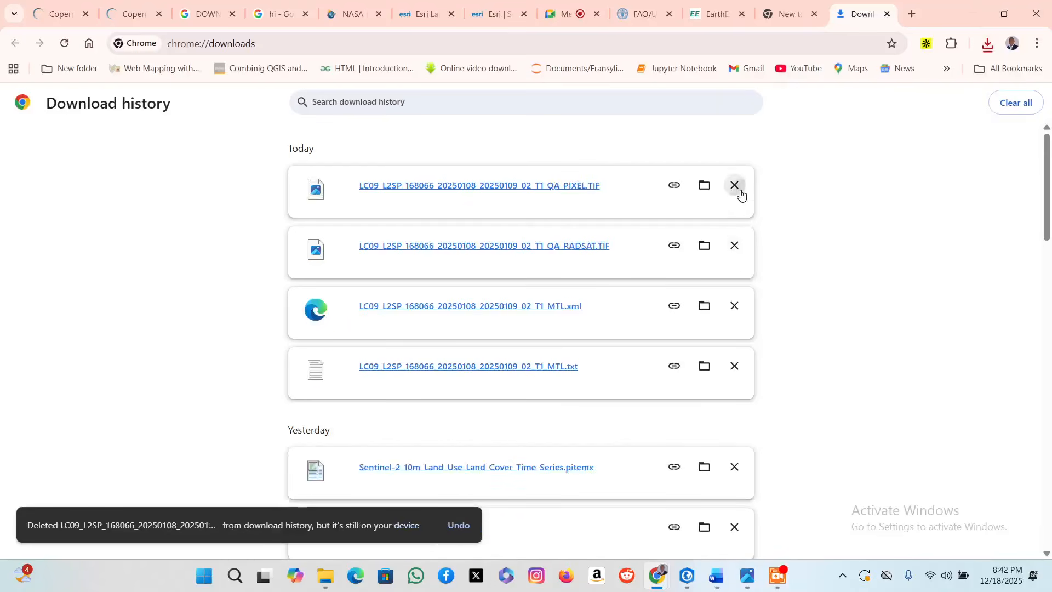
click(739, 191)
click(738, 192)
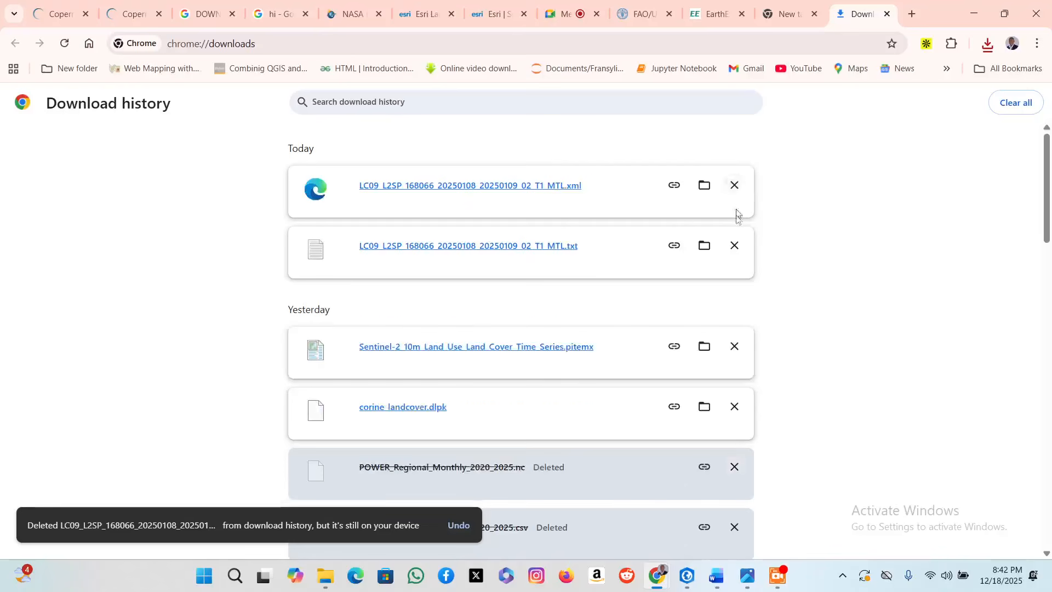
click(735, 245)
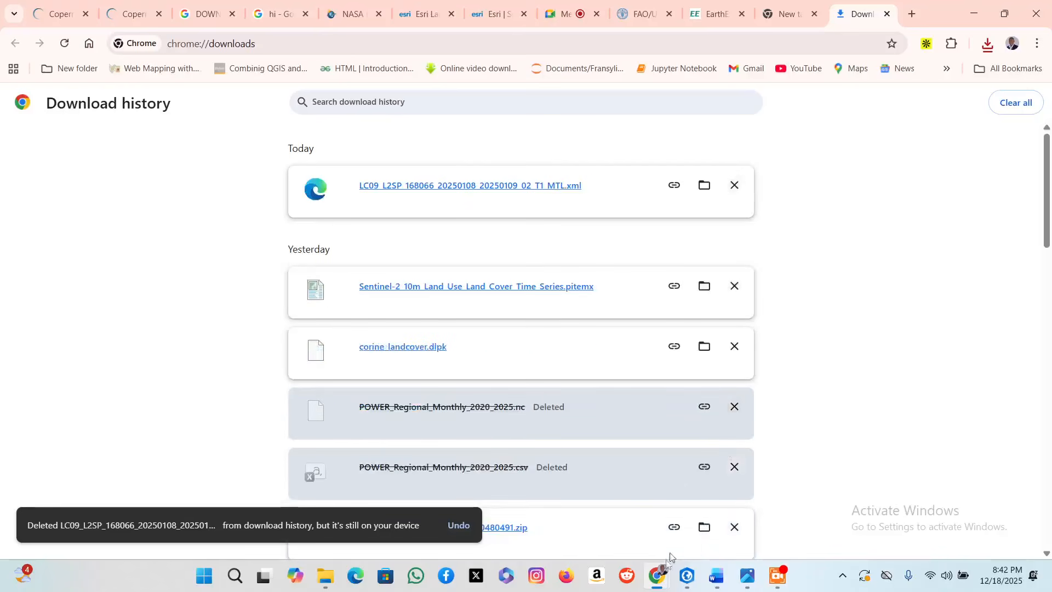
Switch to File Explorer, select today's five LC09_L2SP_168066 files in the Downloads folder, and cut them before clearing the selection.
click(326, 575)
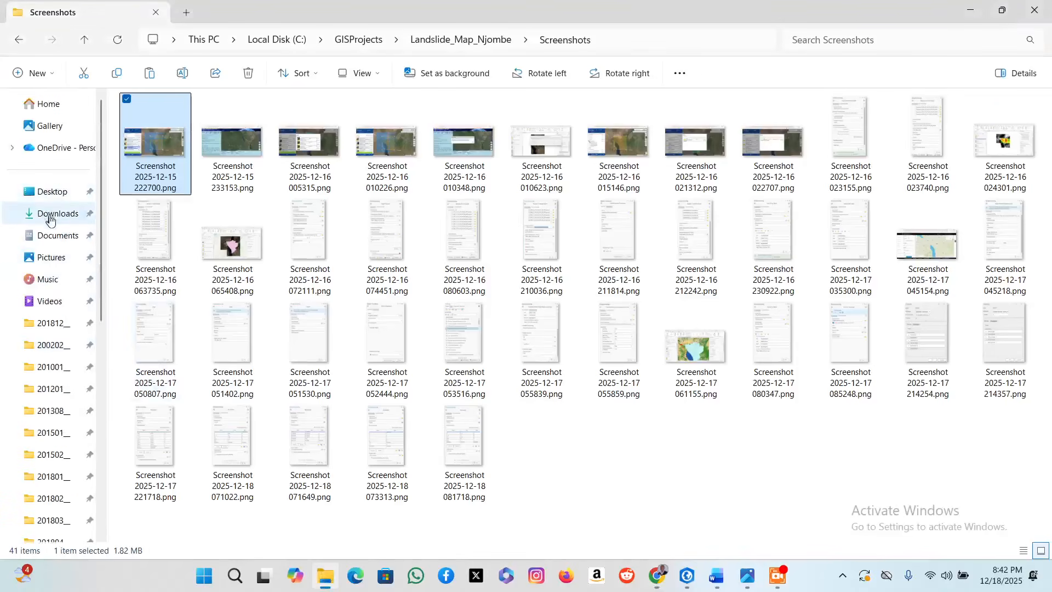
click(58, 213)
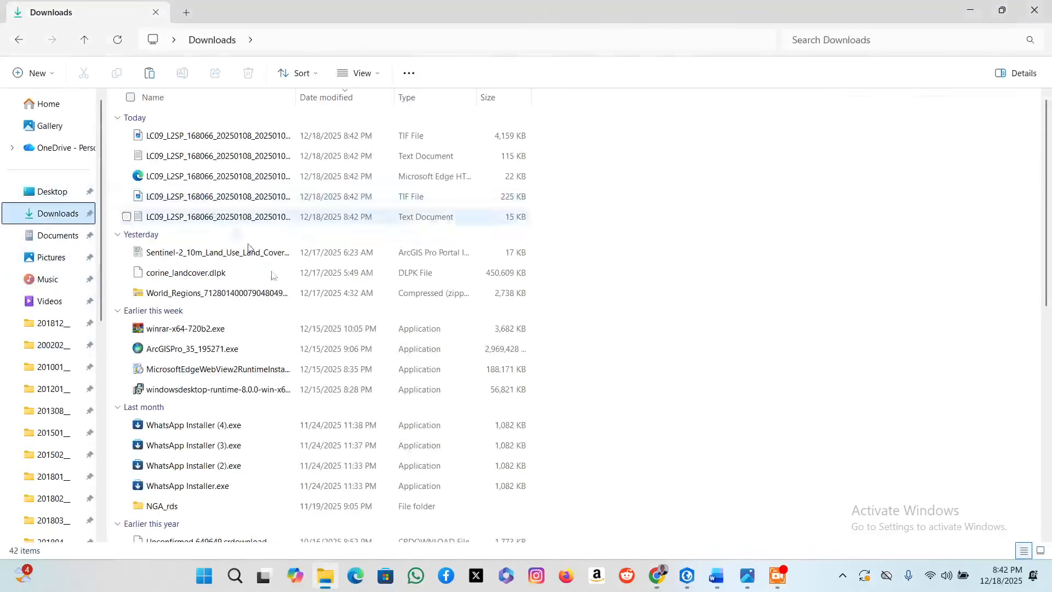
click(165, 217)
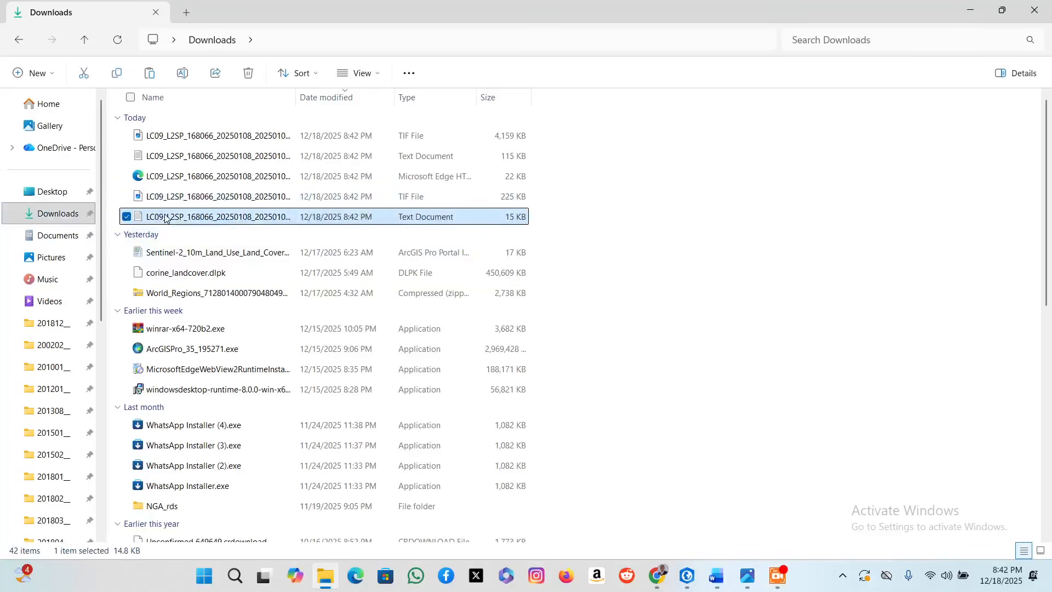
shift+click(201, 136)
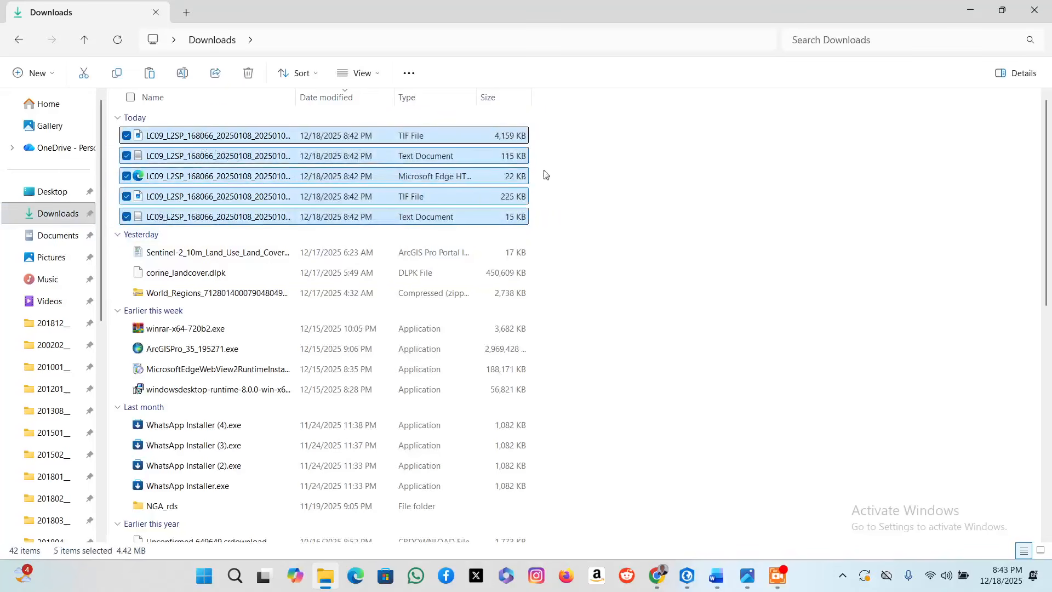
right_click(403, 179)
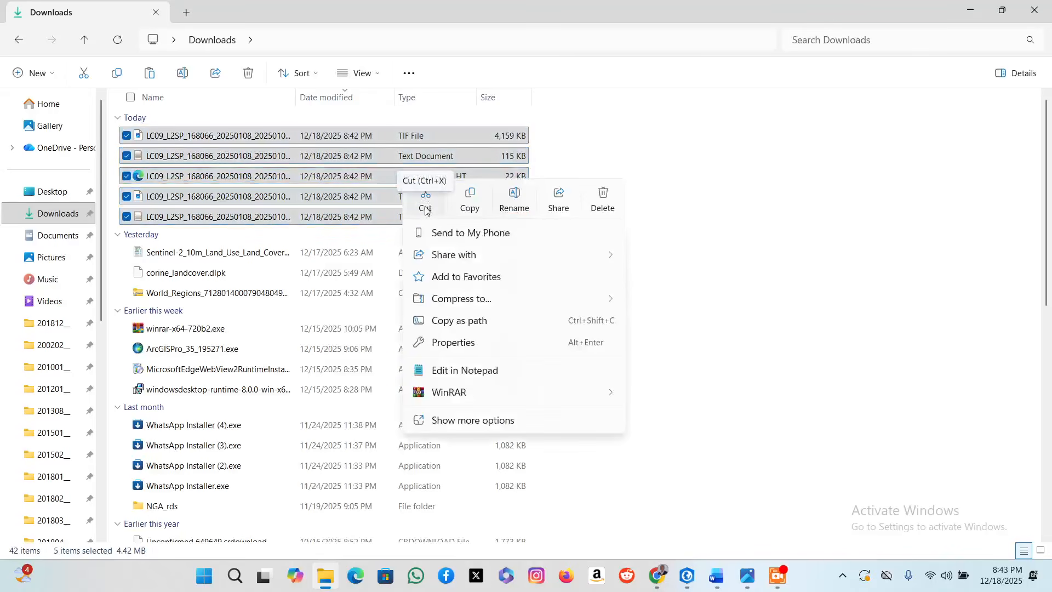
click(426, 207)
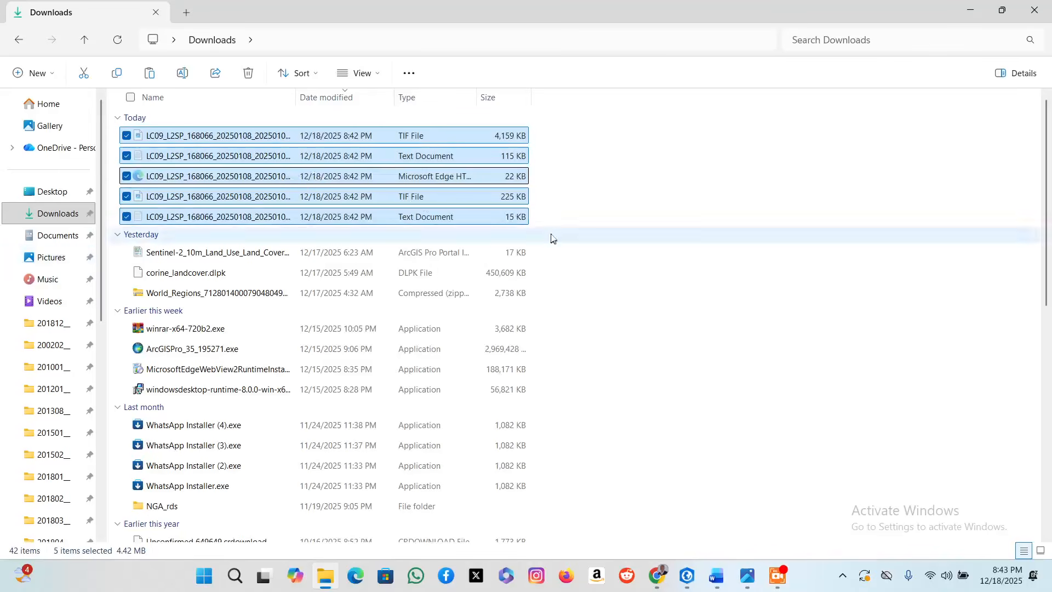
click(674, 300)
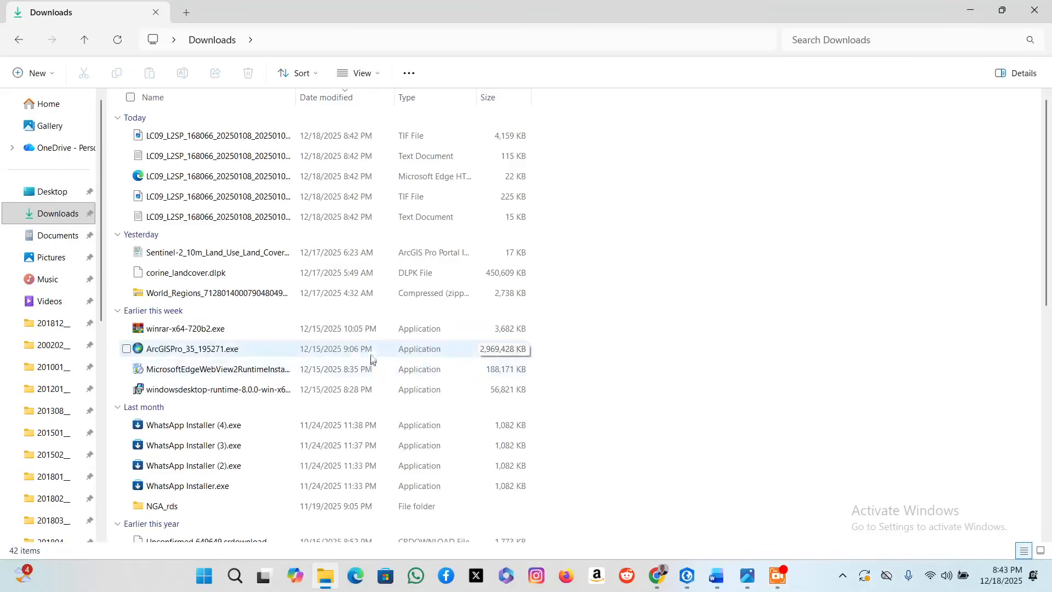
Open the temp folder on Local Disk (C:) and look through its stored Sentinel-2 and DEM data.
scroll(33, 378, down, 6)
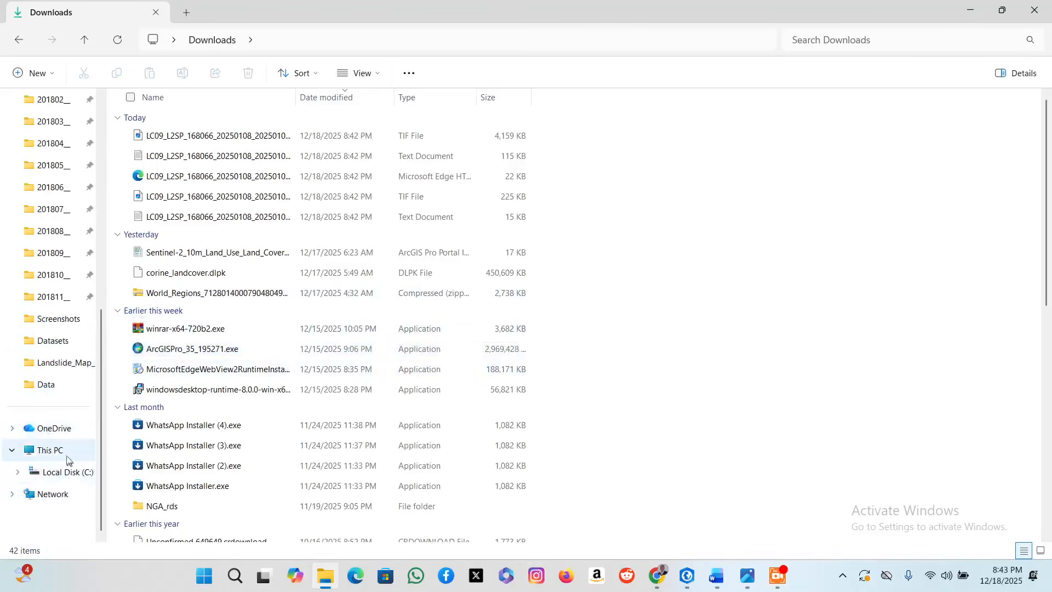
click(68, 459)
click(246, 142)
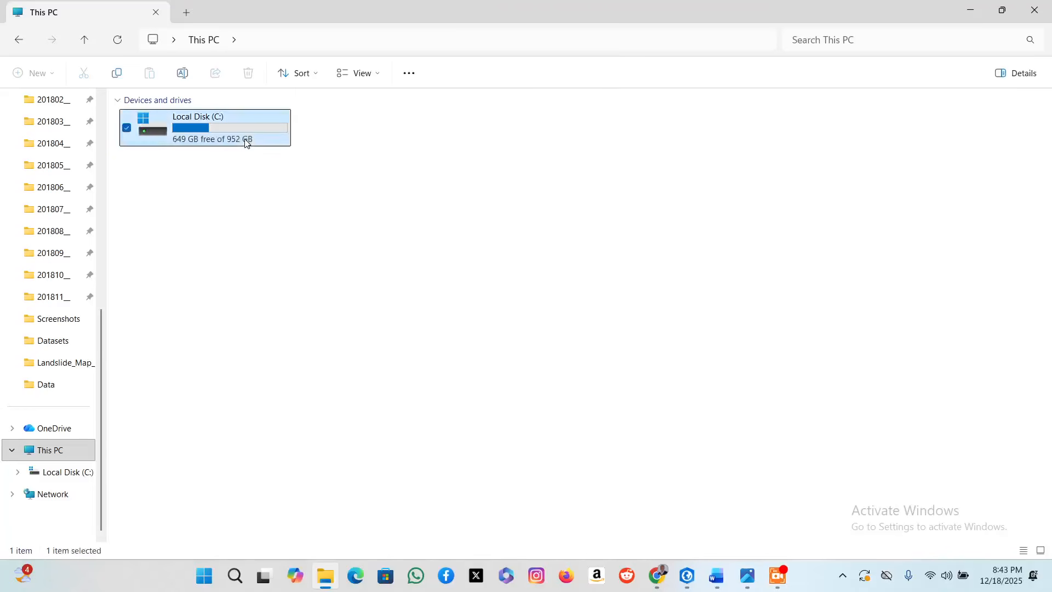
double_click(246, 143)
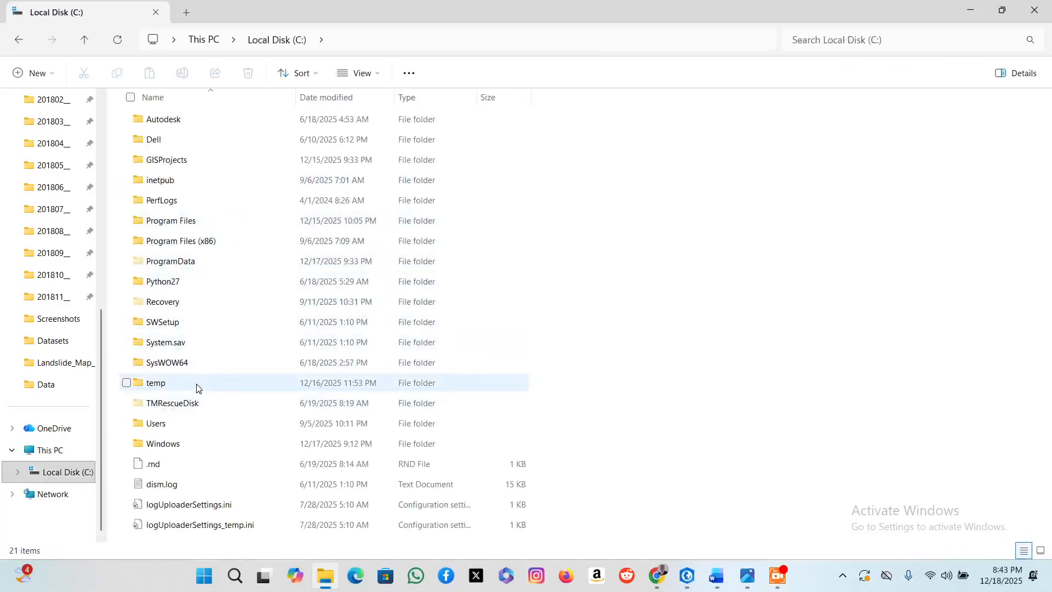
mouse_move(191, 388)
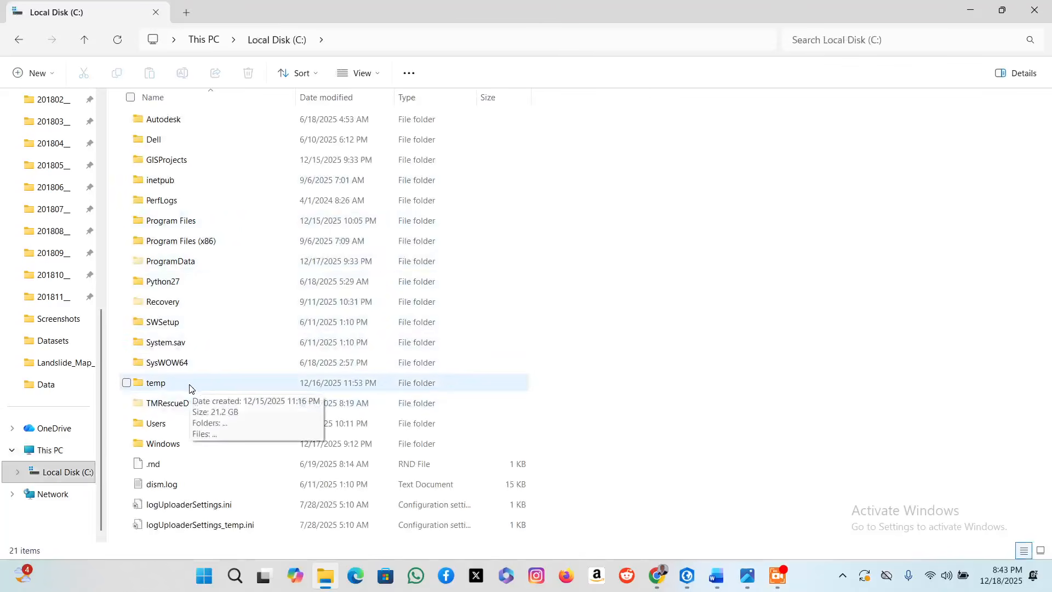
double_click(159, 383)
scroll(237, 256, down, 2)
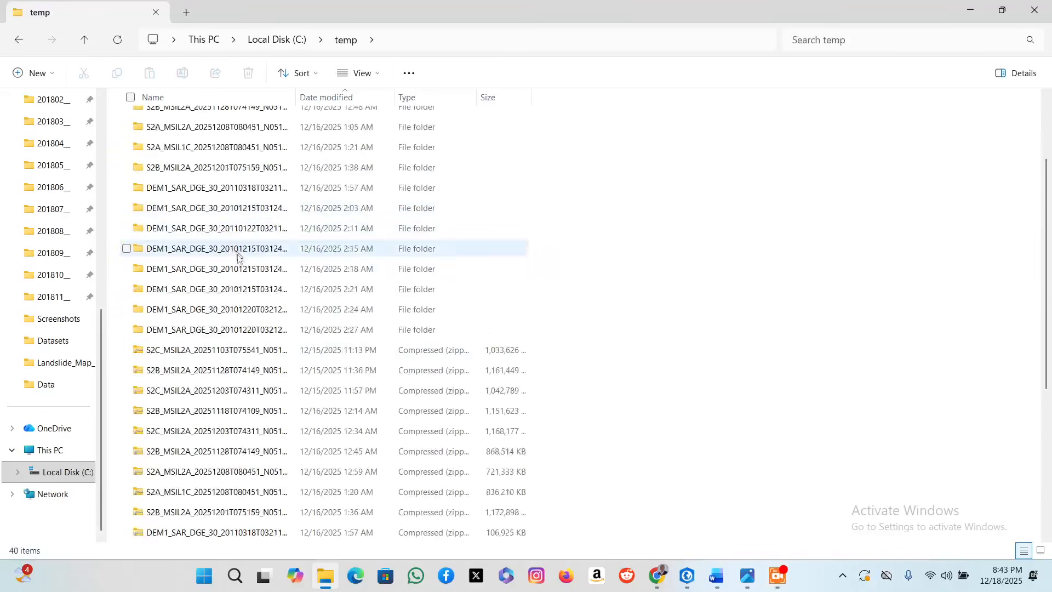
scroll(237, 256, down, 4)
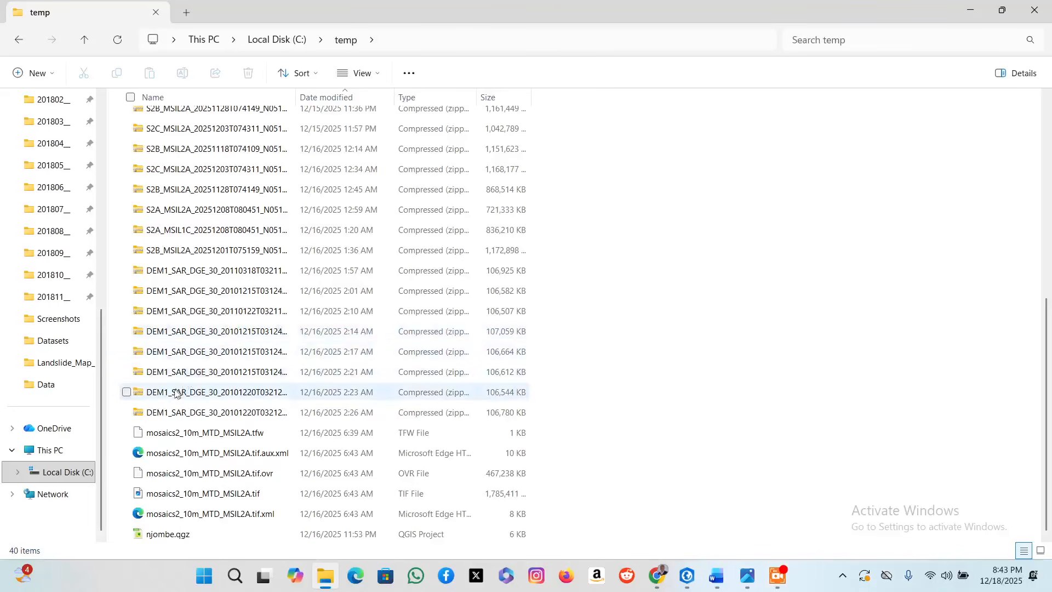
Examine the compressed DEM1_SAR_DGE_30 and Sentinel-2 MSIL2A archives in the temp folder.
click(187, 414)
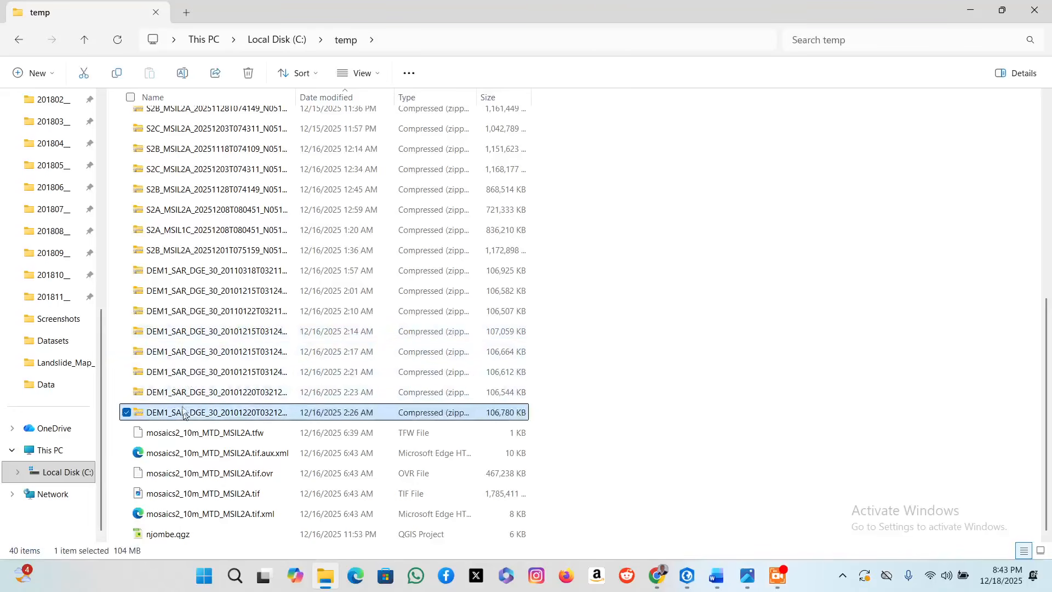
click(184, 392)
click(184, 372)
click(194, 352)
click(197, 331)
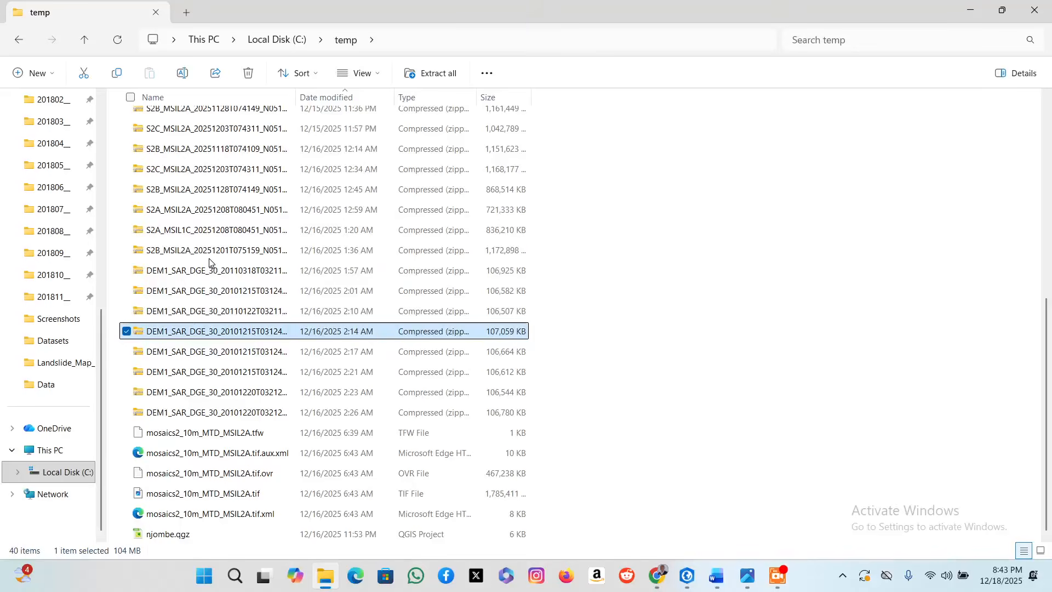
scroll(211, 230, up, 3)
click(173, 199)
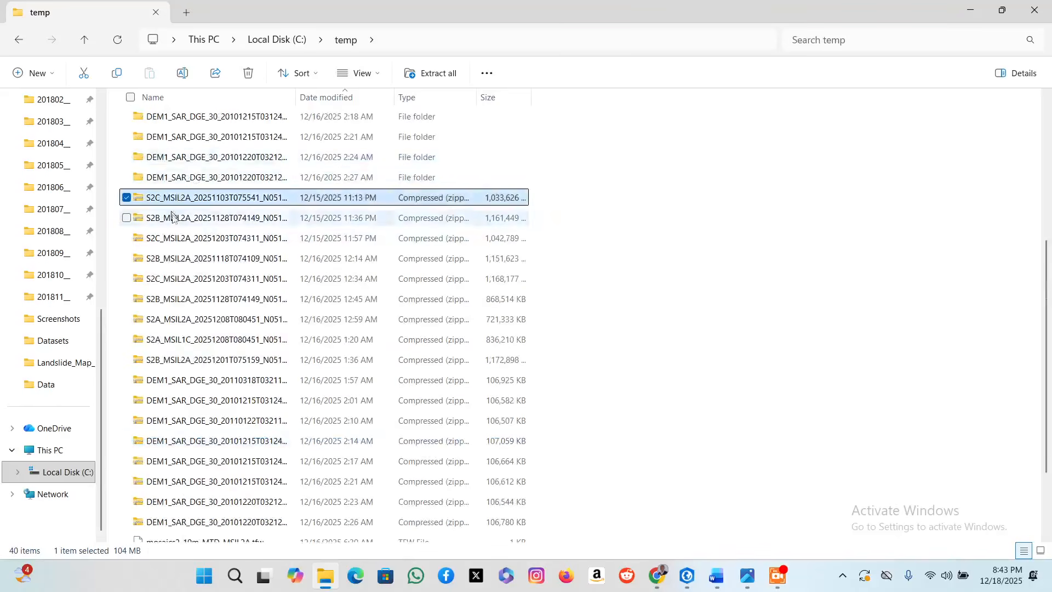
click(172, 218)
click(177, 238)
click(688, 286)
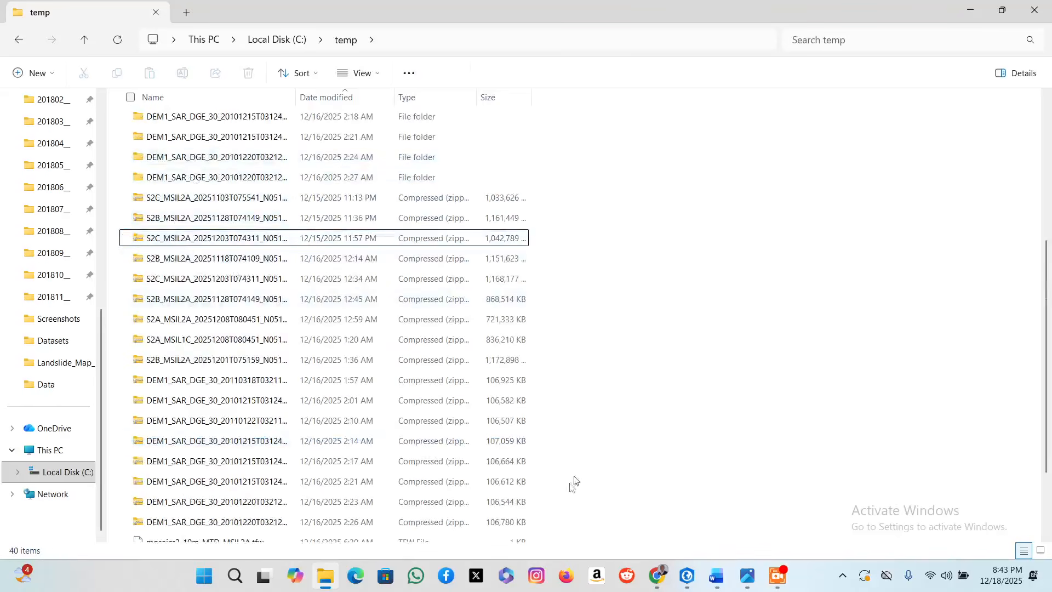
scroll(351, 320, up, 3)
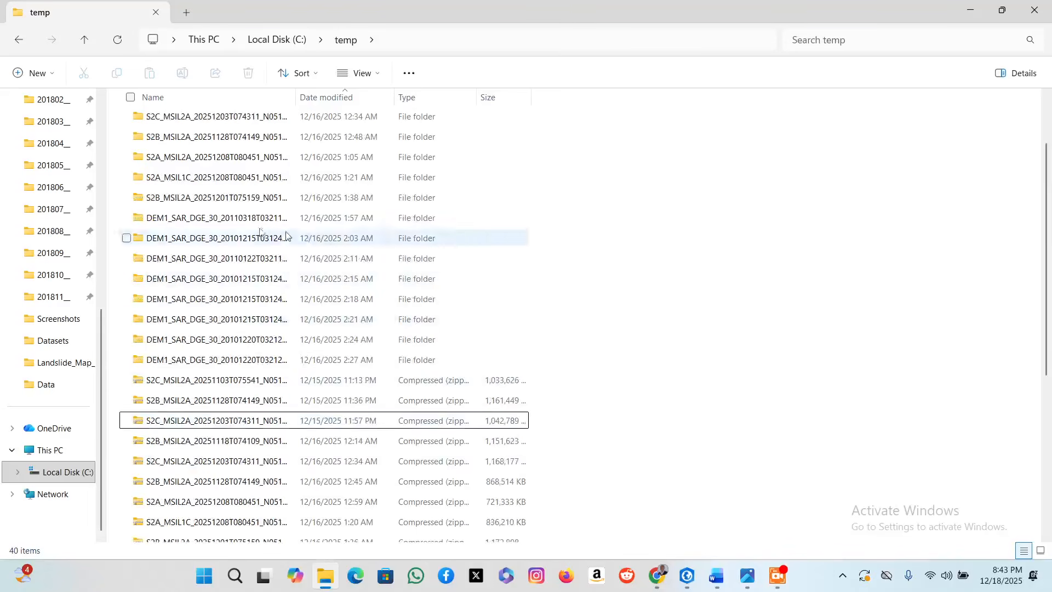
Review the extraction destination options for the compressed S2B_MSIL2A_20251128T074149 archive dated 12/15/2025 11:36 PM, and close them without extracting.
click(180, 406)
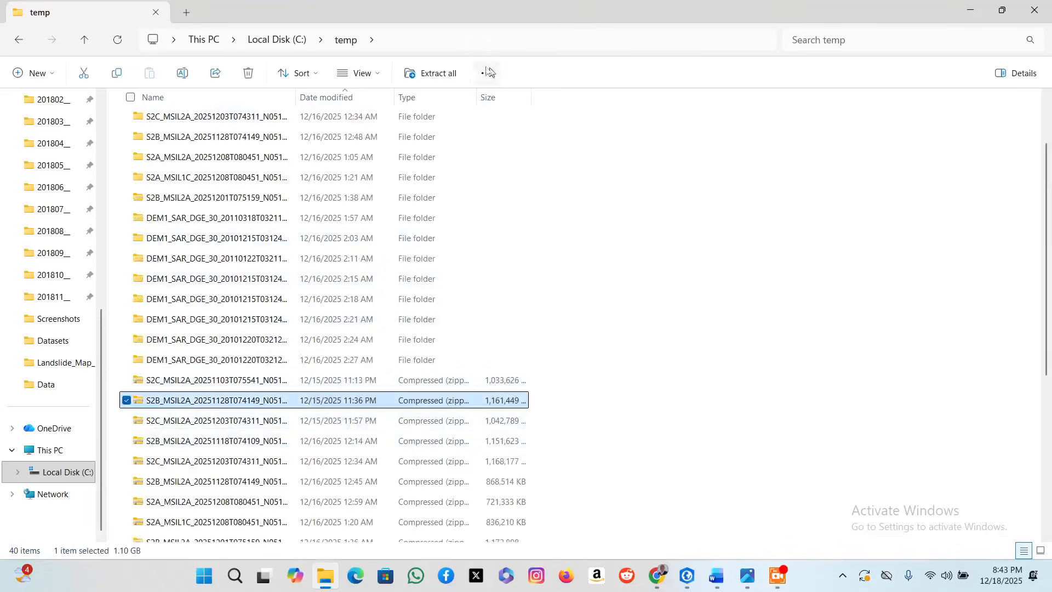
click(428, 74)
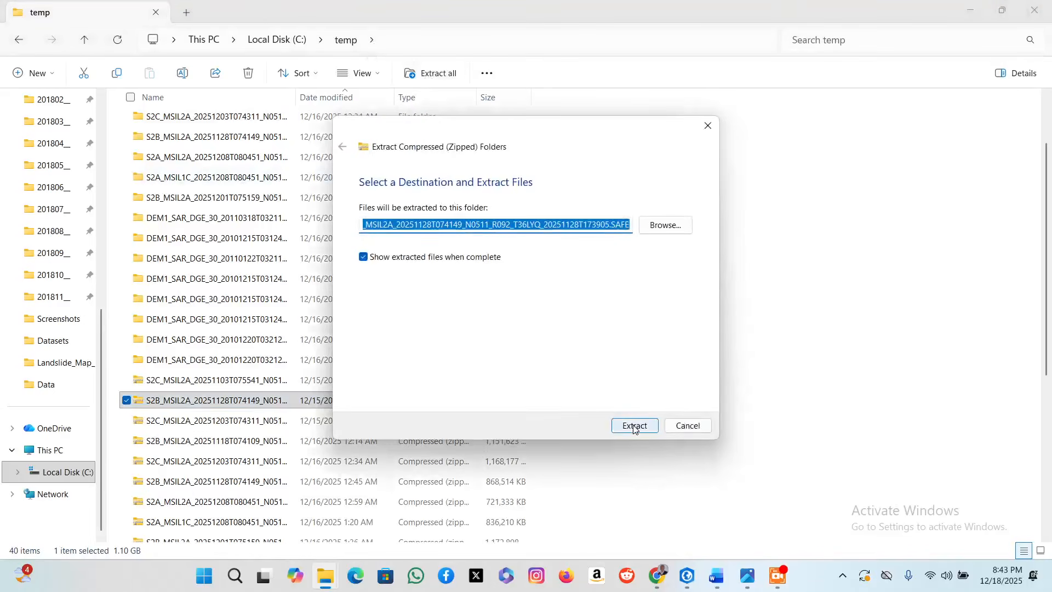
click(708, 125)
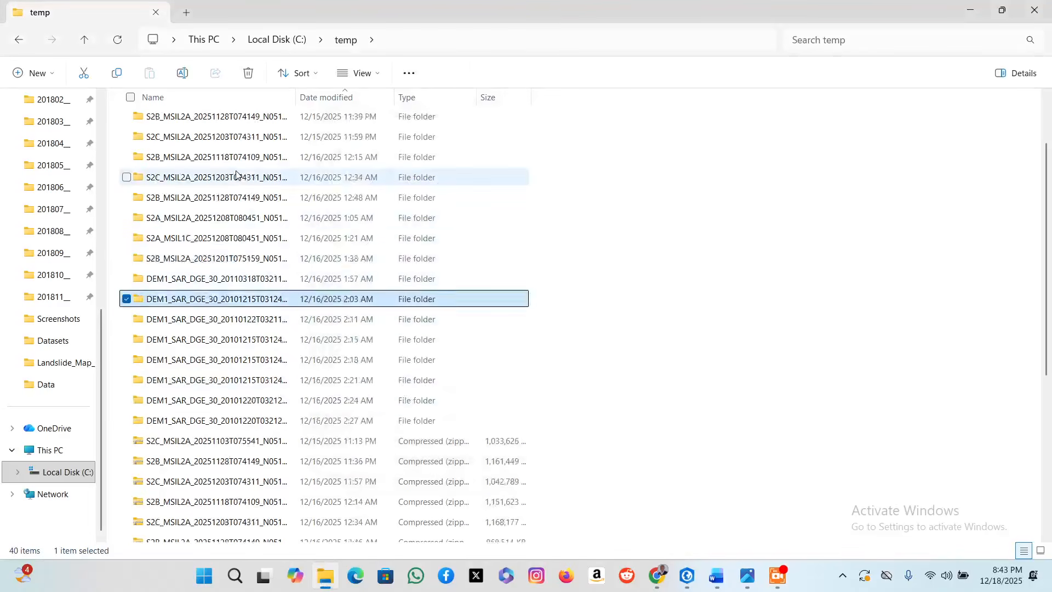
Examine the extracted Sentinel-2 and DEM folders alongside their archives in the temp folder.
scroll(236, 174, up, 1)
click(244, 222)
click(174, 368)
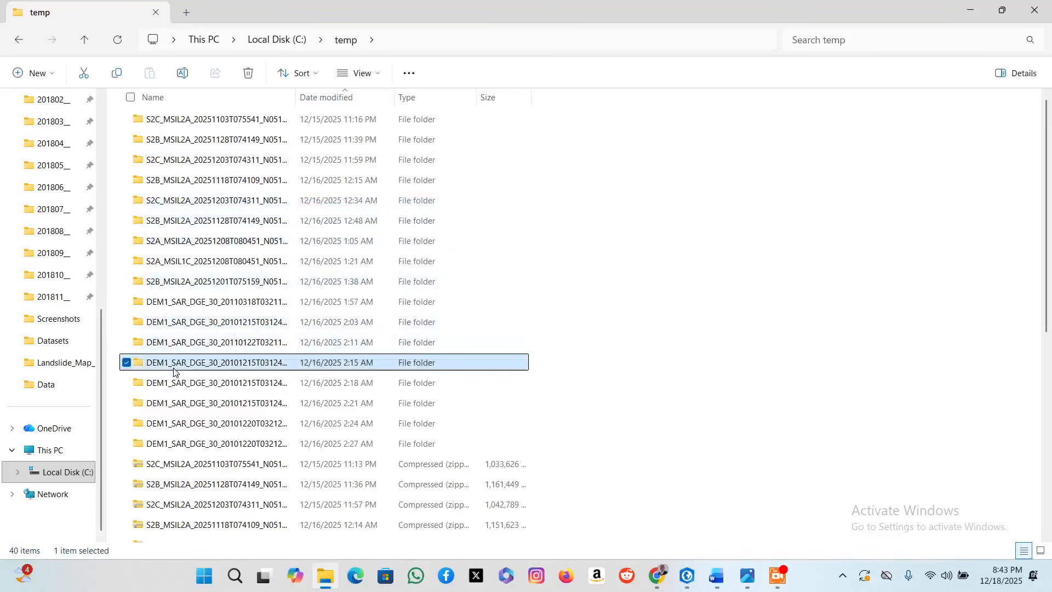
click(208, 248)
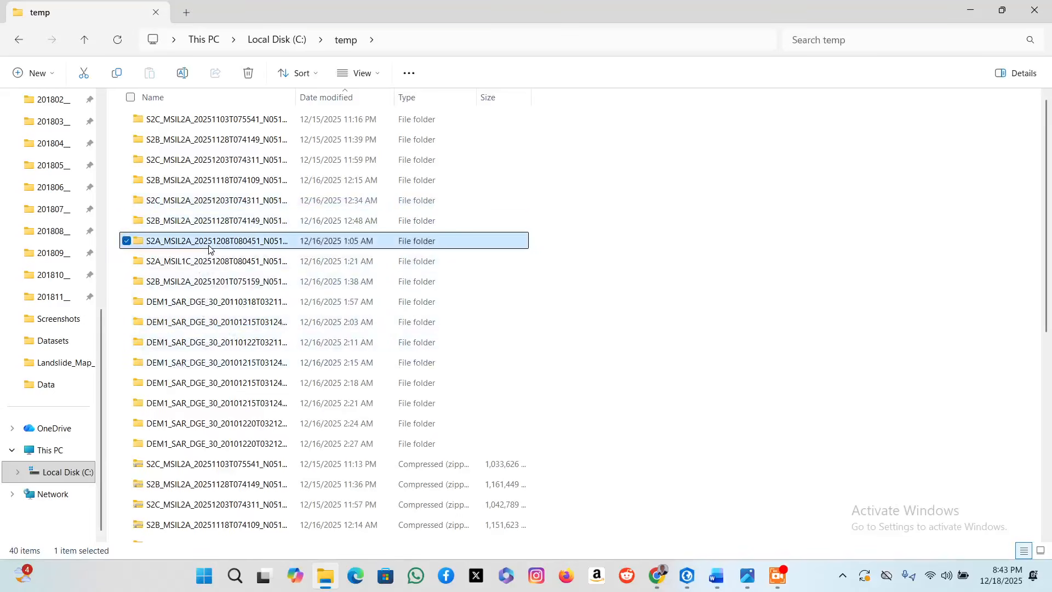
scroll(268, 235, down, 4)
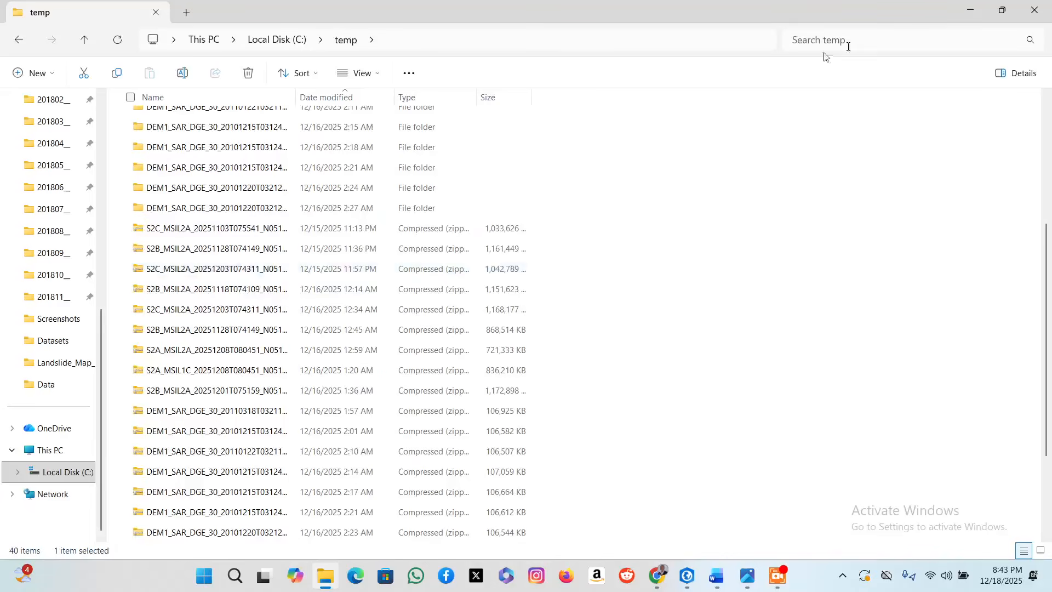
Switch to ArcGIS Pro, review the name and location settings for a new Map project, and dismiss them without creating it.
click(969, 11)
click(690, 585)
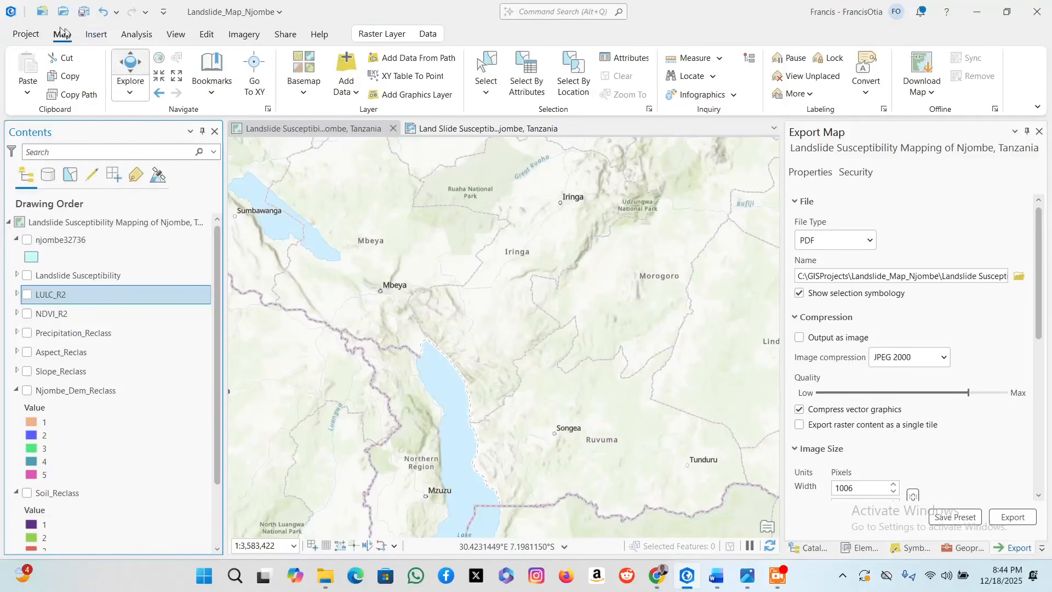
click(24, 36)
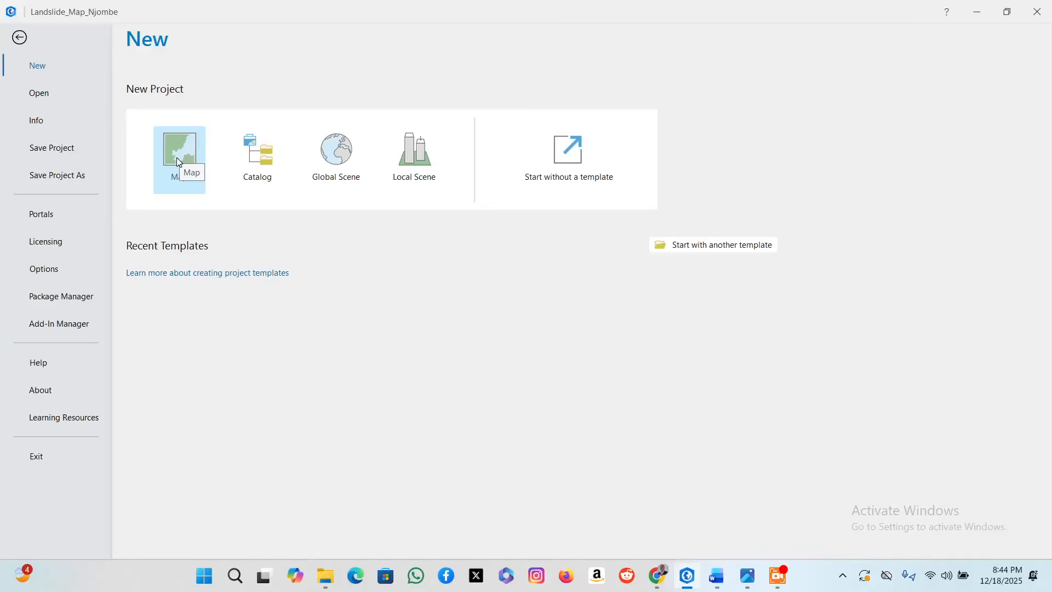
click(177, 161)
click(505, 284)
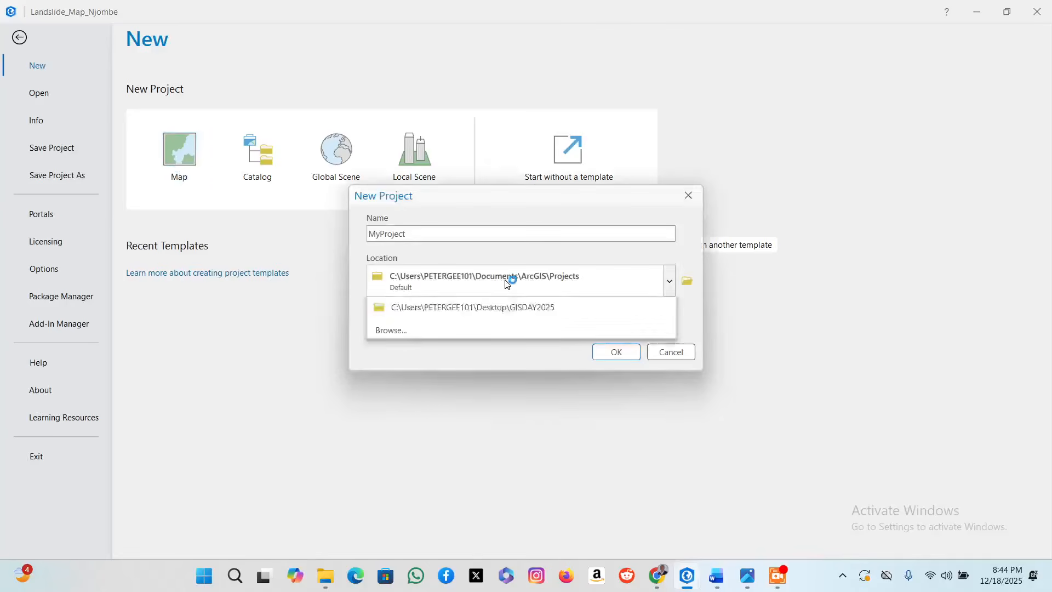
click(548, 274)
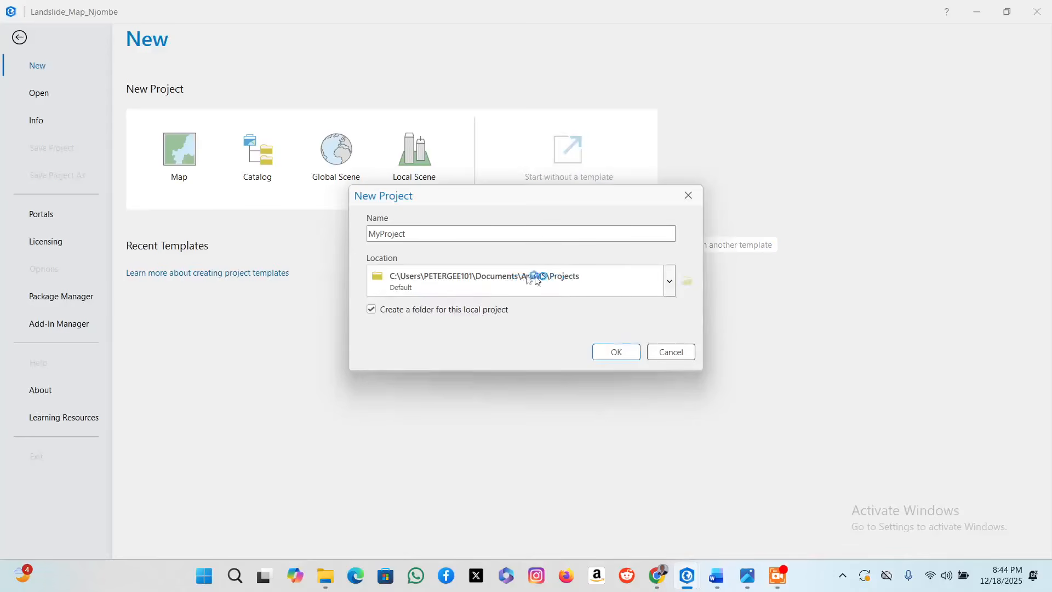
click(688, 195)
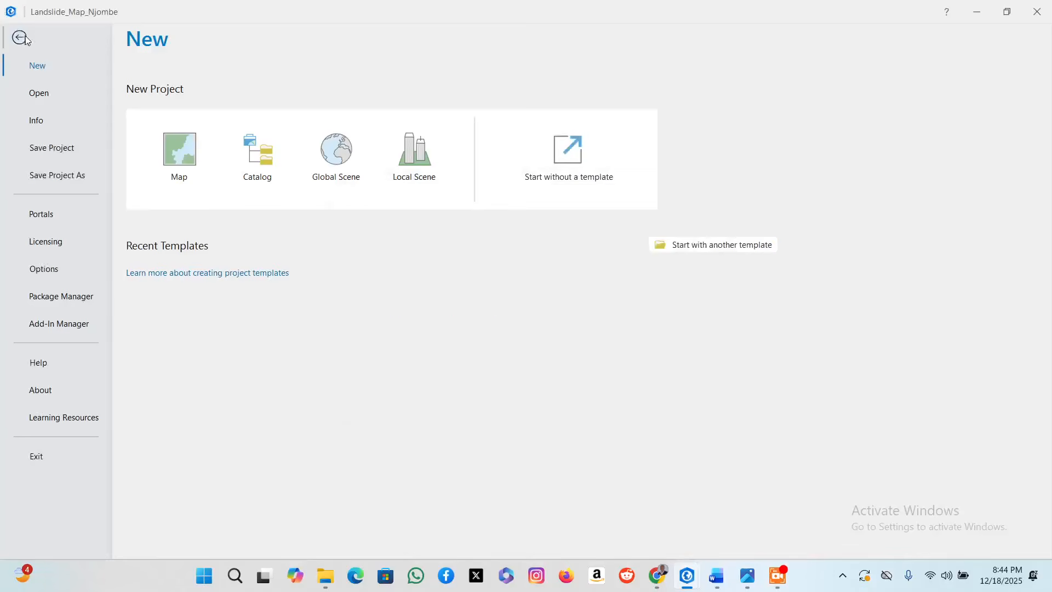
Return to the Landslide_Map_Njombe map and launch QGIS Desktop 3.34.3.
click(19, 37)
click(203, 578)
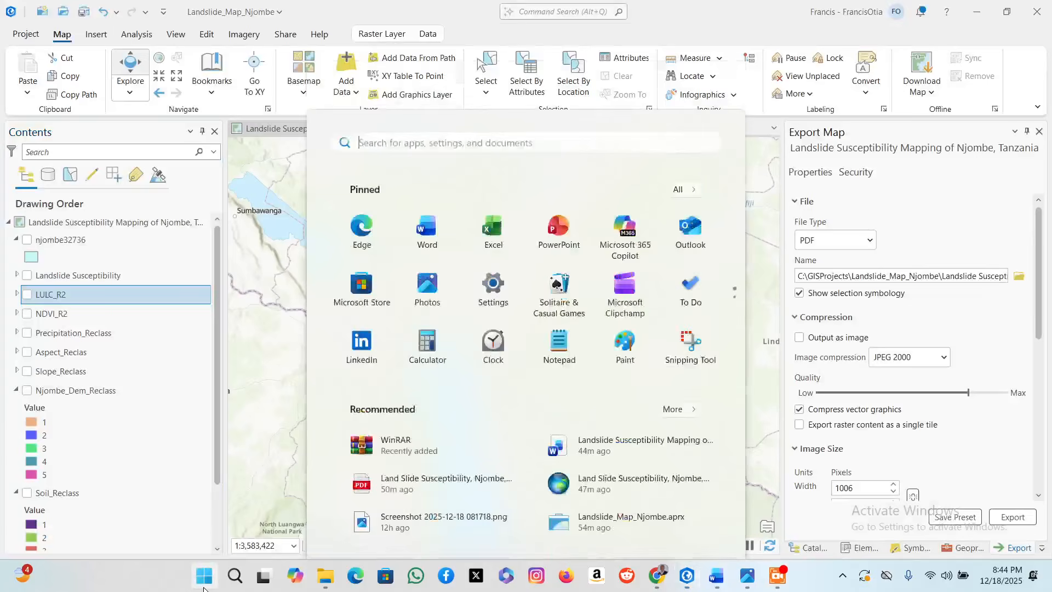
text(qgis)
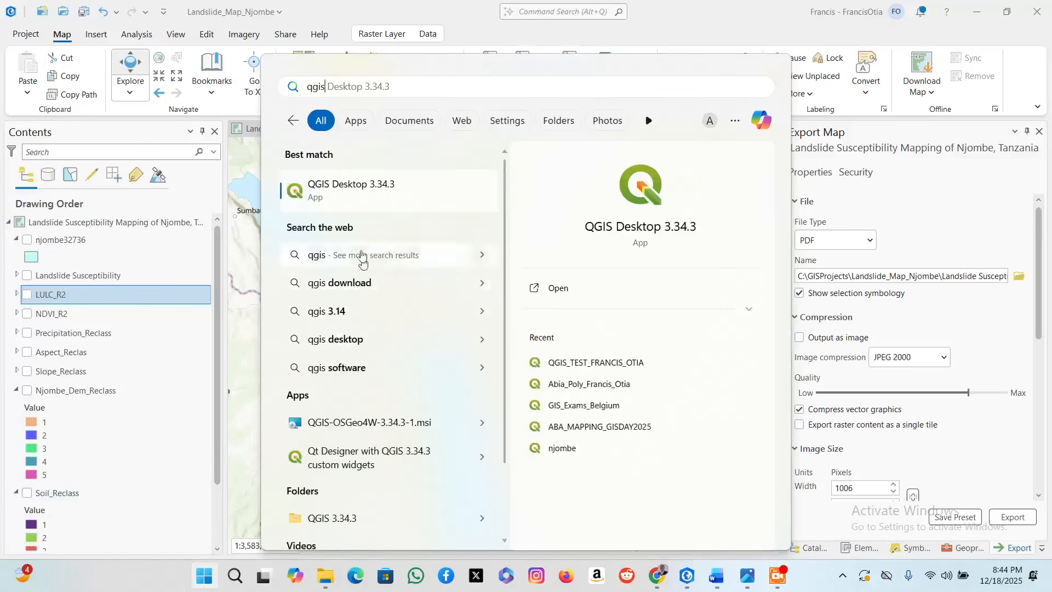
click(366, 195)
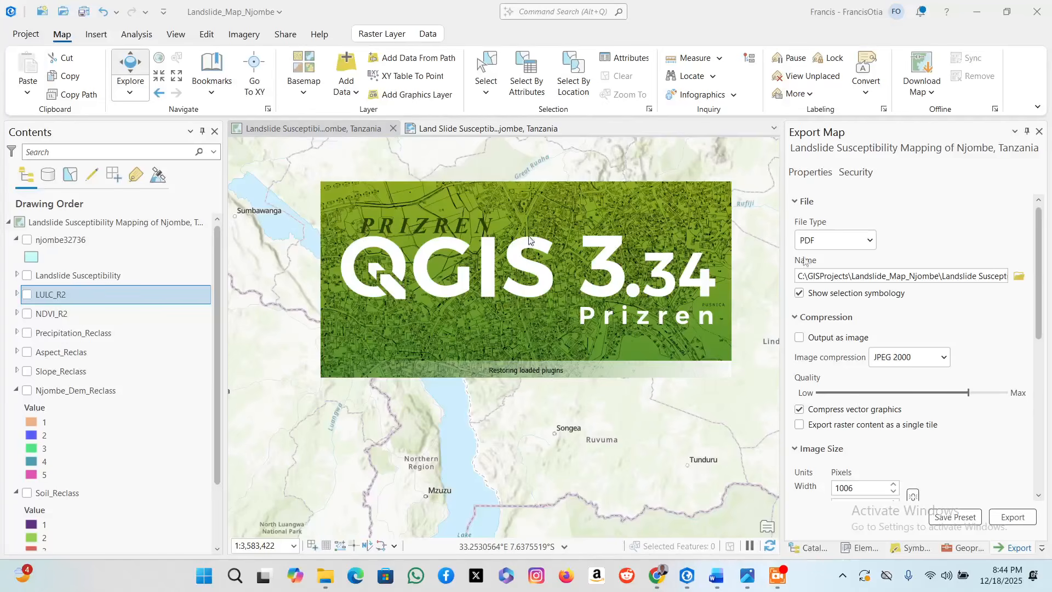
Minimize the ArcGIS Pro, Chrome, Word and Photos windows to uncover the desktop.
click(979, 8)
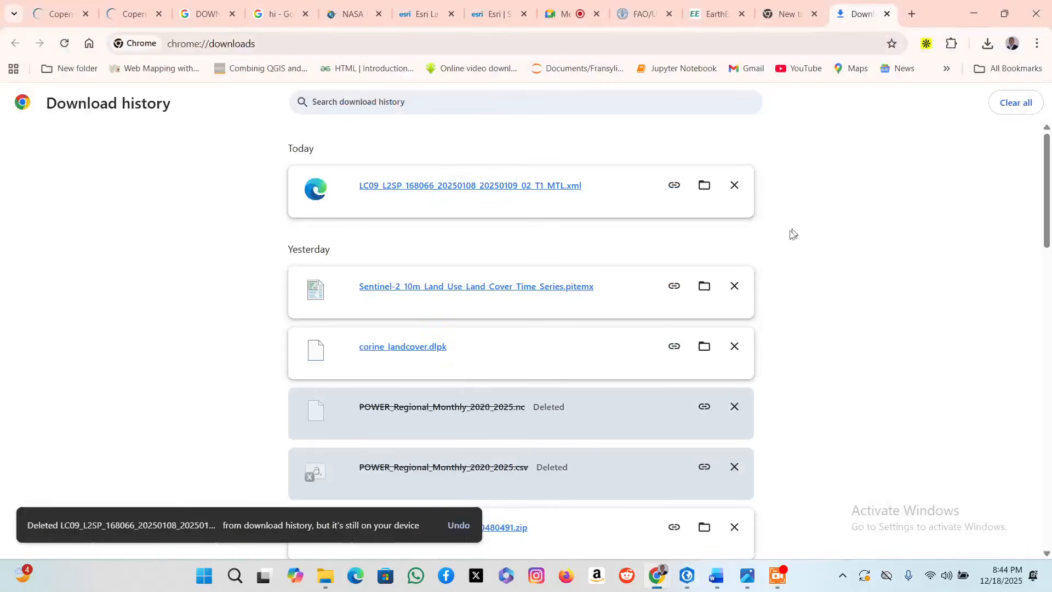
click(976, 9)
click(755, 292)
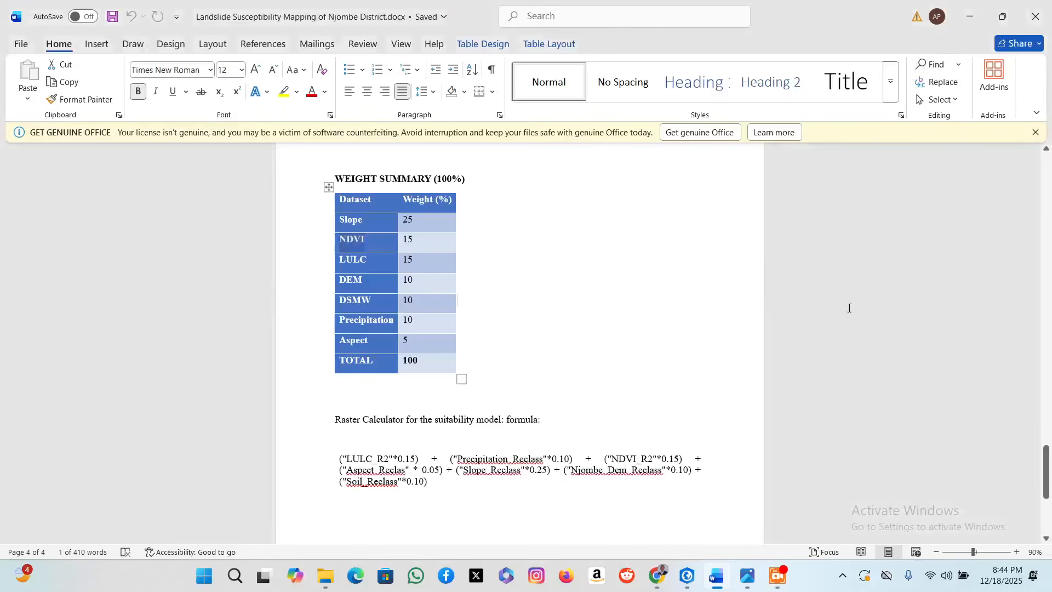
click(970, 17)
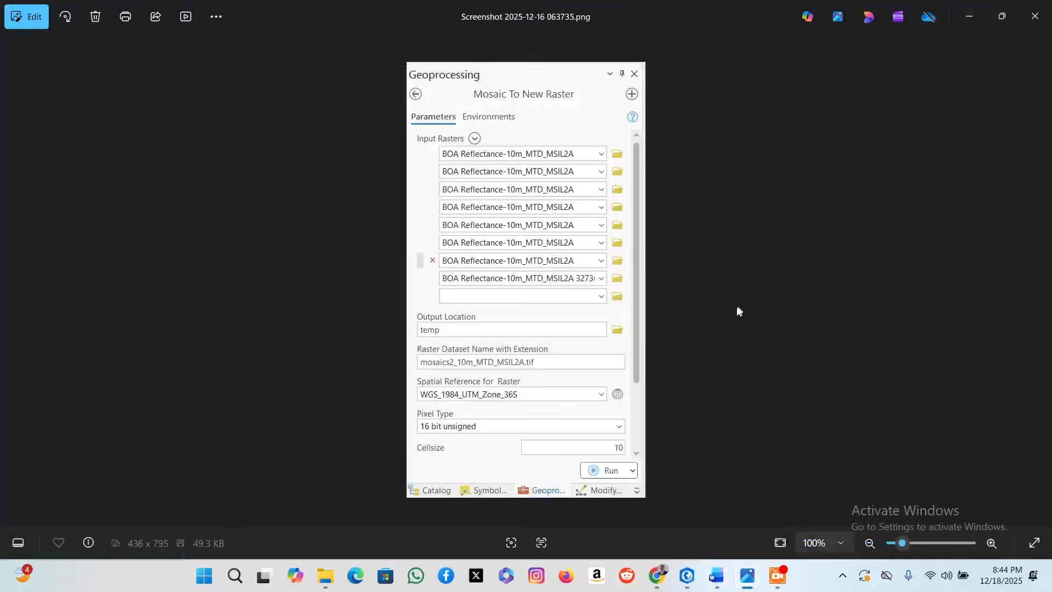
click(968, 17)
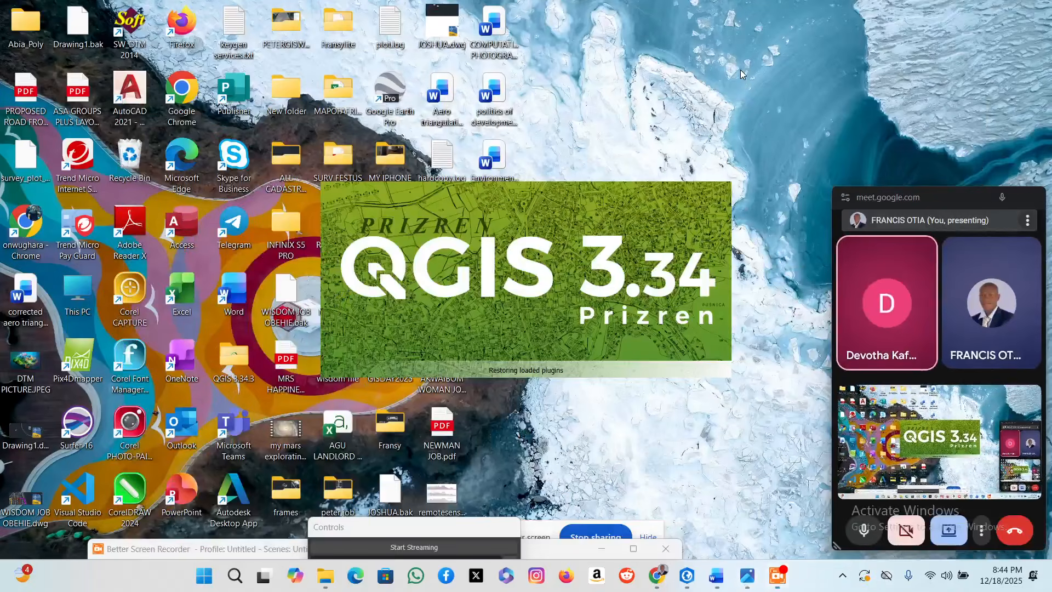
right_click(741, 70)
click(774, 125)
right_click(689, 62)
click(727, 122)
right_click(693, 102)
click(737, 159)
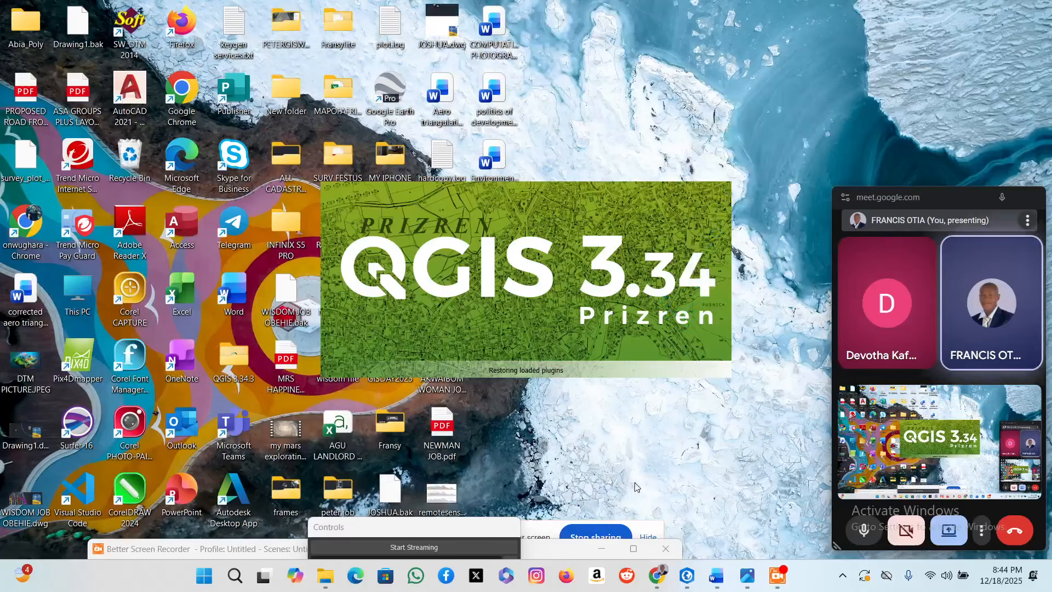
Switch back to ArcGIS Pro and expand the temp folder connection in the project catalog.
mouse_move(657, 575)
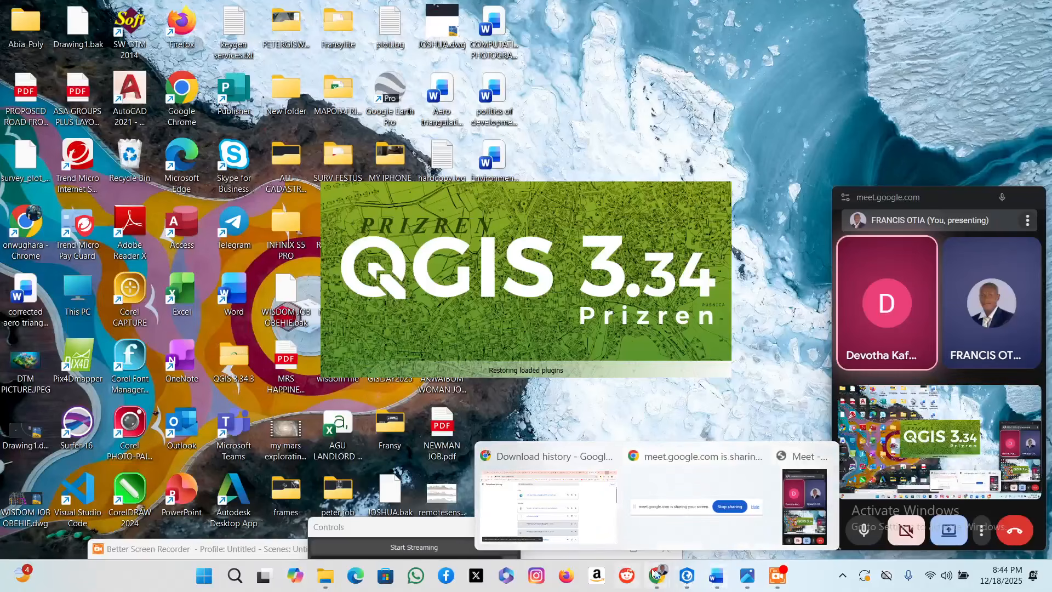
click(687, 576)
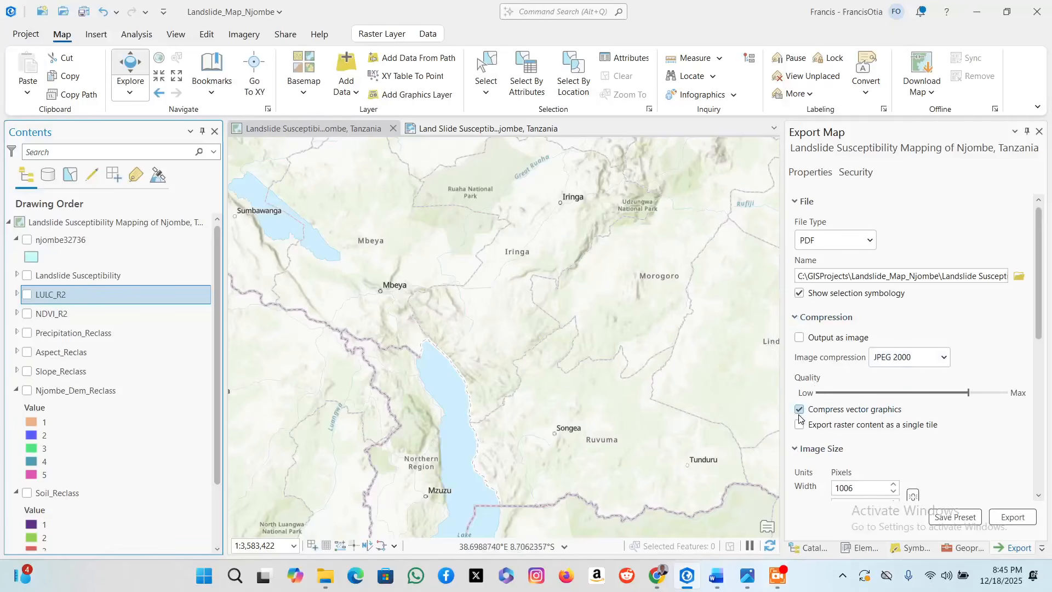
click(820, 551)
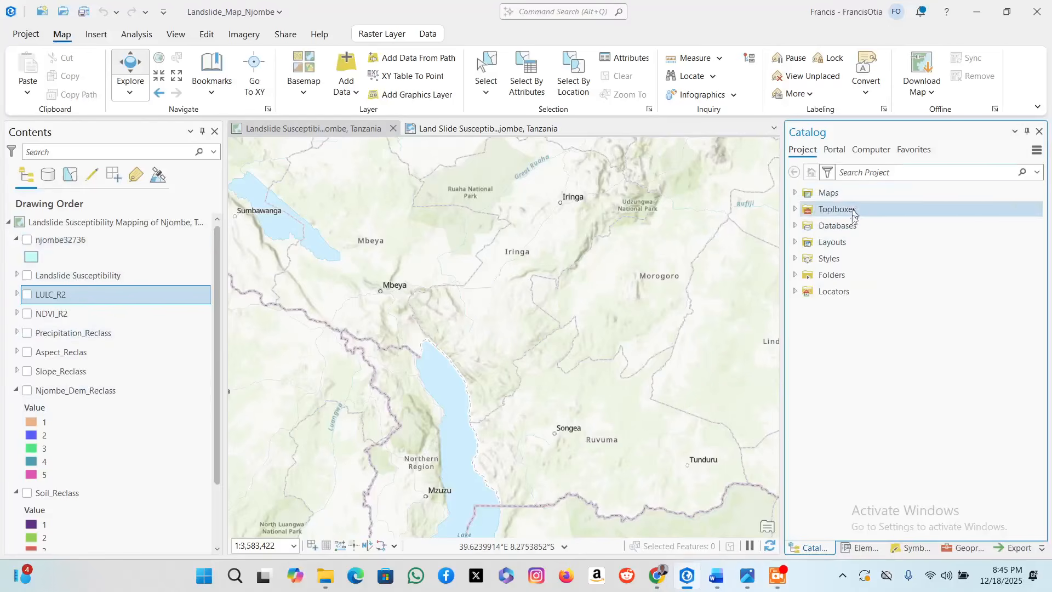
double_click(804, 279)
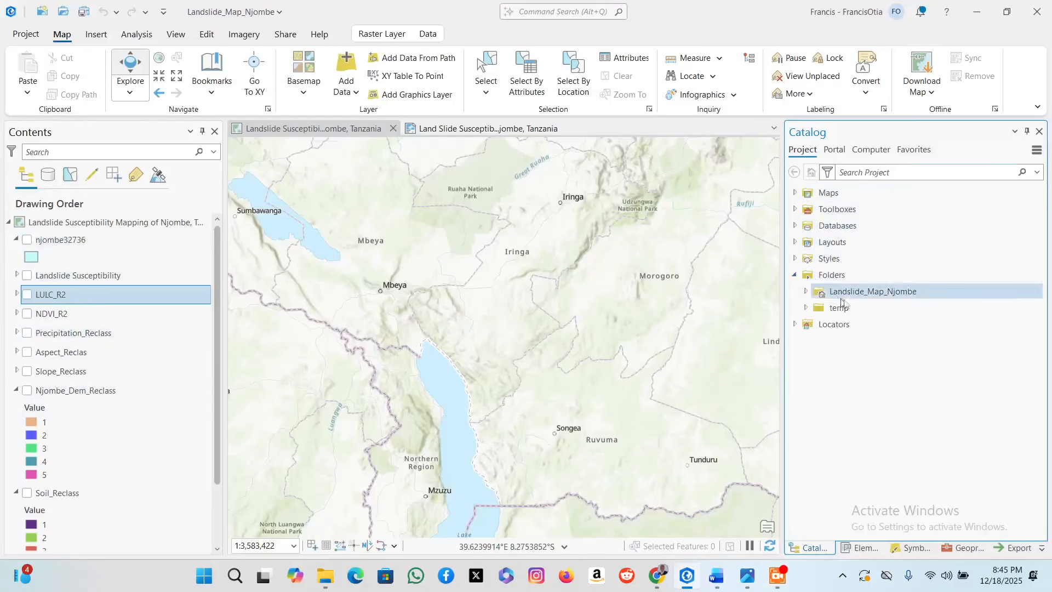
right_click(837, 279)
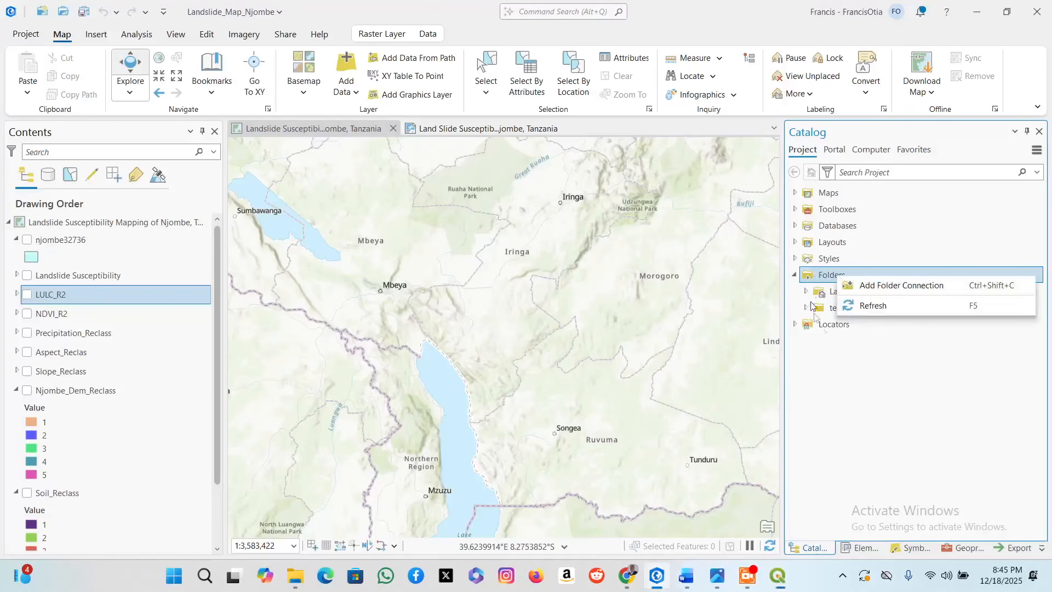
click(852, 357)
click(834, 308)
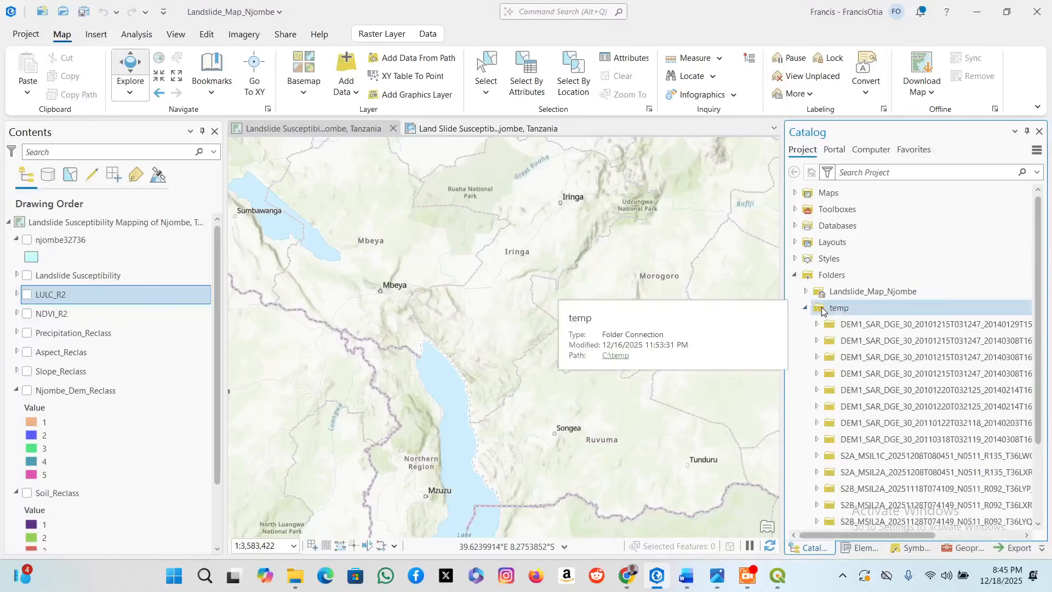
Expand the first DEM1_SAR_DGE_30 folder in temp down to the contents of Copernicus_DSM_10_S09_00_E035_00.
click(875, 325)
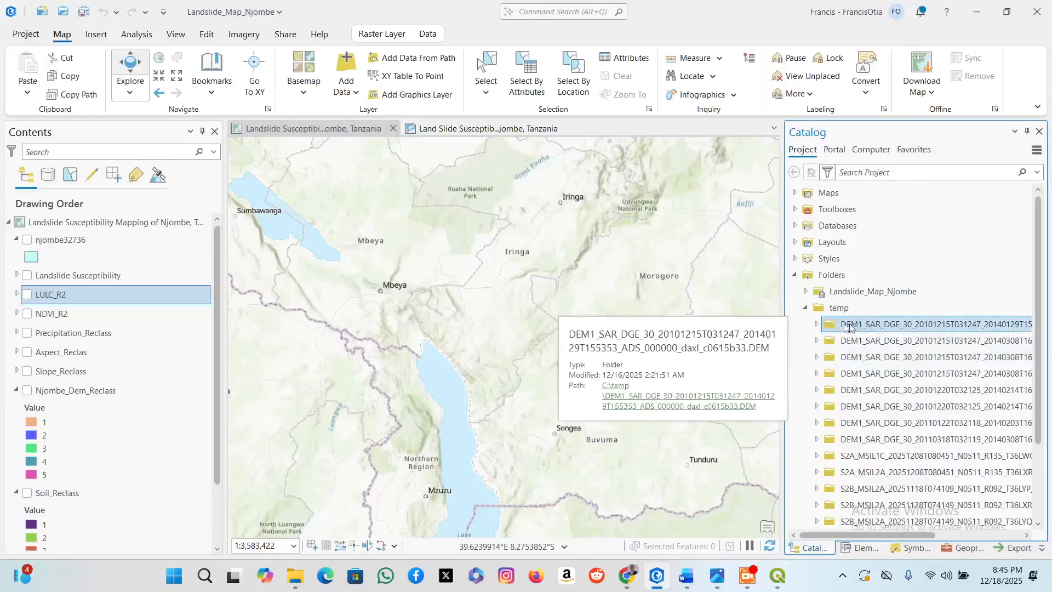
click(817, 324)
click(828, 340)
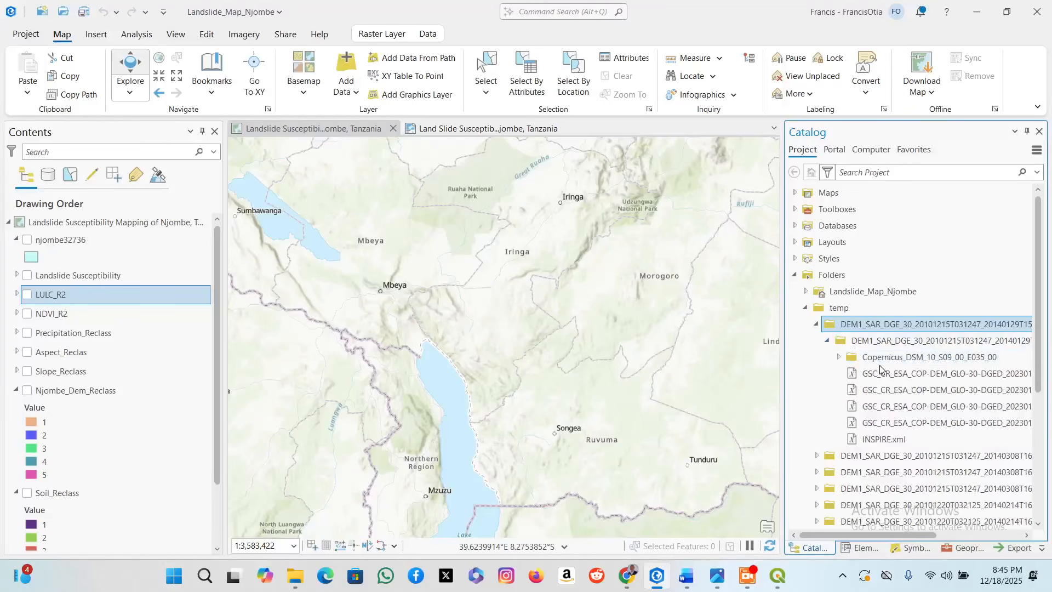
click(840, 357)
click(839, 358)
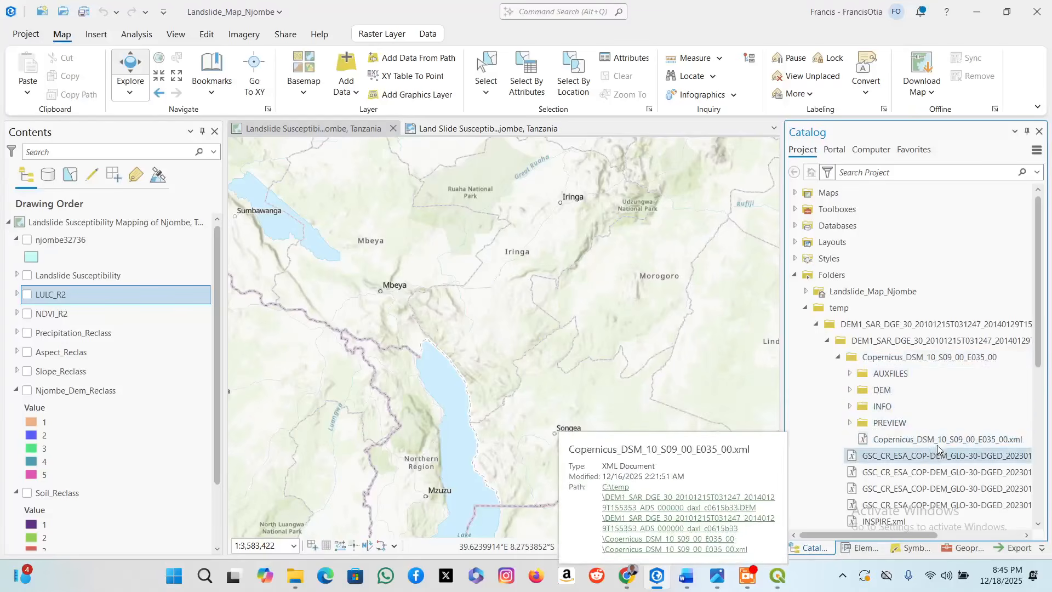
Add the Copernicus_DSM_10_S09_00_E035_00_DEM.tif raster from its DEM subfolder to the current map.
double_click(884, 389)
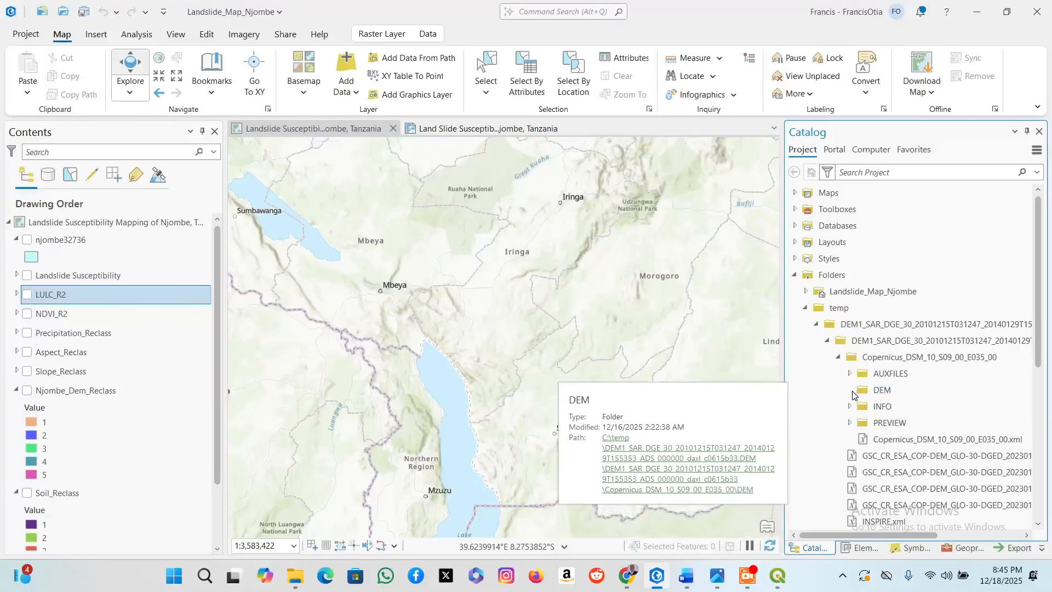
click(905, 406)
right_click(905, 412)
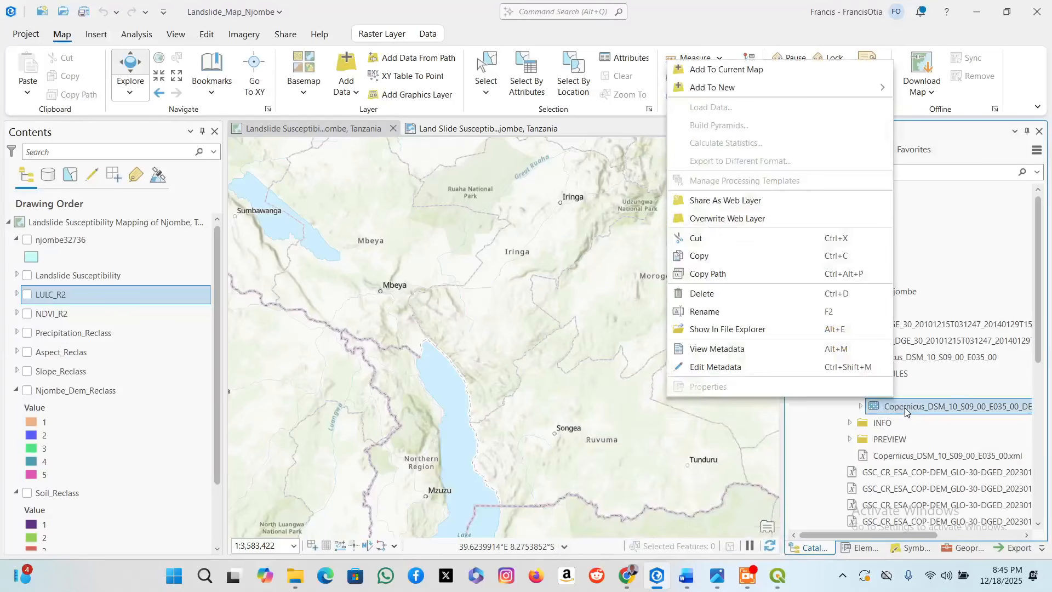
click(707, 69)
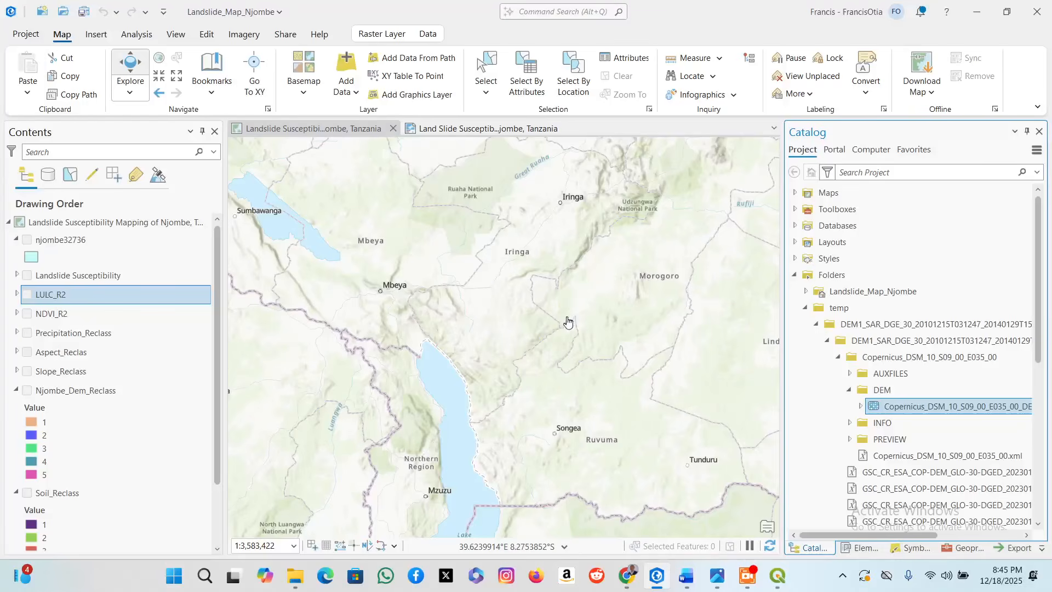
scroll(575, 349, down, 1)
scroll(573, 387, up, 1)
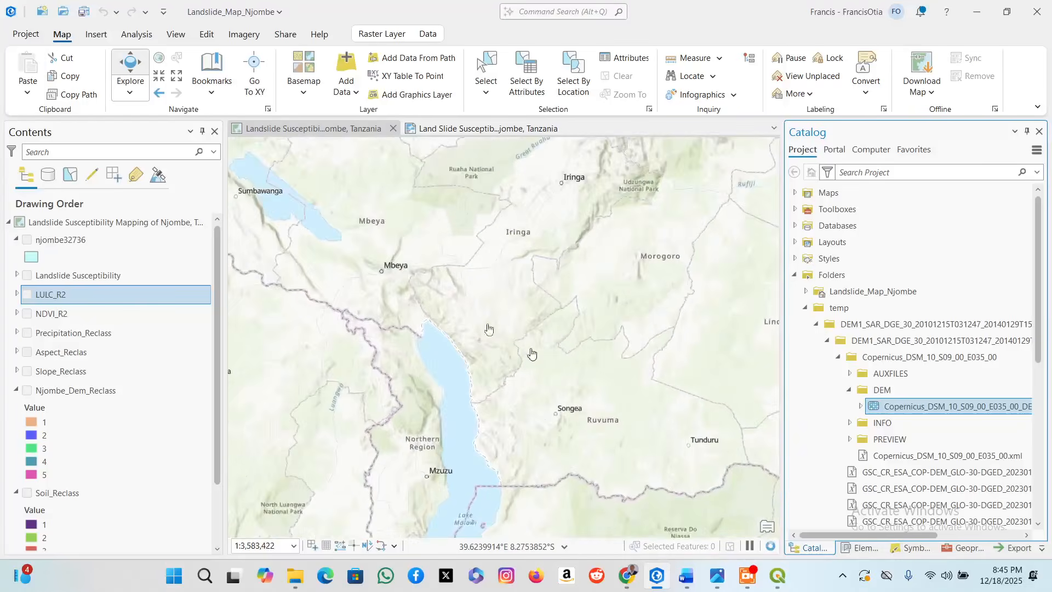
scroll(519, 317, up, 2)
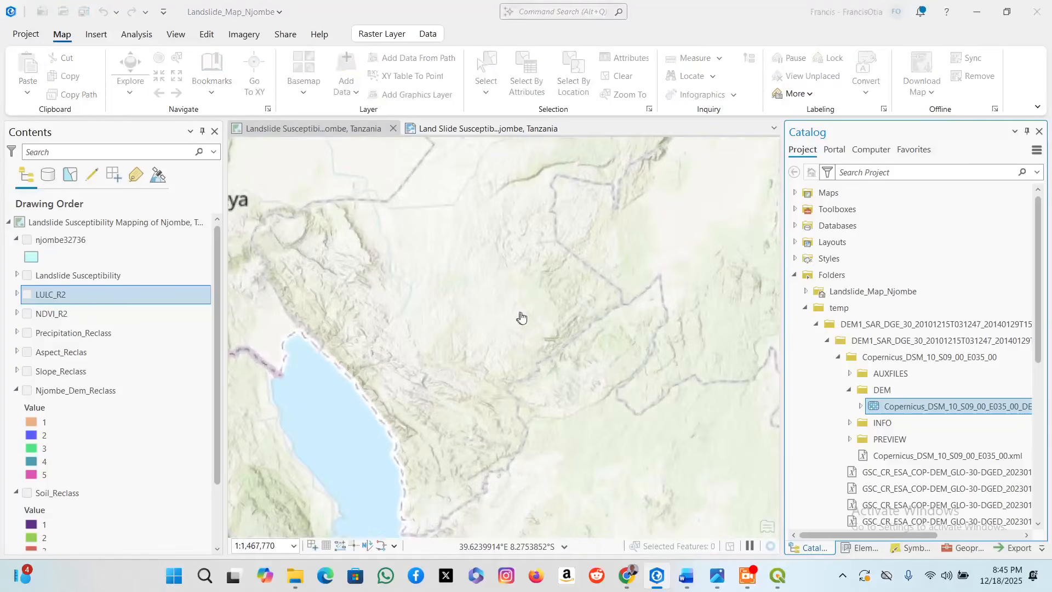
scroll(521, 318, down, 1)
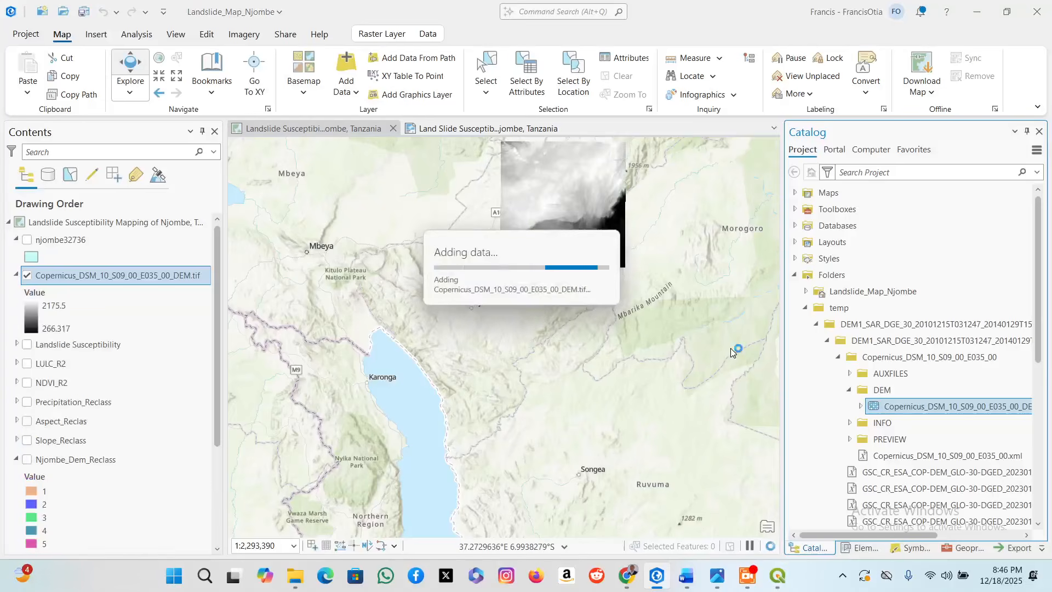
scroll(553, 384, down, 2)
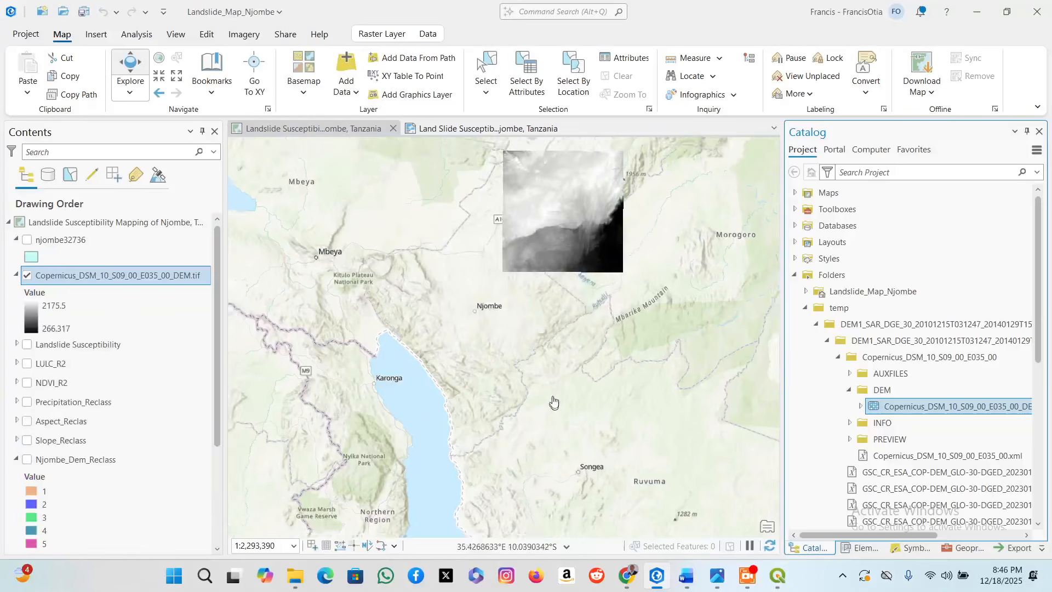
scroll(553, 254, up, 2)
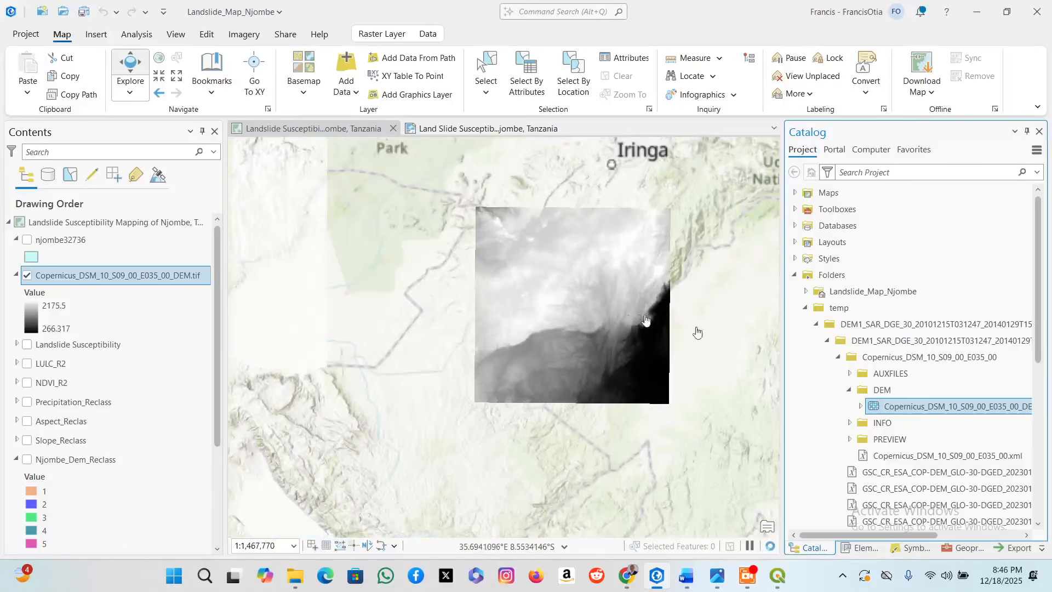
Collapse the used DEM subfolder and expand the second DEM1_SAR_DGE_30 folder down to the contents of Copernicus_DSM_10_S11_00_E035_00.
click(850, 390)
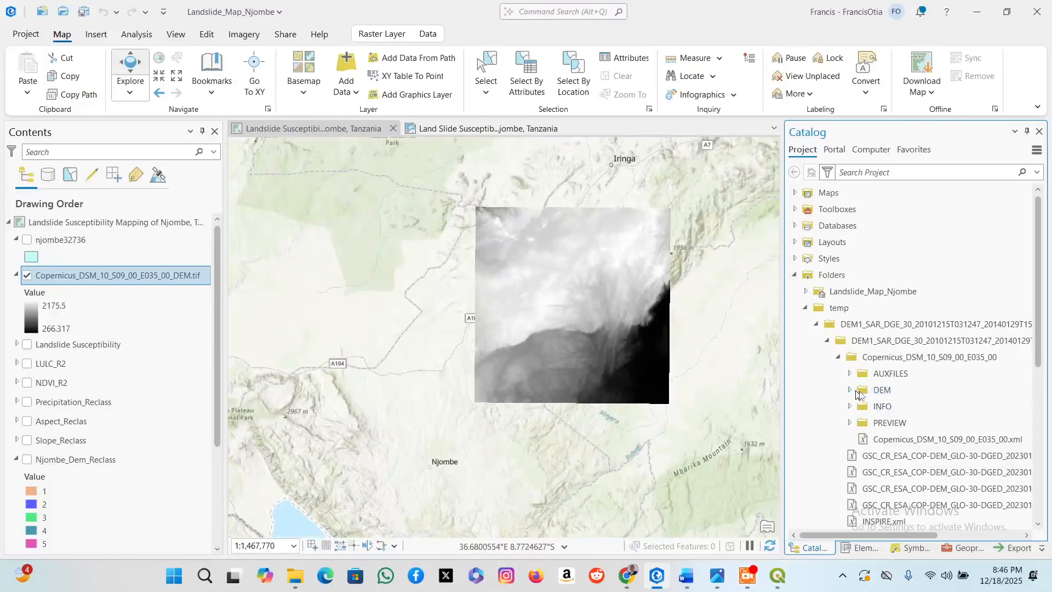
scroll(870, 466, down, 2)
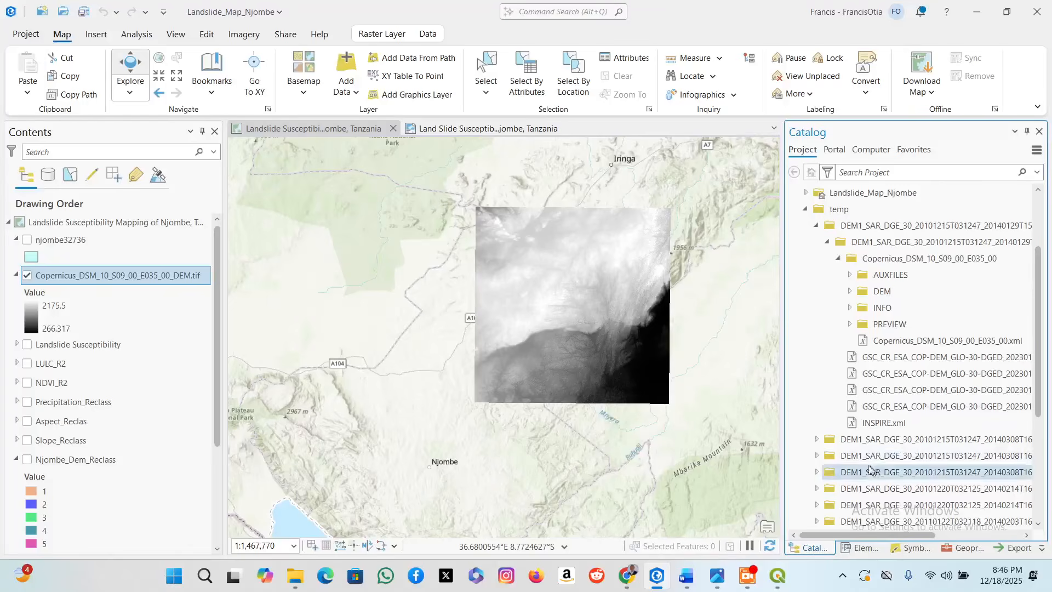
double_click(837, 440)
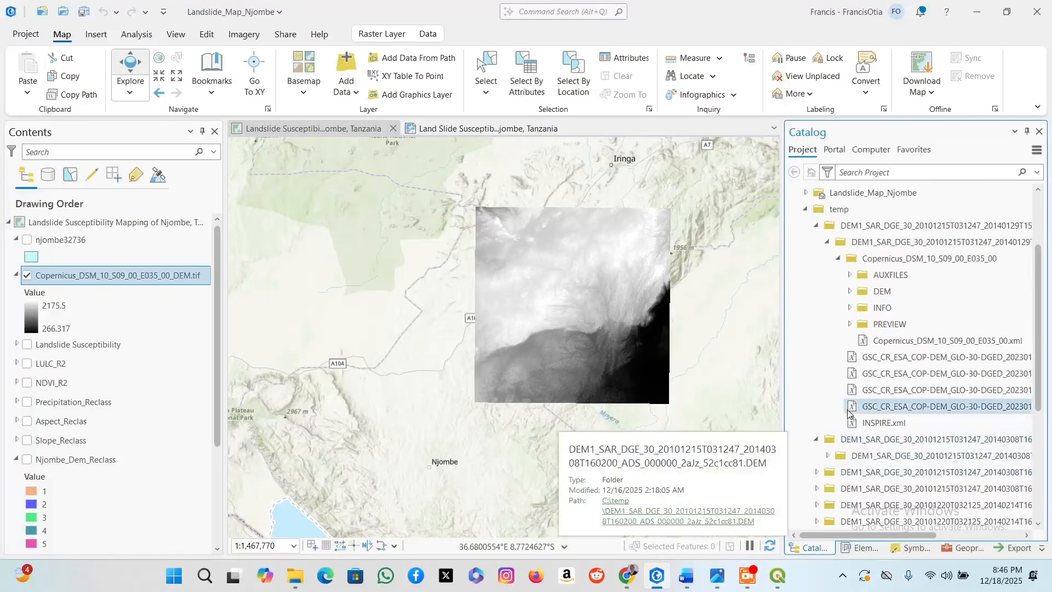
double_click(838, 457)
scroll(854, 447, down, 1)
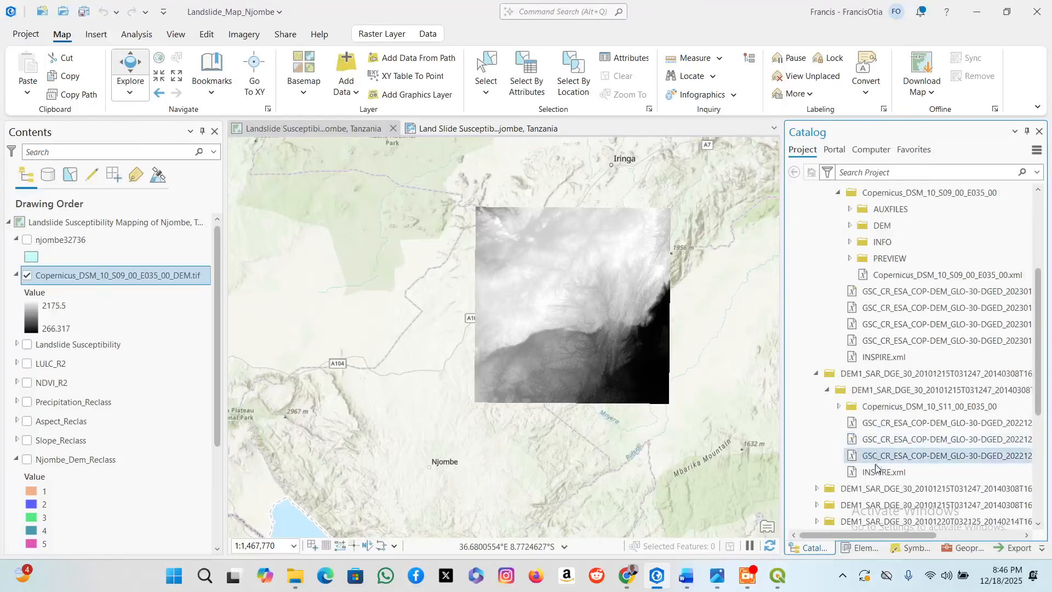
scroll(861, 454, down, 2)
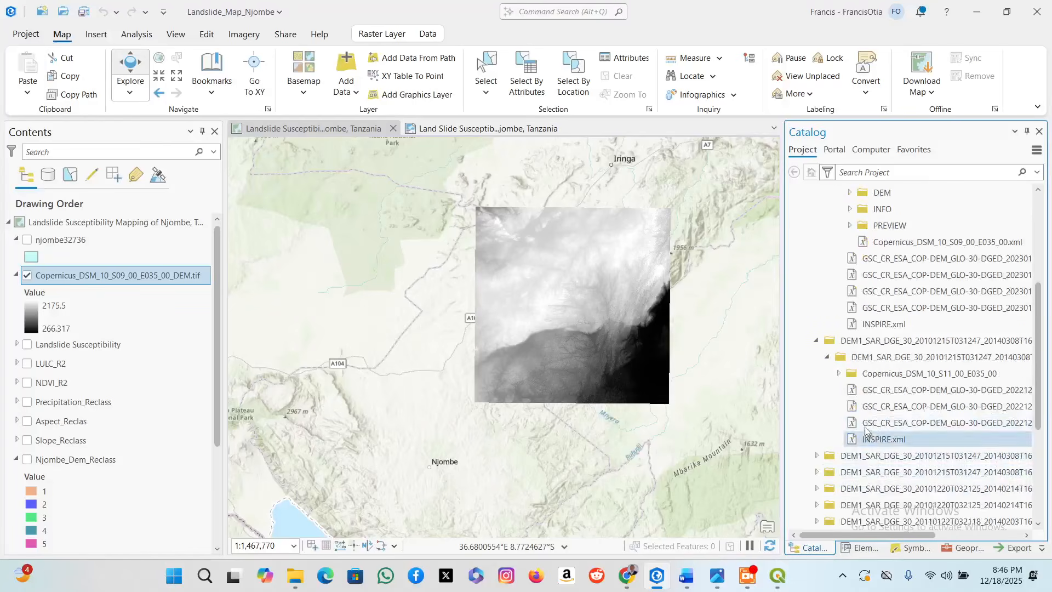
click(839, 376)
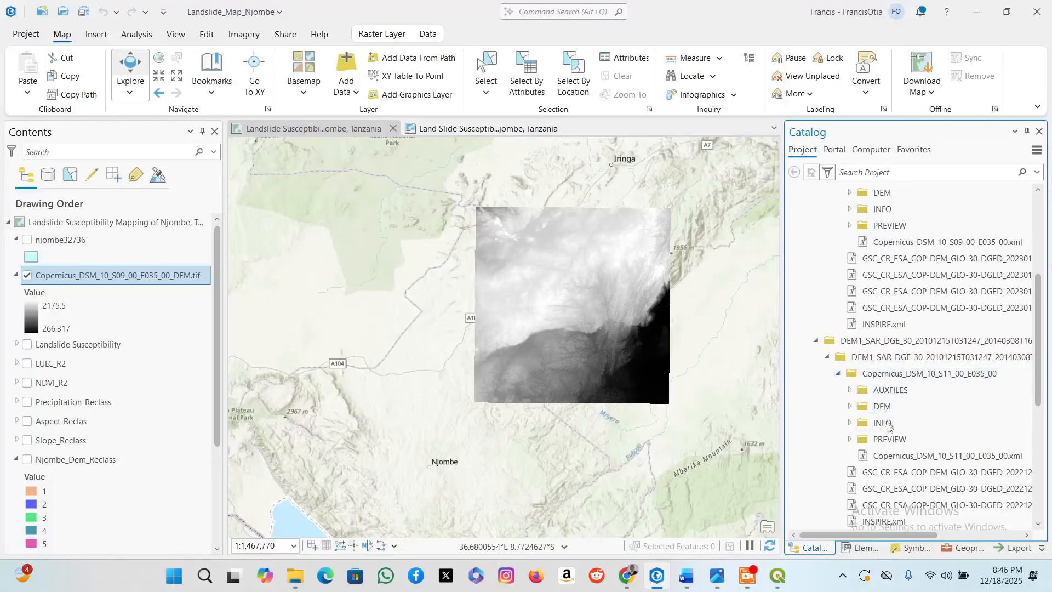
Add the Copernicus_DSM_10_S11_00_E035_00_DEM.tif raster from its DEM subfolder to the current map.
click(850, 407)
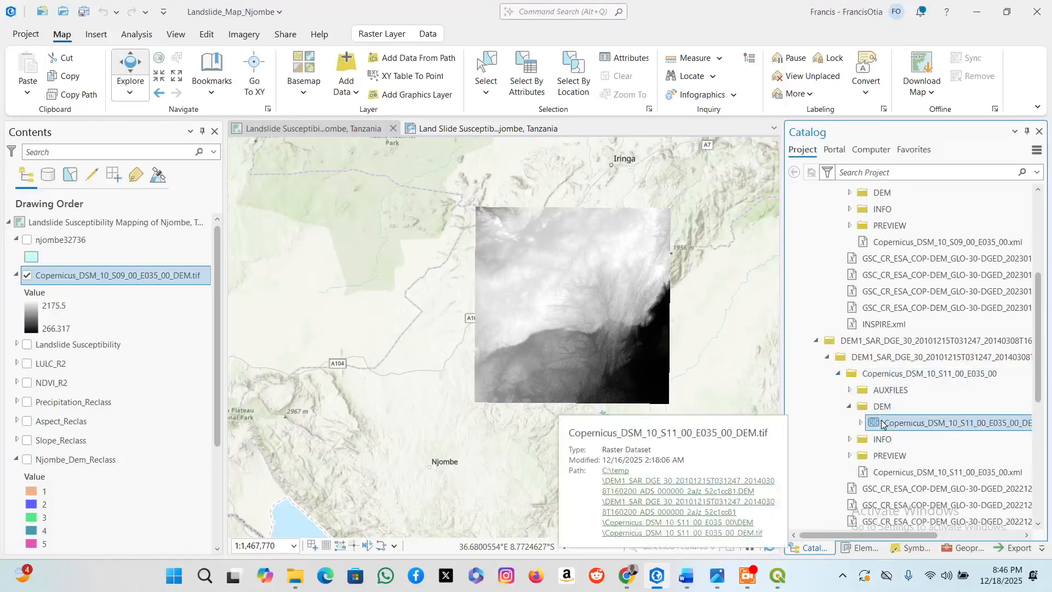
right_click(876, 422)
click(736, 82)
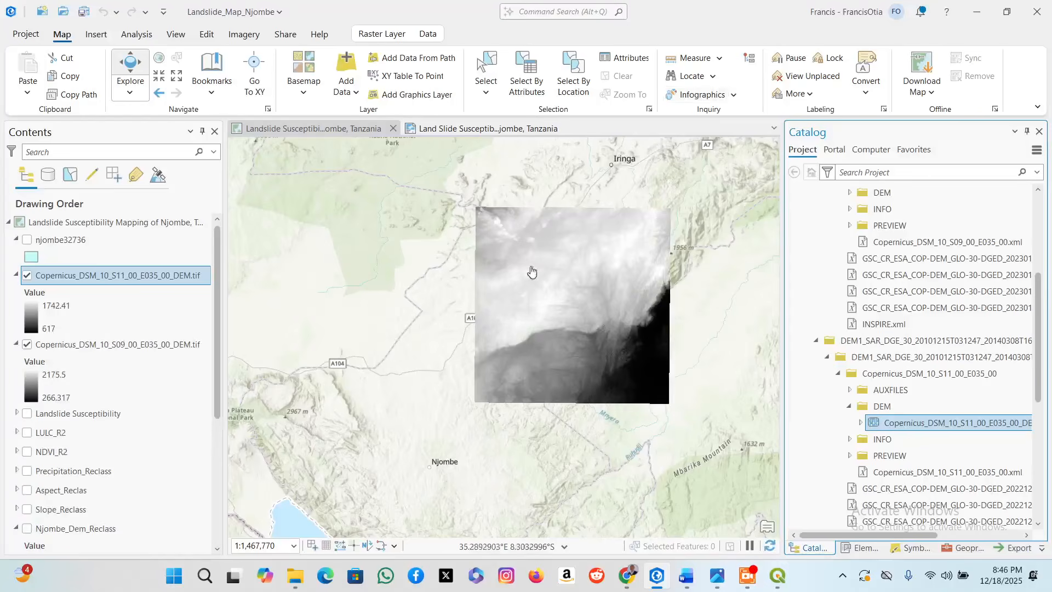
scroll(507, 268, down, 1)
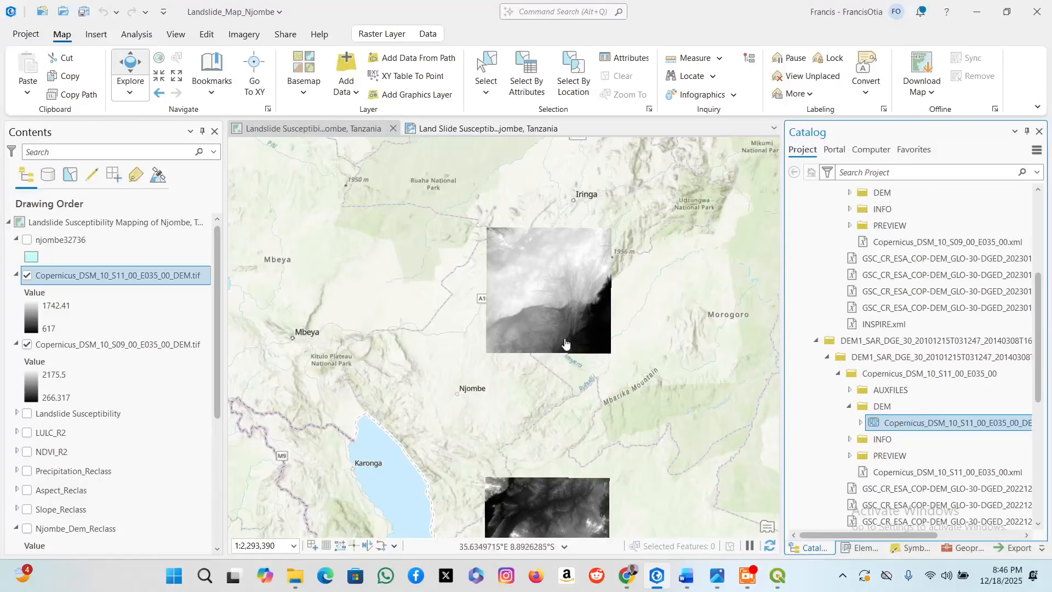
scroll(564, 341, down, 1)
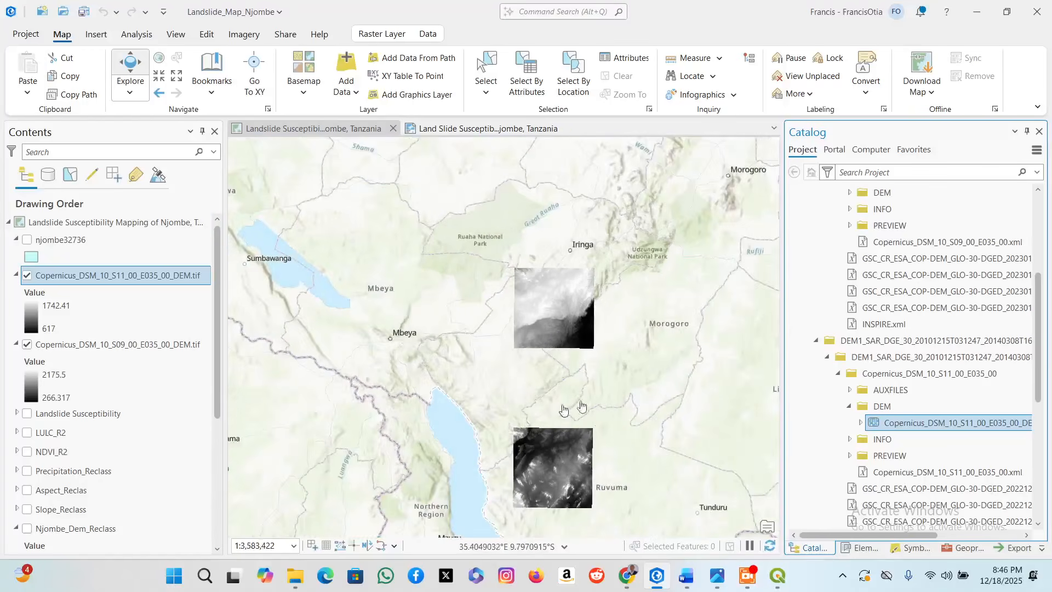
Switch to the Photos app and review the saved screenshots of the Mosaic To New Raster parameters and the mosaicked DEM tiles.
scroll(880, 448, down, 1)
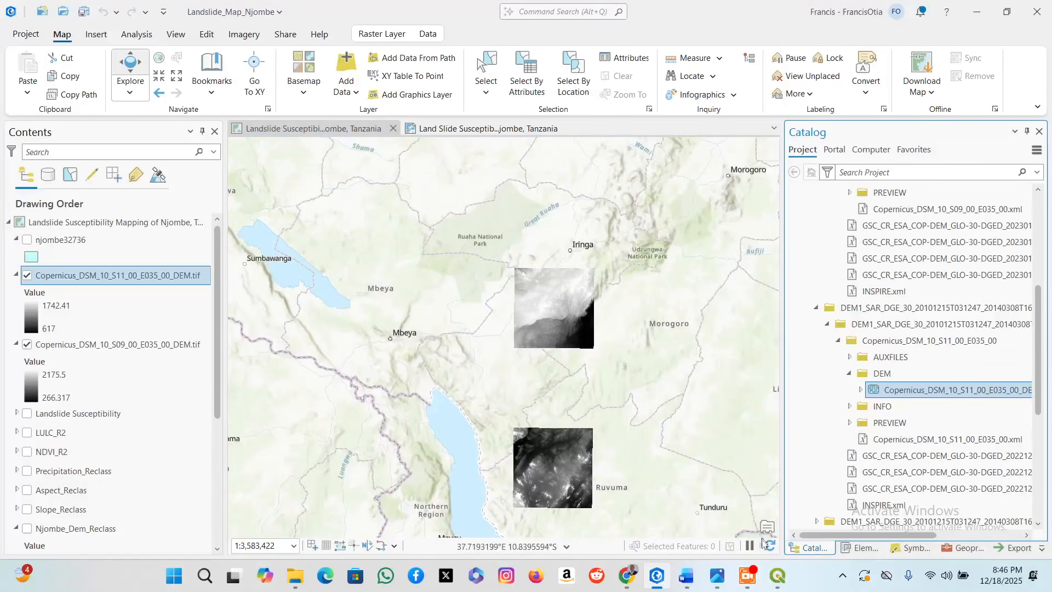
click(718, 575)
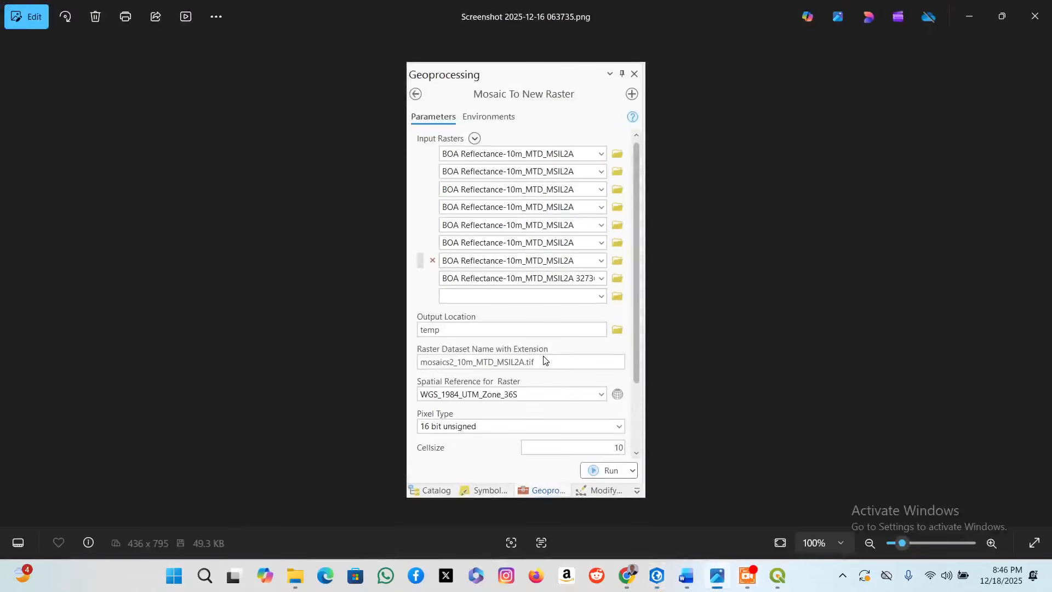
key(Left)
key(Left)
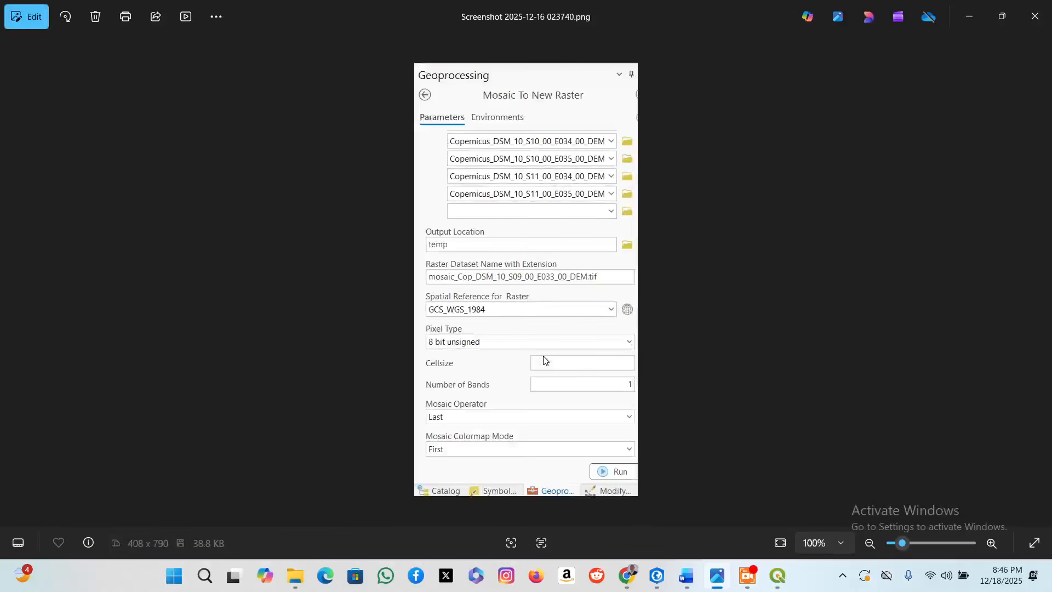
key(Right)
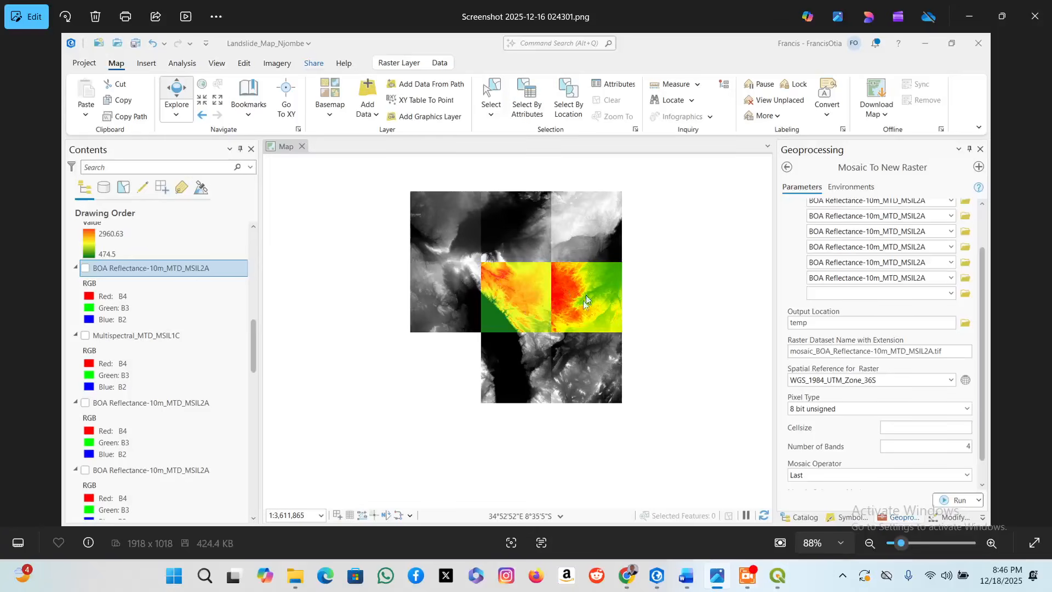
Switch to QGIS and open the recent njombe project.
click(778, 575)
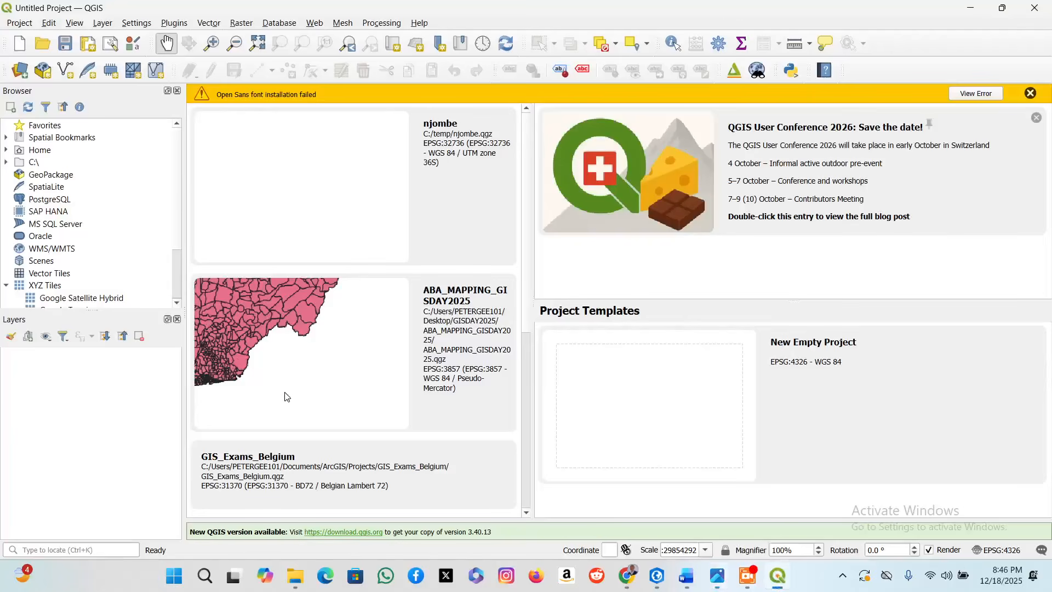
click(302, 180)
double_click(305, 168)
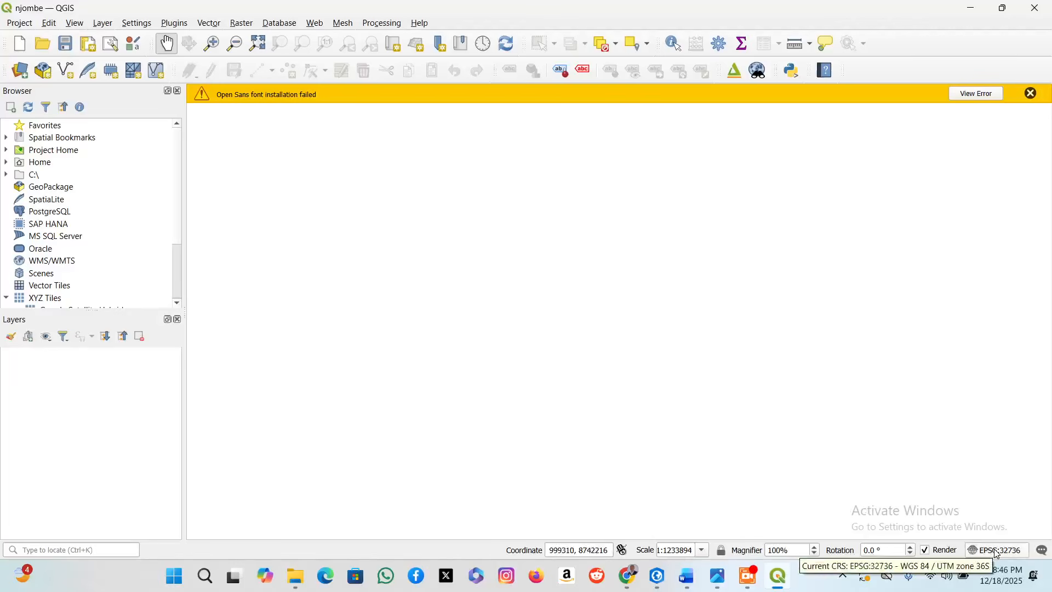
Enlarge the Browser panel and expand the C:\ drive down to the contents of the temp folder.
drag(72, 313, 84, 344)
scroll(52, 246, down, 2)
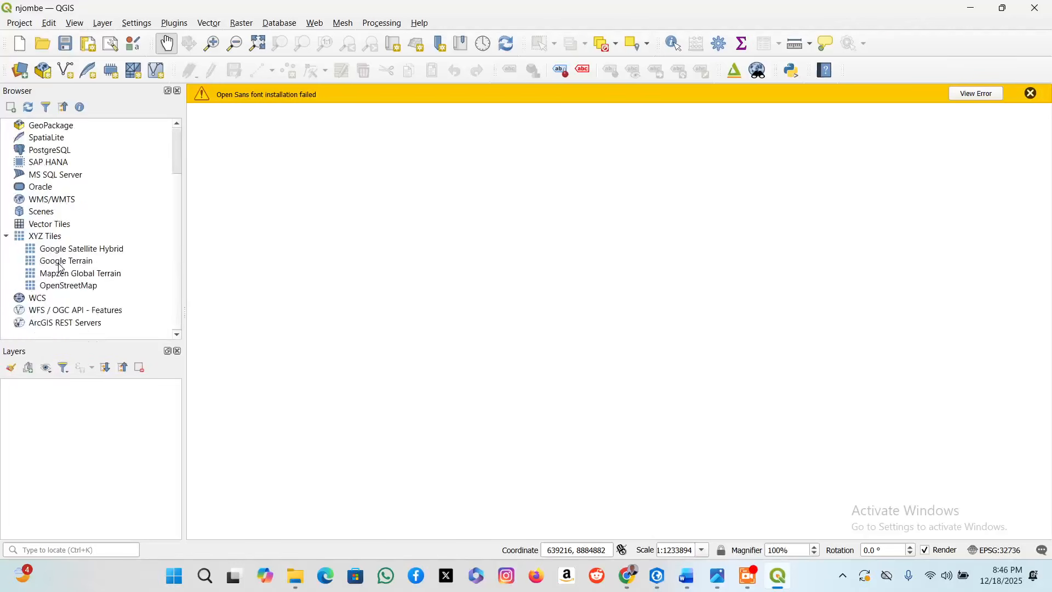
scroll(55, 263, up, 2)
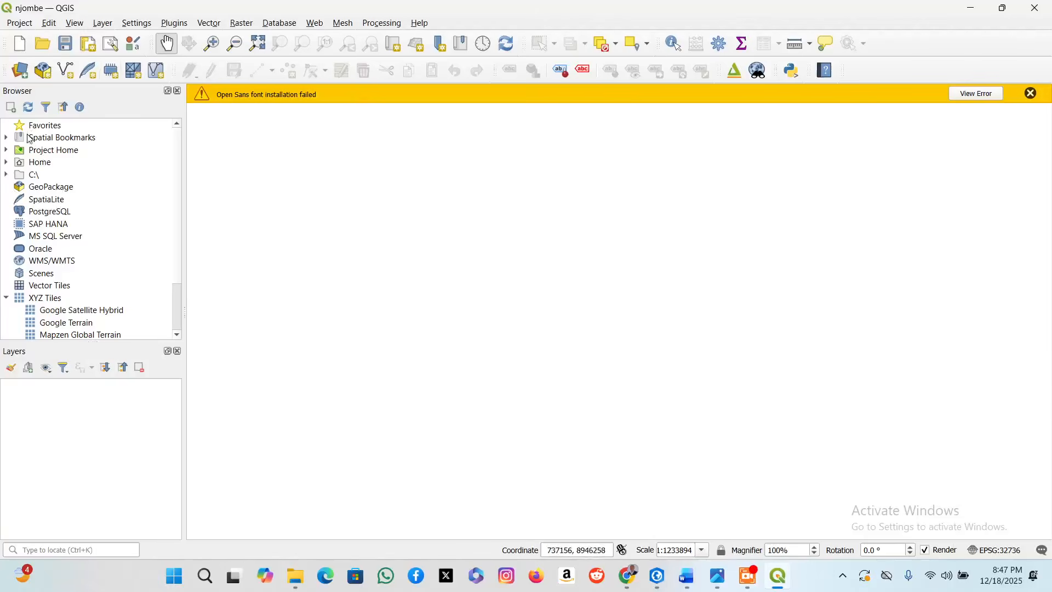
scroll(52, 214, down, 2)
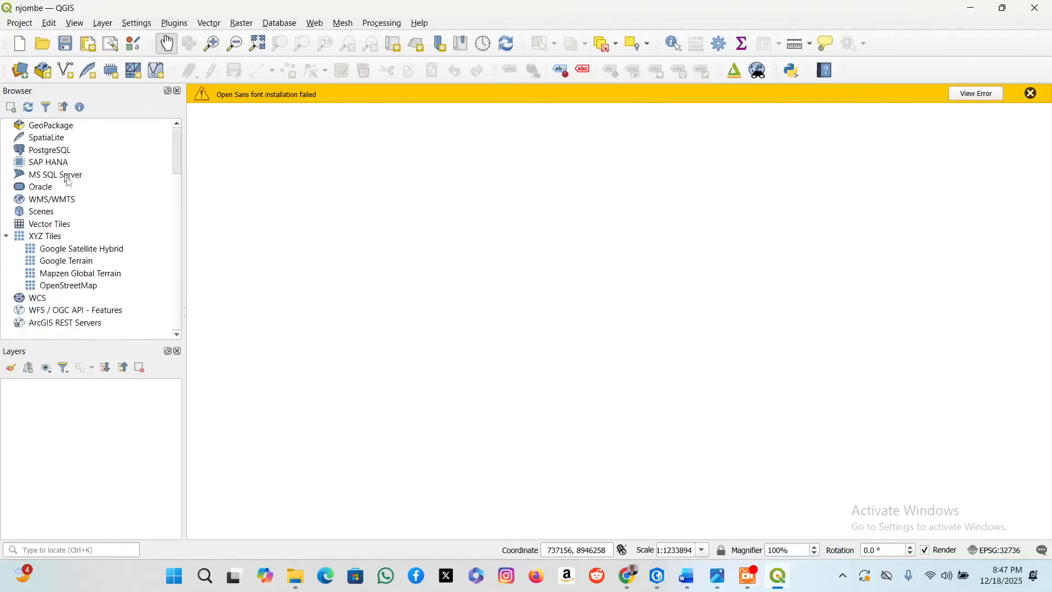
scroll(66, 242, up, 2)
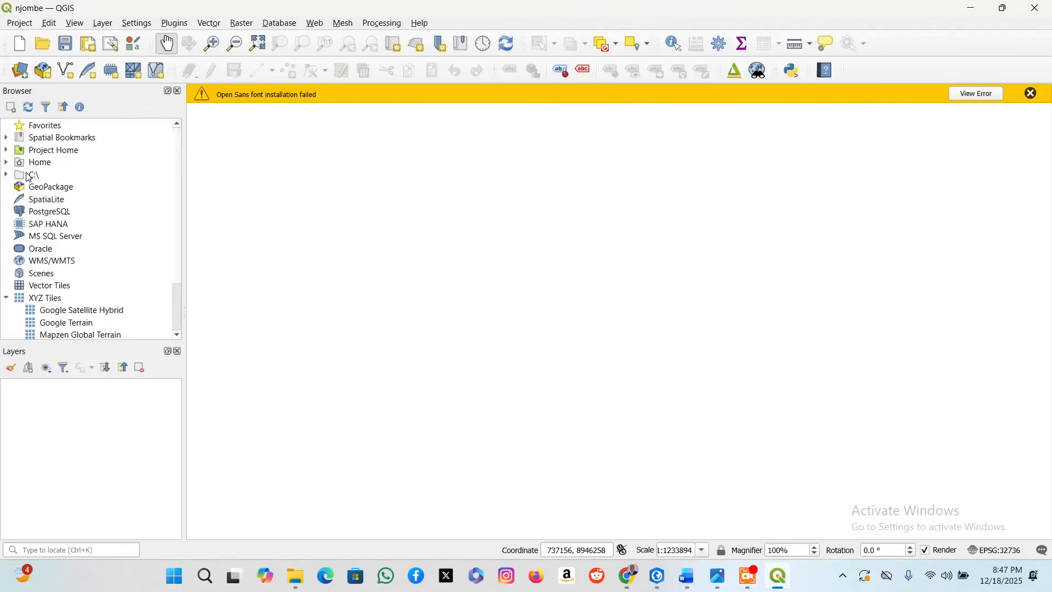
click(8, 176)
scroll(60, 217, down, 2)
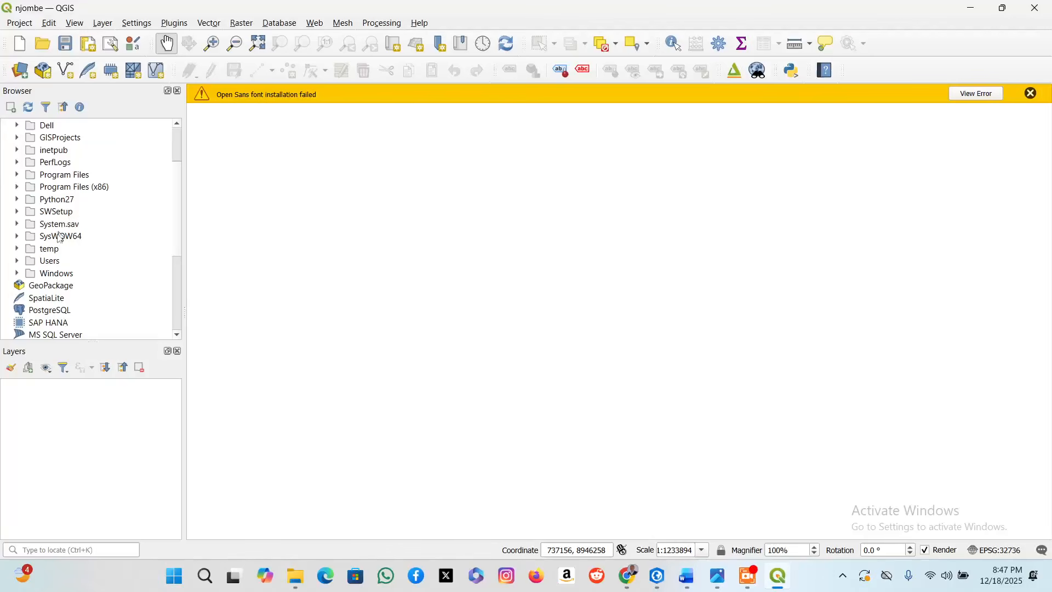
click(17, 250)
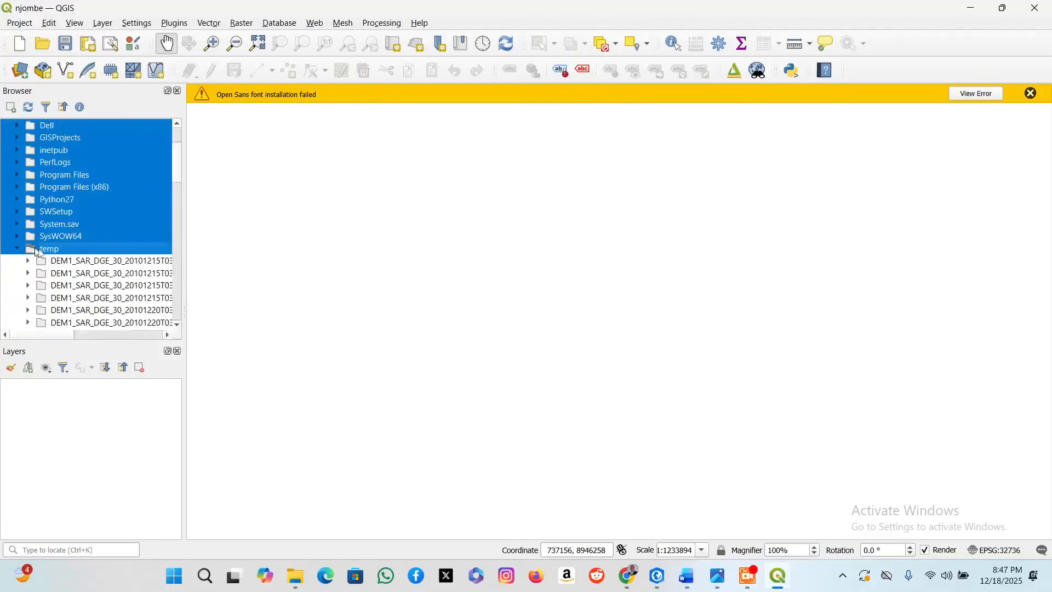
Expand the first DEM1_SAR_DGE_30 folder in temp and the nested folder of the same name.
click(104, 272)
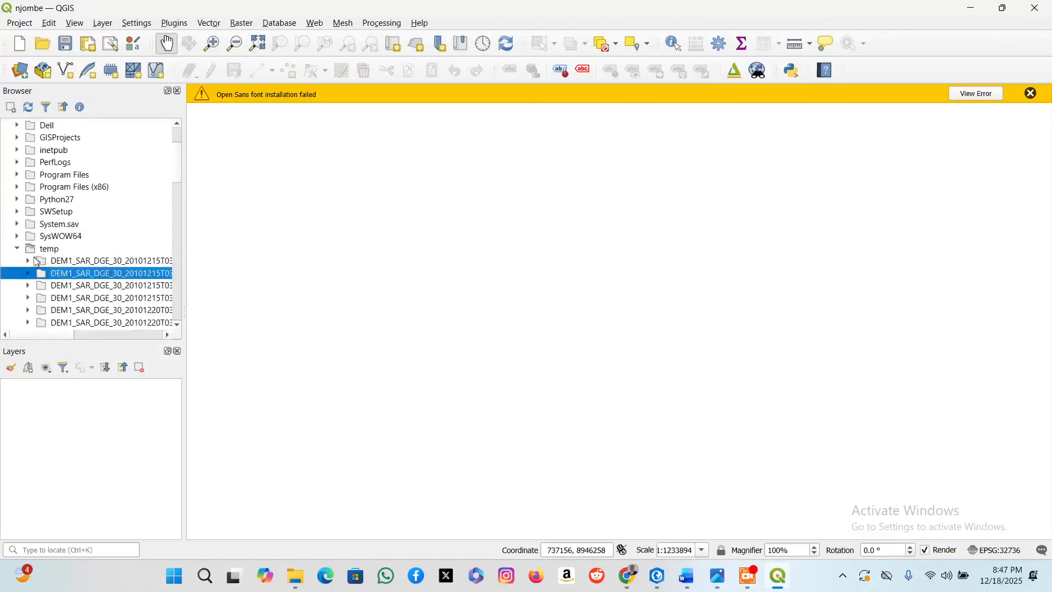
click(34, 261)
click(38, 273)
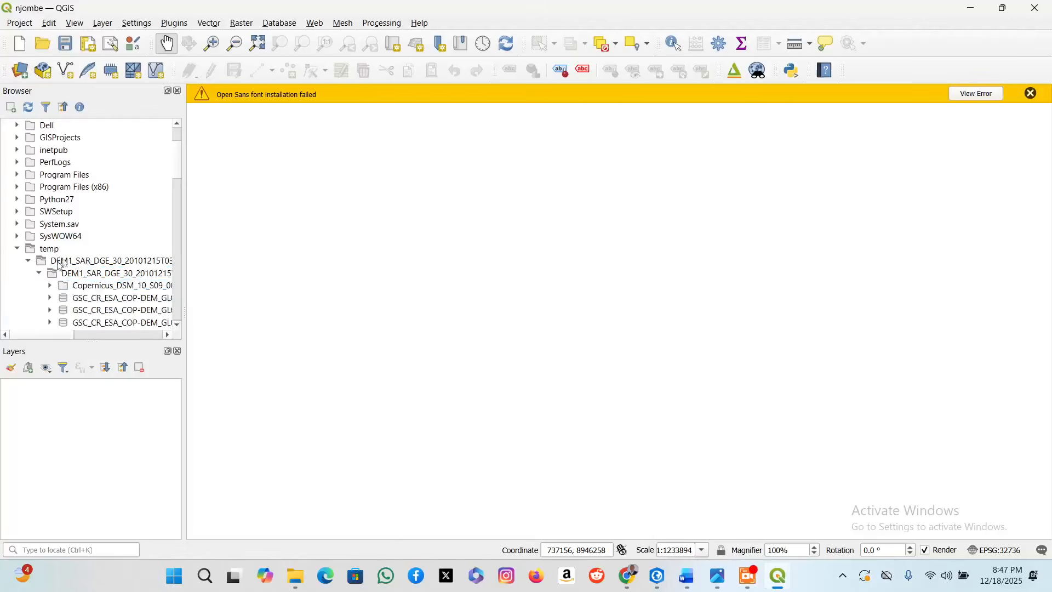
scroll(98, 275, down, 1)
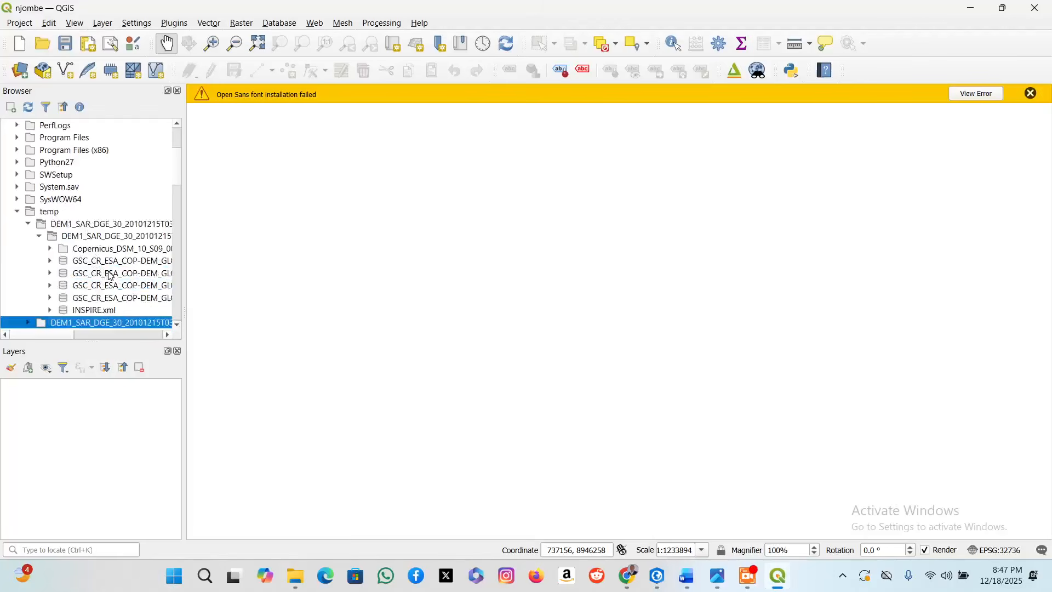
Add the Copernicus DEM raster from the DEM subfolder of the Copernicus_DSM_10_S09_00 folder to the project.
double_click(61, 249)
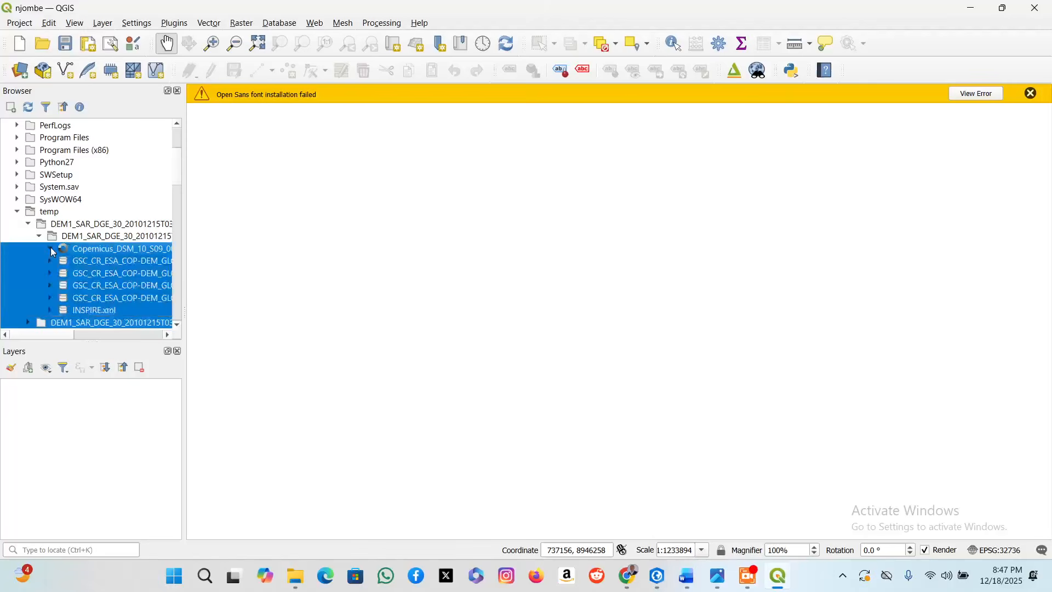
click(61, 273)
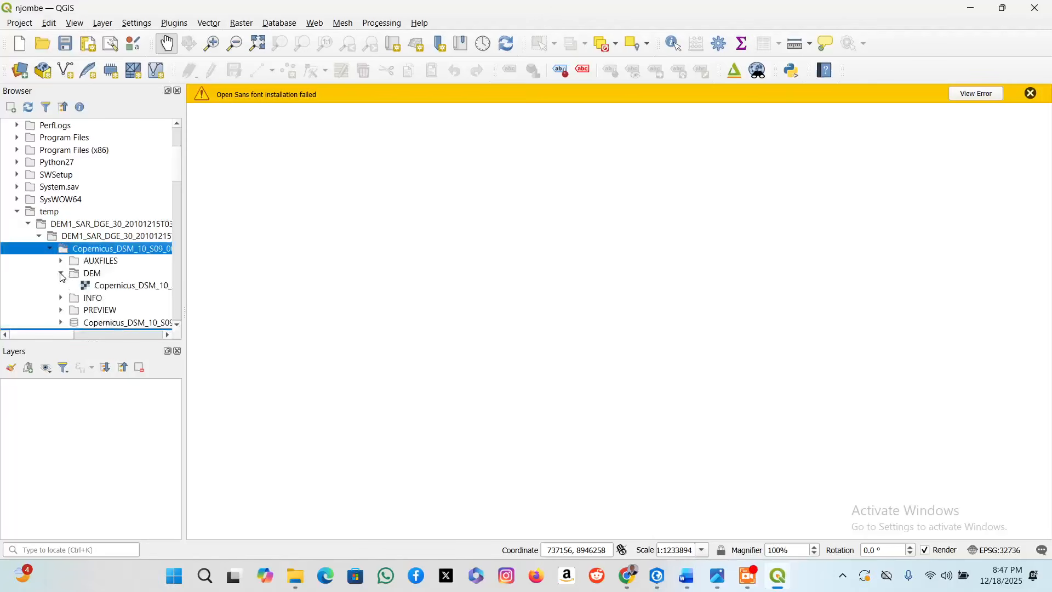
right_click(114, 290)
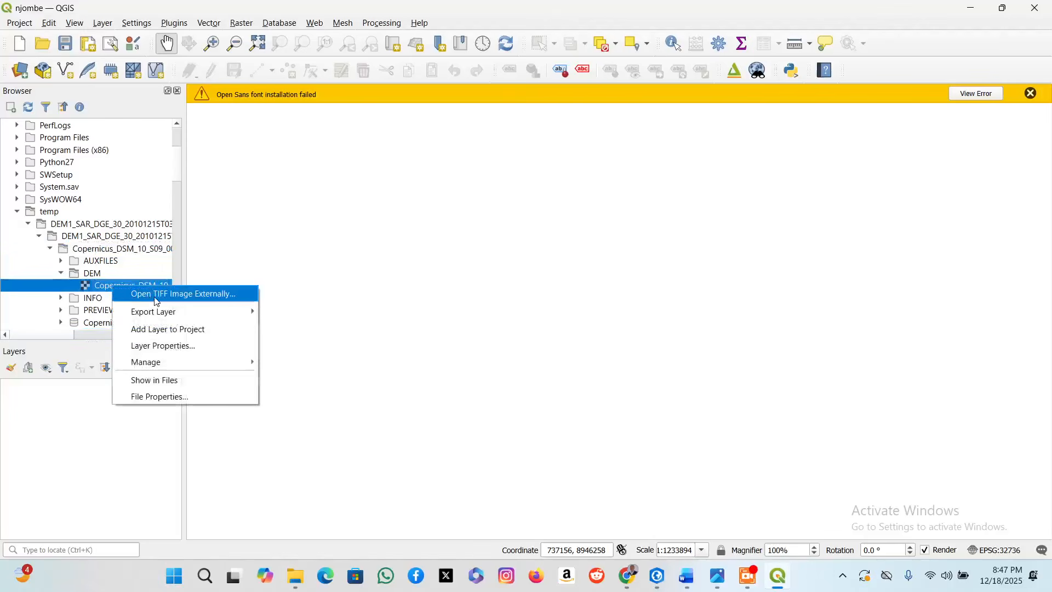
click(165, 329)
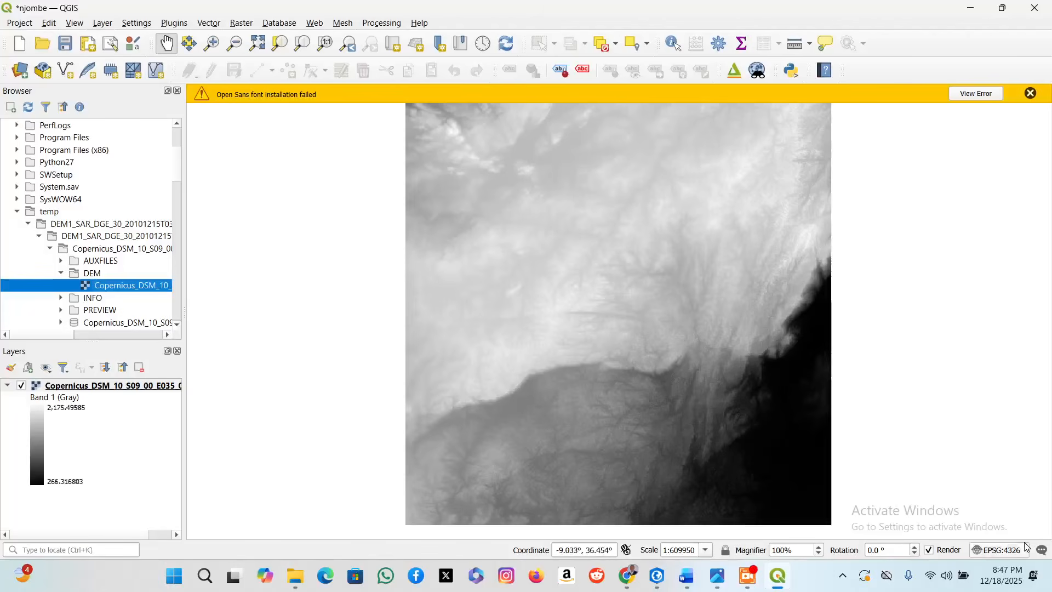
Check the project's coordinate reference system in the project properties, leaving it as it is, and inspect the whole DEM tile.
click(993, 549)
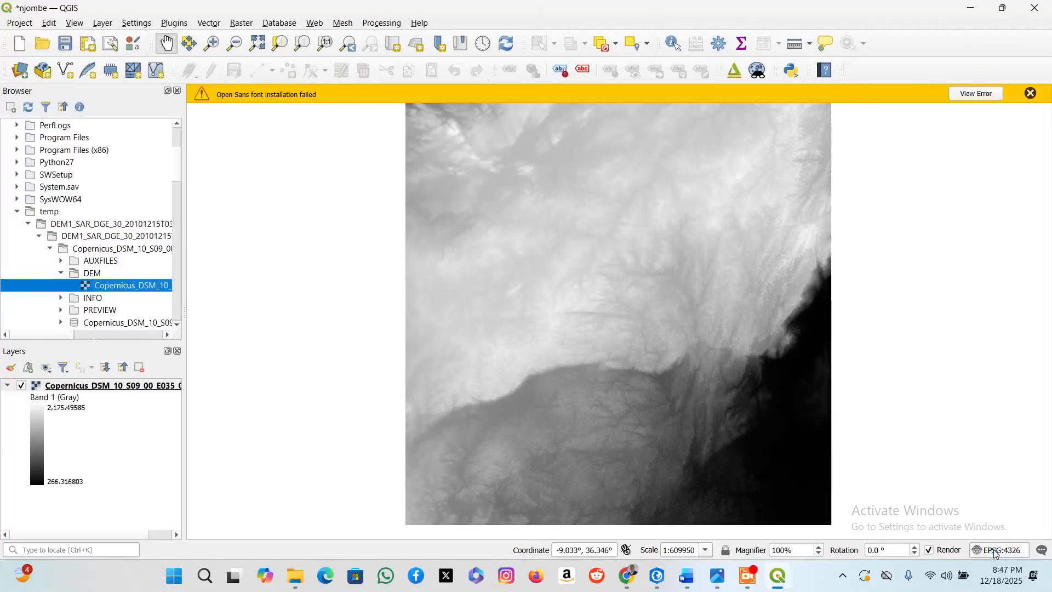
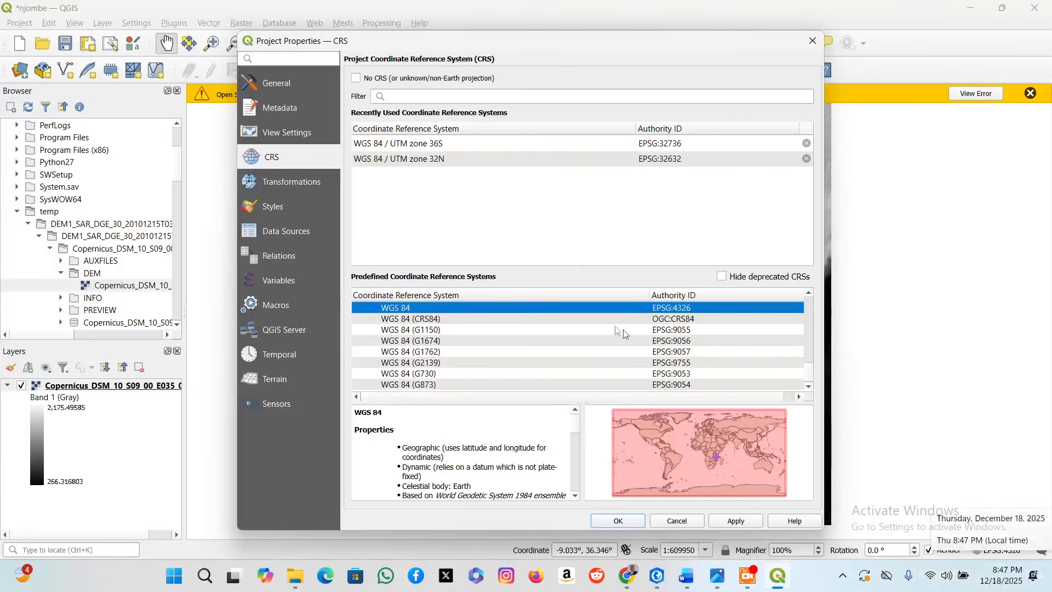
click(812, 40)
scroll(481, 317, down, 1)
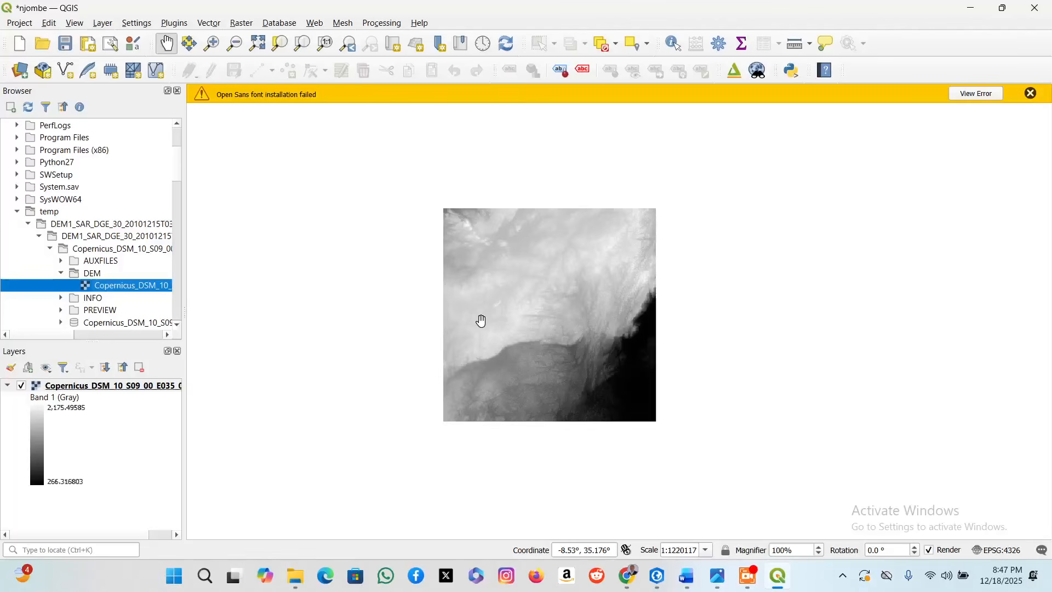
Switch back to the Landslide_Map_Njombe project in ArcGIS Pro.
click(775, 579)
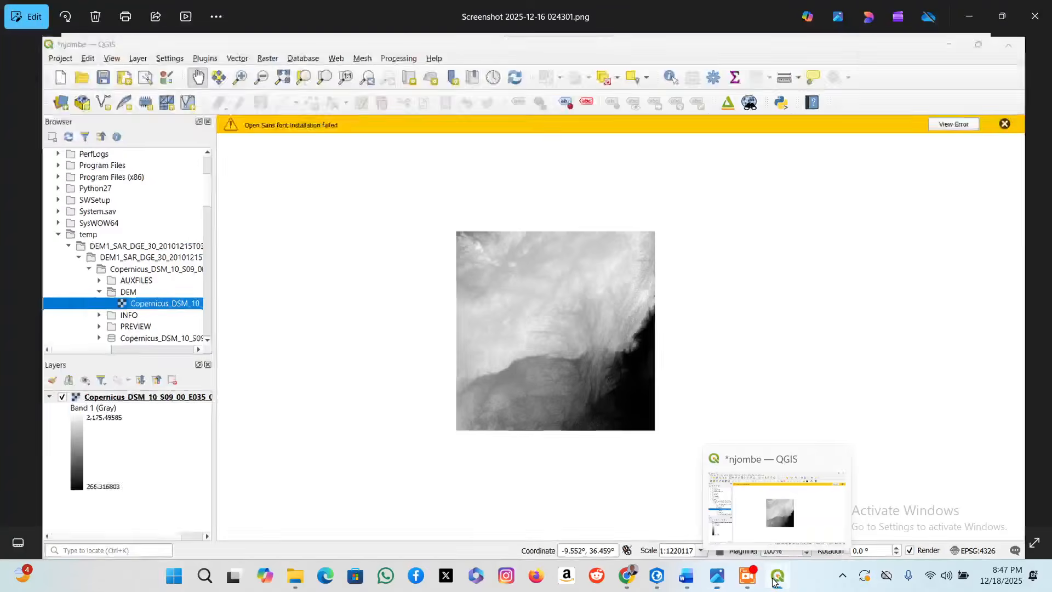
click(657, 575)
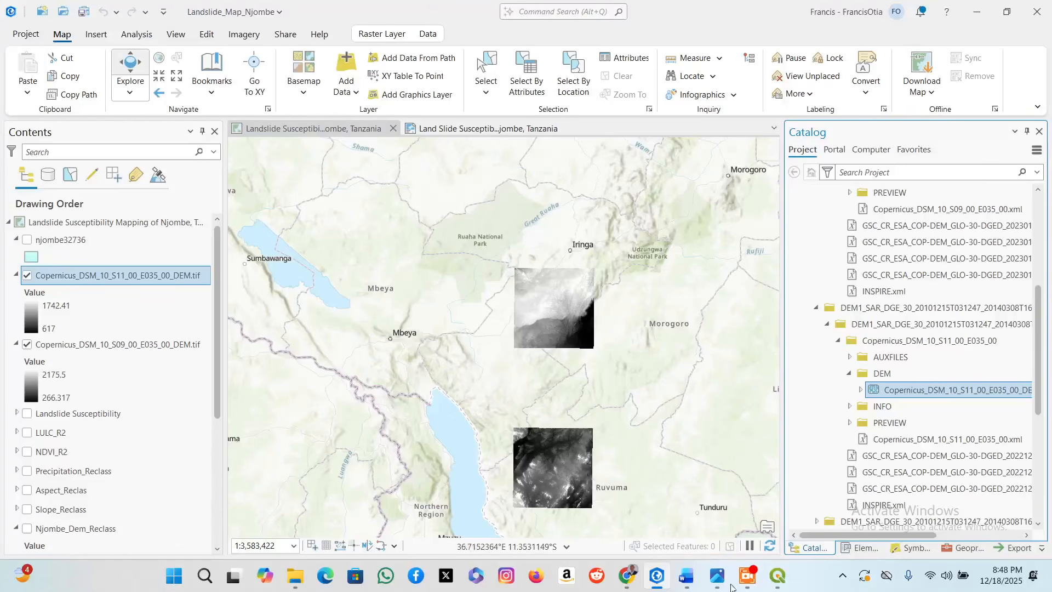
click(778, 575)
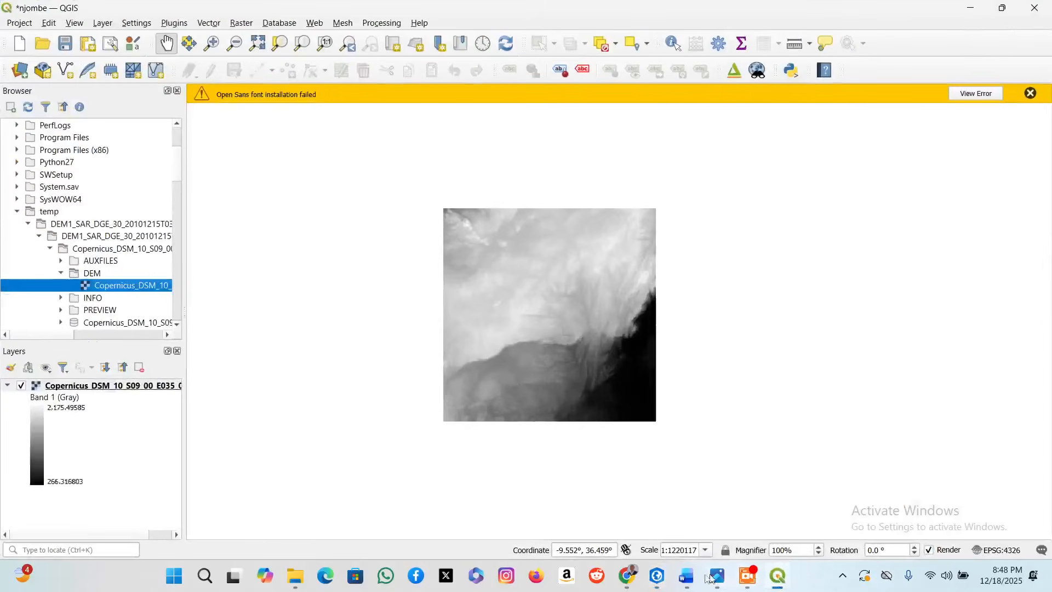
click(630, 577)
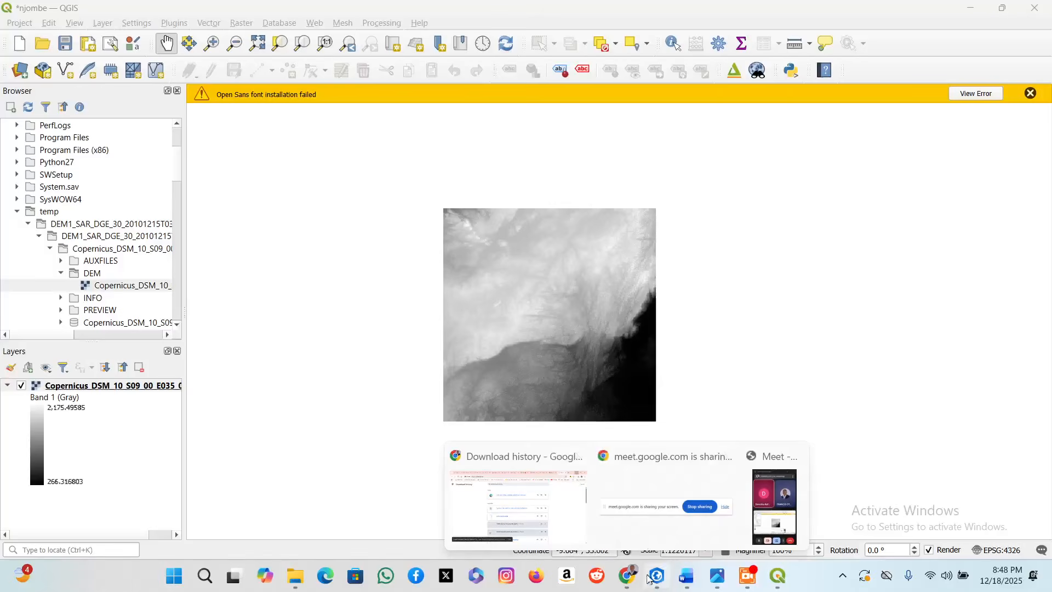
click(783, 585)
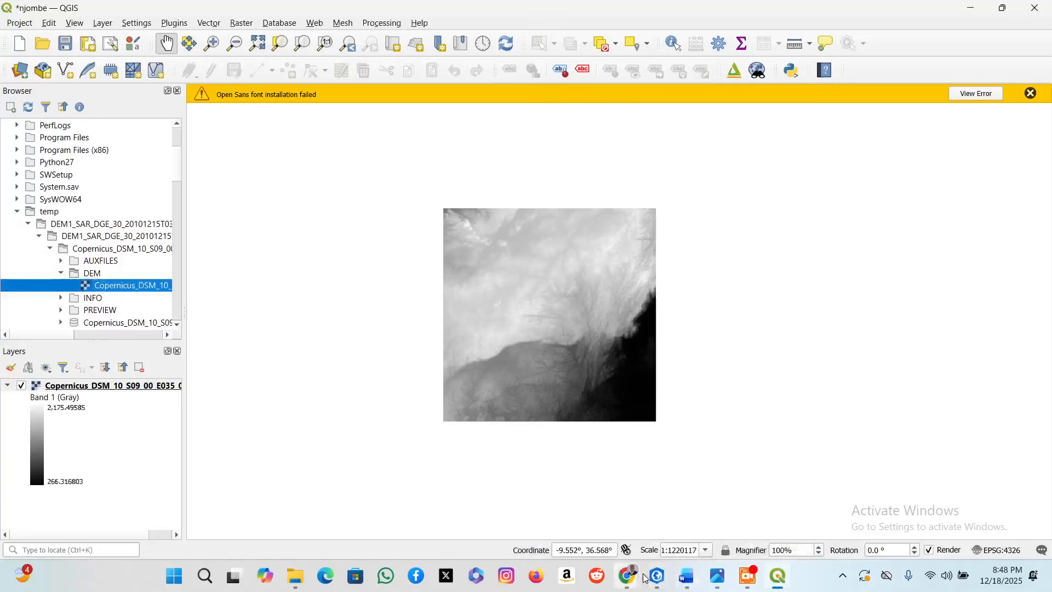
mouse_move(655, 578)
click(665, 512)
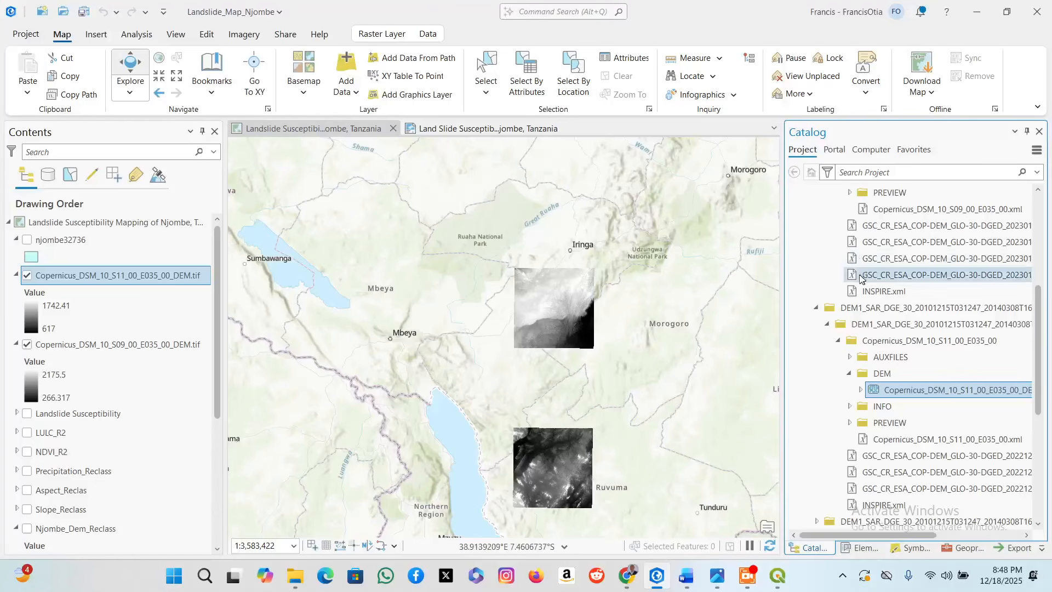
click(833, 152)
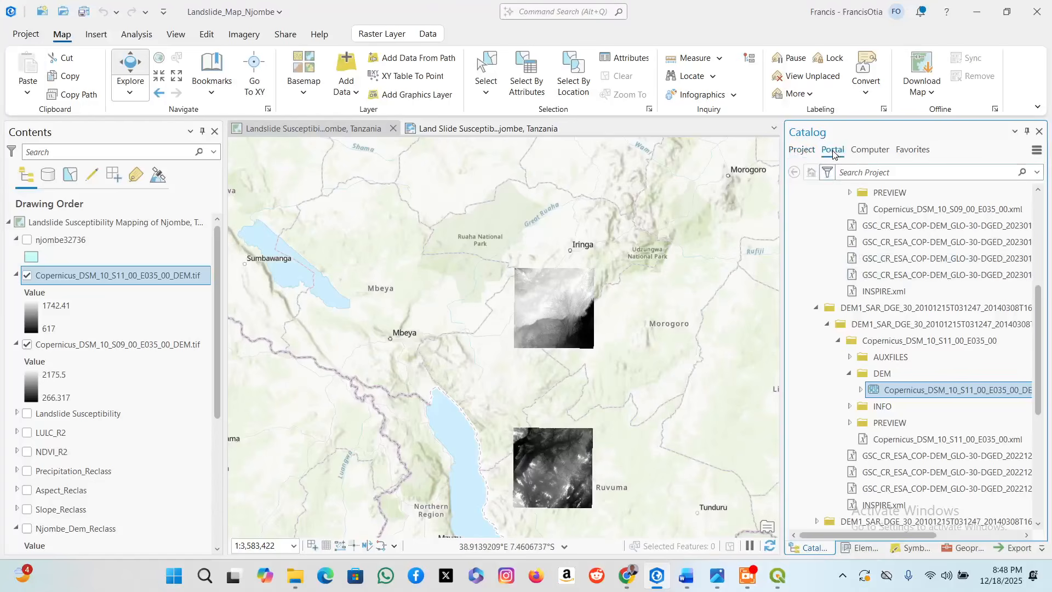
click(801, 150)
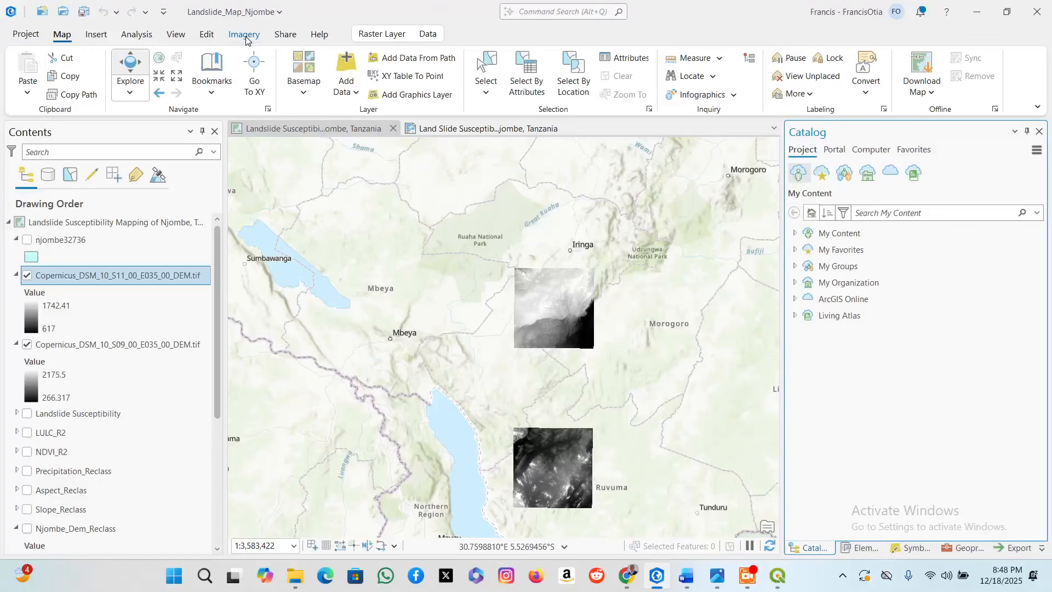
Find the Mosaic To New Raster geoprocessing tool by searching for "mosaic" and open it.
click(137, 35)
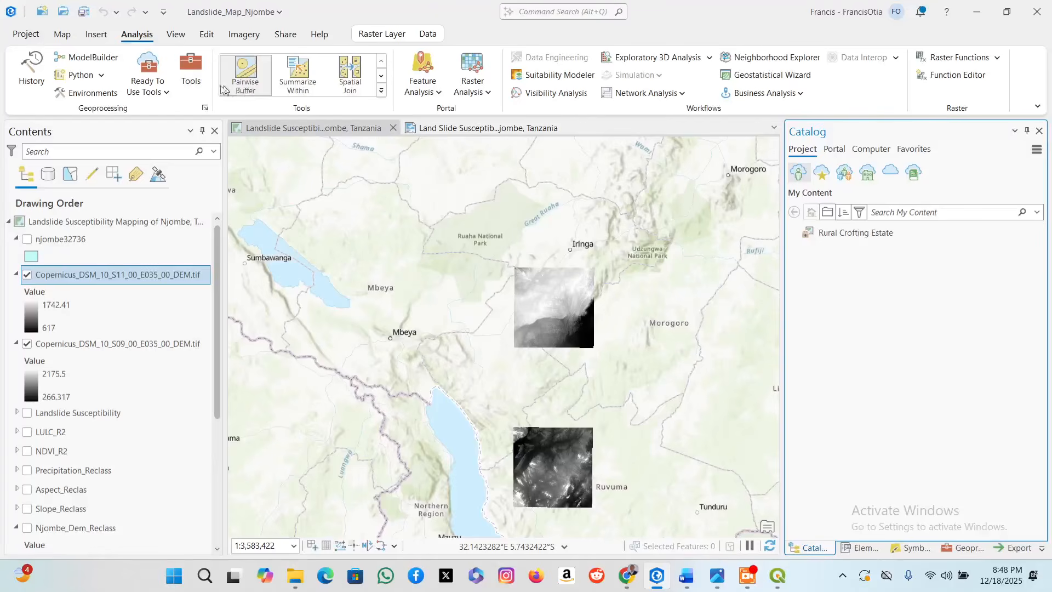
click(191, 77)
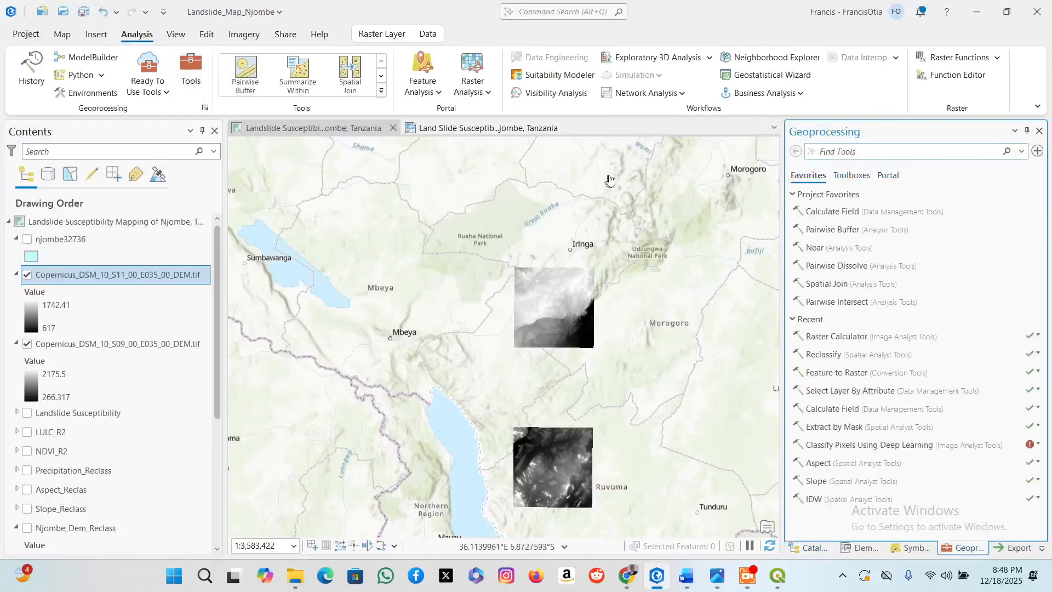
text(mosaic)
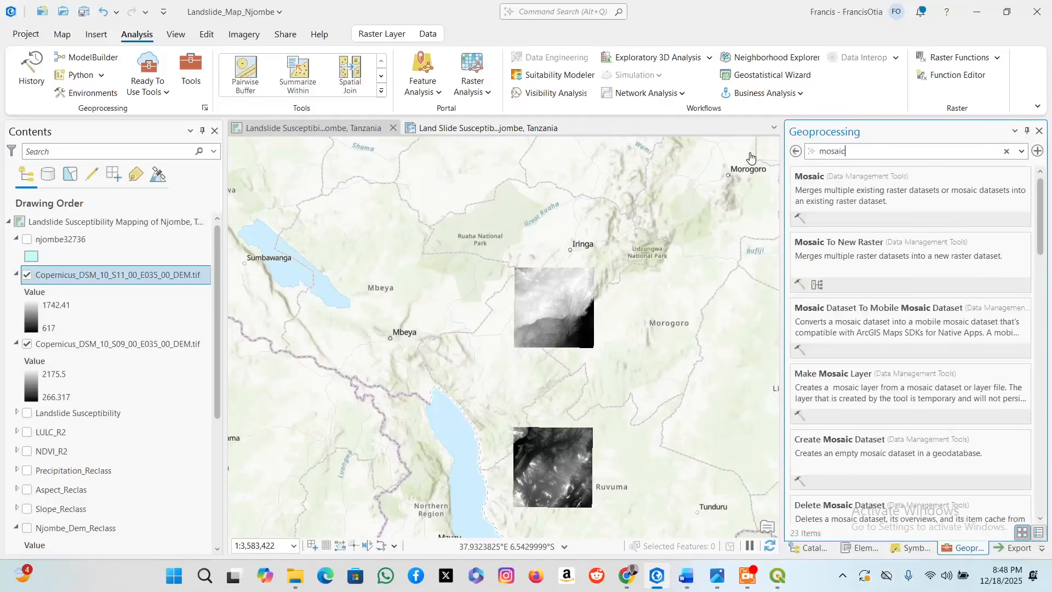
click(847, 253)
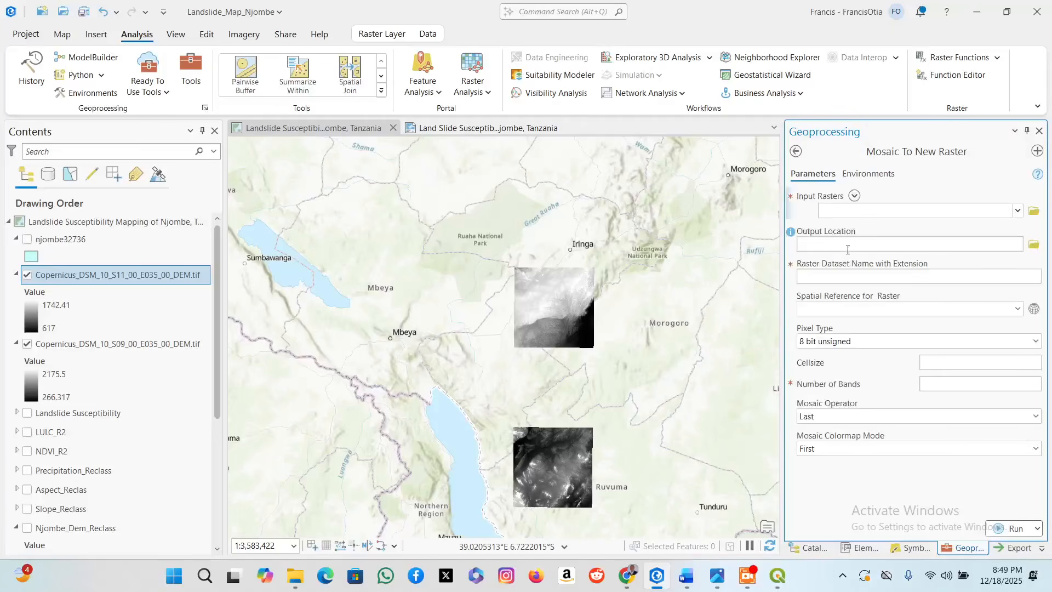
Add Copernicus_DSM_10_S09_00_E035_00_DEM.tif and Copernicus_DSM_10_S11_00_E035_00_DEM.tif as the input rasters of the mosaic.
click(855, 196)
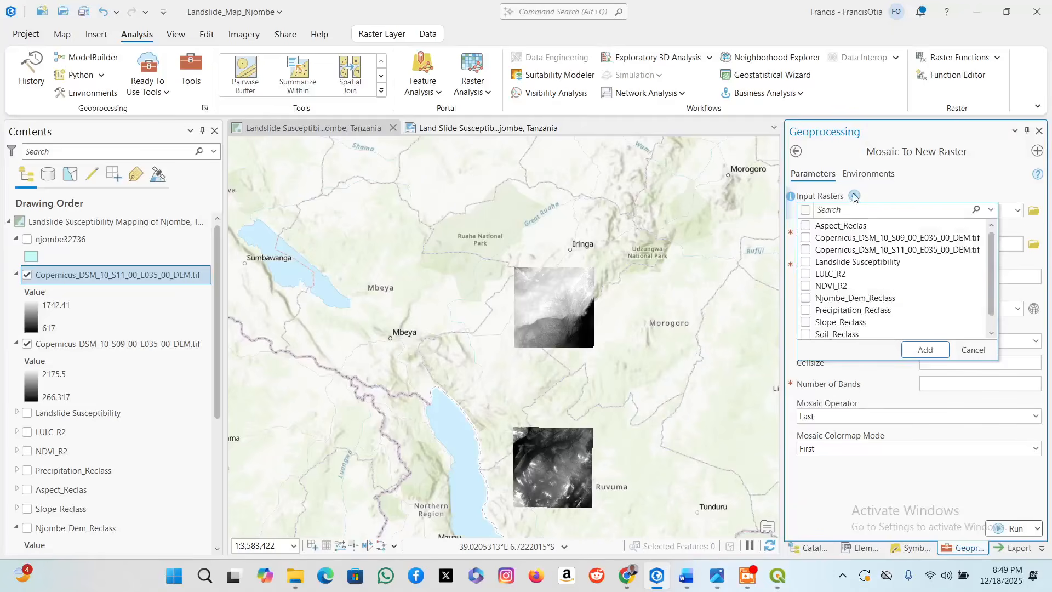
scroll(866, 262, down, 1)
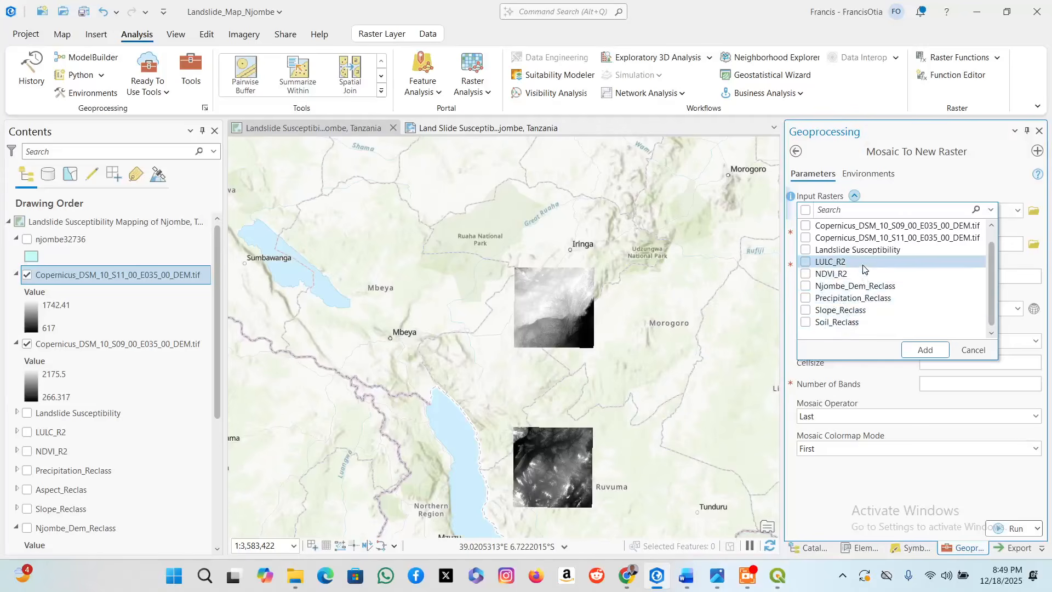
click(806, 237)
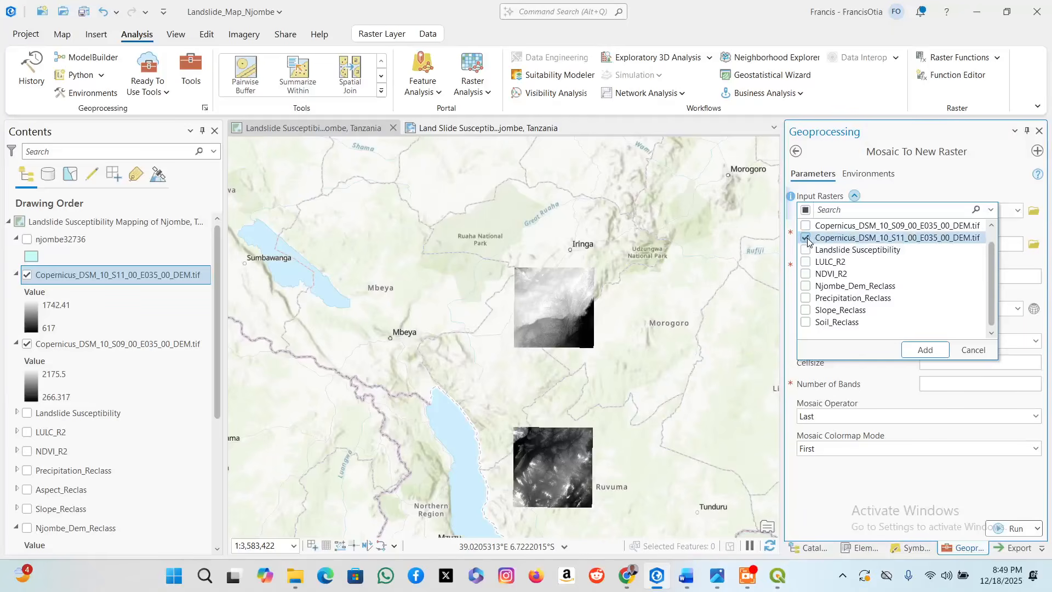
click(806, 229)
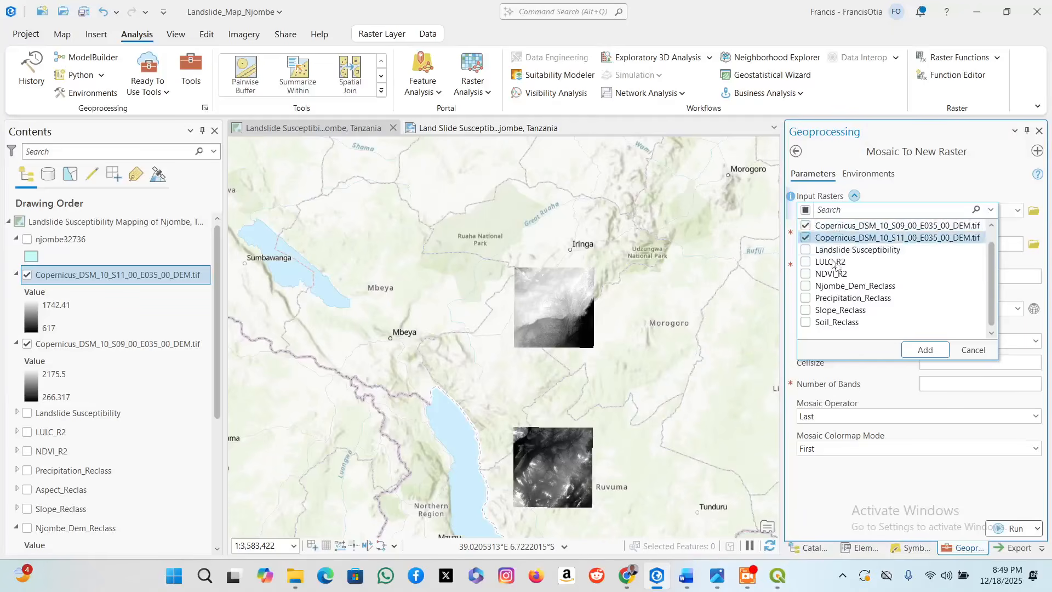
click(926, 350)
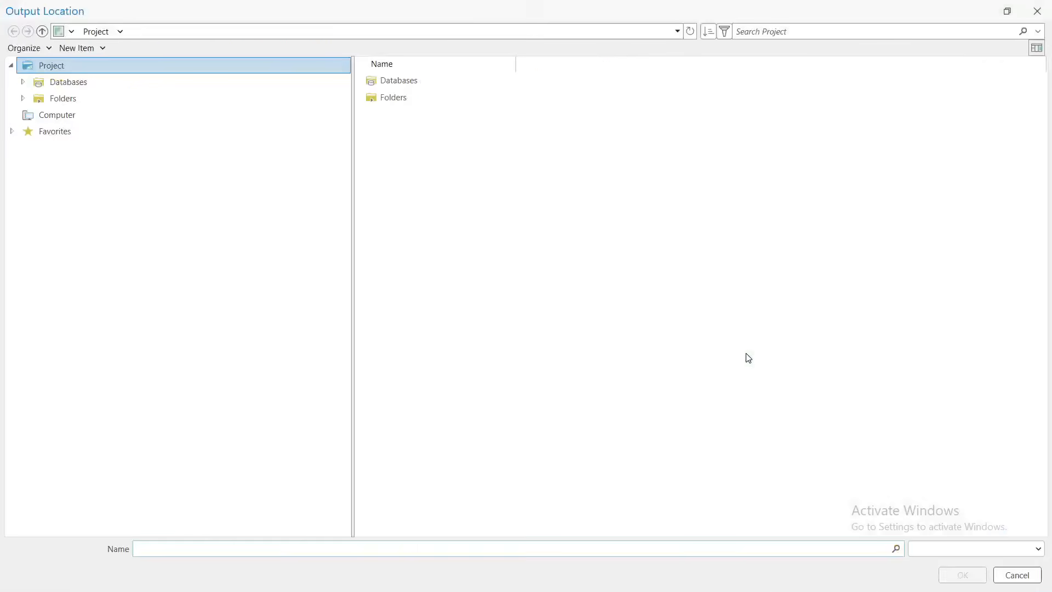
Set the mosaic's output location to the data_prep folder inside the Data folder of Landslide_Map_Njombe.
click(79, 103)
double_click(406, 81)
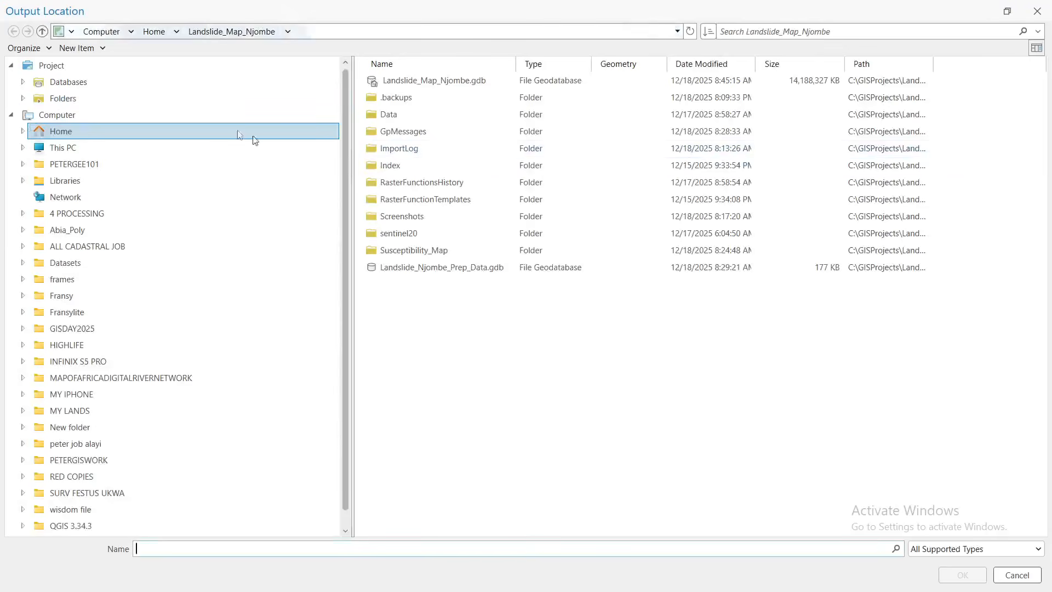
click(423, 81)
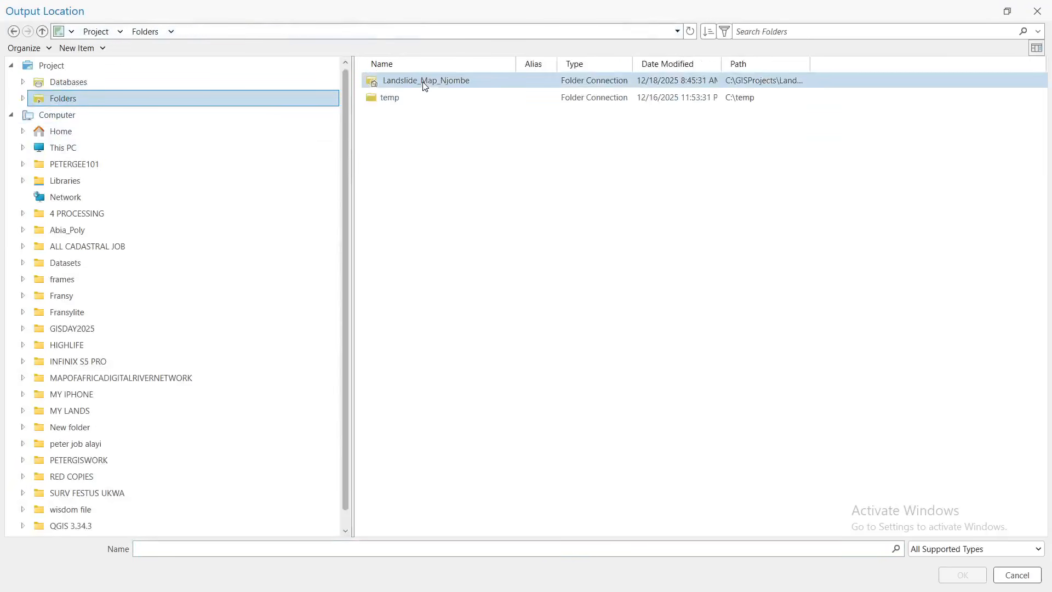
double_click(422, 81)
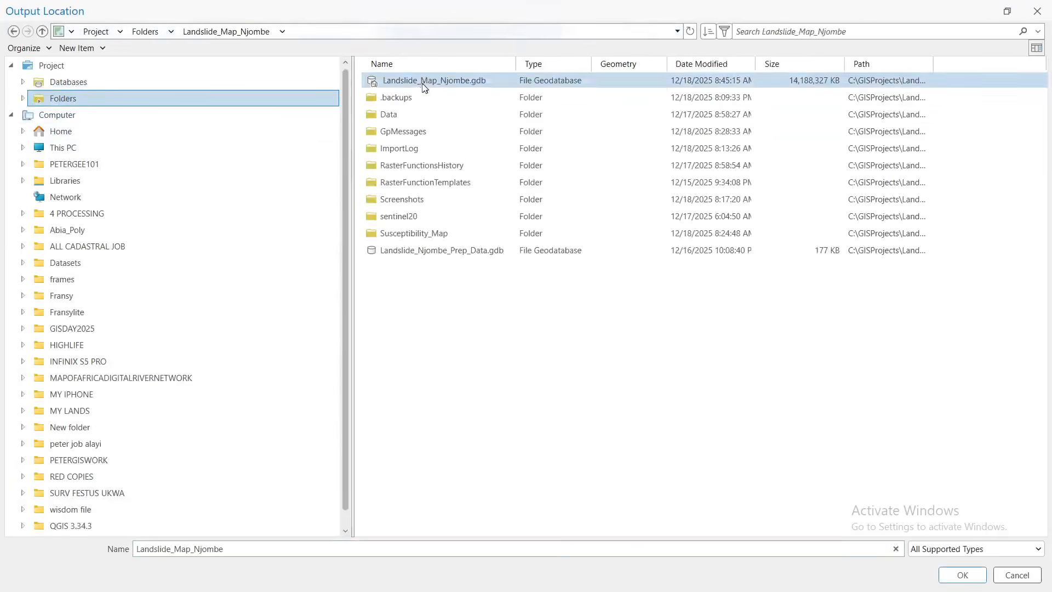
double_click(402, 122)
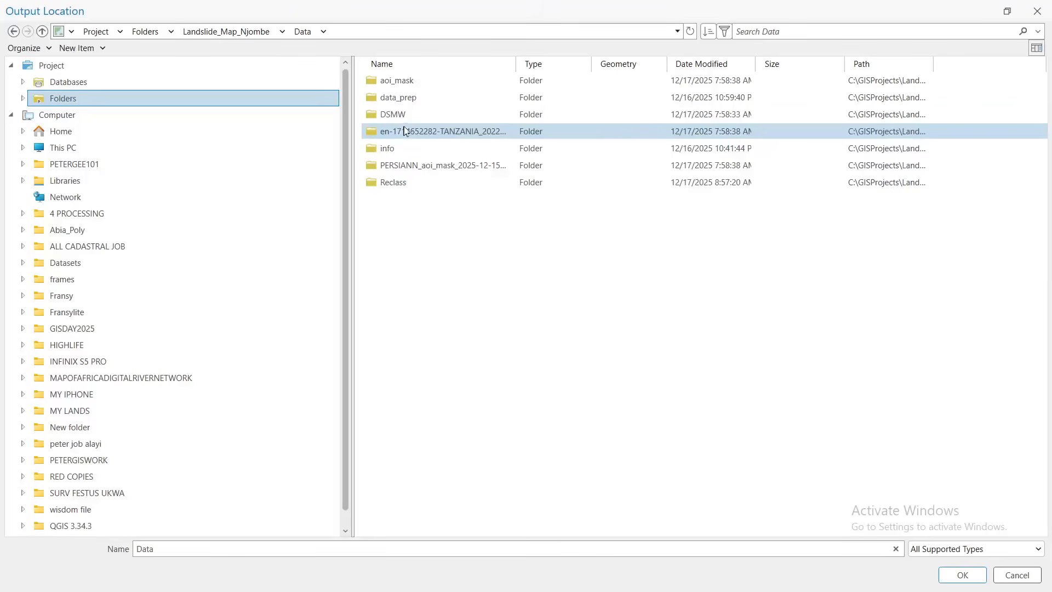
double_click(419, 103)
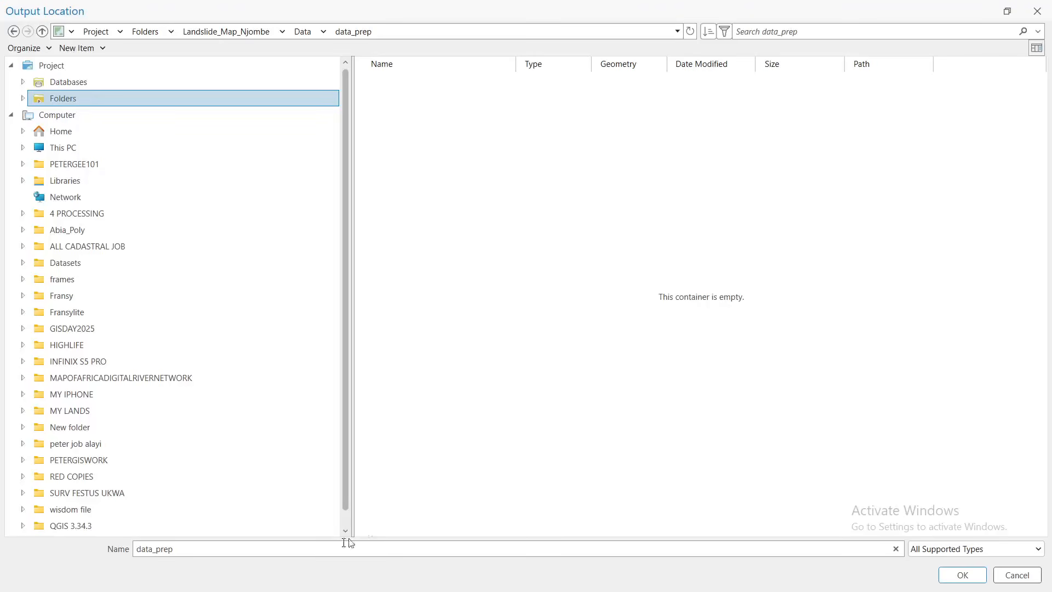
double_click(160, 548)
click(969, 579)
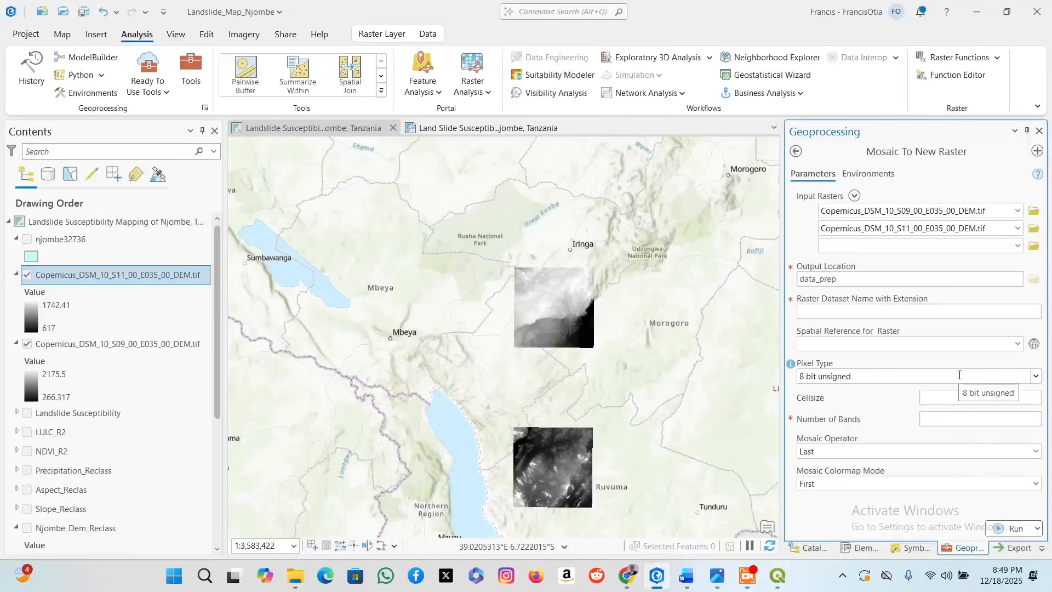
Set the mosaic's spatial reference to WGS 1984 UTM Zone 32S by searching for 32732, and name the output raster DEM_Mosaic.
click(1018, 344)
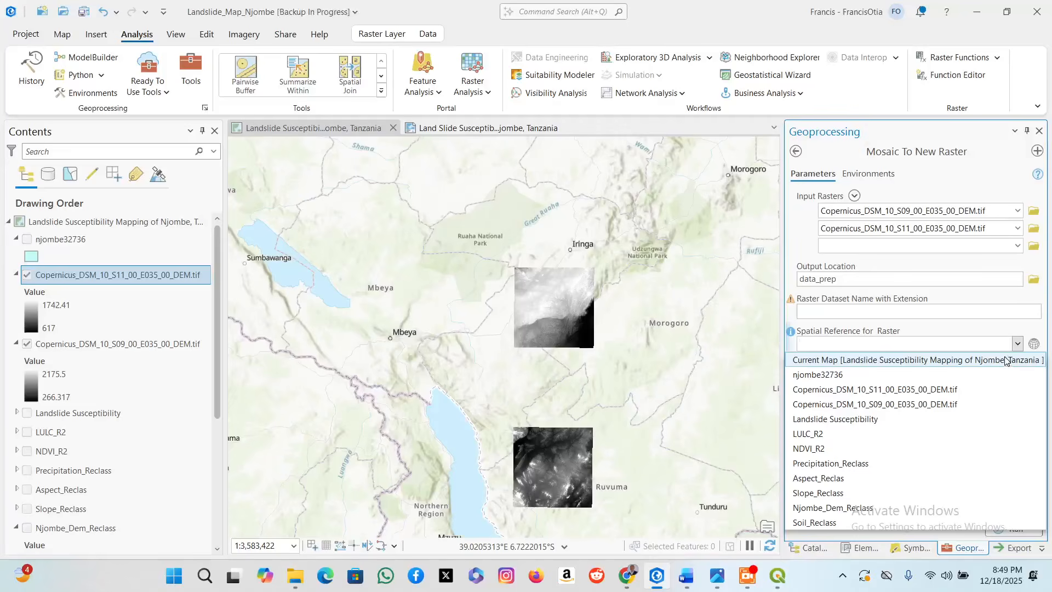
click(1018, 344)
click(1018, 344)
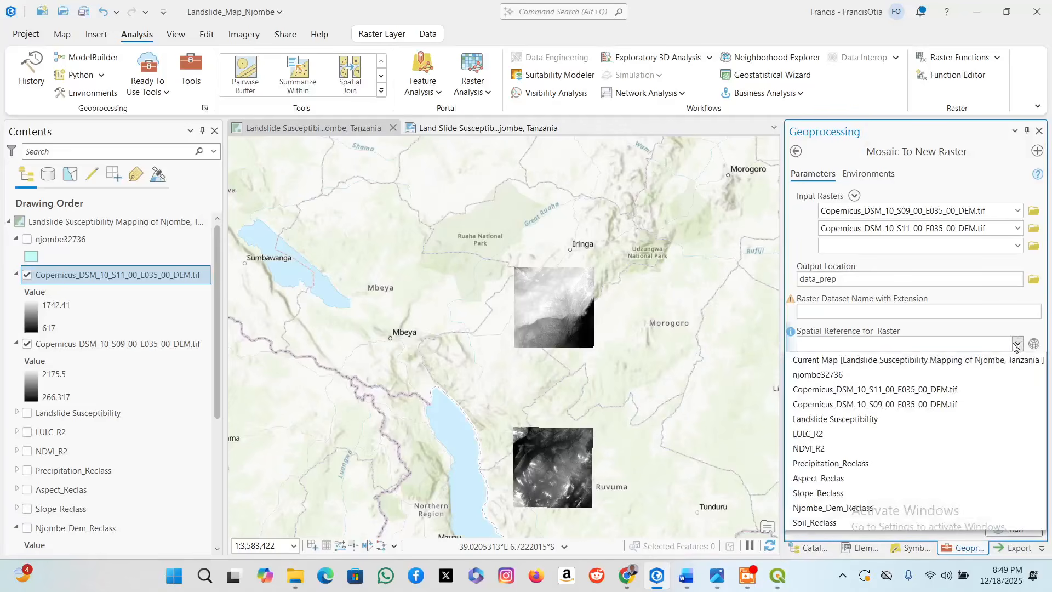
click(1018, 344)
click(1032, 345)
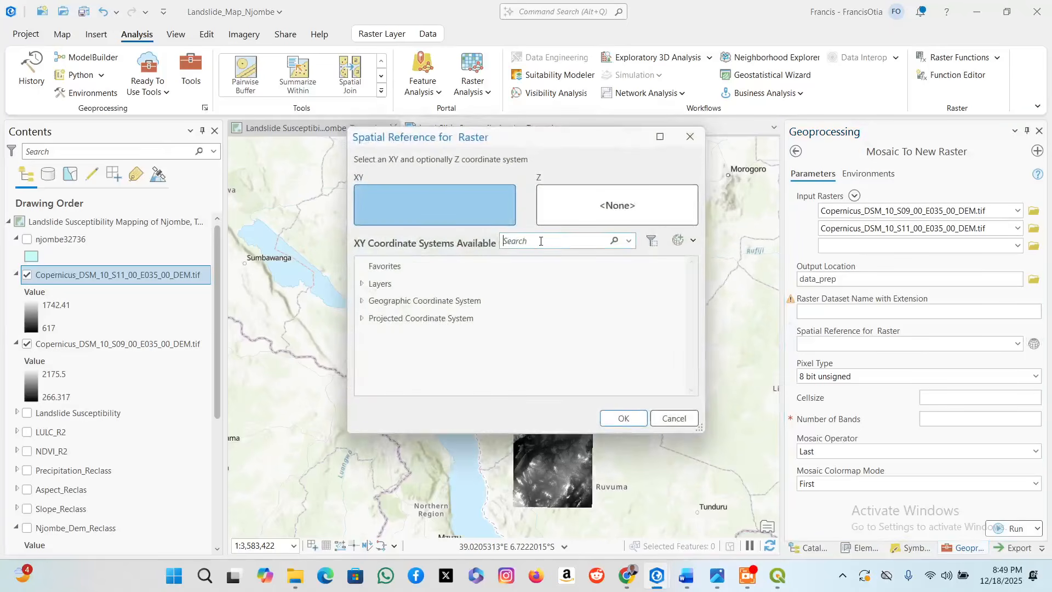
text(32732)
key(Return)
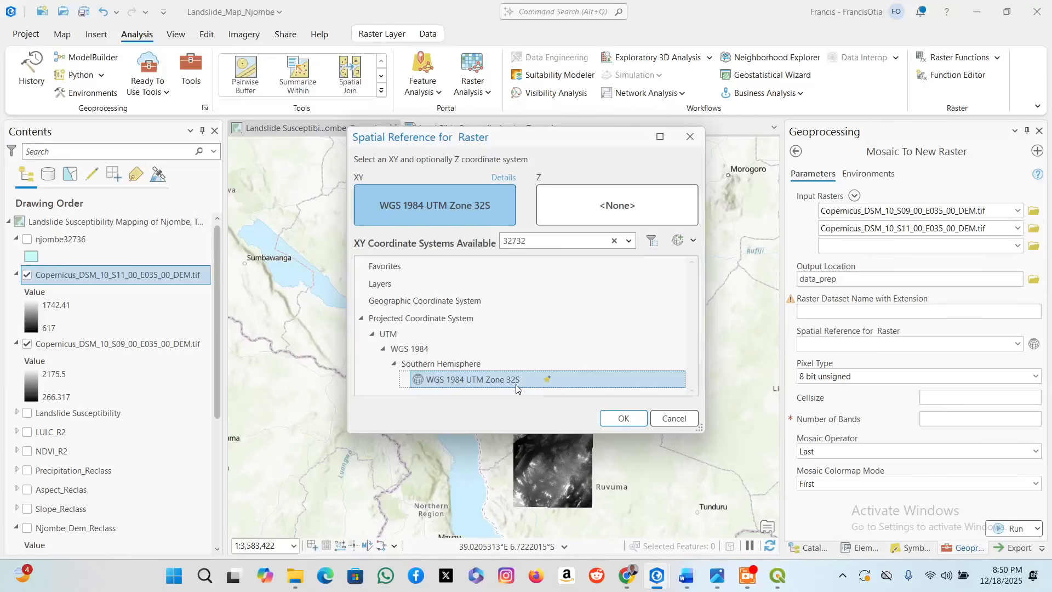
click(623, 418)
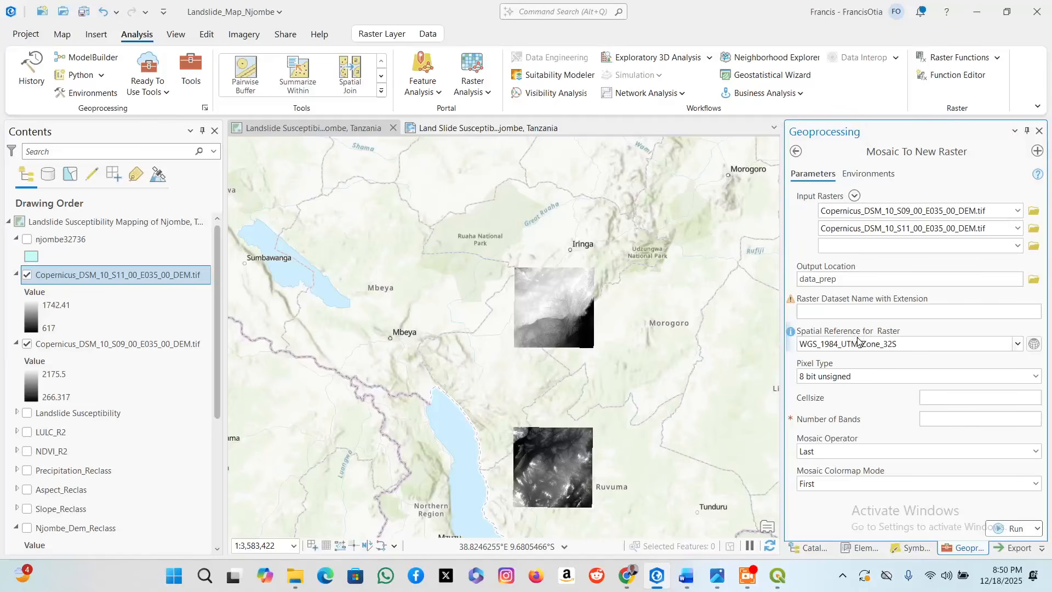
click(874, 312)
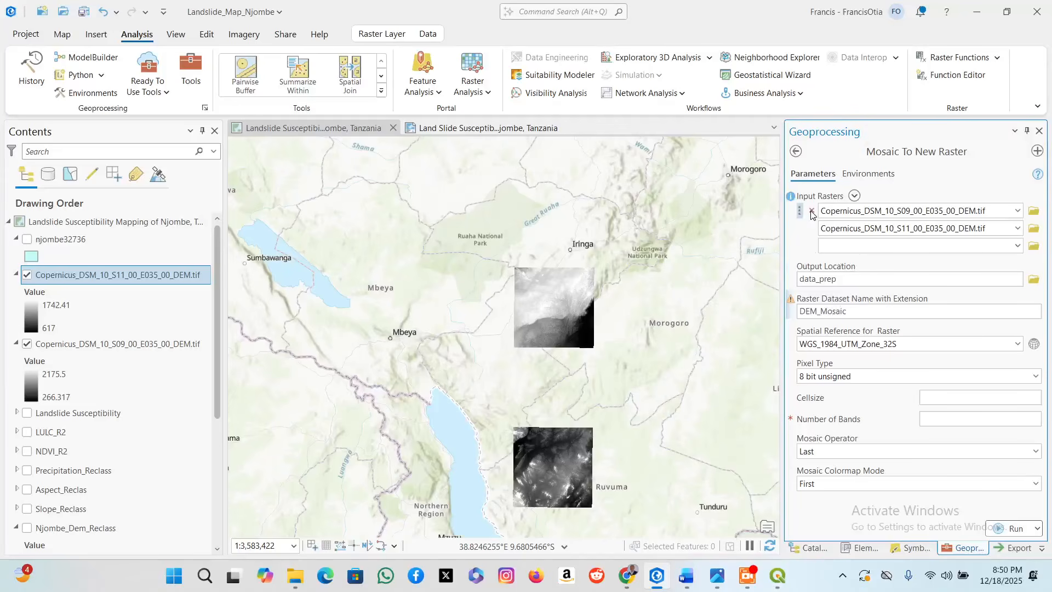
Set the mosaic tool's processing extent to that of the njombe32736 layer in its environment settings.
click(877, 174)
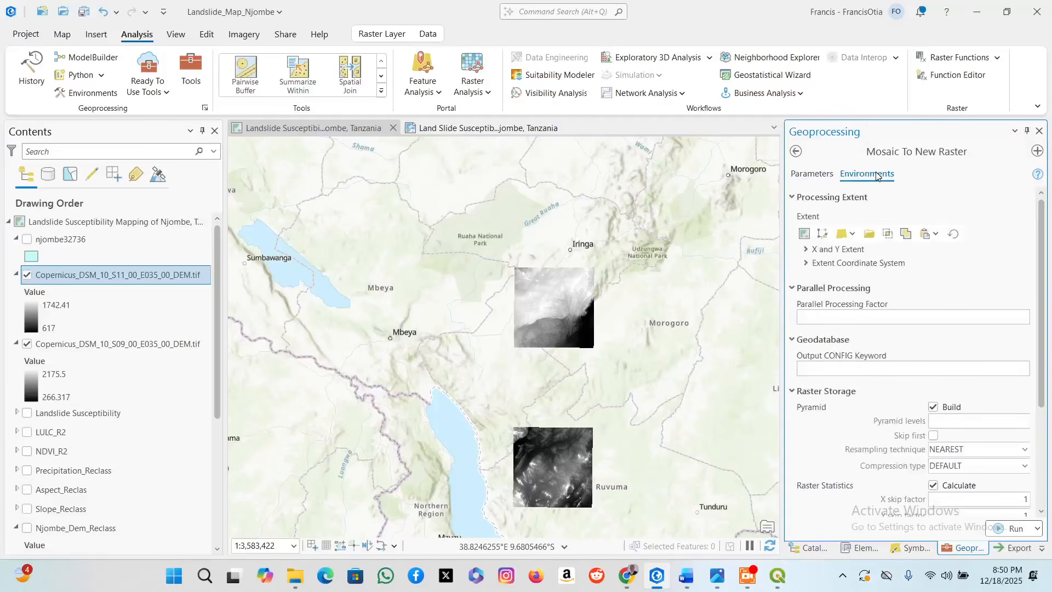
click(853, 235)
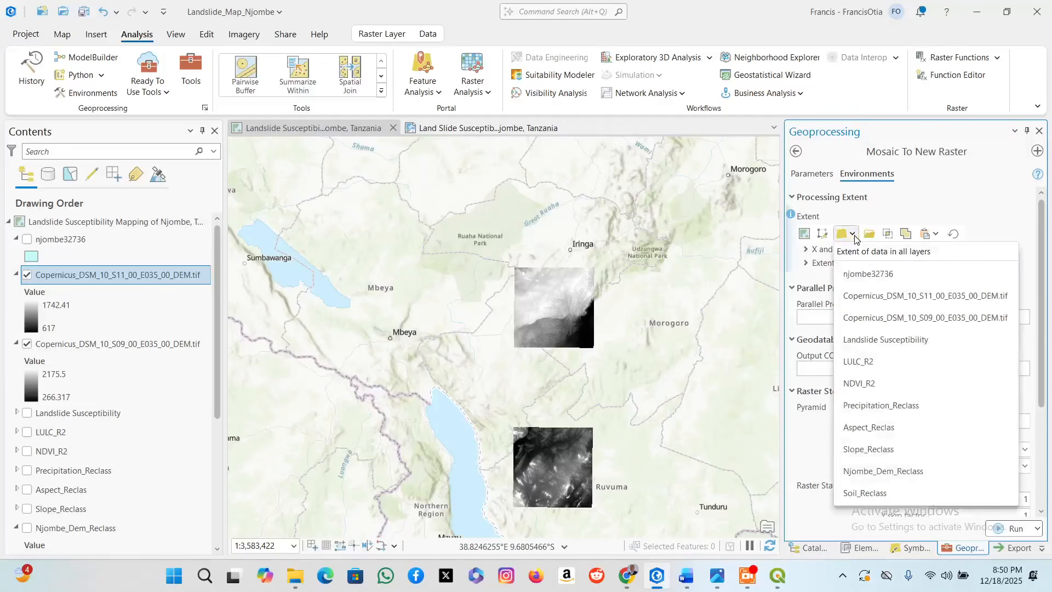
click(874, 280)
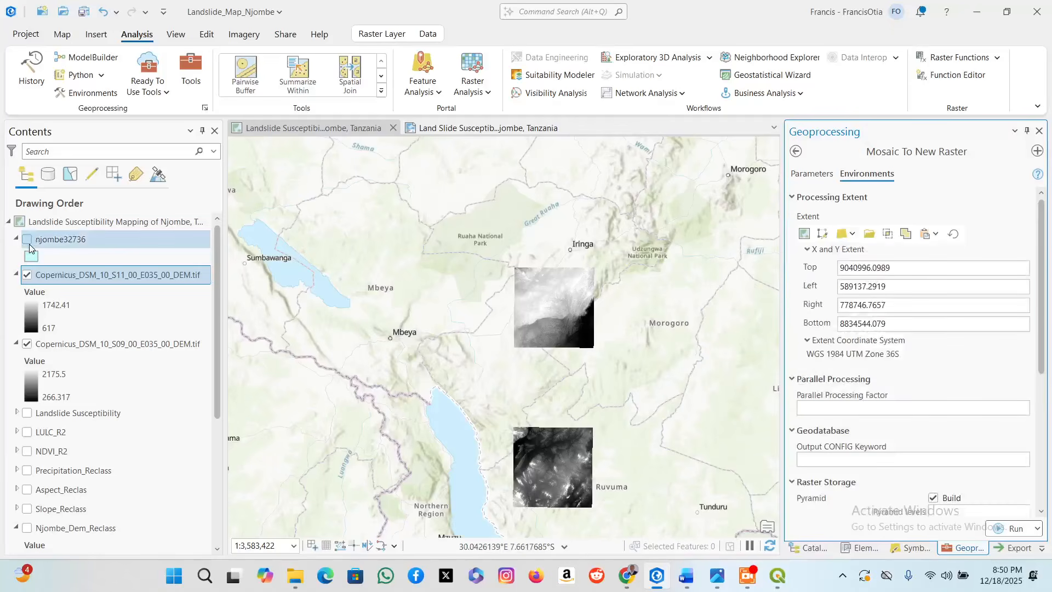
Turn on the njombe32736 layer in the map to compare its area with the two DEM tiles.
click(27, 240)
click(27, 240)
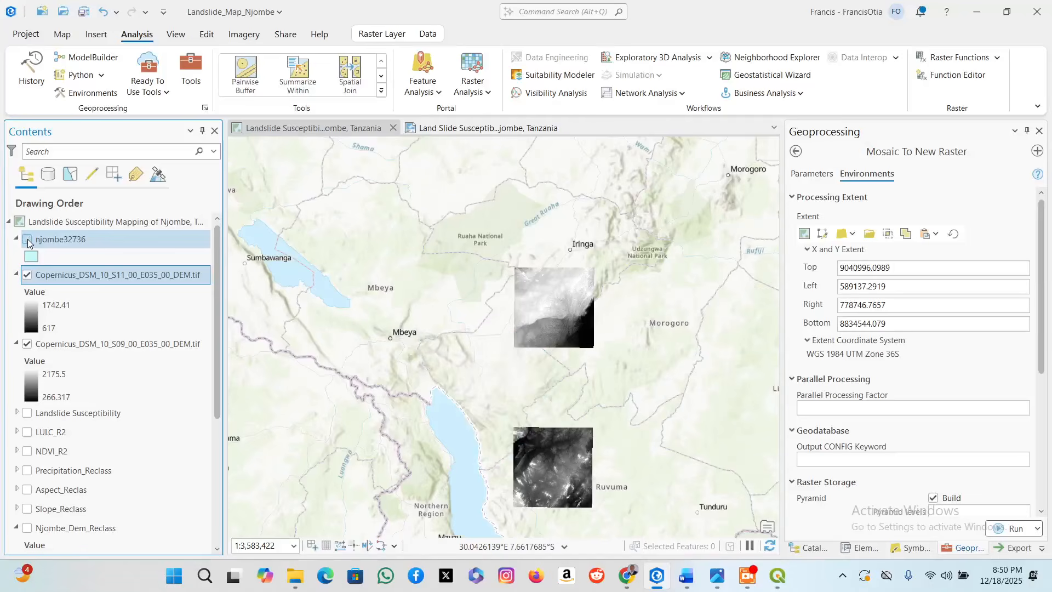
click(27, 240)
click(27, 240)
click(28, 240)
click(27, 240)
click(28, 240)
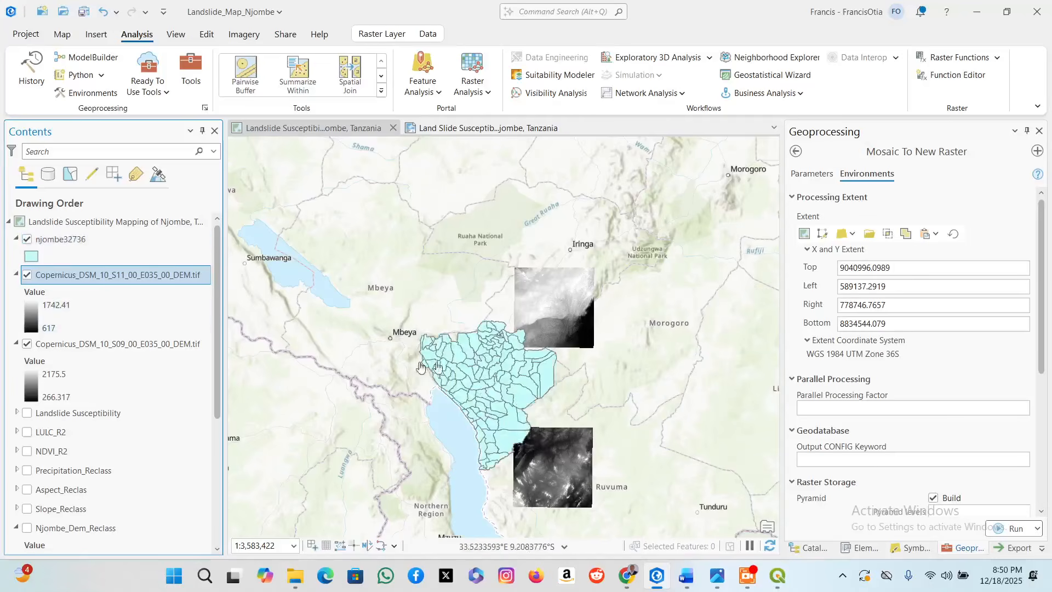
Switch to File Explorer and open the Data folder of Landslide_Map_Njombe under GISProjects on drive C.
click(295, 575)
scroll(277, 159, up, 2)
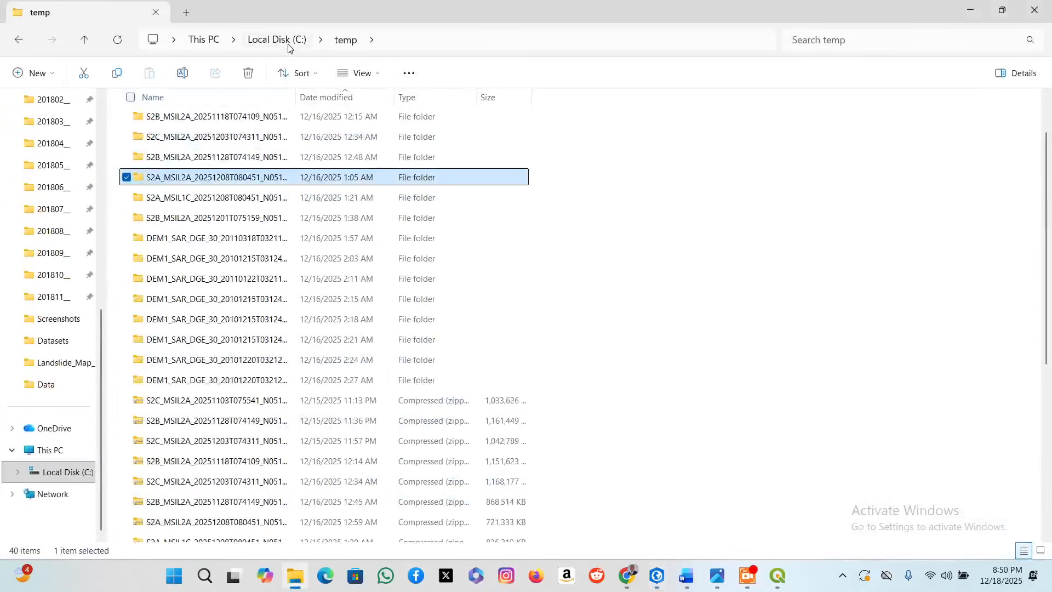
click(272, 91)
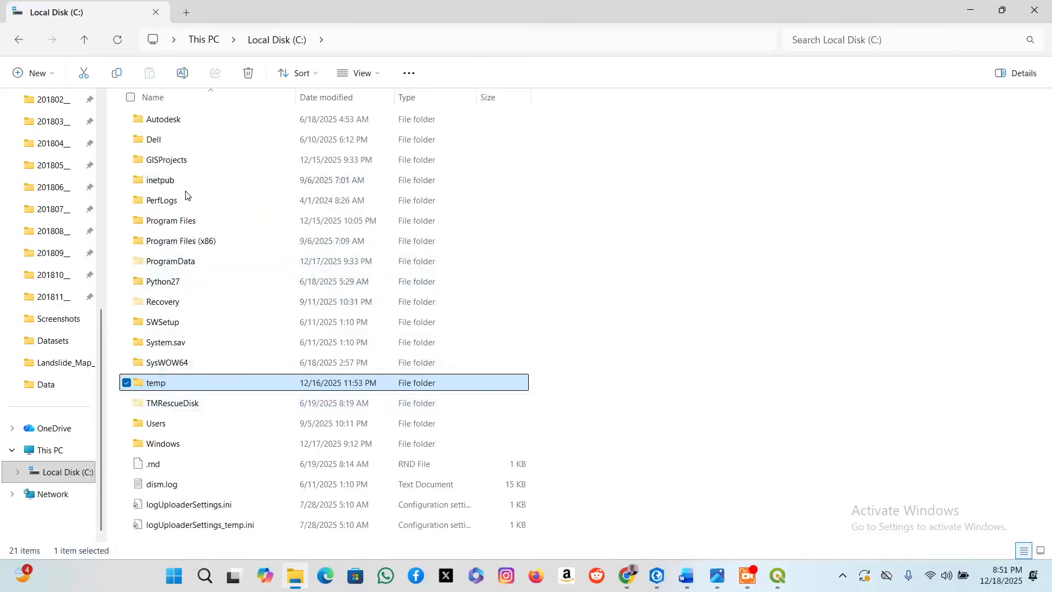
double_click(185, 166)
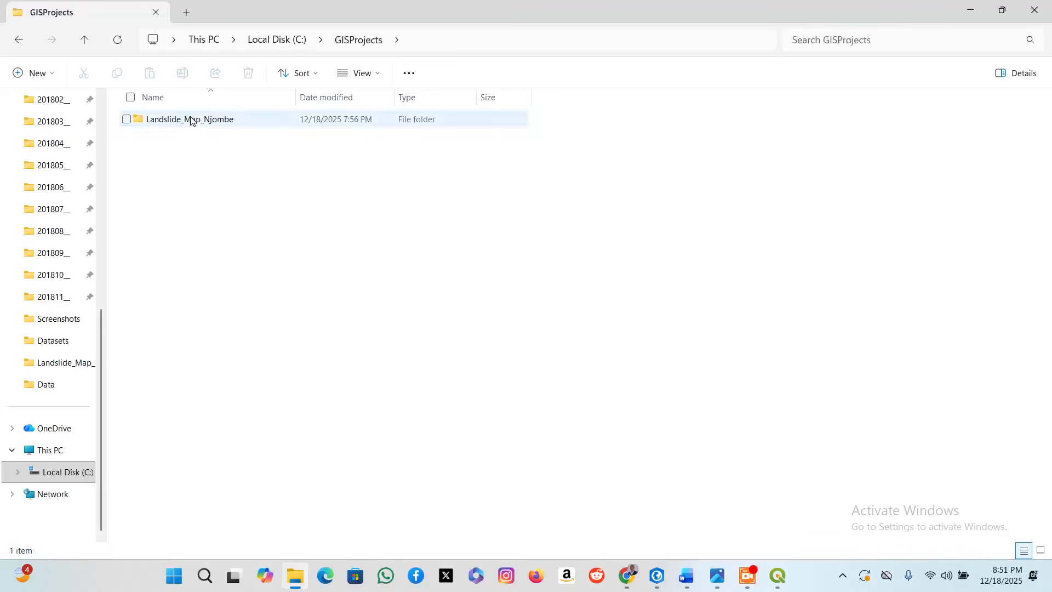
double_click(192, 122)
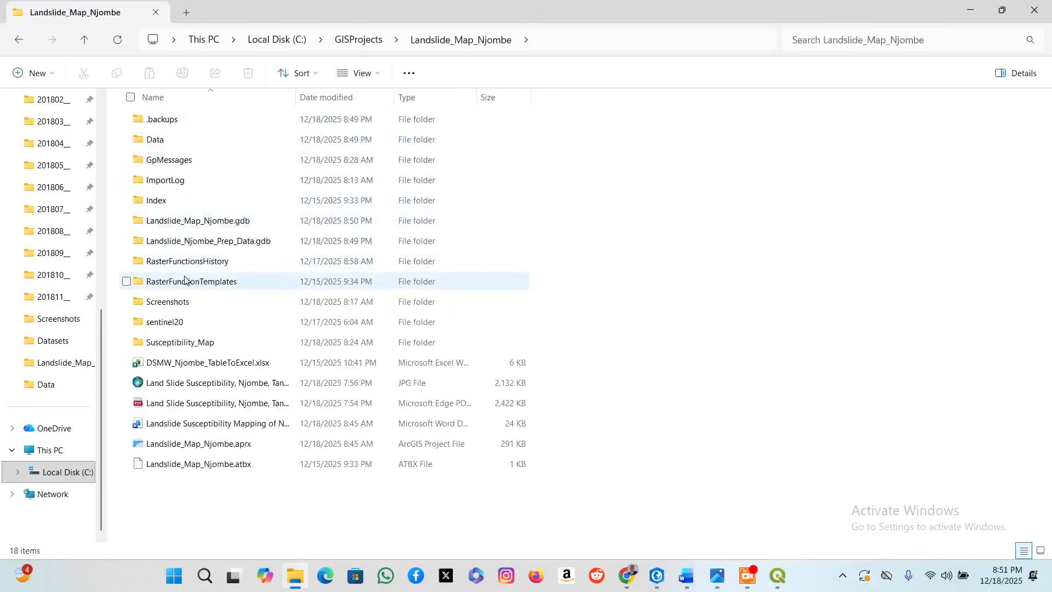
click(185, 144)
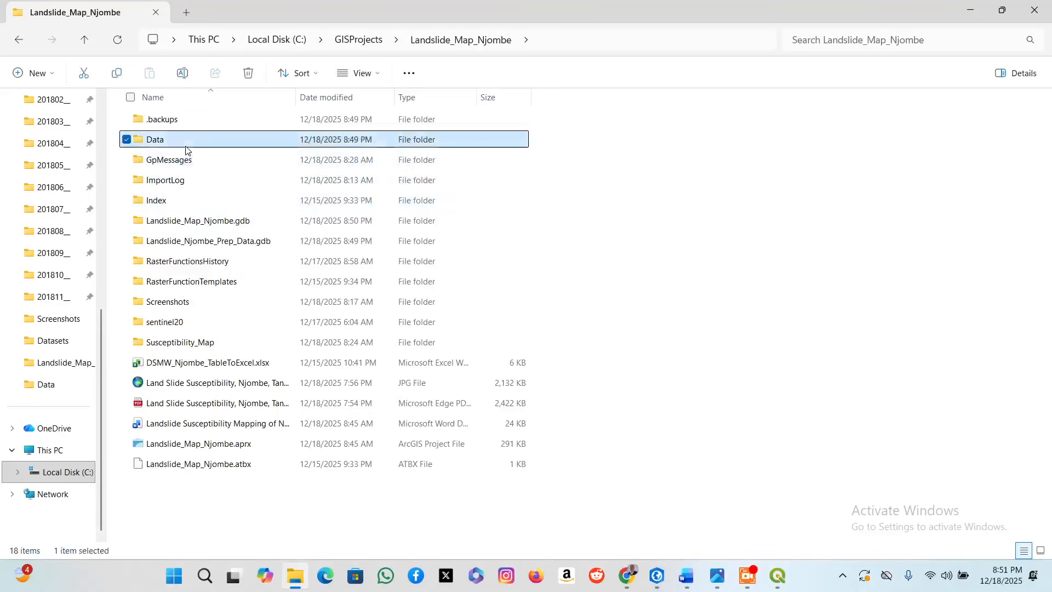
double_click(185, 143)
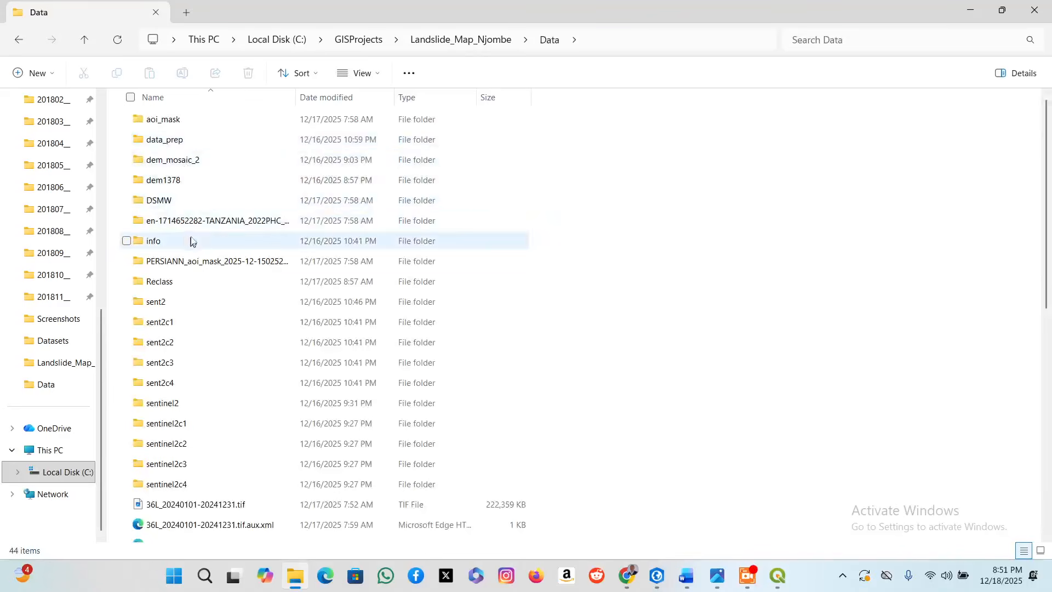
double_click(200, 221)
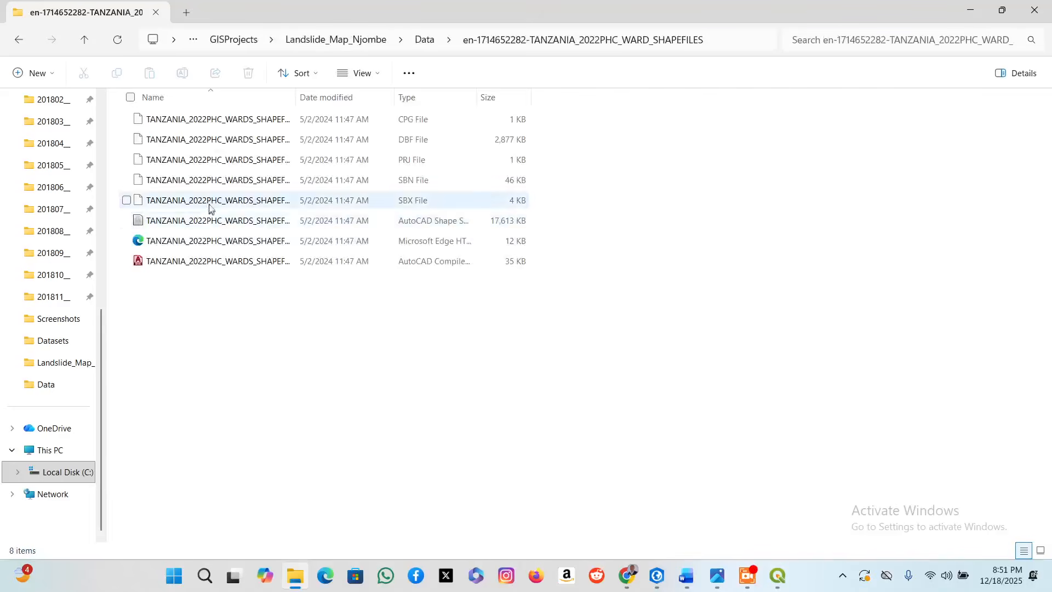
click(223, 263)
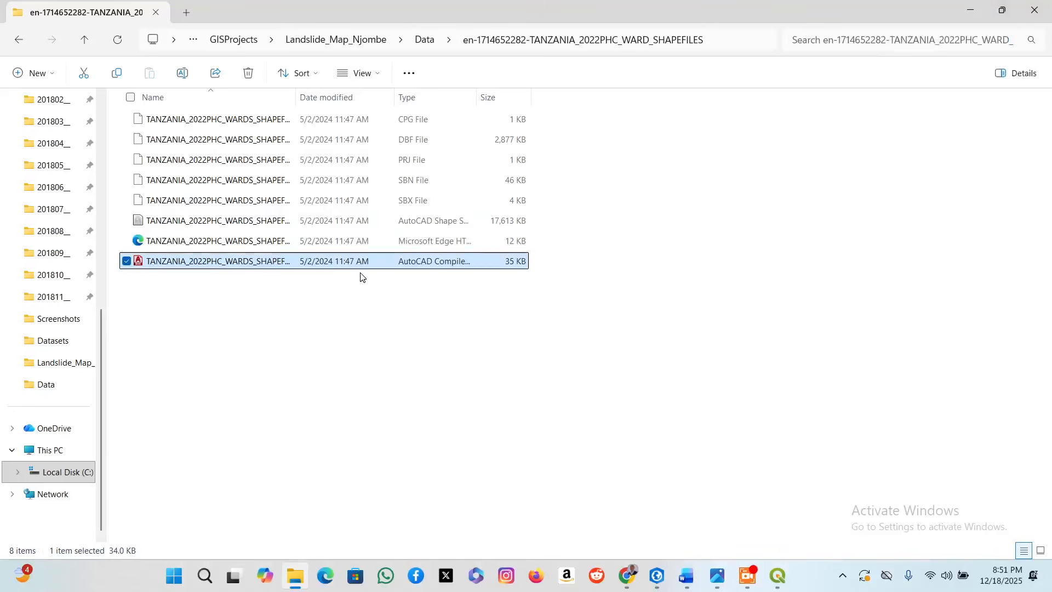
click(307, 225)
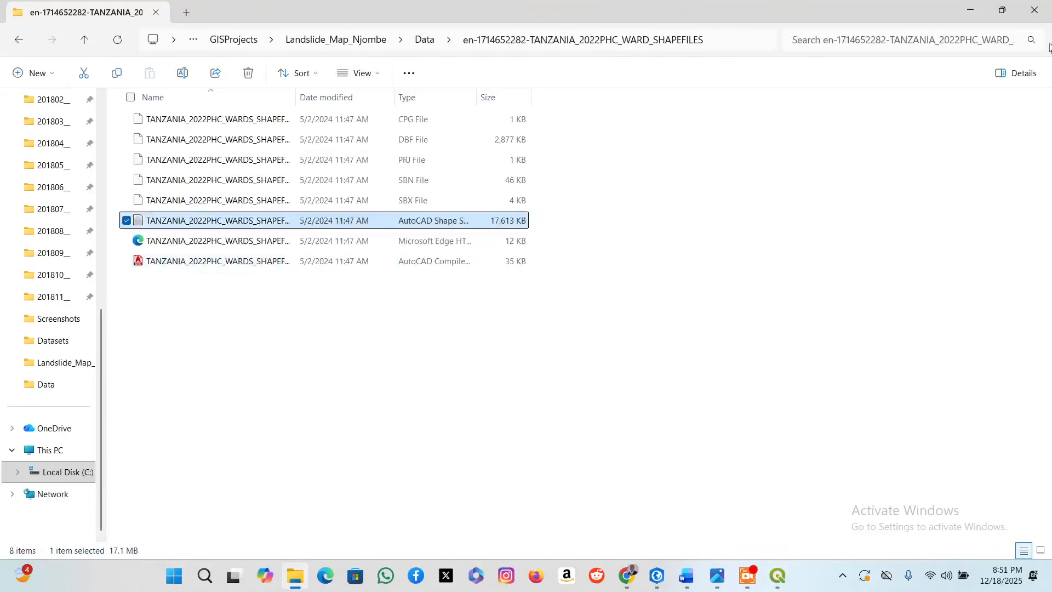
Add the selected TANZANIA_2022PHC_WARDS_SHAPEFILES shape file from File Explorer to the ArcGIS Pro map.
click(1002, 10)
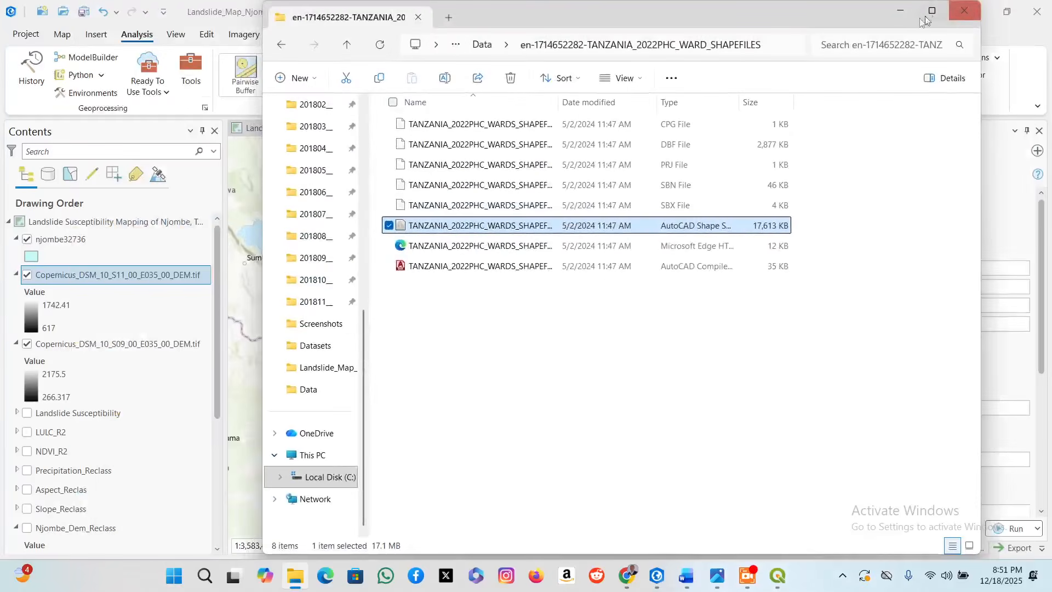
drag(556, 231, 242, 293)
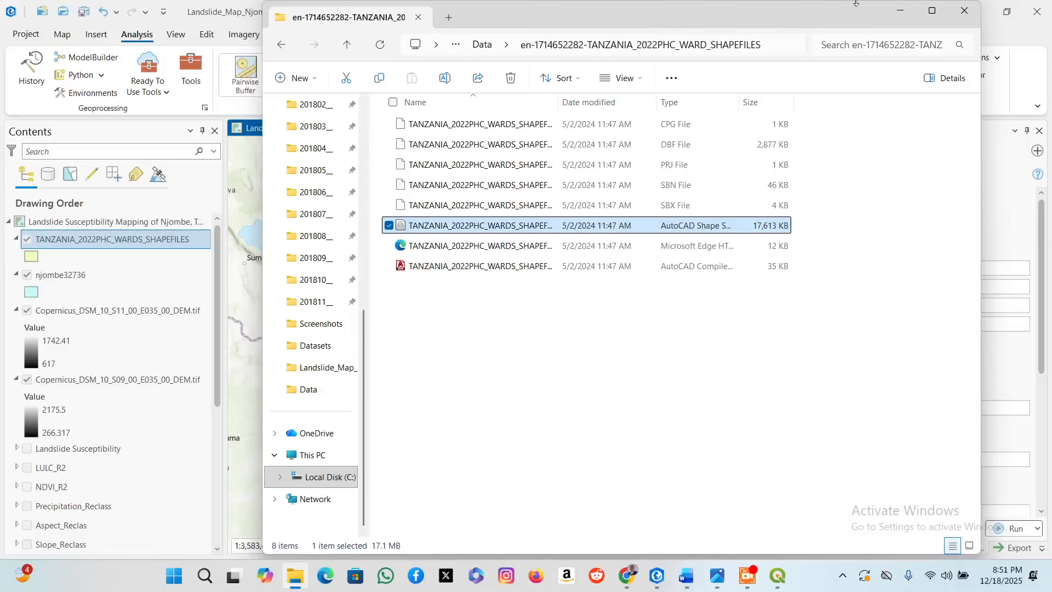
click(900, 10)
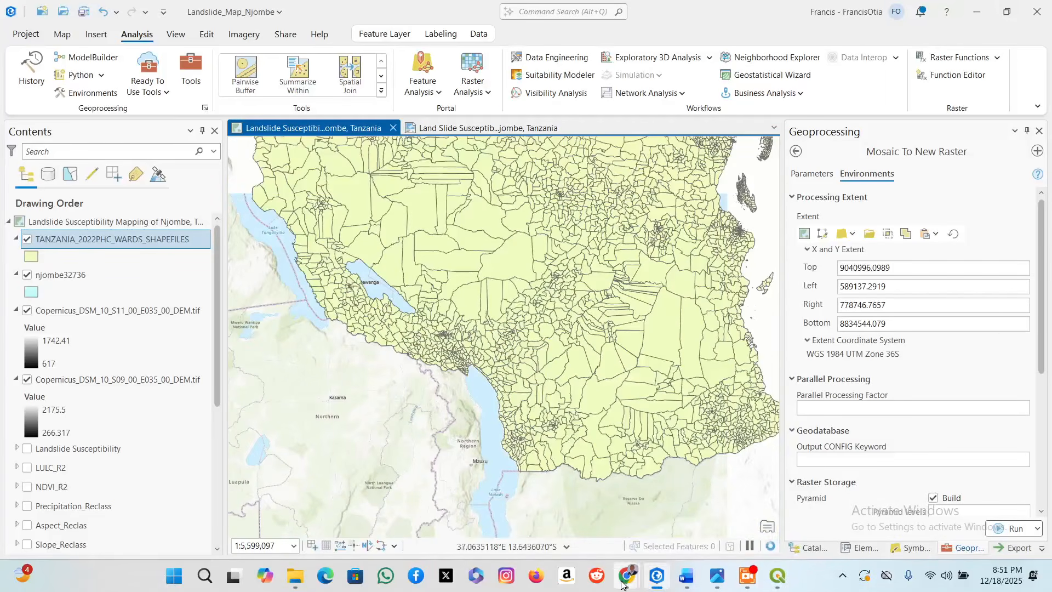
Switch to Chrome and search the web for "tanzania shapefile" in a new tab.
mouse_move(622, 581)
click(536, 521)
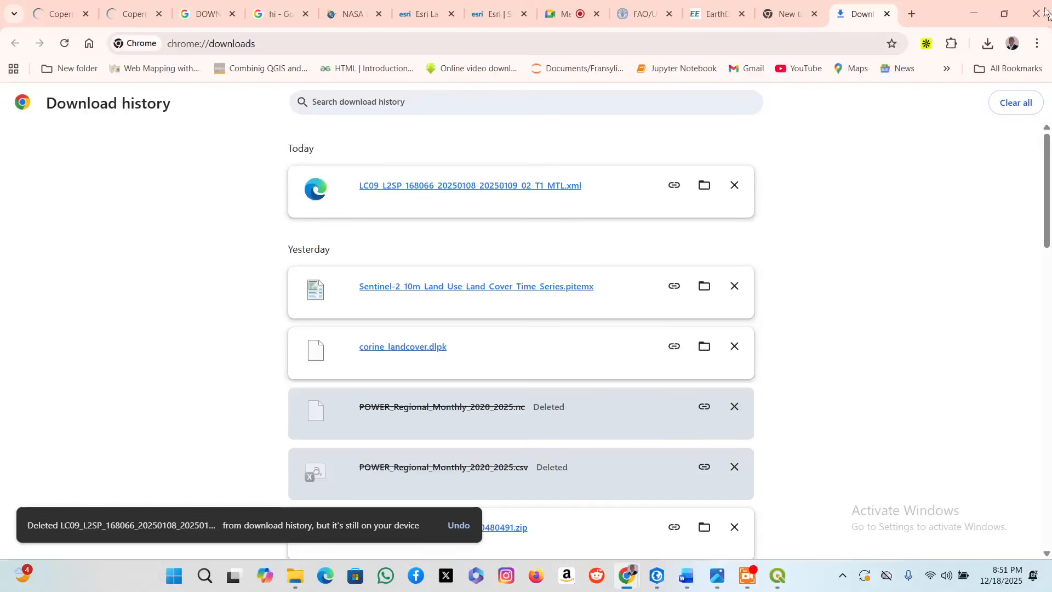
key(ctrl+t)
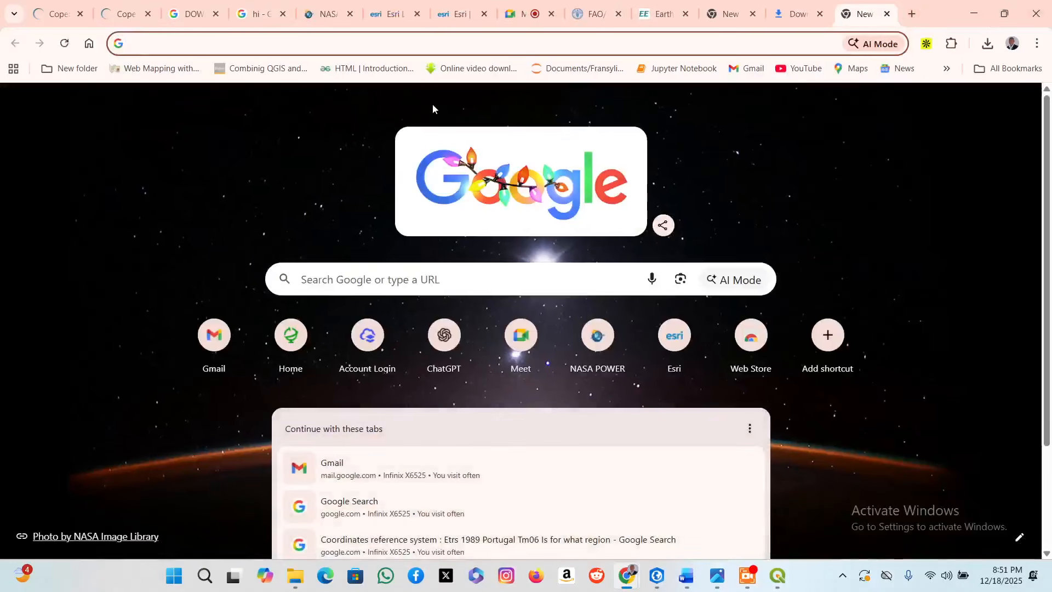
text(tanzani)
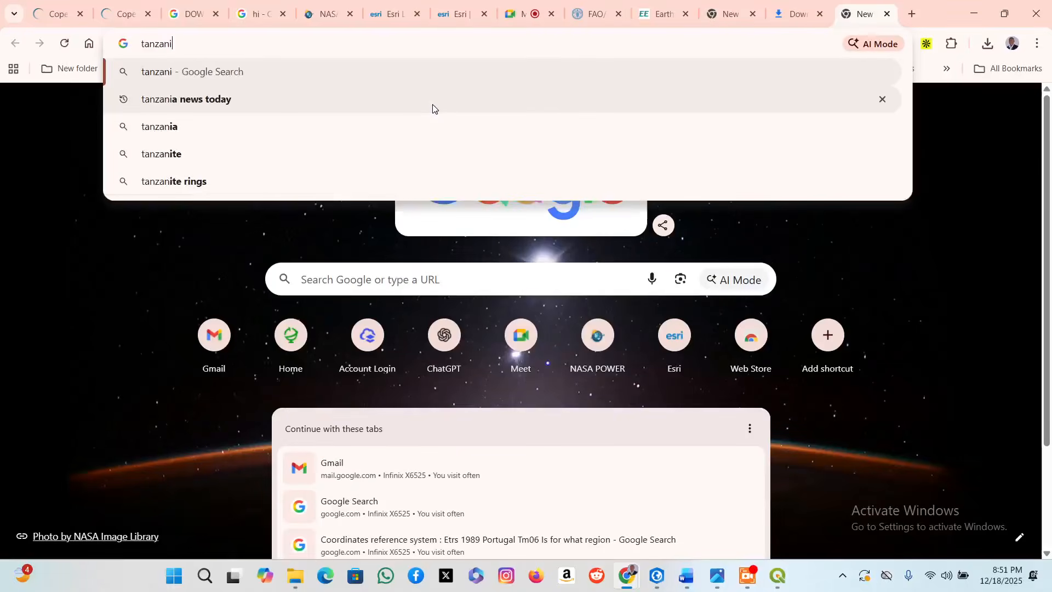
text(a shapef)
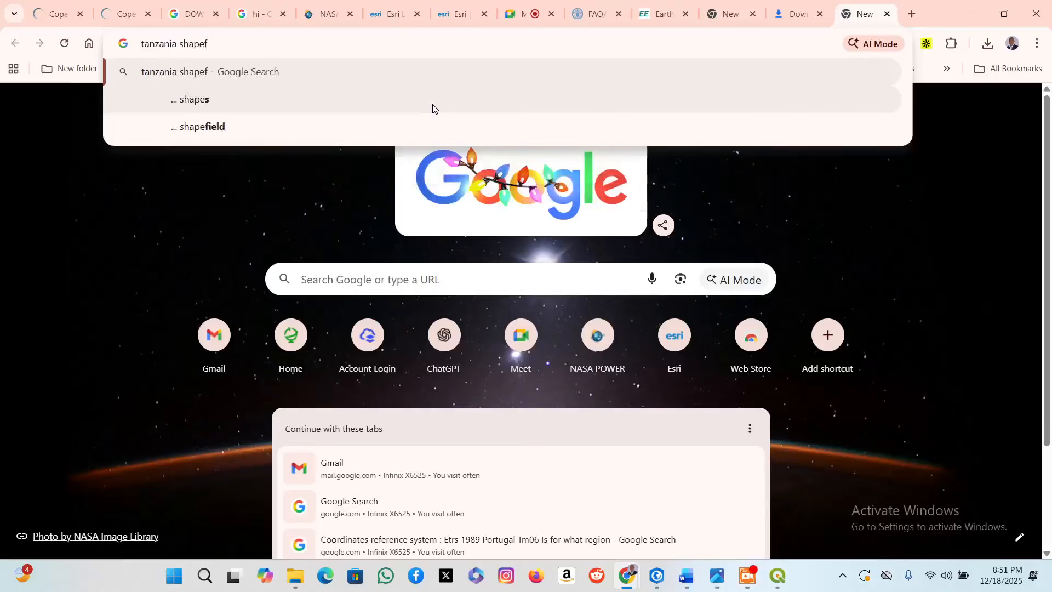
text(ile)
key(Return)
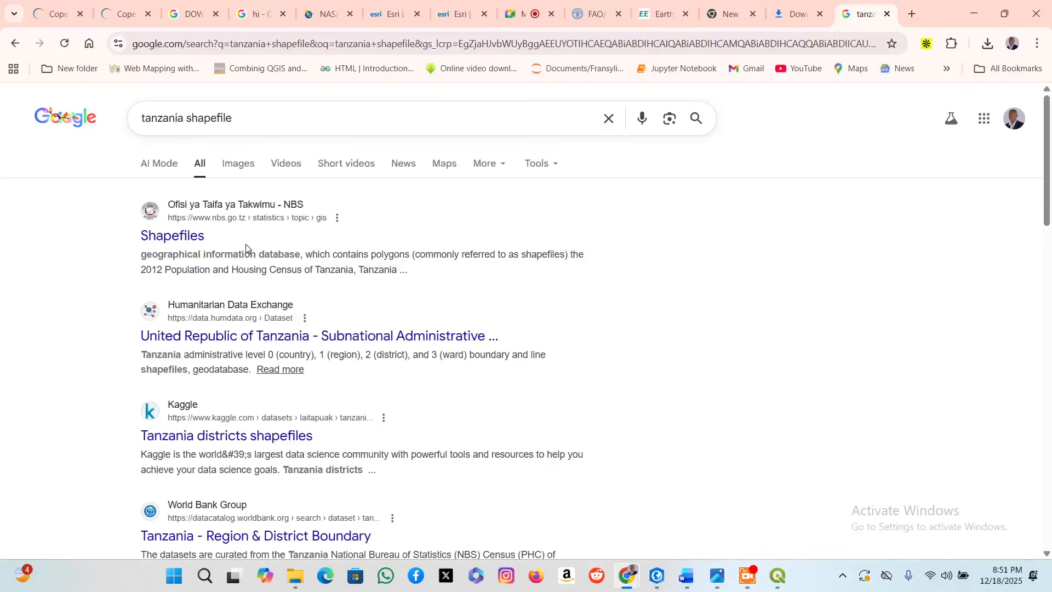
Look through the search results and open the Shapefiles page of the Tanzanian National Bureau of Statistics (nbs.go.tz).
scroll(269, 351, down, 2)
scroll(279, 420, down, 3)
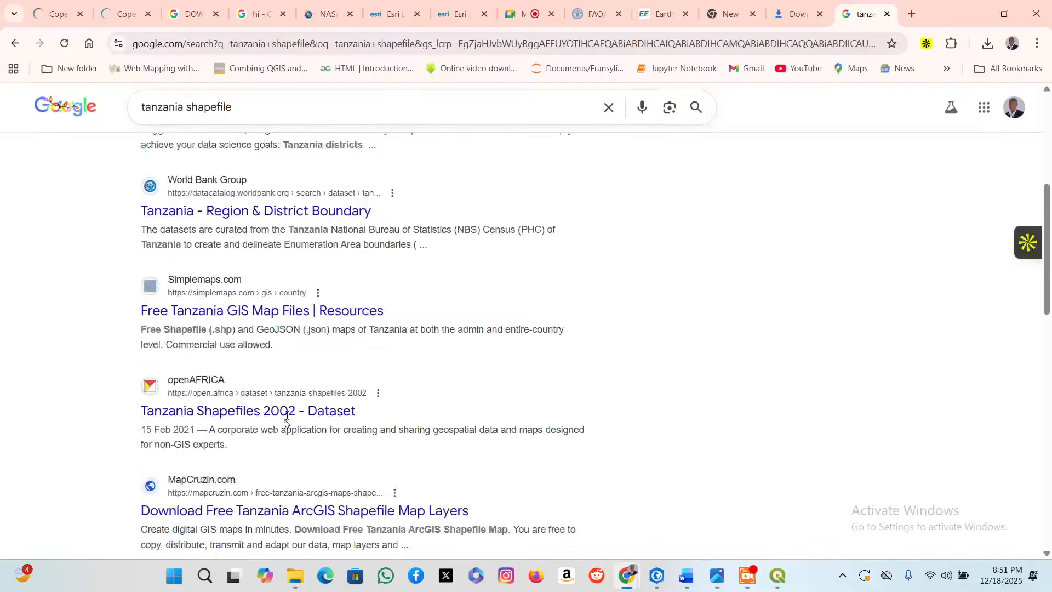
scroll(295, 433, down, 2)
scroll(302, 437, down, 4)
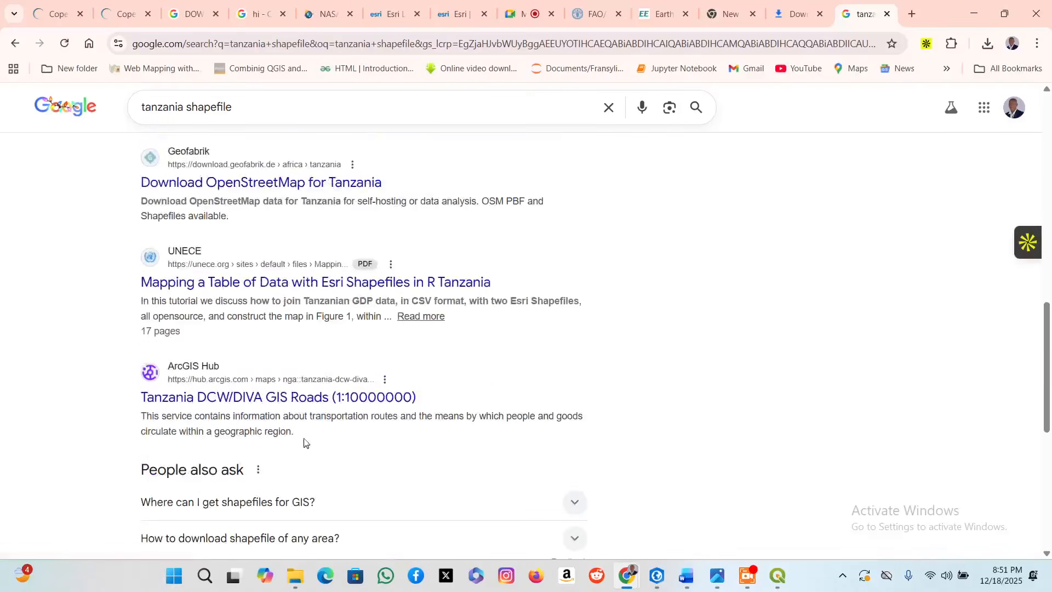
scroll(266, 335, up, 10)
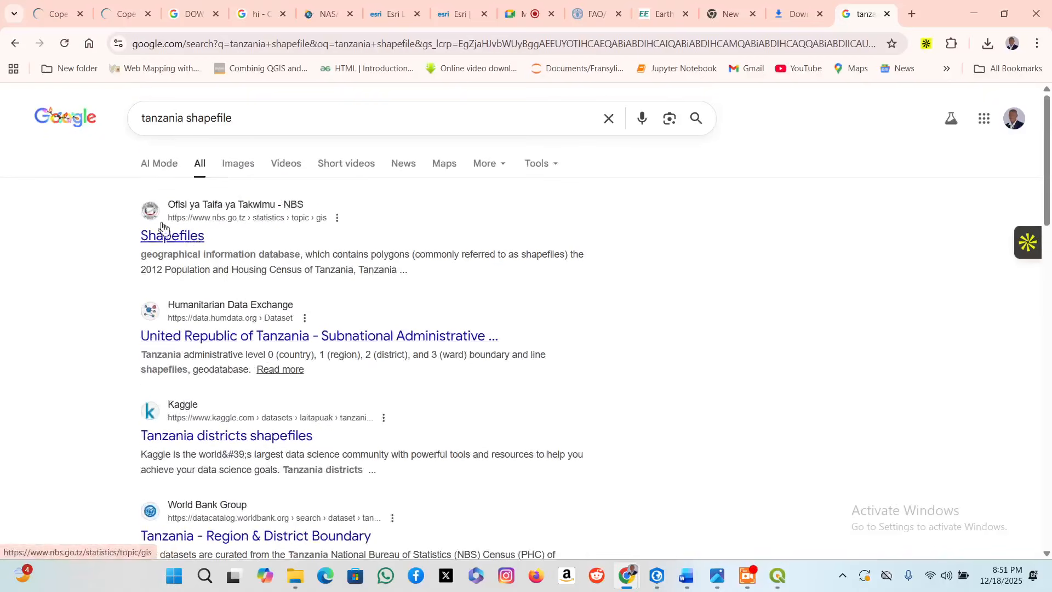
click(193, 246)
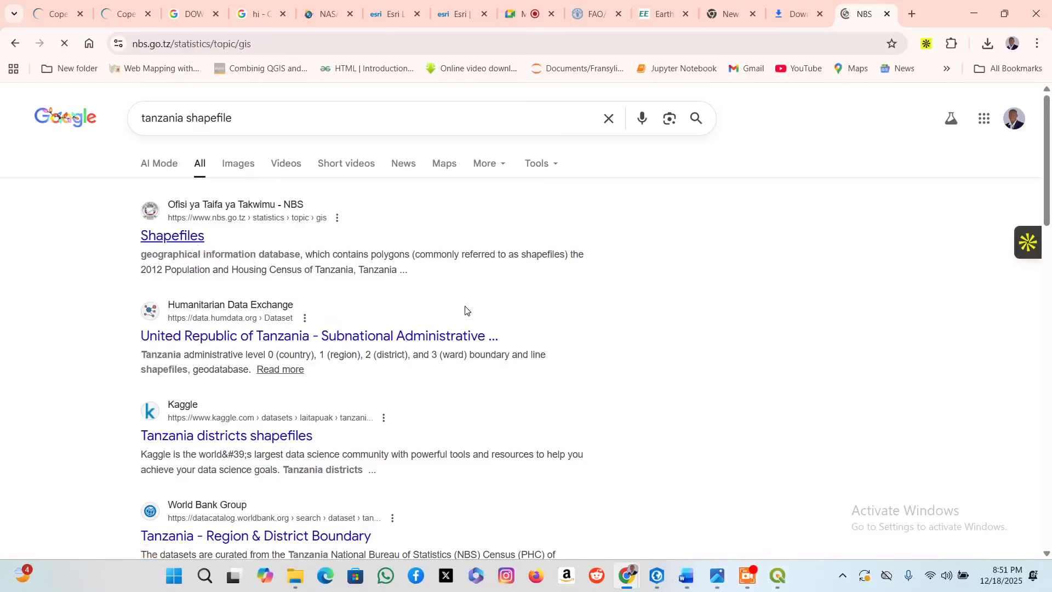
Examine the layer properties and the downloadable ward, level and district shapefiles on the NBS page.
scroll(470, 352, down, 5)
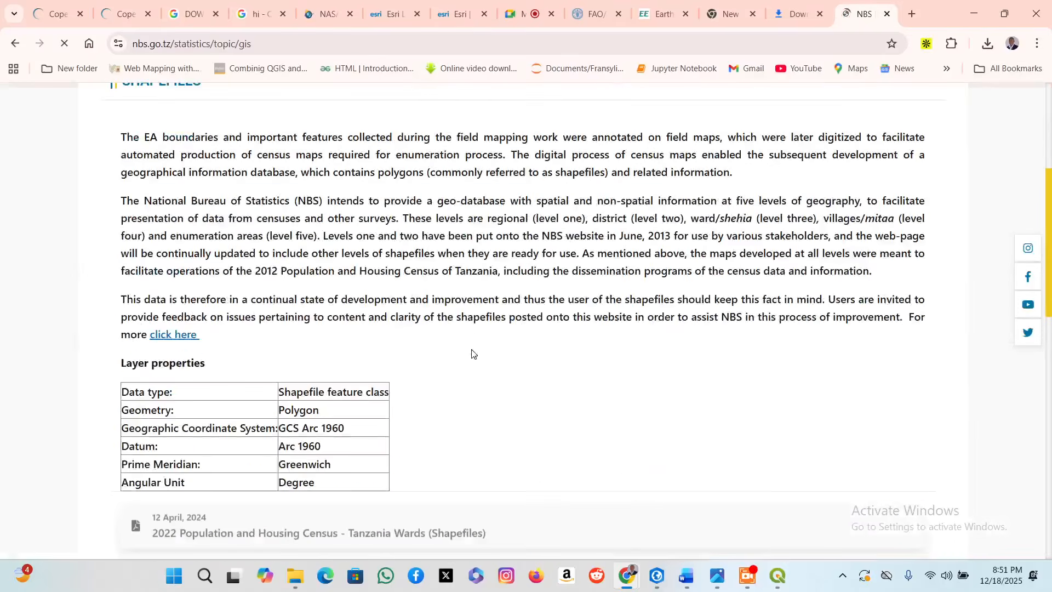
scroll(471, 353, down, 3)
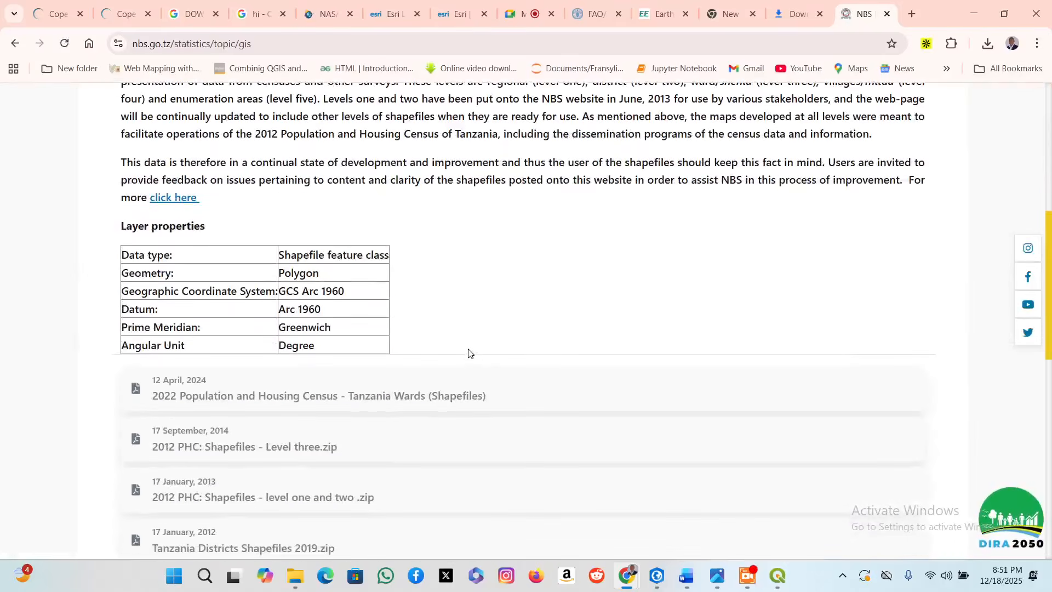
click(714, 579)
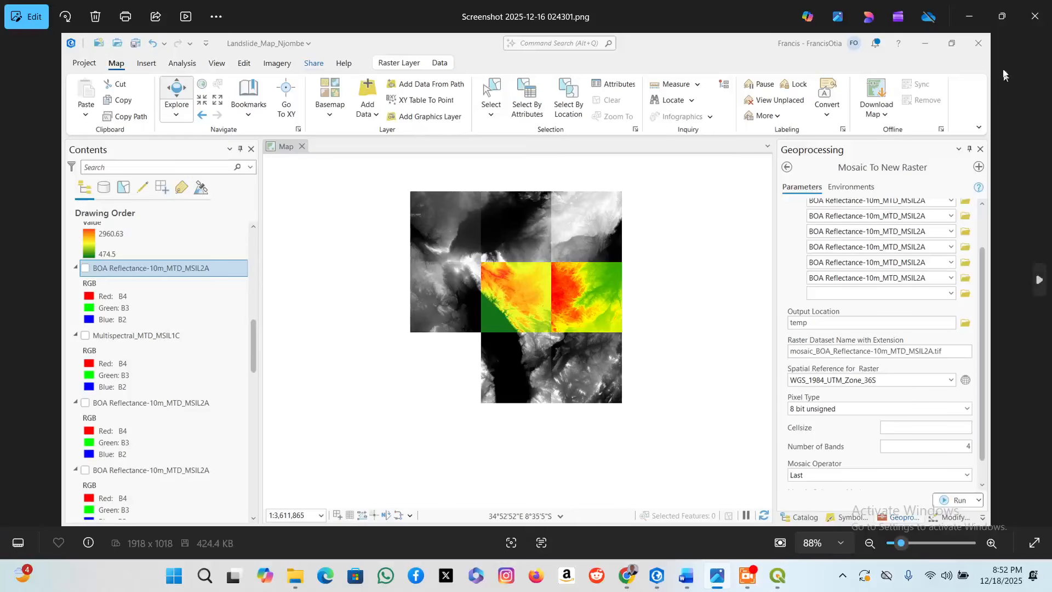
click(969, 14)
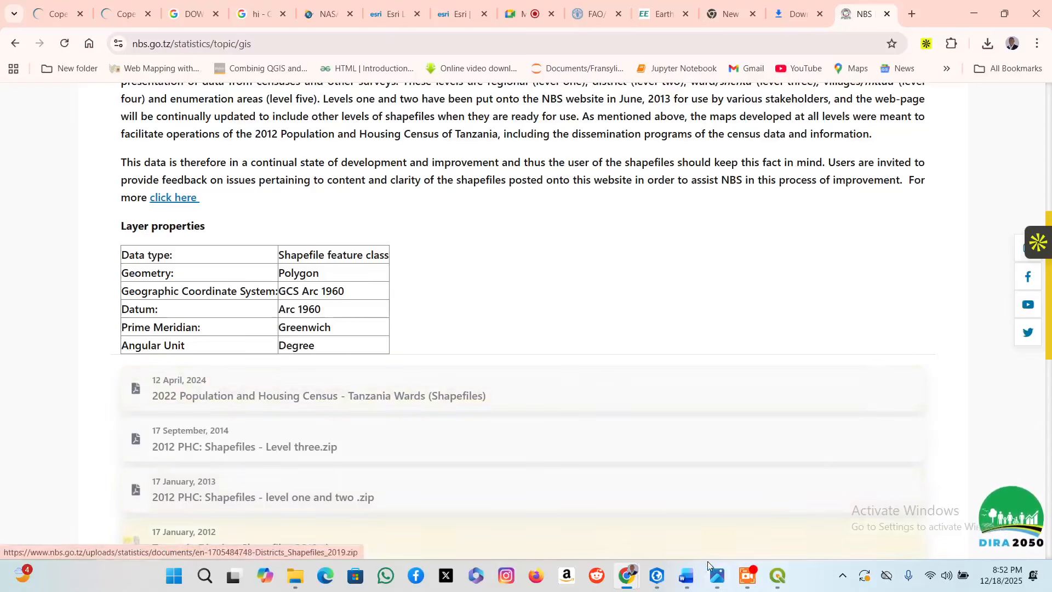
mouse_move(727, 574)
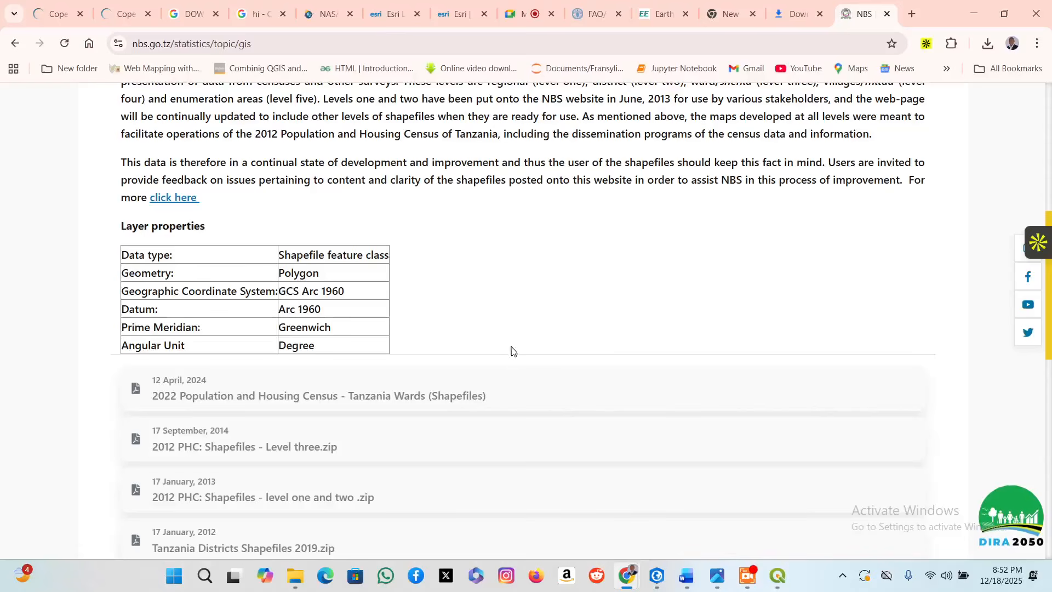
scroll(513, 351, down, 1)
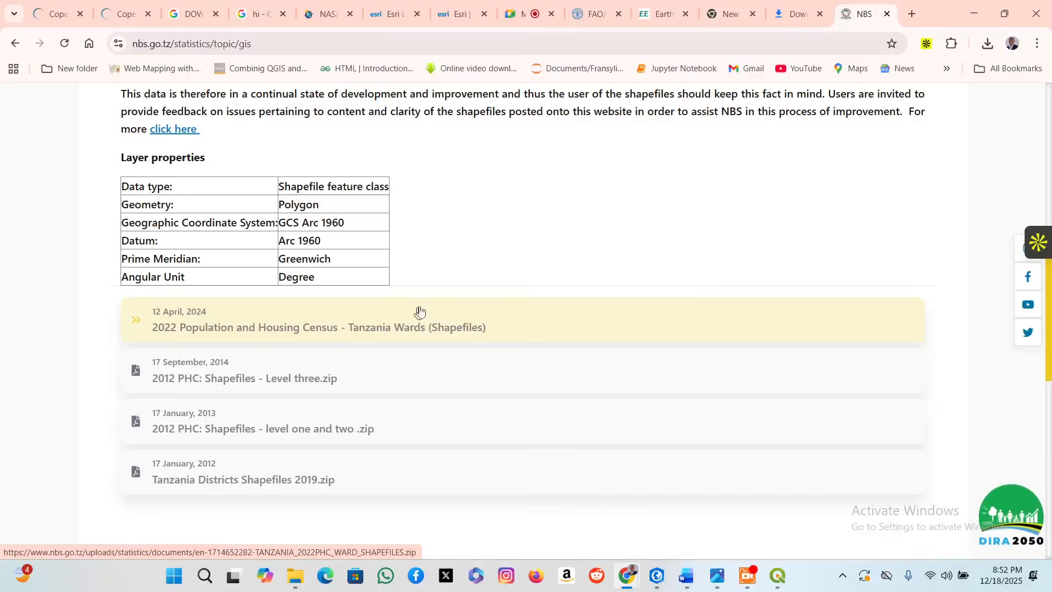
scroll(375, 335, up, 1)
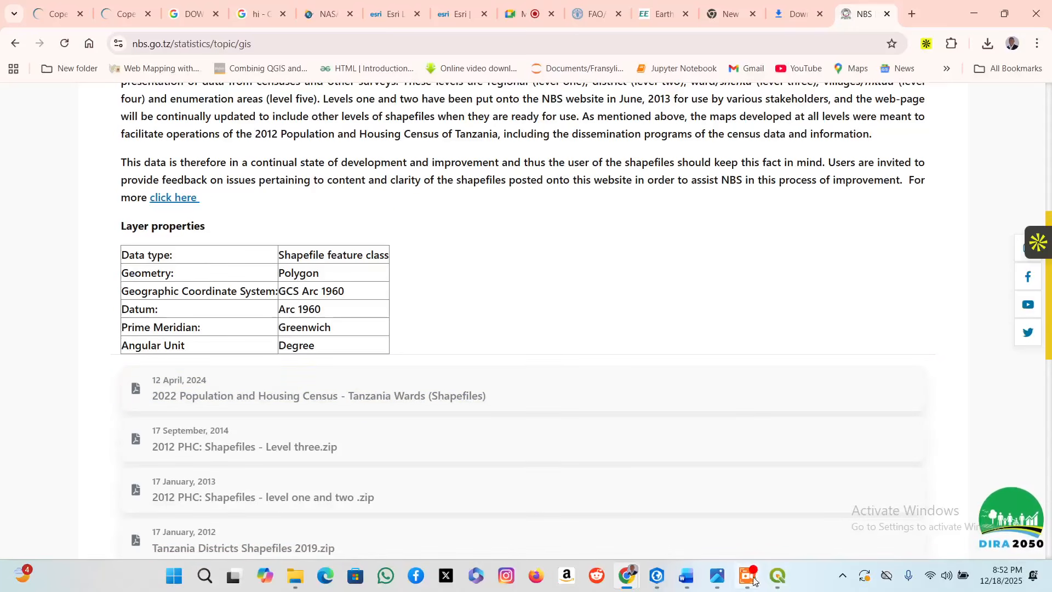
Switch to ArcGIS Pro and toggle the wards layer off and on to compare it with the njombe32736 layer.
click(657, 575)
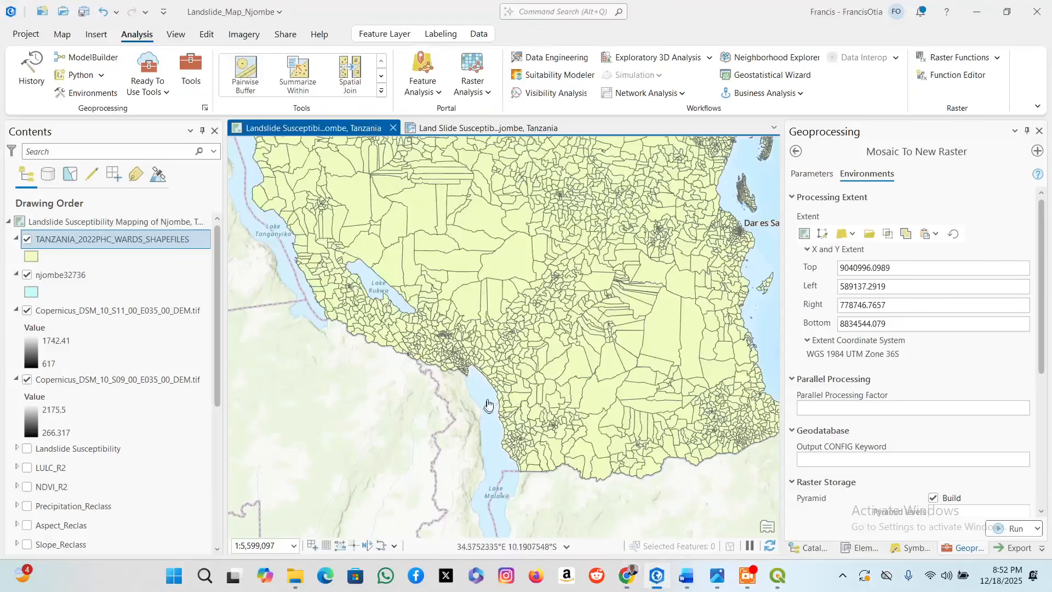
click(27, 239)
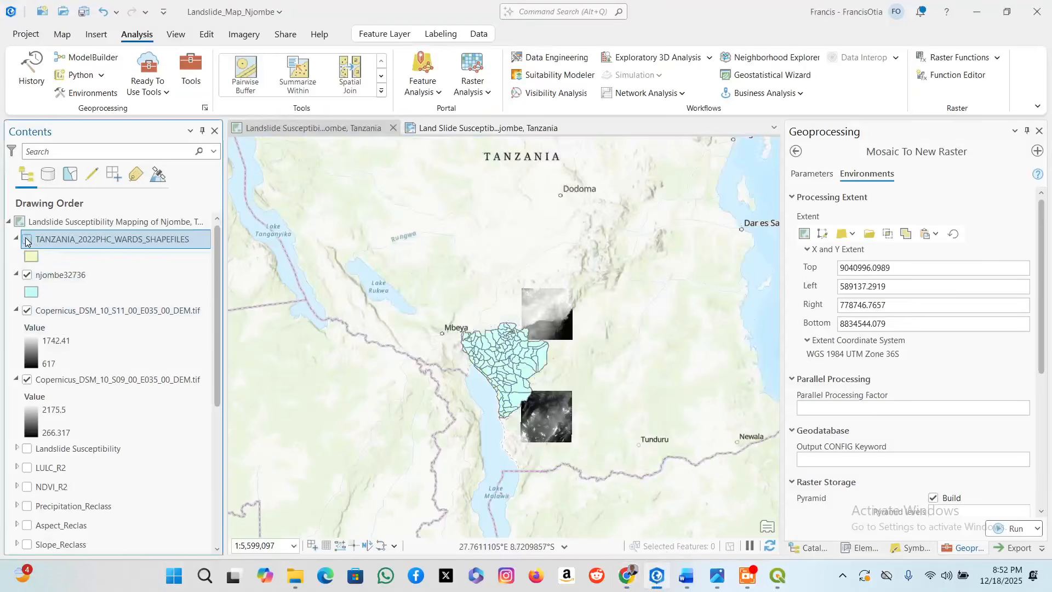
click(26, 240)
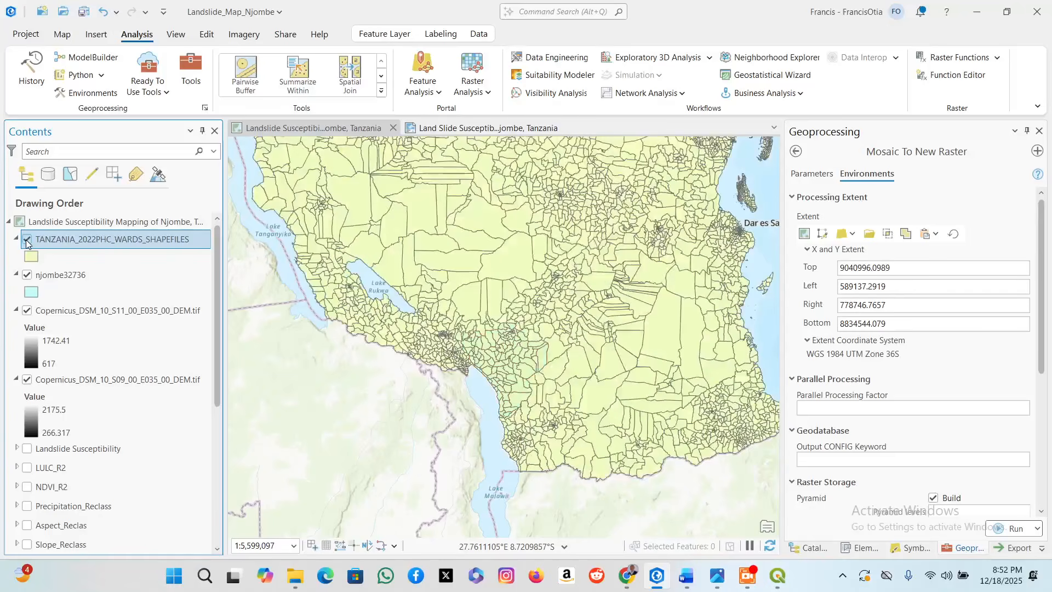
Apply a definition query to the Tanzania wards layer where reg_name is equal to Njombe.
right_click(66, 244)
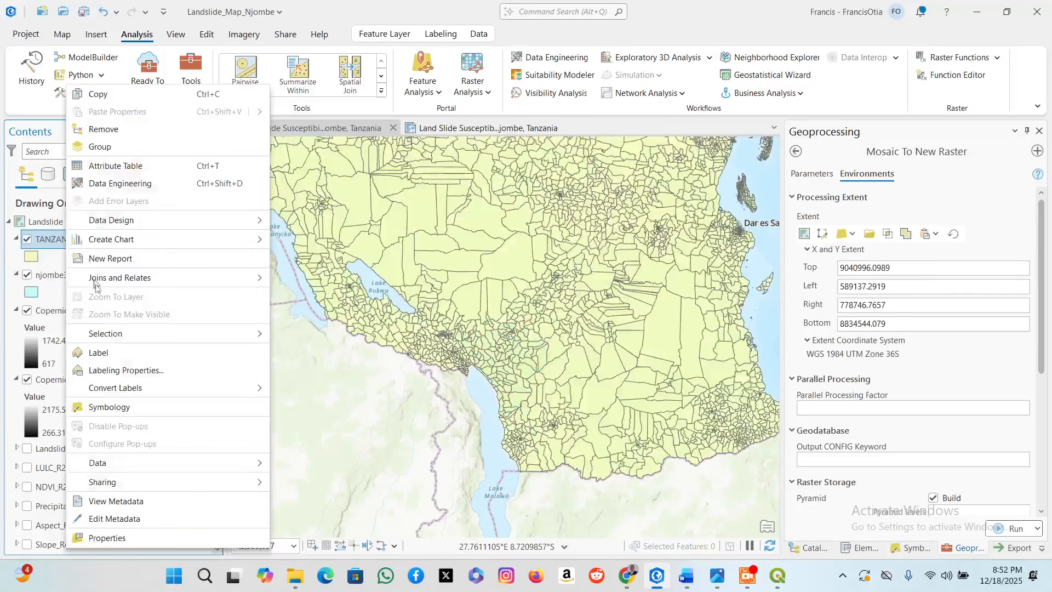
click(107, 538)
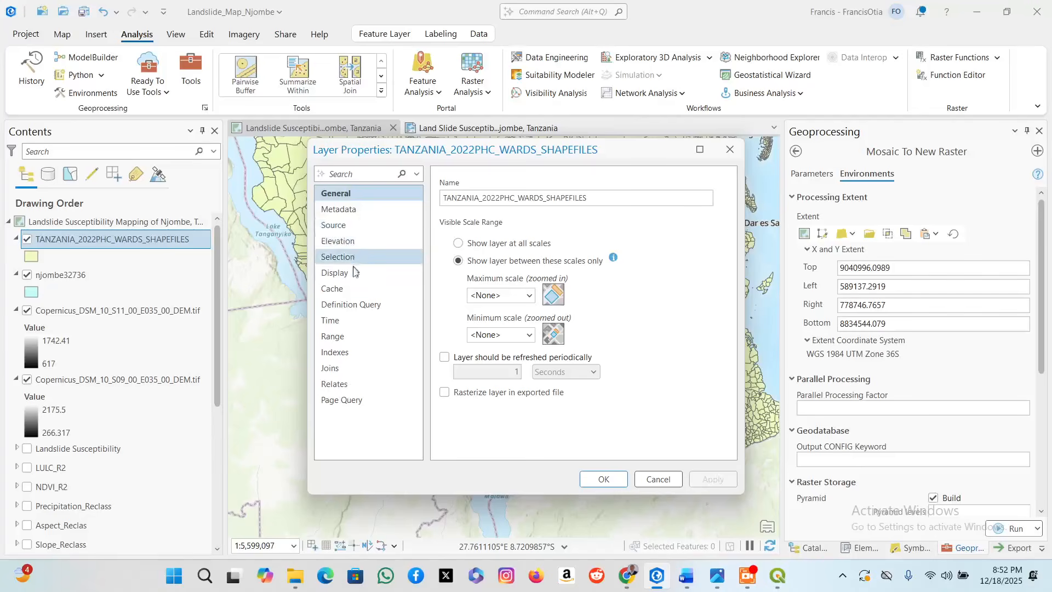
click(353, 304)
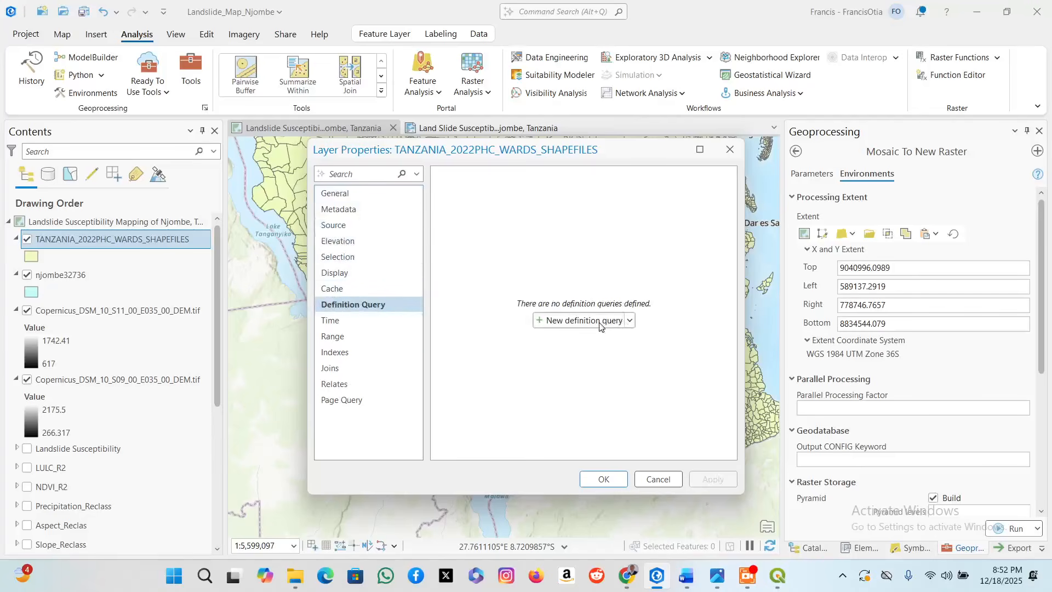
click(572, 321)
click(554, 244)
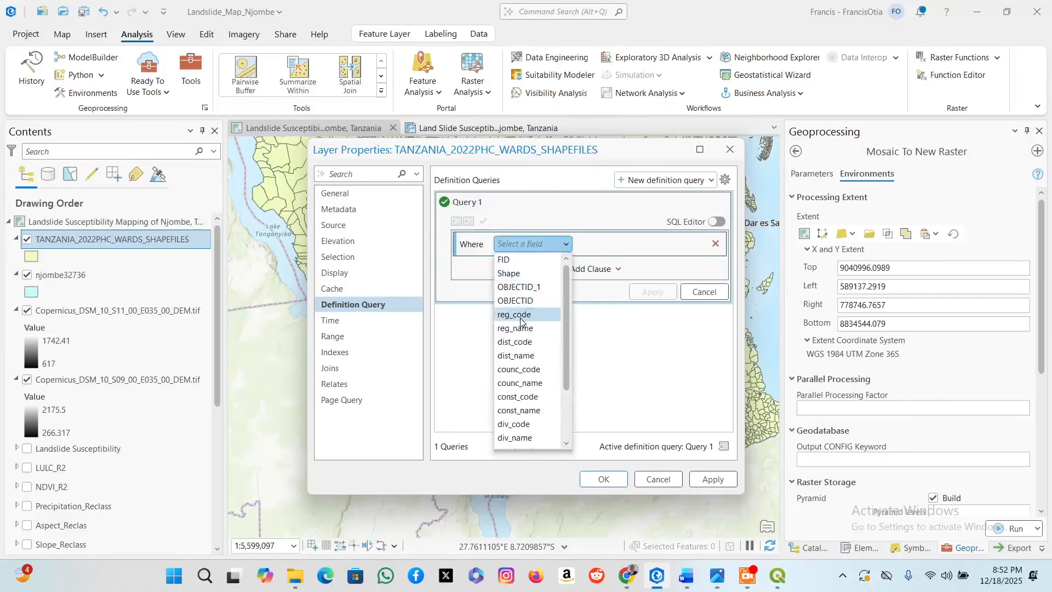
click(518, 328)
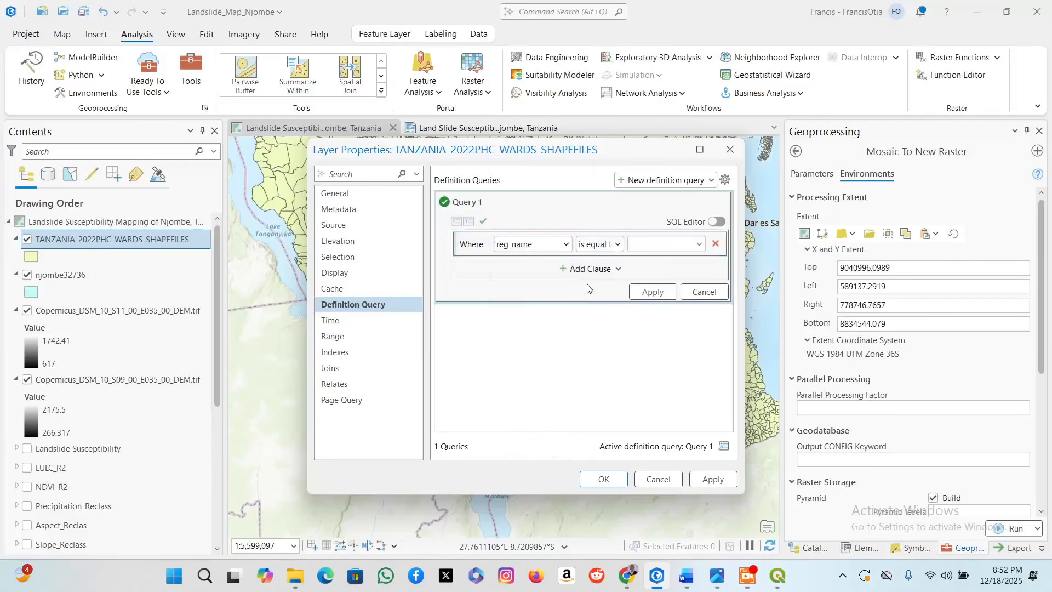
click(702, 246)
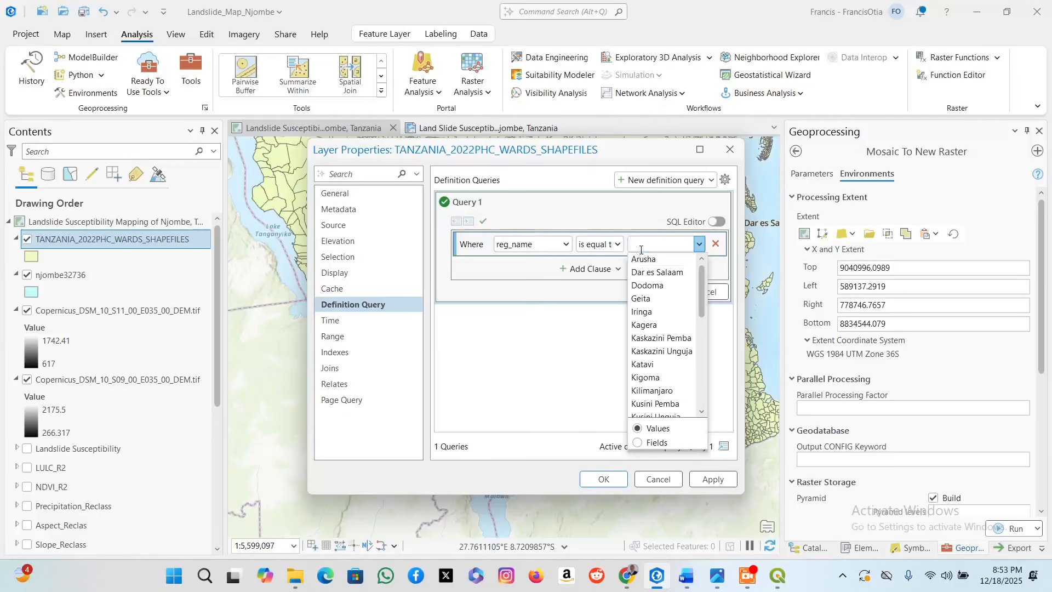
text(Njombe)
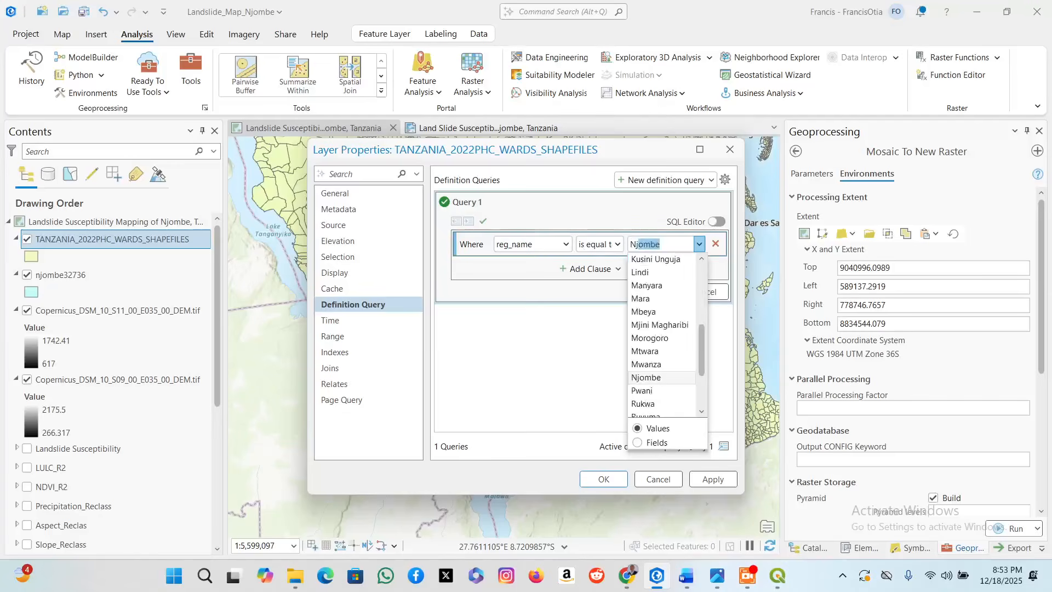
click(647, 377)
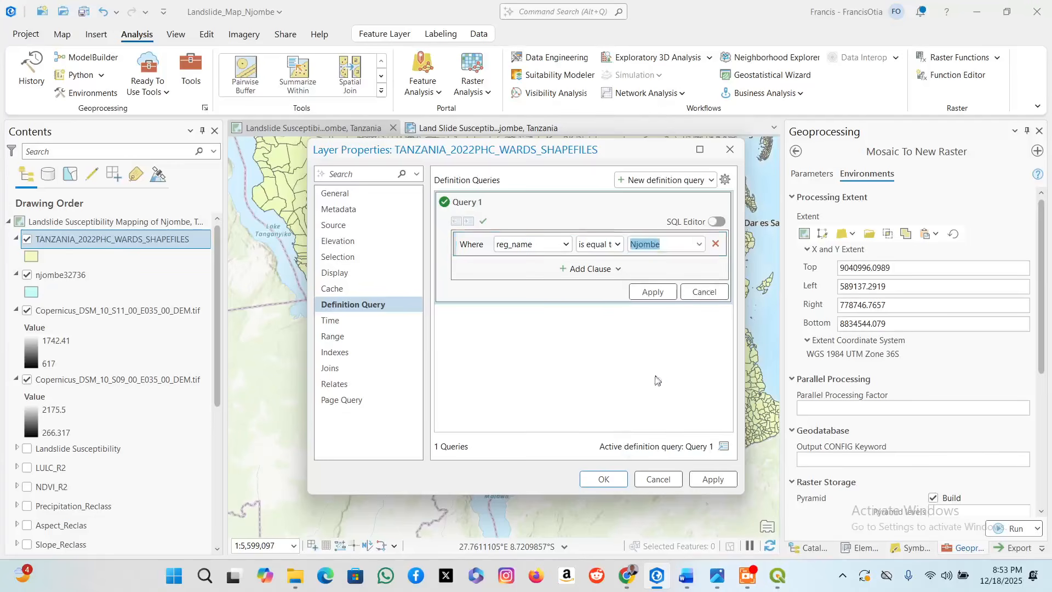
click(603, 479)
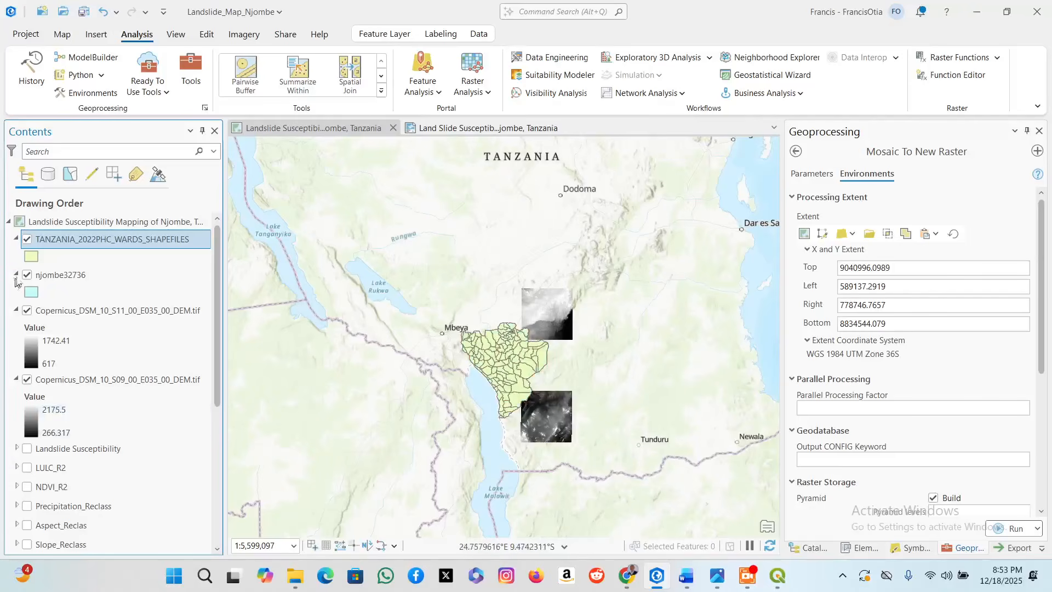
Remove the TANZANIA_2022PHC_WARDS_SHAPEFILES layer from the map.
click(25, 240)
right_click(69, 241)
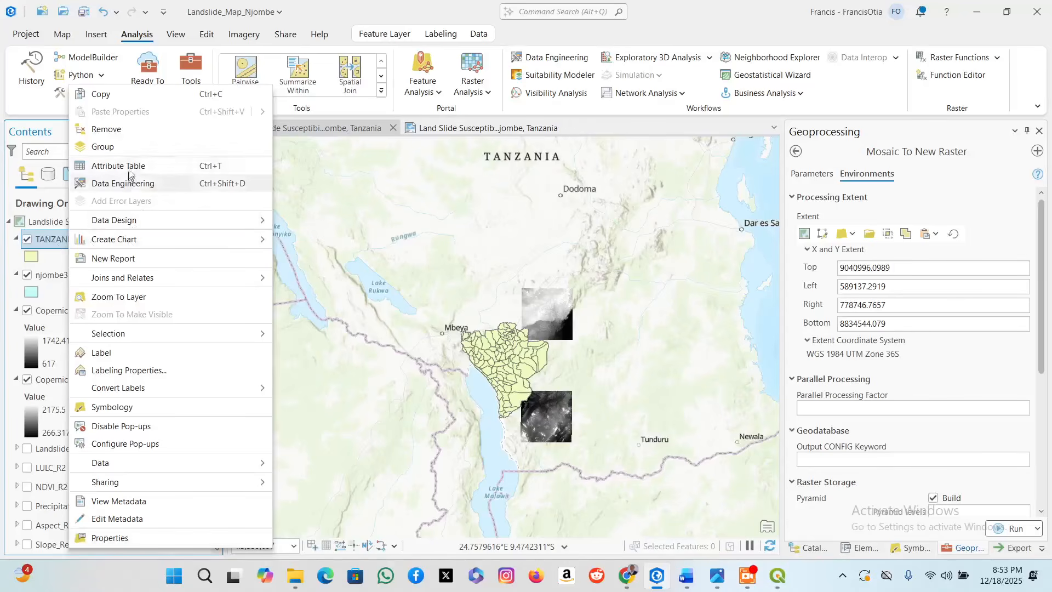
click(125, 131)
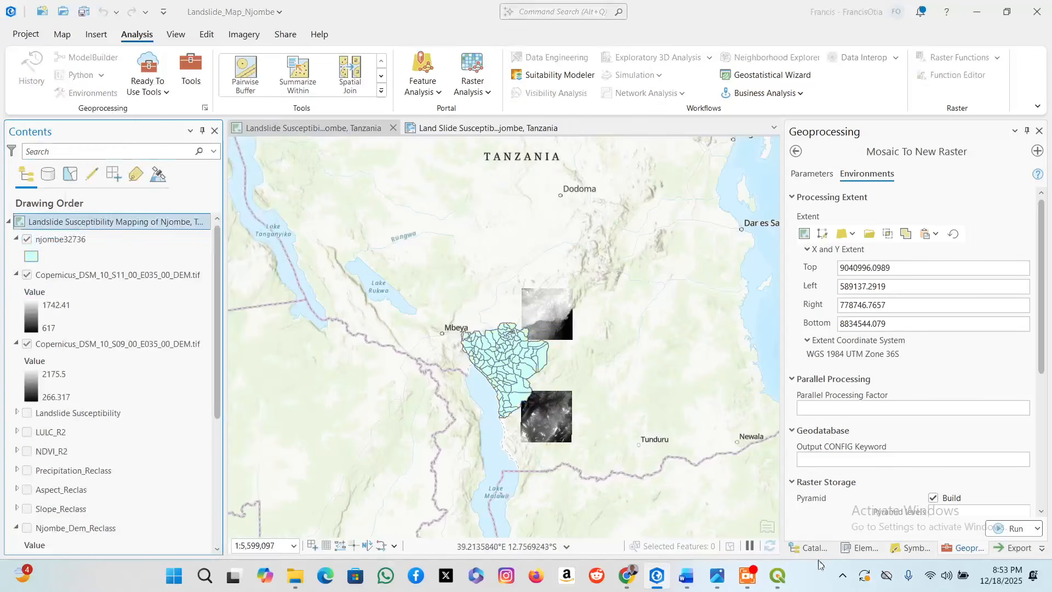
Switch to QGIS and collapse the temp folder in the file tree.
click(777, 574)
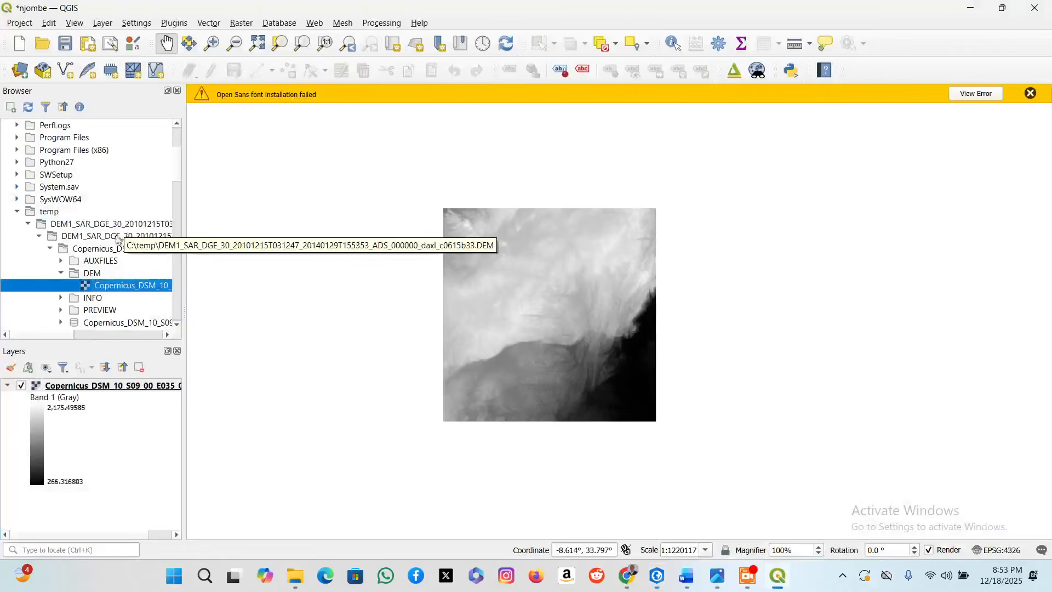
scroll(71, 278, down, 1)
scroll(84, 269, down, 2)
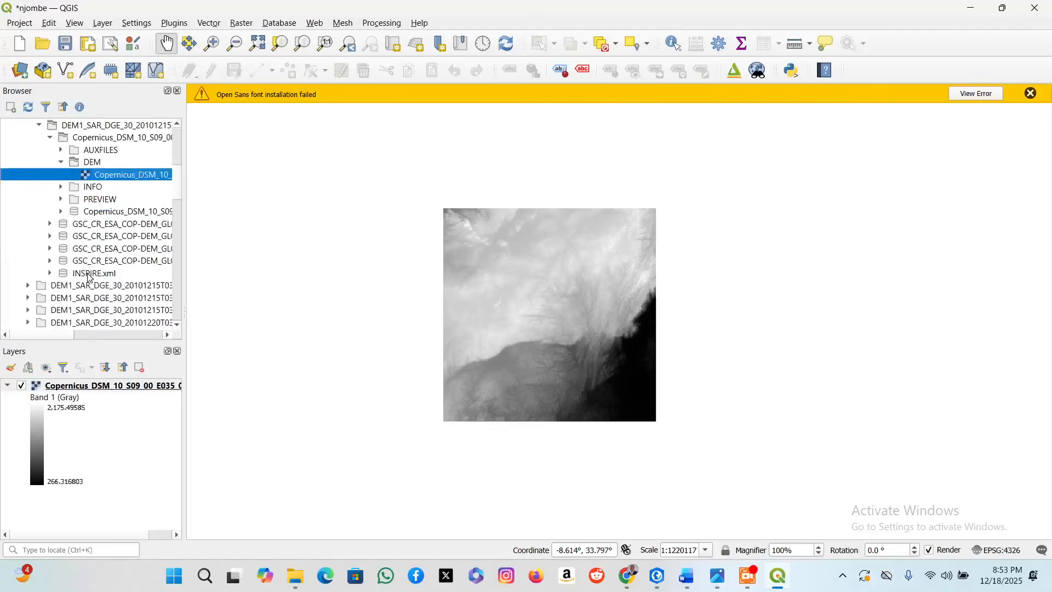
scroll(85, 269, up, 4)
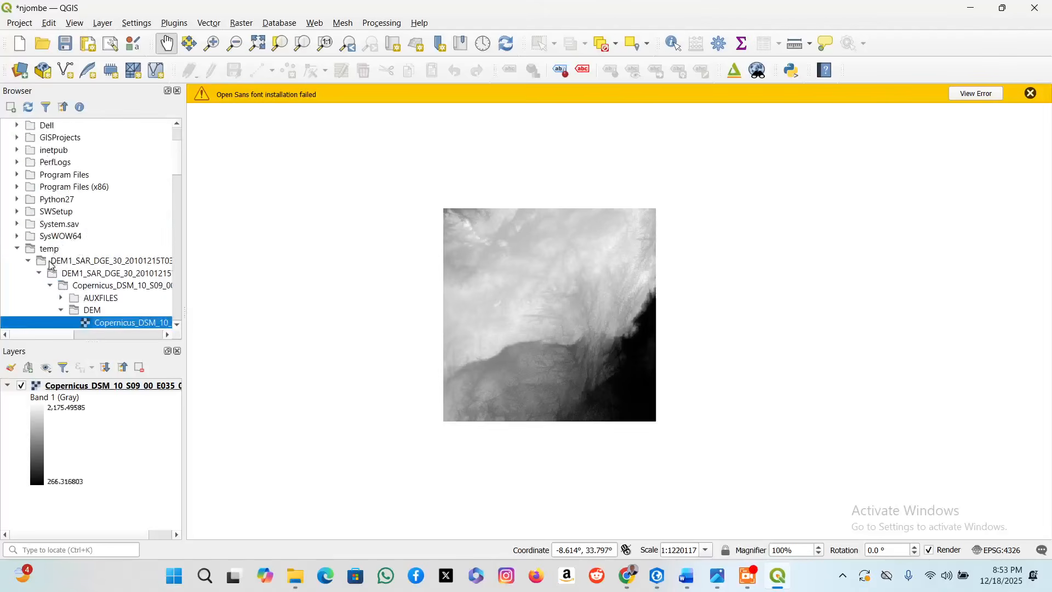
click(18, 249)
scroll(42, 230, up, 2)
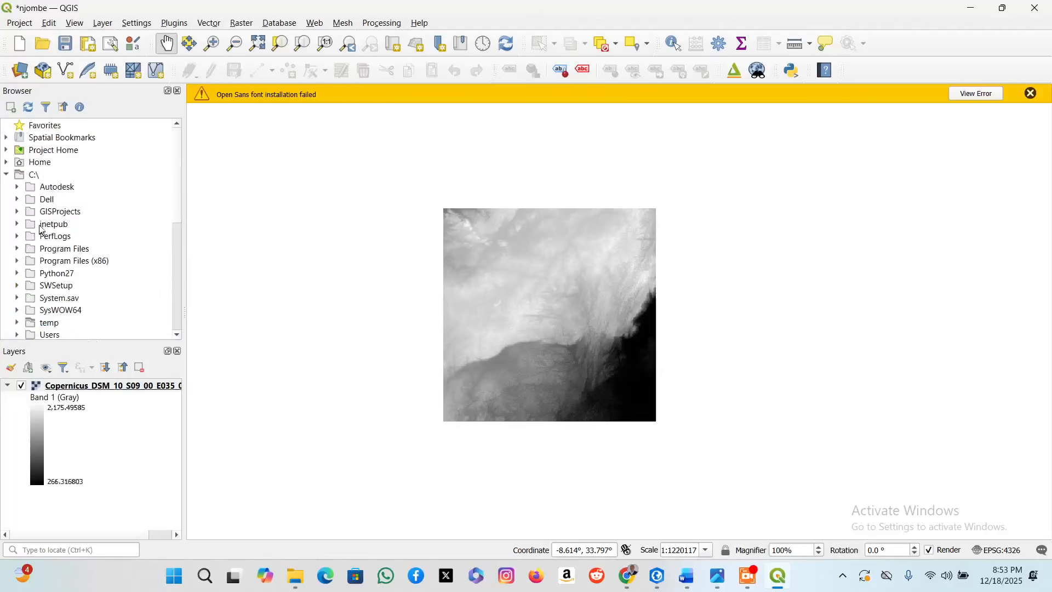
Browse GISProjects > Landslide_Map_Njombe > Data to the Tanzania wards shapefile and expand its list of fields.
click(17, 213)
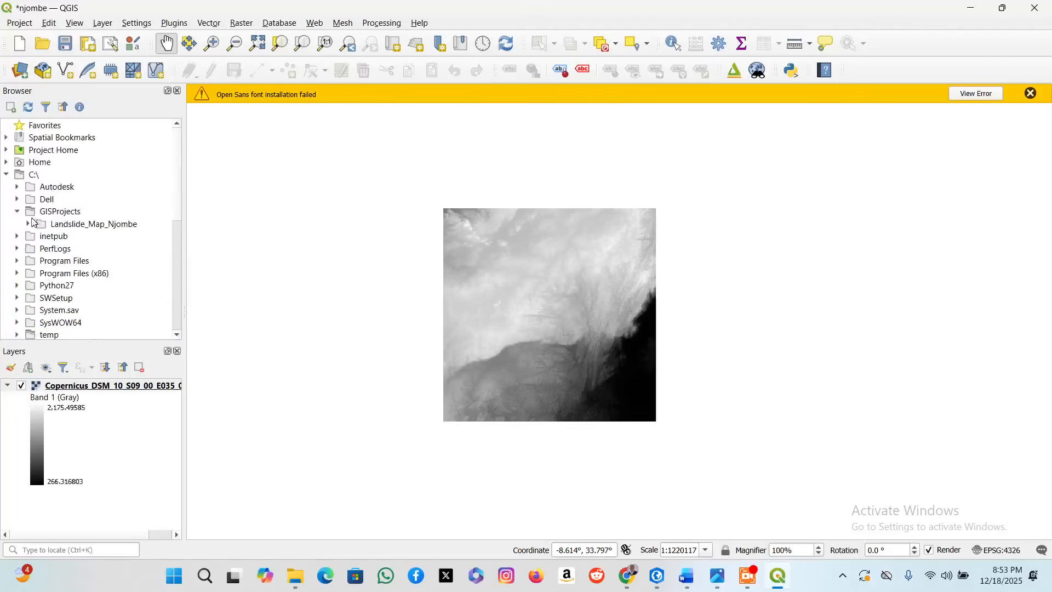
click(29, 224)
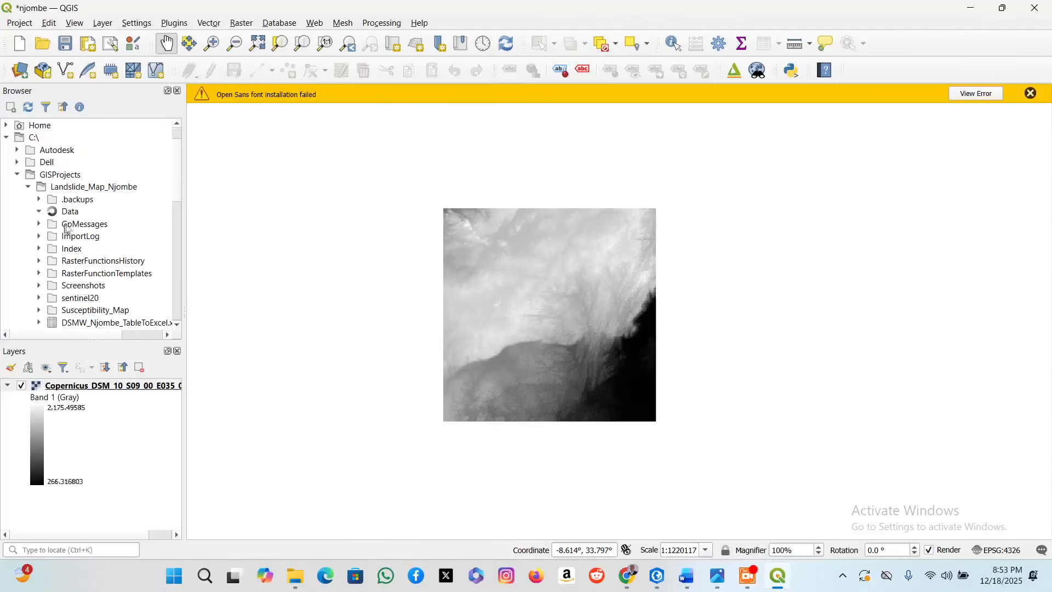
click(39, 212)
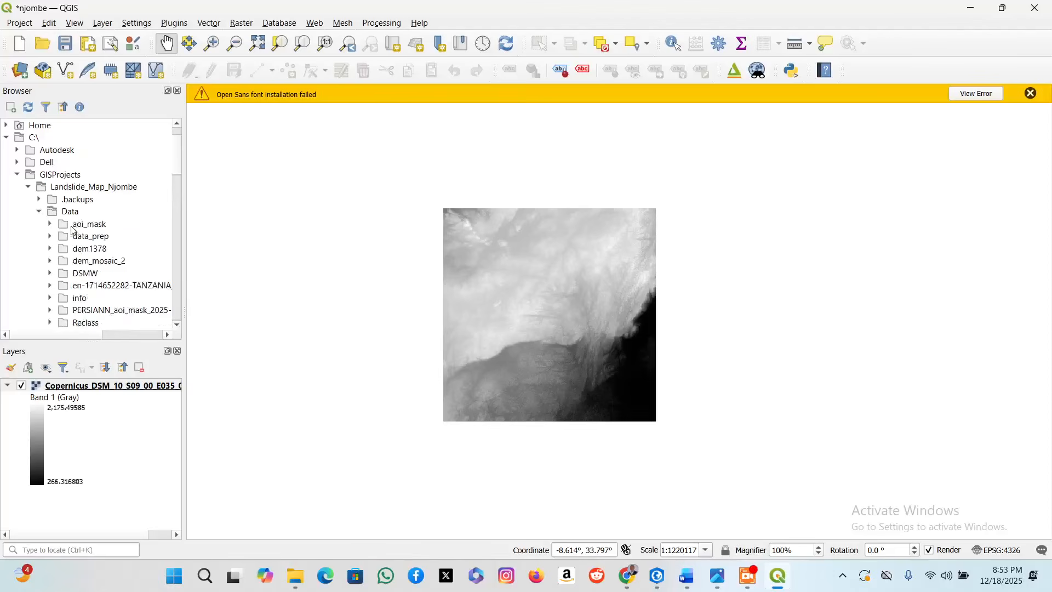
shift+click(50, 285)
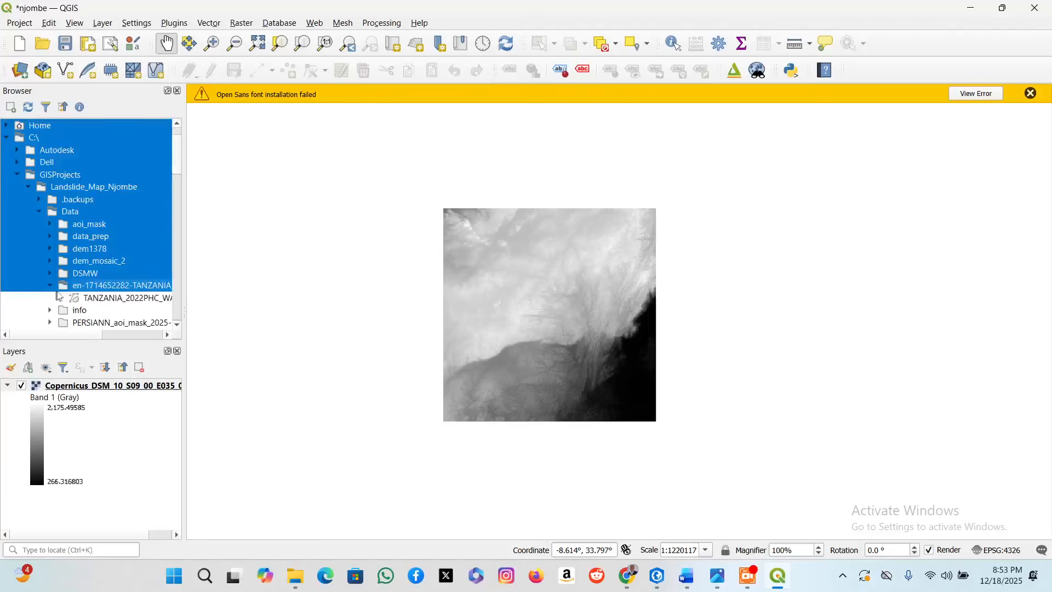
click(97, 307)
scroll(104, 291, down, 1)
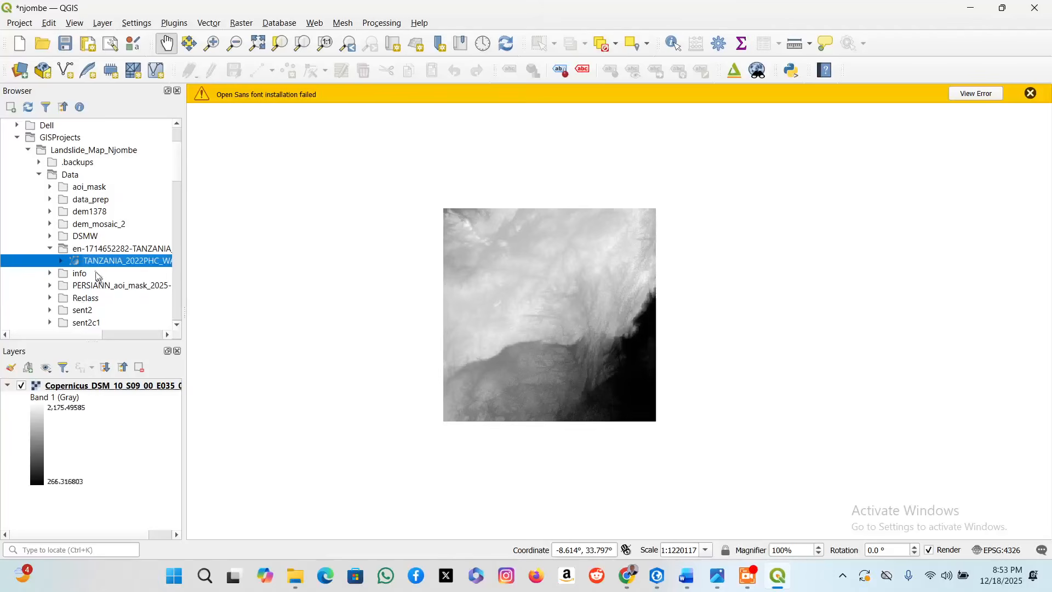
click(61, 261)
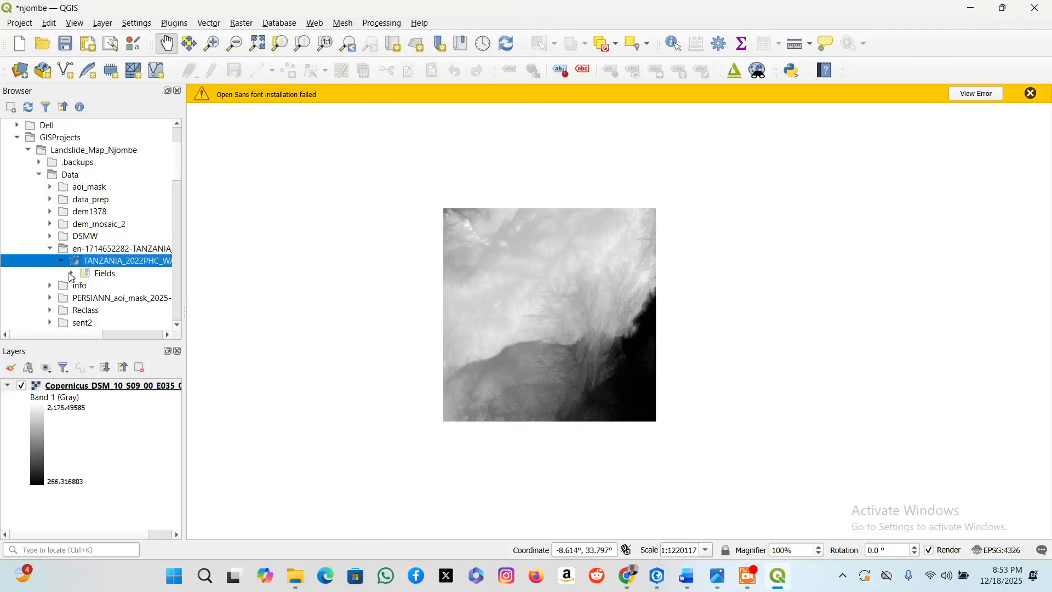
click(72, 274)
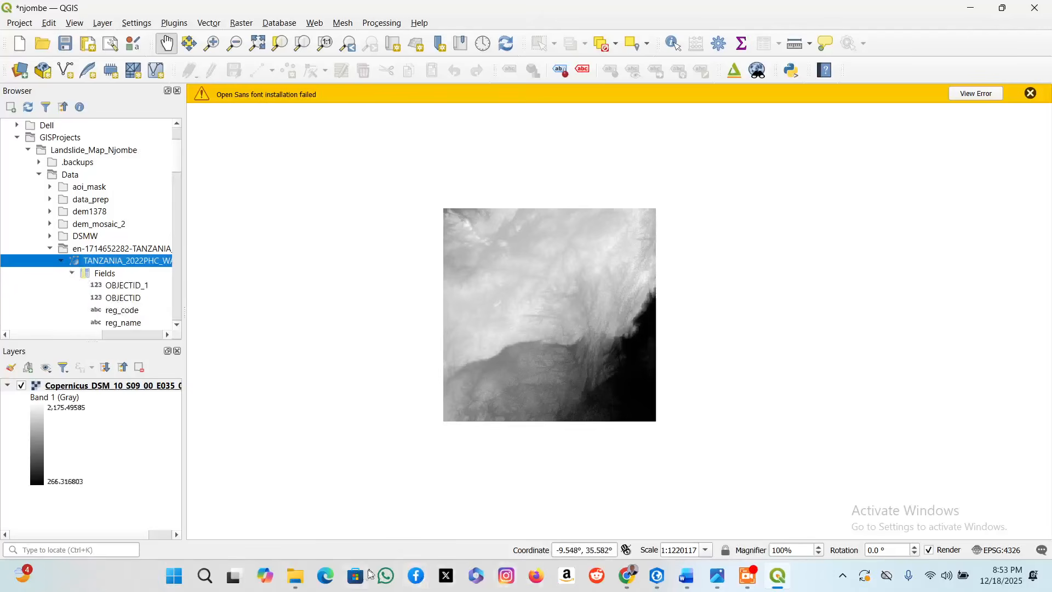
Add the TANZANIA_2022PHC_WARDS_SHAPEFILES shapefile from File Explorer to the QGIS map and zoom to the layer.
click(296, 577)
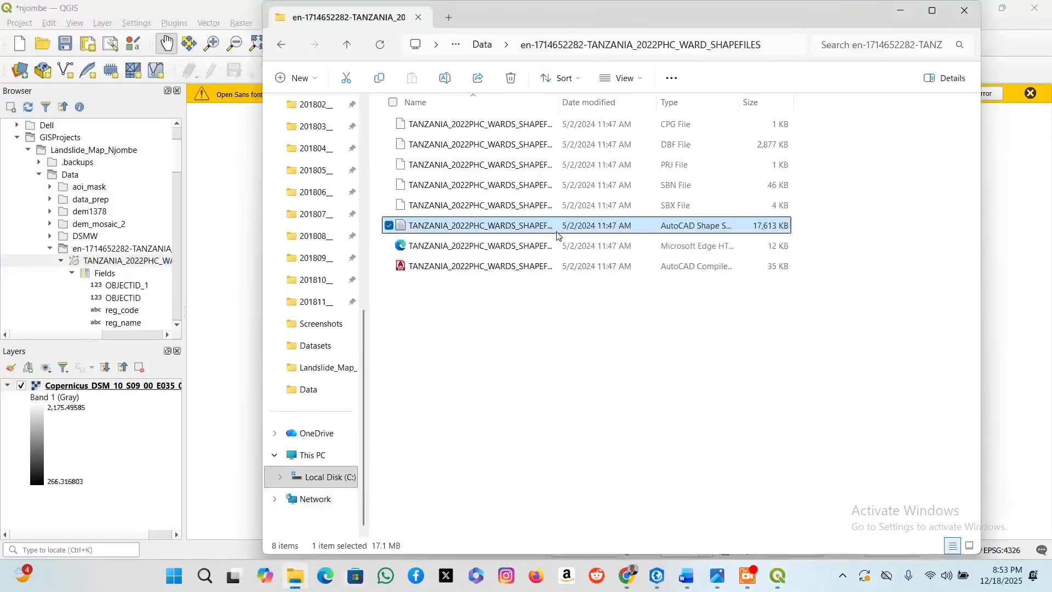
drag(553, 237, 240, 258)
click(900, 10)
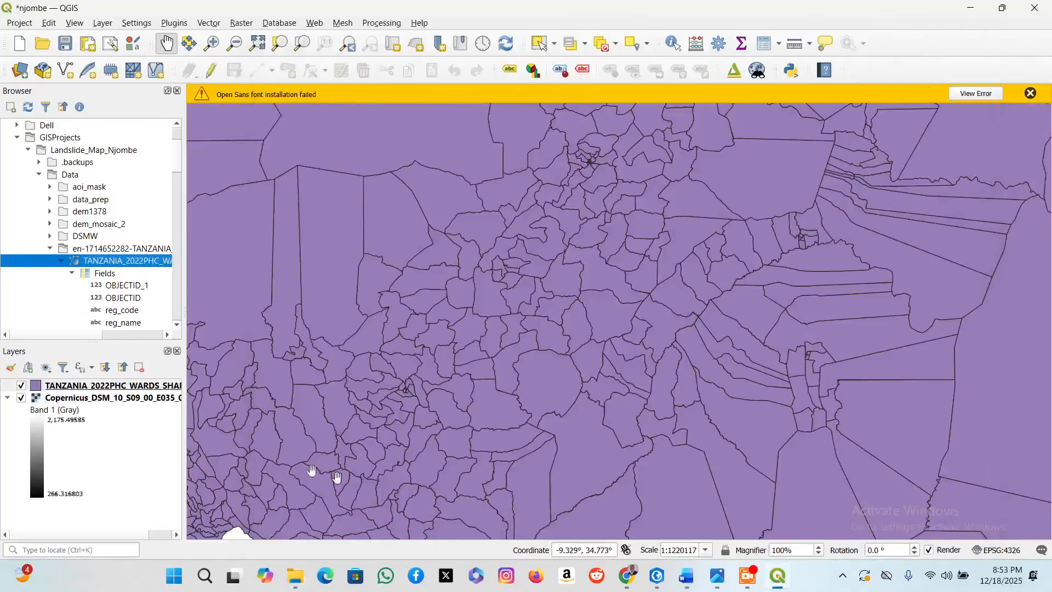
click(129, 386)
right_click(128, 386)
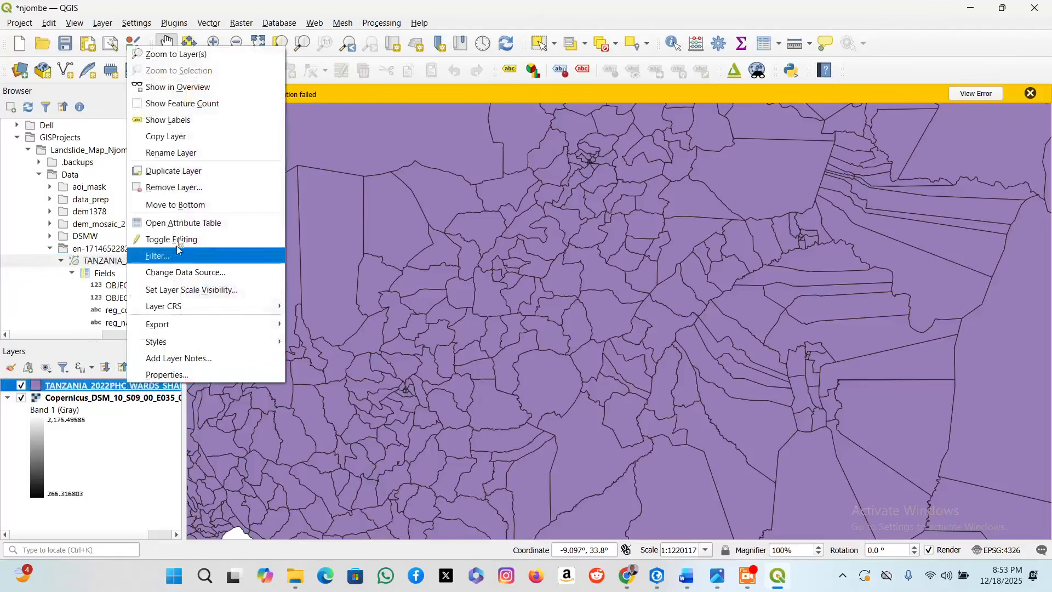
click(203, 54)
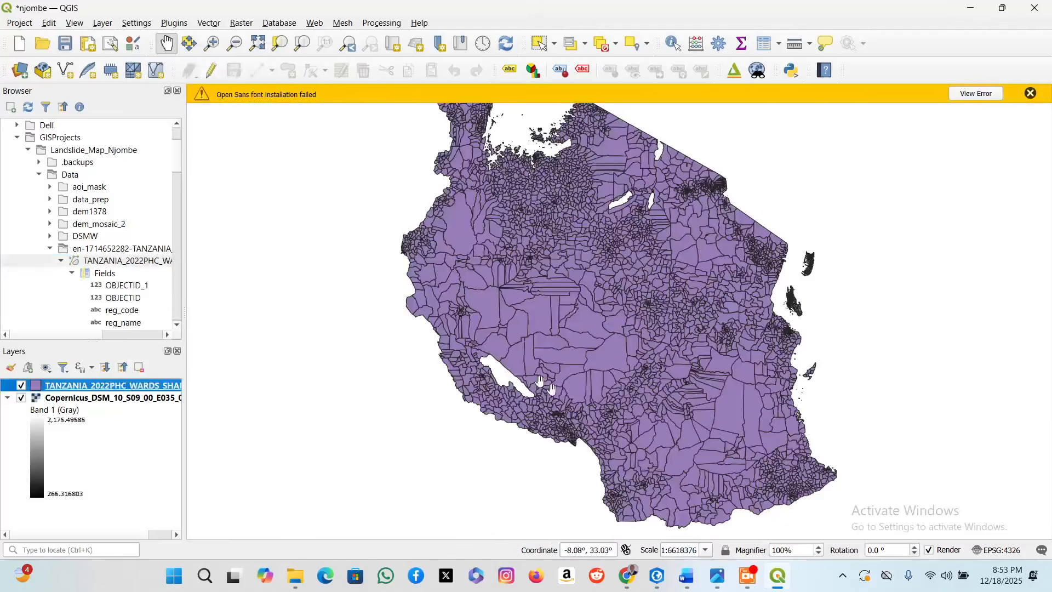
scroll(567, 403, down, 1)
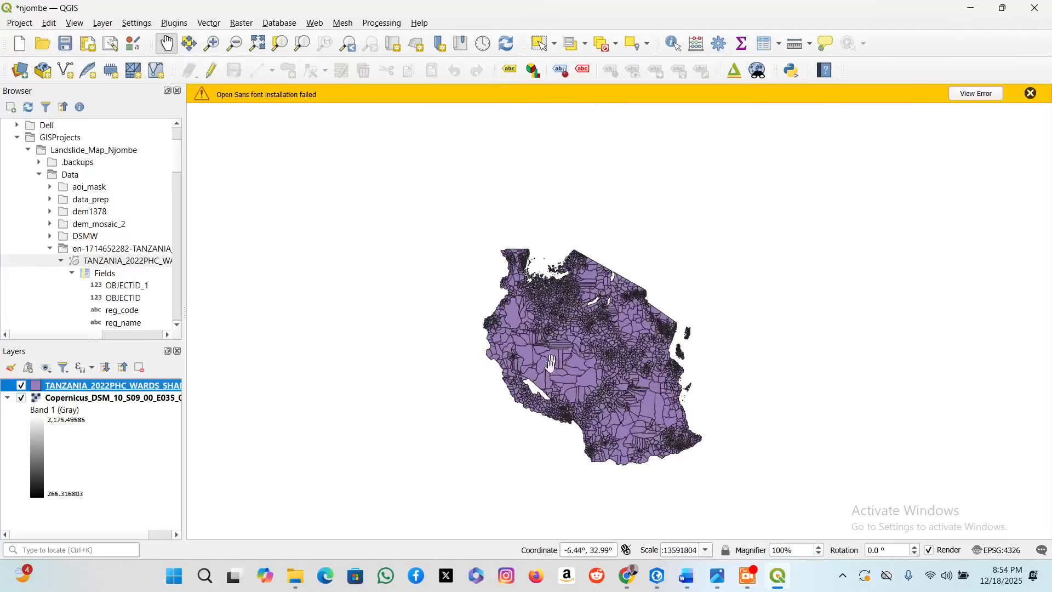
Open the Query Builder for the Tanzania wards layer, insert the reg_name field and list all its values.
right_click(86, 387)
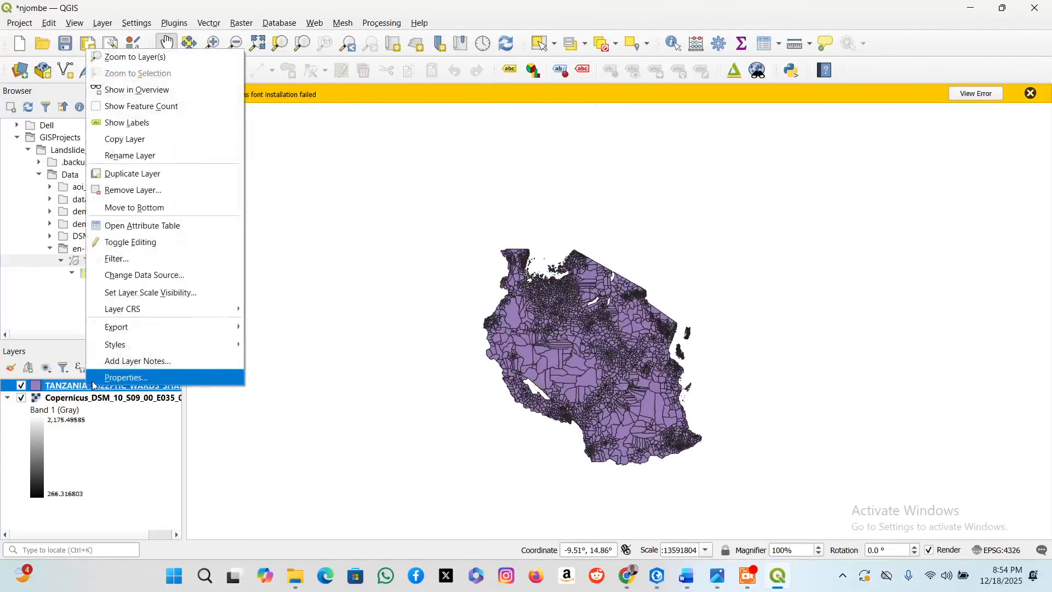
click(109, 377)
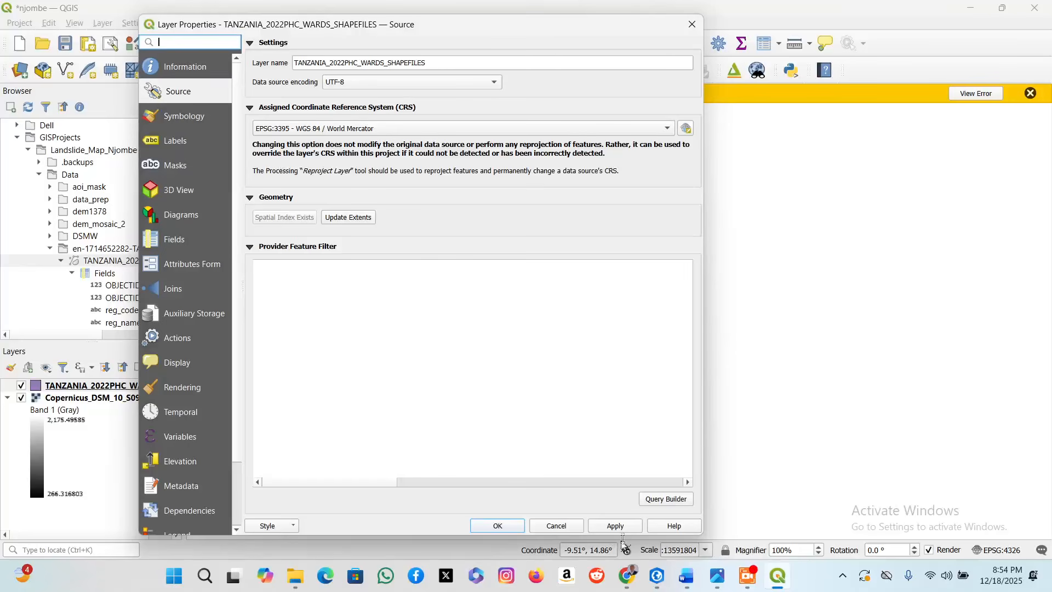
click(655, 500)
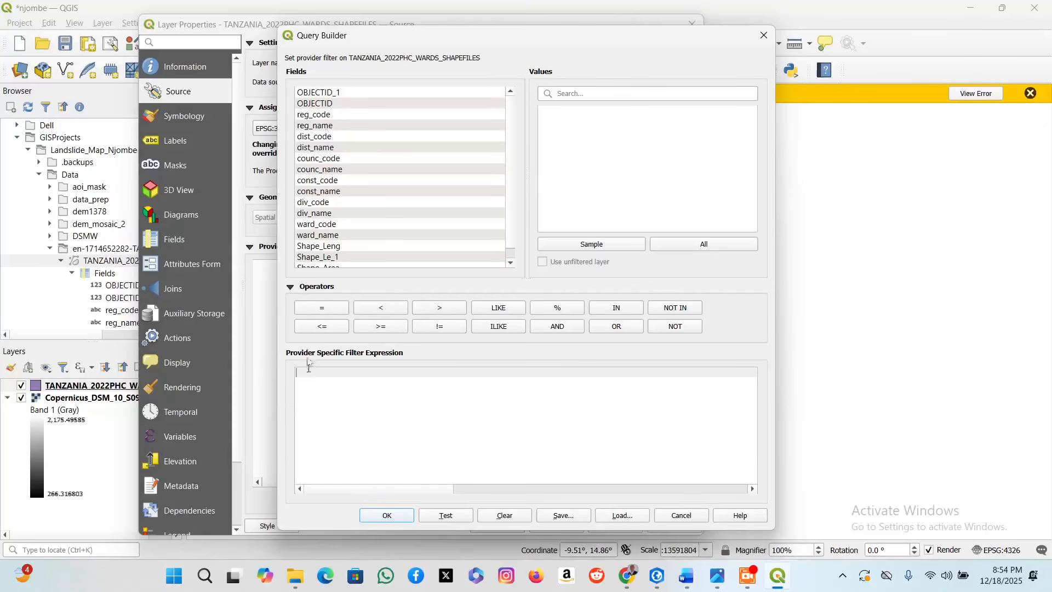
double_click(327, 127)
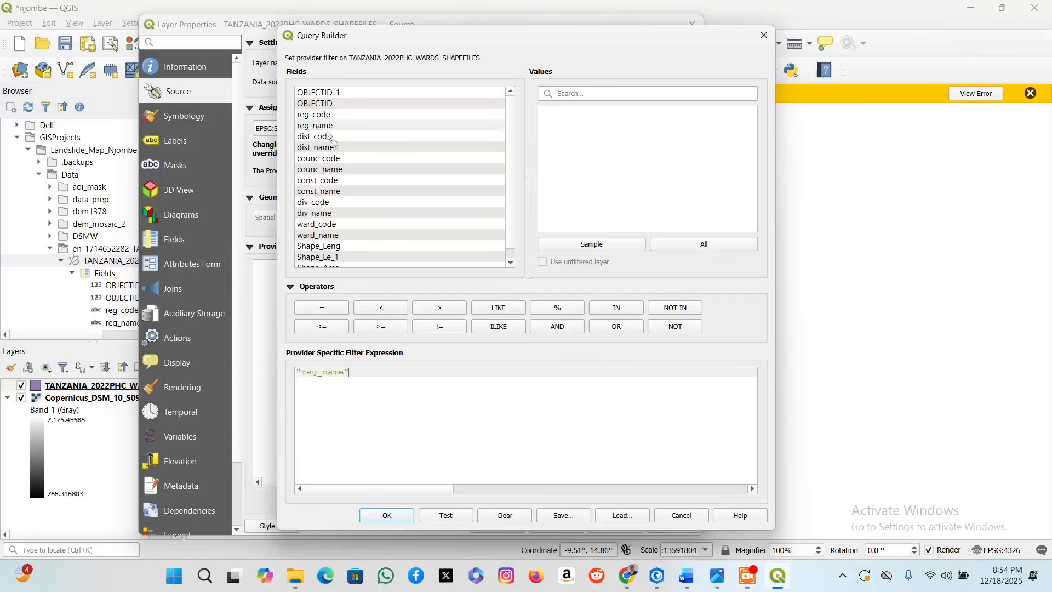
click(719, 250)
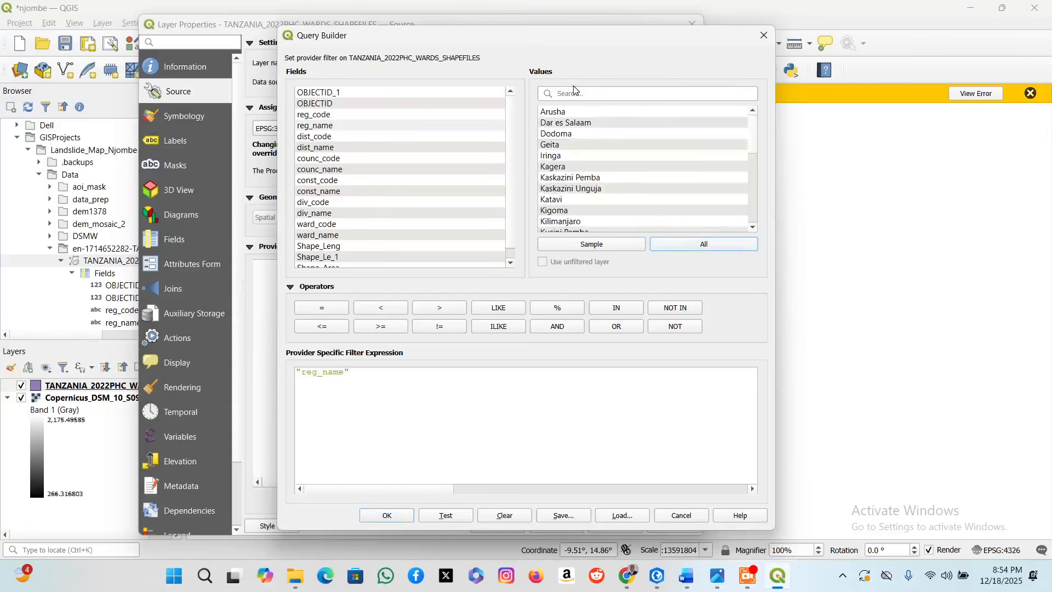
scroll(570, 214, down, 7)
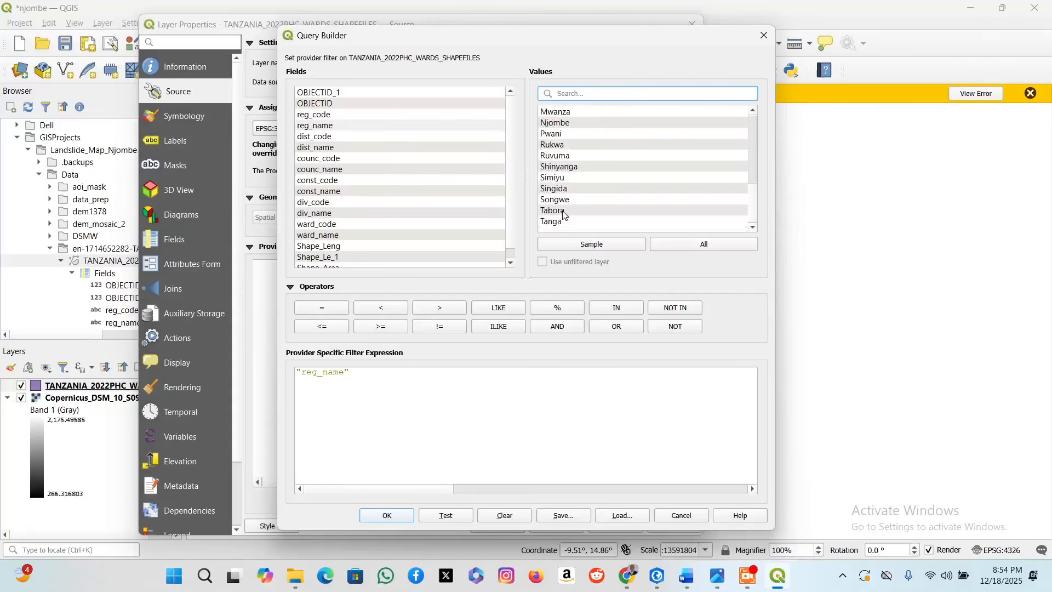
Filter the Tanzania wards layer with the expression "reg_name" = 'Njombe' and apply the layer properties.
double_click(569, 124)
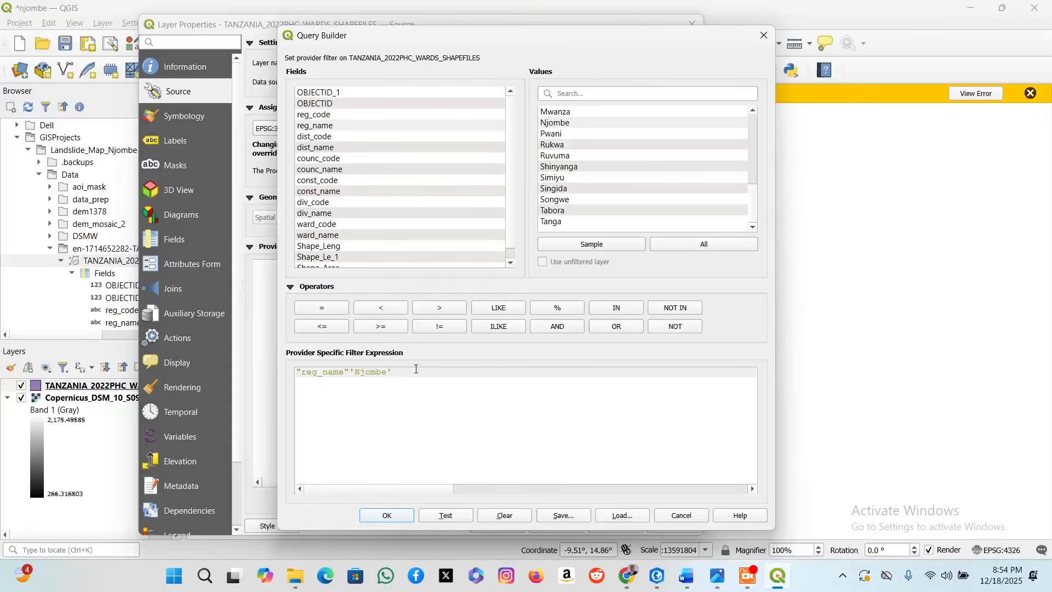
drag(416, 369, 258, 370)
key(BackSpace)
double_click(335, 127)
click(322, 308)
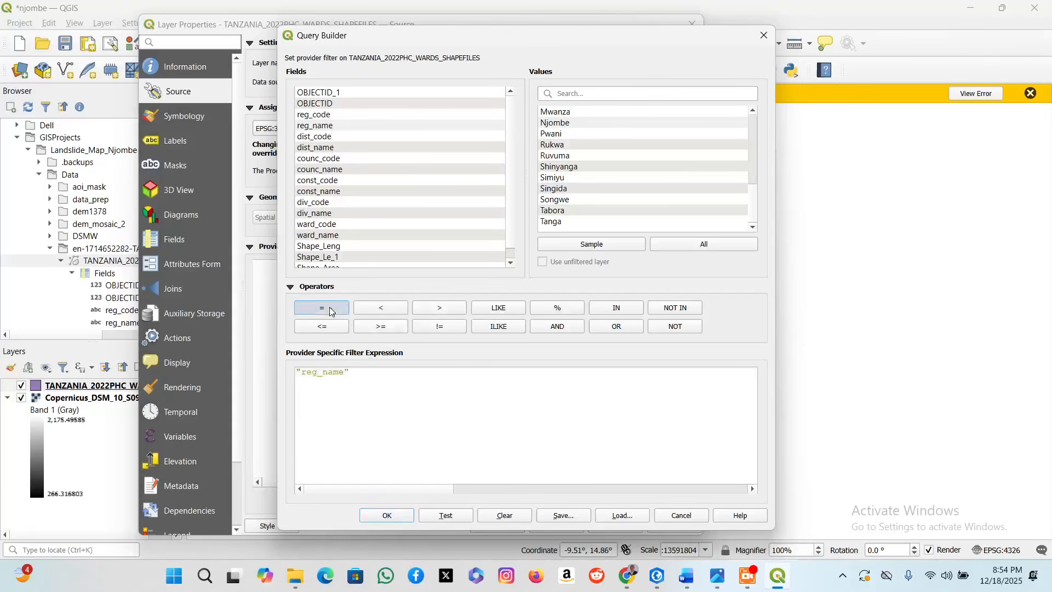
double_click(568, 124)
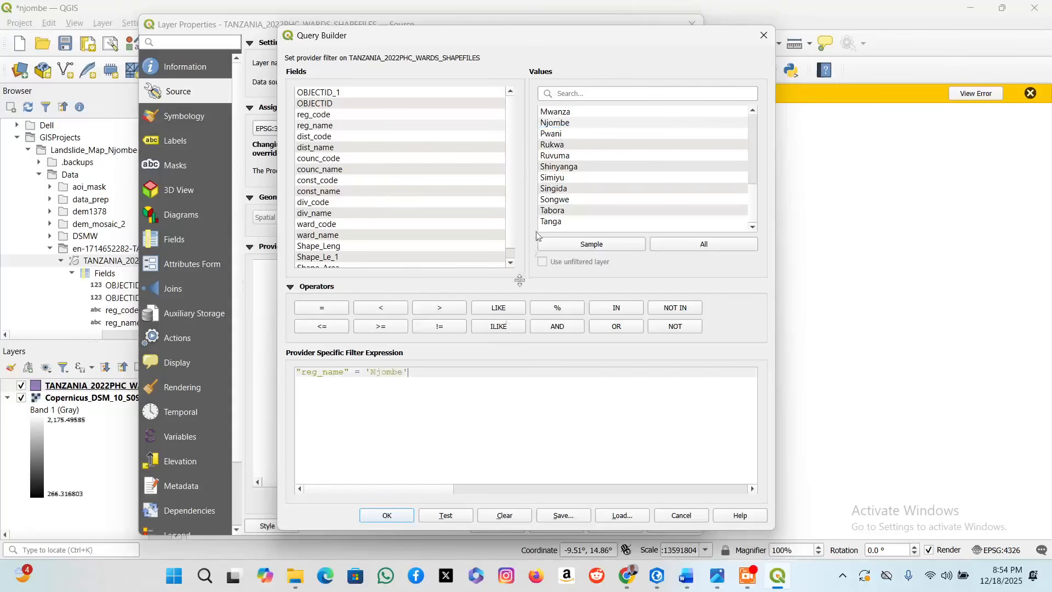
click(388, 516)
click(496, 526)
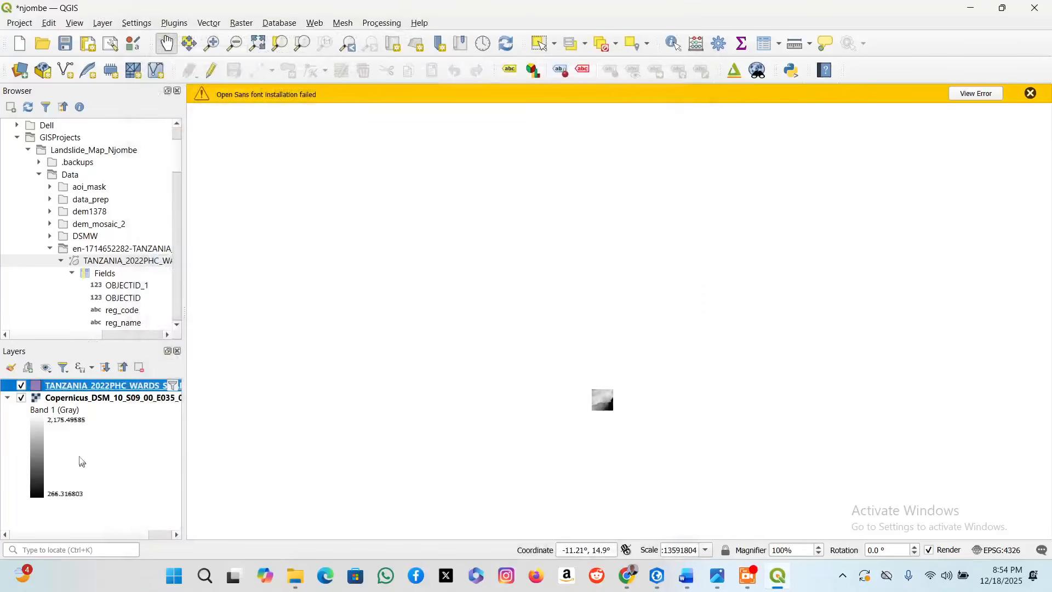
Hide the Copernicus DEM layer and zoom to the filtered wards layer.
click(22, 398)
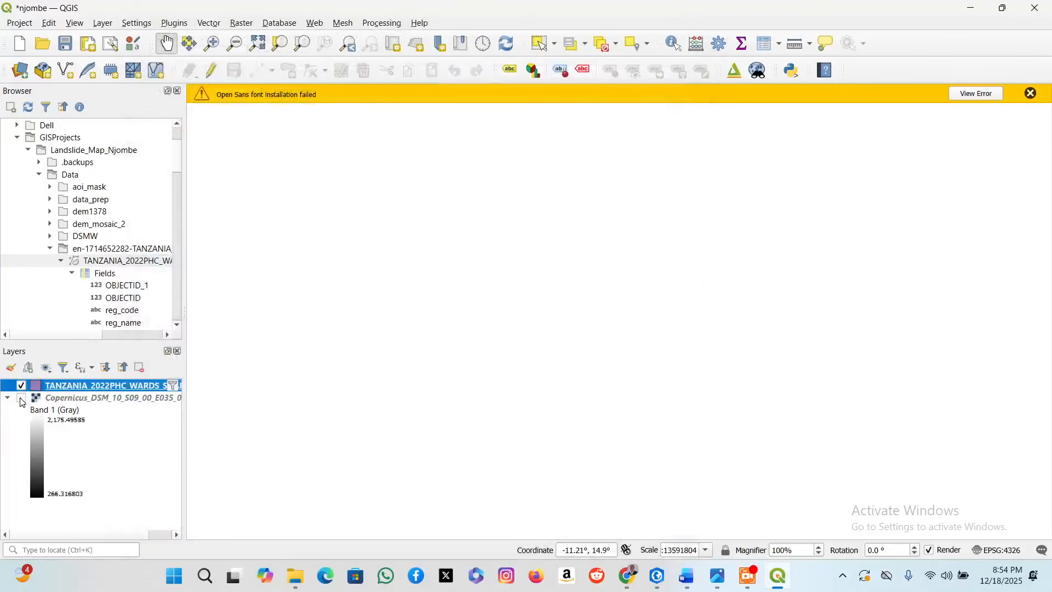
right_click(79, 388)
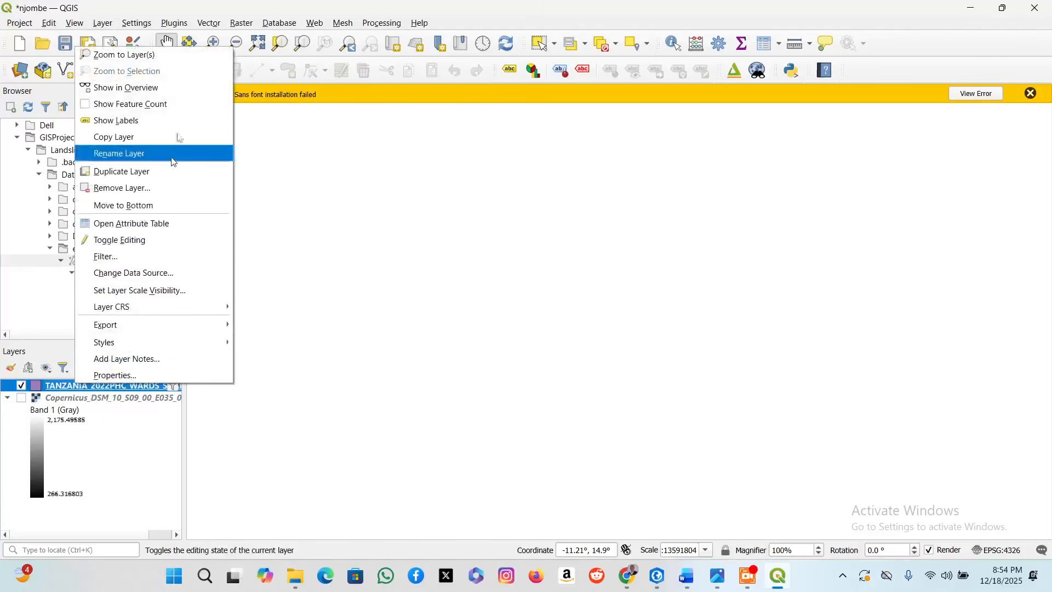
click(164, 59)
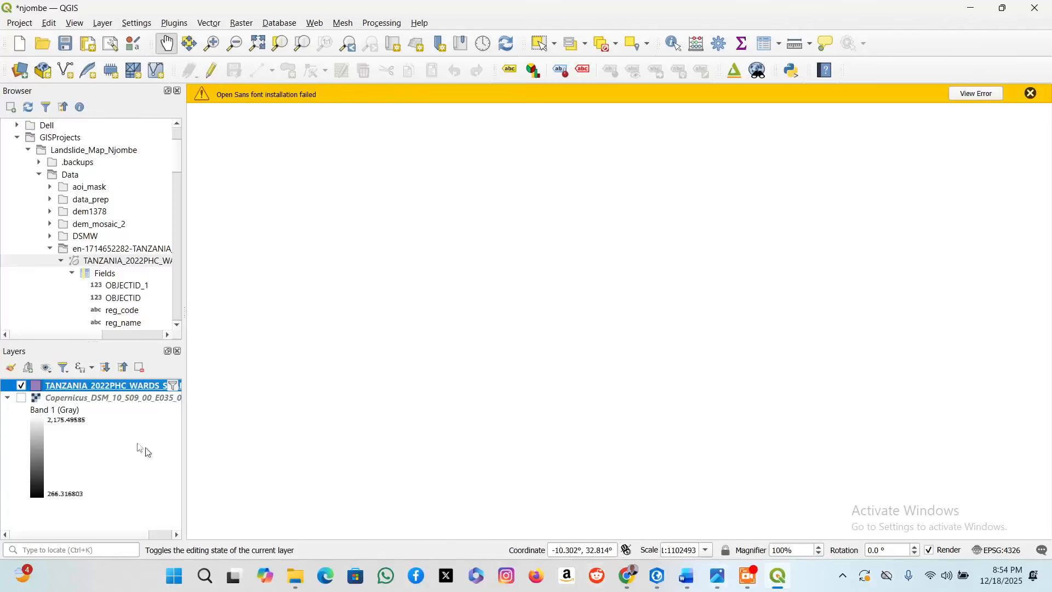
Reopen the wards layer's filter and erase its whole expression.
click(174, 388)
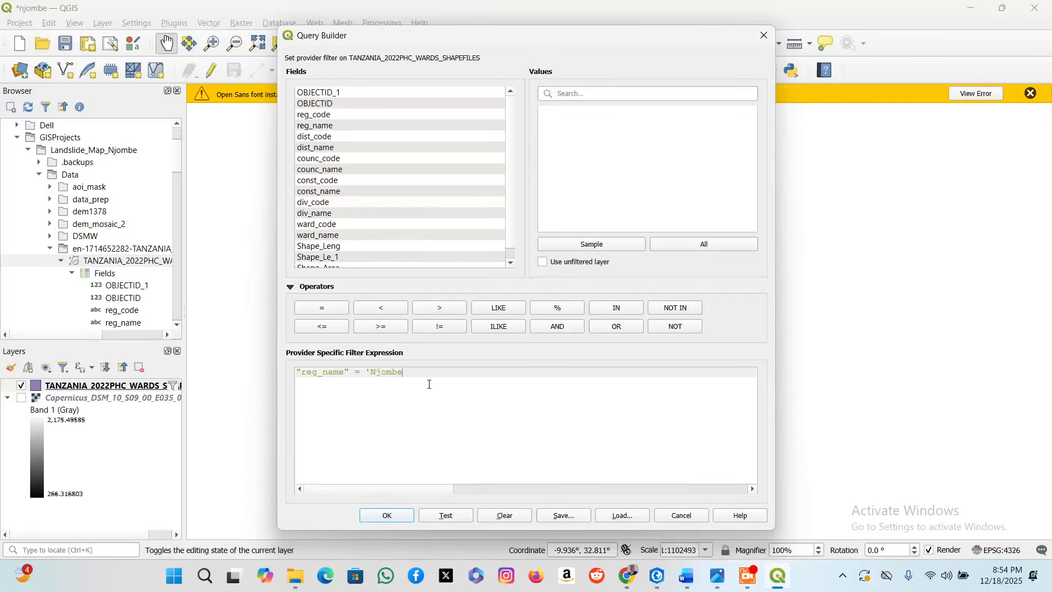
key(BackSpace)
key(BackSpace)
key(BackSpace)
key(BackSpace)
key(BackSpace)
key(BackSpace)
key(BackSpace)
key(BackSpace)
key(BackSpace)
key(BackSpace)
key(BackSpace)
key(BackSpace)
key(BackSpace)
key(BackSpace)
key(BackSpace)
key(BackSpace)
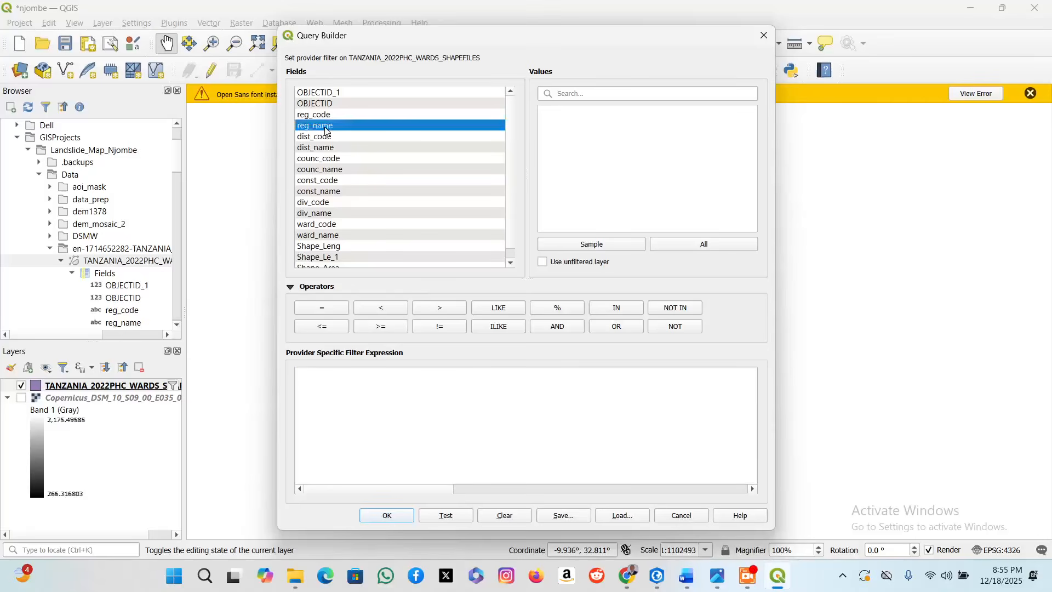
Try to filter the Tanzania wards layer on reg_name equal to Njombe, using the listed field values.
double_click(328, 127)
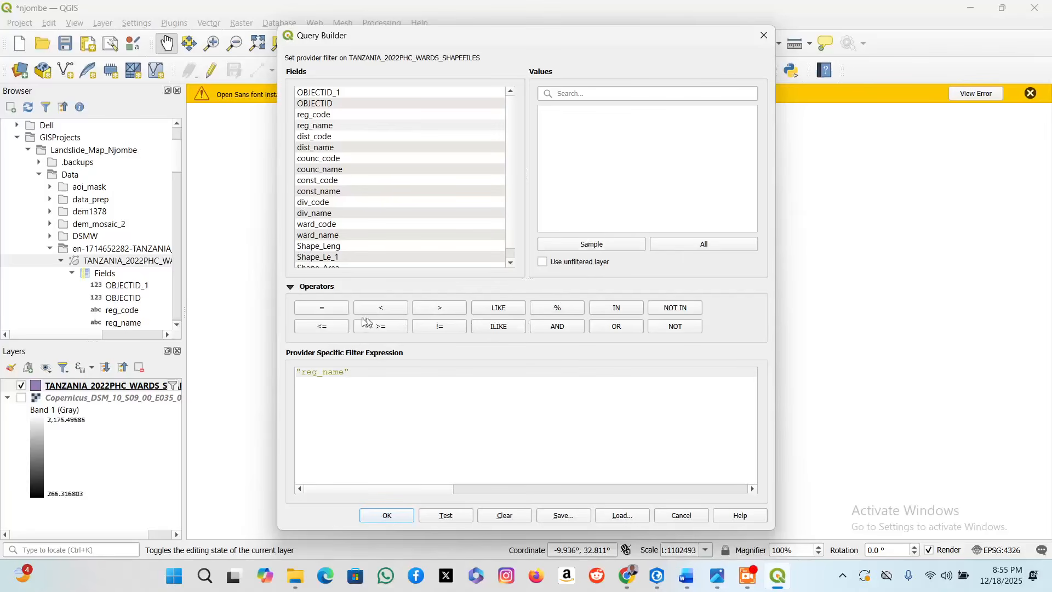
click(332, 310)
click(722, 247)
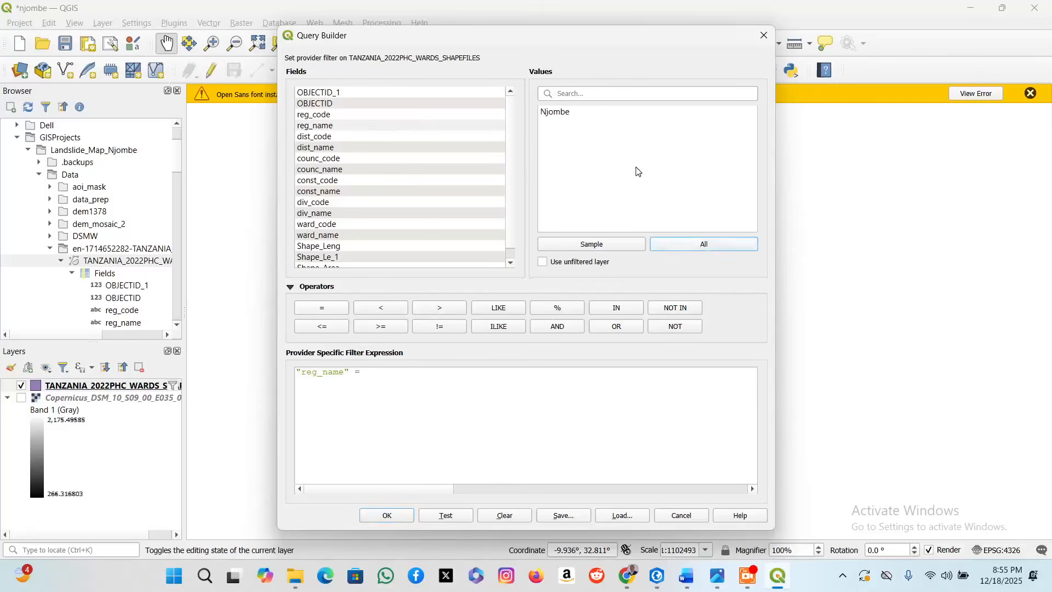
click(567, 113)
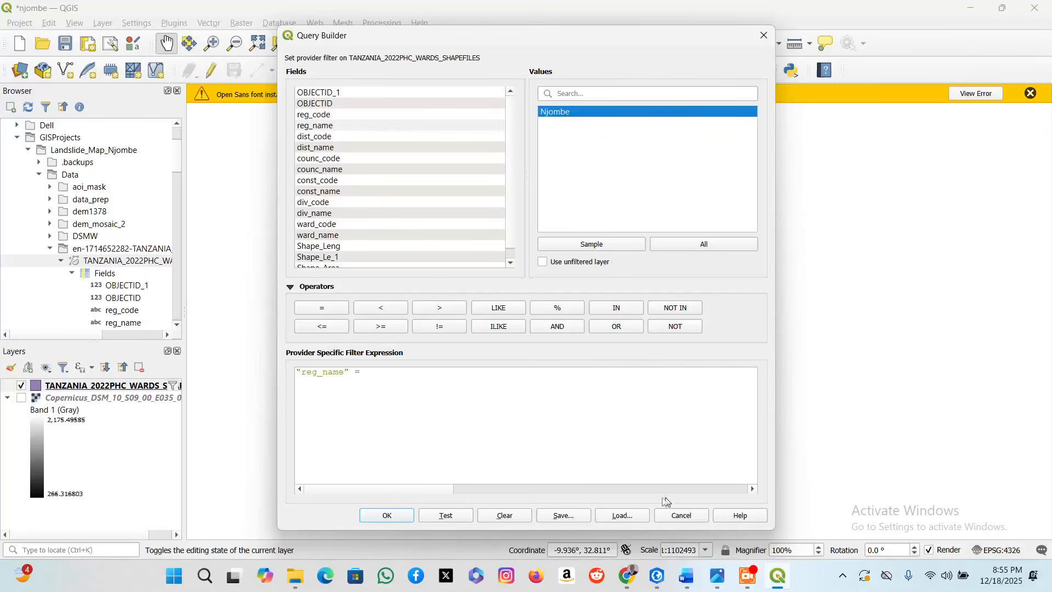
click(398, 521)
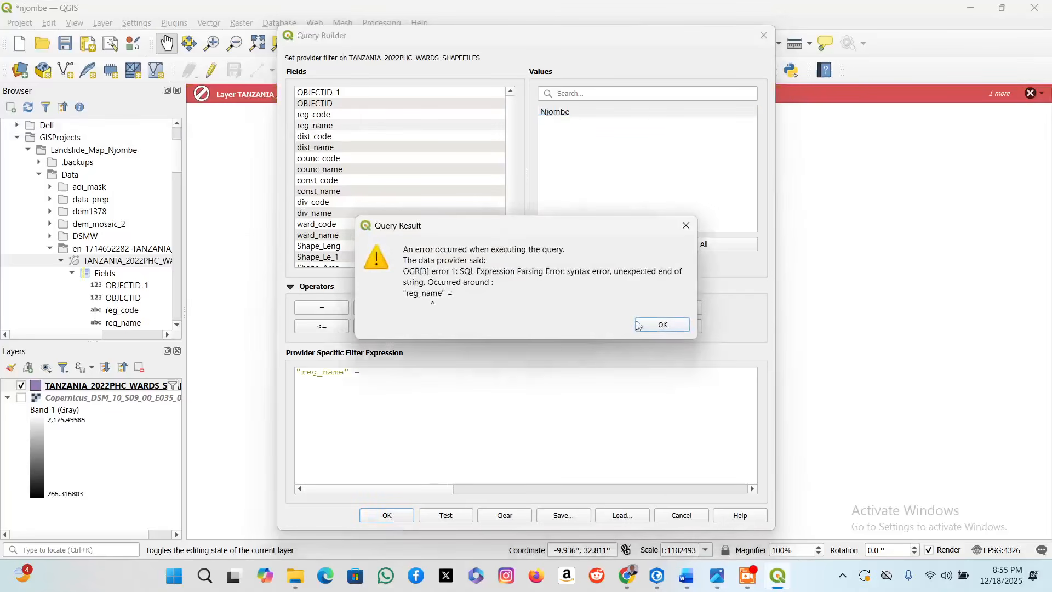
click(654, 325)
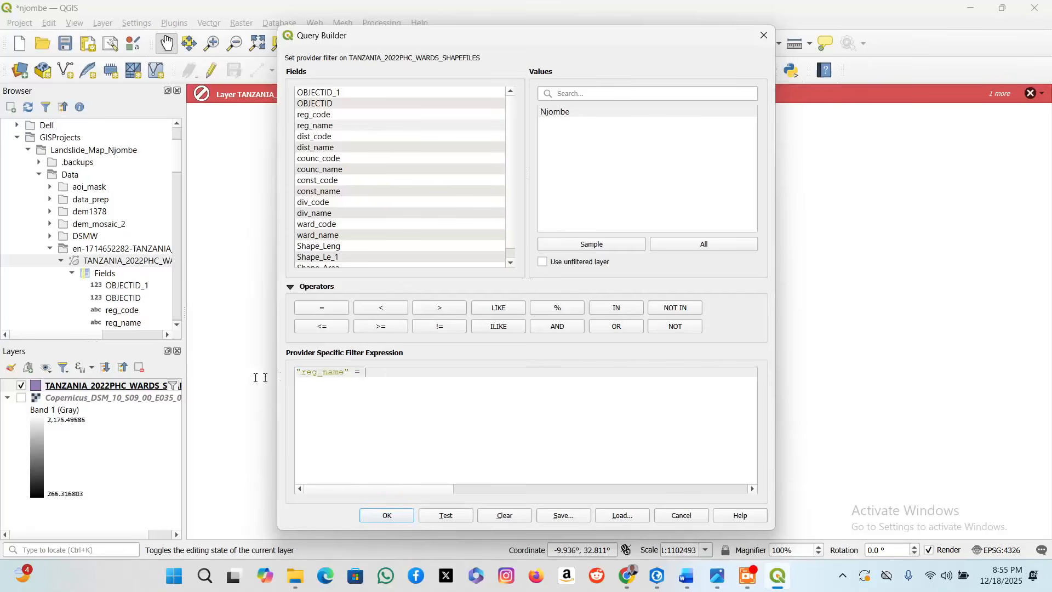
Clear the wards layer's filter expression and apply the empty filter.
drag(400, 384, 241, 382)
key(BackSpace)
click(405, 514)
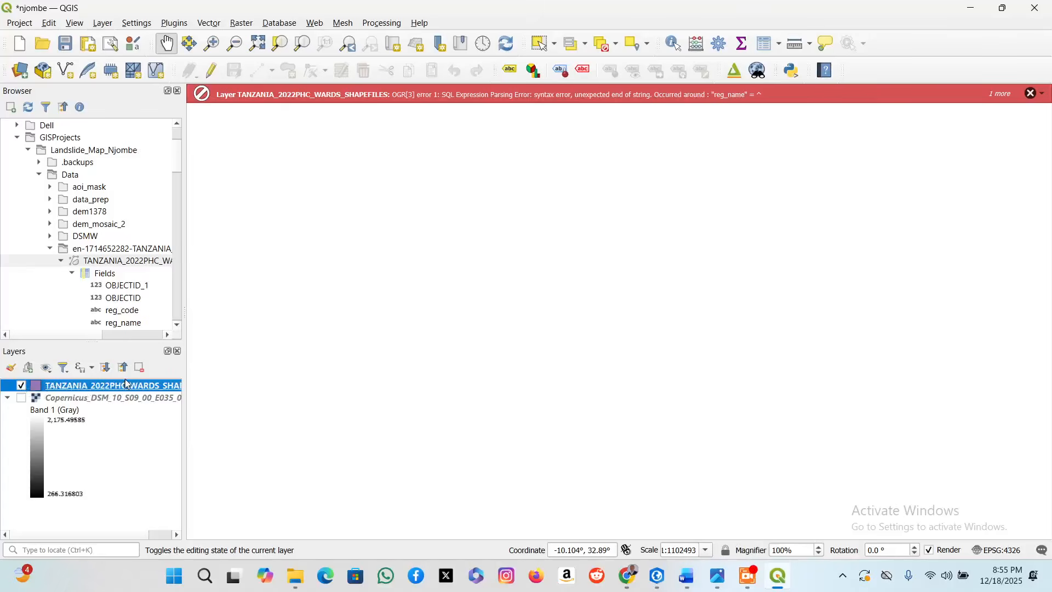
Remove the Tanzania wards layer from the project and dismiss the notifications above the map.
right_click(124, 387)
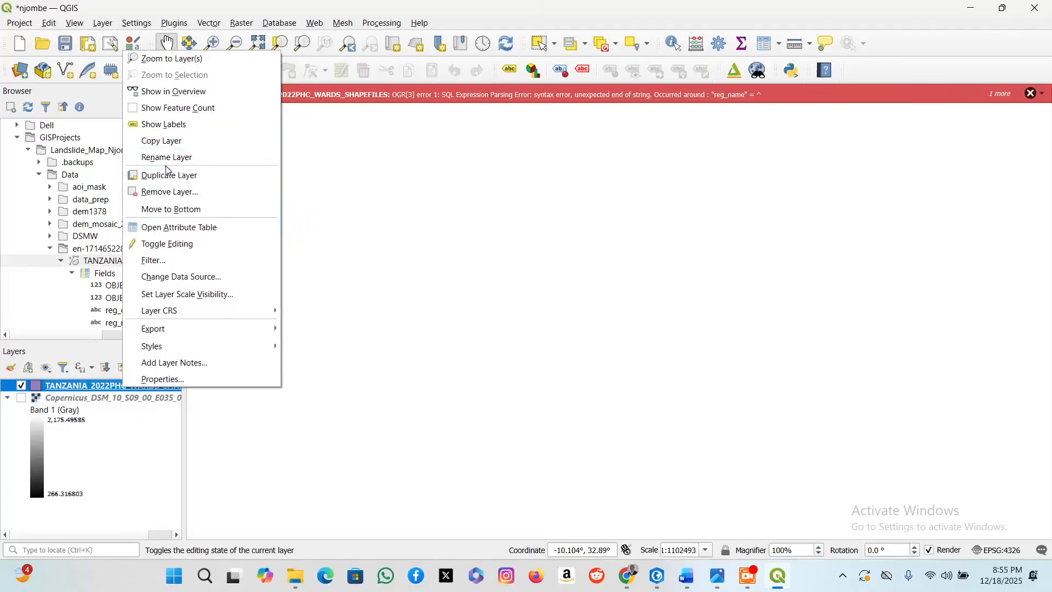
click(163, 192)
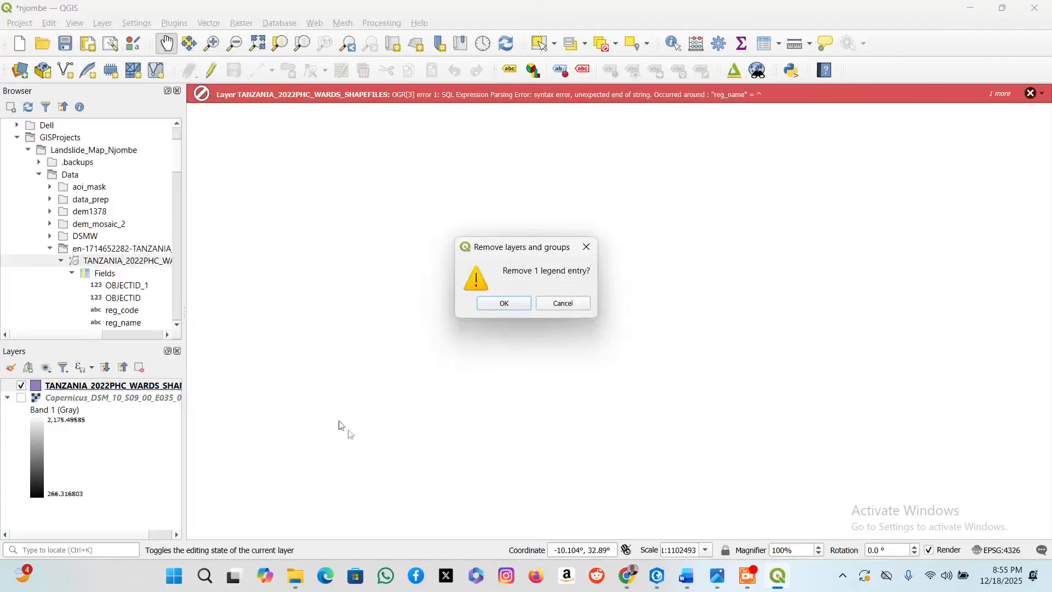
click(519, 308)
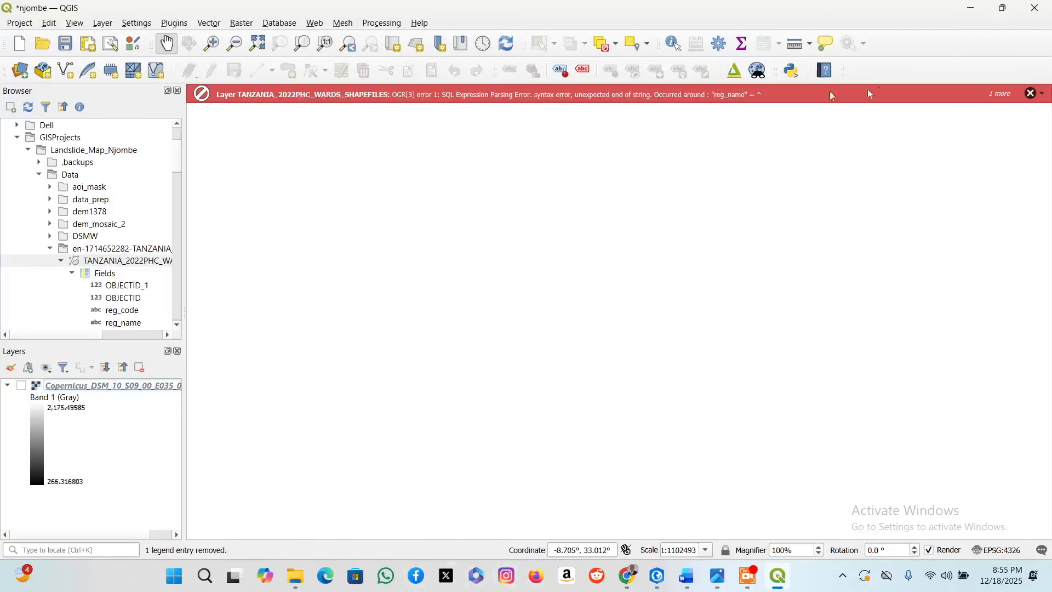
click(1030, 95)
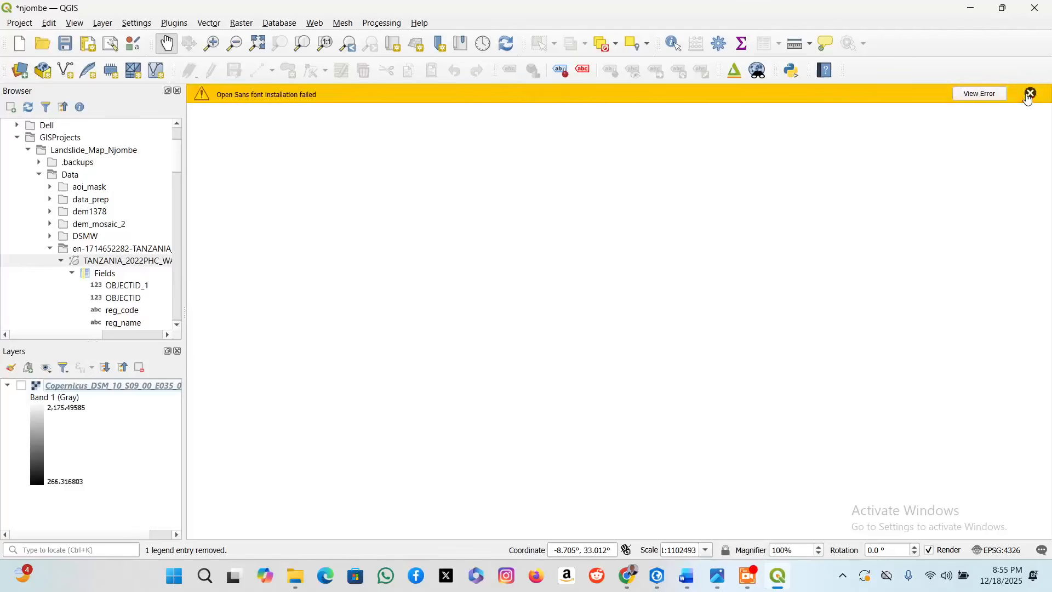
click(1027, 94)
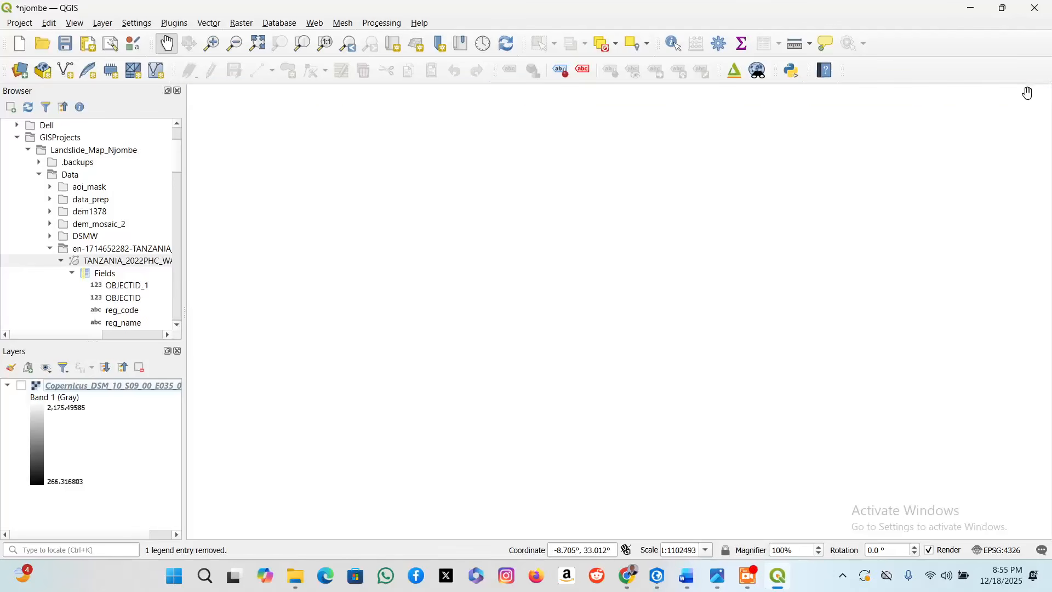
Add the Tanzania wards shapefile to the project again from File Explorer and zoom to the layer.
click(296, 576)
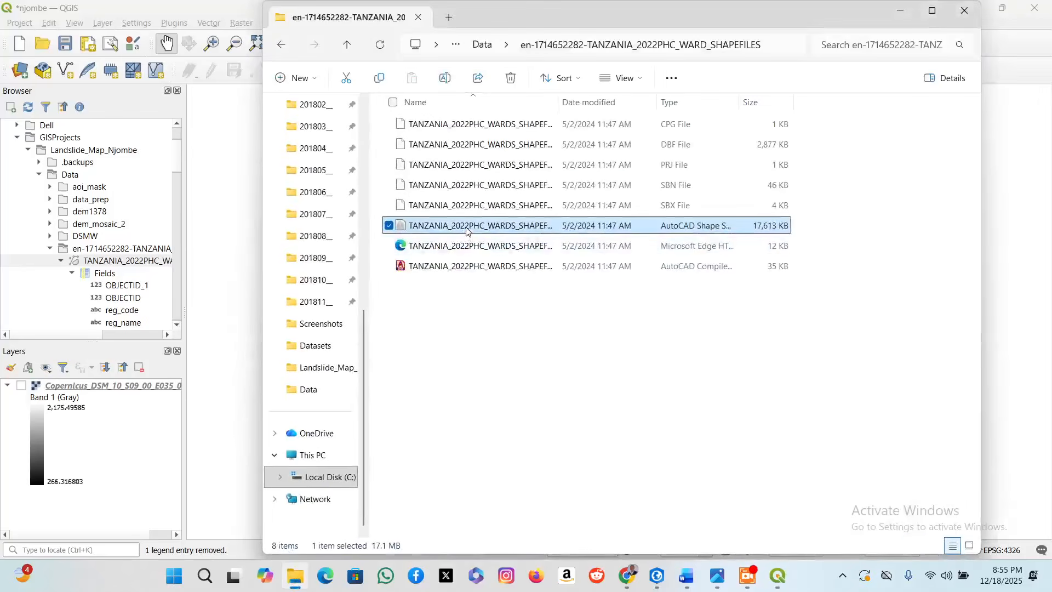
drag(466, 230, 210, 272)
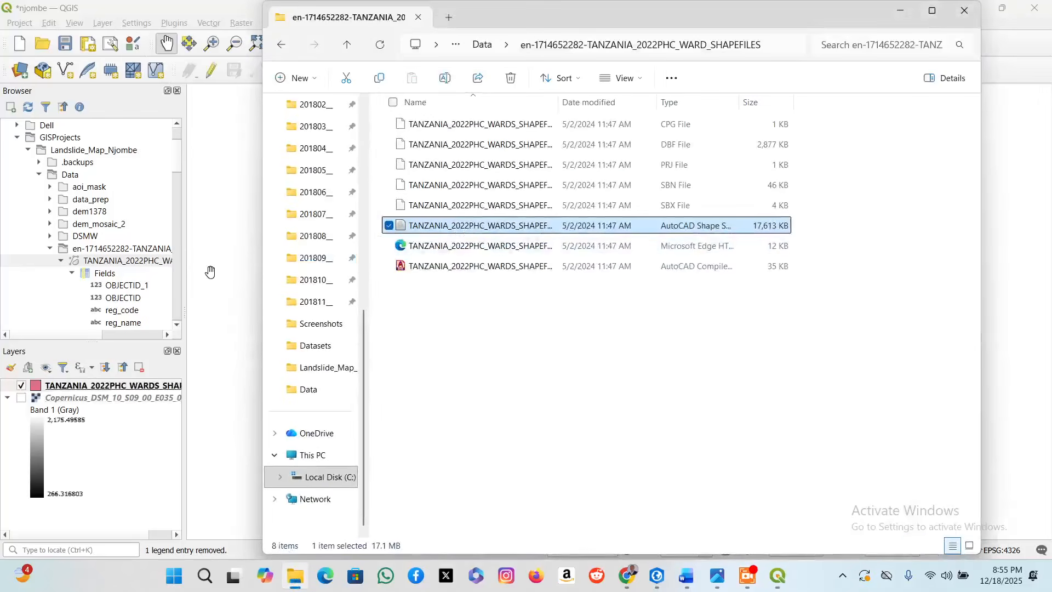
click(898, 15)
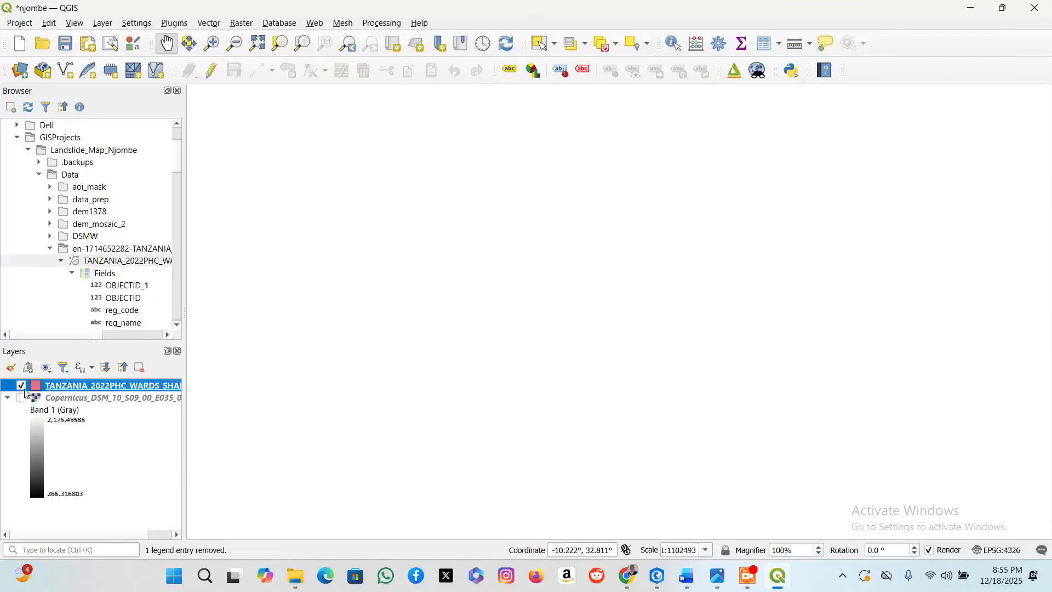
right_click(68, 387)
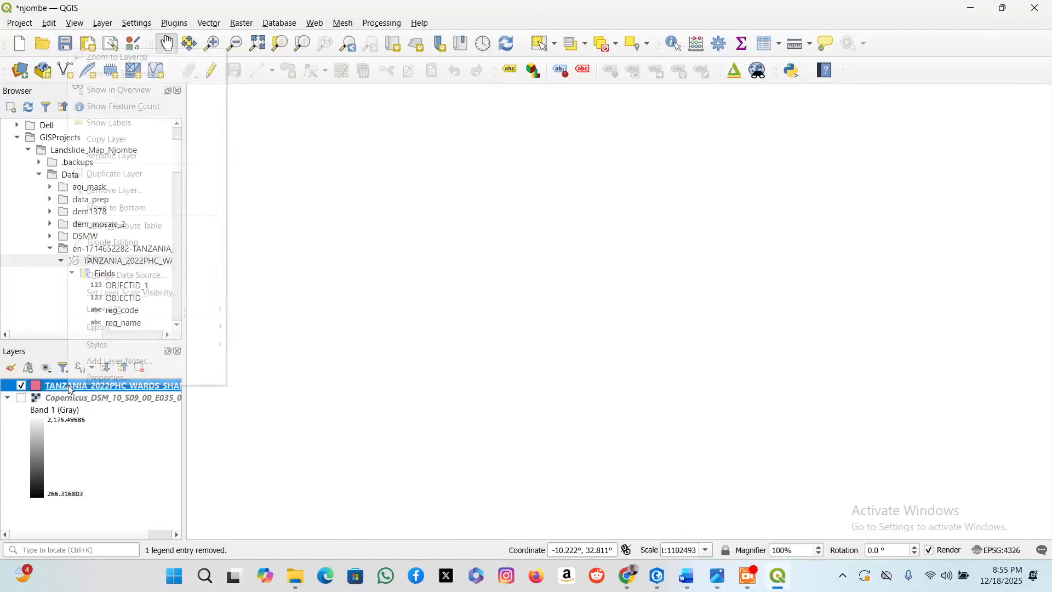
click(149, 57)
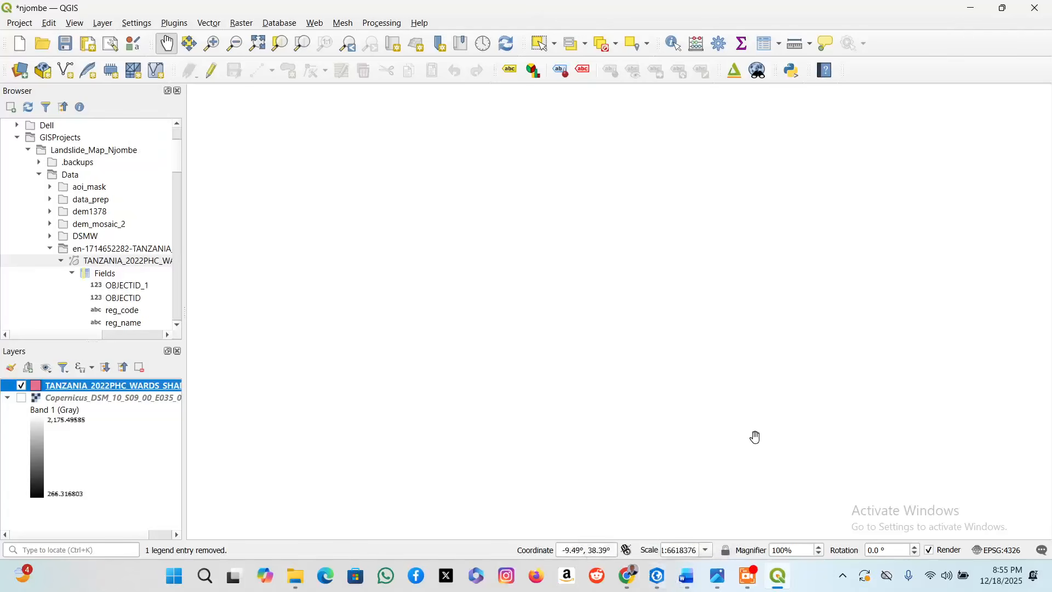
drag(700, 428, 721, 380)
scroll(721, 380, up, 2)
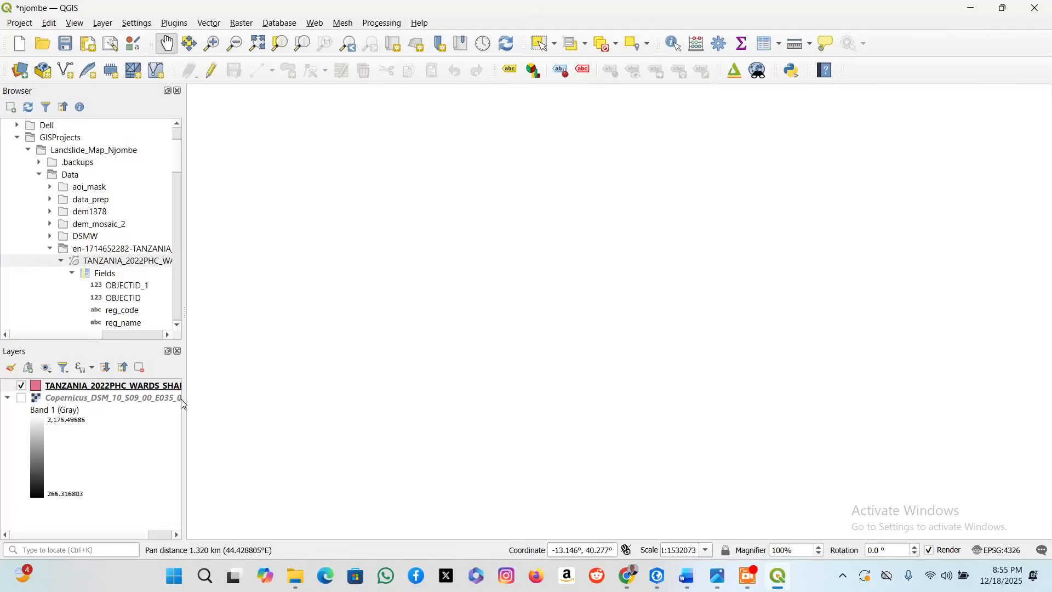
Display the Copernicus DEM layer at its full extent, then hide it and leave the wards layer switched on.
drag(185, 400, 279, 413)
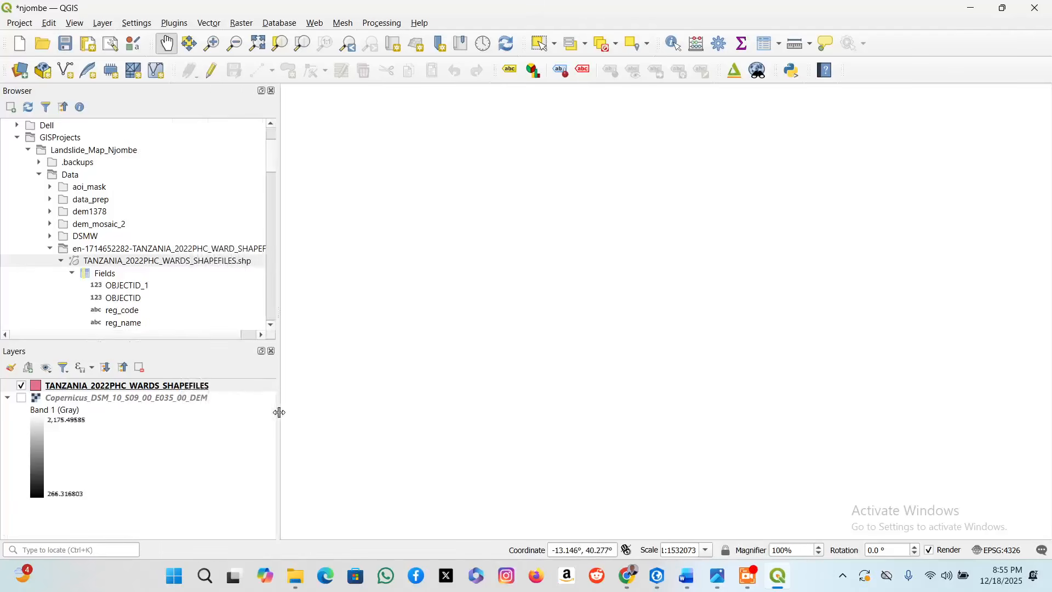
click(24, 401)
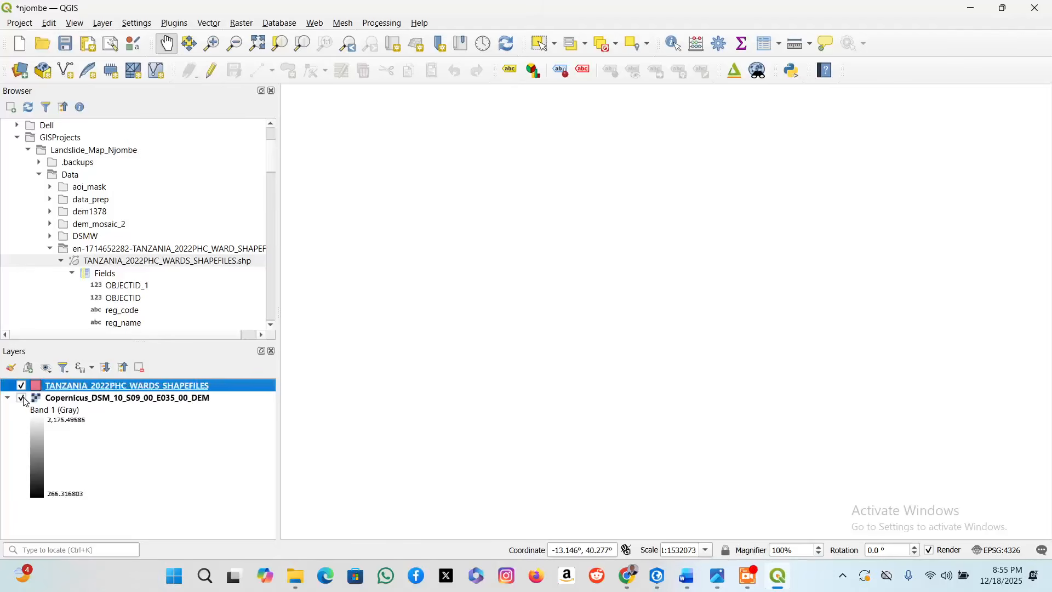
right_click(122, 398)
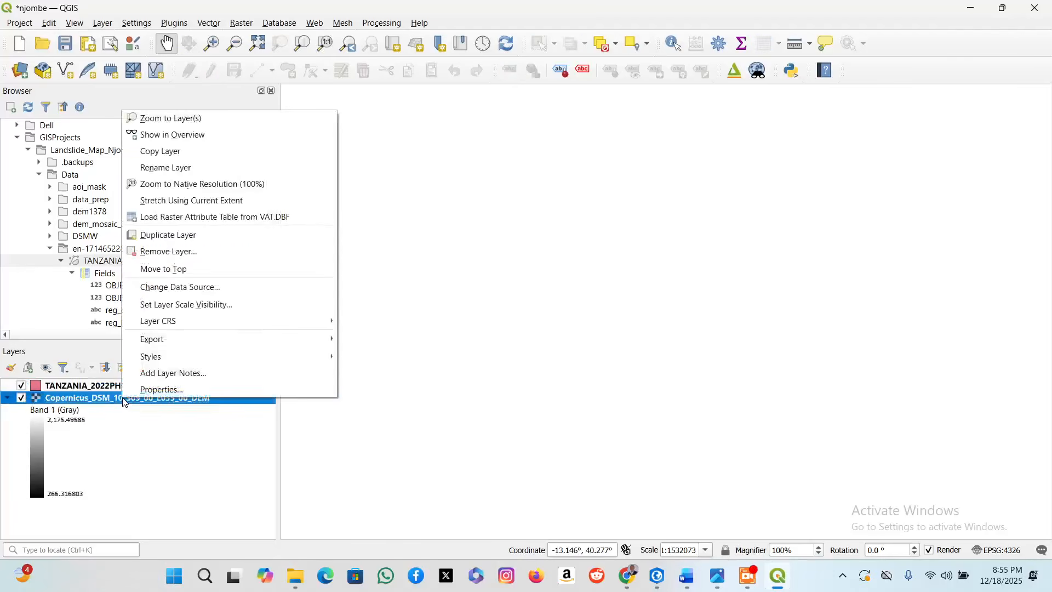
click(220, 119)
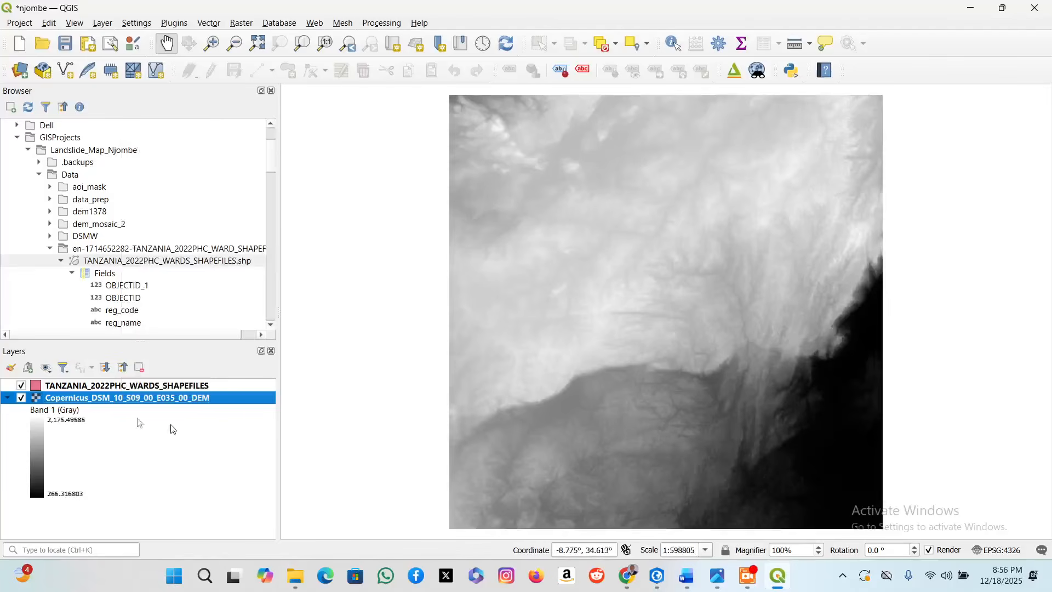
click(22, 398)
click(22, 386)
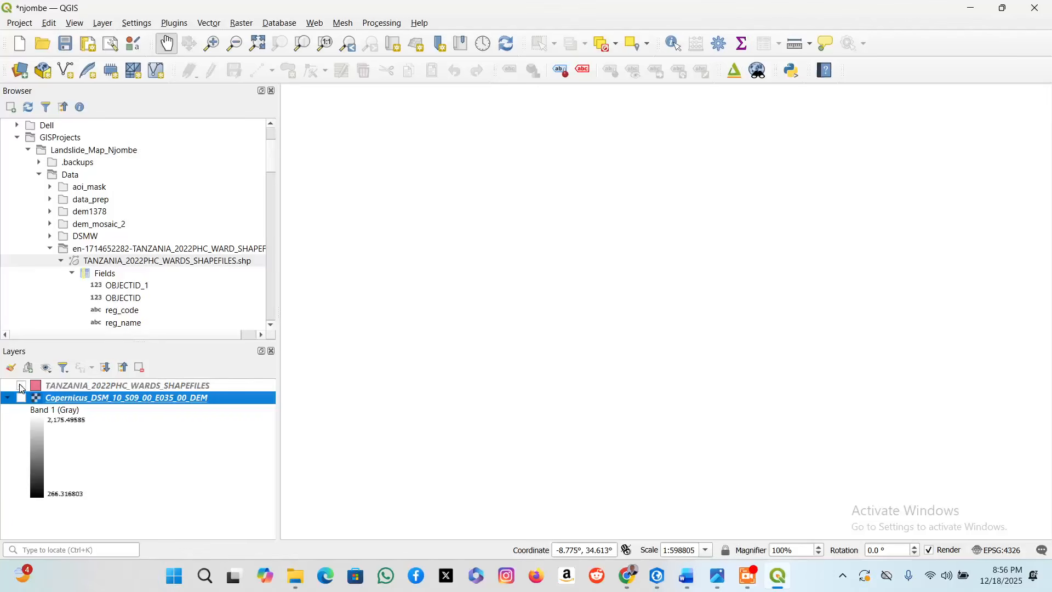
click(22, 386)
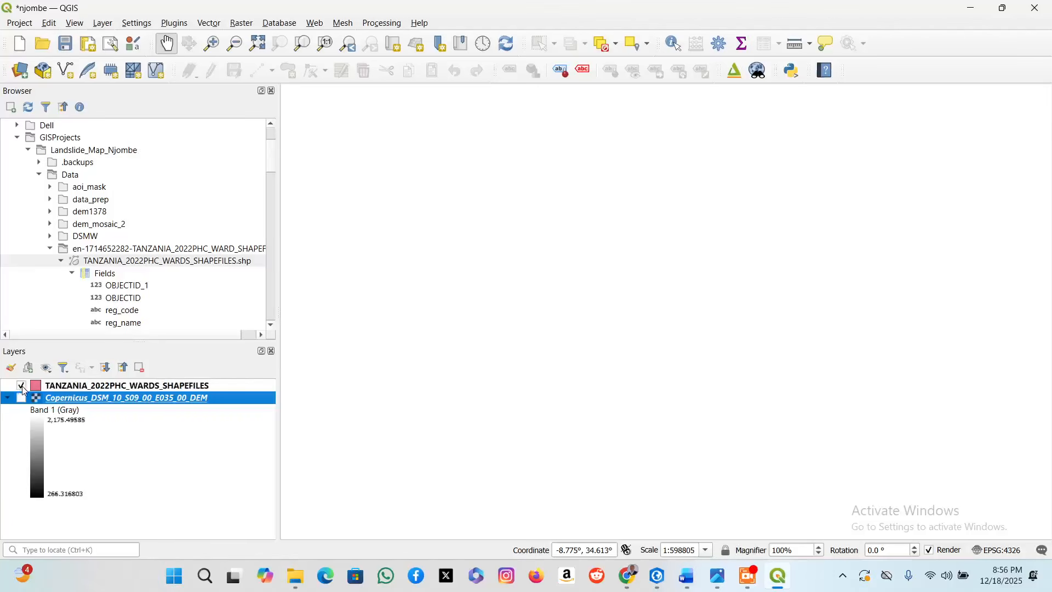
Start a new project, discarding the current one's changes, and load the TANZANIA_2022PHC_WARDS_SHAPEFILES shapefile from File Explorer.
key(ctrl+n)
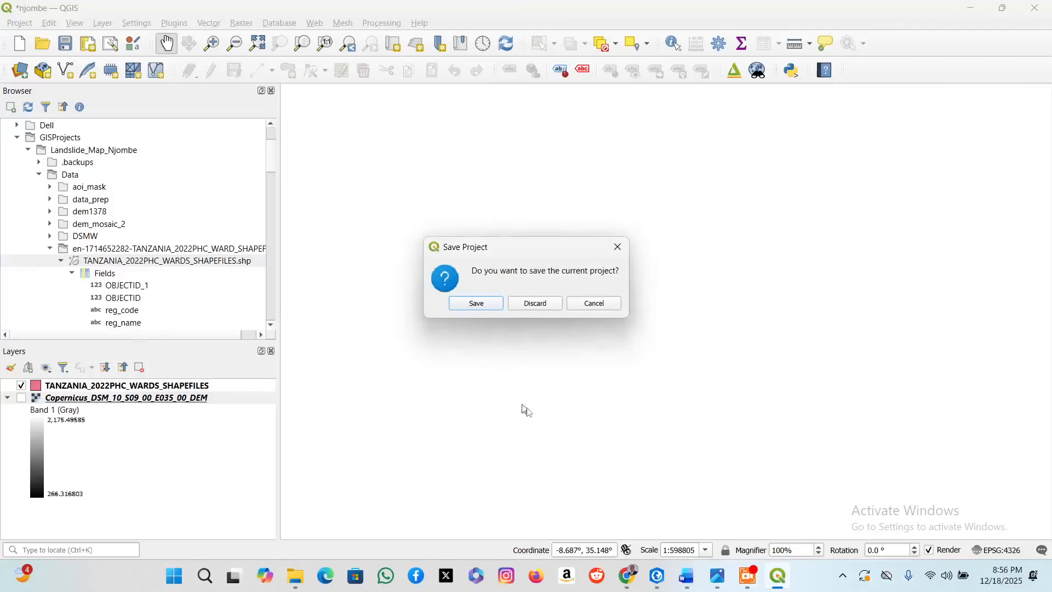
click(530, 305)
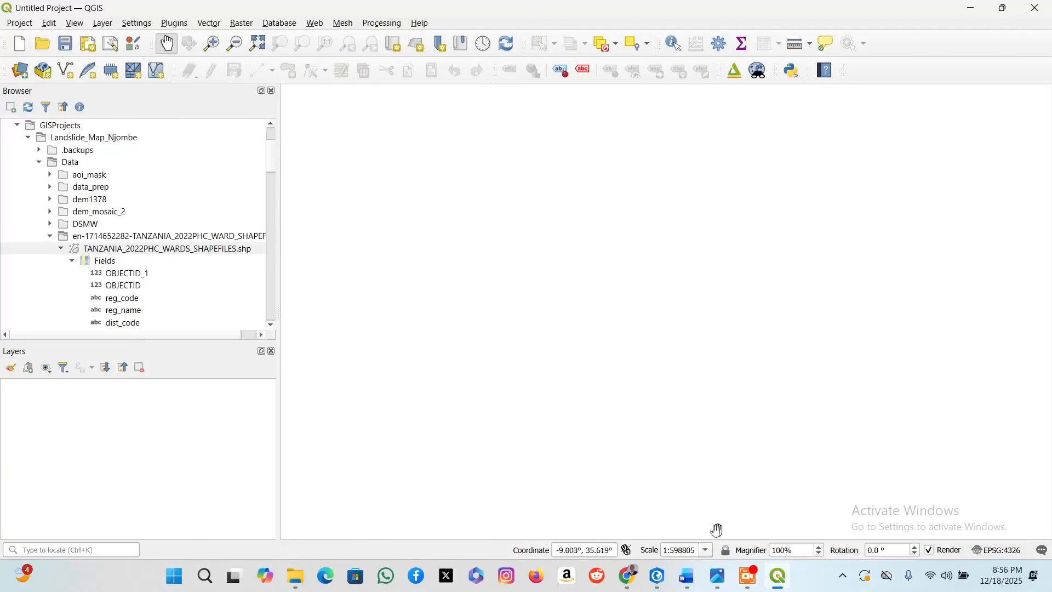
click(290, 575)
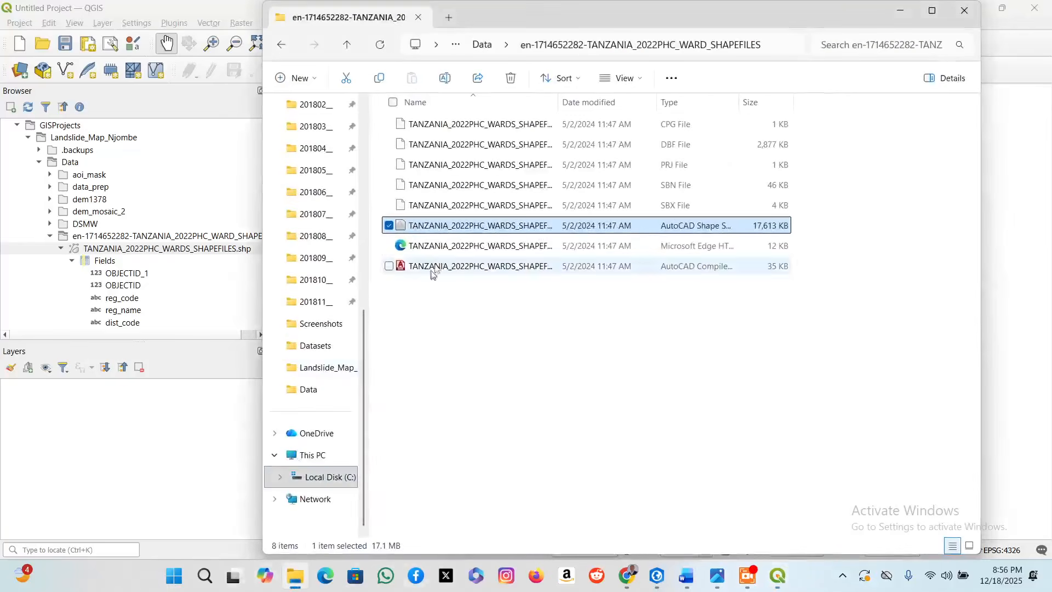
drag(445, 225, 1011, 290)
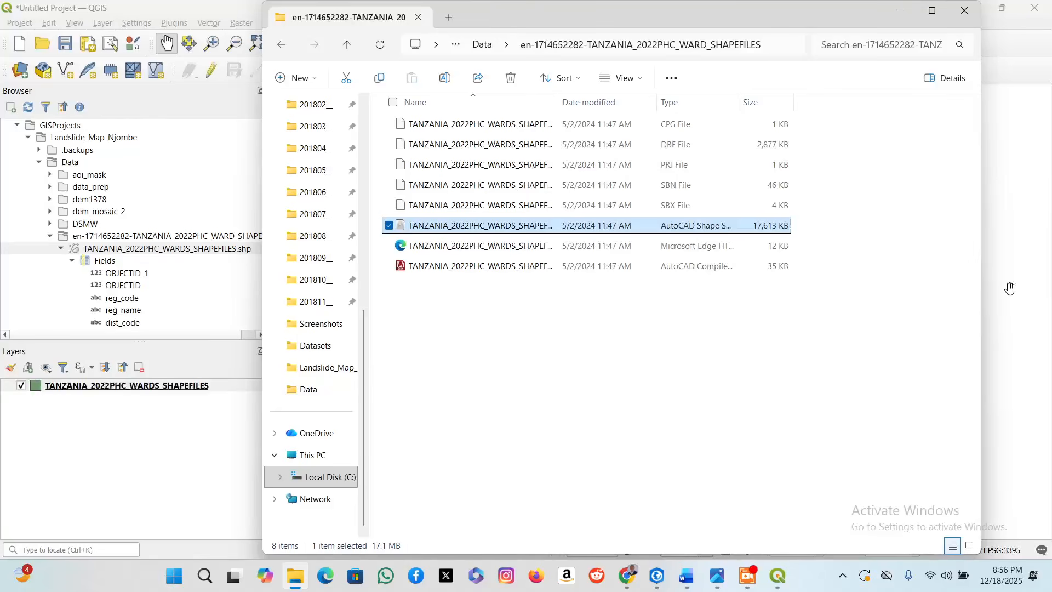
click(900, 11)
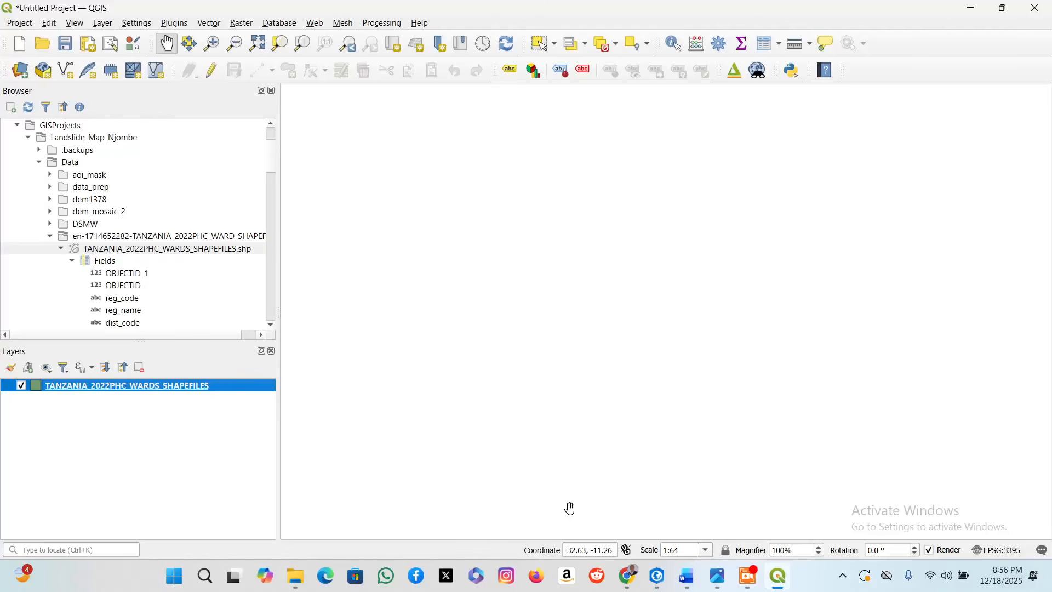
right_click(162, 387)
click(251, 71)
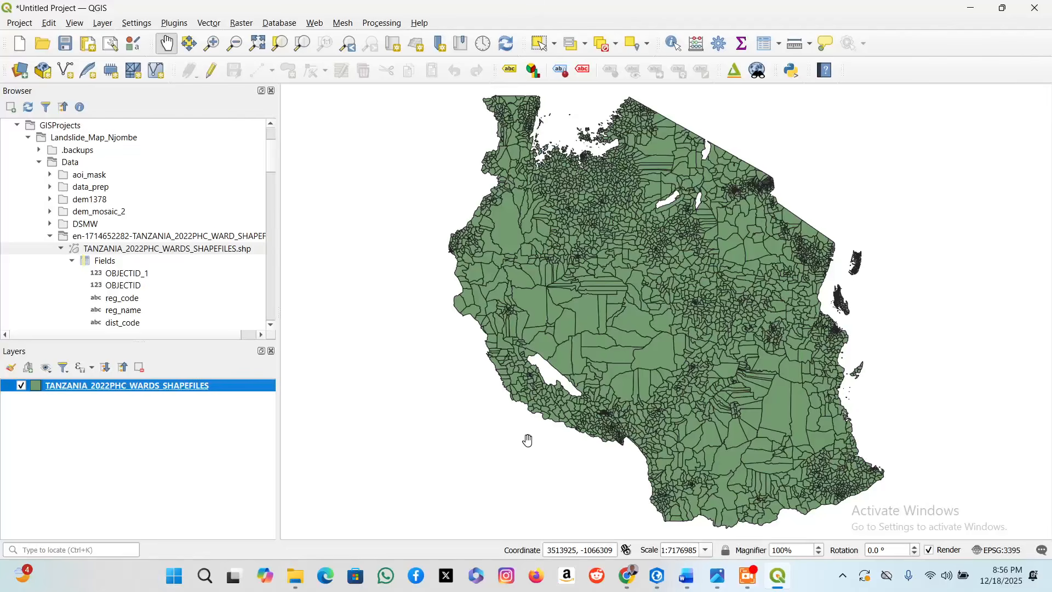
Set the project's coordinate reference system to WGS 84 (EPSG:4326).
click(989, 553)
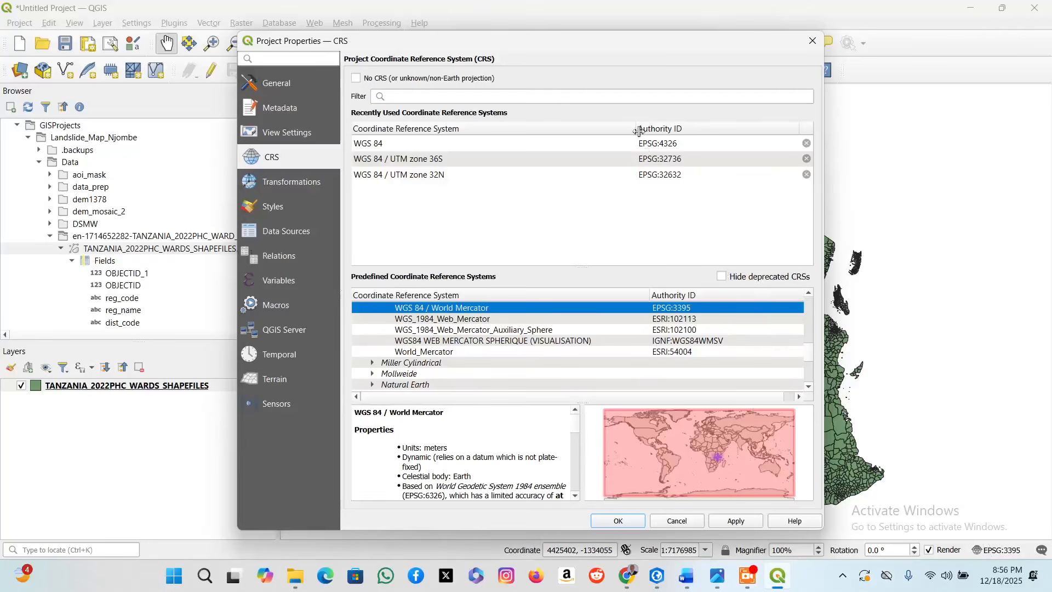
click(651, 143)
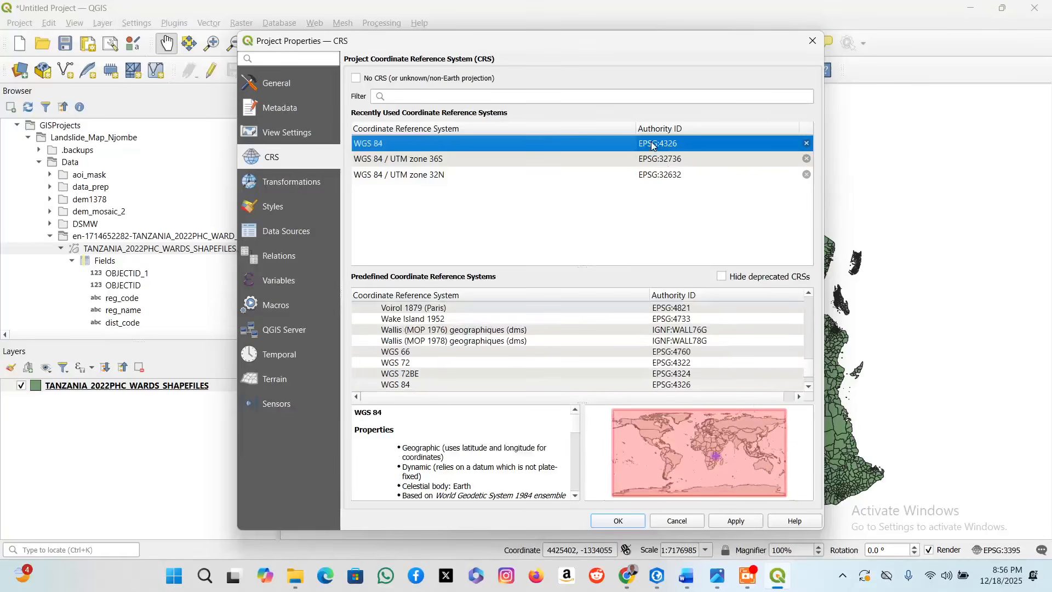
click(630, 525)
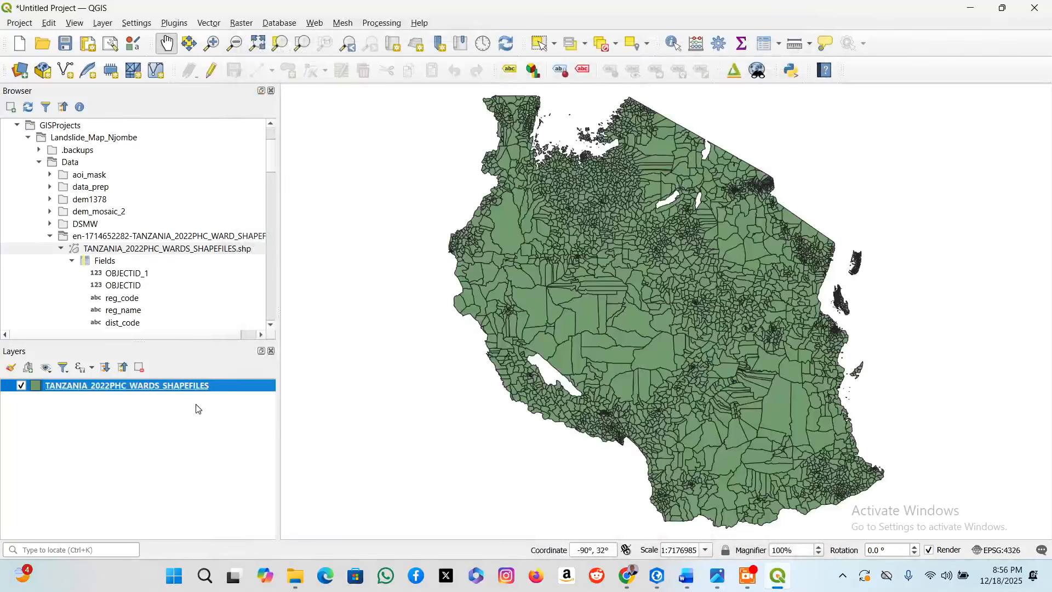
Filter the wards layer with the provider query "reg_name" = 'Njombe' and apply it to the layer.
right_click(192, 388)
click(222, 373)
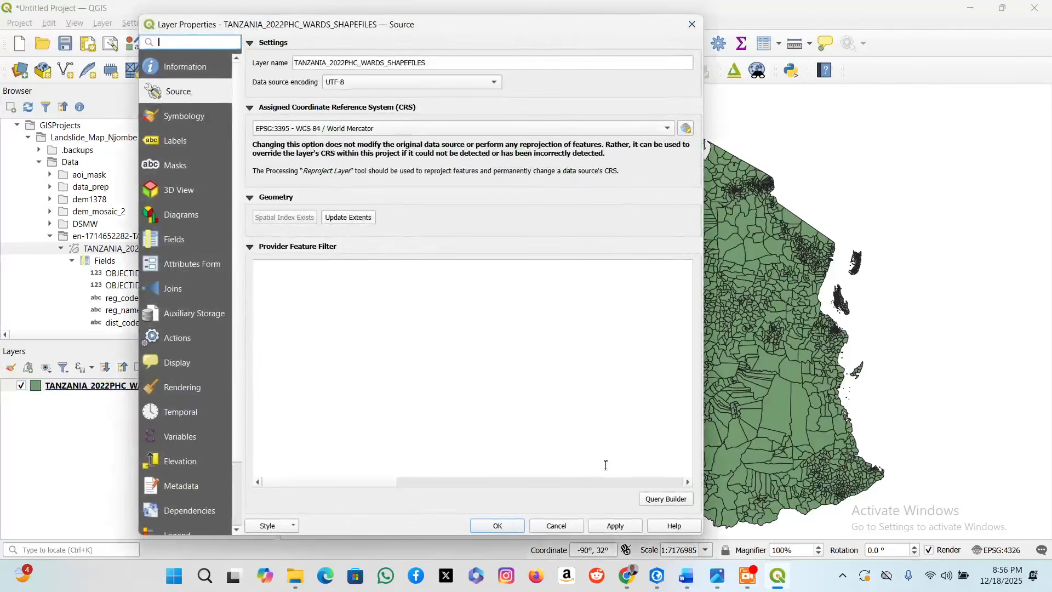
click(669, 499)
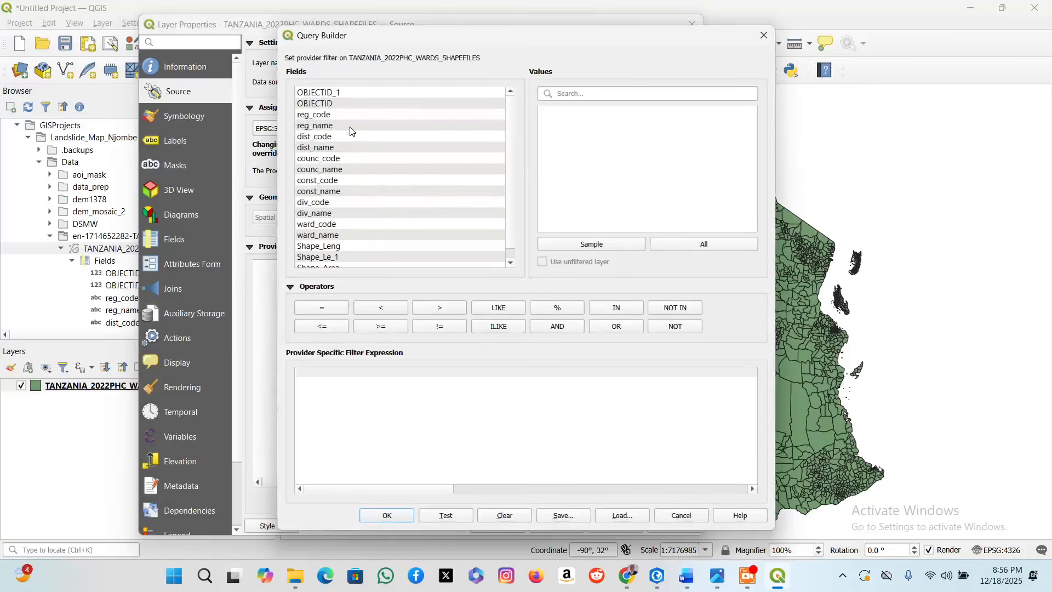
double_click(327, 127)
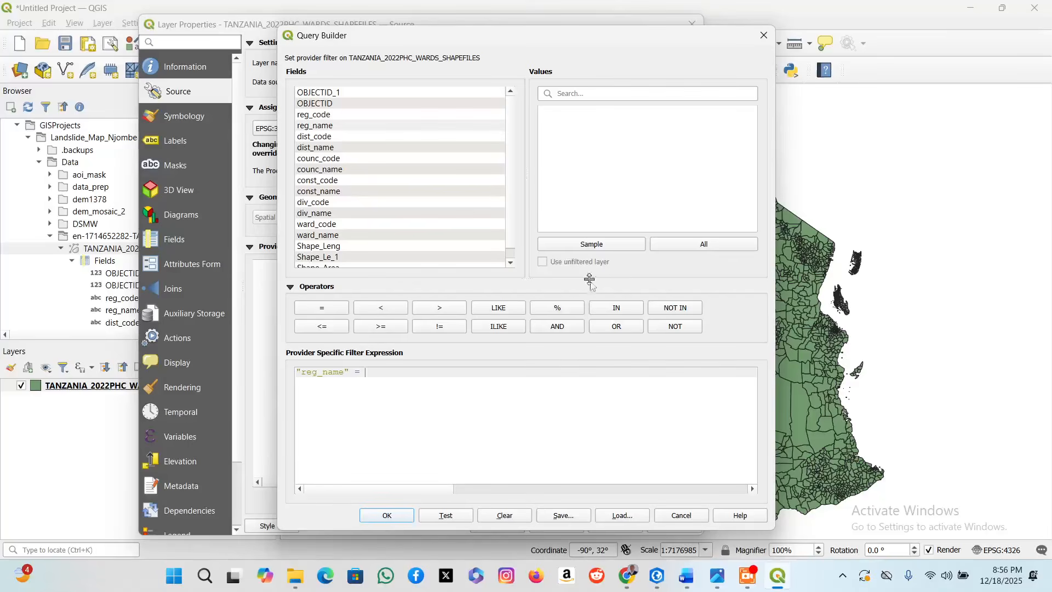
click(704, 245)
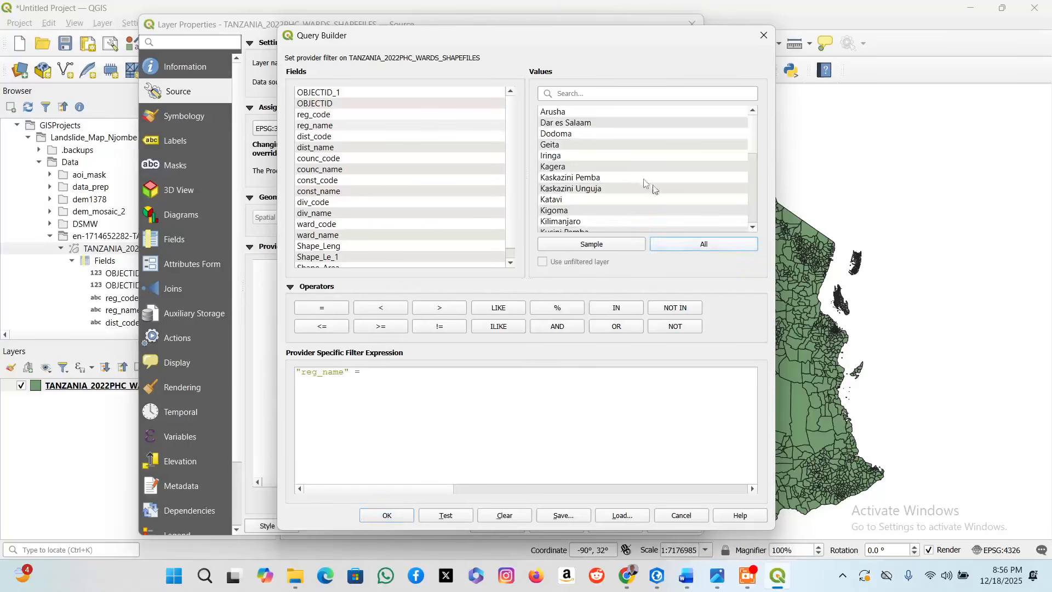
scroll(613, 159, down, 3)
scroll(587, 192, down, 2)
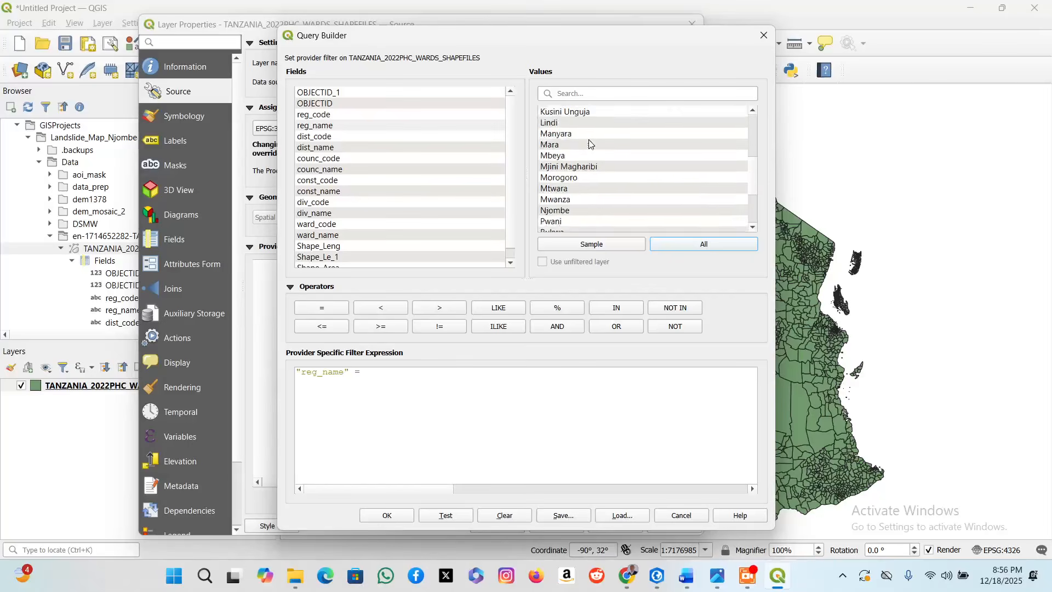
double_click(577, 178)
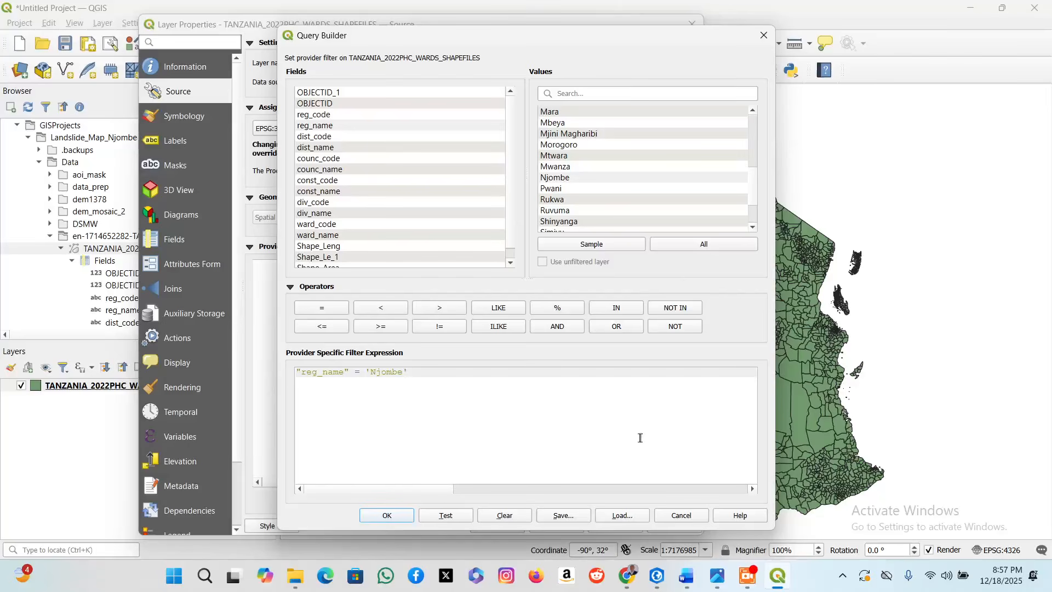
click(385, 516)
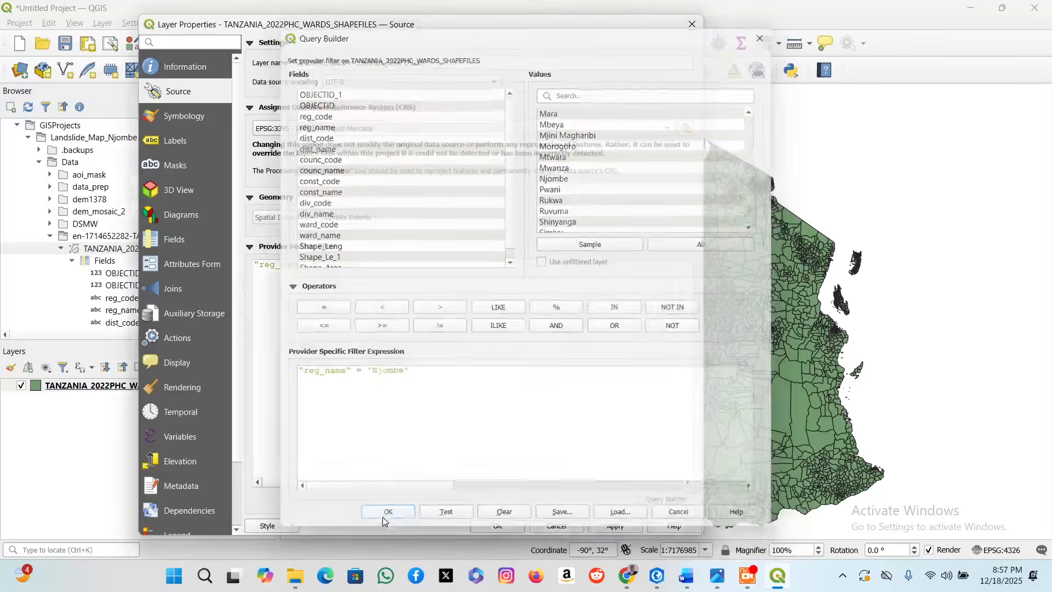
click(493, 525)
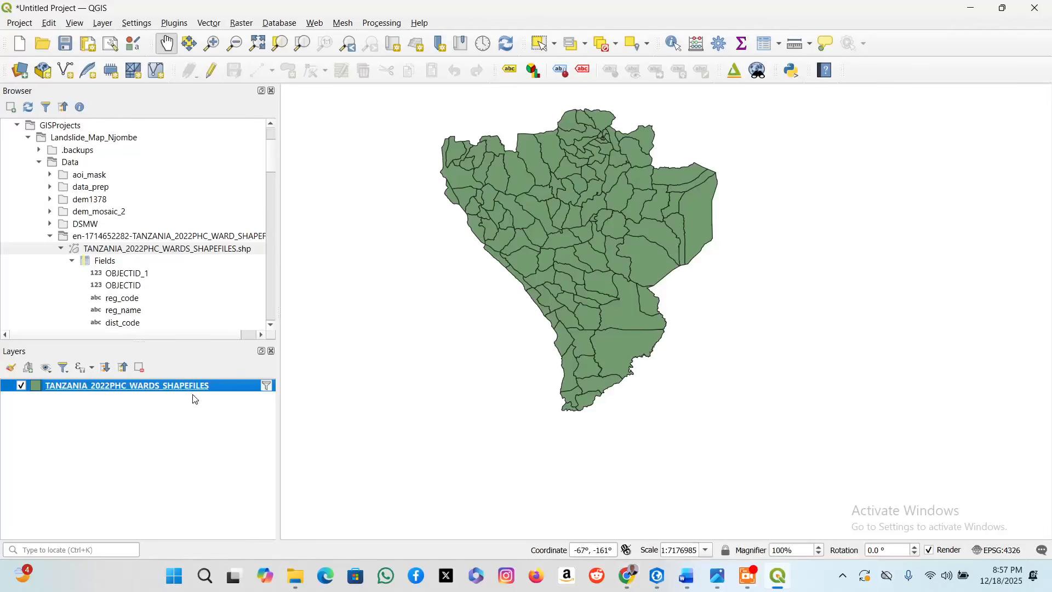
Replace the filtered wards layer with a fresh copy of the TANZANIA_2022PHC_WARDS_SHAPEFILES shapefile from File Explorer and zoom to it.
right_click(245, 394)
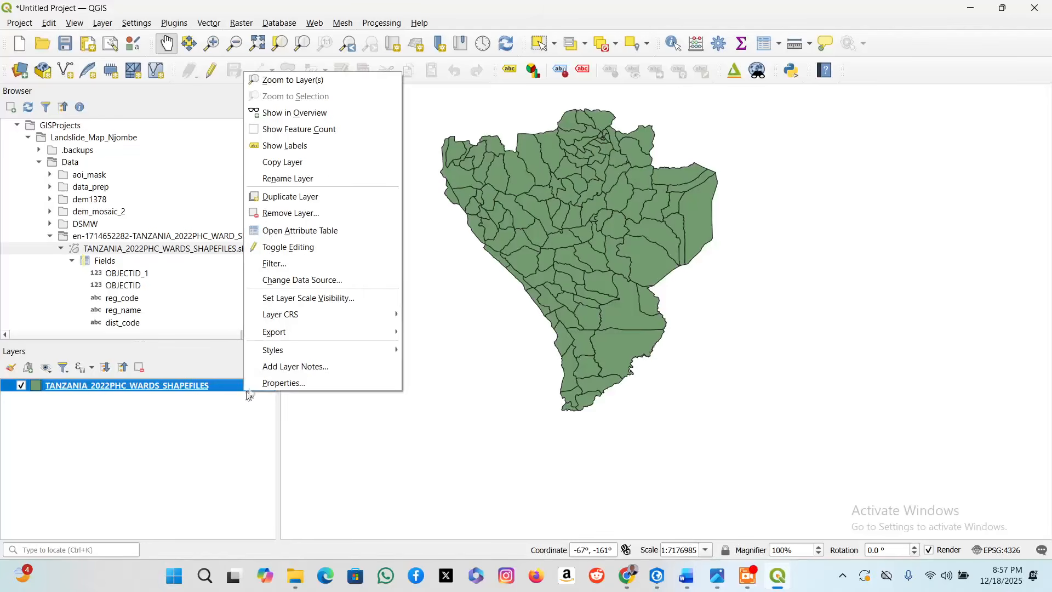
click(264, 212)
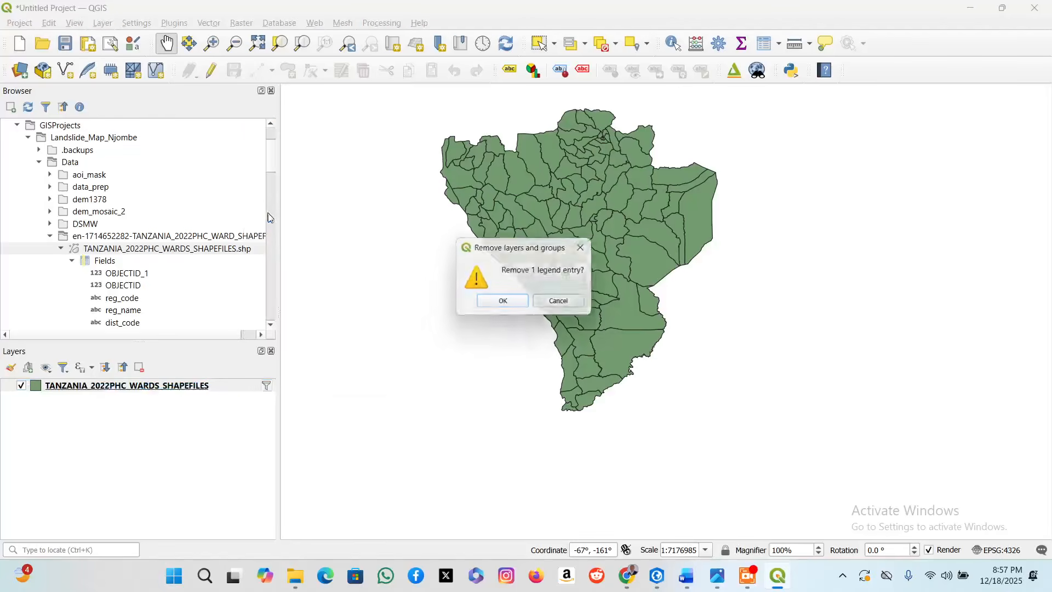
click(508, 302)
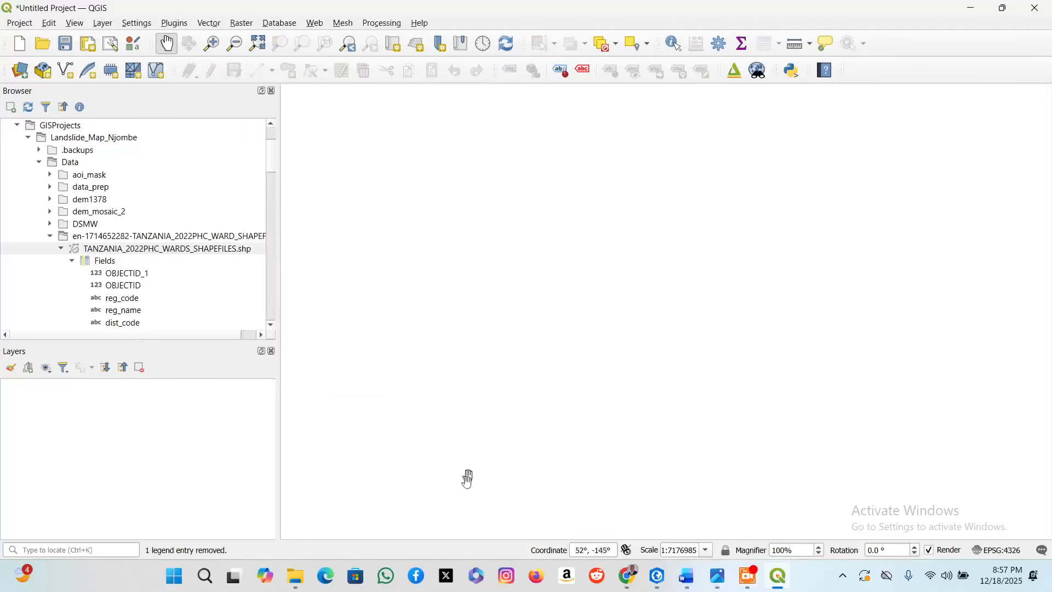
click(295, 575)
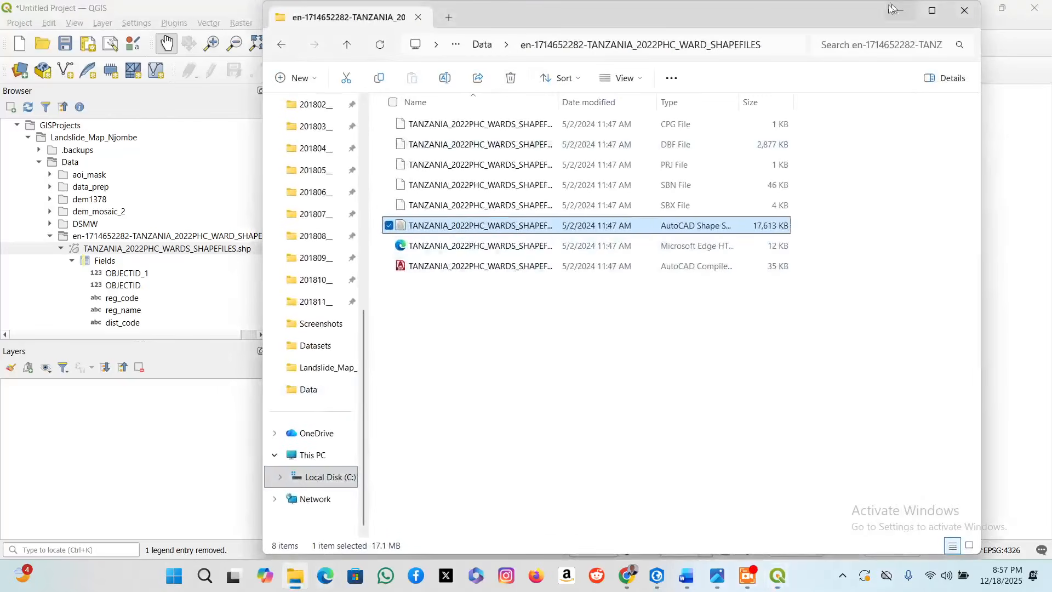
drag(759, 1, 759, 255)
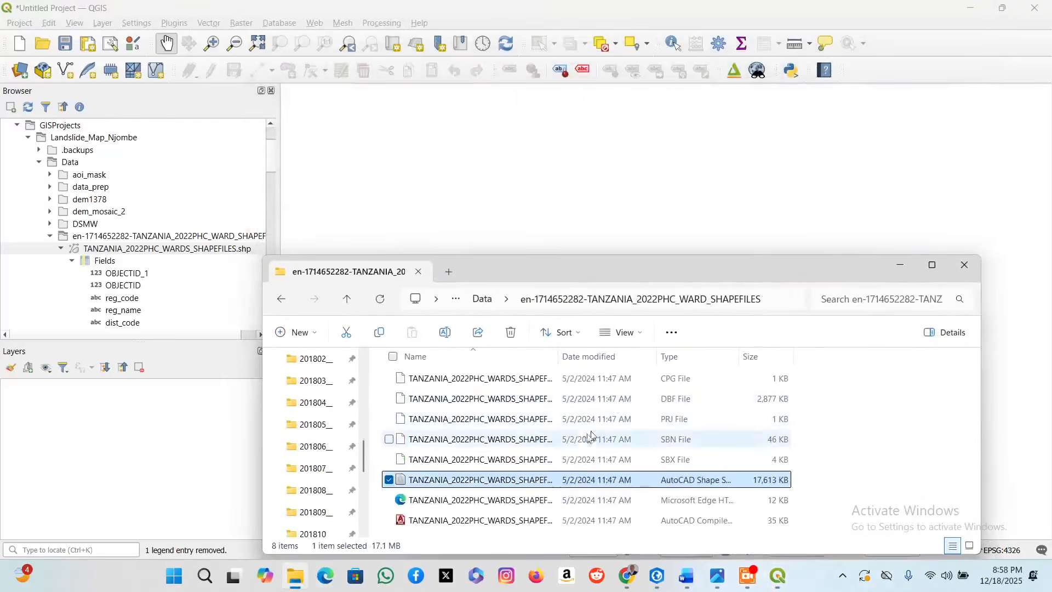
drag(543, 482, 552, 189)
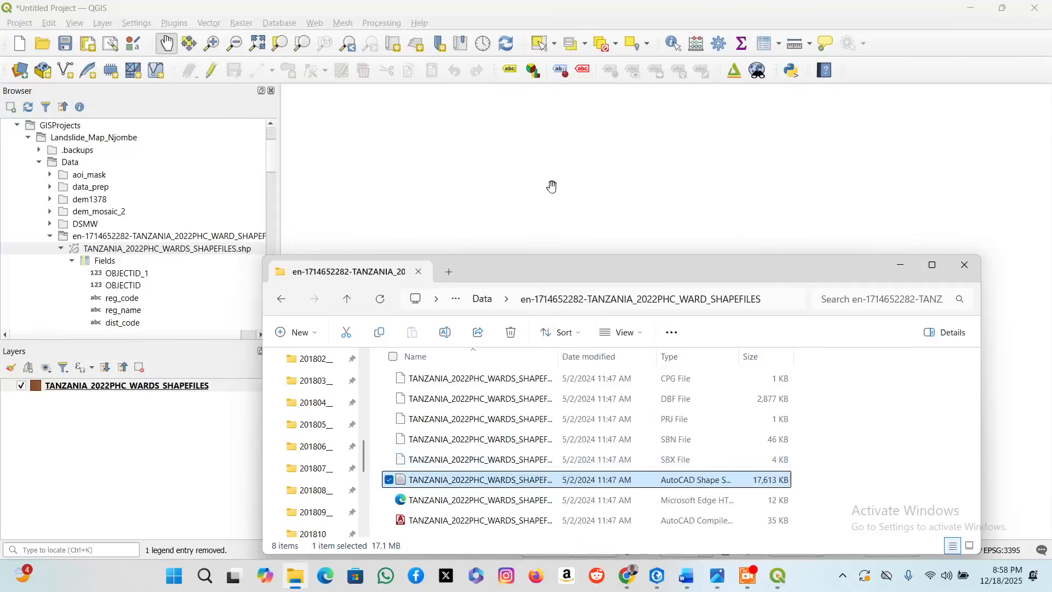
click(900, 265)
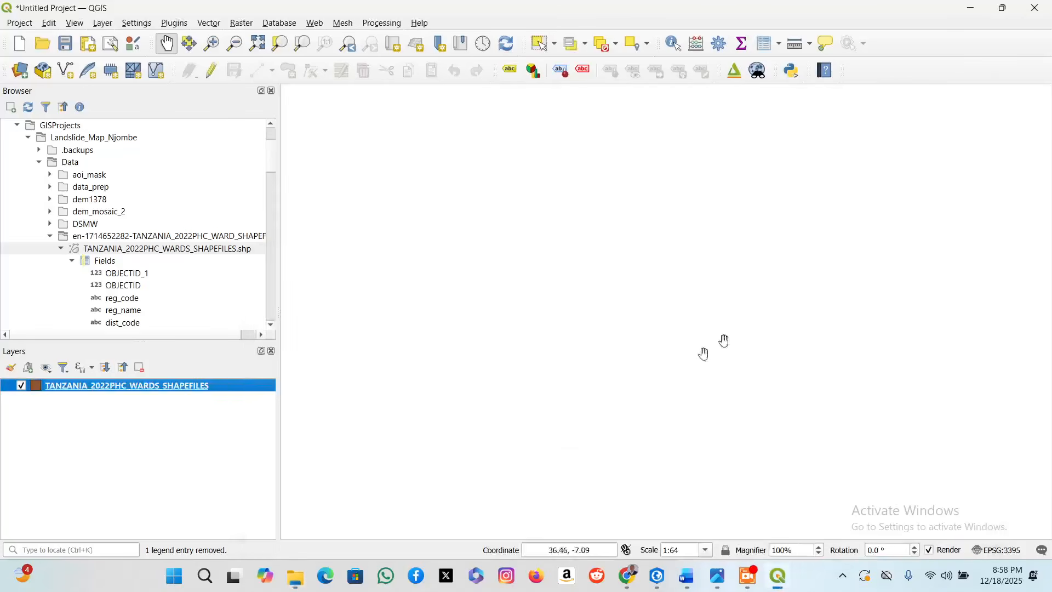
right_click(220, 385)
click(265, 81)
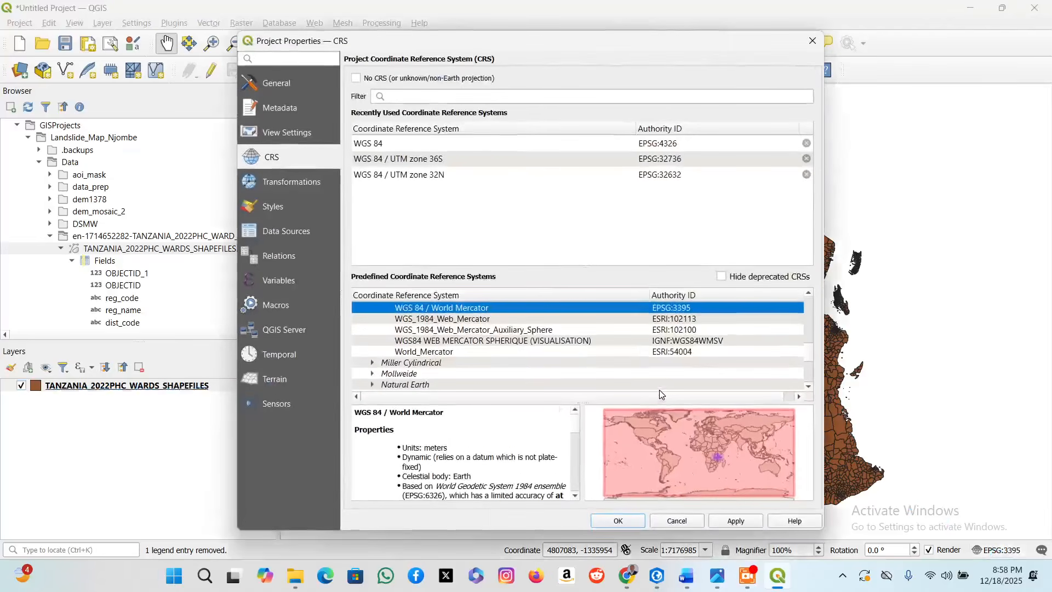
Try WGS 84 / UTM zone 36S (EPSG:32736) as the project coordinate reference system, change it to WGS 84 (EPSG:4326), and zoom to the layer.
click(684, 159)
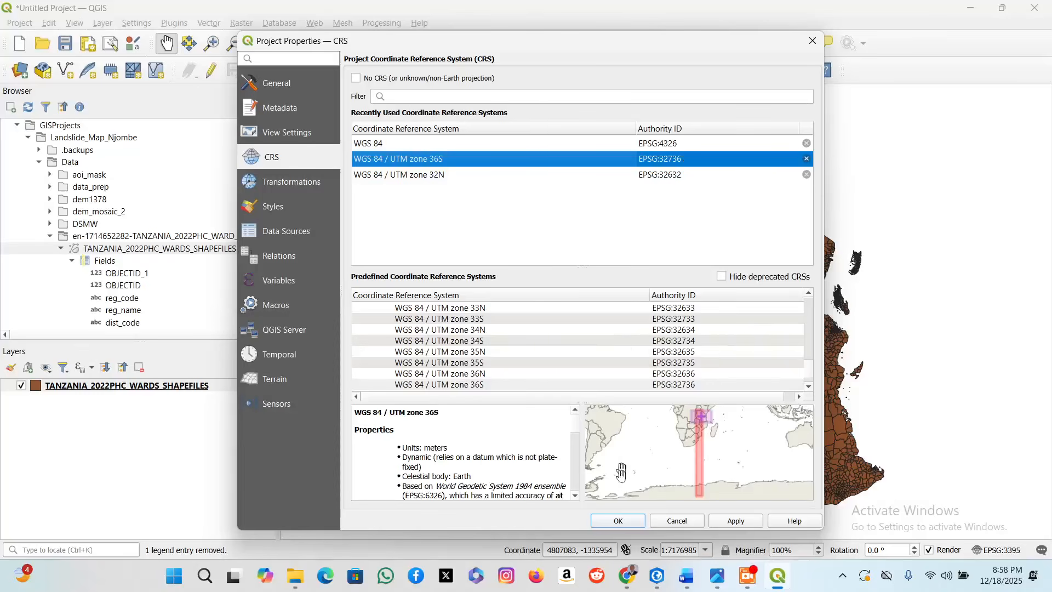
click(622, 520)
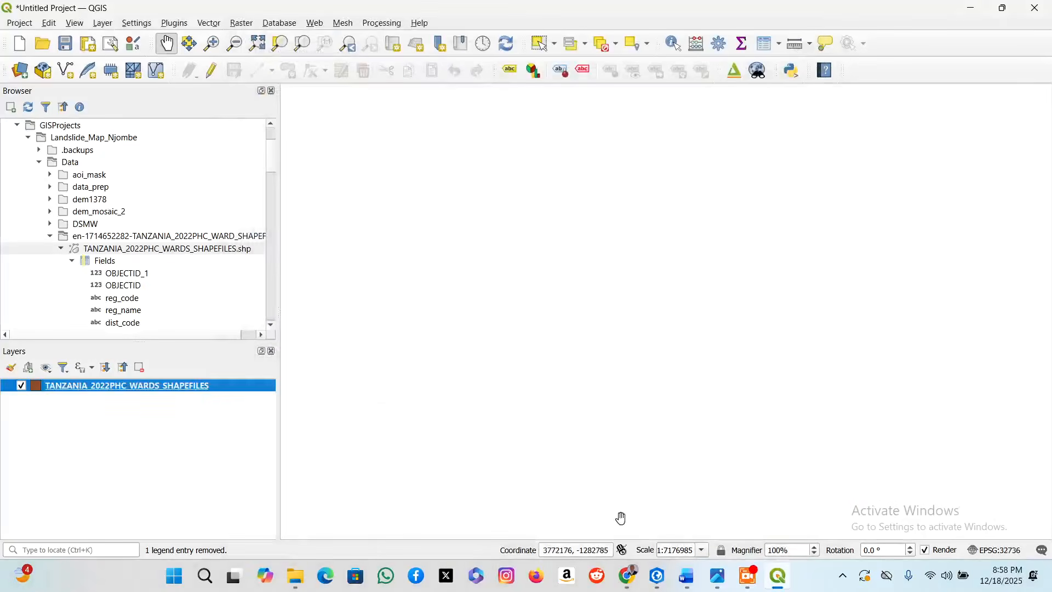
click(994, 550)
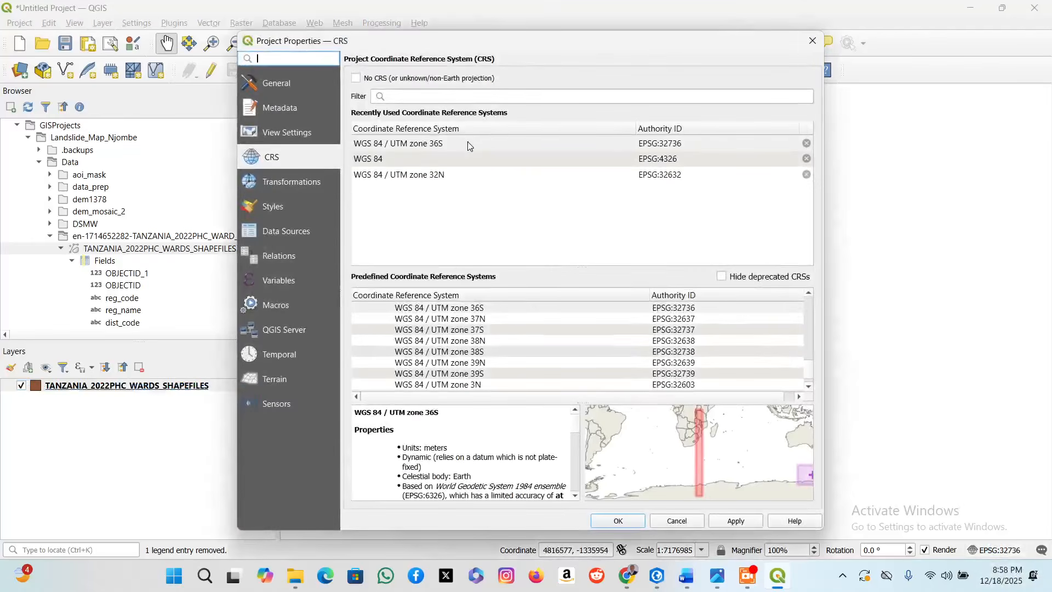
click(613, 160)
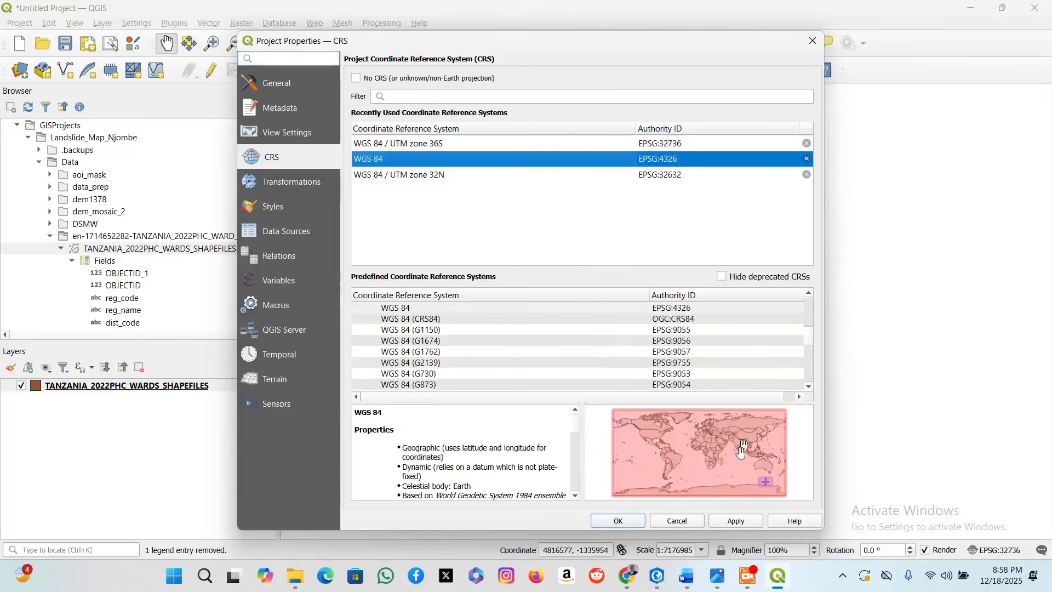
click(640, 521)
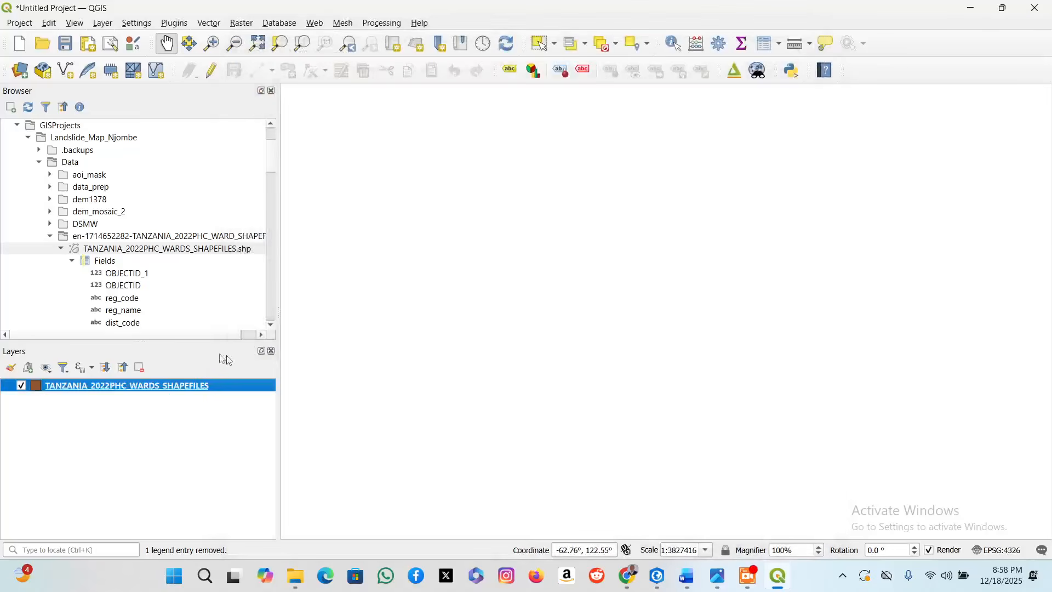
right_click(223, 388)
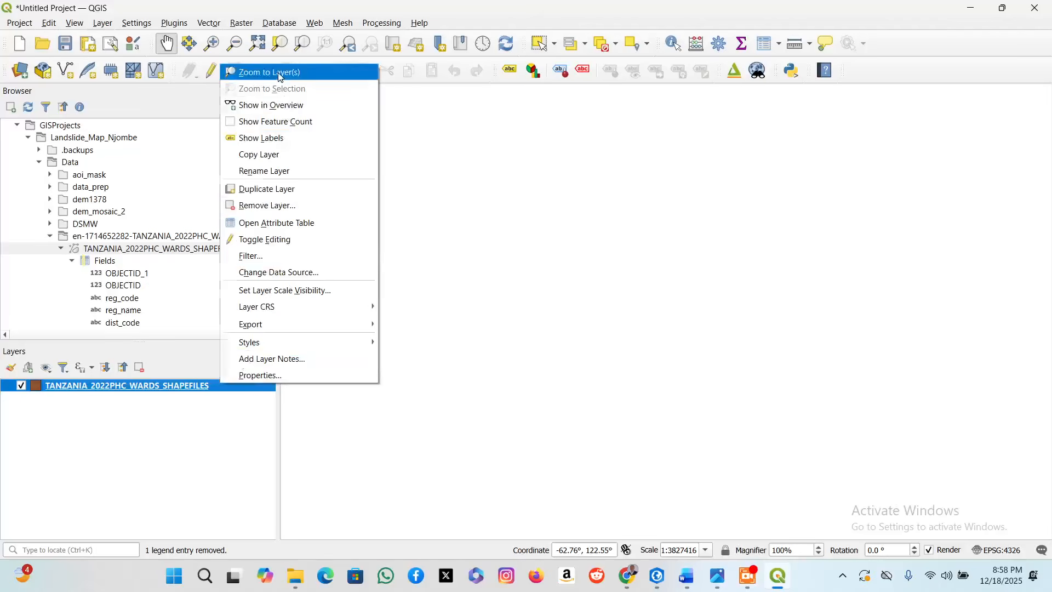
click(294, 70)
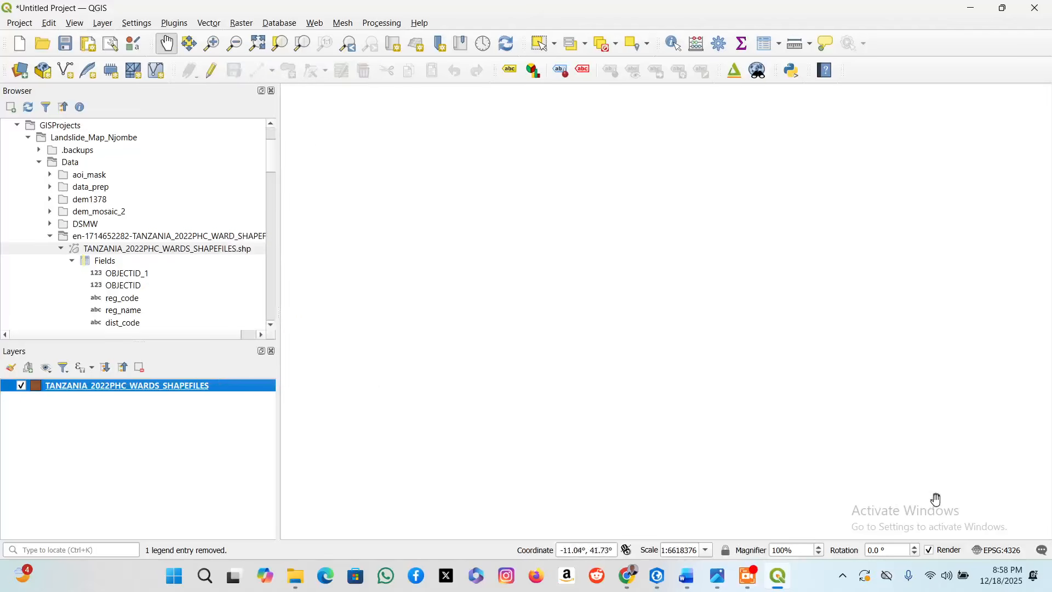
click(981, 550)
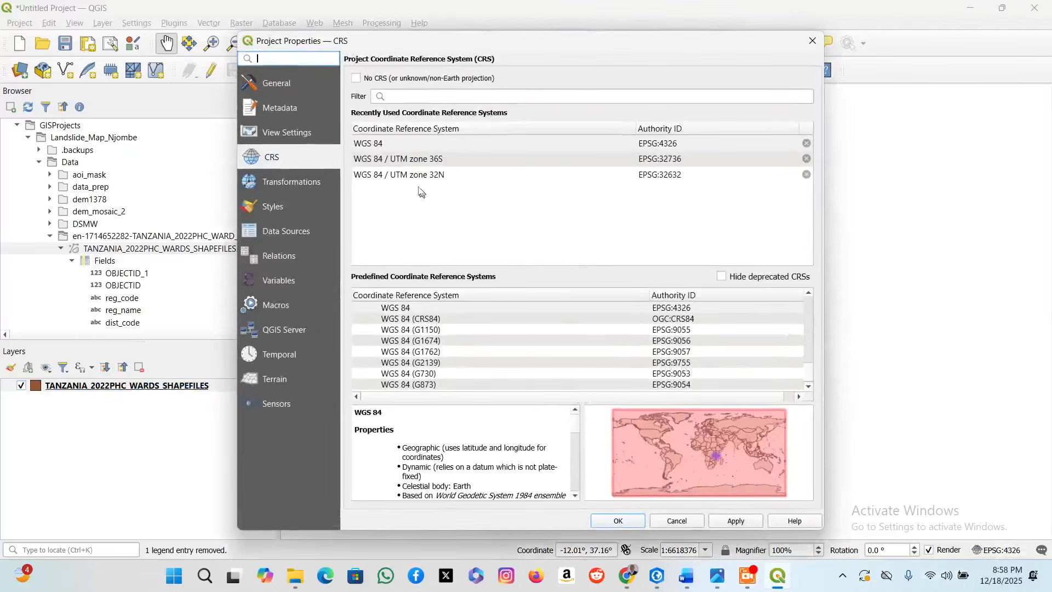
click(813, 41)
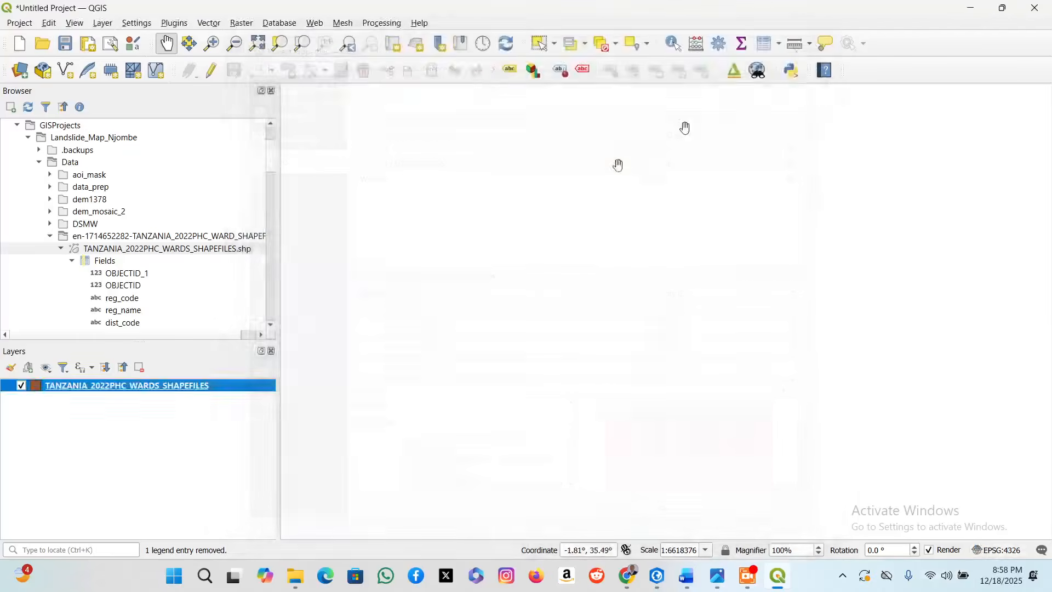
Remove the wards layer, load the TANZANIA_2022PHC_WARDS_SHAPEFILES shapefile from File Explorer once more, and zoom to the layer.
right_click(227, 385)
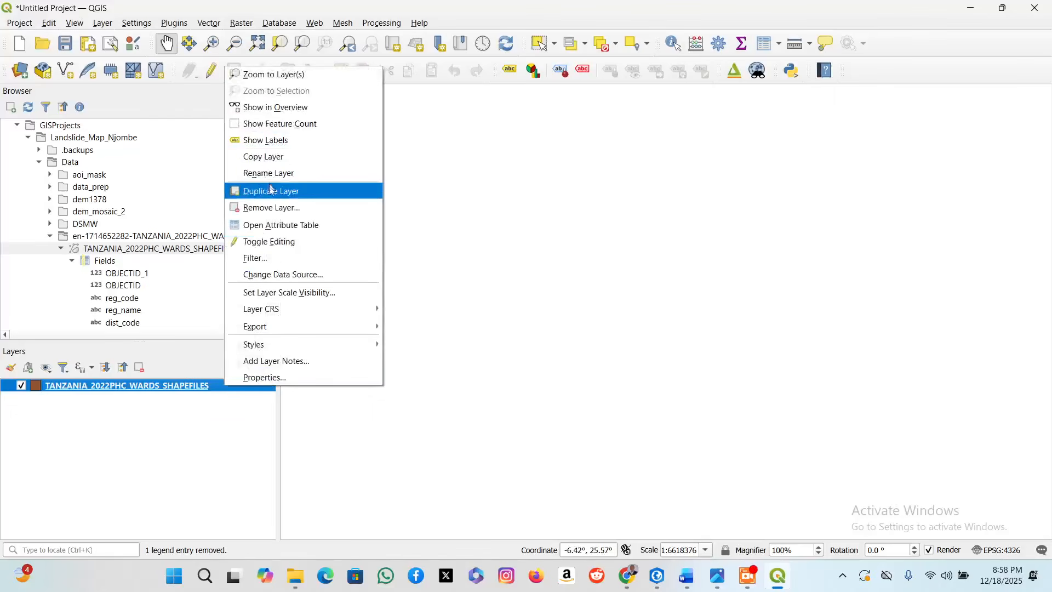
click(271, 207)
click(505, 303)
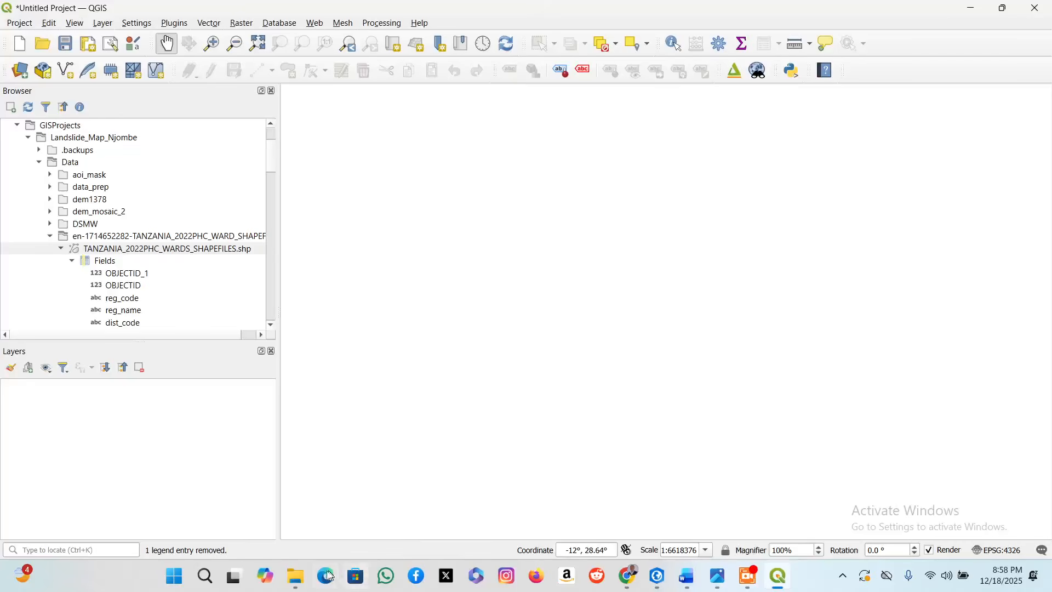
click(295, 575)
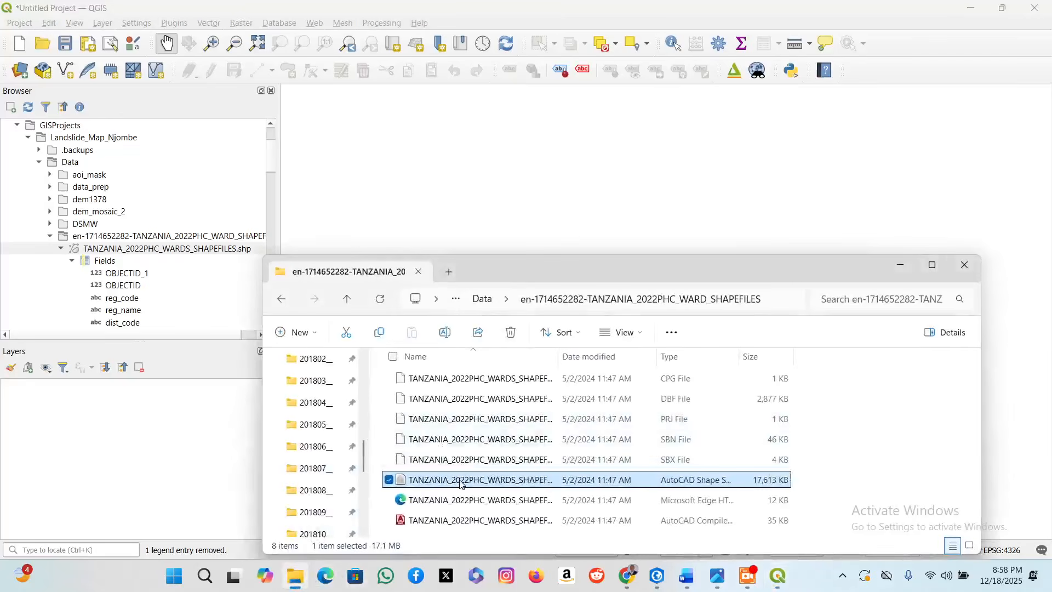
drag(461, 483, 475, 218)
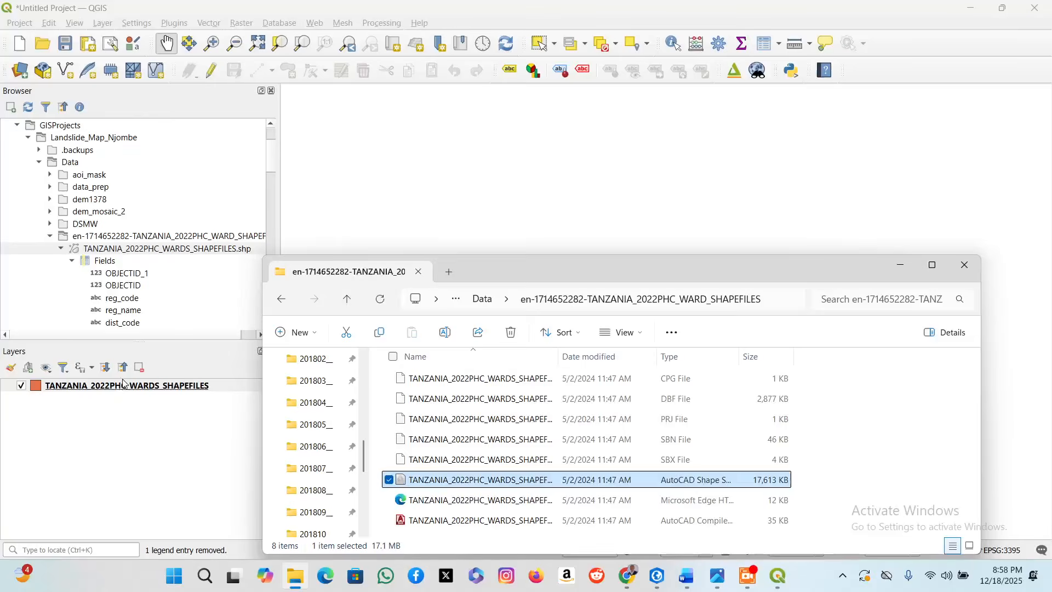
click(123, 385)
right_click(124, 387)
click(227, 80)
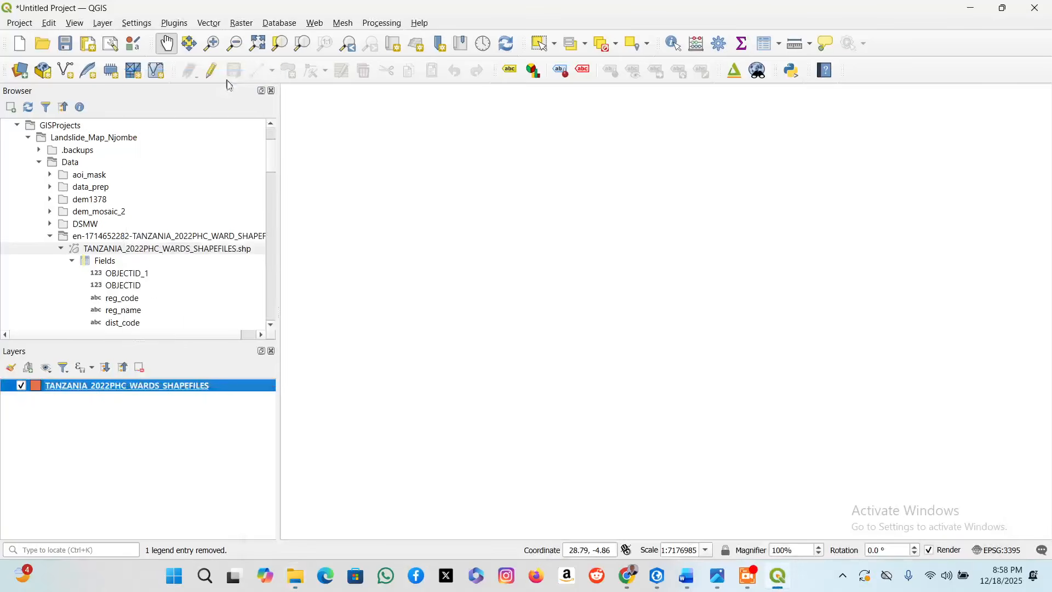
Open the query builder for the reloaded wards layer's provider feature filter.
right_click(197, 388)
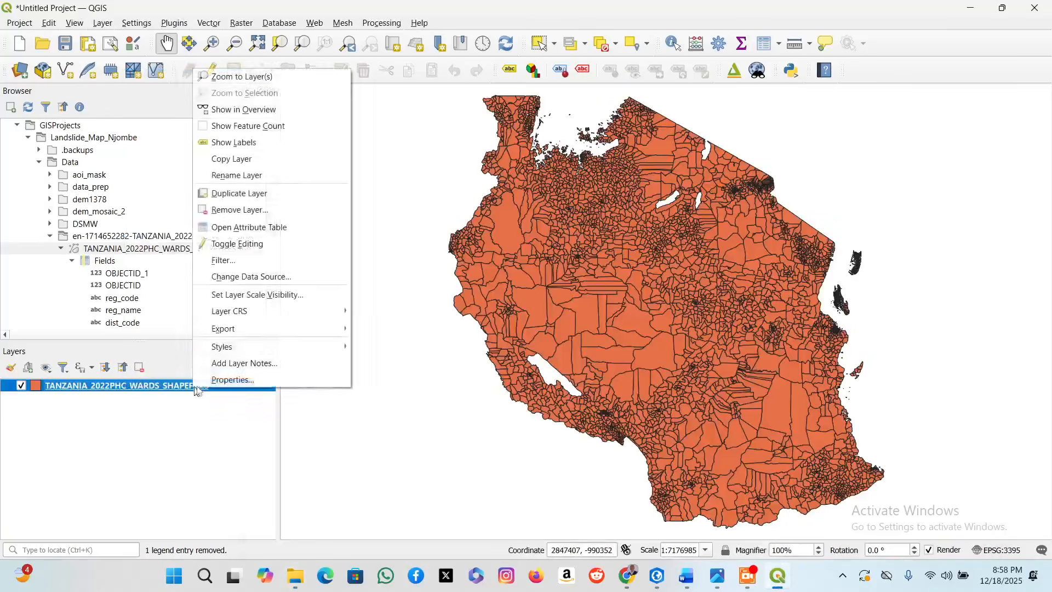
click(231, 379)
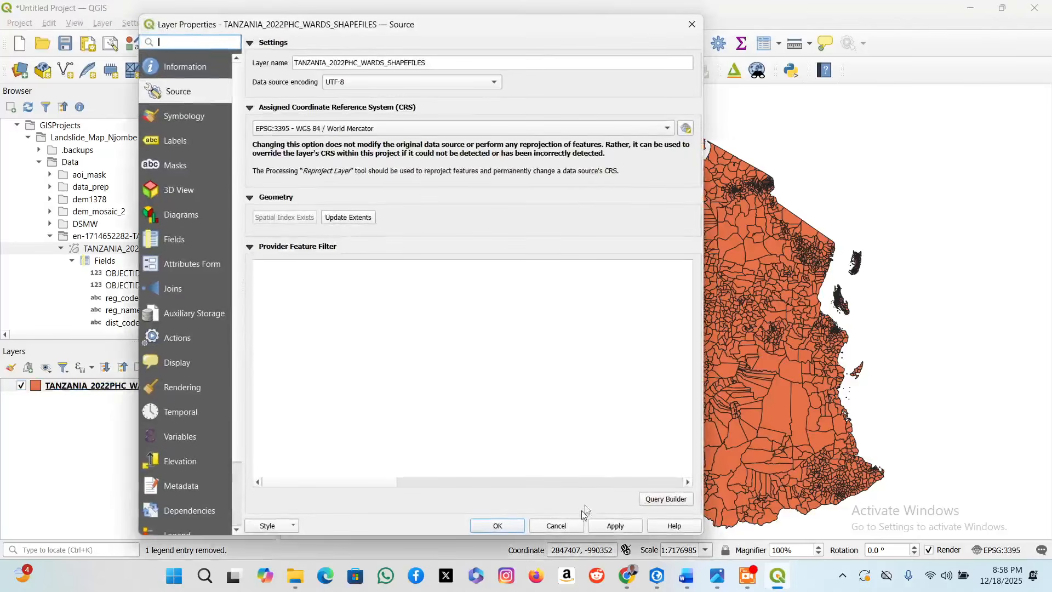
click(668, 499)
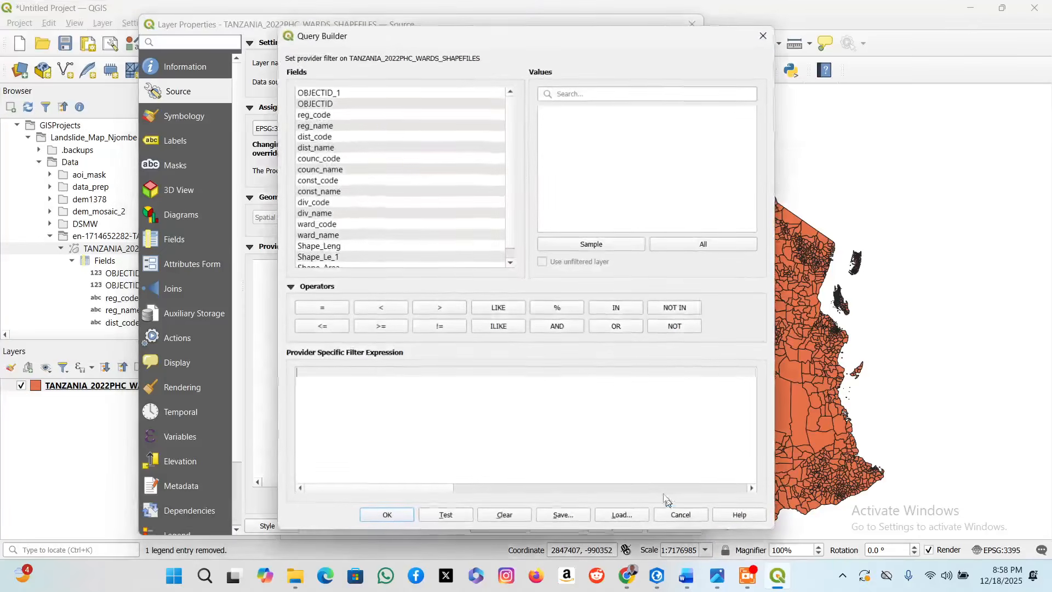
Filter the TANZANIA_2022PHC_WARDS_SHAPEFILES layer with the expression "reg_name" = 'Njombe' and apply the layer properties.
click(322, 127)
double_click(322, 127)
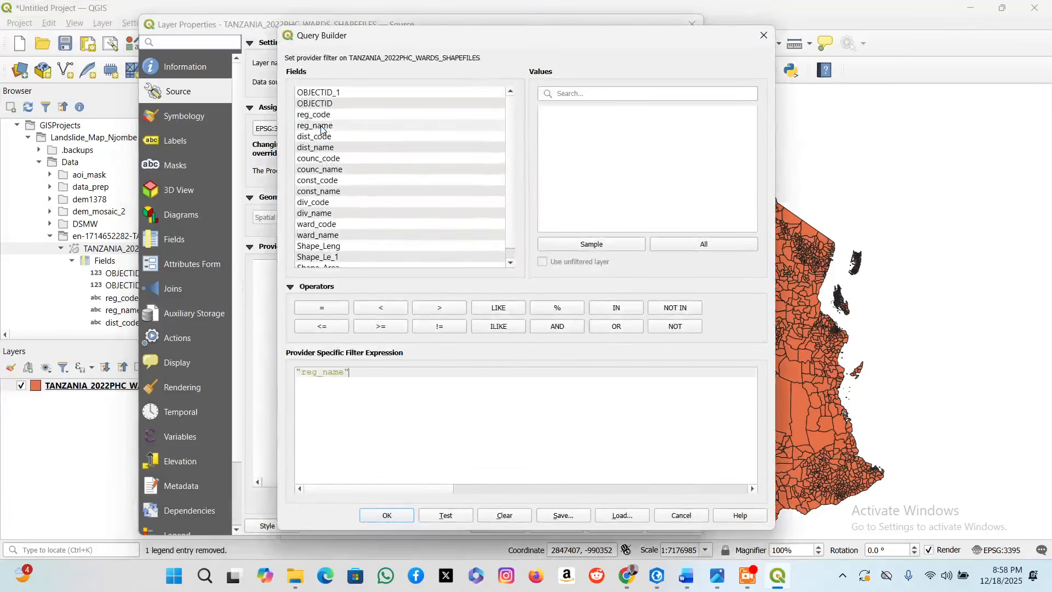
click(342, 310)
click(703, 245)
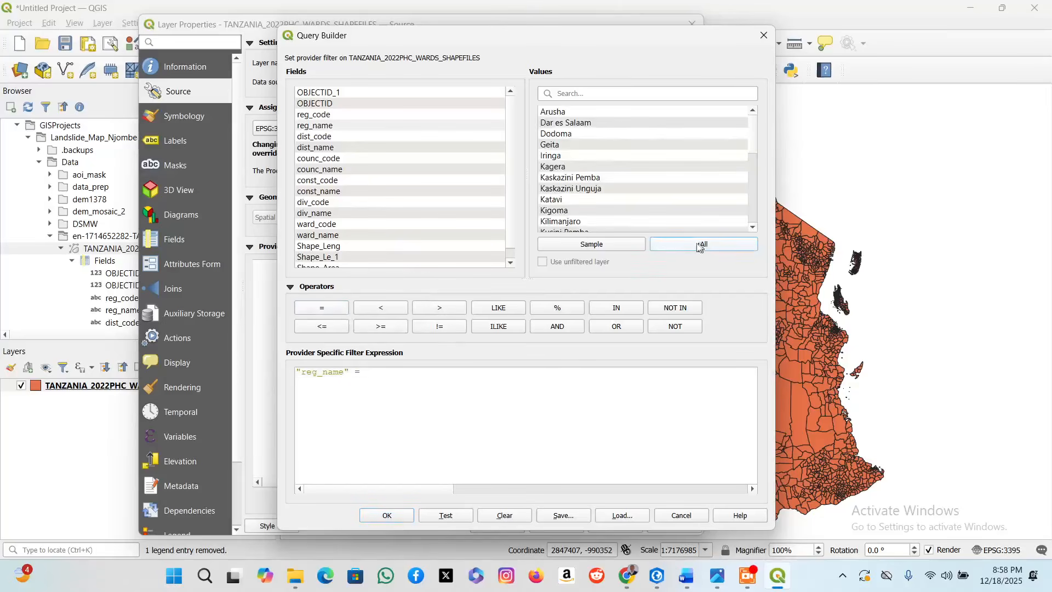
scroll(600, 189, down, 1)
scroll(602, 192, down, 4)
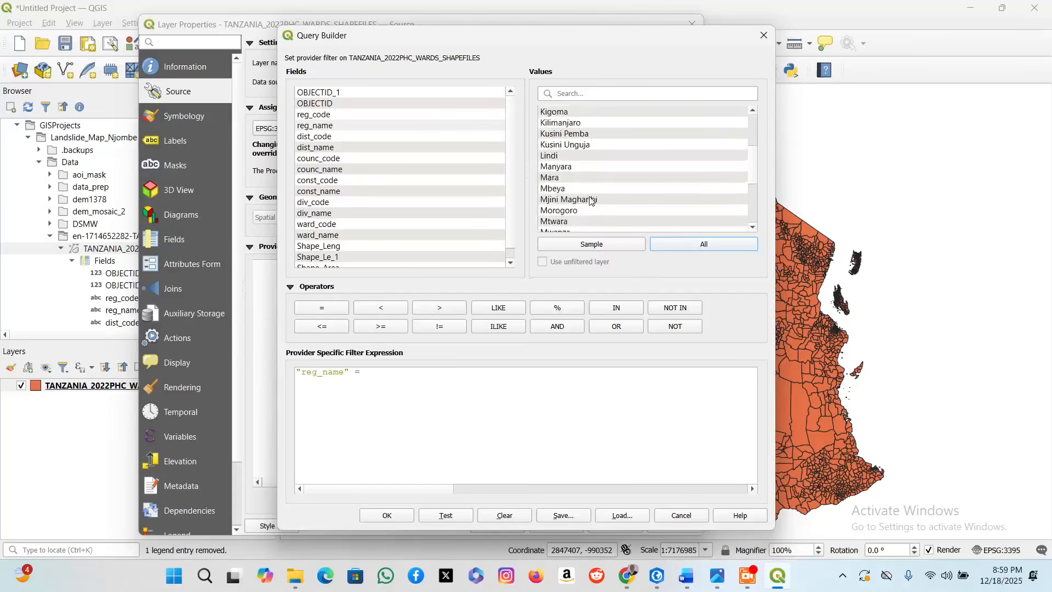
double_click(556, 177)
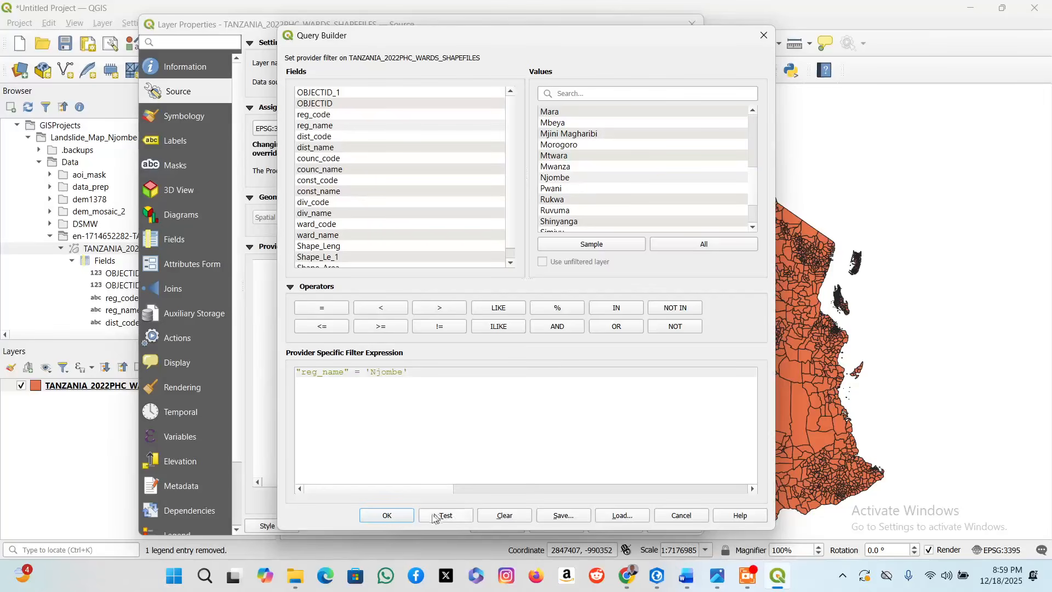
click(387, 516)
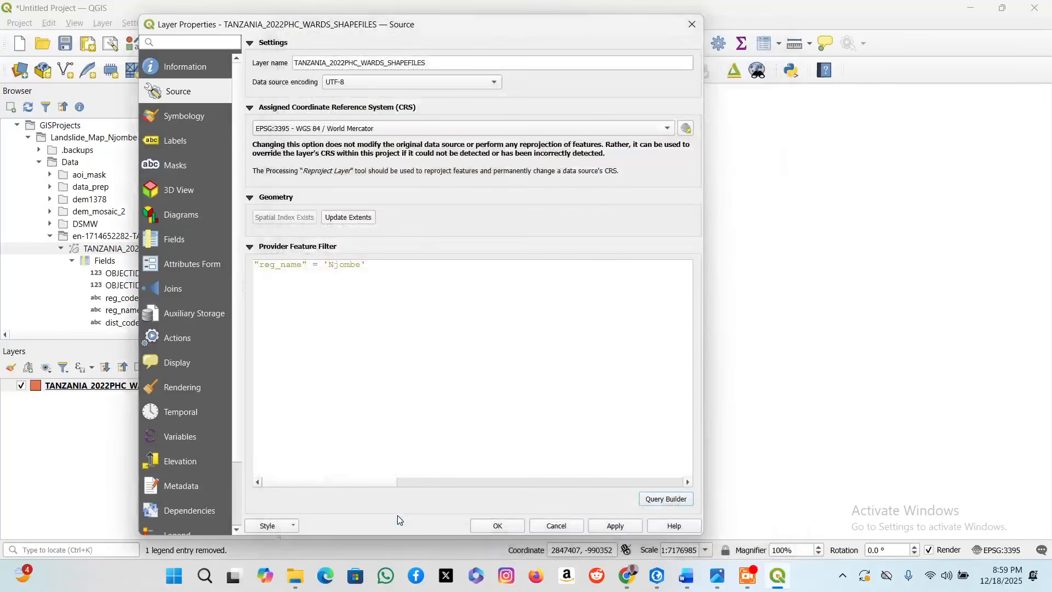
click(497, 526)
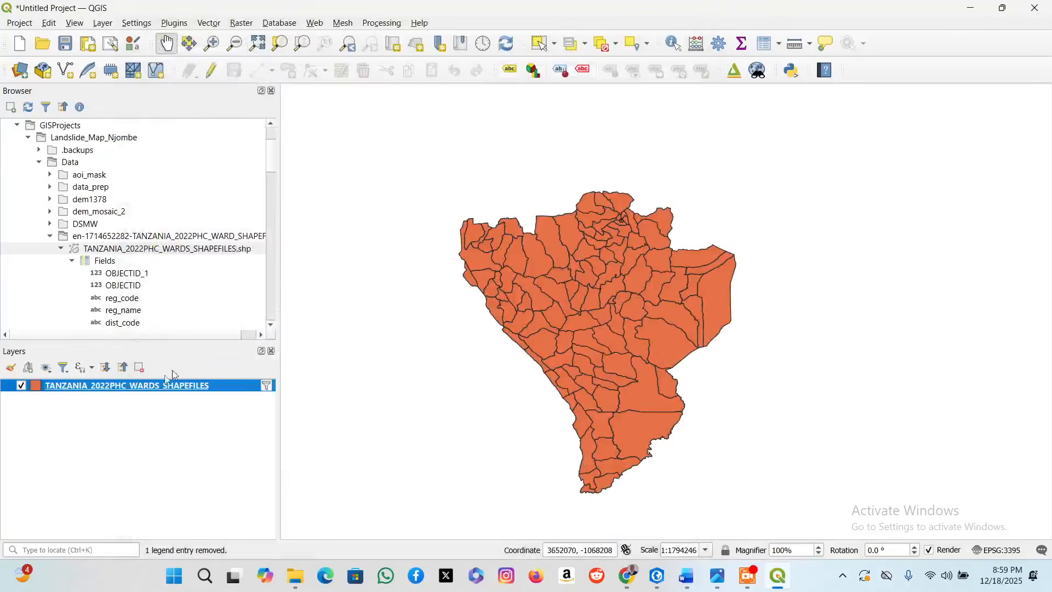
Start exporting the filtered wards layer's features to a new file in ESRI Shapefile format.
right_click(178, 387)
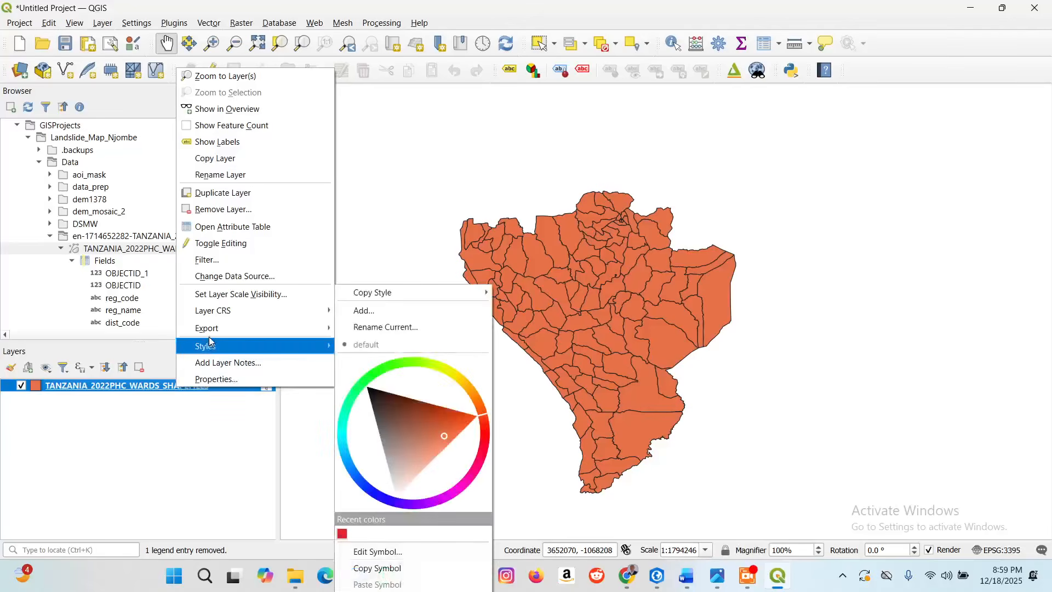
mouse_move(215, 332)
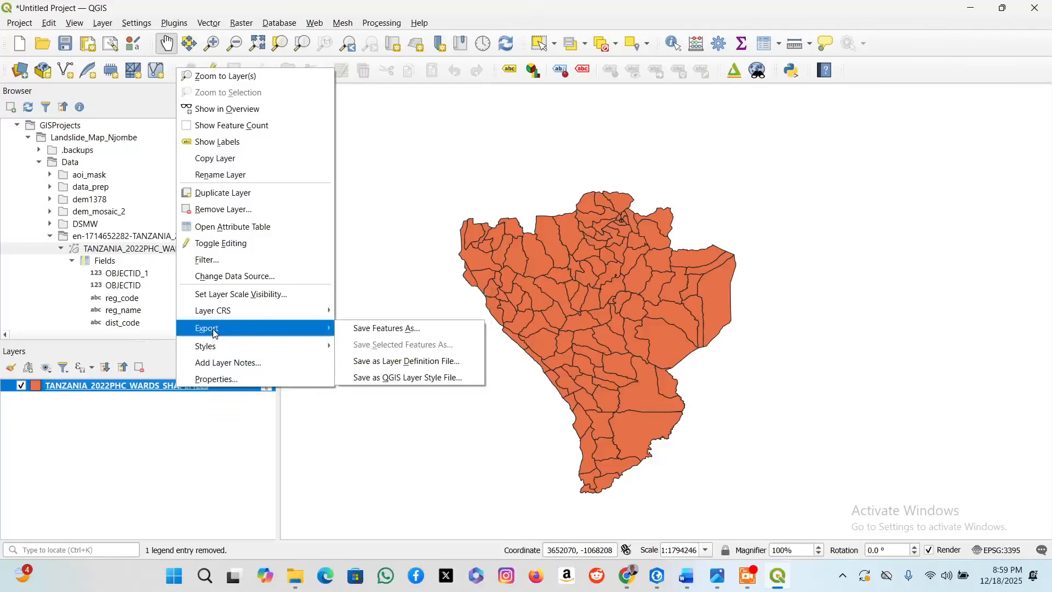
click(374, 330)
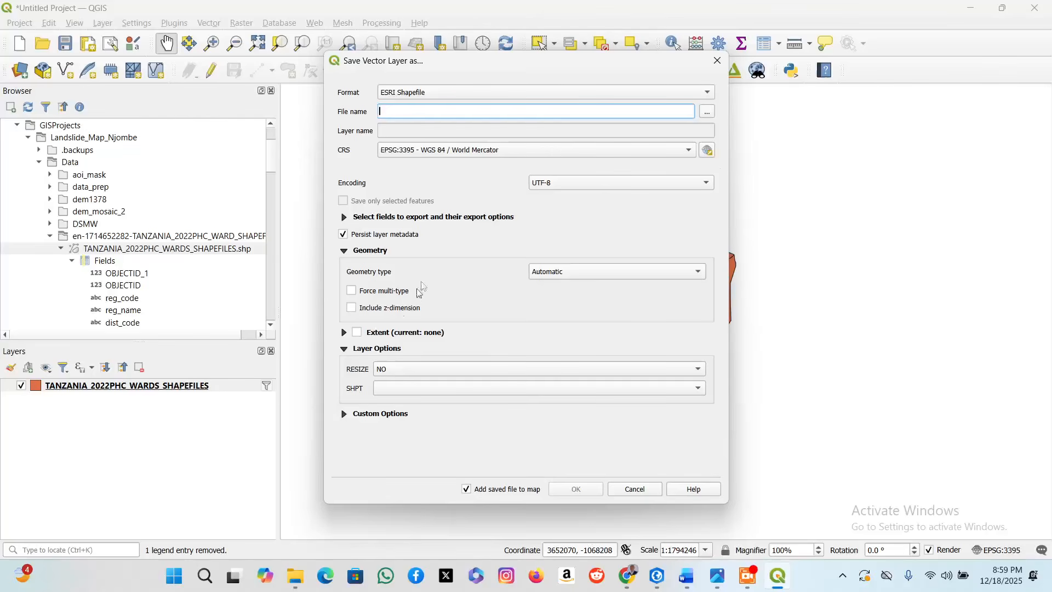
click(688, 89)
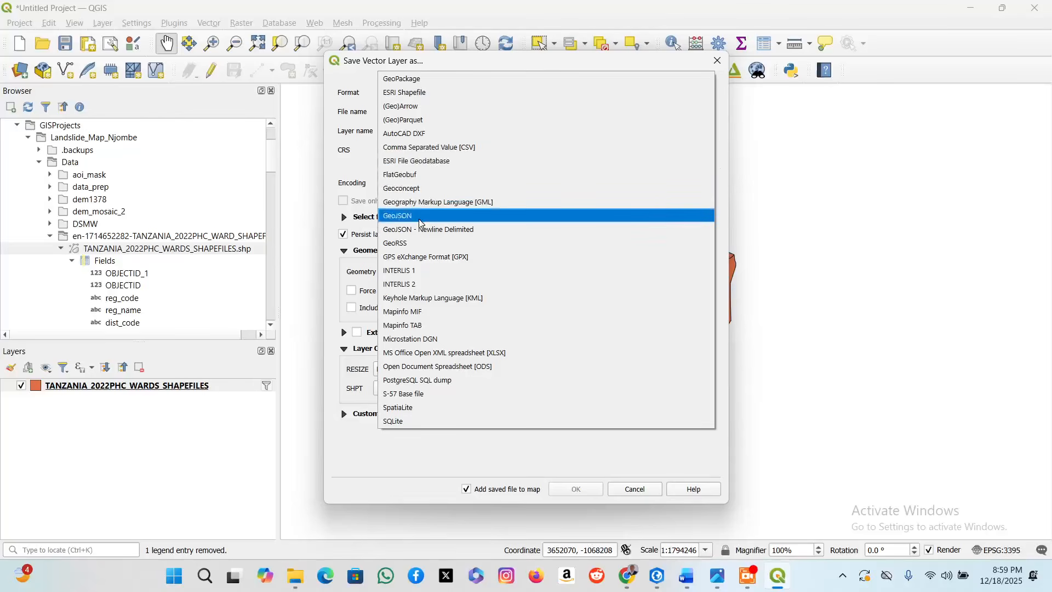
click(426, 92)
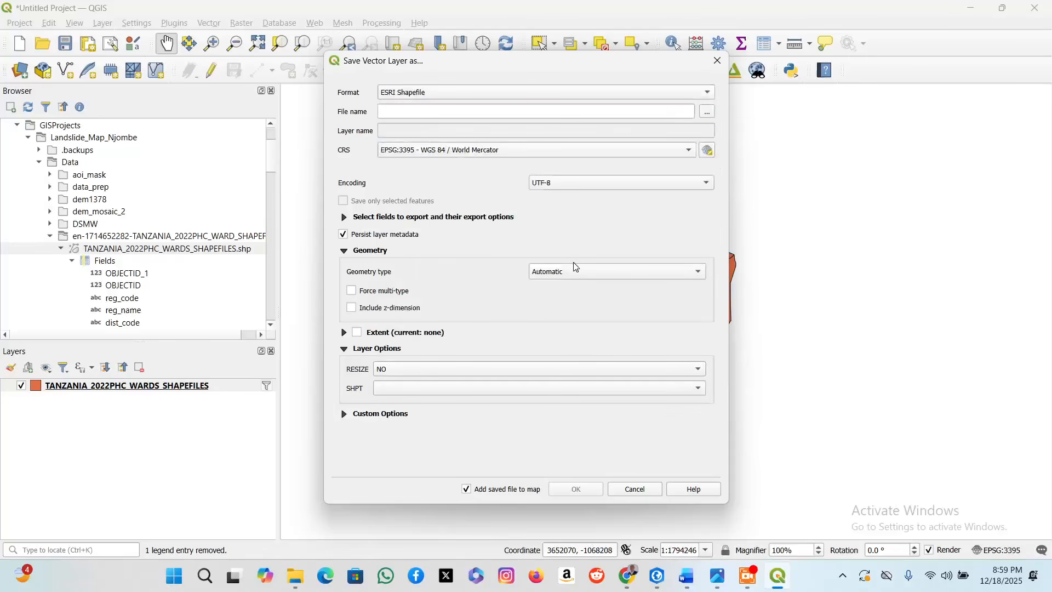
Browse for the output location and go to the Data folder inside Landslide_Map_Njombe.
click(709, 113)
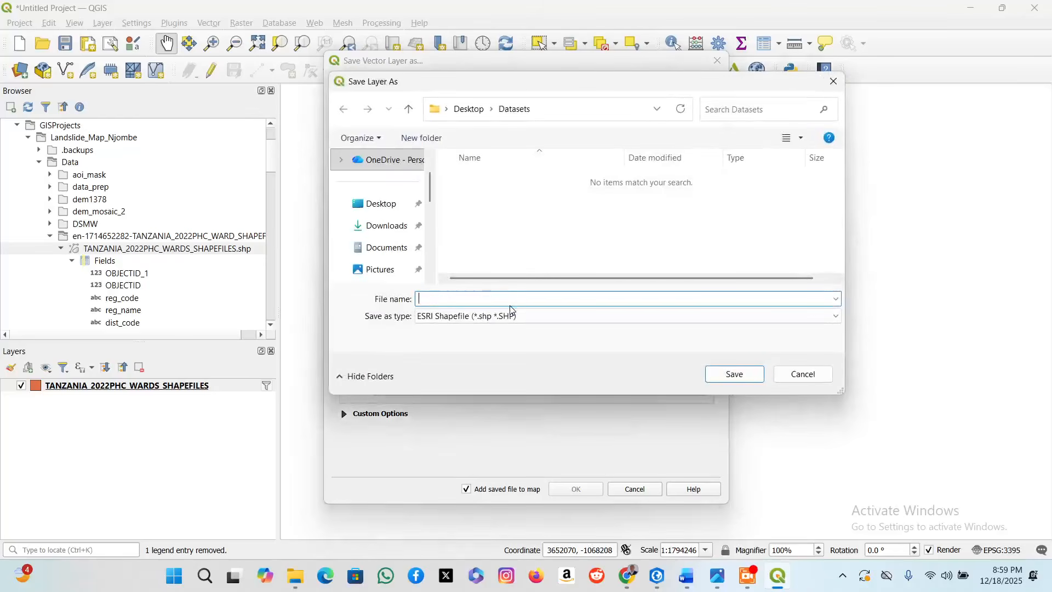
right_click(494, 204)
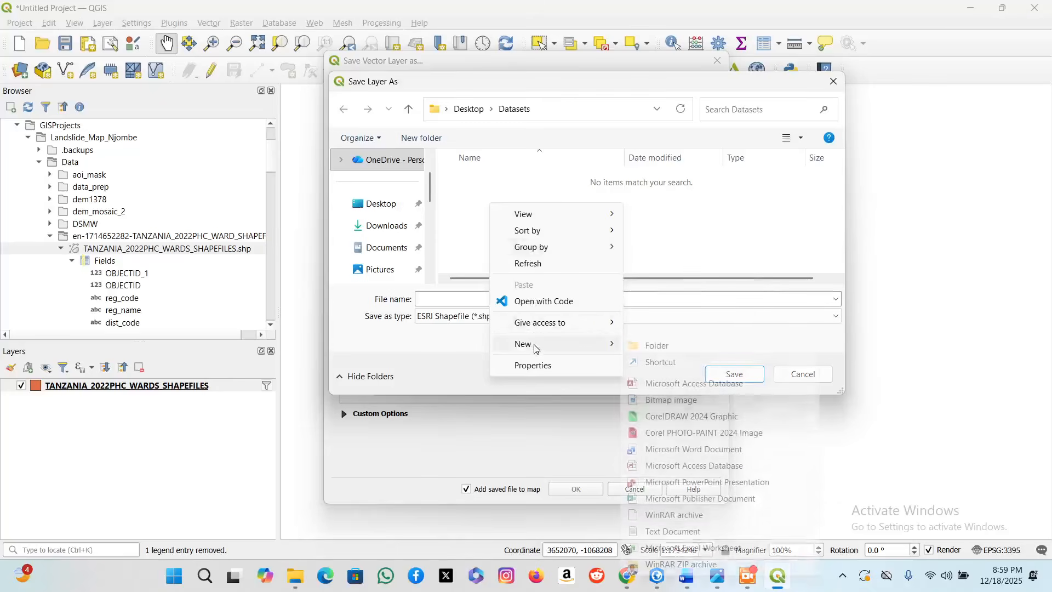
click(476, 159)
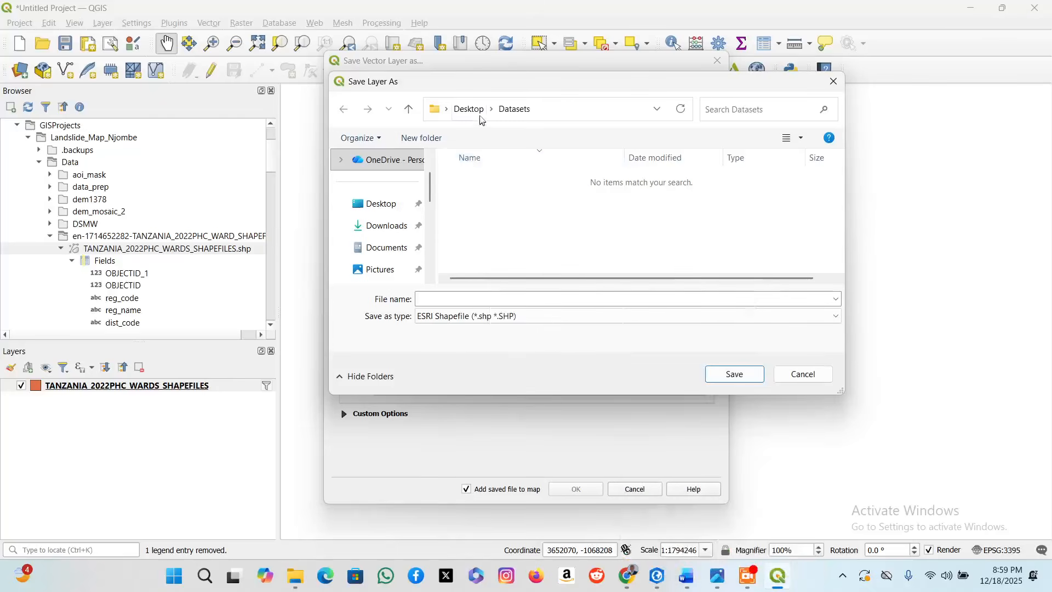
click(469, 109)
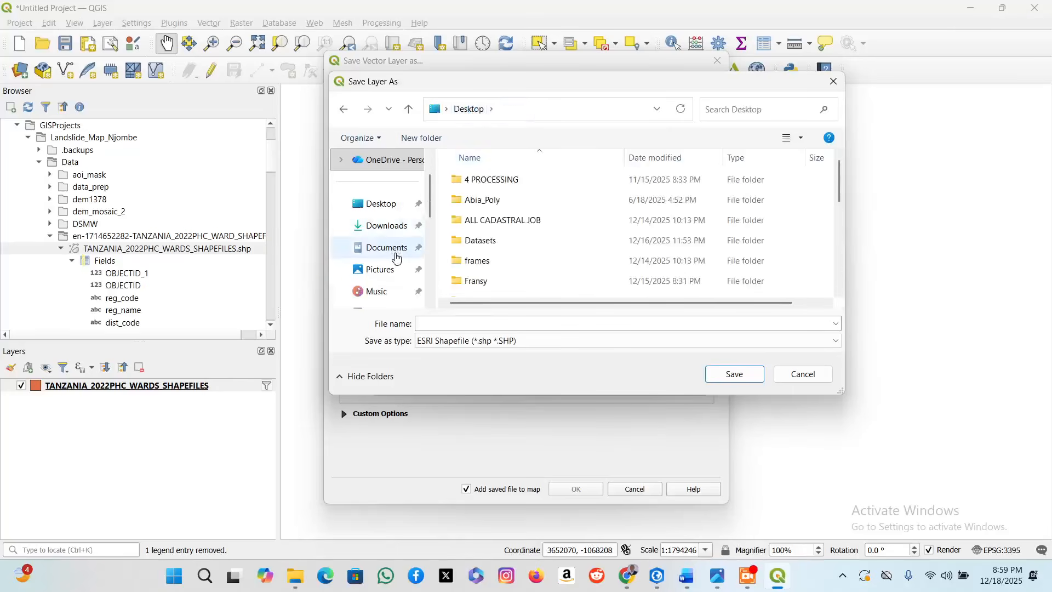
scroll(401, 251, down, 2)
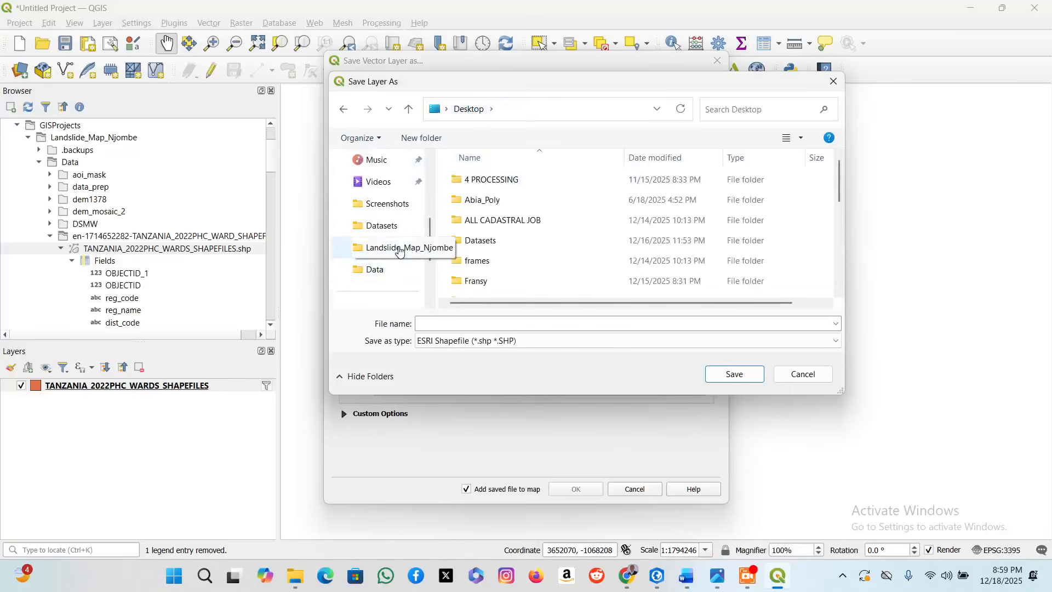
click(393, 248)
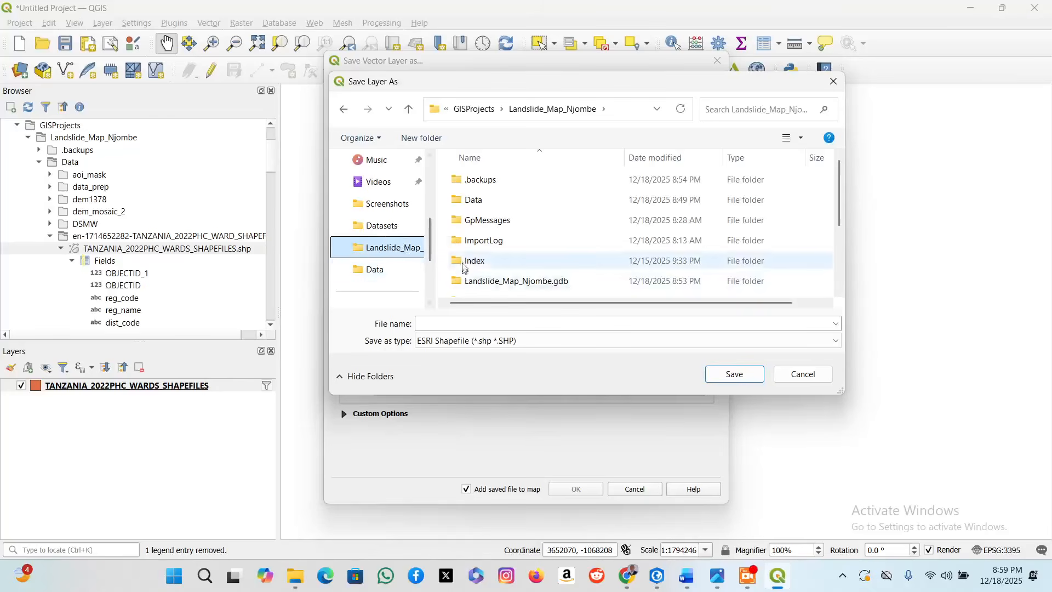
double_click(486, 201)
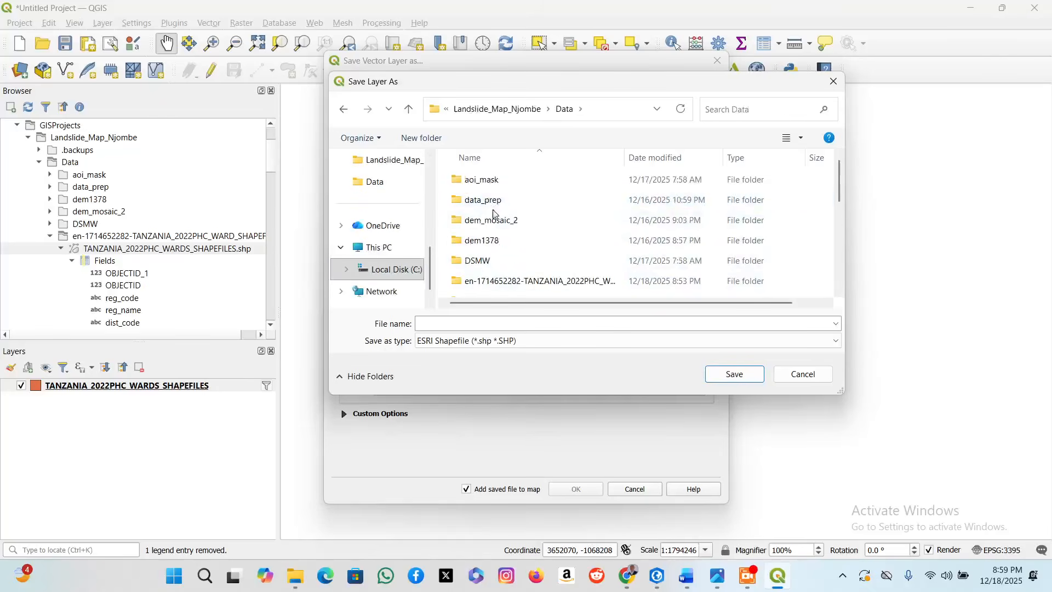
Create a folder named Njombe_adm_Boundary inside the Data folder and open it.
right_click(818, 201)
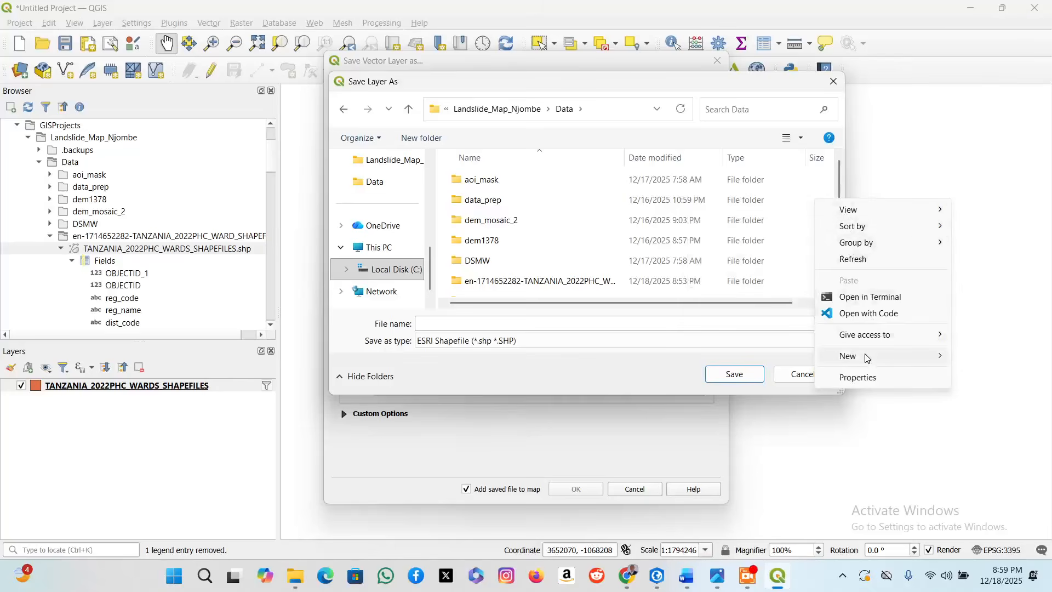
mouse_move(852, 356)
click(694, 359)
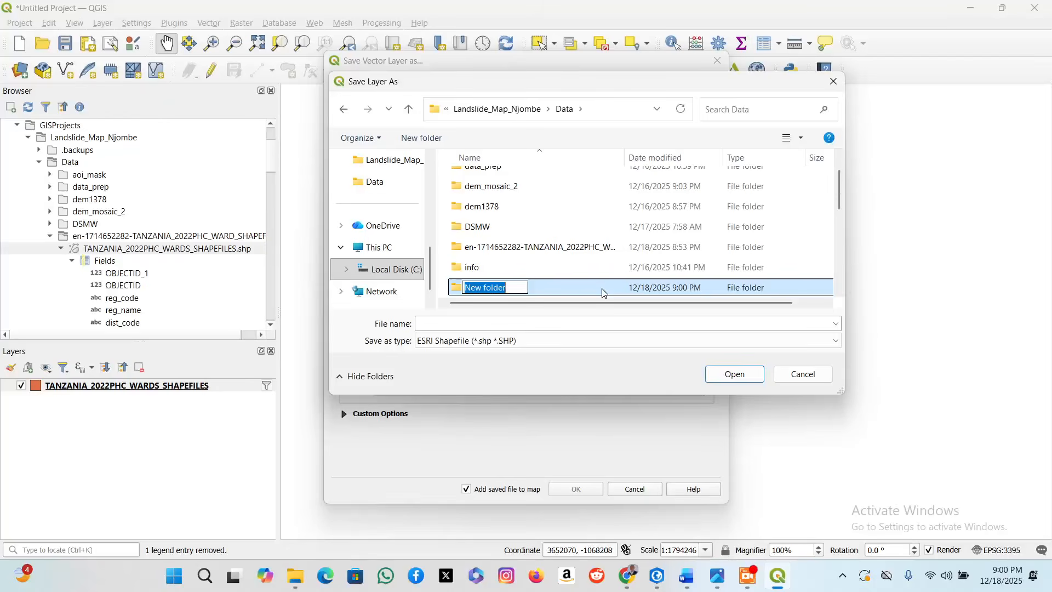
text(Njombe)
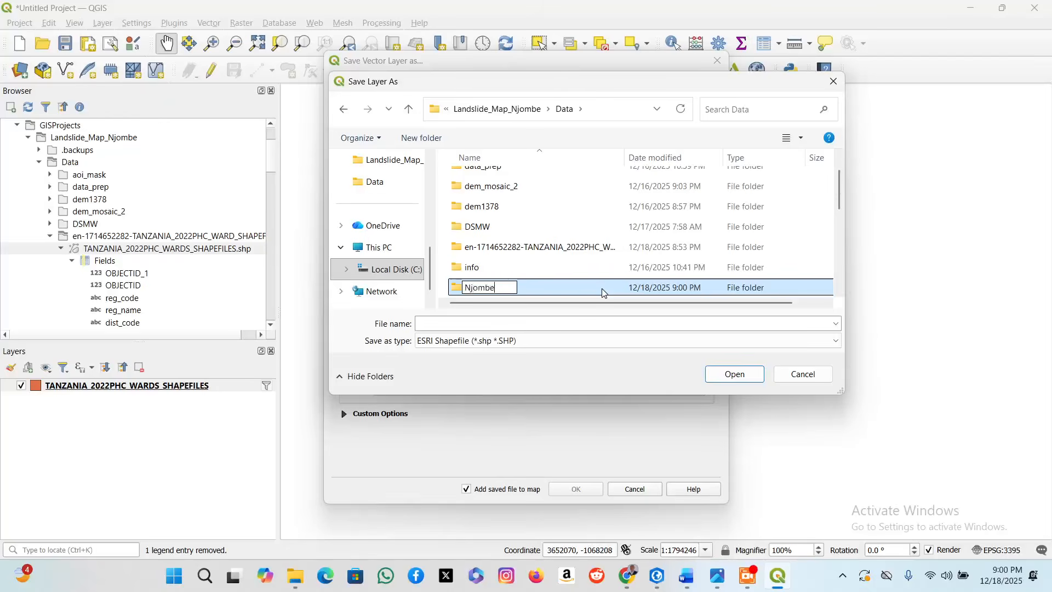
text(_adm_Boundary)
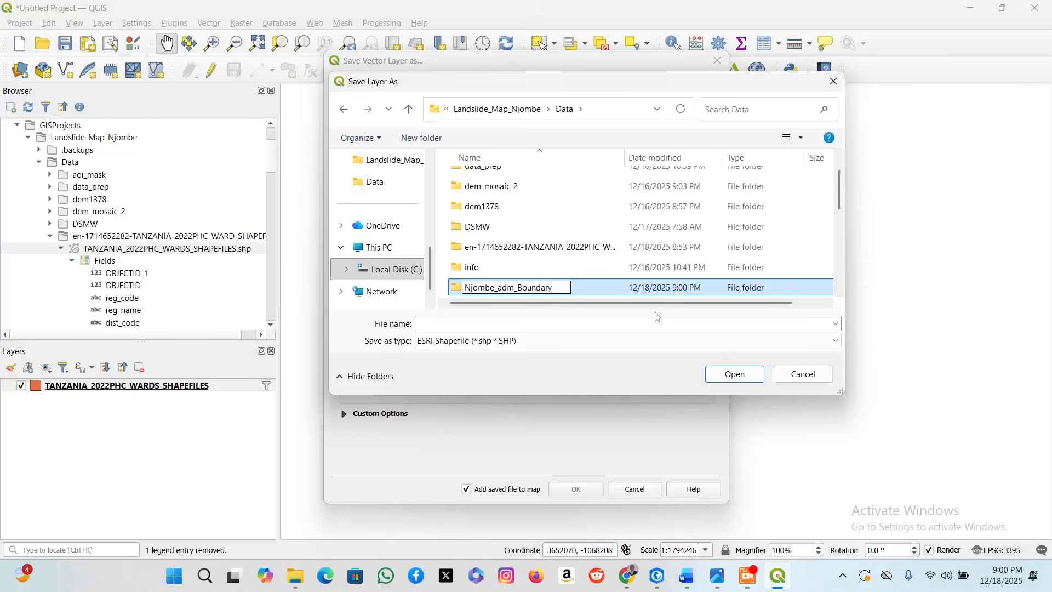
click(729, 377)
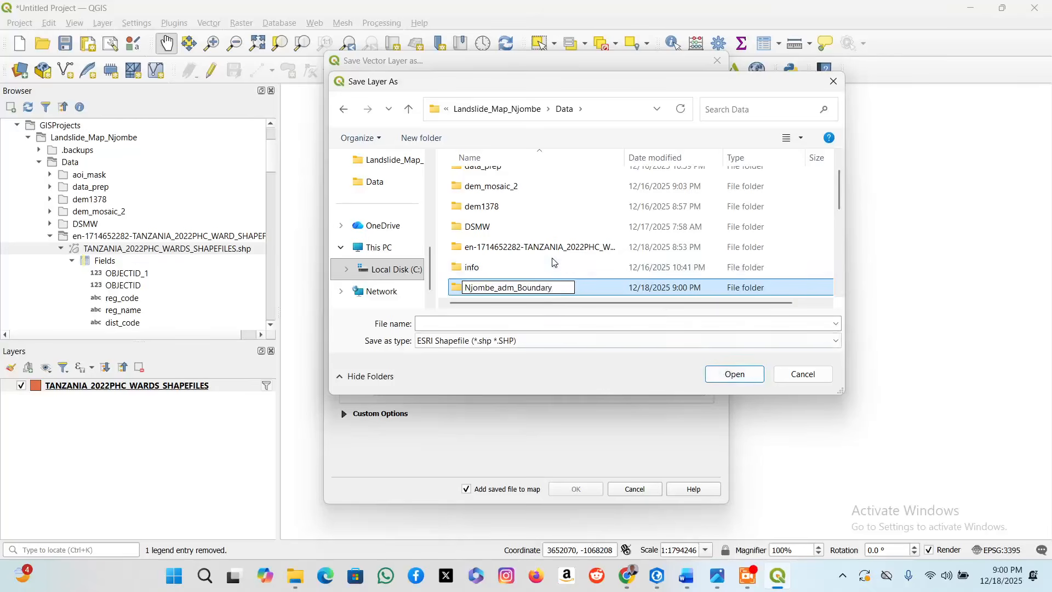
double_click(526, 287)
Name the output shapefile Njombe and accept the Njombe_adm_Boundary folder as its save location.
click(499, 326)
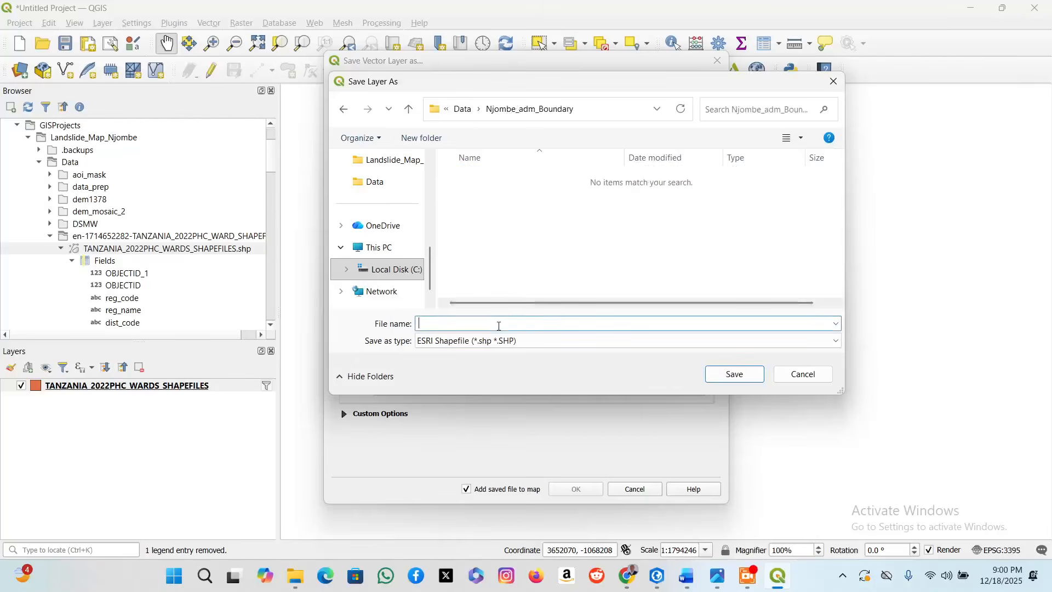
text(Njombe)
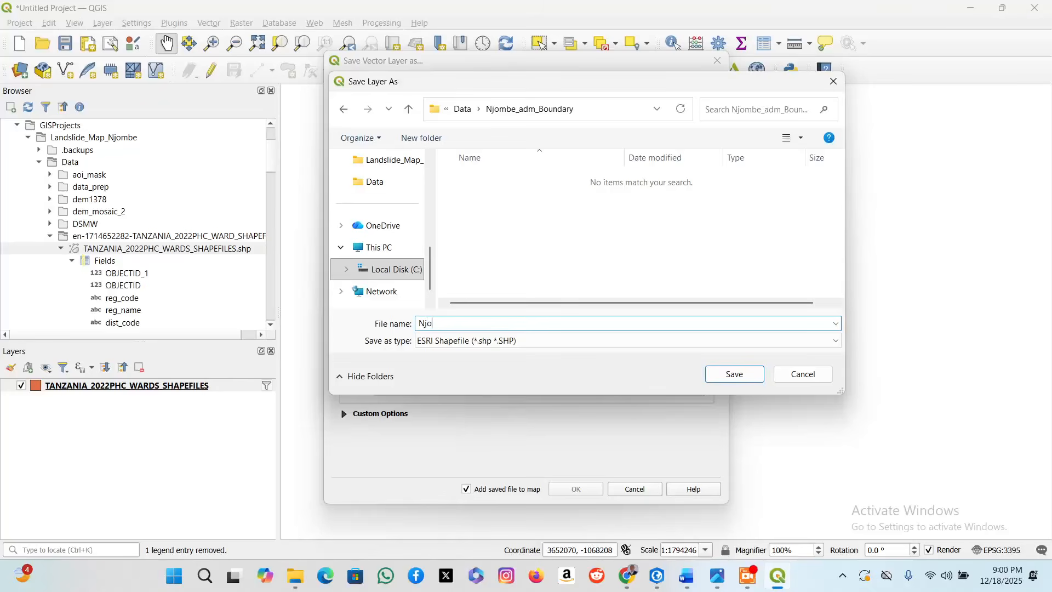
click(740, 377)
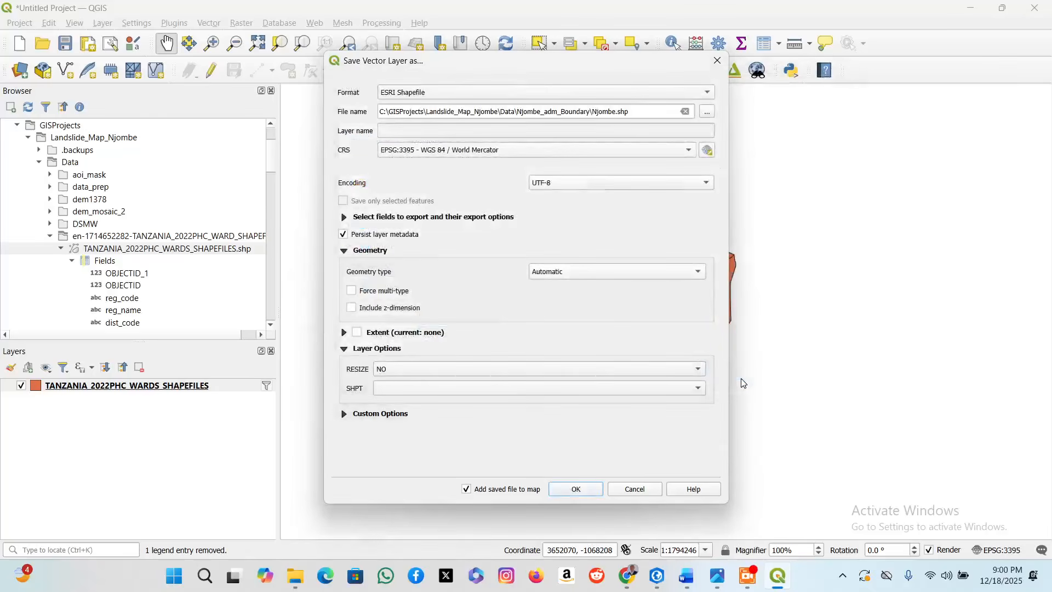
Export the layer in EPSG:32736 - WGS 84 / UTM zone 36S without adding the saved file to the map.
click(688, 155)
click(688, 155)
click(688, 155)
click(689, 154)
click(692, 151)
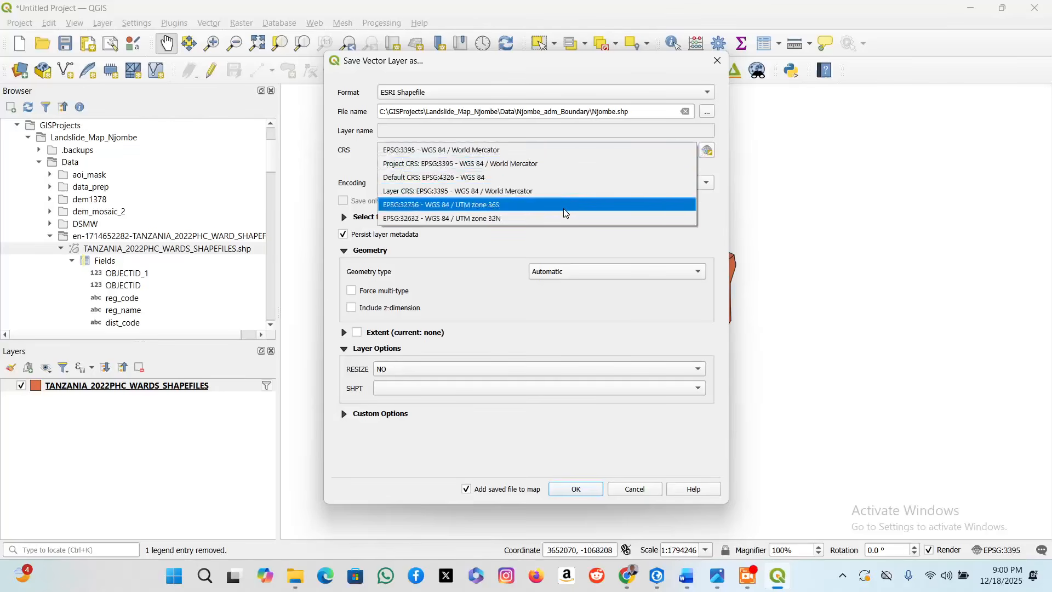
click(472, 209)
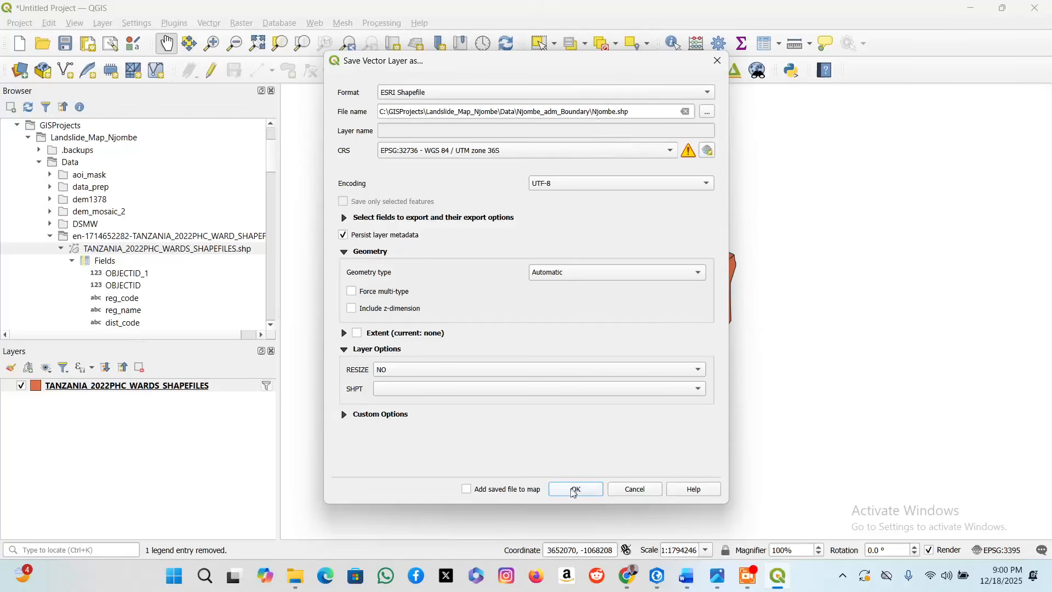
click(576, 490)
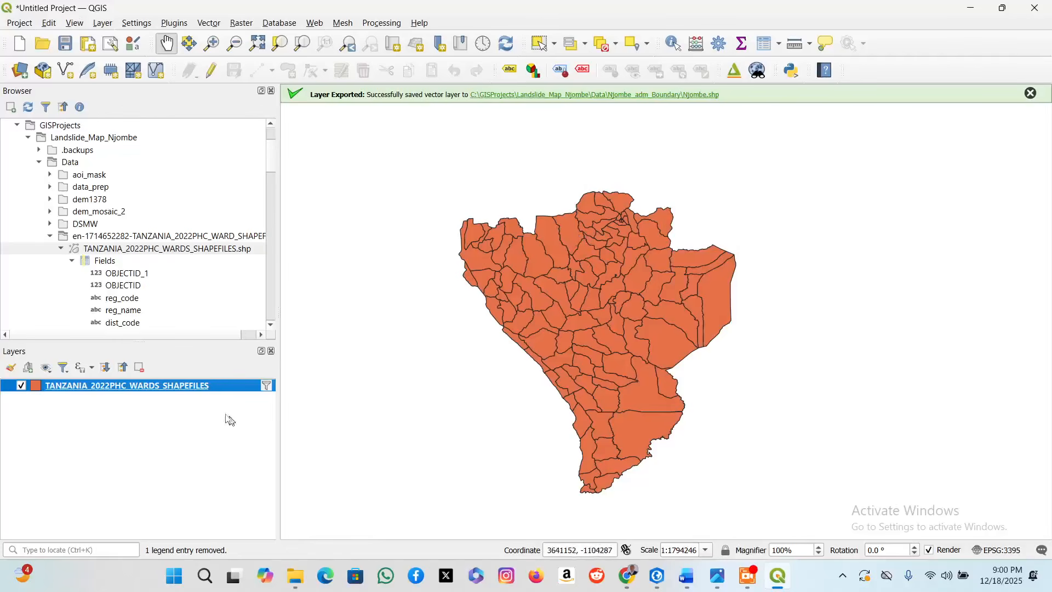
Remove the TANZANIA_2022PHC_WARDS_SHAPEFILES layer from the project.
right_click(218, 388)
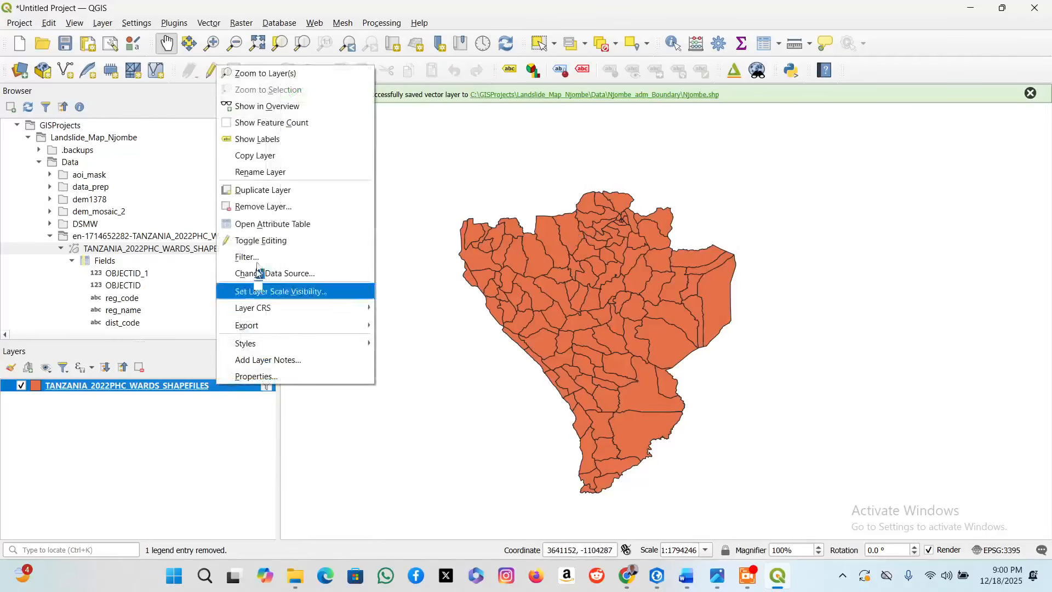
click(261, 208)
click(504, 303)
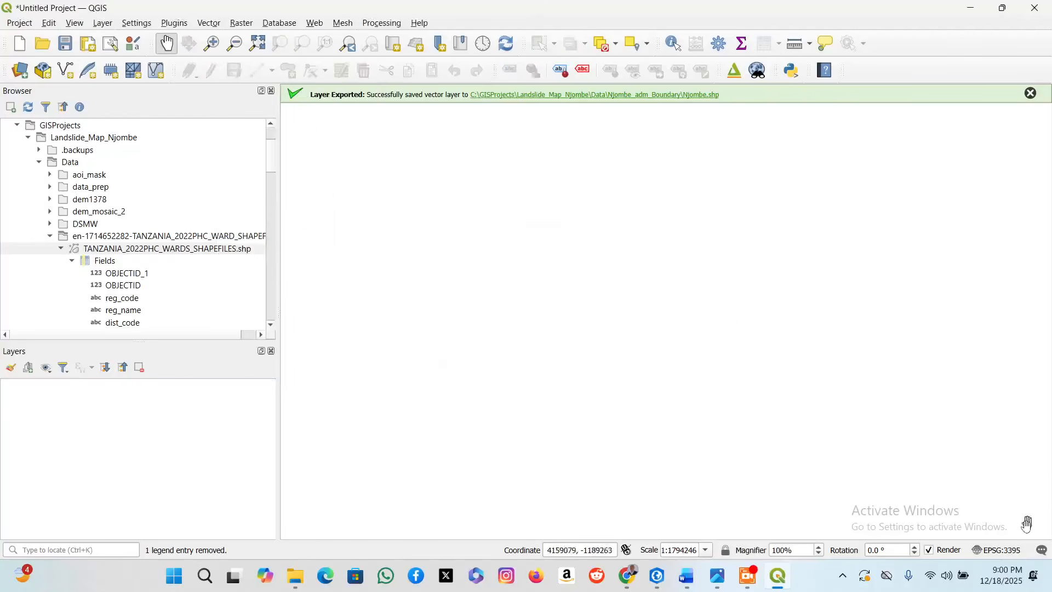
Check the project's coordinate reference system and close the project properties unchanged.
click(999, 554)
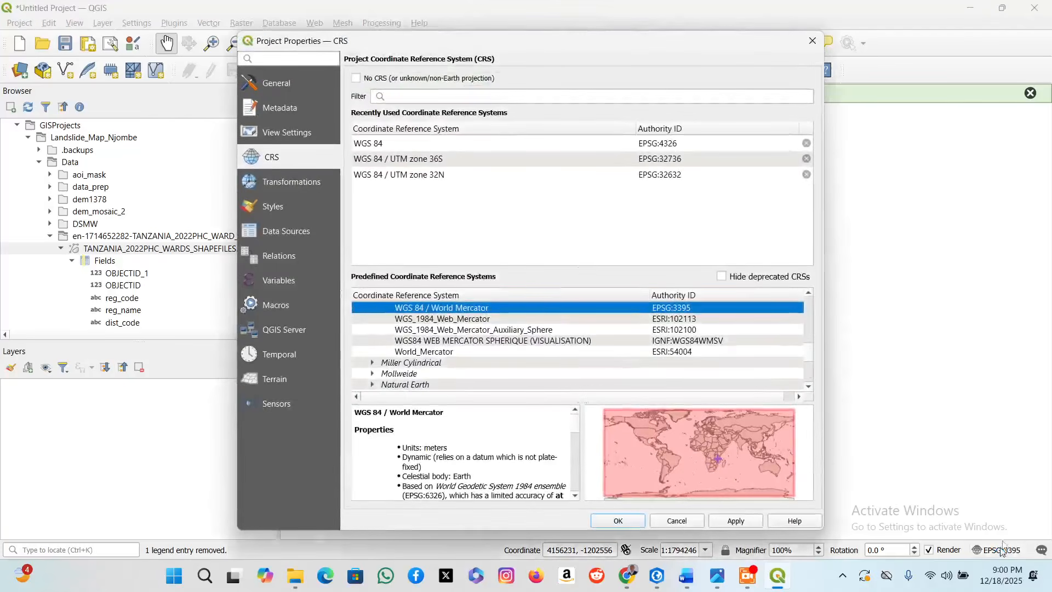
click(813, 40)
Add the OpenStreetMap XYZ tile layer to the project as a basemap.
scroll(66, 270, down, 2)
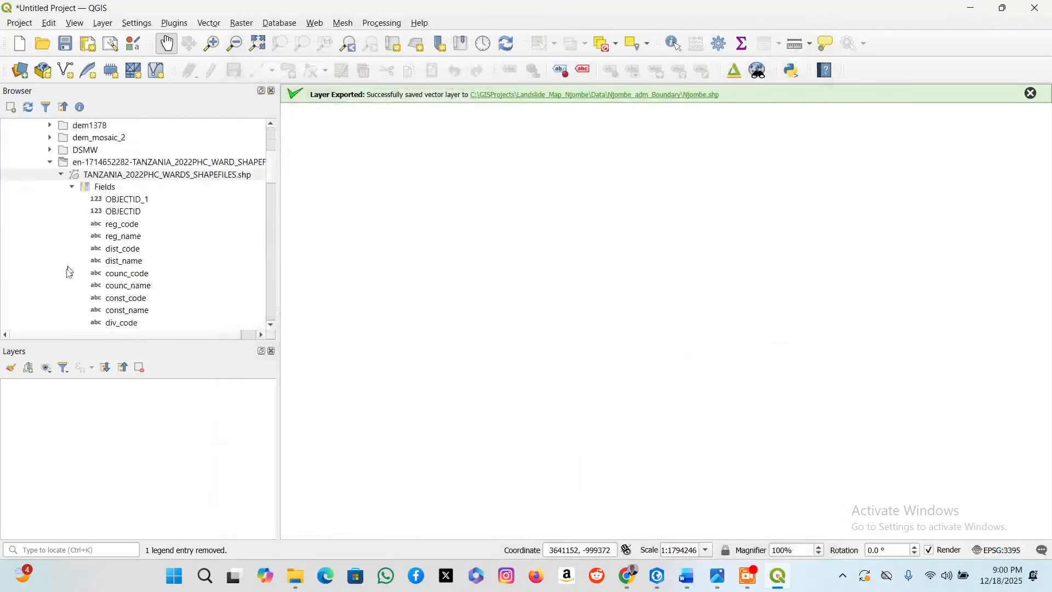
scroll(118, 284, up, 3)
scroll(116, 291, down, 4)
scroll(116, 291, down, 20)
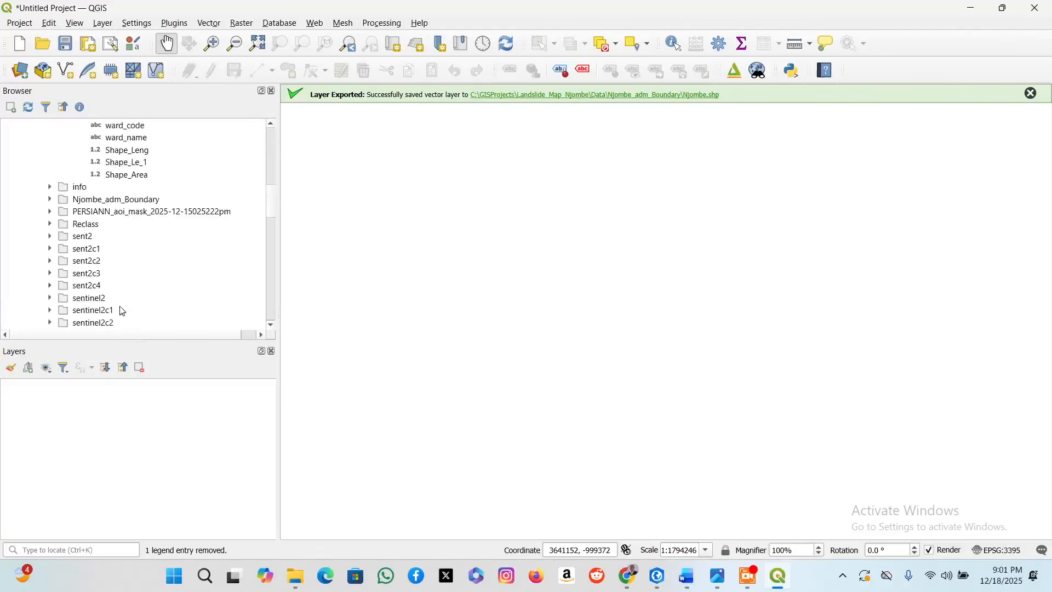
scroll(107, 305, down, 6)
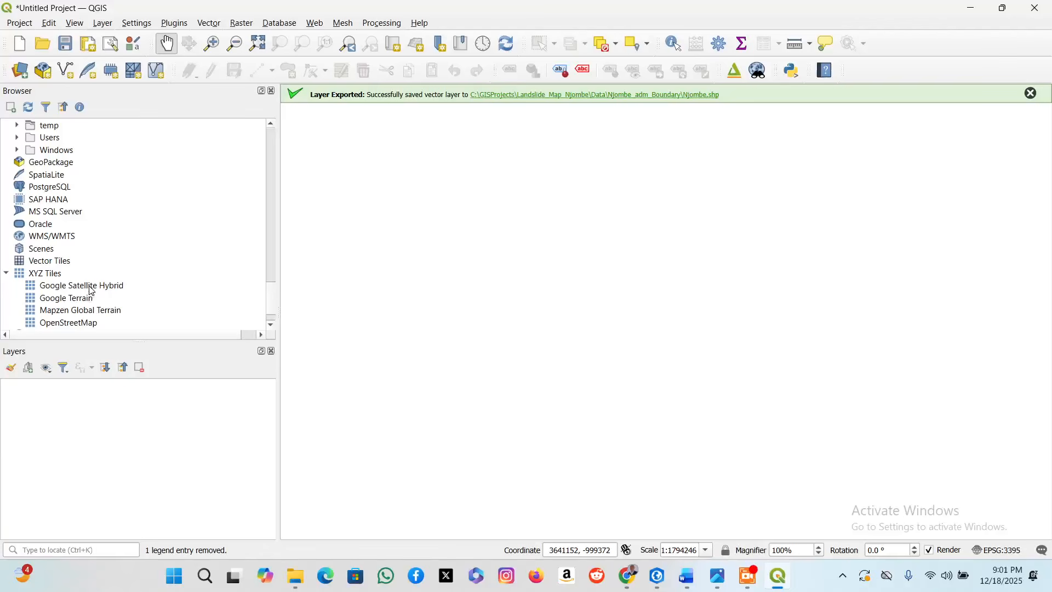
click(92, 287)
click(82, 326)
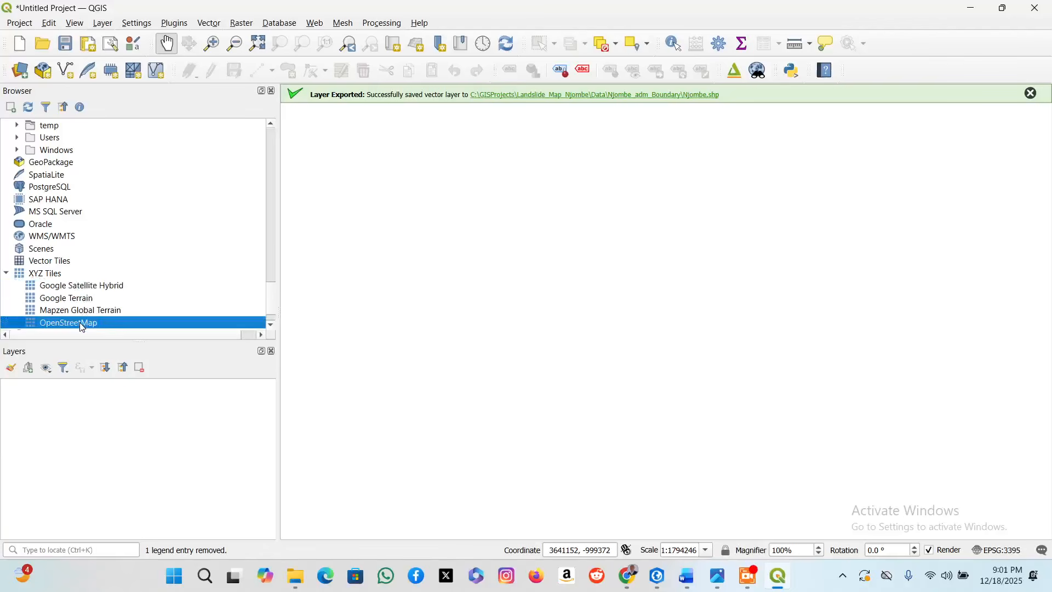
right_click(80, 323)
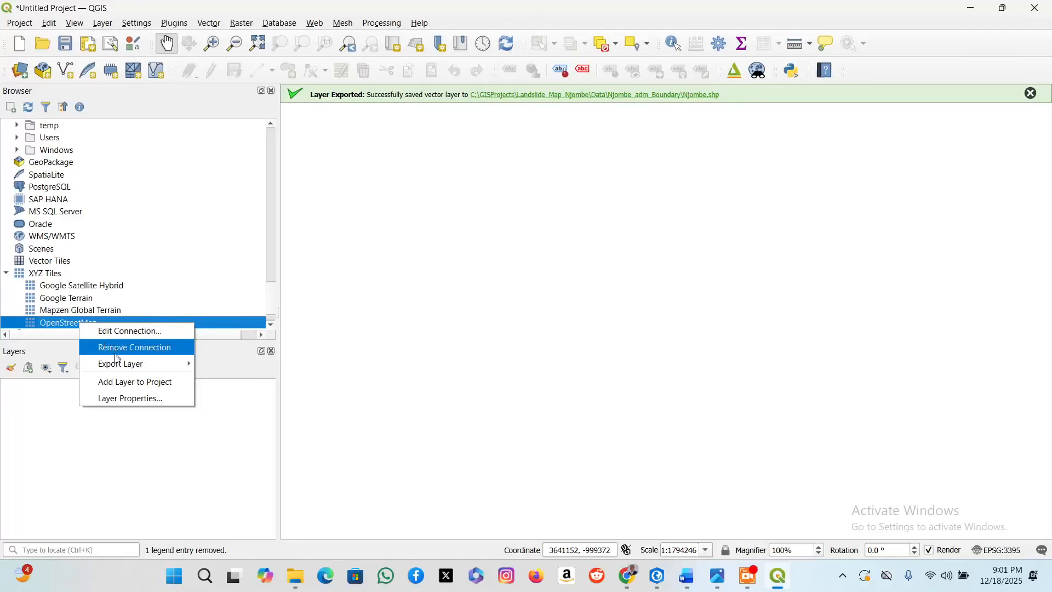
right_click(78, 323)
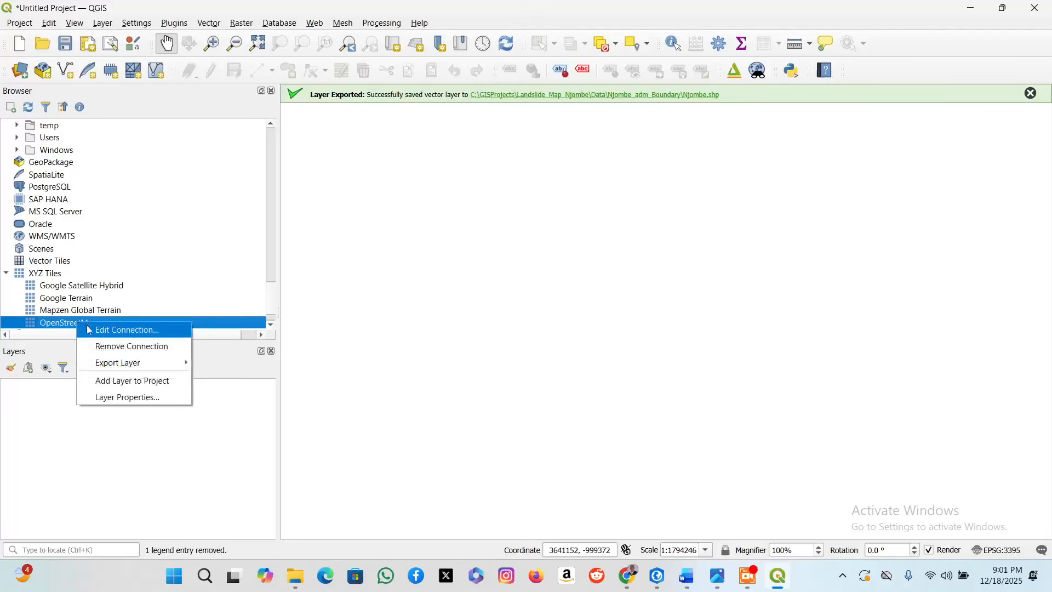
click(121, 380)
Set the project's coordinate reference system to WGS 84 / UTM zone 36S (EPSG:32736).
click(997, 550)
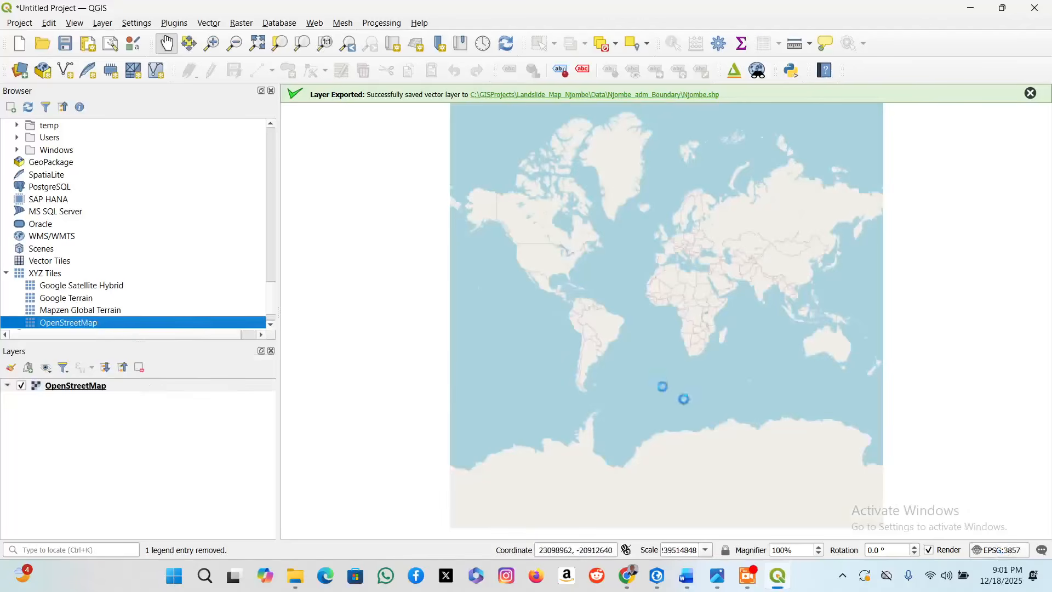
click(809, 43)
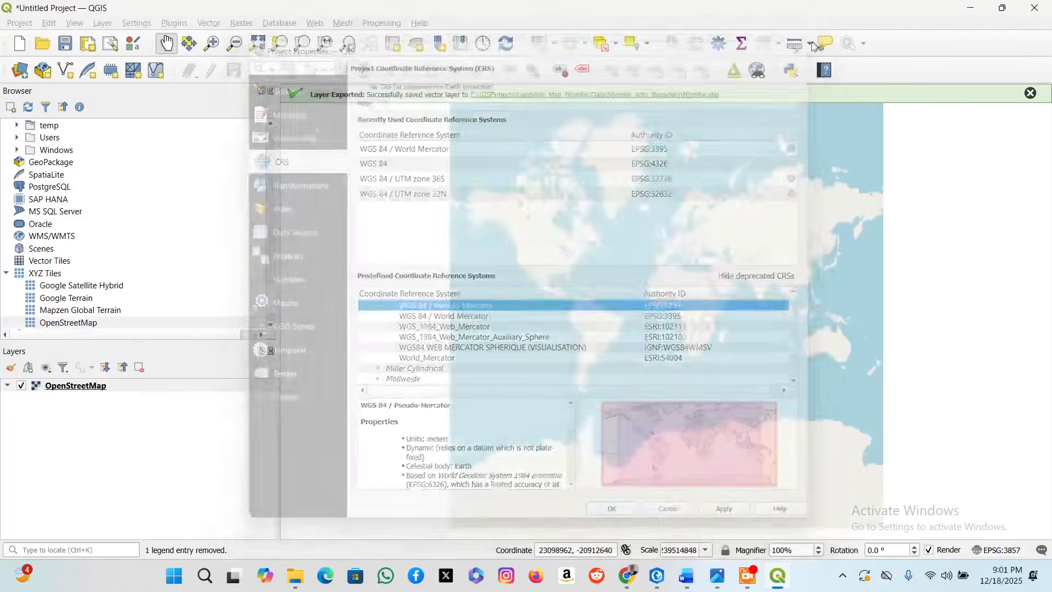
click(94, 386)
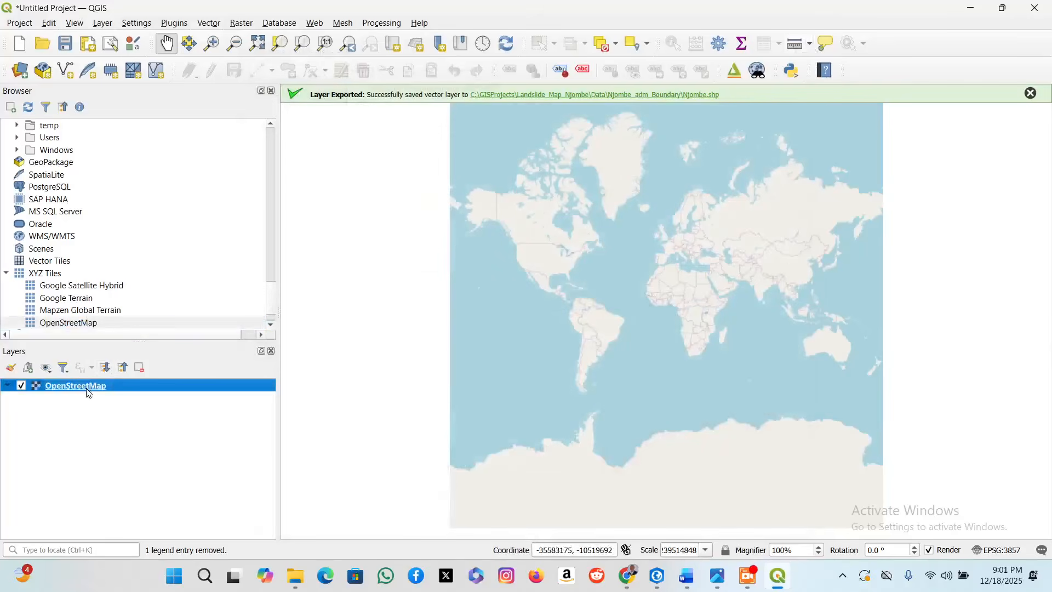
click(1001, 550)
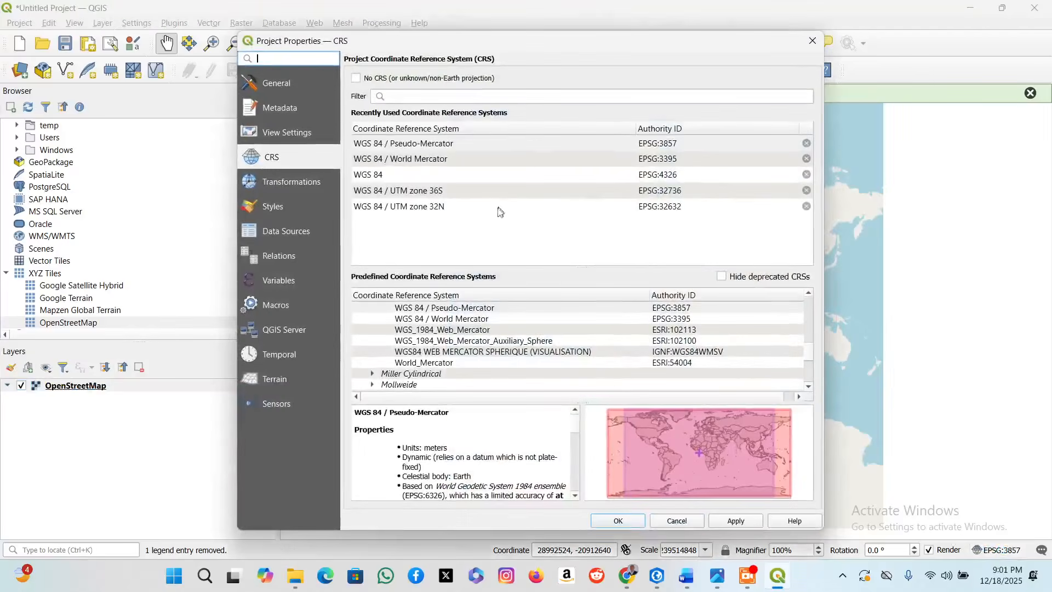
click(463, 192)
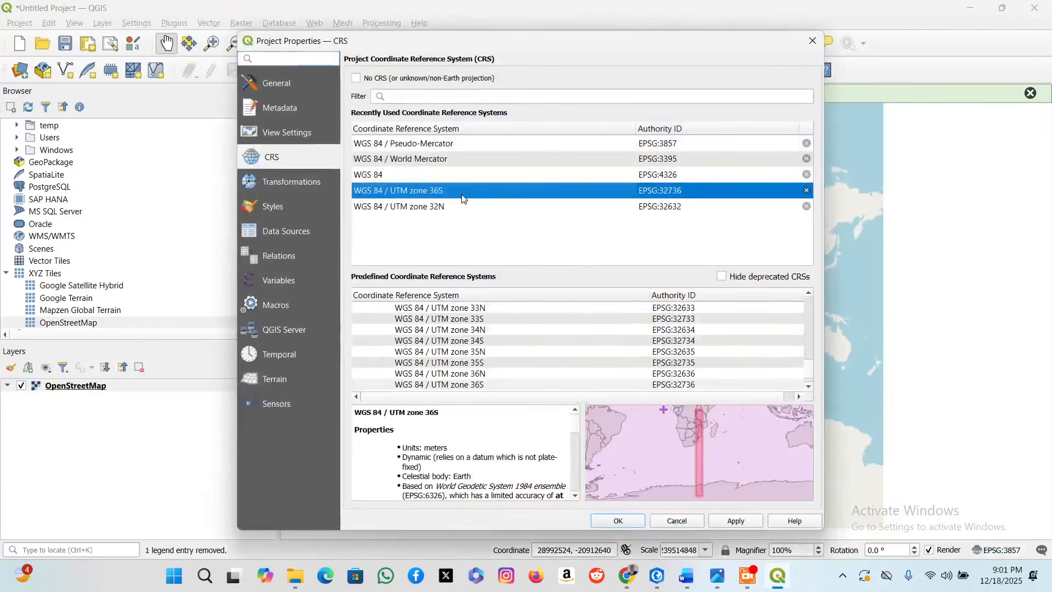
click(620, 521)
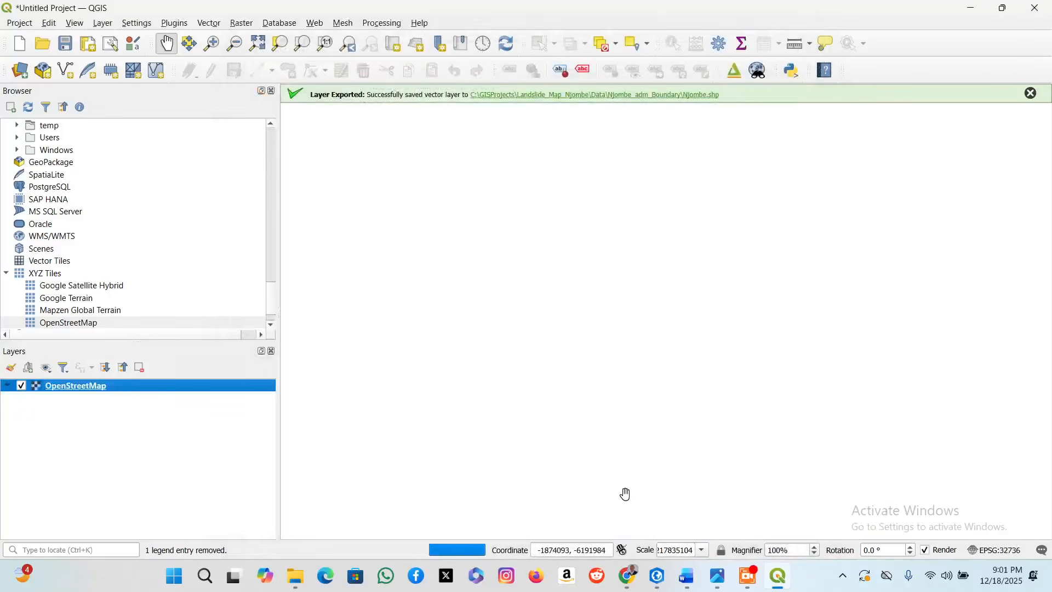
Add Njombe.shp from the Data\Njombe_adm_Boundary folder in File Explorer to the QGIS map and minimize the folder window.
click(295, 575)
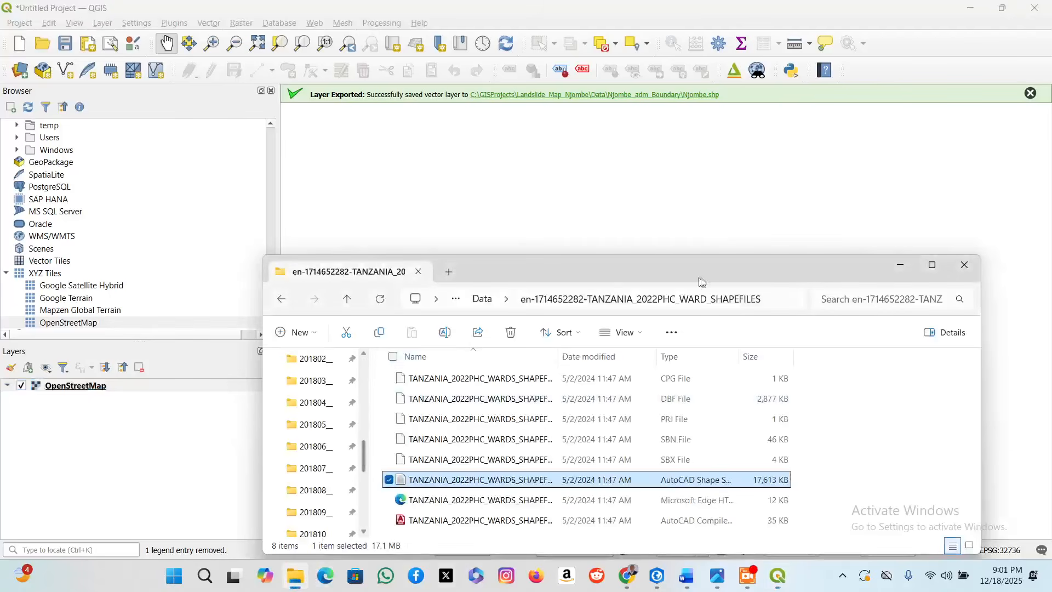
click(932, 265)
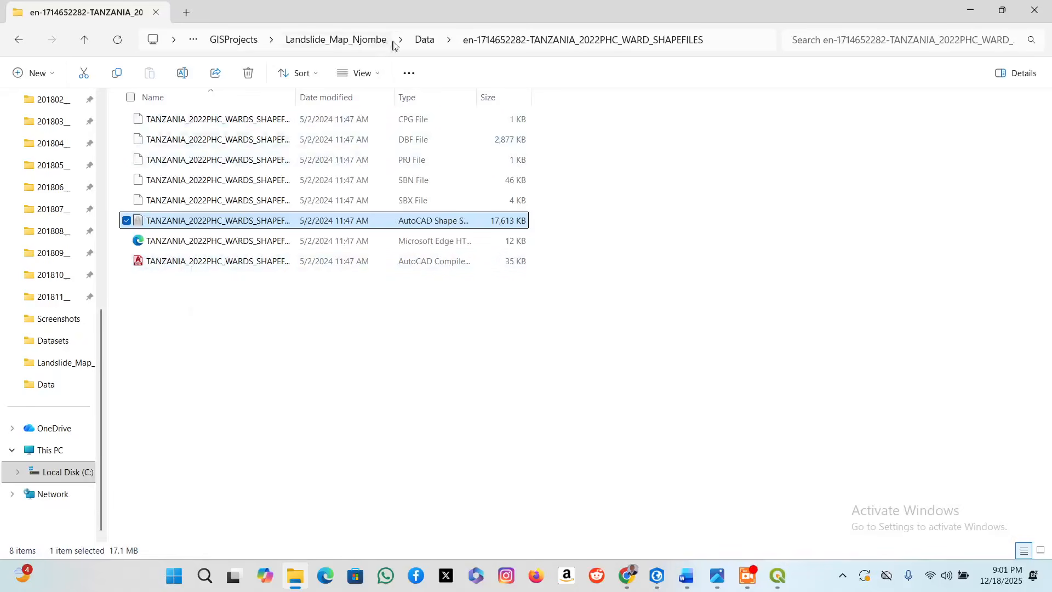
click(423, 44)
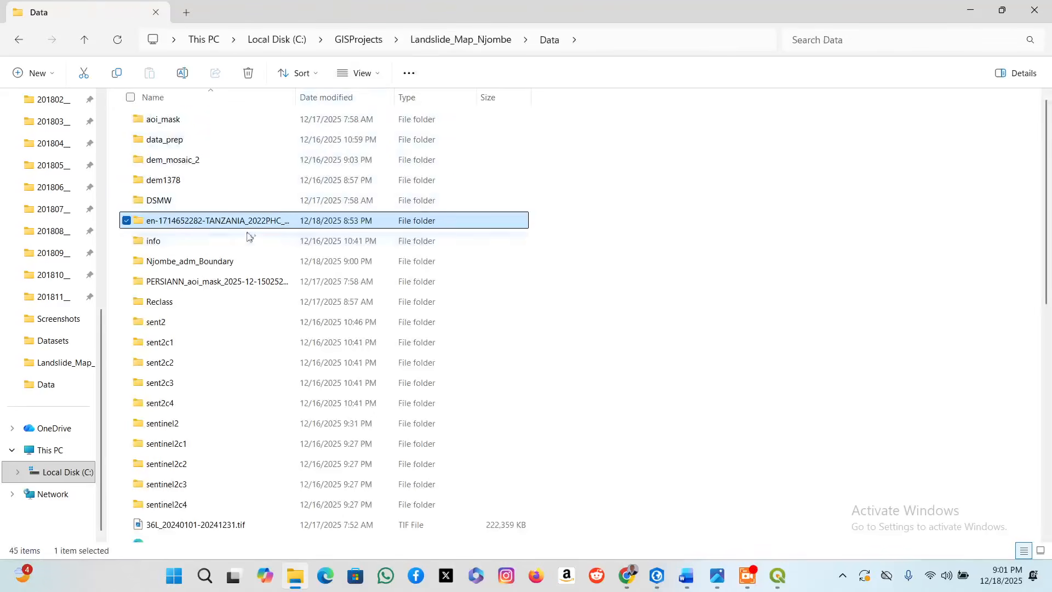
double_click(210, 262)
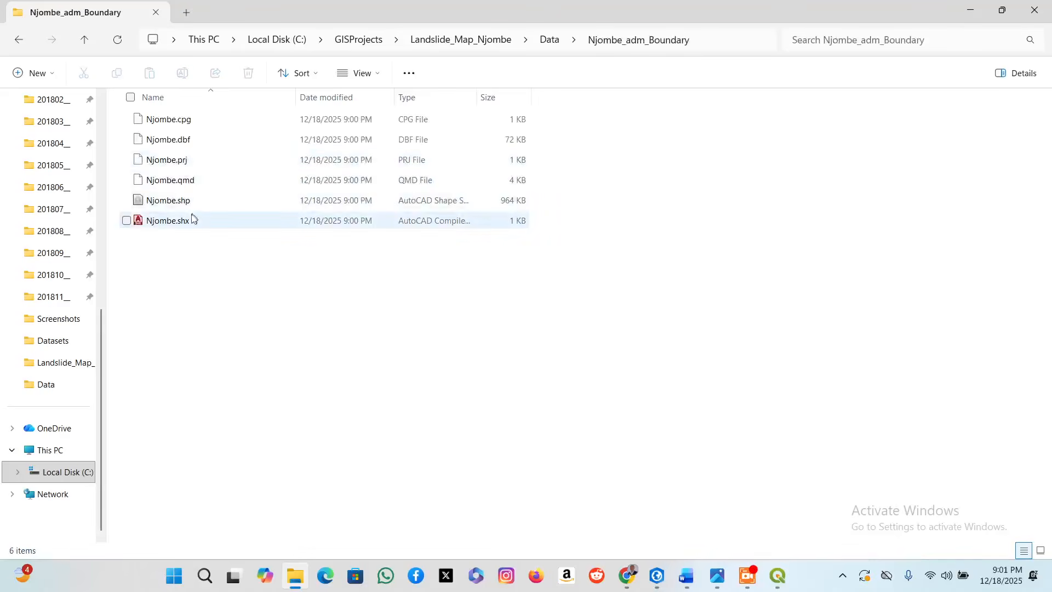
click(189, 207)
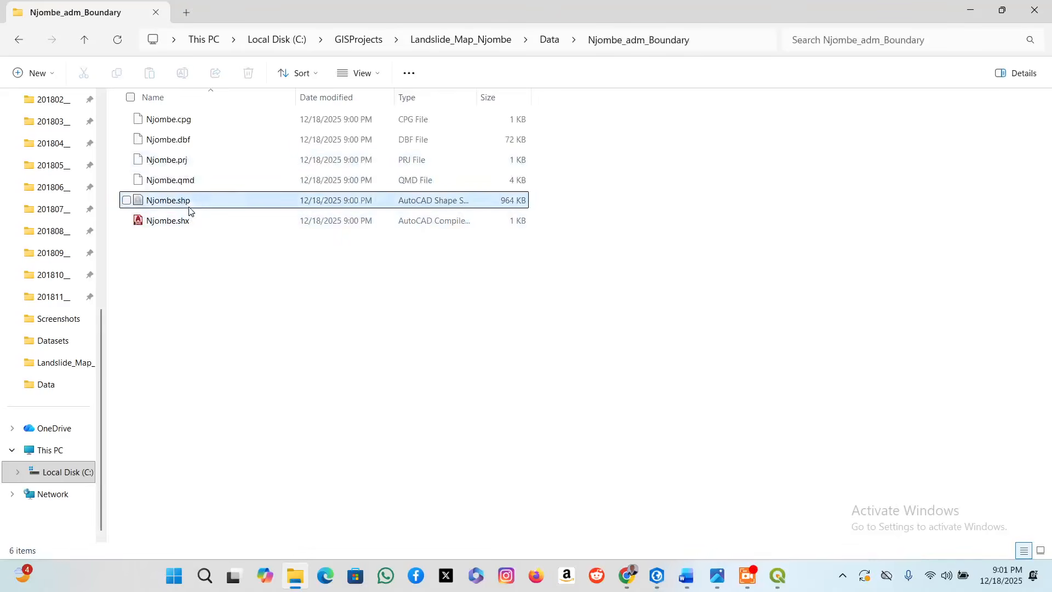
click(1002, 10)
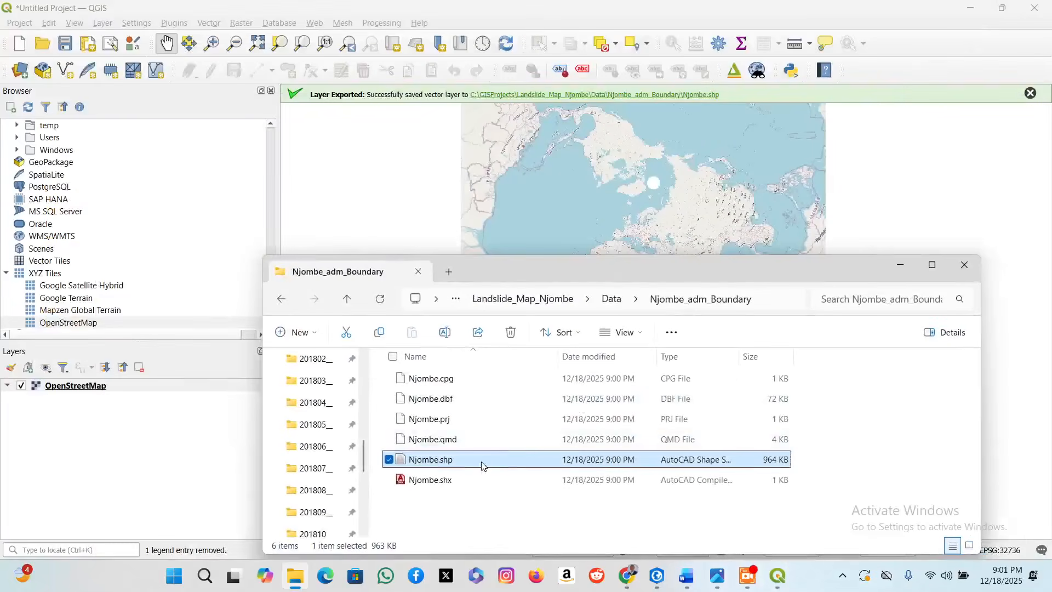
drag(481, 465, 537, 188)
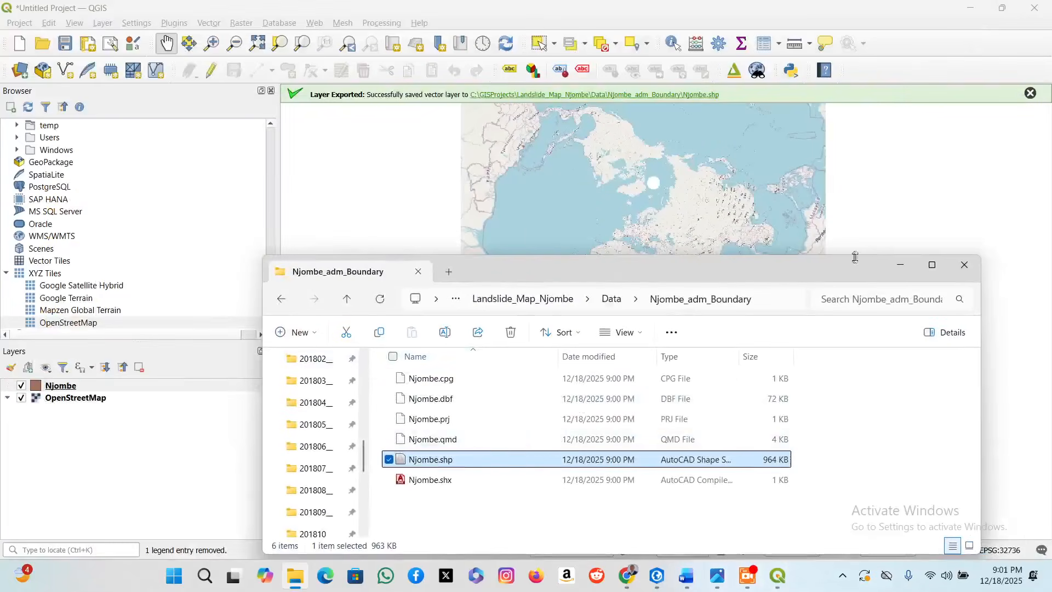
click(899, 265)
Zoom the map to the extent of the Njombe layer.
click(122, 396)
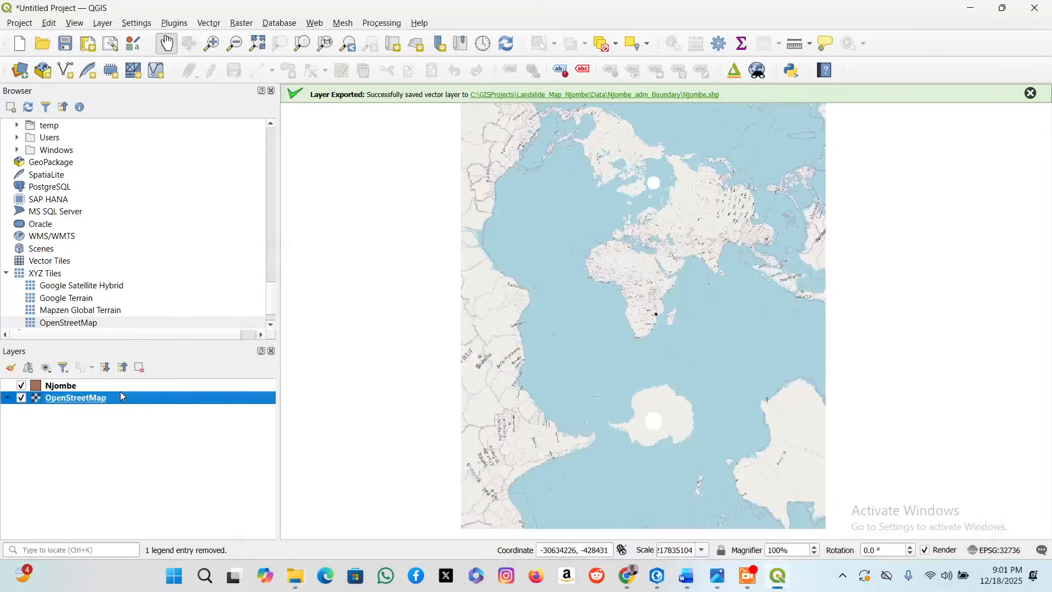
right_click(122, 396)
click(89, 387)
right_click(89, 387)
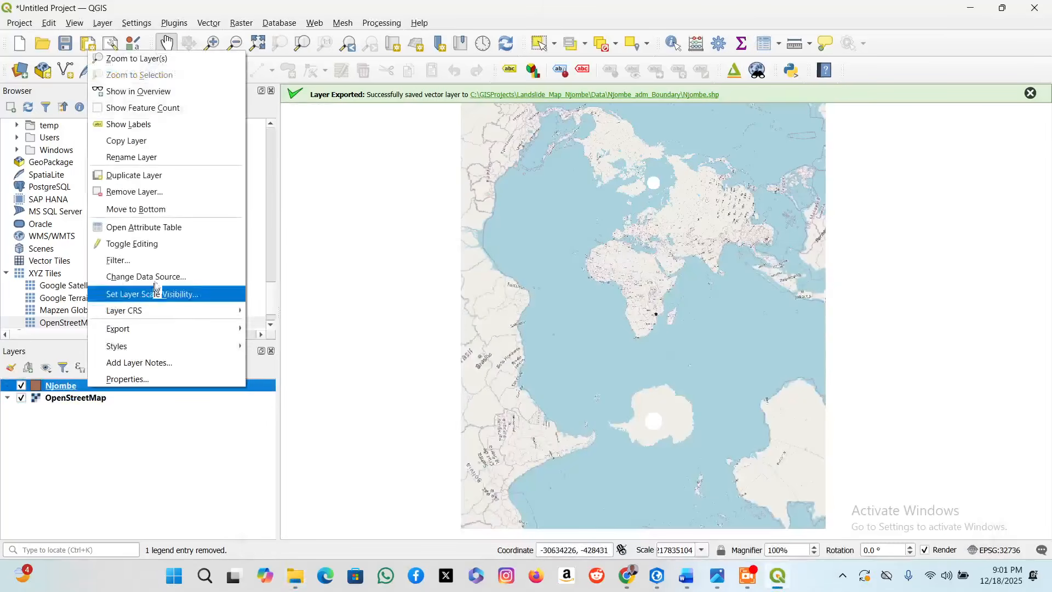
click(189, 58)
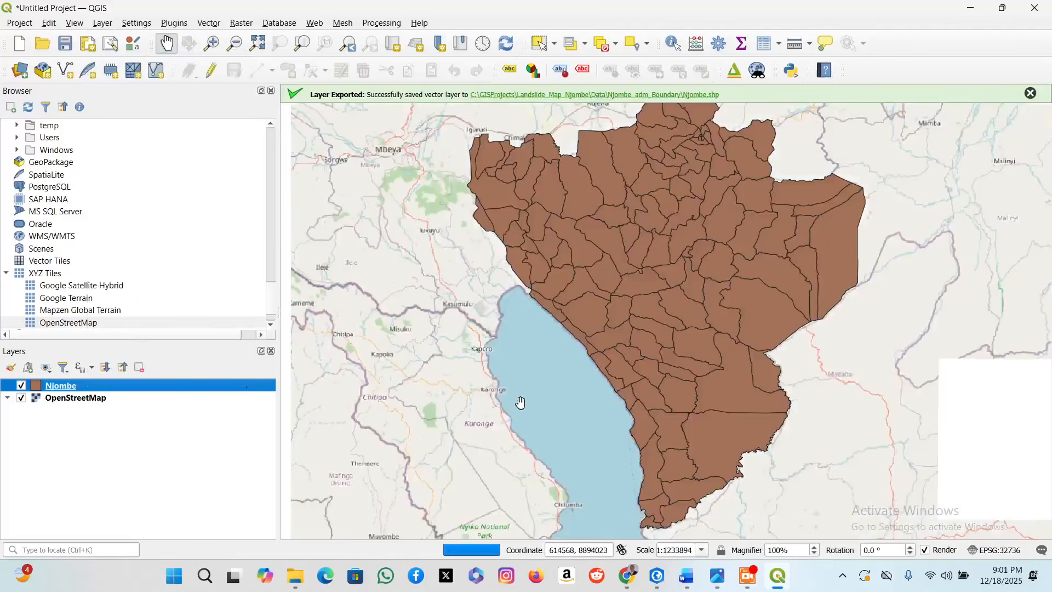
Toggle the Njombe layer off and on to compare its boundary with the OpenStreetMap basemap, leaving it visible.
click(22, 387)
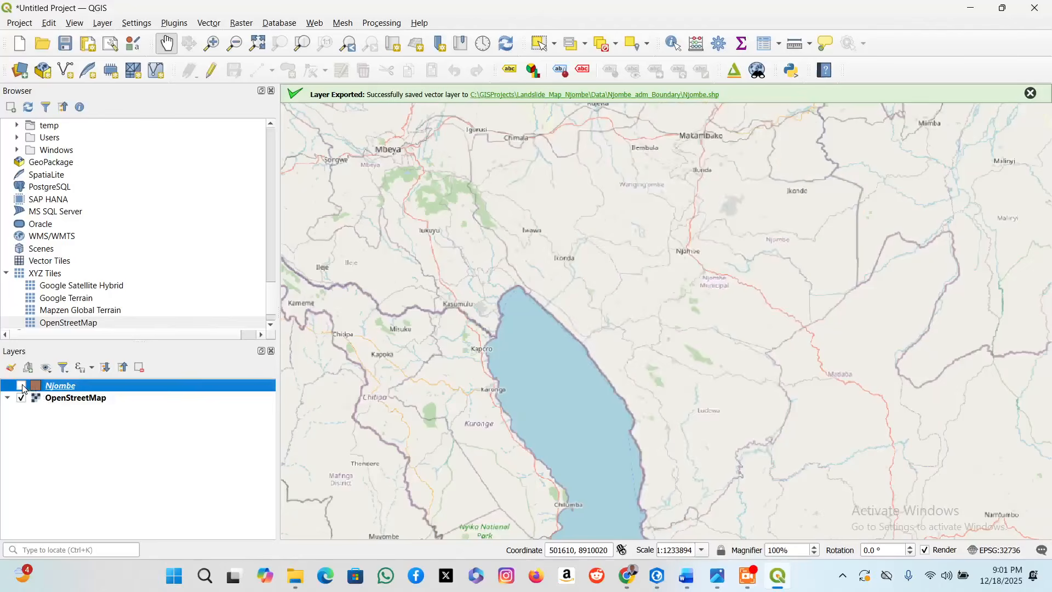
click(21, 386)
click(22, 386)
click(22, 386)
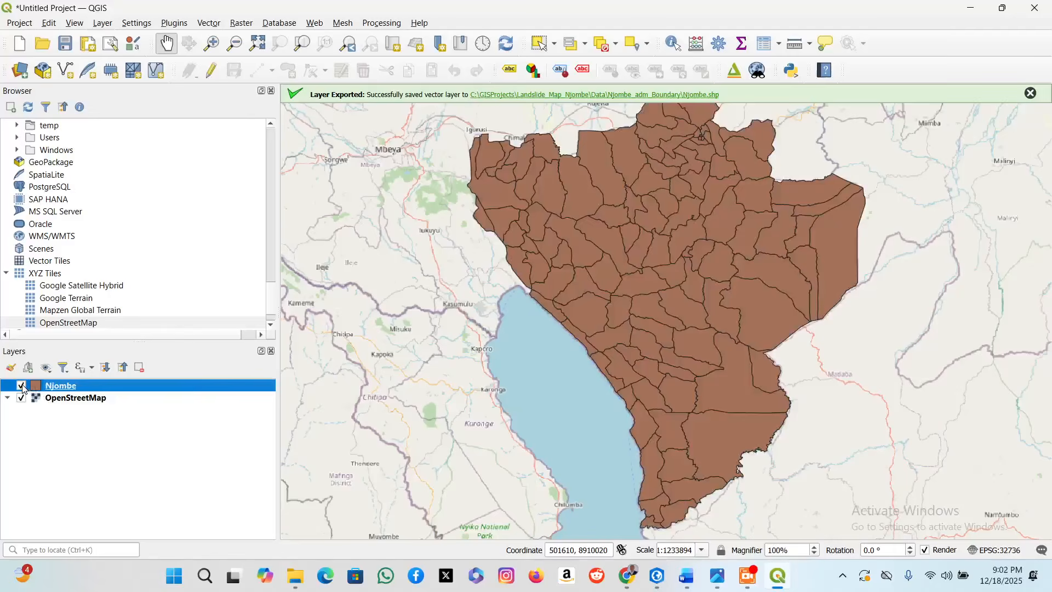
double_click(25, 389)
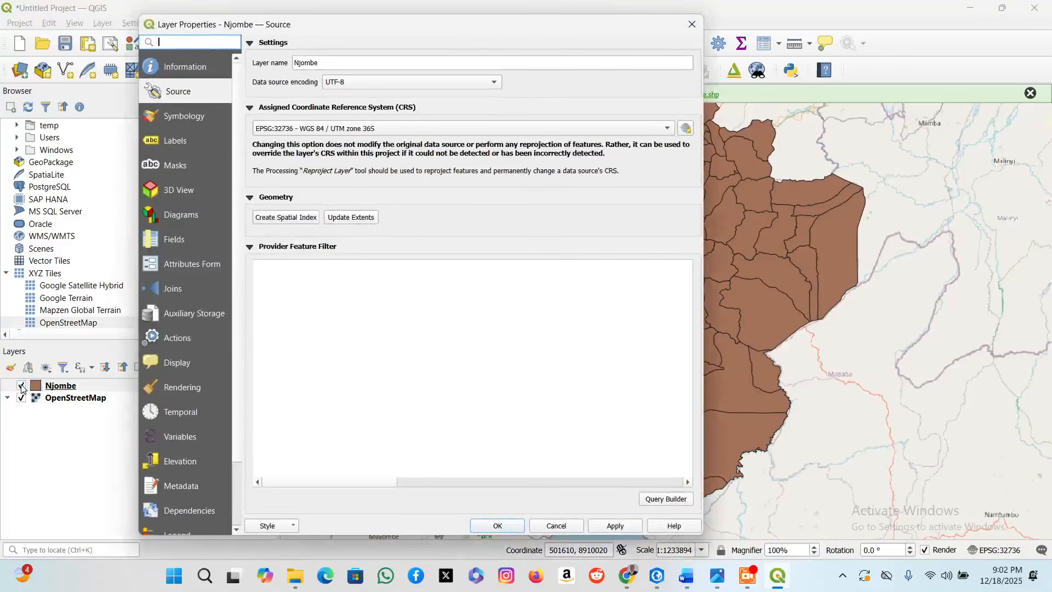
click(688, 21)
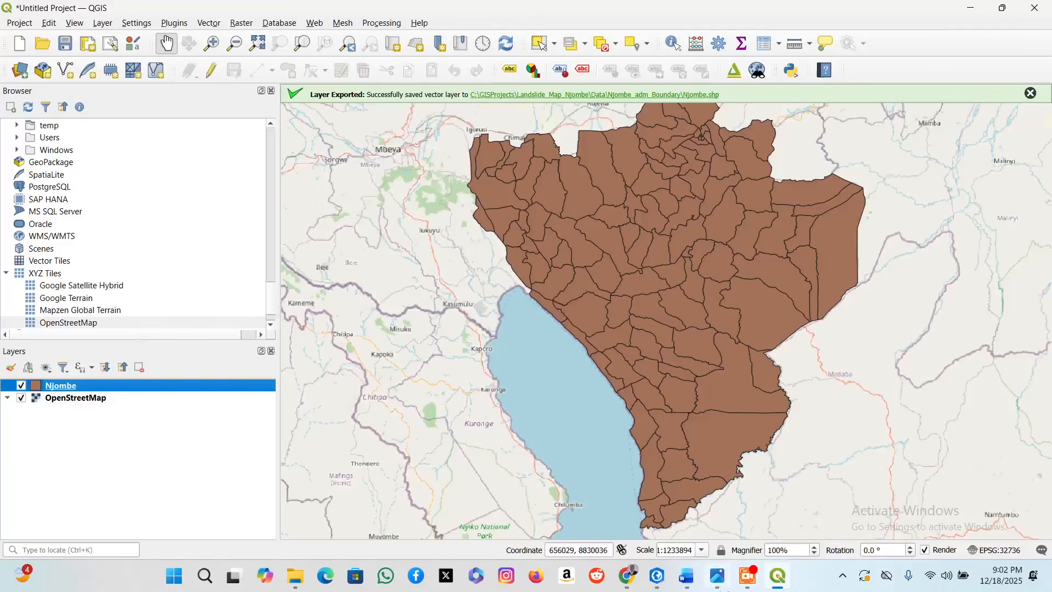
Switch to ArcGIS Pro, hide the Copernicus S11 E035 and S09 E035 DEM rasters, and return to QGIS.
click(657, 586)
click(779, 576)
click(657, 576)
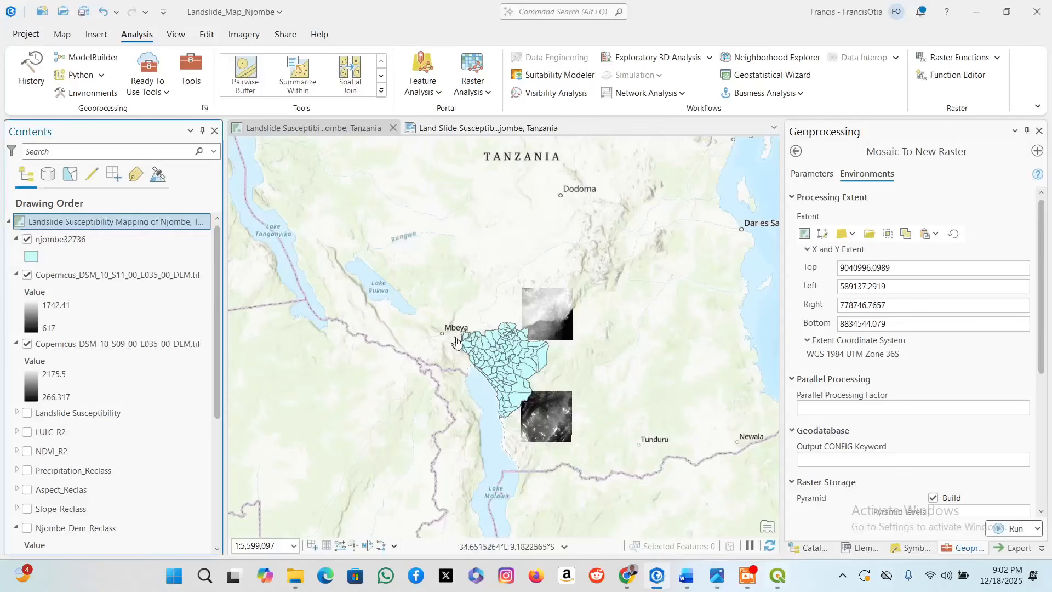
click(27, 275)
click(27, 344)
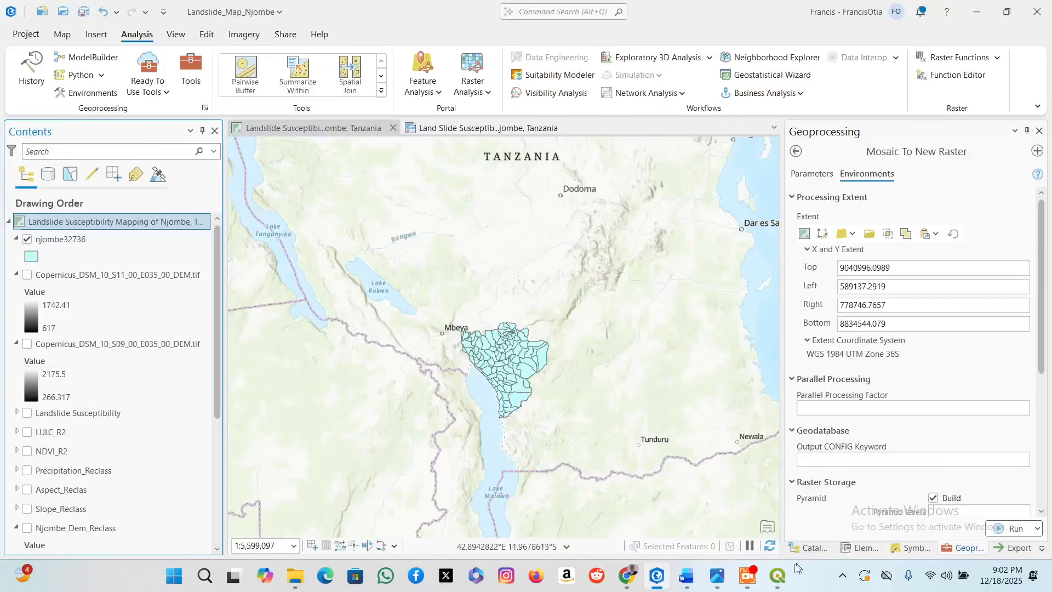
click(779, 575)
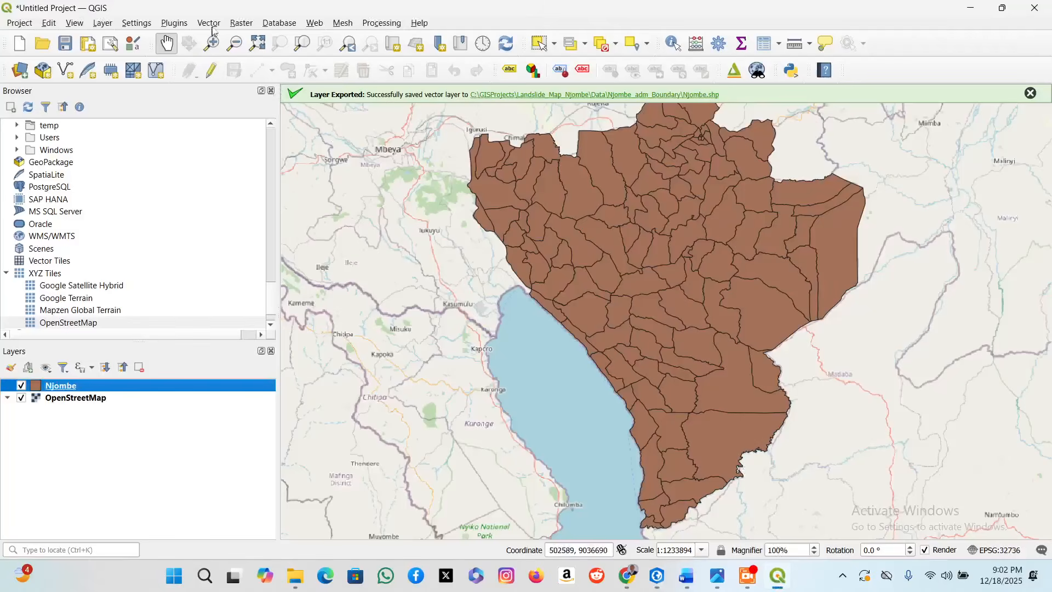
click(240, 26)
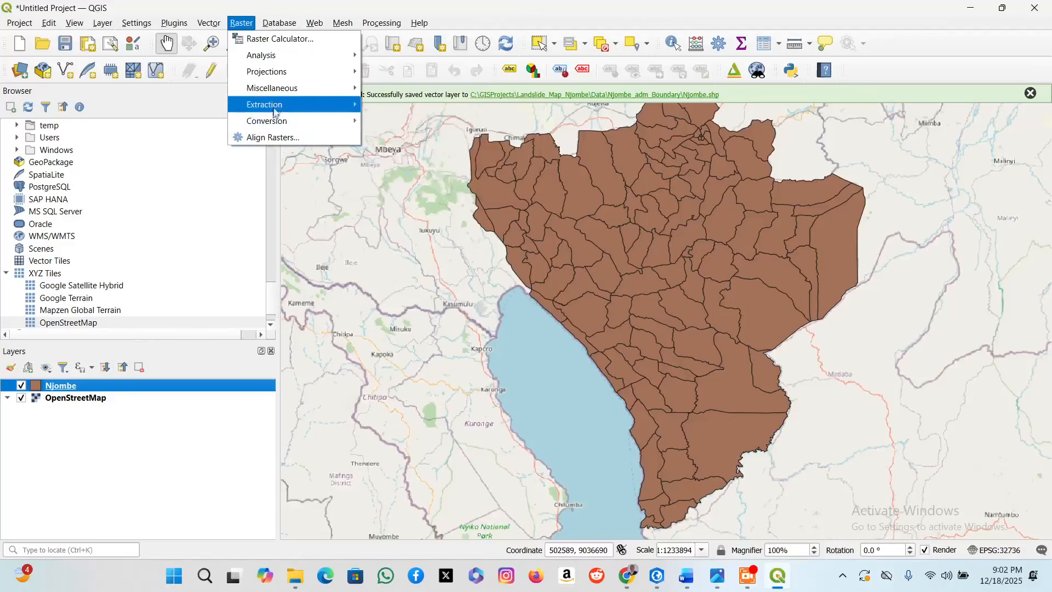
mouse_move(276, 110)
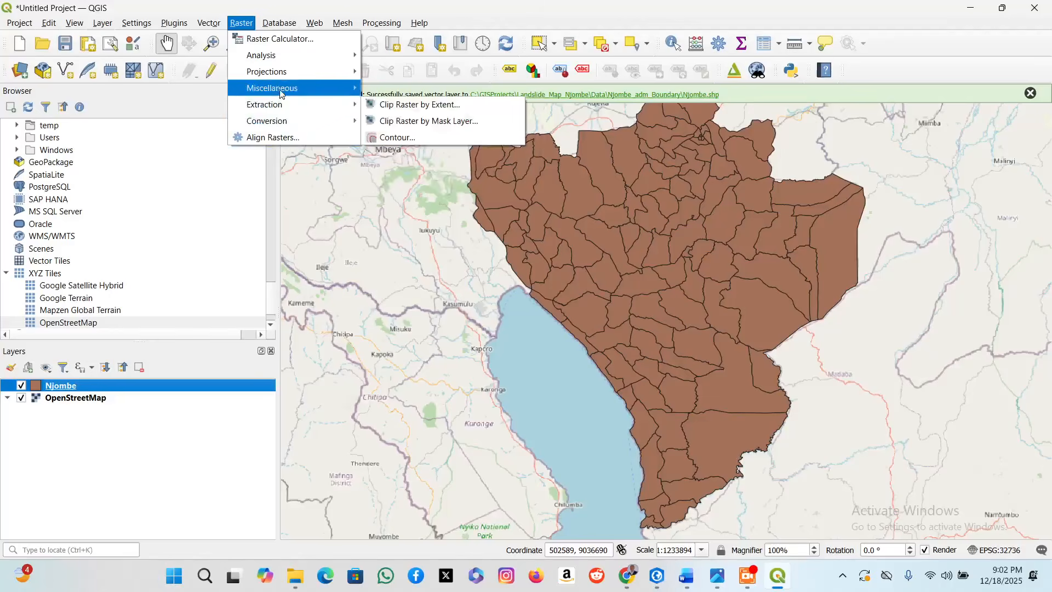
mouse_move(283, 90)
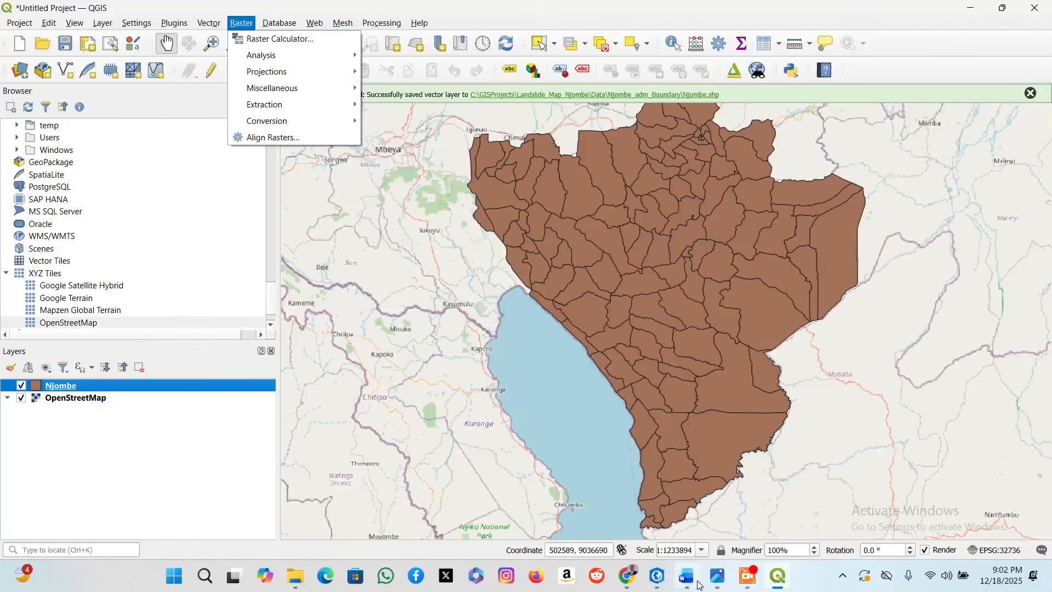
click(658, 579)
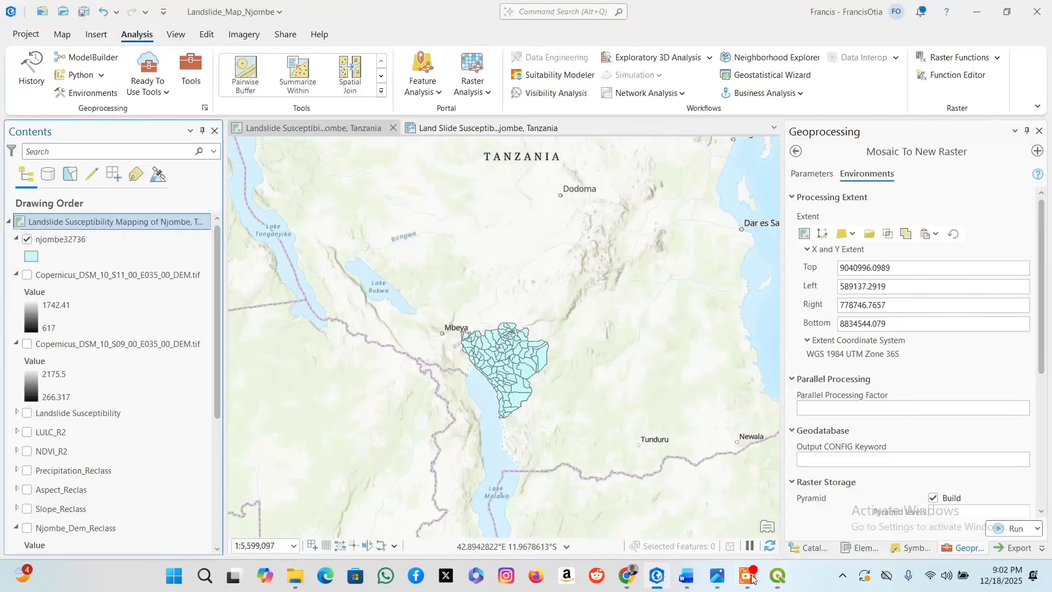
click(770, 581)
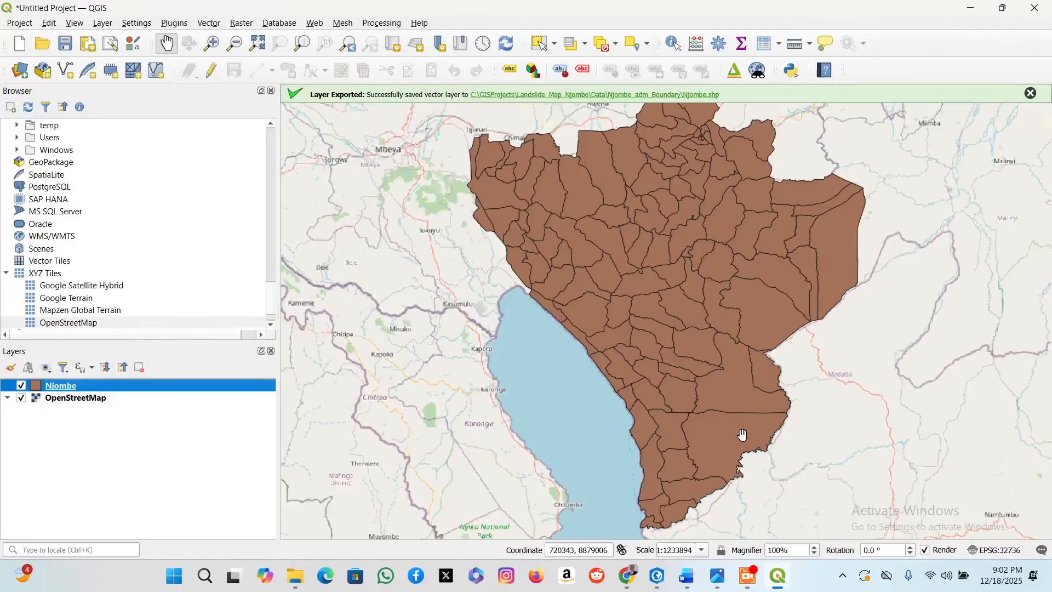
click(371, 24)
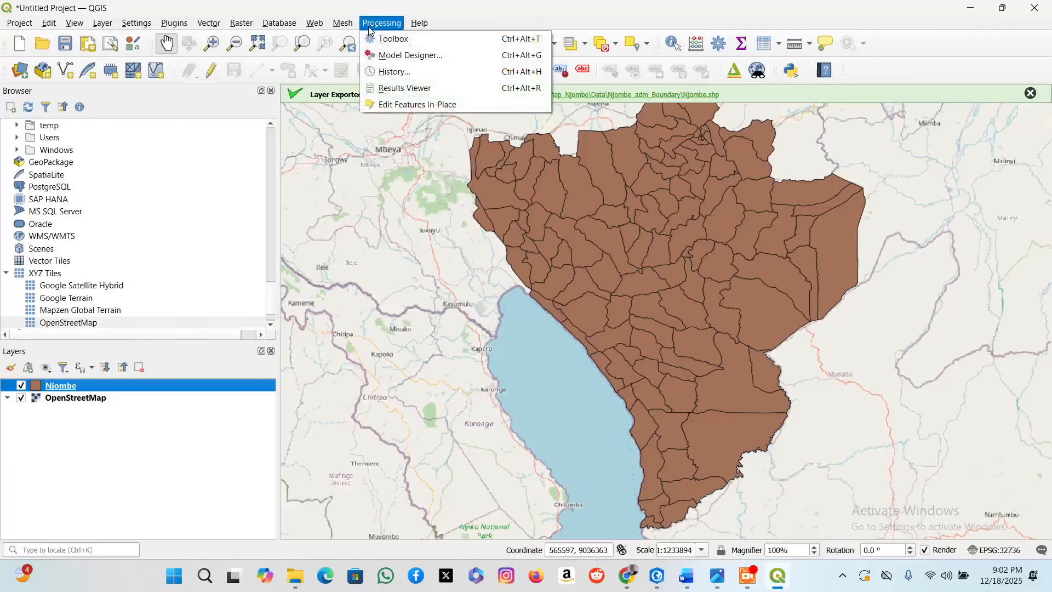
Search the Processing Toolbox for "mosai", look at the GRASS i.image.mosaic tool and close it without running.
click(378, 39)
click(825, 125)
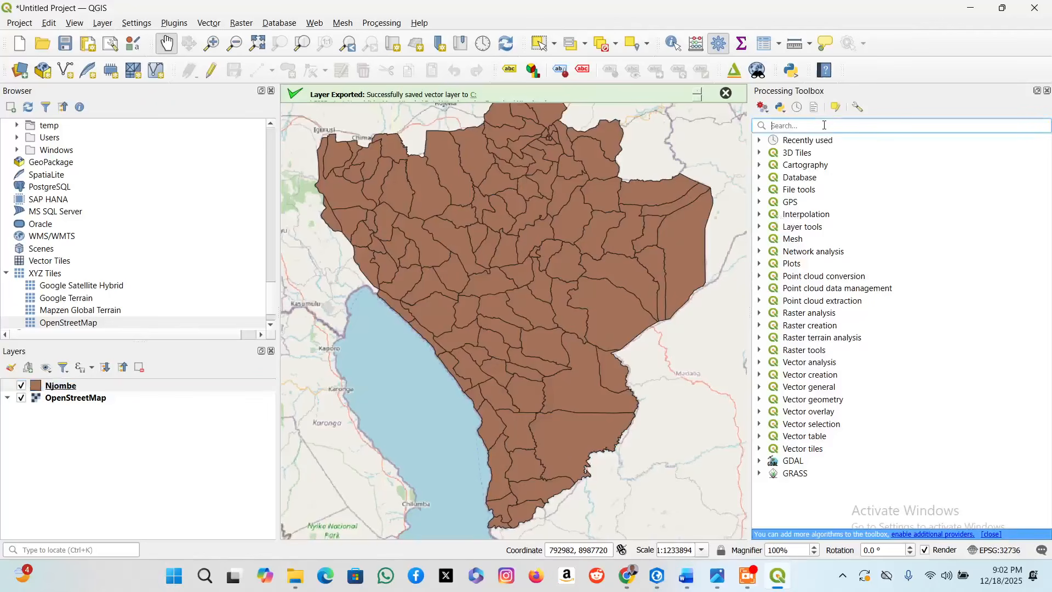
text(mosai)
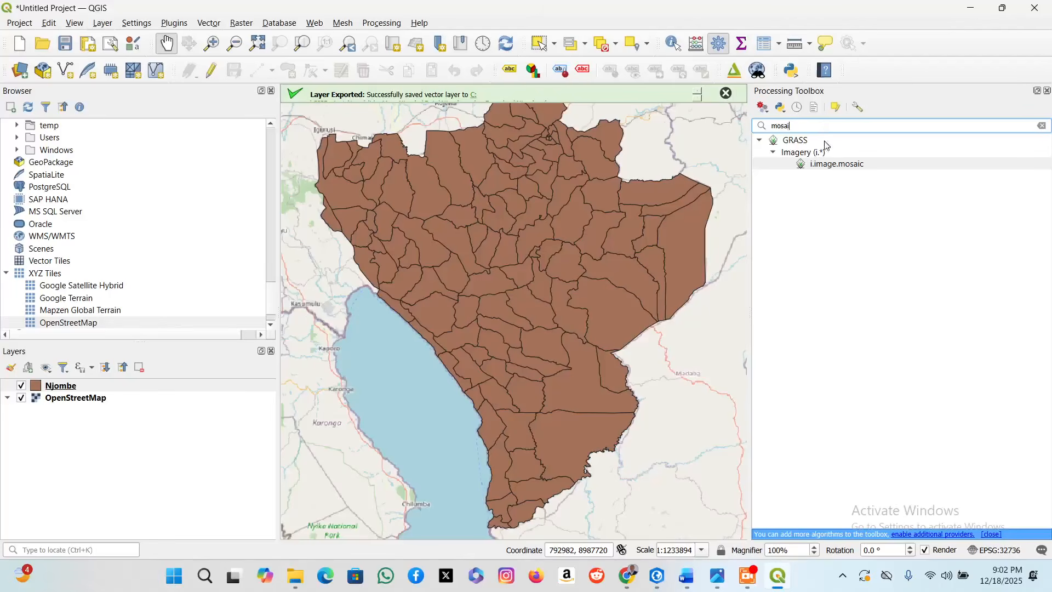
click(824, 164)
double_click(825, 164)
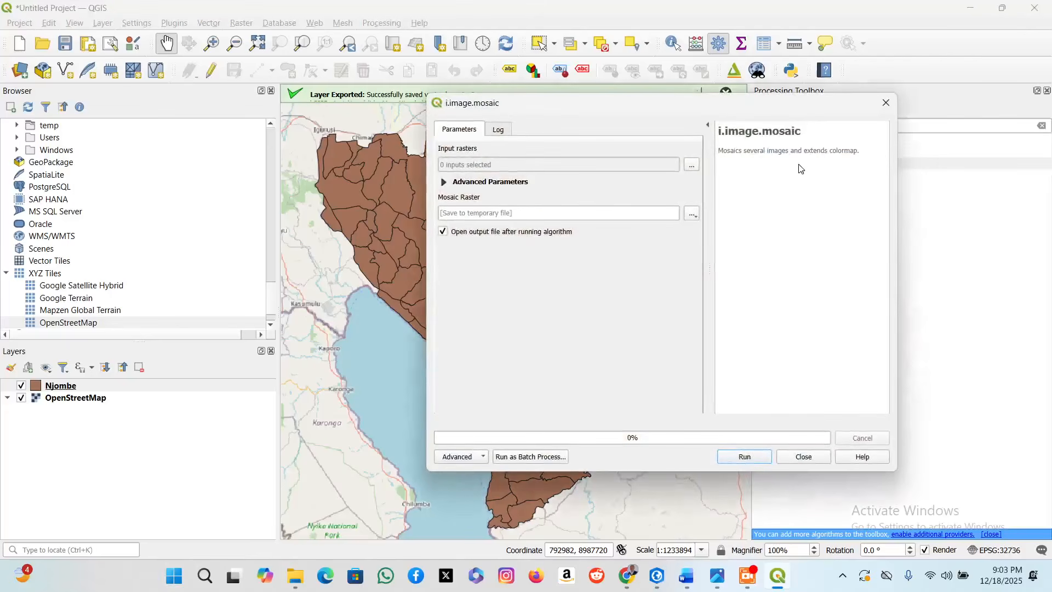
click(882, 114)
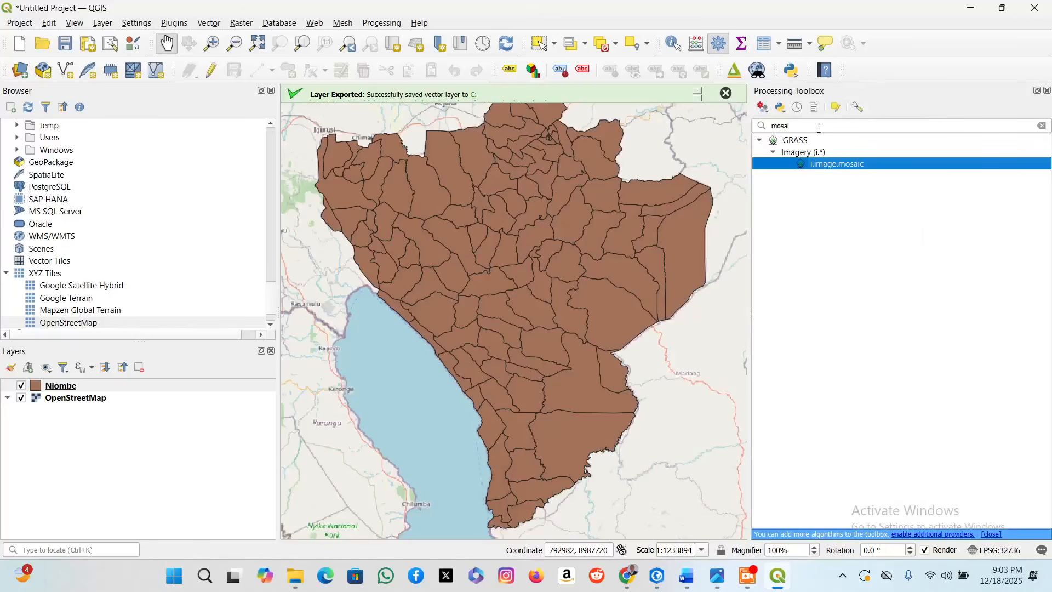
Search the toolbox for "merge", inspect the input layer selection of the GDAL raster Merge tool, and close it without running.
click(820, 128)
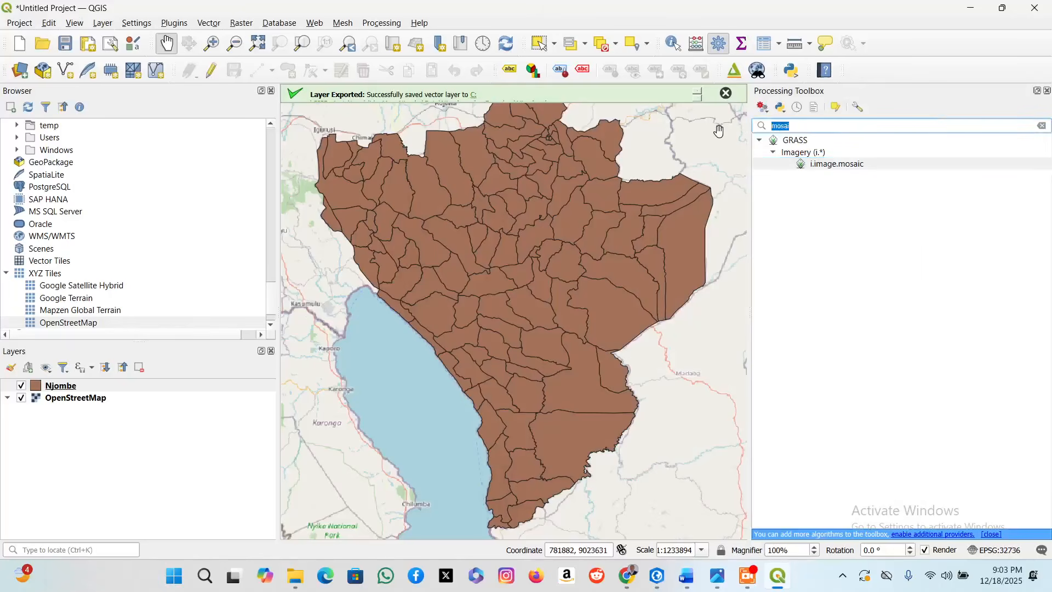
text(merge)
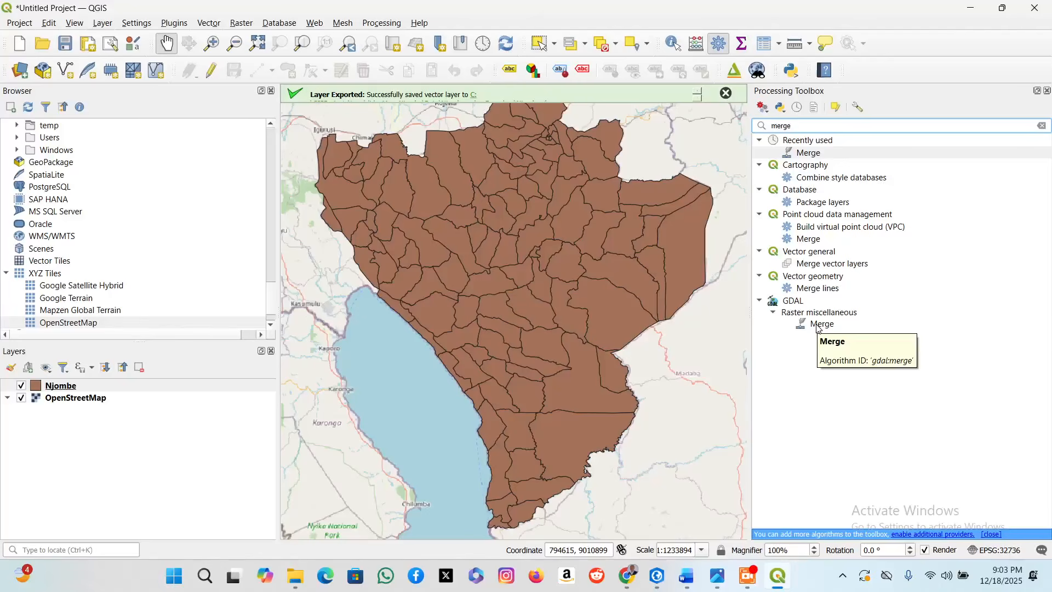
double_click(819, 324)
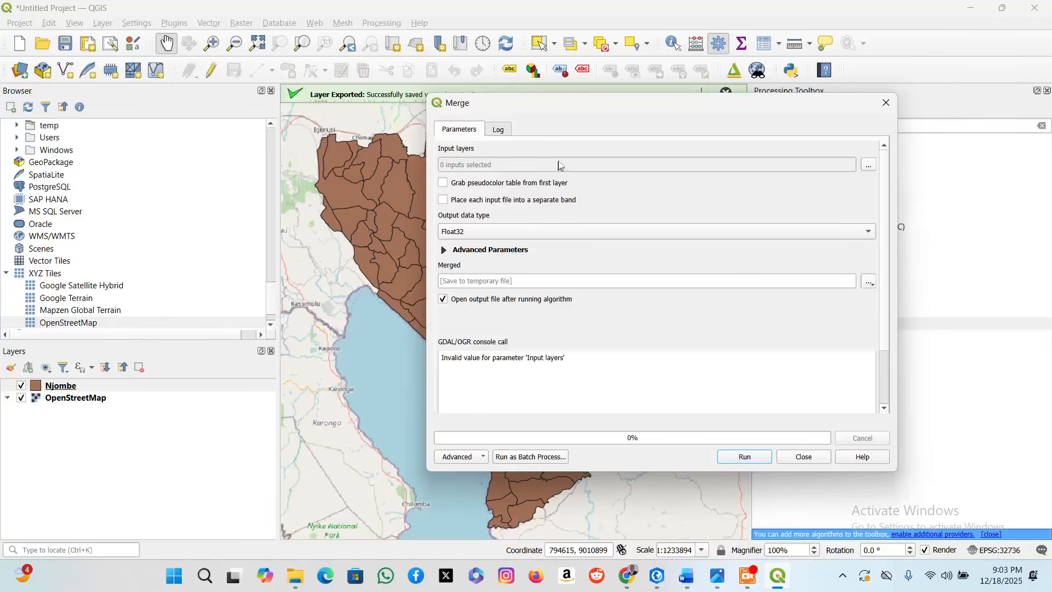
click(868, 166)
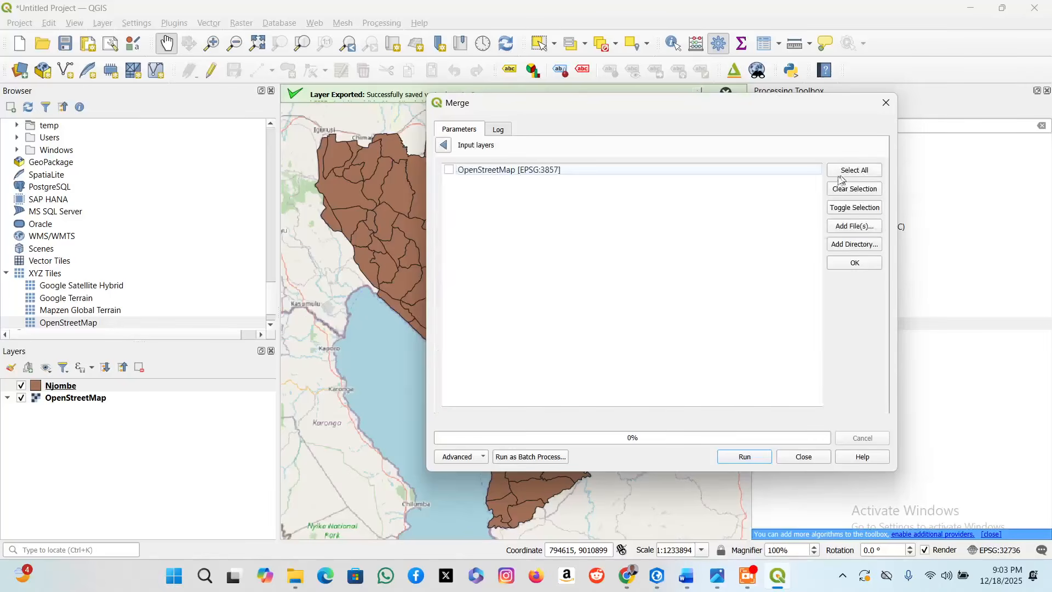
click(445, 146)
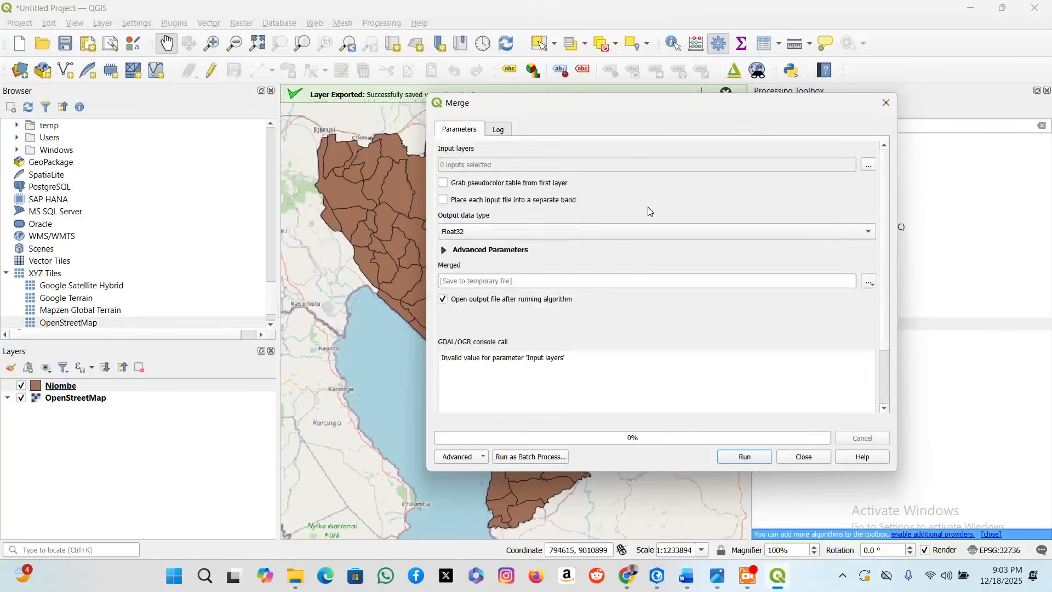
click(869, 166)
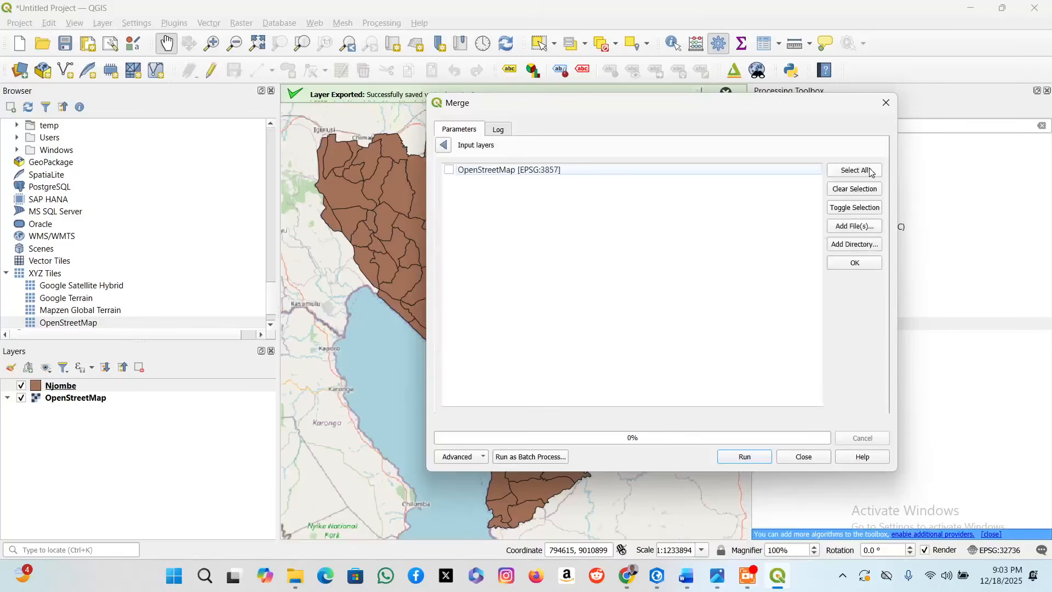
click(886, 103)
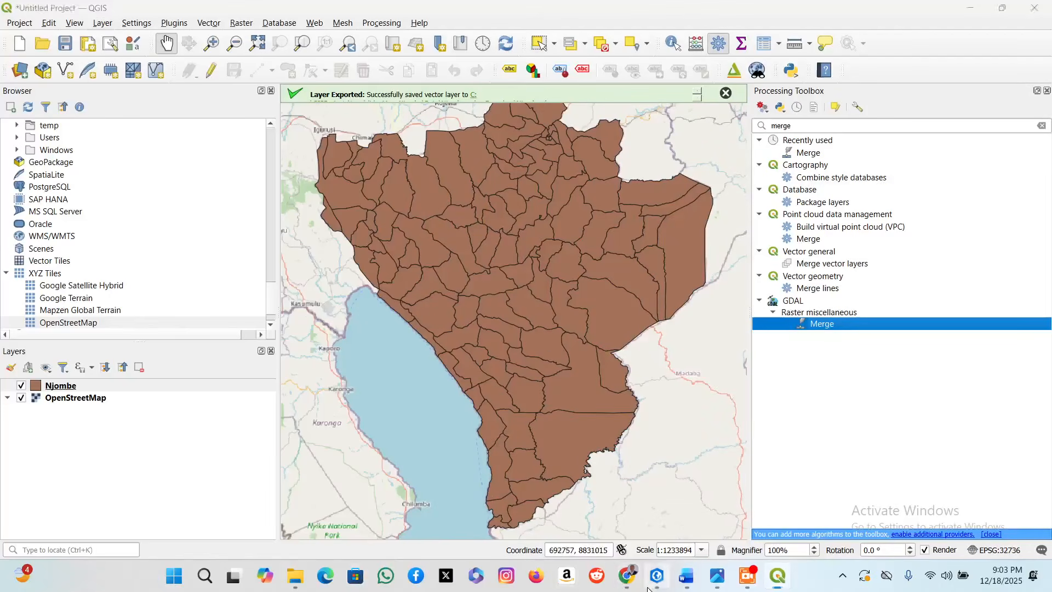
Switch to ArcGIS Pro, review the Mosaic To New Raster parameters for the two Copernicus DEM tiles, and leave the tool.
key(alt+Tab)
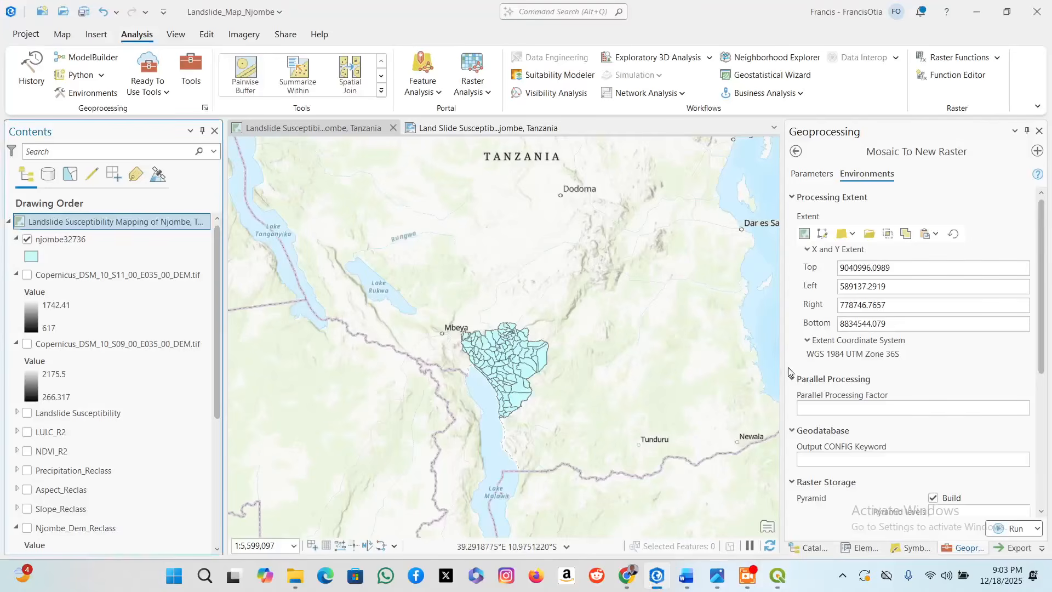
click(795, 155)
click(800, 172)
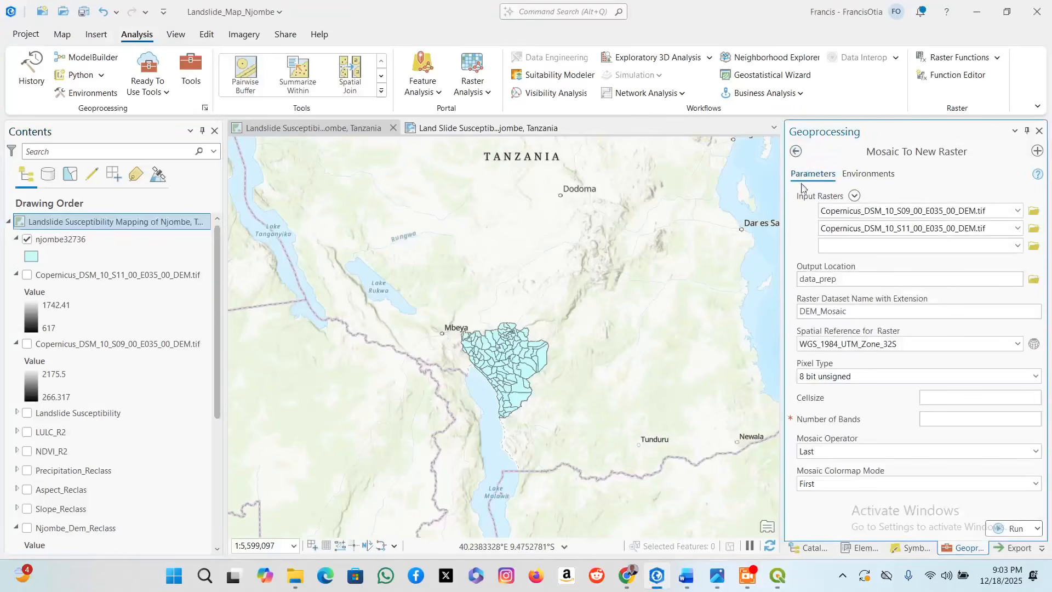
click(796, 151)
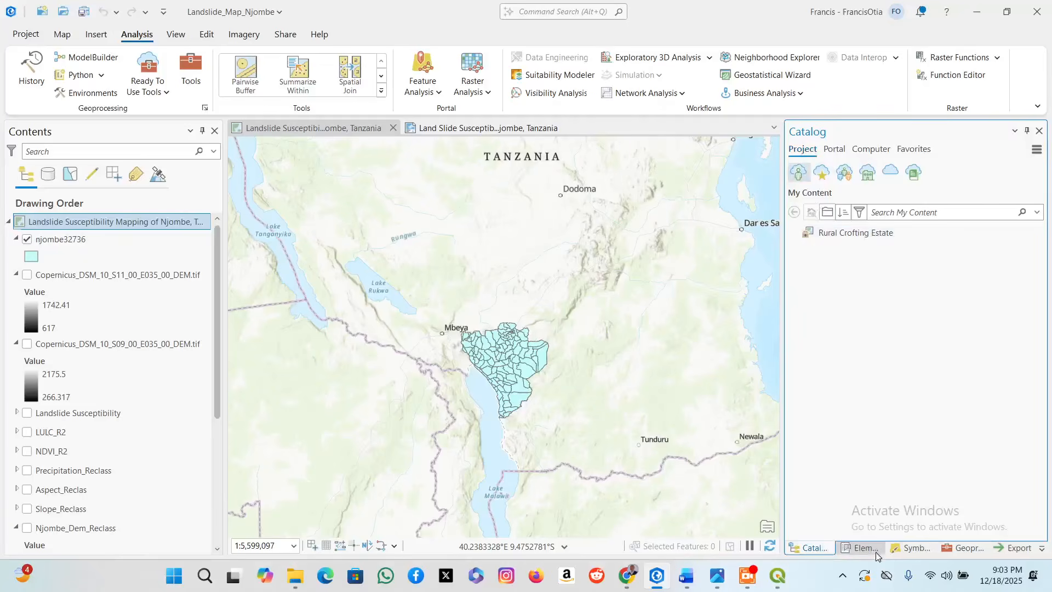
Search the geoprocessing tools for "extract by mask", open Extract by Mask, and check its input raster choices.
click(911, 548)
click(962, 548)
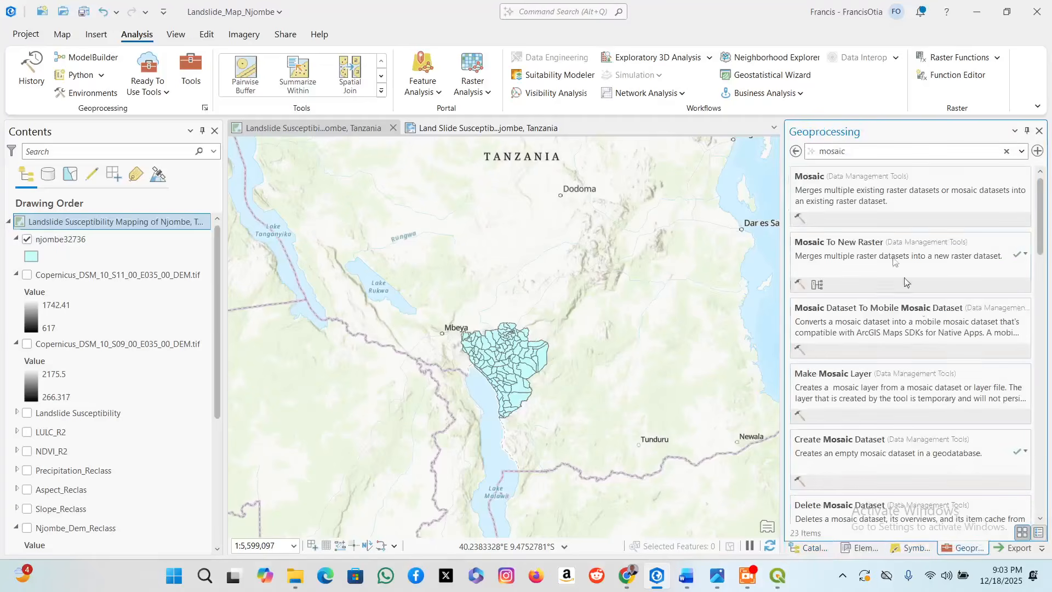
double_click(849, 152)
text(e)
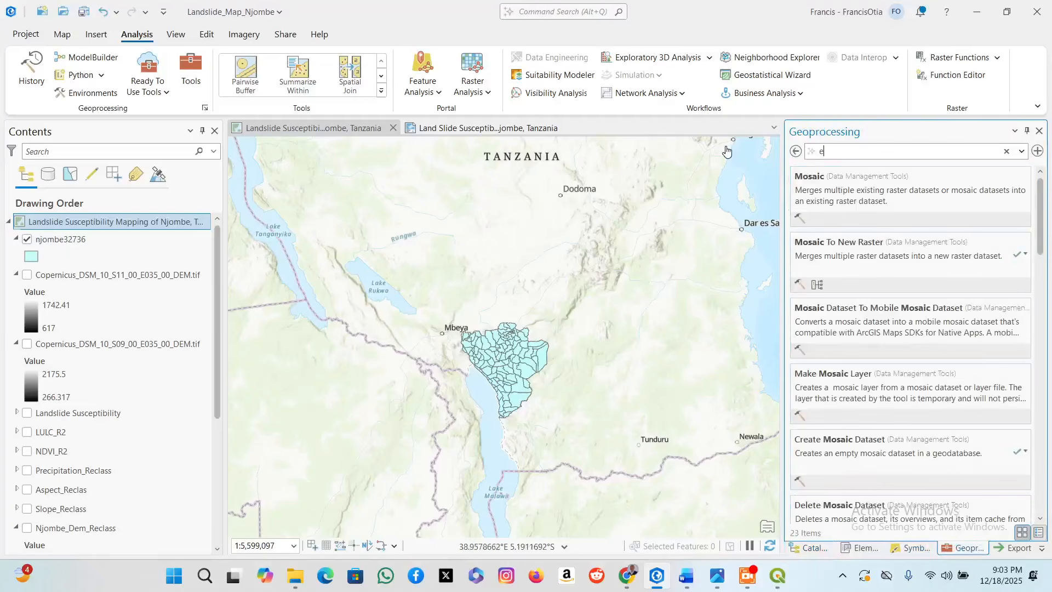
text(xtract by mask)
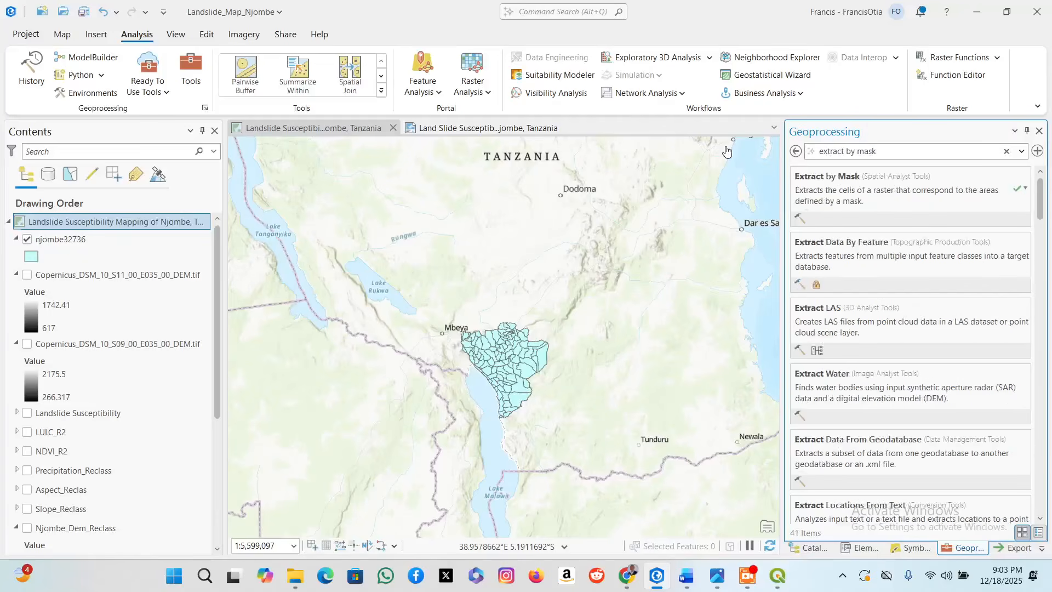
click(843, 176)
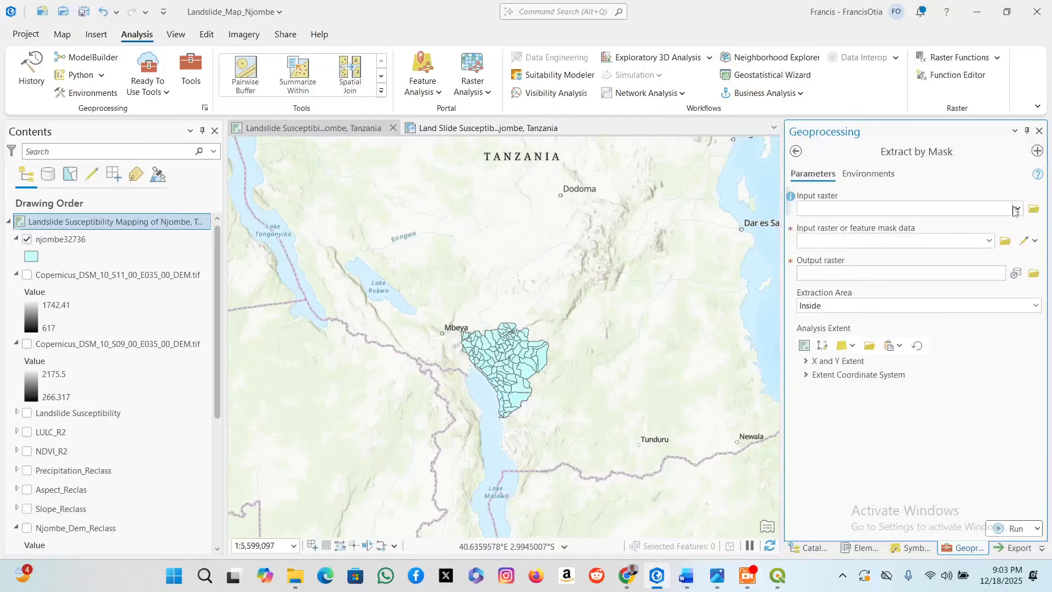
click(1017, 212)
click(1017, 212)
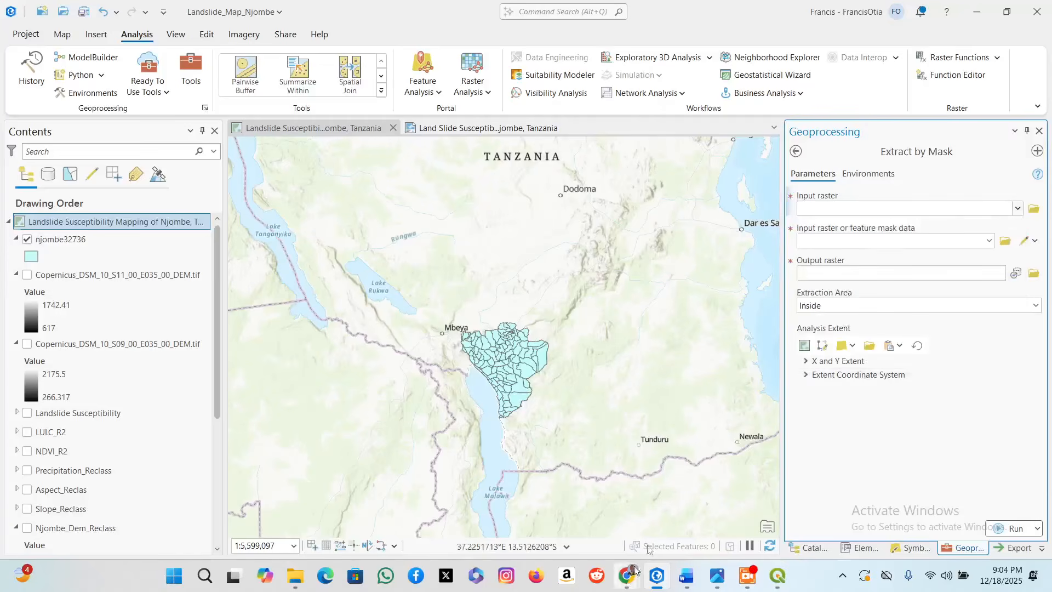
Browse the project catalog, collapse Folders, and expand Databases to list the contents of Landslide_Map_Njombe.gdb.
click(806, 547)
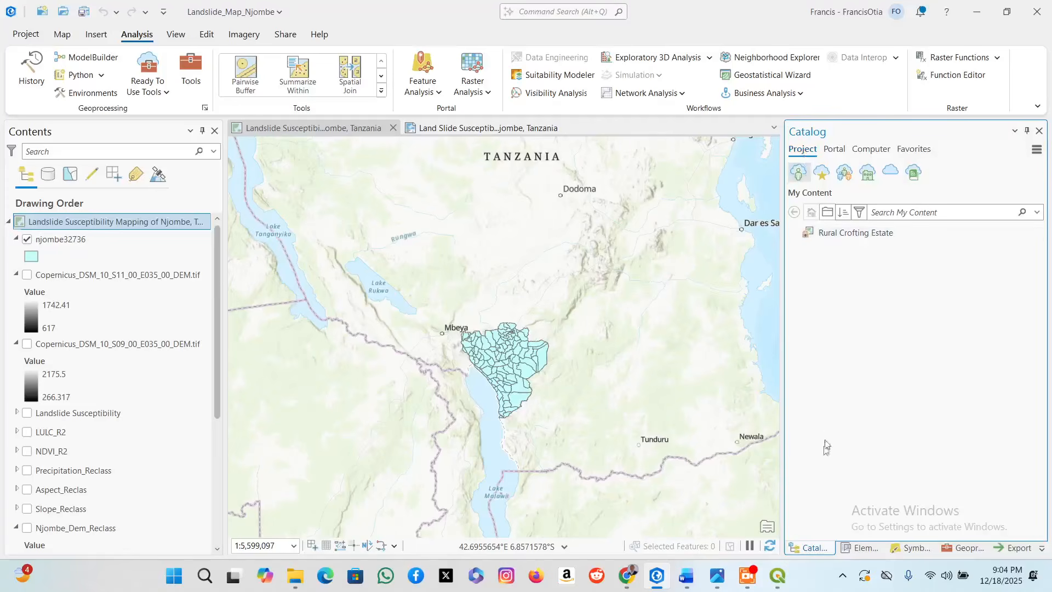
click(834, 149)
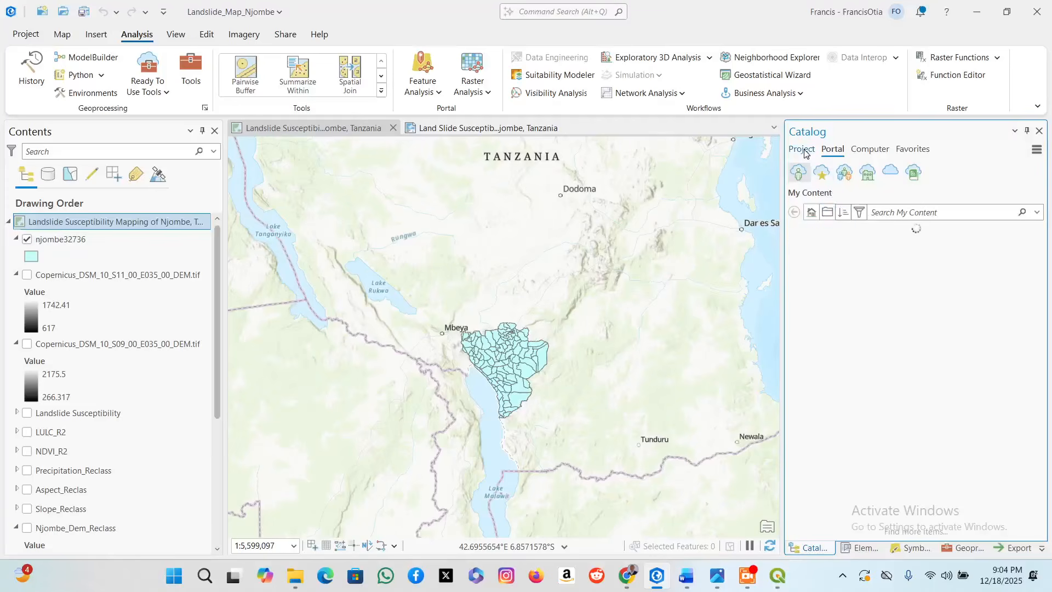
click(802, 149)
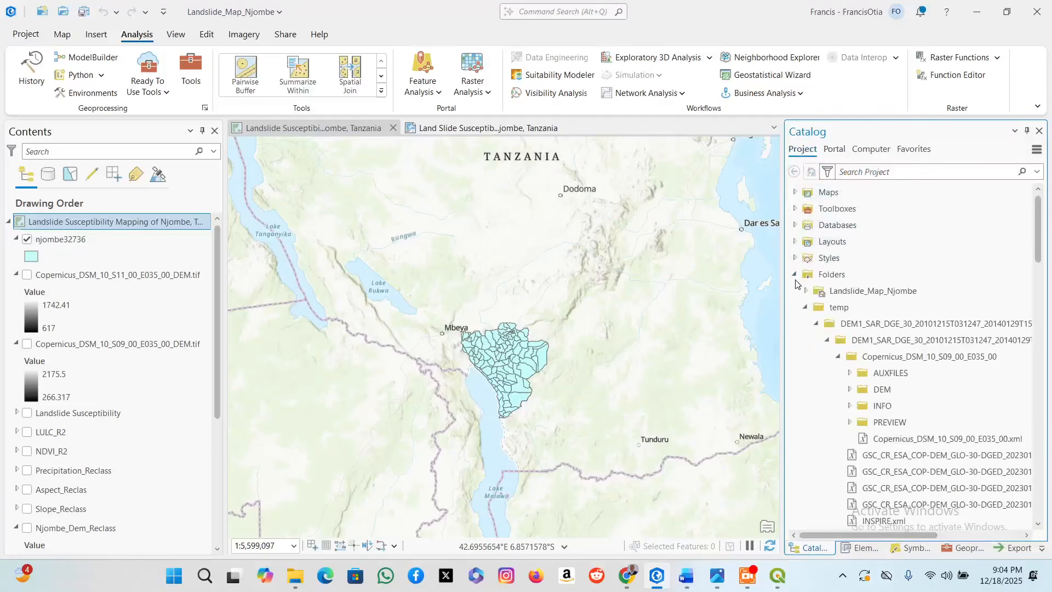
click(795, 275)
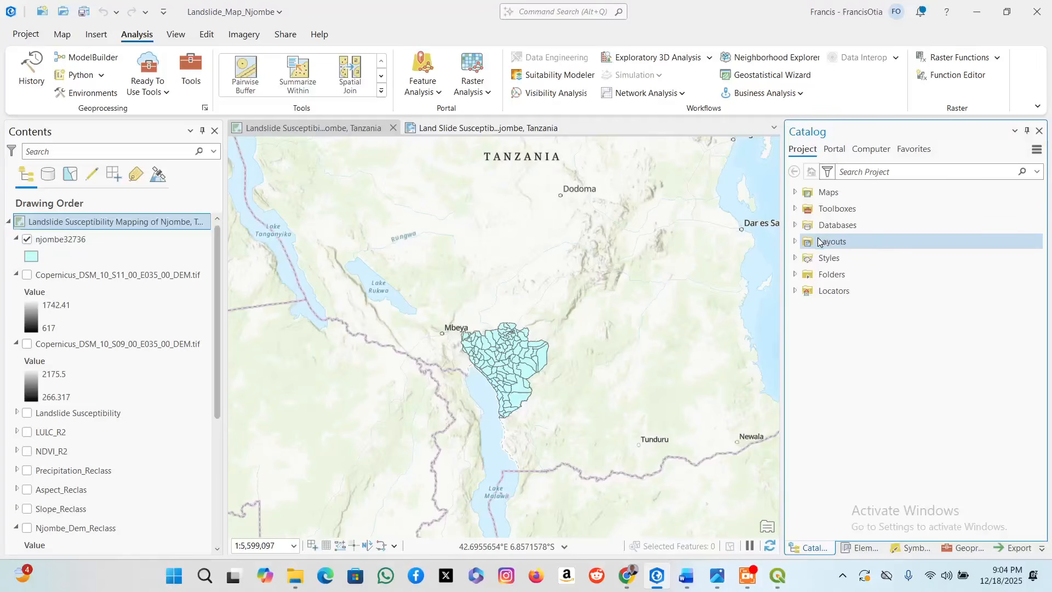
click(794, 225)
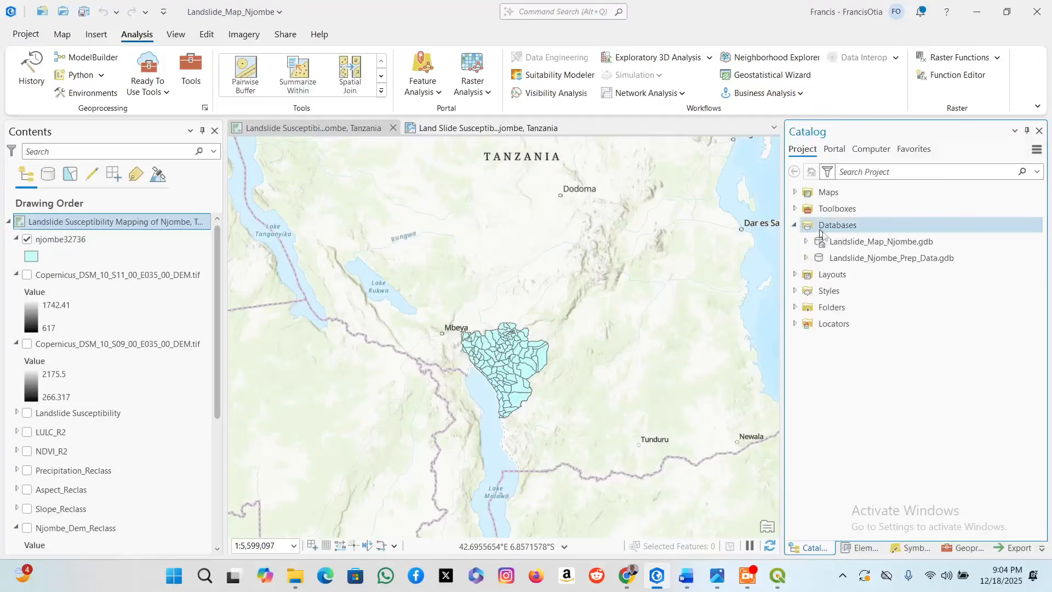
click(806, 242)
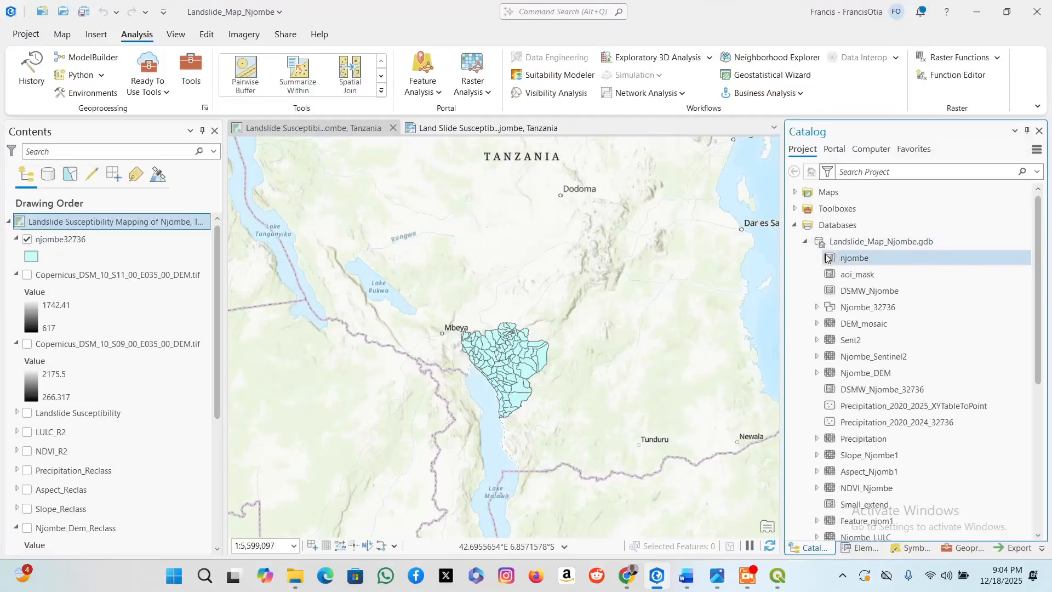
Add the Njombe_DEM raster from Landslide_Map_Njombe.gdb to the current map and hide the njombe32736 layer.
scroll(904, 383, down, 3)
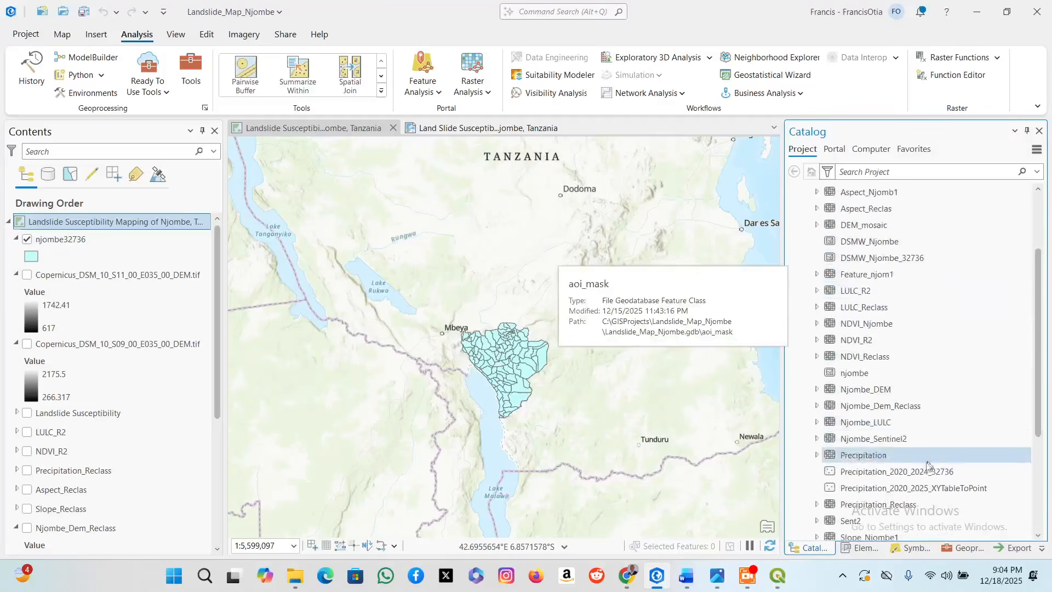
scroll(928, 465, down, 5)
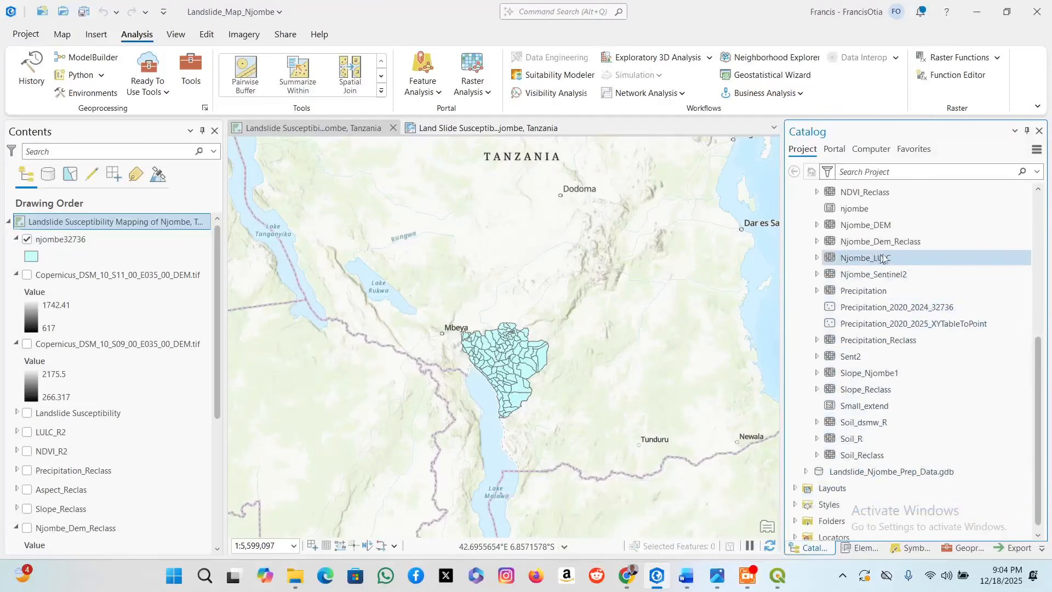
mouse_move(883, 259)
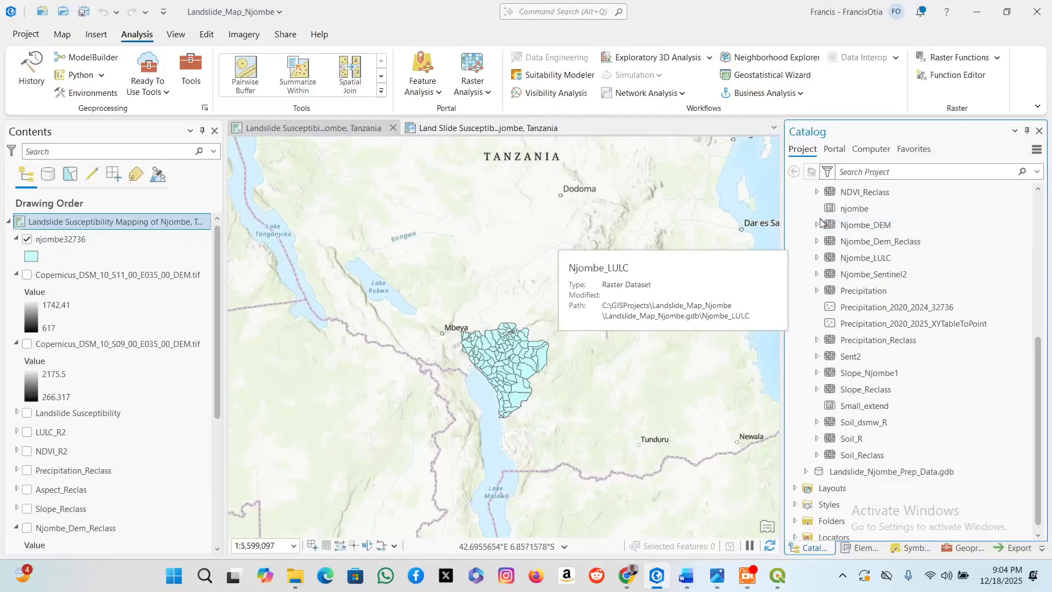
right_click(866, 229)
click(702, 237)
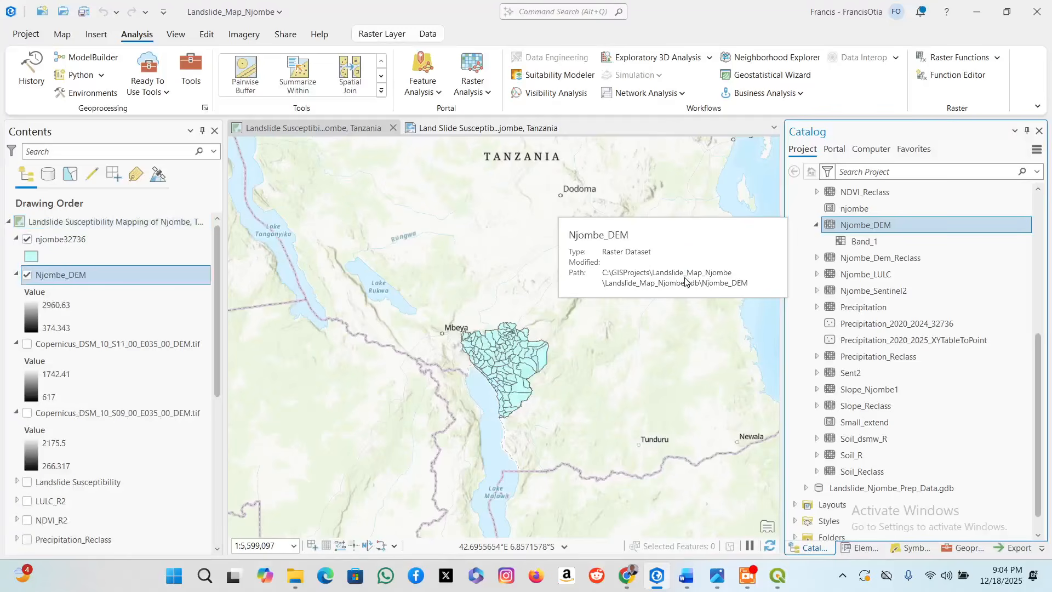
click(27, 239)
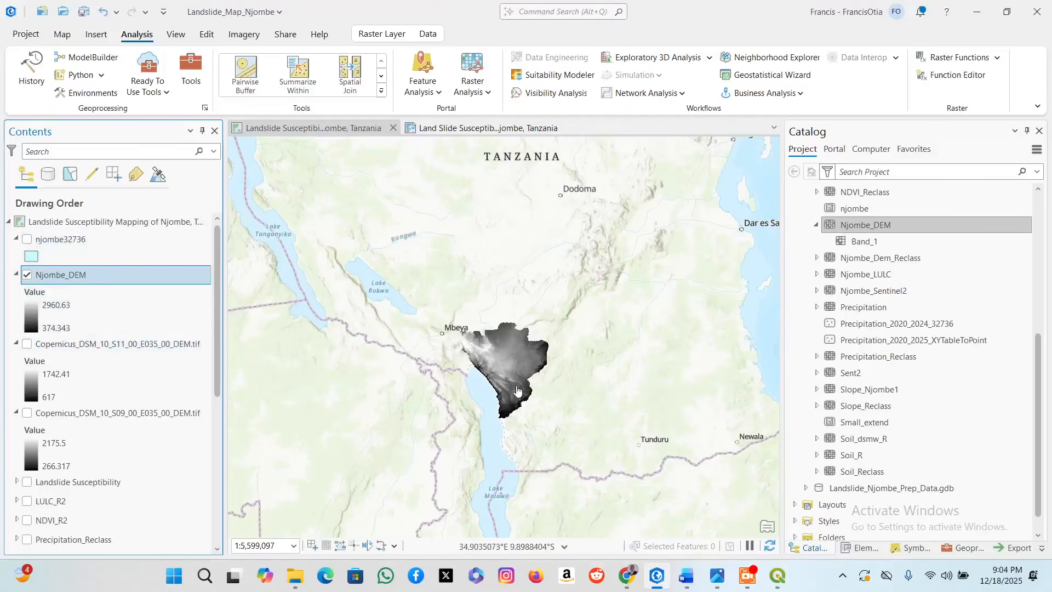
scroll(487, 356, up, 2)
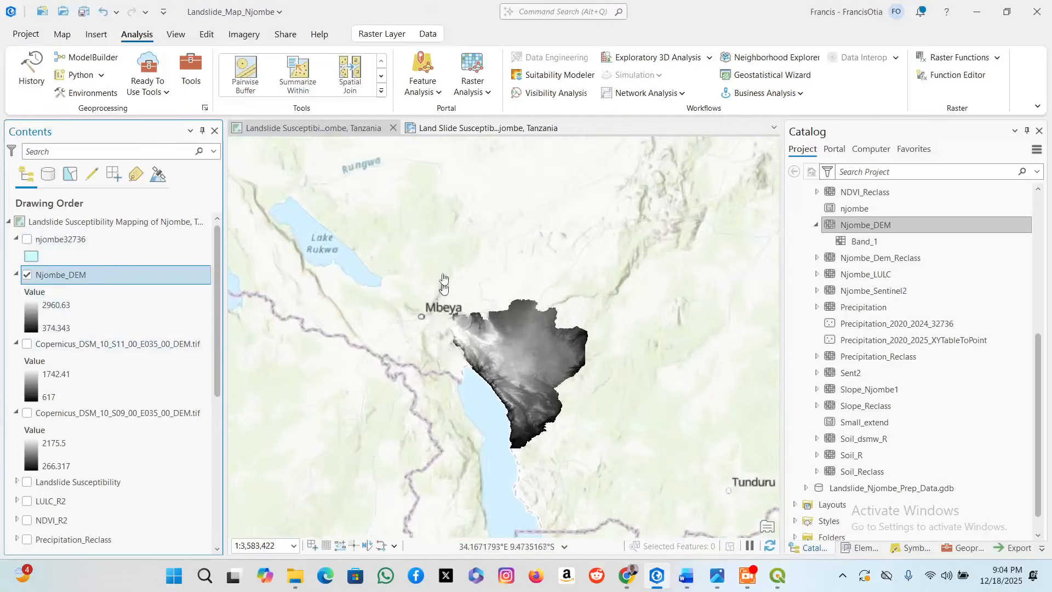
View the saved screenshot of the DEM tile mosaic in Photos, then return to the Extract by Mask tool in ArcGIS Pro.
click(716, 583)
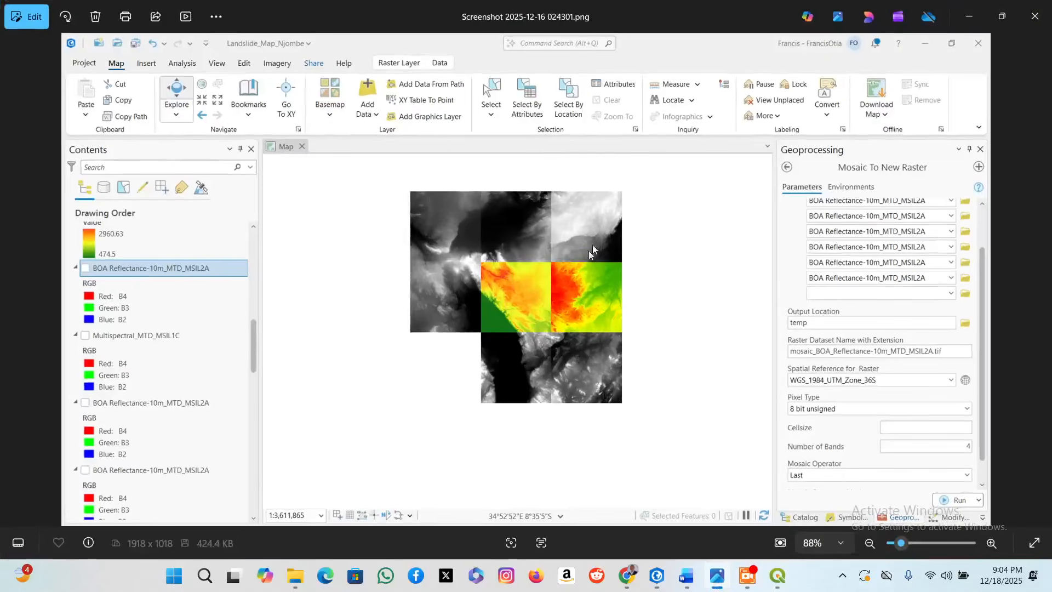
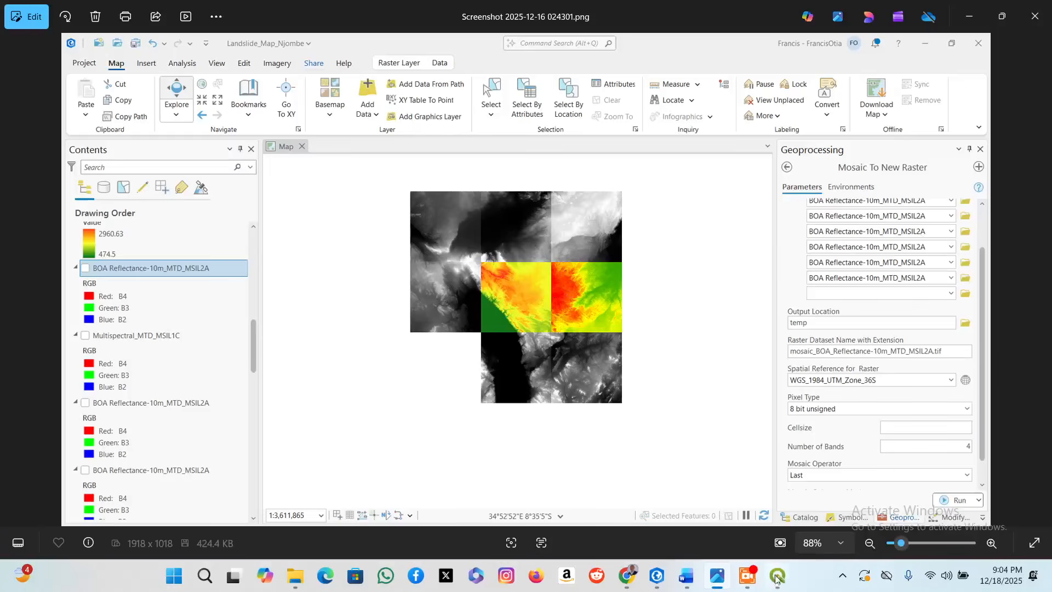
click(657, 575)
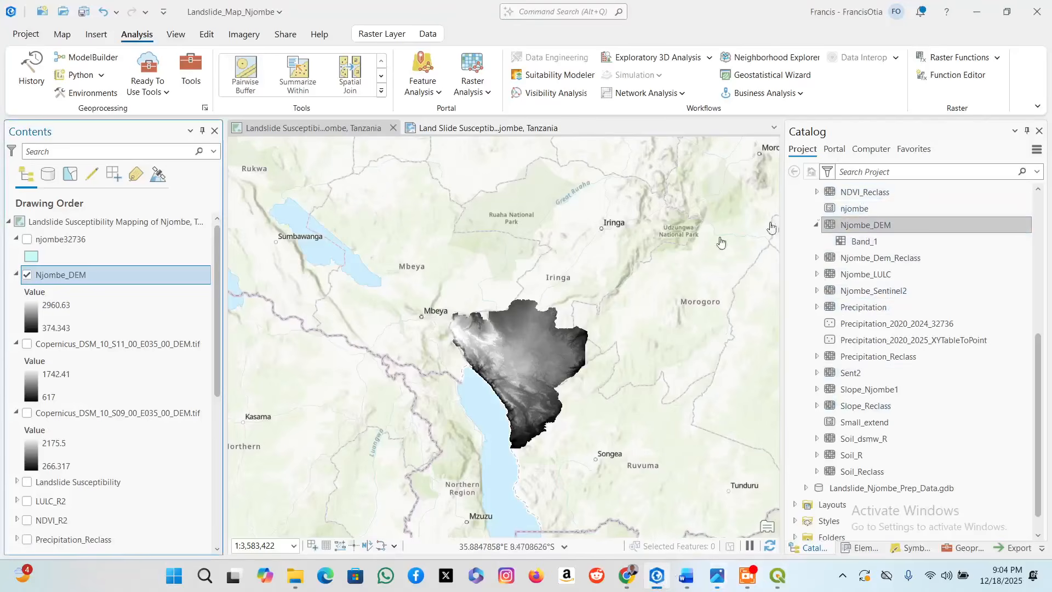
click(946, 552)
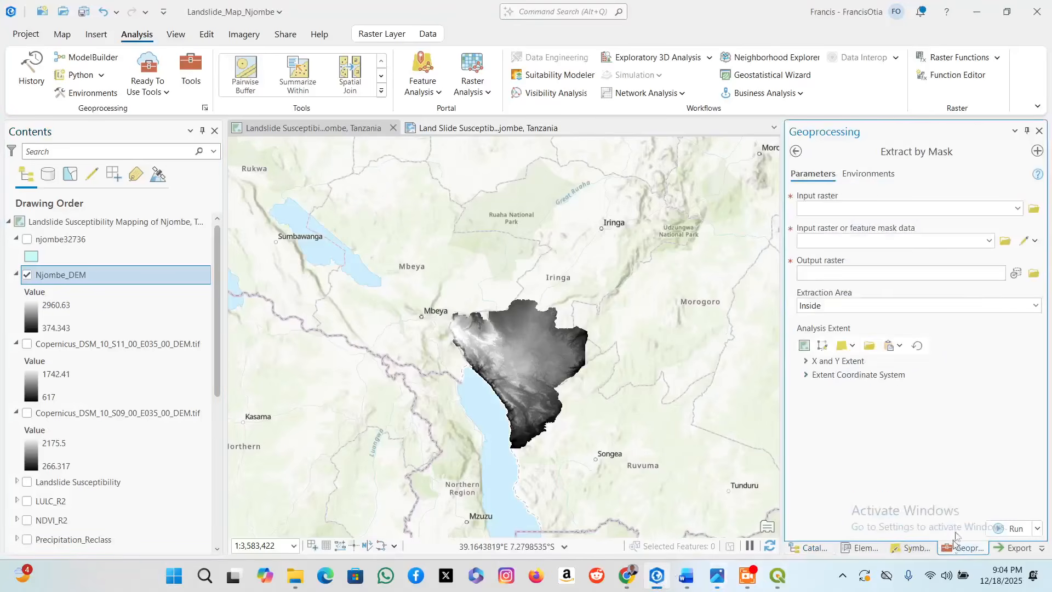
In Extract by Mask, use Njombe_DEM as the input raster and njombe32736 as both the feature mask and the analysis extent.
click(1019, 209)
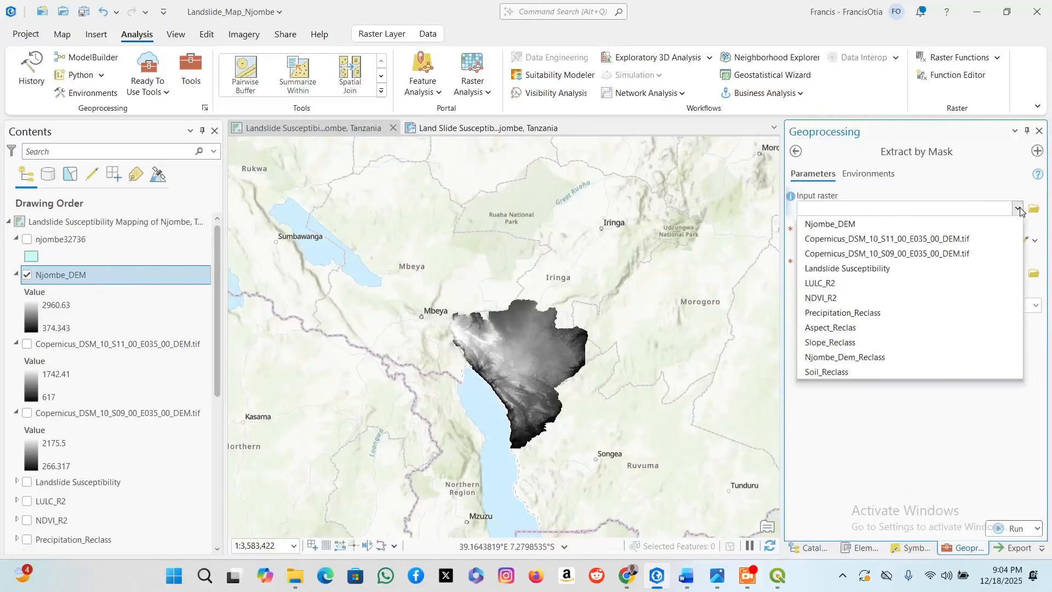
click(886, 224)
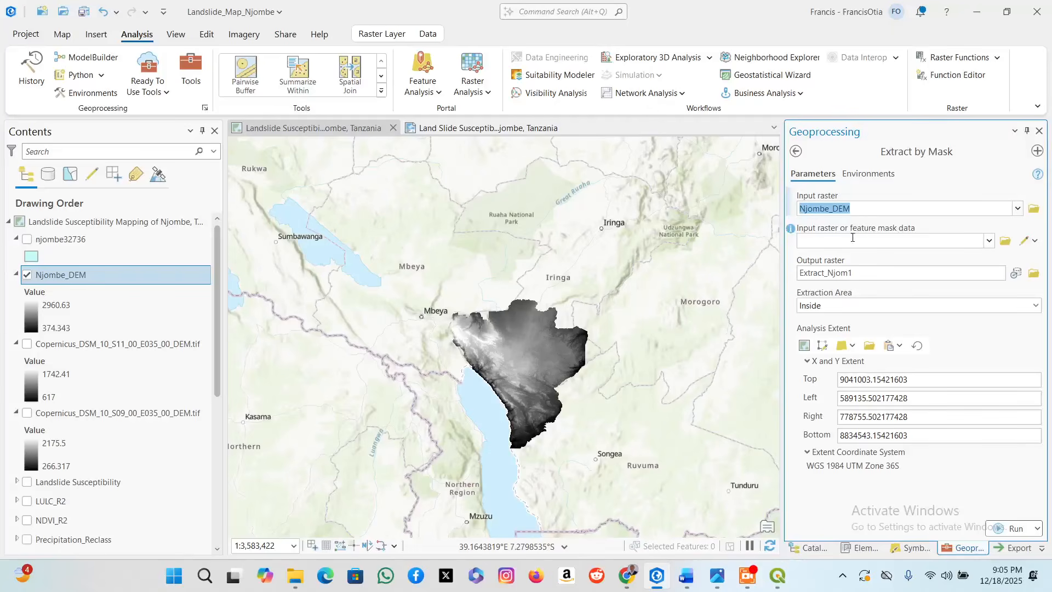
click(989, 242)
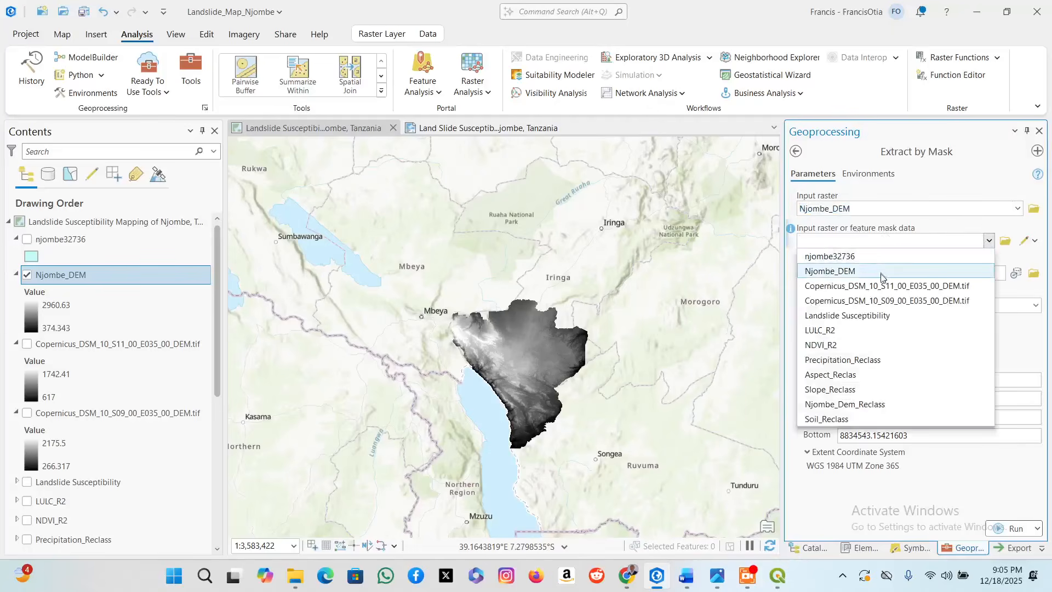
click(877, 256)
click(866, 241)
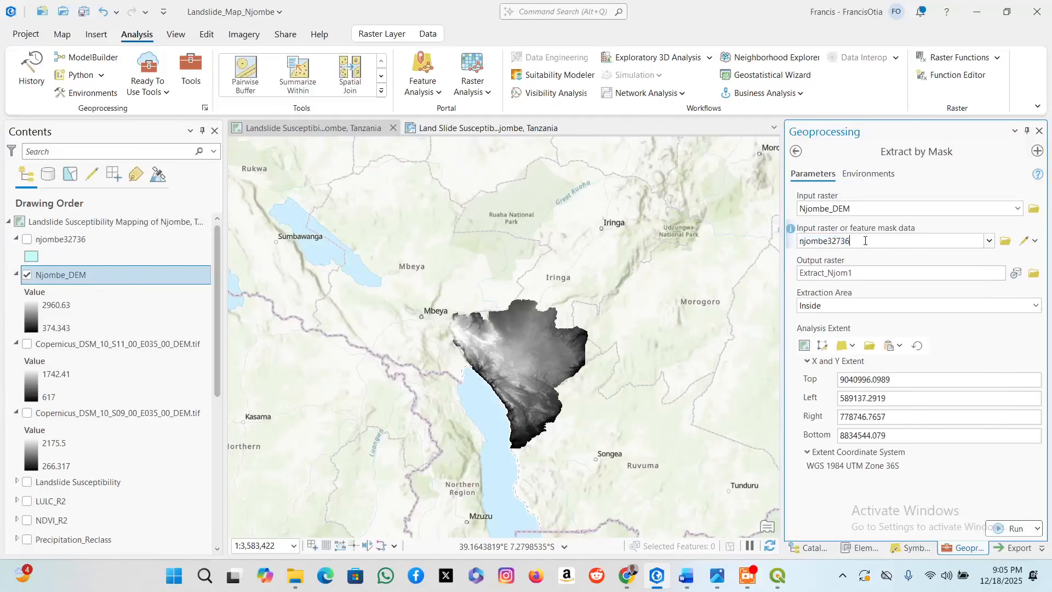
click(851, 345)
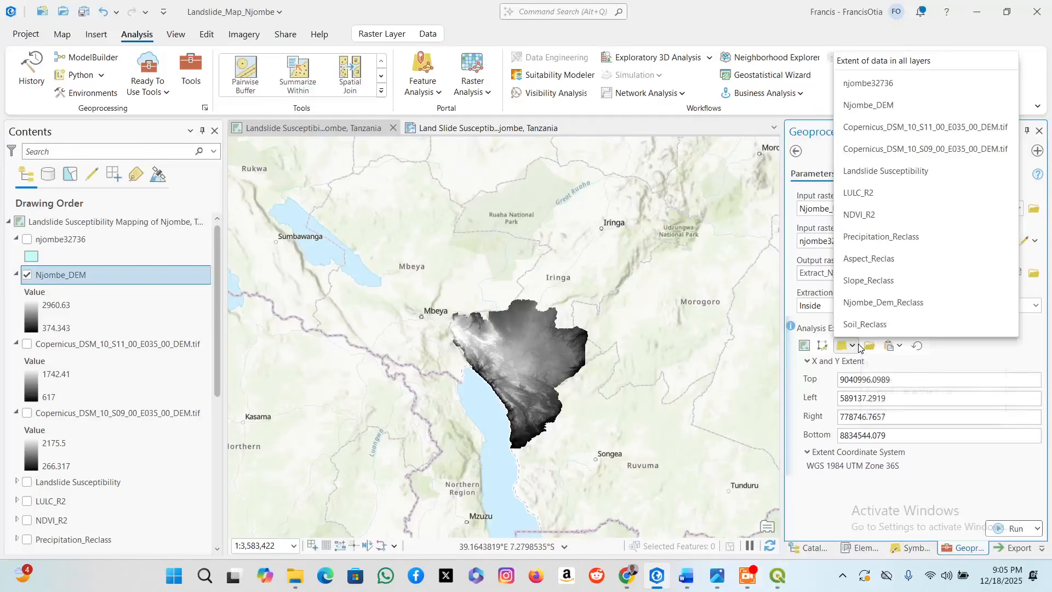
click(892, 89)
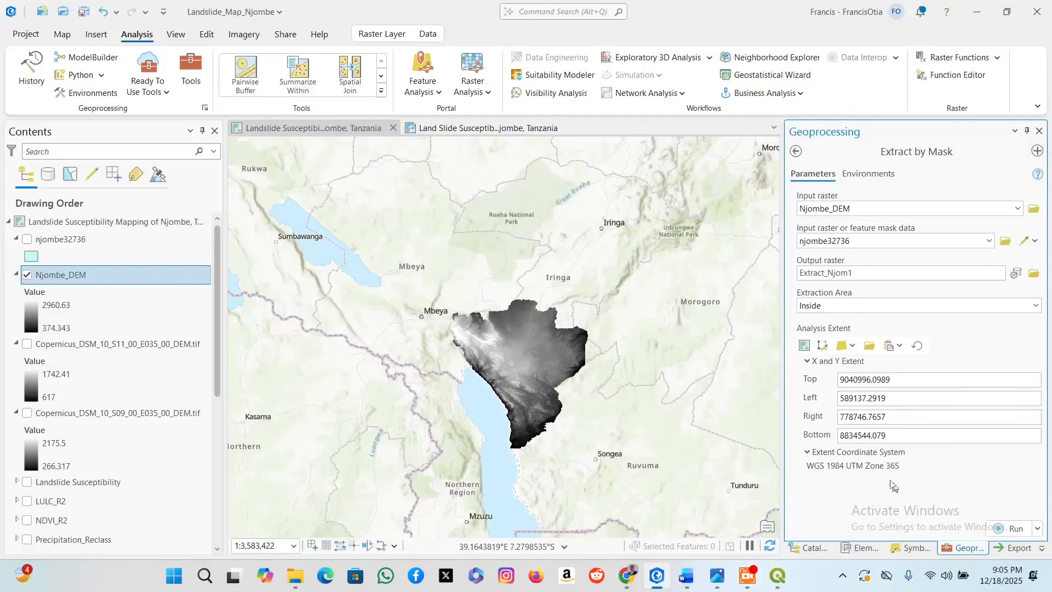
In the Extract by Mask environments, set the output coordinate system to WGS_1984_UTM_Zone_36S and the cell size to 10.
click(870, 176)
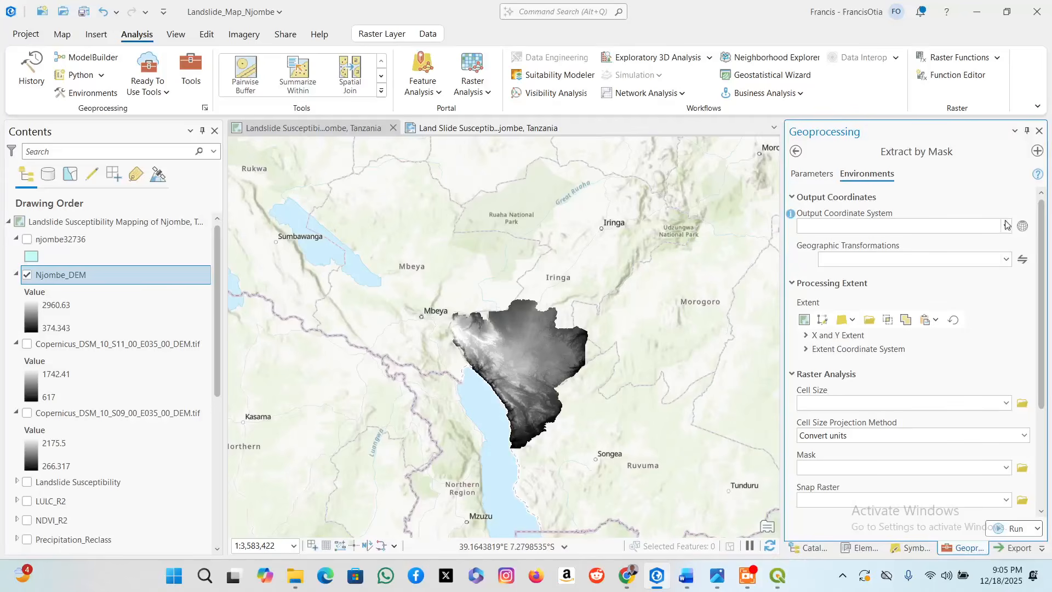
click(946, 226)
click(931, 242)
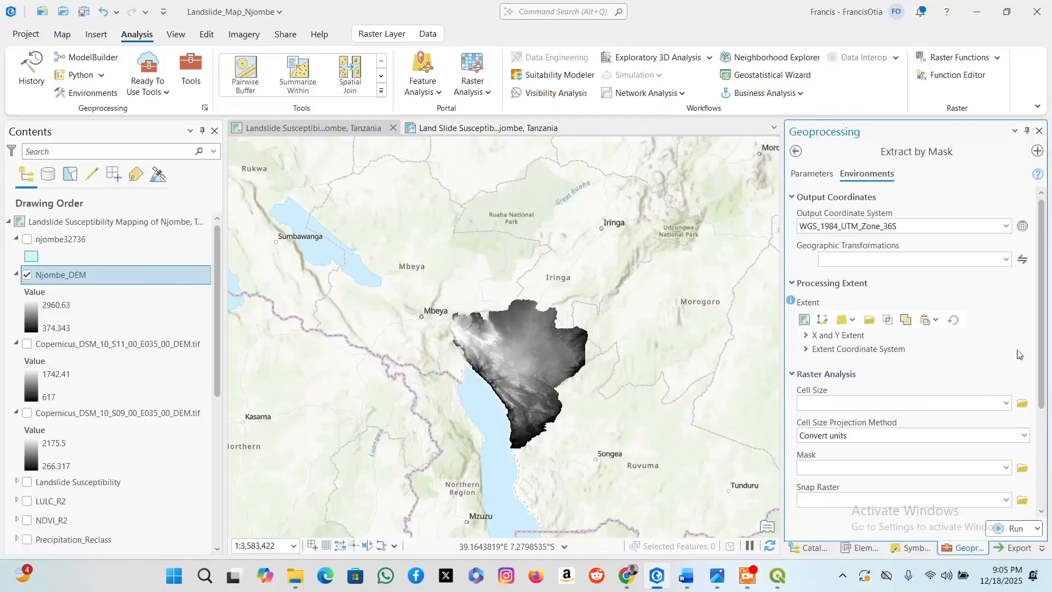
drag(1036, 339, 1037, 371)
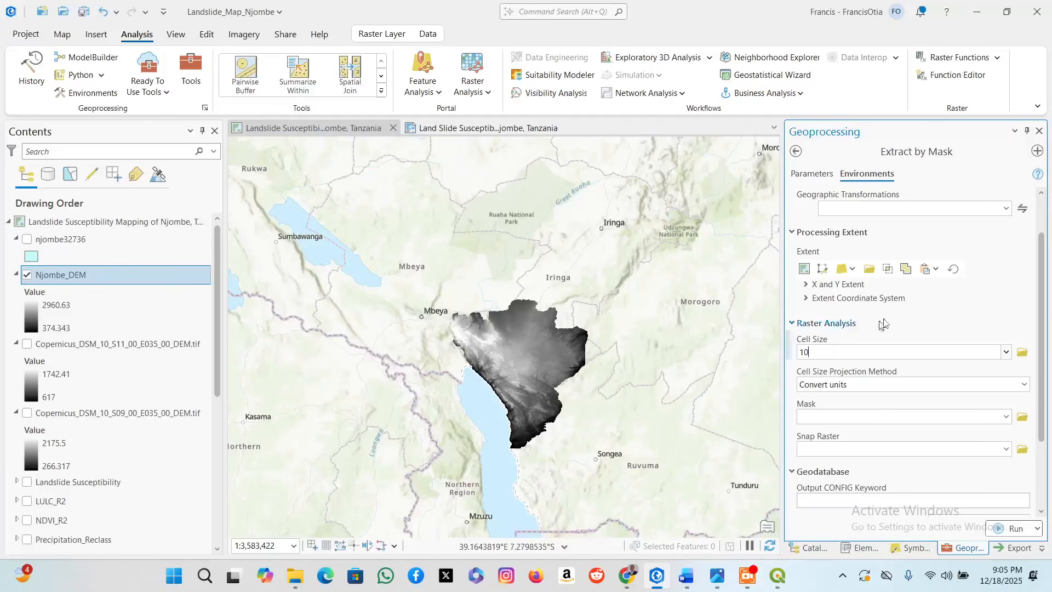
Collapse the Raster Analysis group and examine the Geodatabase and Raster Storage environment settings.
click(904, 324)
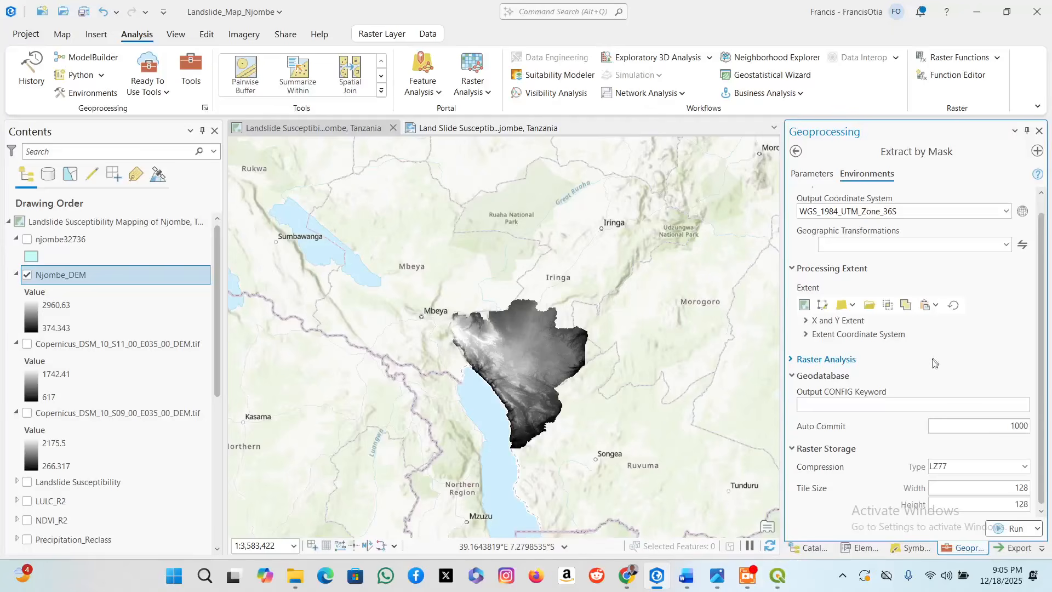
drag(1040, 364, 1039, 368)
click(1040, 366)
click(1041, 297)
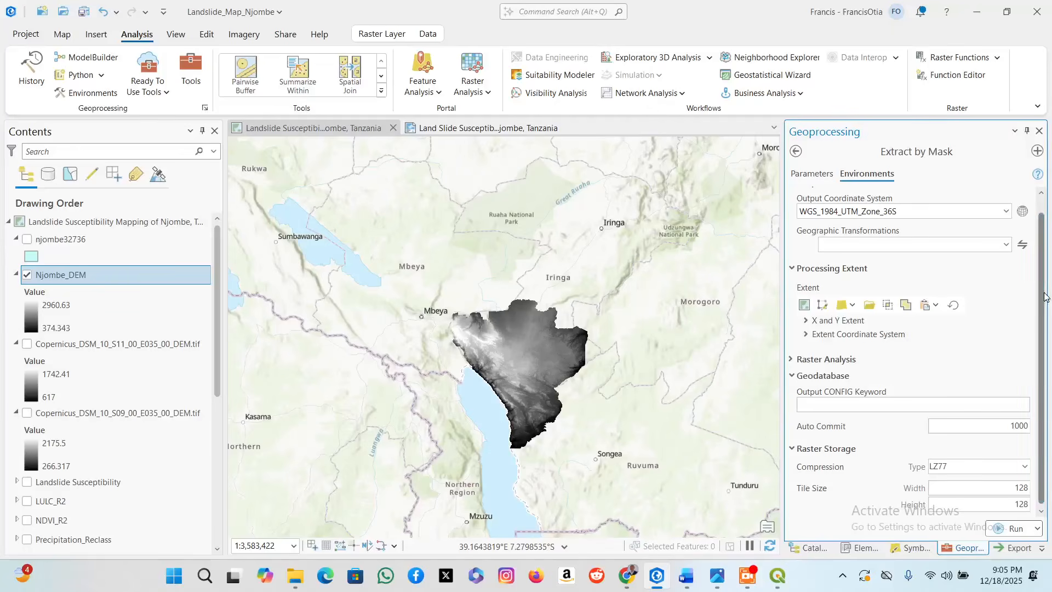
click(1042, 326)
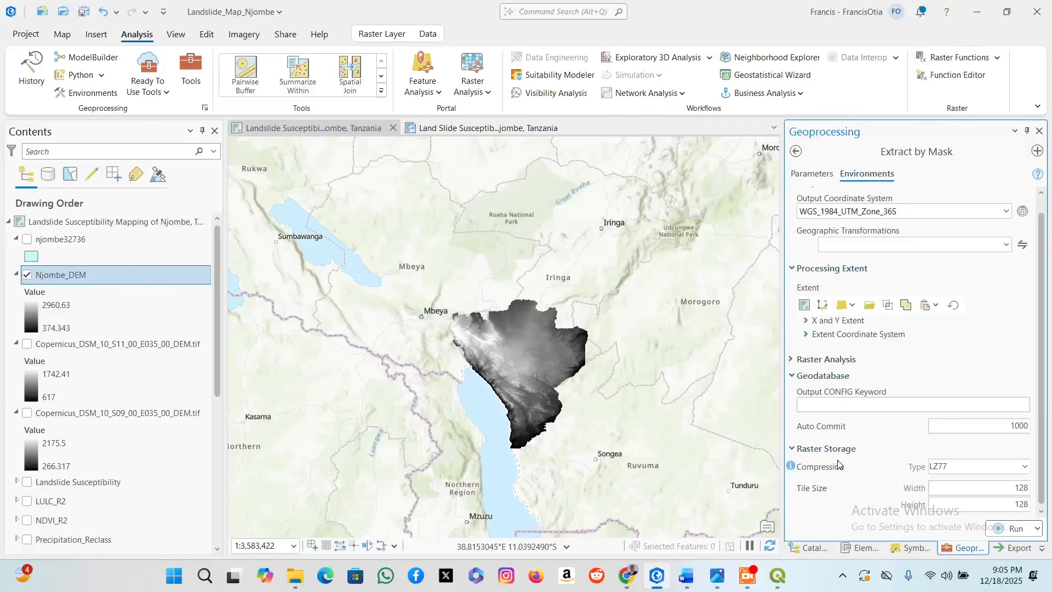
click(796, 448)
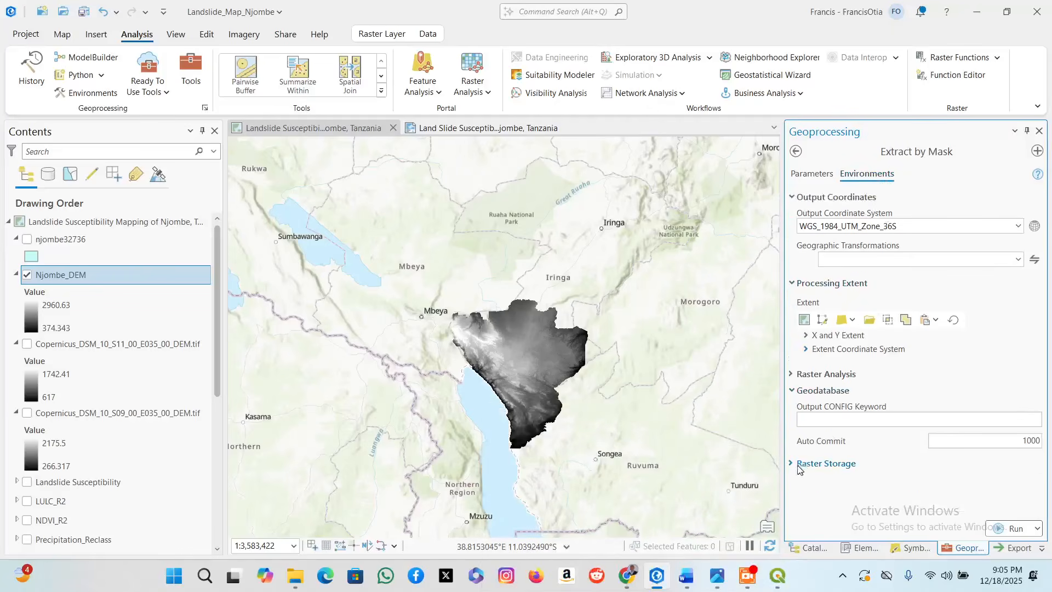
click(799, 466)
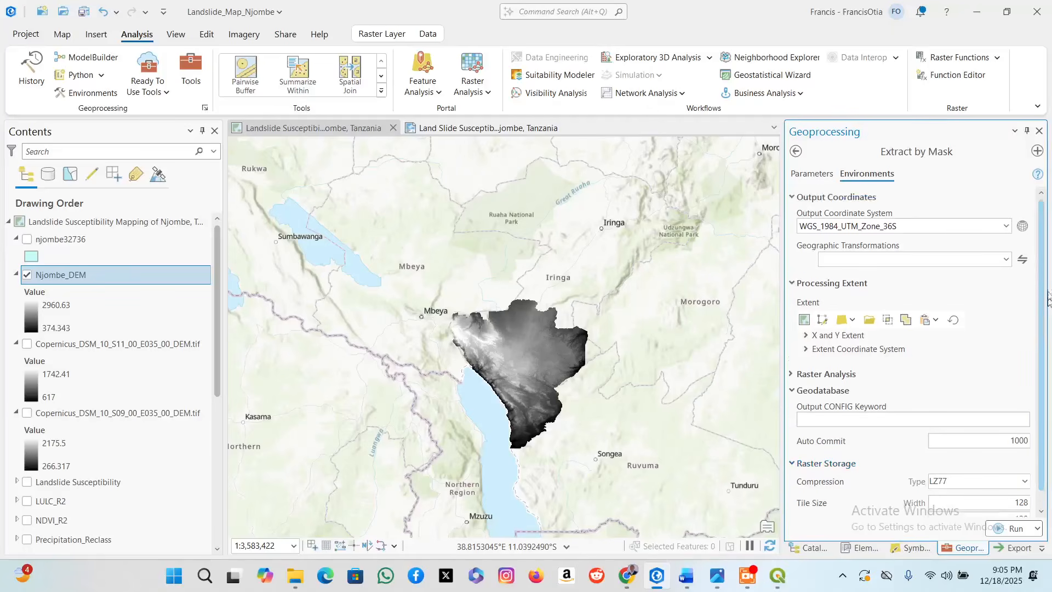
scroll(1035, 303, down, 1)
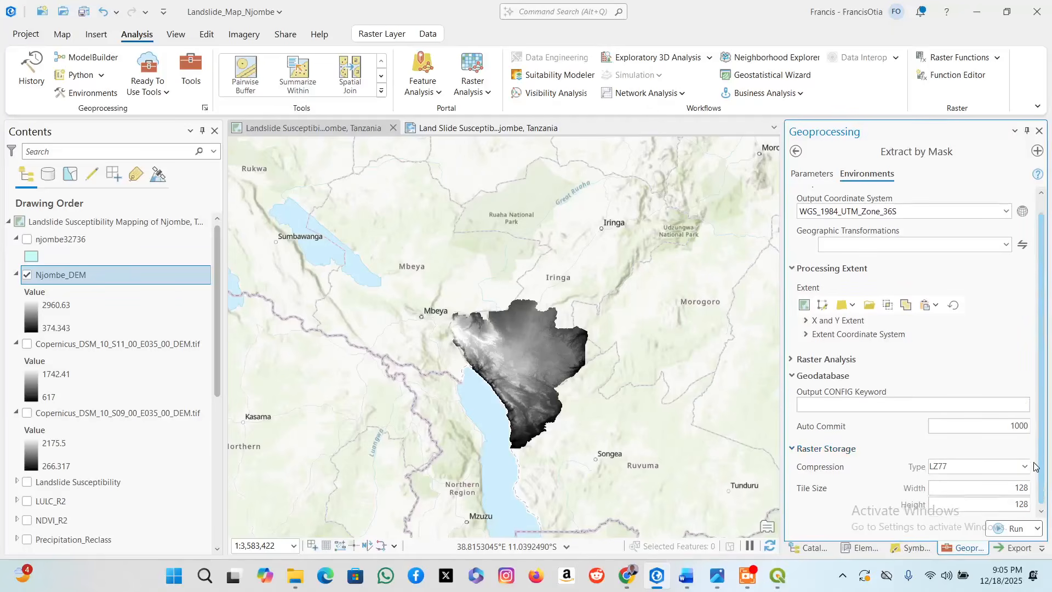
Expand the Raster Analysis settings and choose Njombe_Dem_Reclass as the snap raster.
click(797, 359)
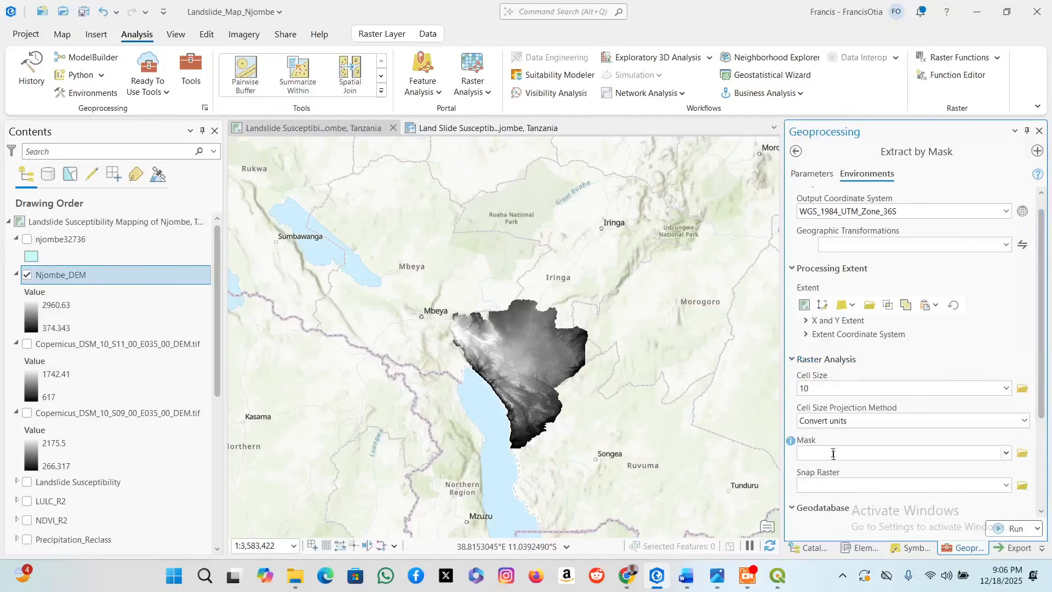
click(1006, 486)
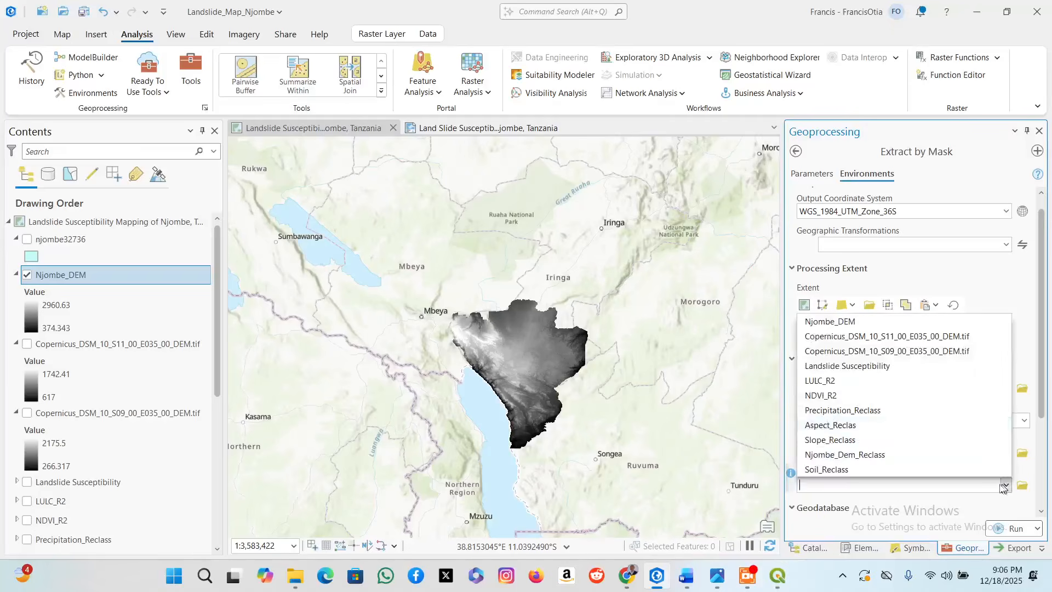
click(891, 455)
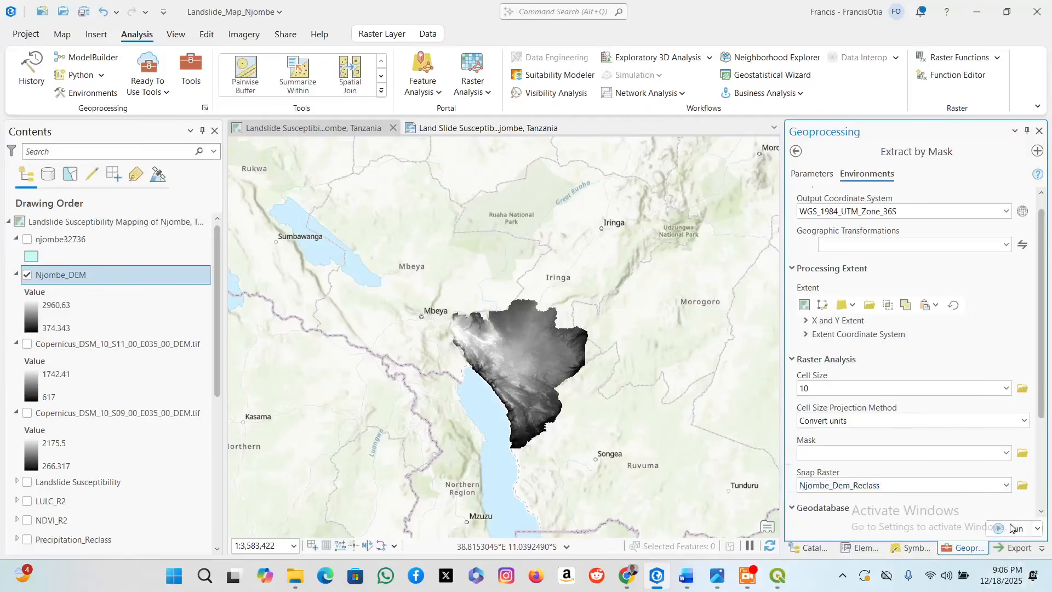
Toggle the Njombe_DEM layer's visibility off and on and inspect the extracted DEM on the map.
click(27, 277)
click(27, 276)
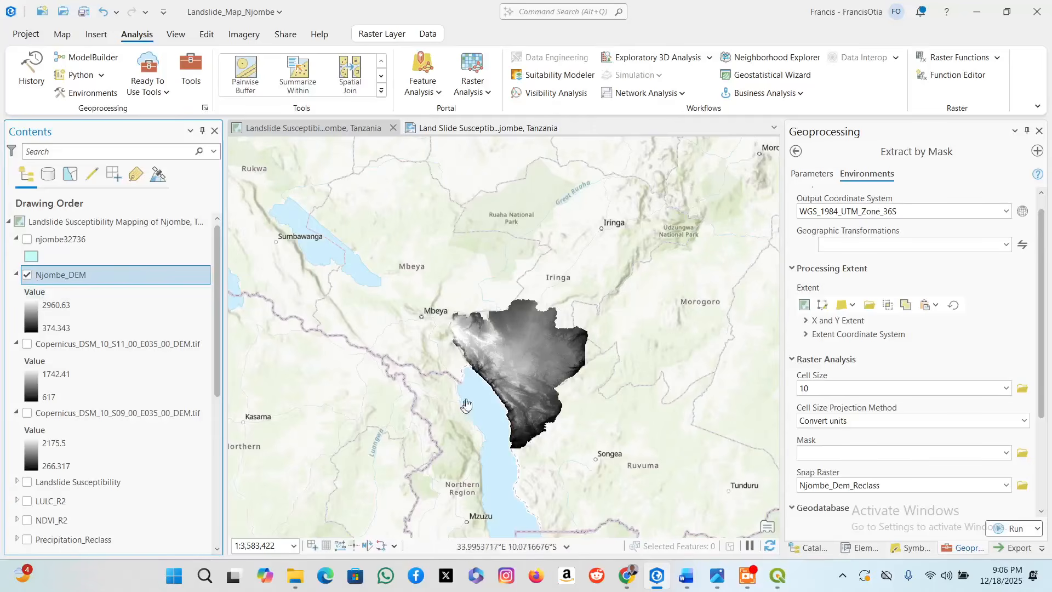
scroll(480, 482, up, 2)
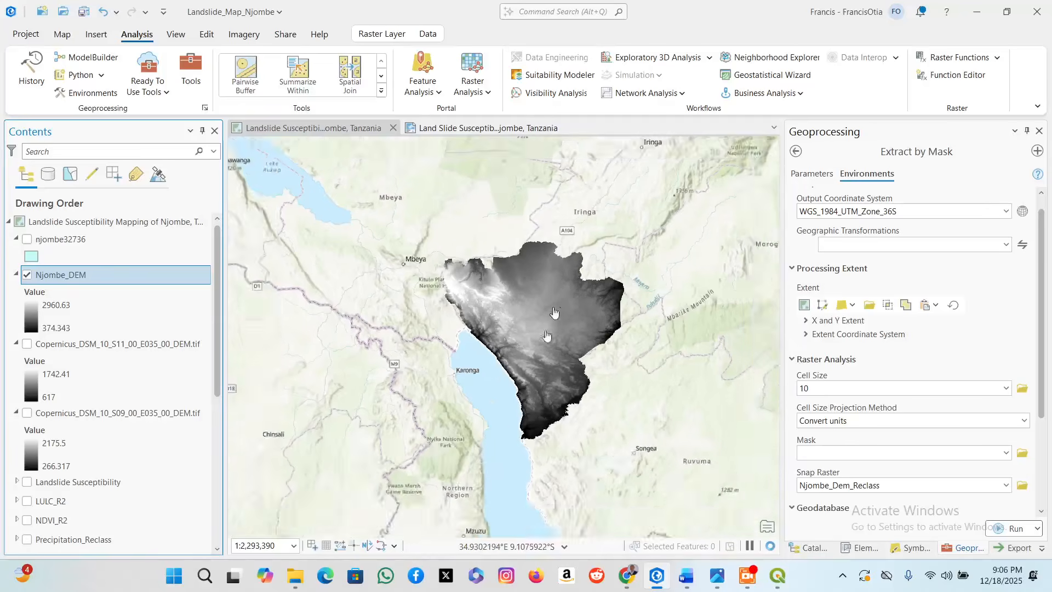
scroll(551, 311, down, 2)
scroll(532, 375, up, 2)
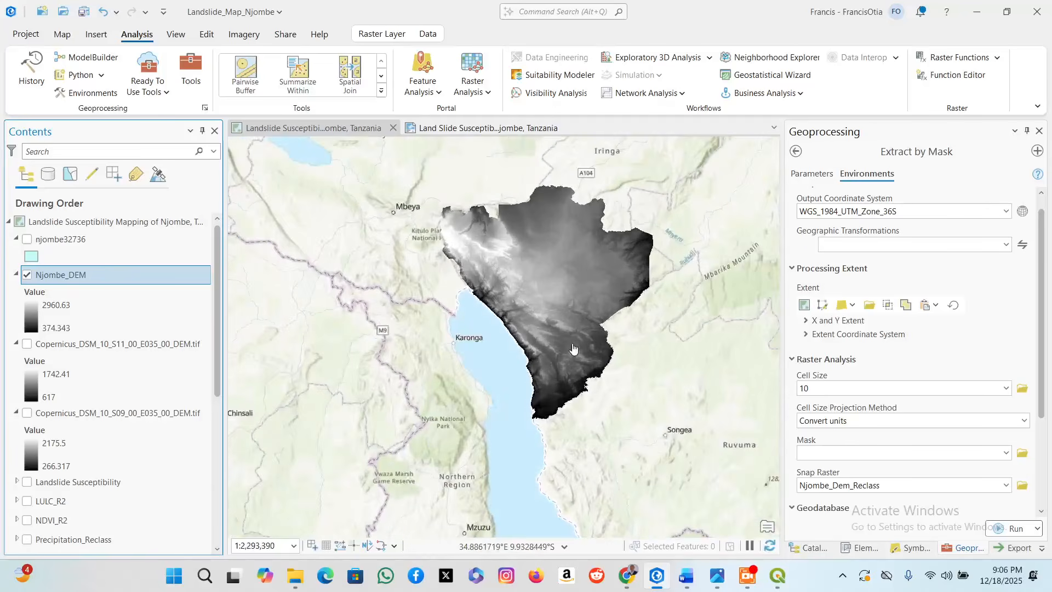
Search the geoprocessing tools for "slope", open the Spatial Analyst Slope tool, and use Njombe_DEM as its input raster.
click(815, 175)
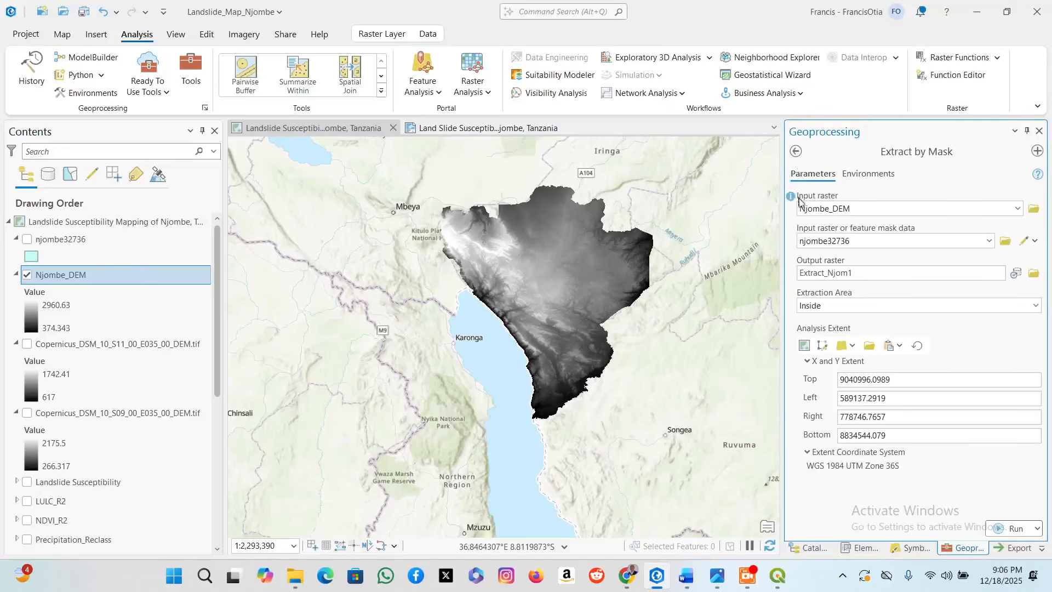
click(796, 152)
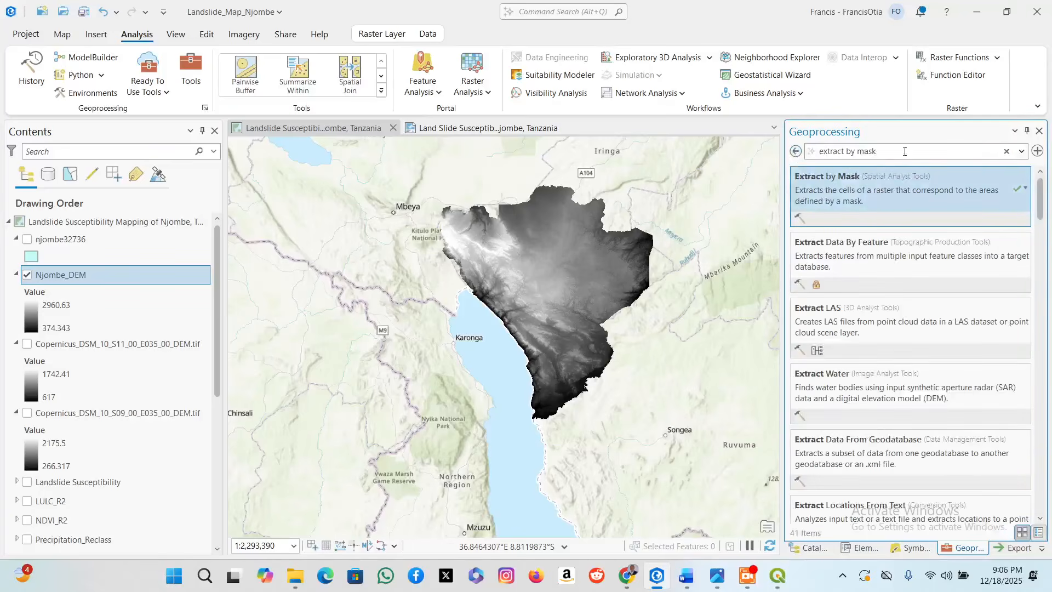
text(slope)
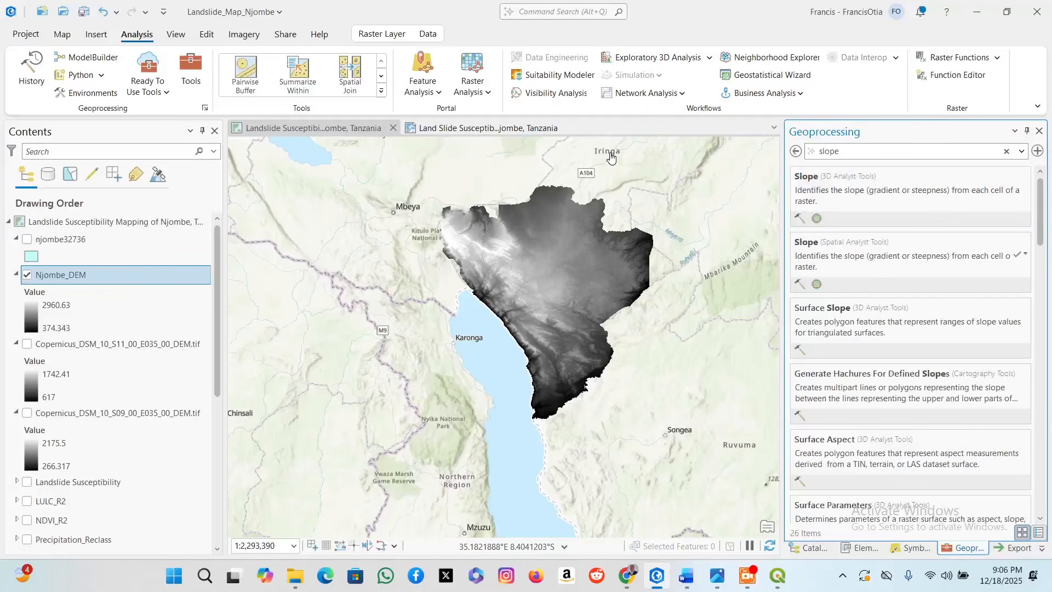
click(909, 266)
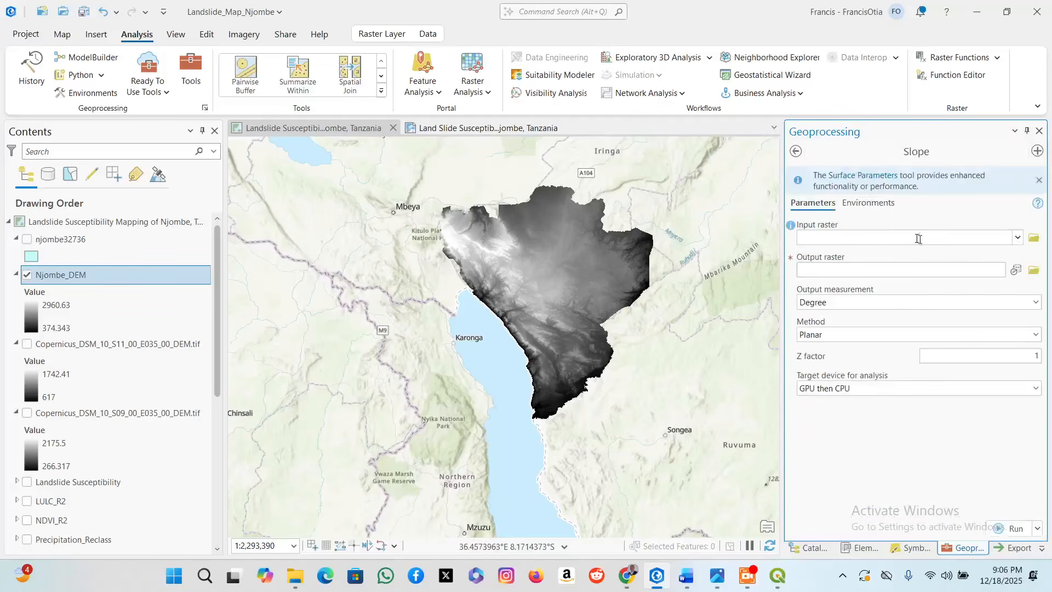
click(1017, 238)
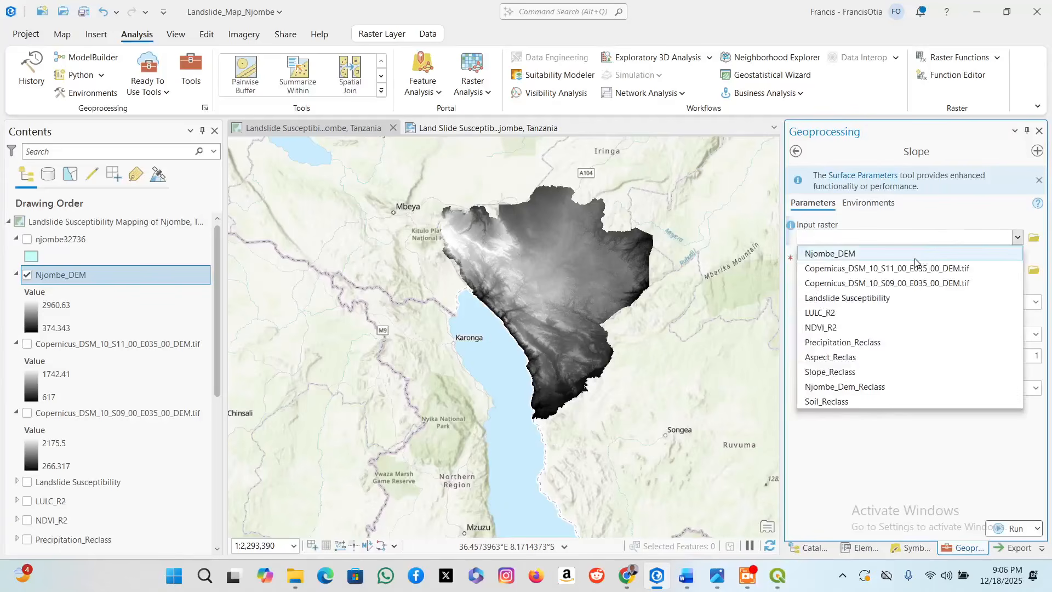
click(915, 255)
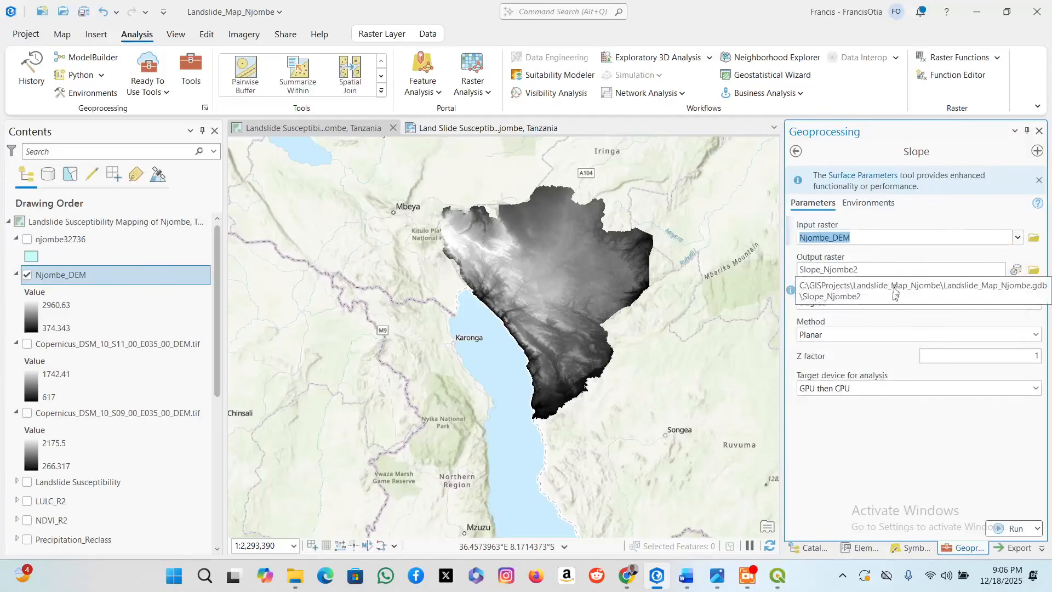
In the Slope environments, set the processing extent to njombe32736 and the output coordinate system to the current map's WGS_1984_UTM_Zone_36S.
click(872, 206)
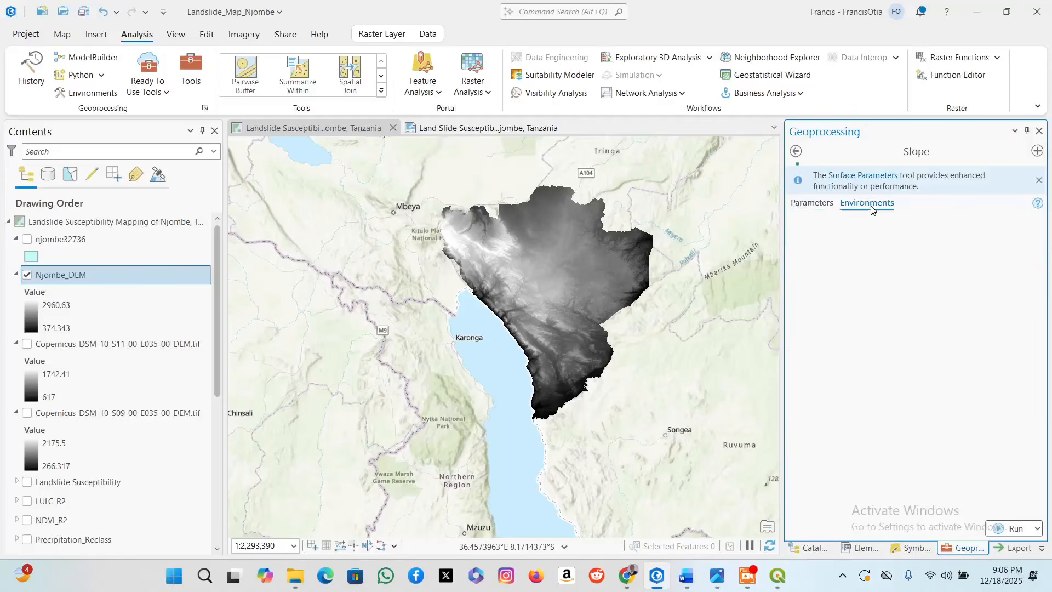
click(845, 348)
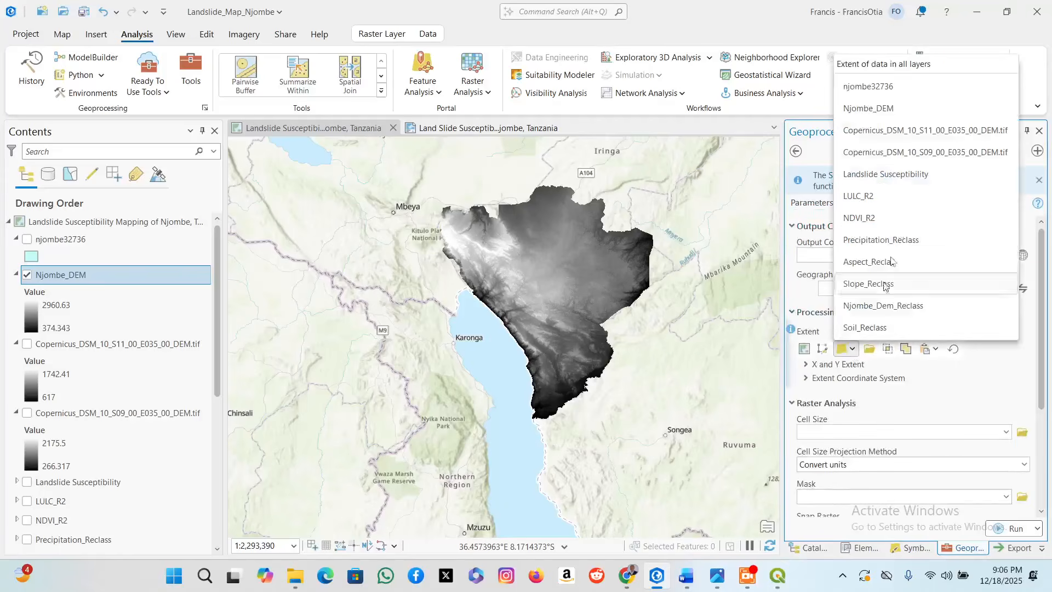
click(894, 103)
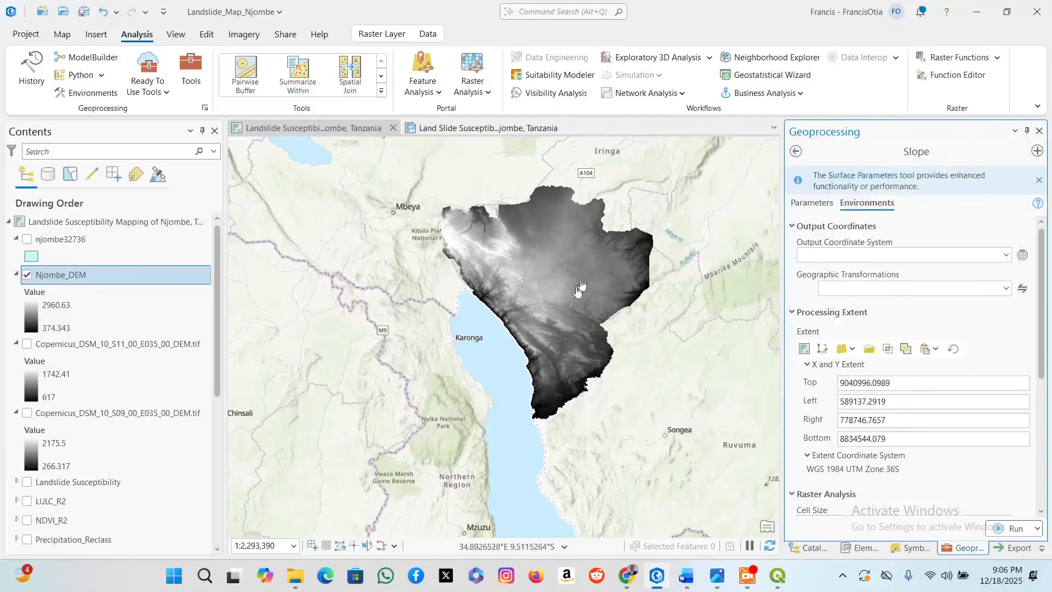
click(1006, 254)
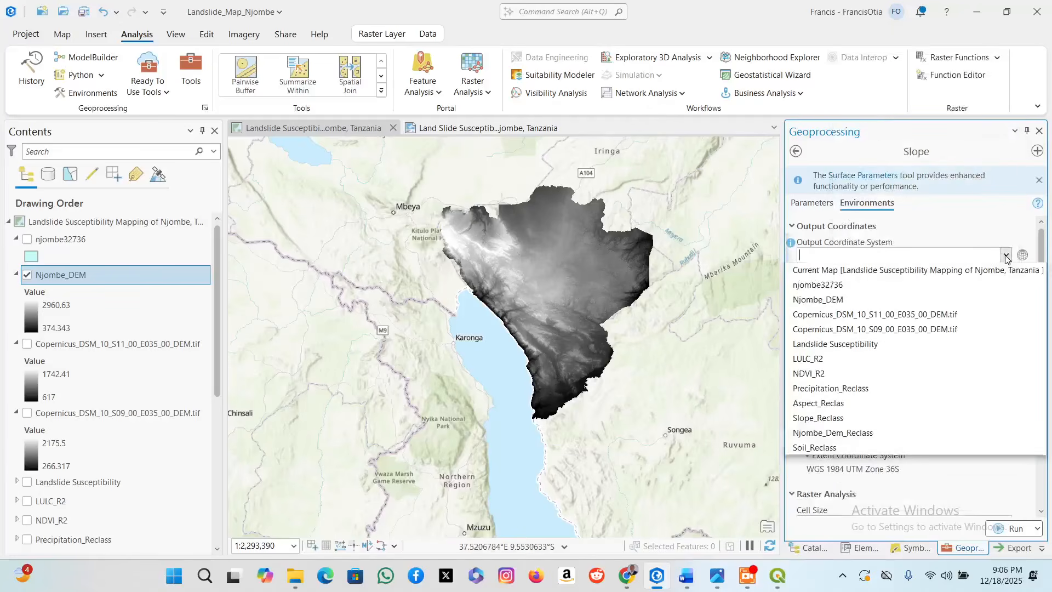
click(859, 274)
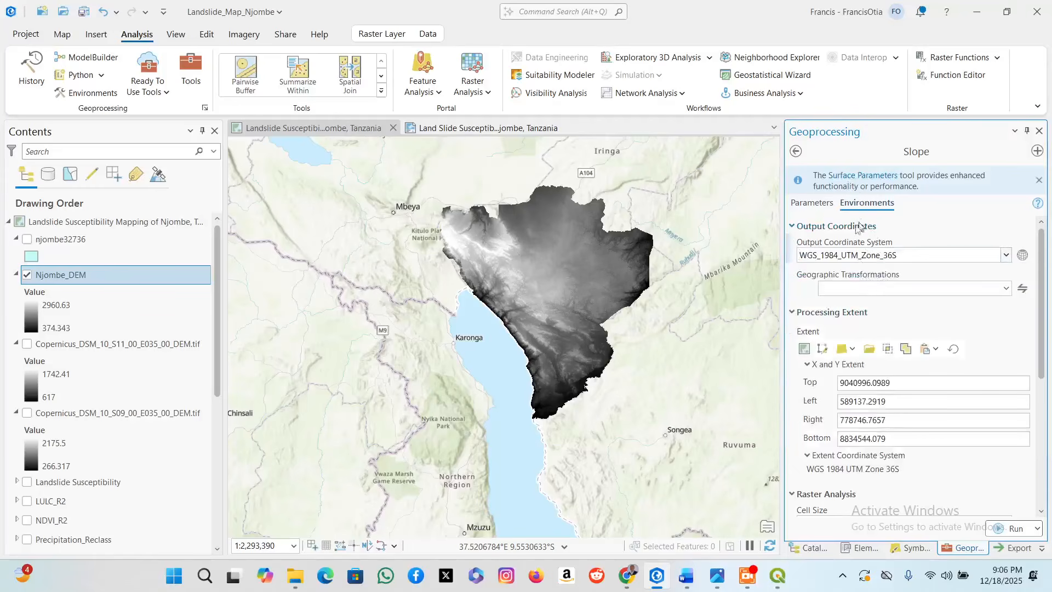
Return to the Slope parameters and review the output raster path and remaining settings.
click(816, 204)
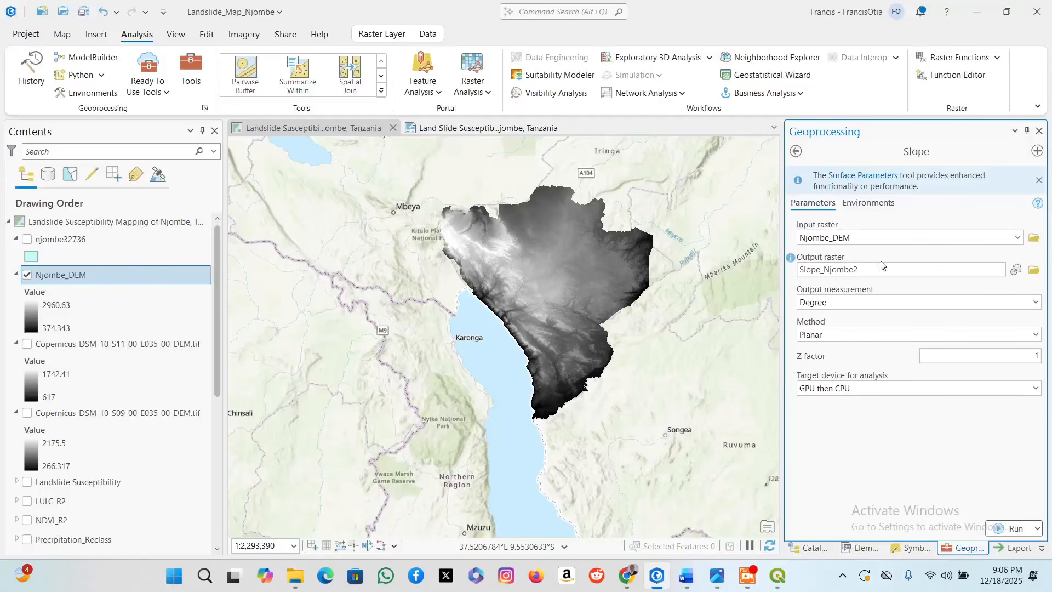
drag(879, 269, 876, 269)
click(931, 269)
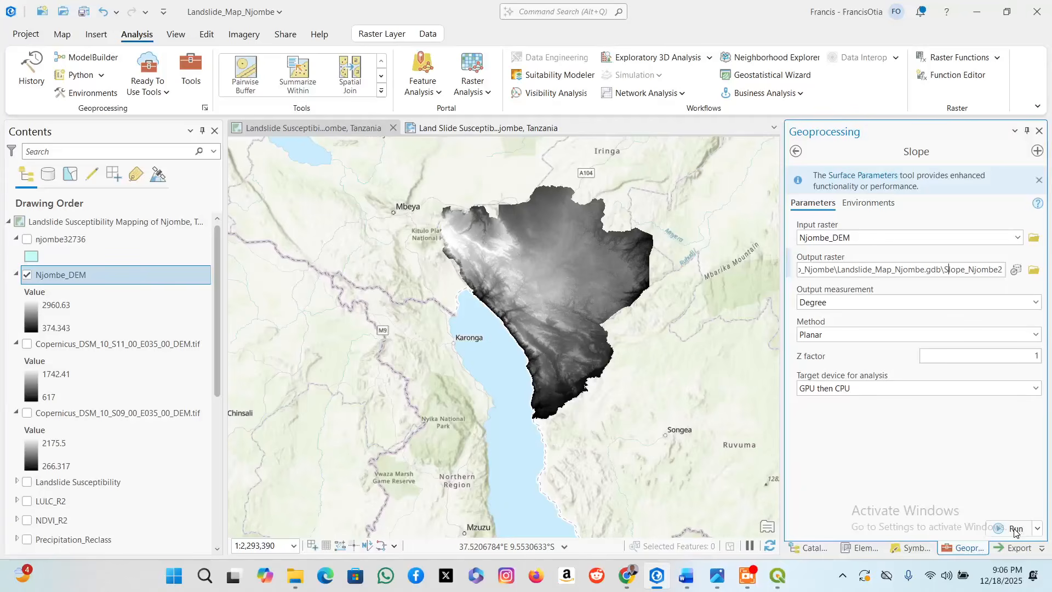
click(967, 472)
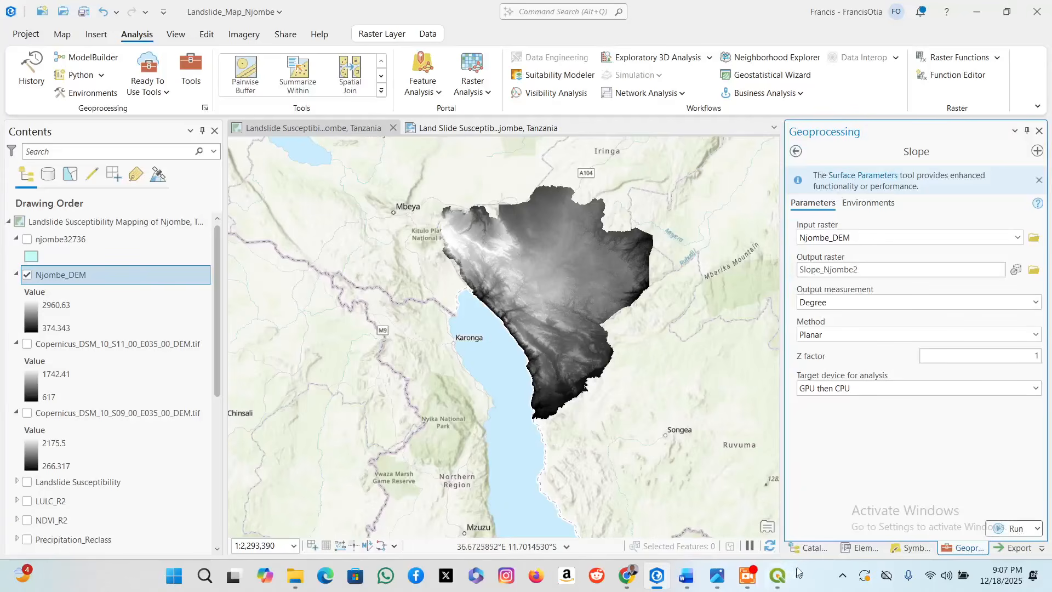
Look through the datasets stored in the Landslide_Map_Njombe.gdb geodatabase, from Njombe_32736 and the aspect rasters down to LULC_R2.
click(805, 548)
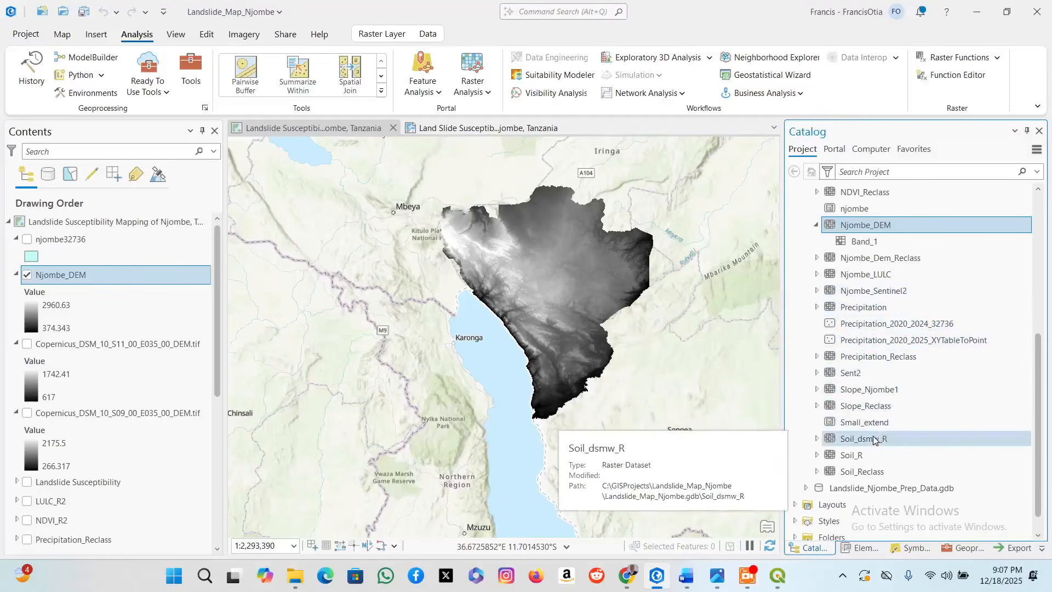
scroll(875, 440, up, 4)
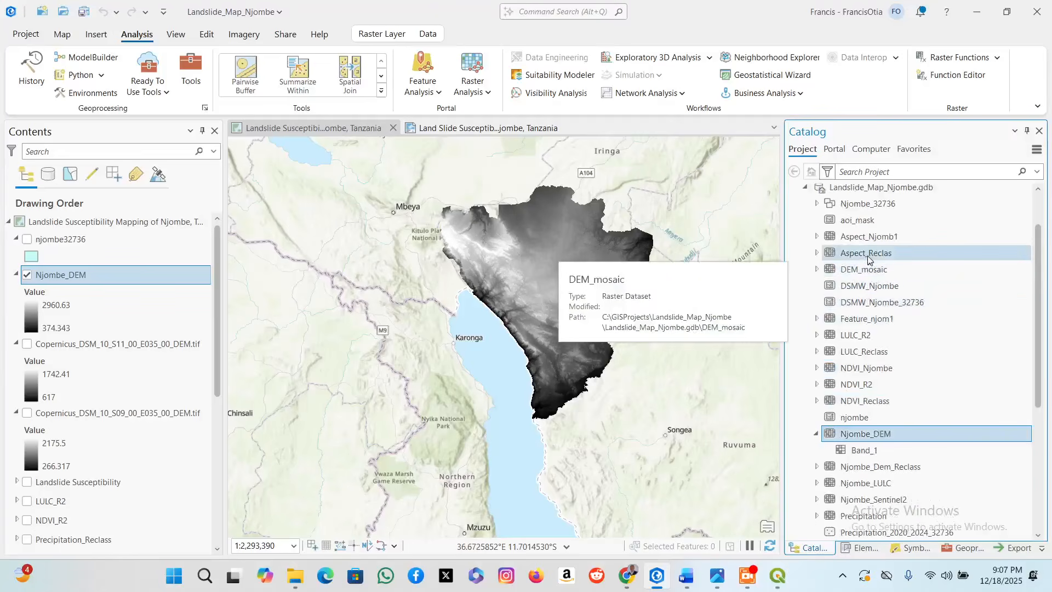
click(868, 256)
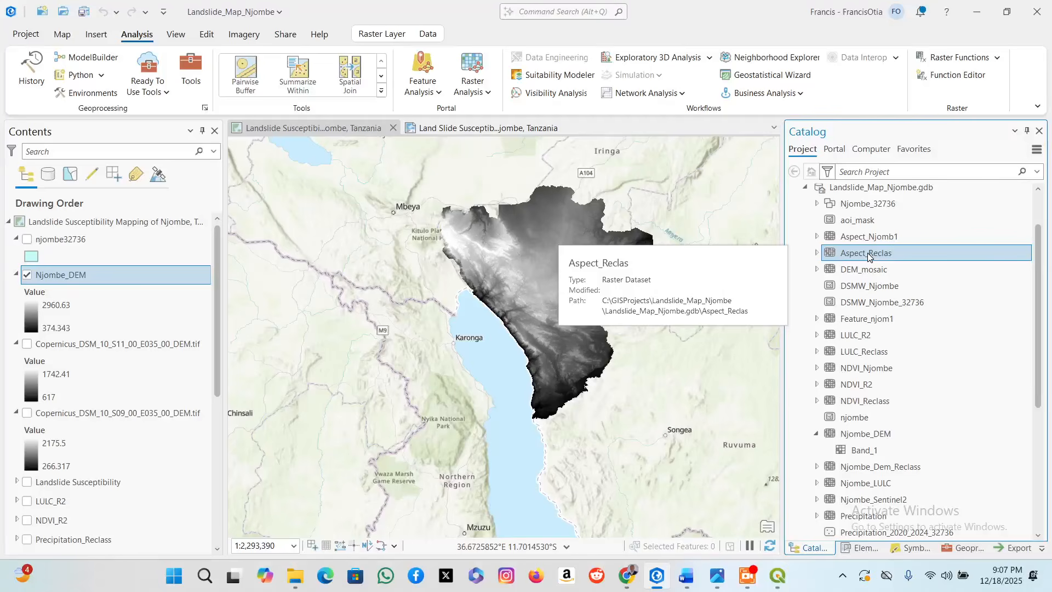
click(869, 237)
scroll(871, 250, up, 1)
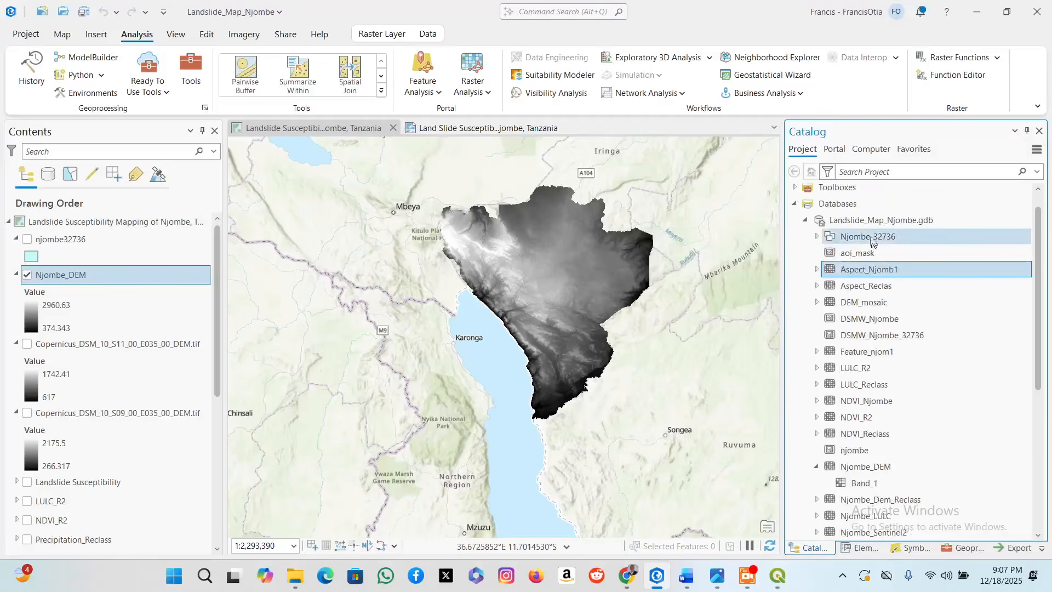
click(869, 238)
click(859, 274)
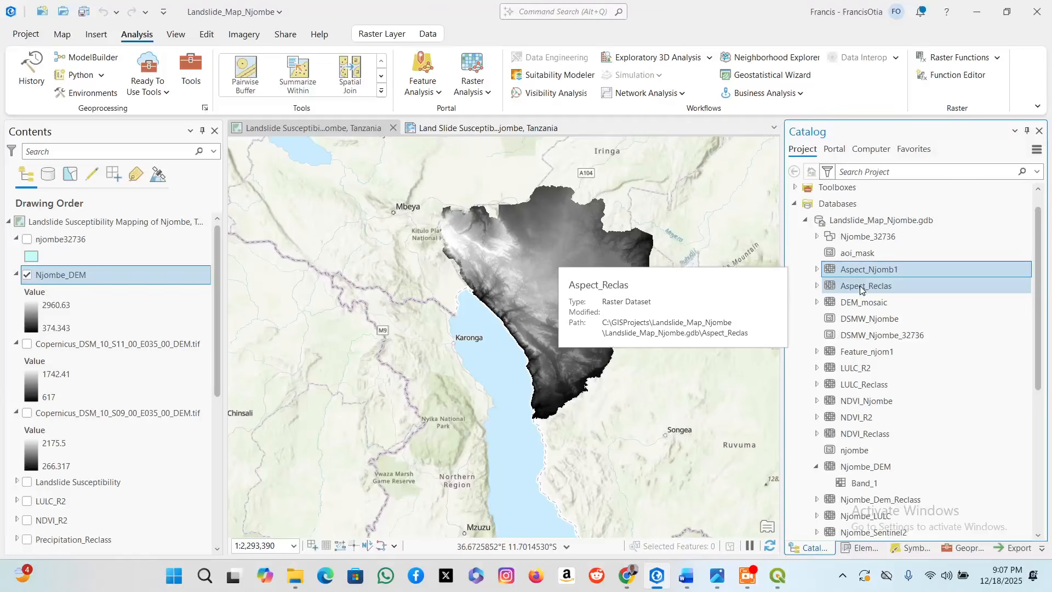
click(865, 286)
click(863, 303)
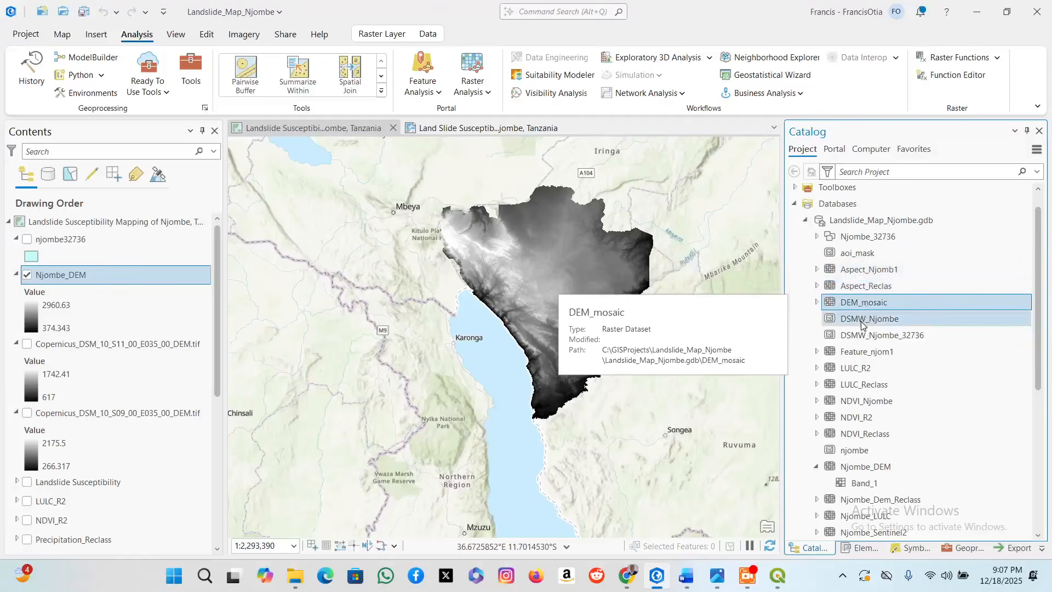
click(865, 320)
click(867, 335)
click(858, 353)
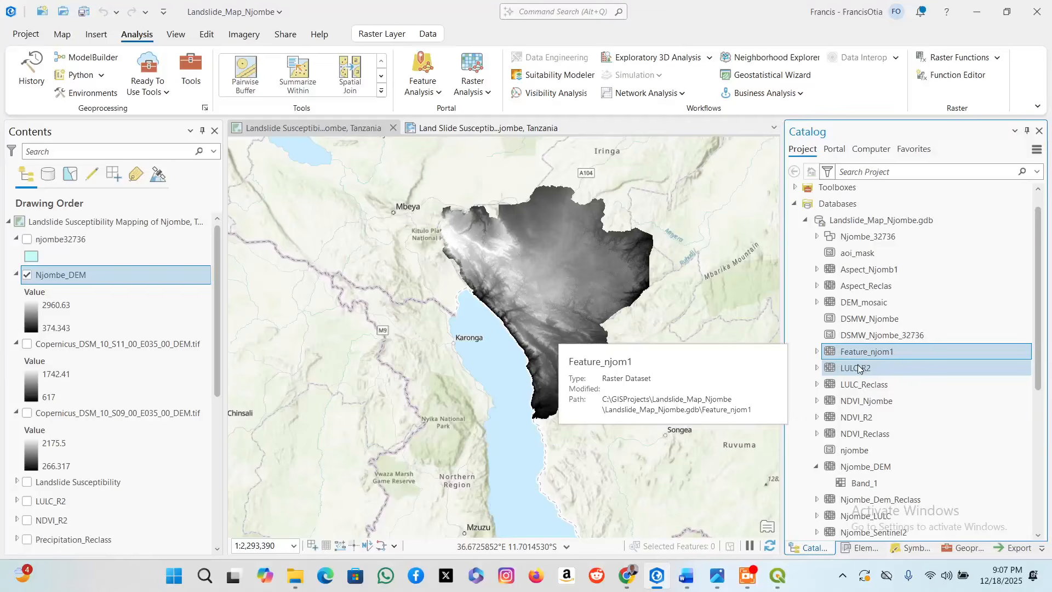
click(858, 402)
click(864, 384)
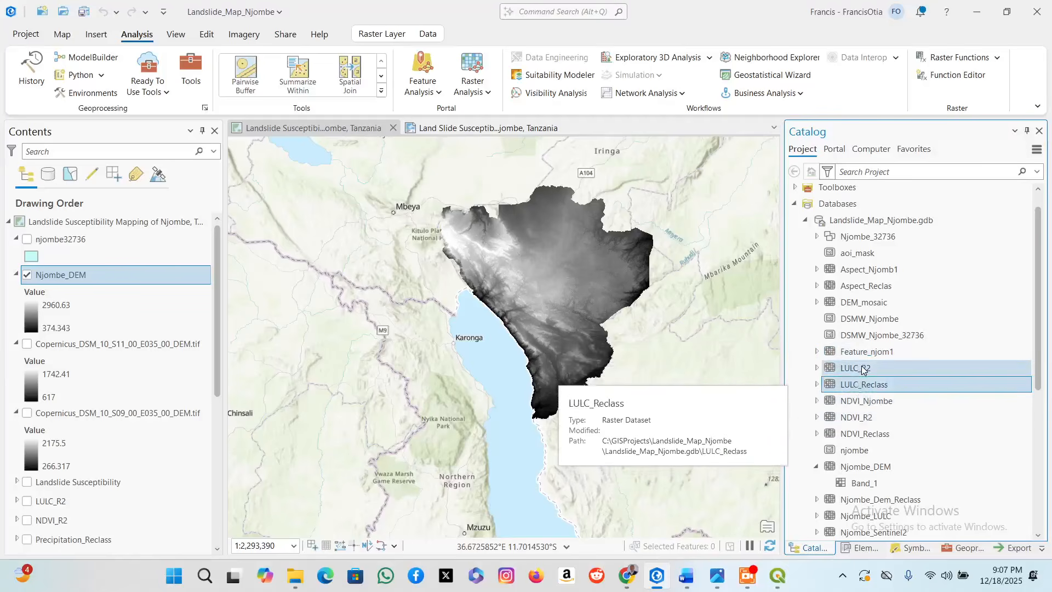
click(856, 367)
Add the existing Slope_Njombe1 raster from the project geodatabase to the current map and inspect it.
scroll(863, 350, down, 1)
scroll(873, 486, down, 4)
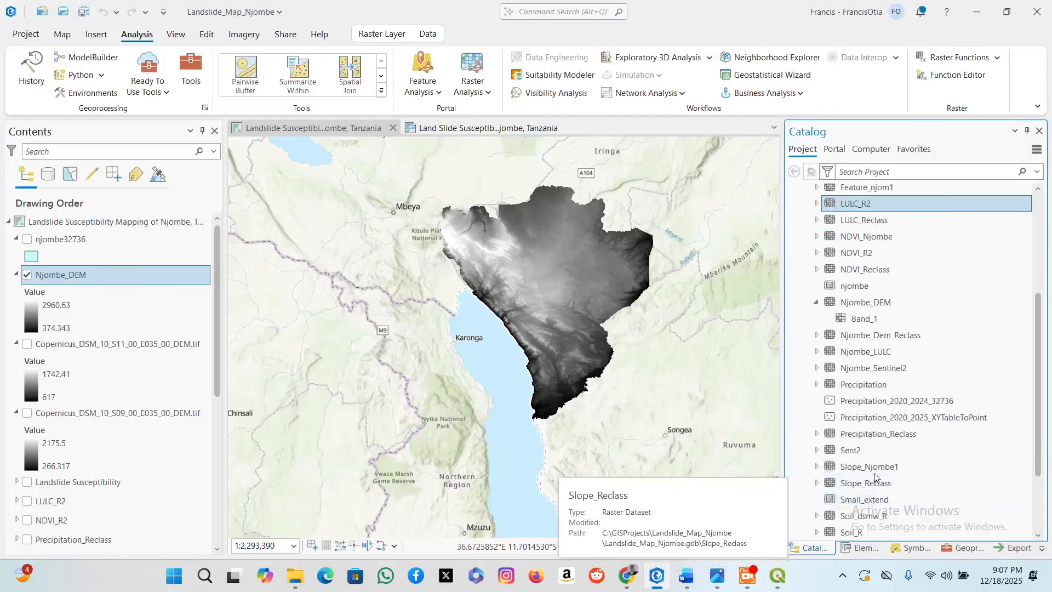
right_click(874, 469)
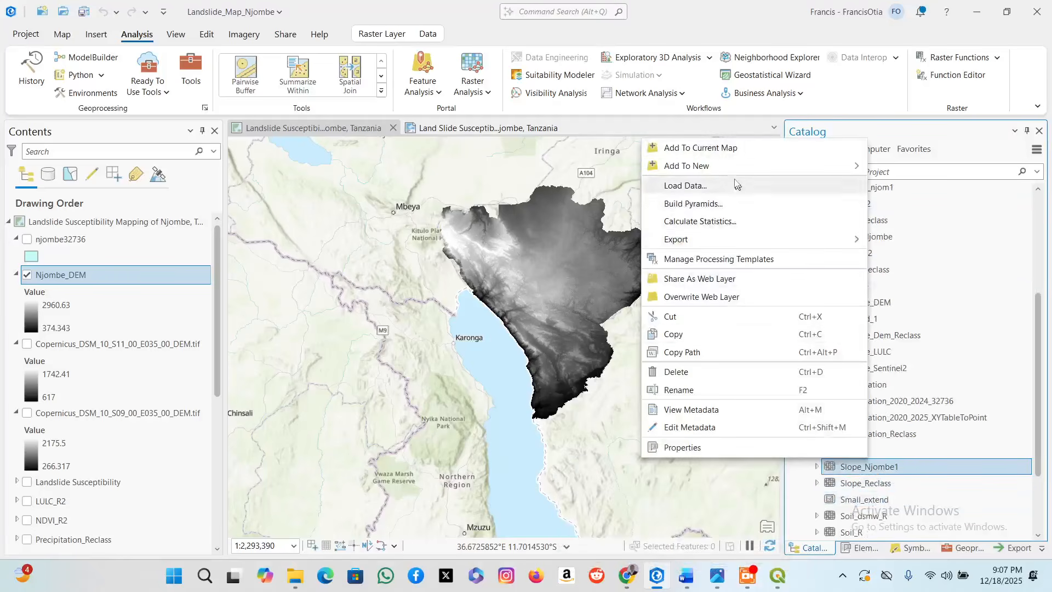
click(674, 147)
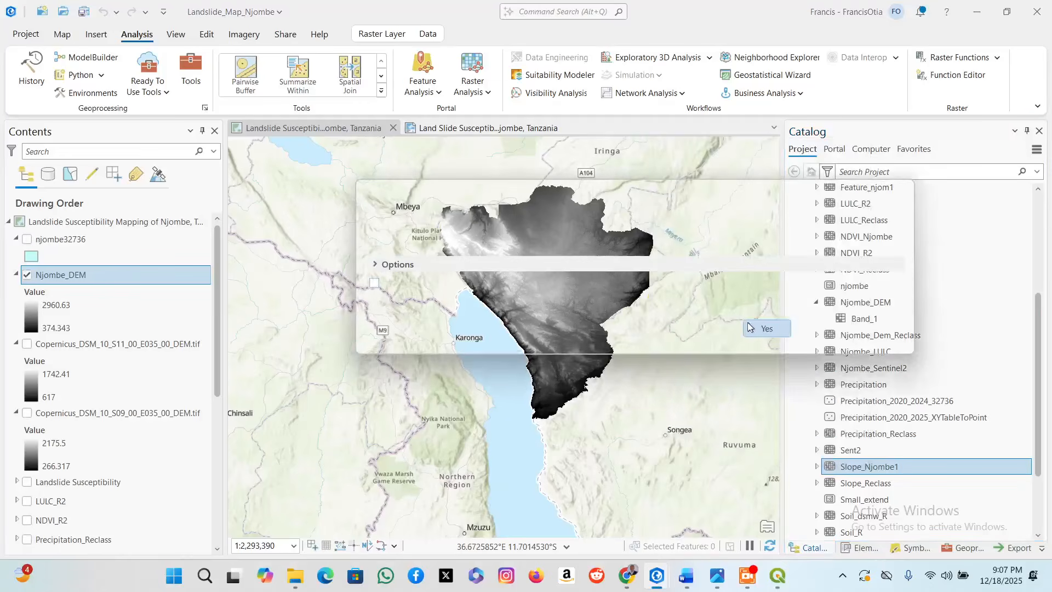
click(761, 331)
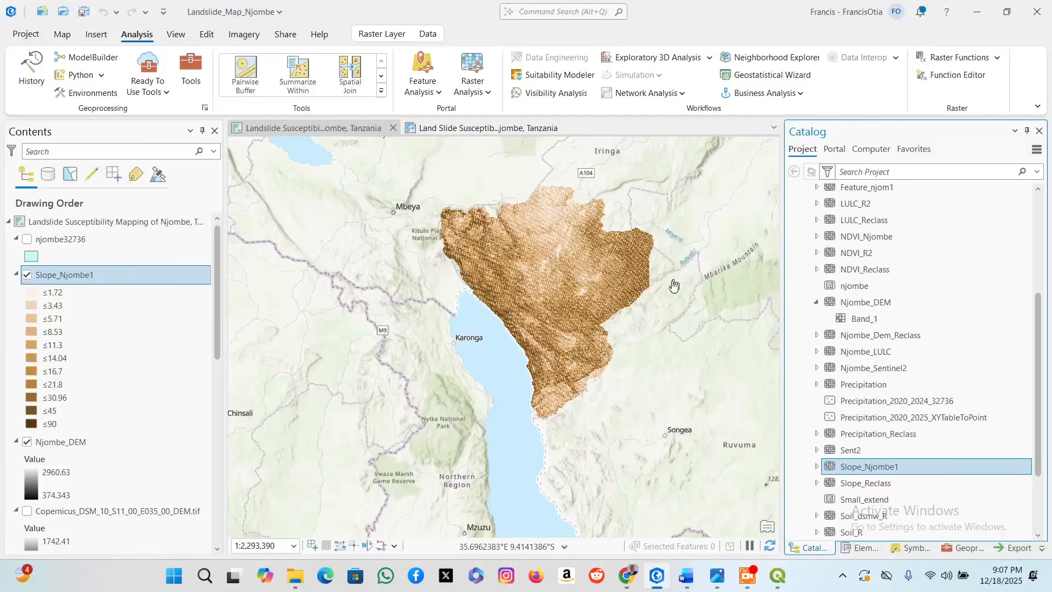
scroll(570, 235, up, 3)
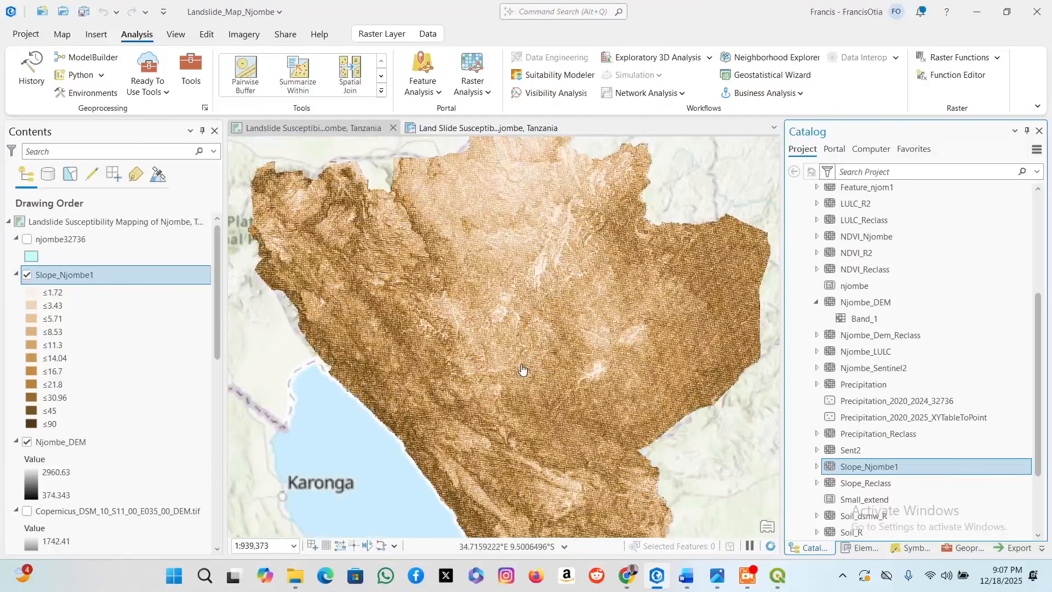
scroll(515, 370, down, 2)
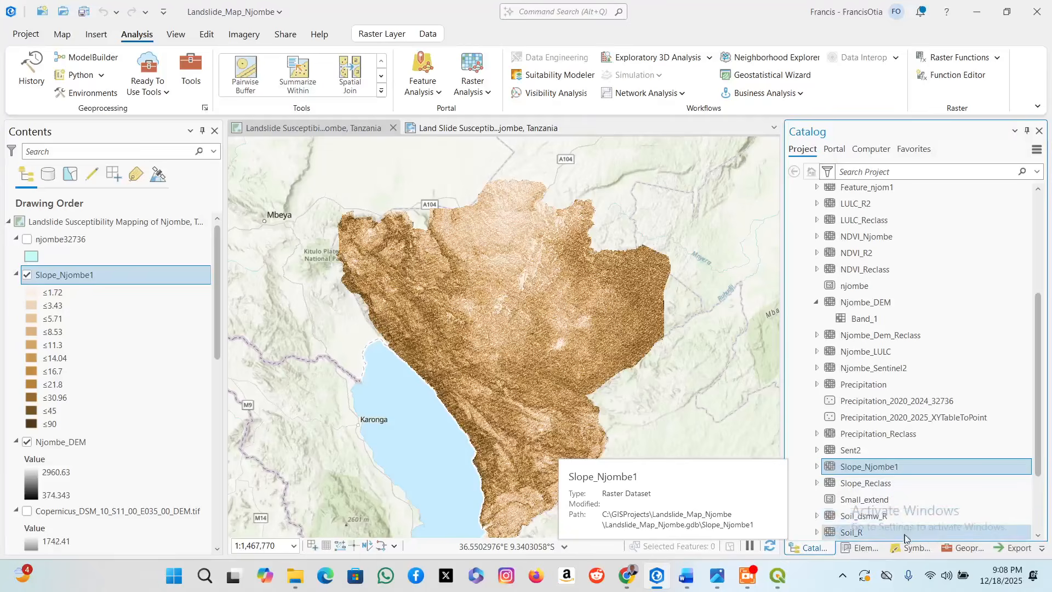
Search the geoprocessing tools for "aspect", open the Spatial Analyst Aspect tool, and use Njombe_DEM as its input raster.
click(966, 548)
click(795, 151)
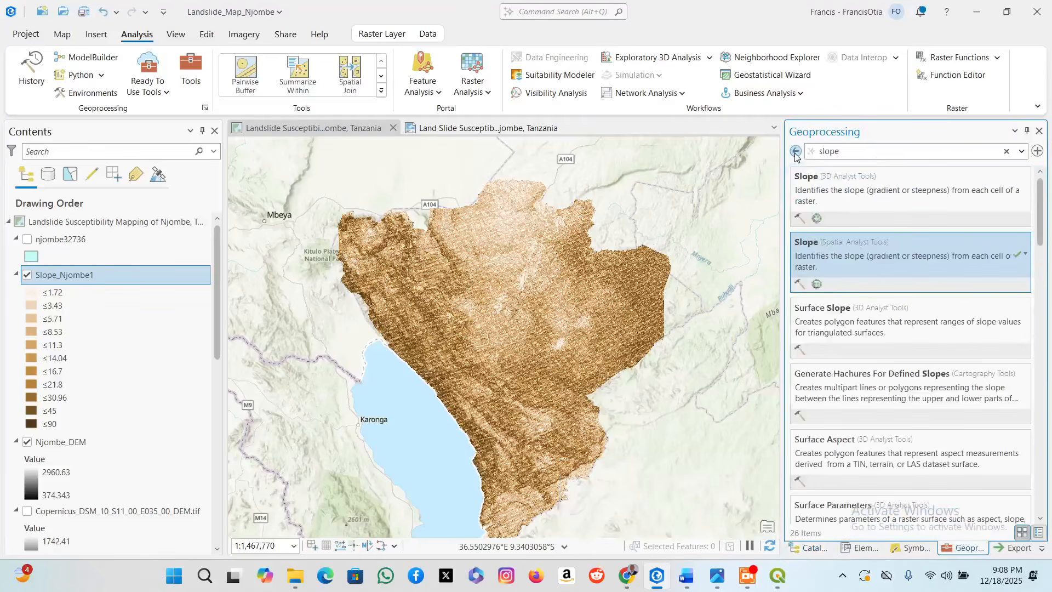
click(876, 156)
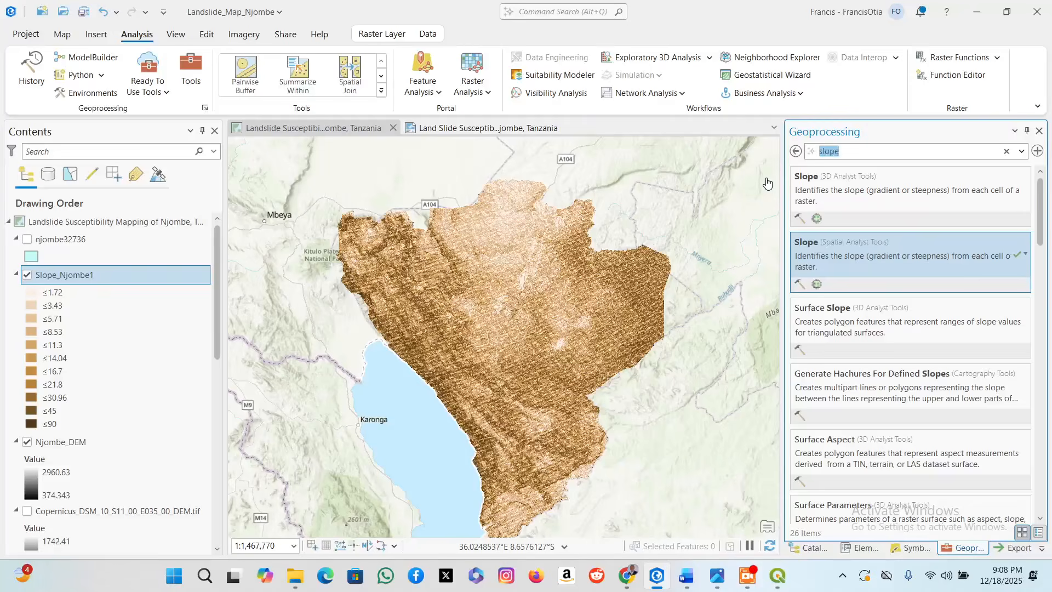
text(aspect)
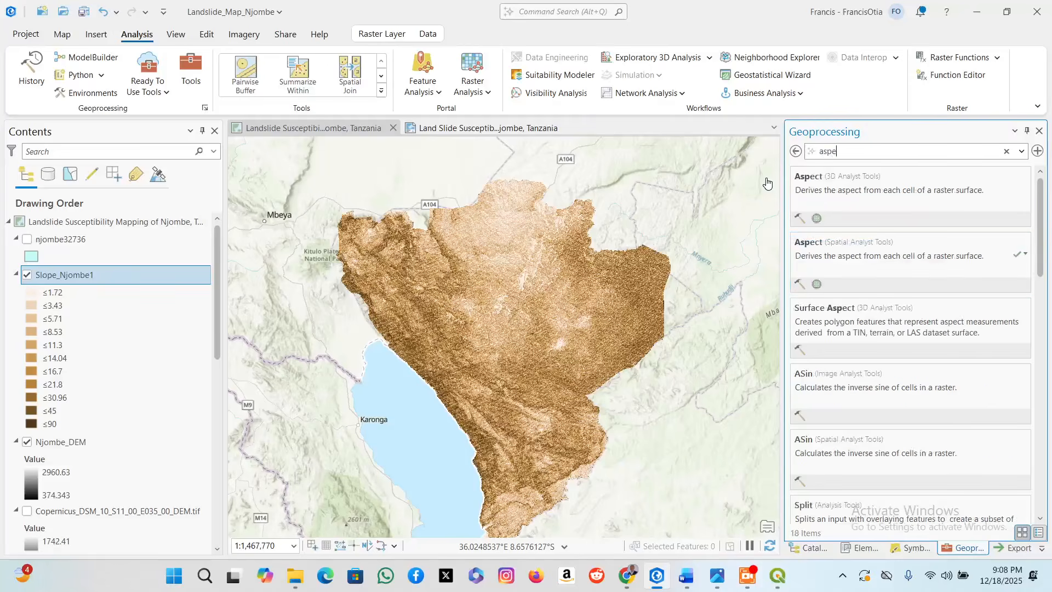
click(889, 258)
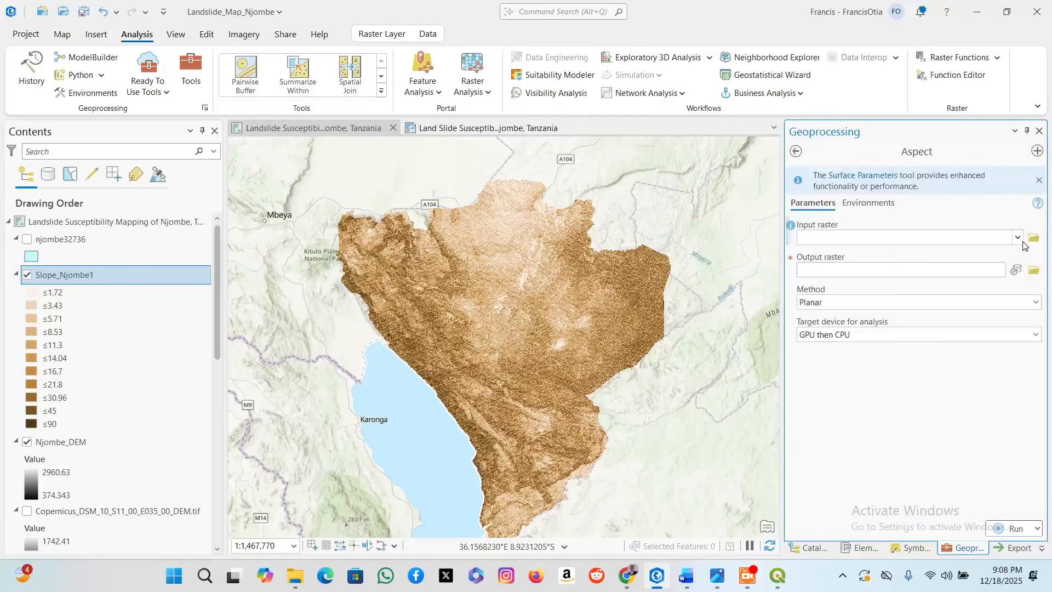
click(1017, 238)
click(888, 268)
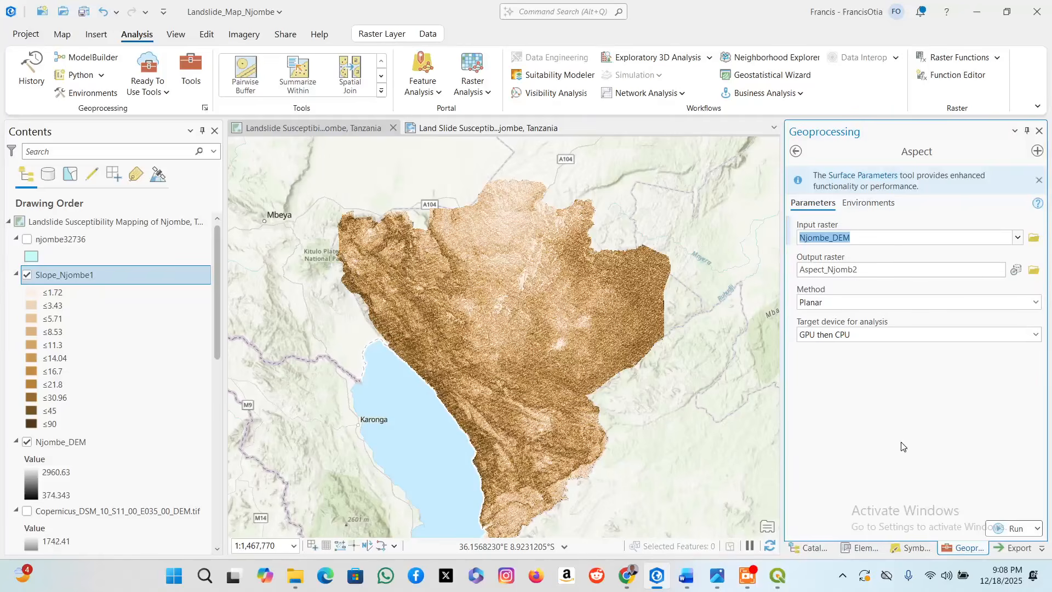
In the Aspect environments, set the output coordinate system to the current map's WGS_1984_UTM_Zone_36S and the processing extent to njombe32736.
click(876, 204)
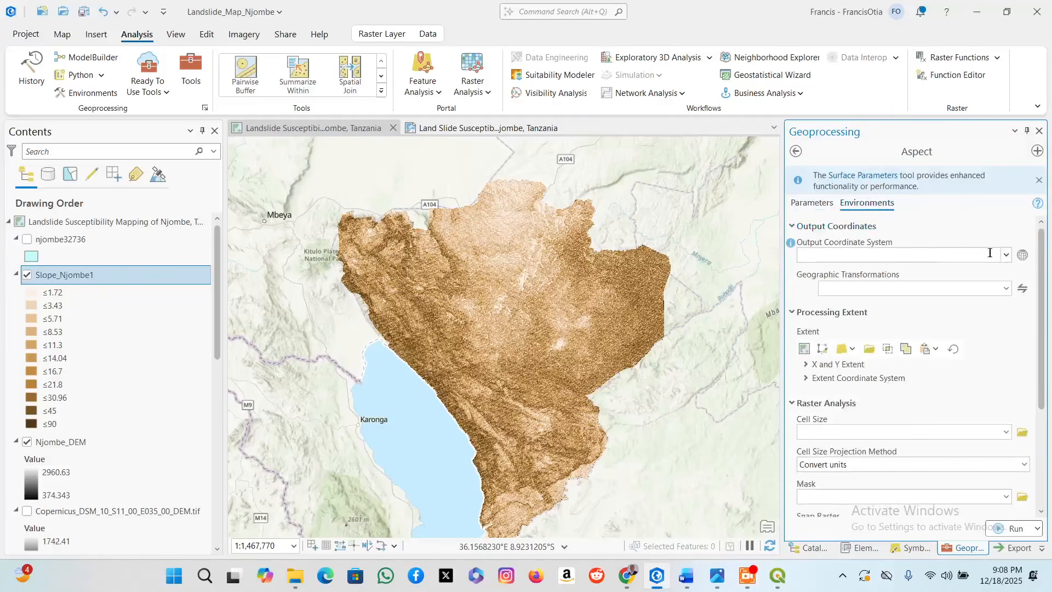
click(1007, 256)
click(964, 270)
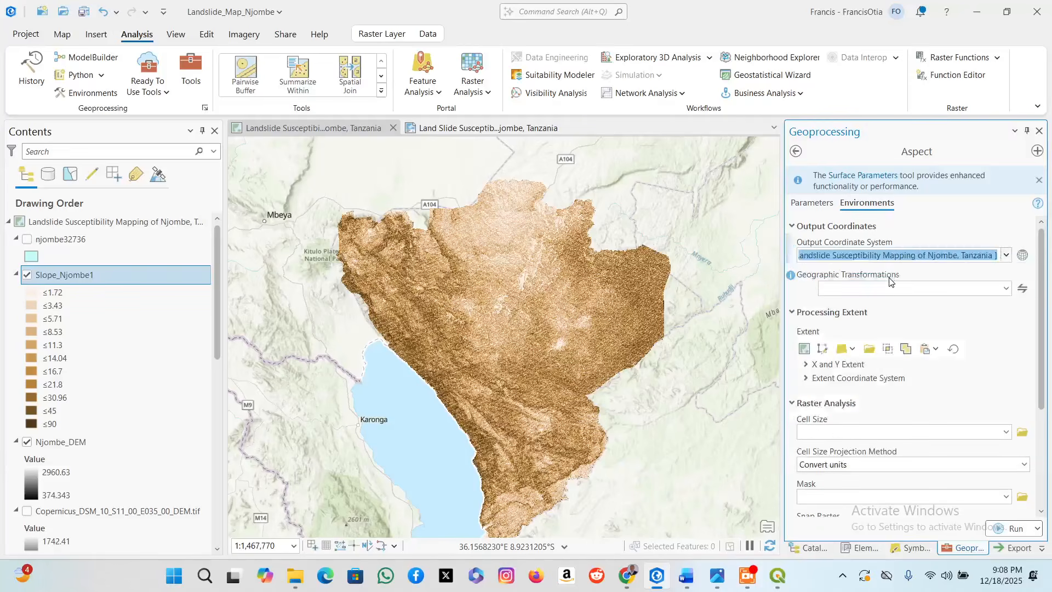
click(854, 355)
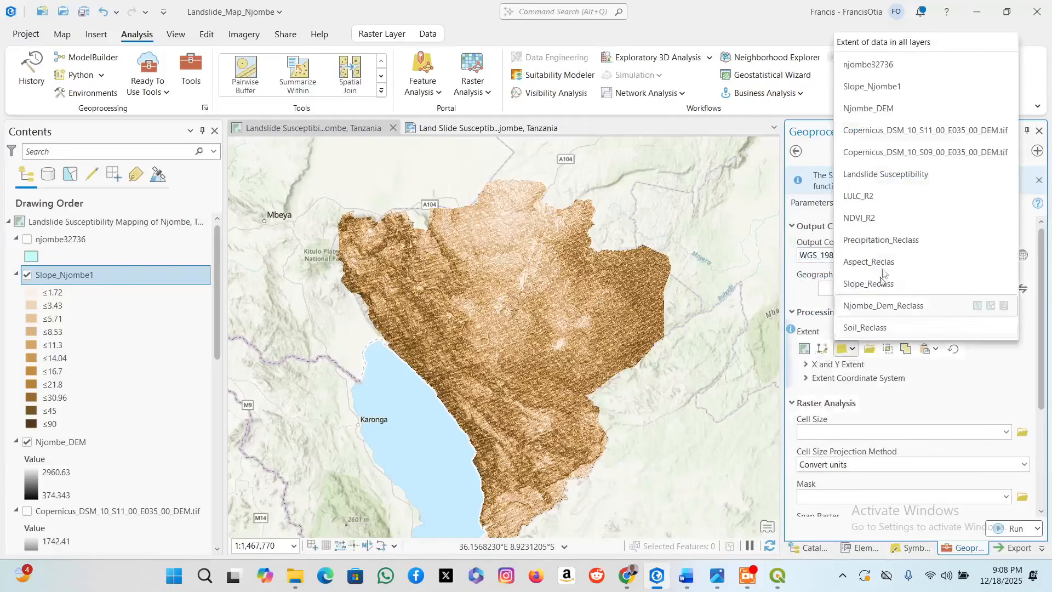
click(866, 64)
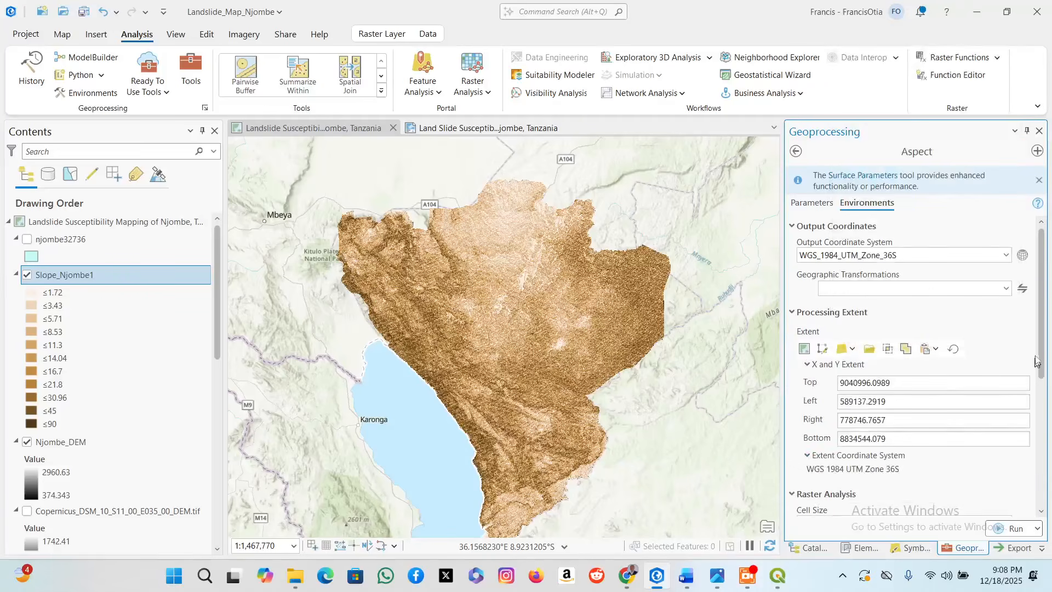
In the Aspect raster analysis environments, set the snap raster to Njombe_Dem_Reclass and the cell size to 10.
drag(1047, 344, 1022, 437)
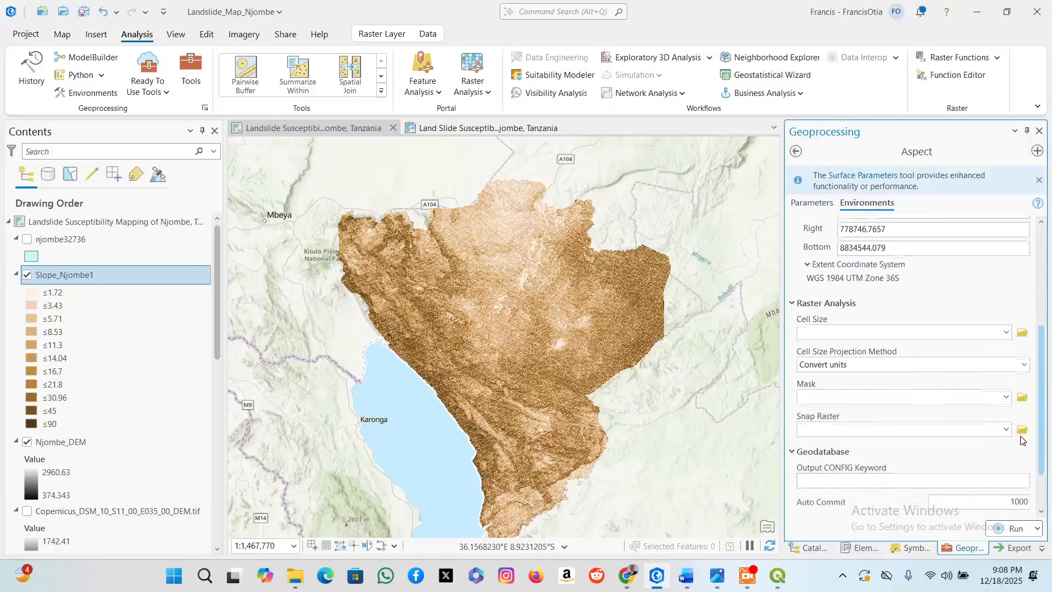
click(1006, 429)
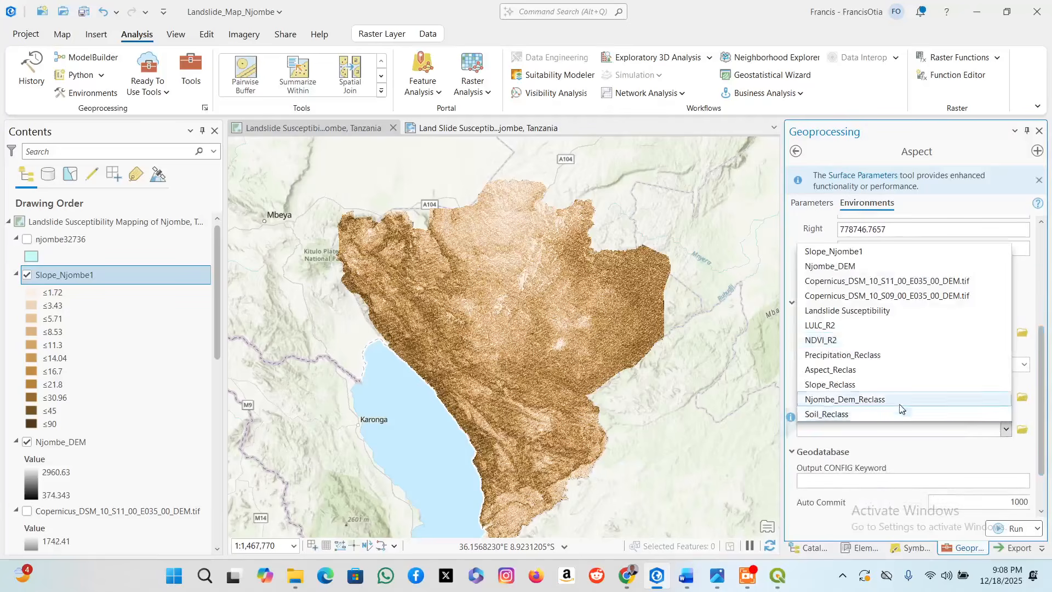
click(899, 399)
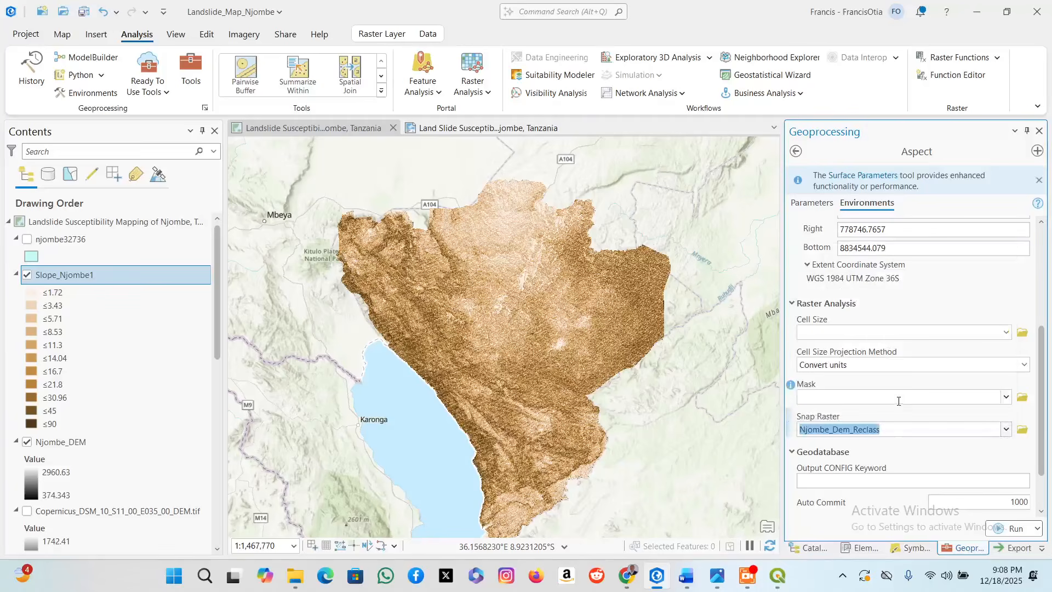
click(857, 332)
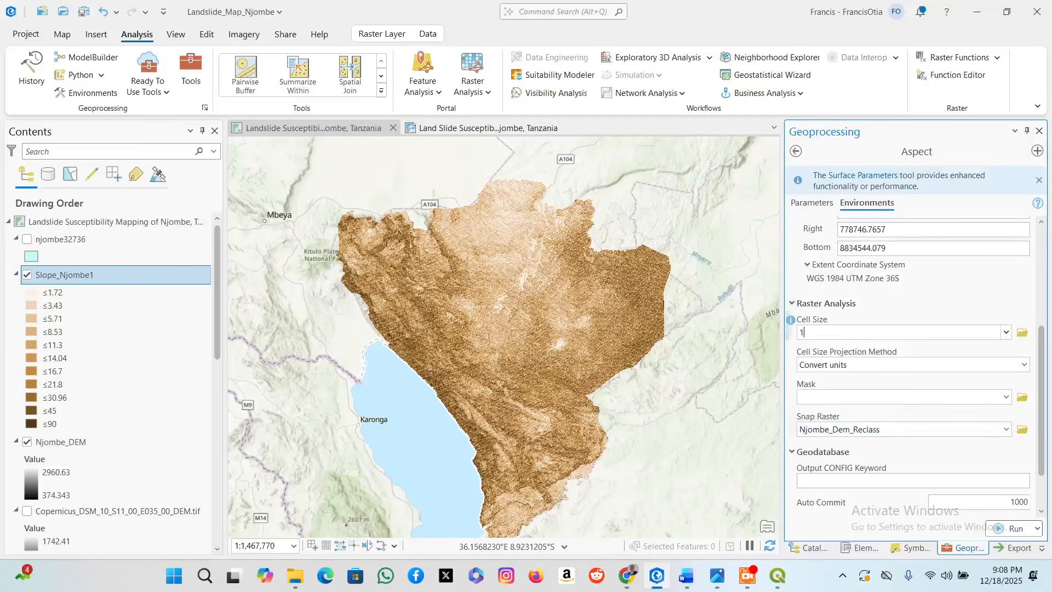
click(896, 304)
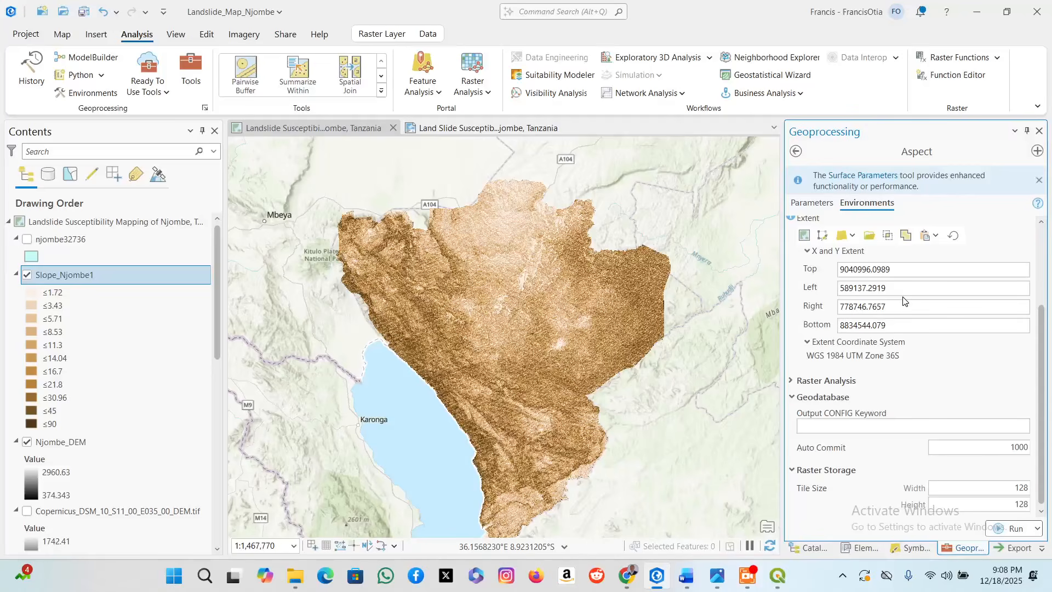
Change the Aspect tool's snap raster to Njombe_DEM and return to the tool parameters.
scroll(920, 413, up, 3)
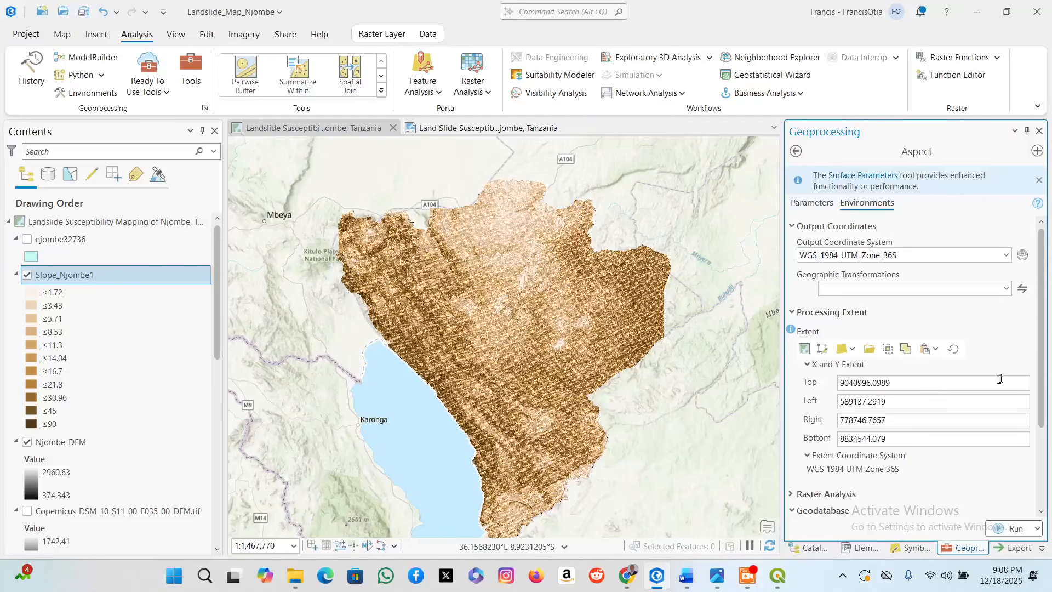
scroll(1027, 416, down, 3)
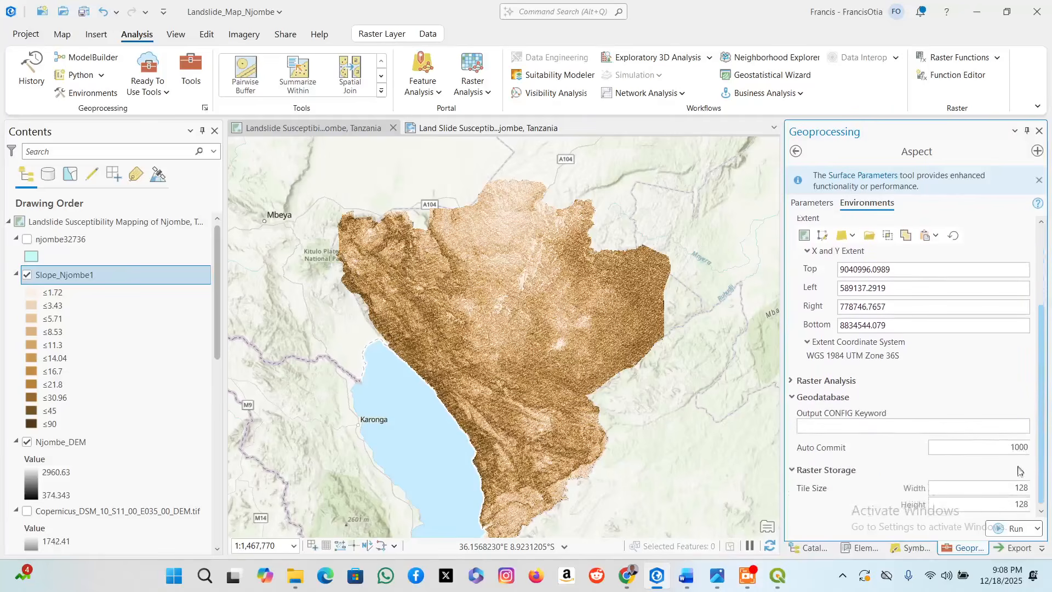
click(795, 381)
scroll(892, 433, down, 2)
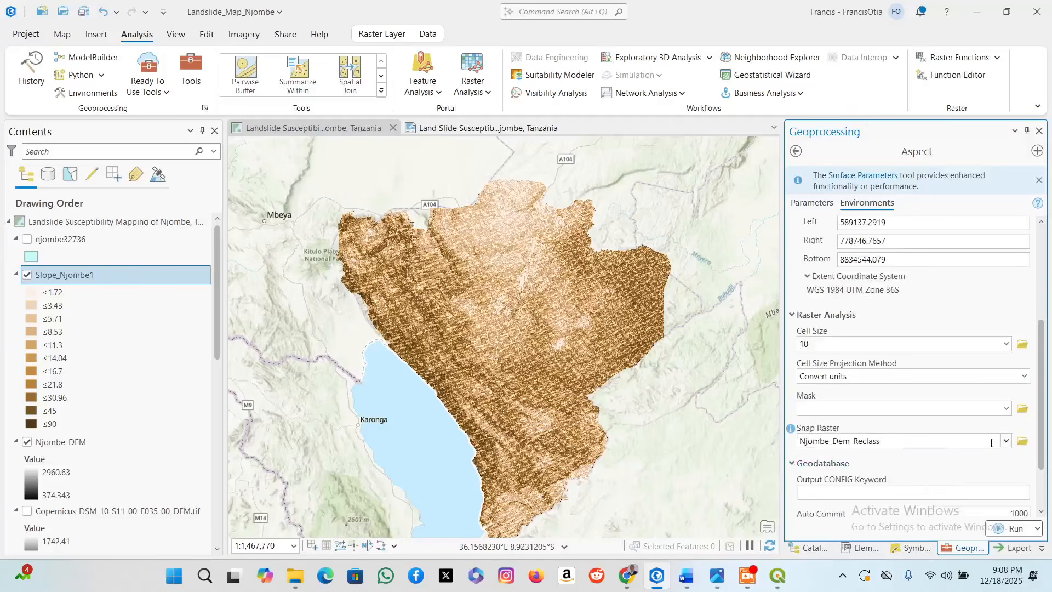
click(1008, 441)
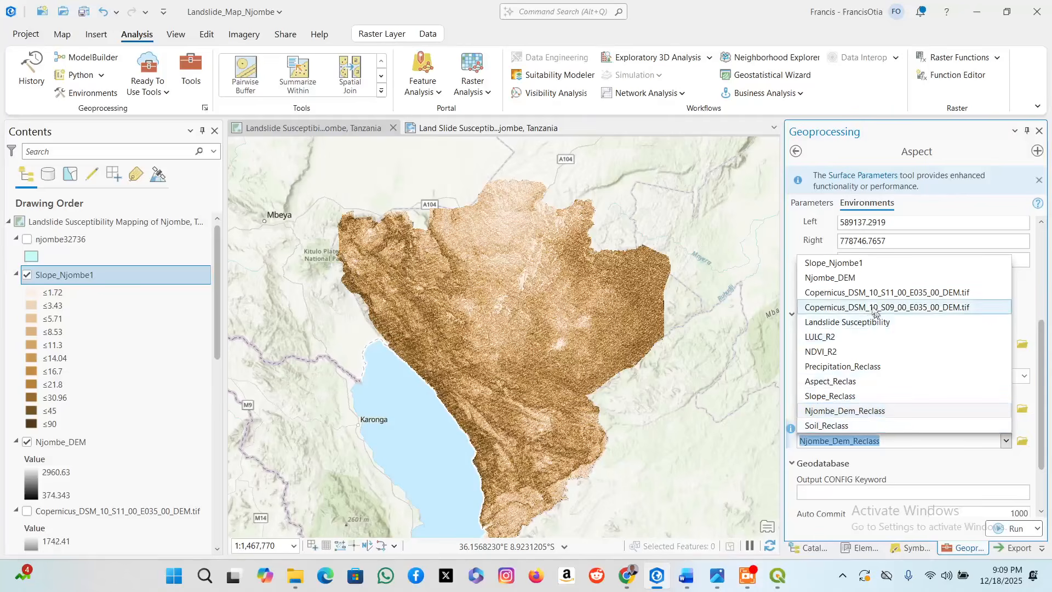
click(856, 277)
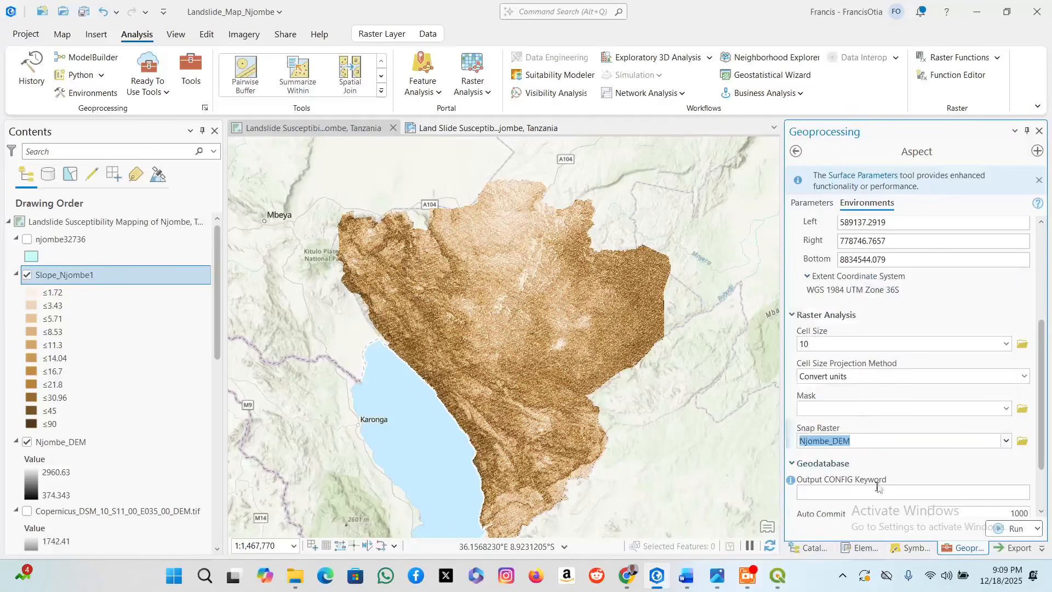
click(903, 465)
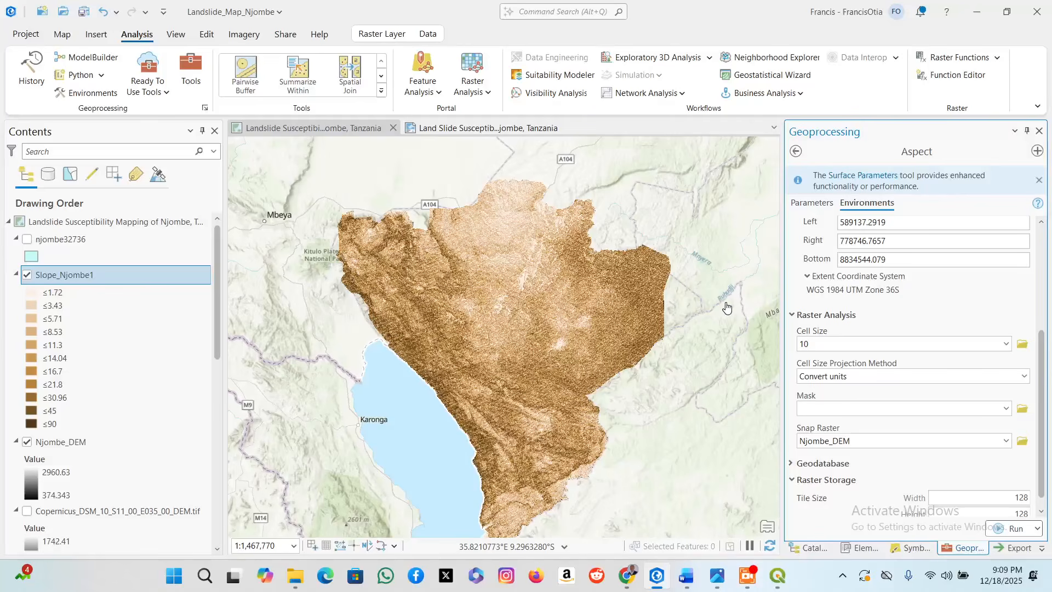
click(823, 204)
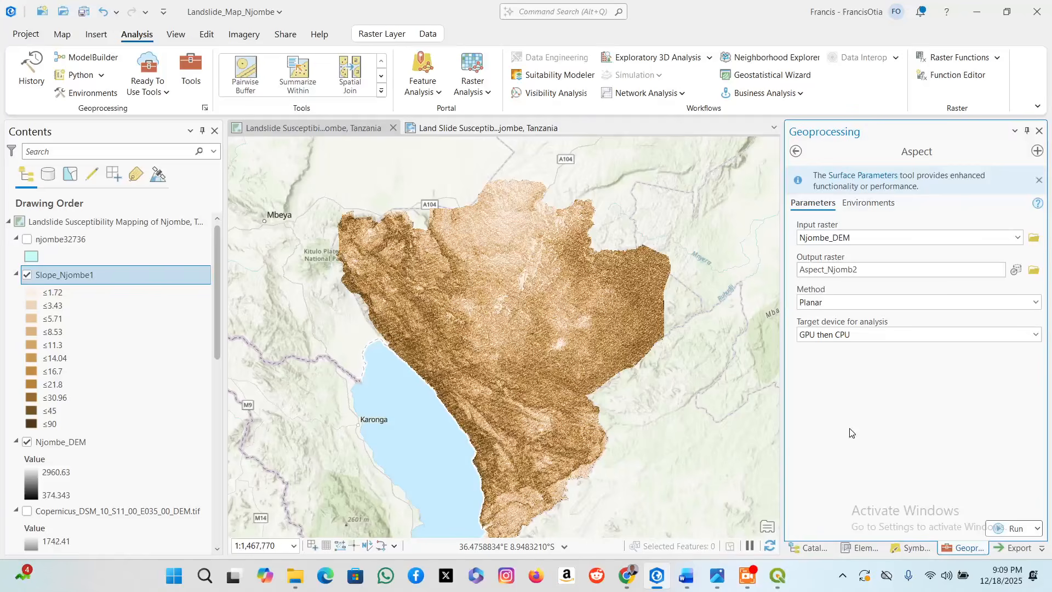
Add the Aspect_Njomb1 raster from the Landslide_Map_Njombe geodatabase to the current map.
click(814, 548)
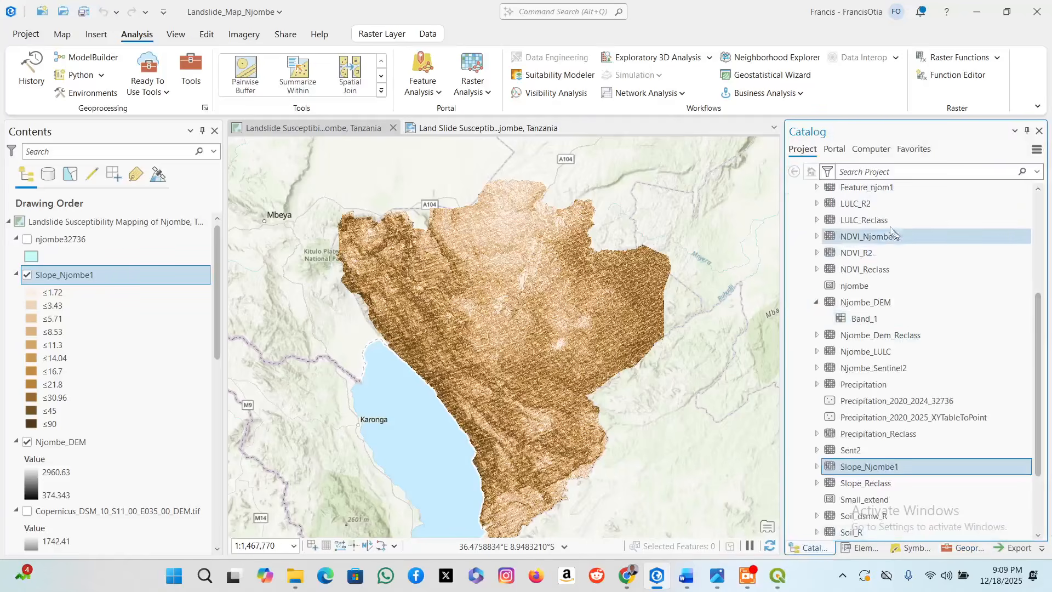
scroll(879, 258, up, 2)
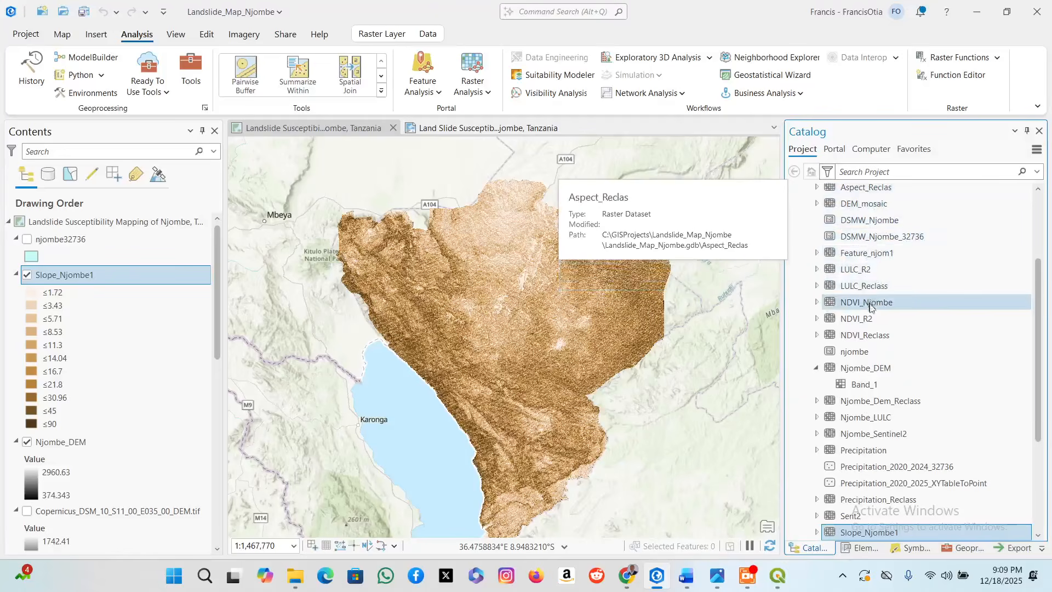
scroll(882, 367, up, 4)
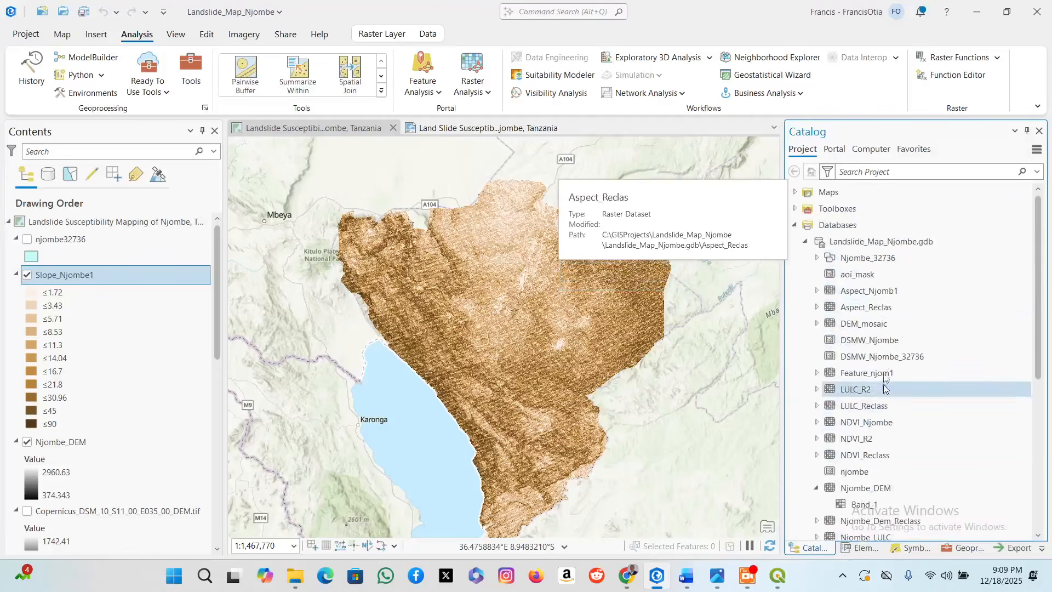
right_click(863, 296)
click(726, 11)
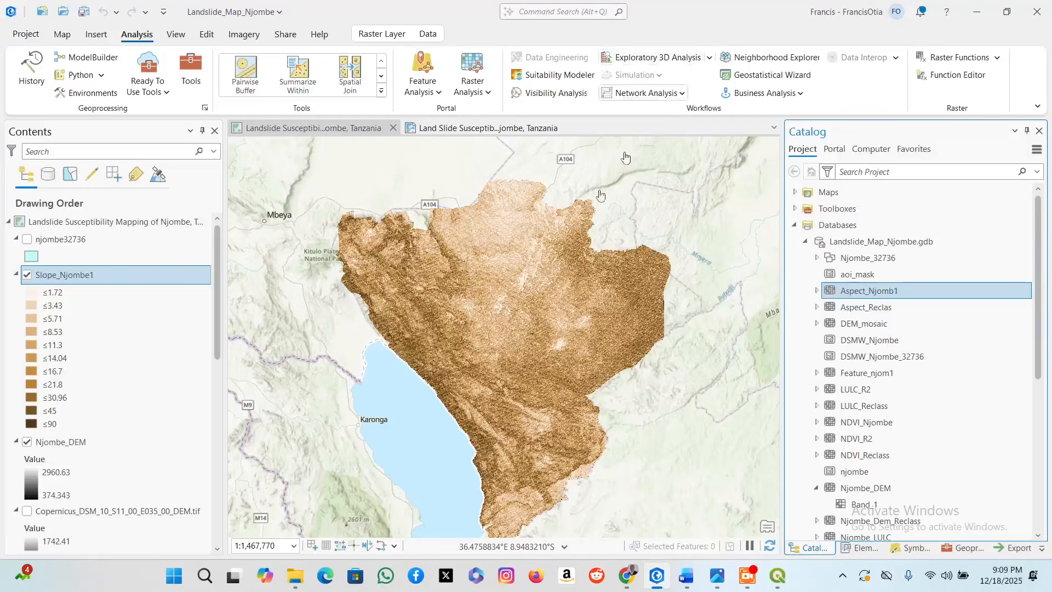
click(758, 329)
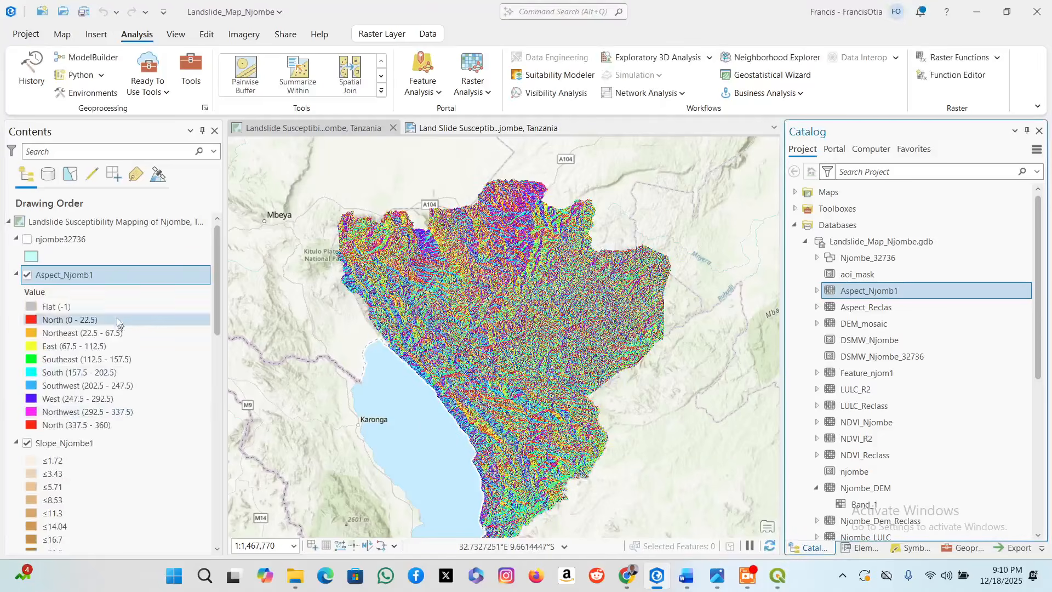
Examine the direction classes of the Aspect_Njomb1 legend one by one, from North (0 - 22.5) to North (337.5 - 360).
click(56, 323)
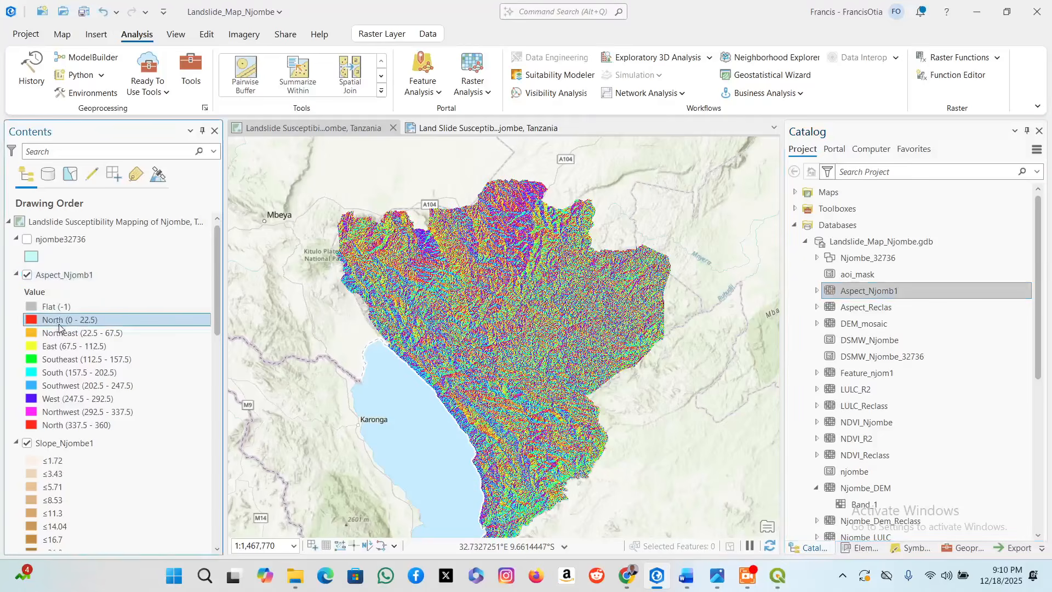
click(82, 332)
click(59, 347)
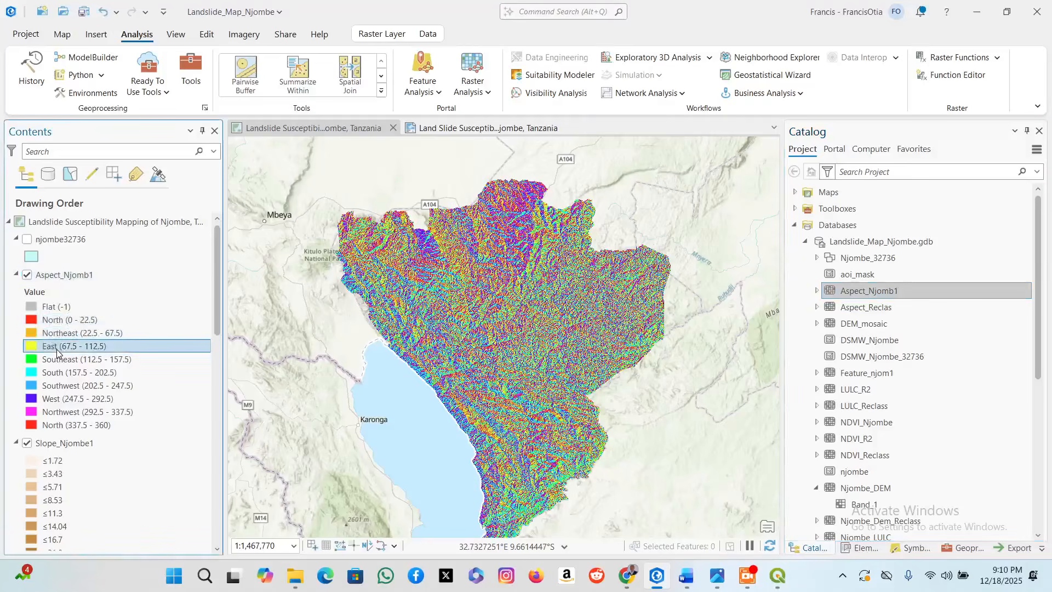
click(61, 362)
click(60, 373)
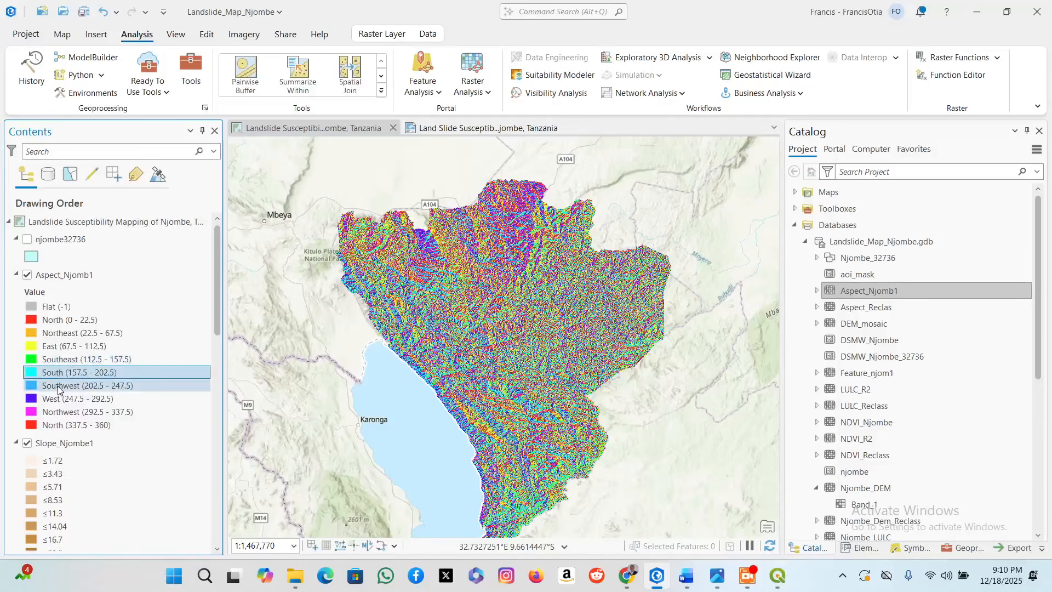
click(60, 387)
click(60, 400)
click(60, 413)
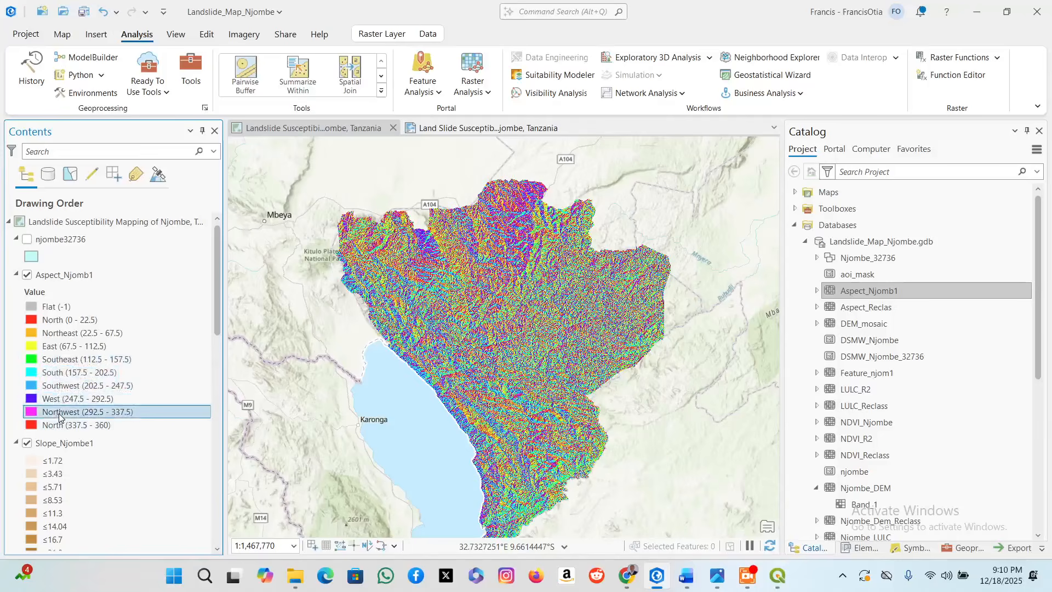
click(63, 426)
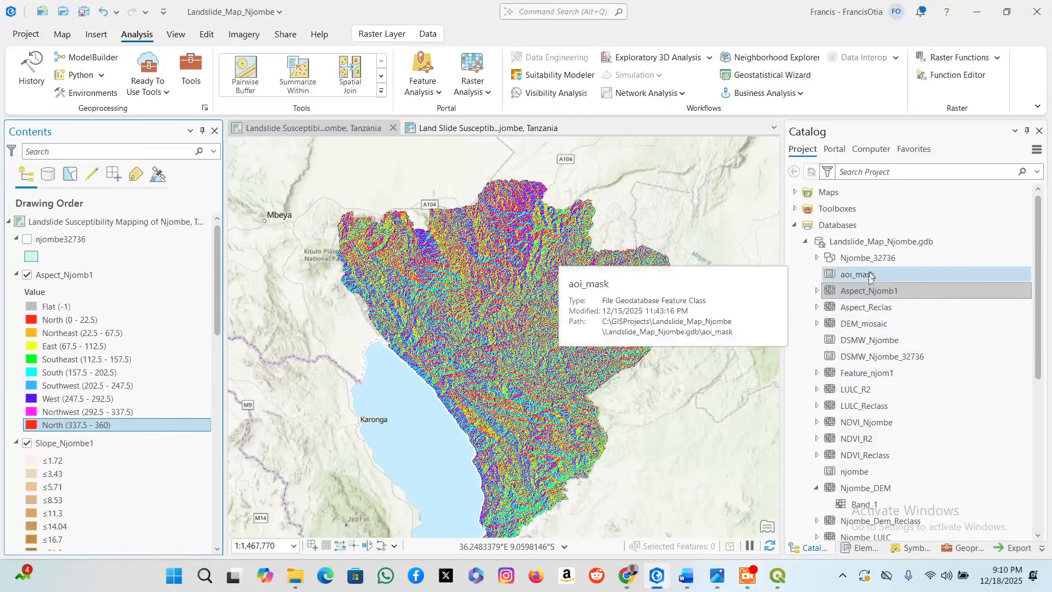
Switch to Chrome to view the Sentinel-2 10m land use/land cover download page, and return to ArcGIS Pro.
mouse_move(625, 582)
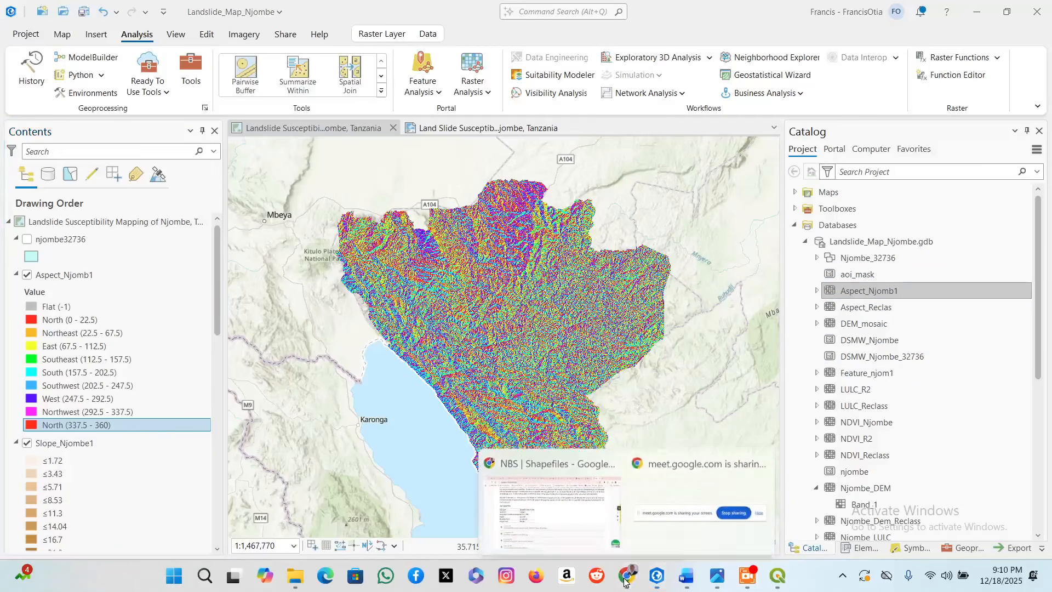
click(603, 523)
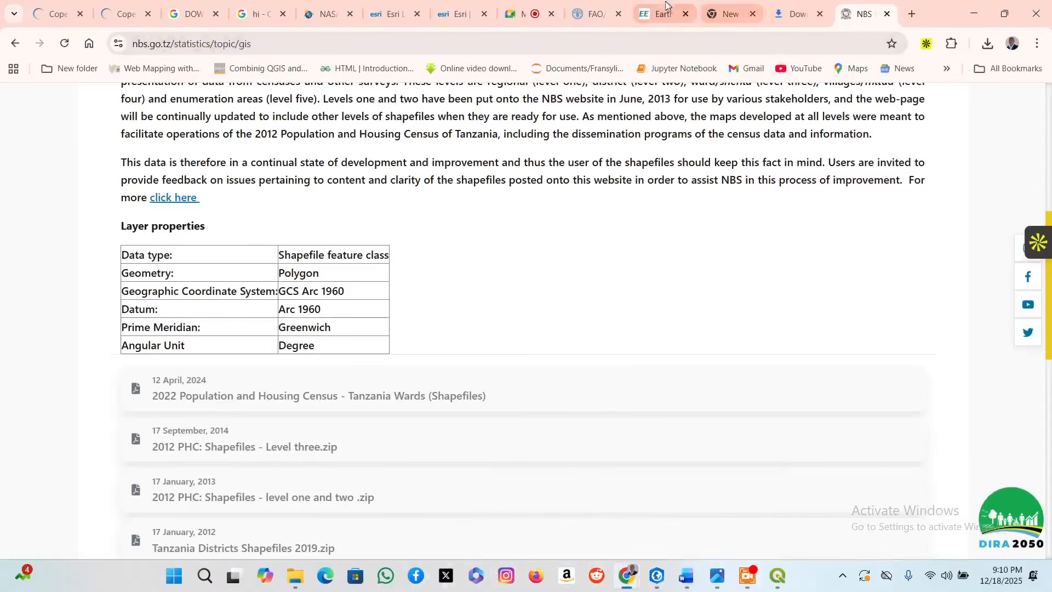
click(450, 12)
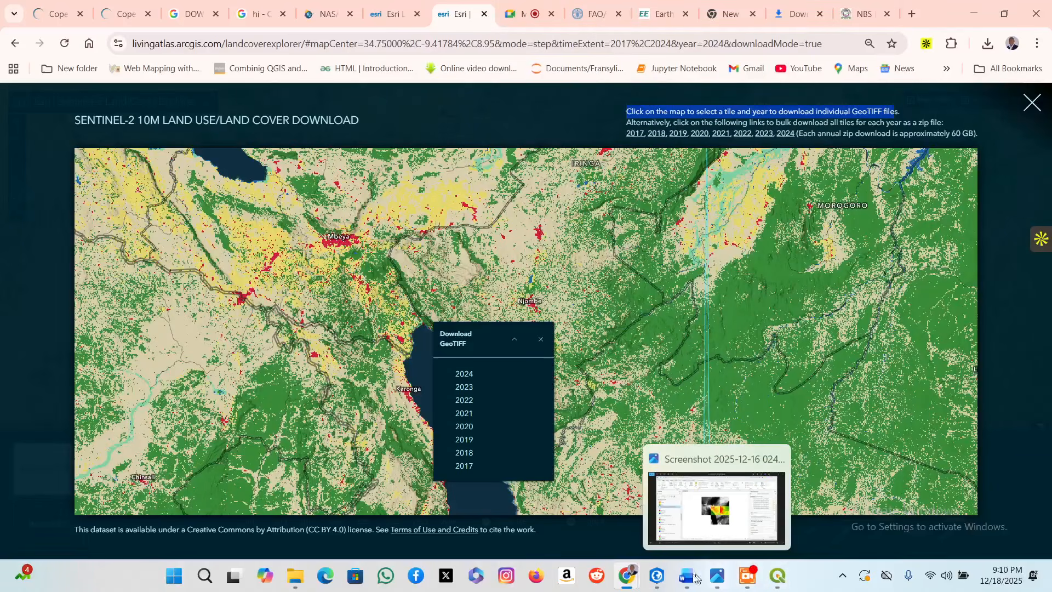
click(652, 495)
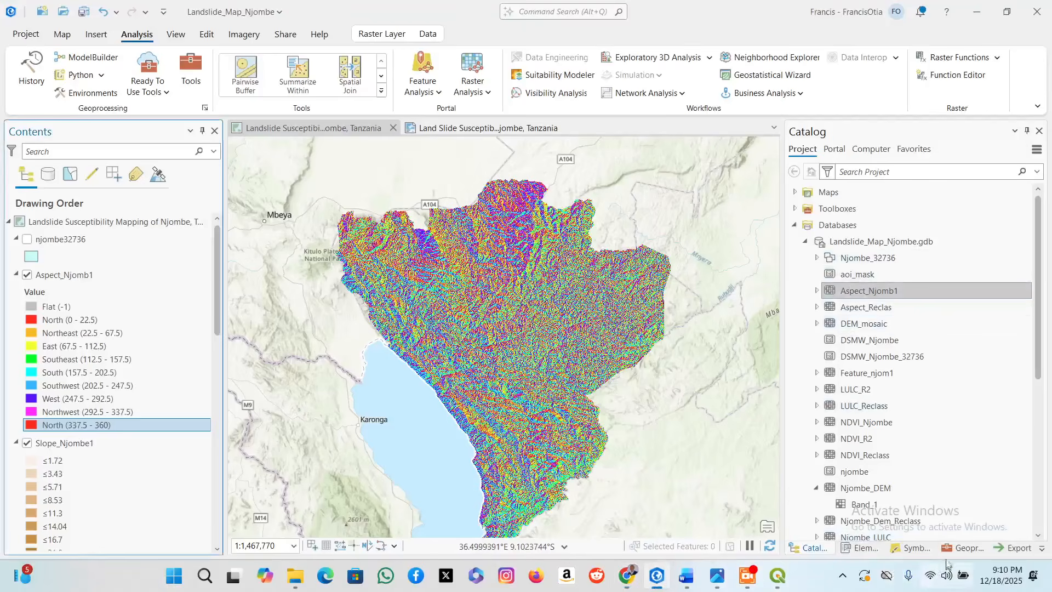
Search the geoprocessing tools for "extract by mask" and open the Spatial Analyst Extract by Mask tool.
click(963, 548)
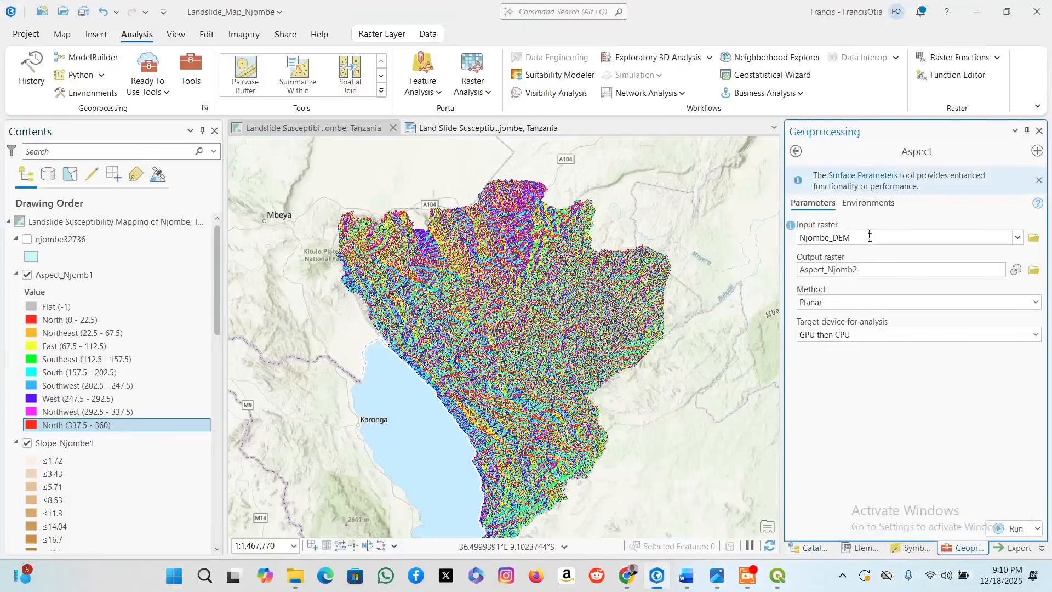
click(796, 151)
key(ctrl+a)
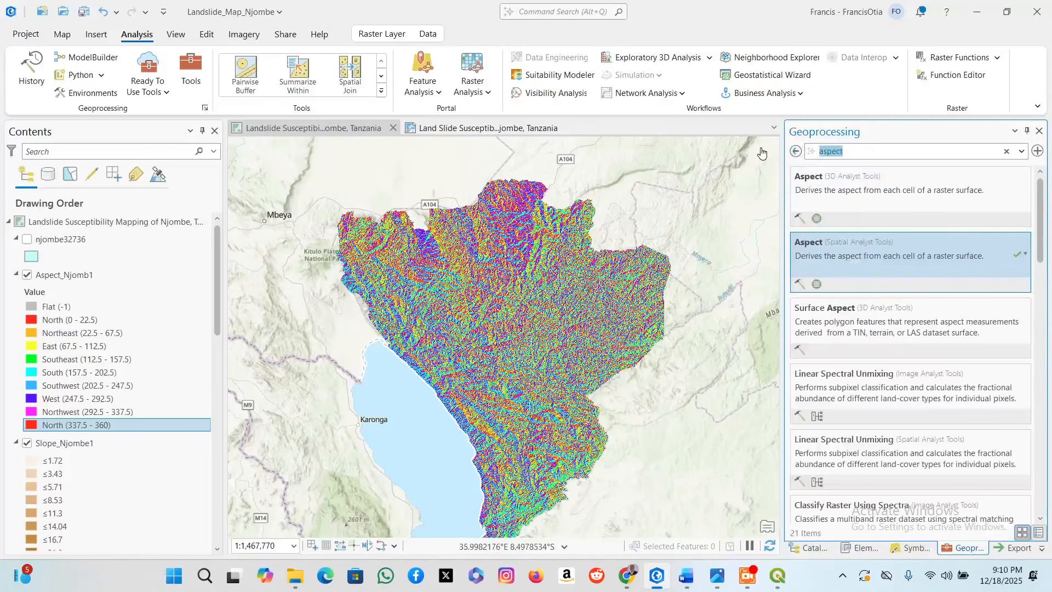
text(extract by mask)
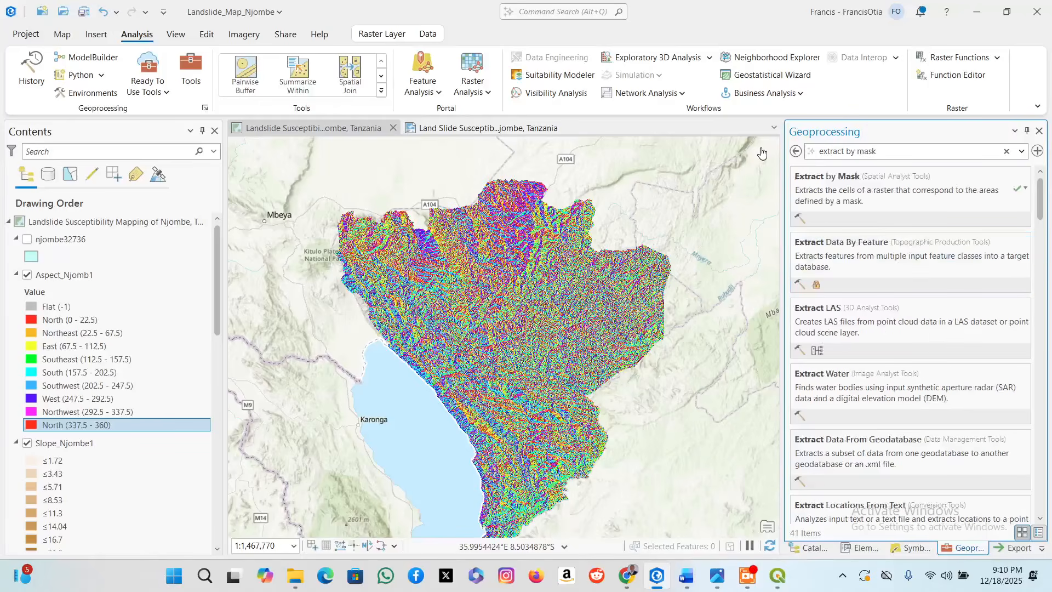
click(927, 203)
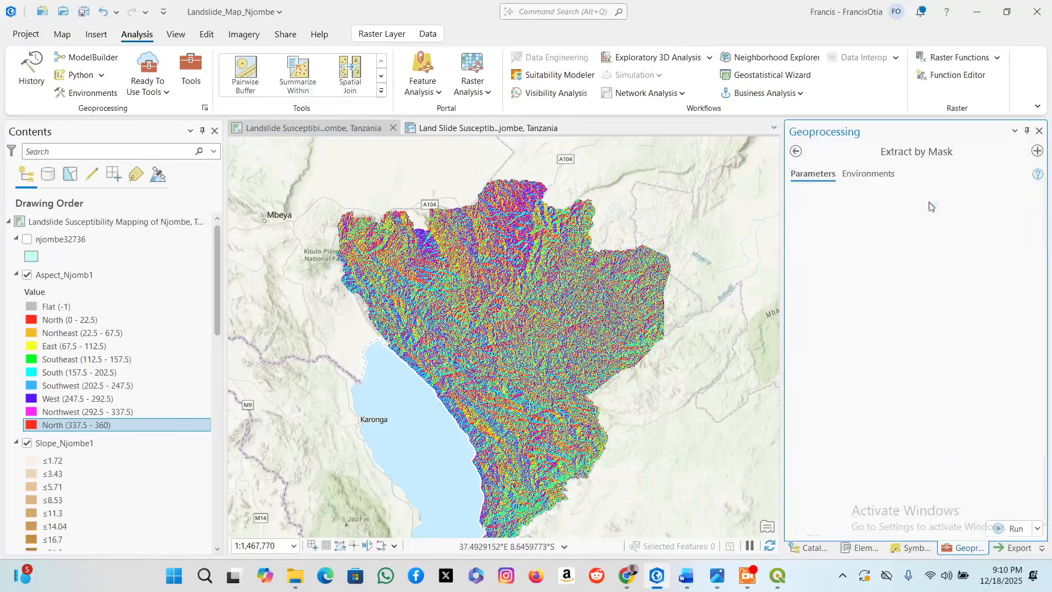
Switch to QGIS, search the processing algorithms for "clip", and review the input layer options of Clip raster by mask layer.
click(787, 580)
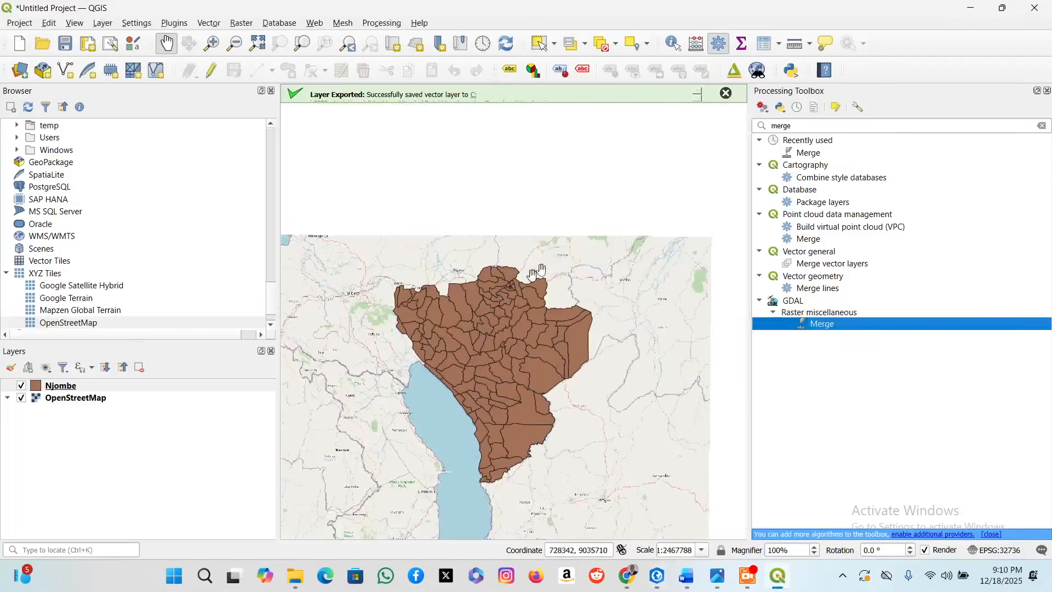
drag(823, 129, 756, 120)
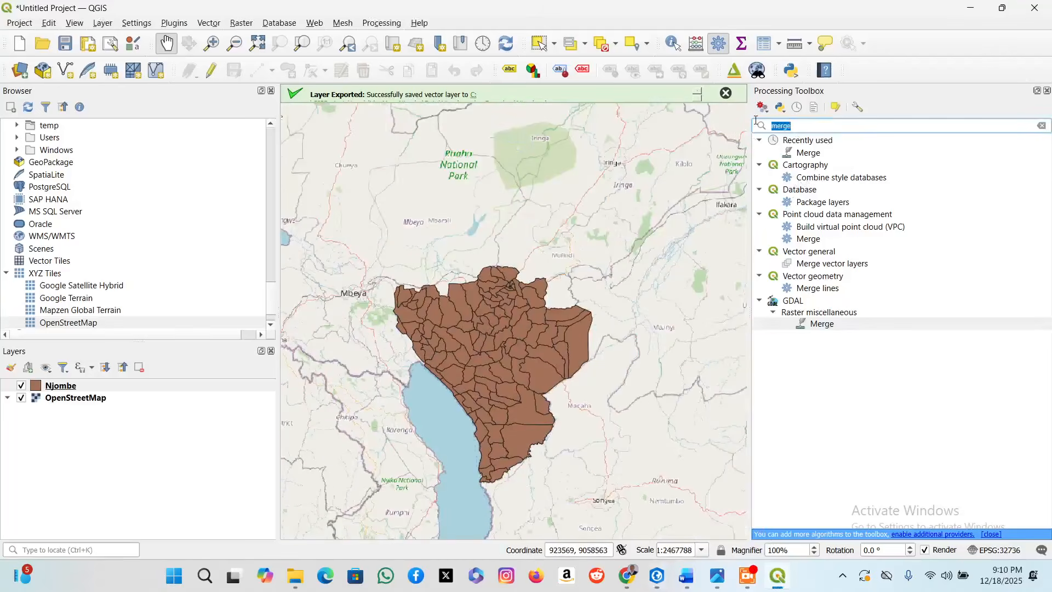
text(clip)
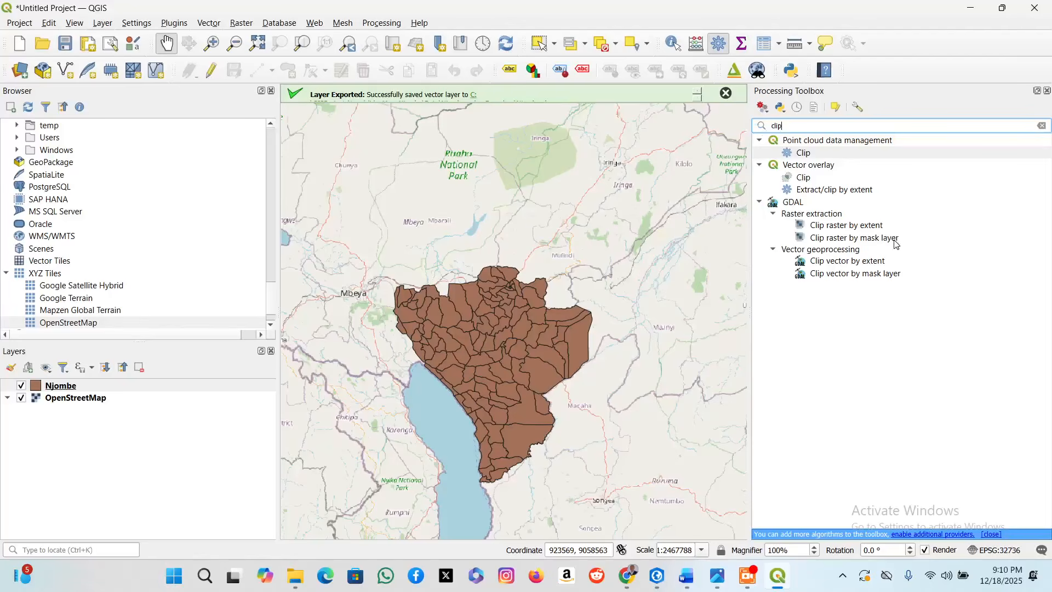
click(852, 239)
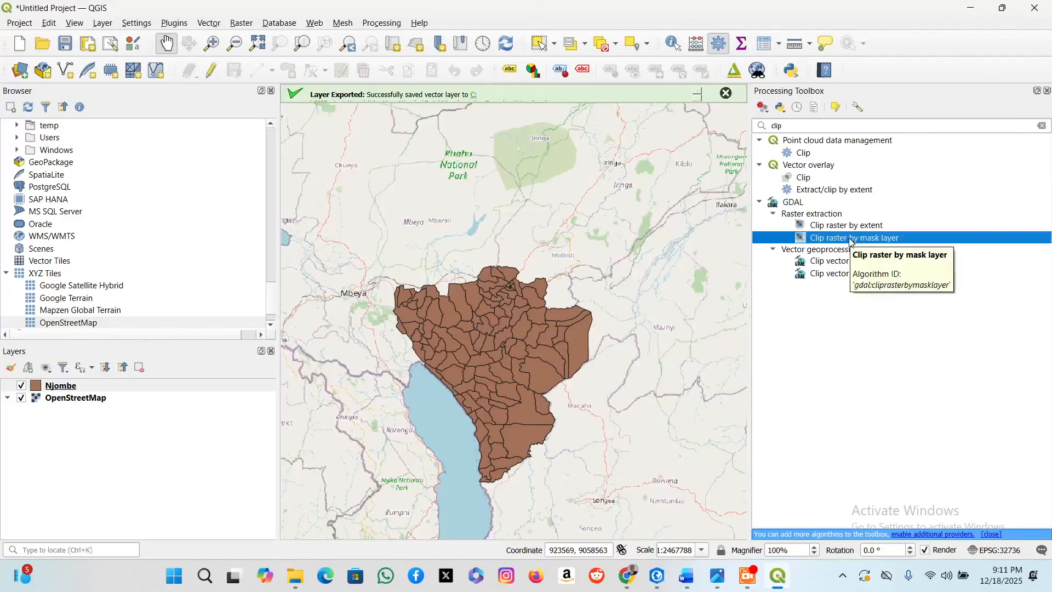
double_click(851, 239)
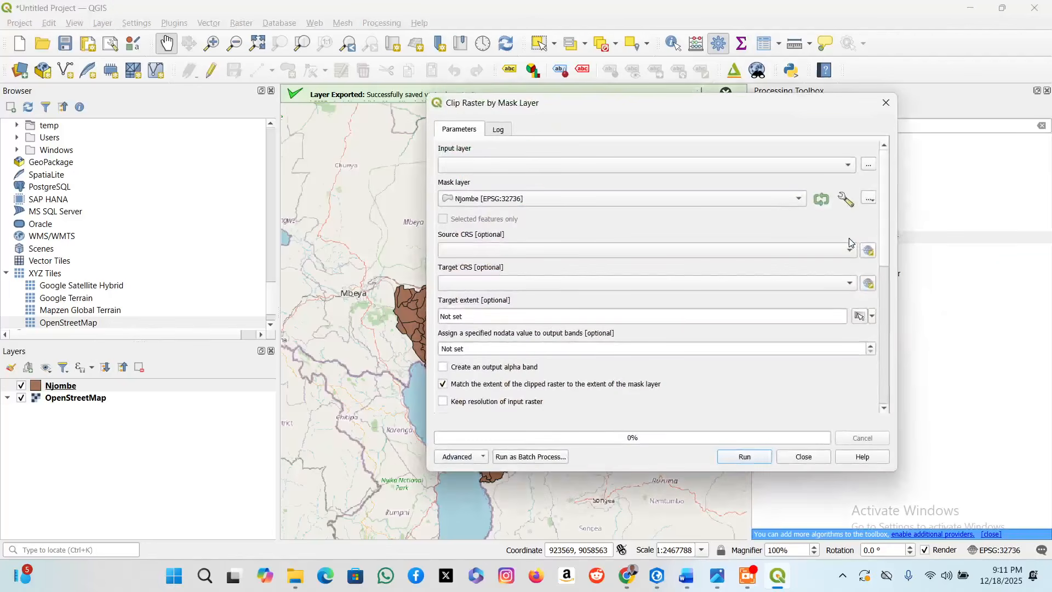
click(848, 165)
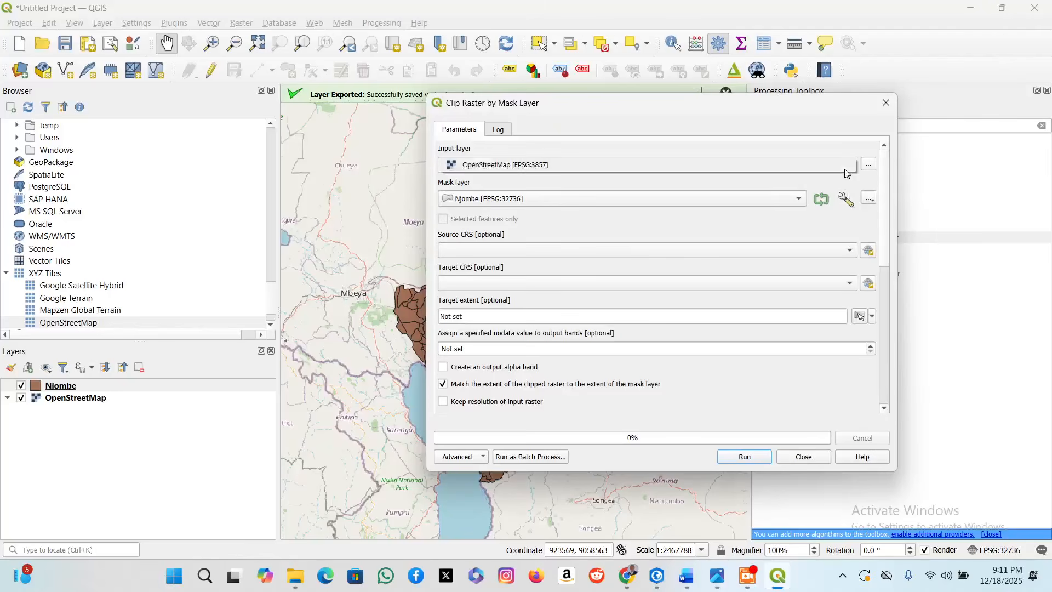
click(807, 167)
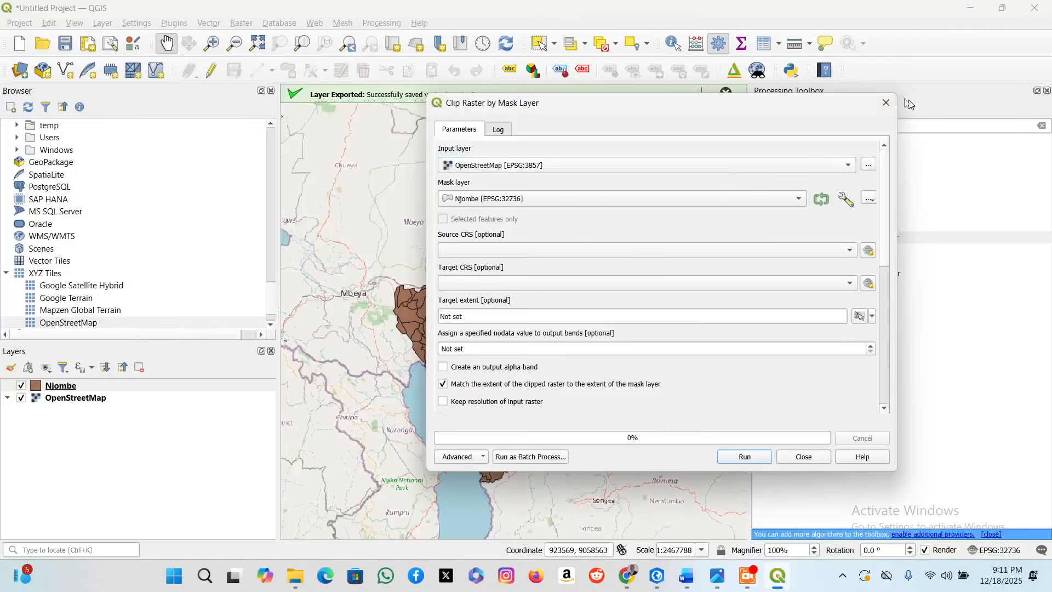
click(884, 104)
Look through the Landslide_Map_Njombe Data folder in the Browser for the land cover raster, collapsing the Tanzania ward shapefile folder.
scroll(36, 234, down, 1)
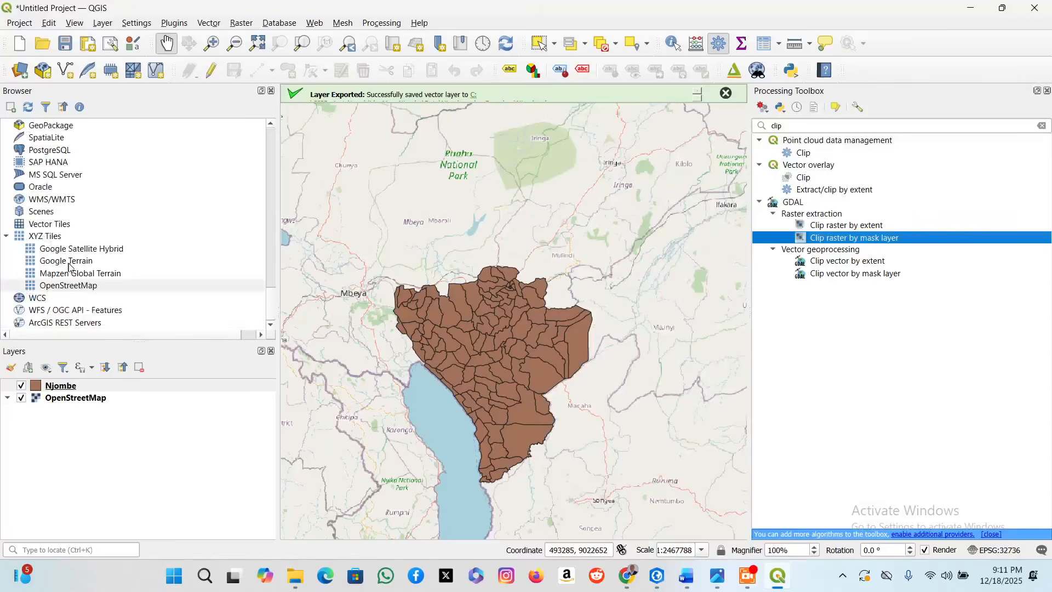
scroll(70, 264, up, 1)
scroll(70, 264, up, 1)
scroll(76, 271, down, 2)
scroll(78, 272, up, 10)
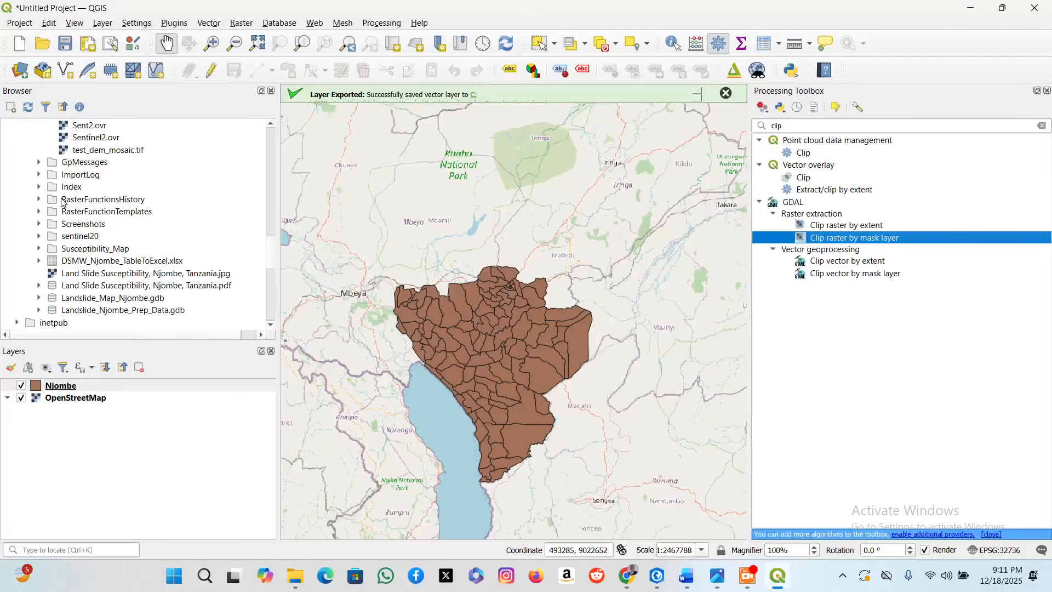
scroll(91, 237, up, 2)
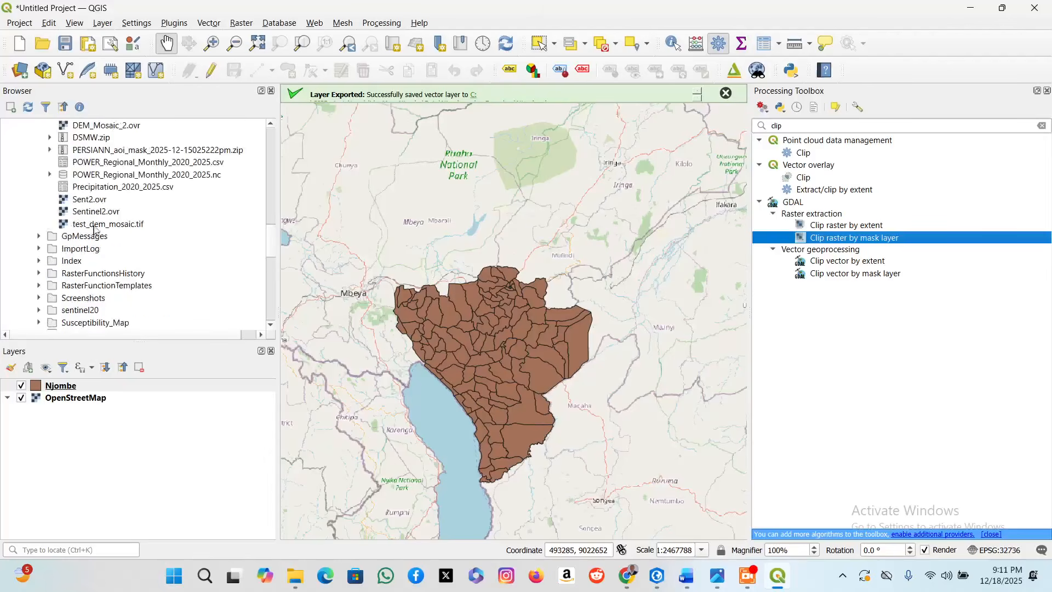
scroll(107, 211, up, 4)
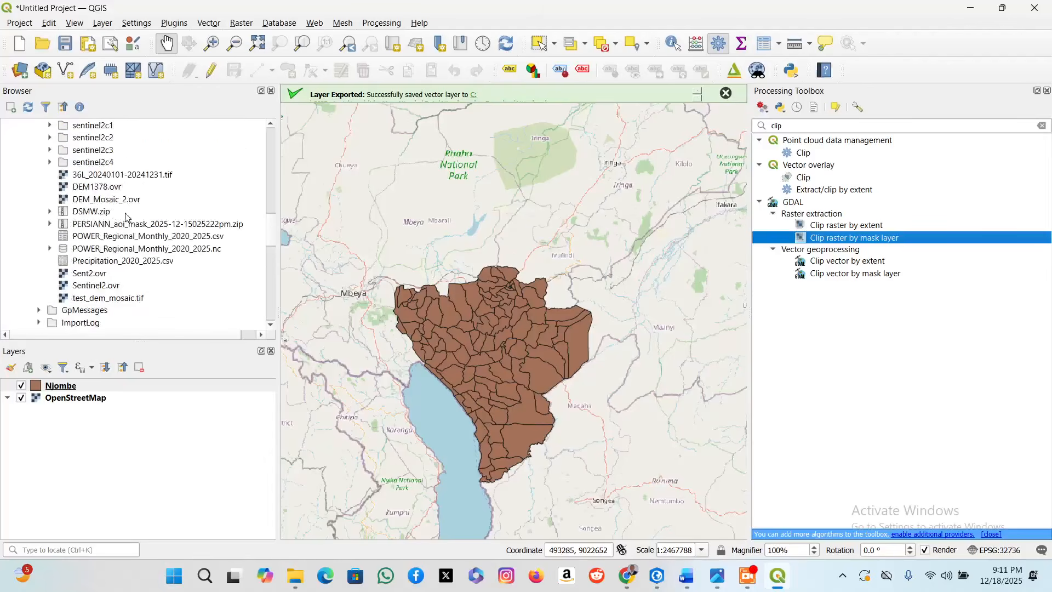
scroll(127, 219, up, 2)
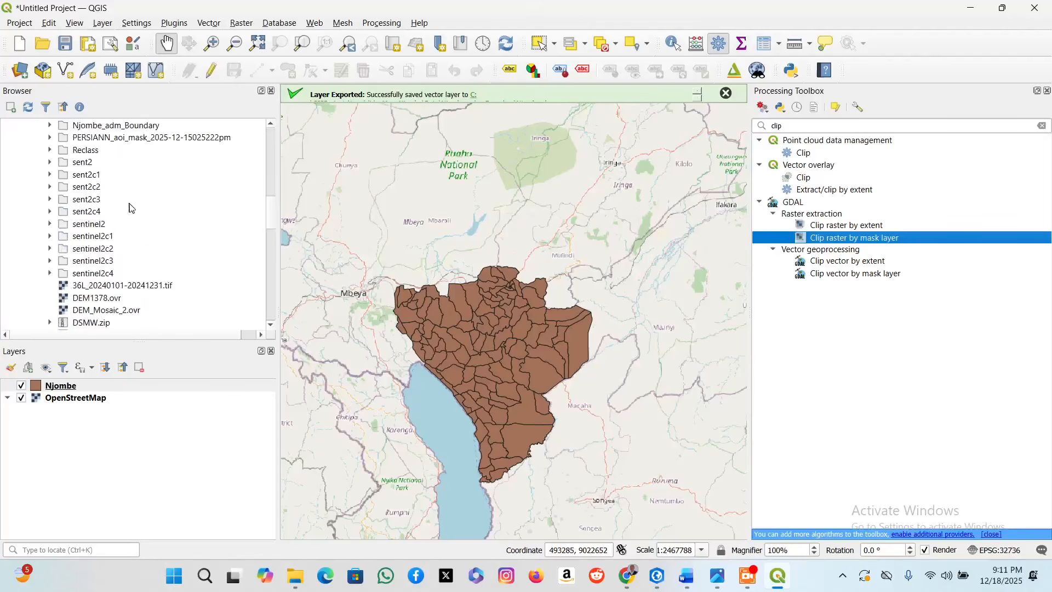
scroll(130, 211, down, 3)
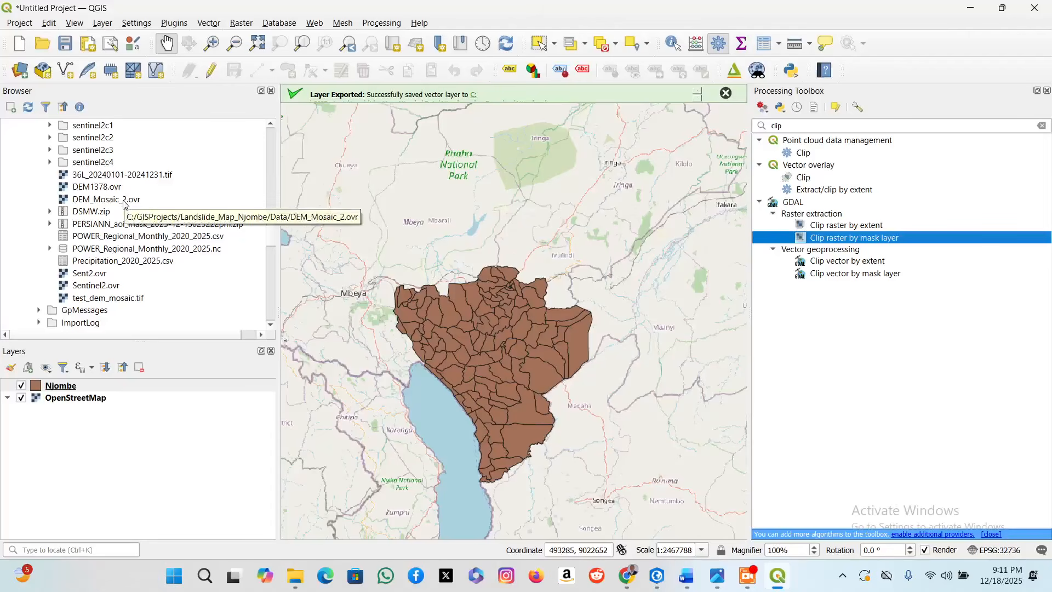
scroll(123, 208, up, 5)
scroll(123, 199, up, 7)
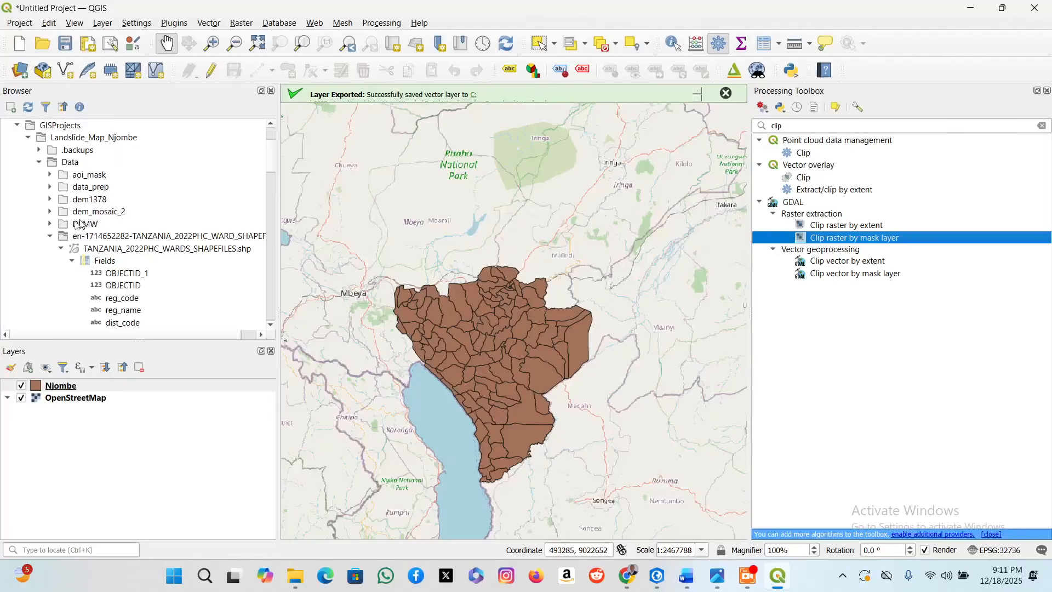
click(50, 237)
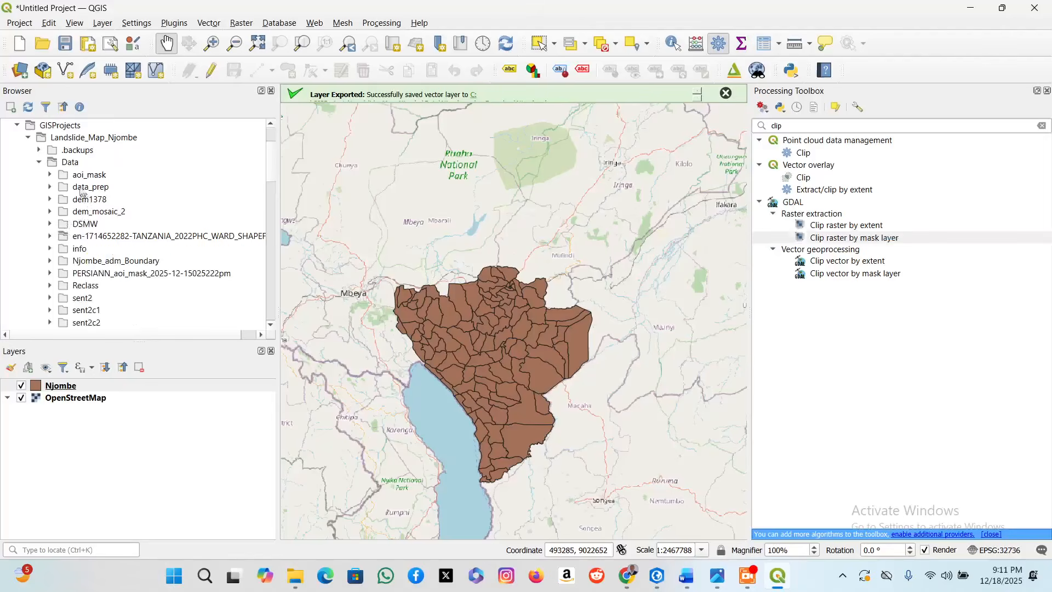
scroll(94, 191, down, 4)
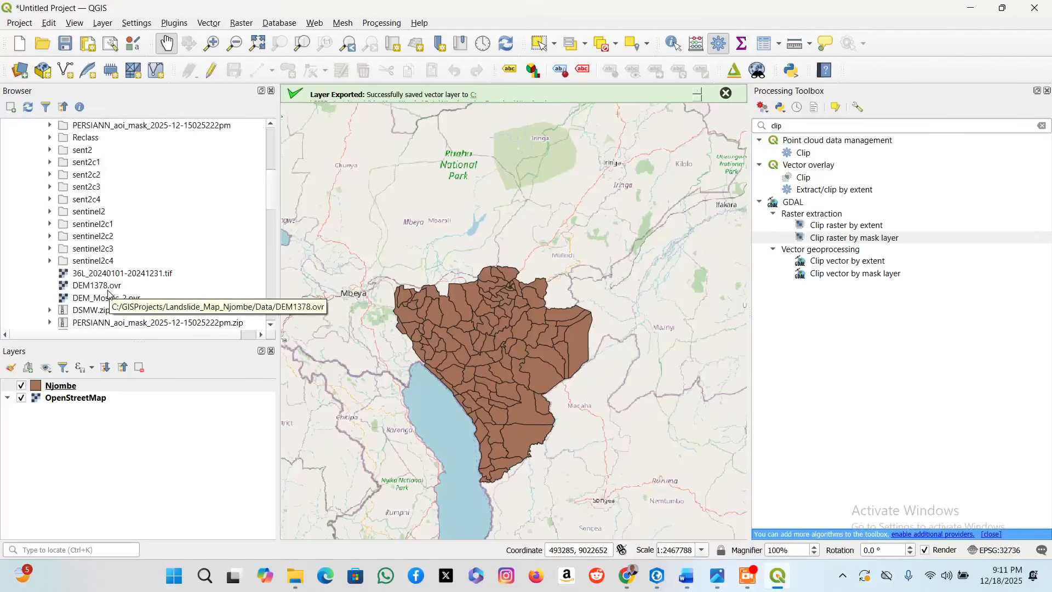
scroll(108, 294, down, 4)
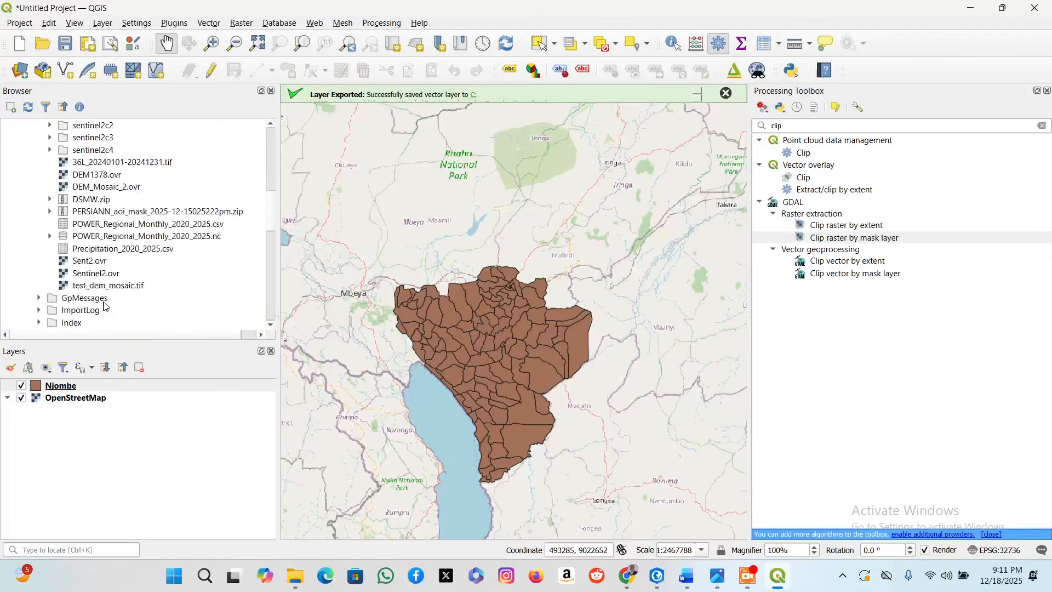
scroll(100, 244, up, 6)
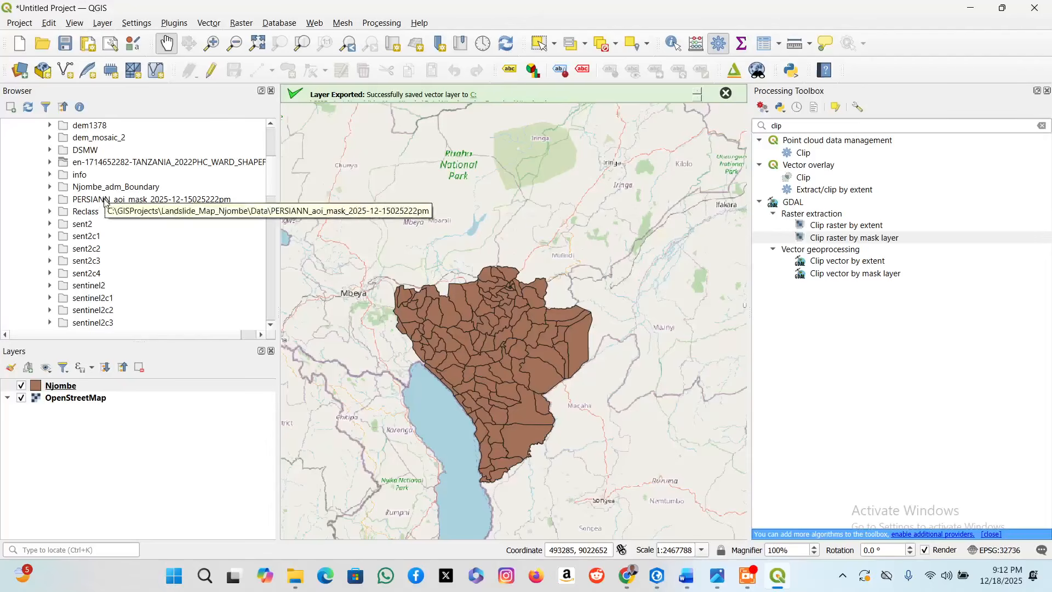
scroll(106, 198, up, 3)
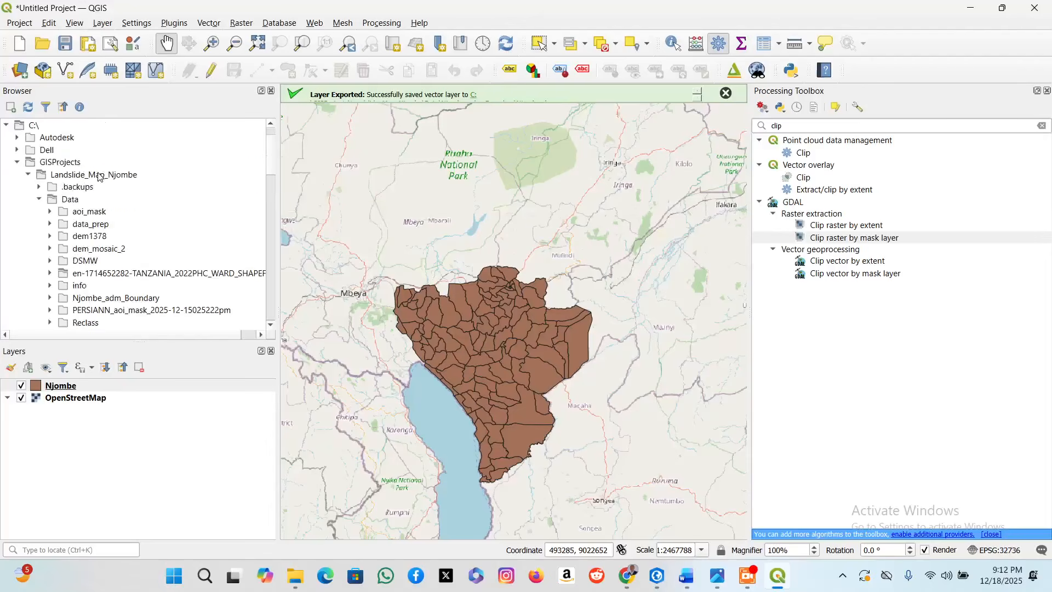
Switch to File Explorer, add 36L_20240101-20241231.tif from the Landslide_Map_Njombe Data folder to the QGIS map, and return to QGIS.
click(295, 575)
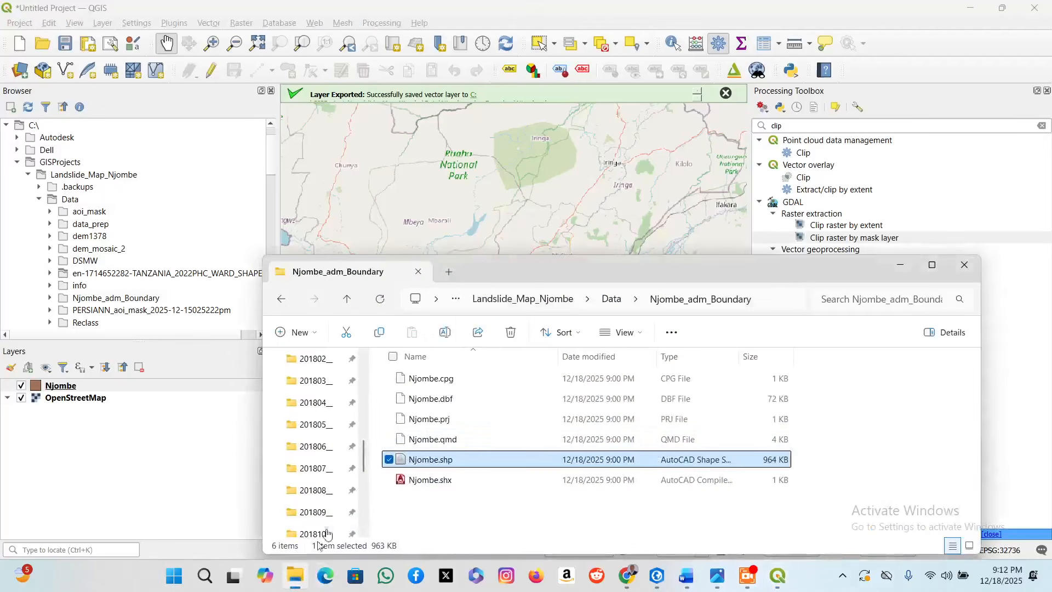
click(932, 264)
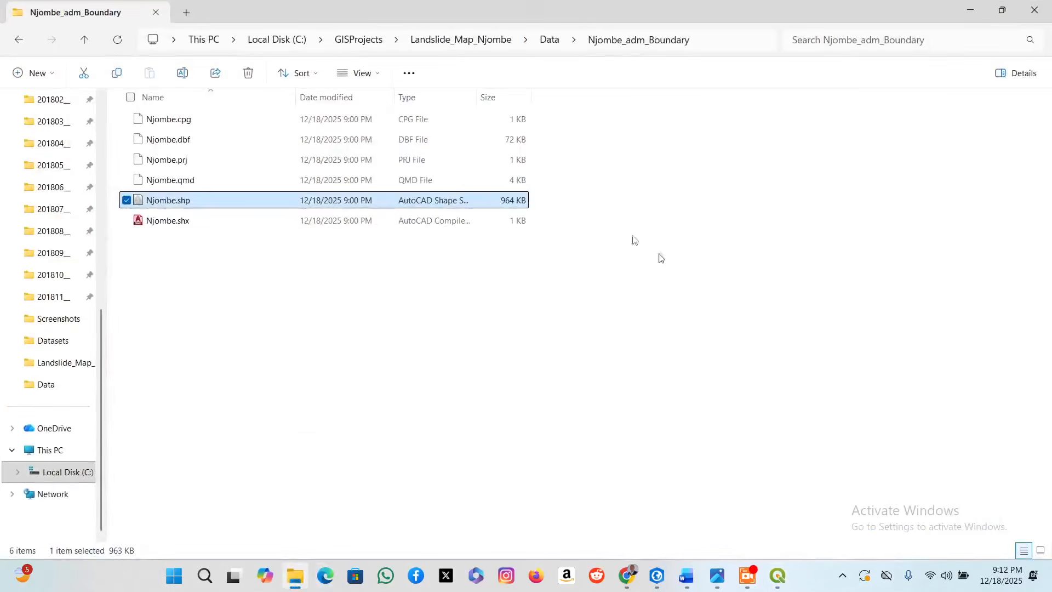
click(550, 40)
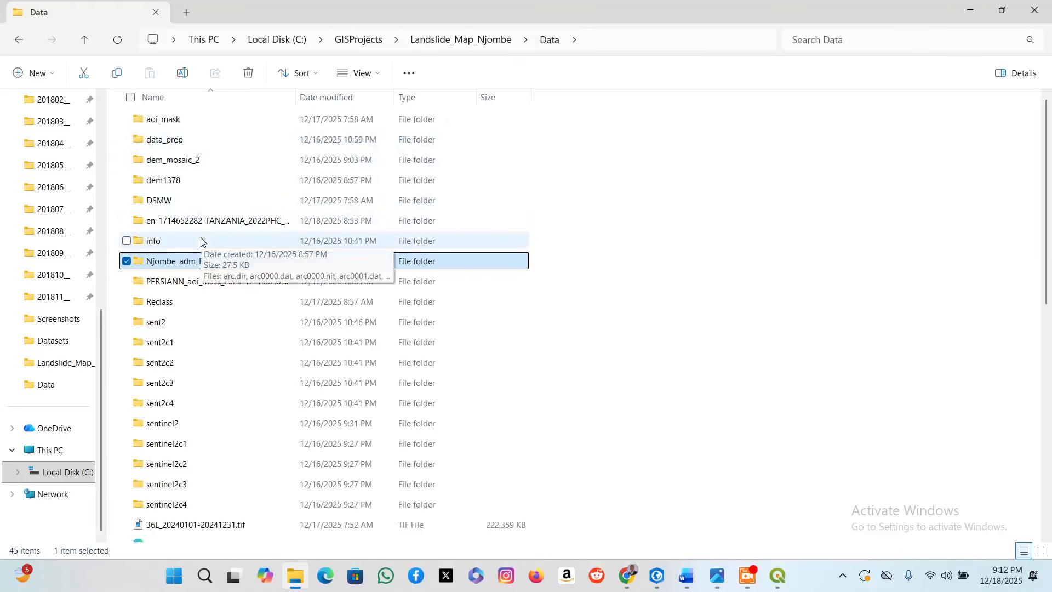
click(215, 525)
click(1002, 10)
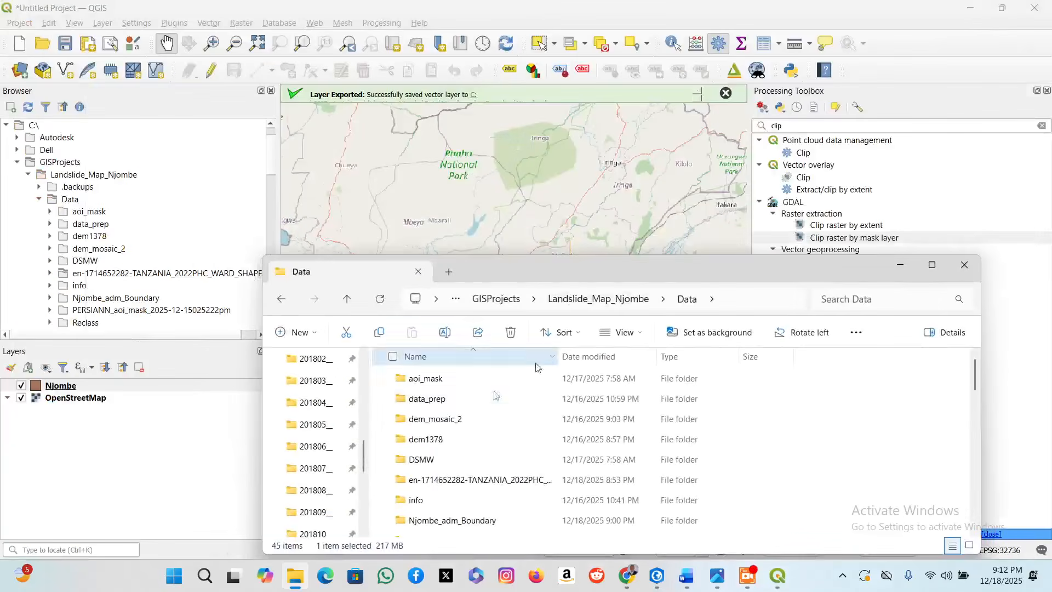
scroll(500, 438, down, 4)
drag(485, 489, 496, 196)
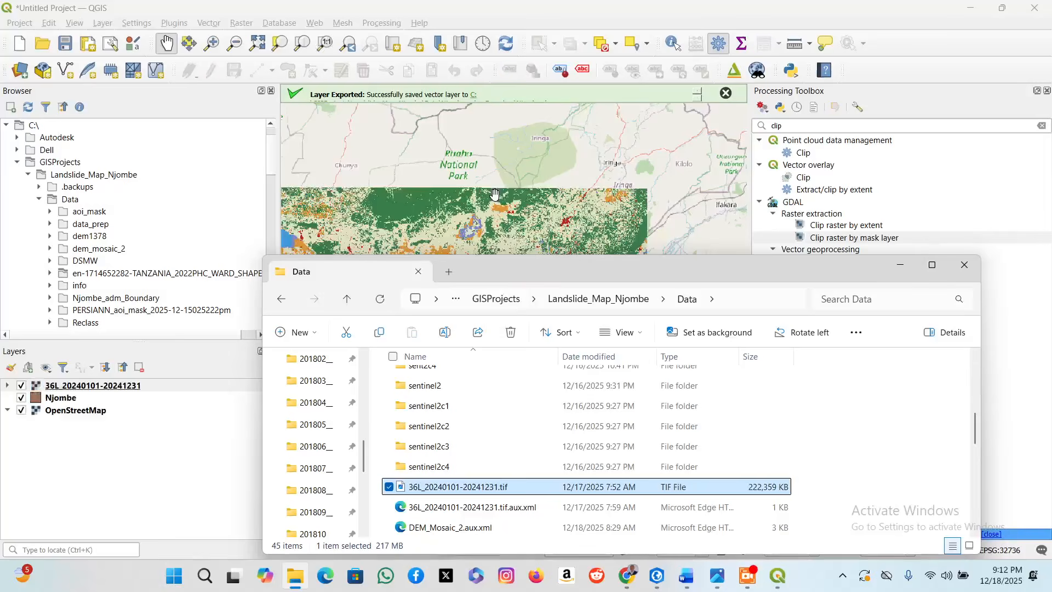
click(894, 273)
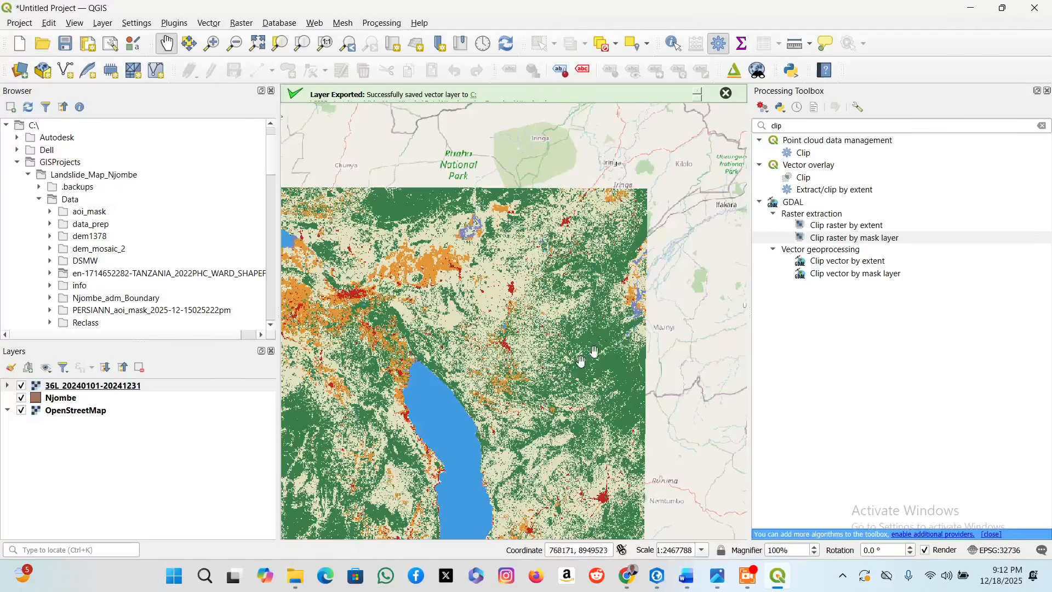
double_click(835, 239)
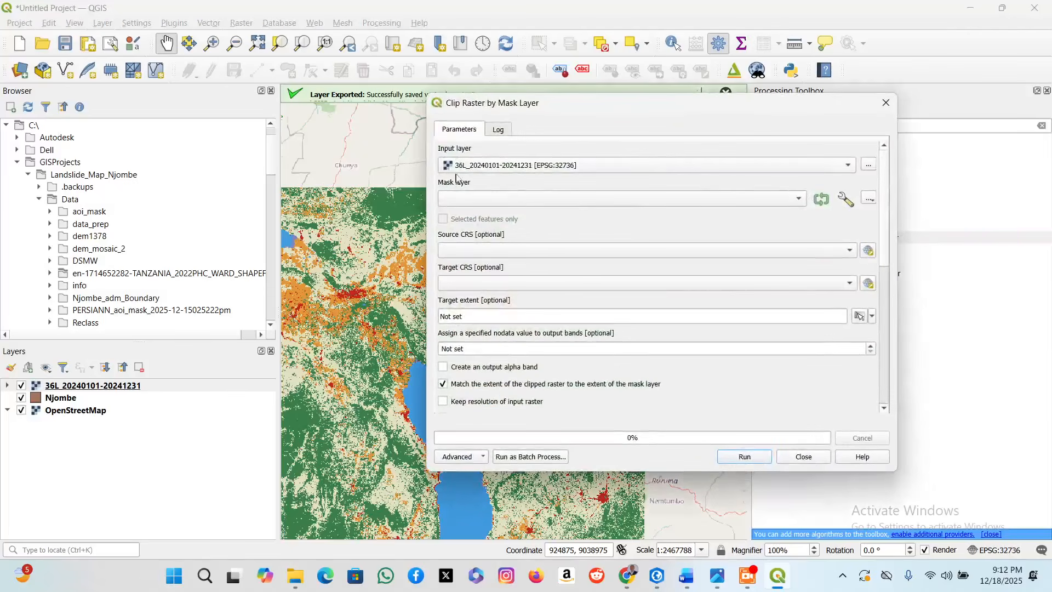
click(790, 197)
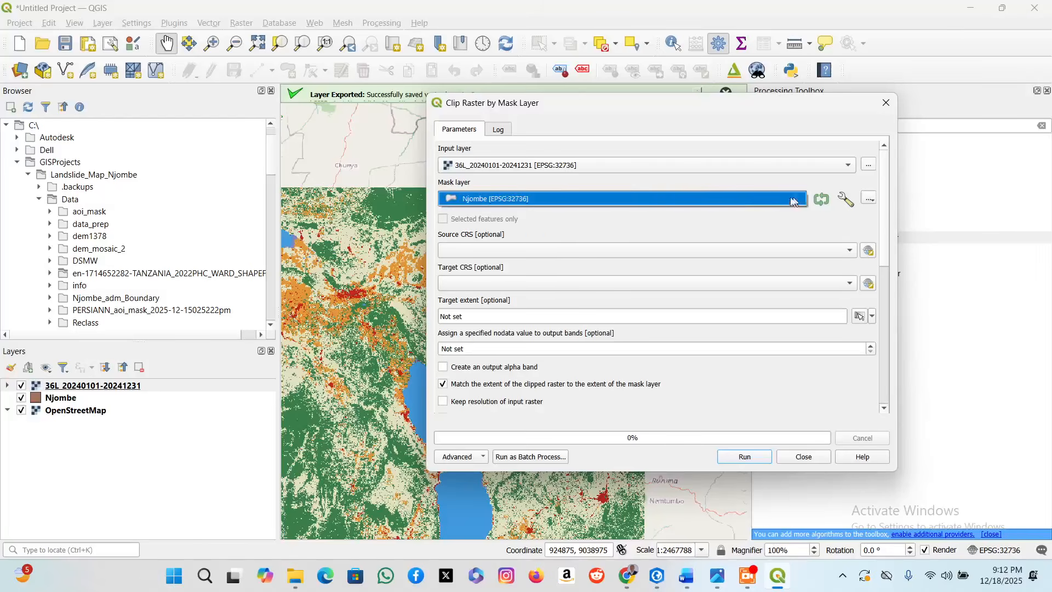
click(633, 192)
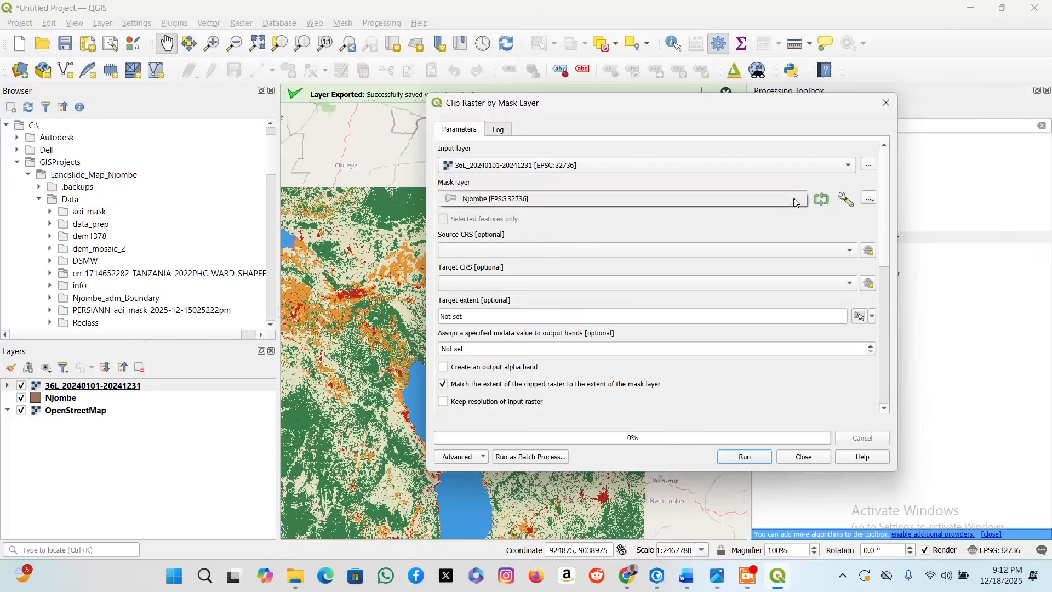
click(630, 199)
click(624, 200)
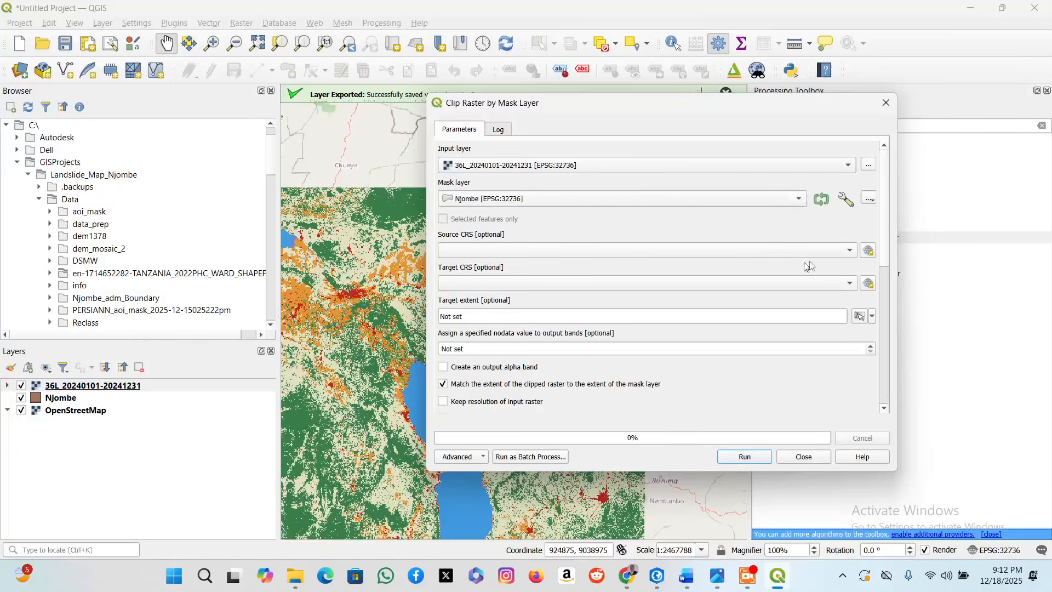
Set the source CRS to EPSG:4326 - WGS 84 and the target CRS to EPSG:32736 - WGS 84 / UTM zone 36S, and try running the clip.
click(850, 251)
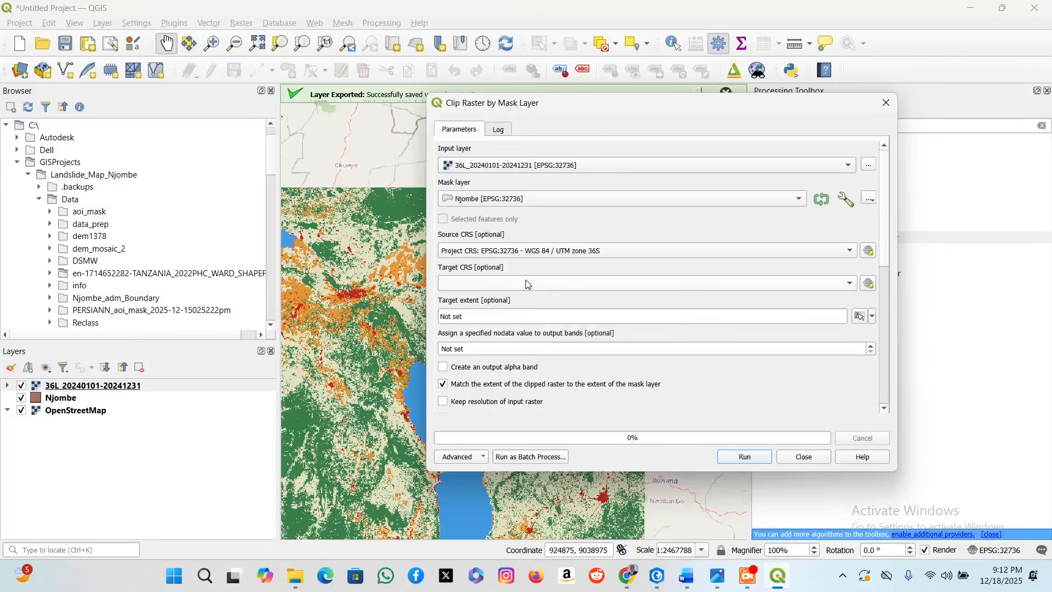
click(849, 283)
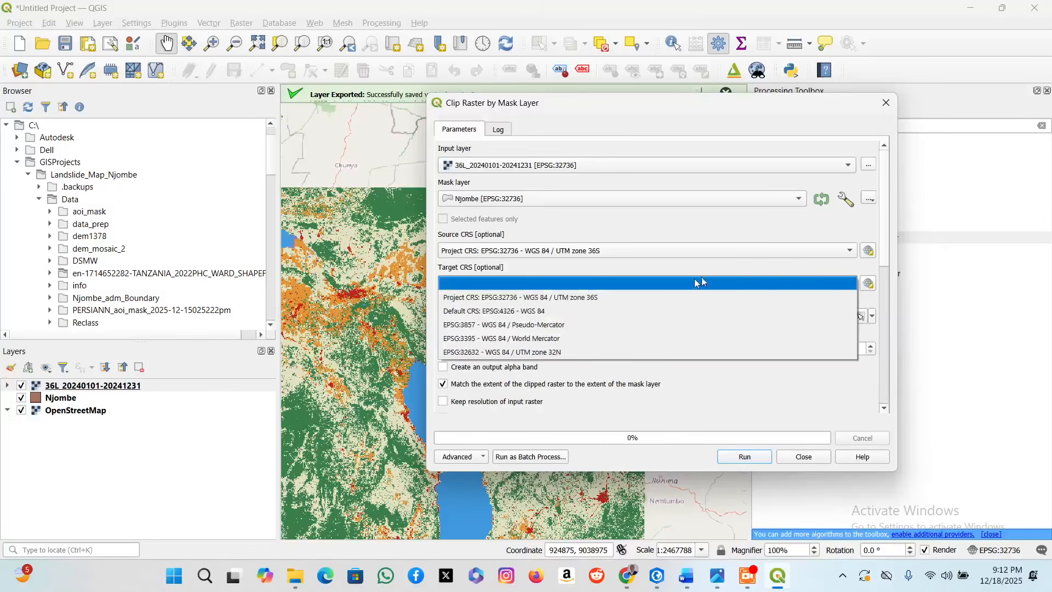
click(629, 299)
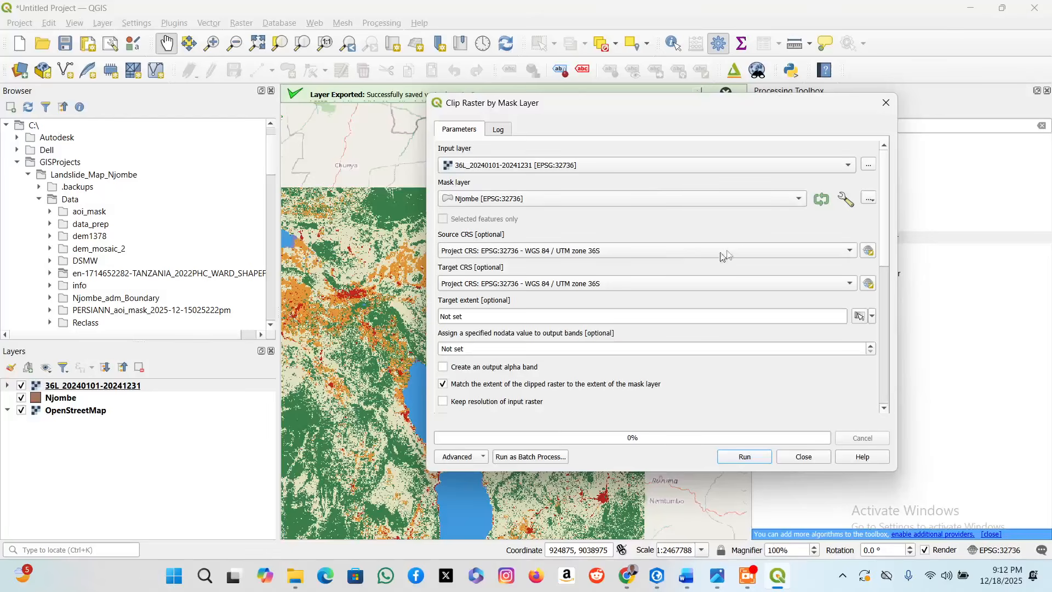
click(753, 252)
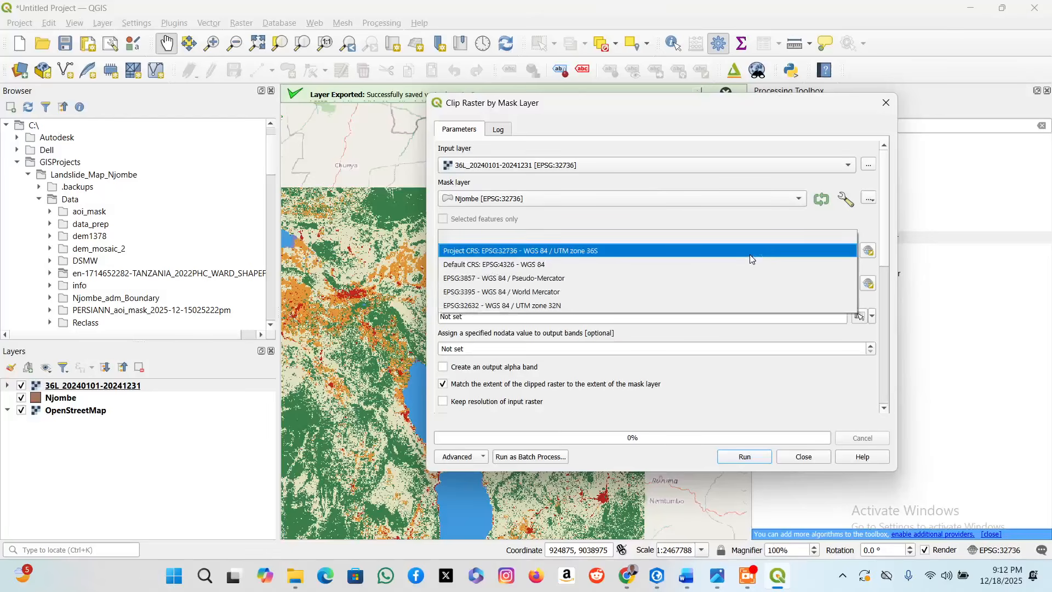
click(665, 267)
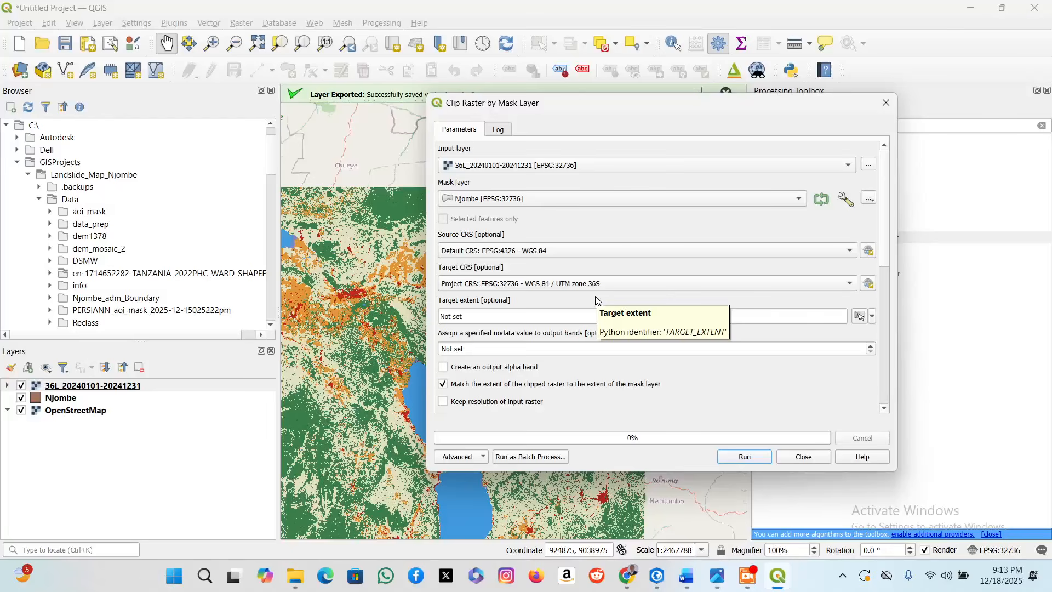
click(745, 456)
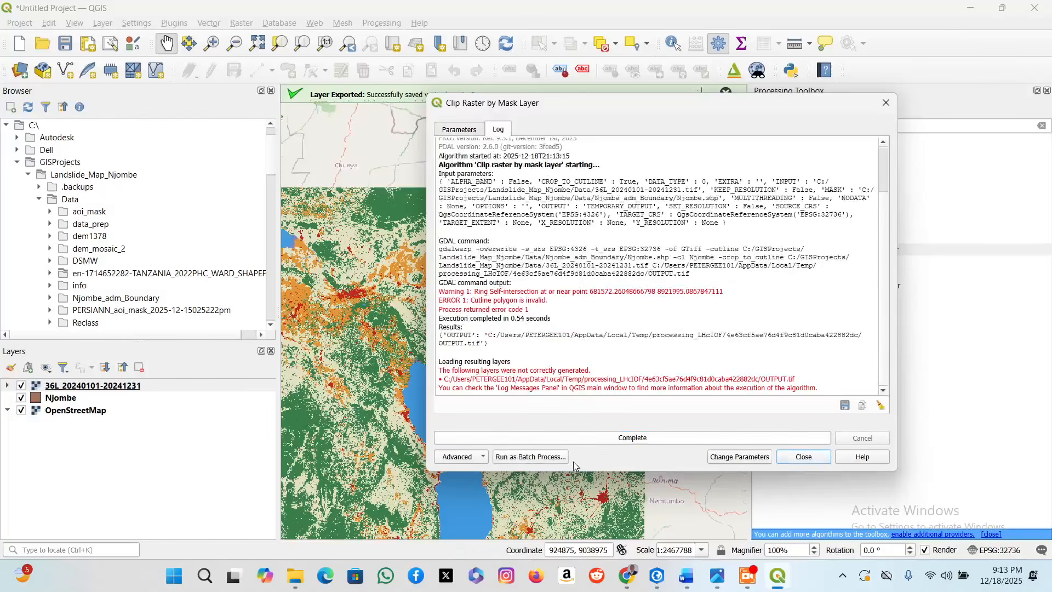
Set the clipped raster's output file to lulc_clipped.tif in the Landslide_Map_Njombe Data folder.
click(455, 131)
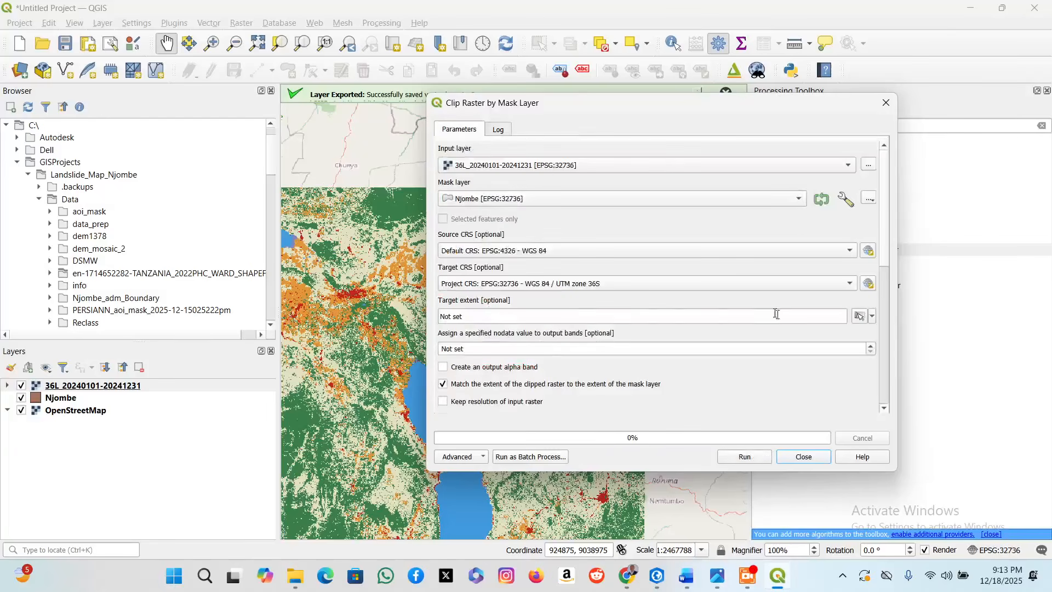
scroll(569, 376, down, 3)
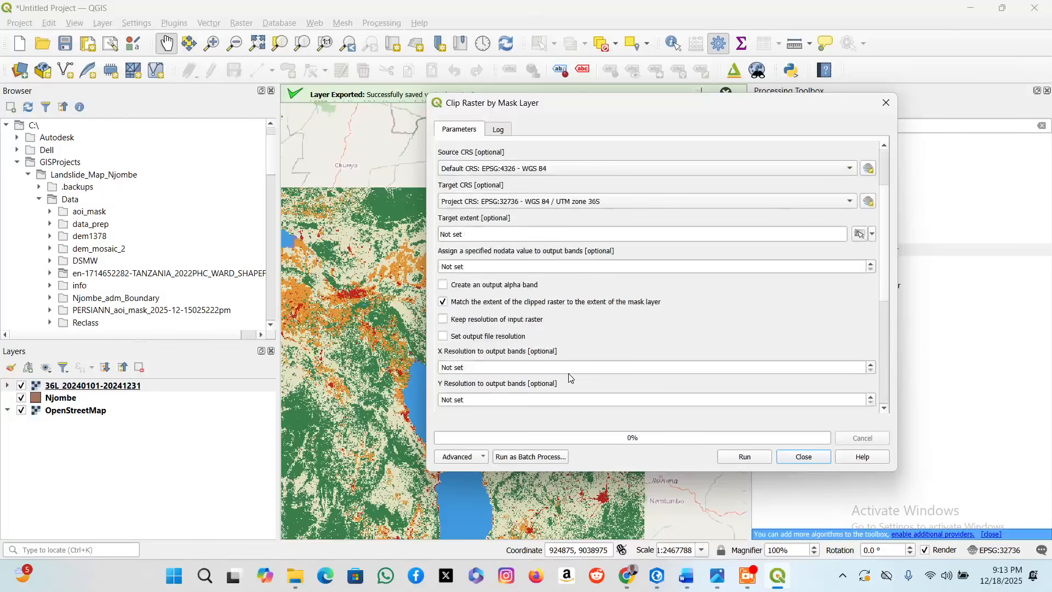
scroll(569, 376, down, 6)
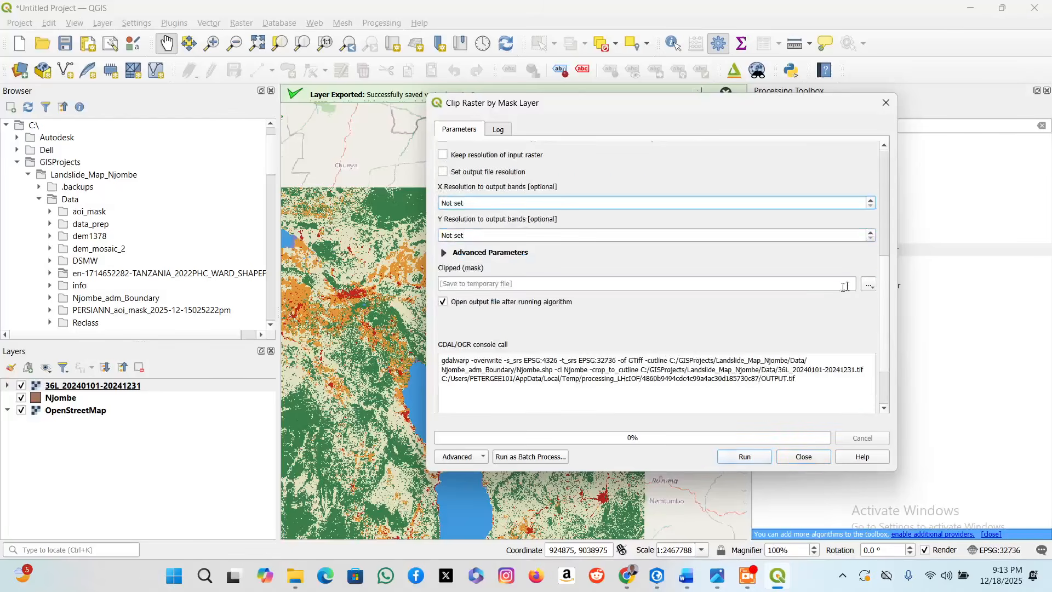
click(870, 284)
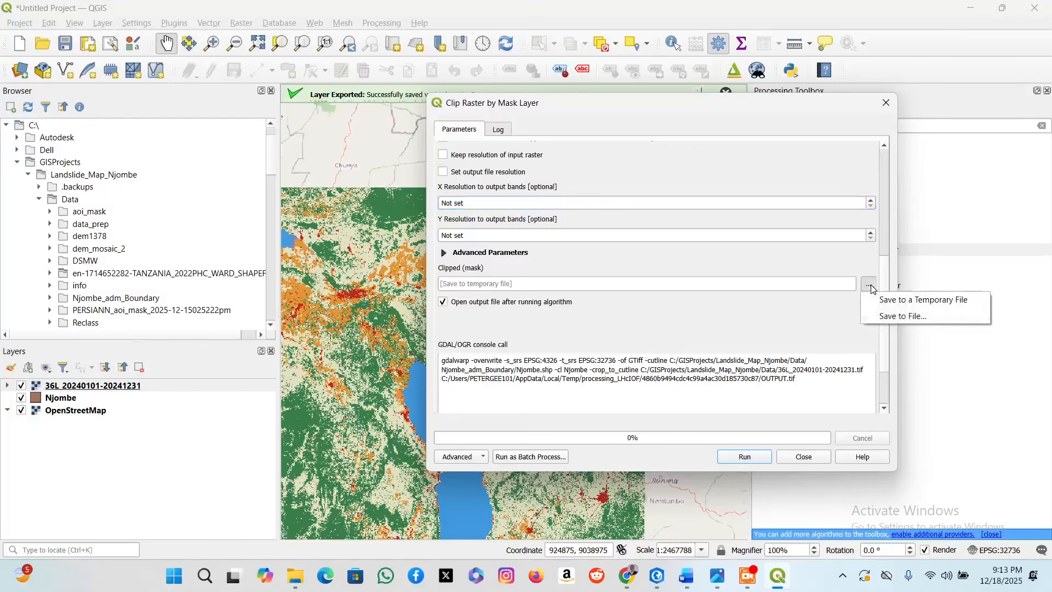
click(899, 317)
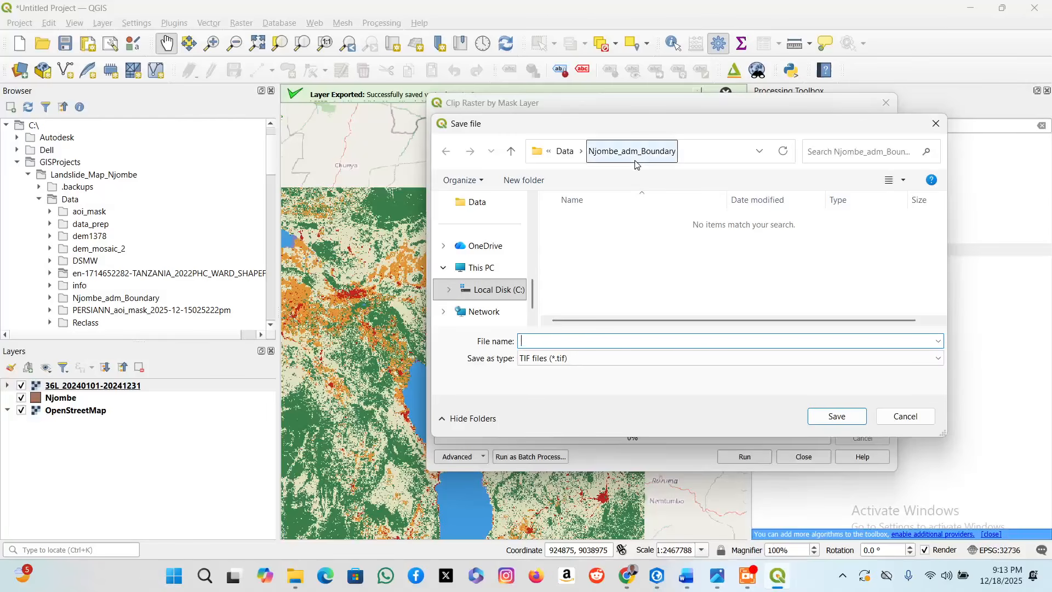
click(565, 151)
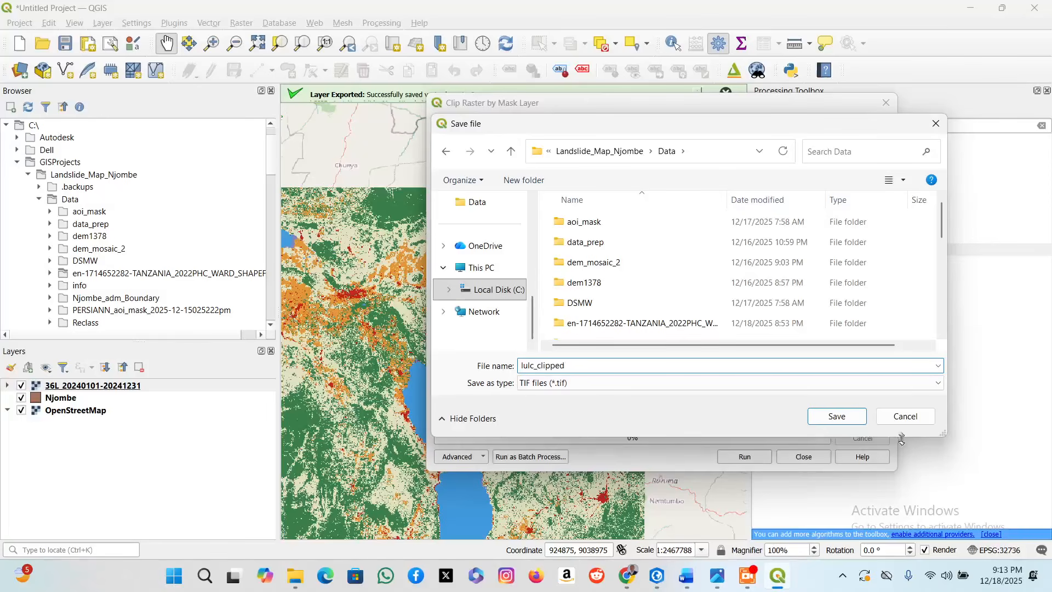
click(844, 418)
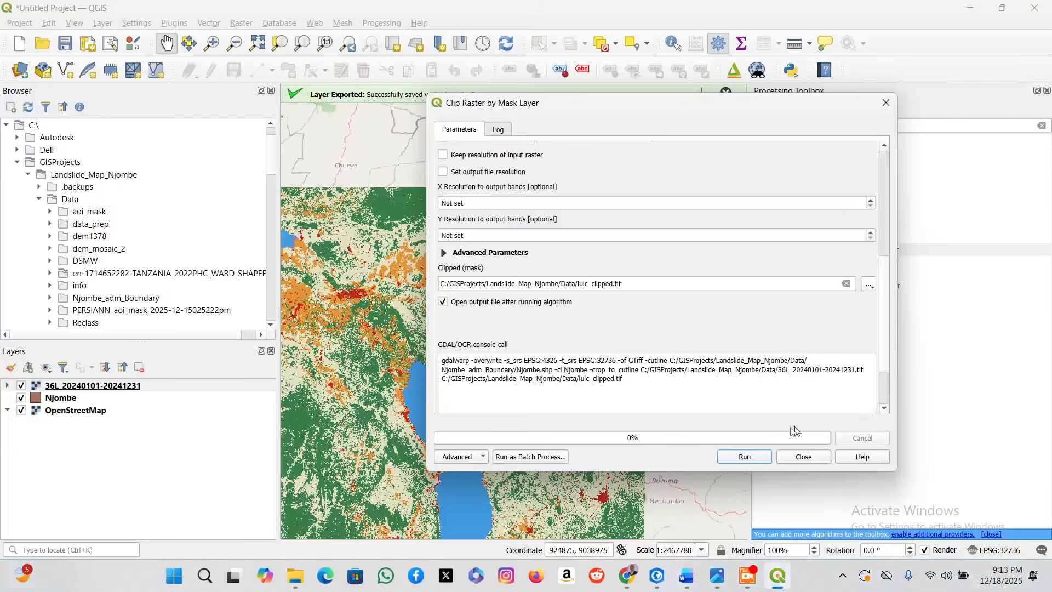
Try running the clip with lulc_clipped.tif as the output and review the log messages of both runs.
click(744, 457)
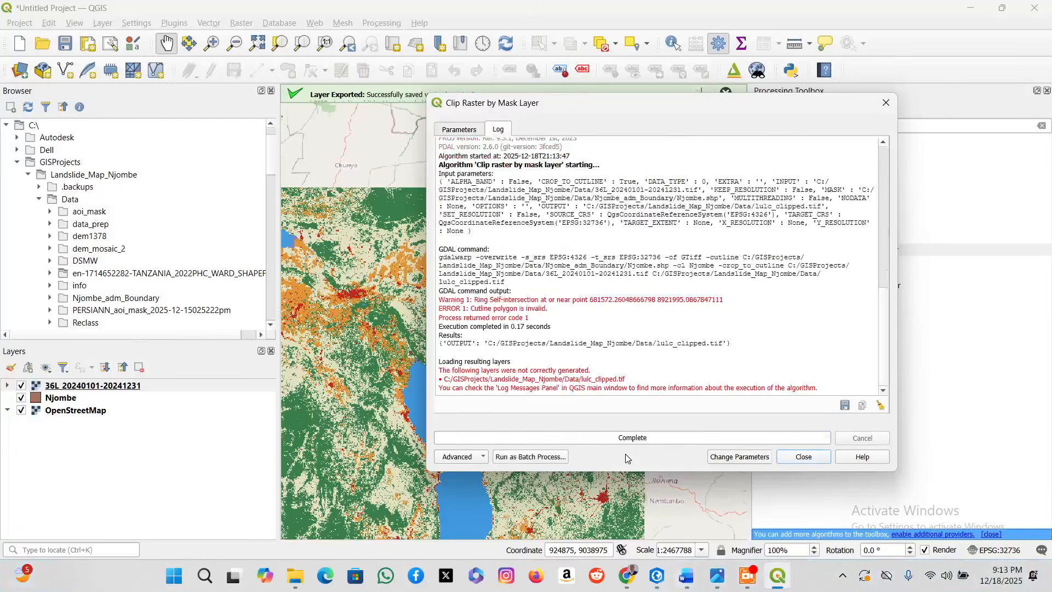
scroll(537, 327, up, 9)
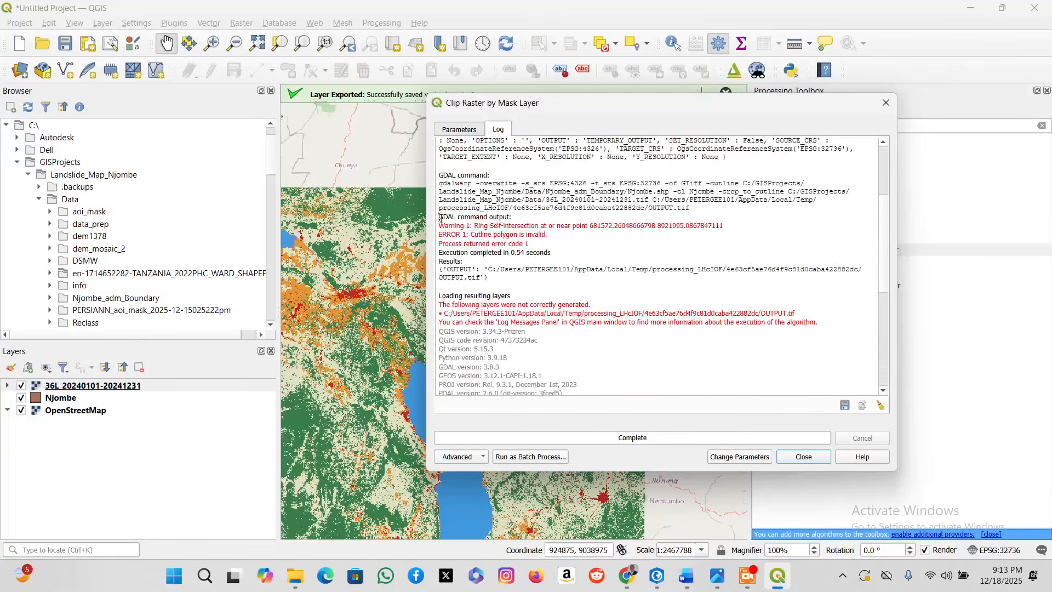
drag(474, 228, 548, 236)
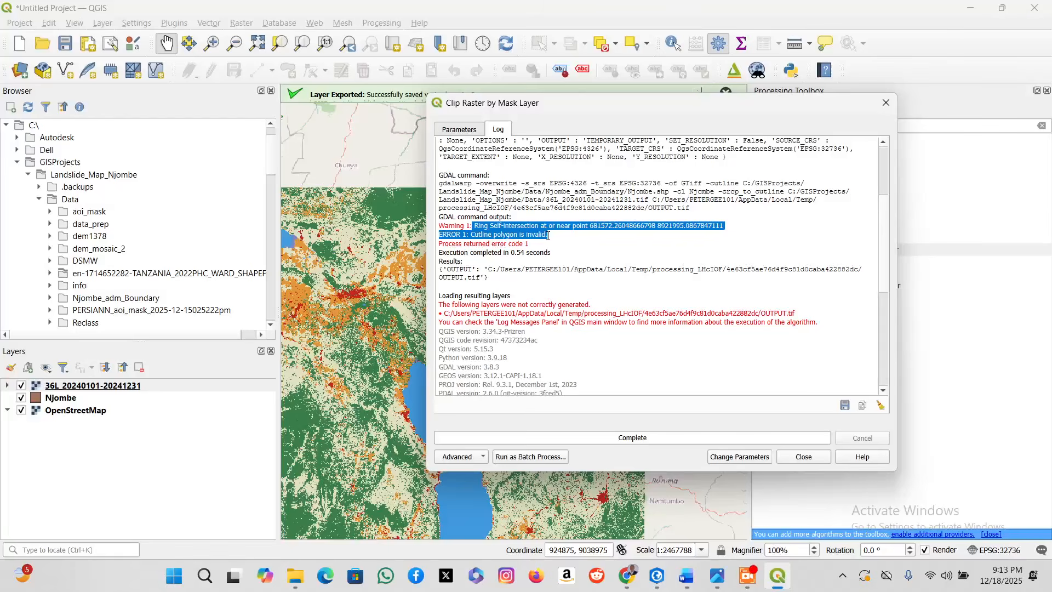
scroll(544, 250, up, 5)
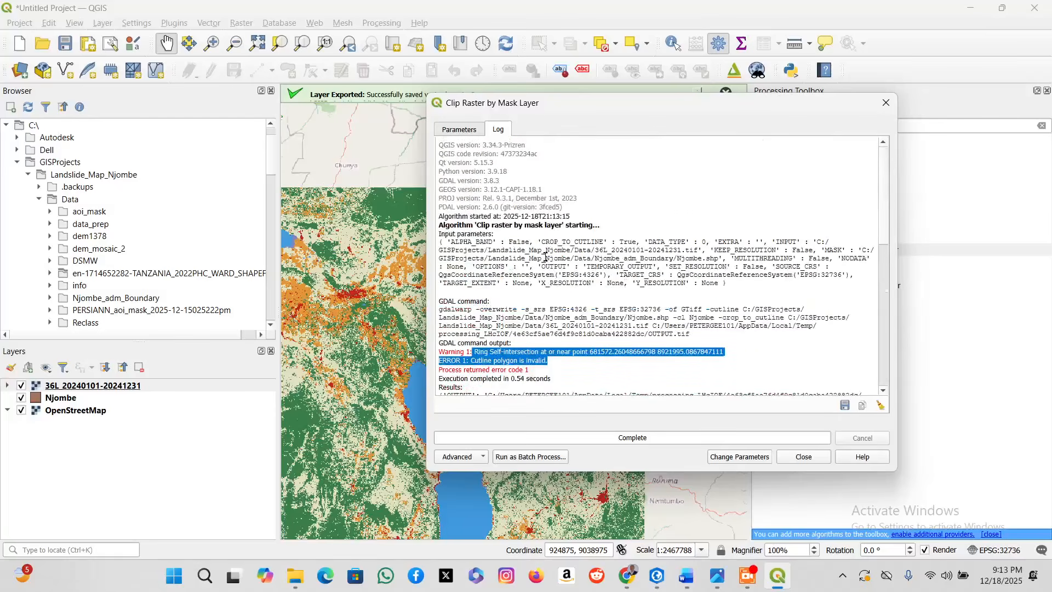
Review the clip tool's input layer, mask layer, CRS, resolution, output file and GDAL command settings.
click(462, 132)
scroll(542, 221, up, 10)
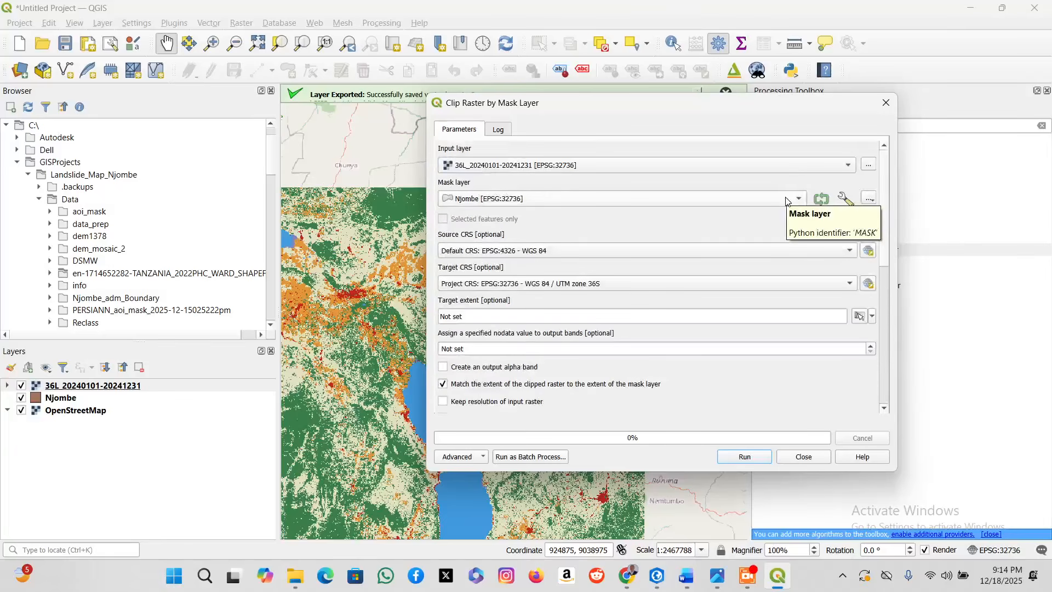
click(830, 166)
click(765, 171)
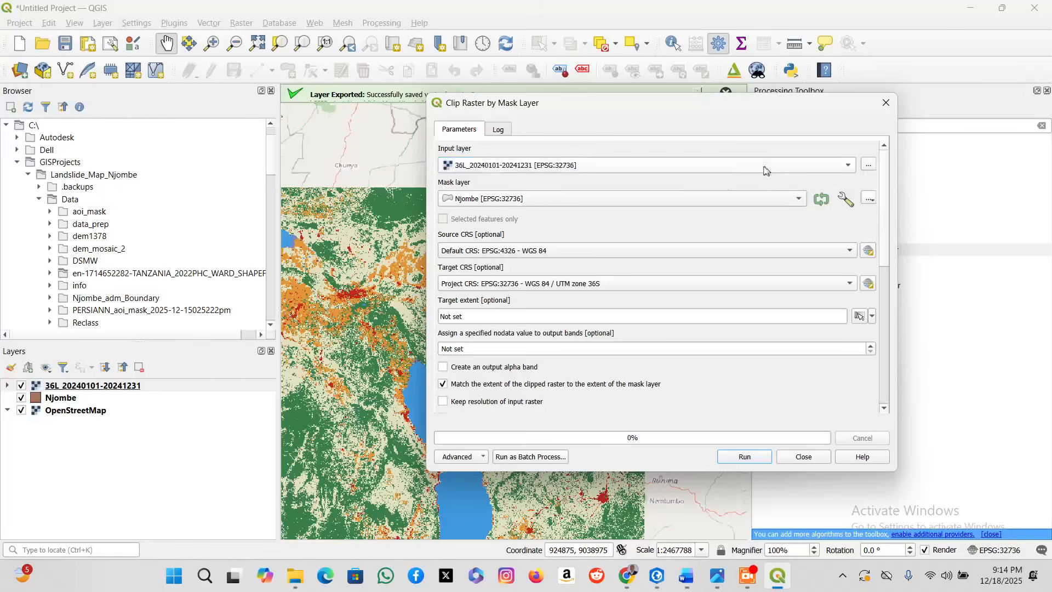
click(540, 204)
click(539, 205)
scroll(547, 359, down, 3)
click(581, 360)
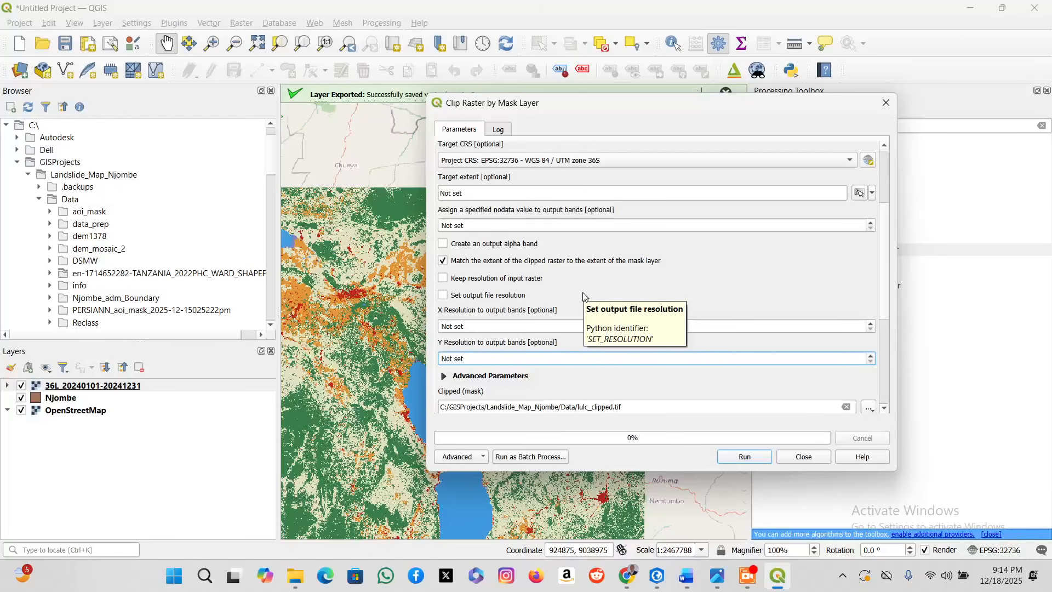
scroll(612, 339, down, 5)
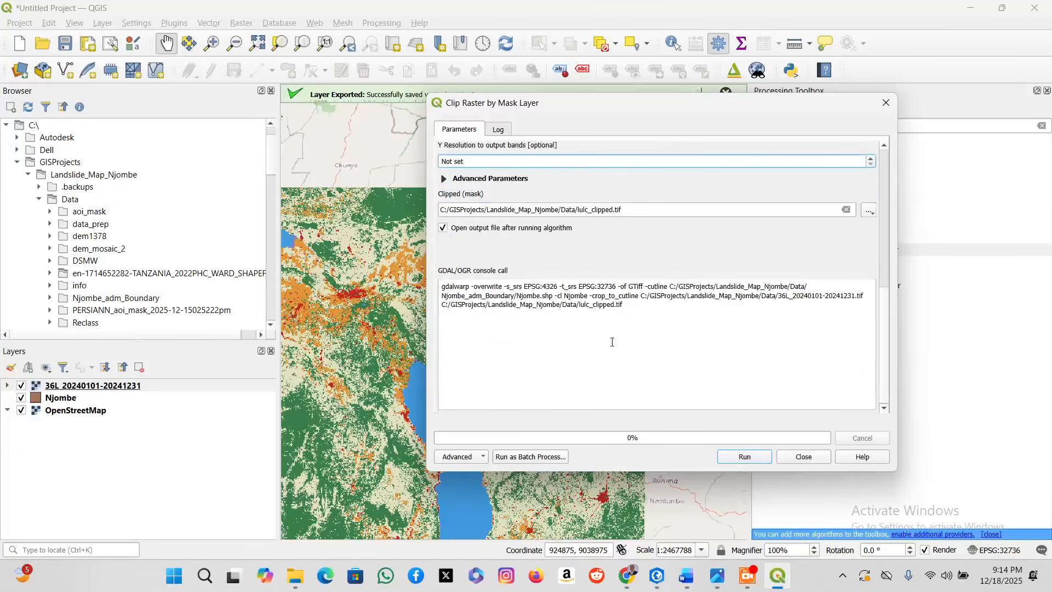
scroll(613, 342, up, 6)
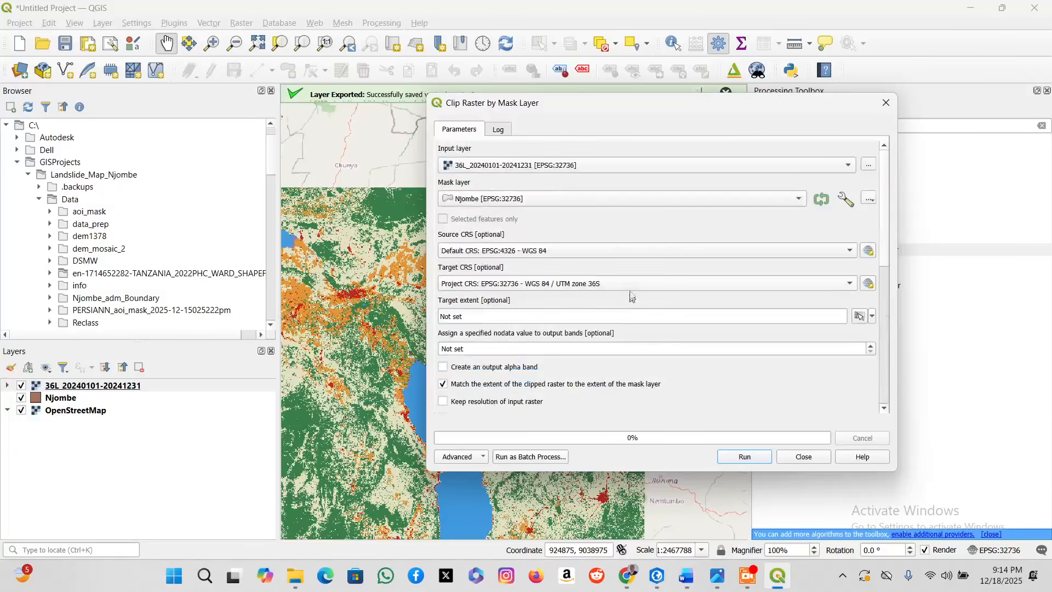
Try running the clip again with the target CRS left empty, and close the tool.
click(850, 165)
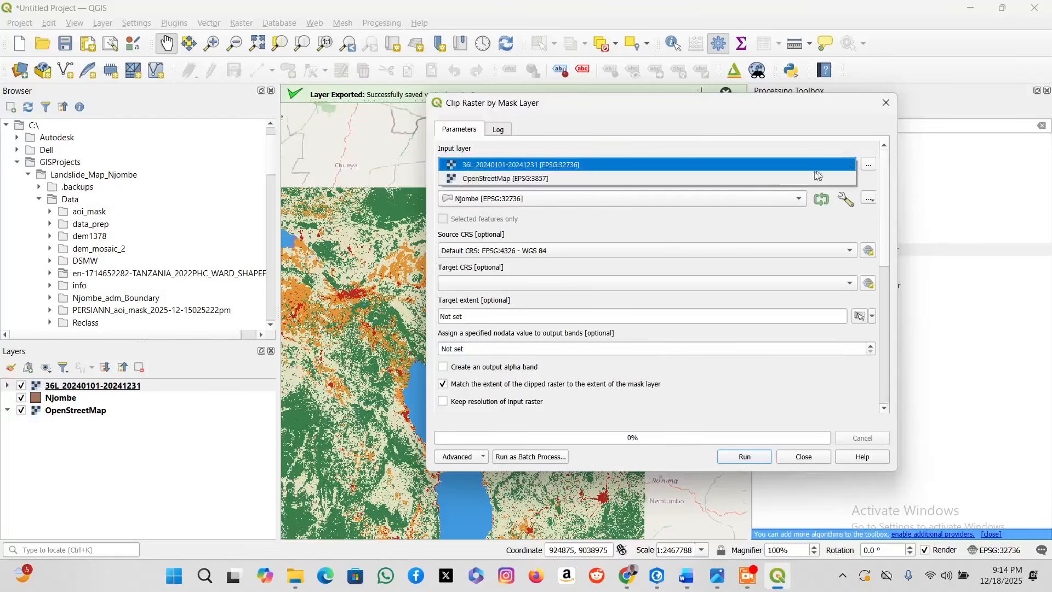
key(Escape)
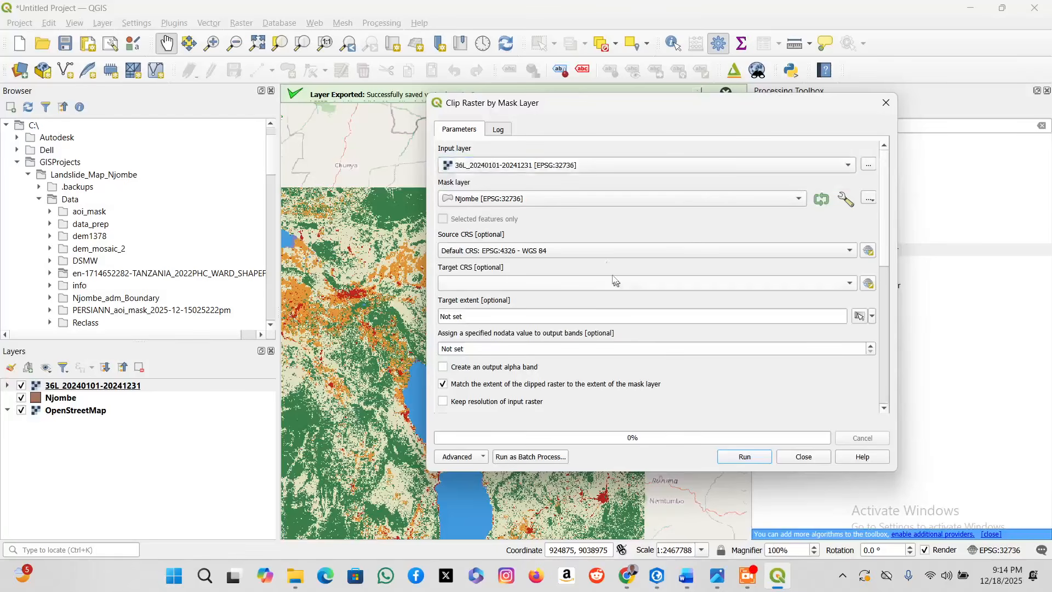
click(597, 255)
click(599, 258)
scroll(585, 331, down, 2)
scroll(586, 331, down, 5)
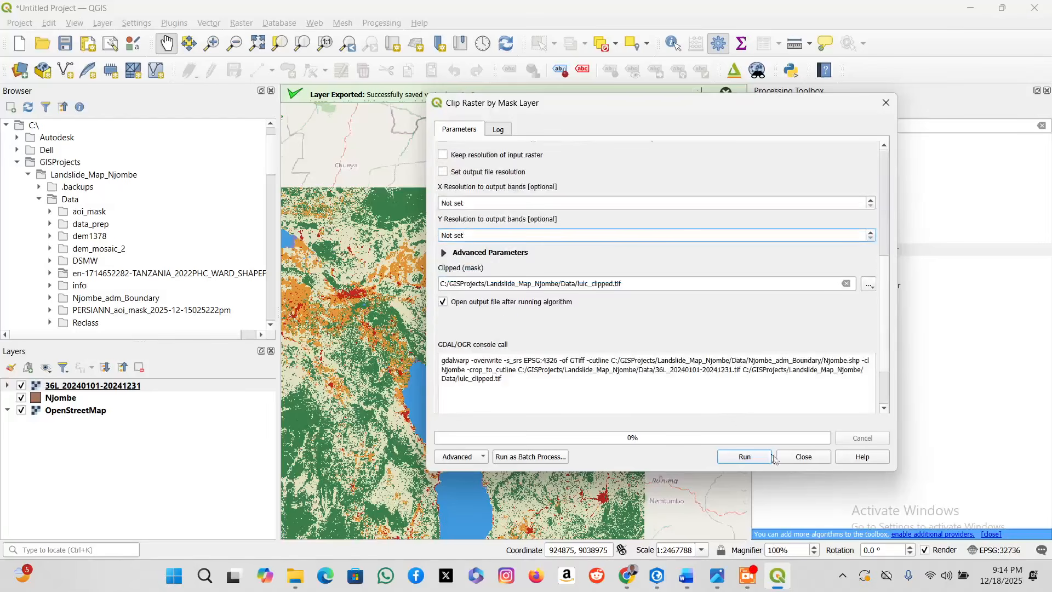
click(747, 457)
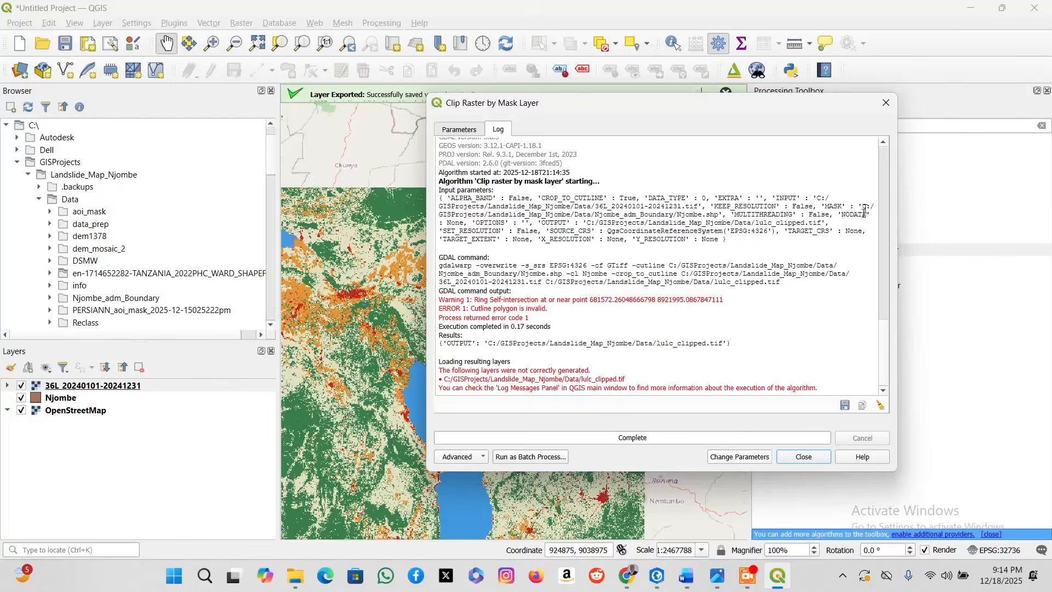
click(886, 102)
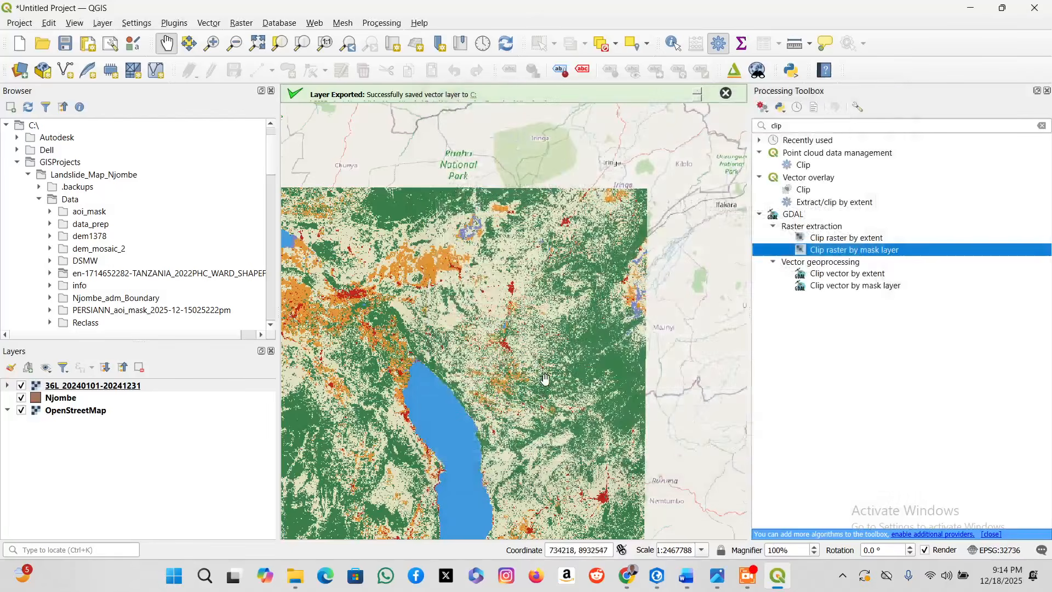
Switch to ArcGIS Pro and hide the Aspect_Njomb1 and Slope_Njombe1 layers.
key(alt+Tab)
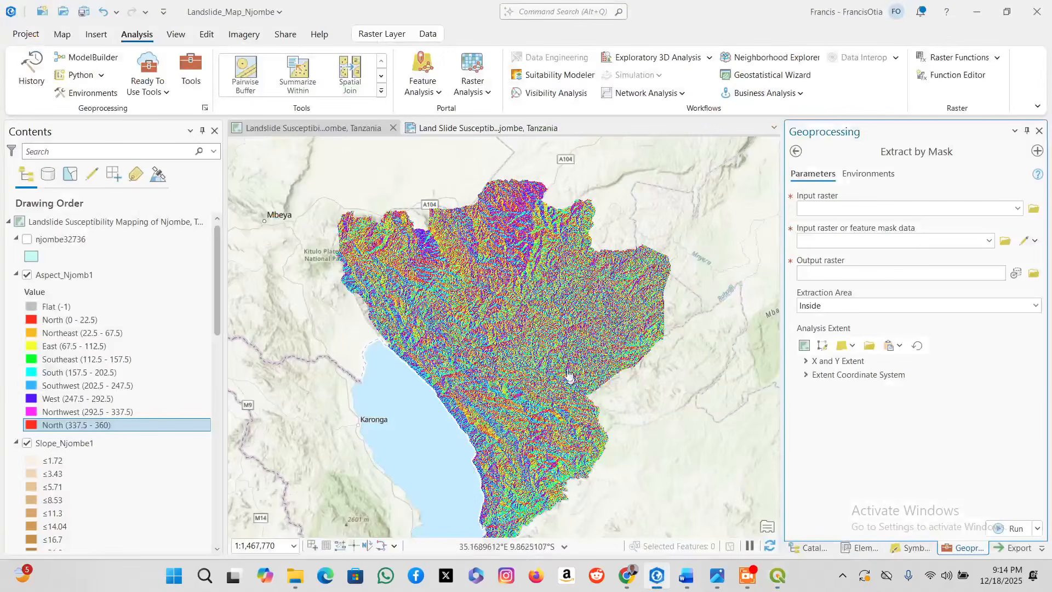
click(25, 276)
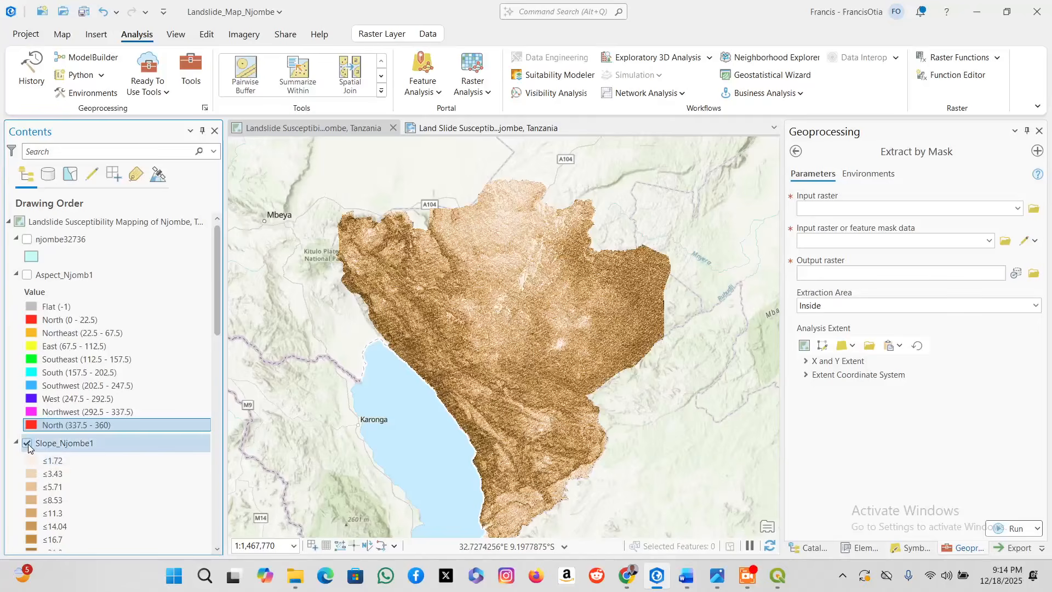
click(27, 443)
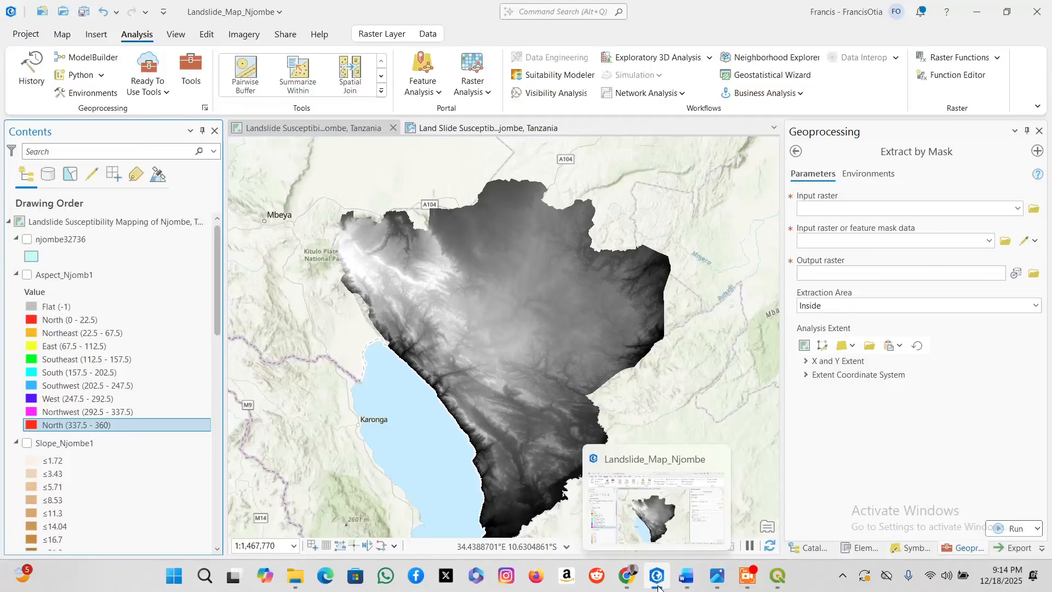
Add 36L_20240101-20241231.tif from the Landslide_Map_Njombe Data folder in File Explorer to the ArcGIS Pro map.
click(299, 578)
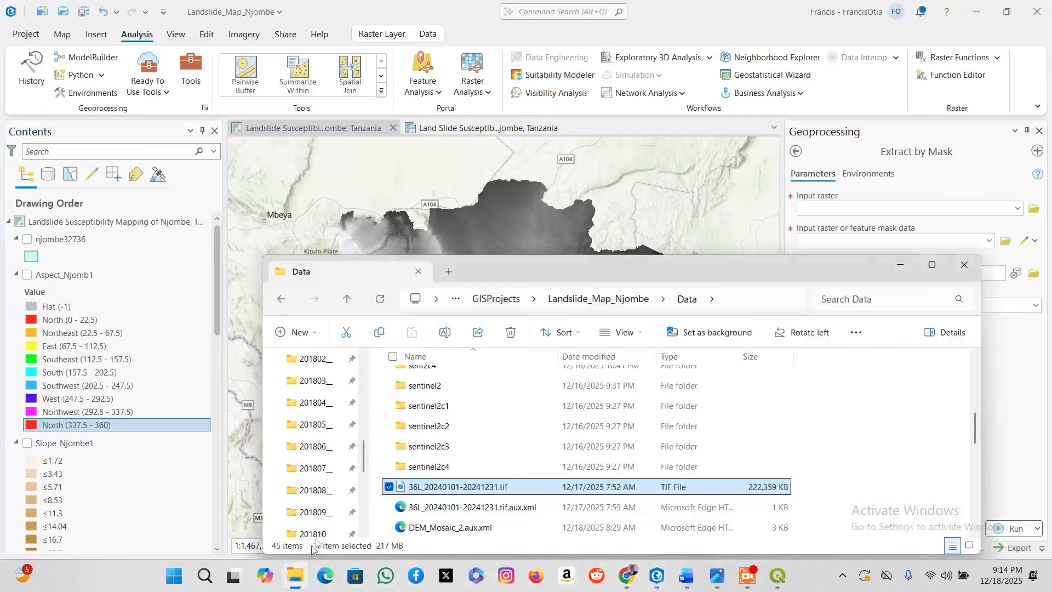
click(457, 487)
drag(476, 189, 477, 191)
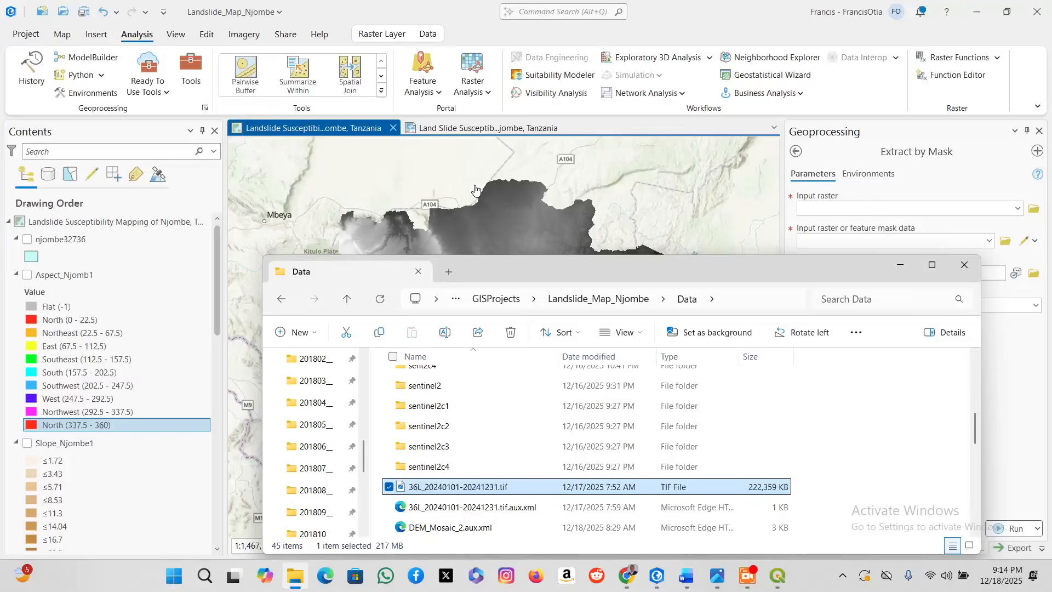
click(901, 266)
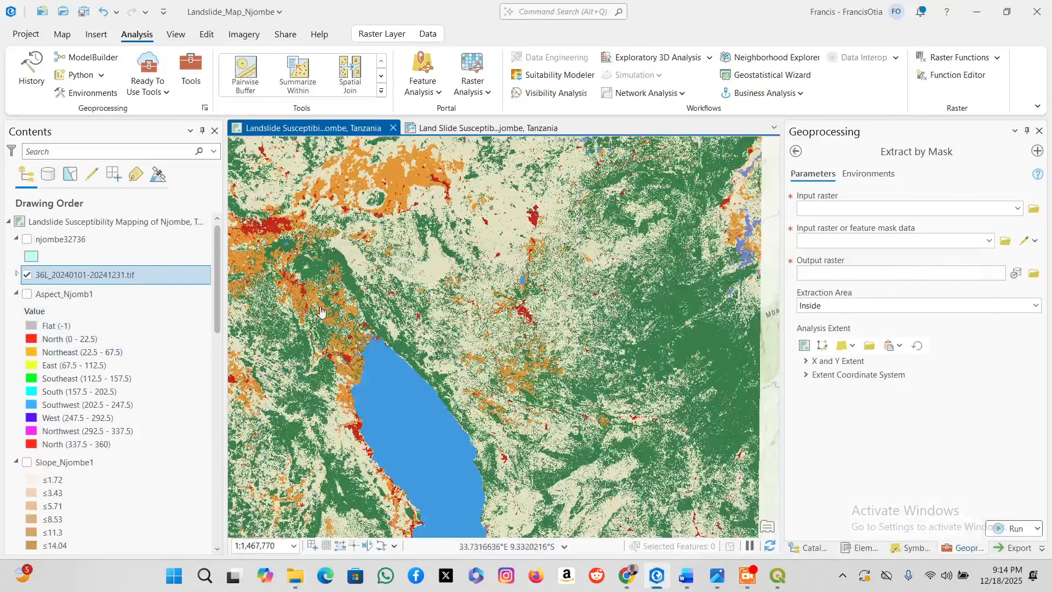
Set Extract by Mask's input raster to 36L_20240101-20241231.tif and its mask data to njombe32736.
click(1018, 209)
click(989, 222)
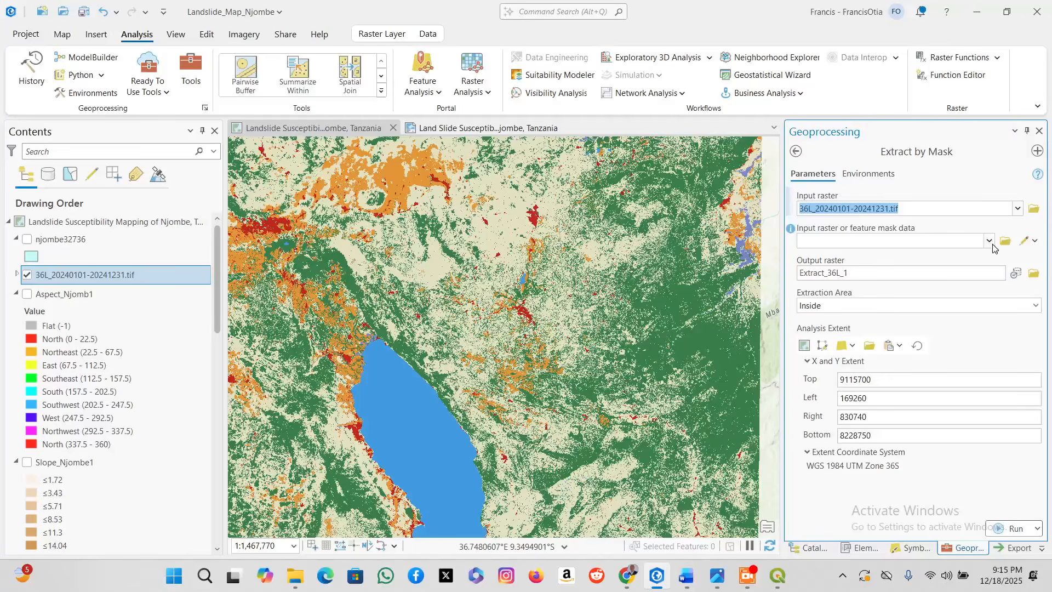
click(989, 240)
click(956, 257)
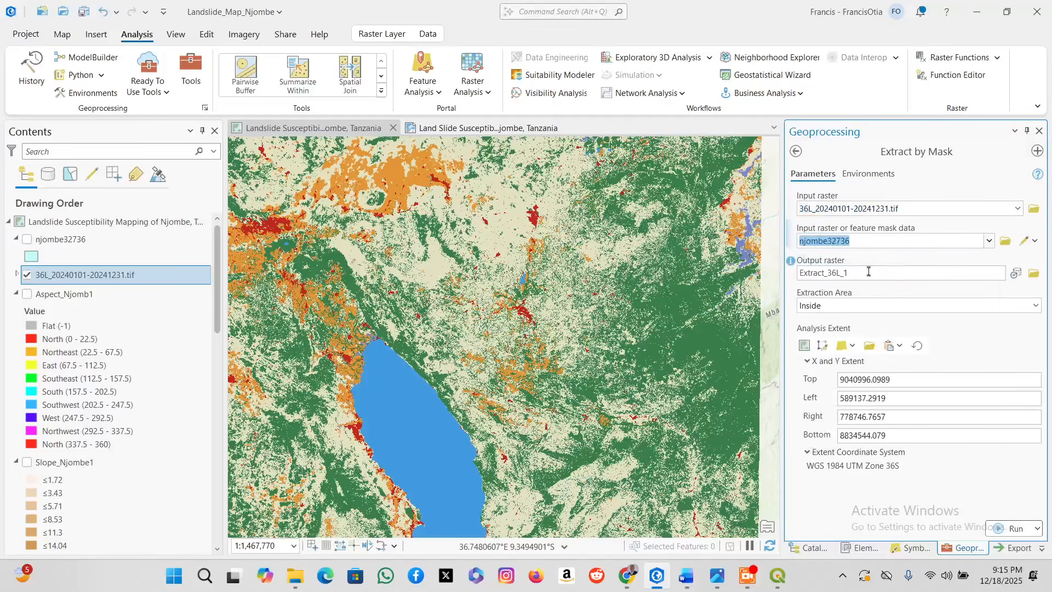
Name the output raster lulc_clip2 and set the analysis extent to the njombe32736 layer.
double_click(801, 273)
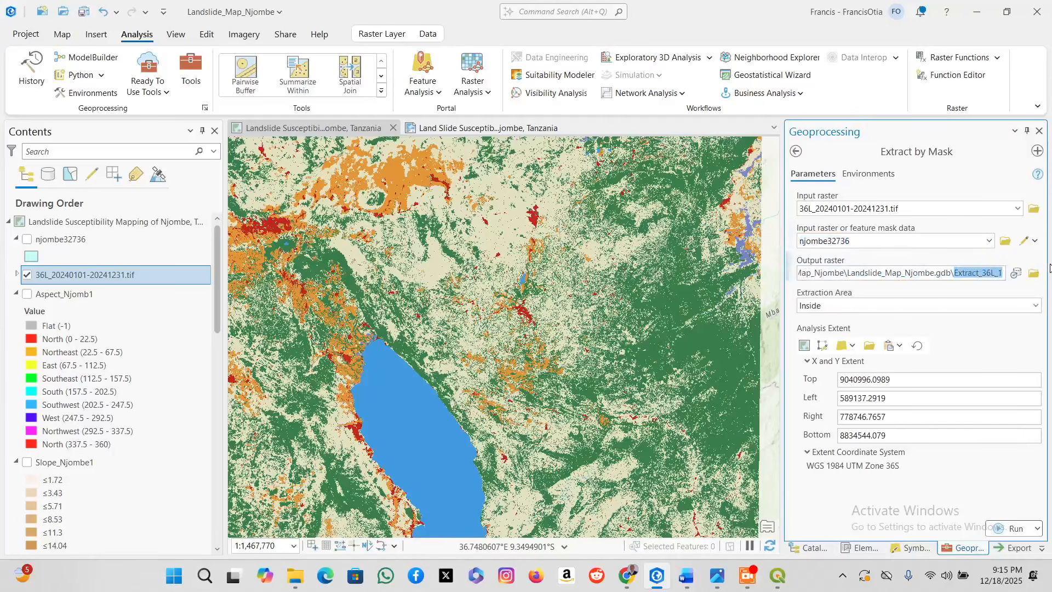
text(lulc)
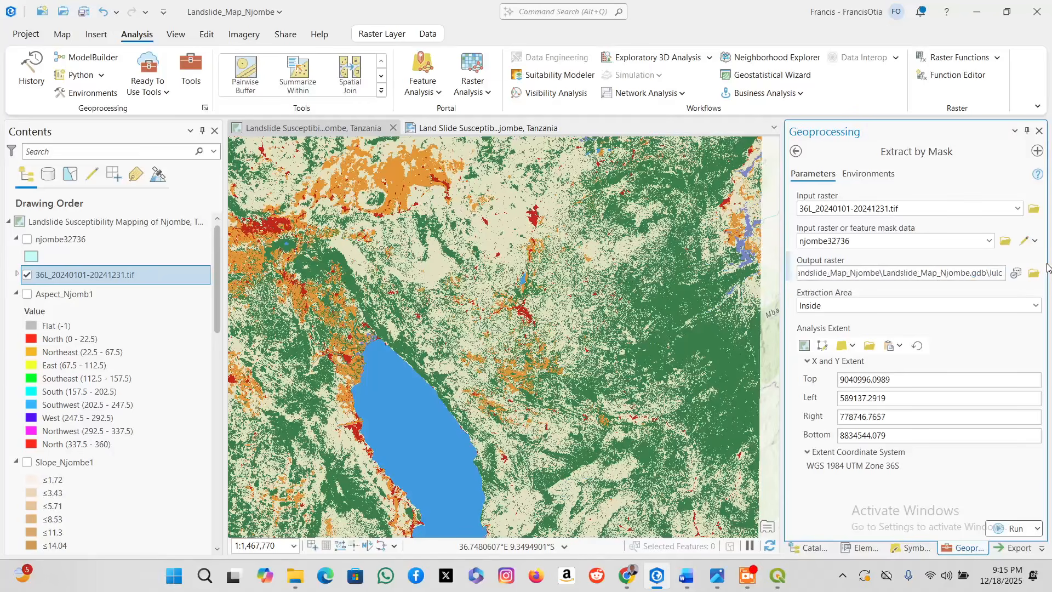
text(_clipped)
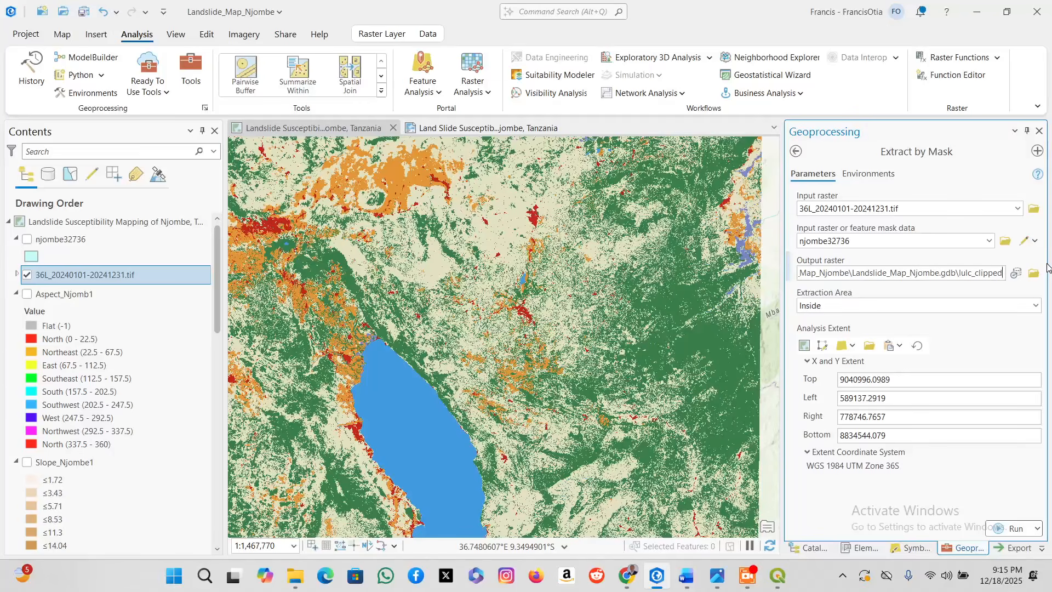
key(BackSpace)
key(BackSpace)
key(BackSpace)
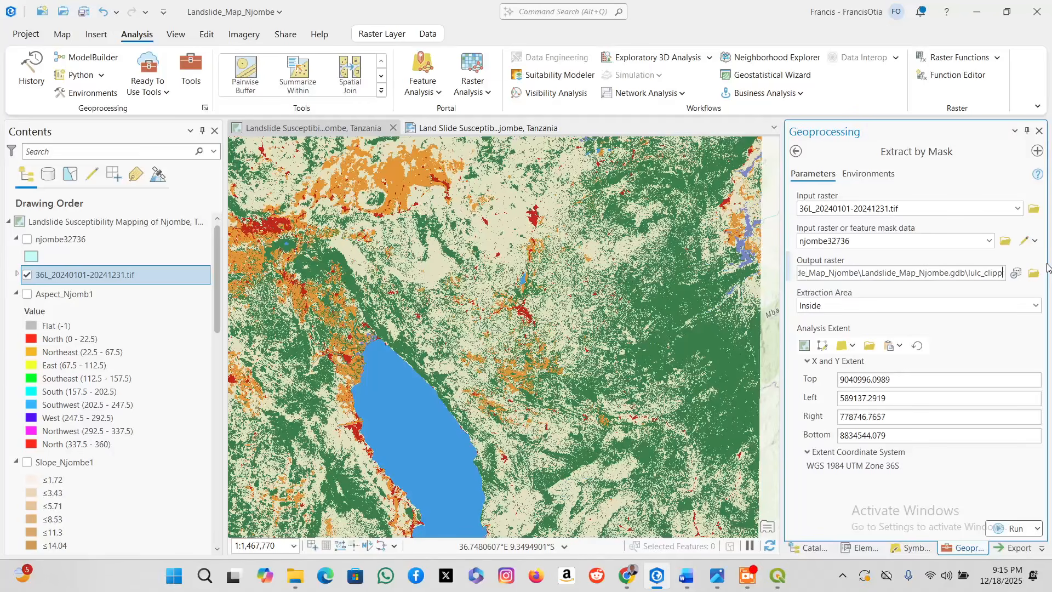
text(2)
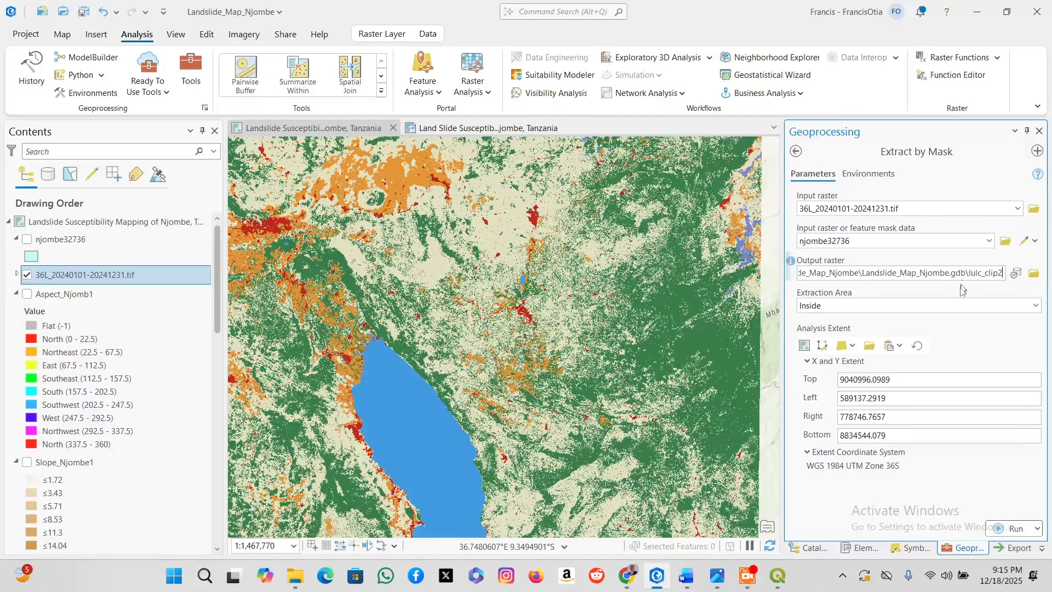
click(963, 344)
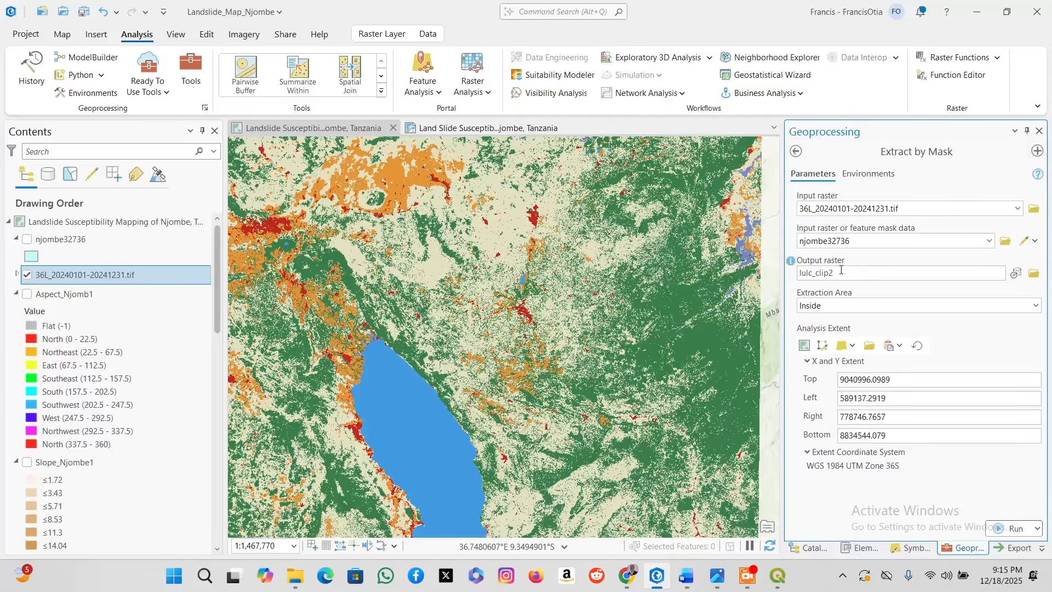
click(852, 350)
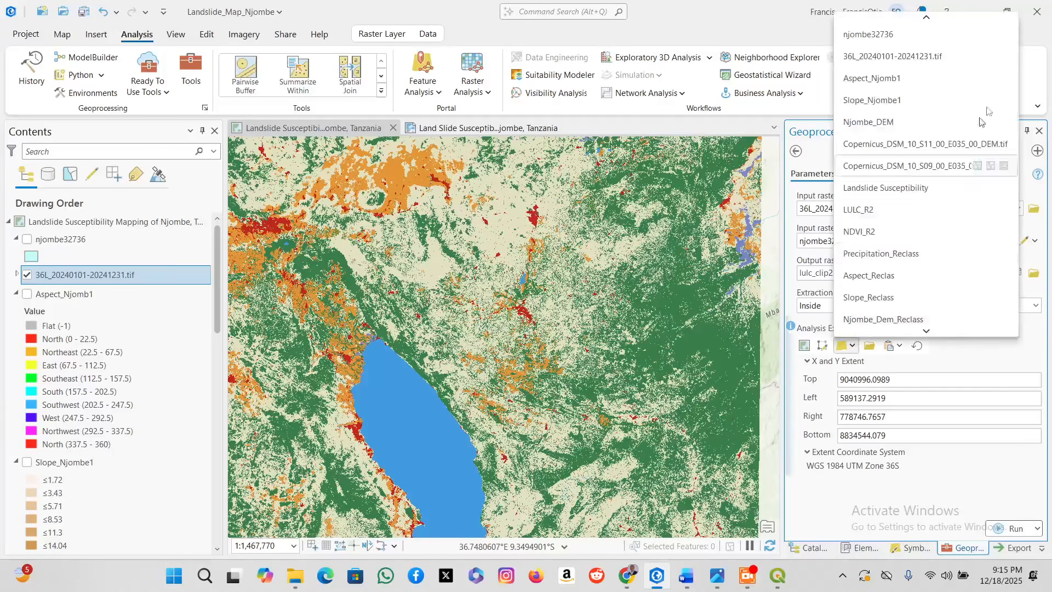
click(911, 40)
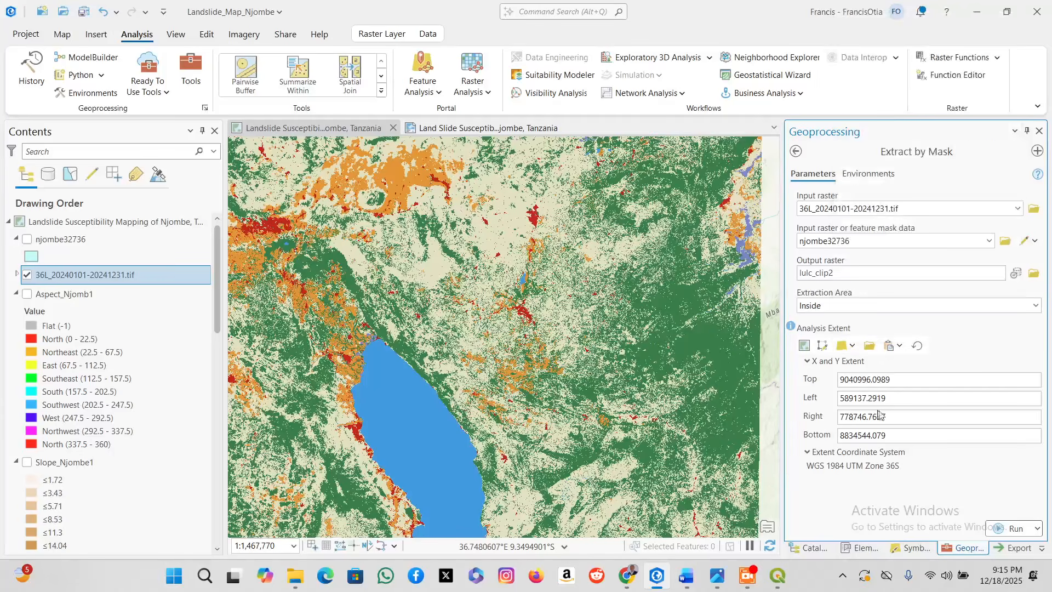
In the tool's environments, set the output coordinate system to WGS_1984_UTM_Zone_36S from the current map and the processing extent to njombe32736.
click(867, 174)
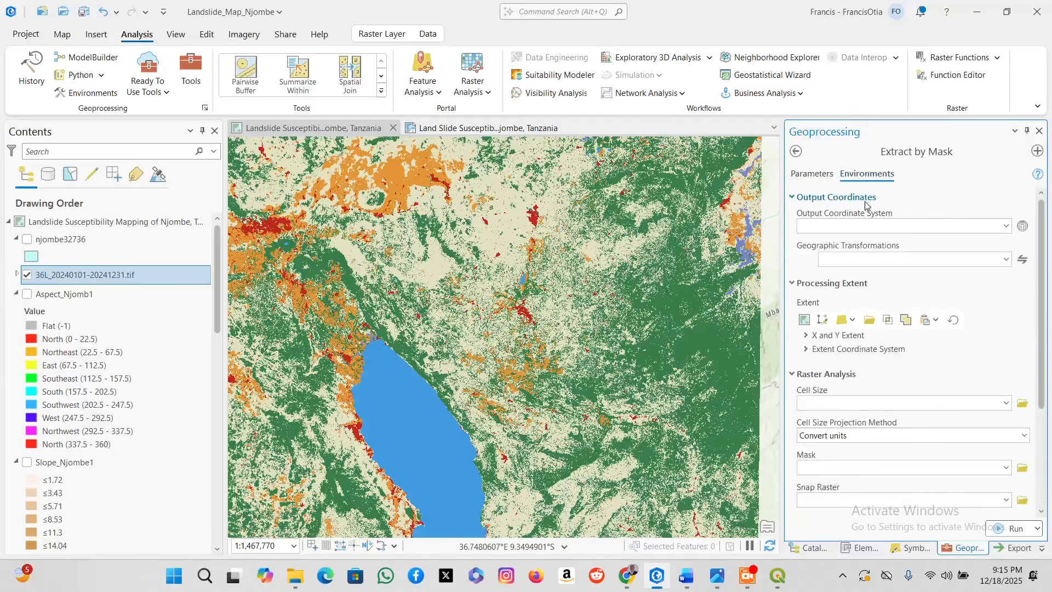
click(1007, 226)
click(878, 240)
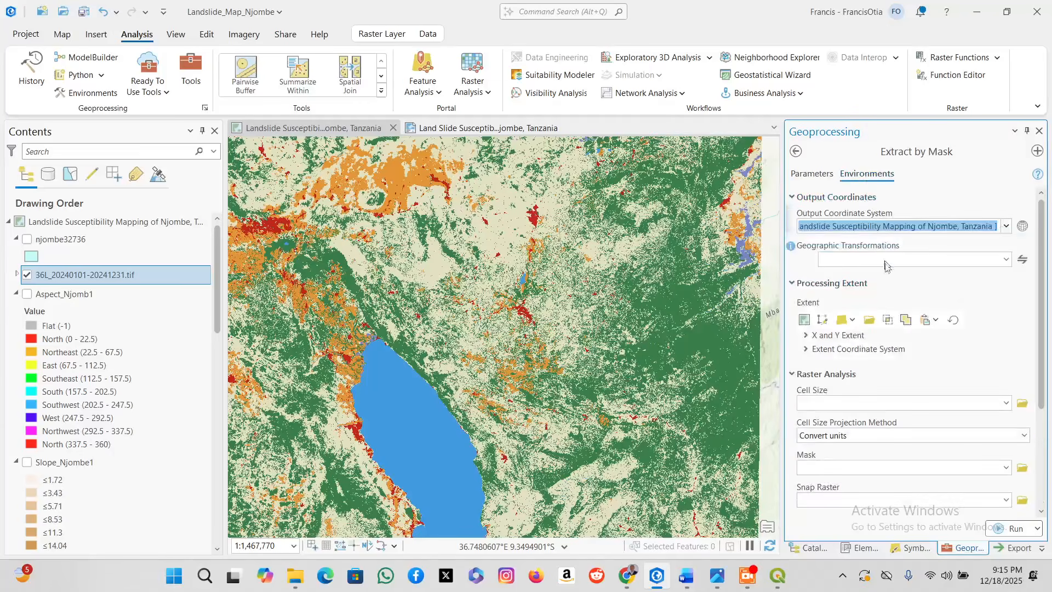
click(848, 320)
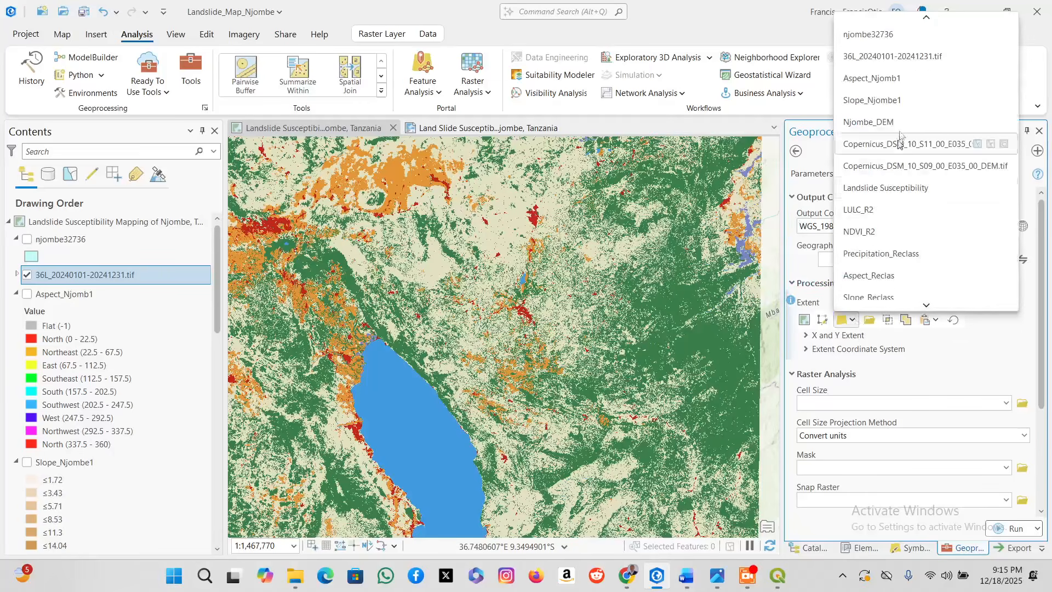
click(896, 57)
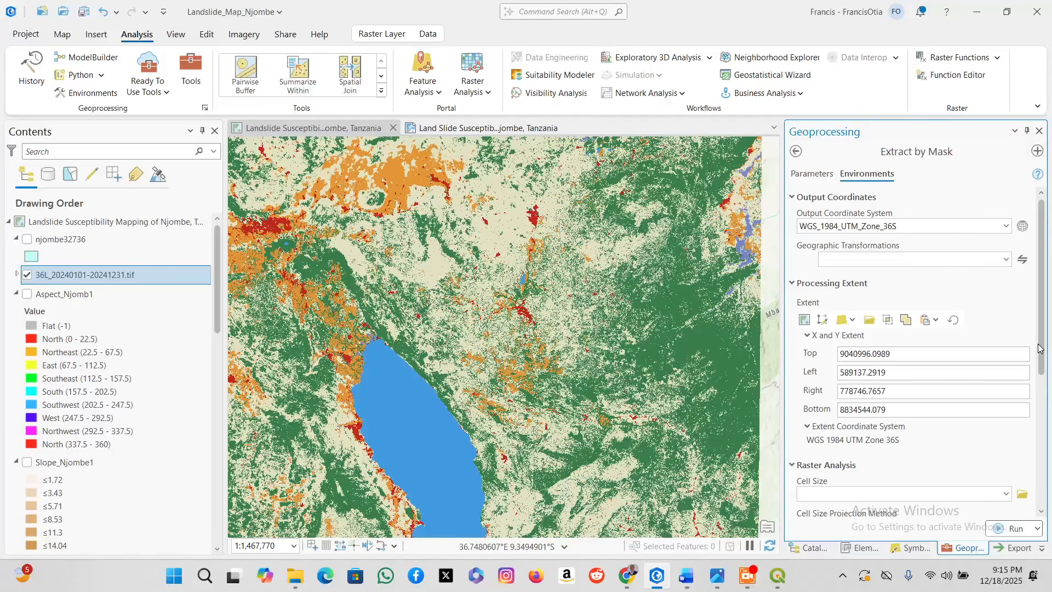
scroll(927, 355, down, 5)
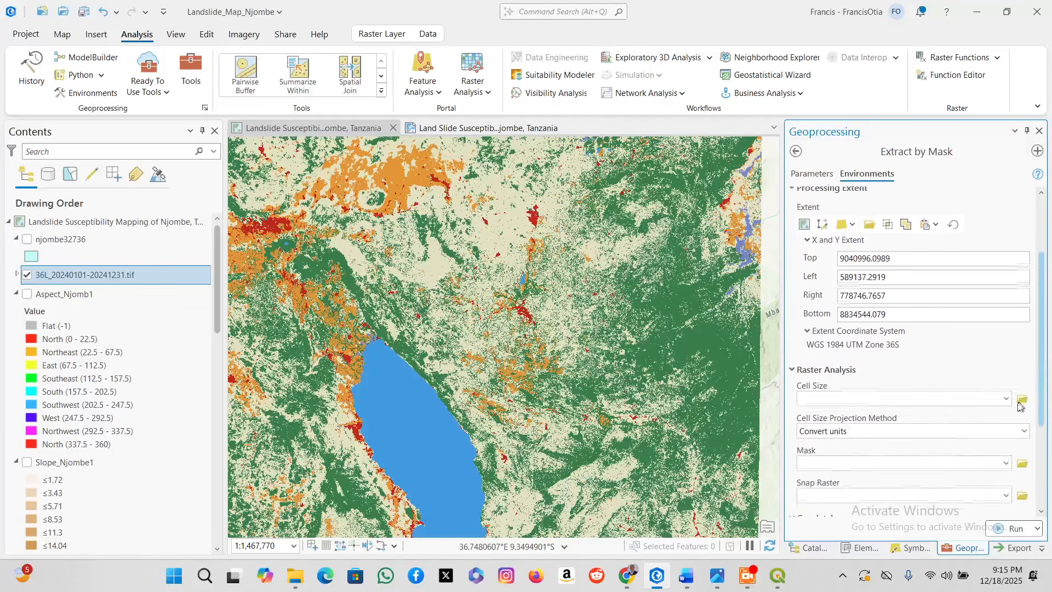
Set the Extract by Mask cell size to 10 and its snap raster to Njombe_DEM, and run the tool.
click(899, 332)
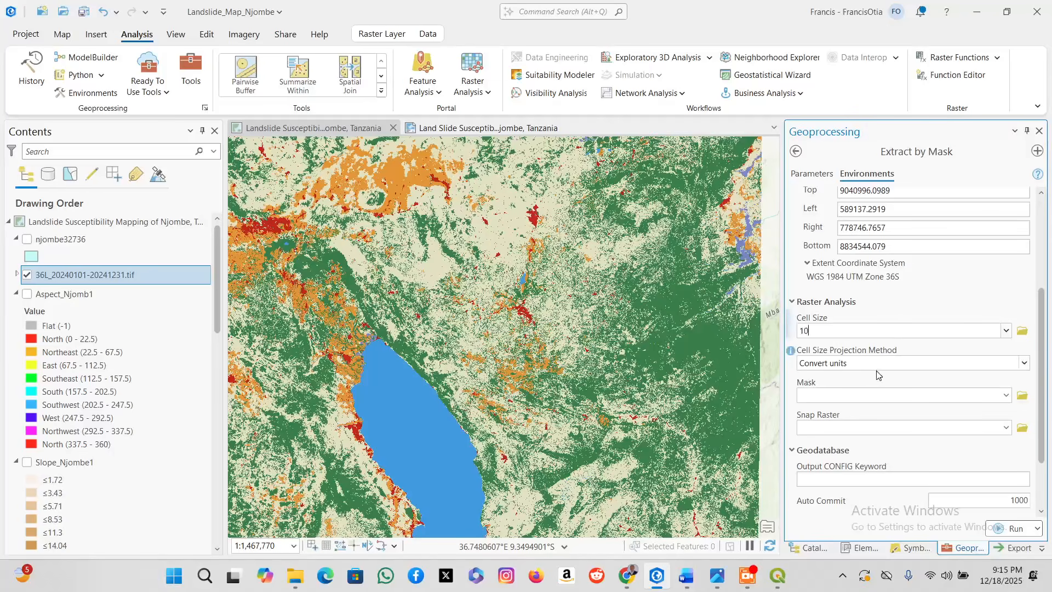
click(1006, 428)
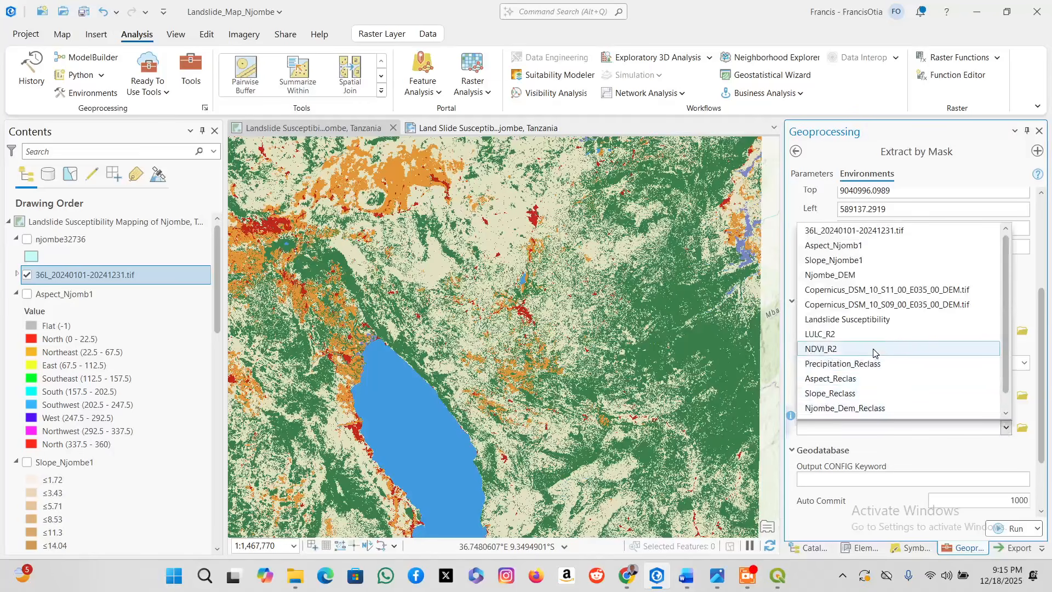
click(858, 274)
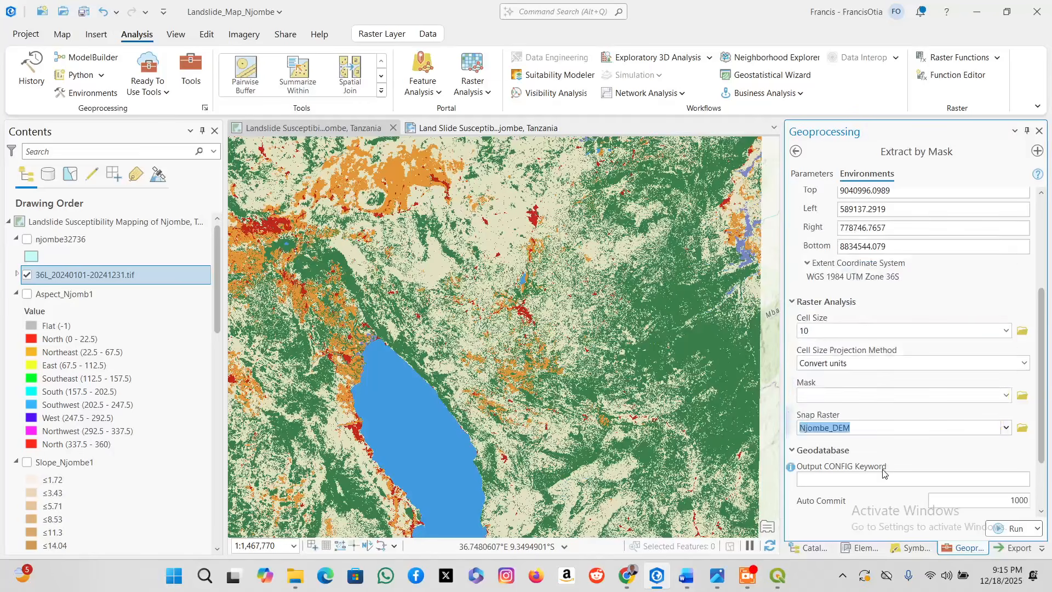
click(814, 175)
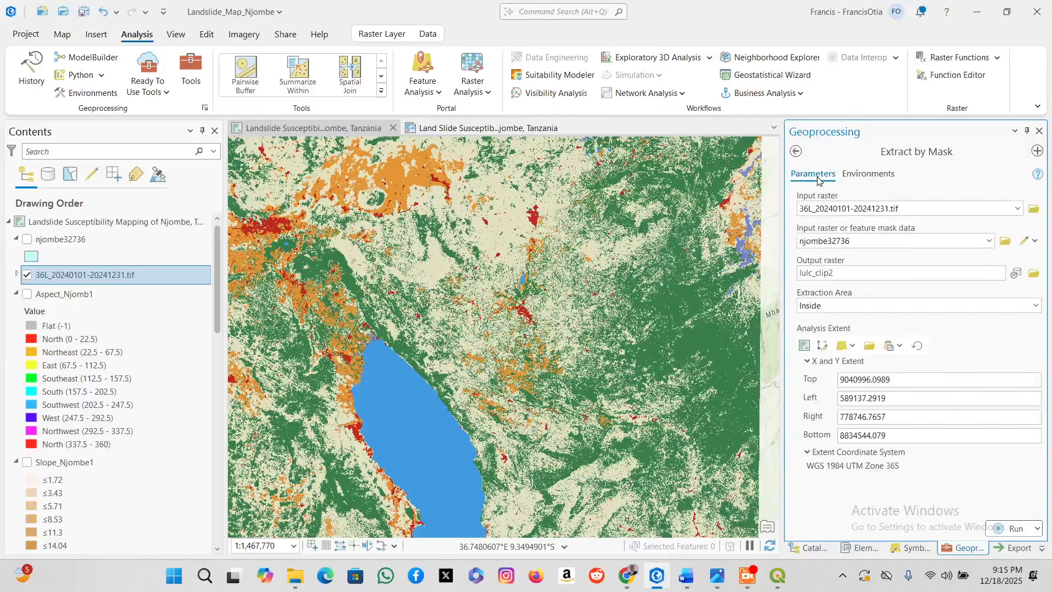
click(1016, 530)
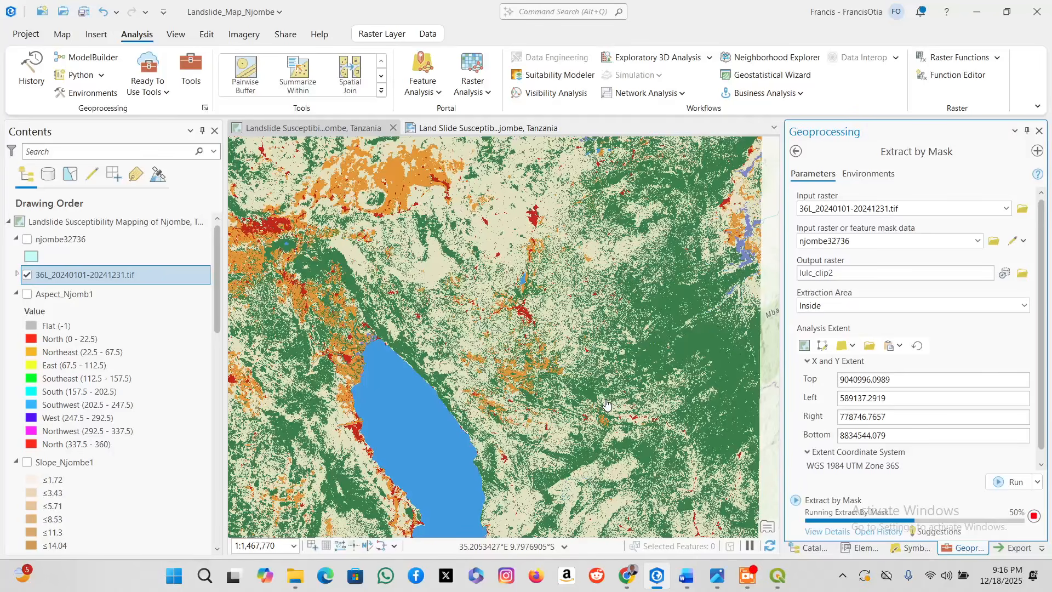
Hide the 36L_20240101-20241231.tif and Njombe_DEM layers, leaving lulc_clip2 switched on over the basemap.
click(17, 275)
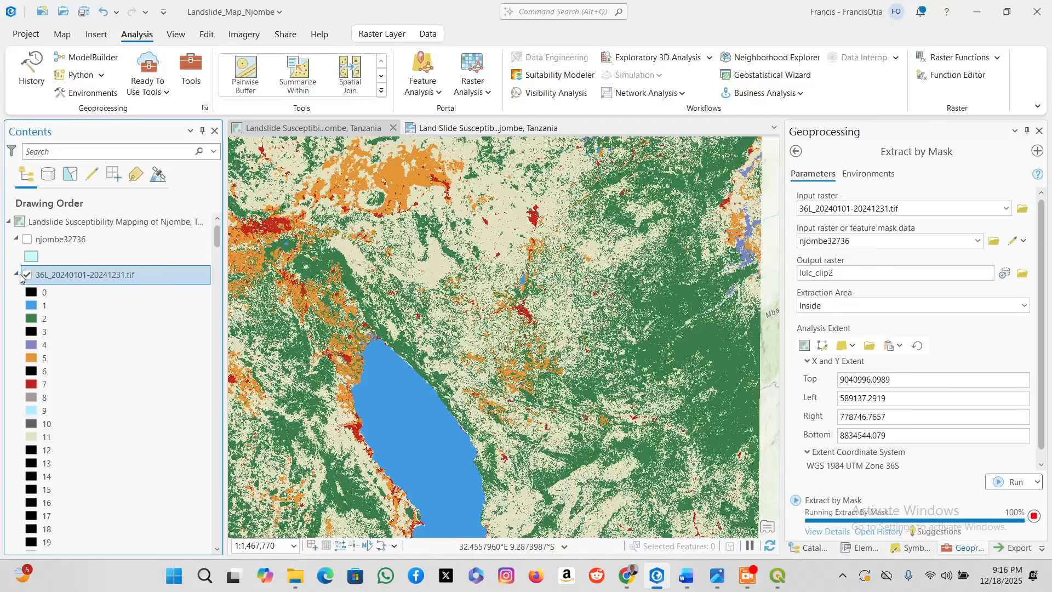
click(17, 275)
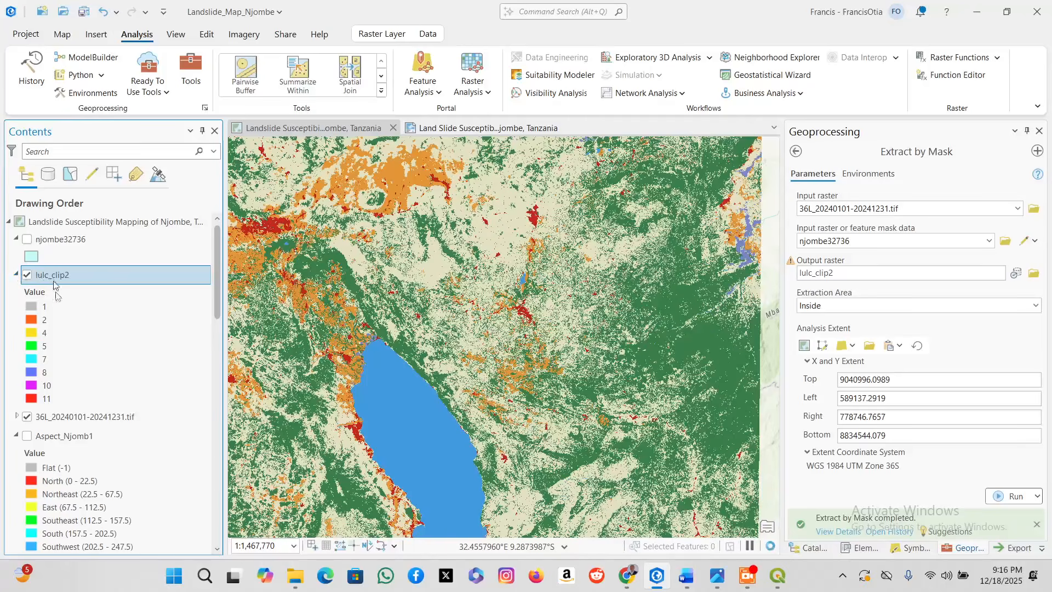
click(26, 418)
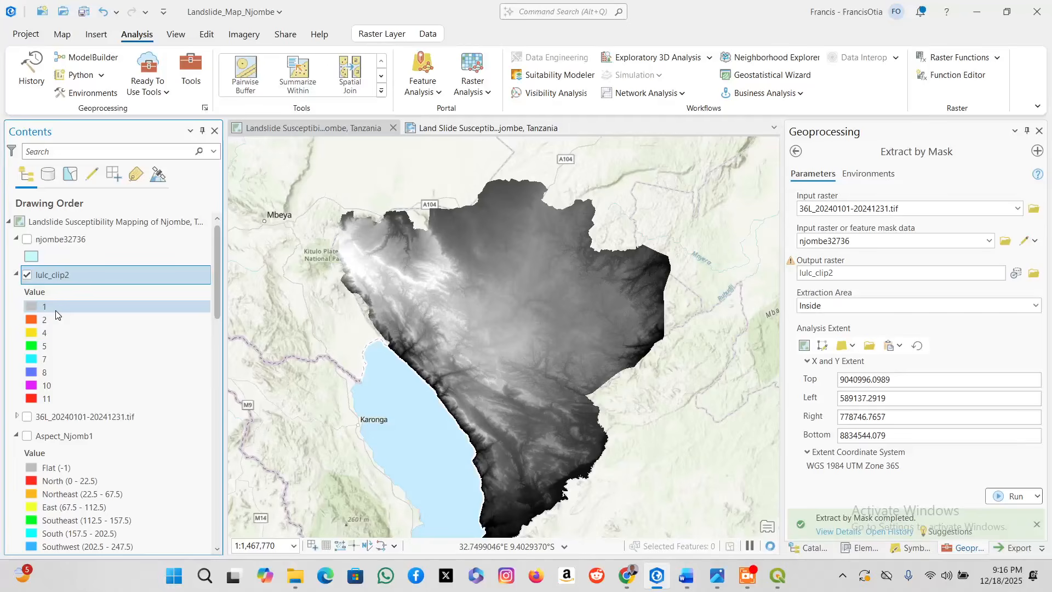
scroll(82, 384, down, 3)
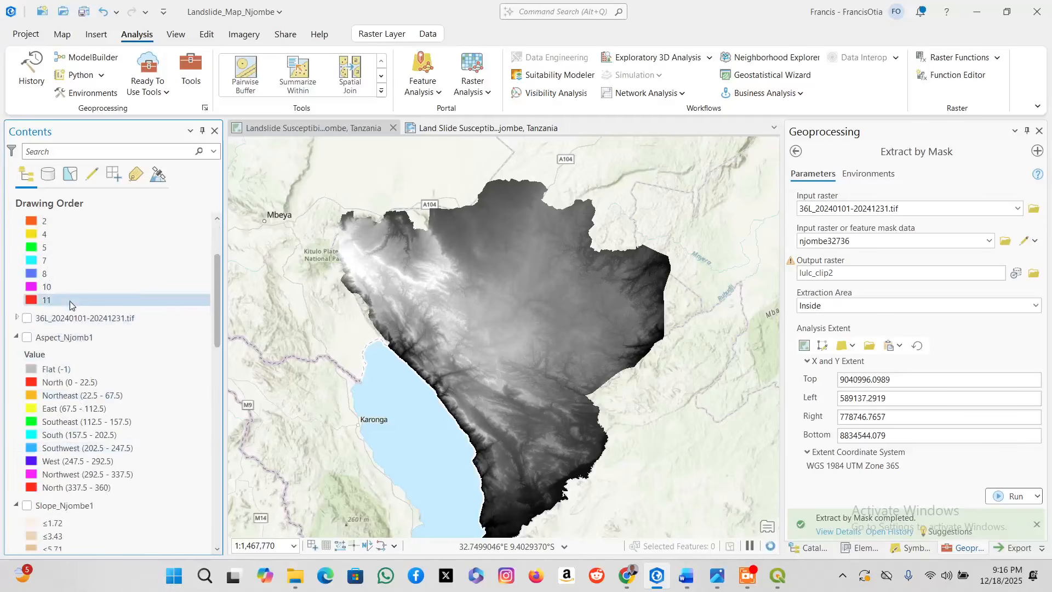
scroll(60, 356, down, 2)
scroll(54, 372, down, 7)
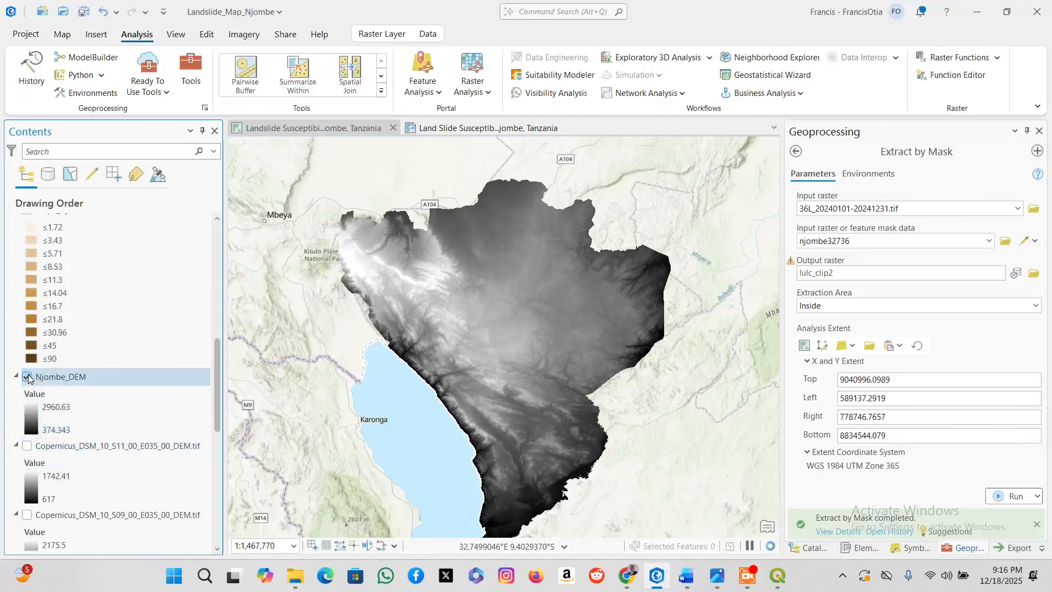
click(27, 377)
scroll(72, 373, up, 8)
scroll(76, 356, up, 4)
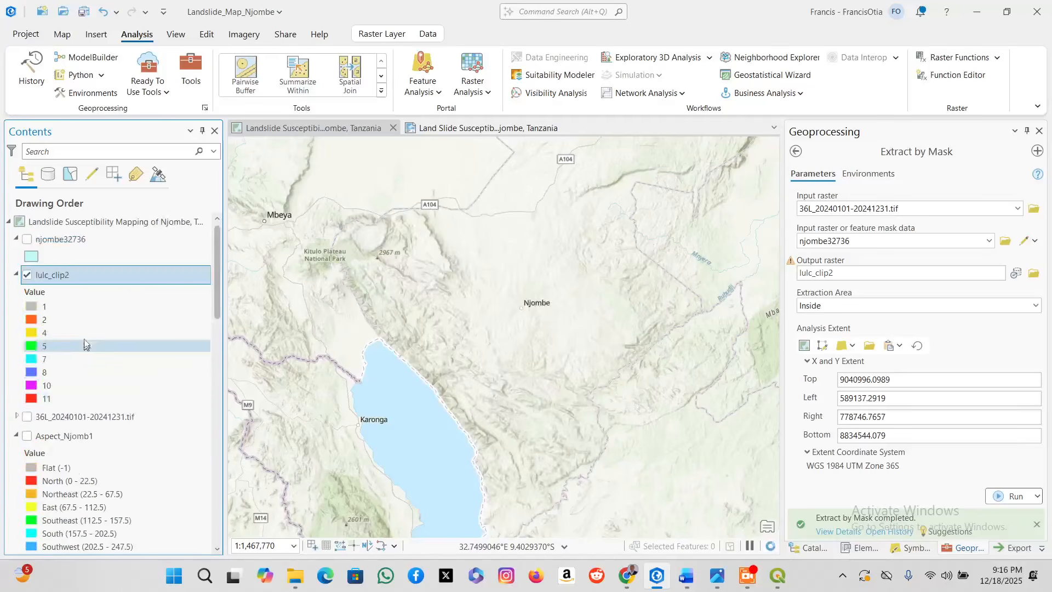
Open the symbology of lulc_clip2 and examine its unique land cover class values.
click(82, 281)
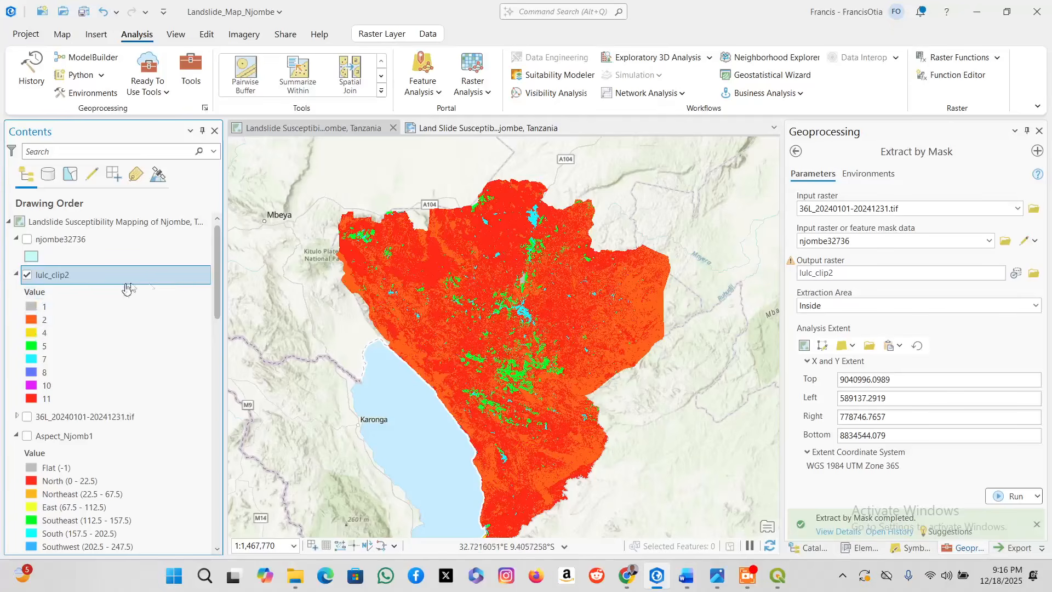
click(909, 547)
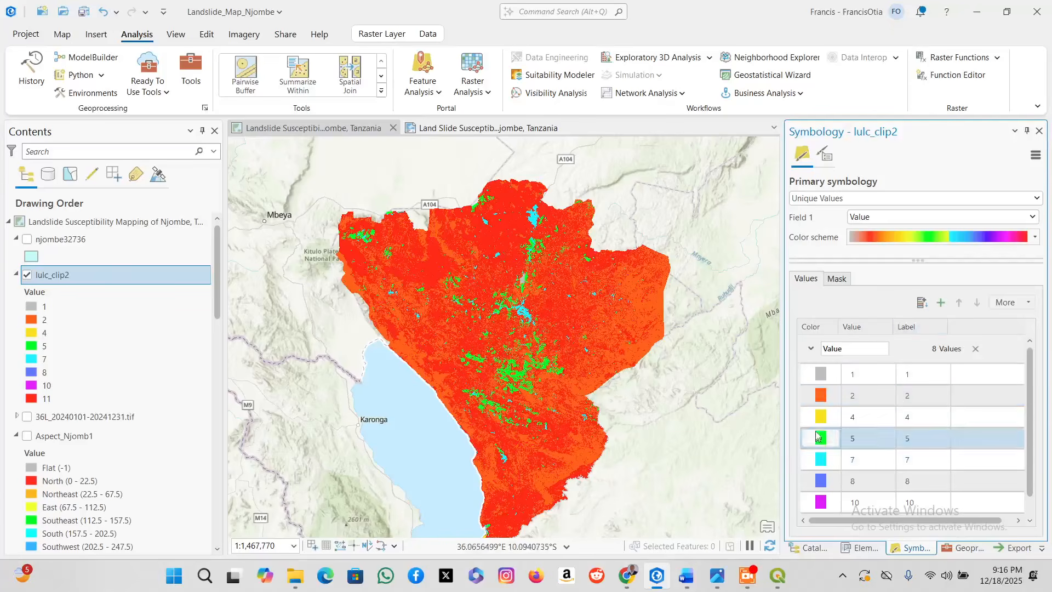
scroll(825, 466, down, 1)
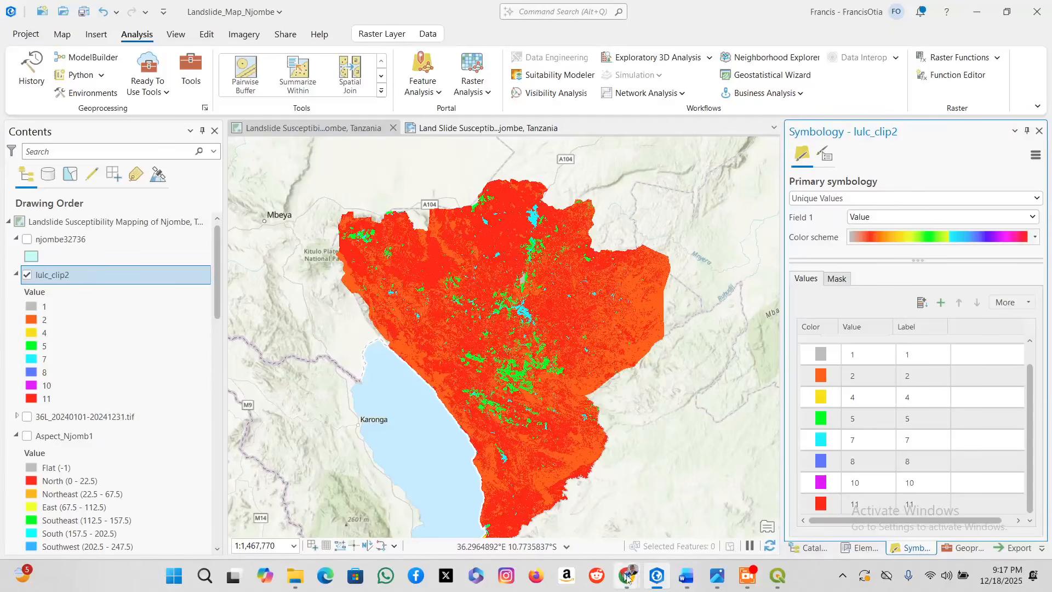
Switch to Chrome, showing the Esri land cover download page, and open a new browser tab.
mouse_move(626, 576)
mouse_move(557, 506)
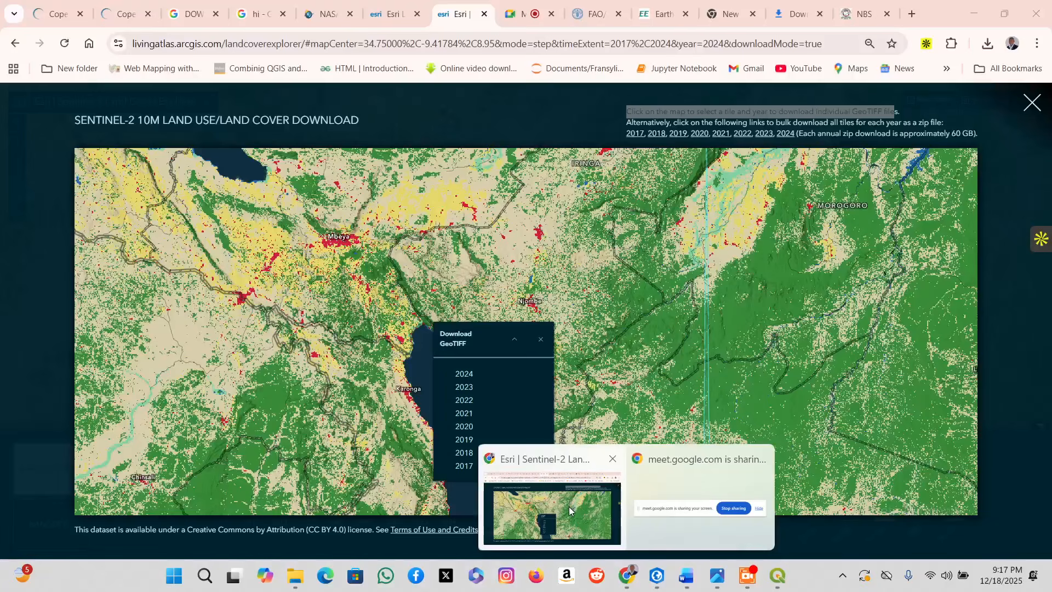
click(569, 506)
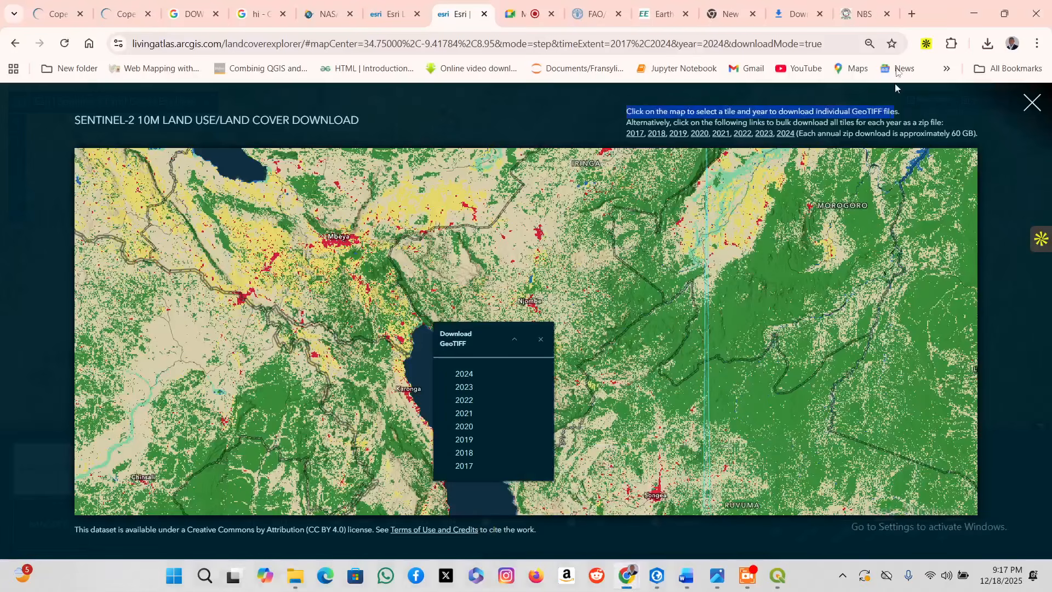
click(911, 13)
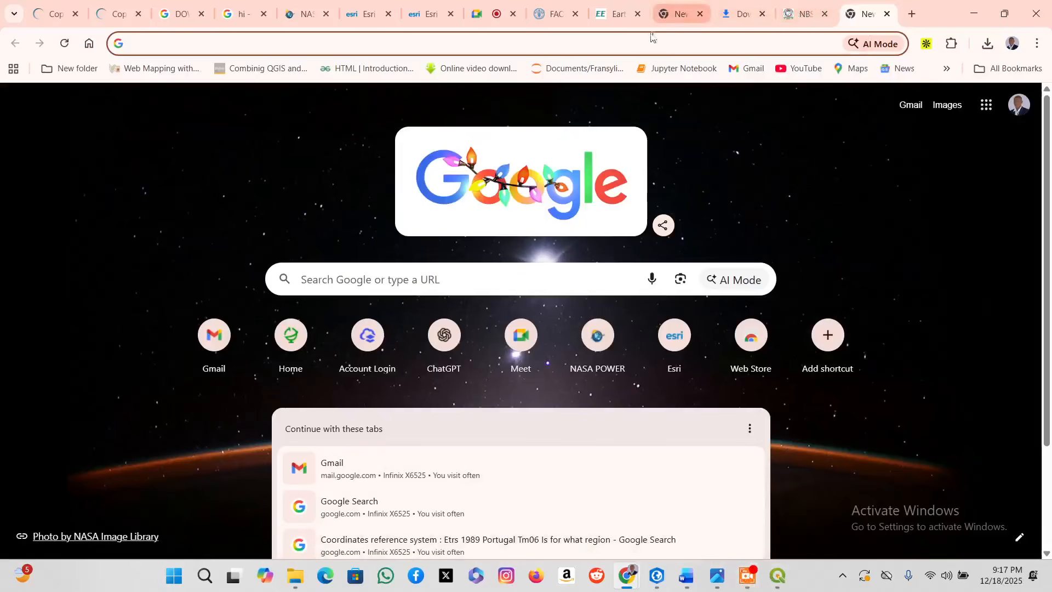
In the Google Meet call, dismiss the self-view notice, mute the microphone and unmute it again.
click(486, 18)
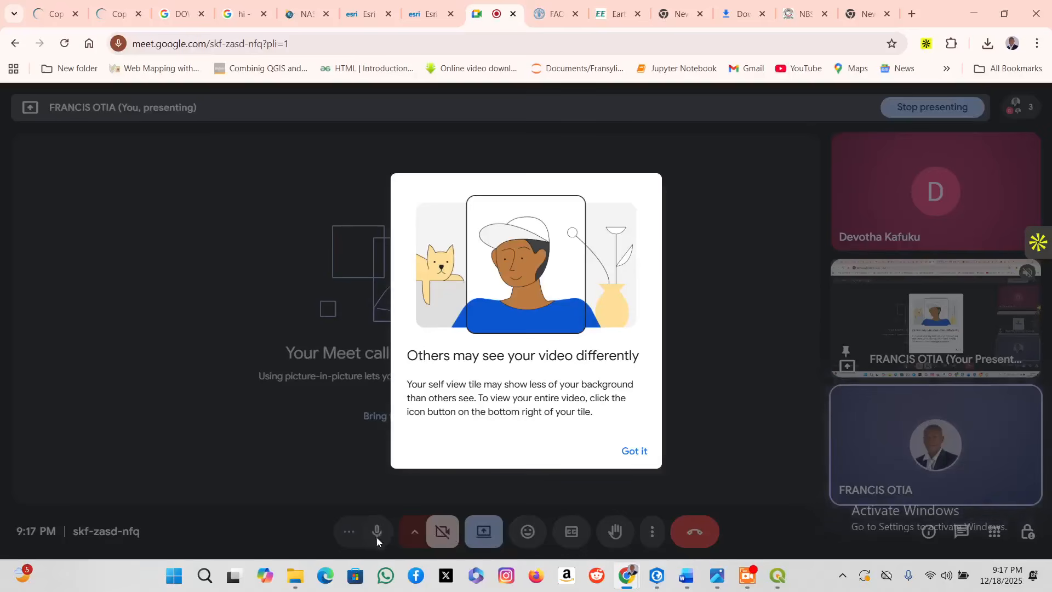
click(634, 451)
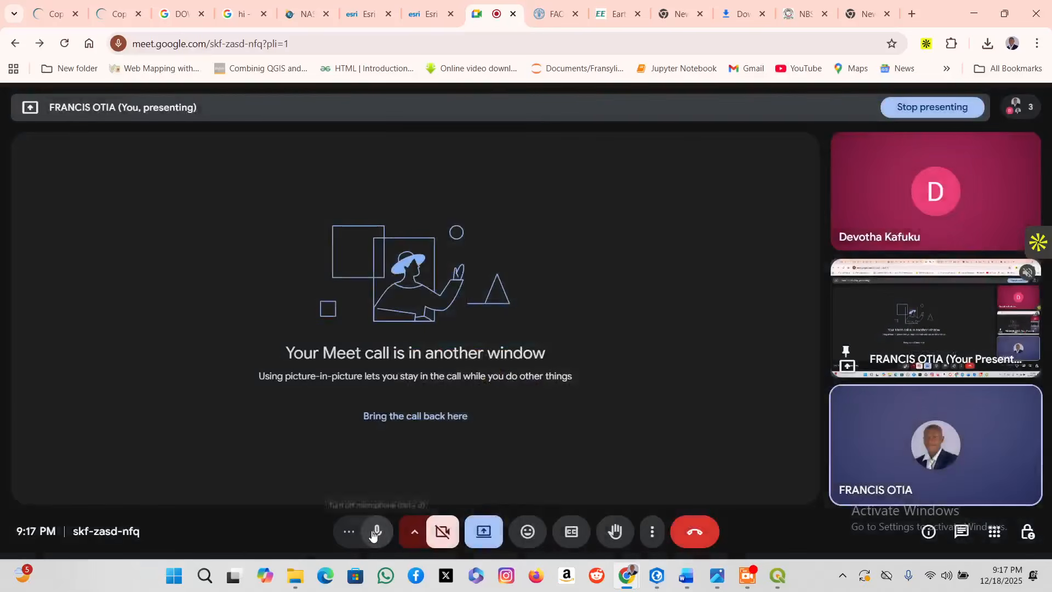
click(374, 535)
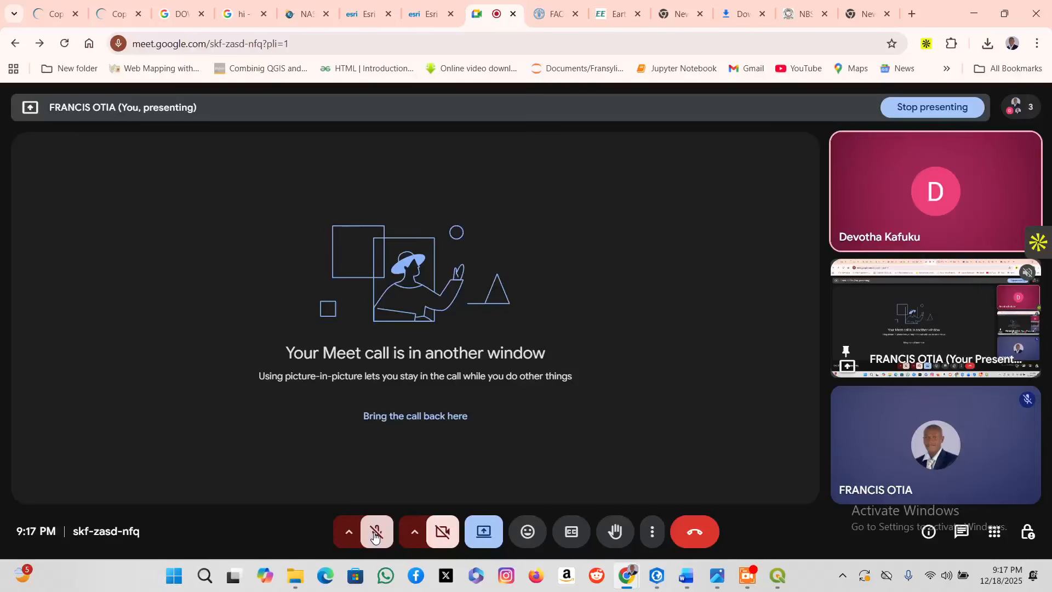
click(375, 534)
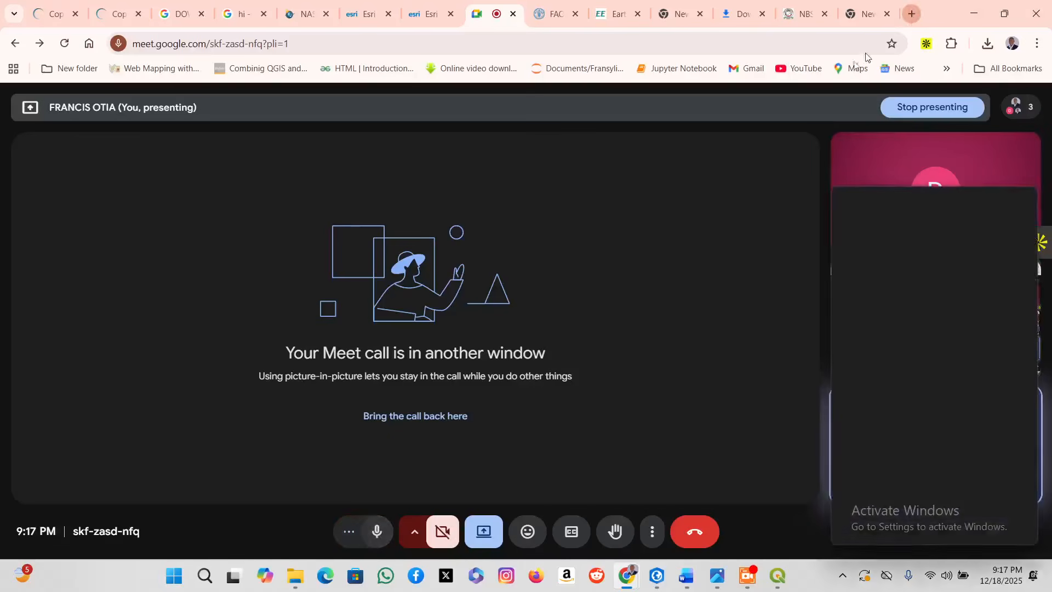
Search Google in a new tab for "esri land use land cover legend".
click(868, 14)
click(313, 42)
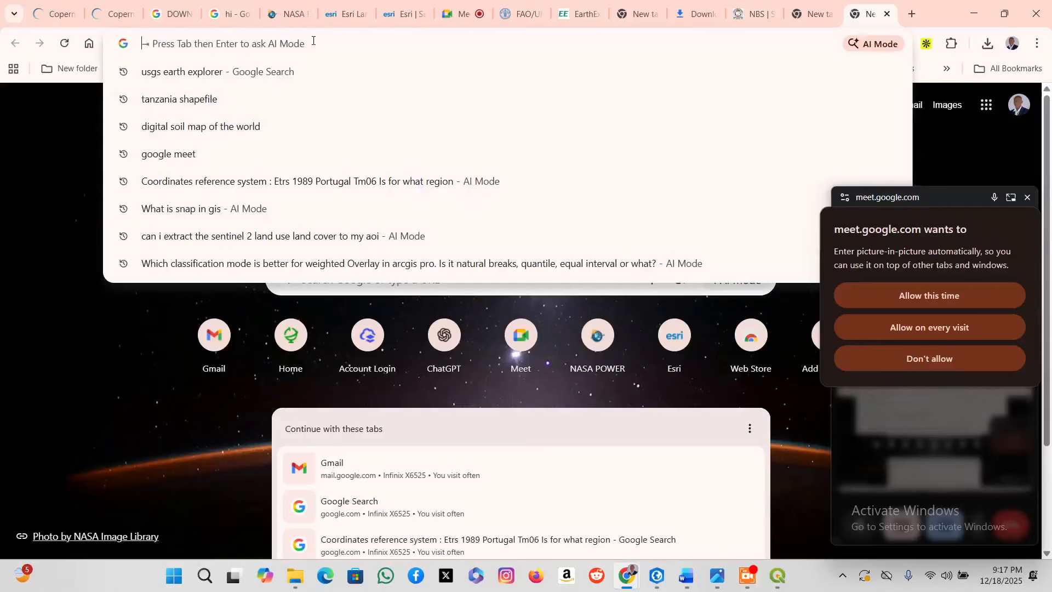
text(esri )
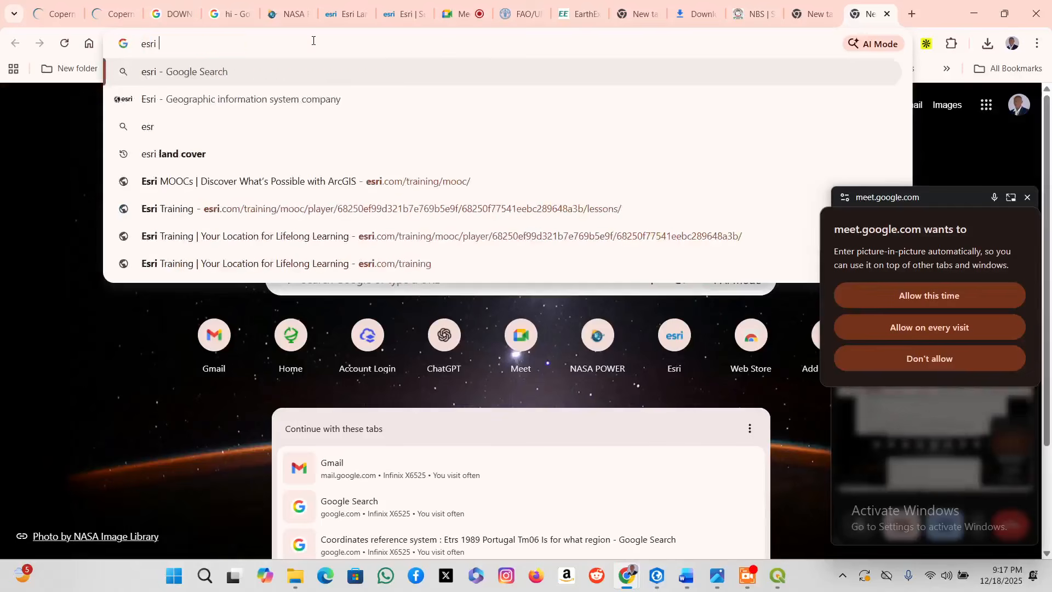
text(land use la)
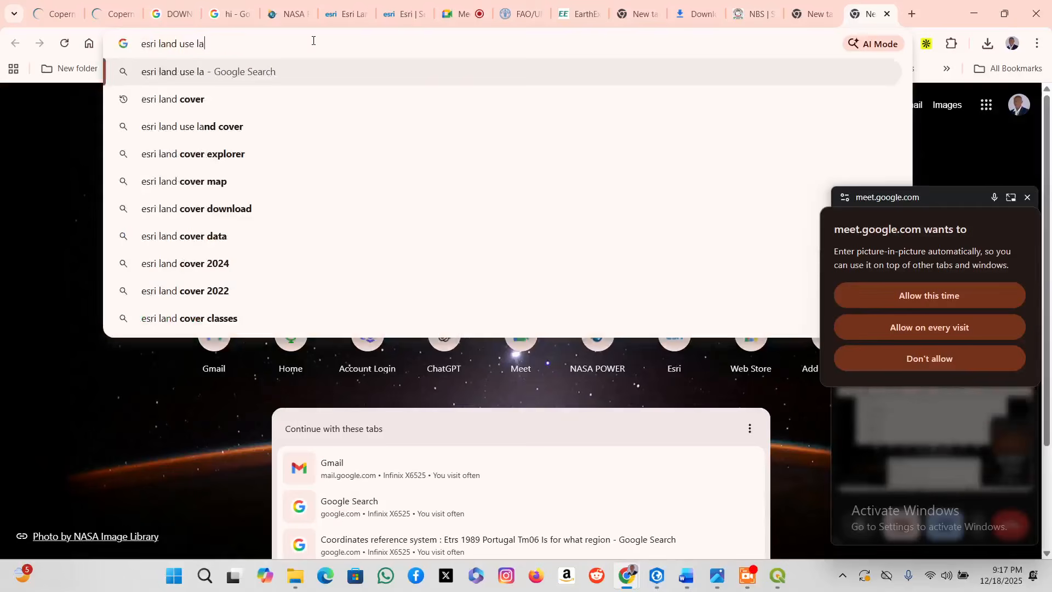
text(nd cover)
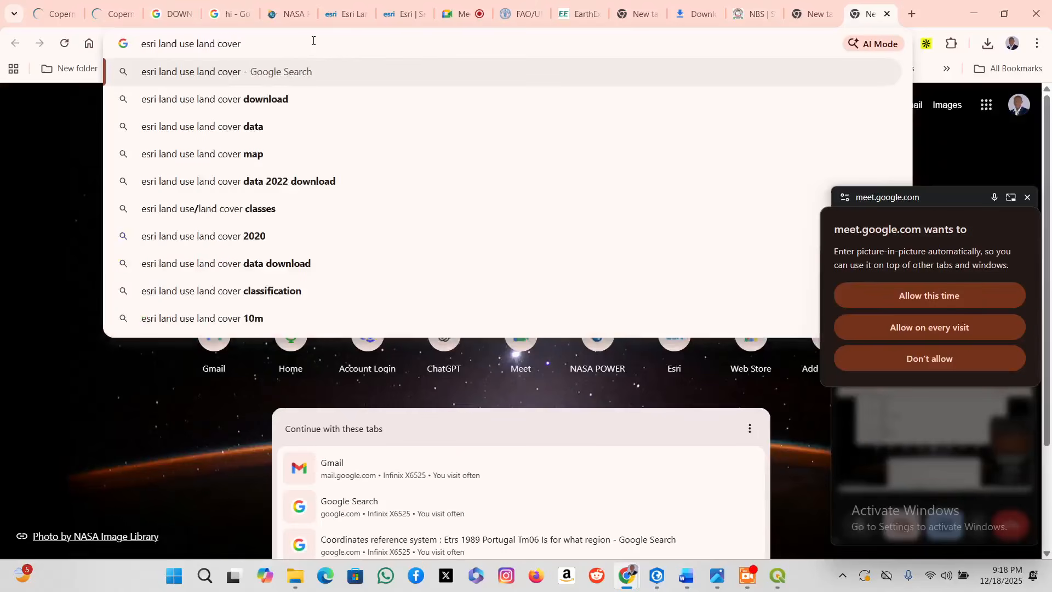
text( legend)
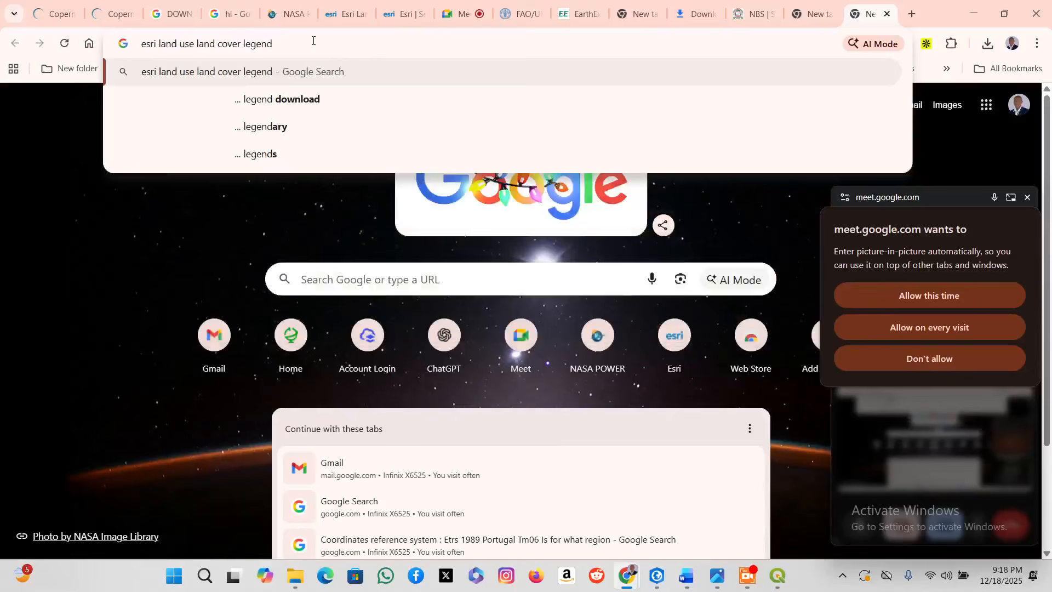
key(Return)
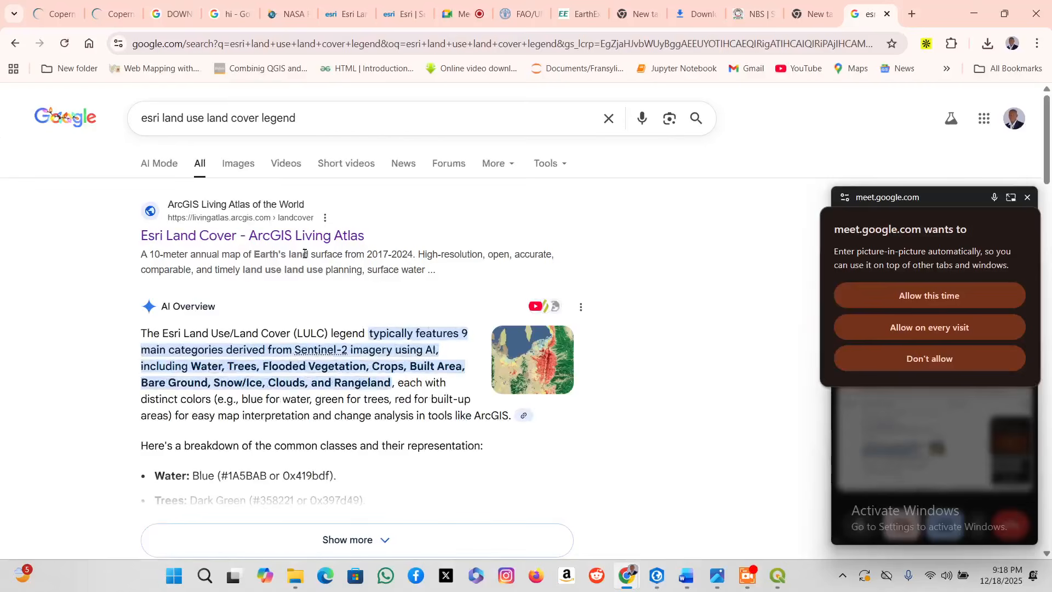
Open the Esri Land Cover page of ArcGIS Living Atlas from the results and look through it for the class legend.
click(305, 237)
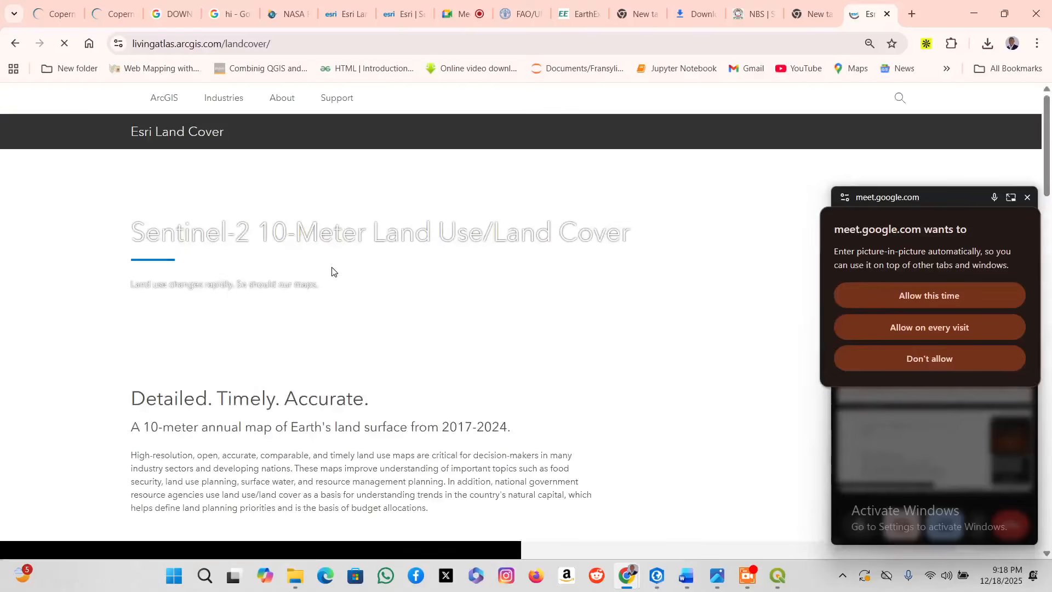
scroll(333, 271, down, 2)
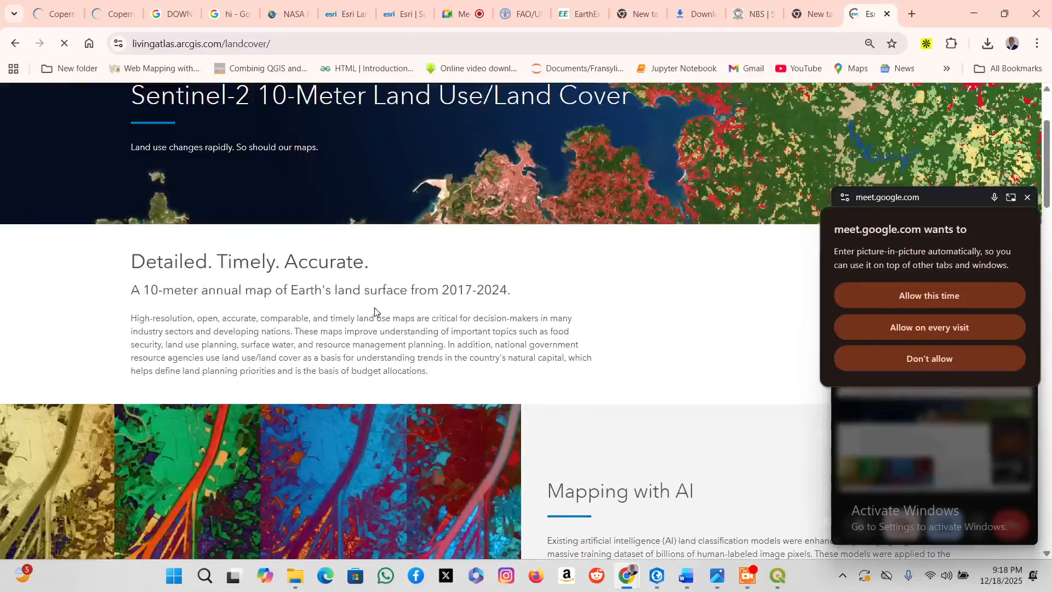
scroll(376, 310, down, 3)
scroll(571, 348, down, 6)
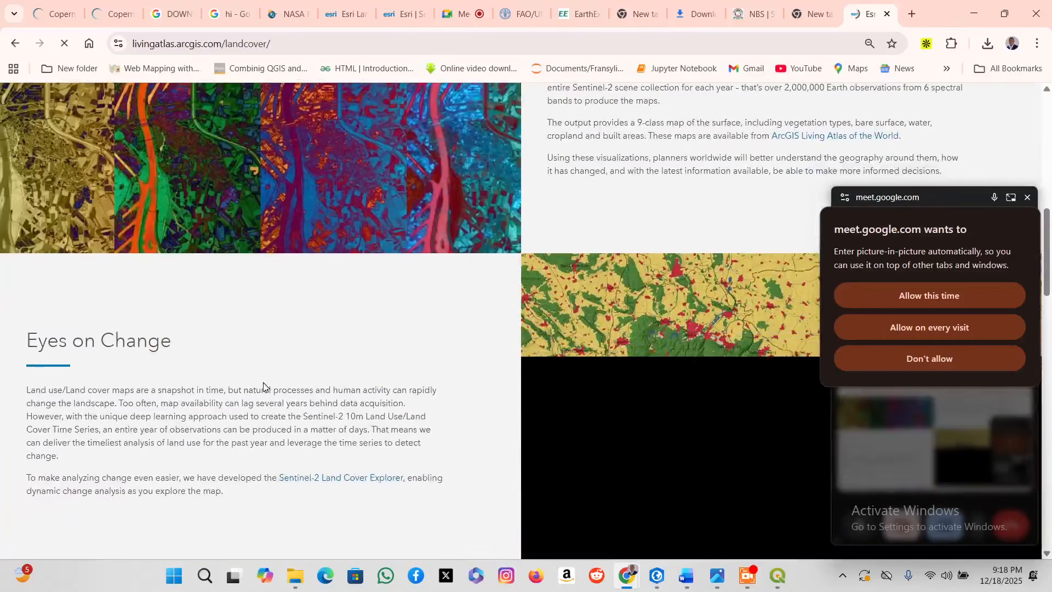
scroll(265, 387, down, 10)
scroll(374, 373, down, 8)
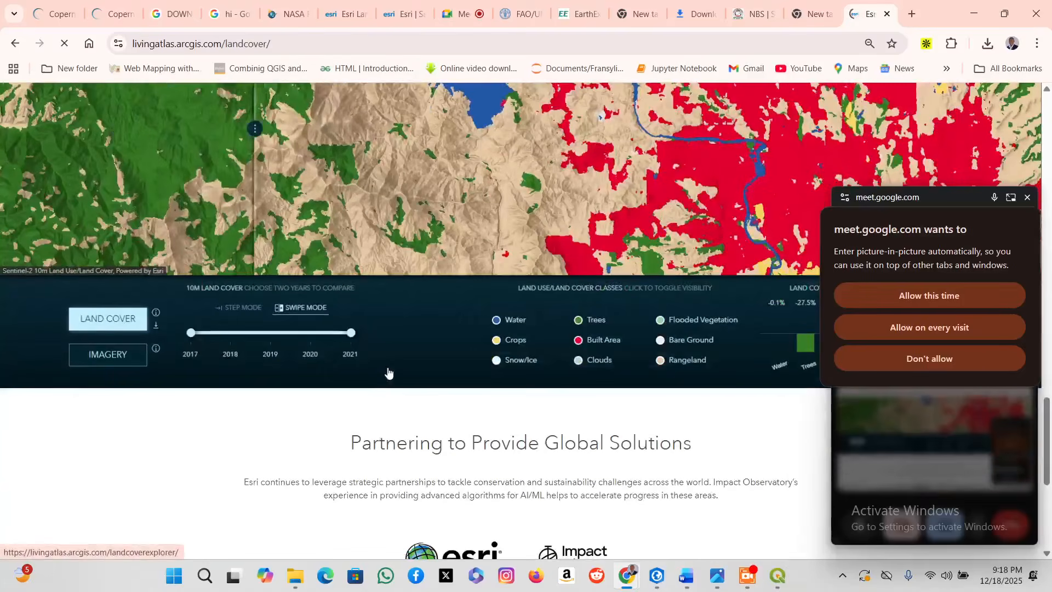
scroll(412, 389, up, 4)
scroll(414, 388, up, 10)
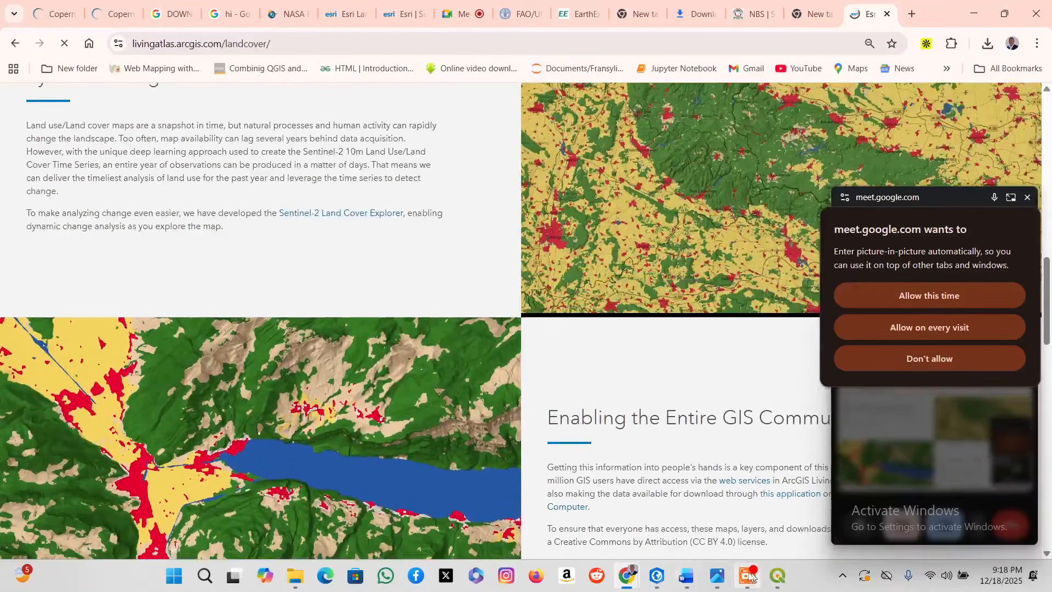
Switch to Photos and look through the saved screenshots for the one showing the Sentinel-2 land cover class legend.
click(718, 575)
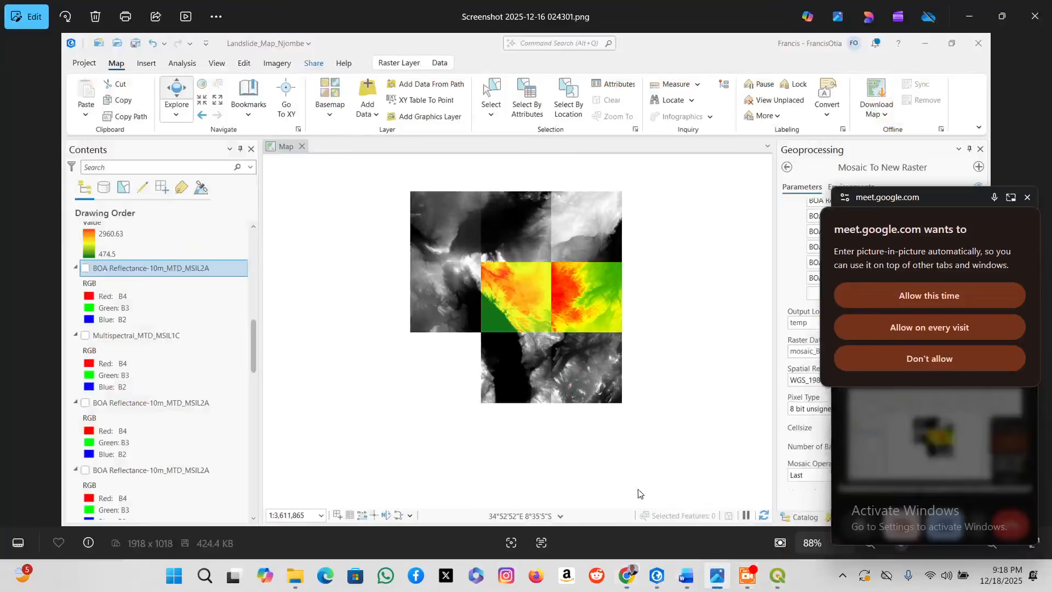
key(Left)
key(Left)
key(Left)
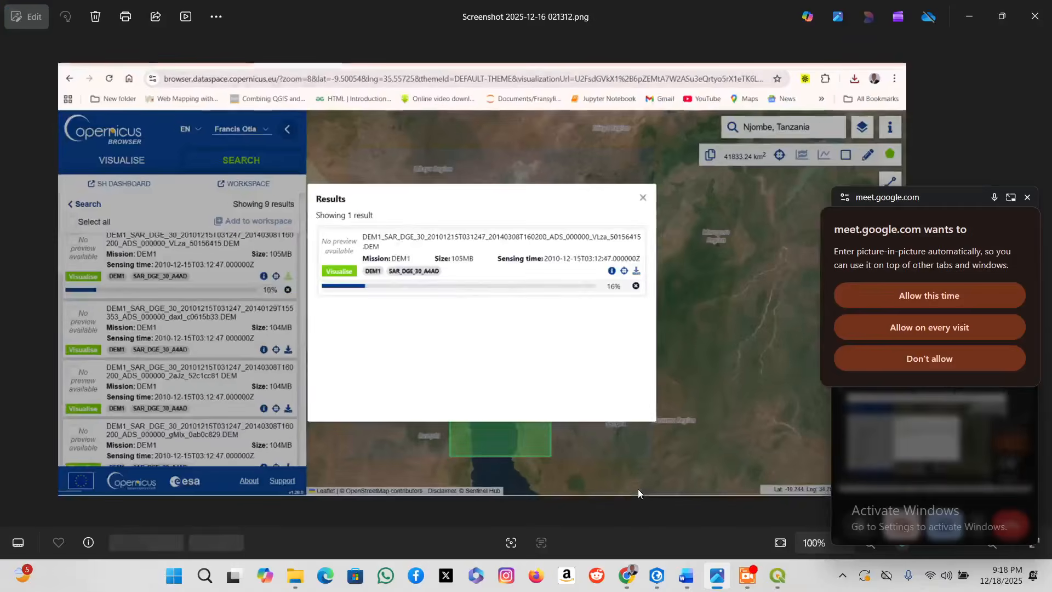
key(Left)
key(Left)
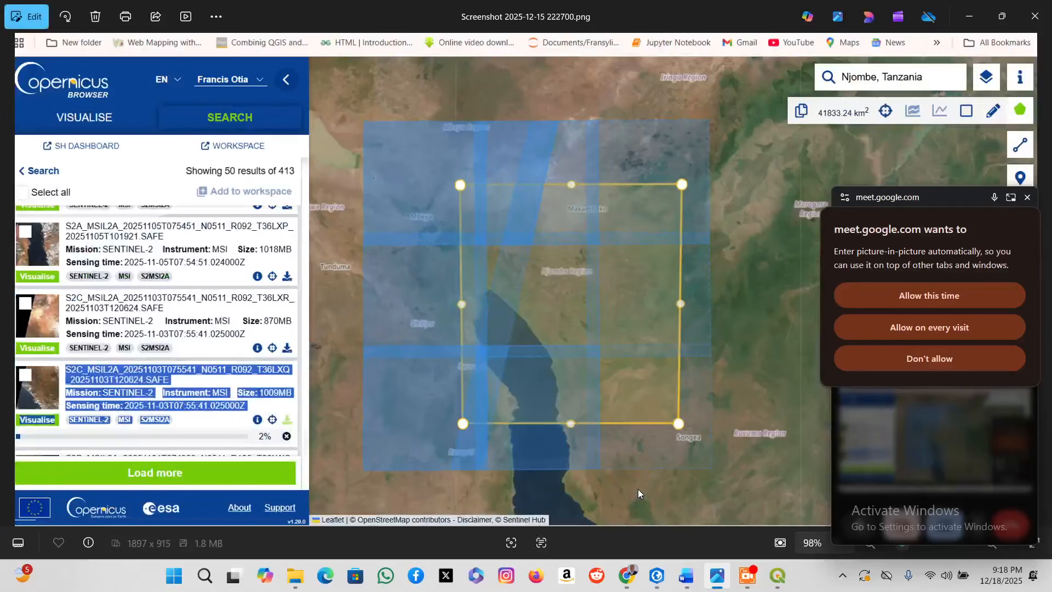
key(Right)
key(Right)
key(Right)
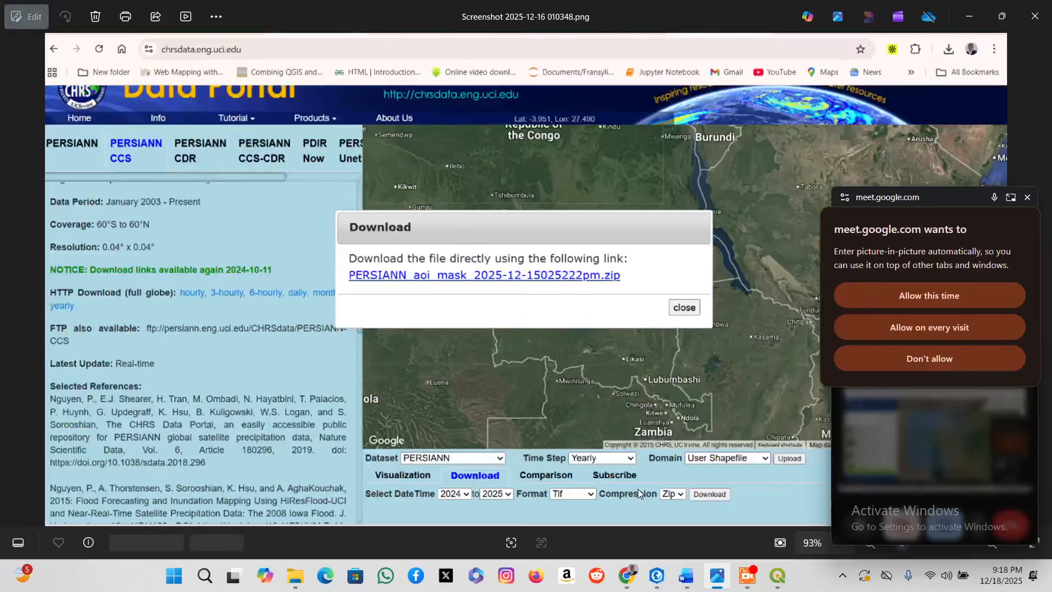
key(Right)
key(Right)
key(Right)
key(Right)
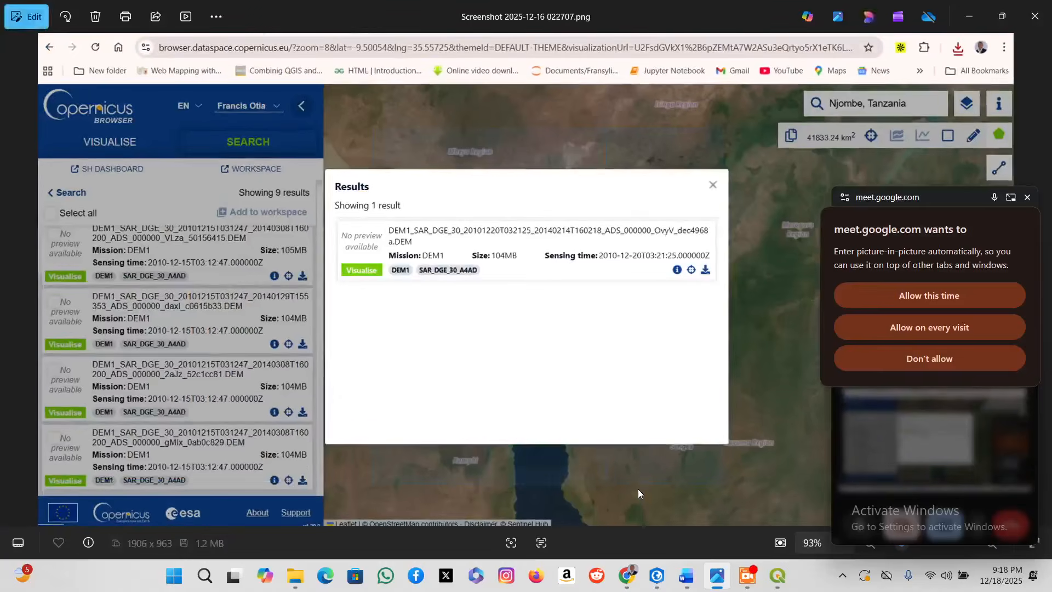
key(Right)
key(Right)
key(Right)
key(Right)
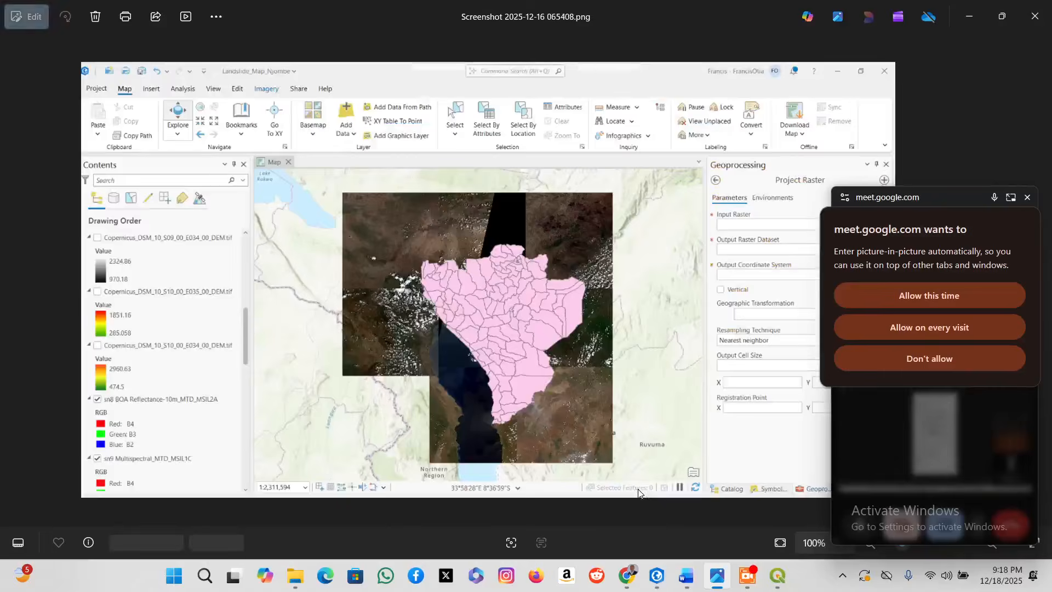
key(Right)
key(Right)
key(Right)
key(Right)
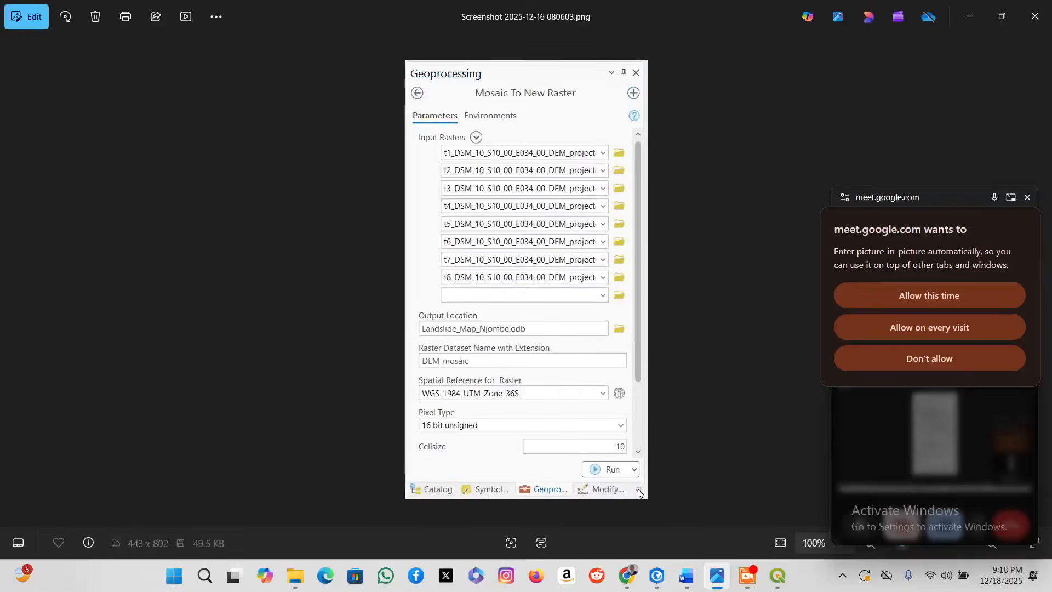
key(Right)
key(Right)
key(Right)
key(Right)
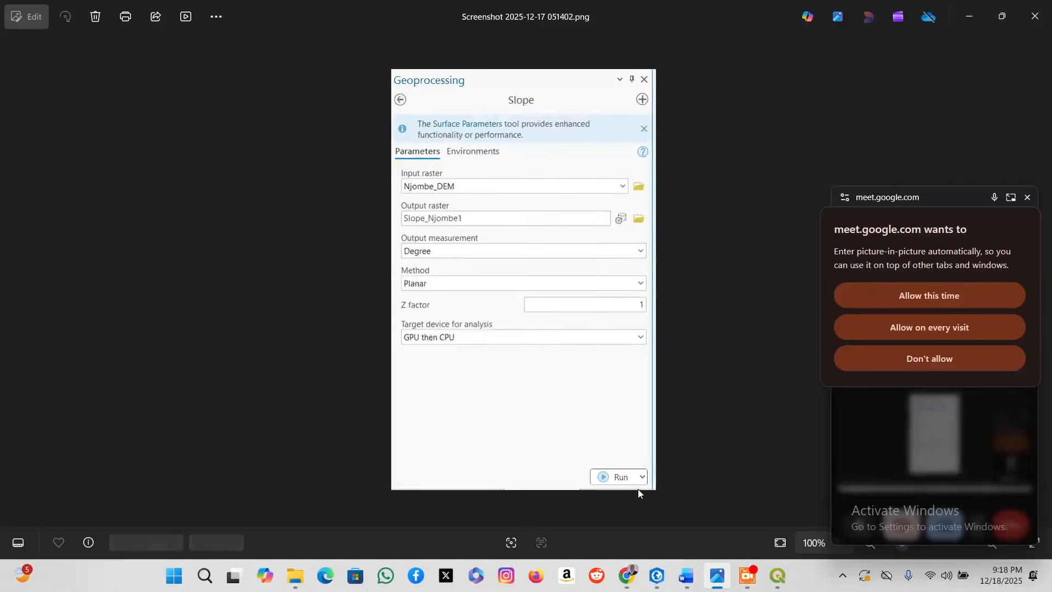
key(Right)
key(Right)
key(Right)
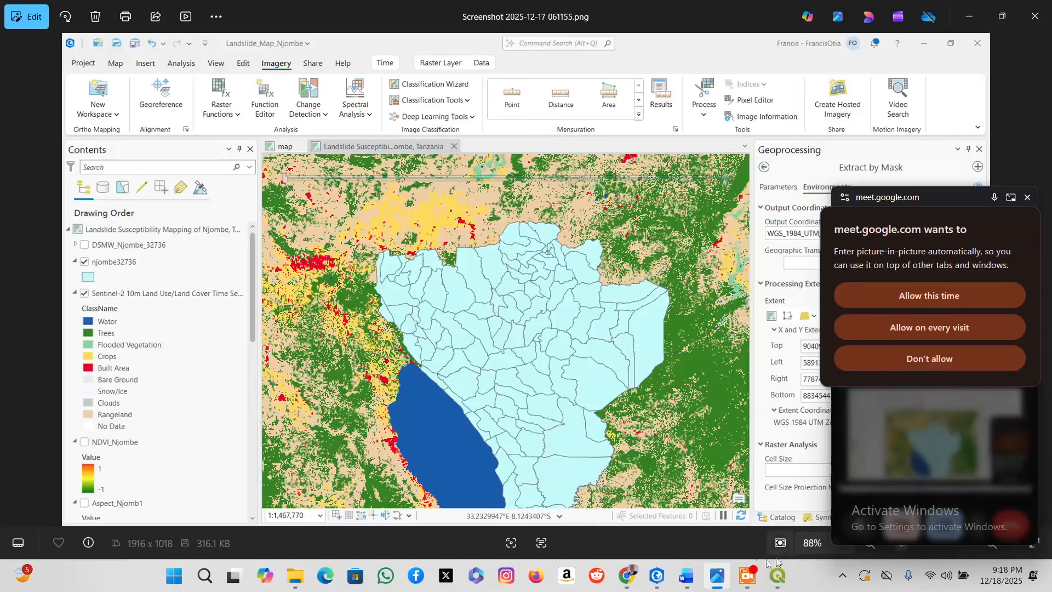
mouse_move(717, 578)
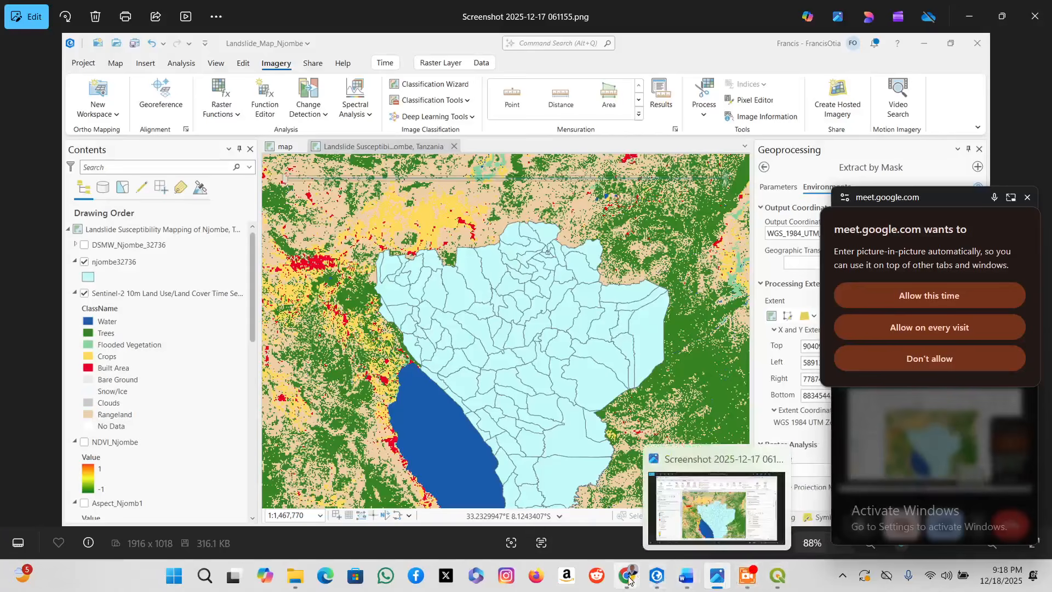
Switch to Chrome, return to the Google results for the Esri legend and look through them for class values.
mouse_move(630, 580)
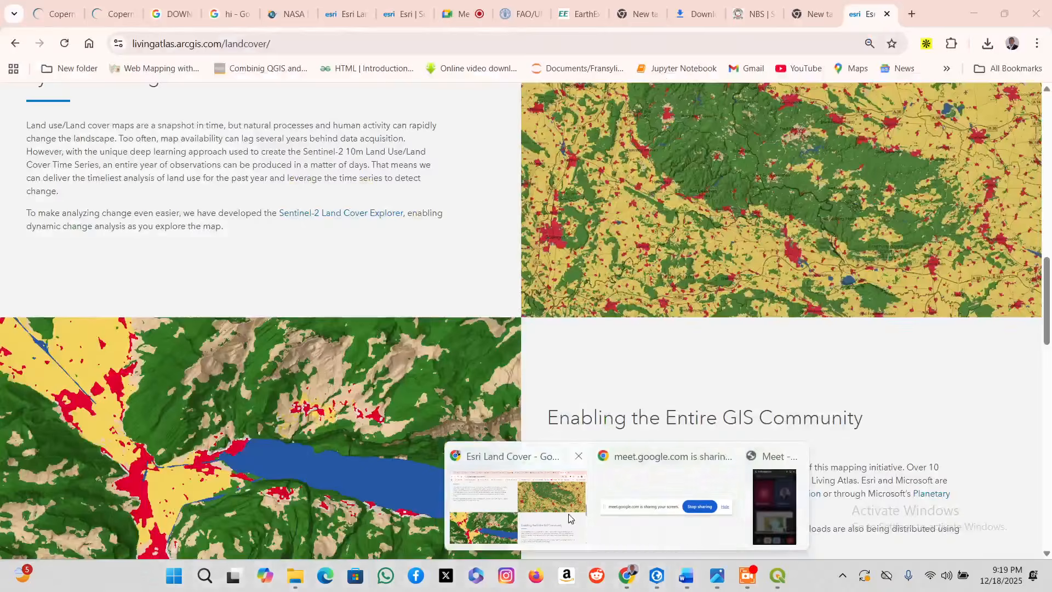
click(570, 514)
scroll(558, 359, down, 1)
scroll(559, 359, up, 1)
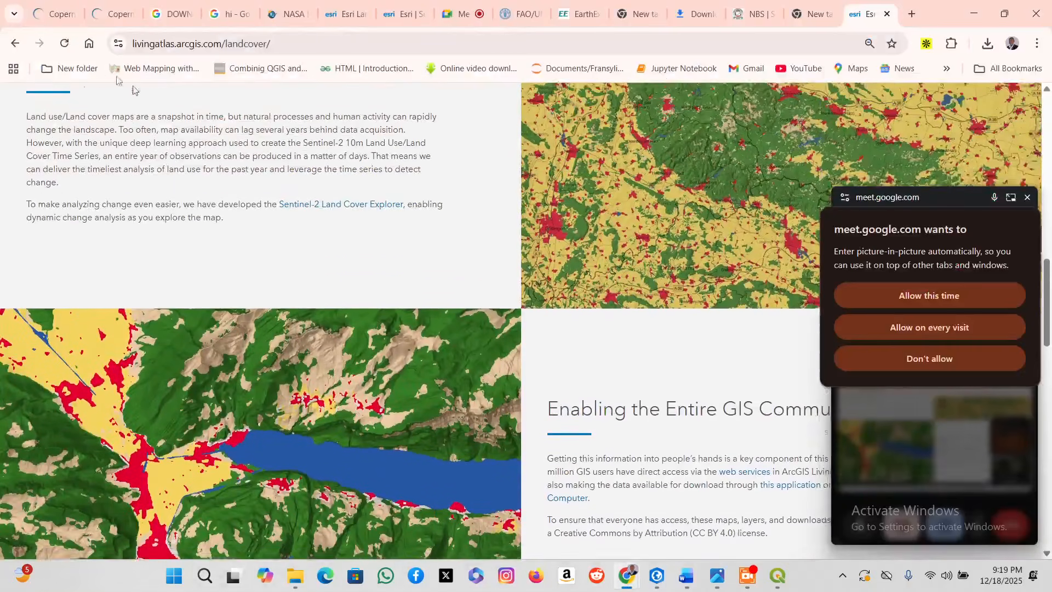
click(13, 43)
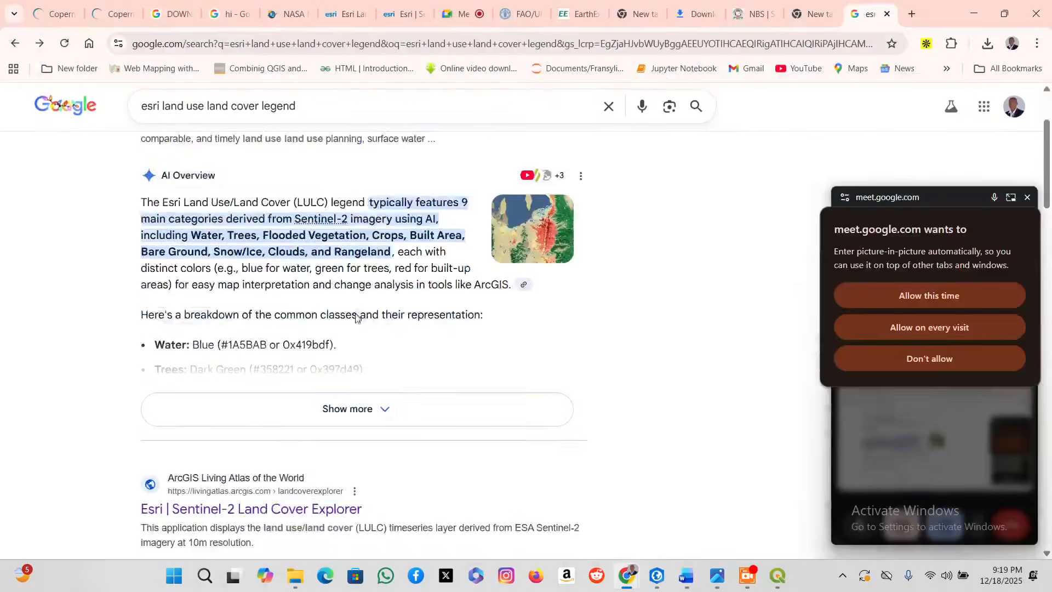
scroll(308, 314, down, 1)
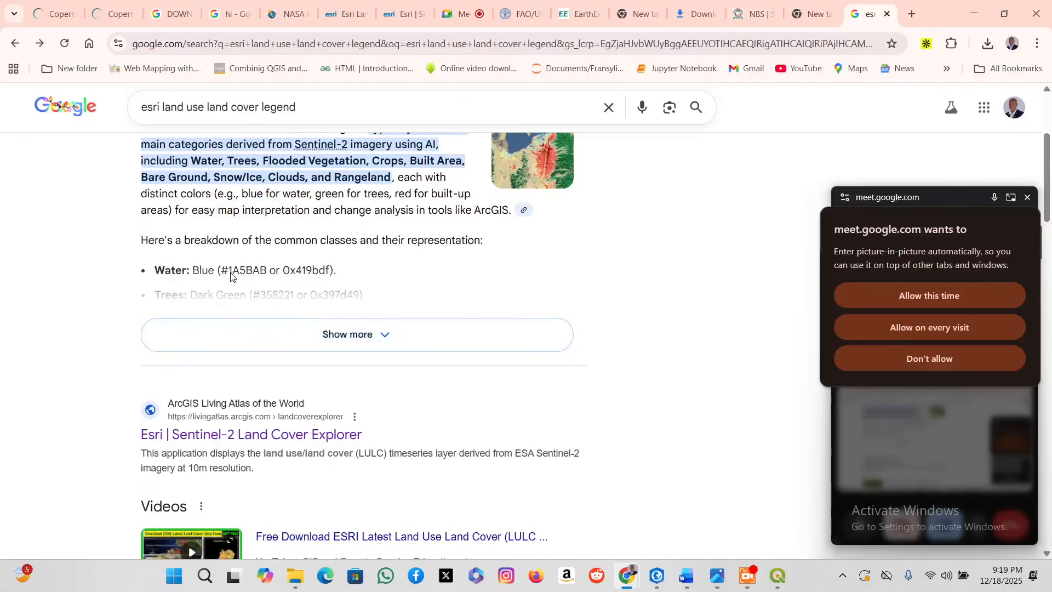
scroll(230, 282, down, 2)
scroll(258, 308, down, 5)
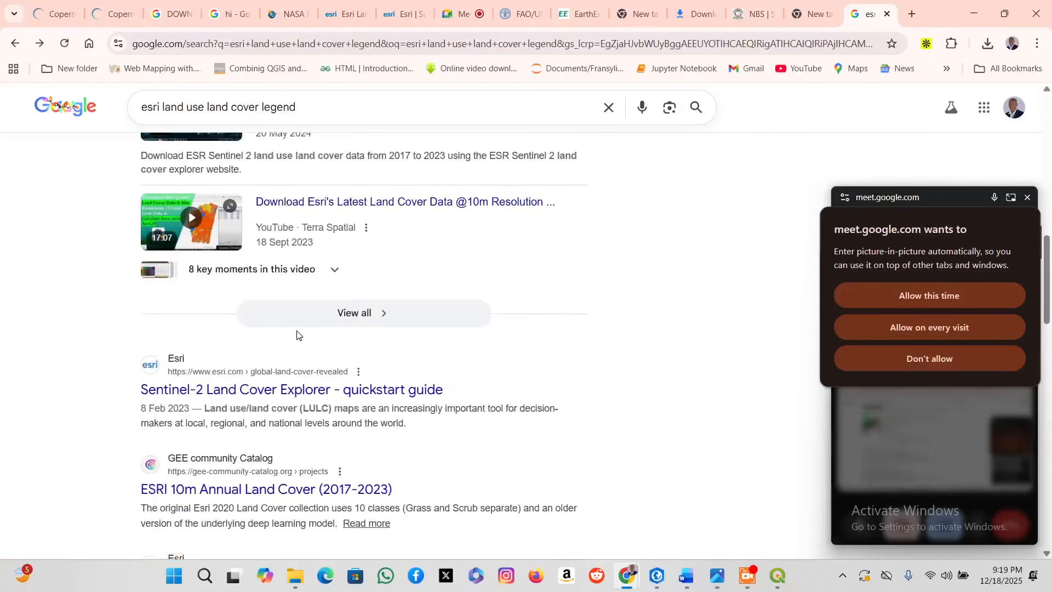
scroll(270, 205, up, 10)
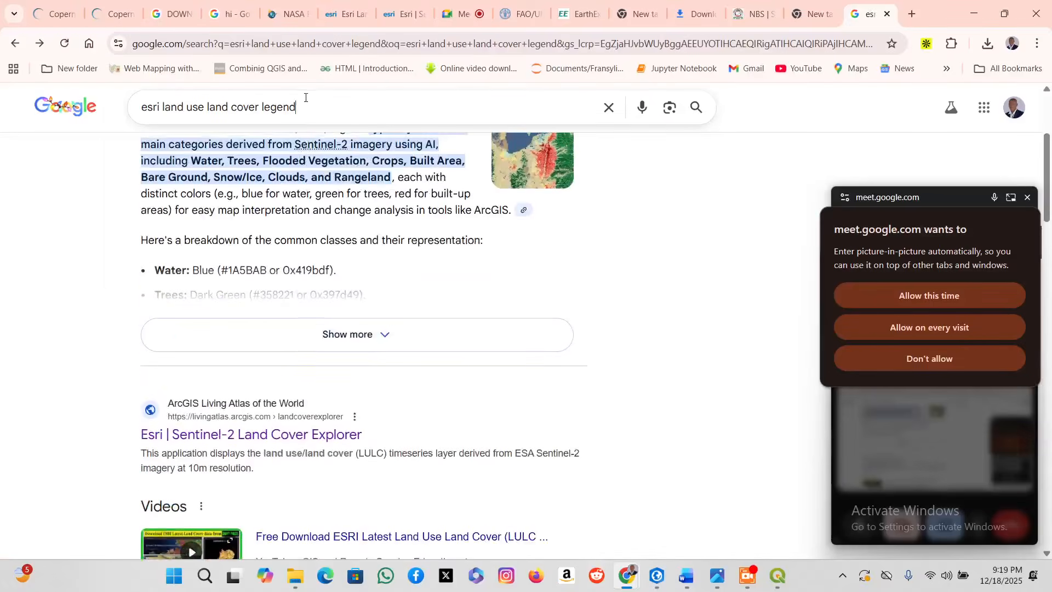
Search Google for "esri land use land cover classes and their values".
click(306, 97)
key(BackSpace)
key(BackSpace)
key(BackSpace)
key(BackSpace)
key(BackSpace)
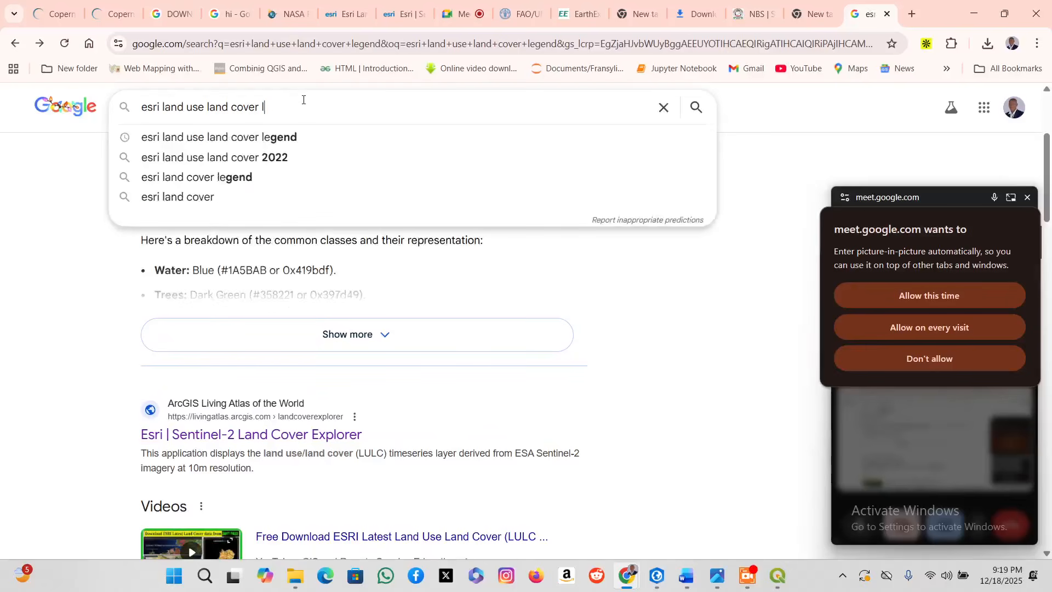
key(BackSpace)
text(c)
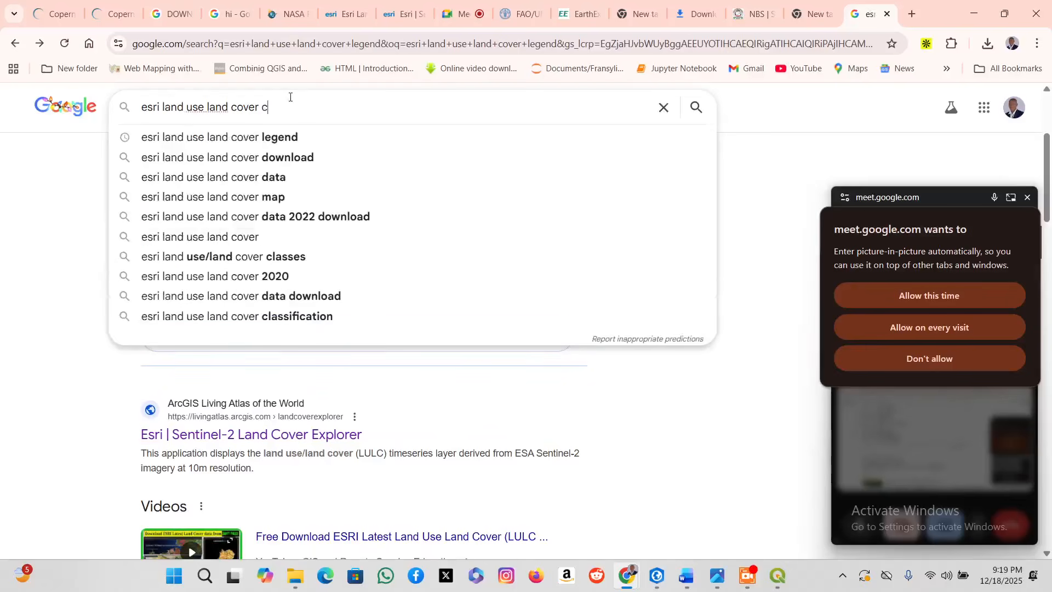
text(lasses and )
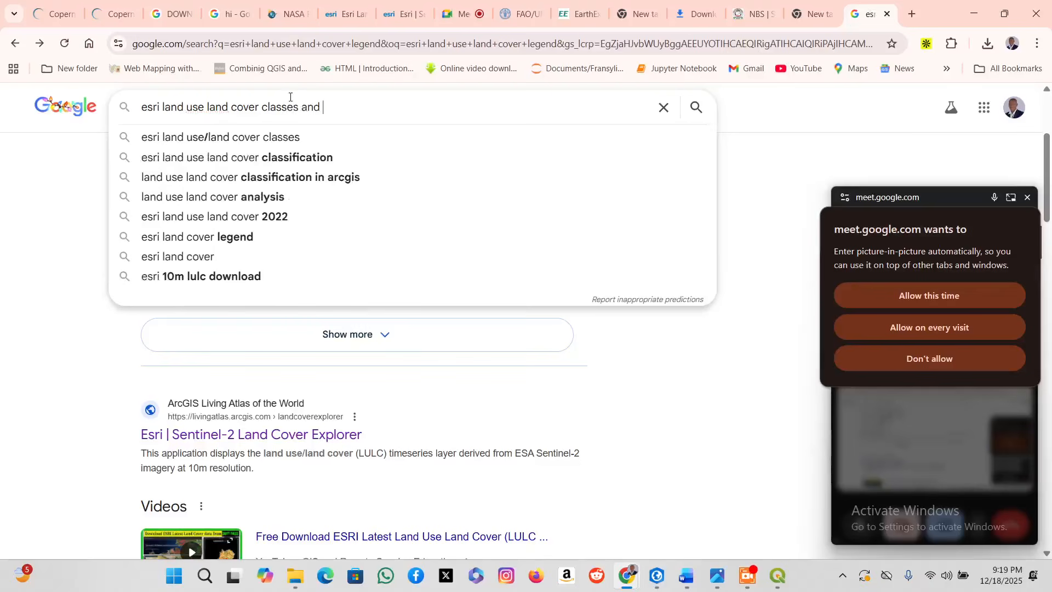
text(their)
text(values)
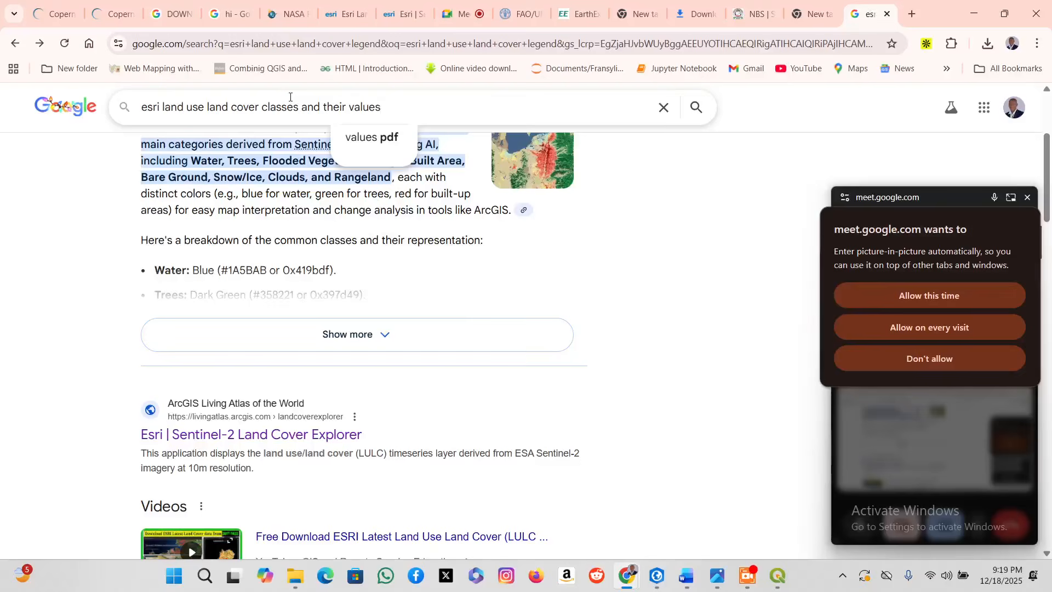
key(Return)
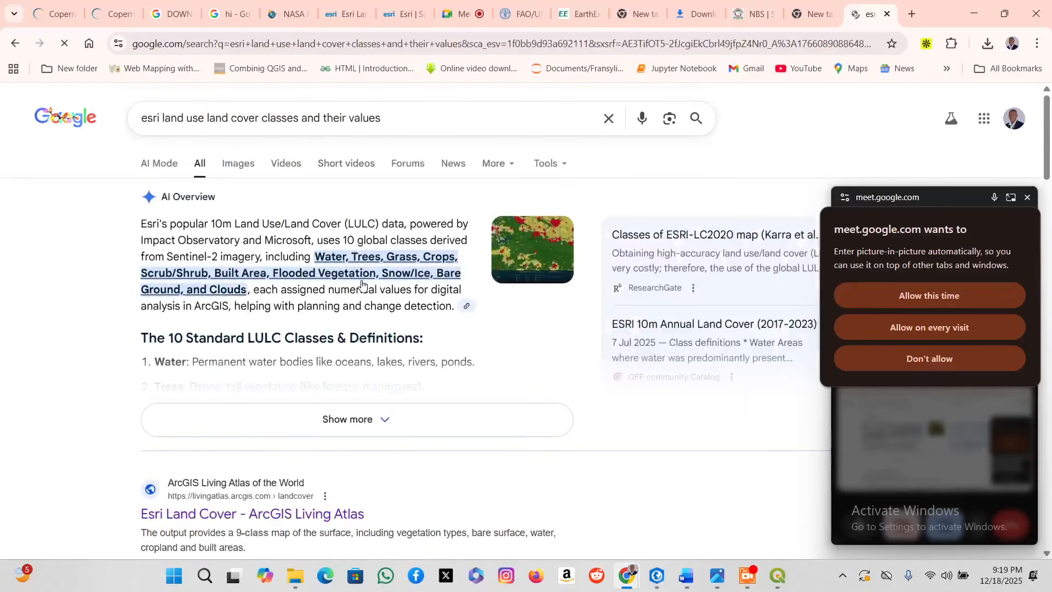
Expand the AI Overview and look through its land cover class definitions and notes on numerical values.
click(369, 420)
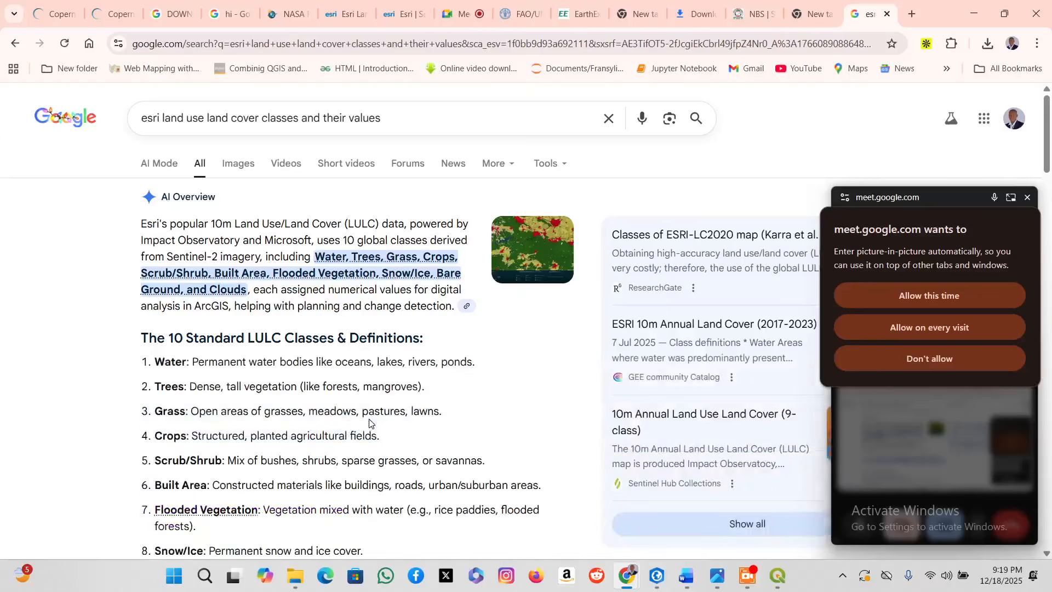
scroll(364, 419, down, 3)
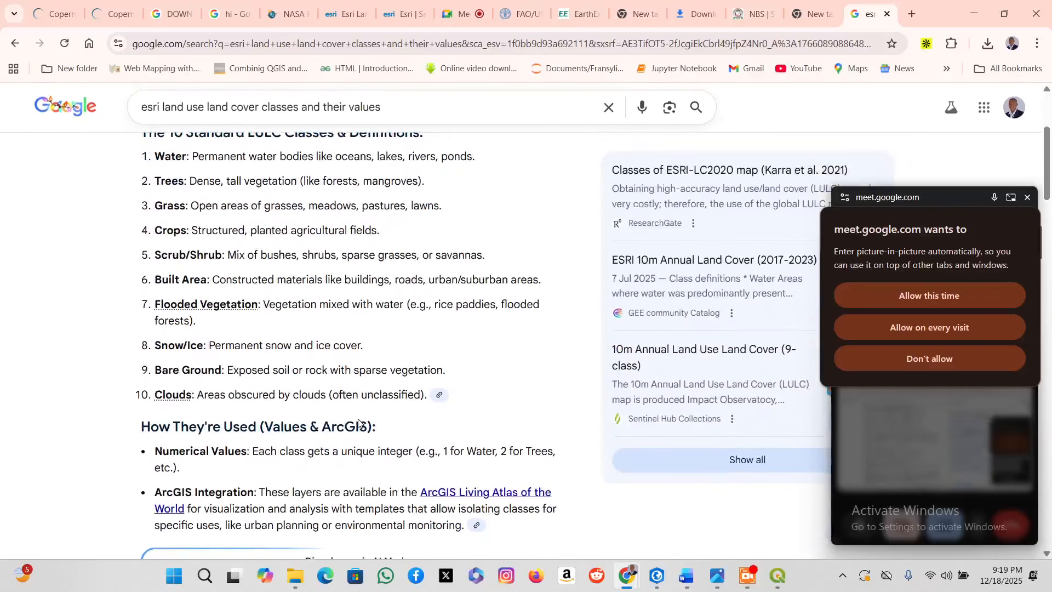
scroll(359, 420, down, 3)
scroll(356, 422, up, 5)
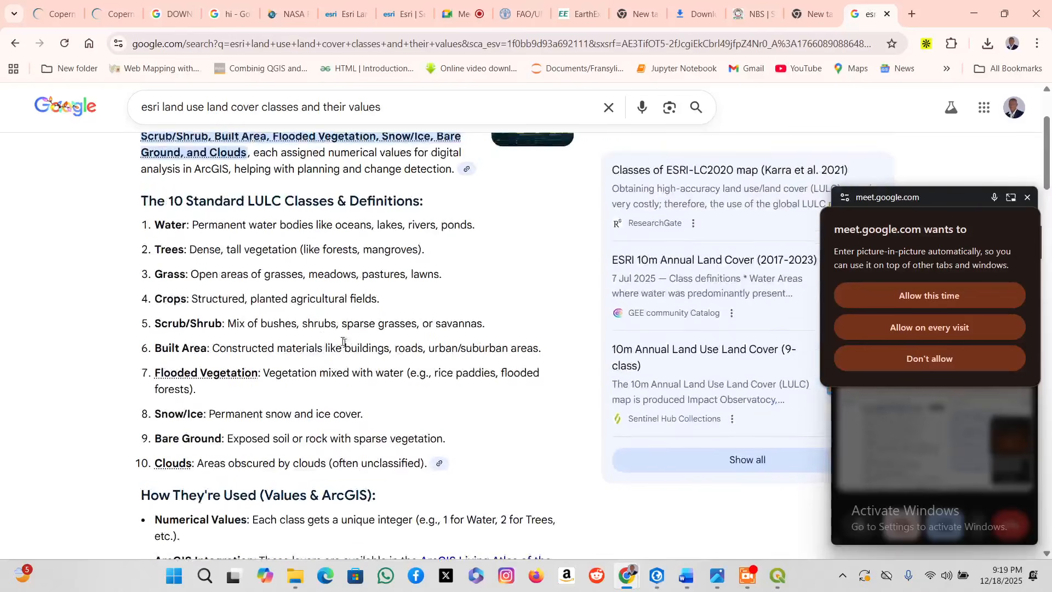
Highlight the listed land cover classes one by one, from Water through Clouds, to read their order.
drag(146, 228, 246, 229)
drag(144, 251, 192, 251)
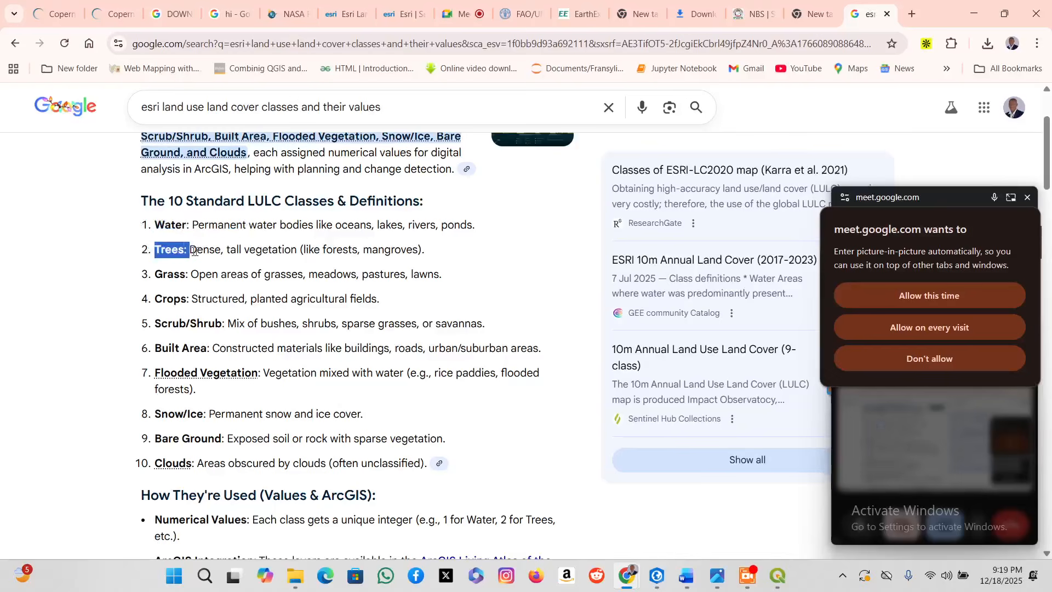
click(138, 277)
drag(138, 278, 226, 275)
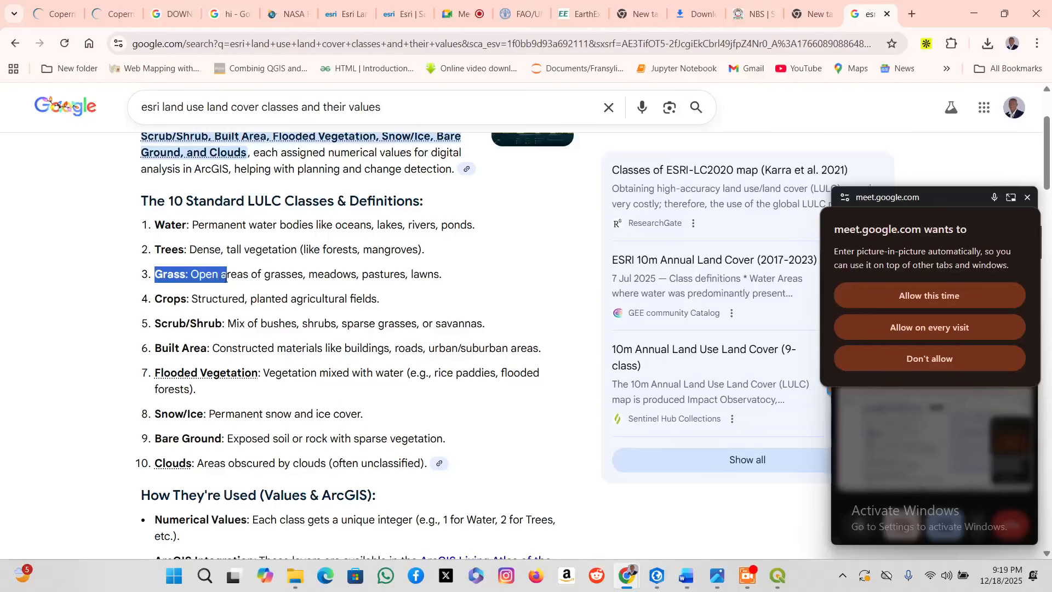
drag(148, 305, 201, 299)
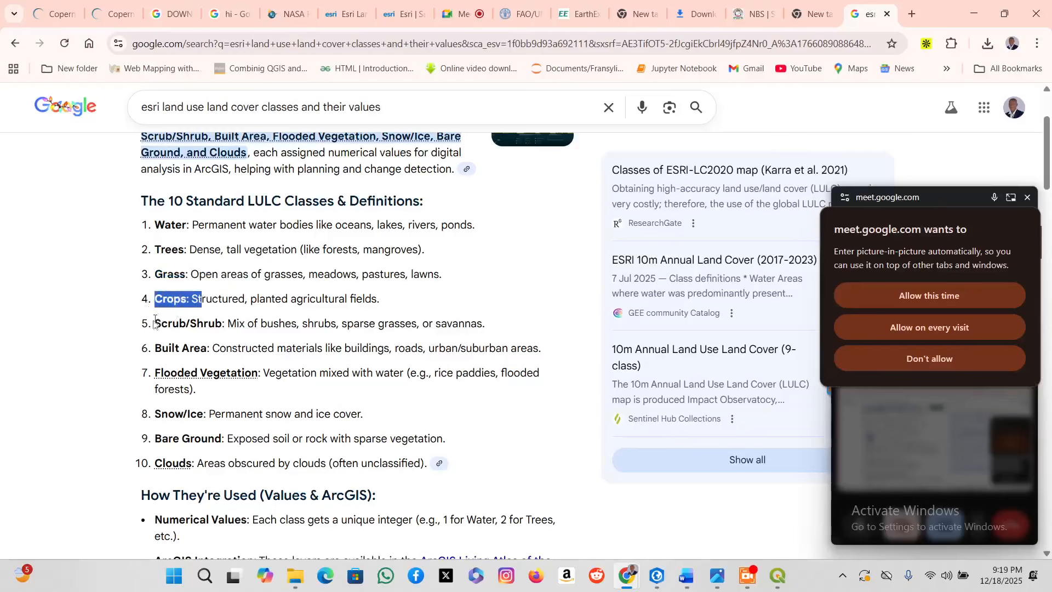
drag(150, 326, 248, 327)
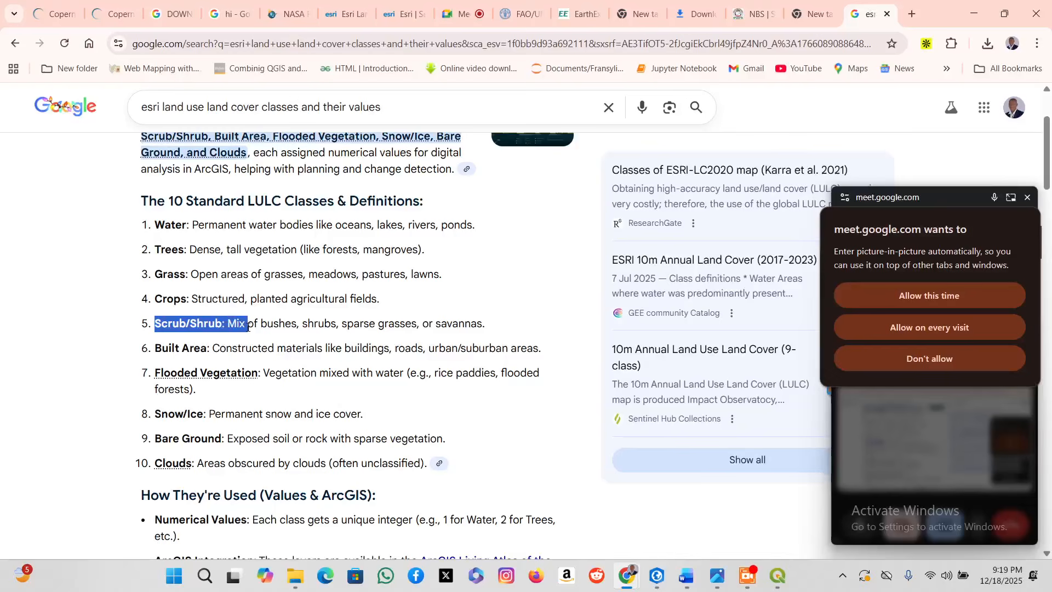
drag(152, 351, 233, 349)
drag(154, 377, 264, 374)
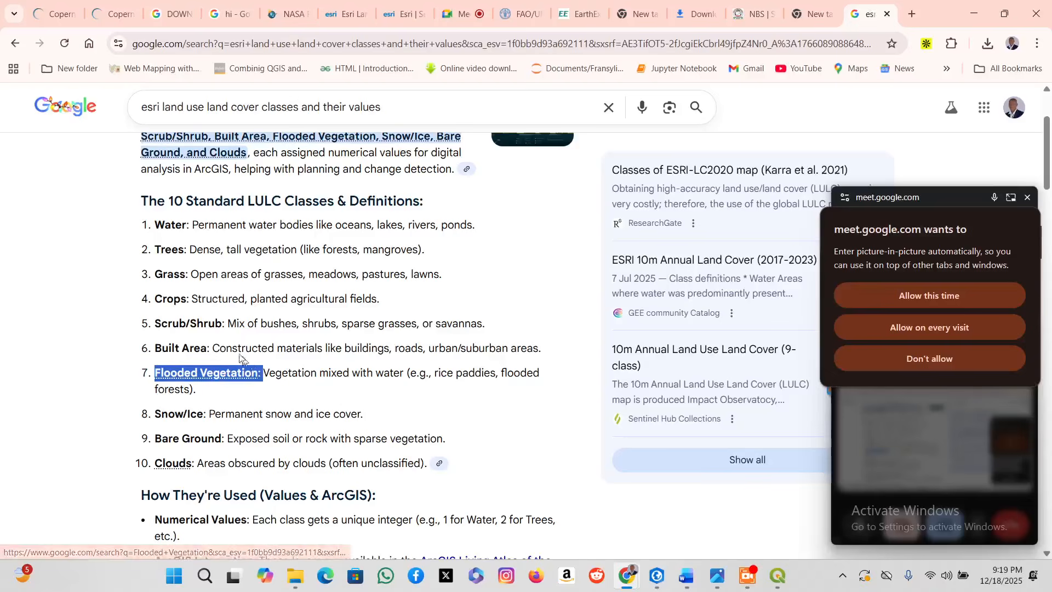
scroll(230, 349, down, 1)
drag(147, 349, 223, 345)
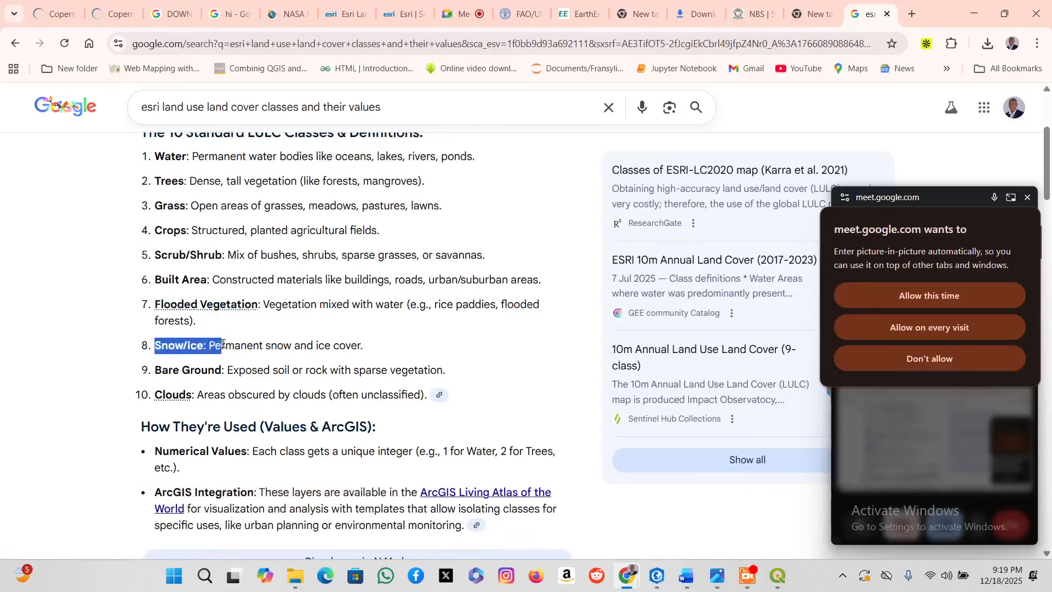
drag(147, 374, 273, 370)
drag(148, 394, 204, 395)
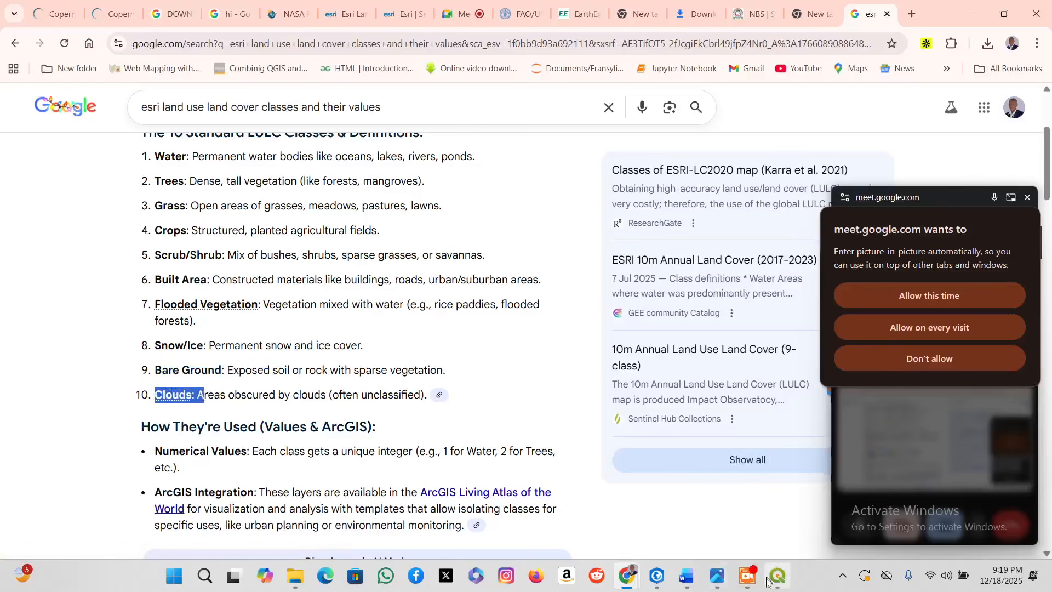
Switch to ArcGIS Pro, allow Google Meet picture-in-picture for this time and move its floating window clear of the Symbology pane.
click(658, 577)
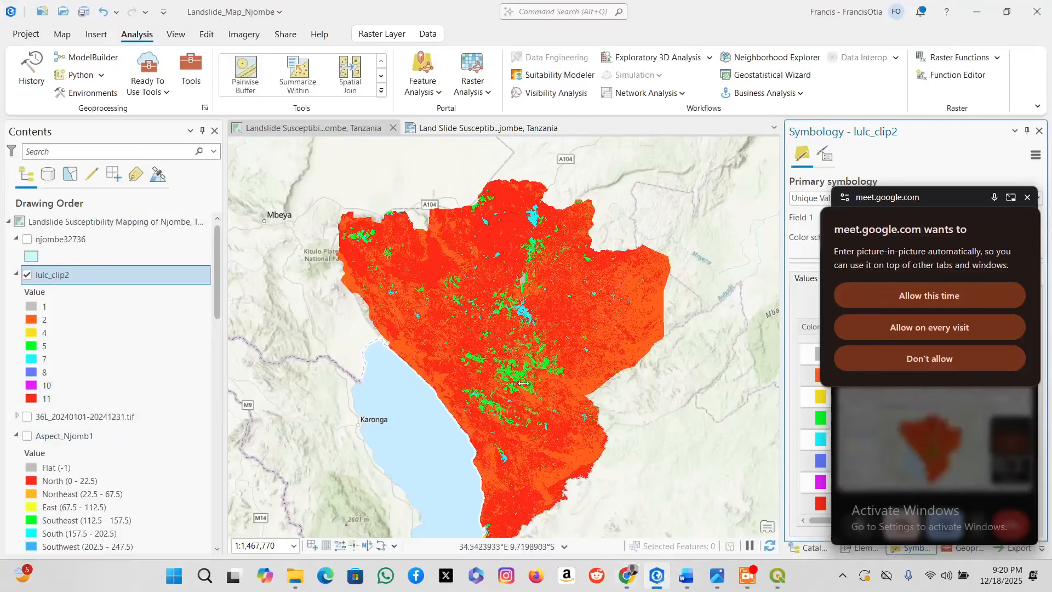
click(662, 579)
click(660, 583)
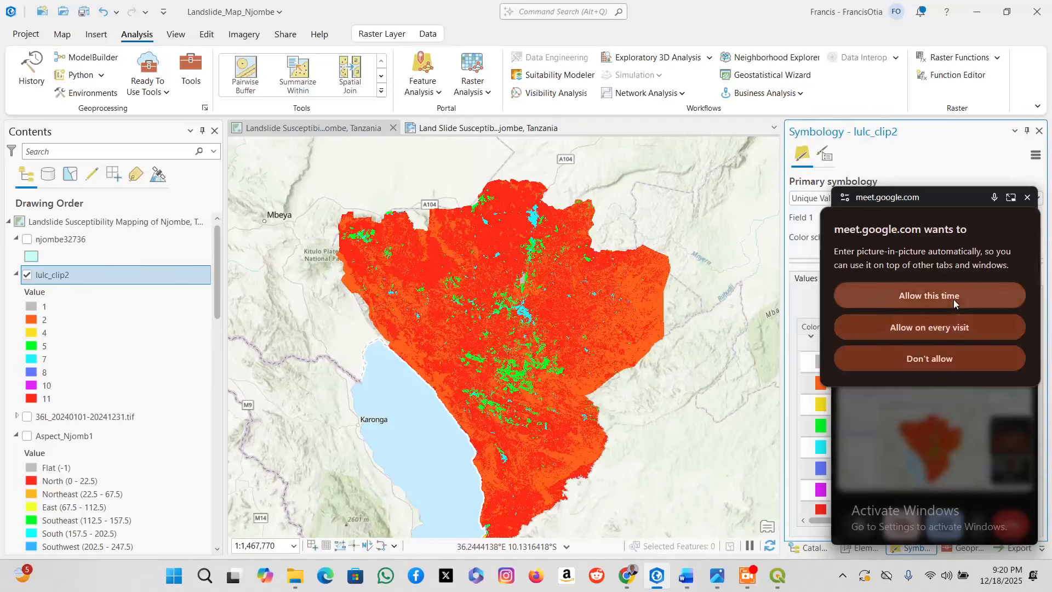
click(954, 300)
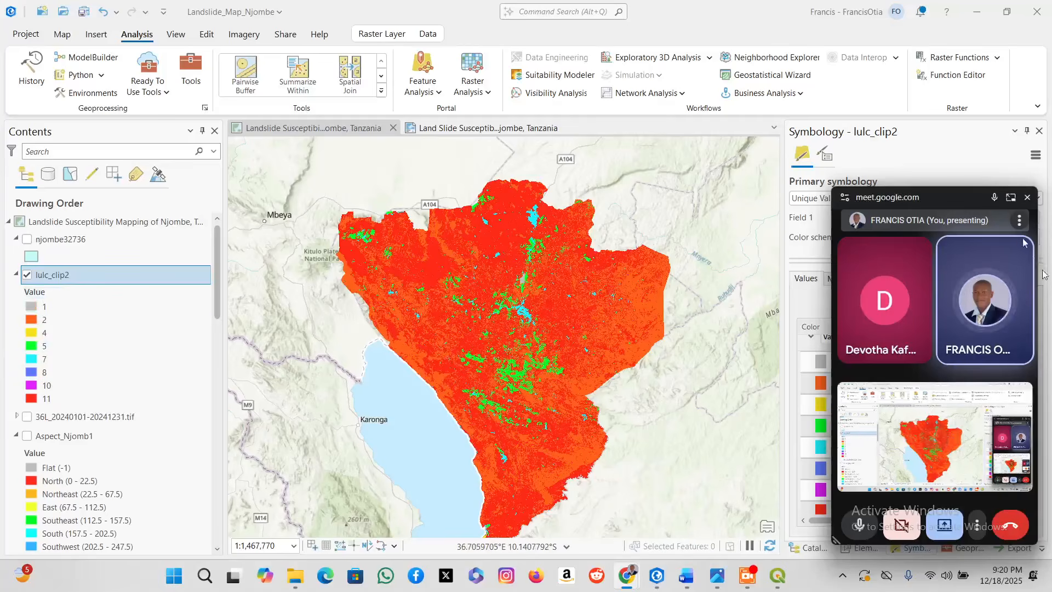
drag(955, 197, 819, 586)
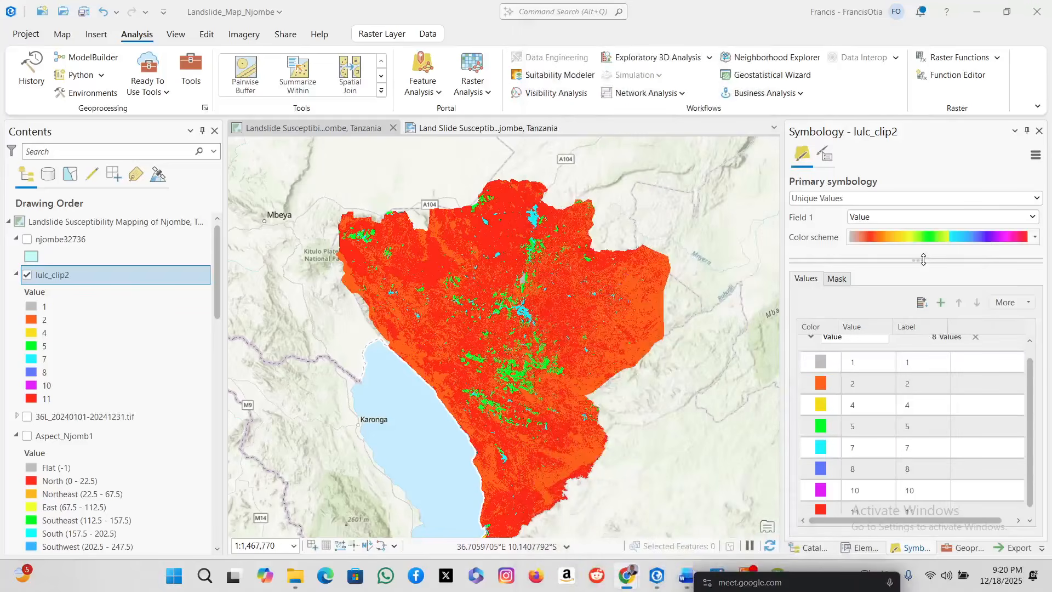
Select the label of value 1 in the lulc_clip2 symbology.
click(919, 365)
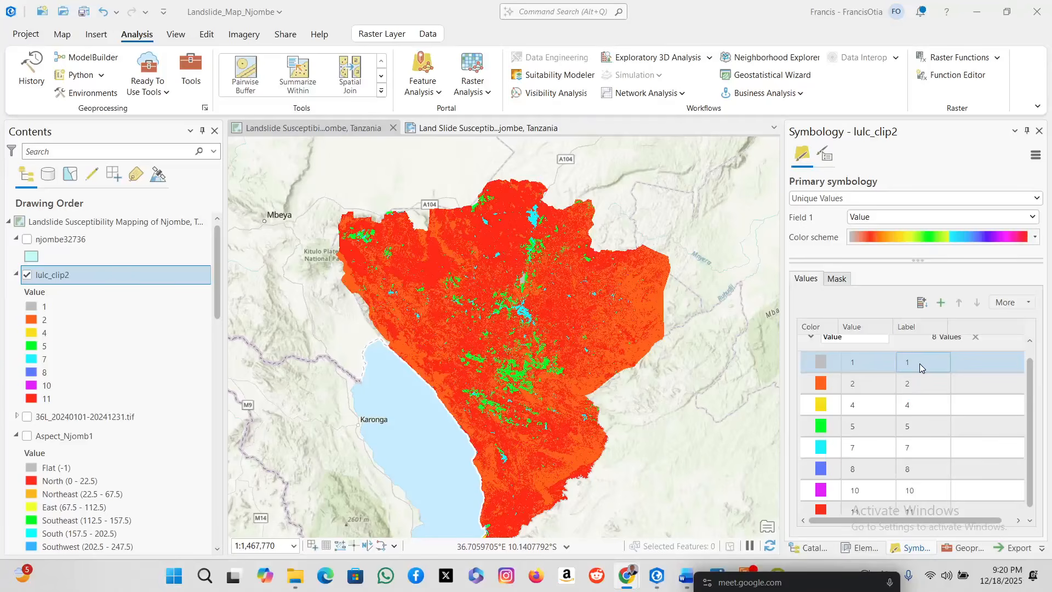
Label the land cover class with value 1 as Water in the lulc_clip2 symbology.
click(918, 364)
click(851, 363)
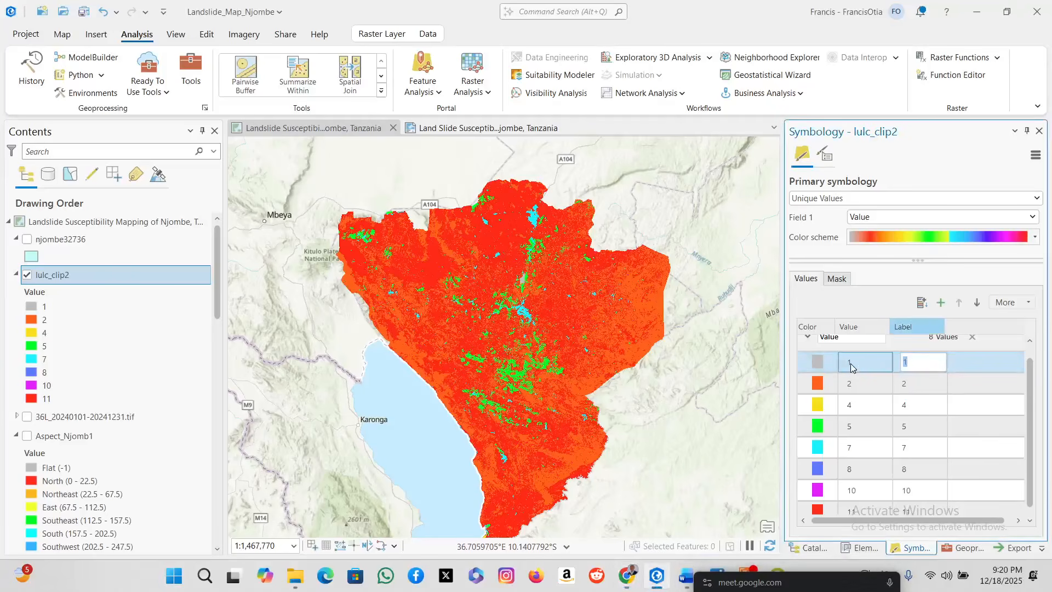
text(Water)
key(Return)
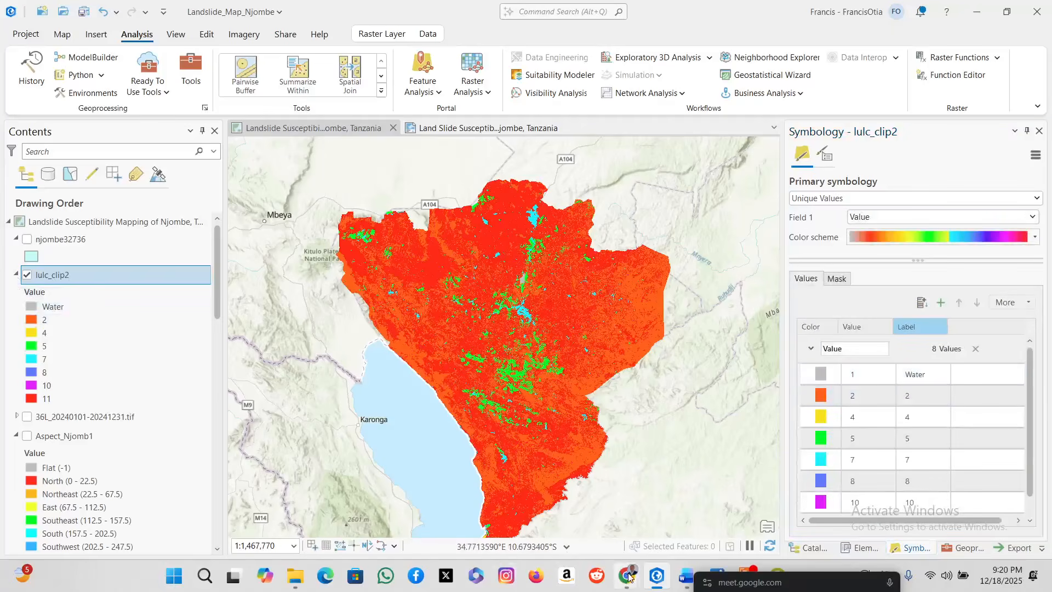
Check the Esri land cover class list in Chrome, and label value 2 of lulc_clip2 as Trees in ArcGIS Pro.
mouse_move(628, 576)
click(515, 521)
scroll(215, 267, up, 2)
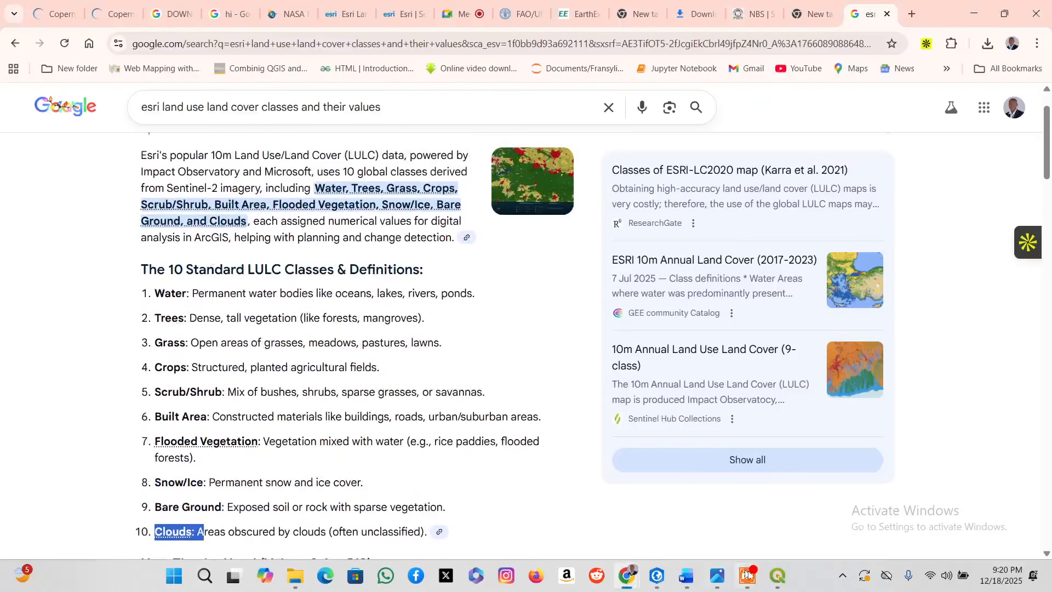
click(656, 576)
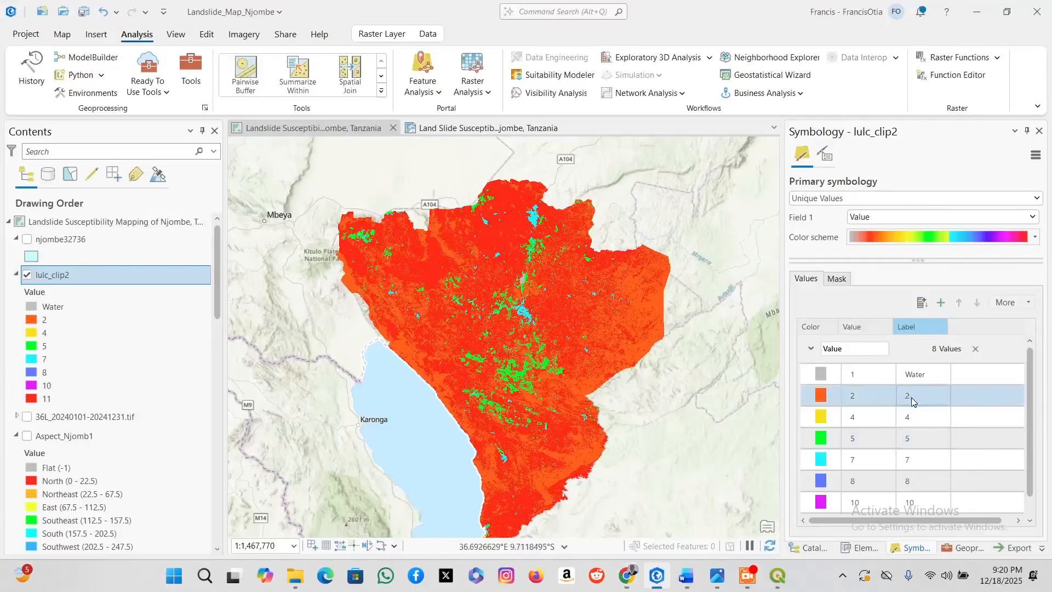
click(911, 396)
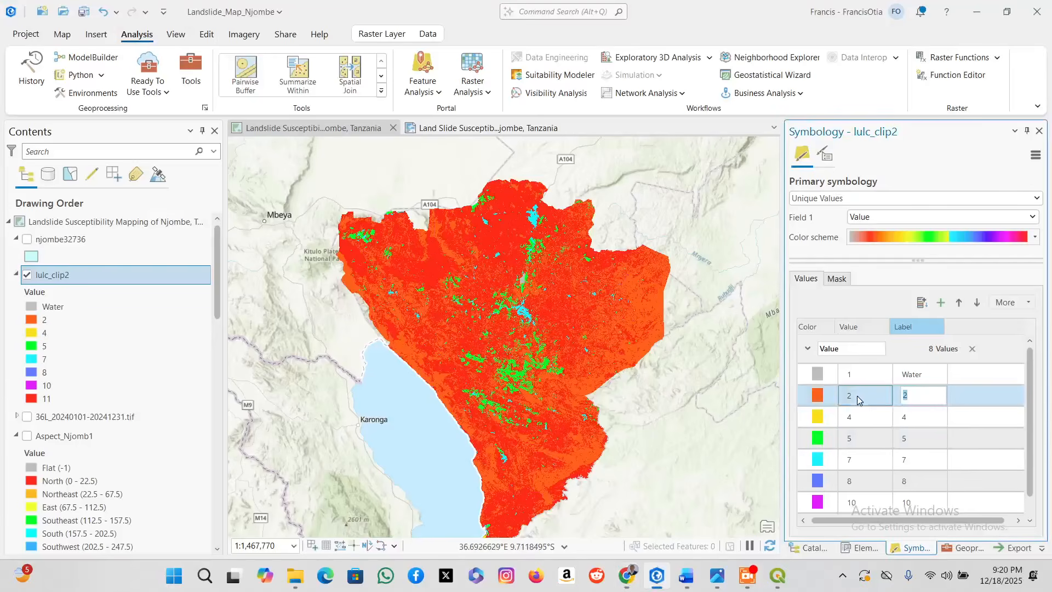
text(Trees)
click(909, 423)
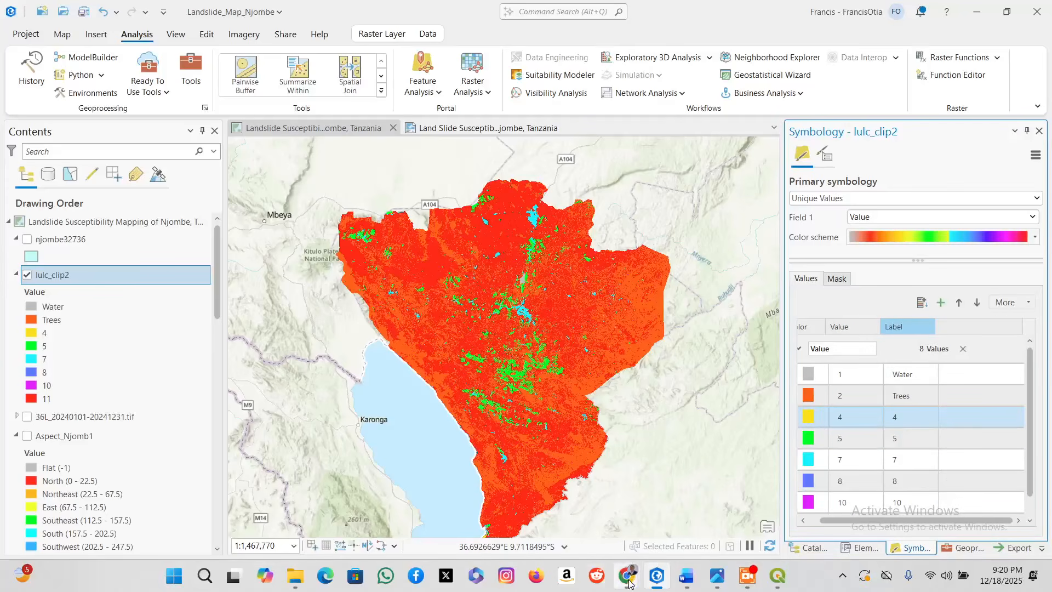
Look up class 4 in the Chrome class list, and label value 4 of lulc_clip2 as Crops in ArcGIS Pro.
mouse_move(629, 582)
click(541, 500)
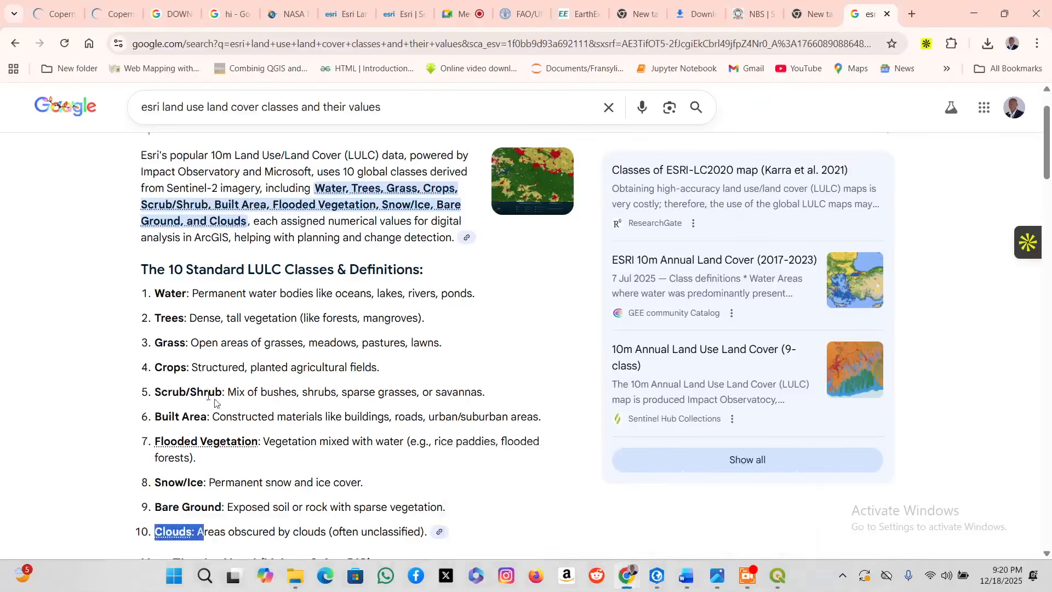
drag(187, 370, 157, 366)
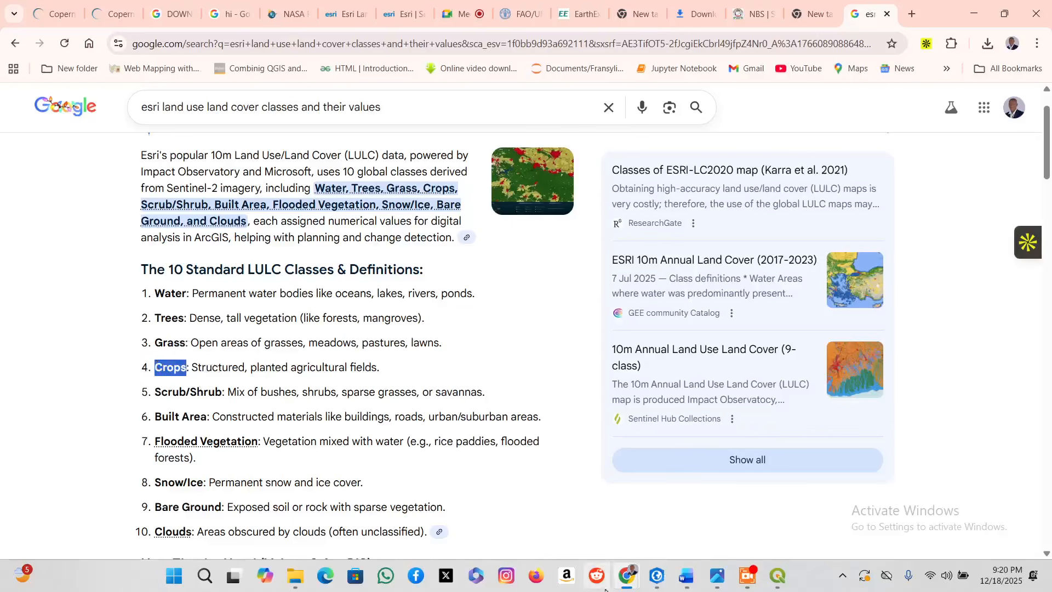
click(653, 576)
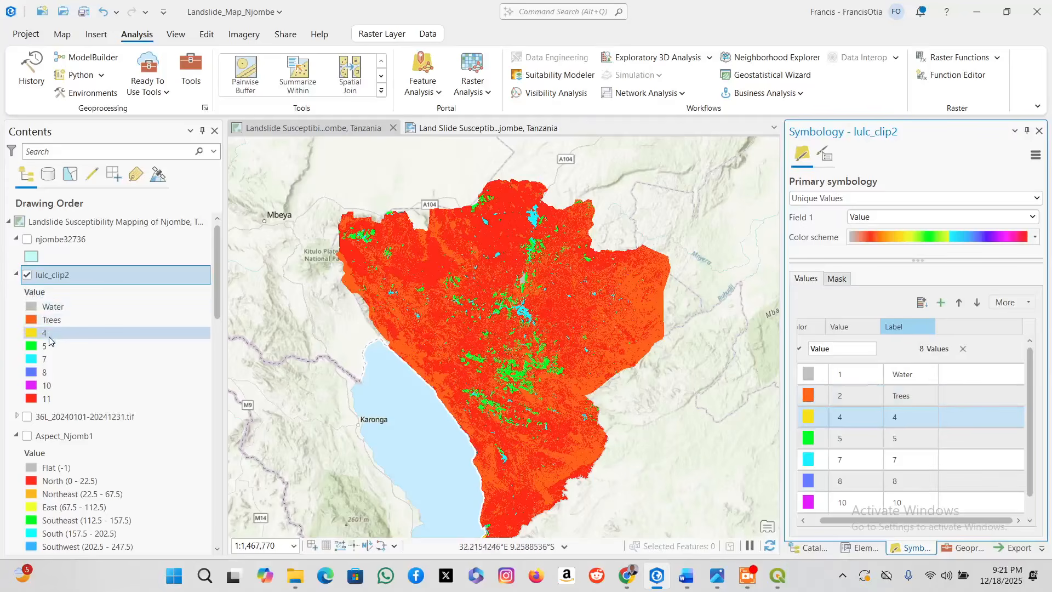
click(913, 411)
click(908, 419)
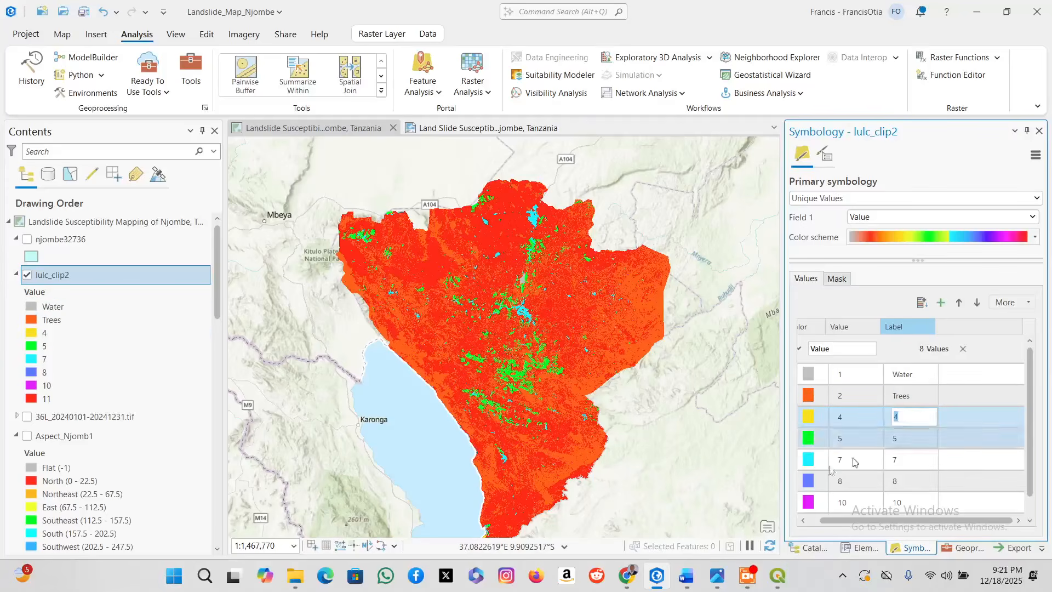
mouse_move(621, 578)
click(565, 534)
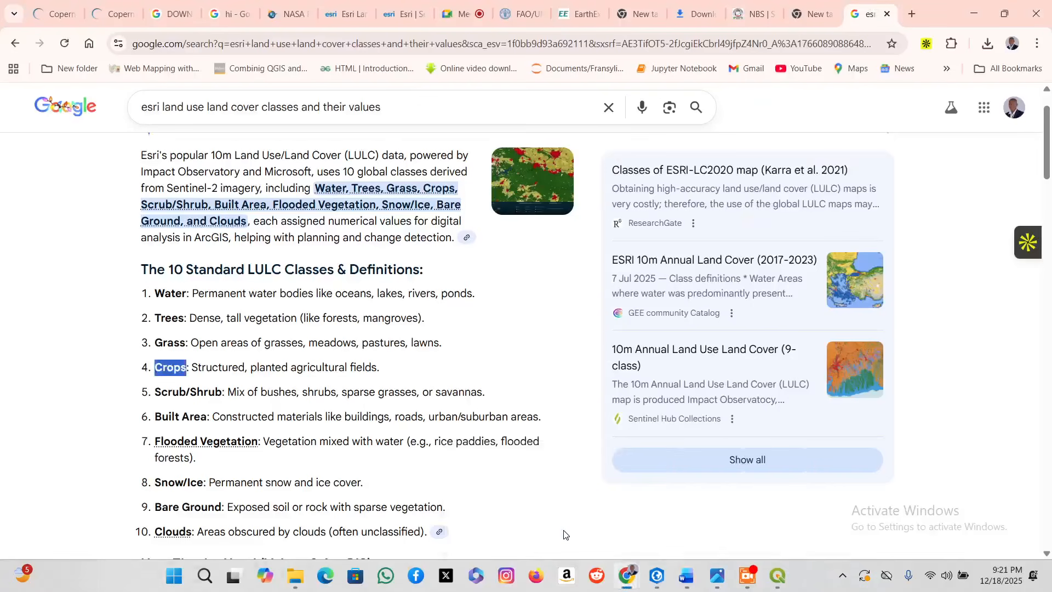
click(657, 576)
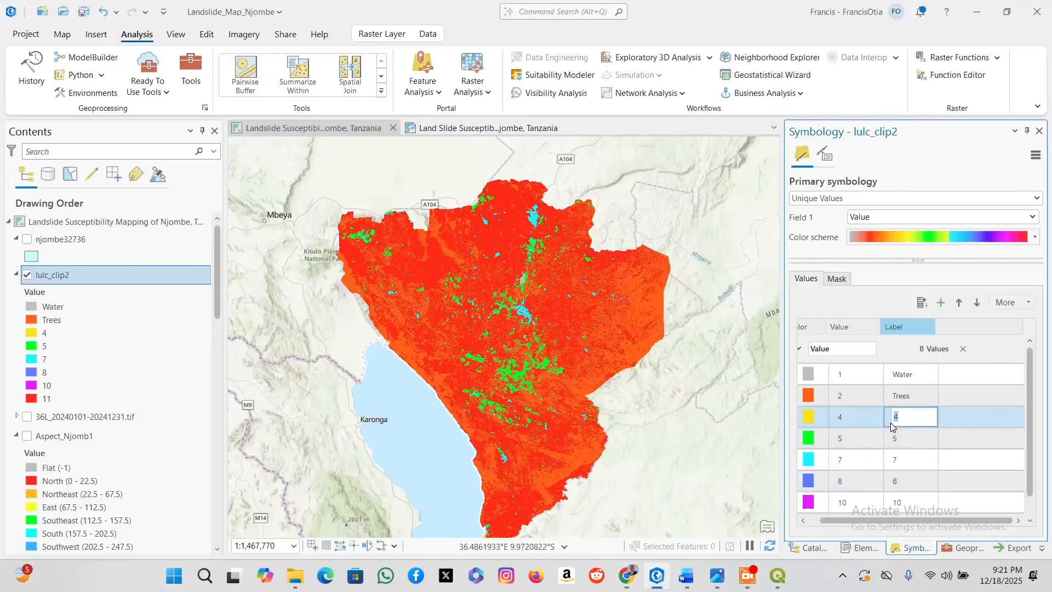
text(Crop)
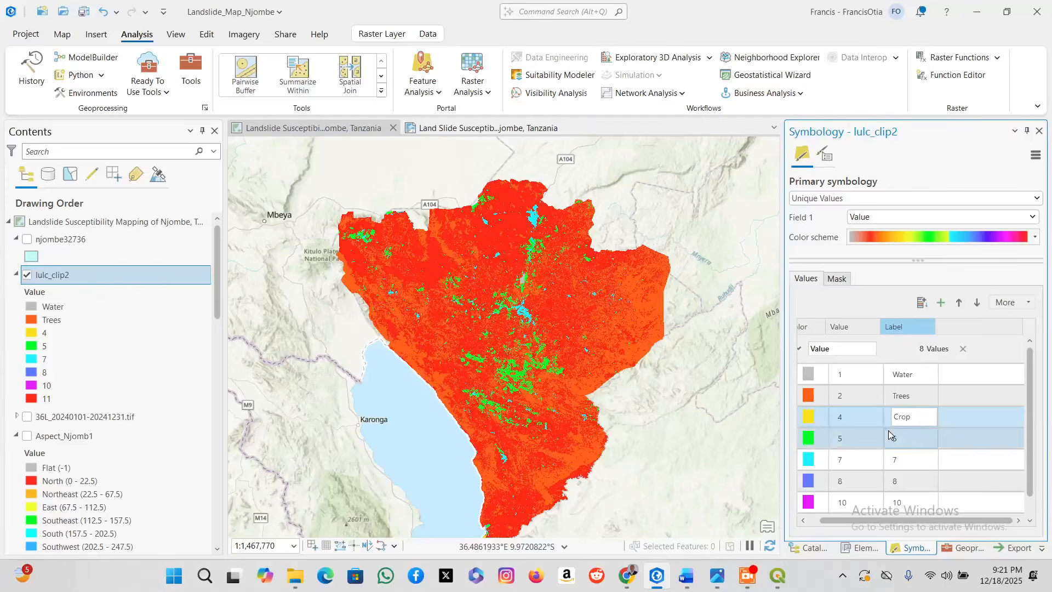
text(s)
click(916, 439)
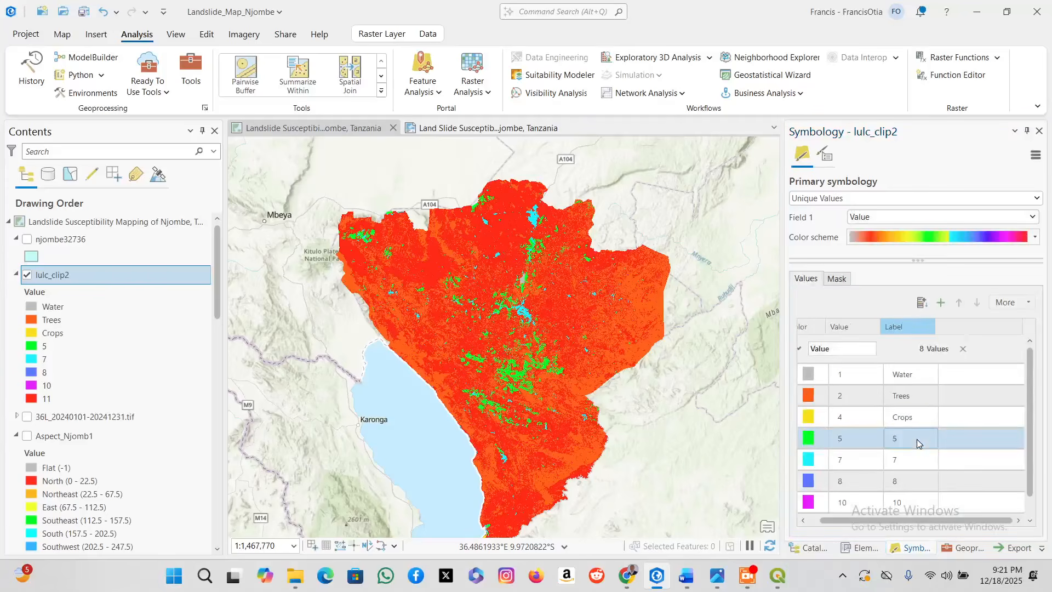
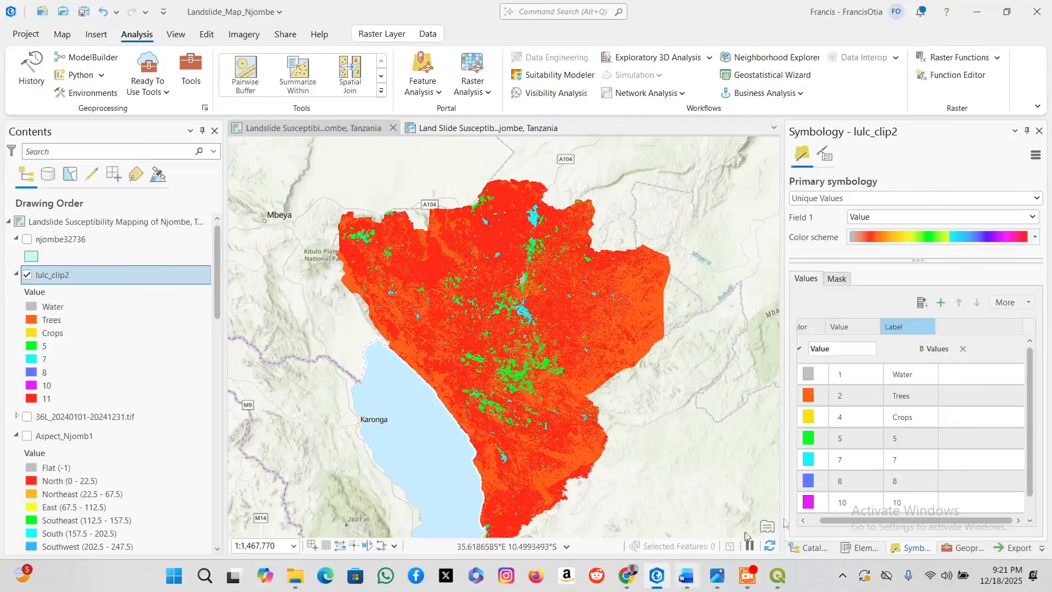
Copy the class name Scrub/Shrub from the Chrome class list and paste it as the label of value 5 in ArcGIS Pro.
double_click(915, 441)
drag(915, 438, 870, 436)
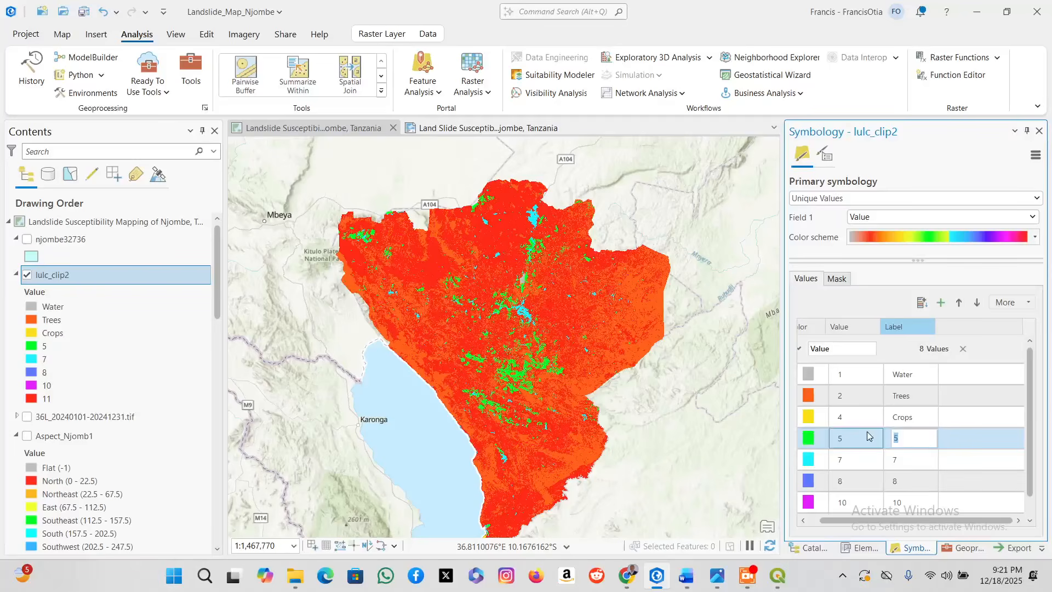
mouse_move(630, 580)
click(520, 510)
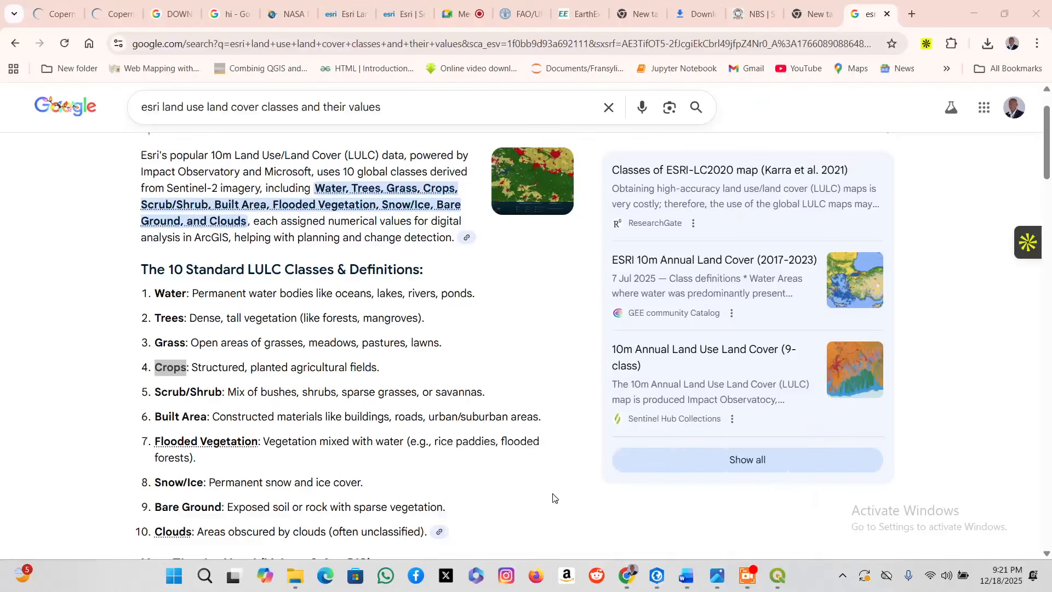
click(206, 394)
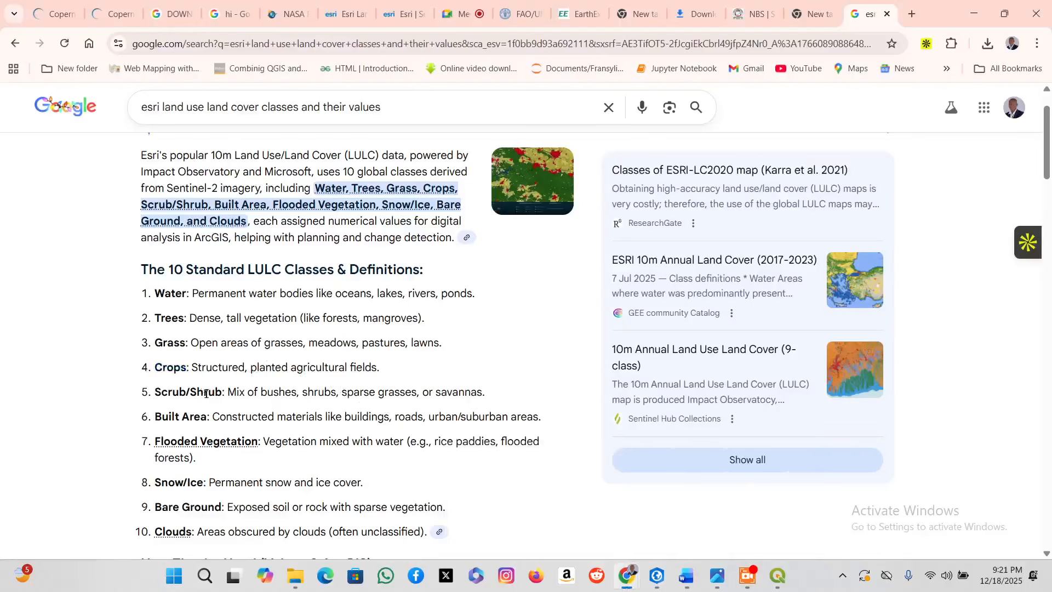
drag(223, 394, 157, 393)
key(ctrl+c)
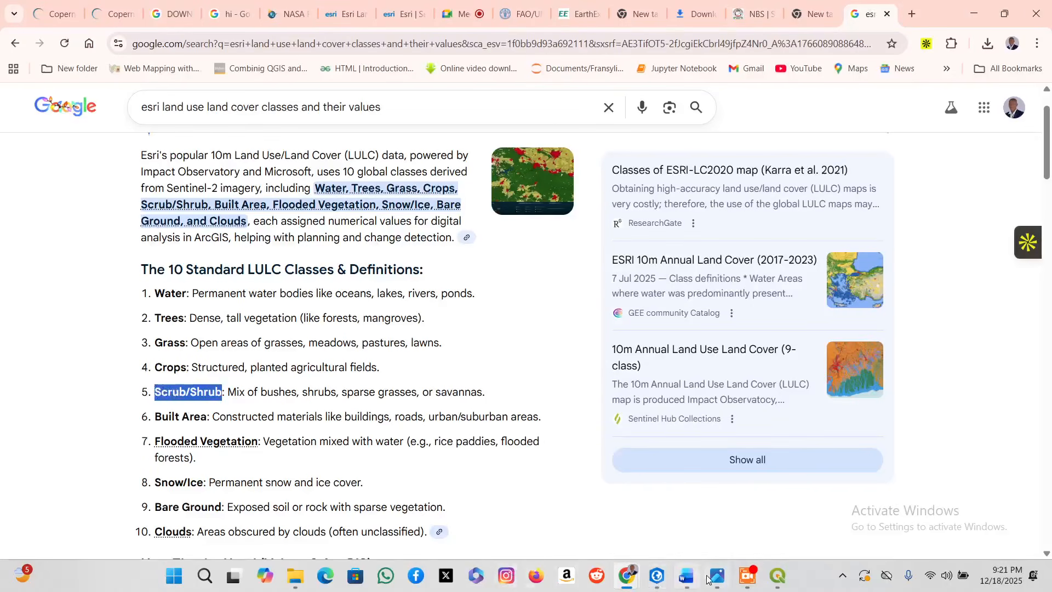
click(657, 576)
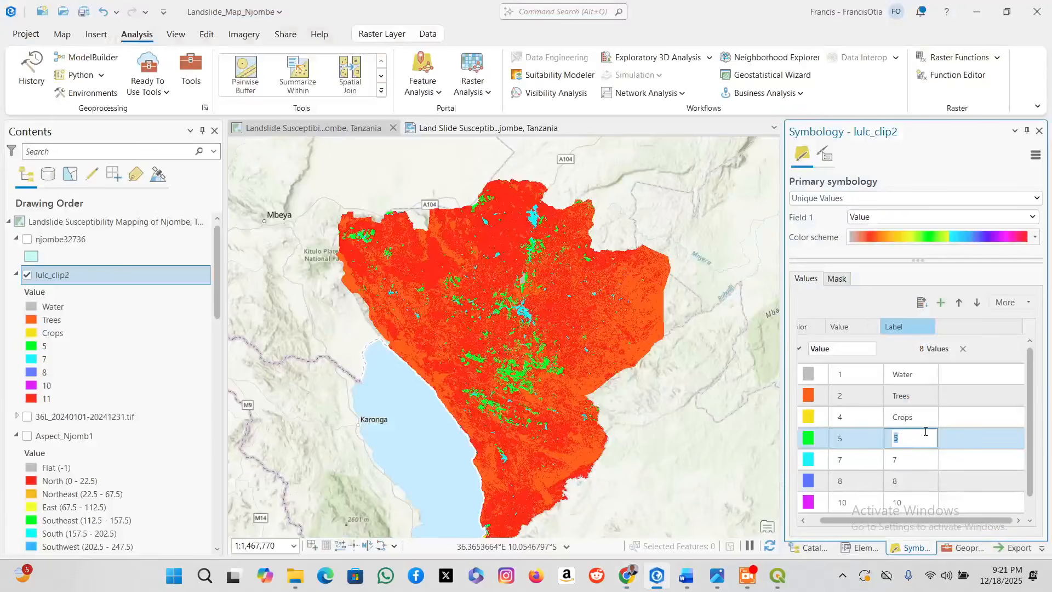
key(ctrl+v)
click(909, 459)
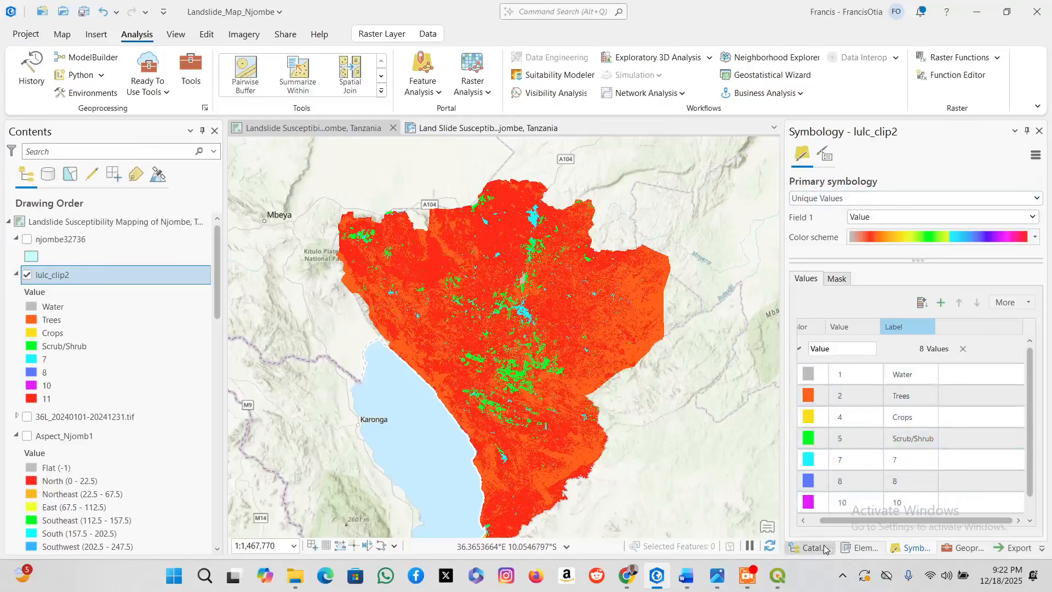
Find the Reclassify geoprocessing tool and open its Spatial Analyst version.
click(964, 547)
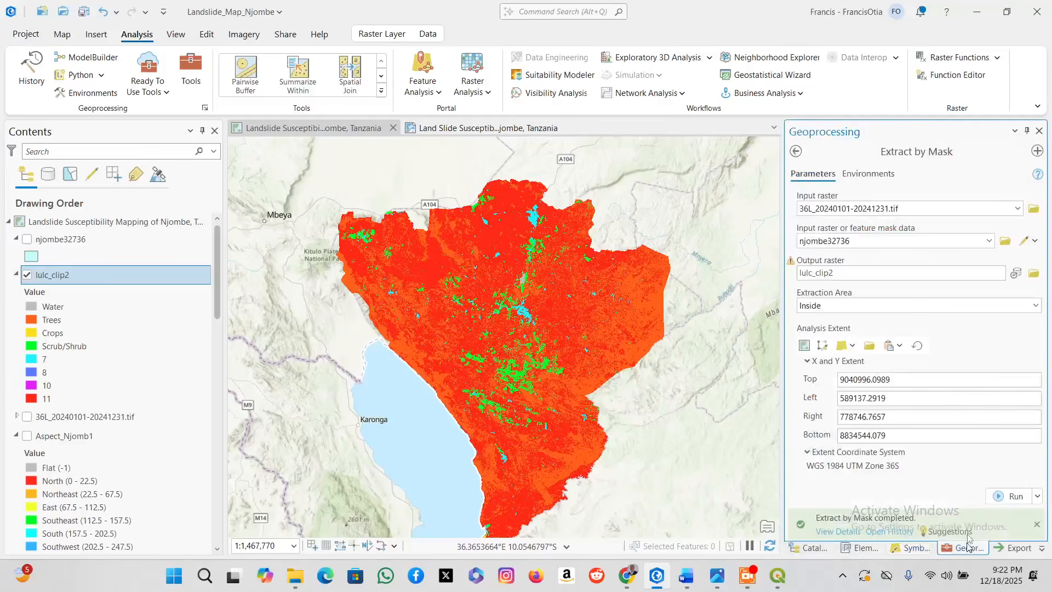
click(796, 151)
drag(891, 148, 721, 152)
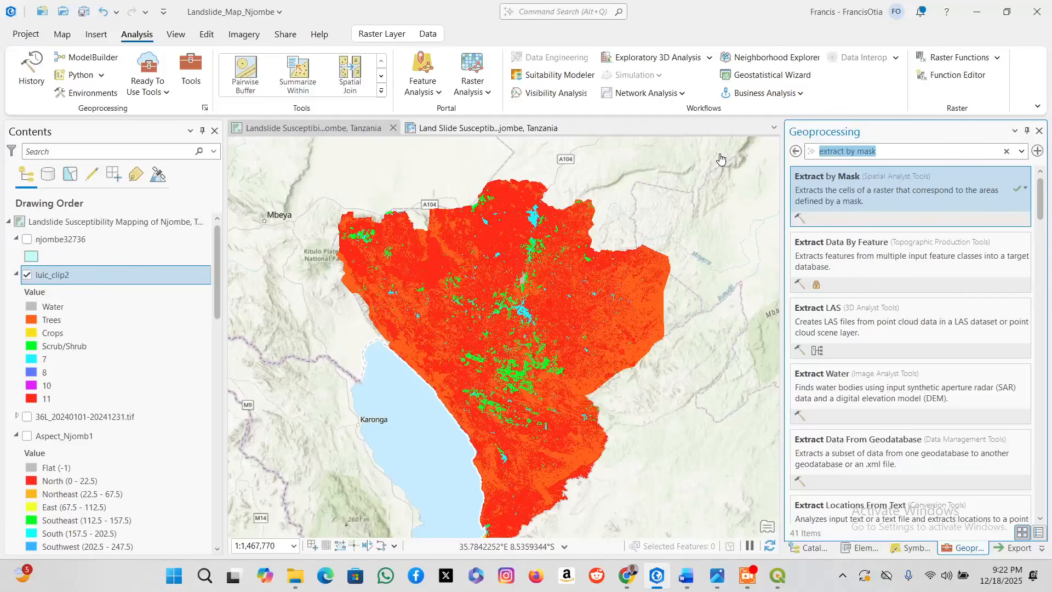
text(Re)
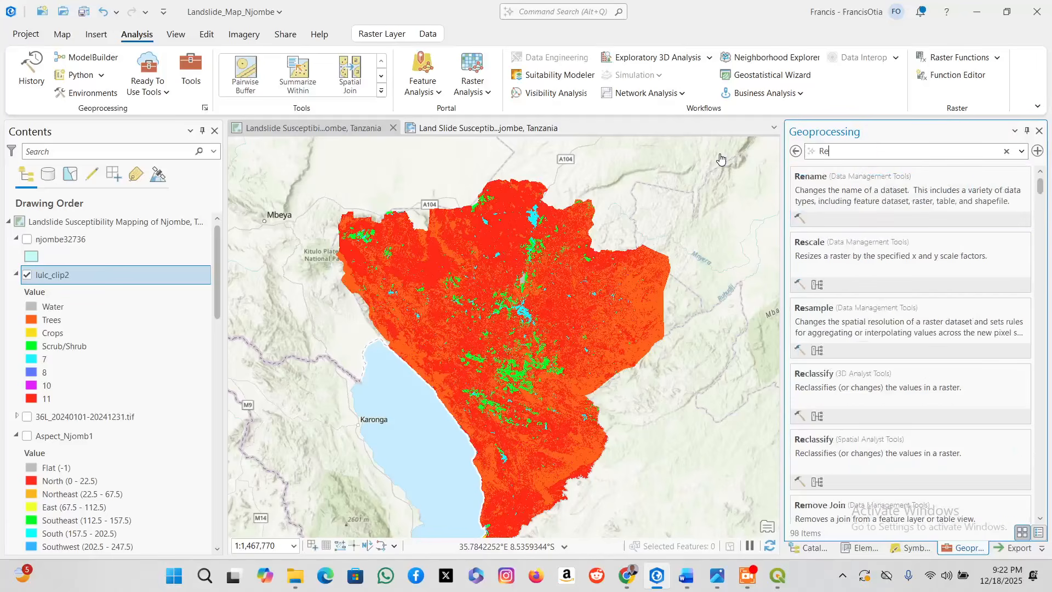
text(classi)
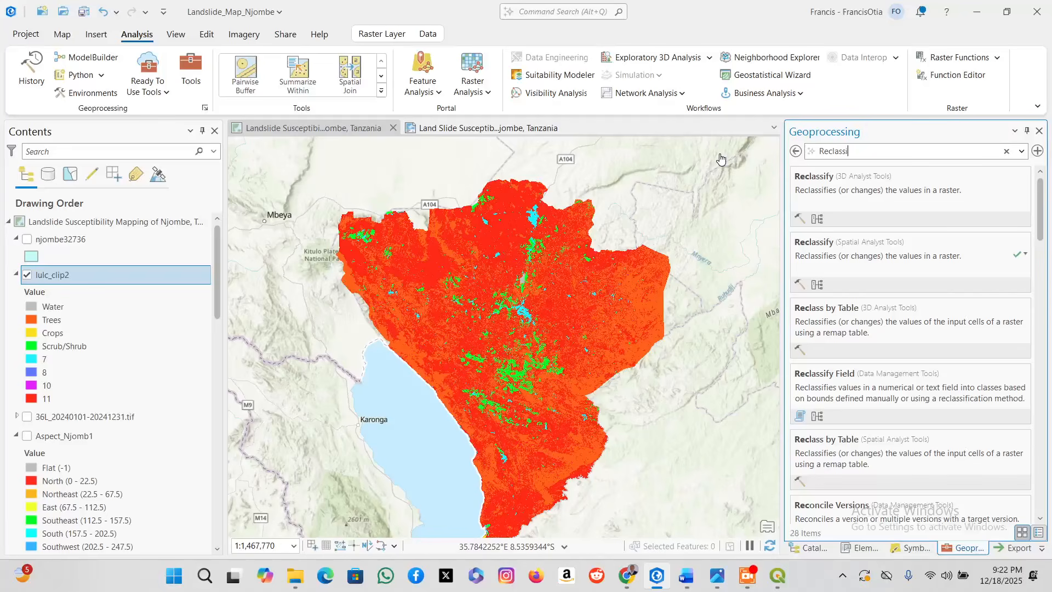
text(fy)
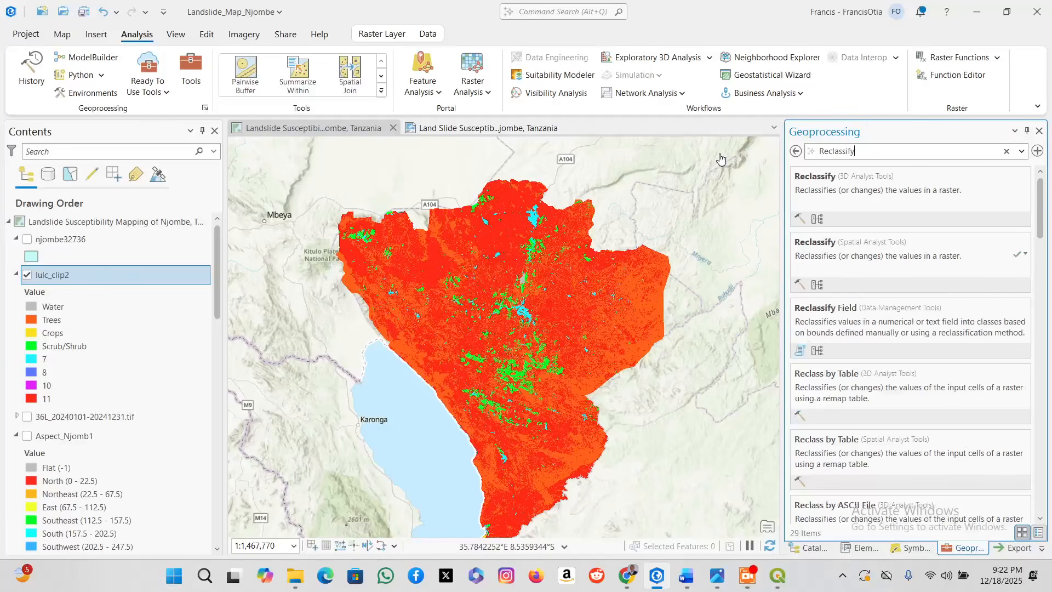
click(874, 261)
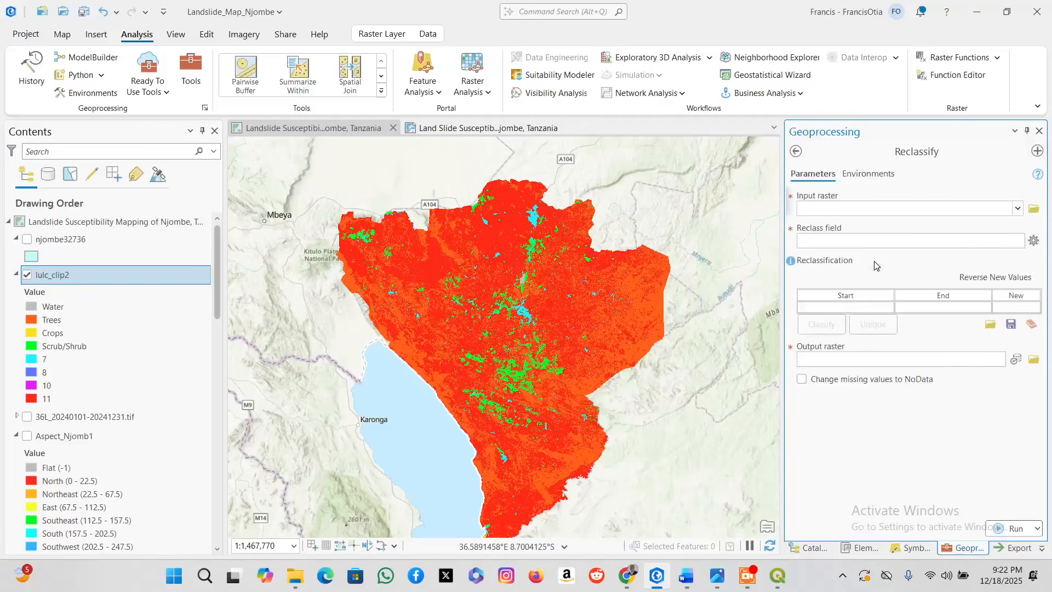
Switch to the Word document and examine the DEM elevation ranges, scores and susceptibility classes in the weighted overlay table.
click(685, 576)
scroll(623, 413, up, 4)
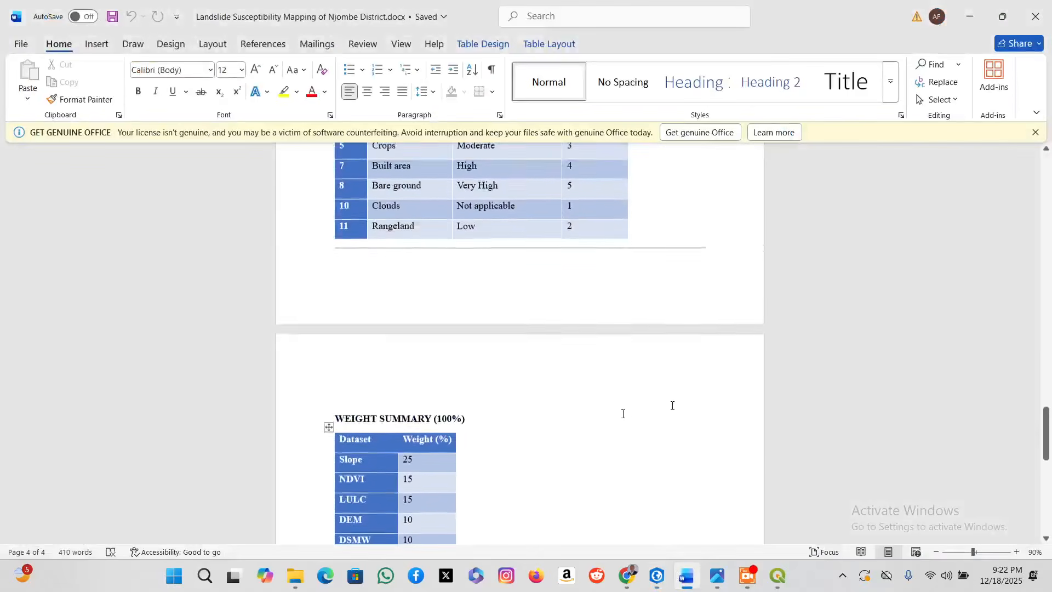
drag(1046, 433, 1049, 183)
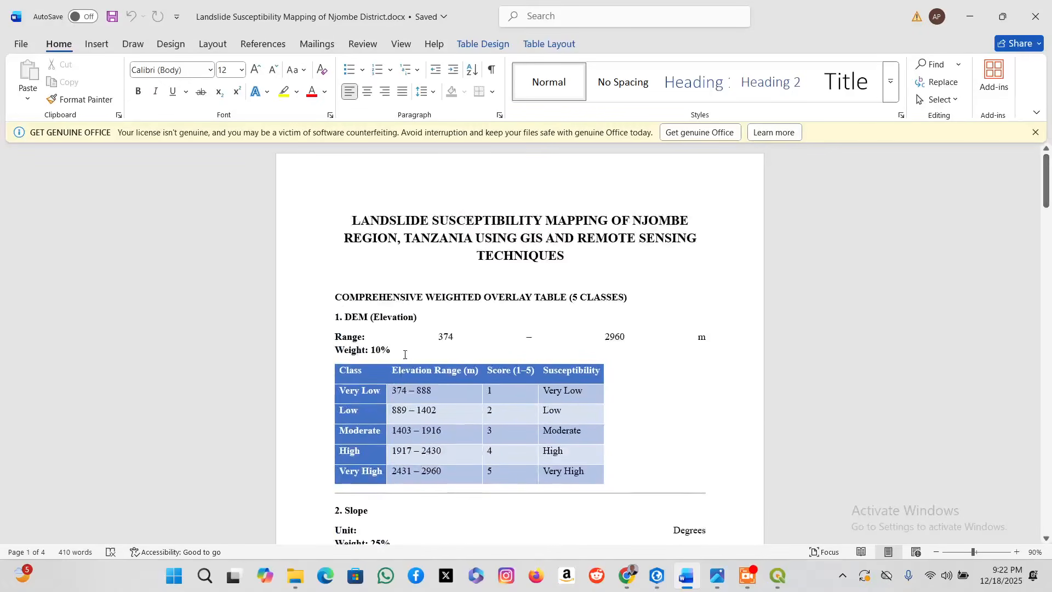
click(398, 319)
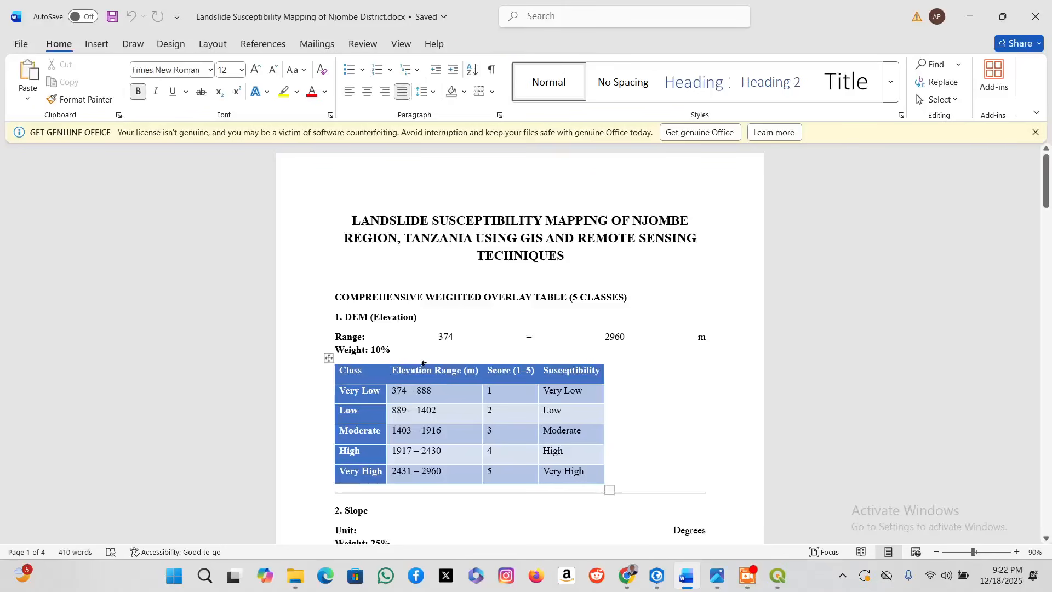
click(443, 402)
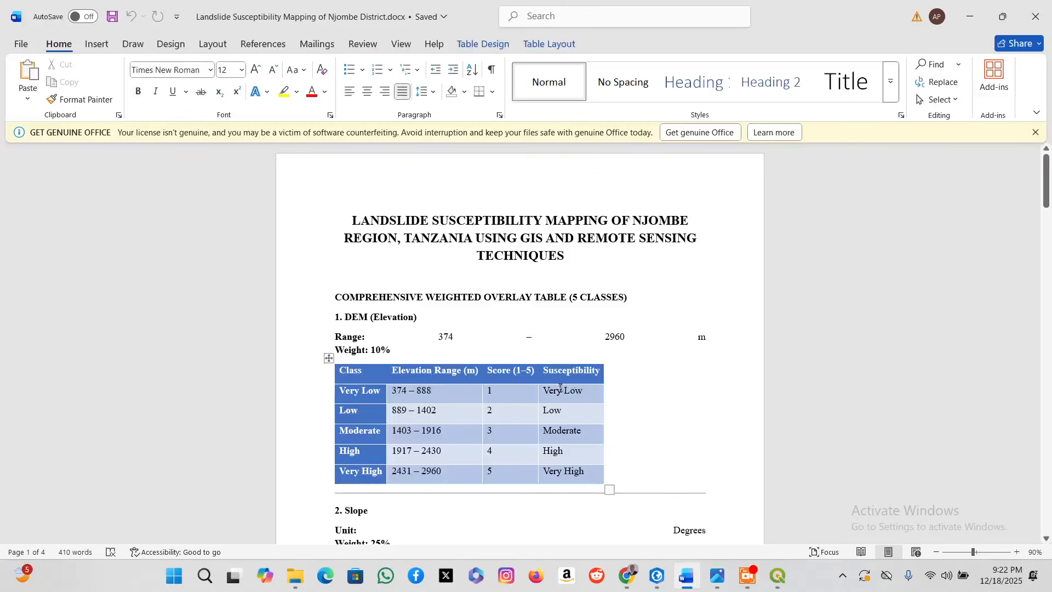
drag(557, 392, 568, 471)
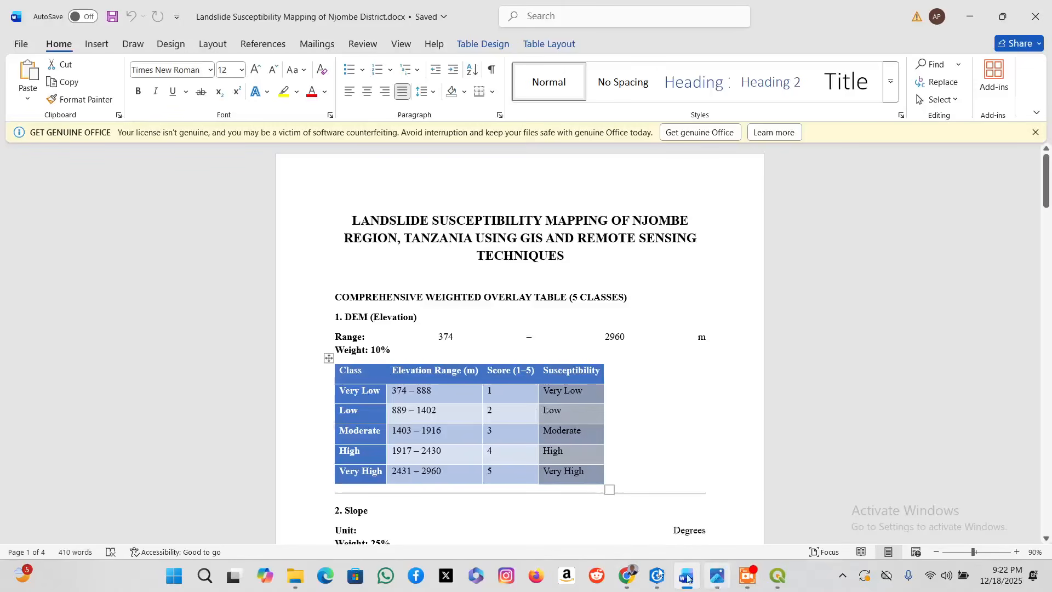
Return to ArcGIS Pro and set Njombe_DEM as the input raster for Reclassify.
click(657, 575)
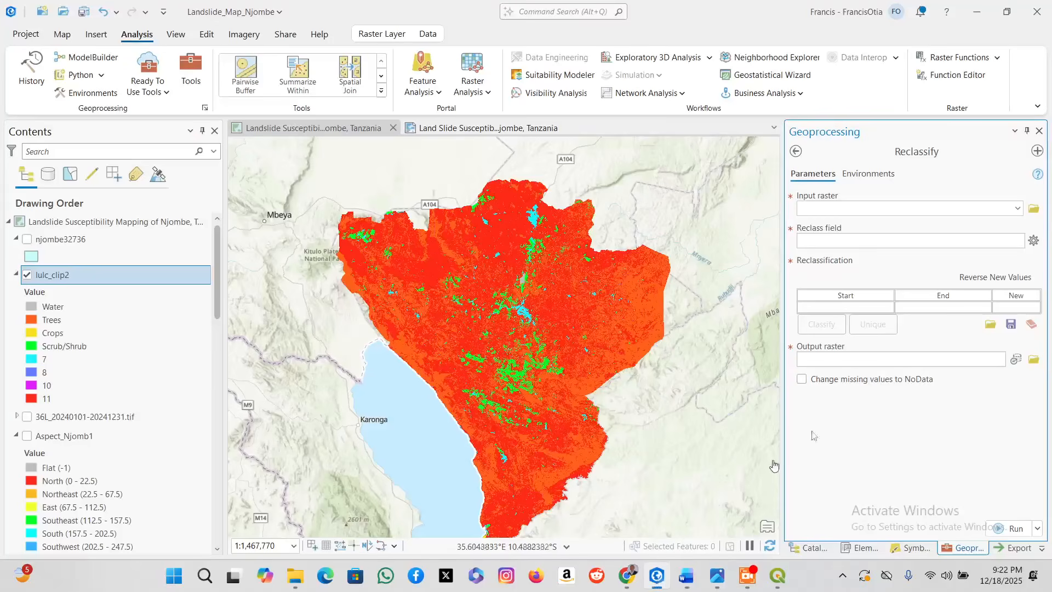
click(1017, 209)
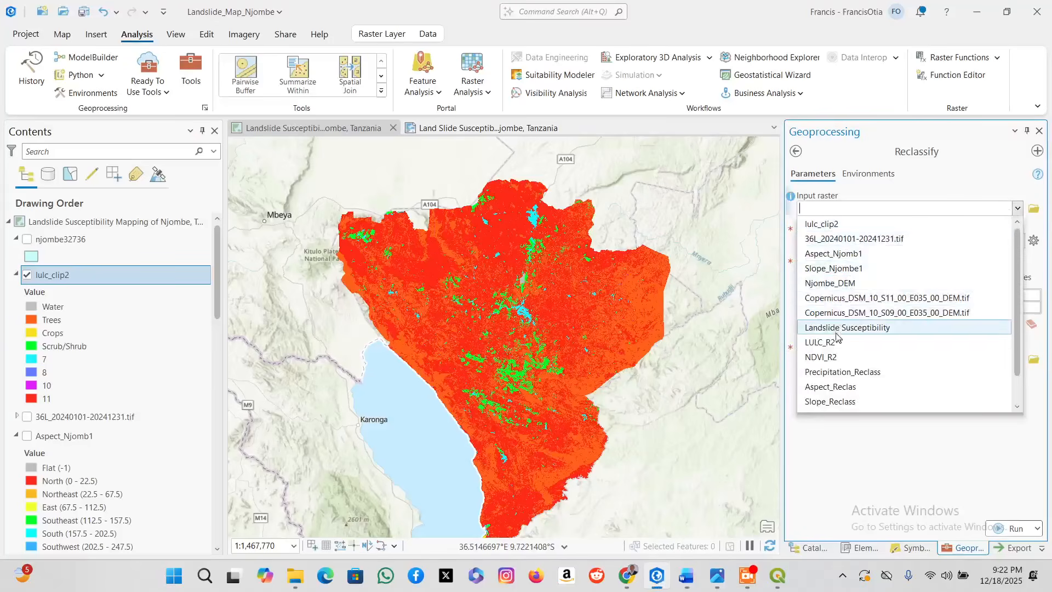
click(852, 288)
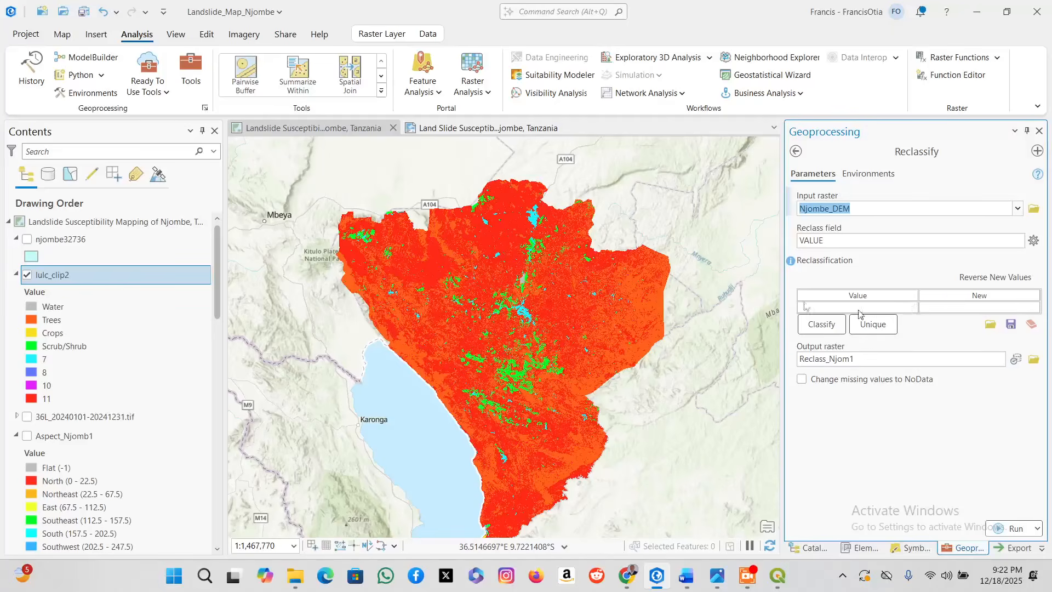
Classify the Njombe_DEM values into 5 classes using the Natural Breaks (Jenks) method.
click(812, 327)
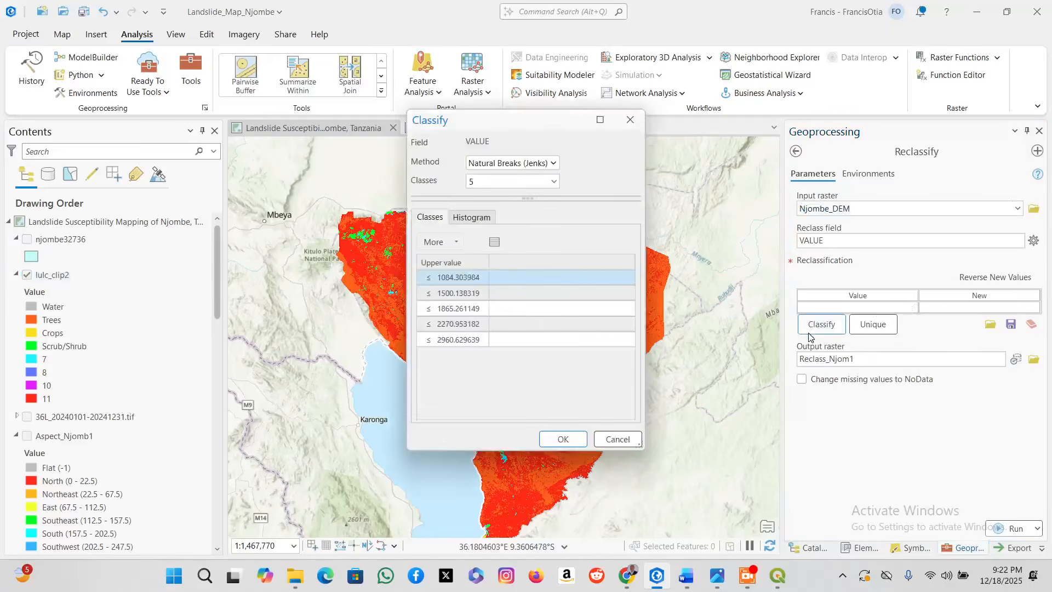
click(554, 182)
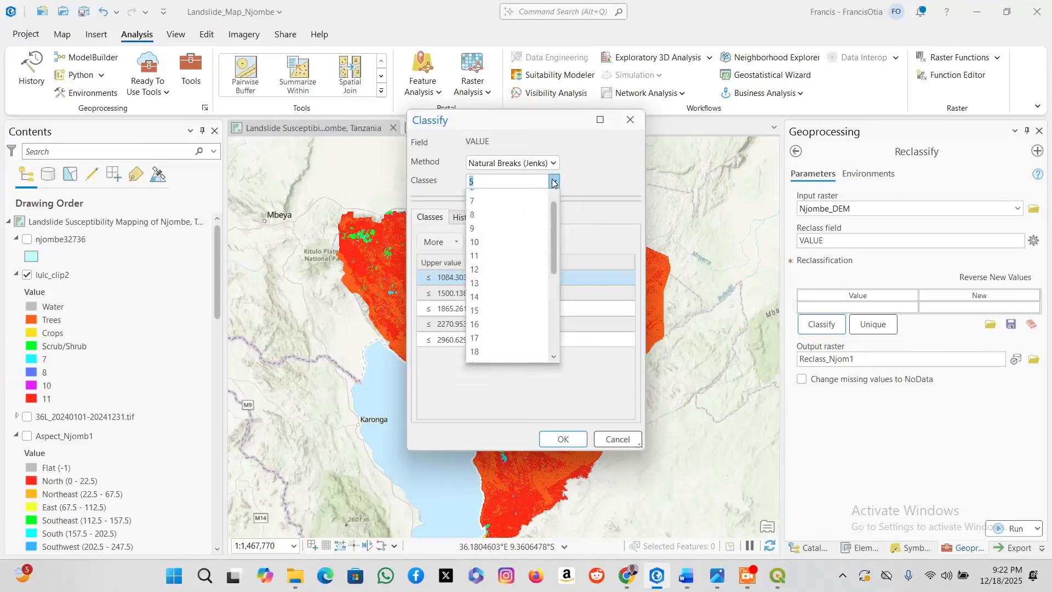
click(524, 196)
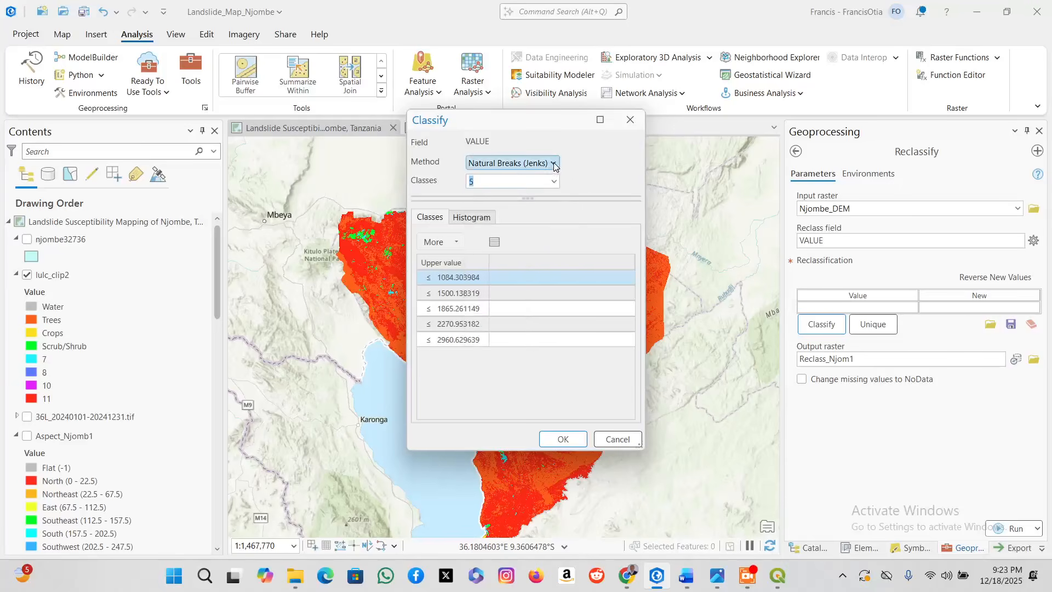
click(554, 164)
click(555, 184)
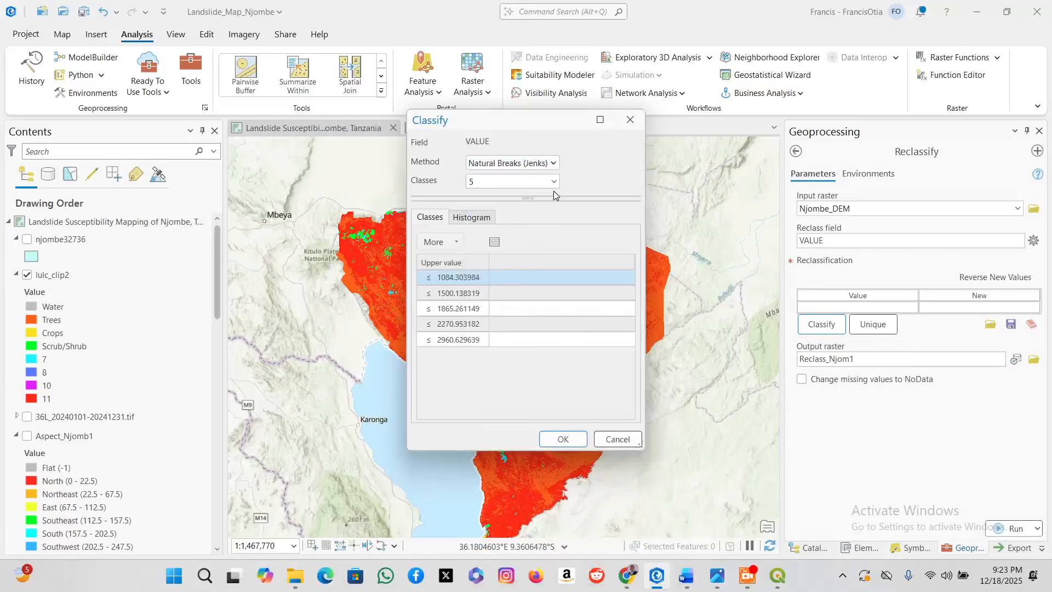
click(557, 444)
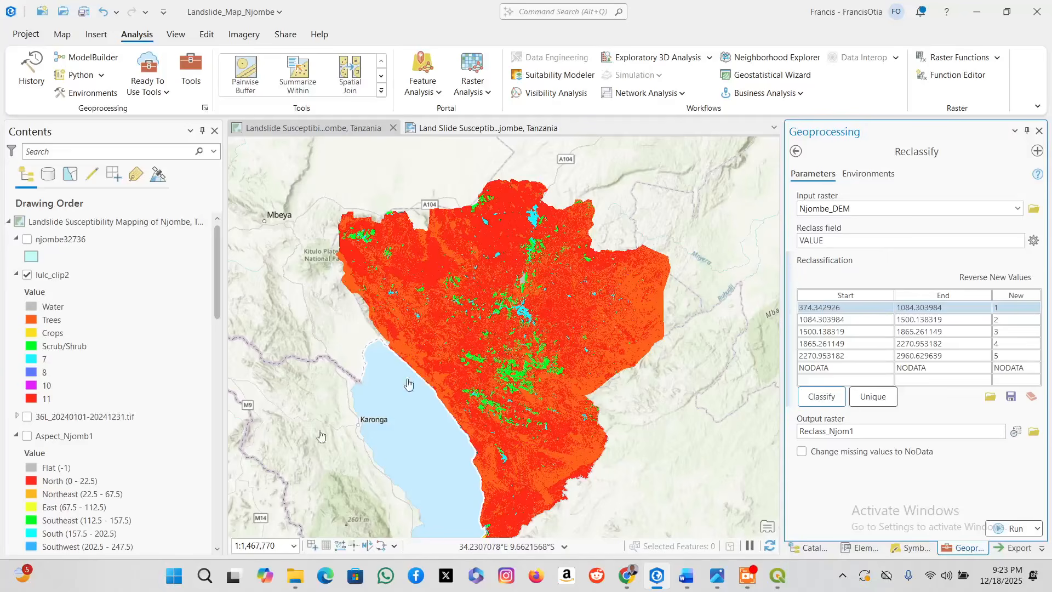
Show the Njombe_DEM layer on the map and hide the lulc_clip2 layer.
scroll(68, 411, down, 3)
scroll(73, 384, up, 4)
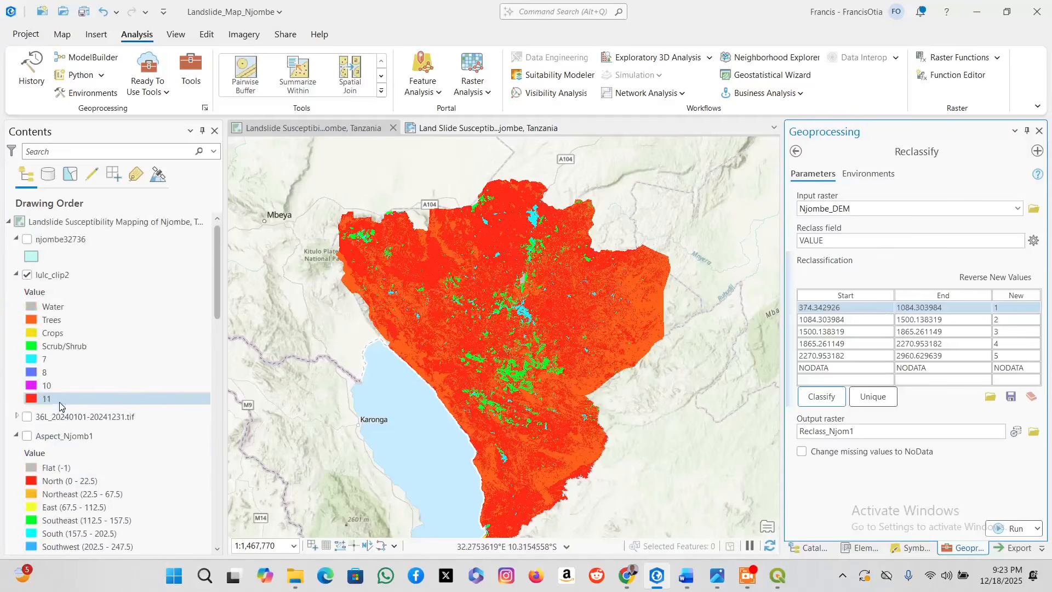
scroll(73, 366, down, 1)
scroll(75, 366, down, 8)
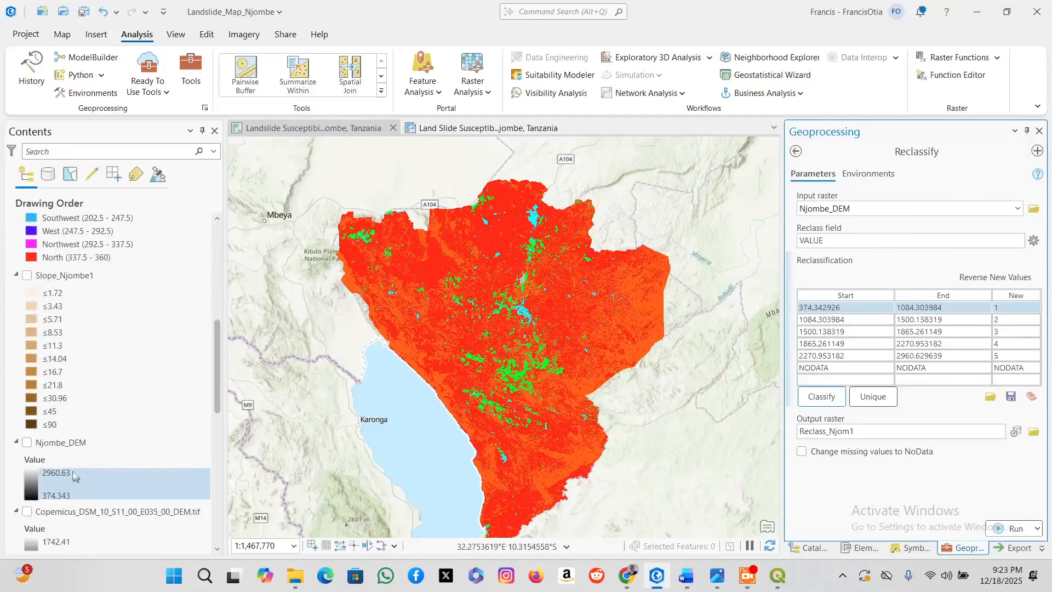
click(27, 443)
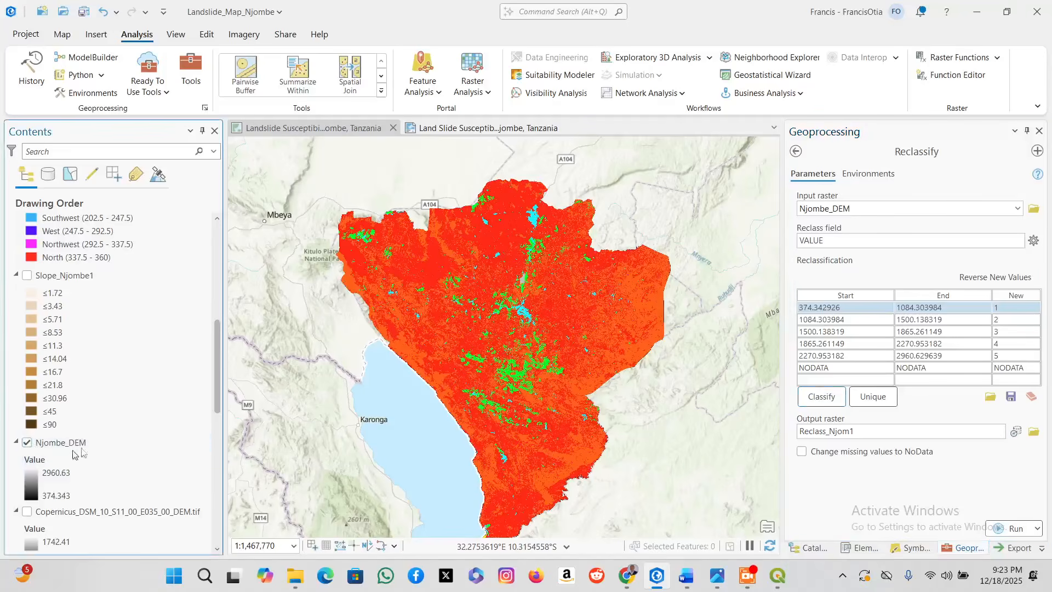
click(70, 496)
scroll(66, 454, up, 9)
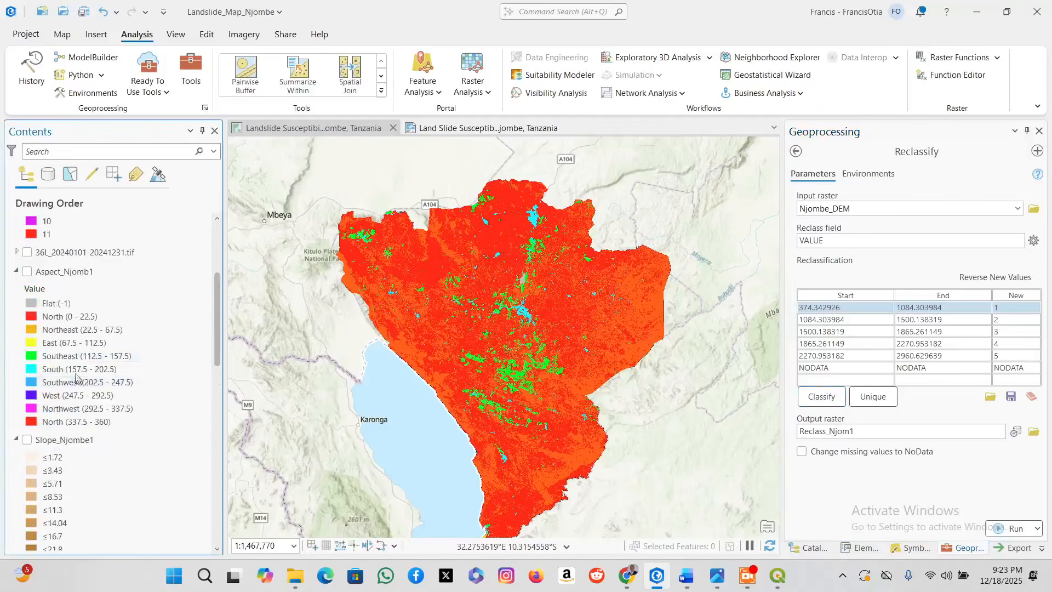
click(30, 276)
click(28, 274)
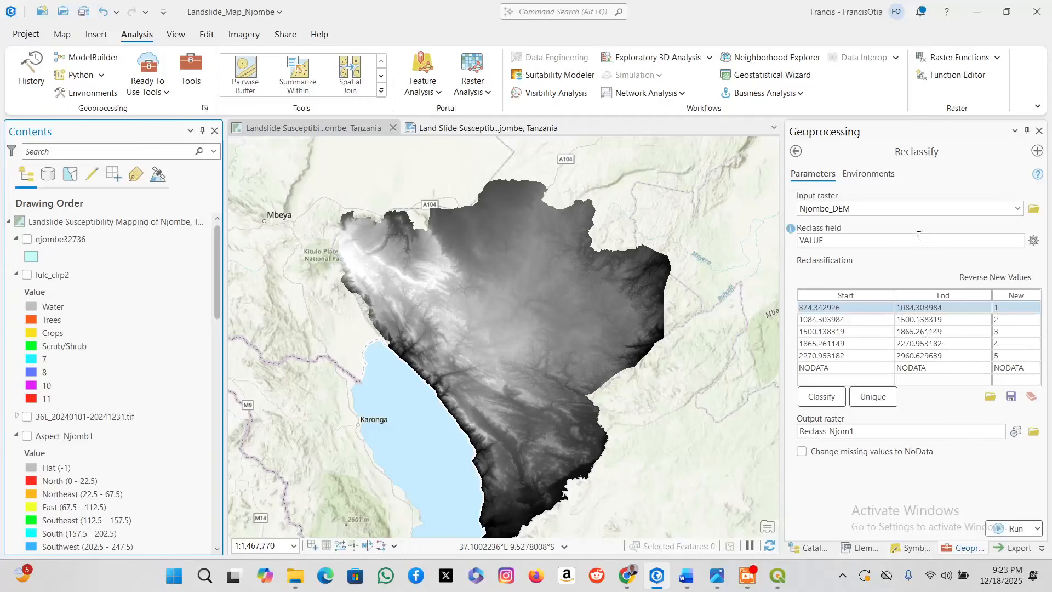
In the Reclassify environments, set the output coordinate system to Current Map and the processing extent to the njombe32736 layer.
click(871, 177)
click(1006, 227)
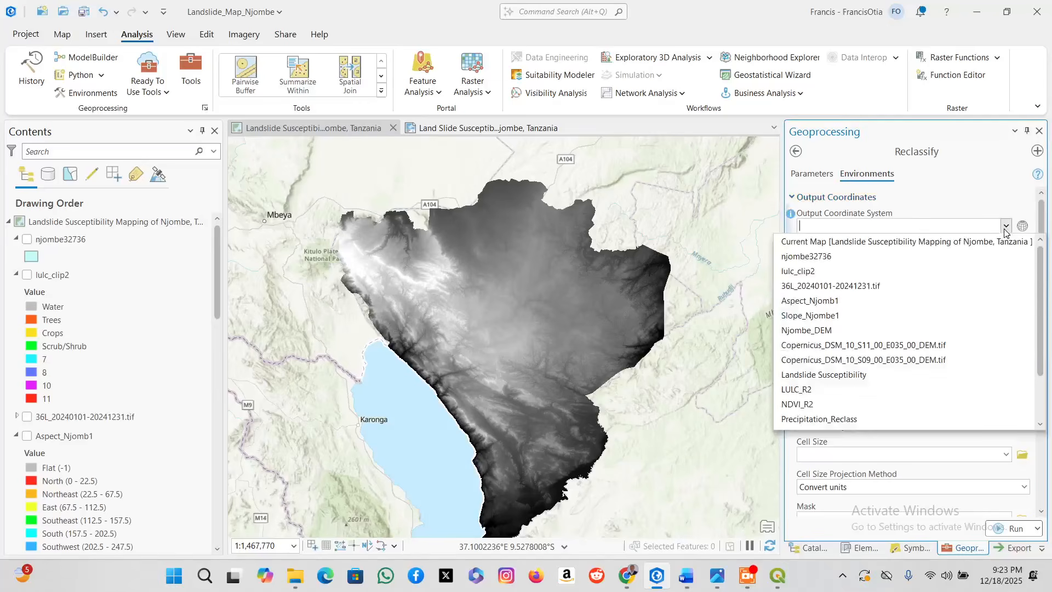
click(926, 244)
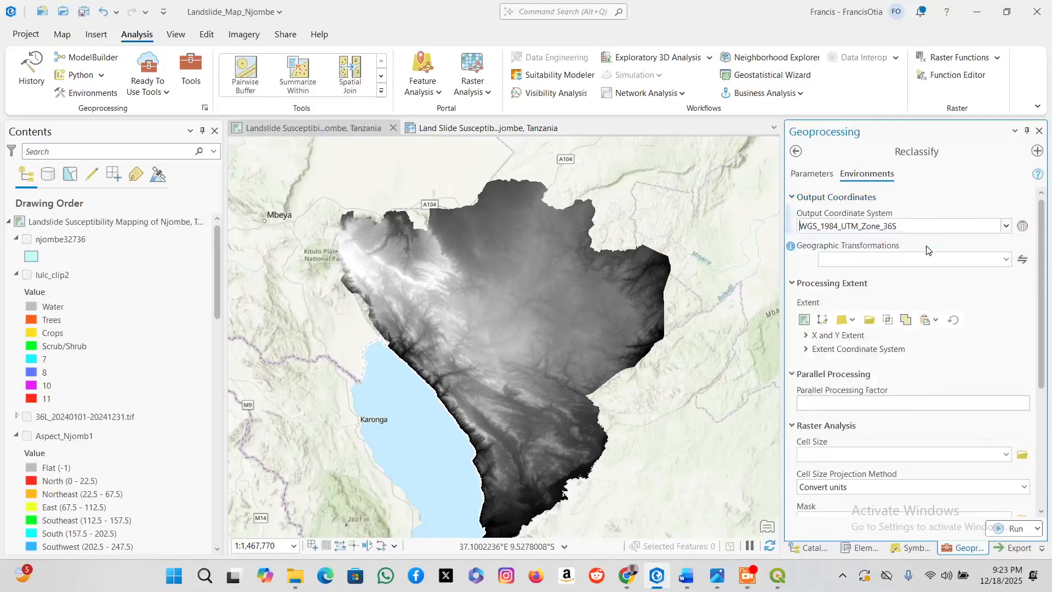
click(852, 320)
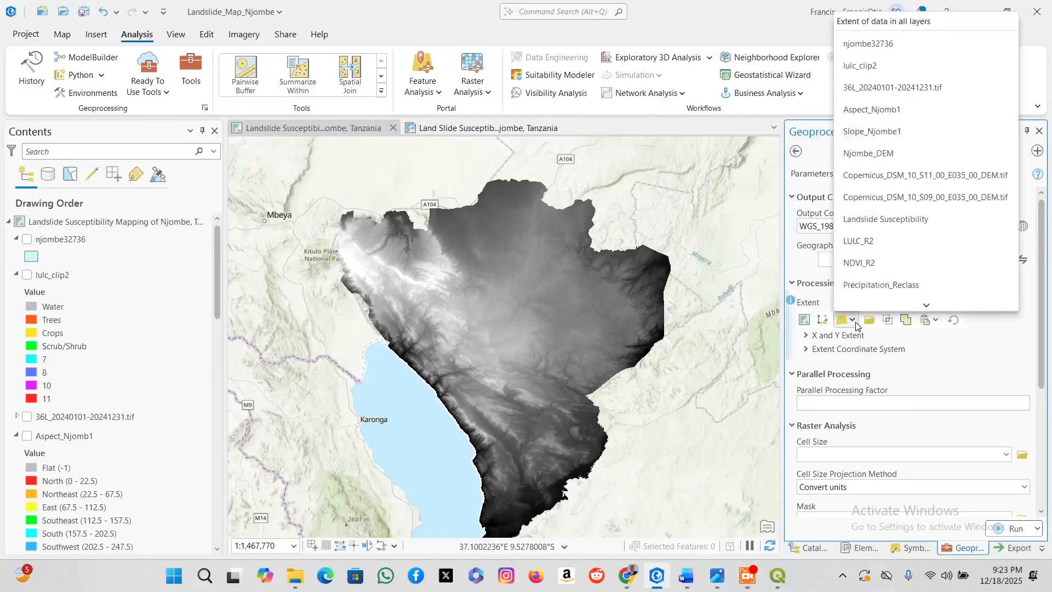
click(890, 38)
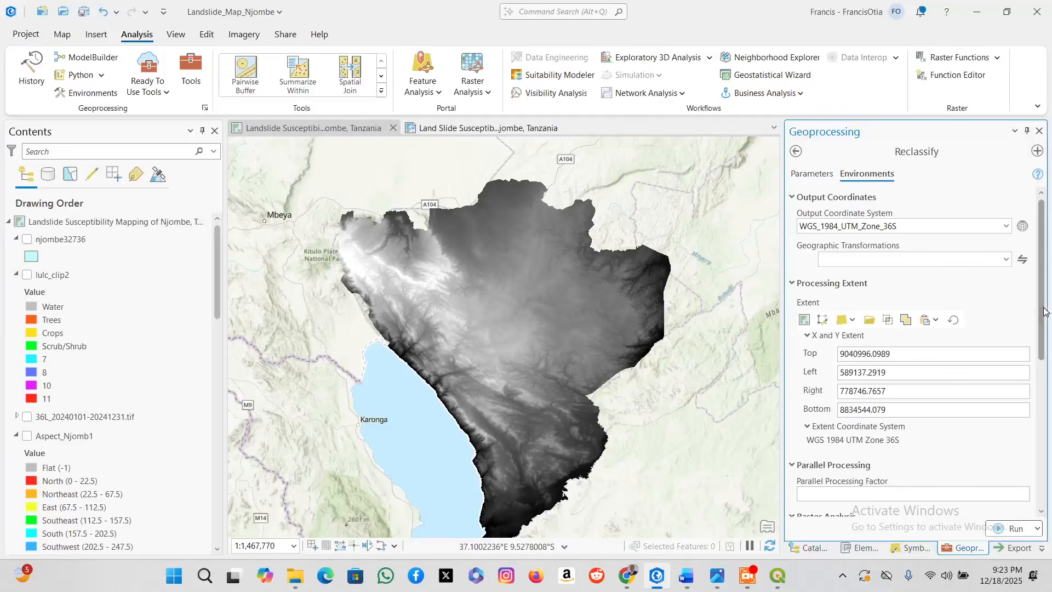
Set the snap raster to Njombe_DEM and the cell size to 10 in the Reclassify raster analysis environments.
scroll(1043, 309, down, 5)
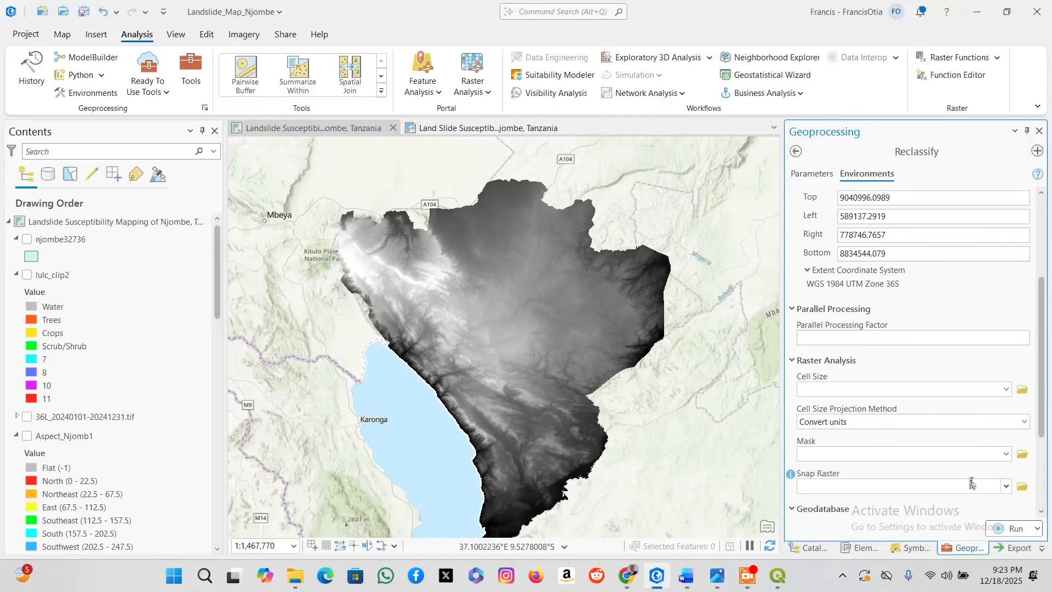
click(1007, 486)
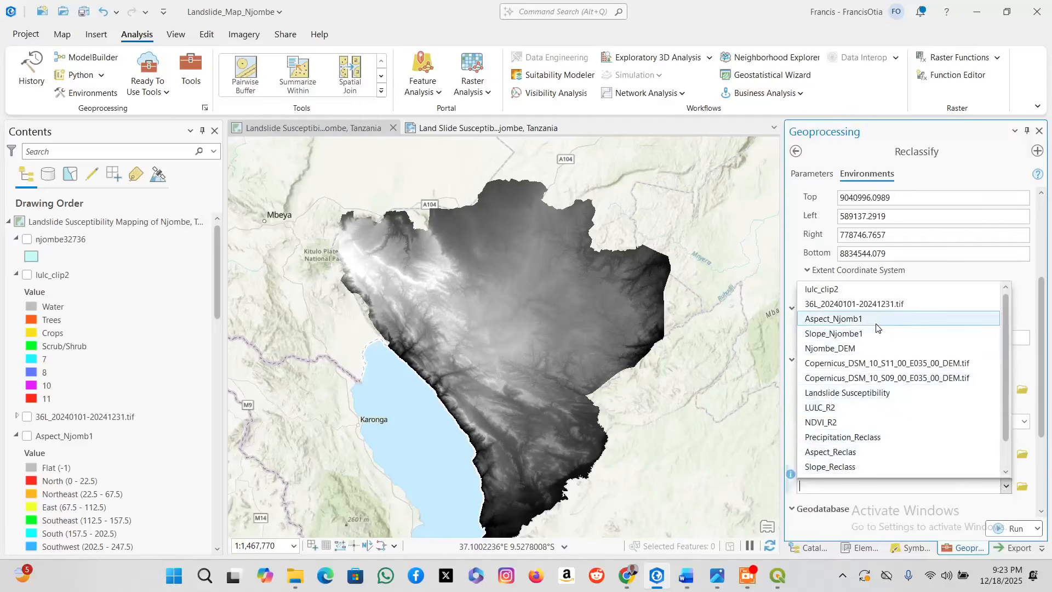
click(854, 348)
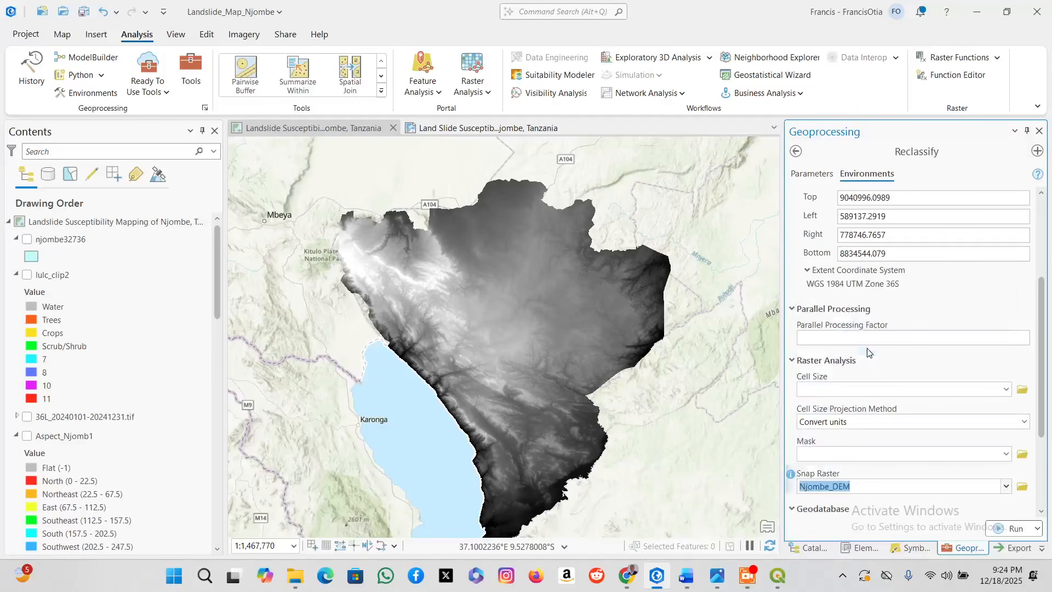
click(839, 385)
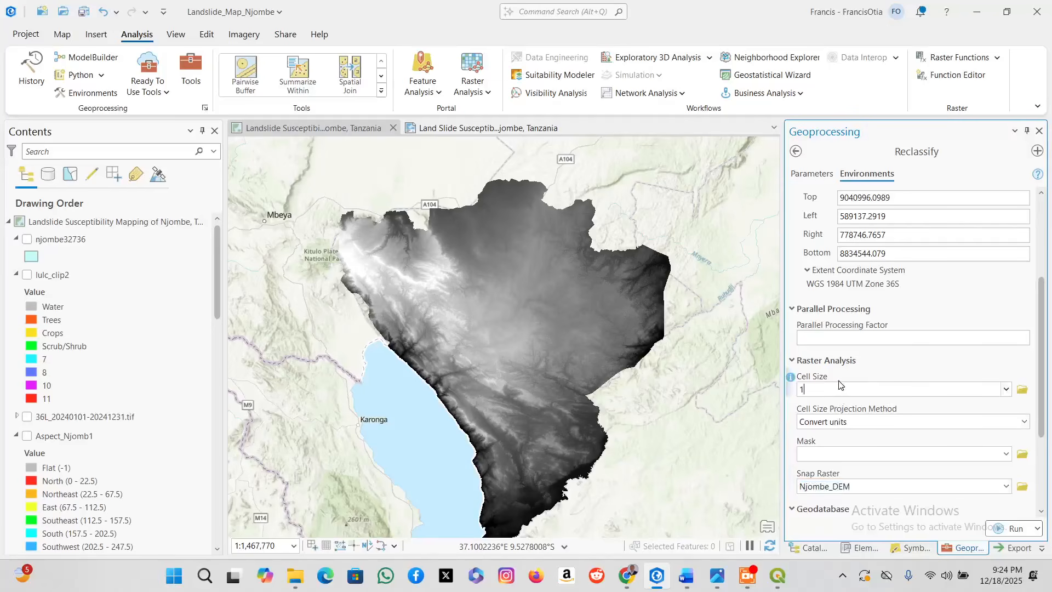
text(10)
click(835, 360)
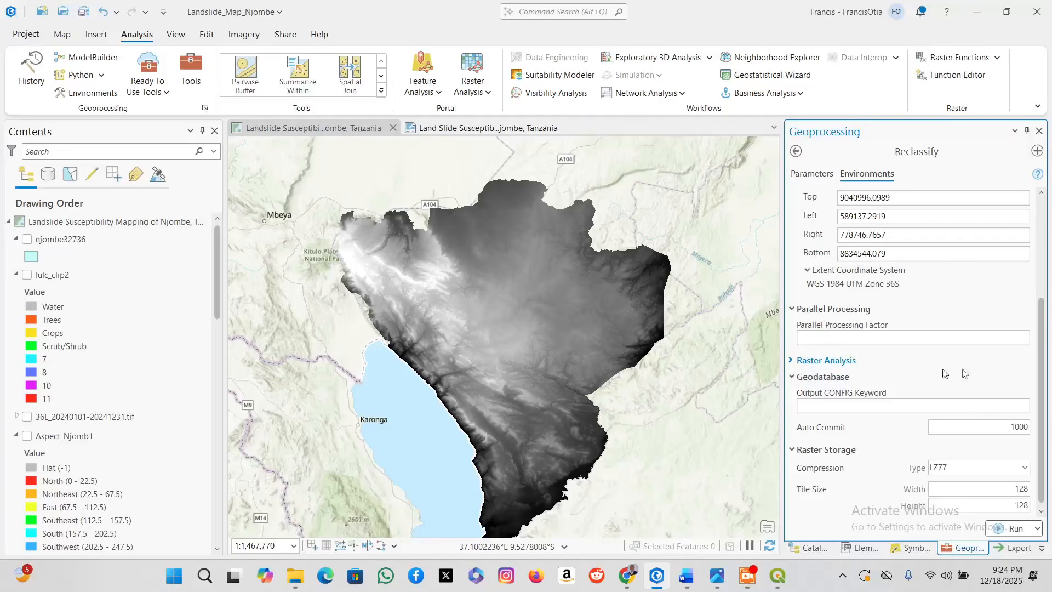
scroll(1044, 344, up, 5)
scroll(1034, 395, down, 5)
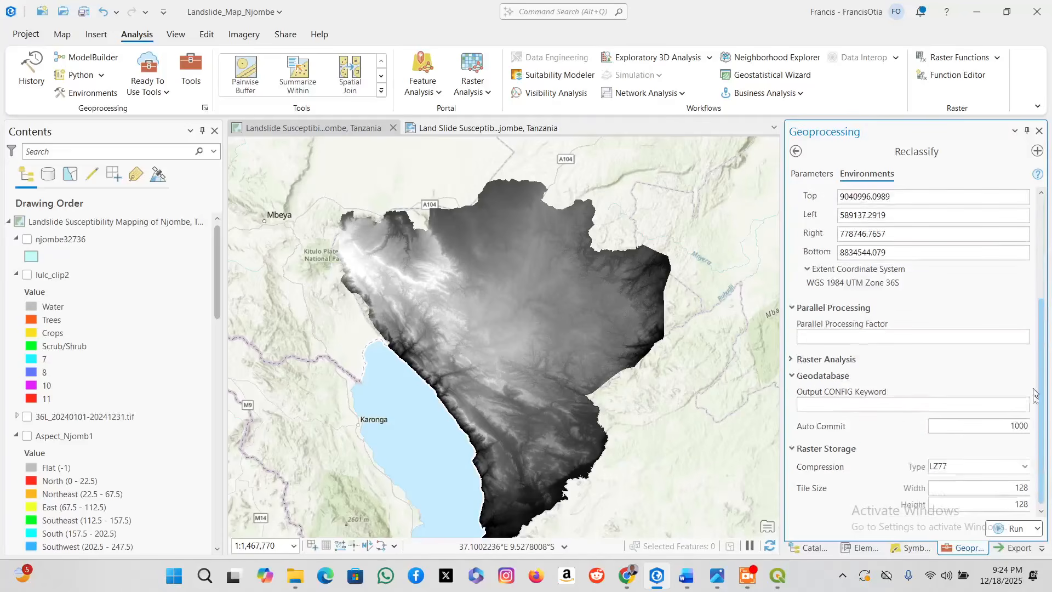
scroll(1039, 417, up, 5)
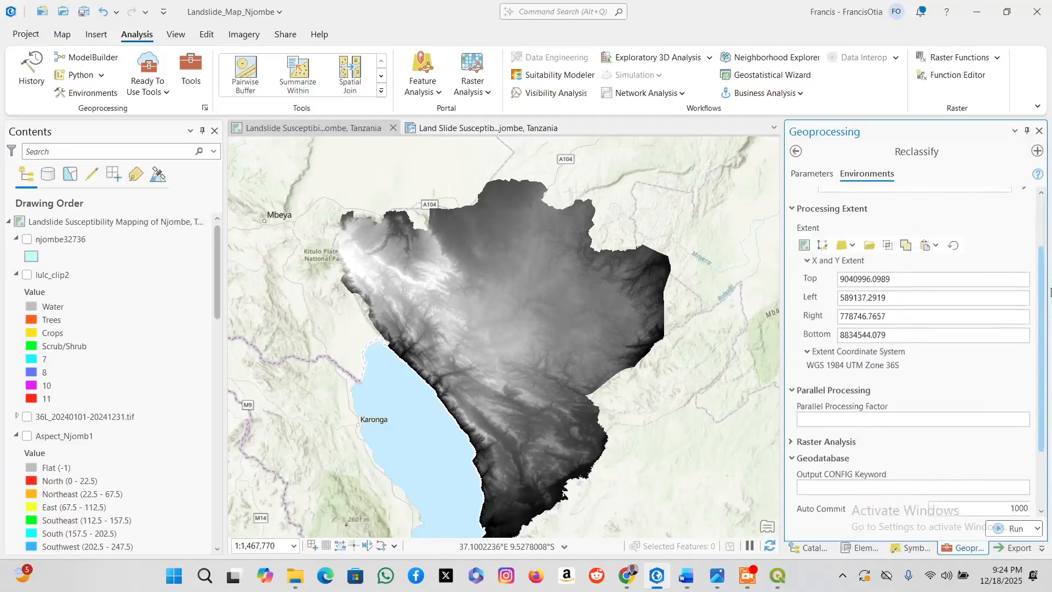
scroll(1044, 321, down, 3)
scroll(1044, 320, down, 1)
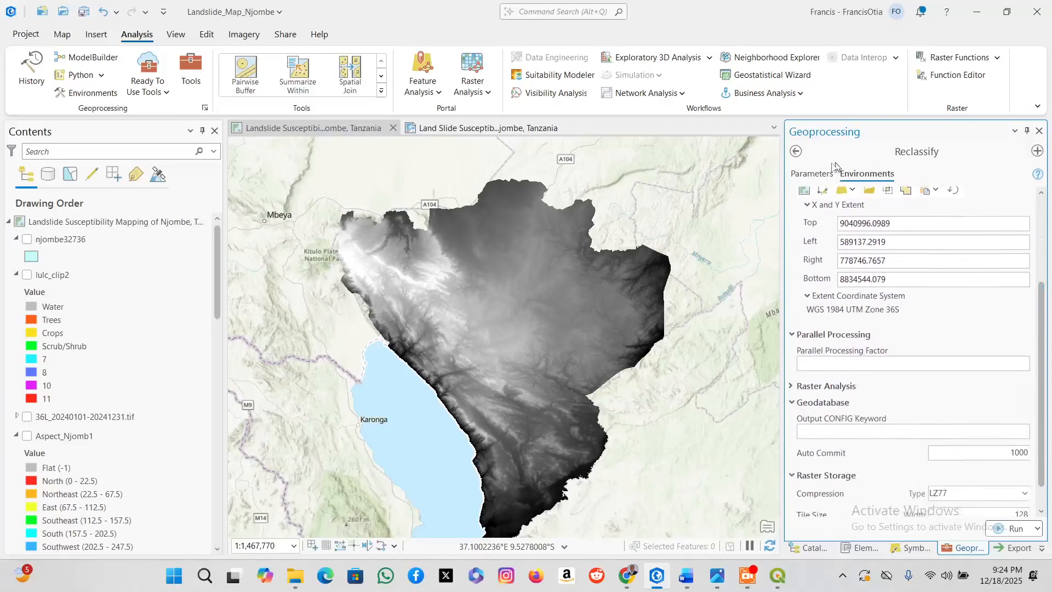
Name the output raster DEM_R2 in the project geodatabase and run Reclassify.
click(814, 173)
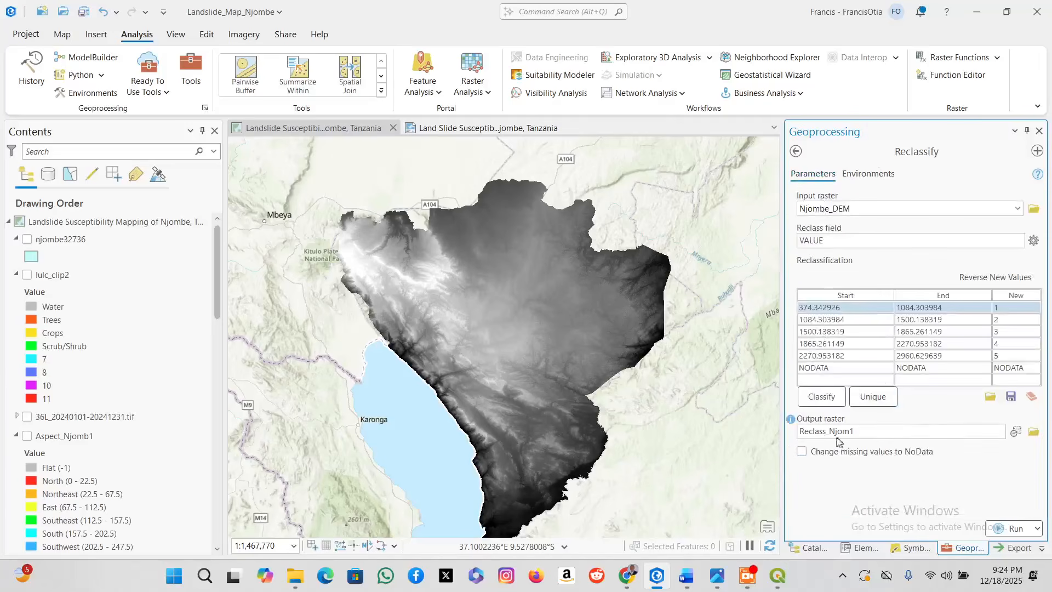
click(819, 432)
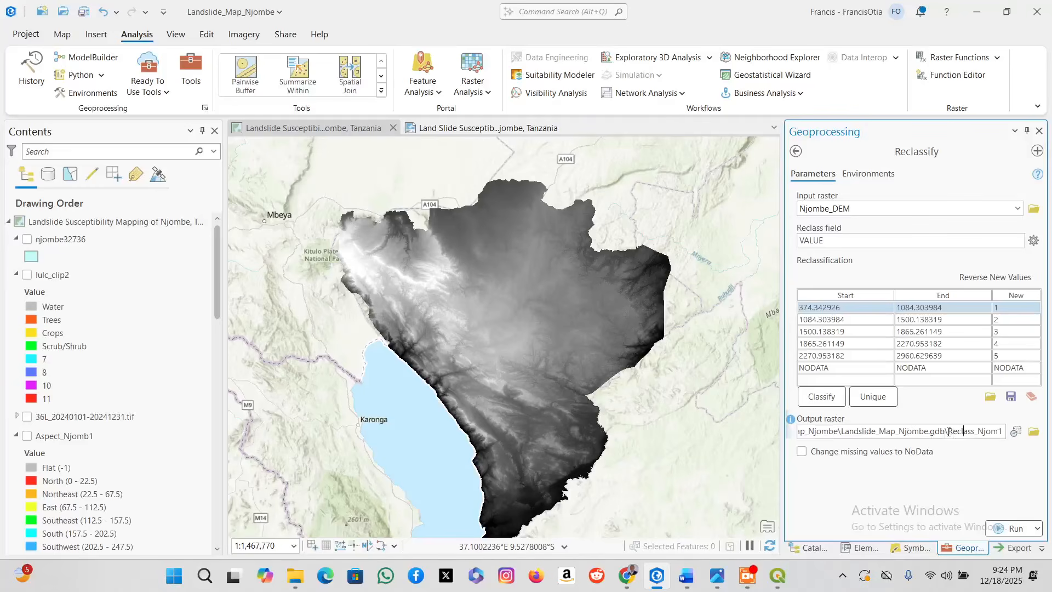
drag(949, 432, 998, 434)
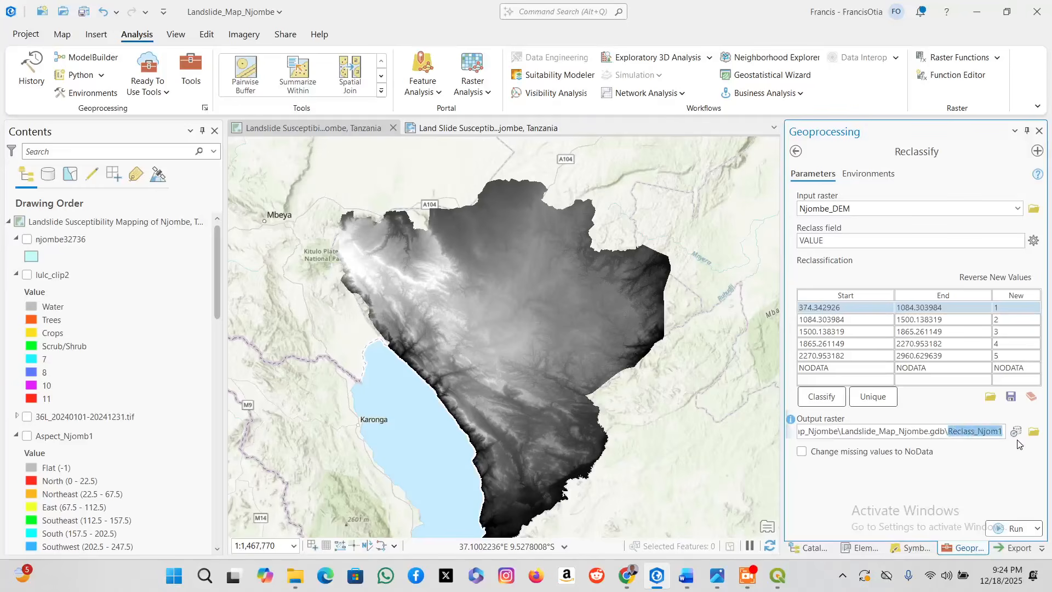
text(DE)
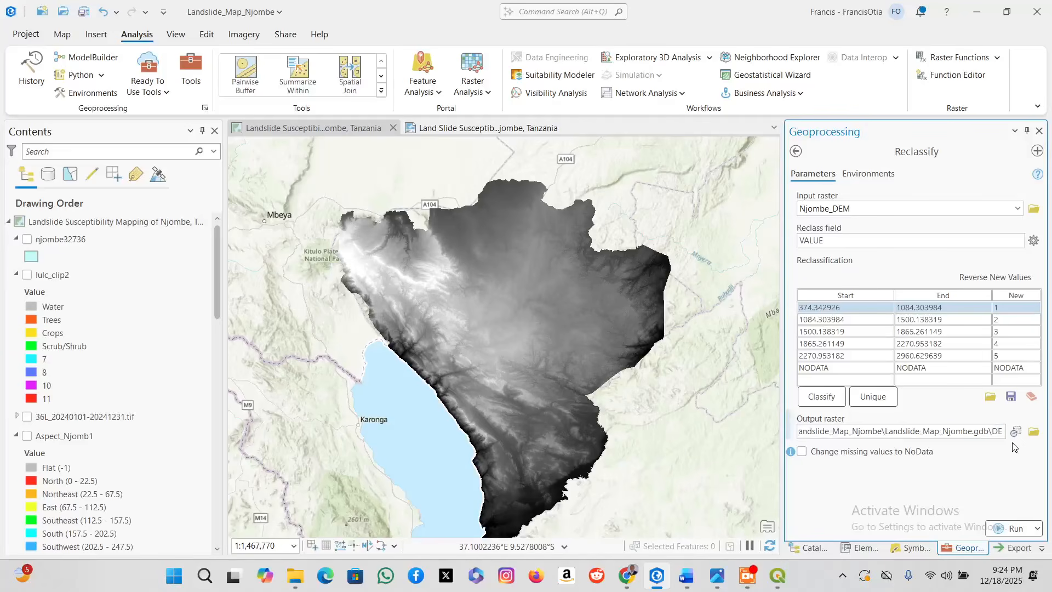
text(M_)
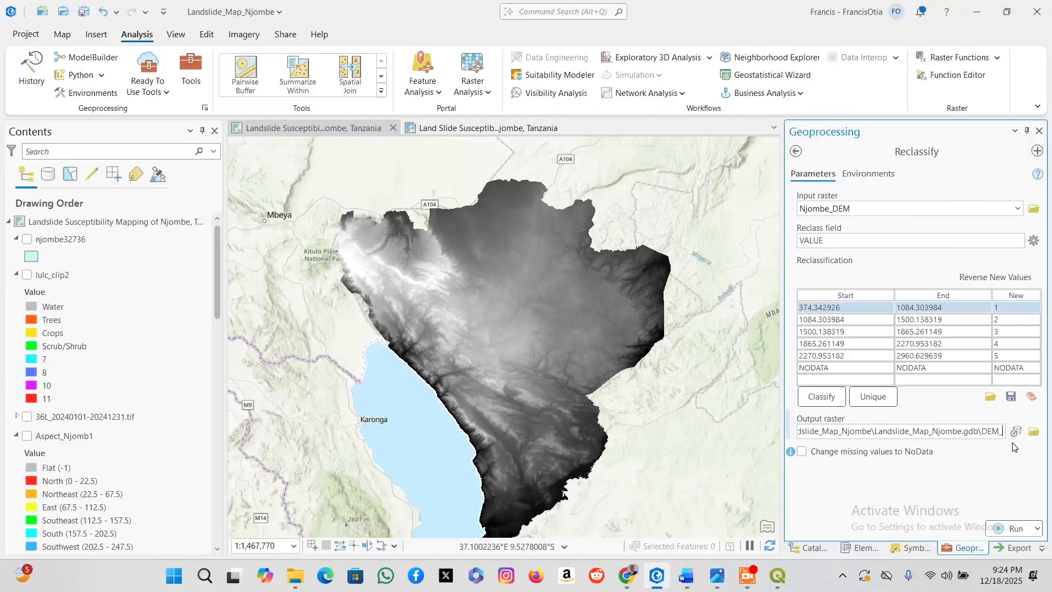
text(Rec)
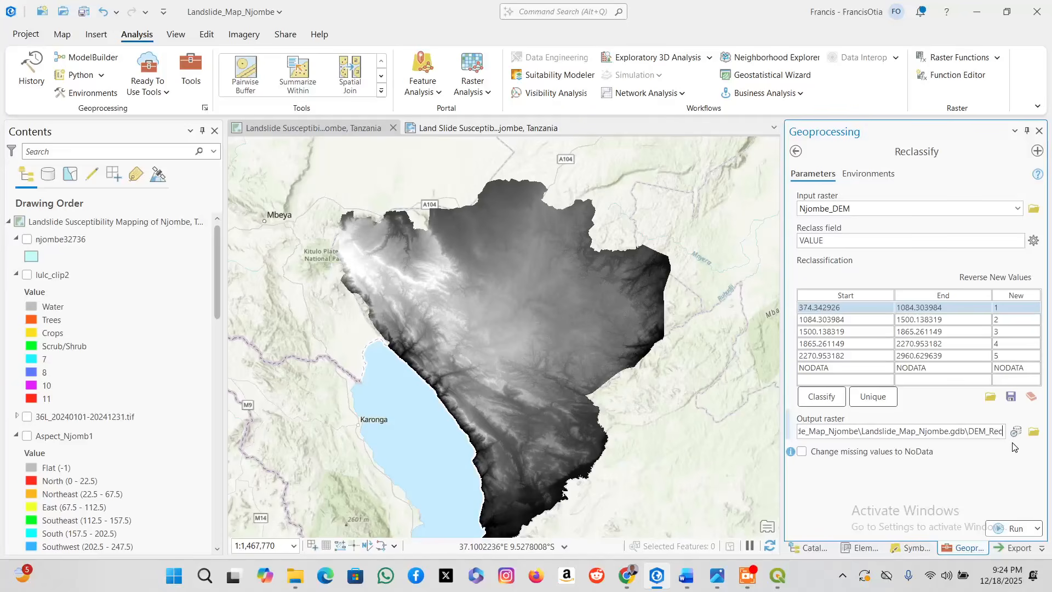
text(lass)
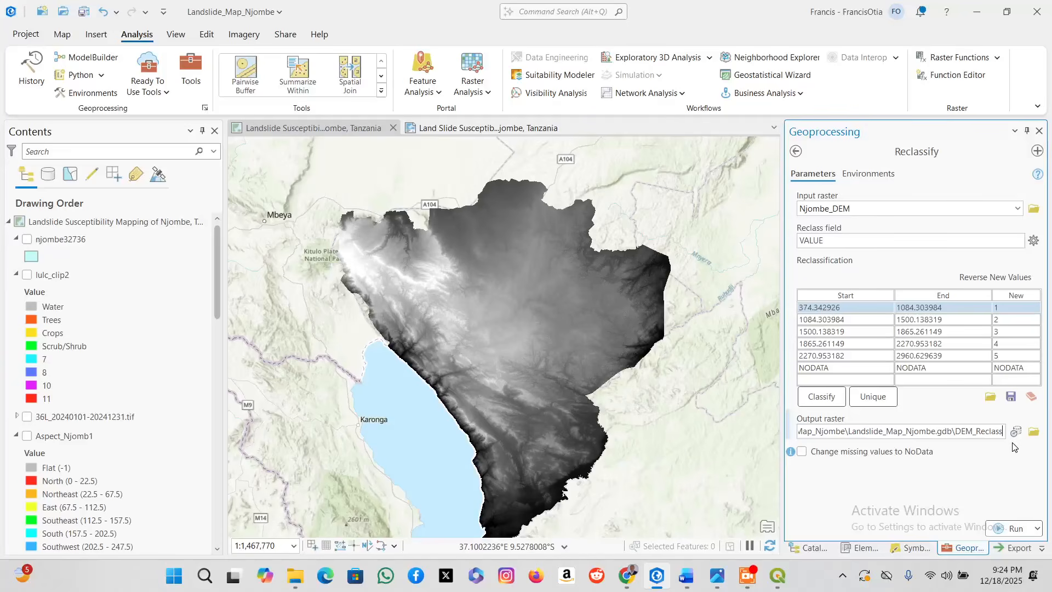
key(BackSpace)
key(BackSpace)
key(BackSpace)
key(BackSpace)
key(BackSpace)
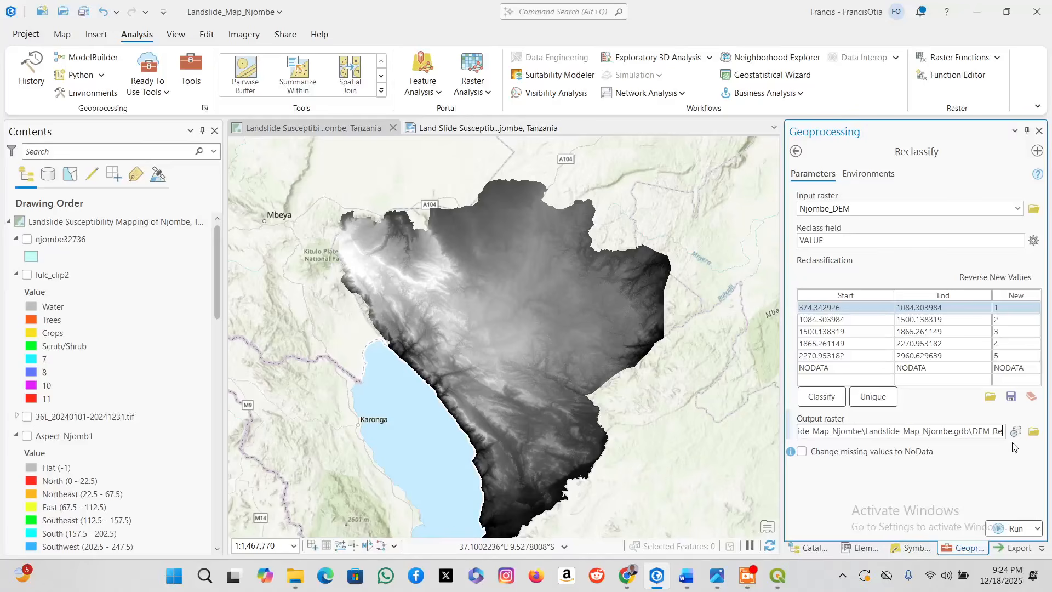
key(BackSpace)
text(2)
click(1007, 476)
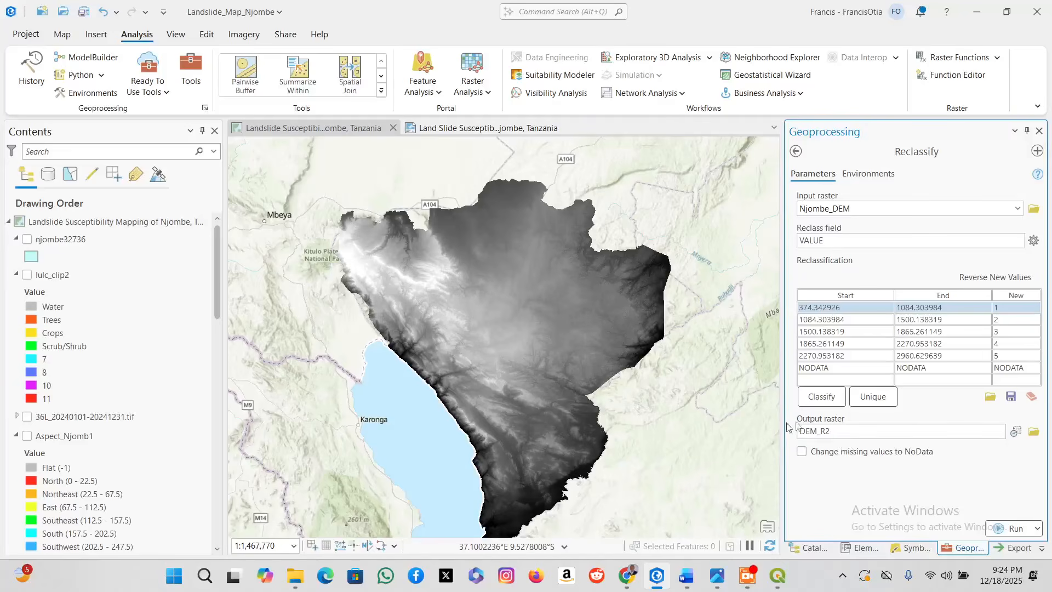
click(1012, 528)
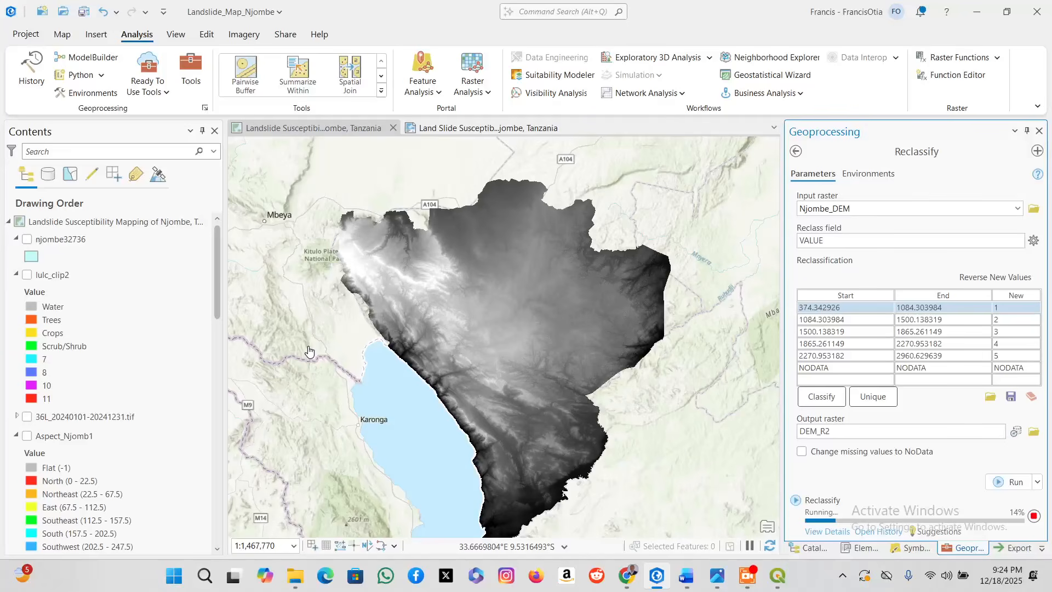
Switch to the Google Meet call in Chrome, mute and unmute the microphone, and move the screen-sharing bar aside.
mouse_move(637, 584)
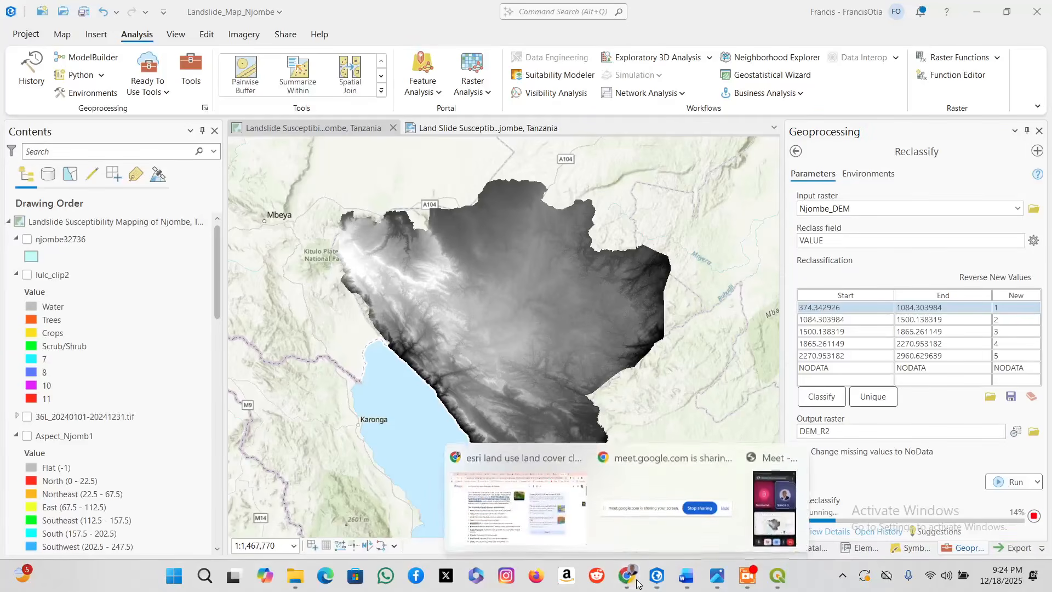
click(518, 507)
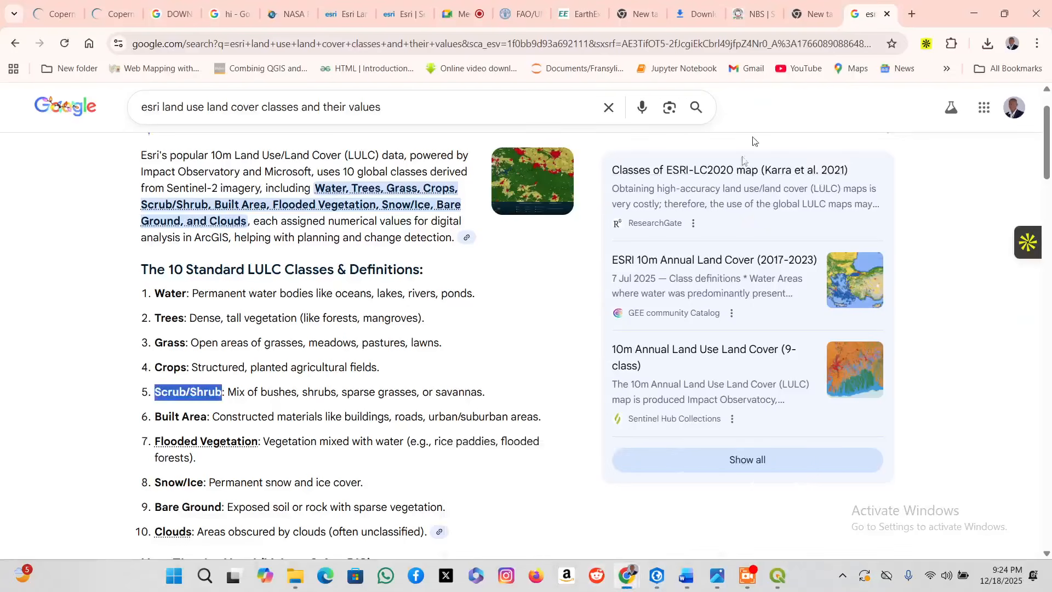
mouse_move(630, 575)
click(684, 519)
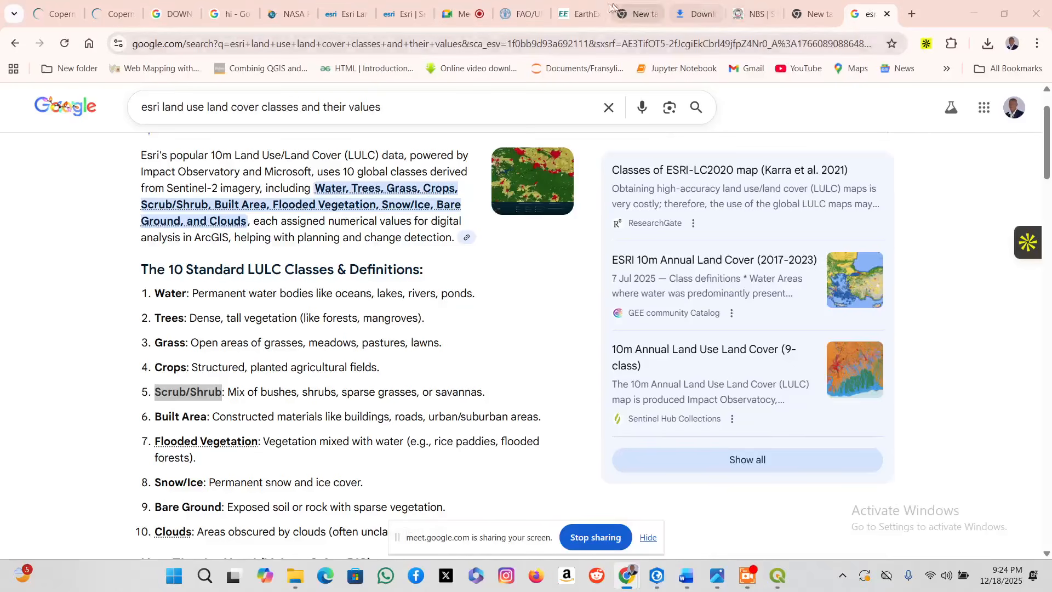
click(458, 14)
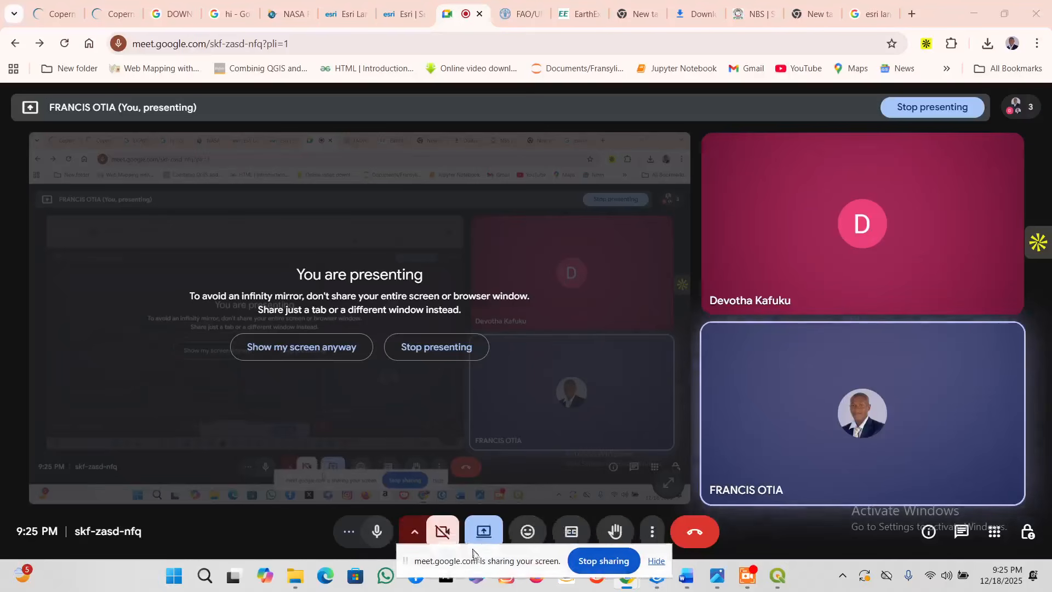
click(377, 531)
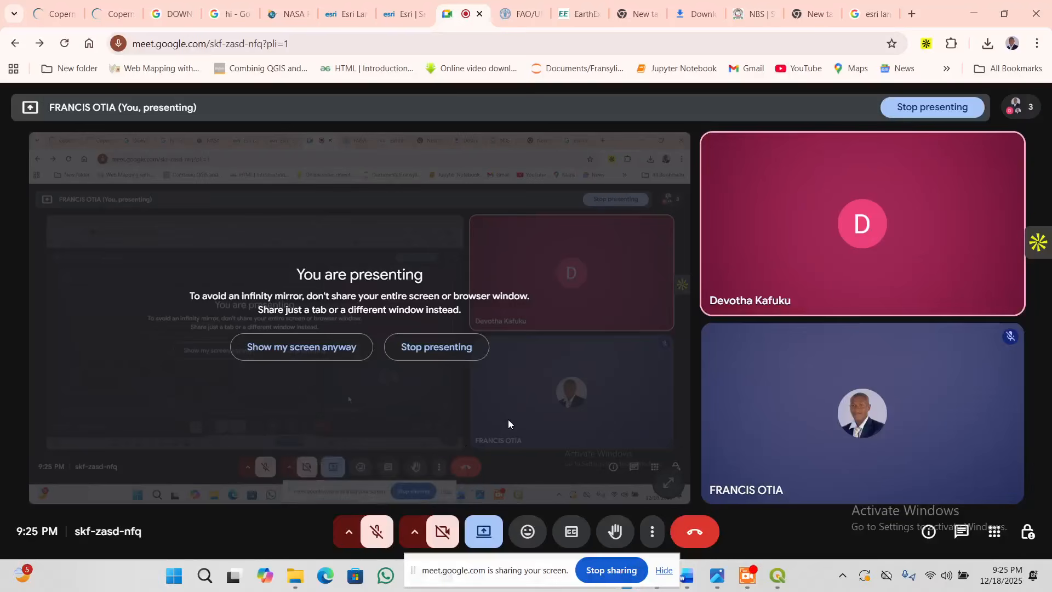
click(374, 534)
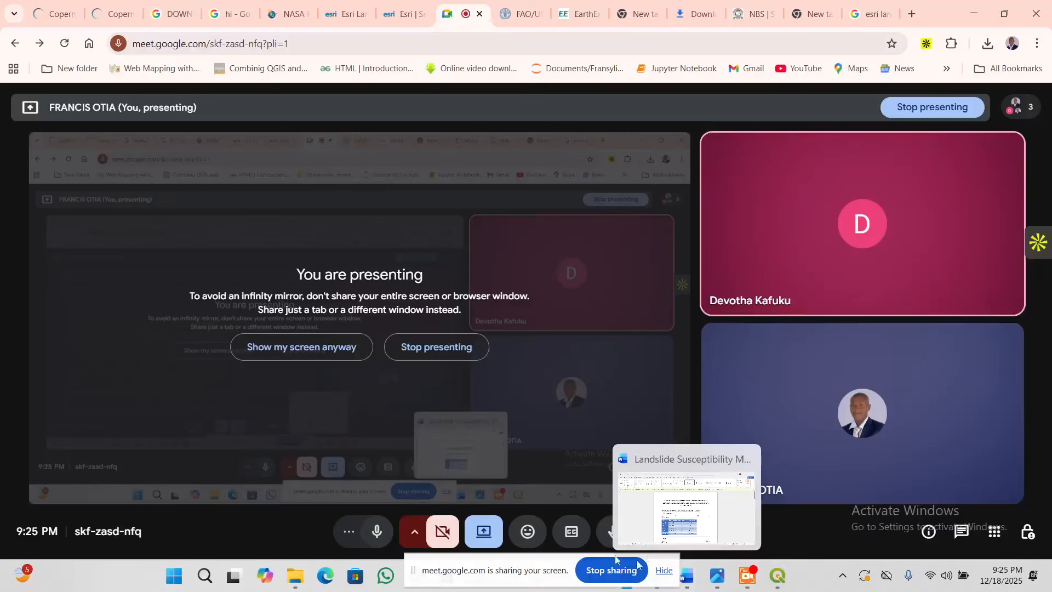
drag(517, 563, 369, 509)
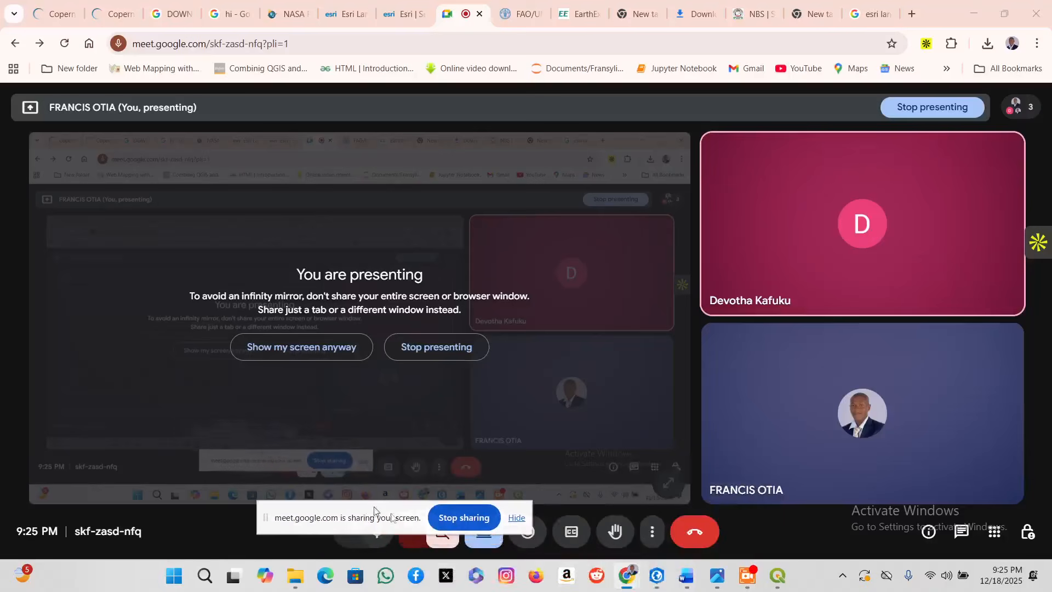
Switch back to ArcGIS Pro and examine the reclassified DEM_R2 layer on the map along with the layer legends.
click(657, 575)
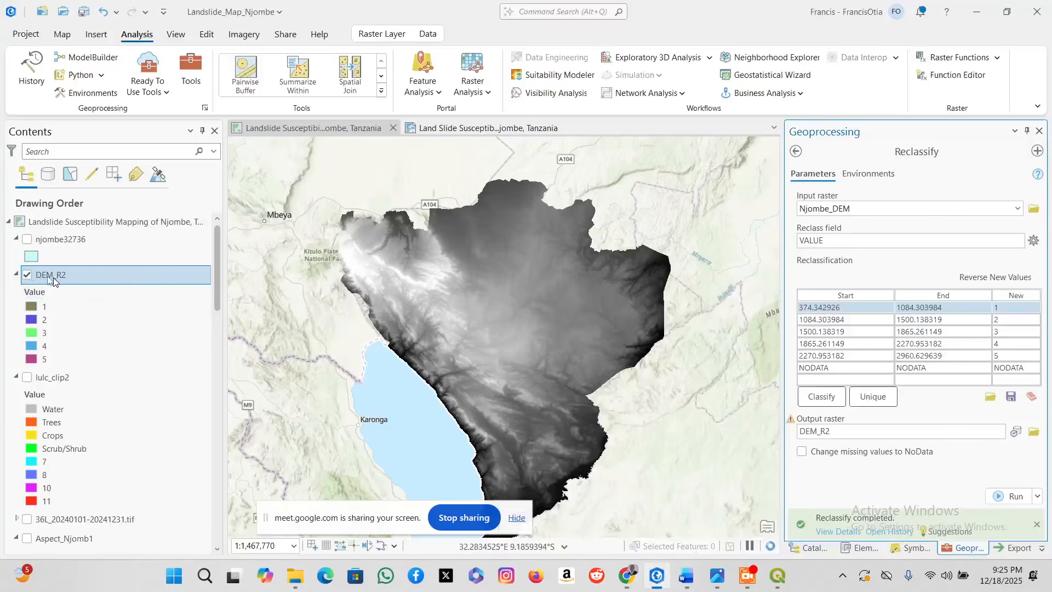
scroll(66, 345, down, 6)
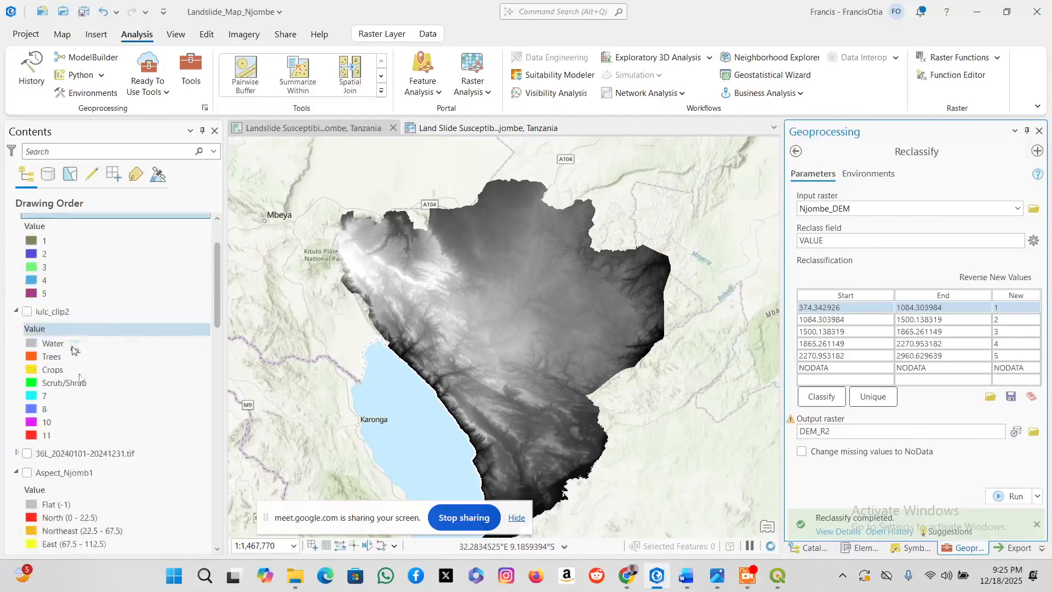
scroll(77, 450, down, 10)
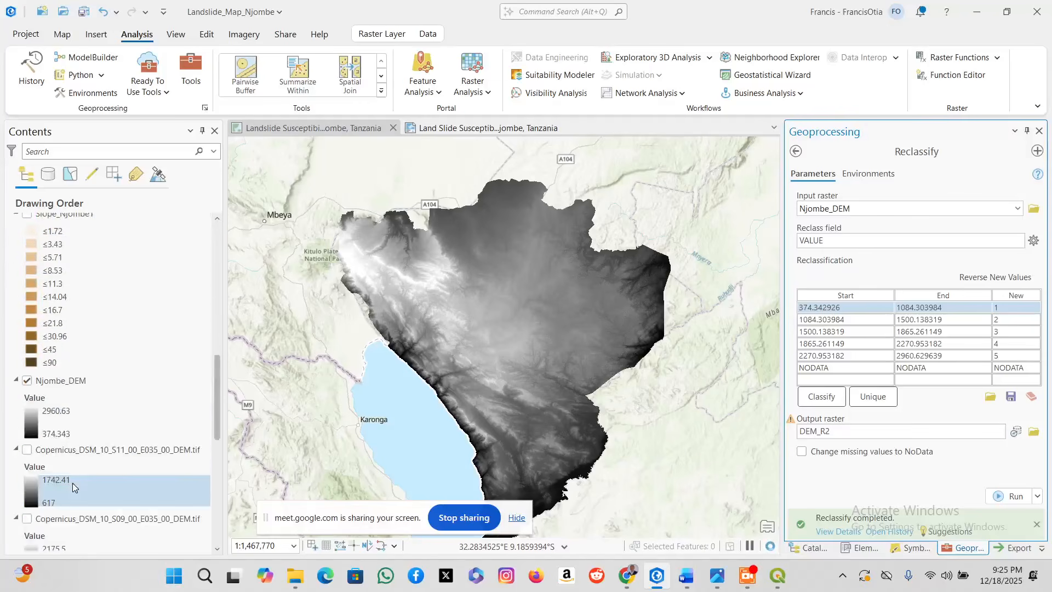
scroll(86, 463, up, 16)
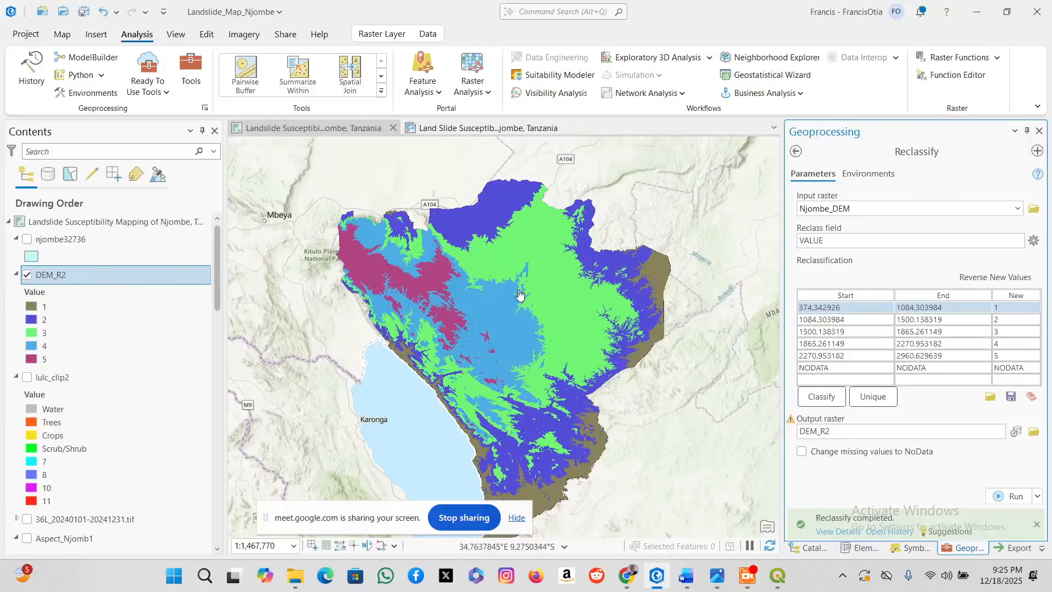
scroll(540, 359, down, 1)
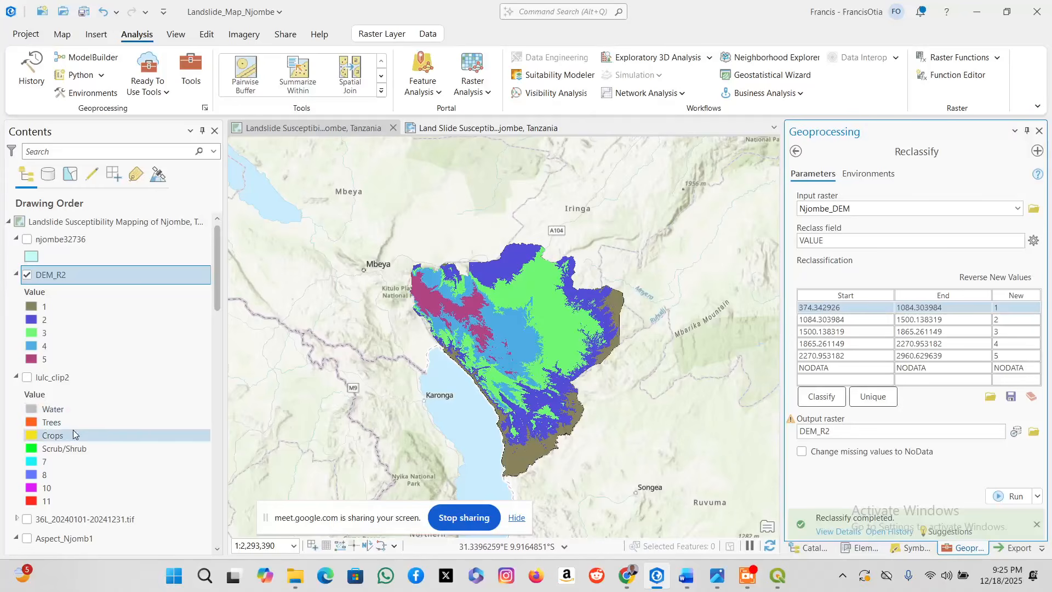
Set Slope_Njombe1 as the Reclassify input raster and classify it into five classes by Natural Breaks (Jenks).
click(1018, 210)
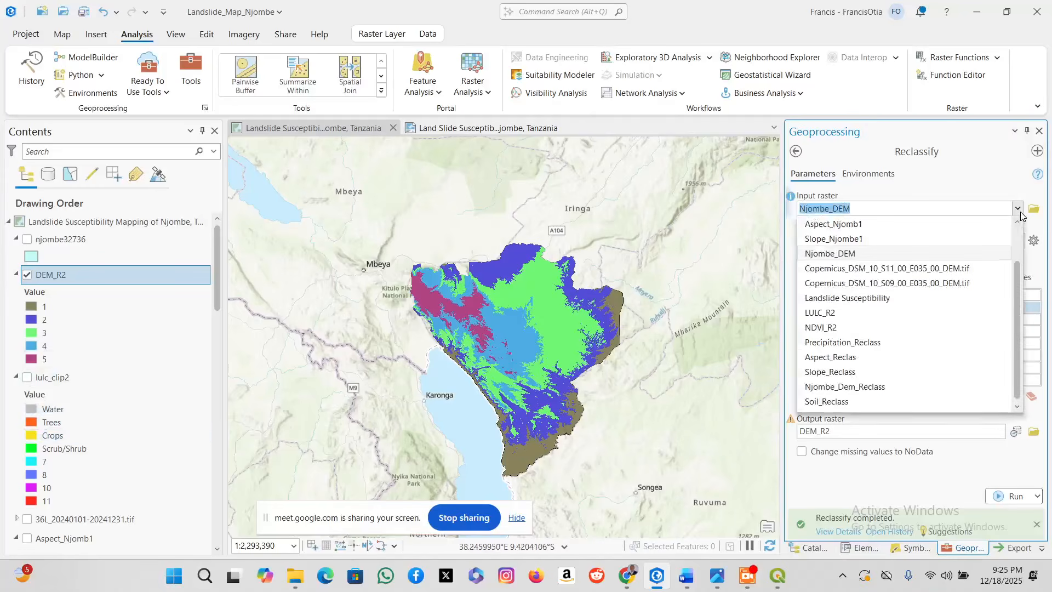
click(919, 244)
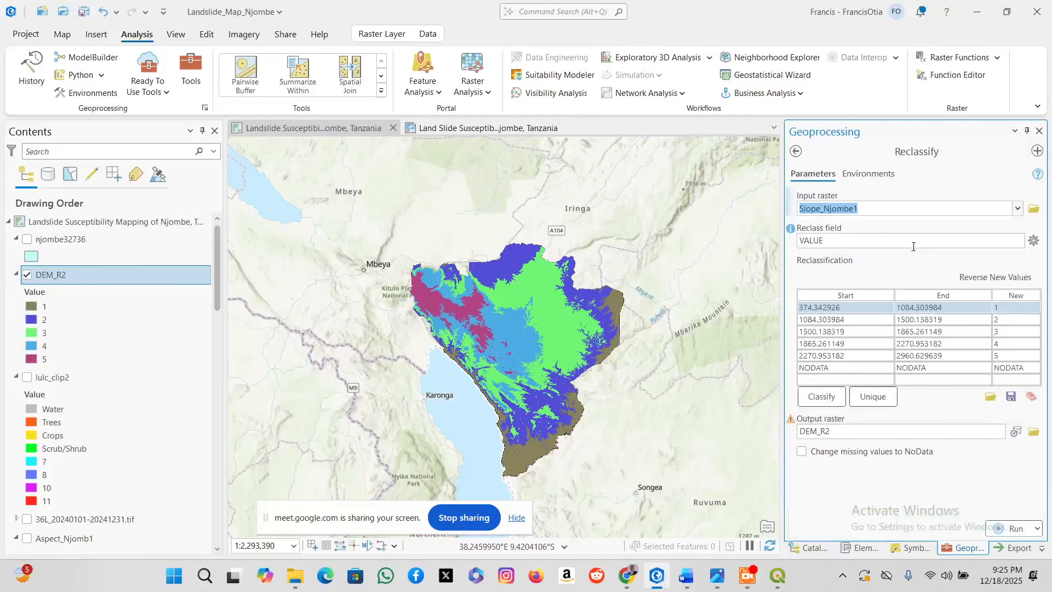
click(822, 397)
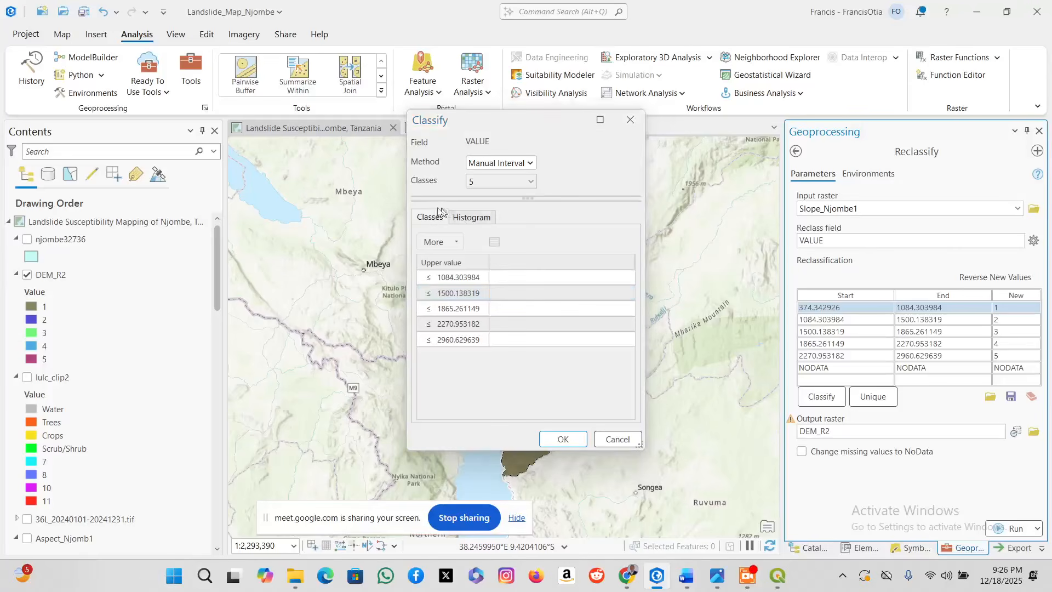
click(501, 163)
scroll(512, 208, up, 1)
click(512, 196)
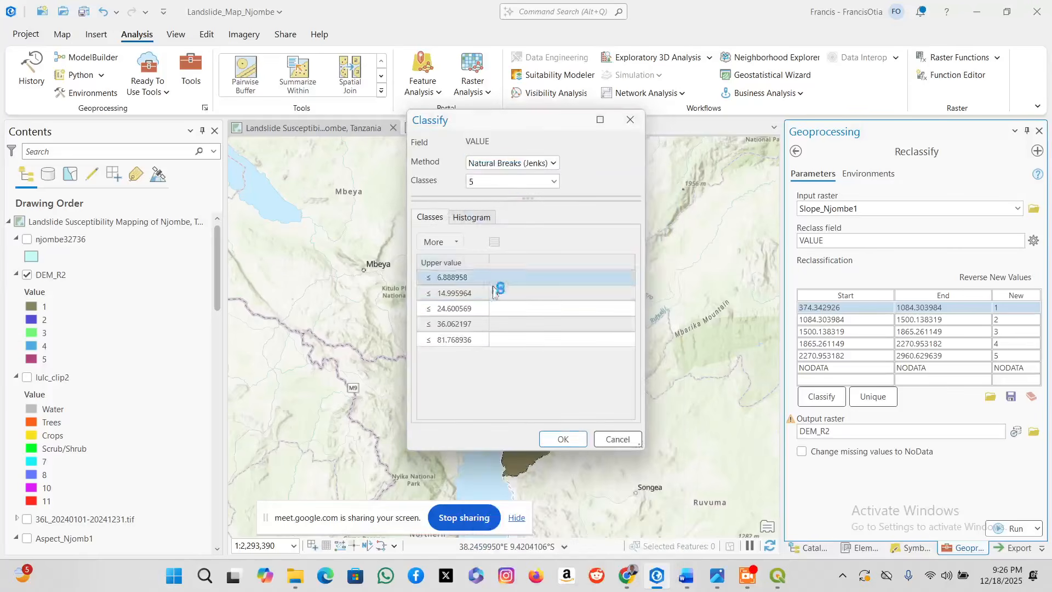
click(564, 439)
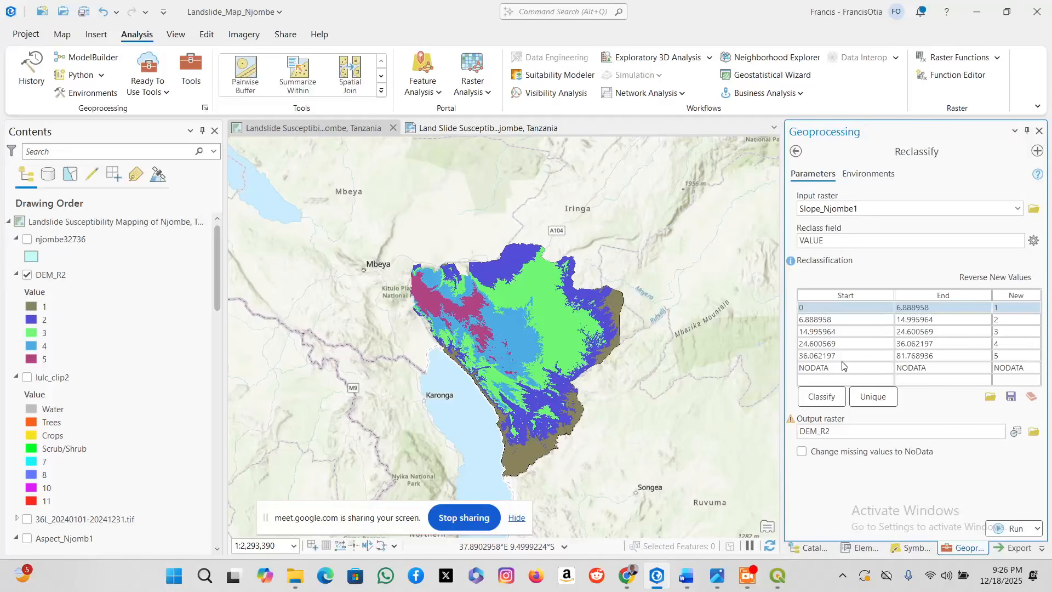
Run Reclassify with the output raster named Slope_R2 and hide the DEM_R2 layer.
click(817, 431)
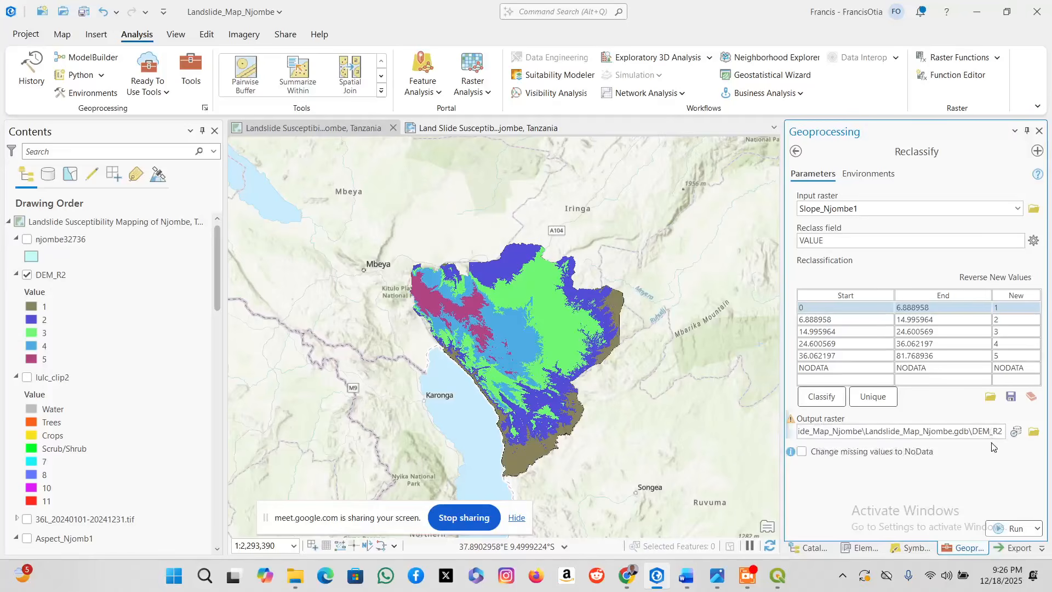
key(BackSpace)
key(BackSpace)
key(BackSpace)
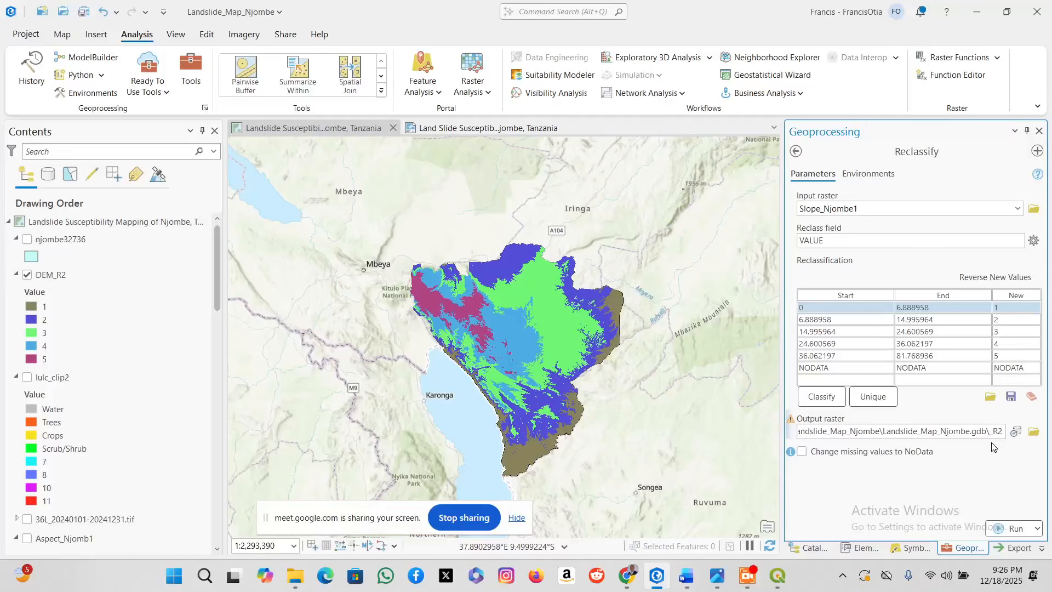
text(Slop)
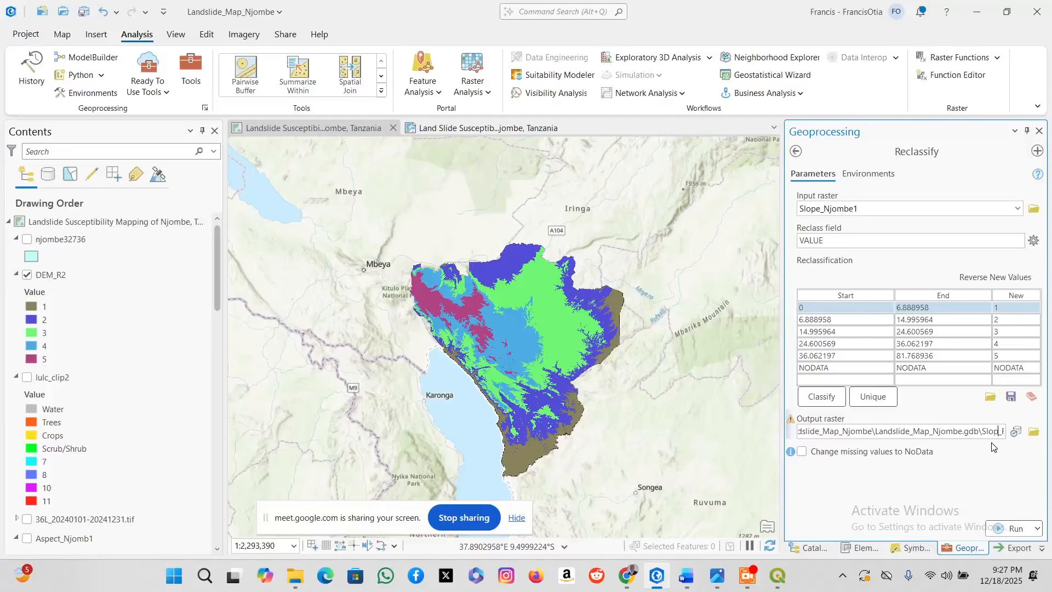
text(e)
click(996, 456)
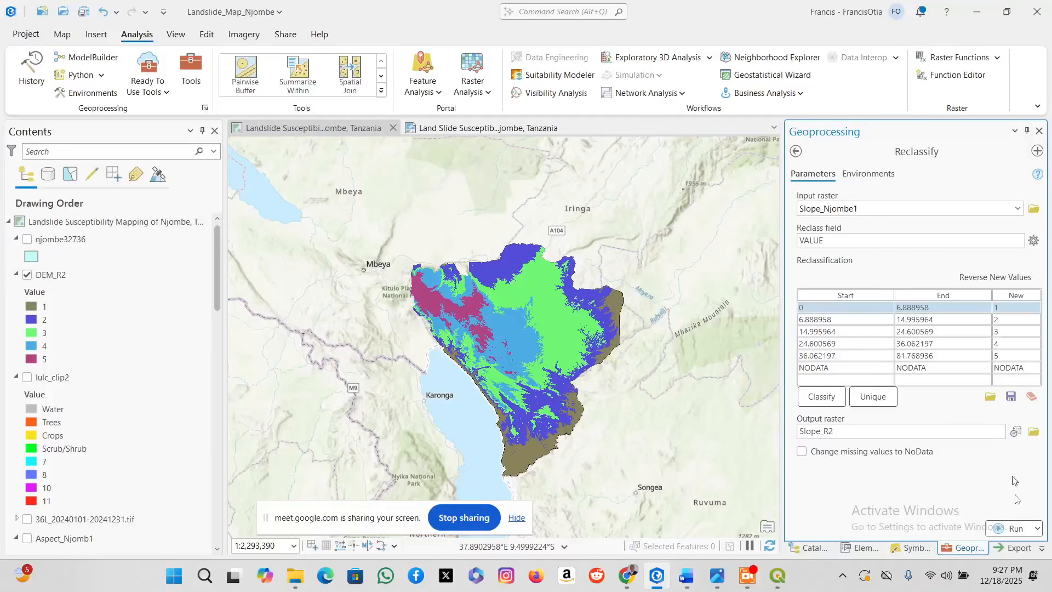
click(1014, 528)
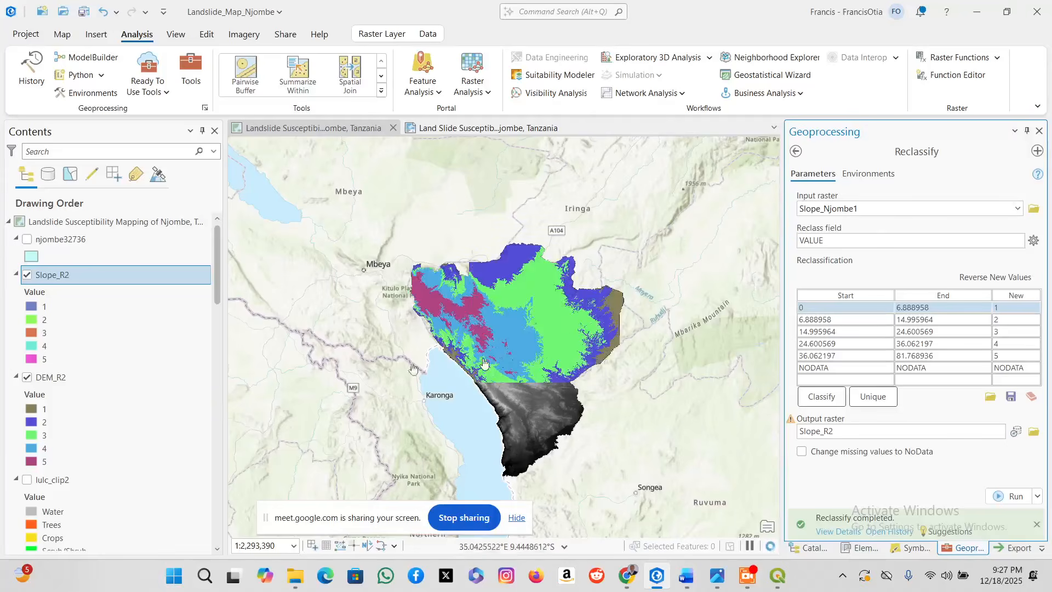
click(27, 377)
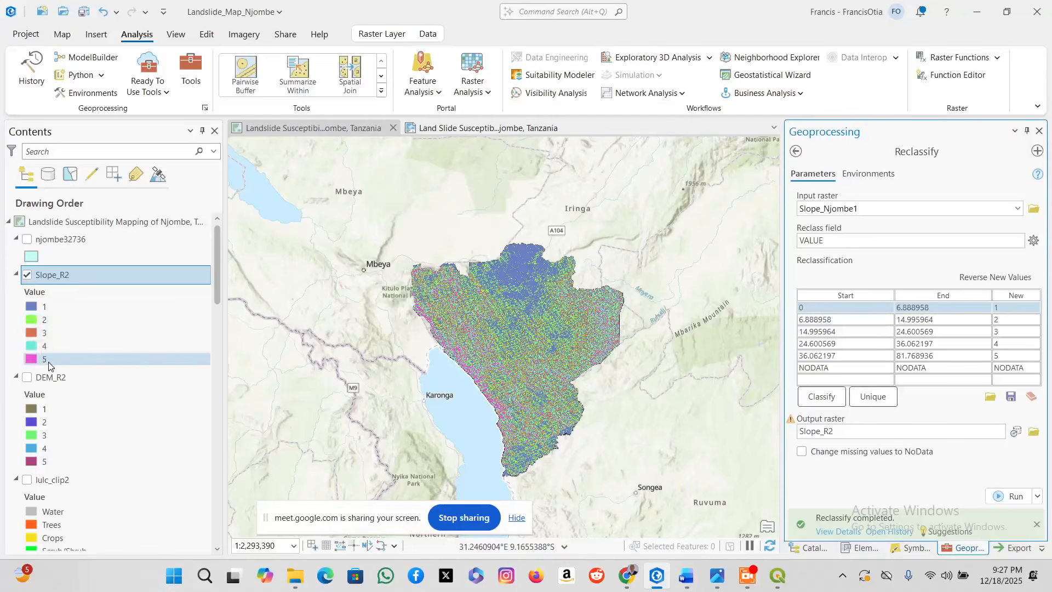
Set LULC_R2 as the Reclassify input raster, load its unique values into the reclassification table, and check the lulc_clip2 legend.
click(1017, 208)
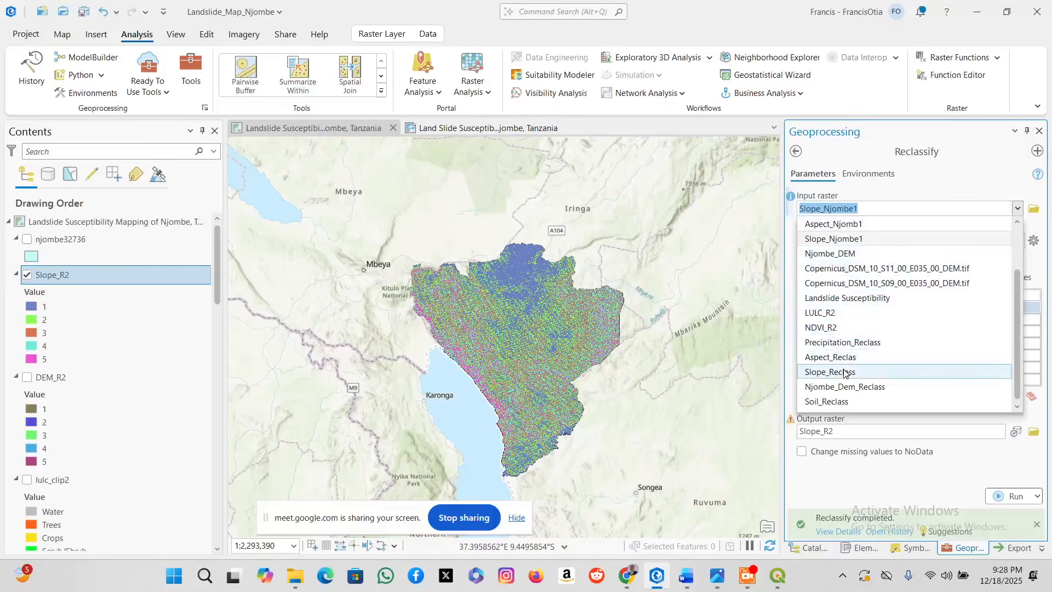
click(838, 313)
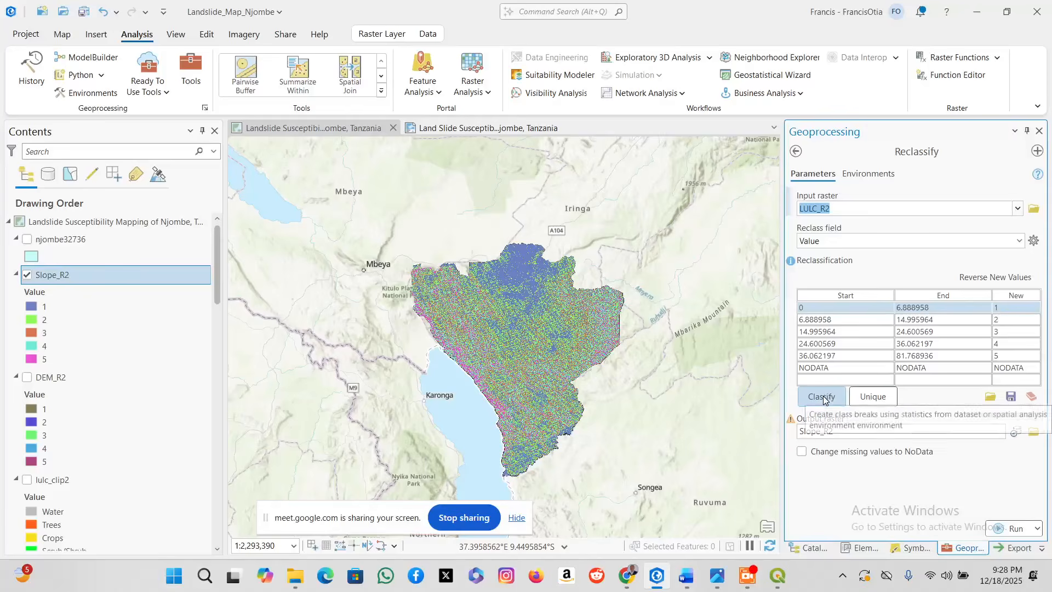
click(871, 397)
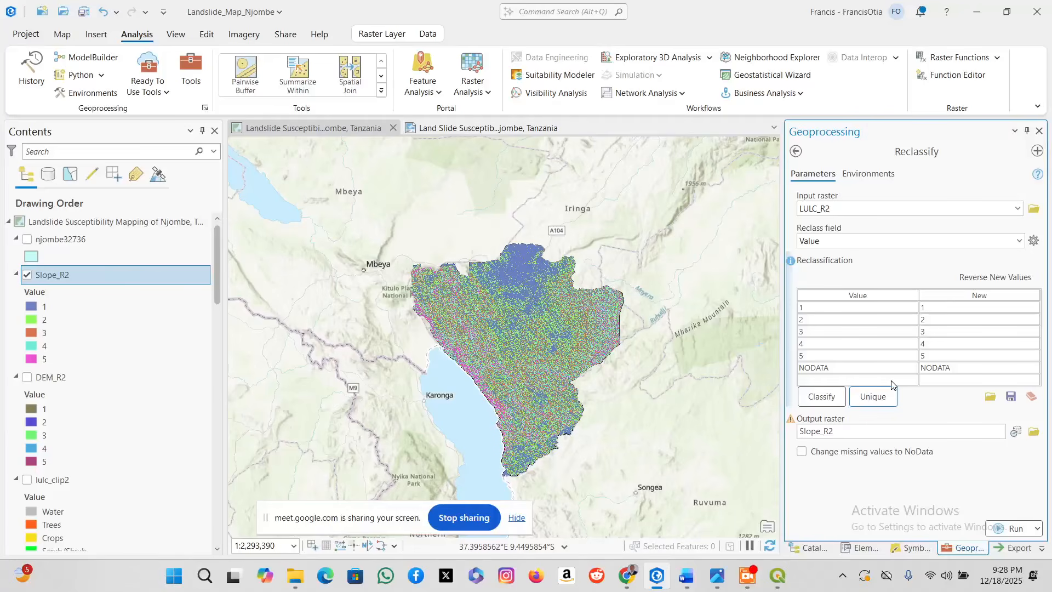
scroll(90, 384, down, 1)
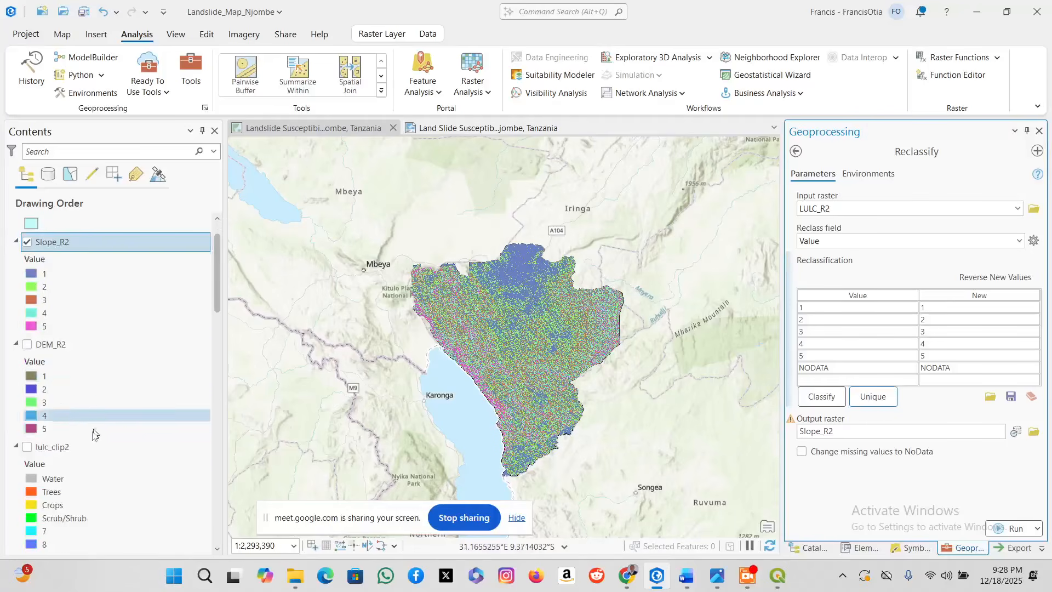
scroll(78, 471, down, 1)
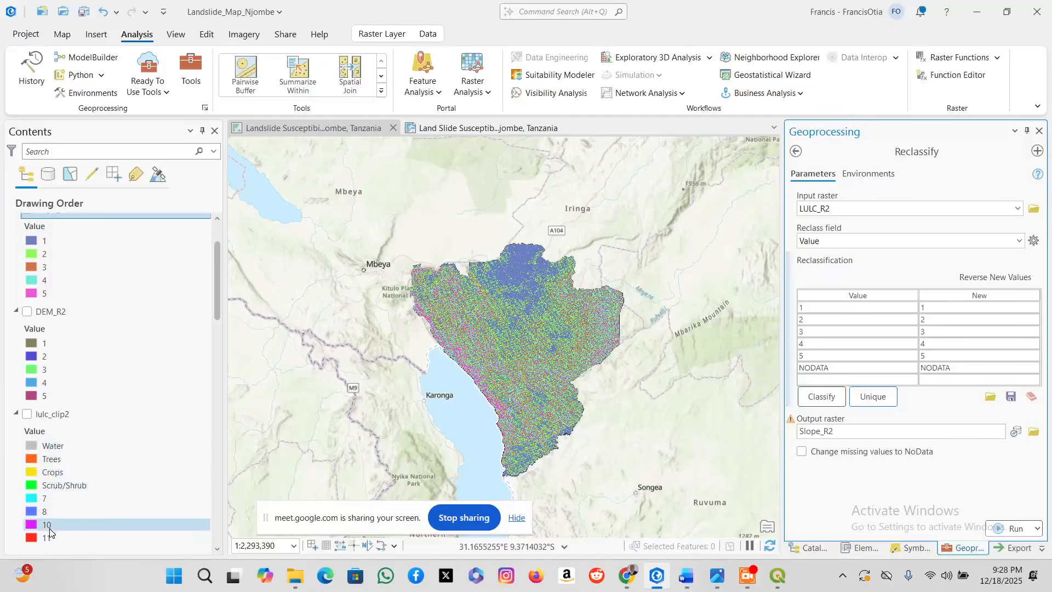
scroll(52, 534, down, 1)
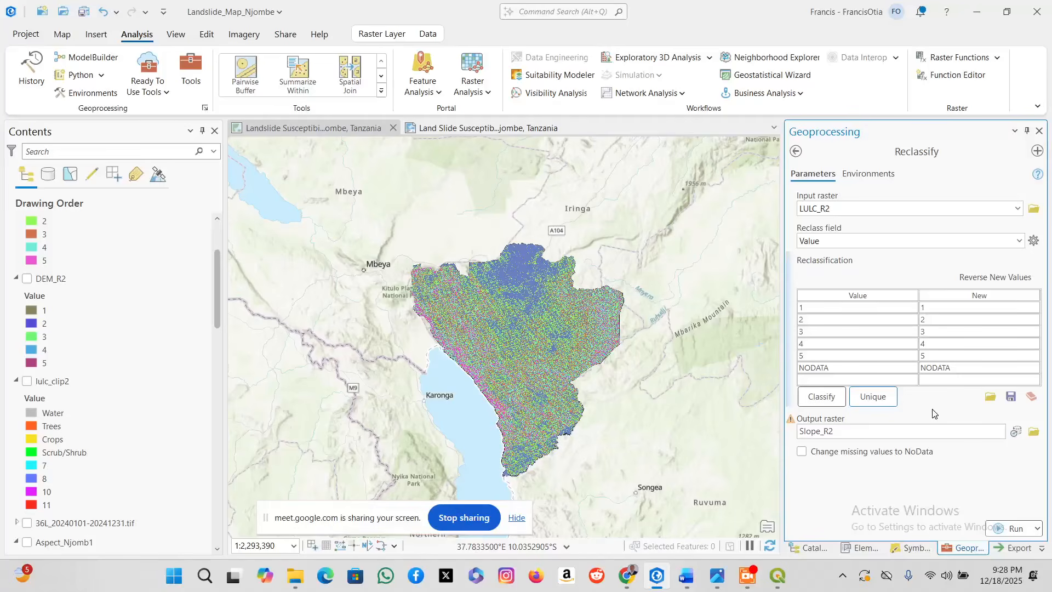
Name the land-cover output raster LULC_R3 in the project geodatabase.
click(820, 431)
key(BackSpace)
key(BackSpace)
key(BackSpace)
key(BackSpace)
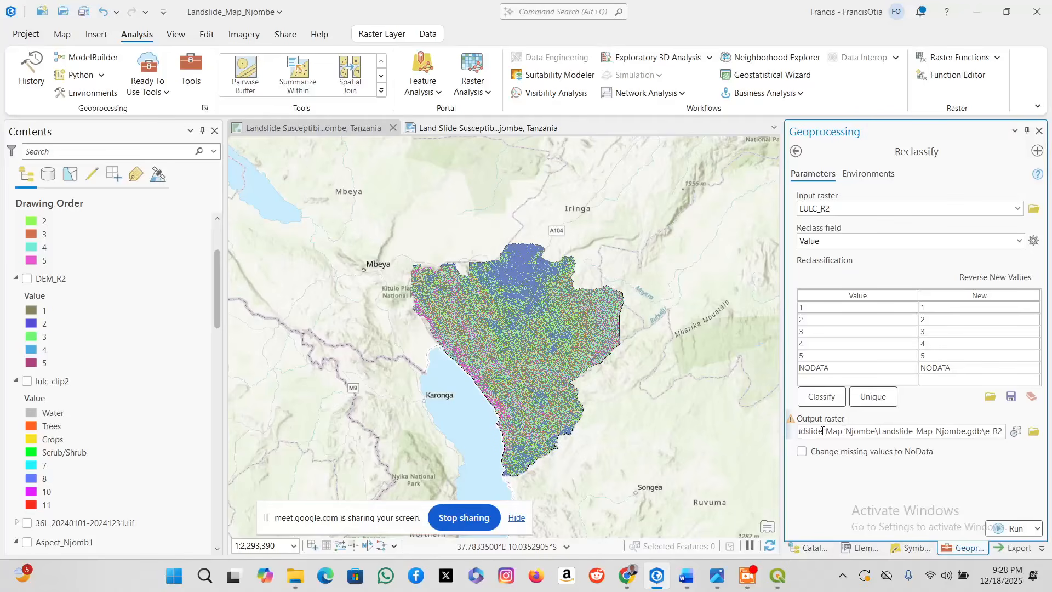
key(Delete)
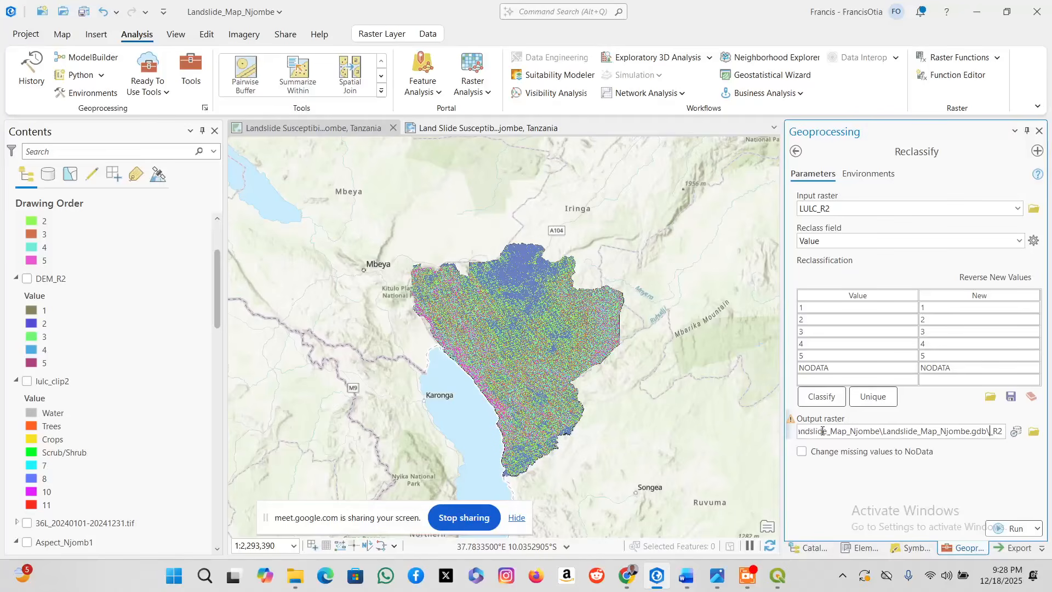
text(LU)
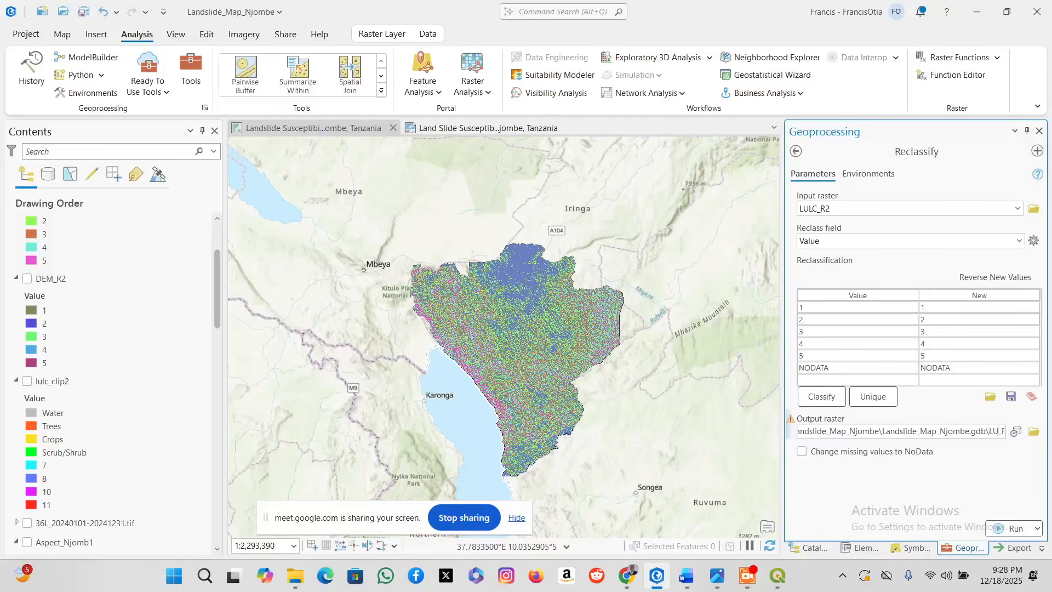
text(LC)
click(984, 489)
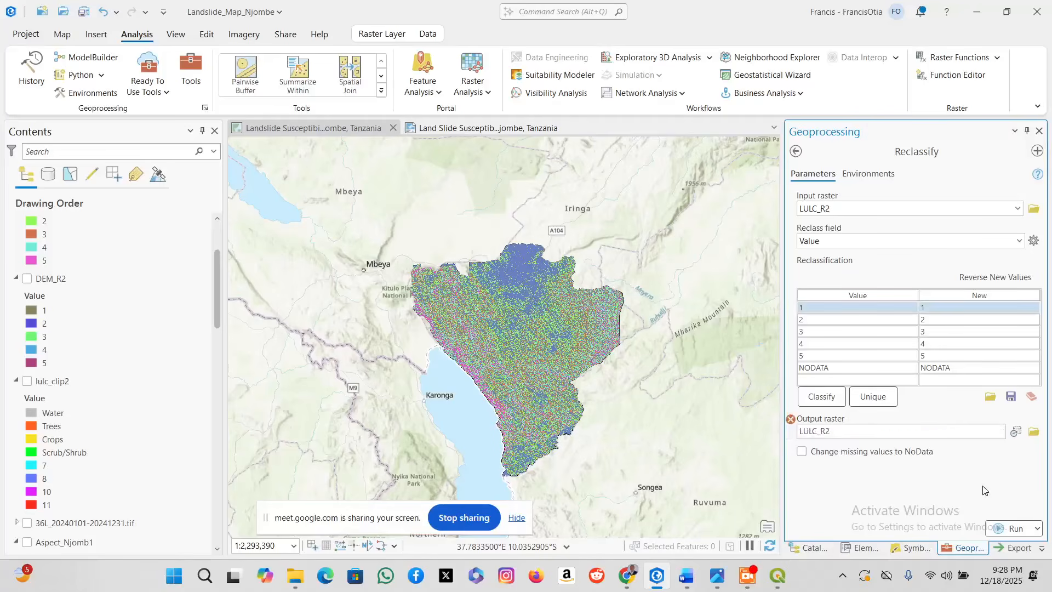
click(870, 431)
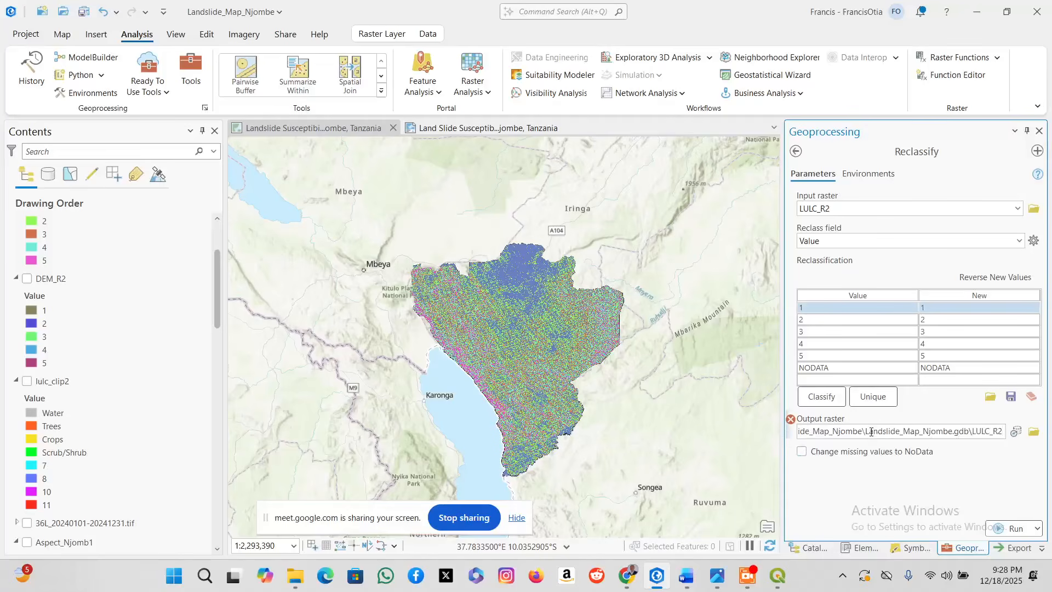
click(959, 487)
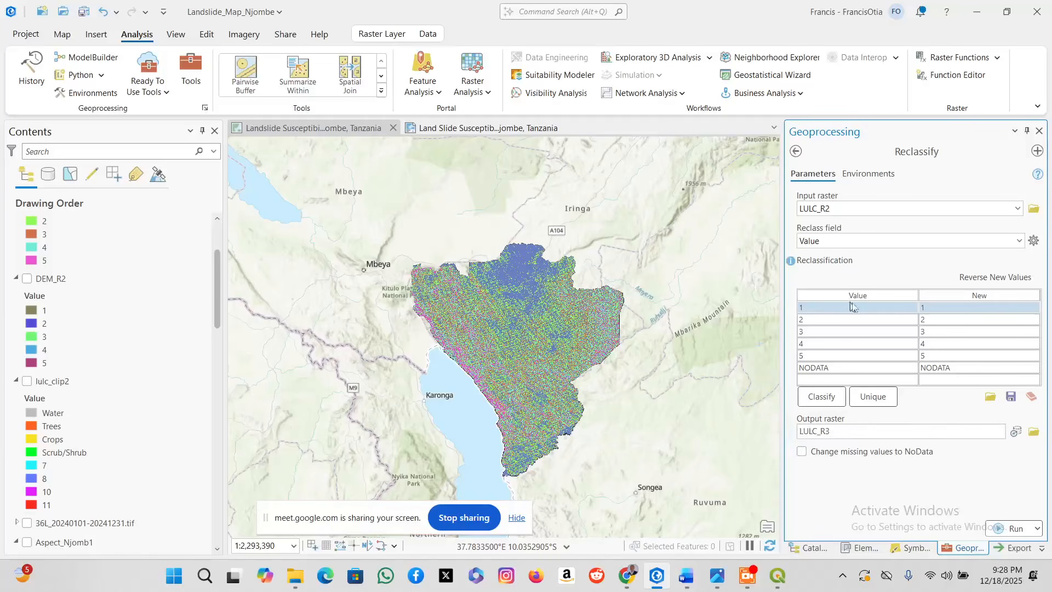
Try to classify the LULC_R2 values into eight Natural Breaks (Jenks) classes, and return the reclassification table to unique values.
click(829, 398)
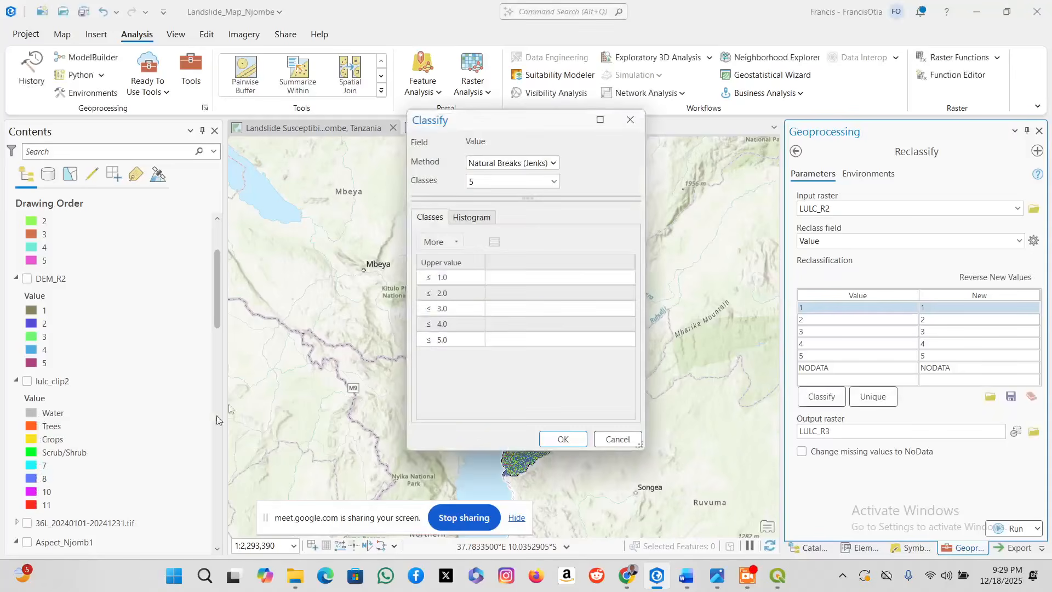
click(554, 181)
click(482, 238)
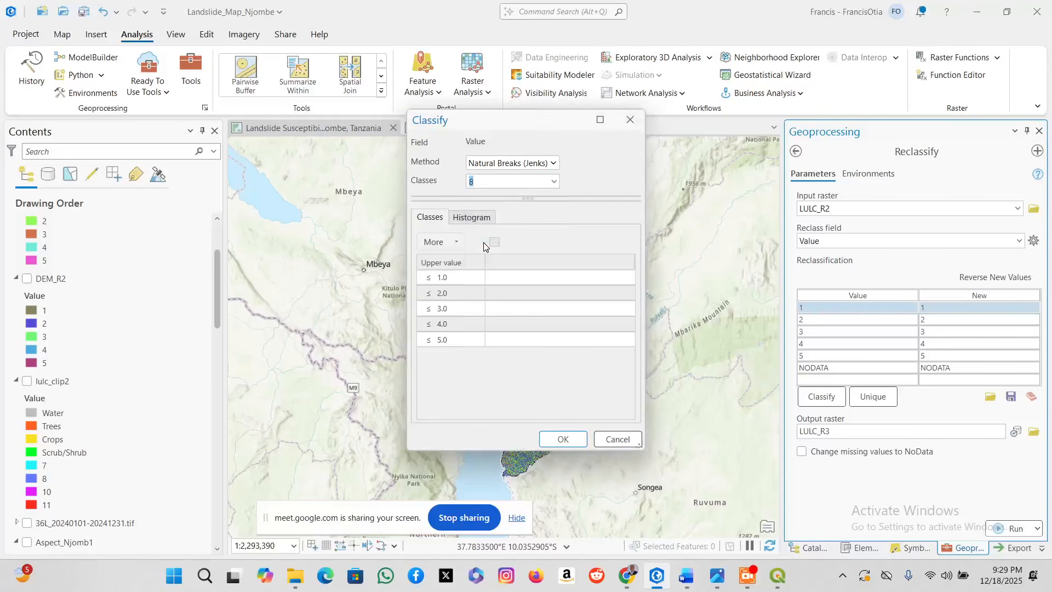
click(570, 436)
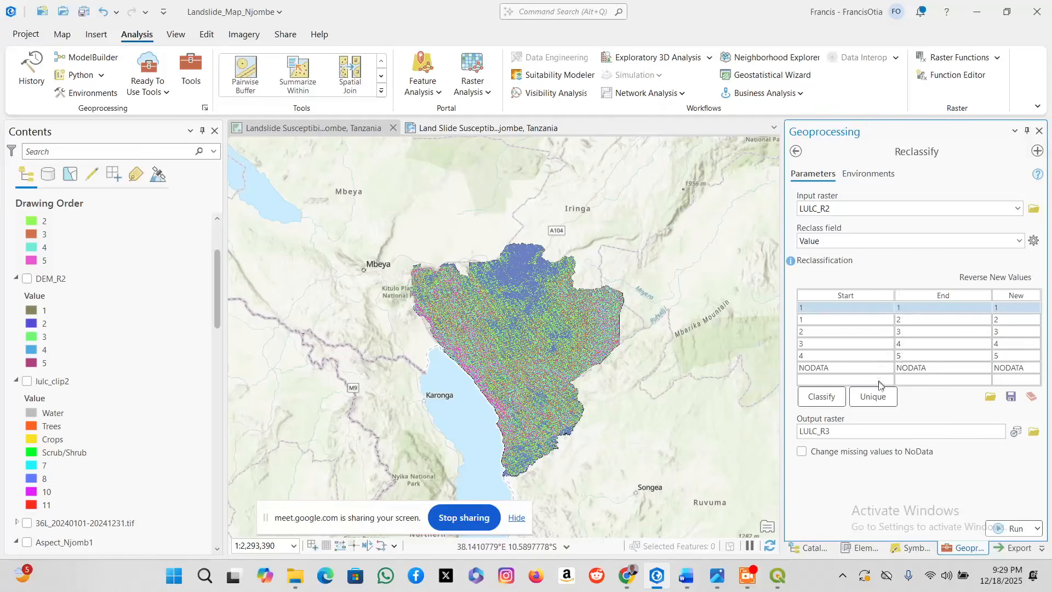
click(875, 399)
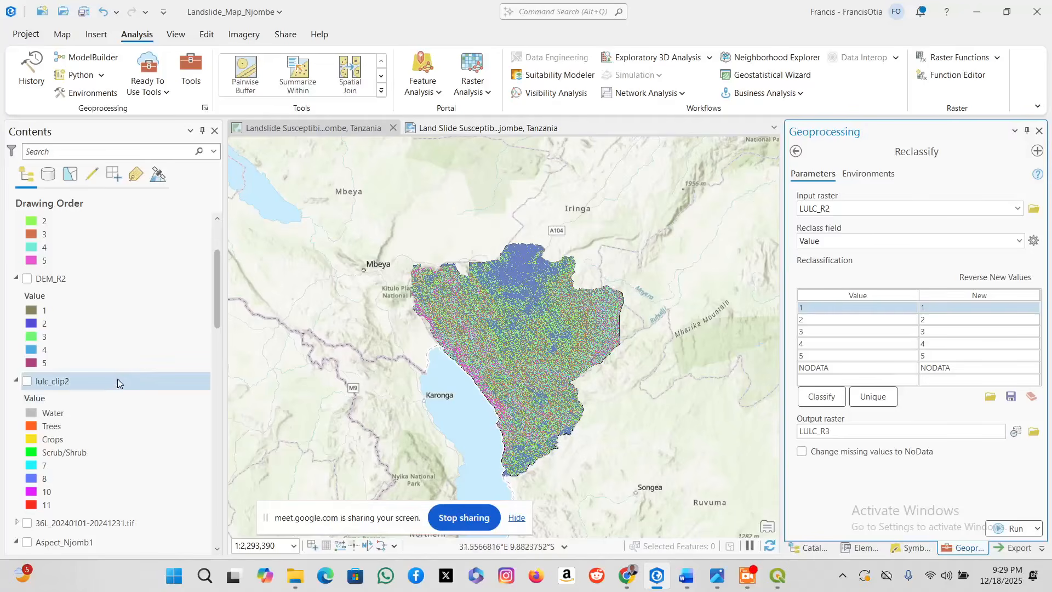
Set lulc_clip2 as the Reclassify input raster and load its unique values into the reclassification table.
scroll(93, 381, down, 1)
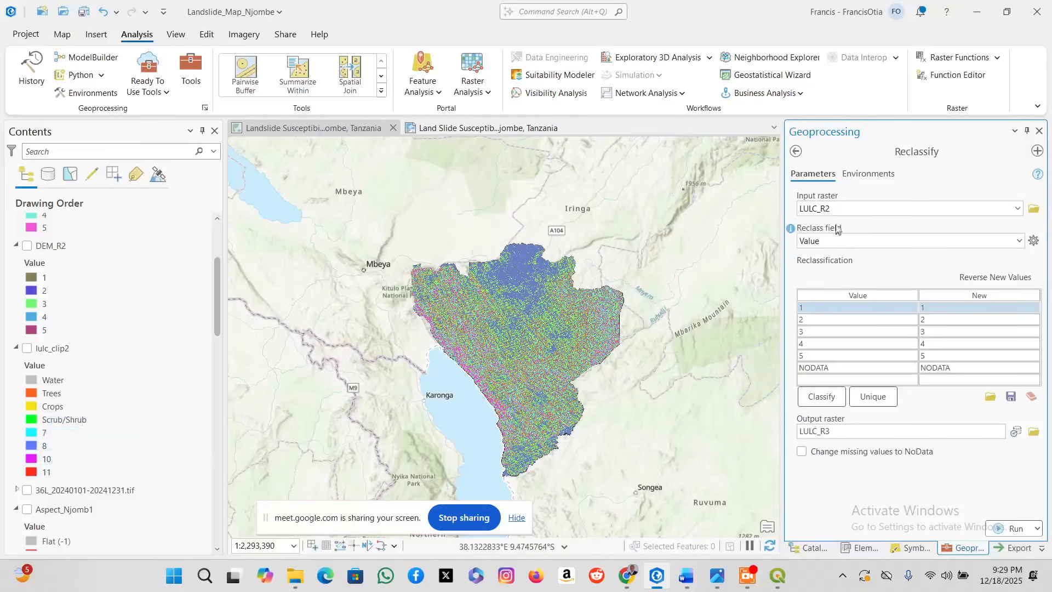
click(1017, 208)
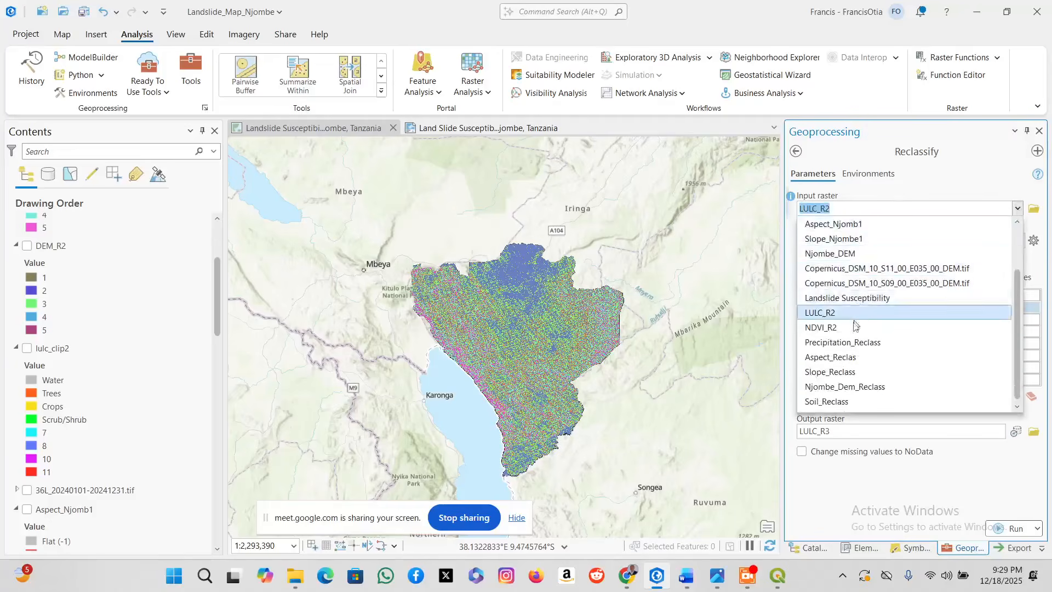
click(865, 229)
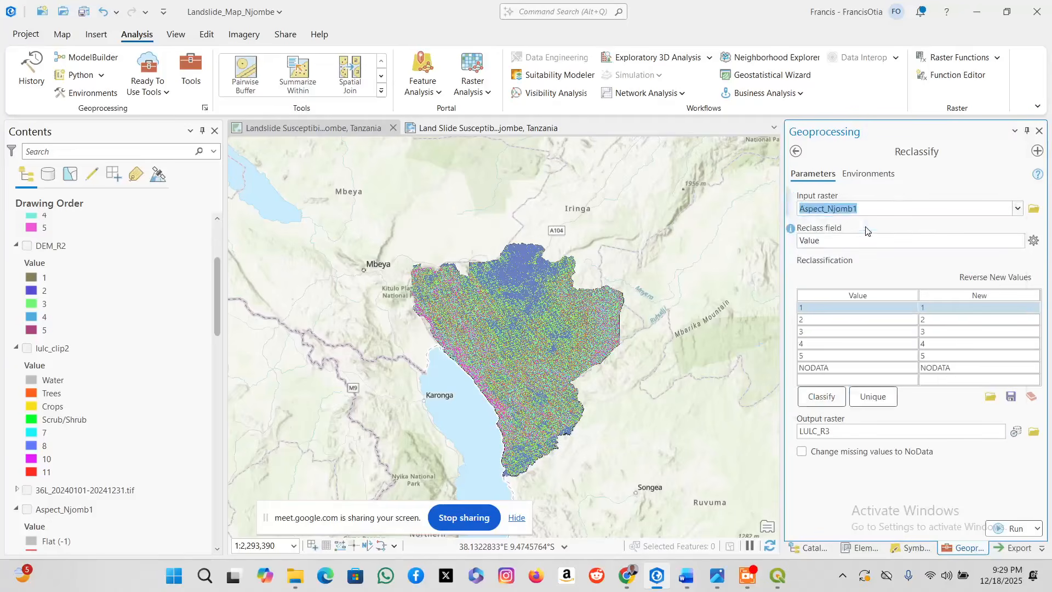
click(1018, 208)
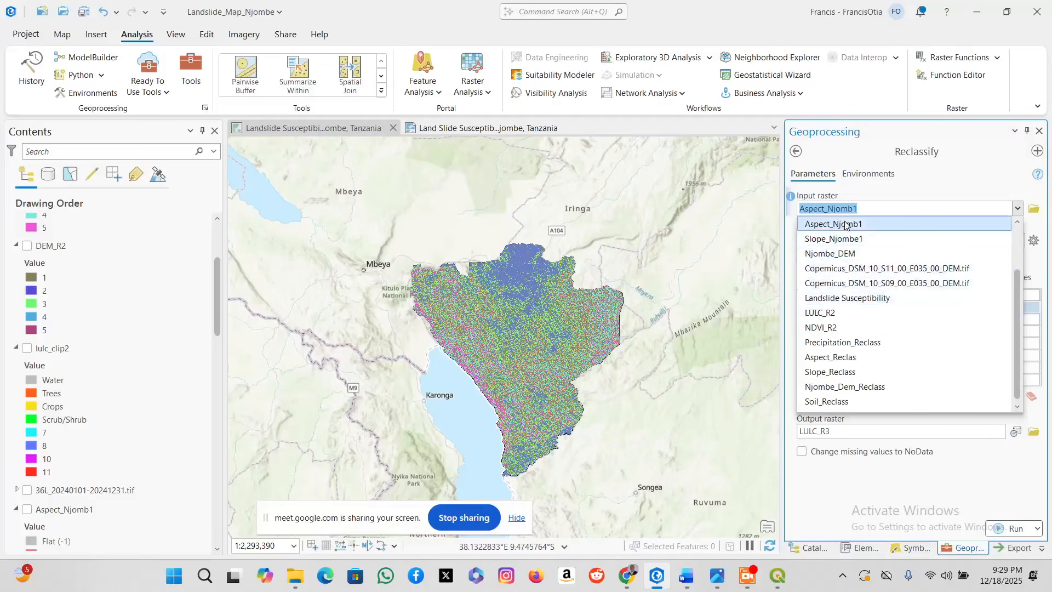
scroll(846, 226, up, 1)
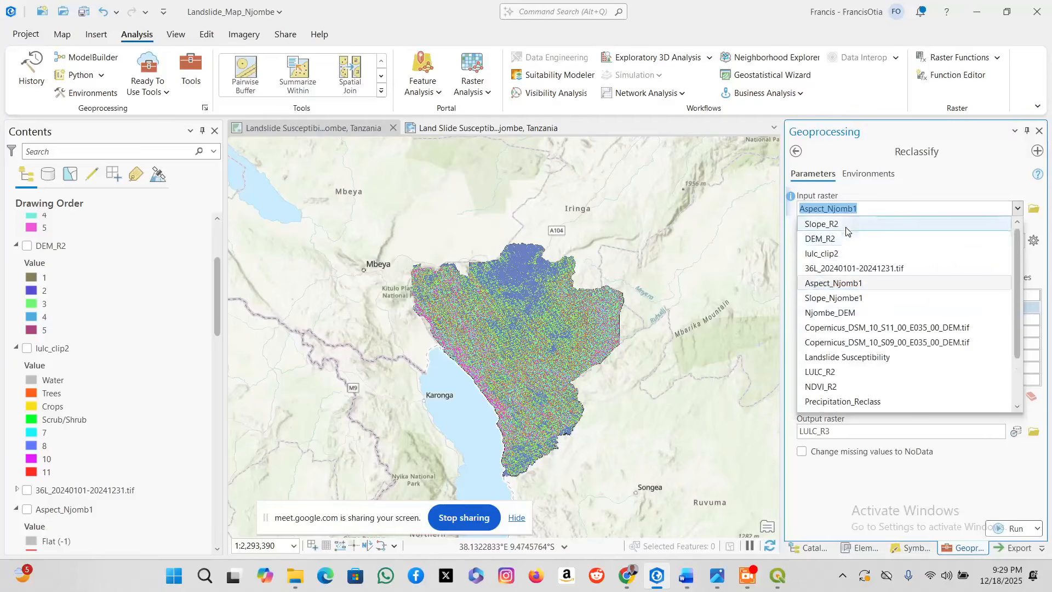
click(837, 255)
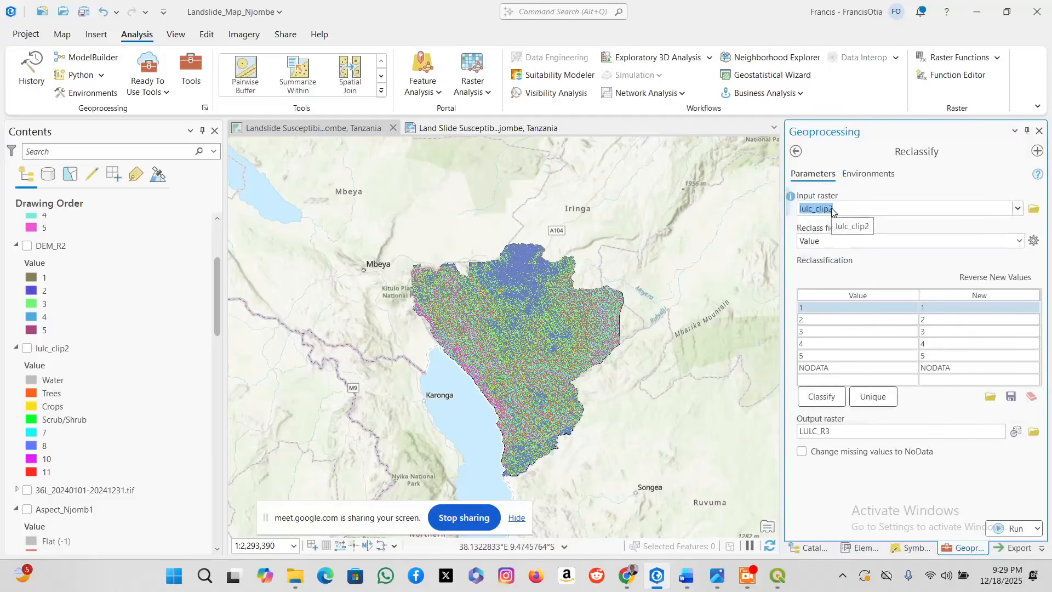
click(864, 397)
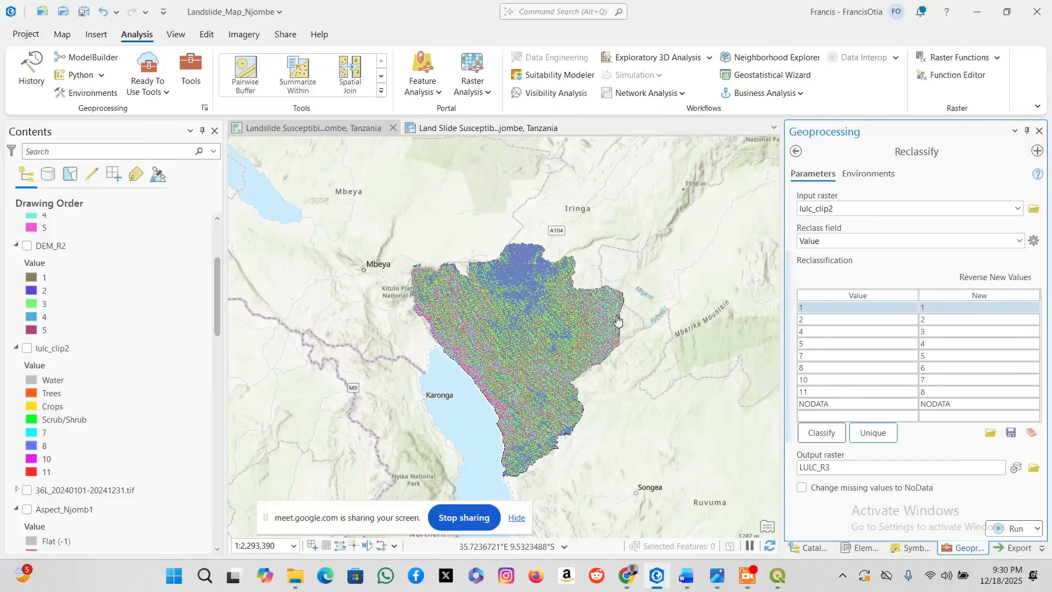
click(935, 324)
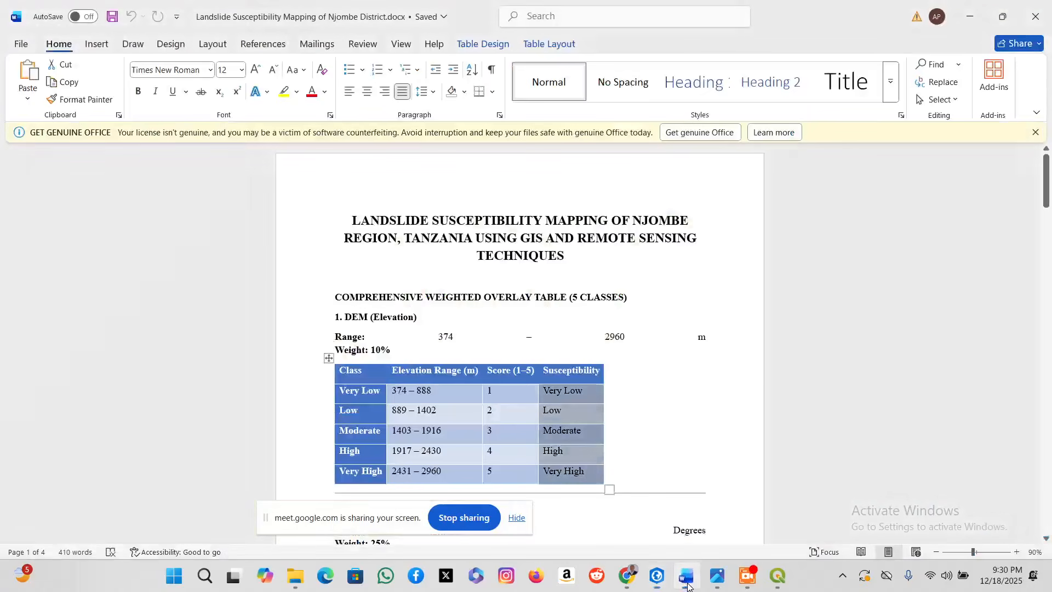
click(688, 586)
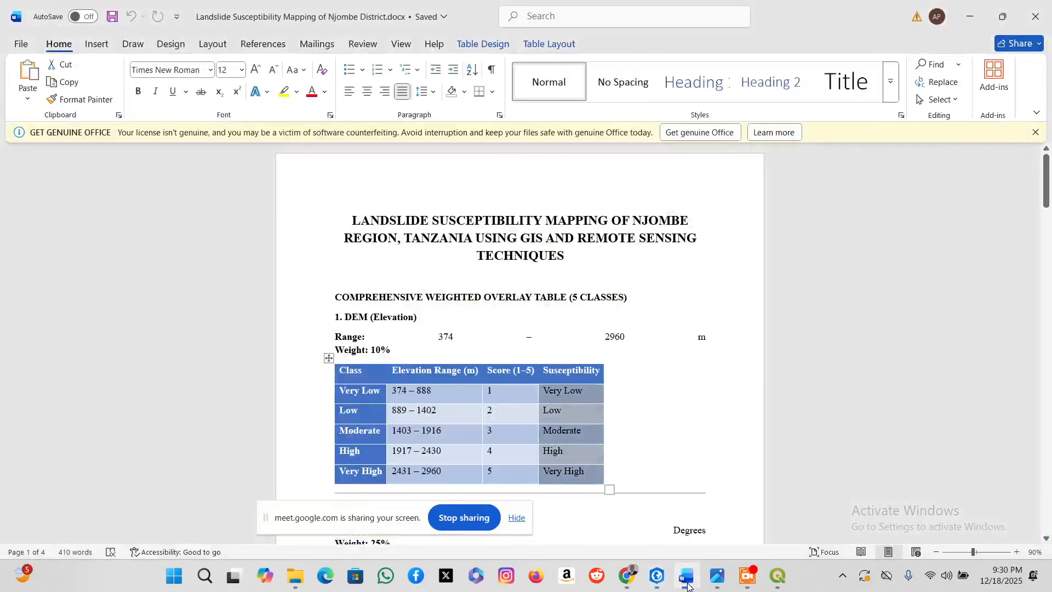
click(688, 586)
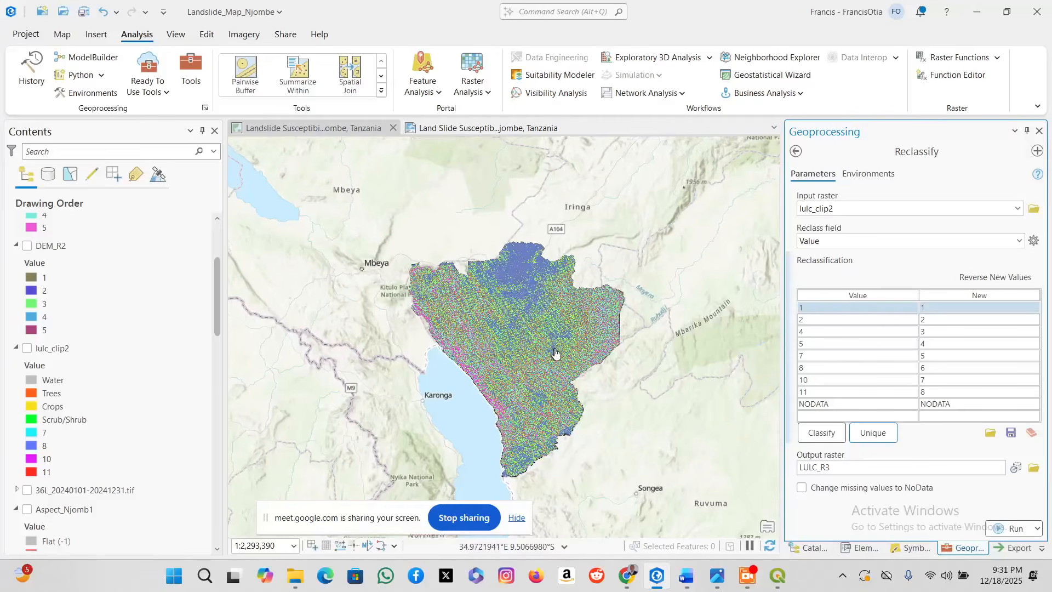
scroll(552, 350, up, 2)
scroll(513, 302, up, 2)
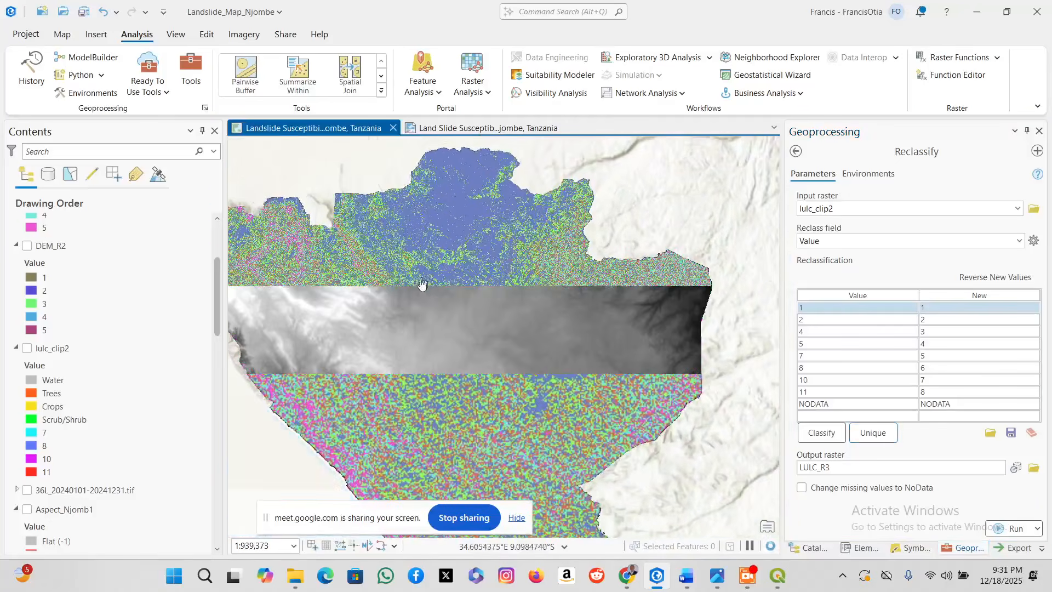
scroll(473, 292, down, 2)
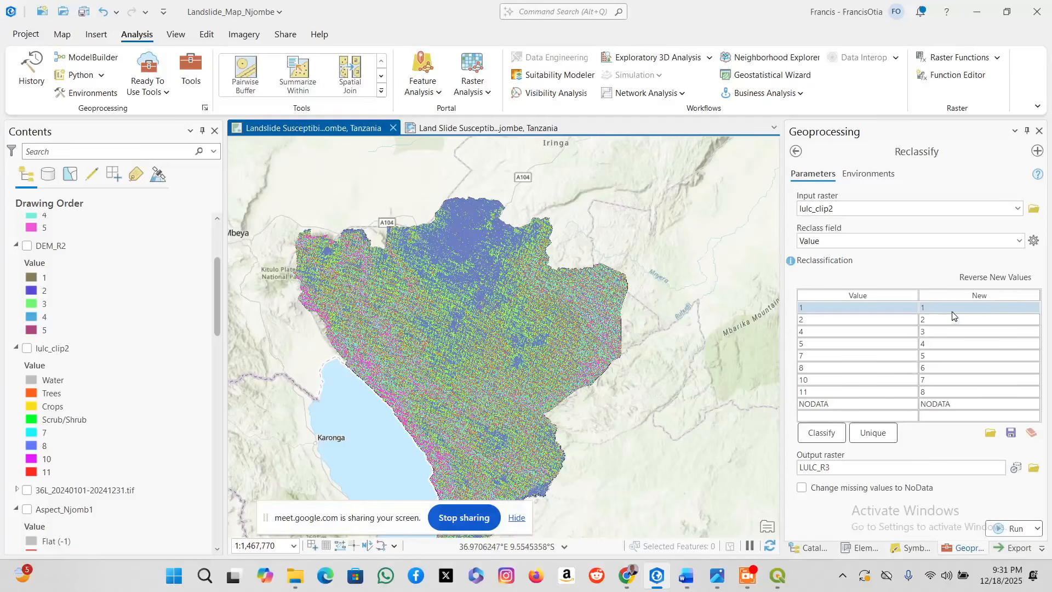
Switch to the landslide susceptibility Word document and find the LULC reclassification and weight table.
click(687, 576)
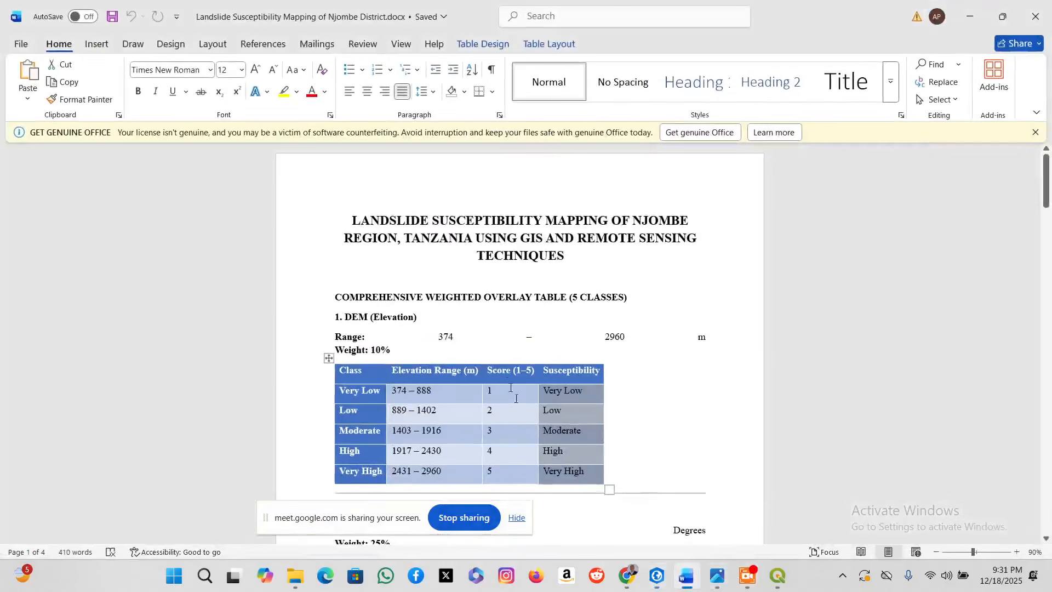
scroll(469, 337, down, 3)
scroll(470, 337, down, 10)
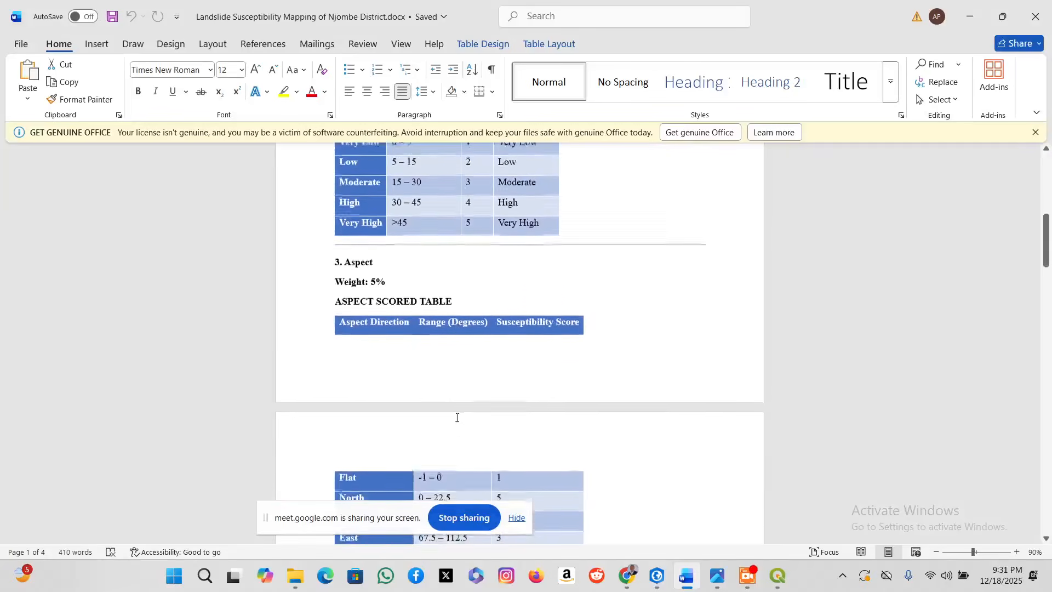
scroll(455, 428, down, 6)
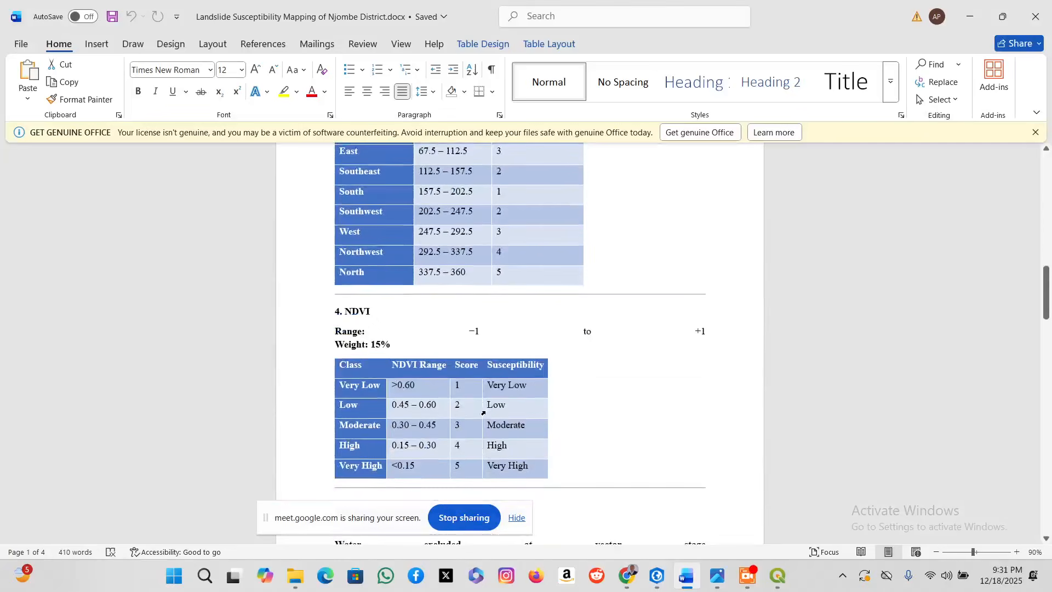
scroll(473, 405, down, 5)
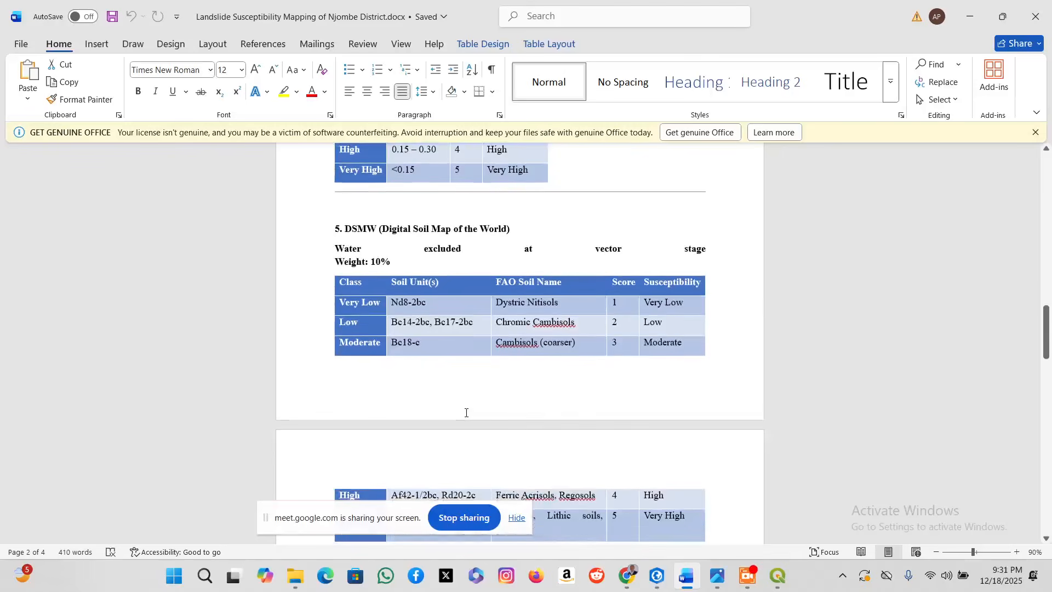
scroll(466, 413, down, 5)
scroll(459, 396, down, 5)
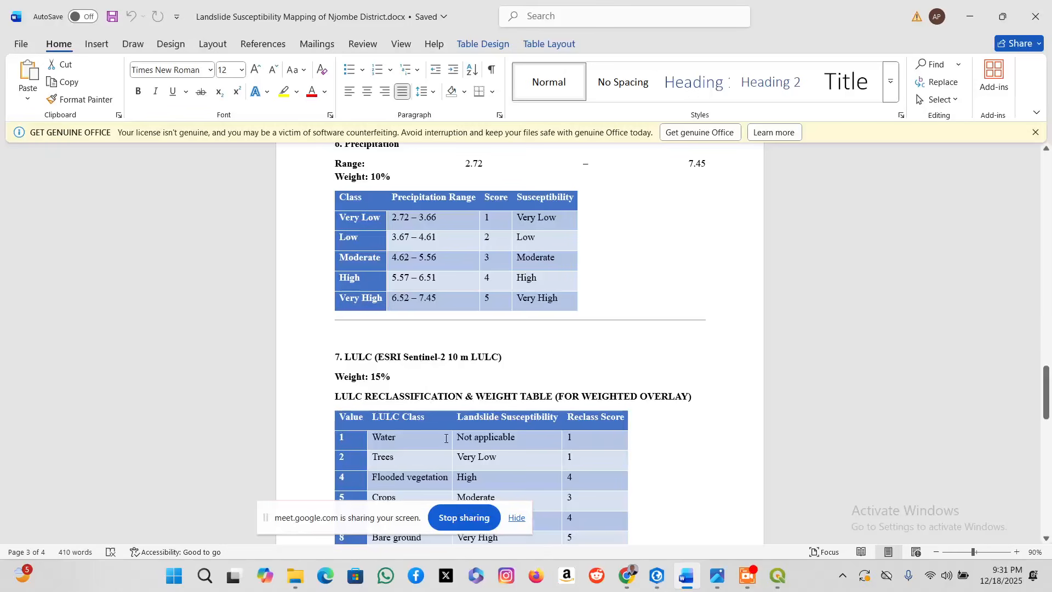
scroll(446, 439, down, 3)
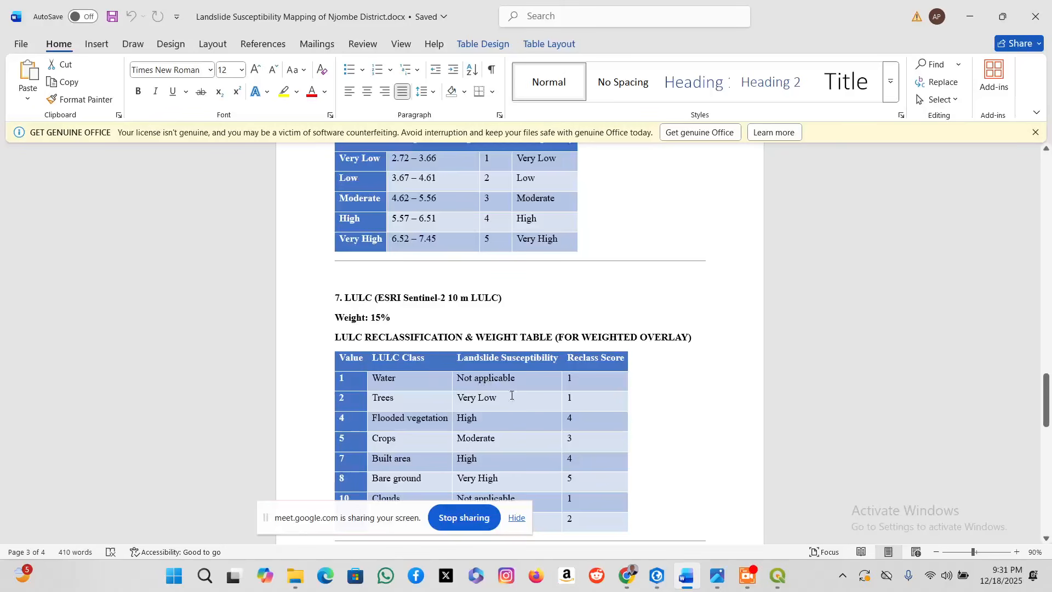
scroll(412, 380, down, 2)
Read the landslide susceptibility ratings of trees, flooded vegetation and crops in the LULC table.
drag(498, 371, 470, 361)
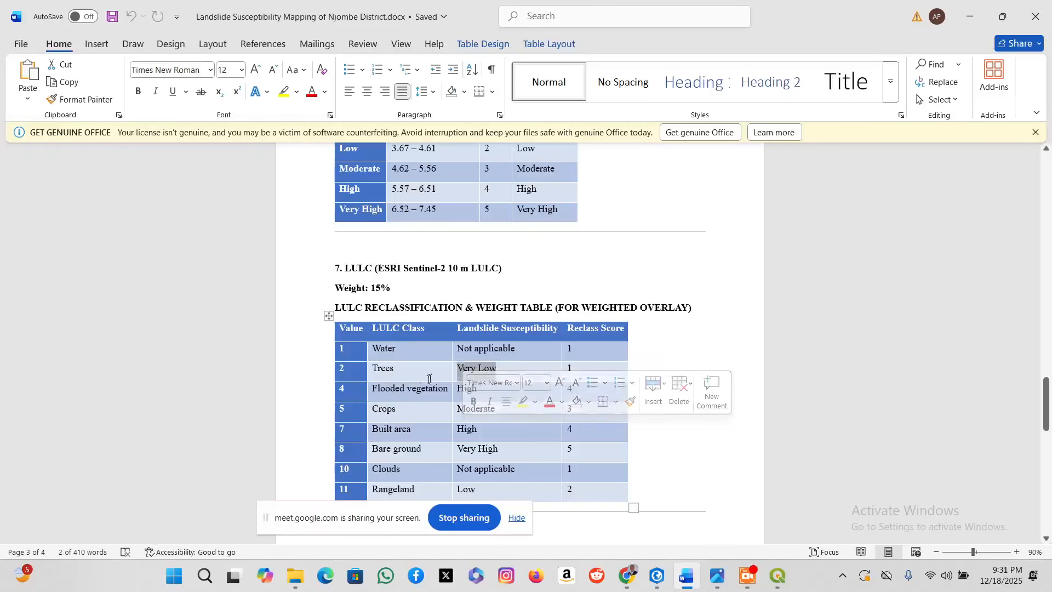
click(486, 393)
drag(485, 393, 457, 390)
click(477, 411)
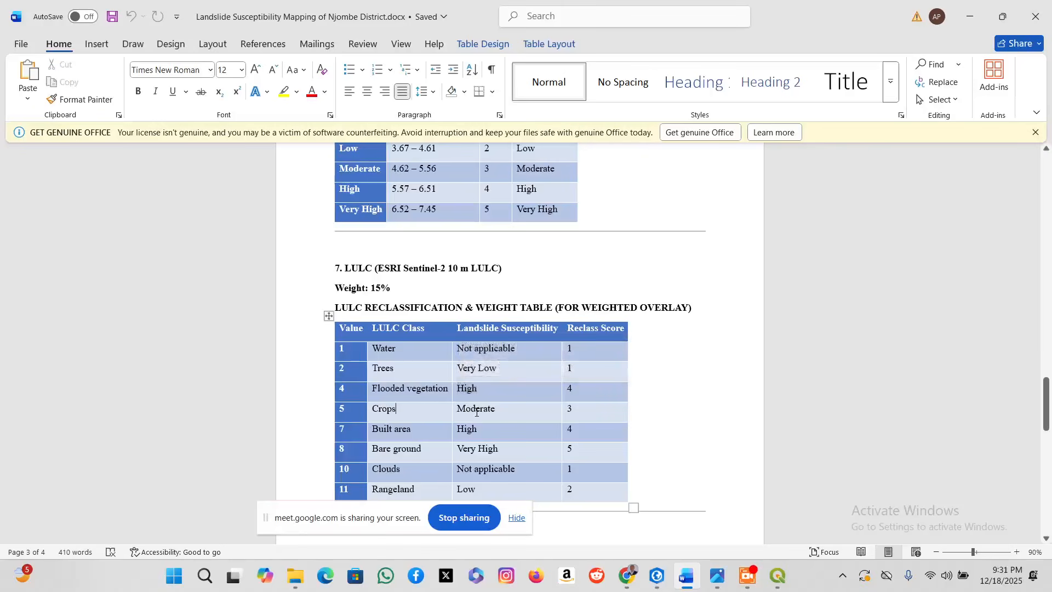
drag(512, 409, 453, 410)
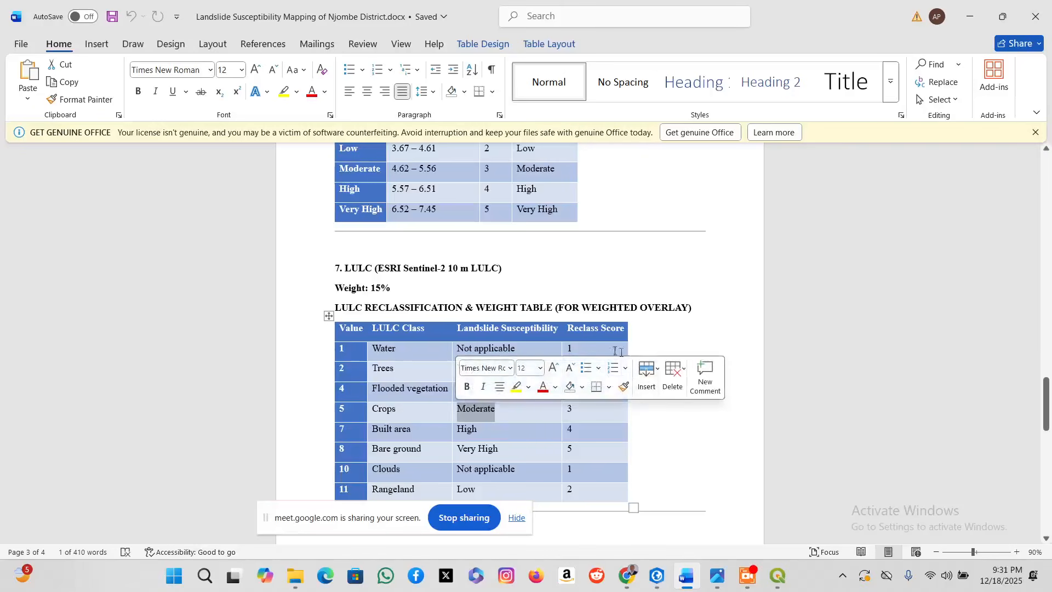
Compare the raster values and reclass scores of the water, trees, flooded vegetation and crops rows in the LULC table.
click(585, 348)
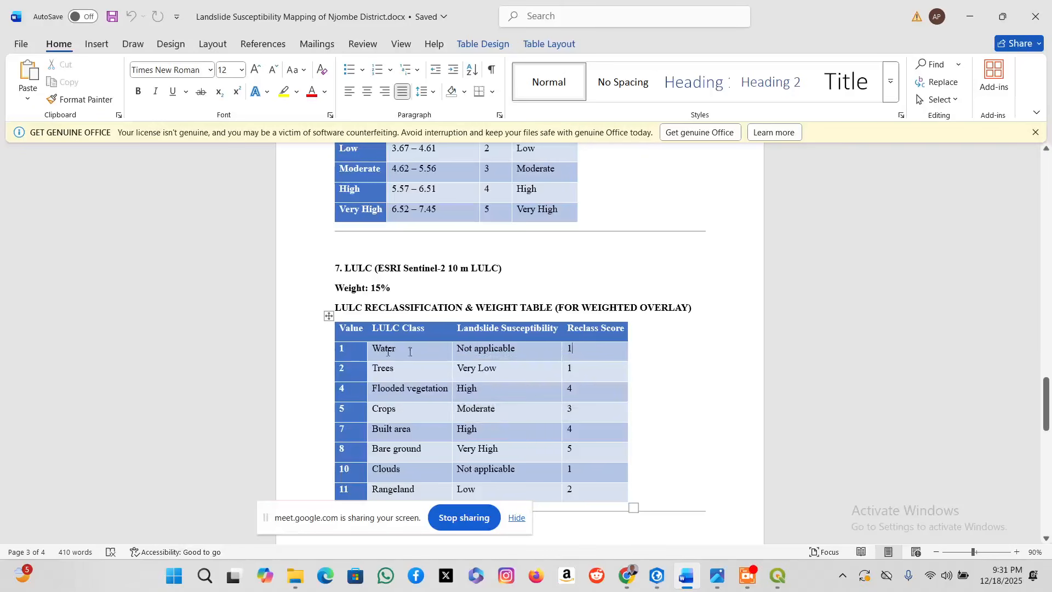
double_click(346, 349)
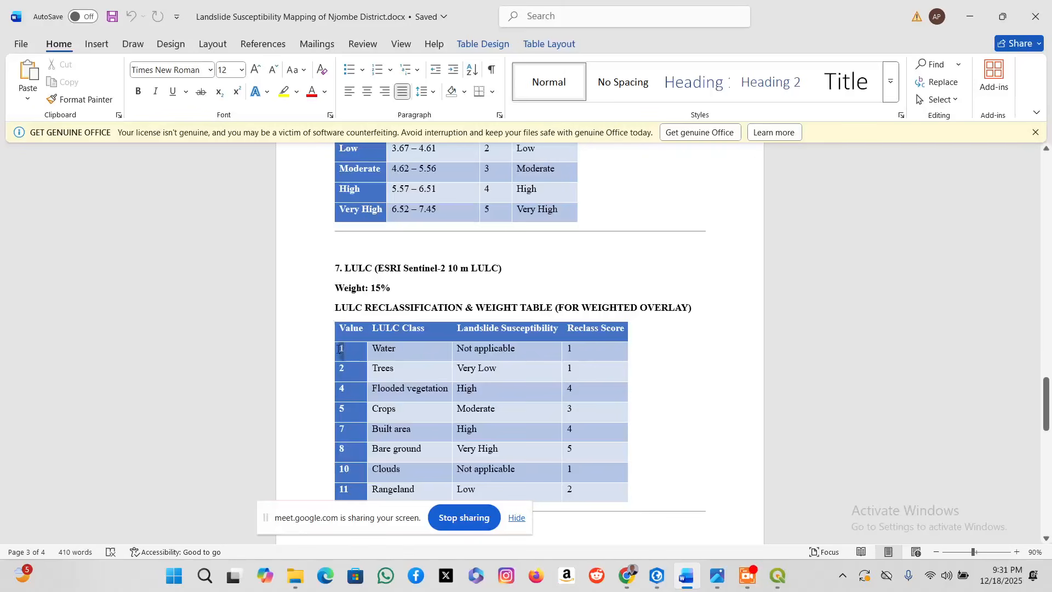
click(386, 349)
click(510, 350)
double_click(356, 370)
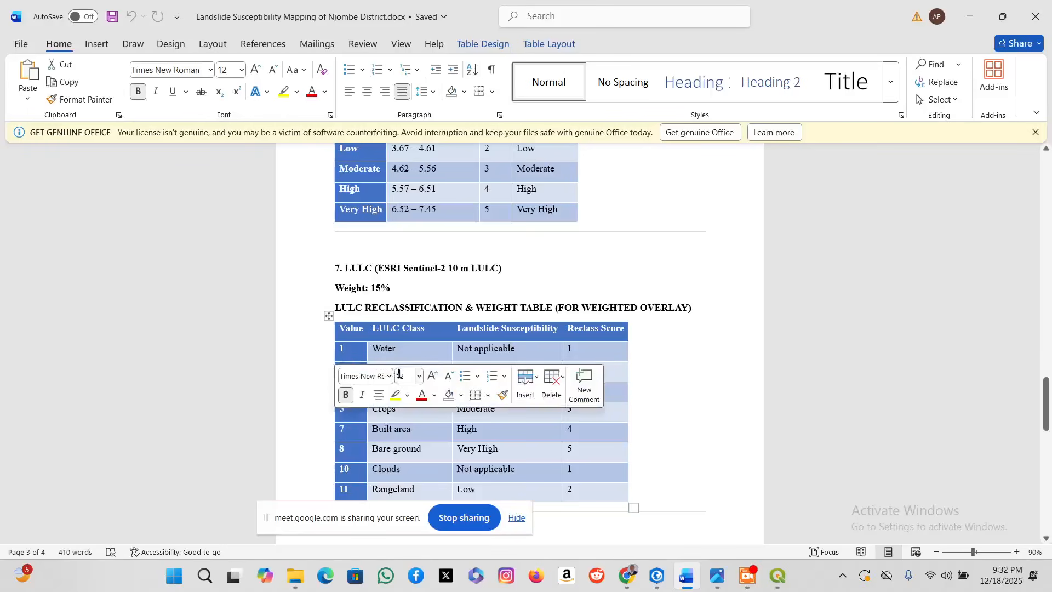
click(580, 370)
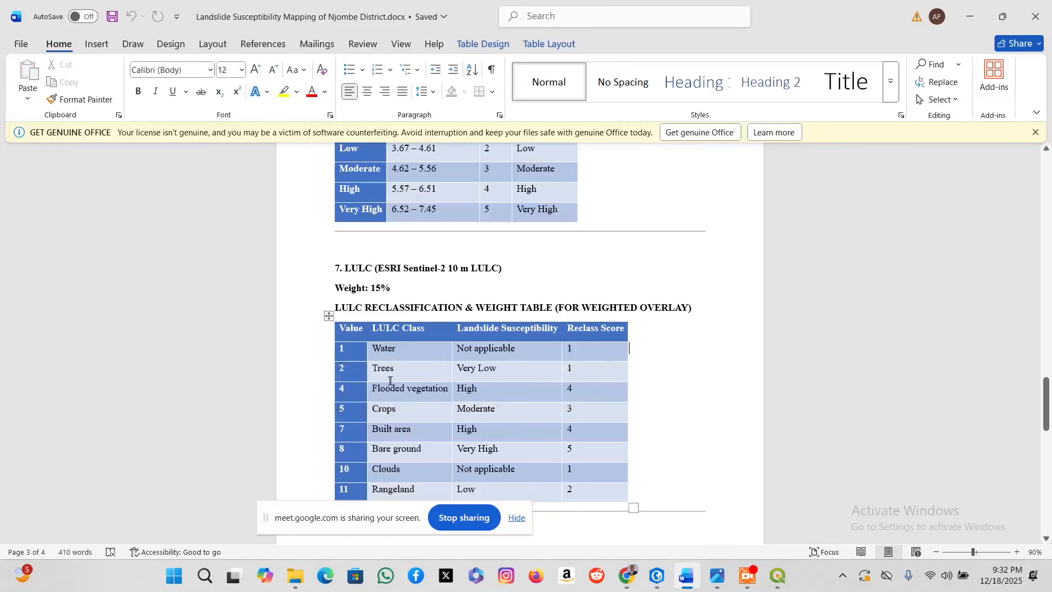
double_click(350, 389)
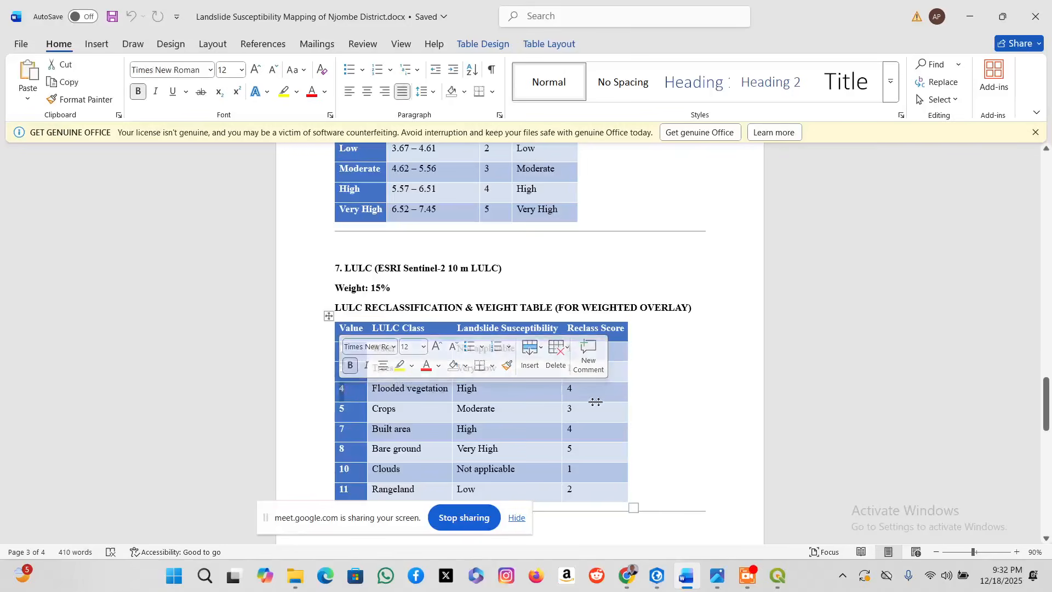
click(347, 412)
drag(417, 411, 356, 407)
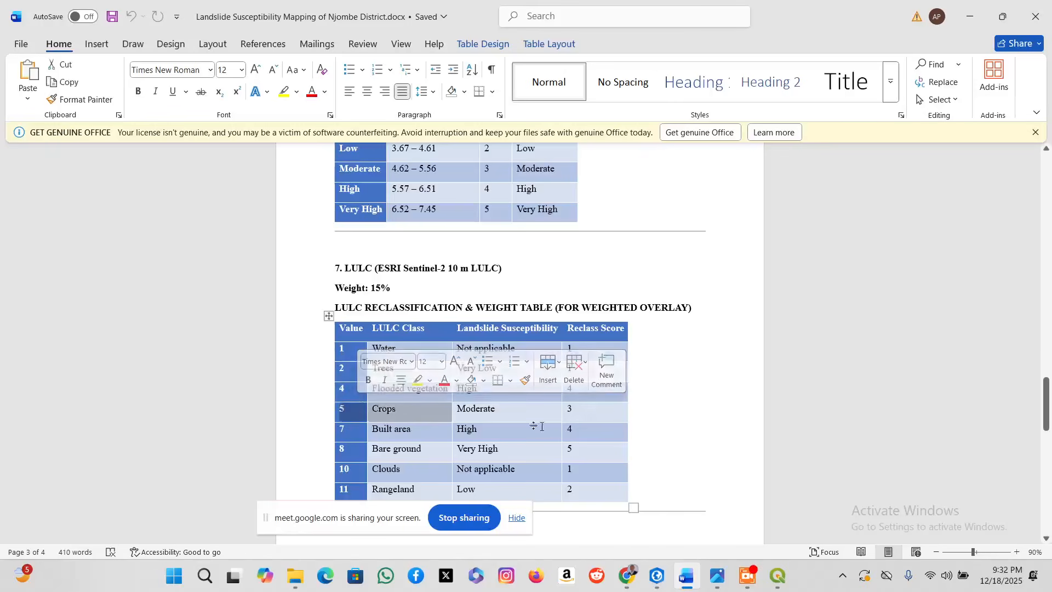
click(553, 410)
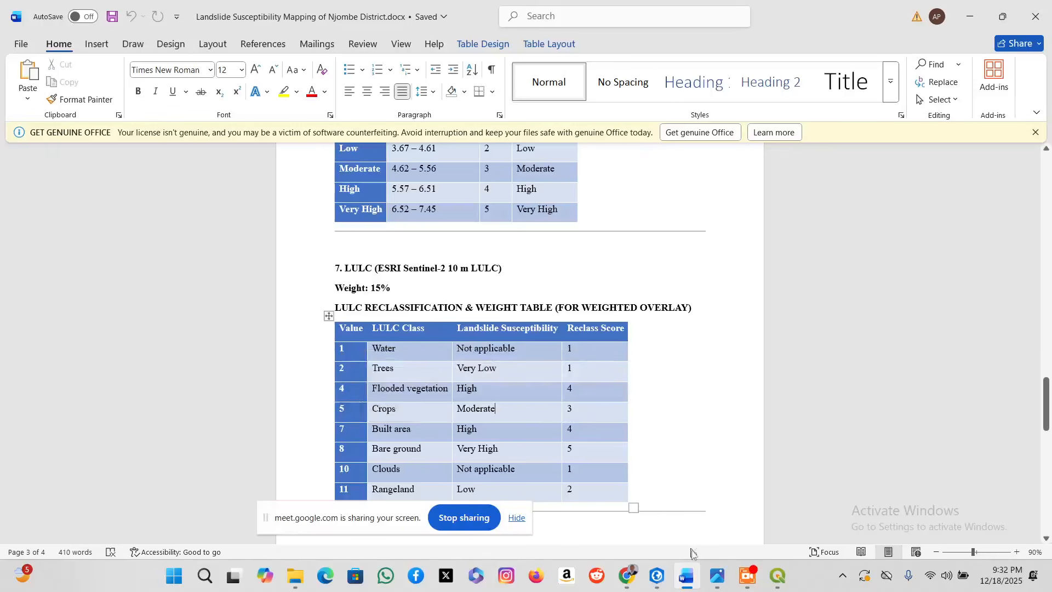
Switch to ArcGIS Pro and set the lulc_clip2 reclassification's new values for 4, 5, 8, 10 and 11 to 4, 3, 1, 4 and 4.
click(666, 573)
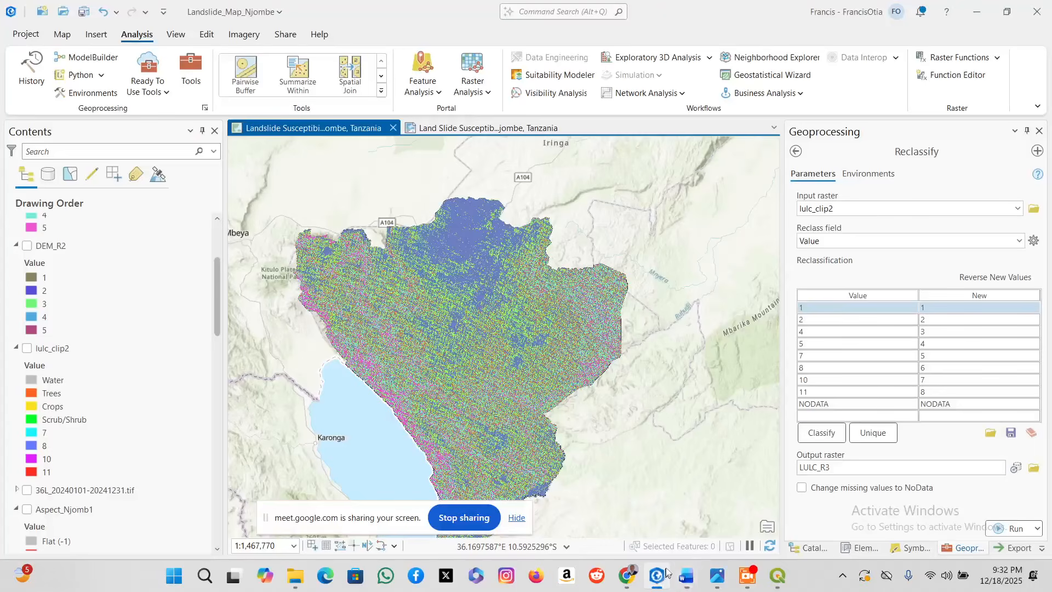
click(943, 344)
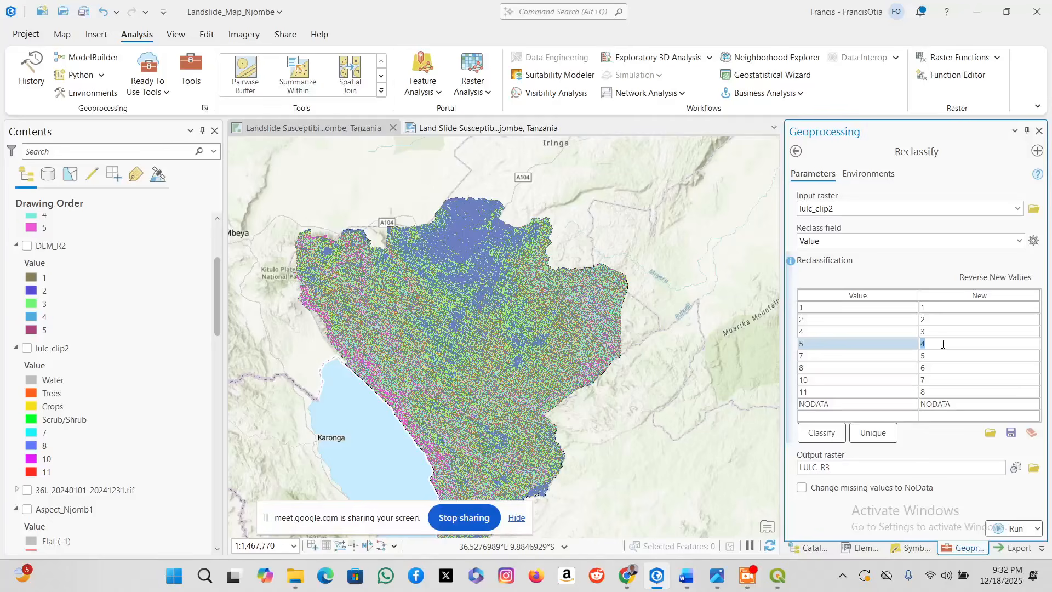
text(3)
click(928, 333)
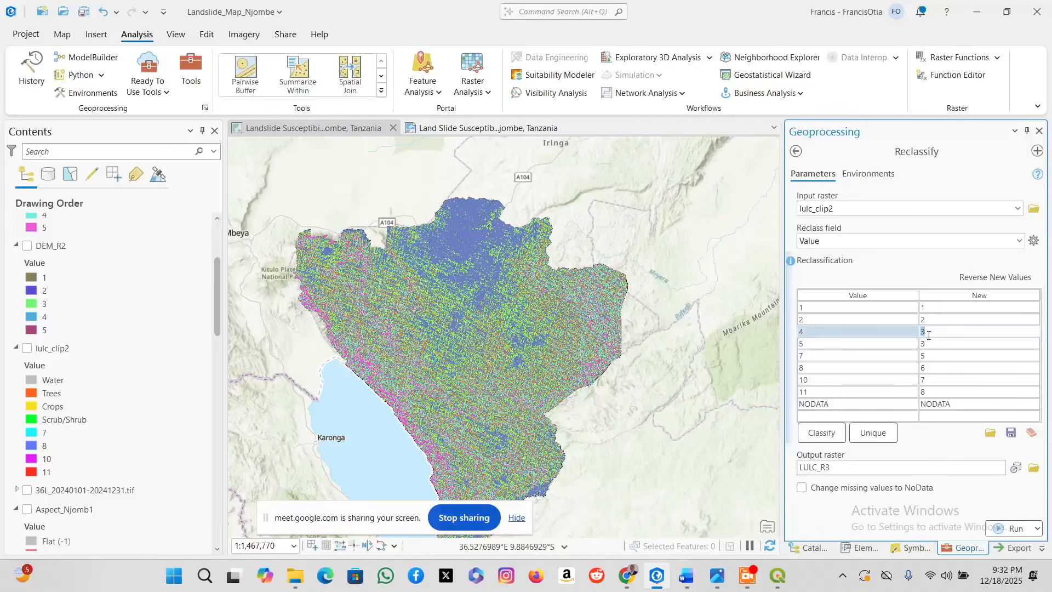
click(927, 367)
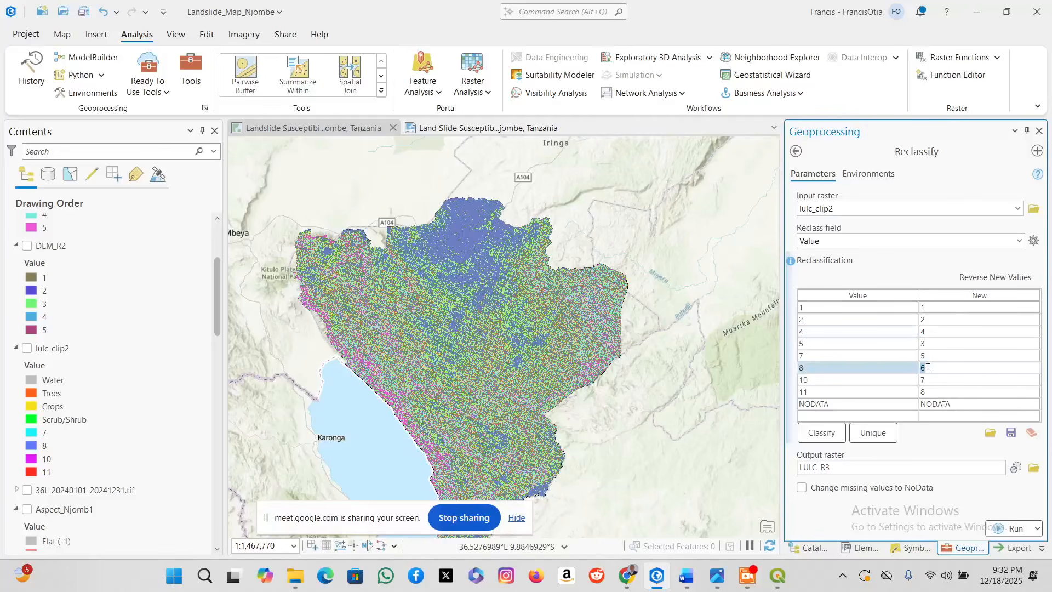
text(1)
click(930, 379)
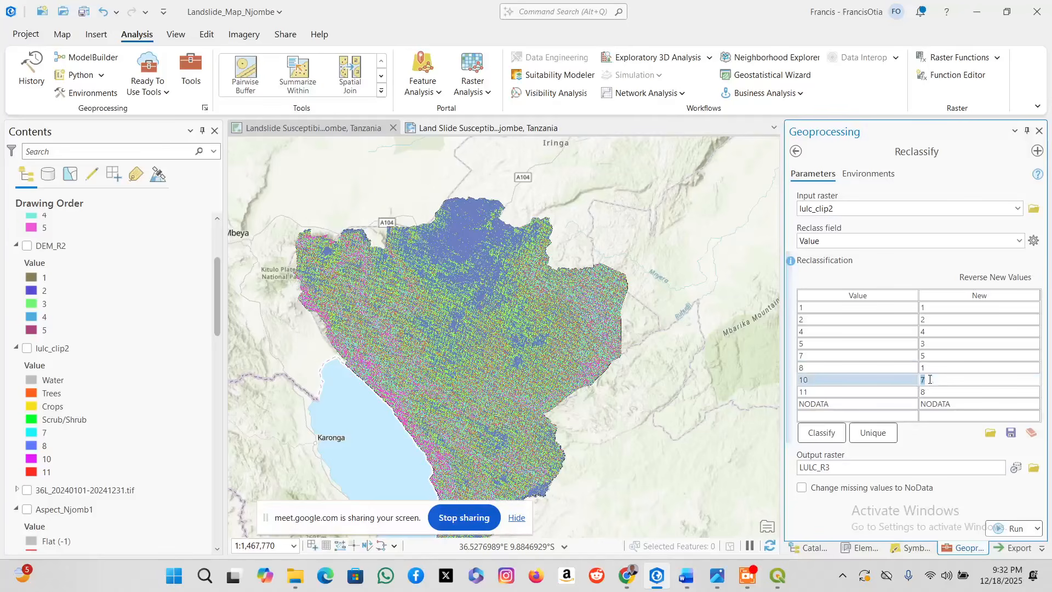
text(4)
click(932, 392)
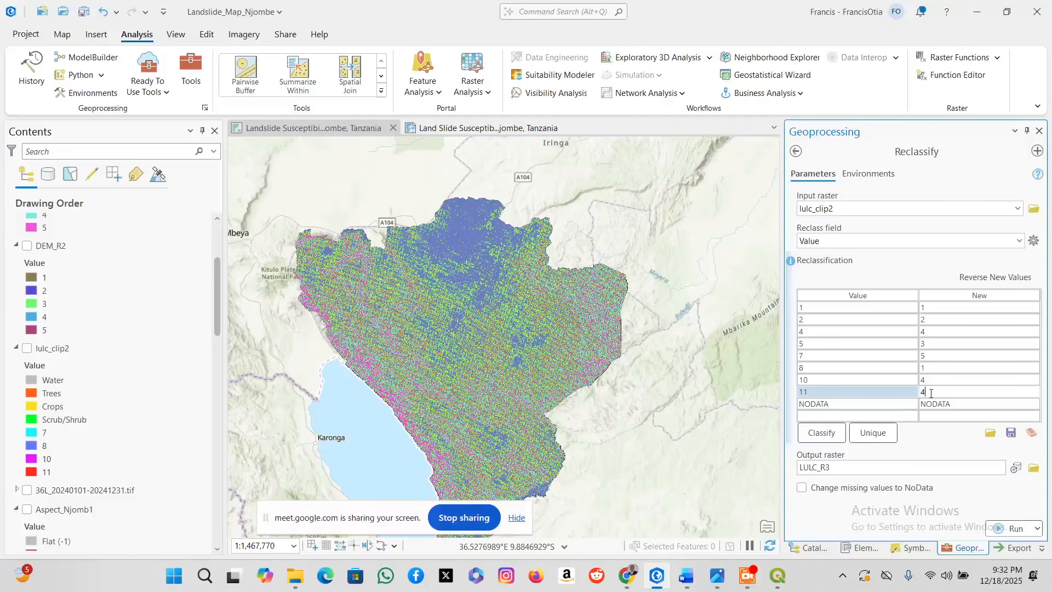
Check the LULC_R3 output raster path and leave the Reclassify tool without running it.
click(957, 357)
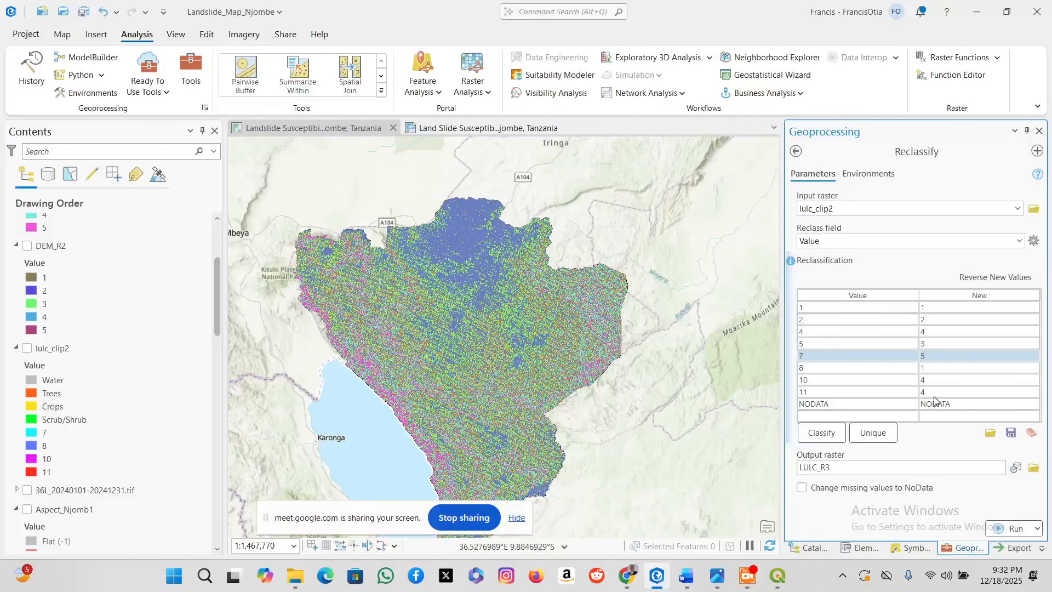
click(834, 467)
click(973, 466)
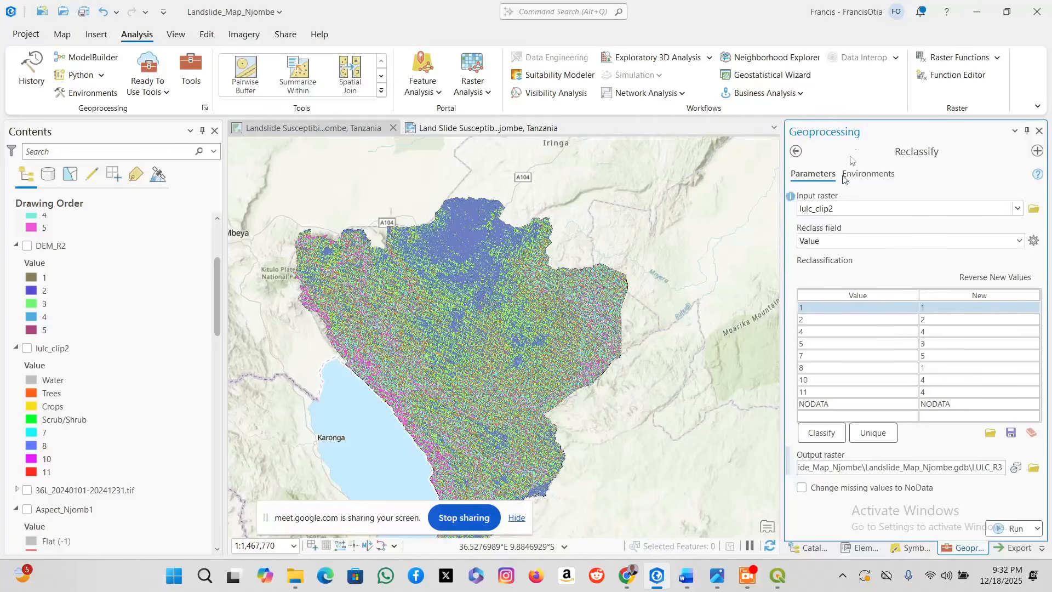
click(796, 151)
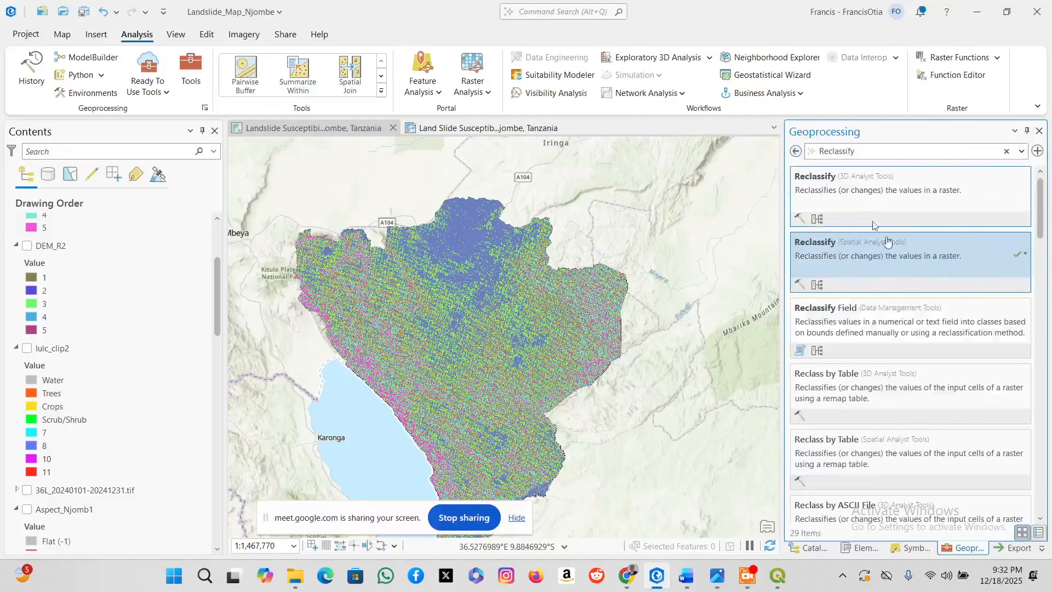
Switch to the landslide susceptibility Word document and examine the DSMW soil table, including its High and Very High rows.
mouse_move(683, 584)
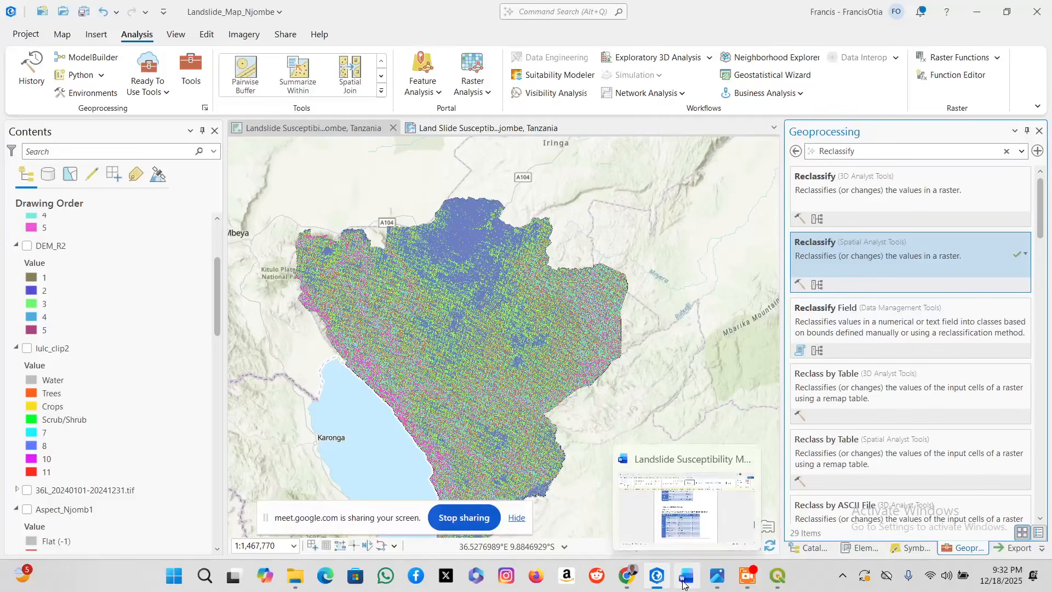
click(684, 583)
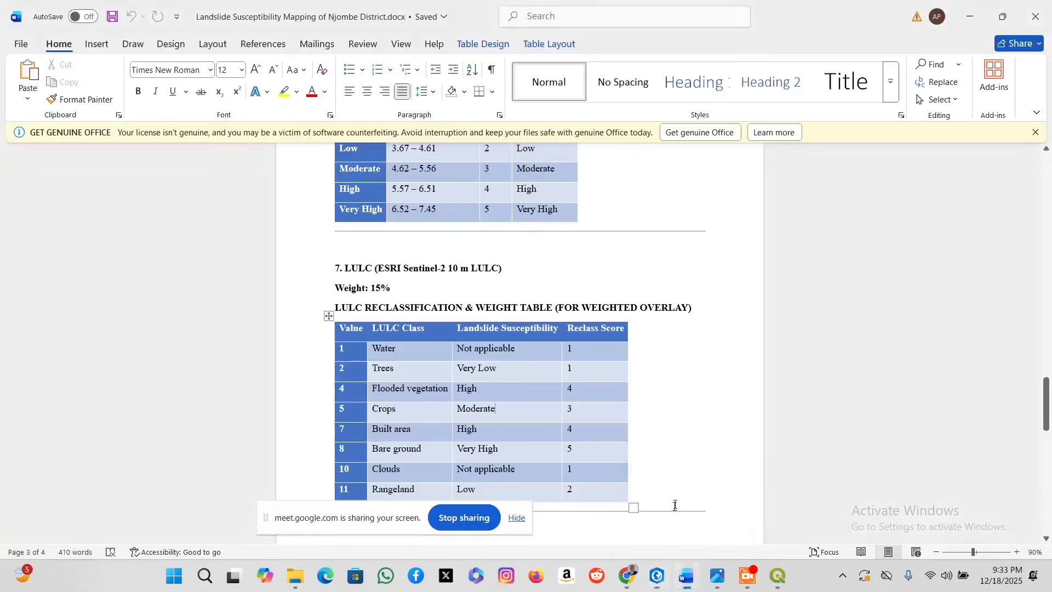
scroll(534, 378, down, 3)
scroll(534, 381, up, 5)
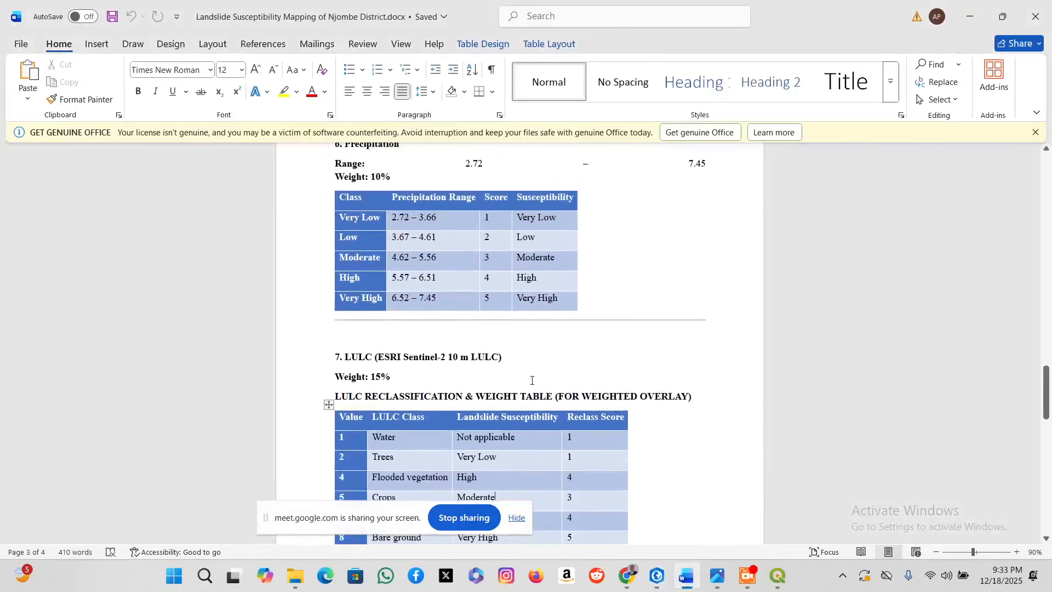
scroll(534, 379, up, 6)
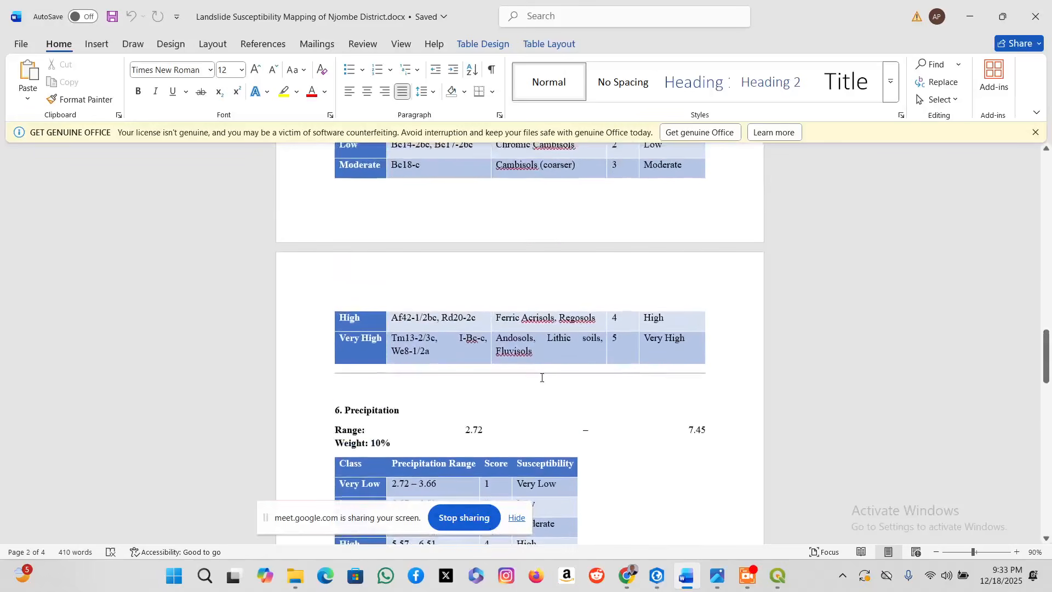
scroll(541, 378, up, 3)
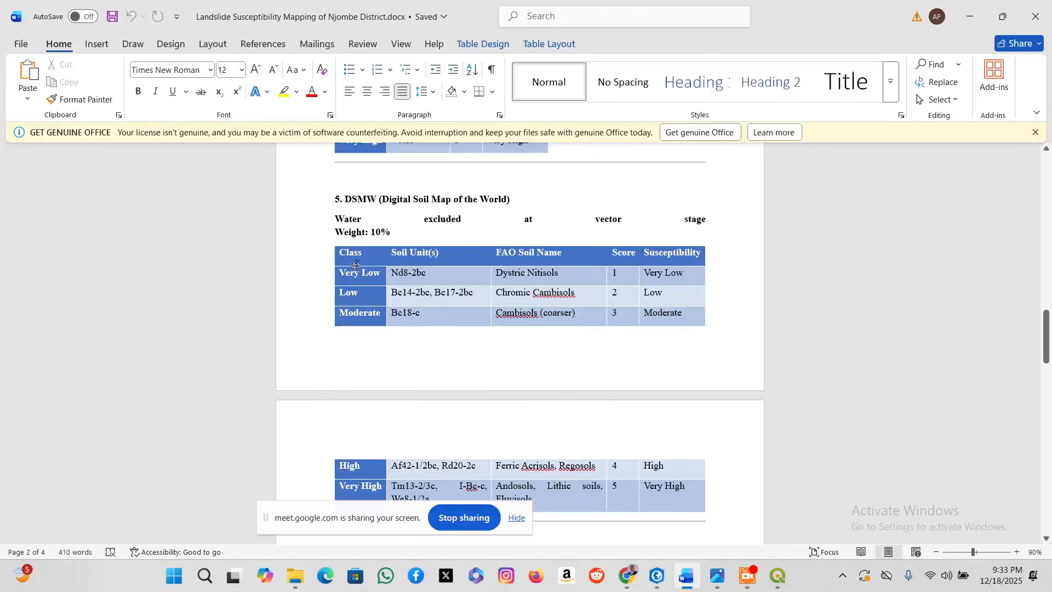
drag(342, 252, 705, 504)
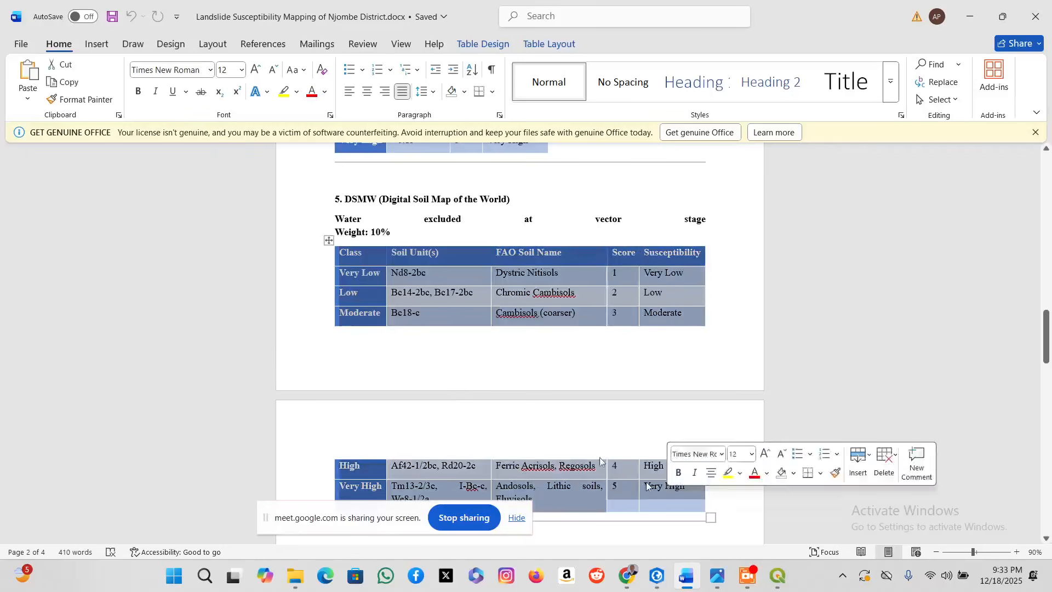
scroll(551, 409, down, 1)
click(485, 426)
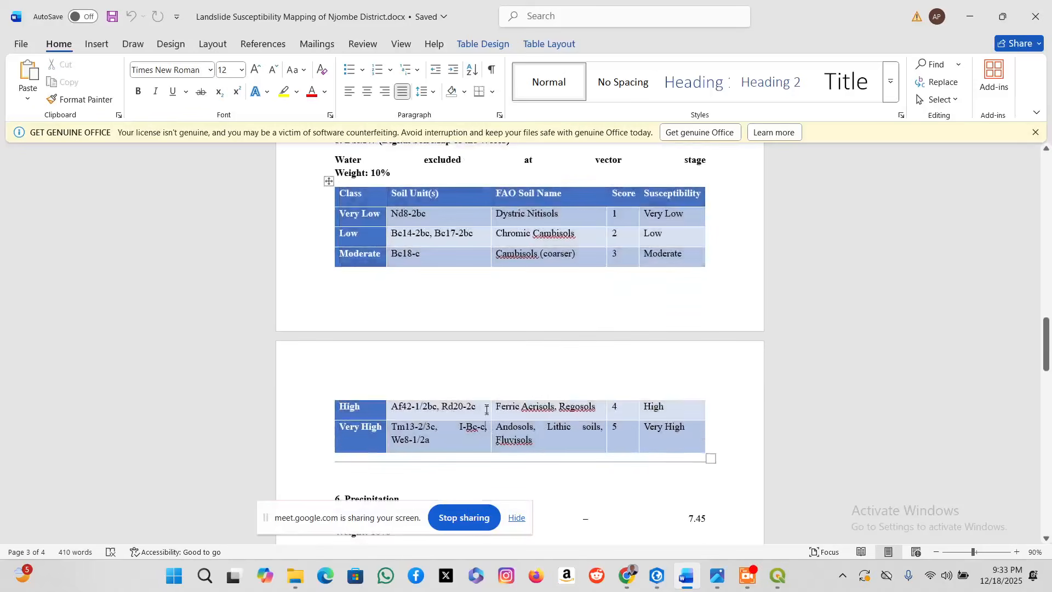
scroll(432, 351, up, 1)
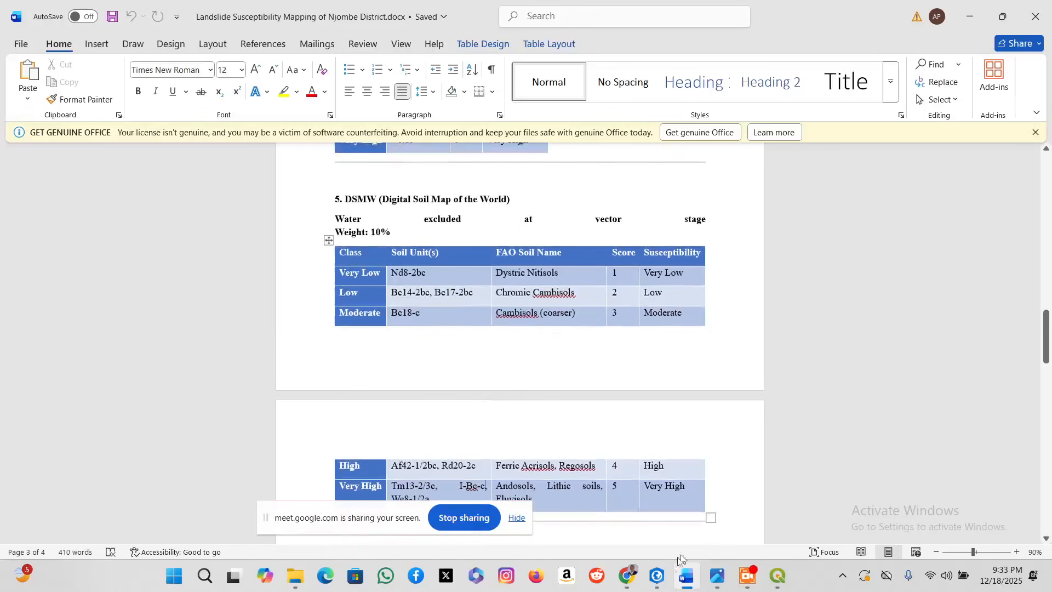
Switch back to ArcGIS Pro and add the DSMW_Njombe_32736 feature class from Landslide_Map_Njombe.gdb to the current map.
click(627, 577)
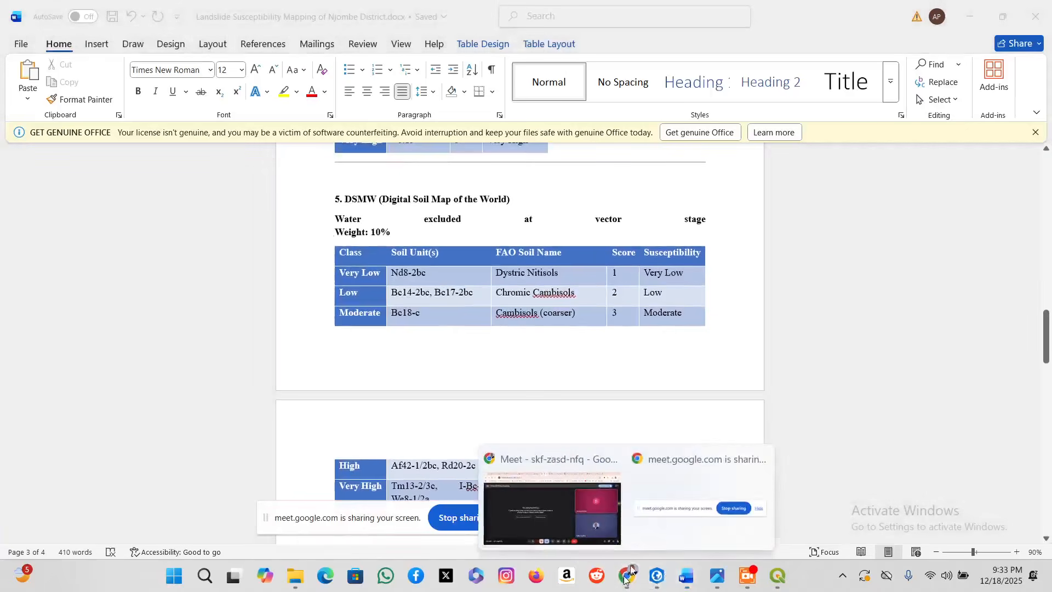
click(657, 575)
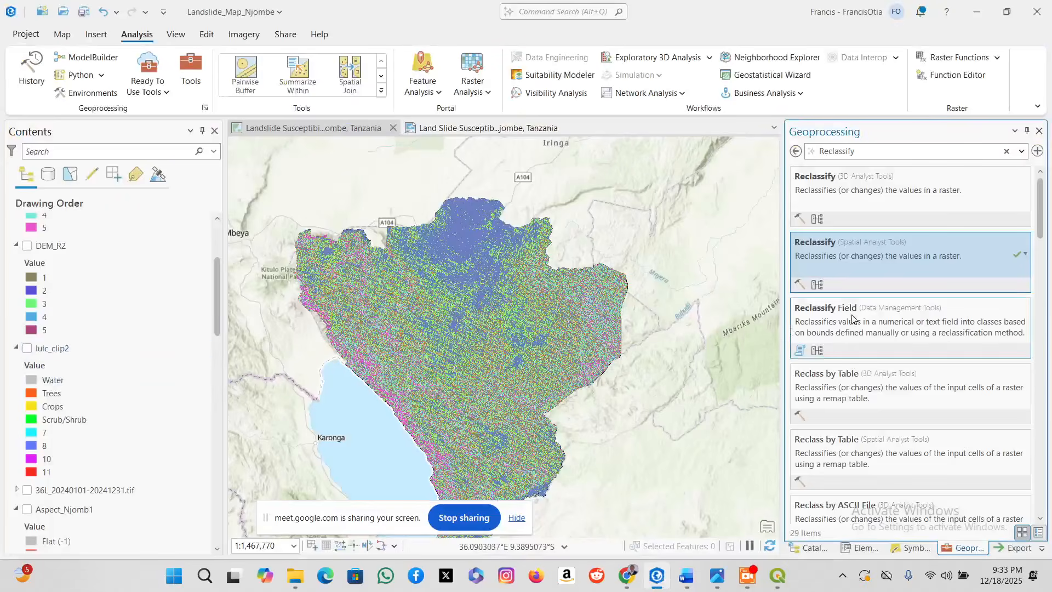
click(807, 548)
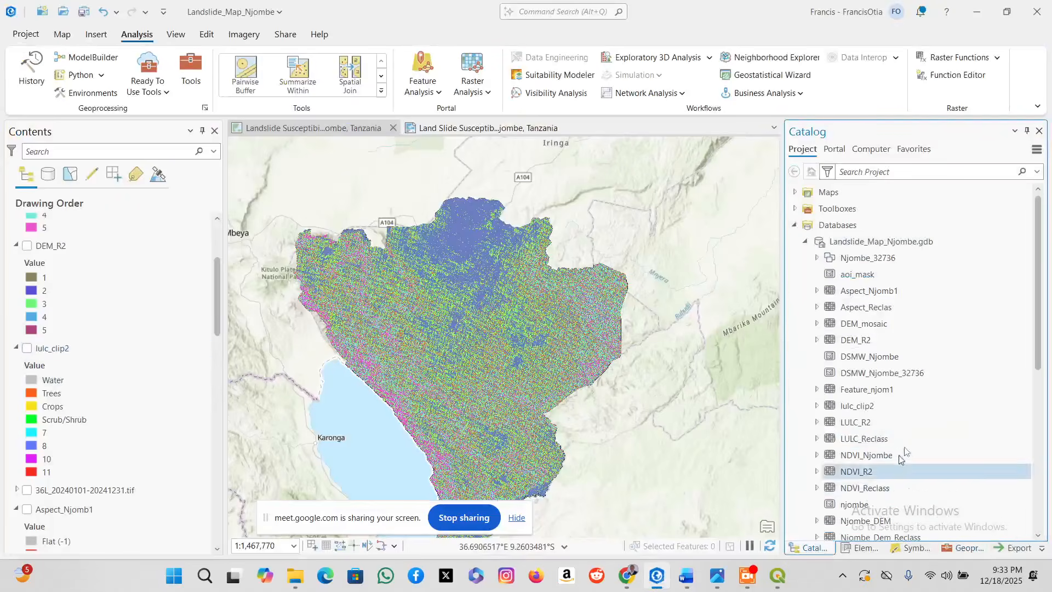
scroll(900, 258, down, 2)
click(877, 276)
scroll(883, 288, down, 2)
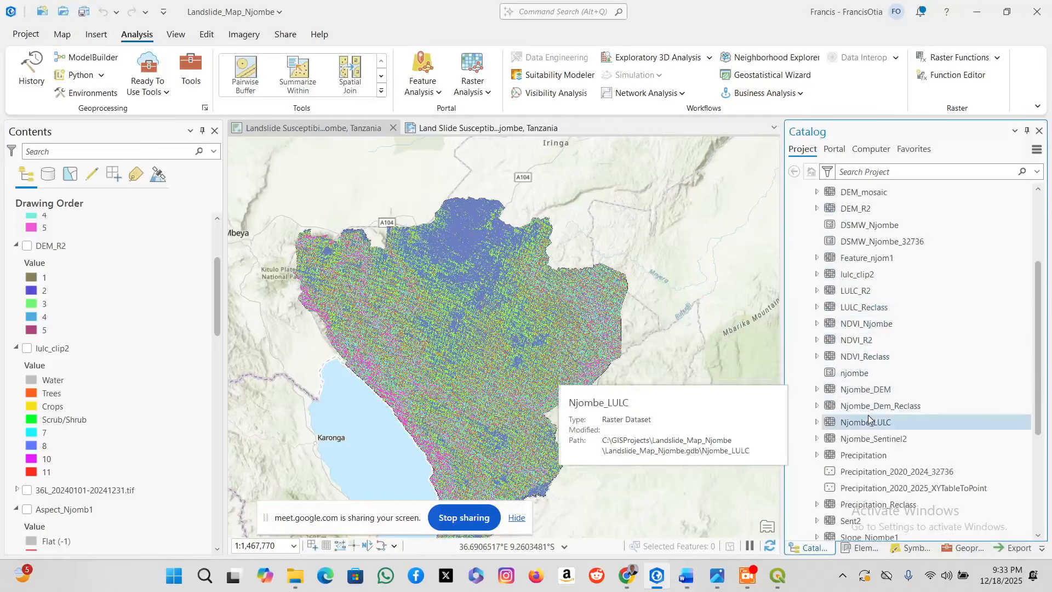
scroll(871, 427, down, 4)
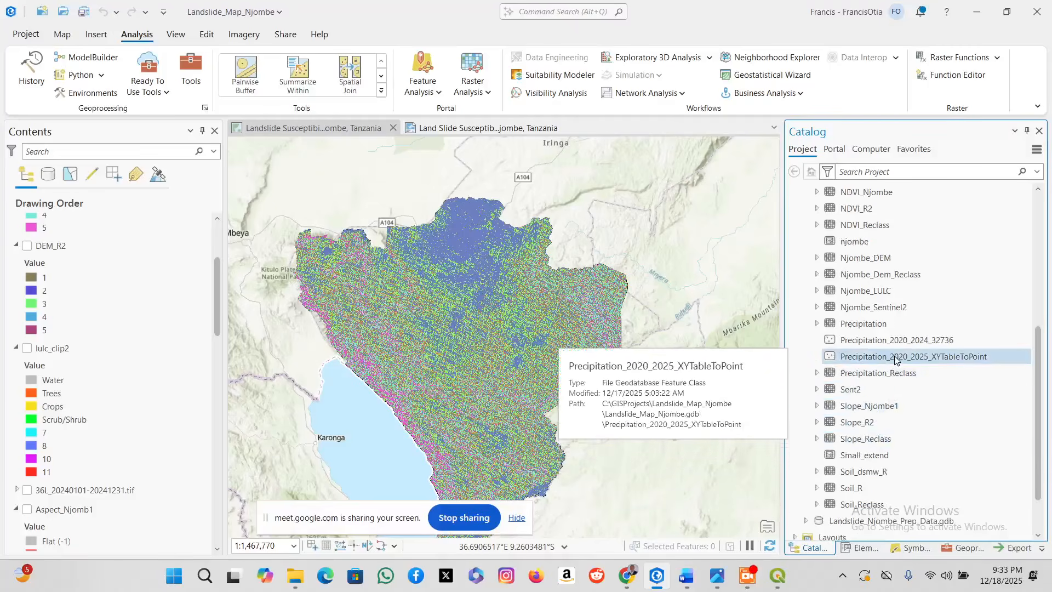
scroll(908, 357, up, 3)
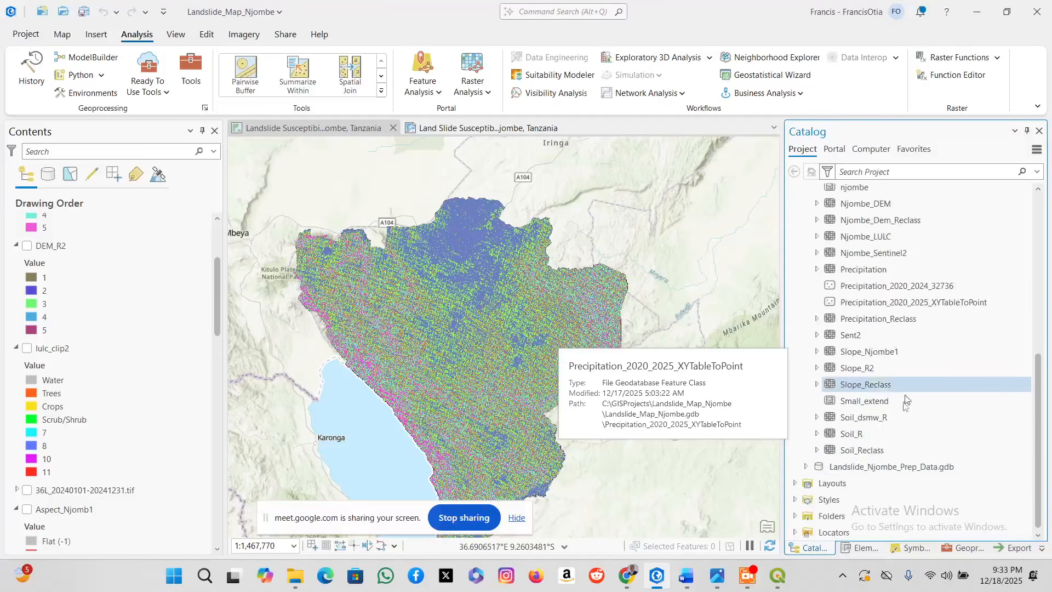
scroll(898, 377, up, 2)
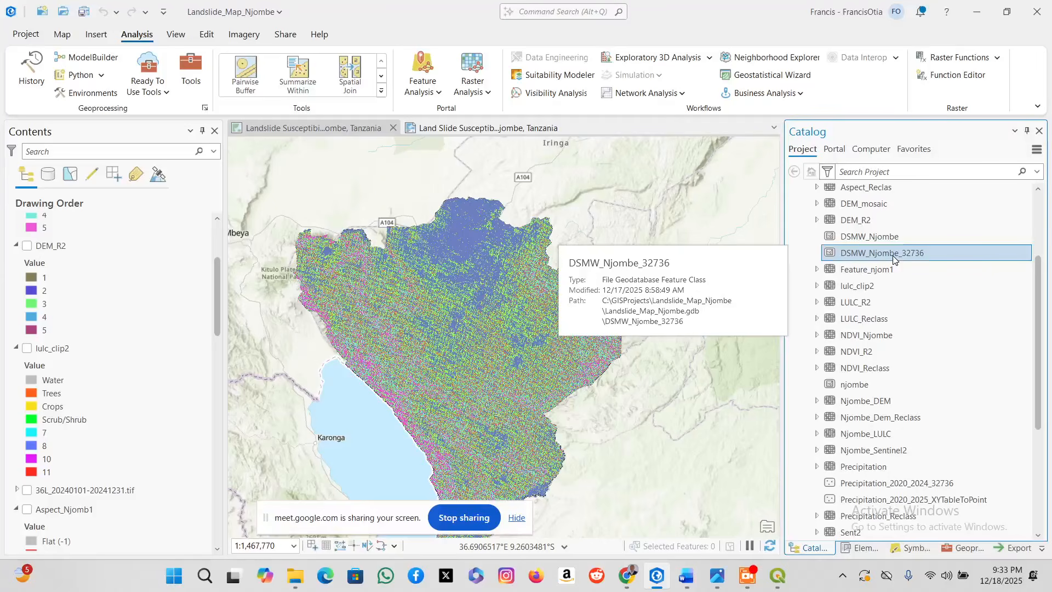
right_click(895, 259)
click(773, 255)
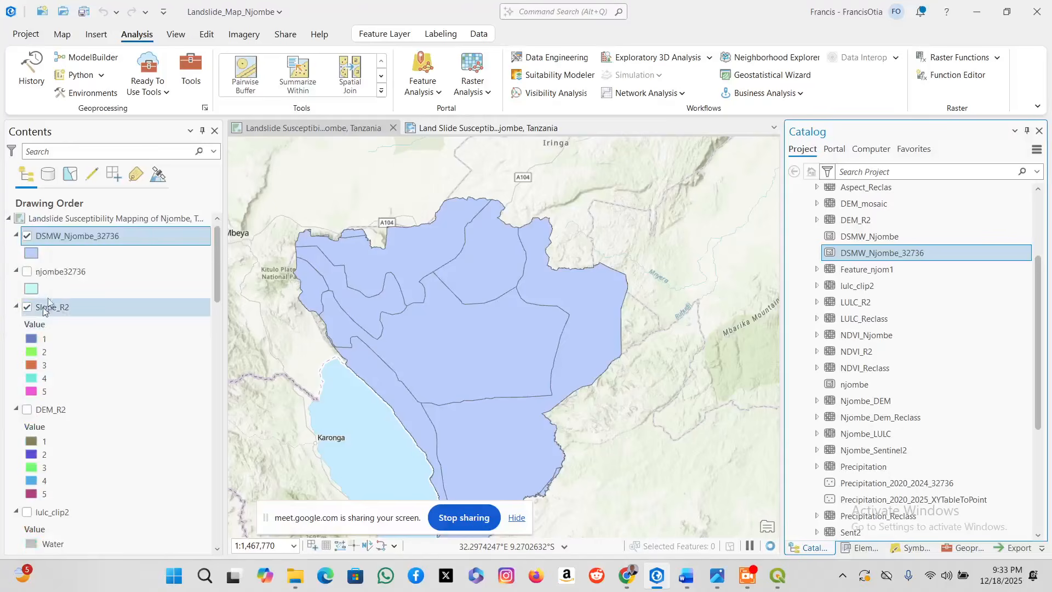
Open the attribute table of the DSMW_Njombe_32736 layer and examine its FAOSOIL units and Weight field.
click(74, 240)
right_click(74, 240)
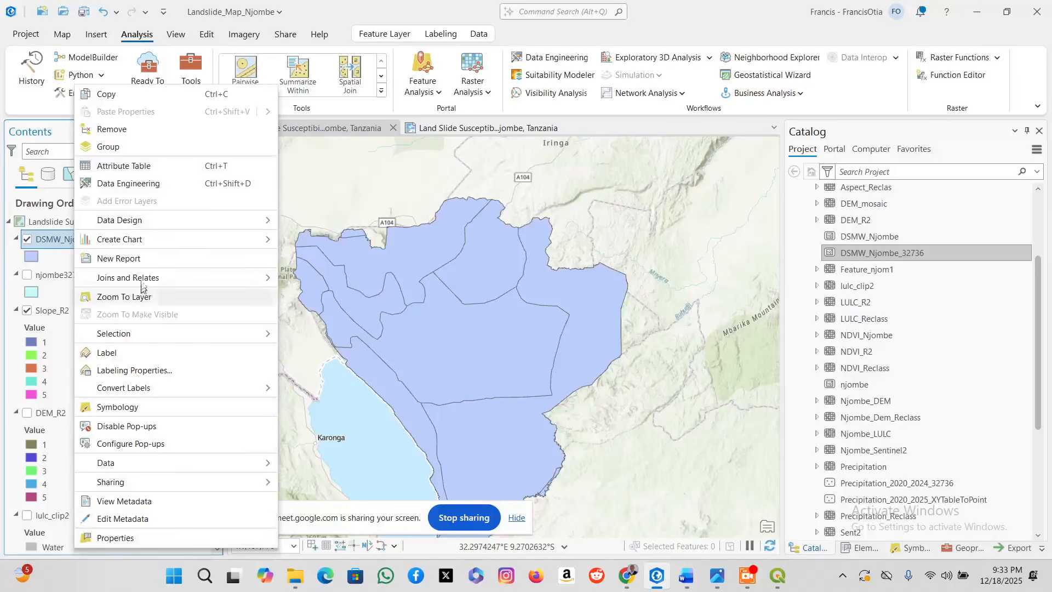
click(155, 167)
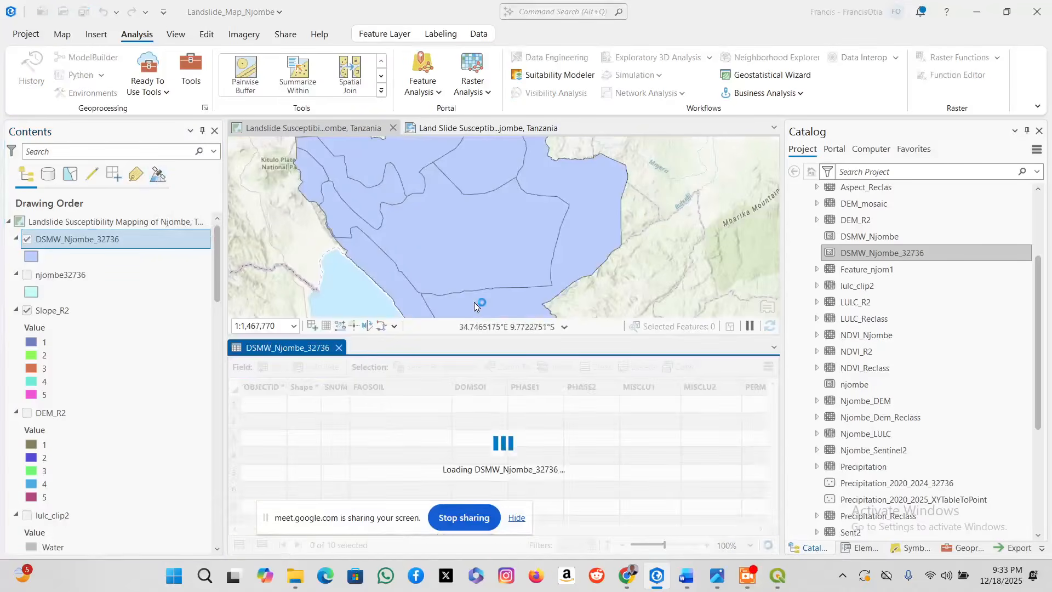
scroll(321, 449, down, 1)
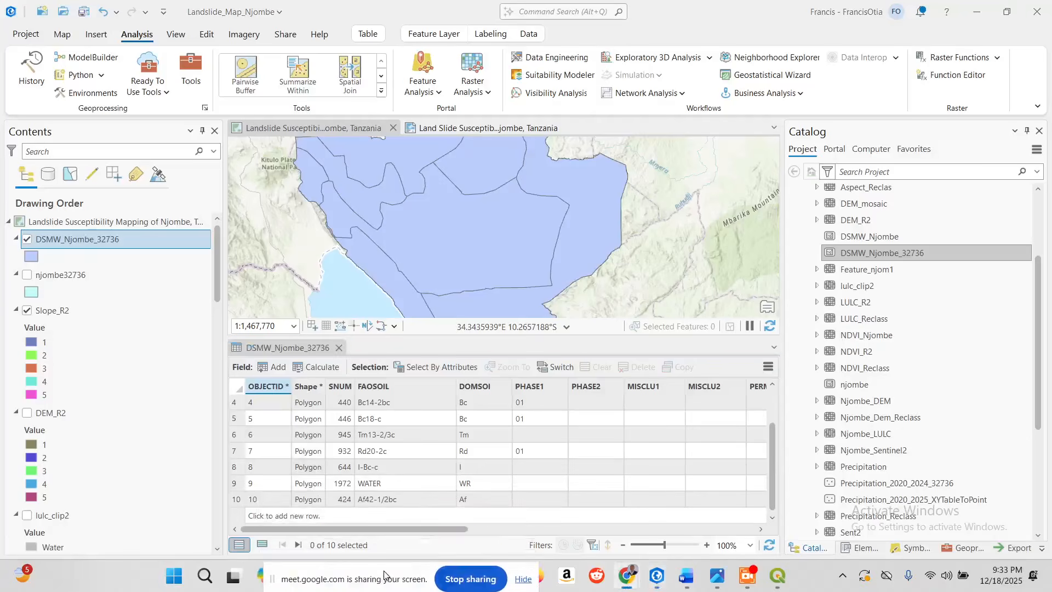
scroll(418, 453, up, 2)
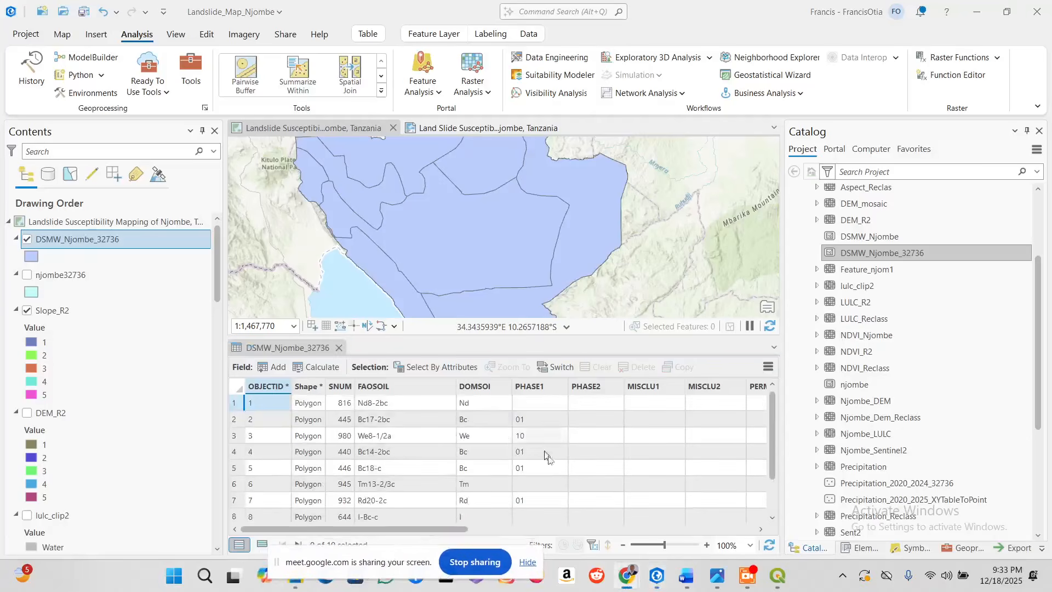
drag(415, 530, 708, 530)
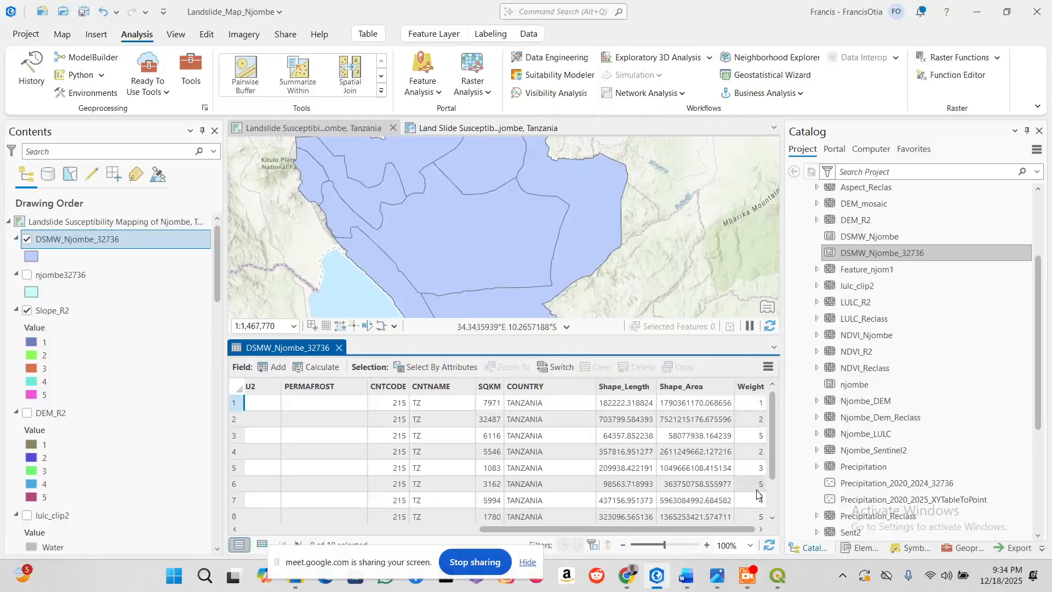
Switch to the landslide susceptibility Word document and examine the Very Low, Low and Moderate rows of the DSMW soil table.
click(695, 584)
scroll(423, 390, down, 1)
scroll(425, 394, up, 2)
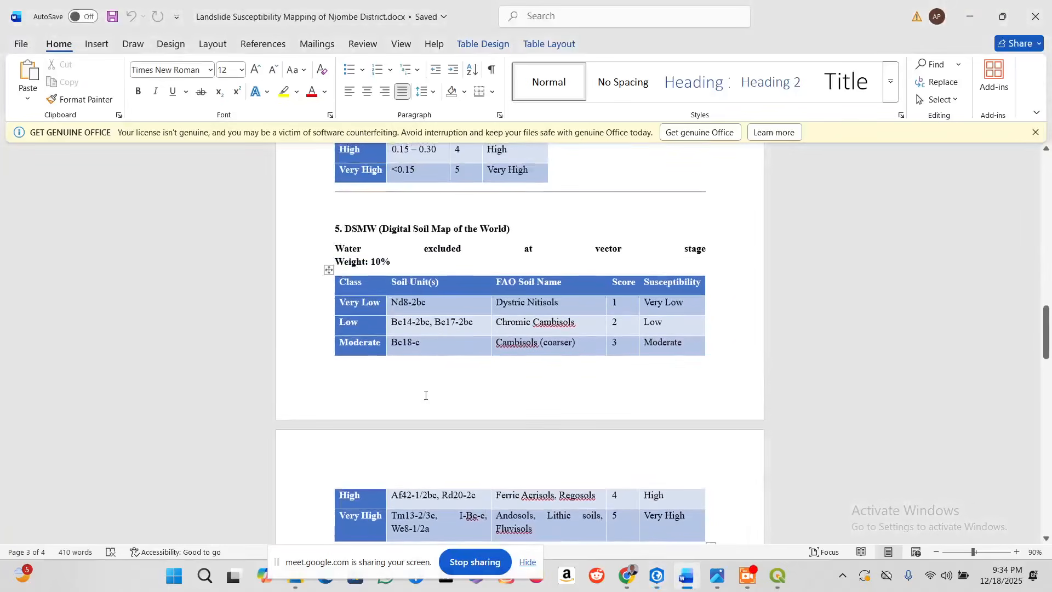
click(534, 301)
drag(566, 308, 502, 303)
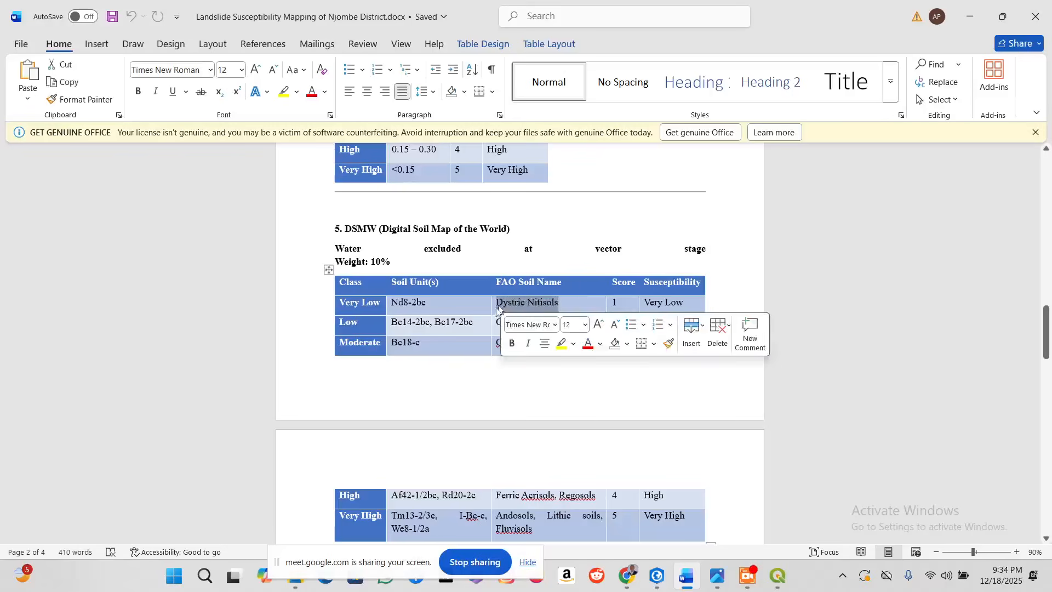
drag(473, 323, 390, 323)
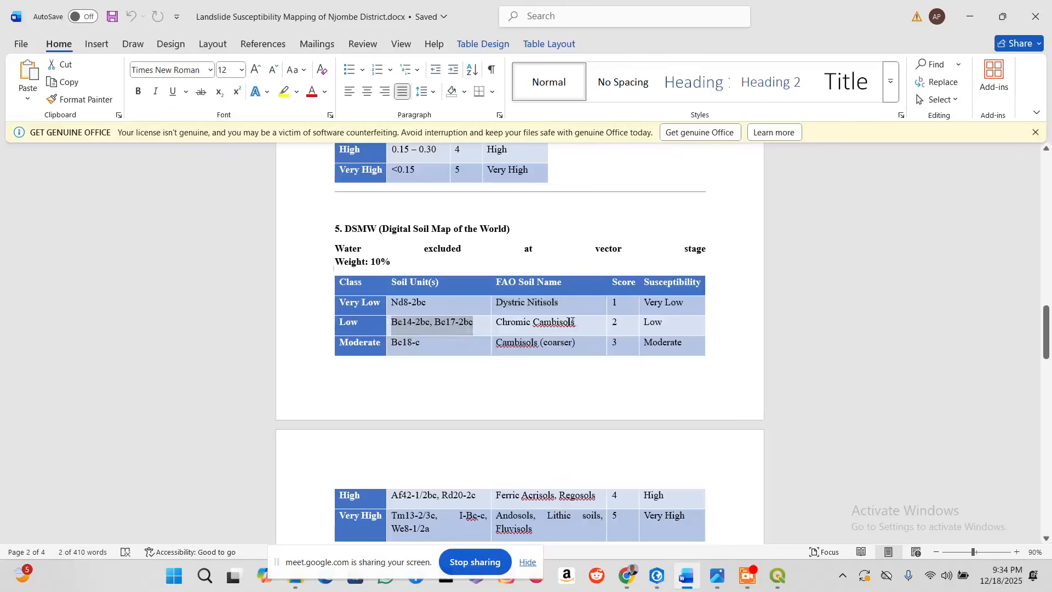
drag(576, 325, 496, 324)
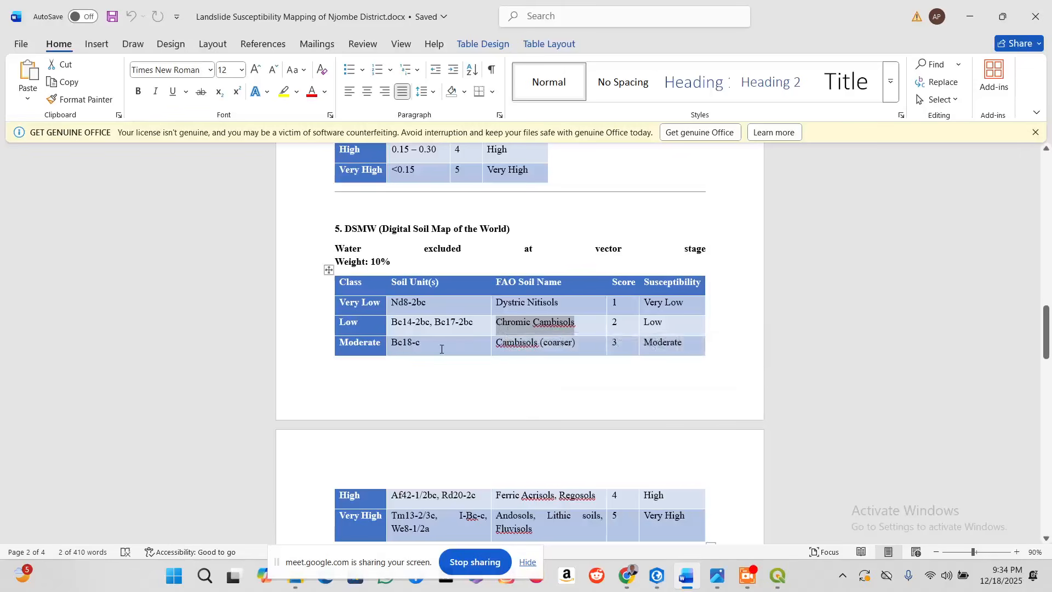
drag(421, 346, 391, 346)
drag(578, 344, 503, 343)
Examine the soil names and susceptibility ratings in the High and Very High rows of the DSMW table.
scroll(600, 439, down, 2)
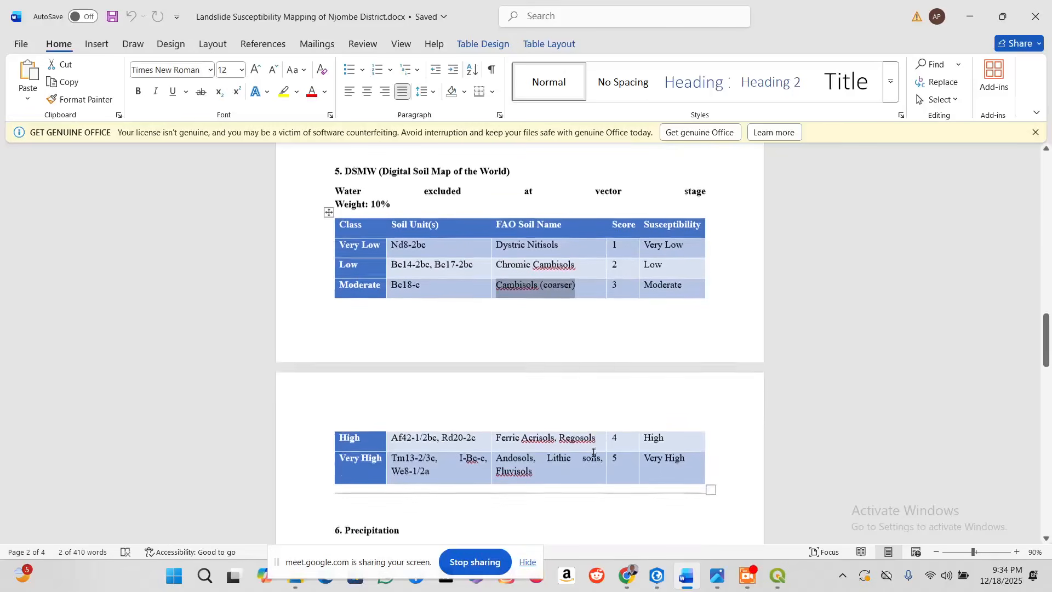
drag(597, 438, 500, 430)
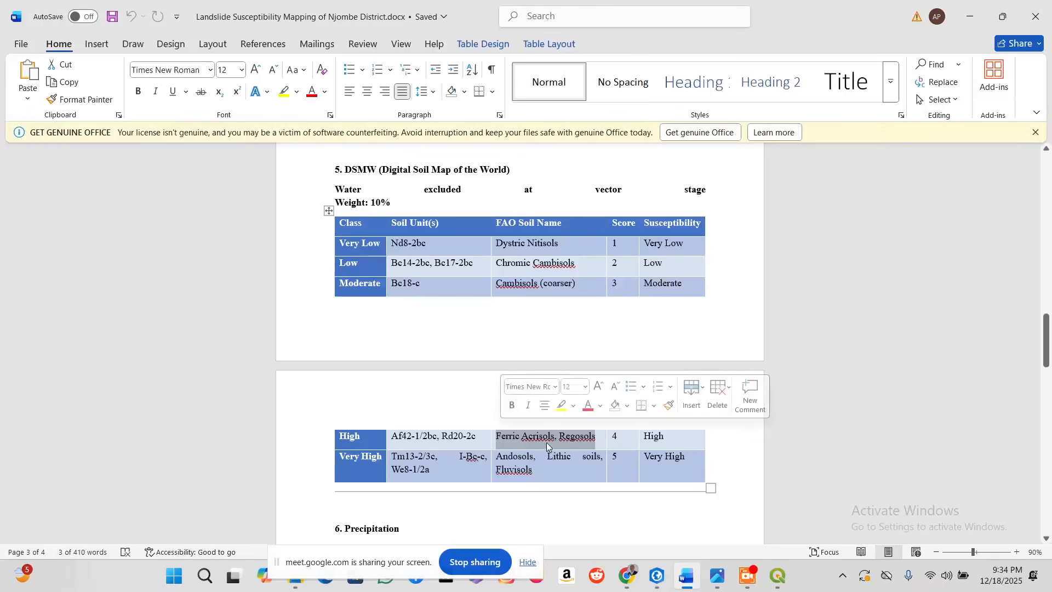
click(693, 284)
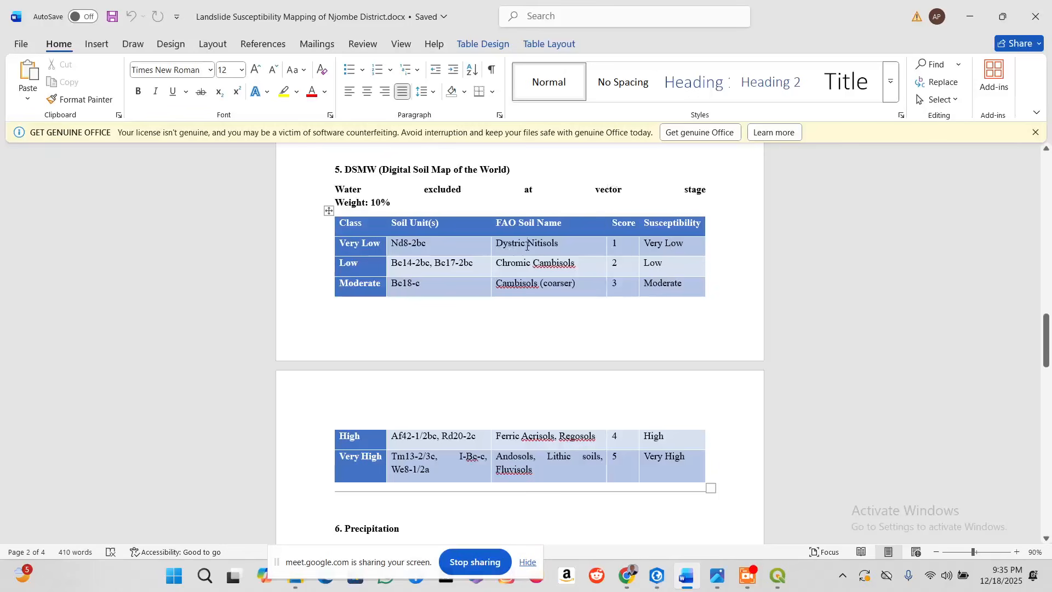
scroll(658, 405, down, 1)
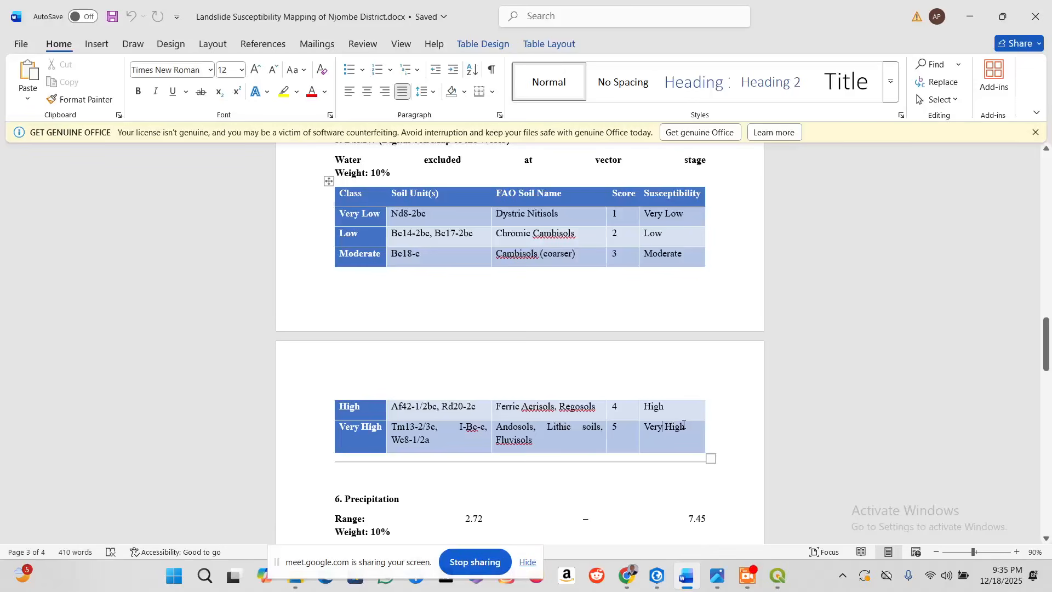
triple_click(548, 439)
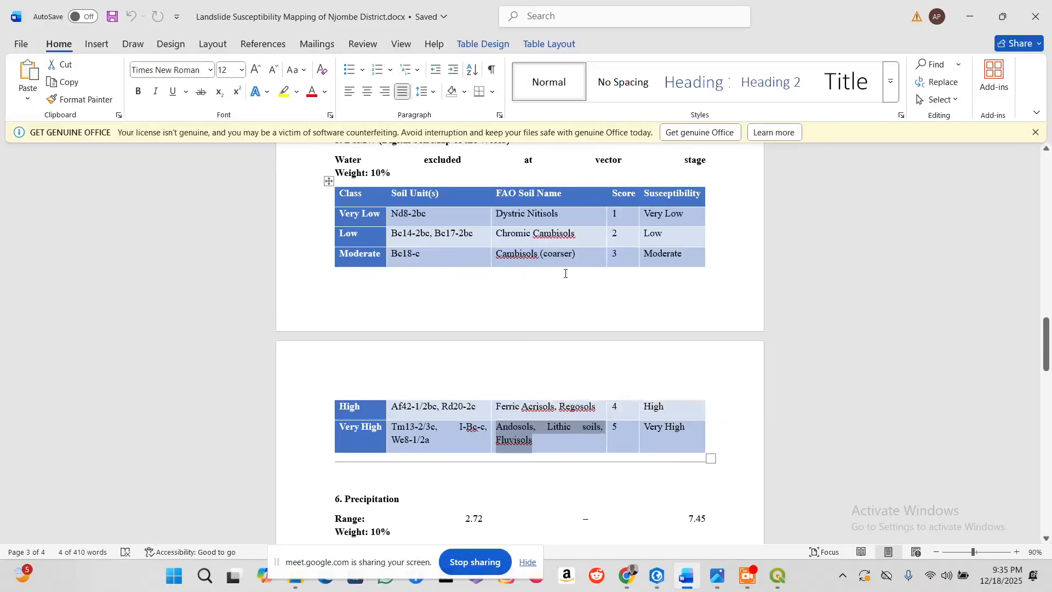
click(649, 220)
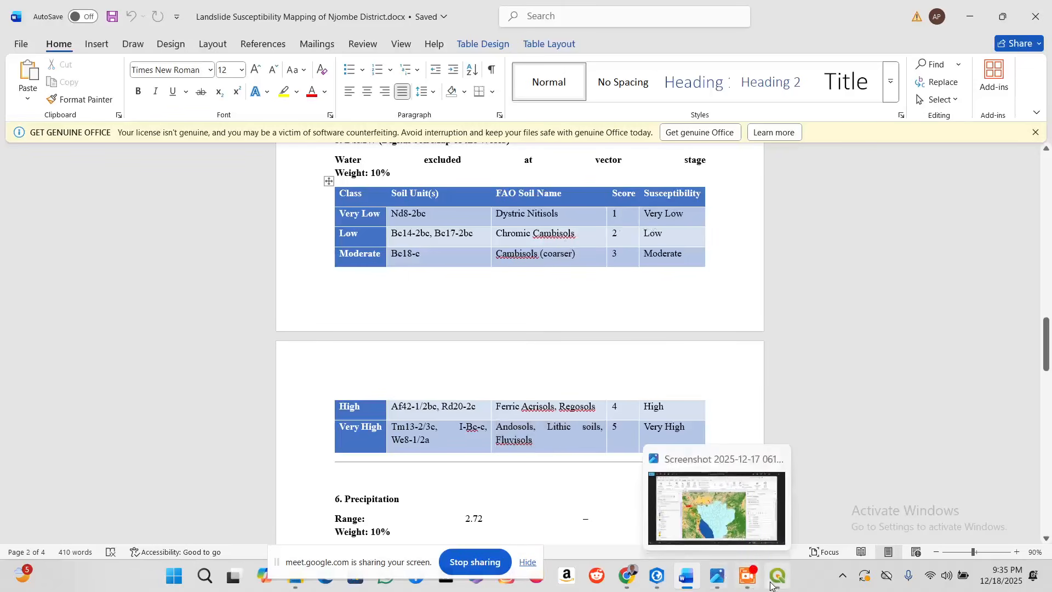
Switch back to ArcGIS Pro, search the geoprocessing tools for "FEATURE TO RASTER" and open the Feature to Raster tool.
click(657, 575)
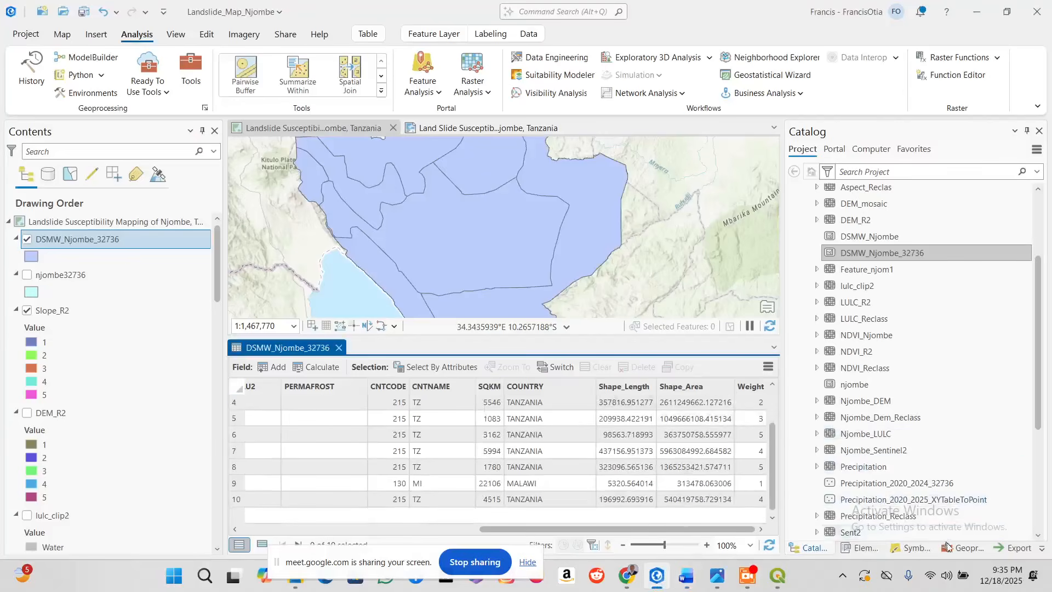
click(963, 547)
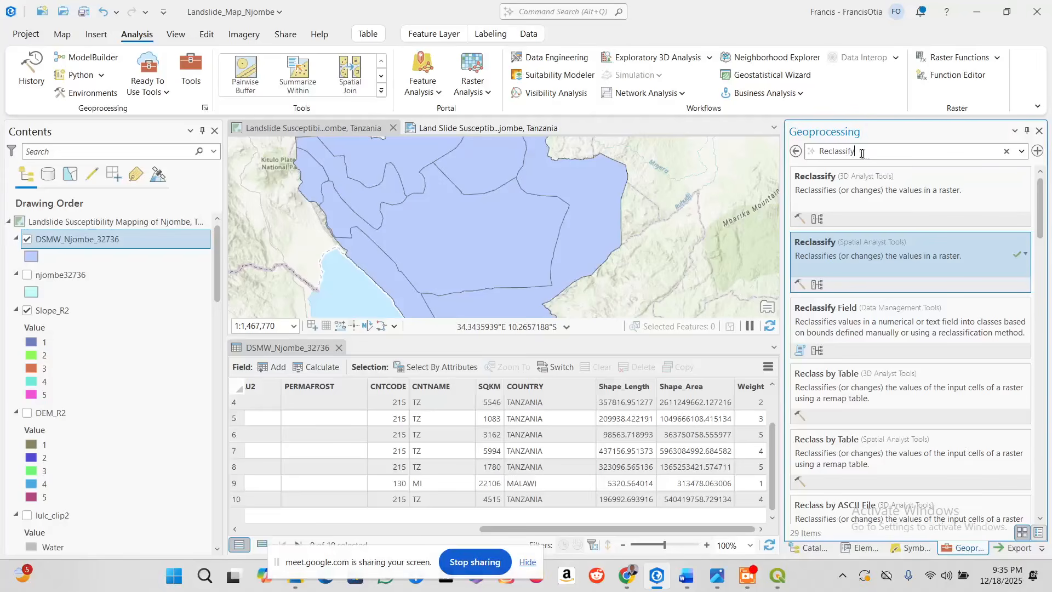
drag(862, 154, 792, 156)
text(FET)
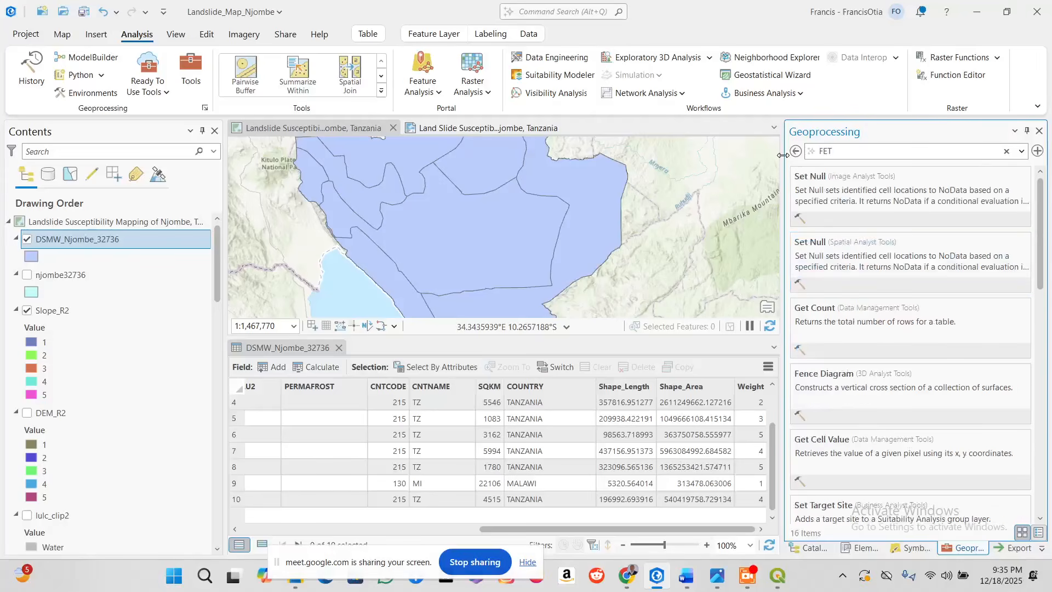
text(TURE TO RASTER)
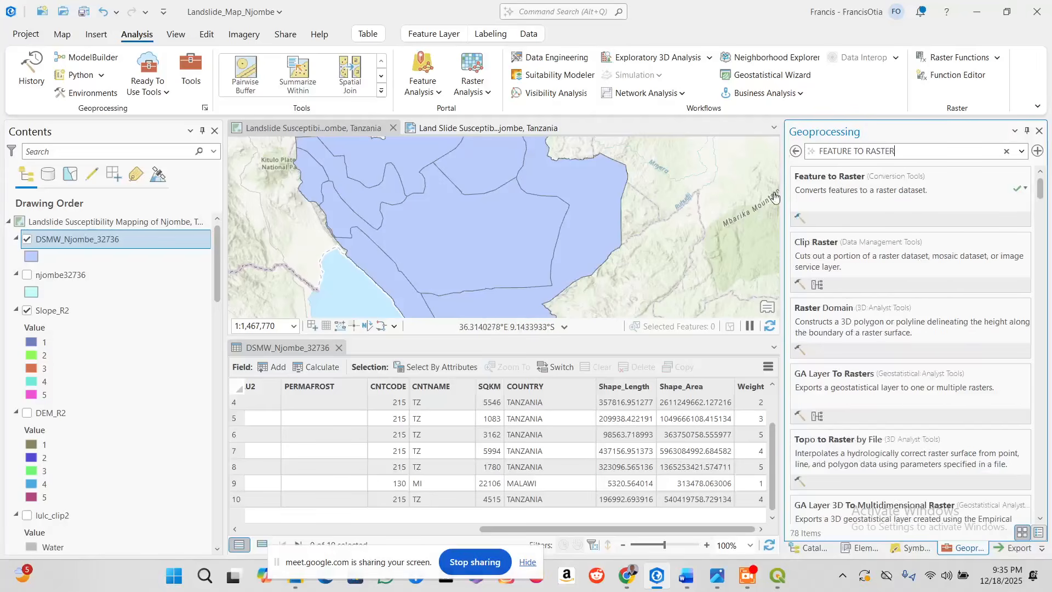
click(871, 196)
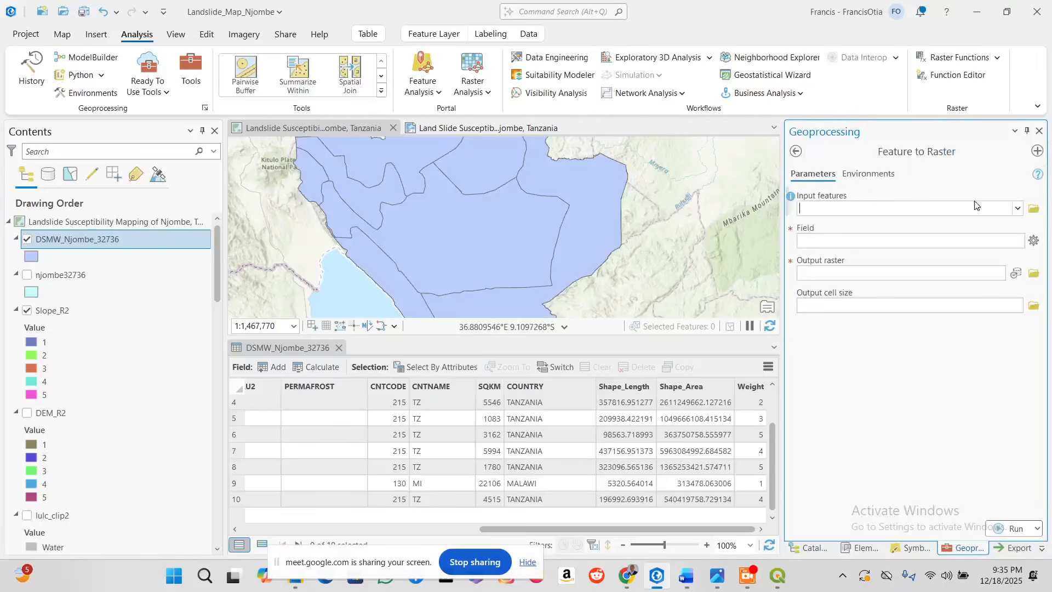
Set the Feature to Raster input to DSMW_Njombe_32736, the field to Weight and the output cell size to 10.
click(1017, 210)
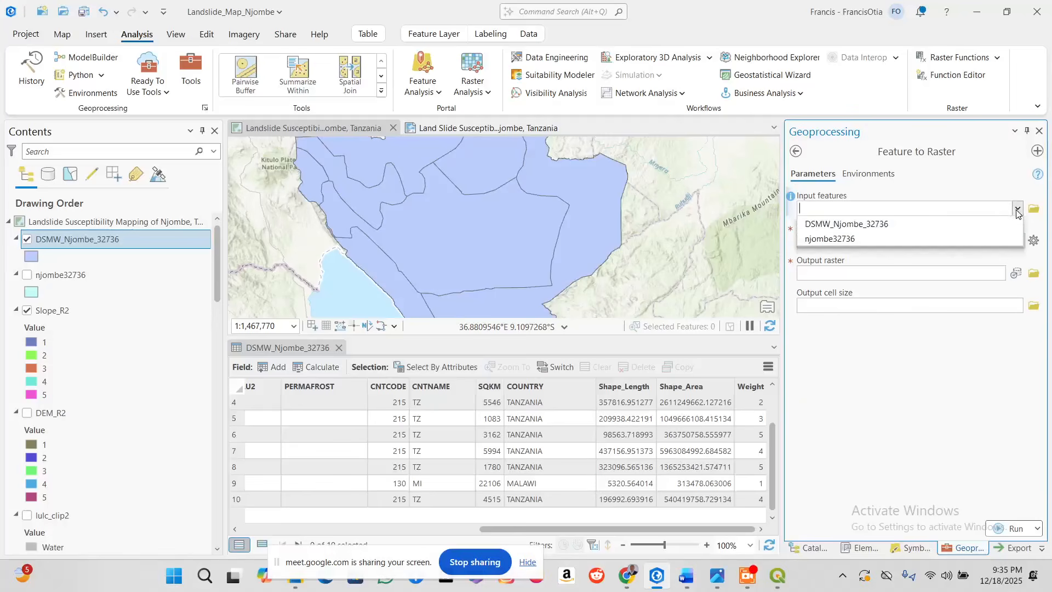
click(962, 219)
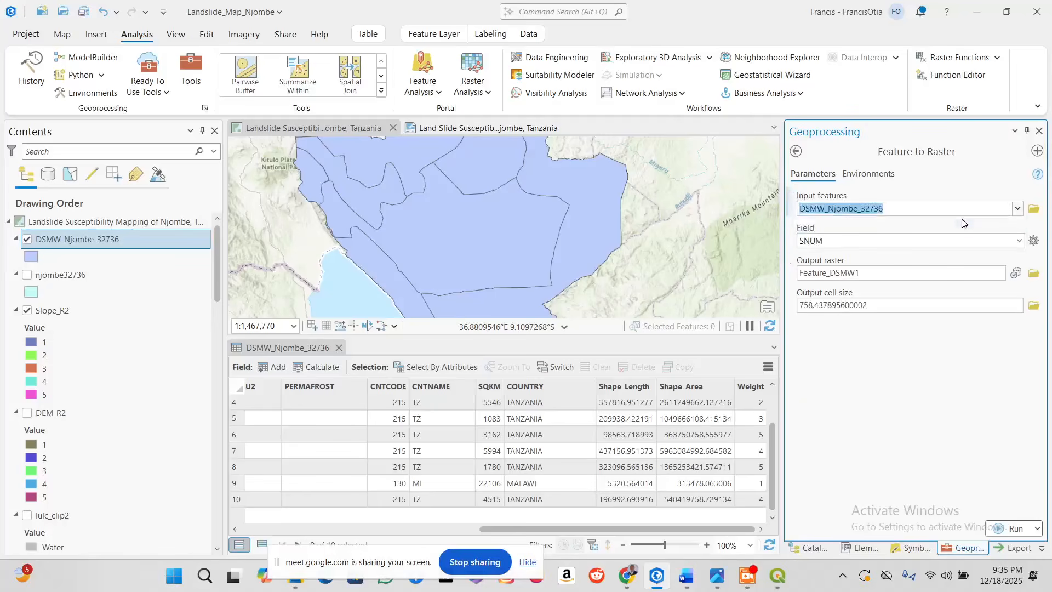
click(1019, 243)
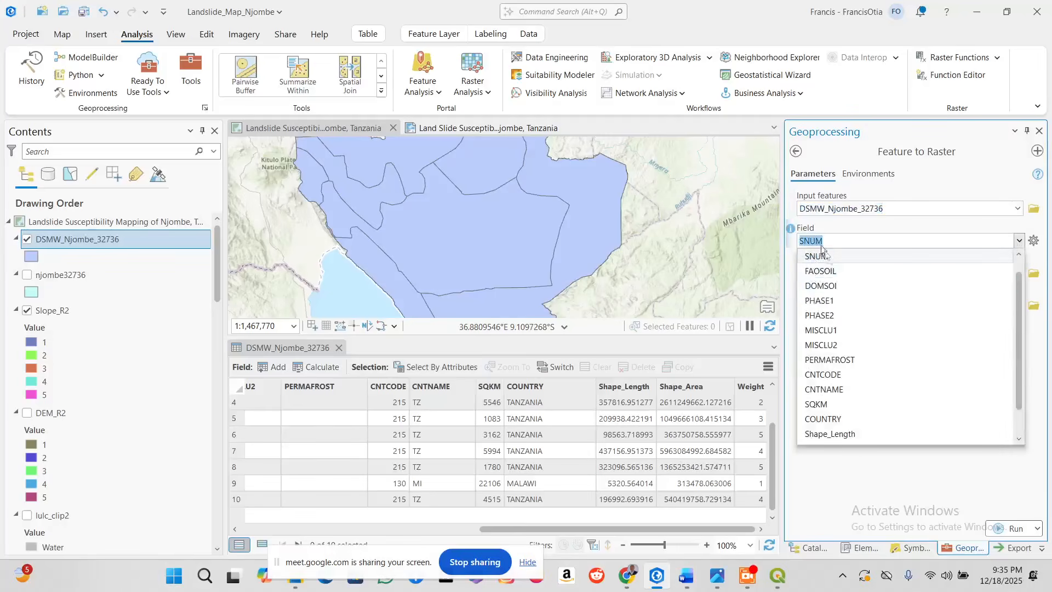
scroll(828, 307, down, 1)
click(847, 439)
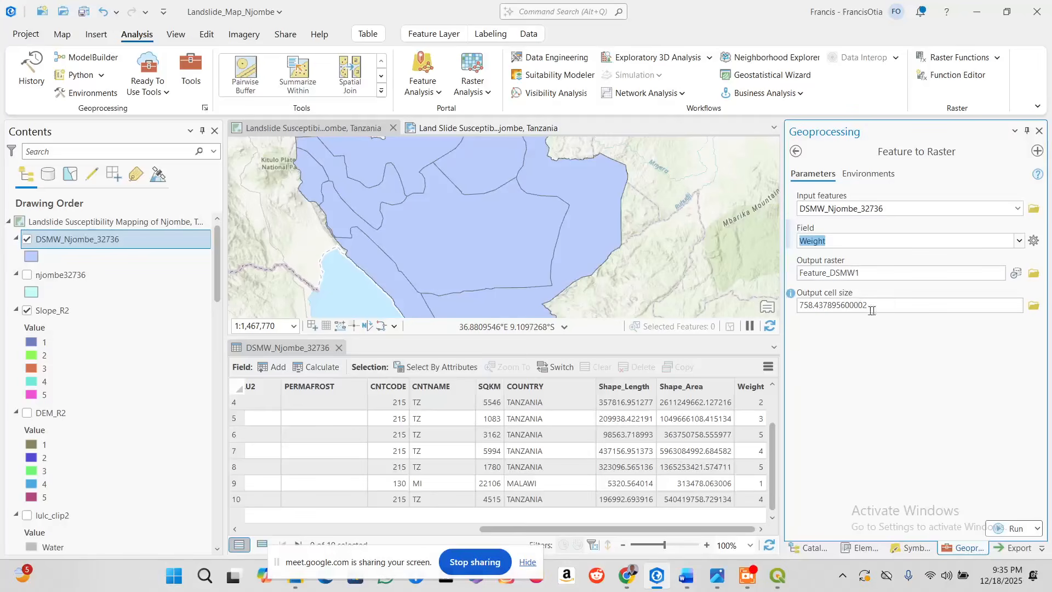
click(801, 305)
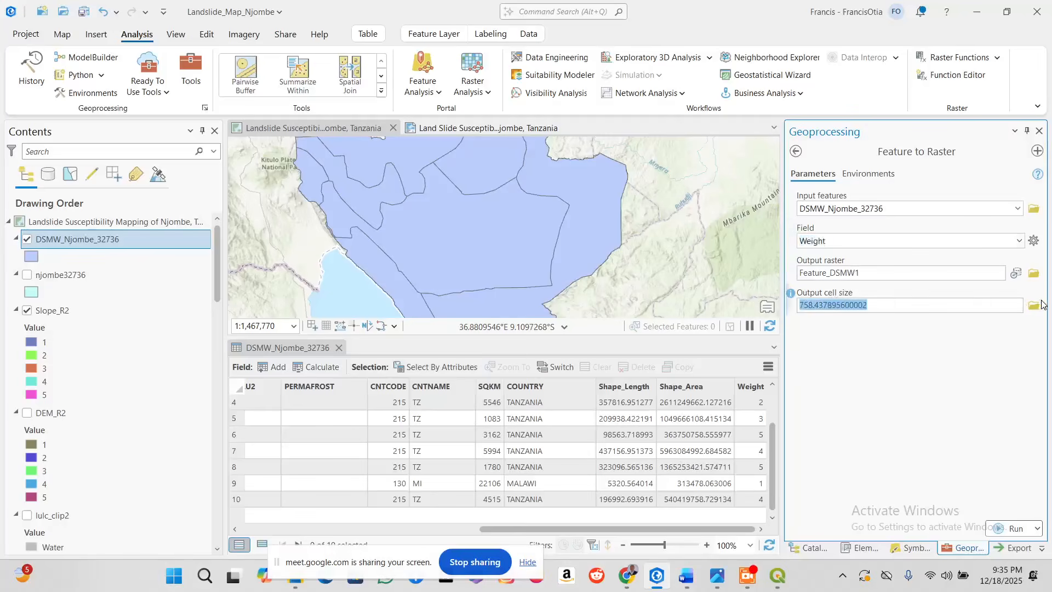
text(10)
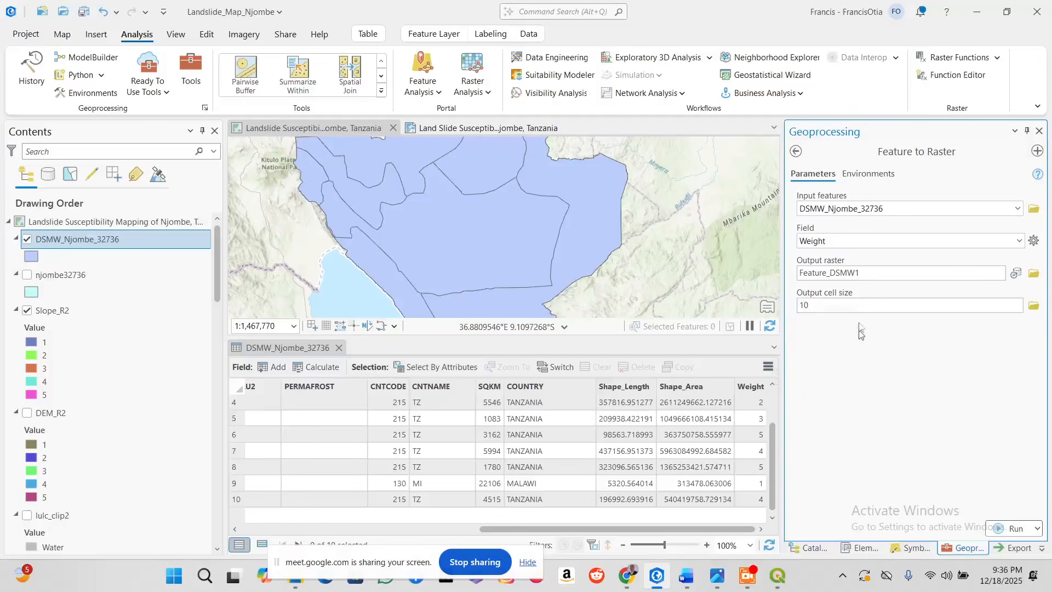
In the tool's environments, set the output coordinate system to WGS_1984_UTM_Zone_36S and the processing extent to the njombe32736 layer.
click(870, 183)
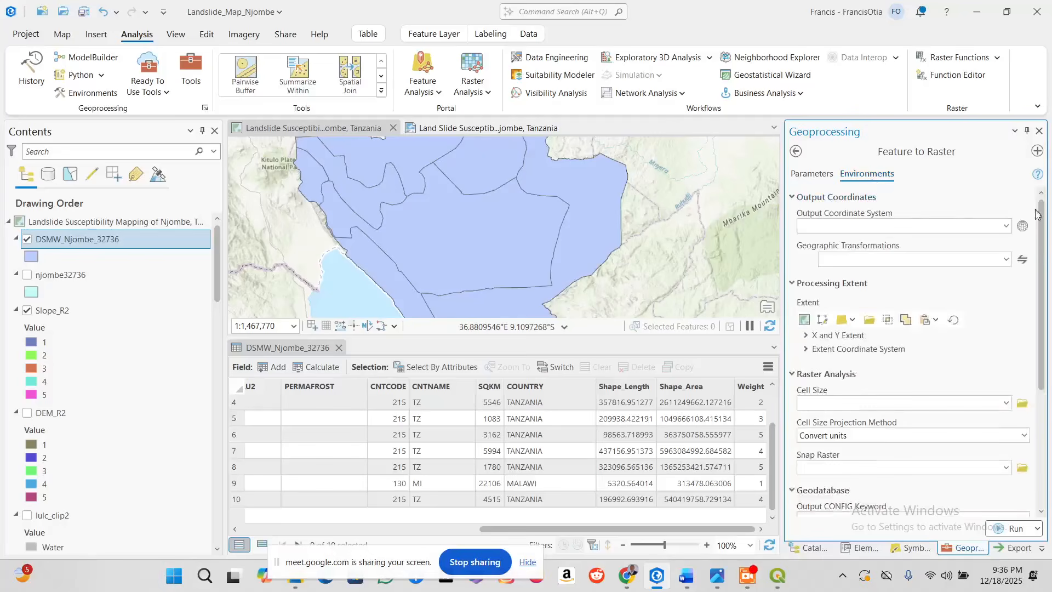
click(846, 243)
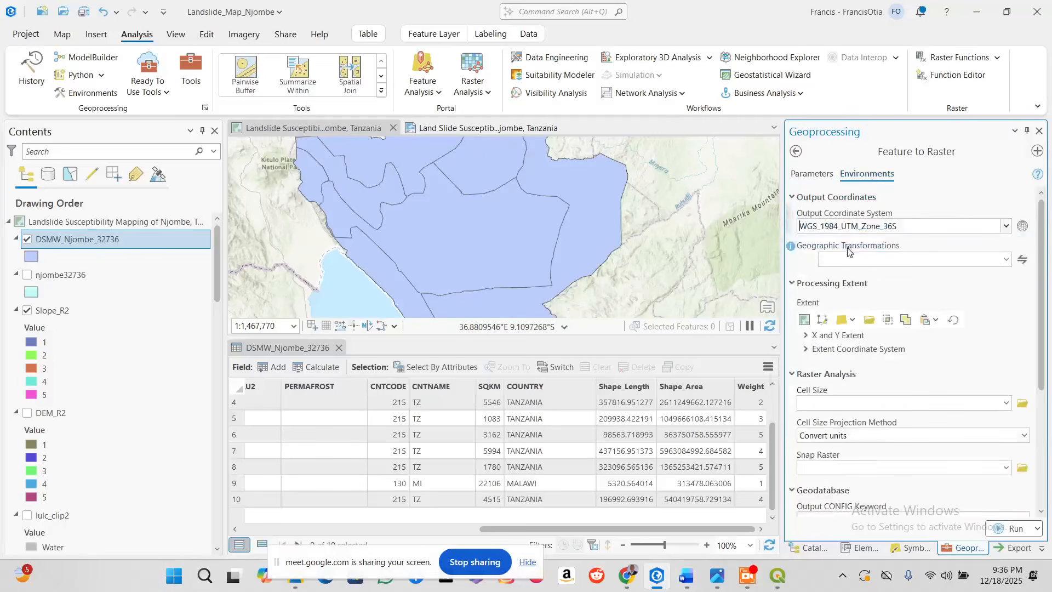
click(852, 322)
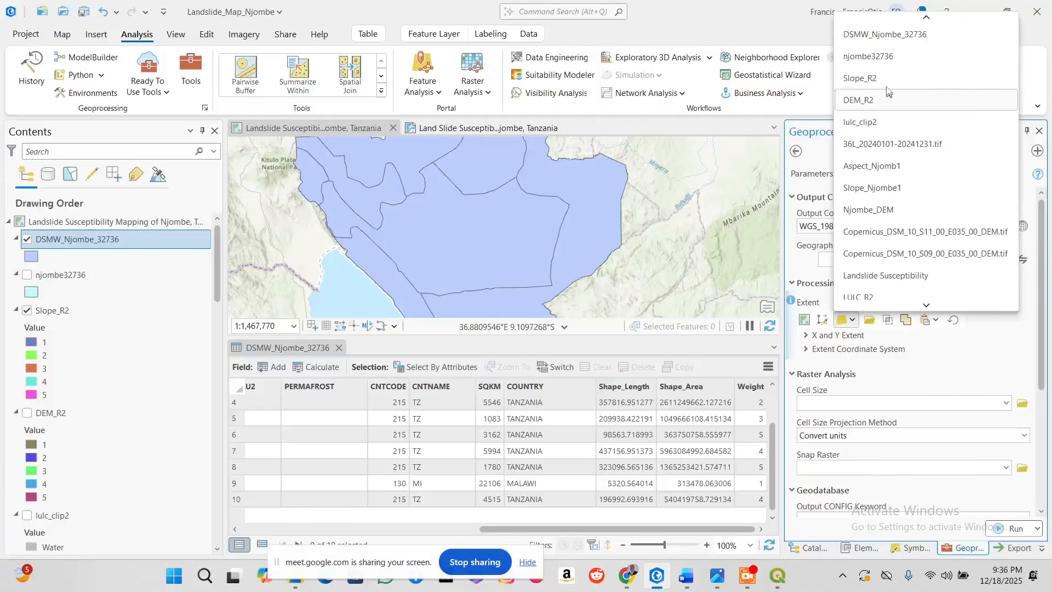
click(869, 56)
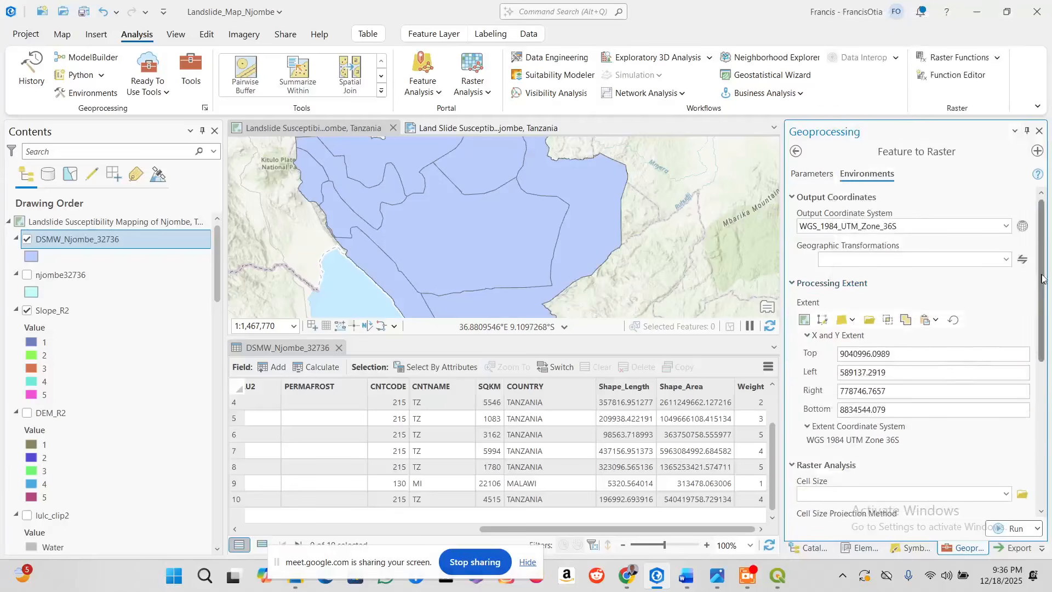
Set Njombe_DEM as the snap raster in the Feature to Raster environments.
scroll(1019, 384, down, 5)
scroll(1026, 416, down, 1)
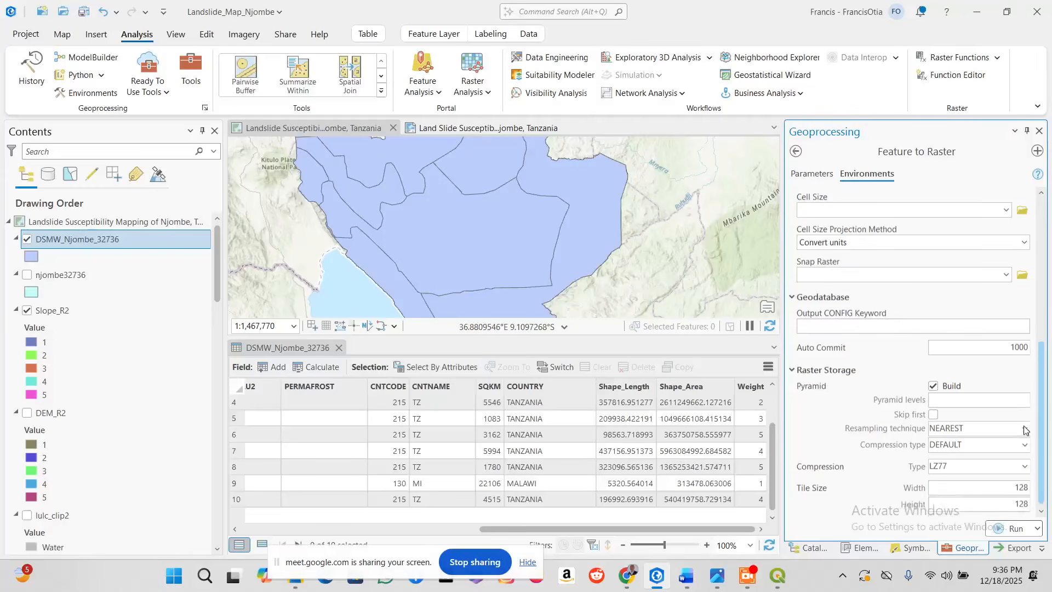
click(1007, 275)
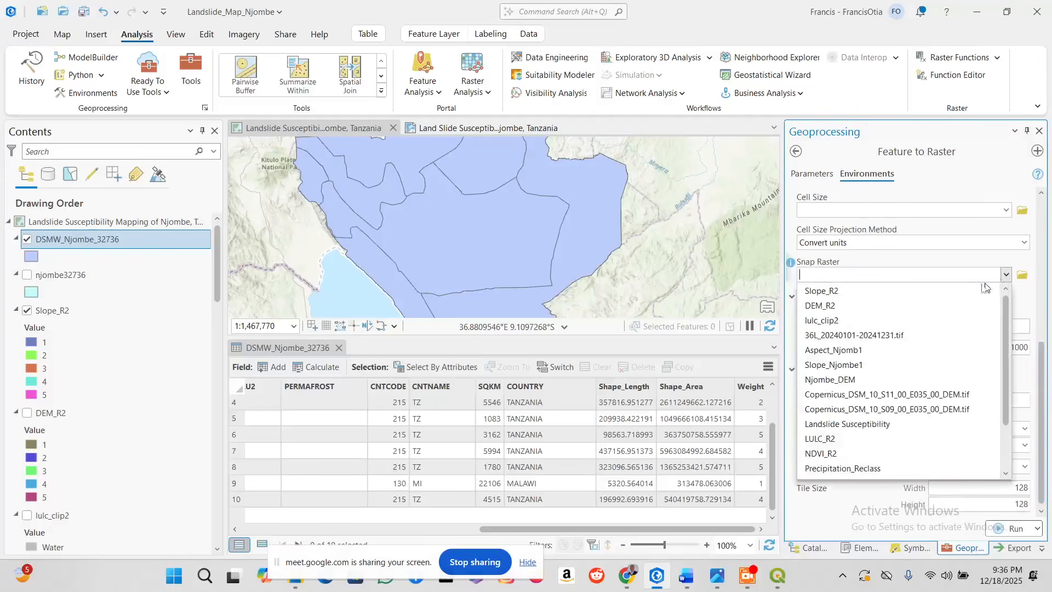
scroll(869, 351, down, 2)
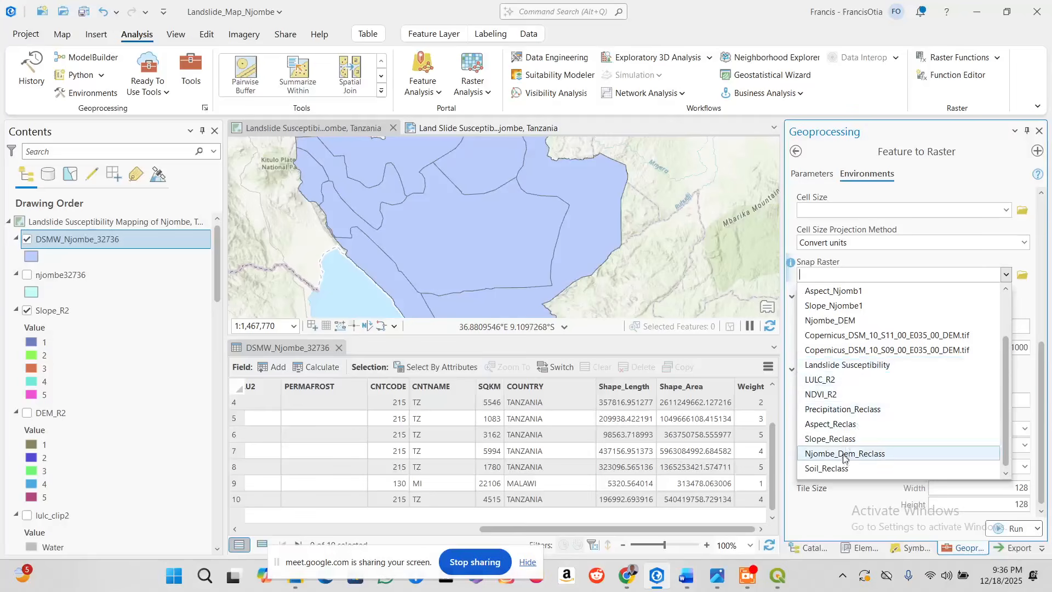
scroll(848, 428, up, 2)
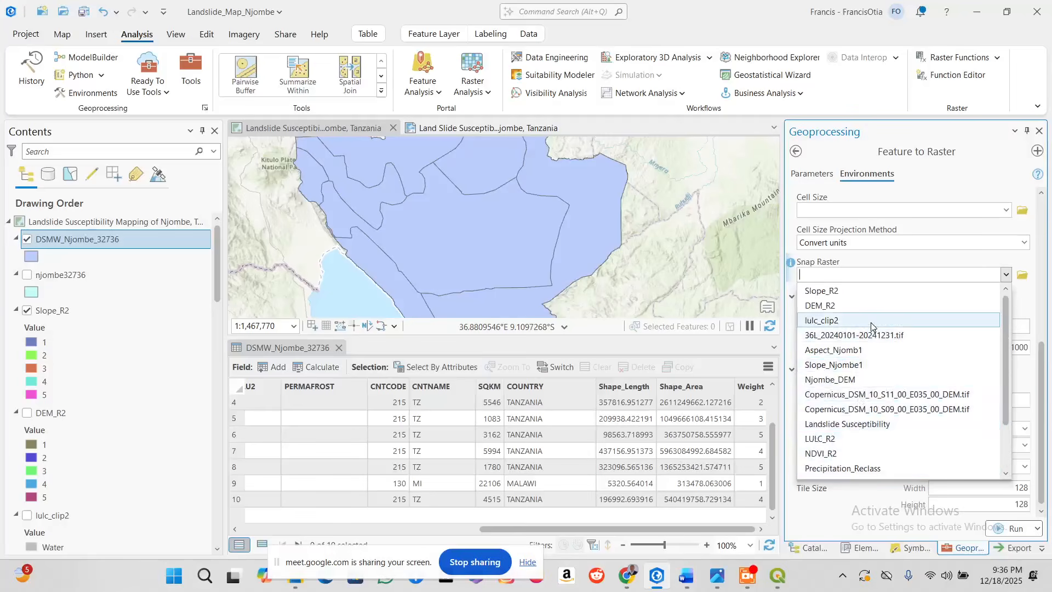
click(846, 380)
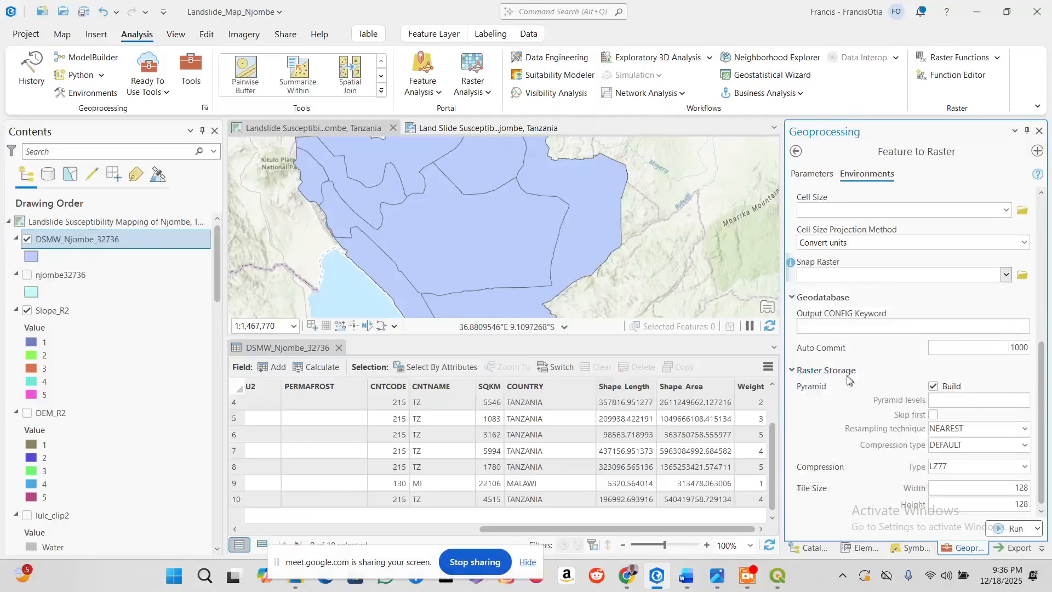
scroll(913, 300, up, 2)
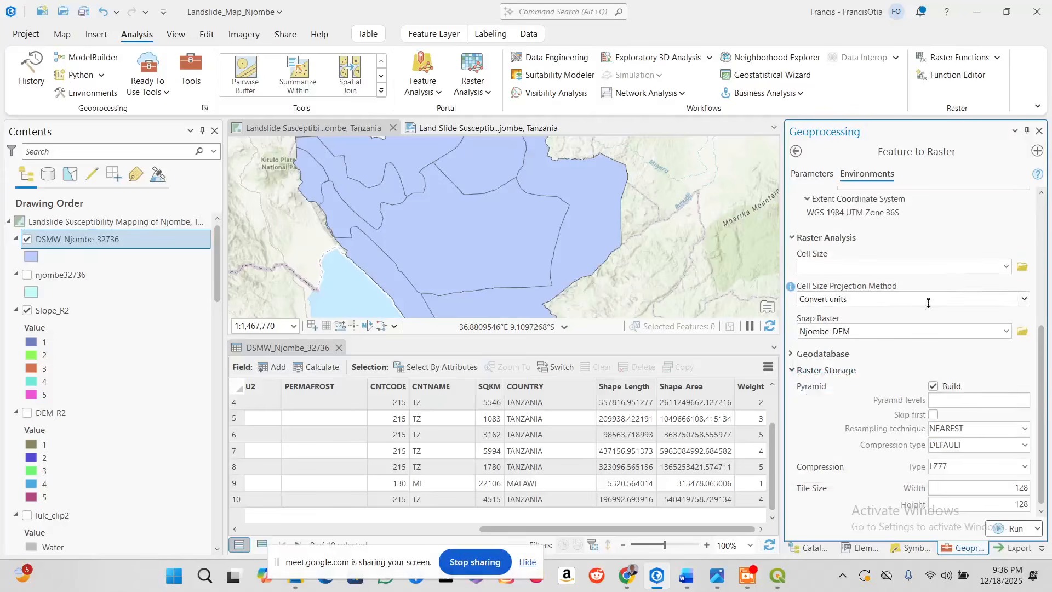
Close the DSMW_Njombe_32736 attribute table and leave the Feature to Raster tool without running it.
click(812, 174)
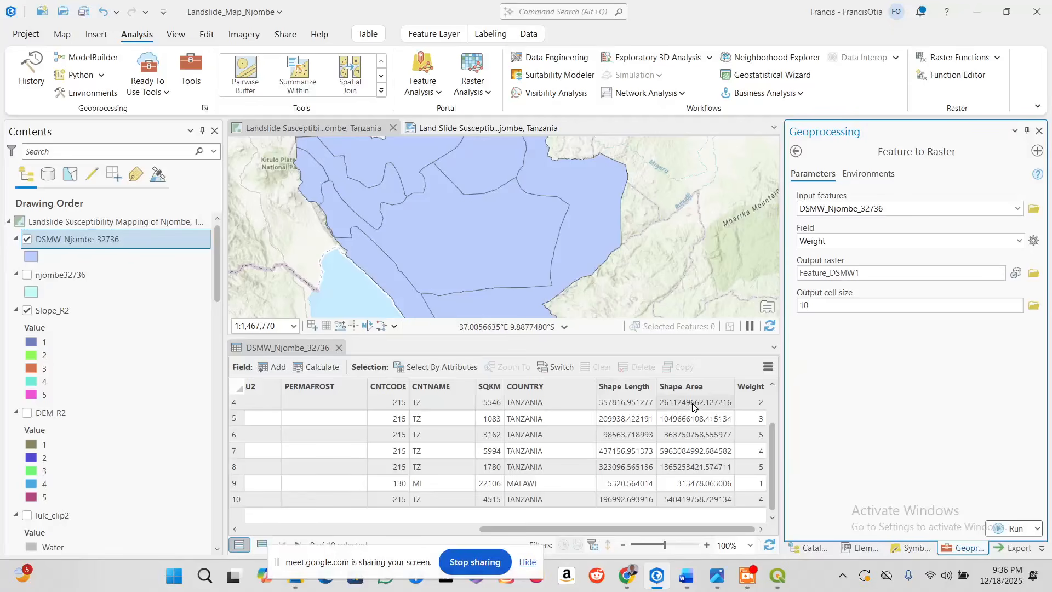
click(338, 348)
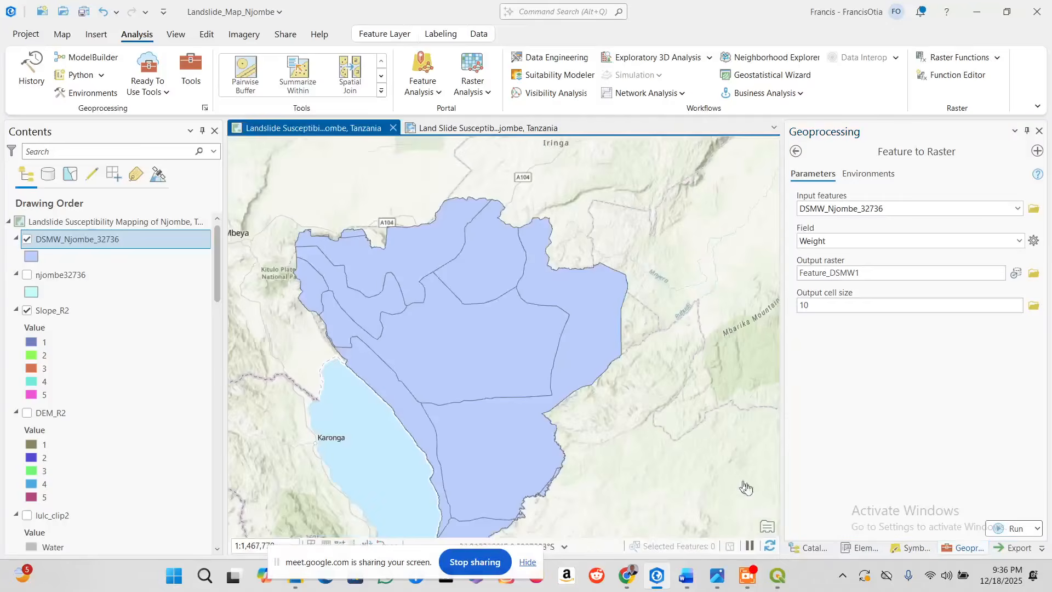
click(958, 548)
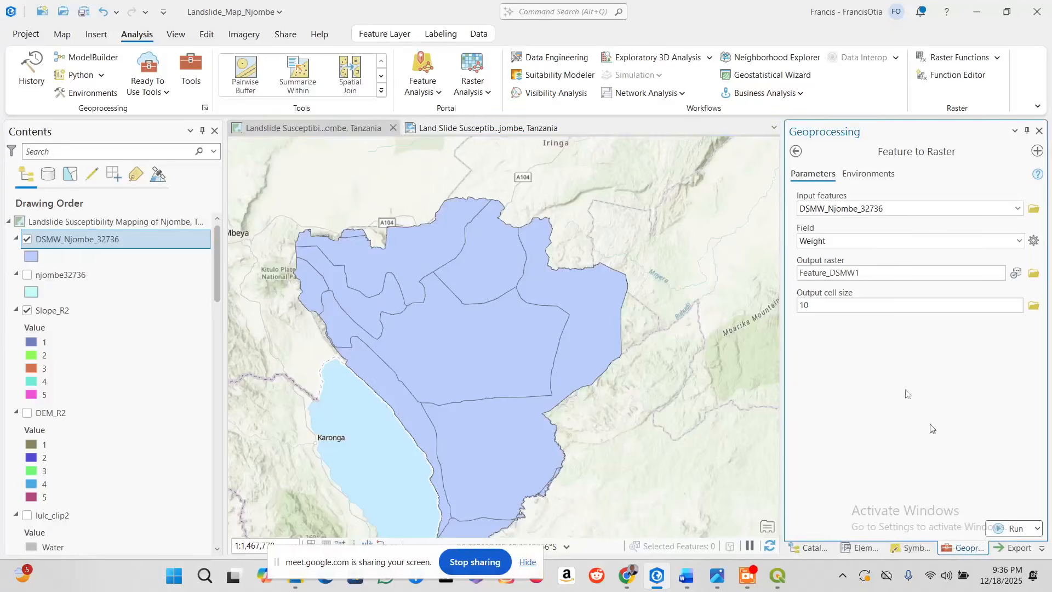
click(797, 152)
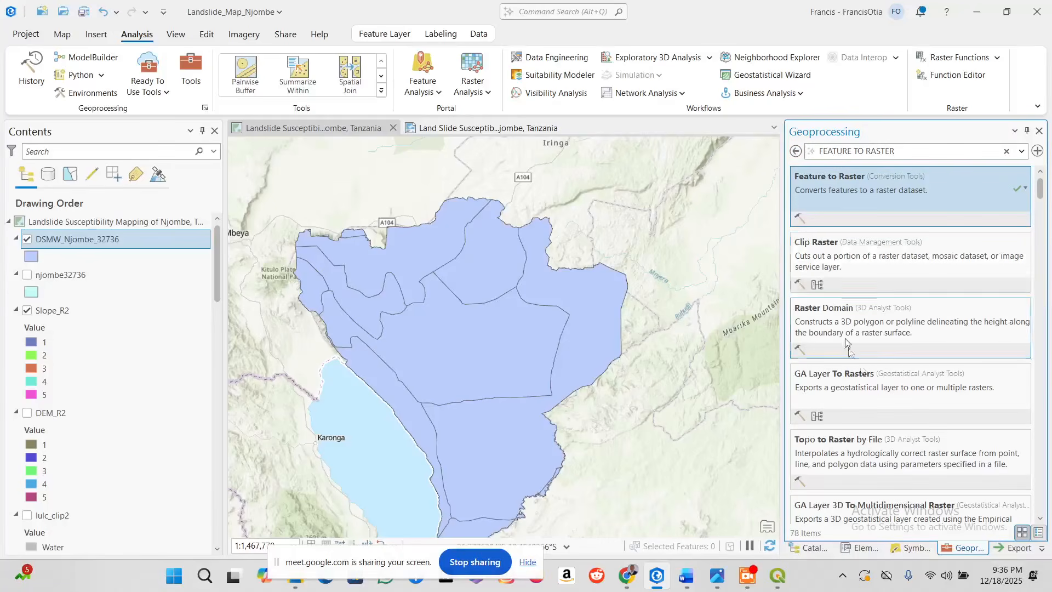
Switch to the Word document and review the precipitation classes and the weight summary table for the overlay datasets.
click(687, 575)
scroll(551, 492, down, 12)
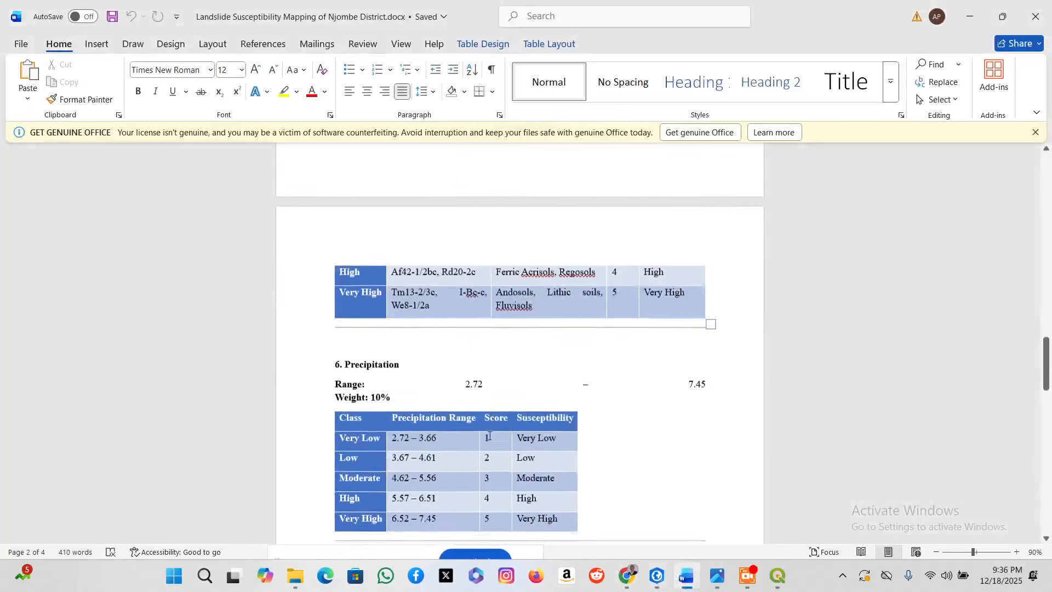
scroll(481, 461, down, 8)
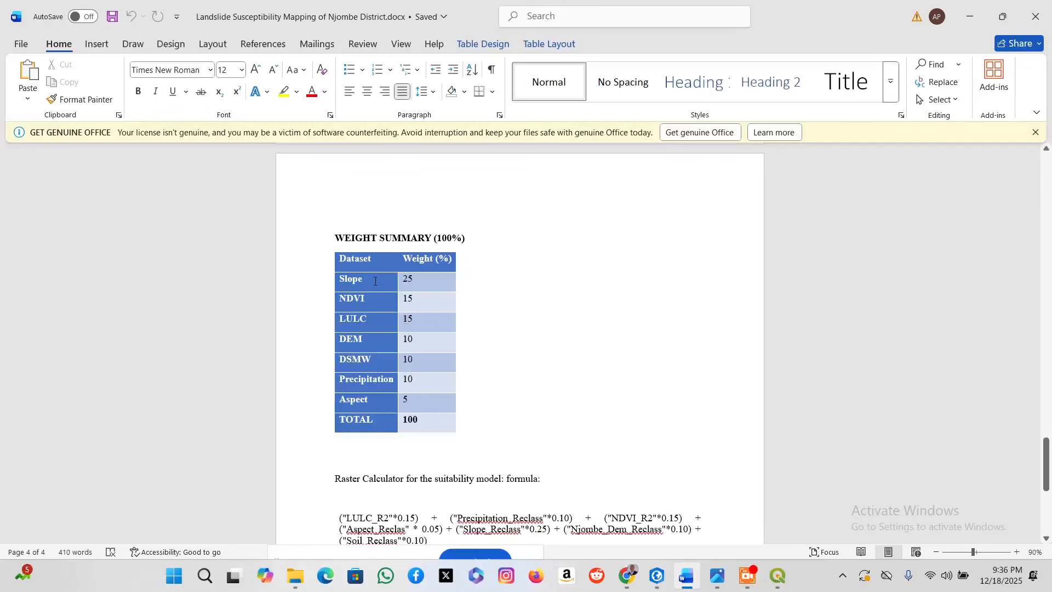
click(374, 280)
double_click(409, 278)
click(384, 298)
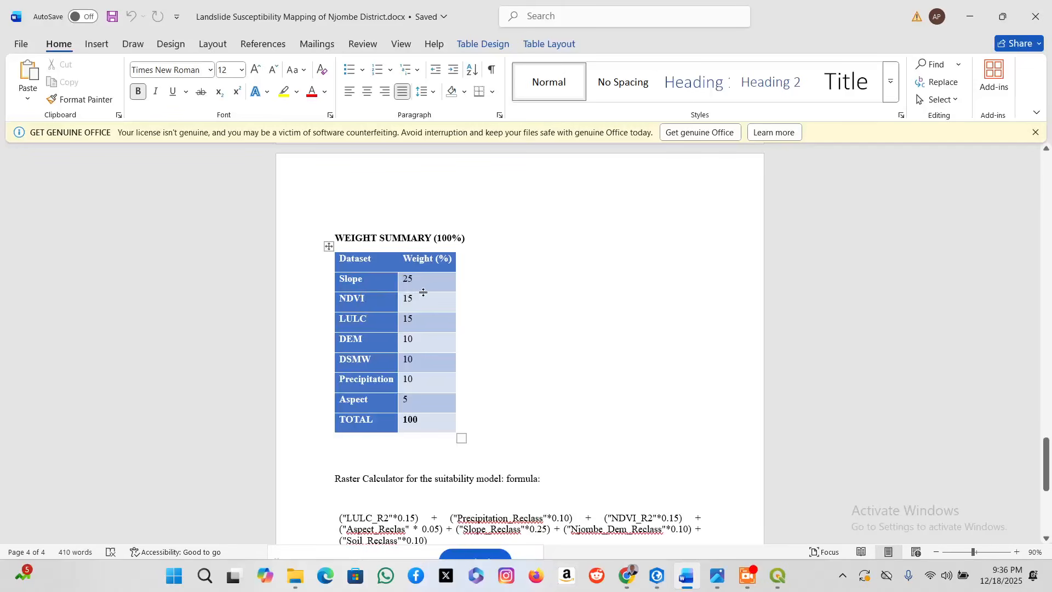
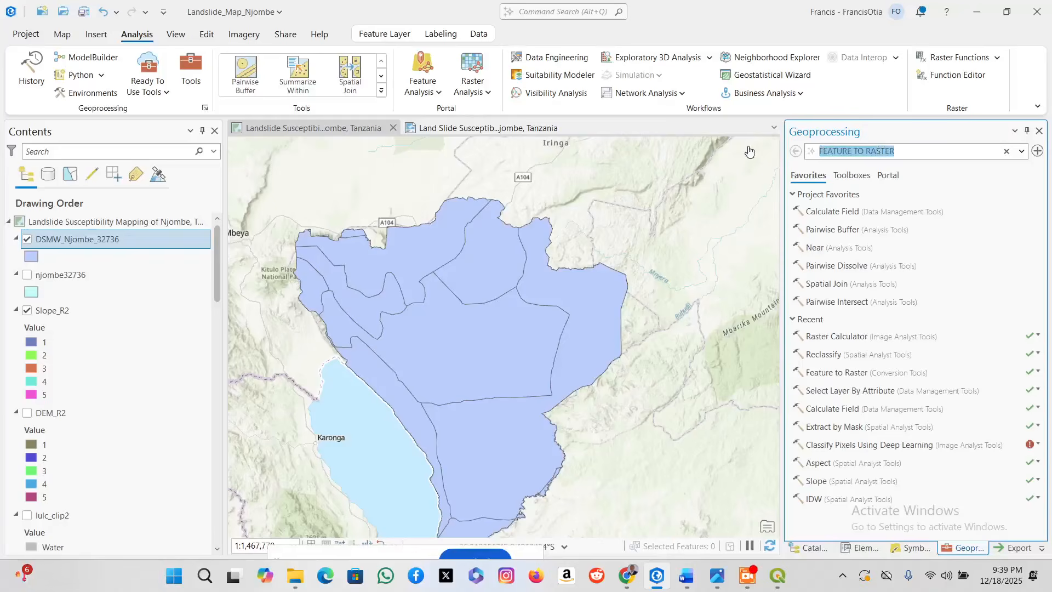
Return to ArcGIS Pro, open the Spatial Analyst Raster Calculator and look through its list of available rasters.
text(RASTER CAL)
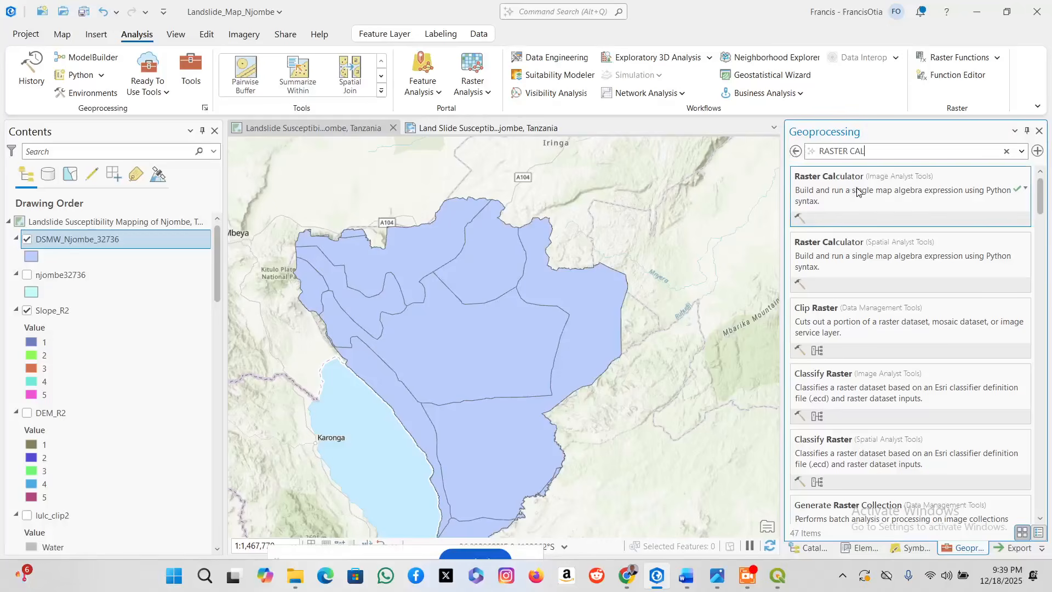
click(868, 269)
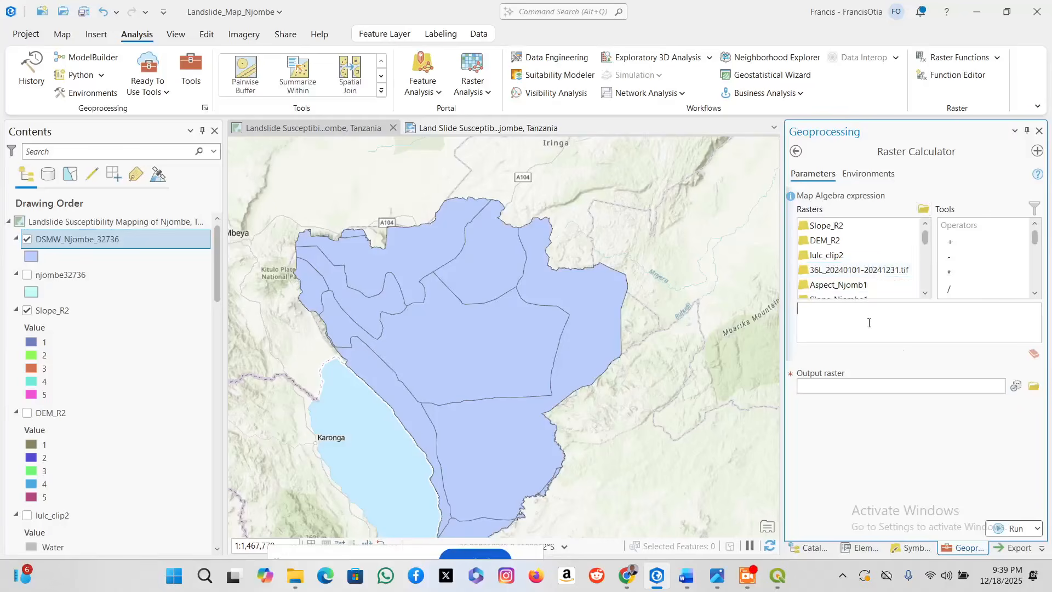
scroll(858, 280, down, 3)
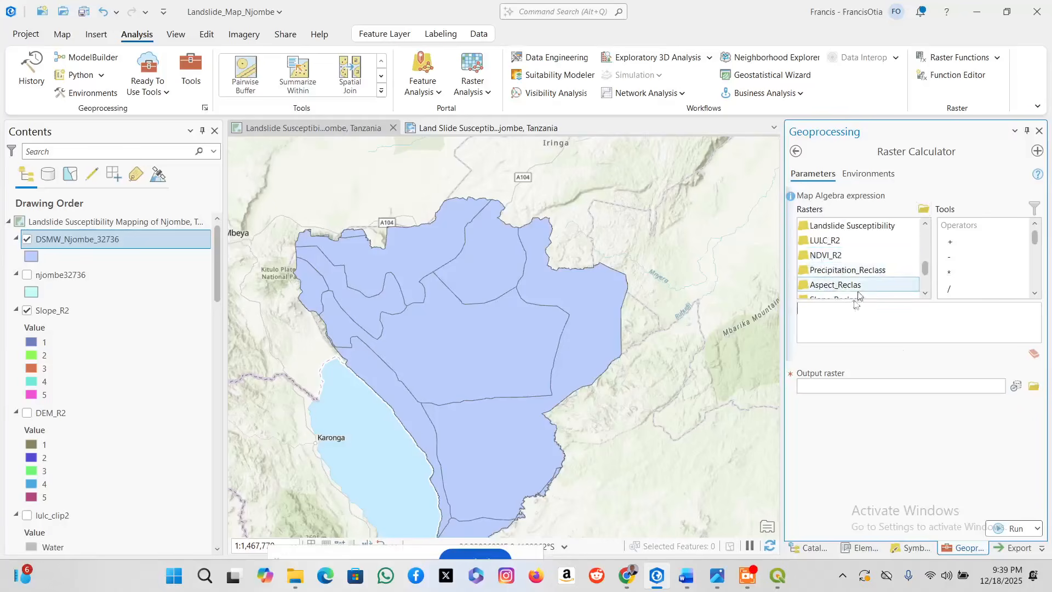
scroll(859, 278, down, 1)
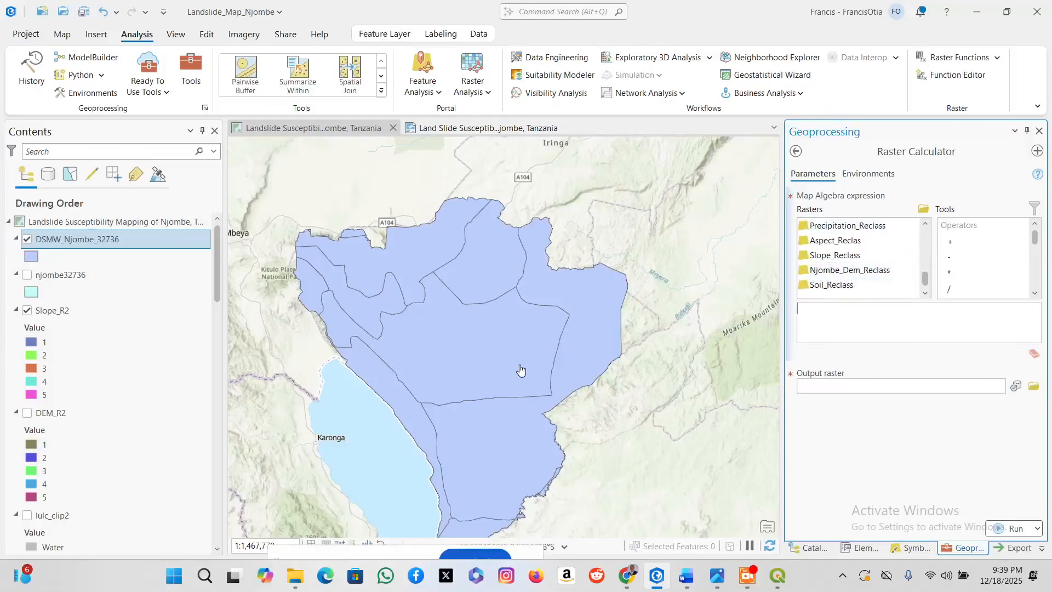
Look through the map's layer list for the reclassified rasters that the overlay expression needs.
scroll(74, 378, down, 6)
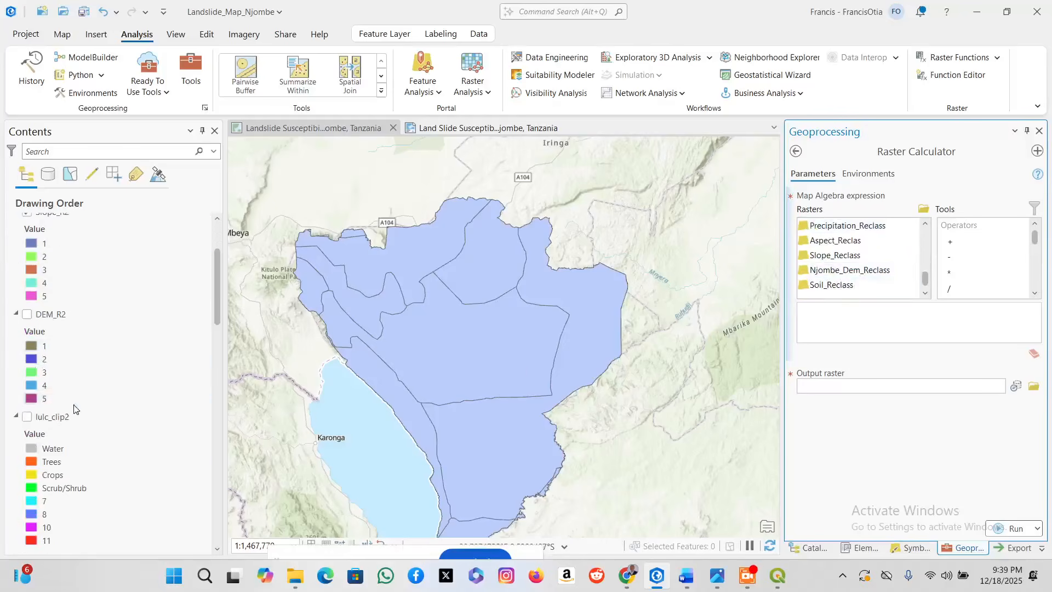
scroll(82, 426, down, 4)
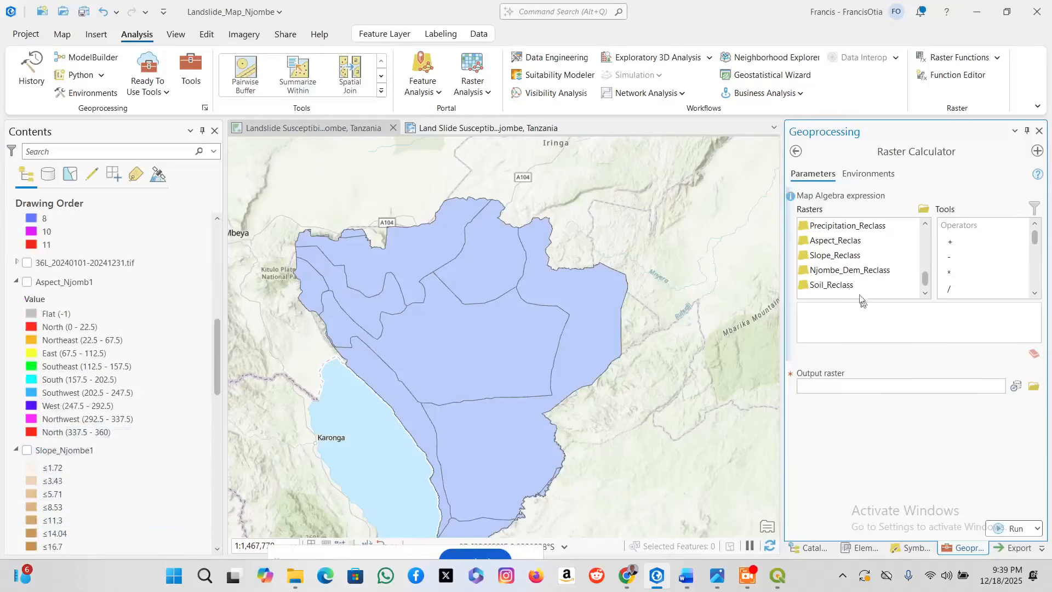
scroll(57, 282, up, 4)
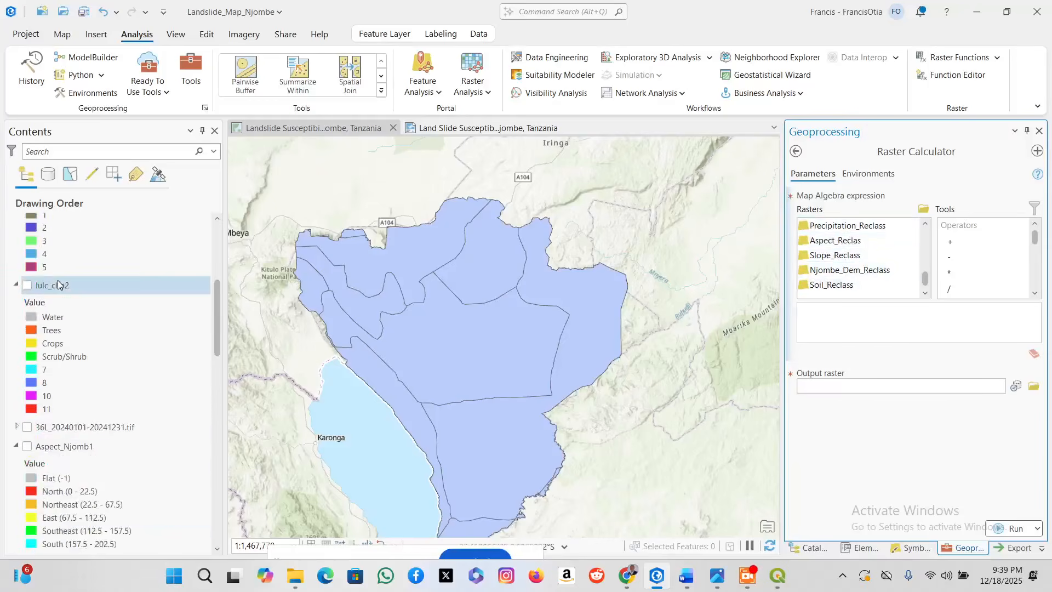
scroll(61, 274, up, 6)
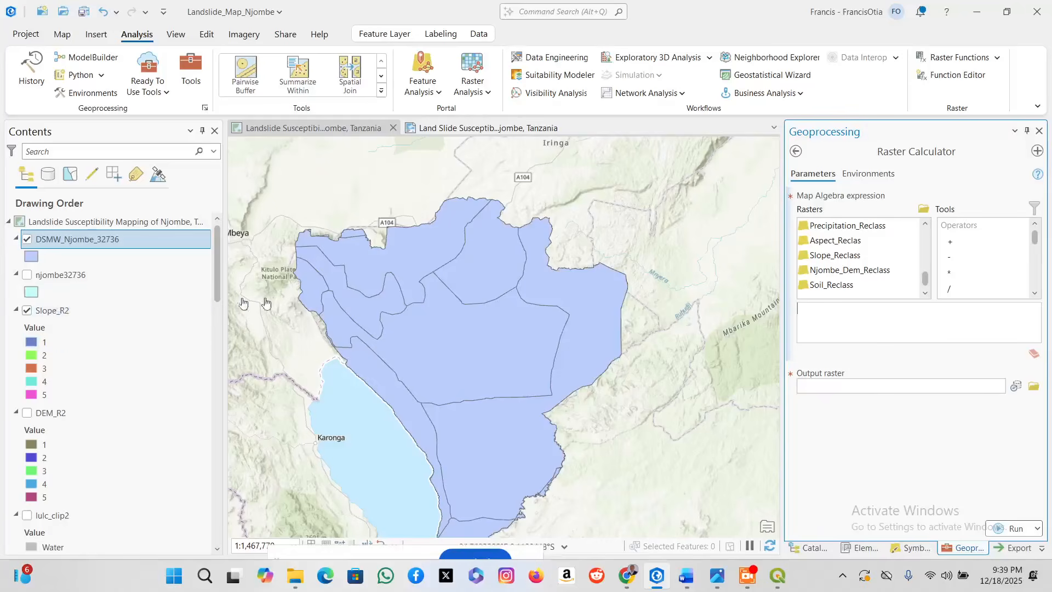
scroll(59, 289, down, 1)
scroll(60, 328, down, 20)
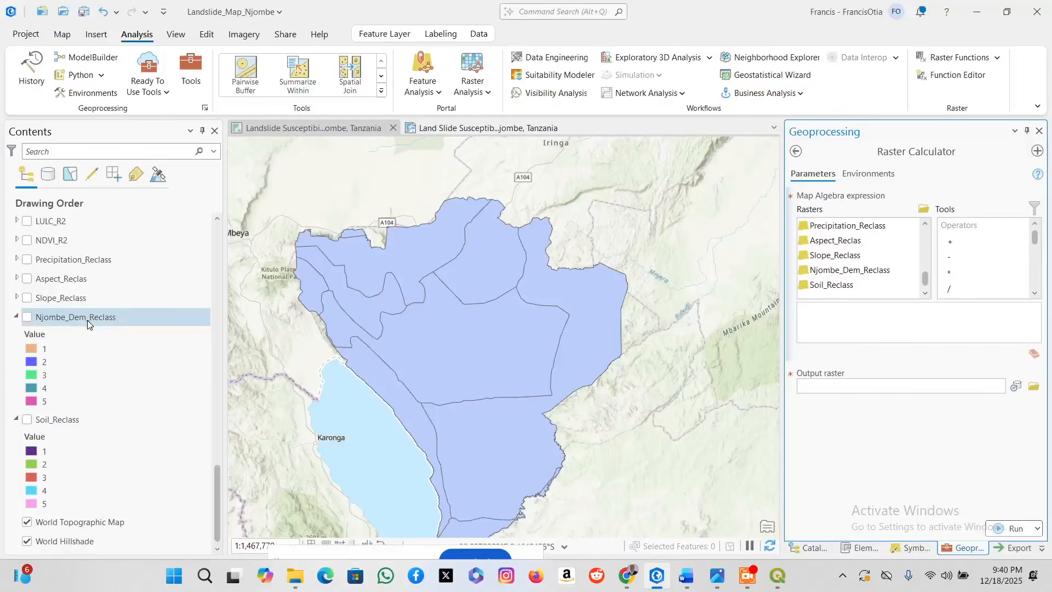
Remove the Copernicus_DSM_10_S09_00_E035_00_DEM.tif layer from the map.
scroll(87, 320, up, 5)
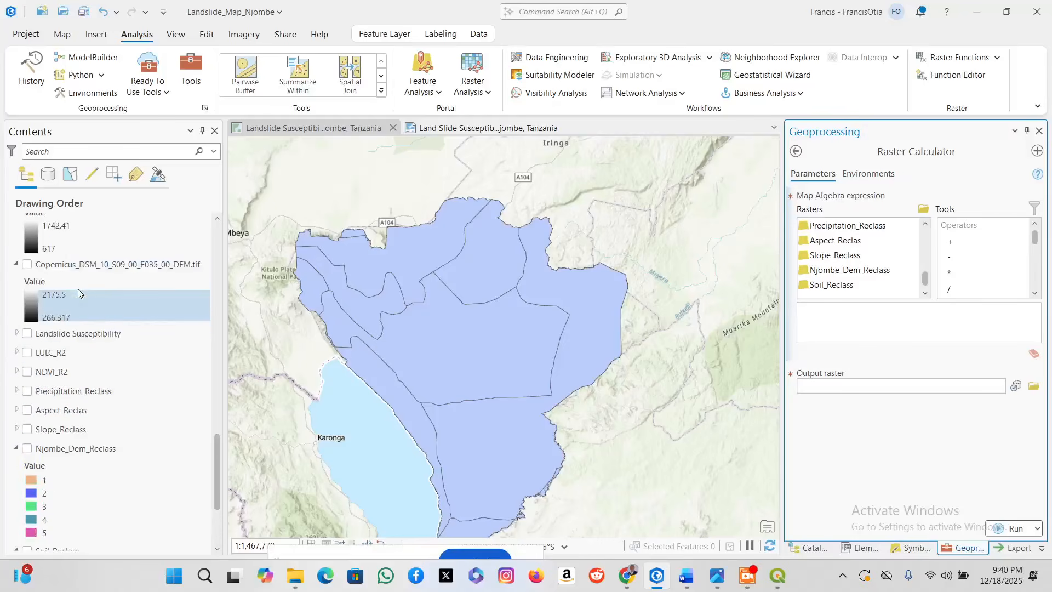
scroll(78, 293, up, 4)
click(103, 364)
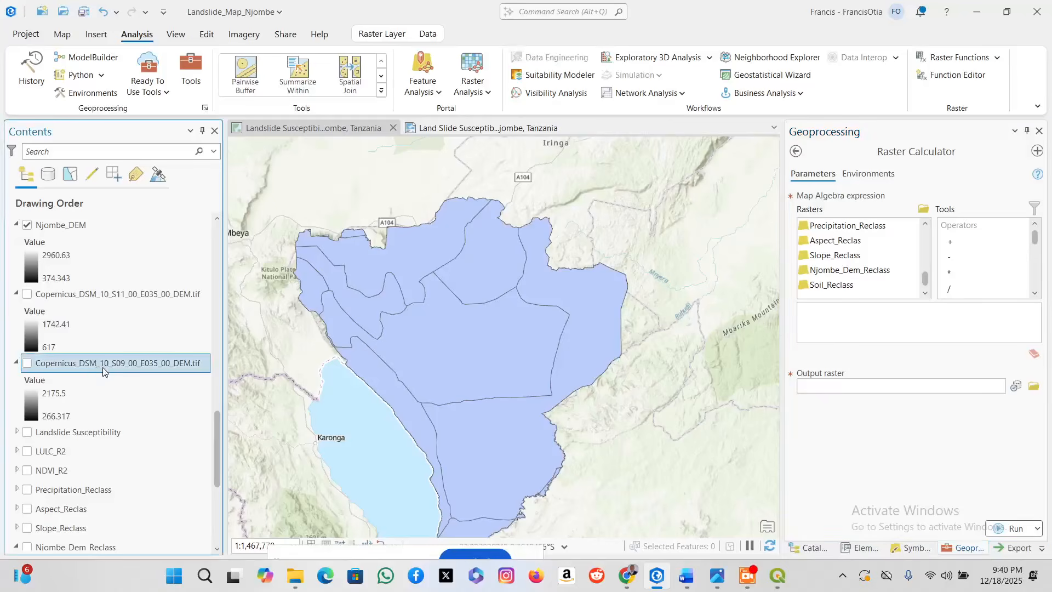
right_click(103, 364)
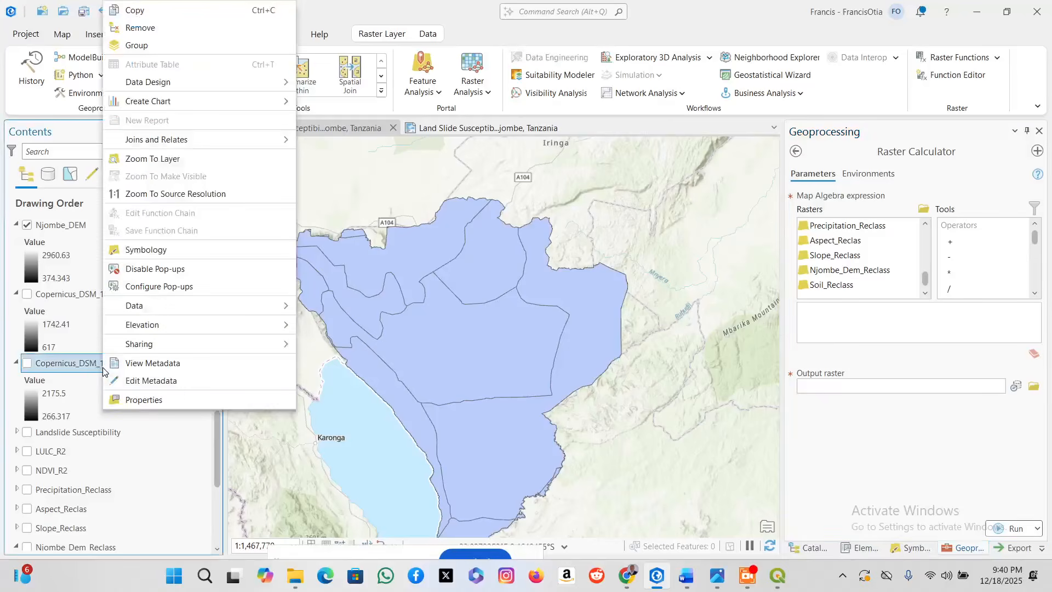
click(144, 34)
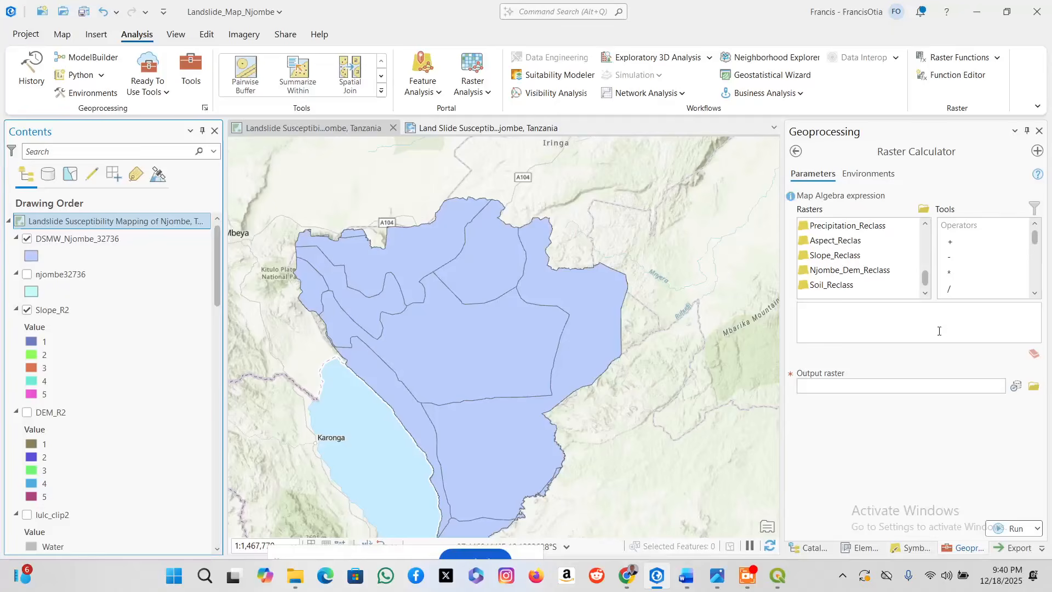
Leave Raster Calculator, search the geoprocessing tools for RECLASSIFY and open the Spatial Analyst Reclassify tool.
click(796, 151)
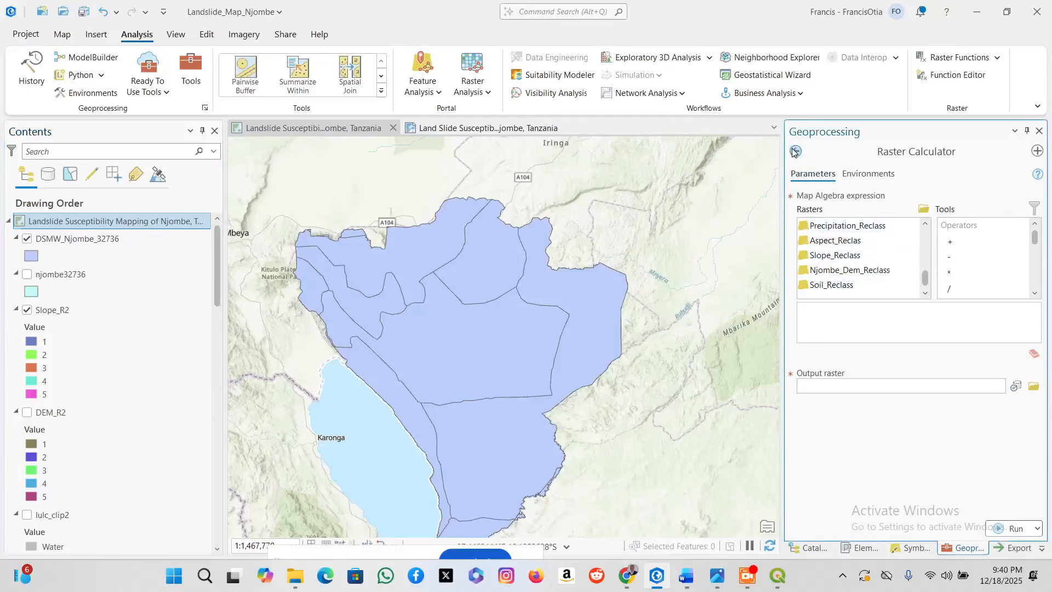
drag(890, 155, 809, 156)
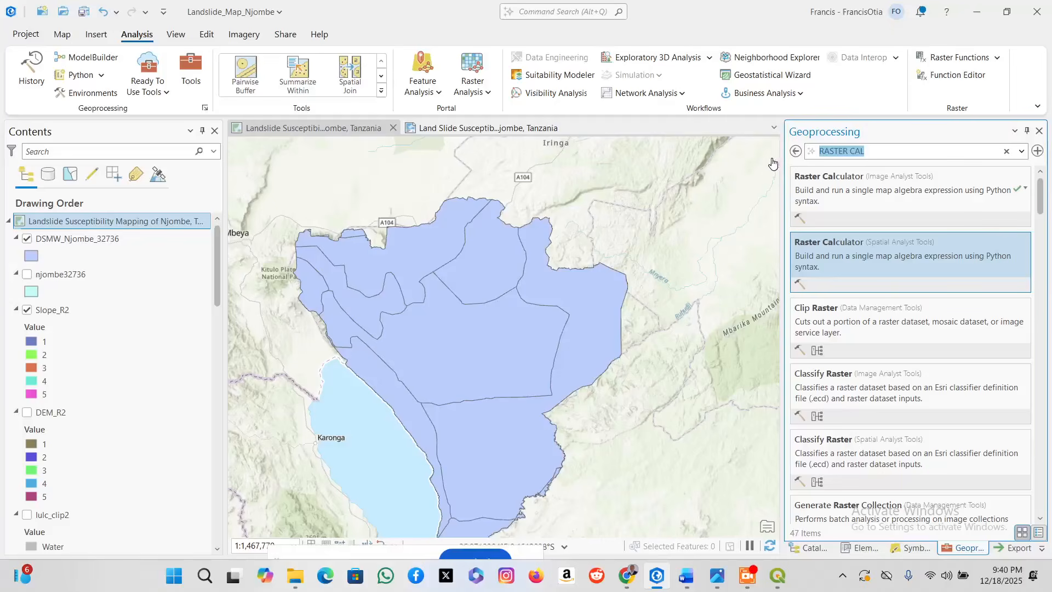
text(REC)
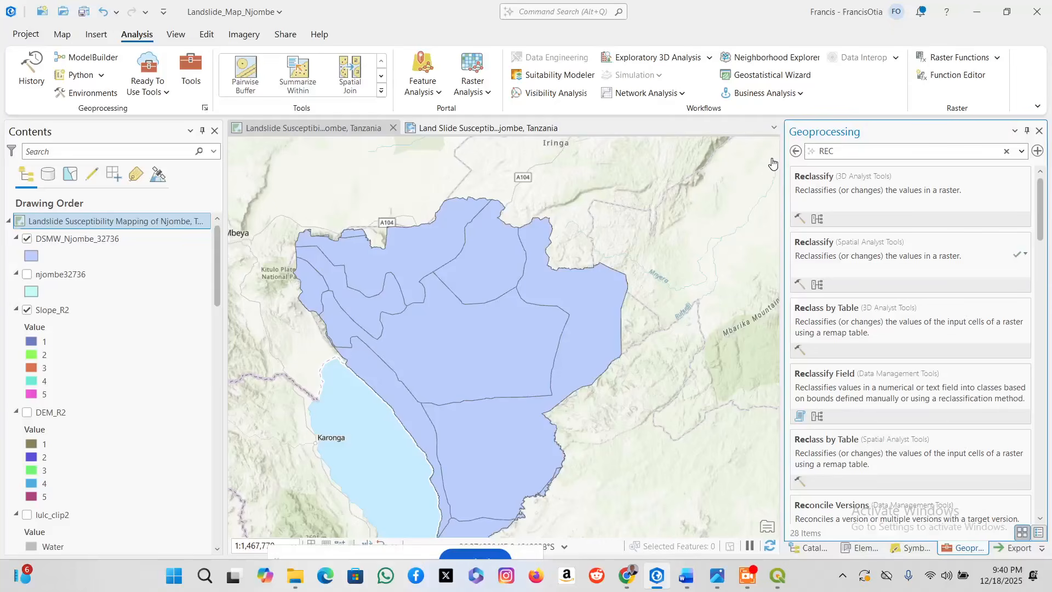
text(LASSI)
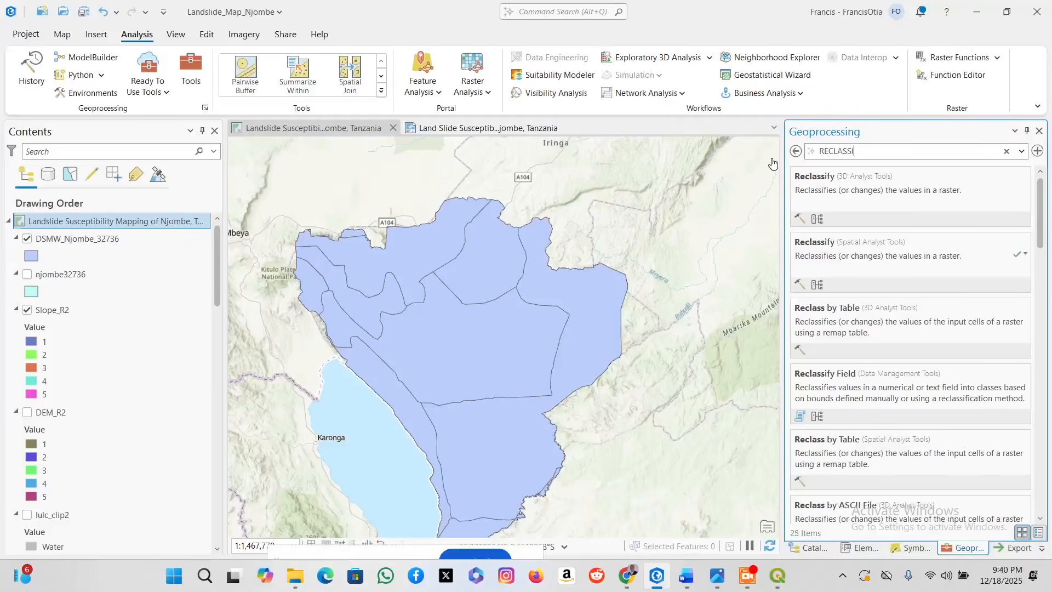
text(FY)
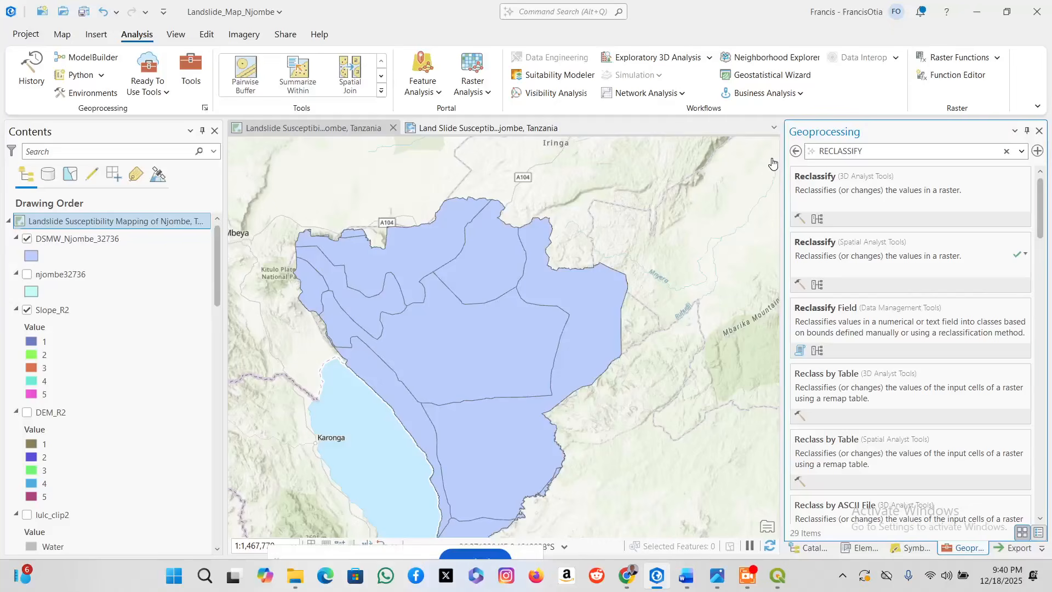
click(850, 261)
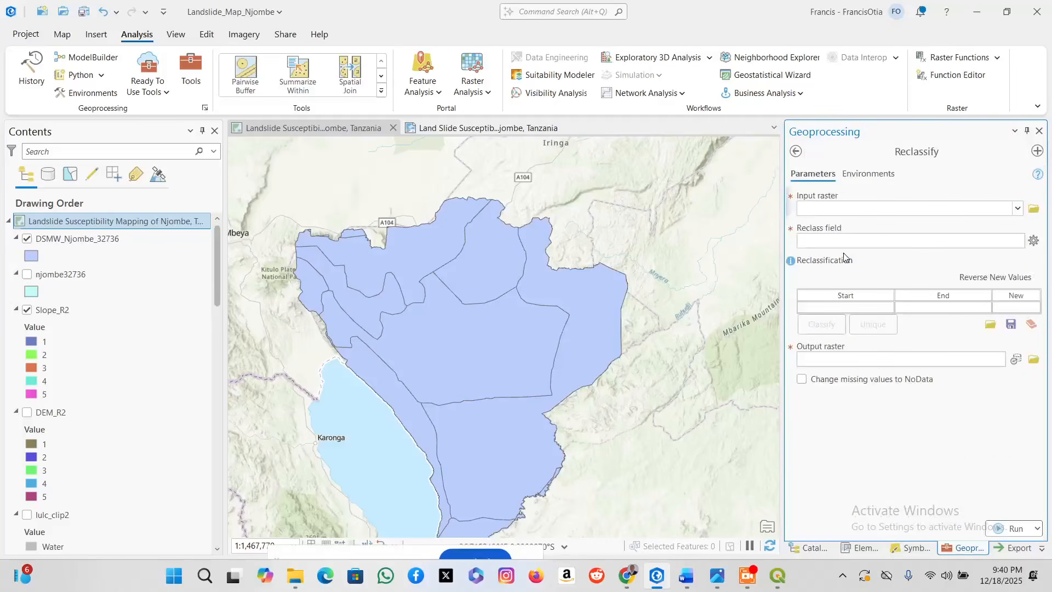
Look through the rasters offered as input for the Reclassify tool.
click(1018, 210)
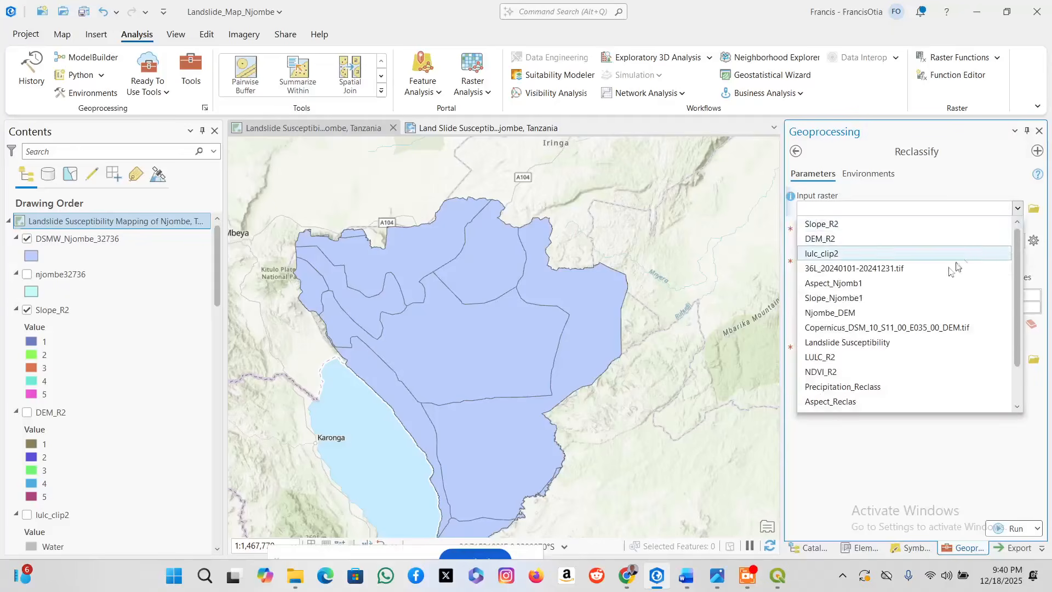
scroll(862, 407, down, 1)
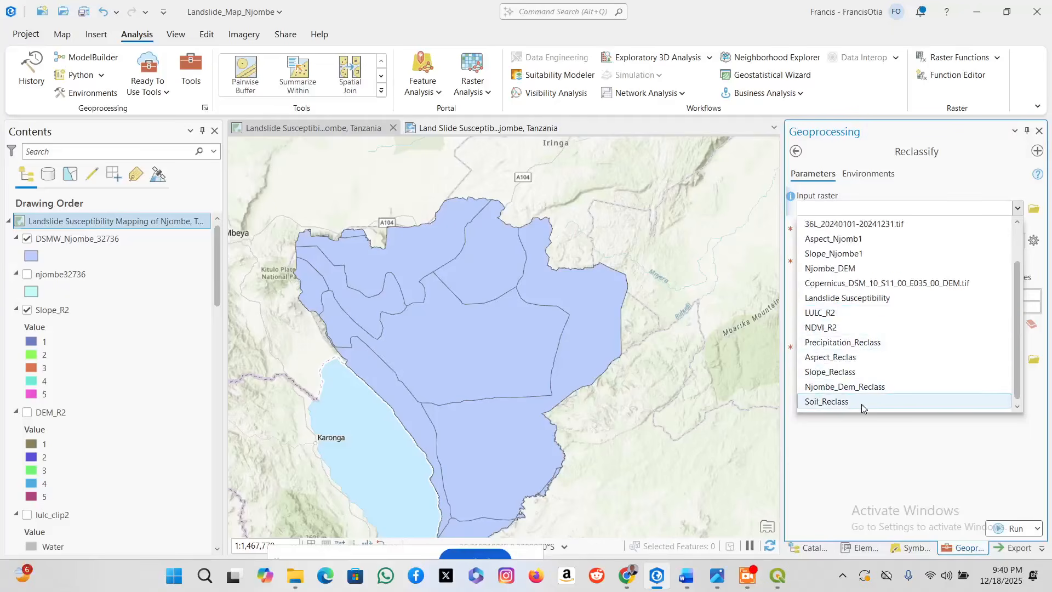
scroll(860, 406, up, 1)
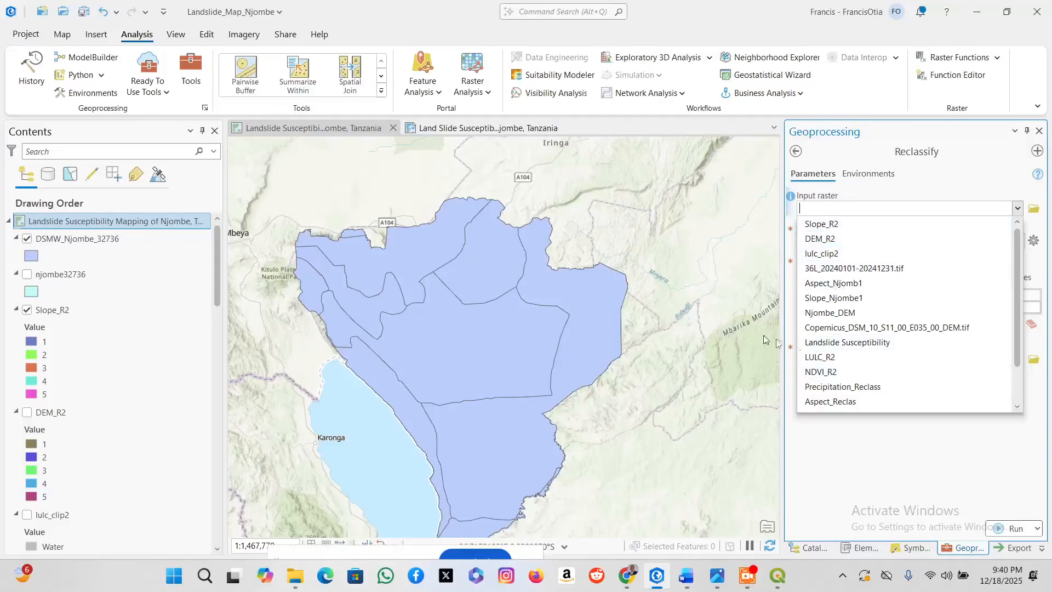
Switch to the project's Data folder in File Explorer and open the POWER_Regional_Monthly_2020_2025 CSV file in Excel.
click(302, 579)
click(934, 265)
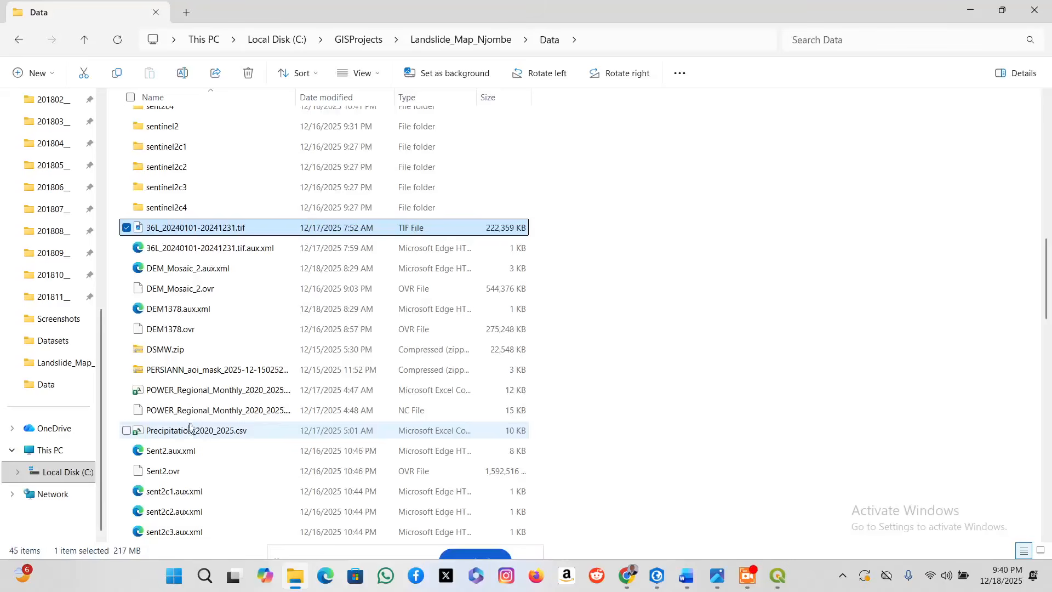
click(237, 395)
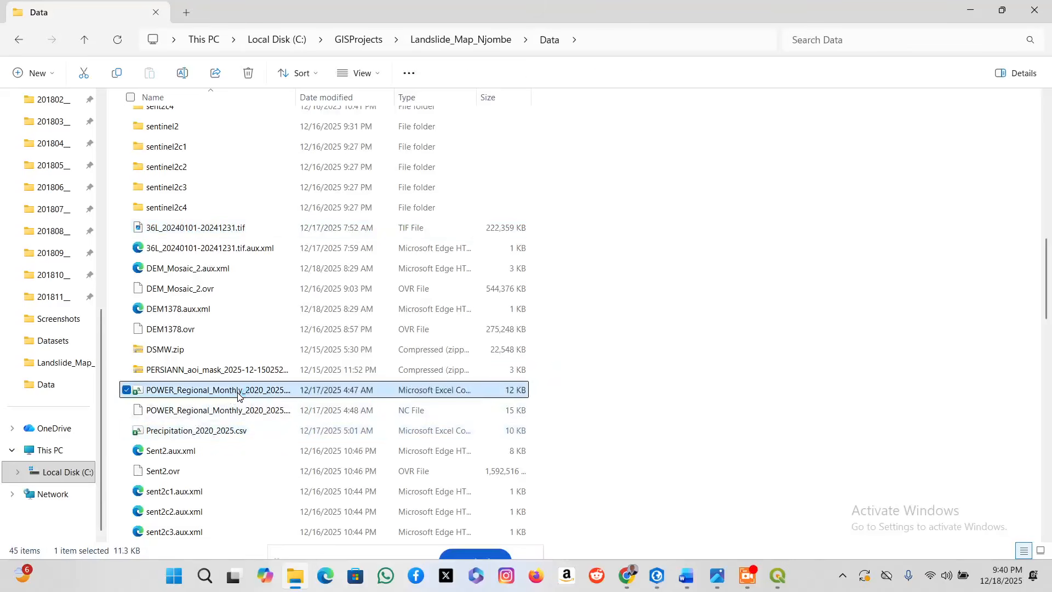
double_click(237, 395)
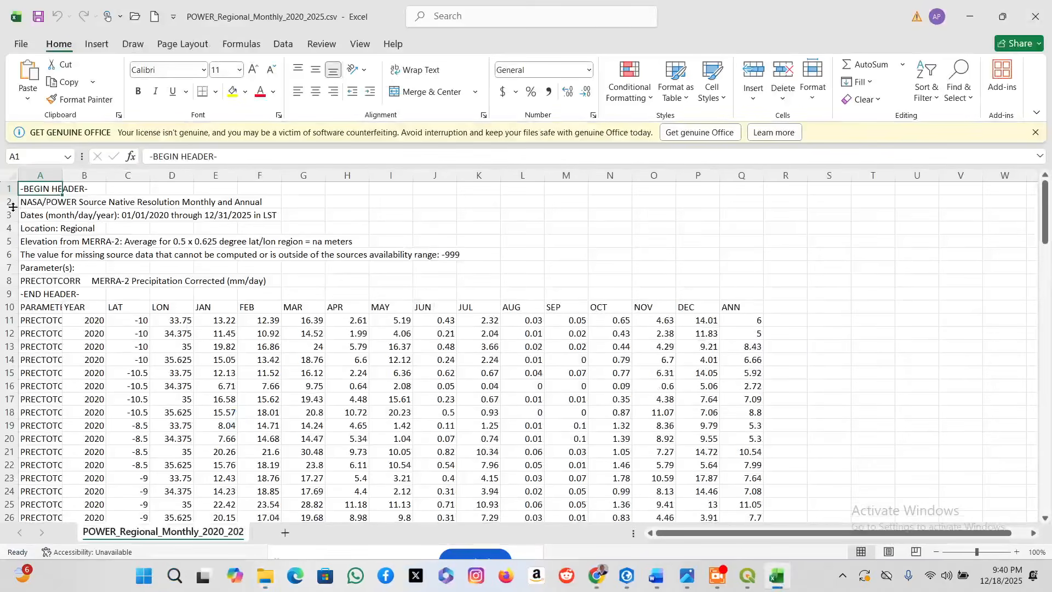
Examine the precipitation file's header lines on data source, date range, location and MERRA-2 grid resolution.
click(30, 203)
click(137, 207)
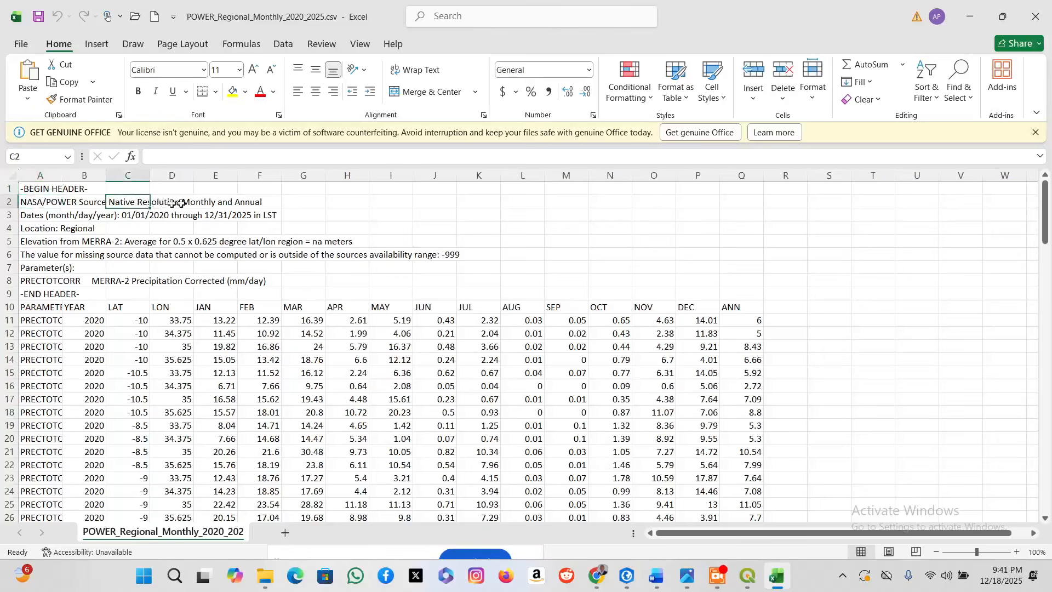
click(209, 204)
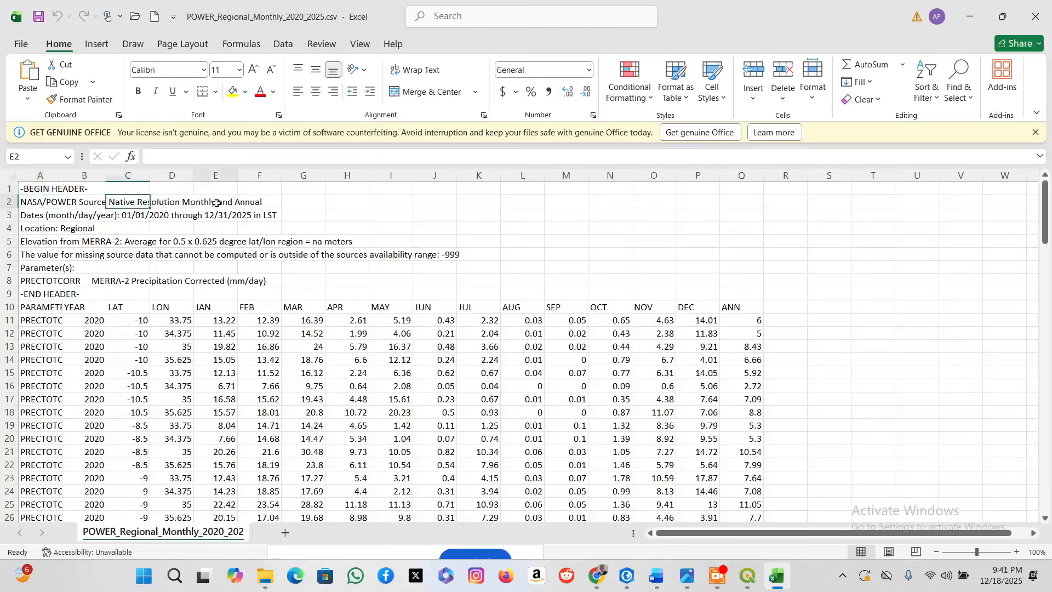
click(74, 217)
click(50, 239)
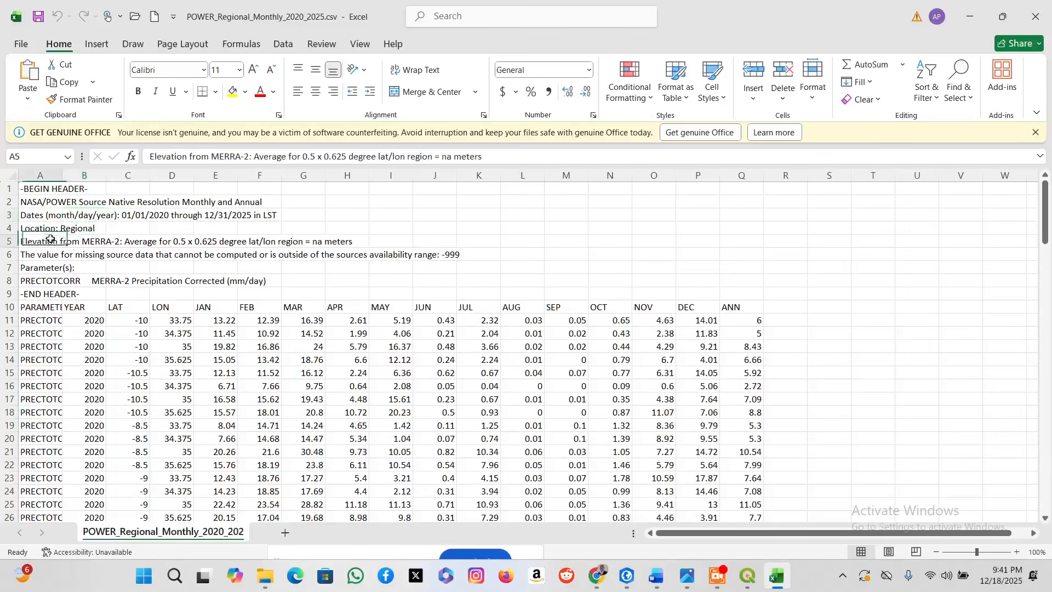
click(167, 242)
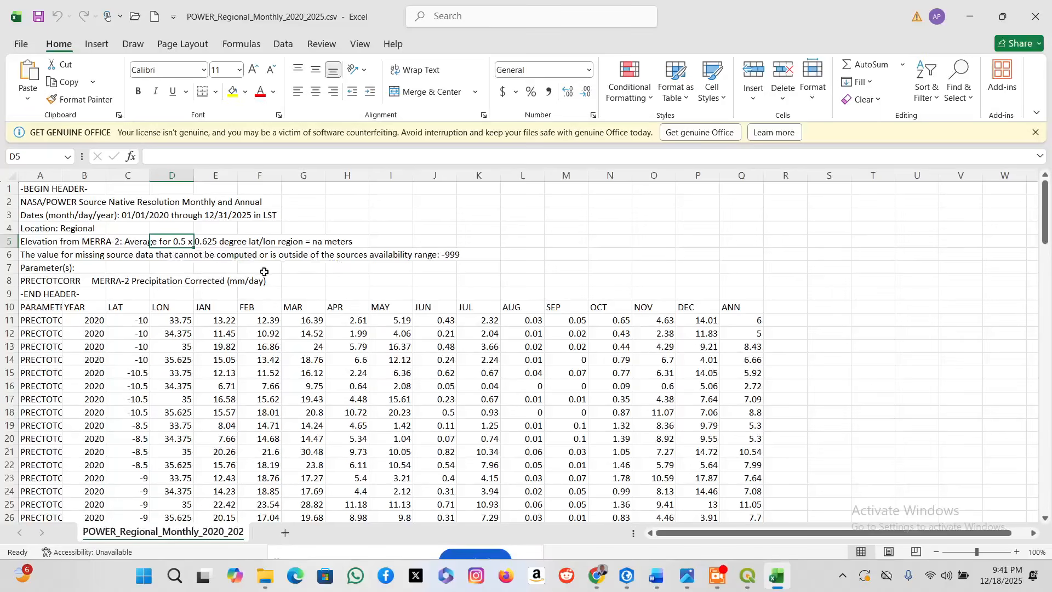
Autofit the width of column A to show the full parameter names in the precipitation table.
scroll(255, 279, down, 1)
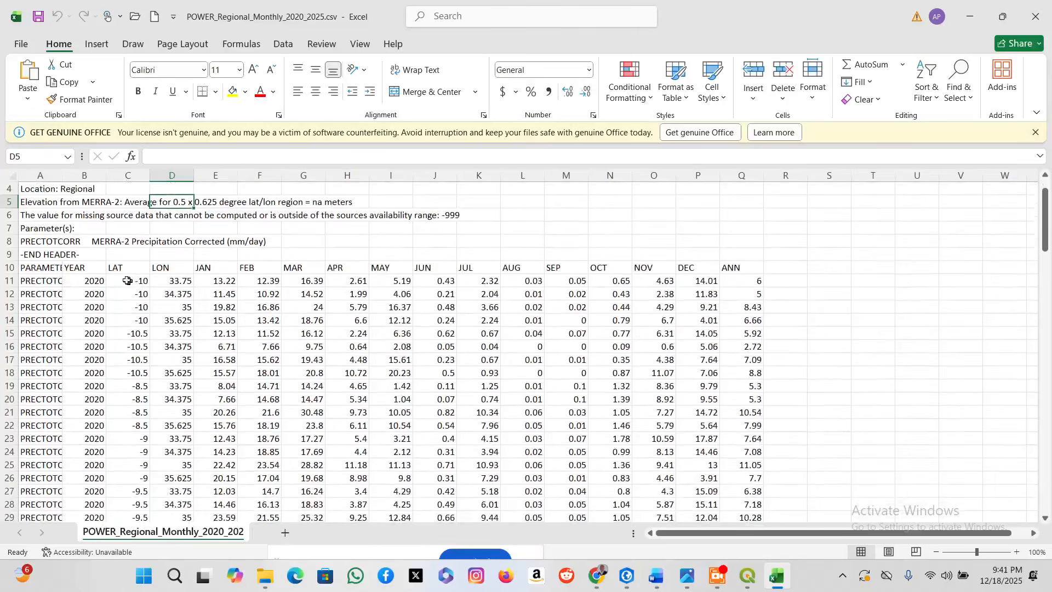
double_click(62, 175)
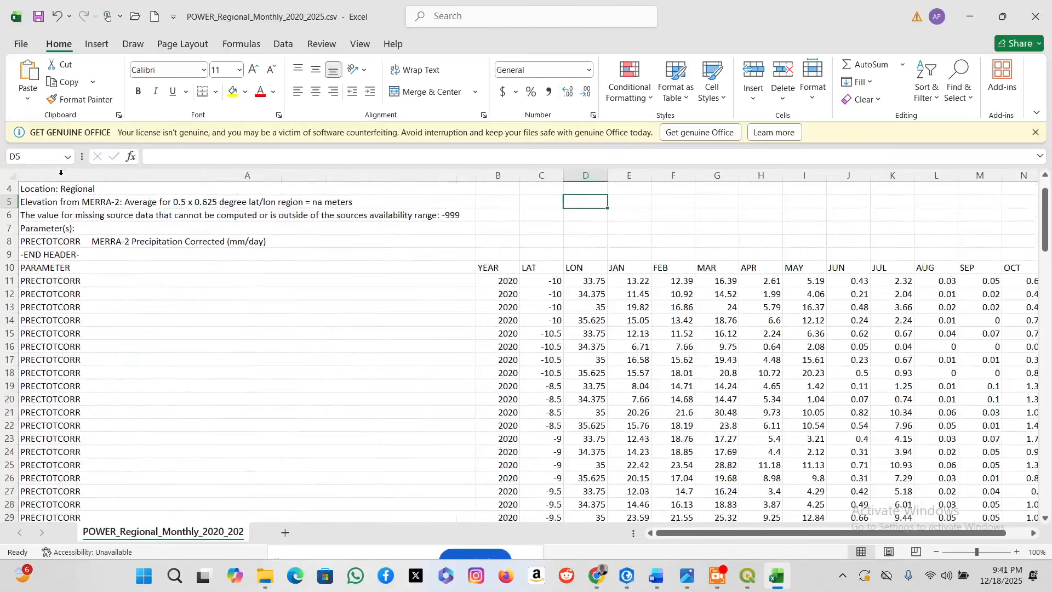
Look through the yearly rows of the precipitation table and examine its LAT and LON column headers.
scroll(95, 286, down, 11)
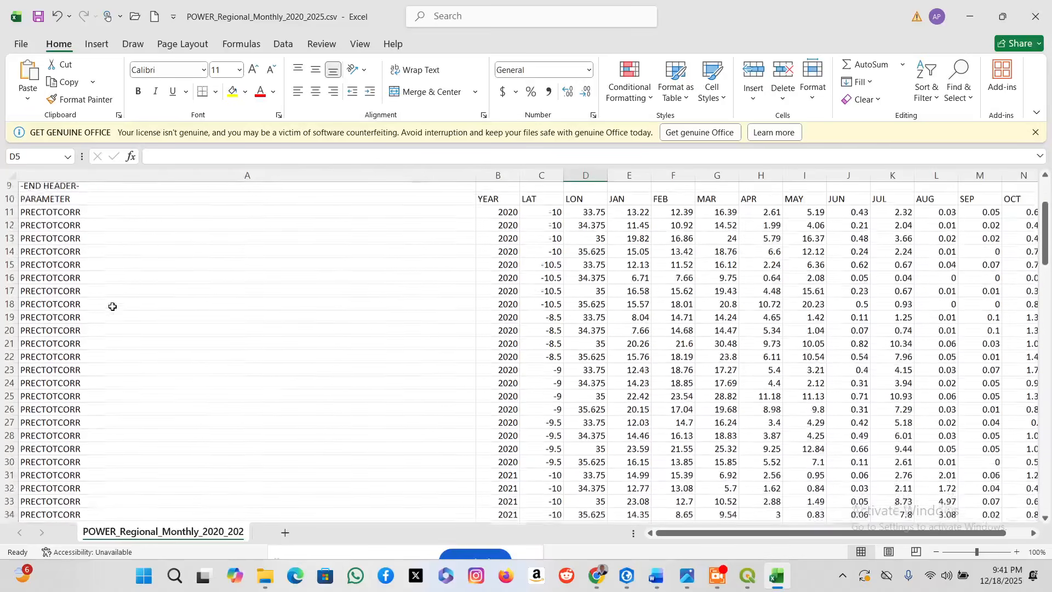
scroll(163, 331, down, 4)
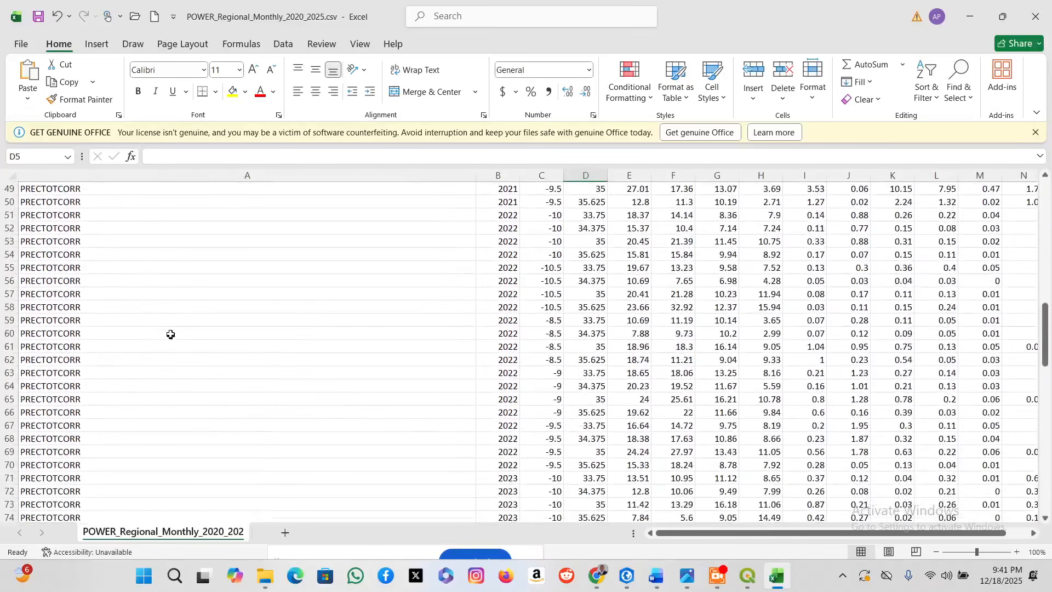
scroll(220, 337, up, 16)
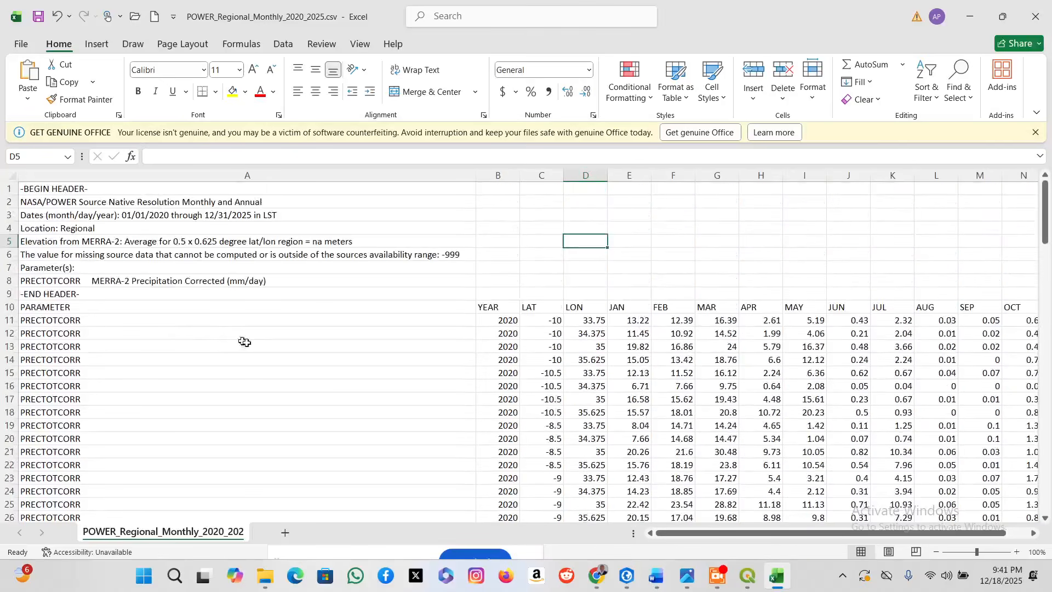
click(543, 308)
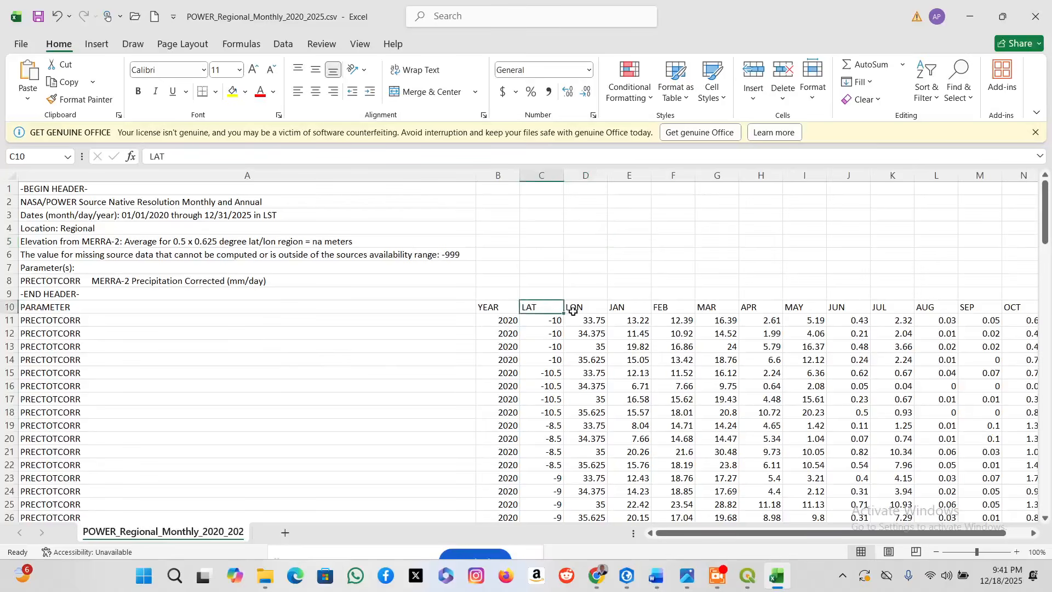
click(574, 311)
scroll(567, 324, down, 2)
scroll(579, 309, up, 2)
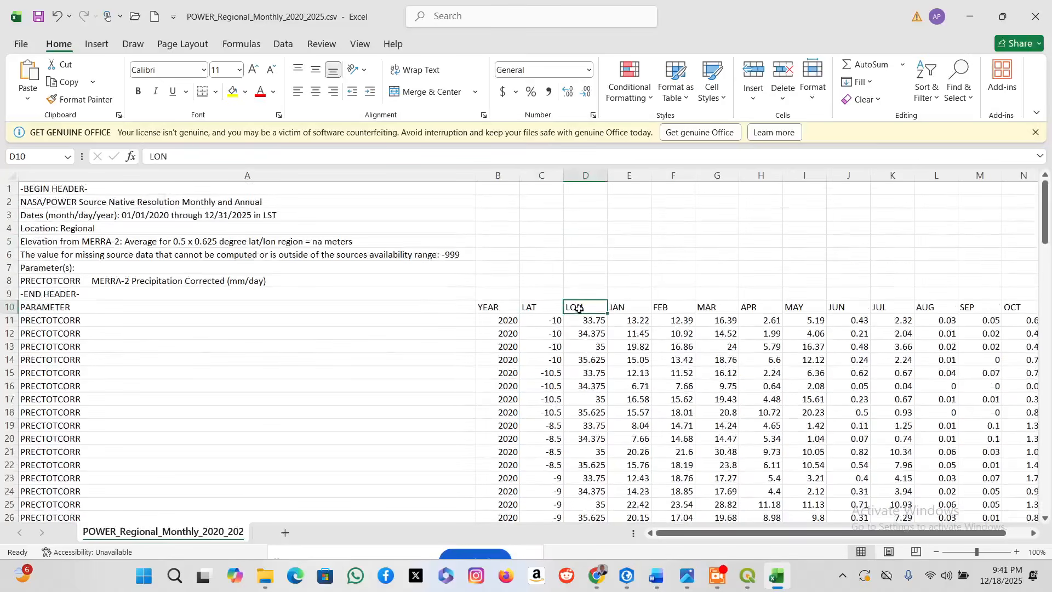
drag(544, 308, 575, 310)
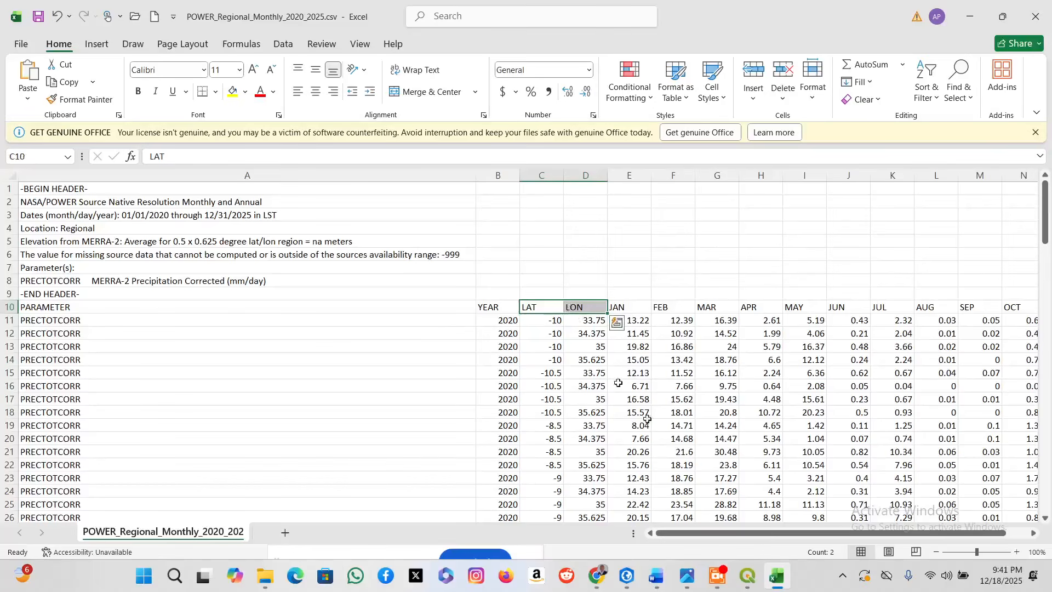
Examine the monthly column headers from JAN to DEC and the annual ANN column of the precipitation table.
drag(739, 544, 854, 550)
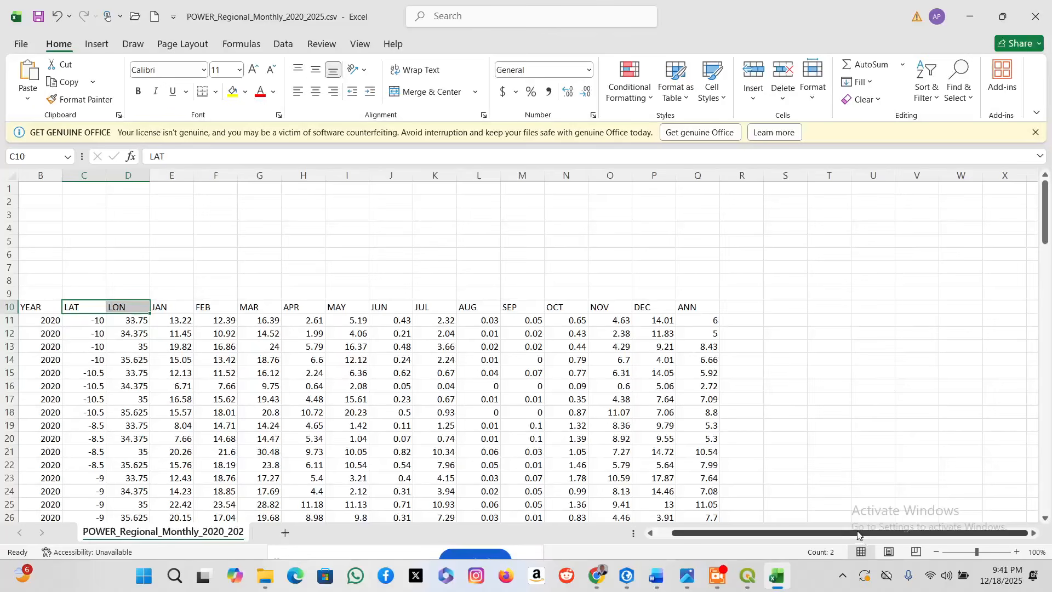
mouse_move(858, 538)
mouse_down()
mouse_move(809, 538)
mouse_move(876, 536)
mouse_move(865, 532)
mouse_up()
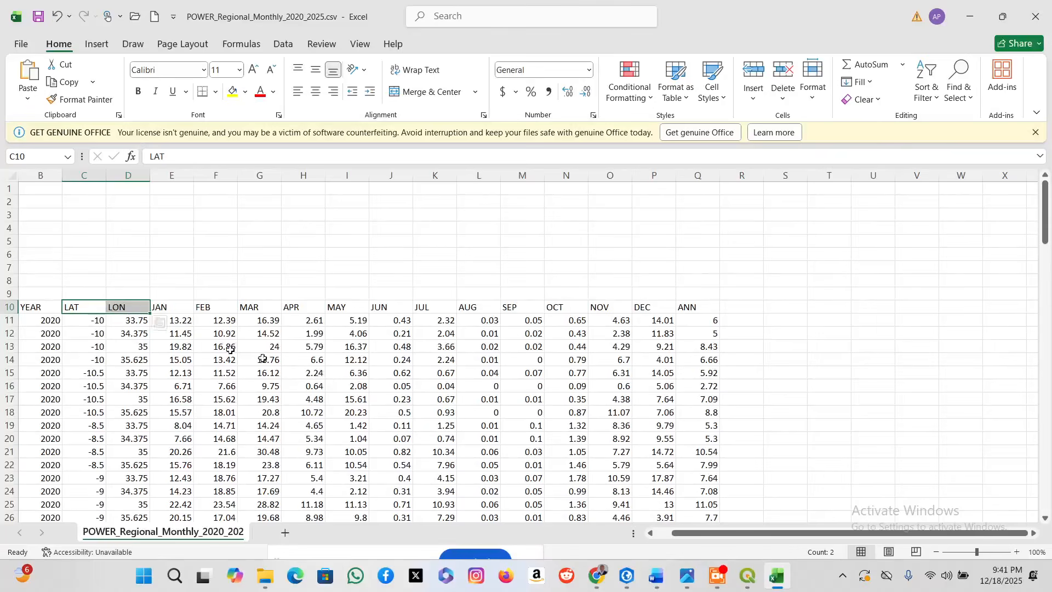
click(163, 310)
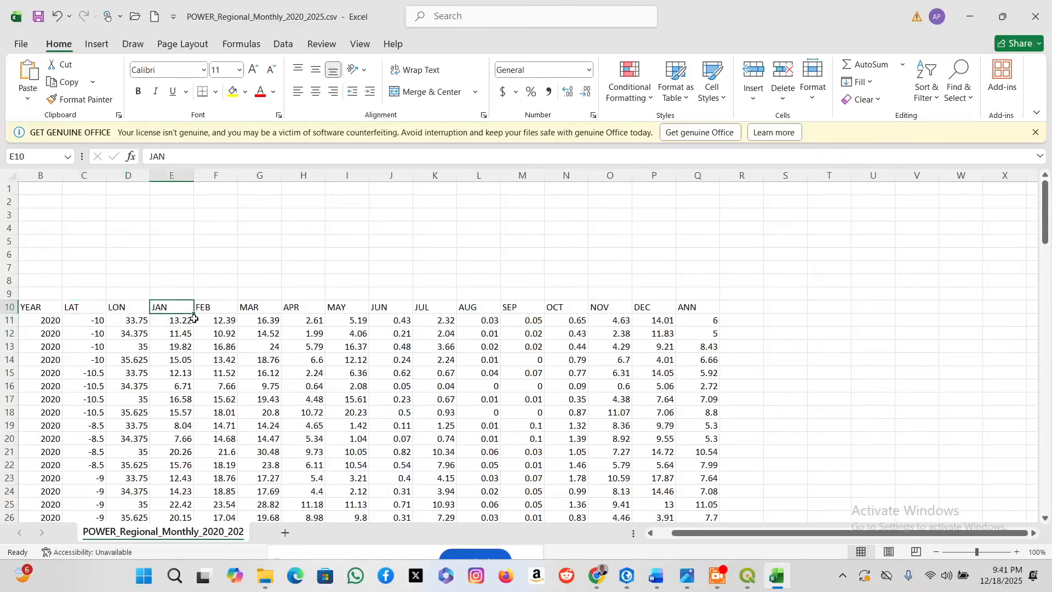
click(204, 310)
click(246, 308)
click(300, 307)
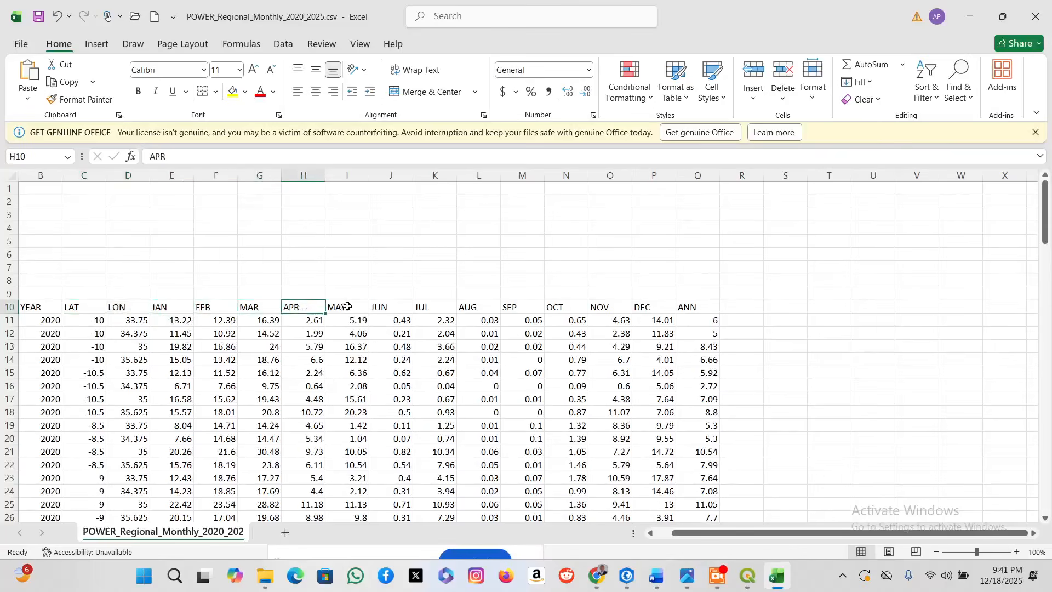
click(346, 306)
click(384, 307)
click(449, 309)
click(470, 308)
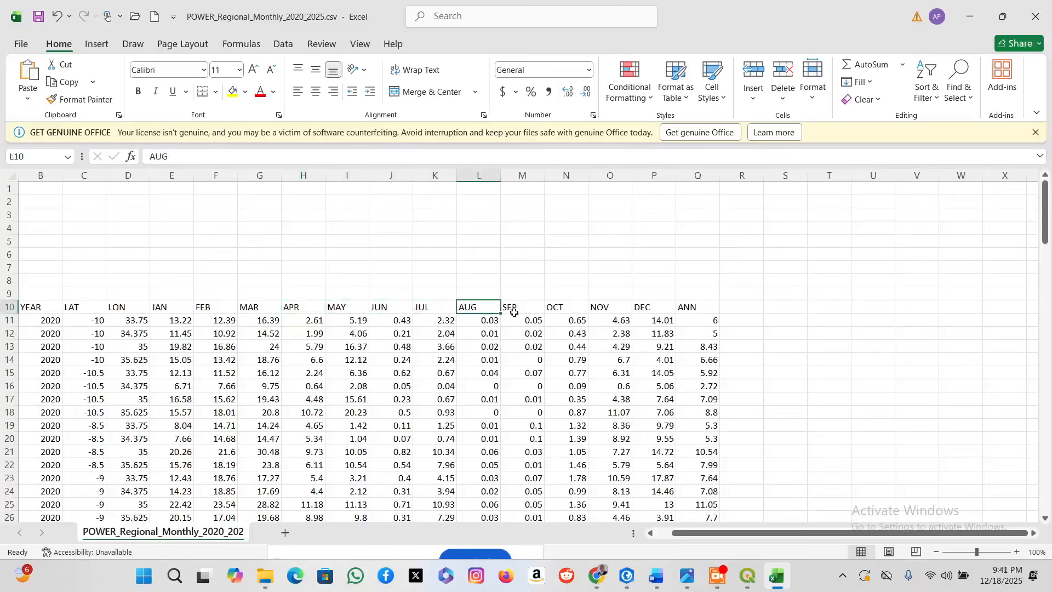
click(527, 308)
click(572, 307)
click(595, 307)
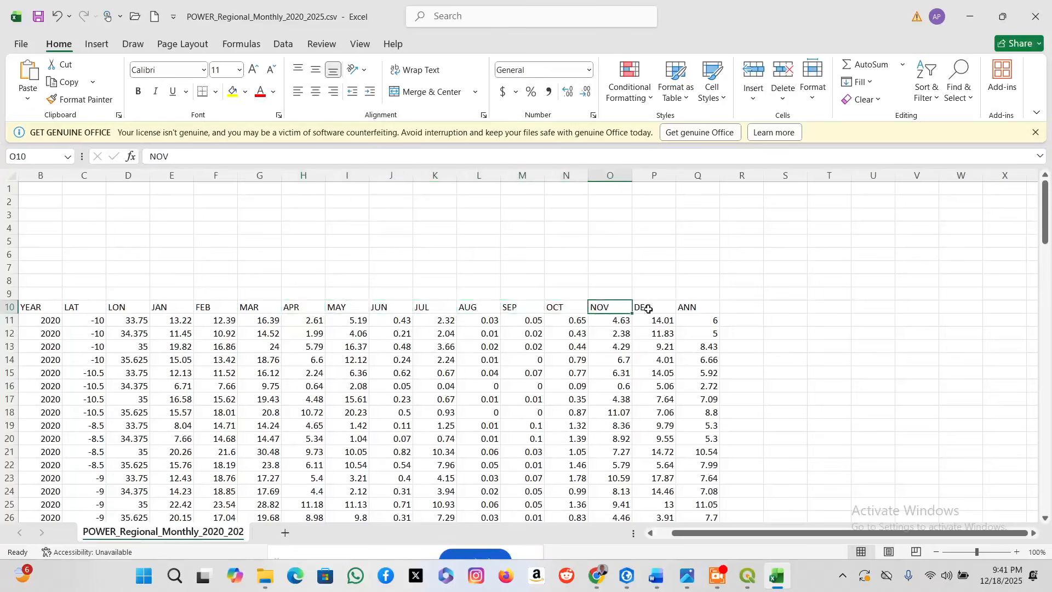
click(652, 308)
click(705, 310)
scroll(703, 350, down, 1)
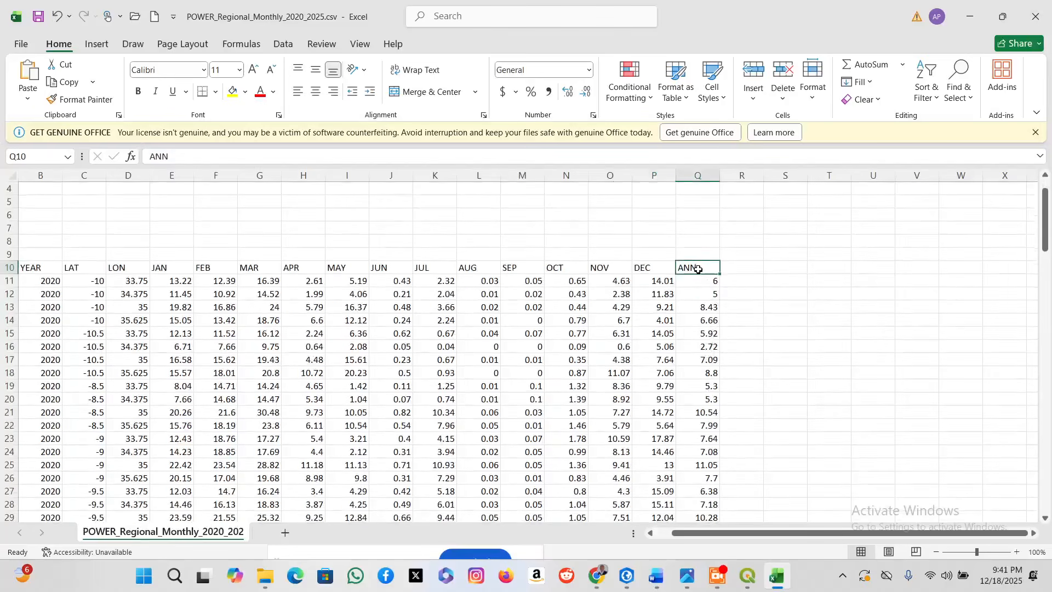
Select the ANN column from its header down to row 110 and review the annual precipitation values.
drag(697, 267, 705, 332)
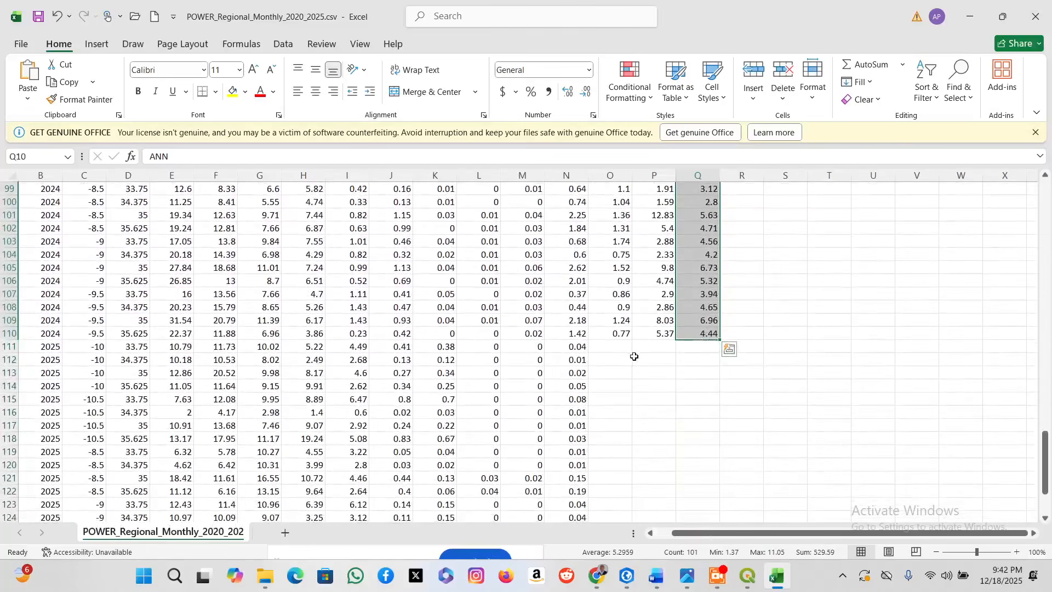
scroll(630, 357, up, 3)
scroll(555, 341, up, 15)
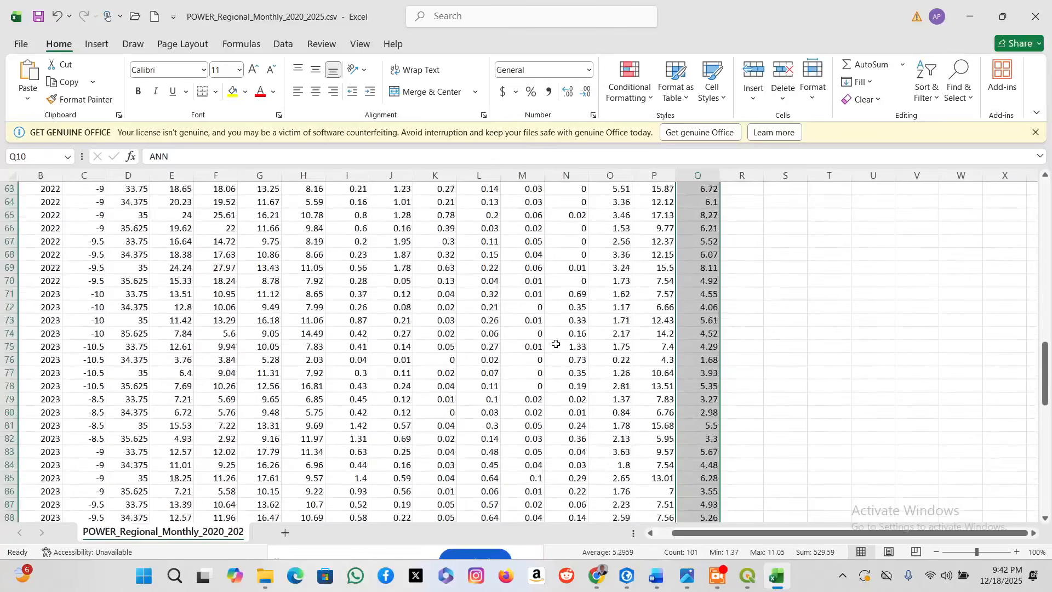
scroll(555, 344, up, 9)
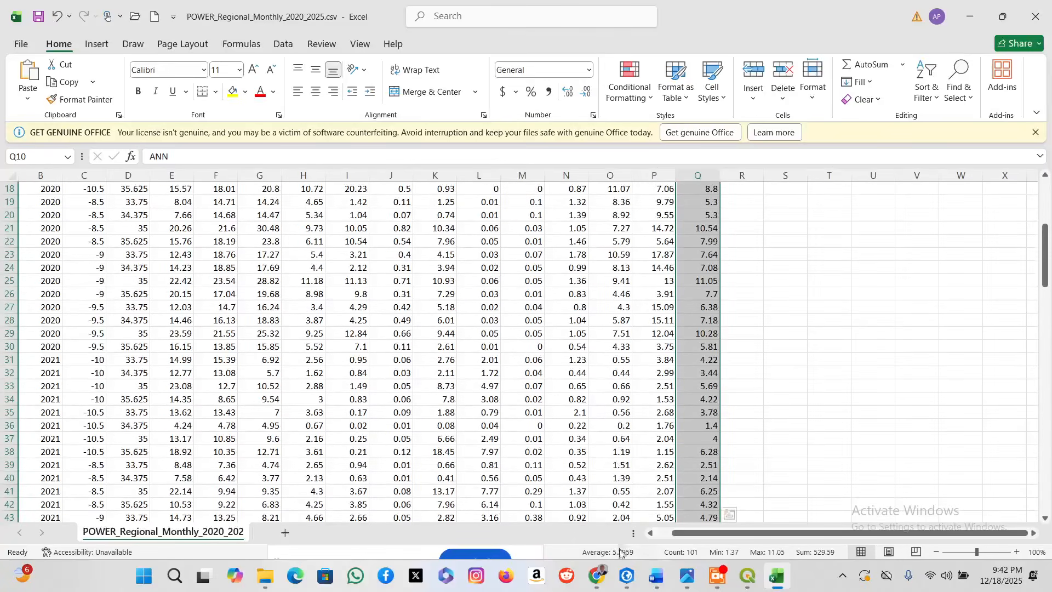
Switch to Chrome and look through the open tabs, including the FAO/UNESCO Soil Map of the World page.
click(604, 581)
click(540, 503)
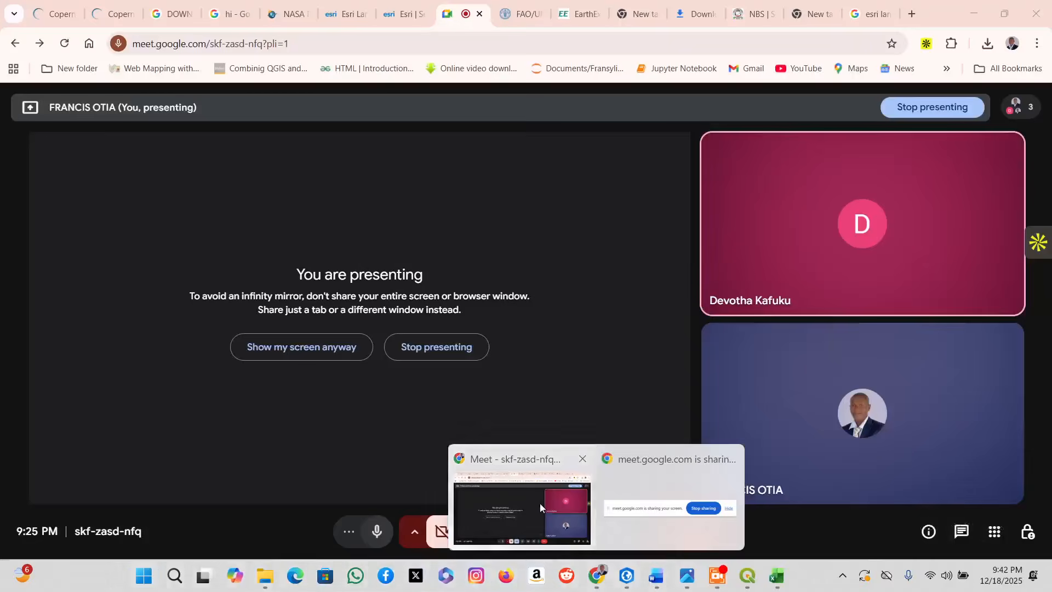
click(752, 14)
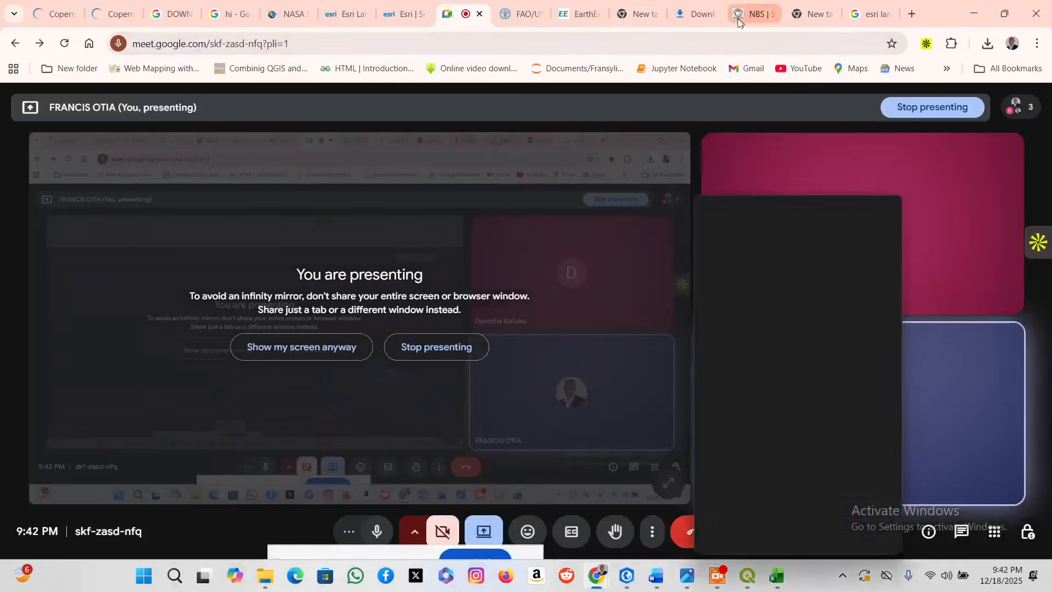
click(797, 13)
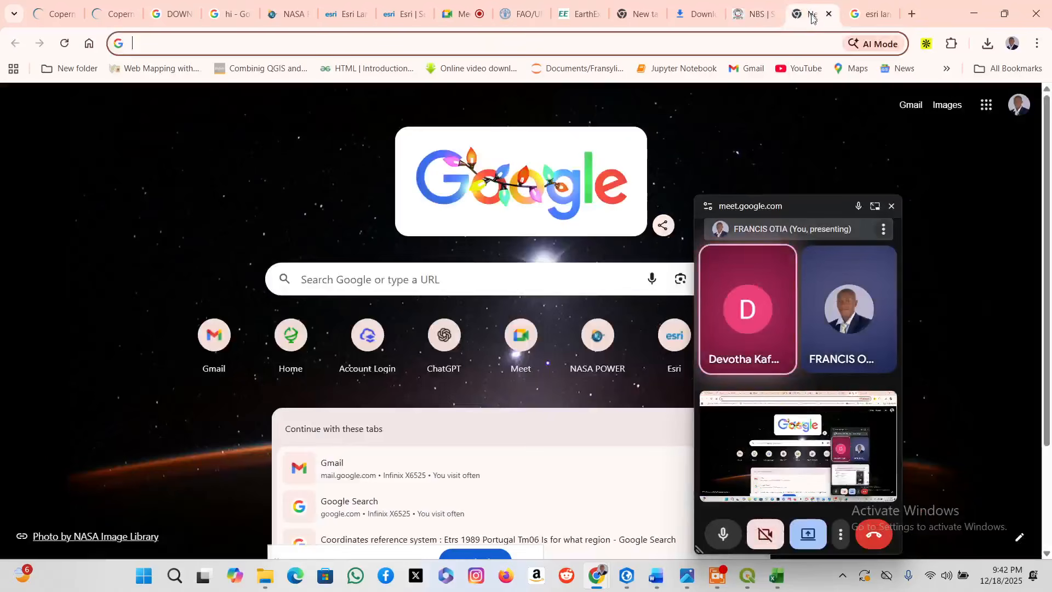
click(578, 13)
click(511, 15)
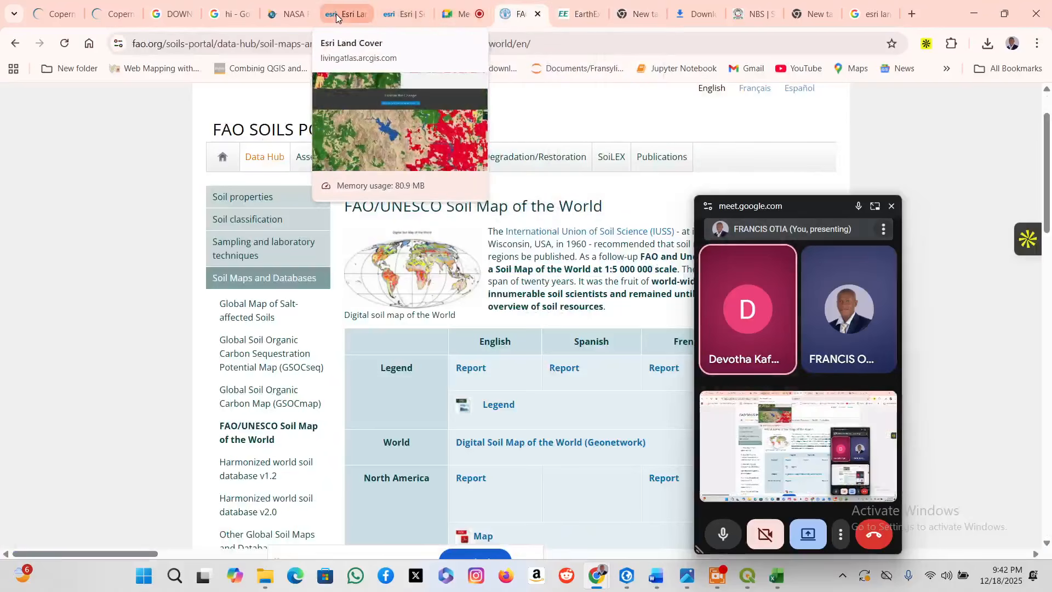
click(809, 14)
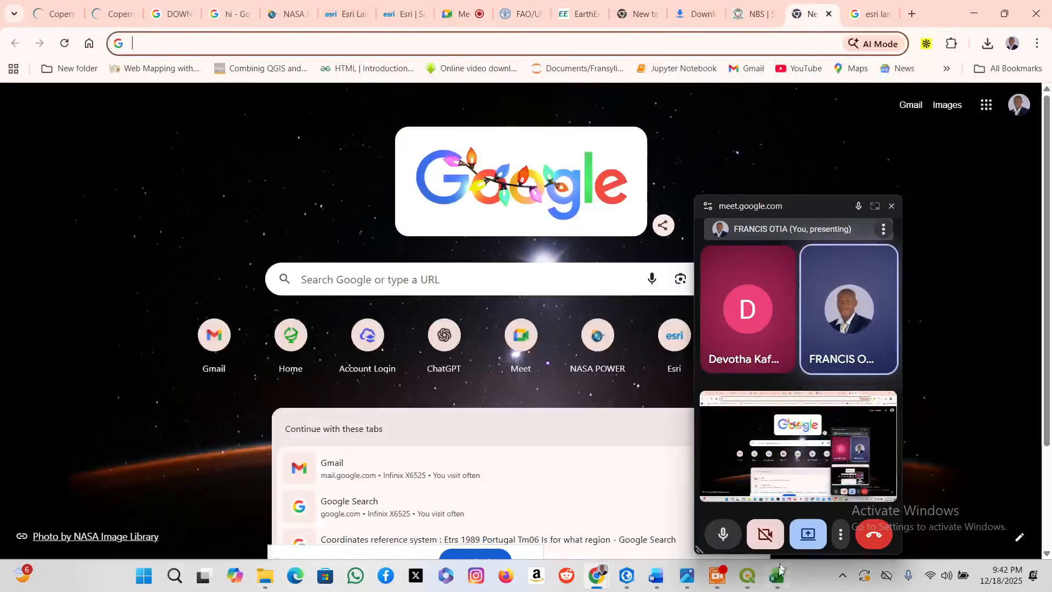
Switch back to the precipitation CSV in Excel and undo the column A width change.
click(776, 584)
scroll(236, 241, up, 6)
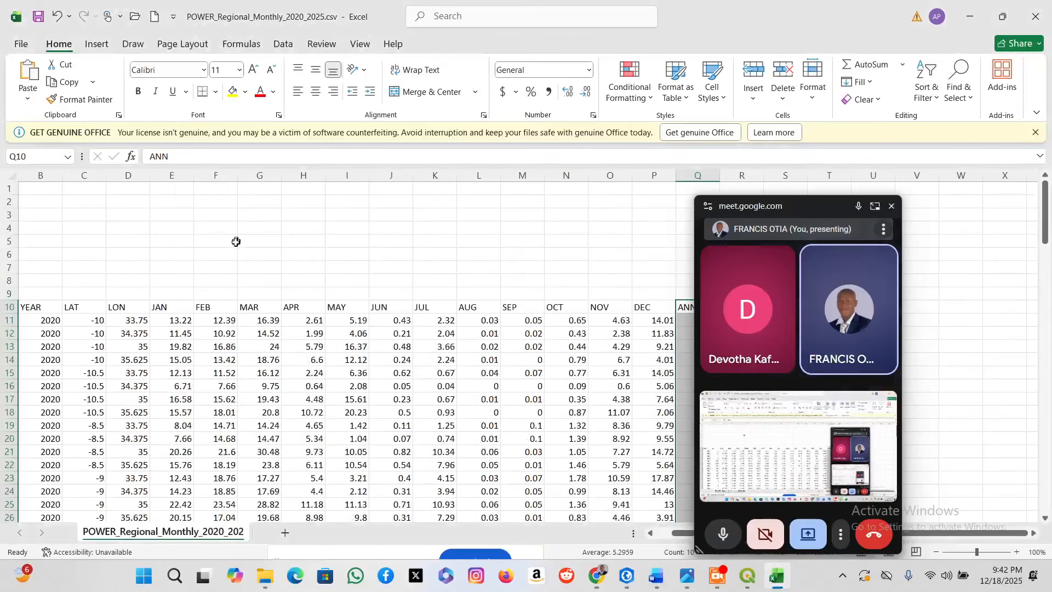
click(242, 268)
scroll(240, 279, down, 2)
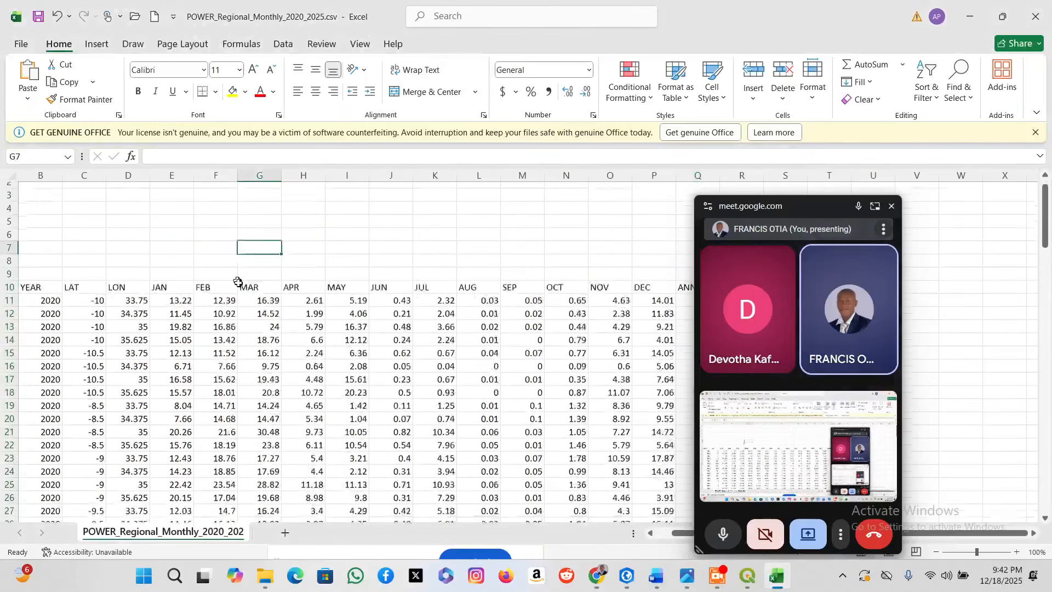
scroll(243, 283, up, 2)
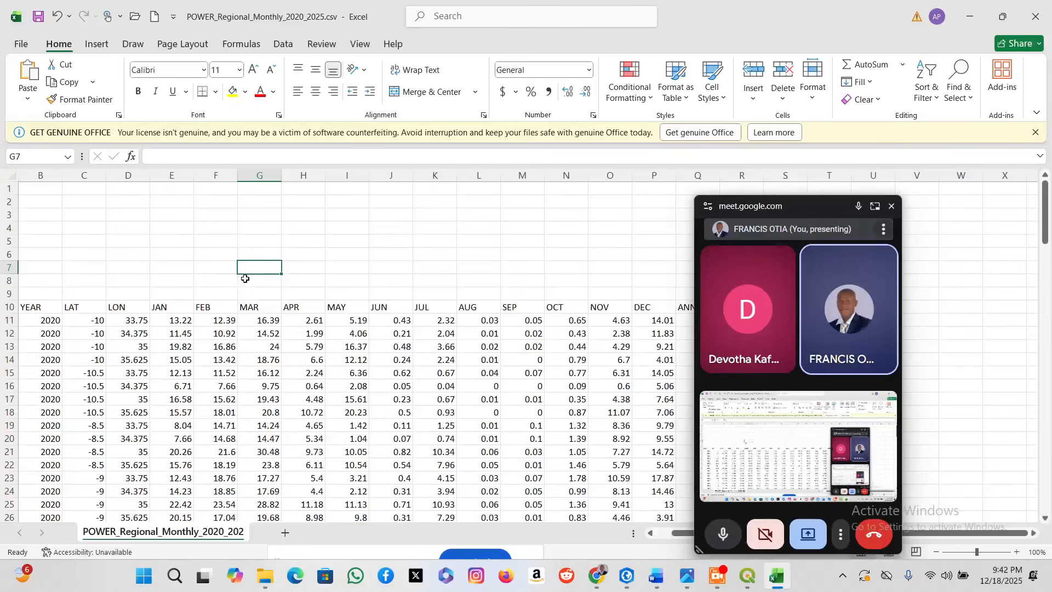
key(ctrl+z)
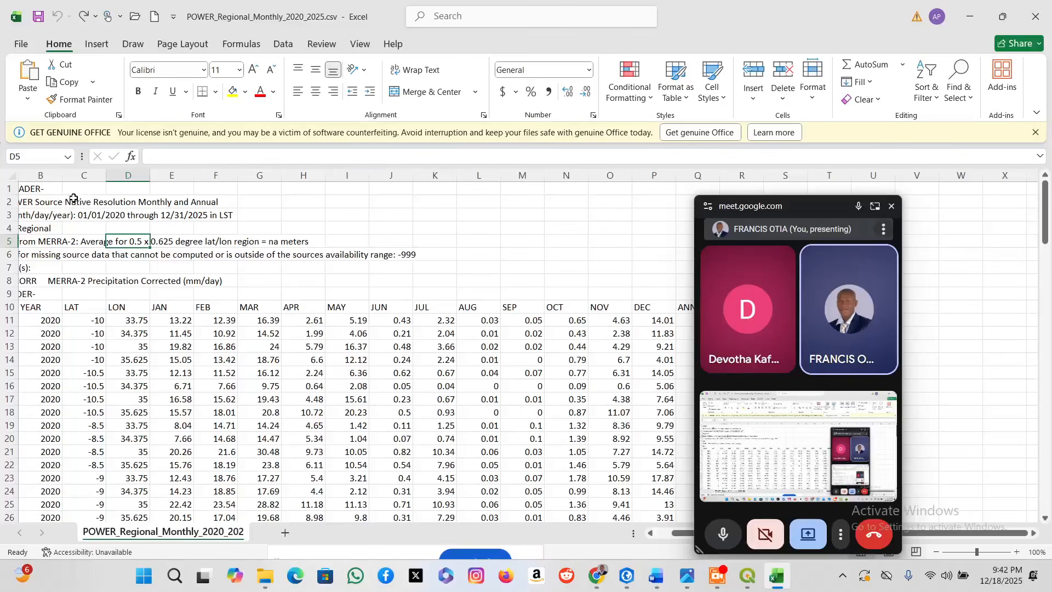
Examine the header lines and the start of the precipitation table from column A.
click(45, 194)
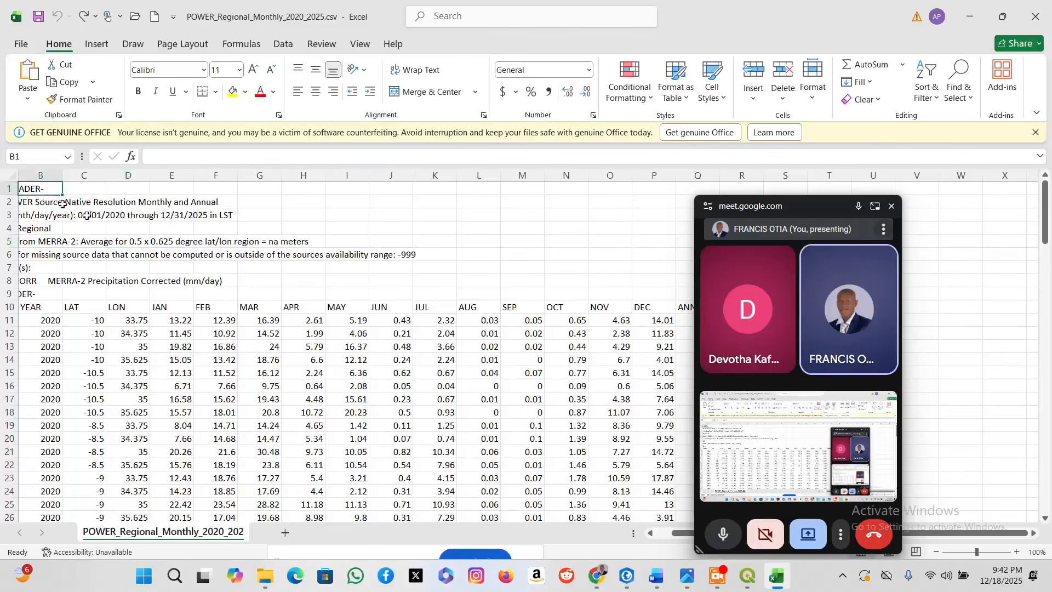
click(145, 254)
click(650, 531)
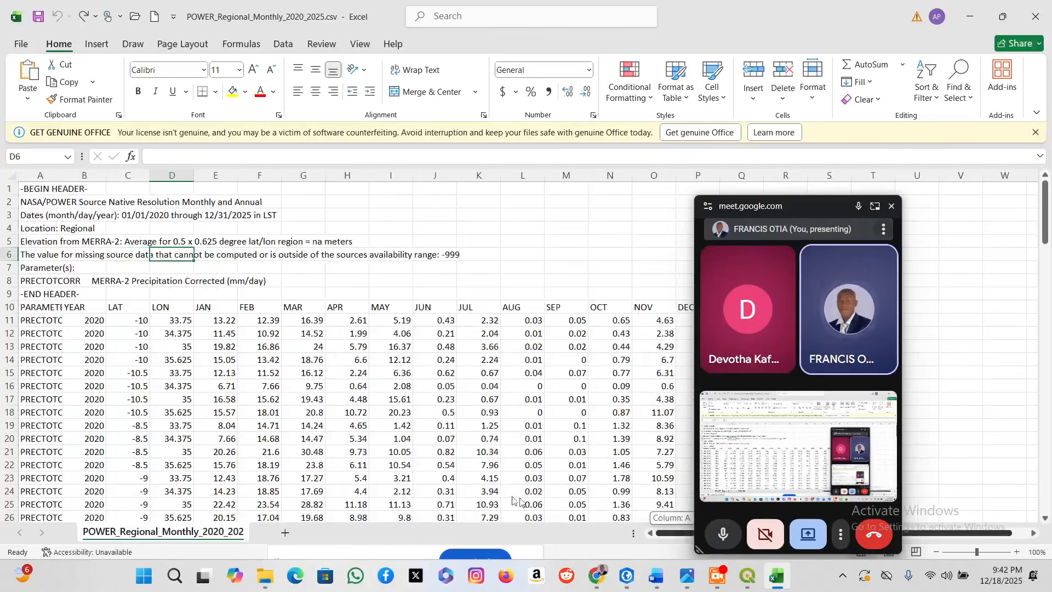
click(311, 349)
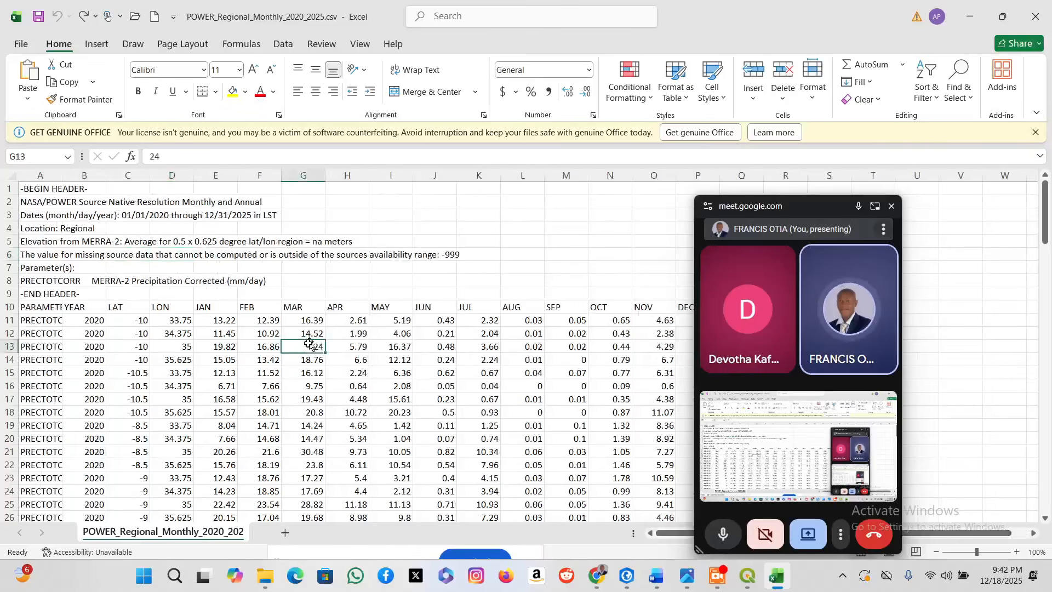
scroll(227, 321, down, 1)
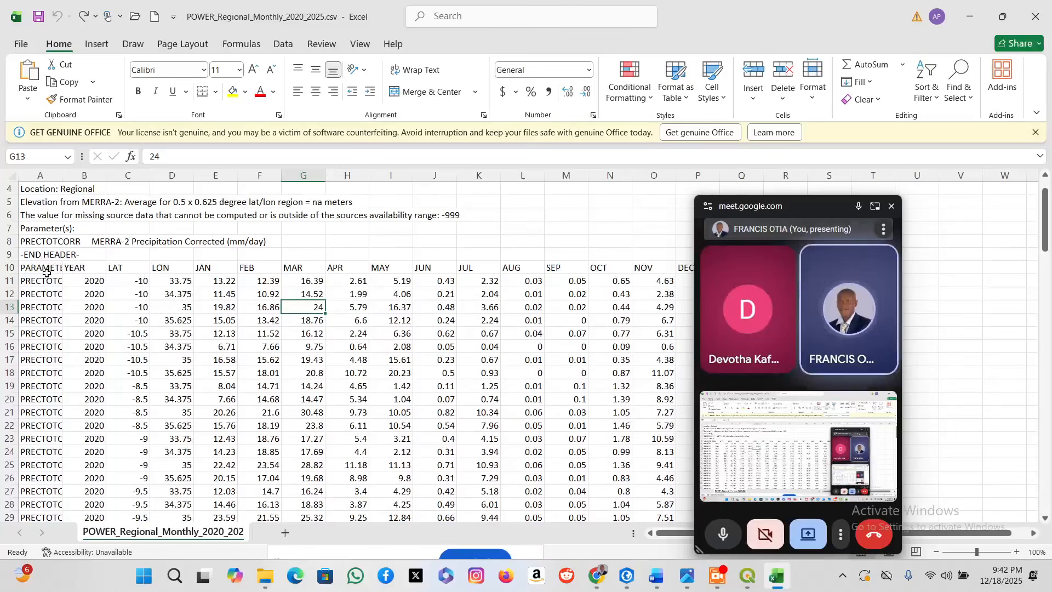
drag(60, 267, 224, 318)
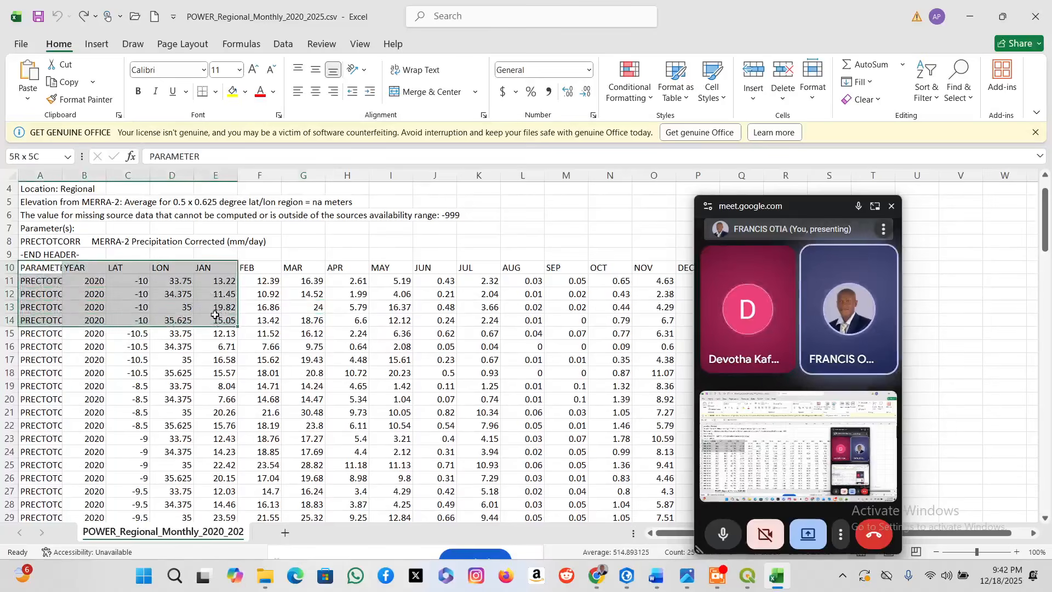
click(139, 266)
drag(137, 274, 130, 405)
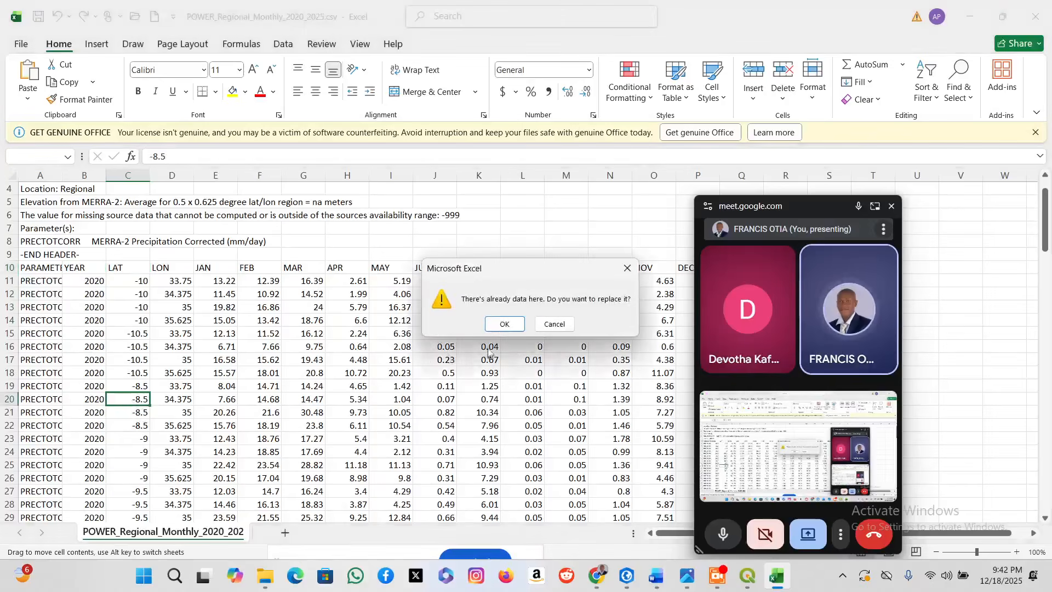
click(538, 334)
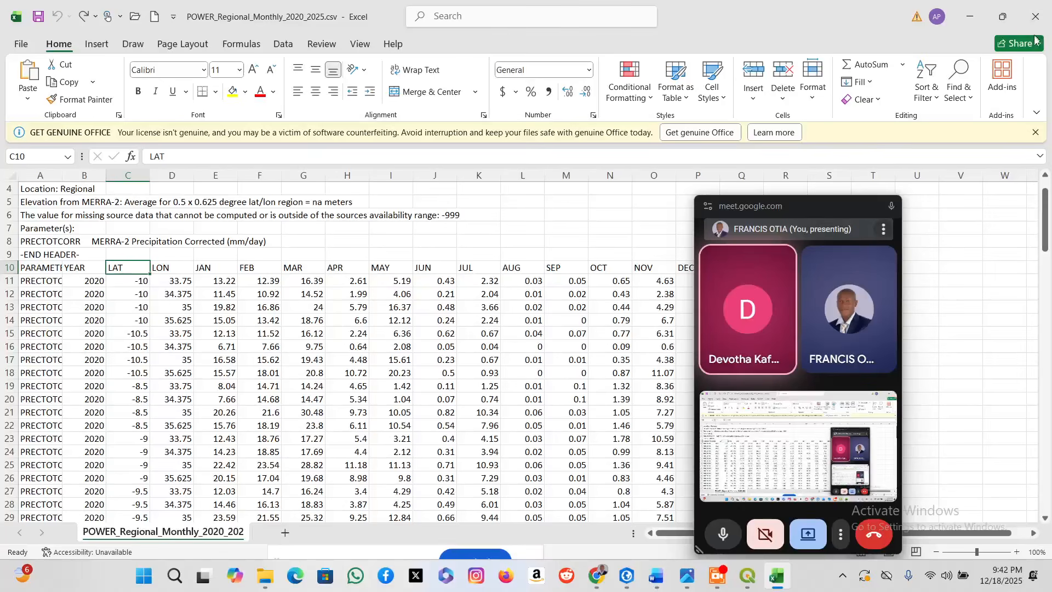
Close the POWER_Regional_Monthly_2020_2025 CSV without saving and switch to the project's Data folder in File Explorer.
click(1039, 16)
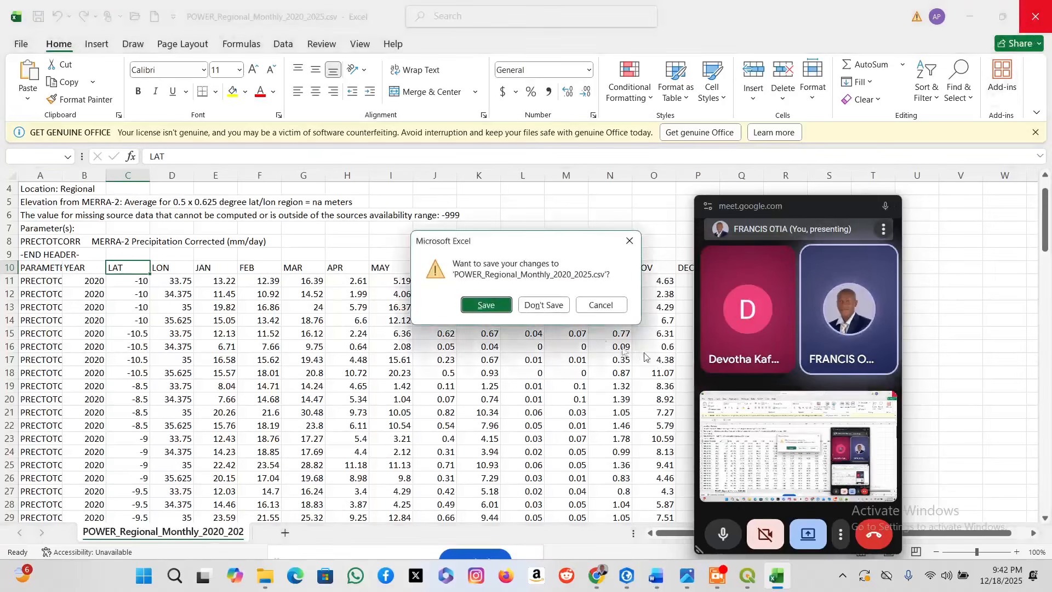
click(544, 305)
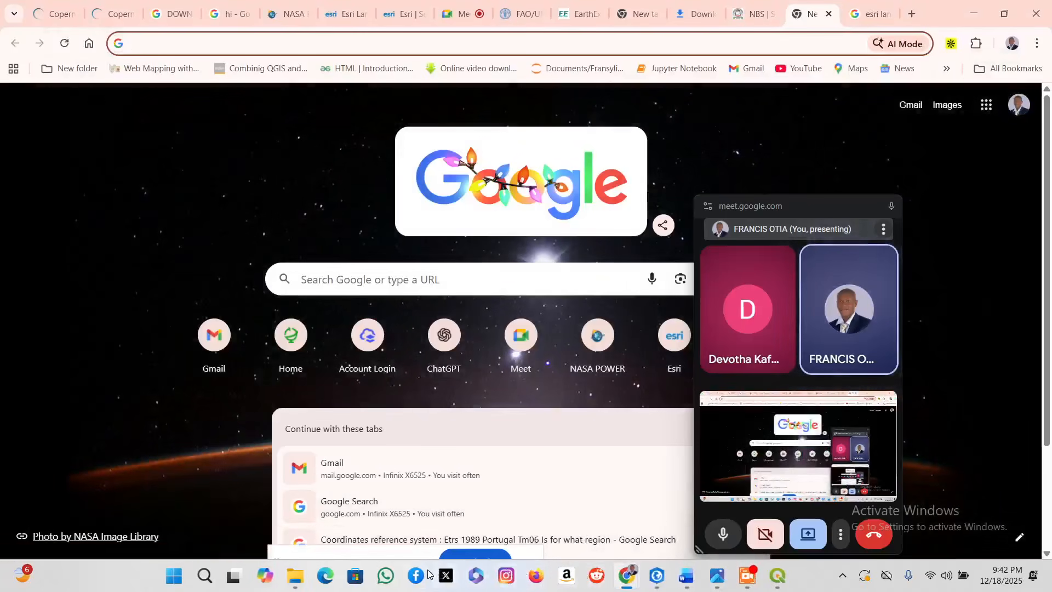
click(294, 575)
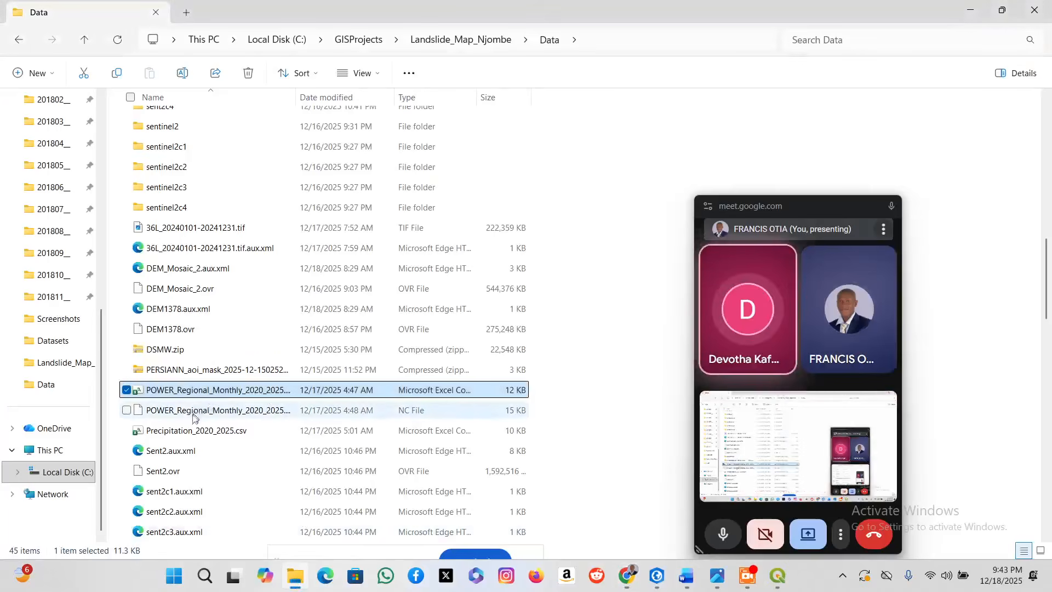
Open Precipitation_2020_2025.csv in Excel, examine the cleaned monthly precipitation rows down to the last record, and close the file.
click(186, 431)
double_click(185, 432)
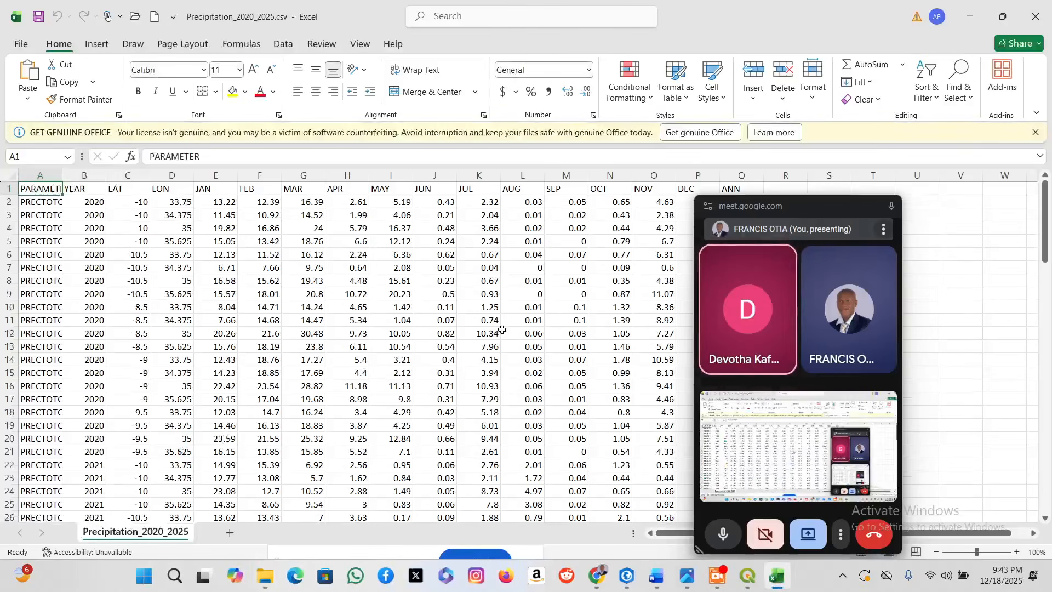
scroll(501, 330, down, 16)
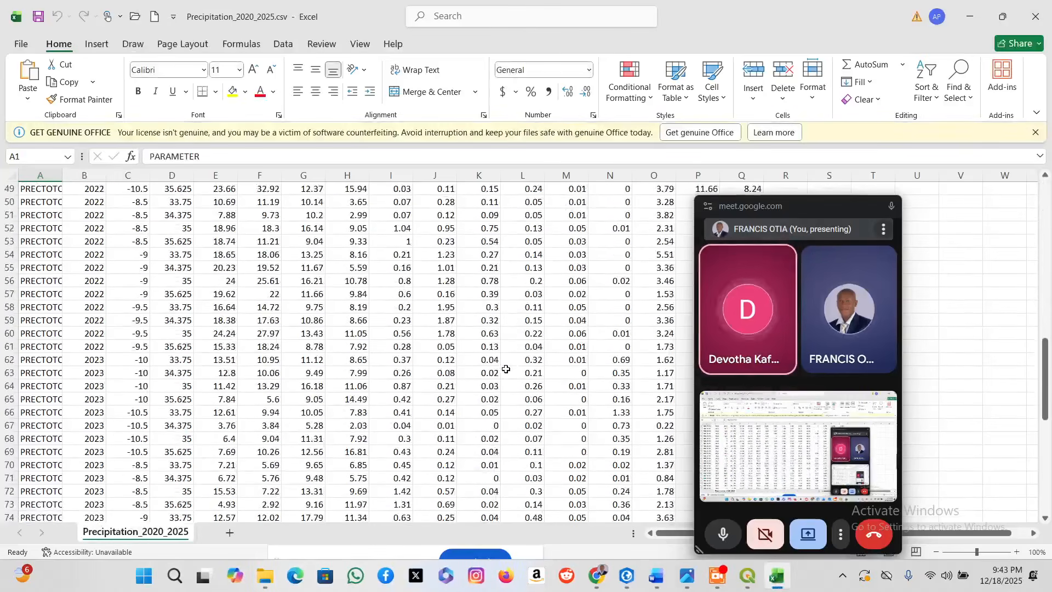
scroll(506, 369, down, 10)
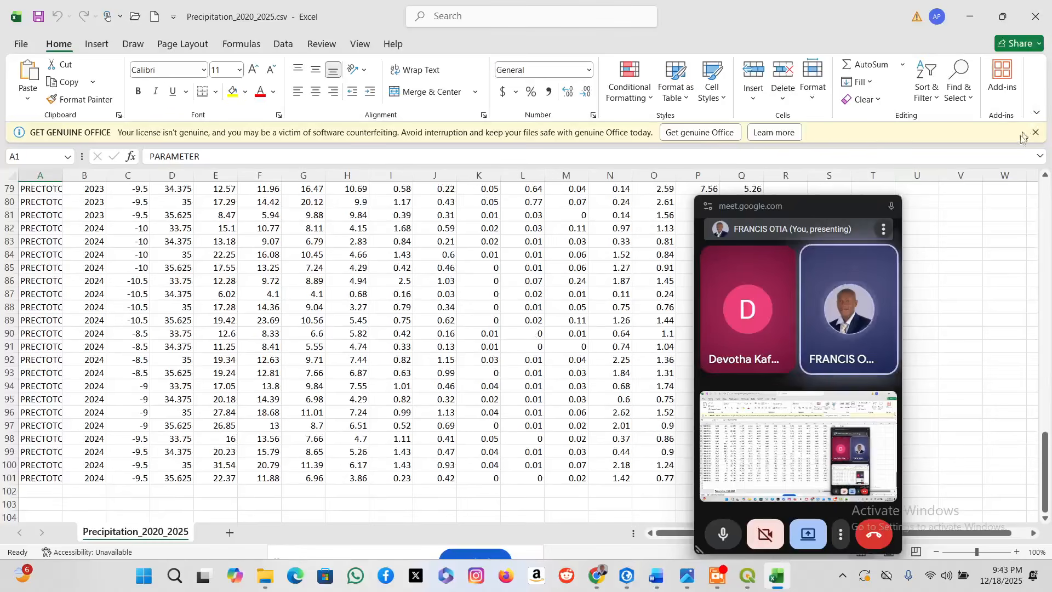
scroll(137, 233, up, 8)
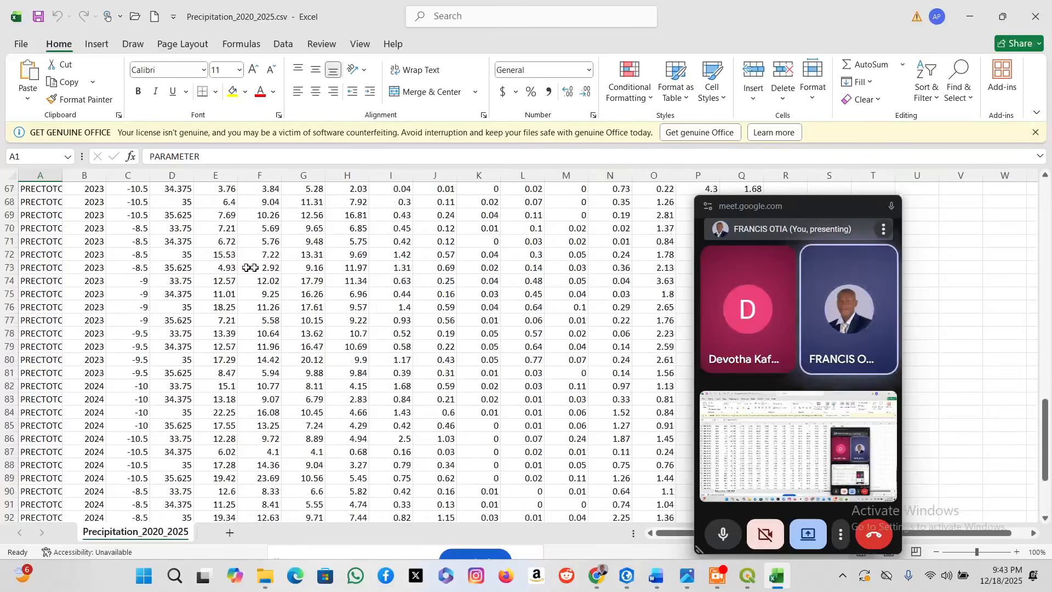
click(1026, 26)
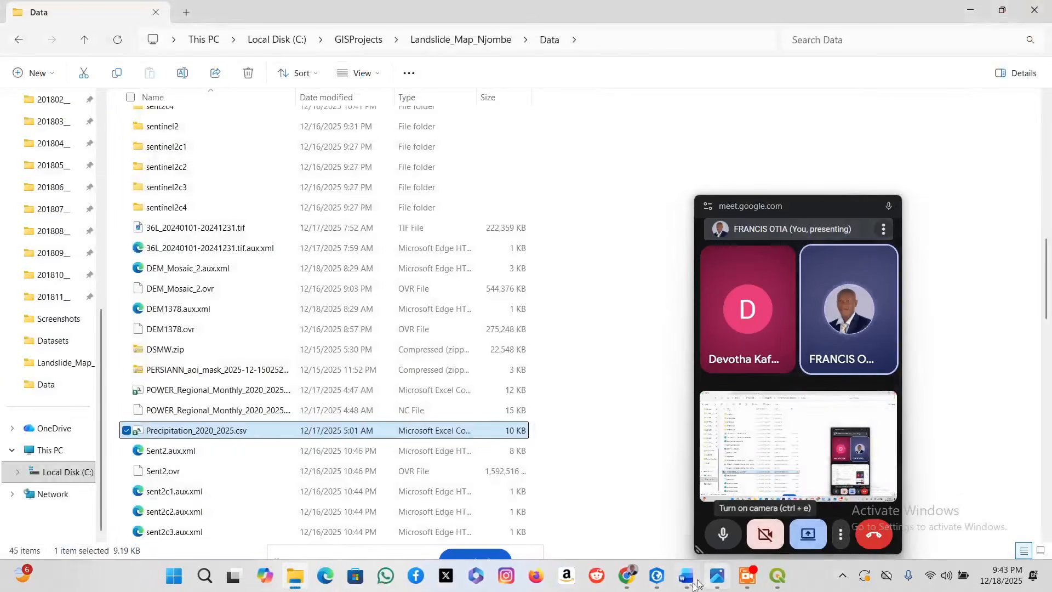
Switch to ArcGIS Pro and find and open the Geostatistical Analyst IDW tool in place of Reclassify.
click(657, 575)
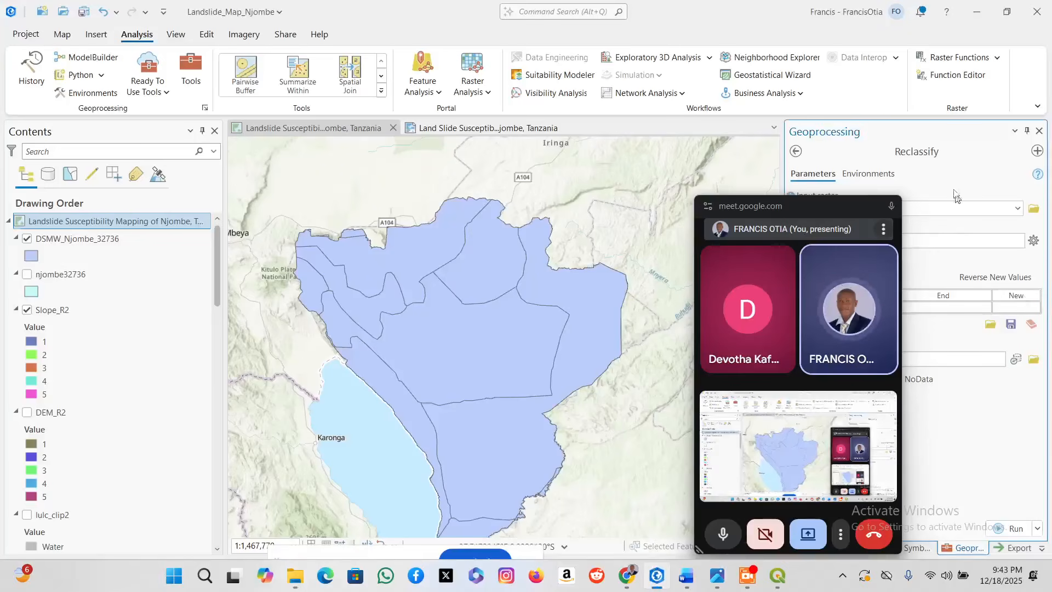
drag(801, 202, 623, 242)
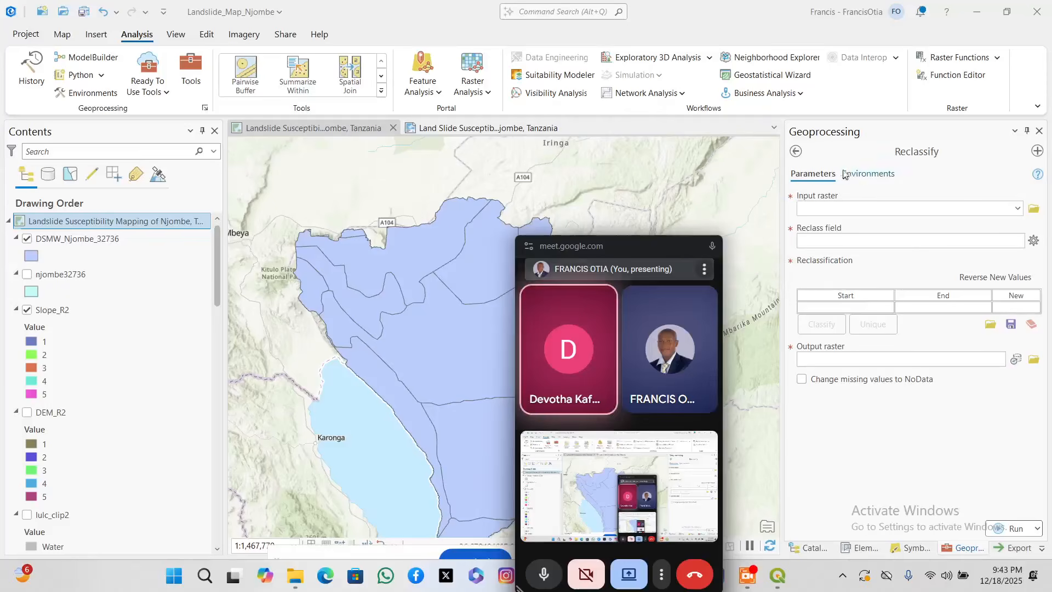
click(796, 153)
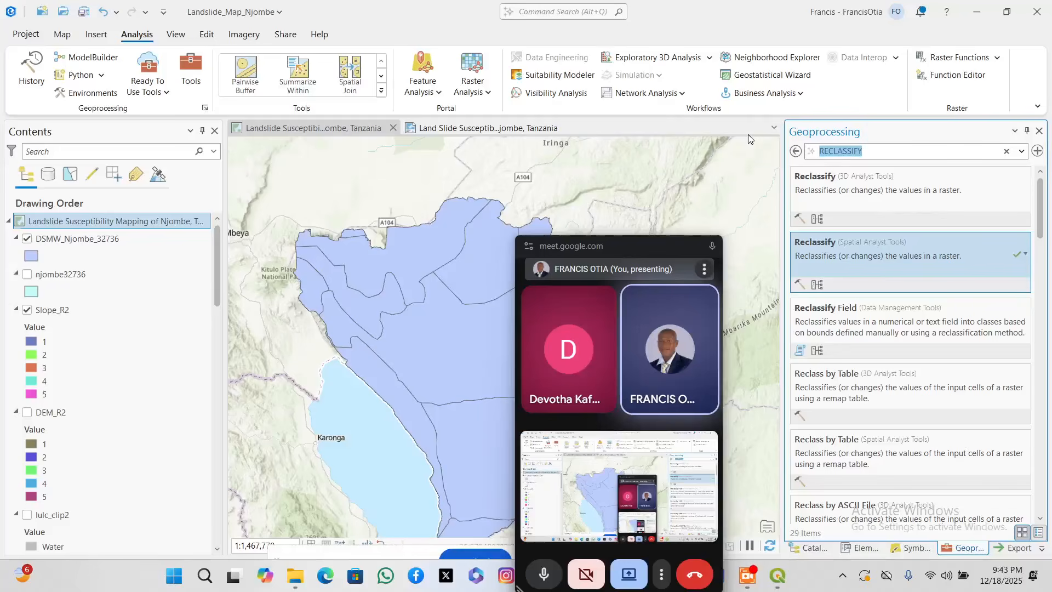
text(IDW)
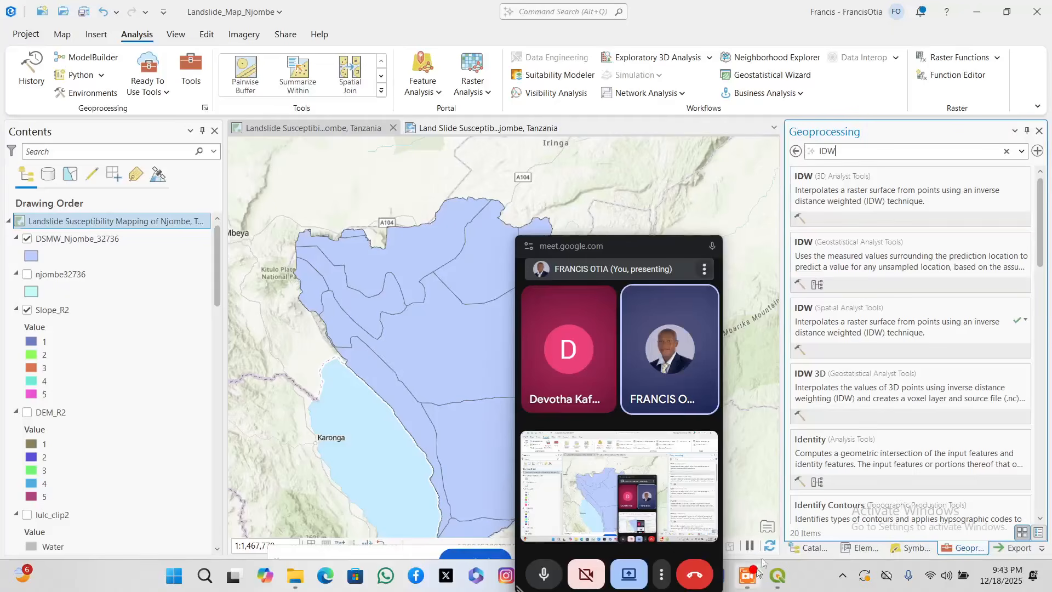
click(917, 259)
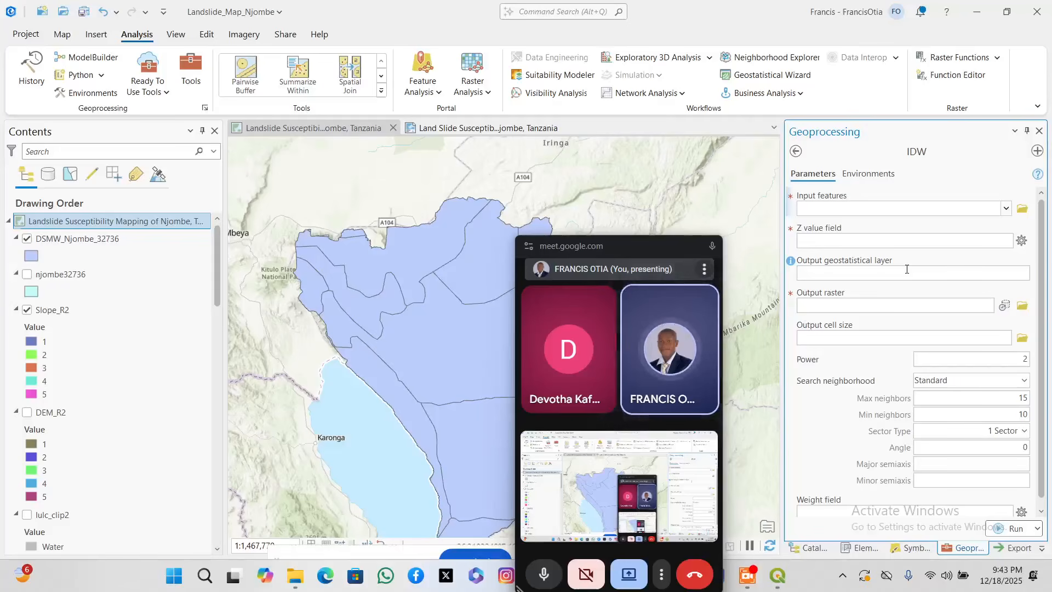
Try setting the IDW processing extent to the njombe32736 layer, and leave the tool without running it.
click(882, 174)
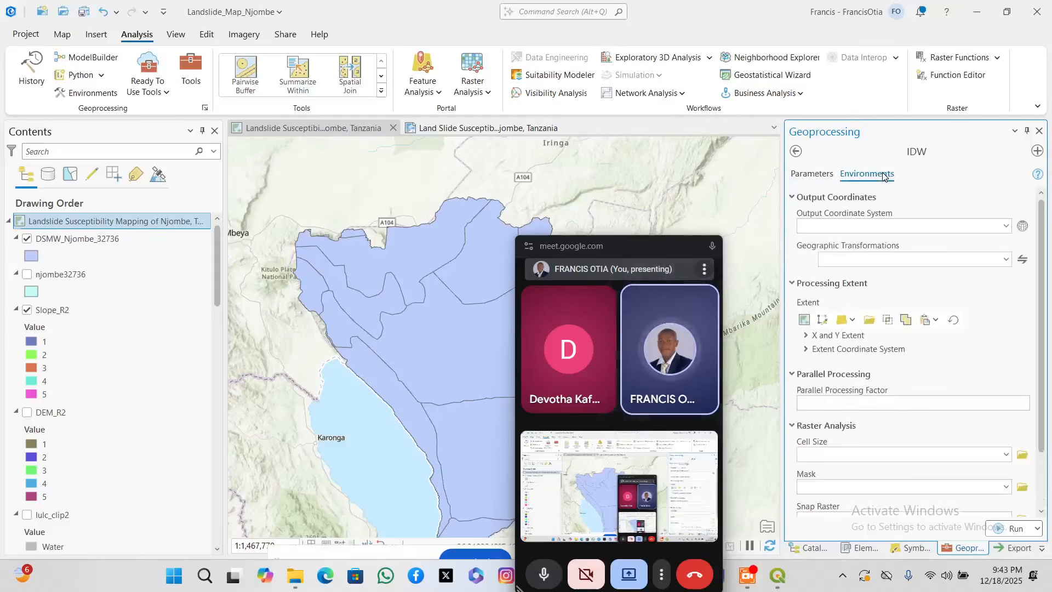
click(852, 320)
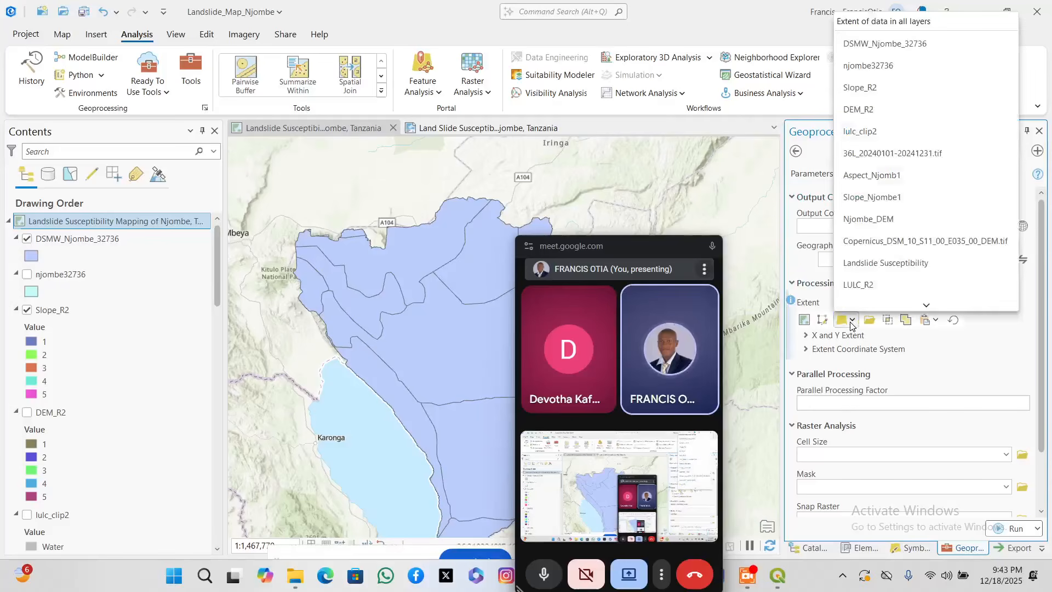
click(873, 62)
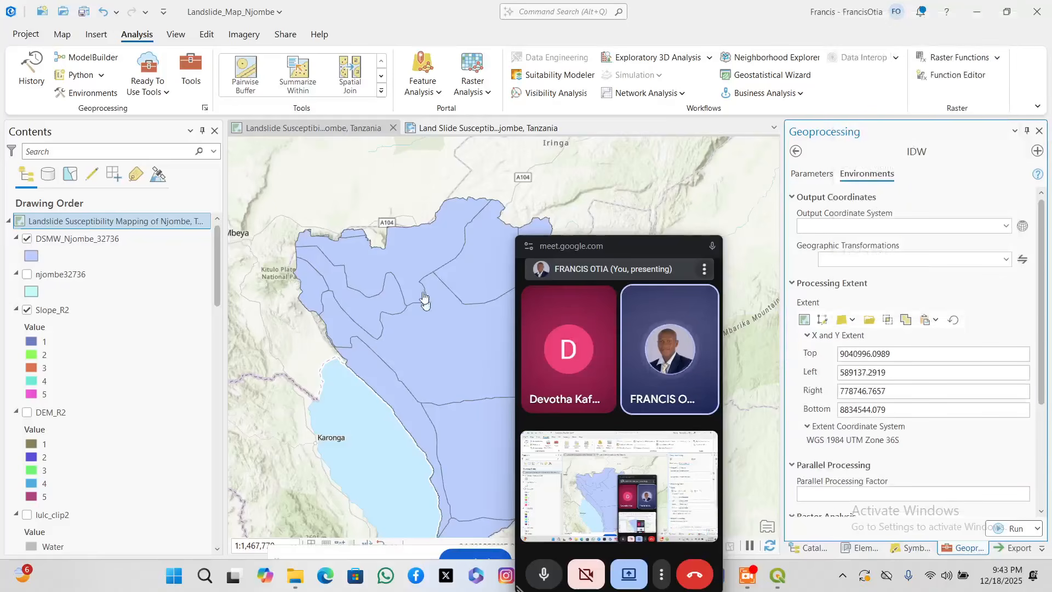
scroll(427, 284, down, 1)
scroll(426, 284, down, 1)
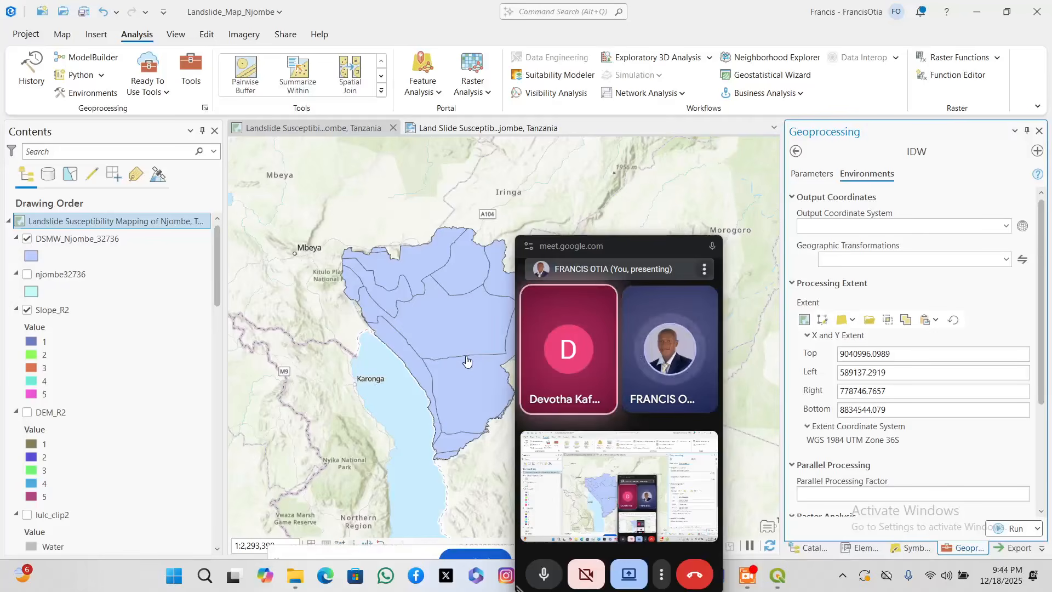
click(800, 155)
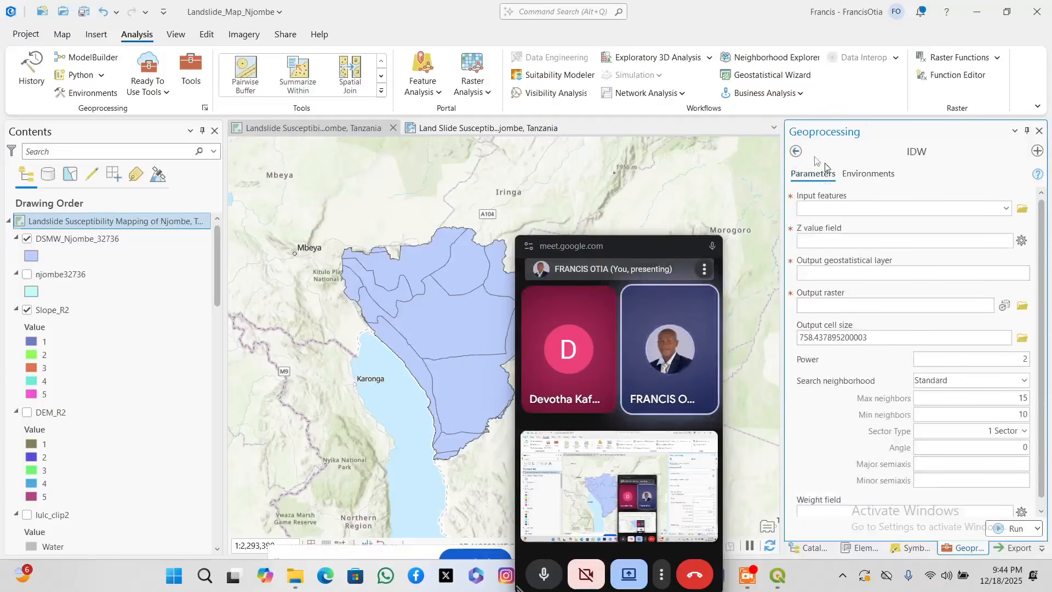
click(796, 151)
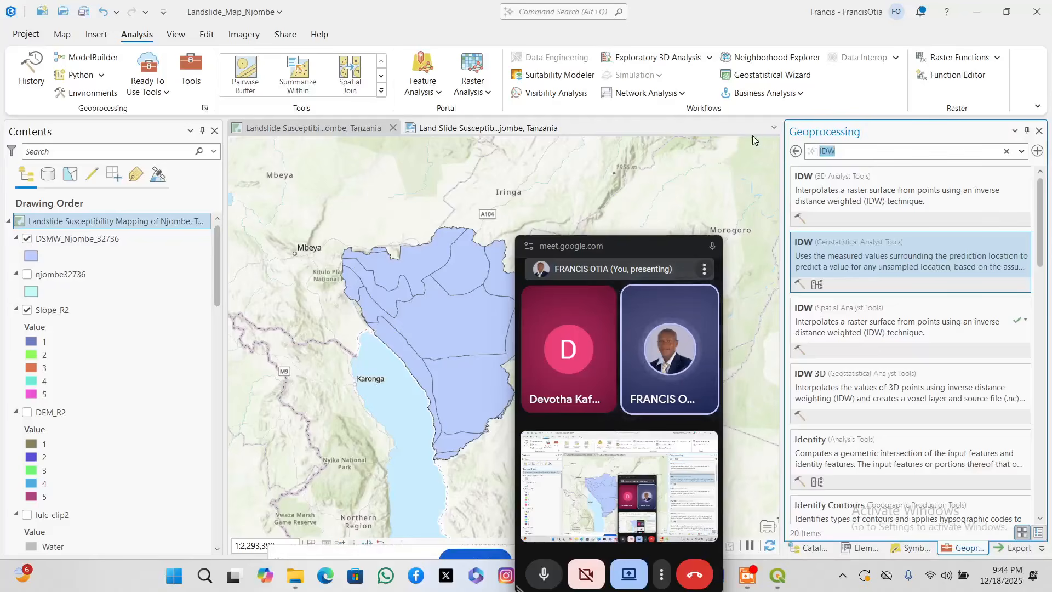
Find the Spatial Analyst Reclassify tool and choose lulc_clip2 as its input raster.
text(REC)
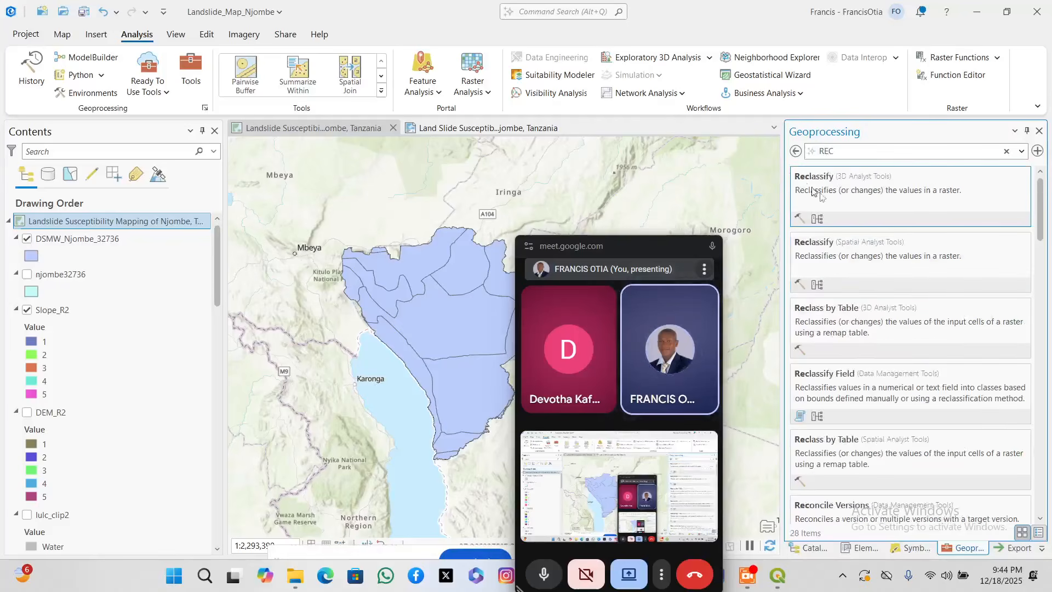
click(844, 255)
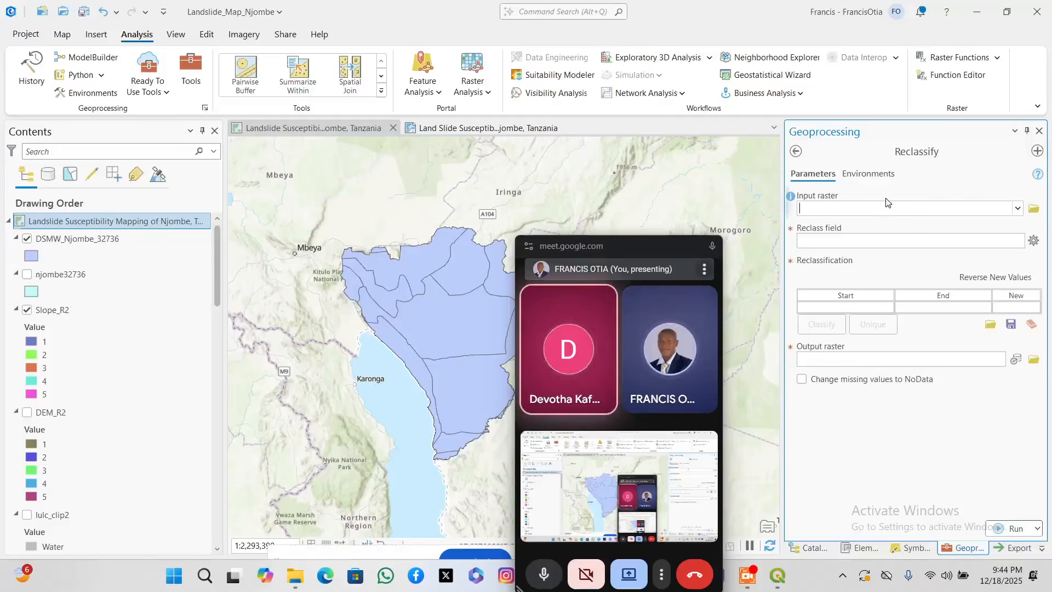
click(1017, 209)
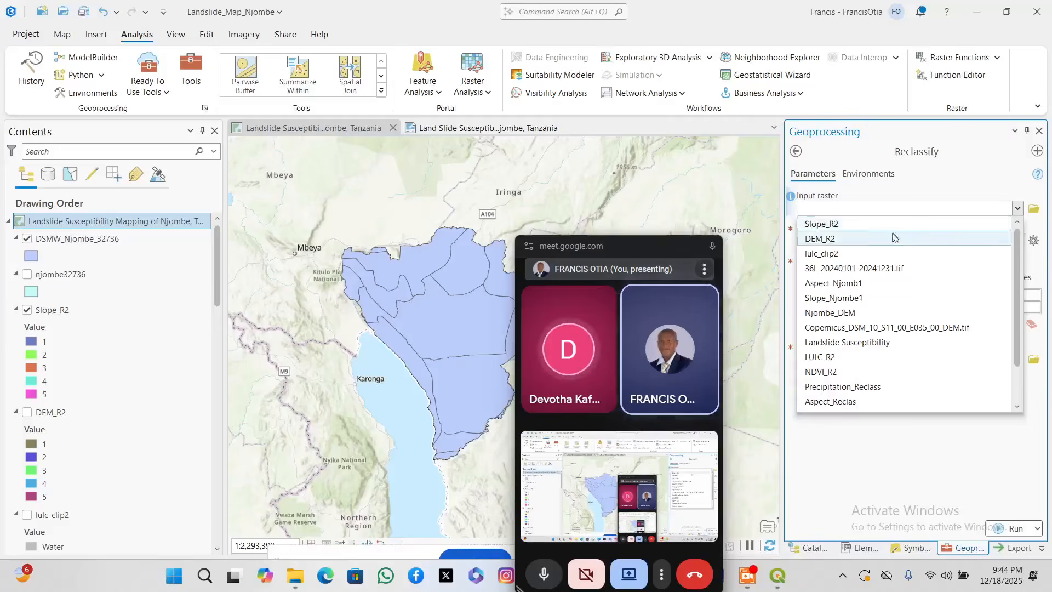
click(875, 239)
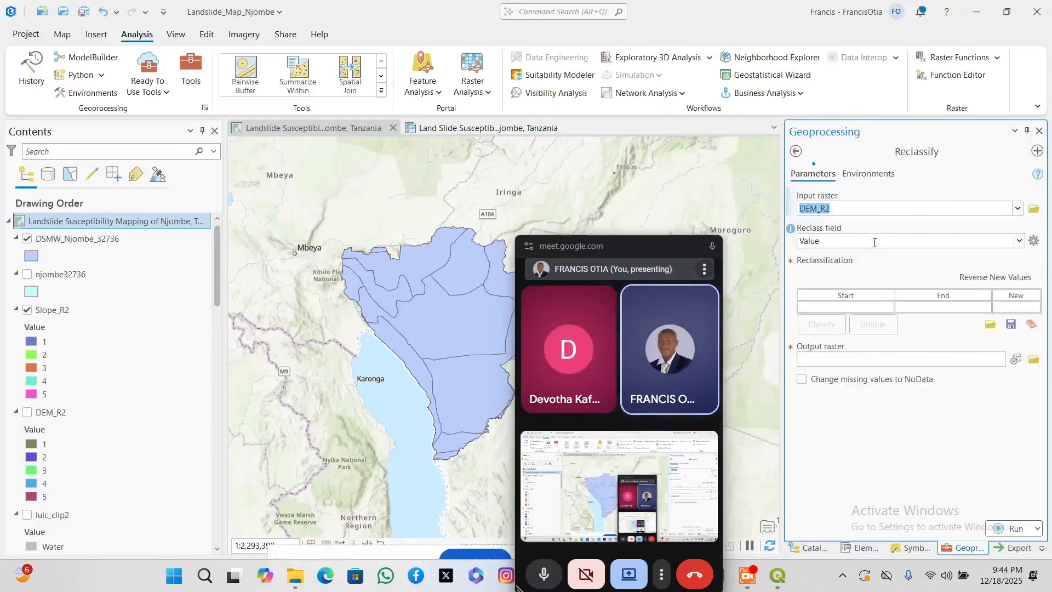
click(1013, 210)
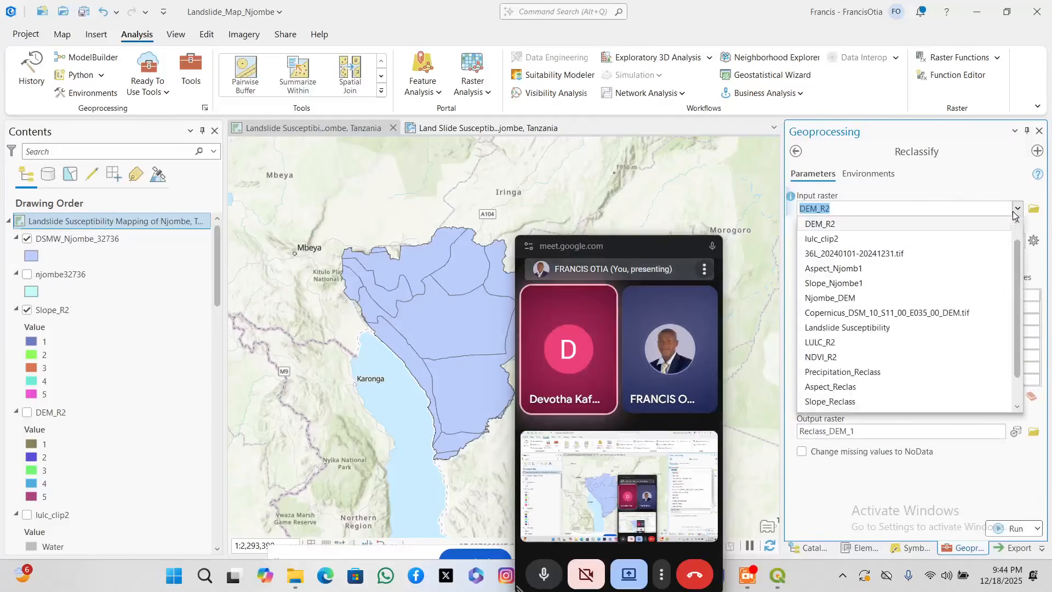
click(852, 239)
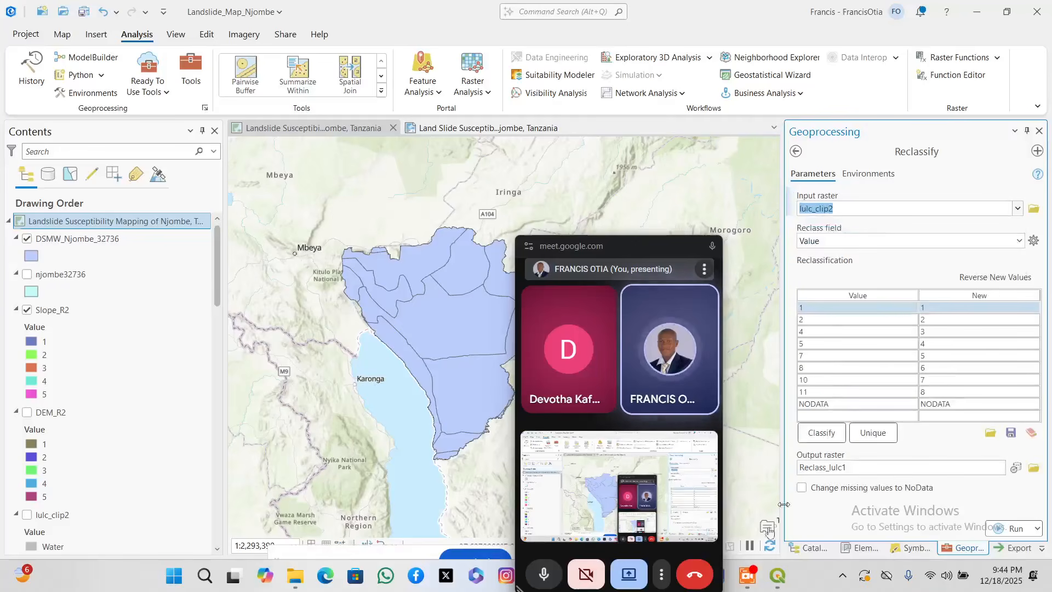
Add the Precipitation raster from the project geodatabase to the current map, building its pyramids.
click(820, 550)
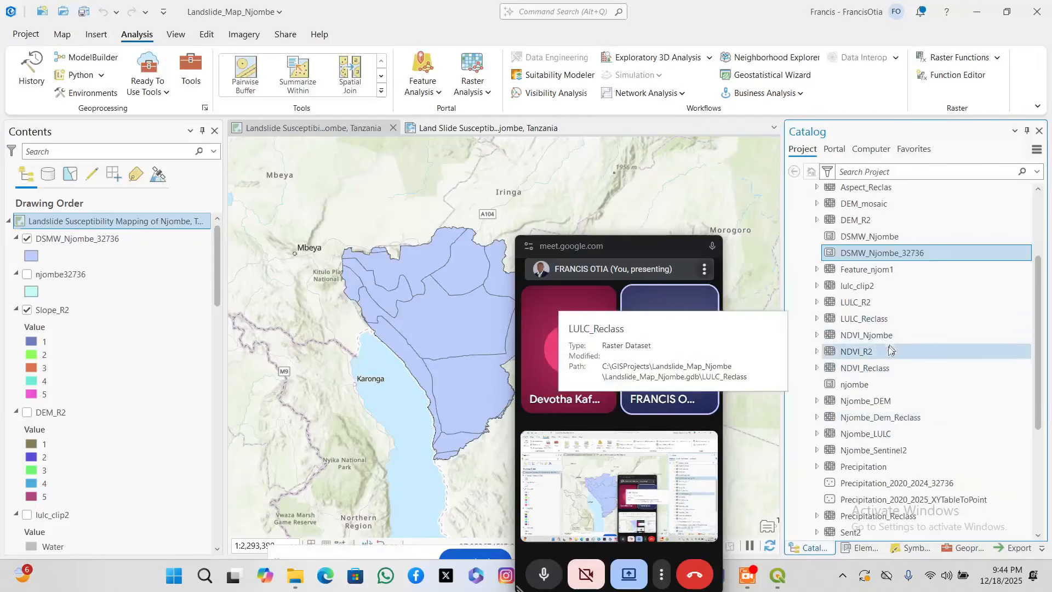
scroll(887, 425, down, 2)
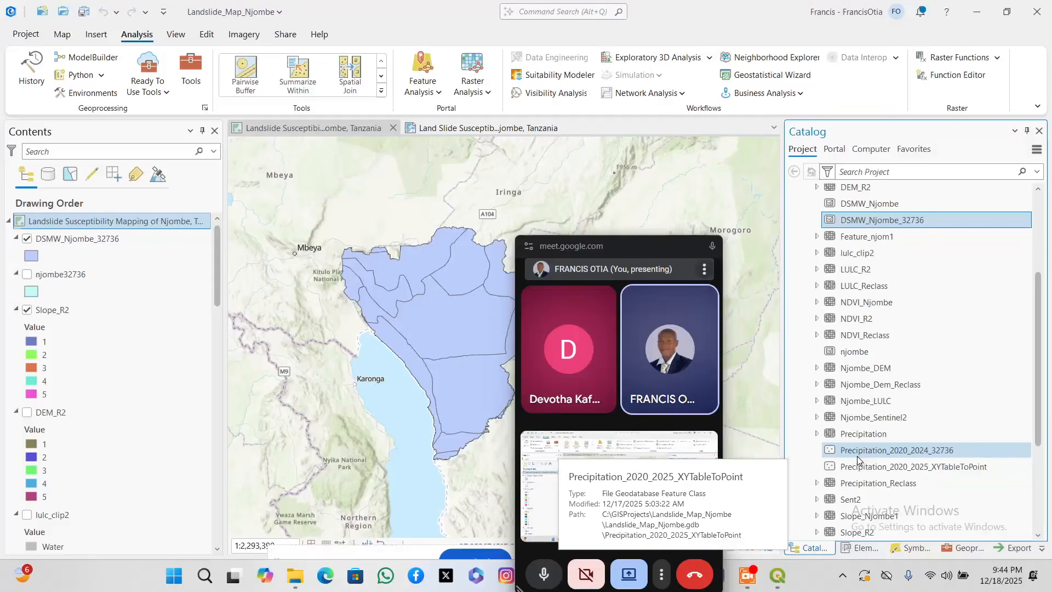
click(818, 433)
right_click(840, 434)
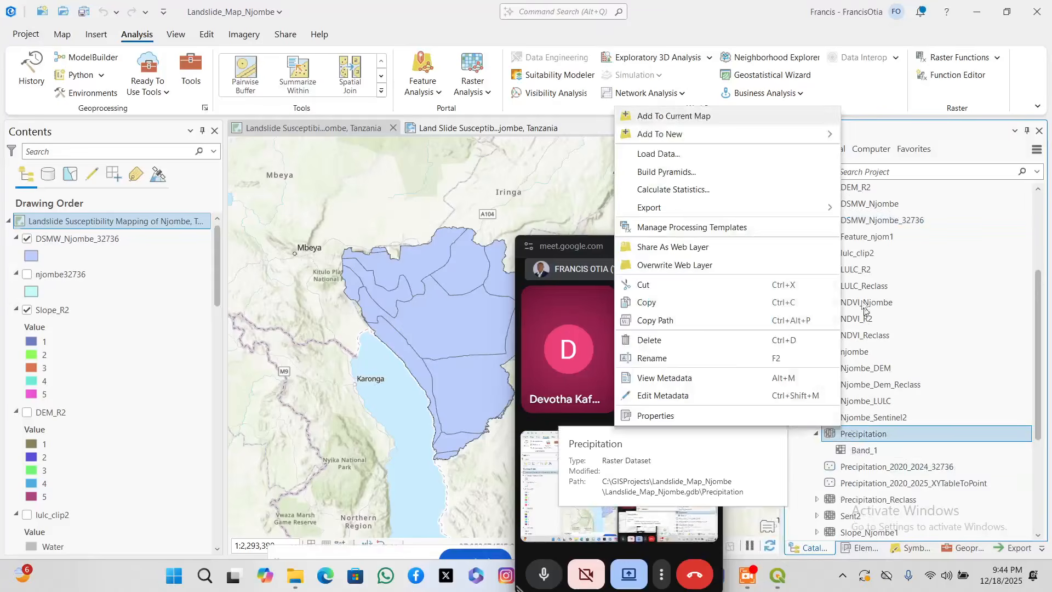
click(759, 116)
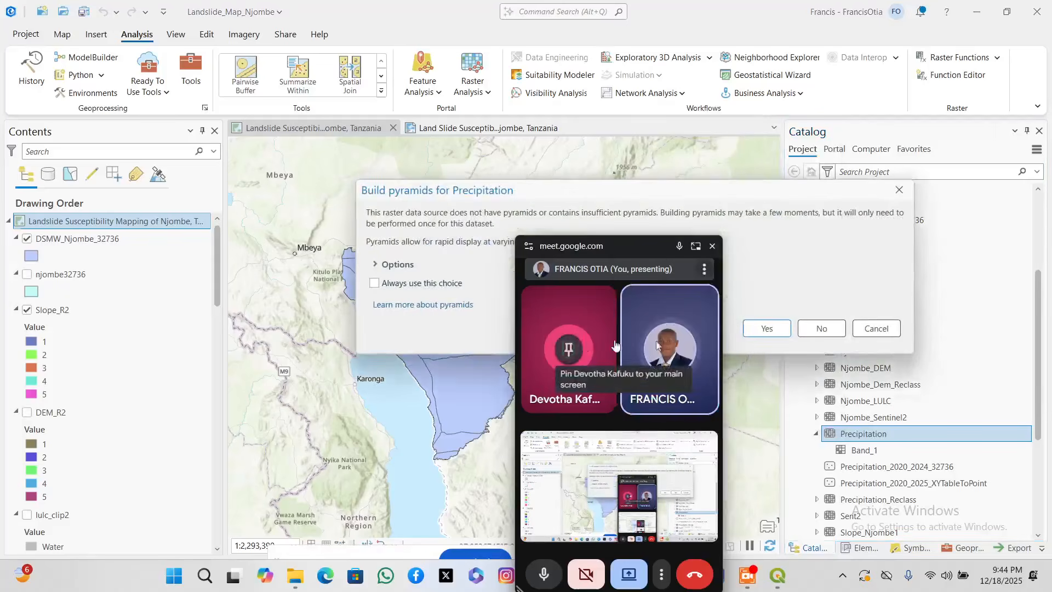
click(766, 328)
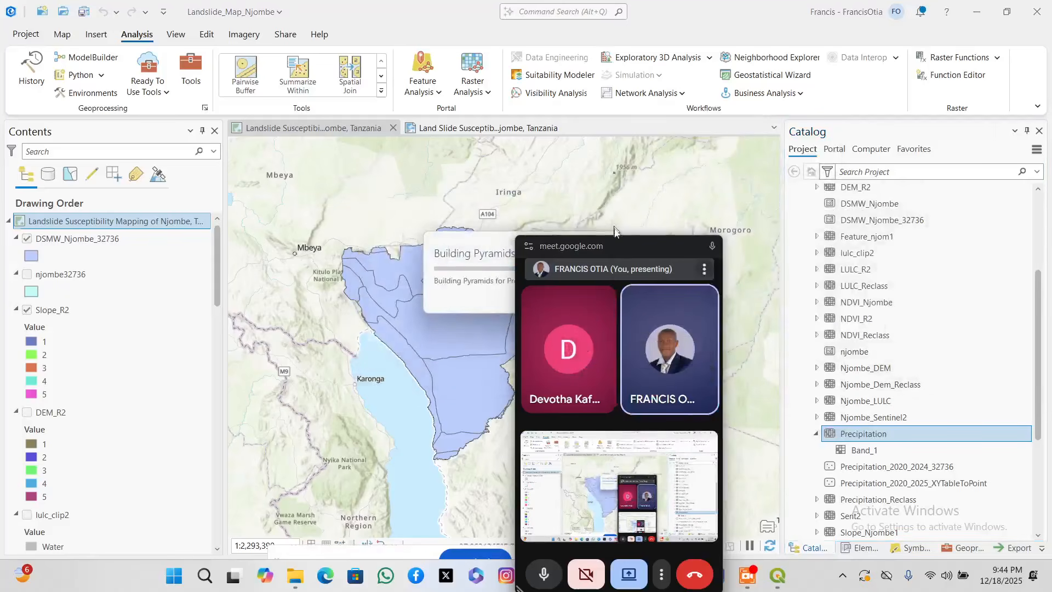
Move the floating meeting window off the map and hide the DSMW_Njombe_32736 layer to expose the Precipitation raster.
drag(617, 245, 672, 578)
mouse_move(691, 448)
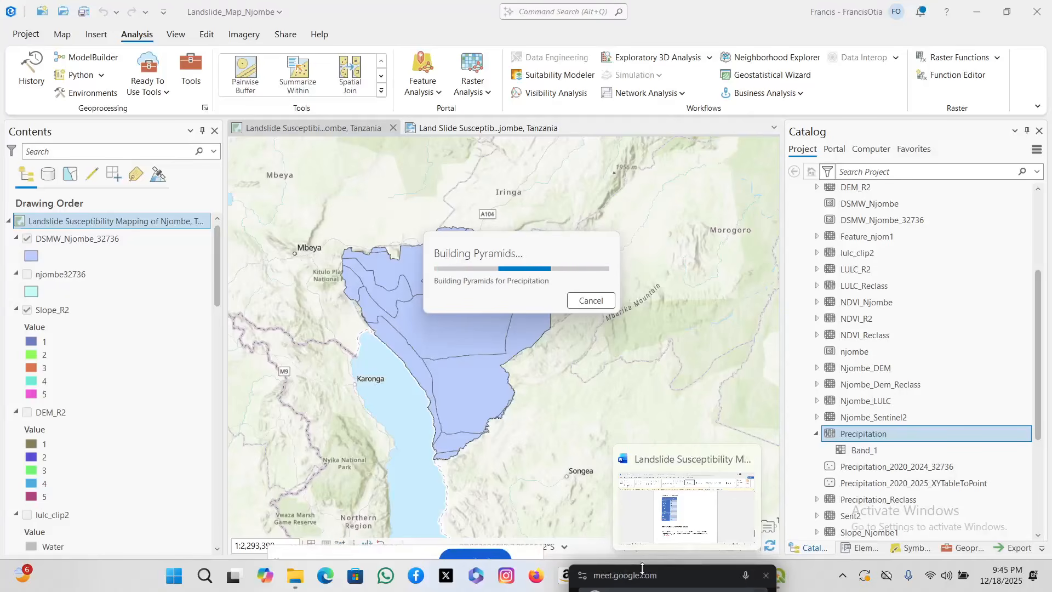
drag(692, 572, 632, 355)
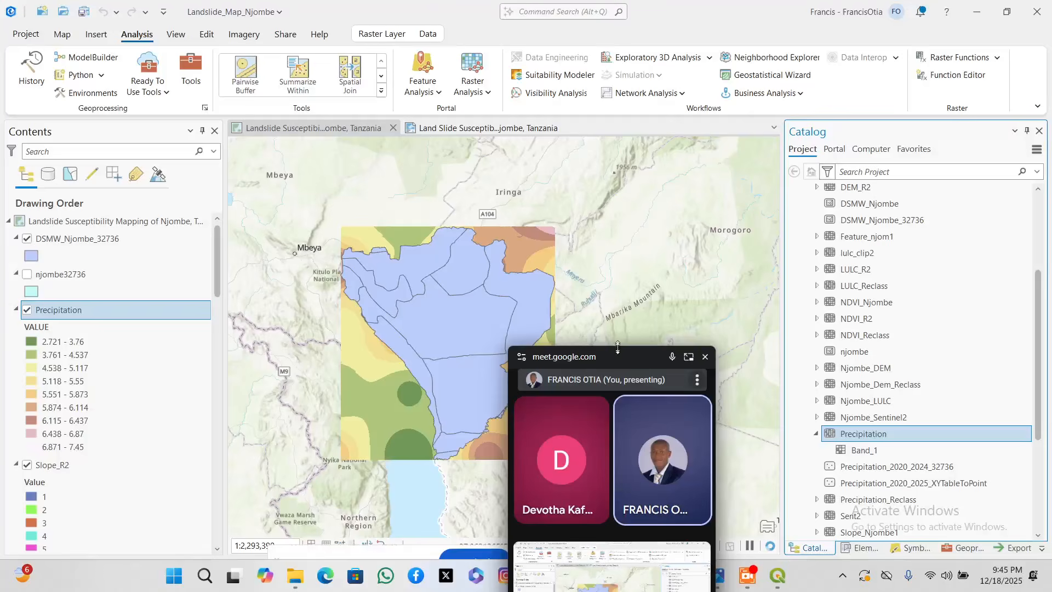
drag(618, 352, 639, 376)
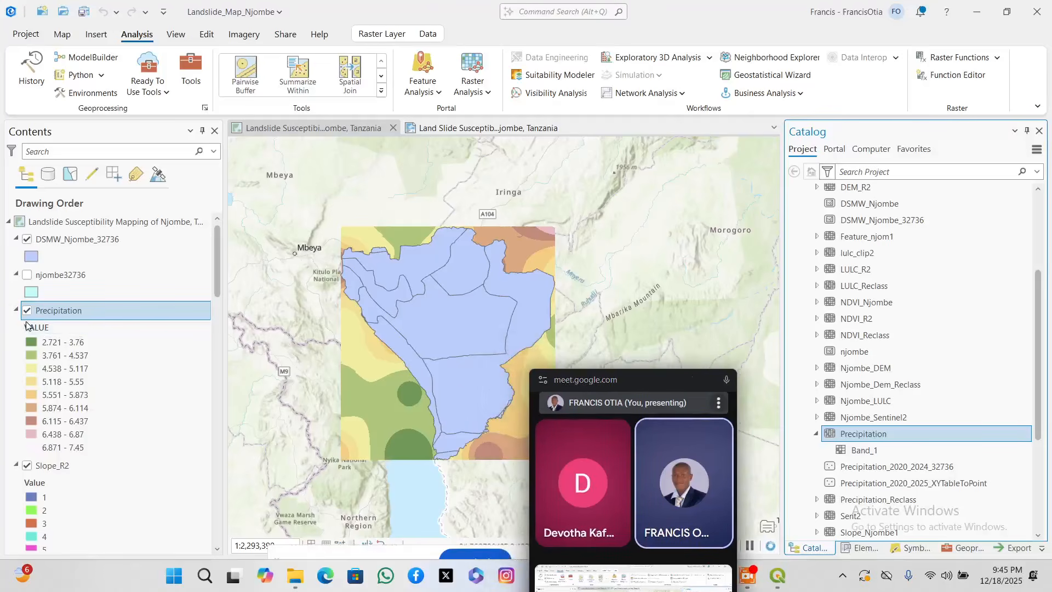
click(26, 239)
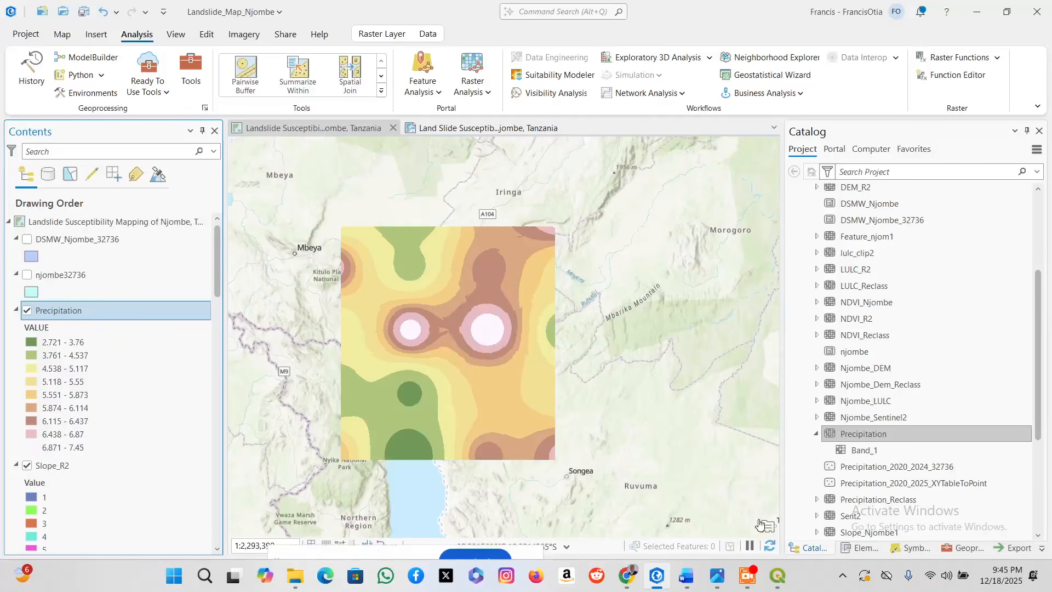
Switch to Chrome and open the Google Meet tab to check the call.
click(296, 577)
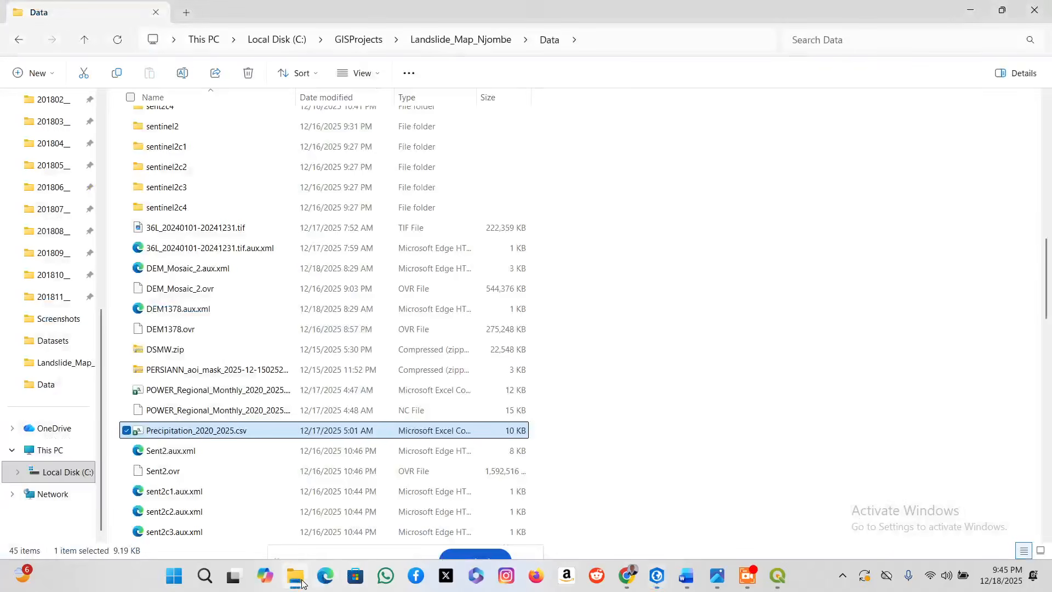
mouse_move(627, 577)
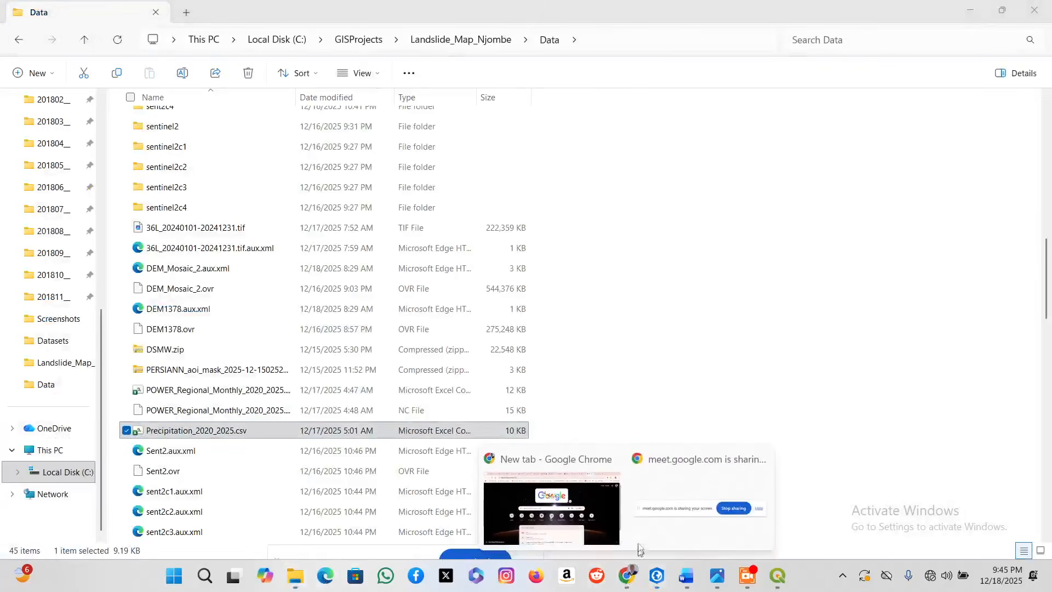
click(531, 493)
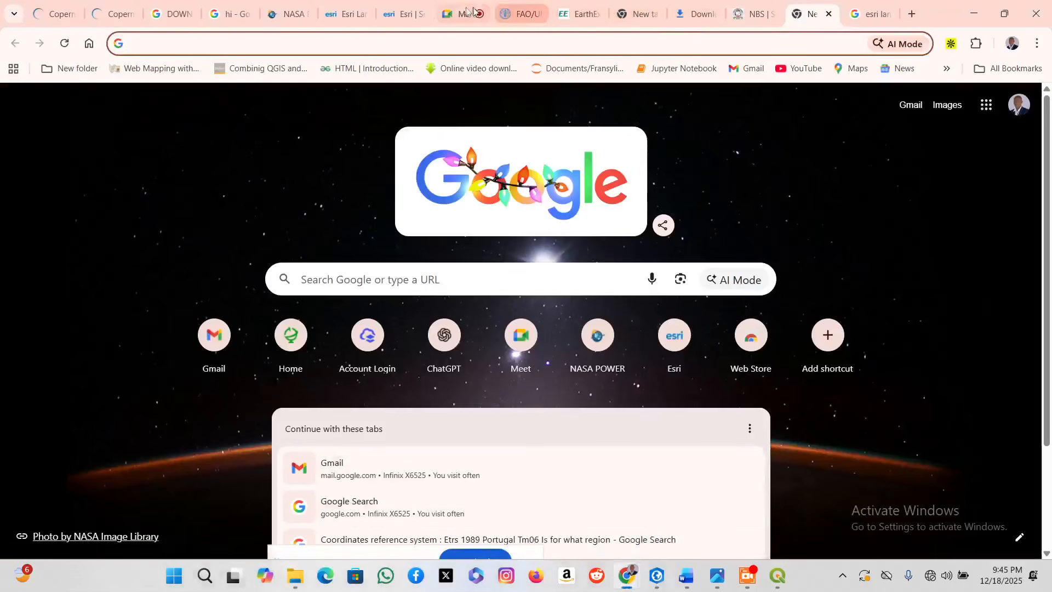
click(448, 16)
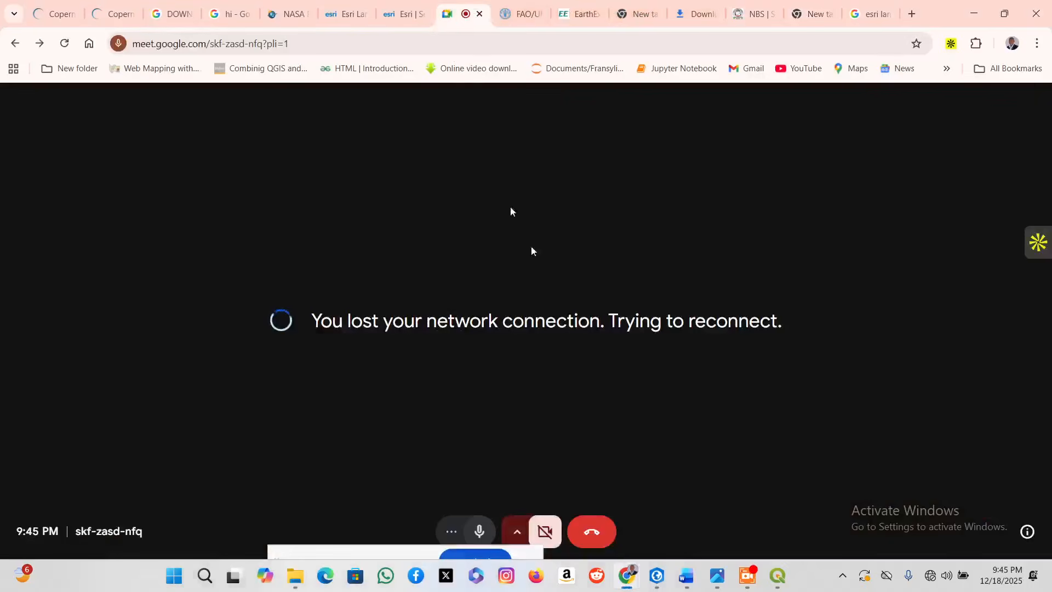
Try to turn on the camera in the Google Meet call, retrying it and dismissing the camera warning.
click(543, 529)
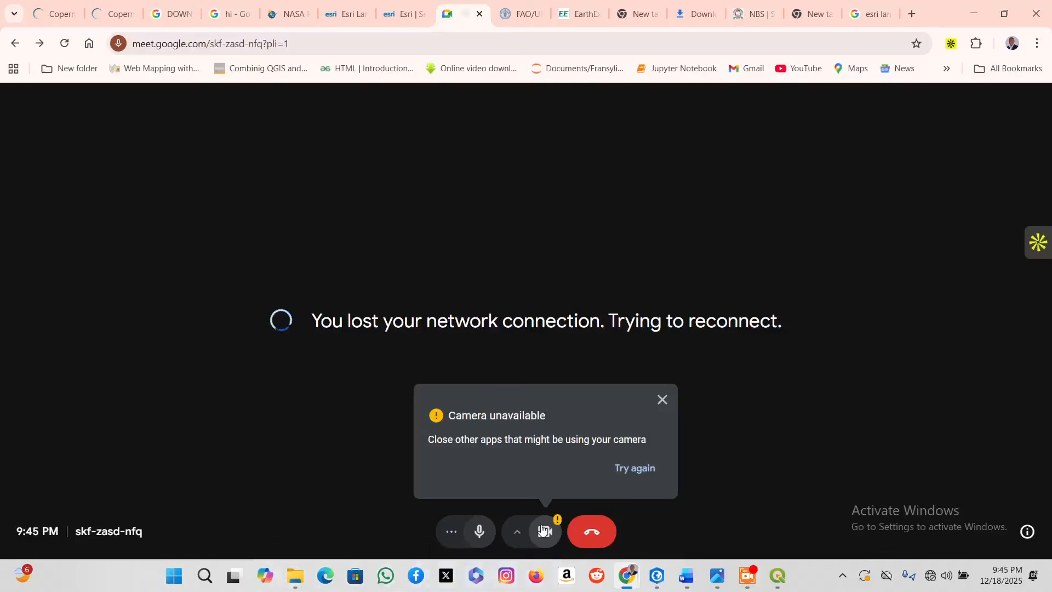
click(543, 530)
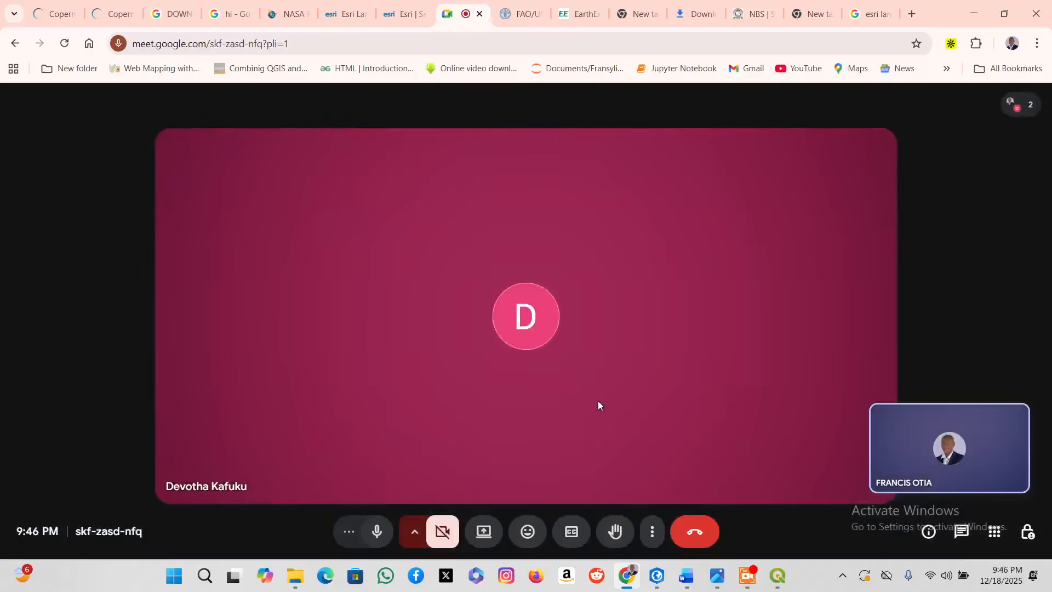
click(441, 530)
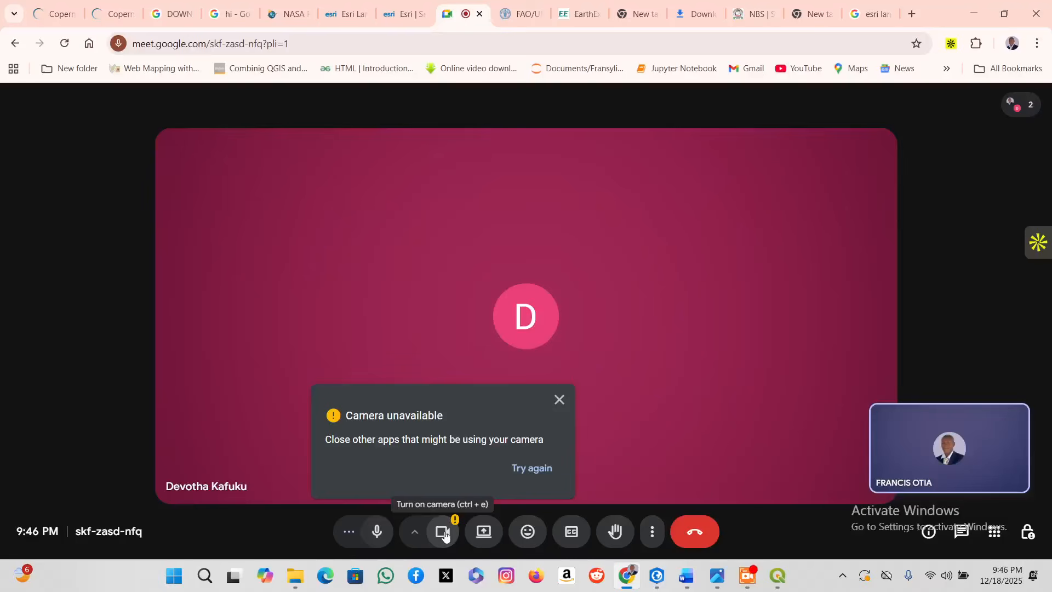
click(536, 471)
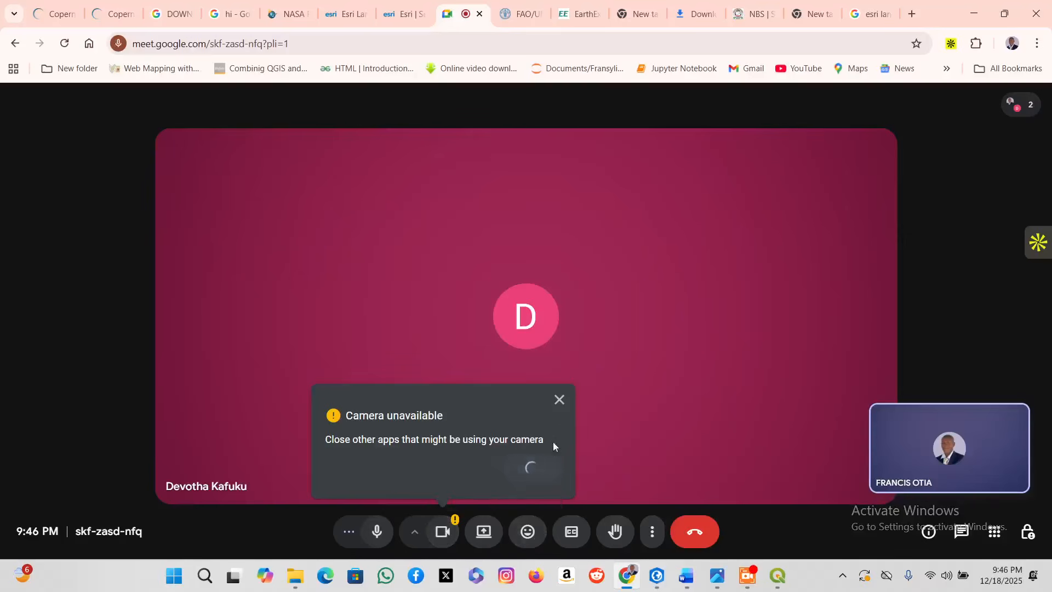
click(559, 400)
click(554, 469)
click(559, 400)
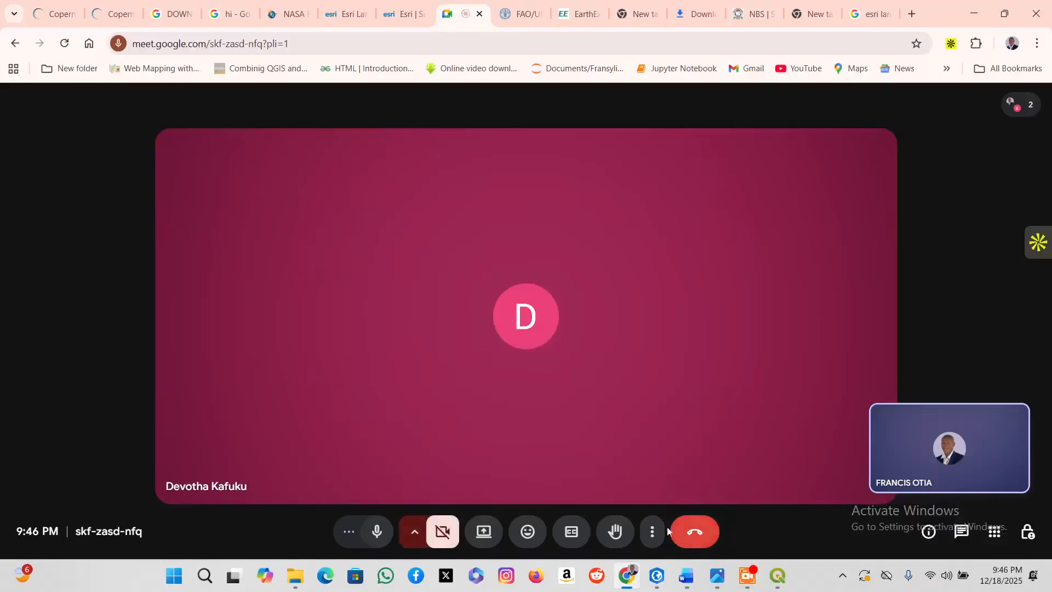
Switch back to ArcGIS Pro and set Precipitation as the input raster of the Reclassify tool.
click(657, 575)
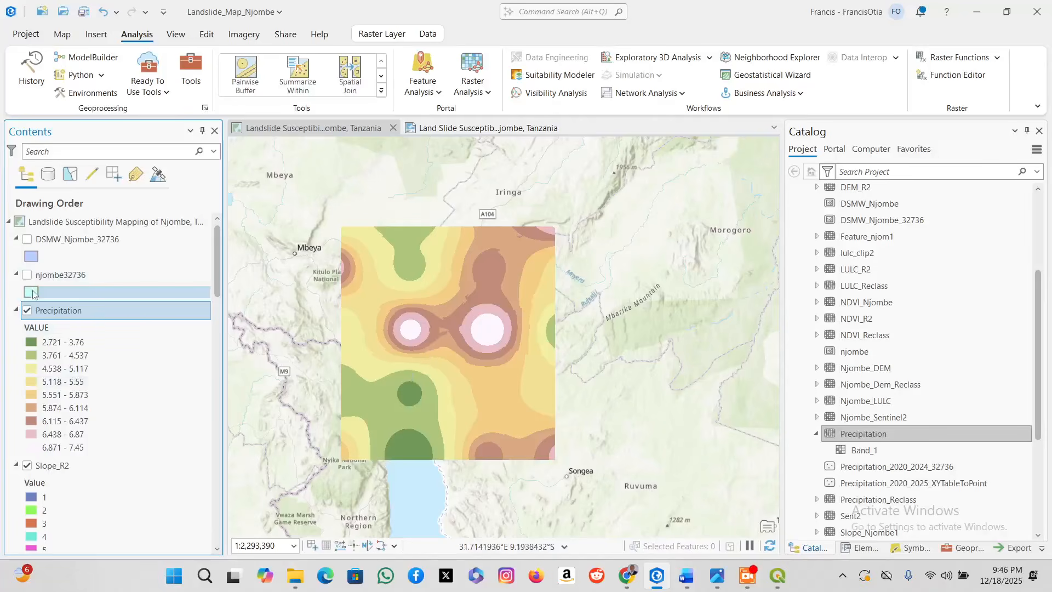
click(963, 548)
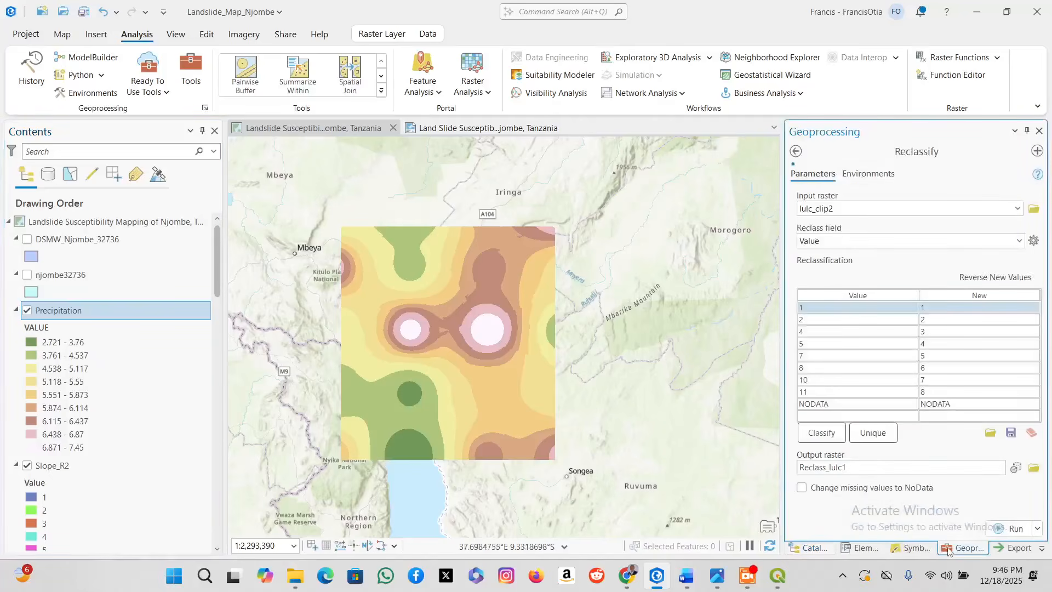
click(945, 209)
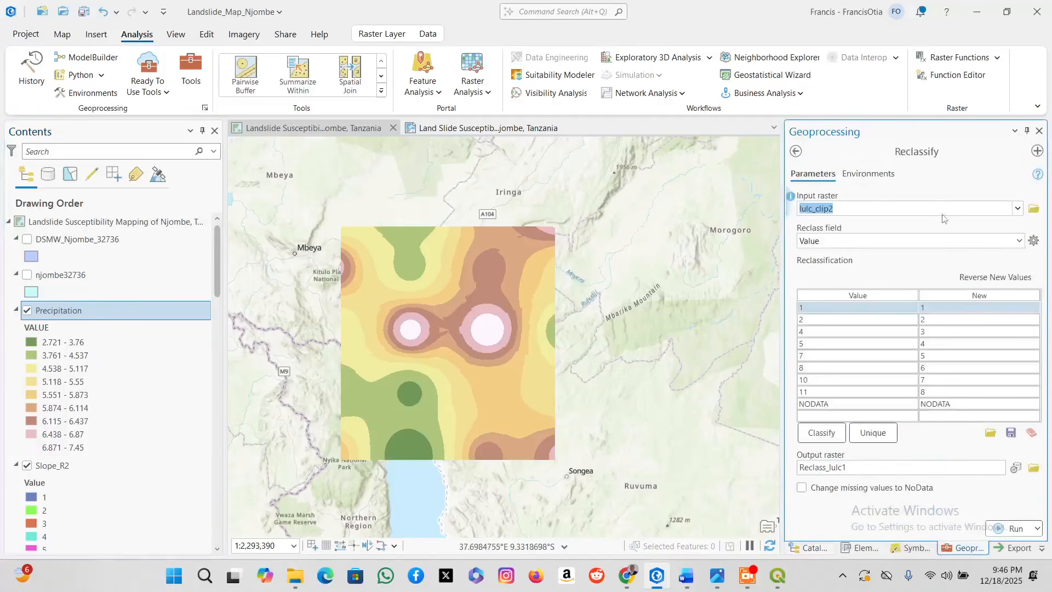
click(1017, 209)
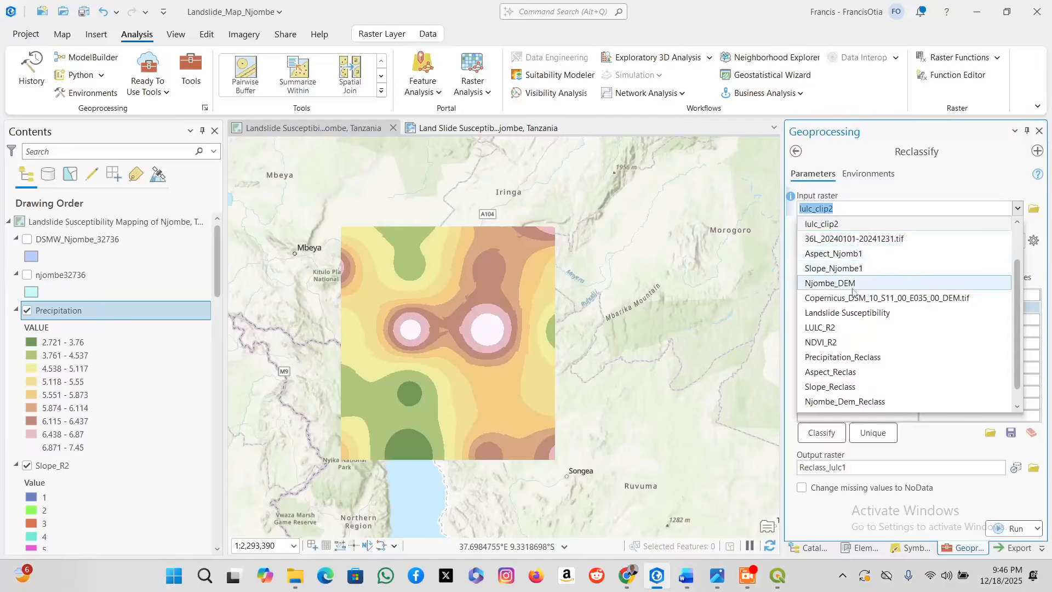
scroll(851, 328, down, 1)
scroll(850, 329, up, 2)
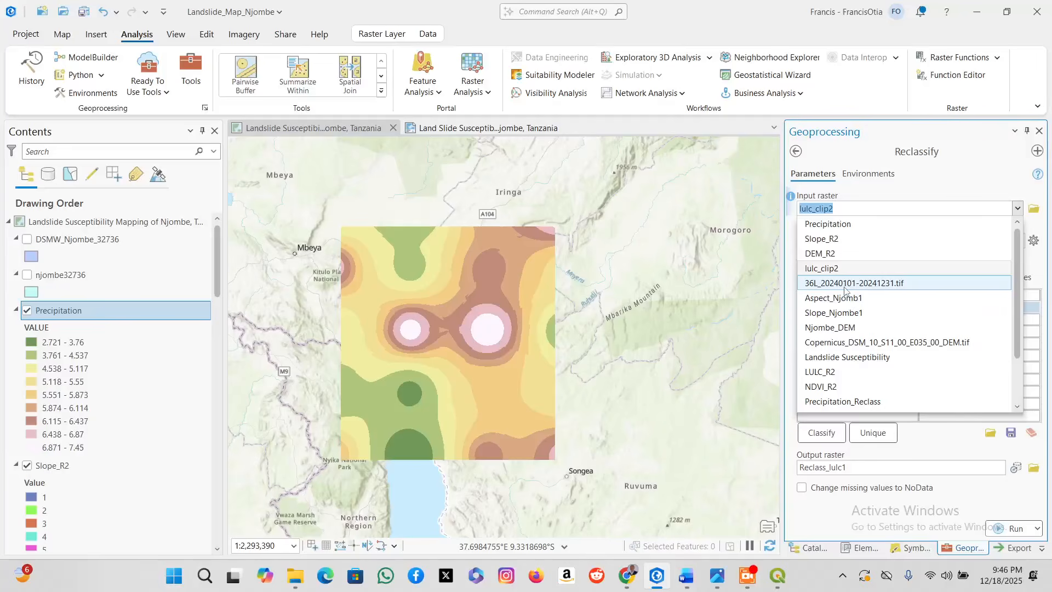
click(855, 225)
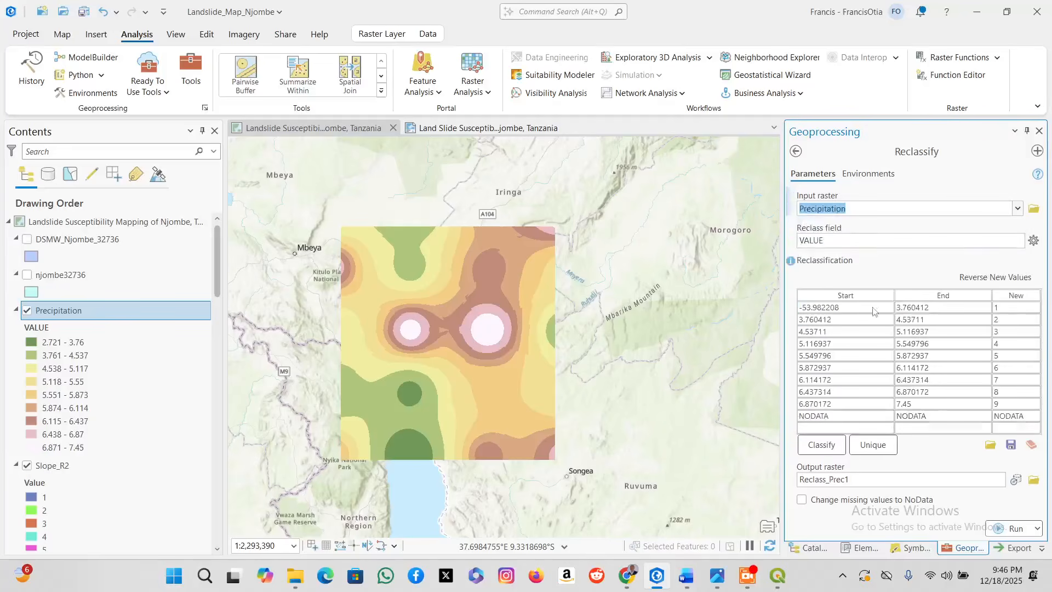
Classify the Precipitation values into 5 classes with the Natural Breaks (Jenks) method.
click(822, 448)
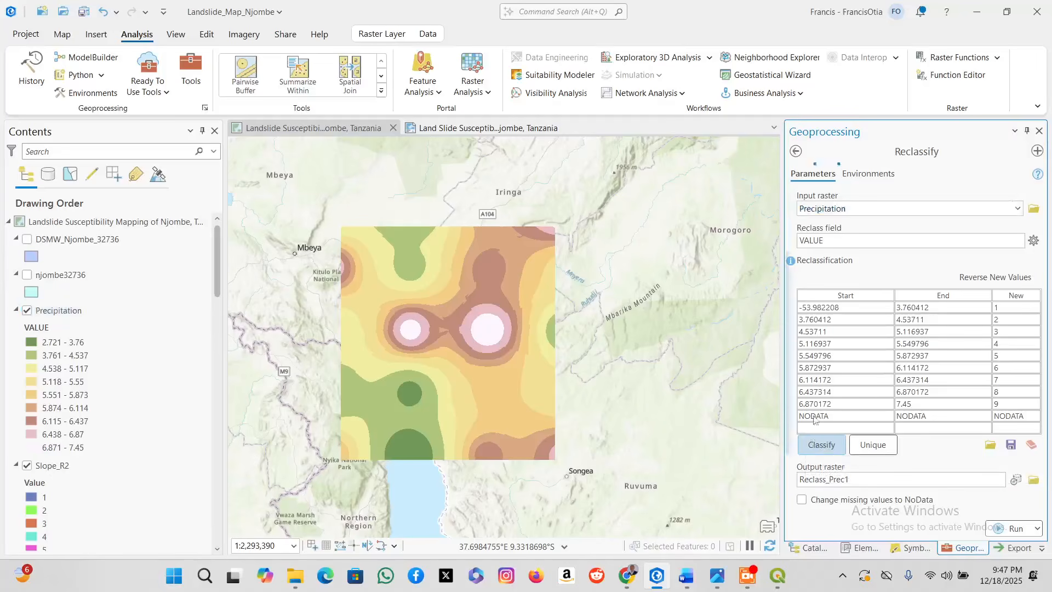
click(526, 162)
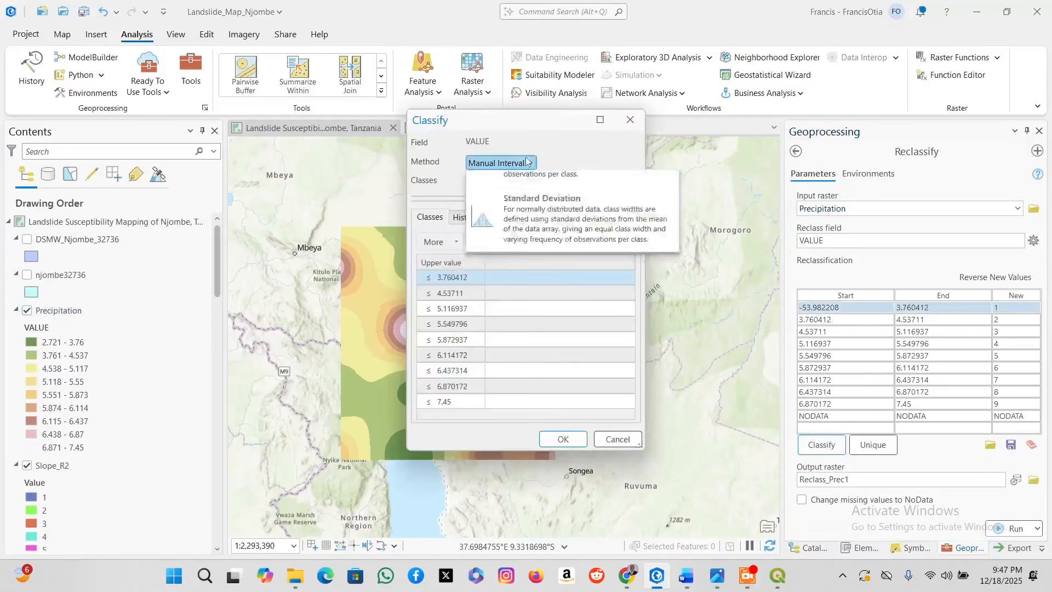
scroll(529, 187, up, 3)
click(524, 176)
click(531, 182)
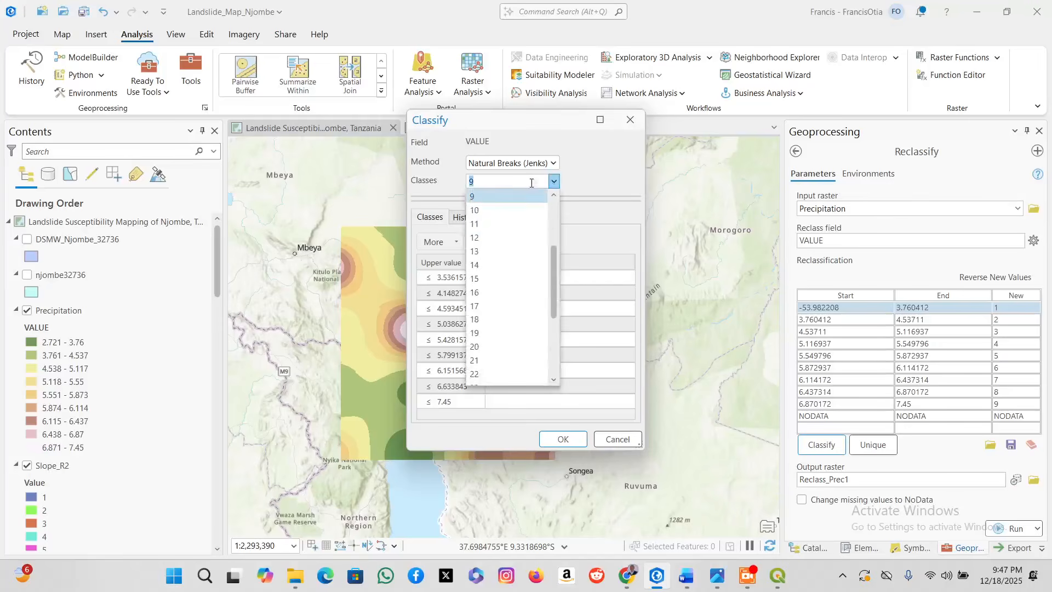
scroll(481, 257, up, 3)
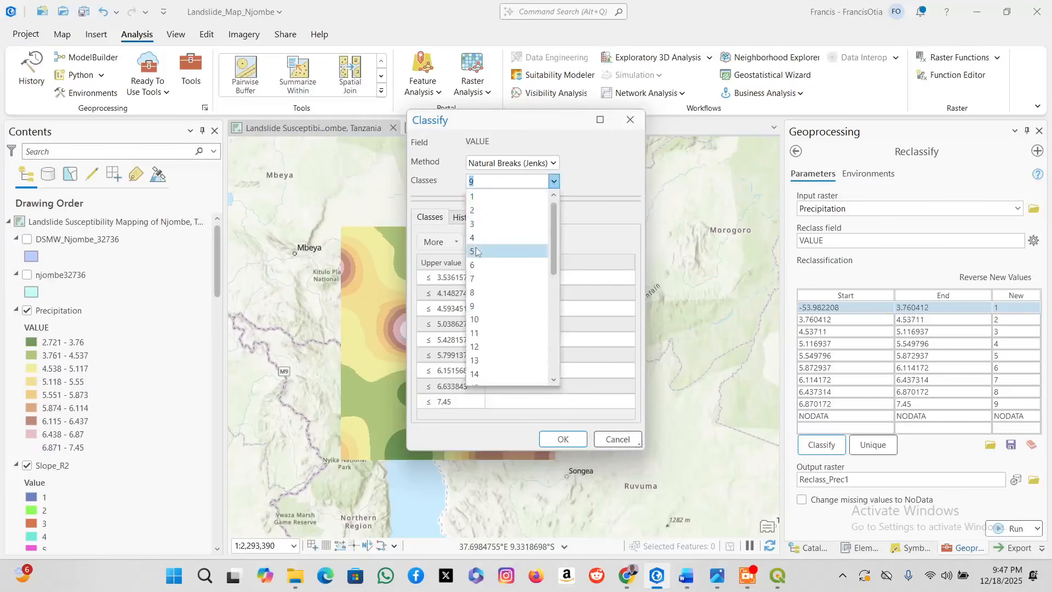
click(475, 252)
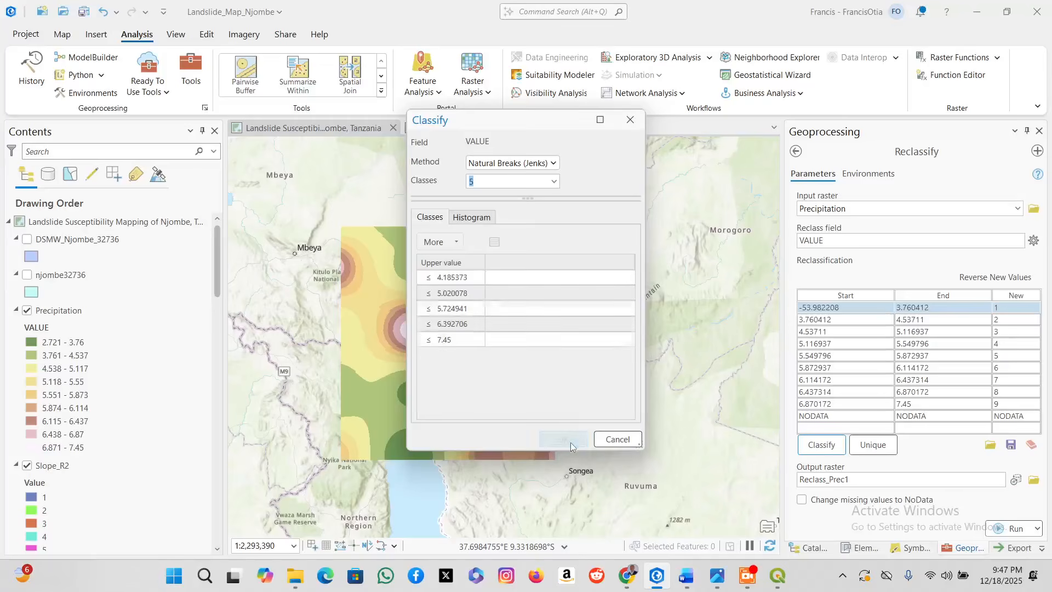
click(570, 442)
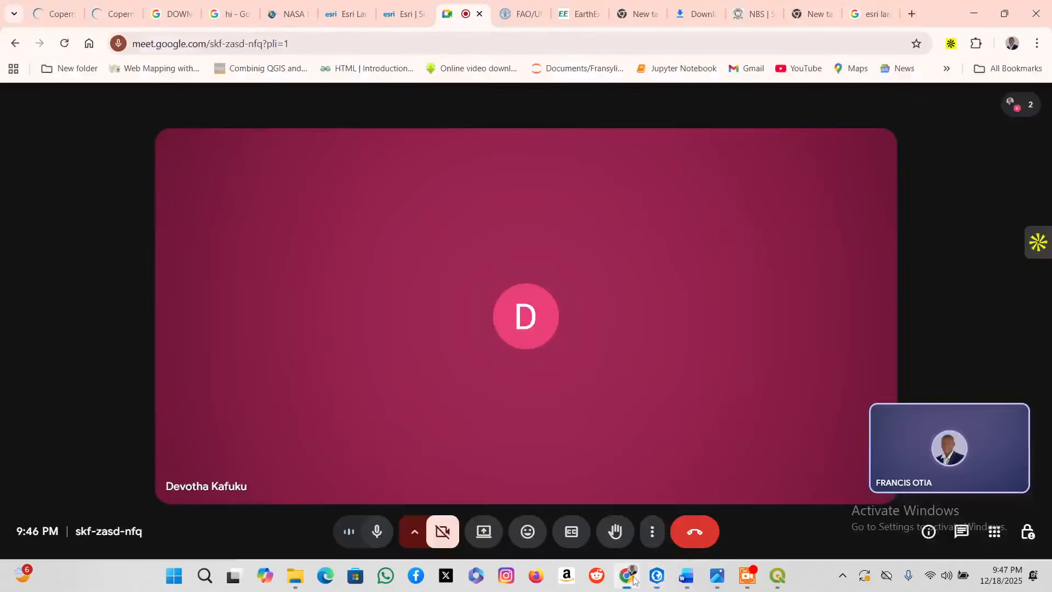
Switch to Chrome to present the entire screen in the Google Meet call, and move the floating meeting window clear of the map in ArcGIS Pro.
click(627, 575)
click(478, 531)
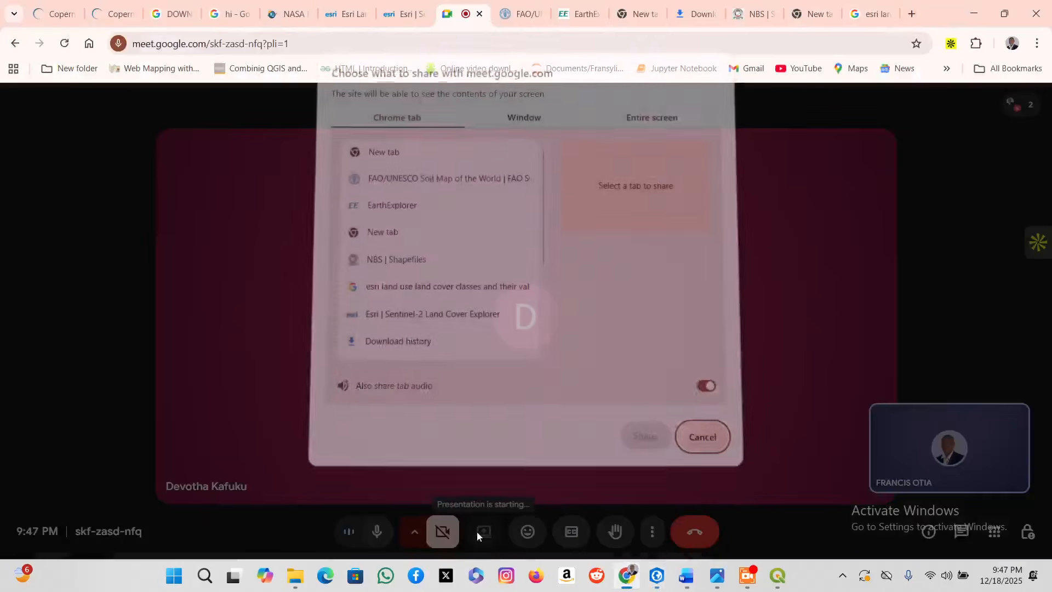
click(640, 130)
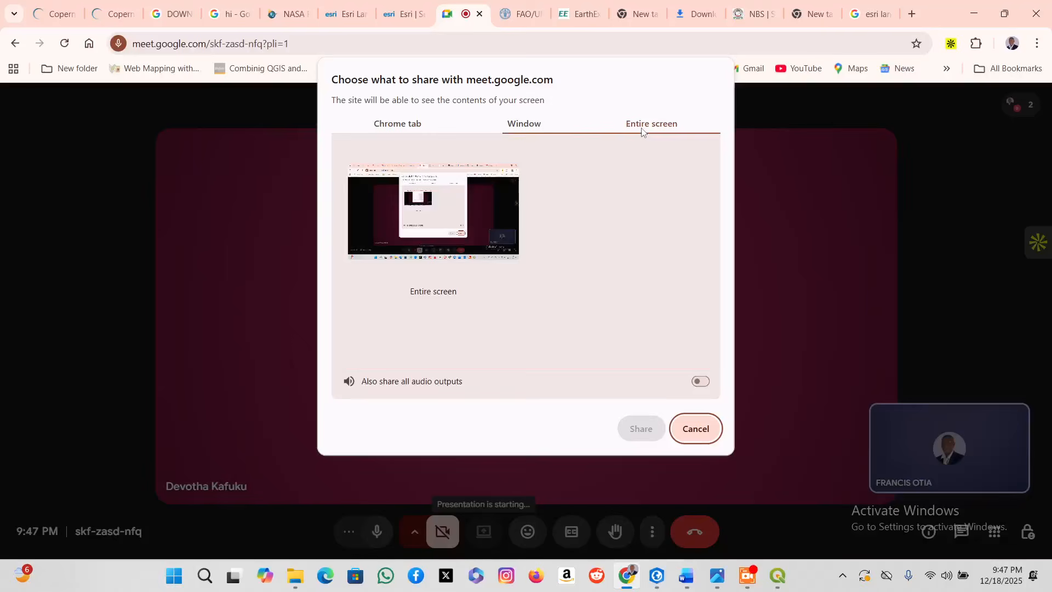
click(425, 212)
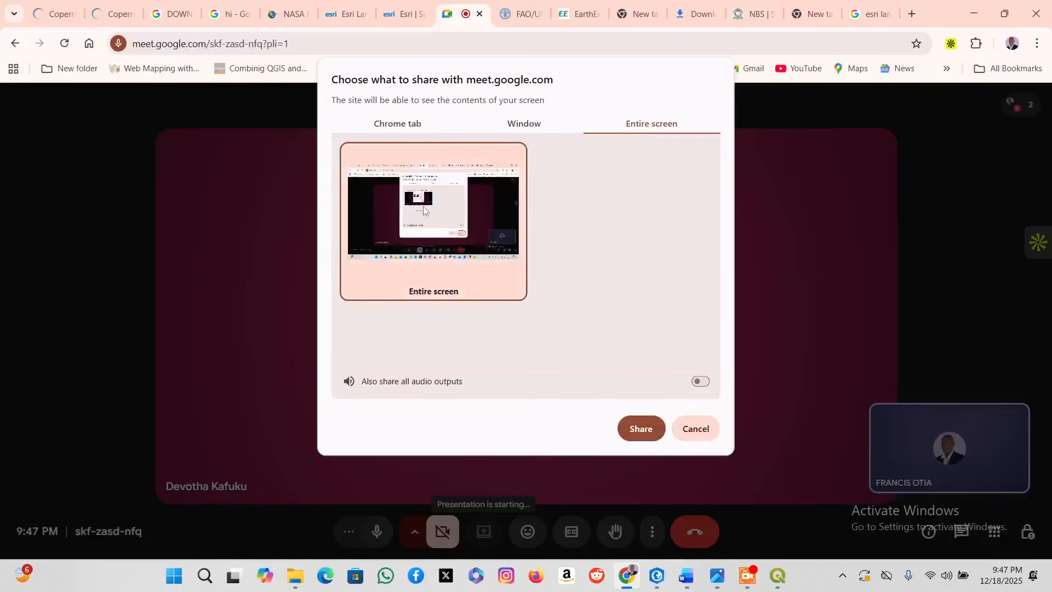
click(633, 422)
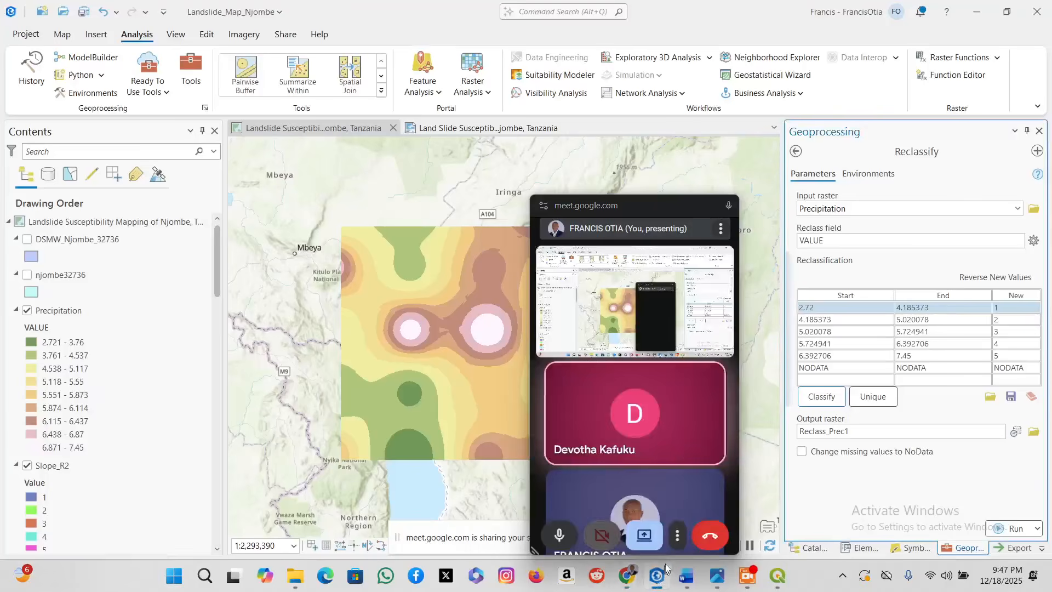
click(657, 575)
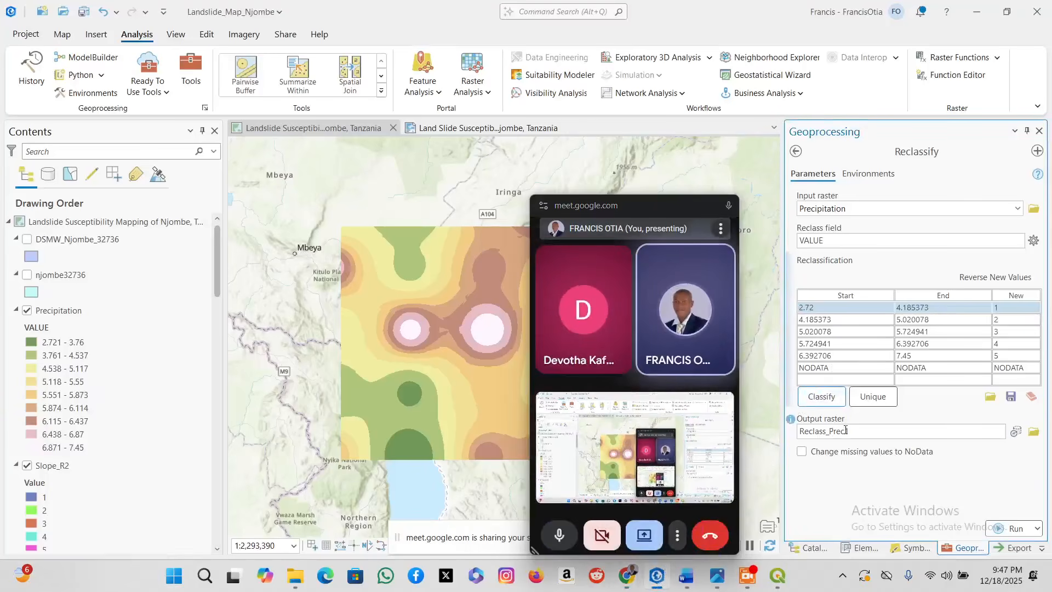
drag(661, 196, 637, 535)
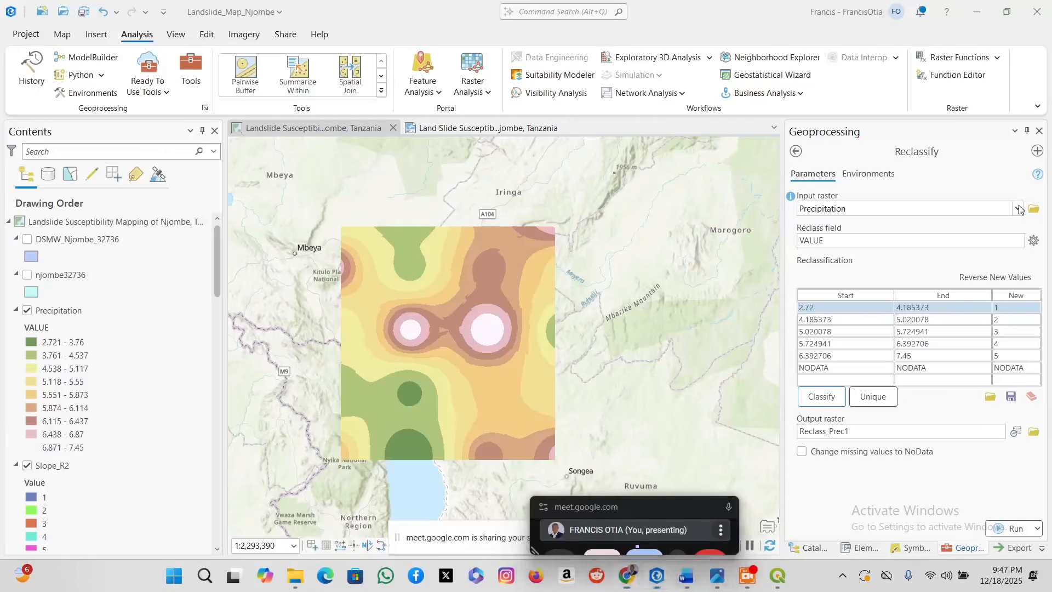
Keep Precipitation as the Reclassify input and name the output raster Prec_R2 in the Landslide_Map_Njombe geodatabase.
click(986, 207)
click(866, 221)
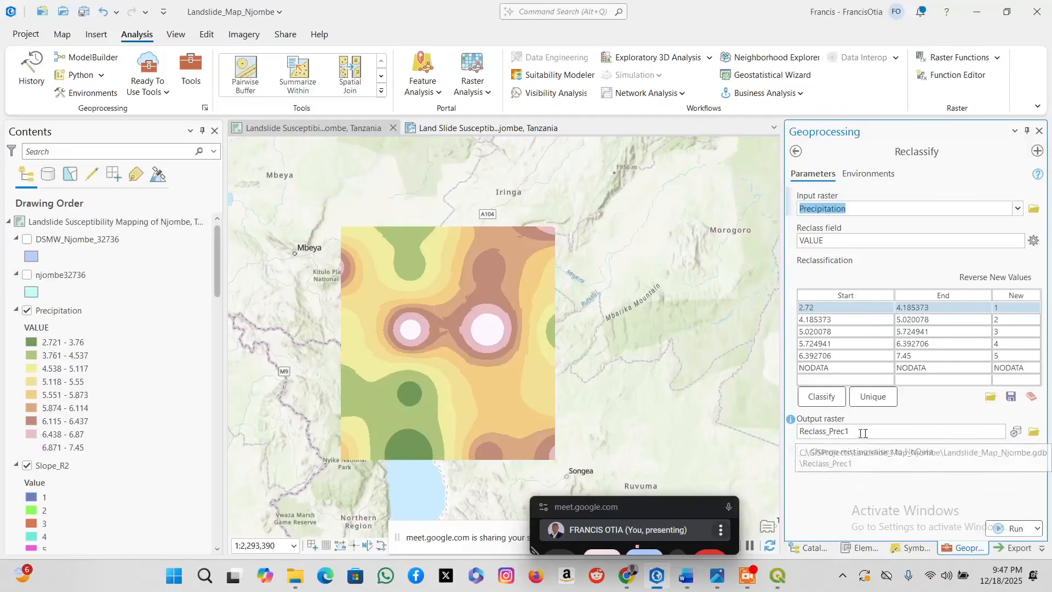
drag(801, 431, 1010, 433)
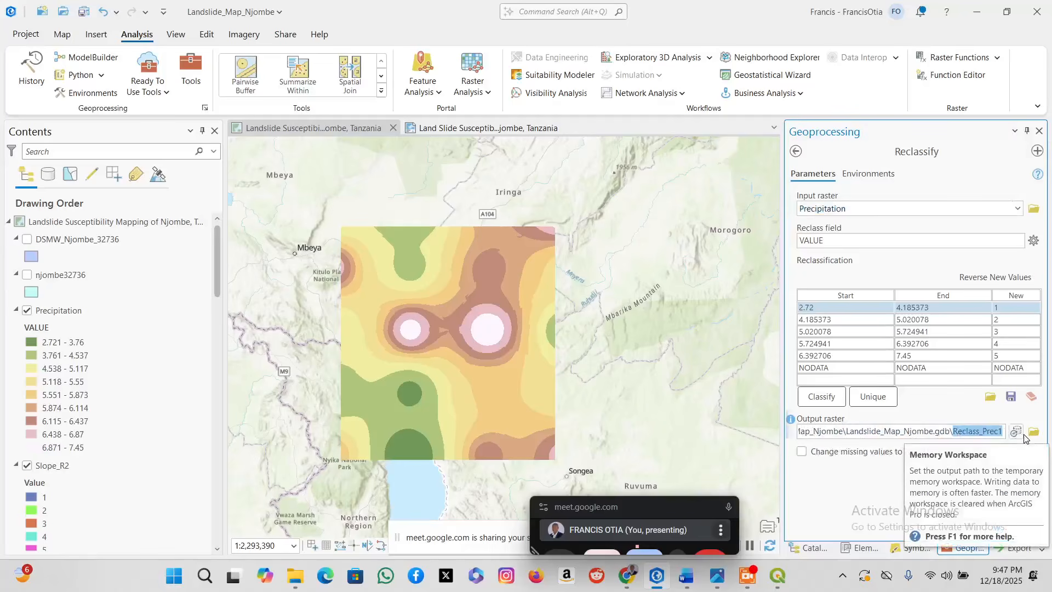
text(P)
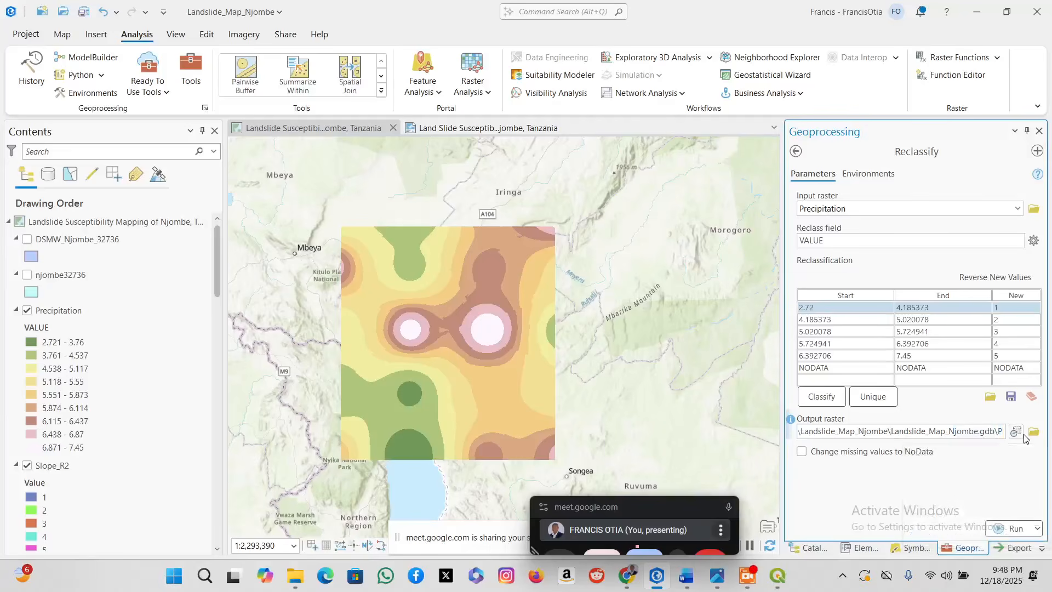
text(rec)
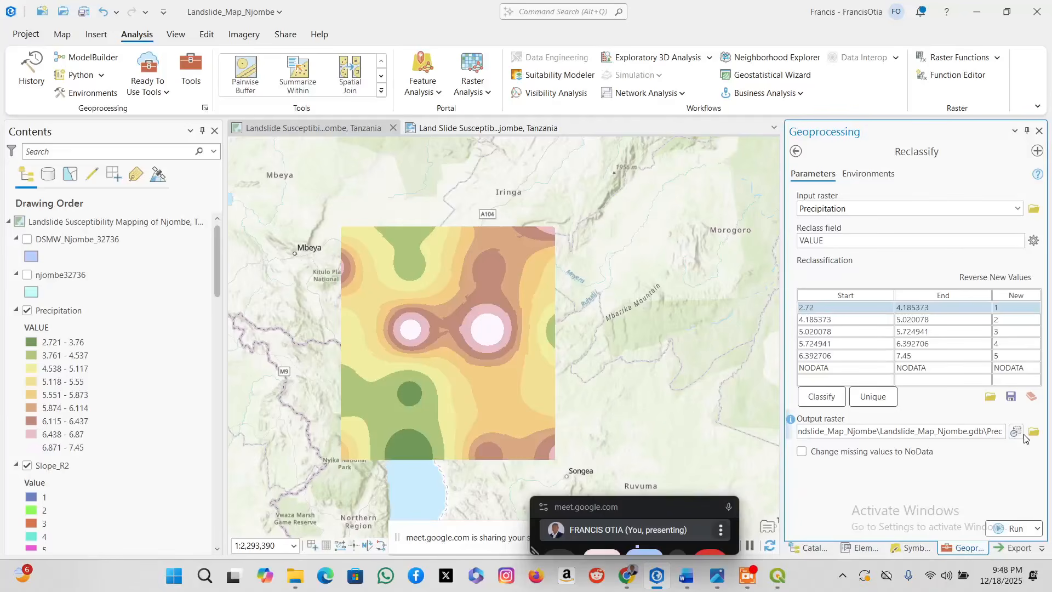
text(_)
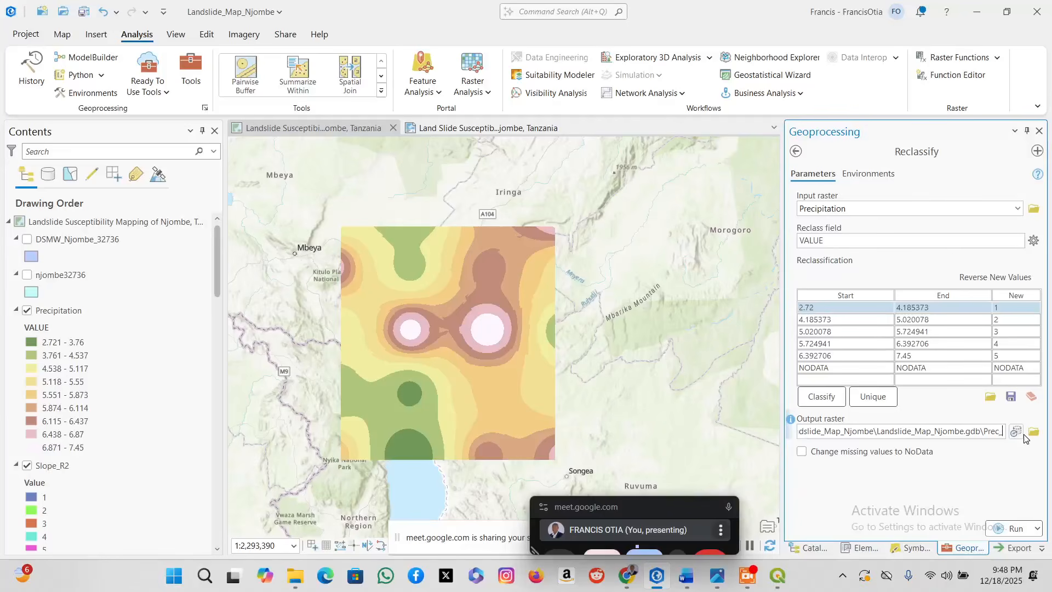
text(R2)
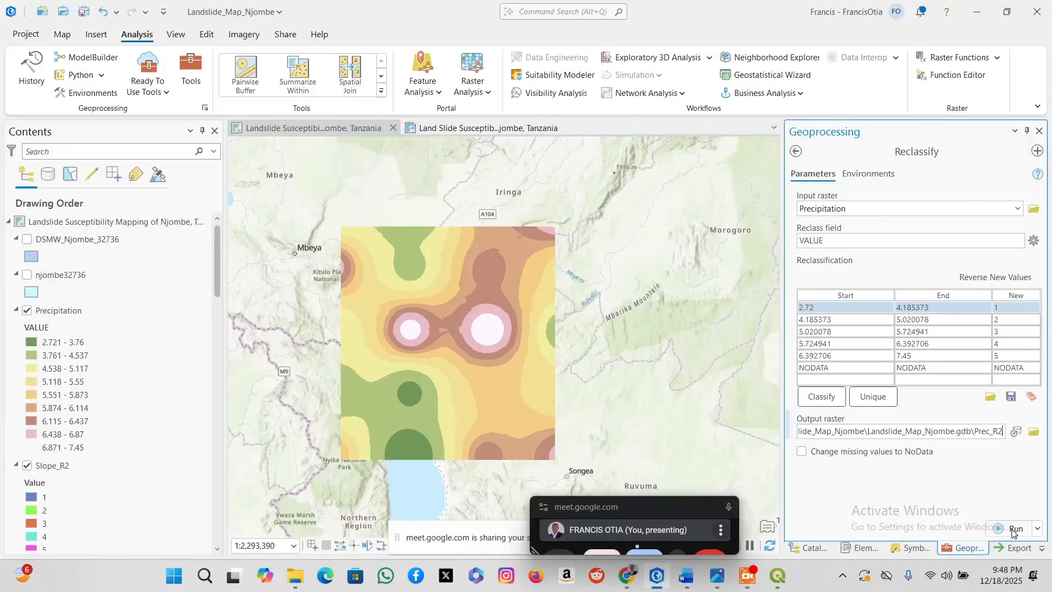
Open the output coordinate system choices in the Reclassify tool's environment settings.
click(875, 174)
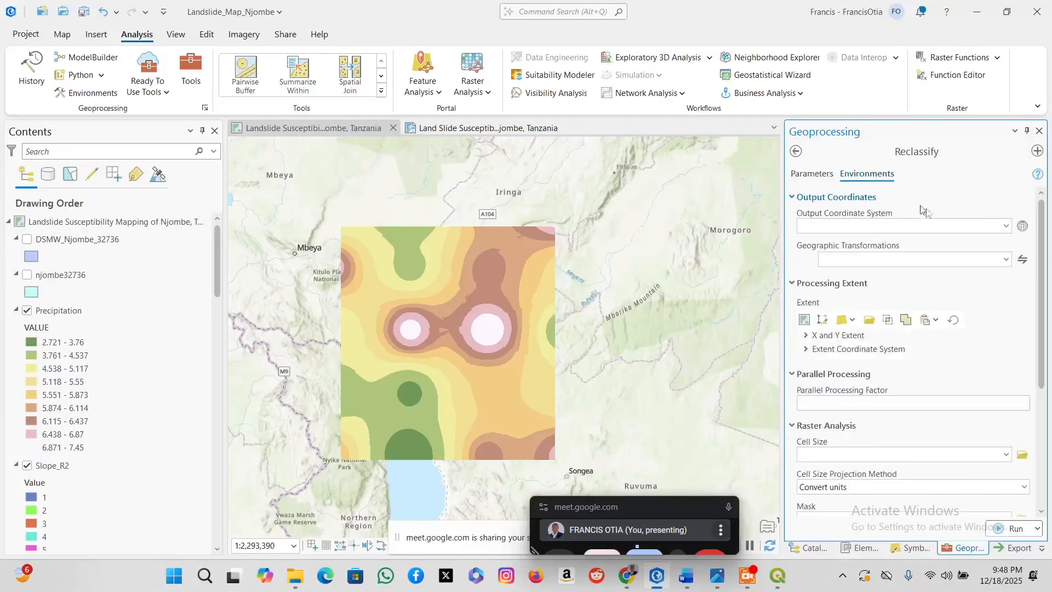
click(1006, 226)
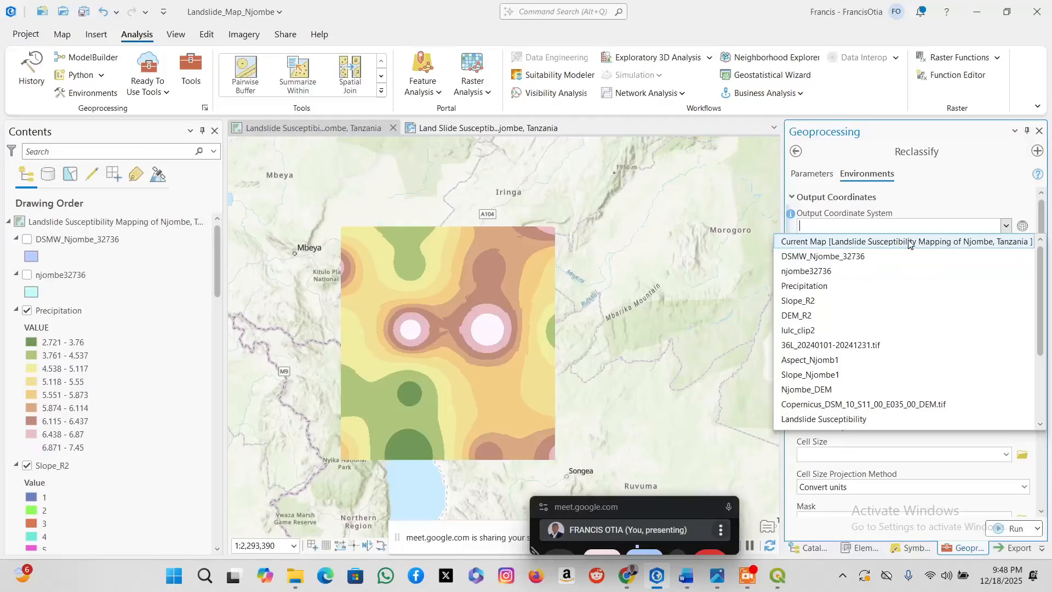
Set the Reclassify output coordinate system to the current map's WGS_1984_UTM_Zone_36S and the processing extent to the njombe32736 layer.
click(911, 240)
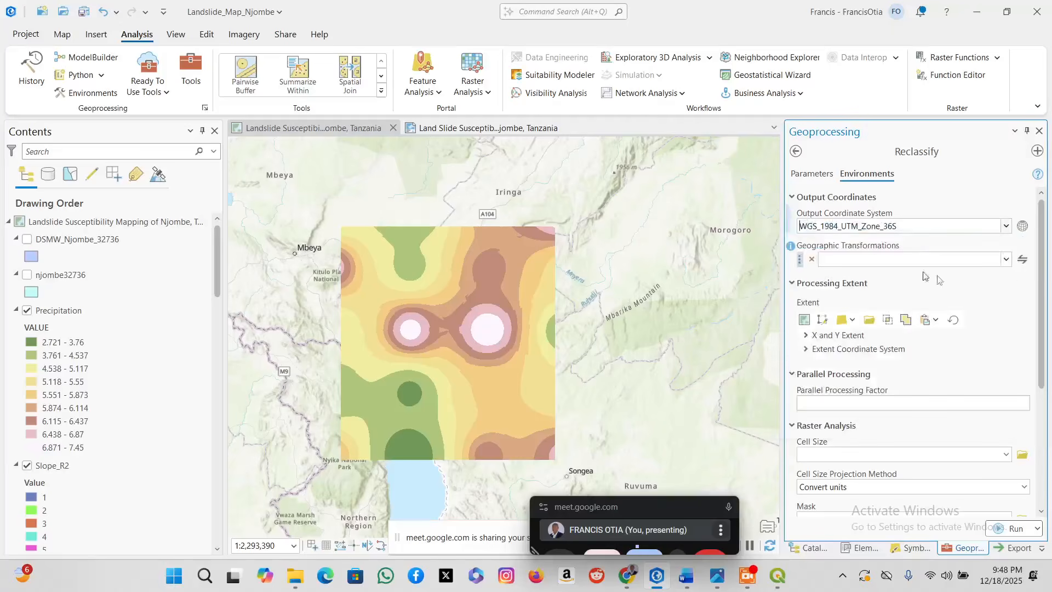
click(852, 321)
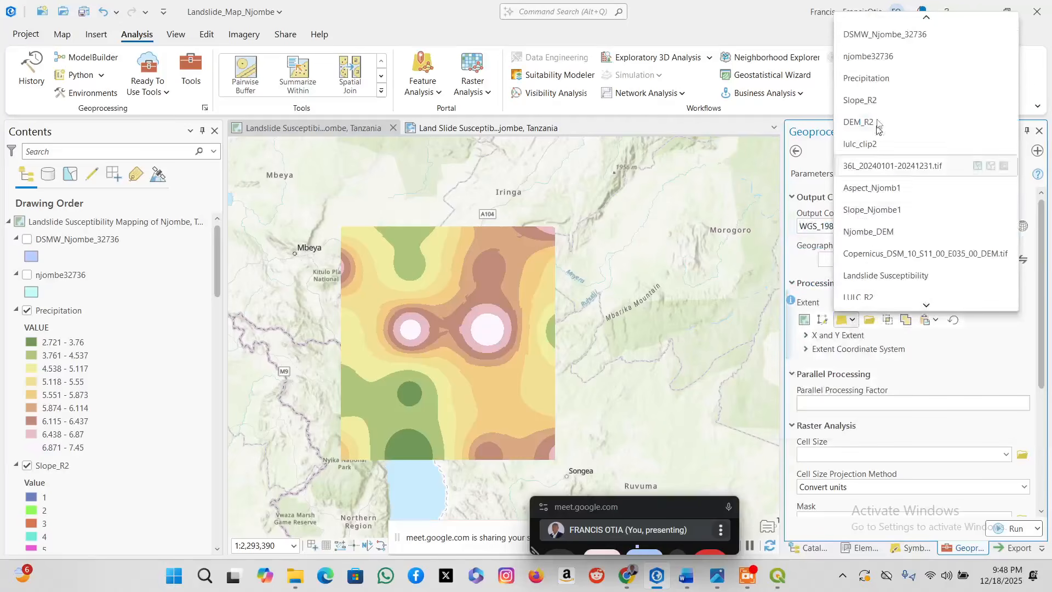
click(875, 56)
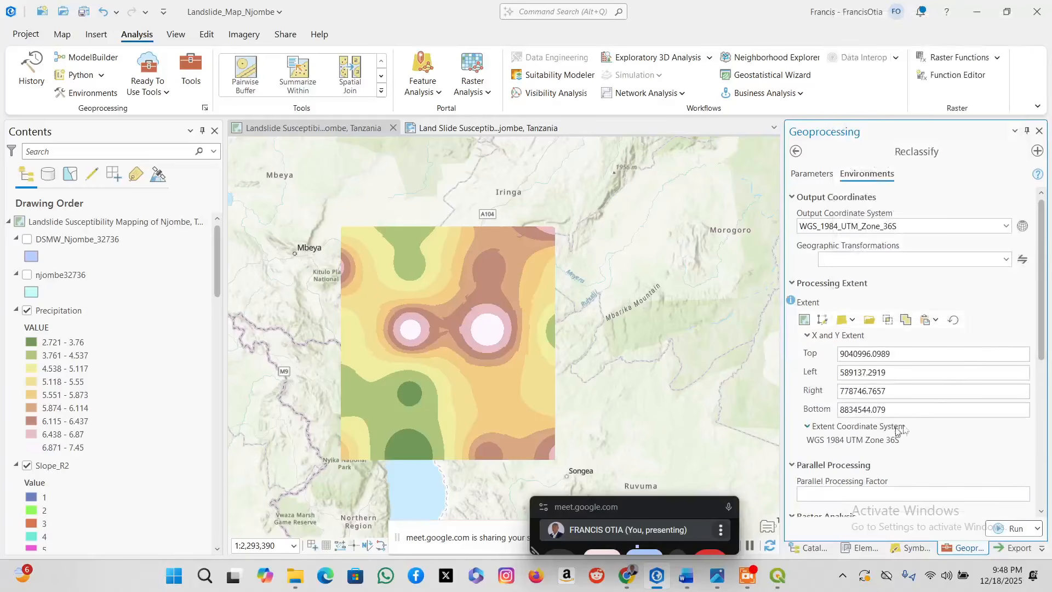
Set the cell size to 10 and the snap raster to Njombe_DEM, and run Reclassify on Precipitation with output Prec_R2.
drag(1040, 283, 1035, 389)
click(899, 336)
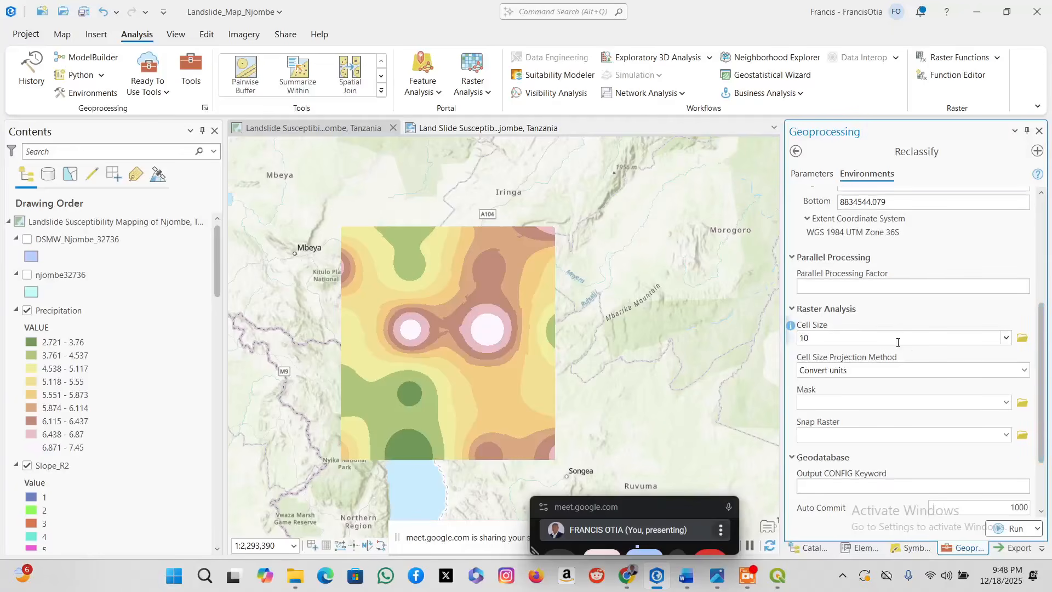
click(1005, 436)
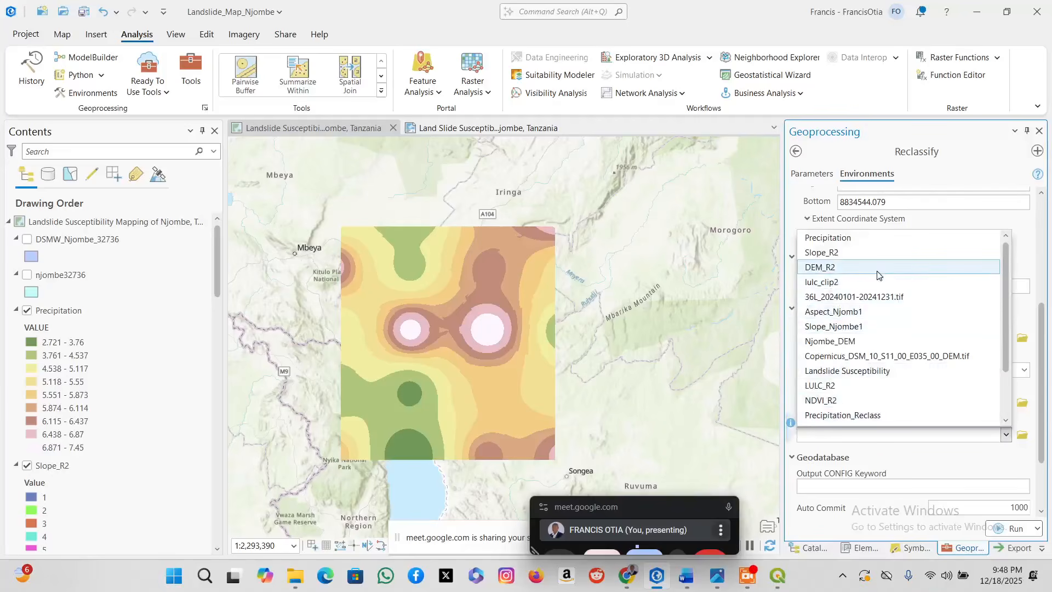
click(847, 341)
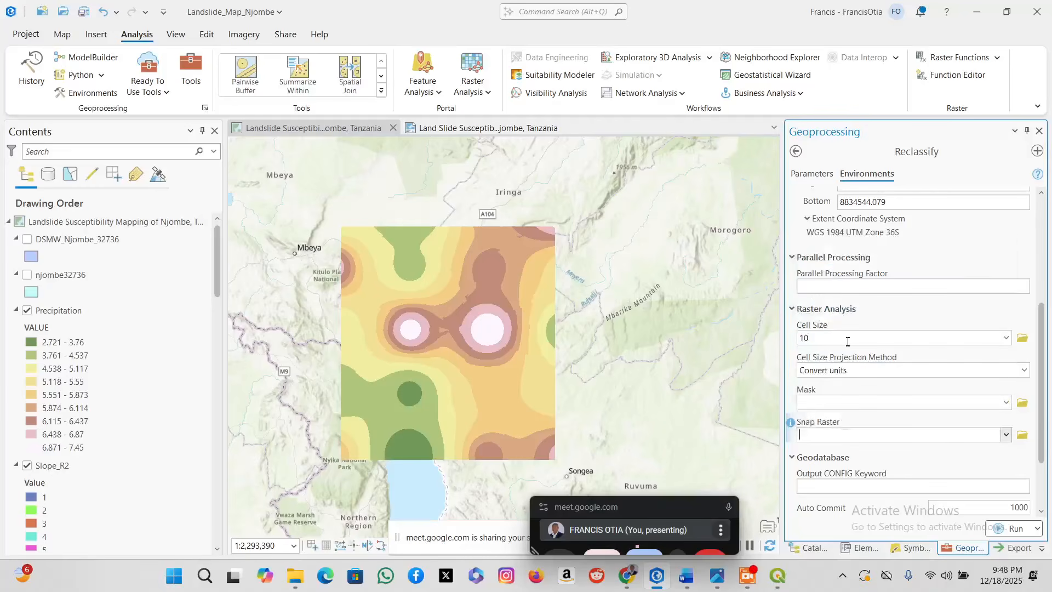
click(803, 174)
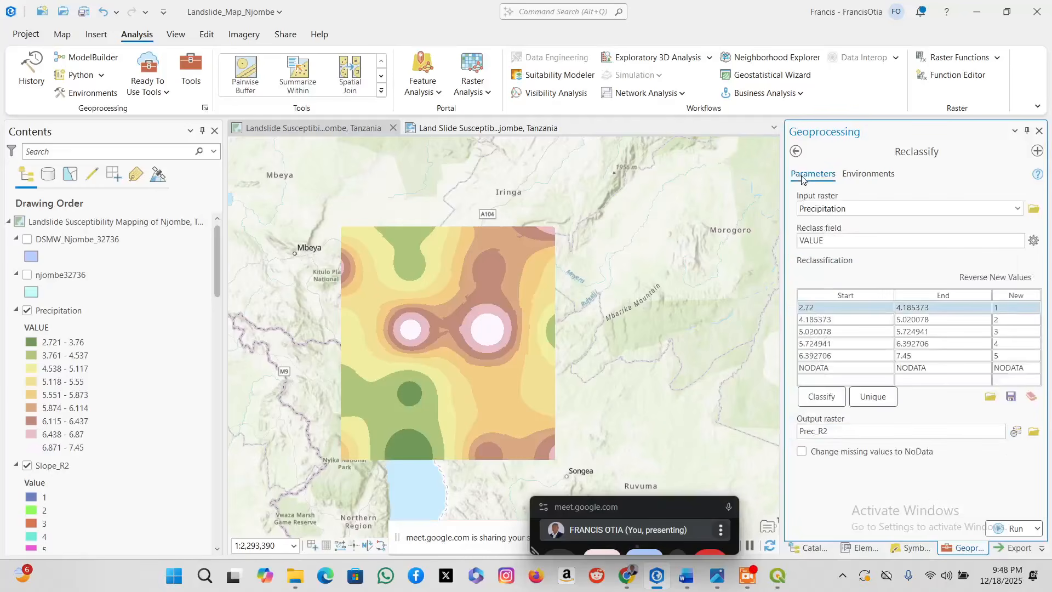
click(1015, 529)
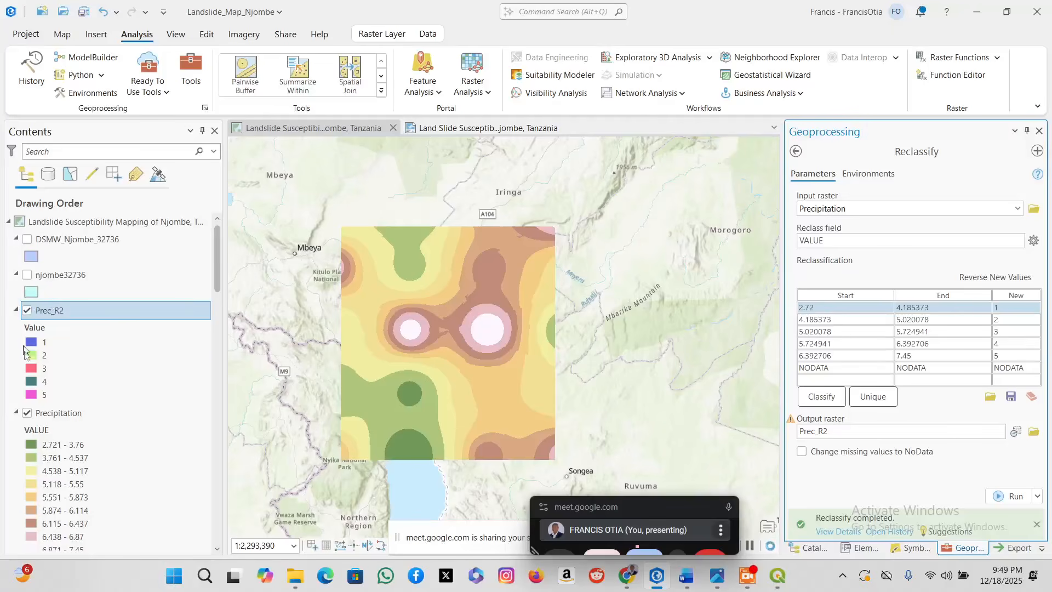
Hide the original Precipitation layer and inspect the reclassified Prec_R2 raster on the map.
scroll(39, 410, down, 1)
click(27, 380)
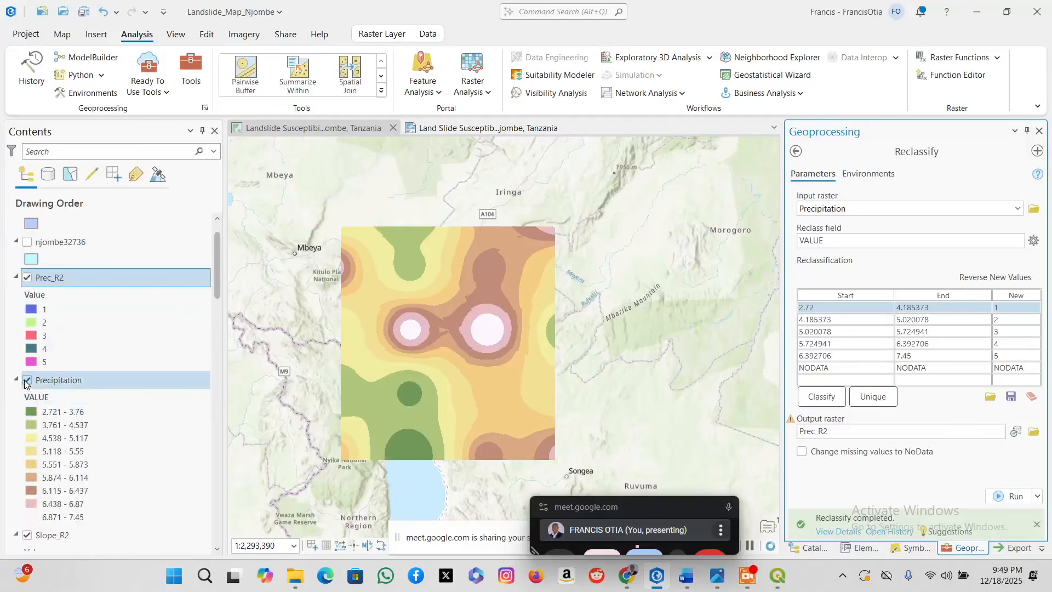
scroll(32, 307, up, 1)
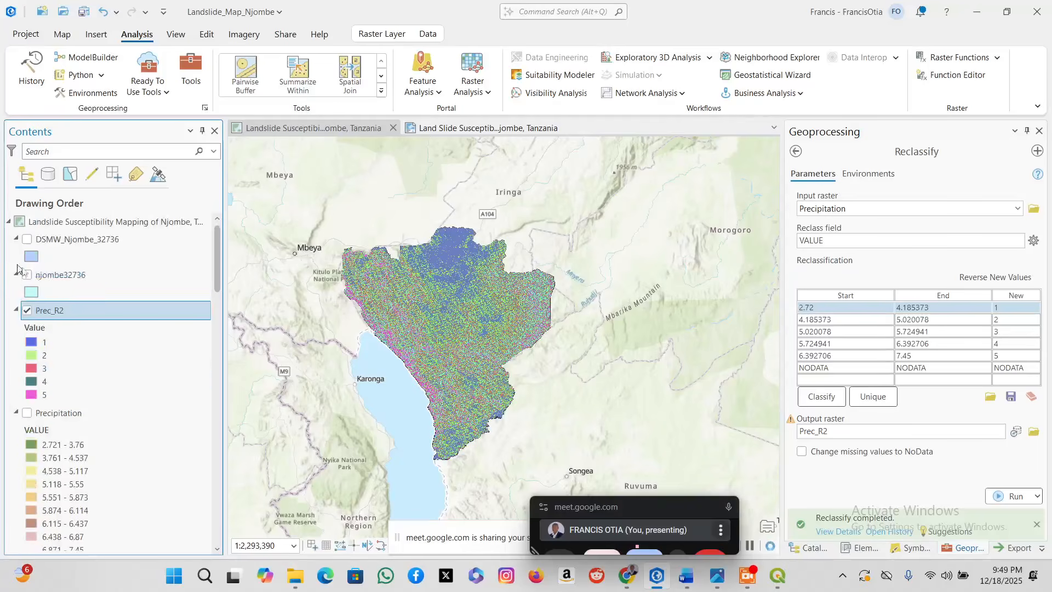
click(31, 314)
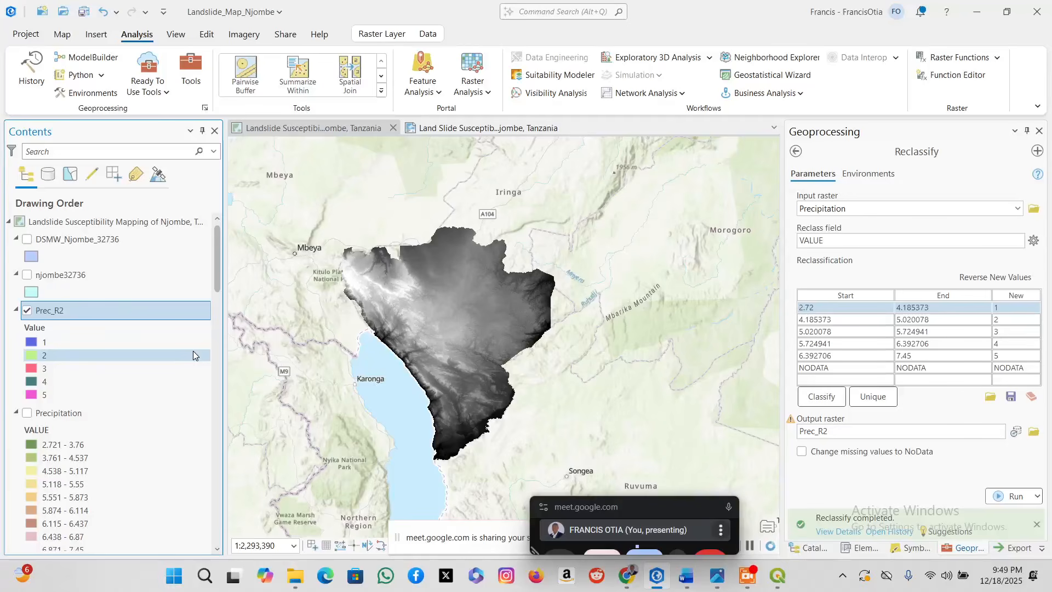
scroll(193, 355, down, 2)
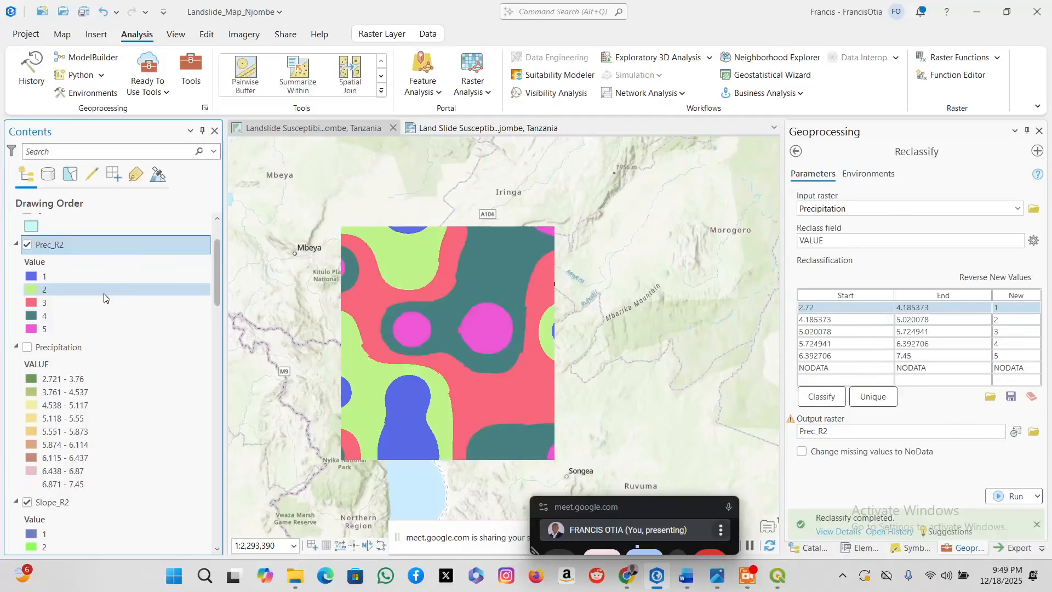
click(28, 349)
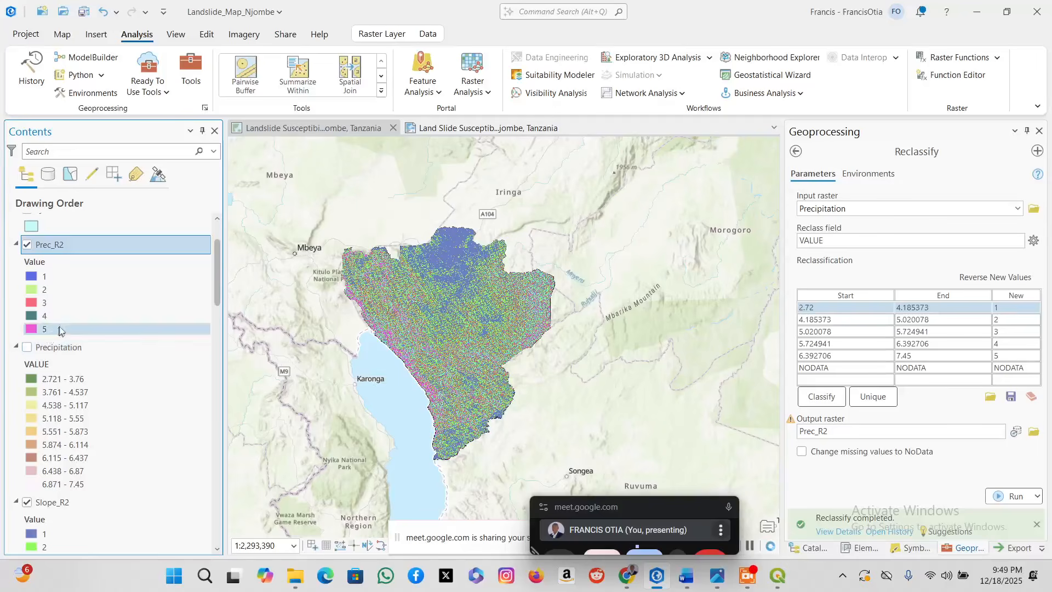
scroll(65, 329, up, 2)
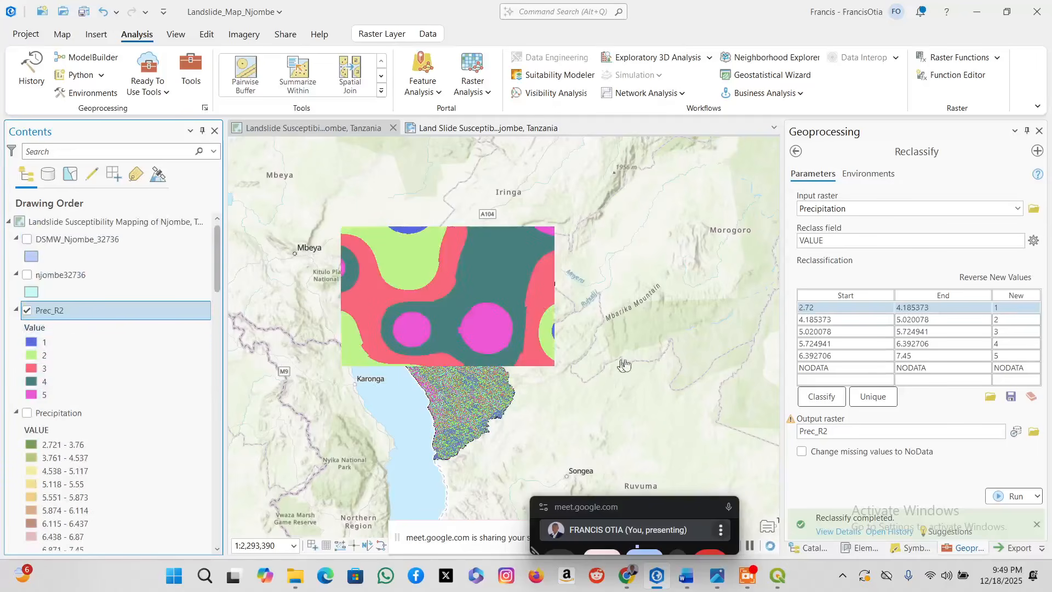
Reapply the njombe32736 layer as the processing extent in the Reclassify environments.
click(868, 174)
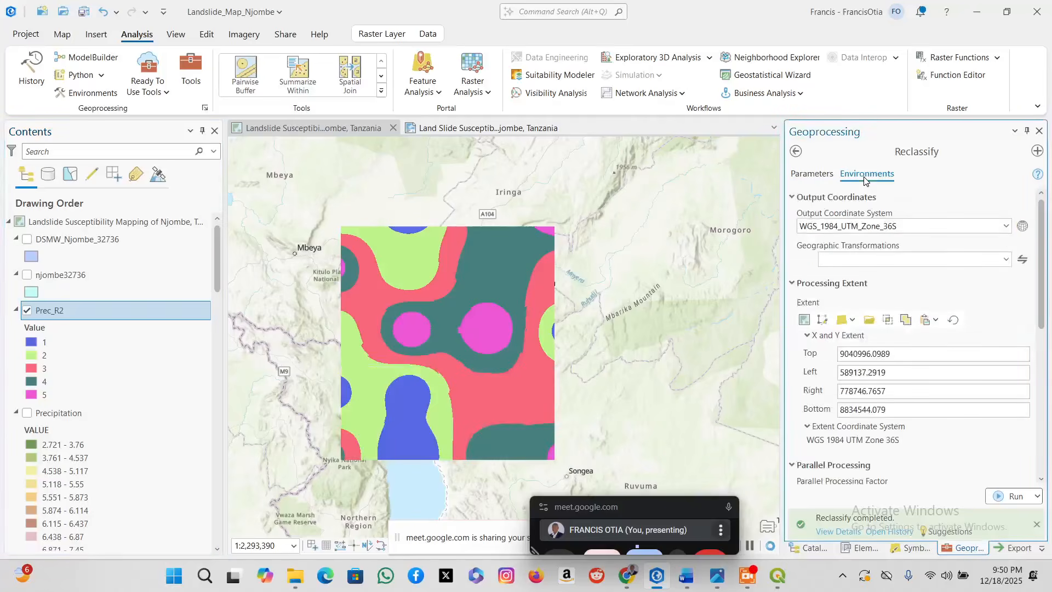
click(853, 323)
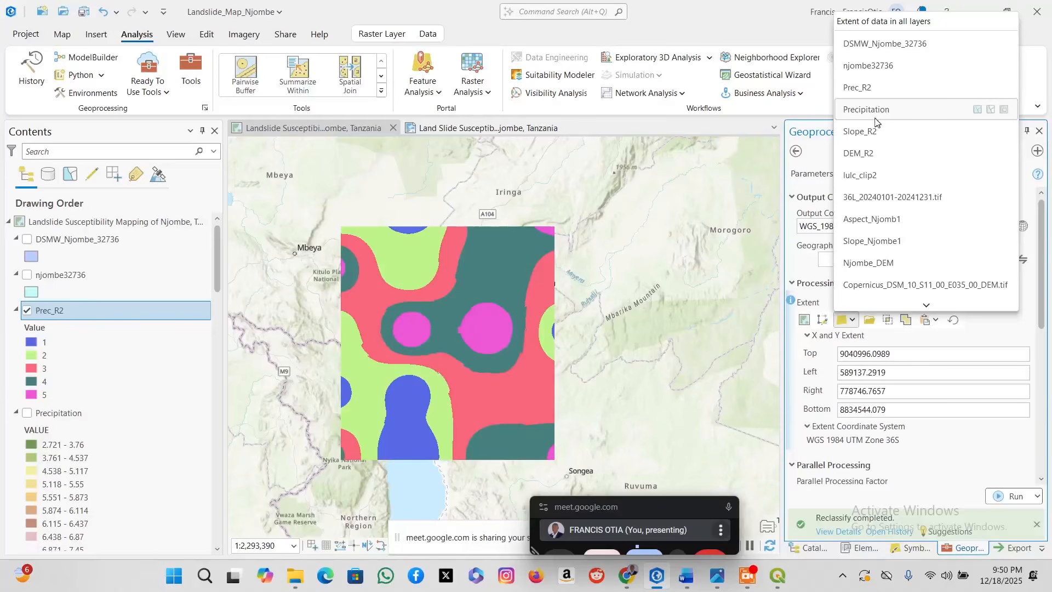
click(877, 67)
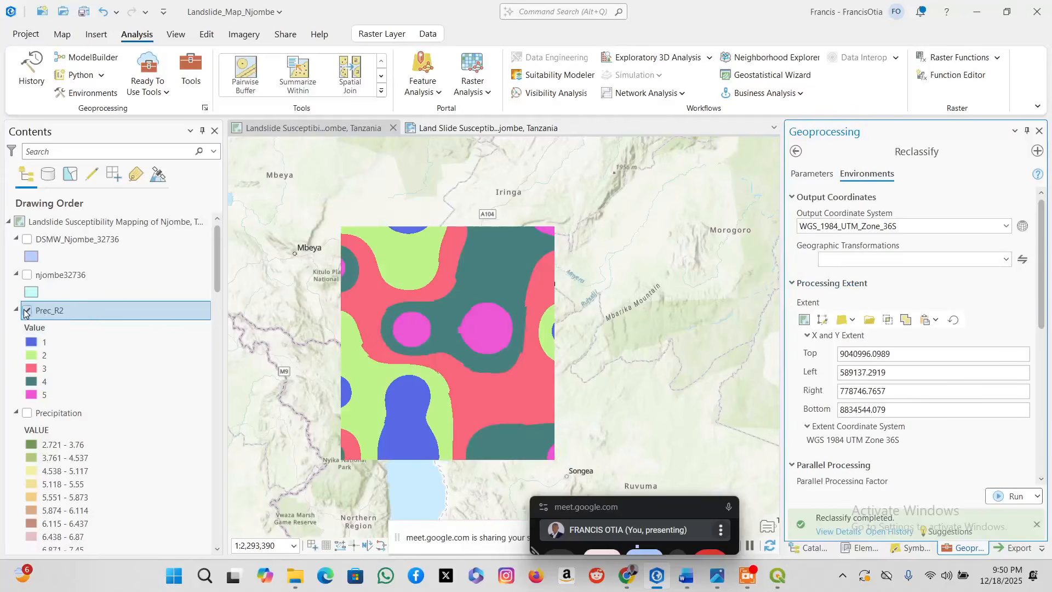
Switch Prec_R2 on and off to compare it with the layer beneath, leaving it hidden.
click(26, 312)
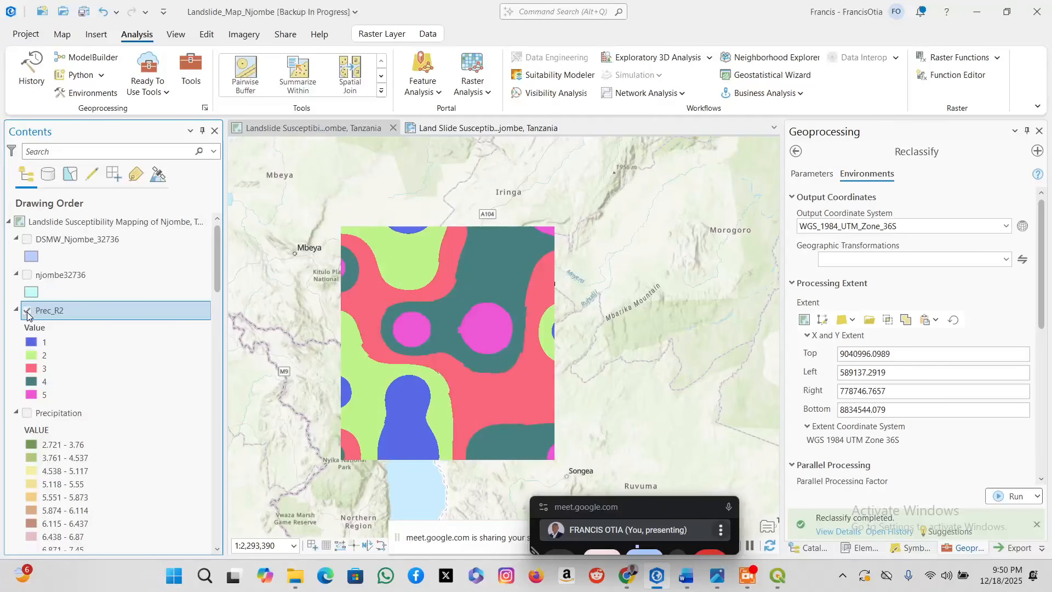
click(27, 314)
click(27, 315)
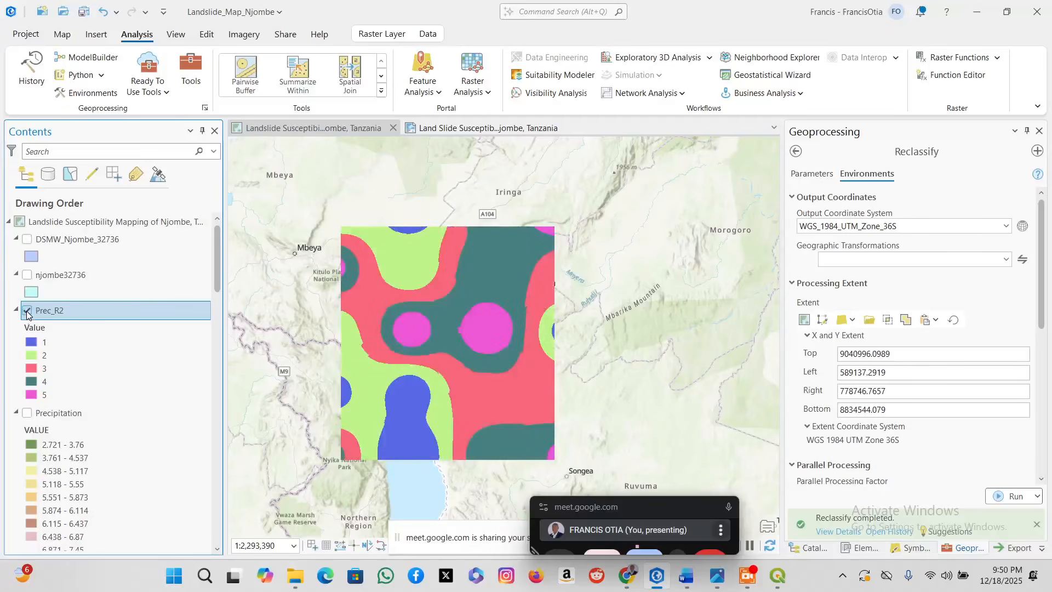
click(27, 314)
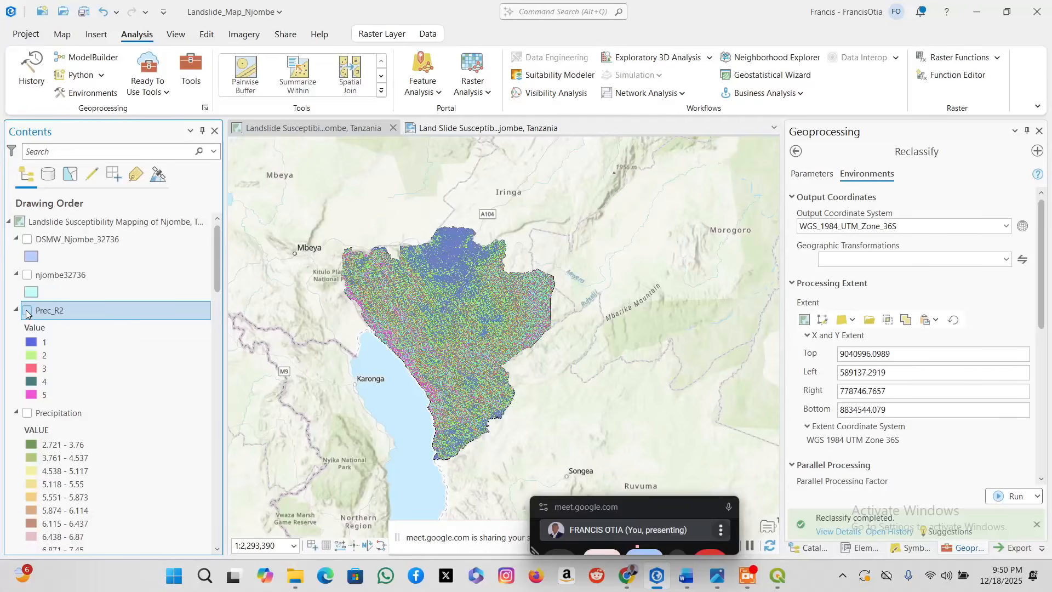
click(27, 313)
click(27, 313)
click(27, 313)
Leave the Reclassify tool, search the geoprocessing tools for "raster", and return to the favorites and recent tools list.
click(796, 153)
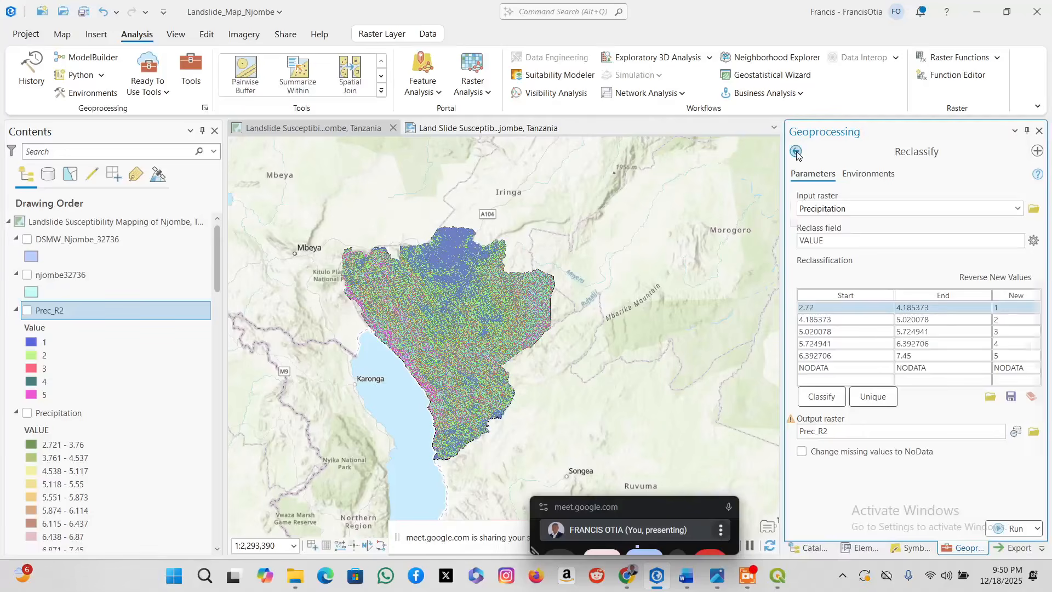
click(796, 154)
drag(840, 150, 741, 155)
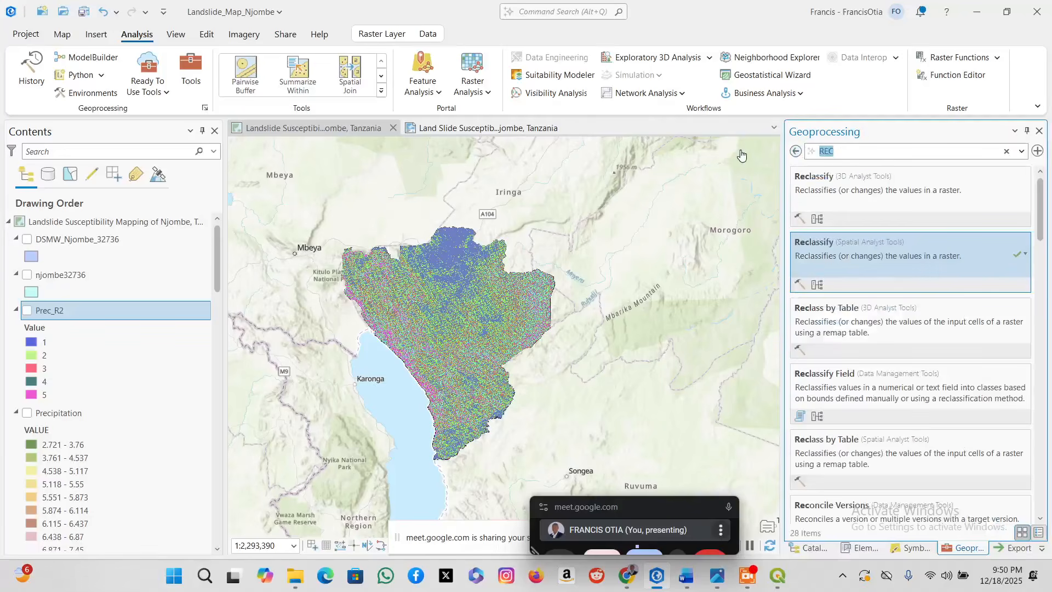
text(raster)
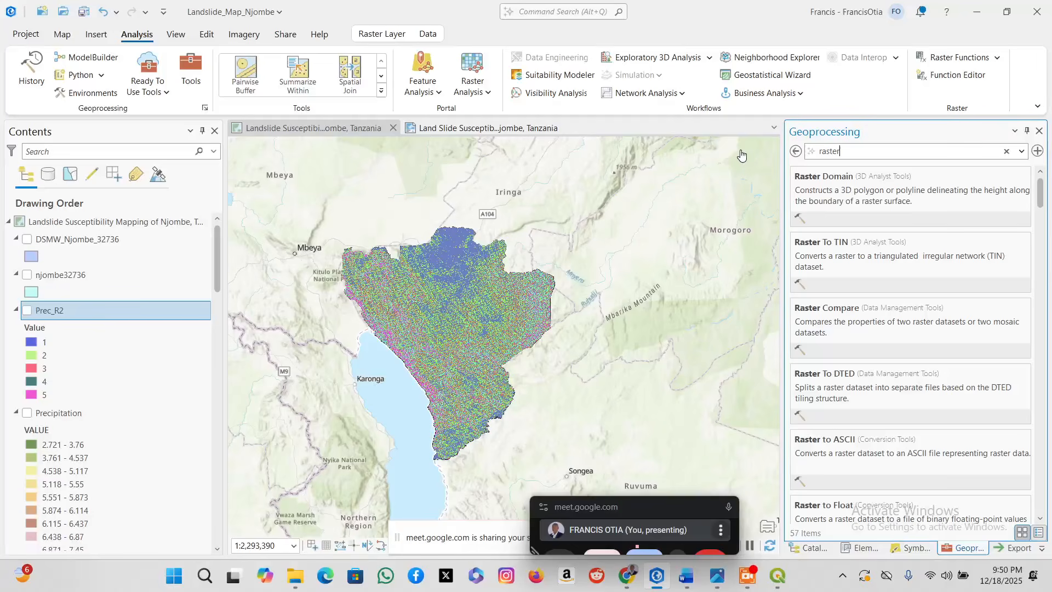
click(795, 152)
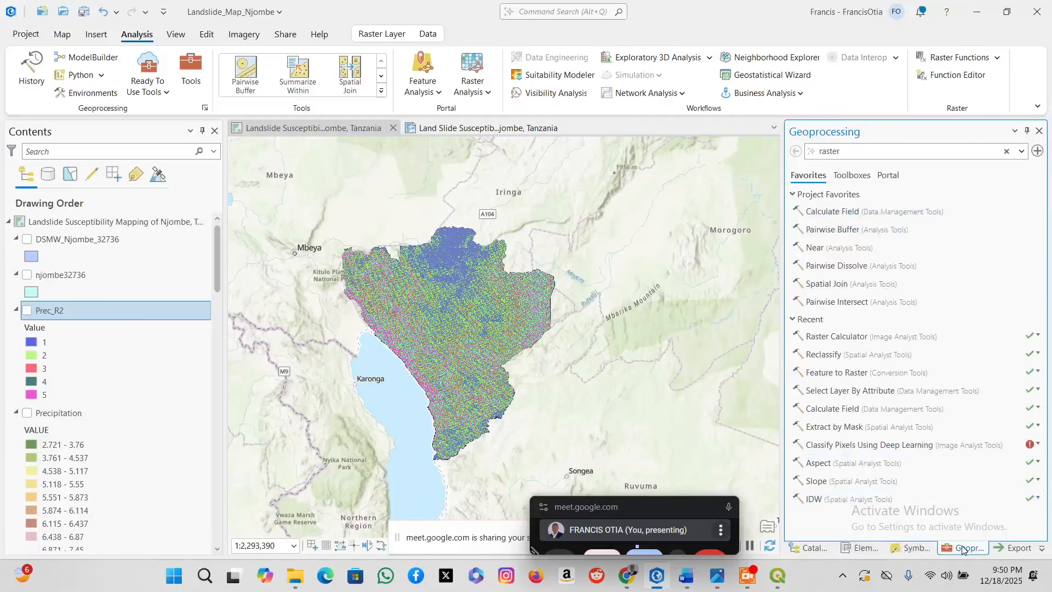
Open the project catalog and locate the Prec_R2 and Precipitation rasters in the geodatabase.
click(827, 548)
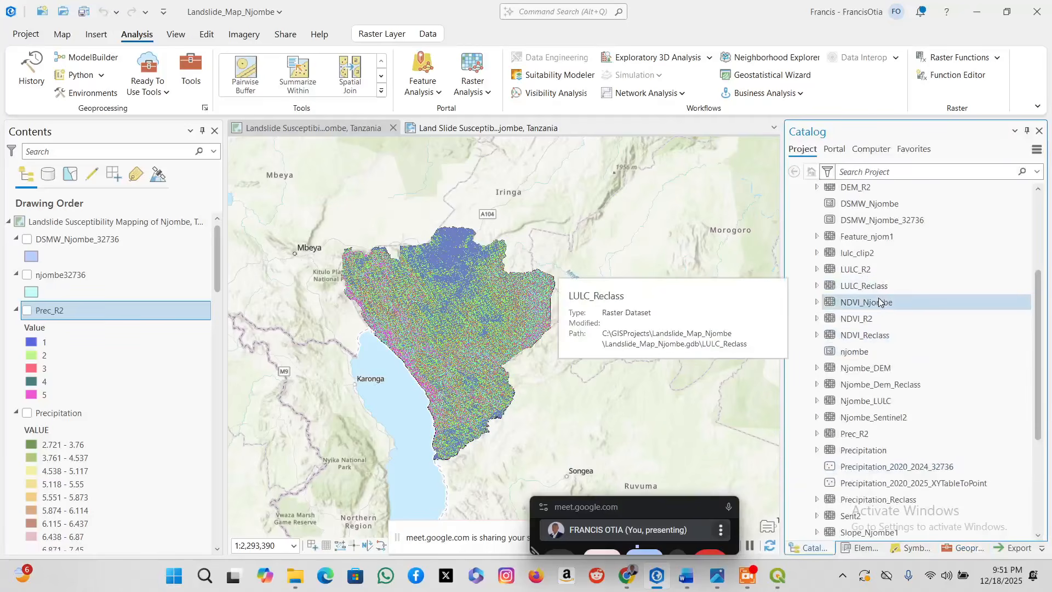
click(855, 434)
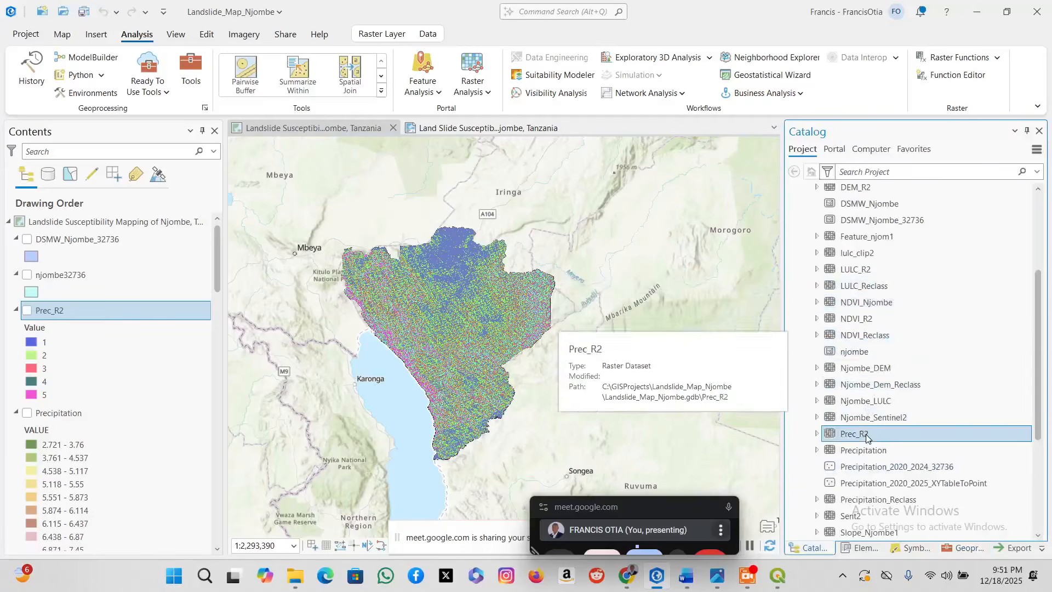
click(864, 449)
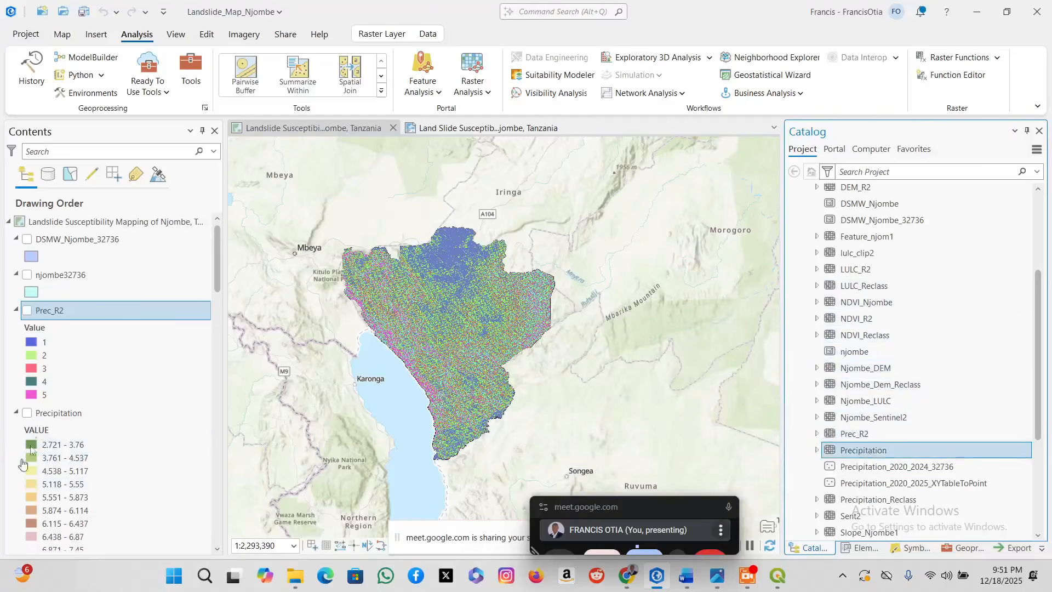
Find the Precipitation_Reclass layer in the drawing order and turn it on.
scroll(77, 512, down, 10)
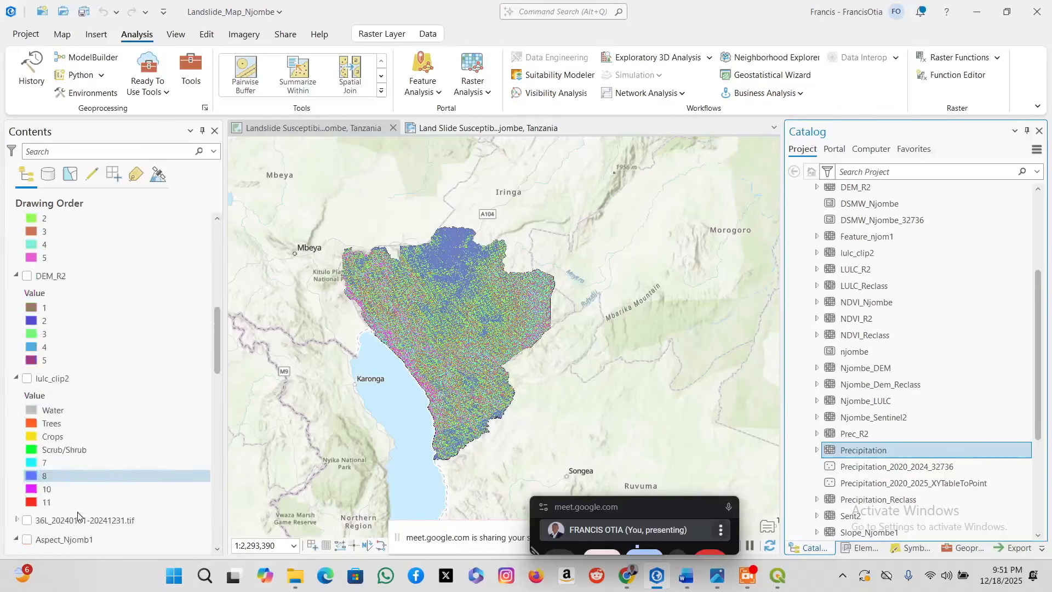
scroll(79, 521, down, 8)
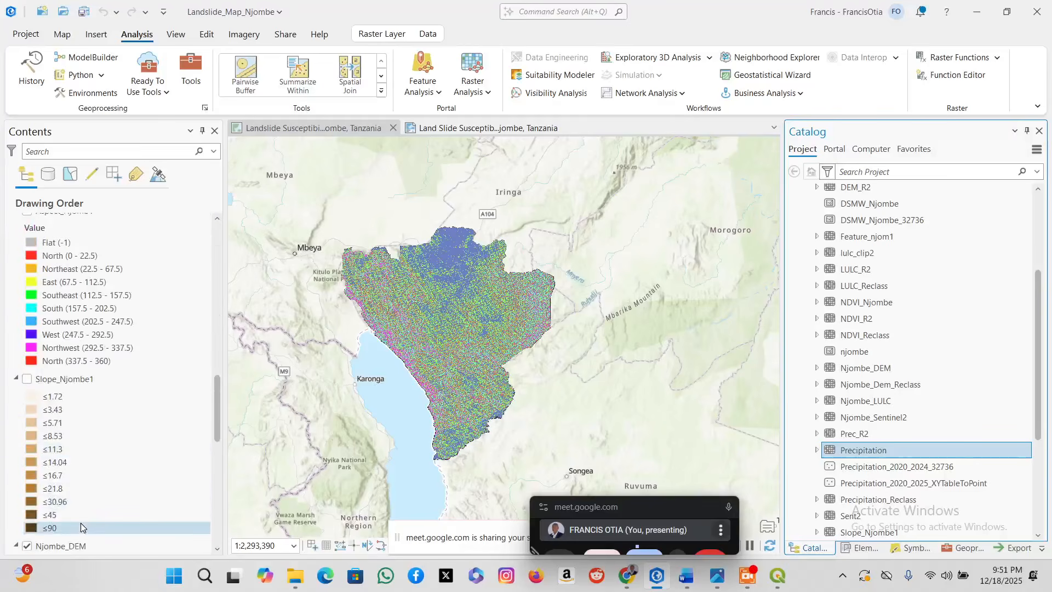
scroll(81, 523, down, 9)
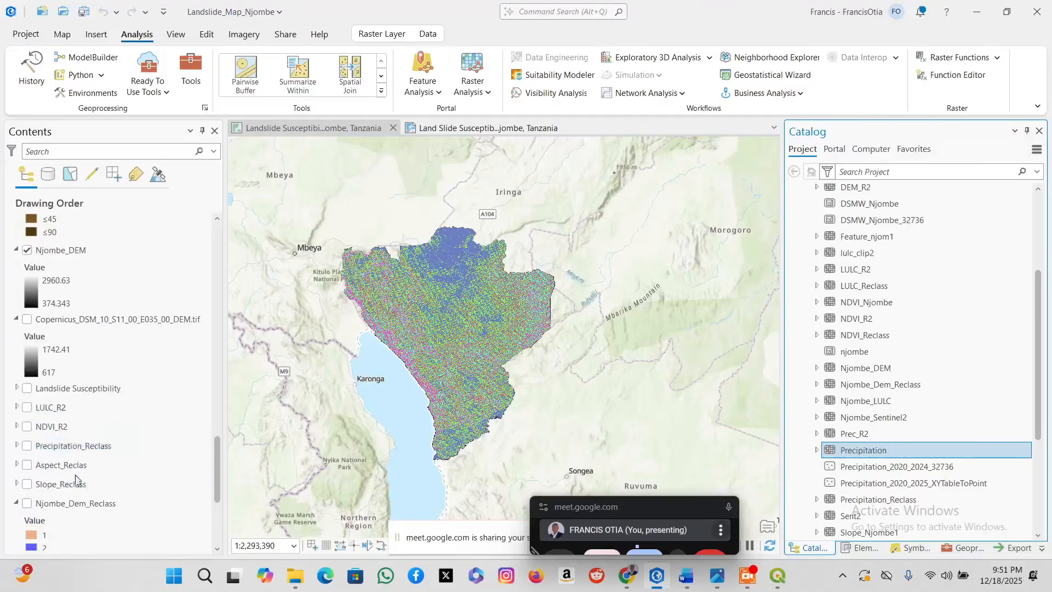
scroll(77, 480, down, 3)
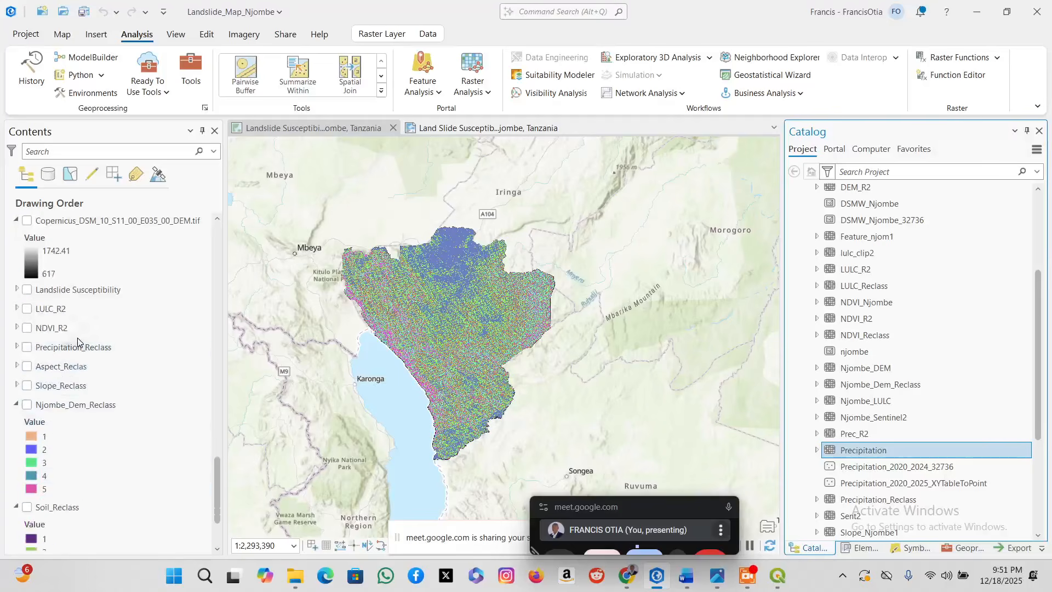
click(59, 352)
click(27, 347)
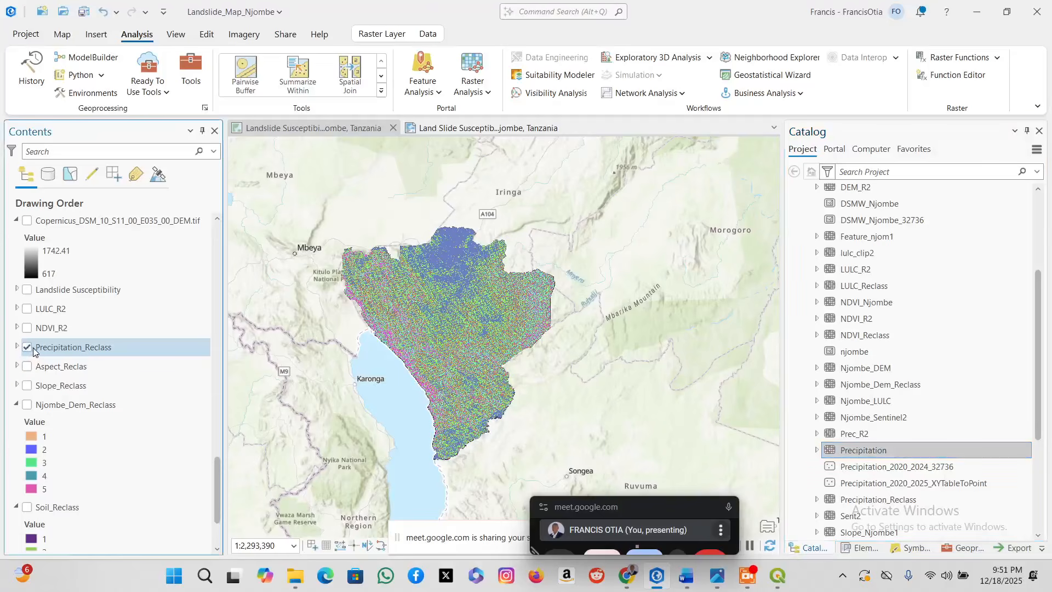
Hide the Slope_R2 layer.
scroll(40, 334, up, 10)
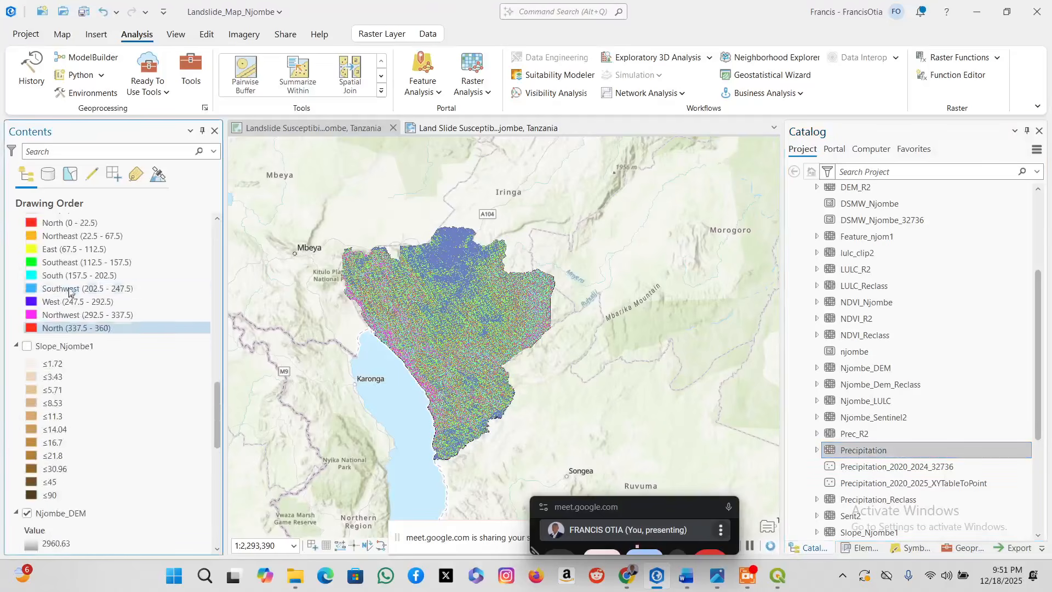
scroll(69, 272, up, 10)
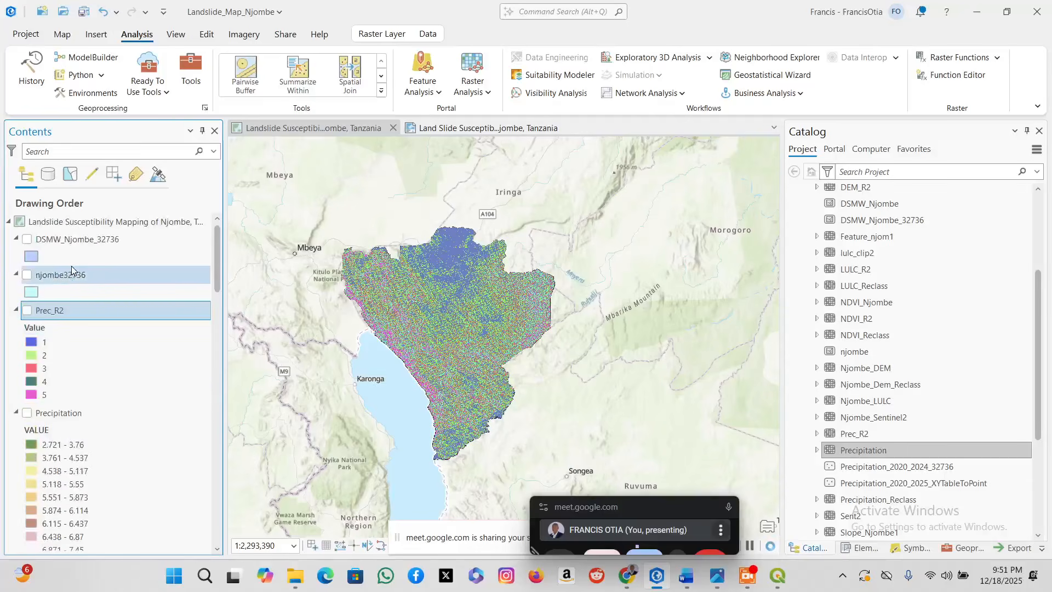
scroll(56, 393, down, 6)
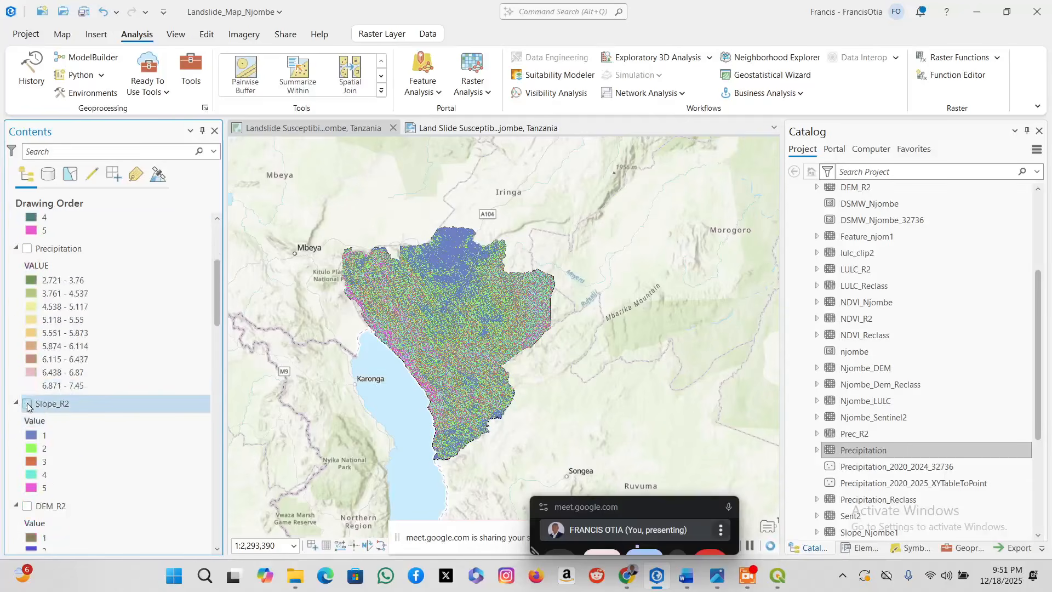
Find Njombe_DEM in the drawing order and toggle its visibility to compare its extent with the reclassified precipitation raster.
scroll(53, 394, down, 10)
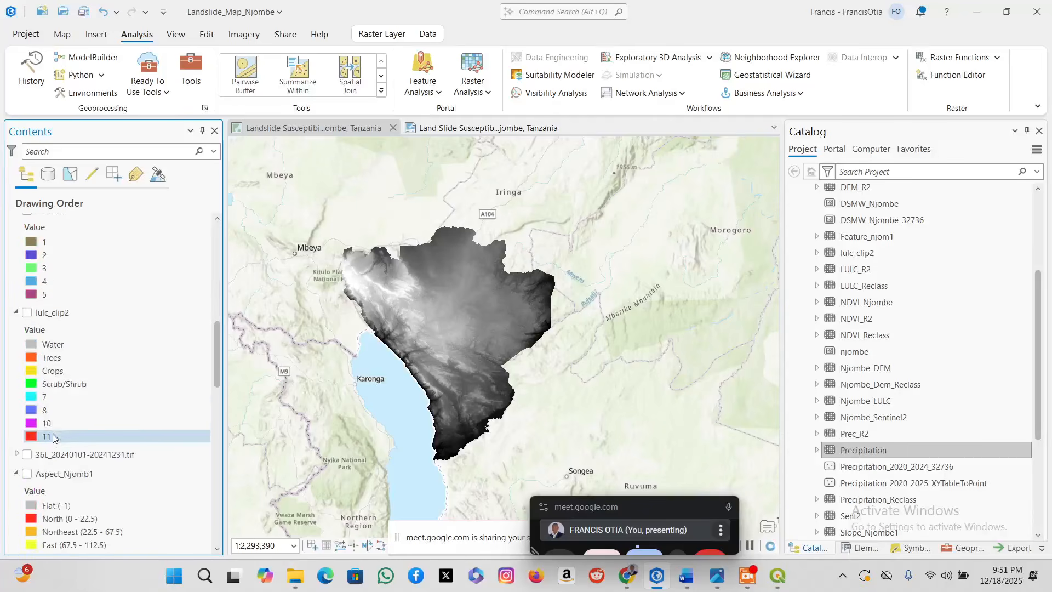
scroll(55, 448, down, 10)
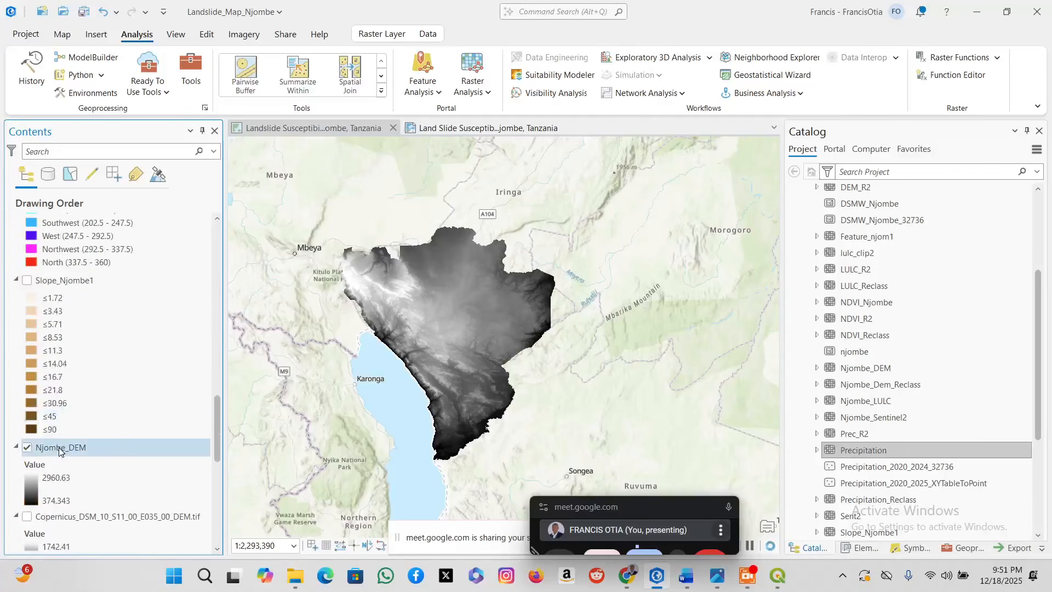
click(27, 448)
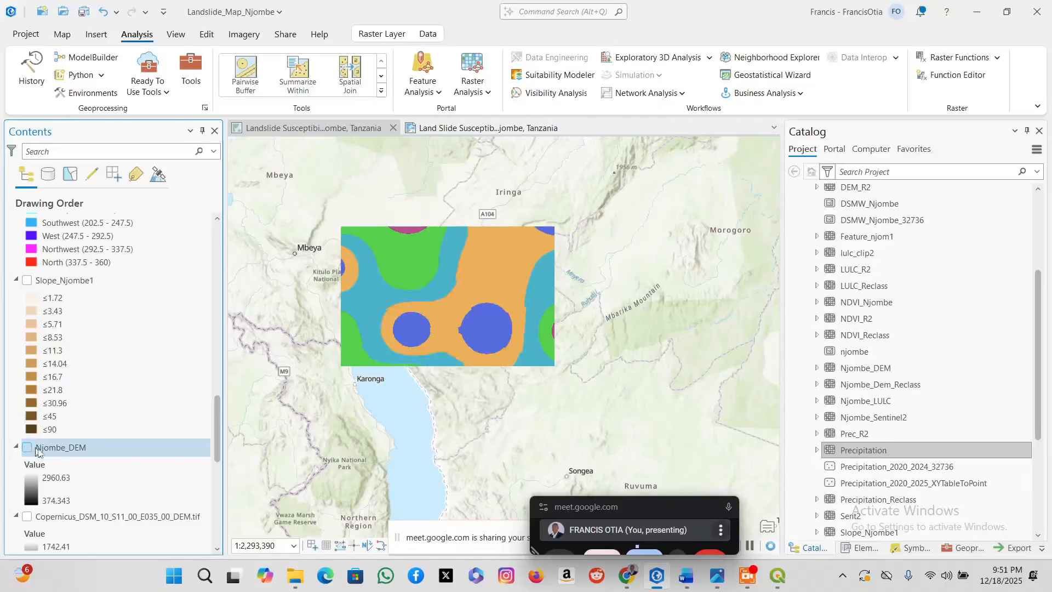
click(27, 449)
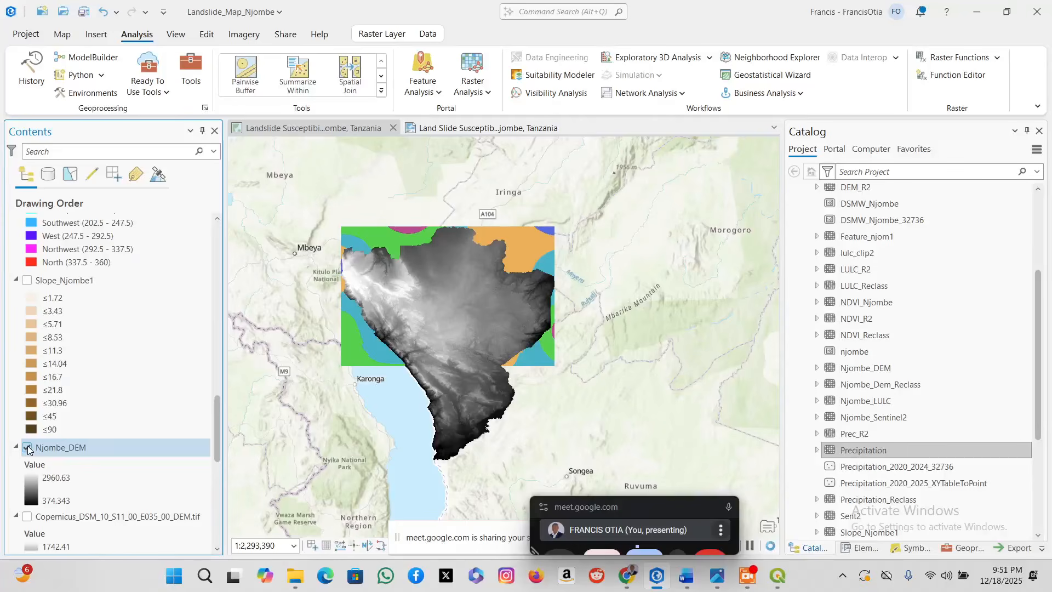
click(29, 448)
click(27, 448)
Hide the Precipitation_Reclass layer.
scroll(65, 464, down, 5)
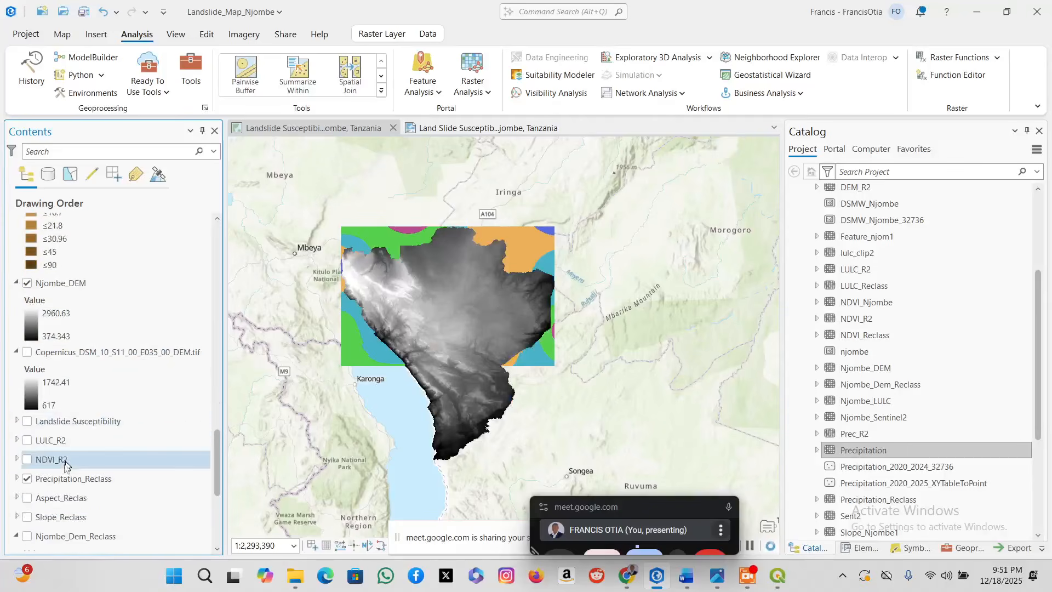
click(28, 478)
Briefly show and hide the Njombe_Dem_Reclass and Soil_Reclass layers to check them on the map.
scroll(40, 463, down, 5)
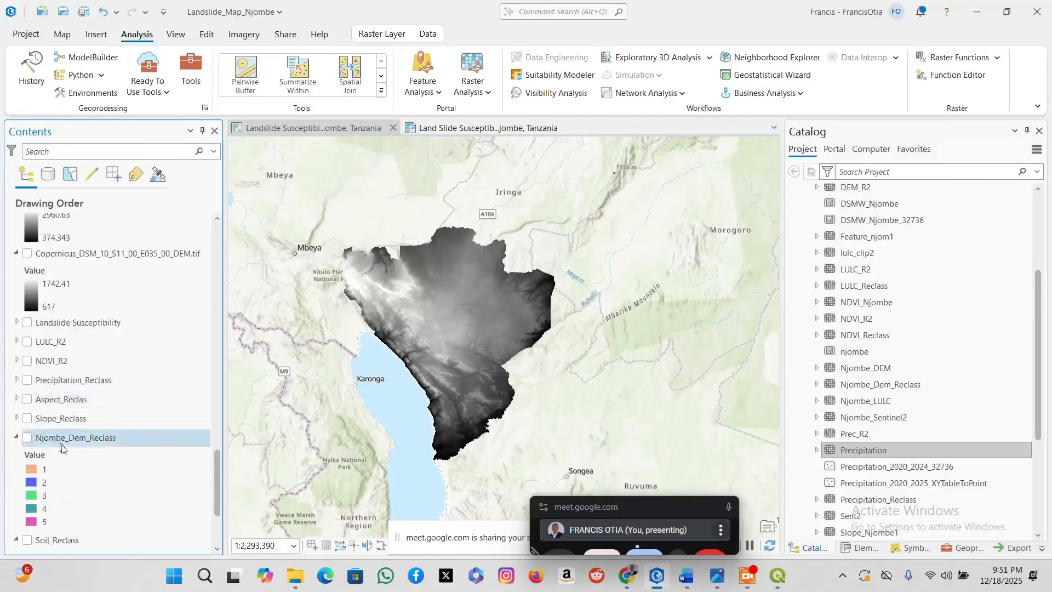
click(28, 373)
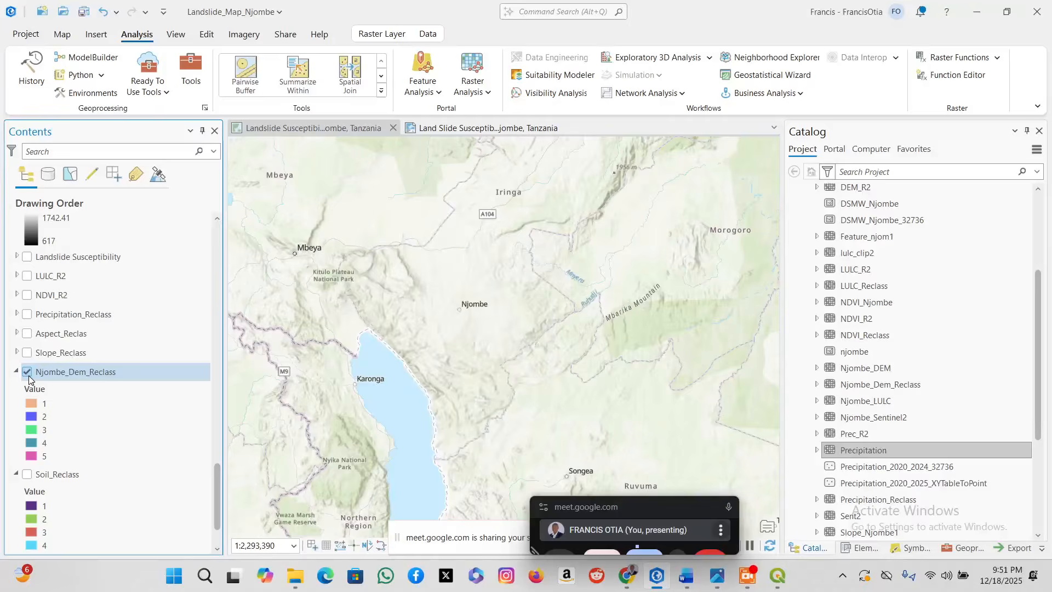
click(29, 376)
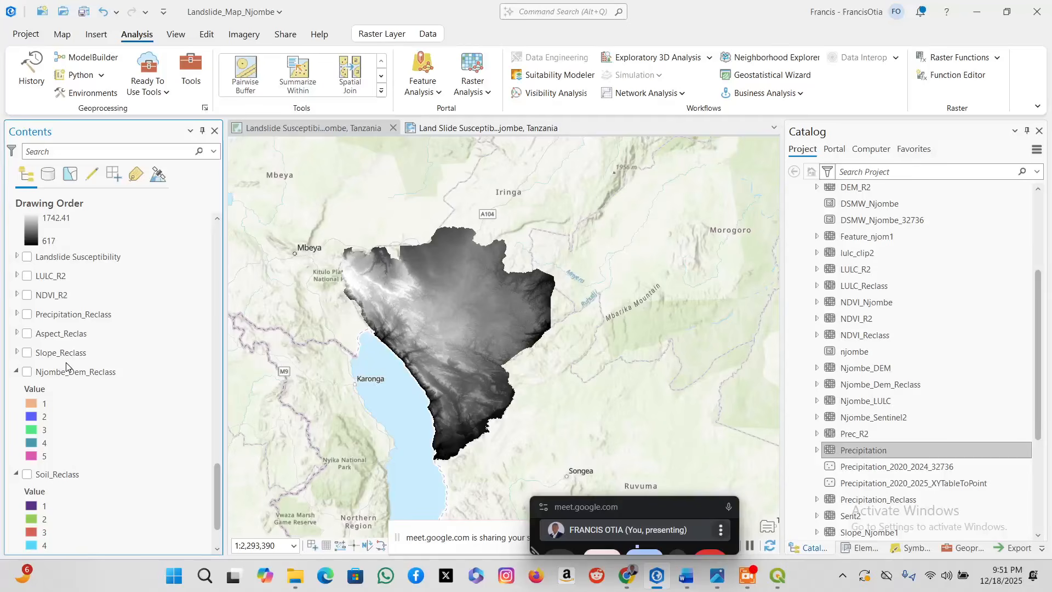
scroll(66, 365, down, 2)
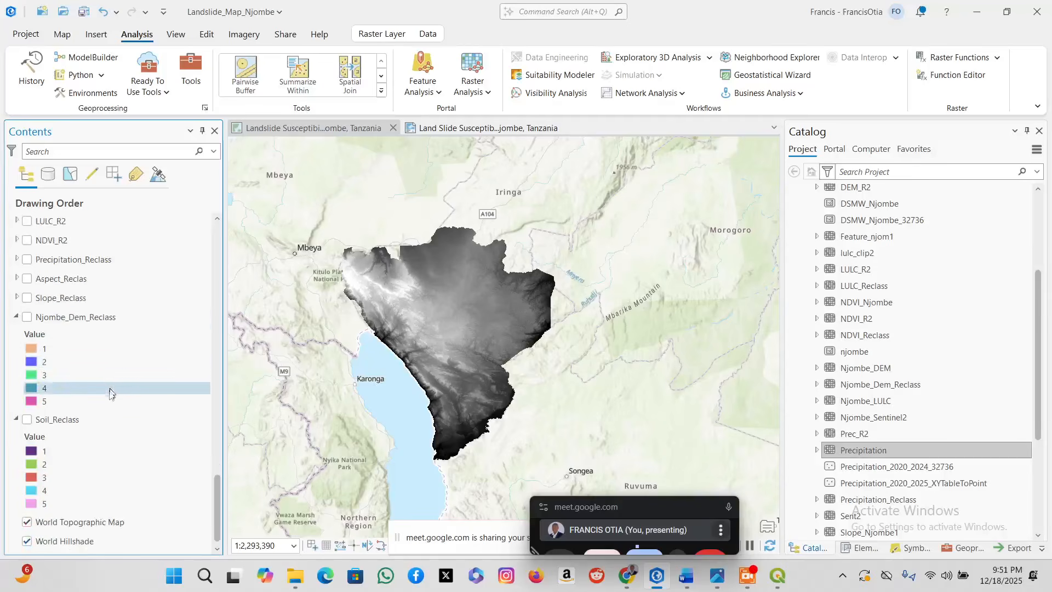
click(29, 420)
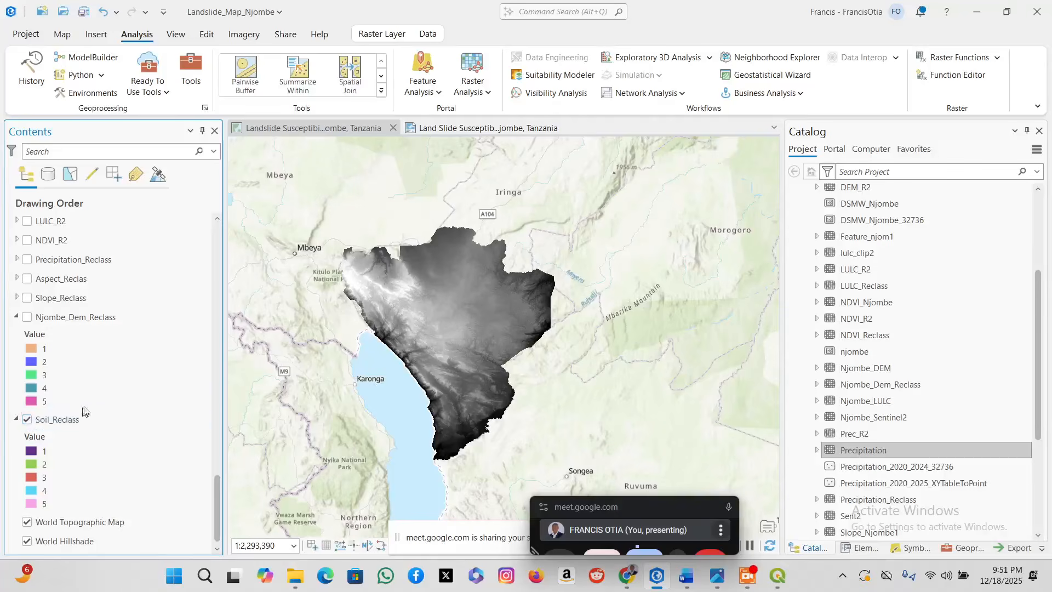
click(27, 420)
Look over the project geodatabase contents and turn on the Precipitation layer in the drawing order.
click(854, 351)
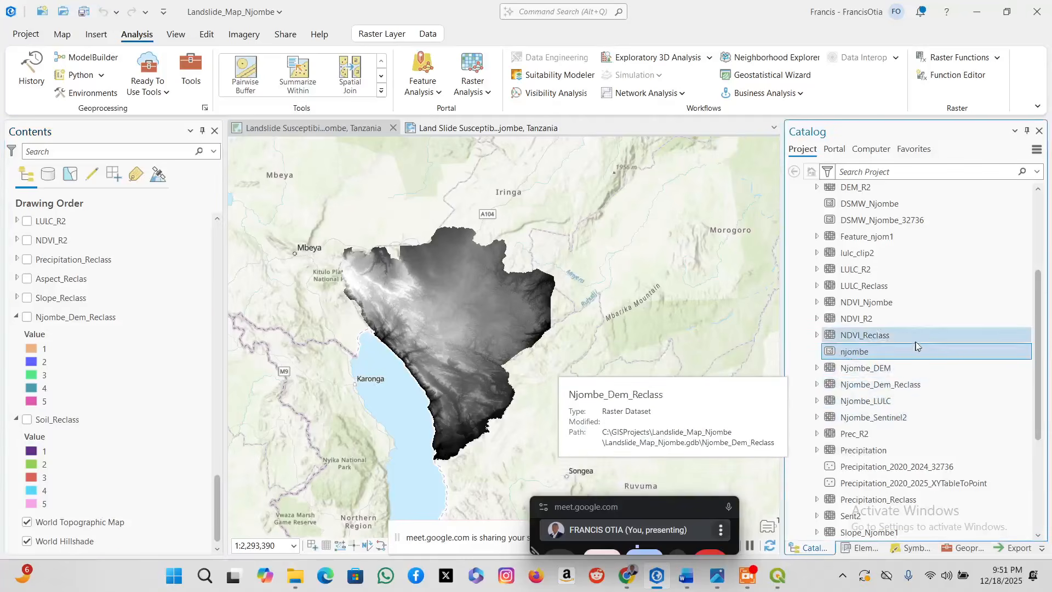
scroll(909, 351, up, 3)
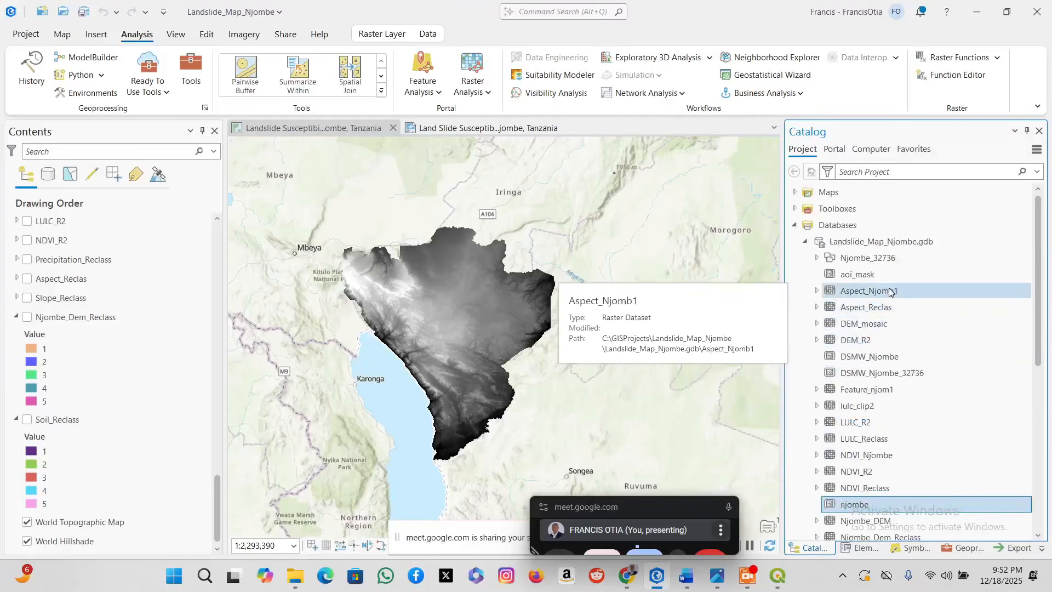
scroll(60, 394, up, 3)
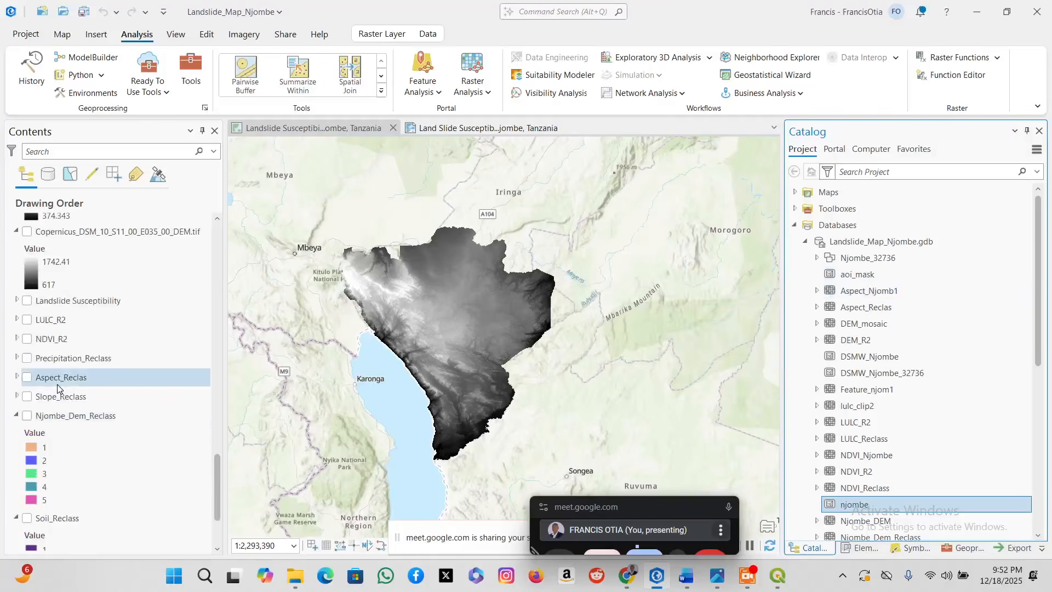
scroll(60, 378, up, 5)
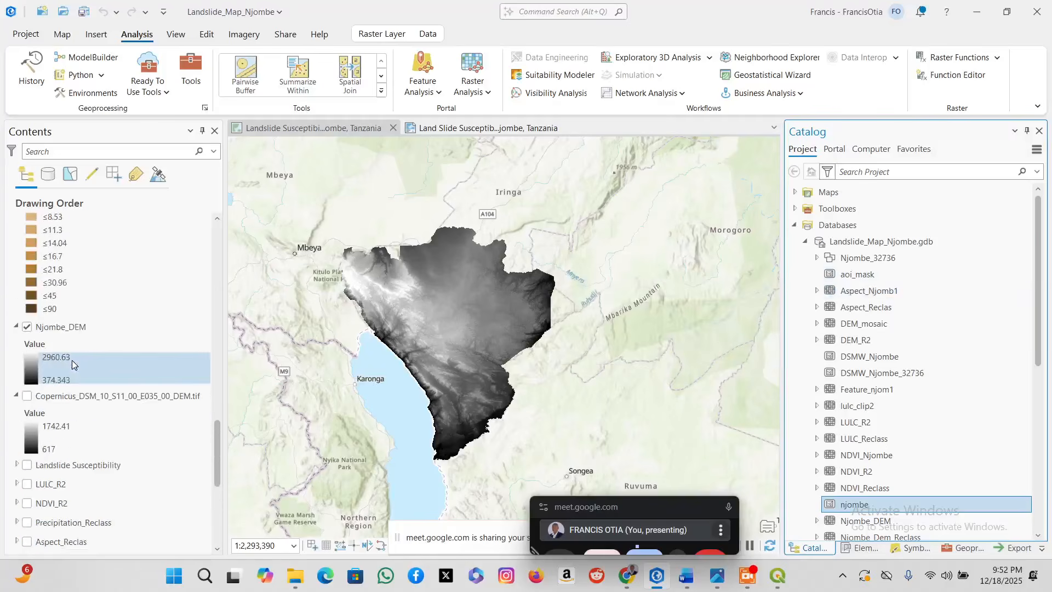
scroll(71, 334, up, 10)
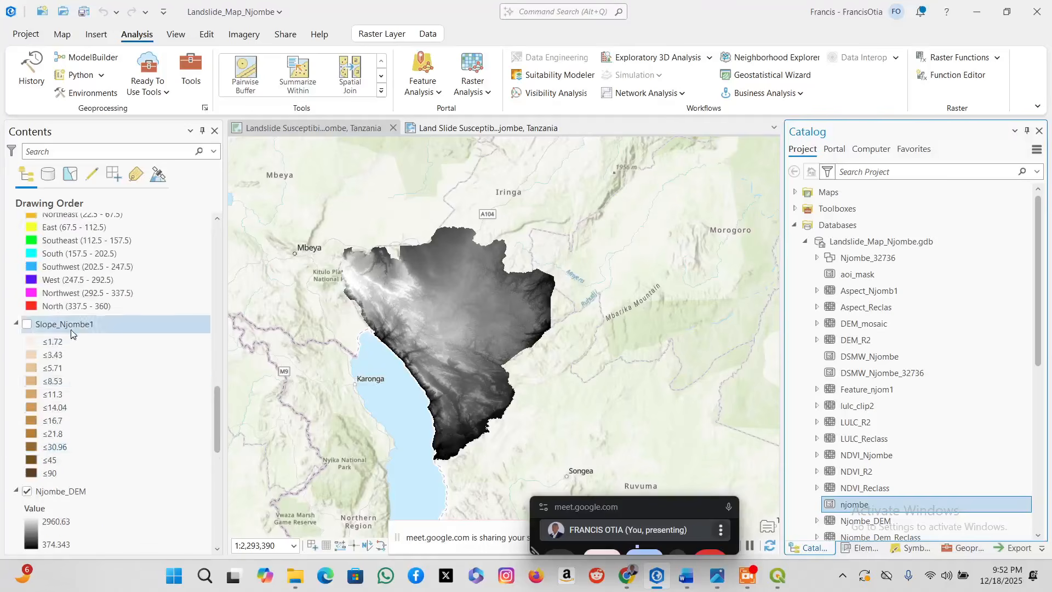
scroll(77, 340, up, 7)
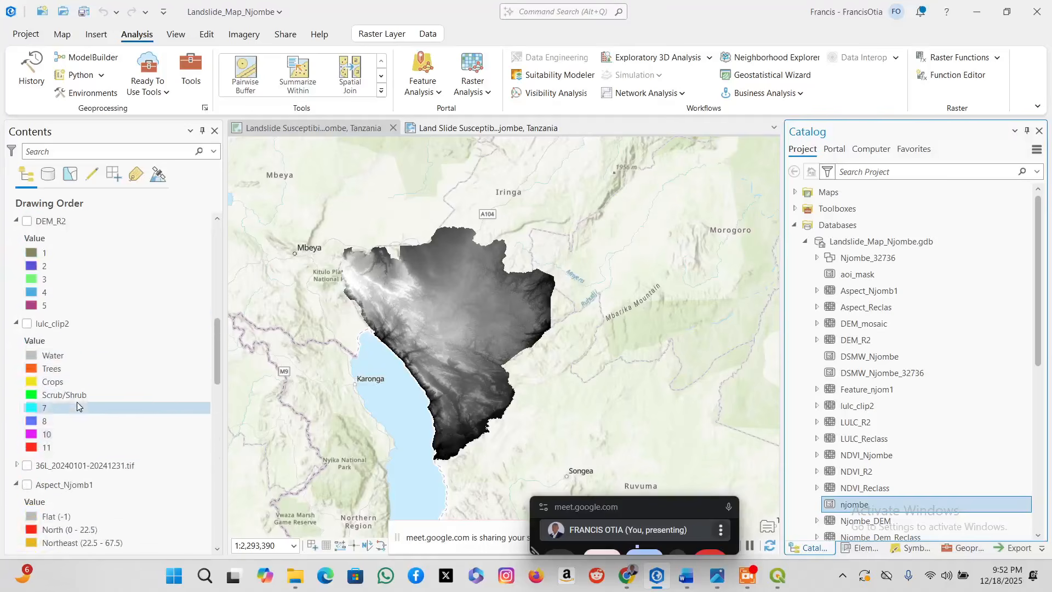
scroll(86, 351, up, 10)
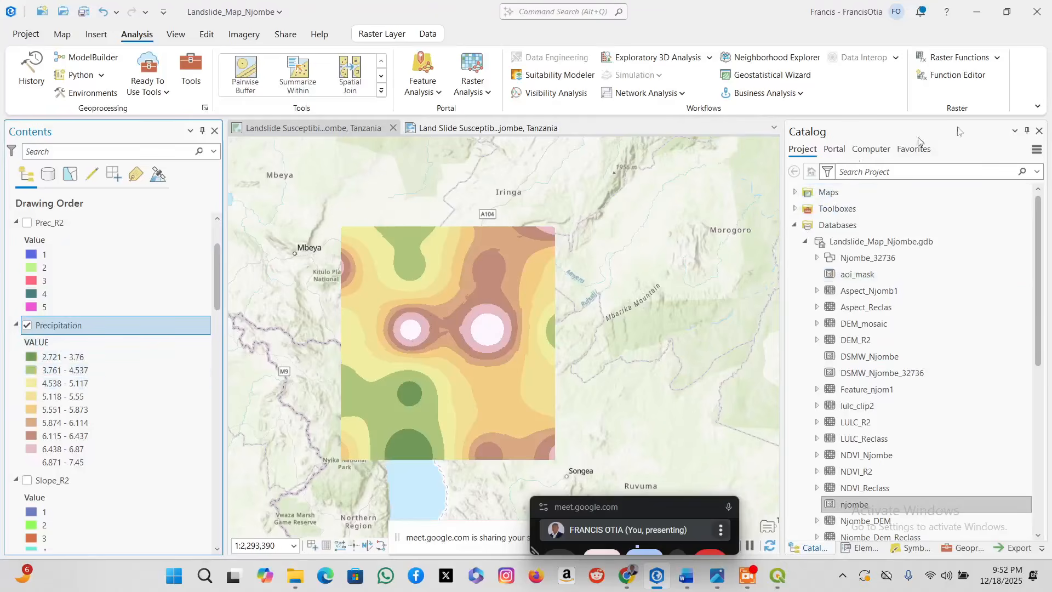
Search the geoprocessing tools for "reclass", open the Spatial Analyst Reclassify tool, and choose Precipitation as the input raster.
click(969, 547)
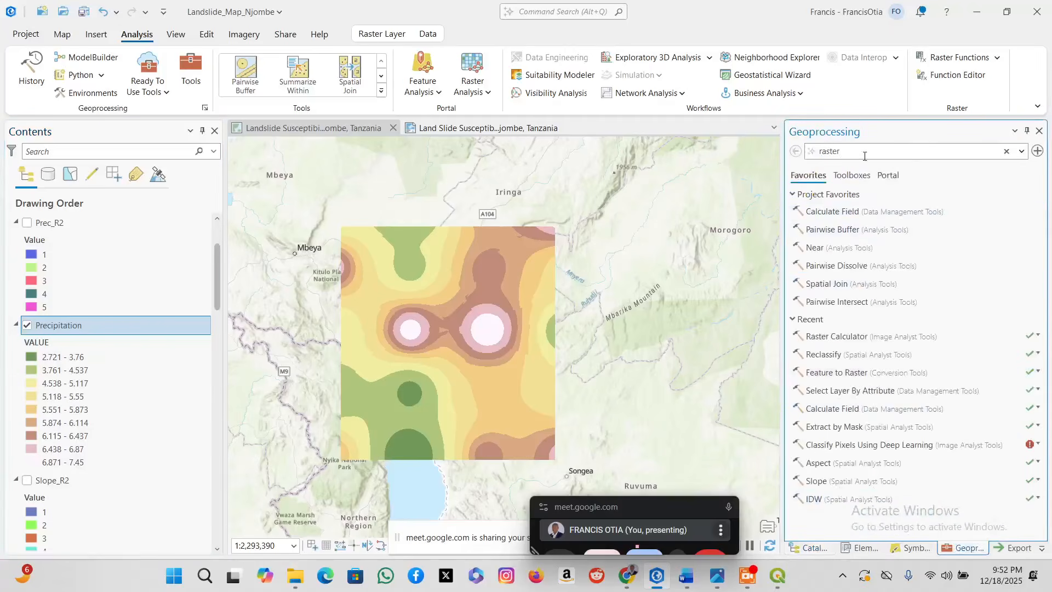
drag(865, 156, 796, 153)
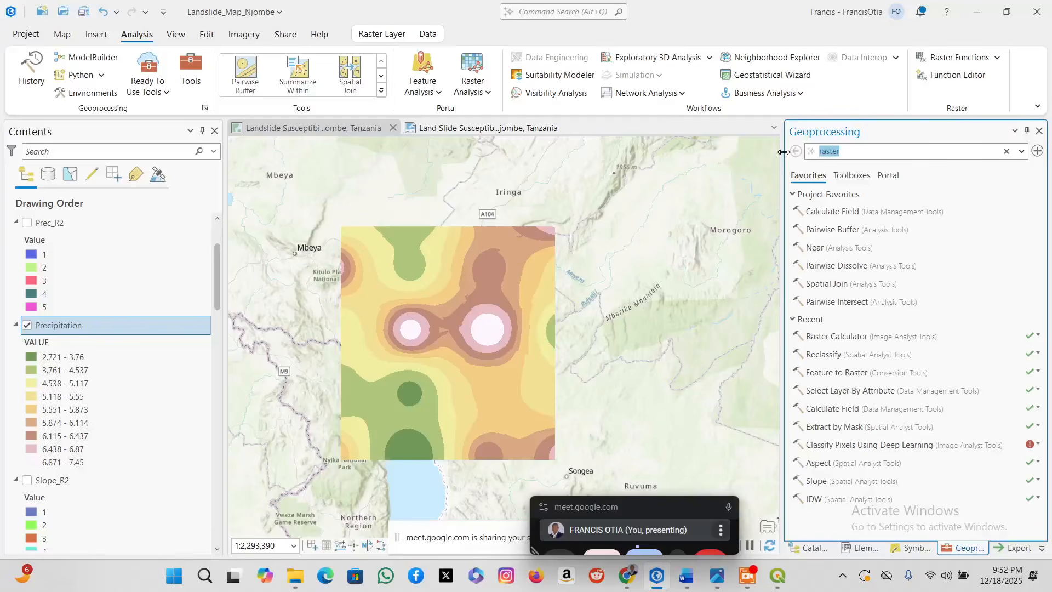
text(reclass)
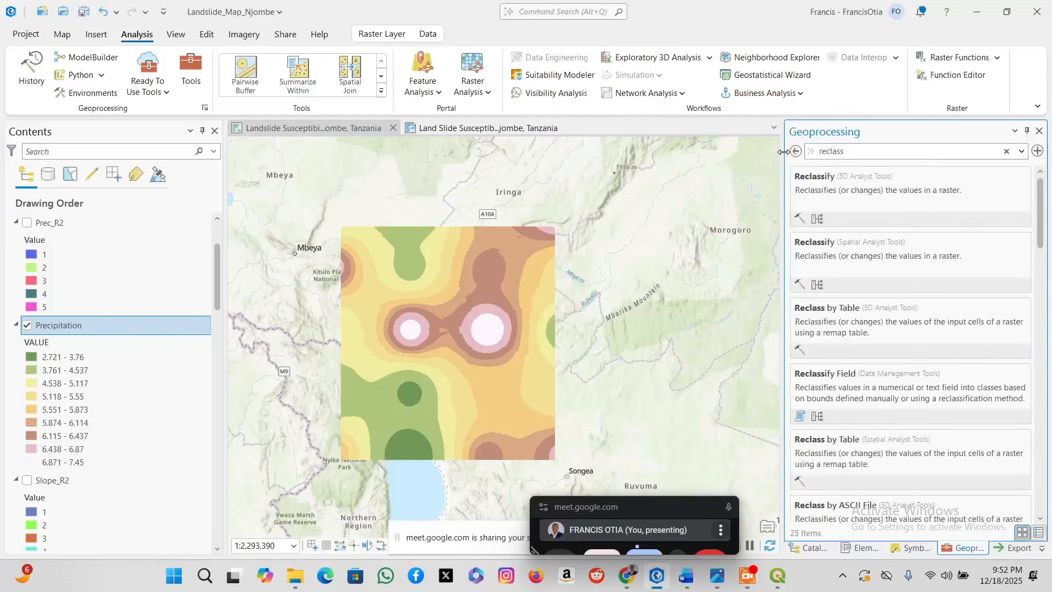
click(872, 258)
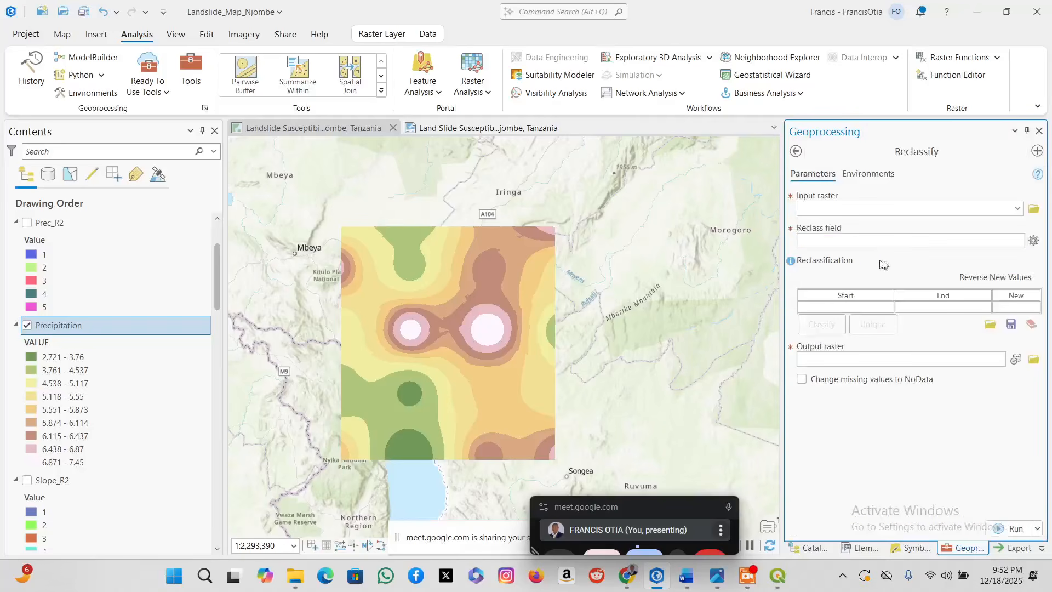
click(1018, 208)
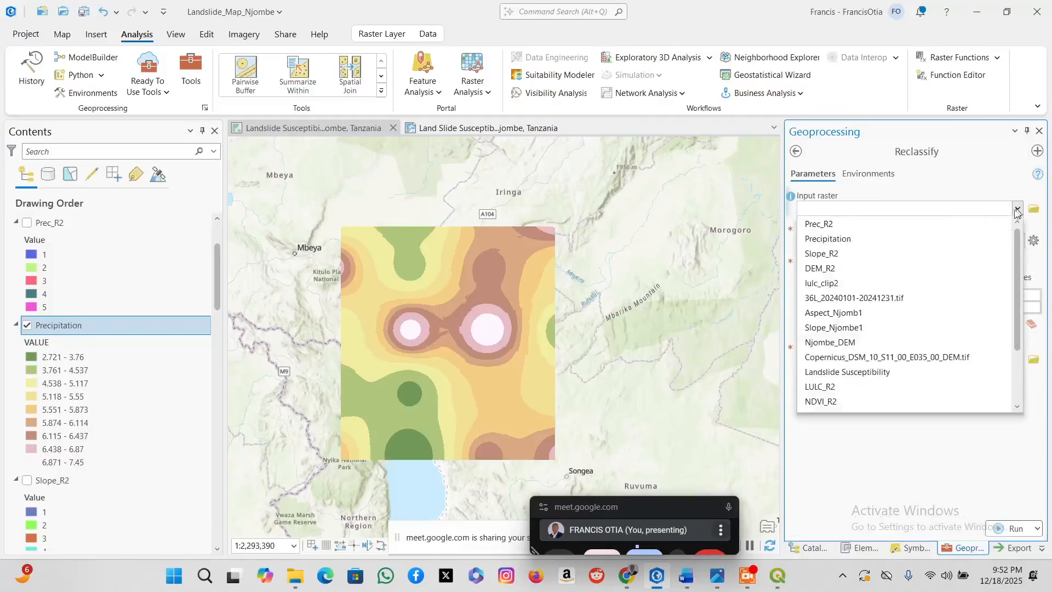
click(870, 239)
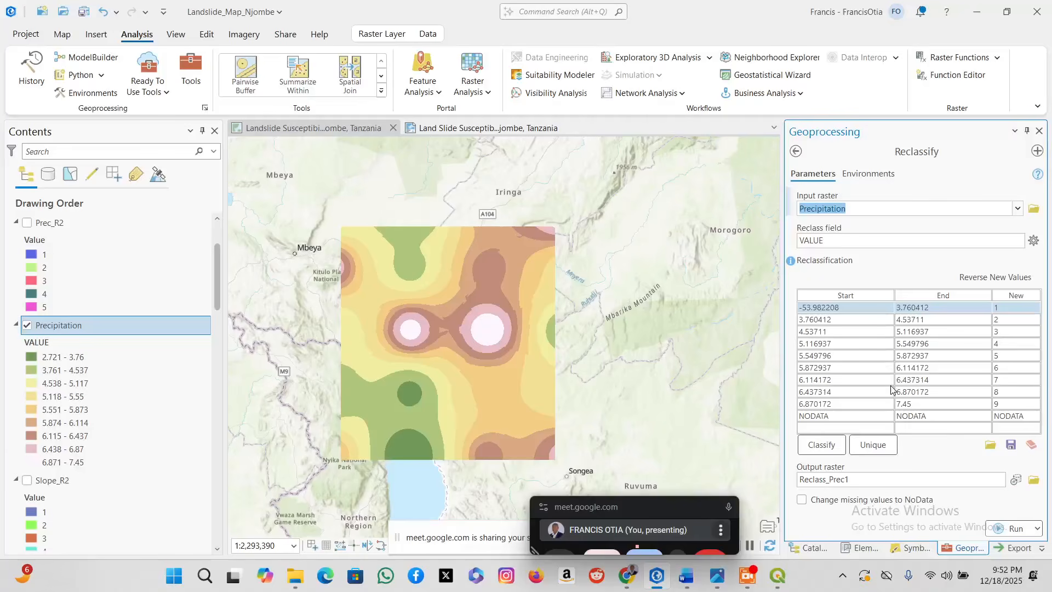
Classify the precipitation values with Natural Breaks (Jenks) into 5 classes.
click(822, 444)
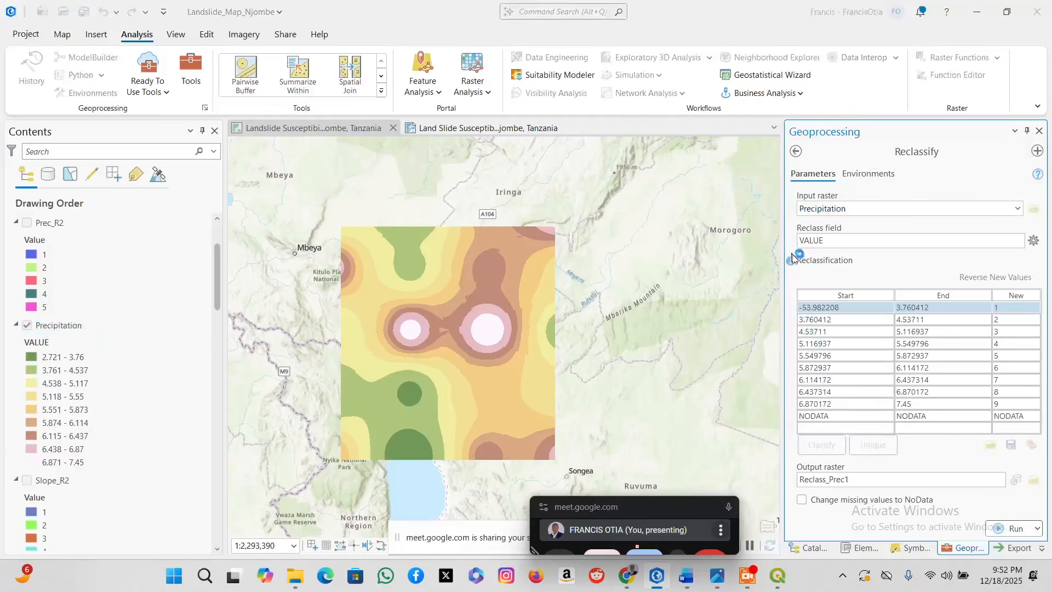
click(499, 163)
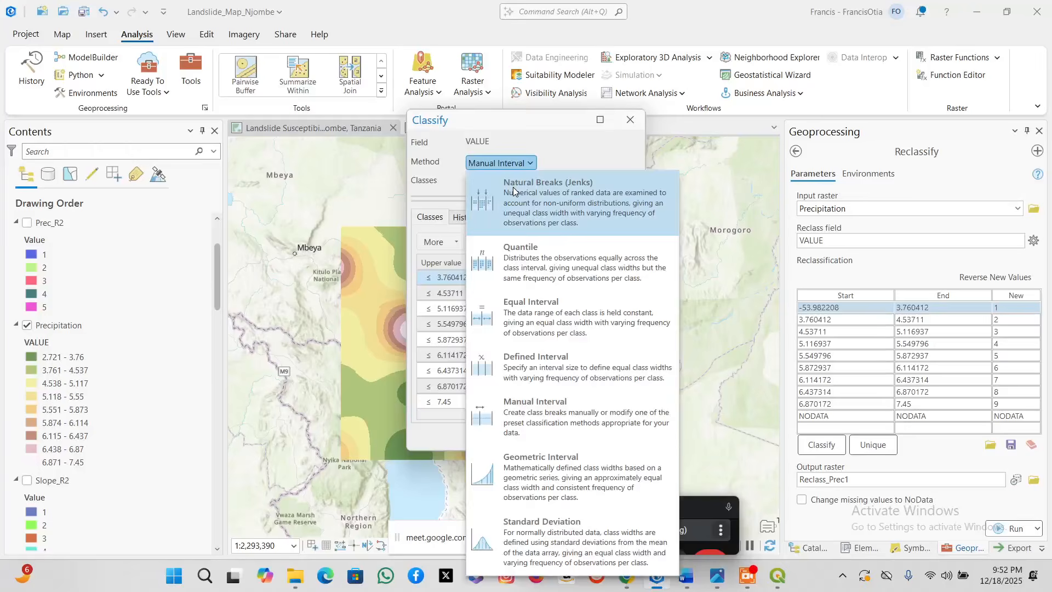
click(531, 196)
click(554, 182)
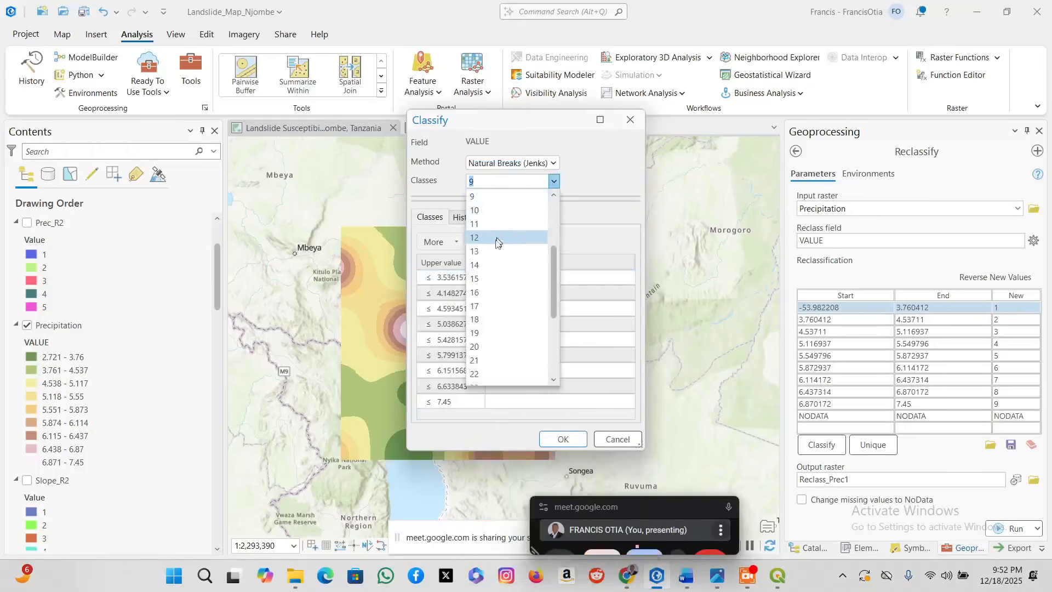
click(479, 252)
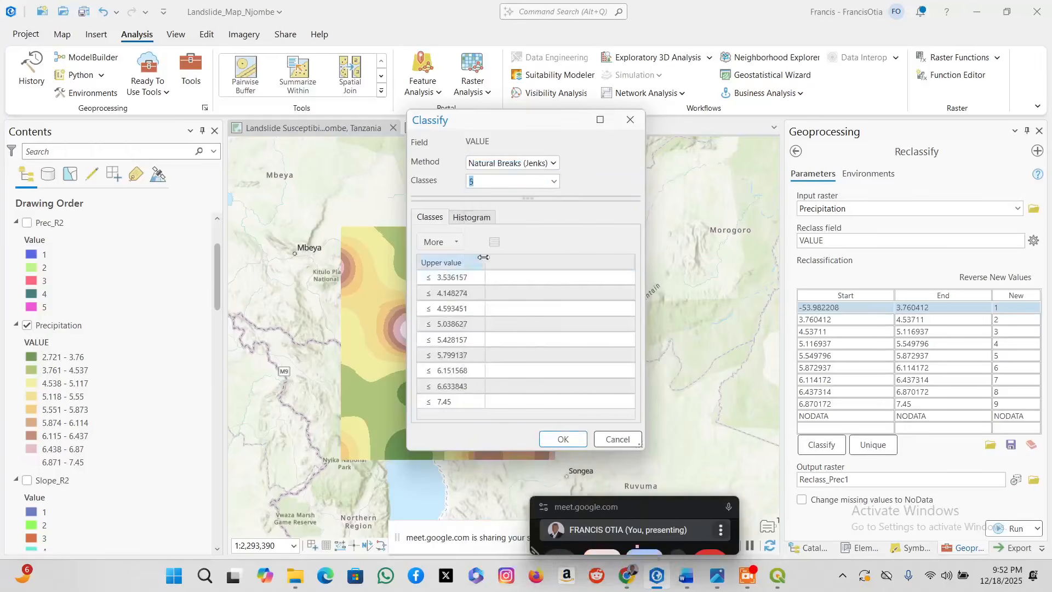
click(565, 439)
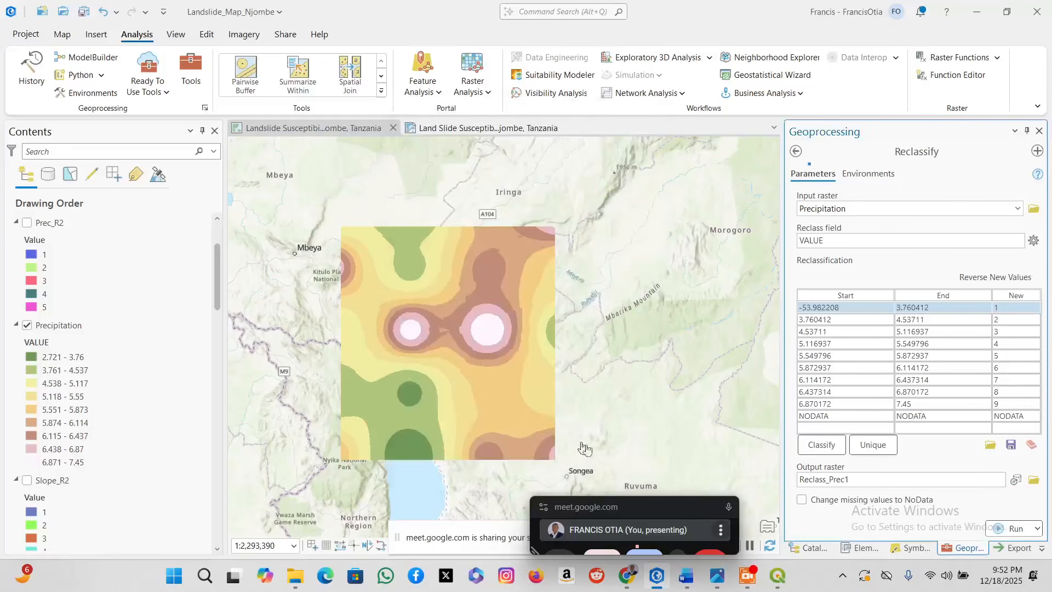
In the Reclassify environments, set the output coordinate system to WGS_1984_UTM_Zone_36S and the processing extent to the njombe32736 layer.
click(879, 174)
click(1004, 225)
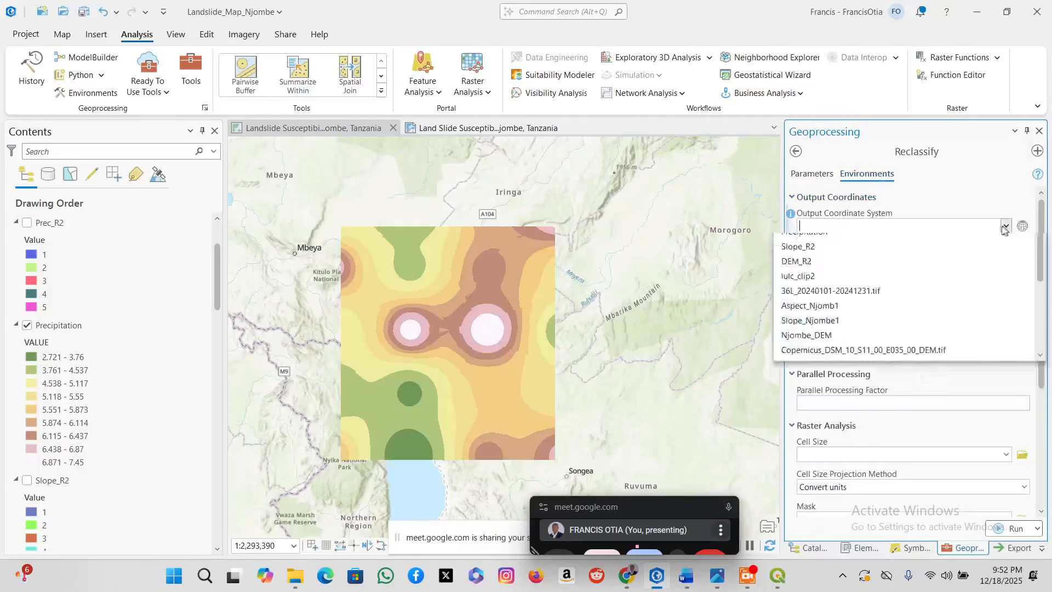
click(861, 244)
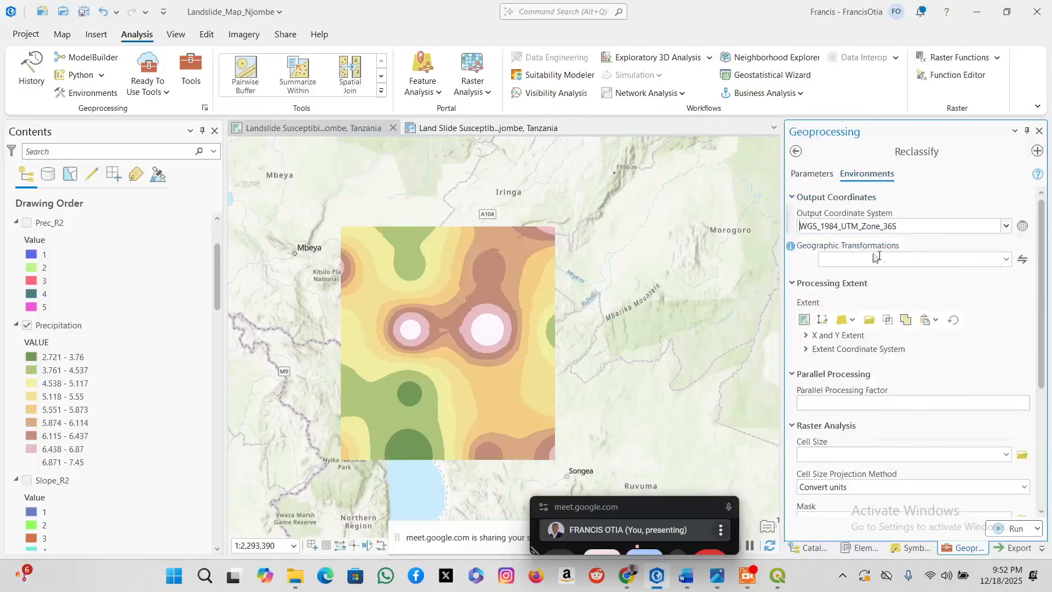
click(851, 320)
scroll(913, 166, down, 1)
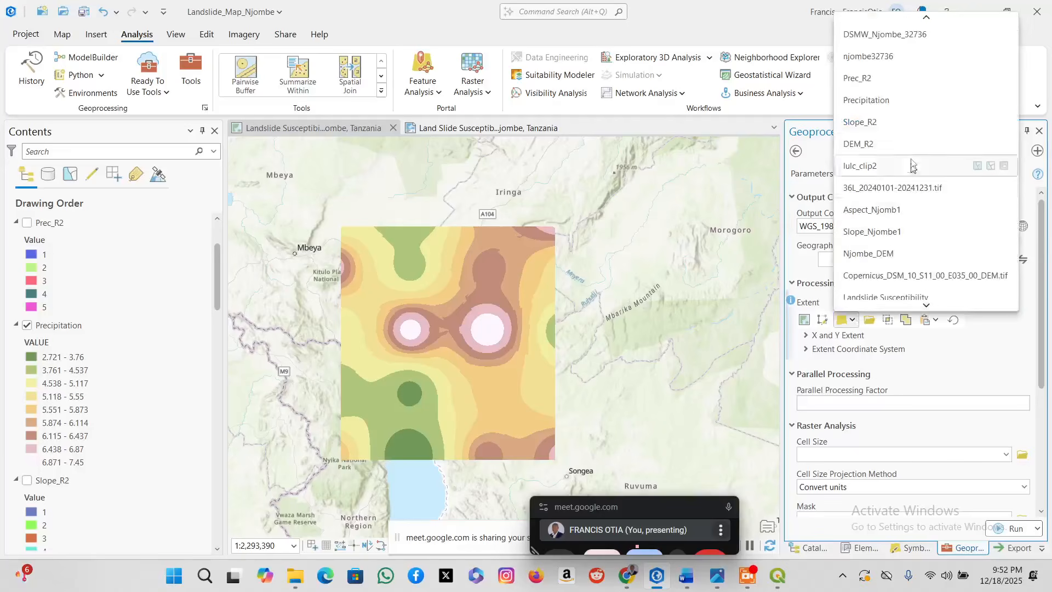
click(894, 56)
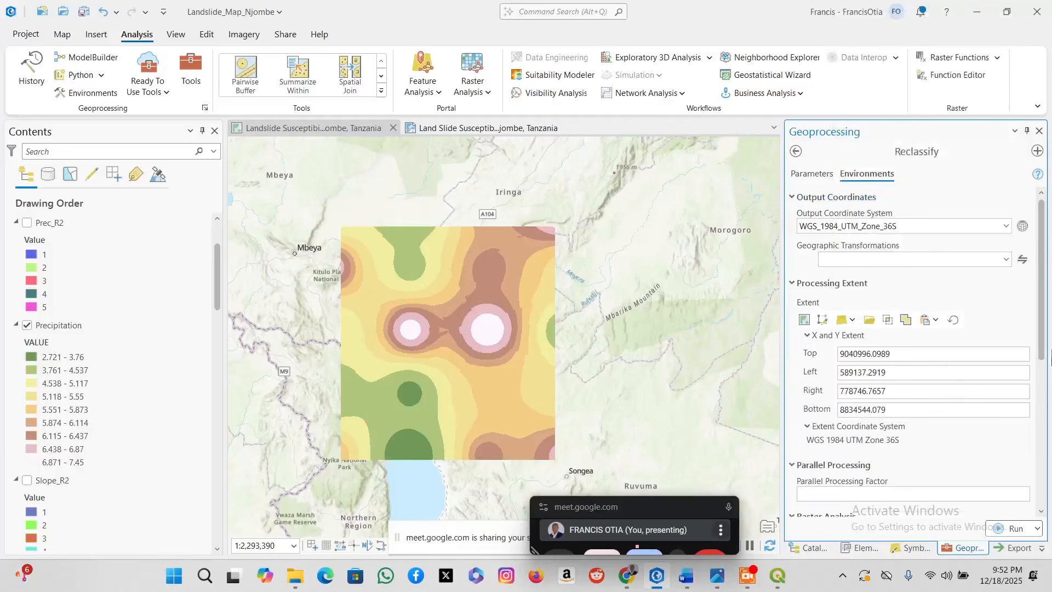
In the Reclassify environments, set the cell size to 10 and the snap raster to Njombe_DEM.
scroll(1023, 406, down, 3)
scroll(1023, 406, down, 1)
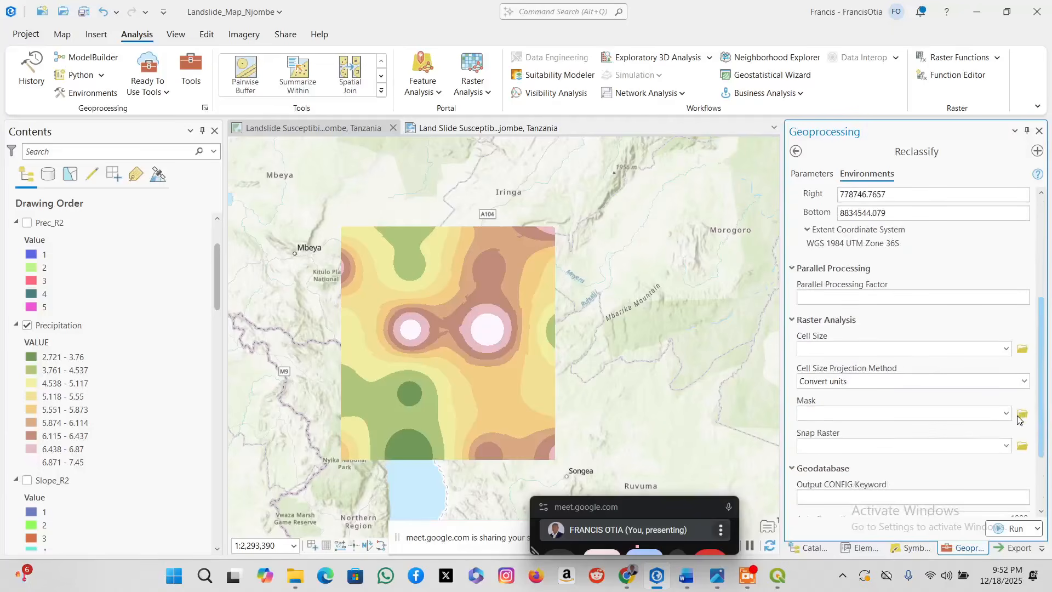
click(869, 348)
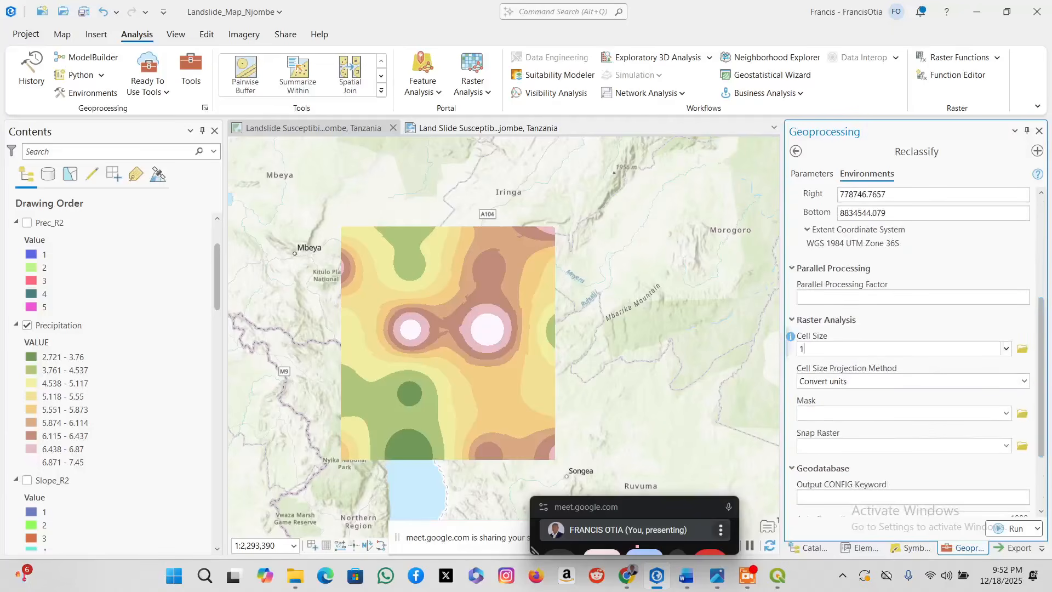
text(10)
click(1006, 446)
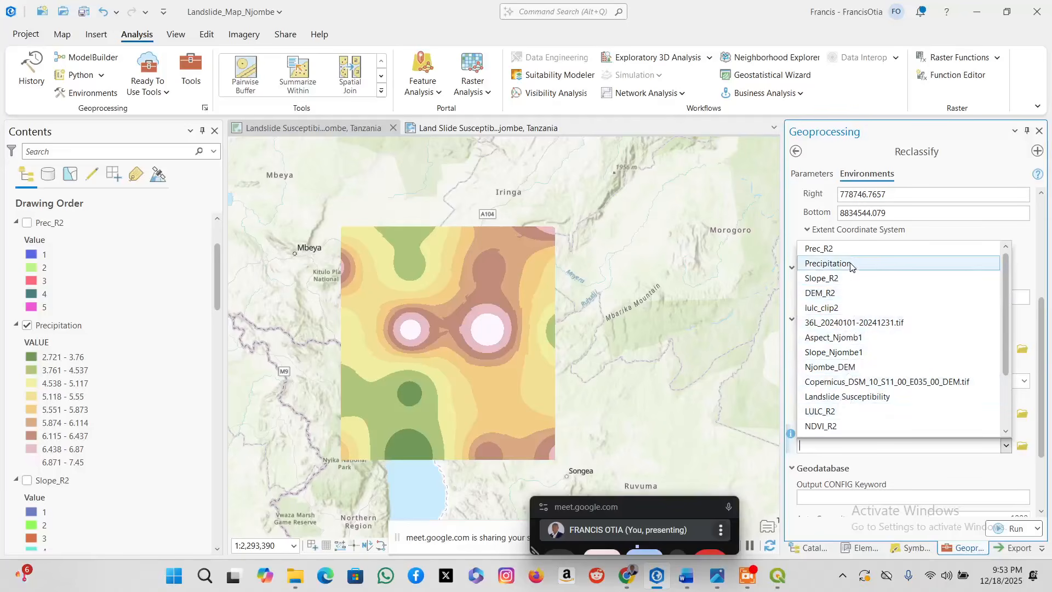
click(835, 367)
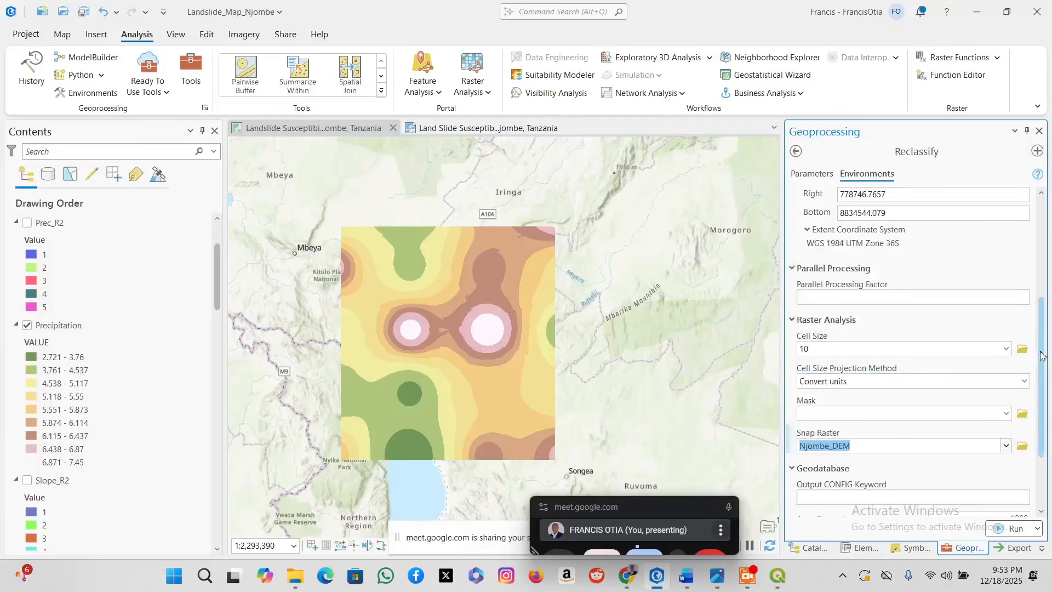
scroll(1040, 403, down, 2)
scroll(871, 220, up, 5)
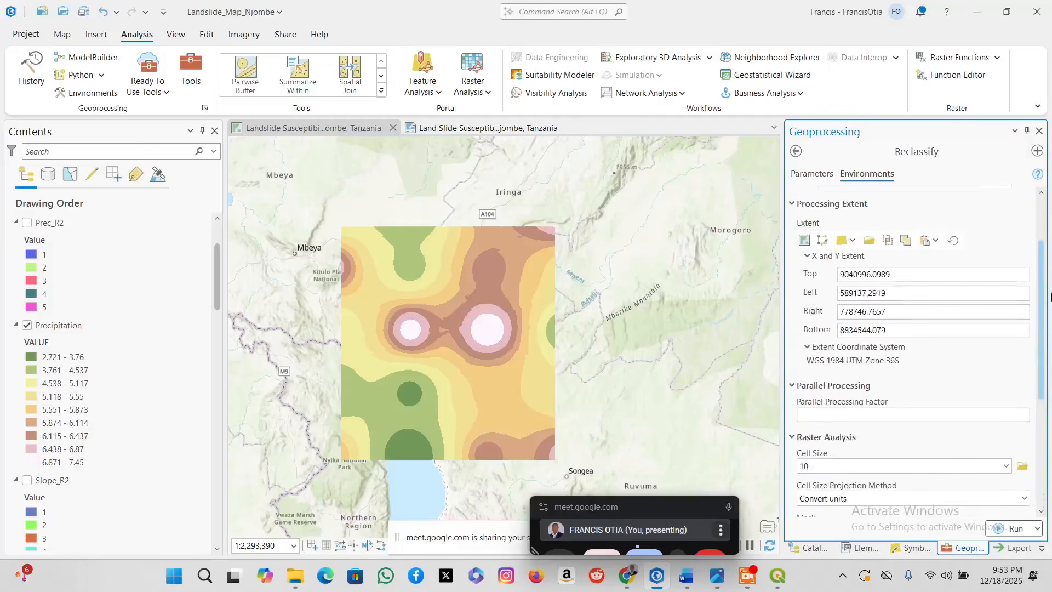
Run the precipitation reclassification and hide the original Precipitation layer to compare the reclassified raster with the DEM beneath it.
click(817, 174)
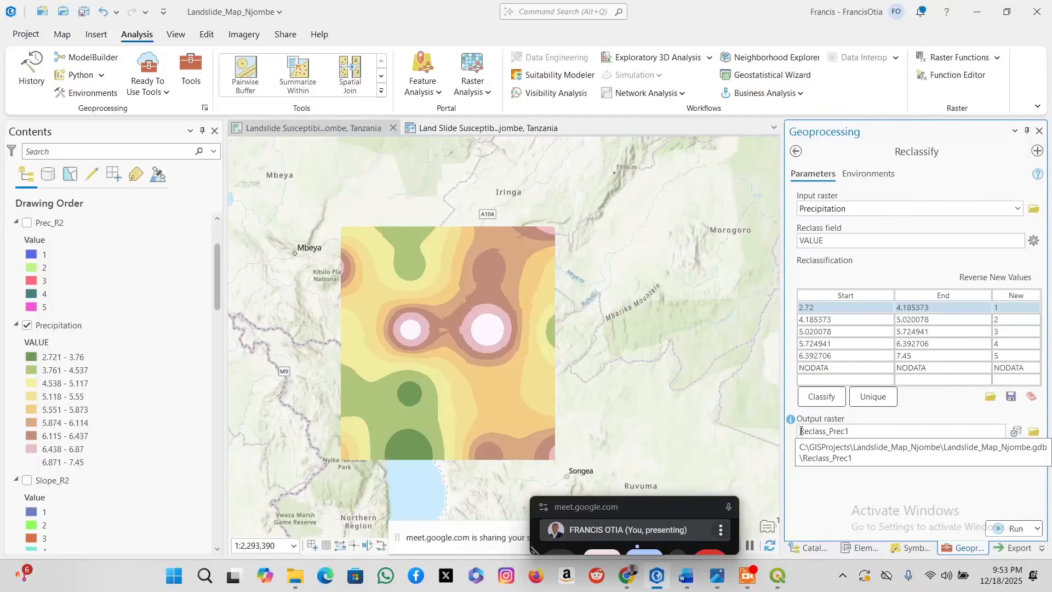
click(1011, 530)
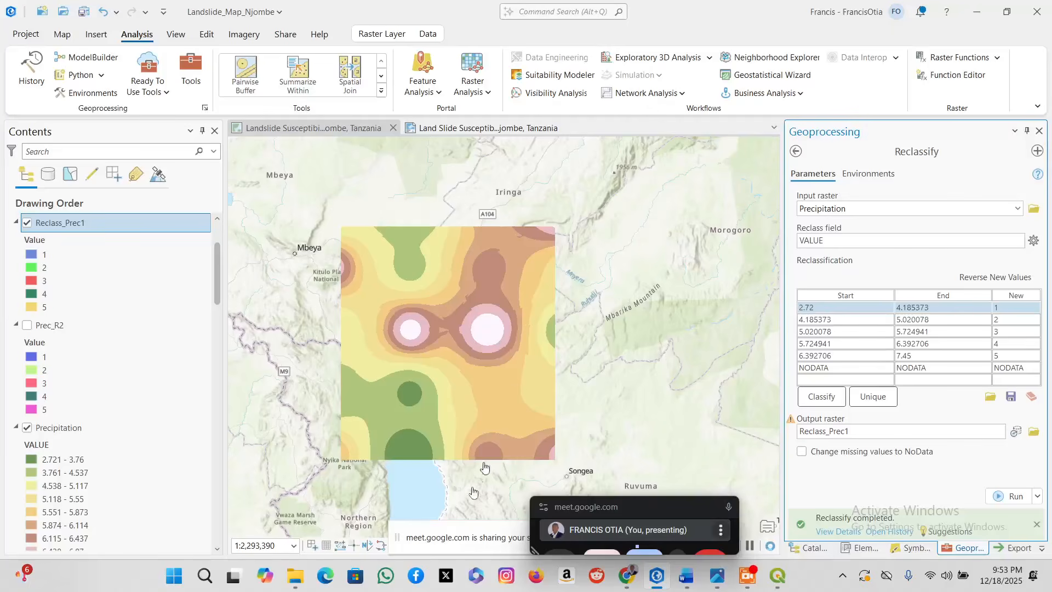
click(27, 428)
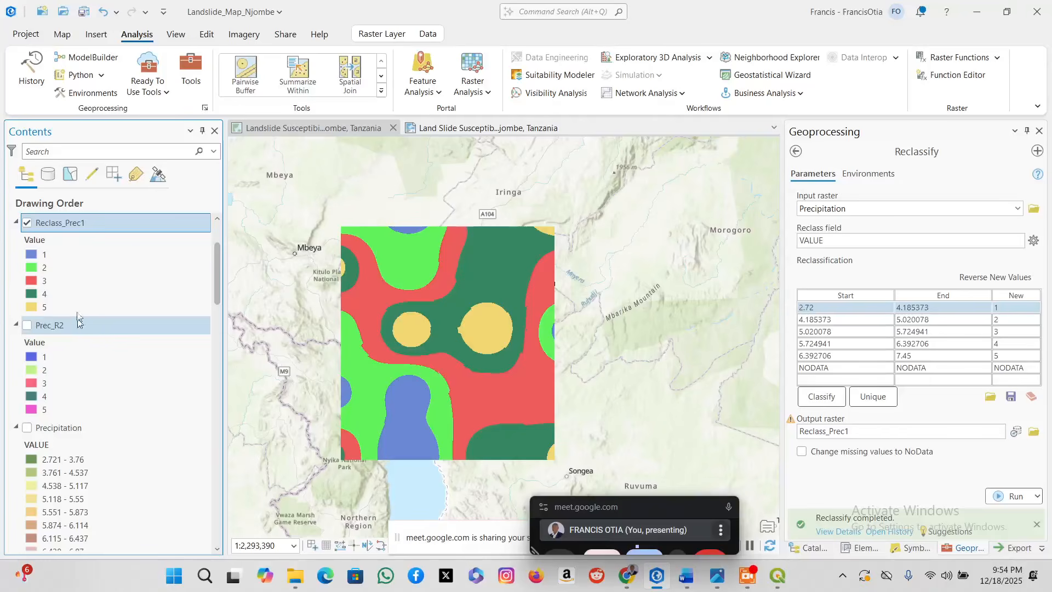
scroll(393, 280, up, 2)
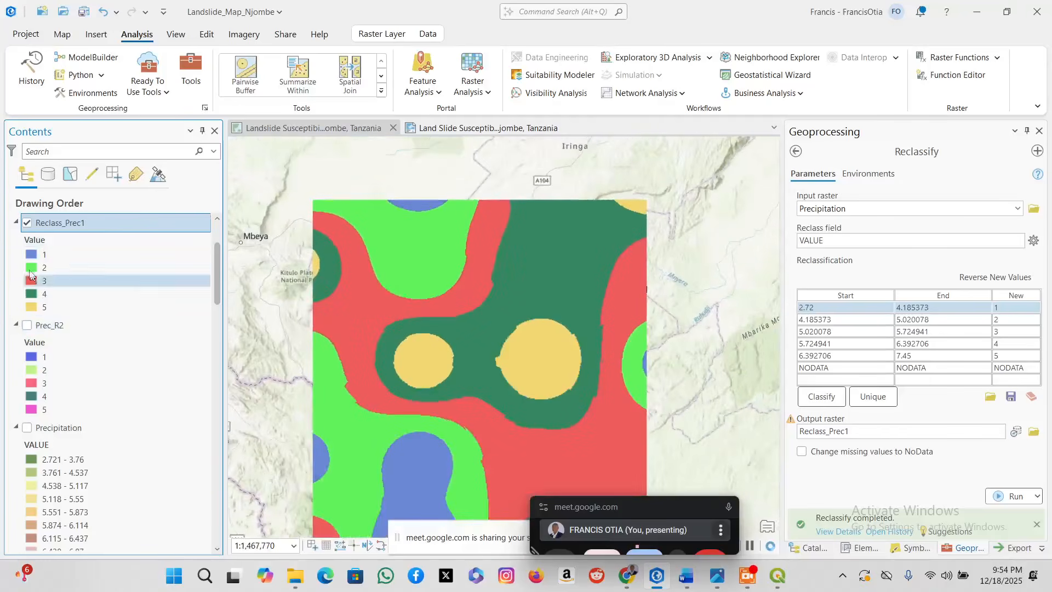
click(27, 223)
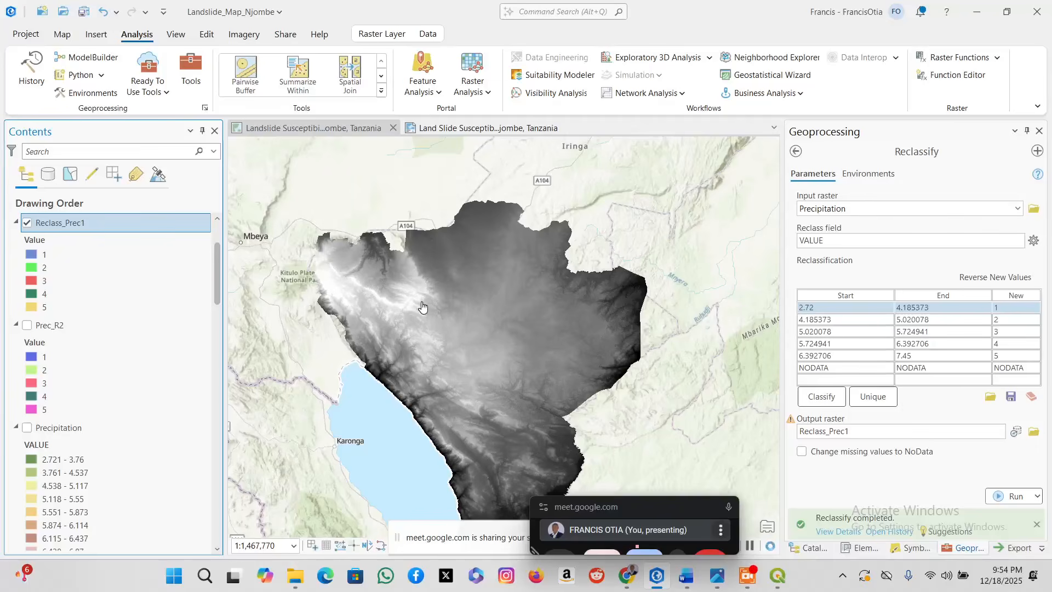
scroll(365, 285, down, 2)
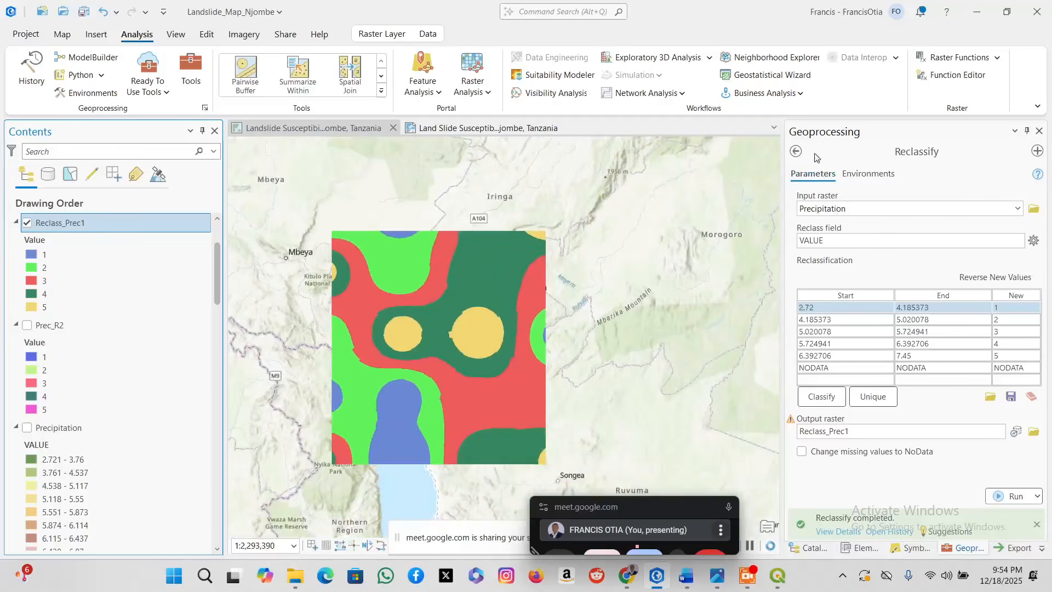
click(796, 151)
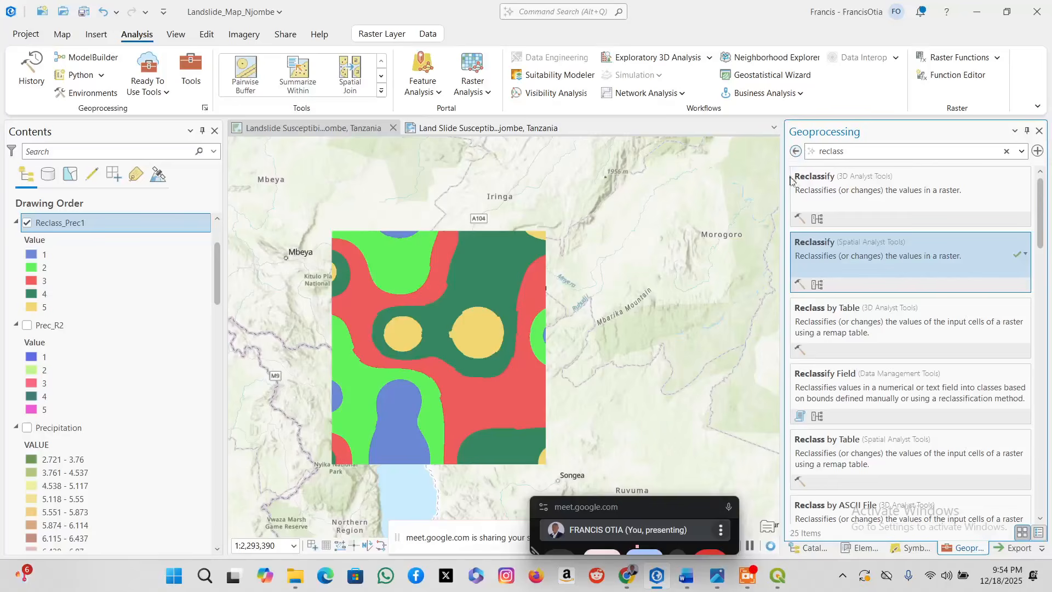
double_click(843, 151)
text(ras)
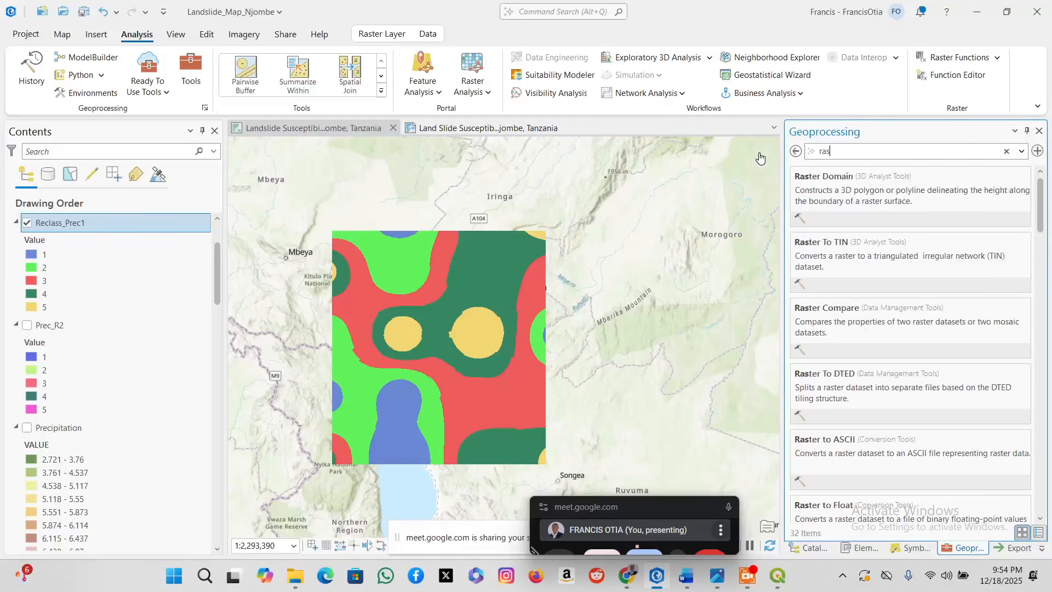
text(ter)
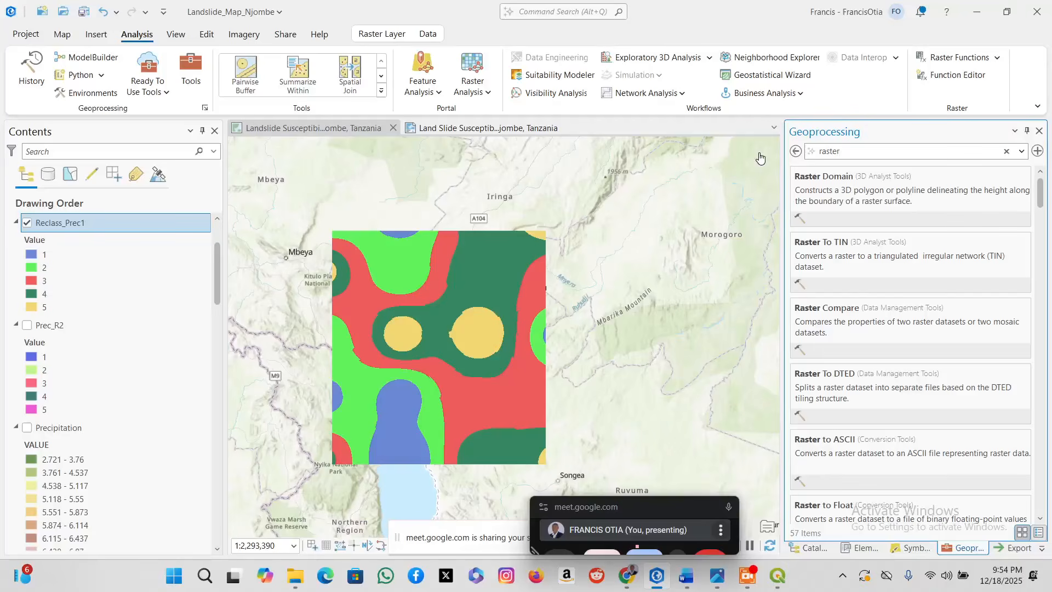
key(BackSpace)
key(BackSpace)
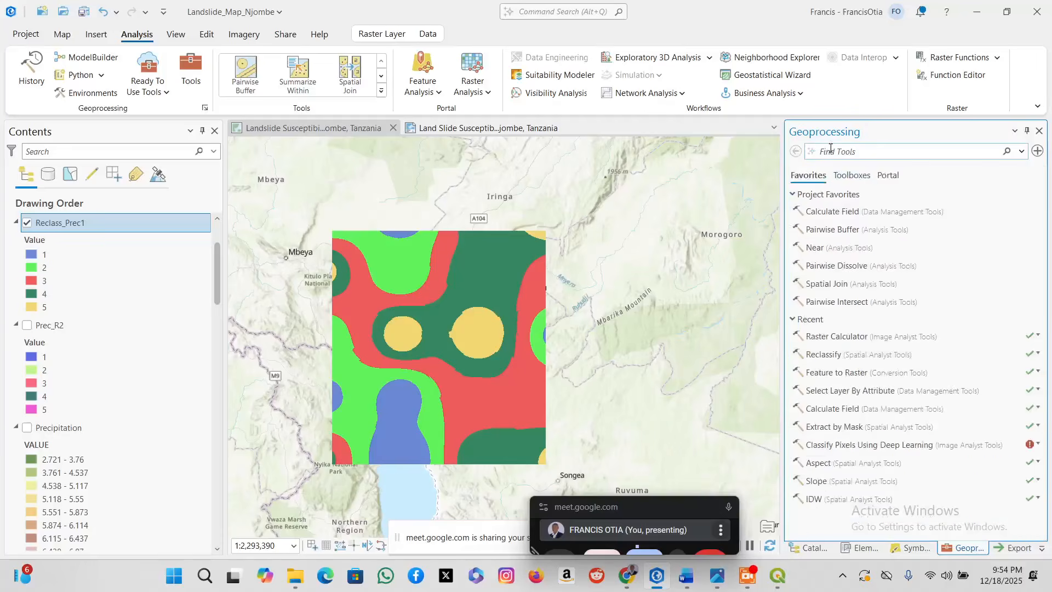
Search the geoprocessing tools for "recl", open the Spatial Analyst Reclassify tool, and look through the available input rasters.
text(recl)
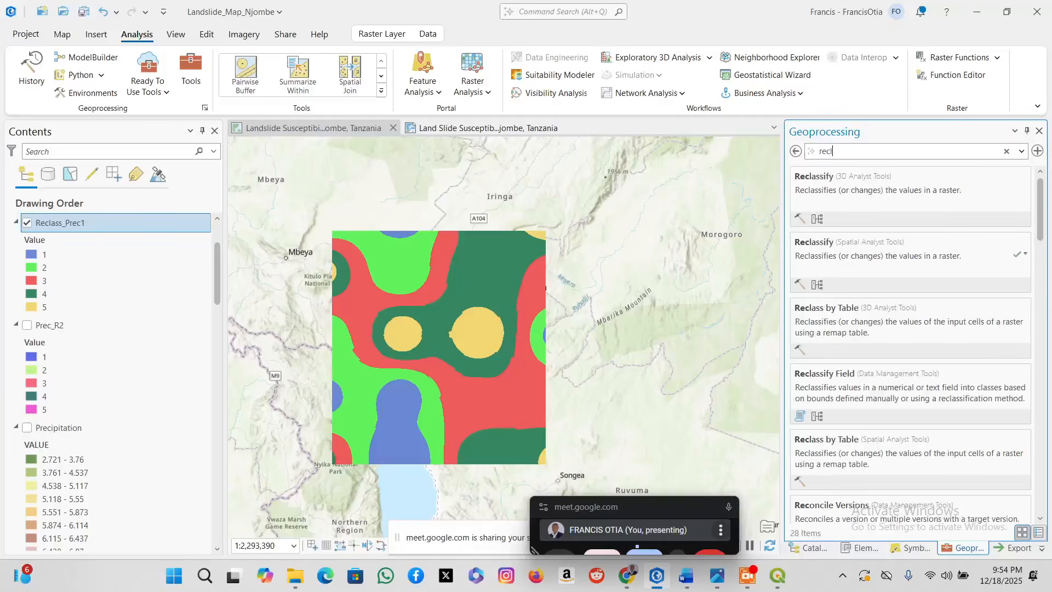
click(853, 256)
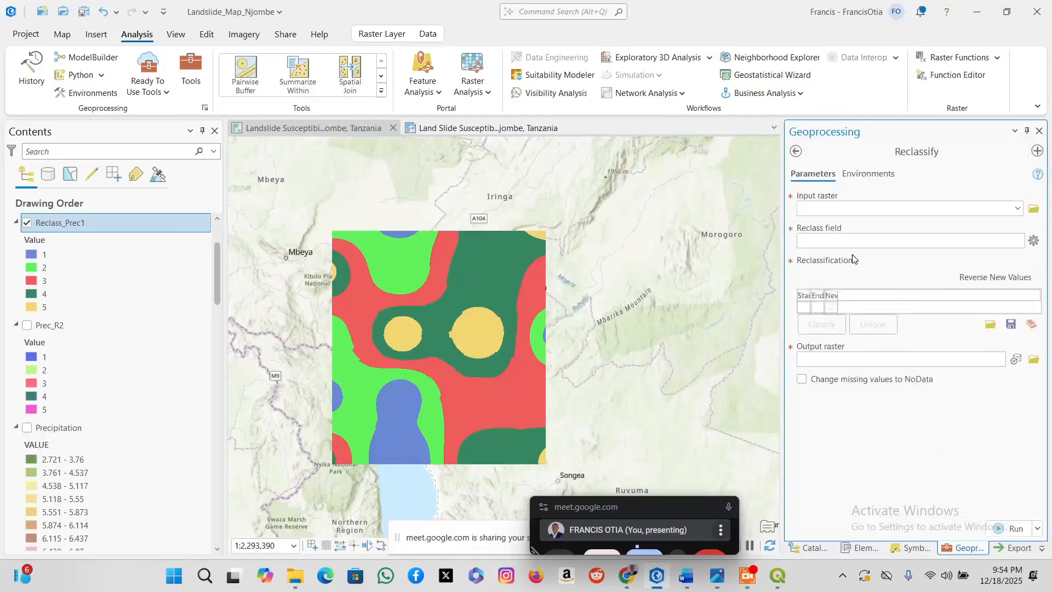
click(1018, 209)
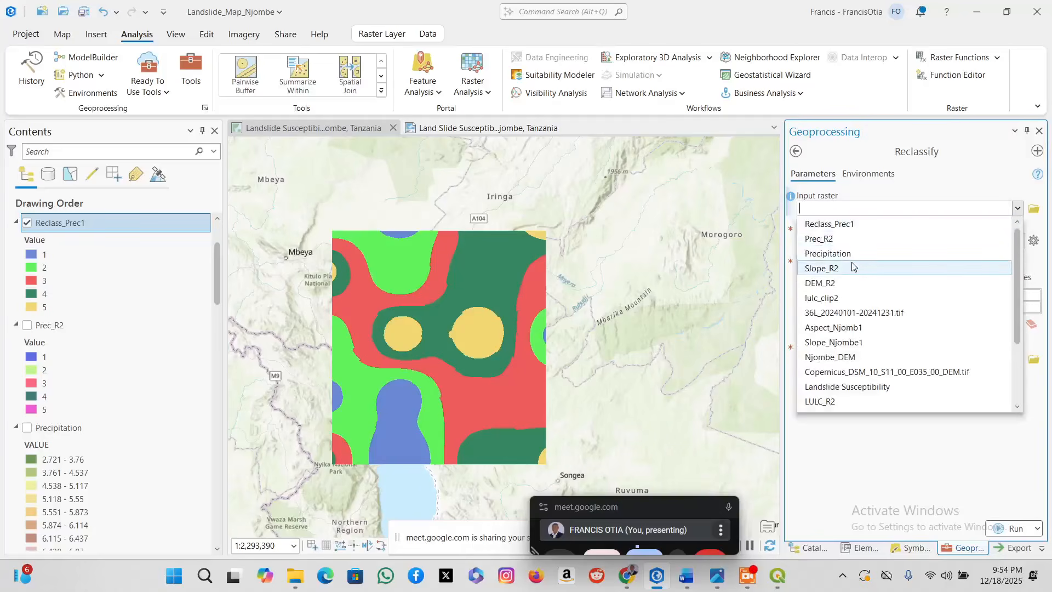
scroll(848, 323, down, 1)
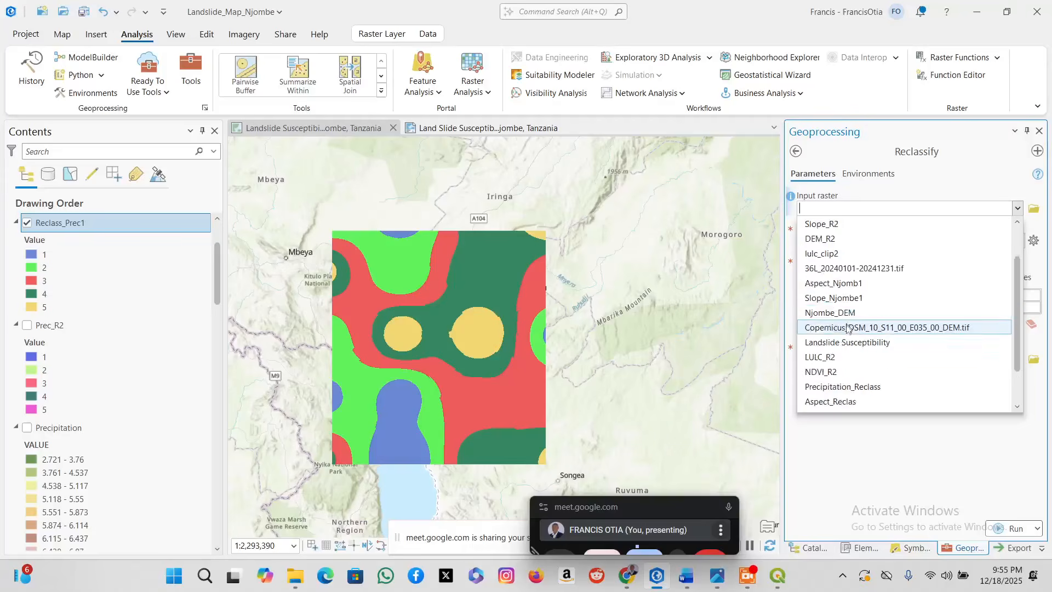
scroll(848, 327, down, 1)
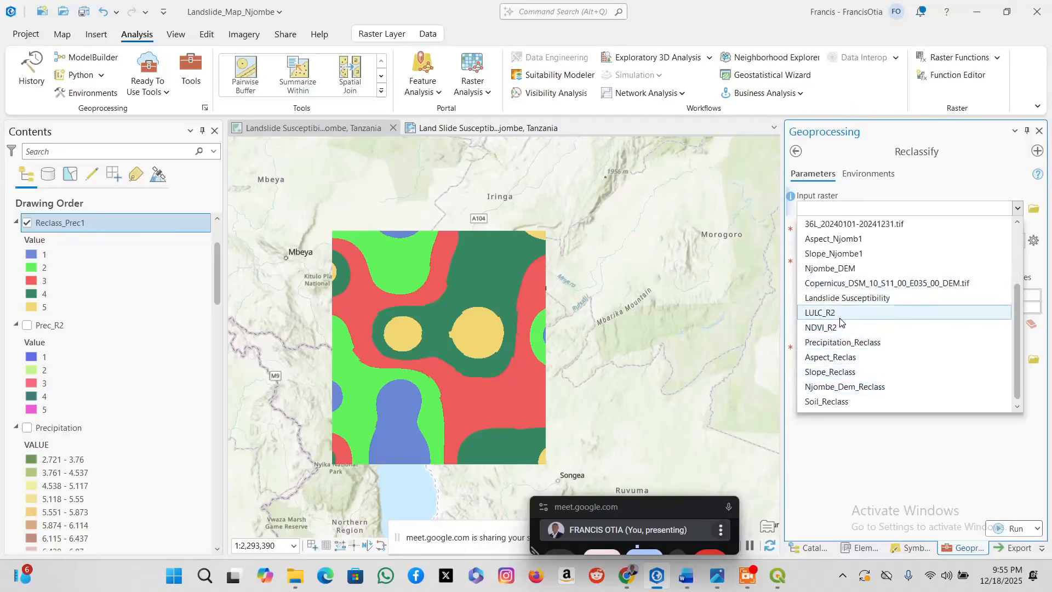
scroll(844, 386, up, 2)
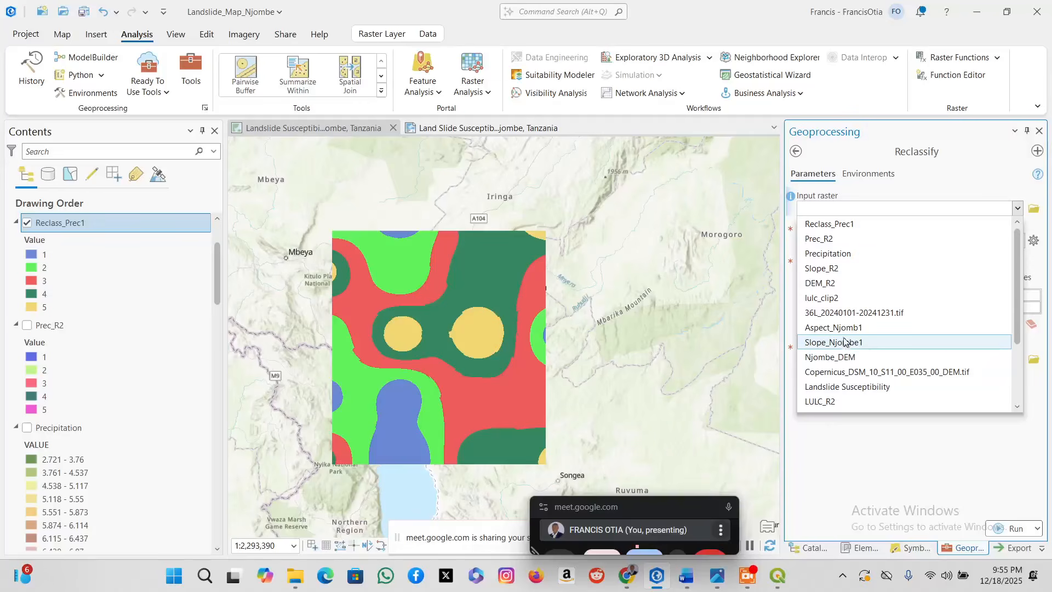
scroll(842, 269, down, 2)
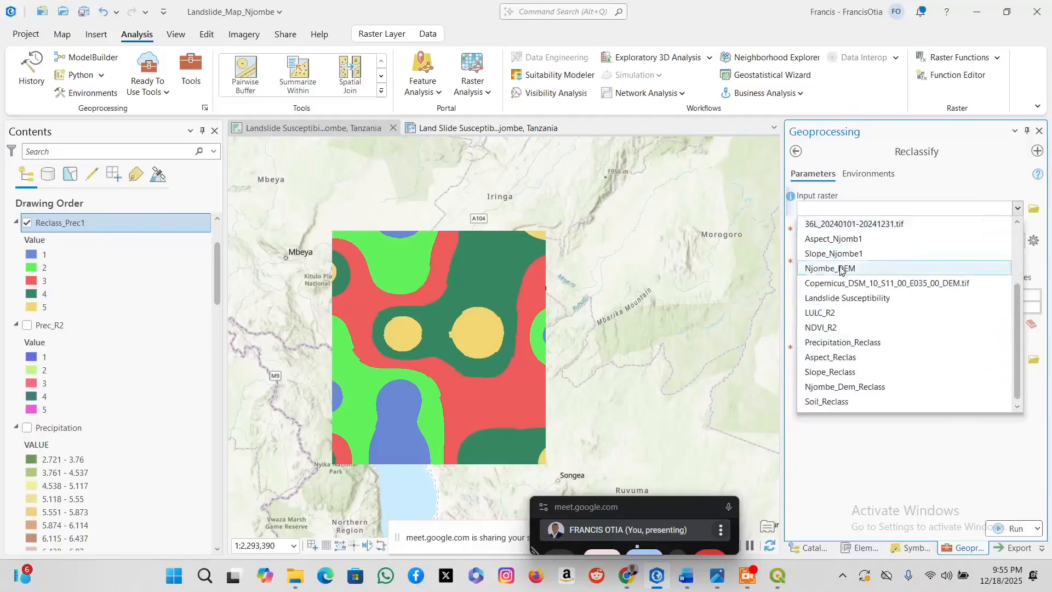
click(894, 478)
Add the NDVI_Njombe raster from the project geodatabase to the current map and hide the Reclass_Prec1 layer.
click(811, 549)
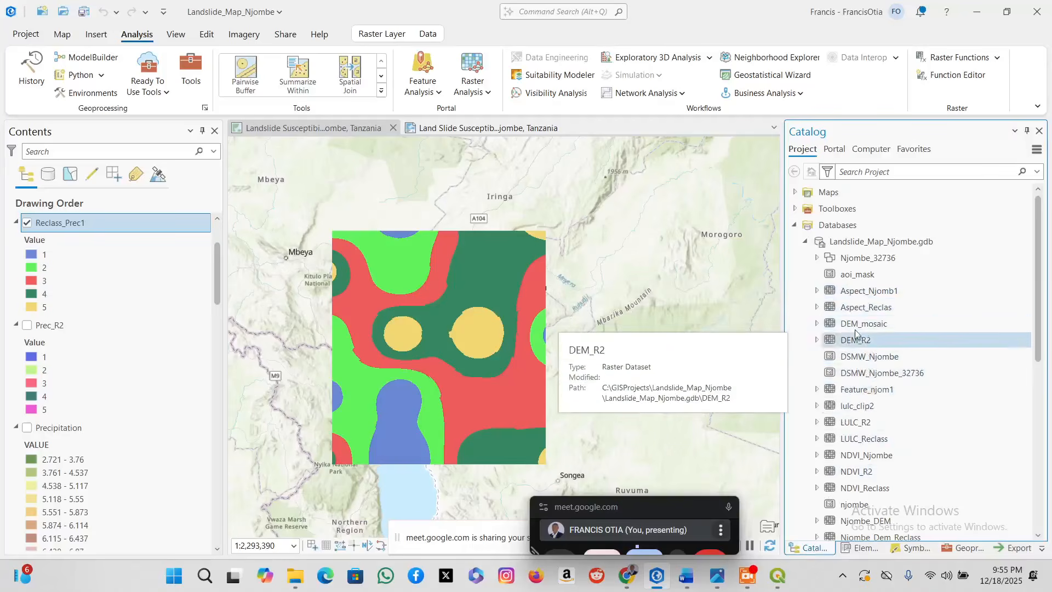
scroll(866, 395, down, 2)
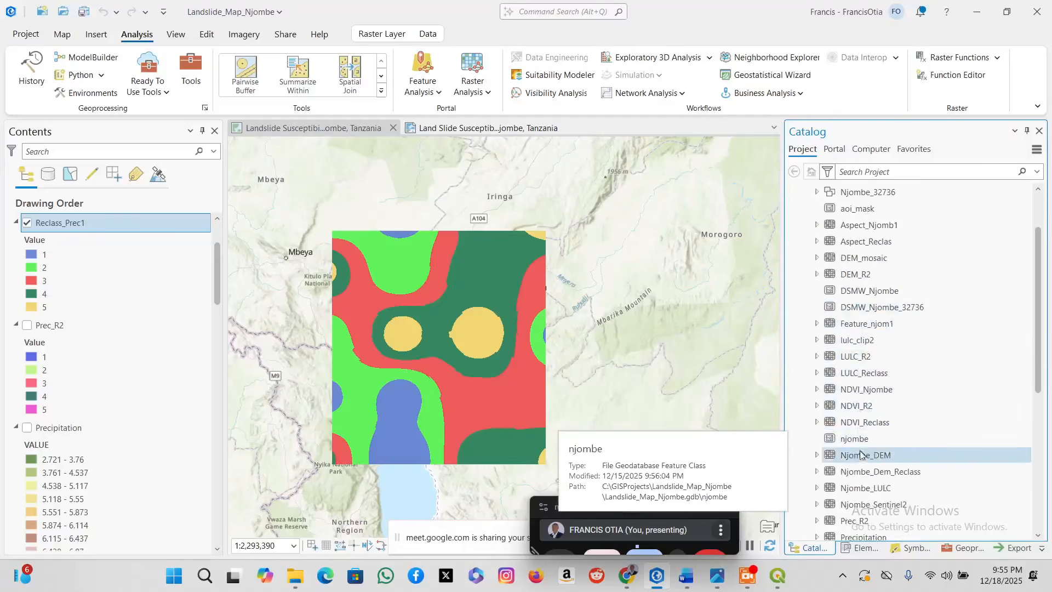
scroll(868, 455, down, 1)
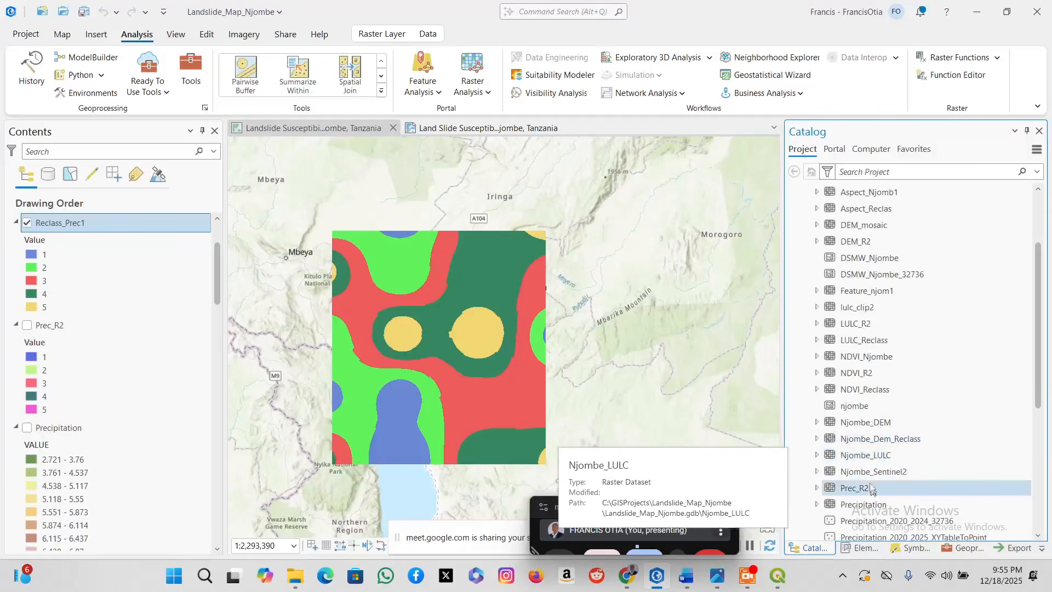
scroll(865, 465, down, 5)
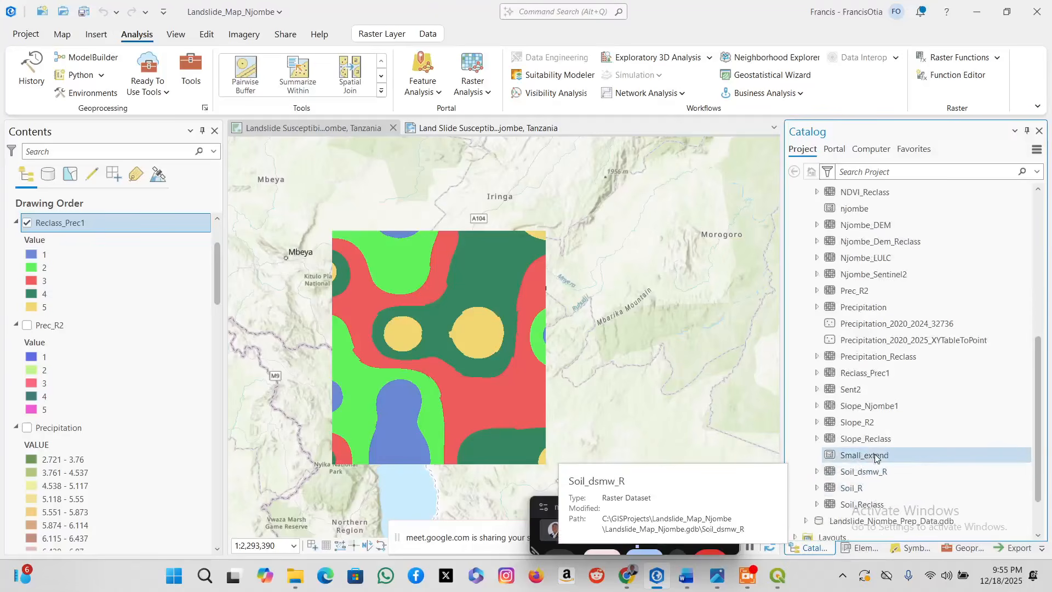
scroll(874, 470, down, 1)
scroll(874, 457, up, 6)
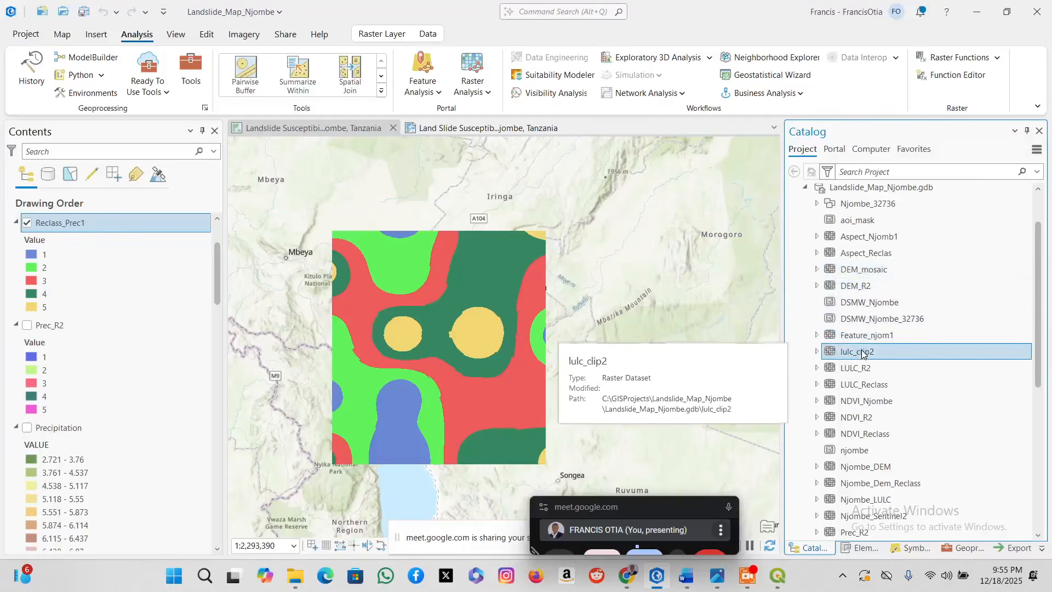
right_click(870, 408)
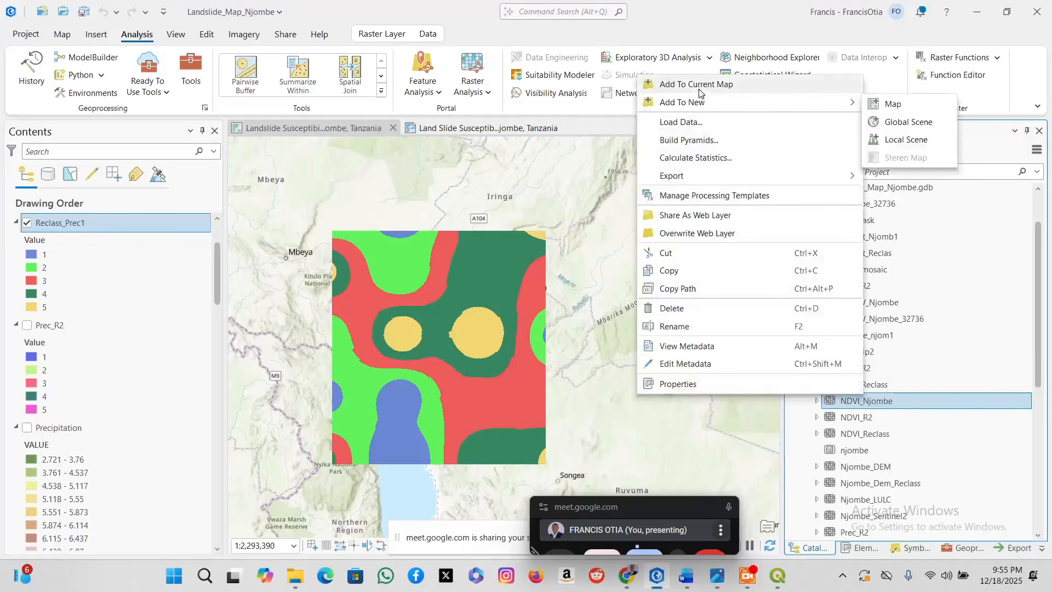
click(699, 87)
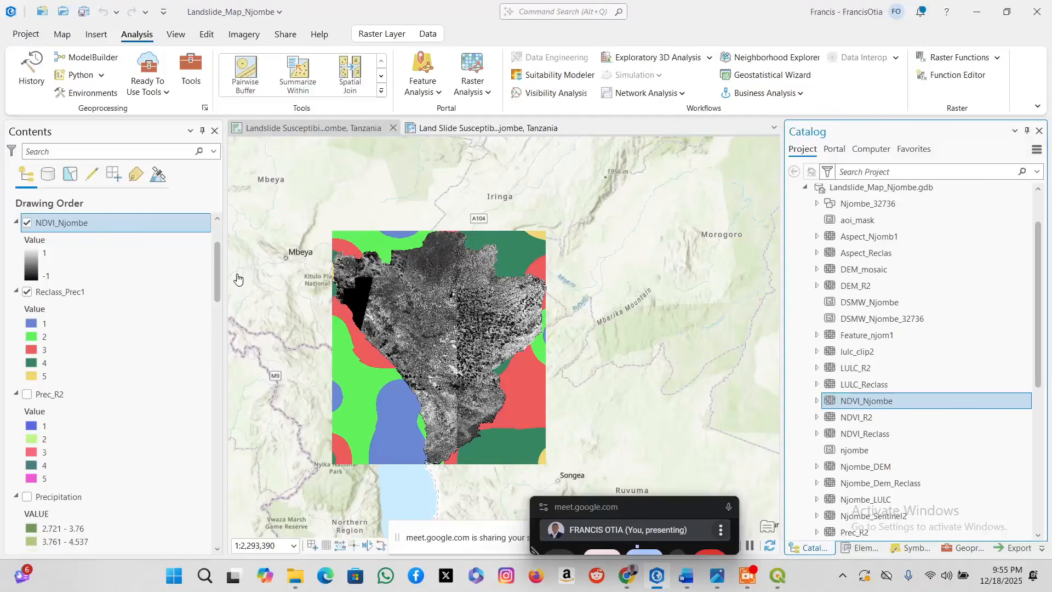
click(25, 294)
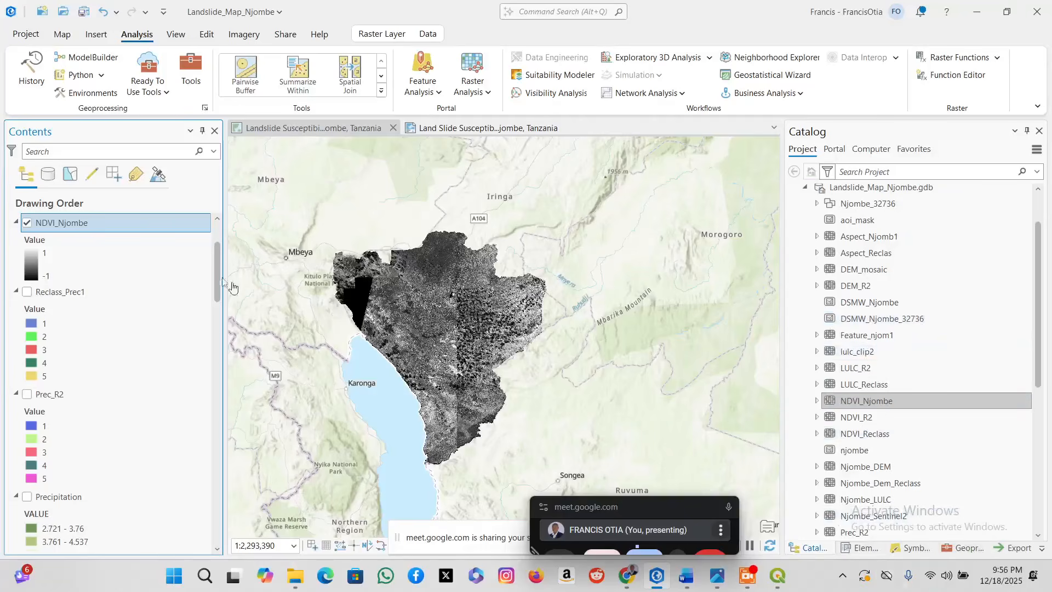
Apply the continuous red-to-yellow-to-green color scheme to the NDVI_Njombe layer's stretch symbology.
right_click(116, 225)
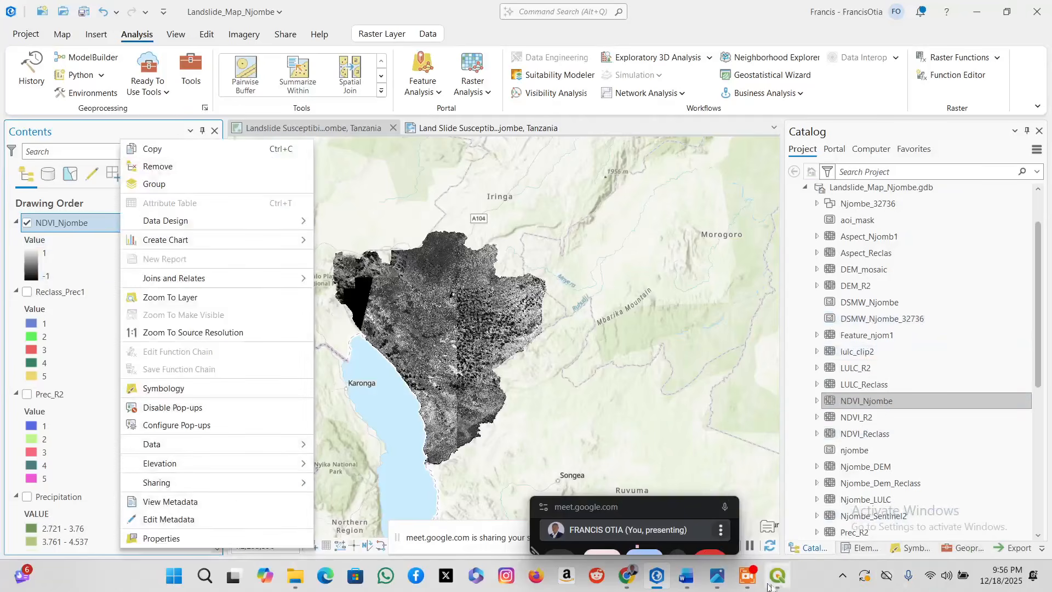
click(918, 548)
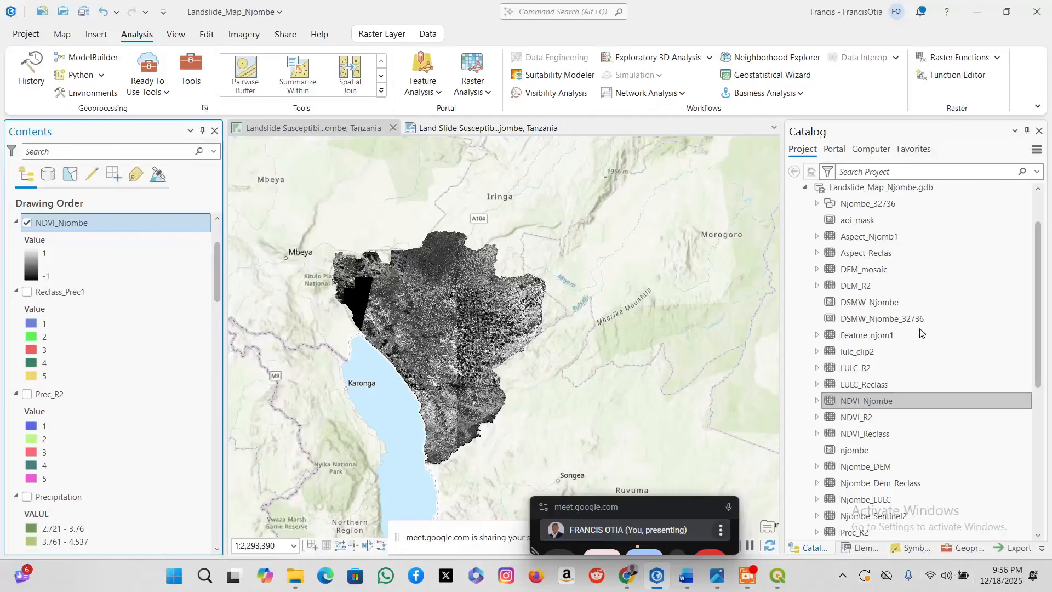
click(1037, 236)
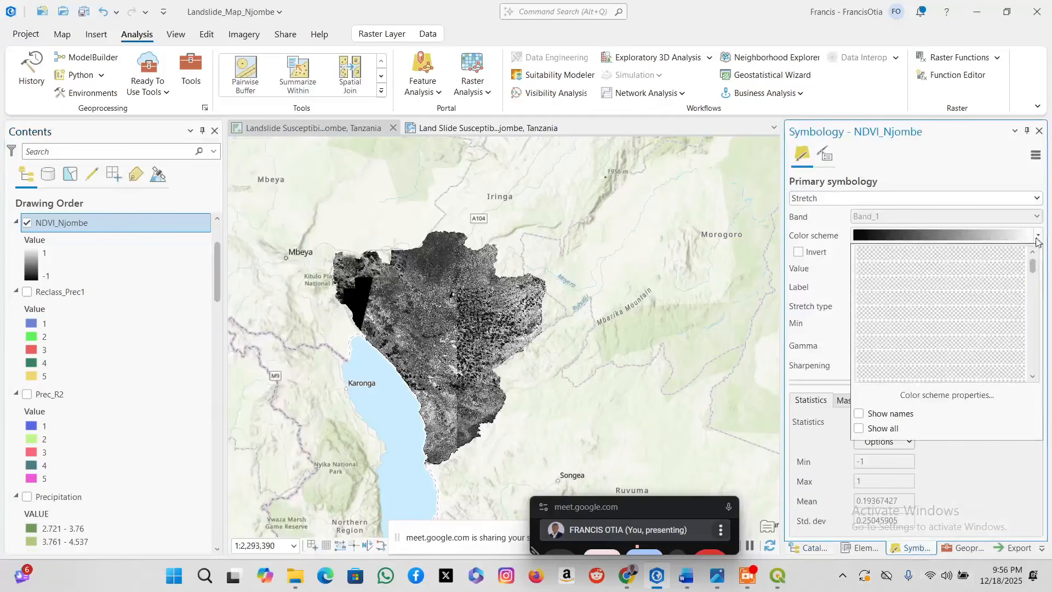
scroll(960, 323, down, 2)
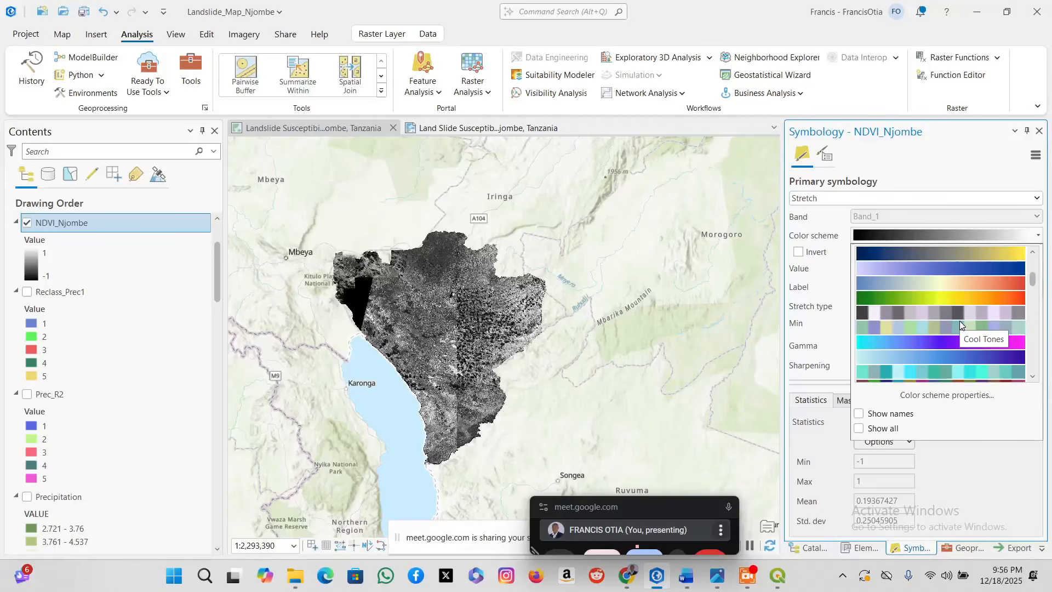
scroll(959, 321, down, 3)
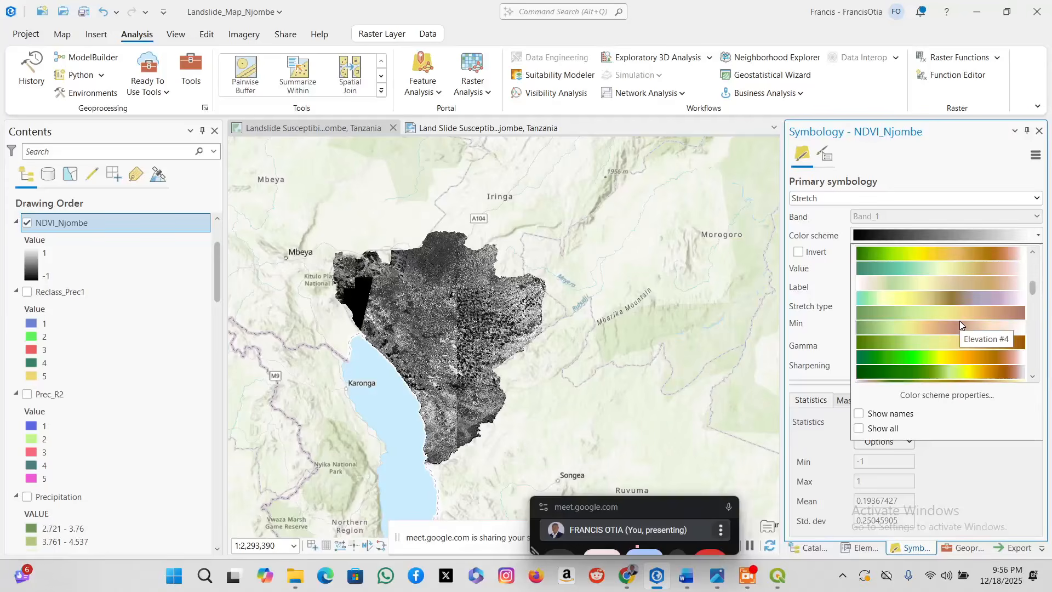
scroll(959, 321, up, 2)
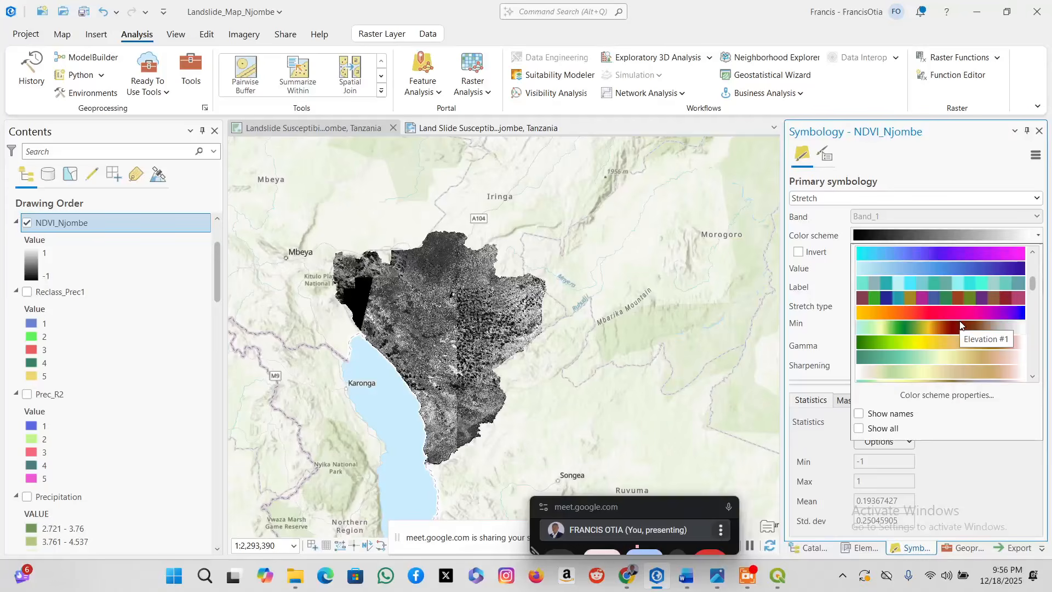
scroll(959, 324, up, 2)
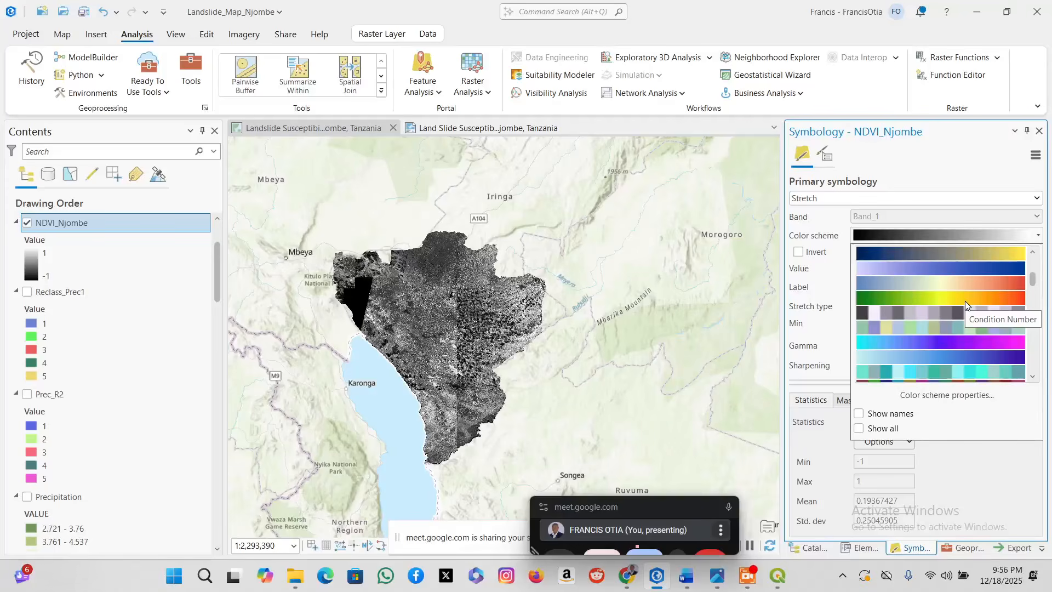
scroll(965, 301, up, 1)
scroll(962, 303, up, 2)
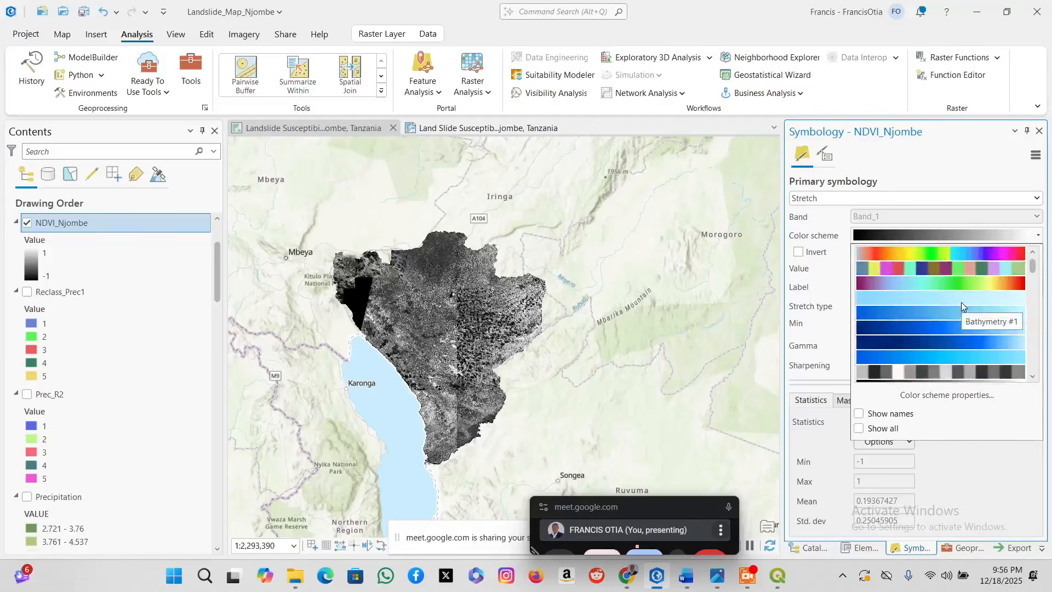
scroll(942, 296, down, 3)
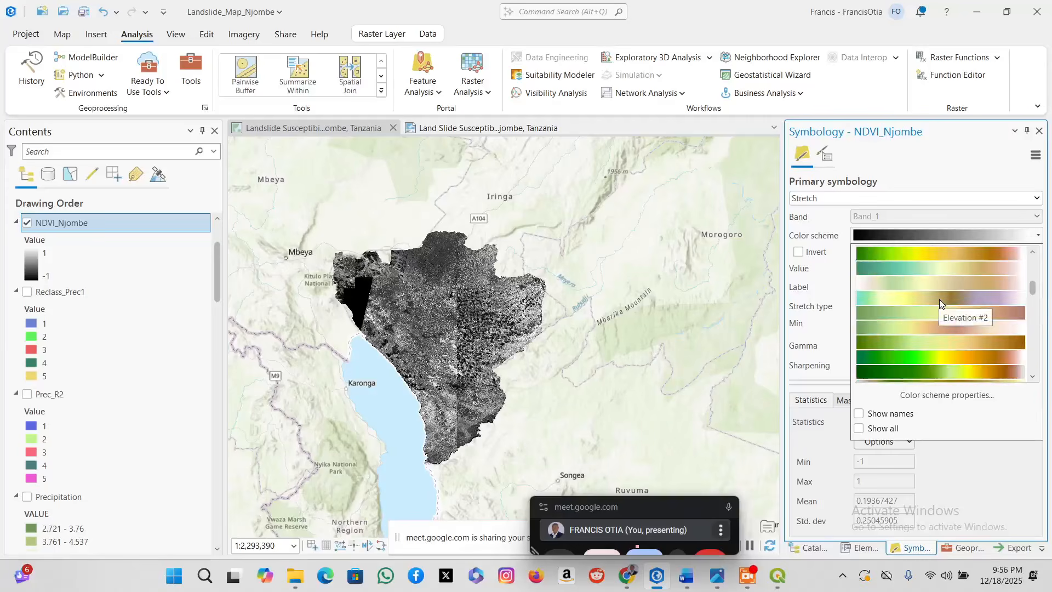
scroll(939, 301, down, 4)
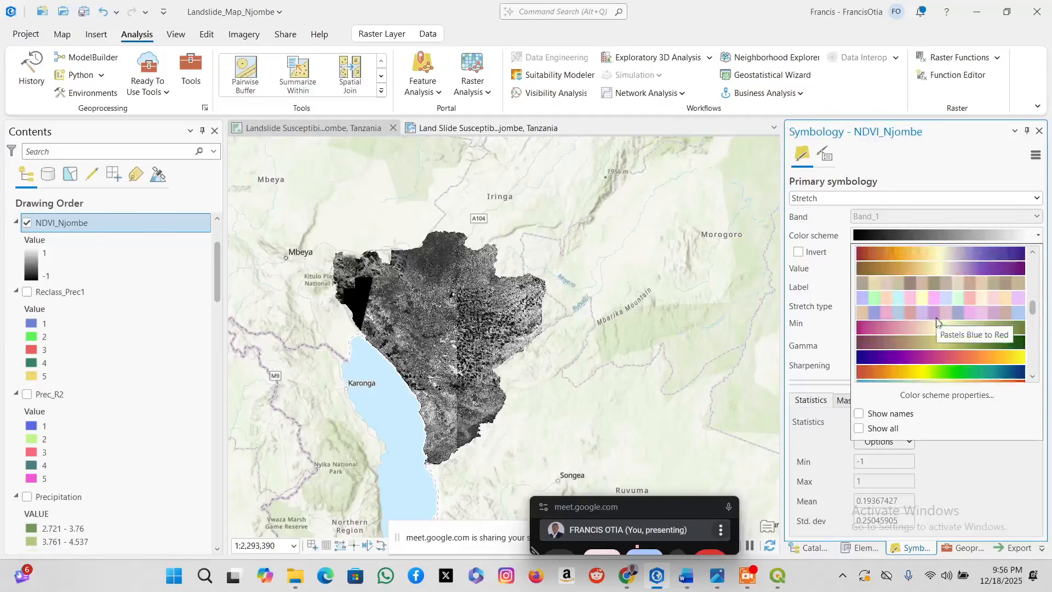
scroll(936, 321, down, 2)
scroll(936, 321, down, 2)
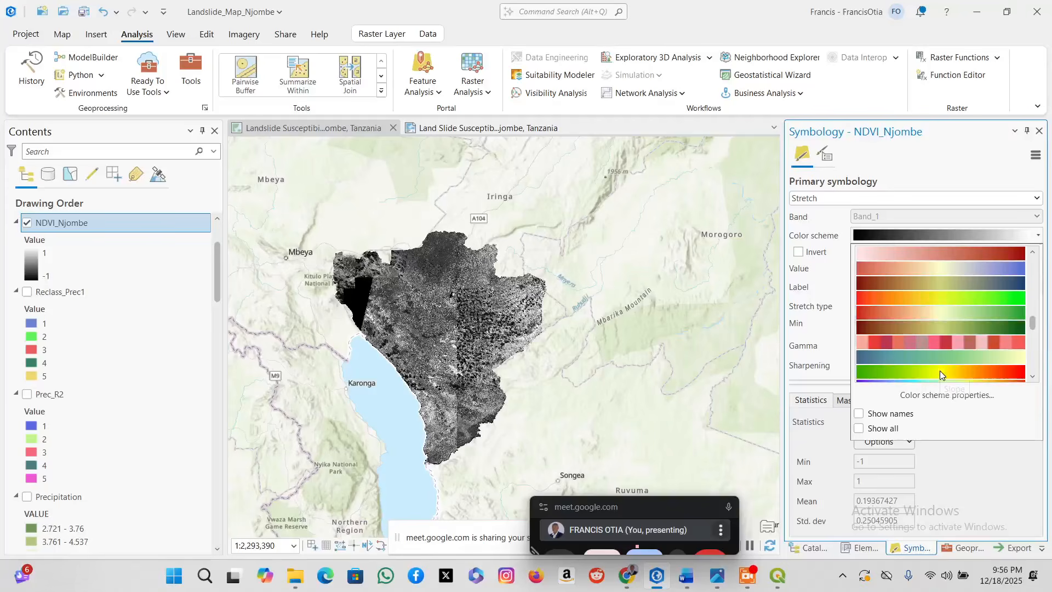
scroll(940, 375, down, 3)
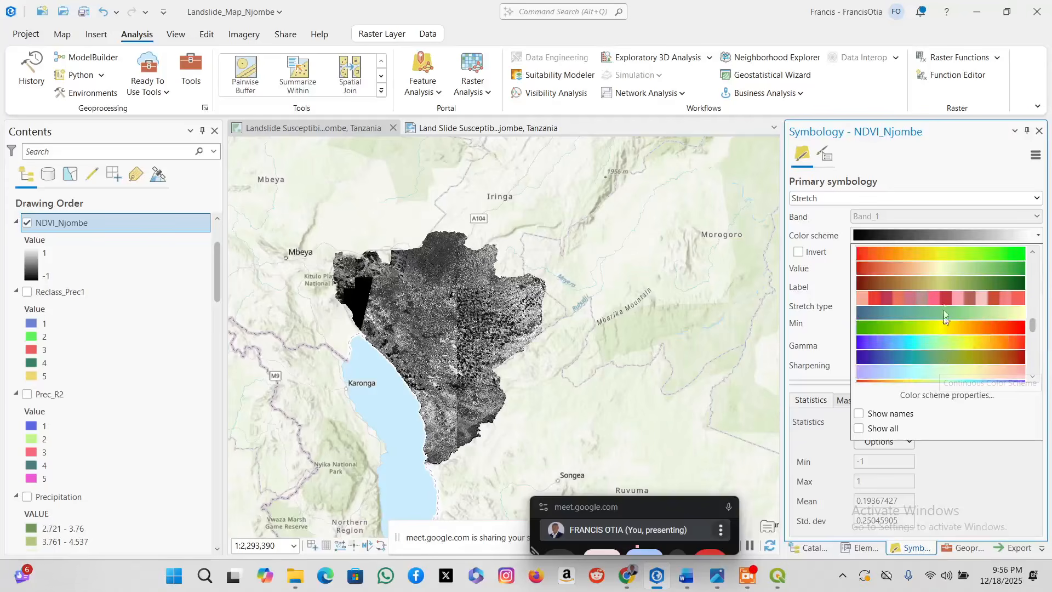
click(939, 256)
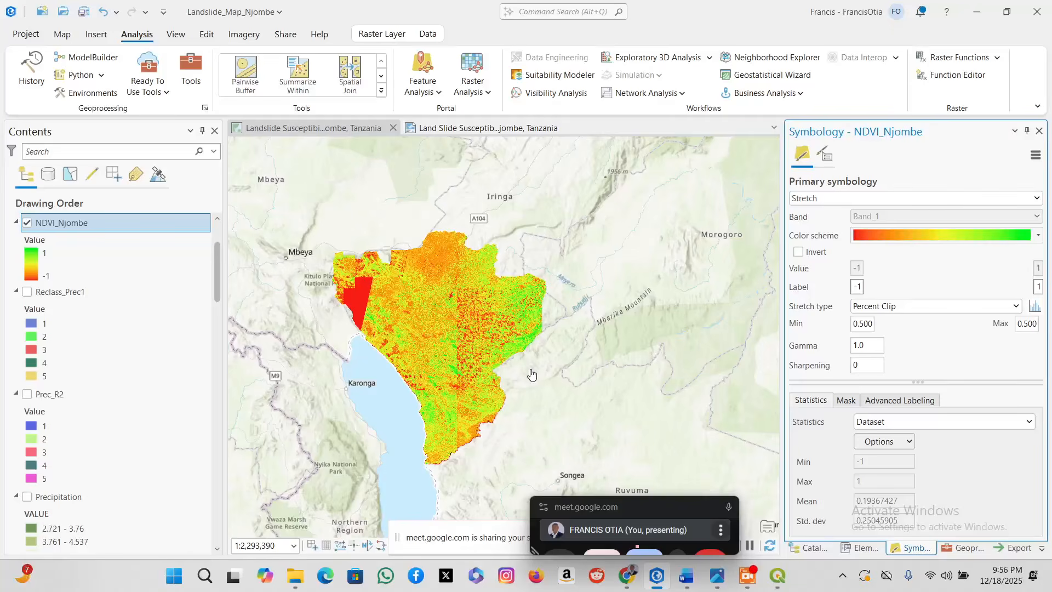
In the Reclassify tool, choose NDVI_Njombe as the input raster.
click(967, 548)
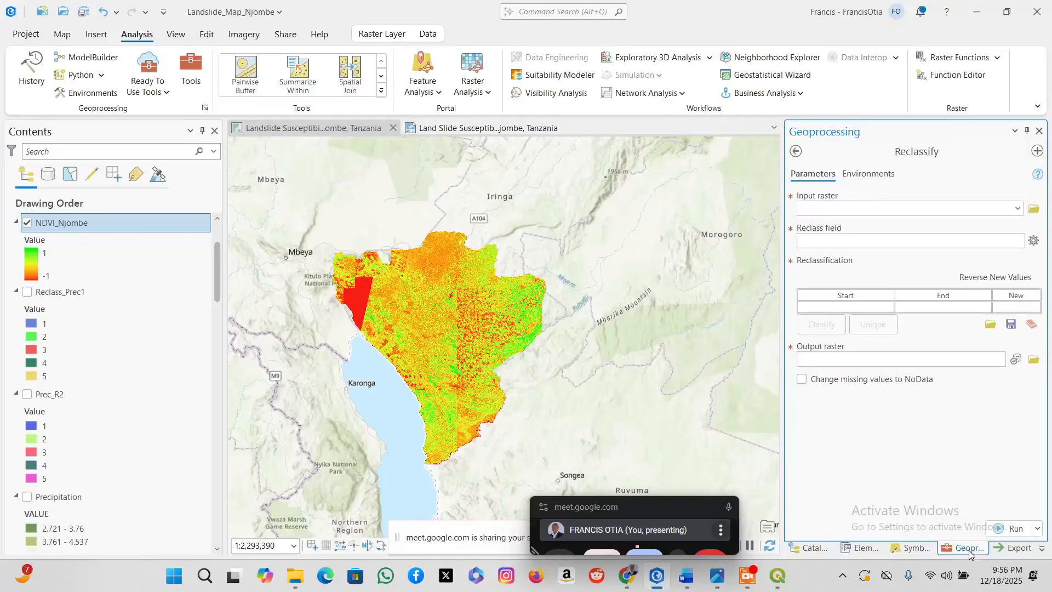
click(1018, 209)
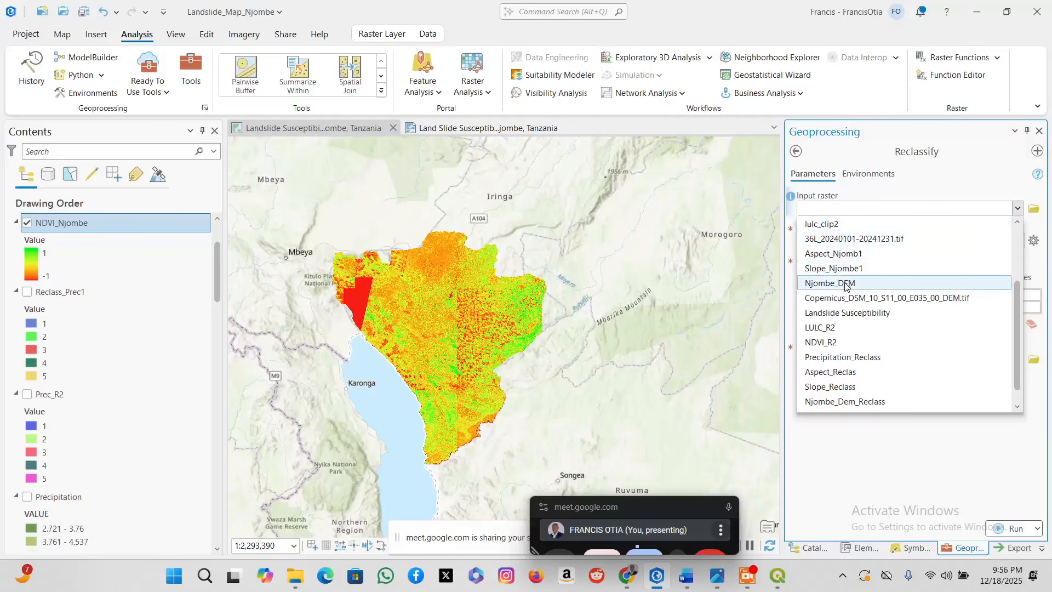
scroll(835, 263, down, 1)
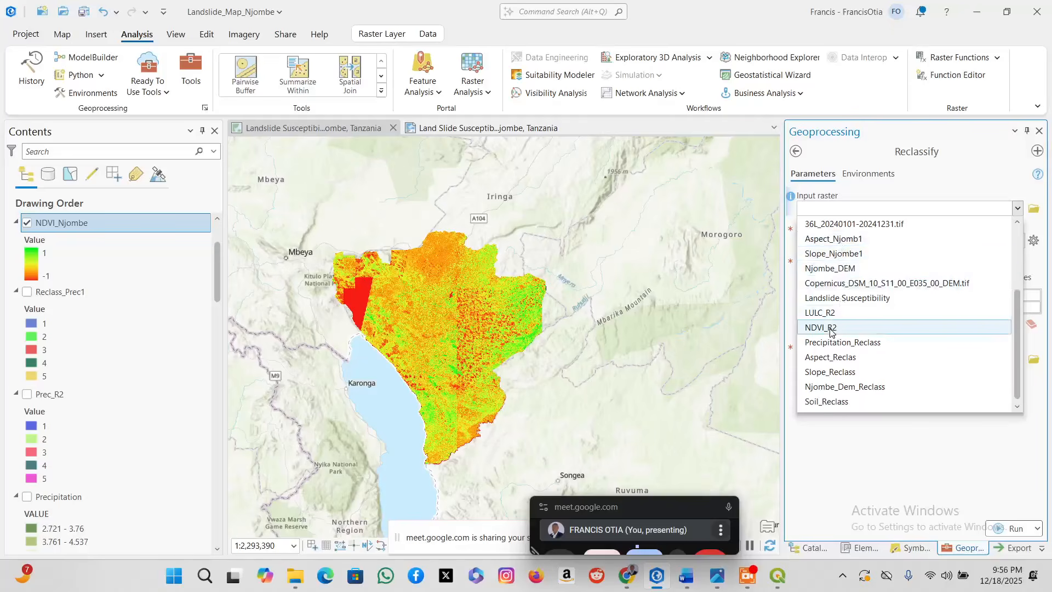
scroll(833, 373, up, 3)
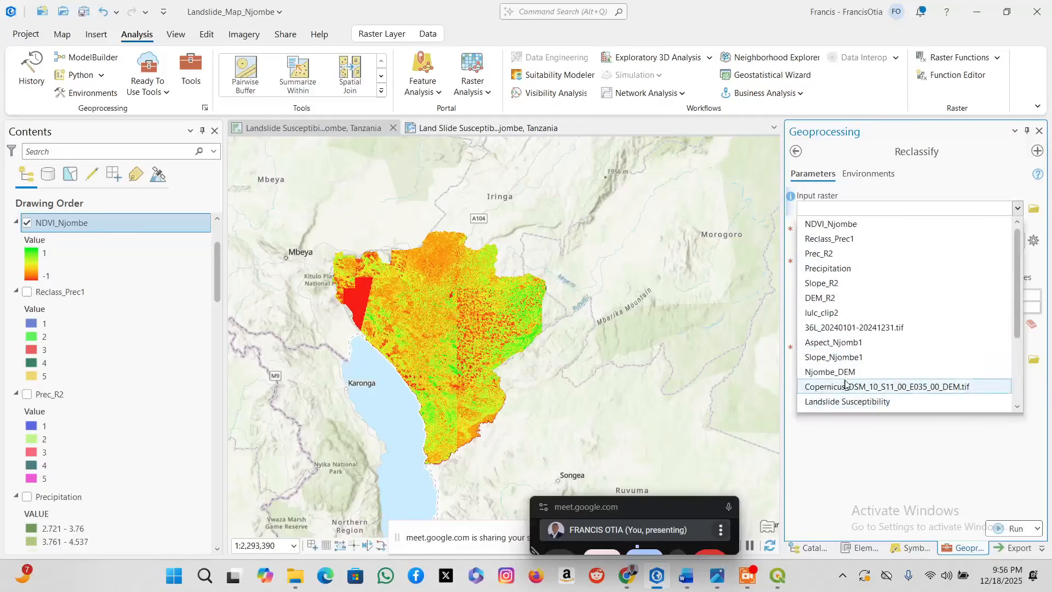
click(837, 226)
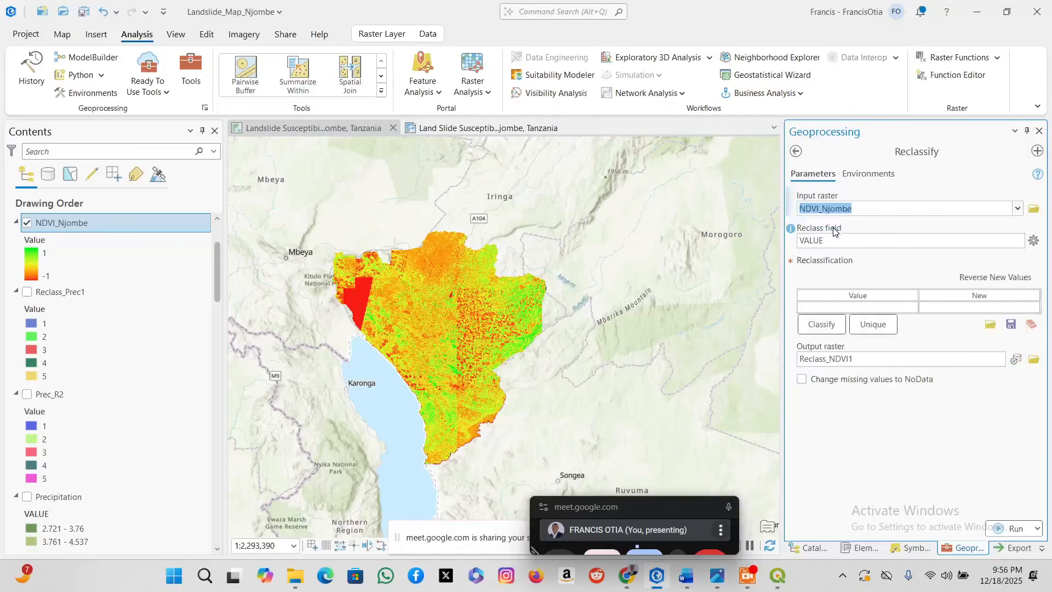
Classify the NDVI values into 6 classes using Natural Breaks (Jenks) for the reclassification table.
click(821, 324)
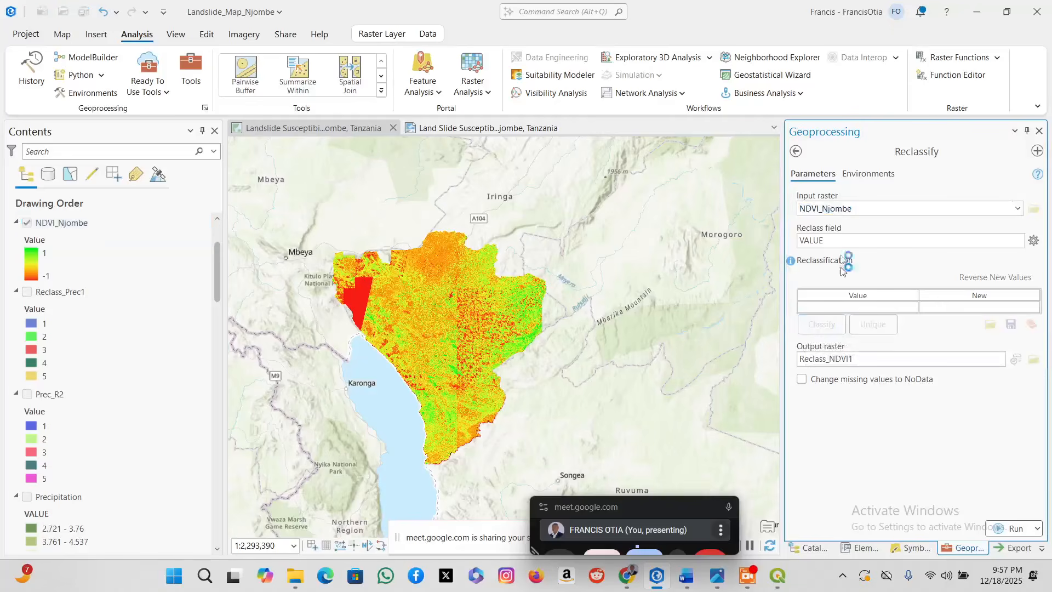
click(554, 181)
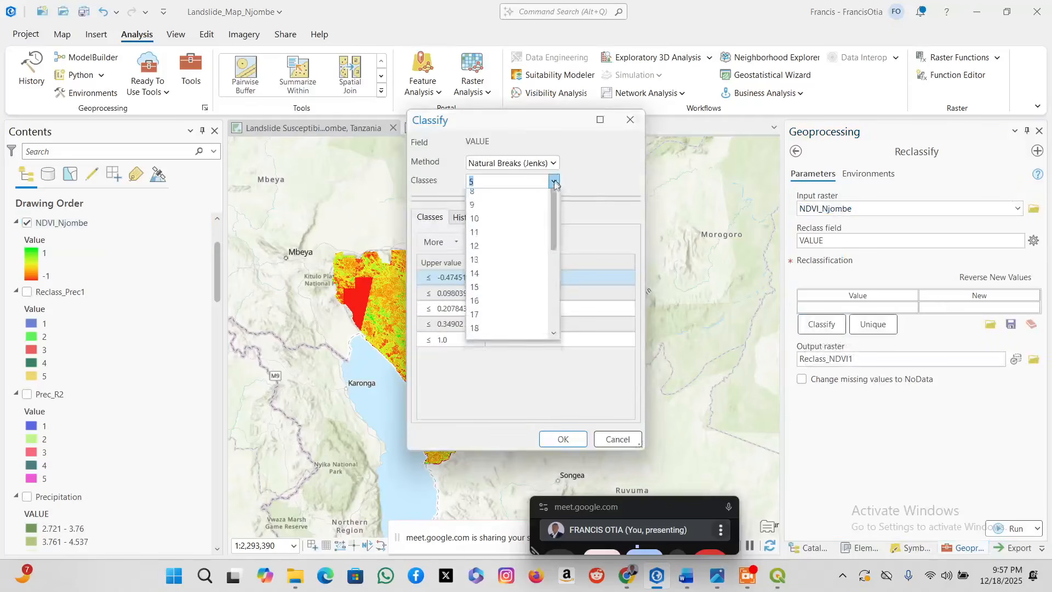
click(515, 210)
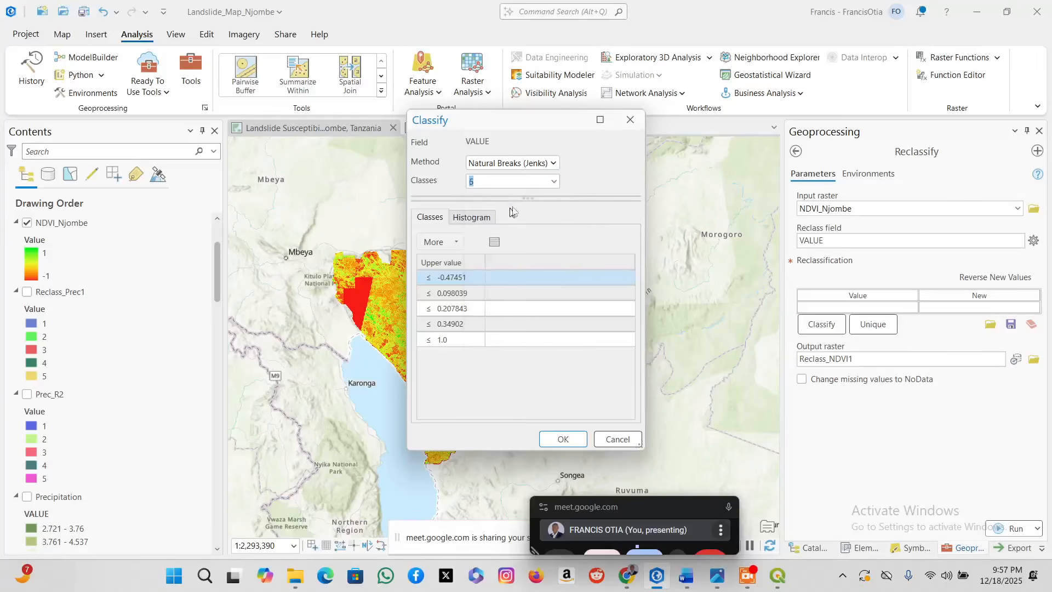
click(544, 164)
click(548, 186)
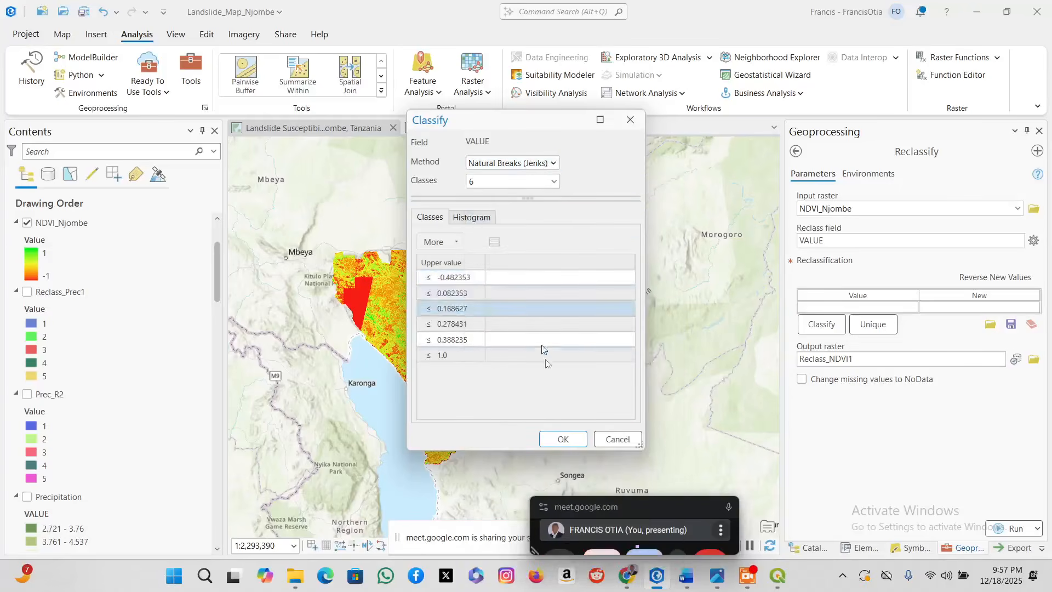
click(576, 442)
Set the first NDVI class's end value and the second class's start value to 0.
click(853, 312)
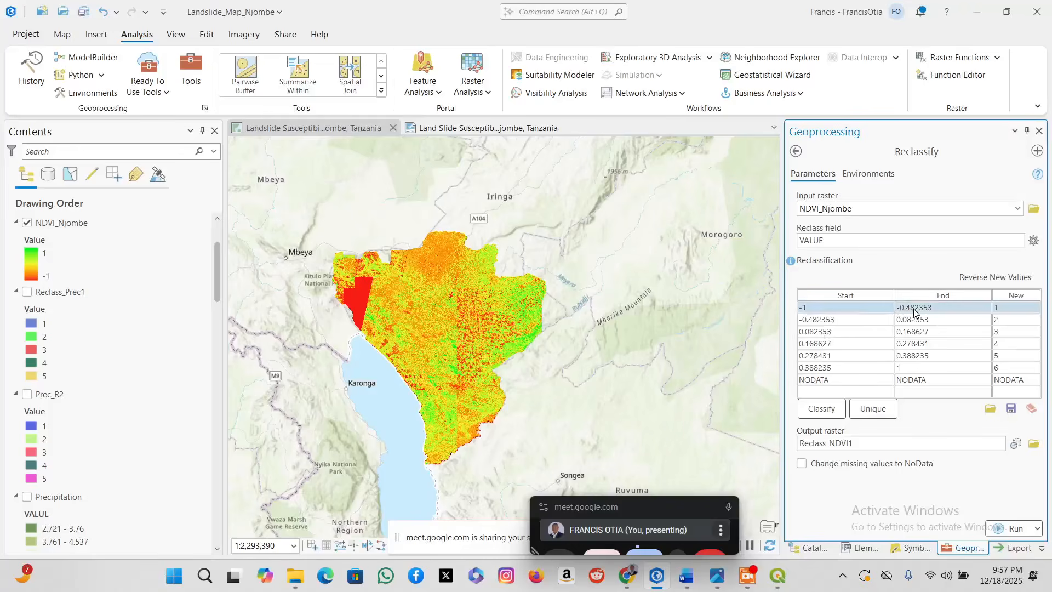
click(913, 312)
drag(929, 305, 866, 318)
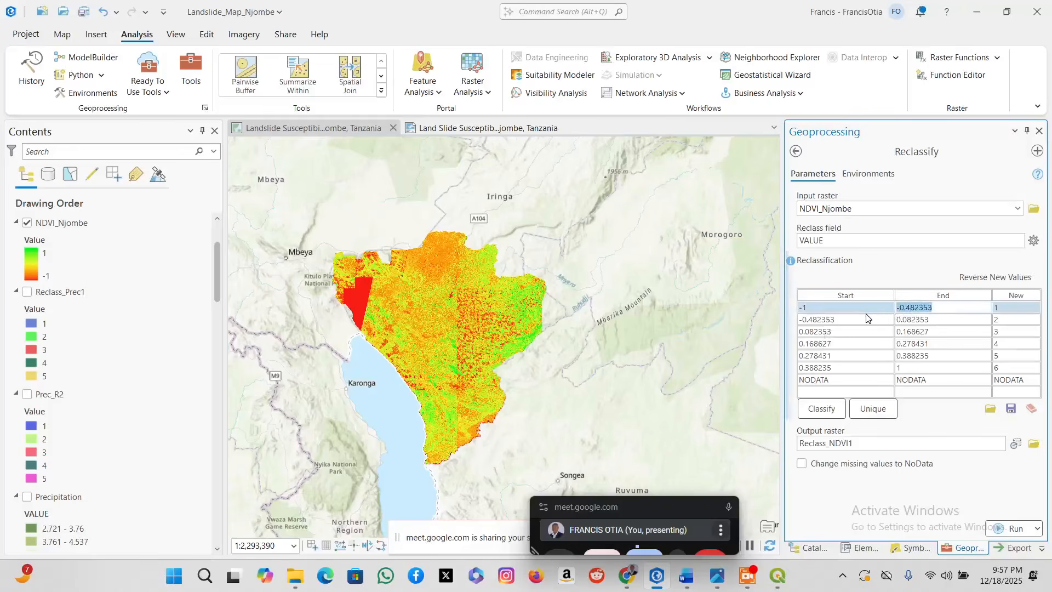
text(0)
click(836, 321)
click(837, 322)
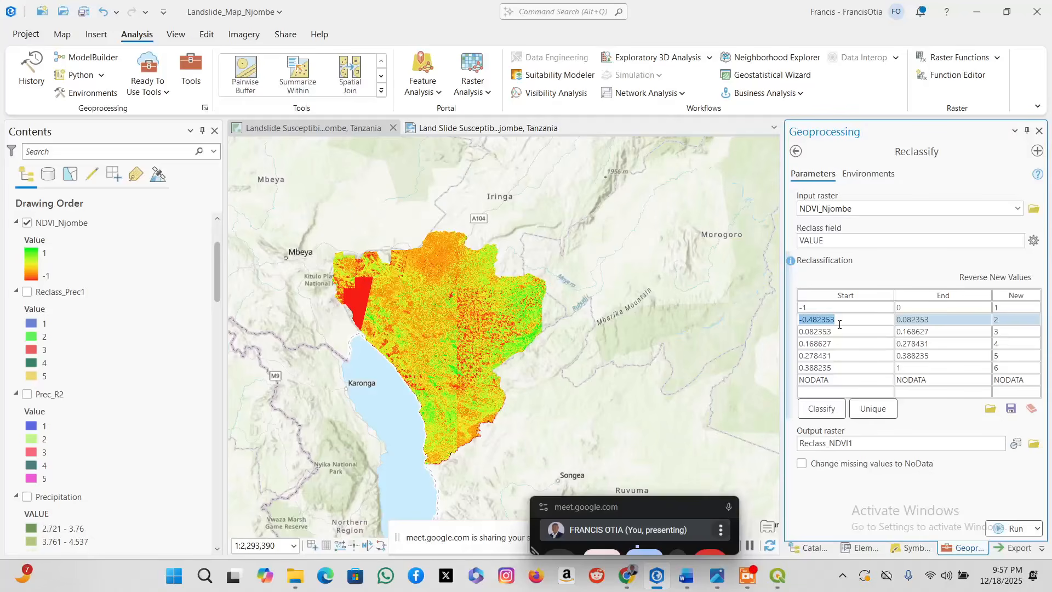
text(0)
click(946, 322)
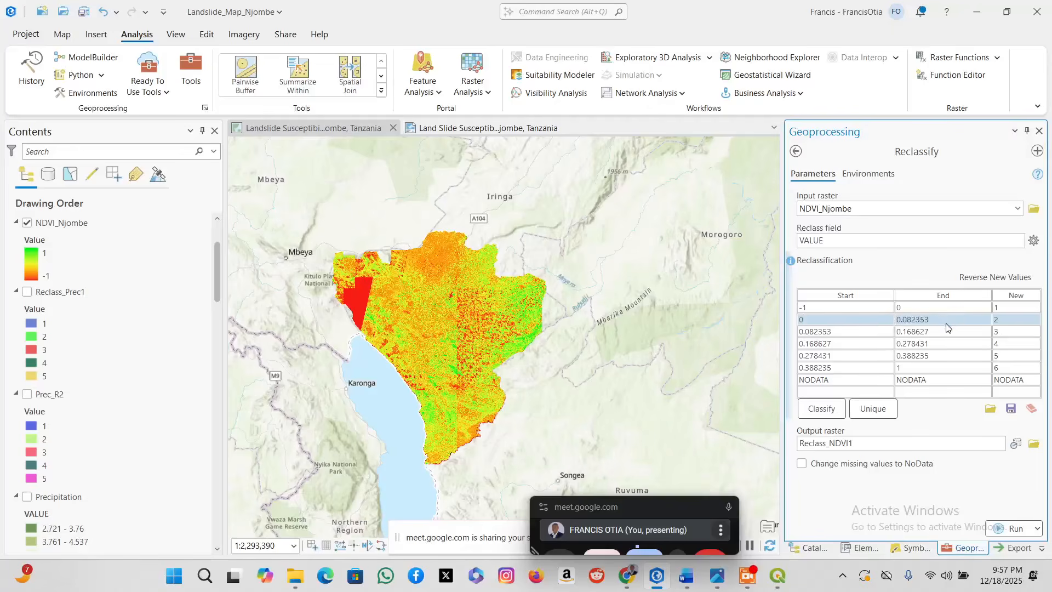
Assign new values 1, 2, 3, 4 and 5 in ascending order to the second through sixth NDVI classes.
click(1001, 322)
text(1)
click(1001, 331)
text(2)
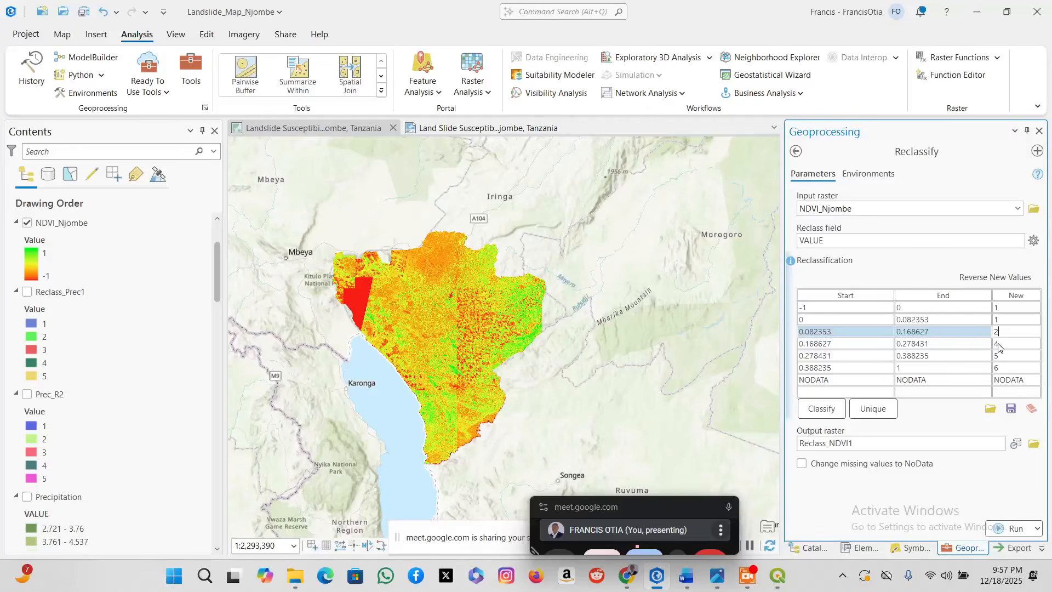
click(998, 344)
text(3)
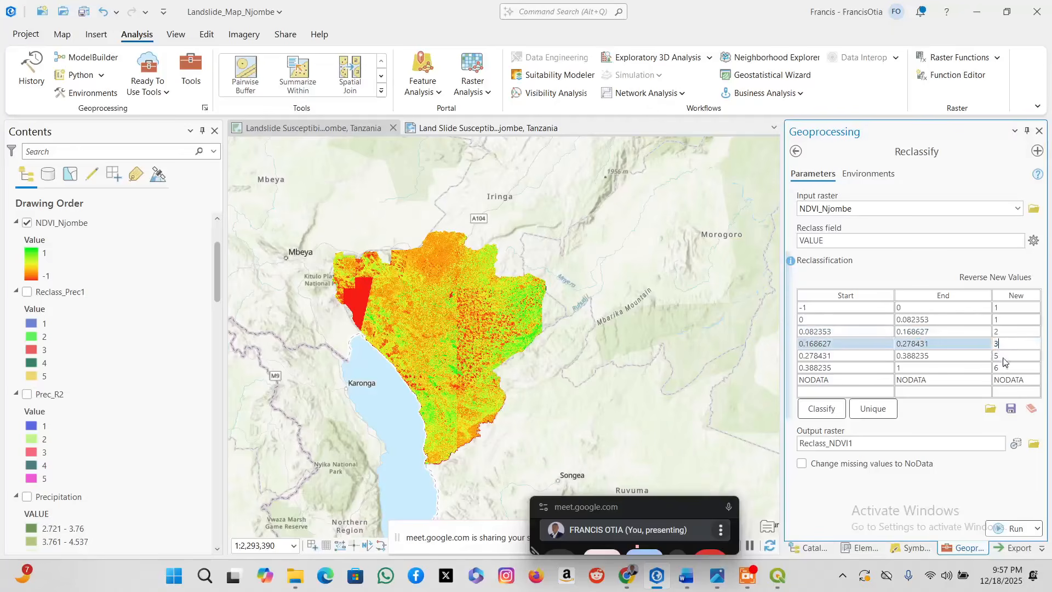
click(1003, 355)
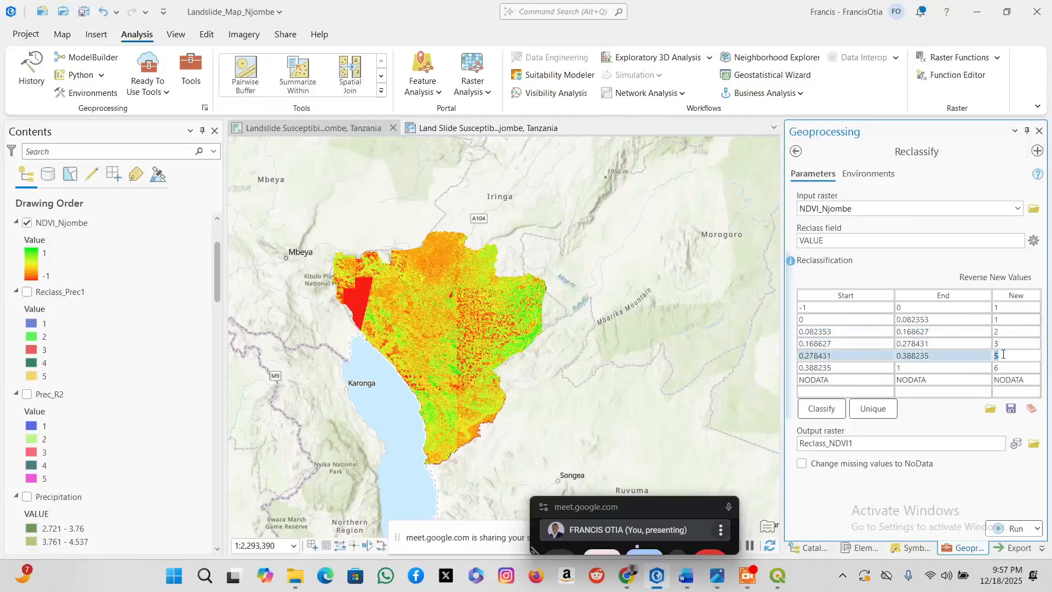
text(4)
click(1006, 379)
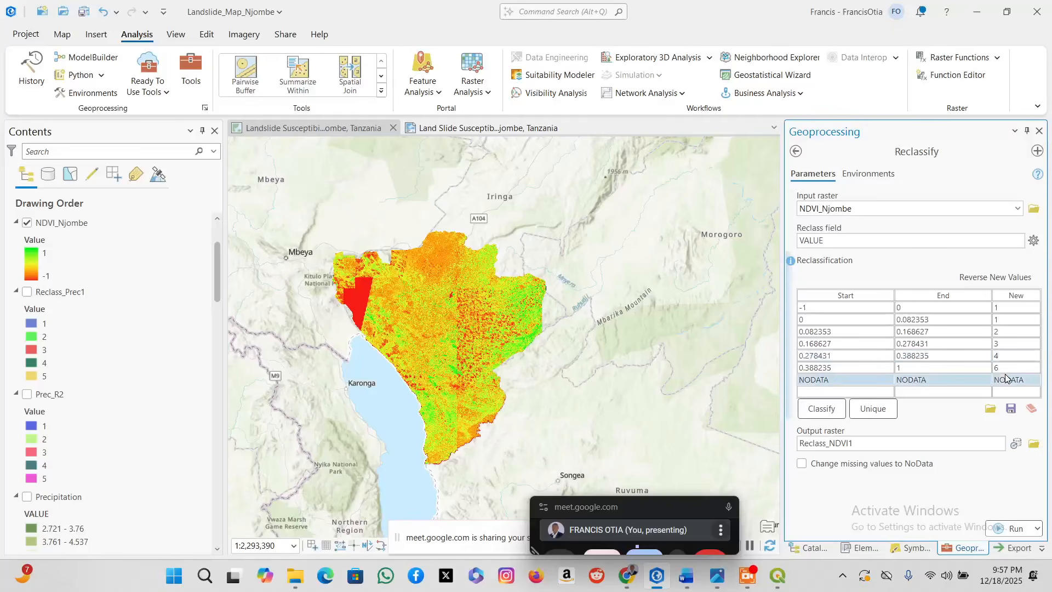
click(1005, 367)
text(6)
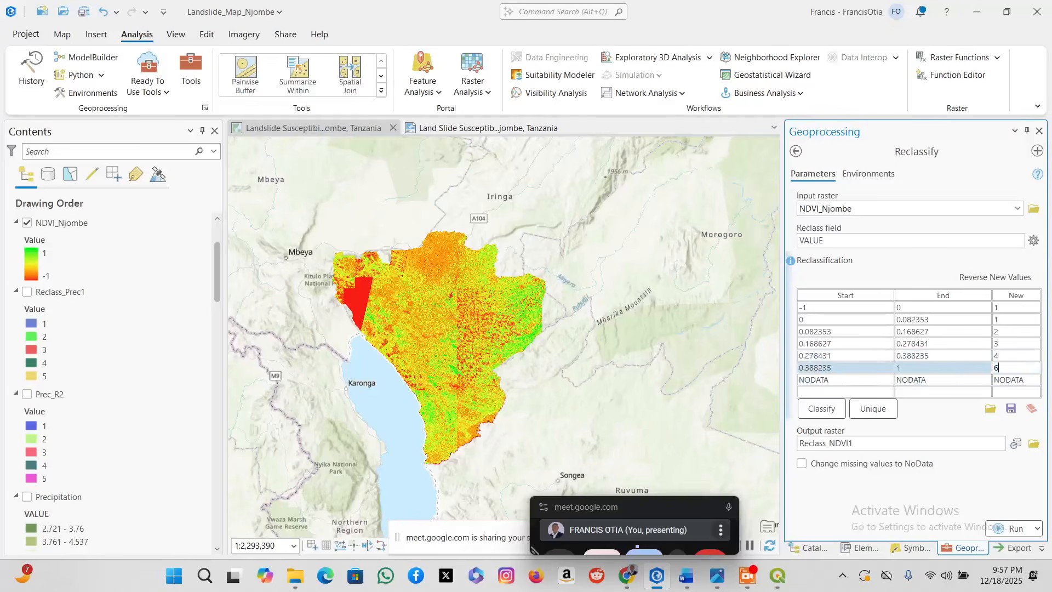
key(BackSpace)
text(5)
Reverse the new values of the second through sixth NDVI classes so they read 5, 4, 3, 2 and 1.
drag(1015, 366, 990, 373)
click(1017, 357)
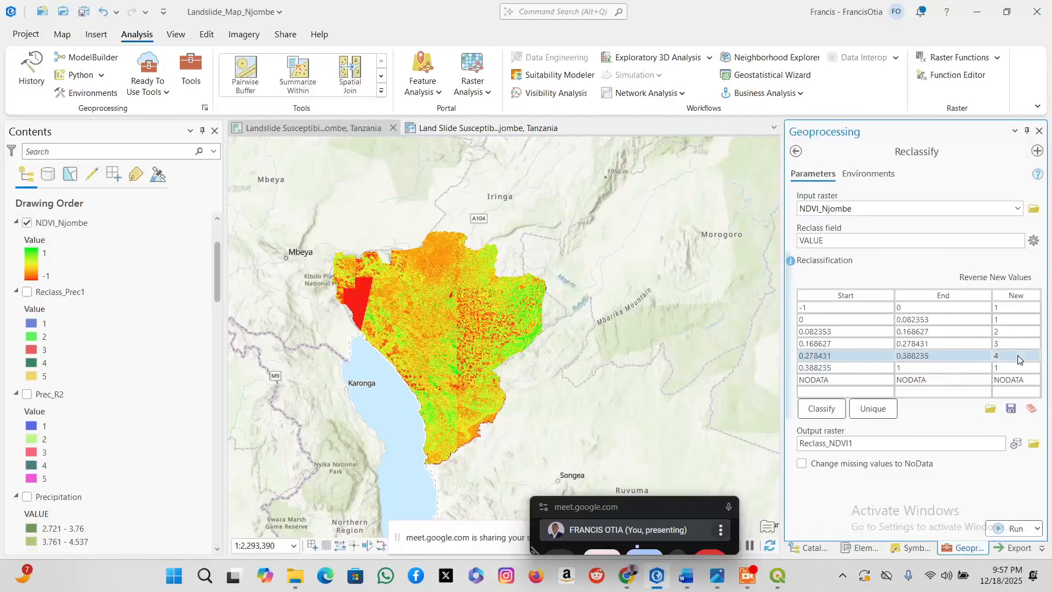
text(2)
click(1011, 343)
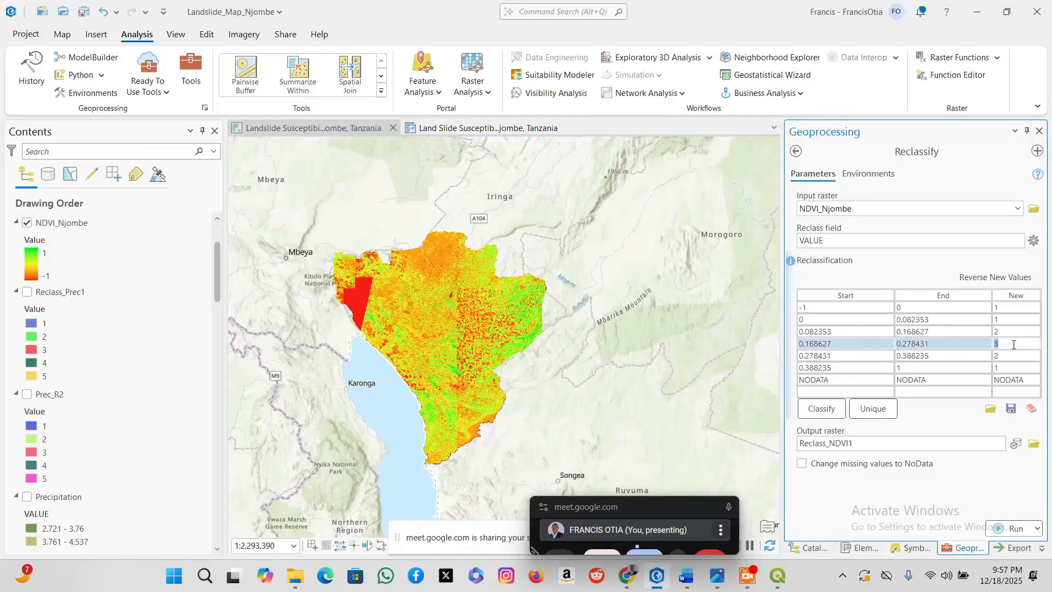
click(1002, 333)
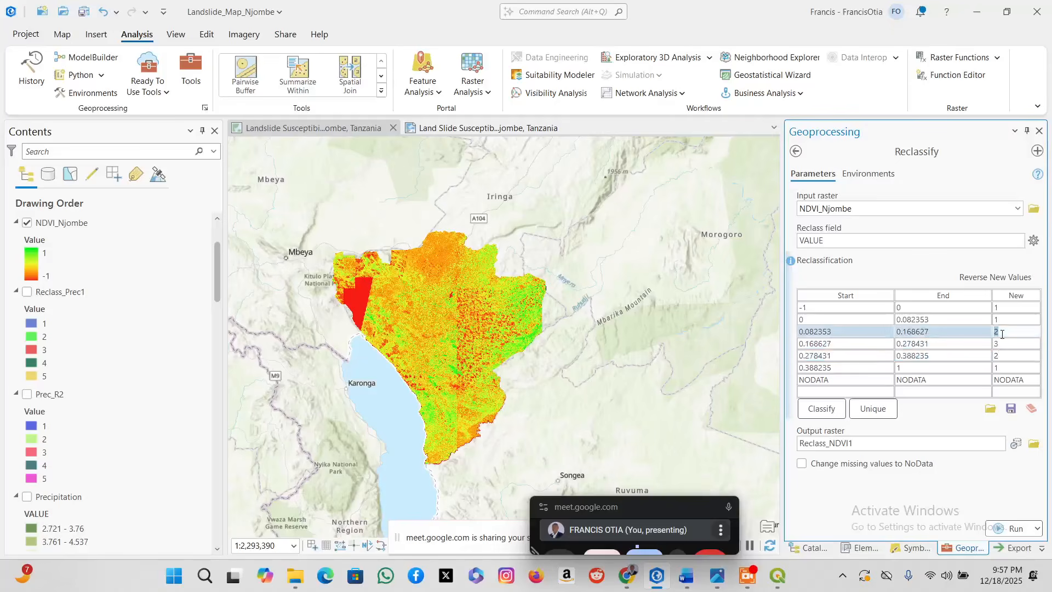
text(4)
click(1003, 320)
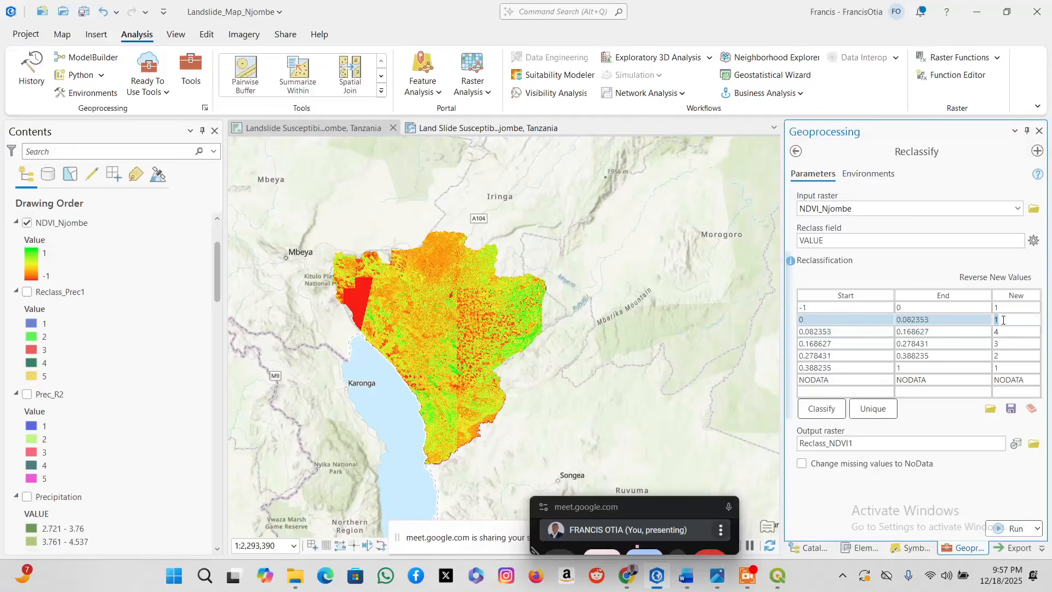
text(5)
click(1005, 311)
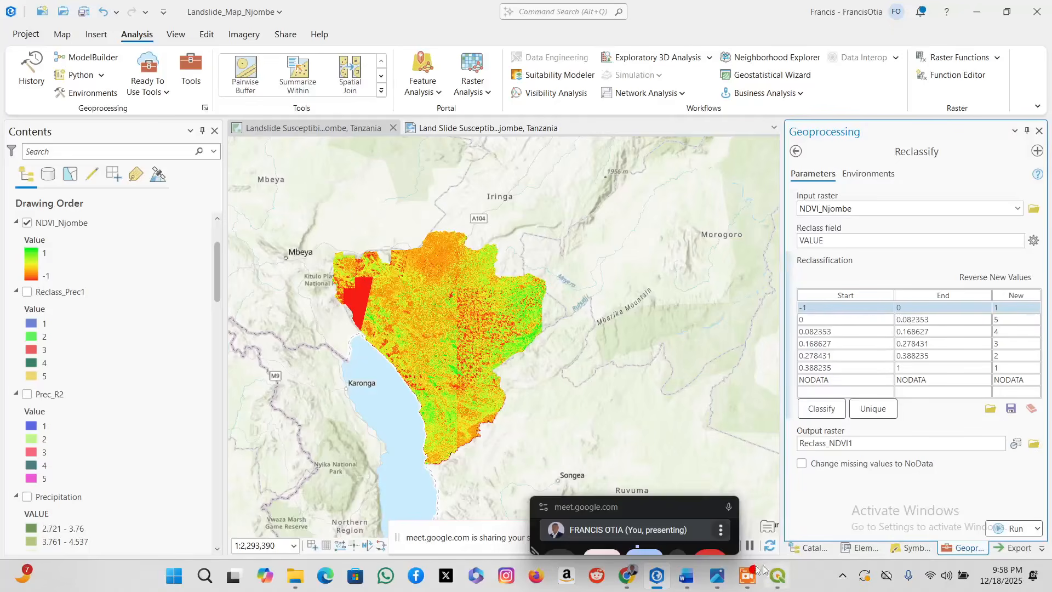
Look up the NDVI class ranges in the Word document and set the second reclassification row's end value to 0.15.
click(688, 575)
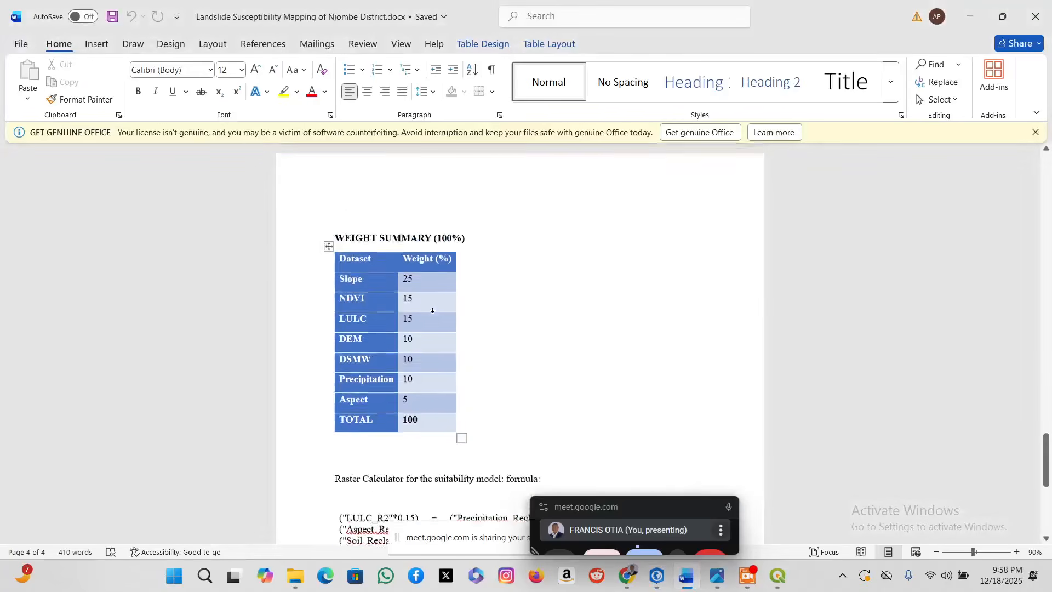
scroll(432, 310, up, 10)
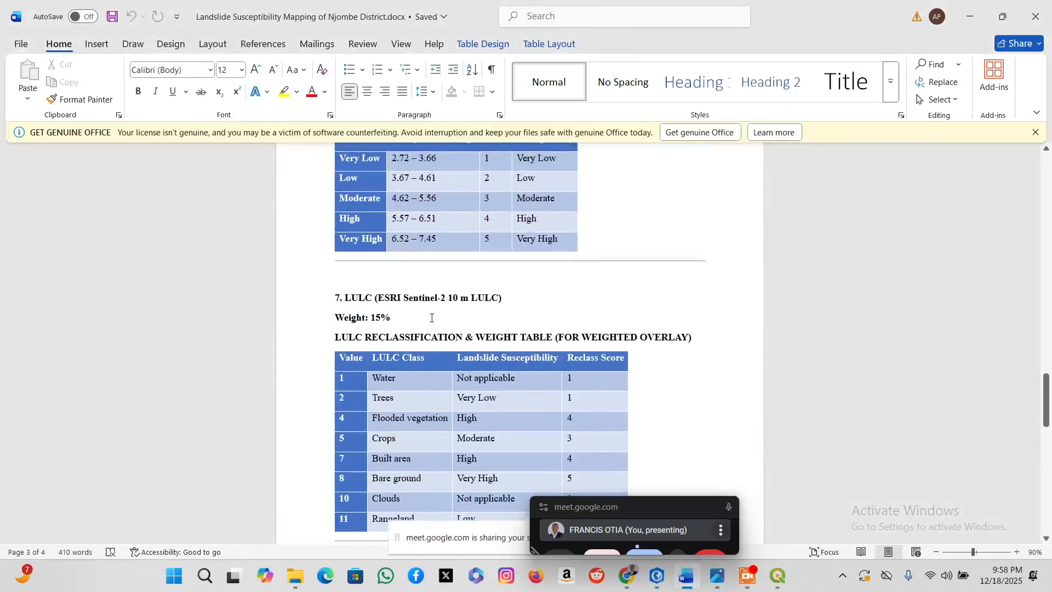
scroll(431, 318, up, 8)
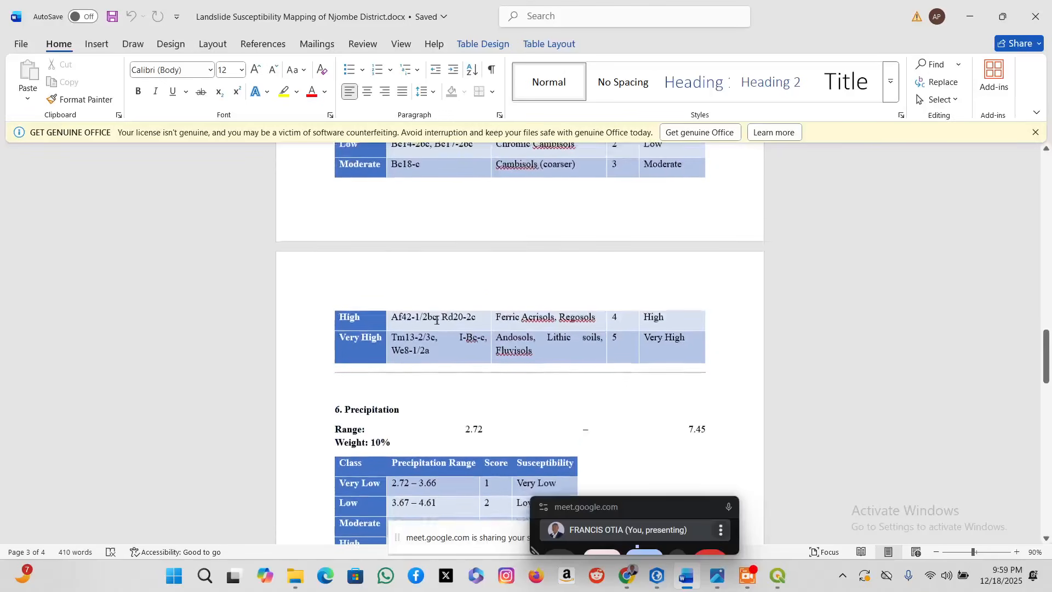
scroll(437, 320, up, 6)
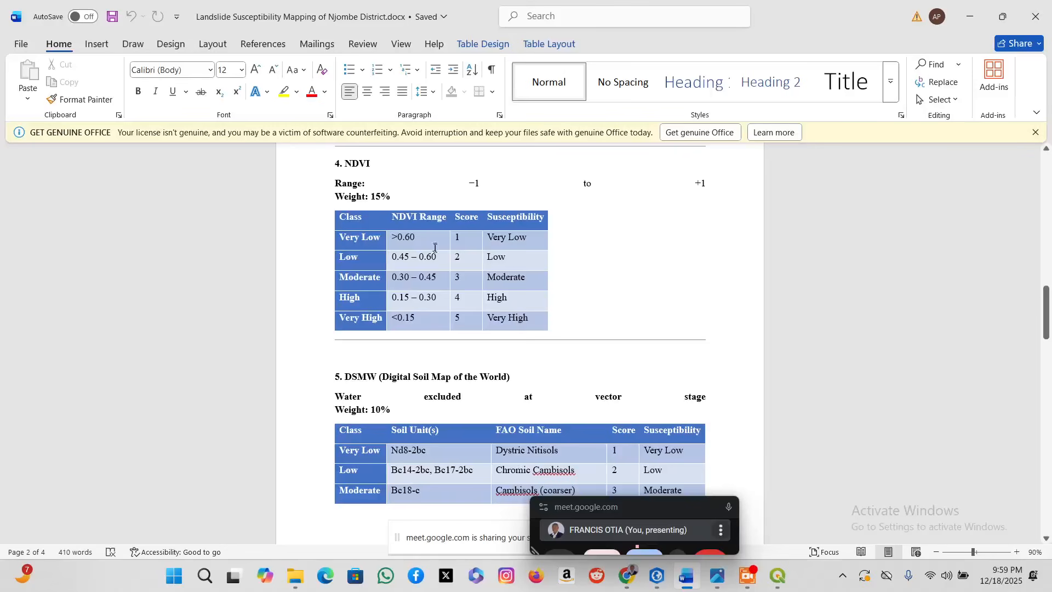
click(421, 320)
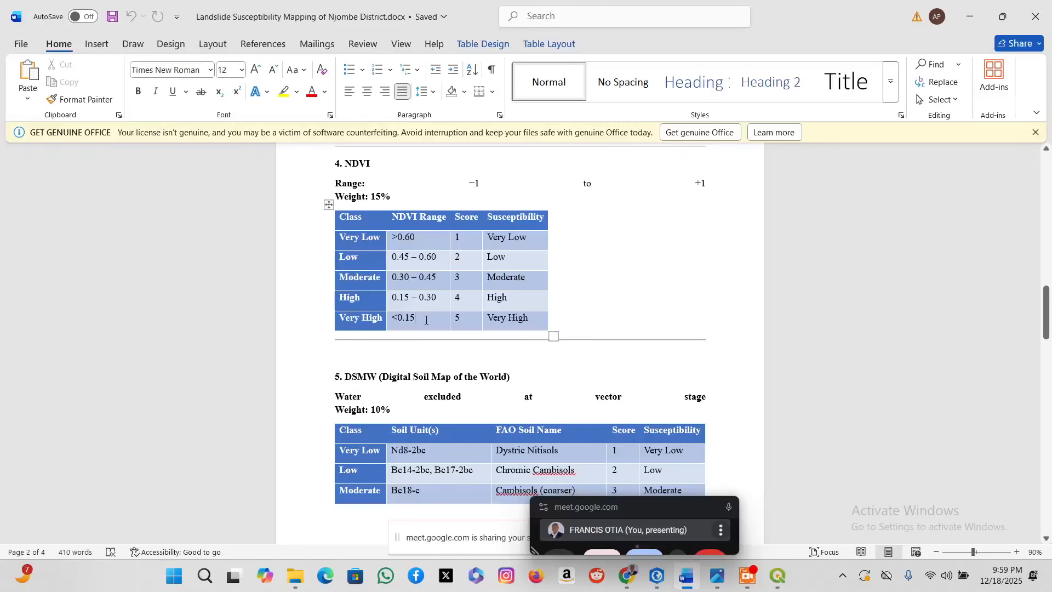
drag(425, 320, 388, 312)
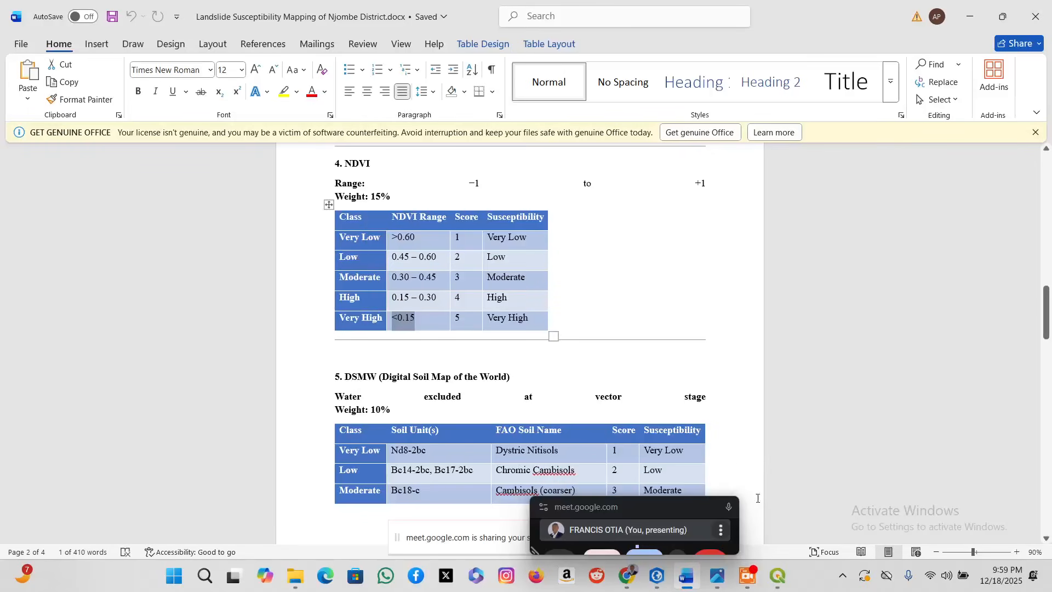
click(657, 575)
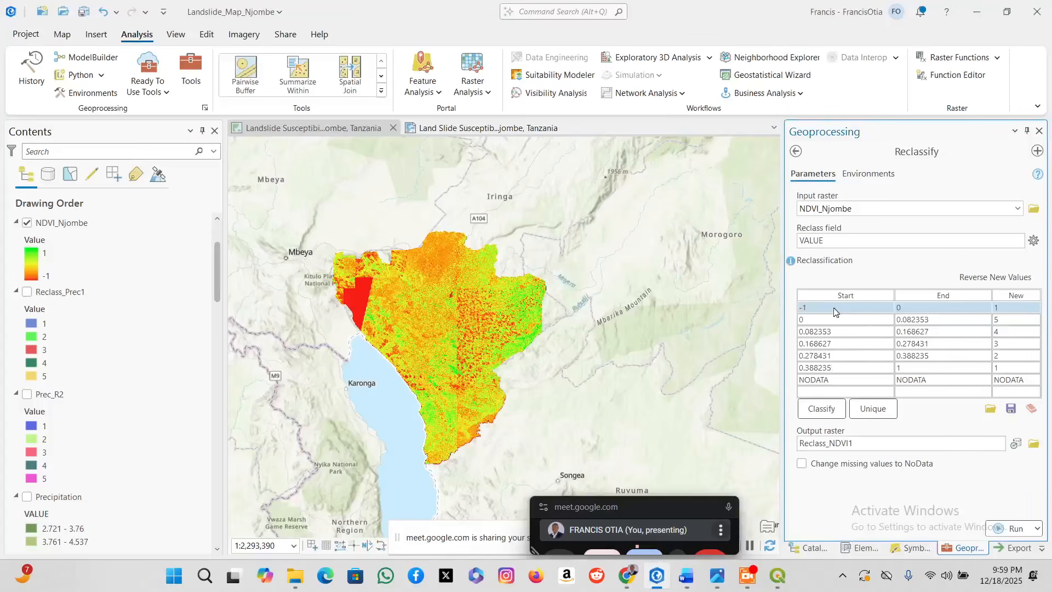
double_click(913, 322)
drag(941, 321, 806, 316)
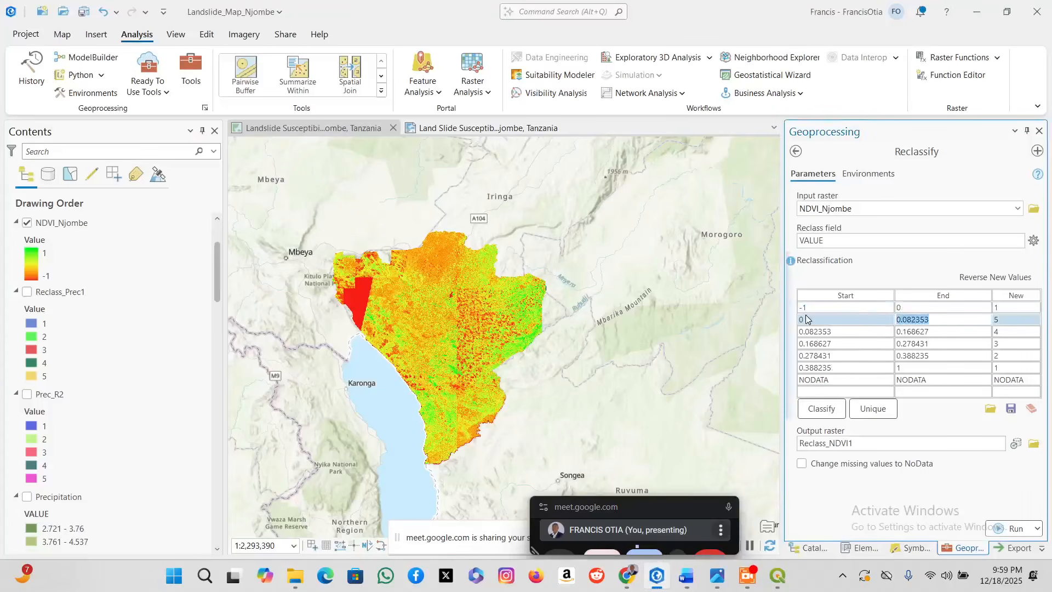
text(0.15)
Set the third NDVI class's start value to 0.15 and its end value to 0.3, checking the range in the document.
click(836, 333)
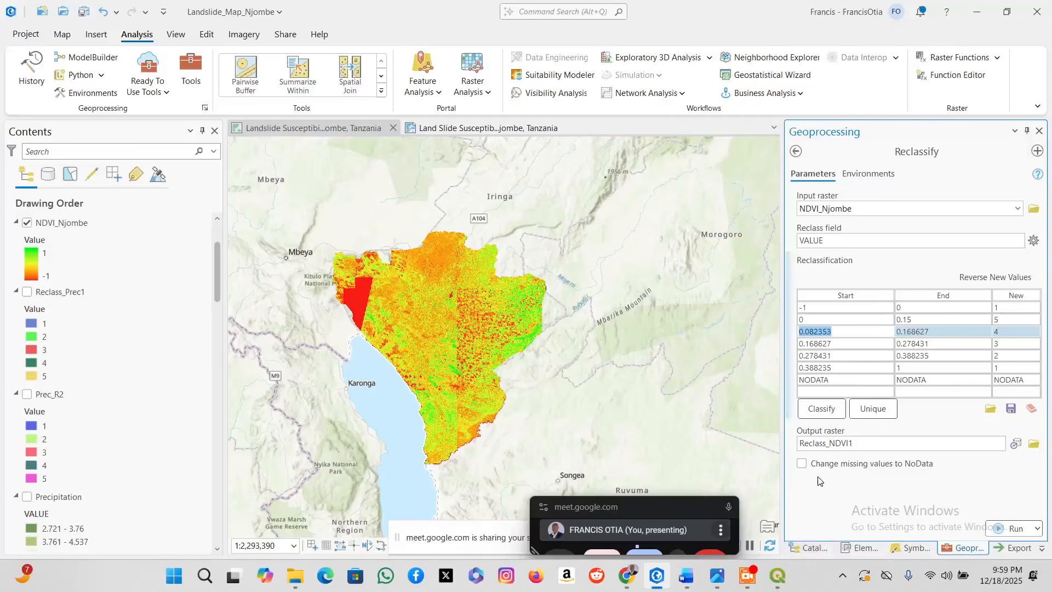
text(0.)
text(15)
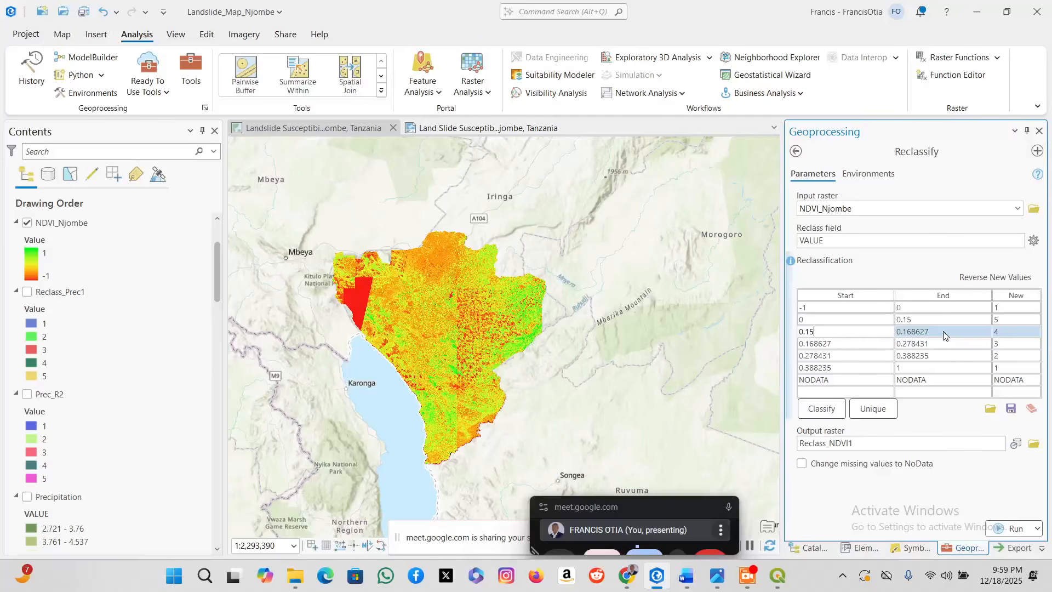
click(943, 332)
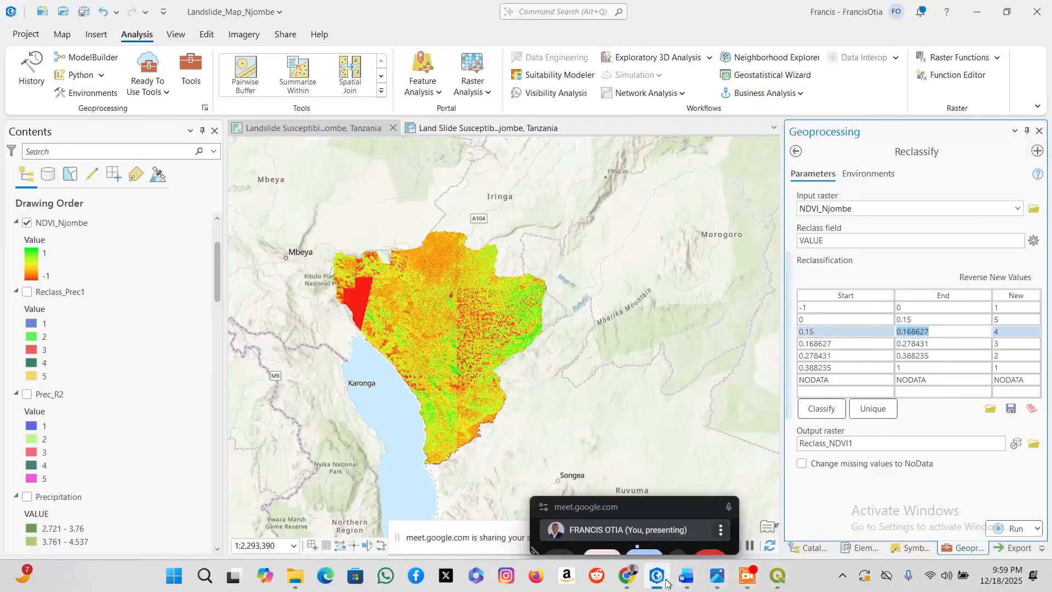
click(686, 575)
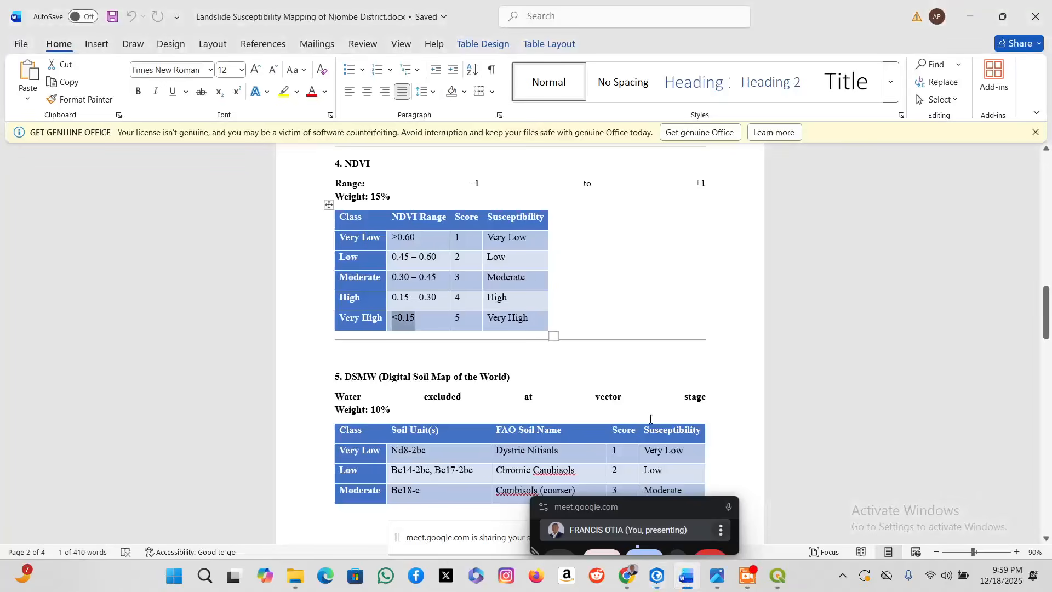
click(428, 296)
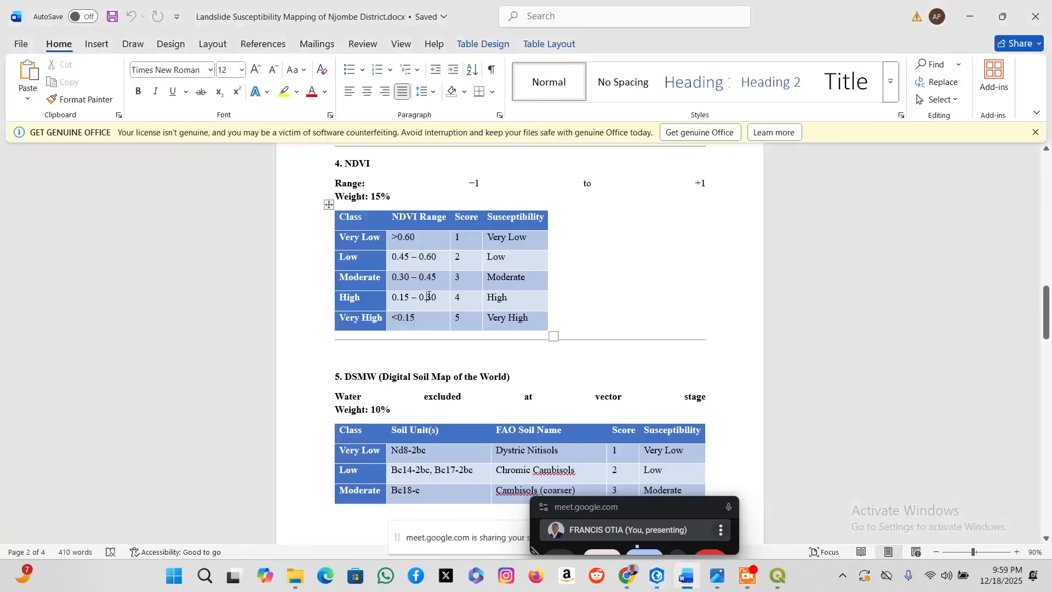
click(657, 575)
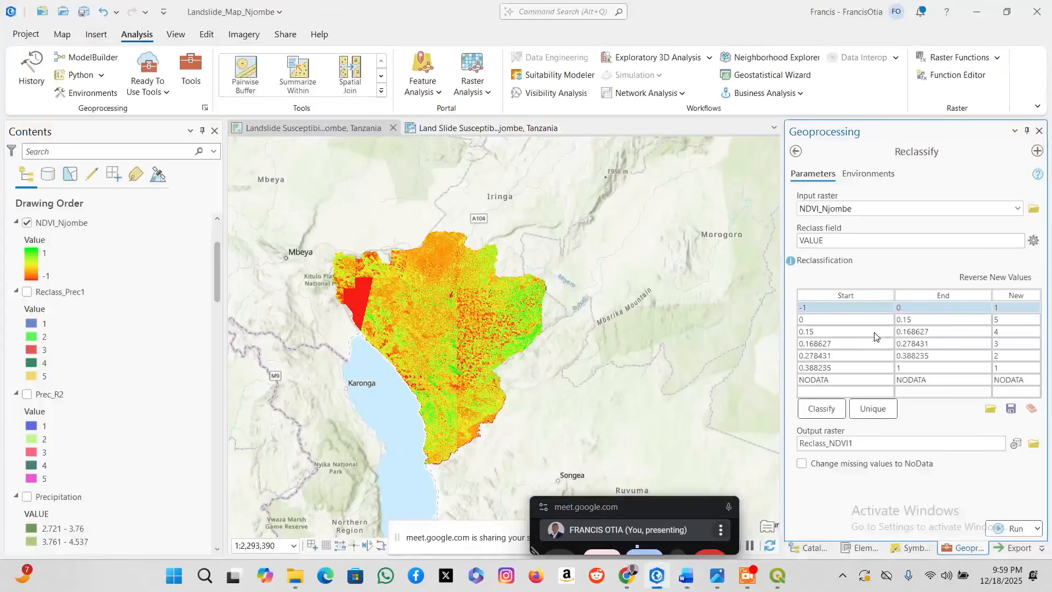
click(899, 331)
click(906, 331)
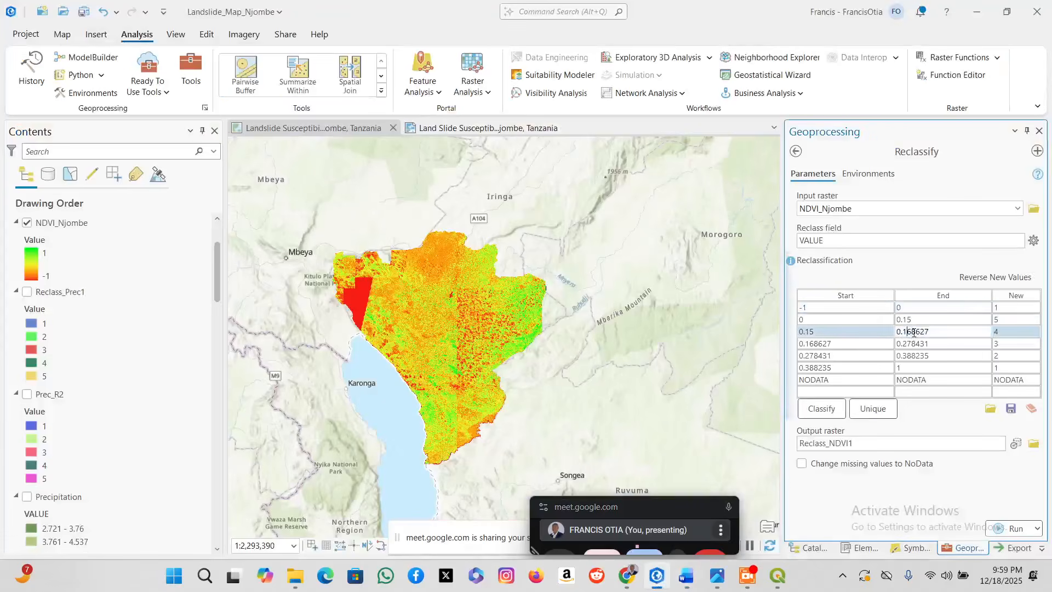
double_click(946, 332)
text(0.3)
Set the start value of the NDVI class with new value 3 to 0.3 and check the next range in the document.
click(848, 341)
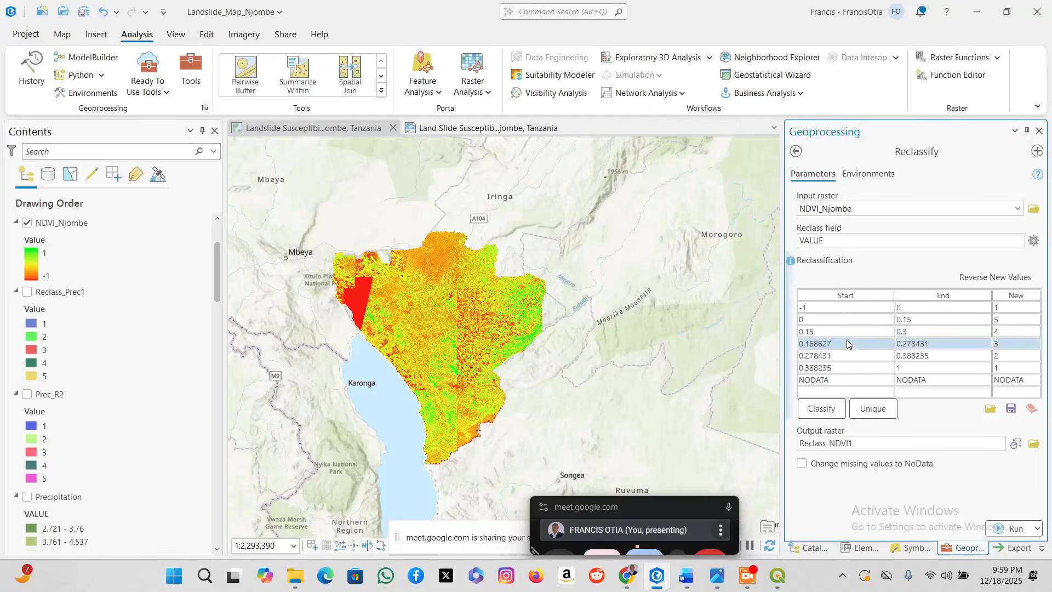
click(847, 342)
text(0)
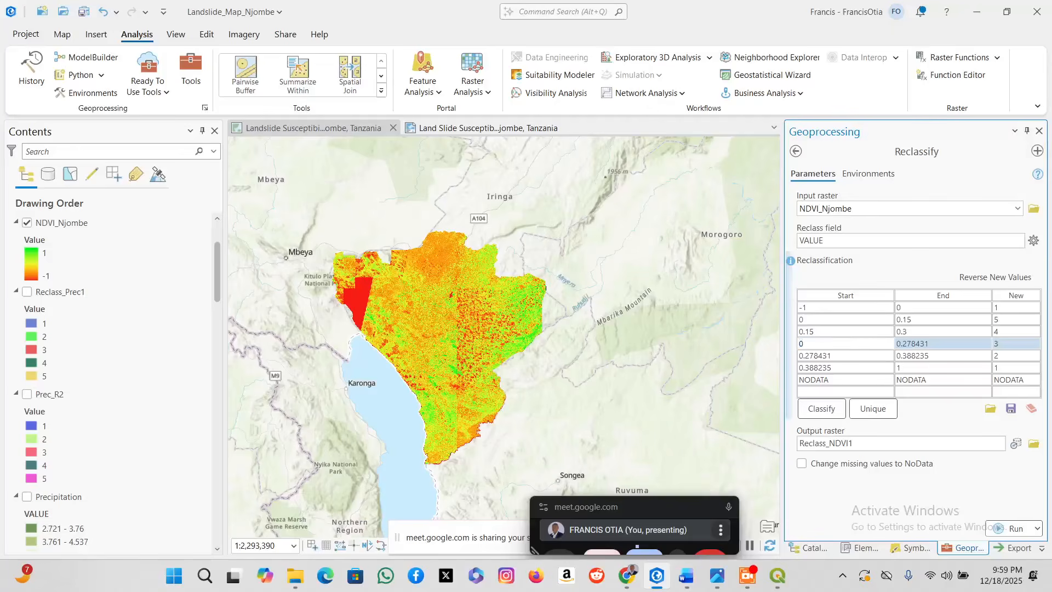
text(.3)
key(Tab)
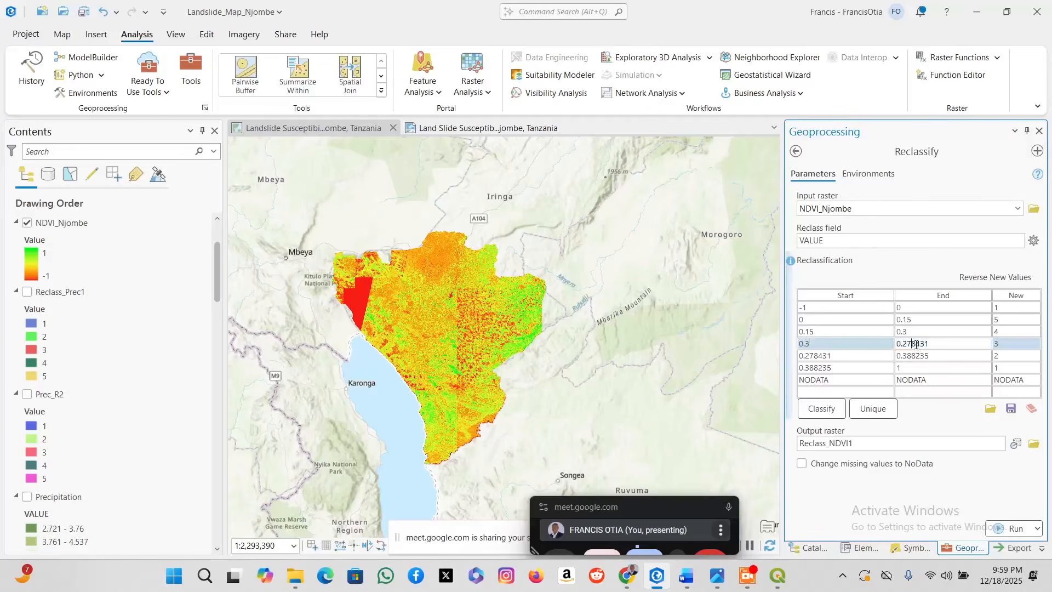
click(688, 585)
click(688, 585)
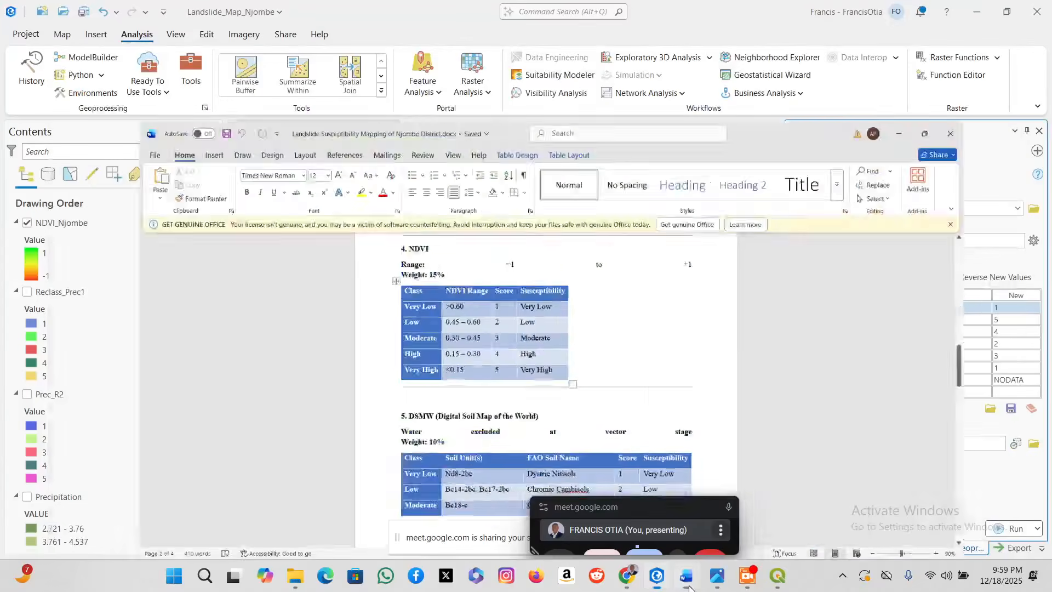
click(939, 350)
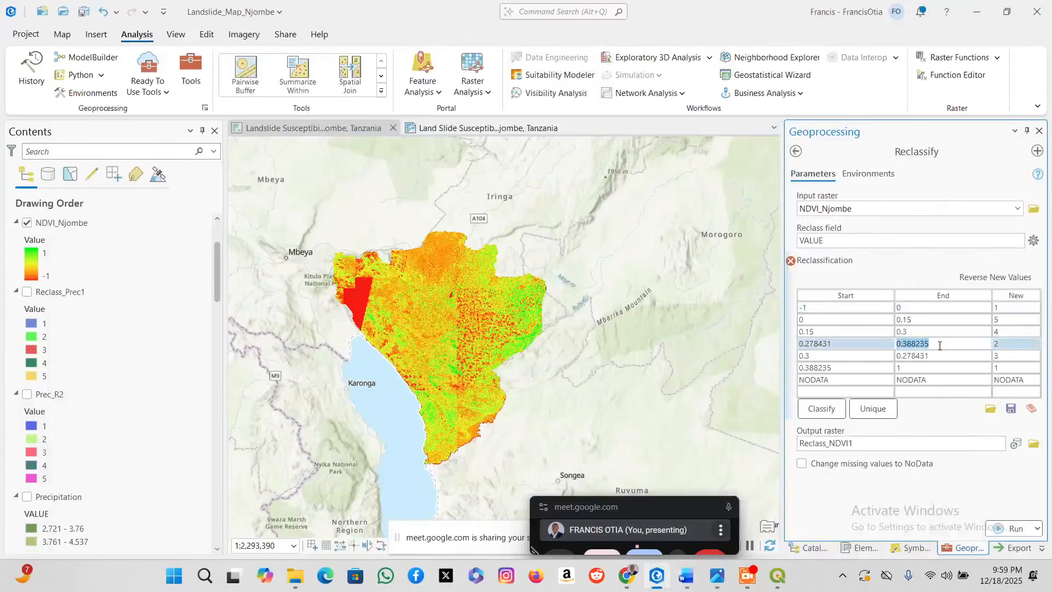
Set the fourth reclassification row's start value to 0.3 and its end value to 0.45.
click(830, 342)
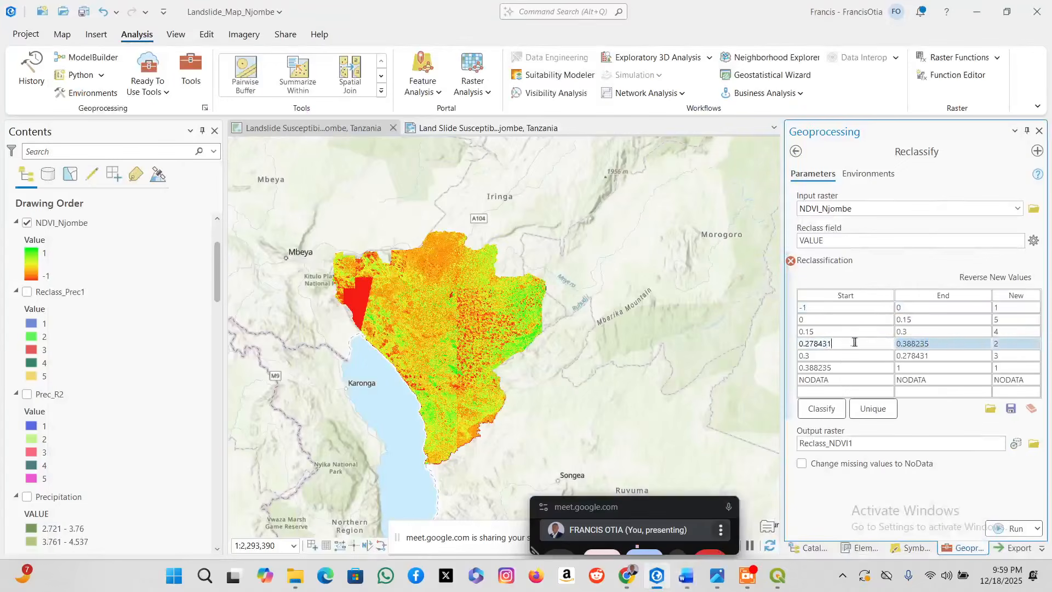
drag(853, 342, 731, 342)
text(0.3)
click(938, 345)
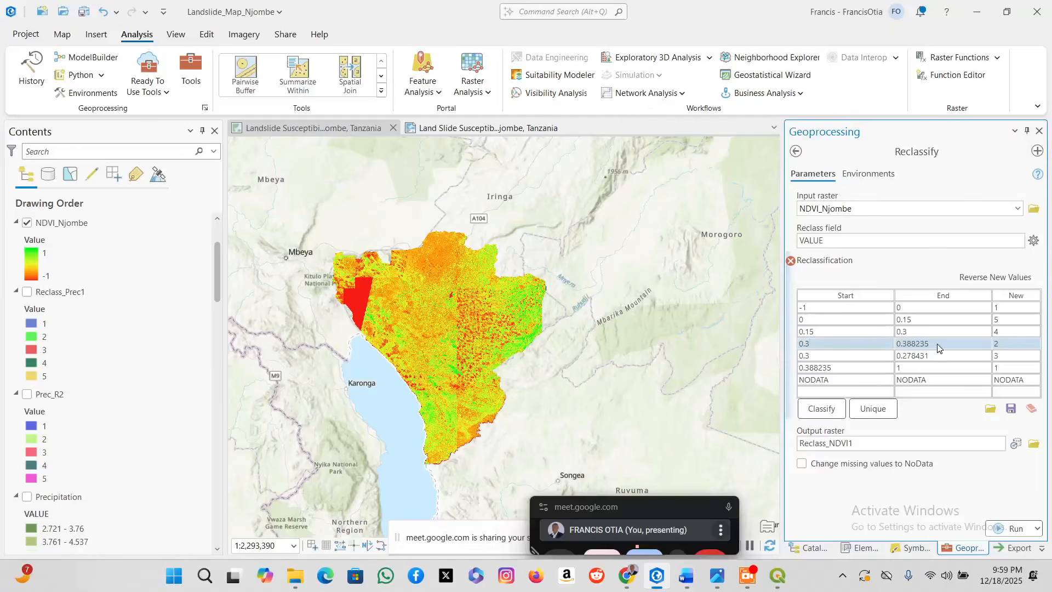
click(937, 344)
text(0)
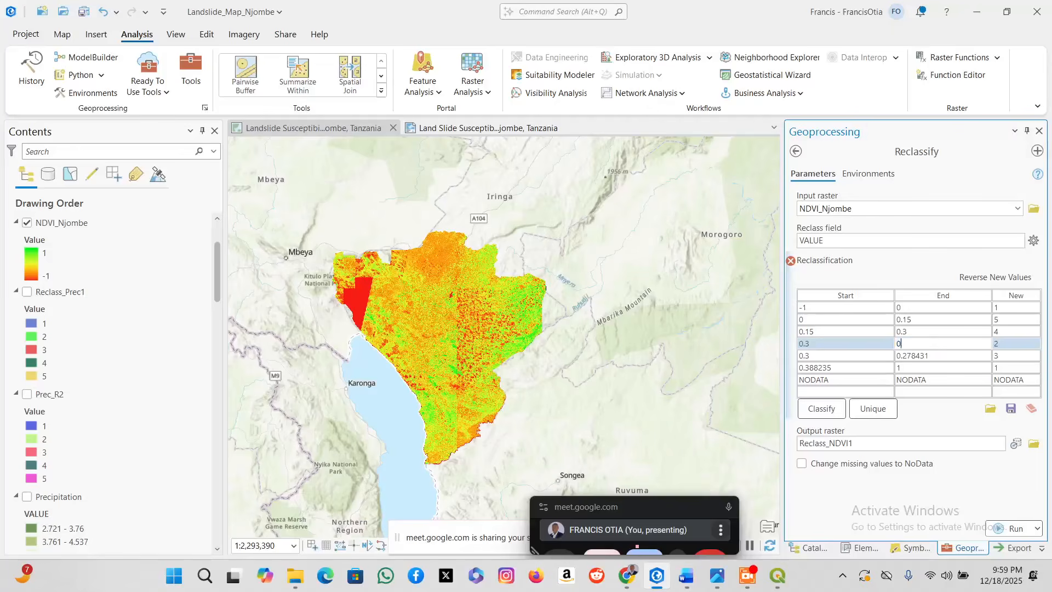
text(.45)
Set the fifth reclassification row's start value to 0.45 and its end value to 6.
click(851, 353)
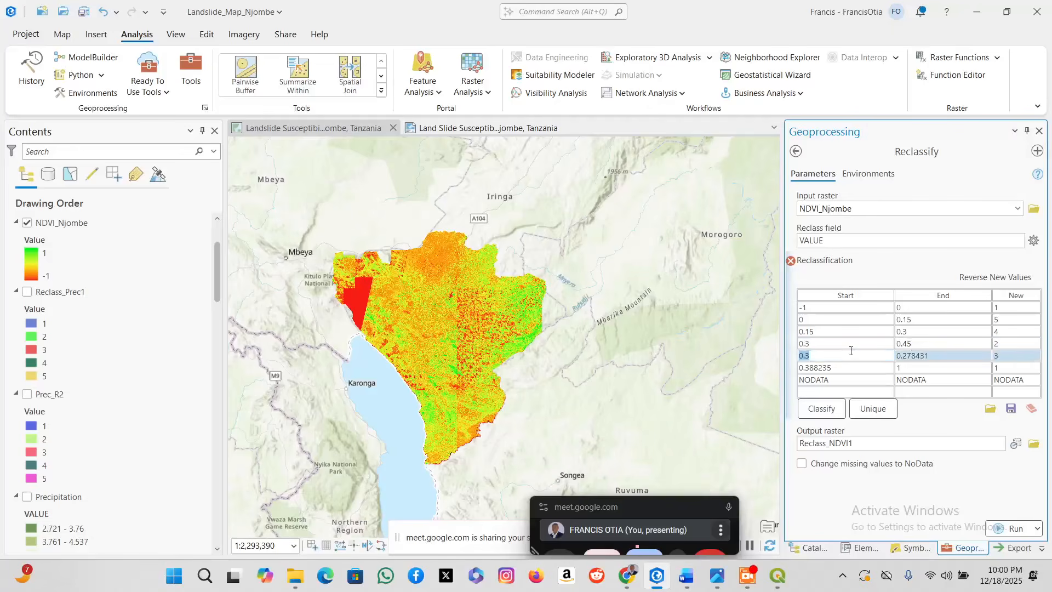
text(0.45)
click(941, 360)
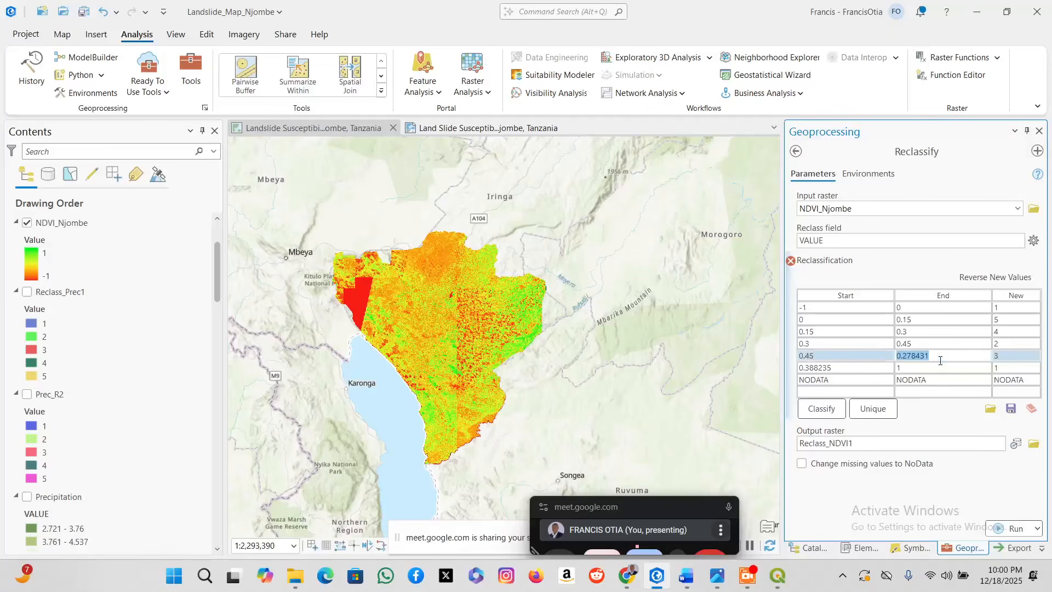
text(0)
text(,6)
click(872, 367)
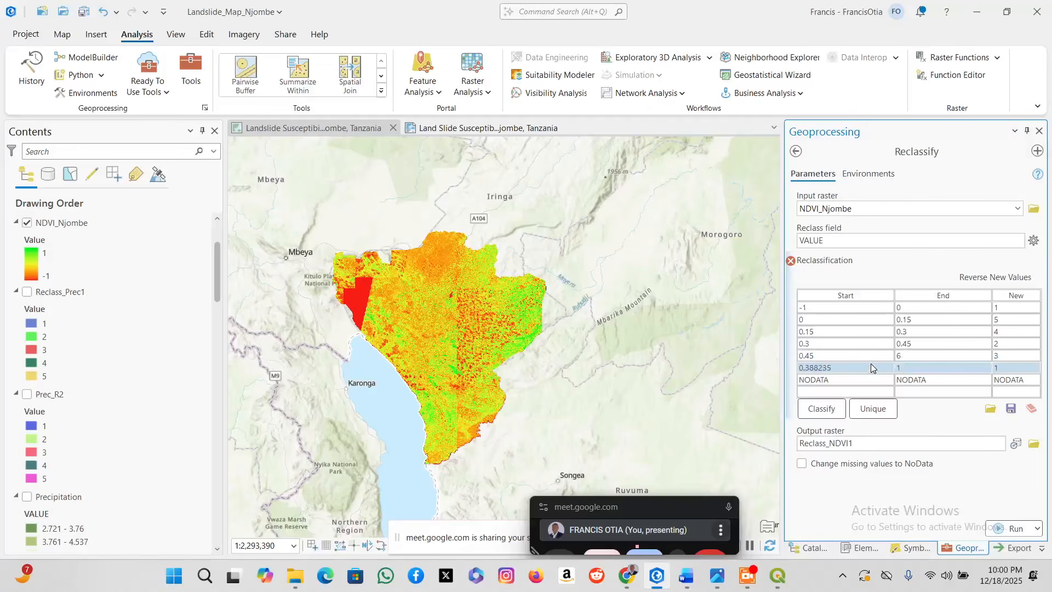
Check the NDVI ranges in the Word document and set the sixth reclassification row's start value to 0.6.
click(682, 580)
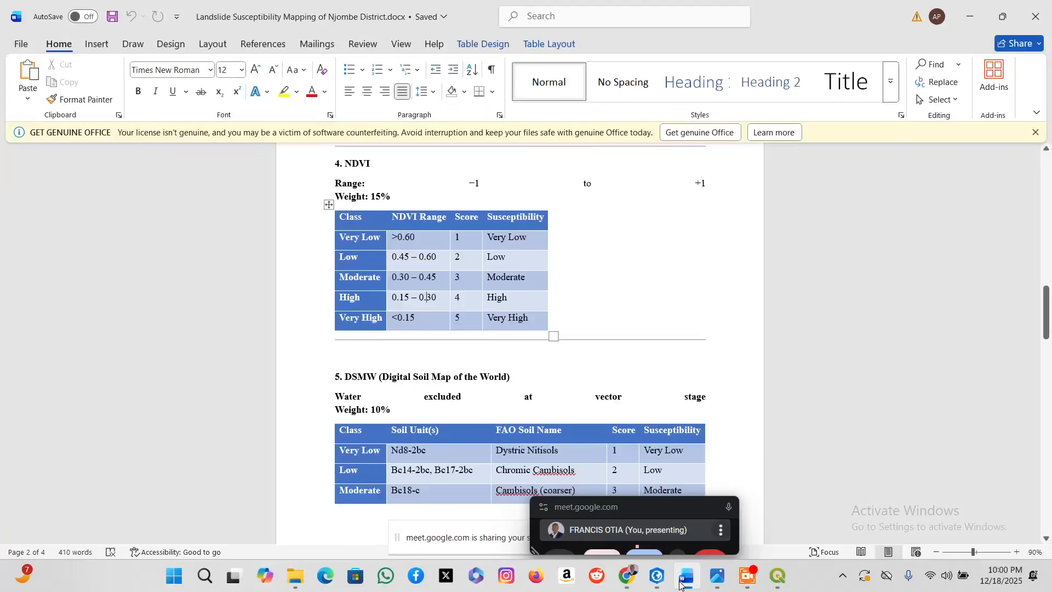
click(680, 584)
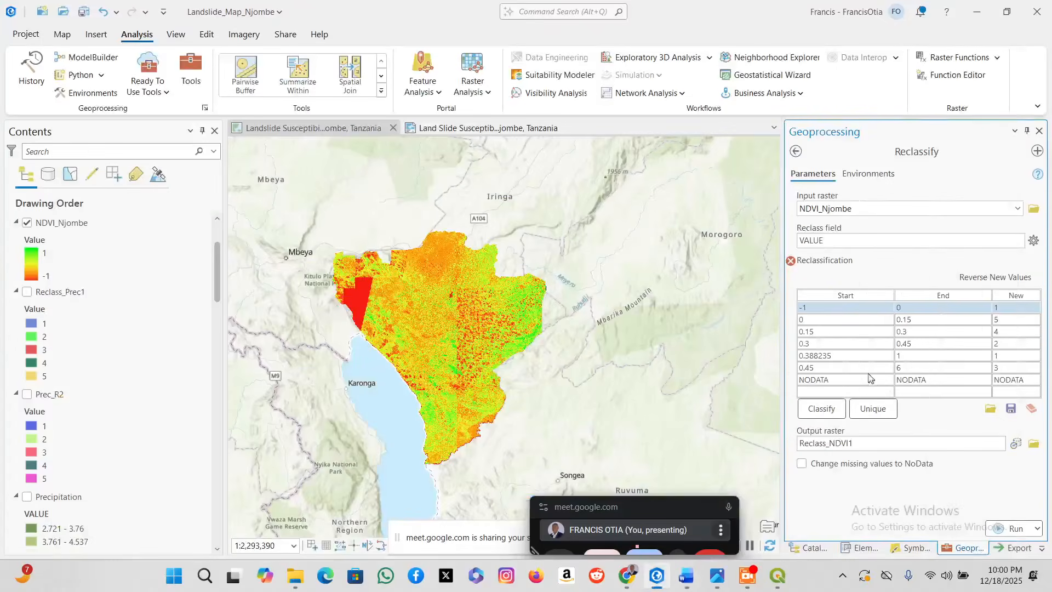
click(832, 367)
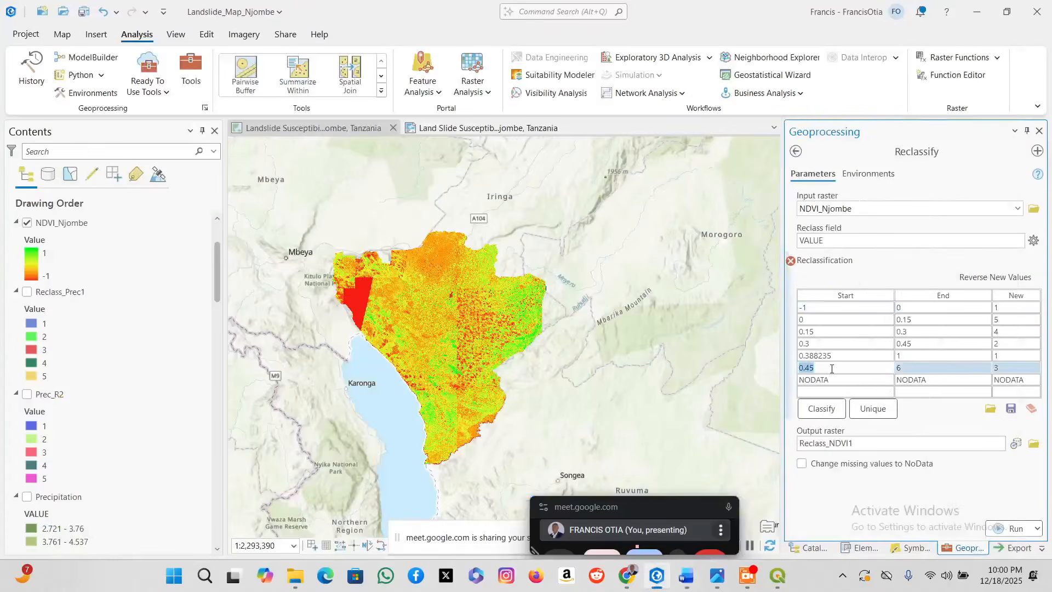
text(0.6)
click(918, 370)
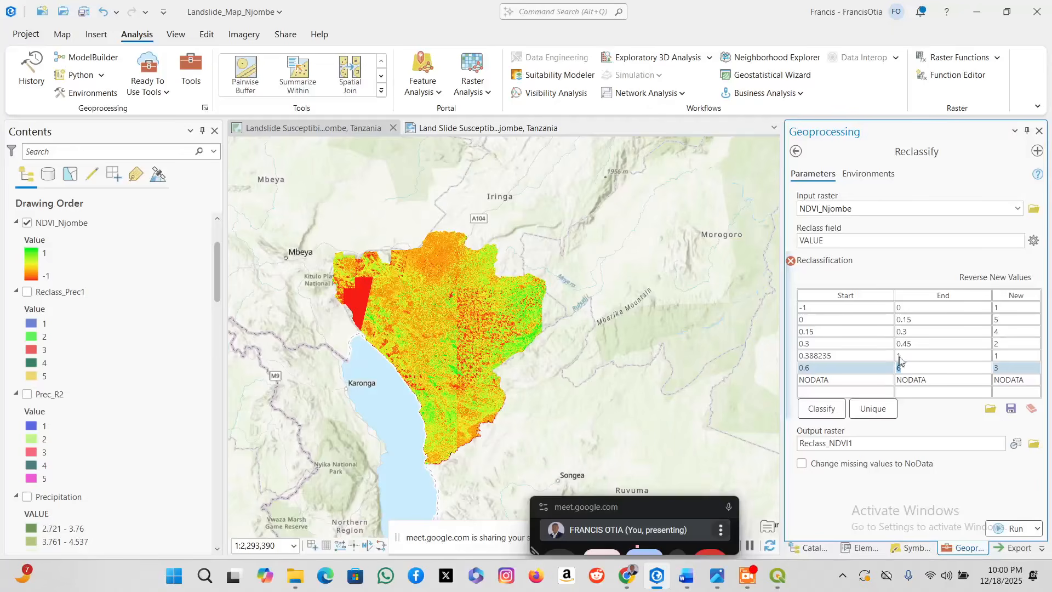
Set the fifth reclassification row's start value to 0.45 and its end value to 0.6.
click(903, 357)
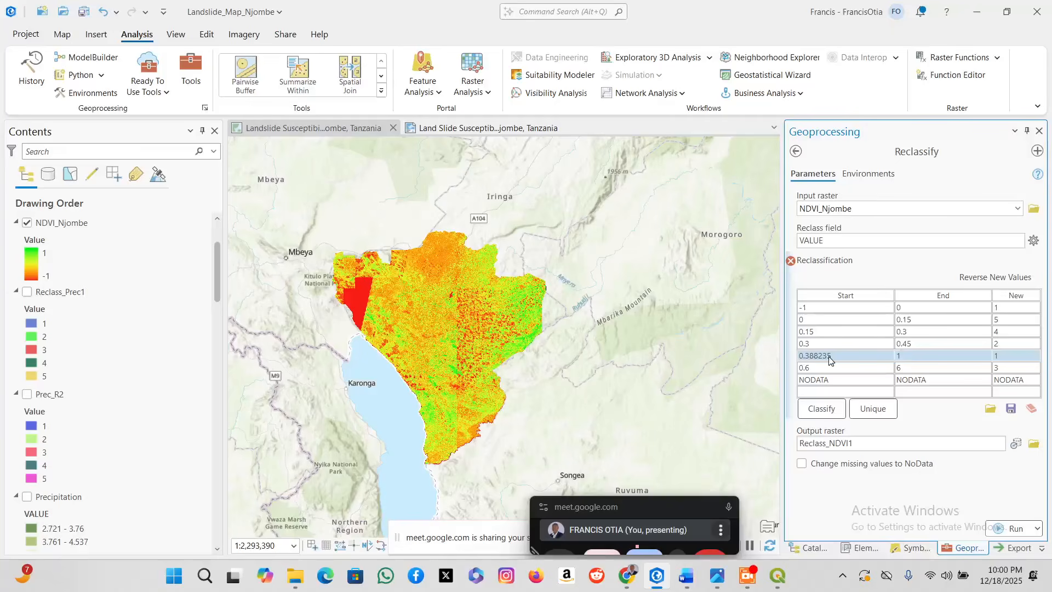
click(846, 355)
drag(846, 356, 725, 343)
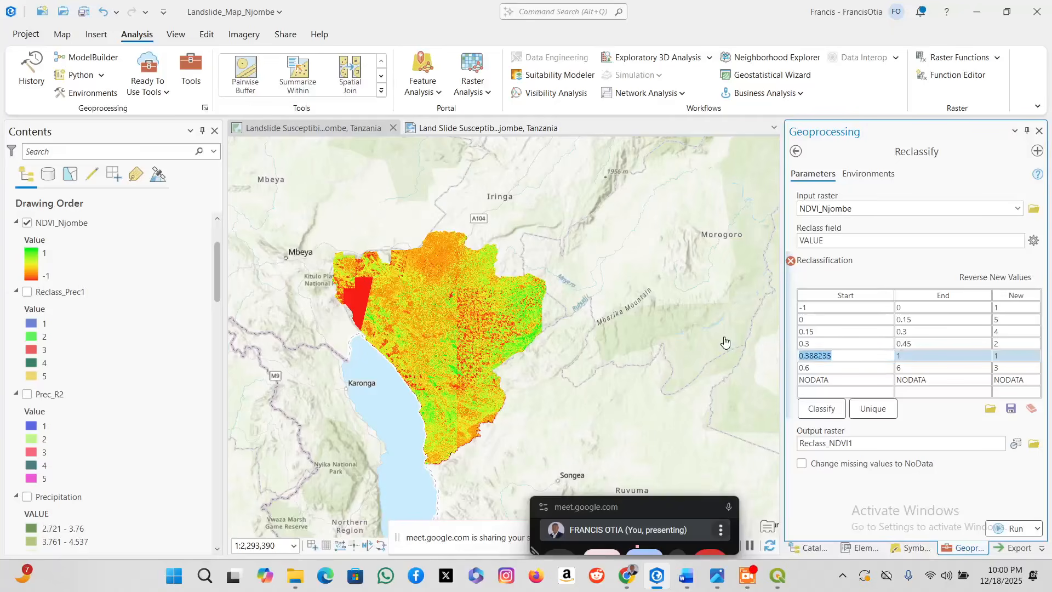
text(0.45)
key(Return)
click(912, 361)
text(0)
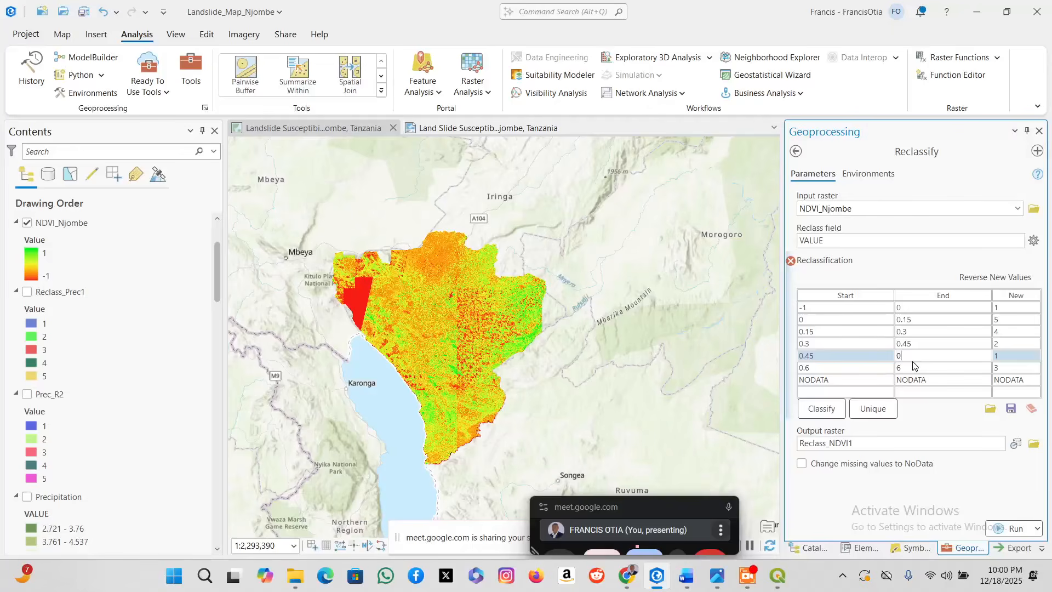
text(.6)
Set the end value of the reclassification row starting at 0.6 to 1.
click(914, 368)
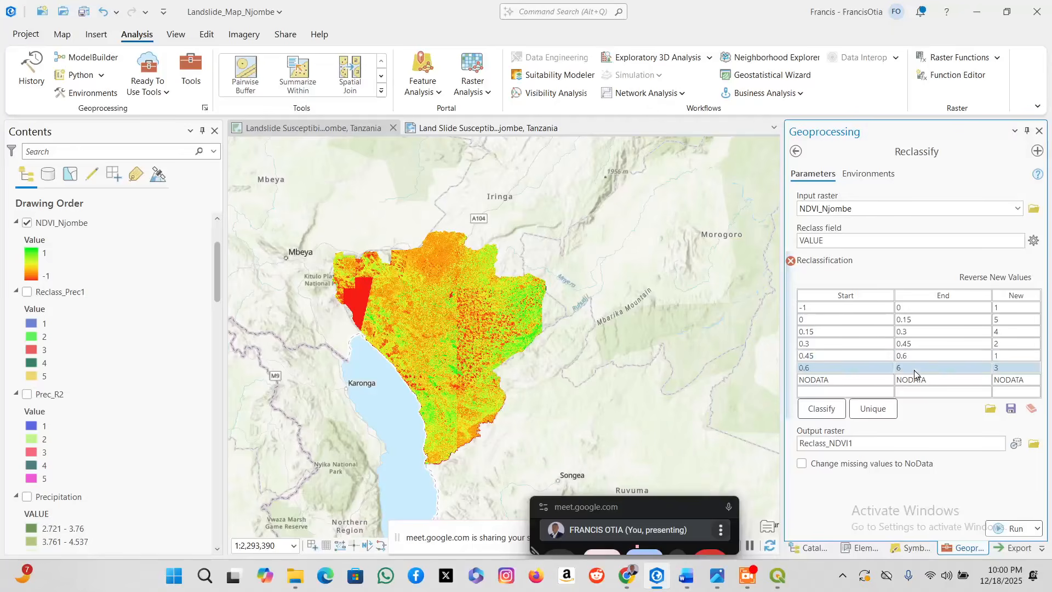
text(1)
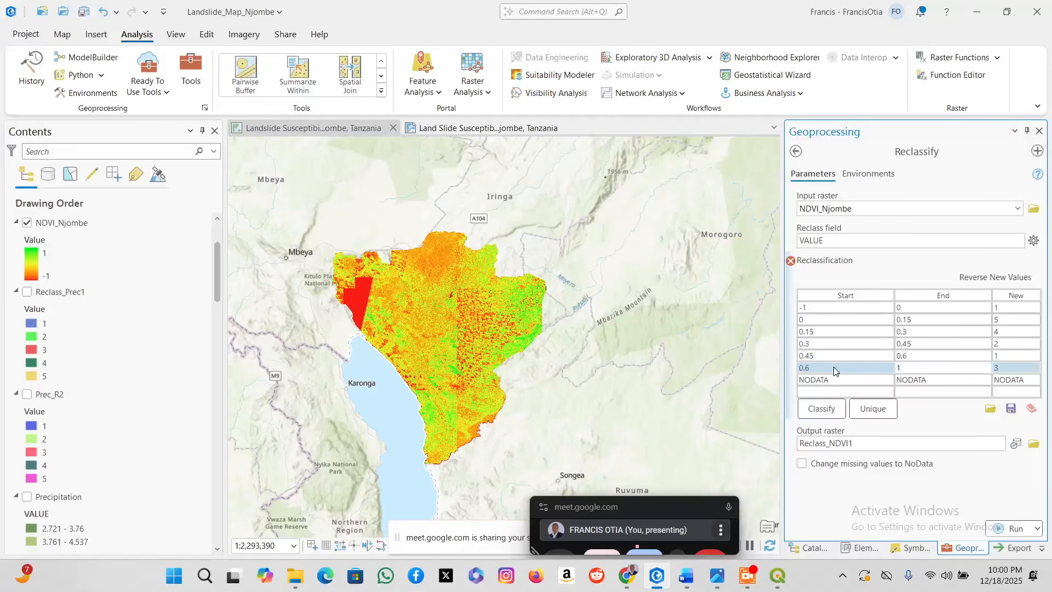
click(833, 368)
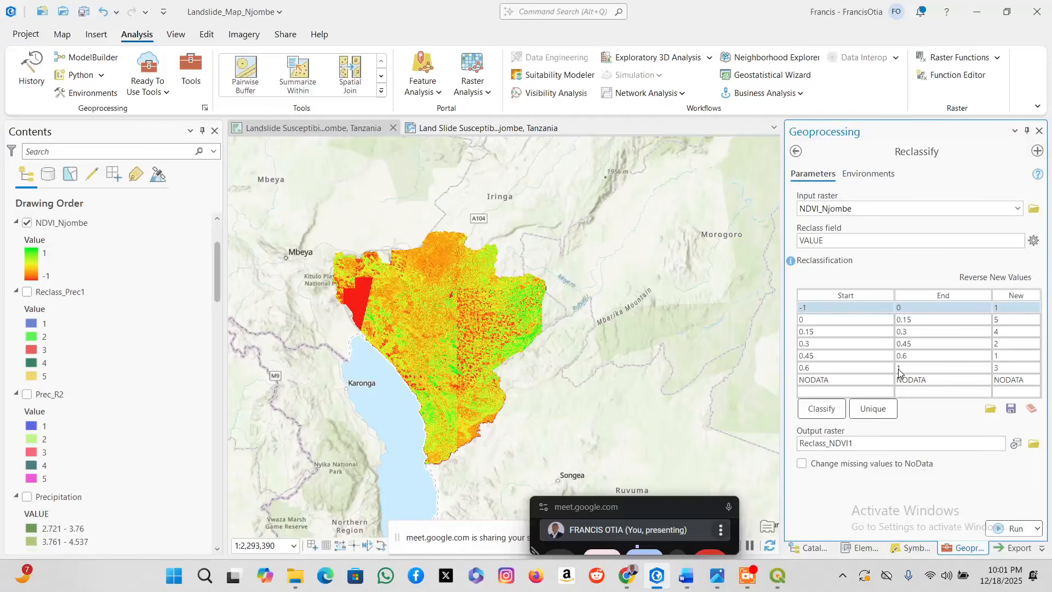
Assign new value 1 to the 0.6–1 class, 2 to the 0.45–0.6 class, and 3 to the 0.3–0.45 class.
double_click(1003, 368)
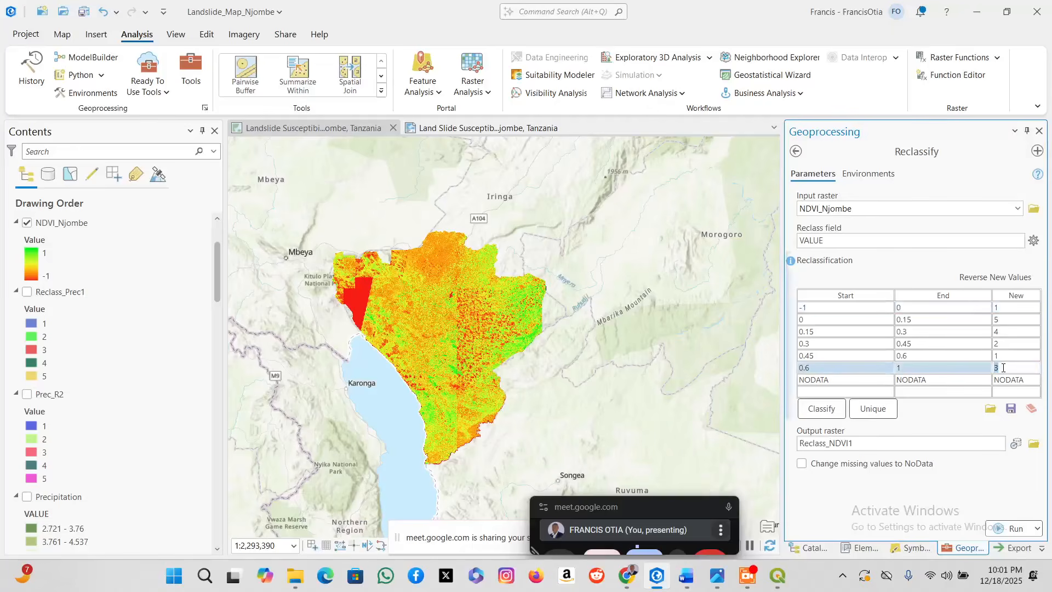
text(1)
double_click(1004, 356)
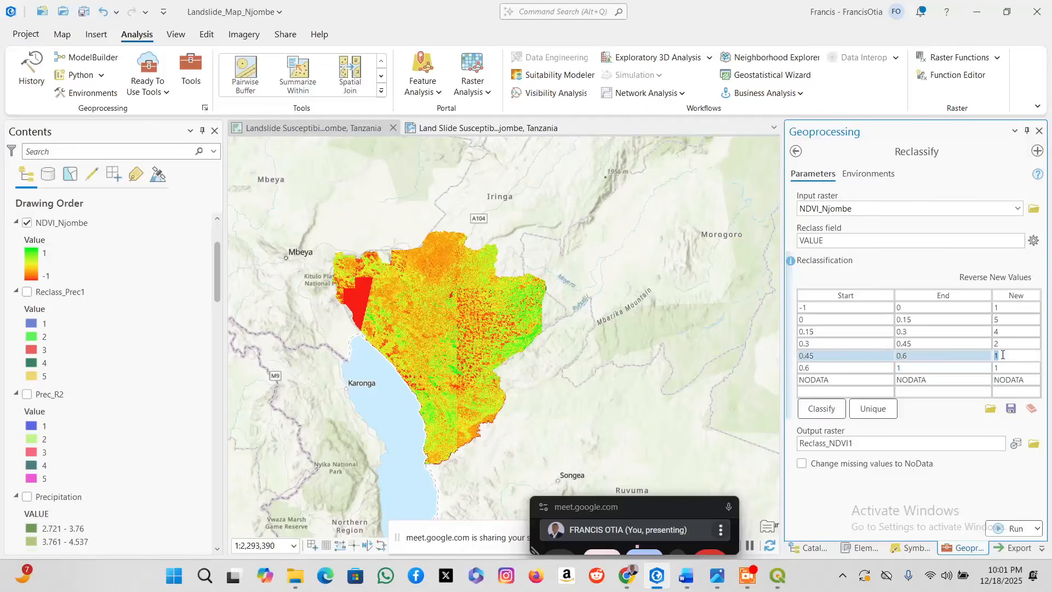
text(2)
double_click(1002, 341)
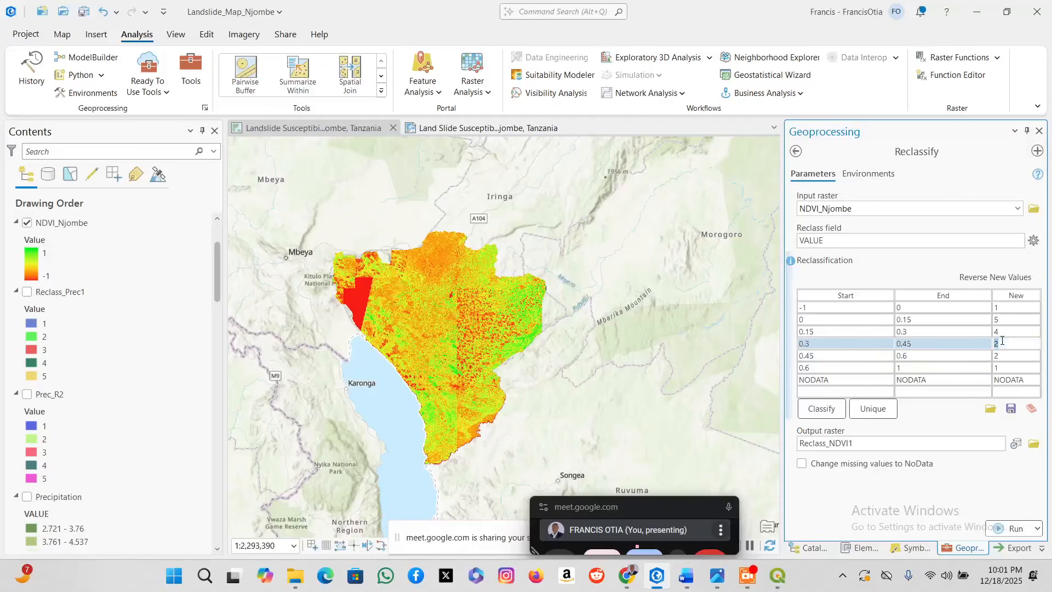
text(3)
click(1011, 330)
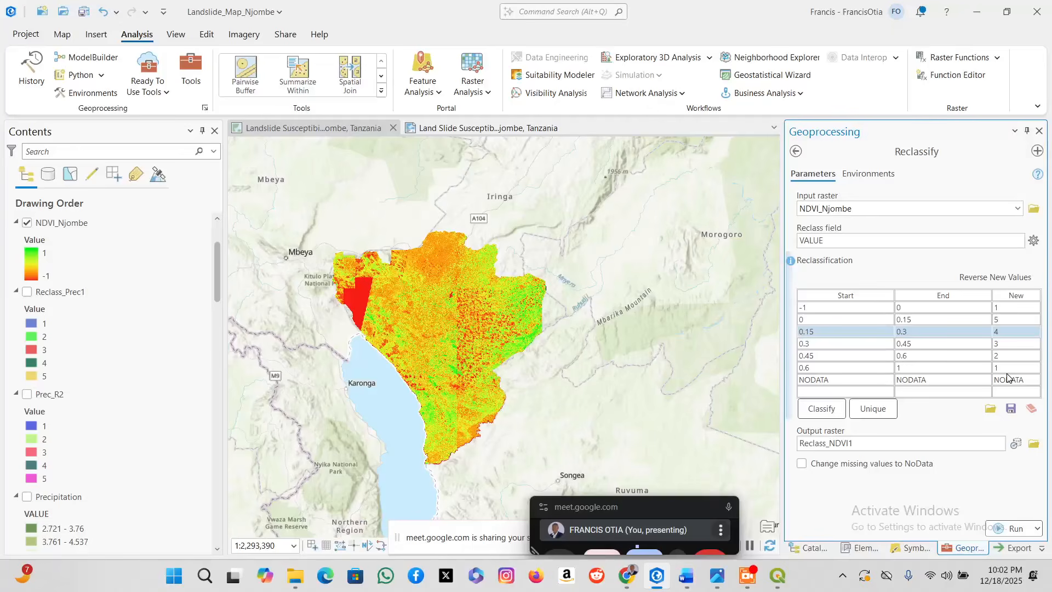
Set Reclassify's output coordinate system and processing extent to match the njombe32736 layer.
click(877, 174)
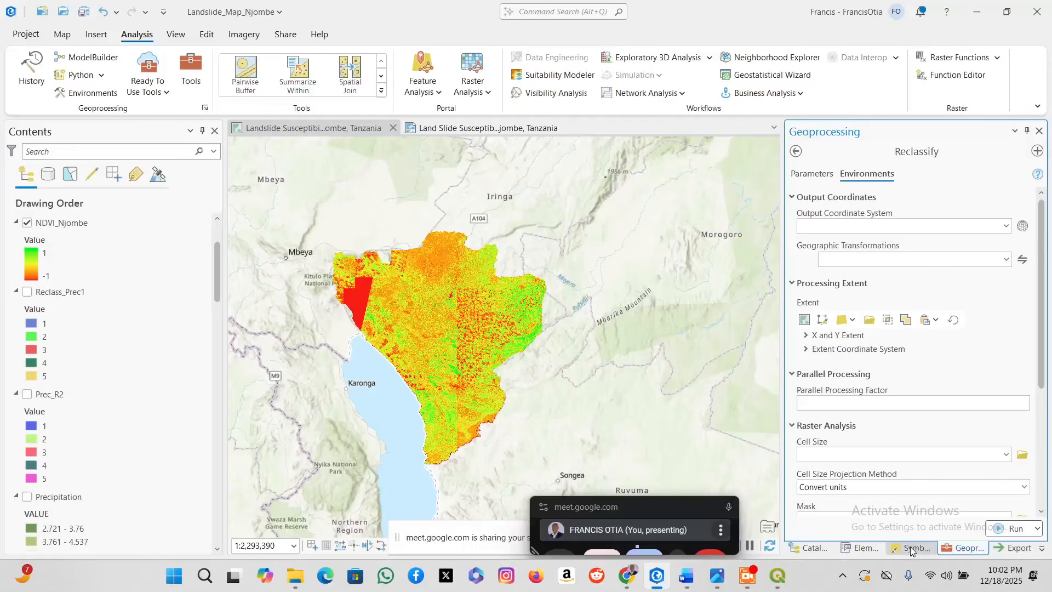
click(1006, 225)
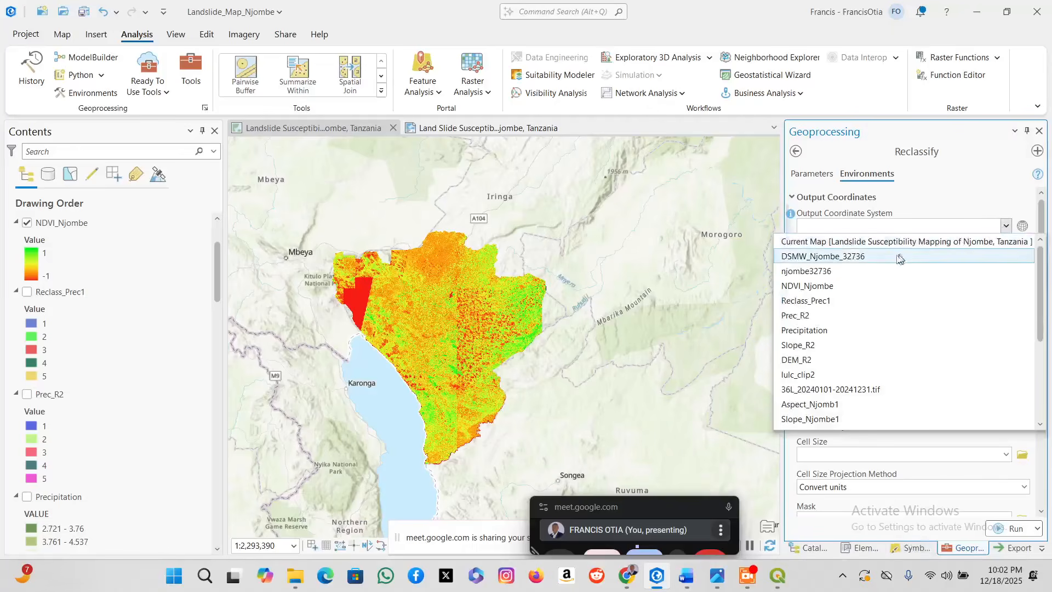
click(844, 286)
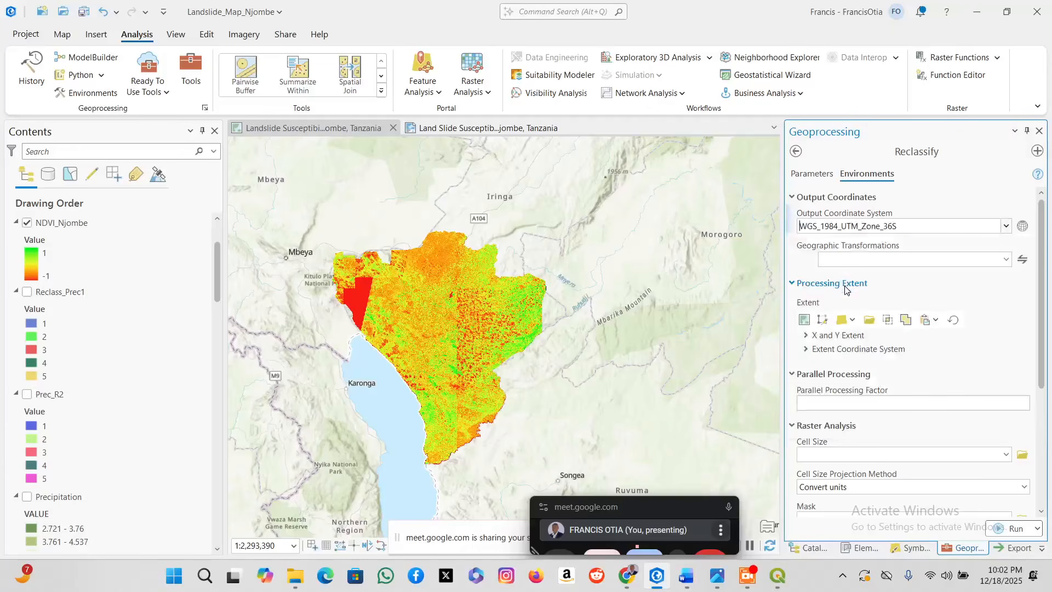
click(1006, 225)
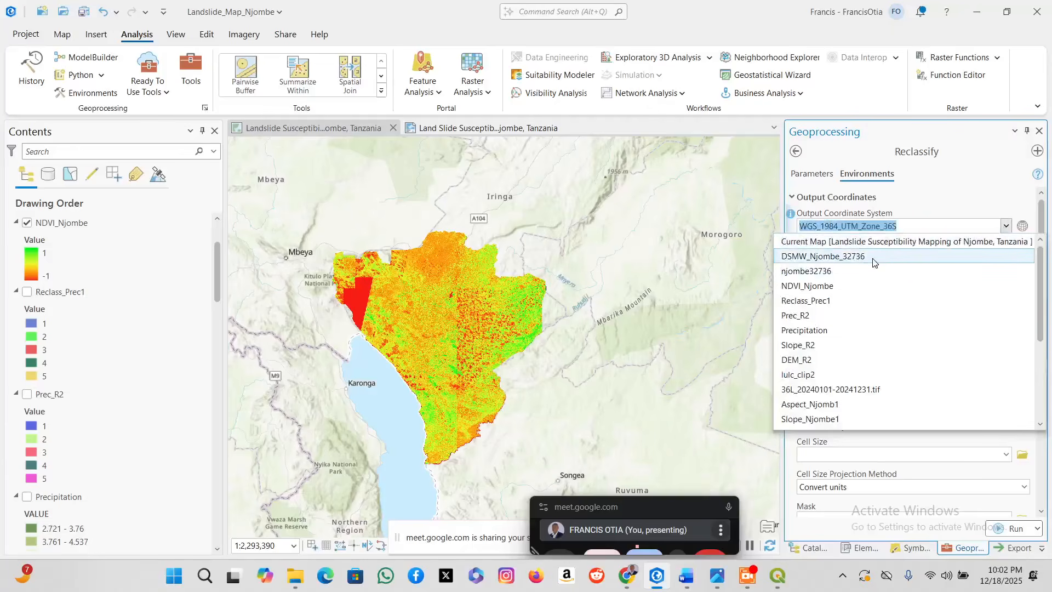
click(858, 271)
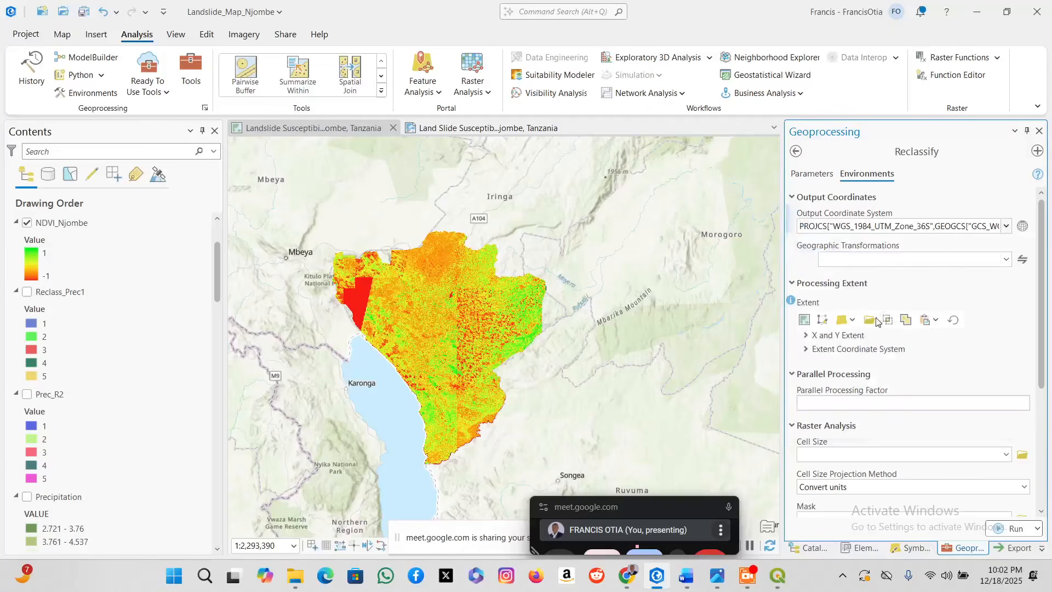
click(853, 320)
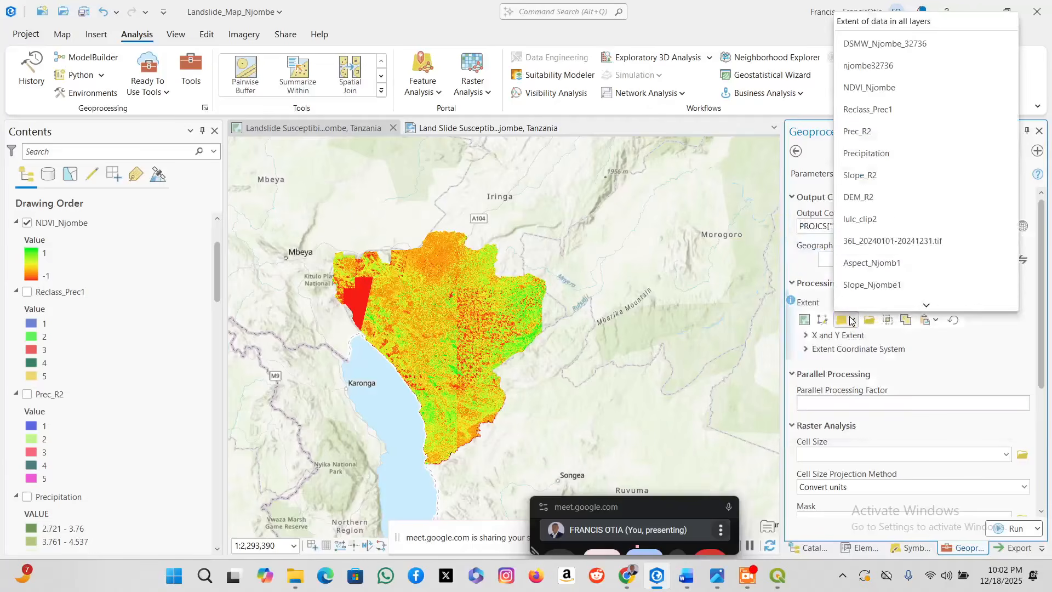
click(893, 66)
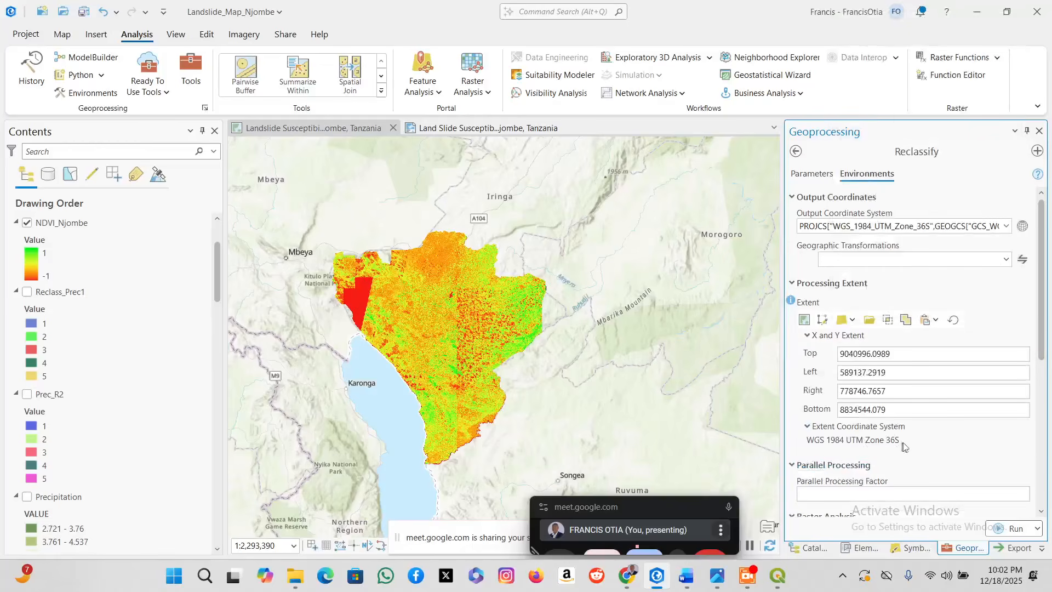
Set the raster analysis cell size to 10 in the Reclassify environment settings.
scroll(906, 452, down, 2)
scroll(915, 462, down, 1)
click(957, 445)
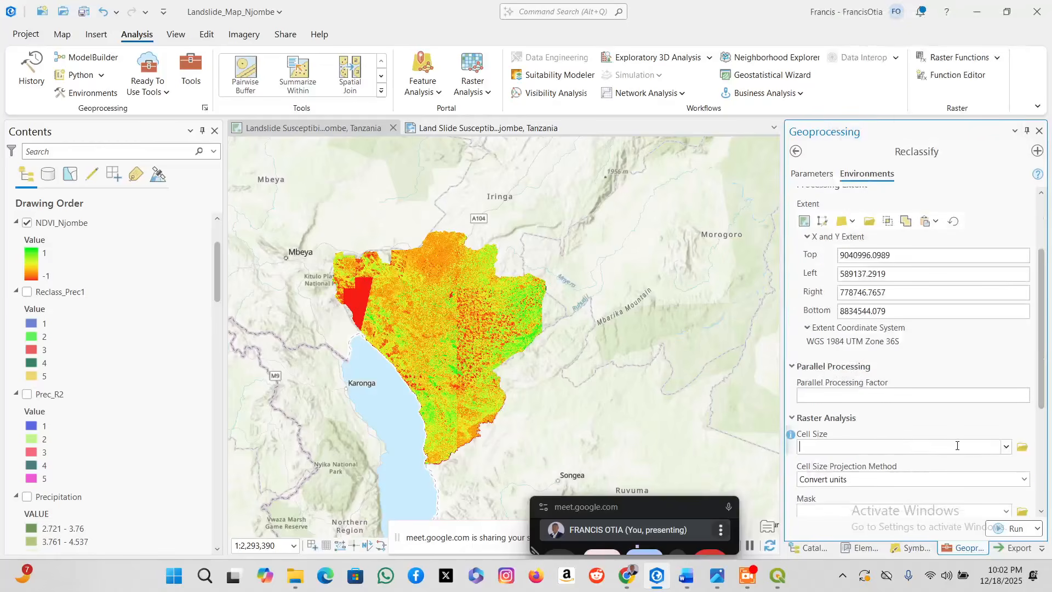
text(10)
Choose Njombe_DEM as the snap raster and run the Reclassify tool on NDVI_Njombe.
scroll(1032, 401, down, 3)
scroll(1033, 402, down, 1)
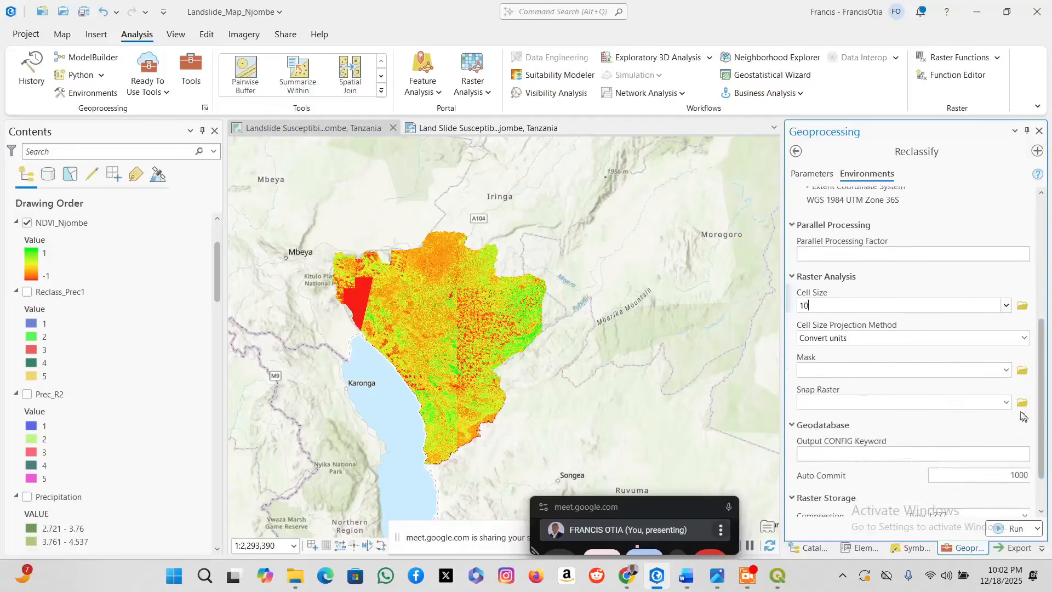
click(1006, 402)
scroll(842, 305, down, 3)
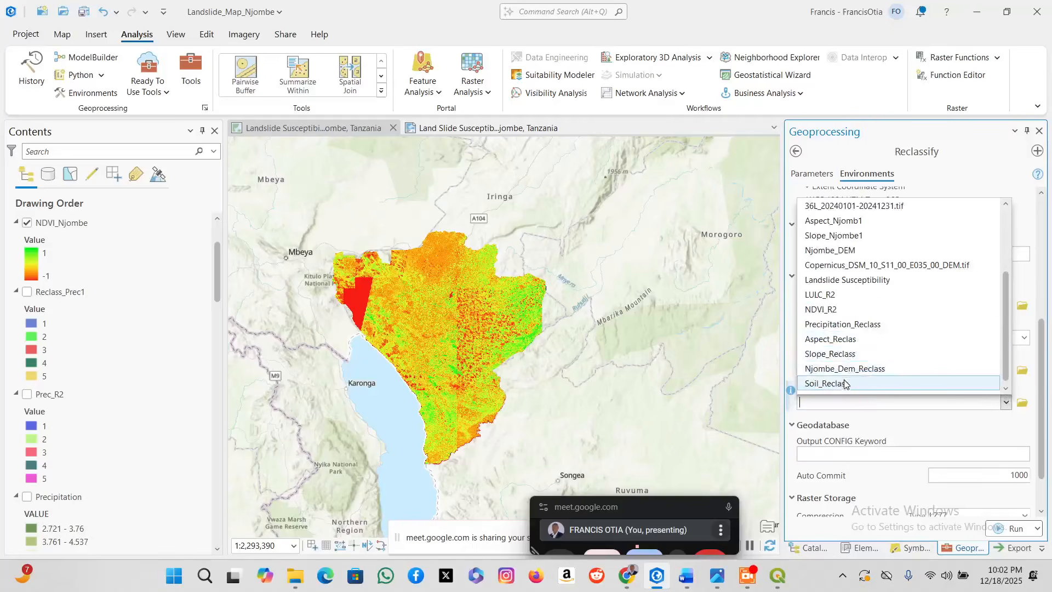
scroll(844, 383, up, 1)
scroll(845, 384, up, 2)
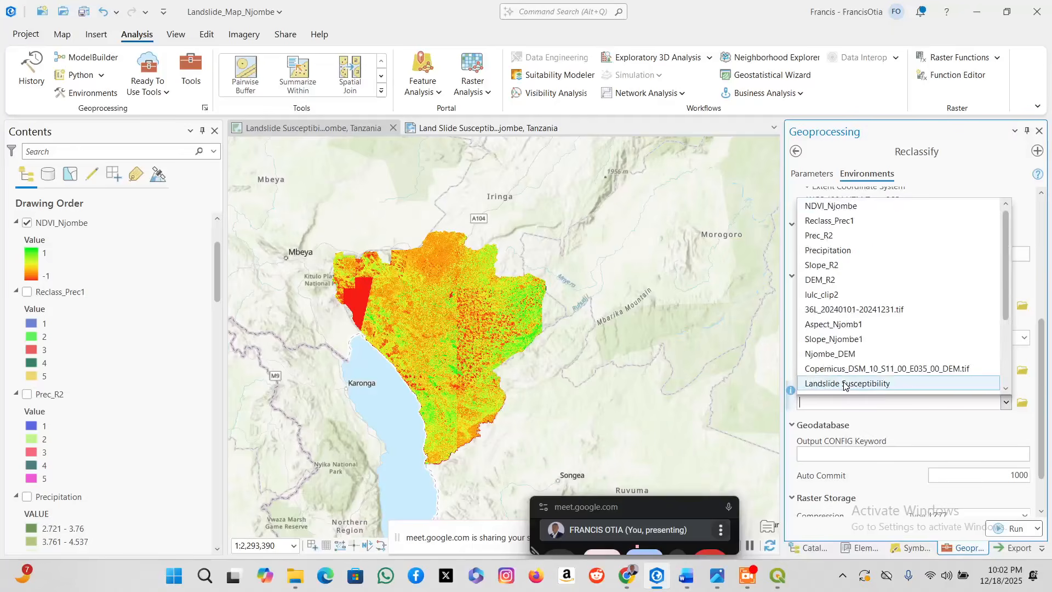
scroll(833, 282, down, 2)
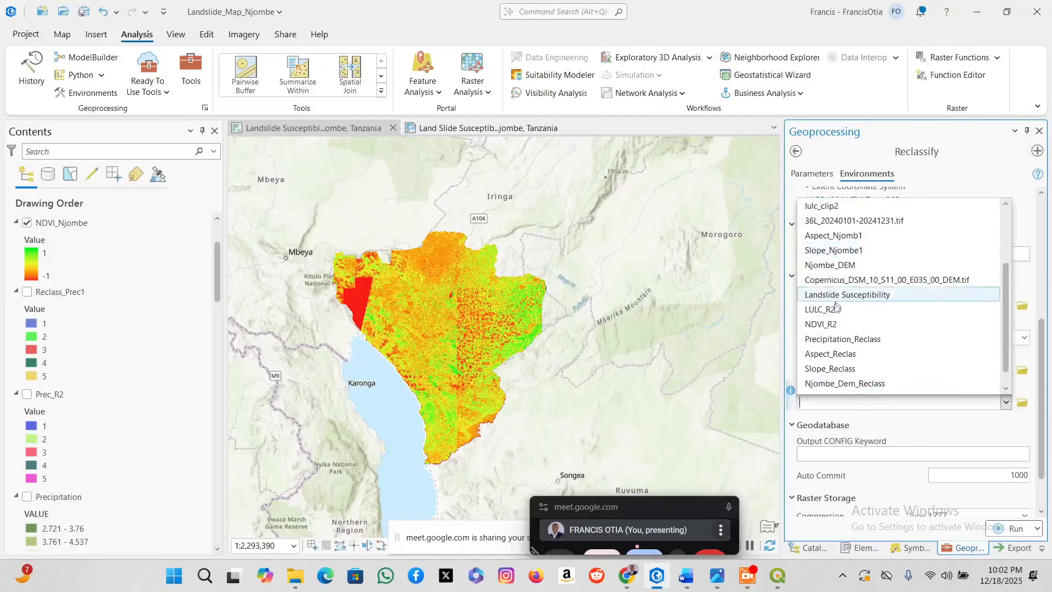
scroll(830, 343, down, 1)
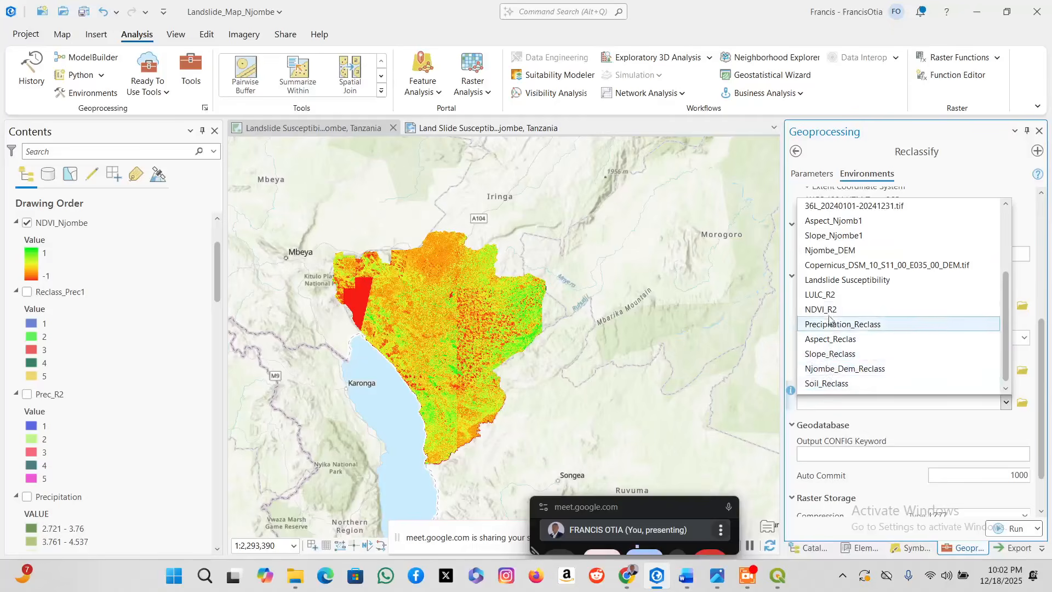
scroll(838, 367, up, 1)
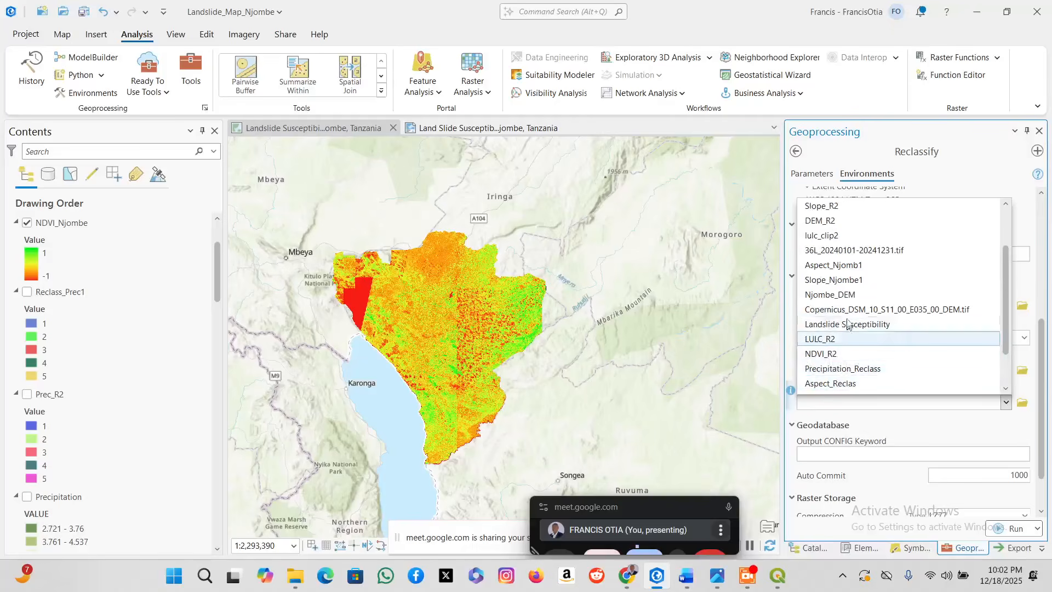
scroll(827, 295, up, 1)
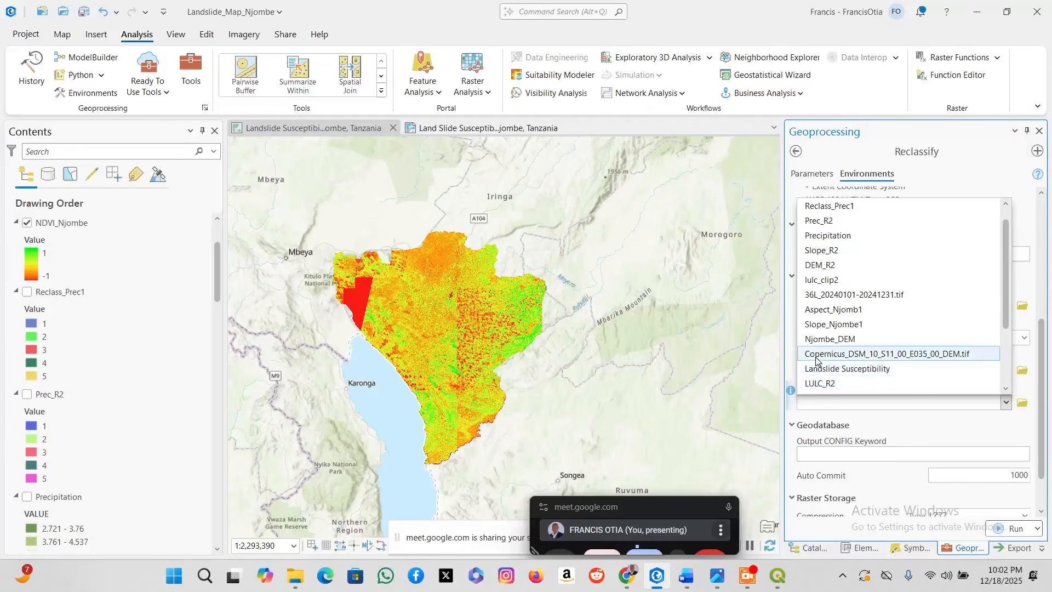
click(828, 338)
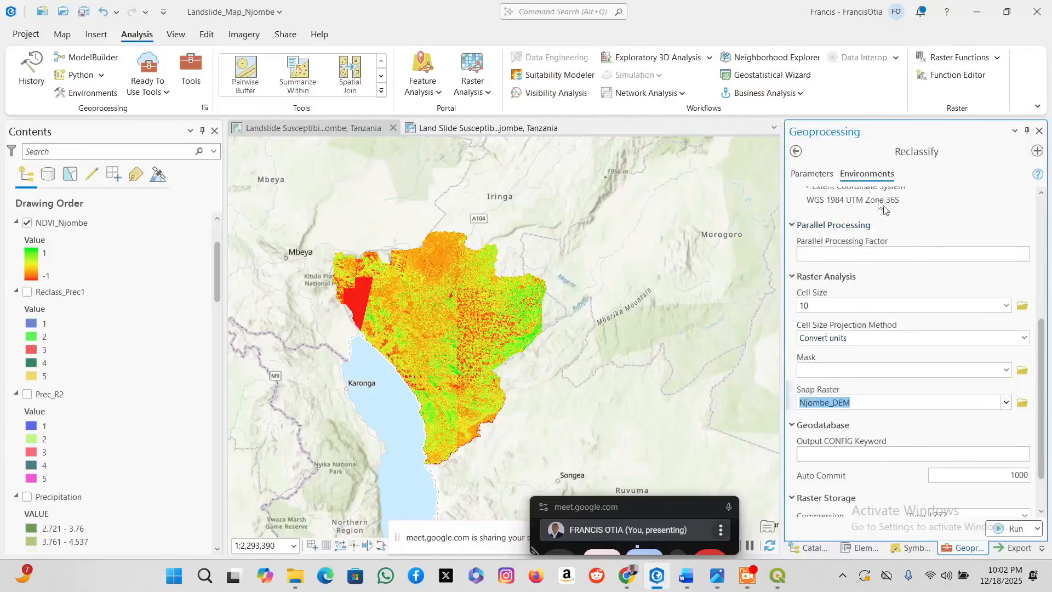
click(816, 173)
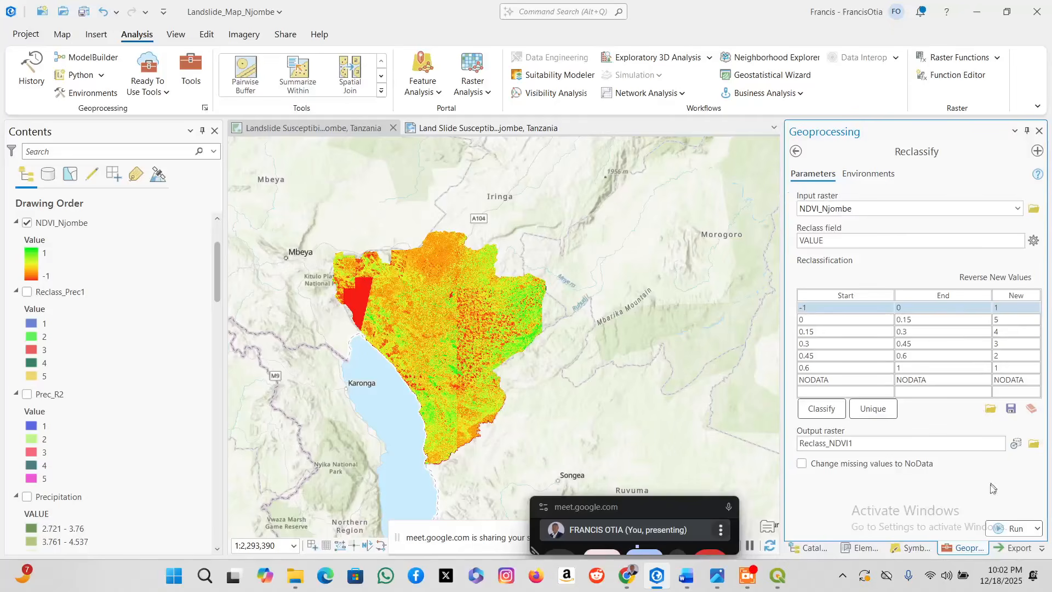
click(1013, 528)
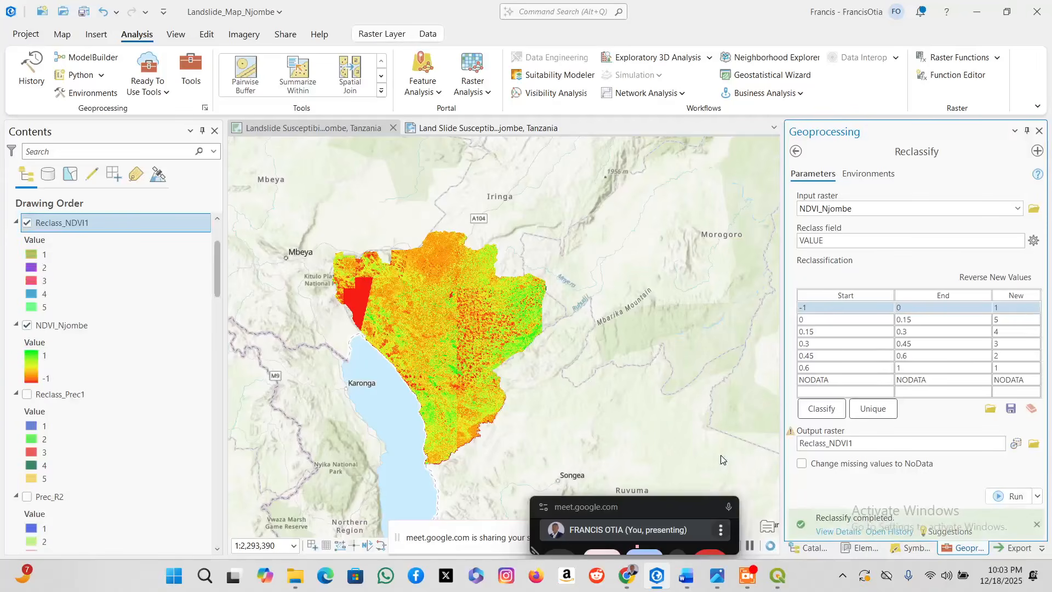
Search the geoprocessing tools for "raster calculator" and open the Spatial Analyst version of Raster Calculator.
click(795, 151)
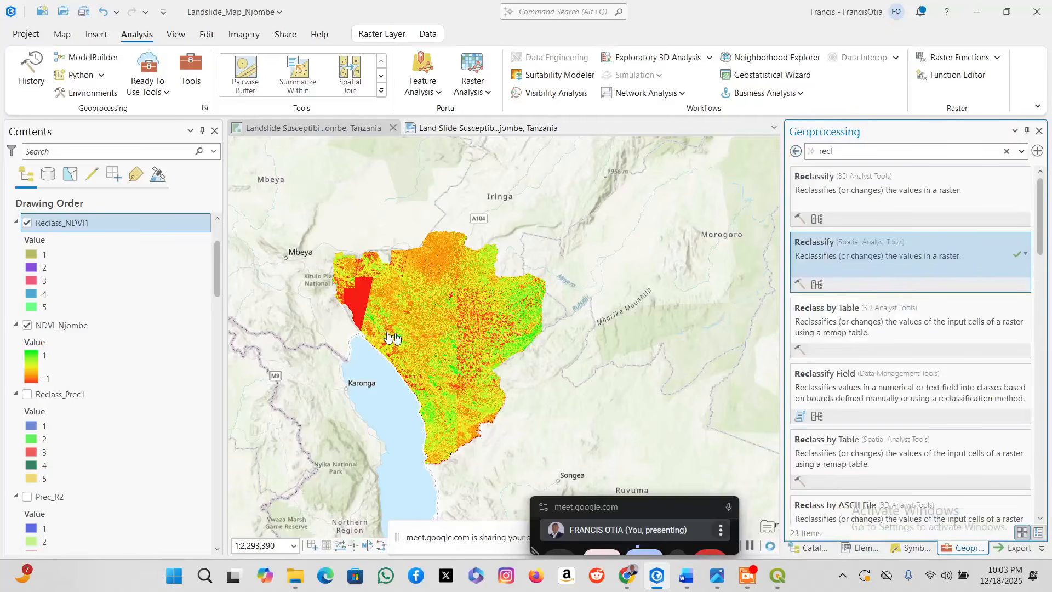
scroll(397, 329, down, 1)
drag(875, 148, 743, 144)
text(raster)
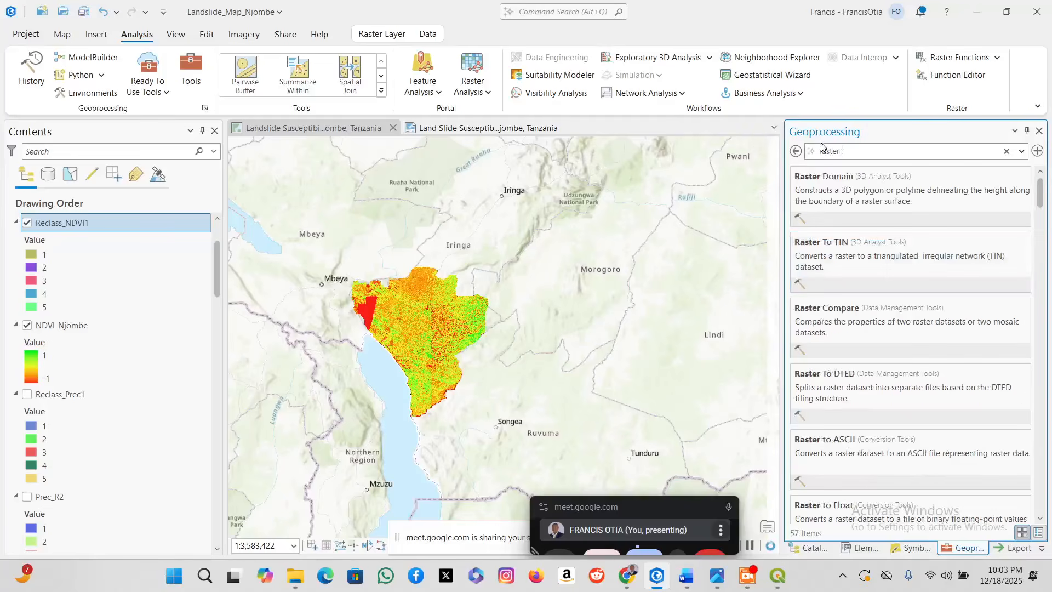
text( ca)
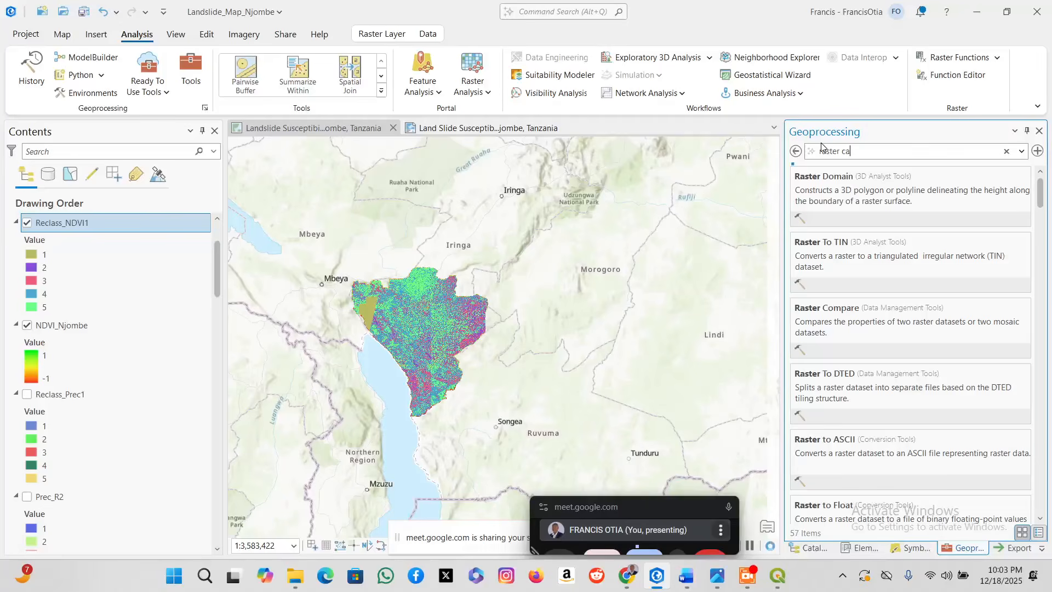
text(lculator)
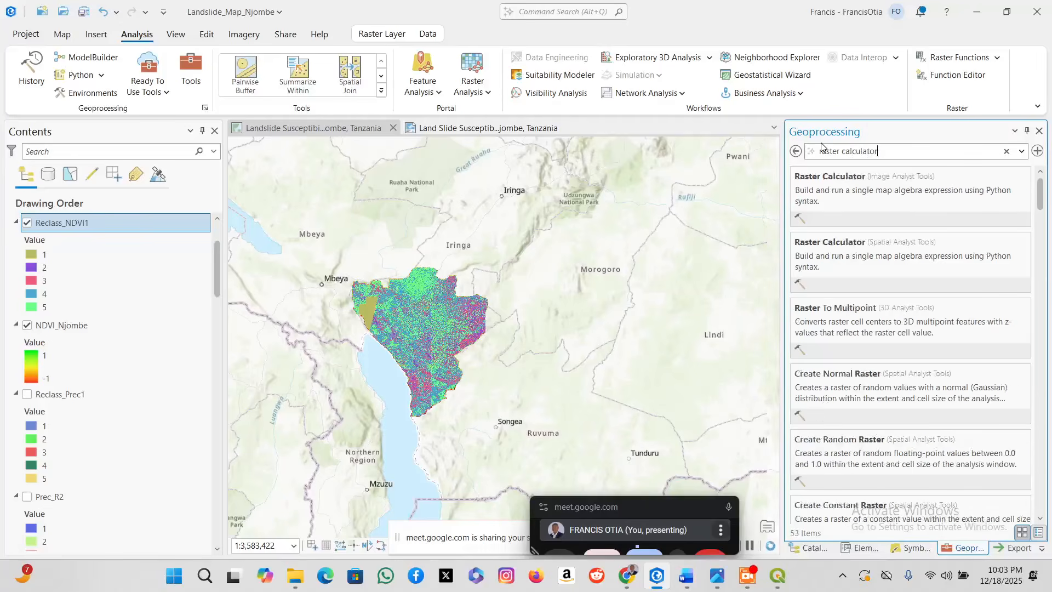
click(885, 255)
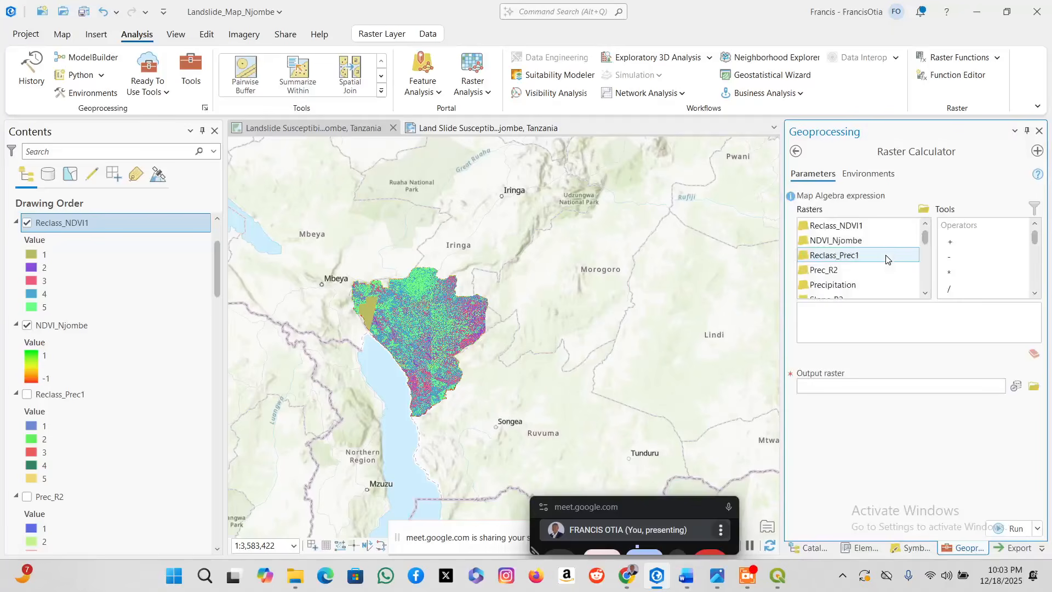
Enter seven empty bracket pairs joined by plus signs as the Raster Calculator's map algebra expression.
drag(874, 241, 829, 322)
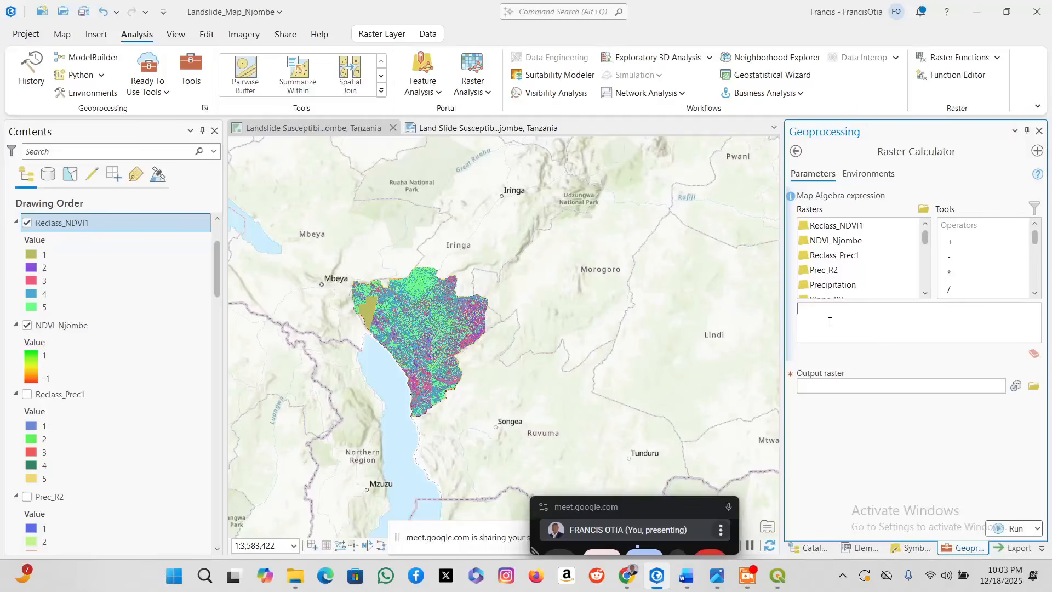
text(() + () + () + () + () + () + ())
Switch to the Word document and examine the weight summary table and the suitability formula.
click(688, 576)
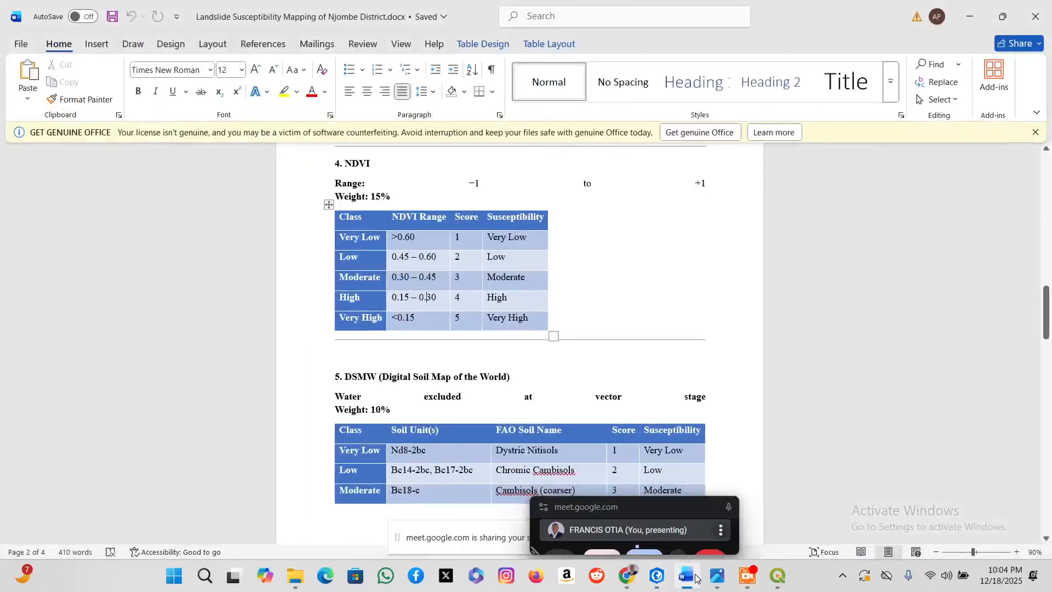
scroll(546, 328, down, 1)
scroll(546, 328, down, 15)
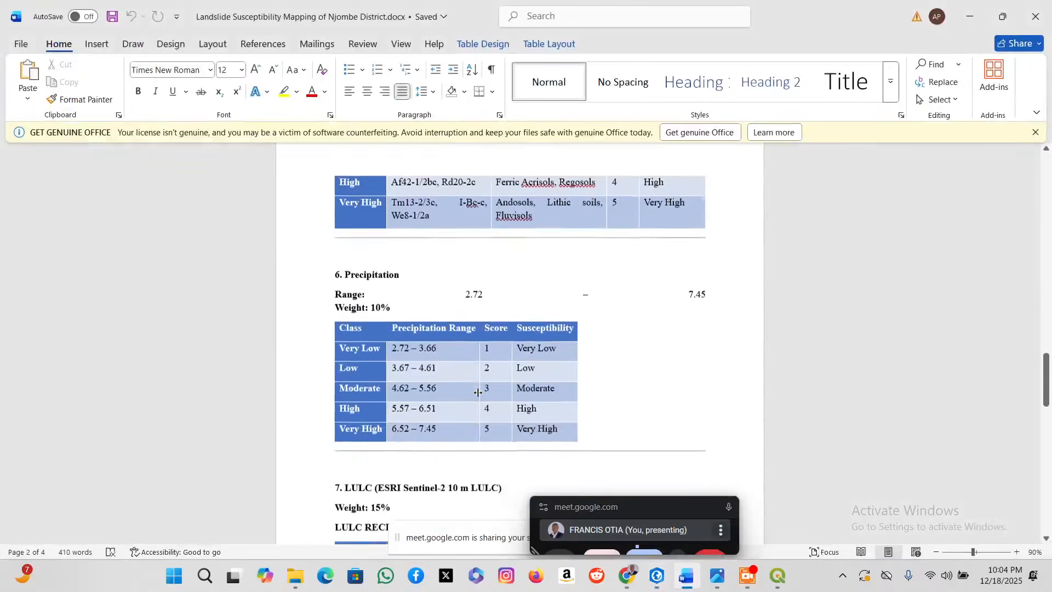
scroll(477, 402, down, 7)
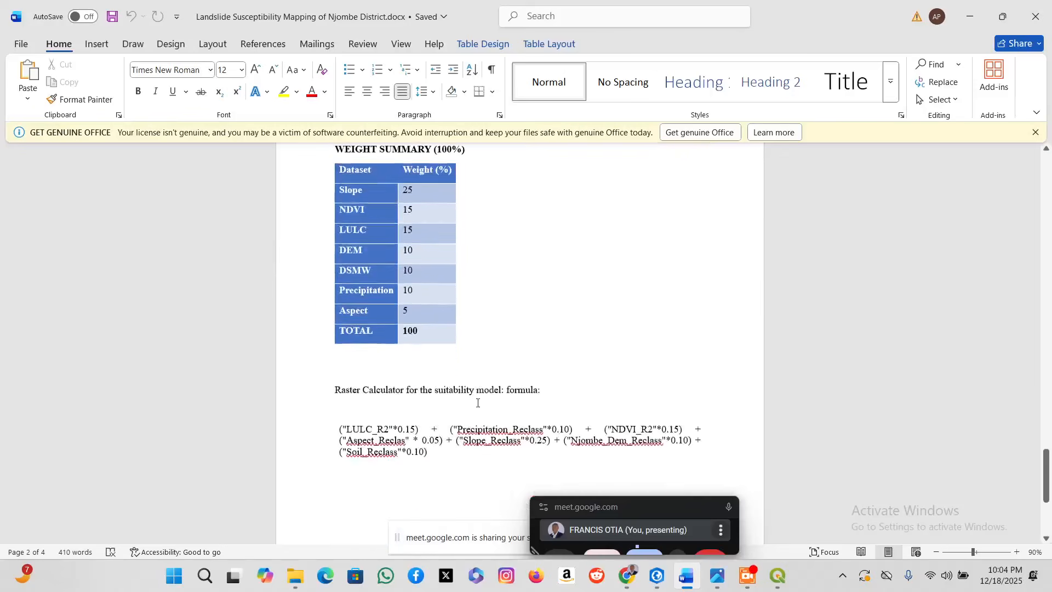
scroll(347, 284, up, 2)
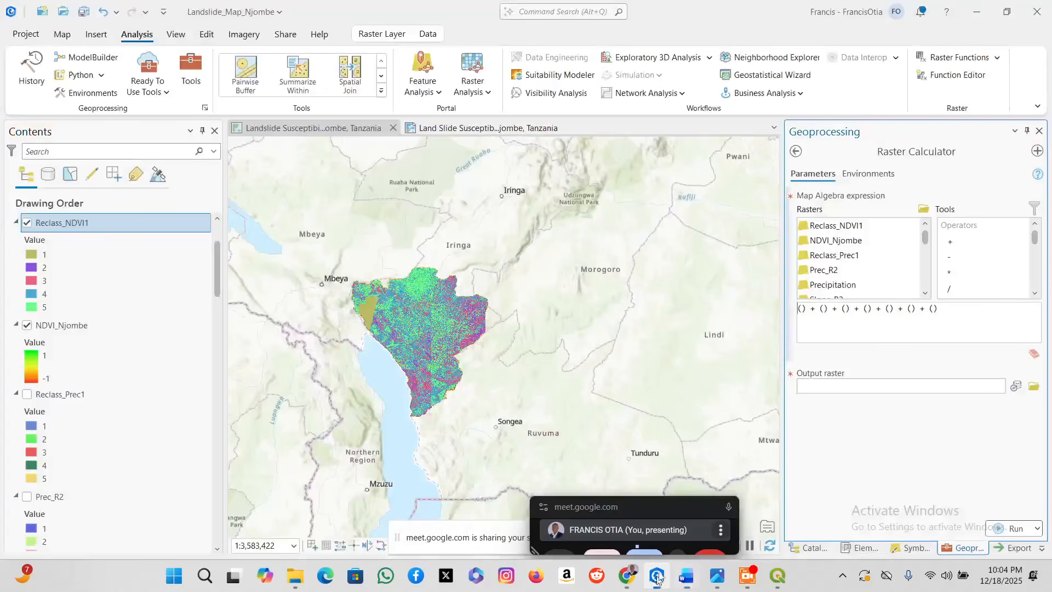
Return to ArcGIS Pro and fill the expression's first brackets with Slope_R2 multiplied by 0.25.
click(657, 575)
scroll(839, 271, down, 5)
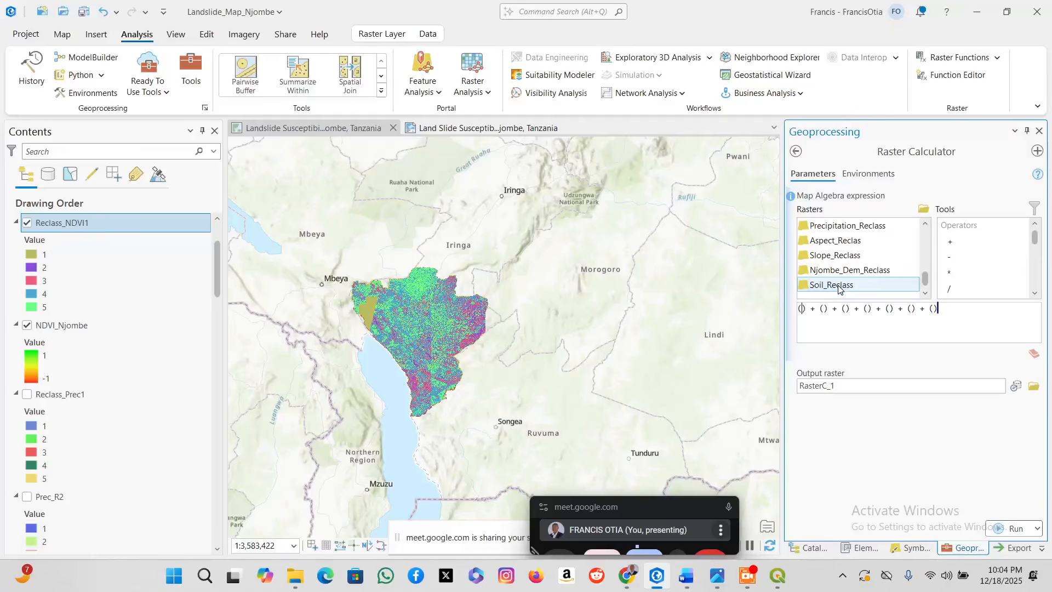
scroll(840, 285, up, 5)
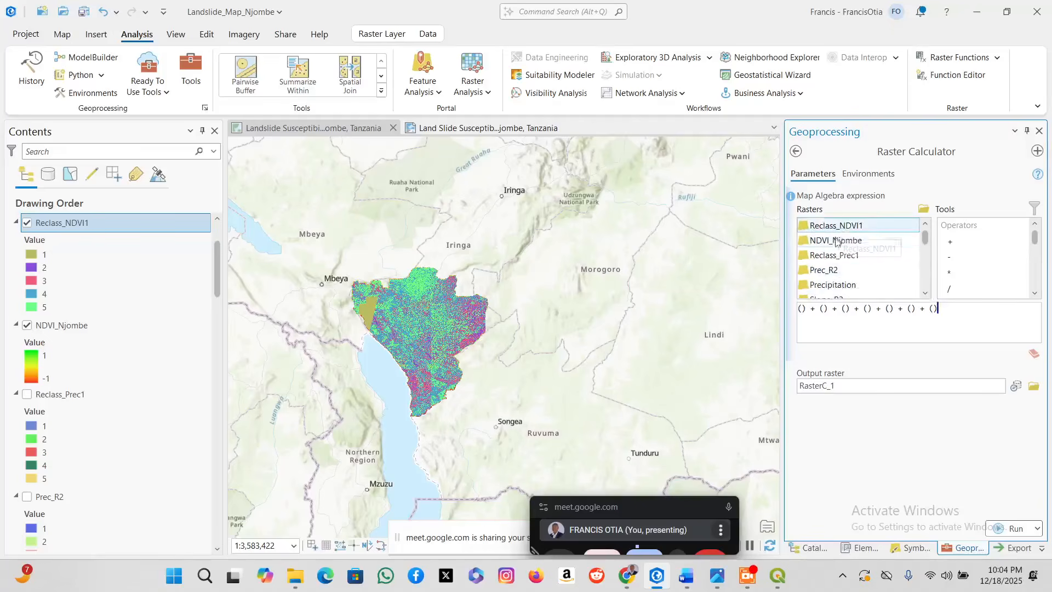
scroll(829, 282, down, 1)
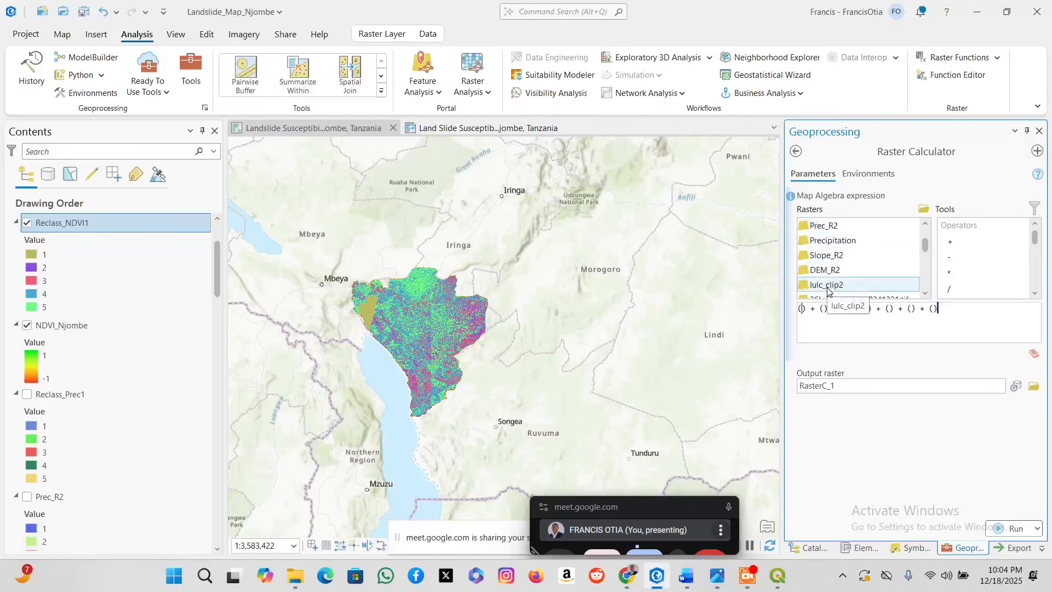
click(834, 258)
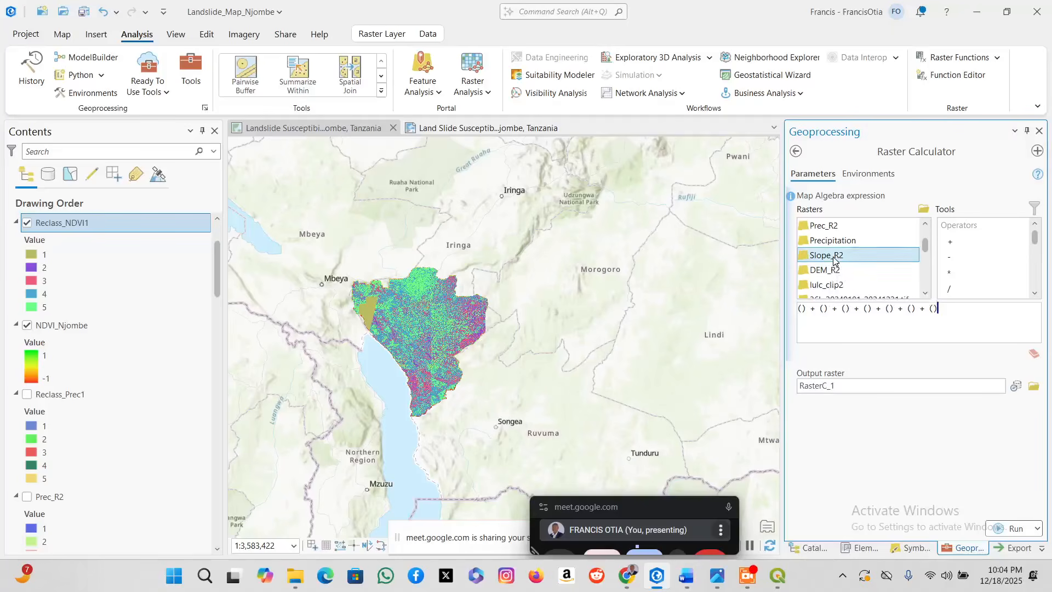
click(802, 308)
double_click(828, 255)
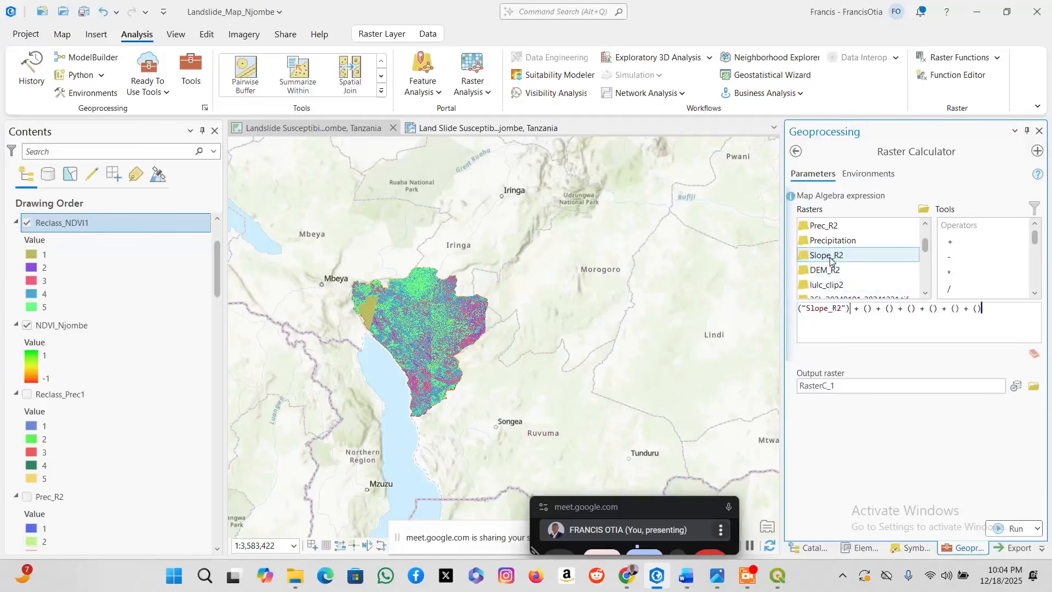
click(846, 310)
text(*0.25)
click(876, 325)
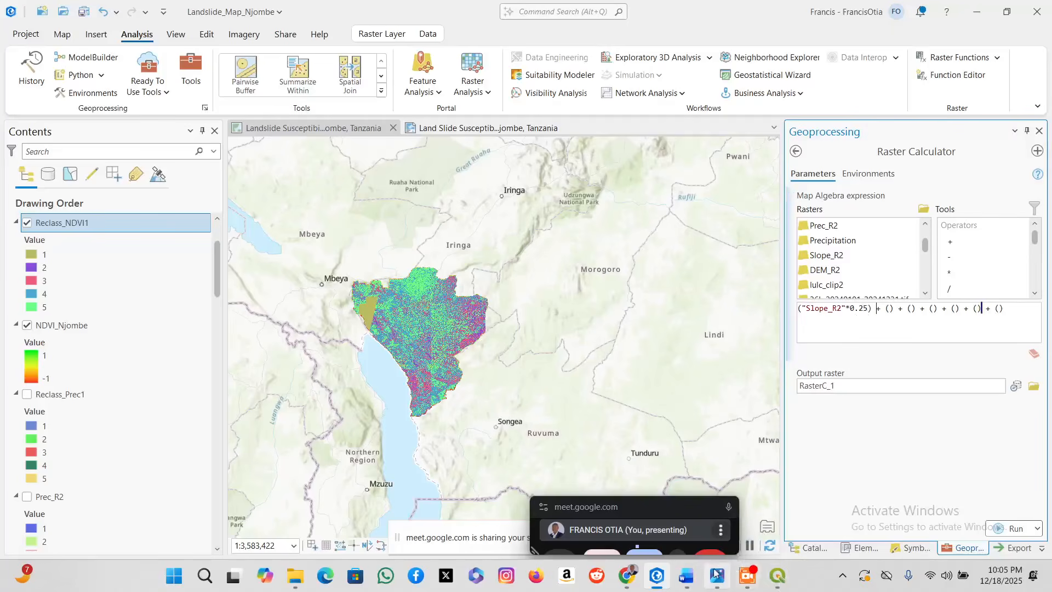
Check the NDVI weight in the Word document's weight summary and return to ArcGIS Pro.
click(686, 575)
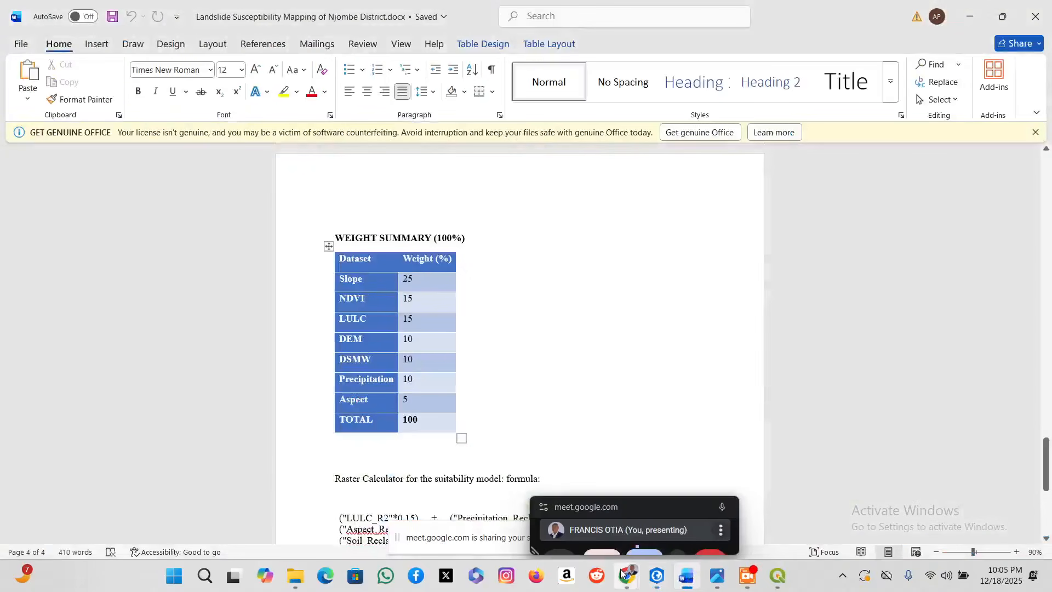
click(656, 576)
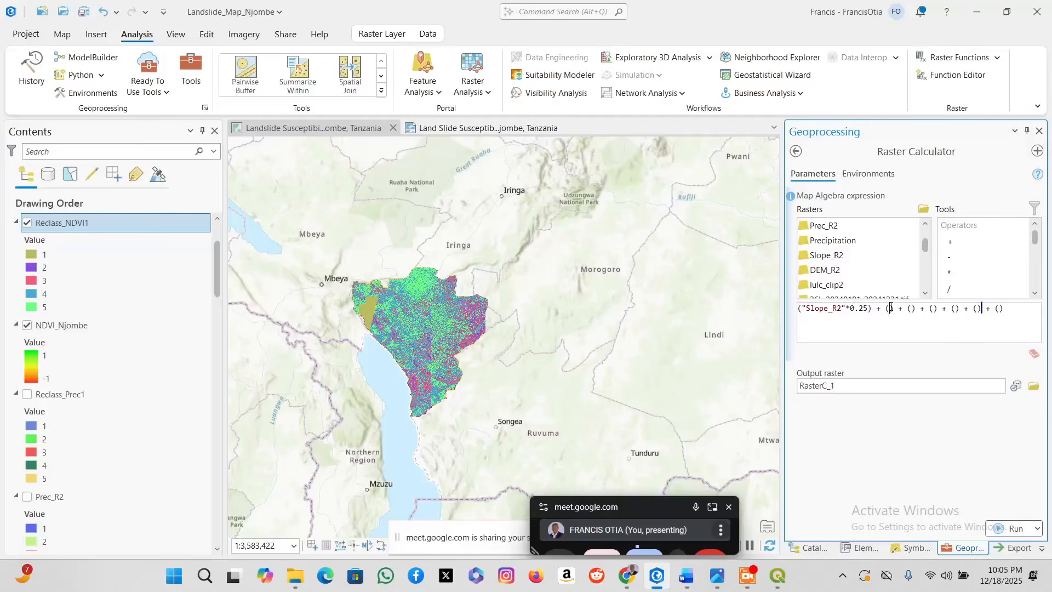
click(891, 307)
text(NDVI)
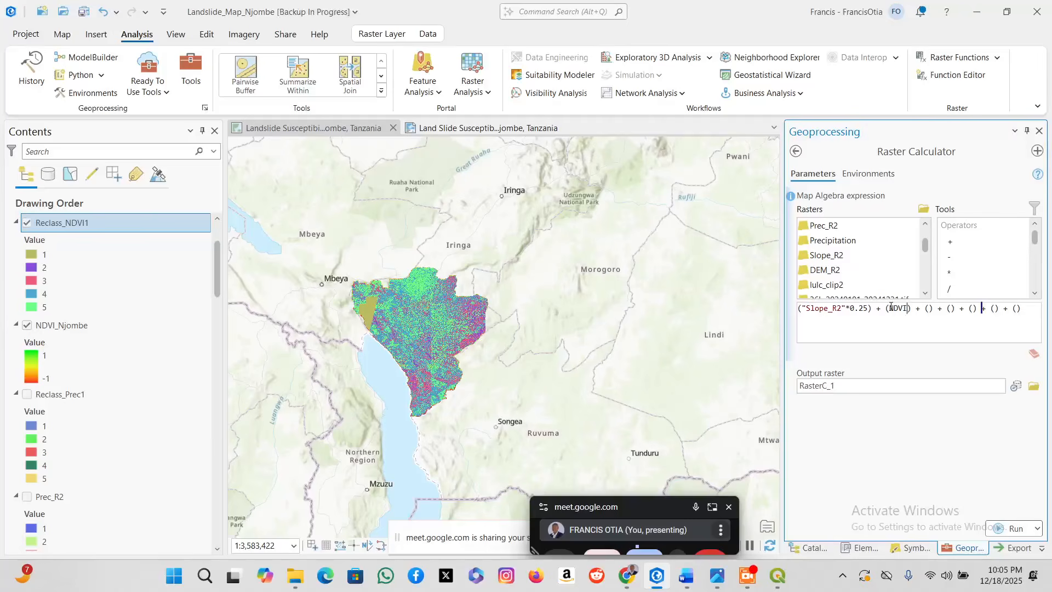
key(BackSpace)
key(BackSpace)
key(BackSpace)
key(BackSpace)
text(()
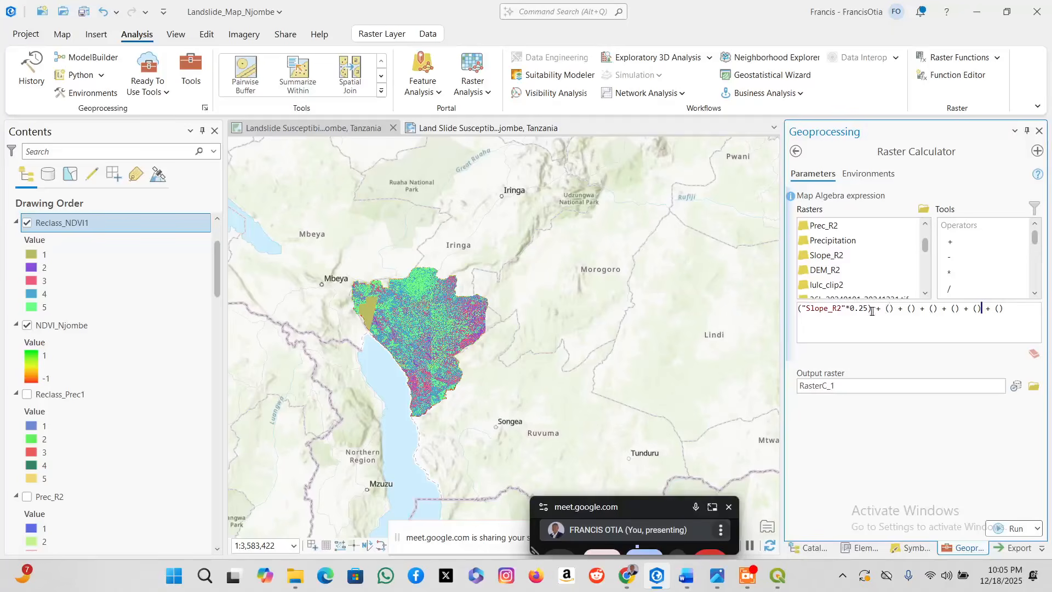
Fill the expression's second brackets with the Reclass_NDVI1 raster multiplied by 0.15.
scroll(852, 252, down, 3)
scroll(853, 282, up, 3)
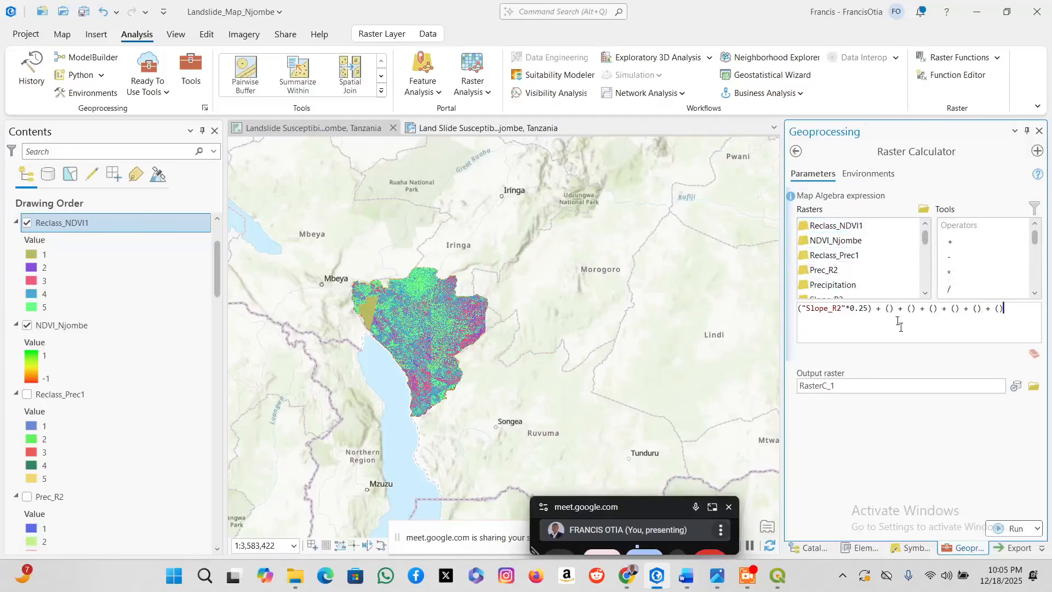
double_click(837, 225)
text(*15)
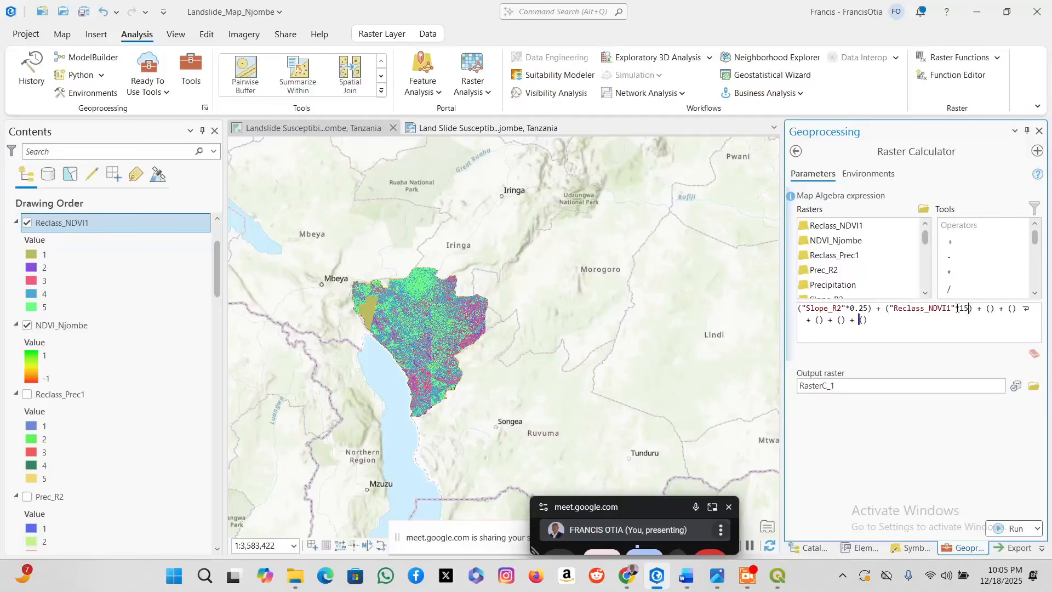
key(BackSpace)
key(BackSpace)
text(0.15)
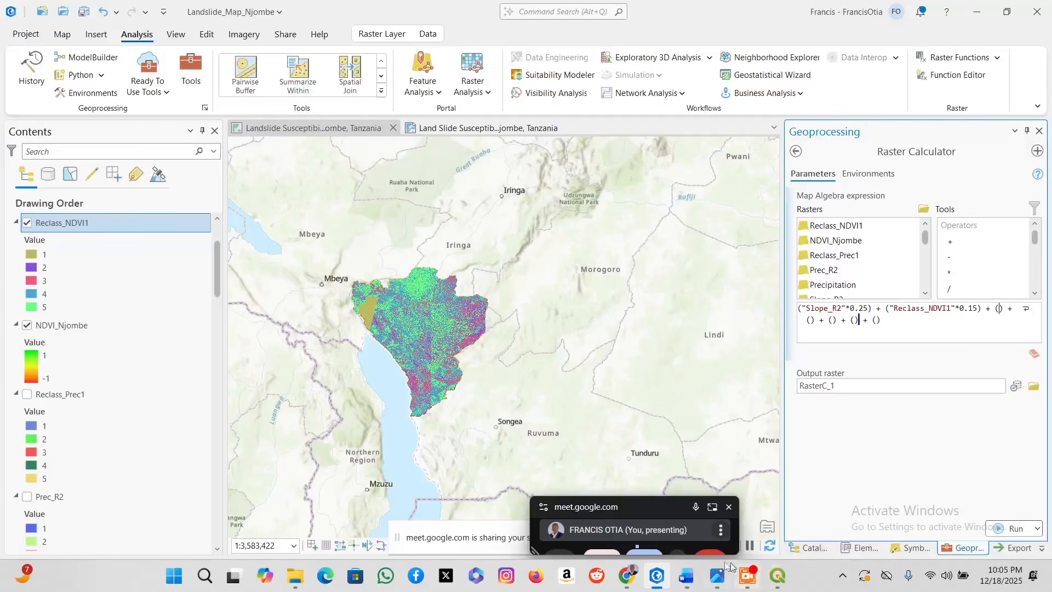
Check the LULC weight in the Word document's weight summary table and switch back to ArcGIS Pro.
click(685, 576)
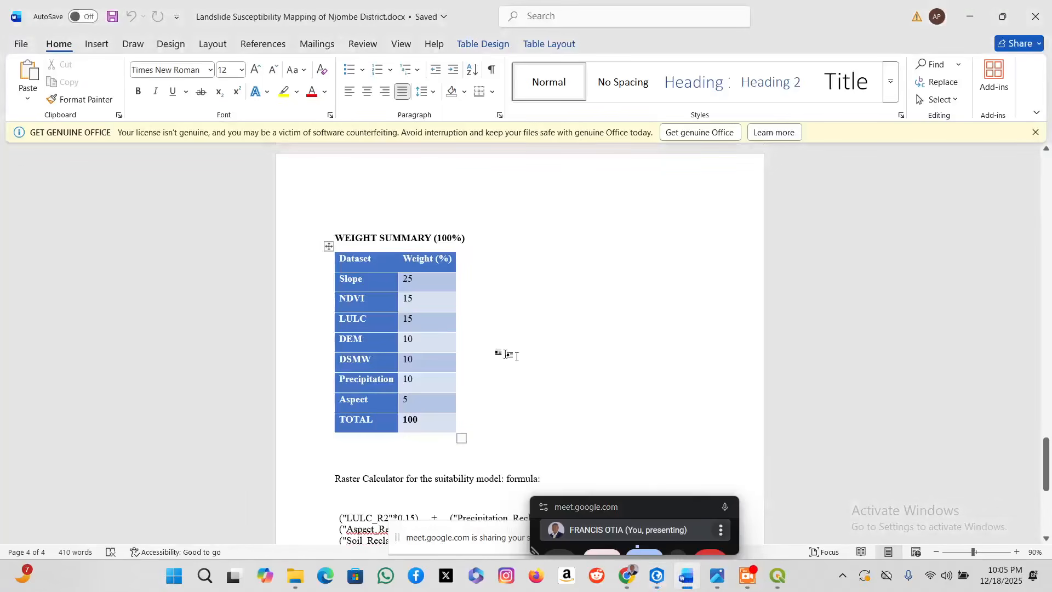
drag(431, 324, 397, 325)
click(473, 341)
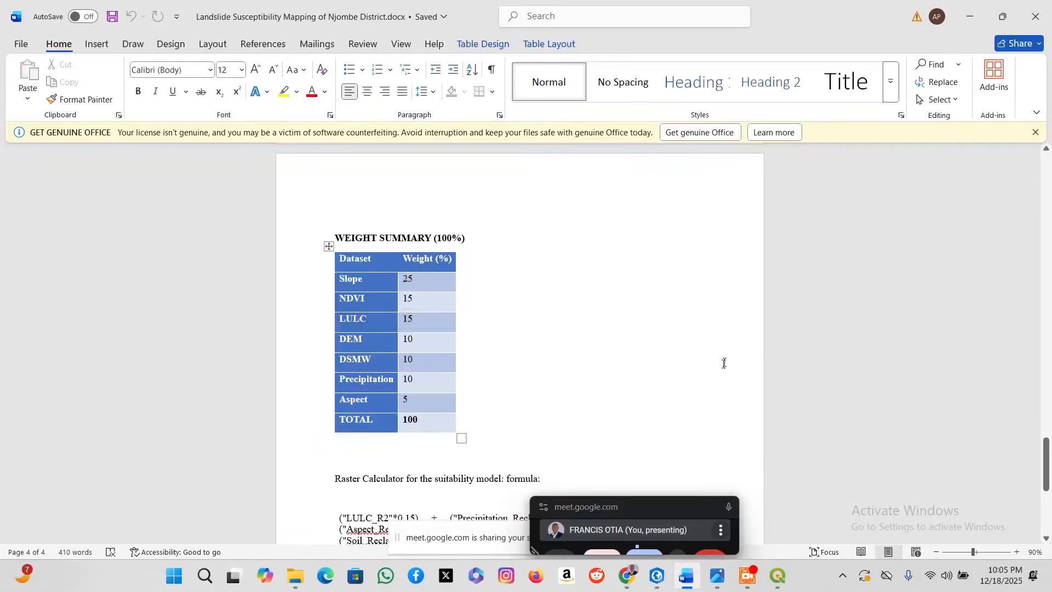
click(657, 576)
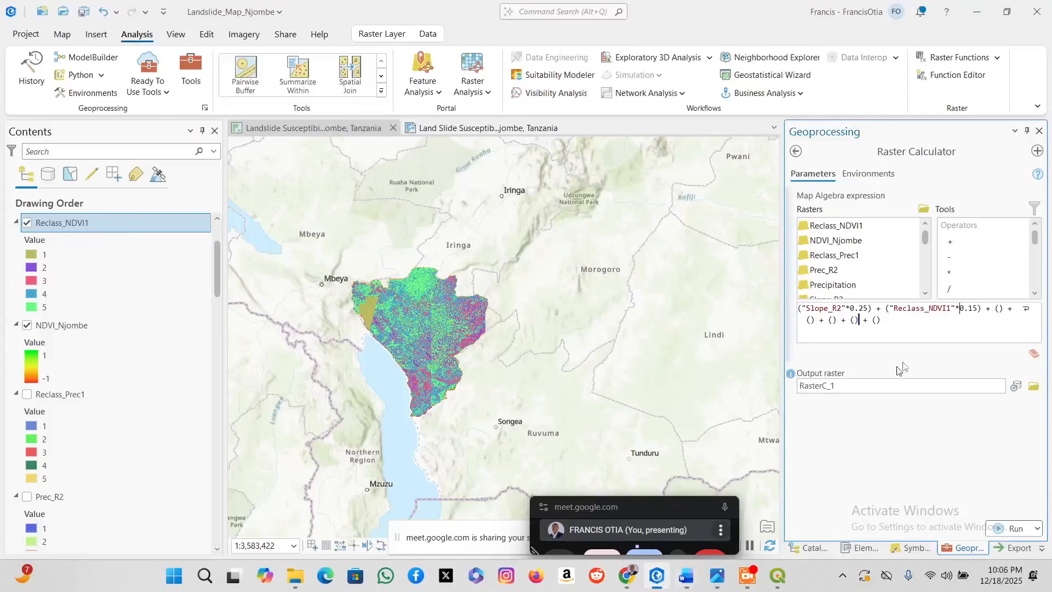
Look through the Raster Calculator's available rasters for the reclassified land cover layer for the third term.
click(994, 311)
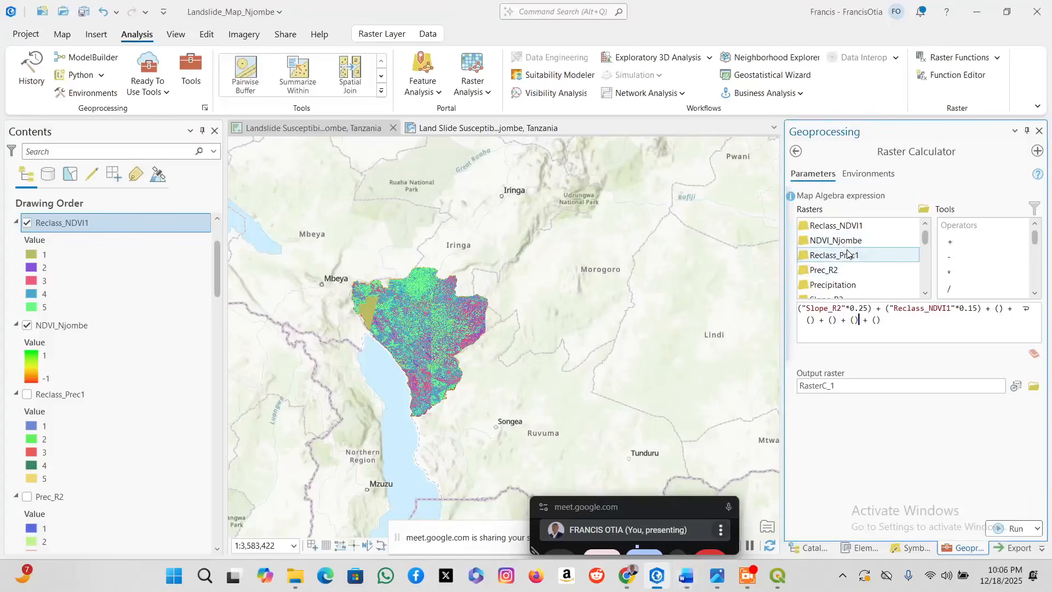
scroll(845, 247, down, 3)
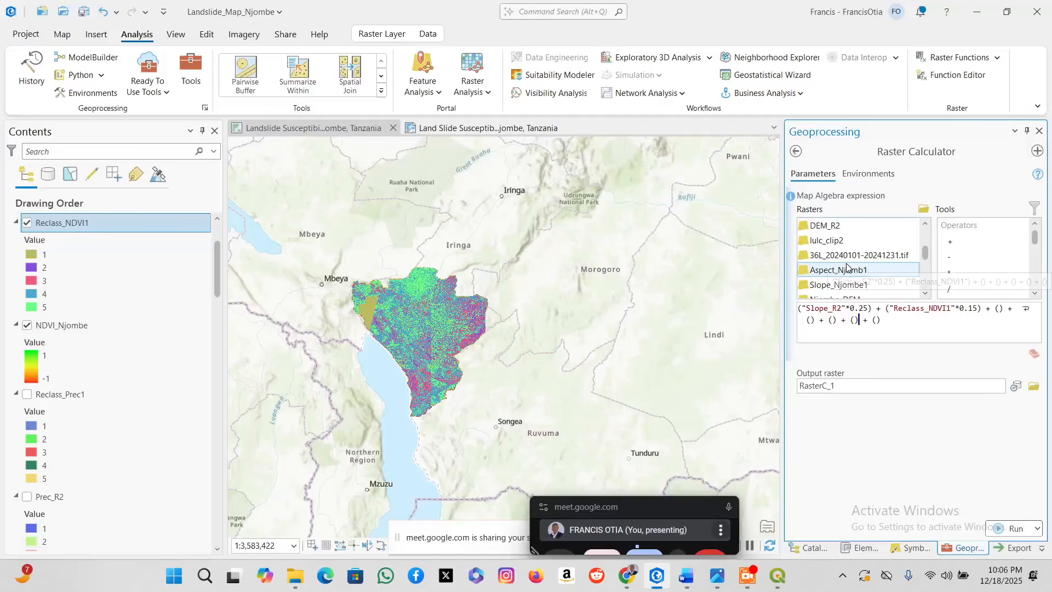
scroll(840, 284, down, 1)
scroll(840, 255, up, 1)
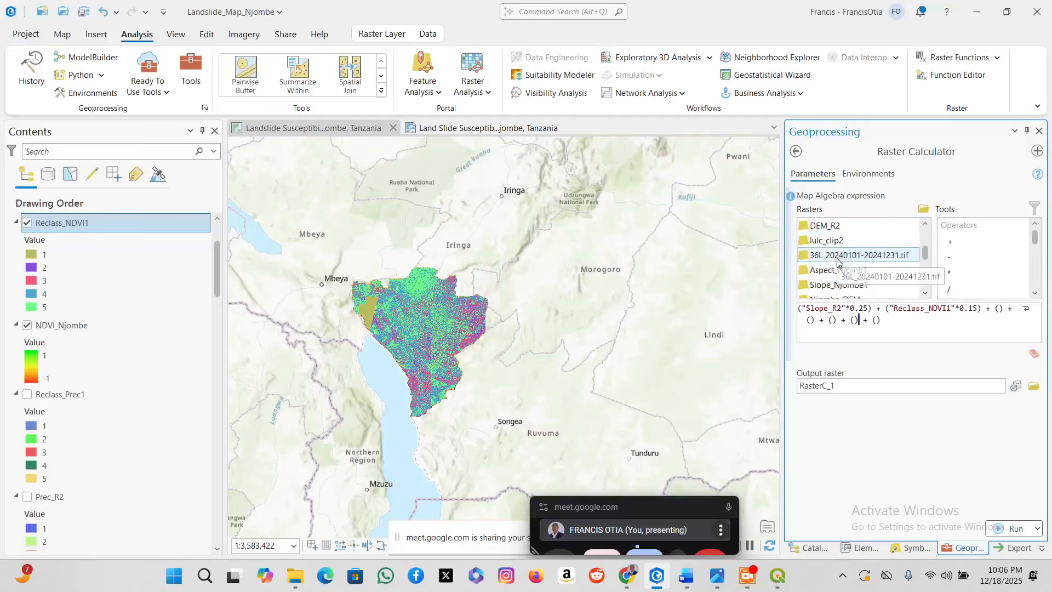
scroll(836, 257, down, 3)
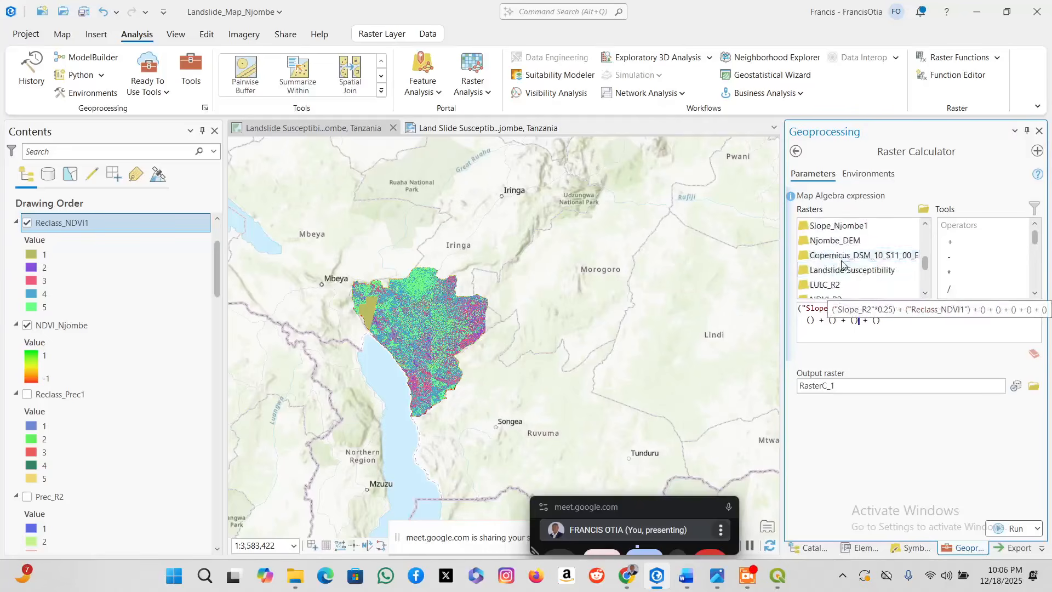
scroll(842, 264, up, 3)
scroll(838, 268, down, 1)
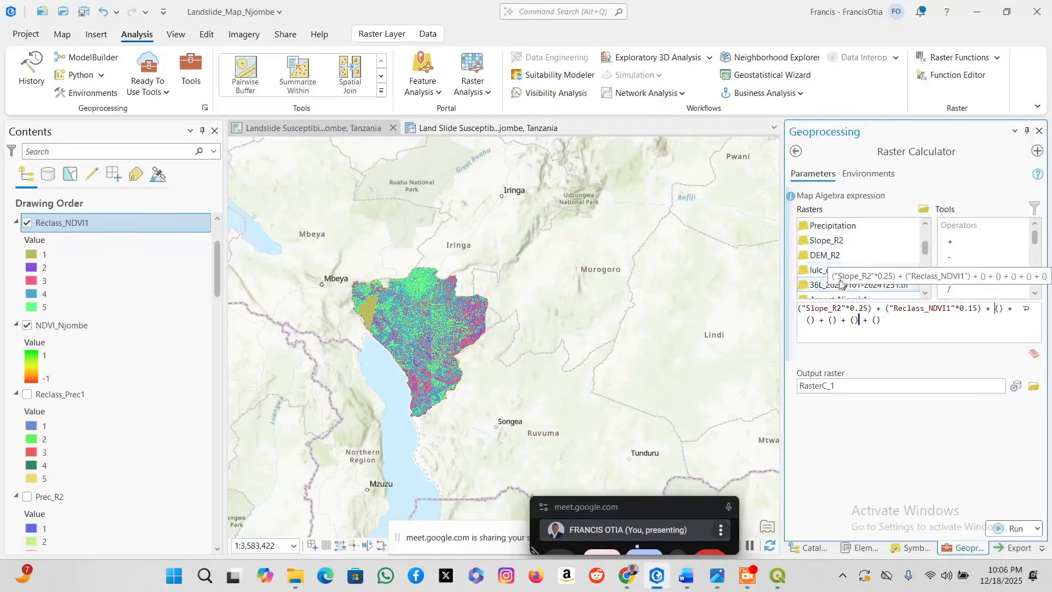
scroll(844, 257, up, 2)
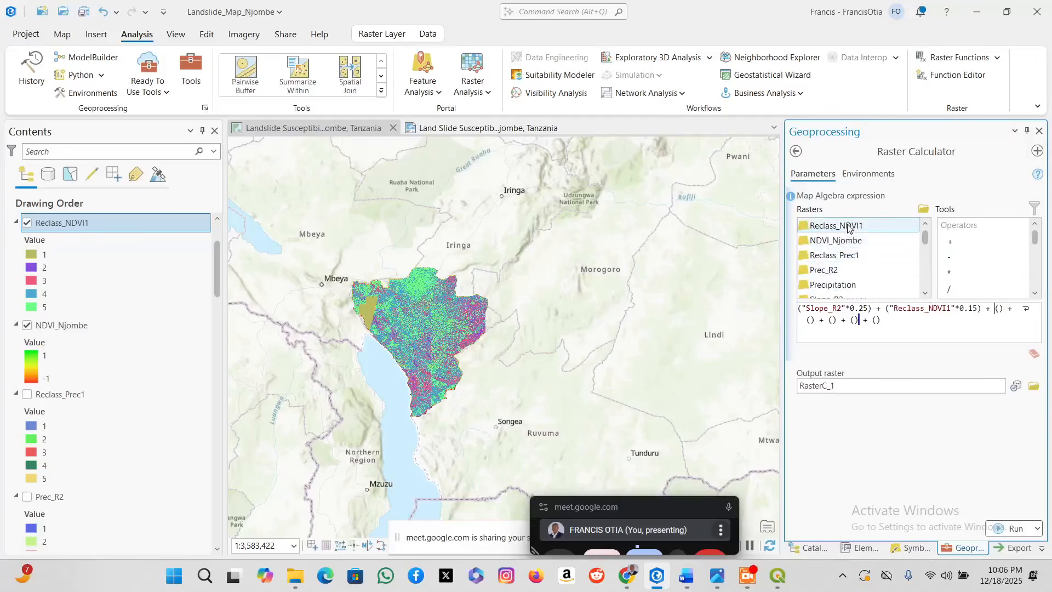
scroll(848, 236, down, 6)
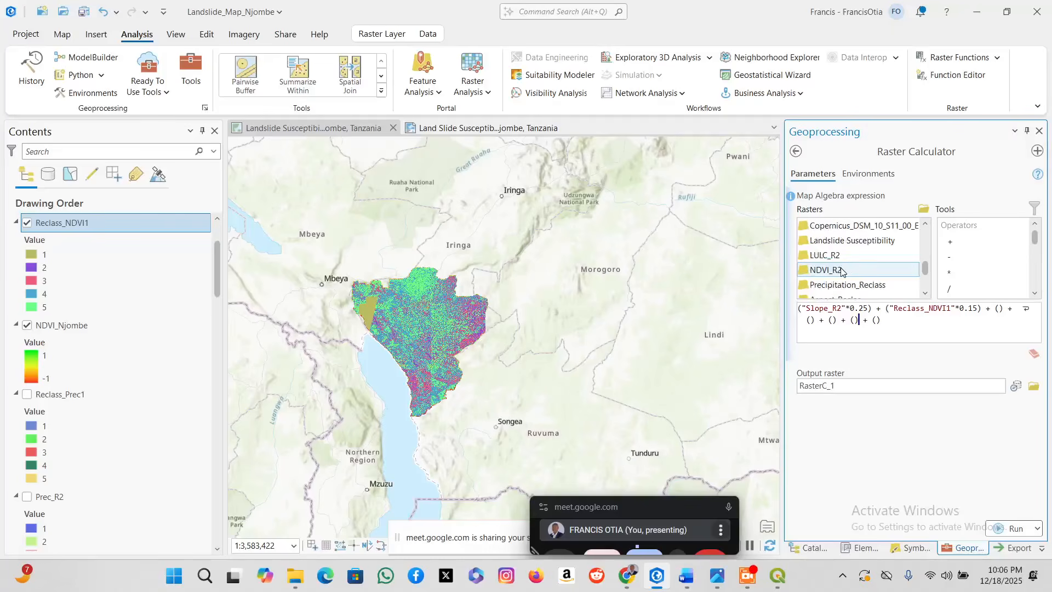
scroll(842, 271, down, 2)
scroll(845, 281, up, 3)
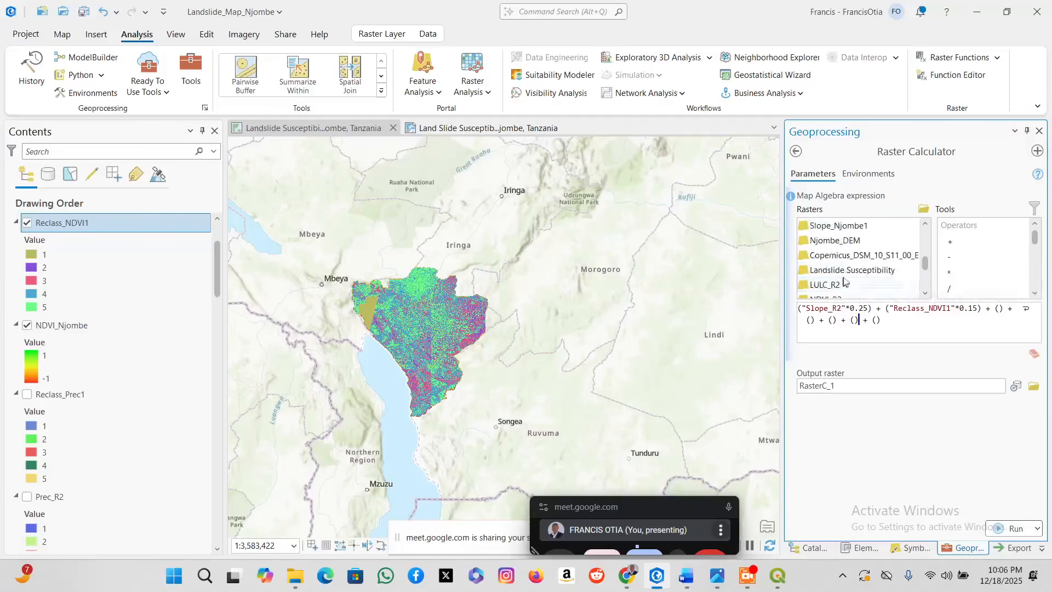
scroll(847, 263, up, 4)
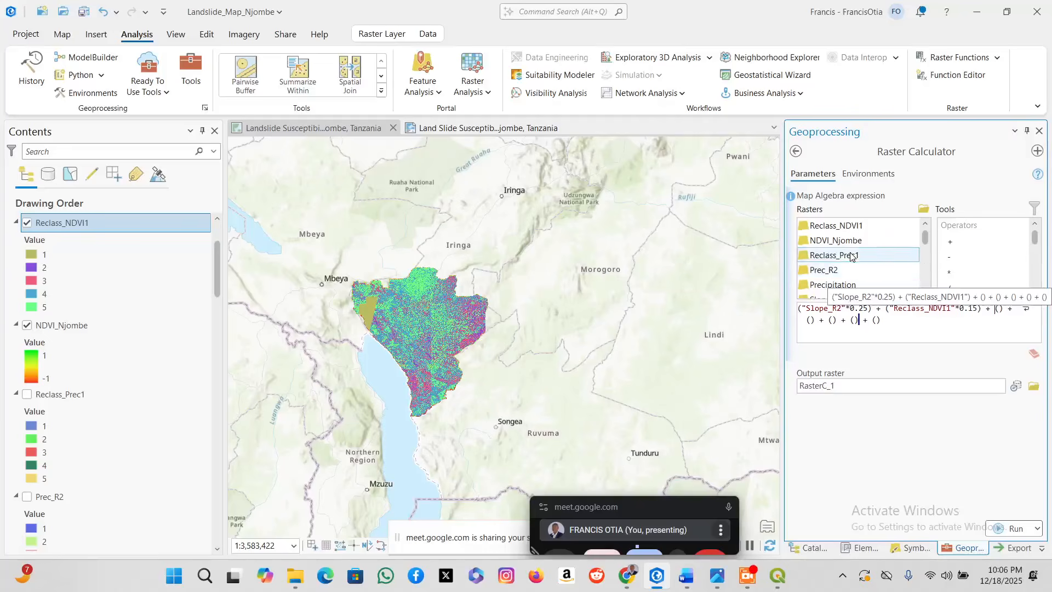
Add the LULC_R2 raster from Landslide_Map_Njombe.gdb to the current map and turn off its visibility.
click(810, 547)
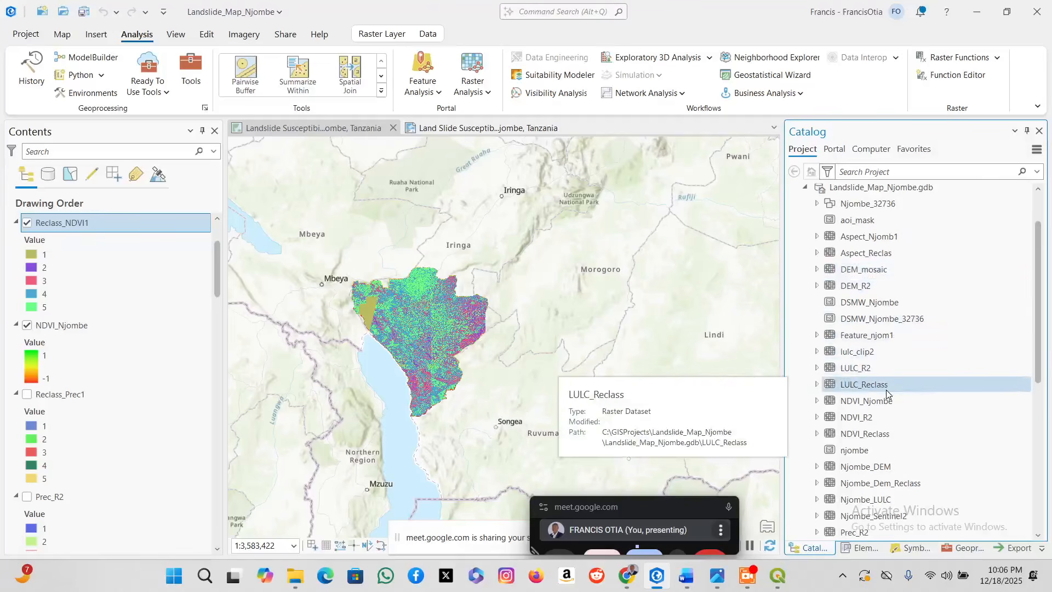
click(872, 371)
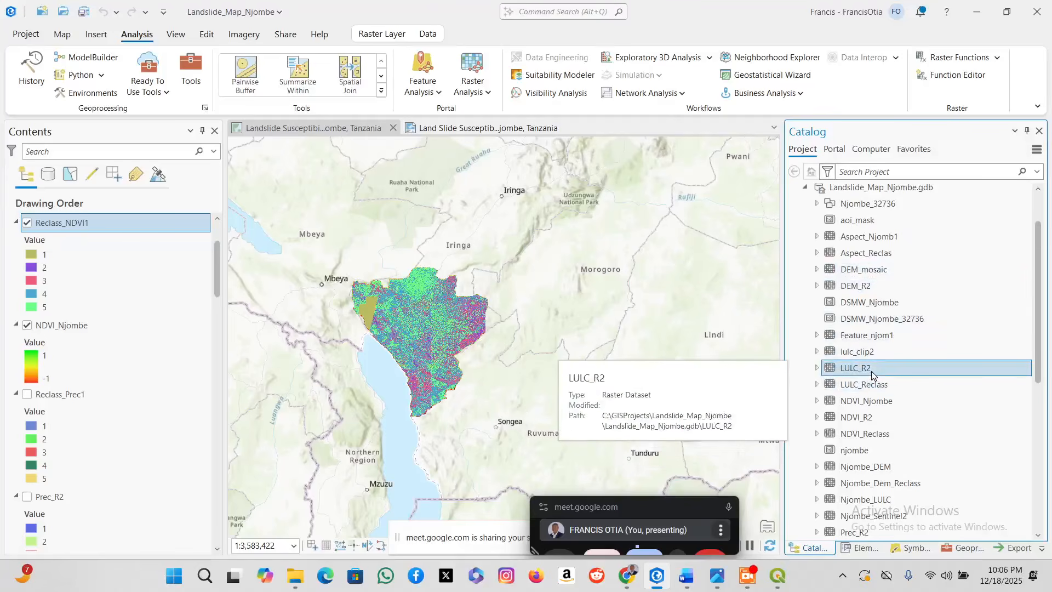
right_click(871, 372)
click(714, 57)
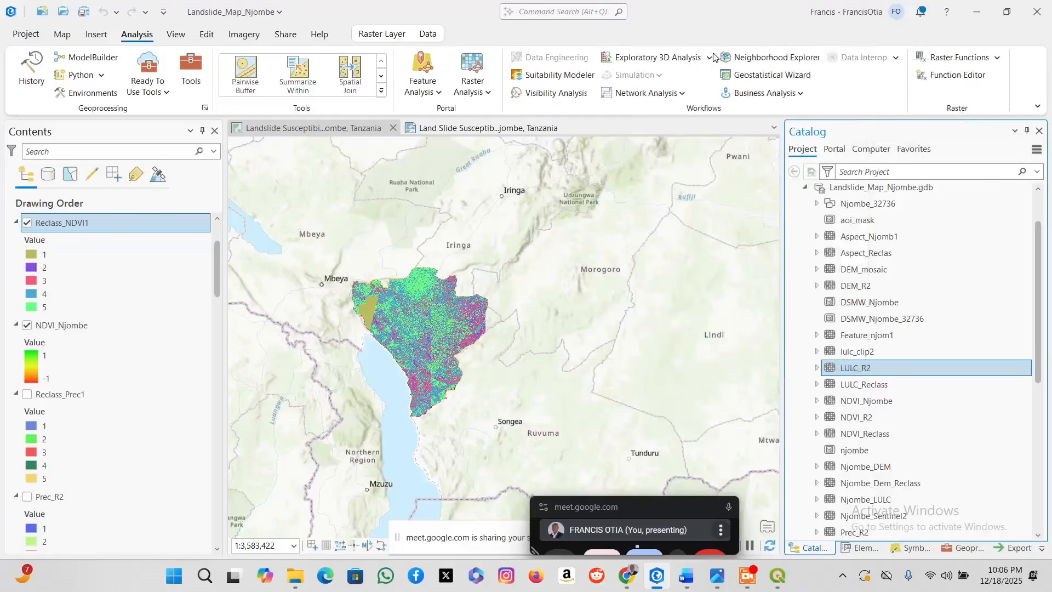
click(756, 329)
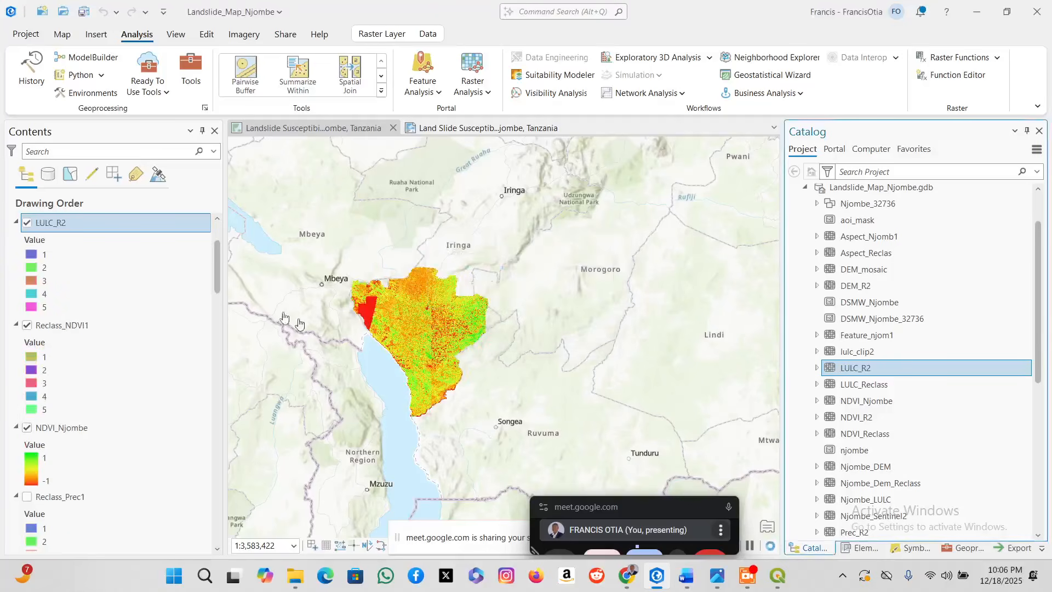
click(27, 223)
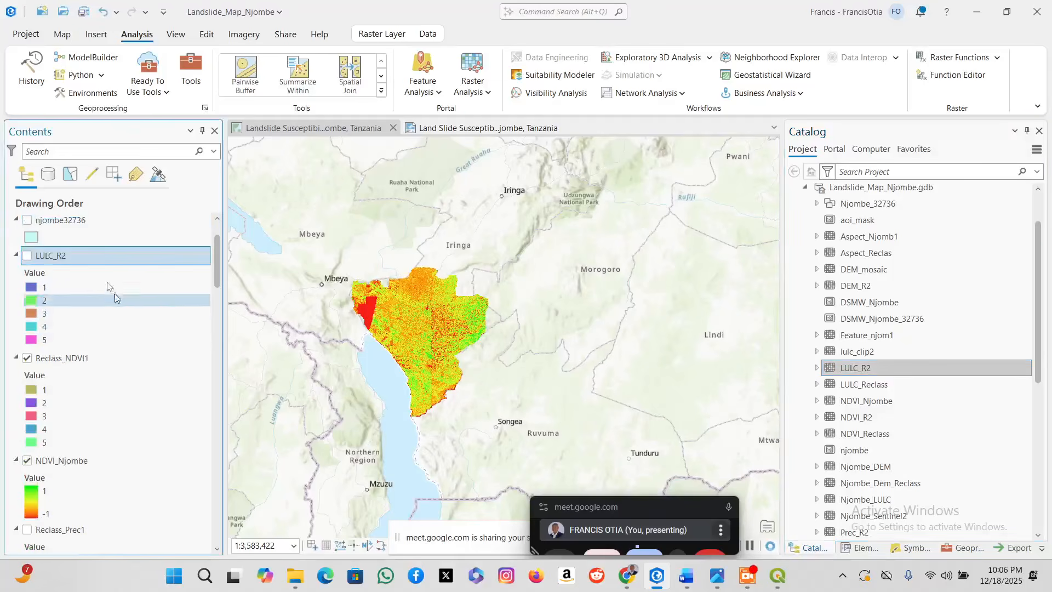
Turn off the visibility of the Reclass_NDVI1 and NDVI_Njombe layers.
click(27, 358)
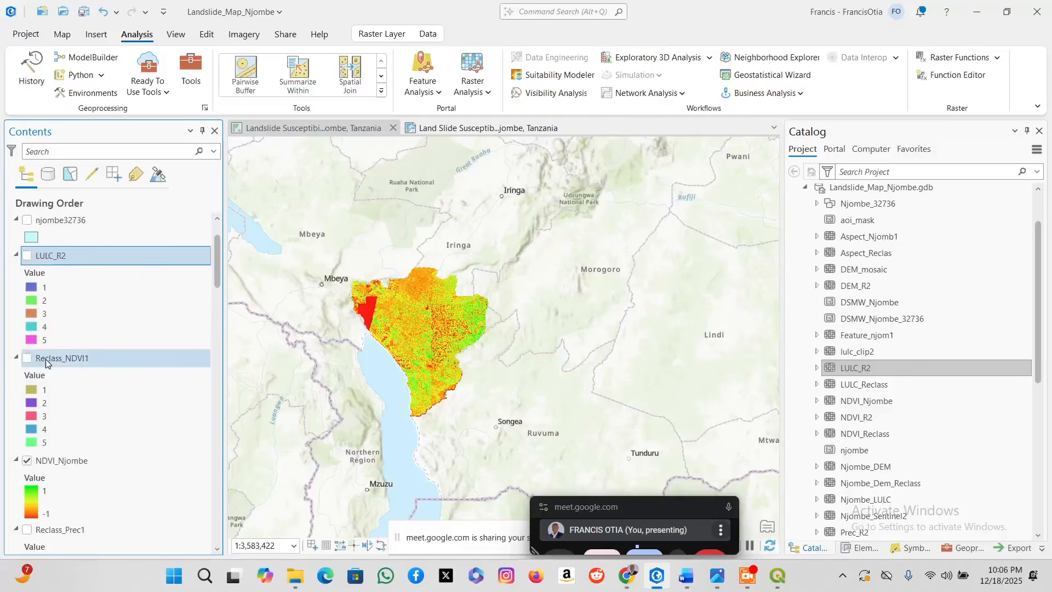
scroll(45, 359, down, 2)
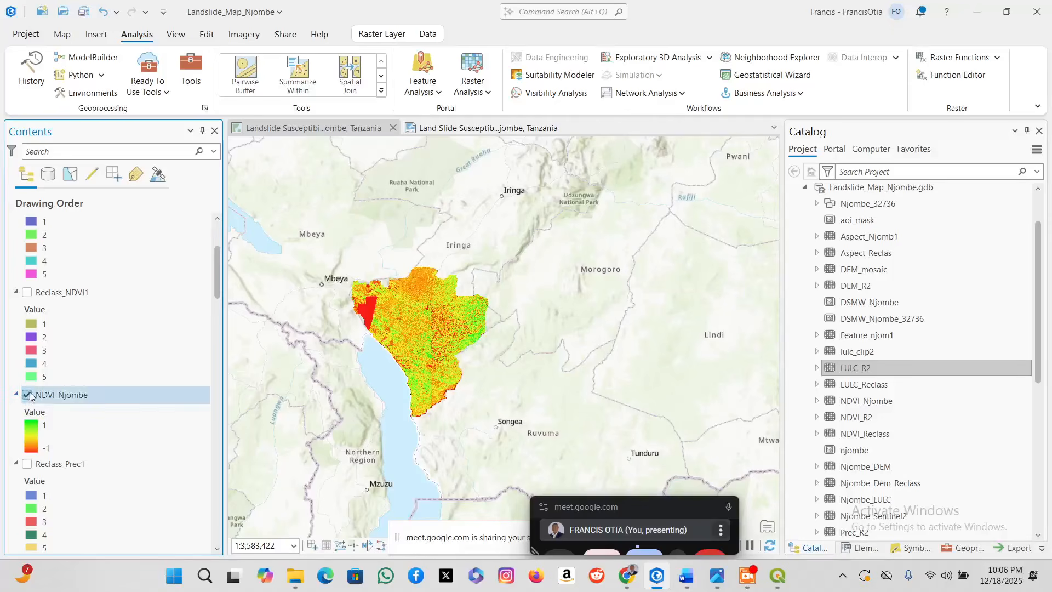
click(27, 394)
Look through the map's layer list to review the reclassified layers and which layers are still turned on.
scroll(90, 378, down, 10)
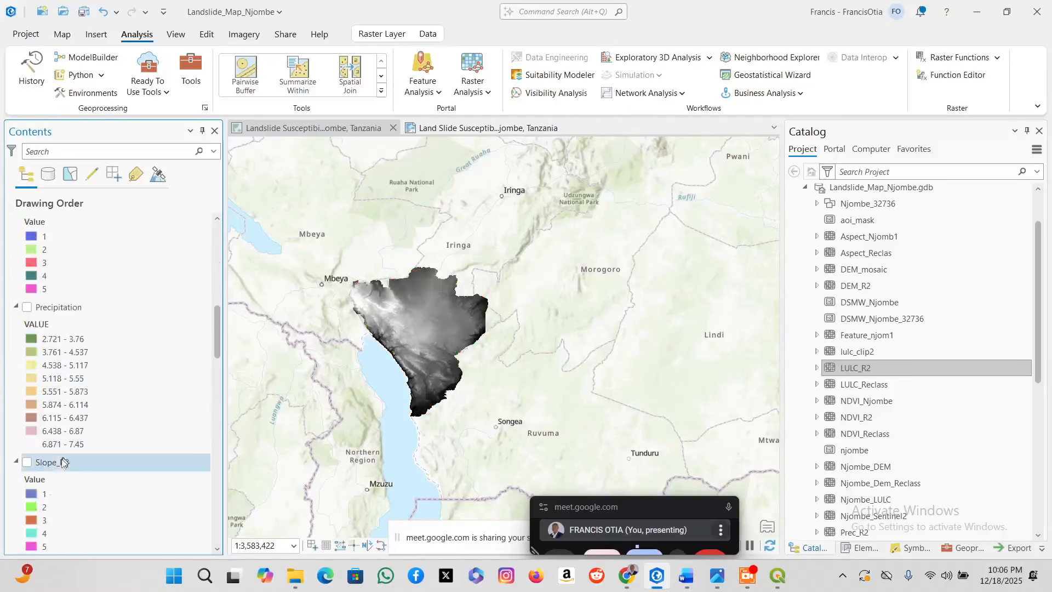
scroll(62, 462, down, 12)
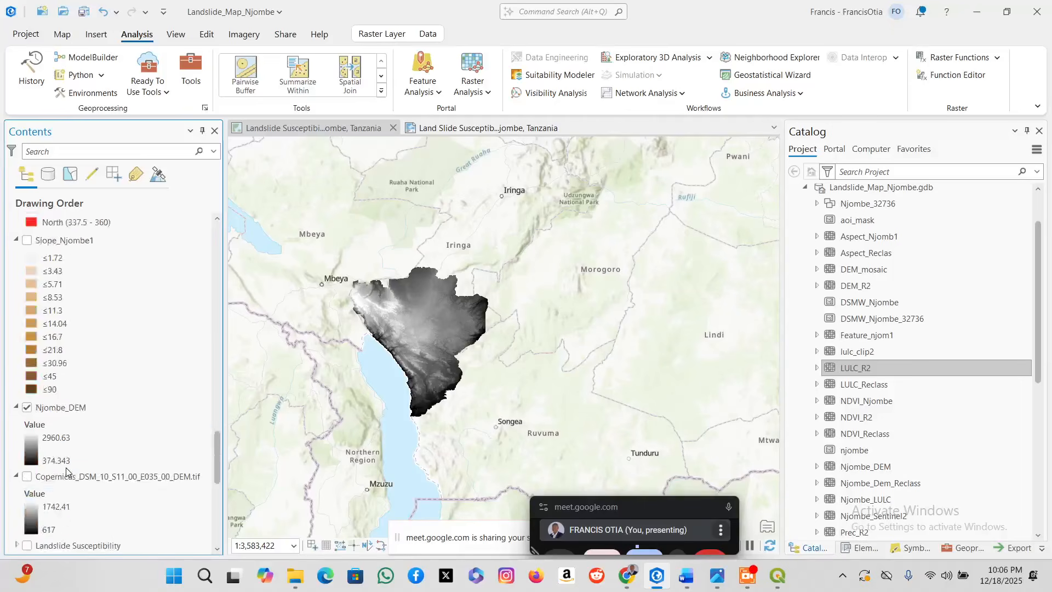
scroll(66, 471, down, 10)
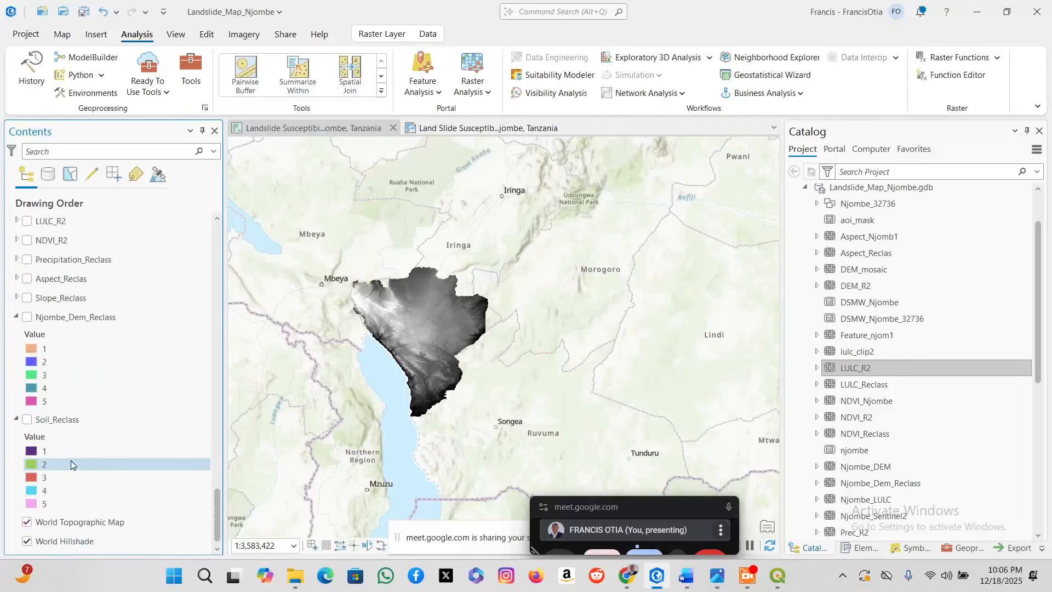
scroll(71, 461, up, 10)
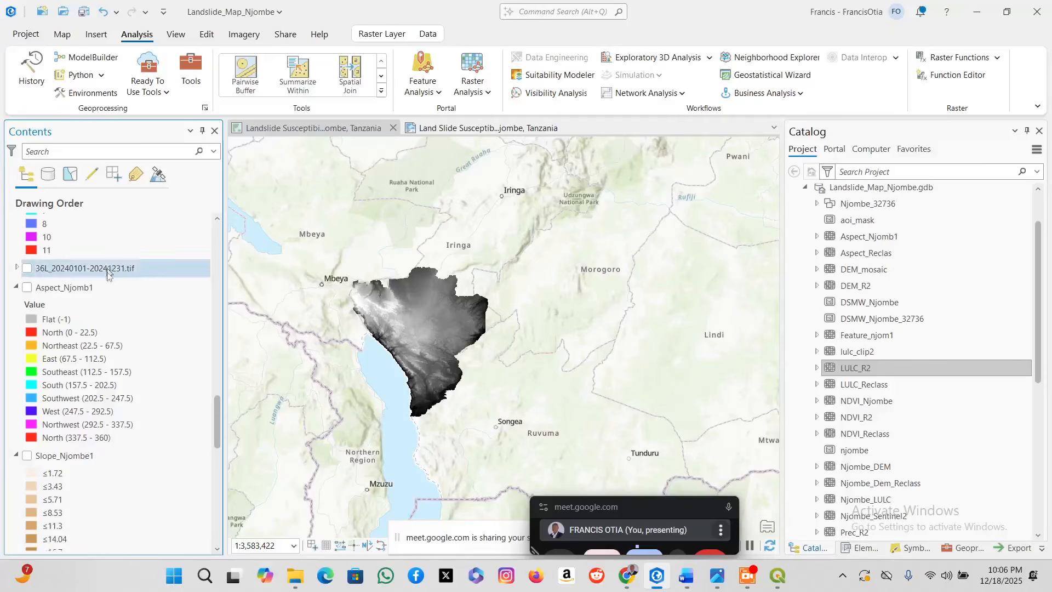
scroll(108, 274, up, 8)
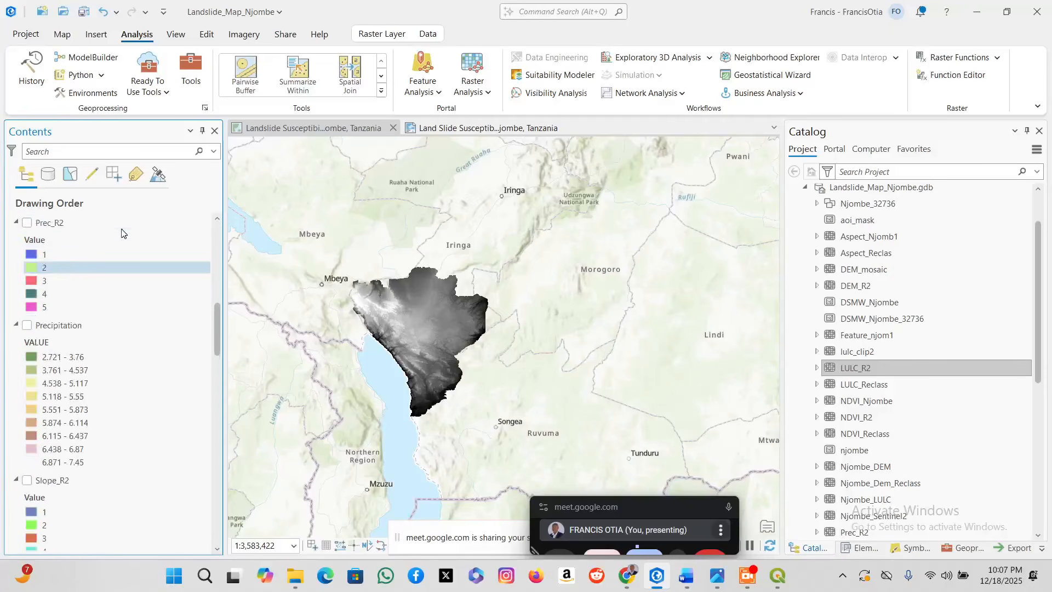
scroll(122, 233, up, 6)
scroll(66, 307, down, 10)
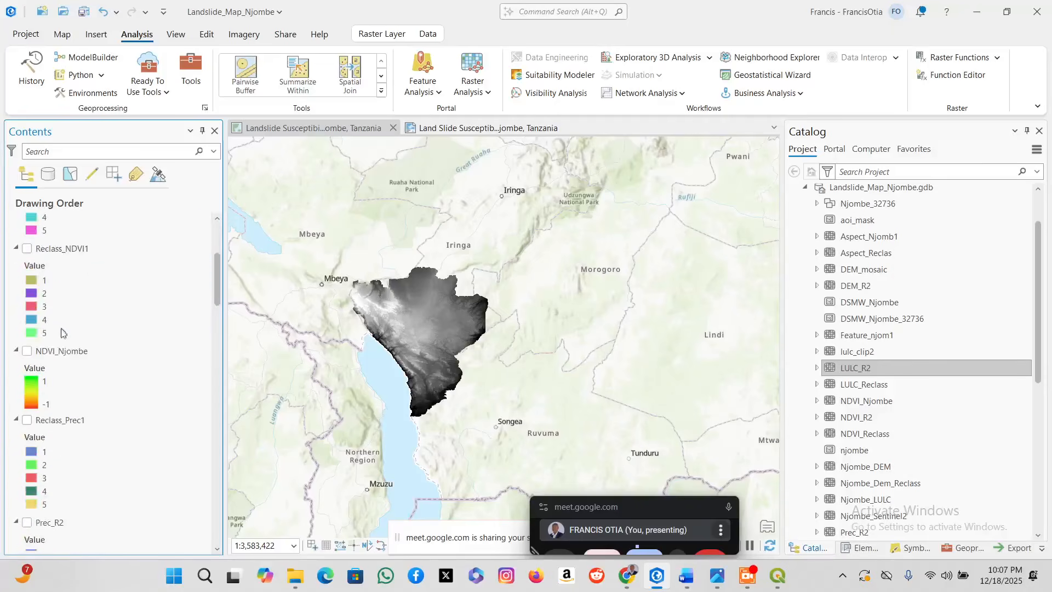
scroll(87, 400, down, 3)
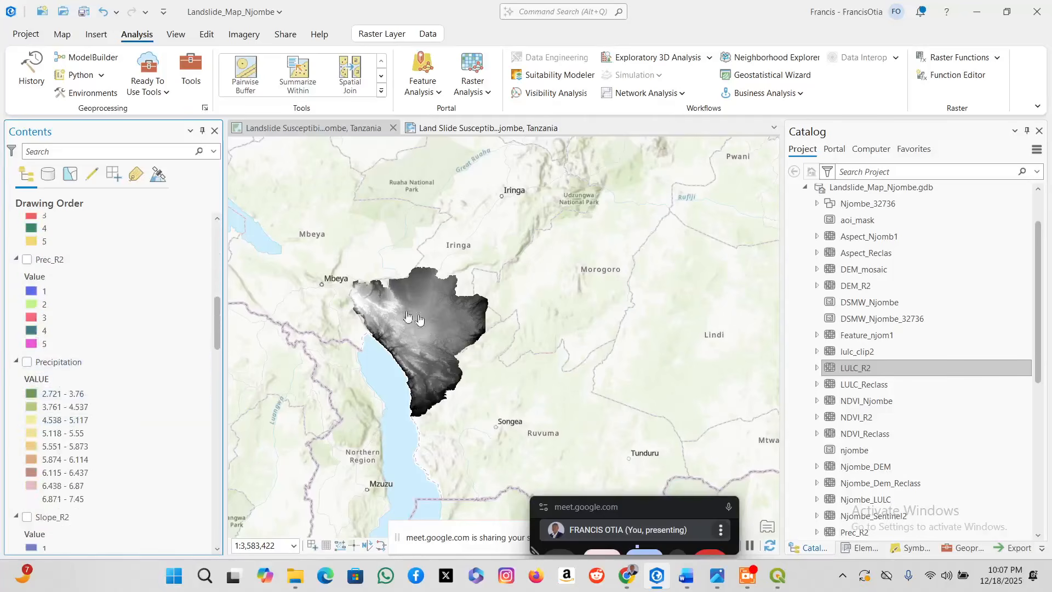
Insert the LULC_R2 raster into the third brackets of the Raster Calculator expression.
click(959, 549)
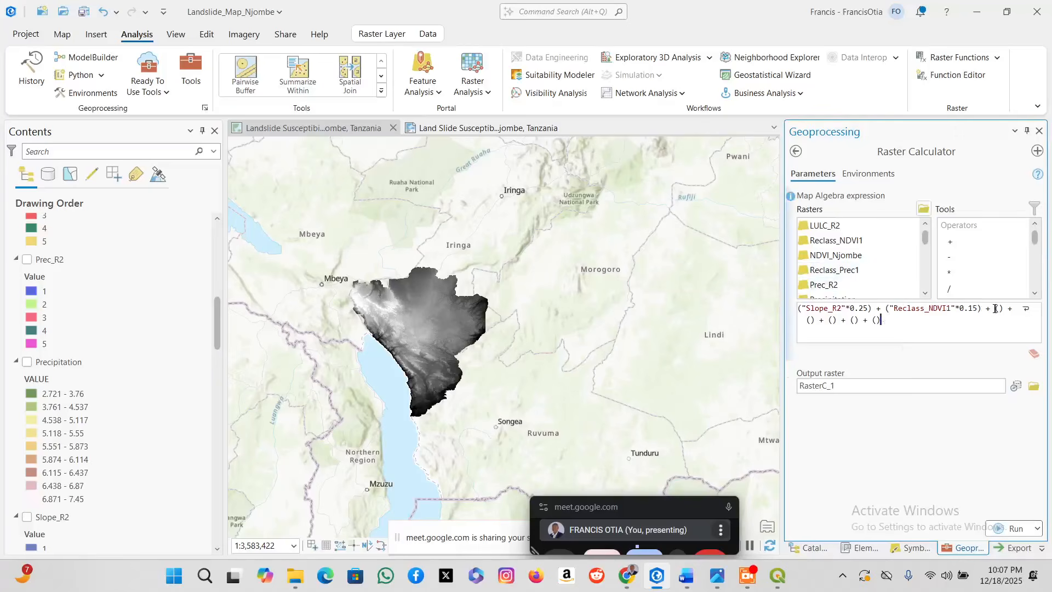
click(856, 223)
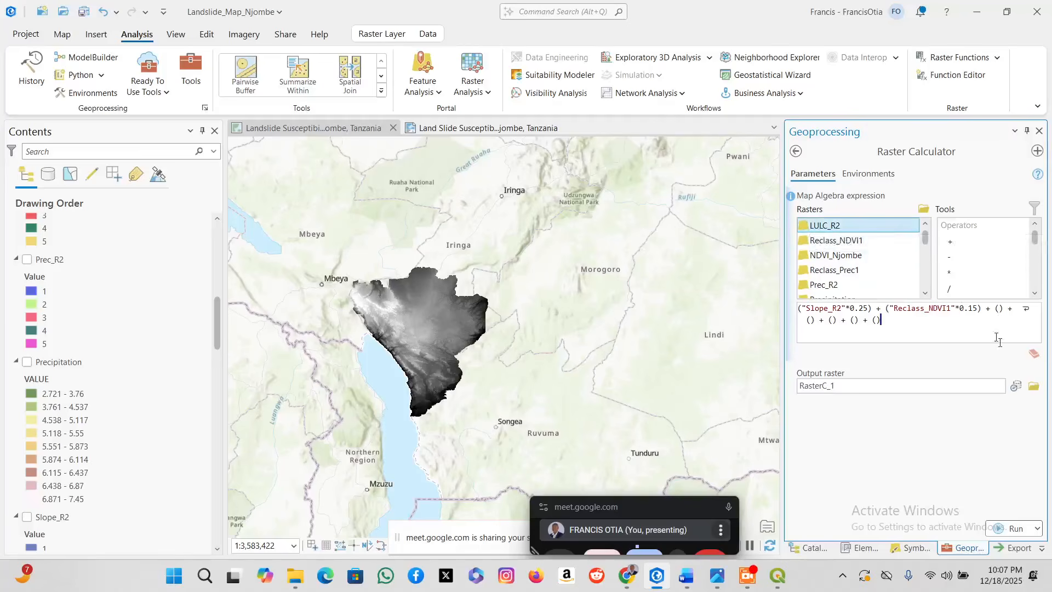
click(998, 311)
double_click(826, 226)
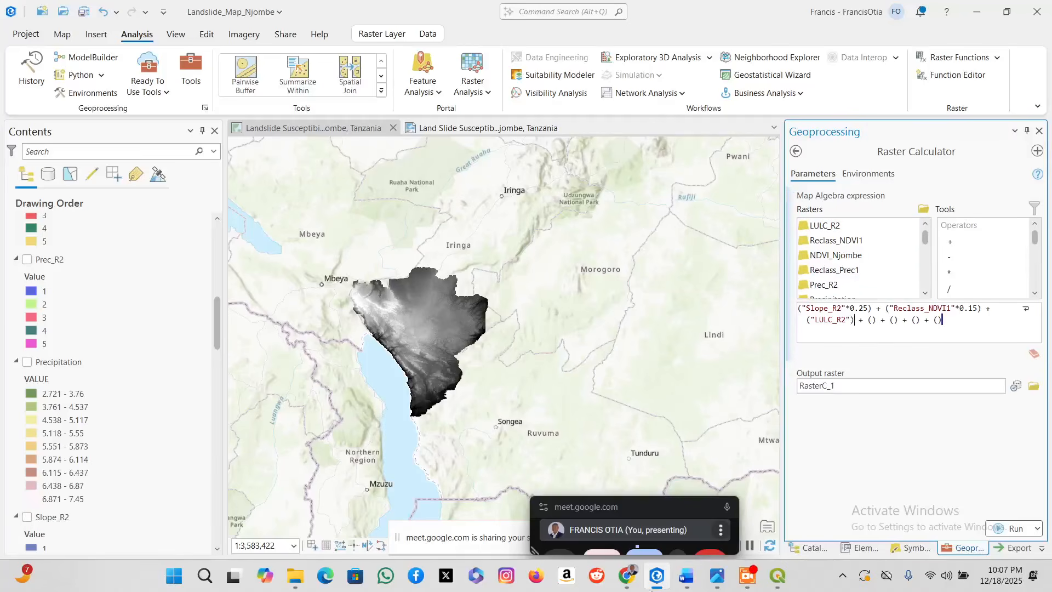
Check the LULC weight in the Word document, return to ArcGIS Pro and multiply LULC_R2 by 0.15 in the expression.
click(687, 575)
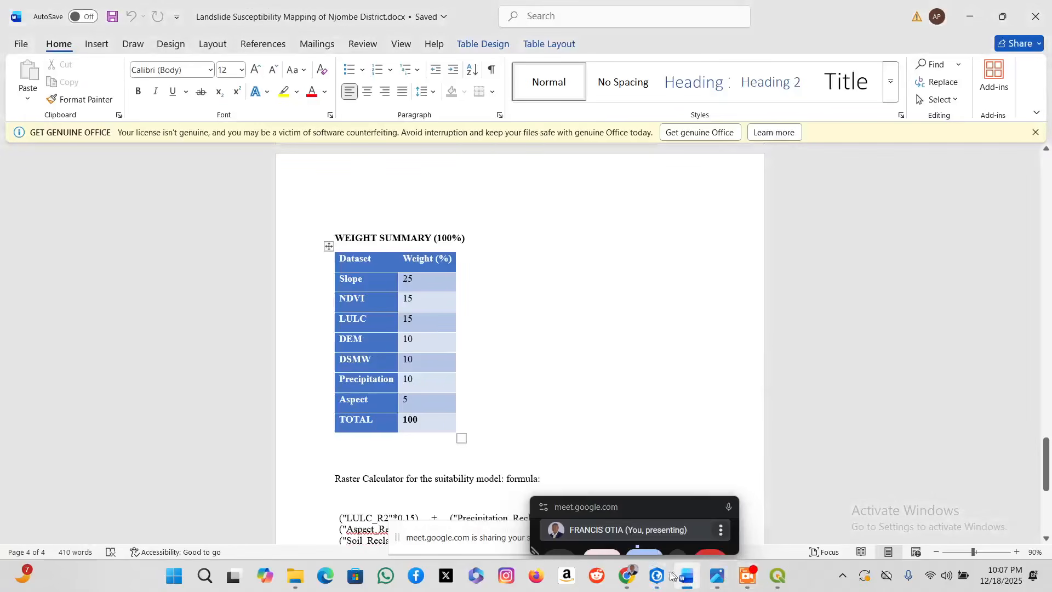
click(657, 585)
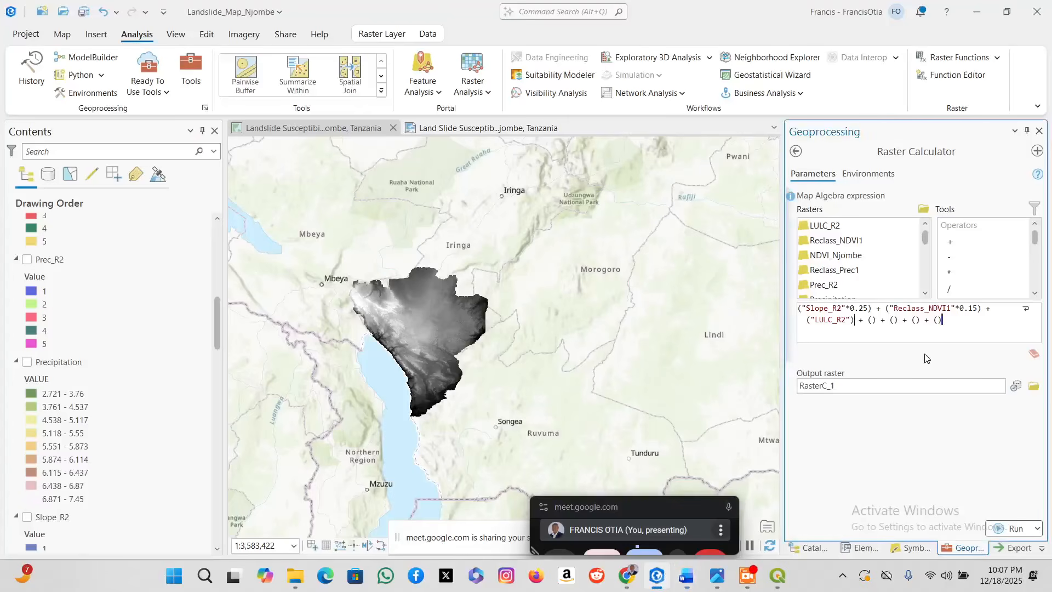
click(852, 320)
text())
text(0)
text(.)
text(15)
Check the DEM weight in the Word document's weight summary table and switch back to ArcGIS Pro.
click(687, 575)
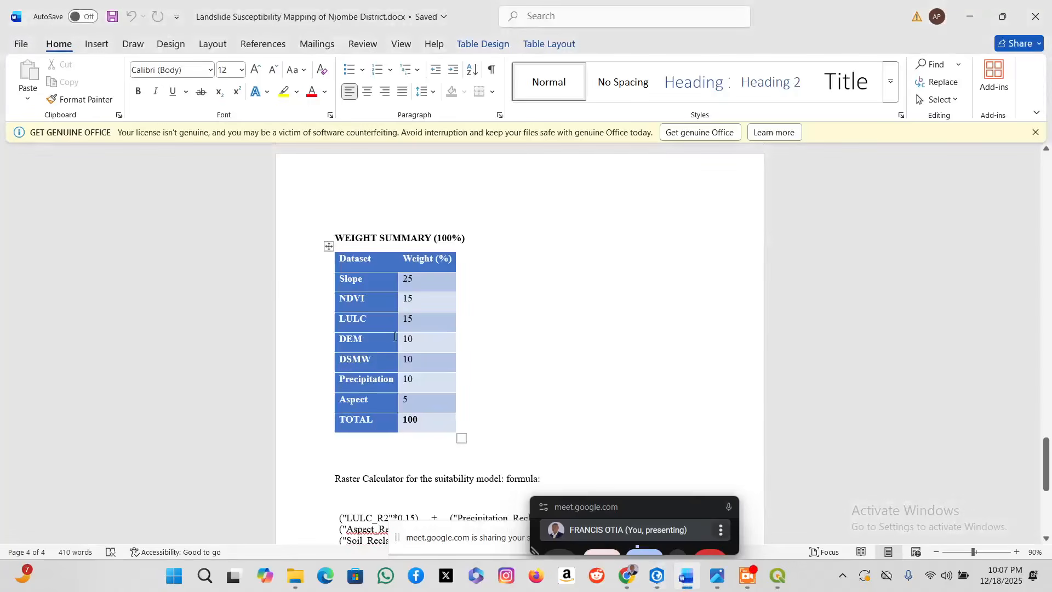
click(370, 338)
drag(429, 346, 383, 341)
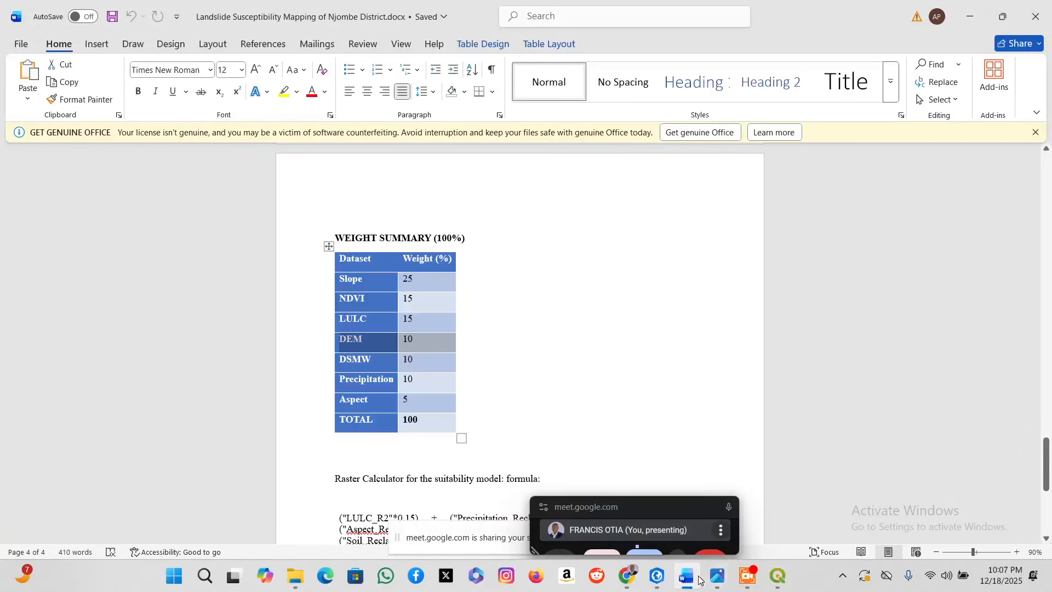
click(657, 575)
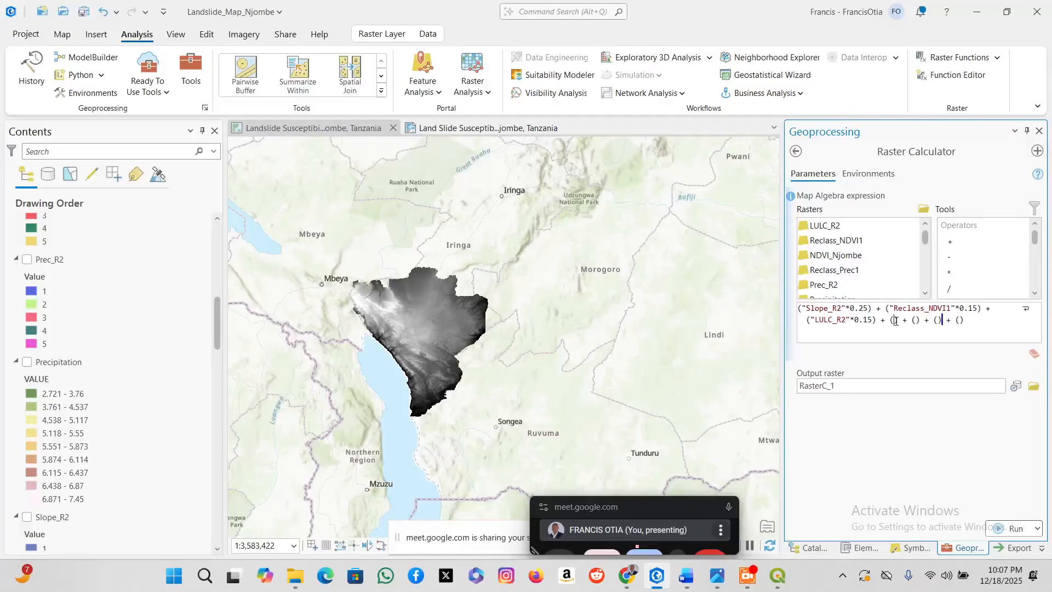
Fill the expression's fourth brackets with the DEM_R2 raster multiplied by 0.10.
scroll(863, 283, down, 3)
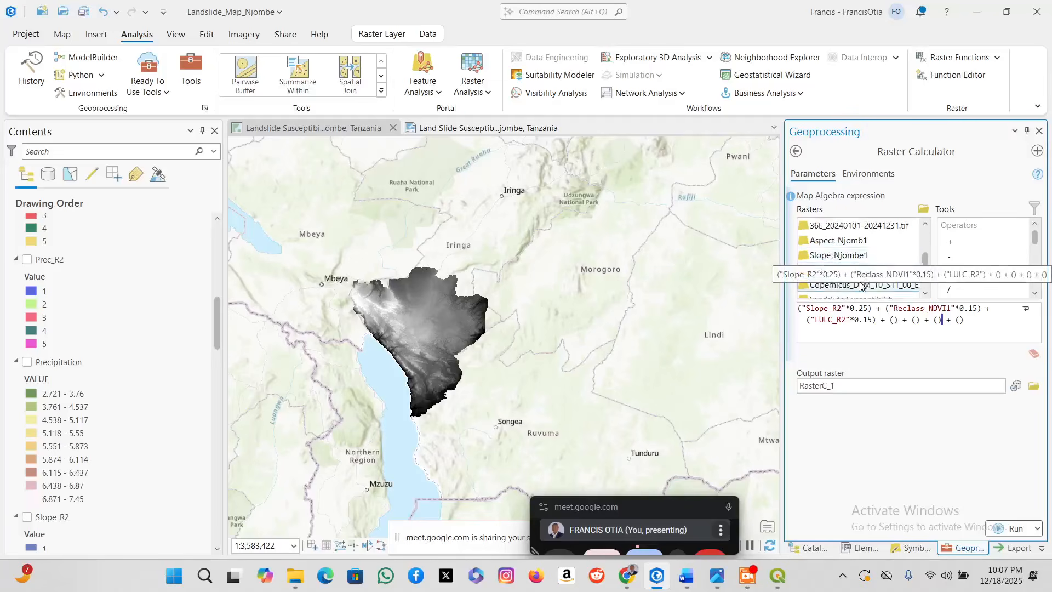
scroll(863, 261, up, 1)
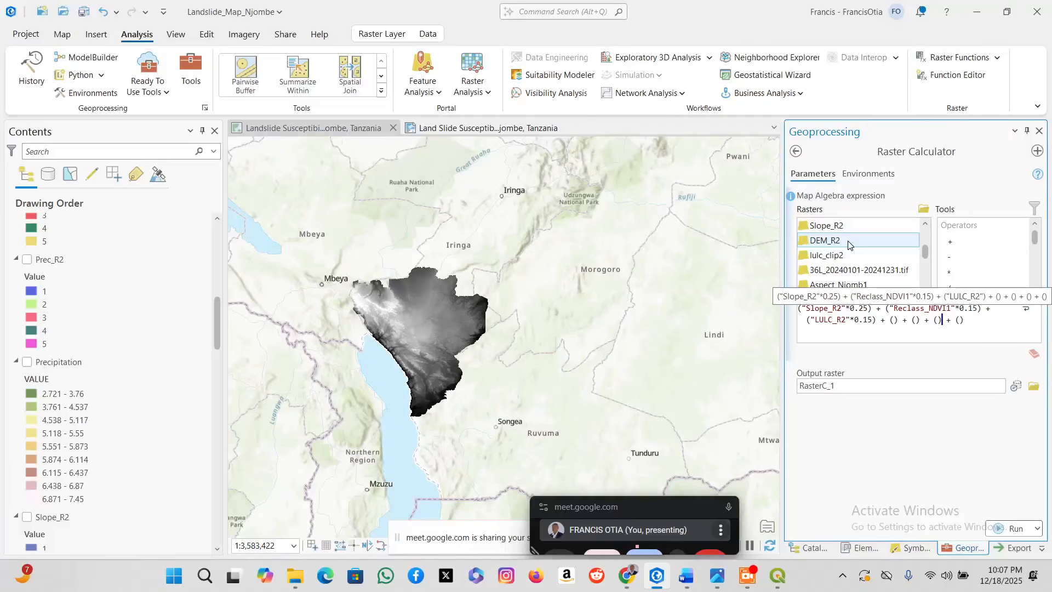
click(897, 332)
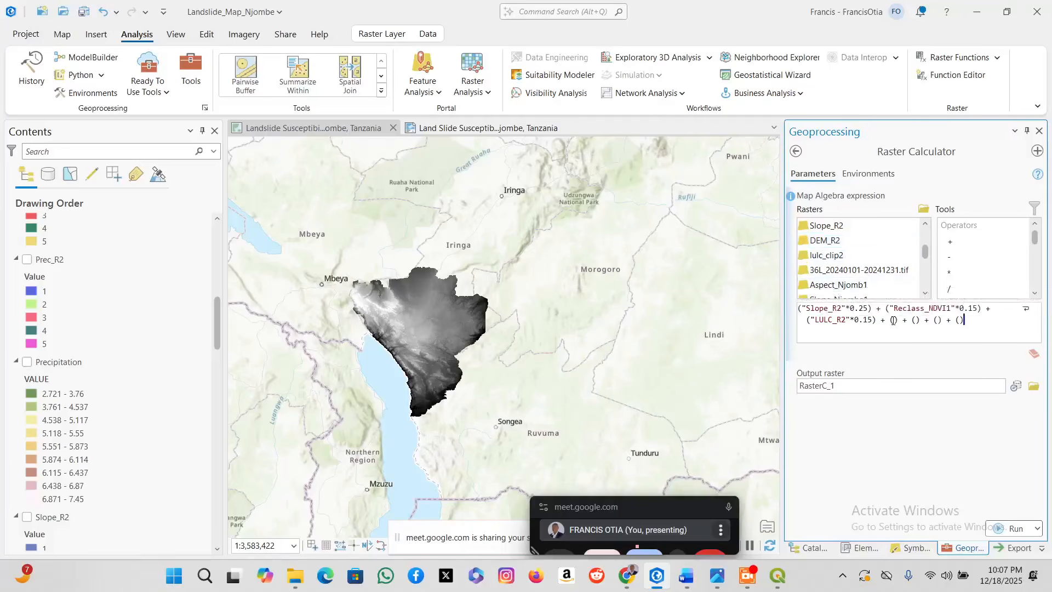
click(894, 320)
double_click(825, 240)
text(*0.10)
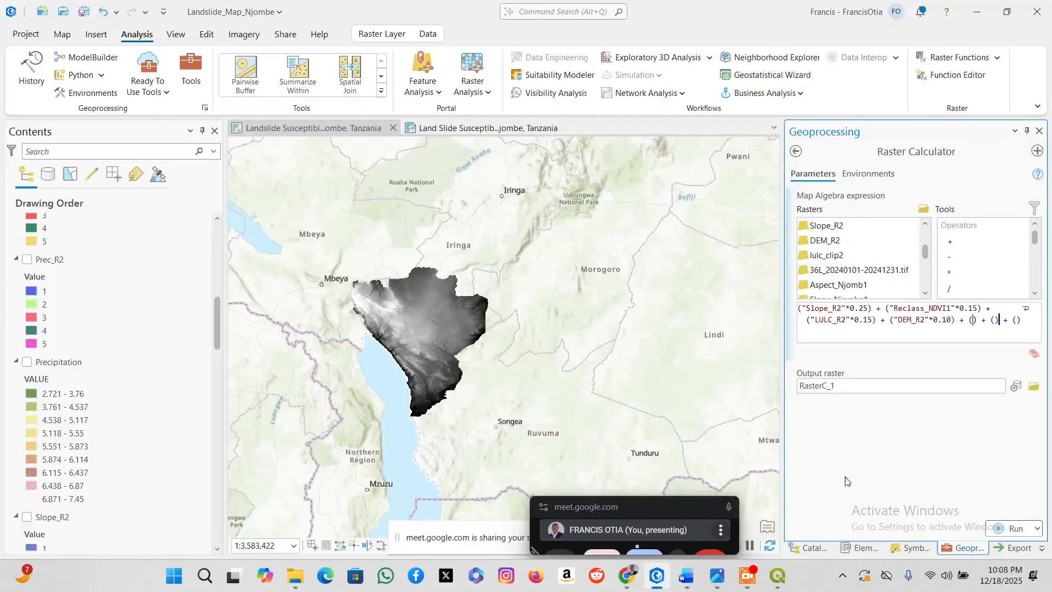
Check the DSMW weight in the Word document's weight summary table and switch back to ArcGIS Pro.
click(686, 575)
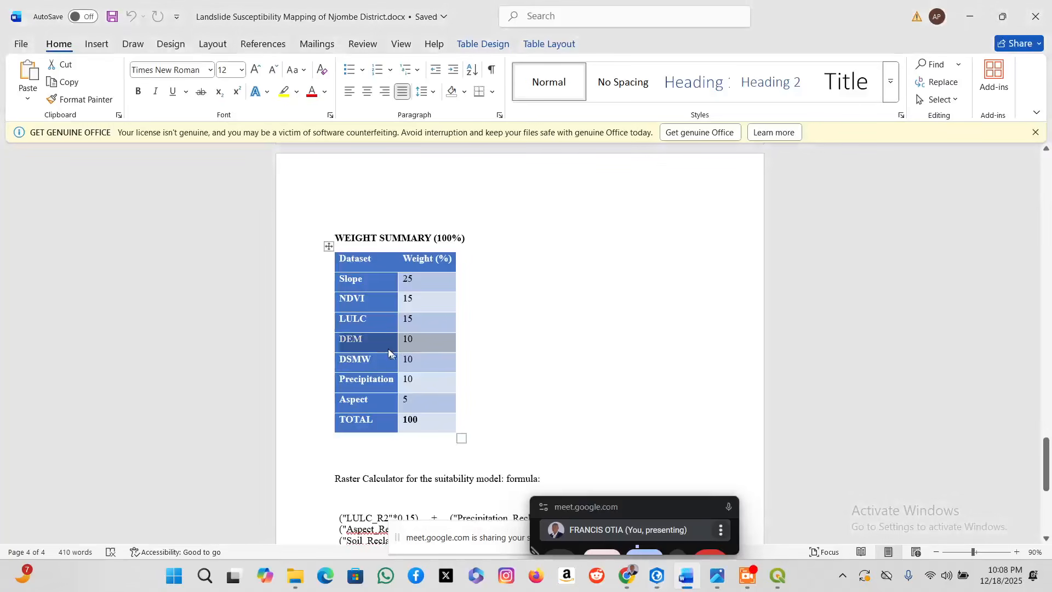
drag(418, 363, 384, 361)
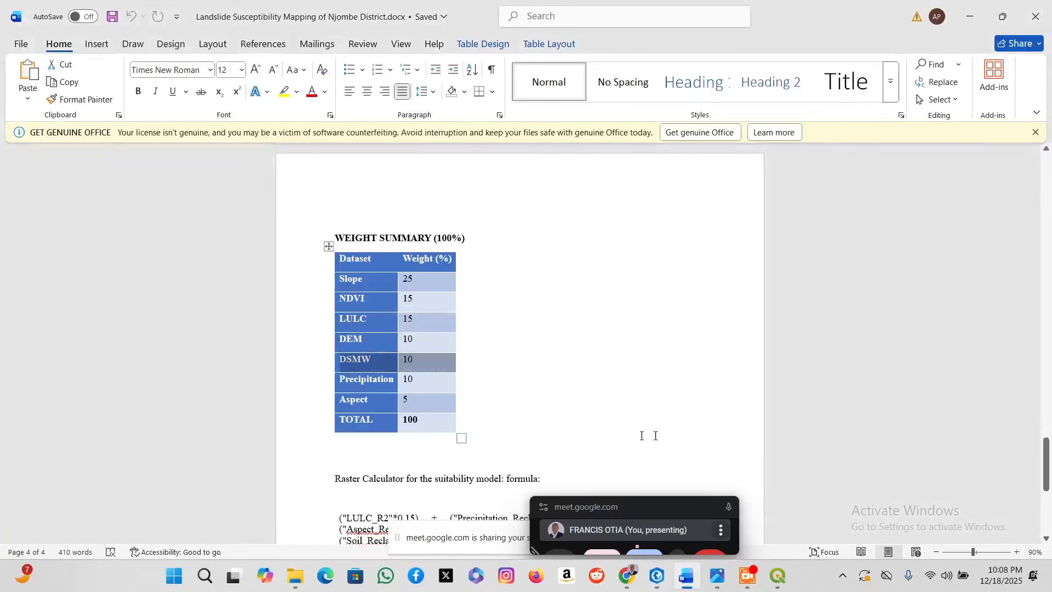
click(657, 575)
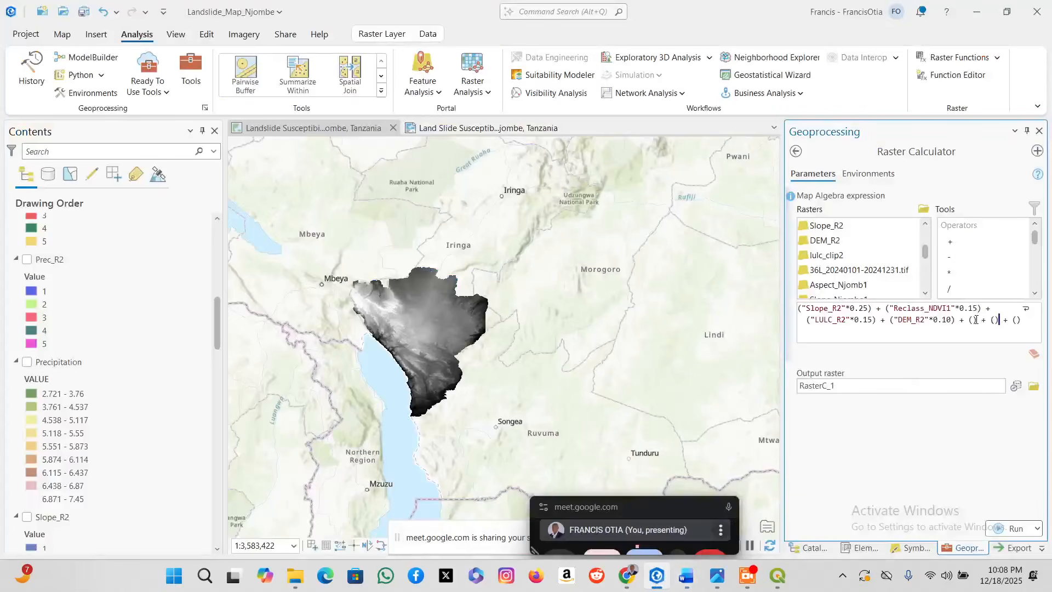
Fill the expression's fifth brackets with the Soil_Reclass raster multiplied by 0.10.
scroll(842, 279, down, 5)
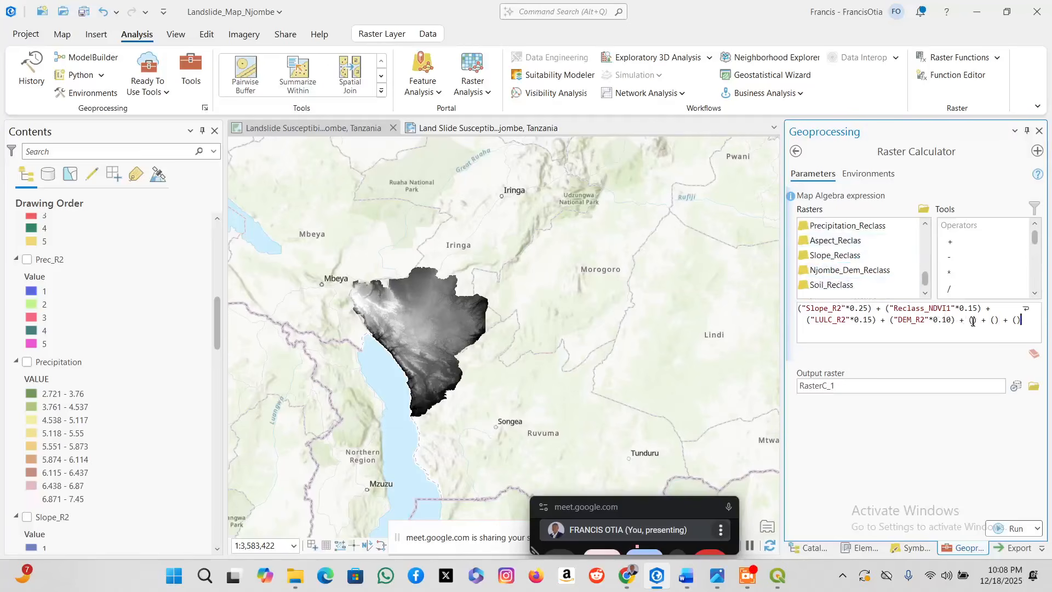
double_click(832, 285)
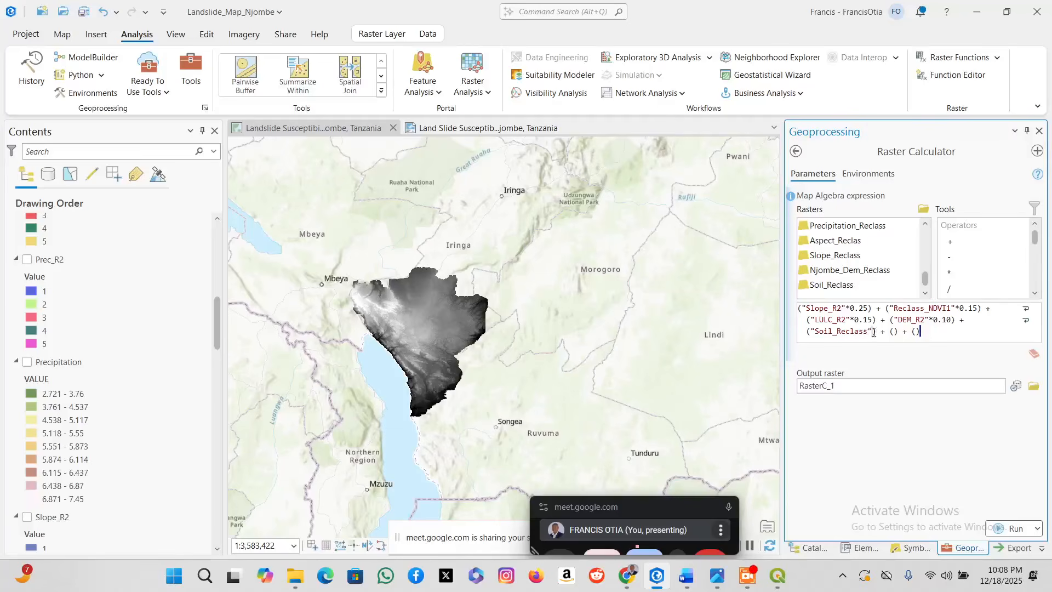
text(*0.10)
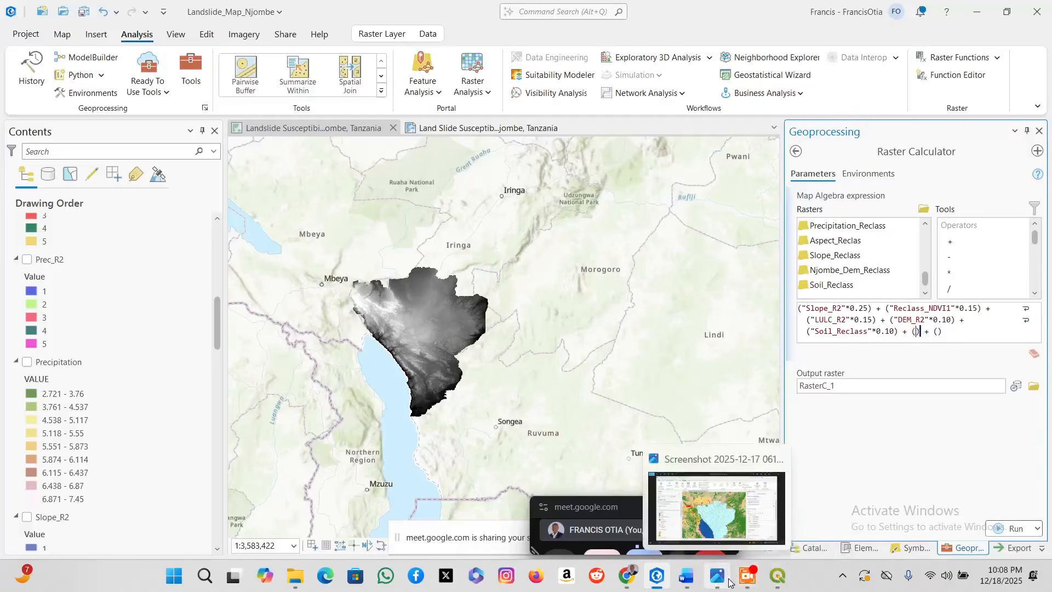
Check the Precipitation weight in the Word document's weight summary table and switch back to ArcGIS Pro.
click(678, 578)
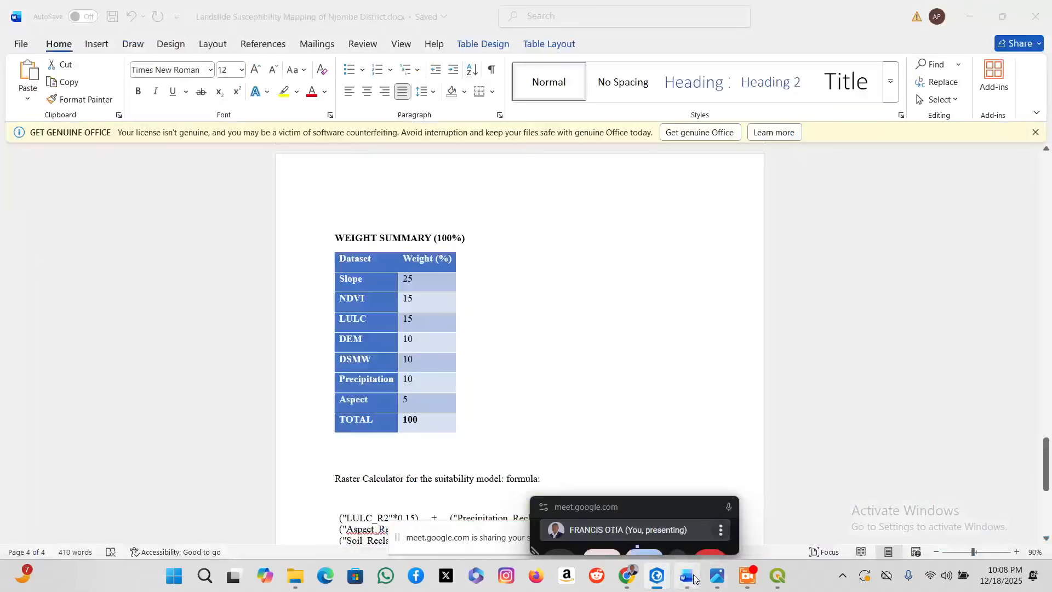
click(389, 381)
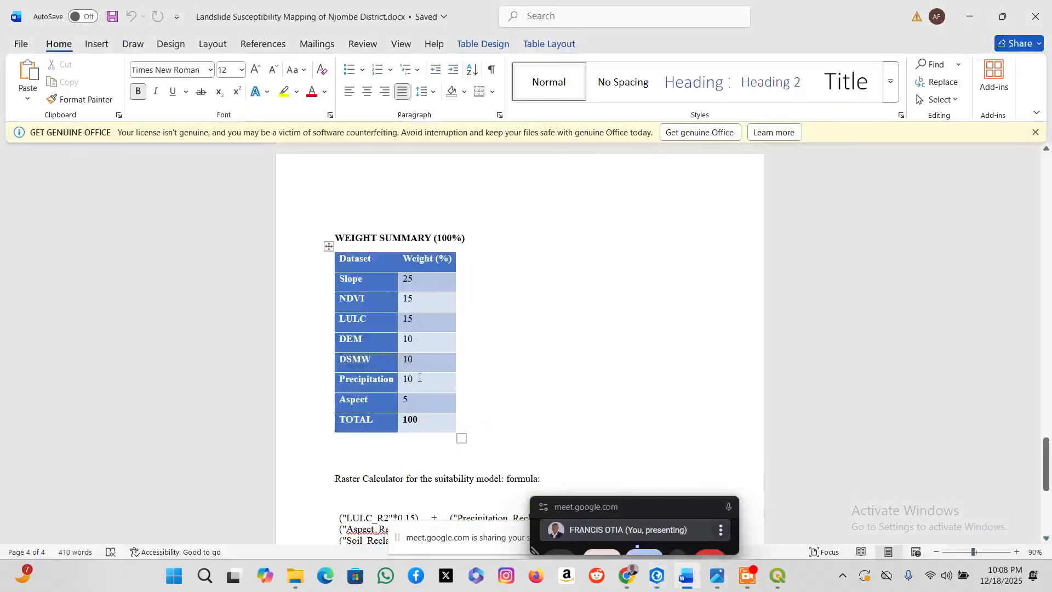
shift+click(419, 380)
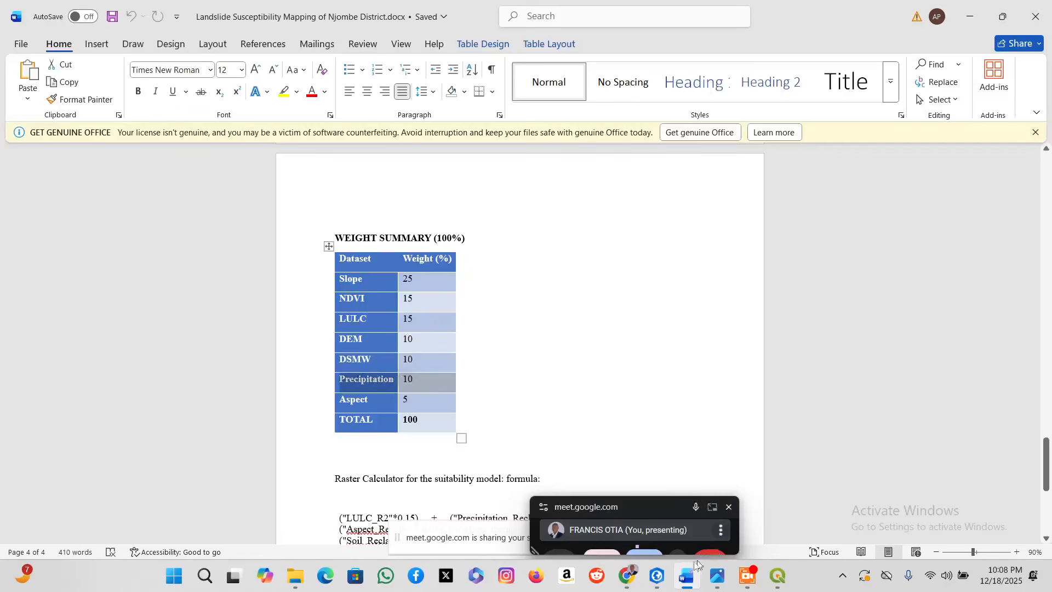
click(668, 579)
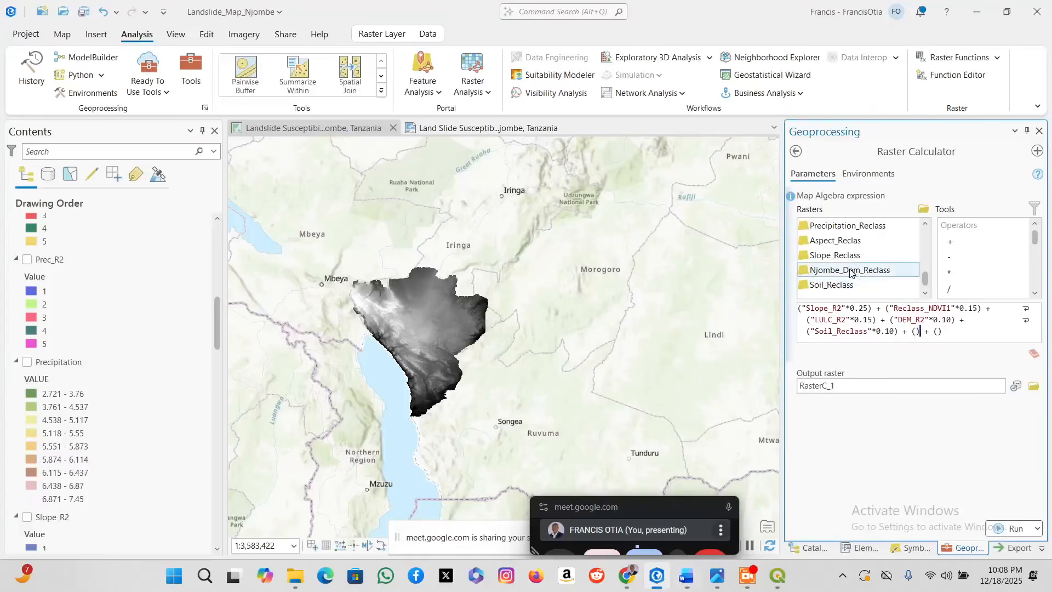
Fill the expression's sixth brackets with the Precipitation_Reclass raster multiplied by 0.10.
click(867, 232)
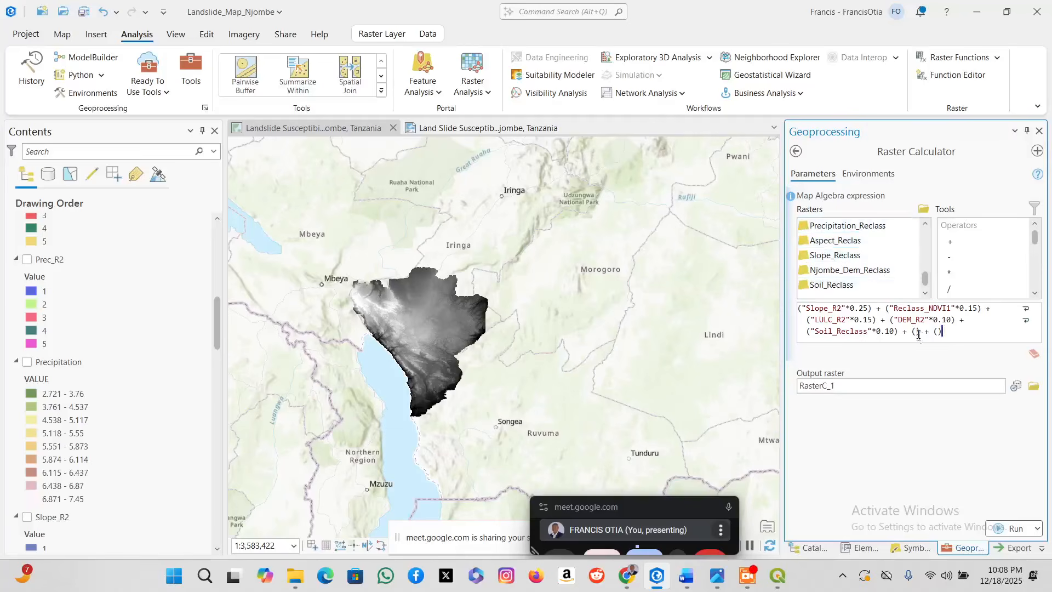
double_click(855, 227)
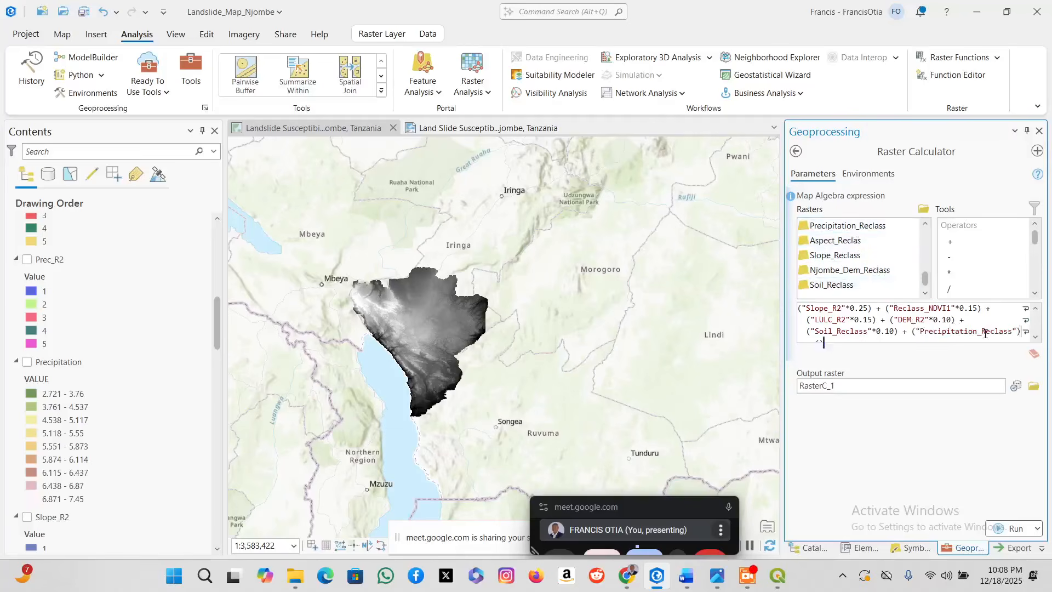
click(1017, 336)
text(*)
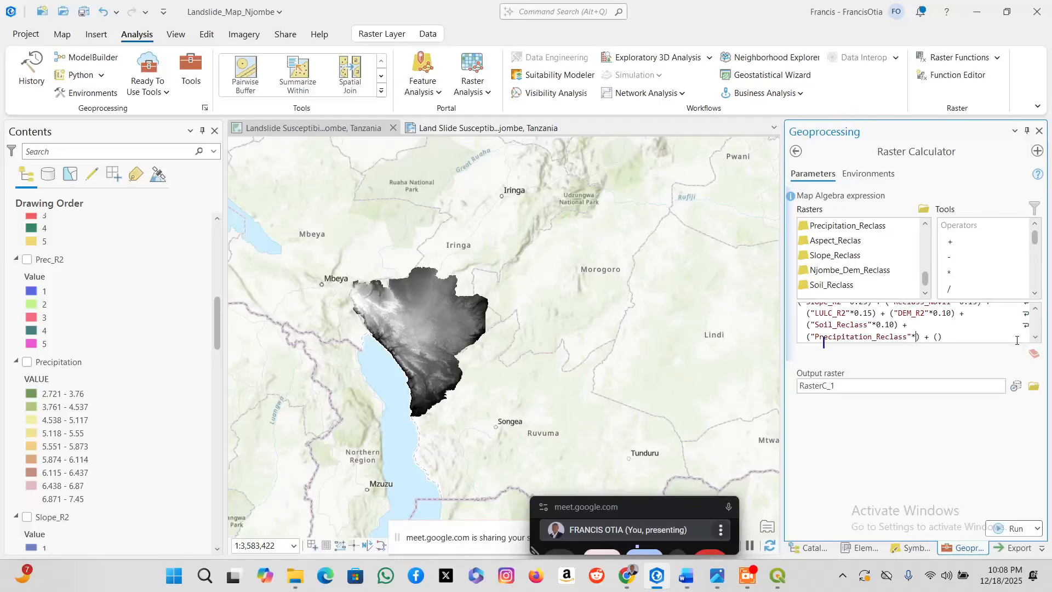
text(0.10)
Check the Aspect weight in the Word document's weight summary table and switch back to ArcGIS Pro.
click(678, 546)
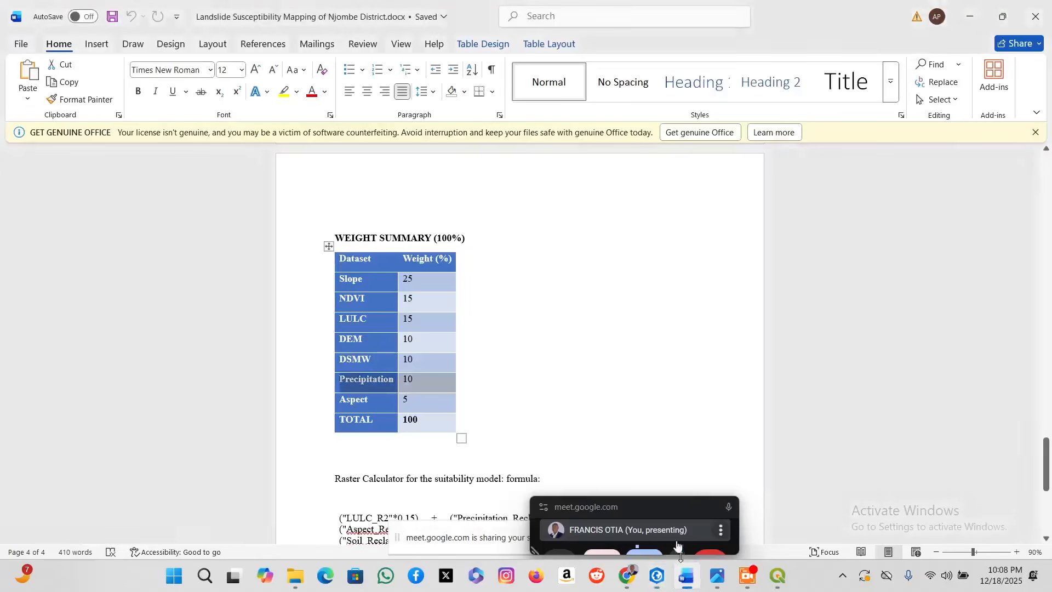
drag(382, 405, 411, 404)
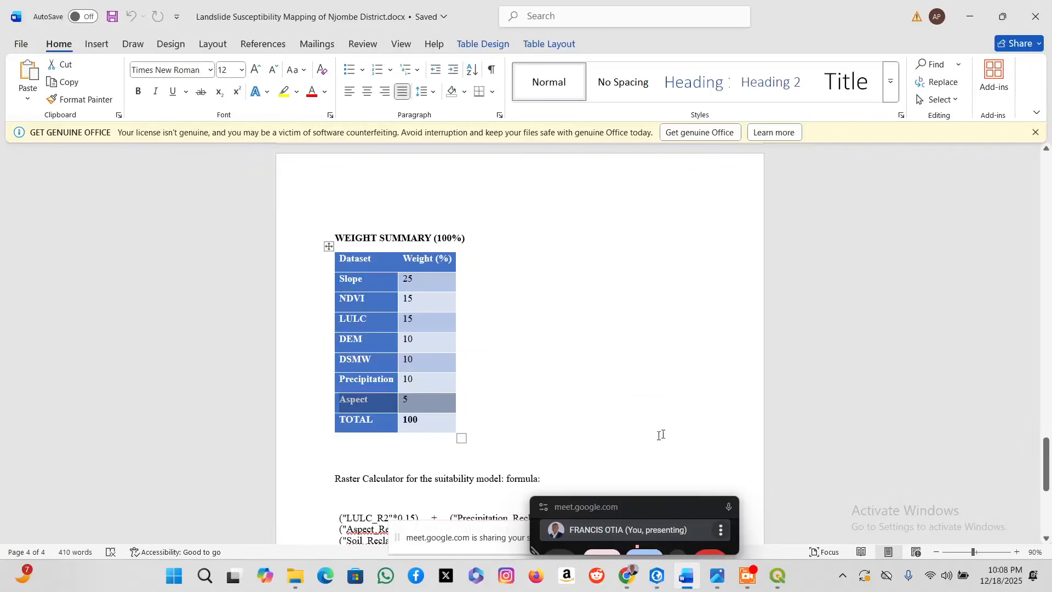
click(657, 575)
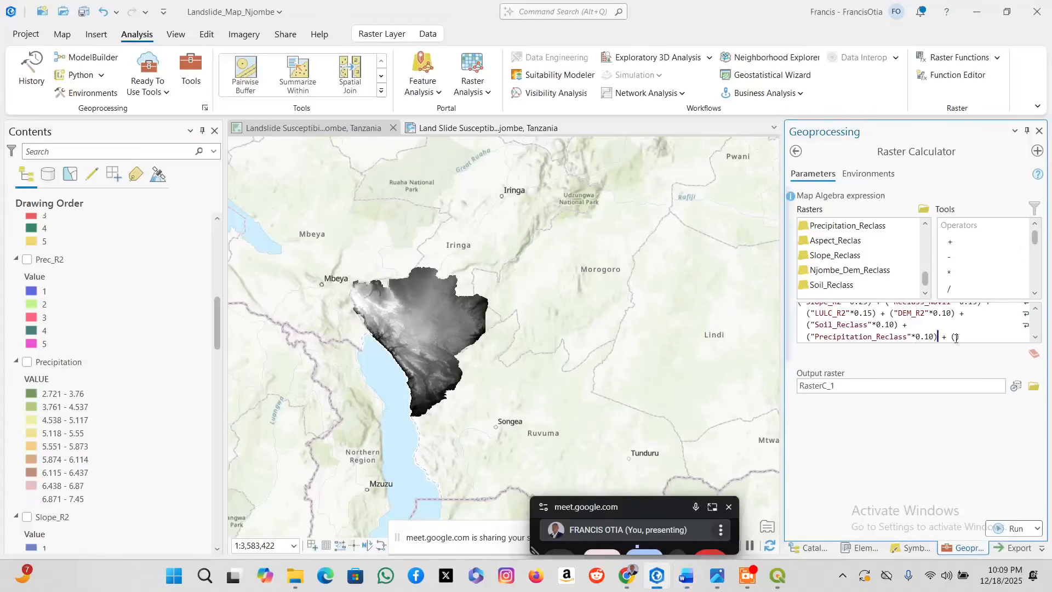
Fill the expression's last brackets with the Aspect_Reclas raster multiplied by 0.05.
scroll(857, 266, up, 1)
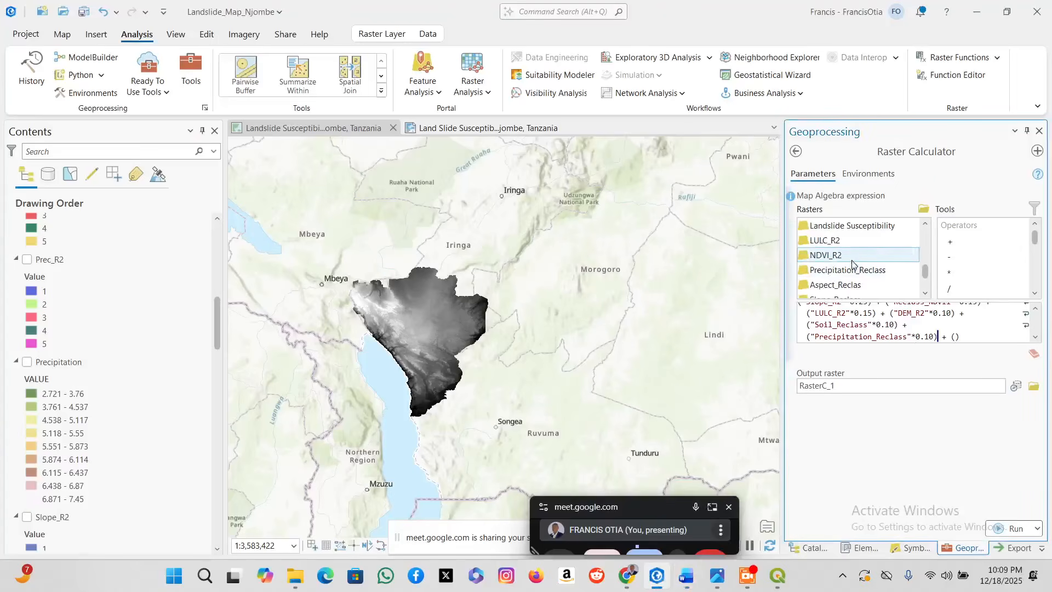
click(858, 283)
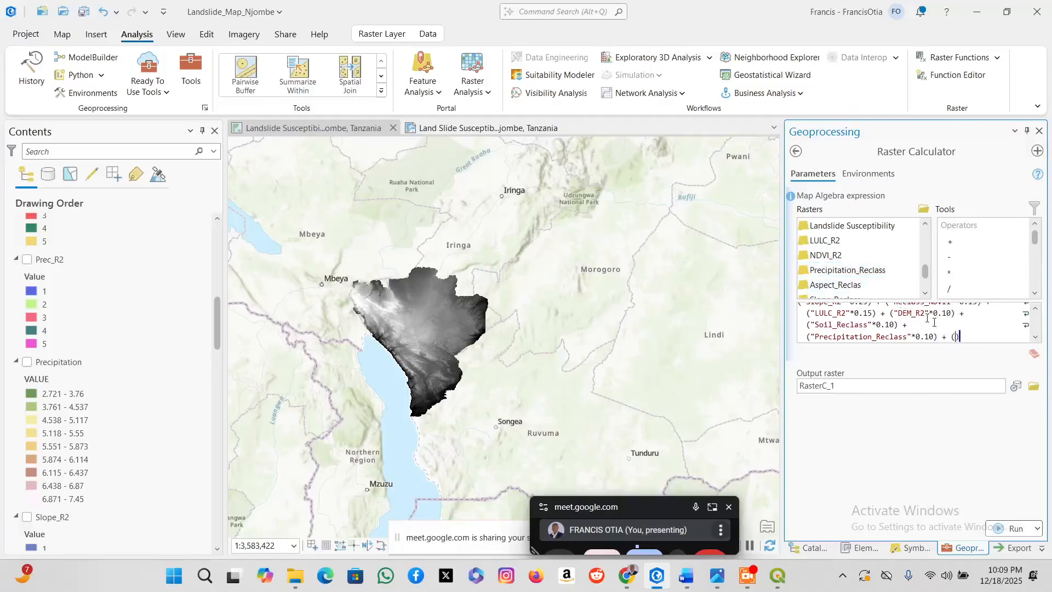
click(844, 284)
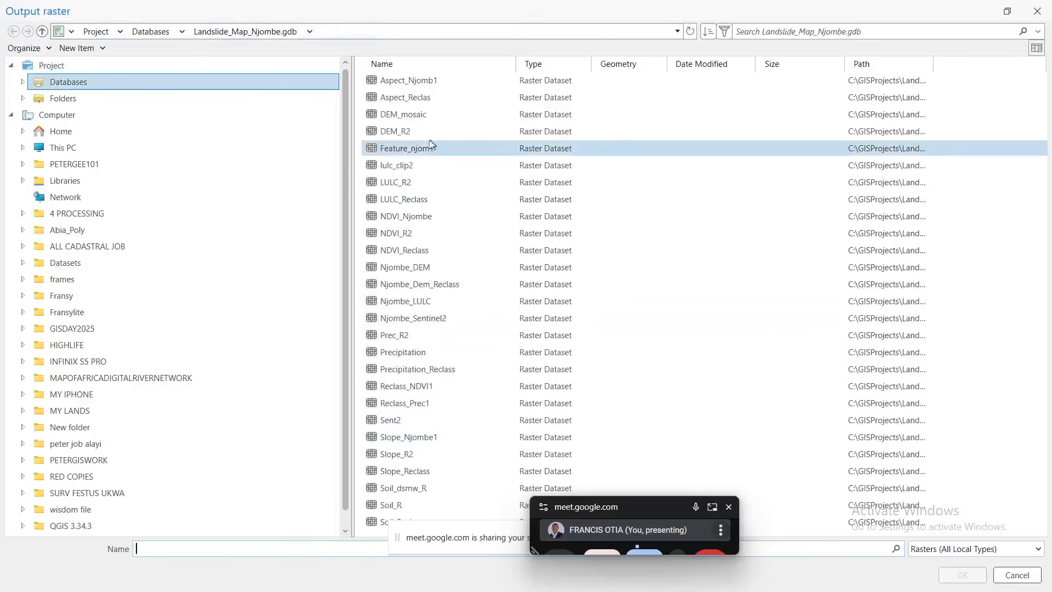
Set the output raster to Landslide in the Landslide_Map_Njombe project's Susceptibility_Map folder.
click(118, 97)
double_click(423, 82)
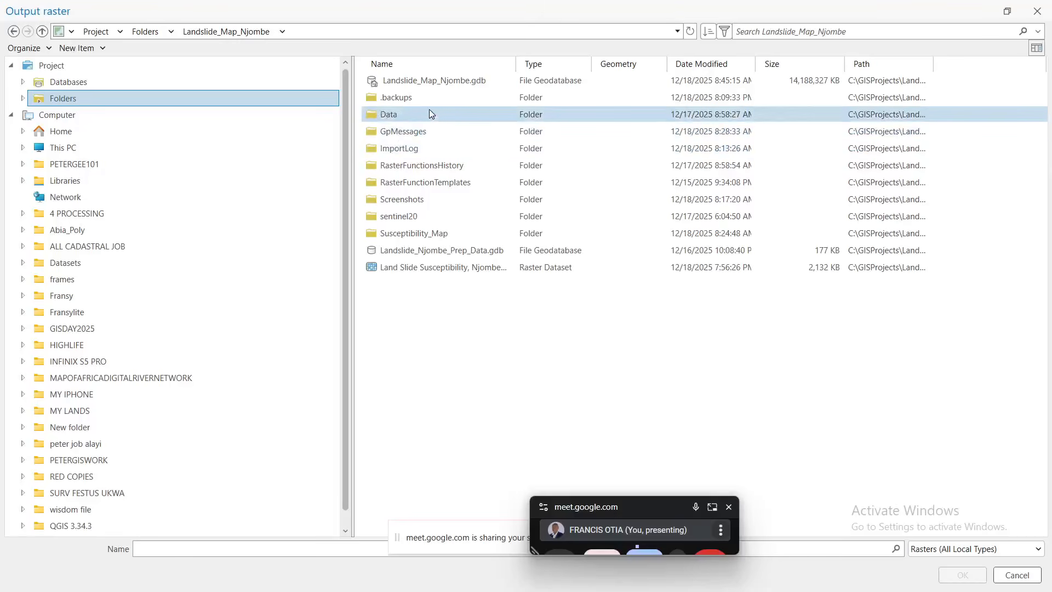
double_click(411, 233)
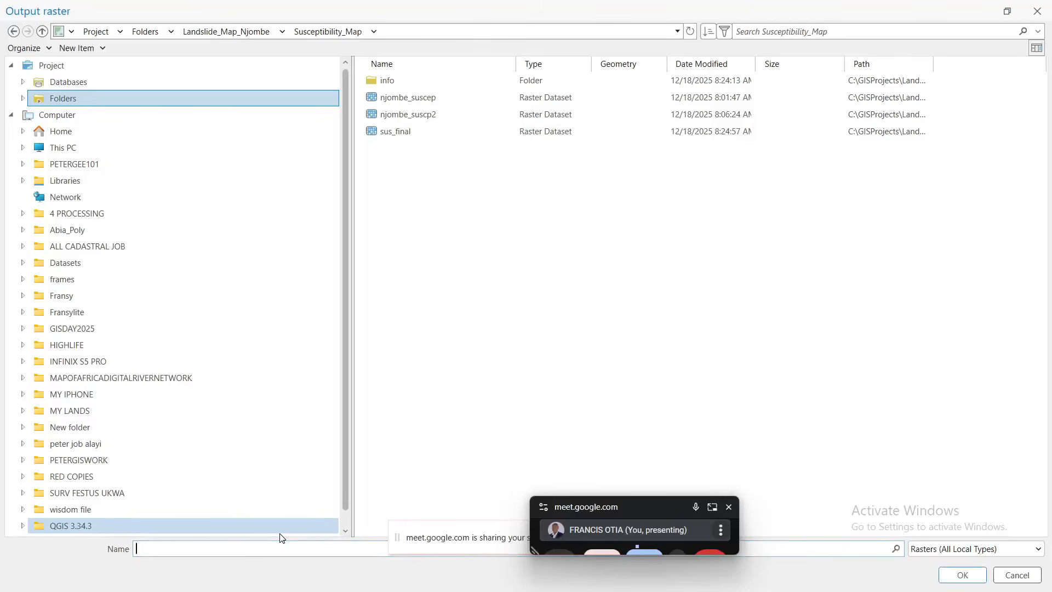
text(Landslide)
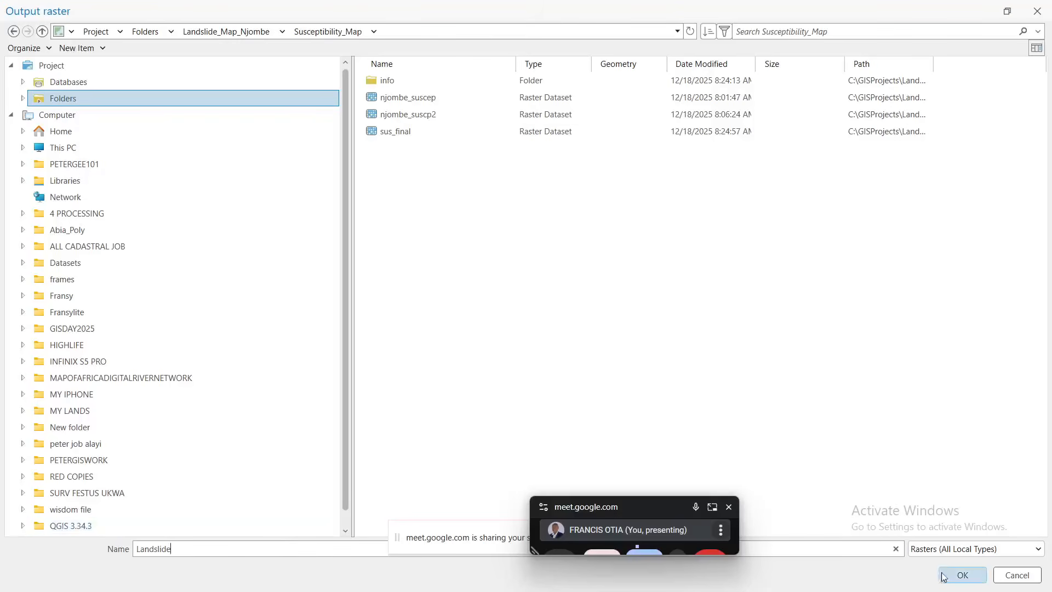
click(962, 574)
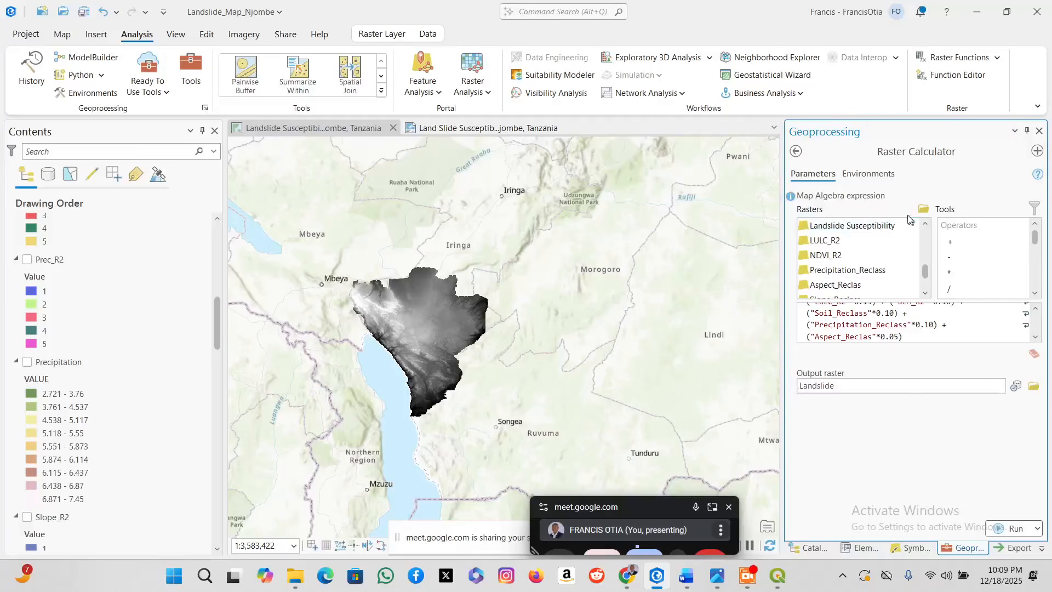
Set the tool's output coordinate system to the current map's WGS_1984_UTM_Zone_36S and its processing extent to the njombe32736 layer.
click(865, 175)
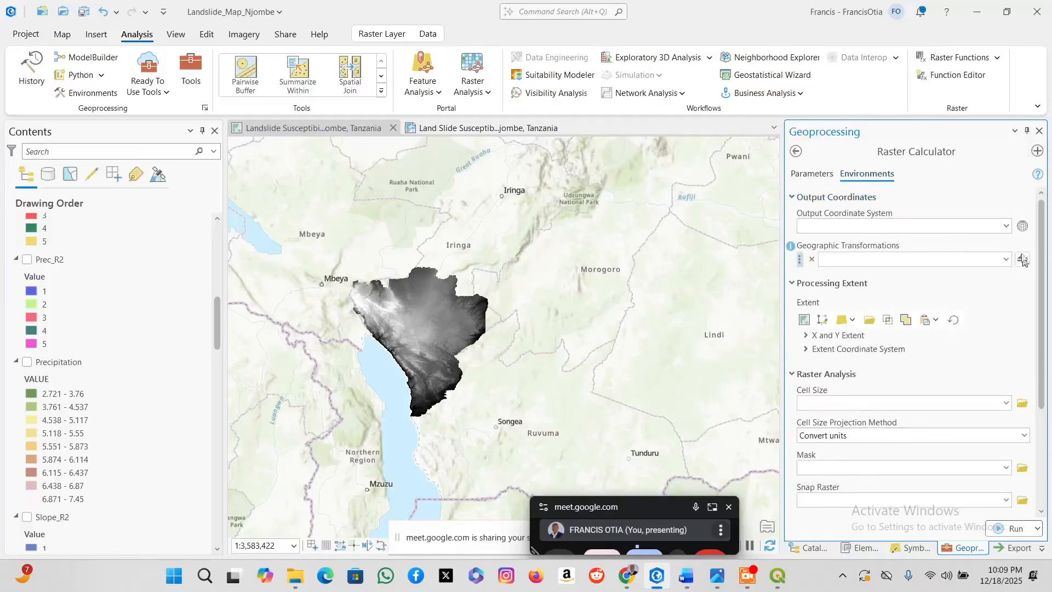
click(1007, 226)
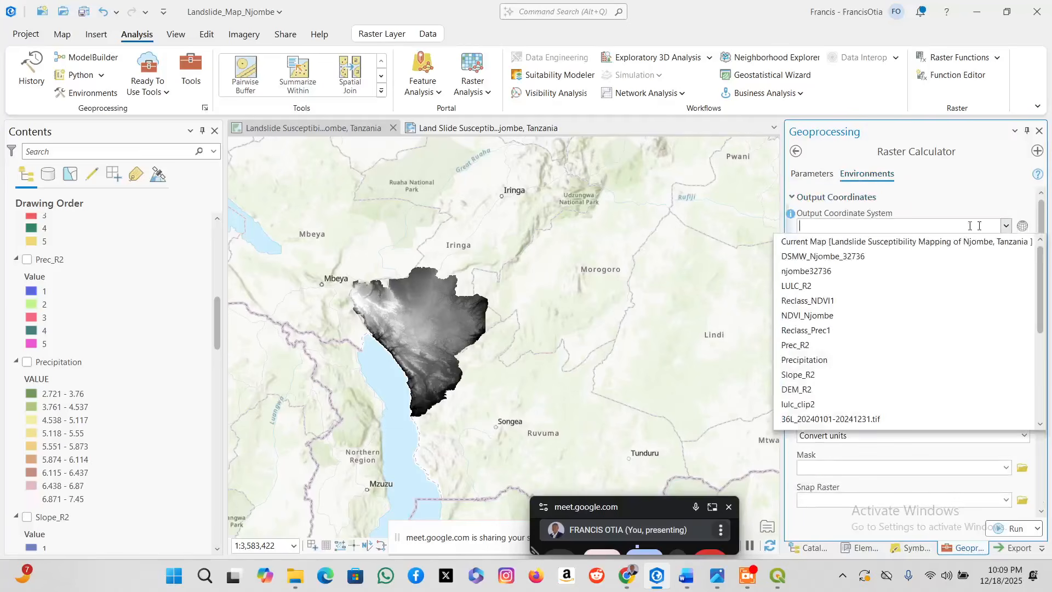
click(845, 246)
click(846, 319)
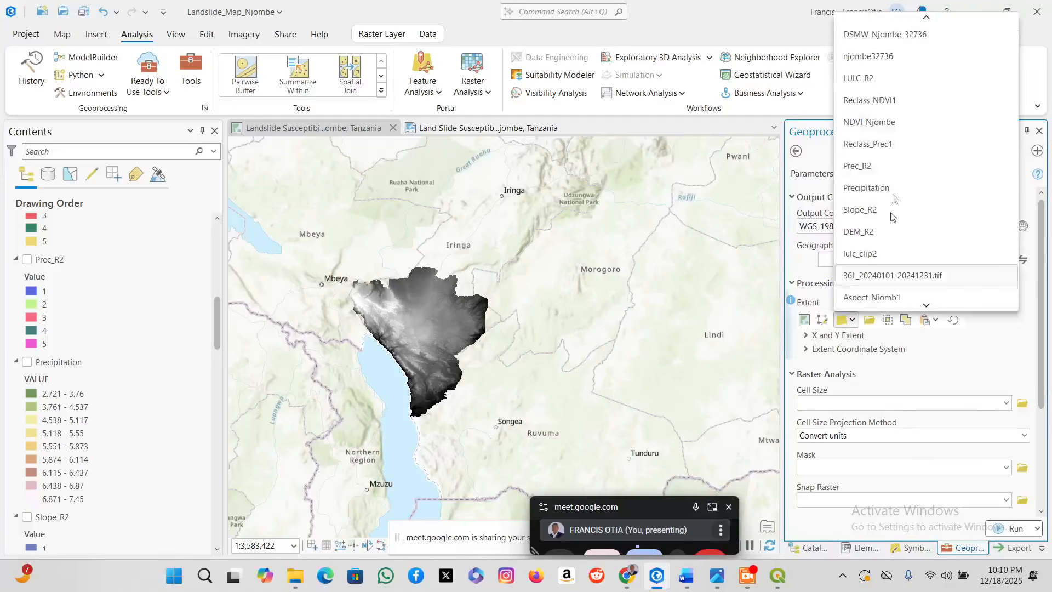
scroll(881, 63, up, 1)
click(881, 64)
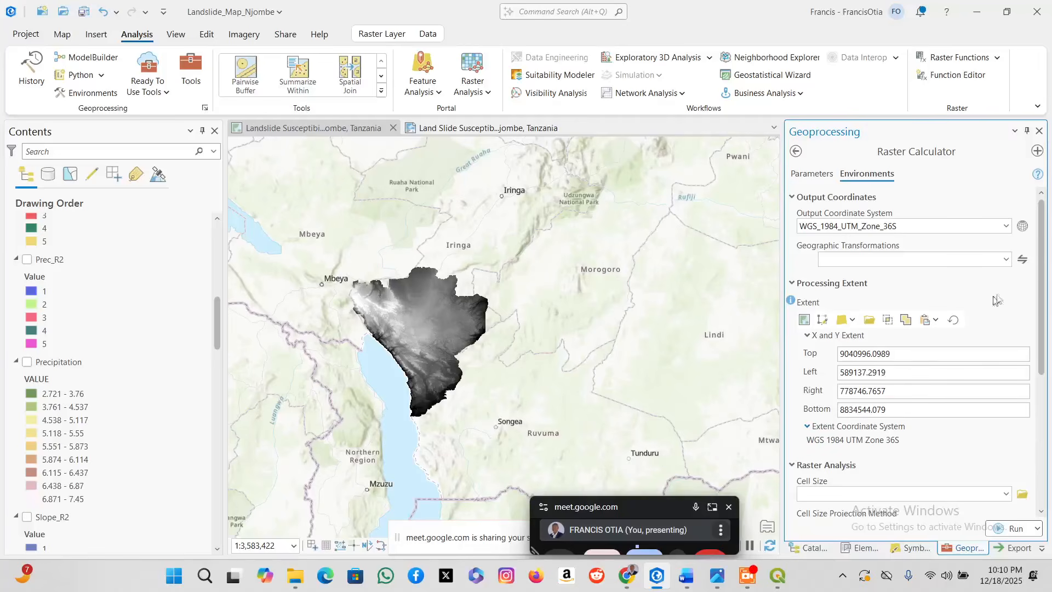
Set the raster analysis cell size to 10 and the snap raster to Njombe_DEM.
scroll(1032, 345, down, 3)
scroll(1033, 345, down, 4)
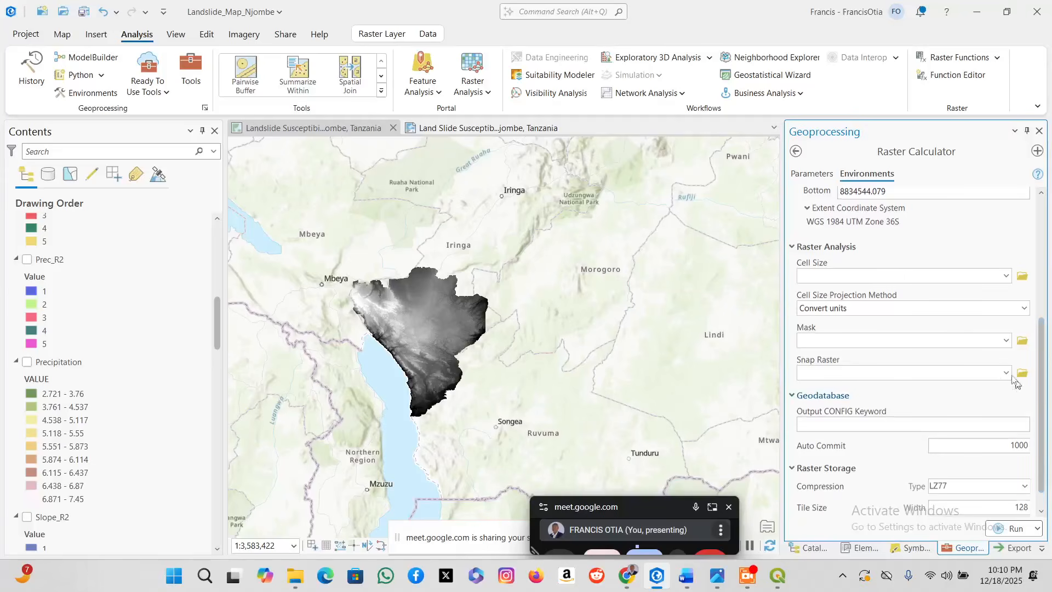
click(875, 277)
text(10)
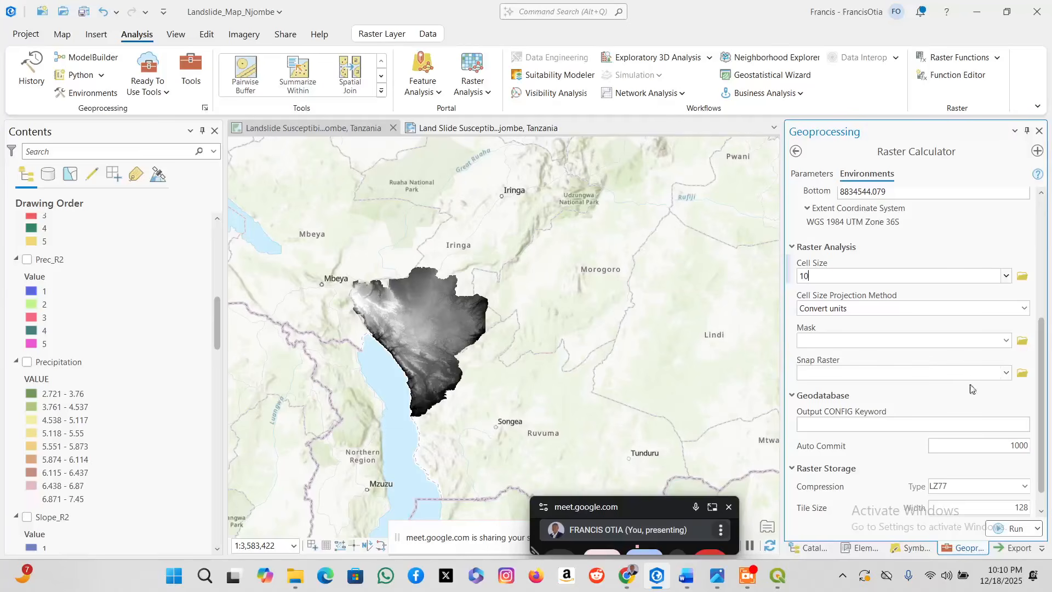
click(1007, 372)
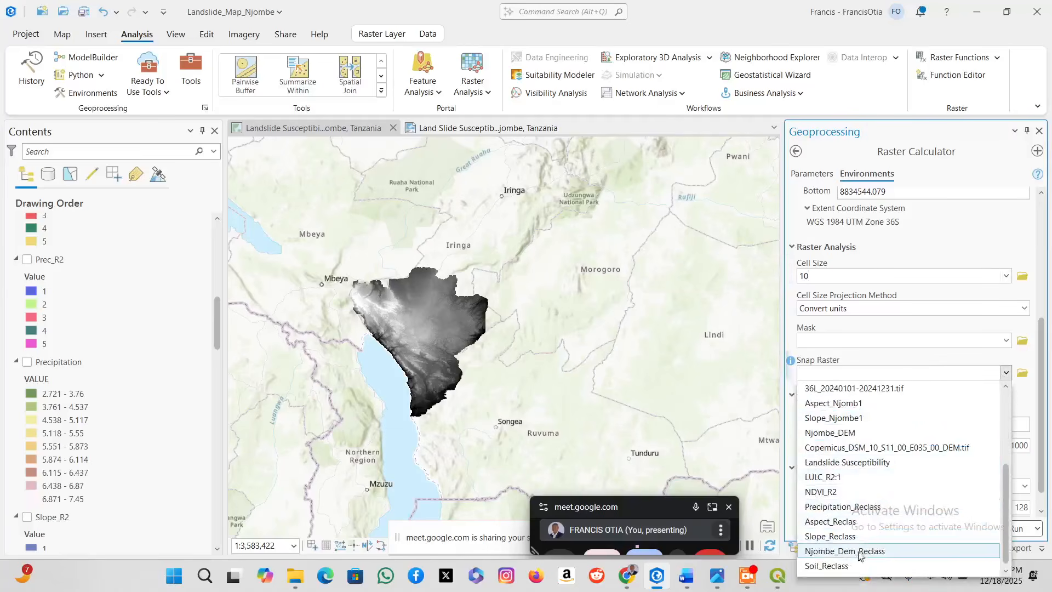
click(848, 434)
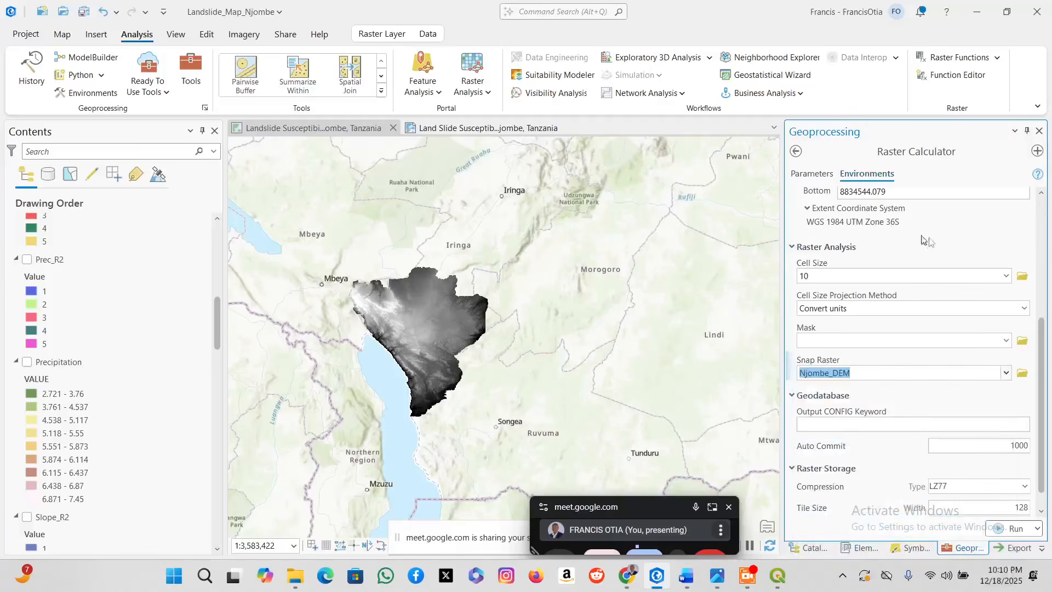
Return to the Raster Calculator parameters and capture a screenshot of the tool pane with the Snipping Tool.
click(821, 176)
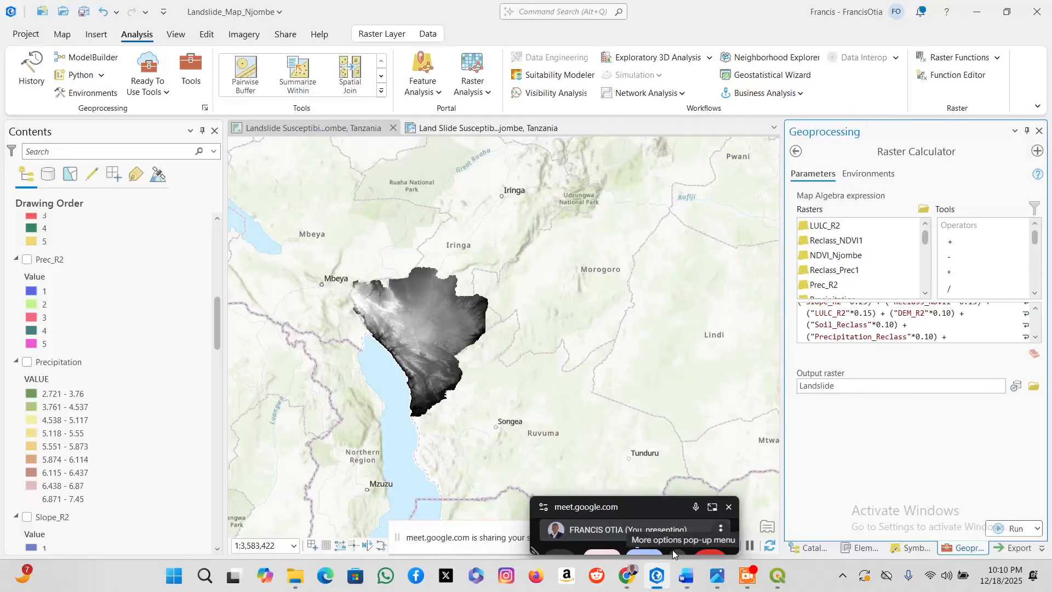
key(alt)
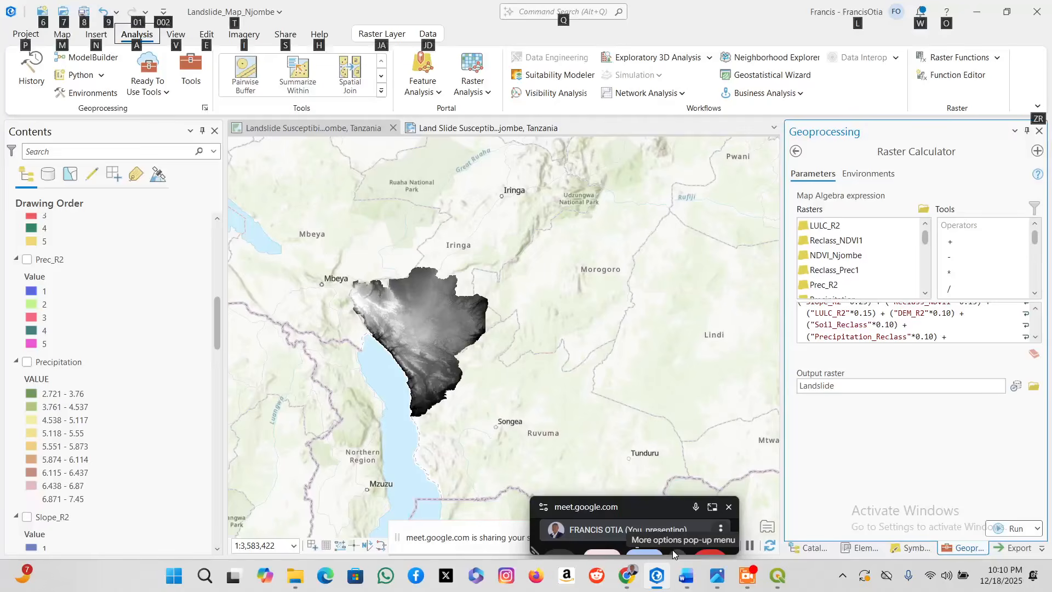
key(Escape)
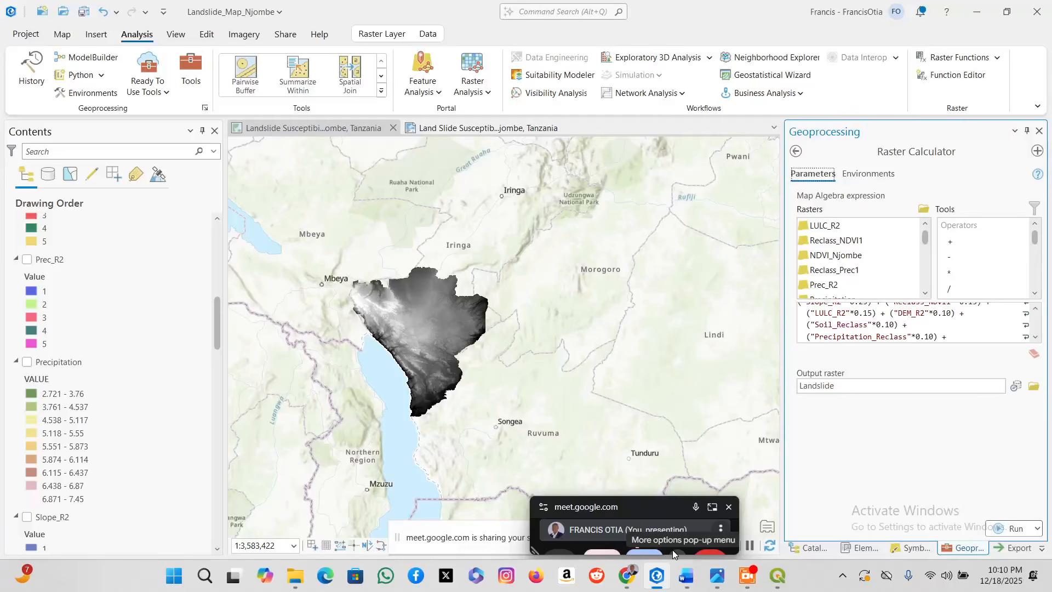
key(super+shift+s)
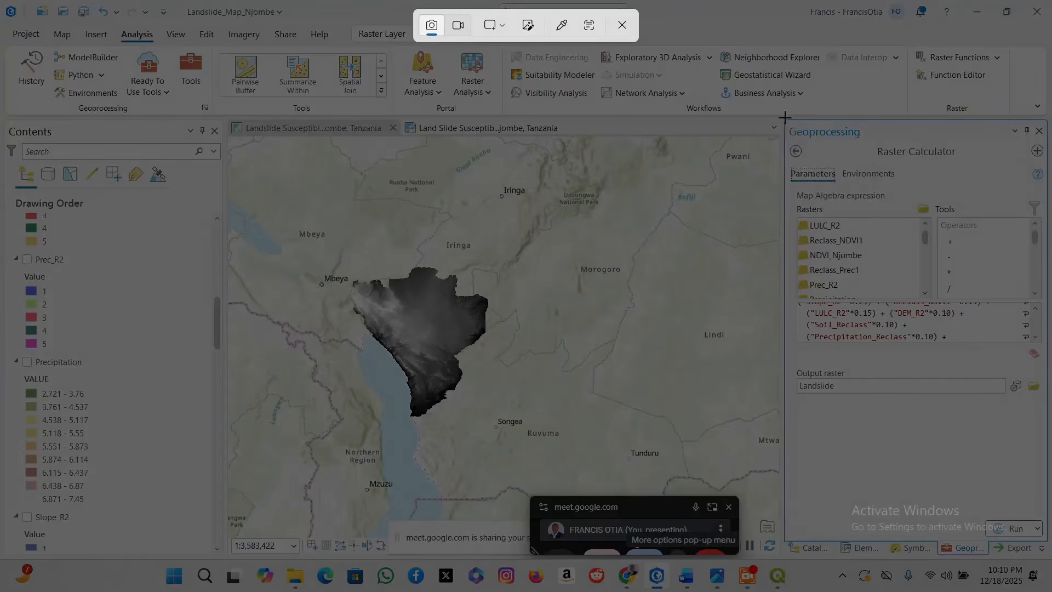
drag(783, 118, 1049, 545)
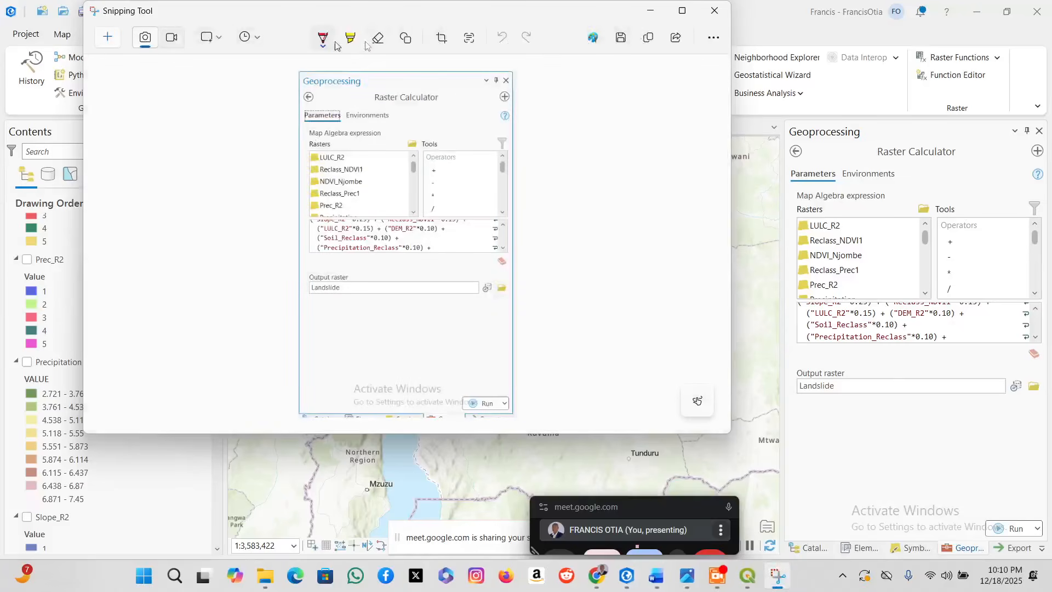
Save the screenshot as PNG in the Screenshots folder of GISProjects\Landslide_Map_Njombe, and minimize the Snipping Tool.
click(621, 40)
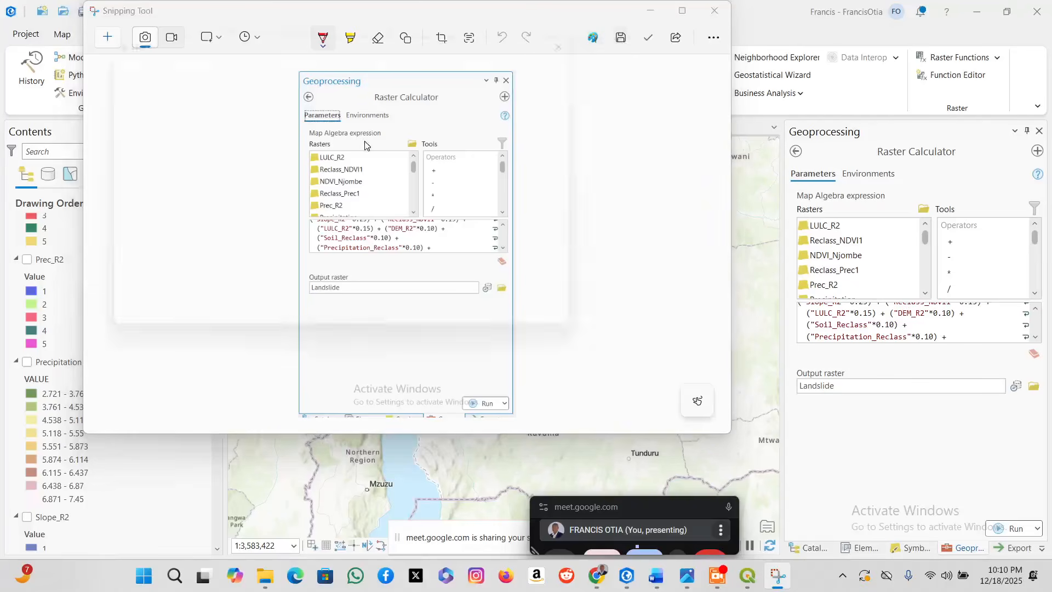
scroll(143, 197, down, 1)
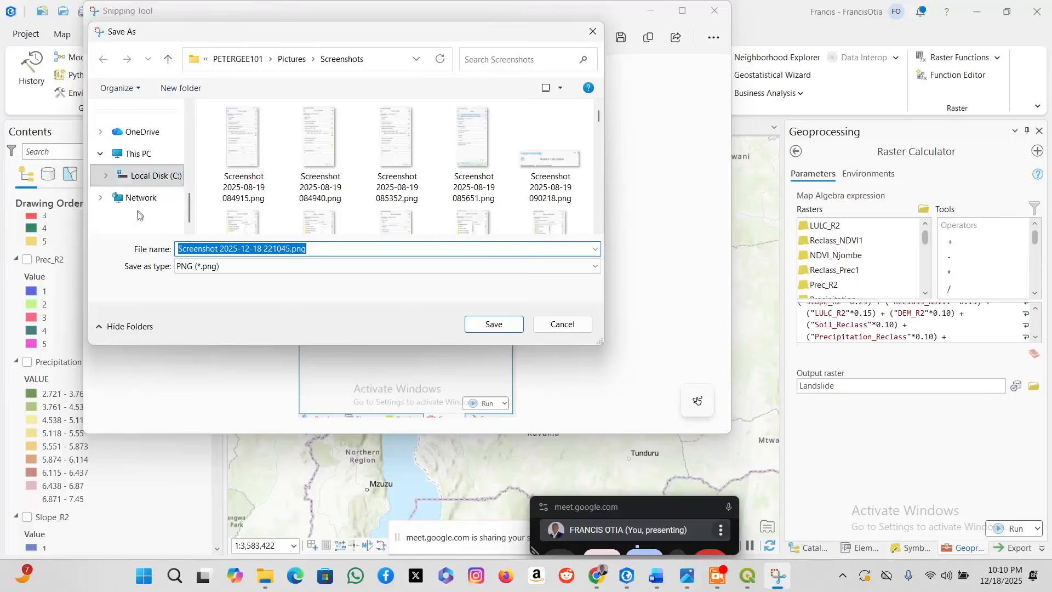
click(148, 177)
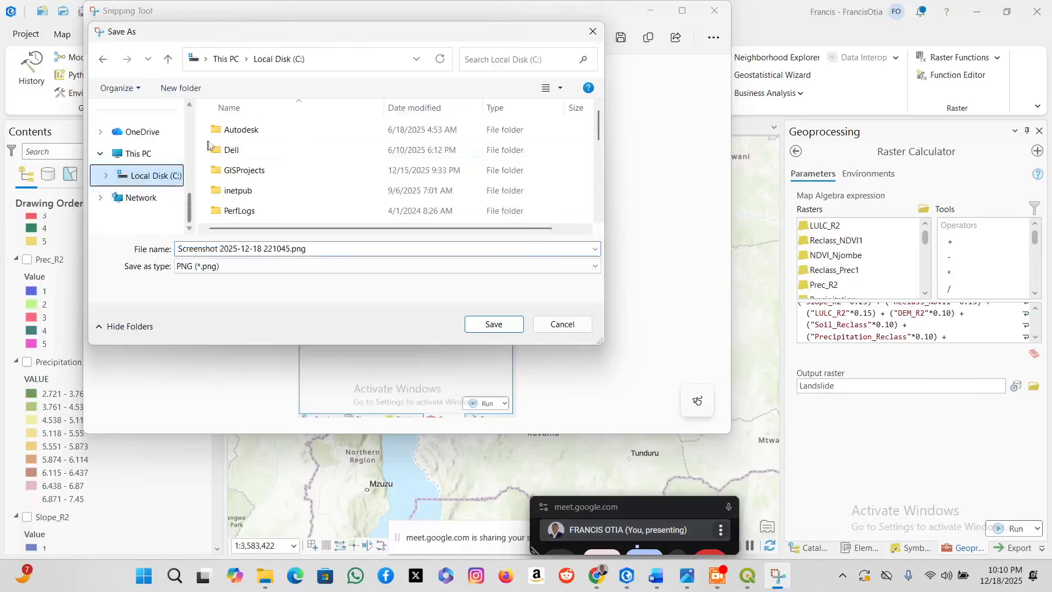
click(244, 173)
double_click(244, 173)
double_click(285, 130)
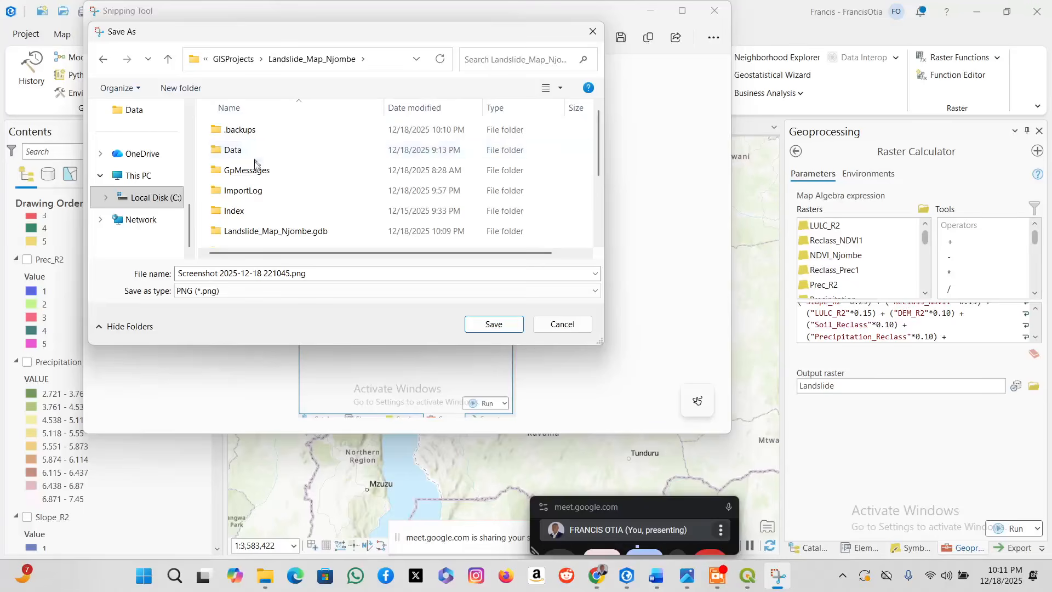
scroll(258, 192, down, 1)
scroll(260, 199, down, 1)
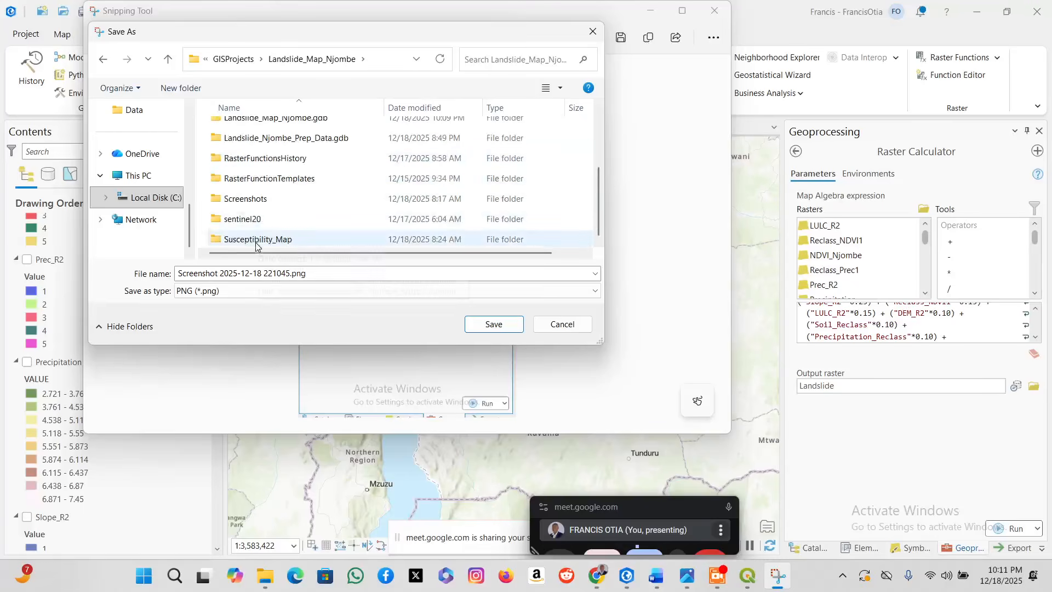
click(258, 202)
double_click(258, 203)
click(495, 323)
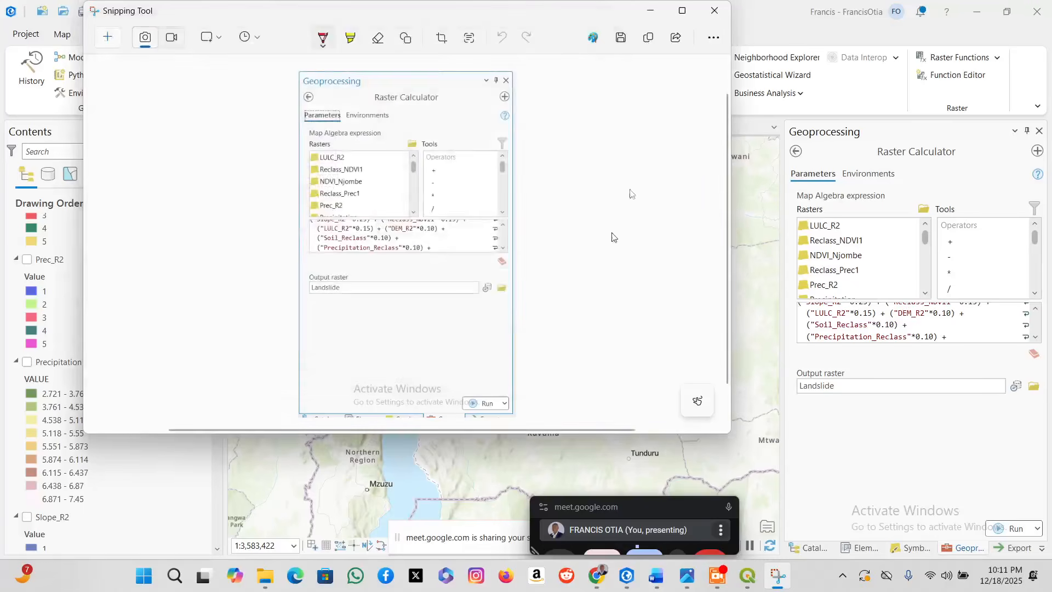
click(649, 9)
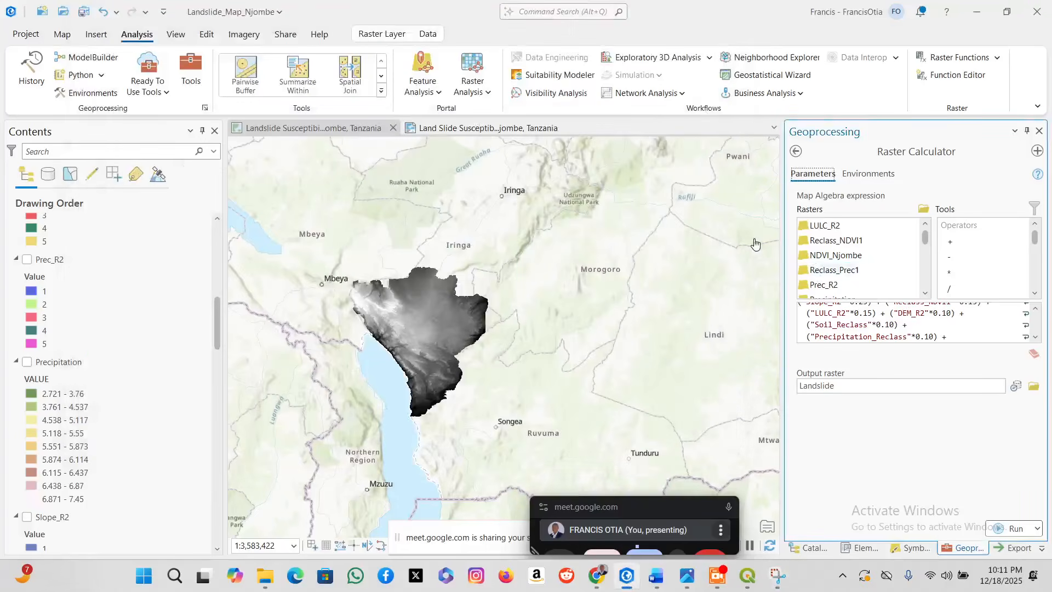
Copy the full map algebra expression and switch to Word, going to the Raster Calculator formula below the weight summary table.
scroll(953, 333, down, 1)
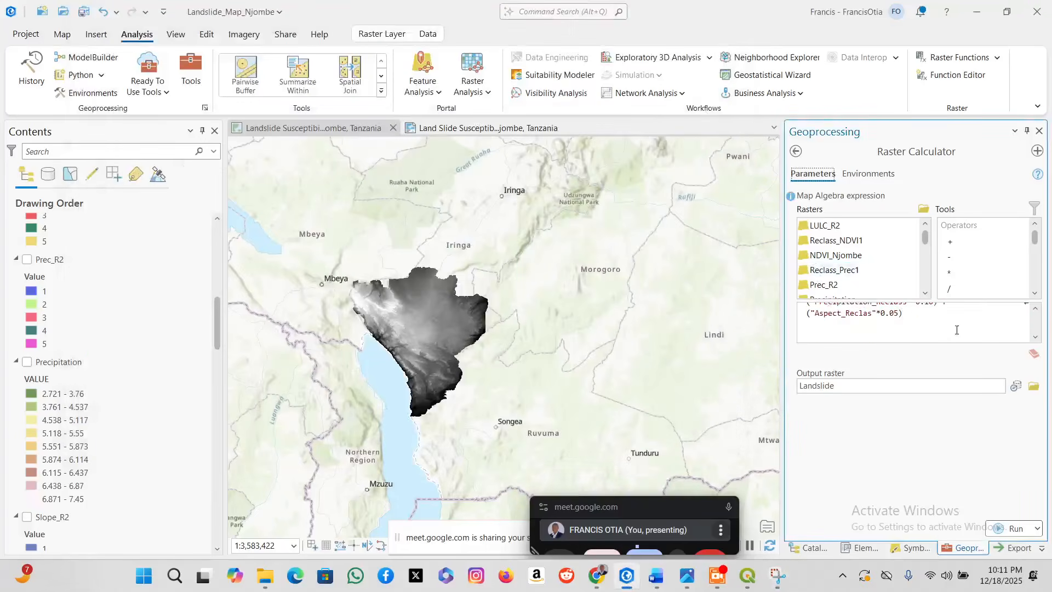
click(936, 325)
key(ctrl+a)
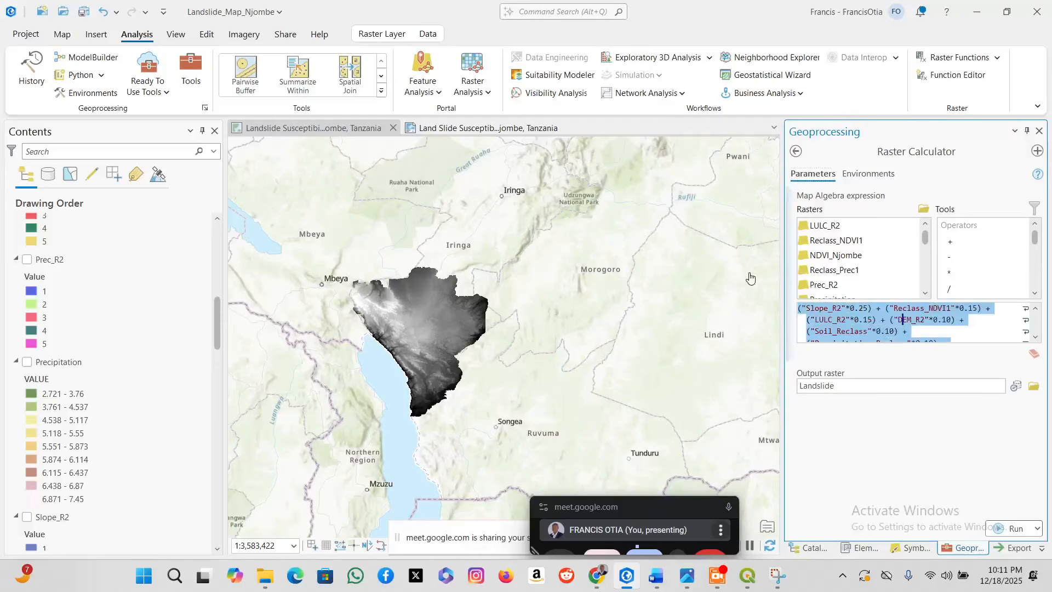
click(656, 576)
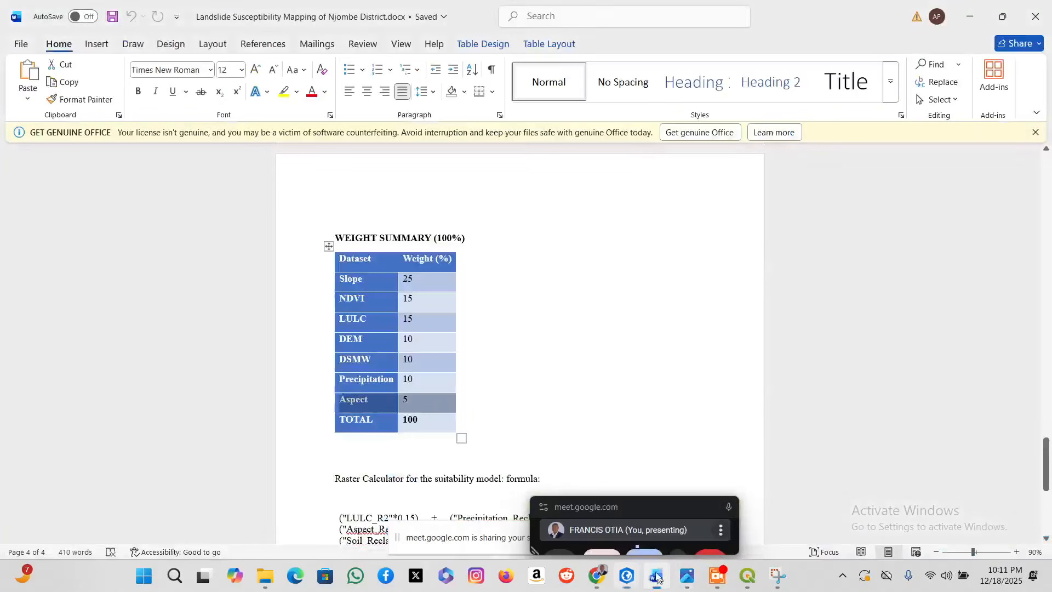
click(540, 395)
scroll(540, 396, down, 4)
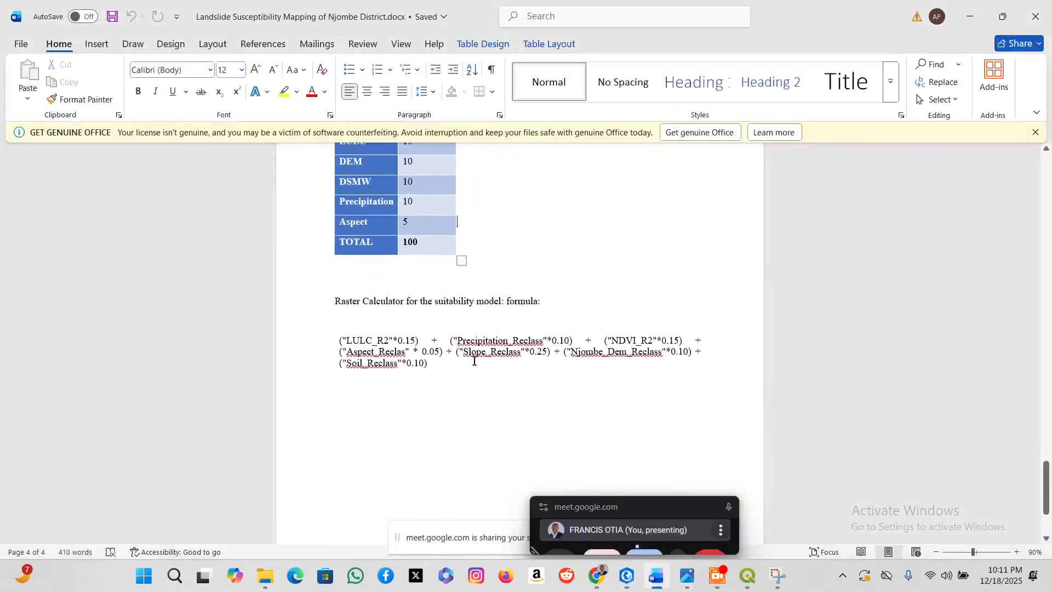
click(470, 352)
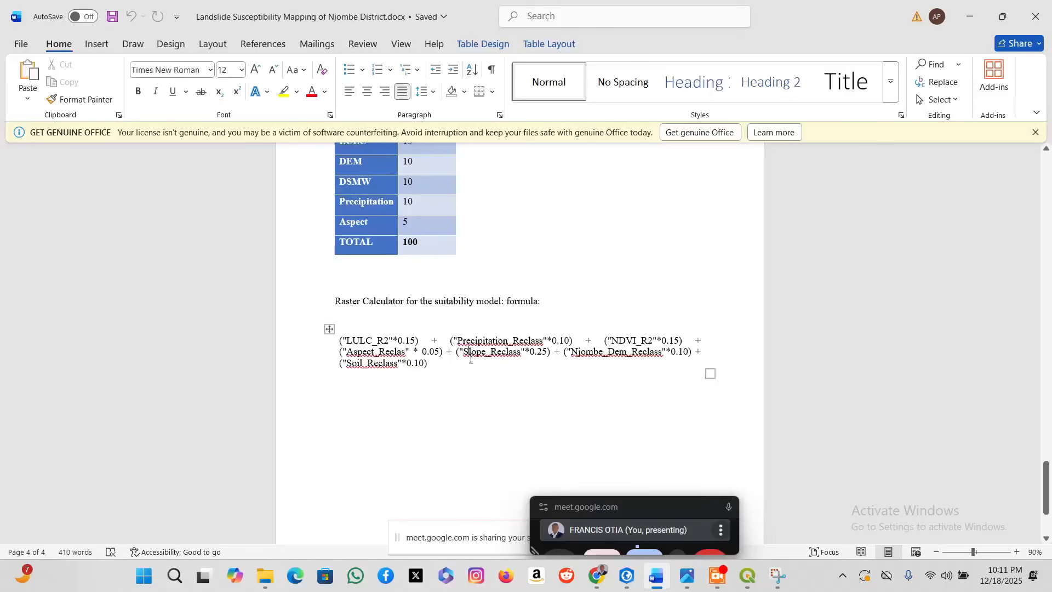
Insert a one-cell table below the existing Raster Calculator formula and paste the copied map algebra expression into it.
click(446, 413)
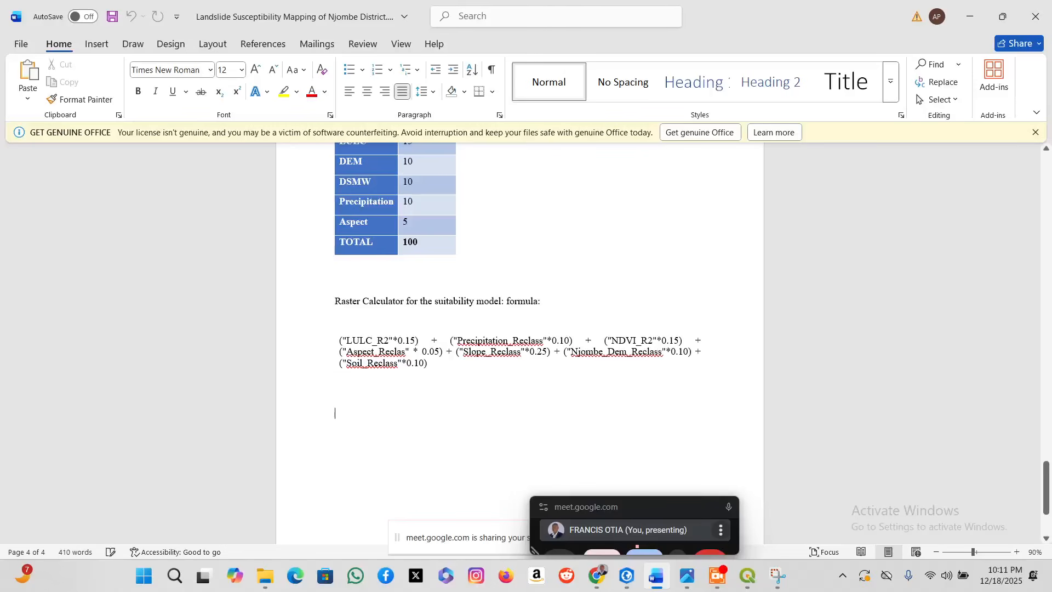
click(97, 44)
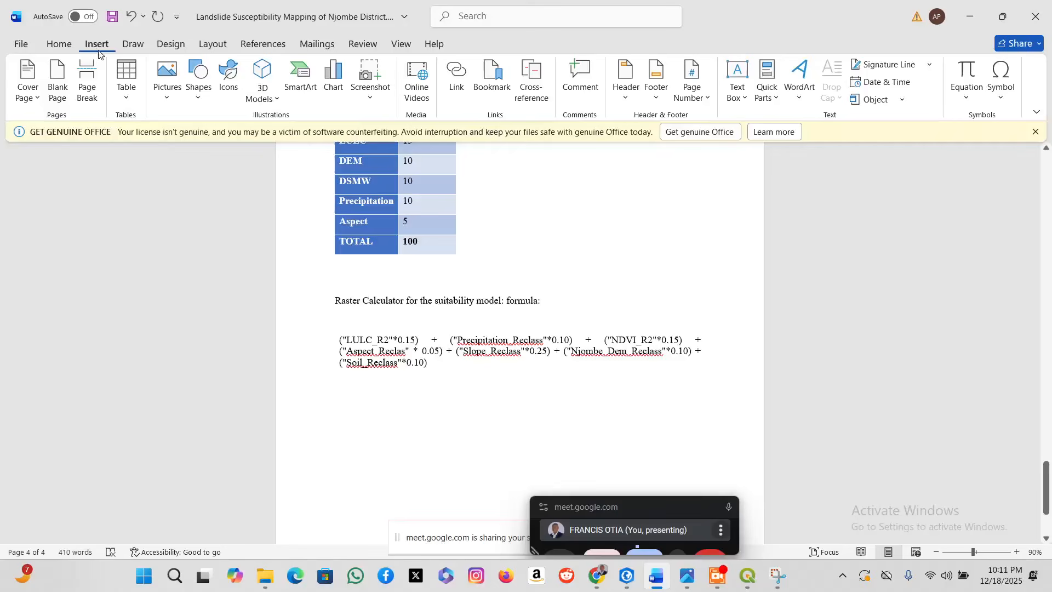
click(125, 87)
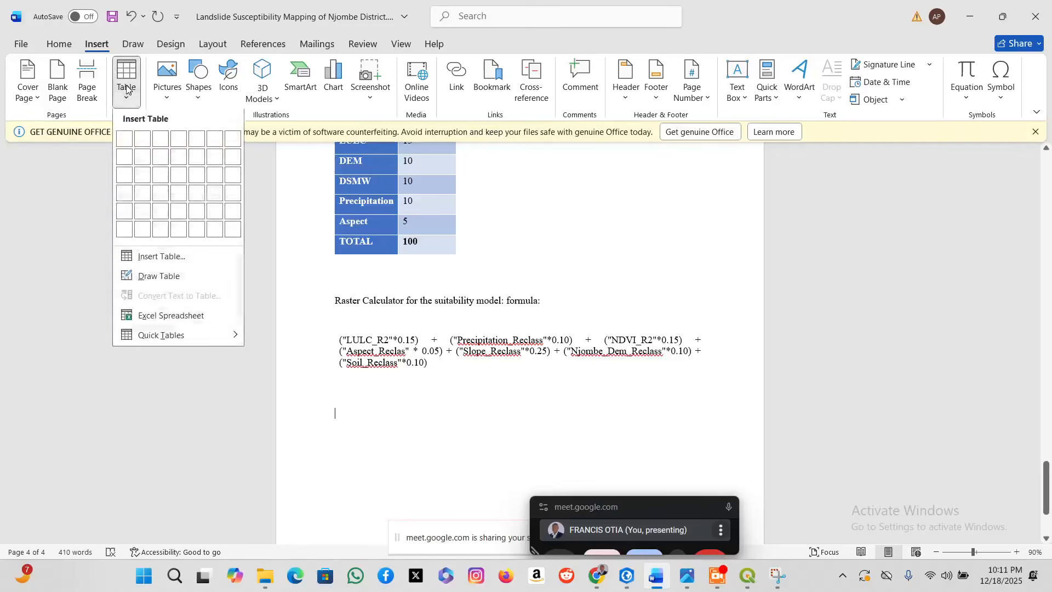
click(125, 140)
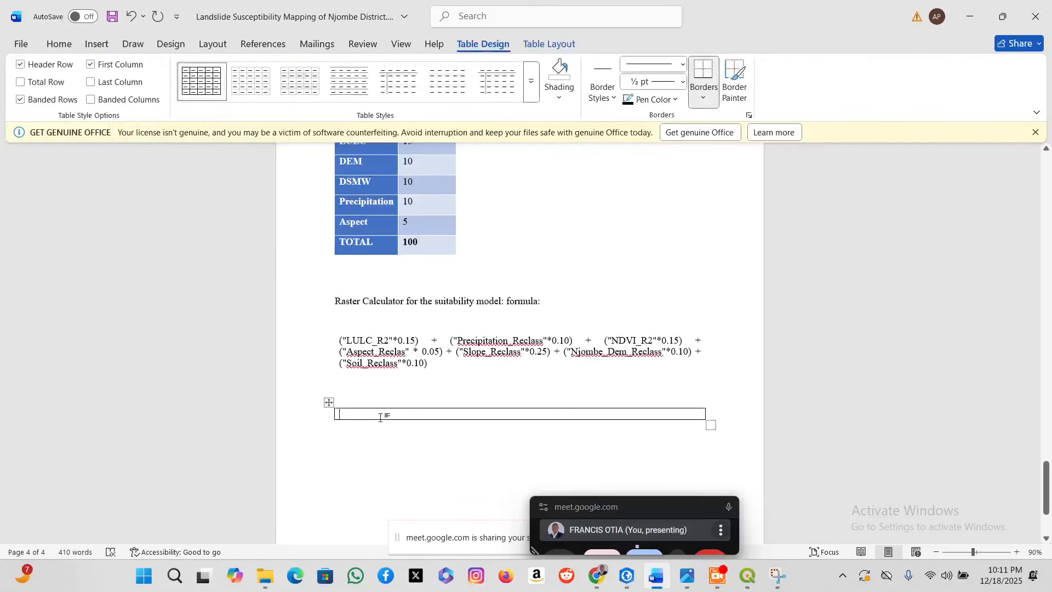
text(("Slope_R2"*0.25) + ("Reclass_NDVI1"*0.15) + ("LULC_R2"*0.15) + ("DEM_R2"*0.10) + ("Soil_Reclass"*0.10) + ("Precipitation_Reclass"*0.10) +)
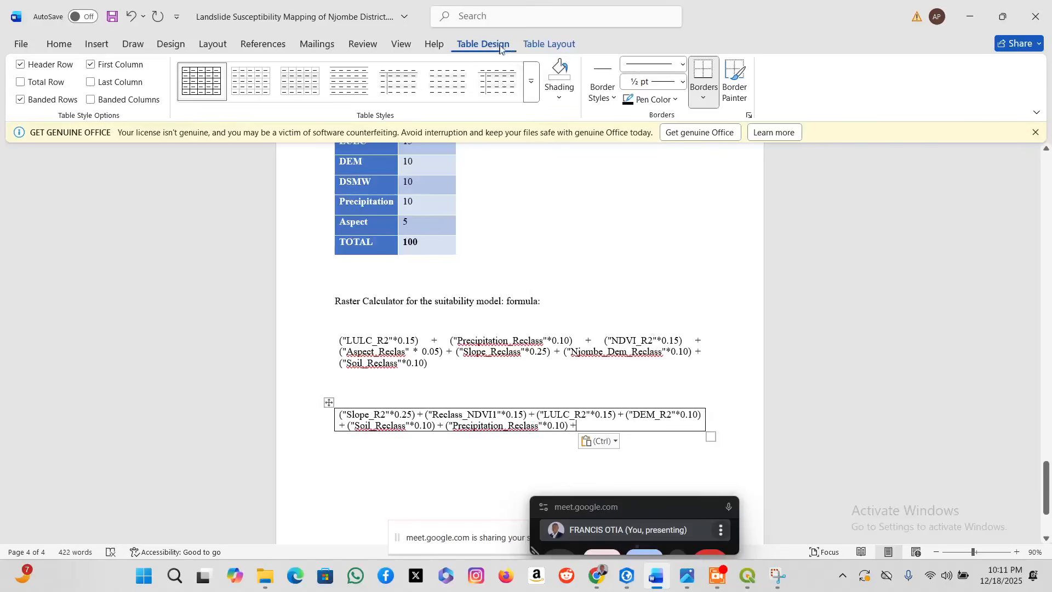
Set the new table's shading to No Color and its borders to No Border.
click(548, 44)
click(490, 45)
click(550, 40)
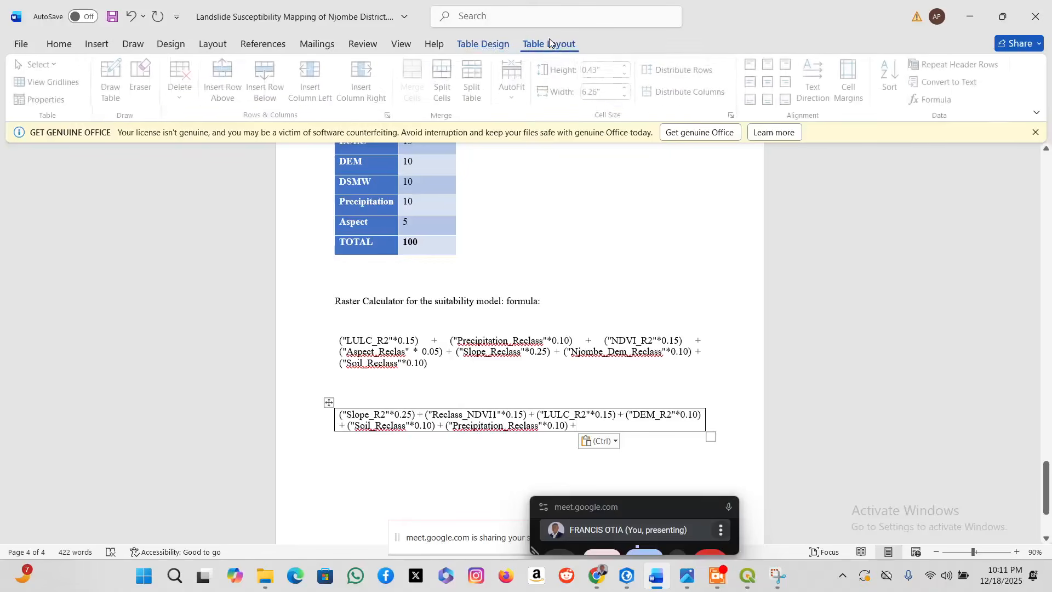
click(483, 45)
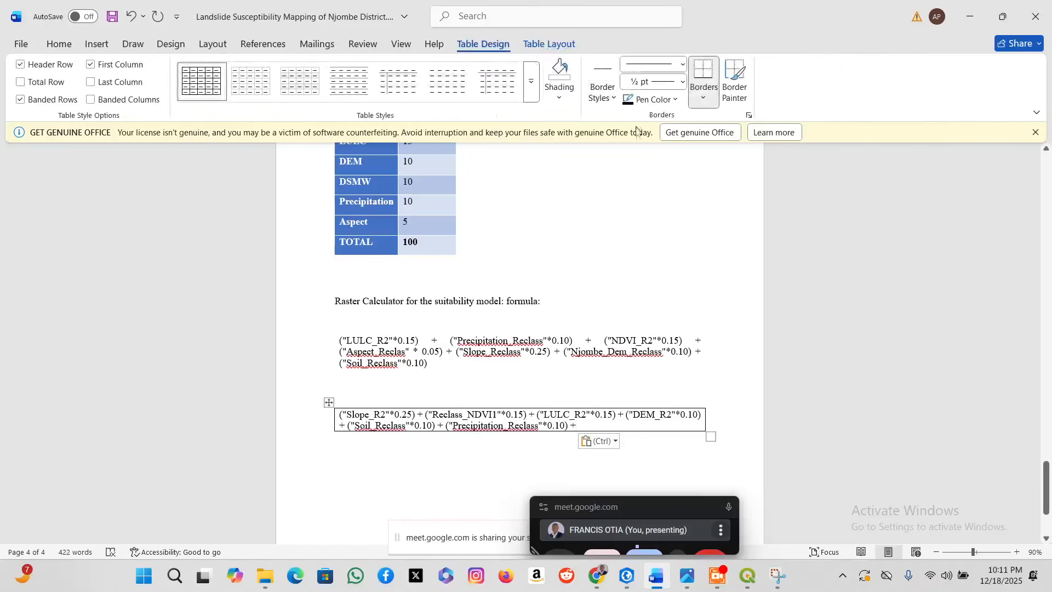
click(570, 104)
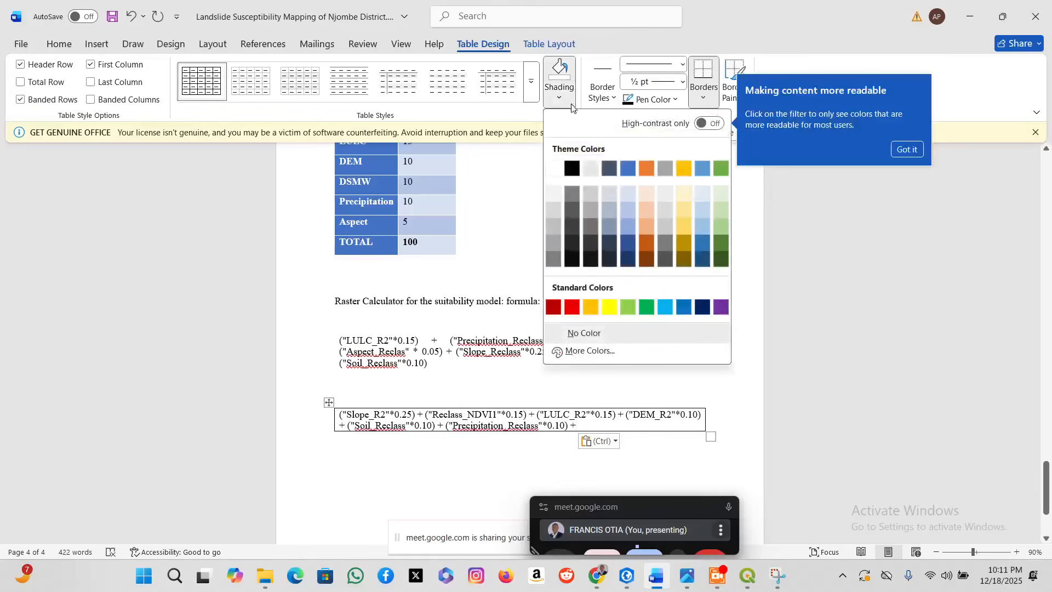
click(577, 332)
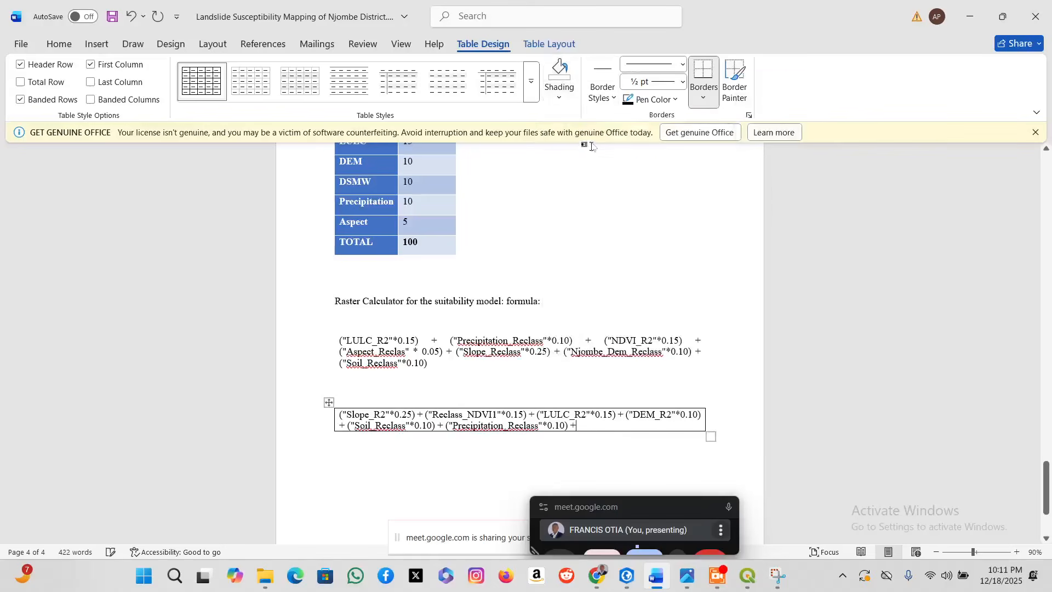
click(610, 98)
click(610, 99)
click(703, 98)
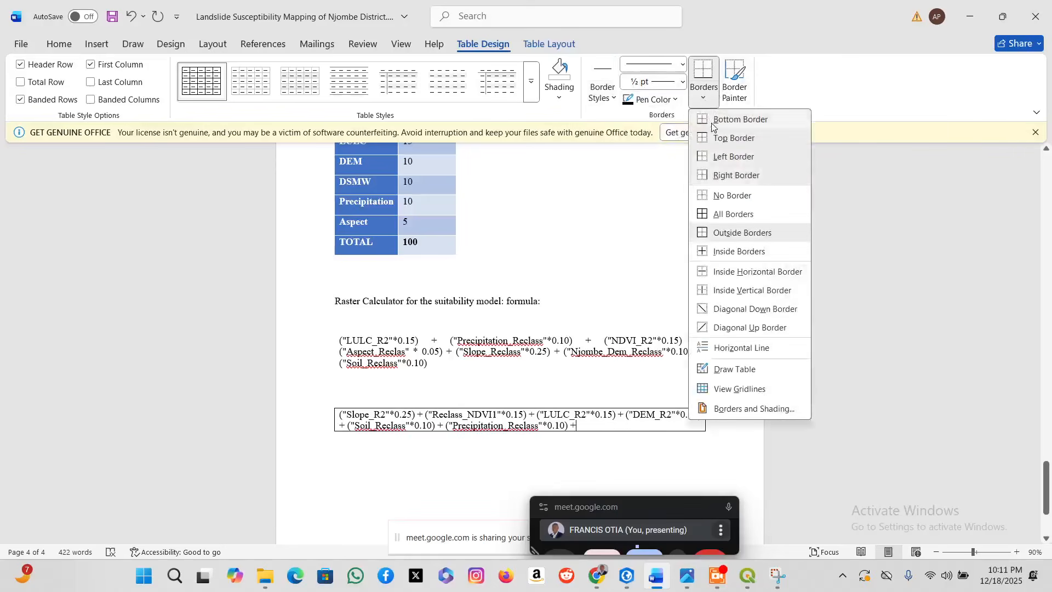
click(728, 195)
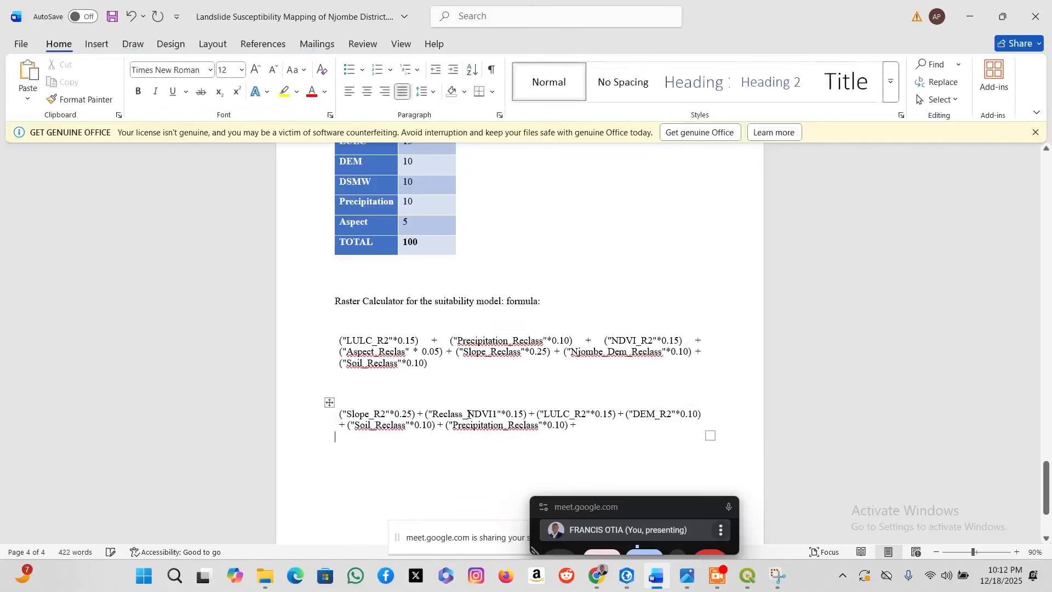
Review the pasted expression against the earlier formula above it.
click(489, 475)
scroll(505, 359, down, 2)
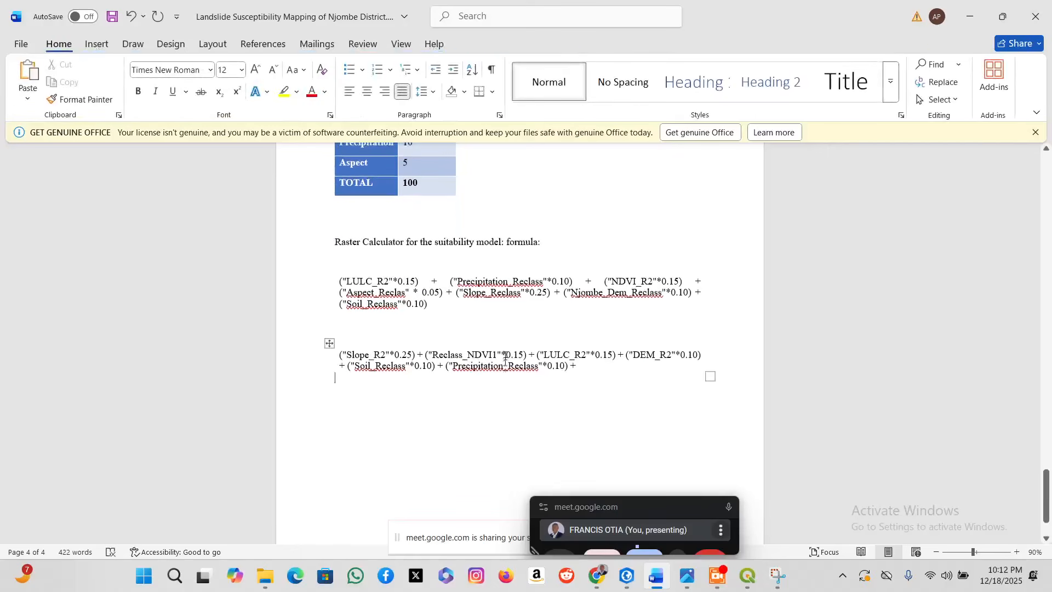
click(506, 355)
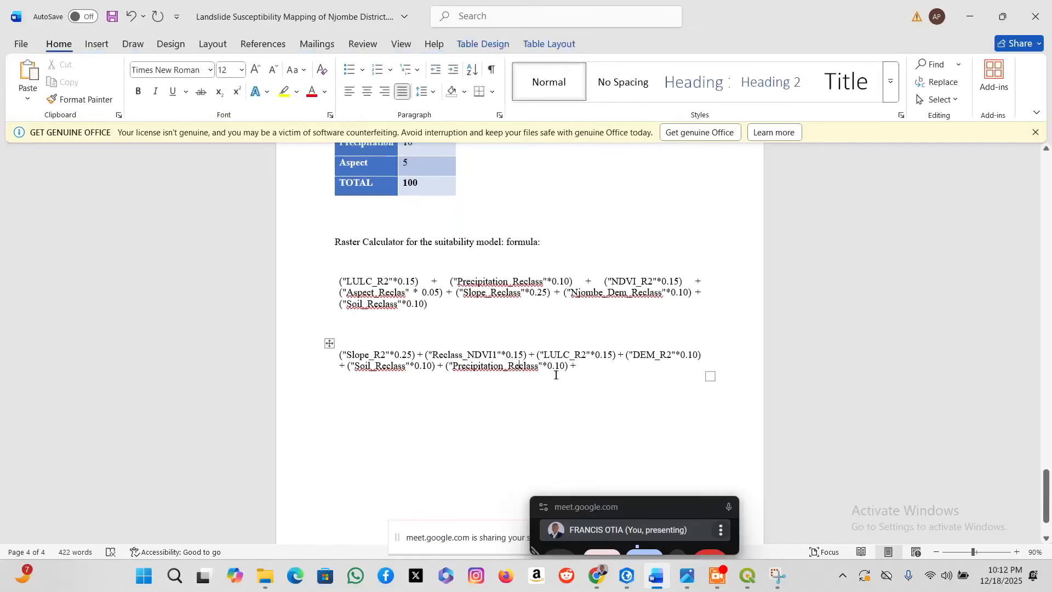
triple_click(487, 367)
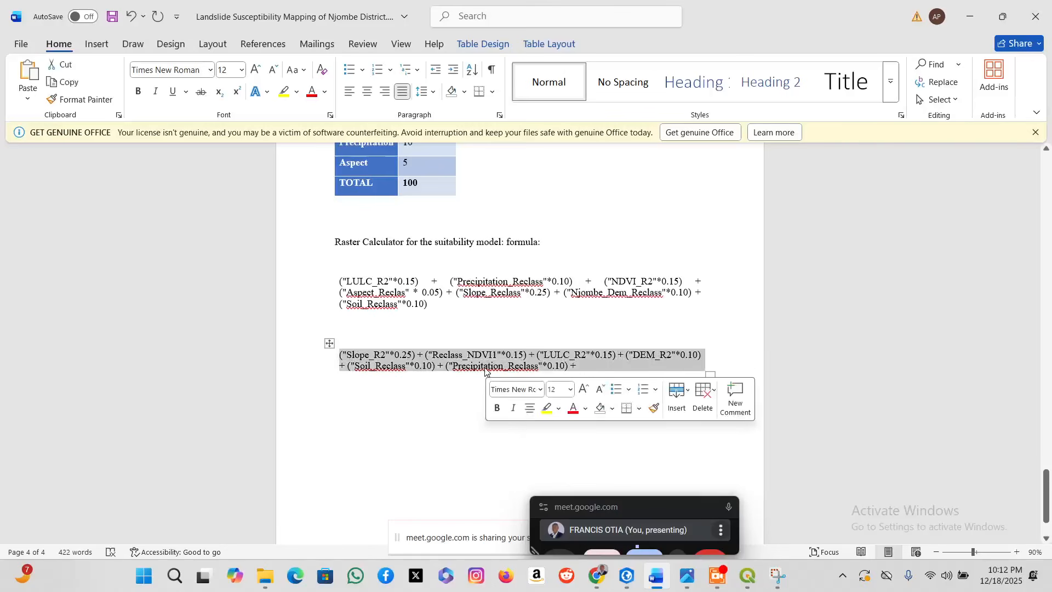
triple_click(454, 298)
click(409, 456)
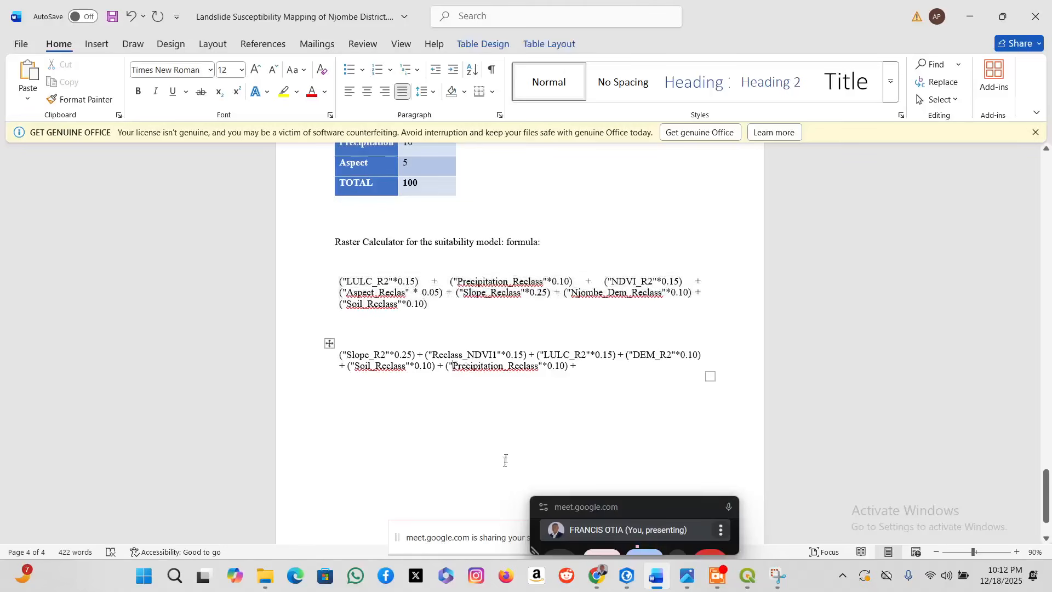
scroll(470, 411, down, 2)
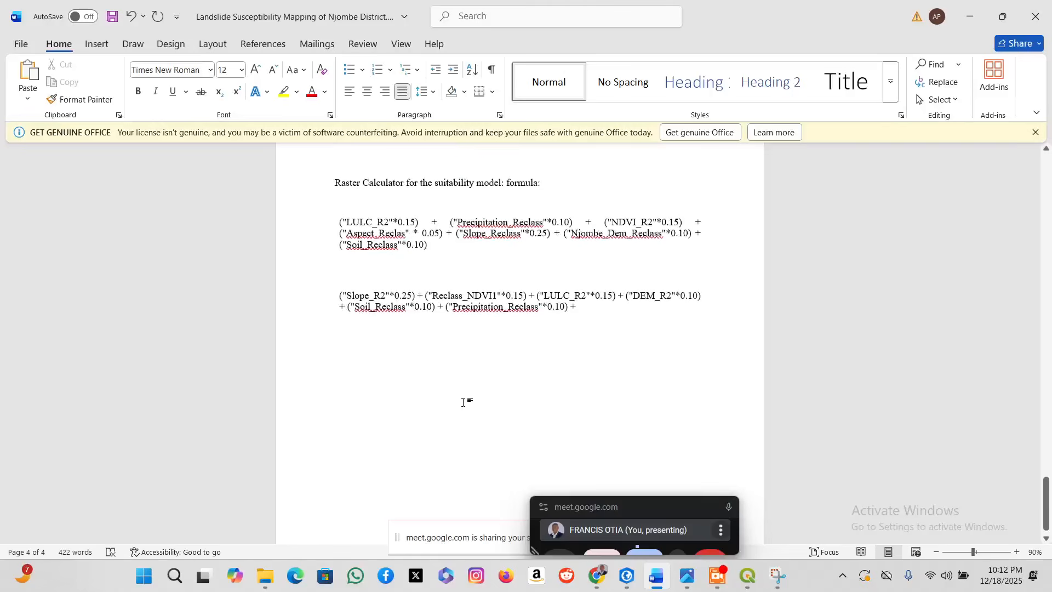
scroll(608, 359, down, 1)
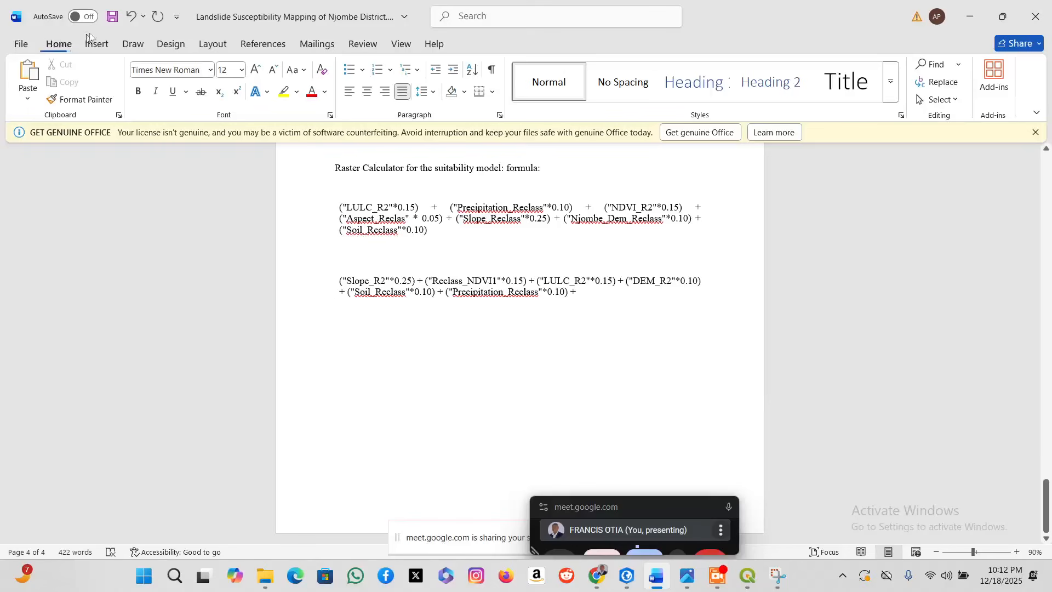
Save the Word document, return to ArcGIS Pro and run the Raster Calculator with the output raster Landslide.
click(112, 16)
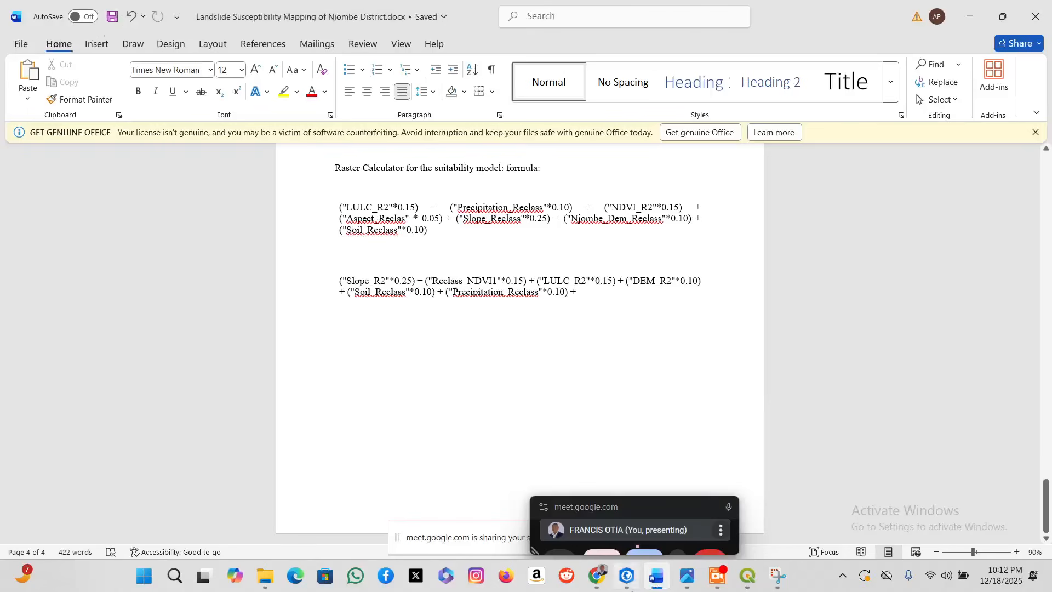
click(627, 576)
click(1023, 531)
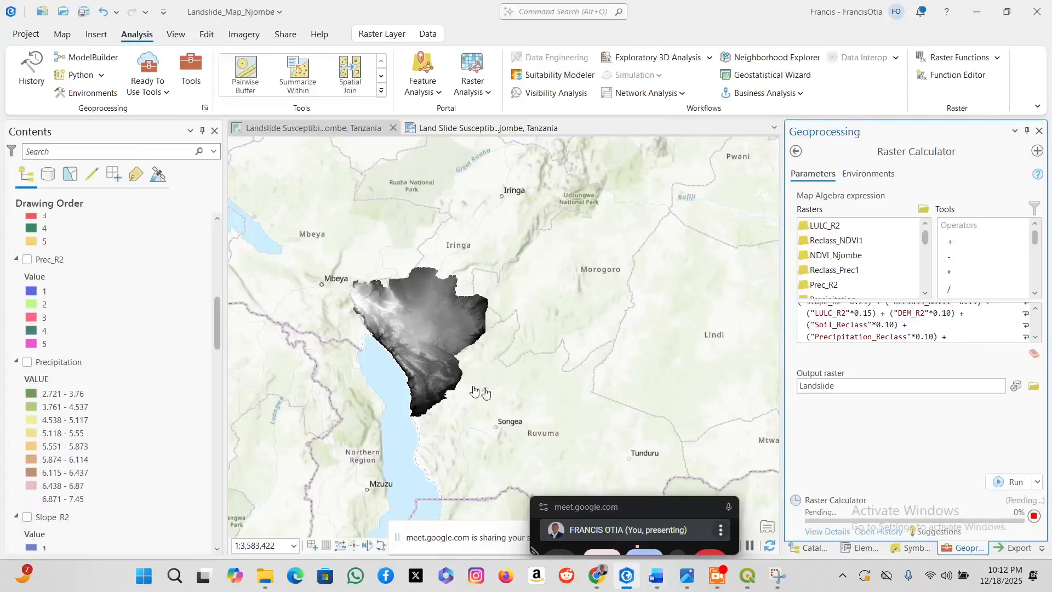
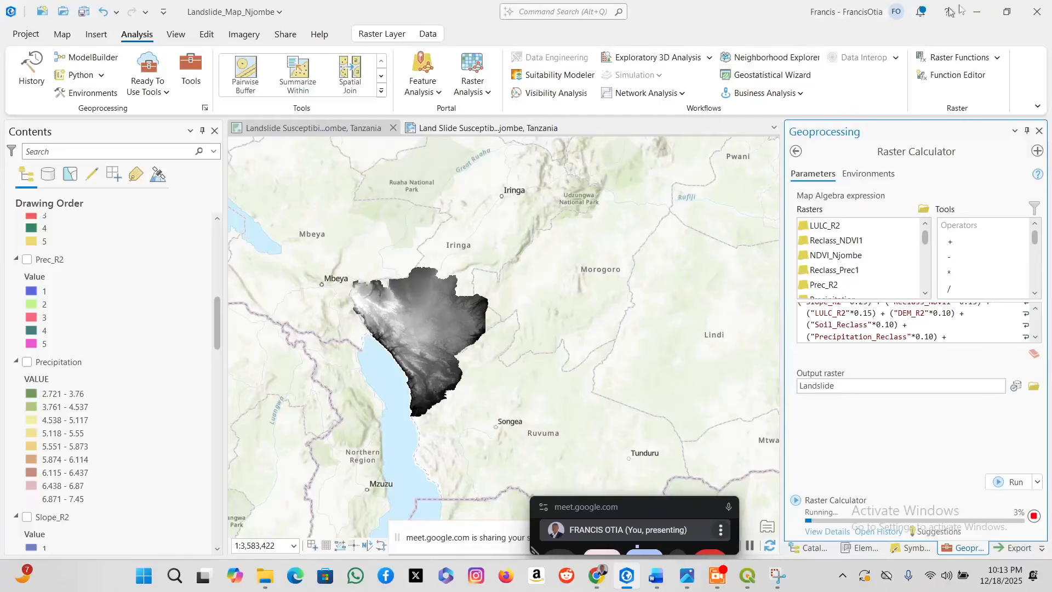
click(978, 11)
click(969, 17)
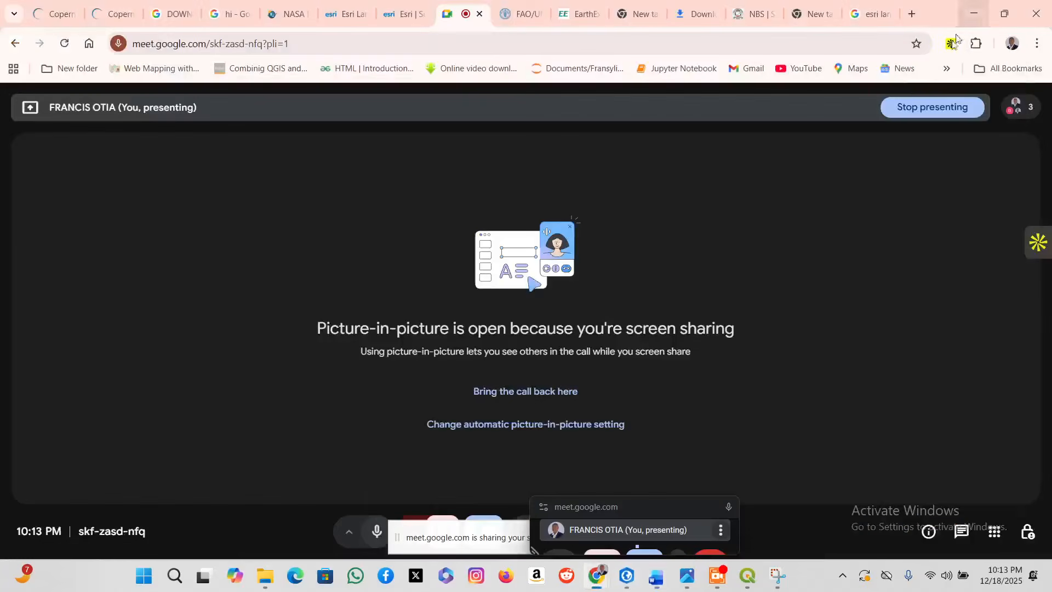
click(973, 12)
click(971, 12)
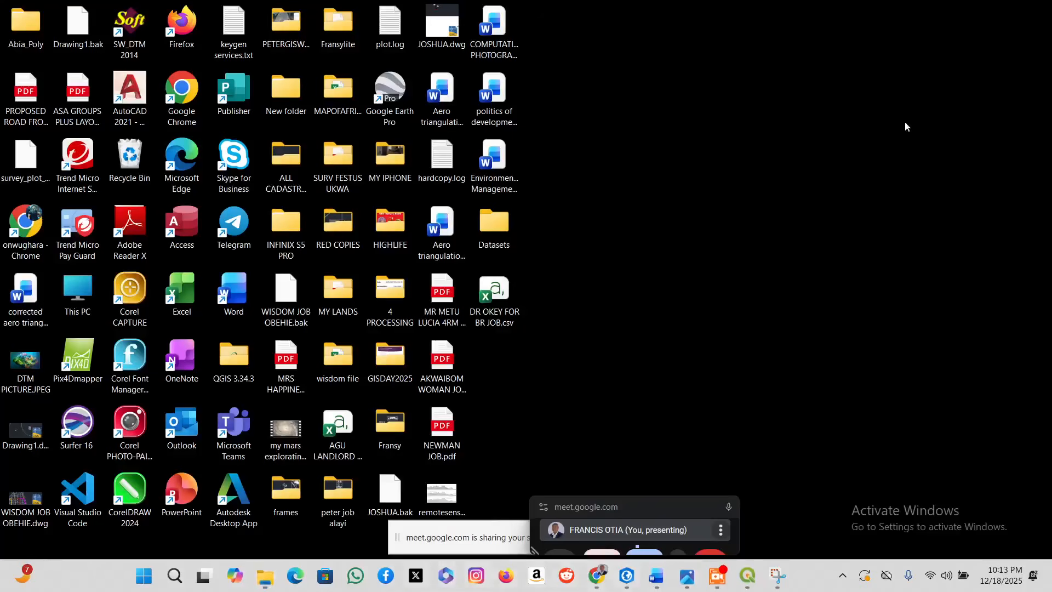
right_click(853, 127)
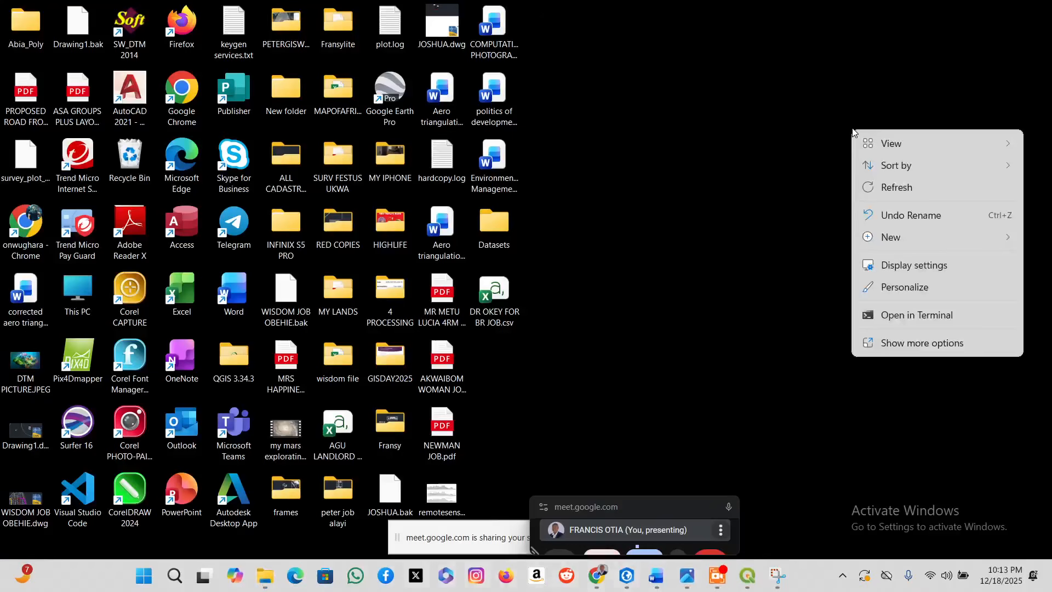
click(877, 187)
right_click(750, 118)
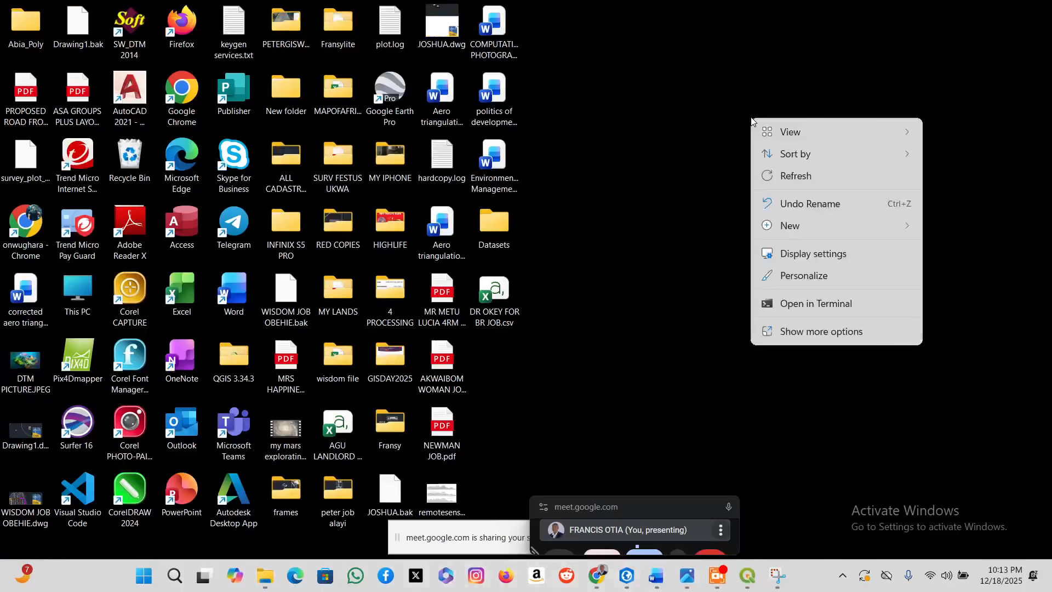
click(794, 174)
right_click(752, 128)
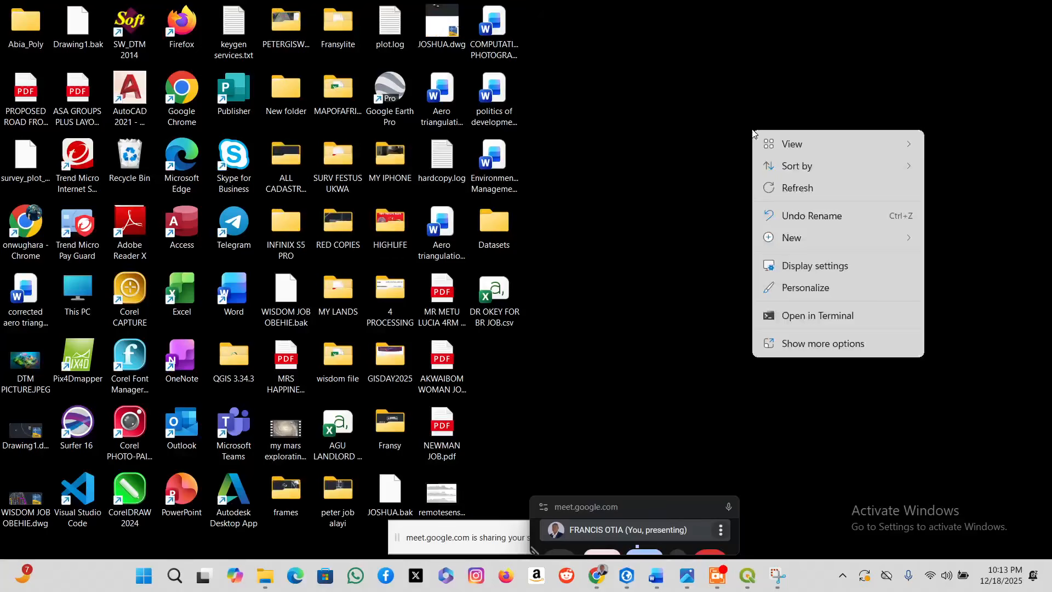
click(787, 189)
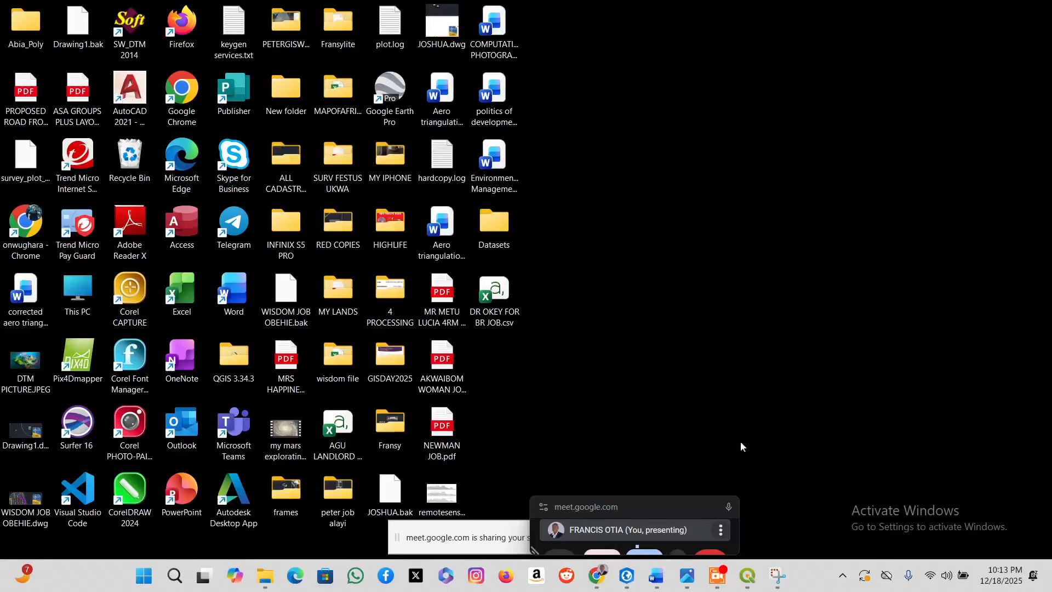
Return to ArcGIS Pro, look through the layer list for the Landslide raster, and open its symbology settings.
click(634, 586)
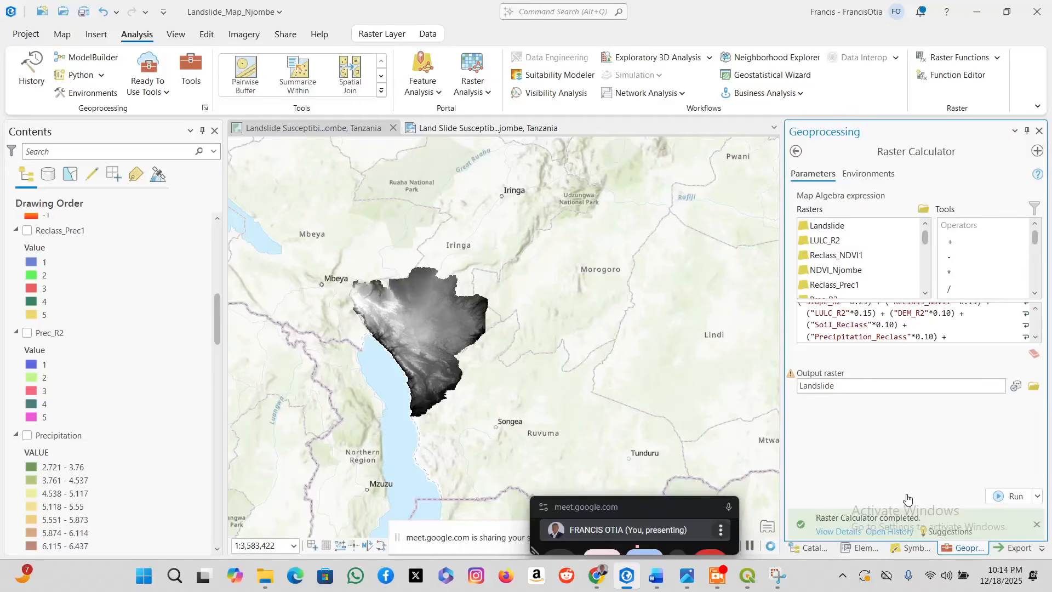
scroll(93, 299, up, 2)
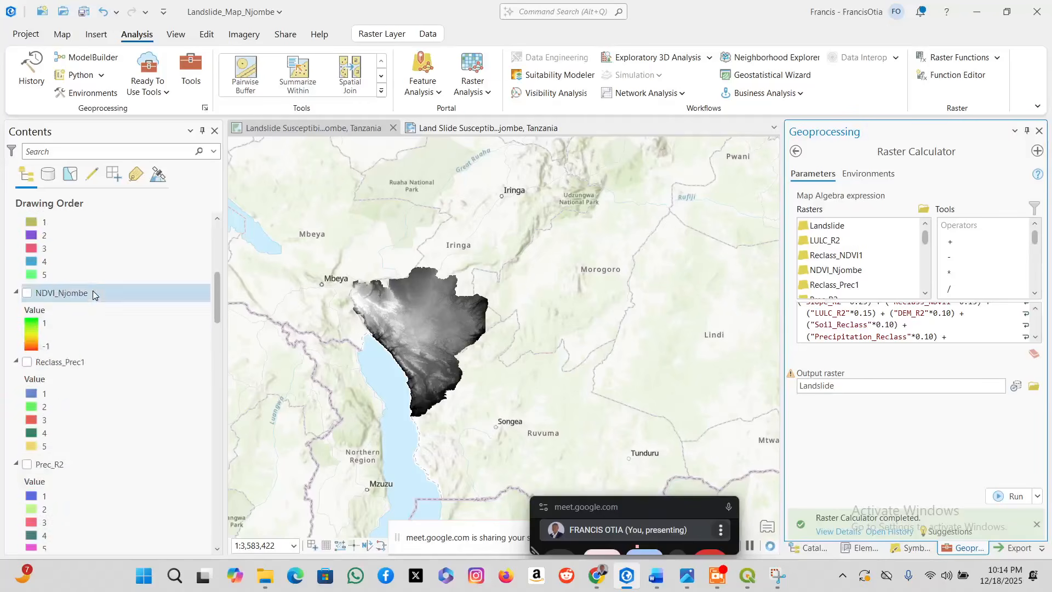
scroll(94, 295, up, 3)
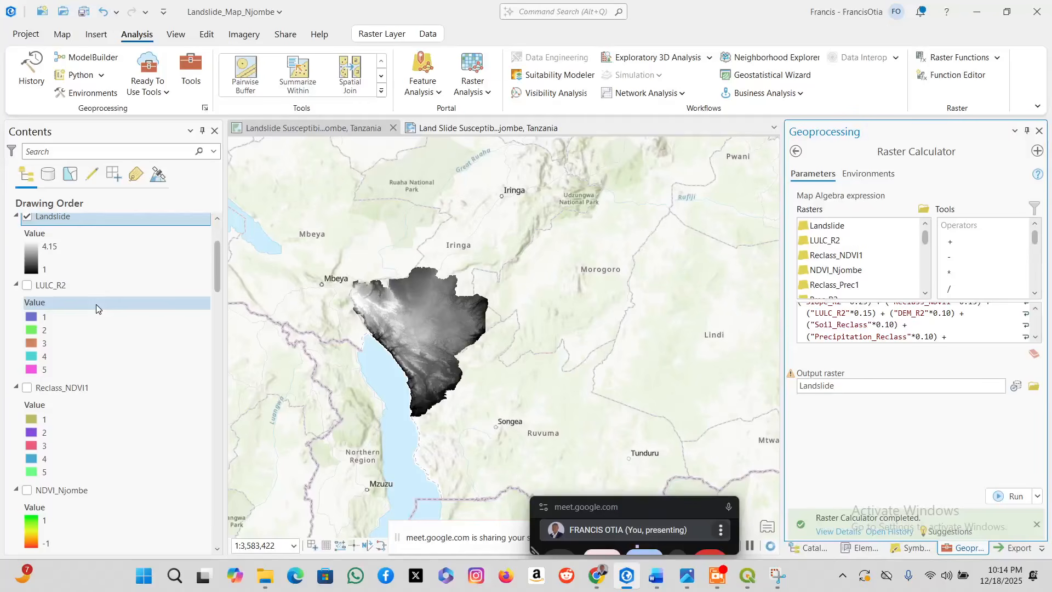
scroll(96, 304, up, 1)
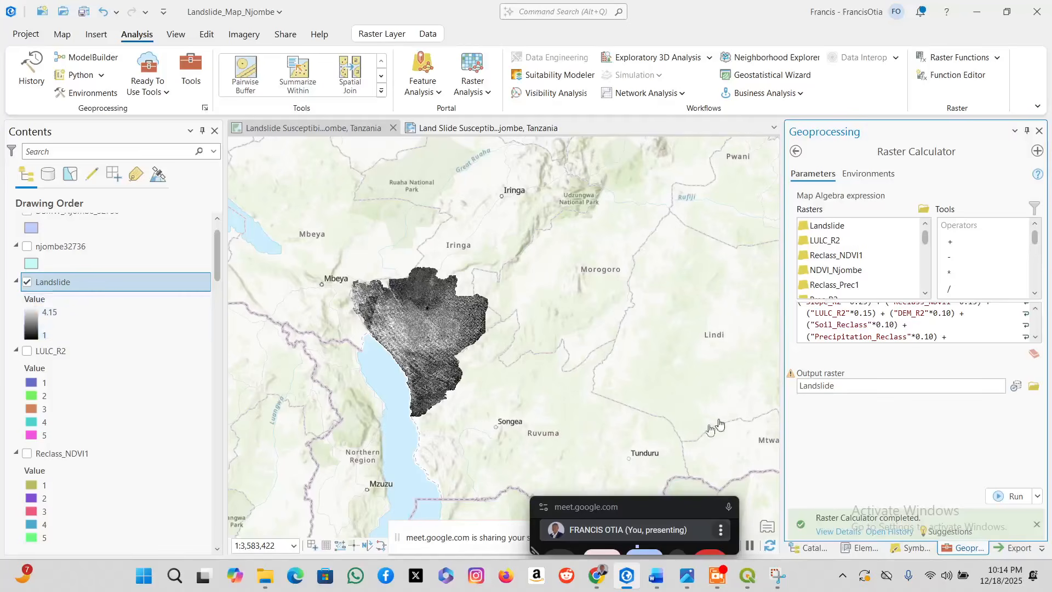
scroll(60, 425, down, 10)
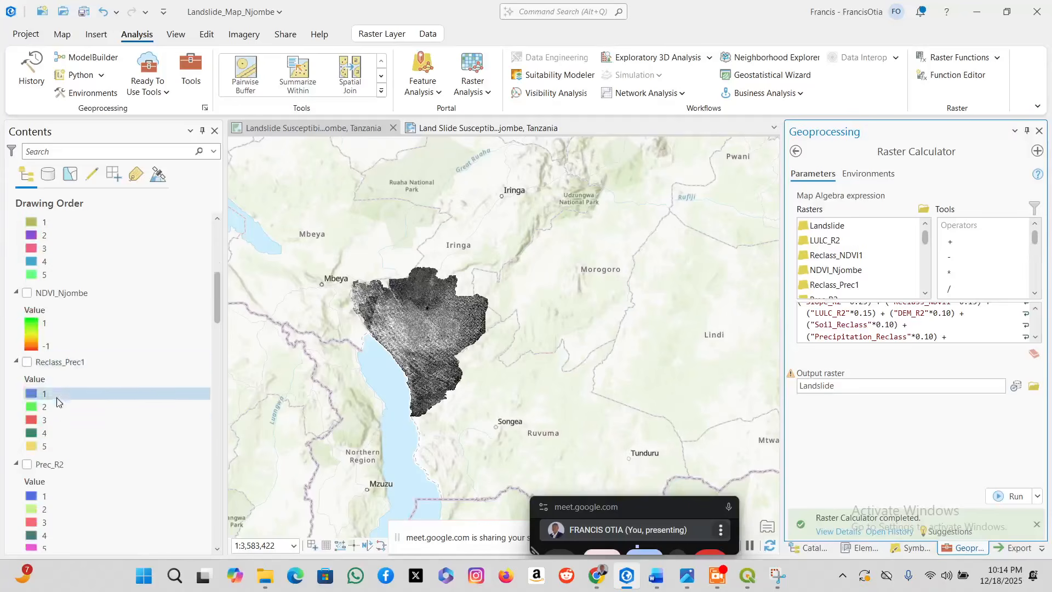
scroll(55, 437, down, 5)
scroll(66, 315, up, 8)
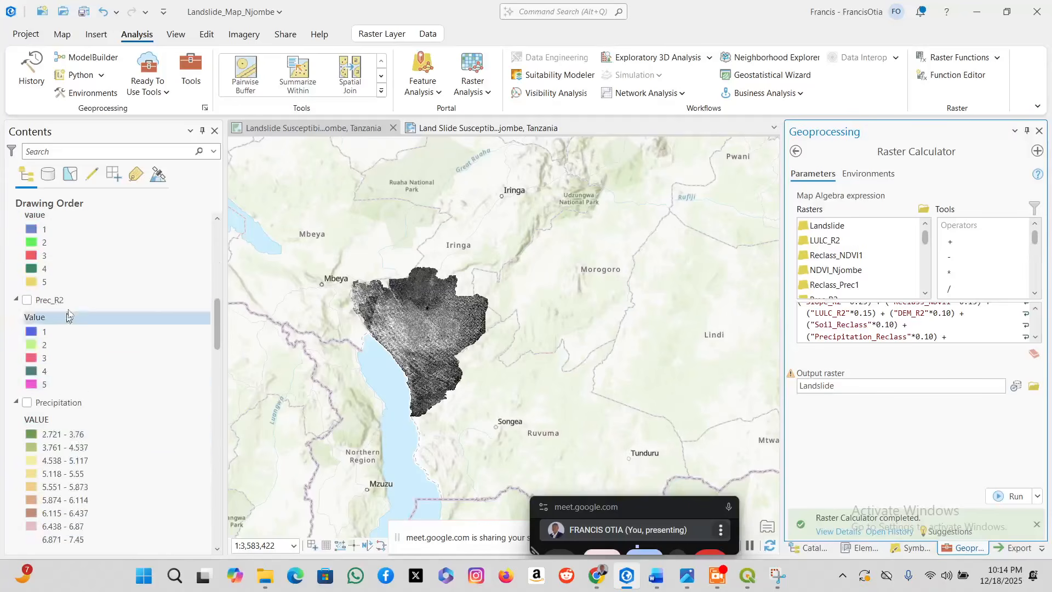
scroll(69, 311, up, 5)
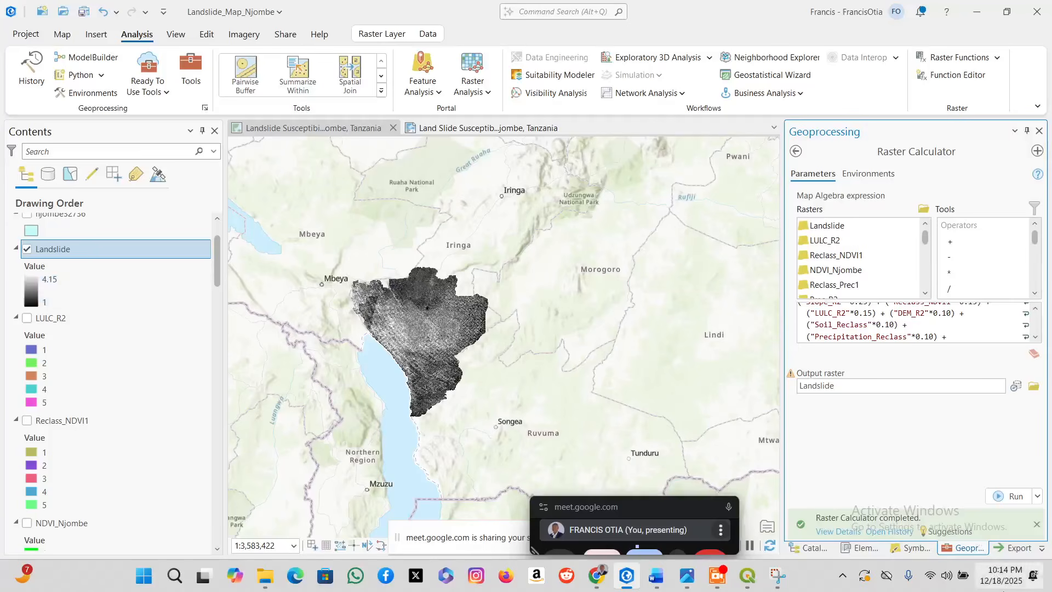
click(912, 548)
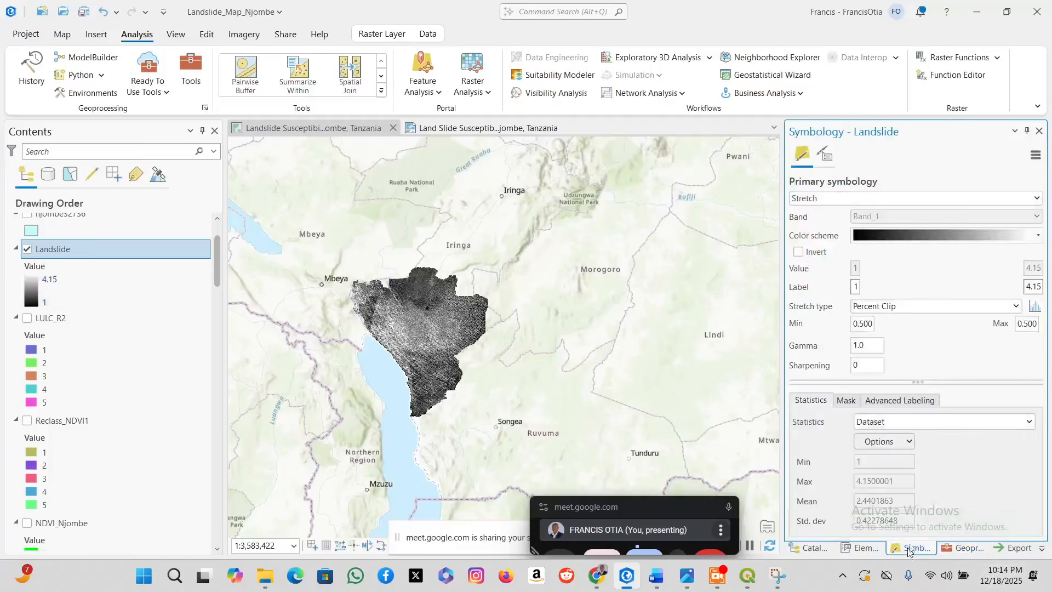
Set the primary symbology of the Landslide raster layer to Classify.
click(1037, 131)
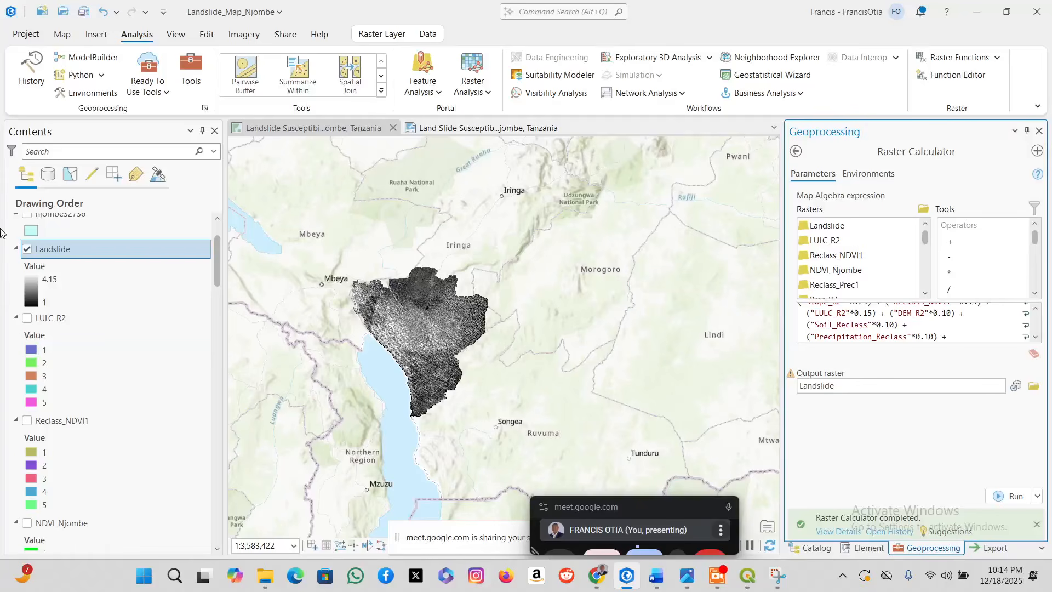
right_click(55, 252)
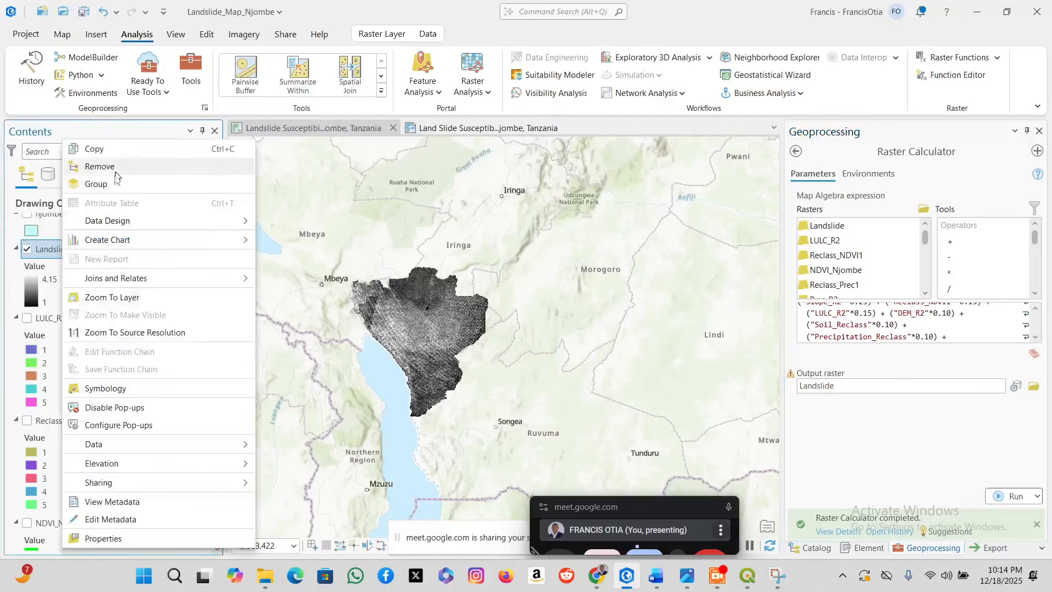
click(105, 388)
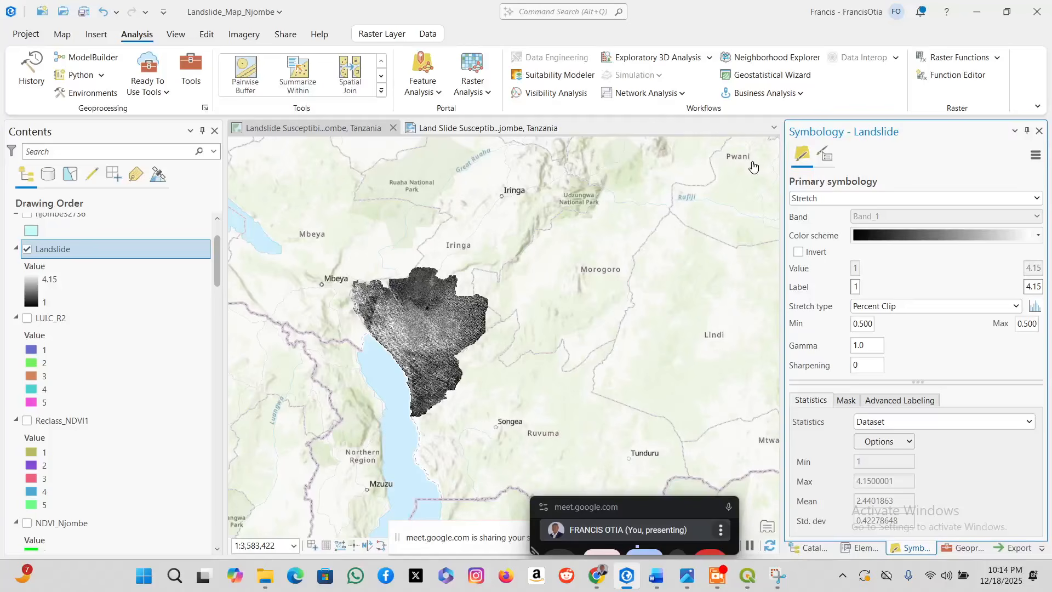
click(1035, 203)
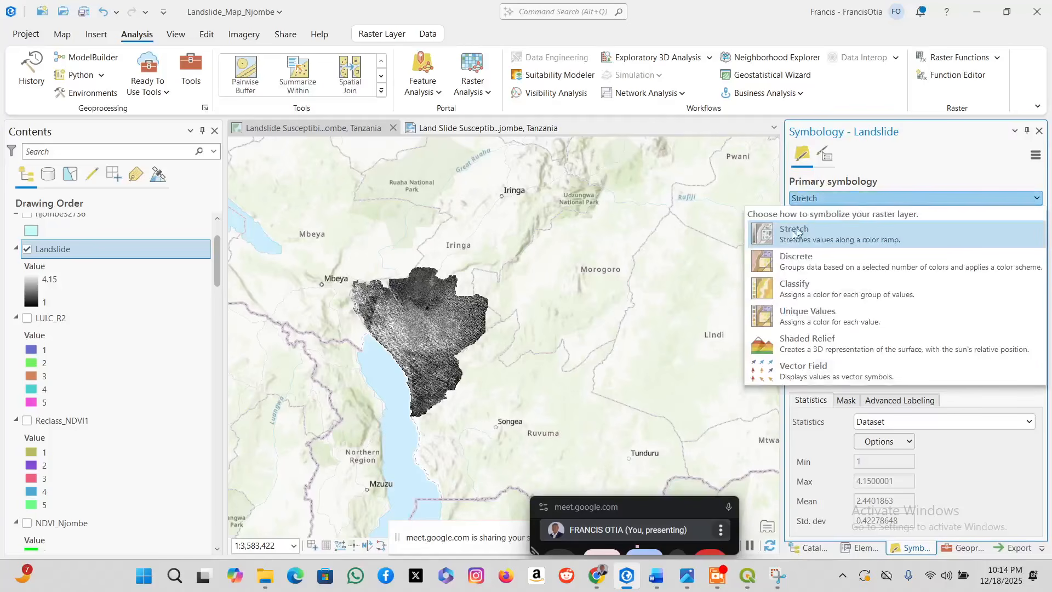
click(819, 296)
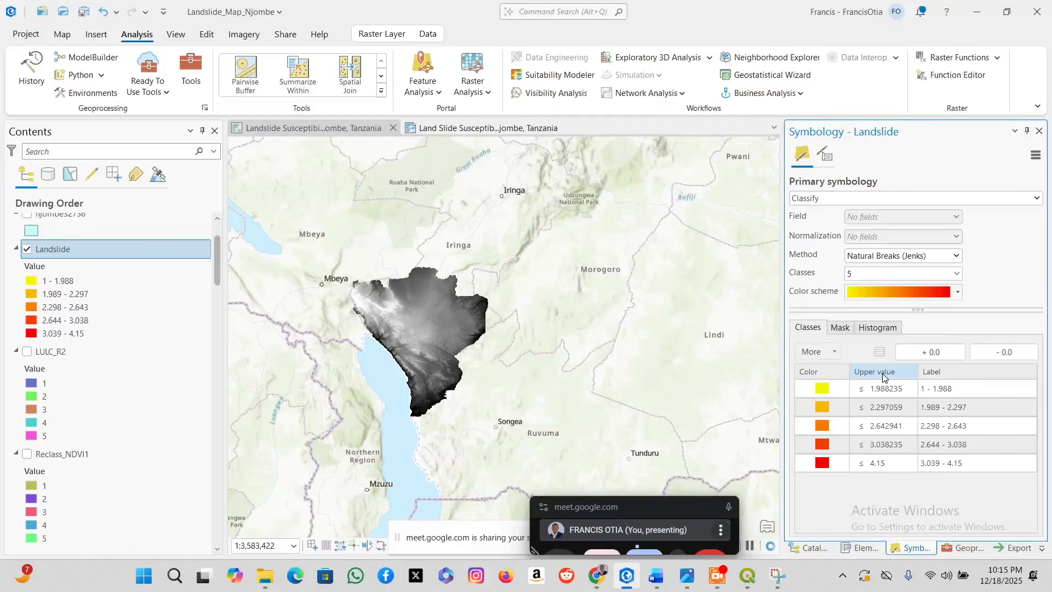
Apply the continuous green-yellow-red color scheme to the Landslide layer's classes.
click(957, 292)
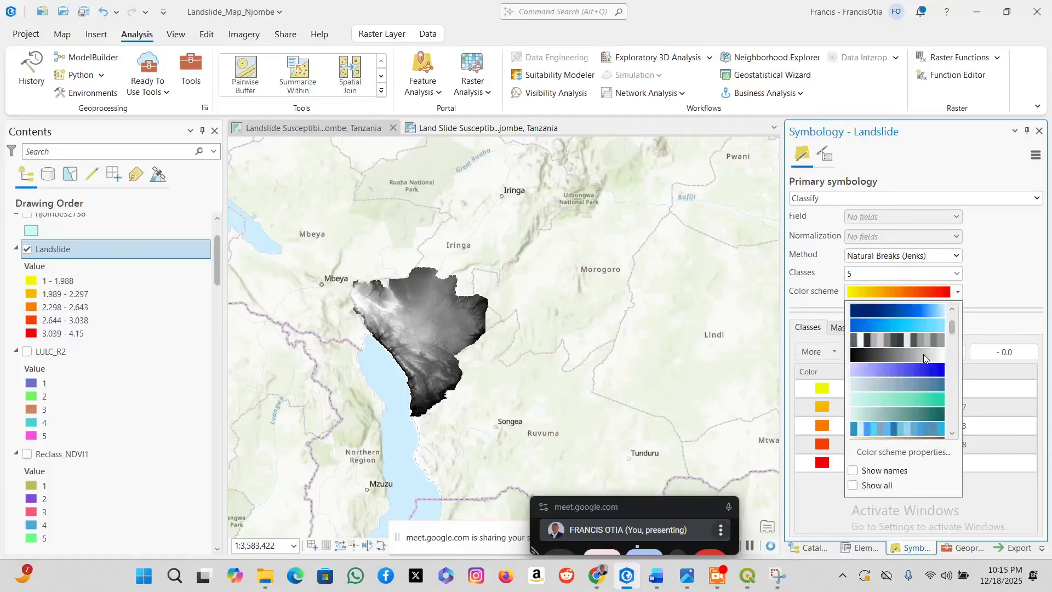
scroll(920, 383, down, 3)
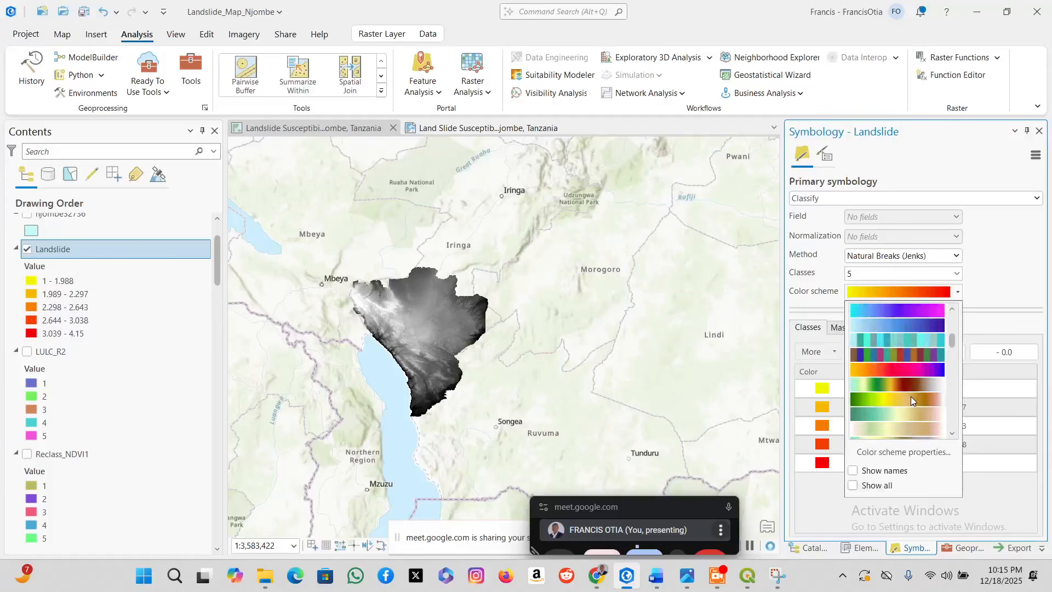
scroll(909, 397, up, 4)
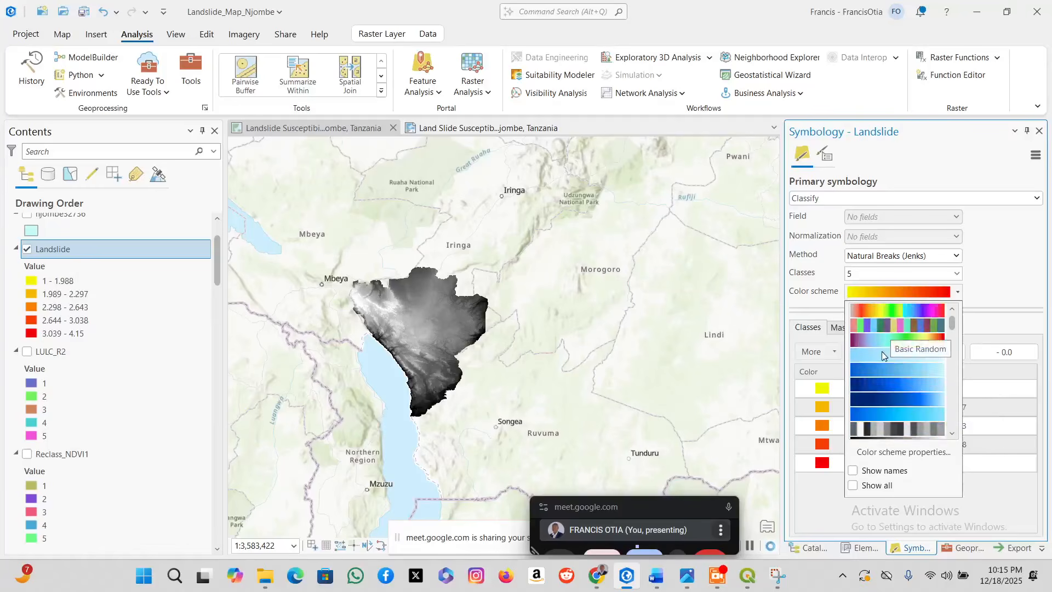
scroll(880, 361, down, 2)
scroll(880, 360, up, 2)
scroll(880, 356, down, 3)
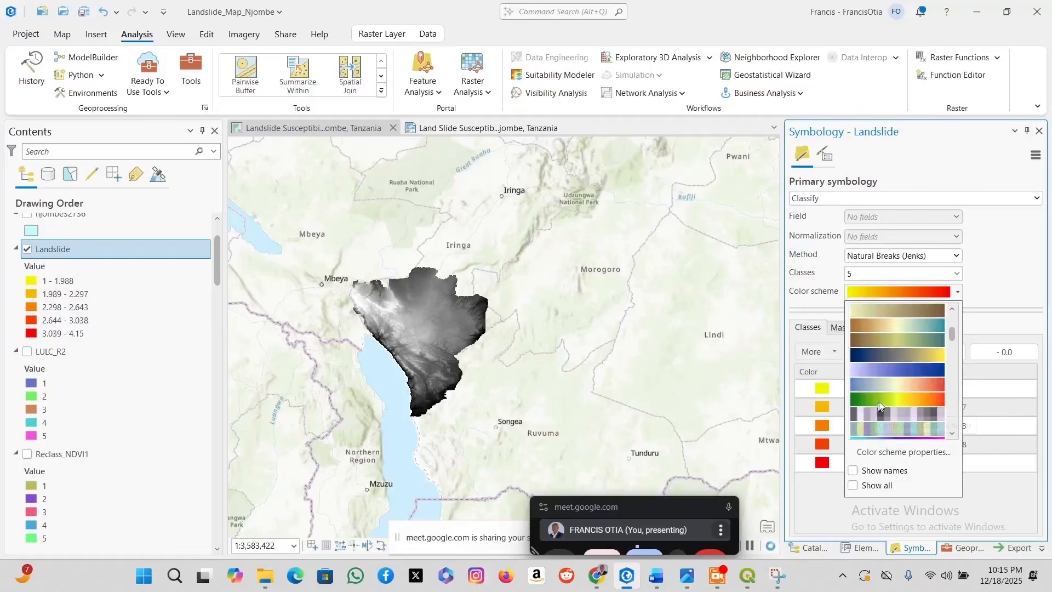
click(878, 400)
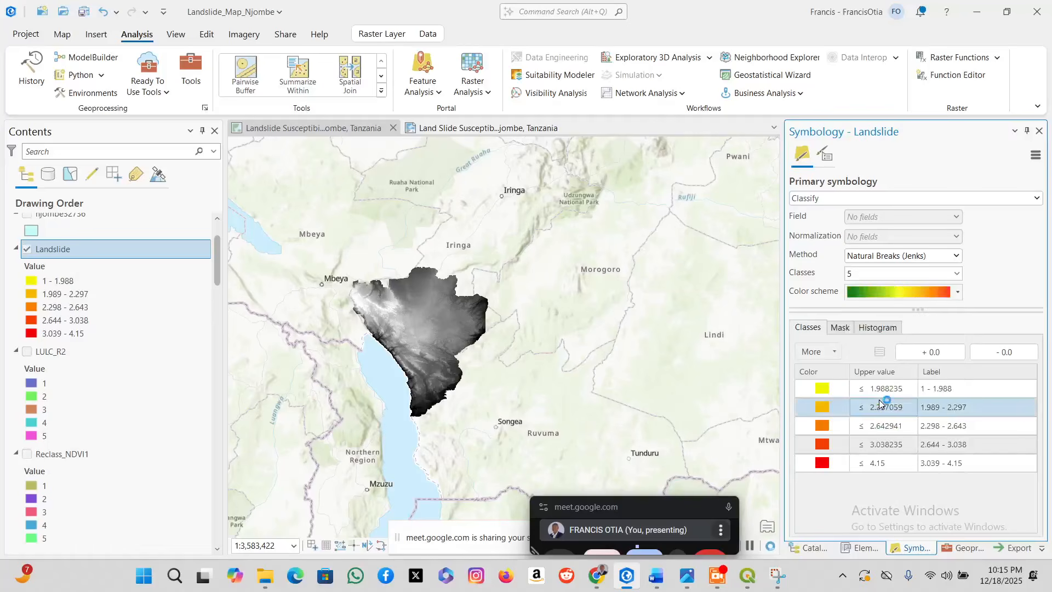
Turn off the visibility of the Njombe_DEM layer on the map.
scroll(61, 400, down, 5)
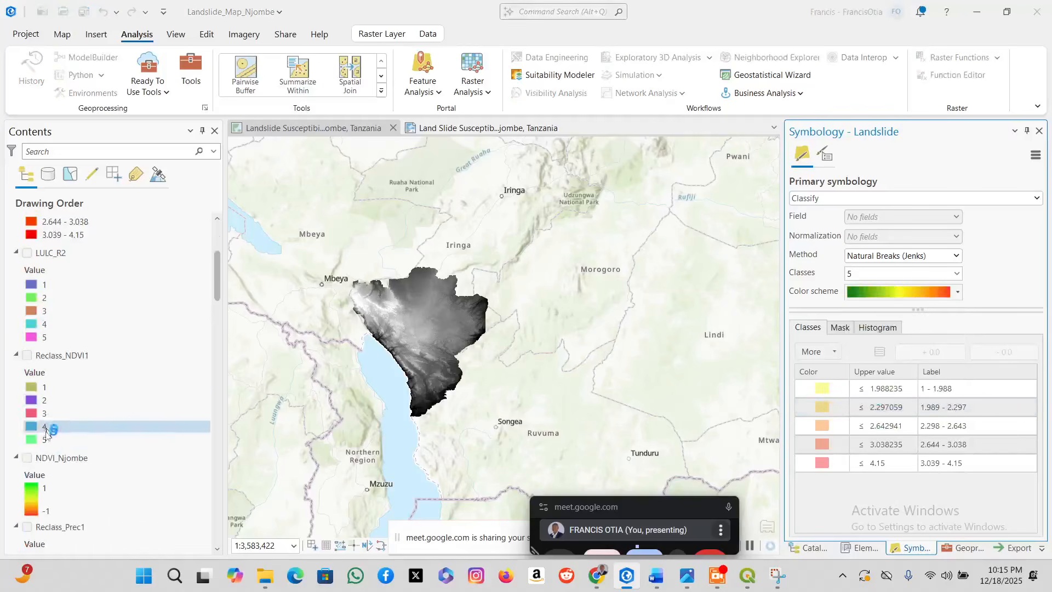
scroll(60, 383, down, 7)
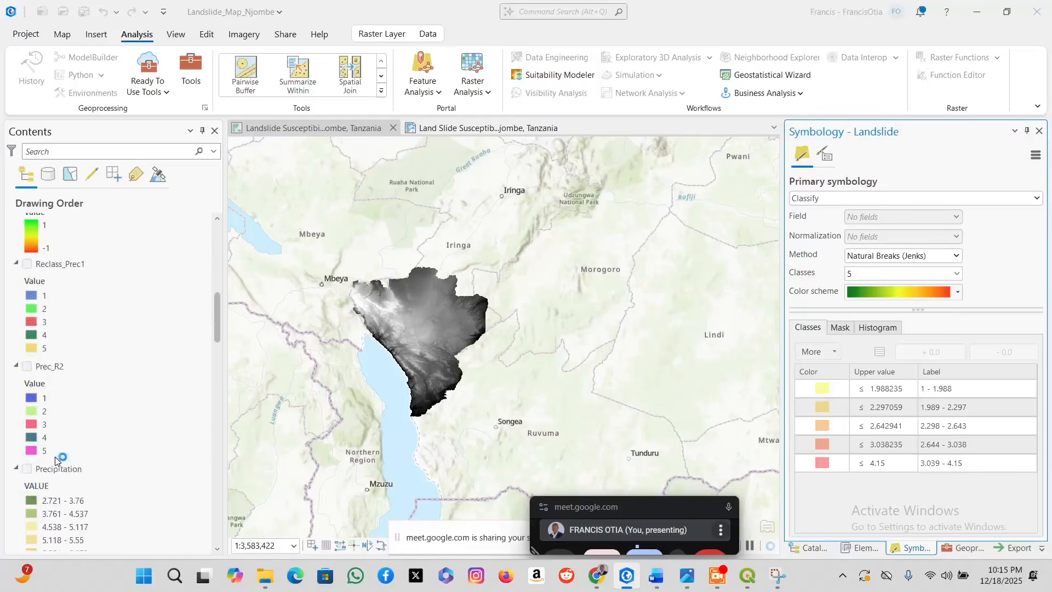
scroll(59, 493, down, 8)
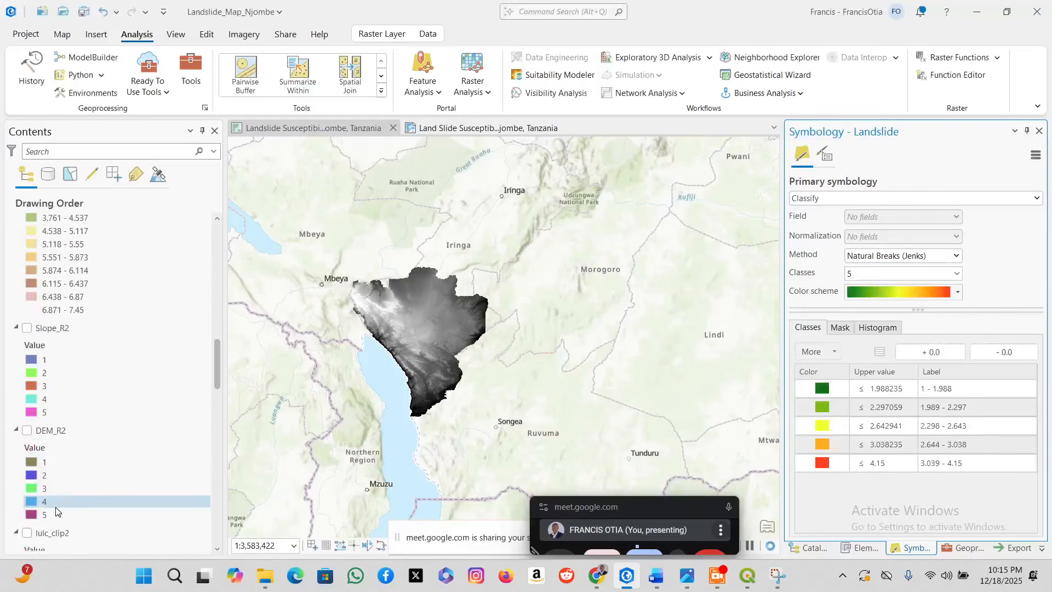
scroll(58, 515, down, 15)
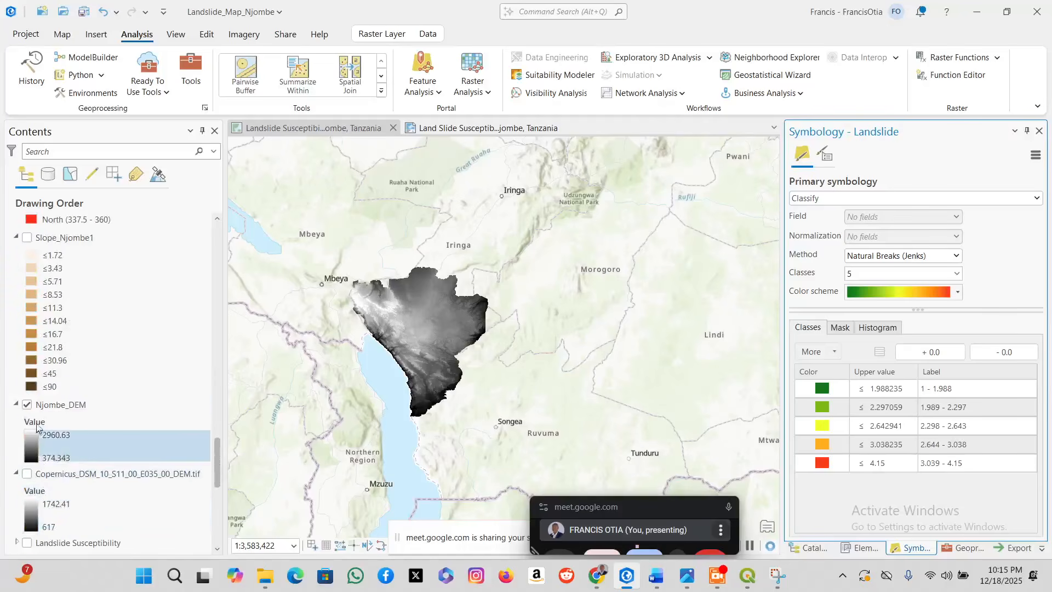
click(28, 405)
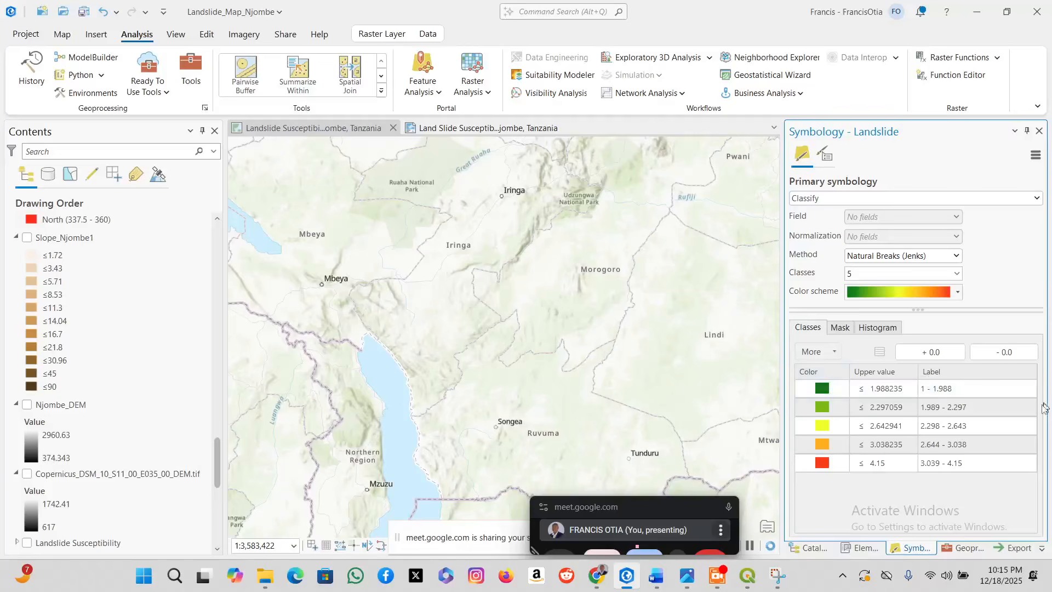
scroll(45, 334, up, 1)
scroll(45, 335, up, 10)
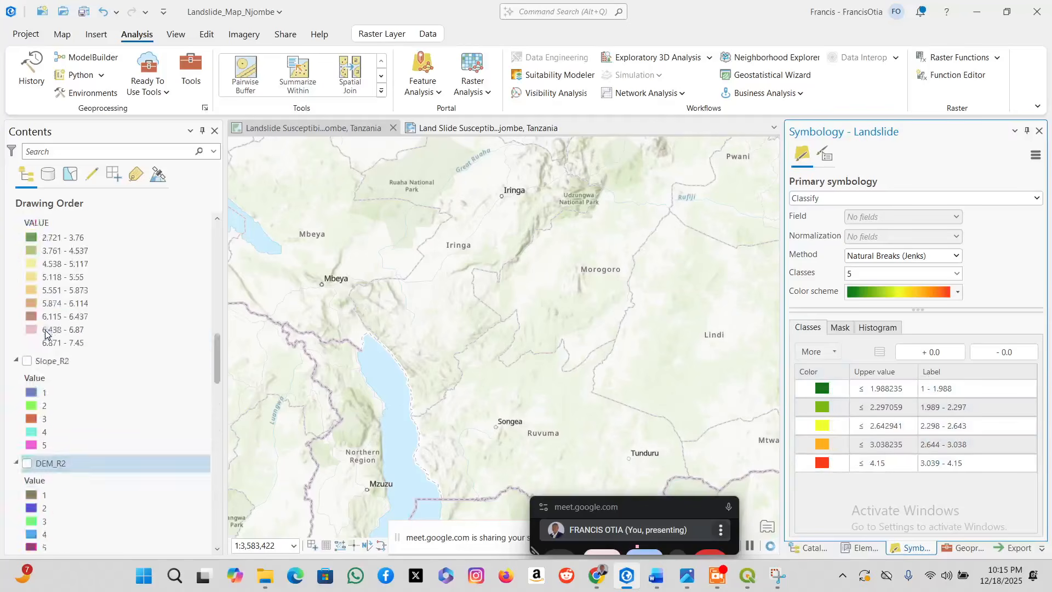
scroll(46, 336, up, 6)
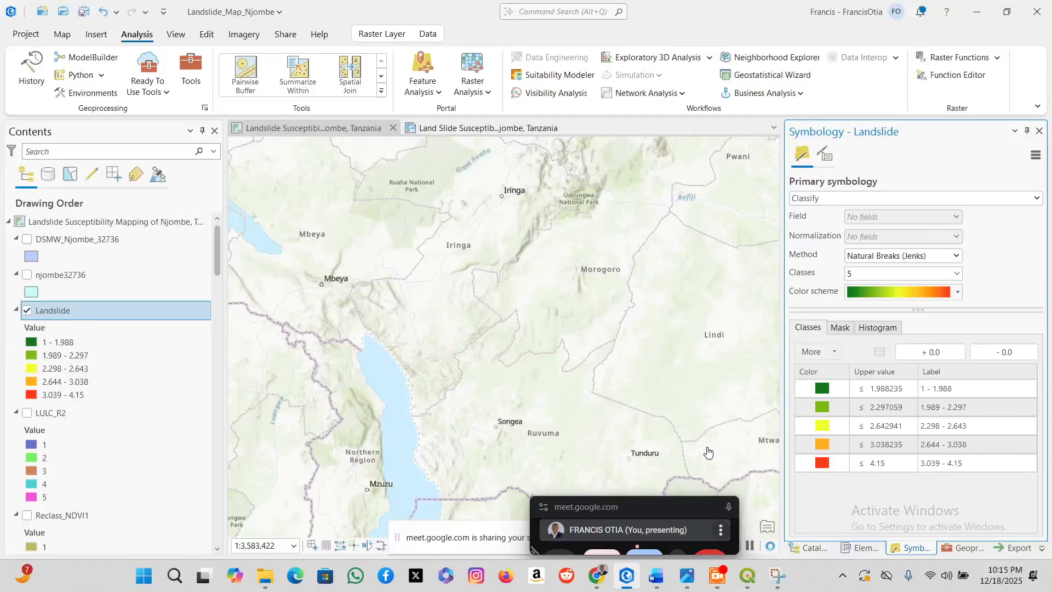
Label the lowest Landslide class "Very Low" and the second class "Low".
double_click(953, 389)
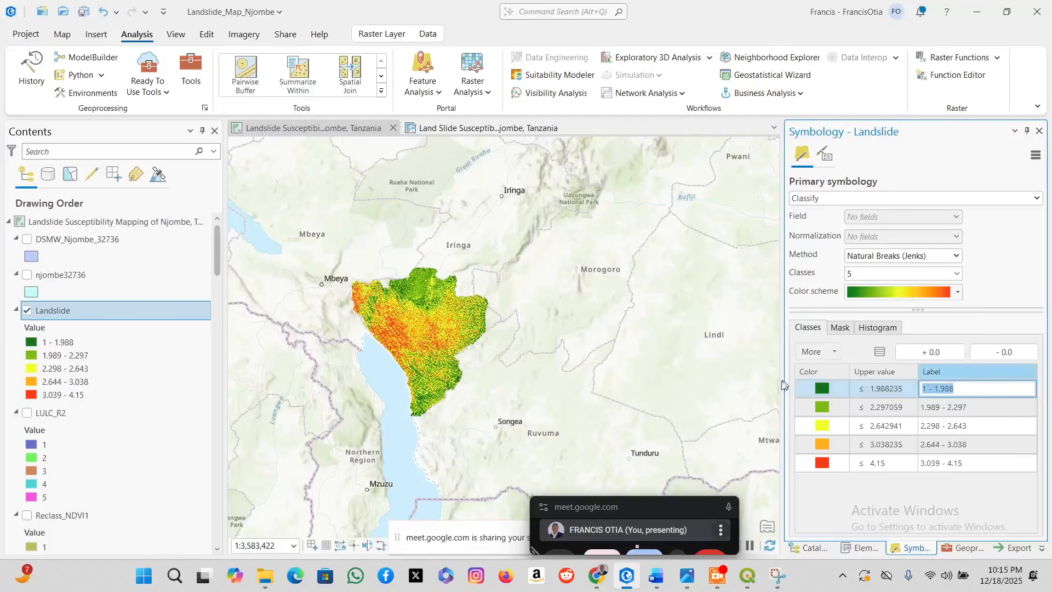
text(Very Low)
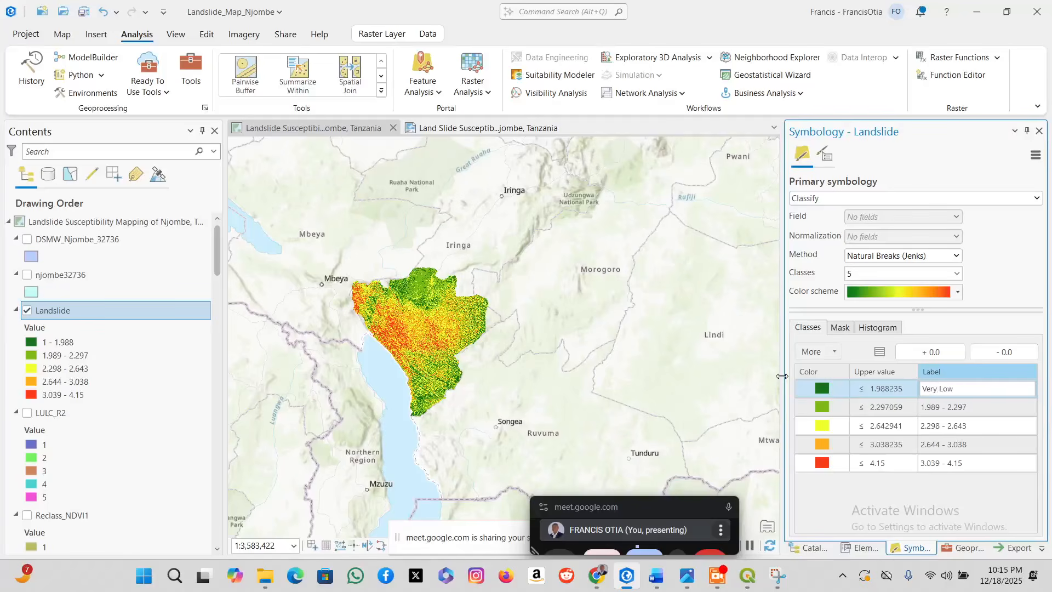
click(993, 406)
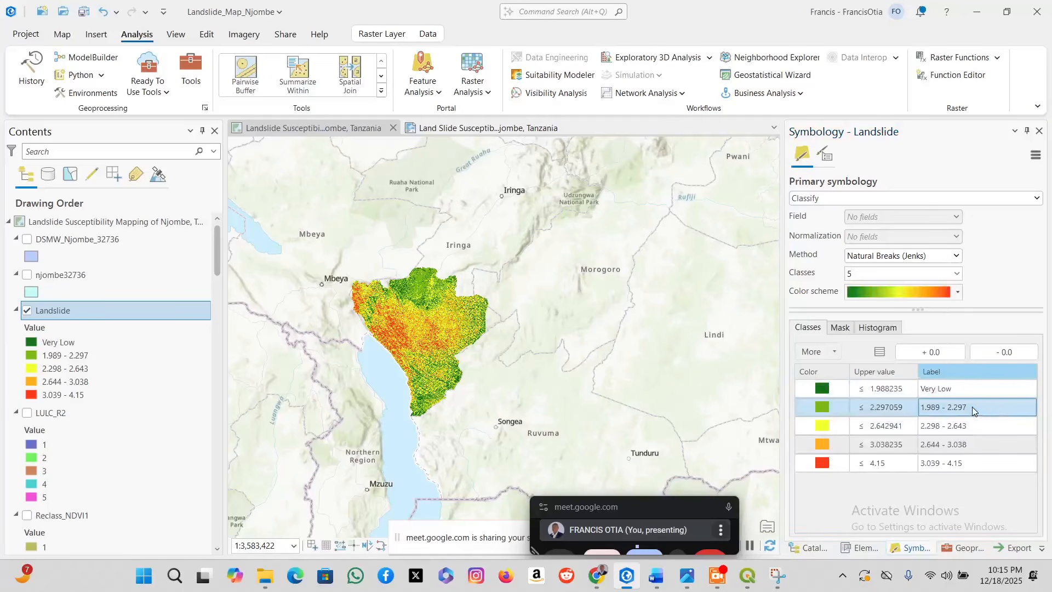
click(972, 406)
drag(971, 406, 852, 409)
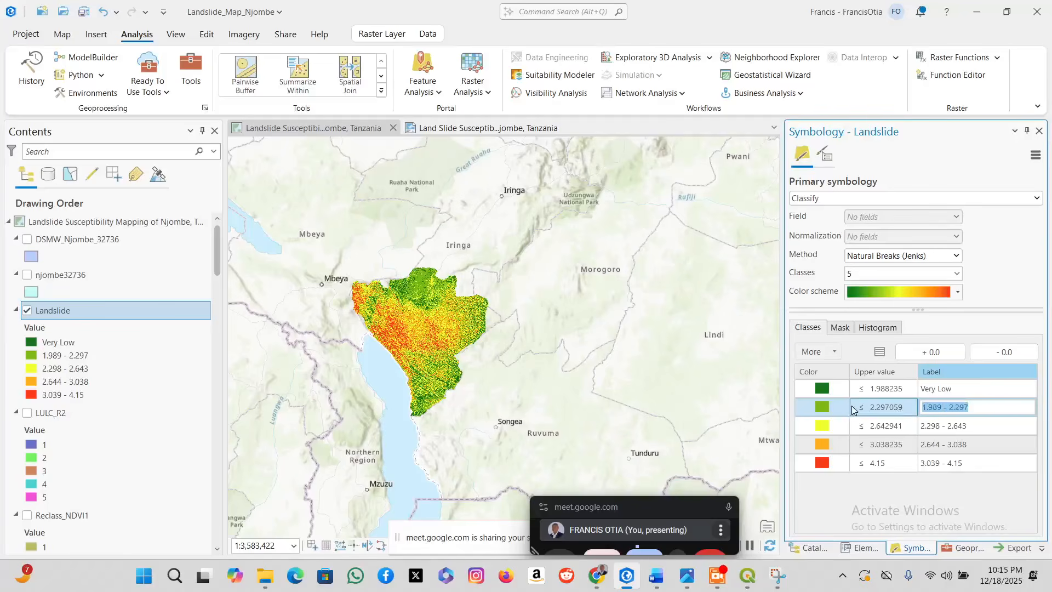
text(Low)
Label the third Landslide class "Medium" and the fourth class "High".
click(974, 429)
click(974, 428)
drag(975, 428, 866, 409)
text(dium)
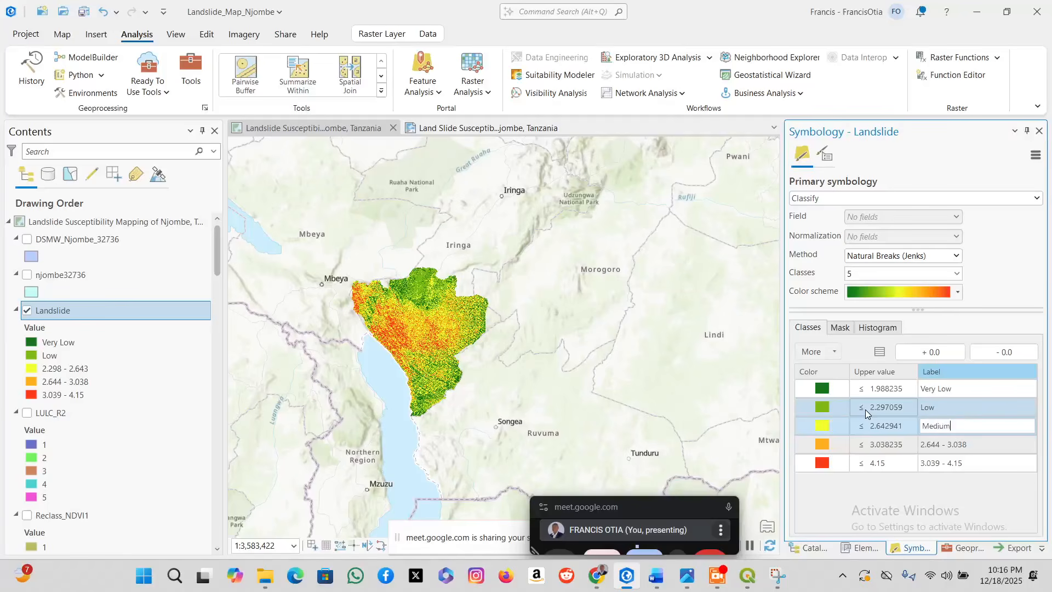
key(Return)
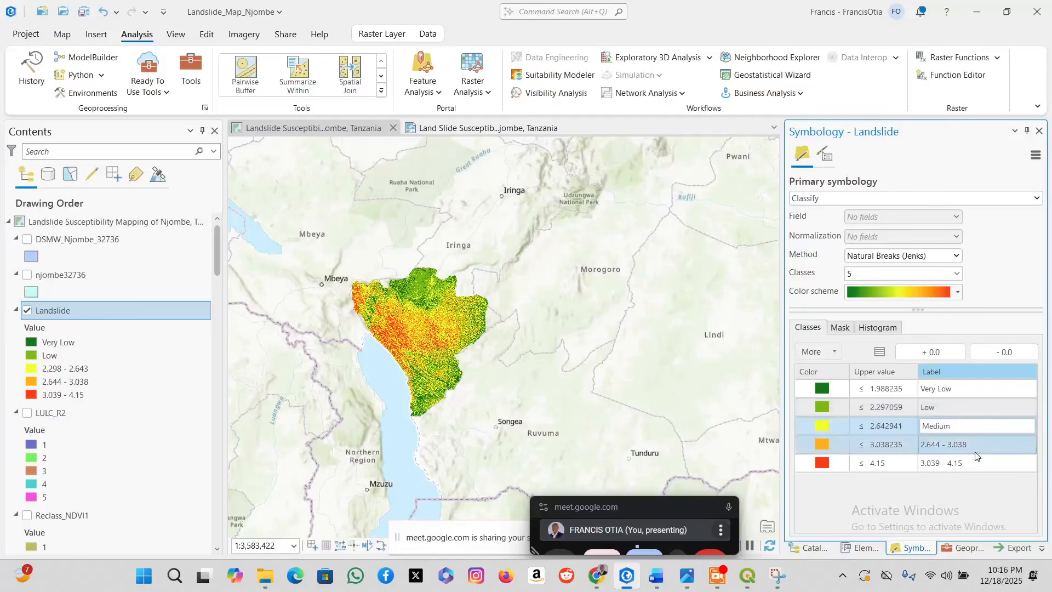
click(975, 449)
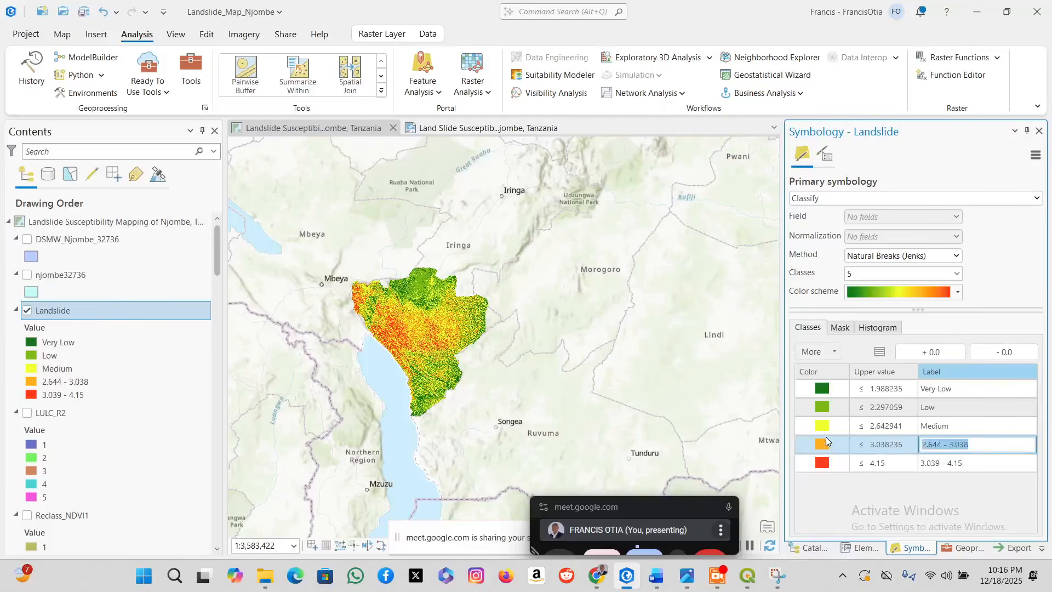
text(High)
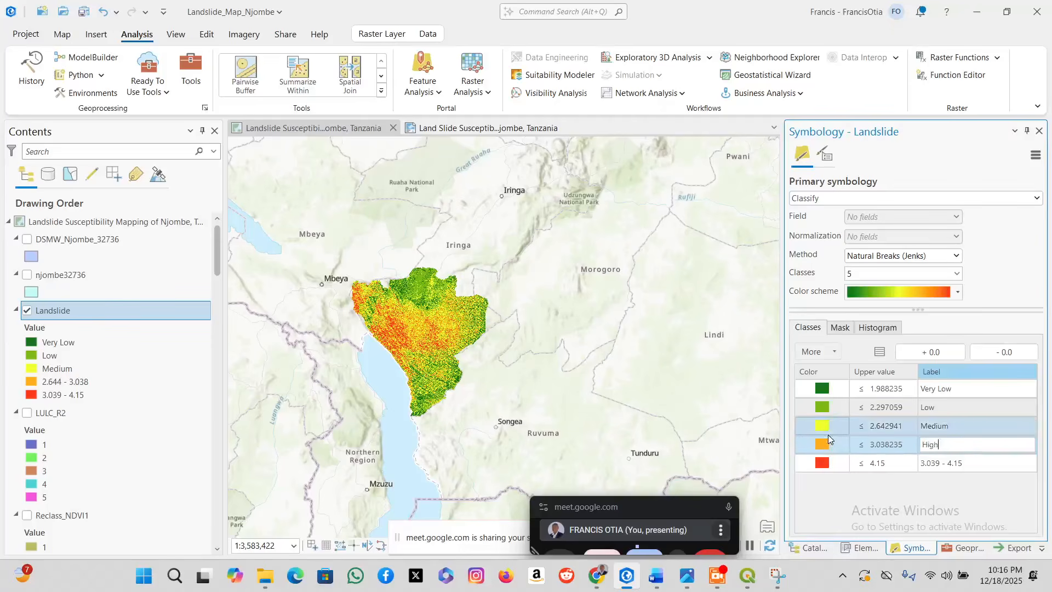
key(Return)
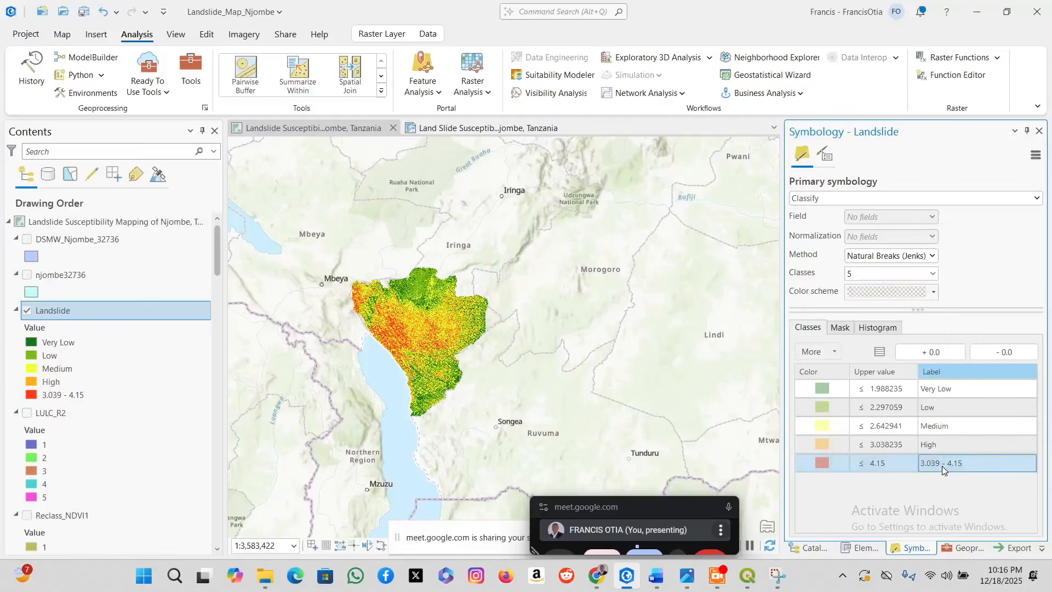
Label the highest, red Landslide class "Very High".
click(951, 464)
drag(978, 463, 804, 427)
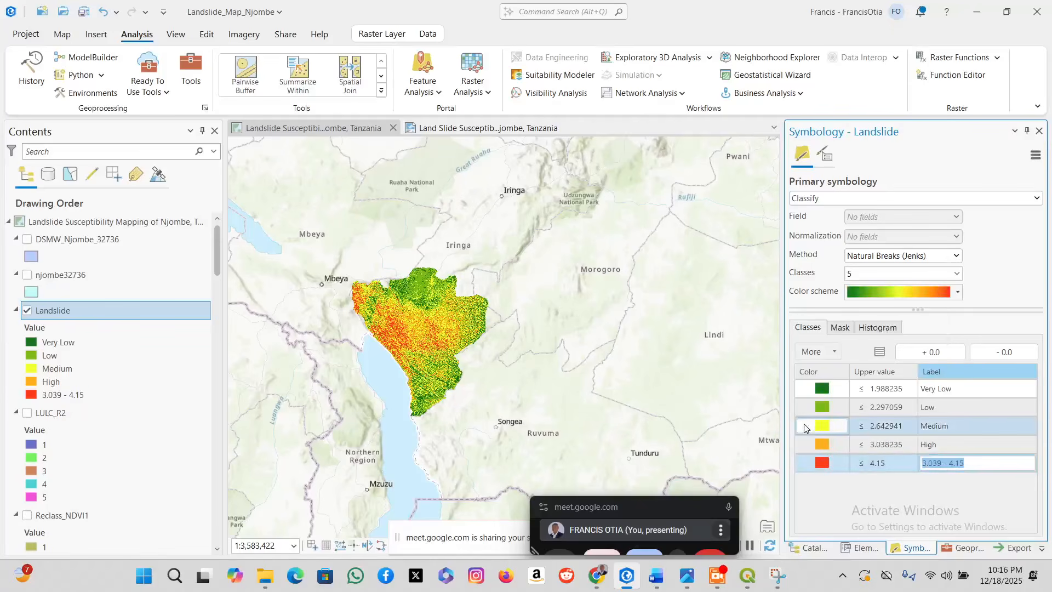
text(Very High)
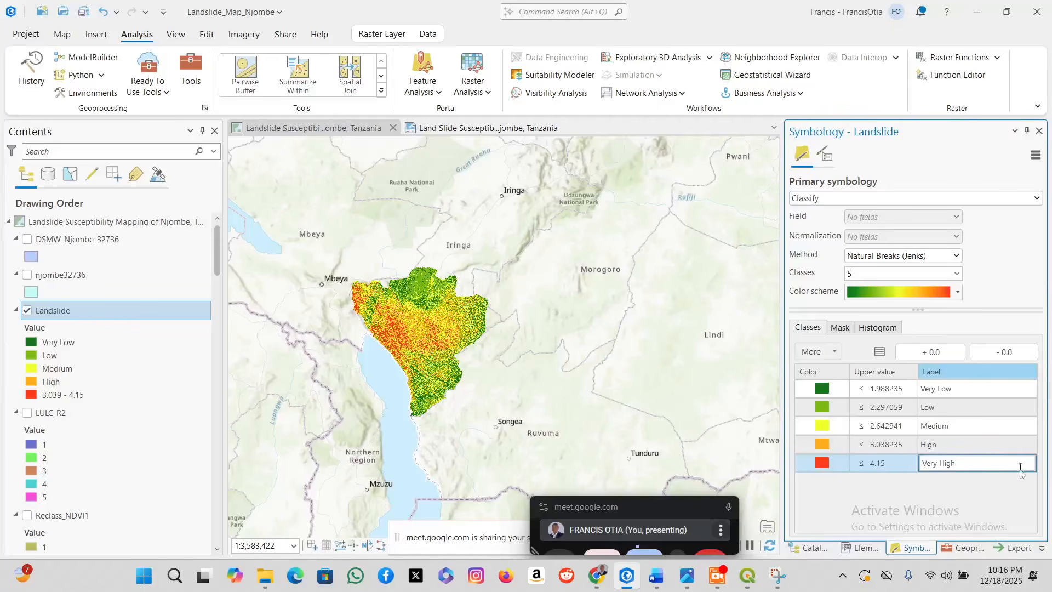
click(989, 438)
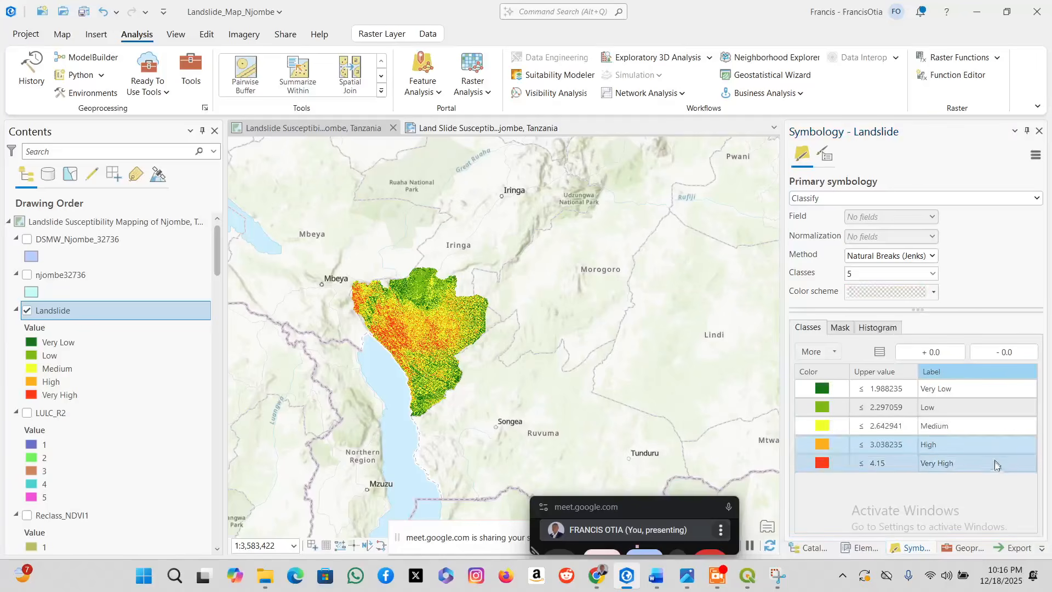
Rename the Value heading above the Landslide layer's legend classes to "Susceptibility Class".
right_click(63, 330)
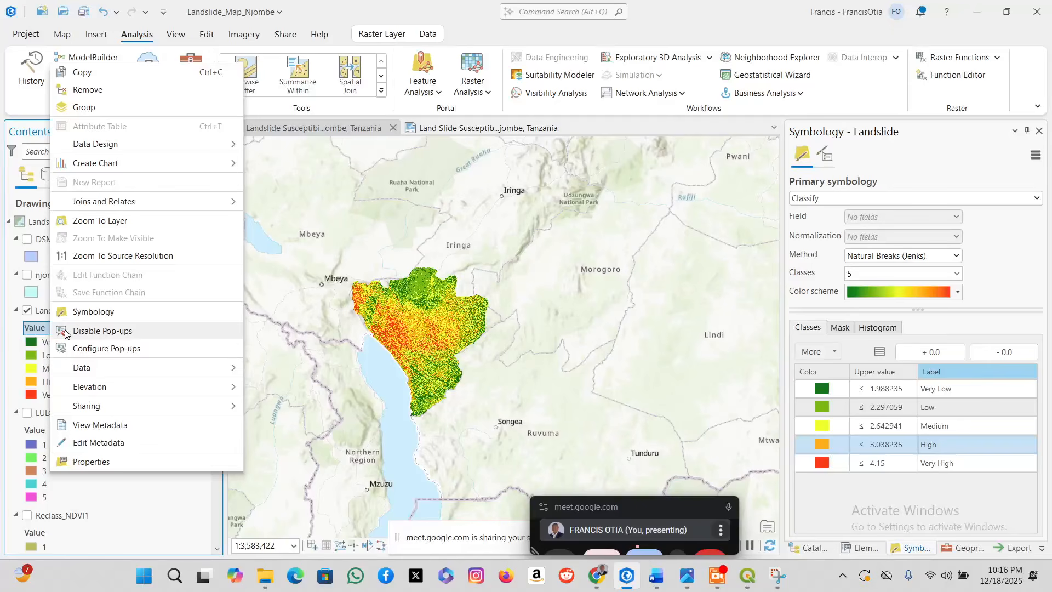
click(870, 476)
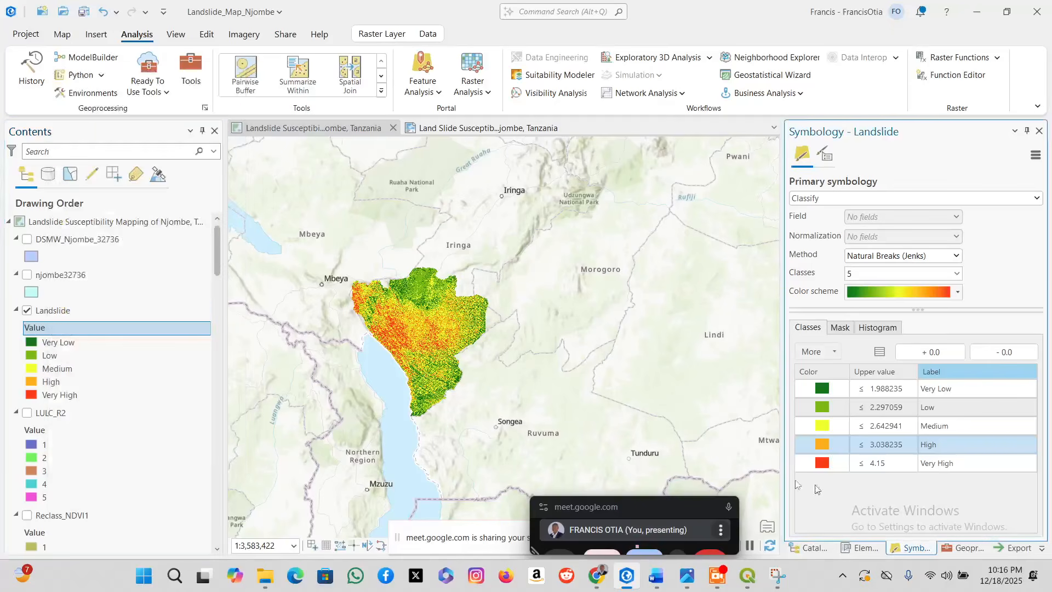
click(82, 344)
click(66, 327)
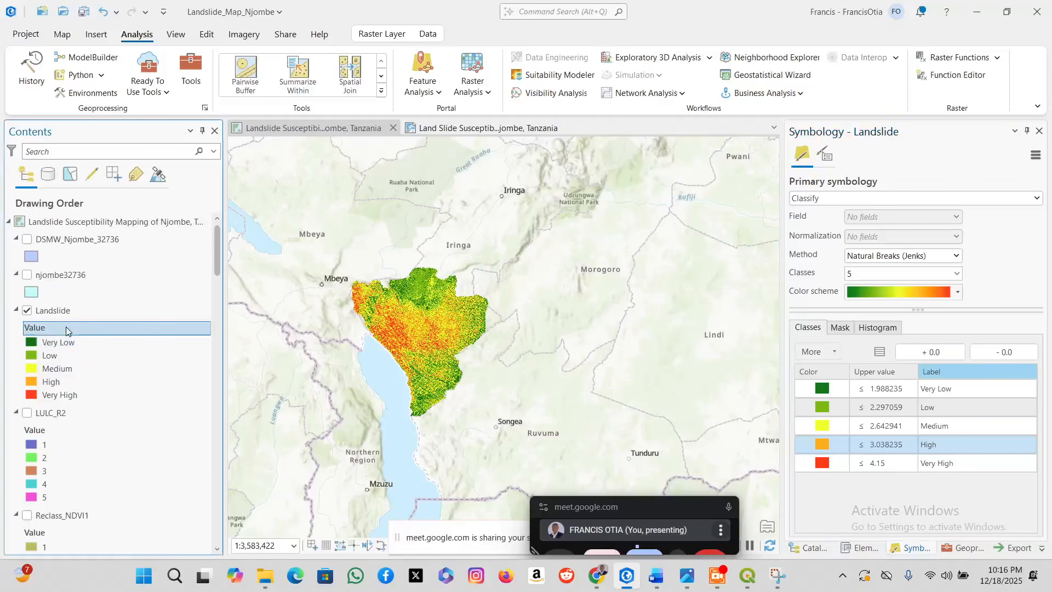
click(66, 327)
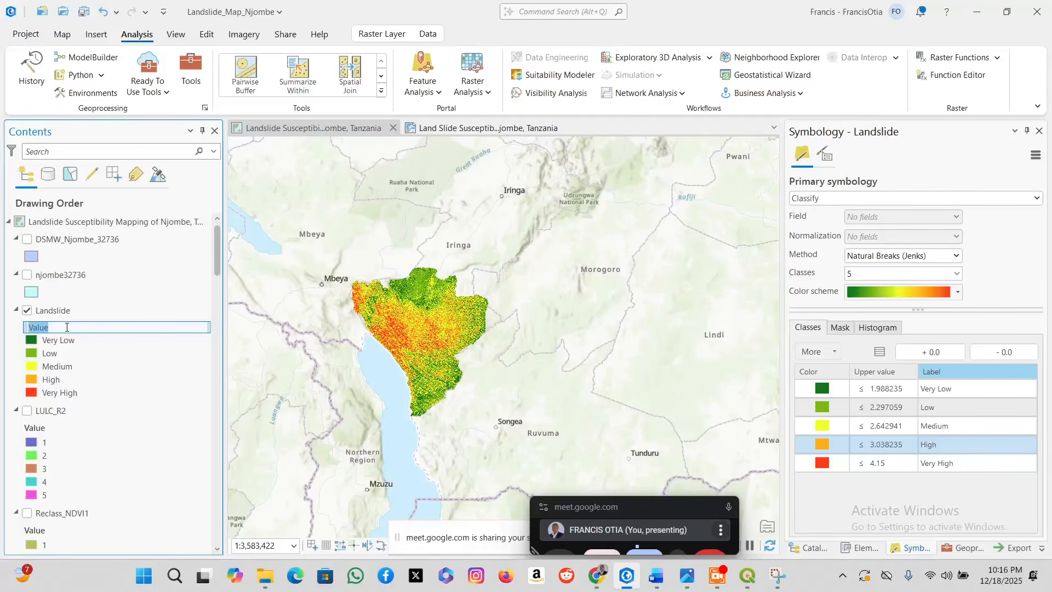
text(Susceptibility Class)
click(83, 379)
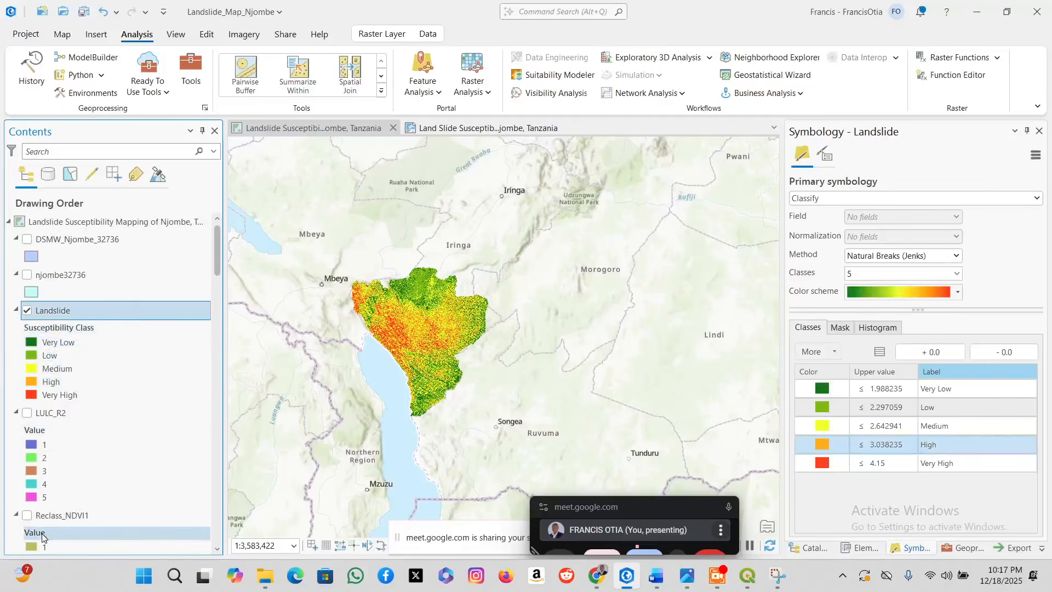
click(96, 38)
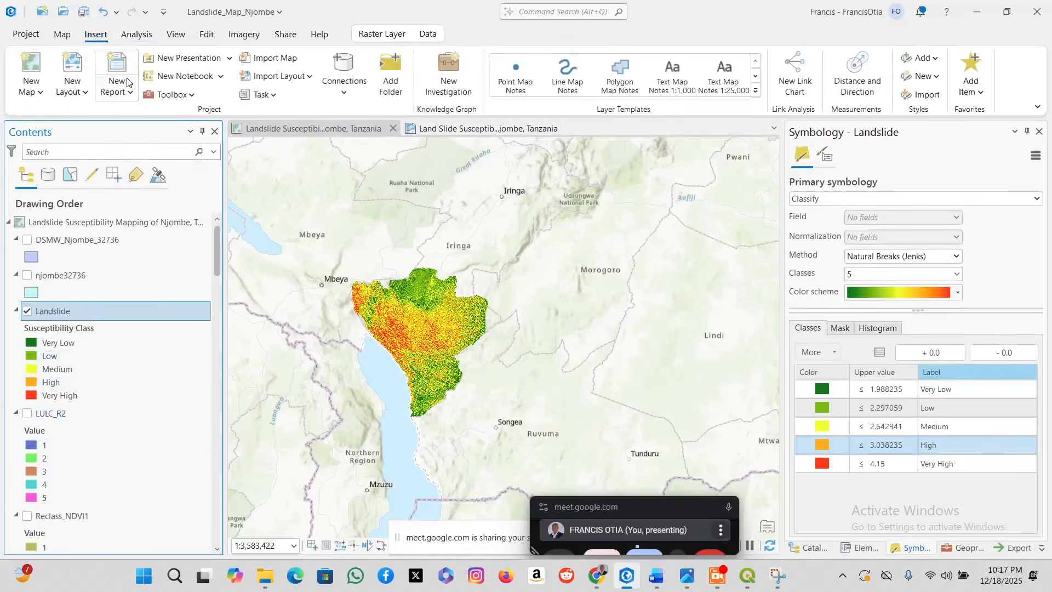
click(74, 88)
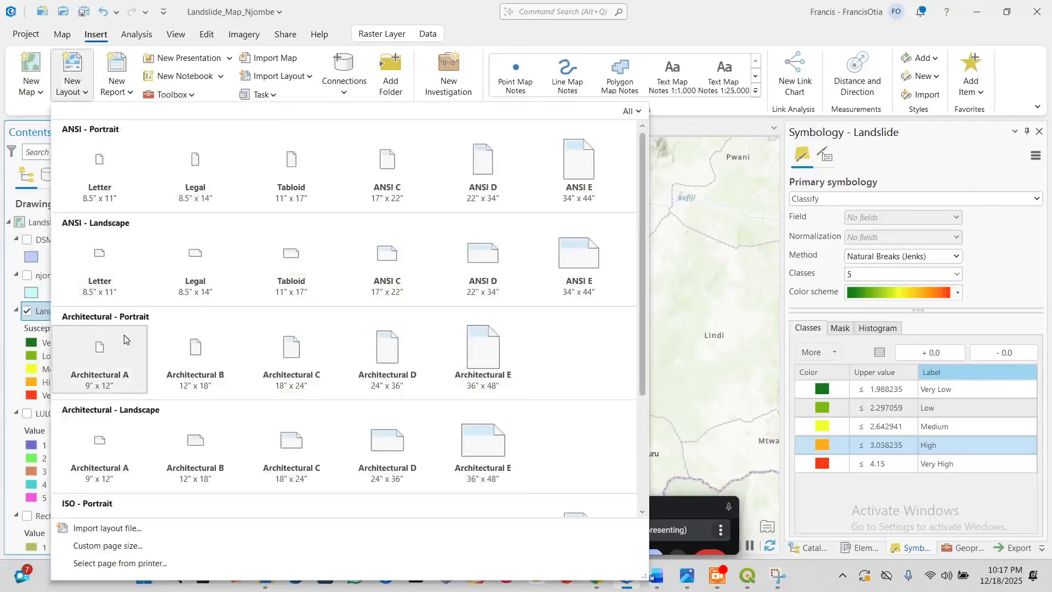
scroll(195, 307, down, 1)
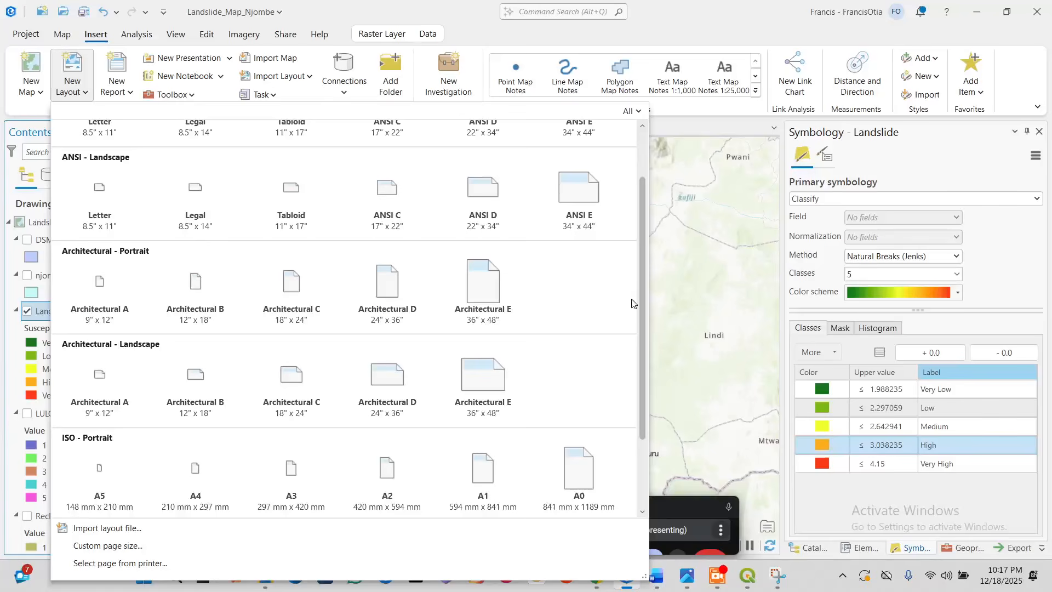
key(Escape)
Open the existing landslide susceptibility layout and review its title, map frame, legend and scale bar.
click(471, 133)
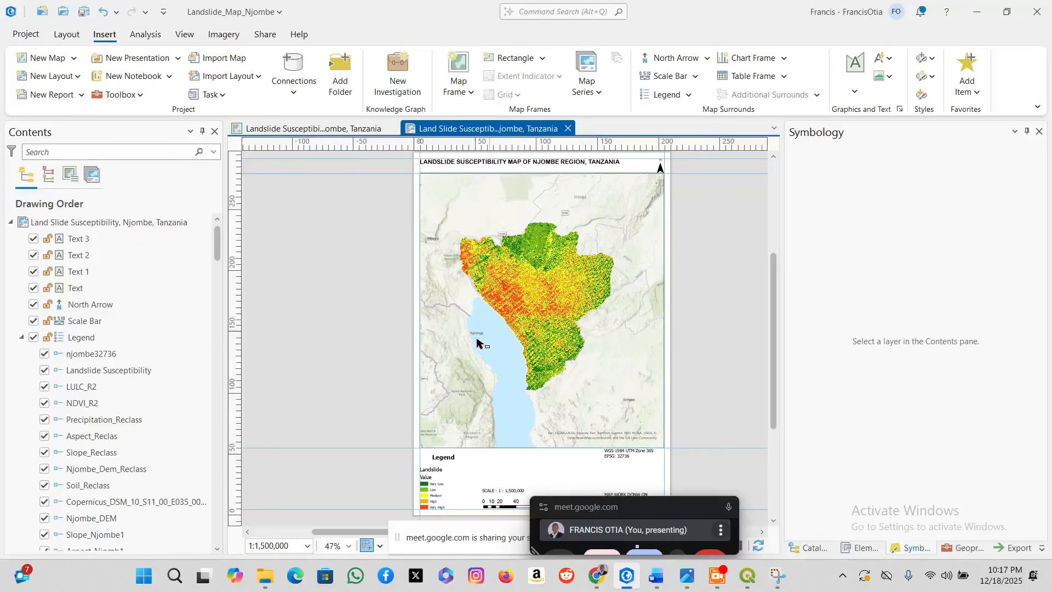
scroll(353, 230, up, 3)
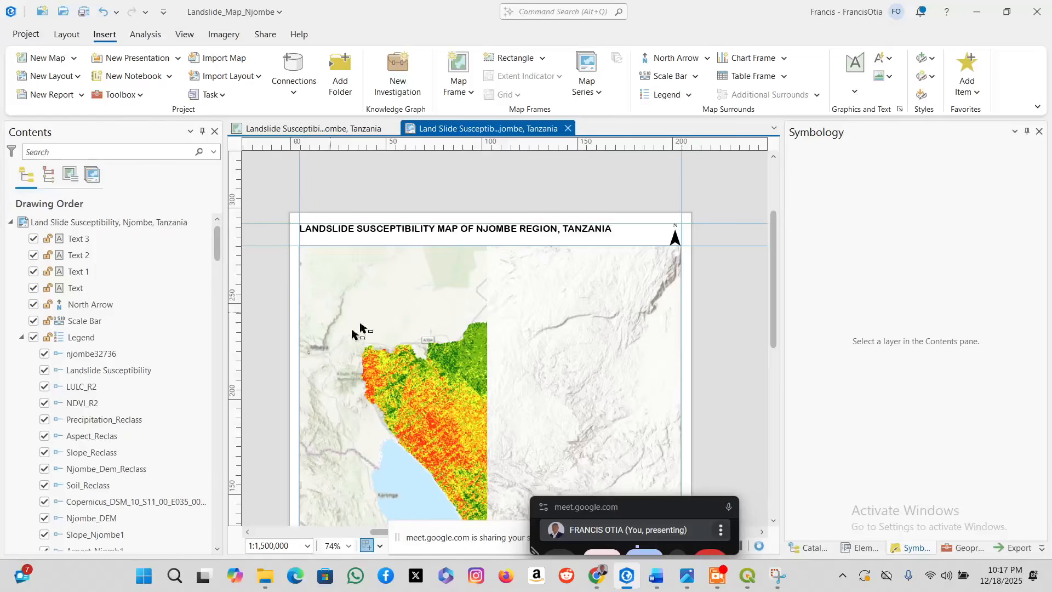
scroll(595, 200, down, 3)
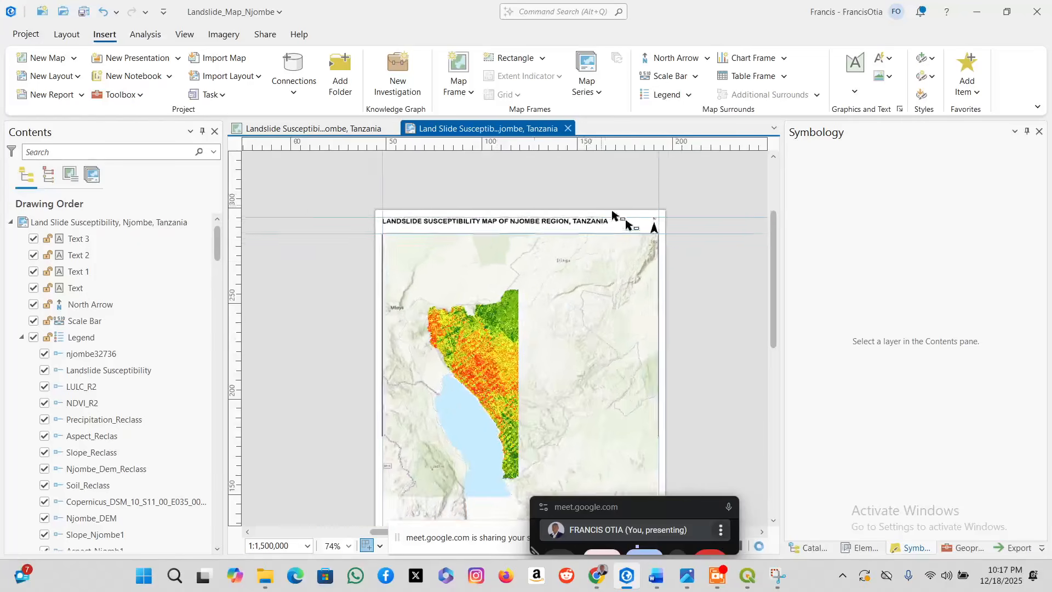
scroll(534, 403, up, 3)
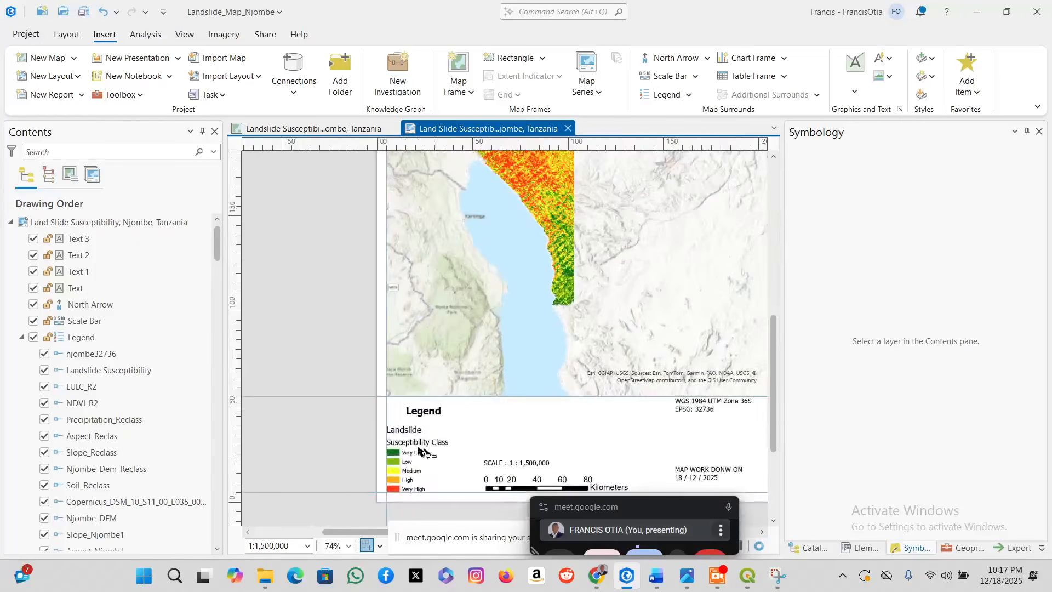
scroll(529, 458, down, 3)
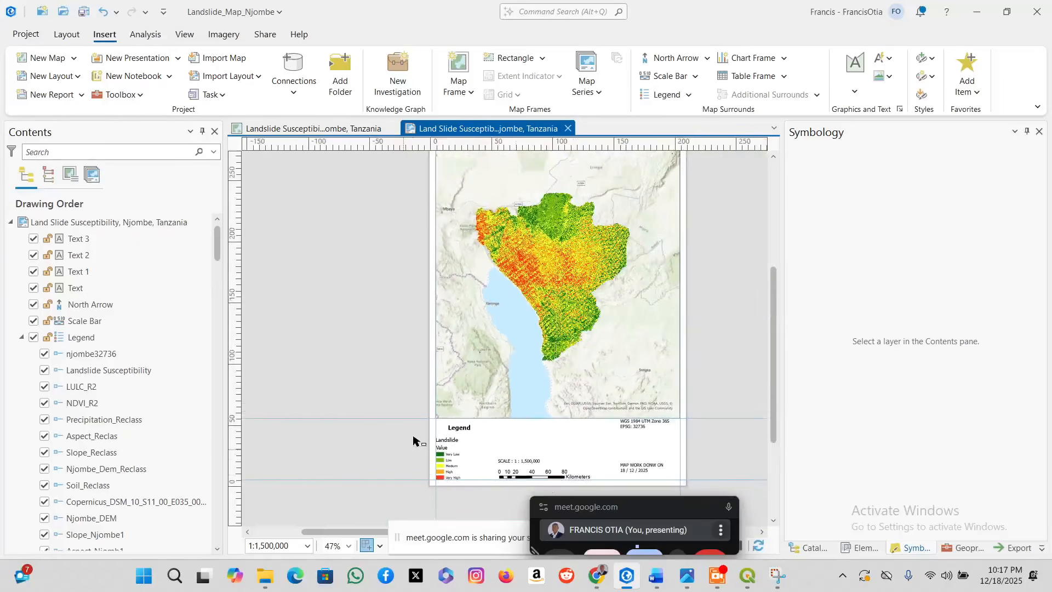
scroll(564, 334, down, 3)
scroll(580, 310, up, 3)
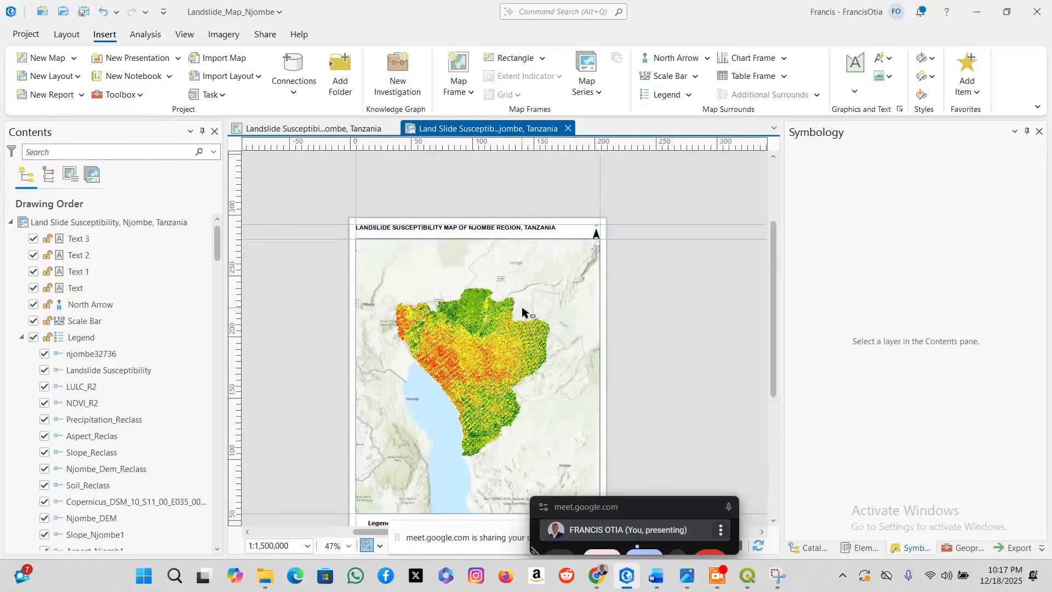
Try a Blue Vertical Label Graticule on the layout's map frame and undo it.
click(524, 313)
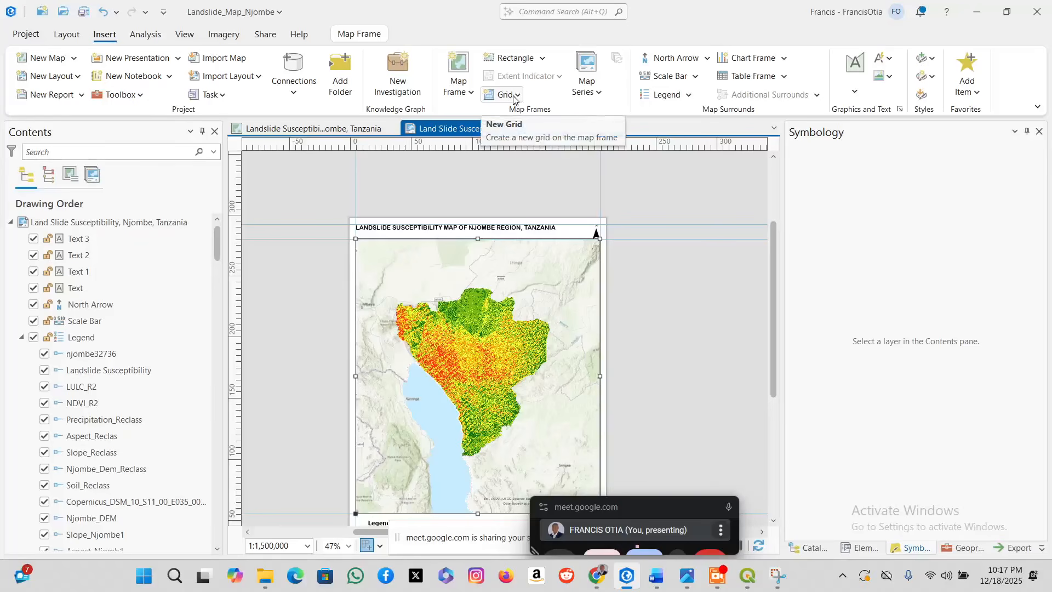
click(515, 97)
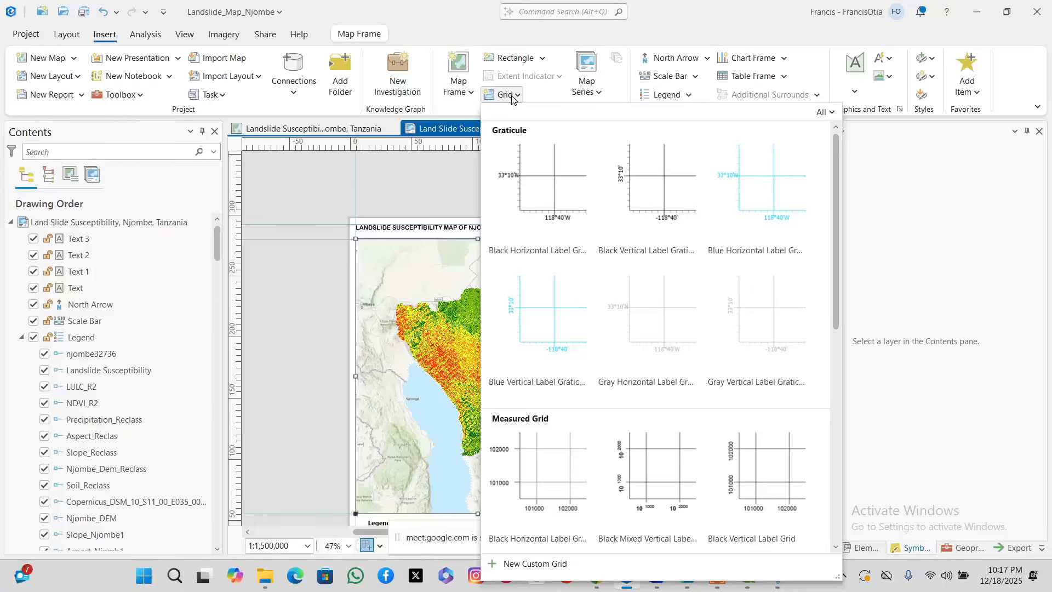
click(534, 314)
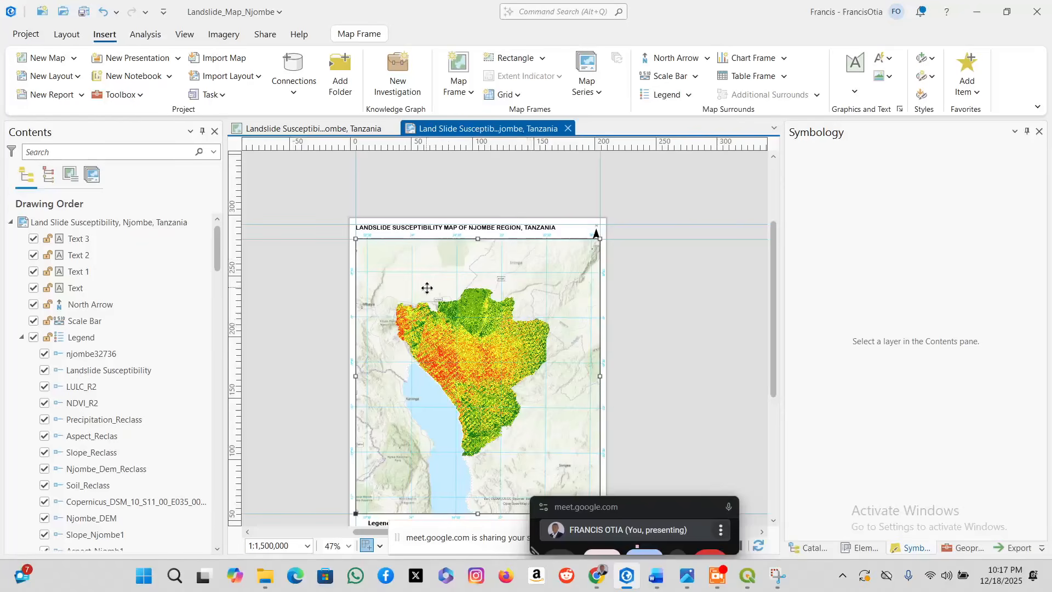
scroll(337, 269, up, 4)
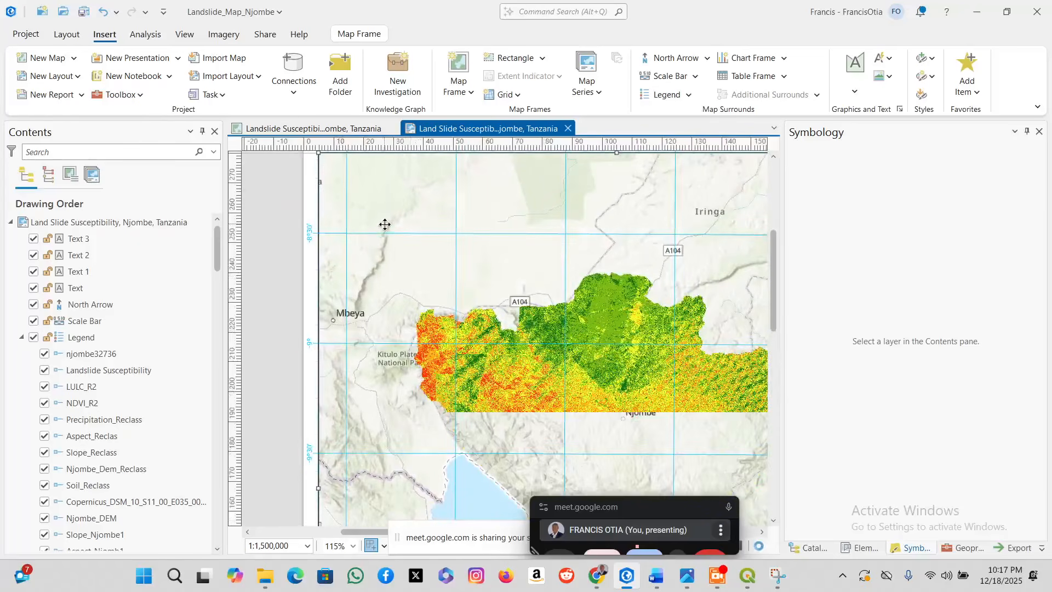
key(ctrl+z)
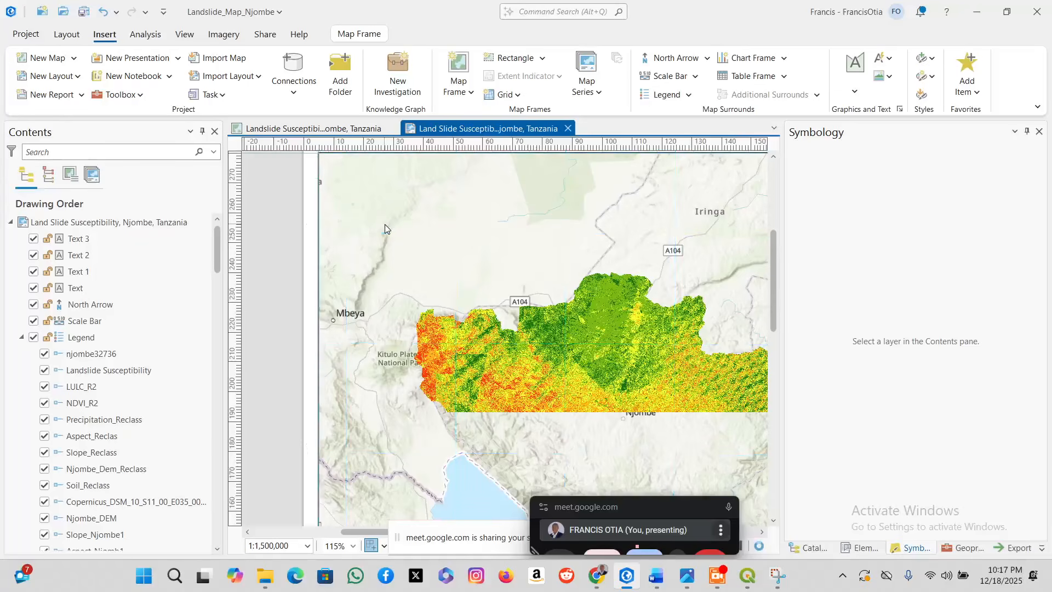
Add the blue measured grid with vertical side labels to the layout's map frame.
click(473, 270)
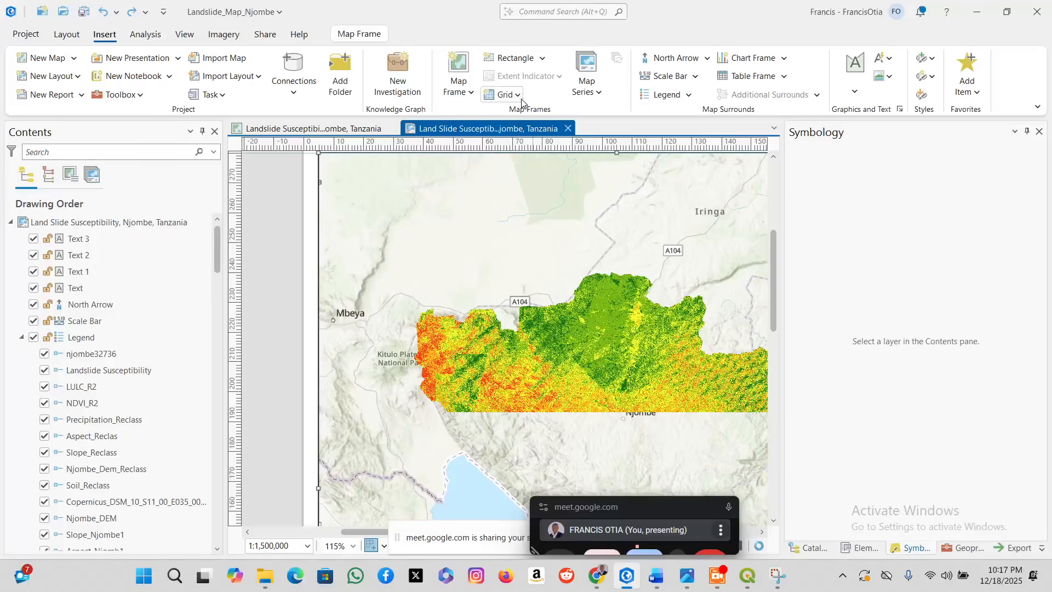
click(515, 97)
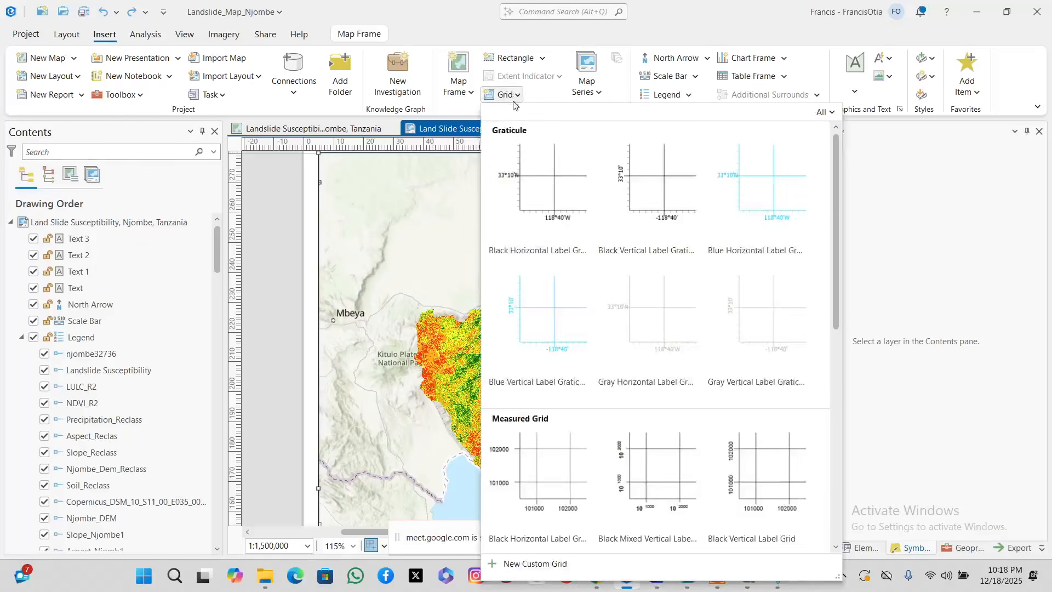
scroll(563, 371, down, 2)
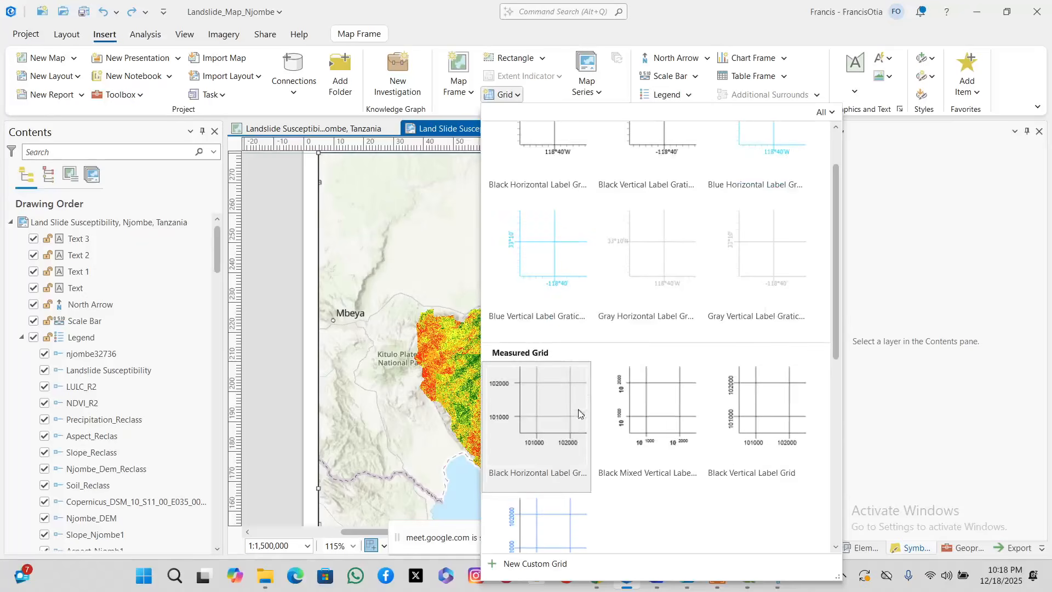
scroll(579, 413, down, 2)
click(557, 437)
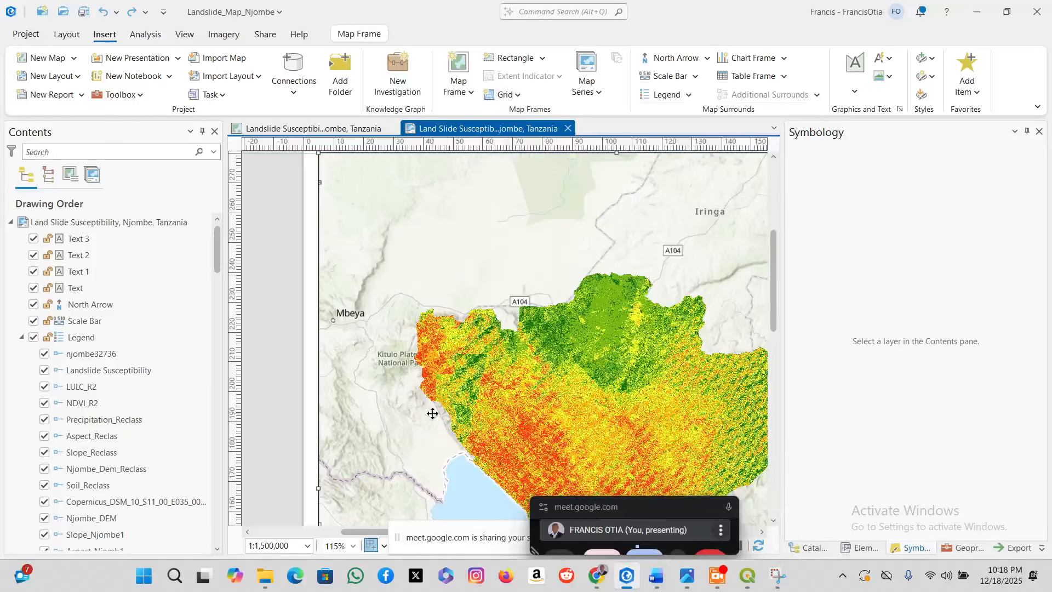
Pull the map frame's right edge inward by about 6 mm to make room for the grid labels.
scroll(340, 417, down, 3)
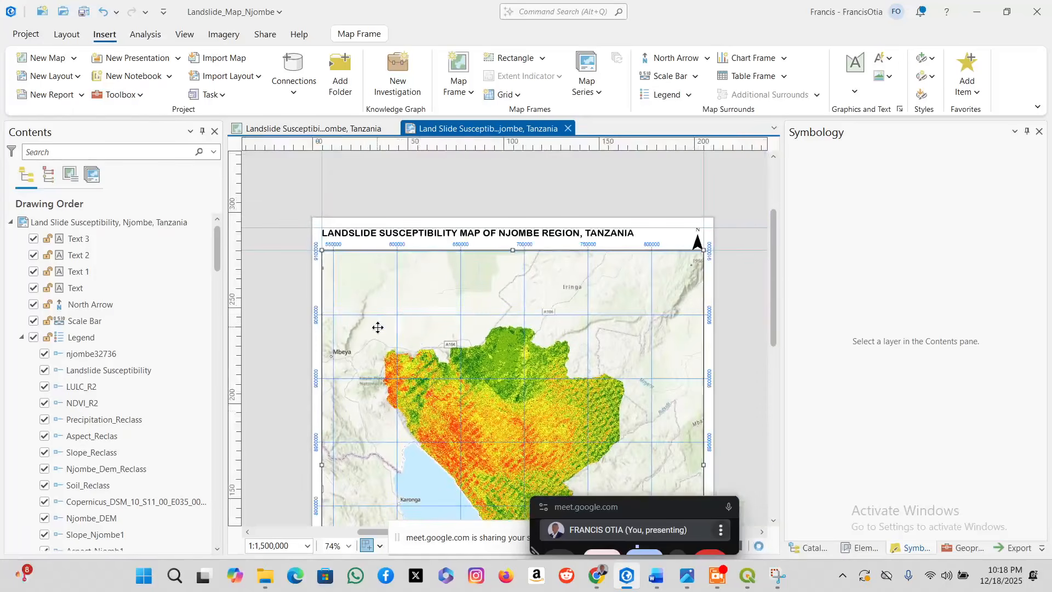
scroll(447, 249, down, 2)
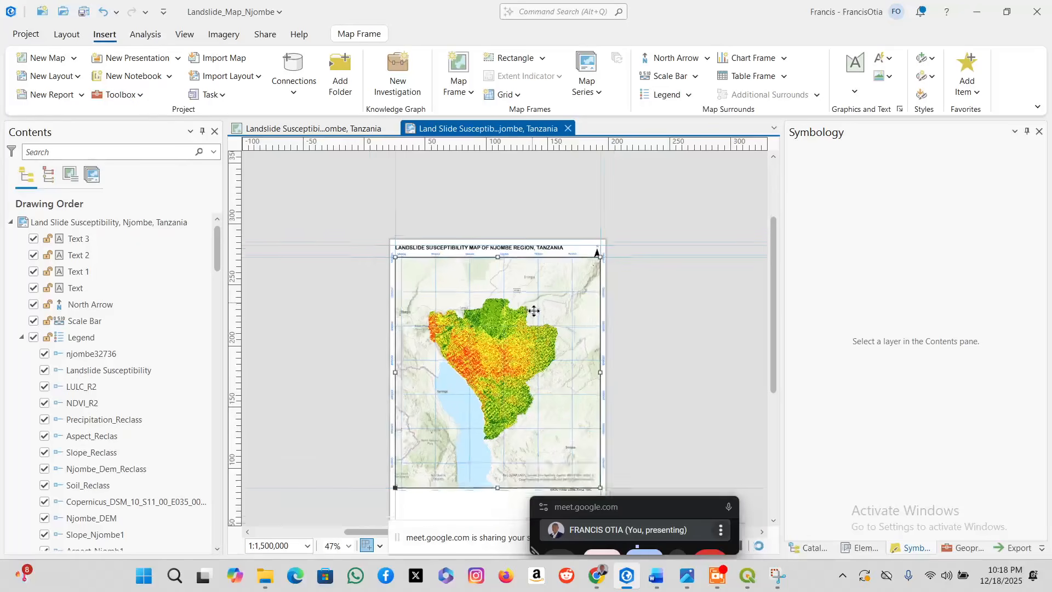
scroll(534, 311, down, 2)
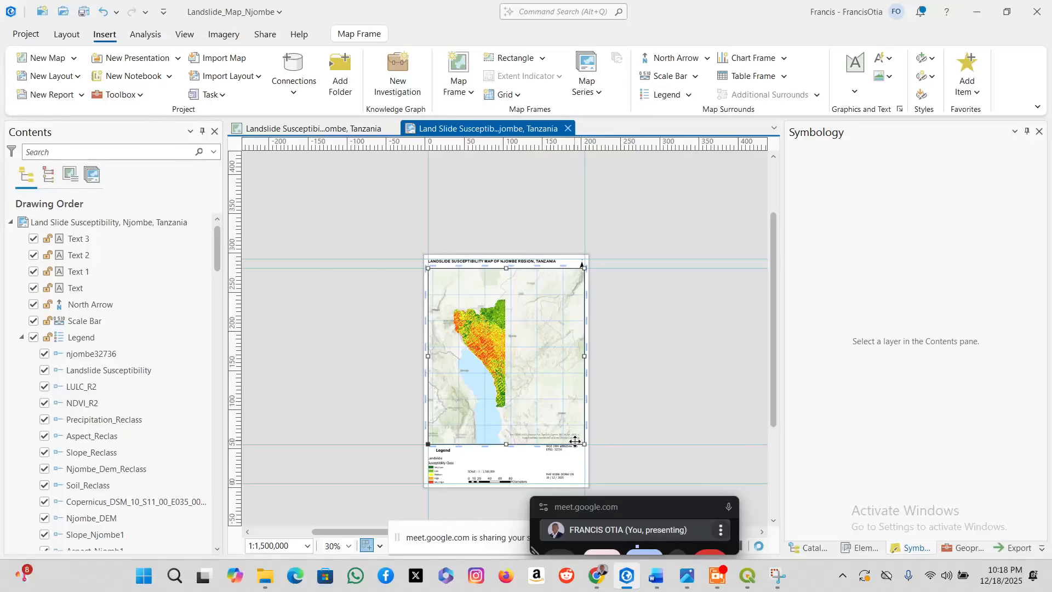
scroll(575, 441, up, 2)
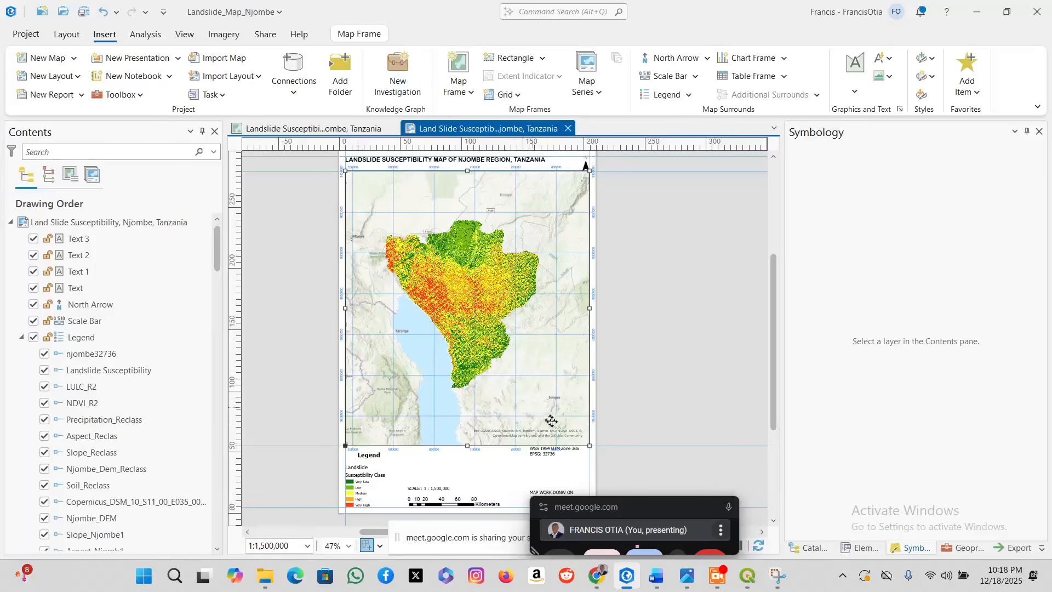
scroll(590, 446, up, 2)
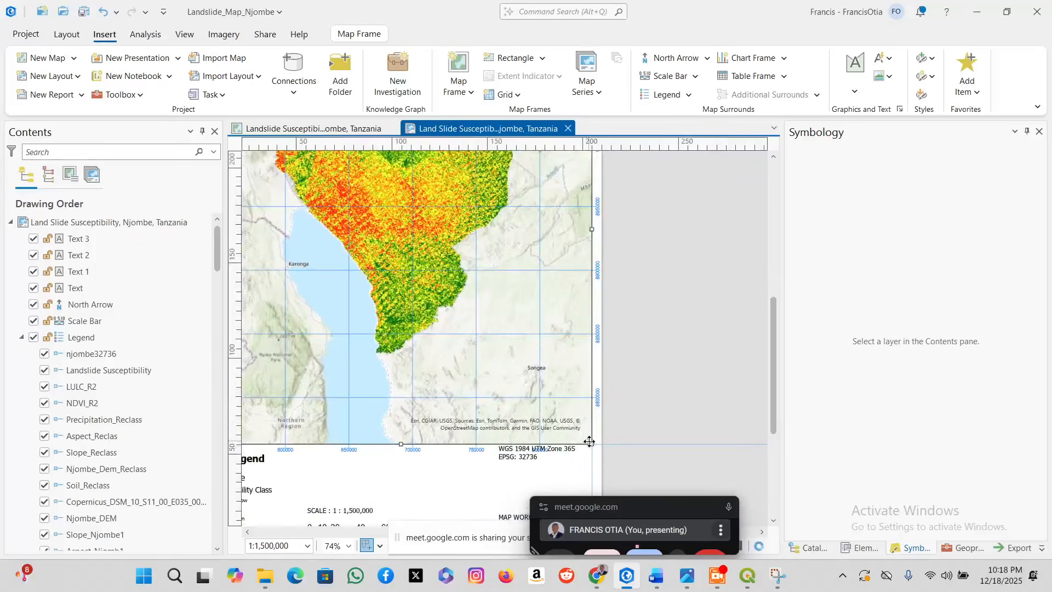
drag(589, 443, 580, 445)
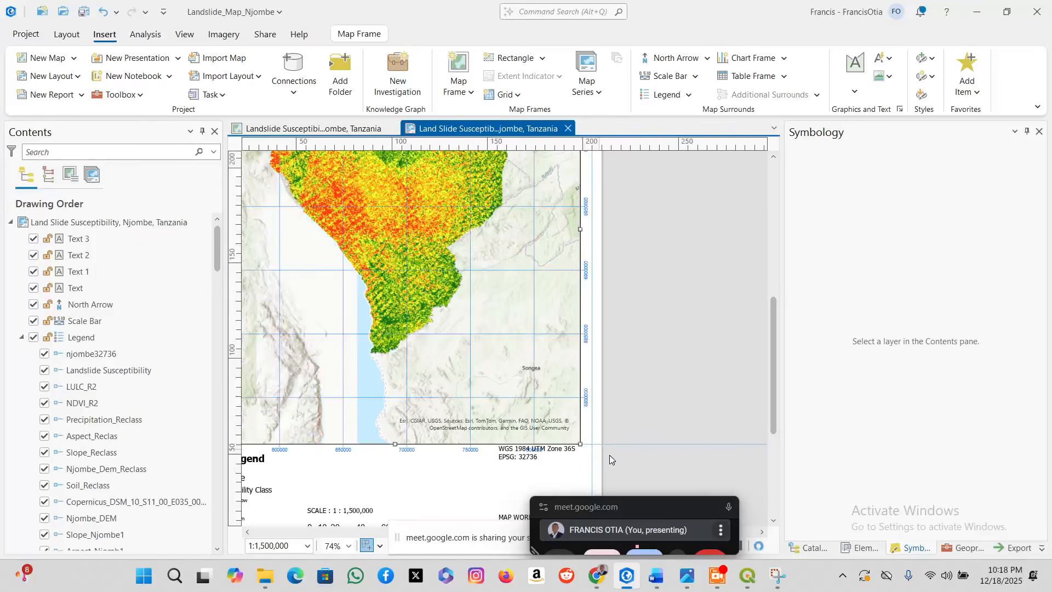
Inset the map frame's left edge to about 12 mm from the page edge and raise its bottom edge by about 5 mm.
scroll(637, 459, down, 2)
scroll(351, 447, up, 4)
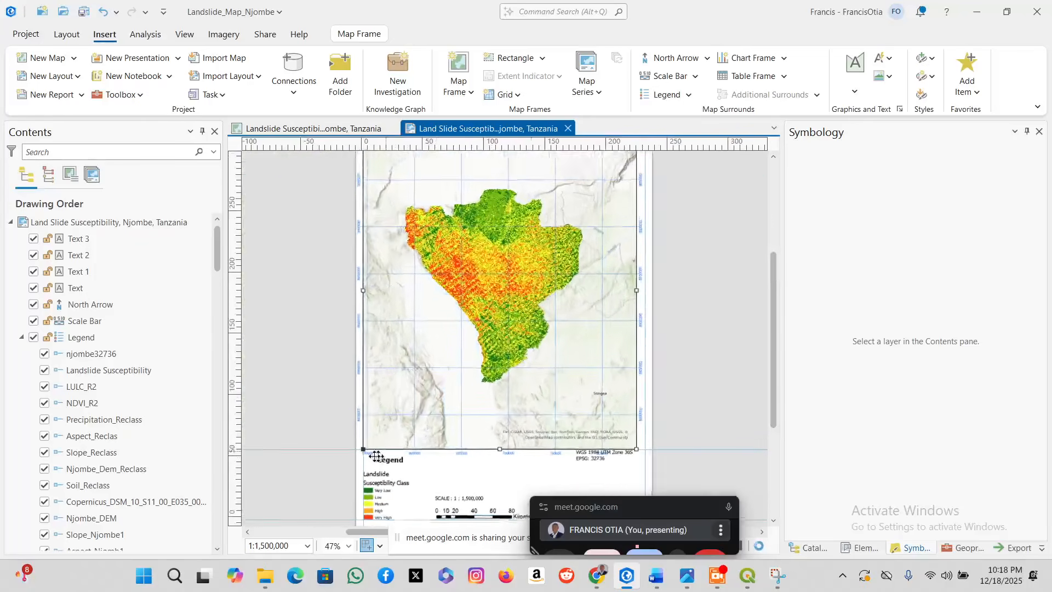
drag(351, 448, 356, 446)
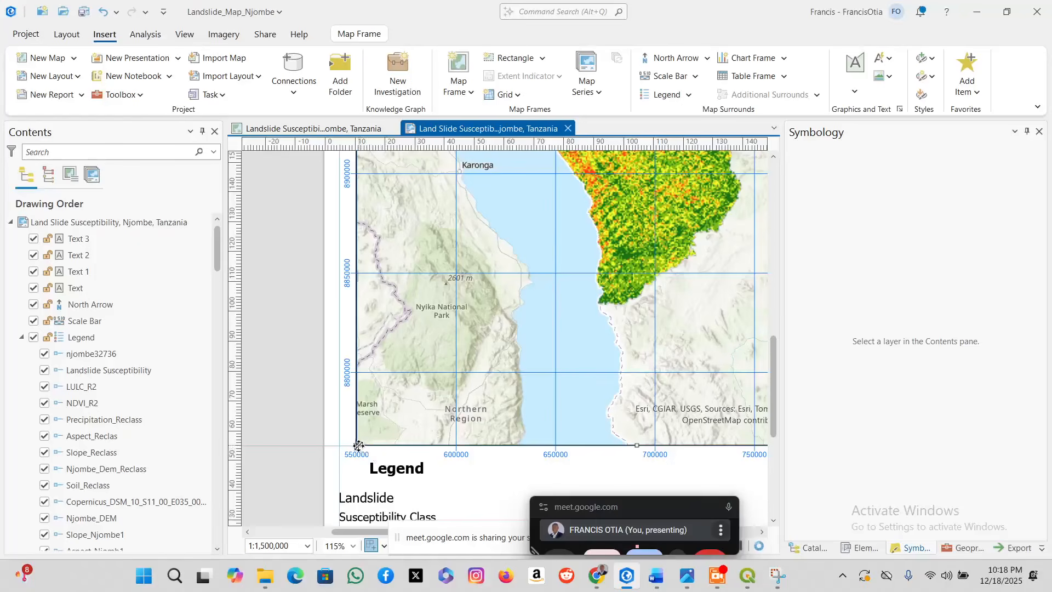
drag(359, 446, 359, 430)
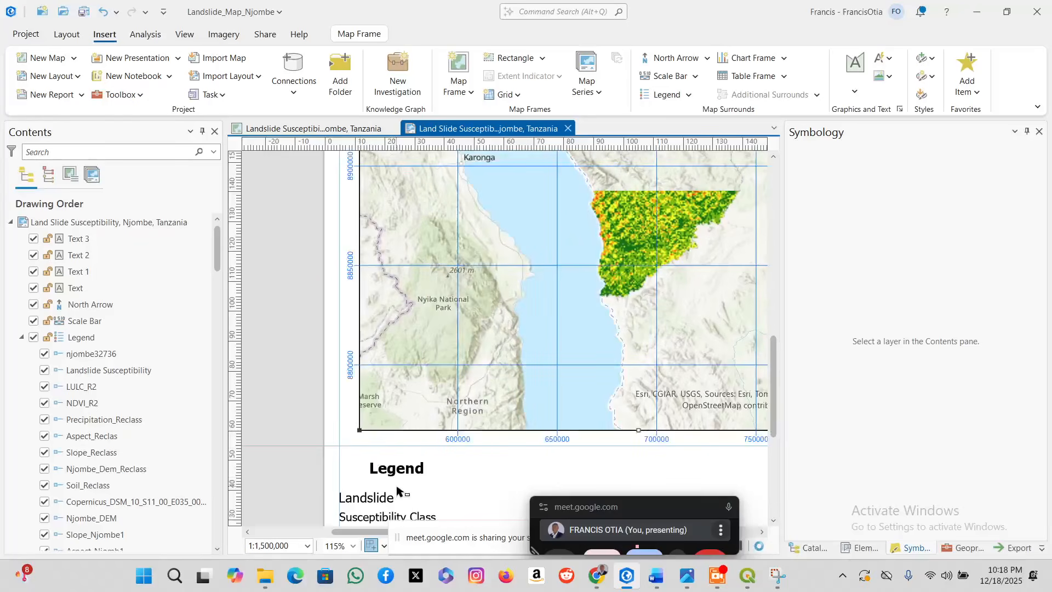
Lower the map frame's top edge by about 5 mm to separate the grid labels from the title.
scroll(383, 476, down, 3)
scroll(378, 482, down, 2)
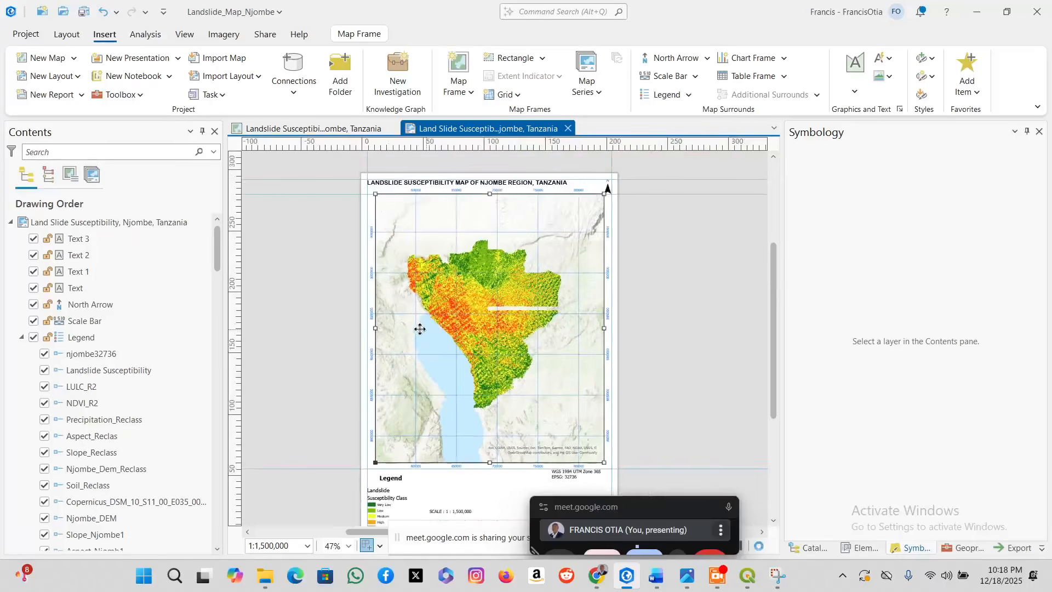
scroll(387, 181, up, 3)
scroll(372, 202, up, 4)
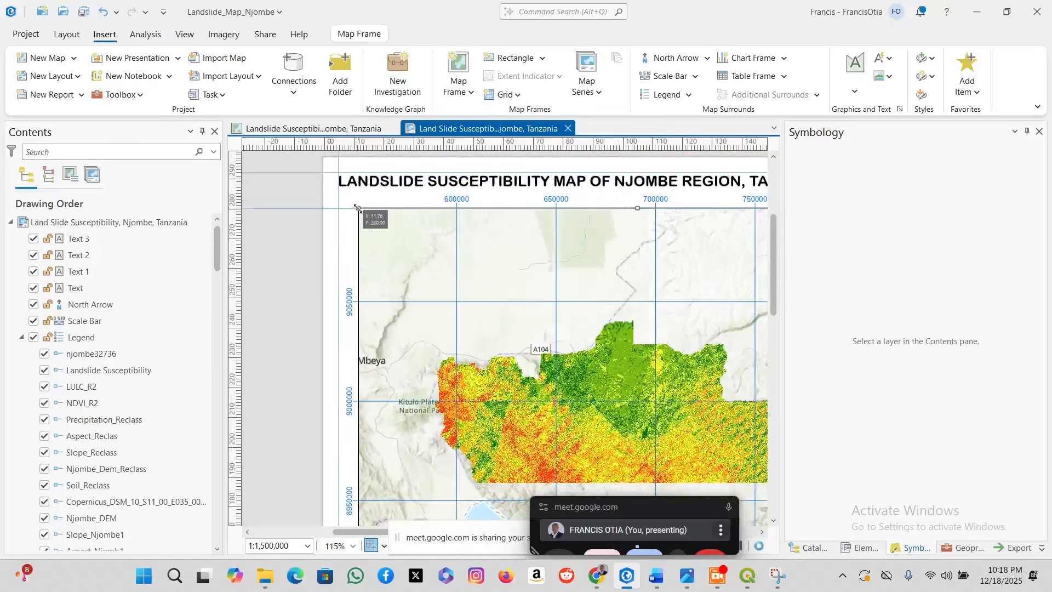
drag(357, 216, 354, 225)
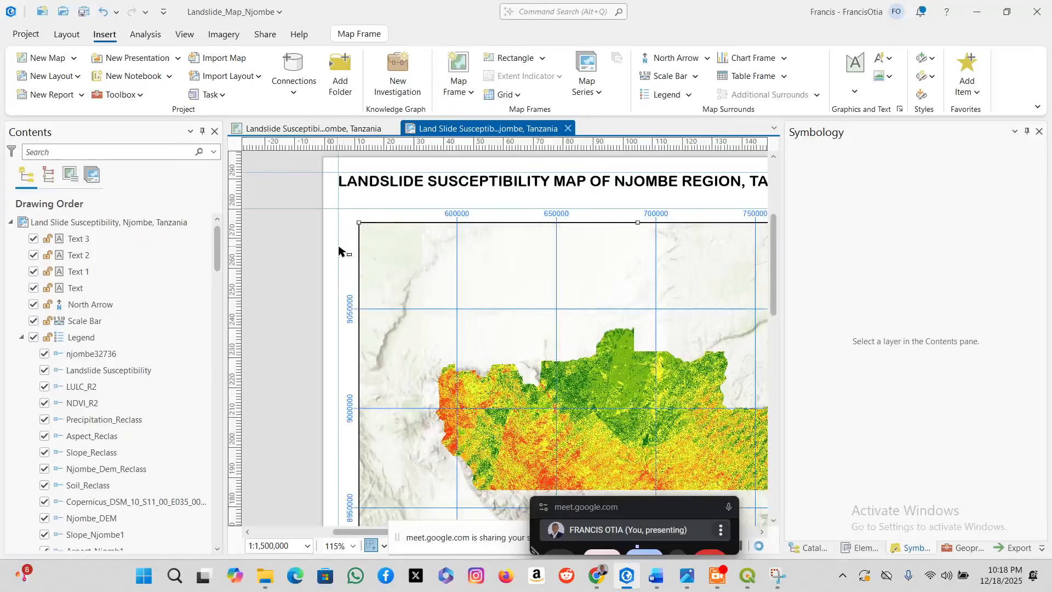
Try moving the whole map frame slightly upward on the page and undo the move.
scroll(356, 263, down, 2)
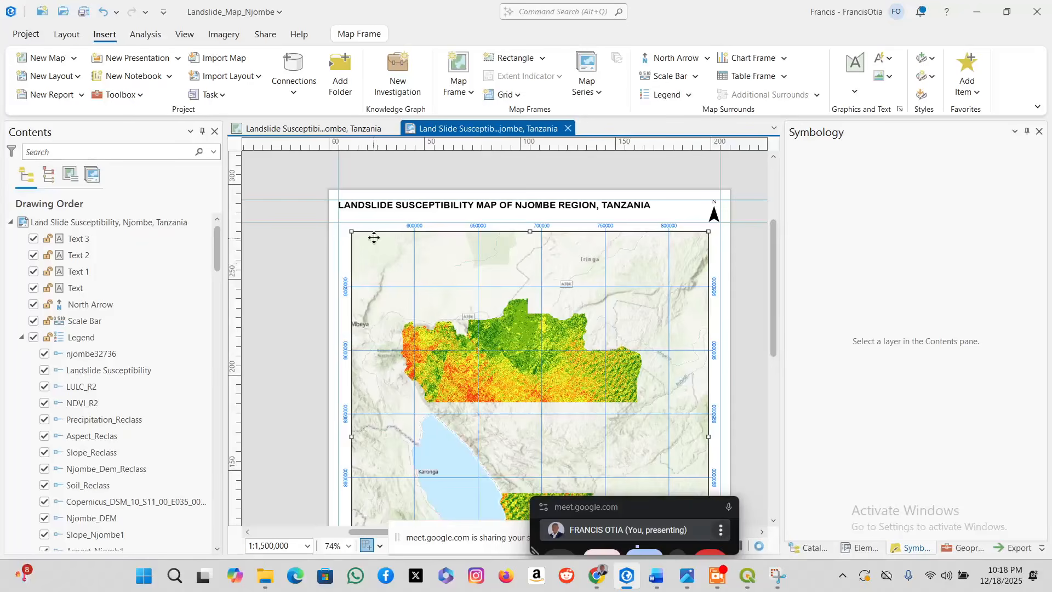
scroll(372, 236, down, 2)
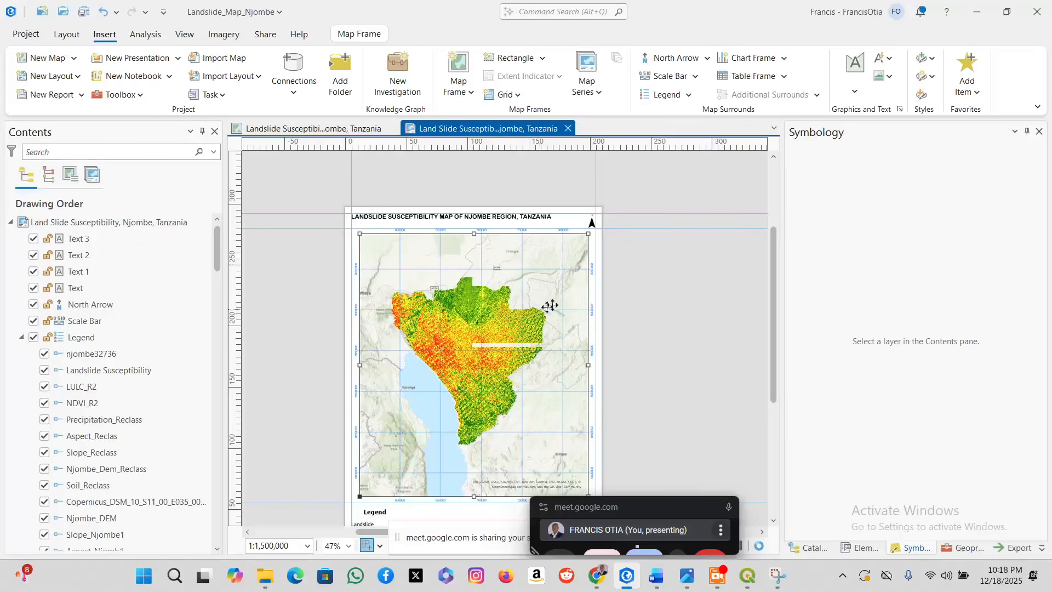
drag(564, 273, 564, 268)
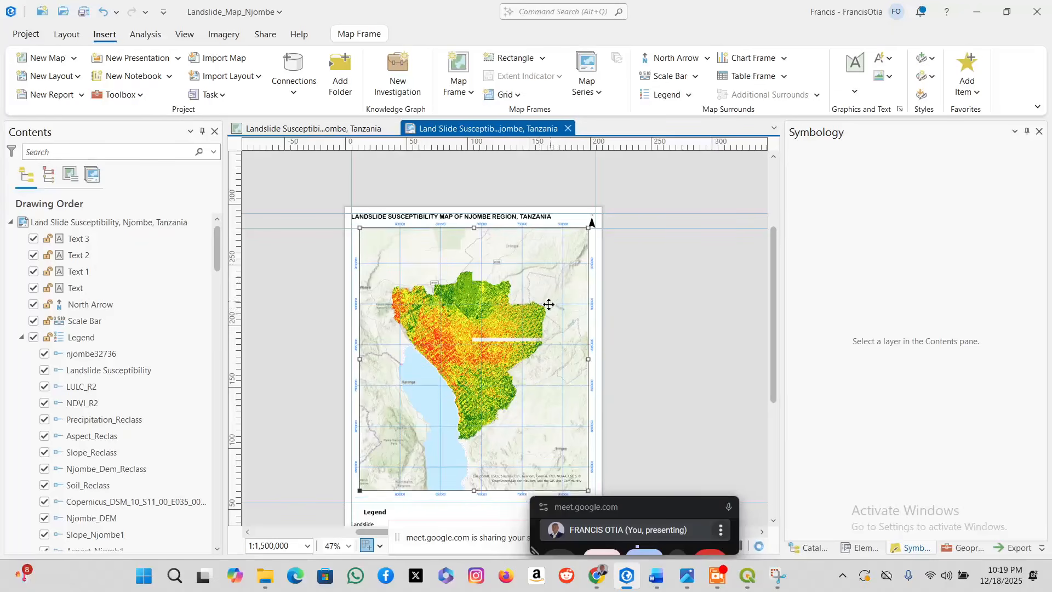
key(ctrl+z)
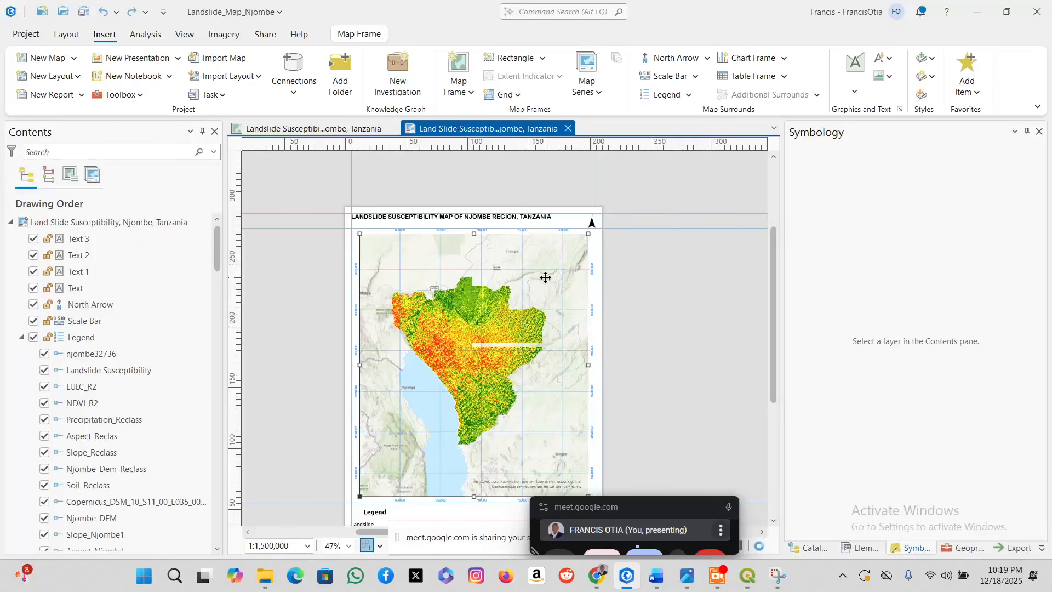
scroll(626, 304, down, 2)
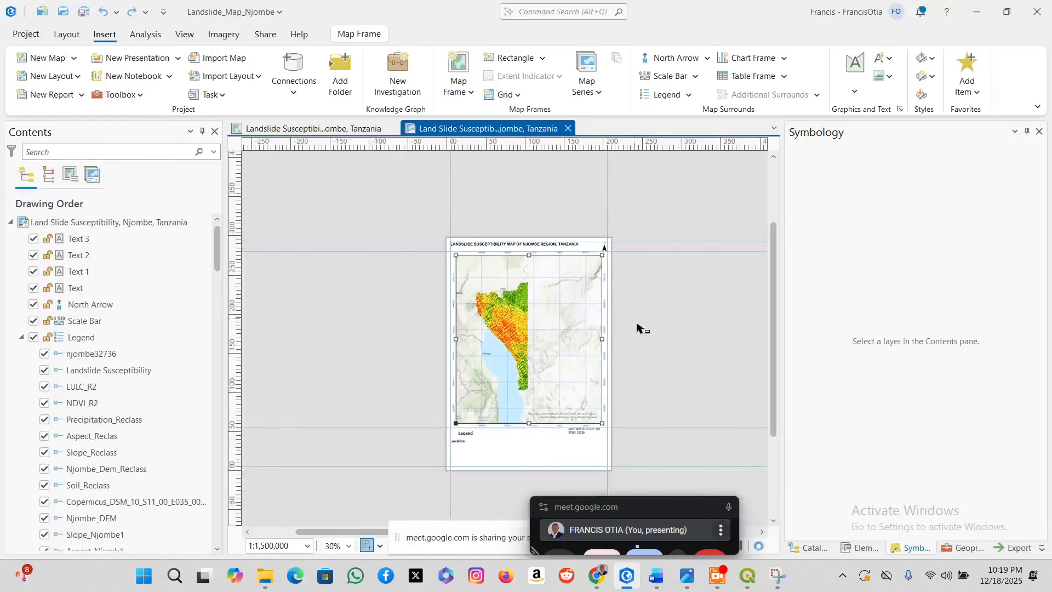
Look through the layout's drawing order, from the text elements and legend items down to the map frame's grid and layers.
scroll(635, 336, up, 2)
click(606, 347)
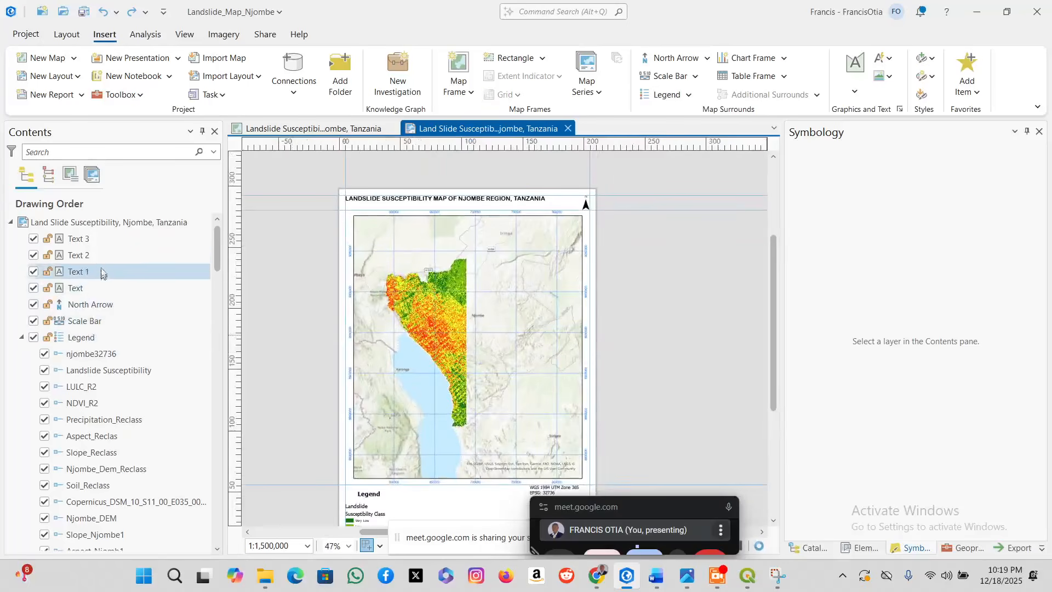
scroll(96, 356, down, 9)
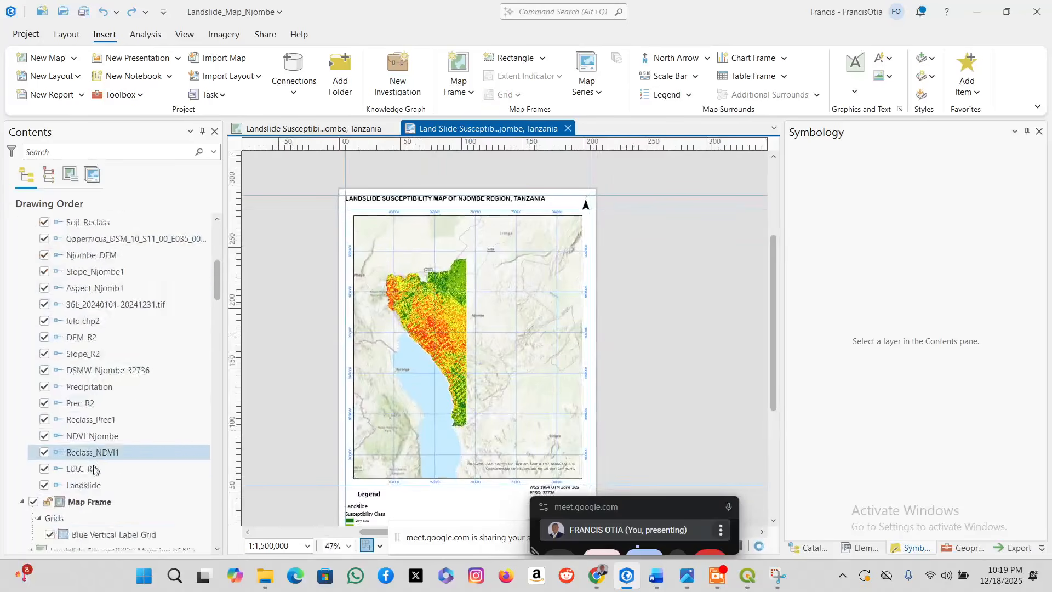
scroll(109, 504, down, 20)
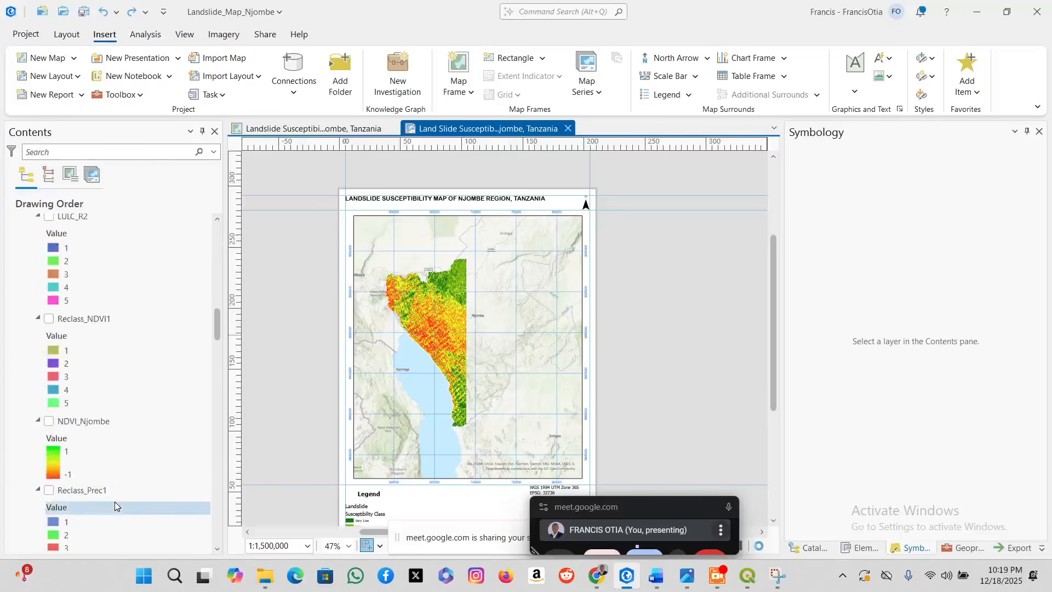
scroll(113, 503, down, 15)
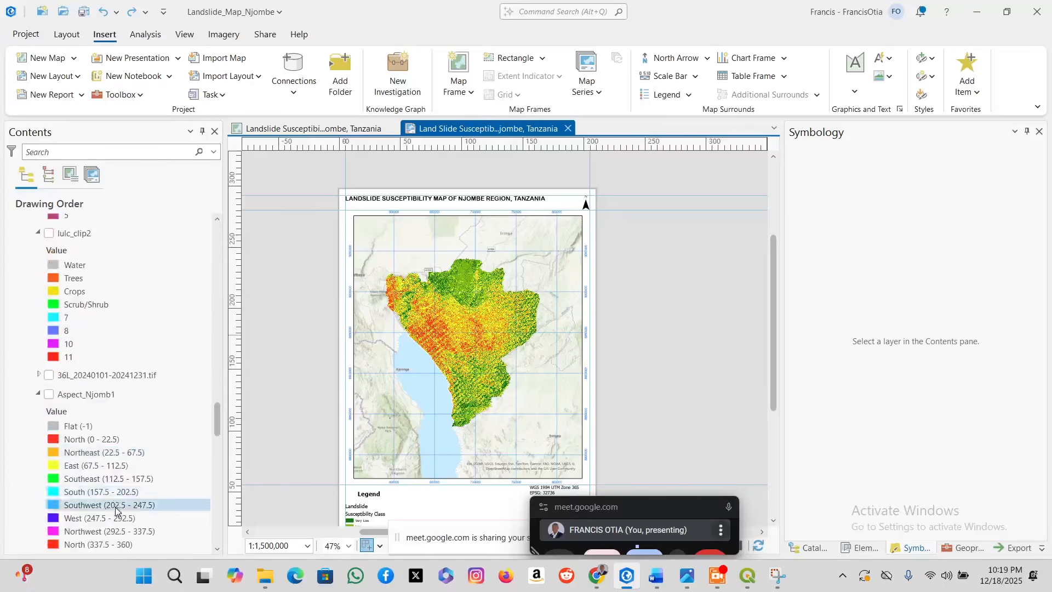
scroll(88, 501, down, 5)
scroll(103, 513, up, 12)
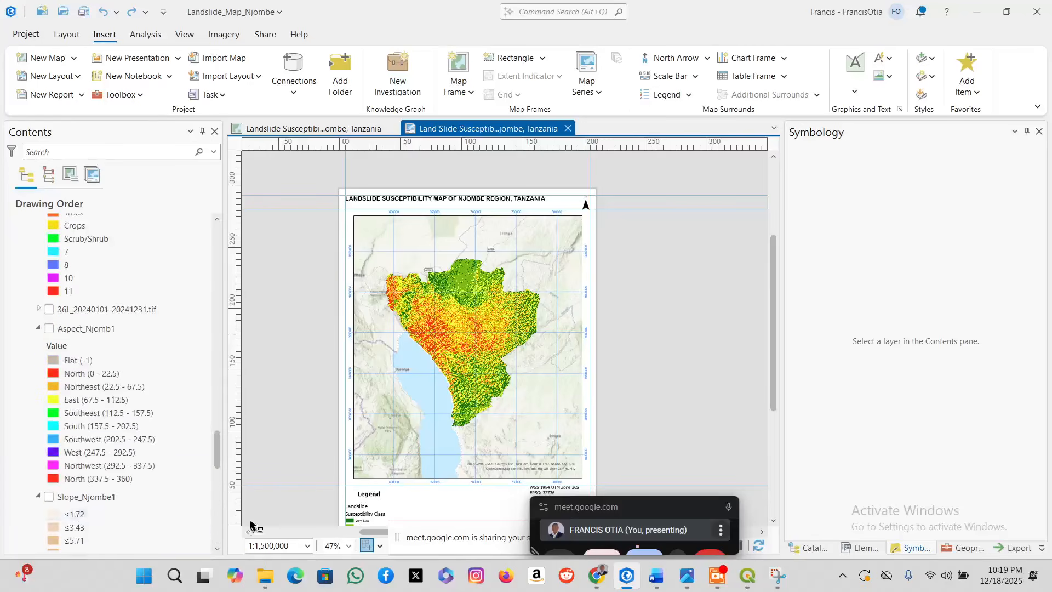
drag(217, 447, 215, 157)
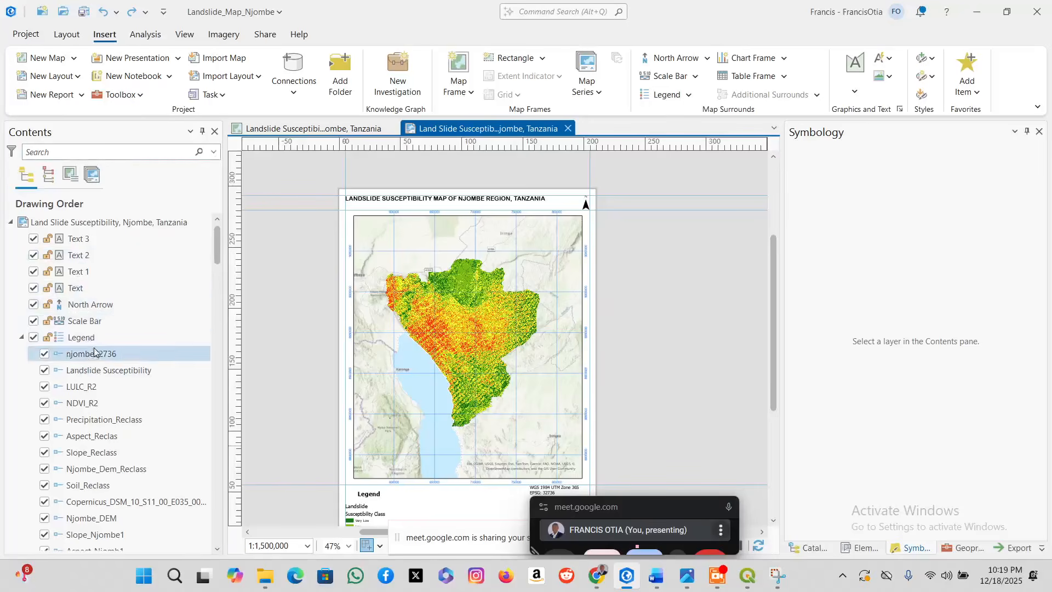
Select the text elements, north arrow, scale bar, legend and its first items one by one to identify them on the page.
click(79, 239)
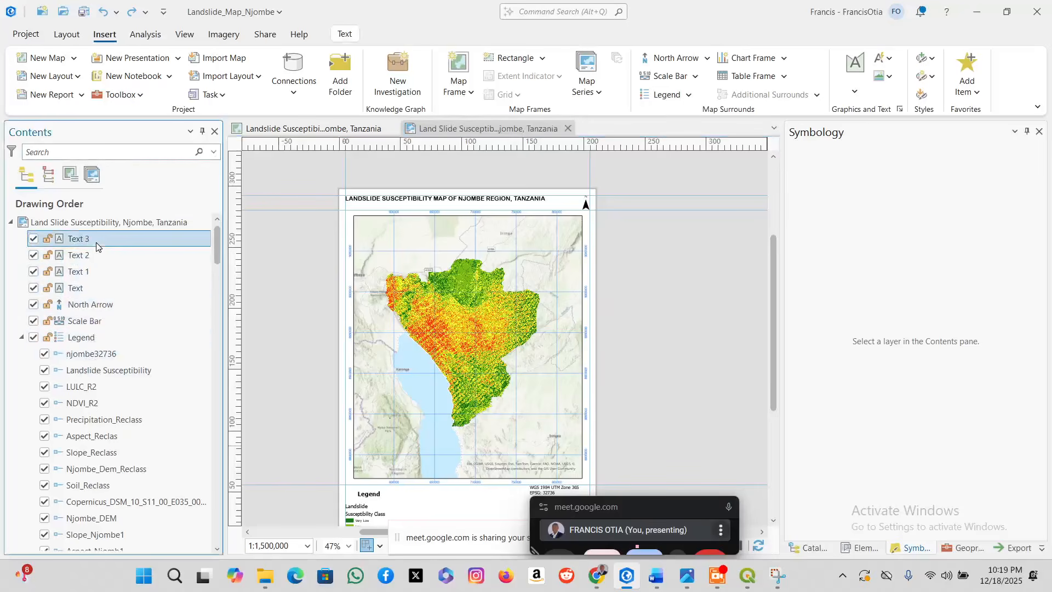
shift+click(88, 258)
click(88, 263)
click(84, 272)
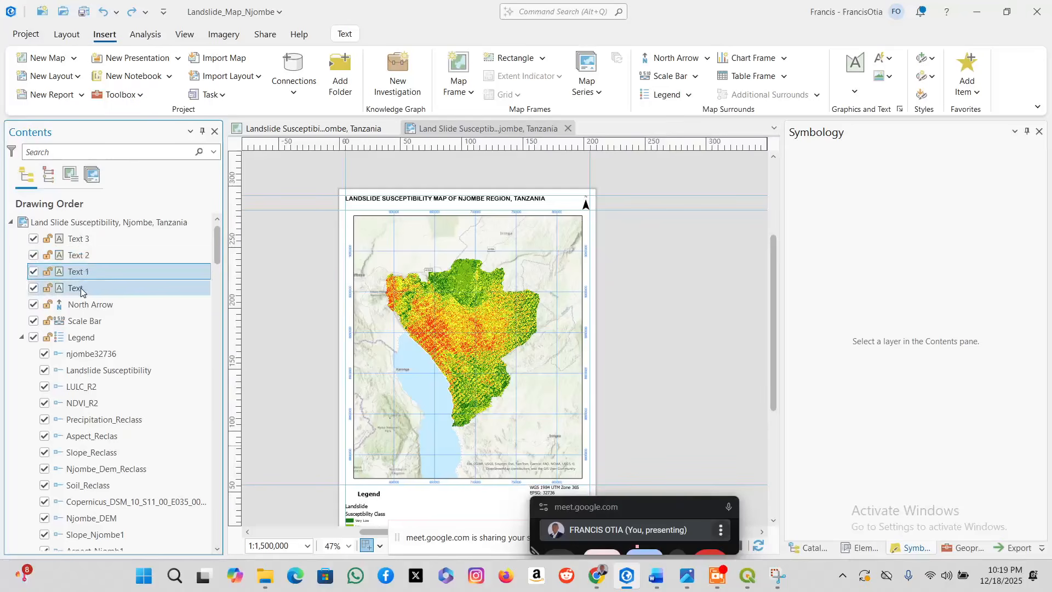
click(85, 289)
click(87, 304)
click(88, 321)
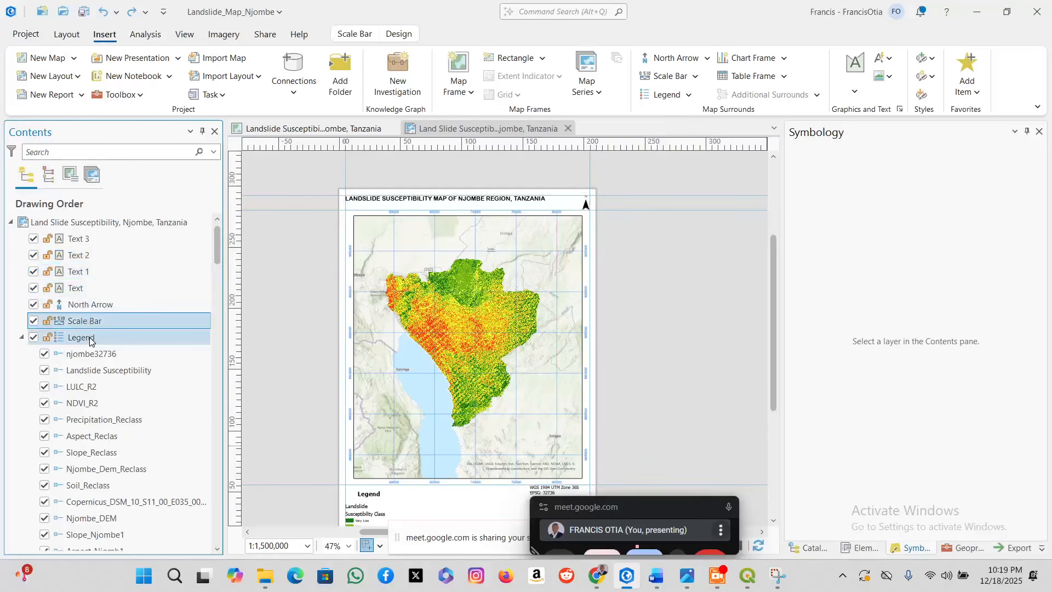
click(88, 337)
click(92, 354)
click(101, 371)
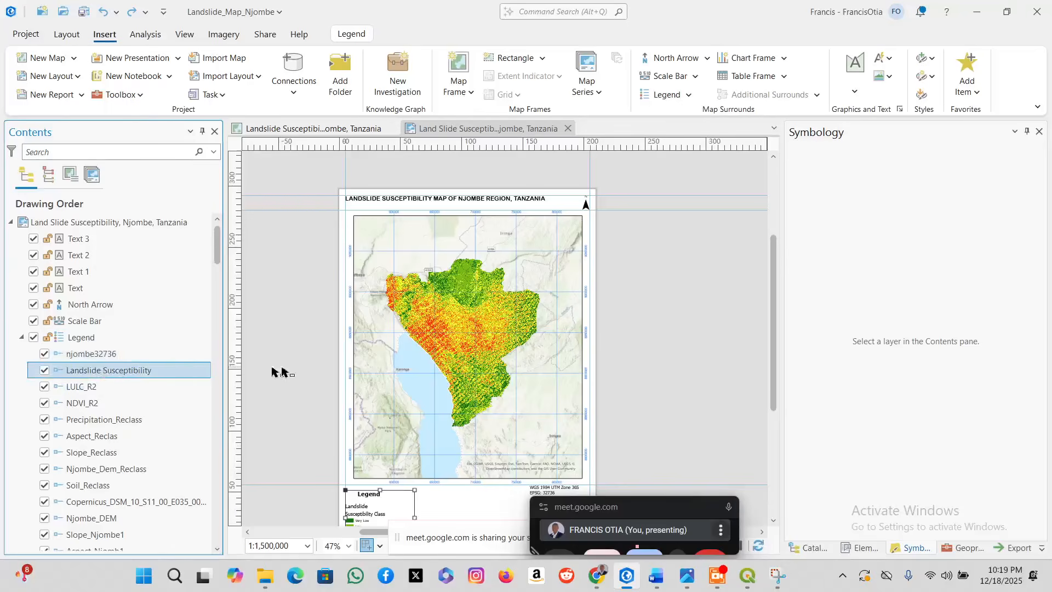
click(679, 341)
Open the map frame's properties and examine its general options and display options for grid-related settings.
click(521, 332)
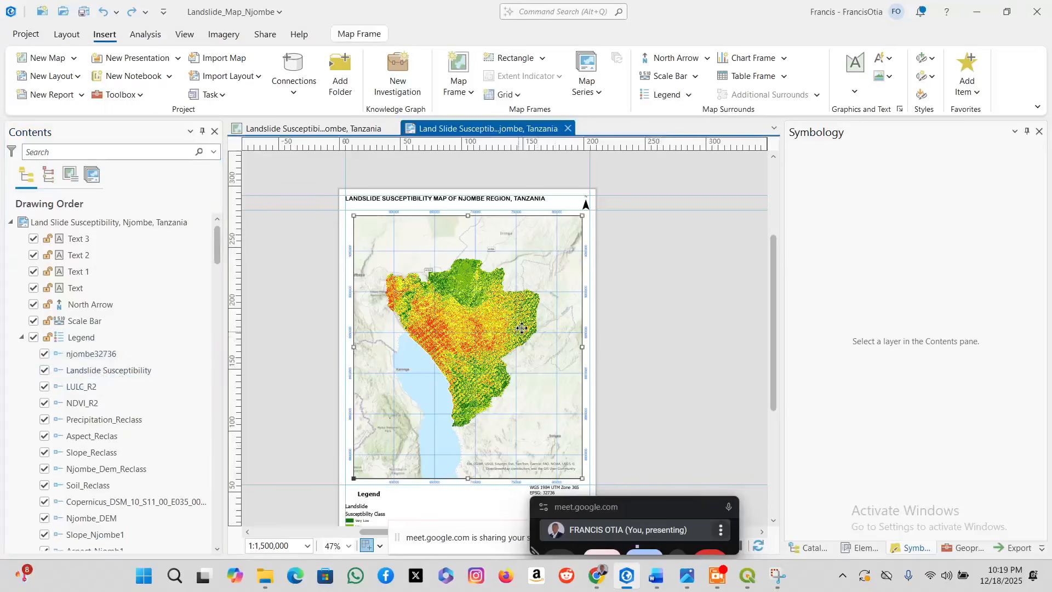
right_click(525, 327)
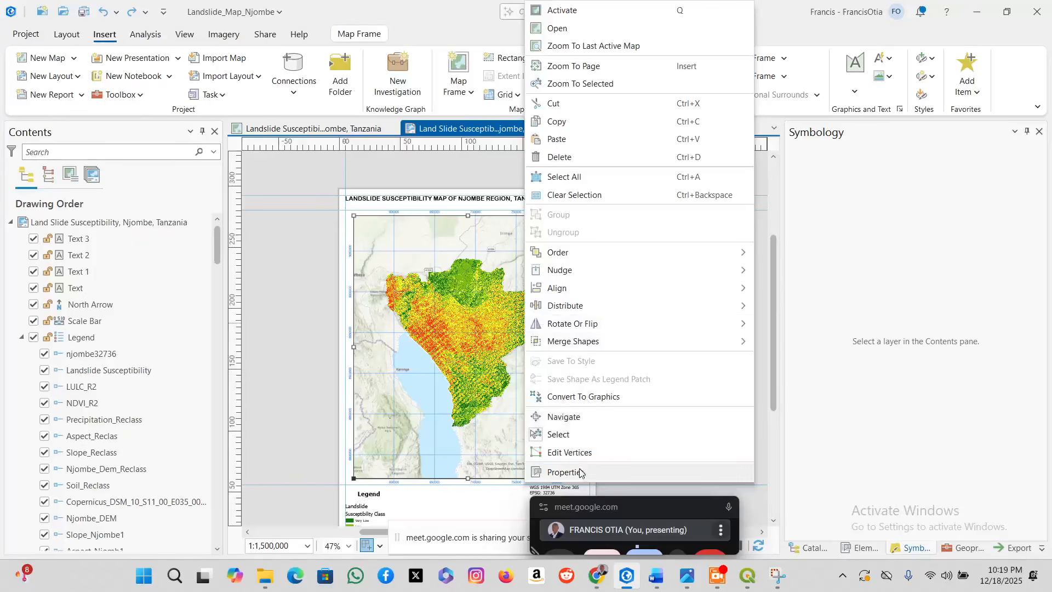
click(578, 469)
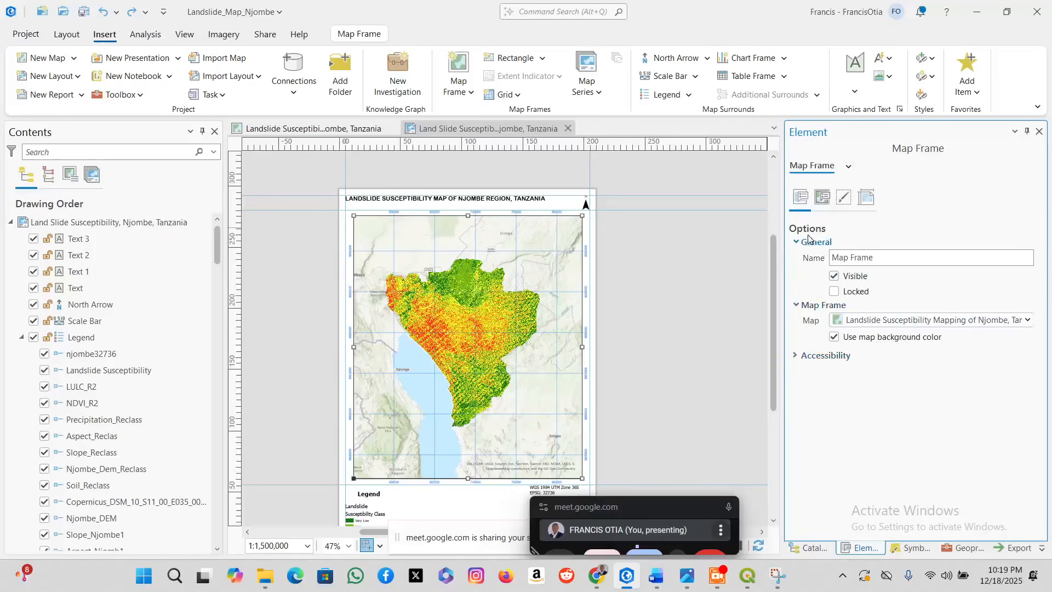
click(799, 250)
click(822, 197)
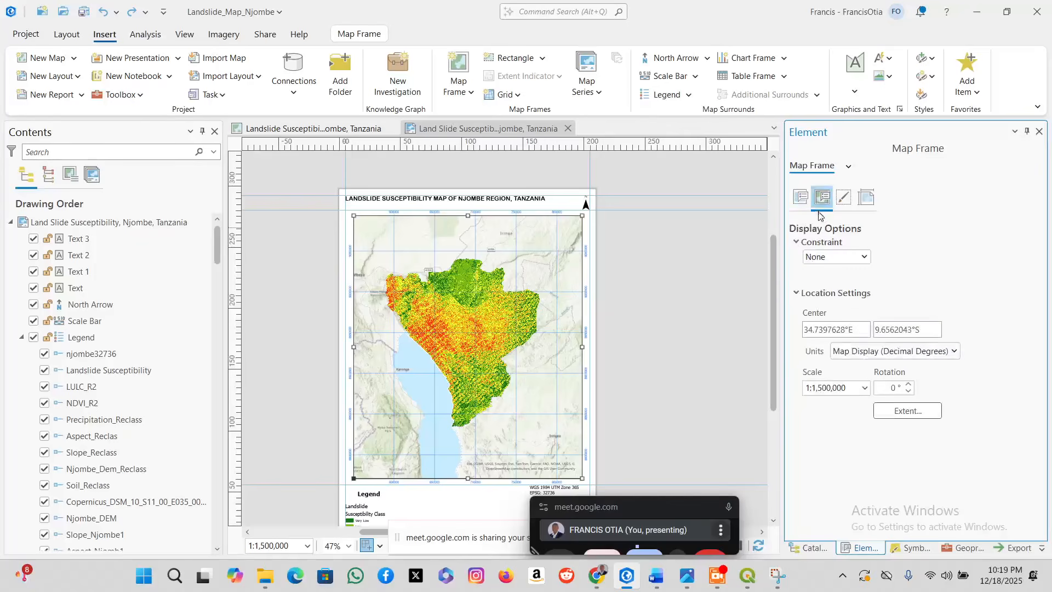
click(800, 197)
click(546, 273)
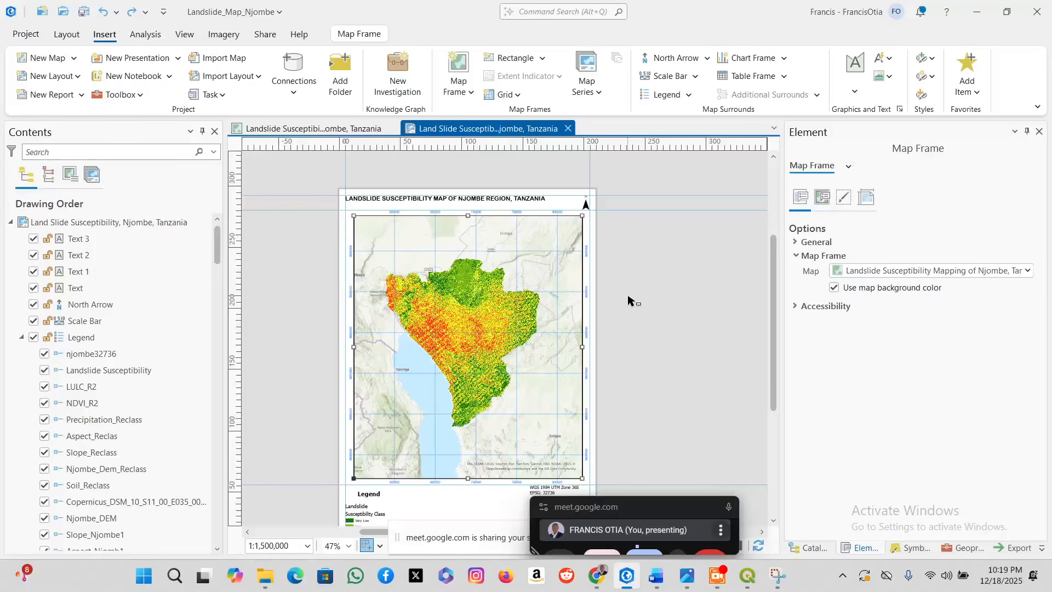
click(822, 197)
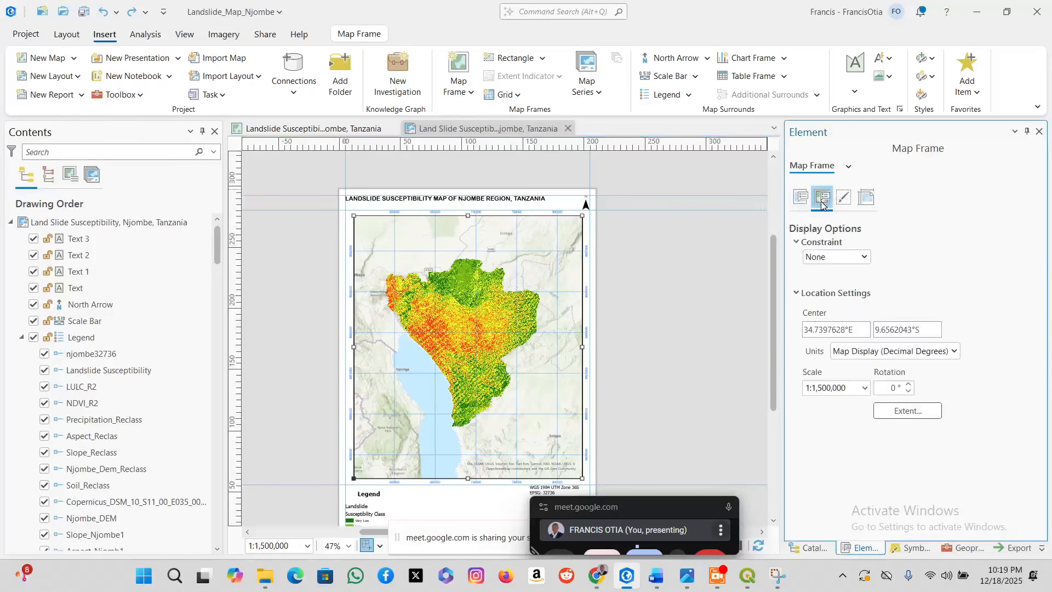
click(800, 198)
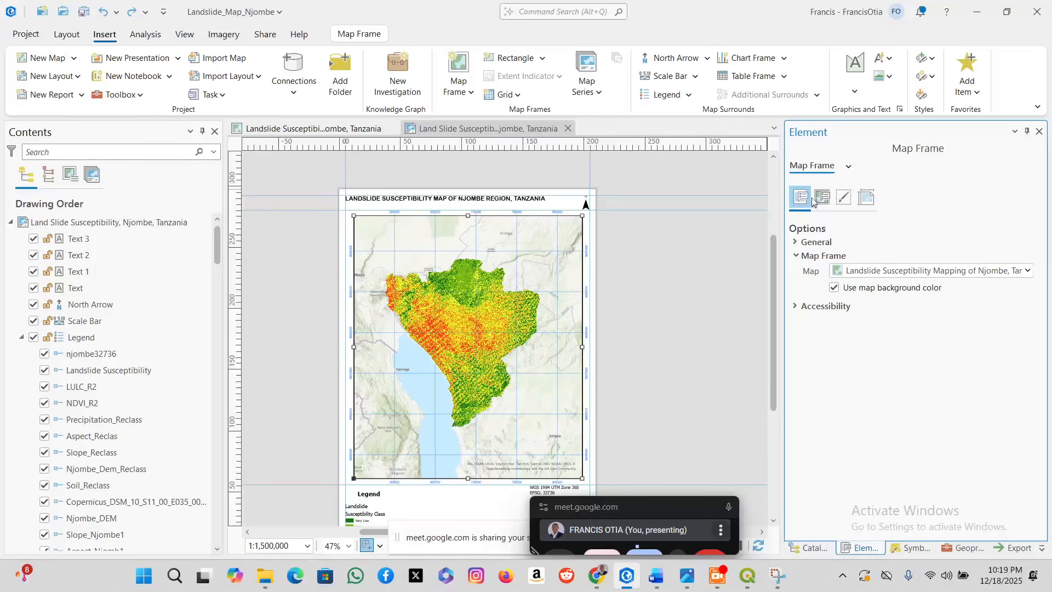
click(675, 366)
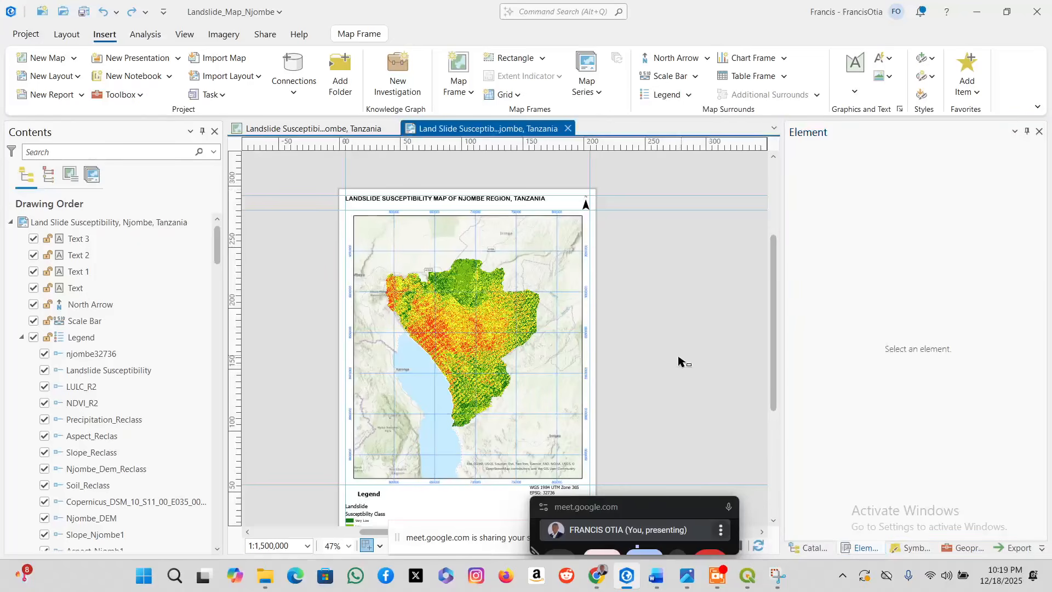
Examine the grid labels beside the map frame and check the frame's general and accessibility options.
click(509, 336)
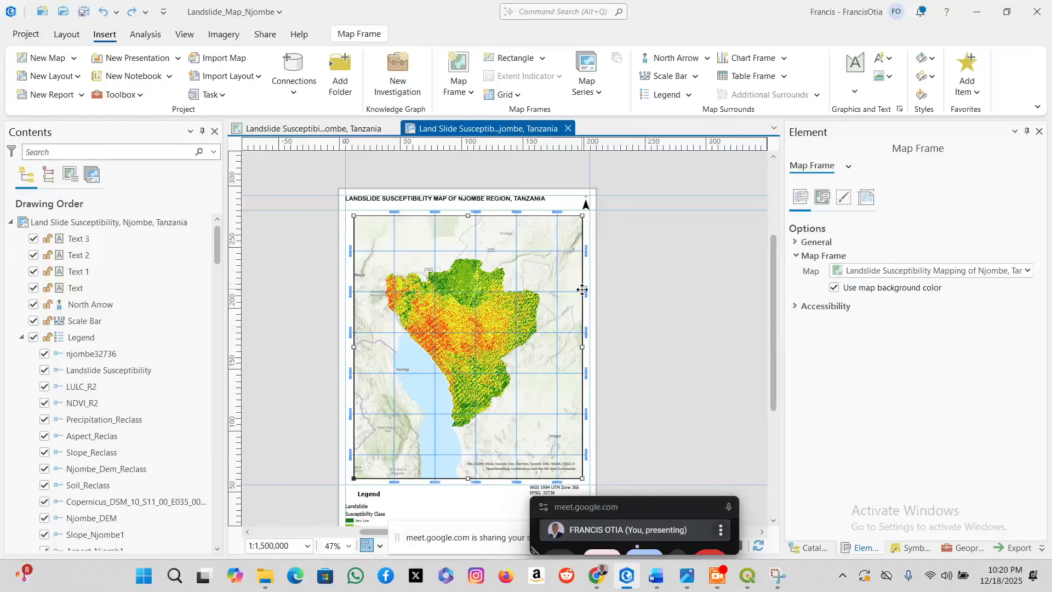
scroll(559, 340, up, 3)
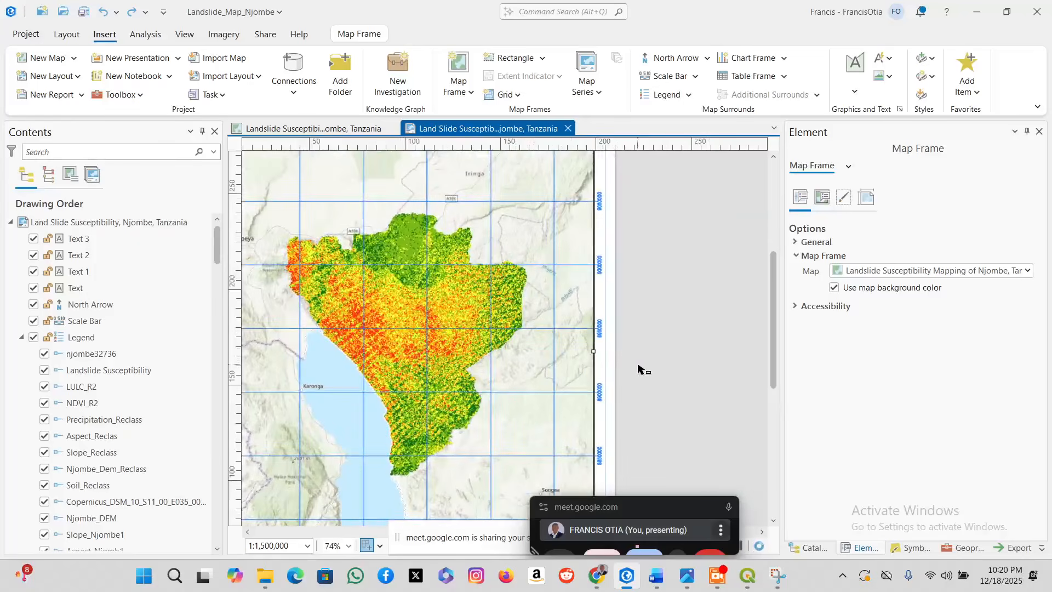
click(796, 242)
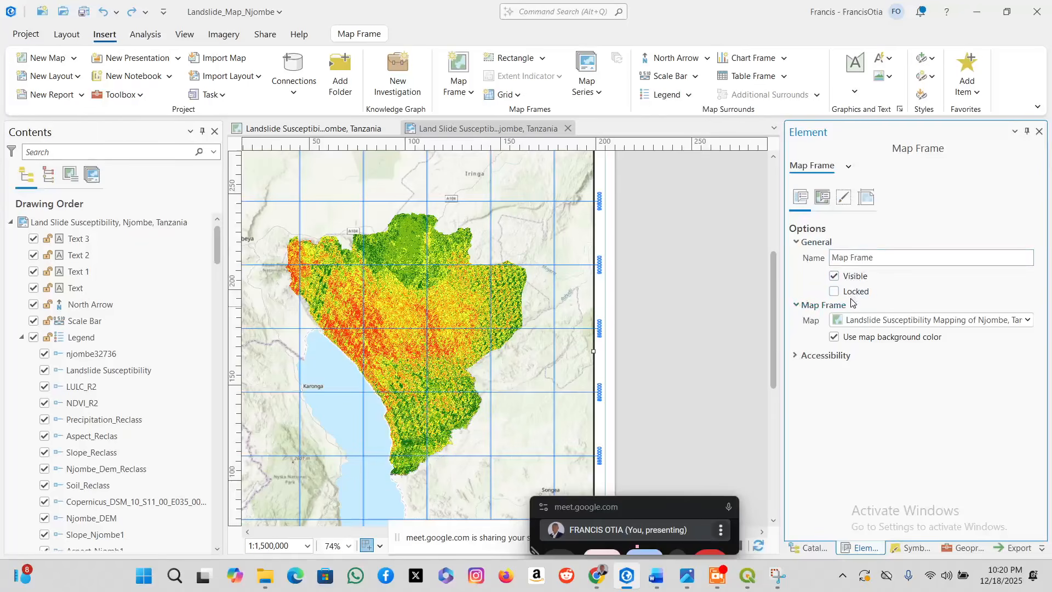
click(553, 254)
click(662, 277)
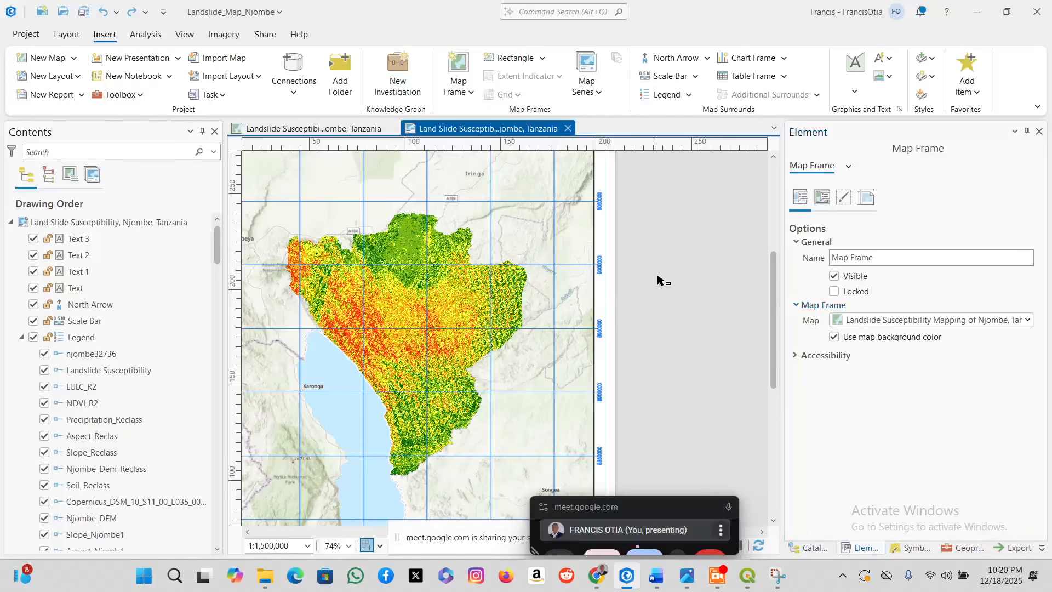
click(552, 237)
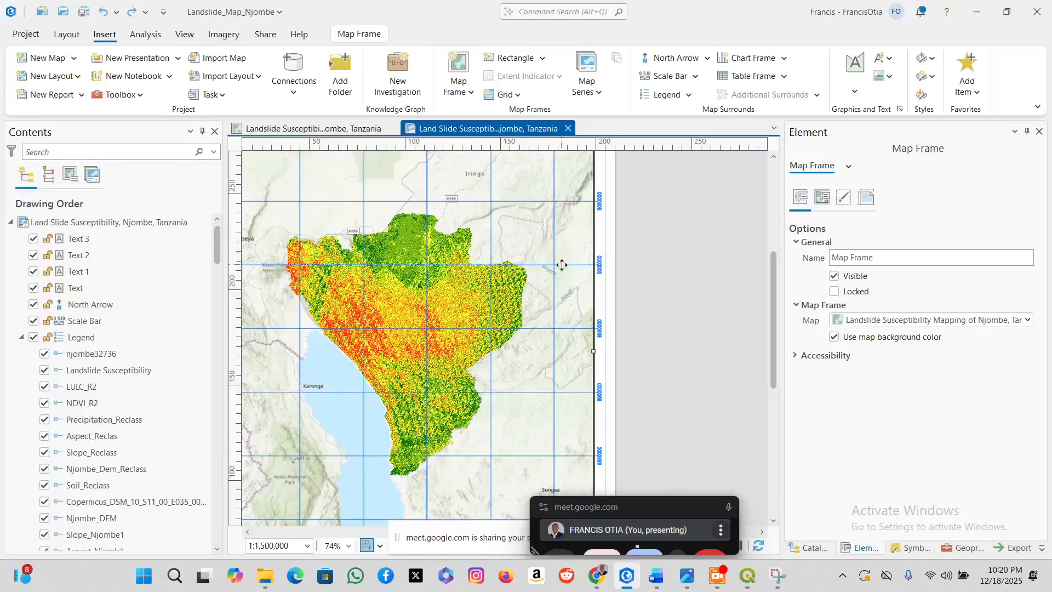
scroll(564, 268, down, 4)
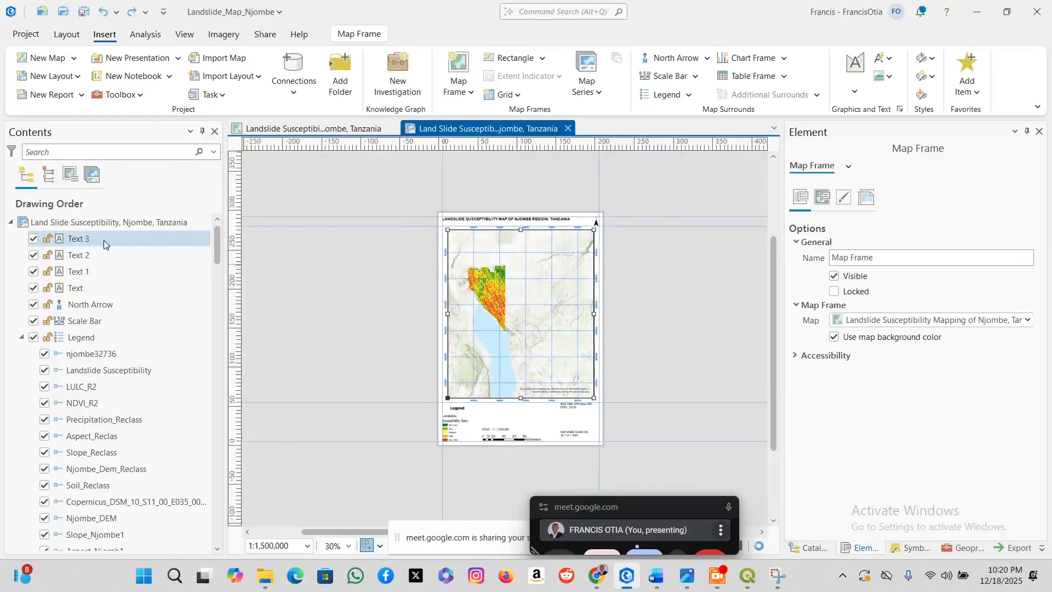
click(797, 356)
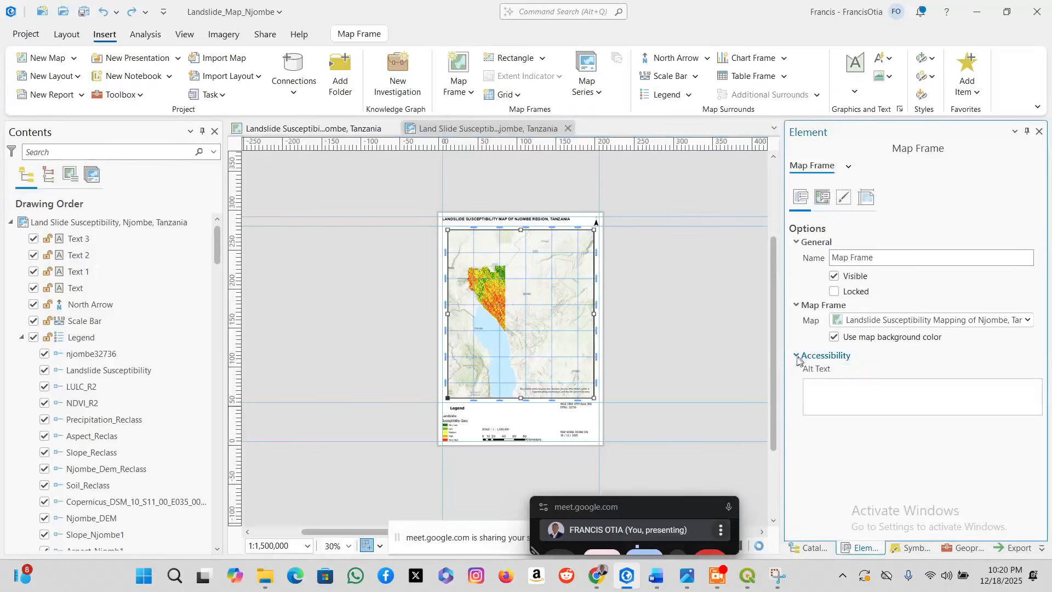
click(422, 287)
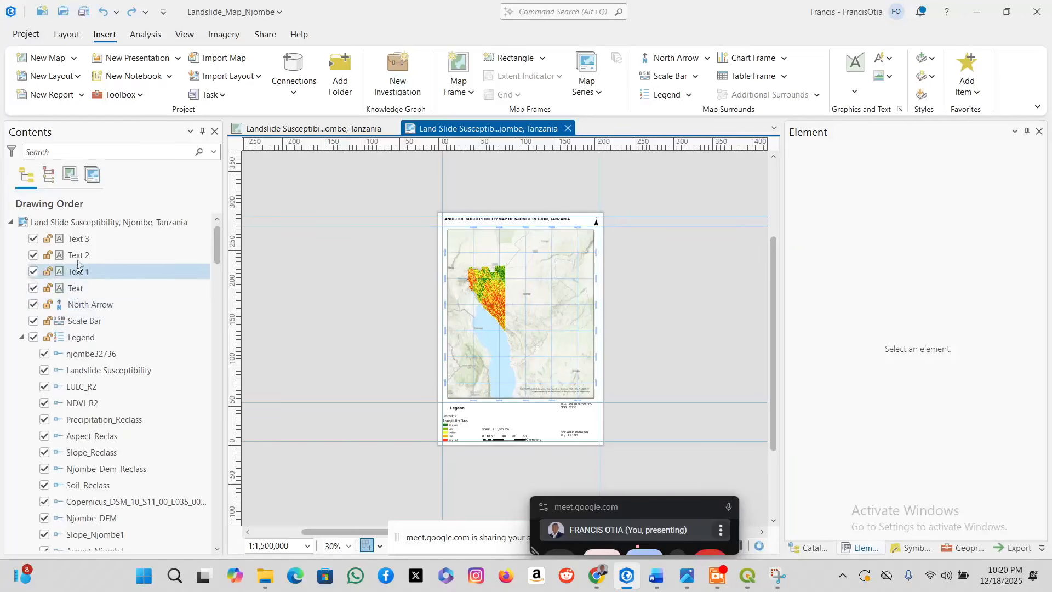
Review the element properties of the texts, north arrow, scale bar, legend, and the Landslide Susceptibility and LULC_R2 legend items.
click(94, 226)
click(92, 238)
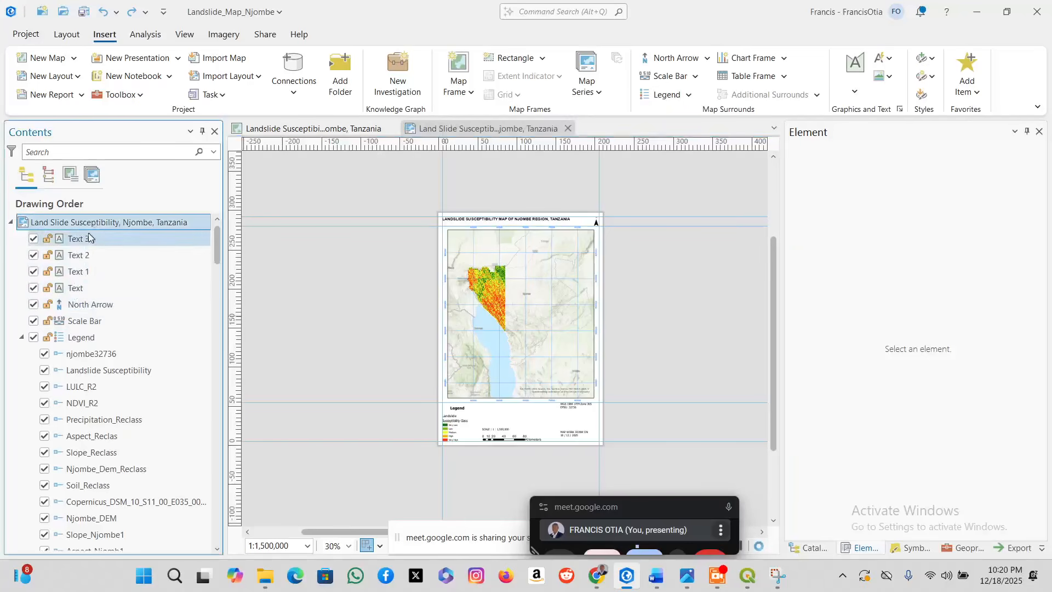
click(82, 261)
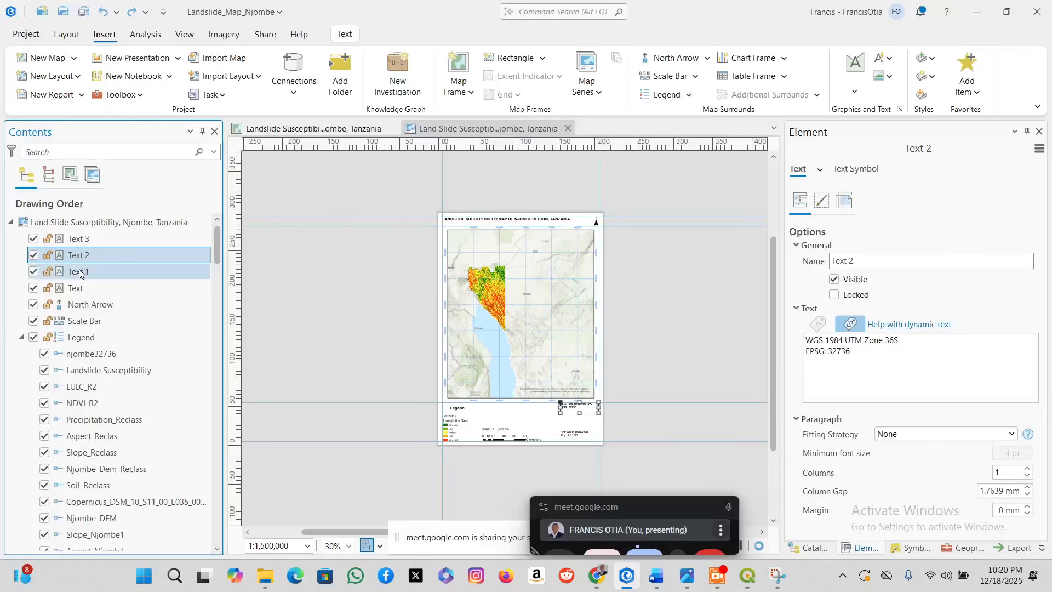
click(78, 274)
click(78, 288)
click(78, 306)
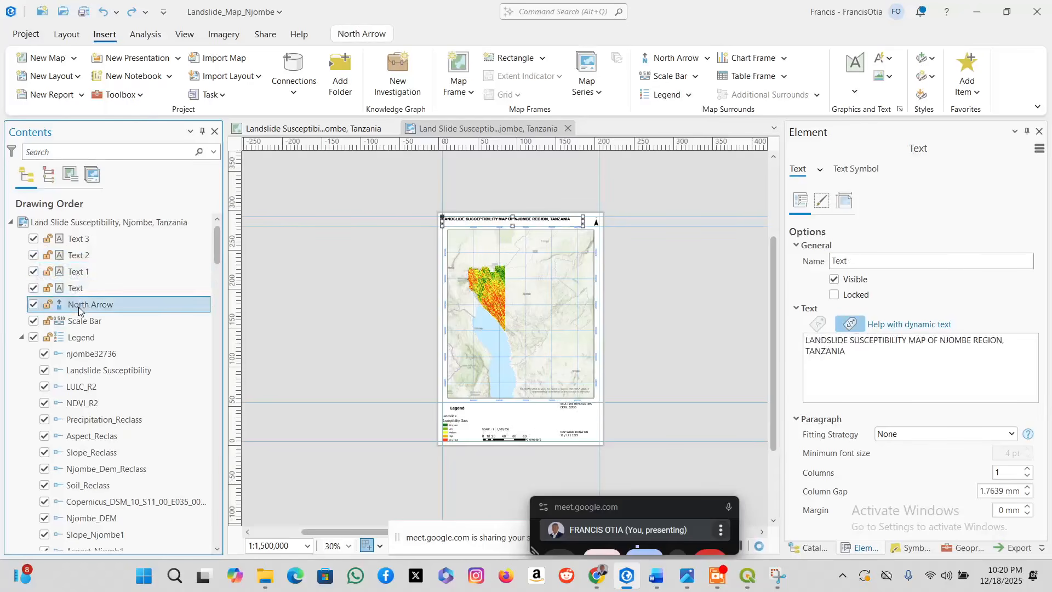
click(85, 323)
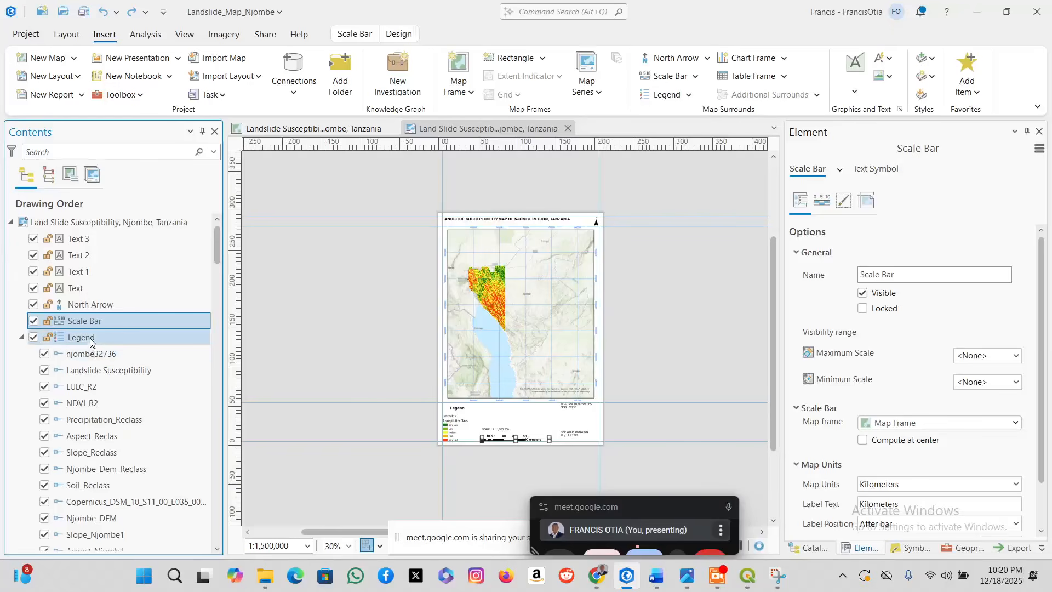
click(92, 340)
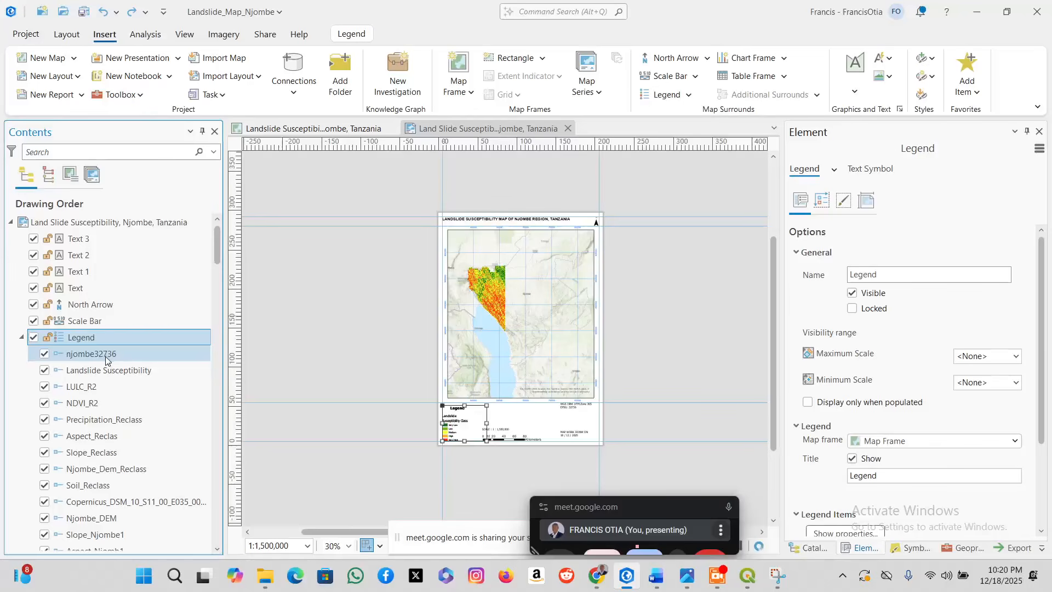
click(113, 372)
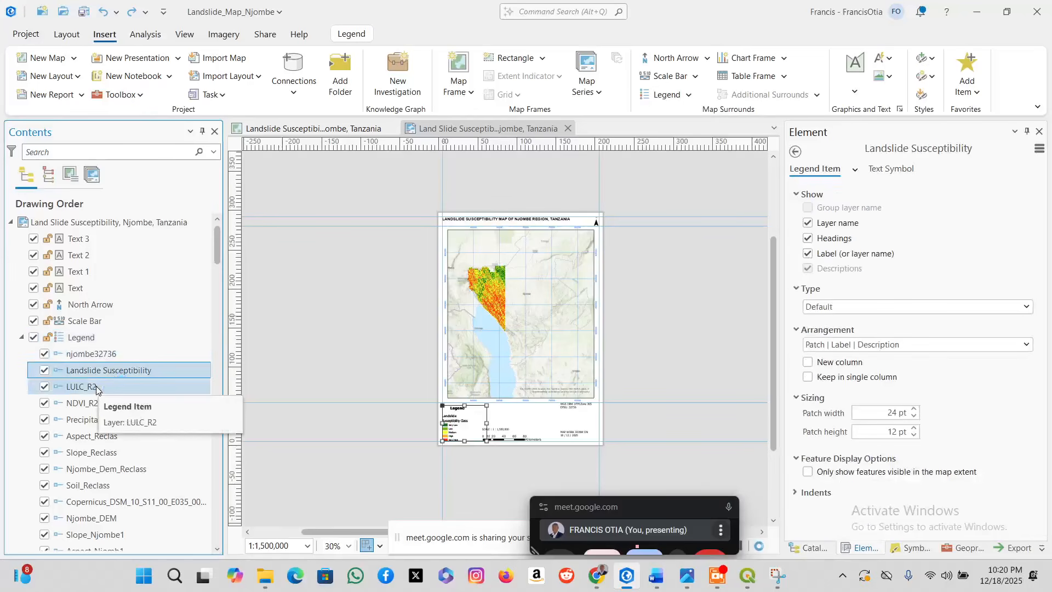
click(96, 387)
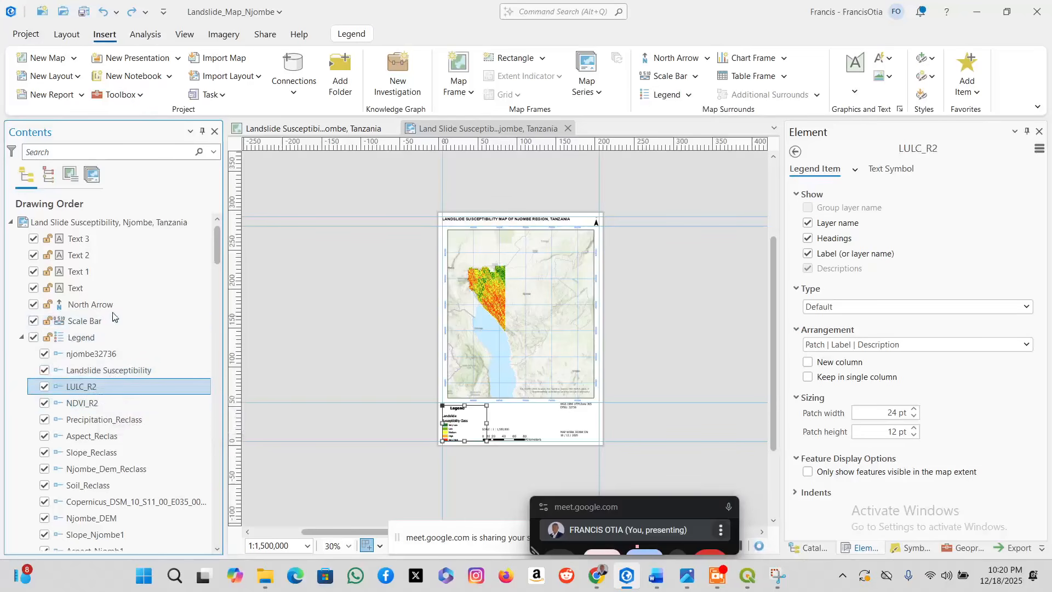
click(643, 346)
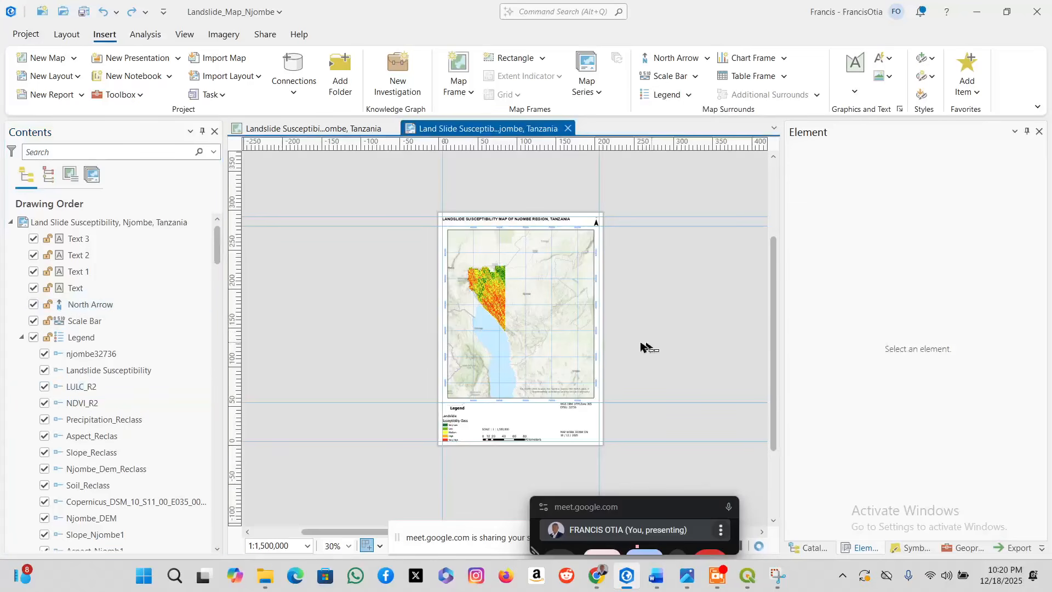
scroll(555, 326, up, 2)
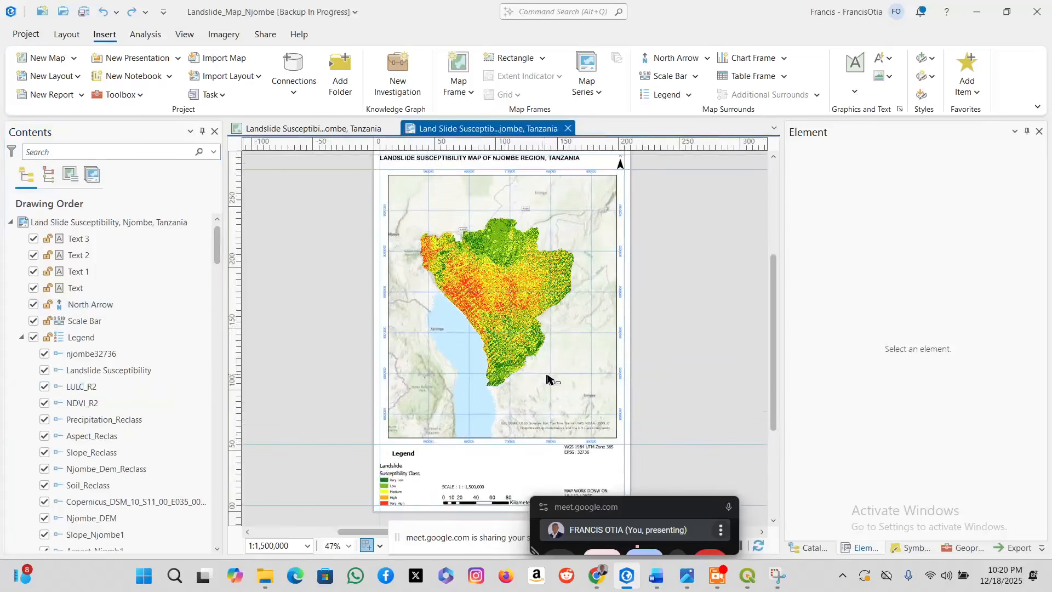
Examine the coordinate grid lines and labels along the eastern edge of the map frame up close.
click(550, 375)
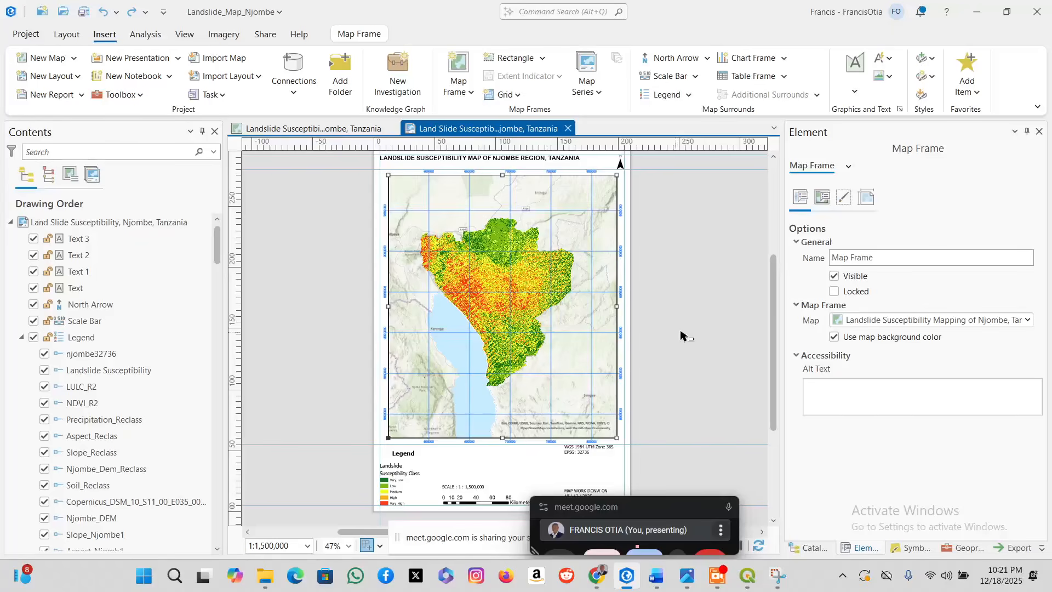
click(663, 290)
scroll(597, 331, up, 4)
scroll(591, 338, up, 2)
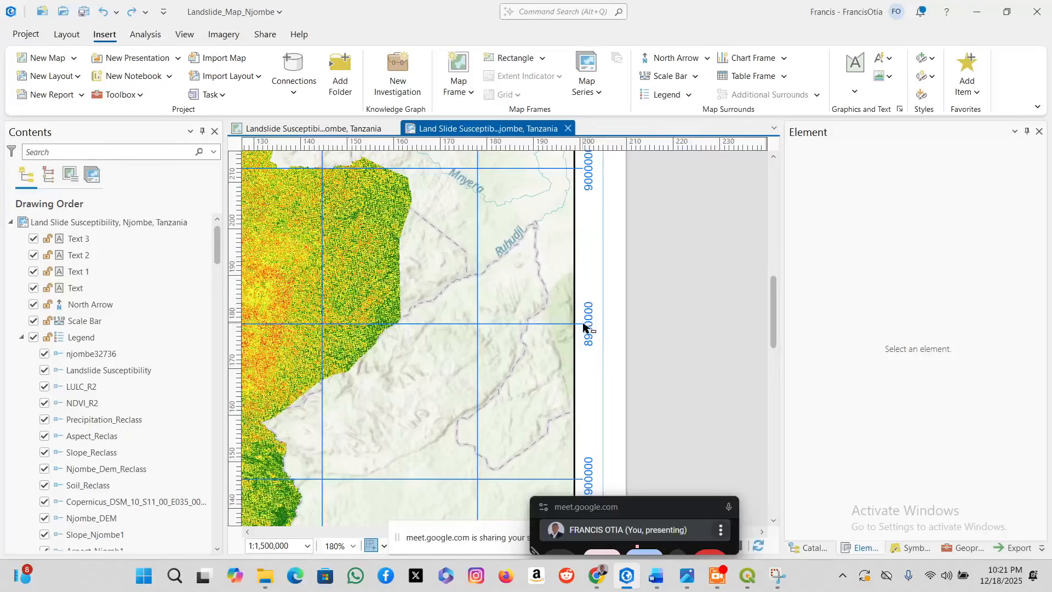
scroll(582, 328, up, 6)
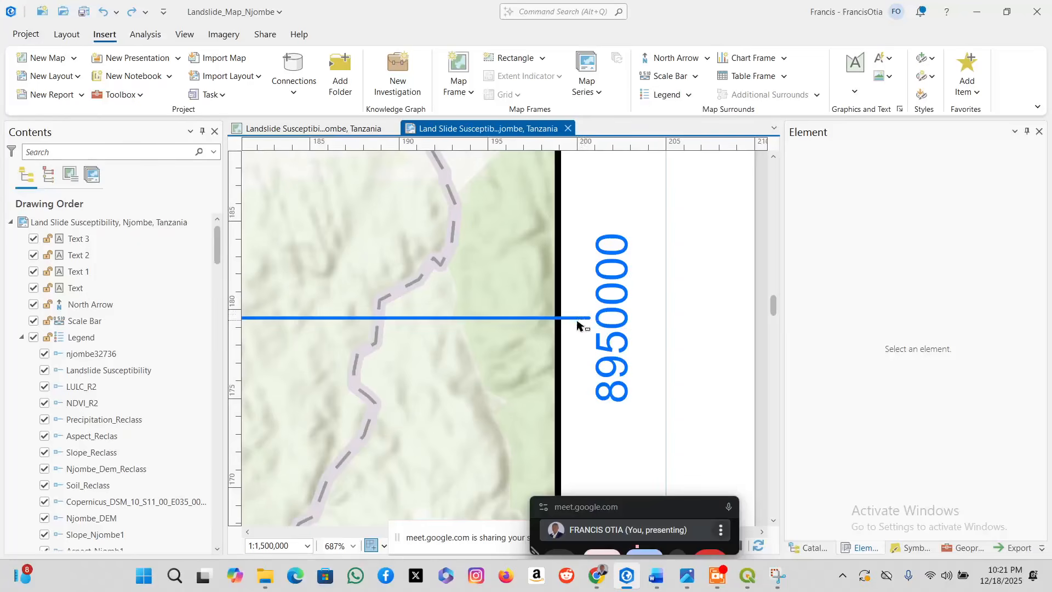
scroll(603, 327, down, 7)
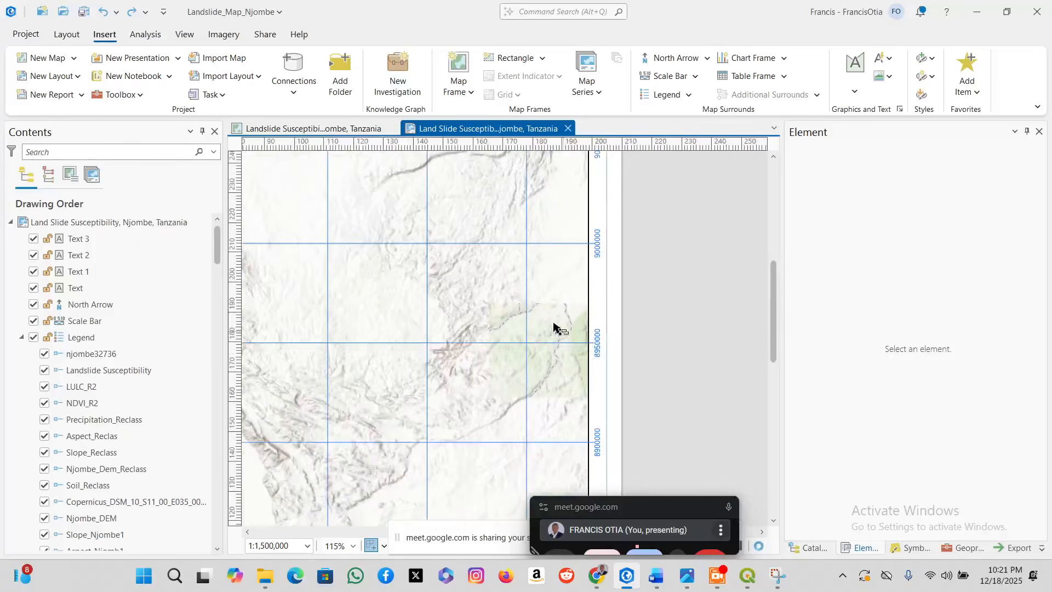
Review the map frame's placement, border, display and general options for anything that controls the grid.
click(556, 338)
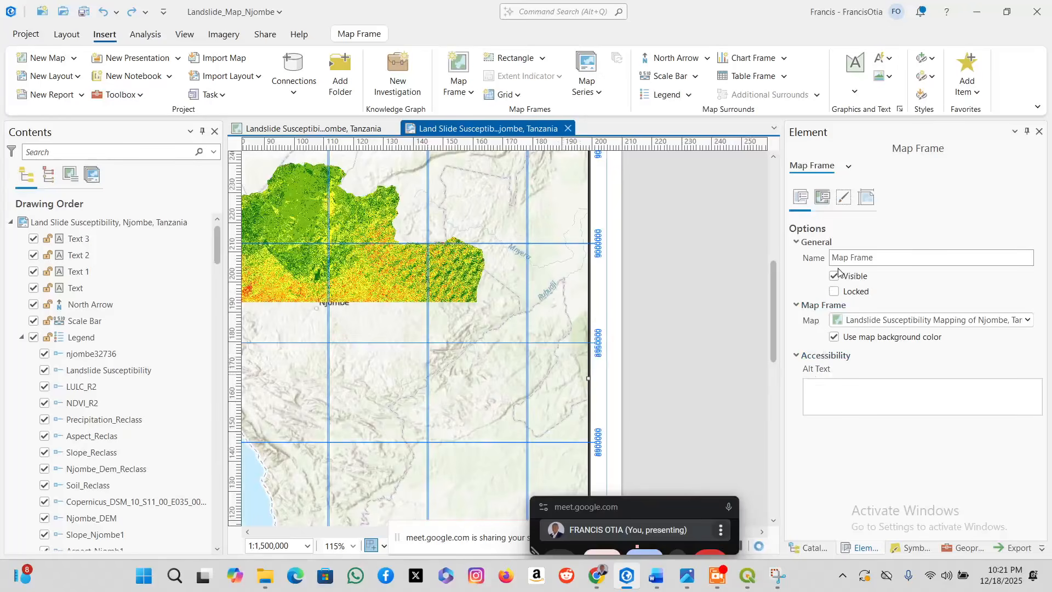
click(867, 197)
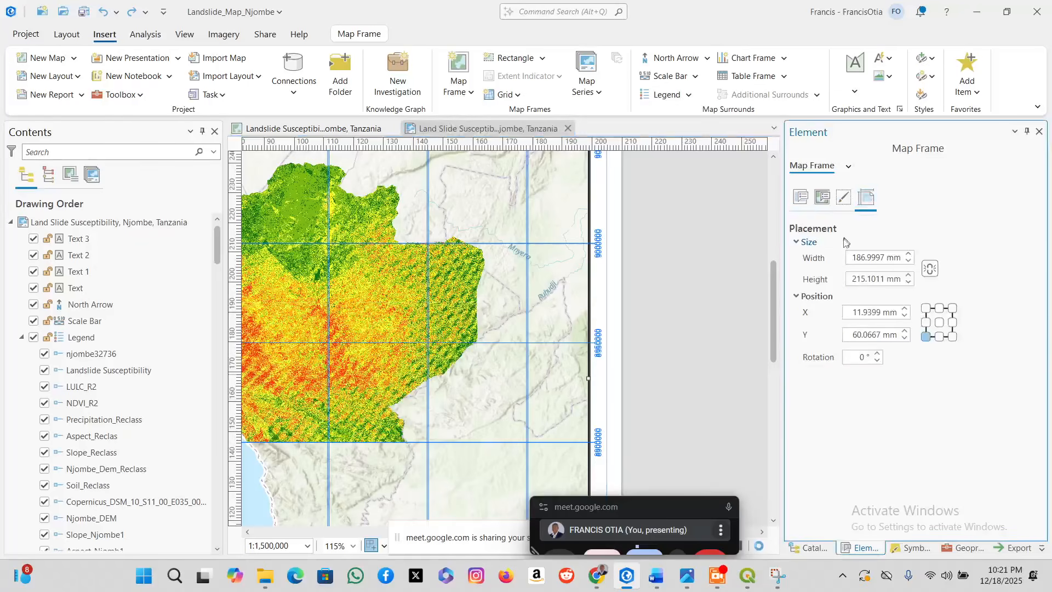
click(823, 197)
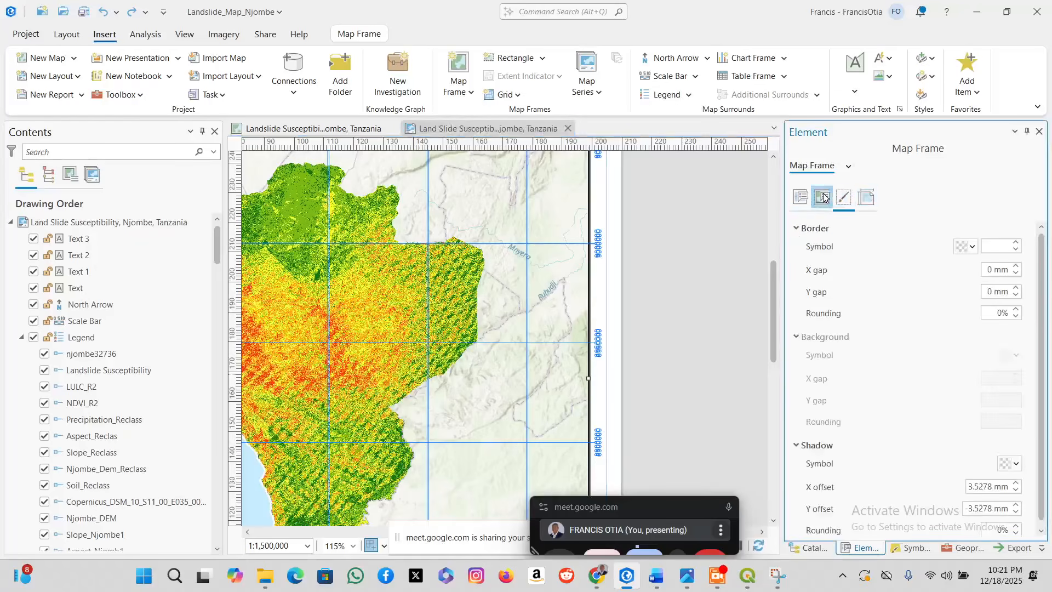
click(823, 197)
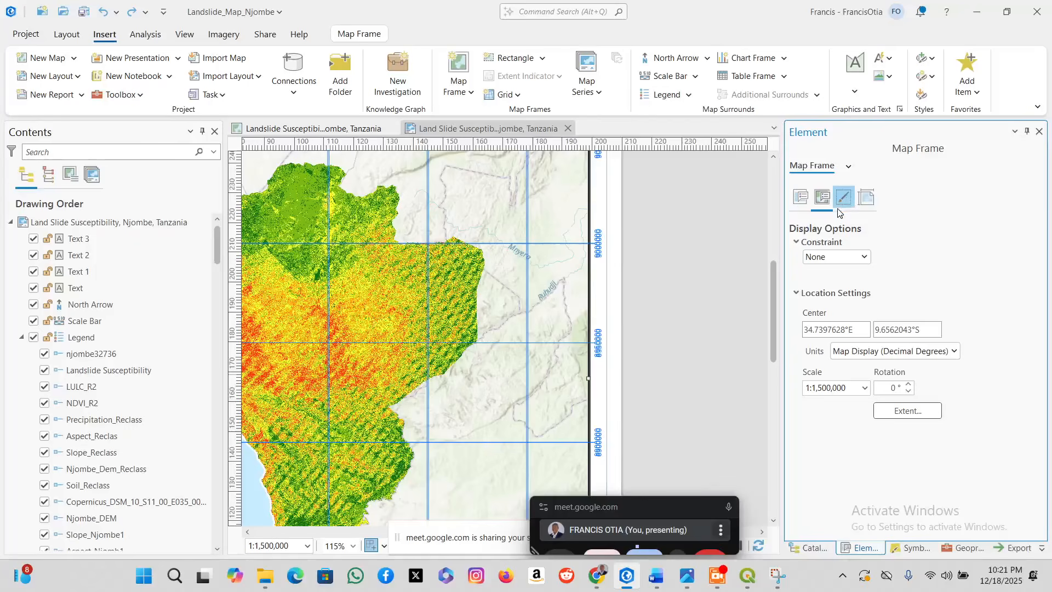
click(839, 208)
click(799, 197)
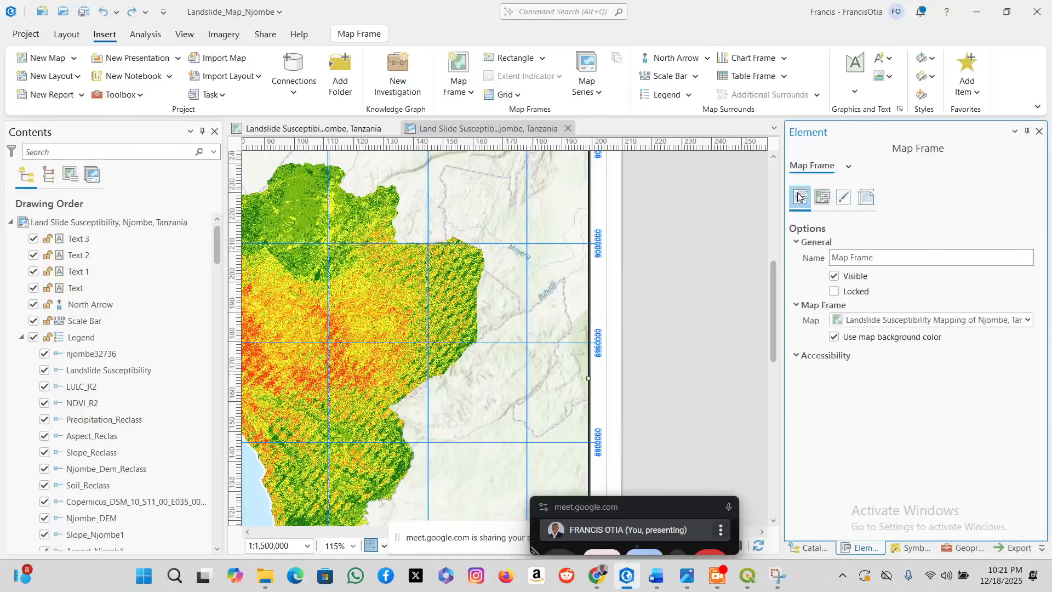
scroll(488, 293, down, 1)
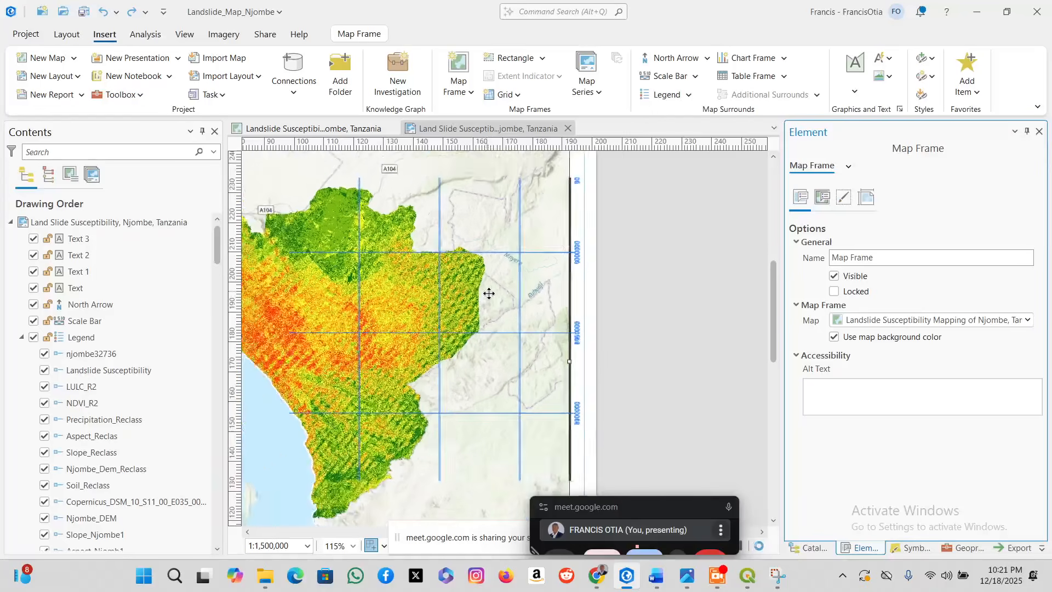
scroll(551, 301, down, 6)
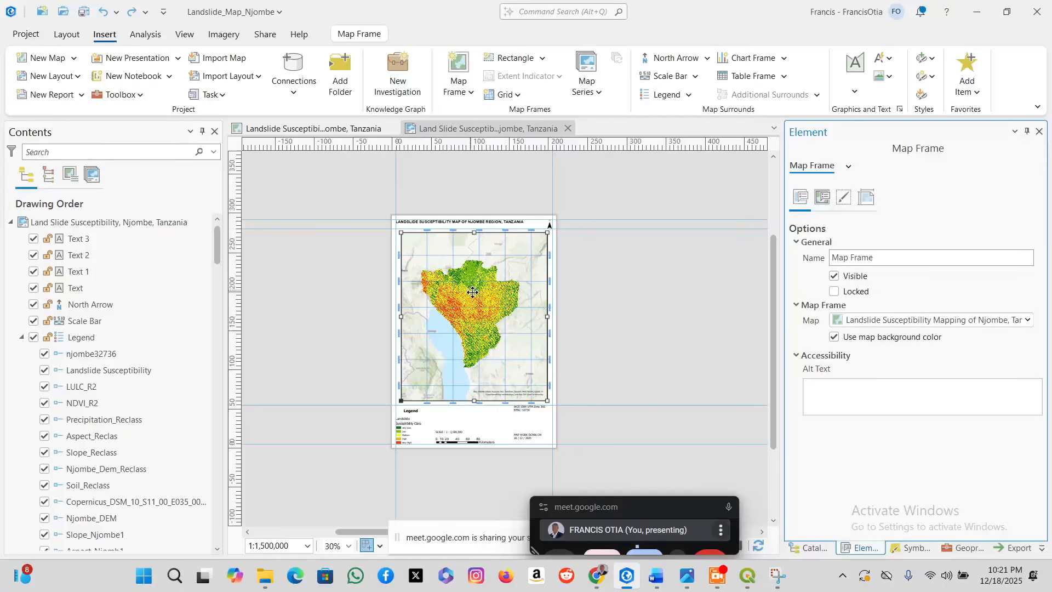
click(509, 97)
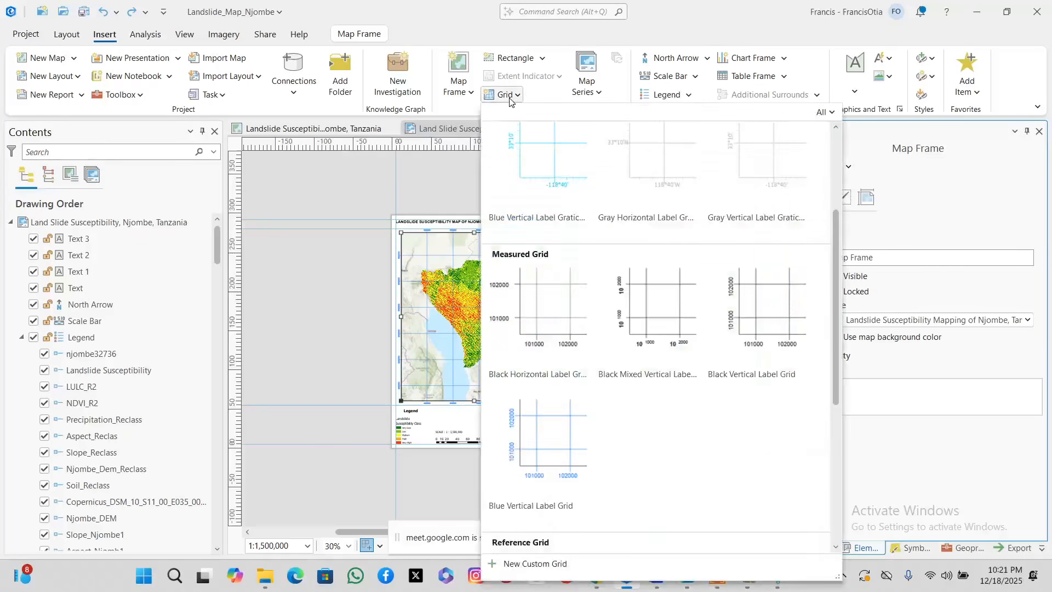
click(463, 165)
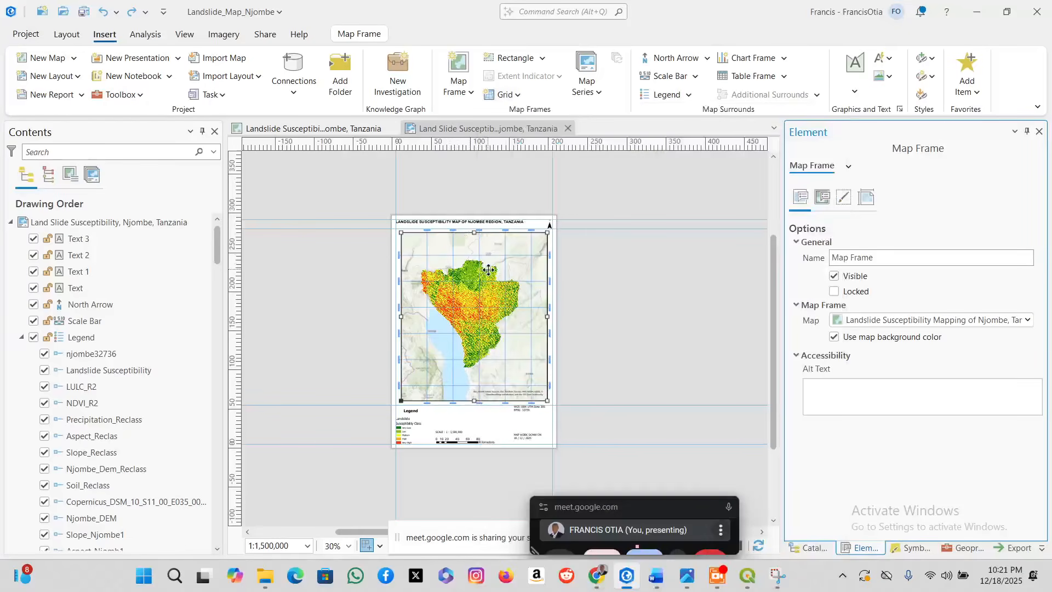
key(Delete)
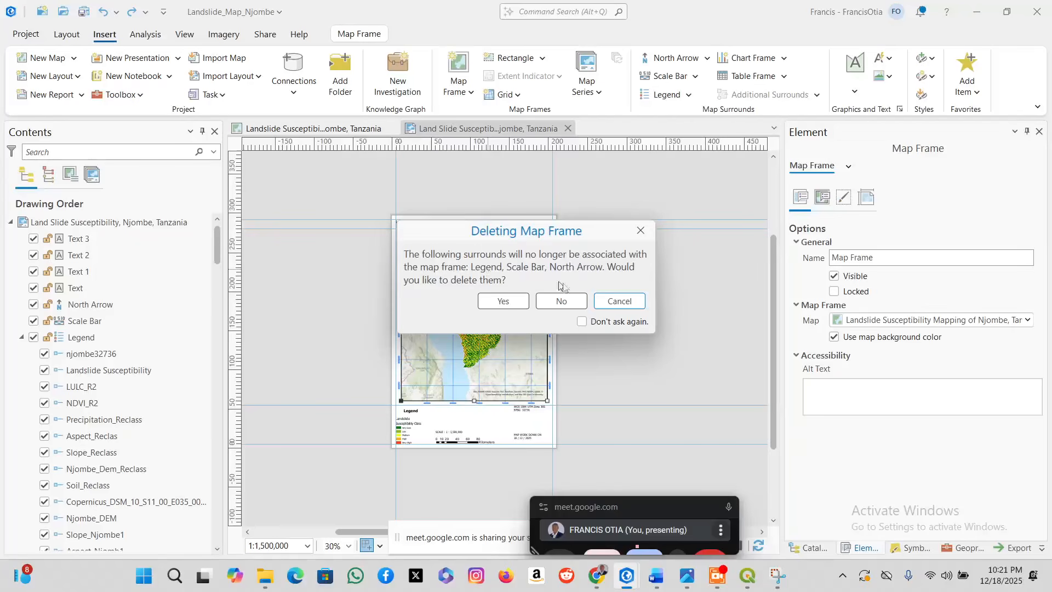
click(602, 301)
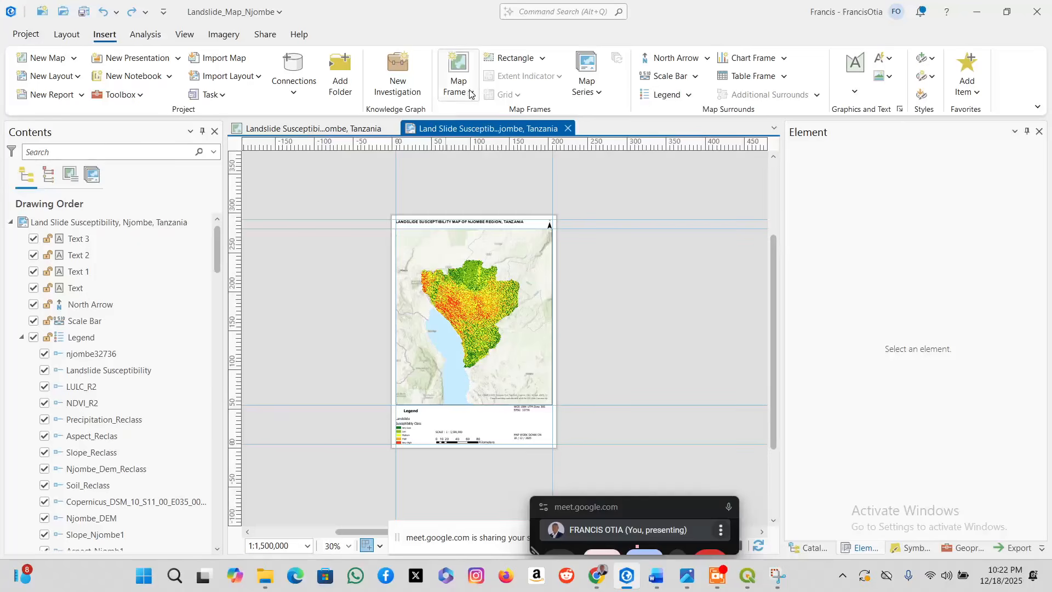
Add the Blue Vertical Label Grid measured grid to the map frame.
click(495, 263)
click(517, 96)
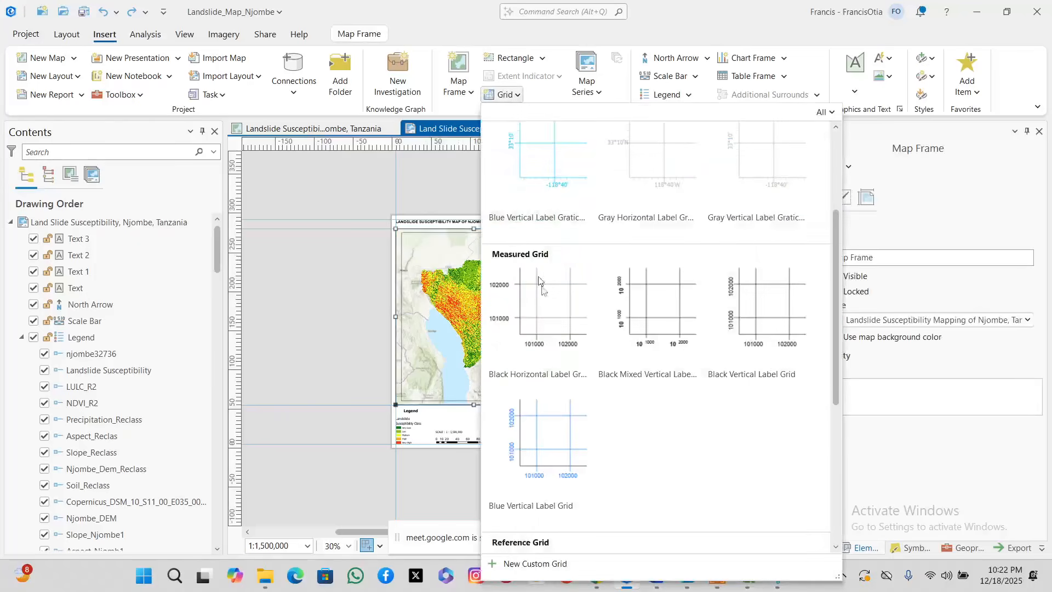
scroll(548, 367, down, 2)
click(553, 396)
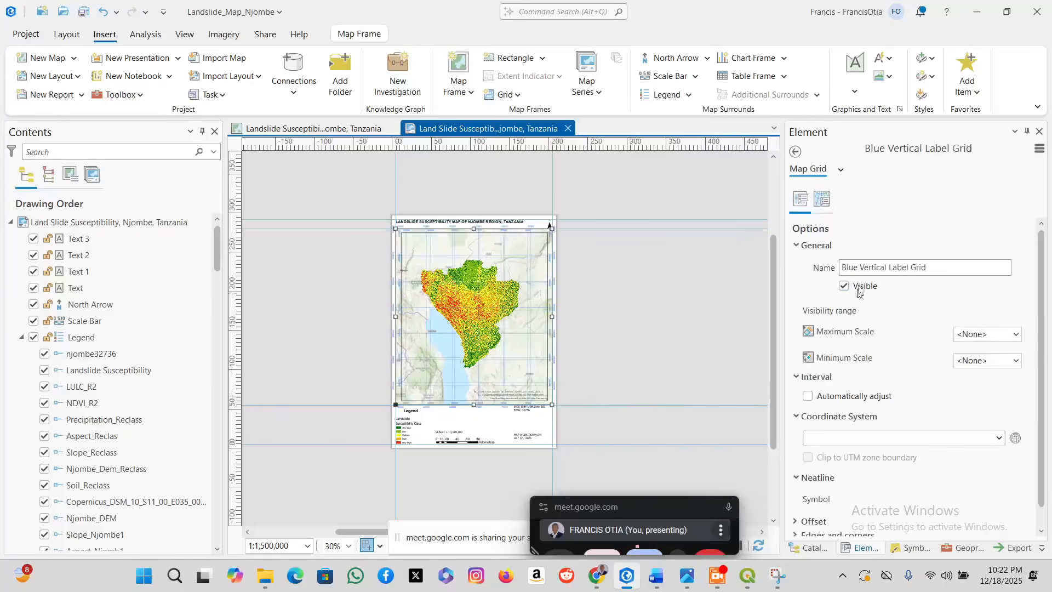
Turn off the grid's automatic interval adjustment and open the X interval of its Labels component for editing.
scroll(860, 383, down, 1)
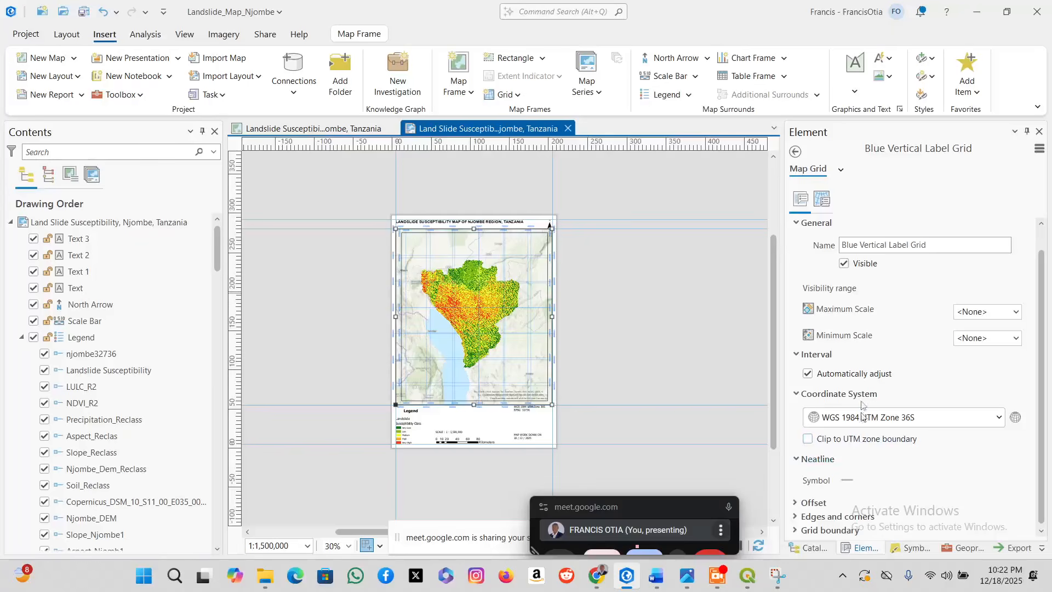
click(809, 374)
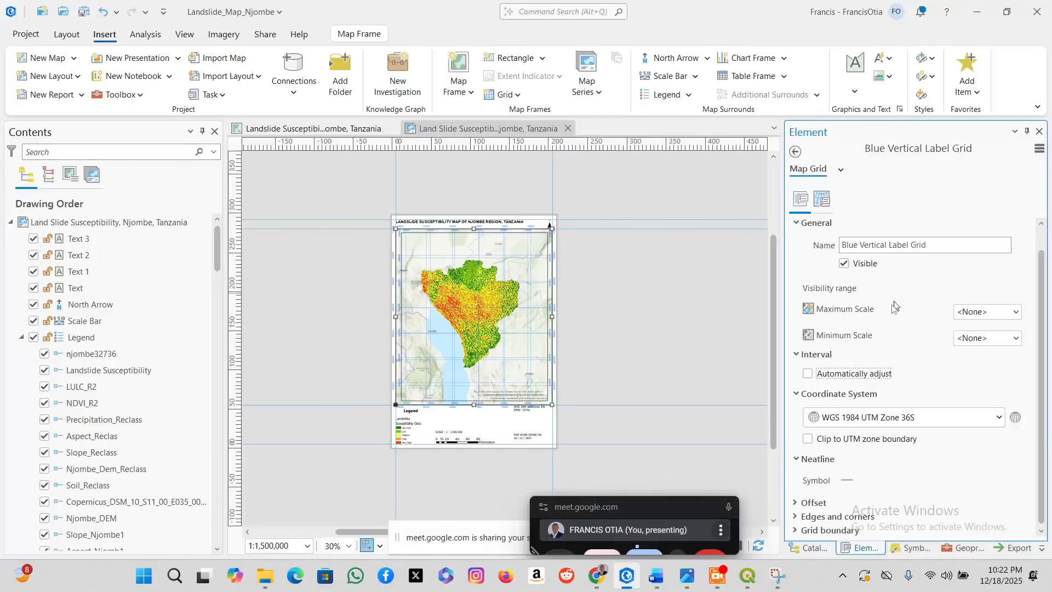
click(821, 202)
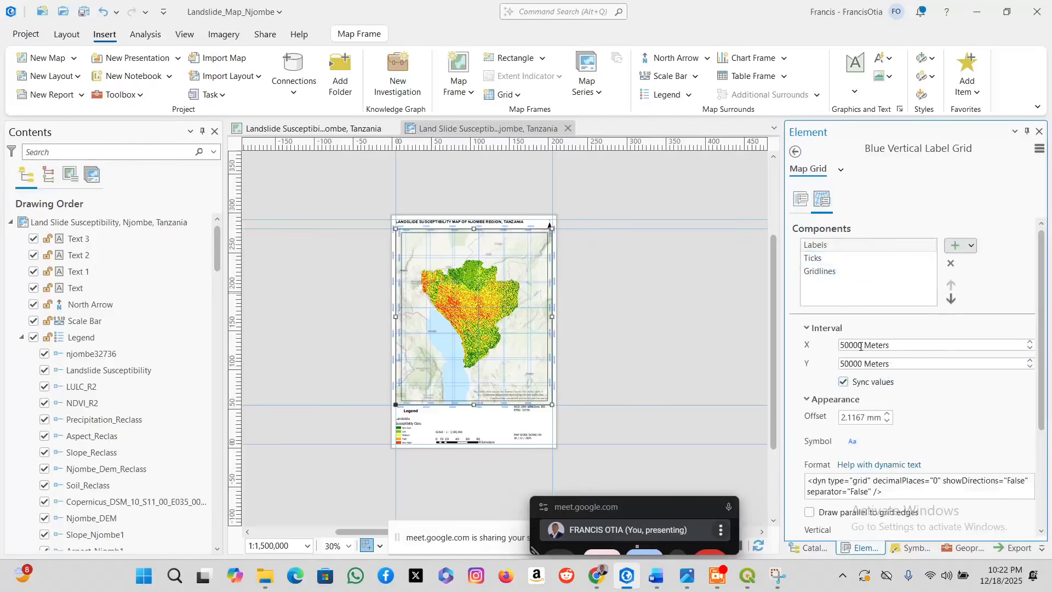
drag(850, 345, 836, 348)
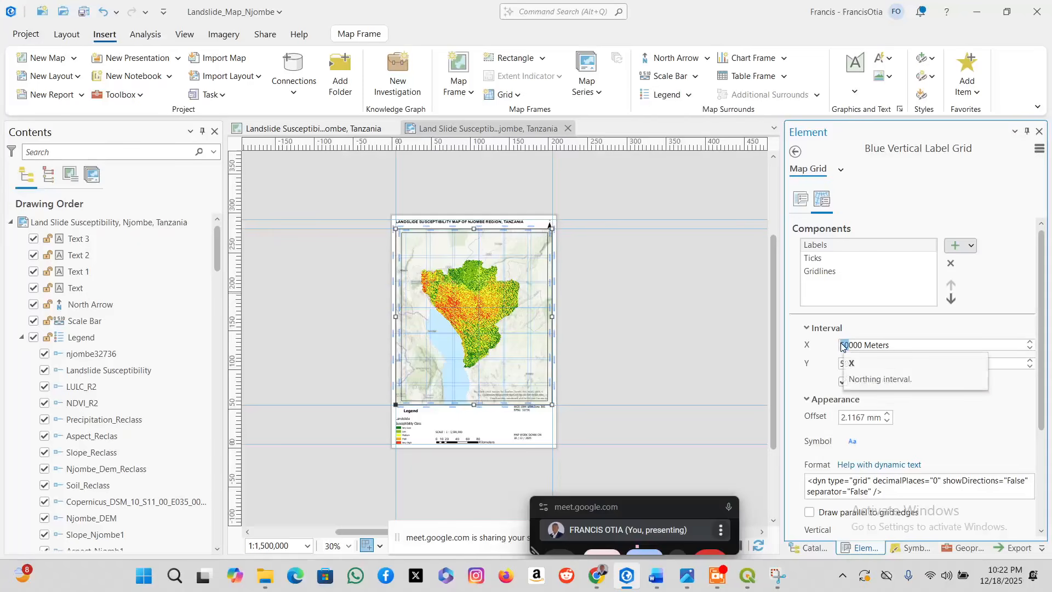
click(845, 345)
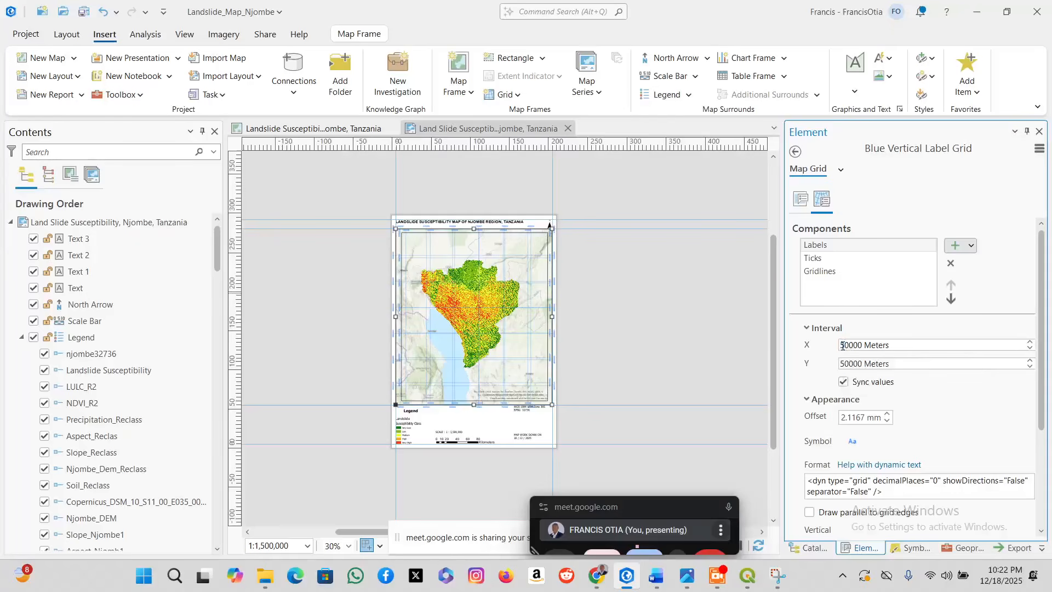
Inspect the new grid's lines and labels around the map frame, and remove the grid.
scroll(554, 371, up, 2)
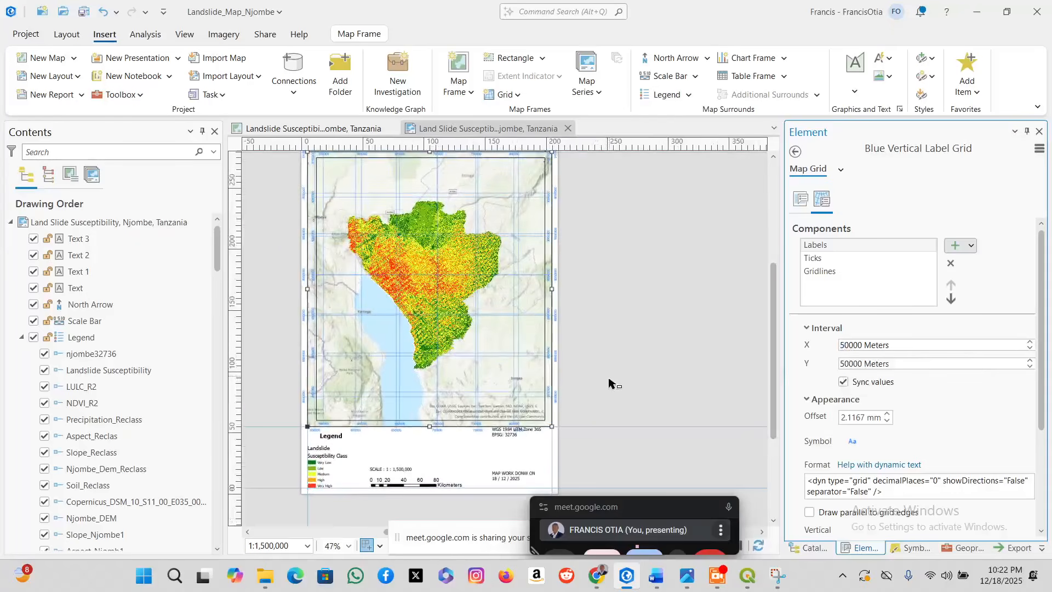
scroll(568, 414, up, 2)
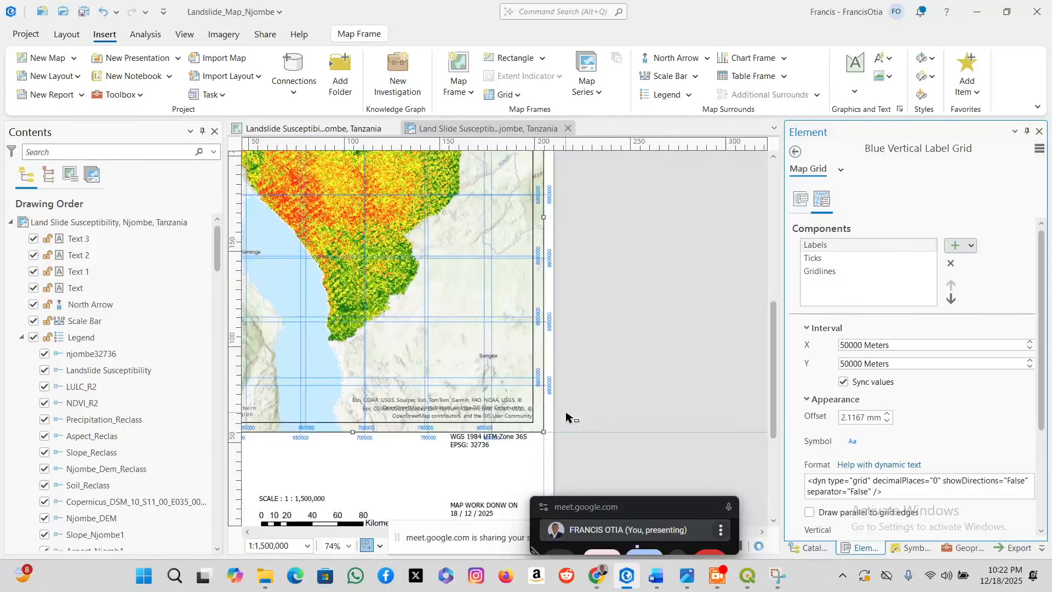
scroll(572, 419, down, 2)
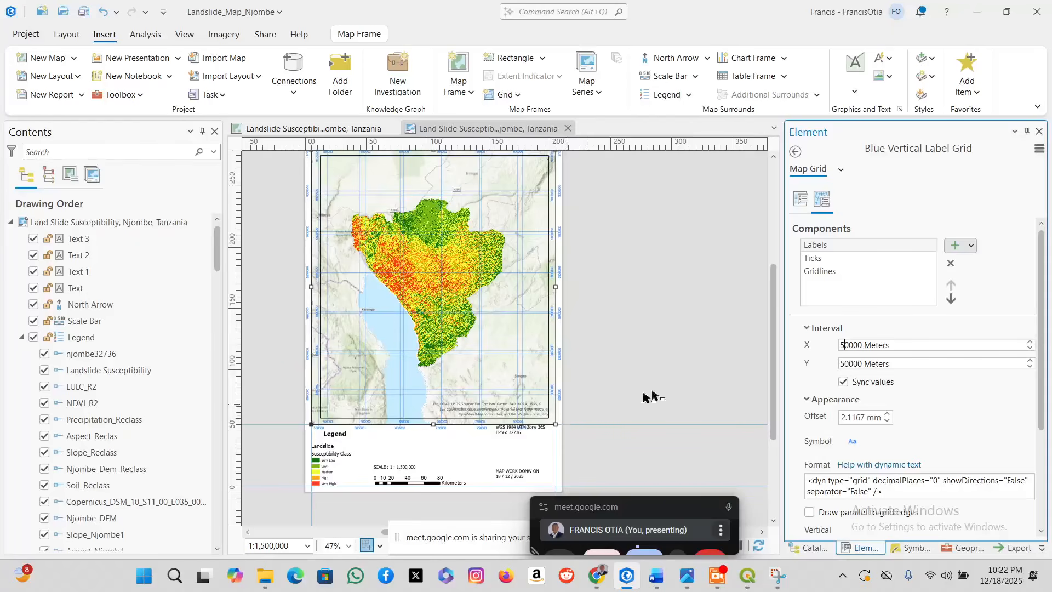
click(671, 384)
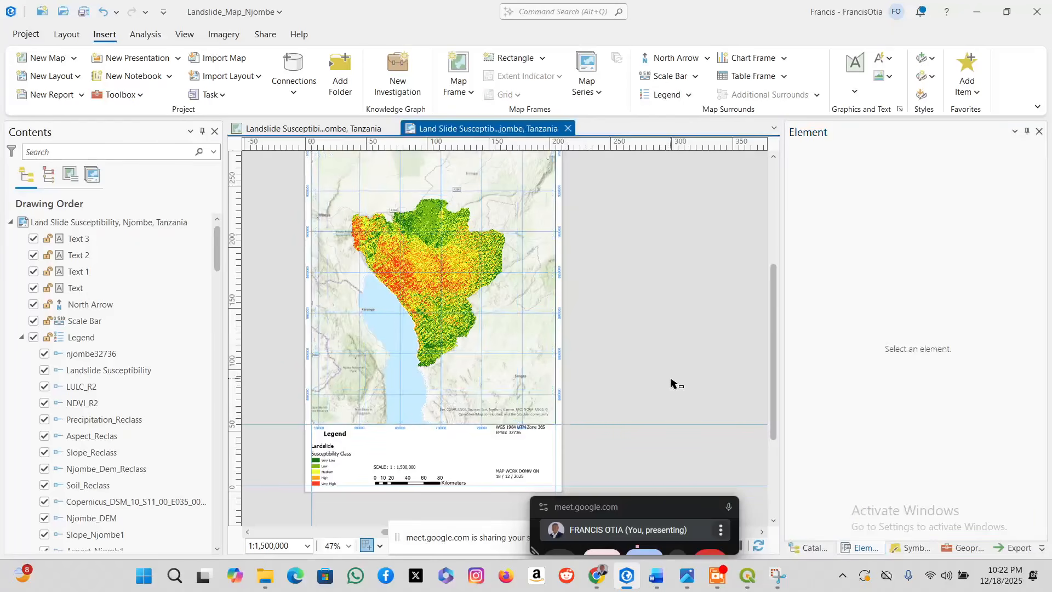
click(536, 360)
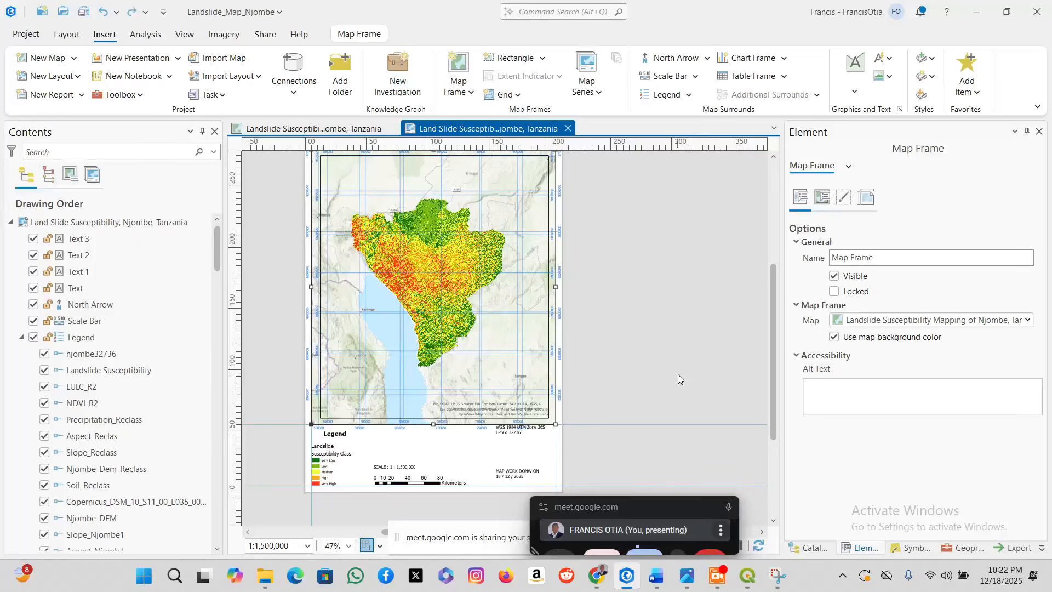
click(669, 353)
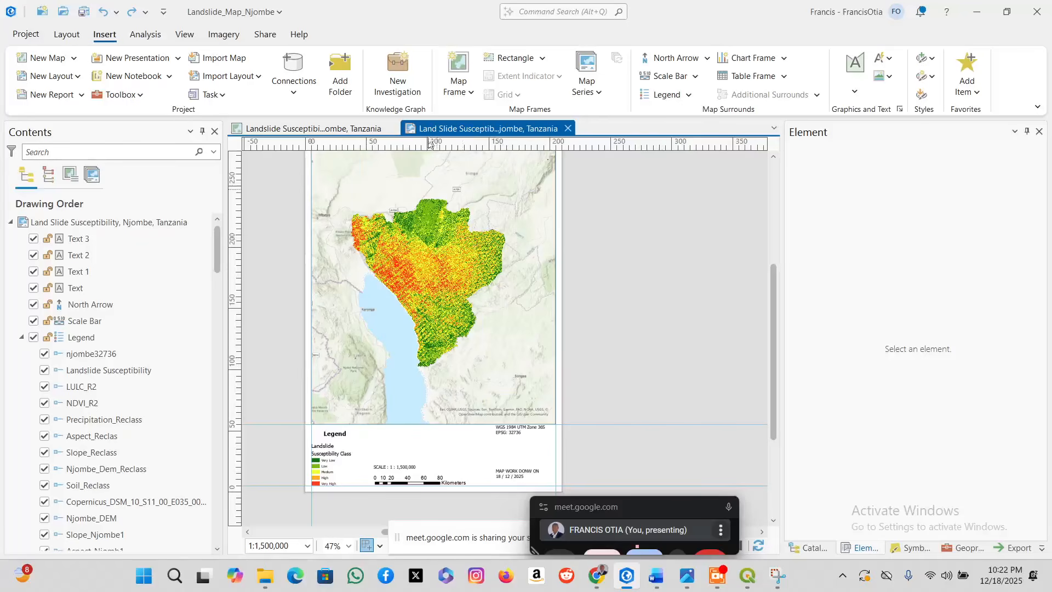
Add a Blue Vertical Label Grid to the map frame once more, and undo the addition.
click(495, 216)
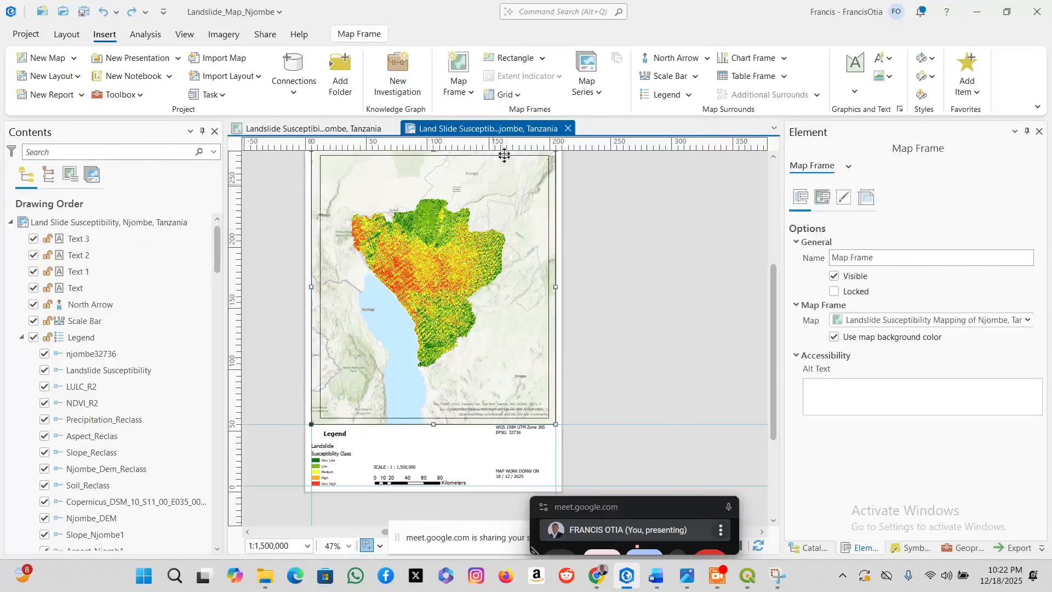
click(509, 97)
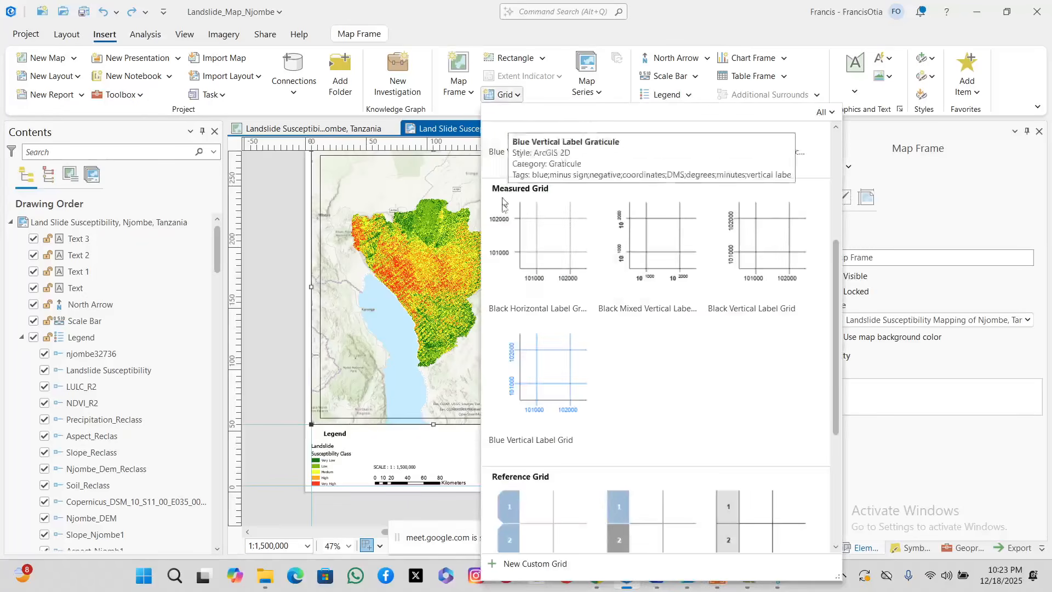
click(529, 368)
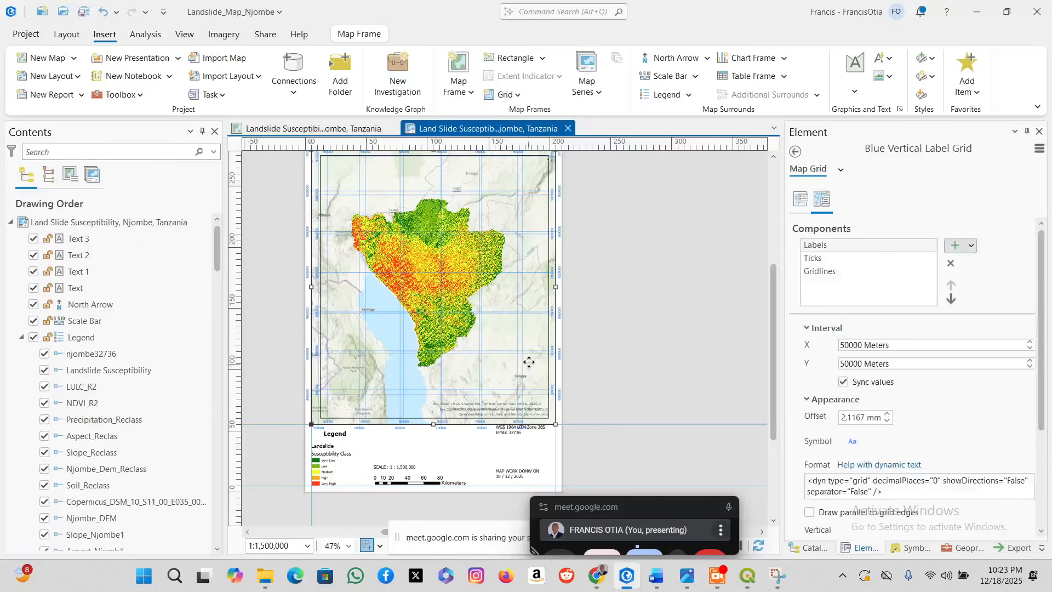
key(ctrl+z)
Move the map frame off the layout page onto the empty area west of it, keeping the frame and its surrounds.
scroll(524, 411, down, 3)
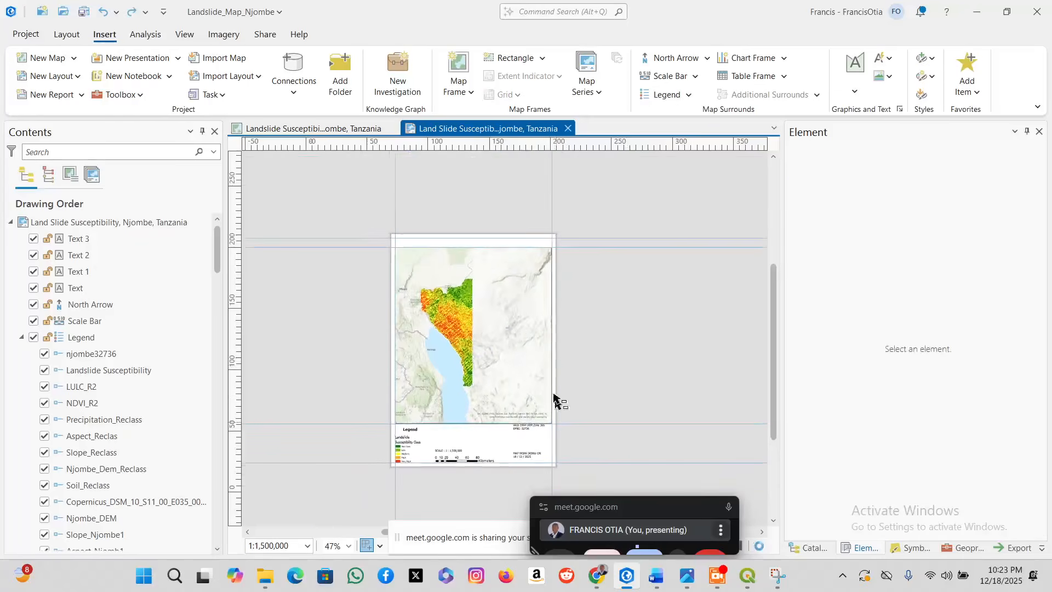
click(521, 355)
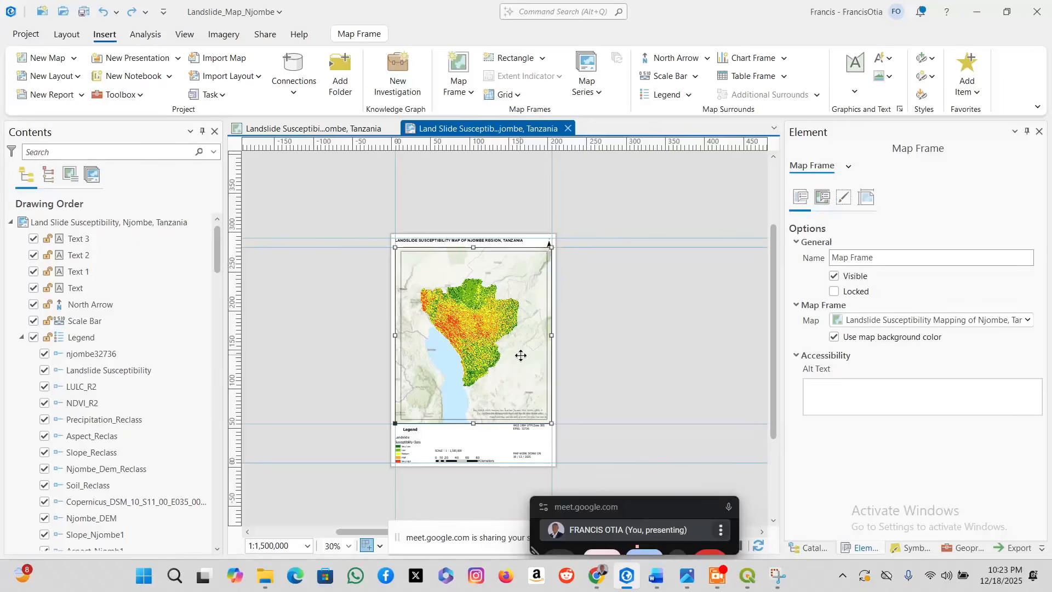
key(Delete)
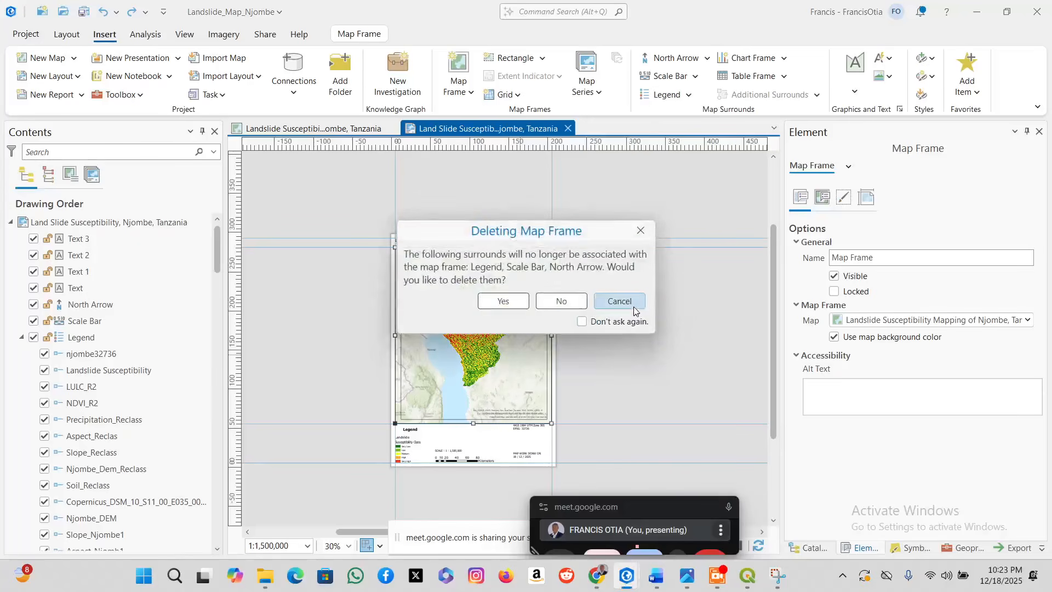
click(620, 303)
drag(512, 319, 351, 329)
click(648, 358)
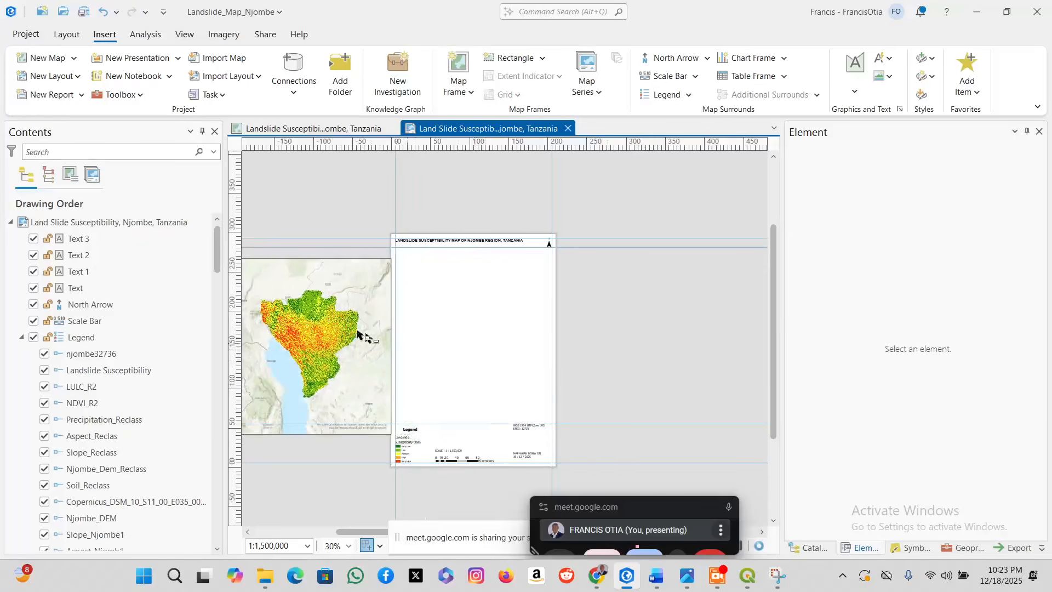
Move the map frame farther north beside the layout page, and undo both frame moves to return it to the page.
click(352, 324)
drag(364, 331, 361, 224)
click(653, 355)
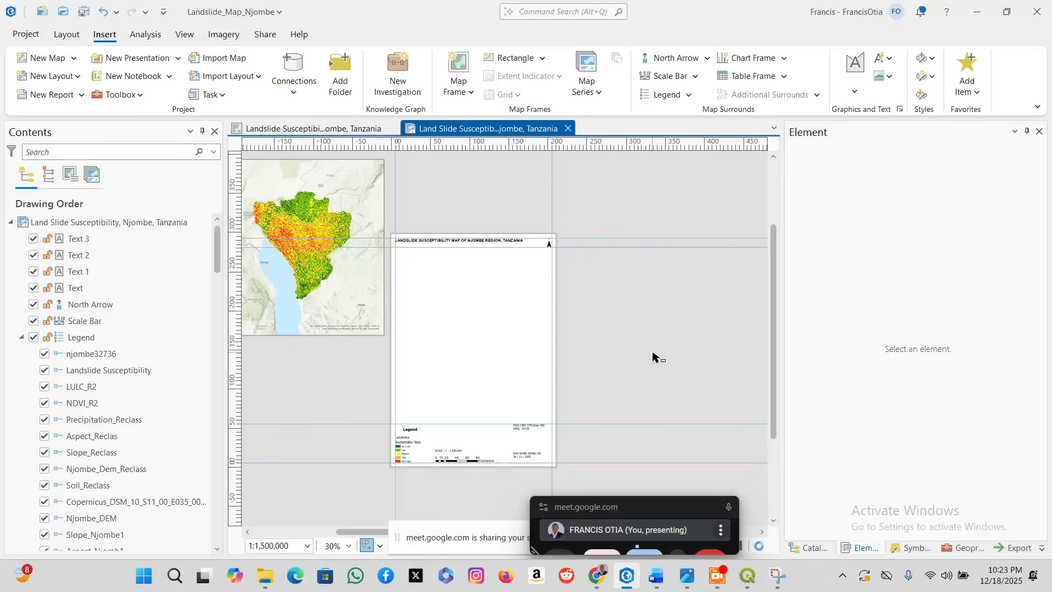
key(ctrl+z)
key(ctrl+z)
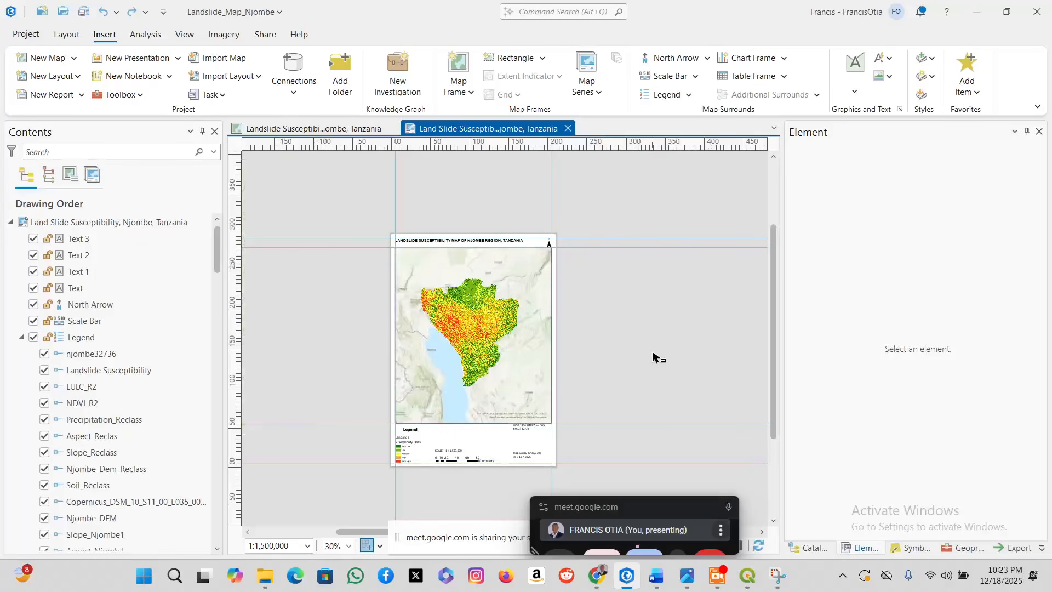
key(super+d)
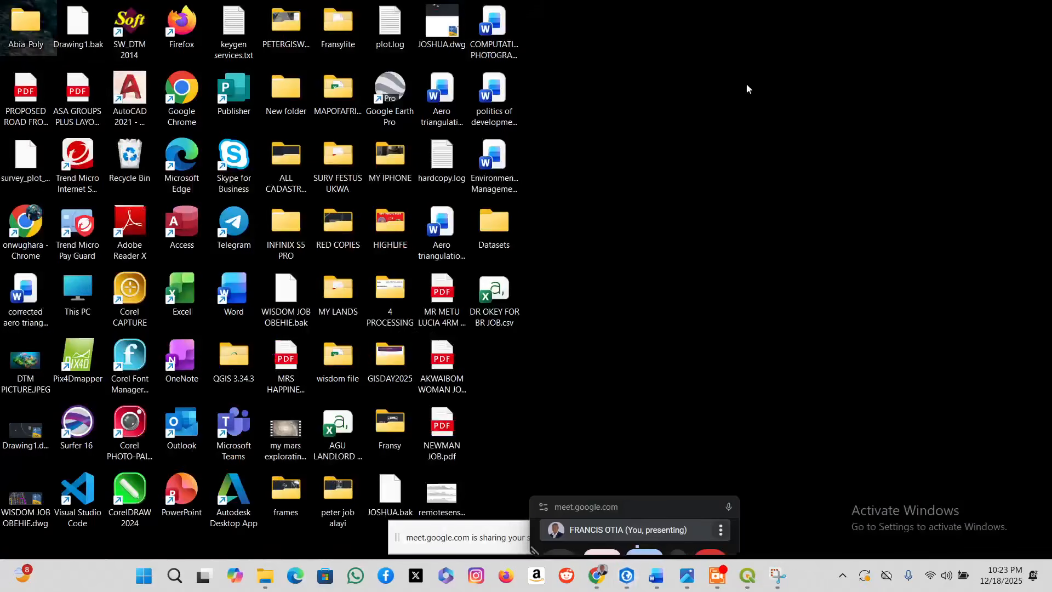
right_click(780, 135)
click(817, 197)
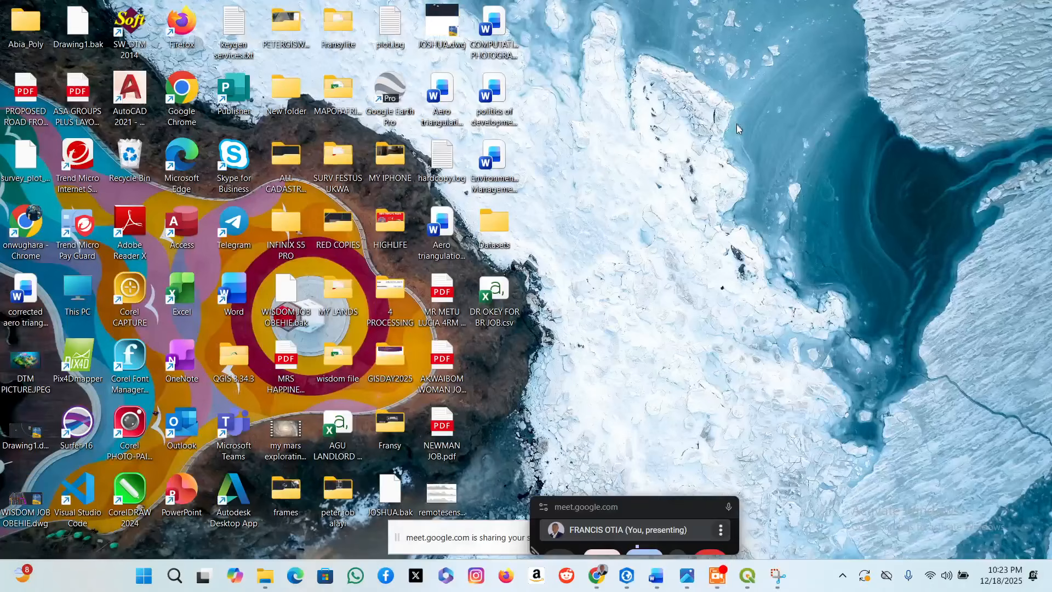
right_click(735, 123)
click(751, 181)
right_click(682, 116)
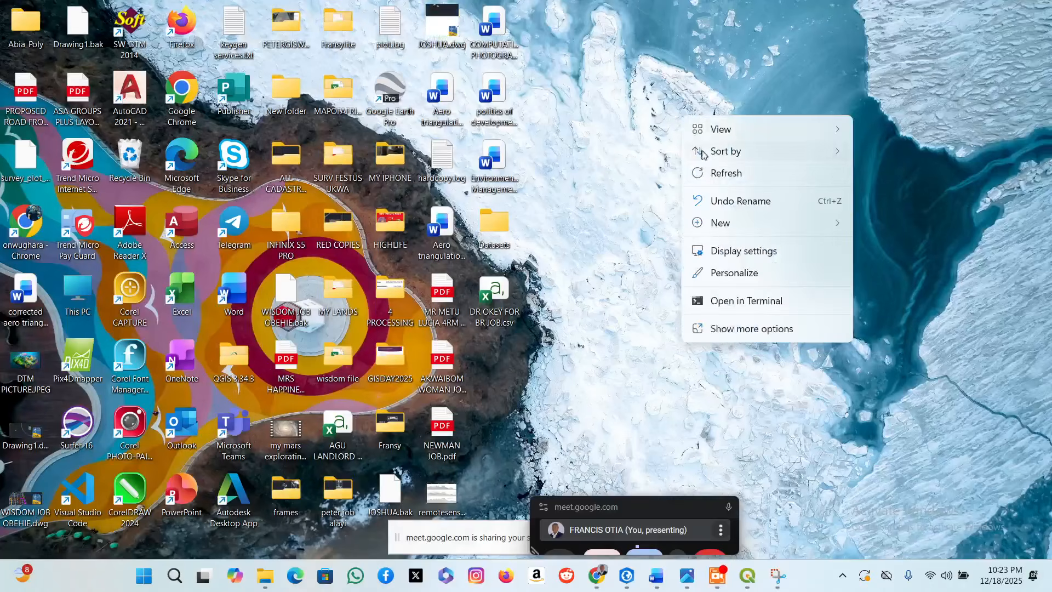
click(798, 168)
right_click(686, 122)
click(720, 182)
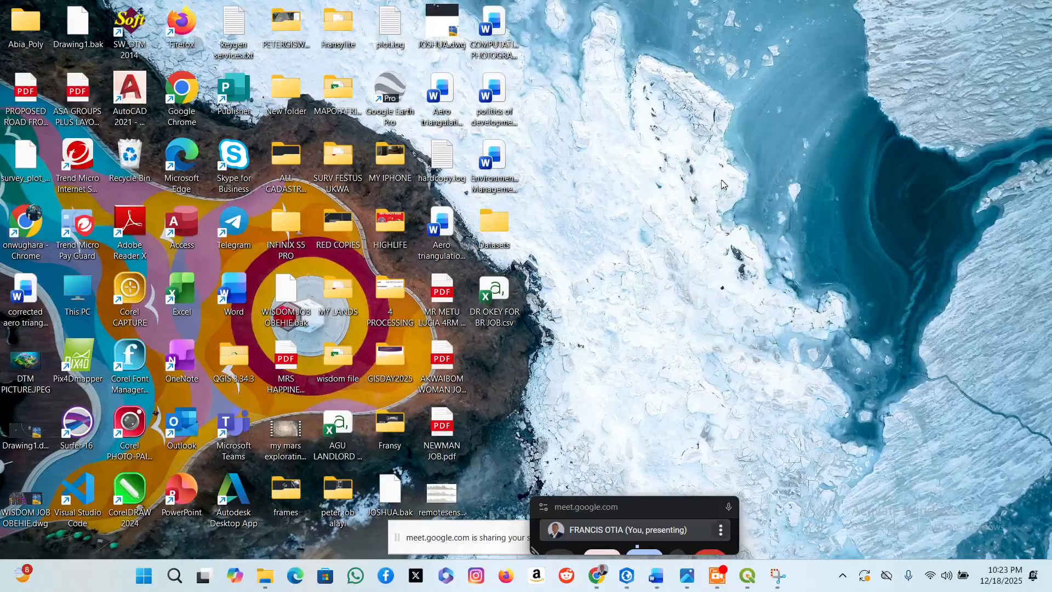
click(626, 575)
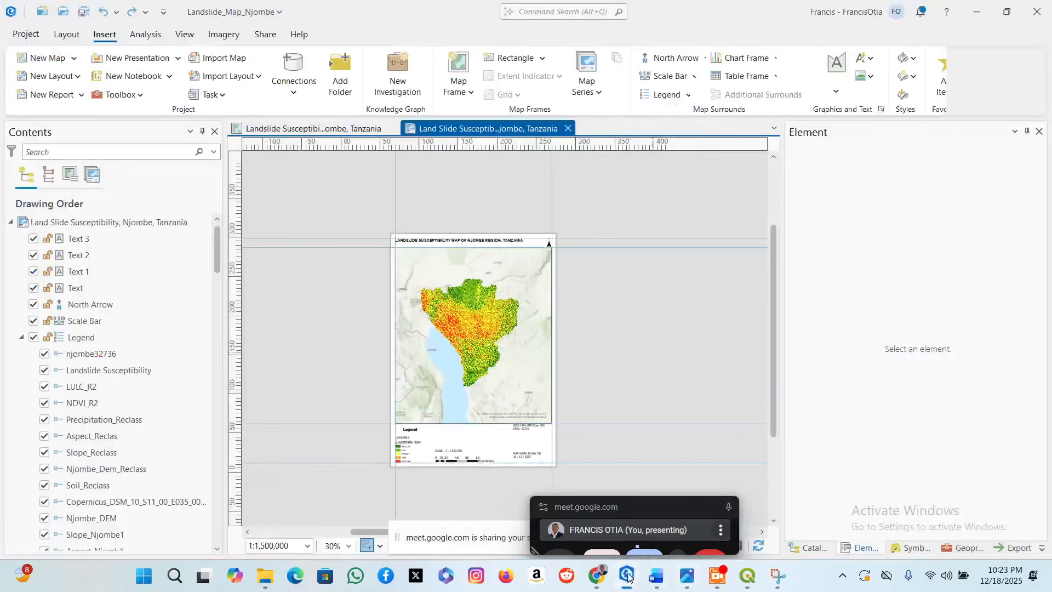
Add a Blue Vertical Label Grid to the map frame and turn off its automatic interval adjustment.
click(493, 317)
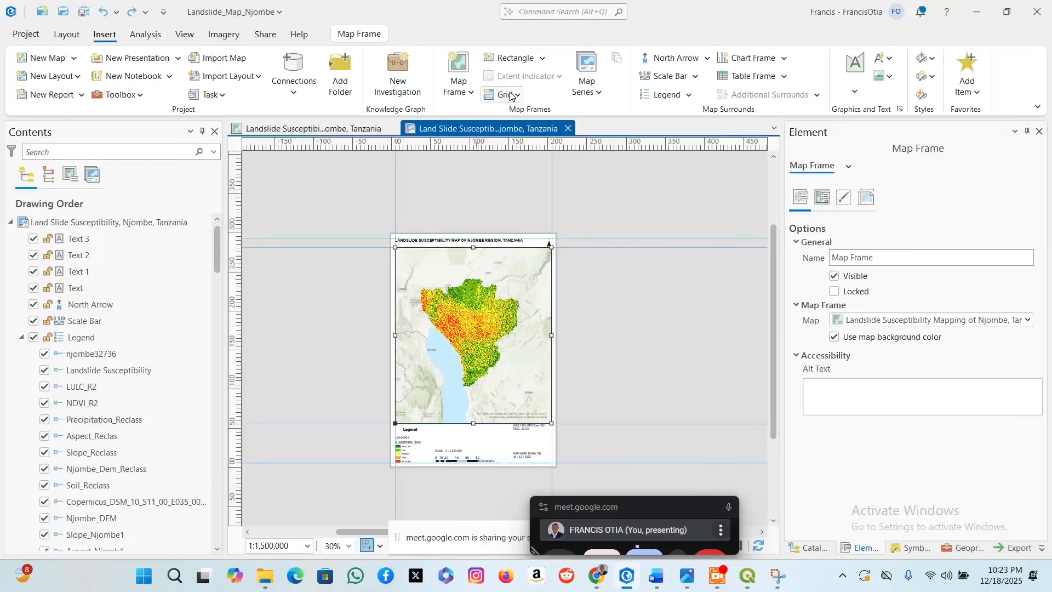
click(510, 95)
click(527, 390)
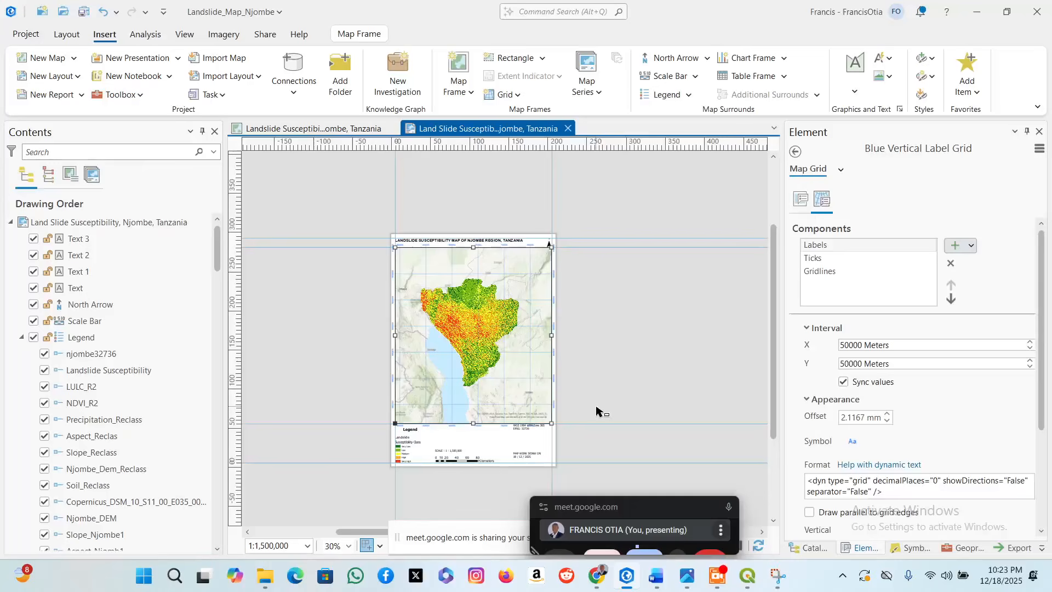
click(800, 199)
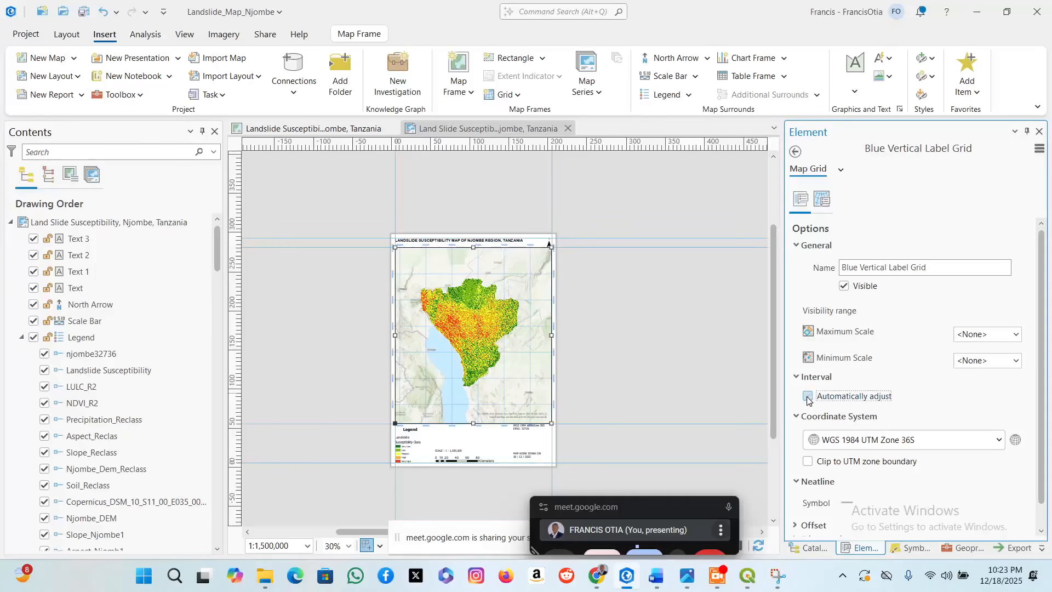
Set the X and Y intervals of the grid's Gridlines component to 100000 meters.
click(828, 208)
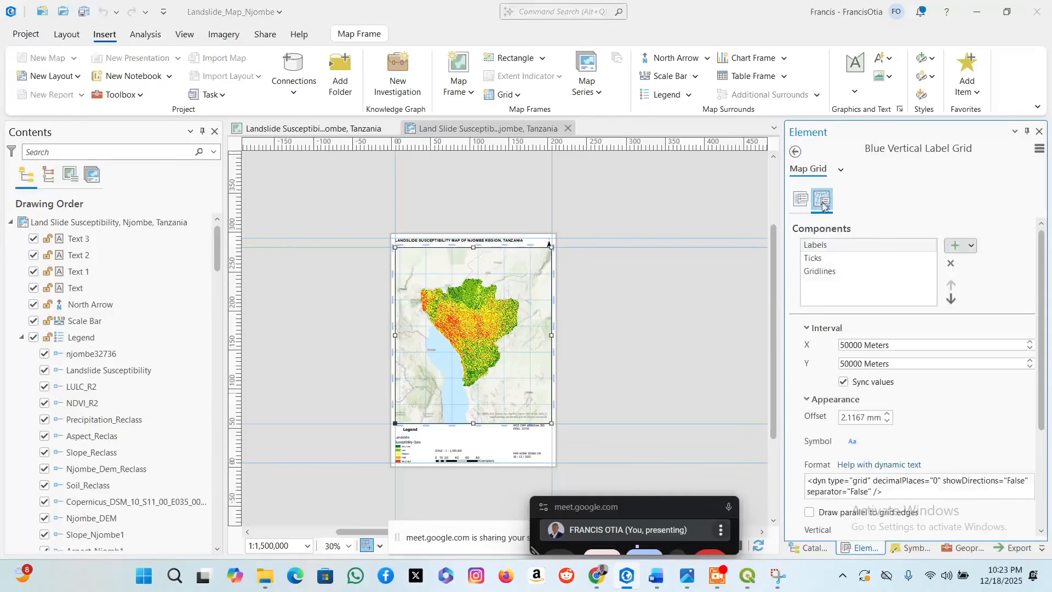
click(837, 273)
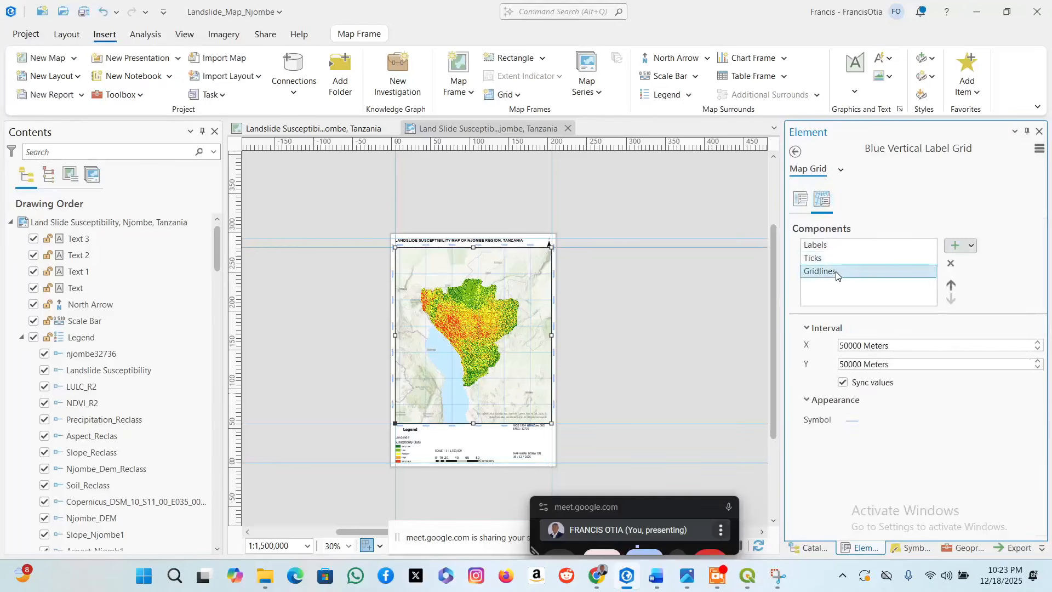
click(846, 346)
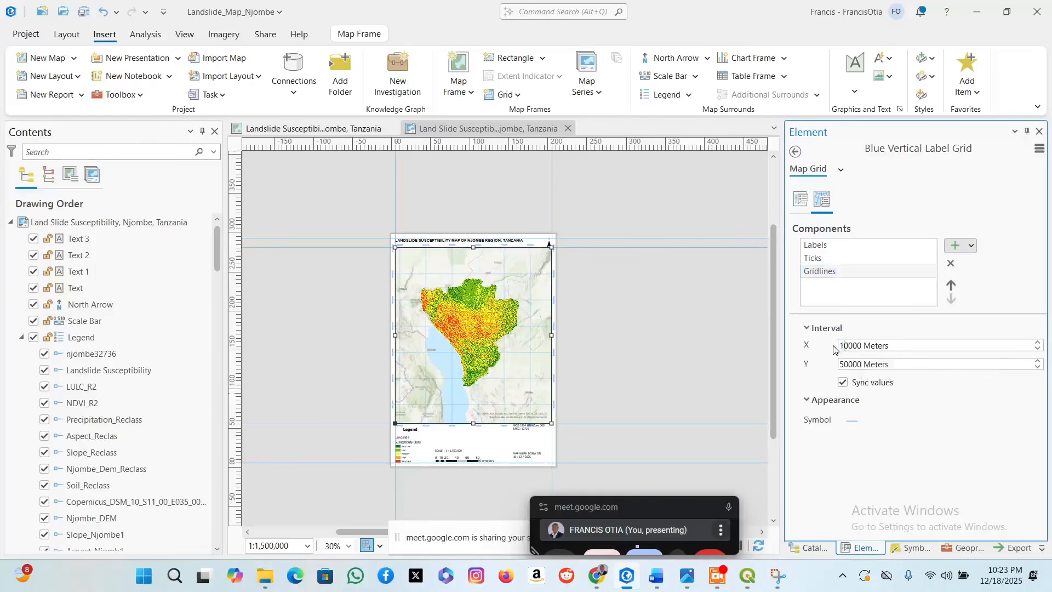
click(929, 415)
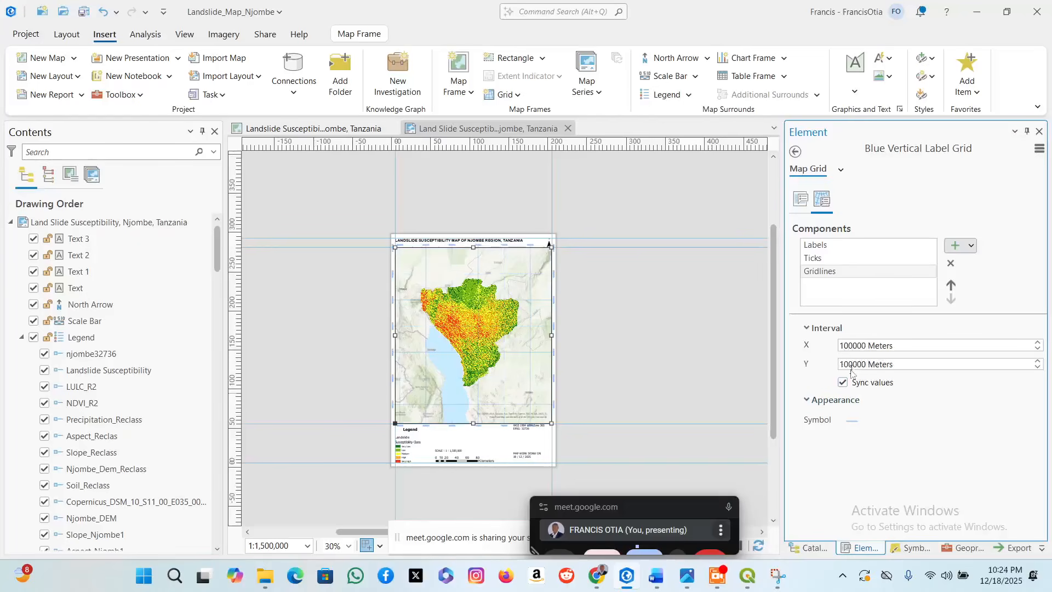
scroll(476, 337, up, 3)
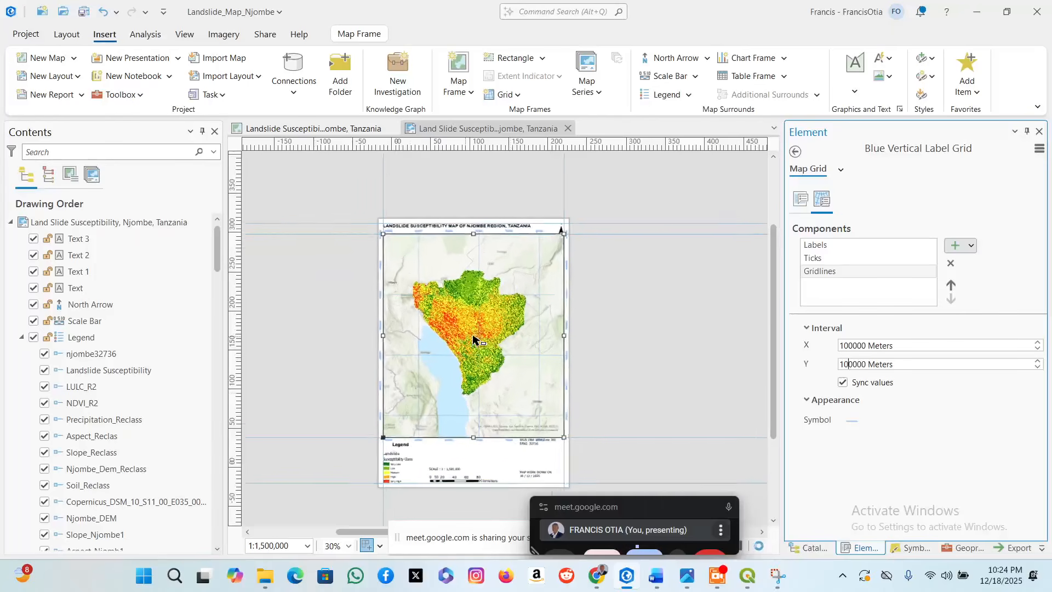
Set the X and Y intervals of the grid's Labels component to 100000 meters.
click(835, 250)
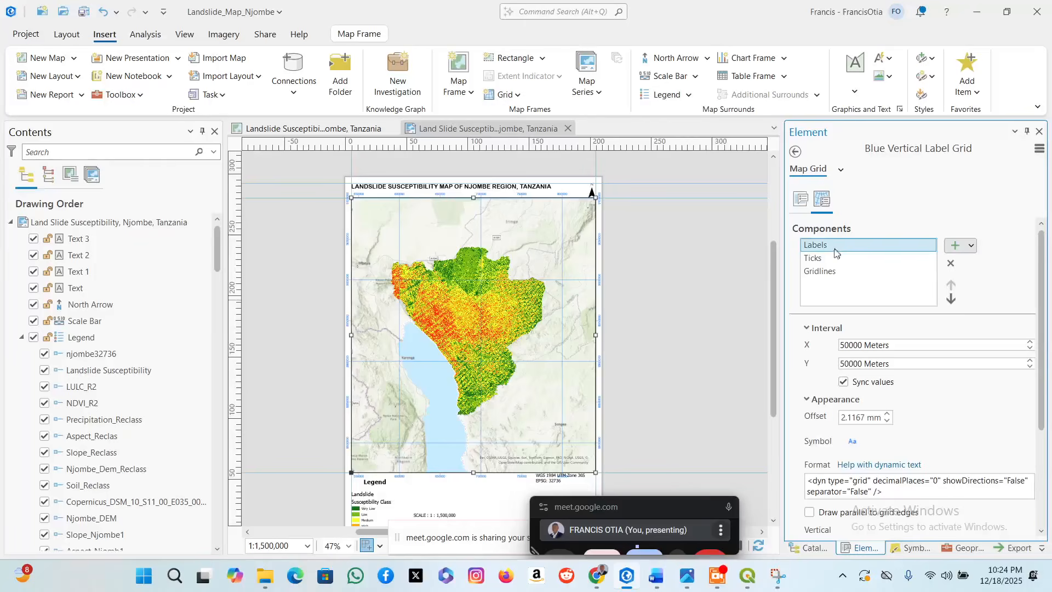
click(842, 345)
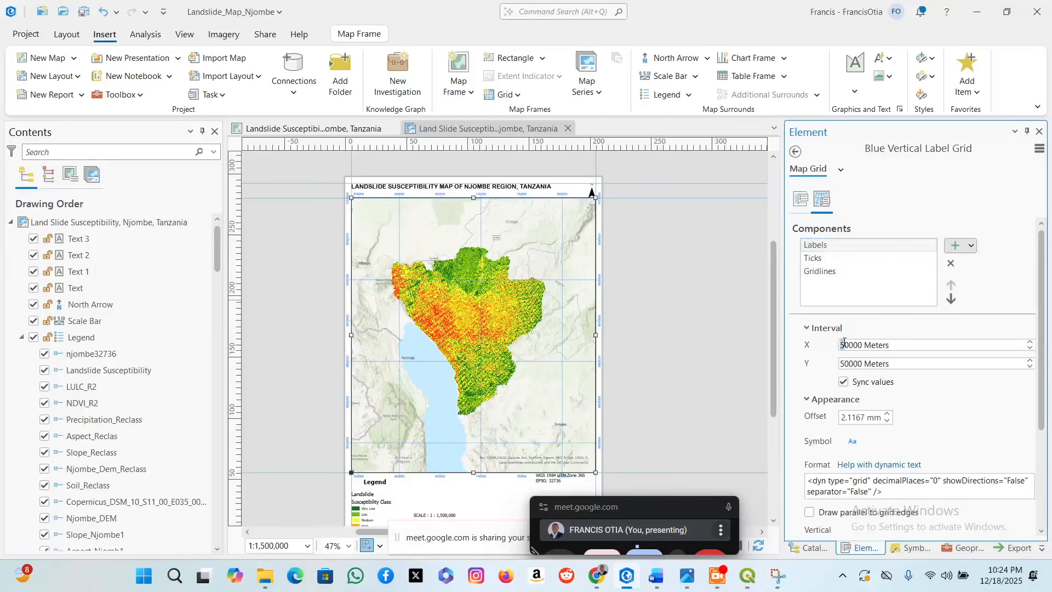
text(10)
click(844, 364)
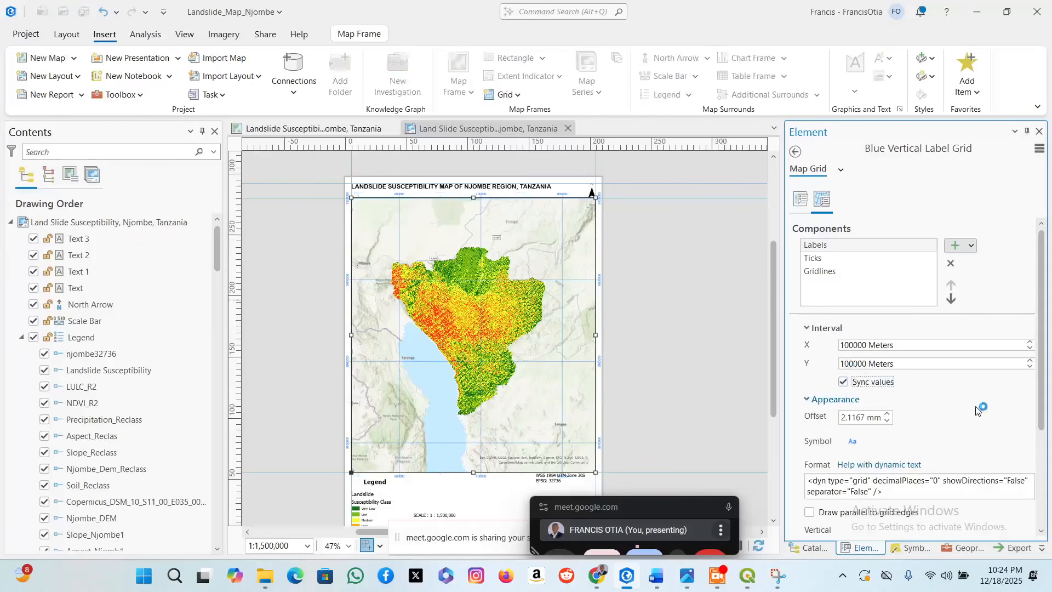
scroll(457, 312, down, 2)
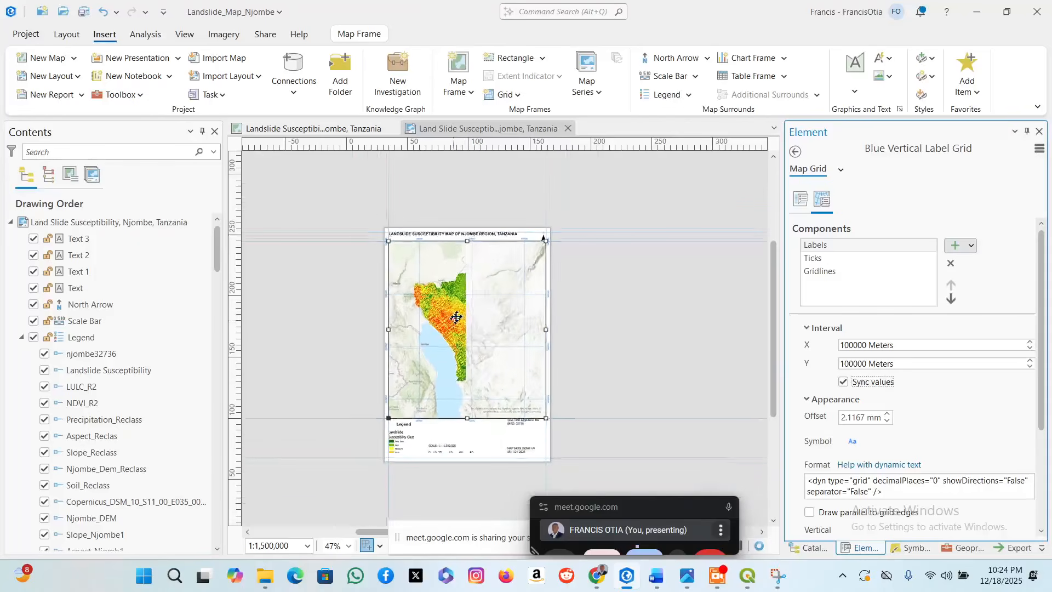
scroll(463, 259, up, 2)
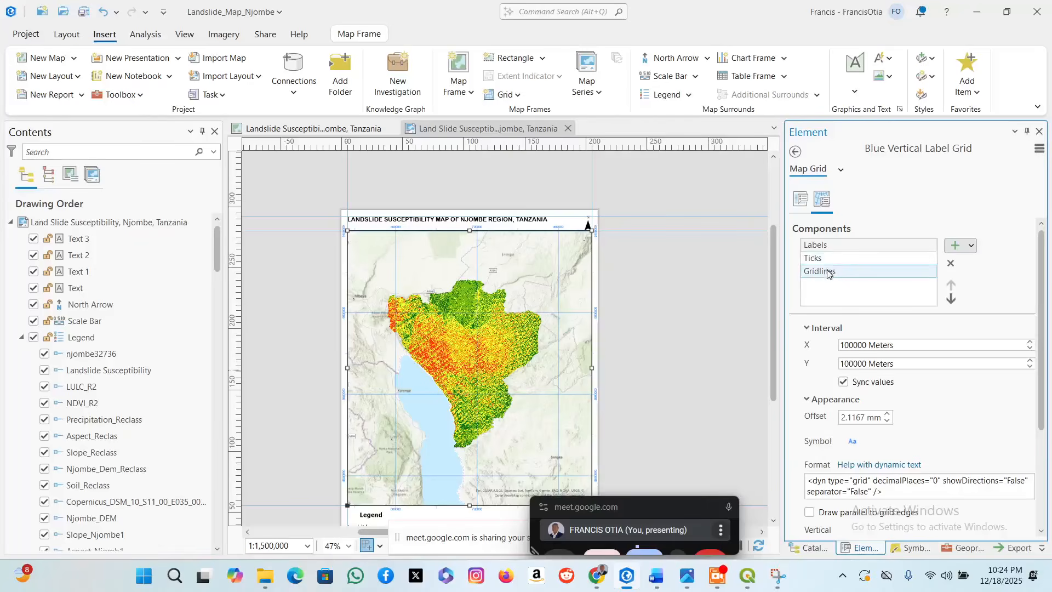
Give the Gridlines symbol color 50% transparency, and check the lines along the map frame's east edge.
click(876, 271)
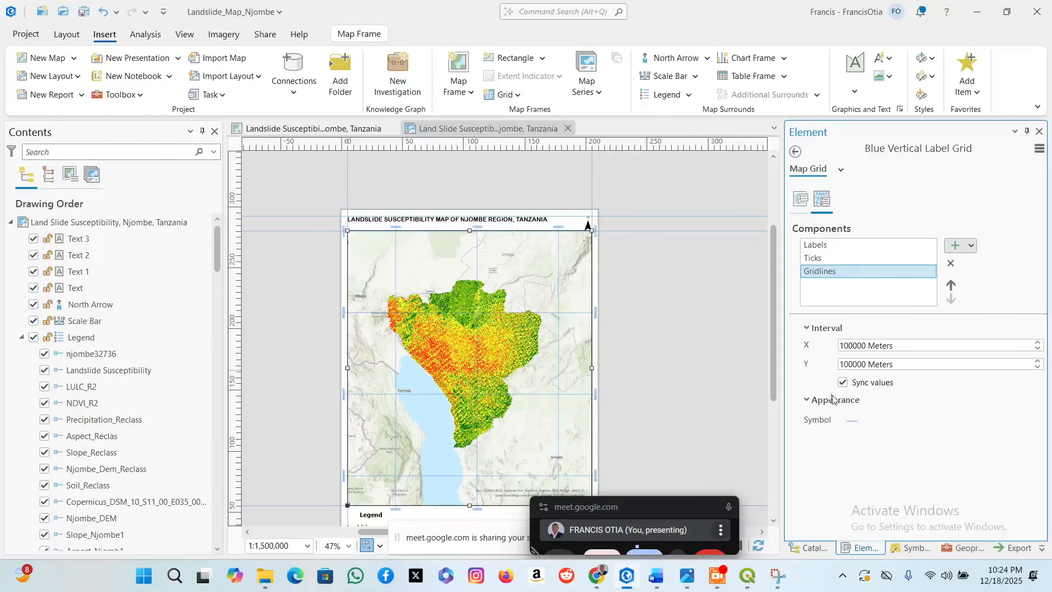
click(852, 420)
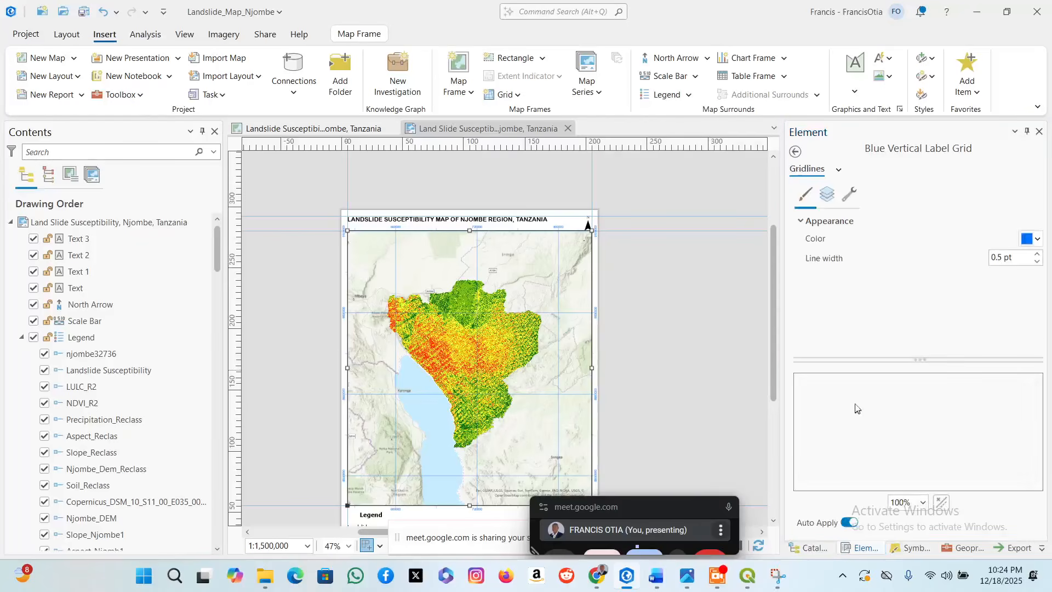
click(1041, 243)
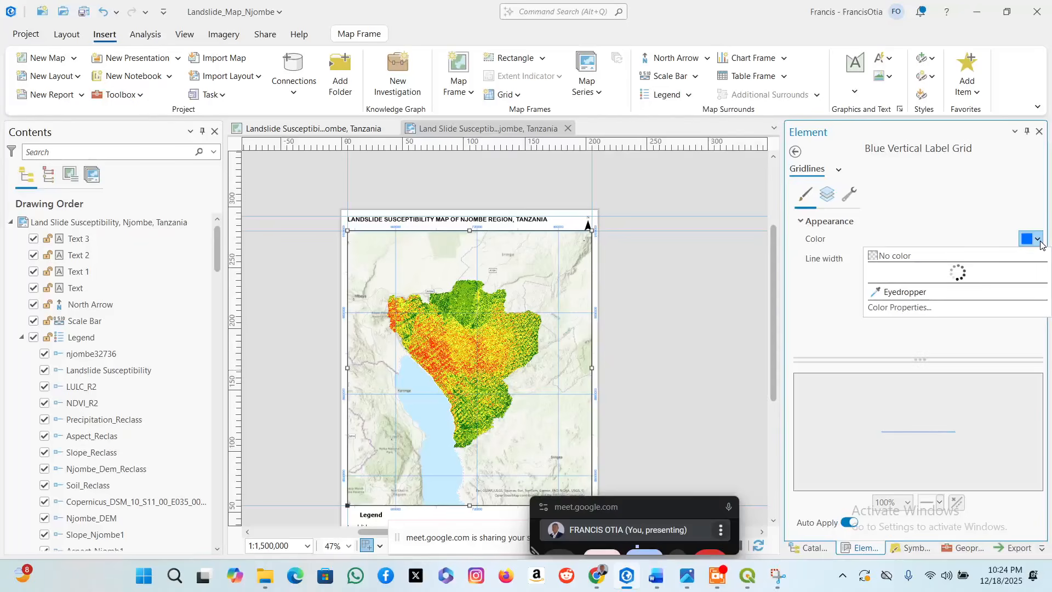
click(920, 472)
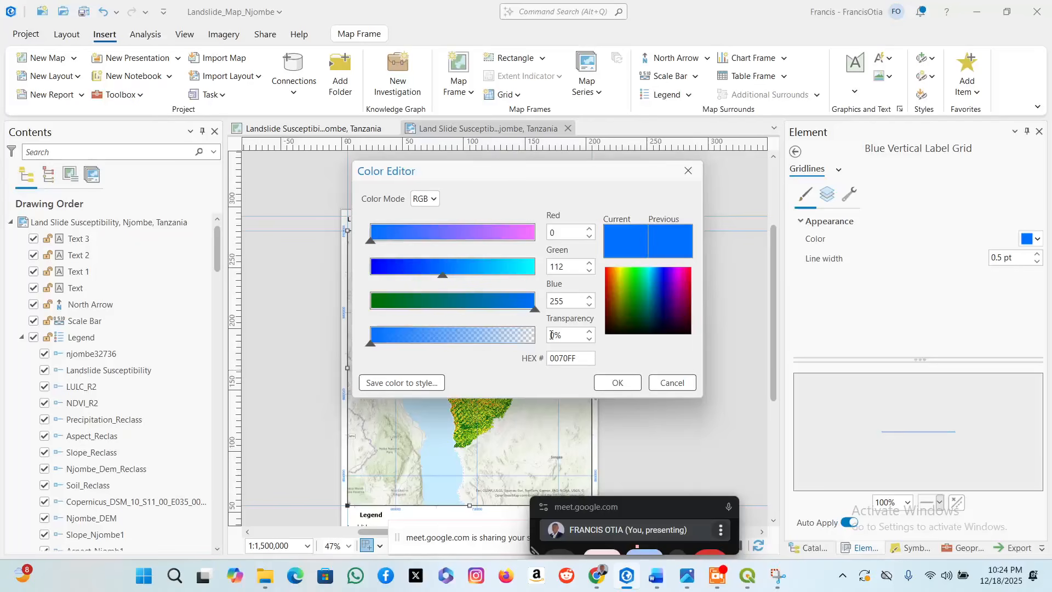
click(556, 302)
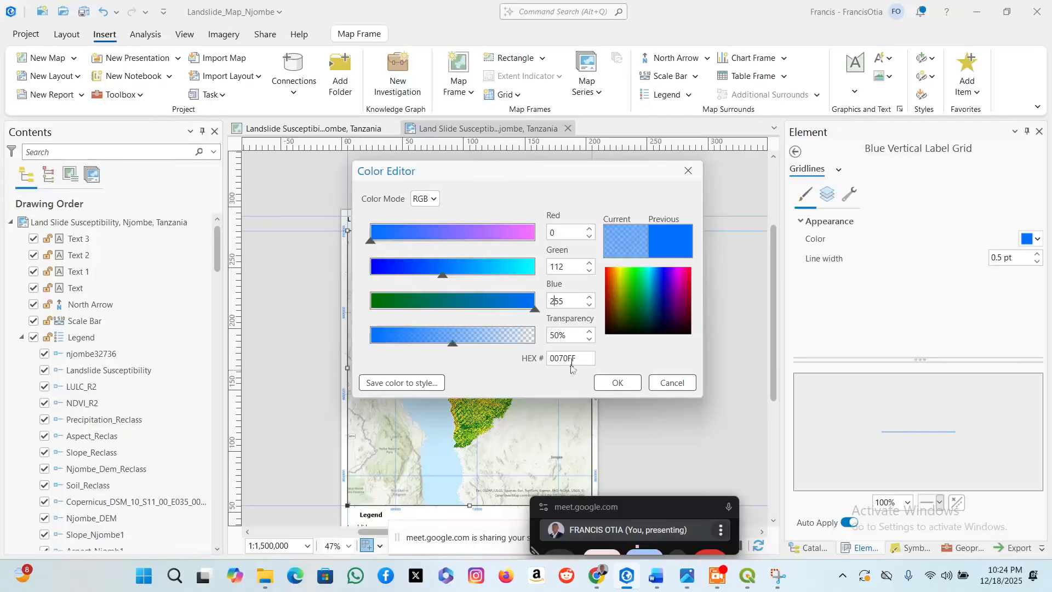
click(617, 384)
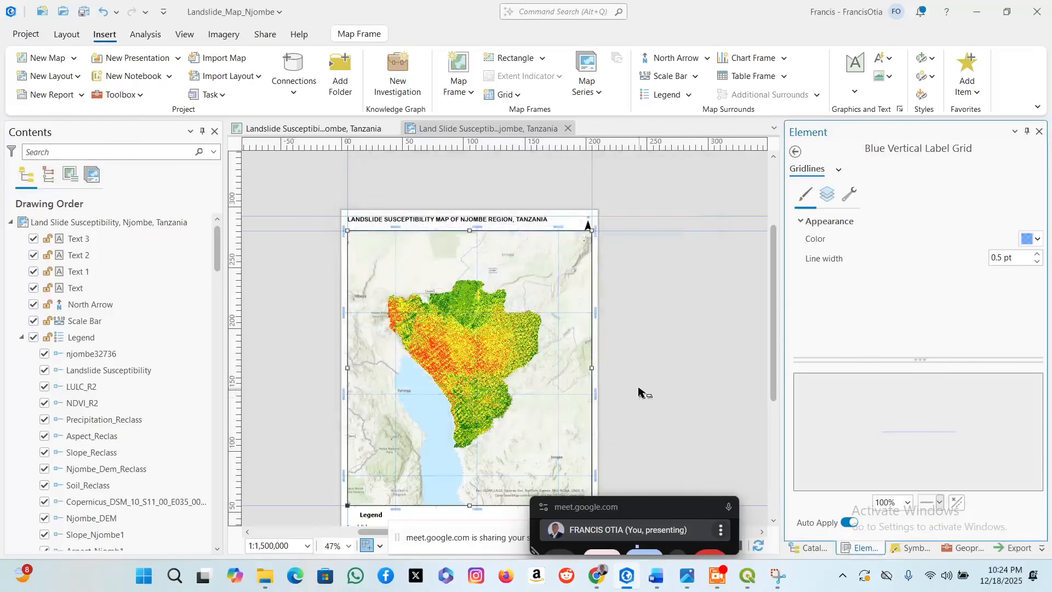
scroll(603, 375, up, 4)
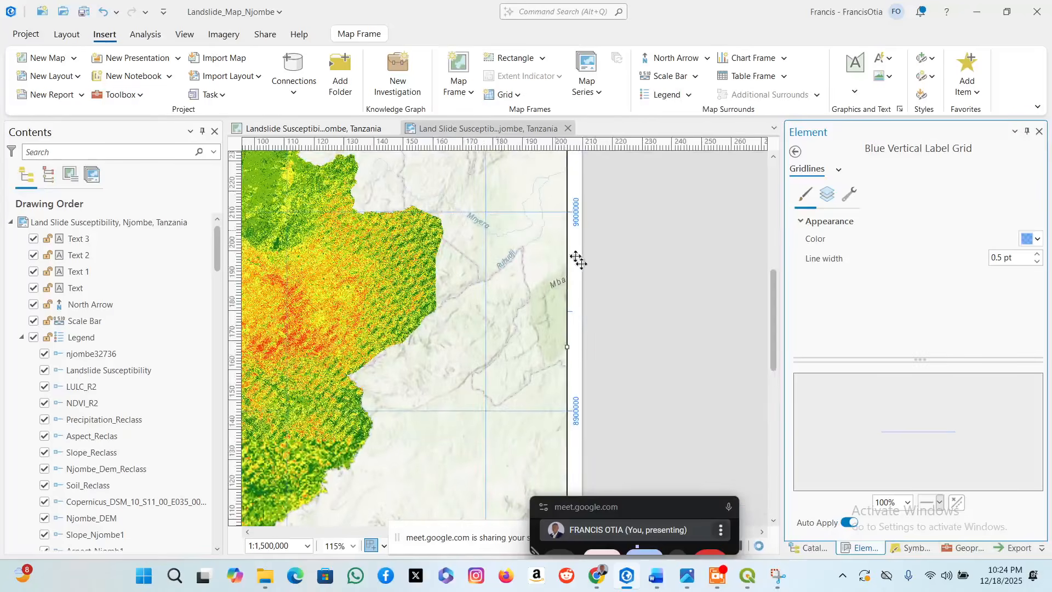
scroll(568, 287, down, 4)
click(632, 318)
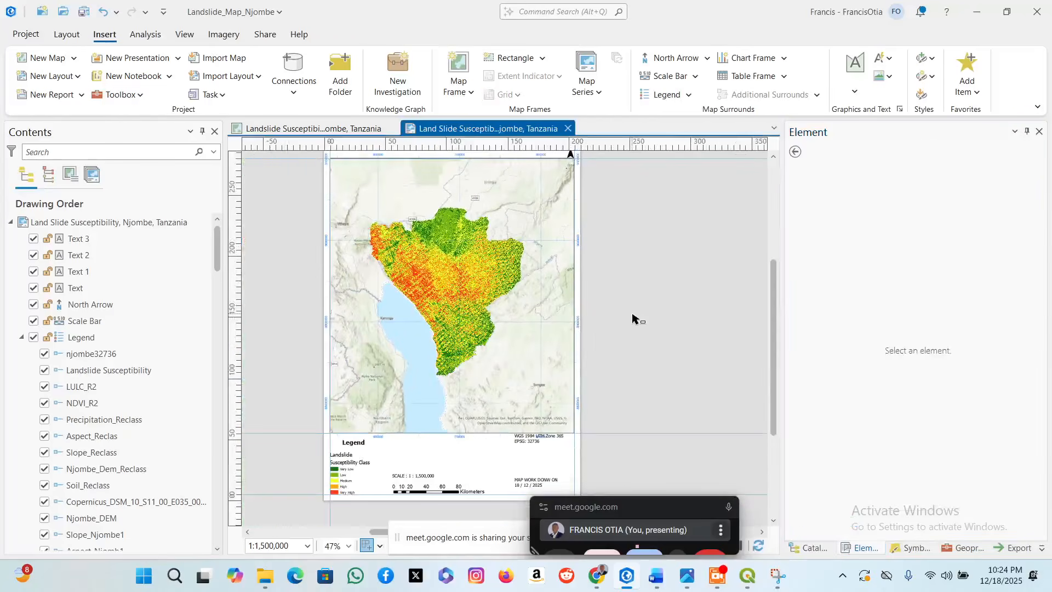
Shrink the map frame inward from its lower-right and lower-left corners to about 187 mm wide, leaving room for the grid labels.
click(521, 350)
scroll(542, 427, up, 4)
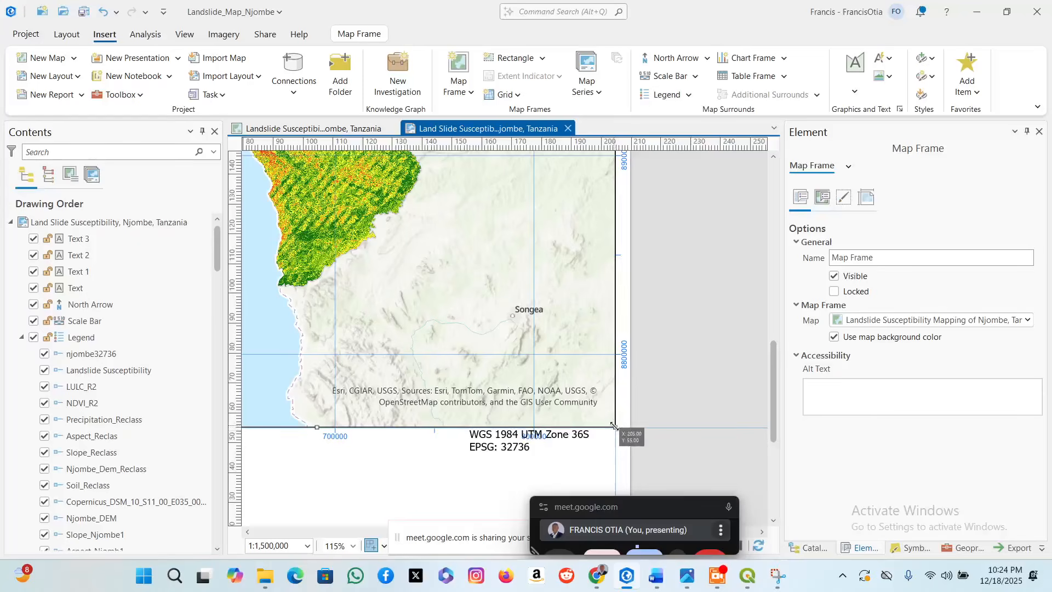
drag(614, 426, 600, 408)
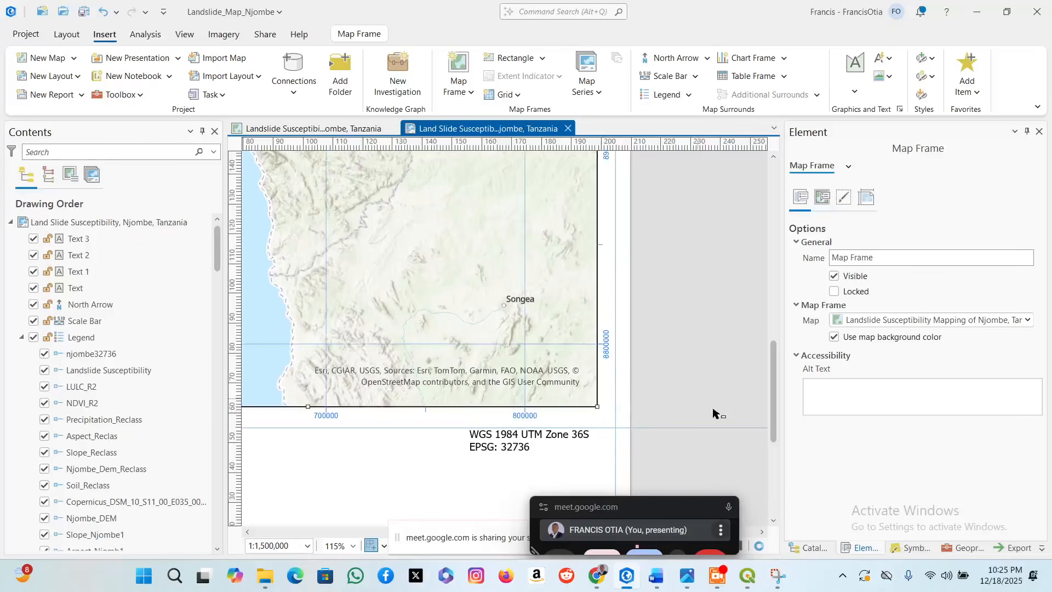
scroll(615, 427, down, 5)
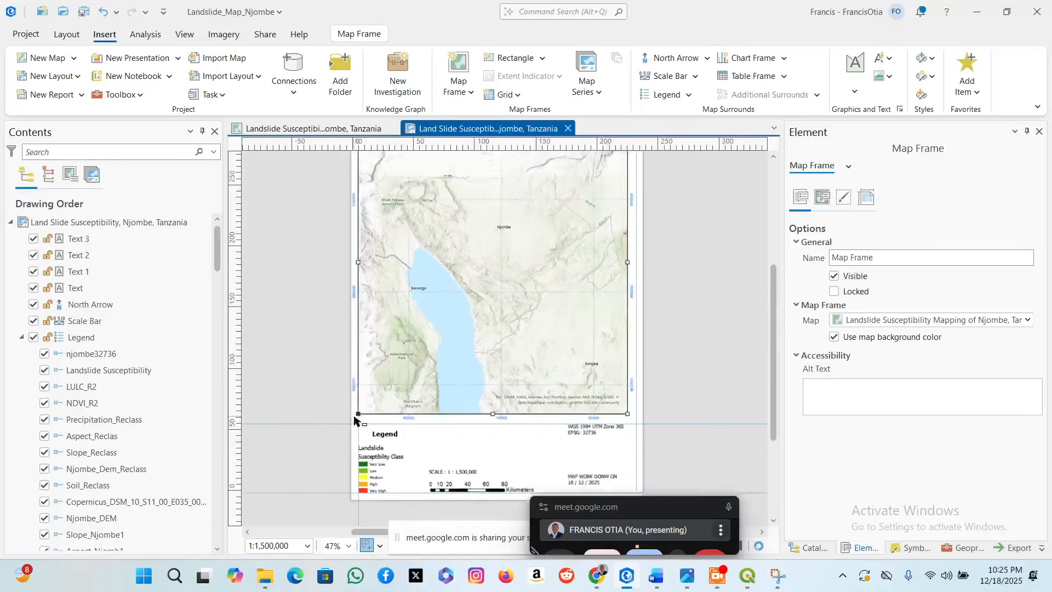
scroll(355, 420, up, 5)
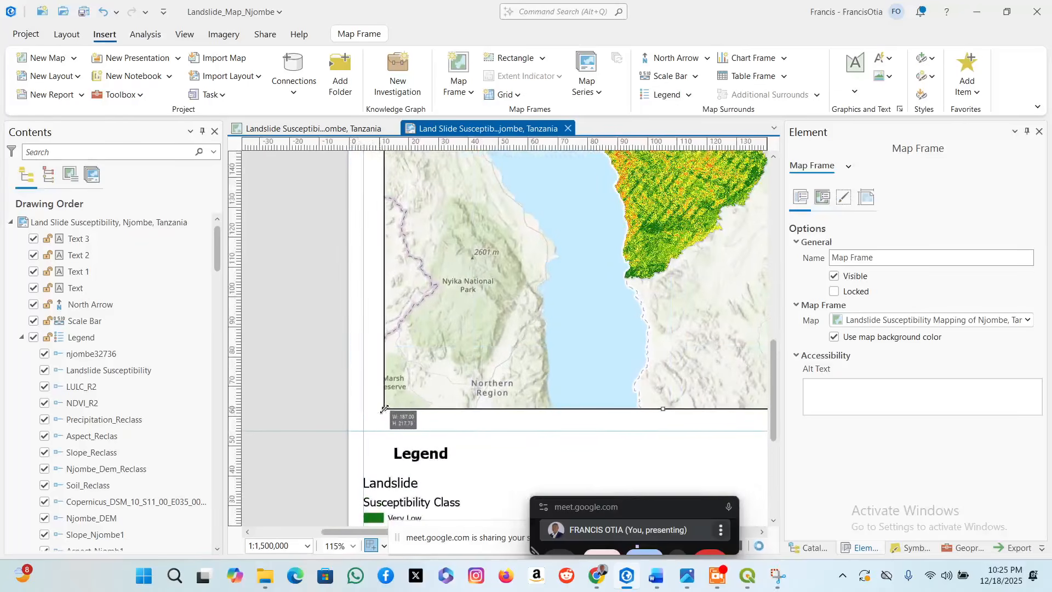
drag(384, 410, 355, 441)
scroll(380, 420, down, 5)
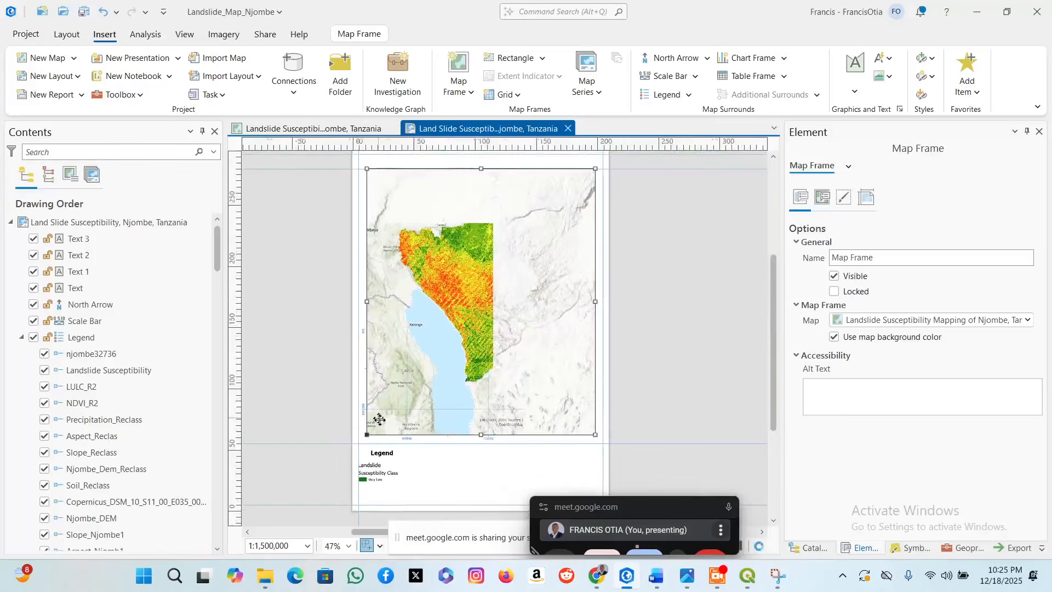
Lower the map frame's upper-right corner so the grid labels clear the title and north arrow.
scroll(379, 420, down, 2)
scroll(513, 257, up, 4)
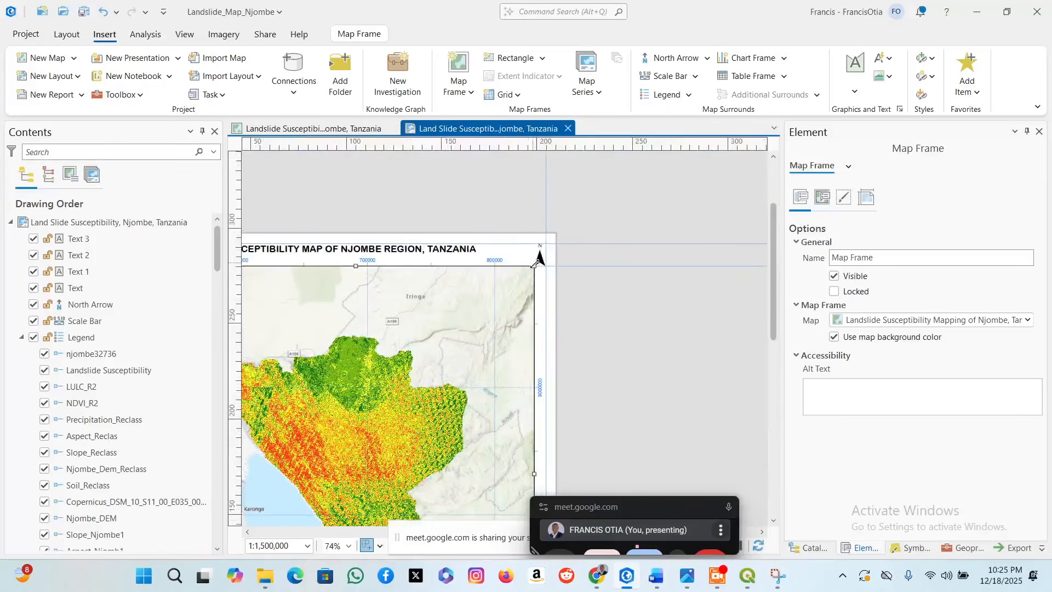
drag(534, 265, 532, 285)
scroll(591, 329, down, 2)
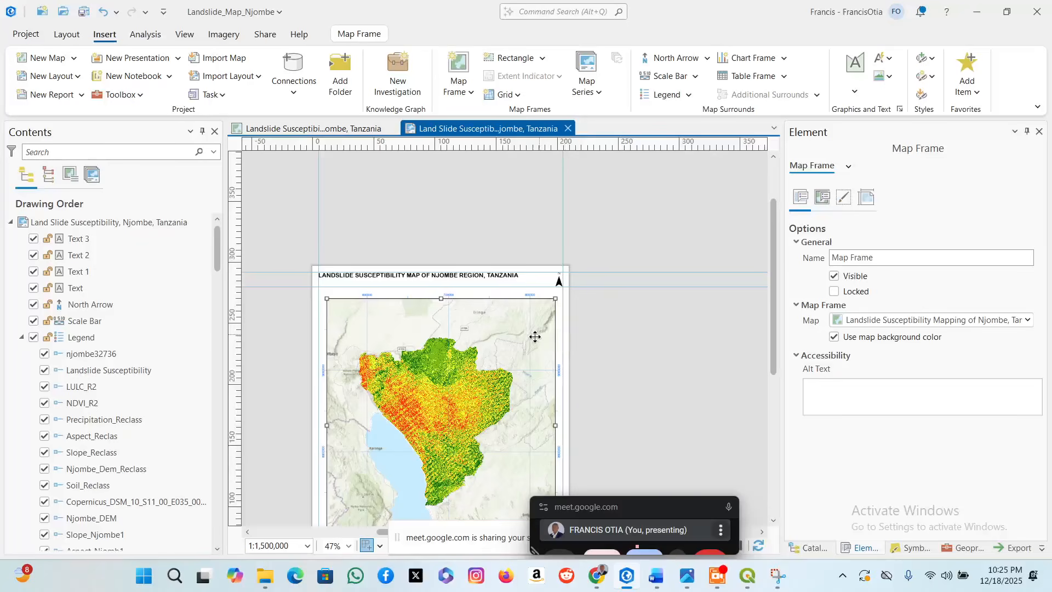
Inspect the whole layout, checking the grid labels, legend, scale bar, coordinate system text, title and north arrow.
click(615, 331)
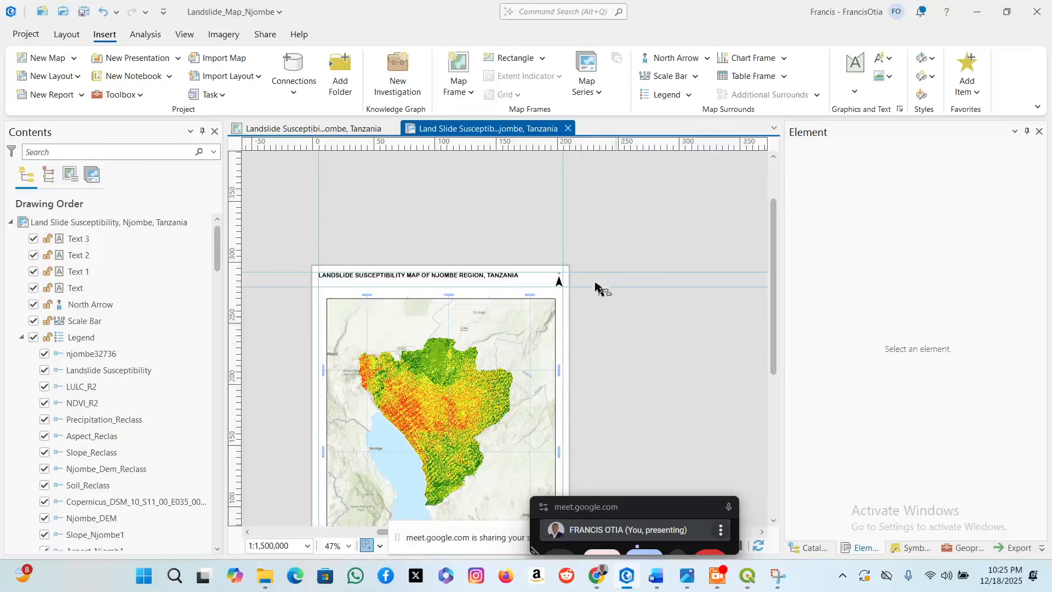
scroll(536, 228, down, 2)
scroll(511, 464, up, 4)
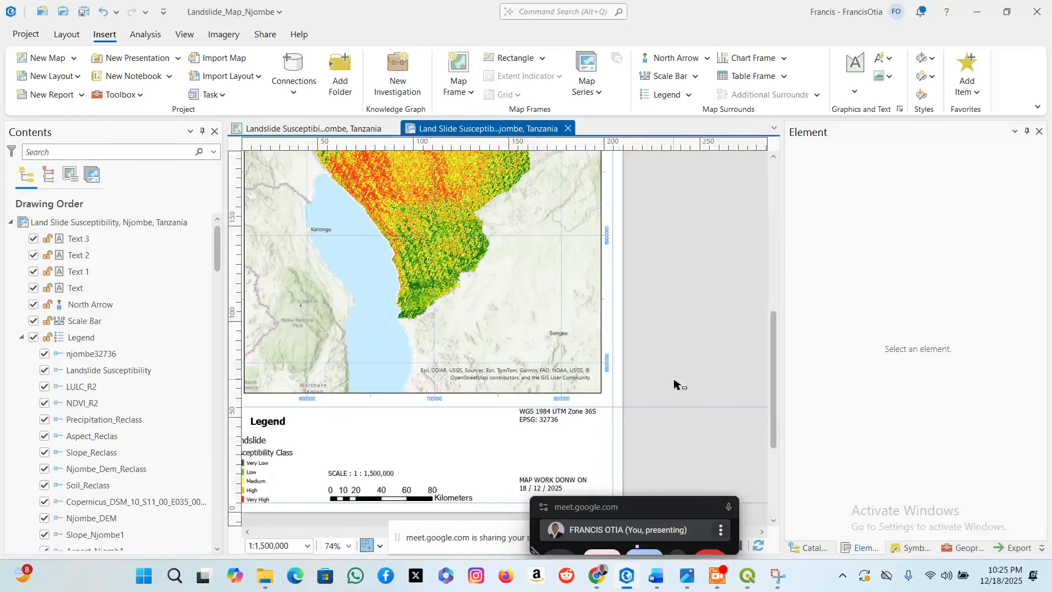
scroll(662, 387, down, 2)
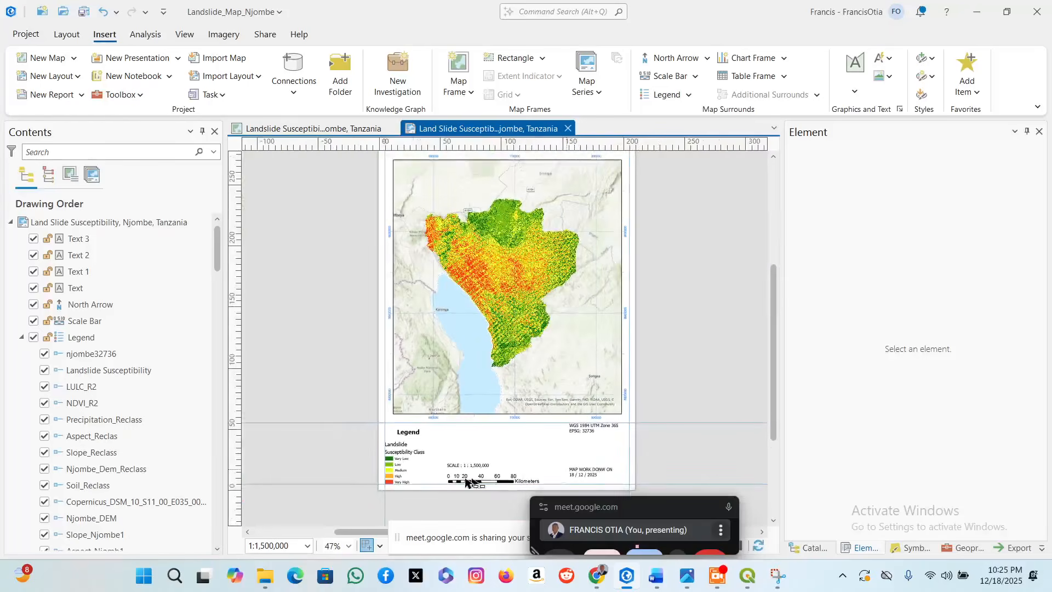
scroll(400, 489, up, 4)
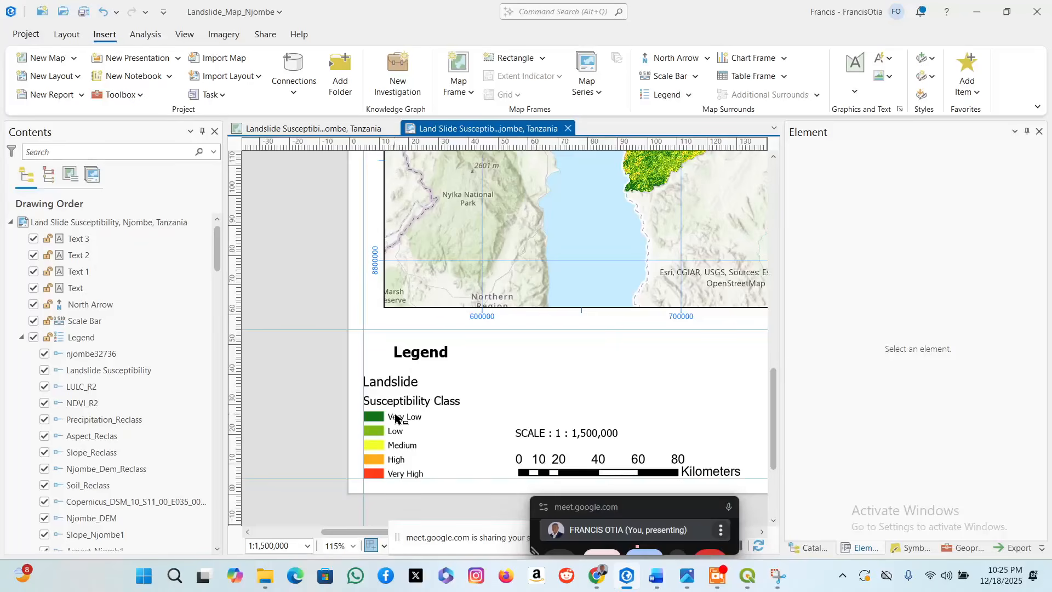
scroll(390, 490, down, 2)
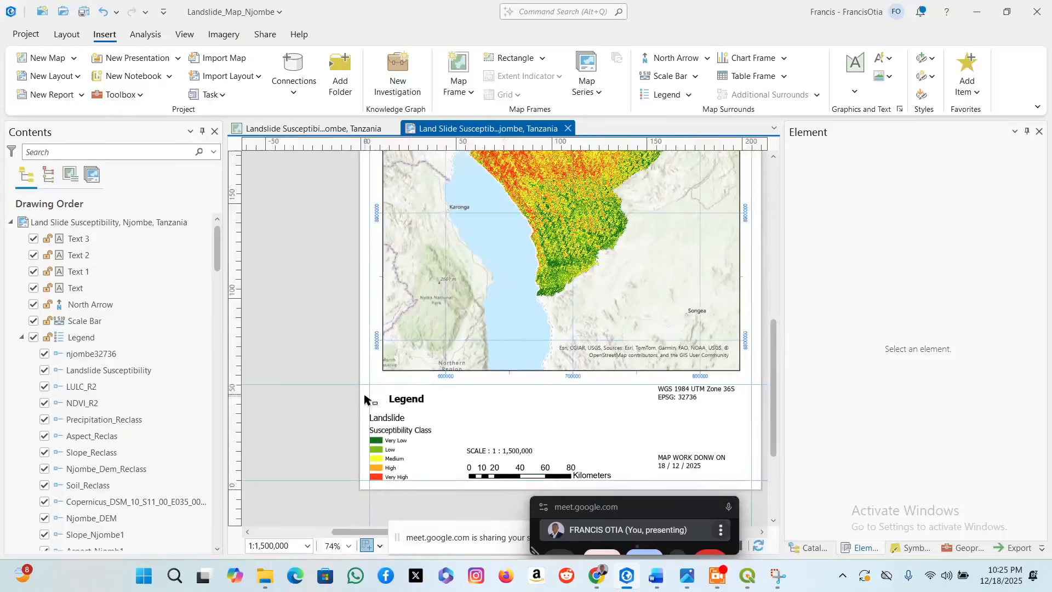
scroll(366, 398, down, 4)
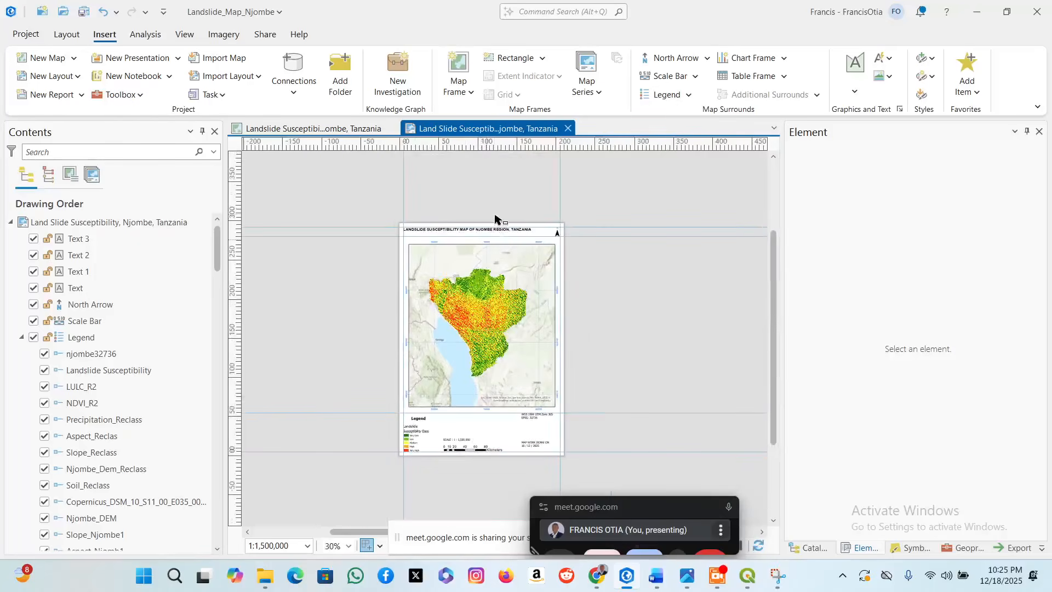
scroll(495, 218, up, 3)
scroll(460, 223, down, 3)
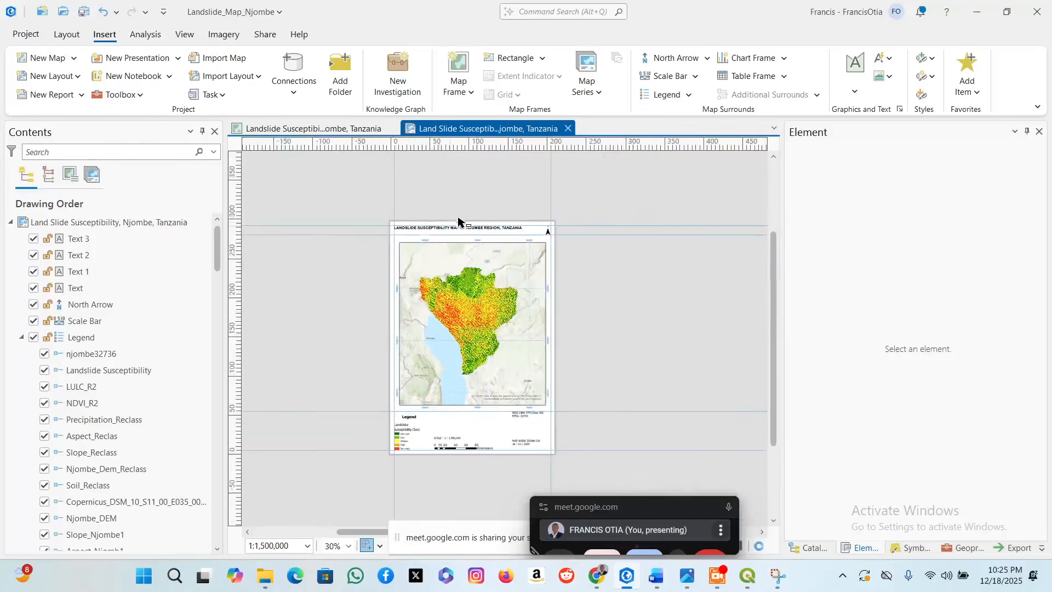
scroll(470, 237, up, 3)
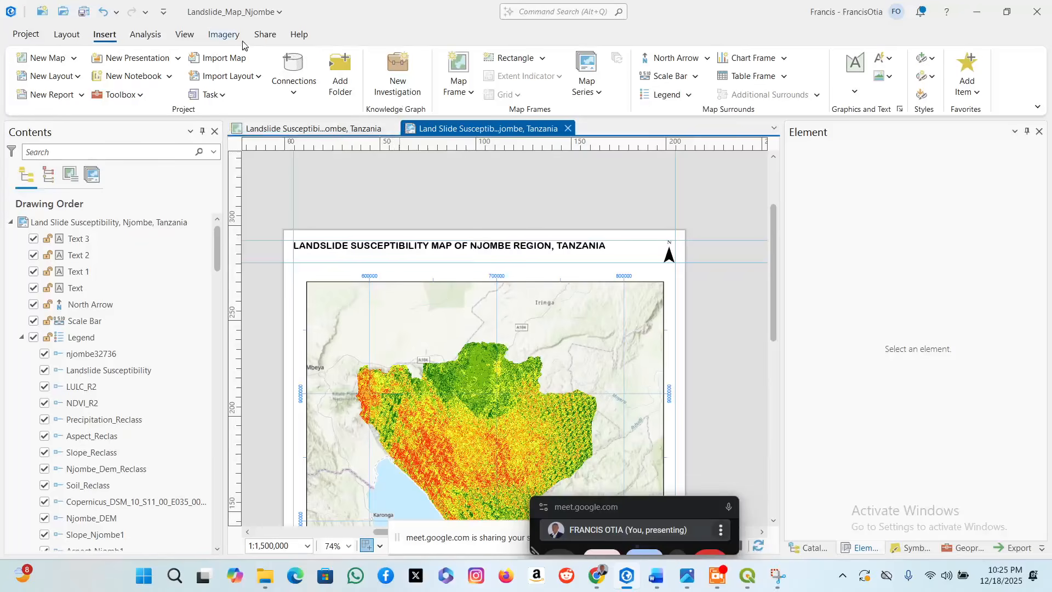
Export the layout as a 300 DPI JPEG named "Land Slide Susceptibility, Njombe, Tanzania 2" in the Landslide_Map_Njombe folder.
click(264, 34)
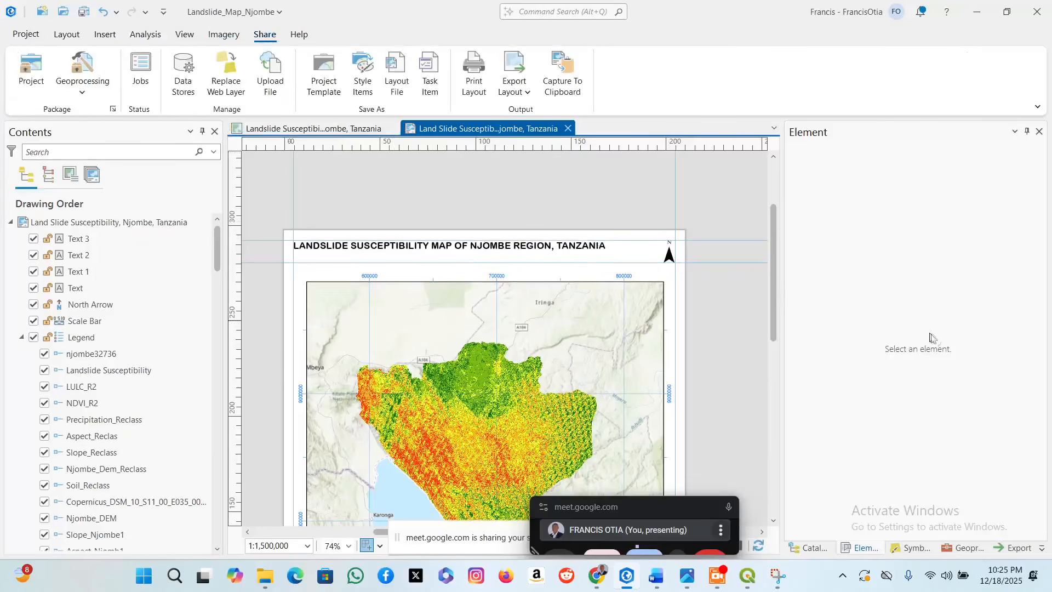
click(512, 66)
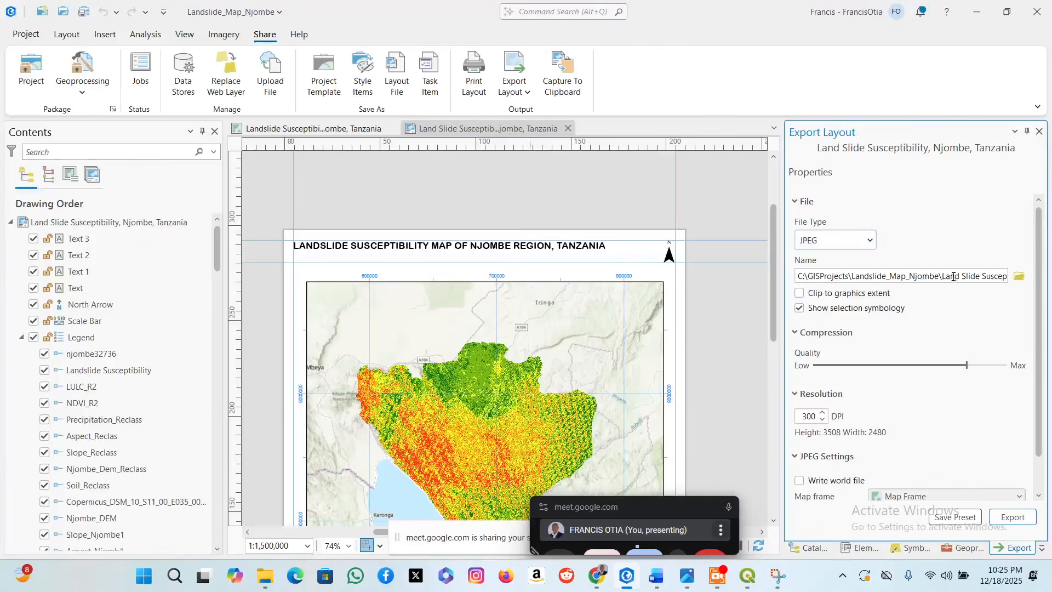
drag(976, 277, 1030, 281)
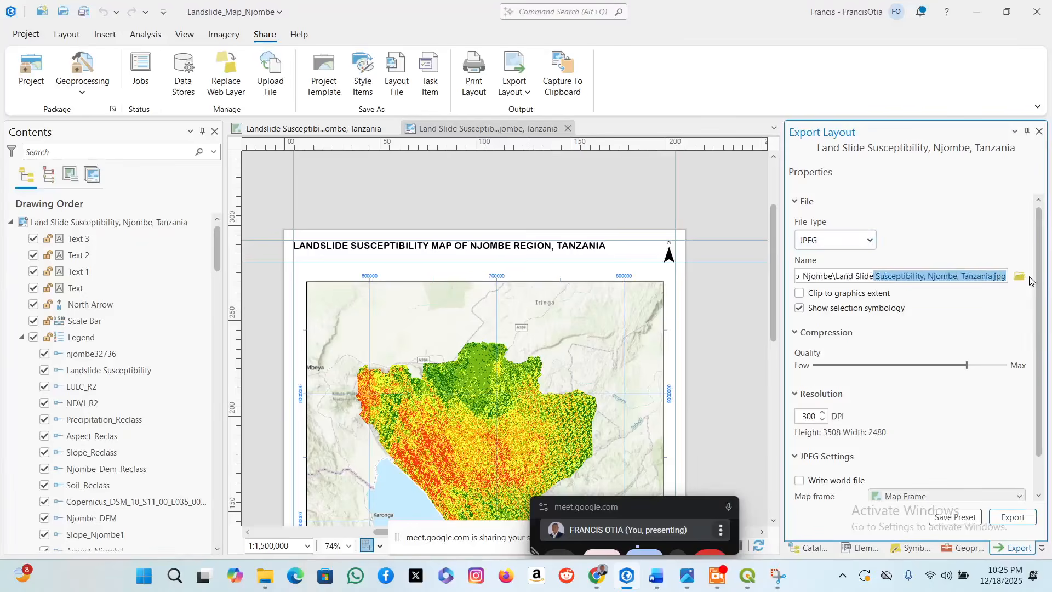
click(995, 276)
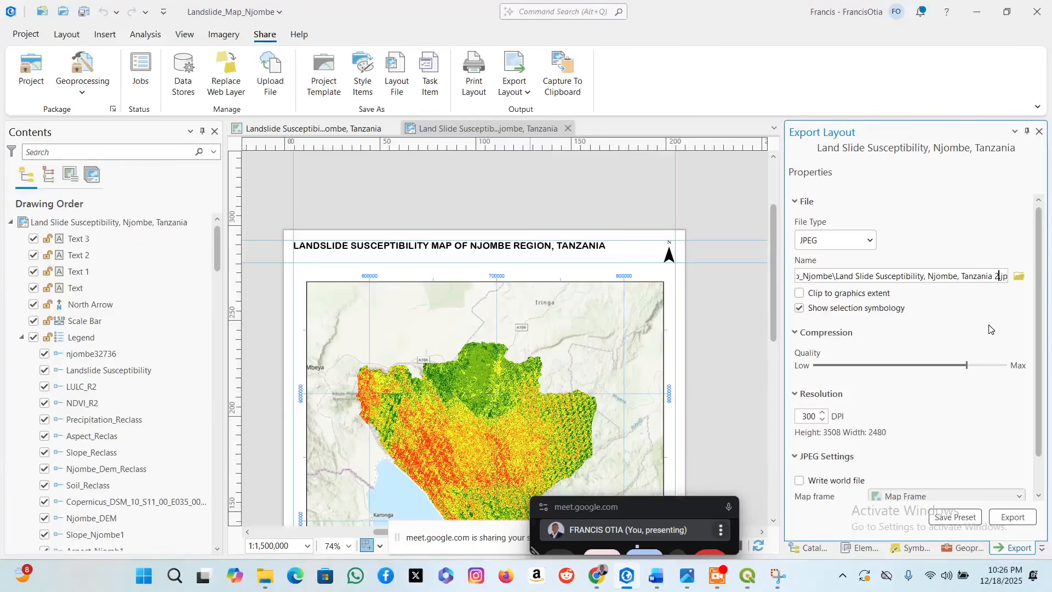
click(1012, 519)
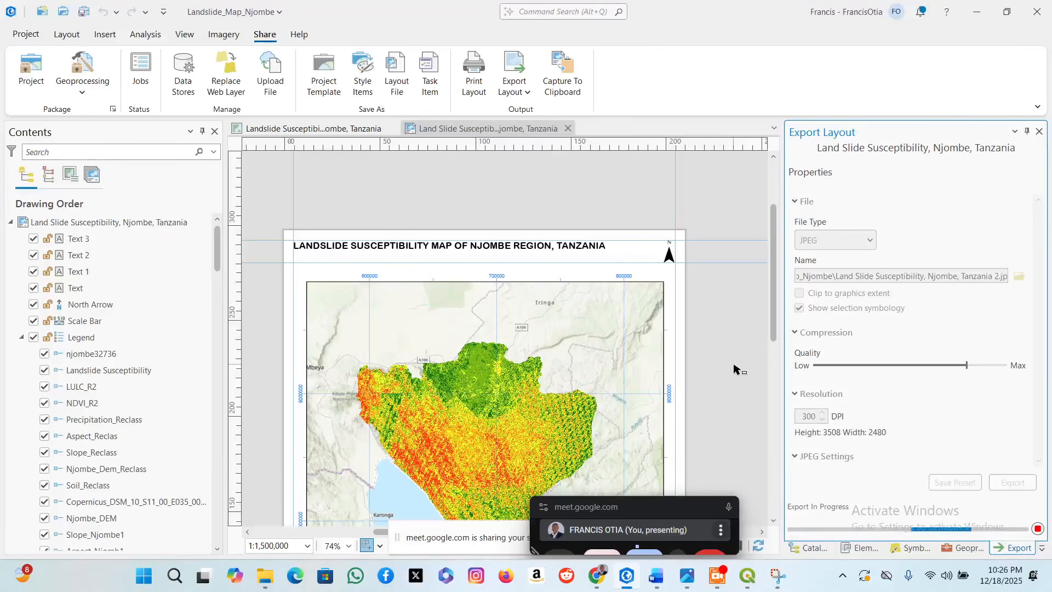
key(super+d)
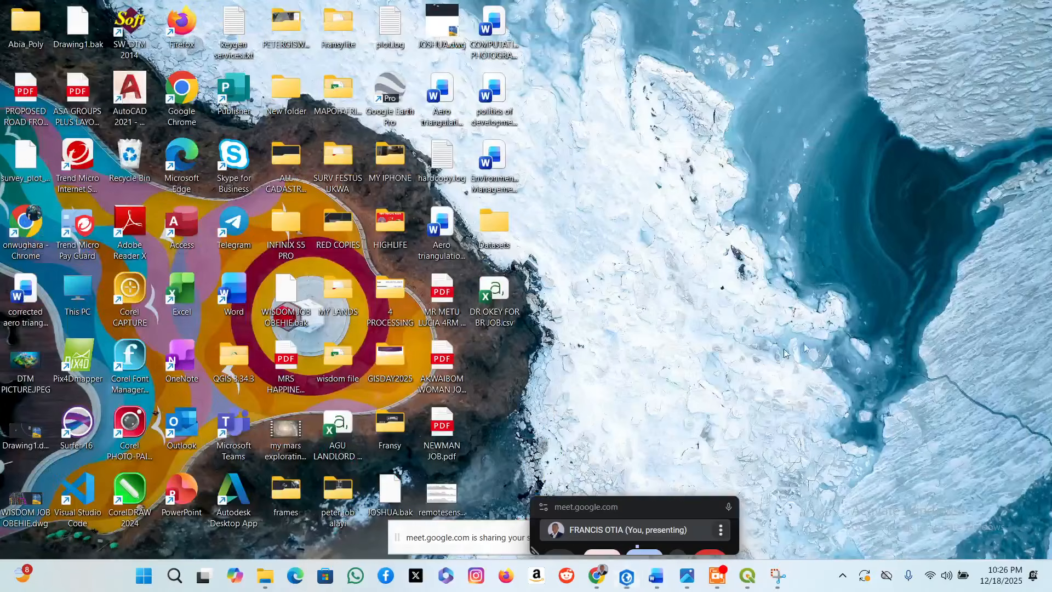
right_click(681, 127)
click(717, 195)
right_click(635, 118)
click(678, 166)
click(628, 576)
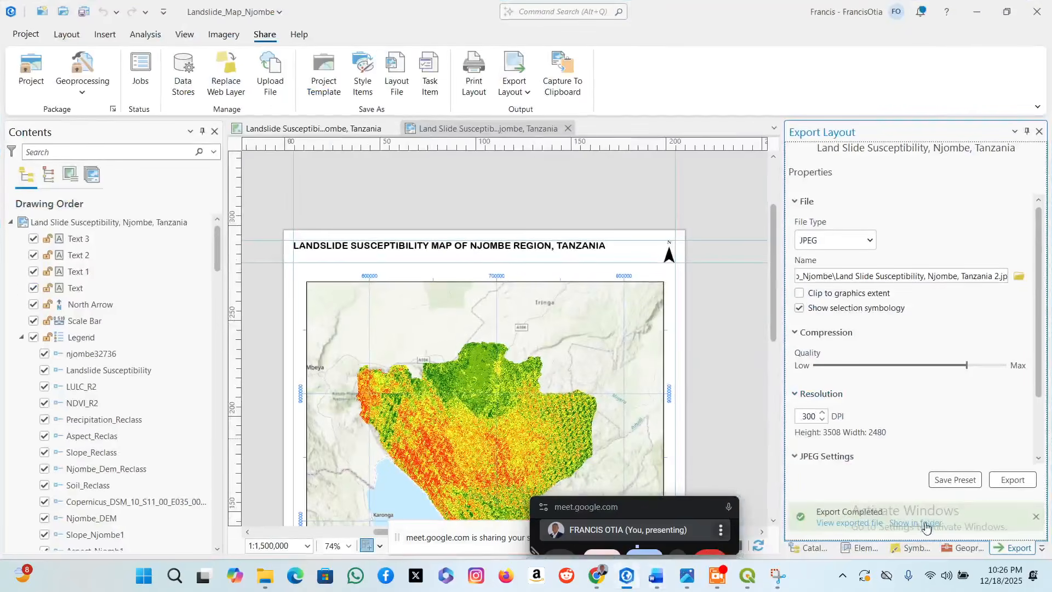
Export the layout also as a PDF named "Land Slide Susceptibility, Njombe, Tanzania 2" with JPEG 2000 image compression.
click(865, 241)
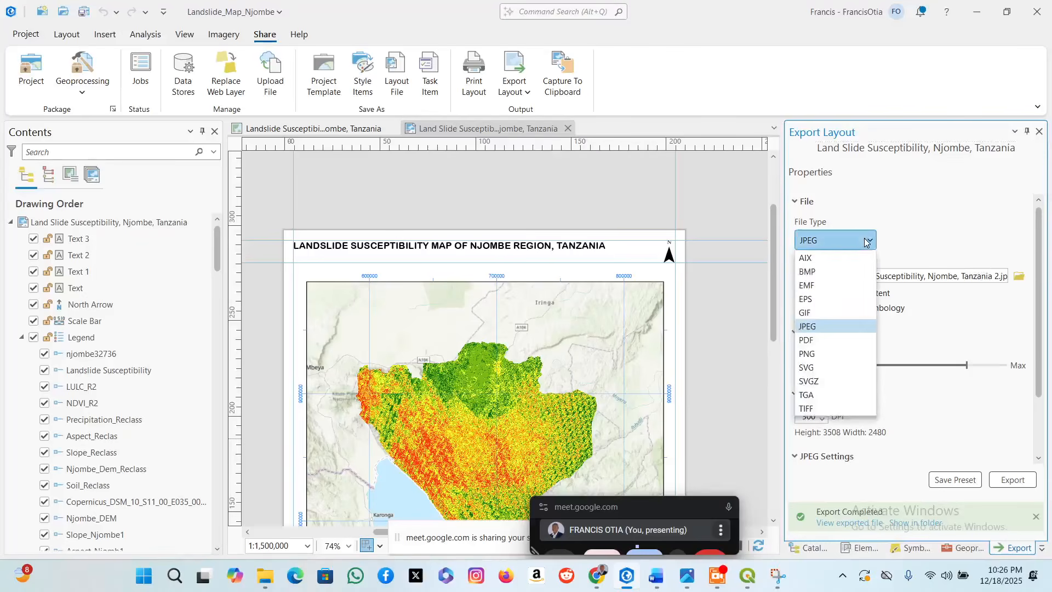
click(826, 340)
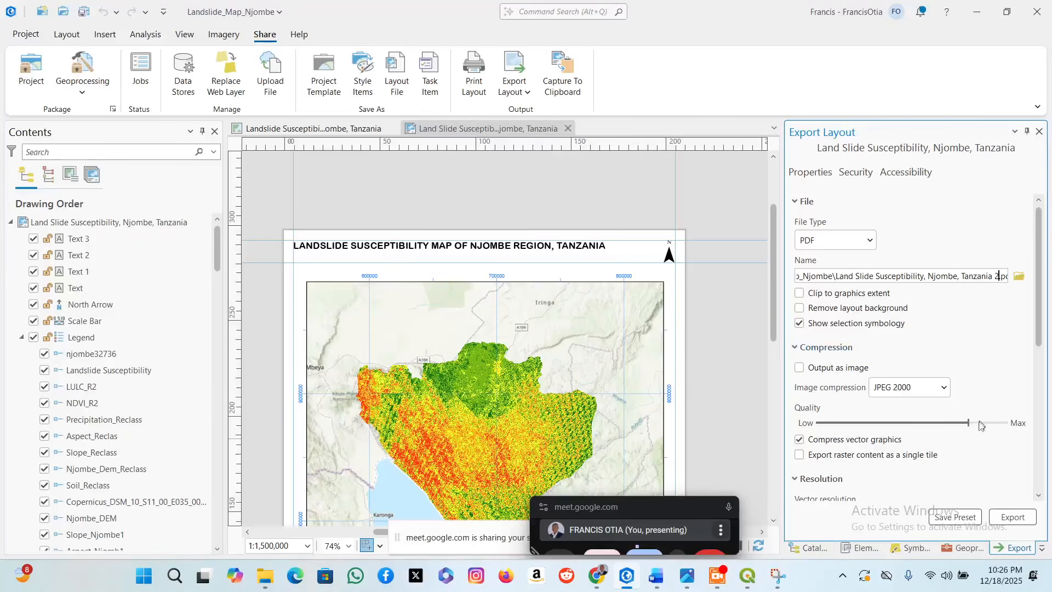
click(1011, 517)
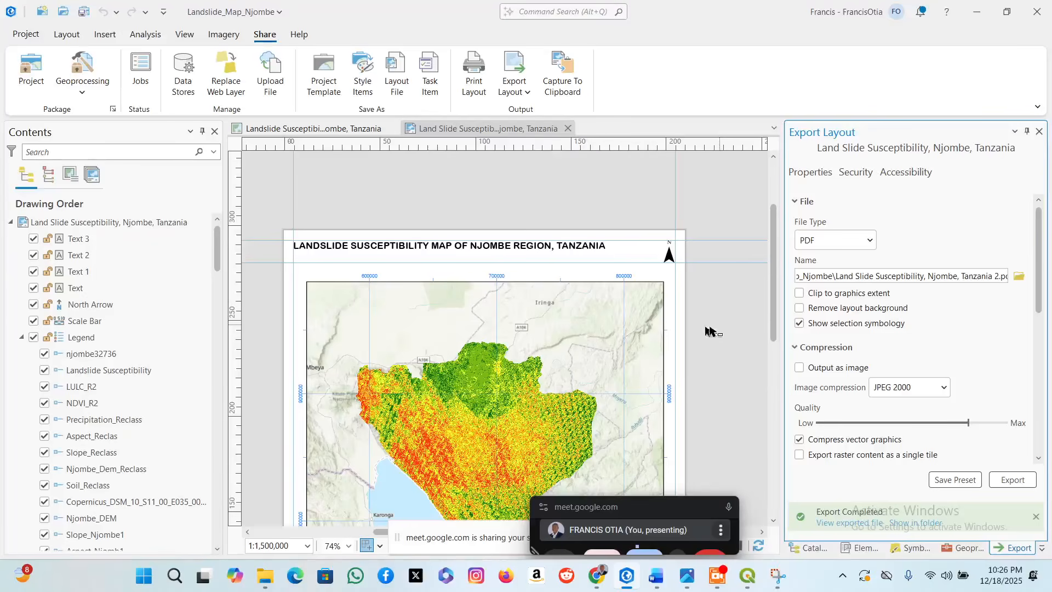
scroll(570, 257, down, 2)
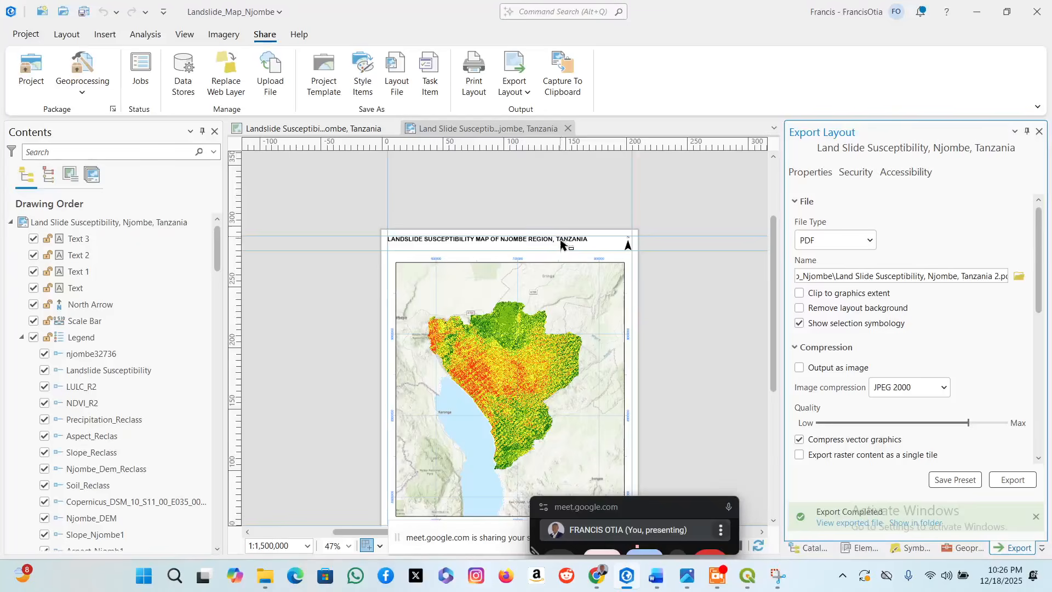
scroll(562, 244, down, 2)
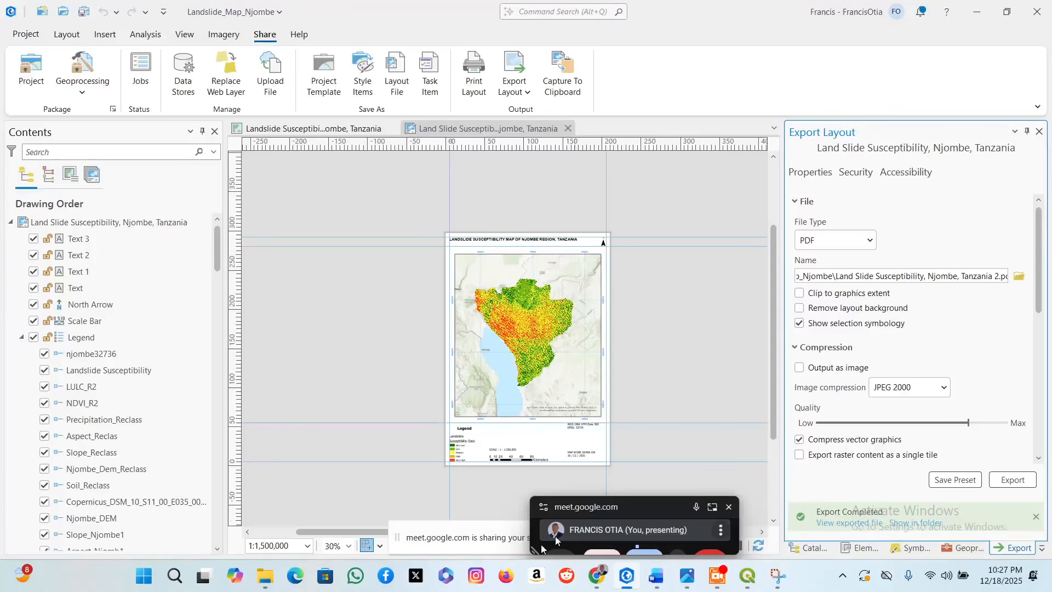
Switch to File Explorer, go up to the Landslide_Map_Njombe folder and sort its contents by date modified.
click(269, 576)
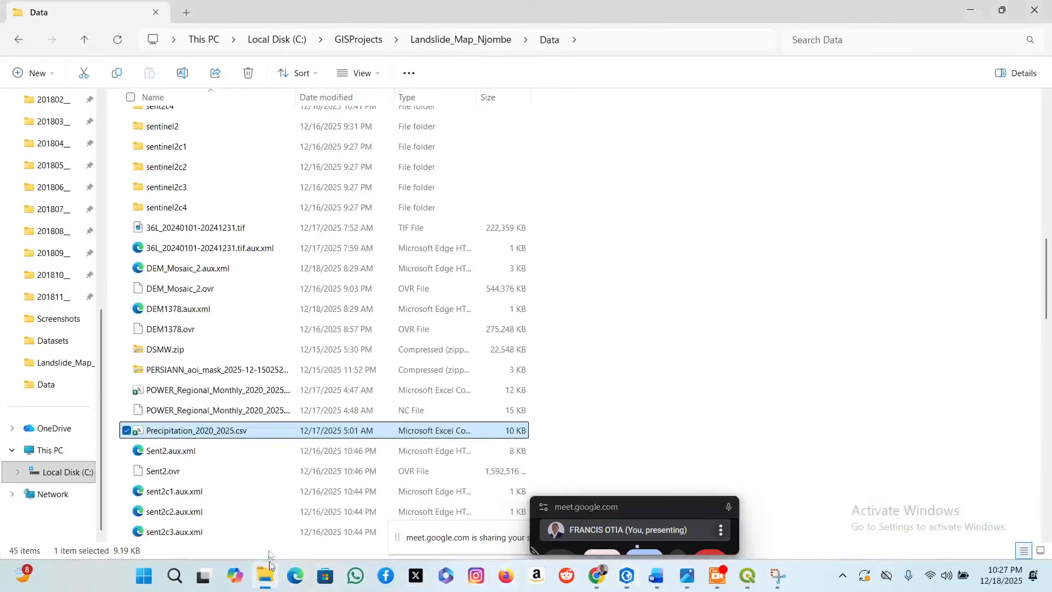
scroll(228, 411, up, 1)
scroll(228, 411, up, 5)
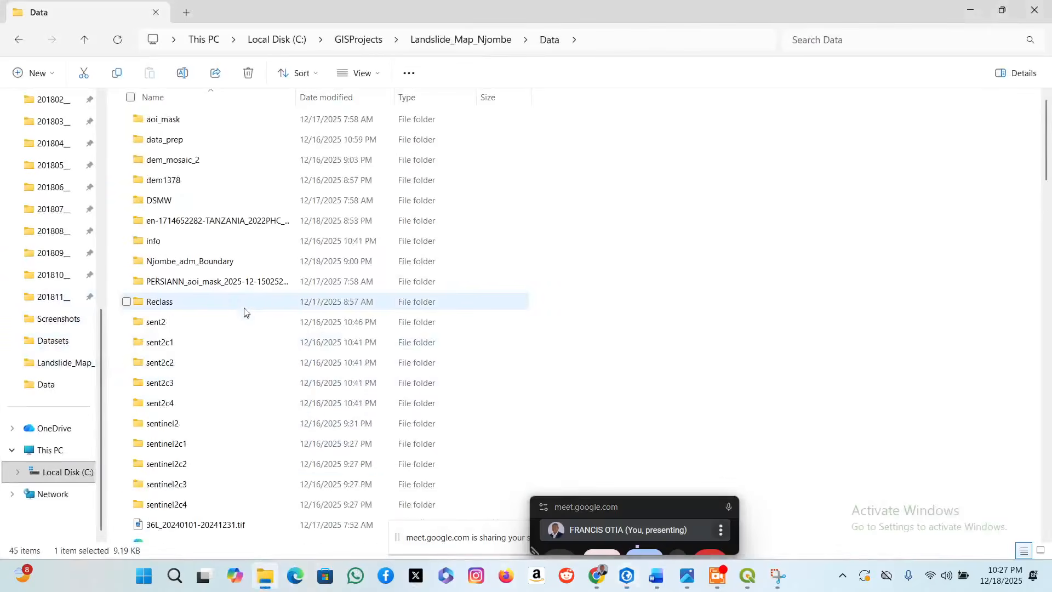
click(478, 40)
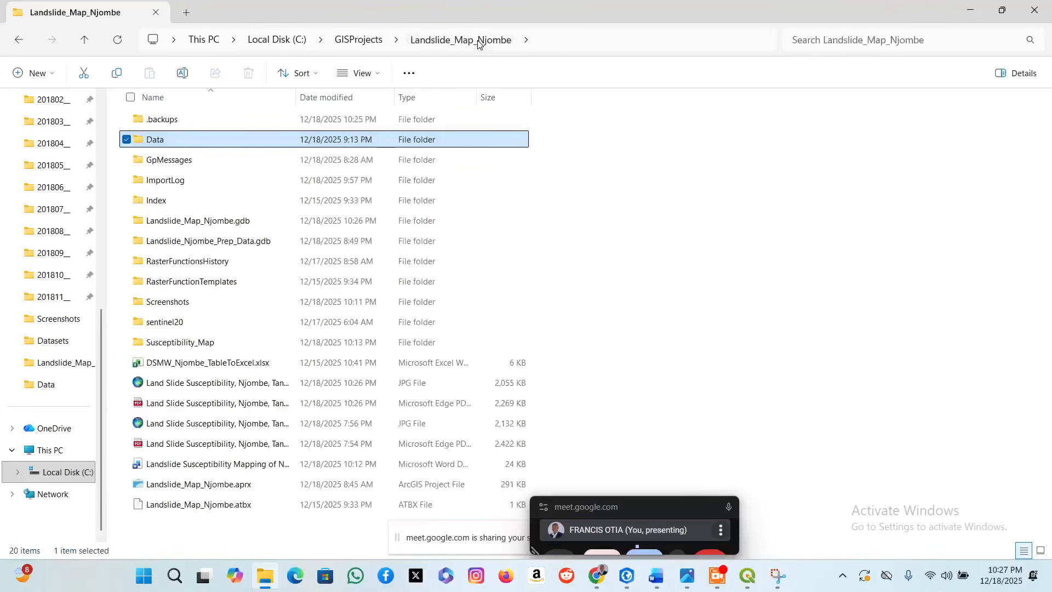
right_click(628, 163)
mouse_move(682, 196)
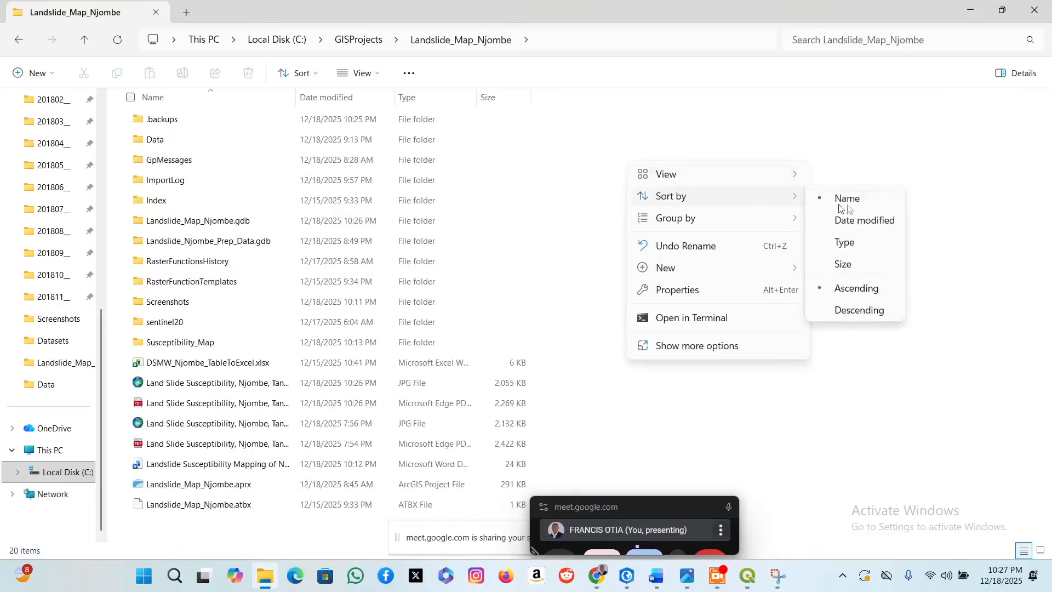
click(870, 224)
Open the exported "Land Slide Susceptibility, Njombe, Tanzania 2.pdf" and review the map, grid labels and legend.
click(213, 122)
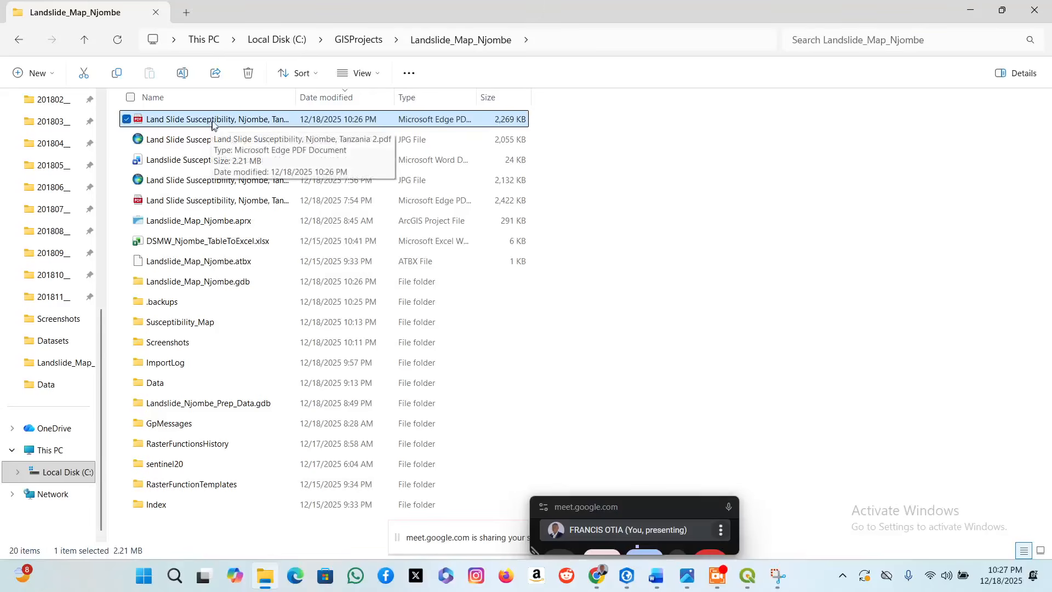
double_click(214, 120)
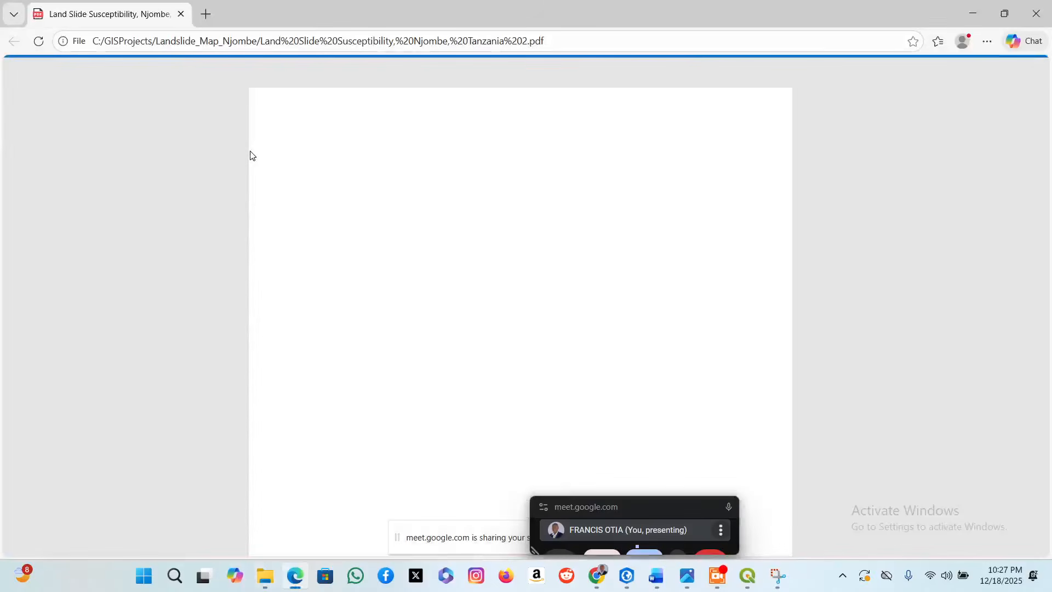
scroll(502, 264, down, 5)
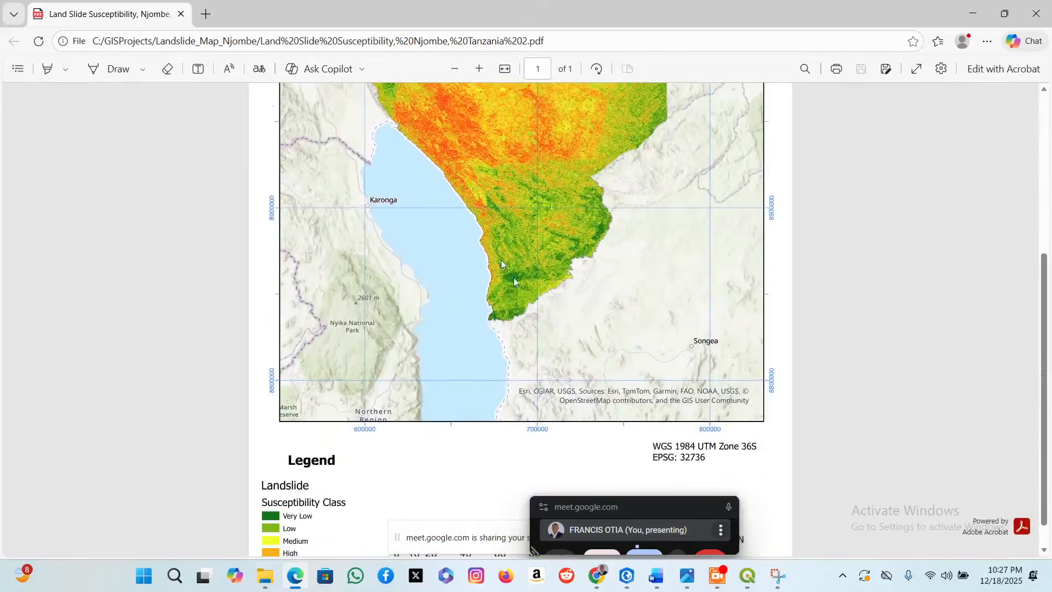
scroll(559, 390, up, 5)
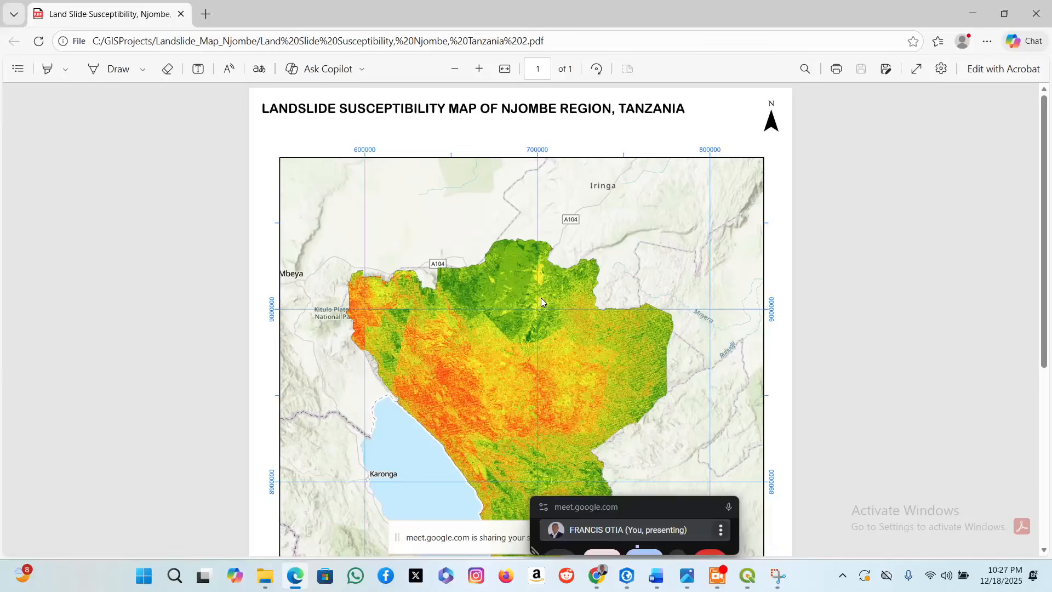
scroll(541, 302, down, 5)
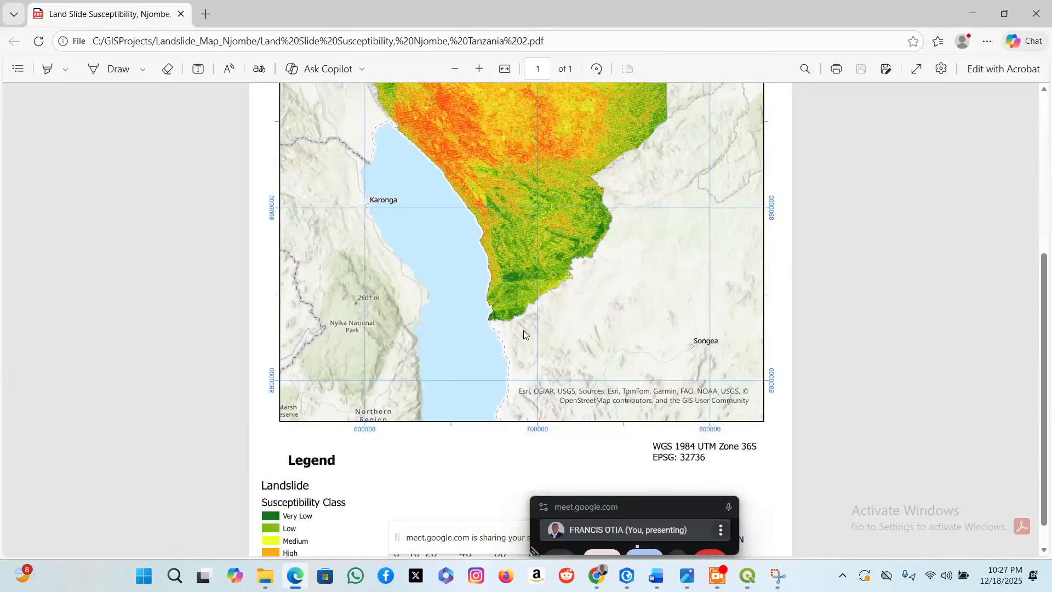
scroll(531, 344, up, 5)
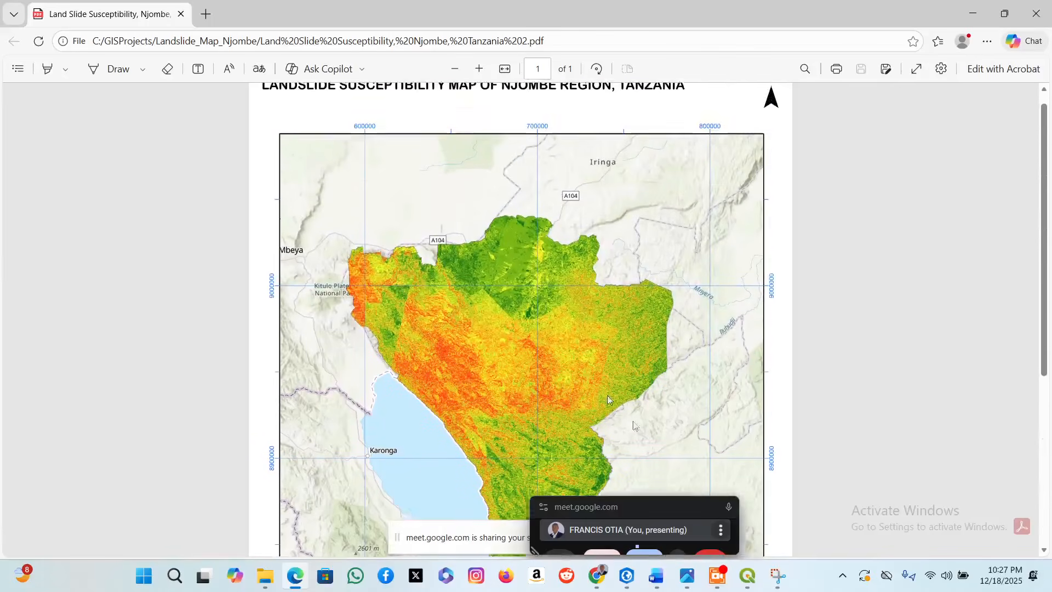
Switch to ArcGIS Pro's Landslide Susceptibility Mapping map view and turn off the World Topographic Map and World Hillshade layers.
click(627, 575)
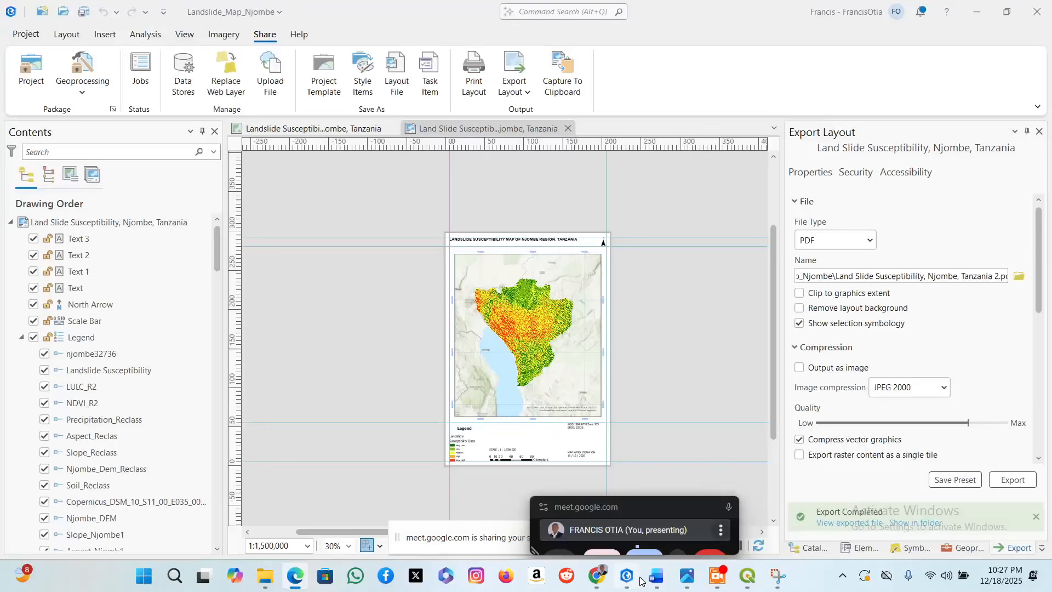
click(360, 133)
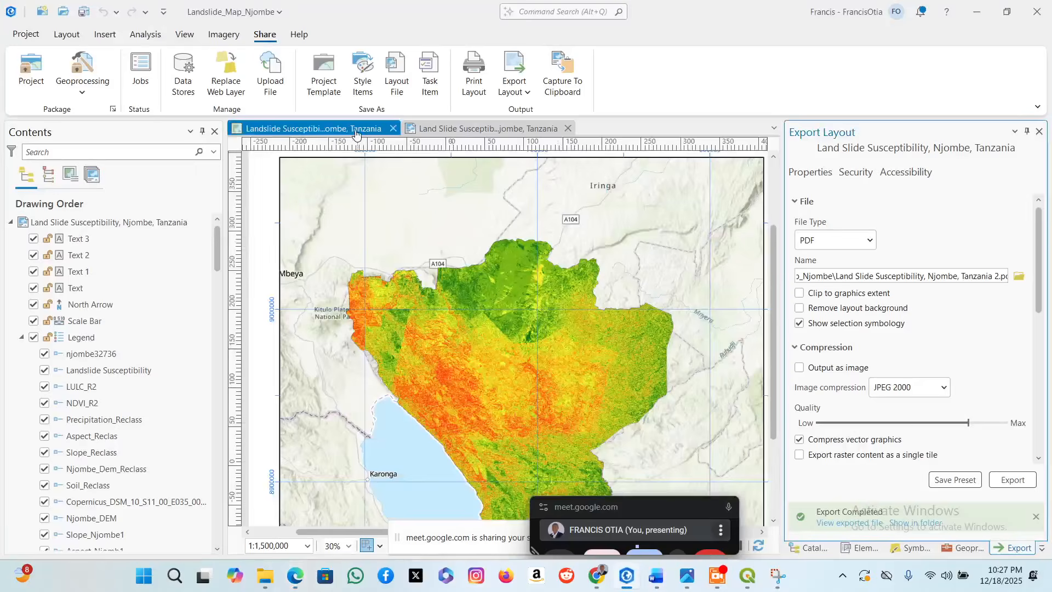
scroll(136, 431, down, 10)
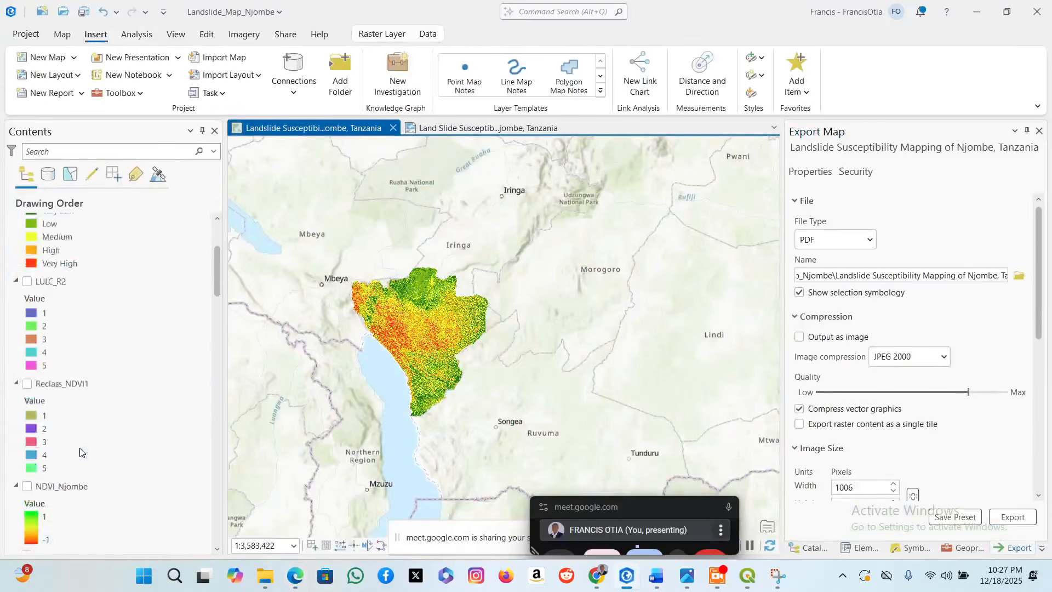
scroll(85, 406, down, 15)
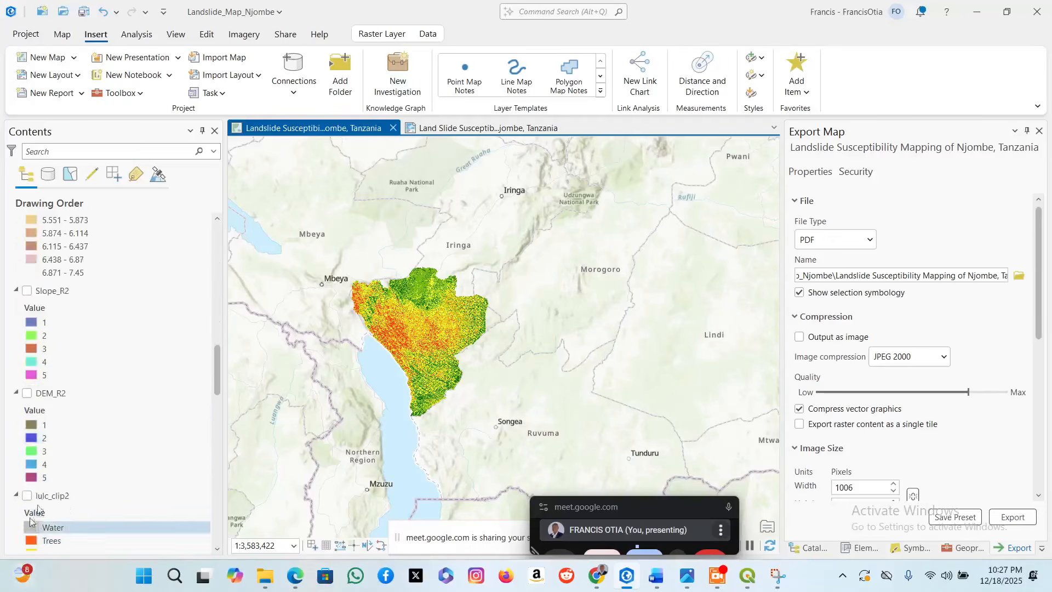
scroll(83, 487, down, 15)
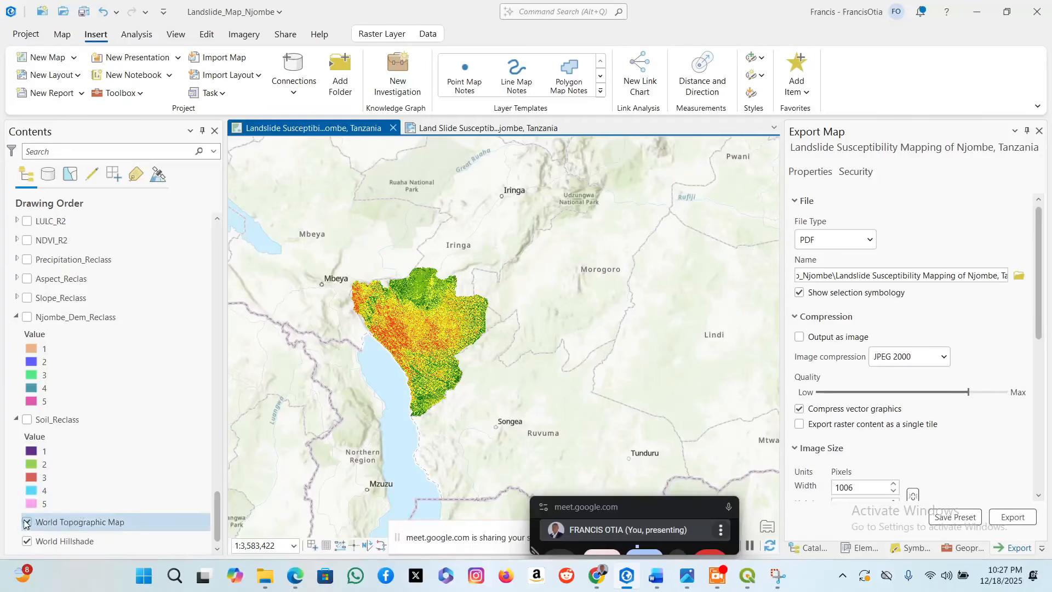
click(25, 523)
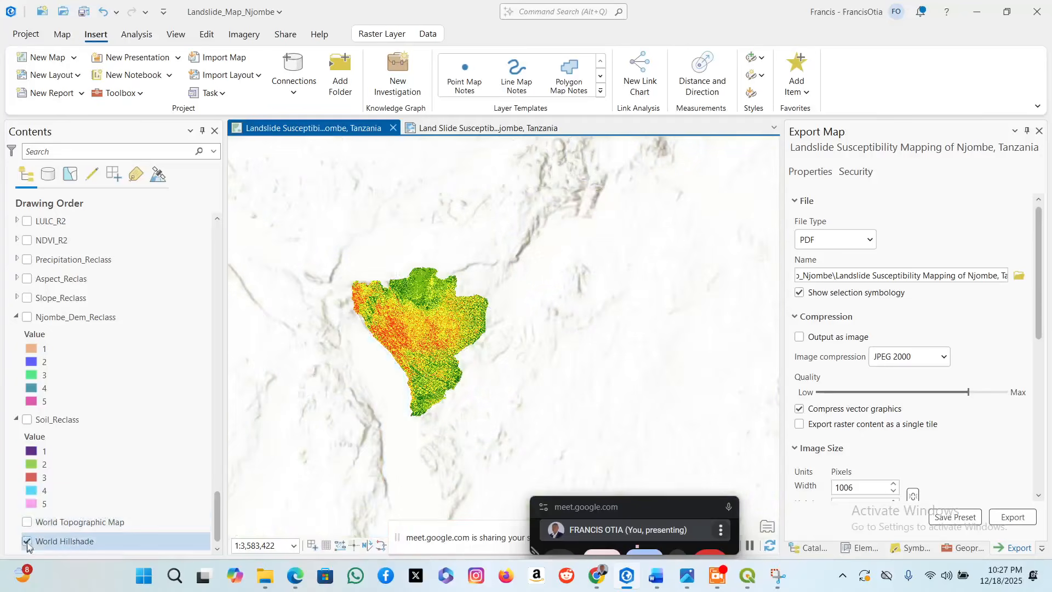
click(26, 541)
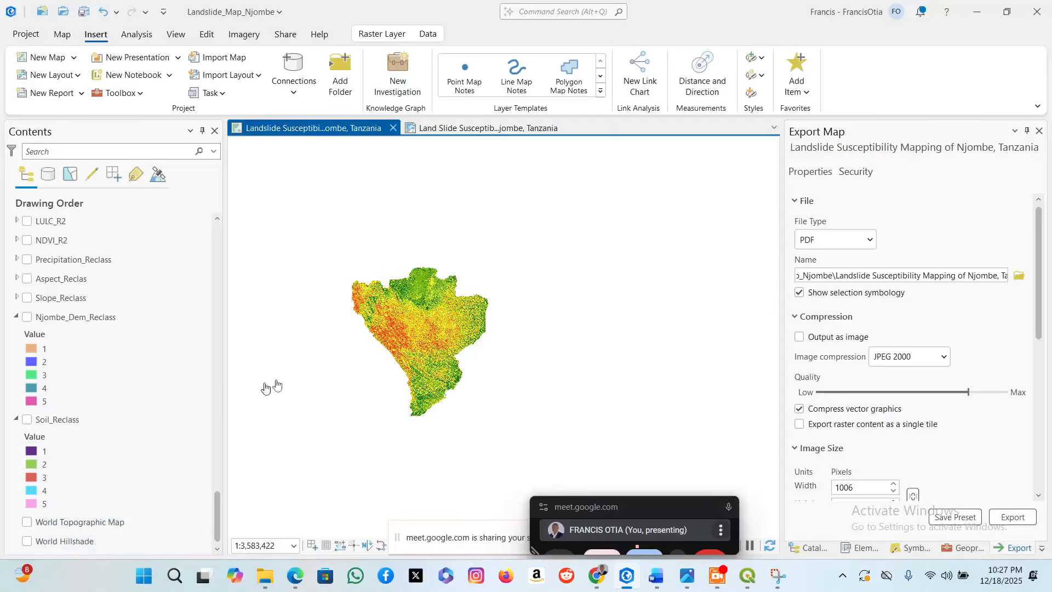
Change the map's basemap to Imagery Hybrid and save the project.
scroll(334, 347, up, 2)
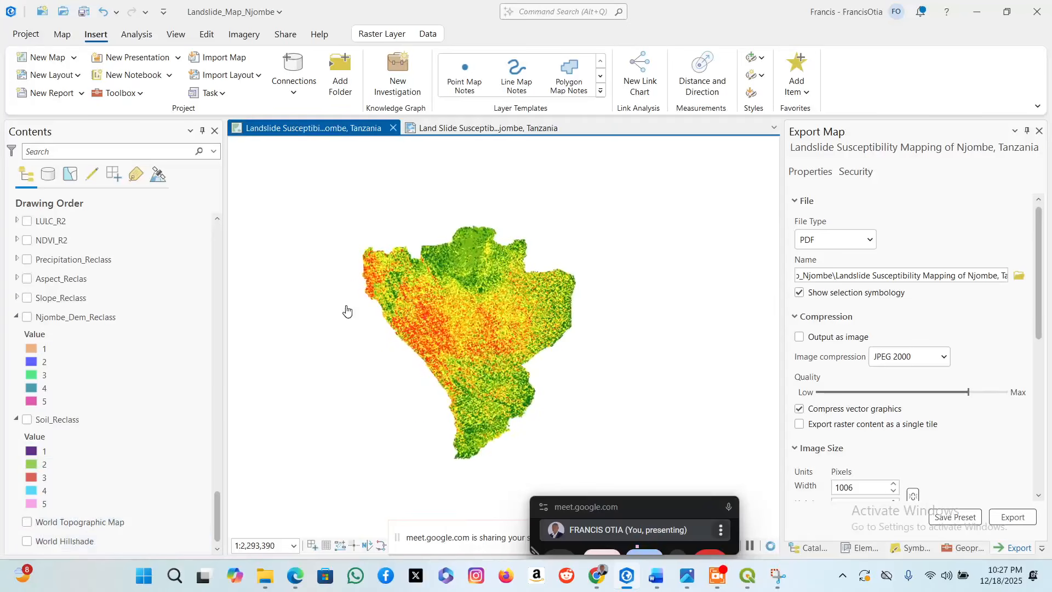
click(62, 35)
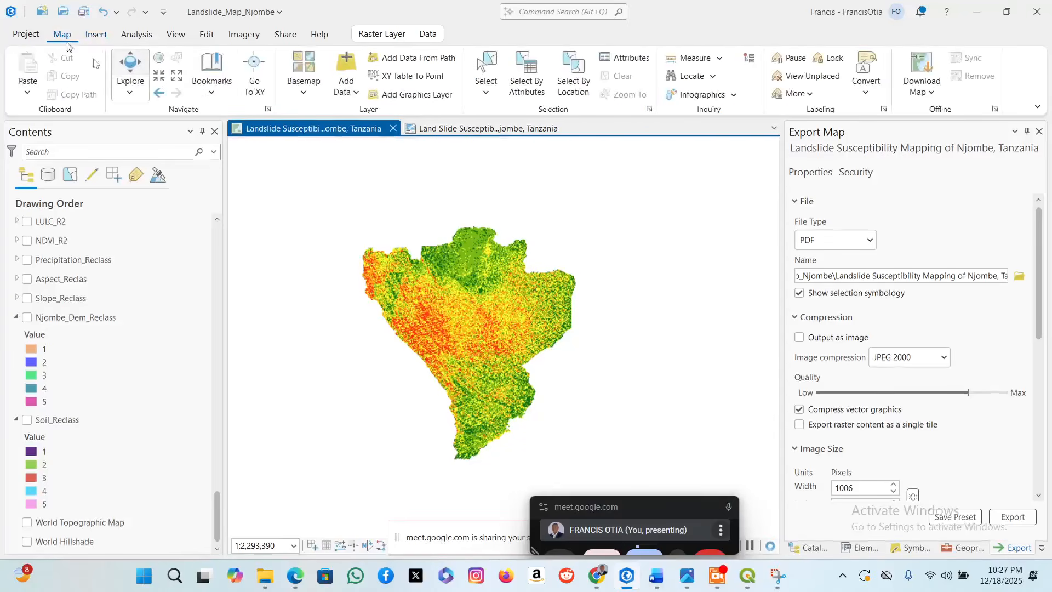
click(304, 90)
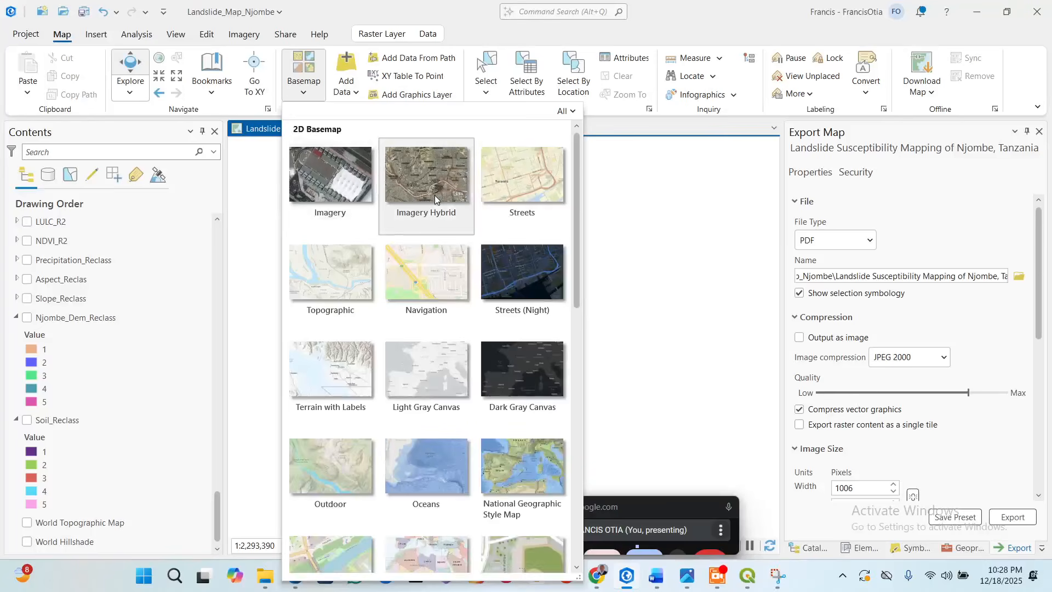
click(435, 195)
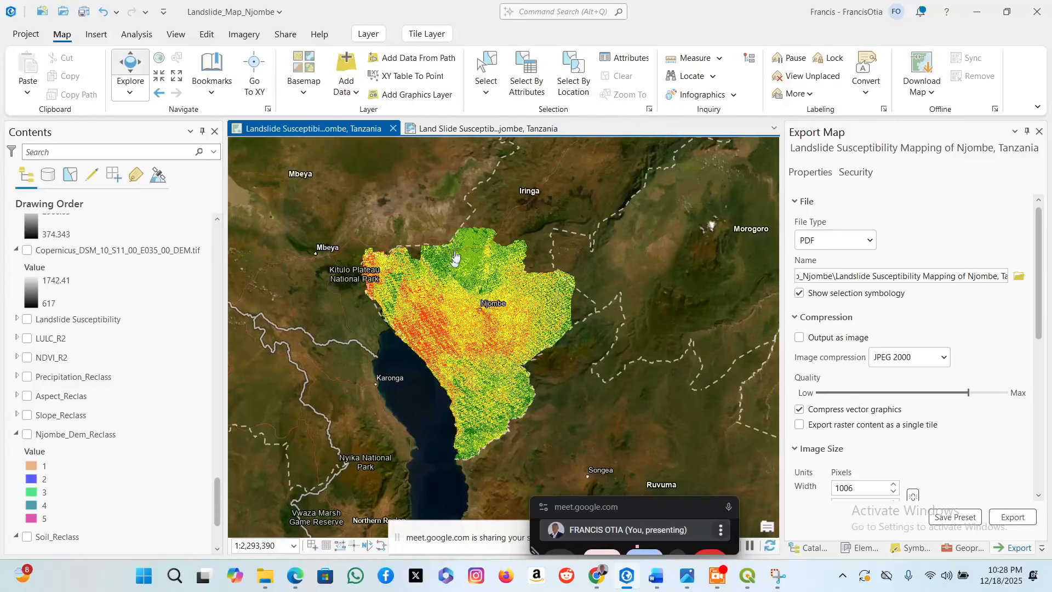
scroll(489, 346, down, 1)
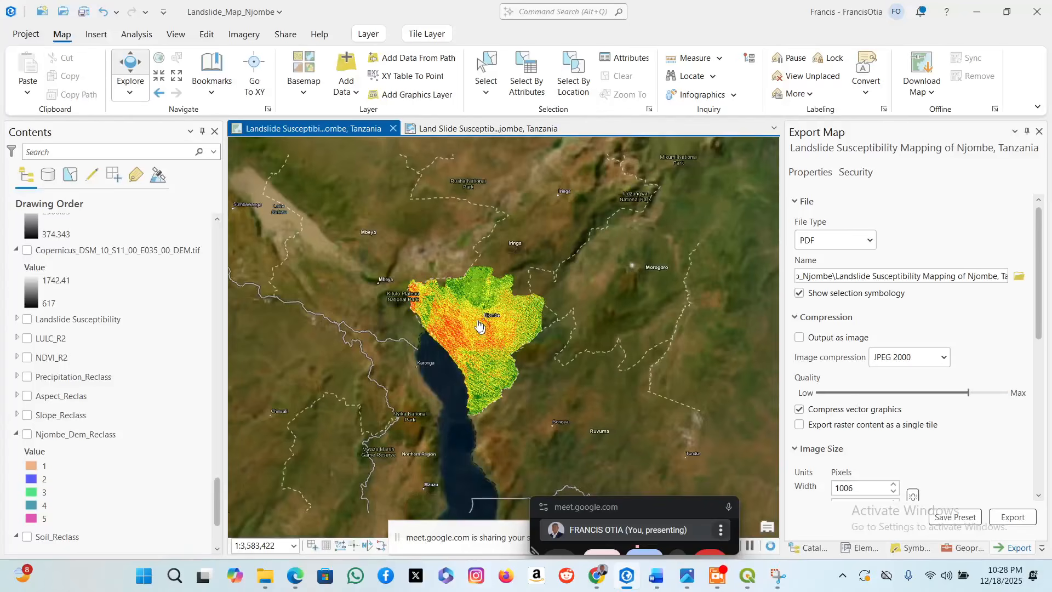
scroll(477, 324, up, 1)
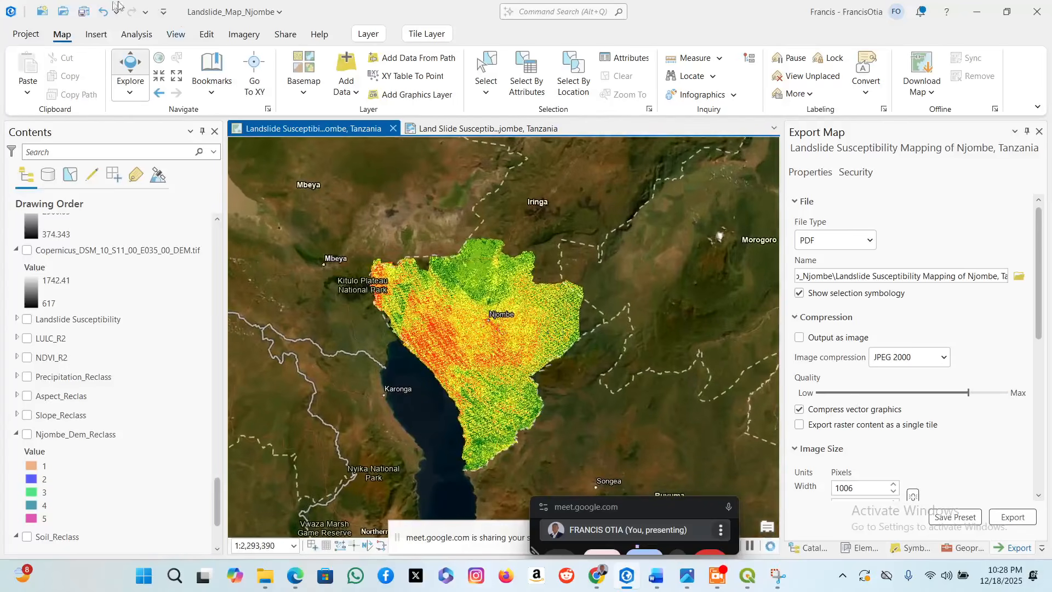
key(ctrl+s)
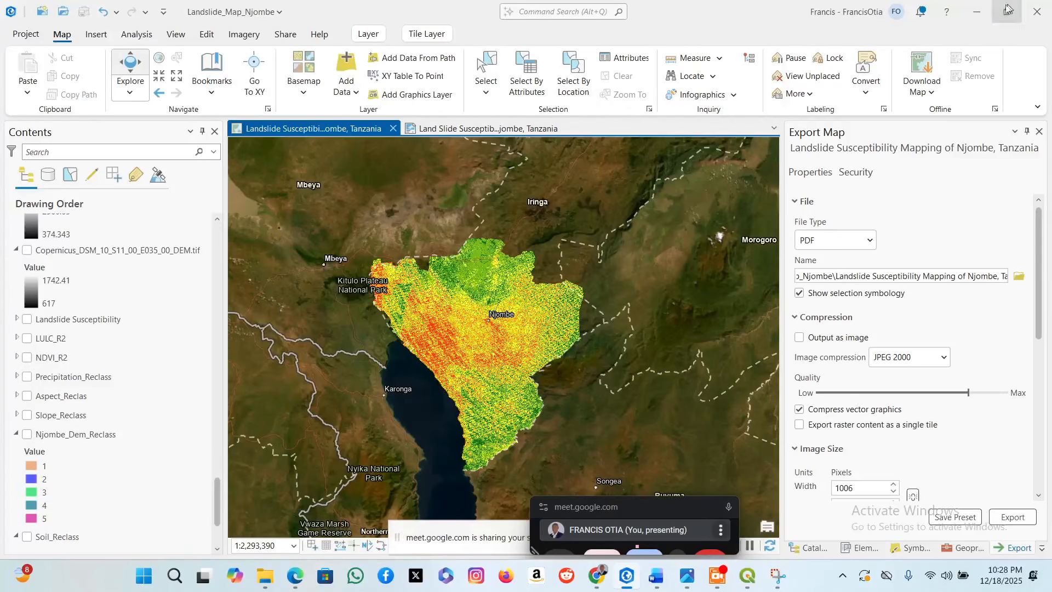
Minimize the ArcGIS Pro and PDF windows, and close the Word document "Landslide Susceptibility Mapping of Njombe District.docx".
click(976, 11)
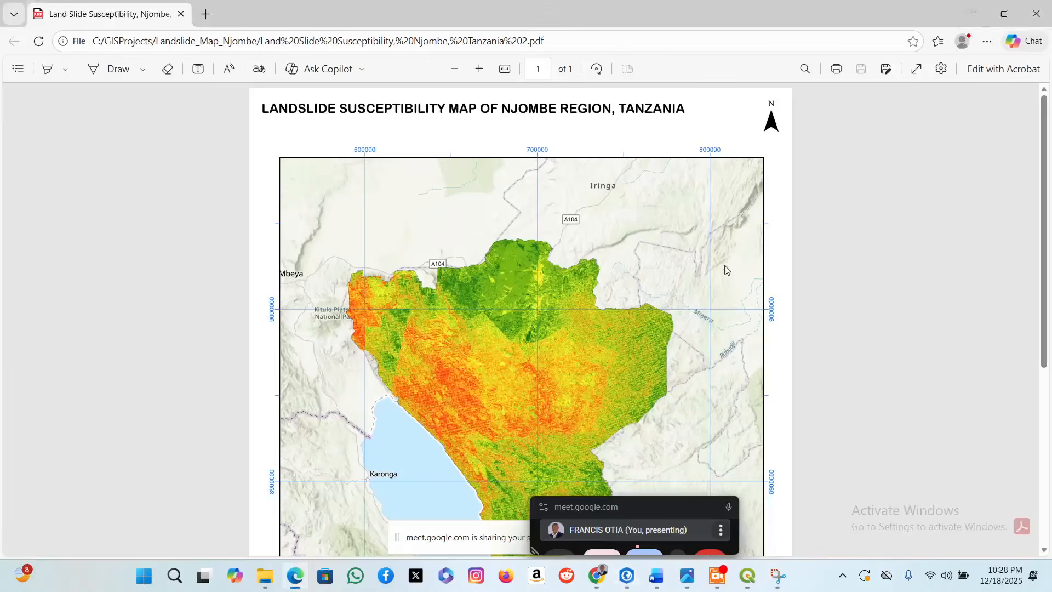
click(974, 13)
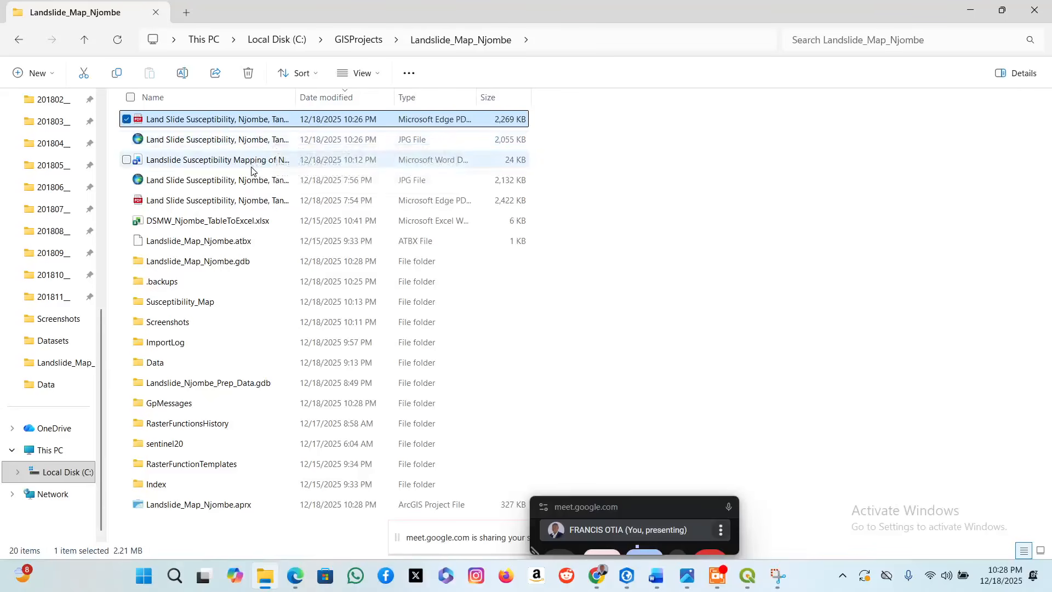
click(656, 575)
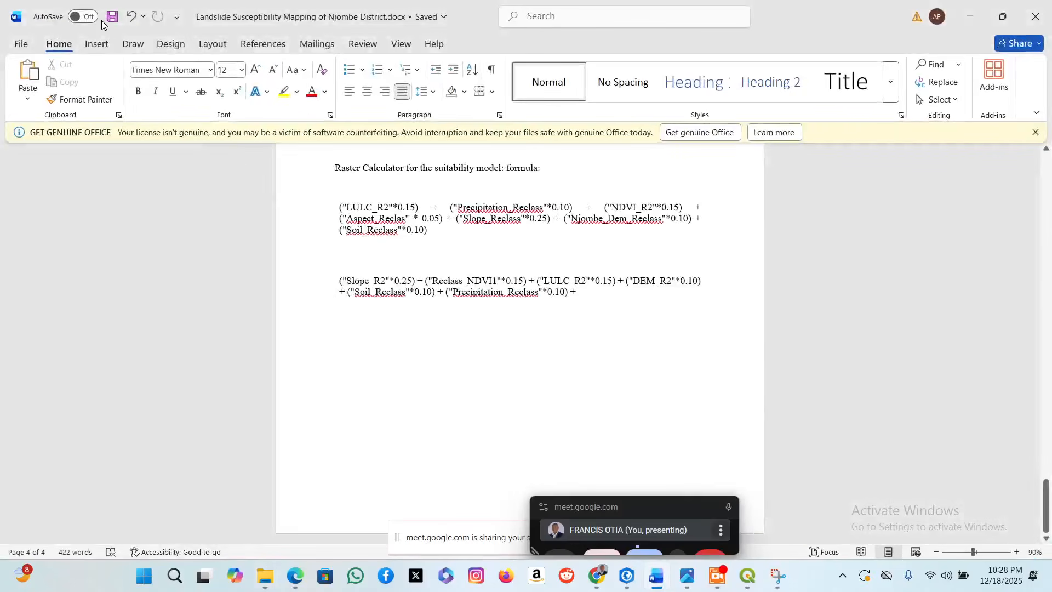
click(1036, 17)
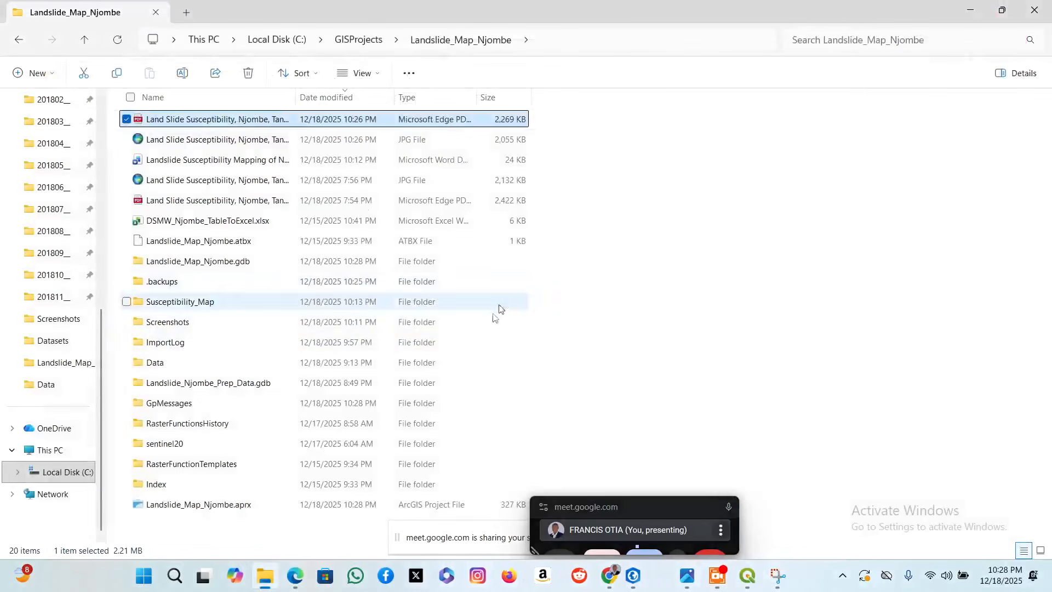
Copy the newest PDF, JPG and Word document to the Infinix SMART 8's Documents folder, replacing the existing Word file, and close File Explorer.
shift+click(207, 160)
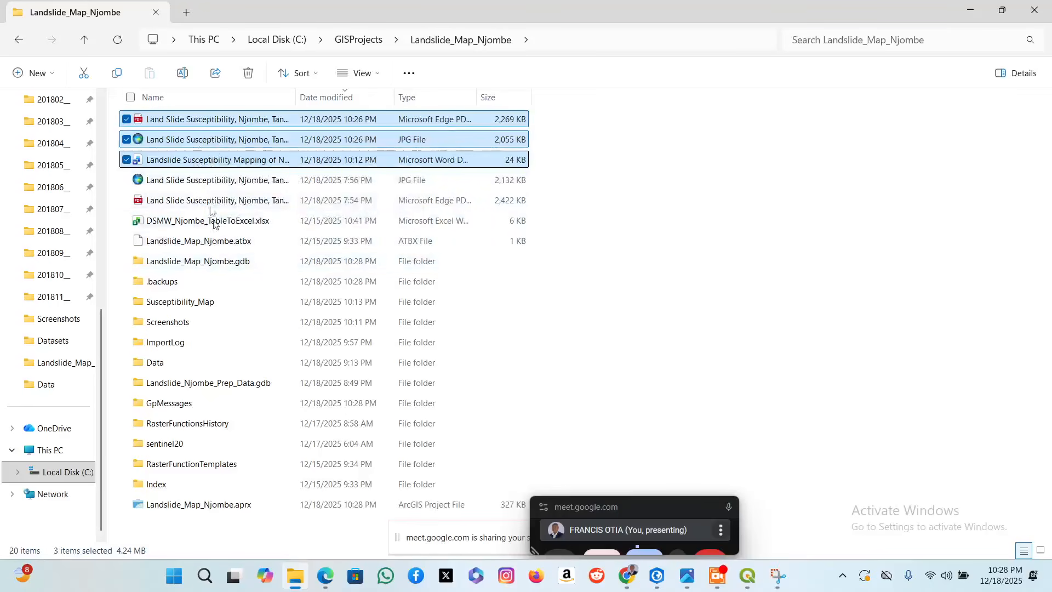
click(116, 75)
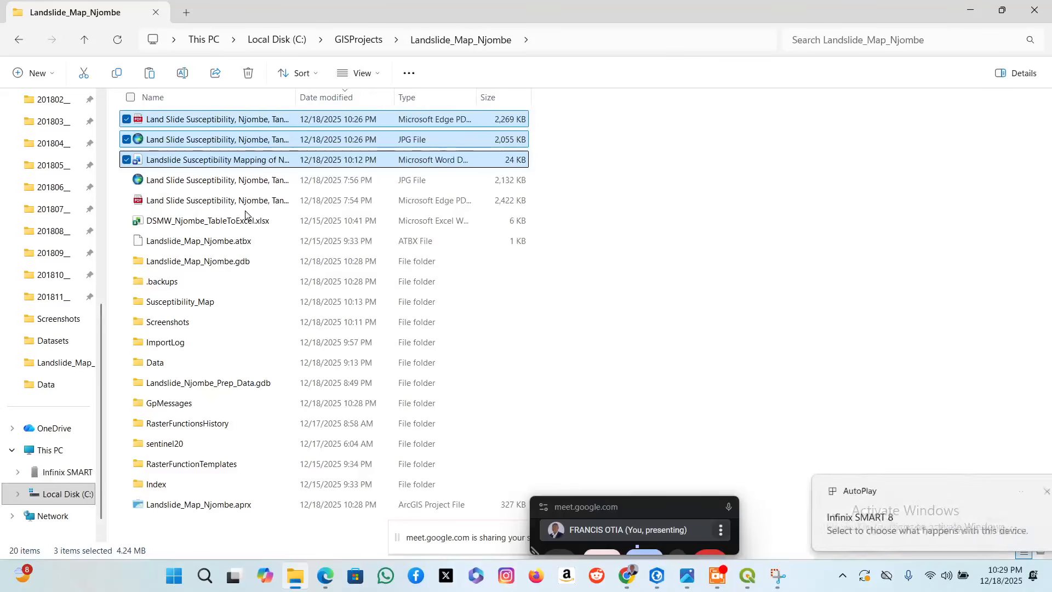
click(60, 476)
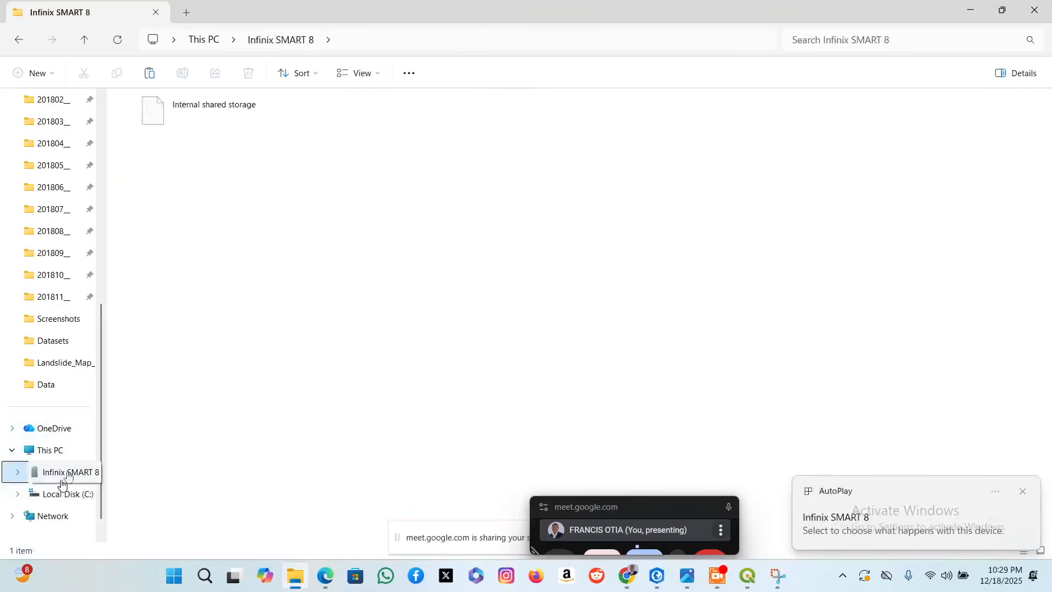
click(205, 121)
double_click(209, 118)
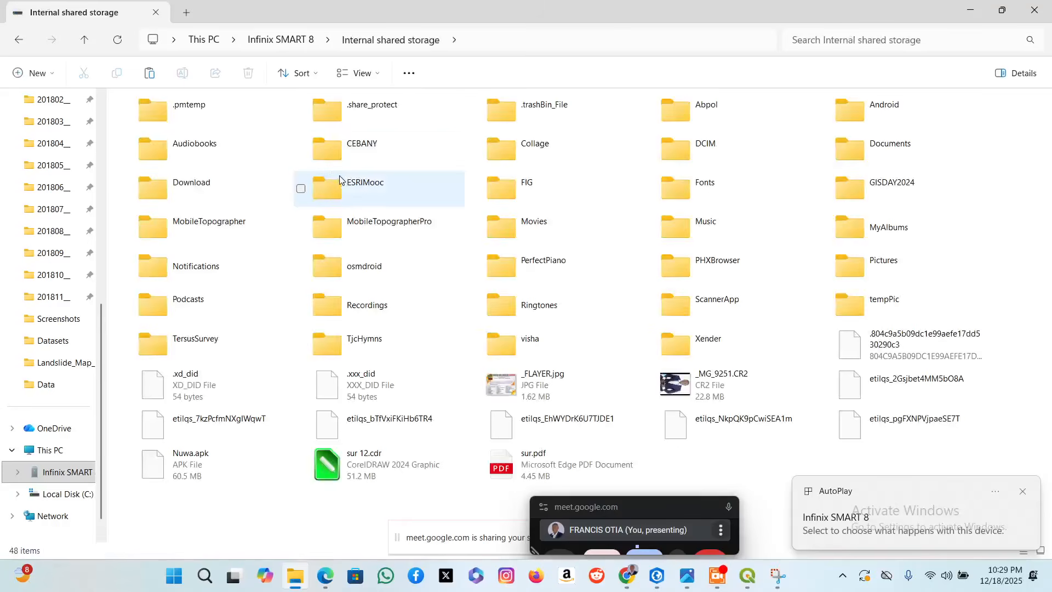
click(366, 205)
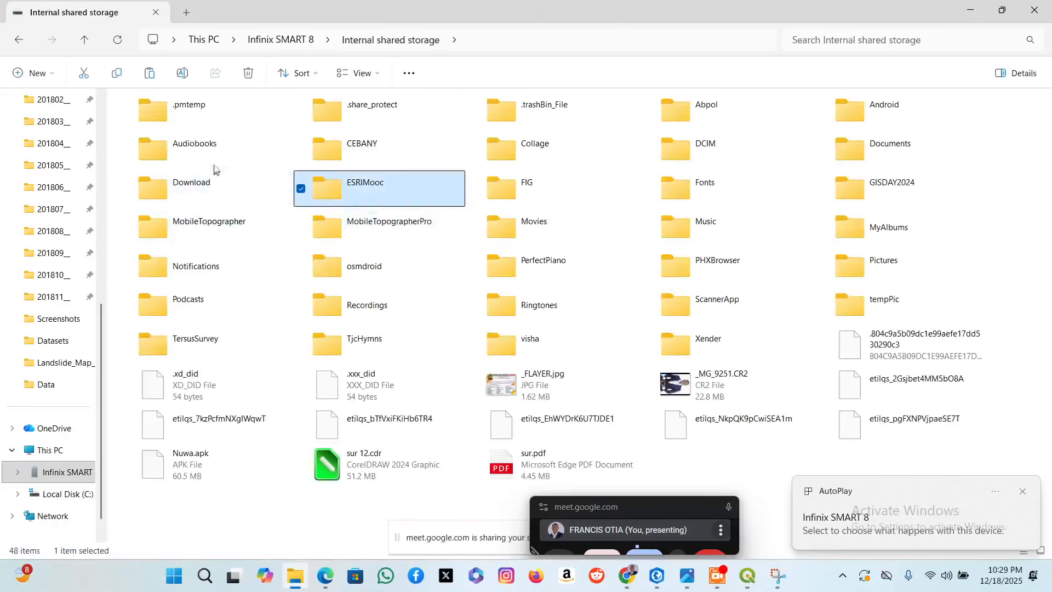
double_click(898, 156)
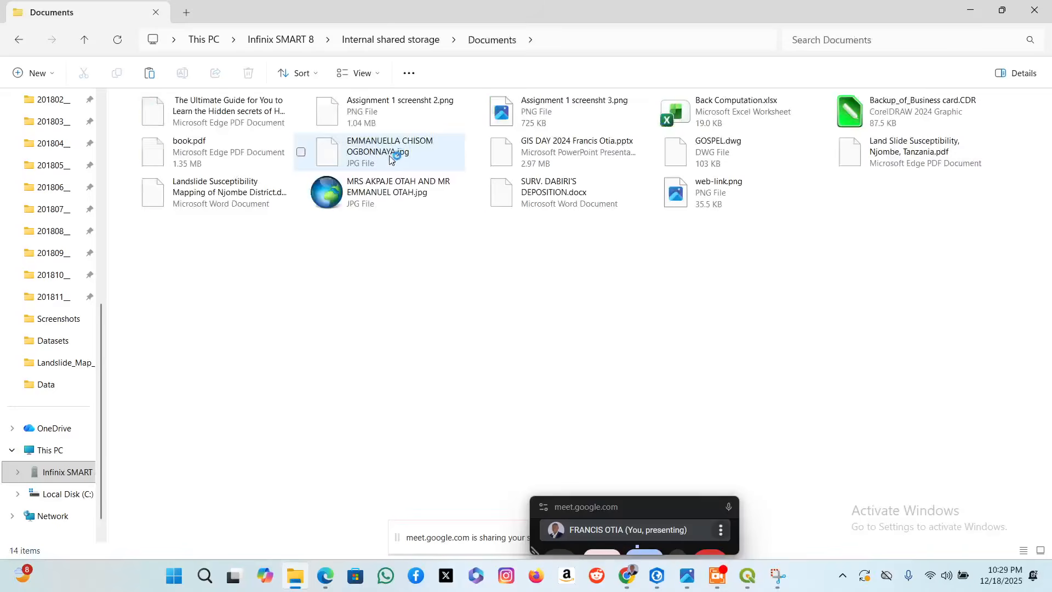
click(150, 73)
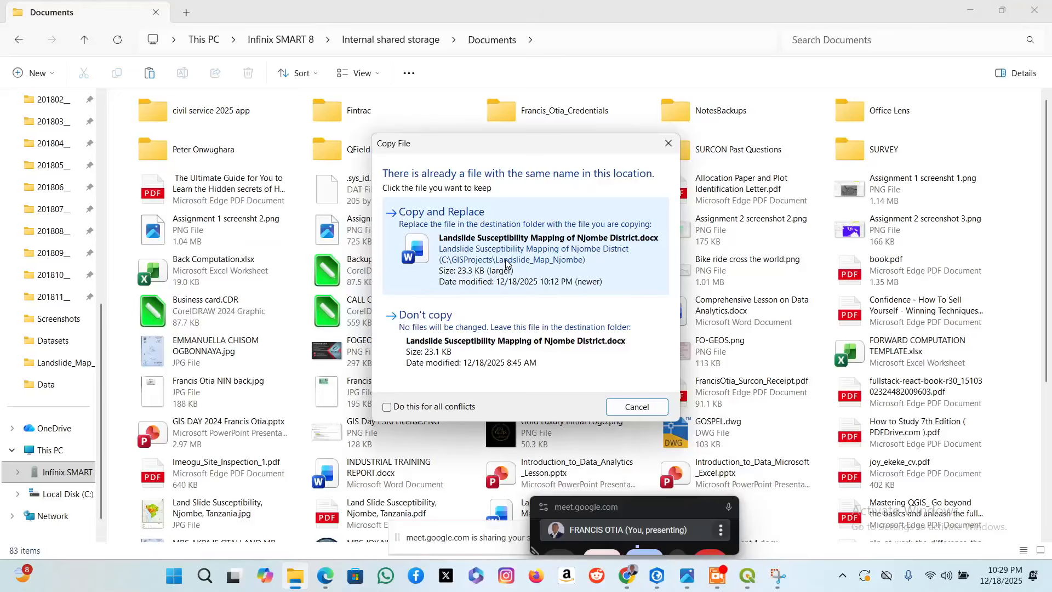
click(507, 264)
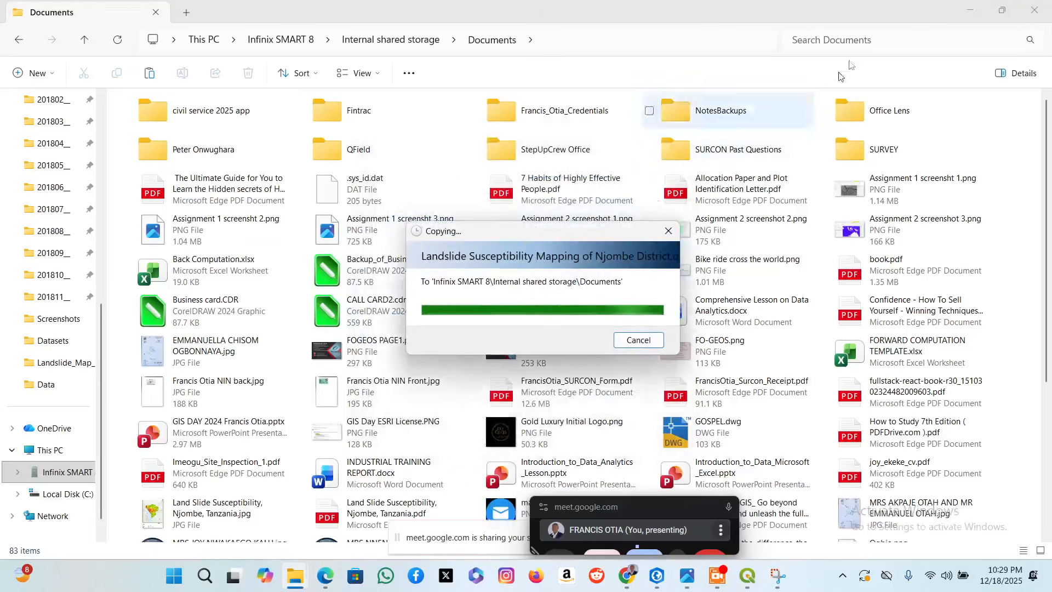
click(1034, 10)
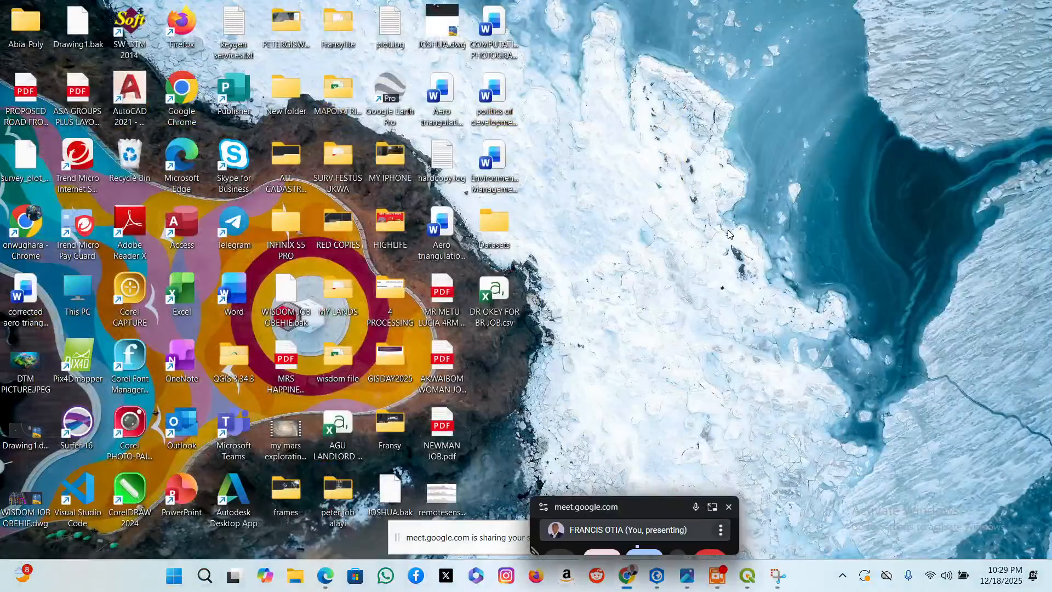
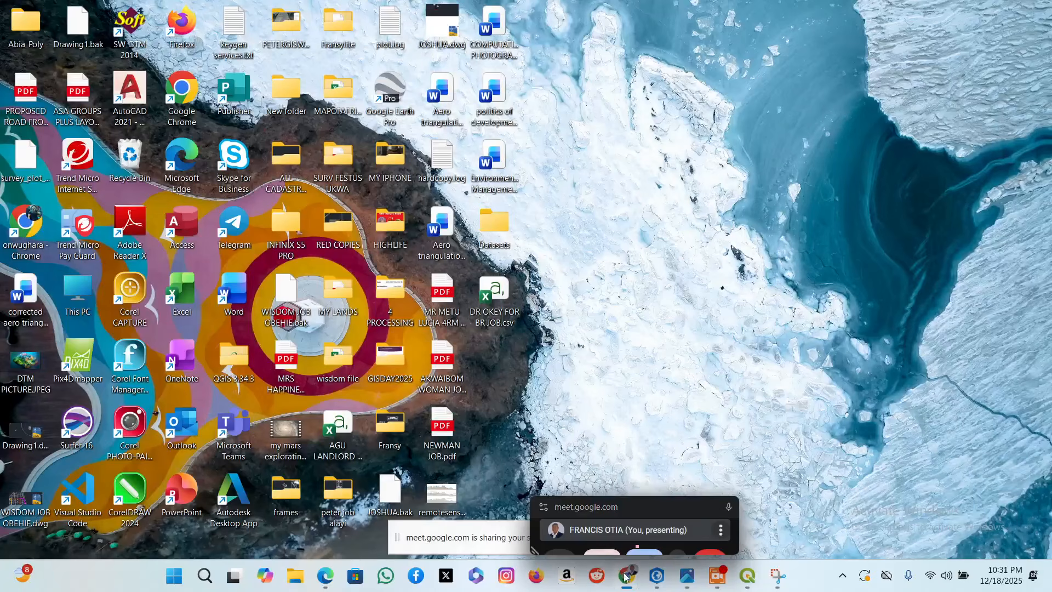
Switch to Chrome and review the Copernicus Data Space Ecosystem home page and the Copernicus Browser's DEM search results.
mouse_move(628, 579)
click(516, 521)
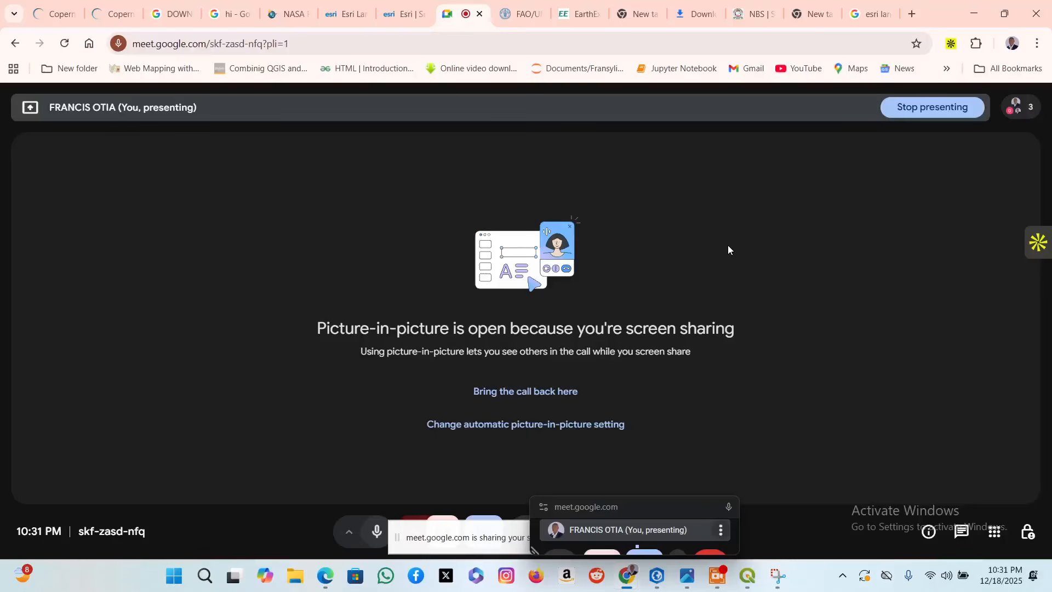
click(76, 14)
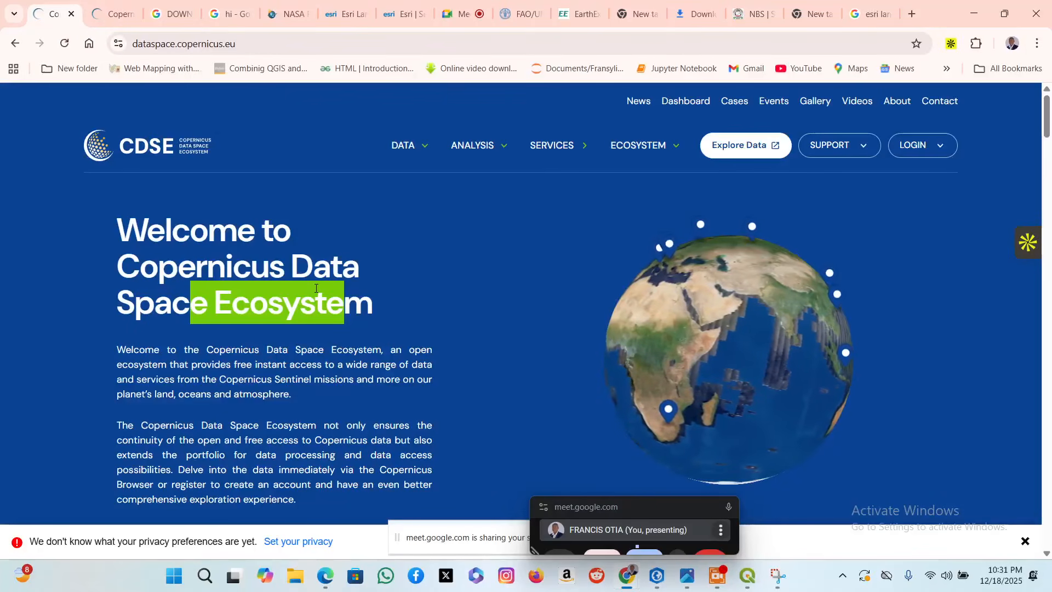
click(117, 17)
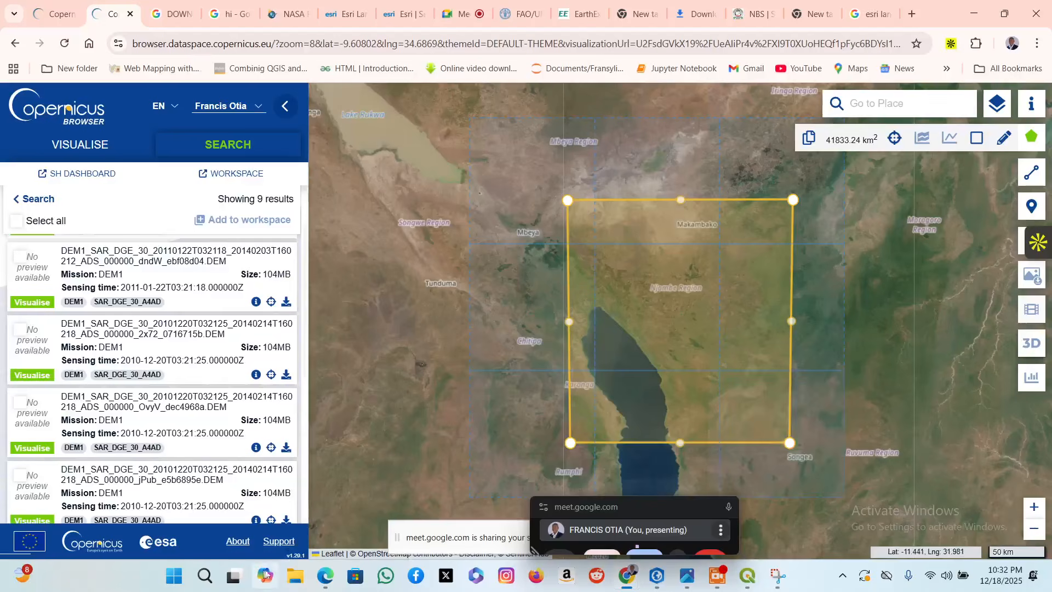
Open File Explorer and go to the temp folder on Local Disk (C:) to find the downloaded satellite archives.
click(294, 580)
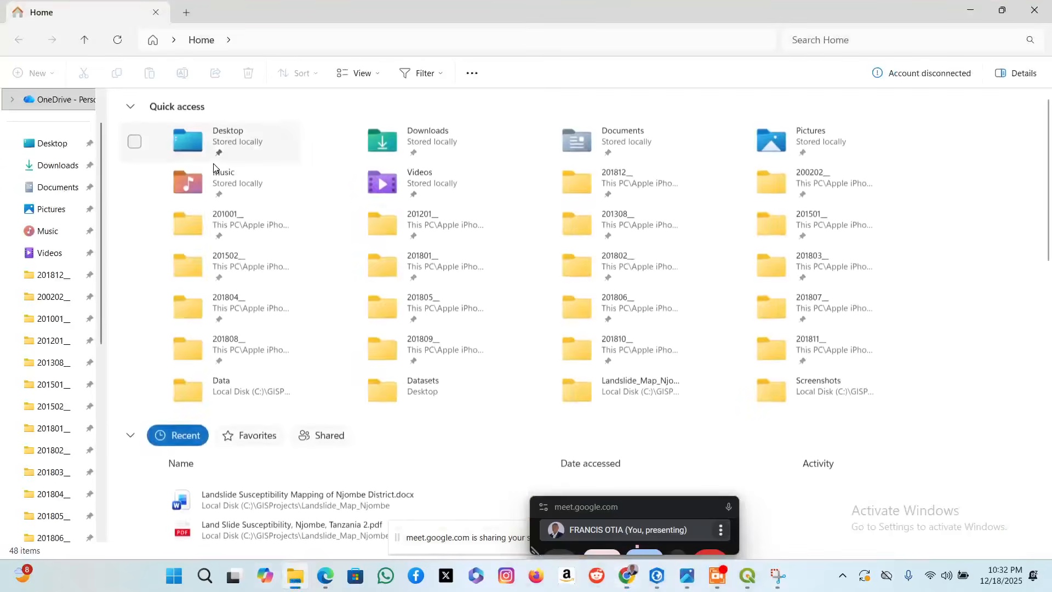
scroll(121, 335, down, 3)
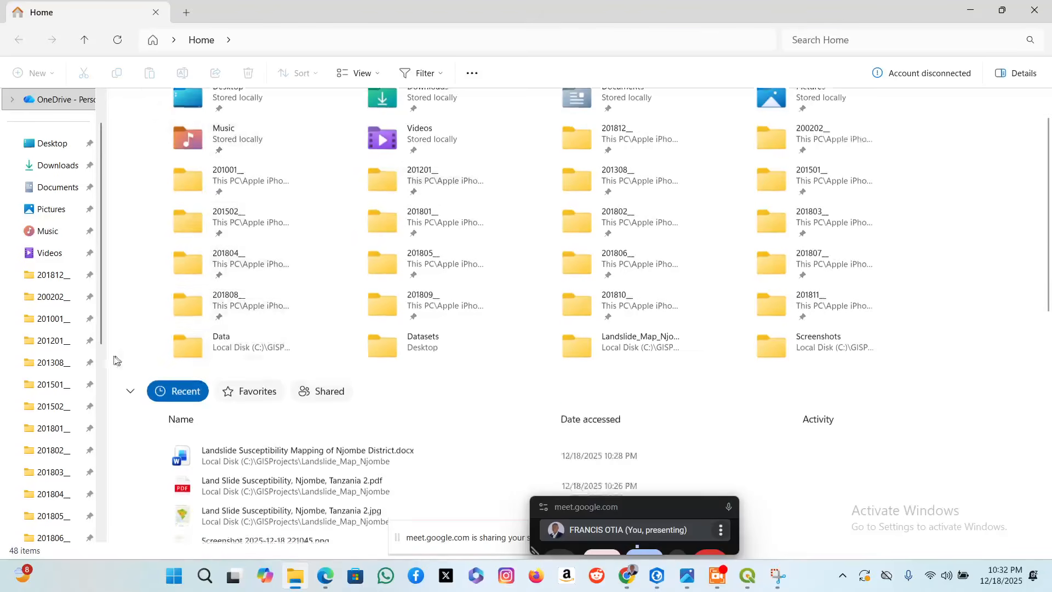
scroll(66, 378, down, 3)
scroll(67, 362, down, 3)
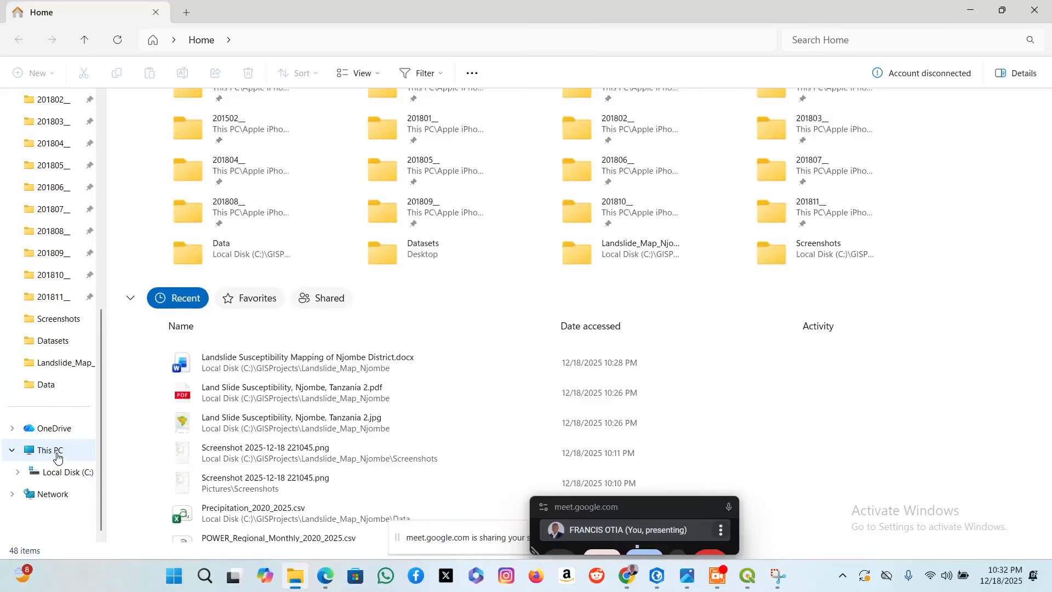
scroll(58, 449, up, 10)
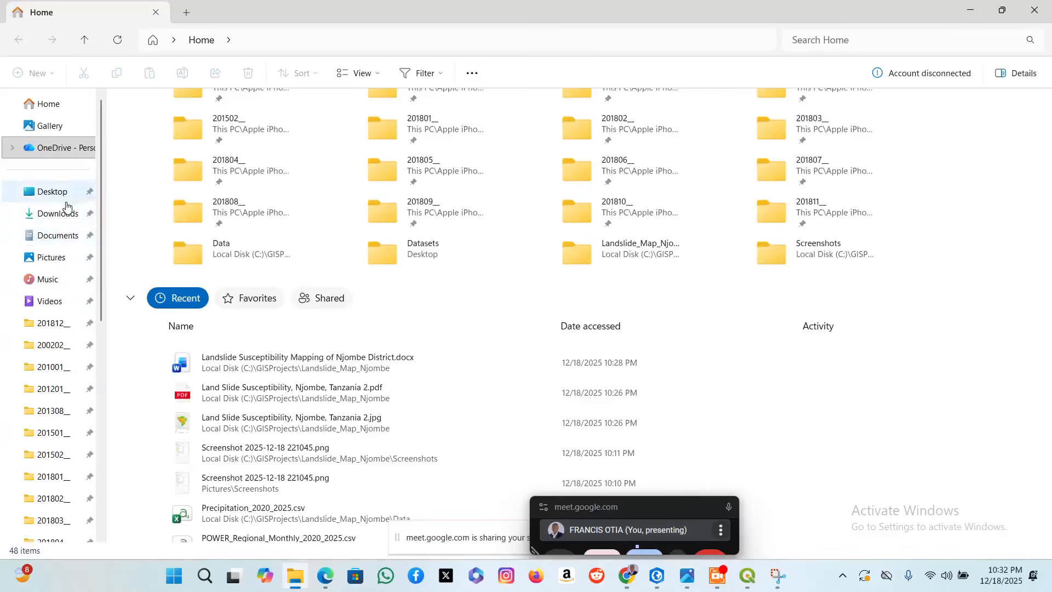
click(59, 215)
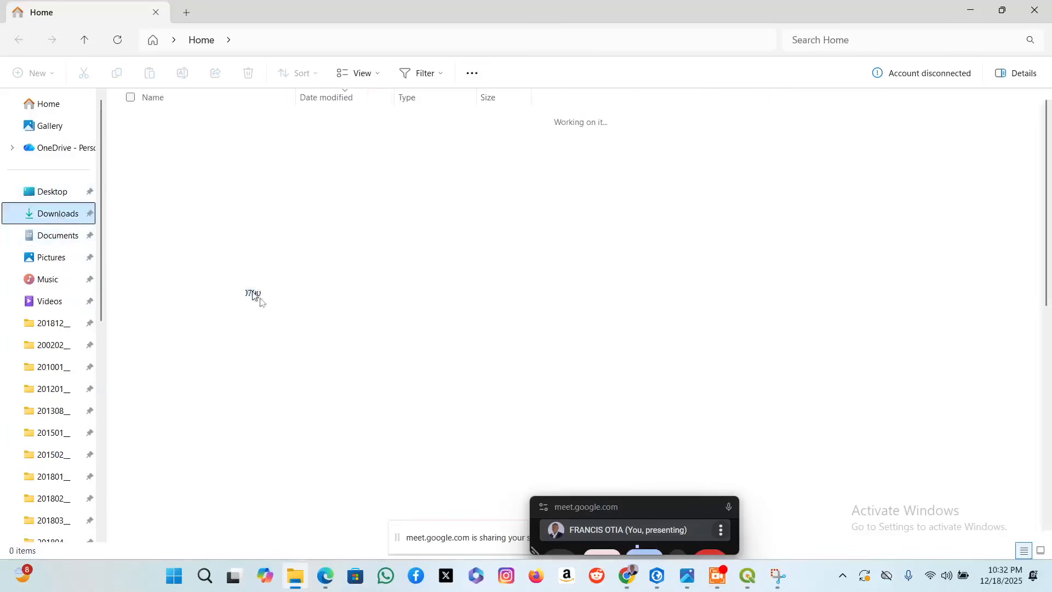
scroll(73, 378, down, 6)
click(57, 468)
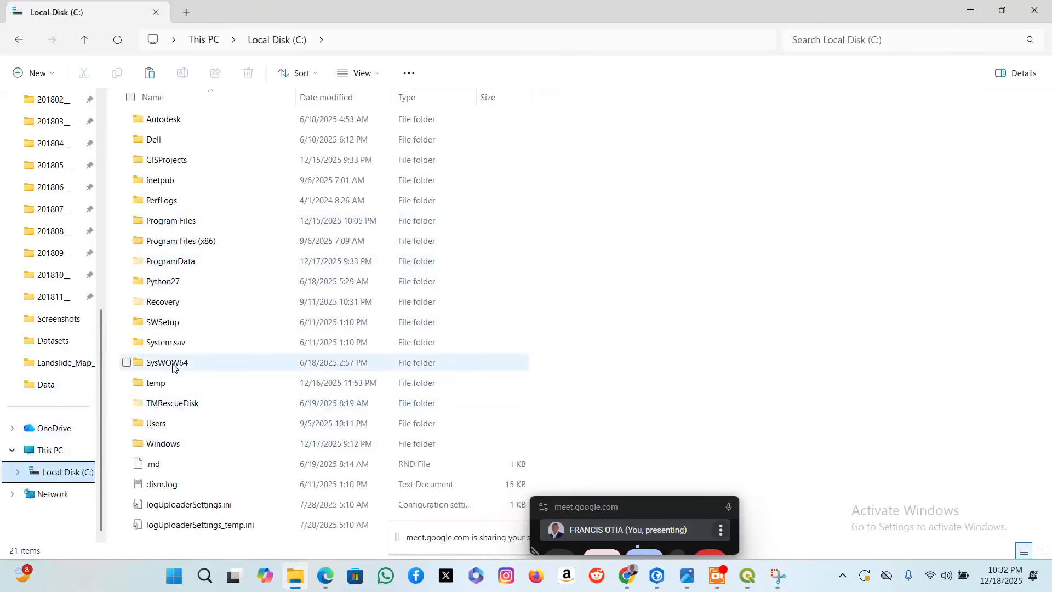
double_click(164, 383)
scroll(186, 219, down, 3)
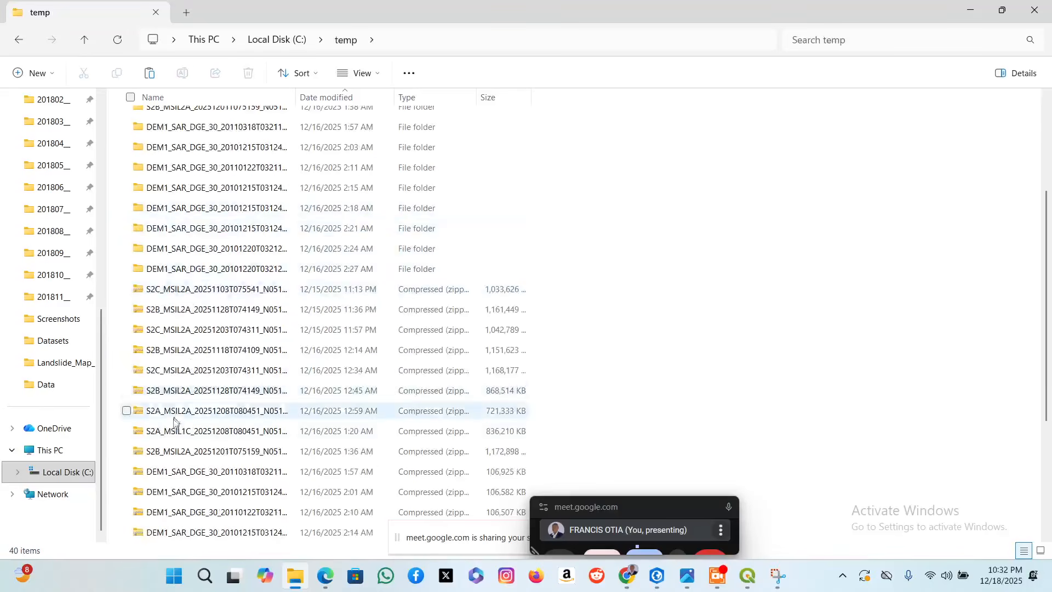
Copy the zipped S2B_MSIL2A_20251128T074149 archive dated 12/15/2025 11:36 PM from temp into the Downloads folder.
click(183, 314)
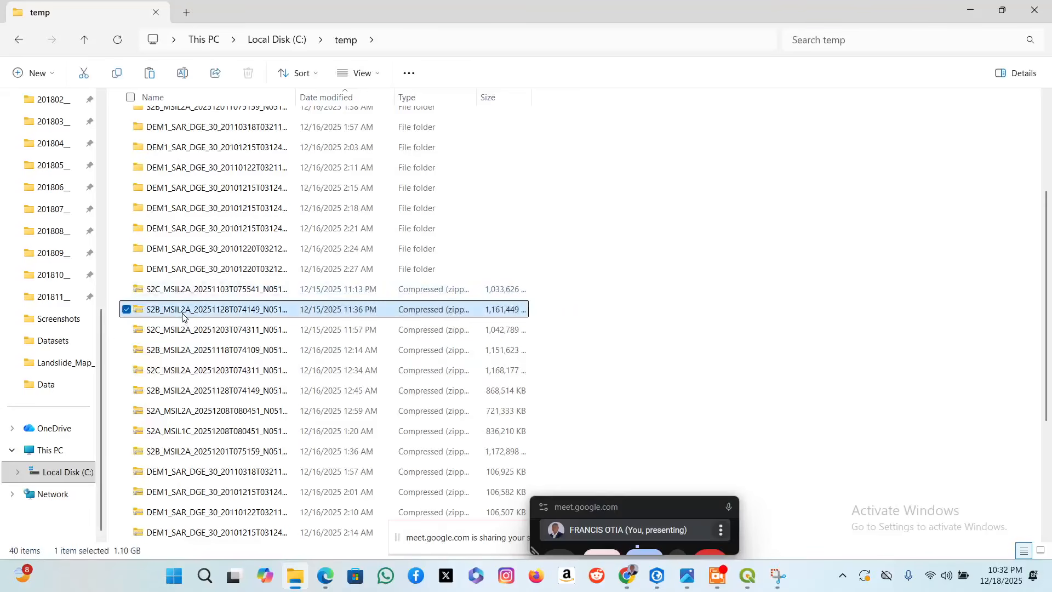
scroll(61, 230, up, 6)
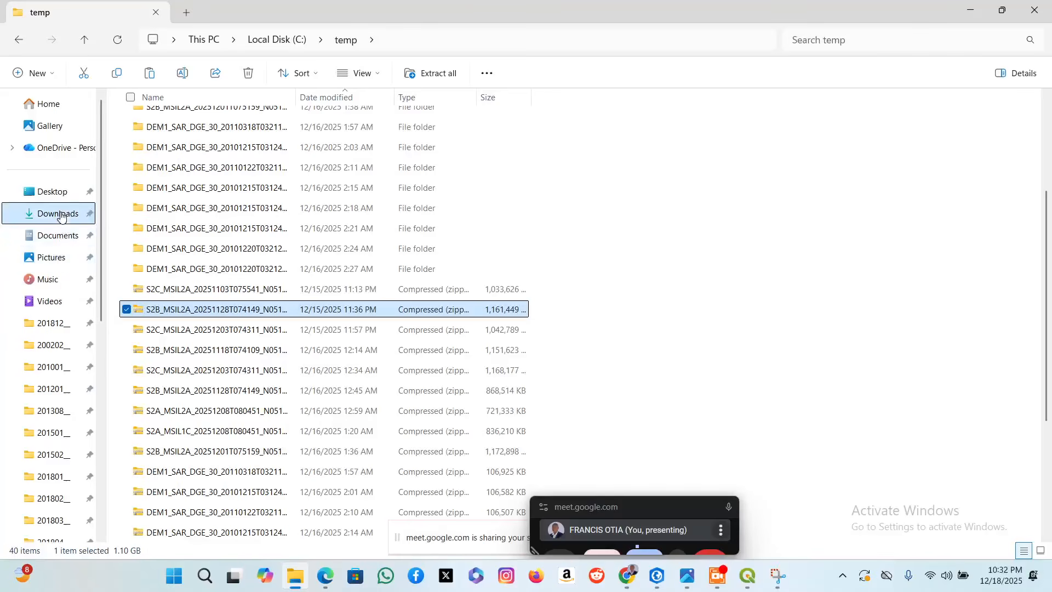
click(59, 213)
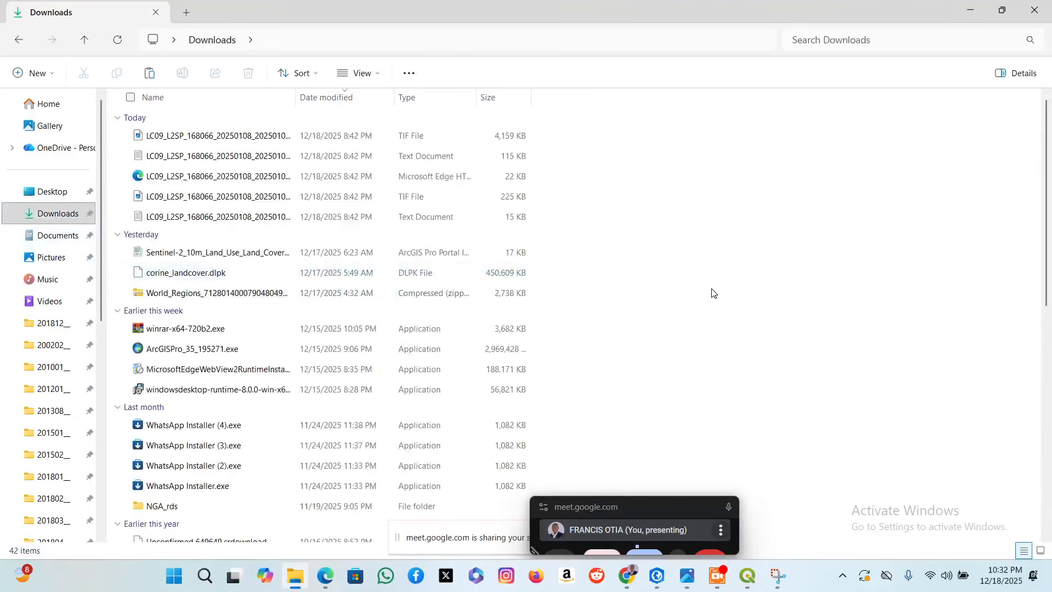
key(ctrl+v)
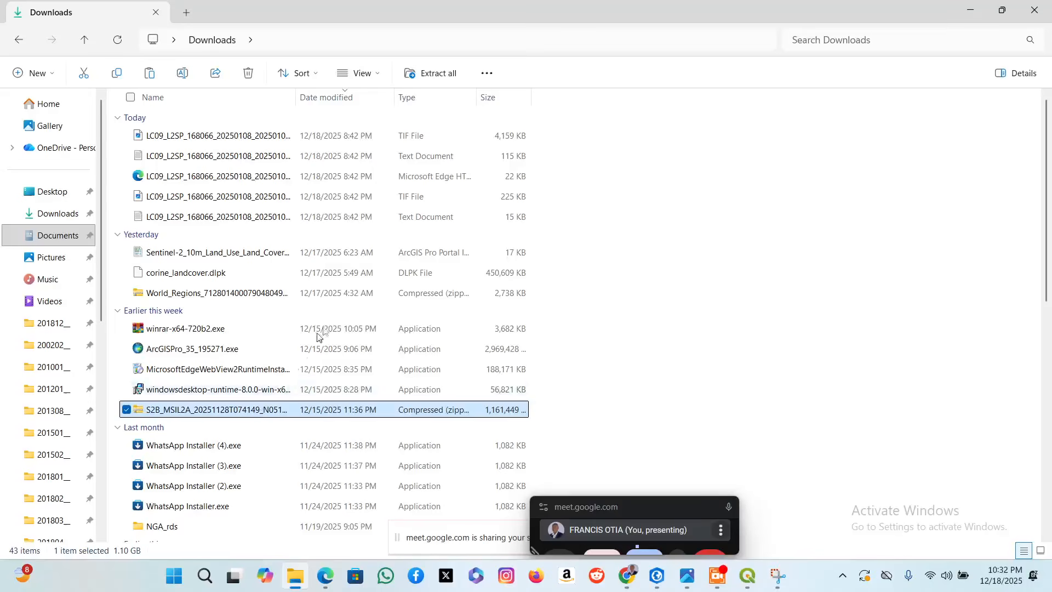
Extract the copied S2B_MSIL2A_20251128T074149 archive to its suggested folder in Downloads and close the extracted folder's window.
click(430, 72)
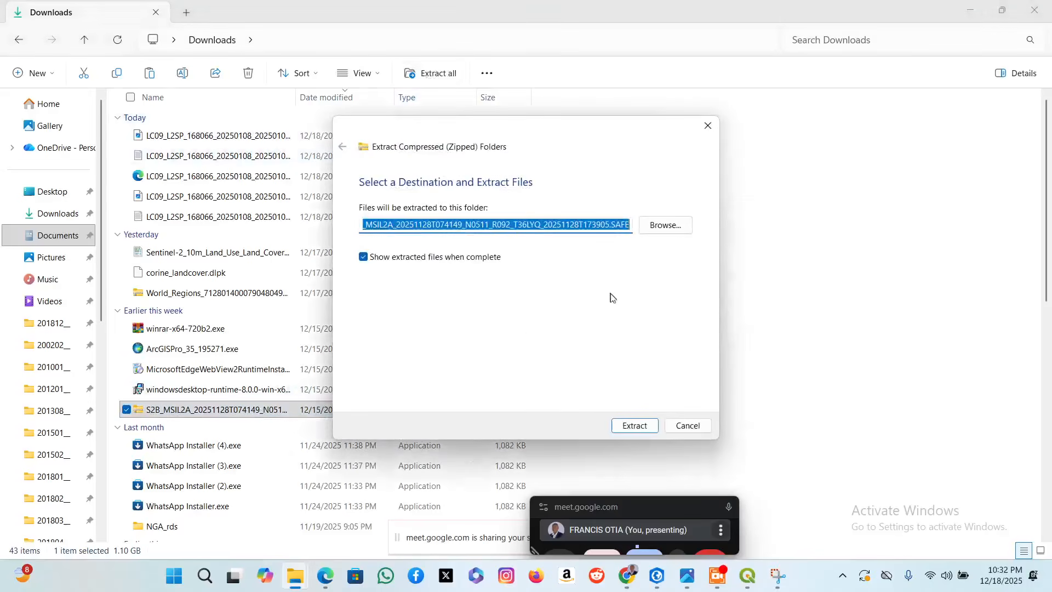
click(634, 425)
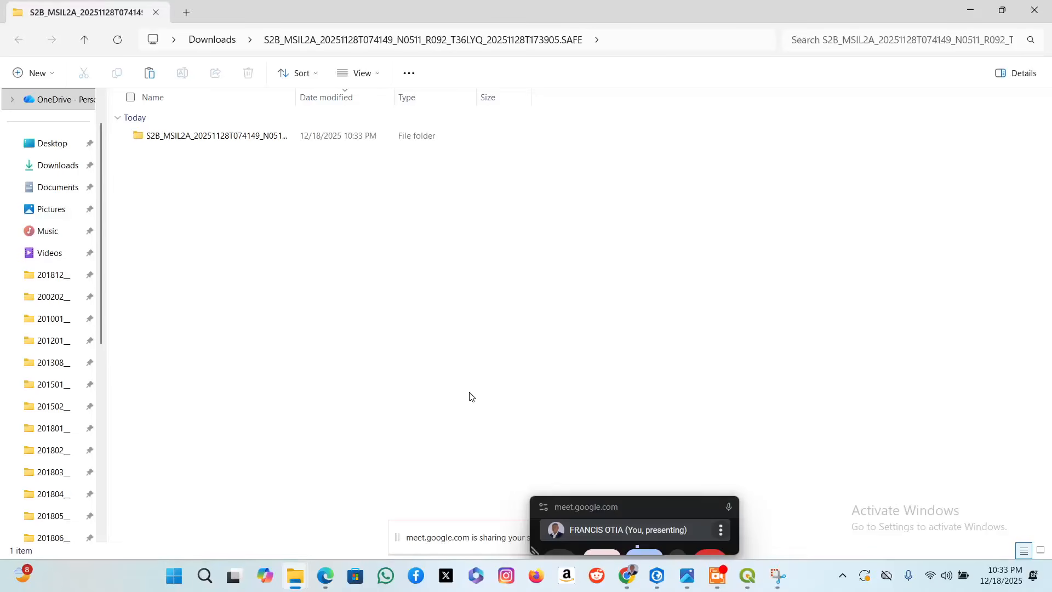
click(1035, 10)
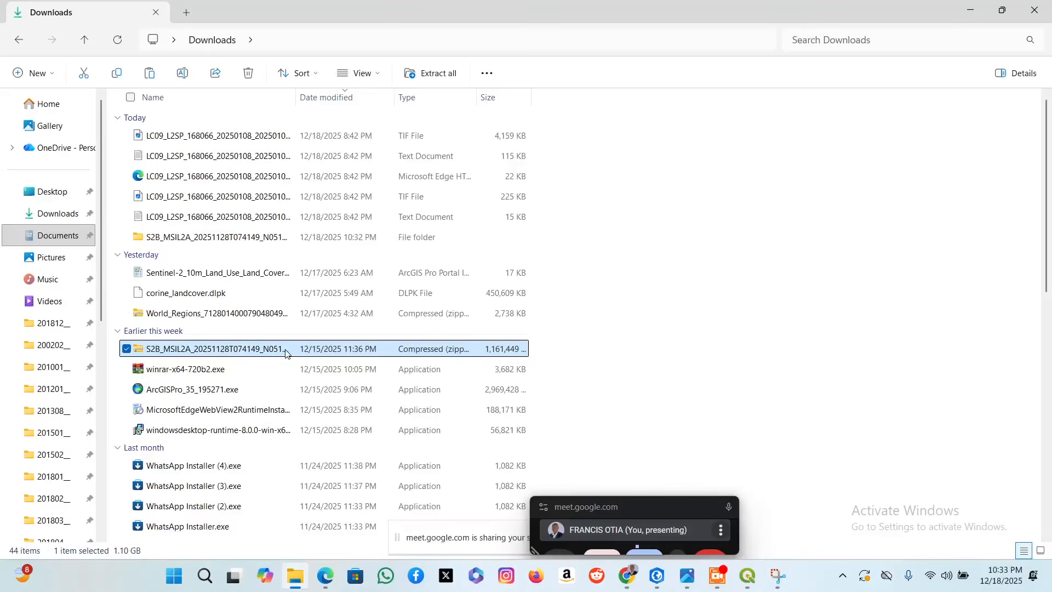
Delete the zipped S2B_MSIL2A_20251128T074149 archive from Downloads, keeping the extracted folder.
click(697, 306)
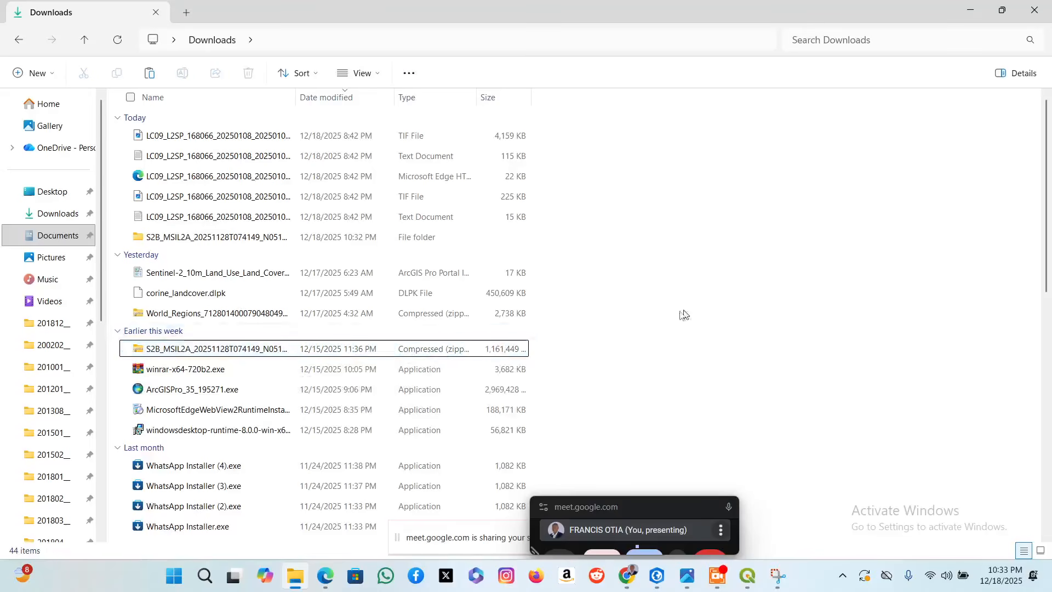
click(284, 358)
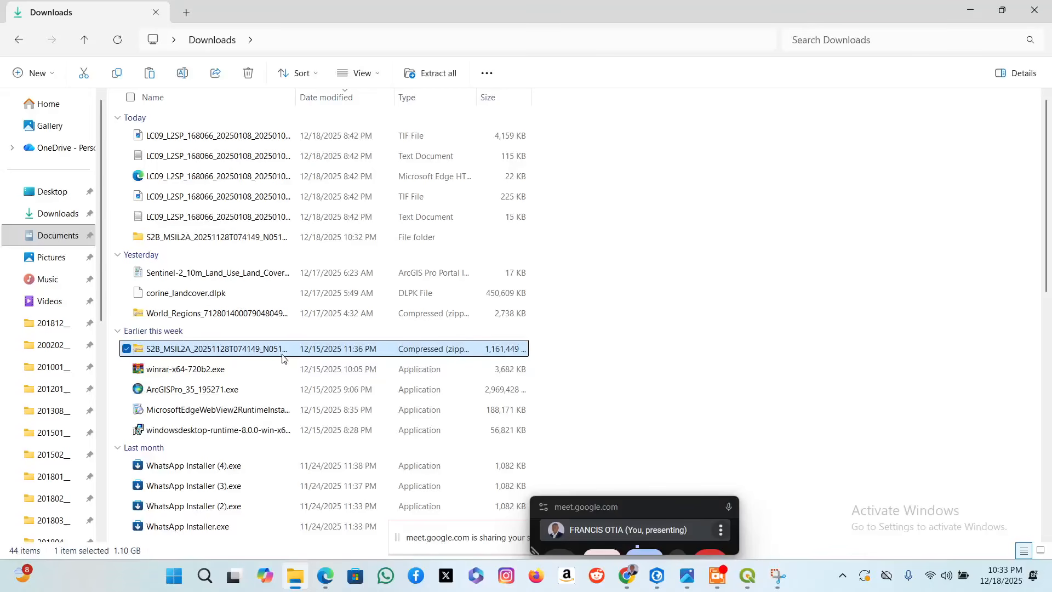
key(Delete)
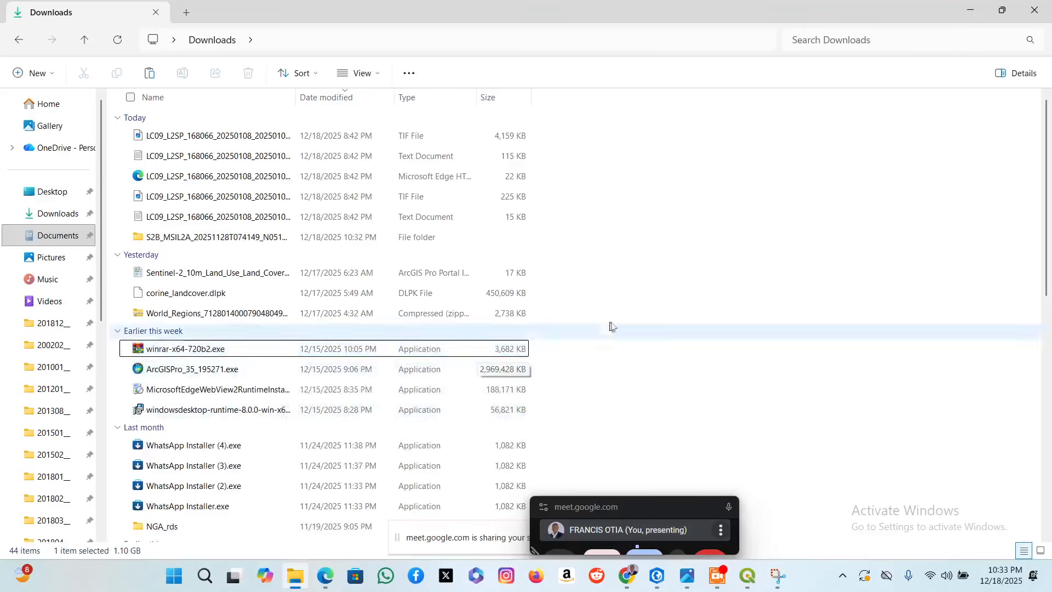
Return to C:\temp and review the extracted Sentinel-2 and DEM folders alongside their zipped archives.
scroll(77, 410, down, 4)
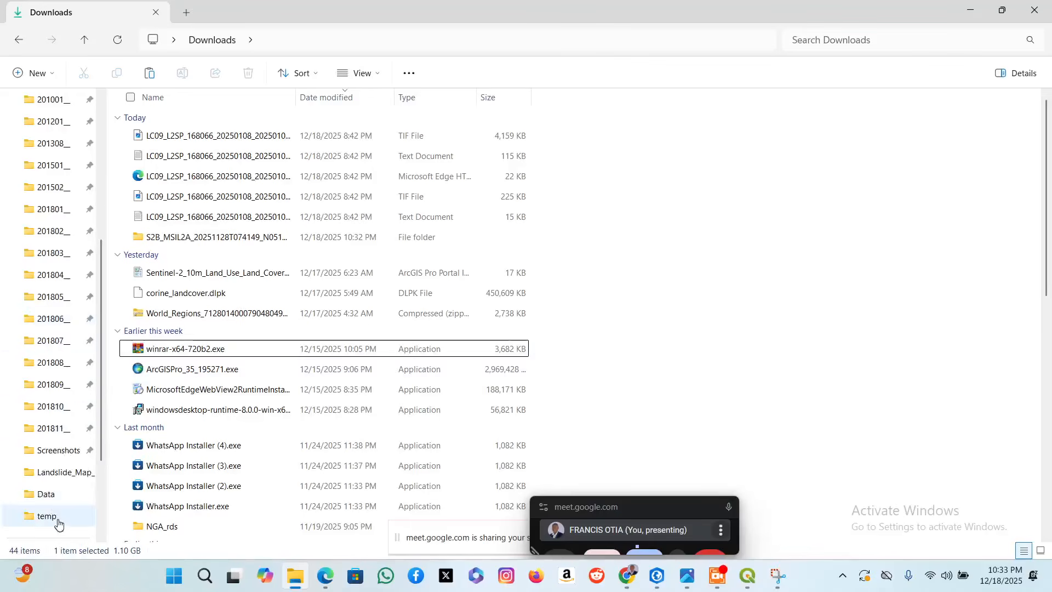
scroll(55, 477, down, 3)
click(51, 450)
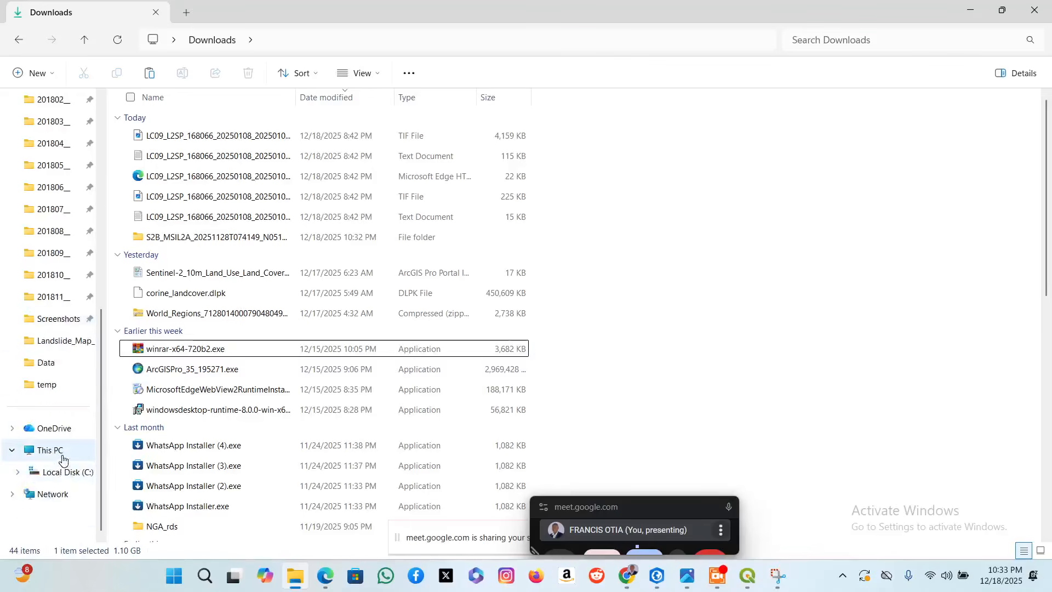
click(68, 475)
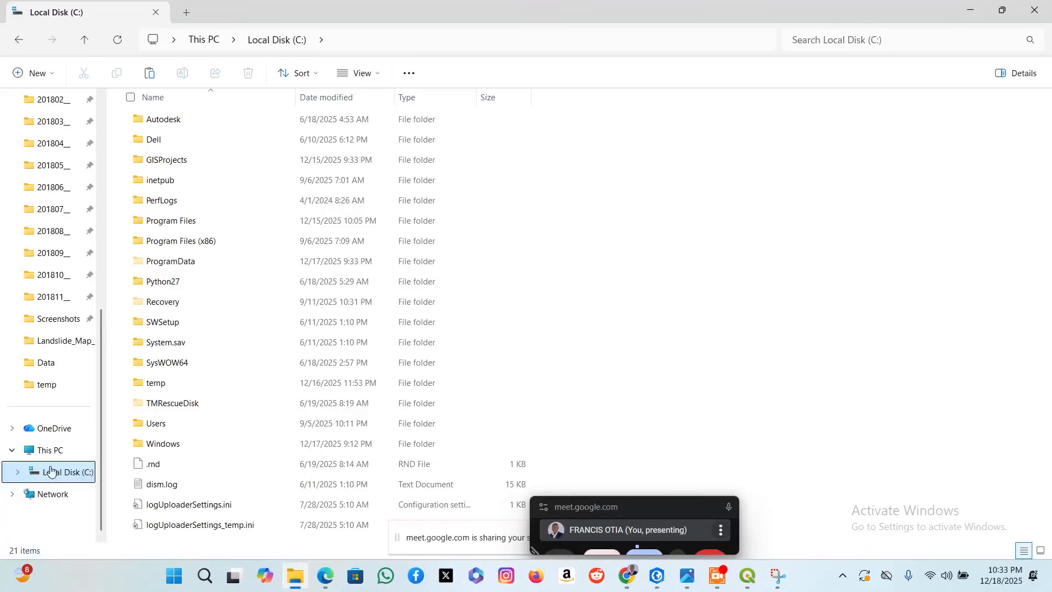
click(177, 388)
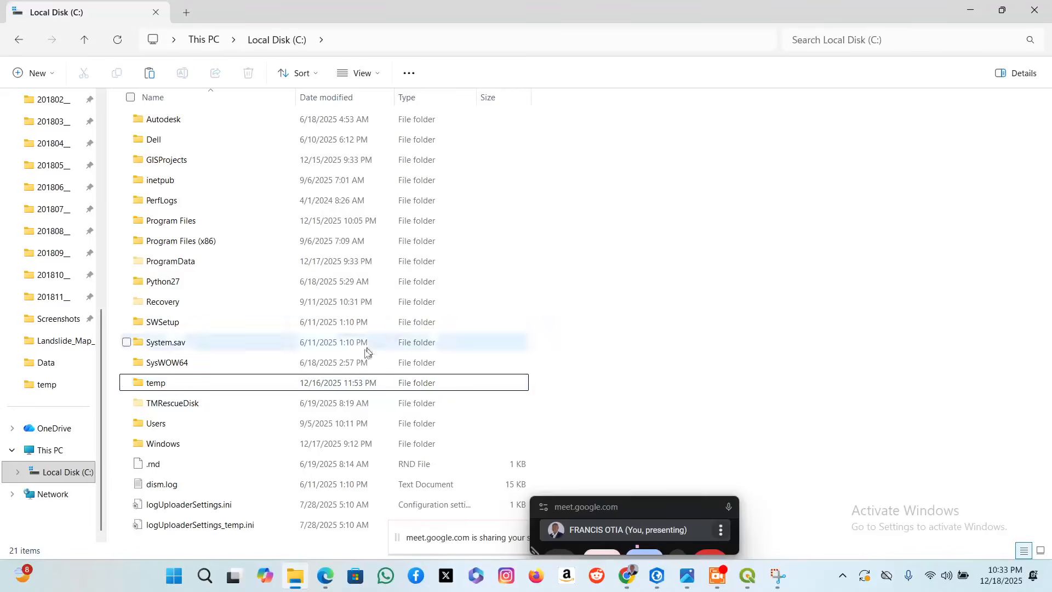
double_click(197, 381)
scroll(198, 378, down, 6)
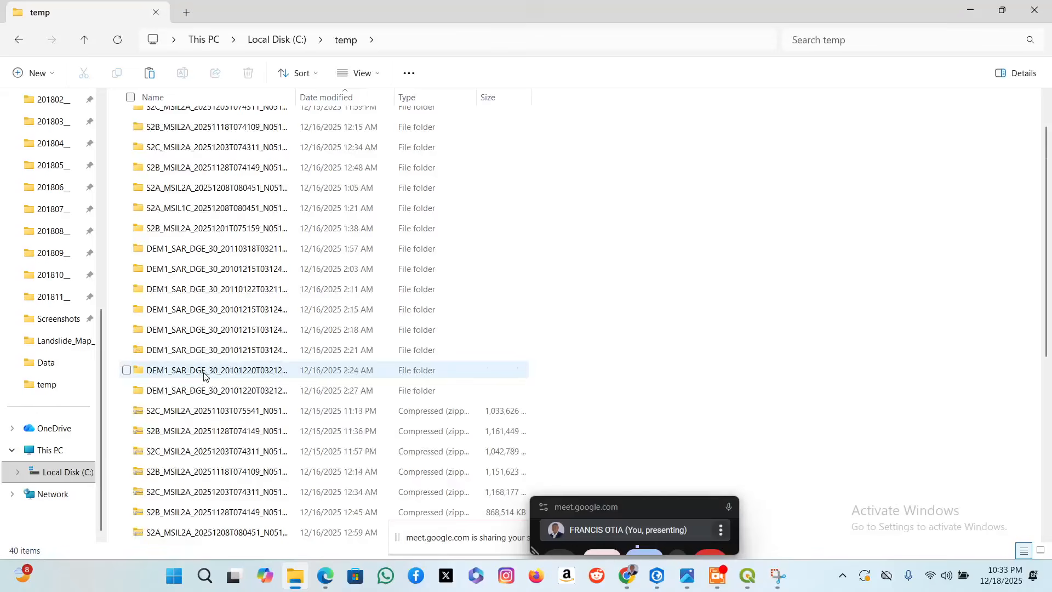
scroll(279, 509, up, 6)
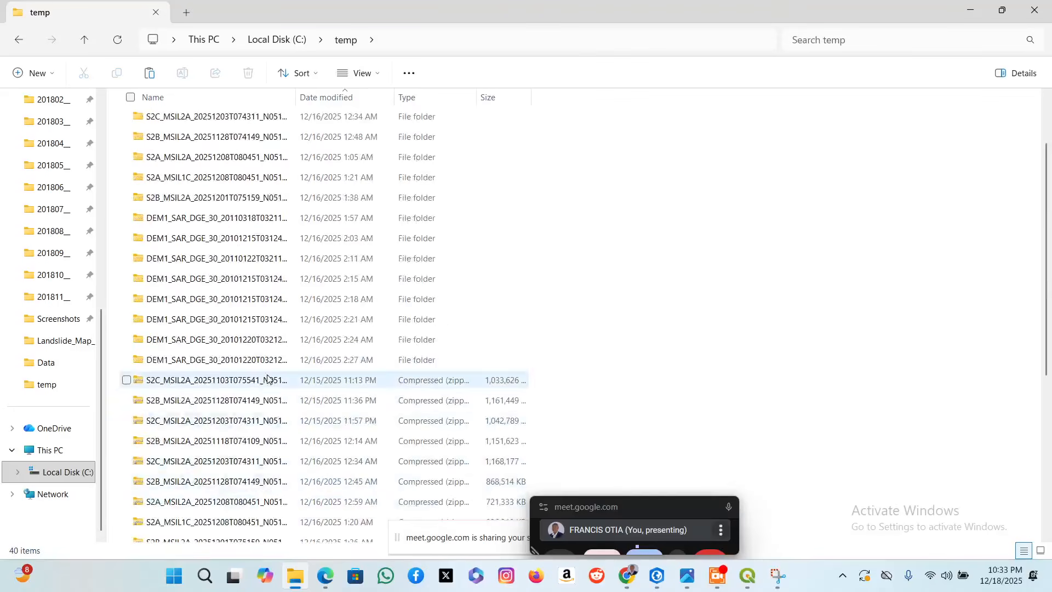
scroll(353, 214, down, 6)
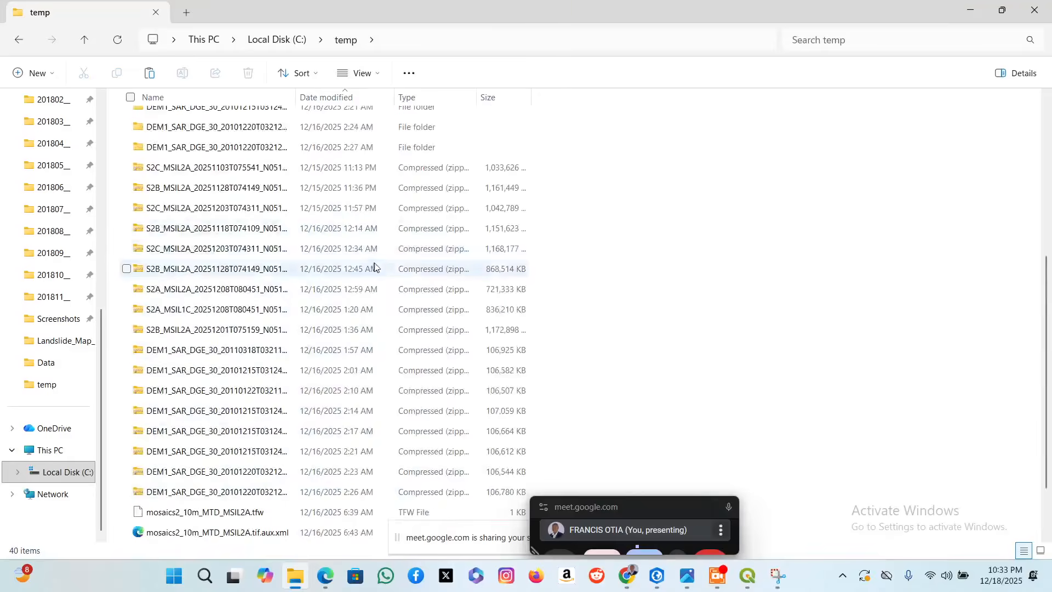
scroll(388, 288, up, 3)
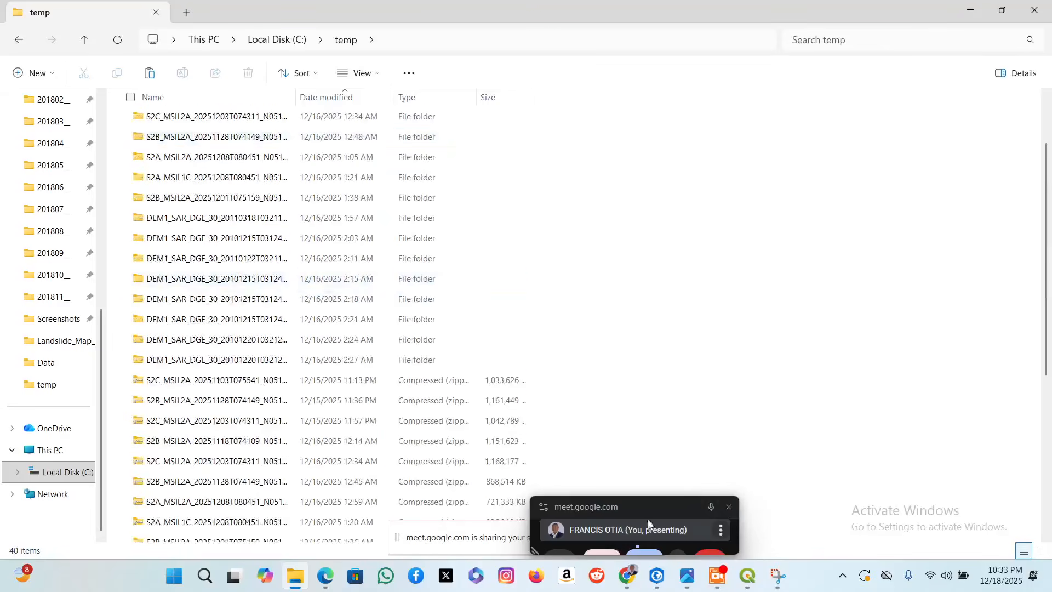
Switch to ArcGIS Pro and list the project's folder connections in the Catalog, collapsing Databases and the temp folder.
click(657, 575)
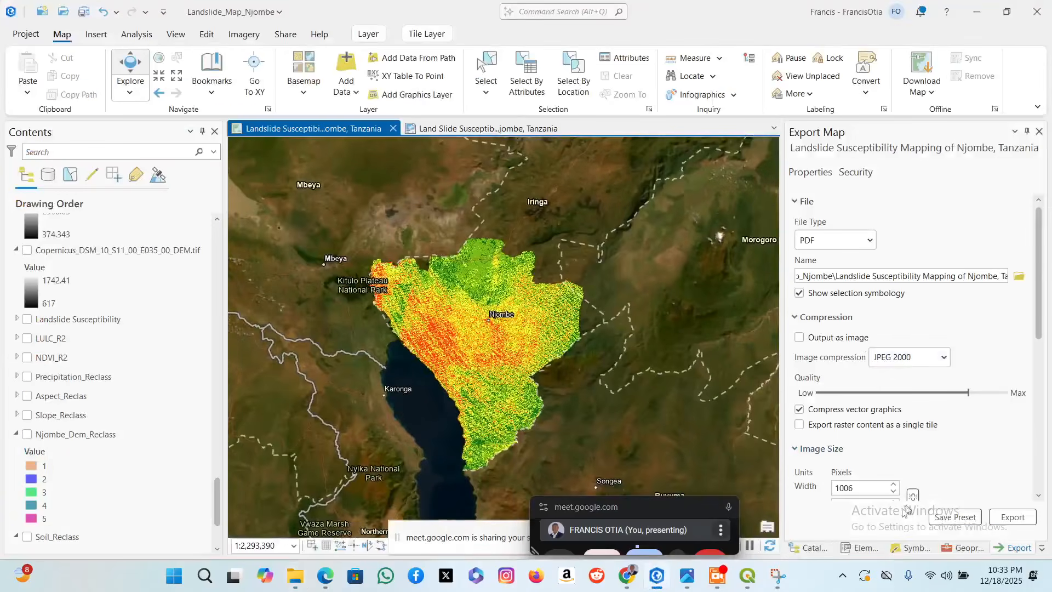
click(813, 548)
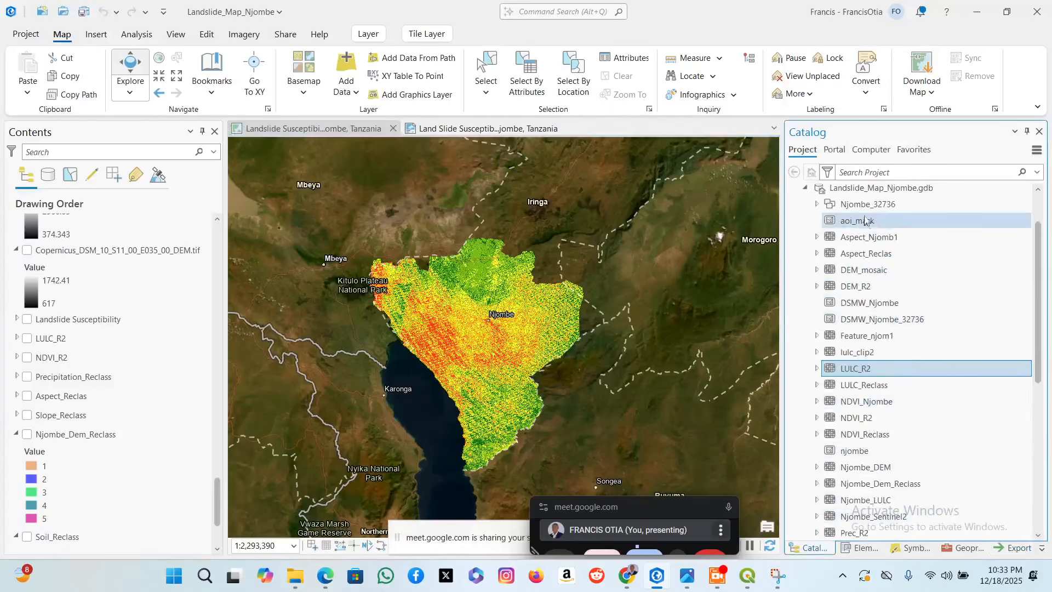
scroll(820, 221, up, 2)
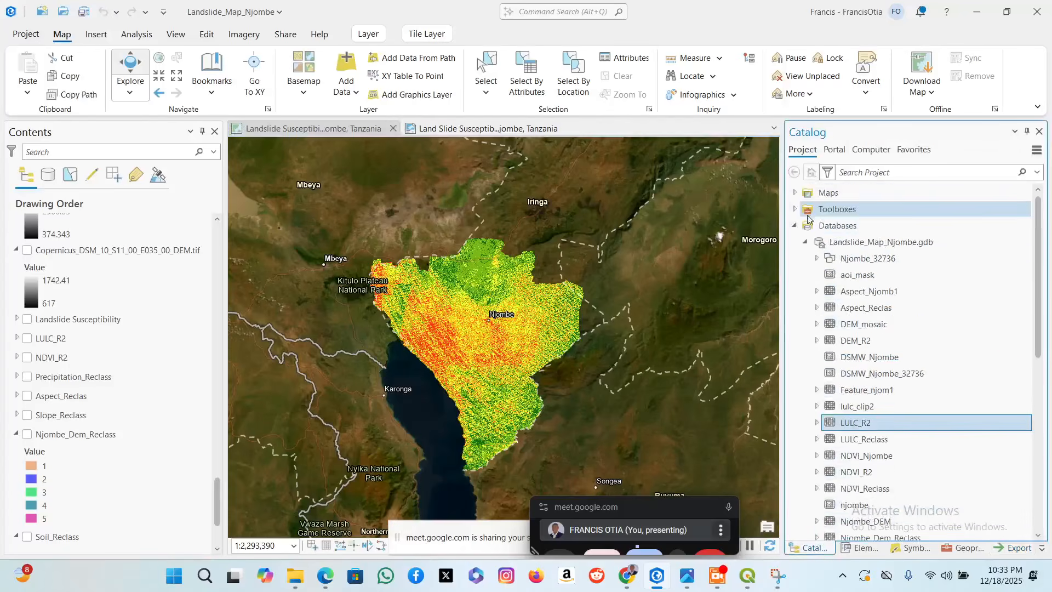
click(796, 226)
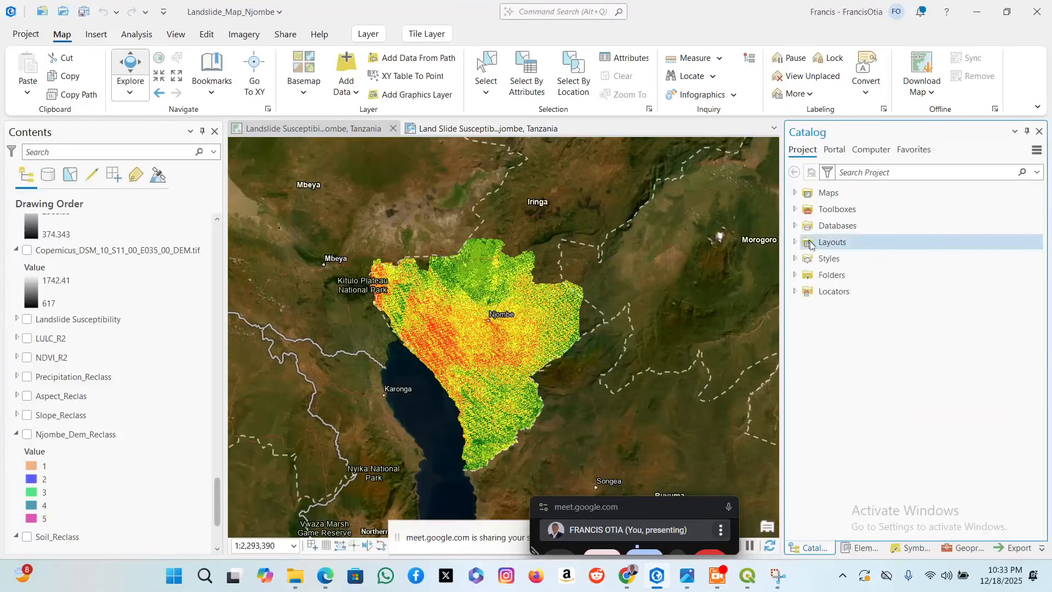
click(795, 276)
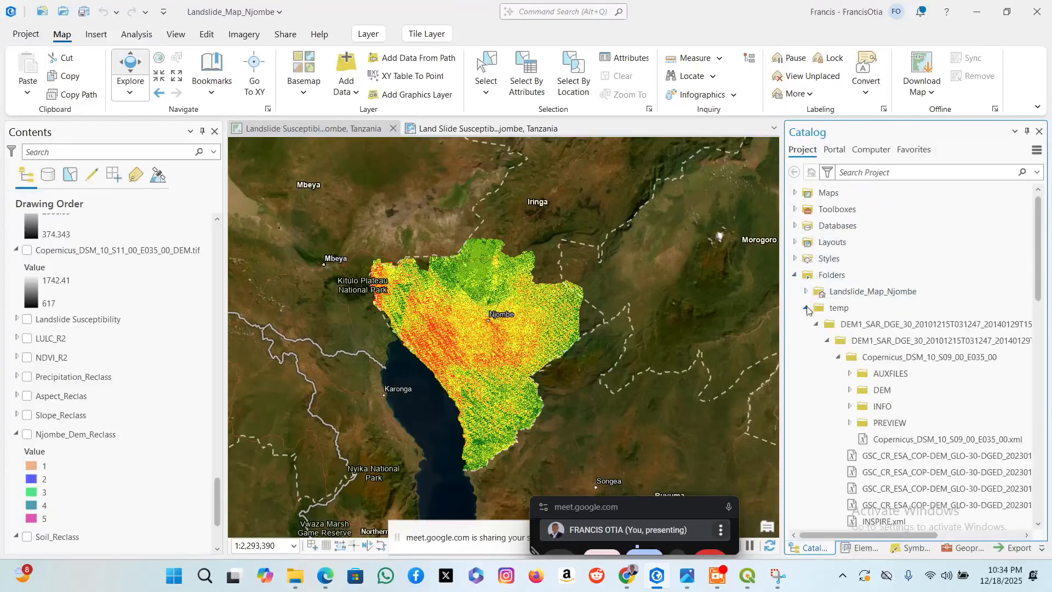
click(806, 308)
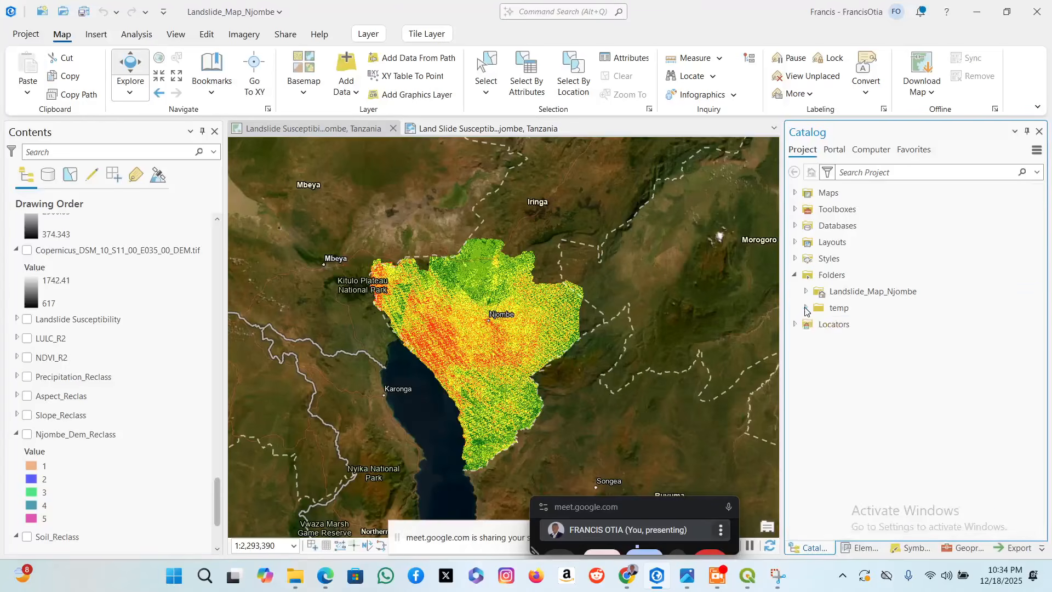
Inspect the Landslide_Map_Njombe and temp folder connections, and open the Add Folder Connection dialog, closing it without adding a folder.
click(872, 295)
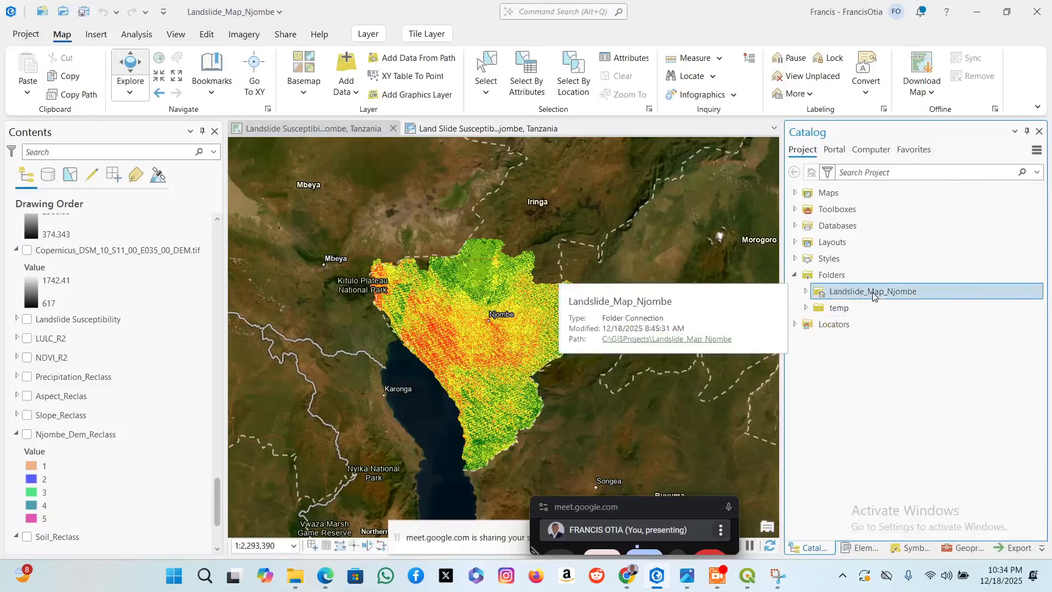
click(841, 310)
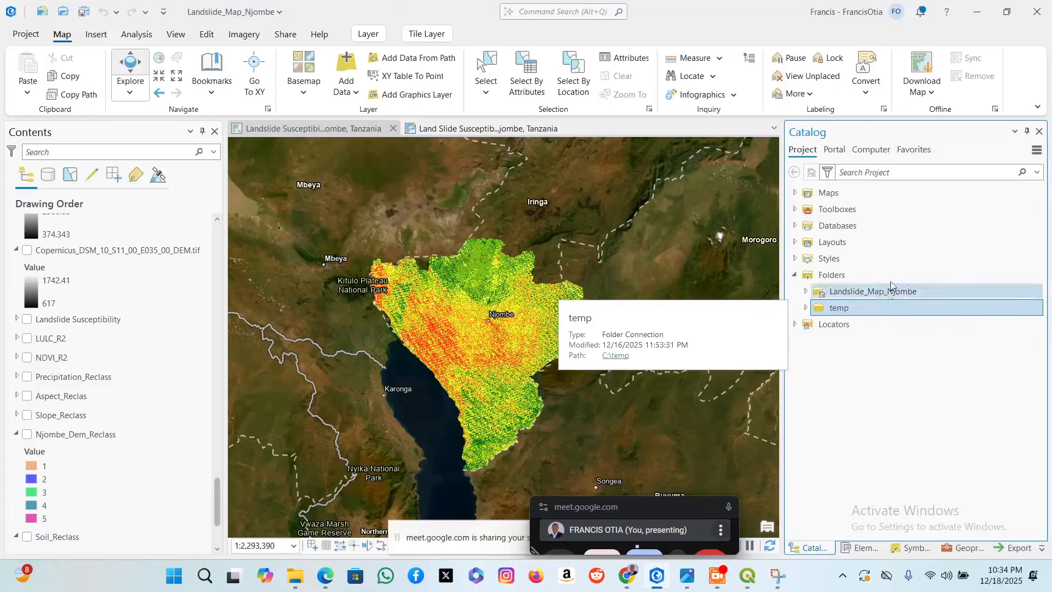
right_click(839, 279)
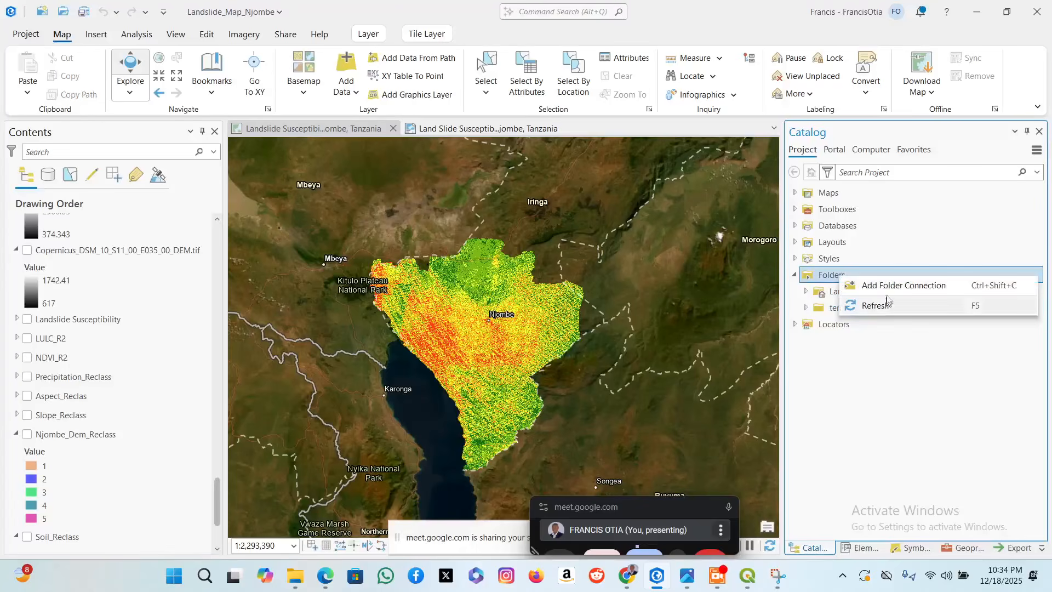
click(916, 286)
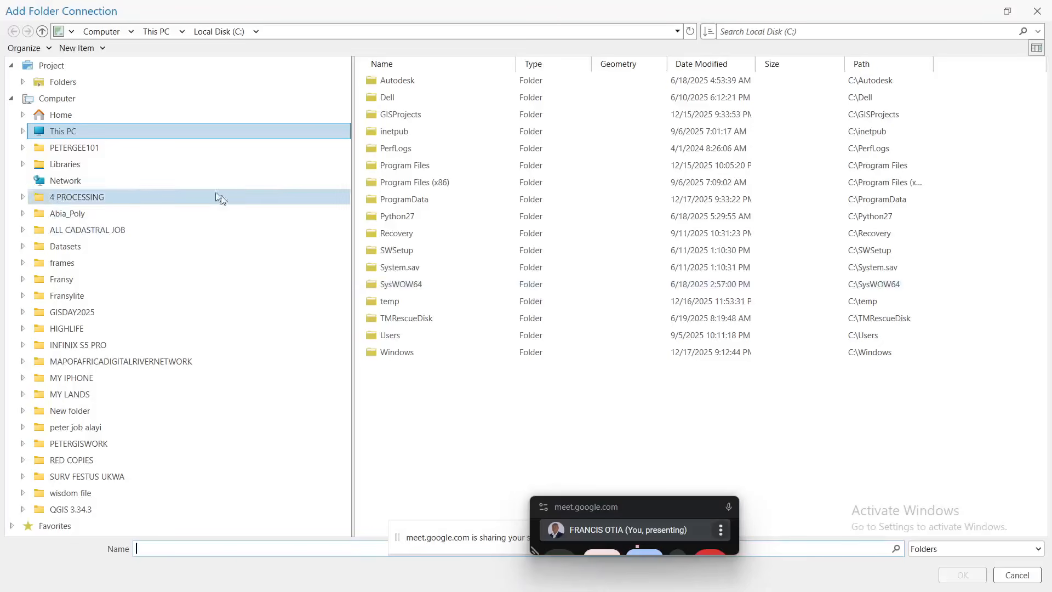
click(1037, 11)
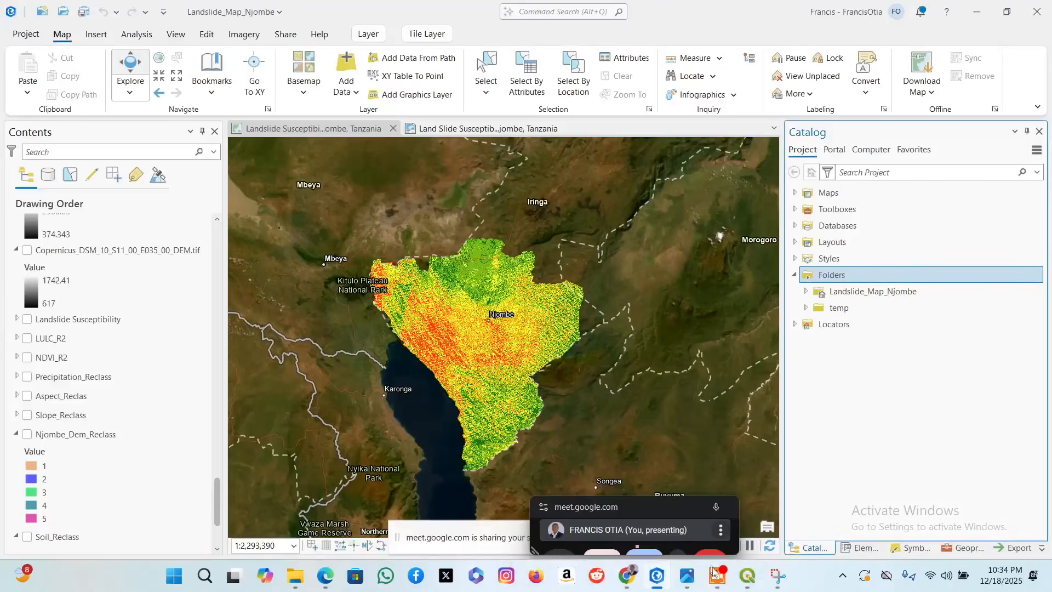
Switch to QGIS, look through the Landslide_Map_Njombe data folders in the Browser, and collapse GISProjects.
click(747, 575)
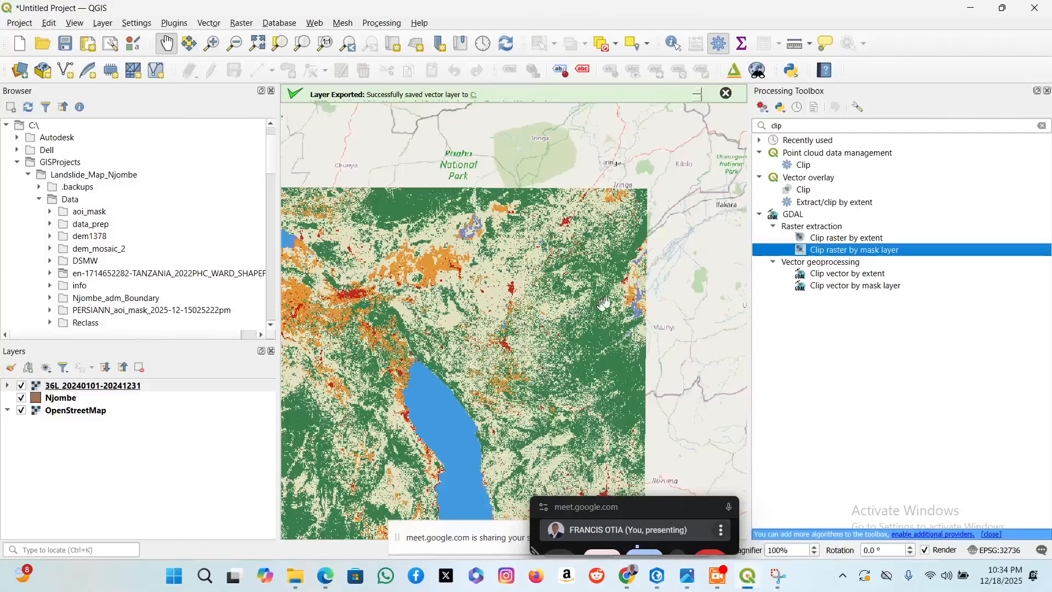
scroll(121, 233, down, 1)
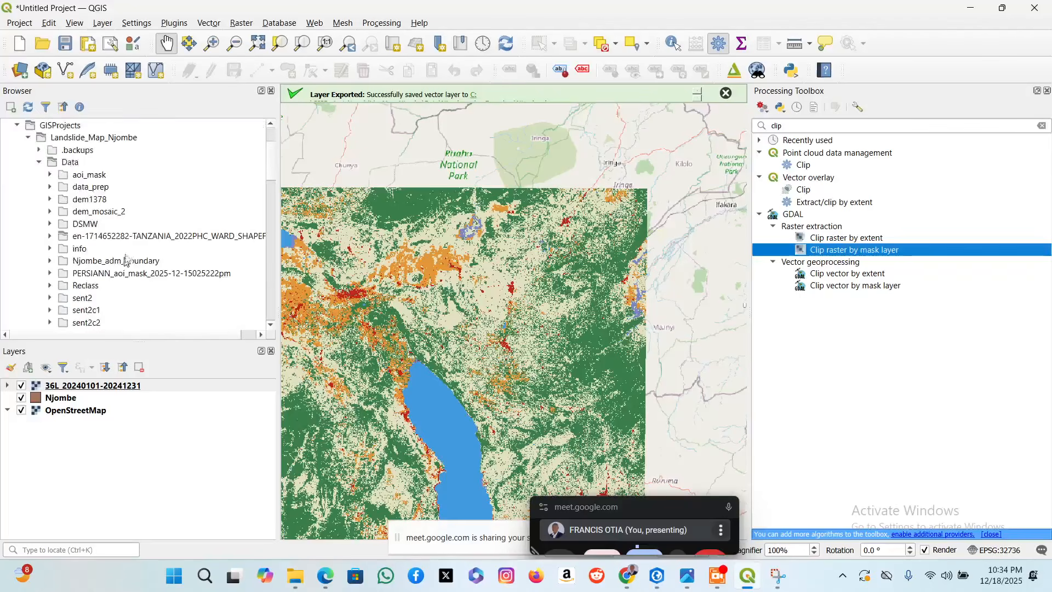
scroll(126, 261, up, 2)
click(19, 200)
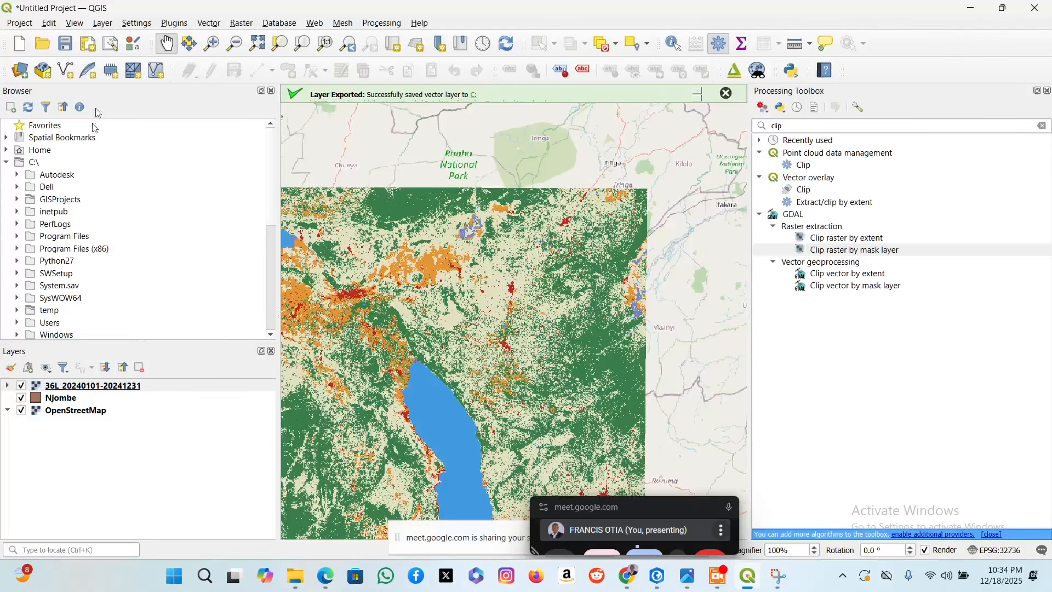
Look over the layer types available for adding data in QGIS, and return to ArcGIS Pro.
click(104, 23)
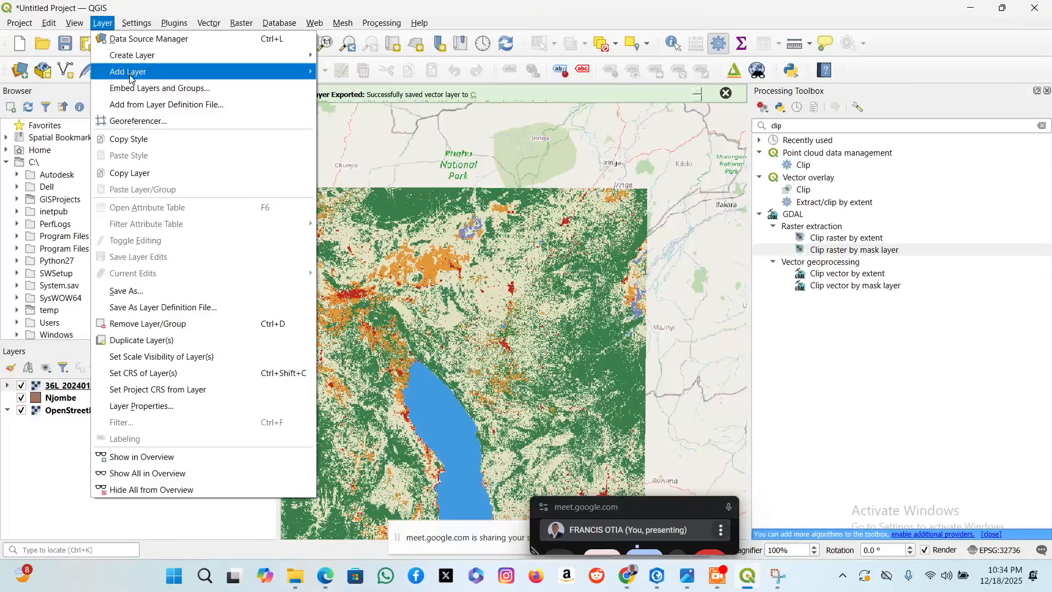
mouse_move(219, 55)
mouse_move(186, 74)
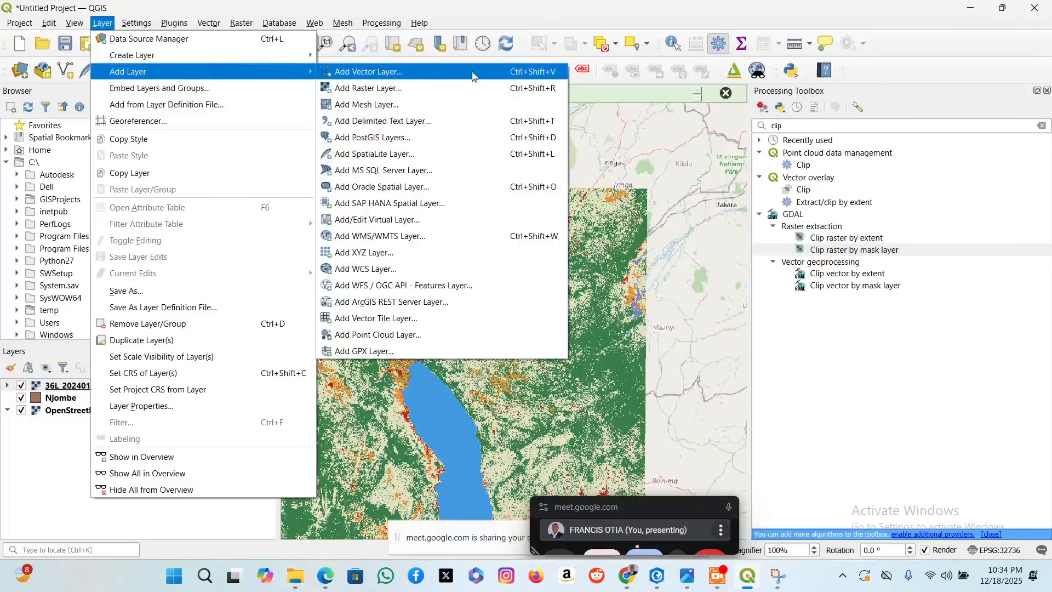
click(704, 258)
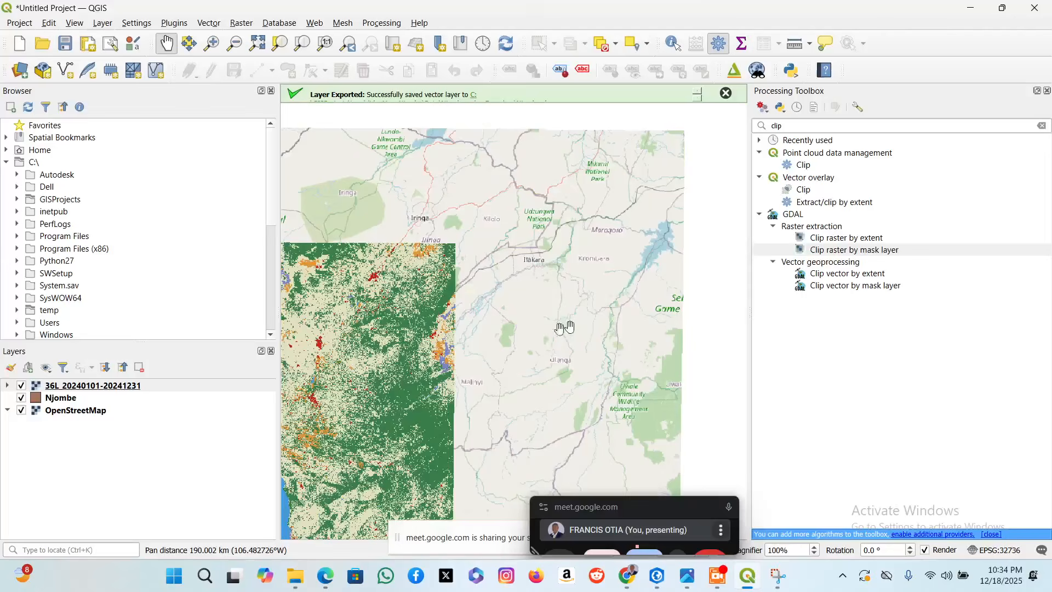
drag(458, 339, 625, 275)
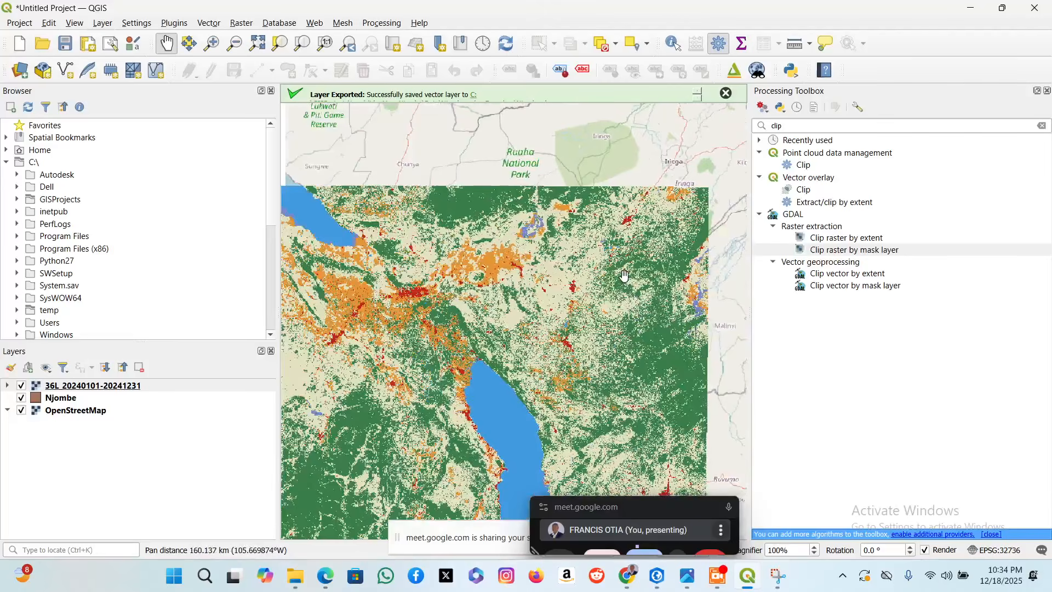
click(657, 575)
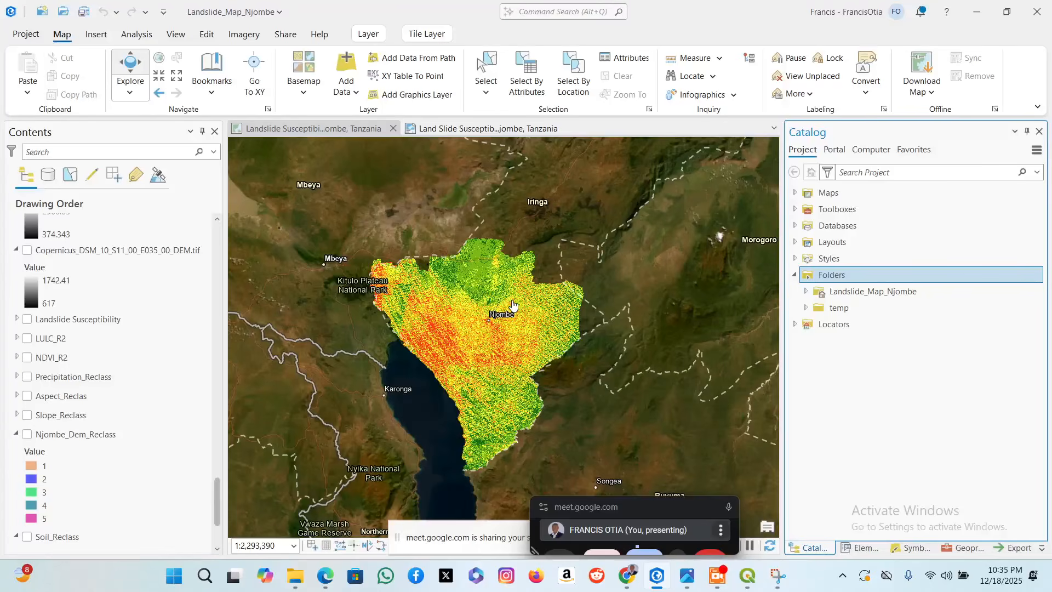
Switch to Chrome and open the Esri MOOC page, esri.com/training/mooc/, in a new tab.
mouse_move(627, 576)
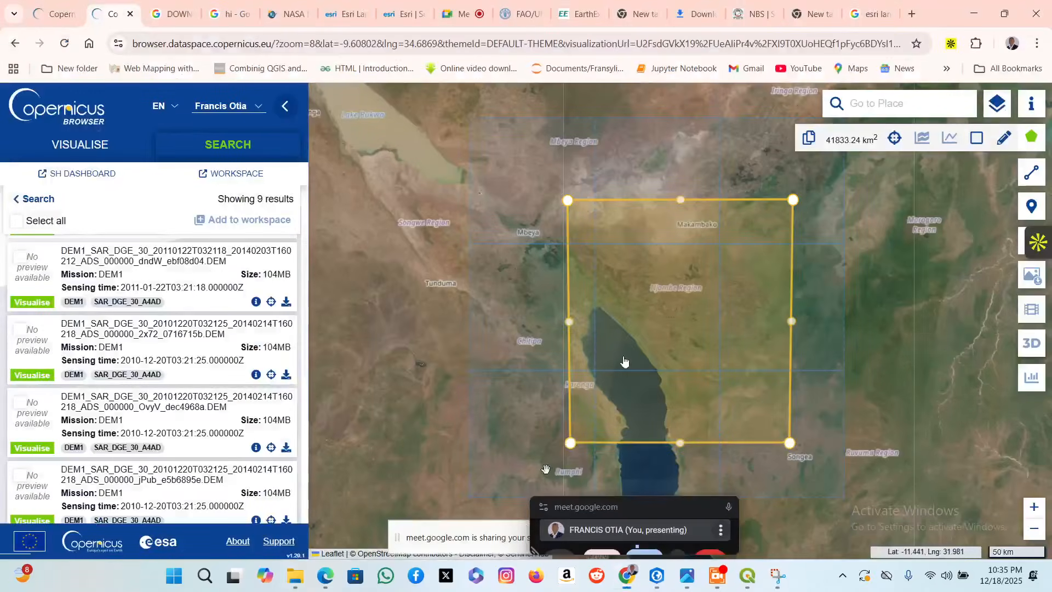
click(477, 510)
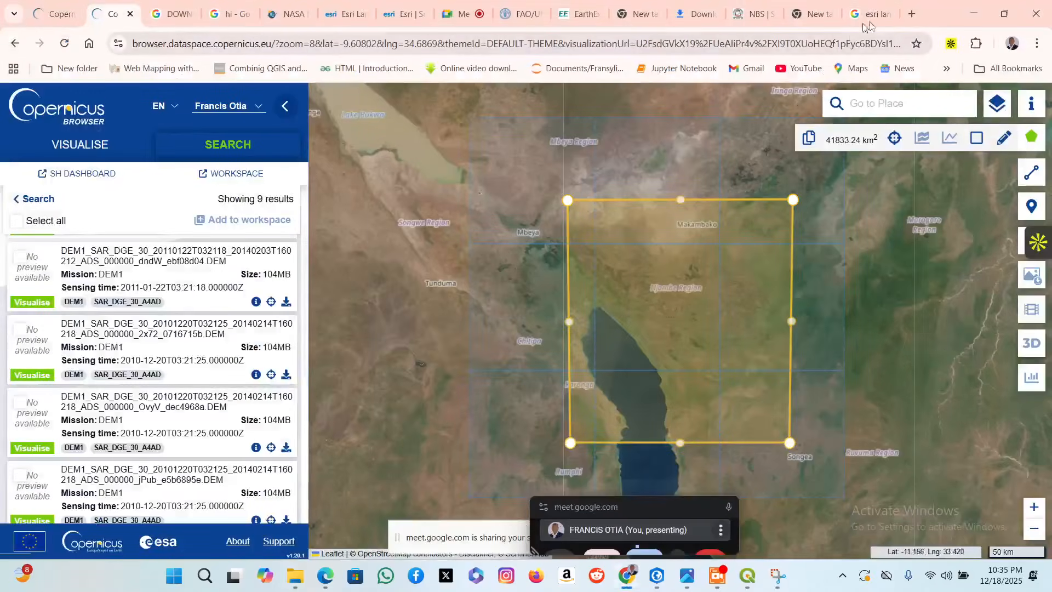
click(913, 16)
text(esr)
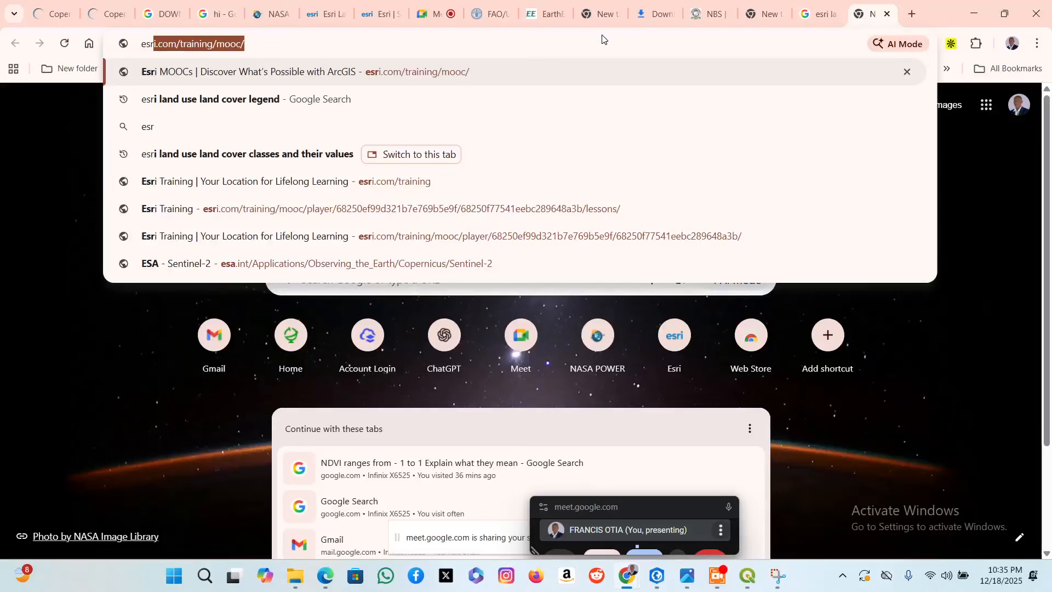
key(Return)
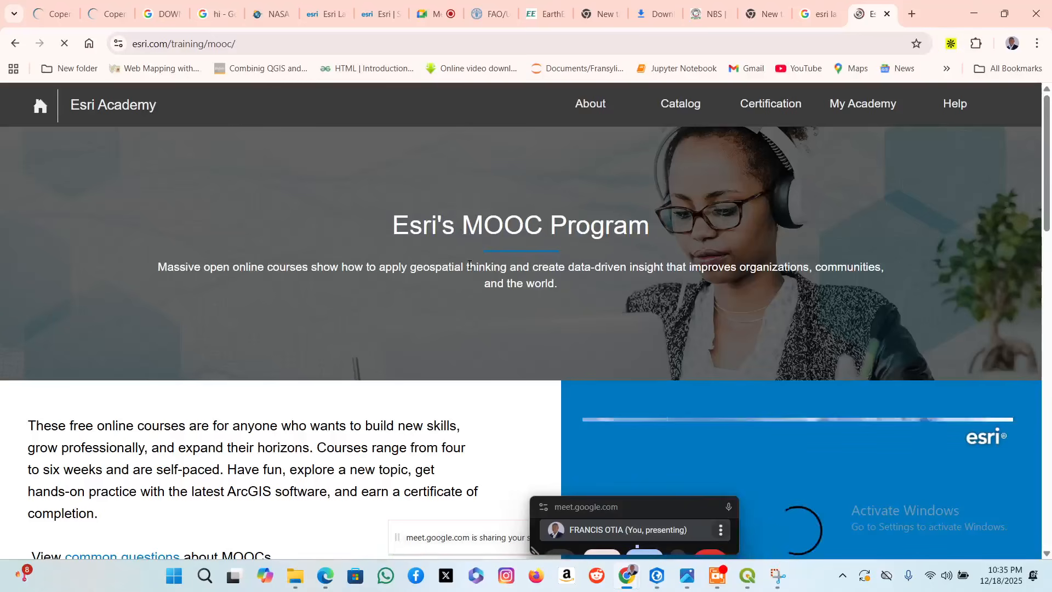
Close the cookie preferences without changes and accept all cookies on the Esri MOOC page.
scroll(487, 289, down, 3)
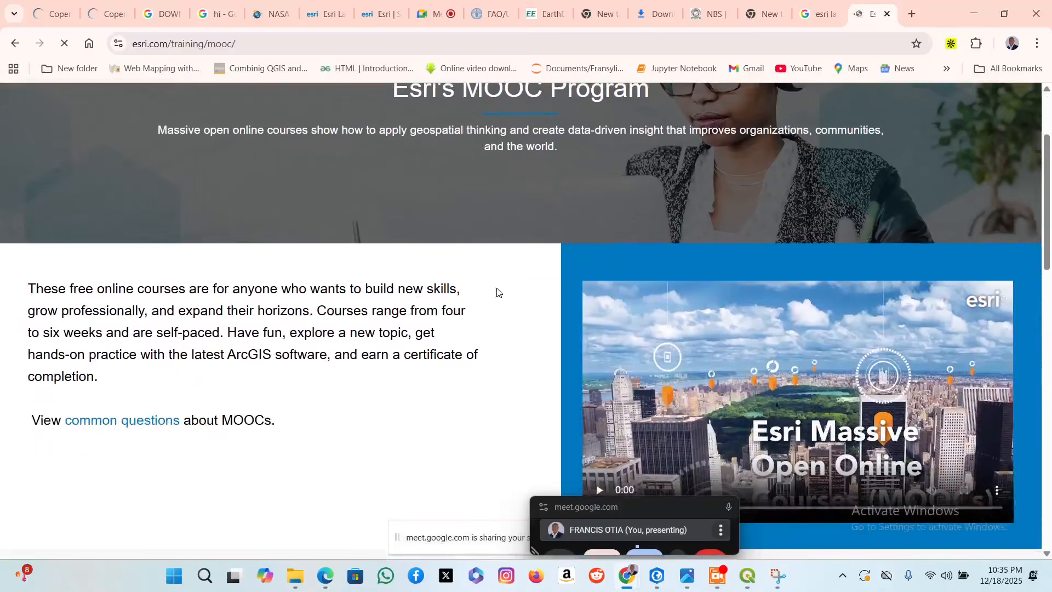
scroll(497, 292, down, 7)
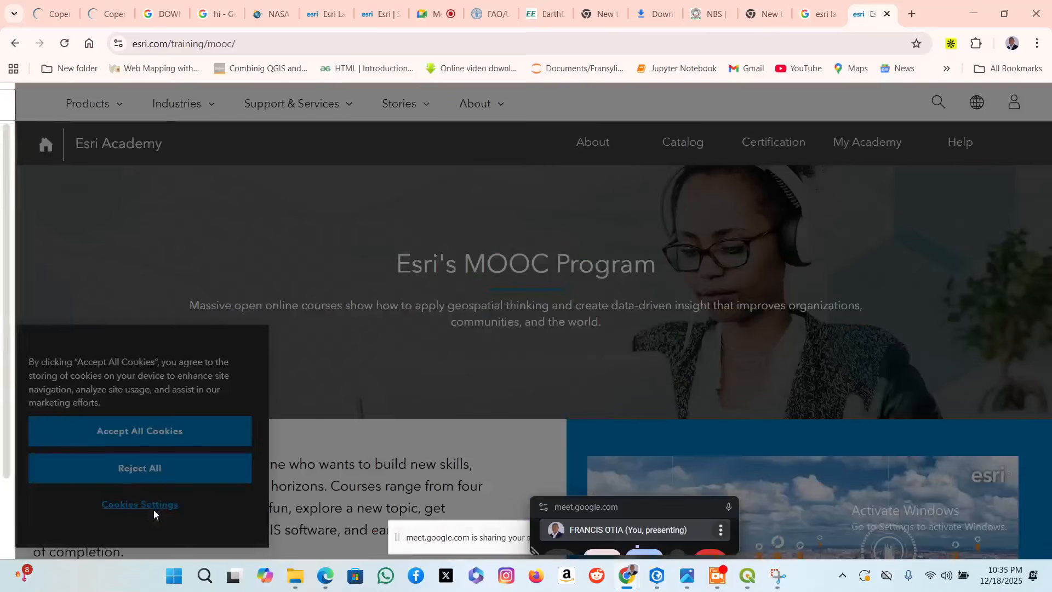
click(154, 511)
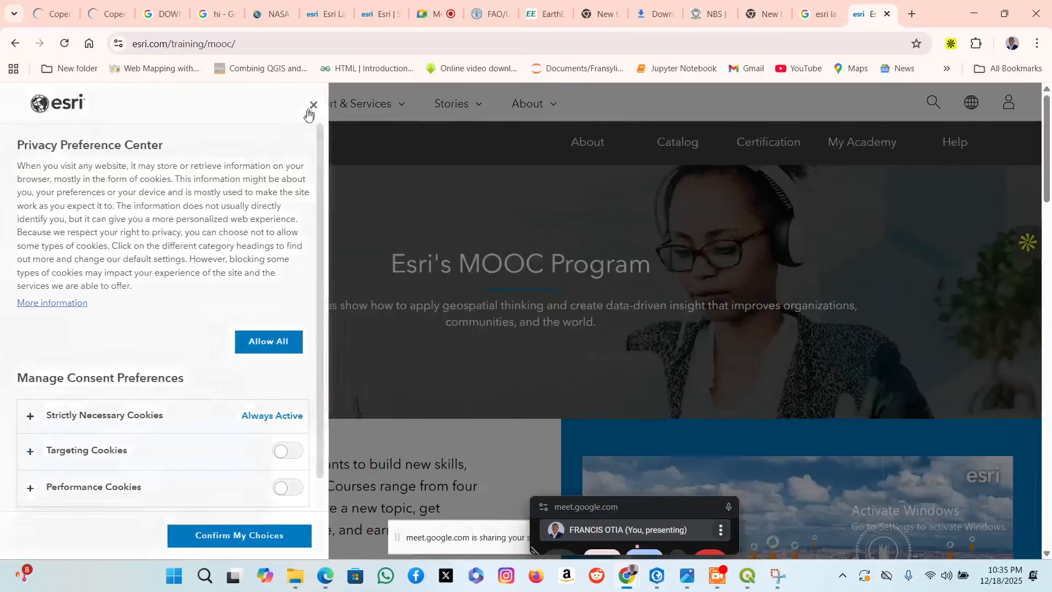
click(313, 105)
click(139, 430)
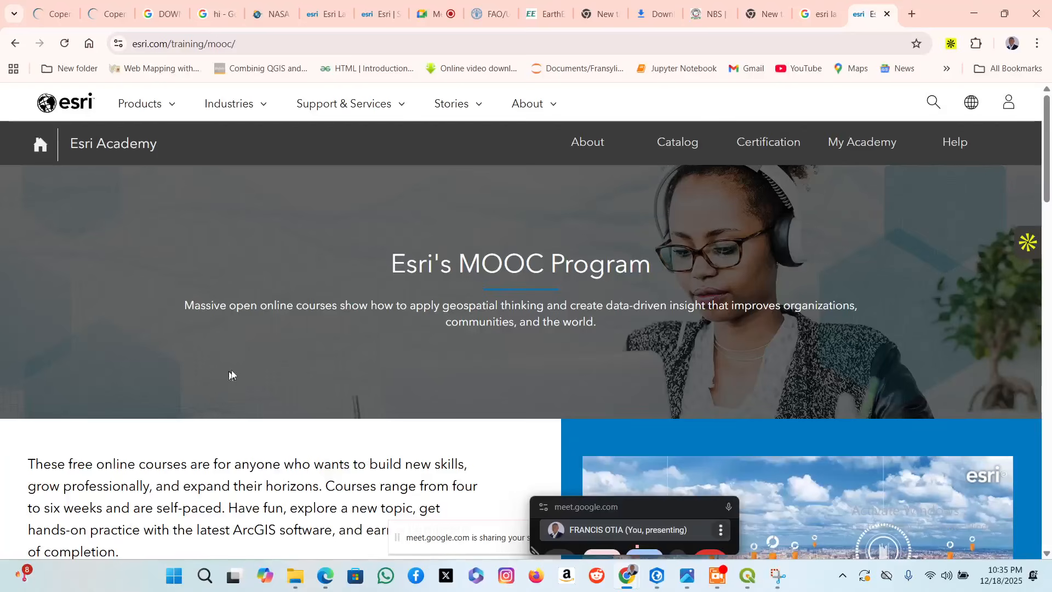
Open the Going Places with Spatial Analysis course page from the MOOC list and look over its header details.
scroll(250, 320, down, 10)
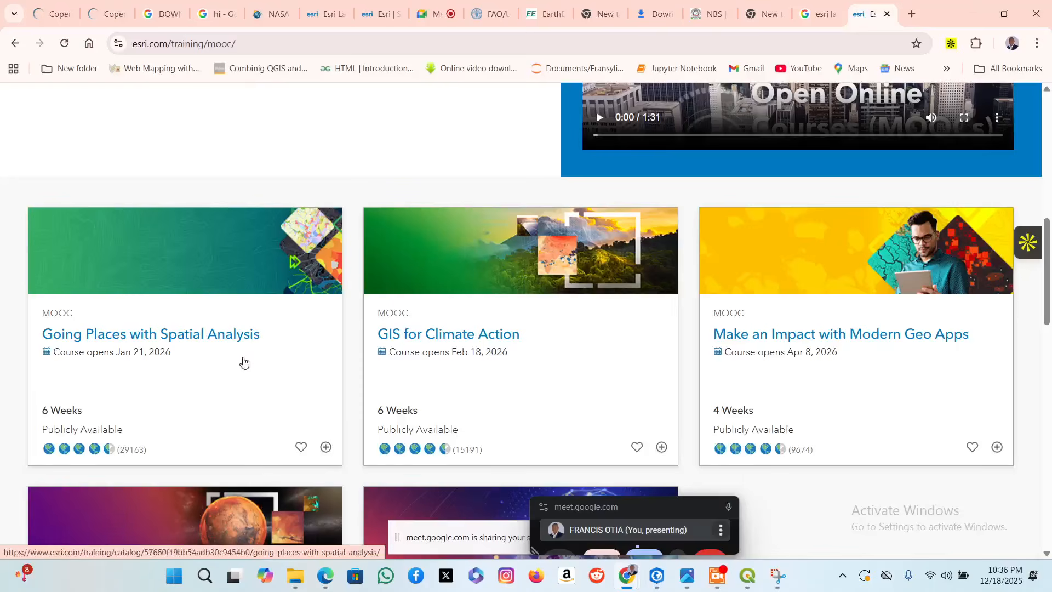
click(187, 342)
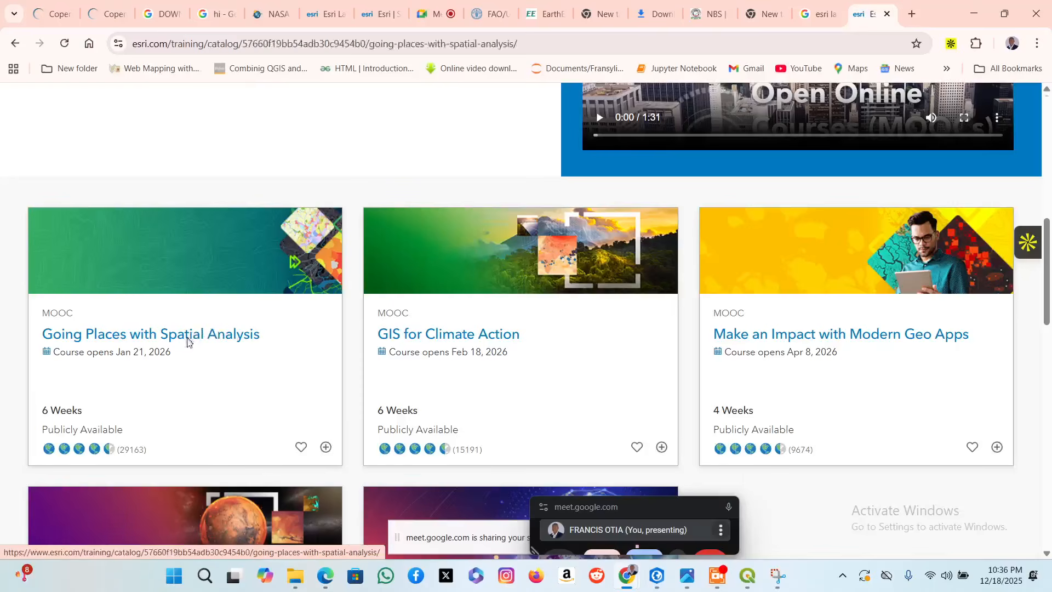
scroll(289, 289, down, 1)
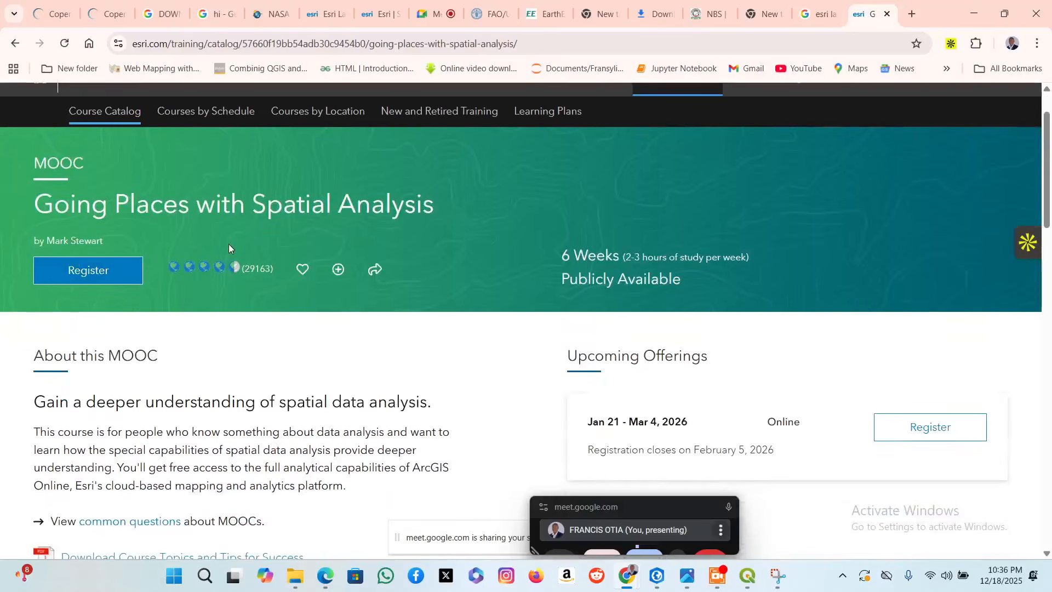
scroll(241, 253, up, 1)
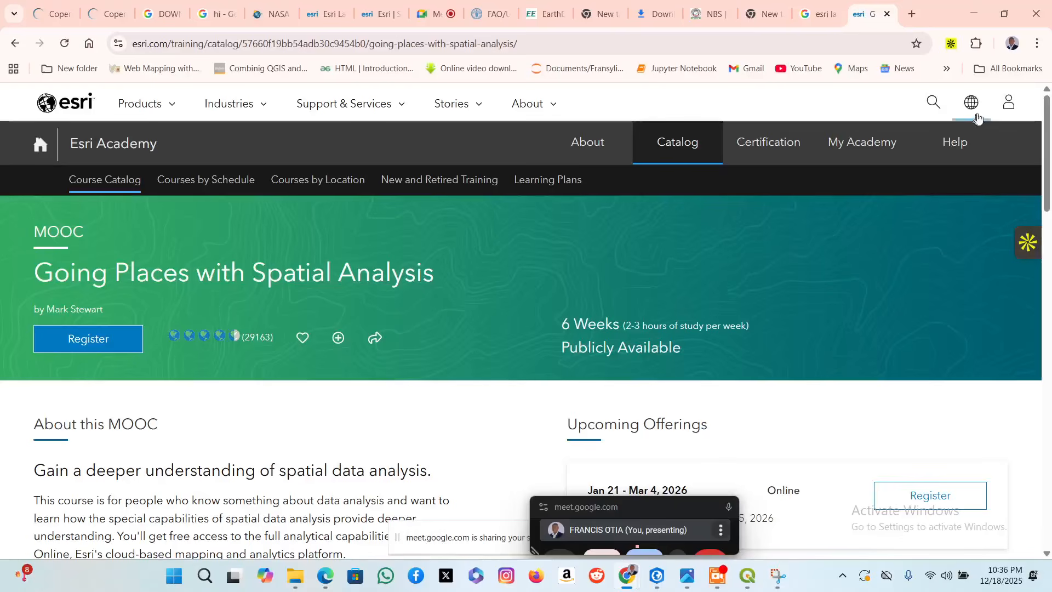
Open the Esri account sign-in and sign out of the active ArcGIS organizational account.
click(1002, 107)
mouse_move(862, 153)
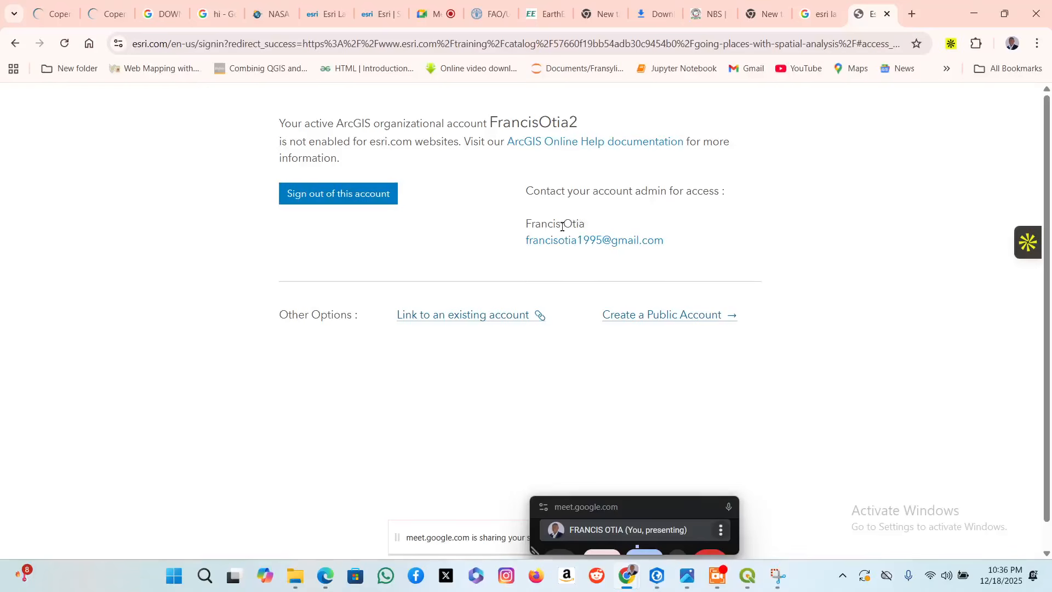
click(364, 196)
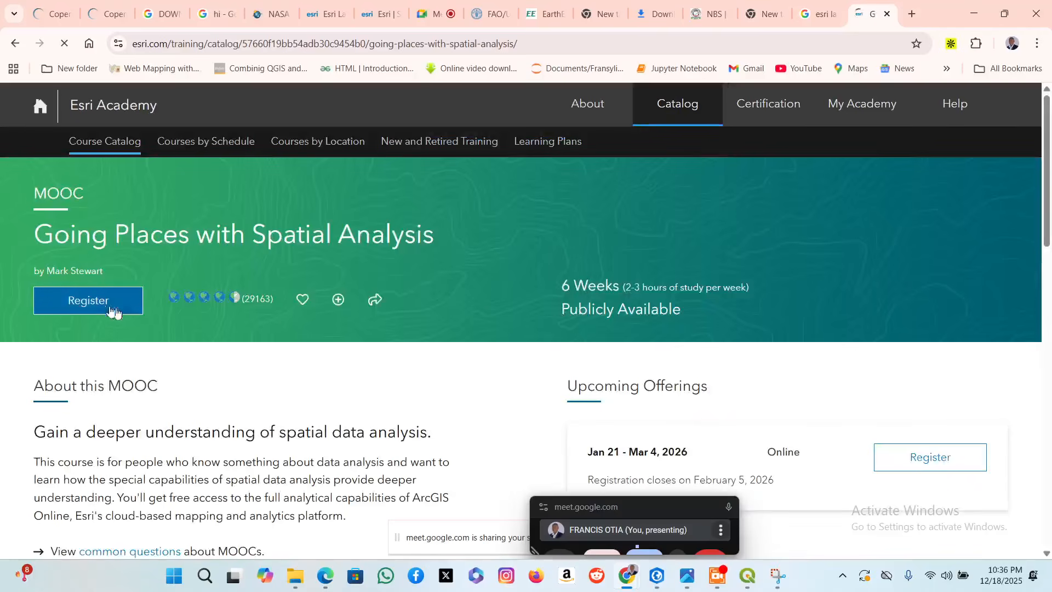
Start registration for the Going Places with Spatial Analysis course, edit the prefilled ArcGIS username, and sign in.
scroll(794, 222, down, 10)
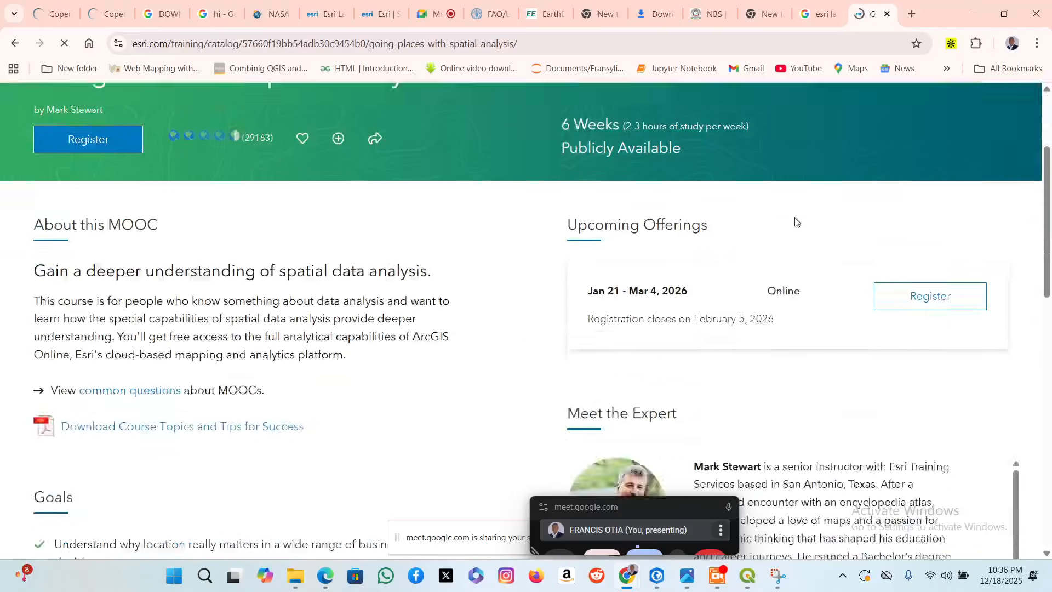
scroll(249, 163, up, 6)
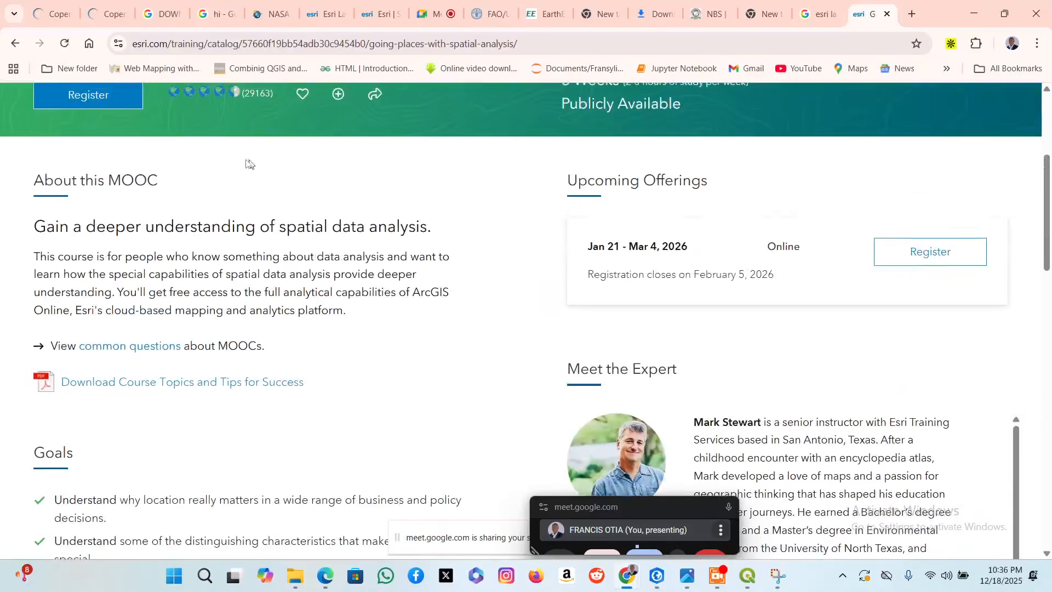
click(63, 105)
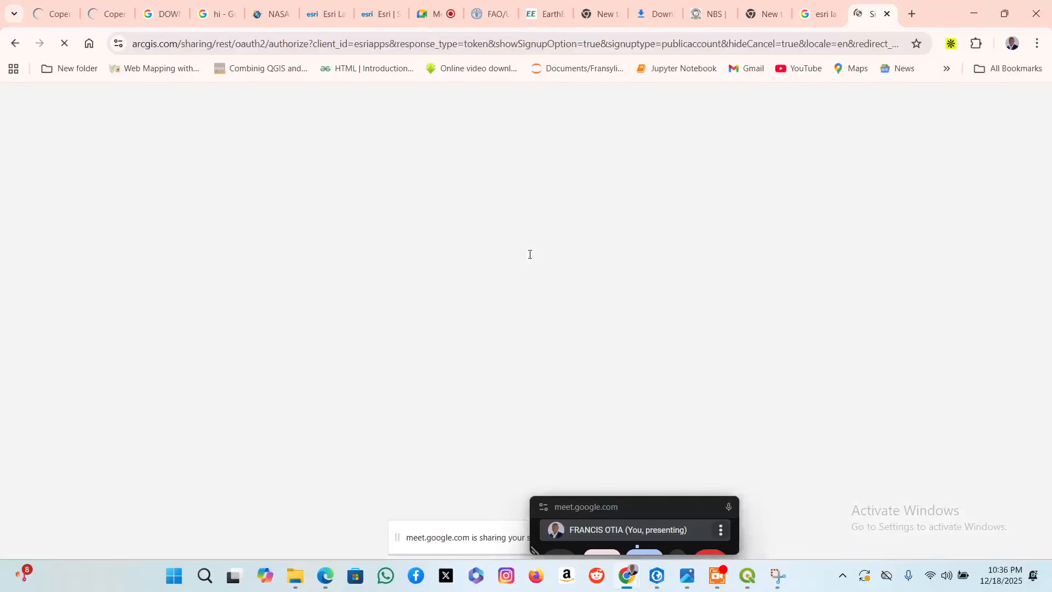
click(491, 224)
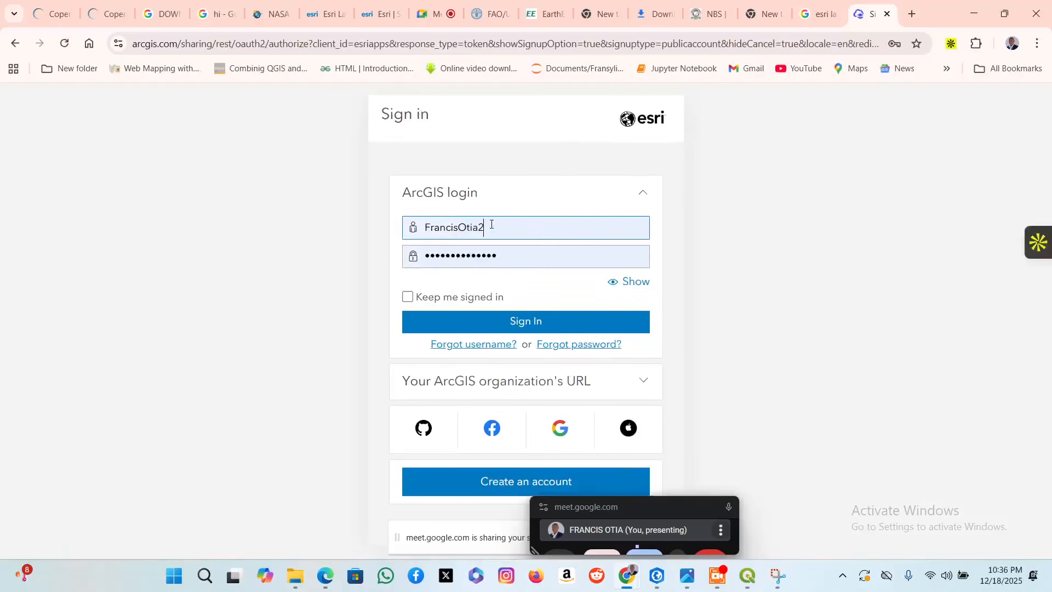
key(BackSpace)
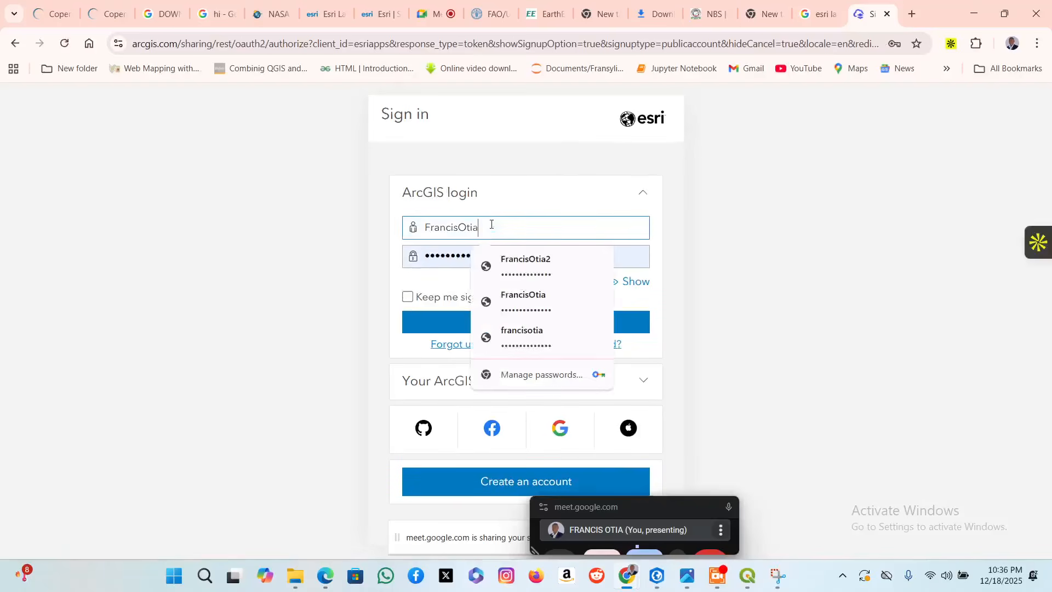
click(418, 322)
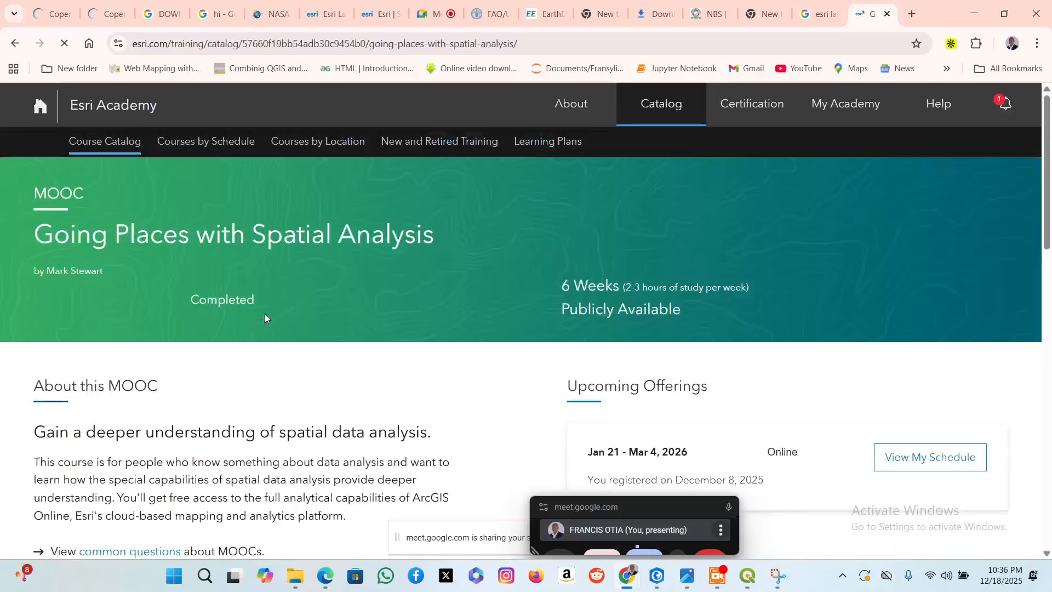
Review the course description, goals and upcoming offering on the signed-in Going Places with Spatial Analysis page.
scroll(398, 274, down, 1)
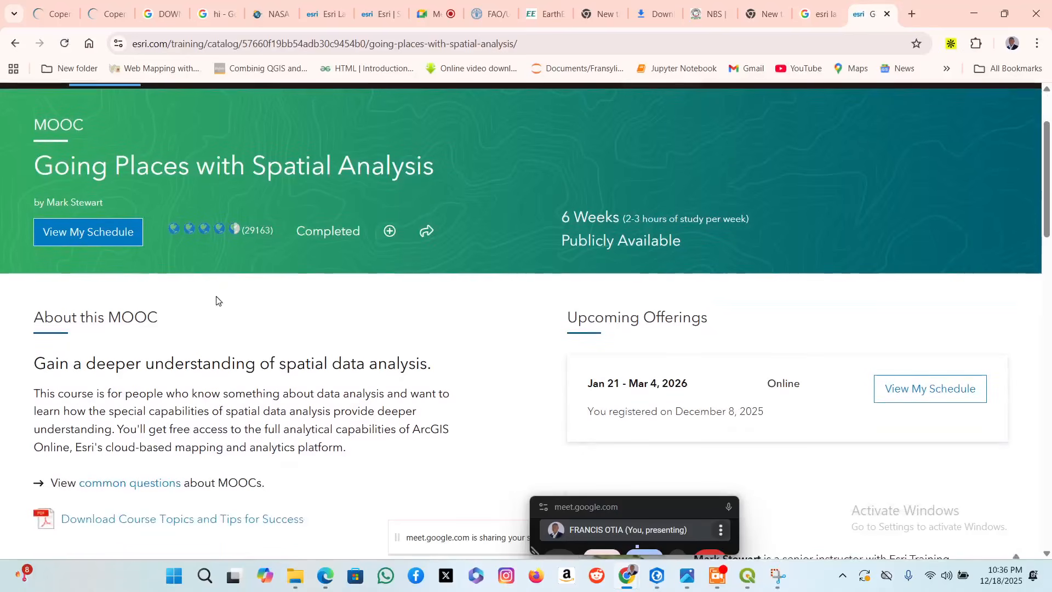
scroll(559, 241, down, 5)
scroll(561, 250, up, 5)
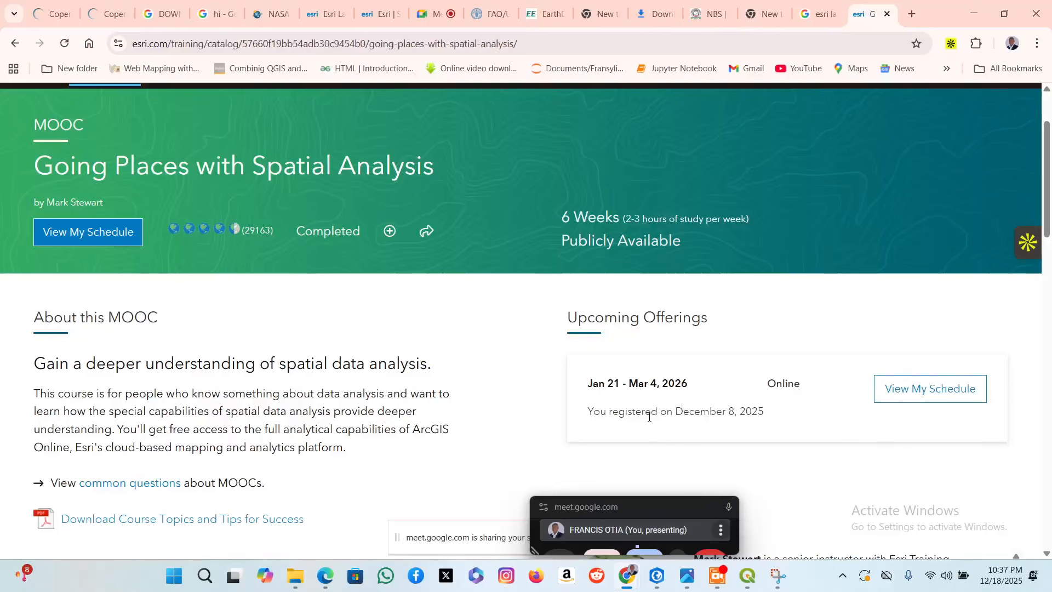
Check the registration note under Upcoming Offerings, and try to go back from the Going Places with Spatial Analysis page.
drag(649, 416, 717, 412)
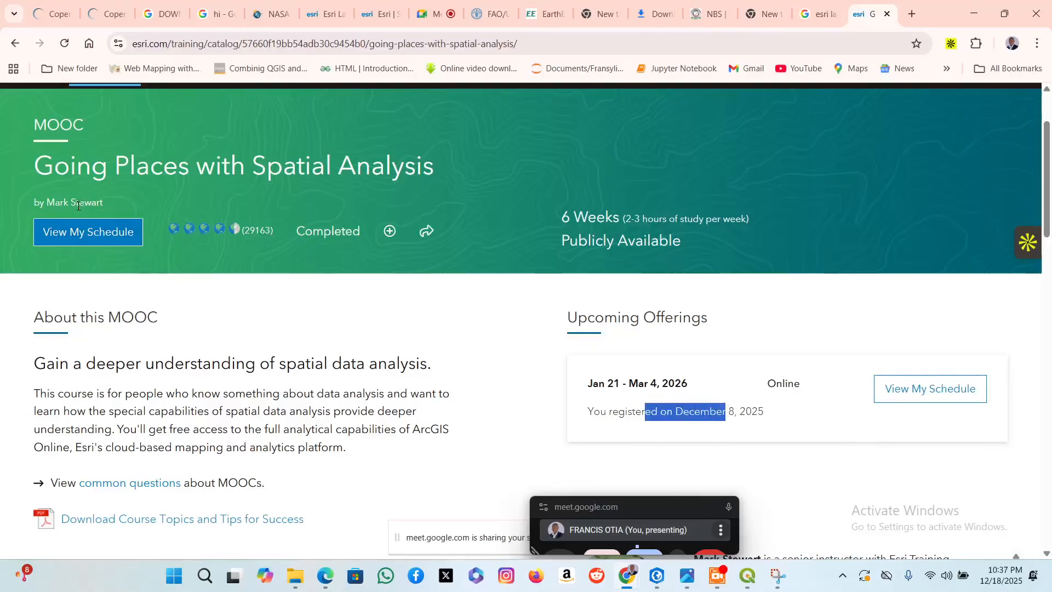
scroll(267, 230, up, 2)
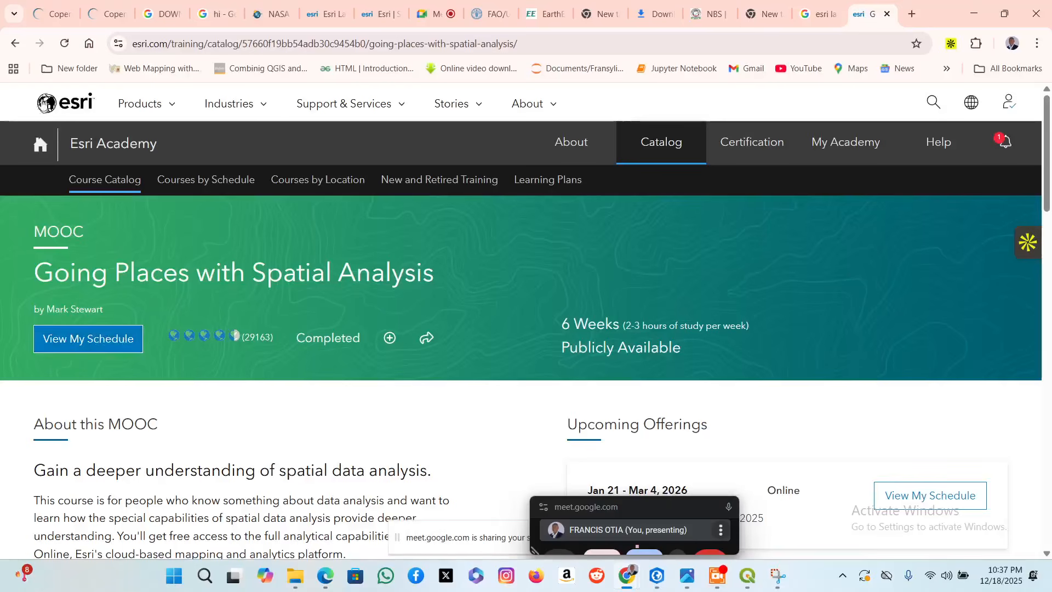
click(15, 43)
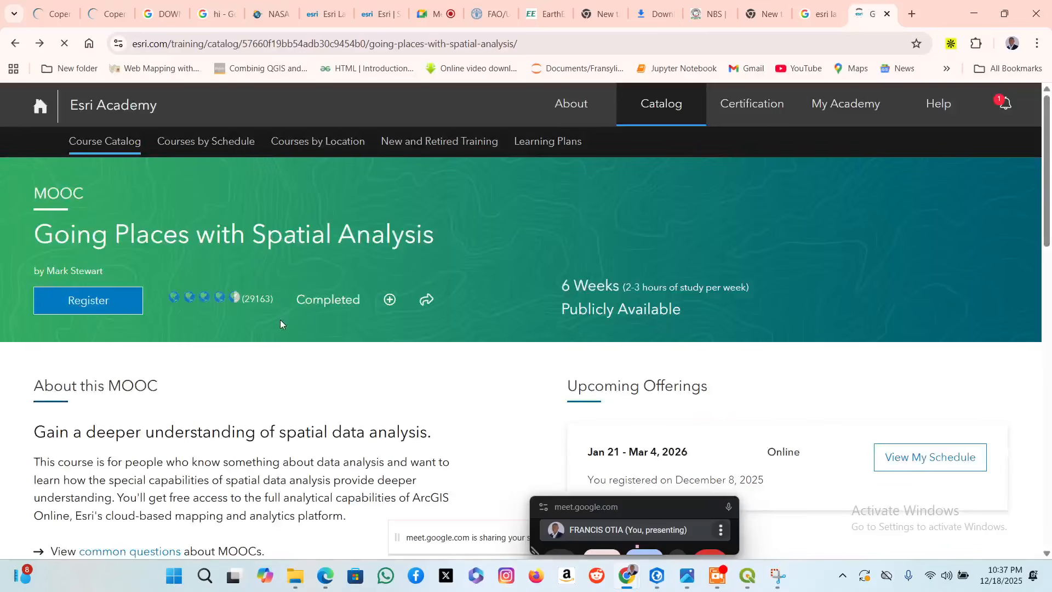
scroll(277, 329, down, 8)
scroll(272, 323, up, 4)
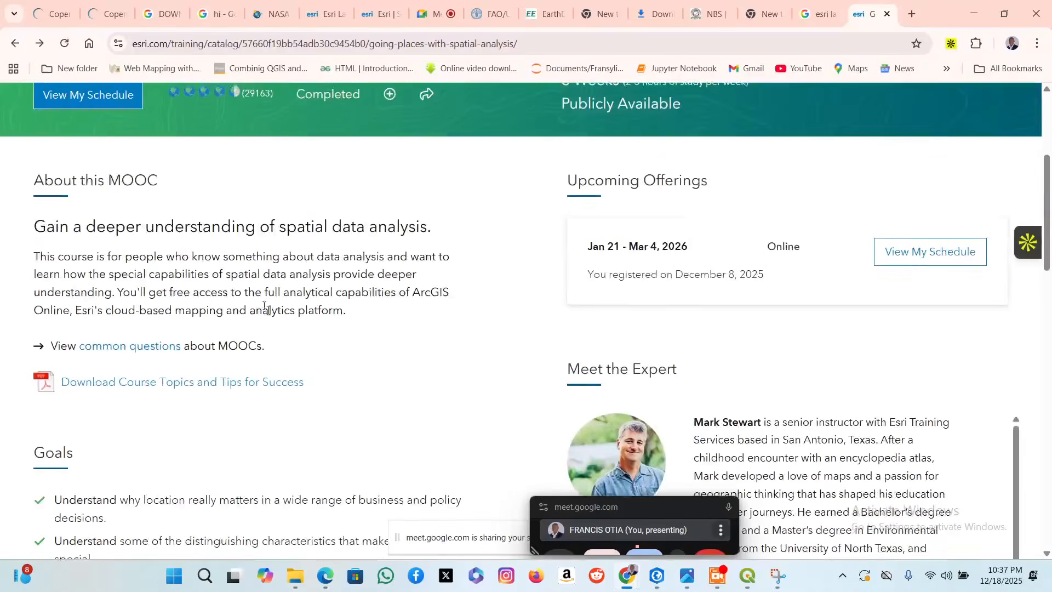
scroll(265, 307, up, 5)
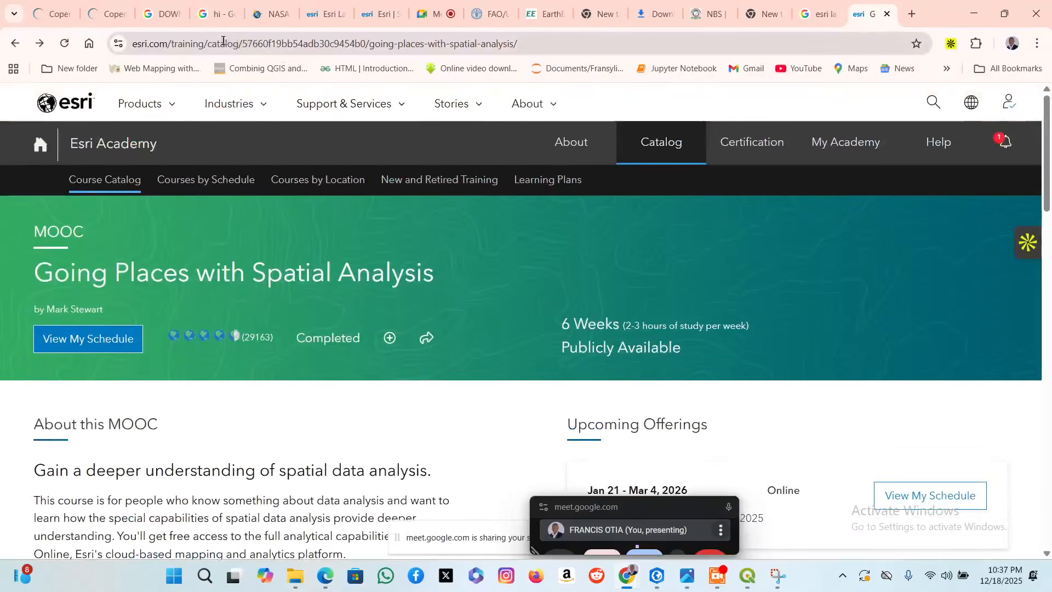
Shorten the course page address to esri.com/training/ and look through the Esri Academy home page.
drag(211, 45, 684, 108)
key(BackSpace)
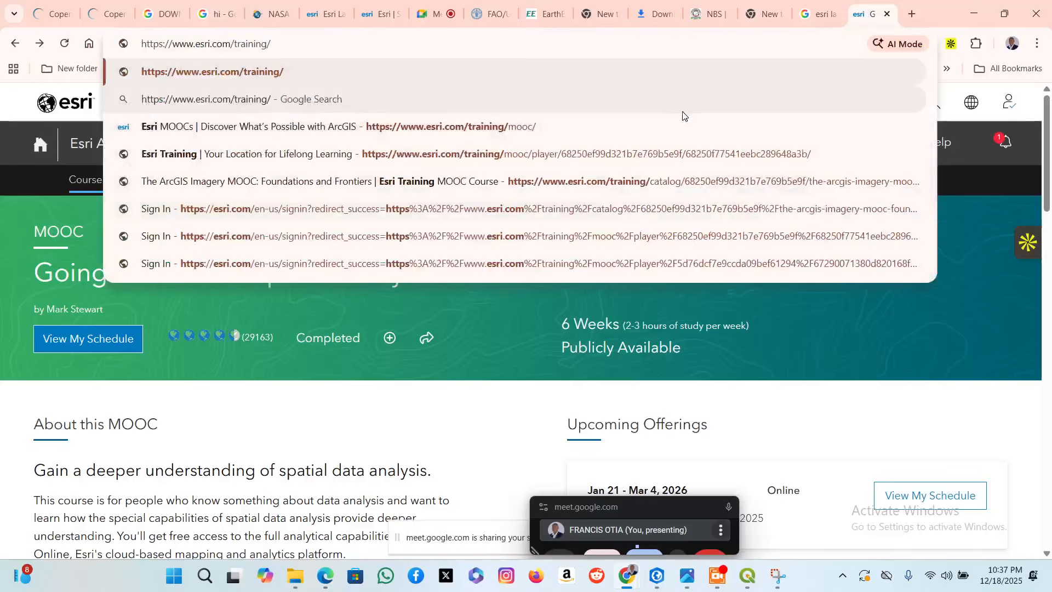
key(Return)
mouse_move(670, 144)
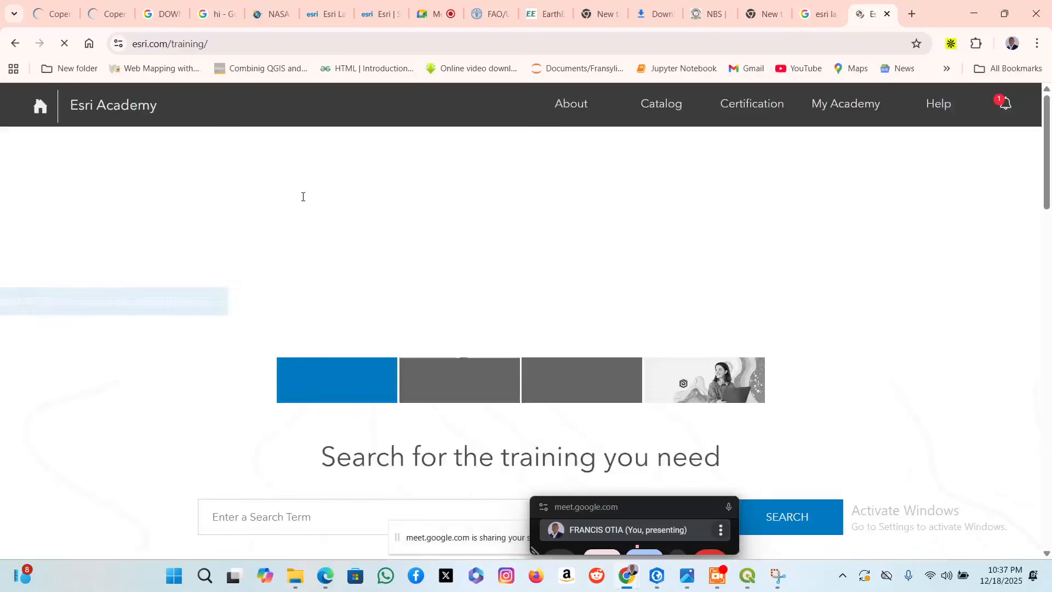
scroll(352, 246, down, 12)
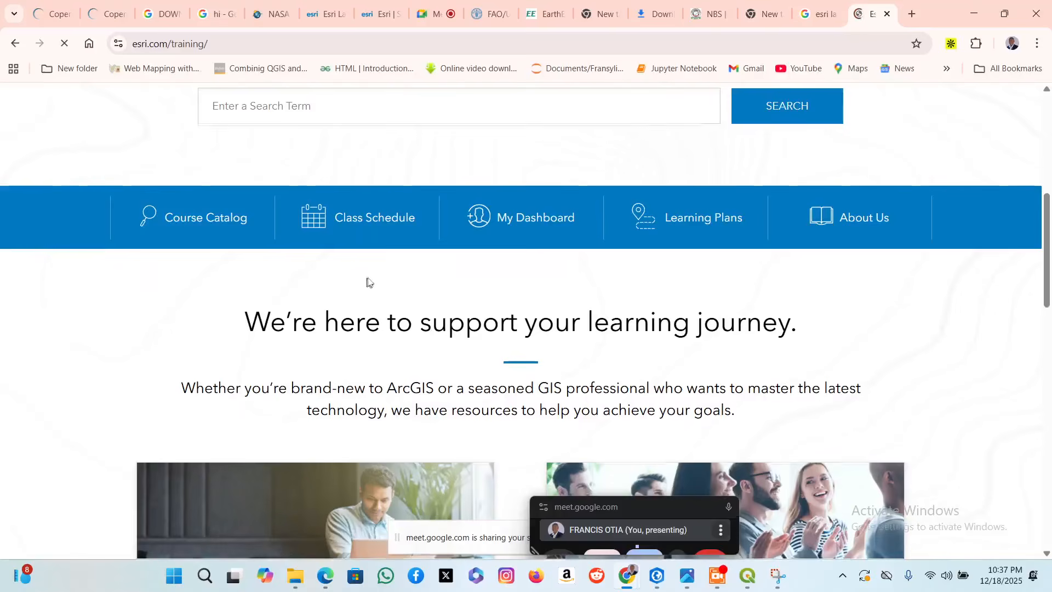
scroll(379, 298, down, 10)
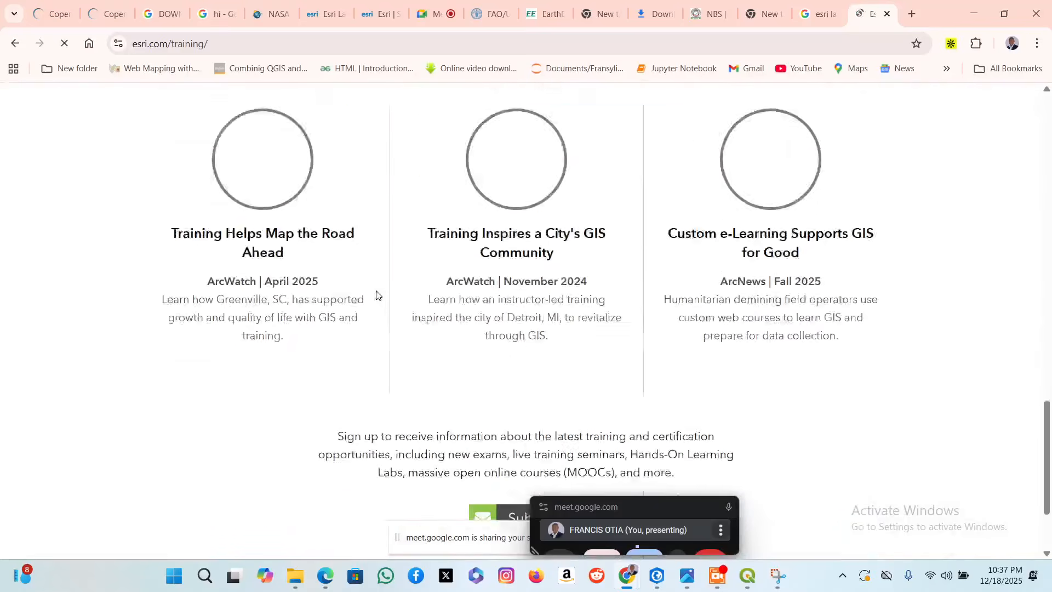
scroll(378, 258, up, 4)
scroll(382, 229, up, 1)
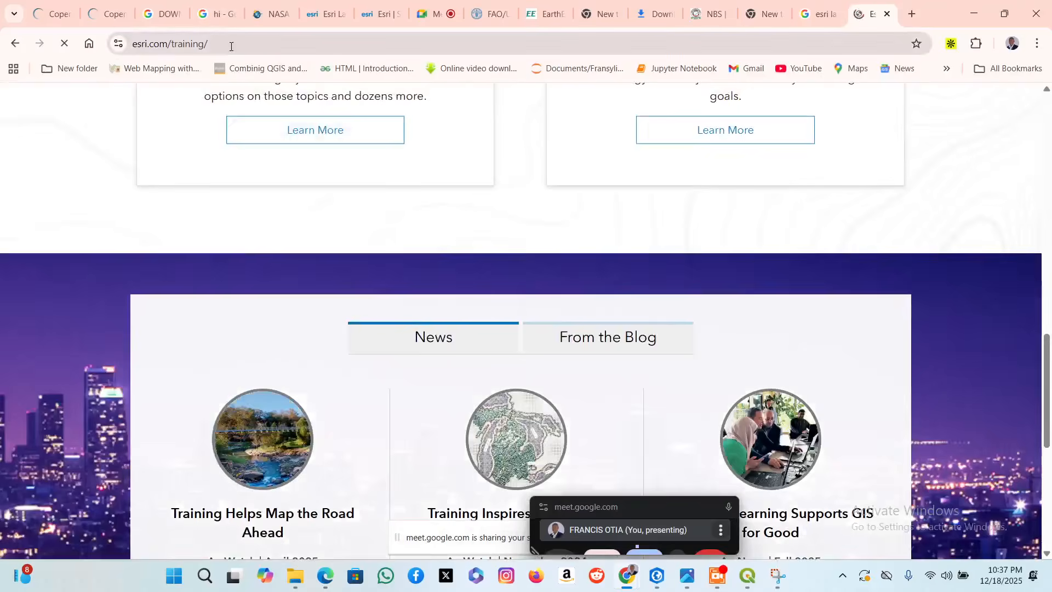
Extend the address to esri.com/training/mooc/ to open the Esri MOOCs page.
click(231, 45)
click(230, 45)
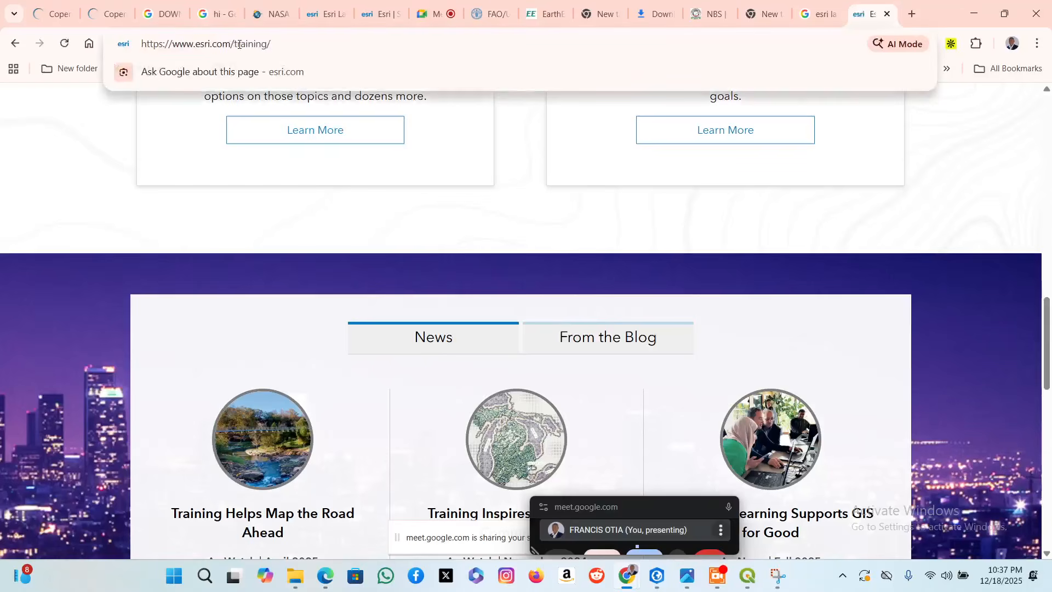
text(mo)
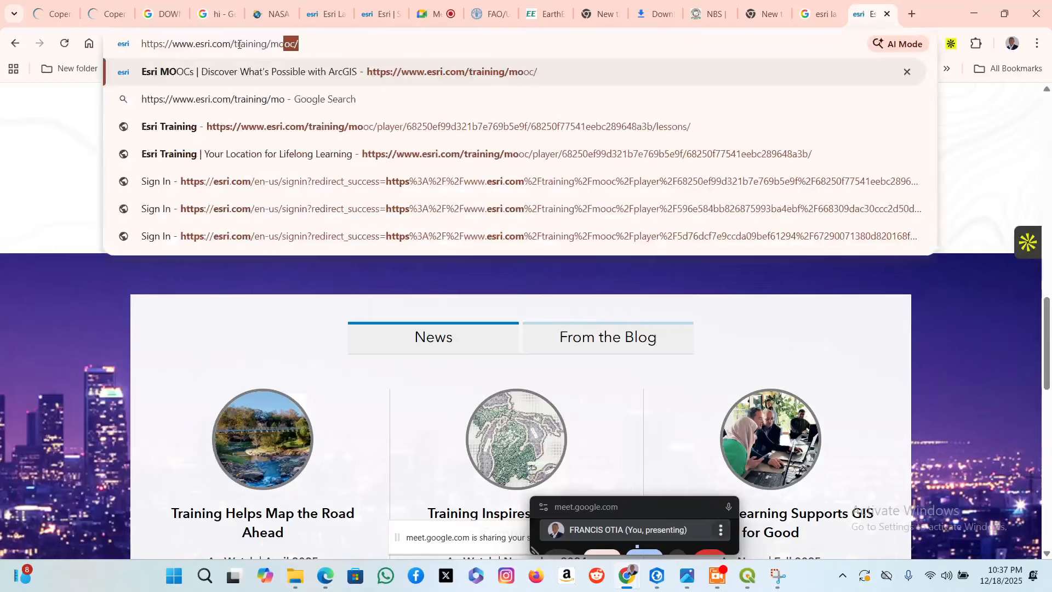
key(Return)
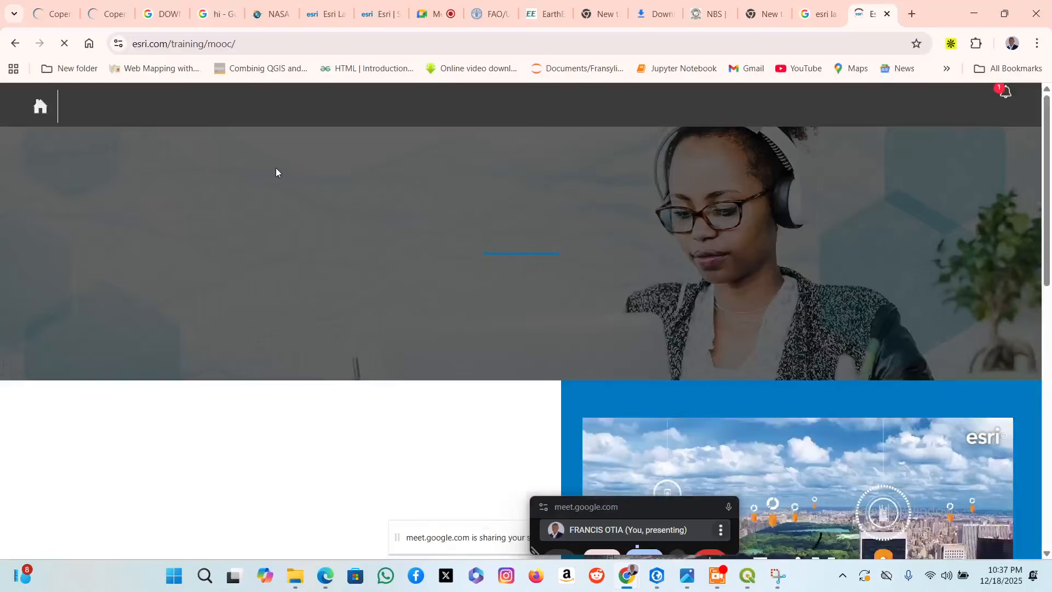
Review the listed MOOCs with their opening dates and durations, from Going Places with Spatial Analysis to Spatial Data Science.
scroll(317, 307, down, 15)
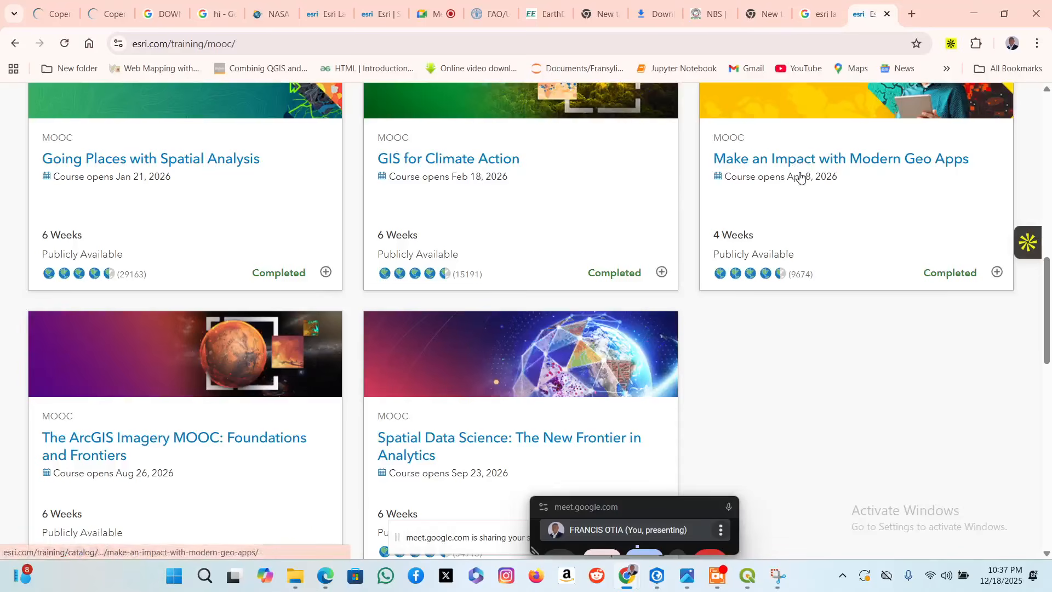
scroll(298, 301, down, 3)
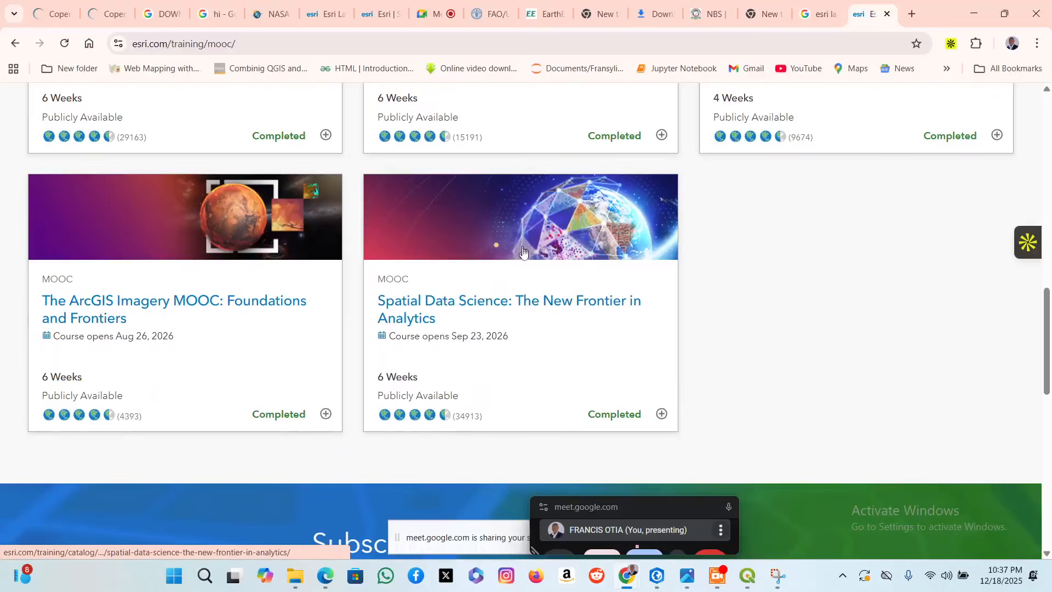
scroll(522, 251, down, 1)
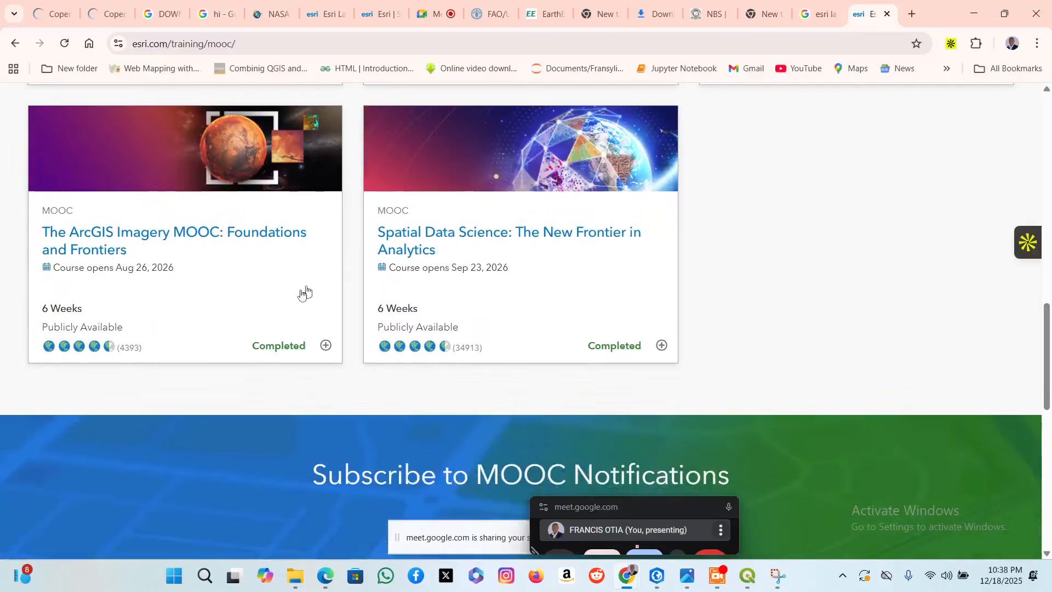
scroll(290, 318, up, 5)
scroll(278, 349, up, 1)
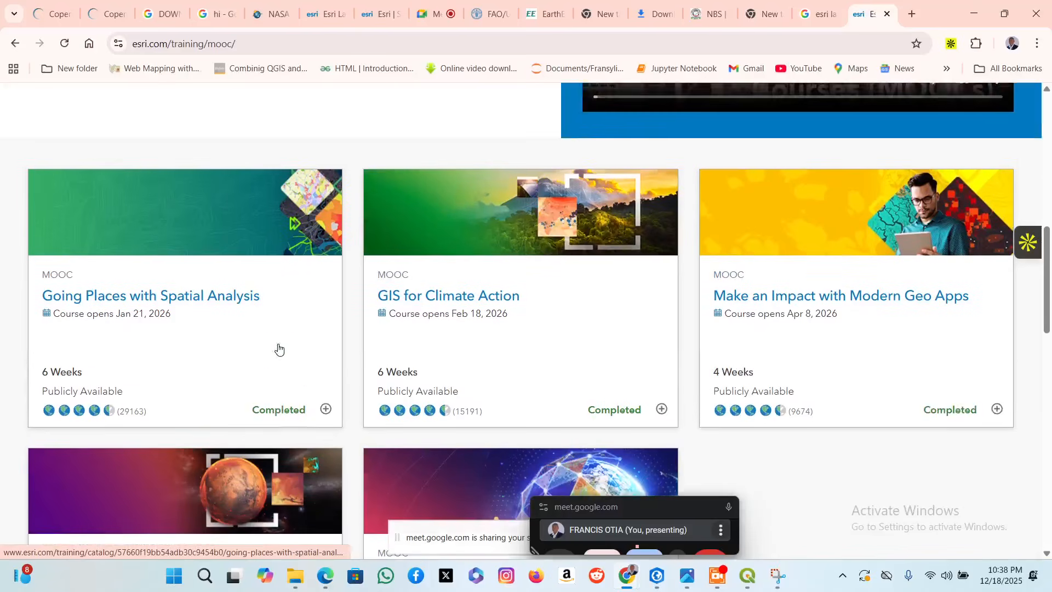
scroll(282, 351, down, 8)
scroll(296, 334, up, 3)
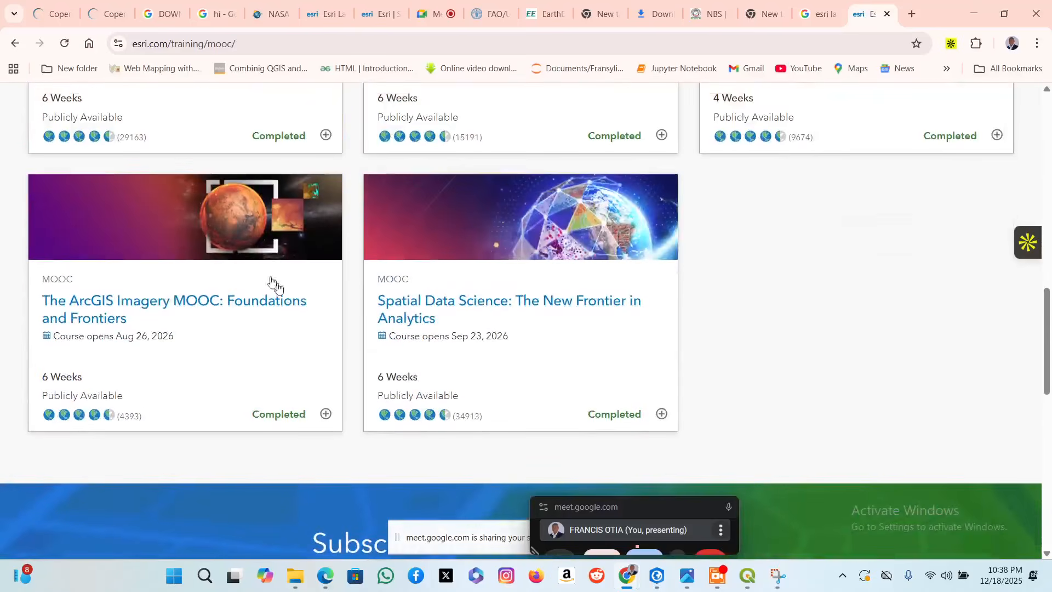
scroll(272, 284, up, 1)
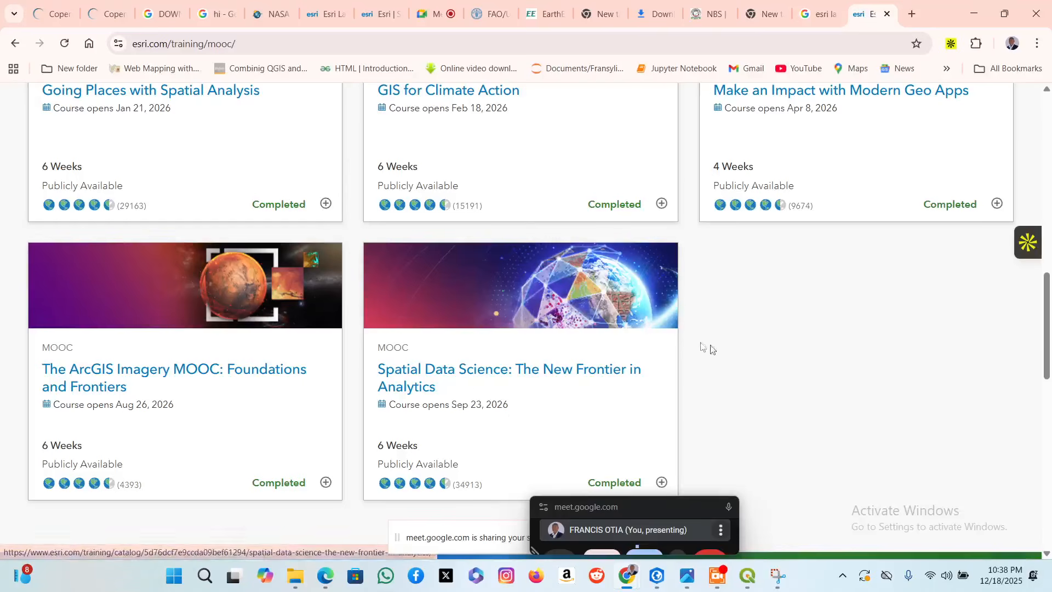
scroll(178, 252, up, 4)
scroll(219, 362, down, 1)
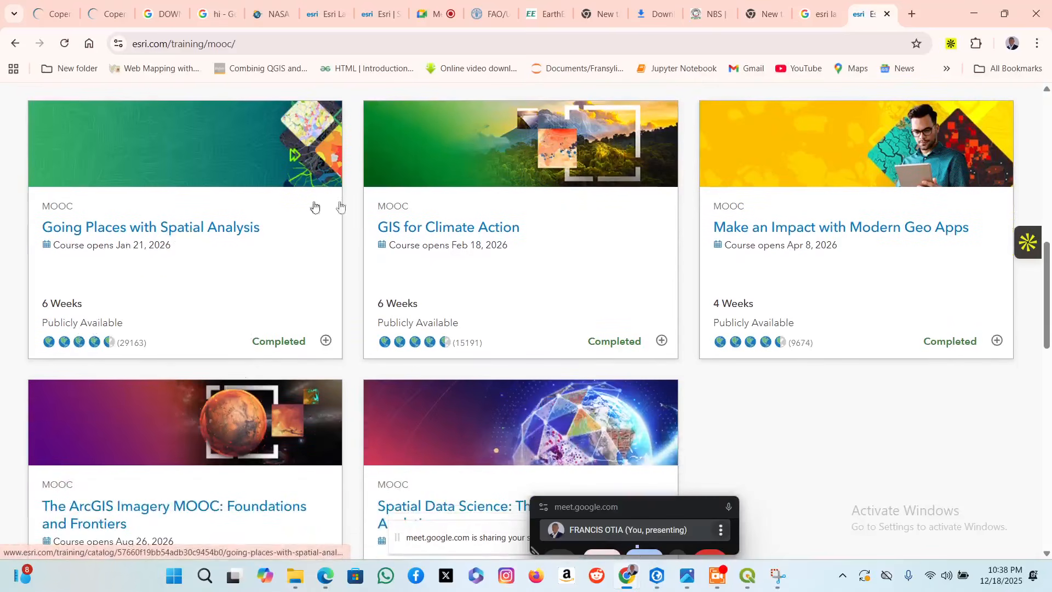
scroll(773, 214, down, 3)
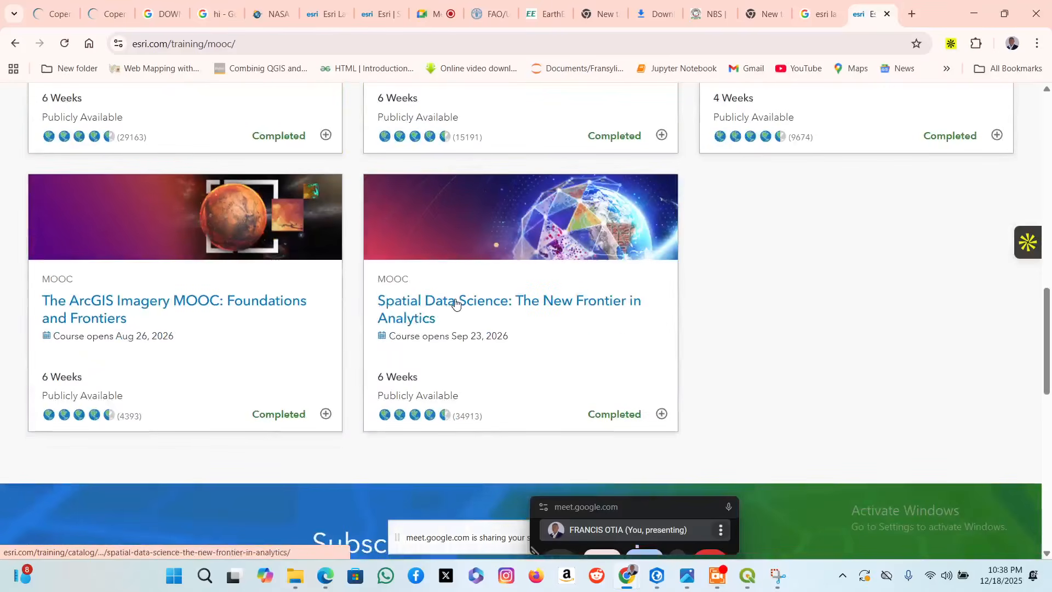
scroll(477, 330, down, 3)
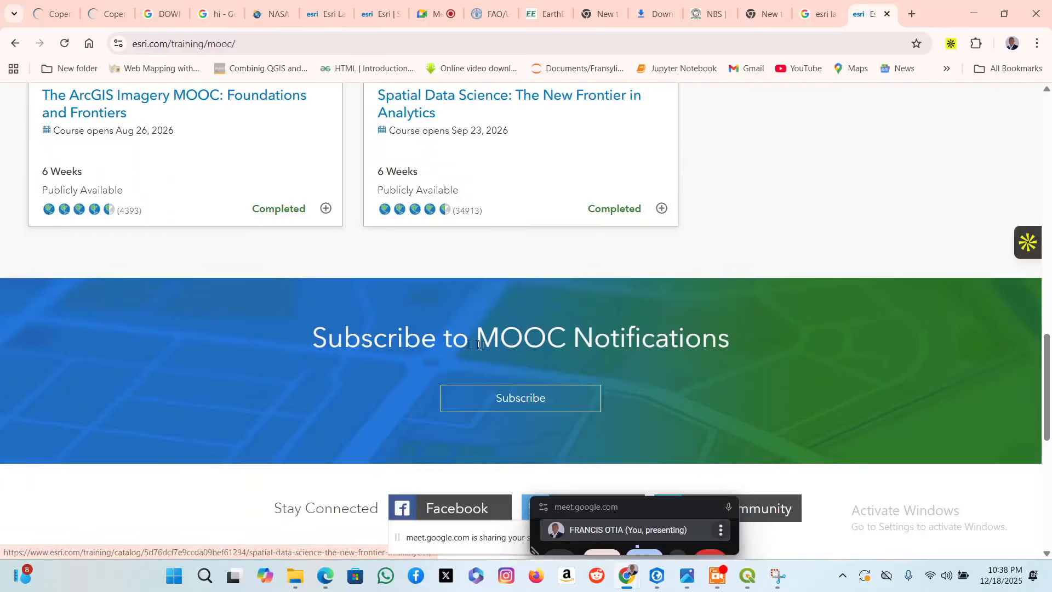
scroll(416, 312, up, 9)
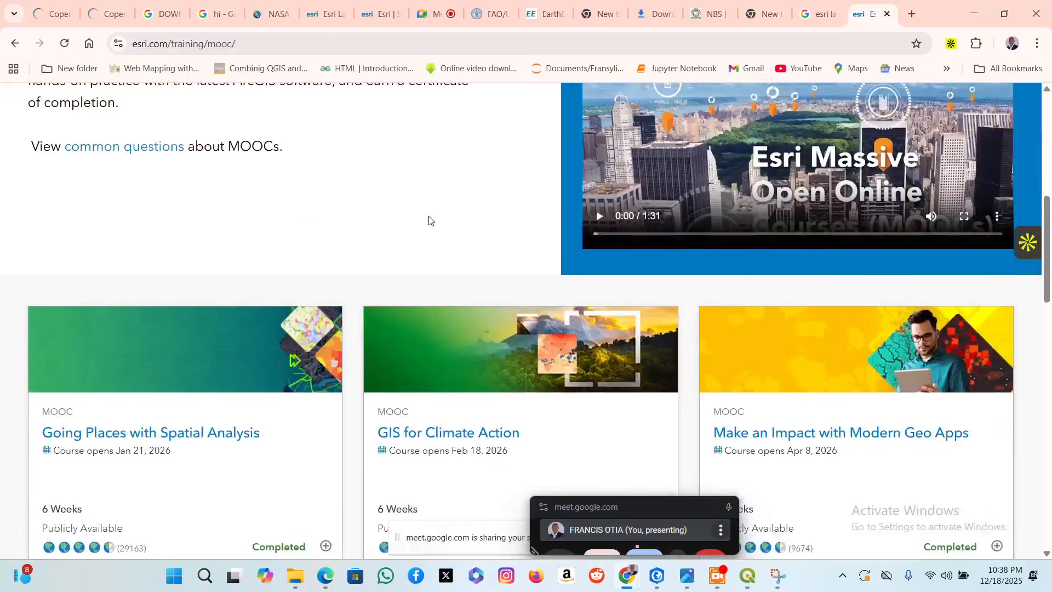
Switch to ArcGIS Pro and turn off the World Imagery basemap layer in the landslide susceptibility map.
click(657, 576)
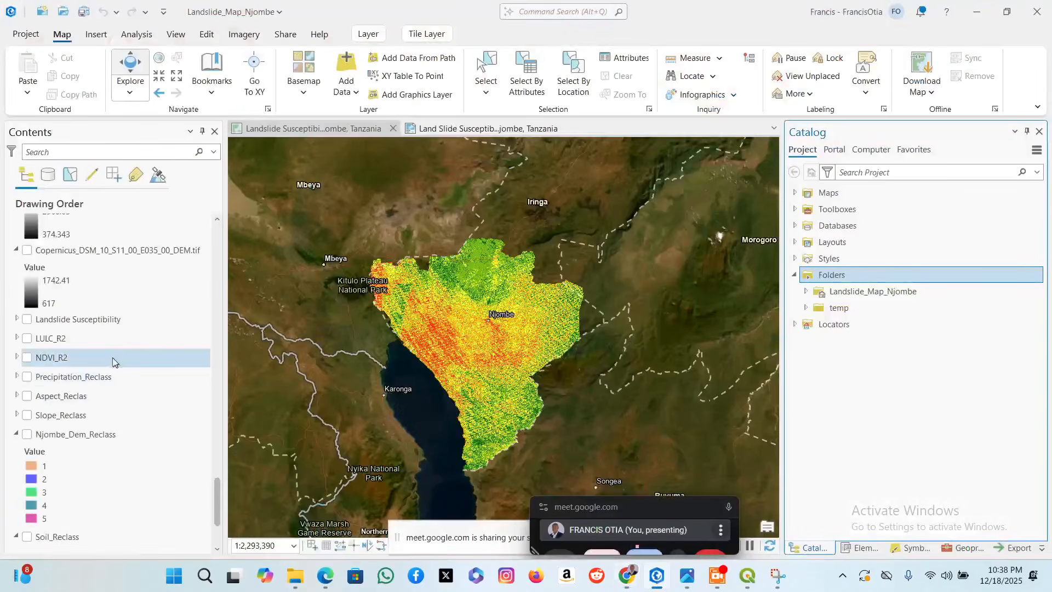
scroll(109, 406, down, 3)
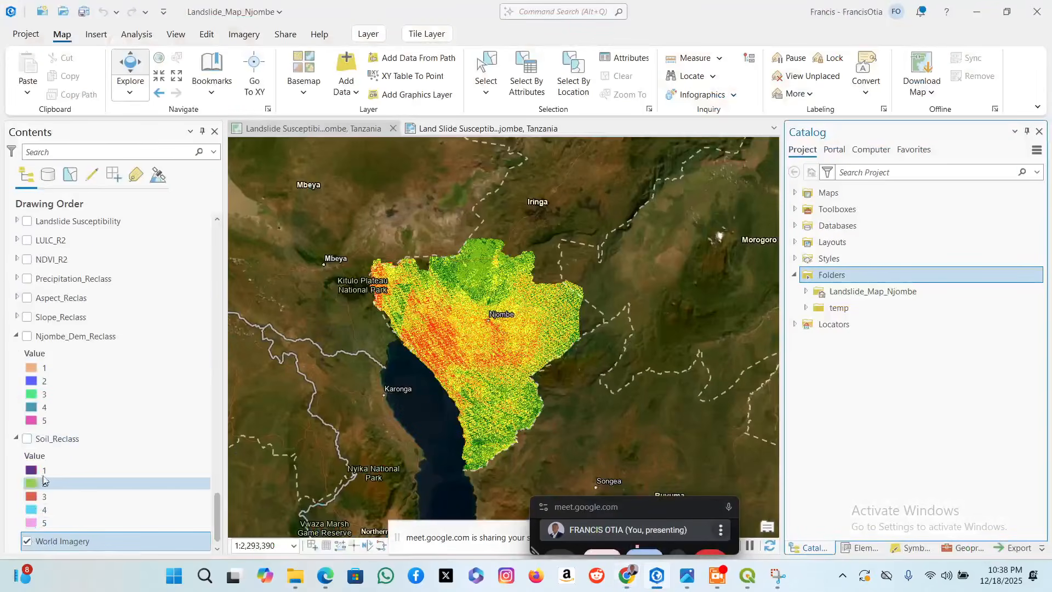
click(28, 542)
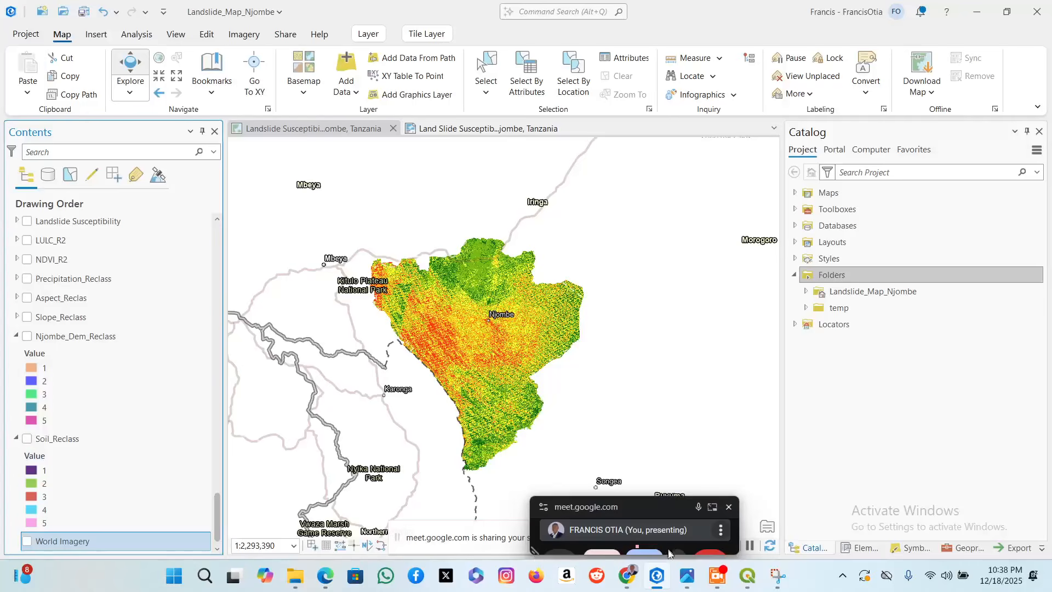
Bring up the Better Screen Recorder controls and move the screen-sharing bar and Controls window up over the map.
click(718, 575)
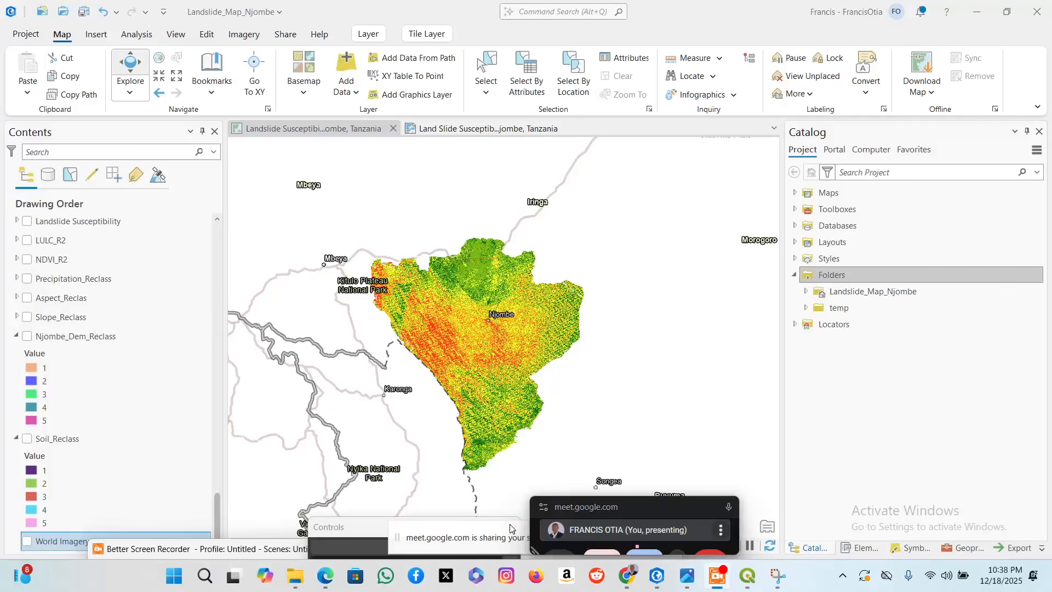
drag(485, 537, 454, 433)
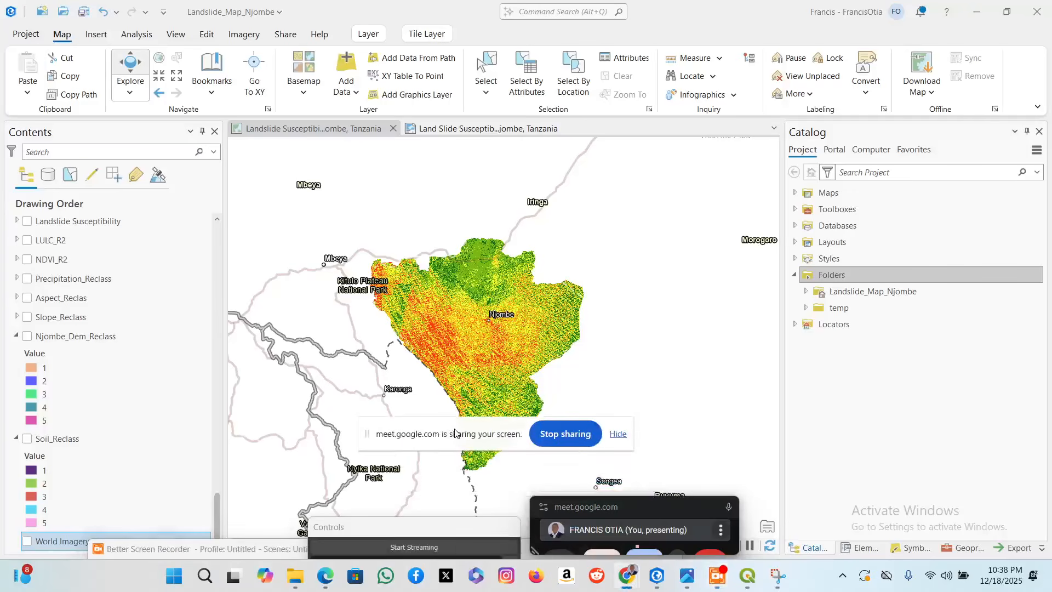
drag(453, 530, 441, 322)
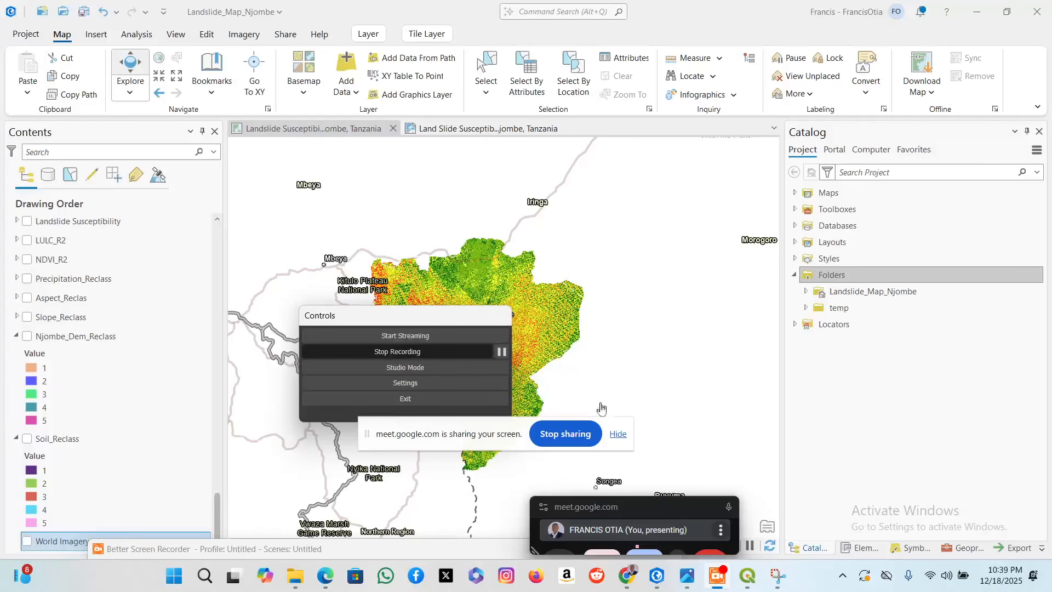
Try to bring the Google Meet screen-sharing window to the front from the open browser windows.
mouse_move(626, 576)
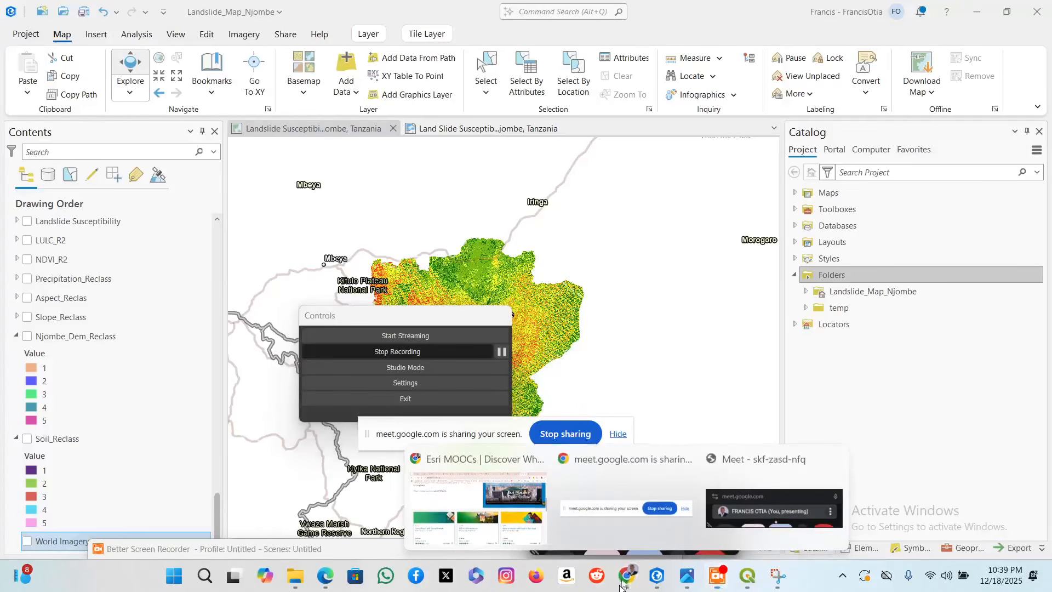
click(677, 495)
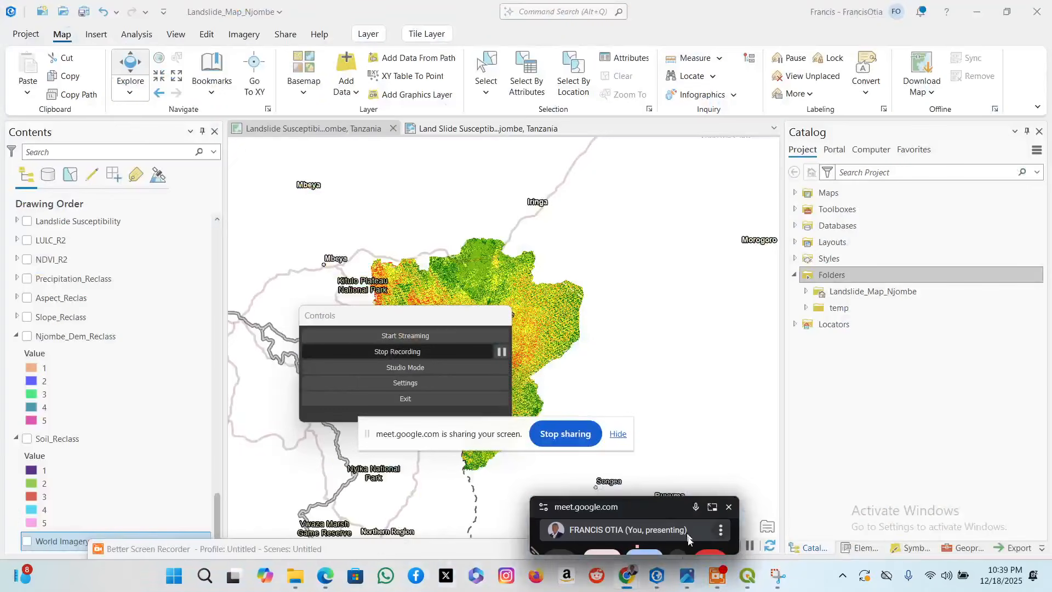
mouse_move(626, 577)
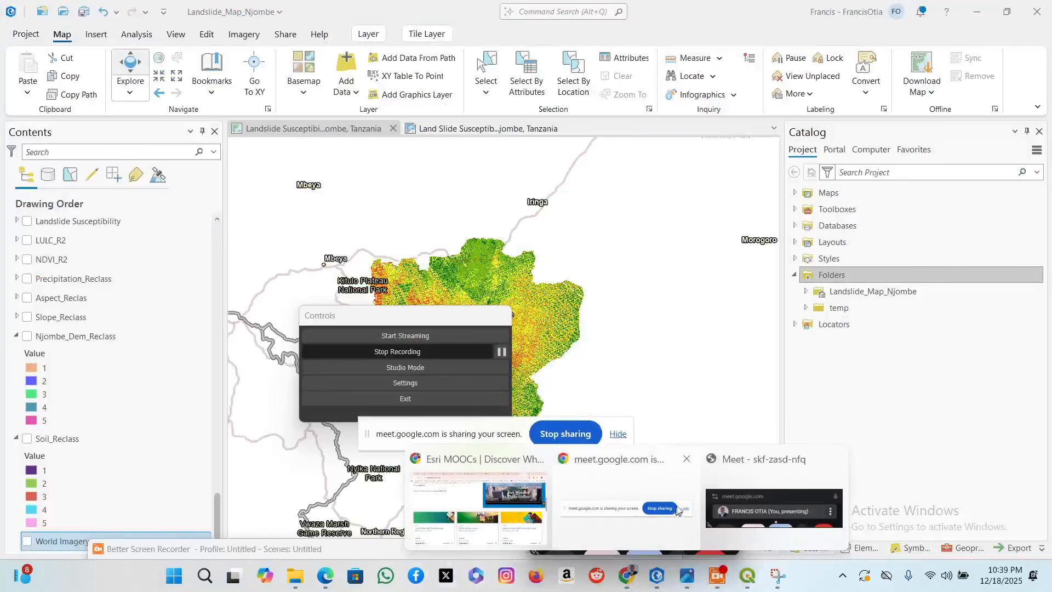
click(615, 501)
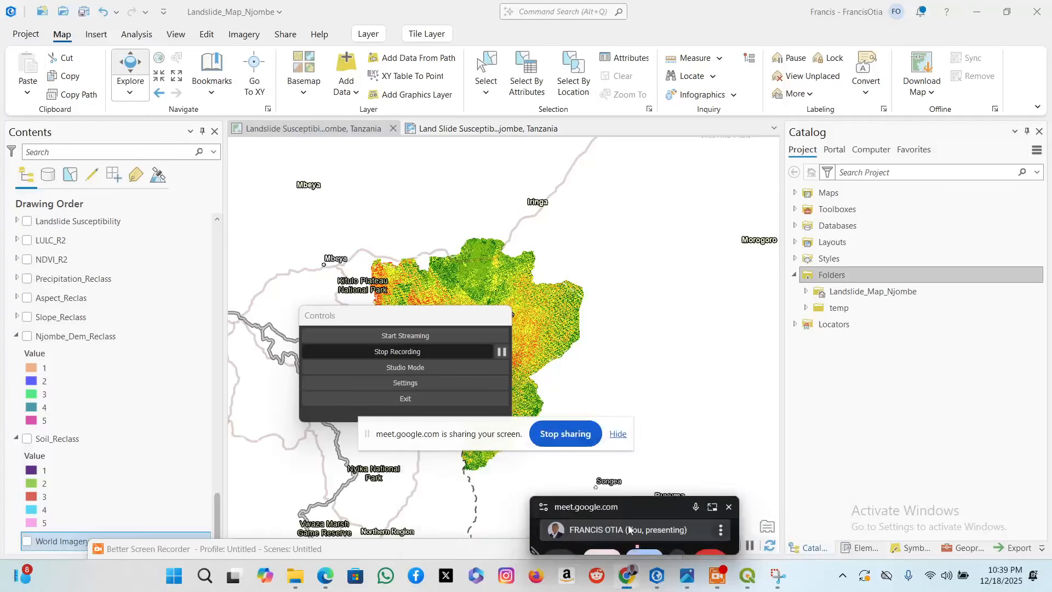
mouse_move(627, 576)
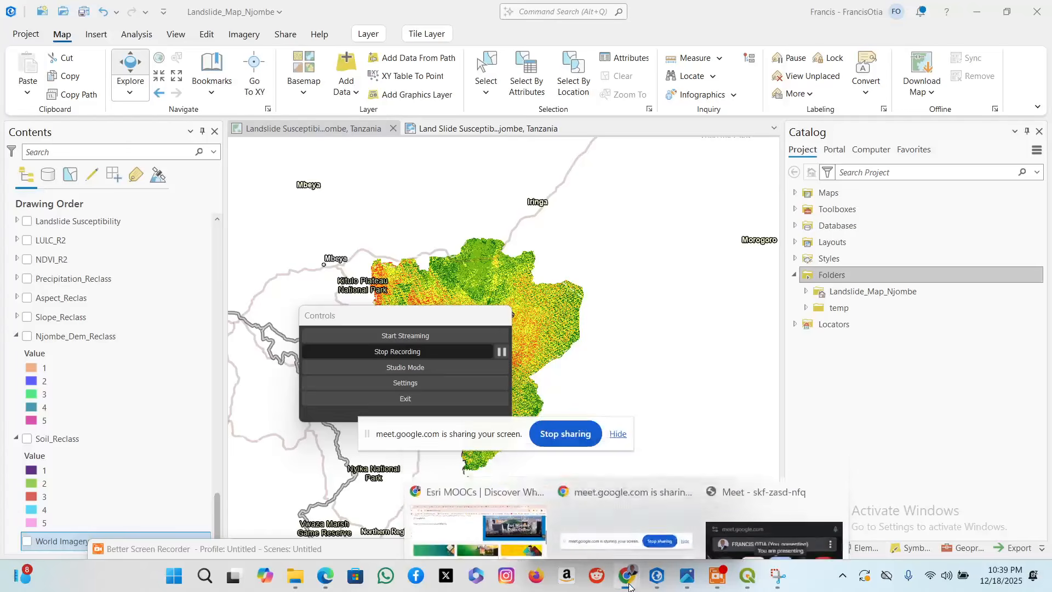